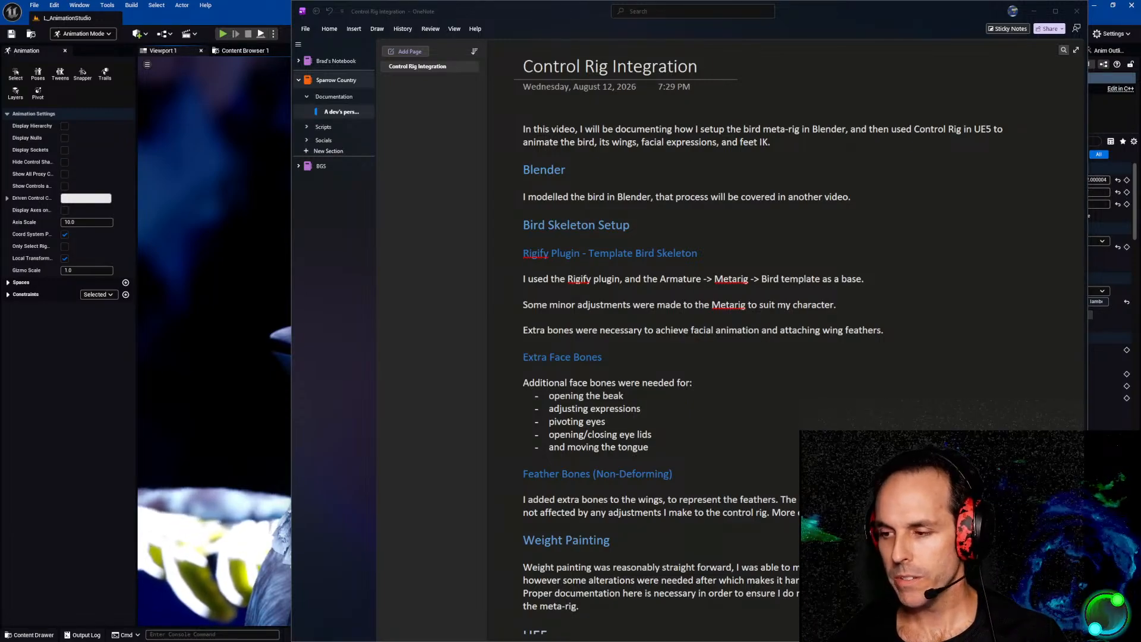
Switch to the Blender window holding bird_mesh_2026_08 and restore it to a smaller floating window.
{"action": "key", "text": "alt+Tab"}
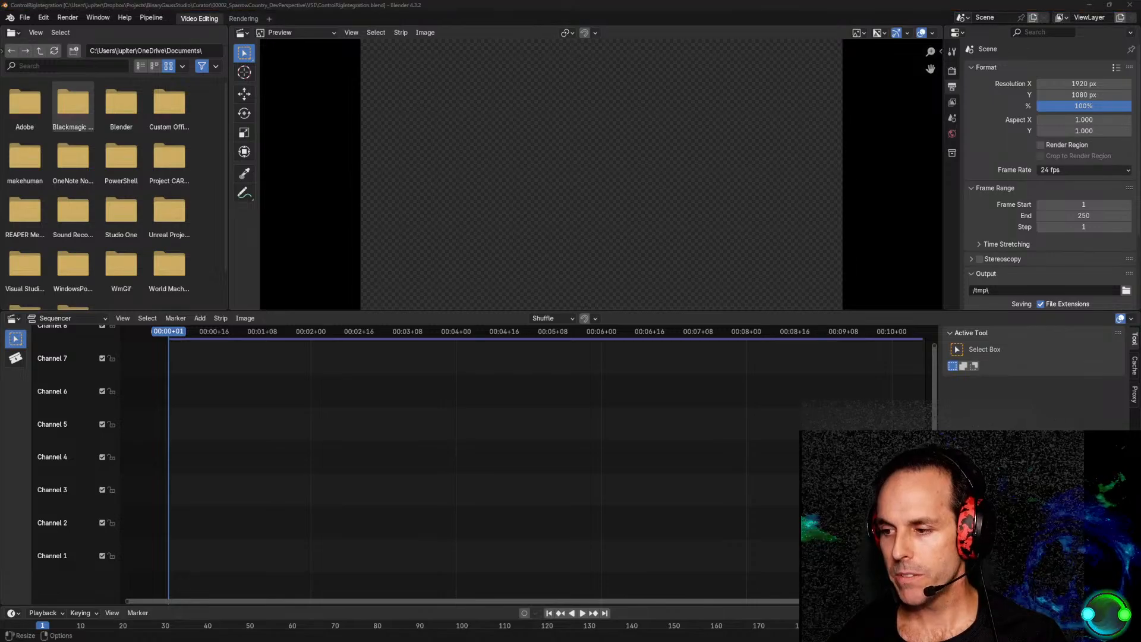
{"action": "key", "text": "alt+Tab"}
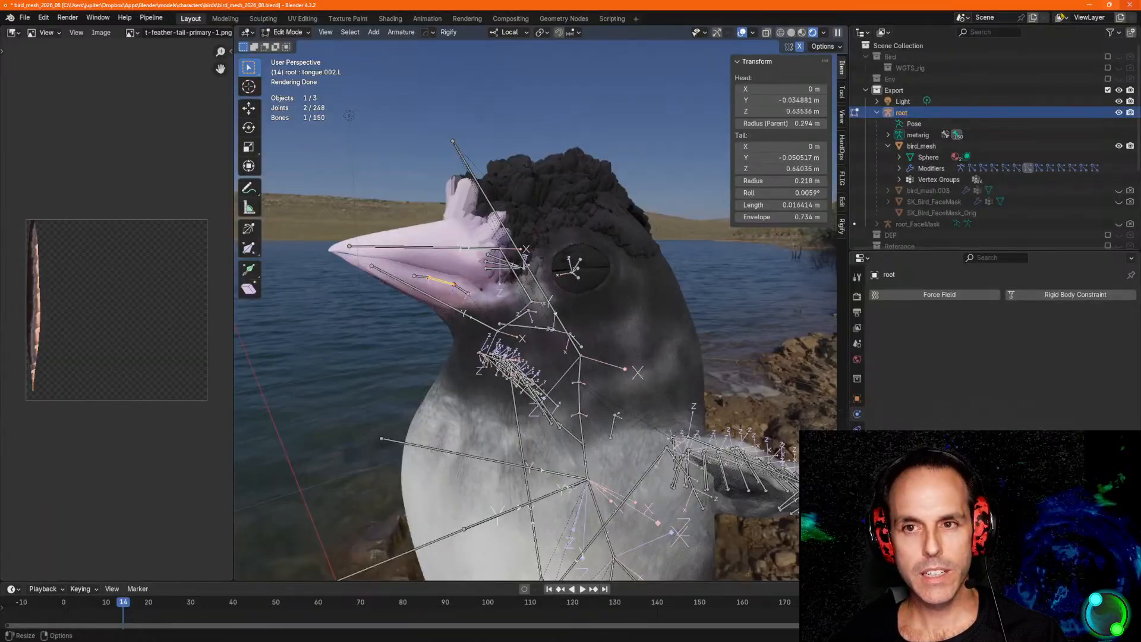
{"action": "left_click_drag", "start_coordinate": [788, 4], "coordinate": [729, 128]}
Look over the open Blender projects and the Unreal Editor animation level, ending on the Control Rig Integration page in OneNote.
{"action": "key", "text": "alt+Tab"}
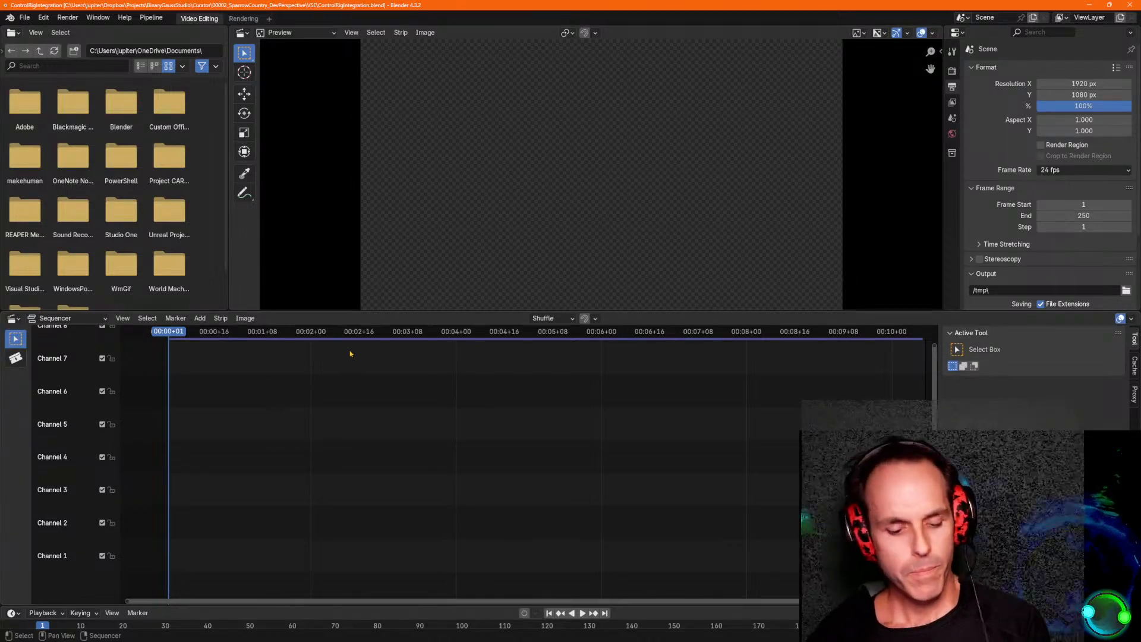
{"action": "key", "text": "alt+Tab"}
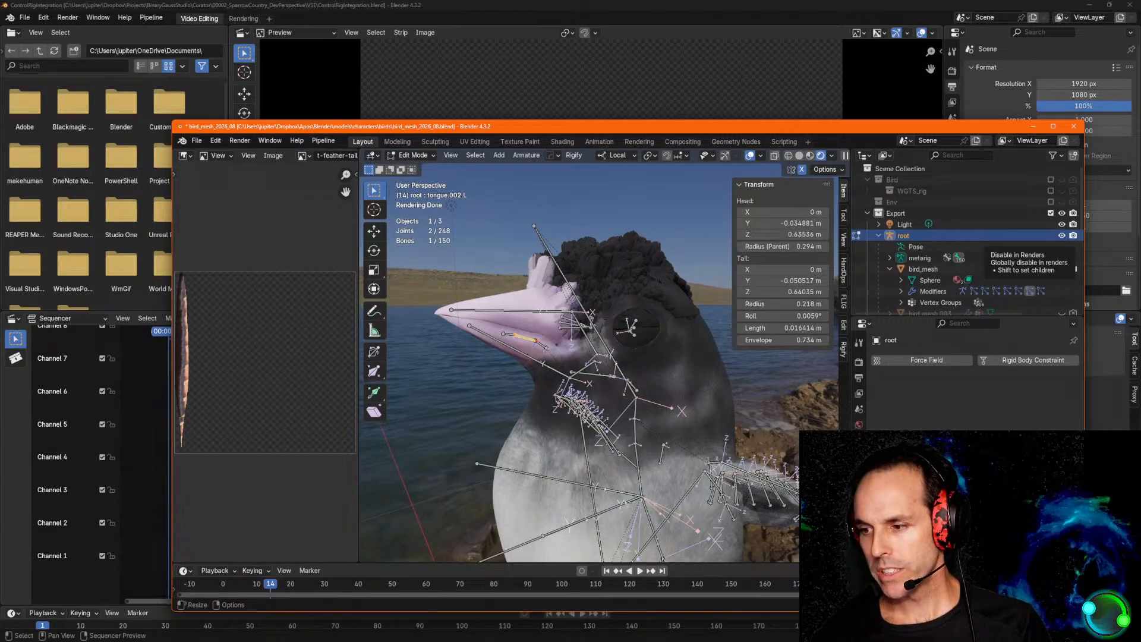
{"action": "key", "text": "alt+Tab"}
{"action": "key", "text": "alt+Tab"}
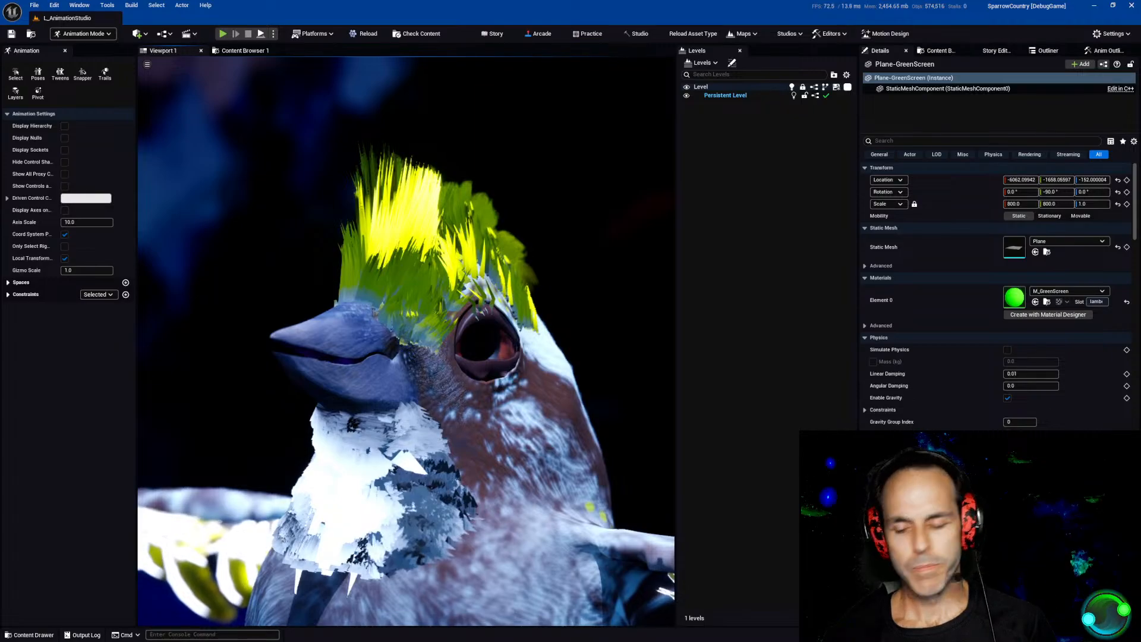
{"action": "key", "text": "alt+Tab"}
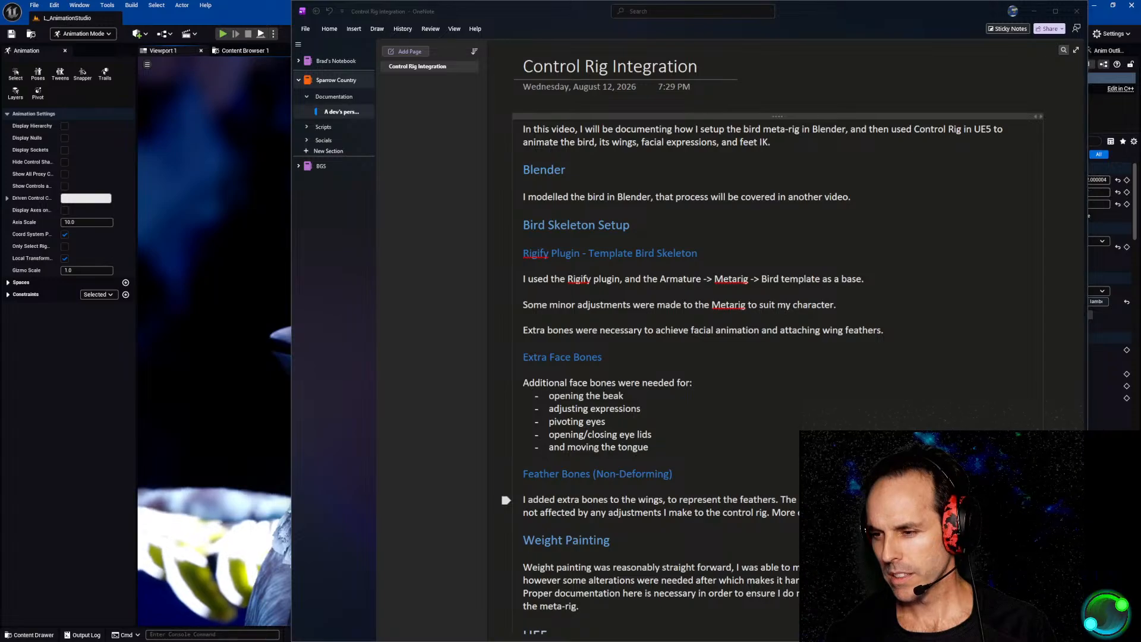
Switch to the Blender window holding ControlRigIntegration and shrink it to a floating window over the notes.
{"action": "key", "text": "alt+Tab"}
{"action": "left_click_drag", "start_coordinate": [485, 5], "coordinate": [458, 50]}
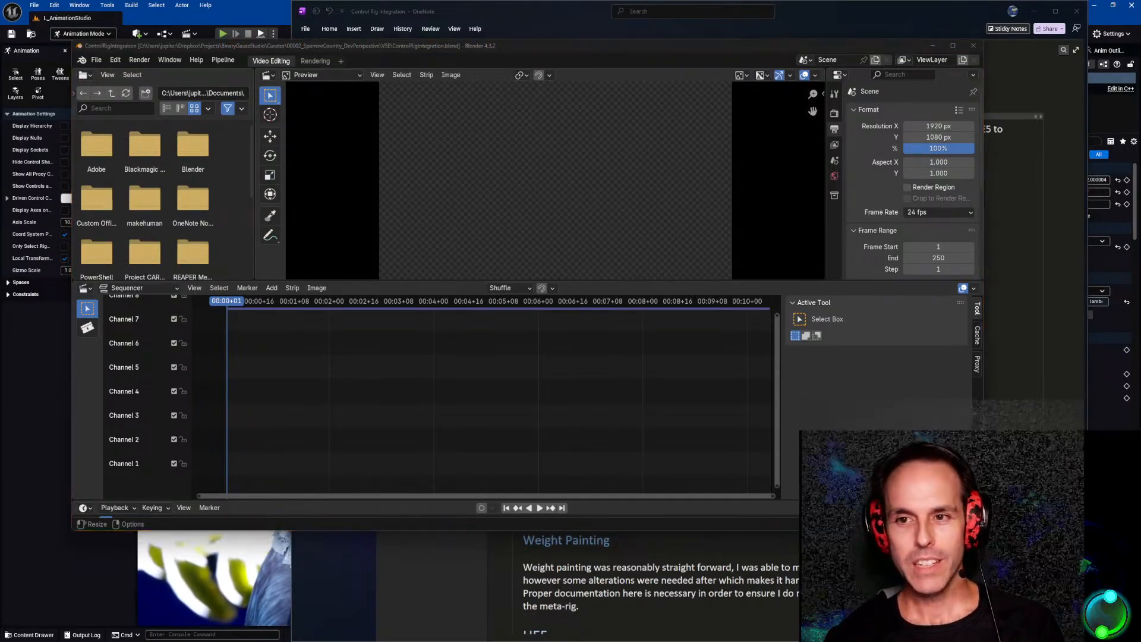
{"action": "left_click", "coordinate": [650, 49]}
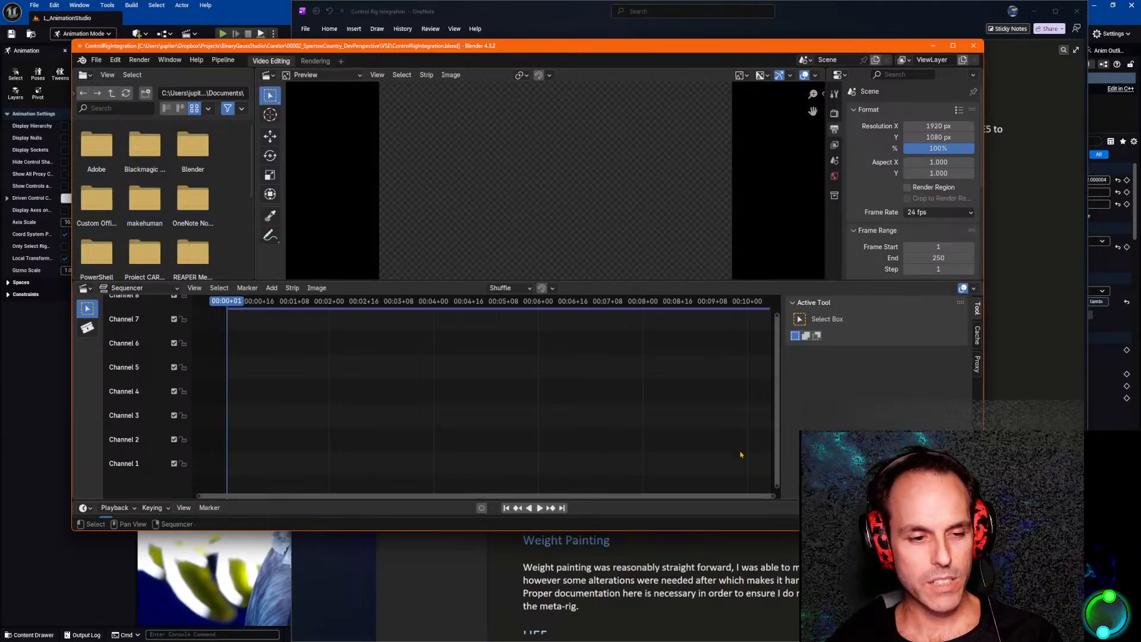
Shift the ControlRigIntegration Blender window slightly downward and return to the Control Rig Integration page in OneNote.
{"action": "left_click", "coordinate": [741, 535]}
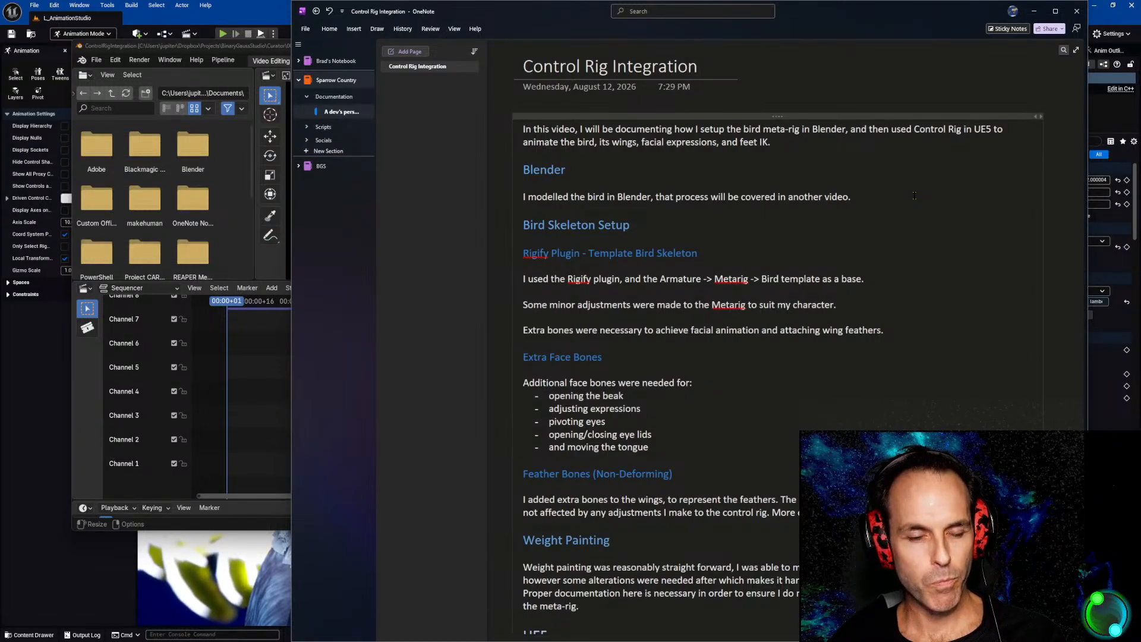
{"action": "left_click_drag", "start_coordinate": [909, 173], "coordinate": [742, 472]}
{"action": "left_click", "coordinate": [741, 472]}
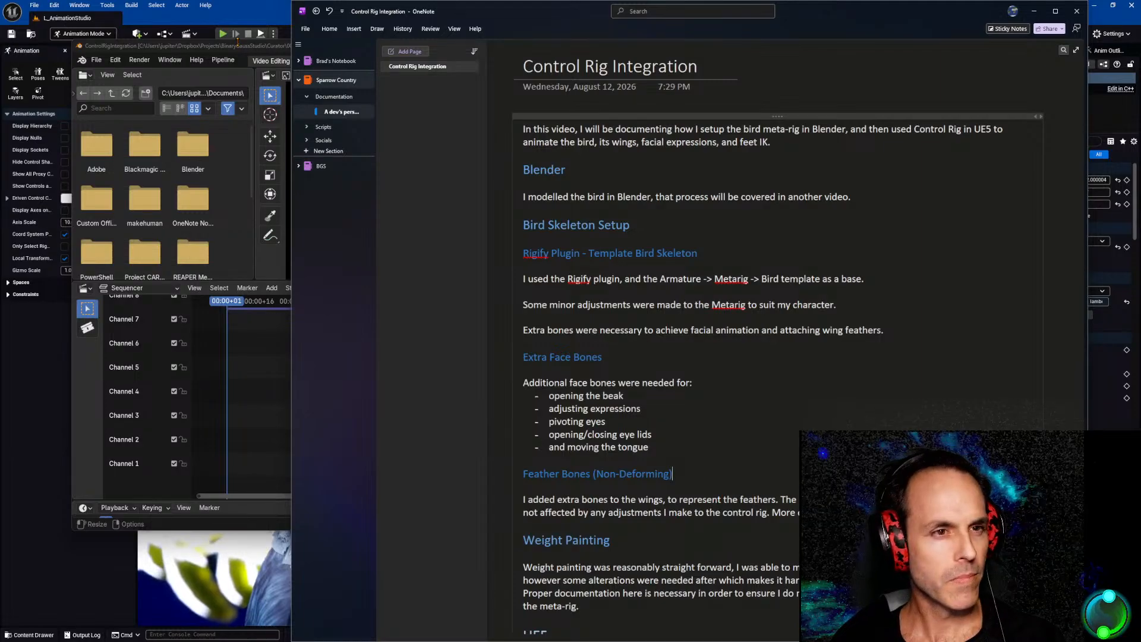
{"action": "left_click", "coordinate": [241, 46]}
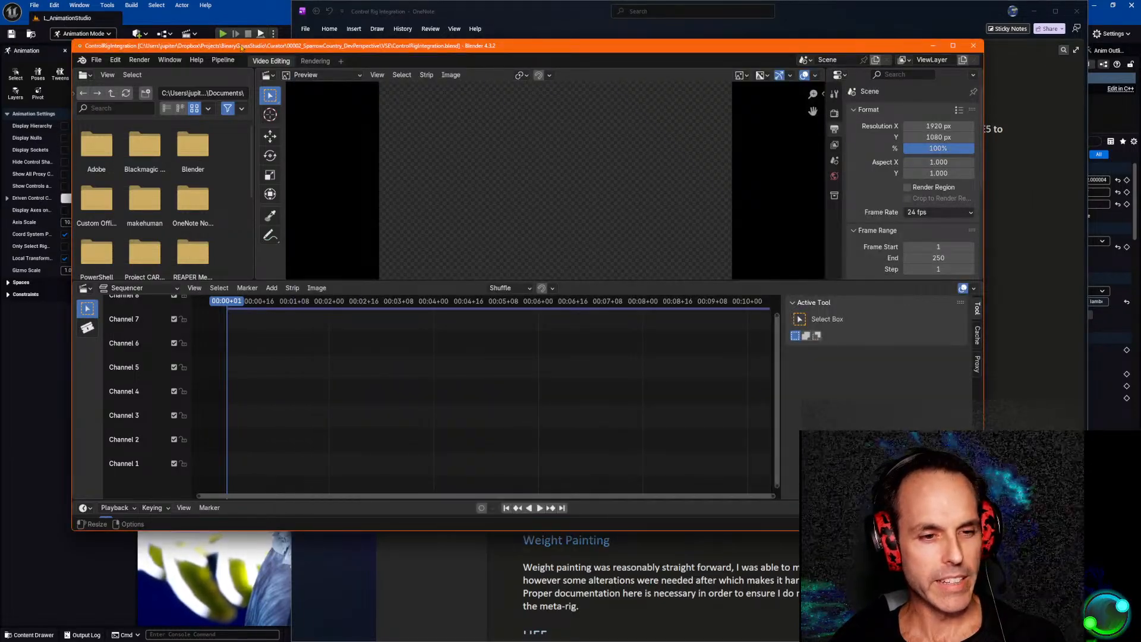
{"action": "left_click_drag", "start_coordinate": [240, 46], "coordinate": [241, 60]}
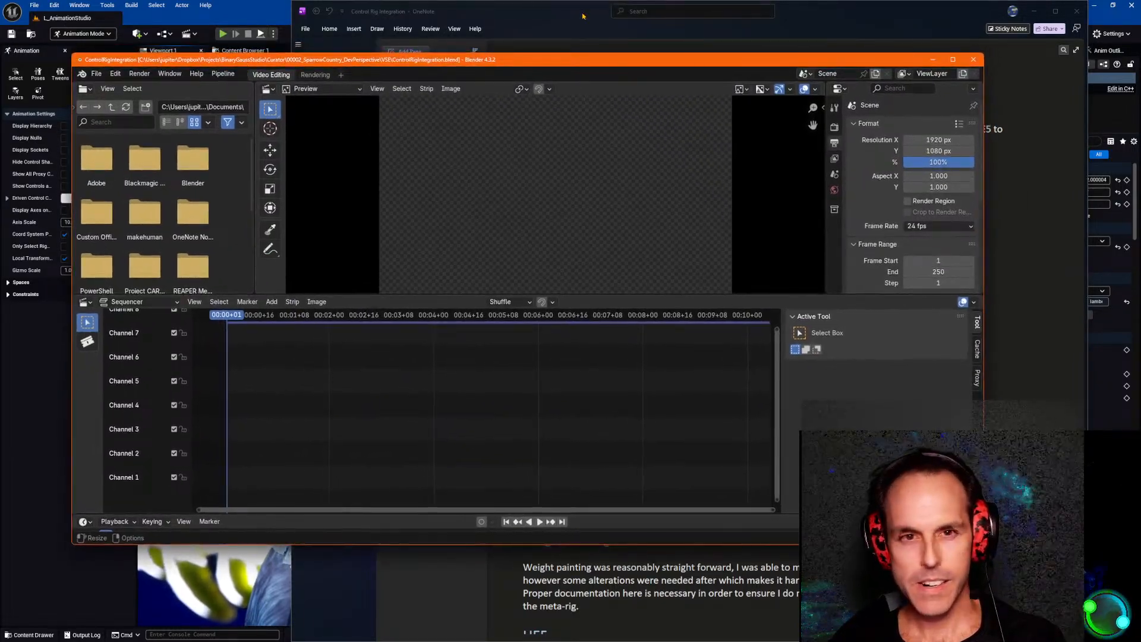
{"action": "left_click", "coordinate": [558, 23]}
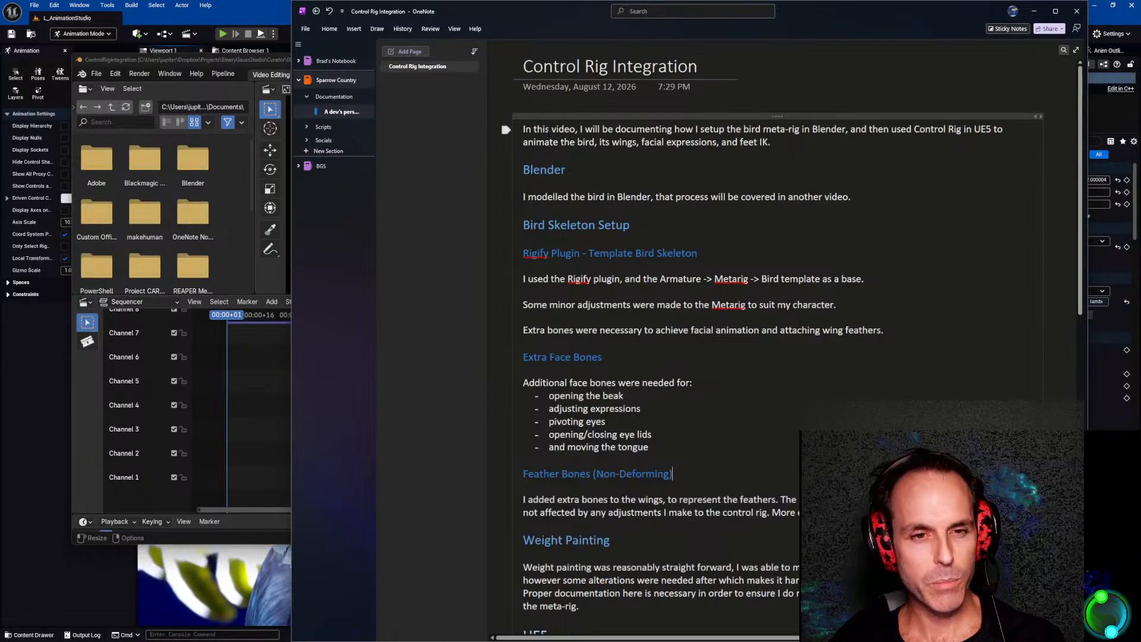
Insert "Inverse Kinematics" before "IK" at the end of the introductory paragraph.
{"action": "left_click_drag", "start_coordinate": [524, 129], "coordinate": [661, 131]}
{"action": "left_click", "coordinate": [701, 158]}
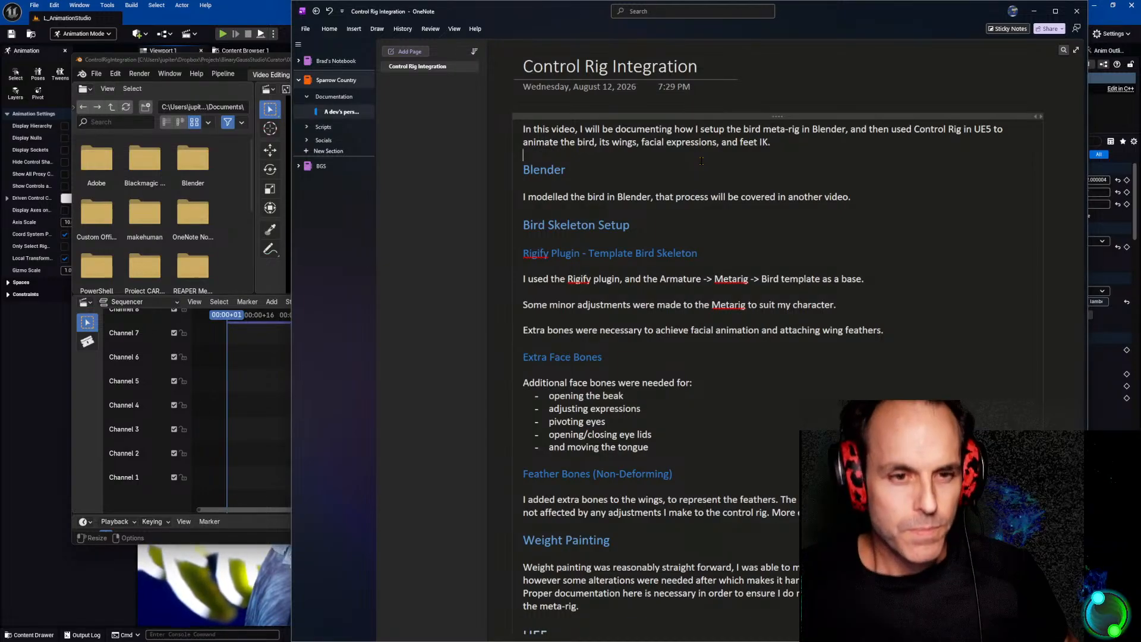
{"action": "left_click", "coordinate": [700, 160]}
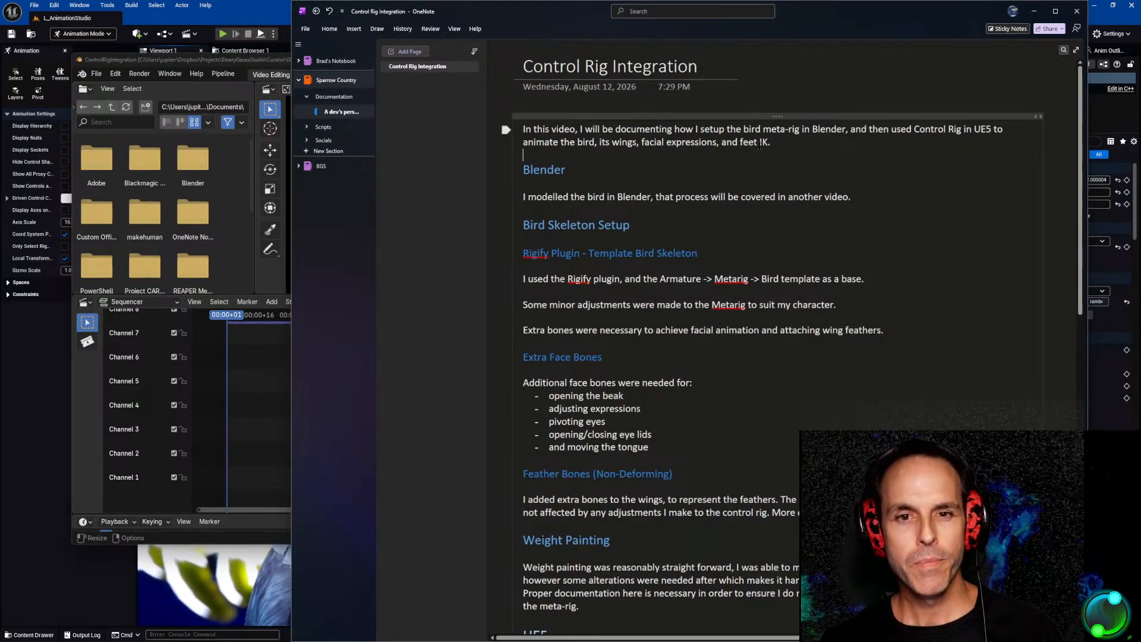
{"action": "type", "text": "Inv "}
{"action": "type", "text": "erse Kinematic"}
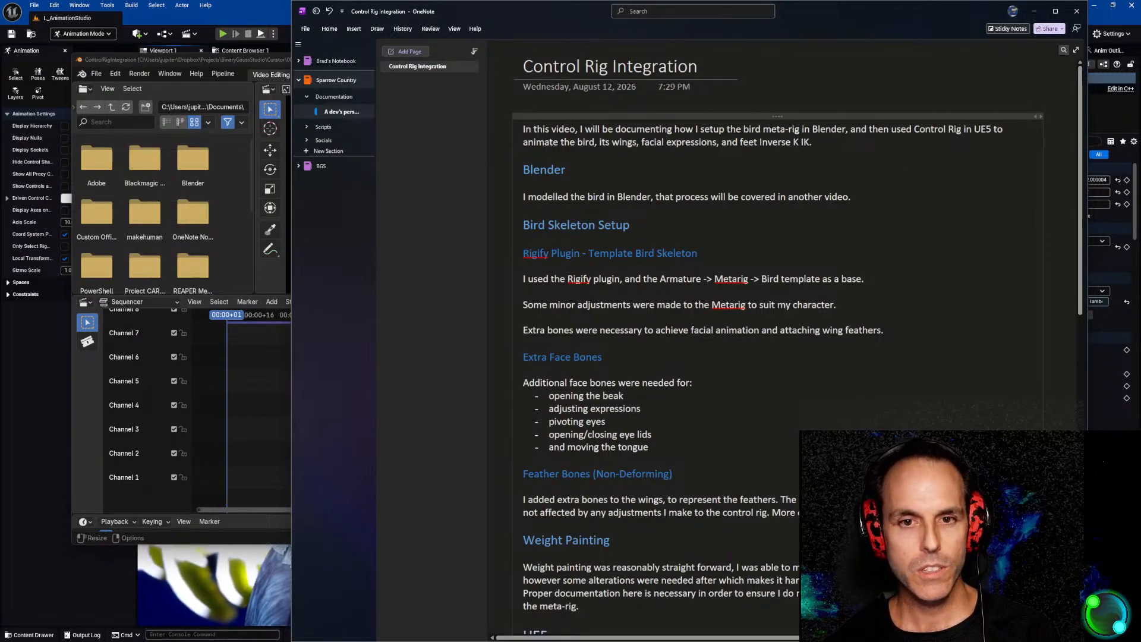
{"action": "type", "text": "s"}
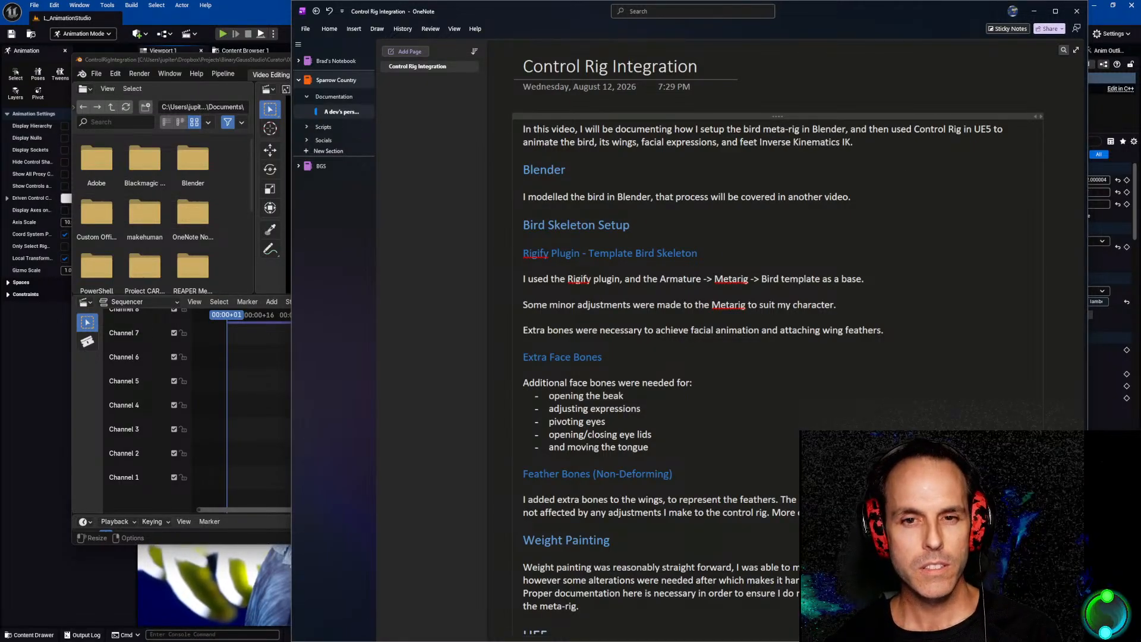
Rearrange the end of the introductory sentence to read "feet IK (Inverse Kinematics)".
{"action": "key", "text": "ctrl+shift+Right"}
{"action": "key", "text": "ctrl+c"}
{"action": "key", "text": "BackSpace"}
{"action": "key", "text": "BackSpace"}
{"action": "key", "text": "ctrl+v"}
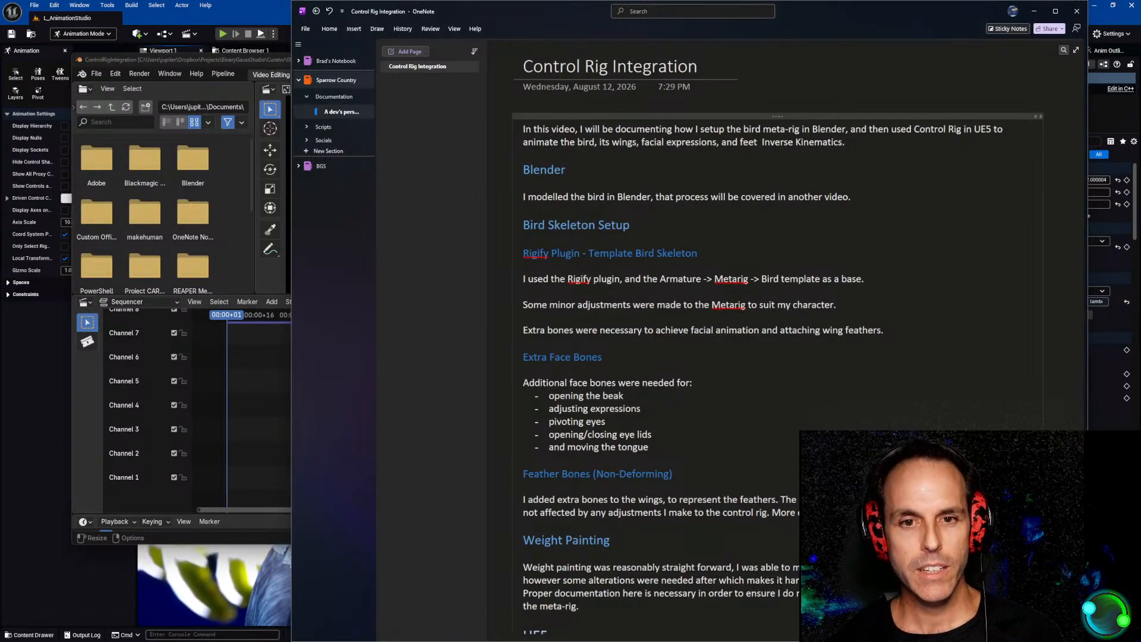
{"action": "type", "text": "("}
{"action": "key", "text": "Left"}
{"action": "type", "text": ")"}
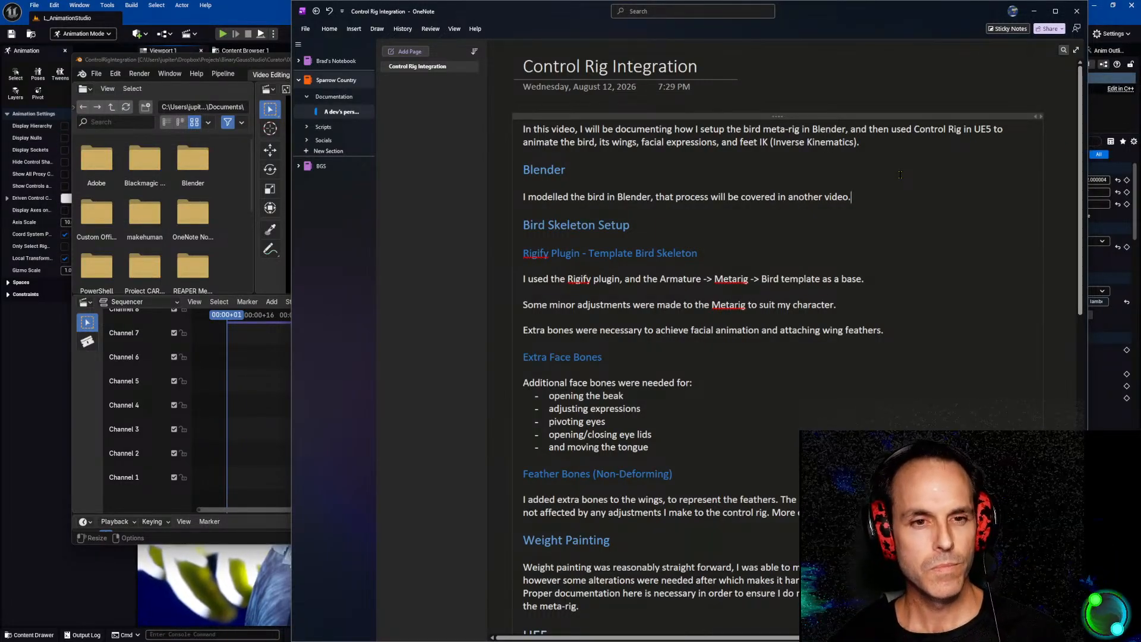
Read through the Blender and Bird Skeleton Setup notes, highlighting the lines on the Rigify plugin and the bird modelling.
{"action": "key", "text": "Down"}
{"action": "key", "text": "Down"}
{"action": "key", "text": "Down"}
{"action": "key", "text": "Down"}
{"action": "key", "text": "Down"}
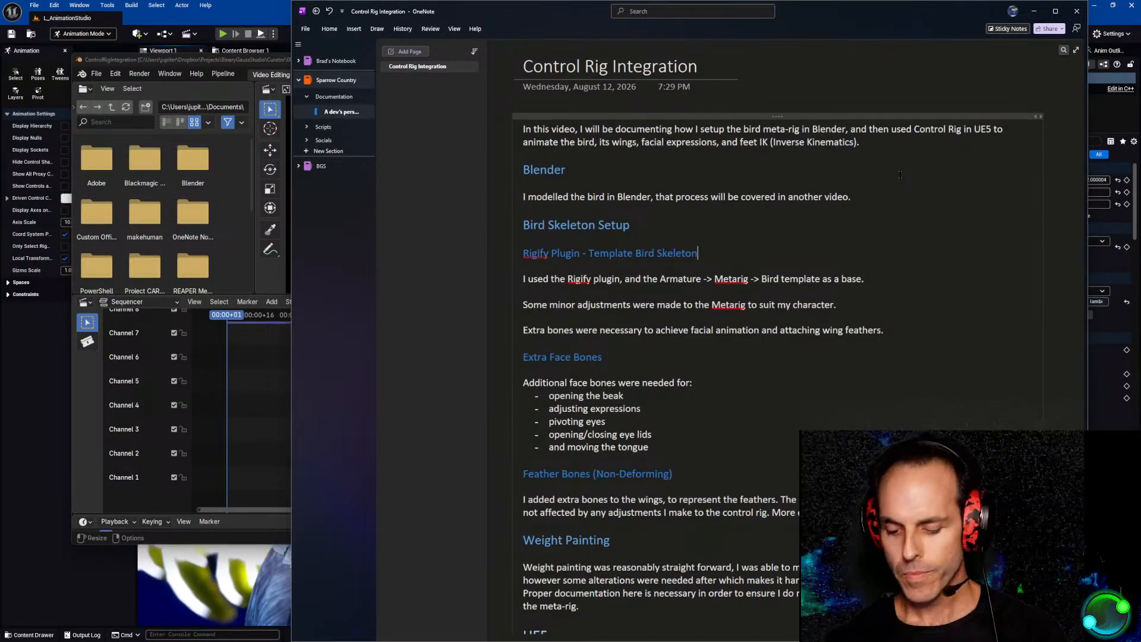
{"action": "key", "text": "shift+Home"}
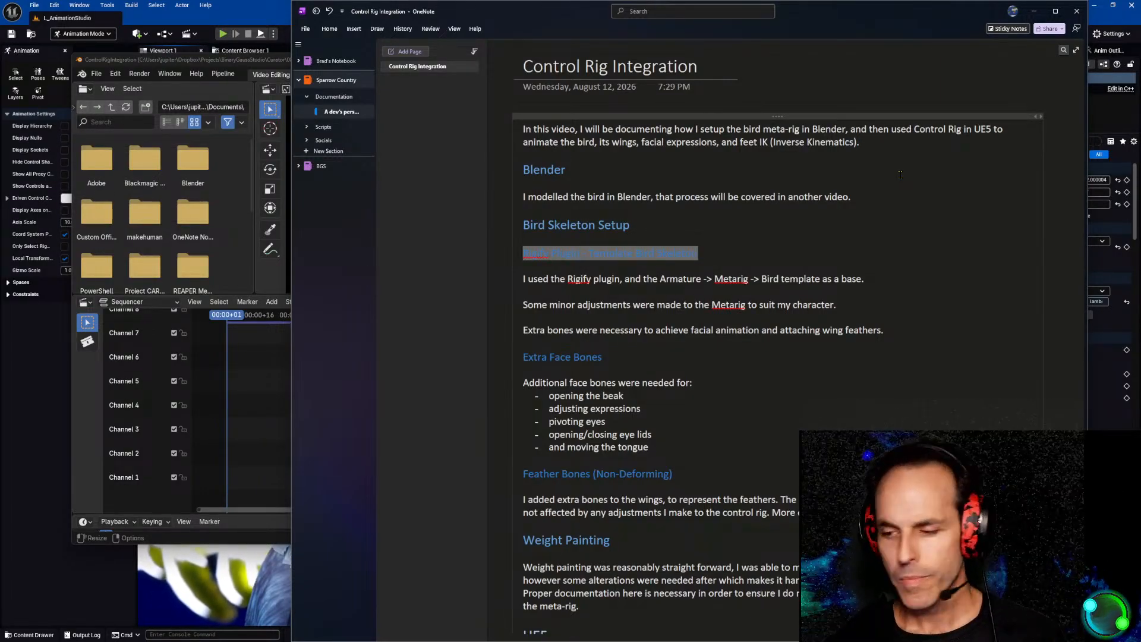
{"action": "key", "text": "Down"}
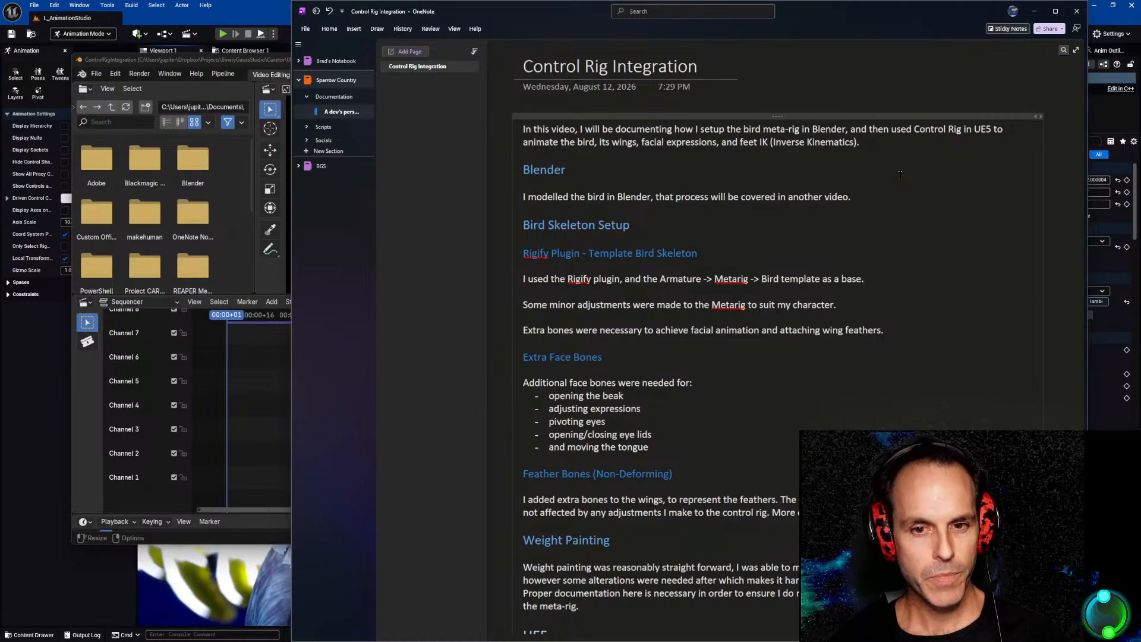
{"action": "key", "text": "shift+Home"}
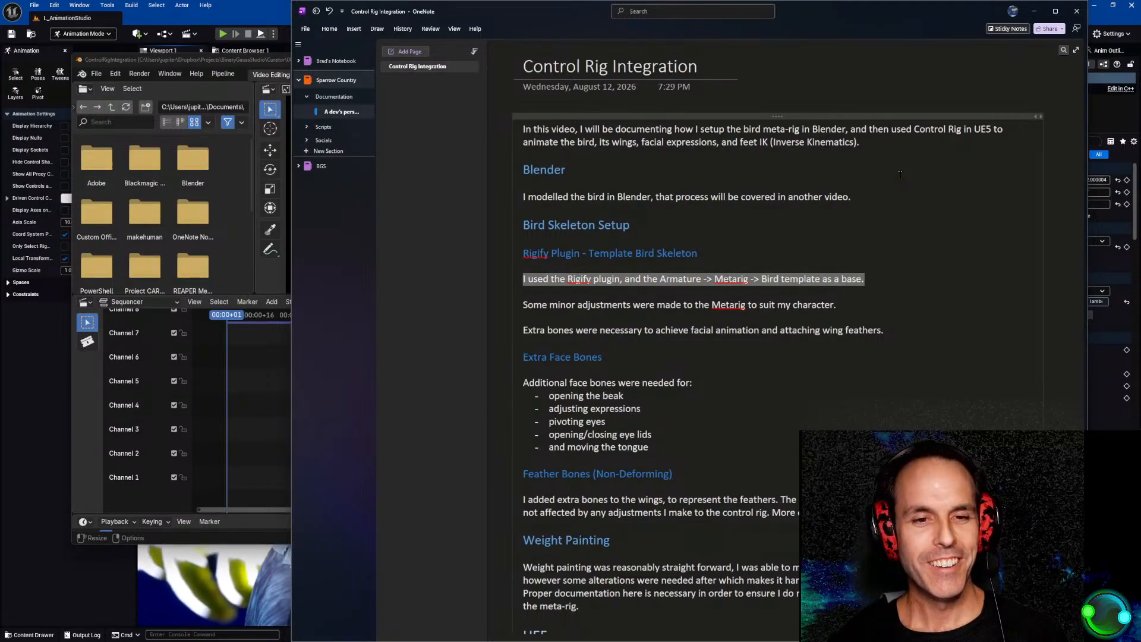
{"action": "key", "text": "Up"}
{"action": "key", "text": "Up"}
{"action": "key", "text": "Up"}
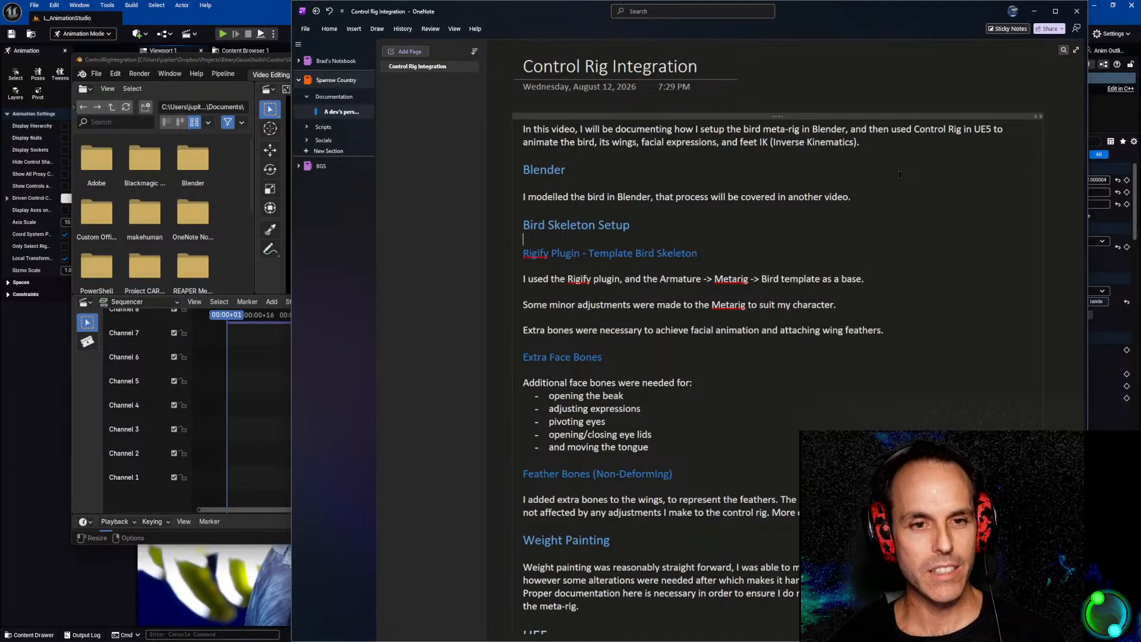
{"action": "key", "text": "shift+Home"}
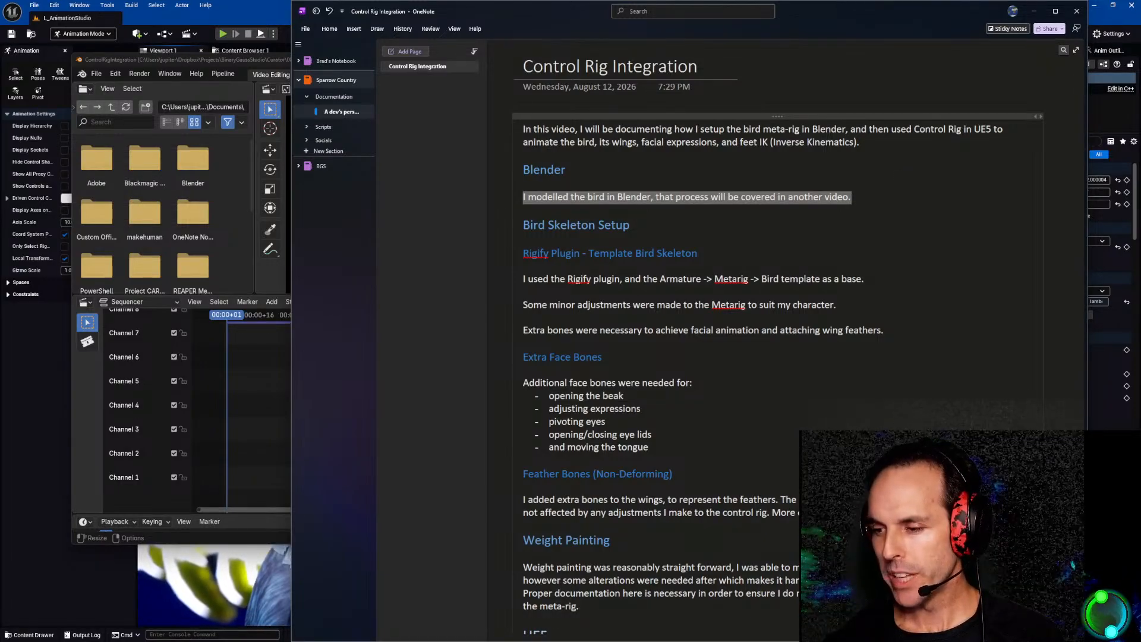
Switch to the bird_mesh_2026_08 Blender window, inspect the whole bird with its armature, and move the window higher on the screen.
{"action": "key", "text": "alt+Tab"}
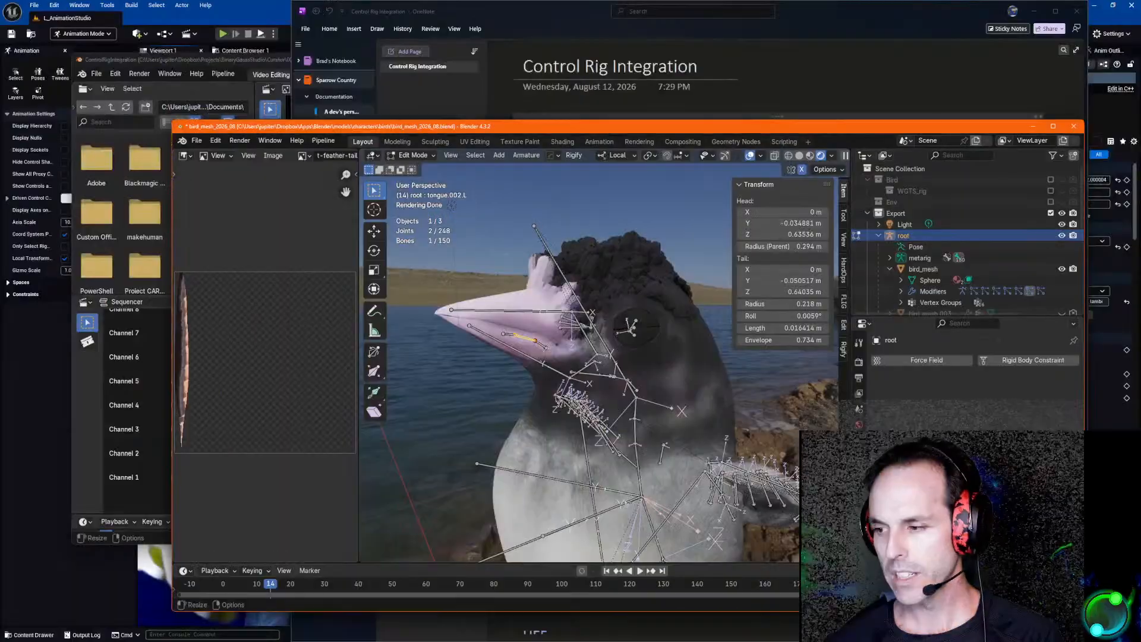
{"action": "scroll", "coordinate": [562, 345], "scroll_direction": "down", "scroll_amount": 5}
{"action": "middle_click_drag", "start_coordinate": [655, 418], "coordinate": [559, 436], "text": "shift"}
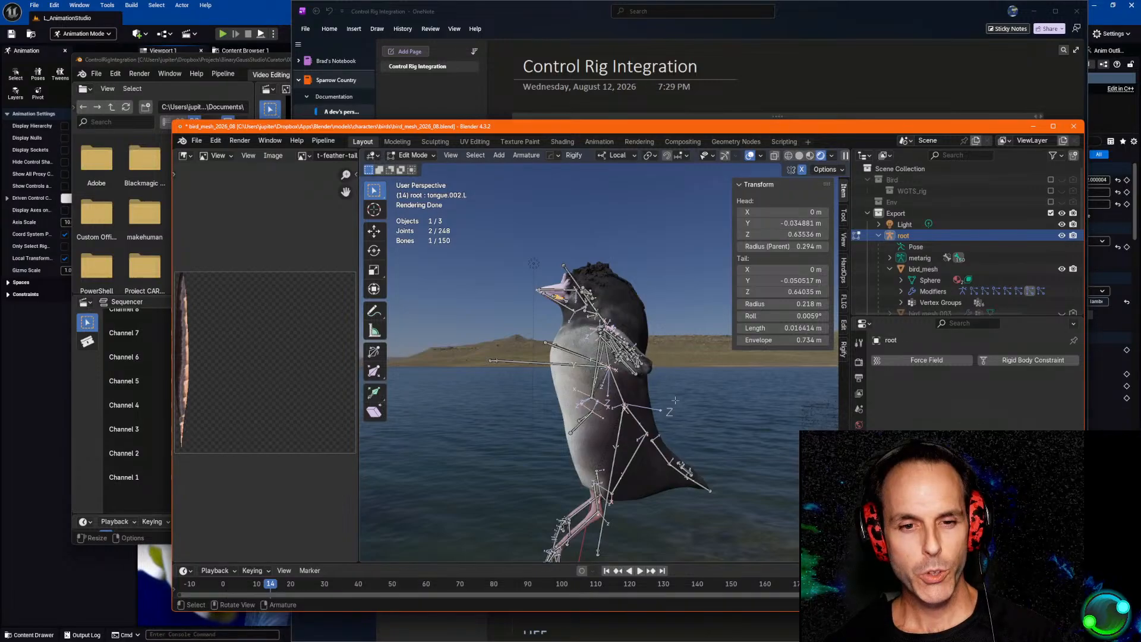
{"action": "middle_click_drag", "start_coordinate": [596, 424], "coordinate": [670, 403]}
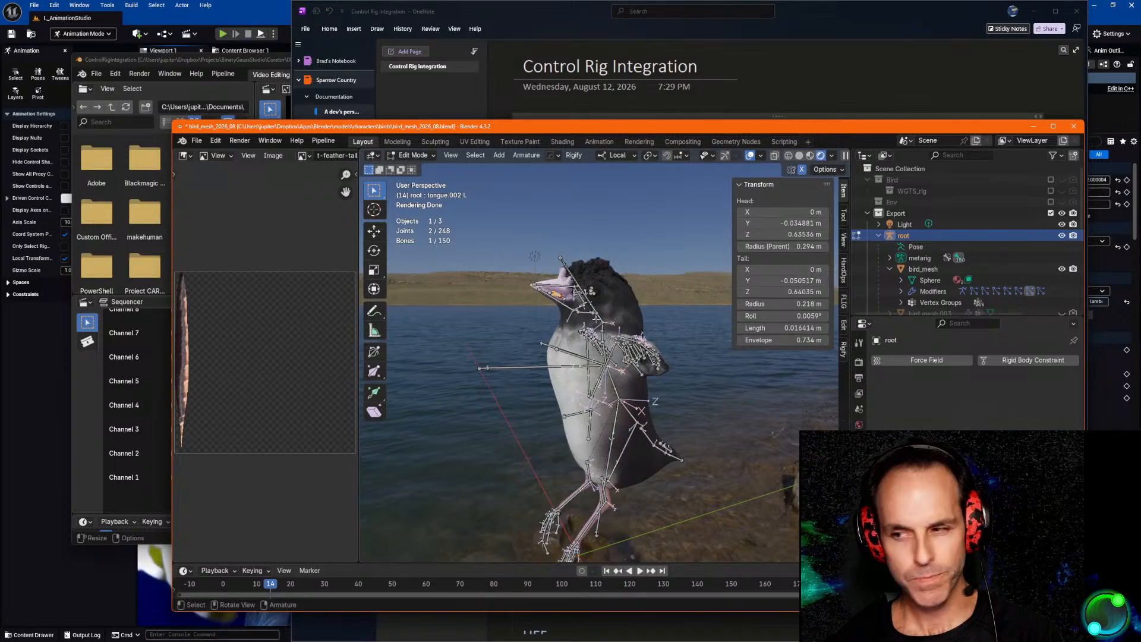
{"action": "left_click_drag", "start_coordinate": [656, 126], "coordinate": [590, 59]}
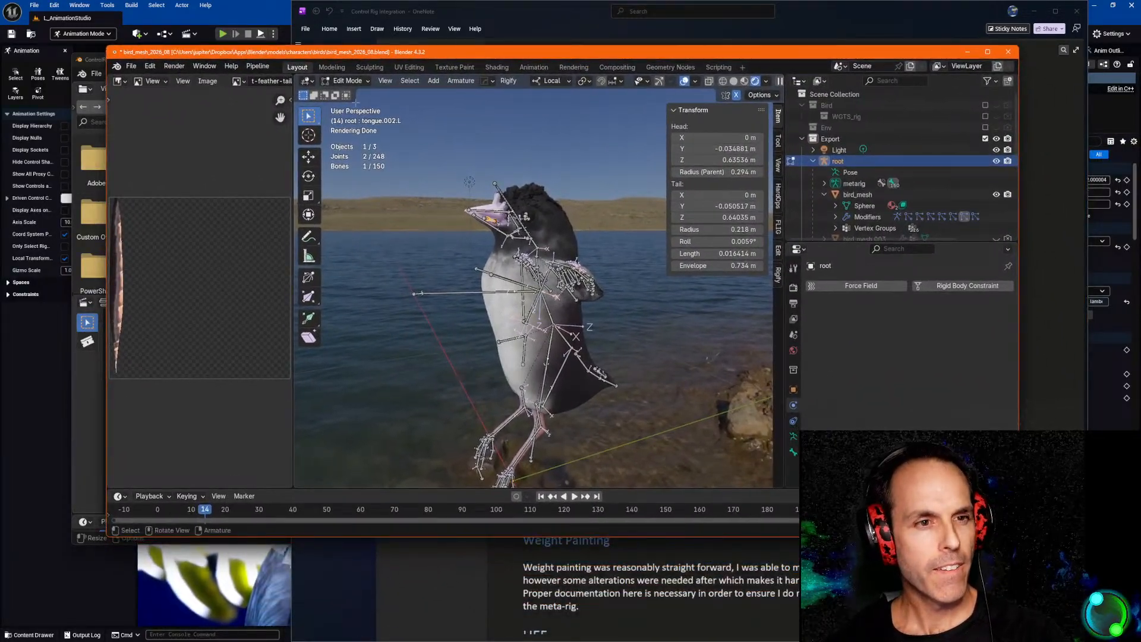
Leave Edit Mode on the root armature and examine the head and wing bones from the front and back.
{"action": "key", "text": "Tab"}
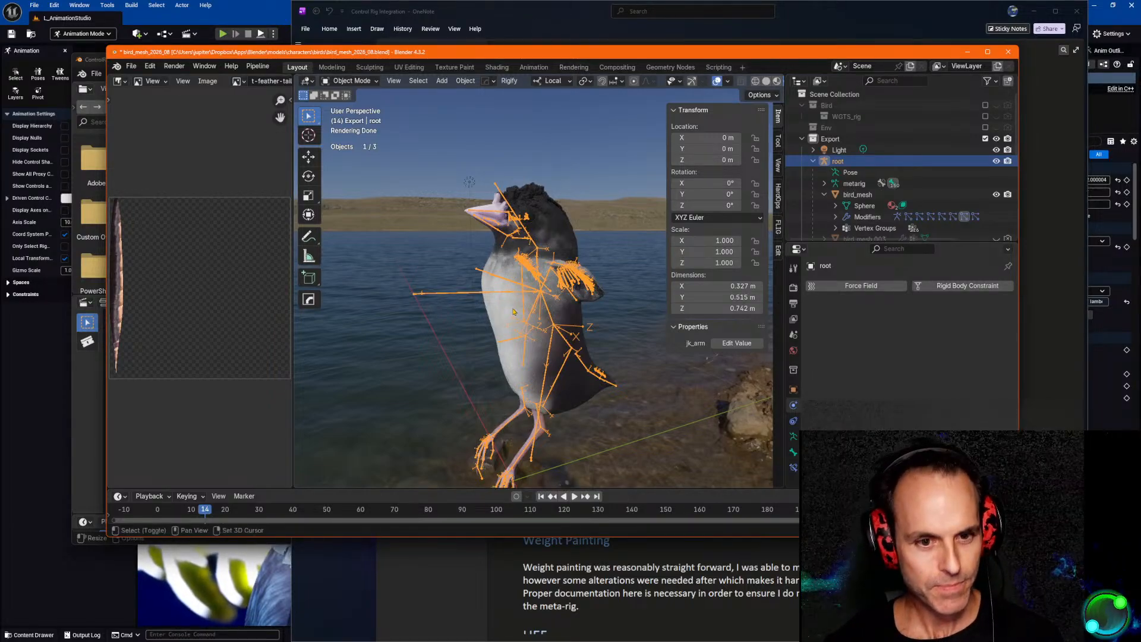
{"action": "middle_click_drag", "start_coordinate": [513, 311], "coordinate": [520, 305], "text": "shift"}
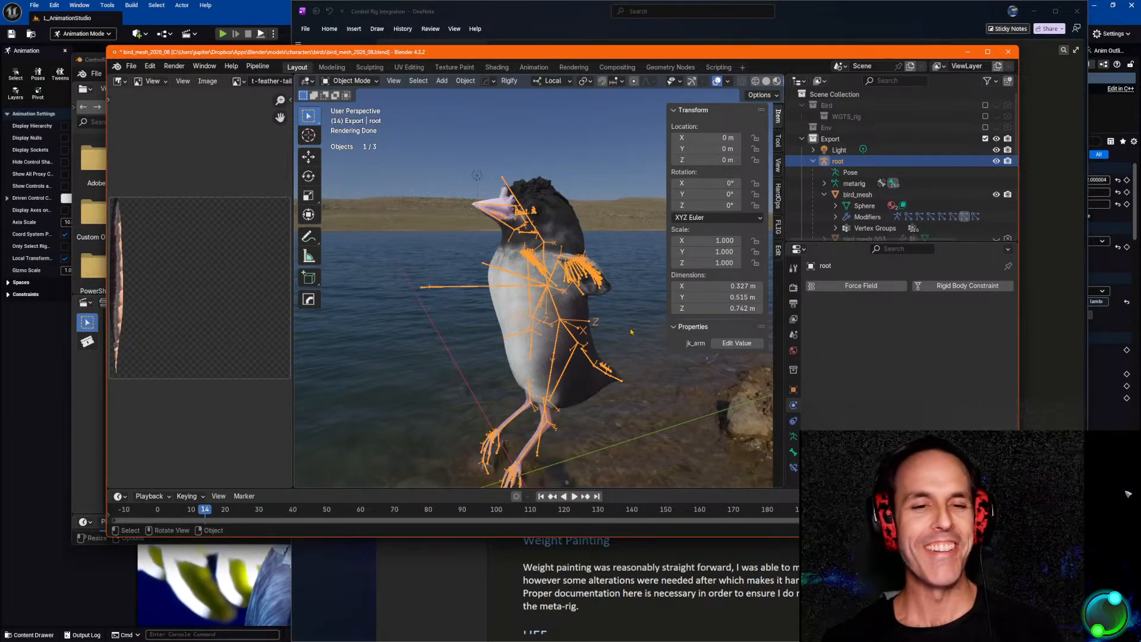
{"action": "scroll", "coordinate": [560, 257], "scroll_direction": "up", "scroll_amount": 2}
{"action": "middle_click_drag", "start_coordinate": [560, 258], "coordinate": [585, 296], "text": "shift"}
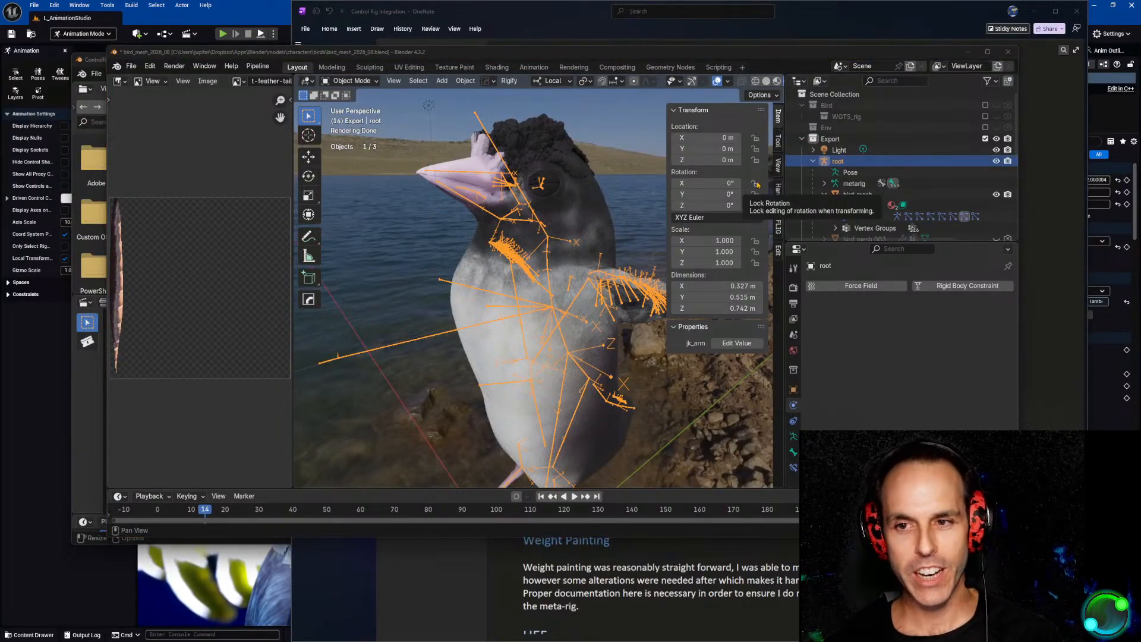
{"action": "left_click", "coordinate": [625, 54]}
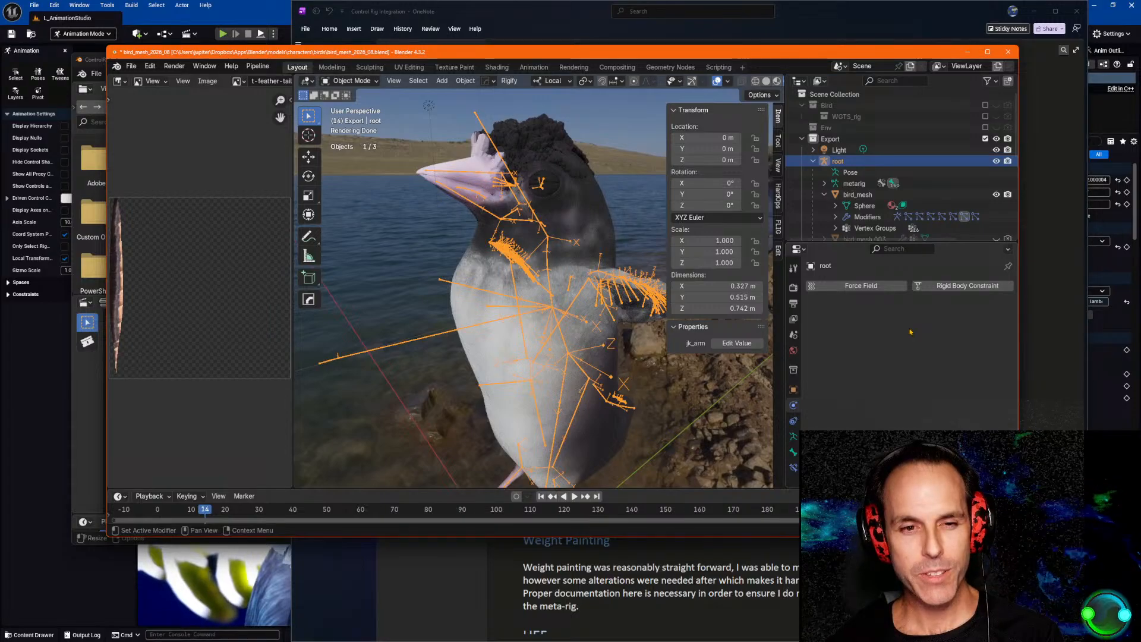
{"action": "middle_click_drag", "start_coordinate": [565, 347], "coordinate": [453, 349]}
{"action": "left_click_drag", "start_coordinate": [594, 53], "coordinate": [557, 43]}
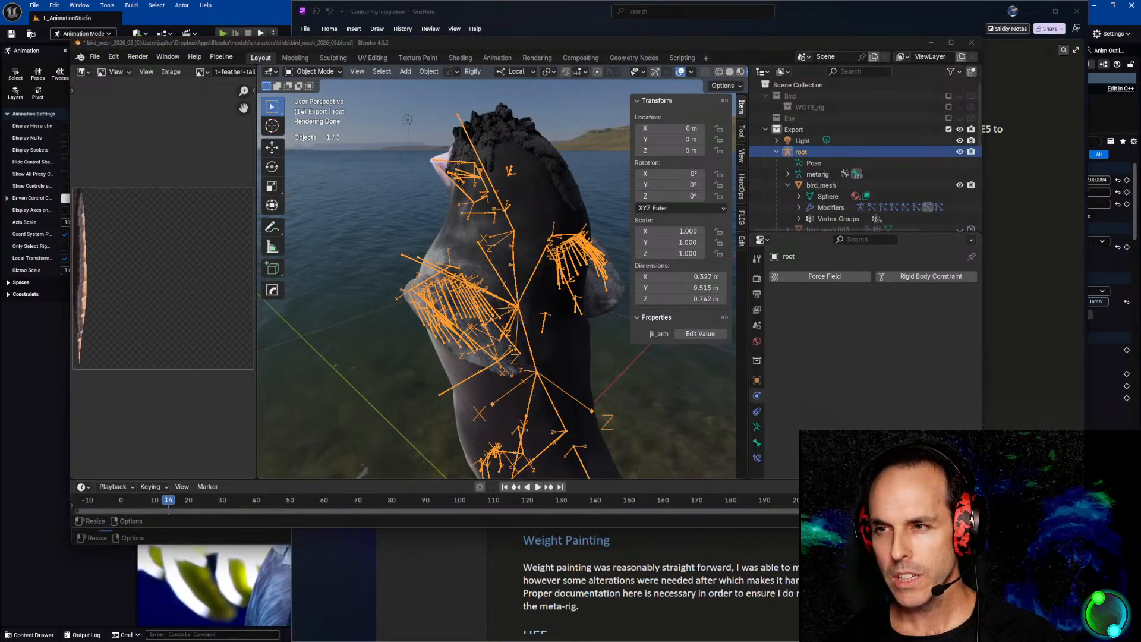
Bring the new unsaved Blender window into view, dismiss its splash screen, and open the Preferences window over the viewport.
{"action": "left_click_drag", "start_coordinate": [1140, 167], "coordinate": [375, 43]}
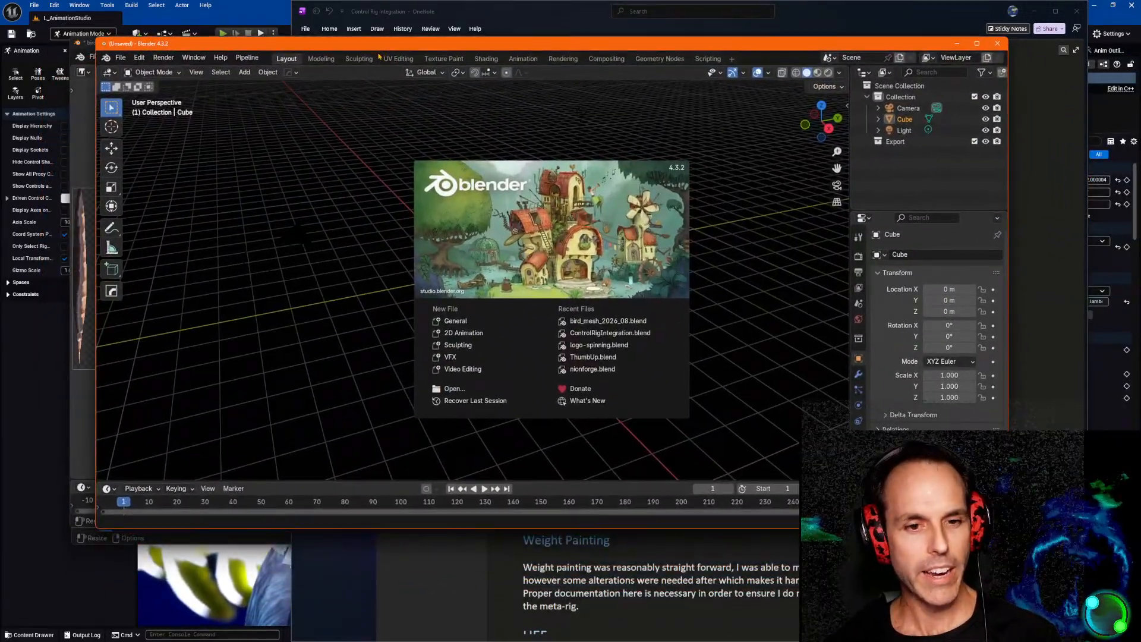
{"action": "left_click", "coordinate": [141, 60]}
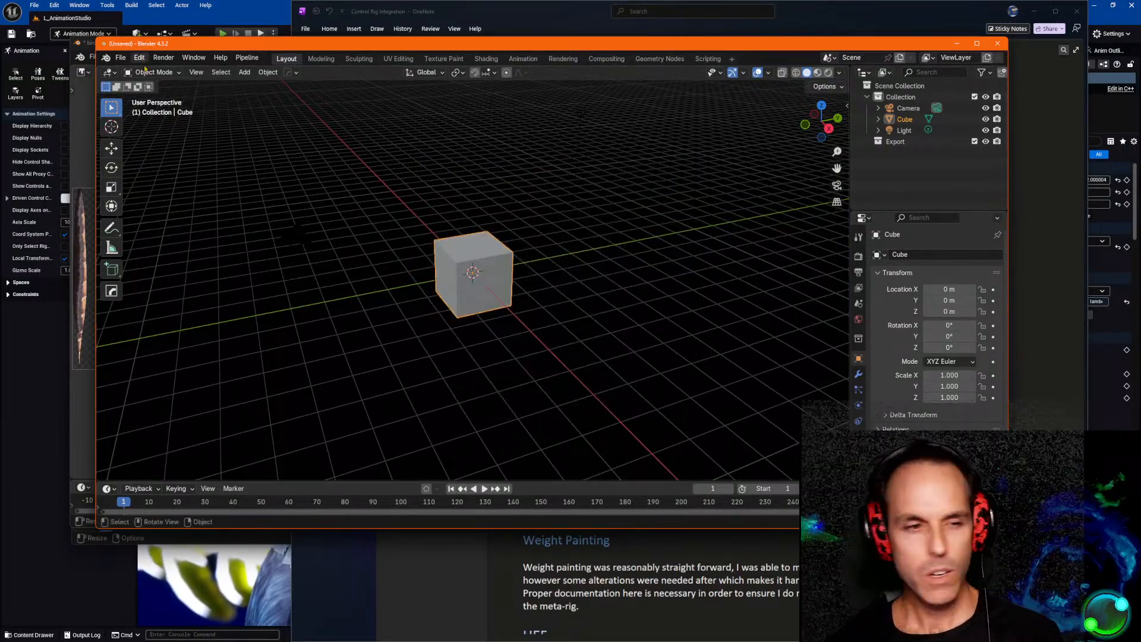
{"action": "left_click", "coordinate": [137, 59]}
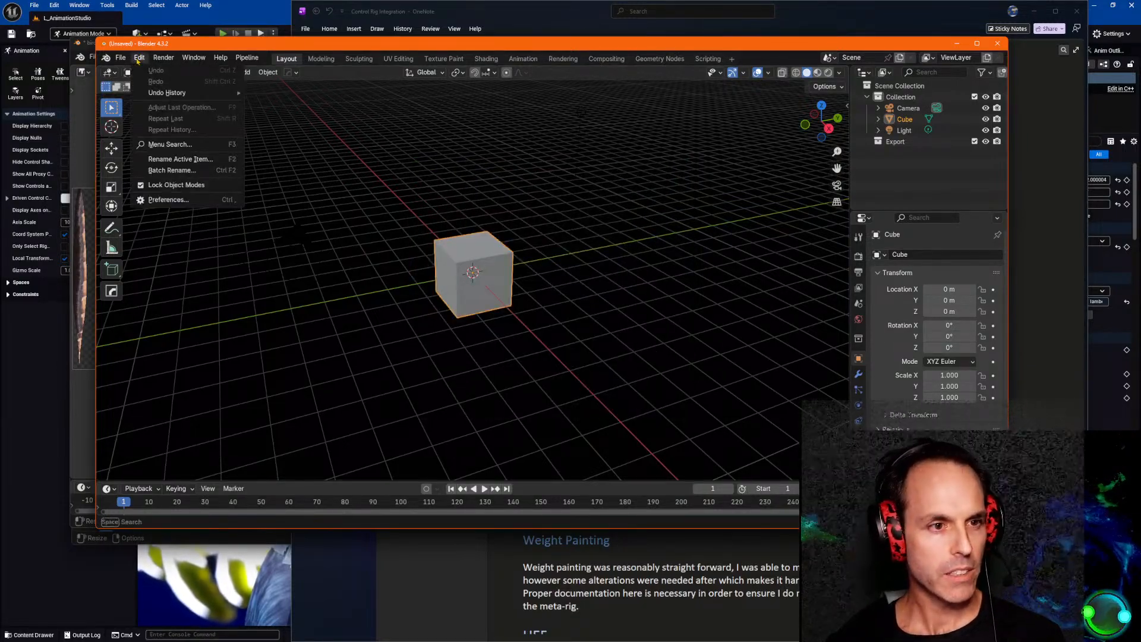
{"action": "left_click", "coordinate": [169, 200]}
{"action": "left_click_drag", "start_coordinate": [237, 51], "coordinate": [559, 106]}
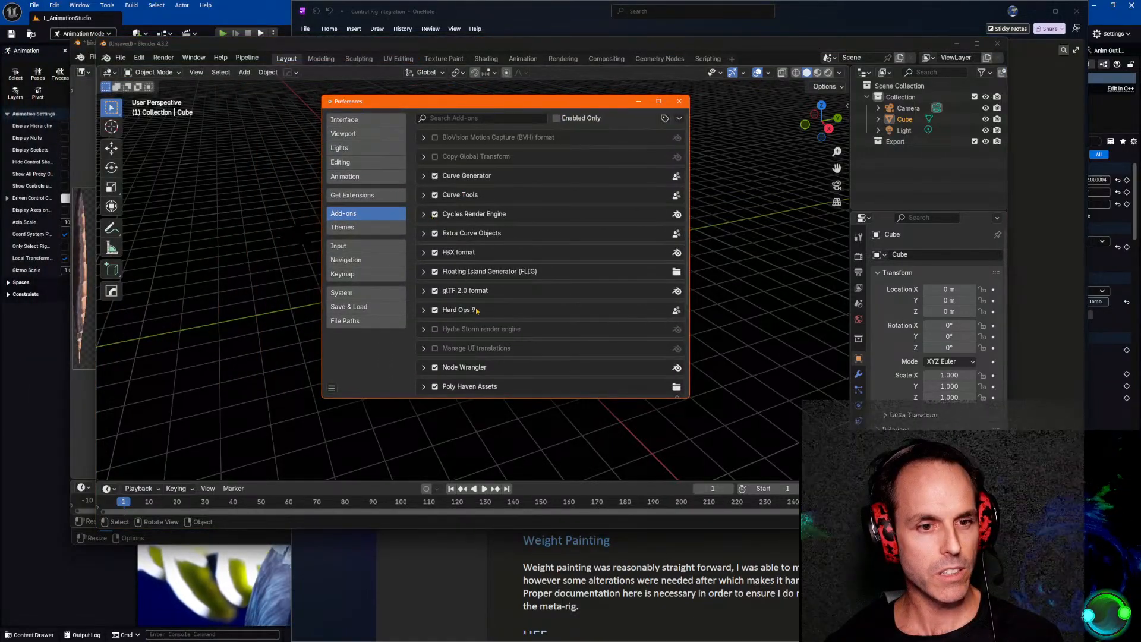
Expand the enabled Rigify add-on's details in the Add-ons preferences for review, and close the Preferences window.
{"action": "scroll", "coordinate": [437, 268], "scroll_direction": "down", "scroll_amount": 5}
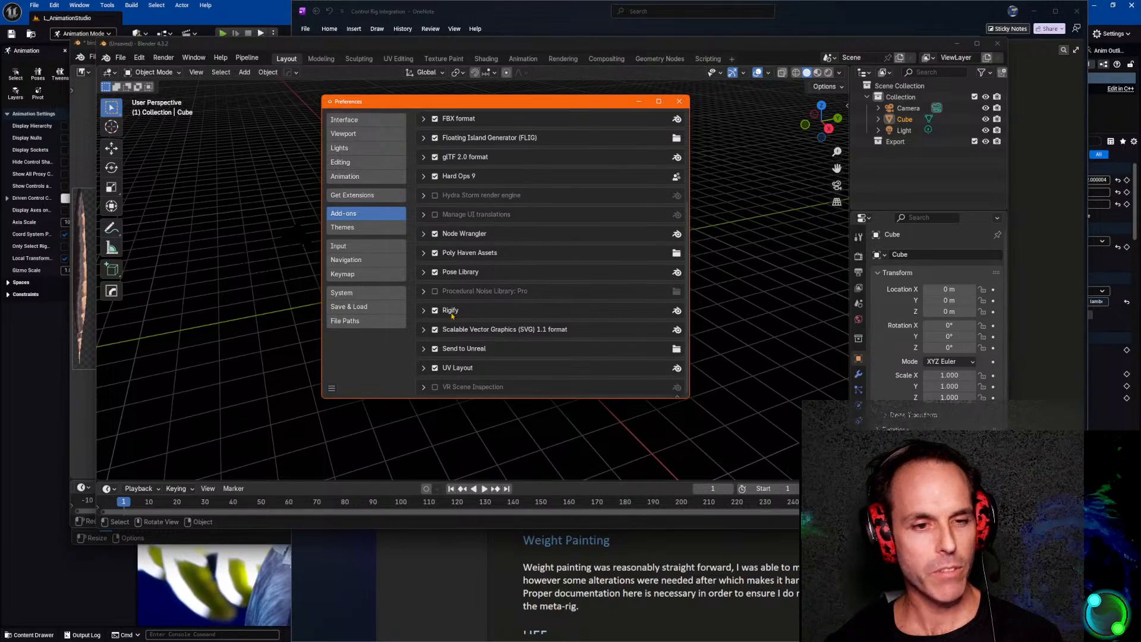
{"action": "left_click", "coordinate": [424, 311]}
{"action": "scroll", "coordinate": [499, 303], "scroll_direction": "down", "scroll_amount": 3}
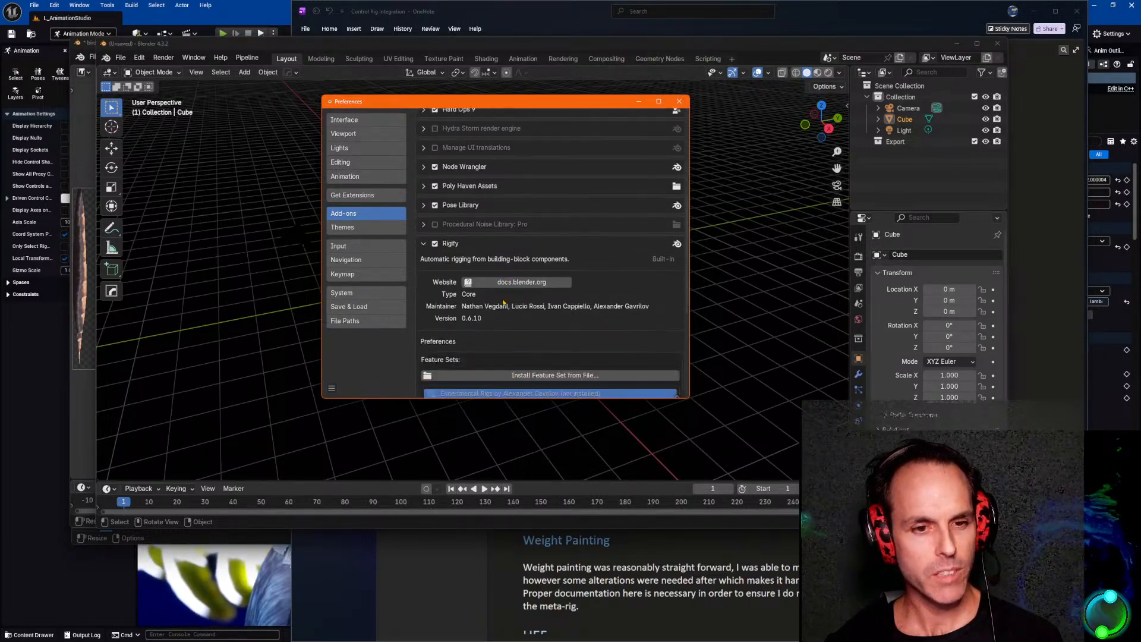
{"action": "scroll", "coordinate": [509, 288], "scroll_direction": "down", "scroll_amount": 1}
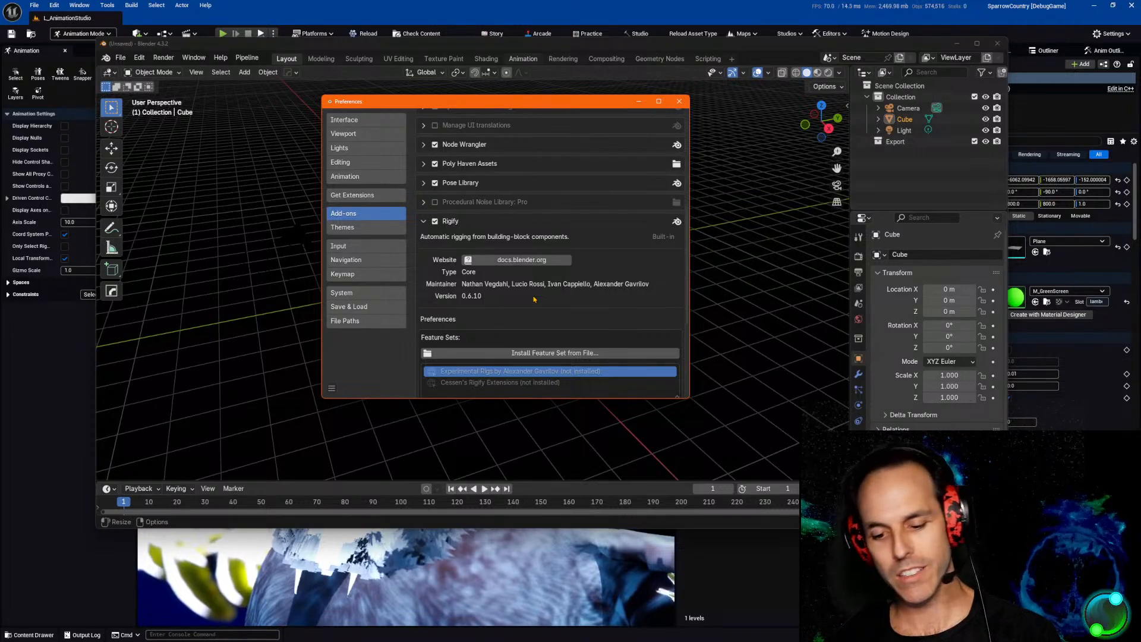
{"action": "left_click", "coordinate": [679, 102]}
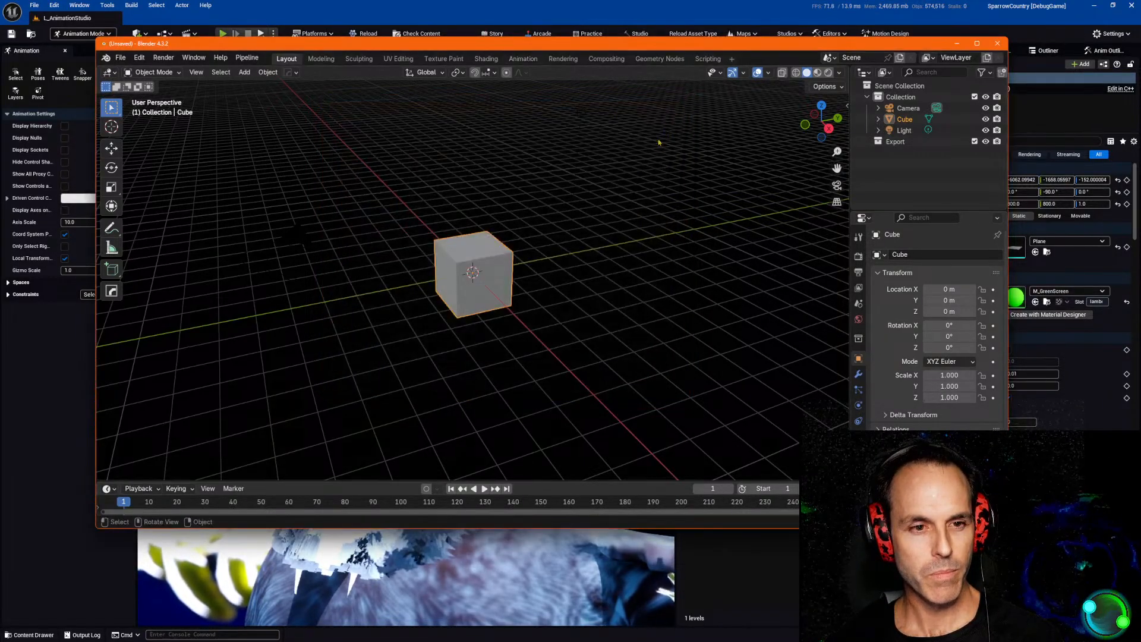
Add a Rigify Bird meta-rig armature to the scene and frame it in the viewport.
{"action": "key", "text": "shift+a"}
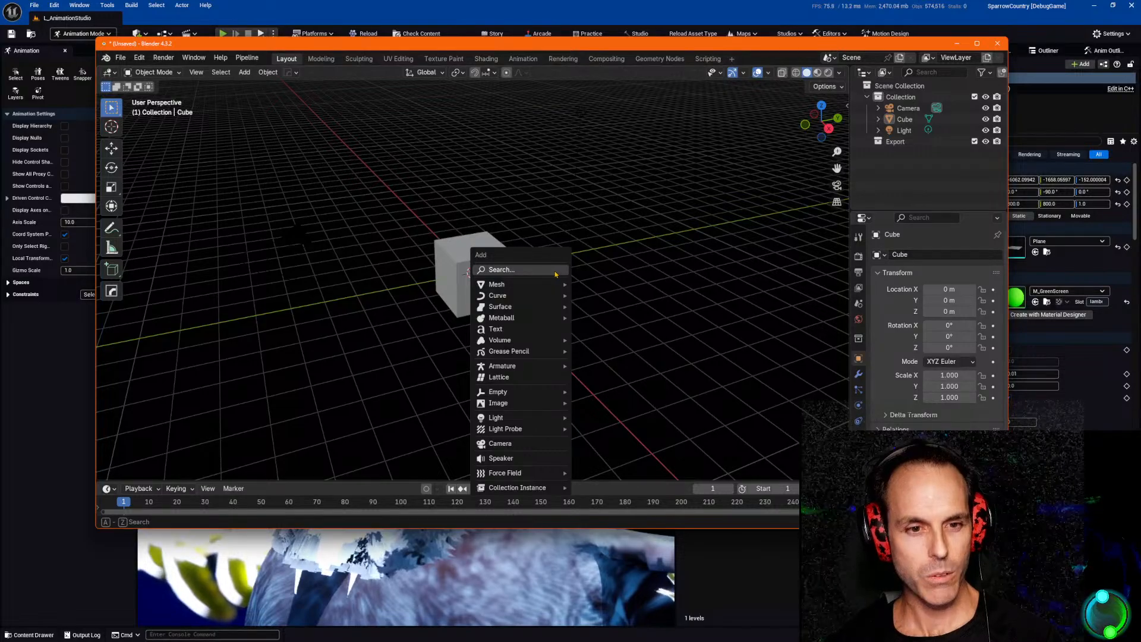
{"action": "mouse_move", "coordinate": [525, 367]}
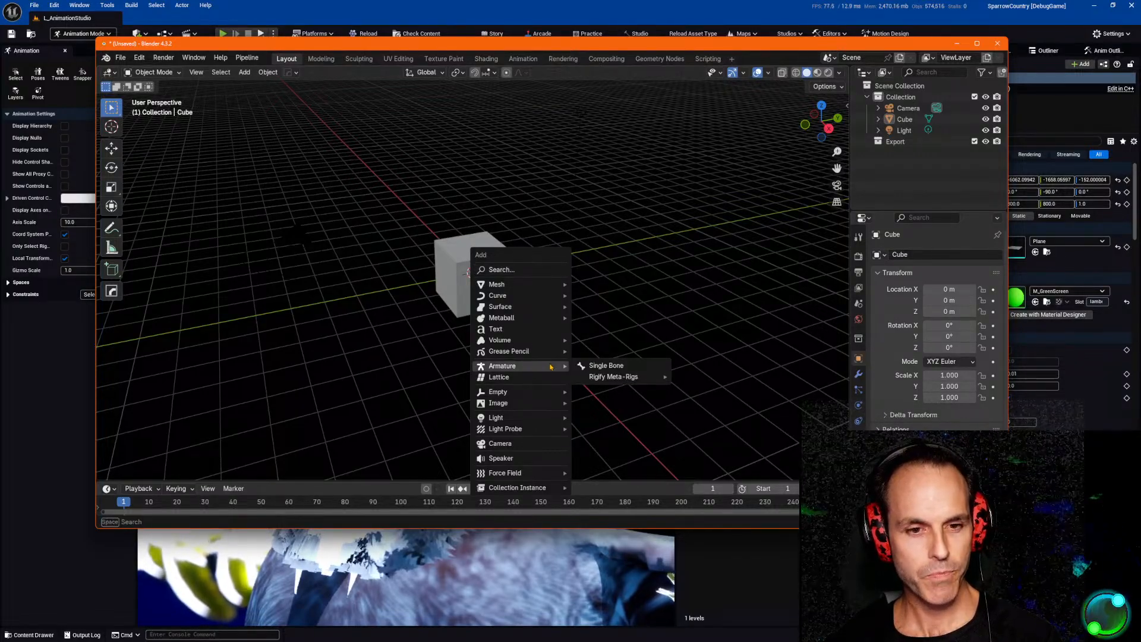
{"action": "mouse_move", "coordinate": [623, 382]}
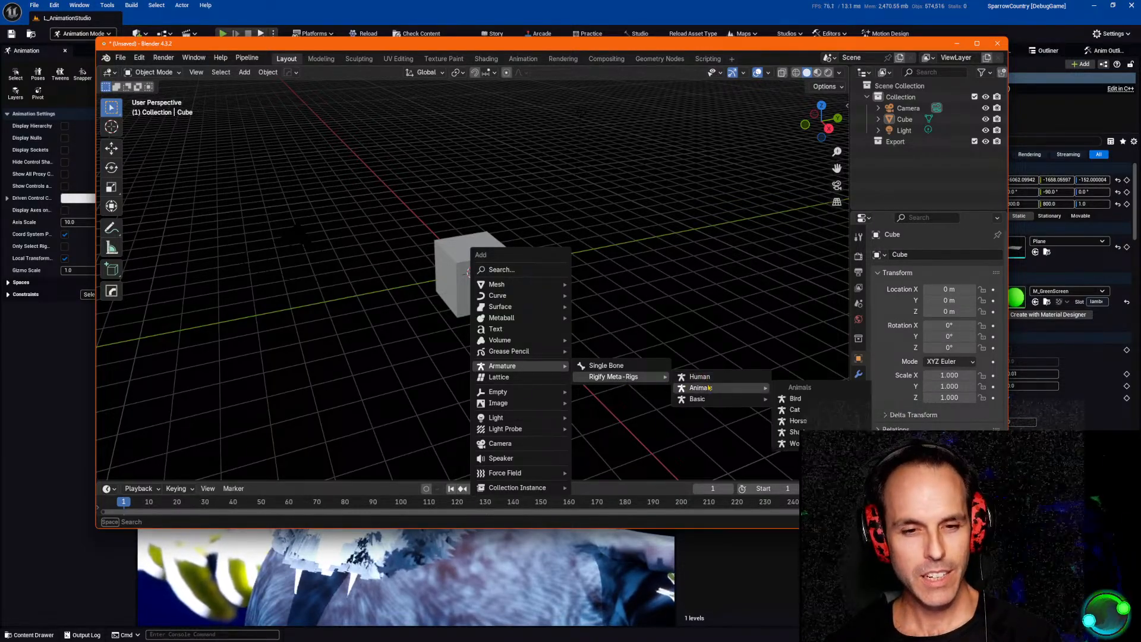
{"action": "left_click", "coordinate": [802, 399]}
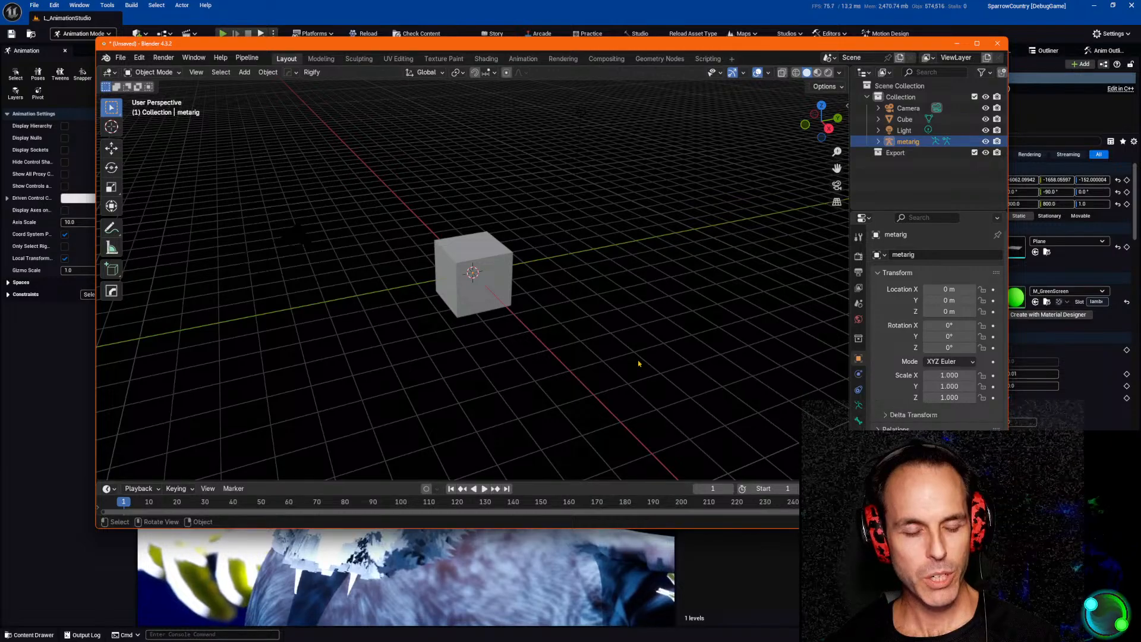
{"action": "middle_click_drag", "start_coordinate": [605, 344], "coordinate": [582, 330]}
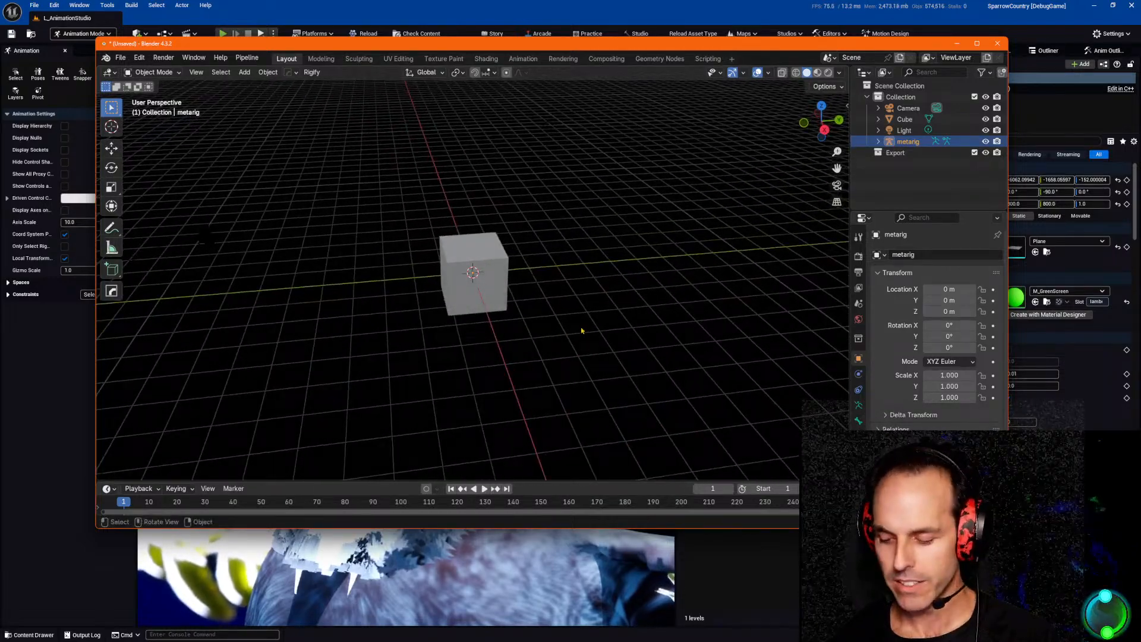
{"action": "key", "text": "KP_Decimal"}
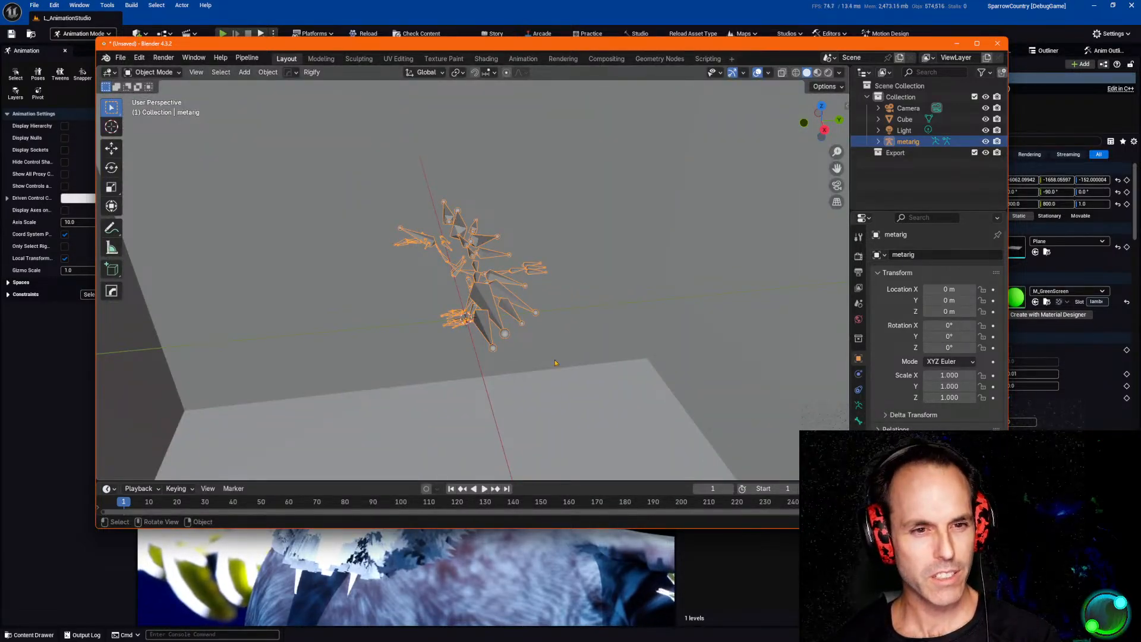
Compare the size of the bird meta-rig with the default cube from several distances and angles.
{"action": "scroll", "coordinate": [581, 331], "scroll_direction": "down", "scroll_amount": 10}
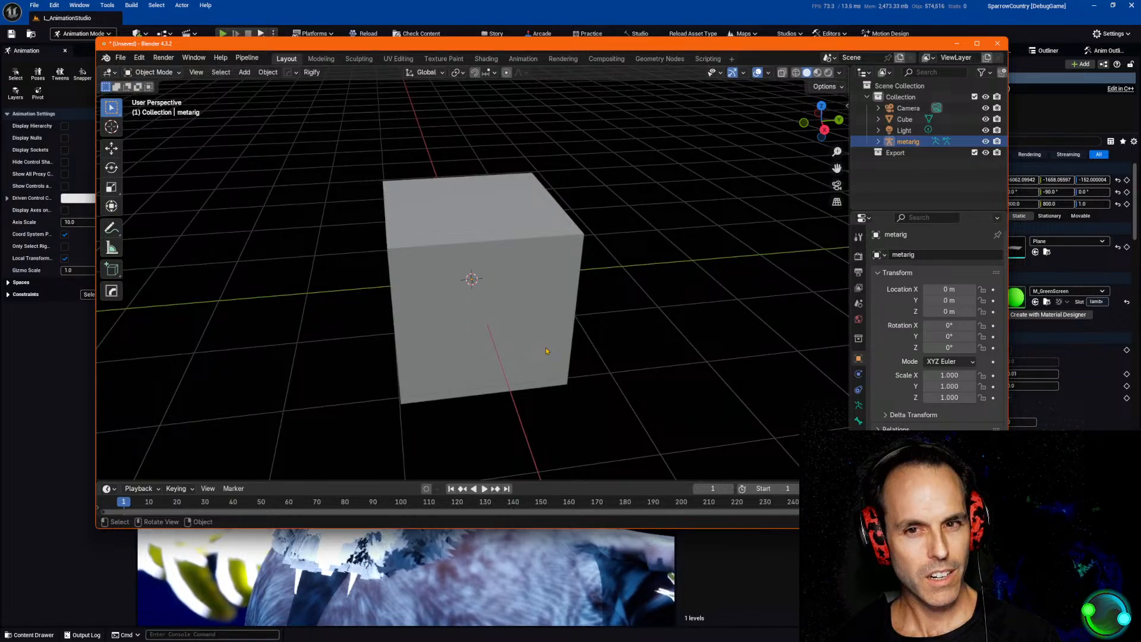
{"action": "scroll", "coordinate": [546, 351], "scroll_direction": "down", "scroll_amount": 2}
{"action": "scroll", "coordinate": [547, 351], "scroll_direction": "up", "scroll_amount": 1}
{"action": "middle_click_drag", "start_coordinate": [548, 351], "coordinate": [532, 302]}
{"action": "scroll", "coordinate": [502, 295], "scroll_direction": "down", "scroll_amount": 3}
{"action": "scroll", "coordinate": [501, 295], "scroll_direction": "up", "scroll_amount": 7}
{"action": "scroll", "coordinate": [501, 296], "scroll_direction": "up", "scroll_amount": 3}
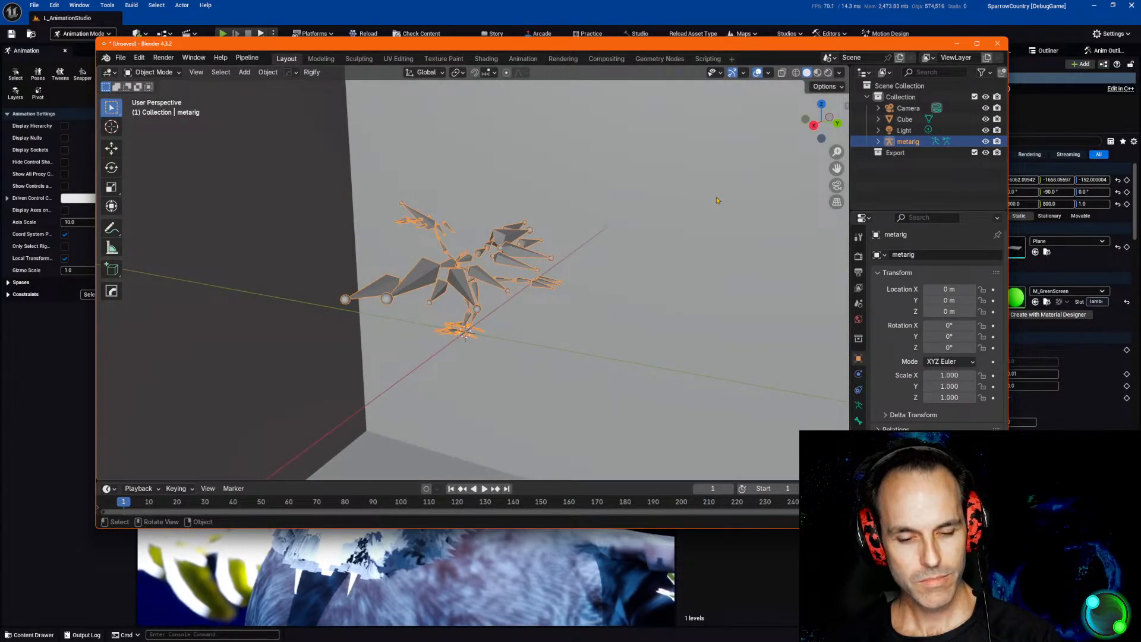
Display the transform and dimension values in the viewport and hide the default cube around the bird meta-rig.
{"action": "key", "text": "n"}
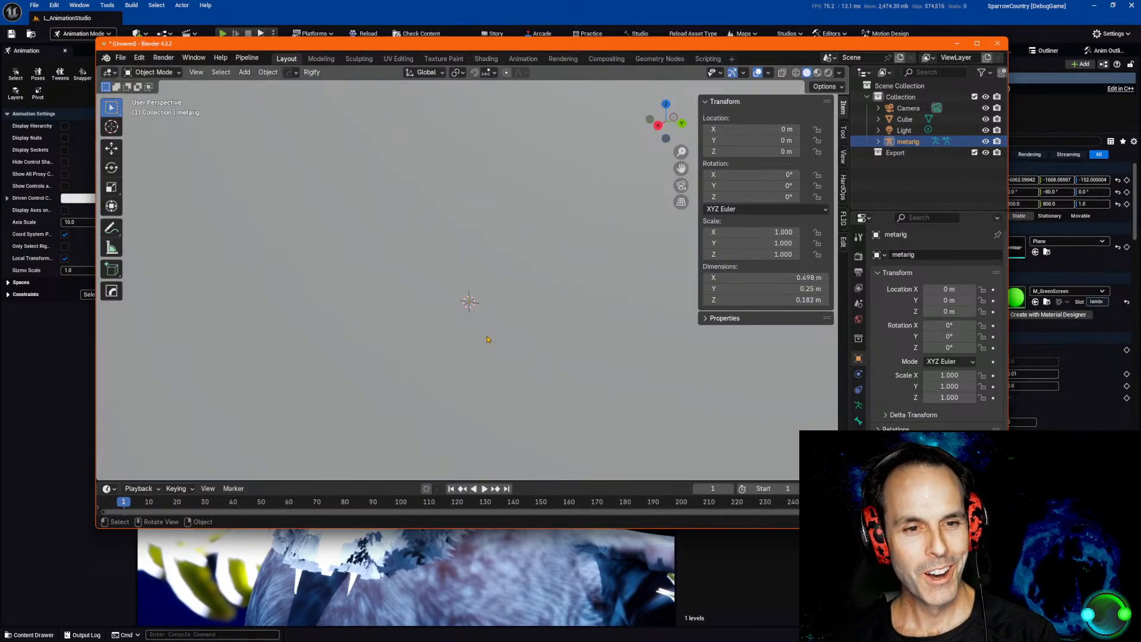
{"action": "left_click", "coordinate": [903, 120]}
{"action": "key", "text": "h"}
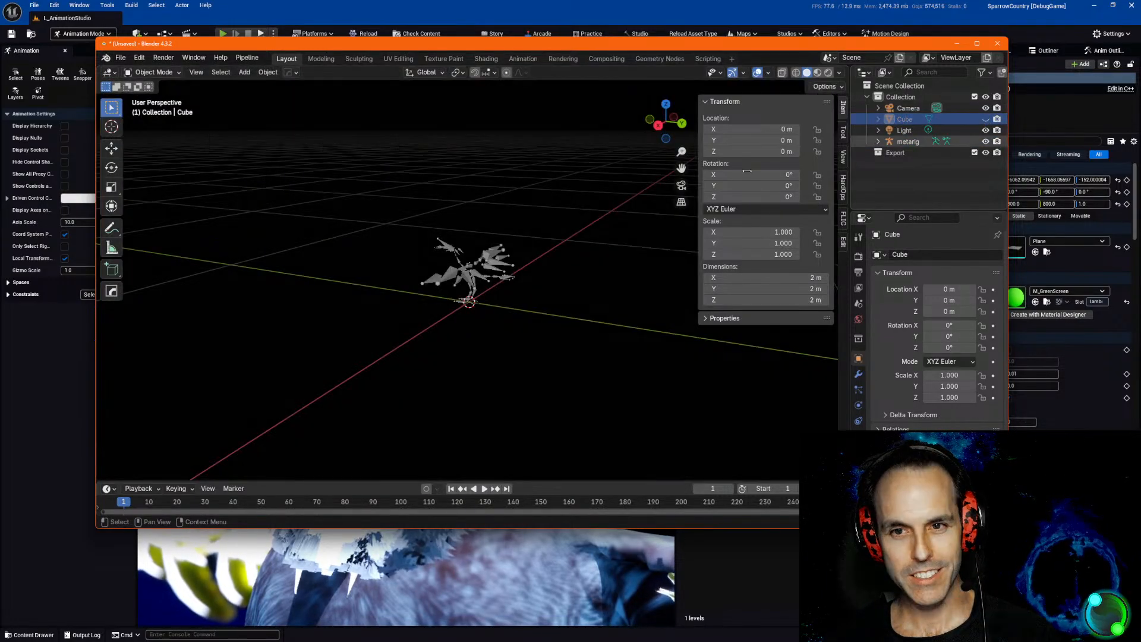
{"action": "scroll", "coordinate": [538, 254], "scroll_direction": "up", "scroll_amount": 2}
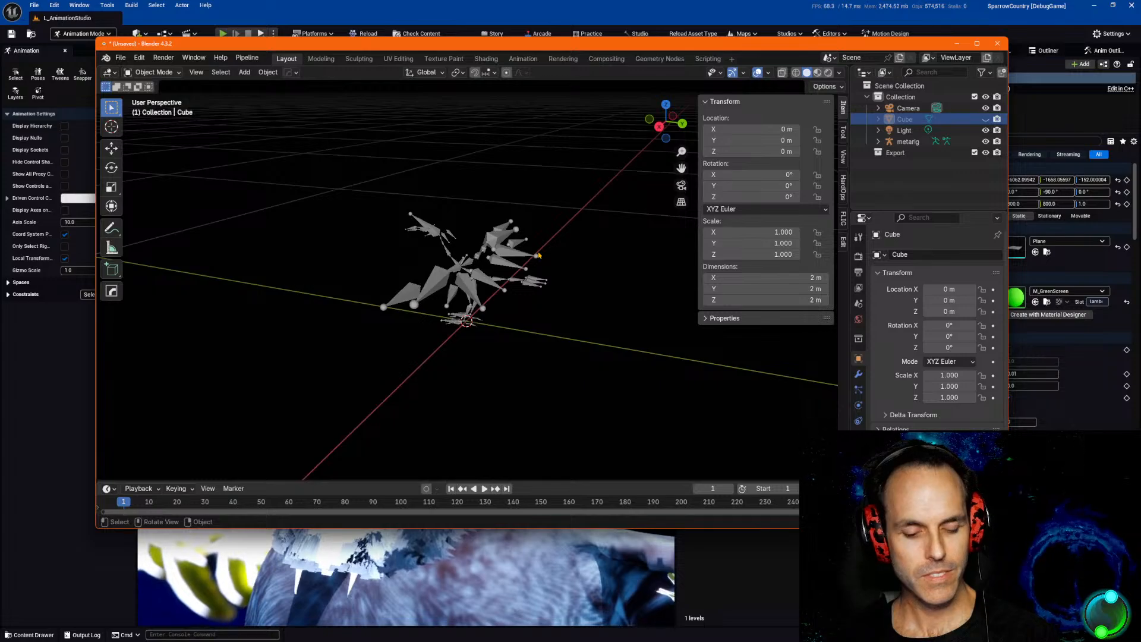
Add a Rigify Human meta-rig at the origin and compare its legs and feet with the small bird meta-rig.
{"action": "key", "text": "shift+a"}
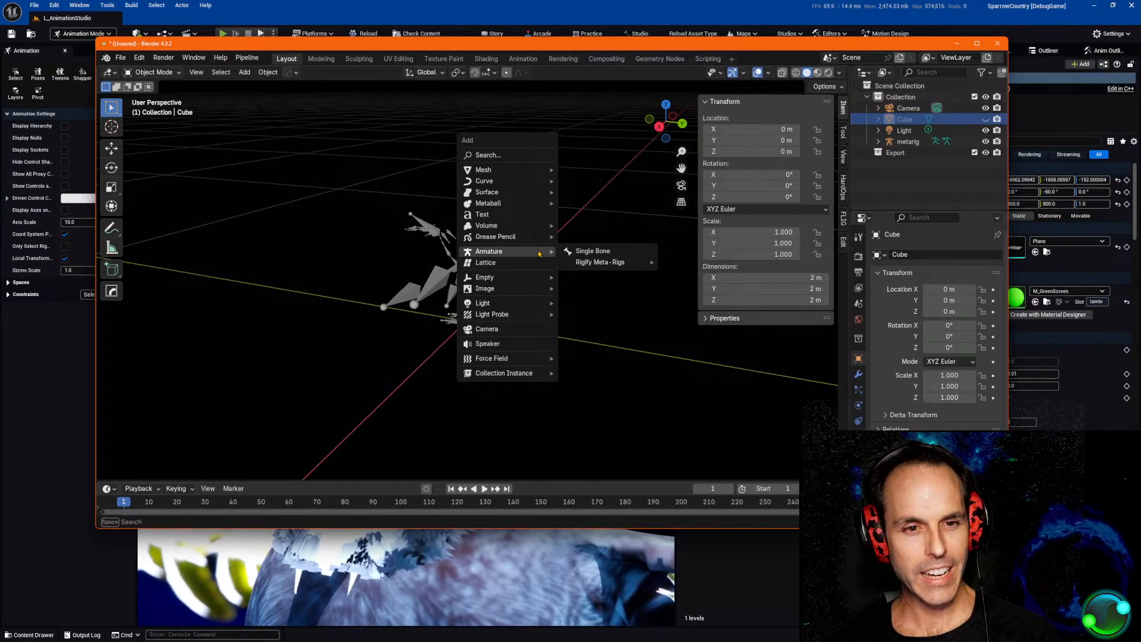
{"action": "mouse_move", "coordinate": [630, 262]}
{"action": "left_click", "coordinate": [689, 262]}
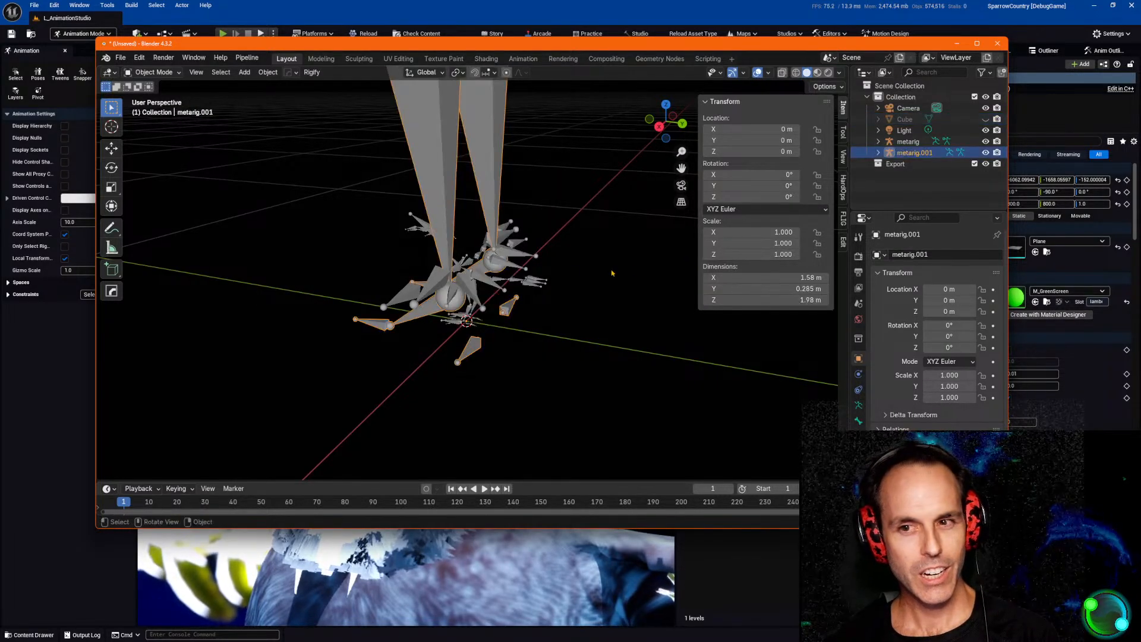
{"action": "middle_click_drag", "start_coordinate": [636, 267], "coordinate": [568, 298]}
{"action": "scroll", "coordinate": [531, 279], "scroll_direction": "down", "scroll_amount": 4}
{"action": "scroll", "coordinate": [551, 292], "scroll_direction": "up", "scroll_amount": 2}
{"action": "scroll", "coordinate": [550, 293], "scroll_direction": "up", "scroll_amount": 6}
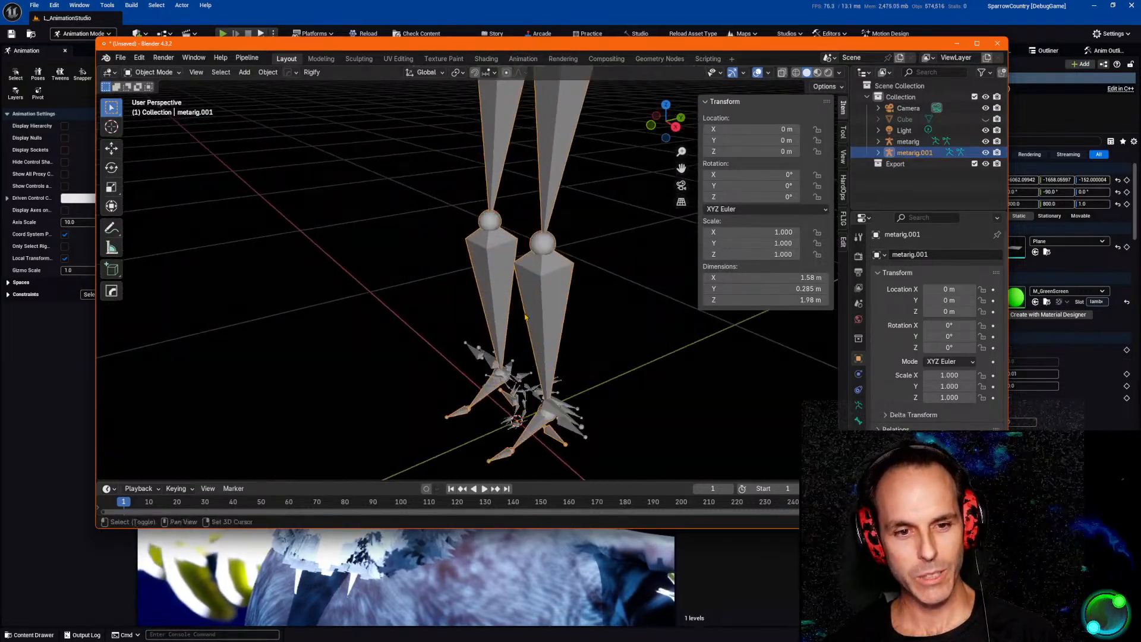
{"action": "middle_click_drag", "start_coordinate": [528, 309], "coordinate": [479, 245]}
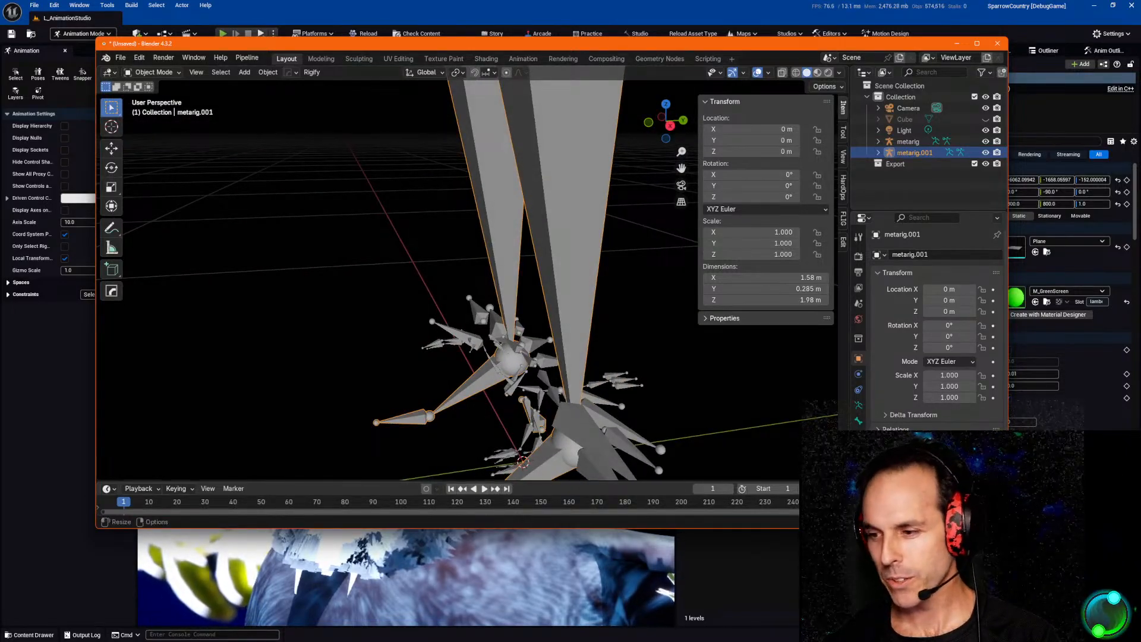
Switch to the OneNote page and add a Heading 2 line reading "Scale" below the bird modelling sentence.
{"action": "key", "text": "alt+Tab"}
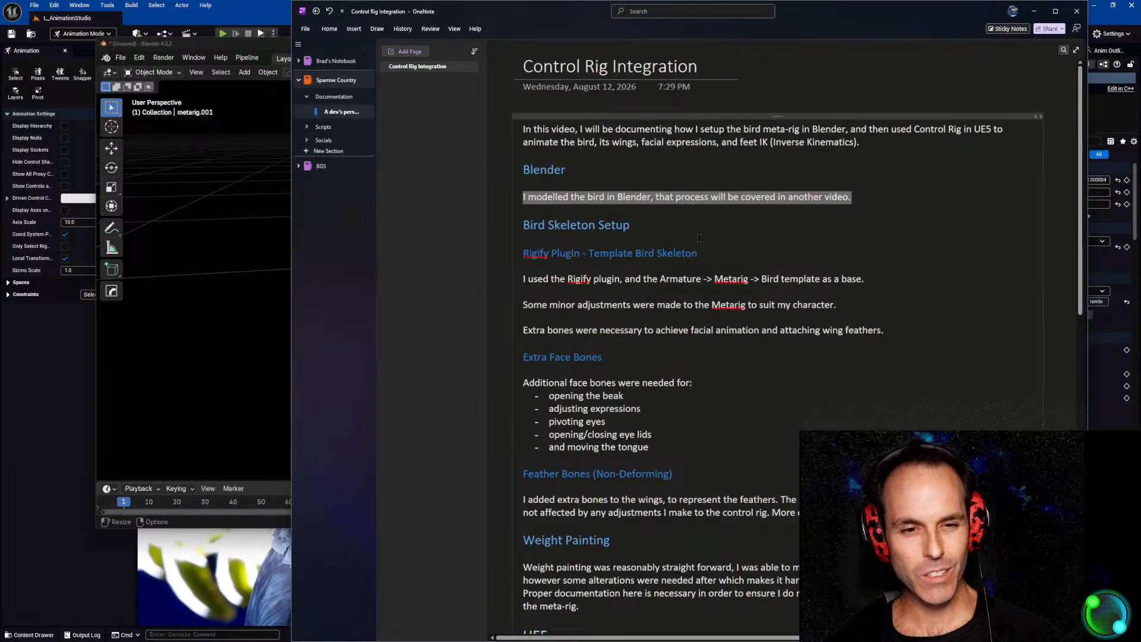
{"action": "left_click", "coordinate": [682, 199]}
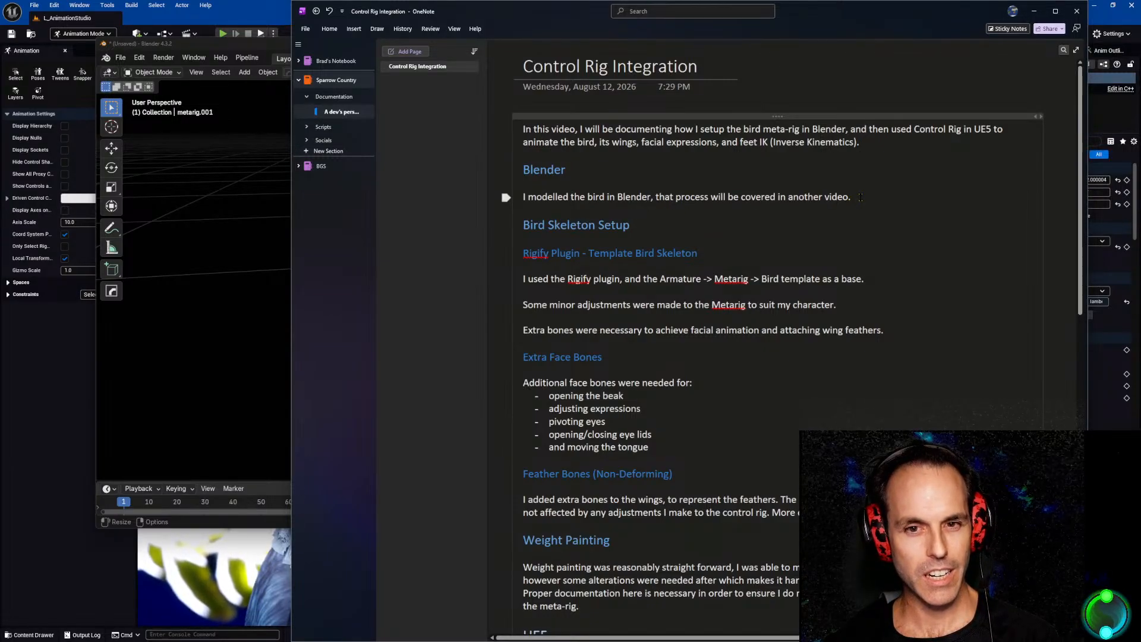
{"action": "key", "text": "Return"}
{"action": "type", "text": "Scale"}
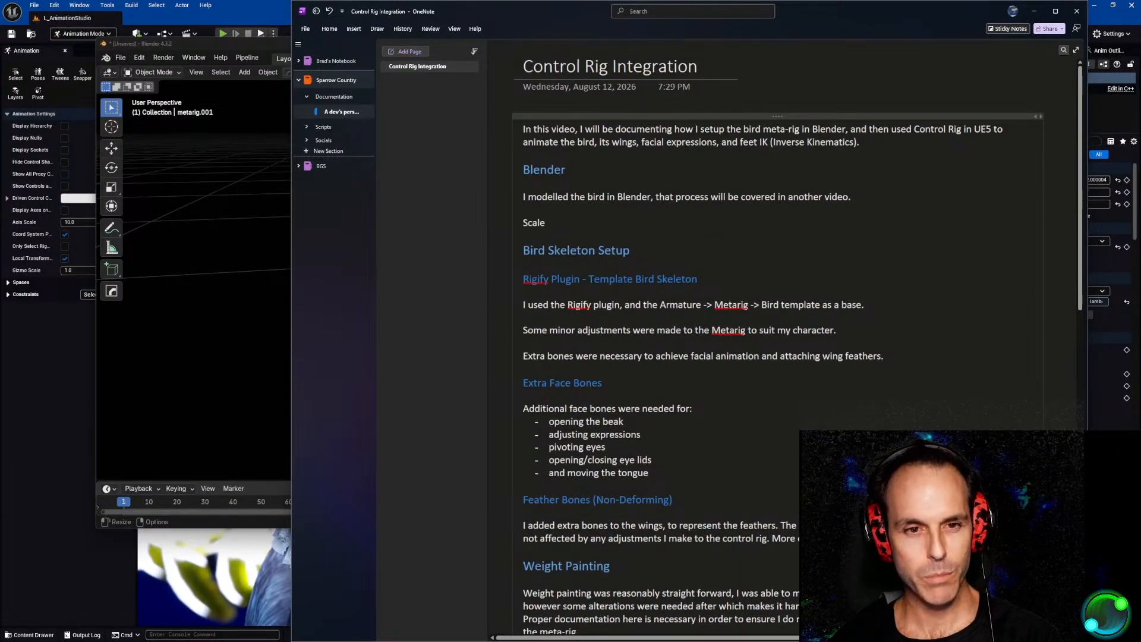
{"action": "key", "text": "BackSpace"}
{"action": "key", "text": "BackSpace"}
{"action": "key", "text": "ctrl+alt+1"}
{"action": "key", "text": "ctrl+alt+2"}
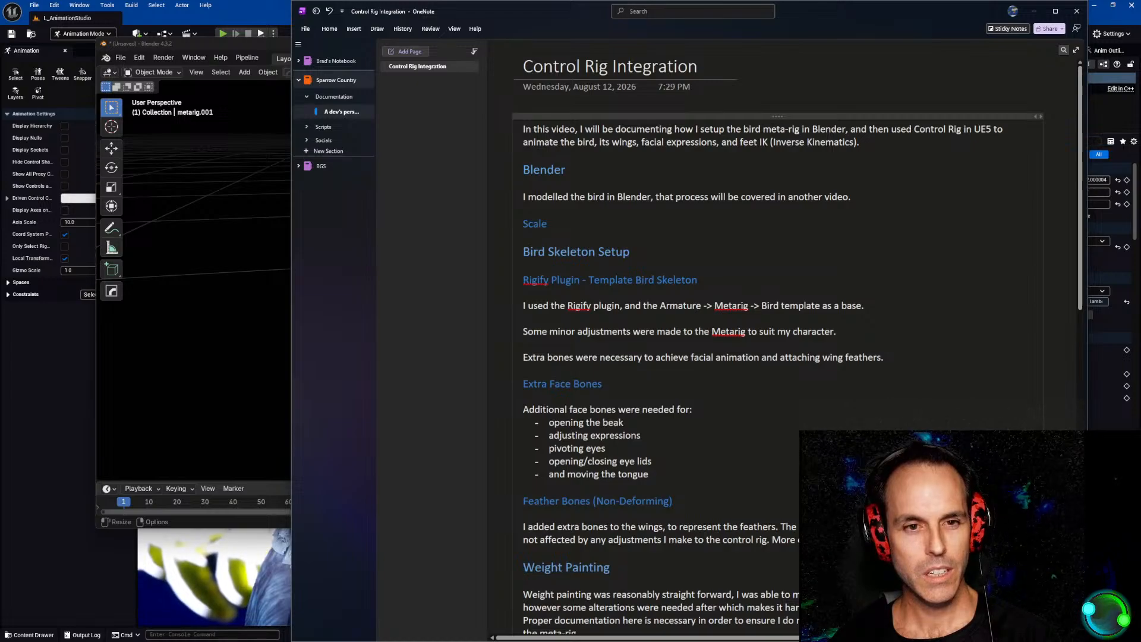
Insert a Heading 2 line reading "Model" above the bird modelling sentence and start an empty paragraph beneath the Scale heading.
{"action": "key", "text": "Return"}
{"action": "key", "text": "Up"}
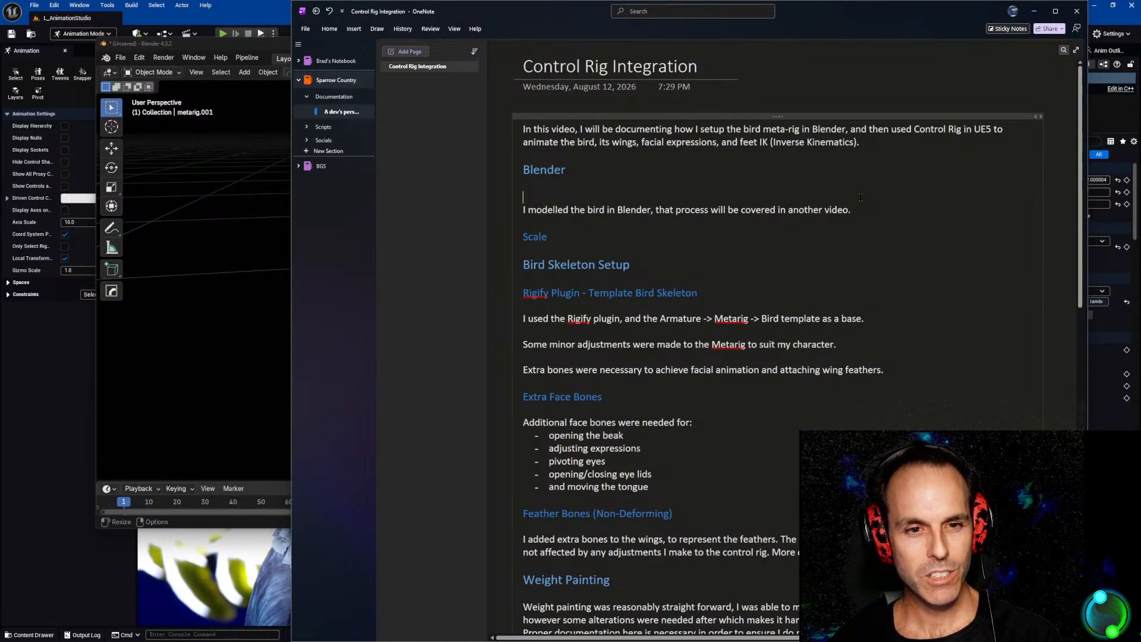
{"action": "type", "text": "Model"}
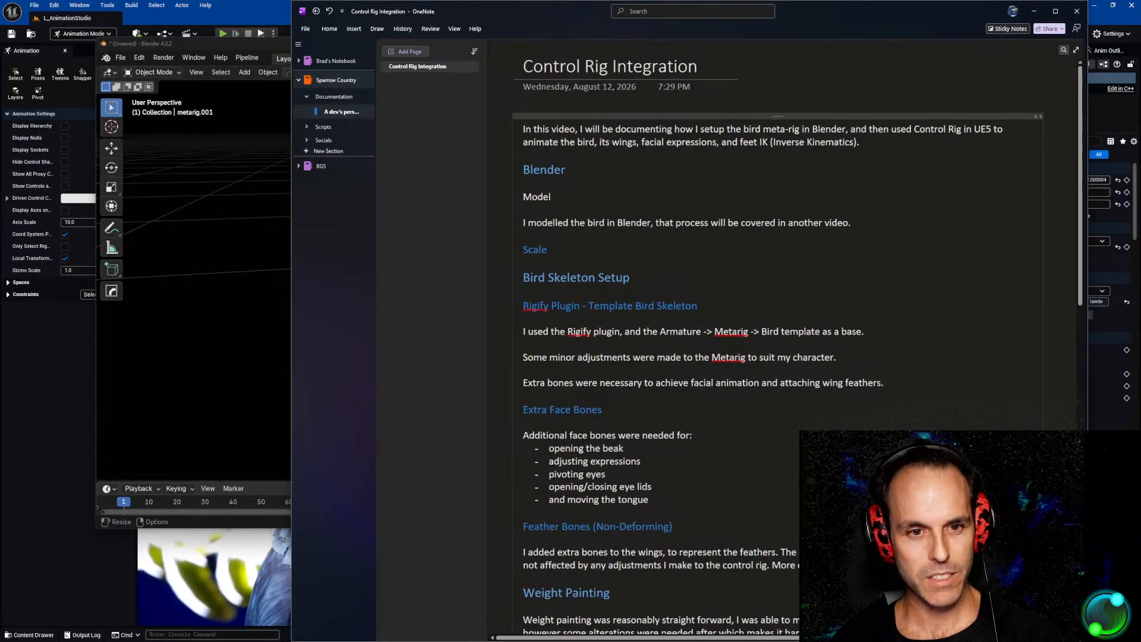
{"action": "key", "text": "ctrl+alt+2"}
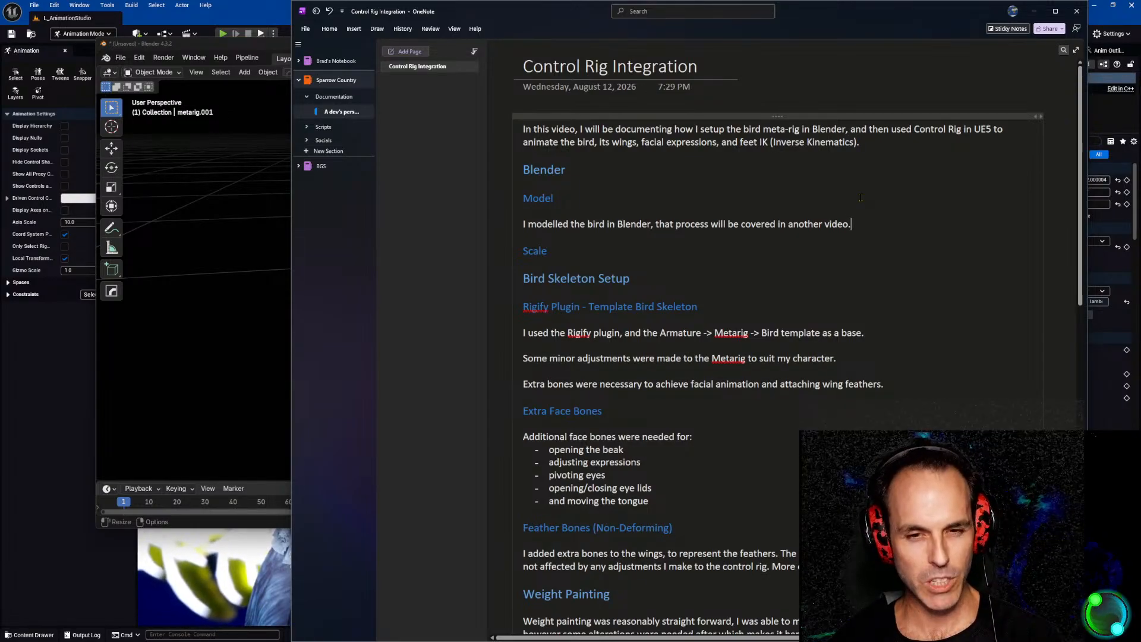
{"action": "key", "text": "End"}
{"action": "key", "text": "Return"}
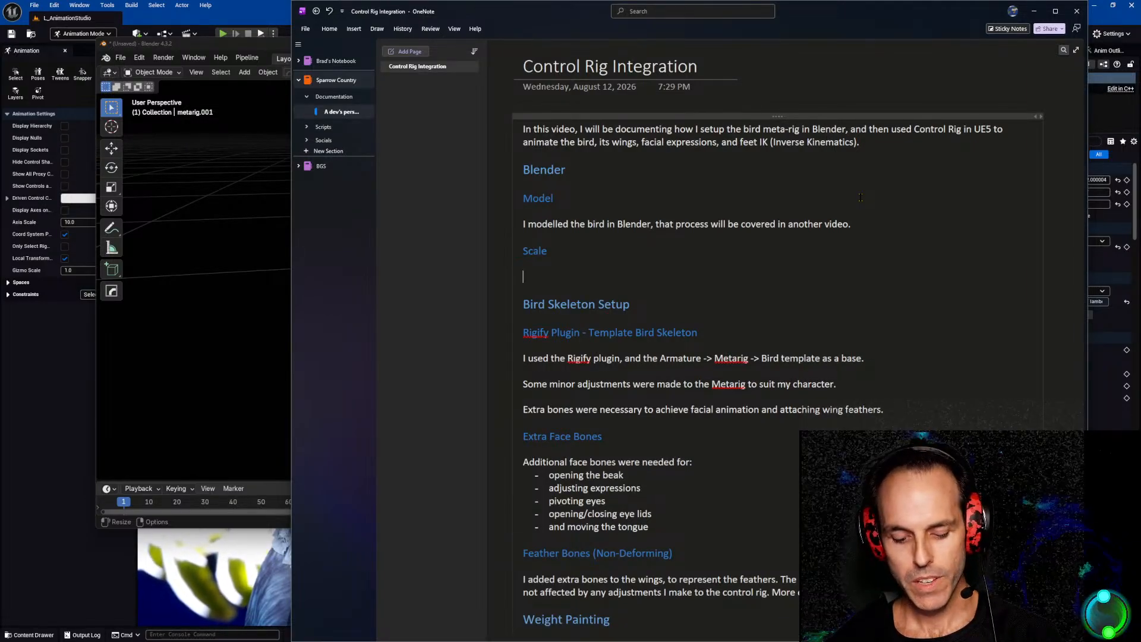
Switch to the Unreal Editor and pull the viewport back from the bird's head to show its body and wings.
{"action": "left_click", "coordinate": [47, 427]}
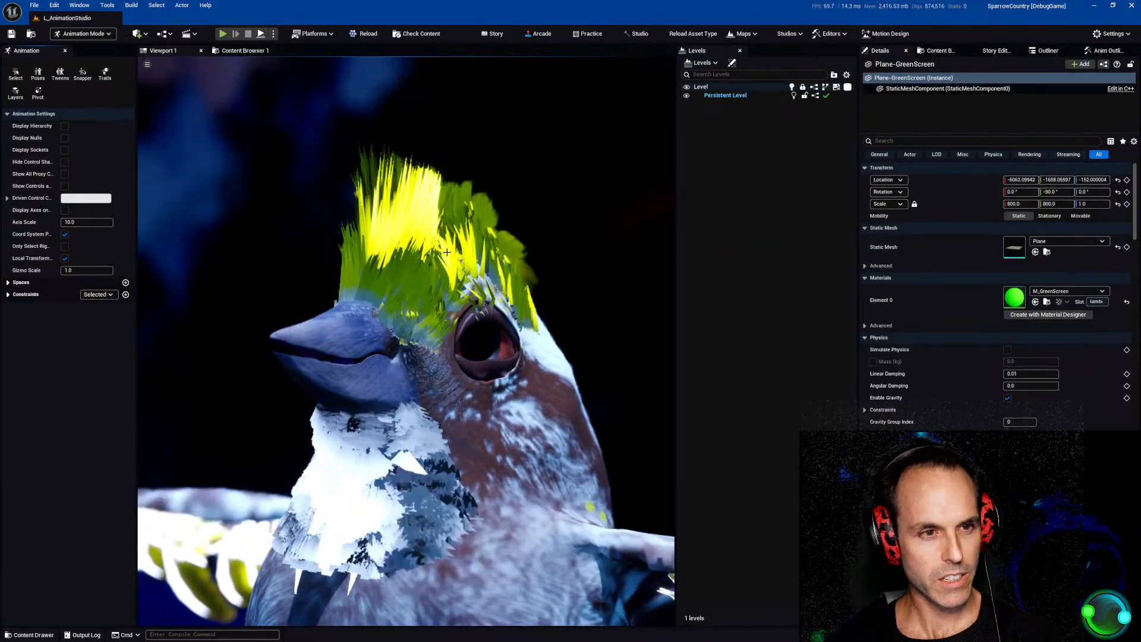
{"action": "left_click", "coordinate": [148, 64]}
{"action": "mouse_move", "coordinate": [237, 177]}
{"action": "left_mouse_down"}
{"action": "mouse_move", "coordinate": [269, 177]}
{"action": "mouse_move", "coordinate": [230, 169]}
{"action": "left_mouse_up"}
{"action": "left_click", "coordinate": [306, 128]}
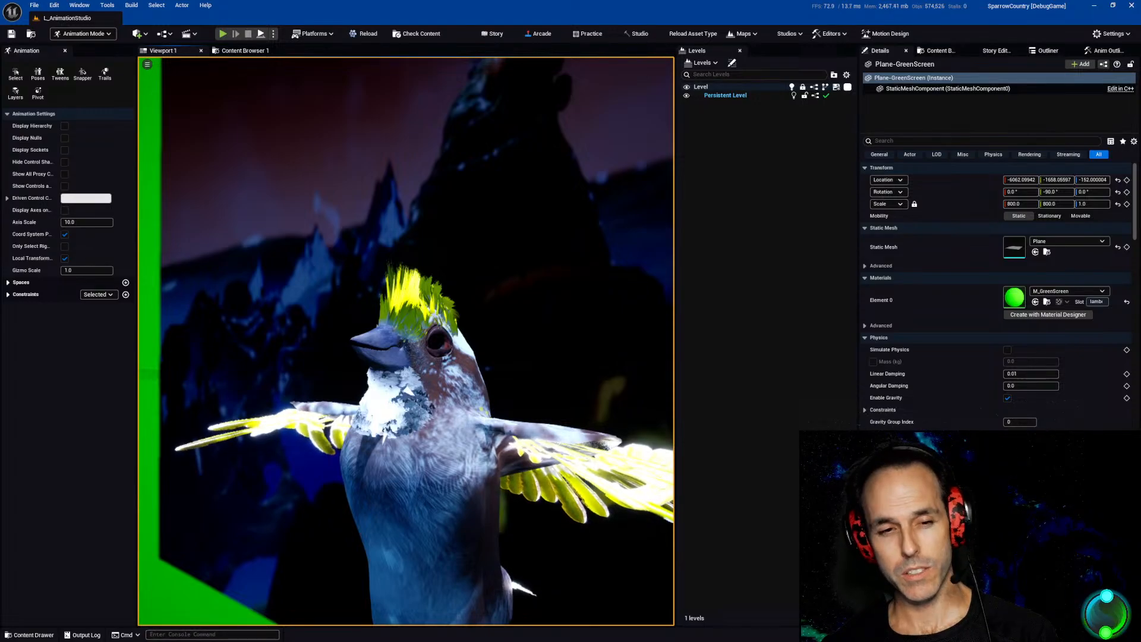
Switch to Blender to examine the full human meta-rig standing over the bird meta-rig, and return to the OneNote page.
{"action": "key", "text": "alt+Tab"}
{"action": "scroll", "coordinate": [498, 404], "scroll_direction": "down", "scroll_amount": 6}
{"action": "middle_click_drag", "start_coordinate": [505, 360], "coordinate": [494, 476], "text": "shift"}
{"action": "scroll", "coordinate": [488, 380], "scroll_direction": "down", "scroll_amount": 3}
{"action": "middle_click_drag", "start_coordinate": [483, 296], "coordinate": [473, 363], "text": "shift"}
{"action": "scroll", "coordinate": [473, 364], "scroll_direction": "up", "scroll_amount": 3}
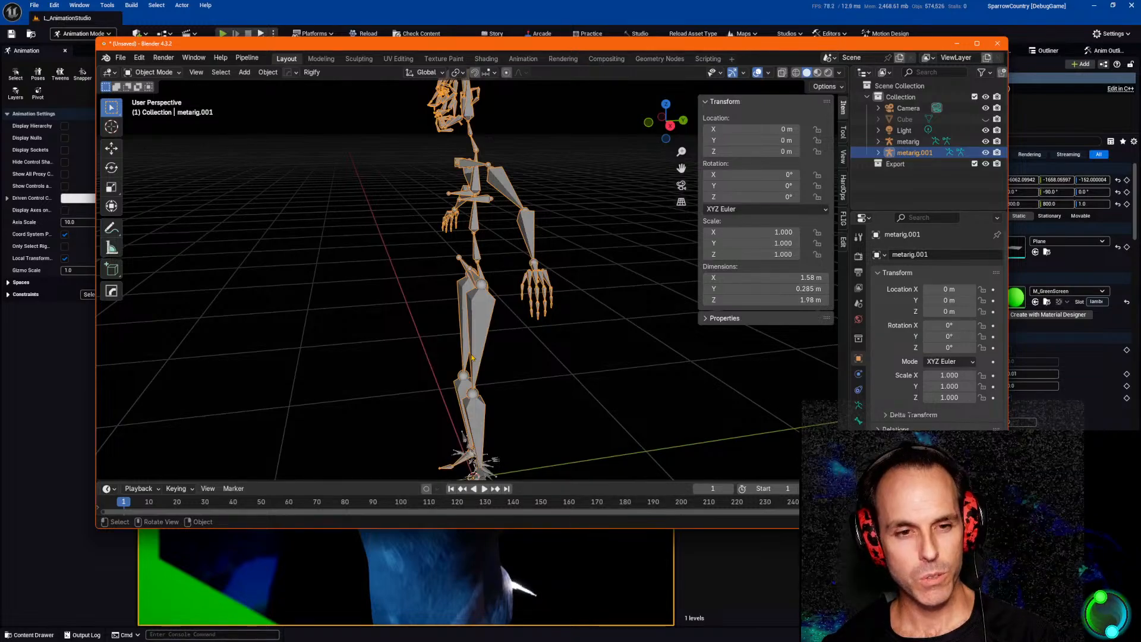
{"action": "key", "text": "alt+Tab"}
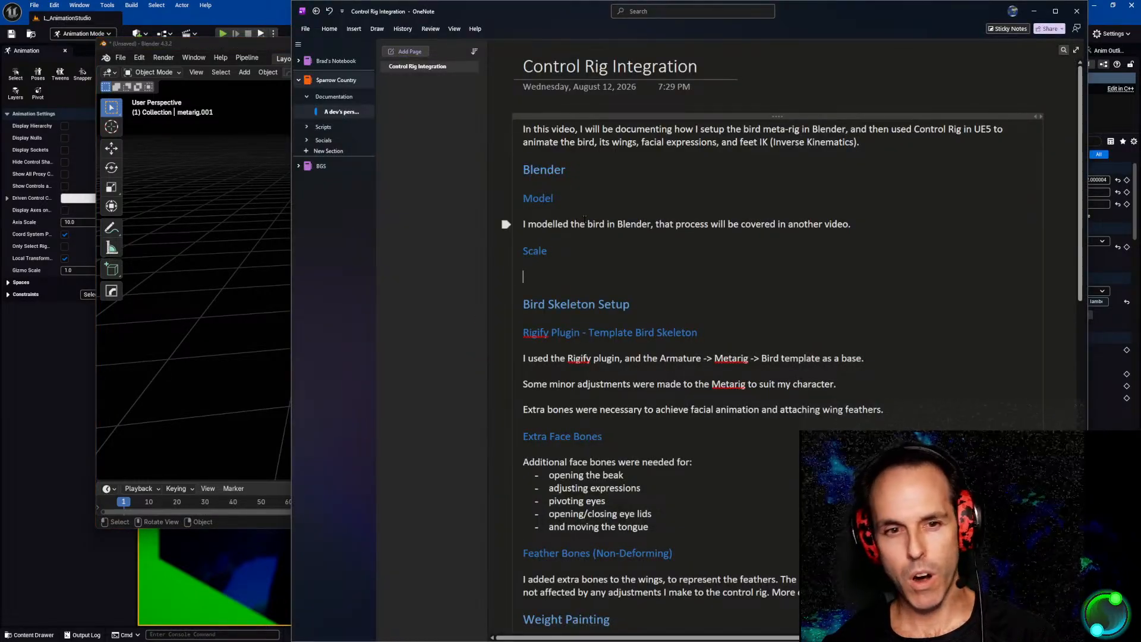
Write the sentence "The bird was scaled 'large' for a bird." under the Scale heading.
{"action": "type", "text": "The bird was scaled "}
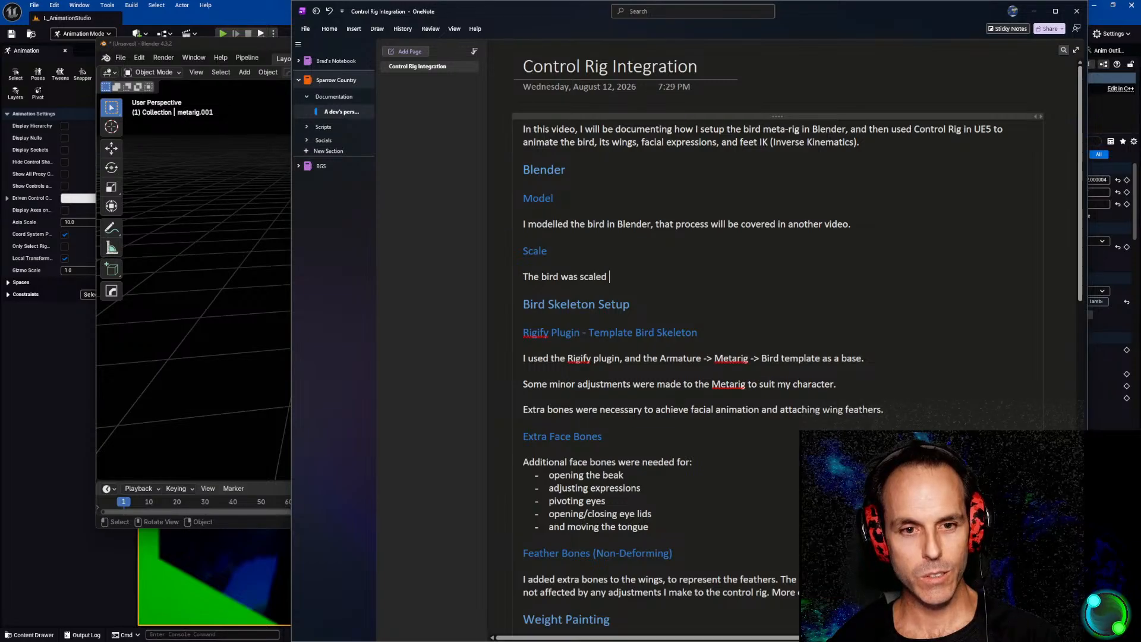
{"action": "type", "text": "'large' for"}
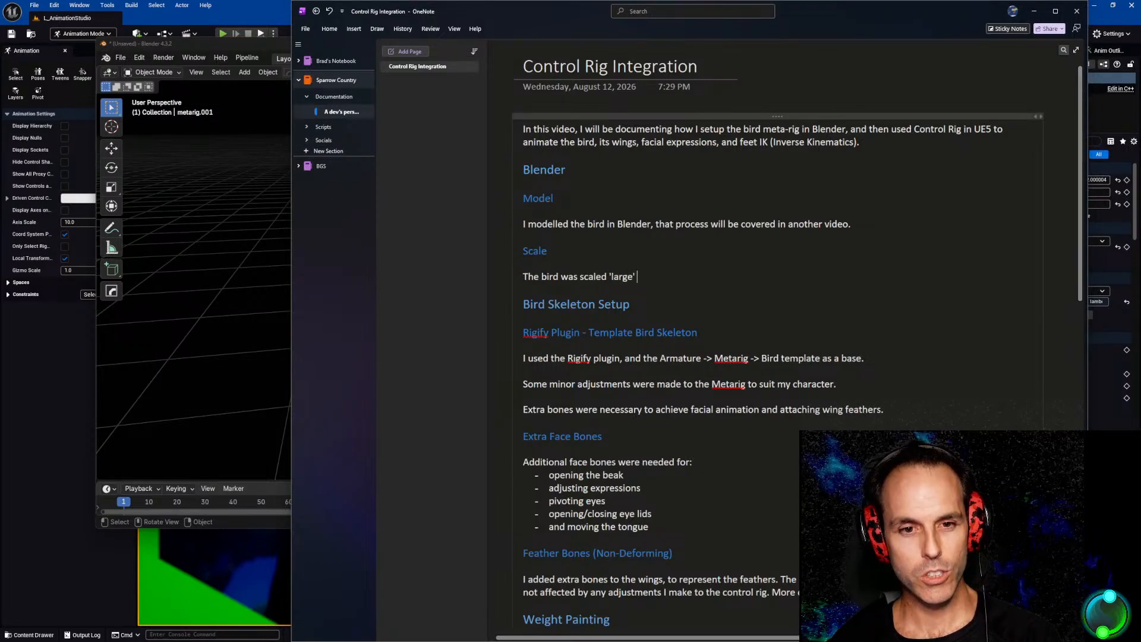
{"action": "type", "text": " a bird."}
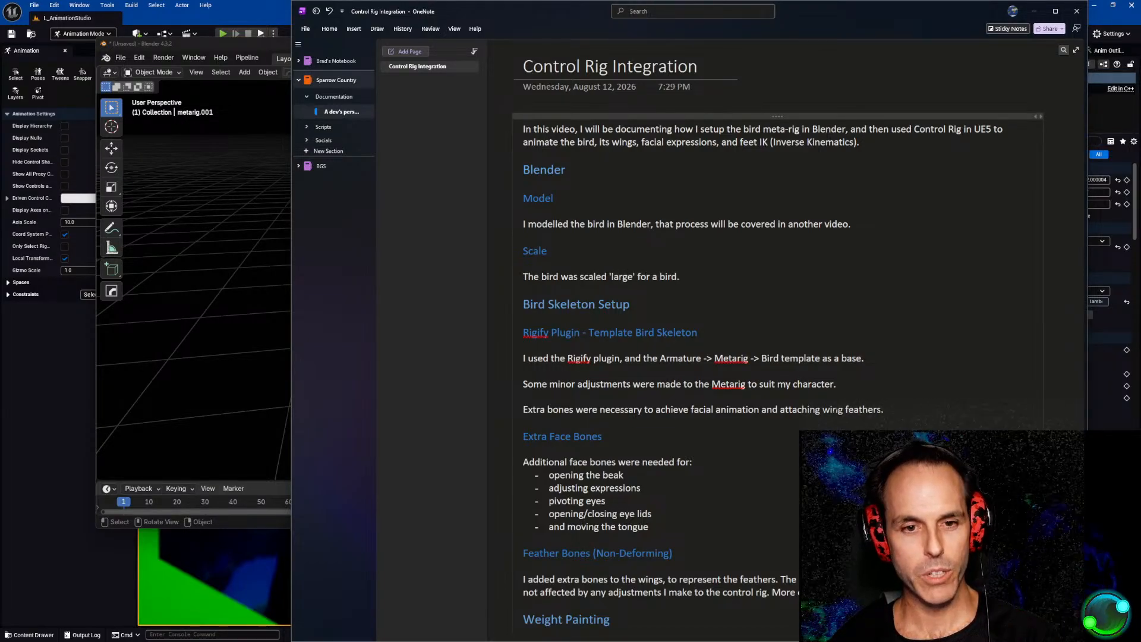
Switch to Blender, hide the human meta-rig metarig.001 and select the bird meta-rig.
{"action": "left_click", "coordinate": [1034, 11]}
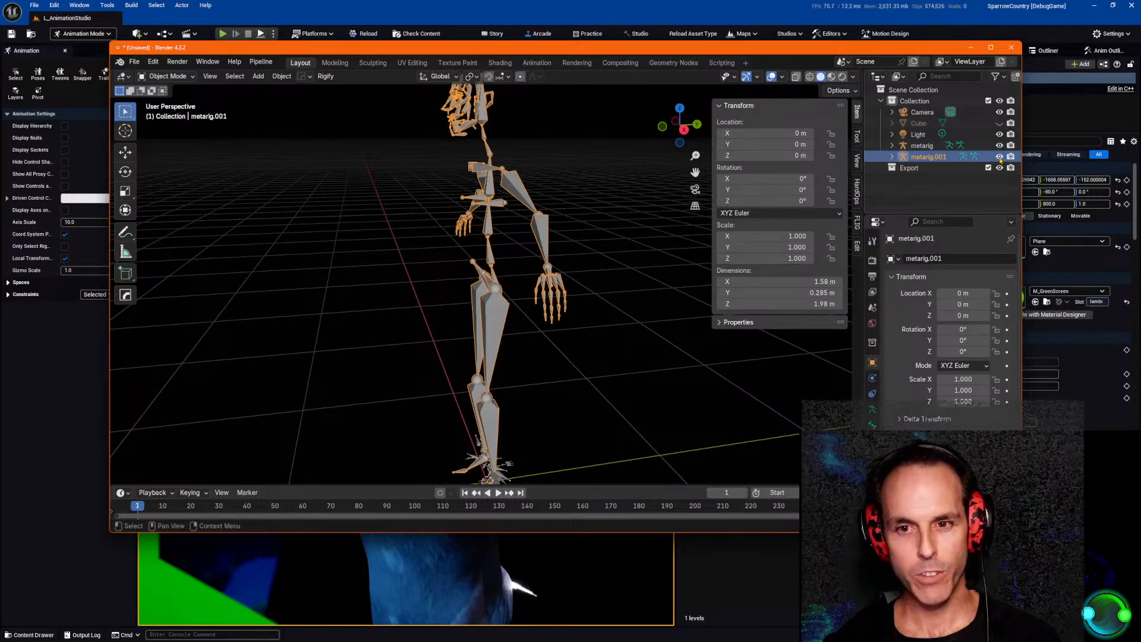
{"action": "left_click", "coordinate": [999, 157]}
{"action": "left_click", "coordinate": [491, 459]}
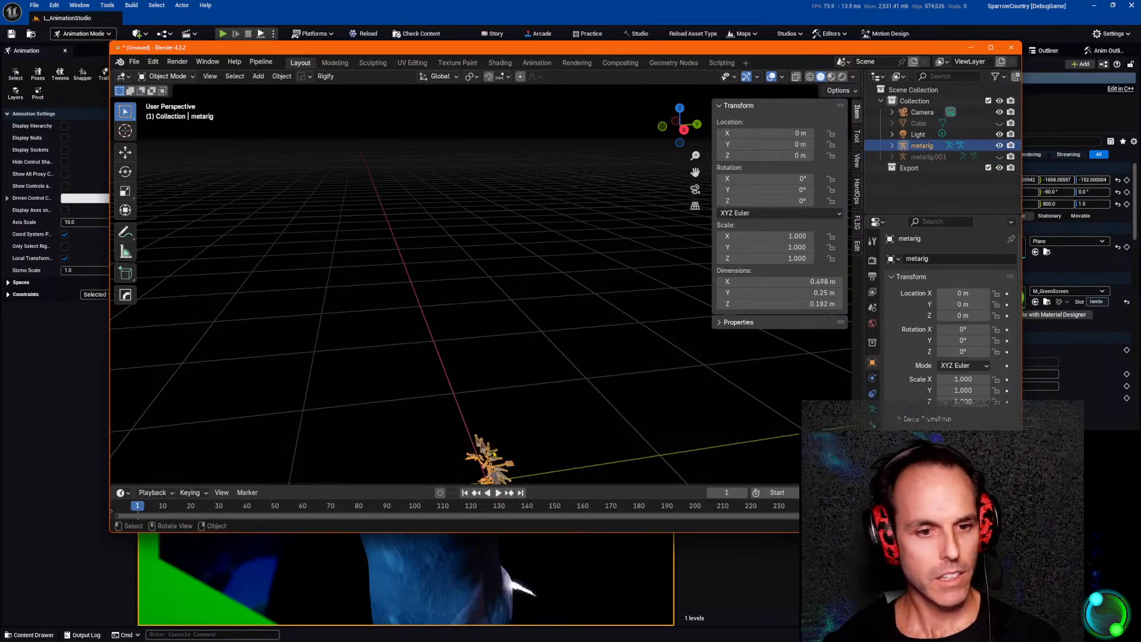
Enter Edit Mode on the bird meta-rig and select the skull.006.L bone at the head.
{"action": "middle_click_drag", "start_coordinate": [582, 411], "coordinate": [555, 283], "text": "shift"}
{"action": "scroll", "coordinate": [484, 357], "scroll_direction": "up", "scroll_amount": 5}
{"action": "middle_click_drag", "start_coordinate": [485, 356], "coordinate": [609, 255], "text": "shift"}
{"action": "scroll", "coordinate": [588, 276], "scroll_direction": "down", "scroll_amount": 4}
{"action": "scroll", "coordinate": [469, 298], "scroll_direction": "up", "scroll_amount": 6}
{"action": "scroll", "coordinate": [467, 299], "scroll_direction": "up", "scroll_amount": 3}
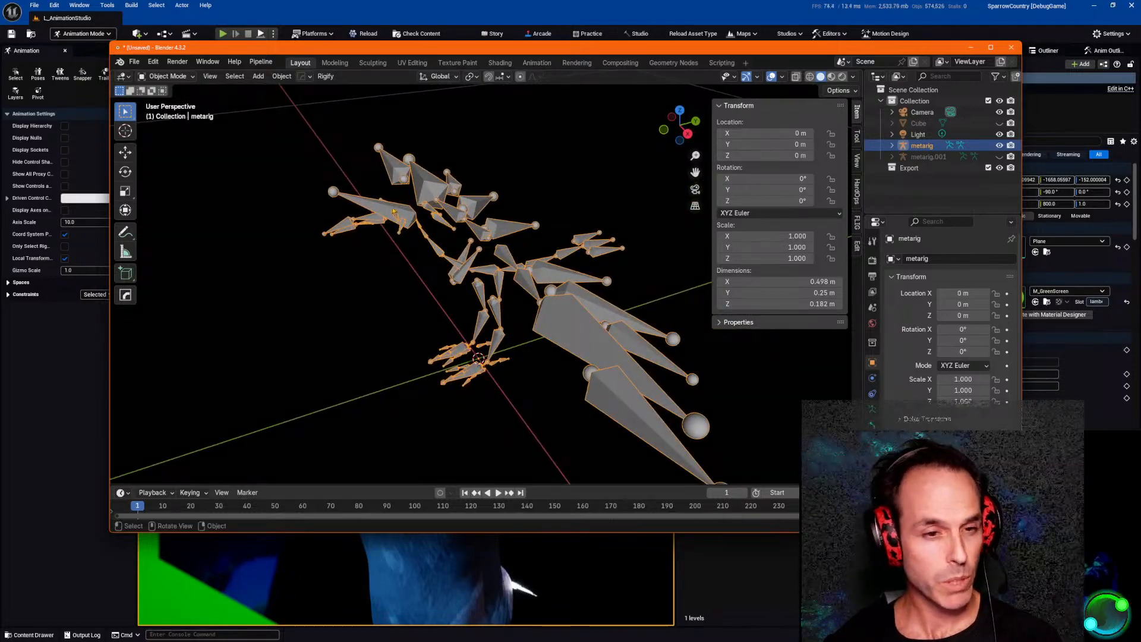
{"action": "scroll", "coordinate": [389, 233], "scroll_direction": "up", "scroll_amount": 2}
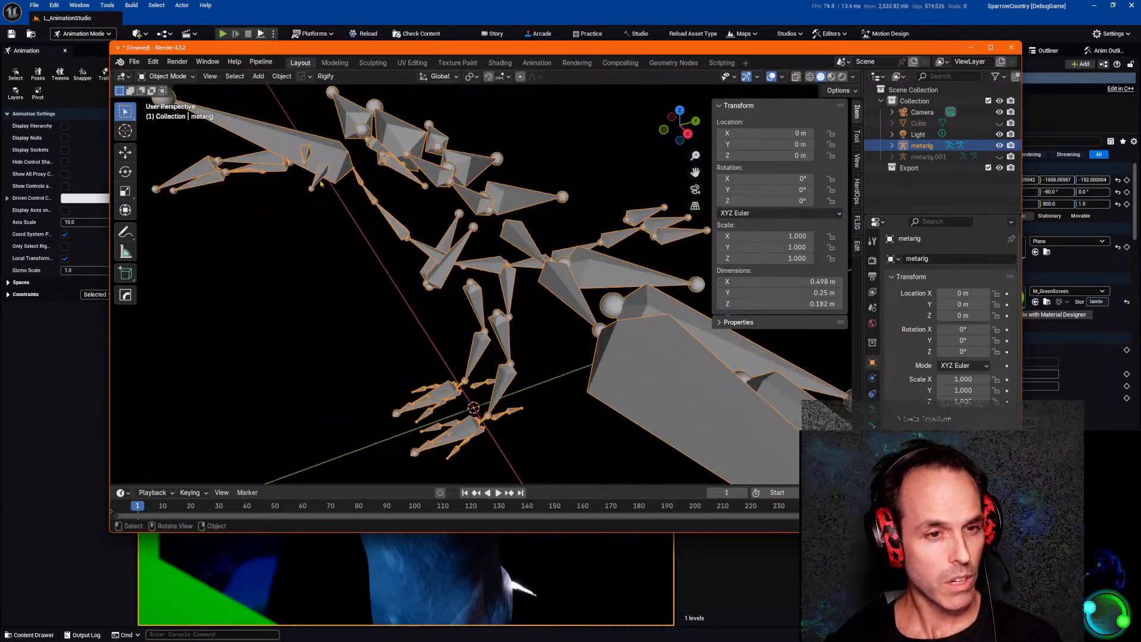
{"action": "key", "text": "ctrl+Tab"}
{"action": "middle_click_drag", "start_coordinate": [316, 174], "coordinate": [453, 225], "text": "shift"}
{"action": "key", "text": "ctrl+Tab"}
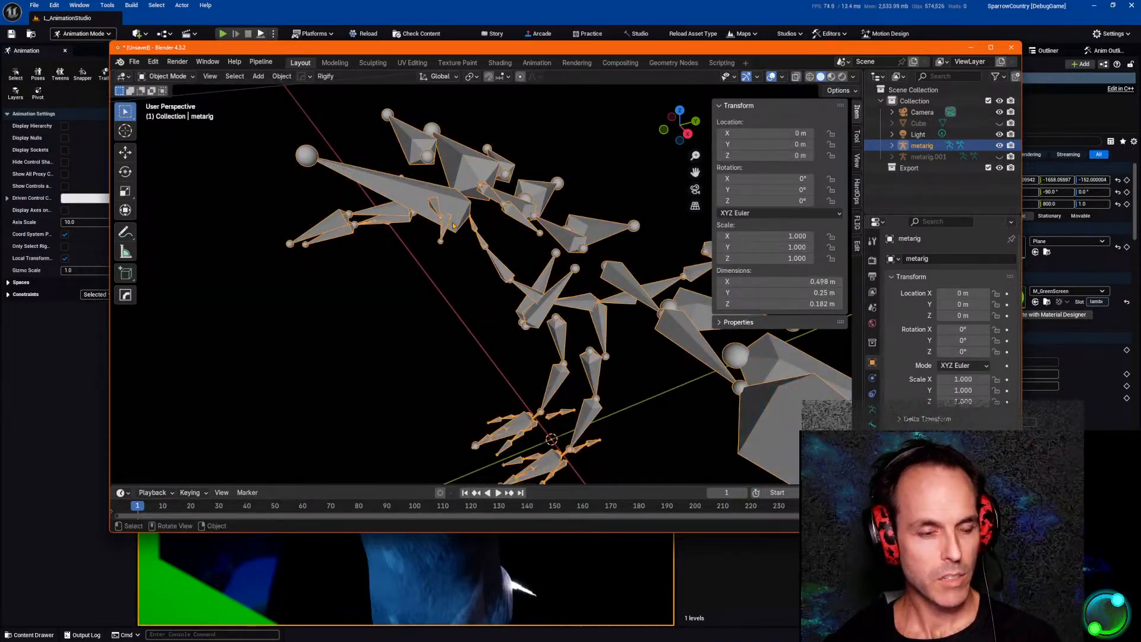
{"action": "key", "text": "Tab"}
{"action": "left_click", "coordinate": [458, 233]}
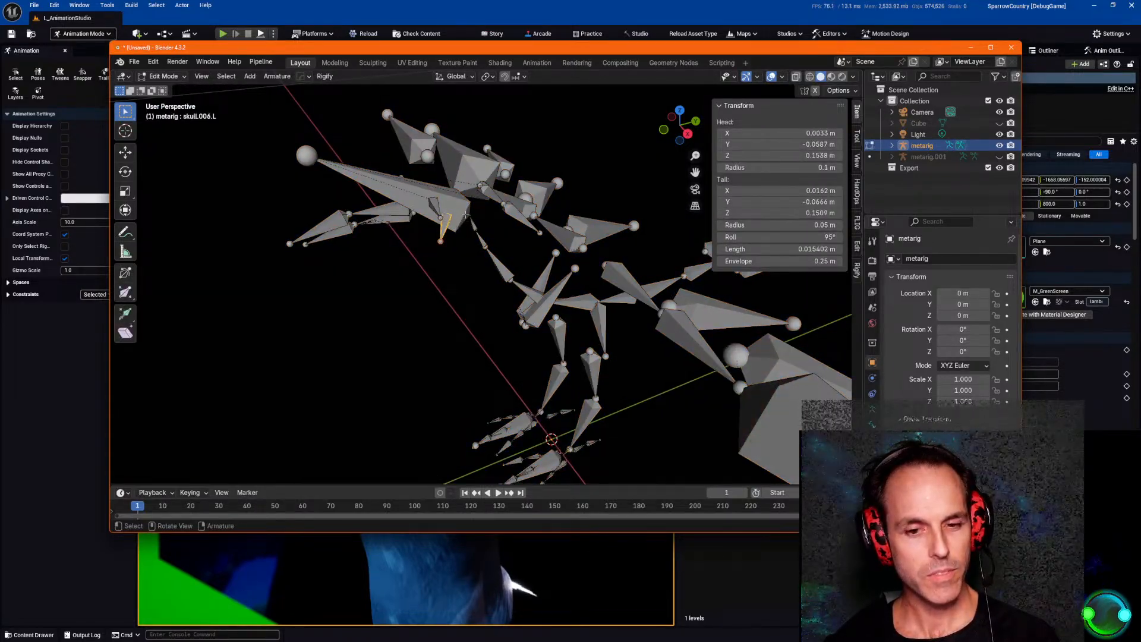
Expand the bird meta-rig's full bone hierarchy and widen the Outliner in a maximized Blender window.
{"action": "middle_click_drag", "start_coordinate": [459, 234], "coordinate": [507, 221]}
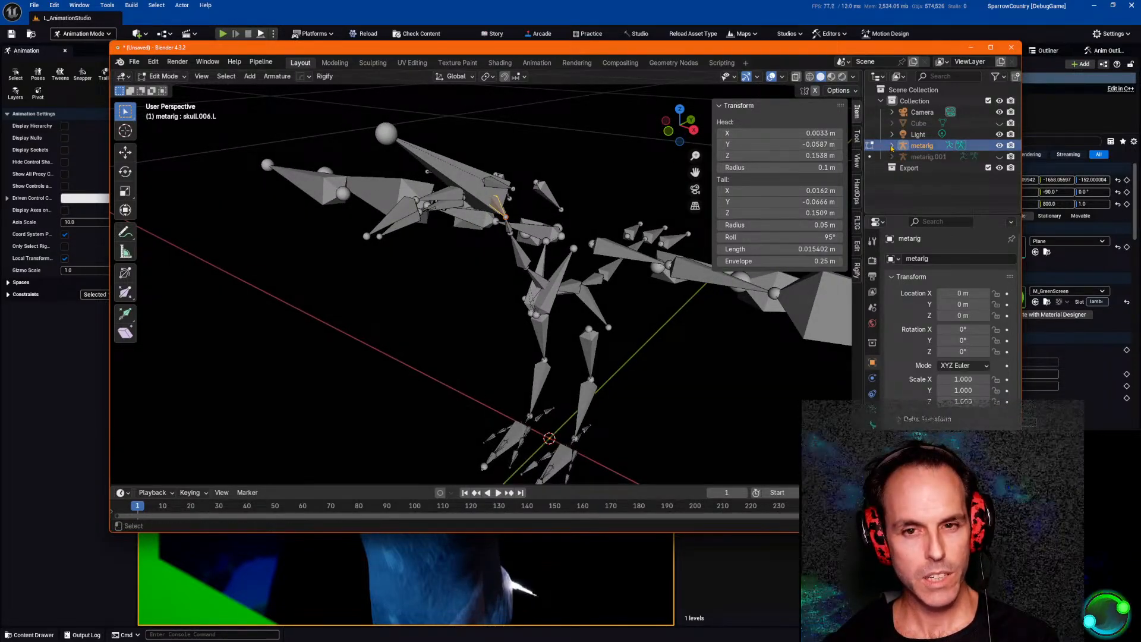
{"action": "left_click", "coordinate": [892, 146]}
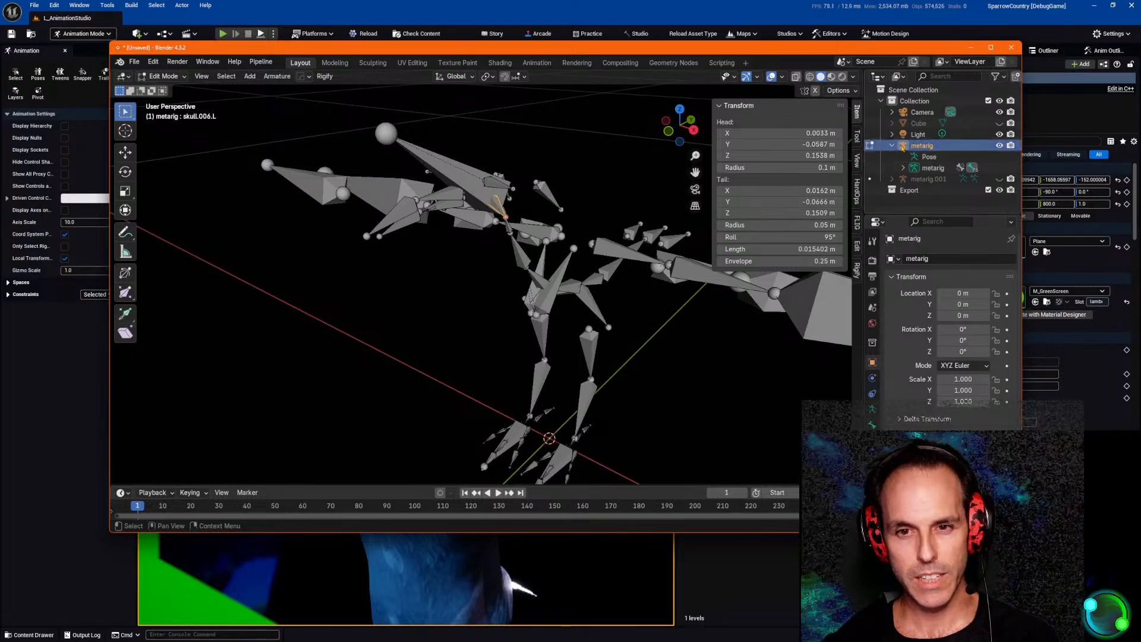
{"action": "left_click", "coordinate": [892, 146], "text": "shift"}
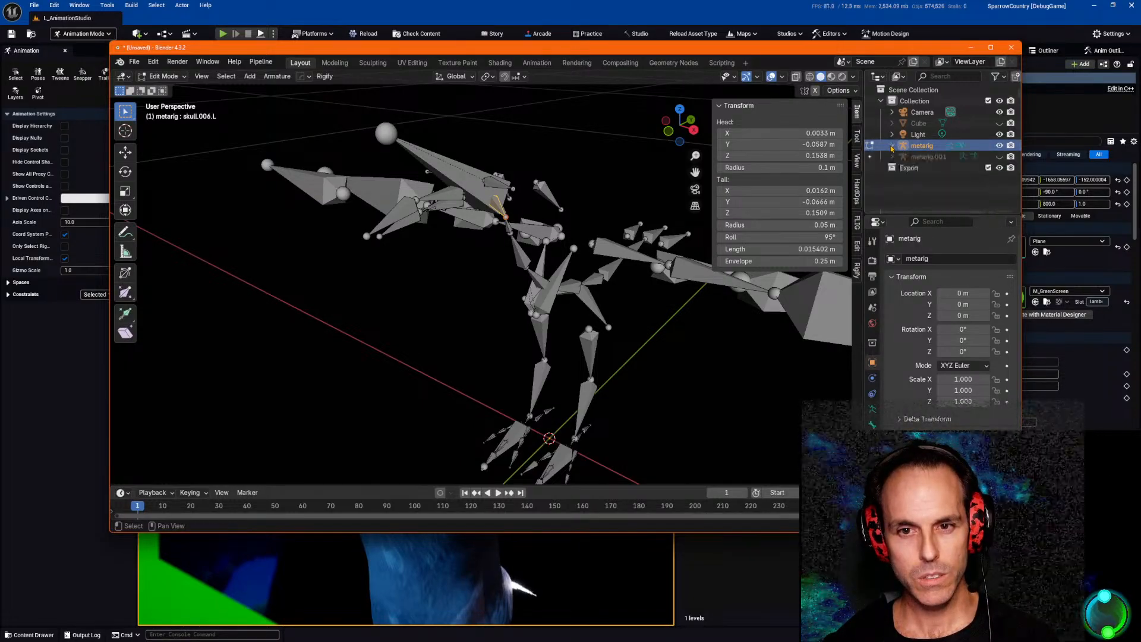
{"action": "scroll", "coordinate": [892, 148], "scroll_direction": "down", "scroll_amount": 2}
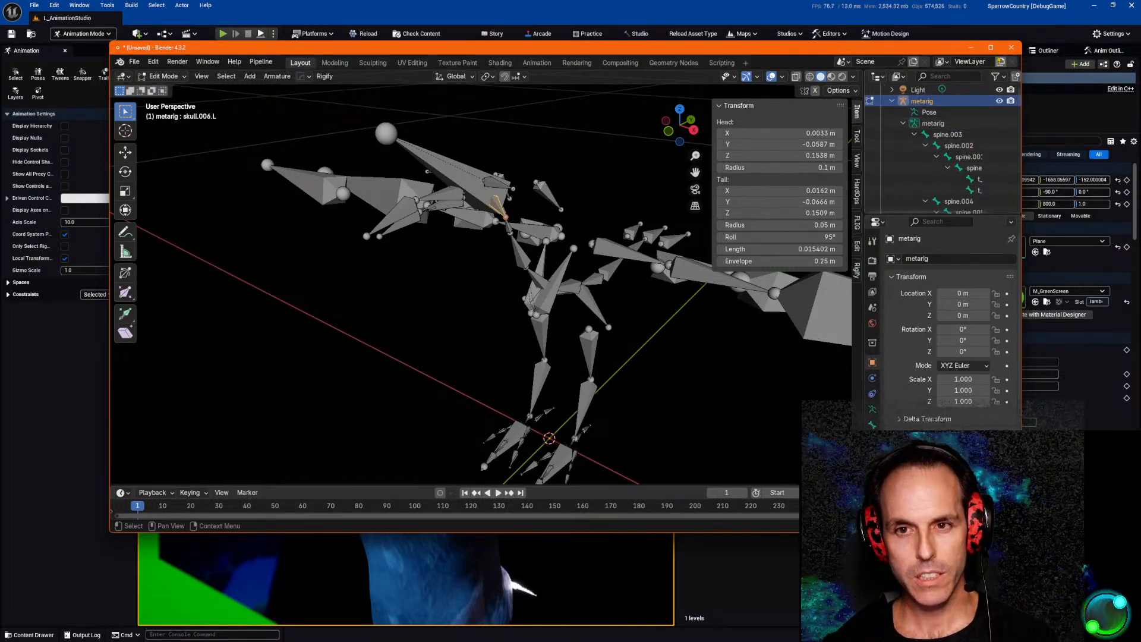
{"action": "left_click", "coordinate": [990, 47]}
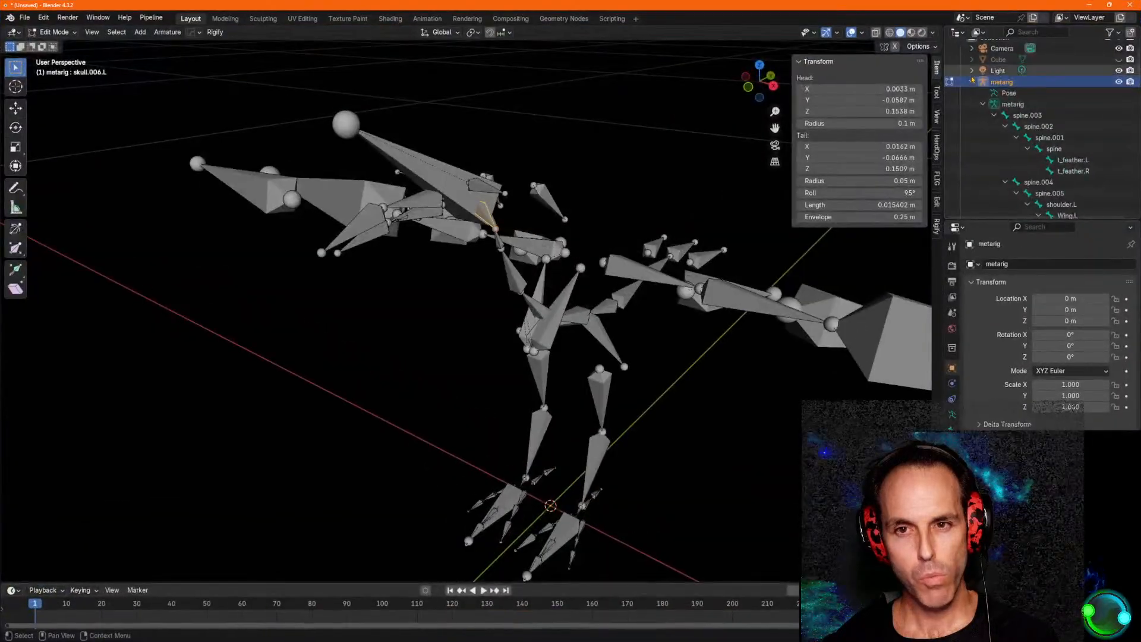
{"action": "left_click_drag", "start_coordinate": [913, 92], "coordinate": [869, 92]}
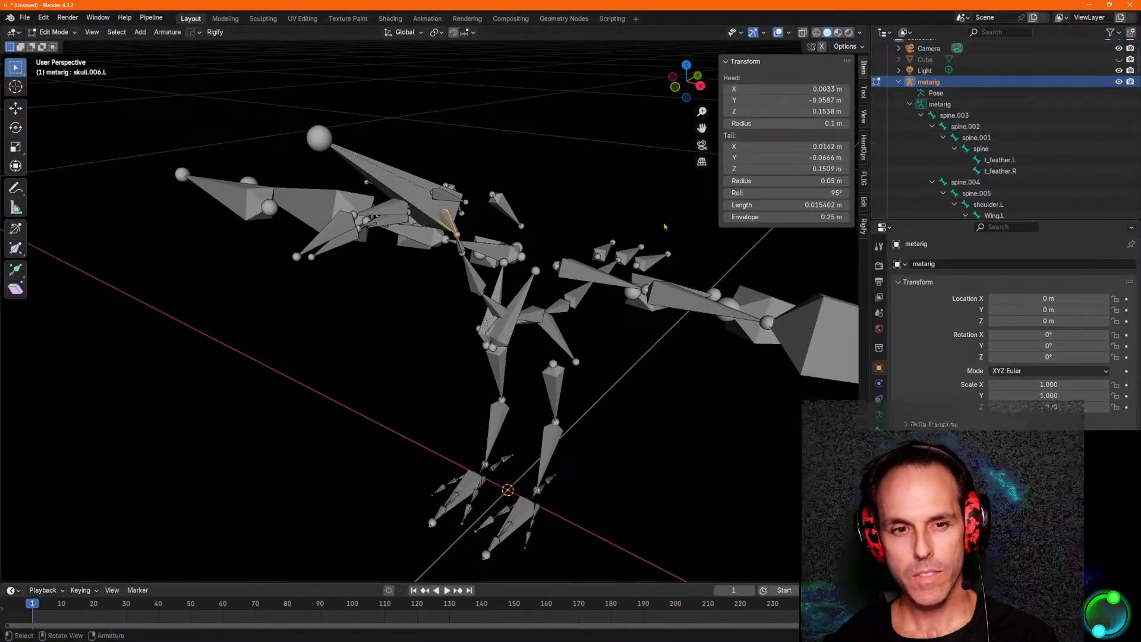
Locate the selected skull.006.L bone in the meta-rig's bone hierarchy.
{"action": "left_click", "coordinate": [448, 220]}
{"action": "left_click", "coordinate": [448, 220]}
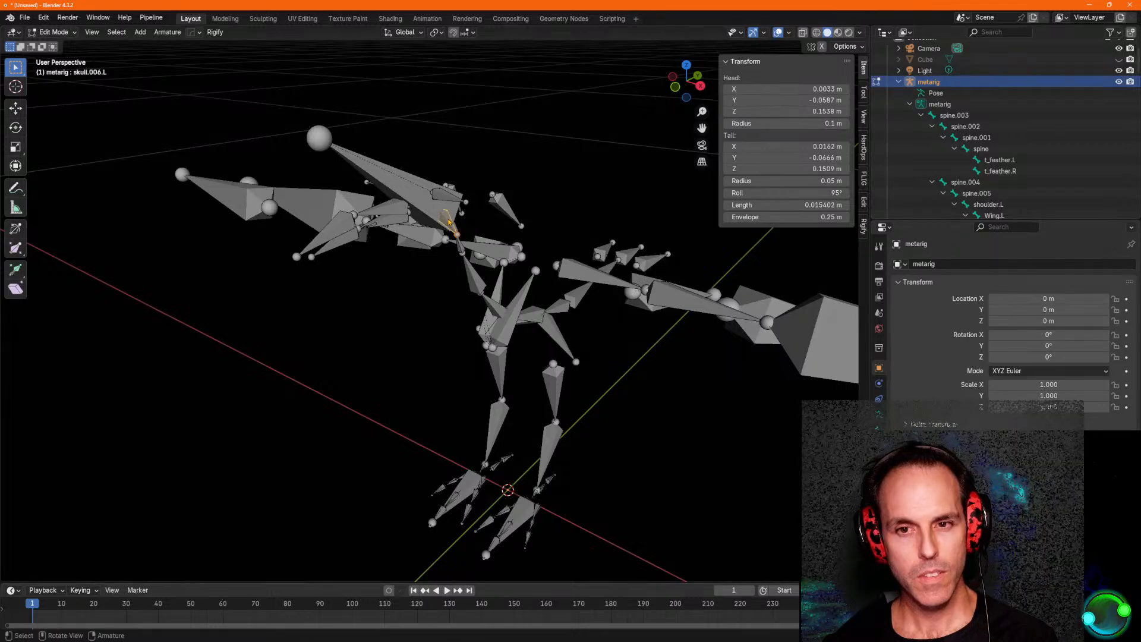
{"action": "scroll", "coordinate": [998, 170], "scroll_direction": "down", "scroll_amount": 15}
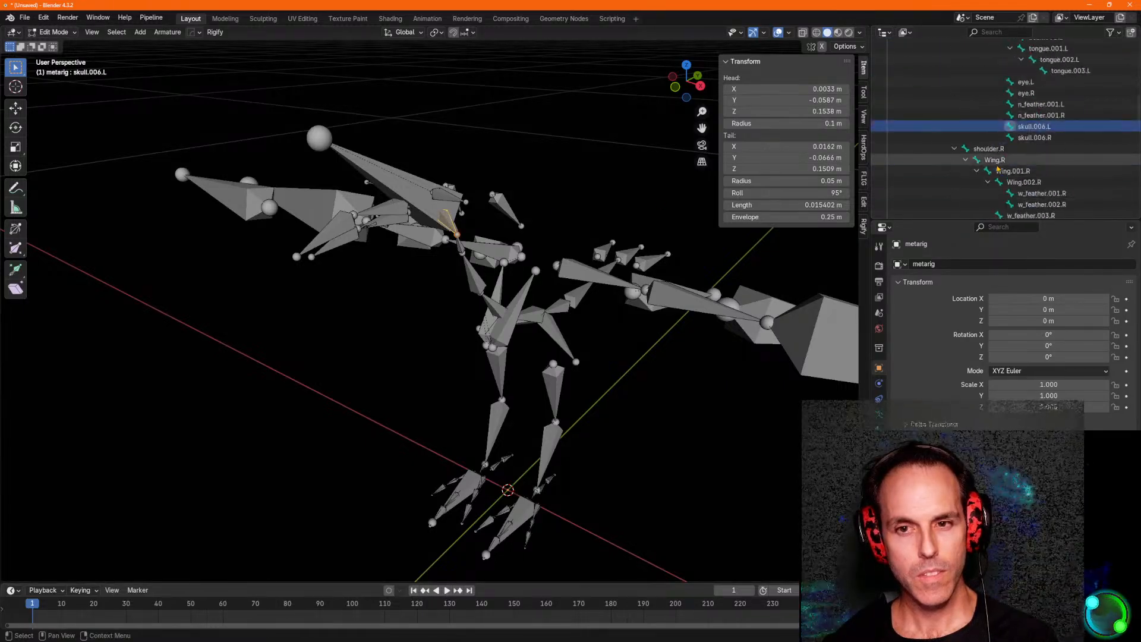
{"action": "scroll", "coordinate": [998, 170], "scroll_direction": "down", "scroll_amount": 5}
{"action": "scroll", "coordinate": [997, 172], "scroll_direction": "up", "scroll_amount": 10}
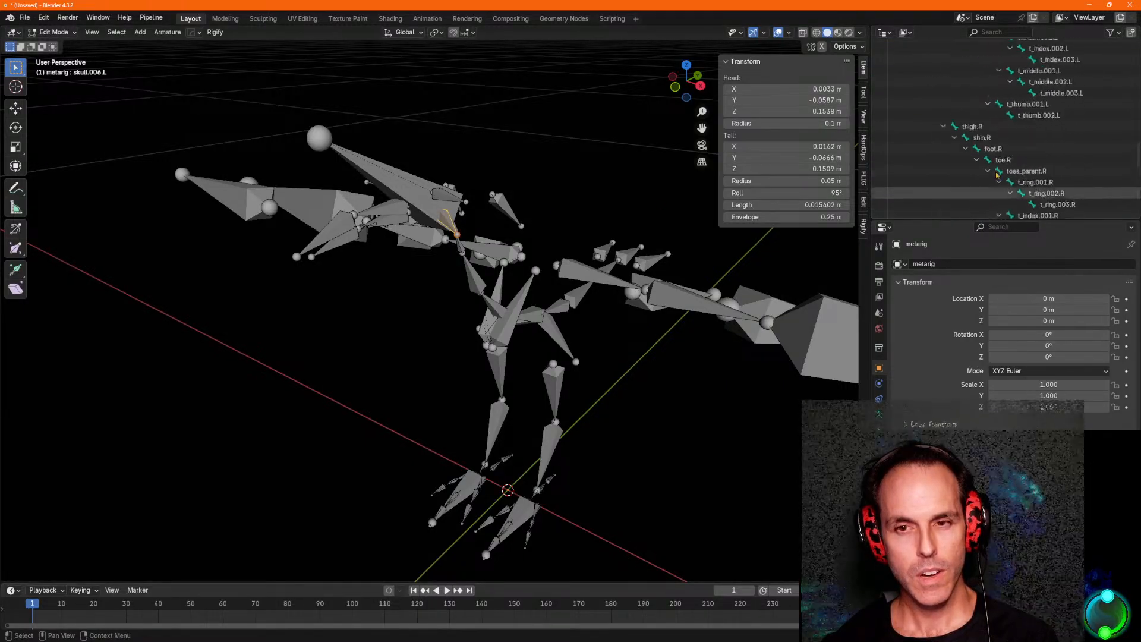
{"action": "scroll", "coordinate": [995, 172], "scroll_direction": "up", "scroll_amount": 6}
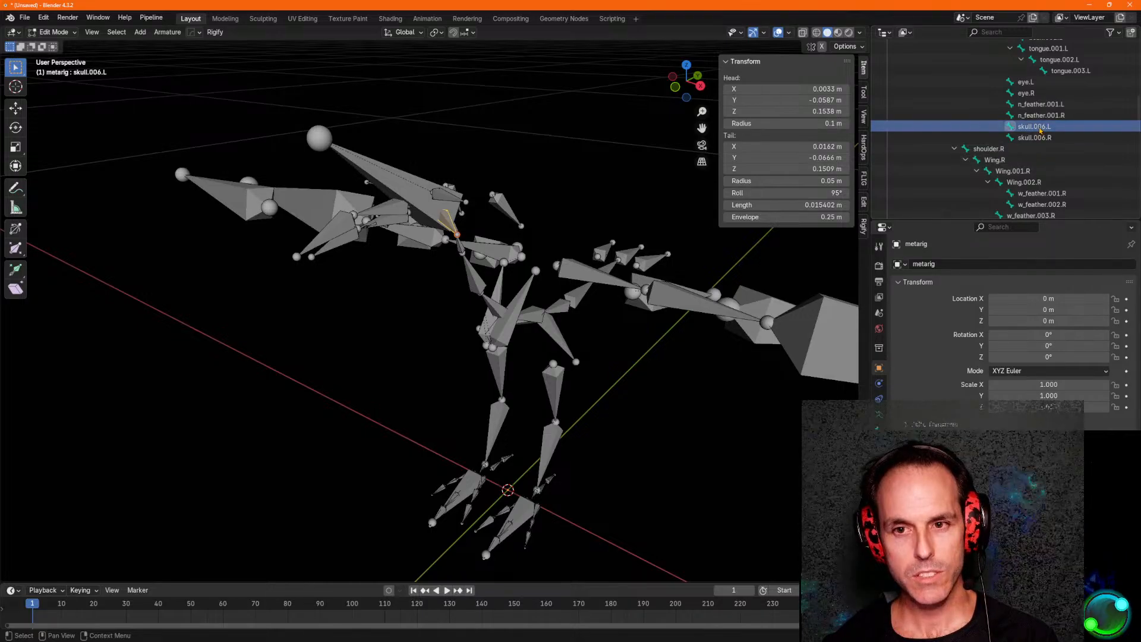
Select the eye.L bone, followed by beak.002.T, and locate the beak bone in the hierarchy.
{"action": "left_click", "coordinate": [440, 200]}
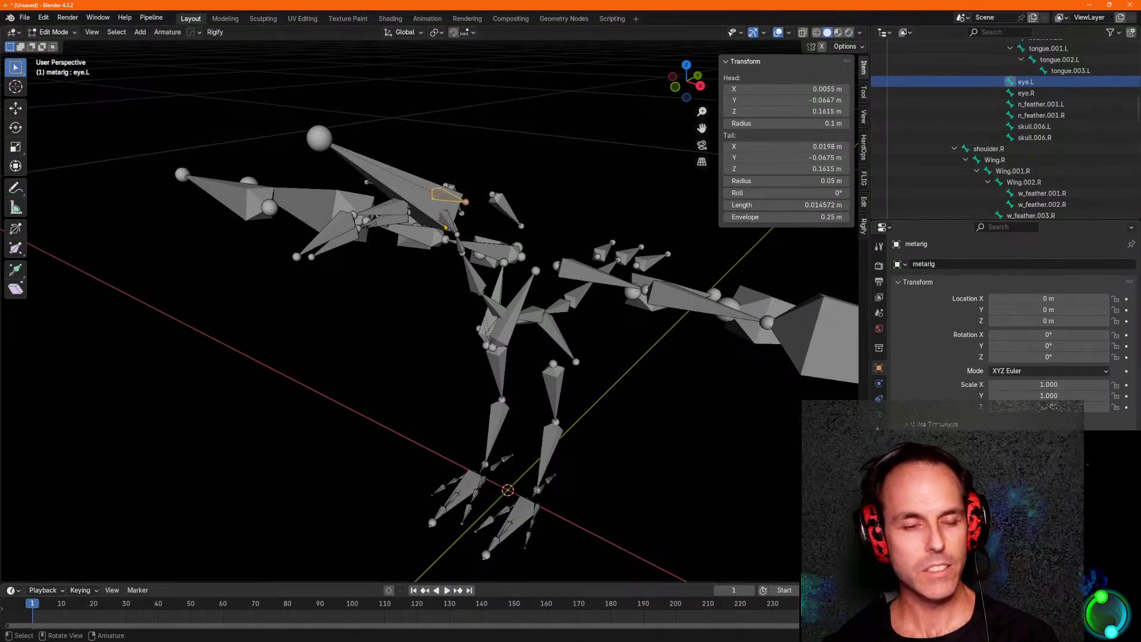
{"action": "left_click", "coordinate": [338, 228]}
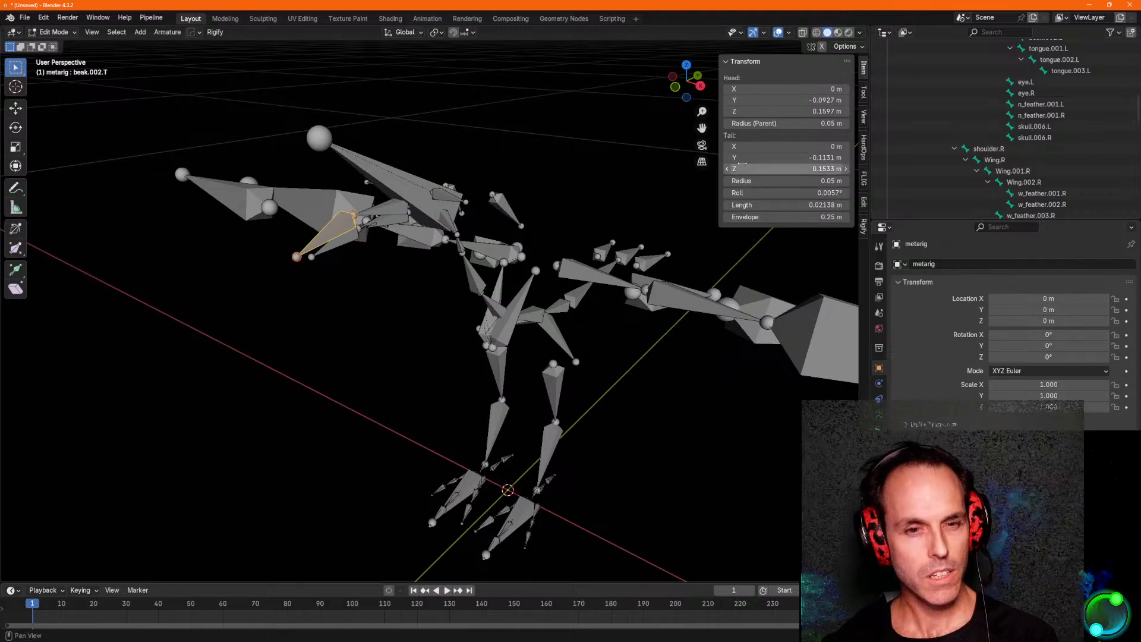
{"action": "scroll", "coordinate": [1022, 165], "scroll_direction": "up", "scroll_amount": 4}
{"action": "scroll", "coordinate": [1022, 165], "scroll_direction": "up", "scroll_amount": 2}
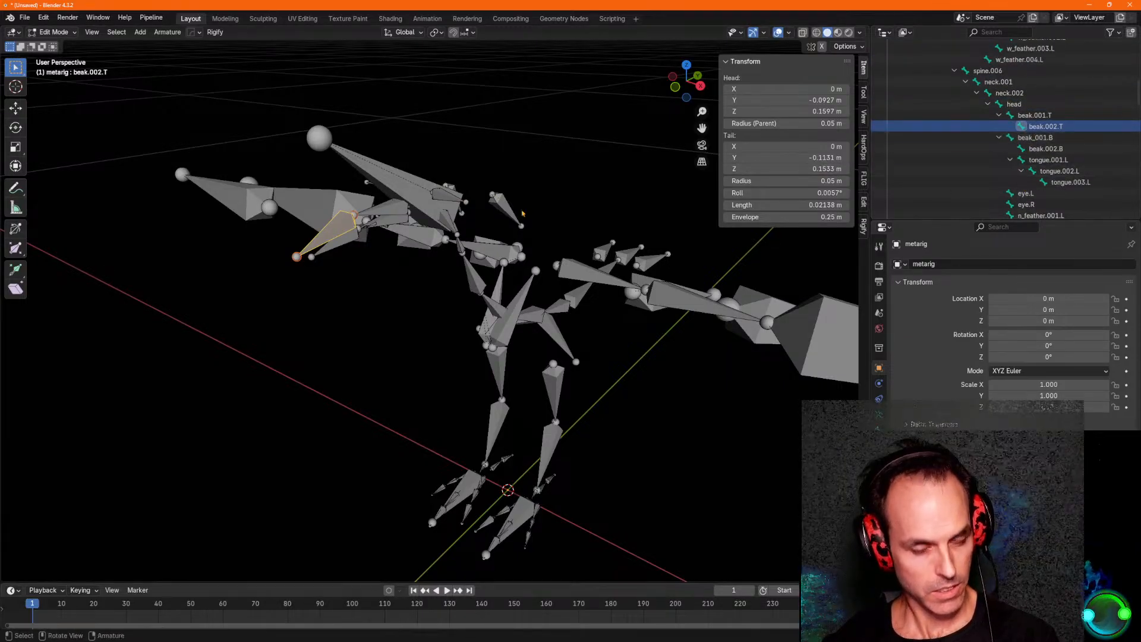
Examine the bird skeleton from several angles, covering the head, neck, wing, feather, tail and leg bones.
{"action": "middle_click_drag", "start_coordinate": [483, 212], "coordinate": [420, 253]}
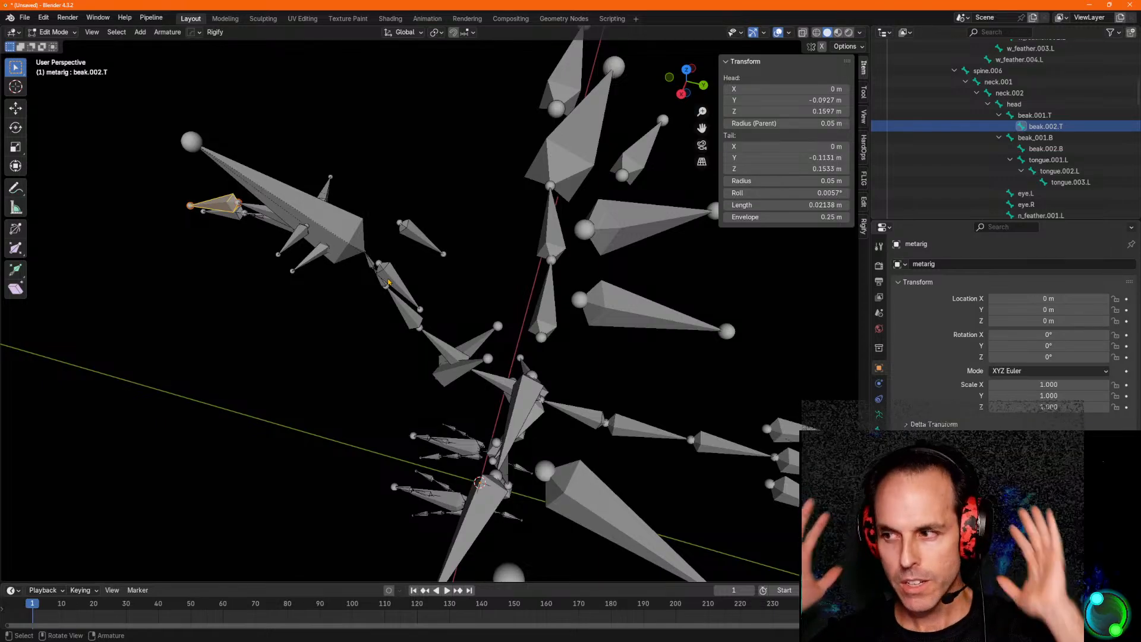
{"action": "middle_click_drag", "start_coordinate": [453, 233], "coordinate": [455, 250]}
{"action": "middle_click_drag", "start_coordinate": [486, 330], "coordinate": [407, 325]}
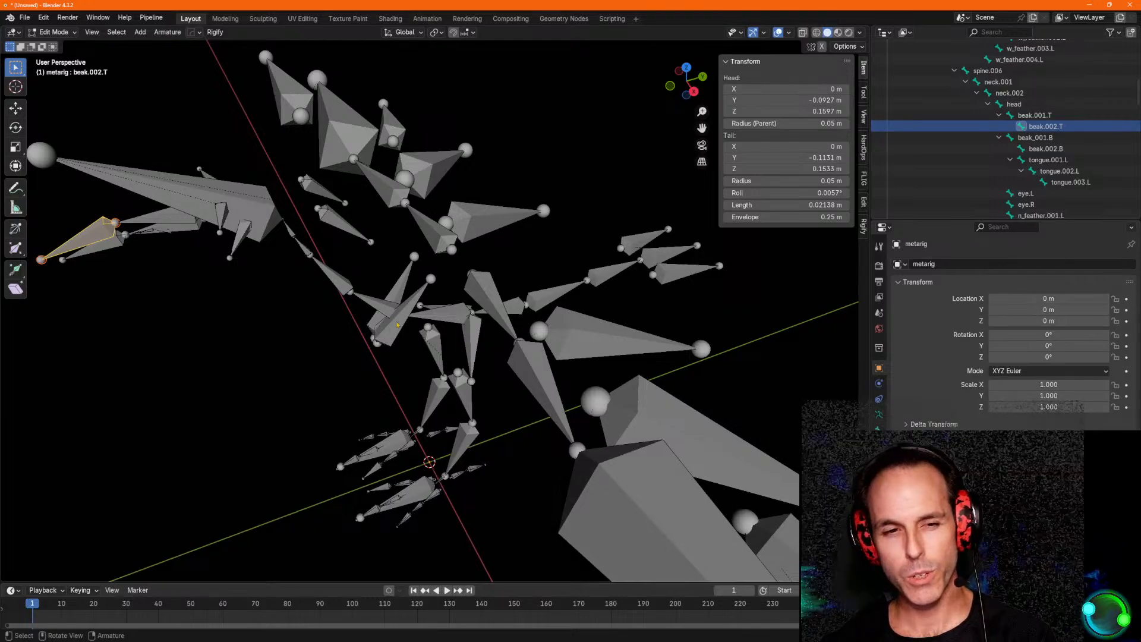
{"action": "middle_click_drag", "start_coordinate": [452, 320], "coordinate": [396, 336]}
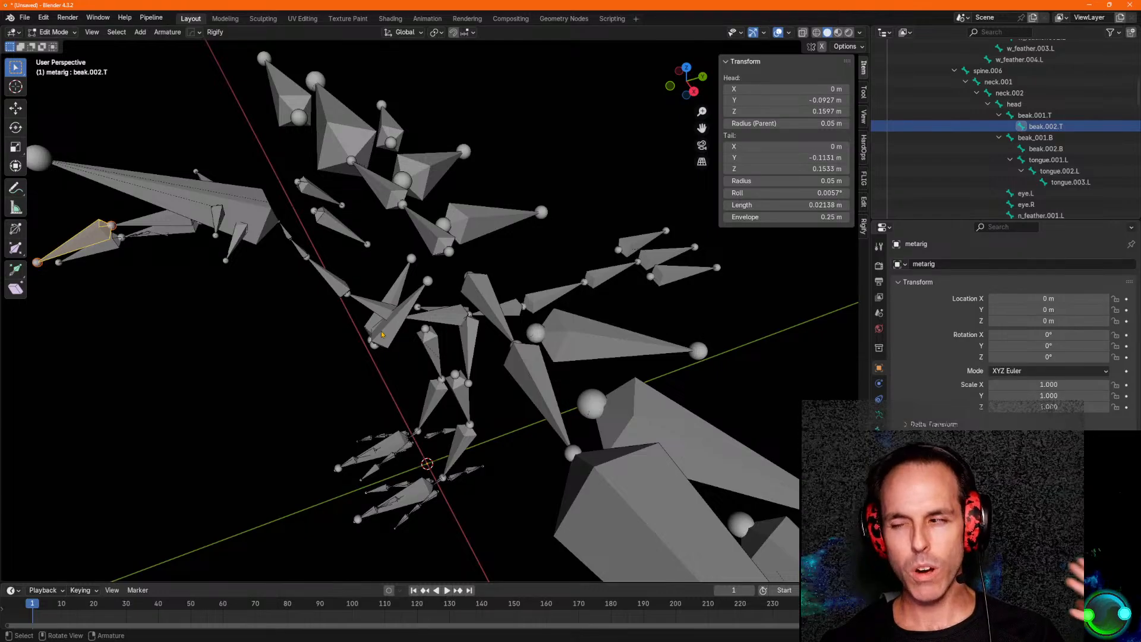
{"action": "middle_click_drag", "start_coordinate": [531, 241], "coordinate": [449, 266]}
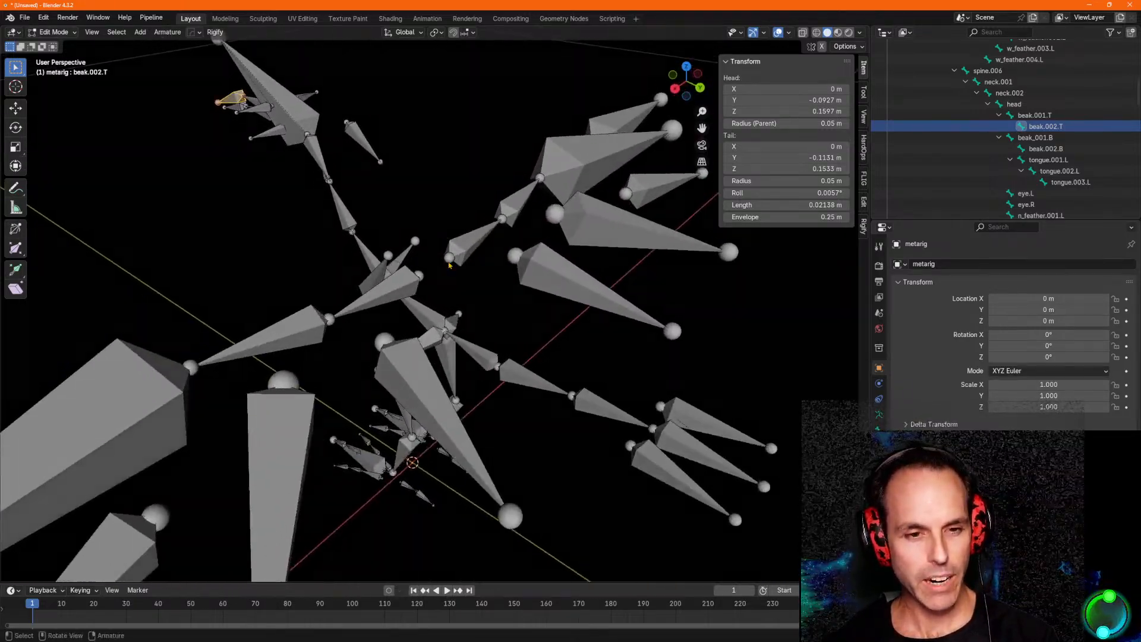
{"action": "middle_click_drag", "start_coordinate": [331, 345], "coordinate": [340, 290], "text": "shift"}
{"action": "scroll", "coordinate": [449, 245], "scroll_direction": "down", "scroll_amount": 2}
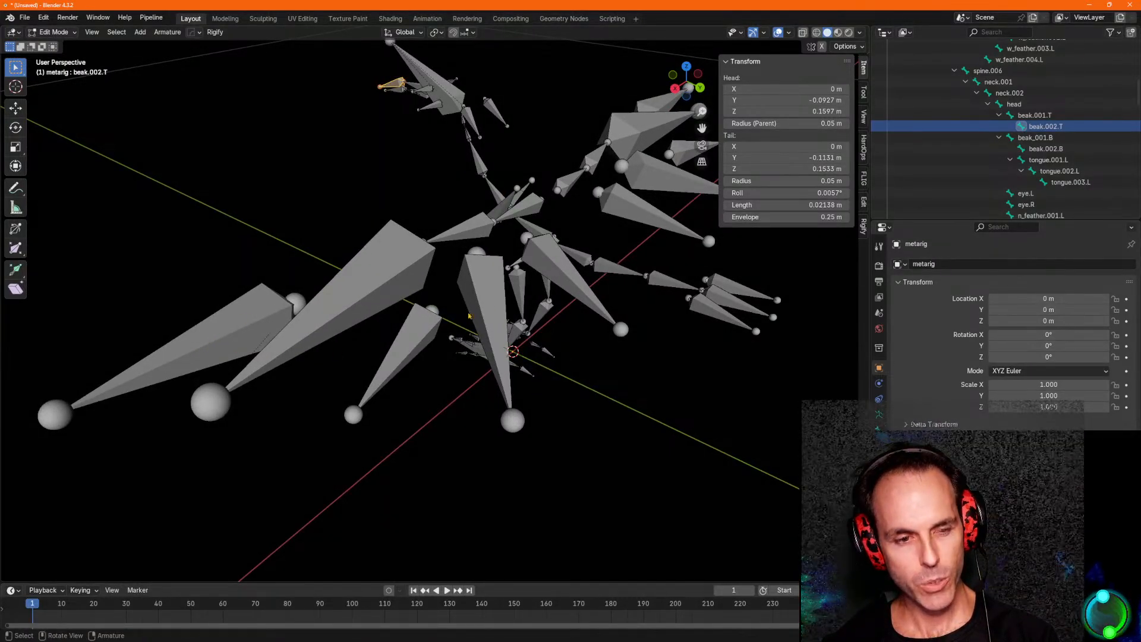
{"action": "mouse_move", "coordinate": [529, 267]}
{"action": "middle_mouse_down"}
{"action": "mouse_move", "coordinate": [464, 258]}
{"action": "mouse_move", "coordinate": [538, 260]}
{"action": "middle_mouse_up"}
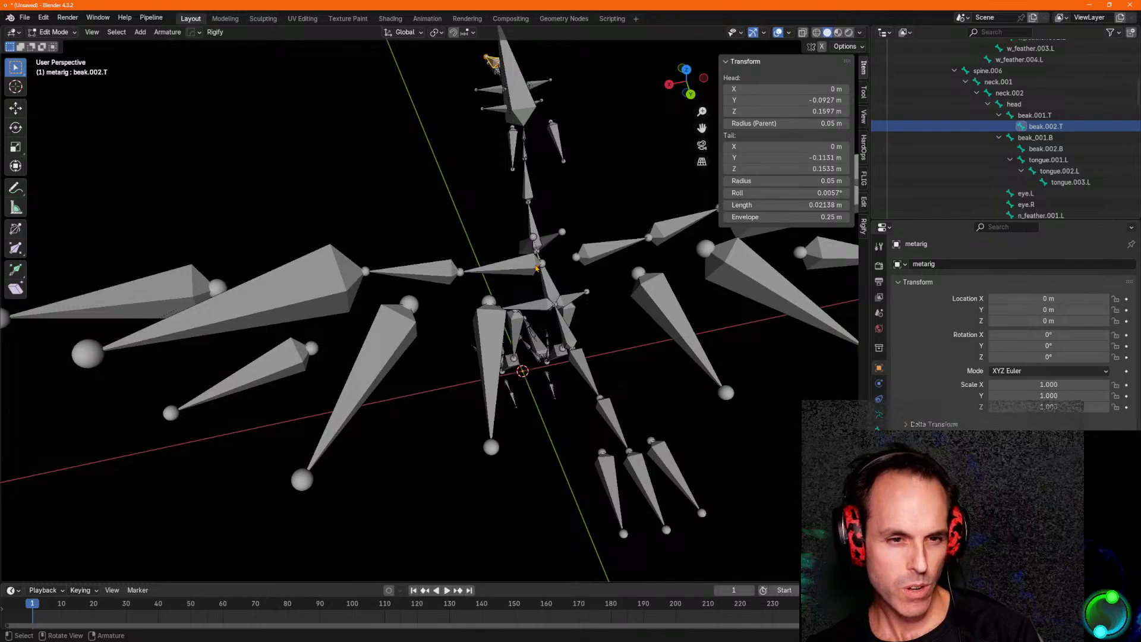
{"action": "middle_click_drag", "start_coordinate": [479, 271], "coordinate": [466, 244]}
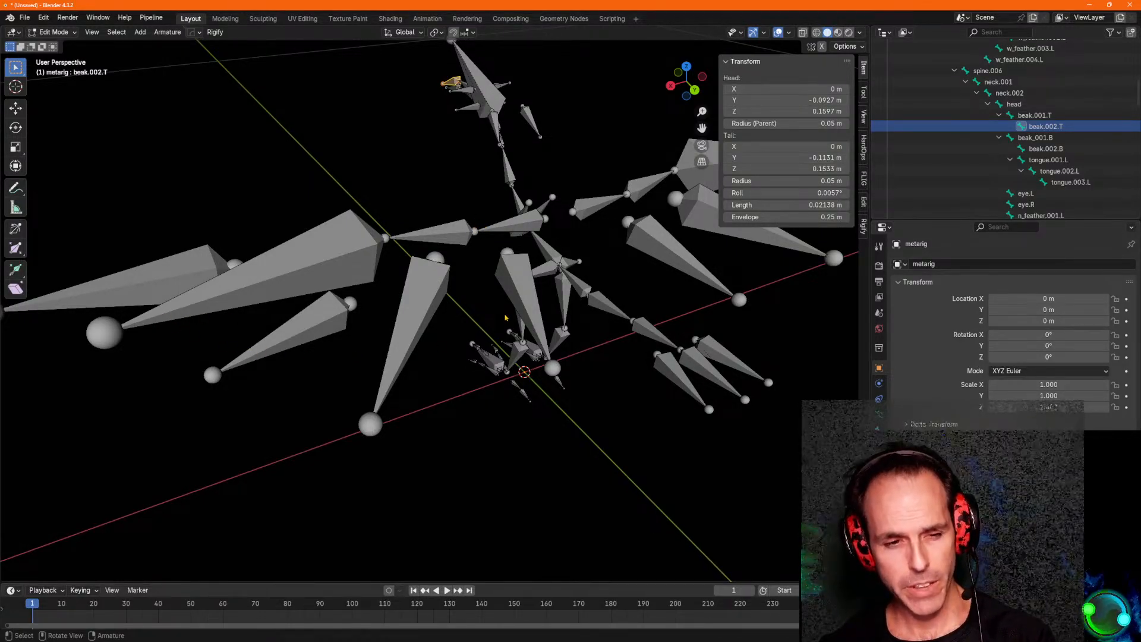
Select the wing feather bone w_feather.003.L and switch the bird meta-rig to Pose Mode.
{"action": "middle_click_drag", "start_coordinate": [450, 314], "coordinate": [461, 325]}
{"action": "left_click", "coordinate": [461, 325]}
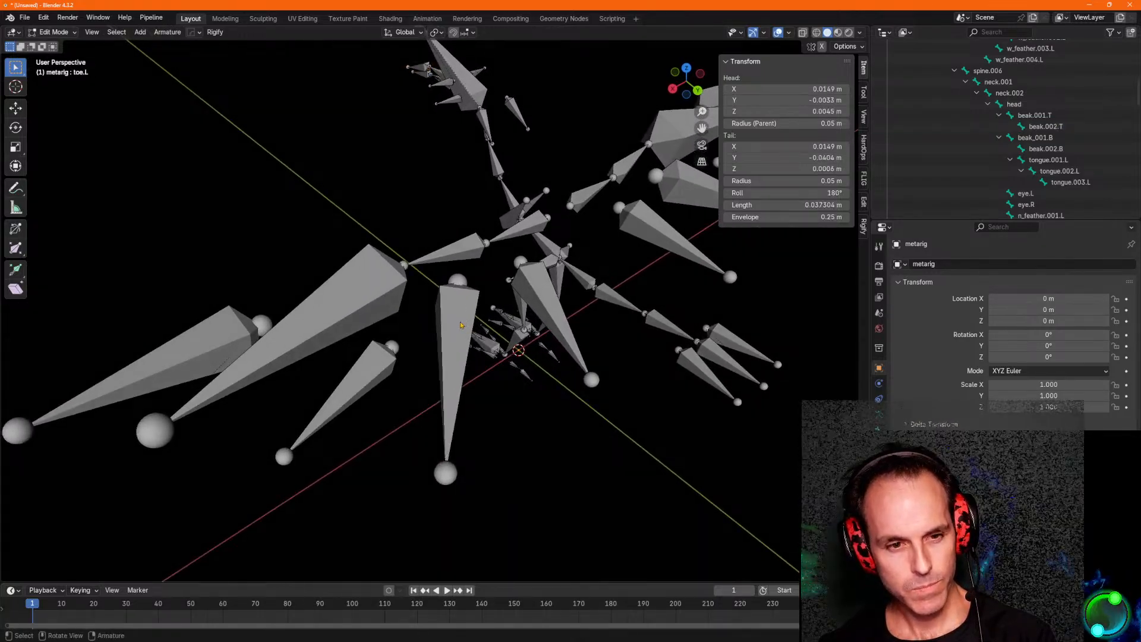
{"action": "left_click", "coordinate": [457, 320]}
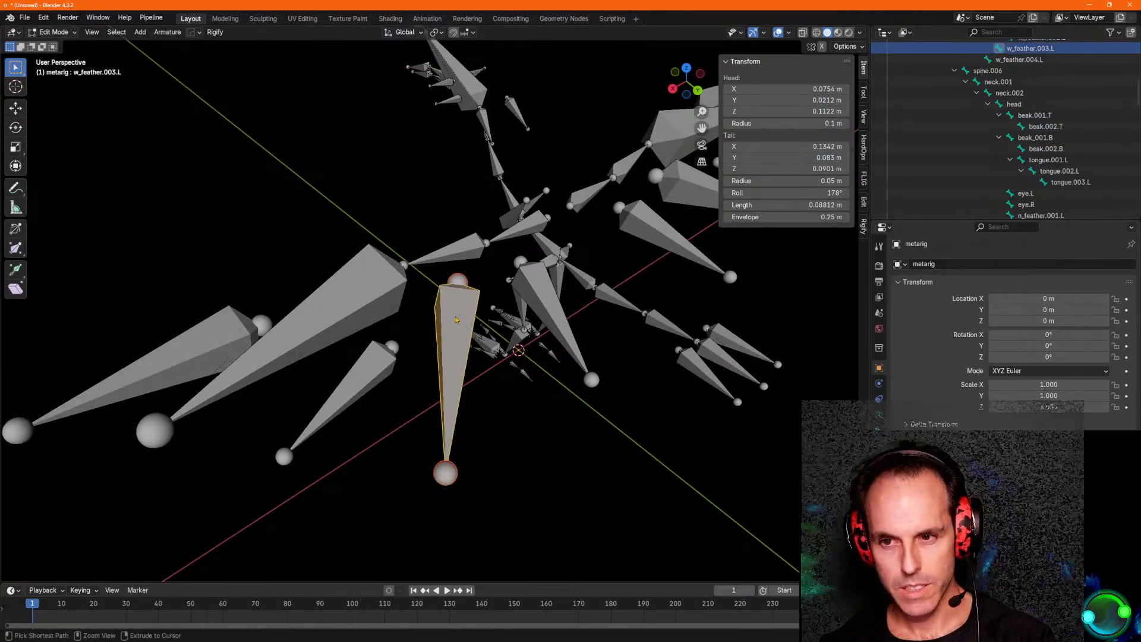
{"action": "key", "text": "ctrl+Tab"}
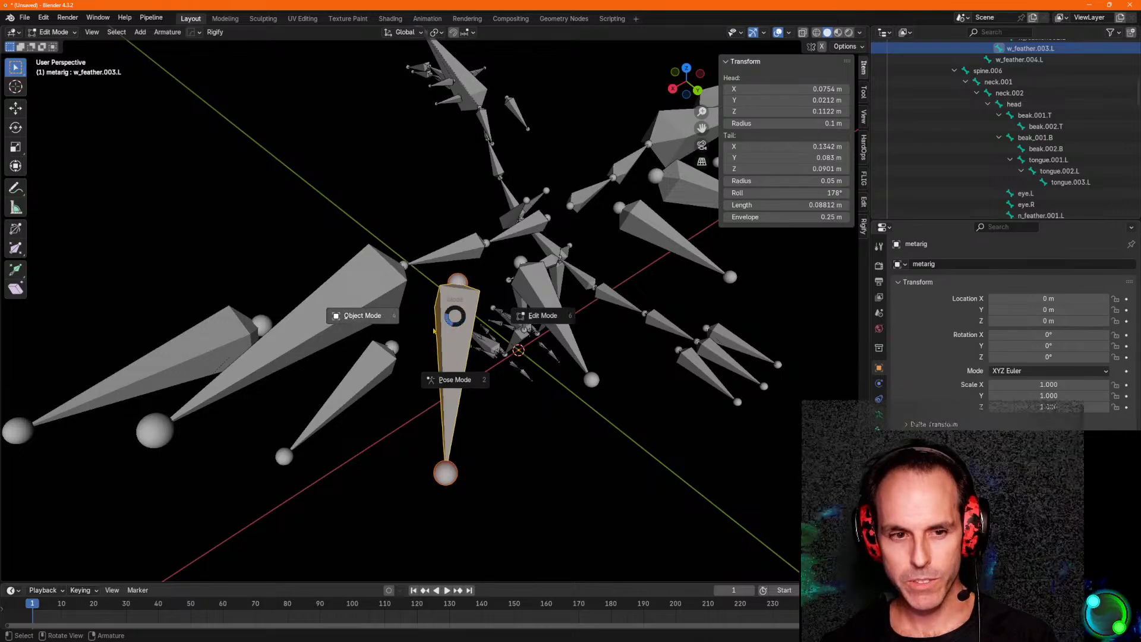
{"action": "key", "text": "Escape"}
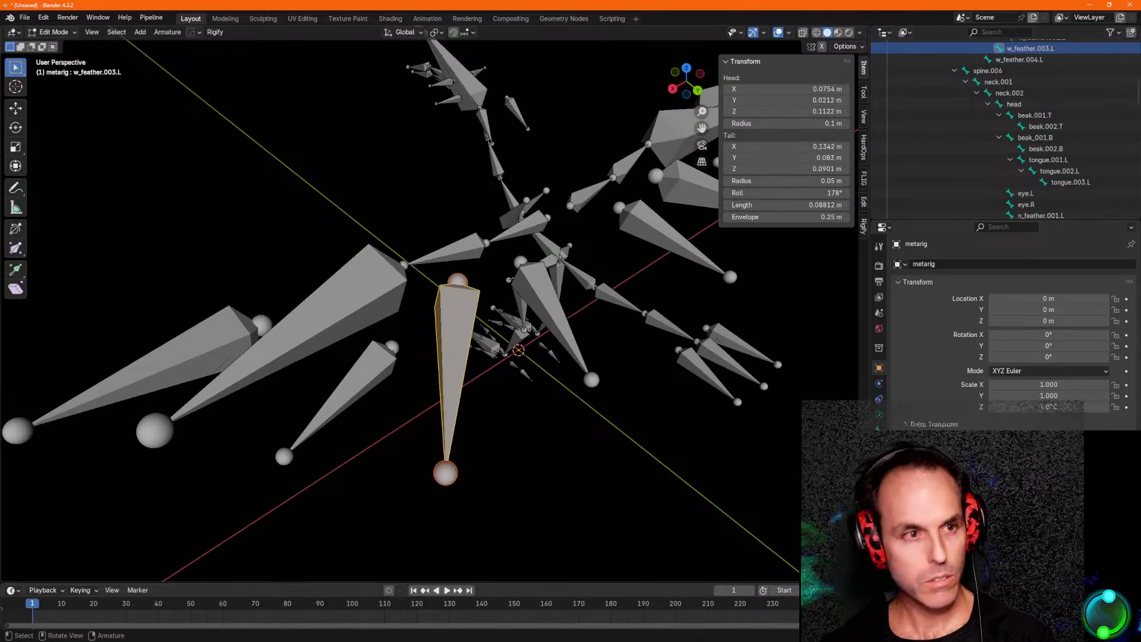
{"action": "key", "text": "Tab"}
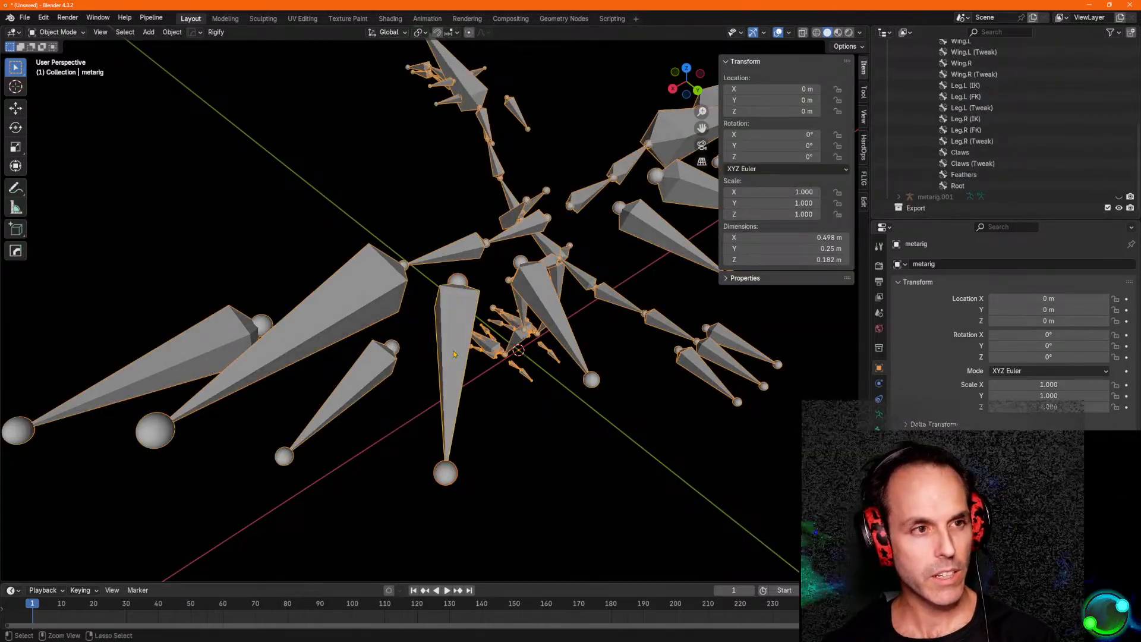
{"action": "key", "text": "ctrl+Tab"}
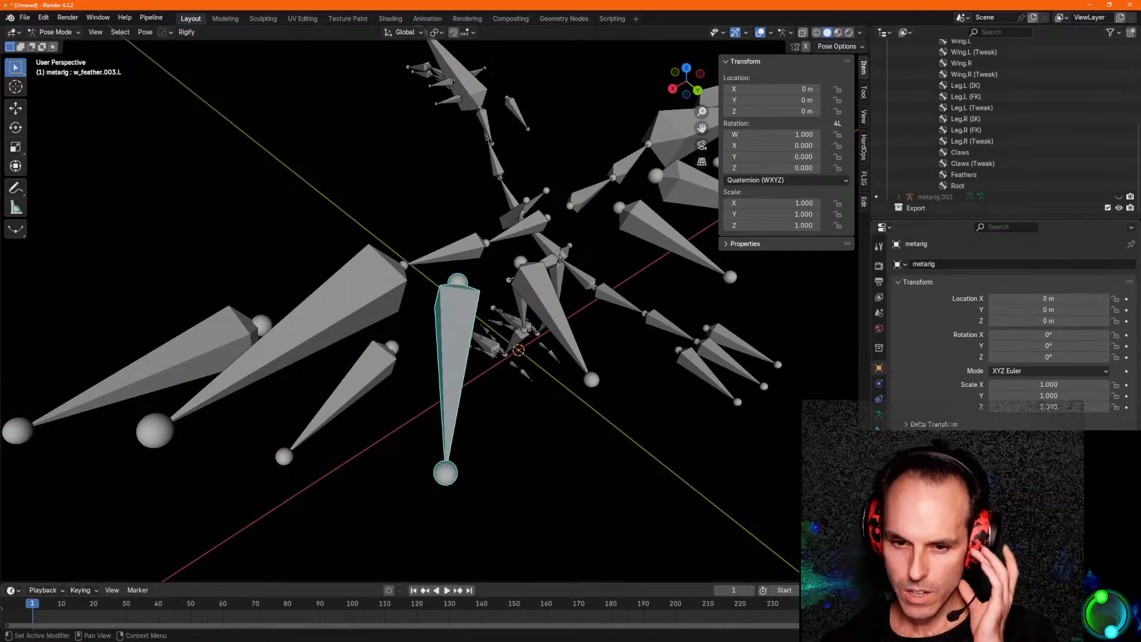
Show the bone properties of w_feather.003.L, and switch to OneNote to review the Feather Bones (Non-Deforming) section.
{"action": "left_click", "coordinate": [879, 430]}
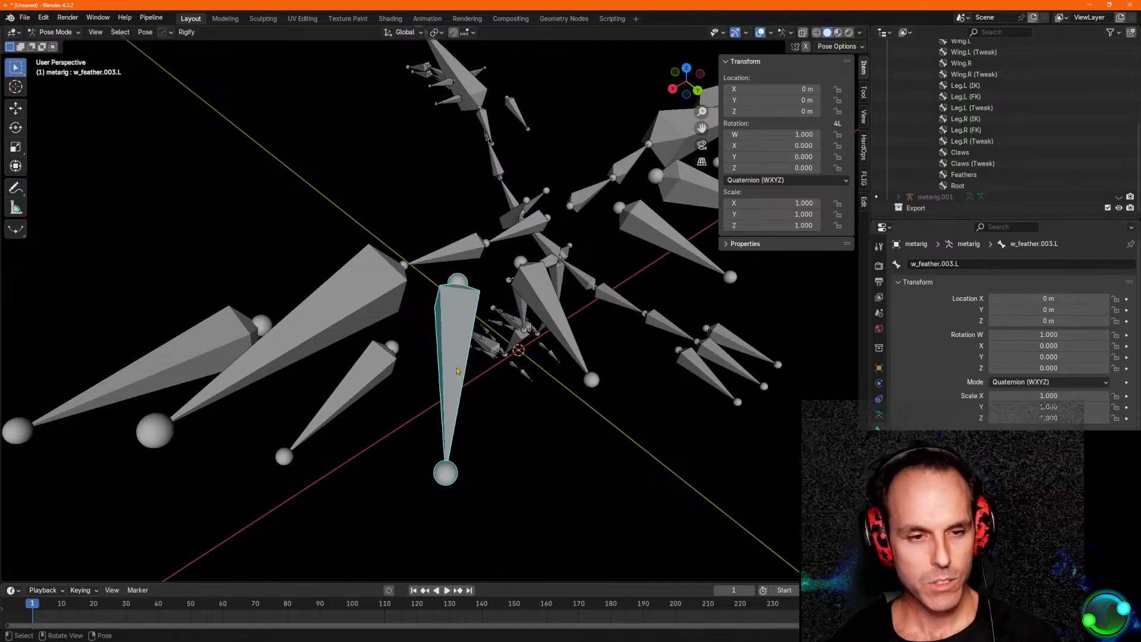
{"action": "key", "text": "alt+Tab"}
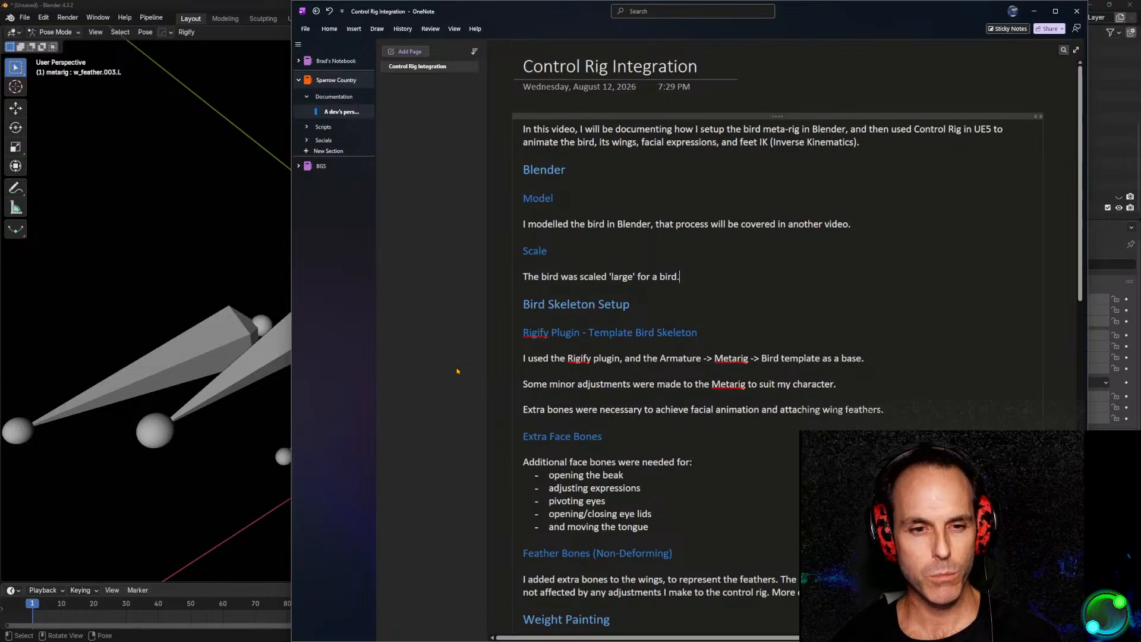
{"action": "scroll", "coordinate": [735, 358], "scroll_direction": "down", "scroll_amount": 5}
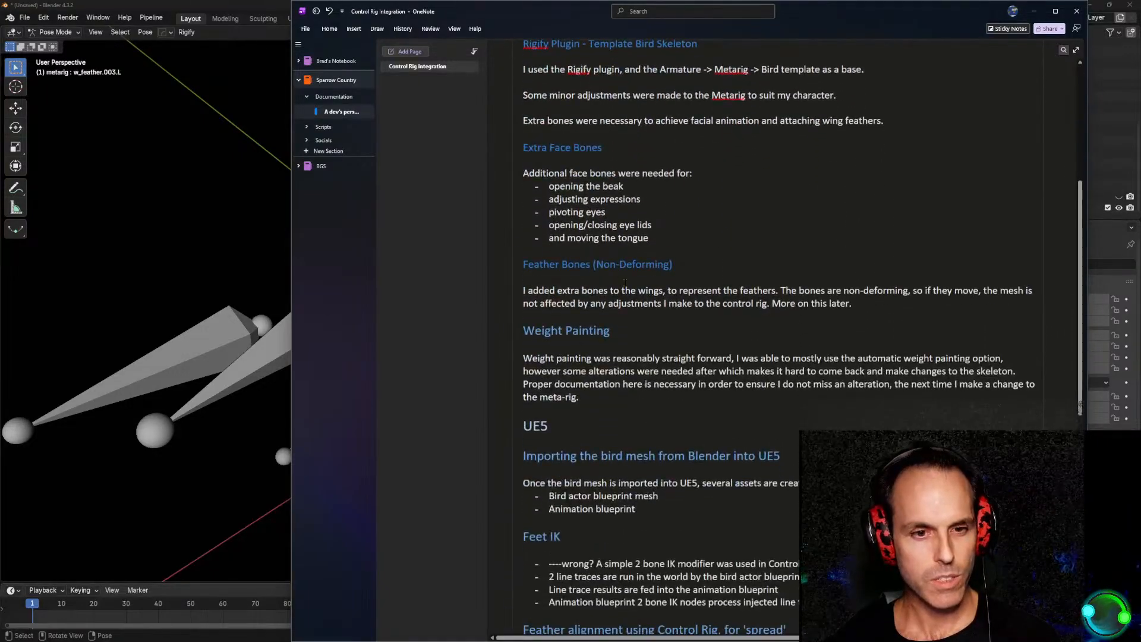
{"action": "left_click_drag", "start_coordinate": [523, 264], "coordinate": [588, 265]}
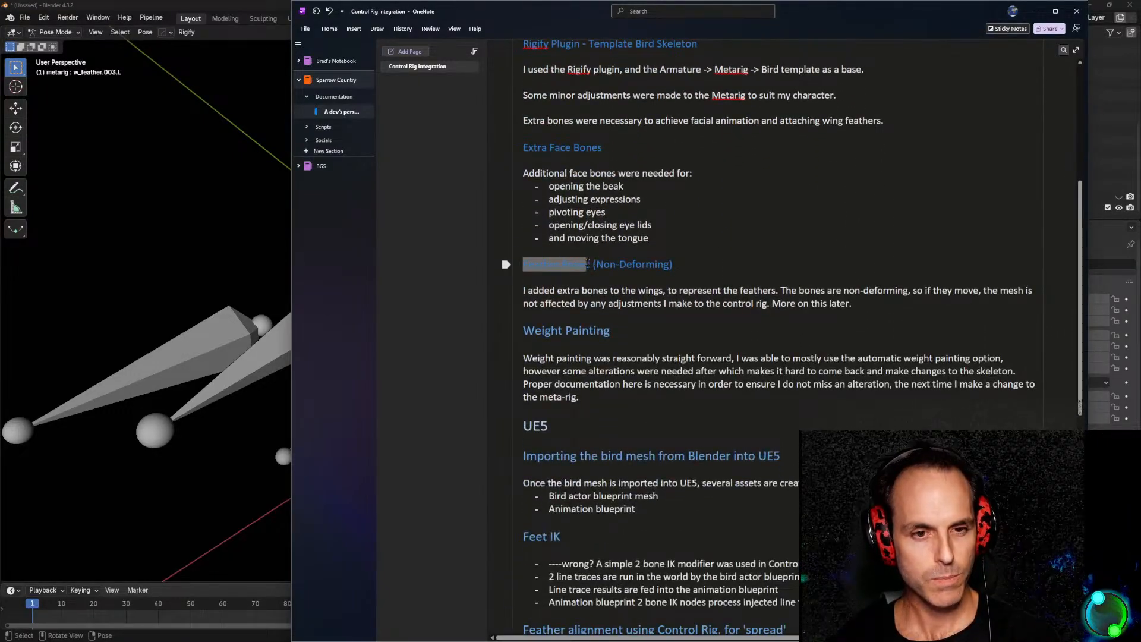
{"action": "scroll", "coordinate": [693, 327], "scroll_direction": "up", "scroll_amount": 2}
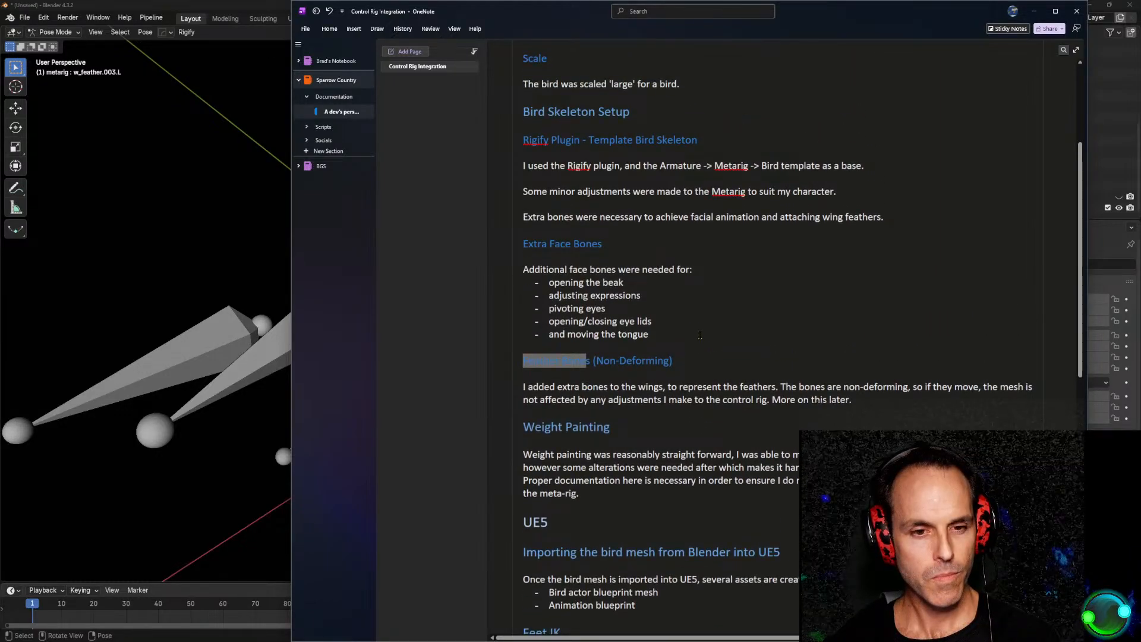
{"action": "left_click", "coordinate": [713, 359]}
{"action": "left_click_drag", "start_coordinate": [596, 361], "coordinate": [669, 361]}
Add the level 3 heading "Feather Mesh & Attachement" between the Feather Bones paragraph and the Weight Painting section.
{"action": "left_click", "coordinate": [913, 395]}
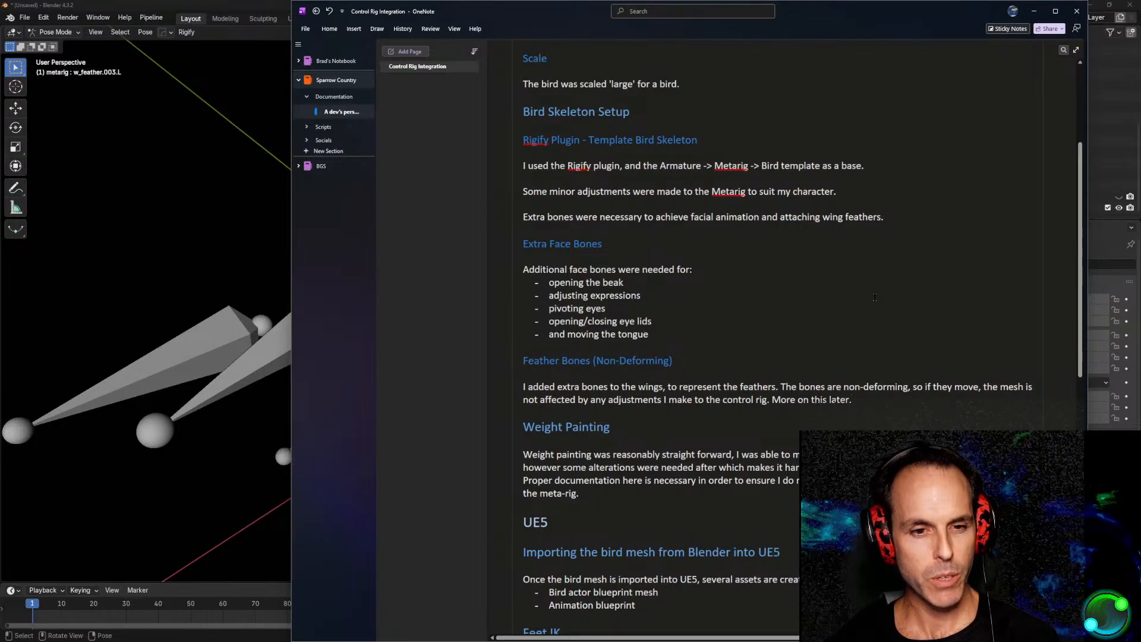
{"action": "key", "text": "Return"}
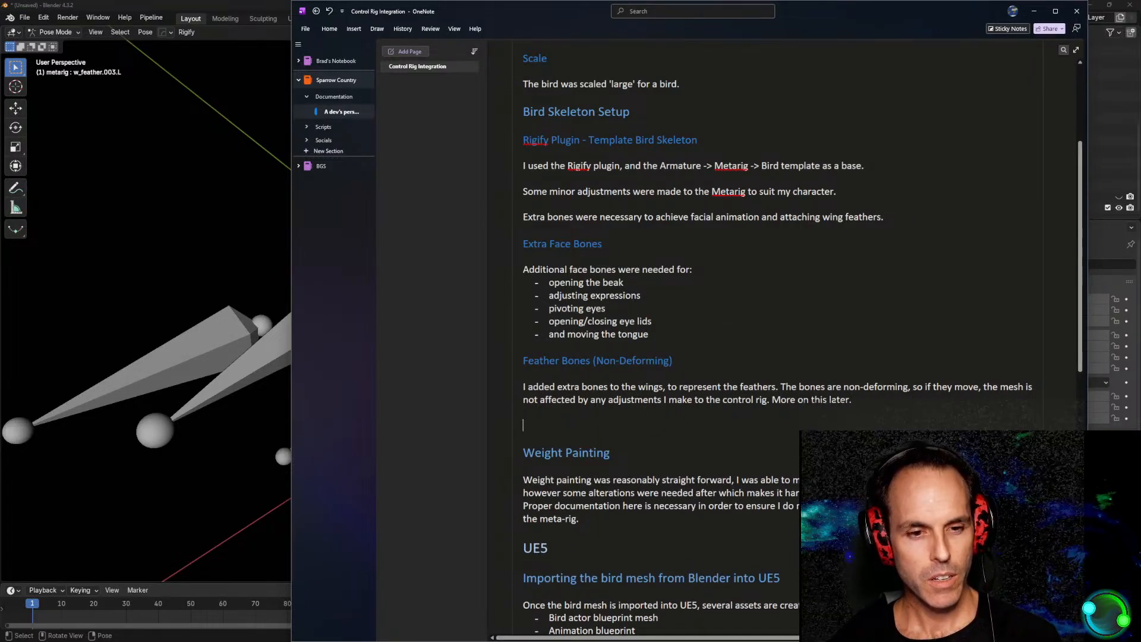
{"action": "type", "text": "Feather Mesh "}
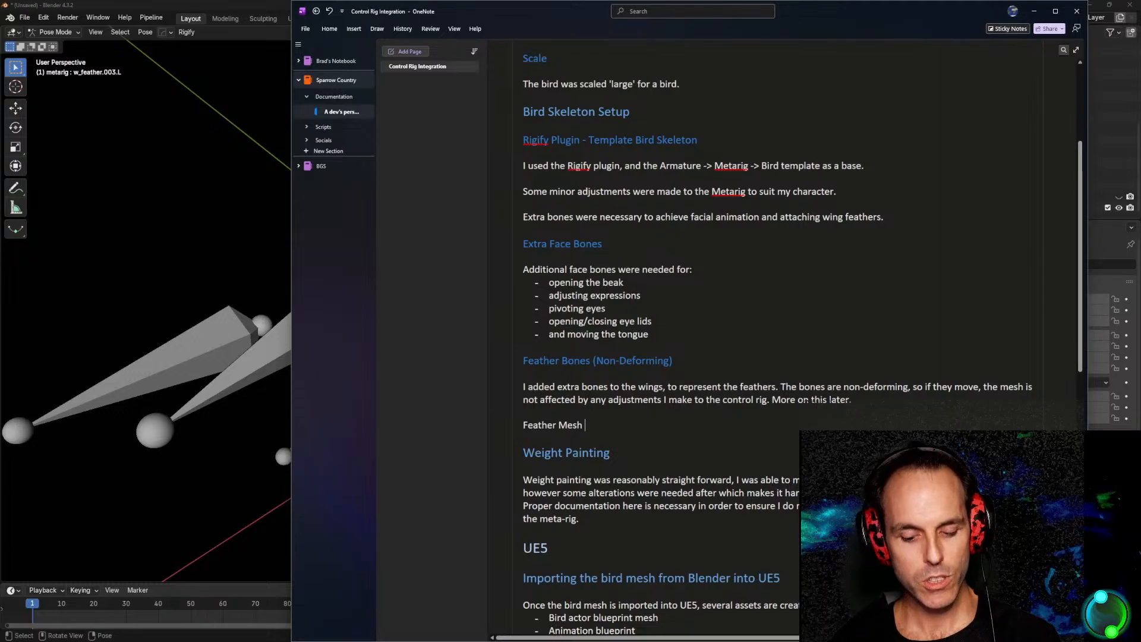
{"action": "type", "text": "& Attachement"}
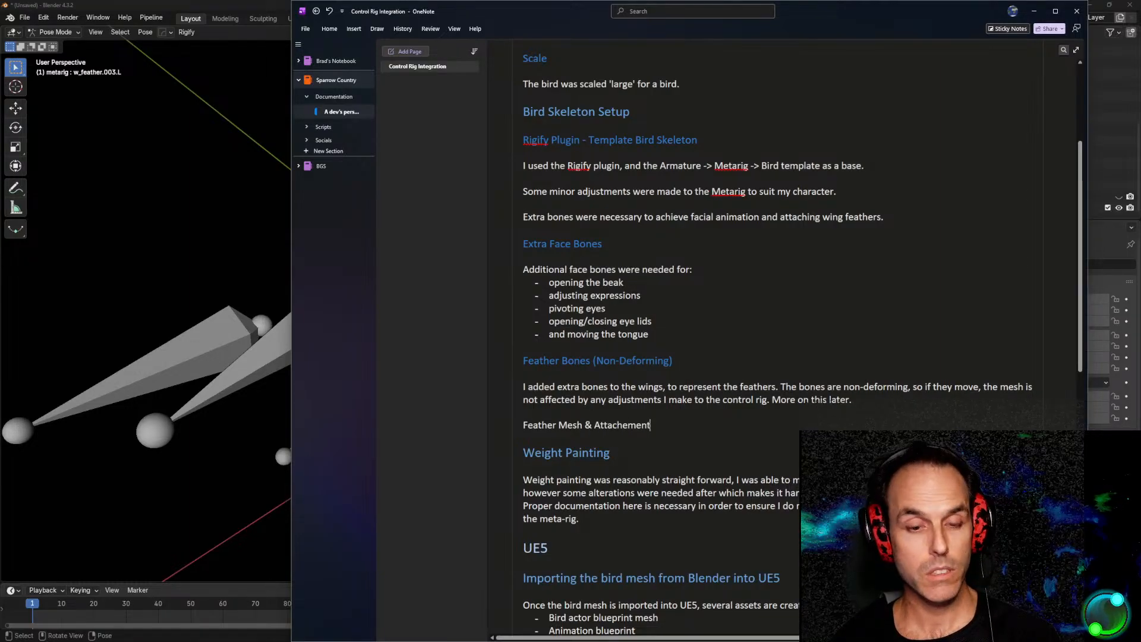
{"action": "key", "text": "ctrl+alt+3"}
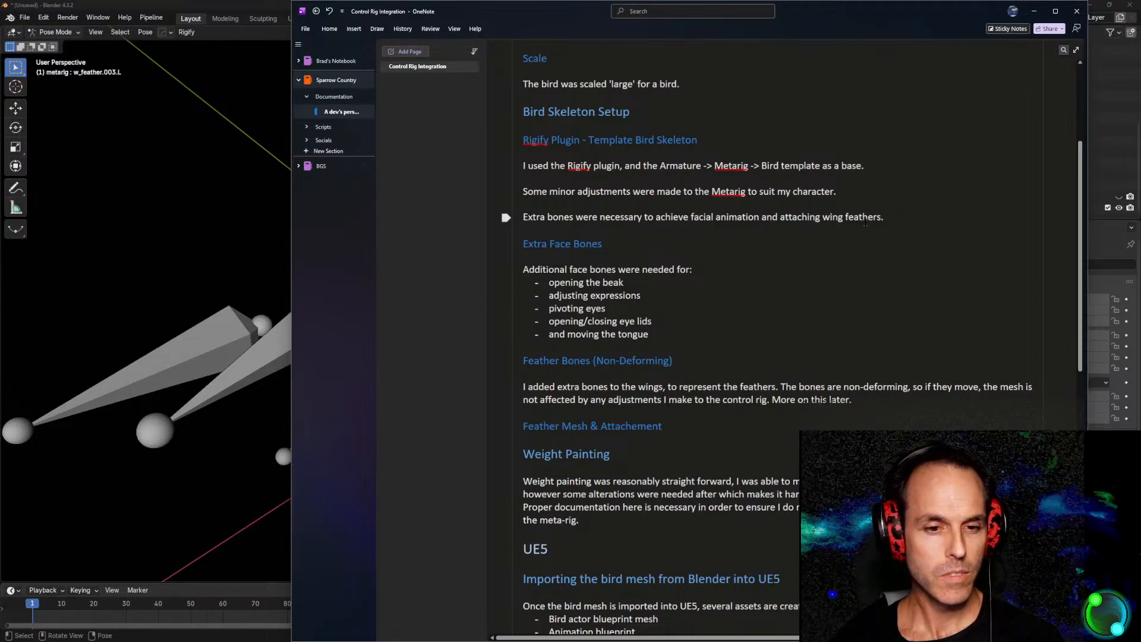
Write "The Sparrow has 37 feathers, that are separate skeletal mesh actors." under the new feather mesh heading.
{"action": "key", "text": "Return"}
{"action": "type", "text": "T"}
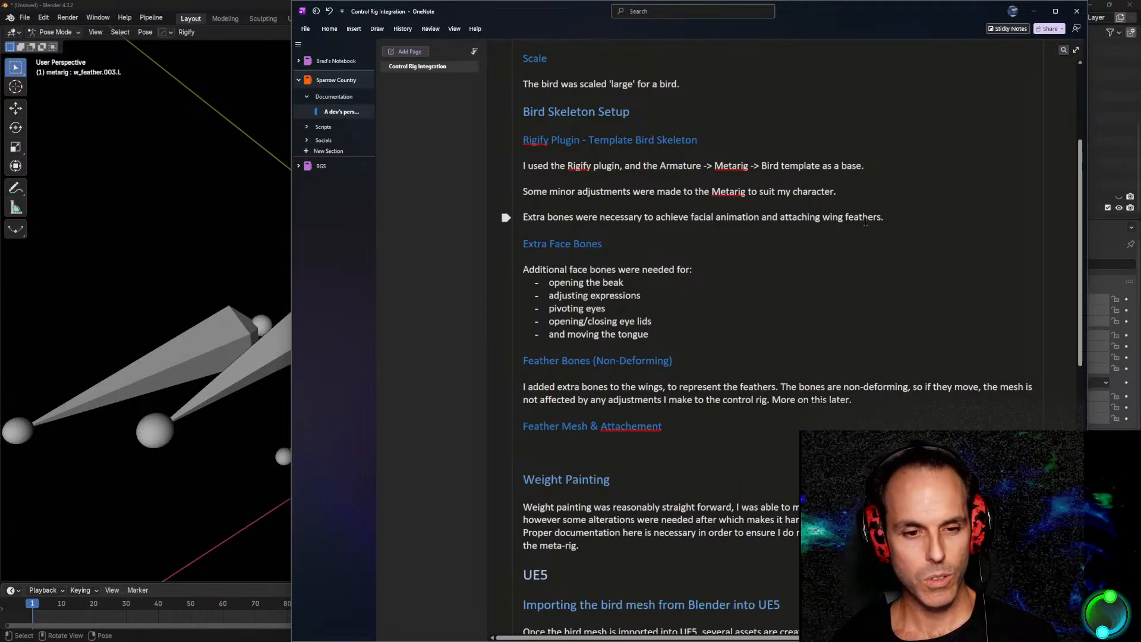
{"action": "type", "text": "he Sparro"}
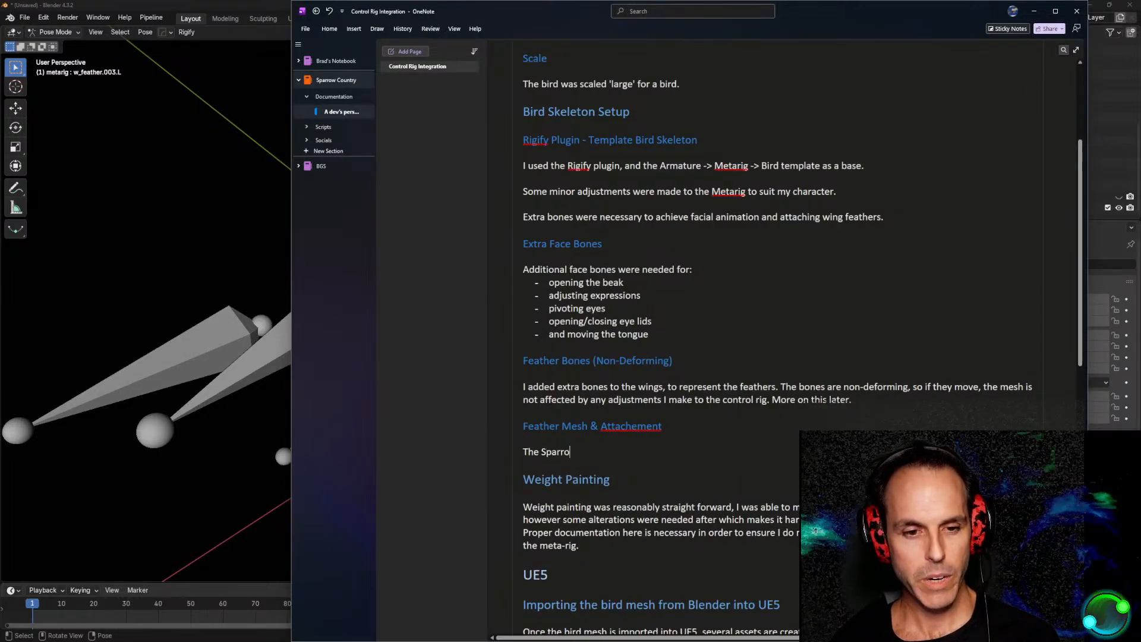
{"action": "type", "text": "w has 3"}
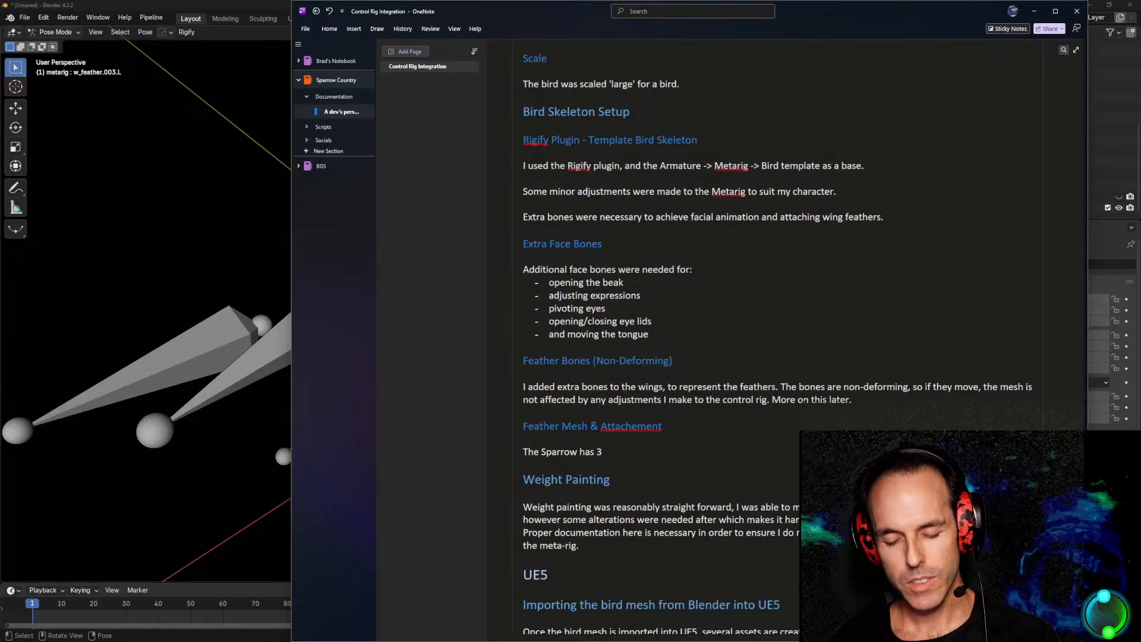
{"action": "type", "text": "7 feathers"}
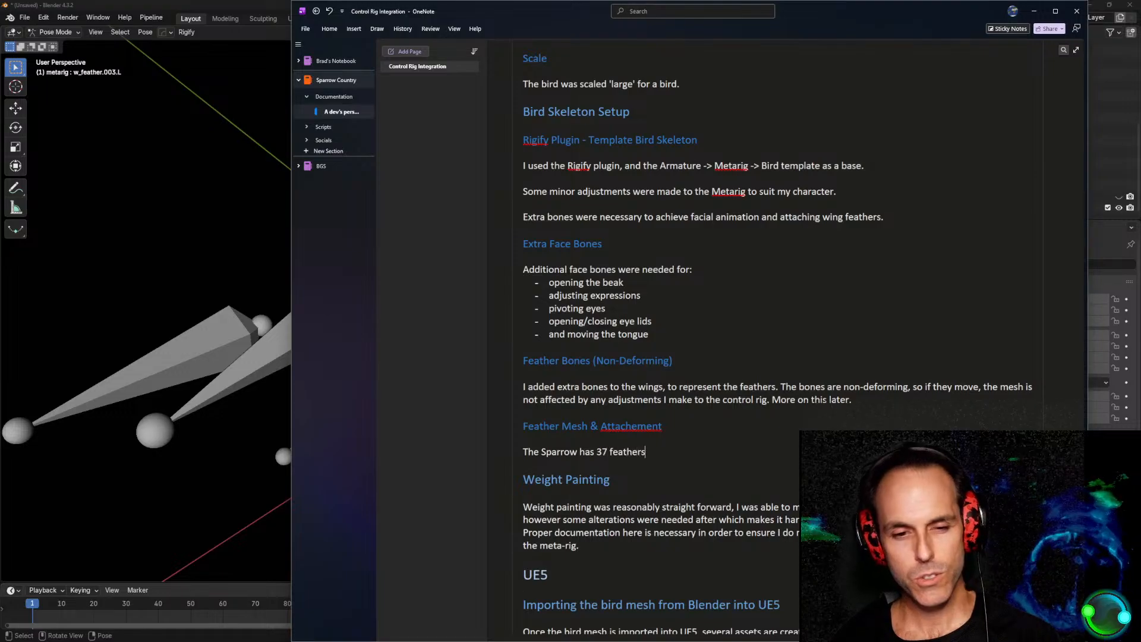
{"action": "type", "text": ", that are separate actors"}
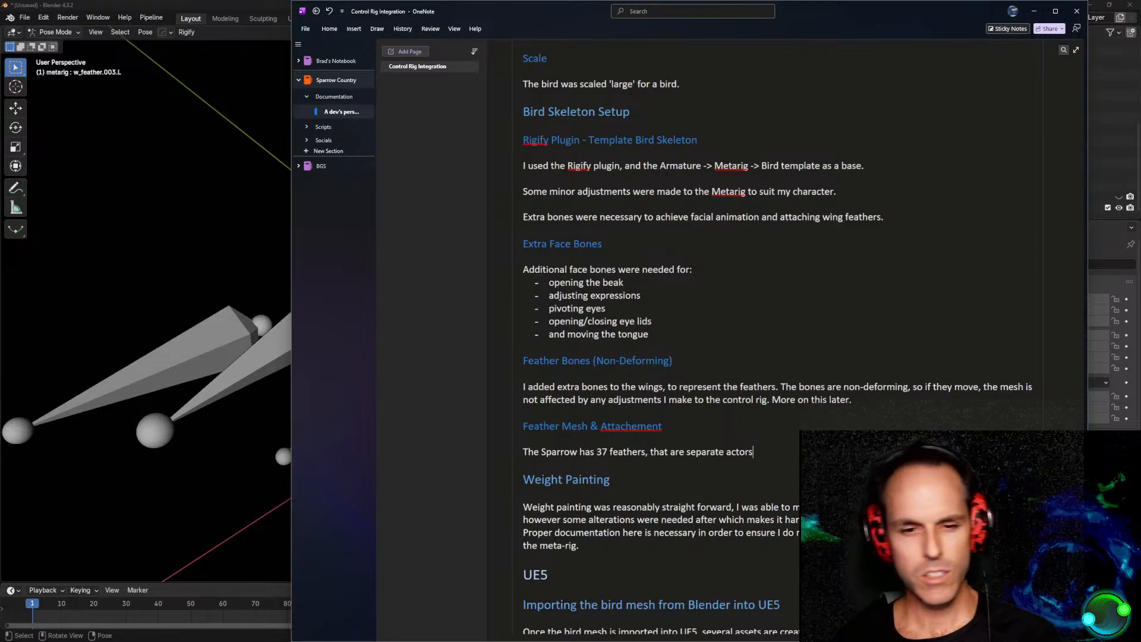
{"action": "left_click_drag", "start_coordinate": [883, 5], "coordinate": [661, 0]}
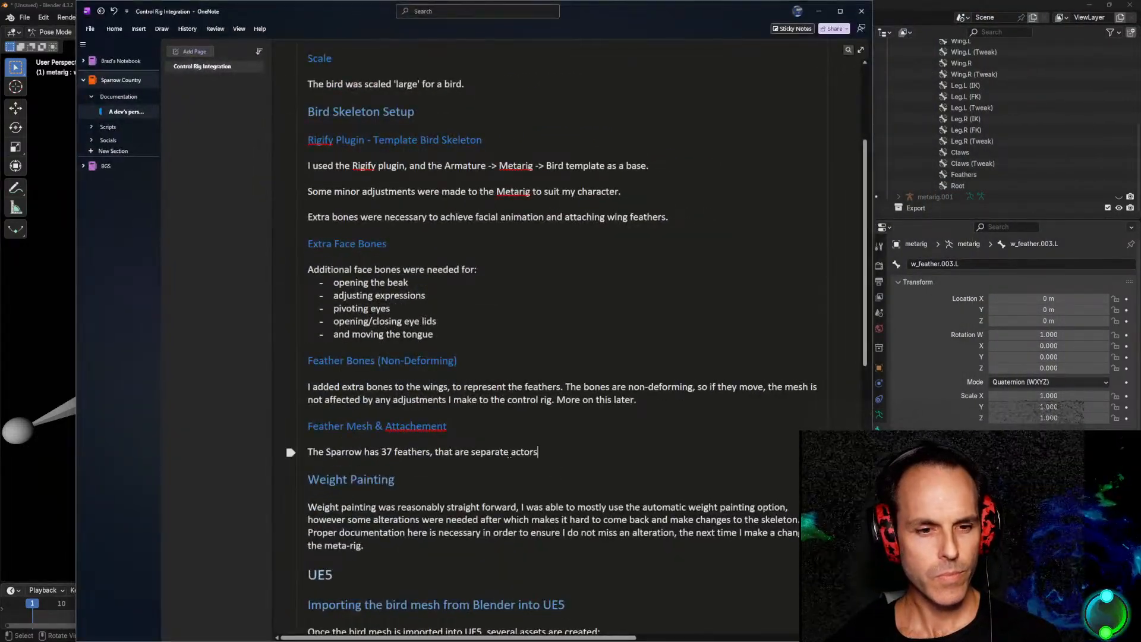
{"action": "type", "text": "skeletal mesh"}
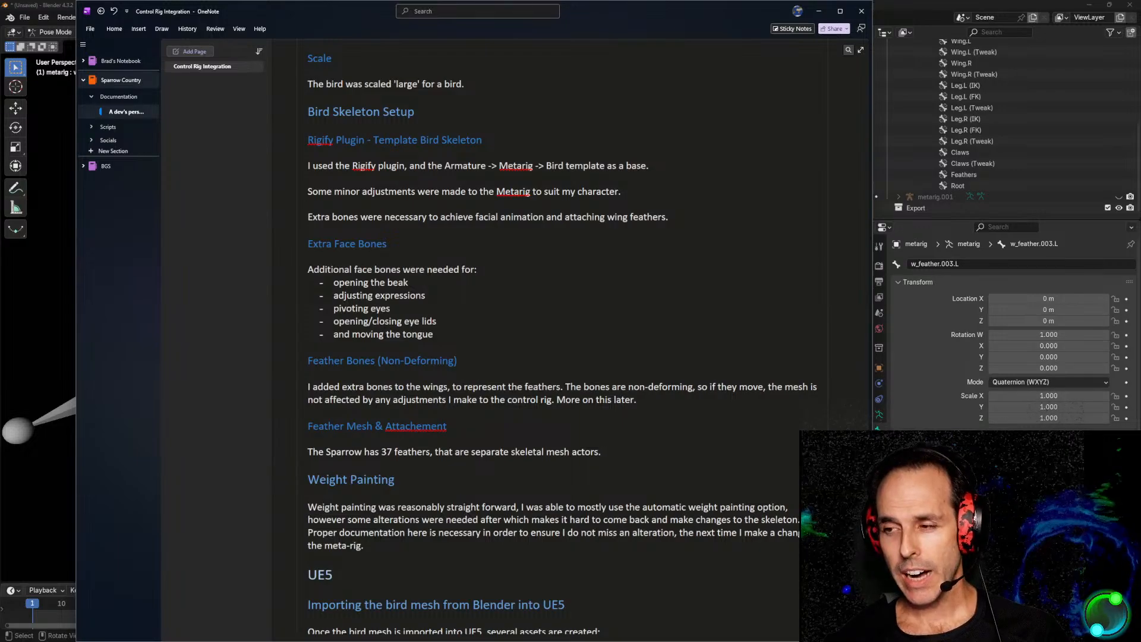
Continue the feather mesh paragraph with the sentence "This may not be desirable for all projects.".
{"action": "type", "text": "This may "}
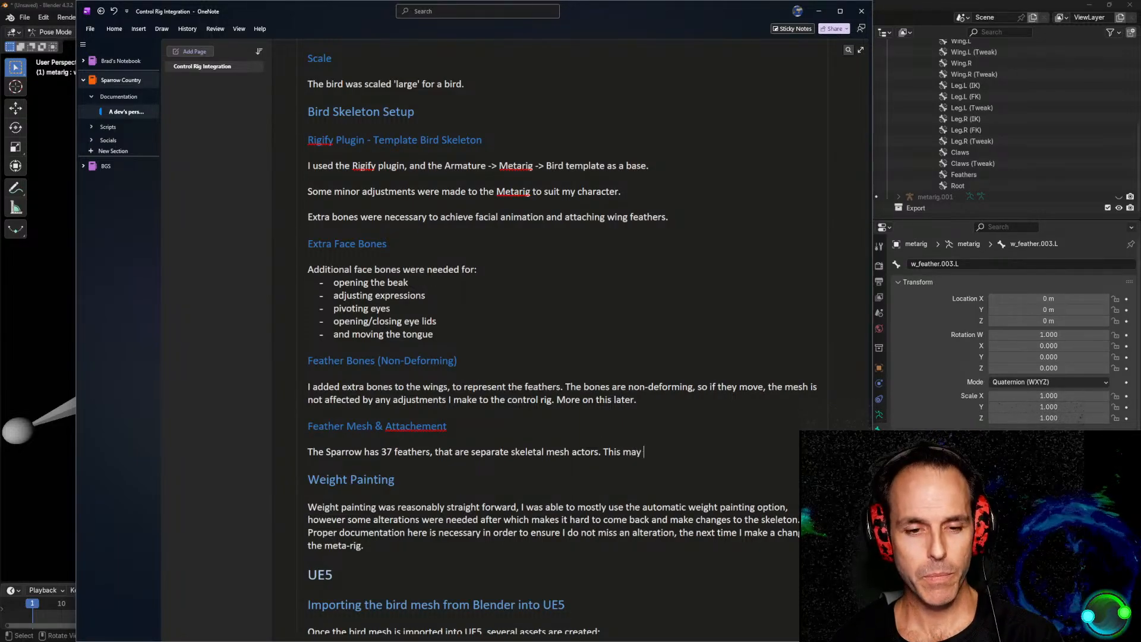
{"action": "type", "text": "not be des"}
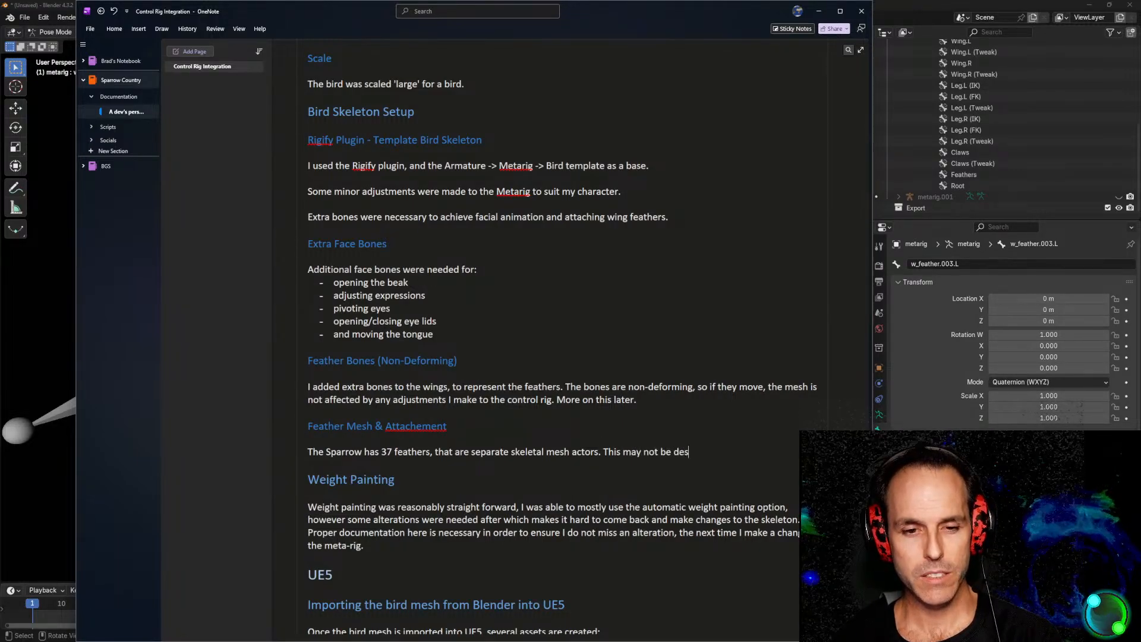
{"action": "type", "text": "irable for all projects."}
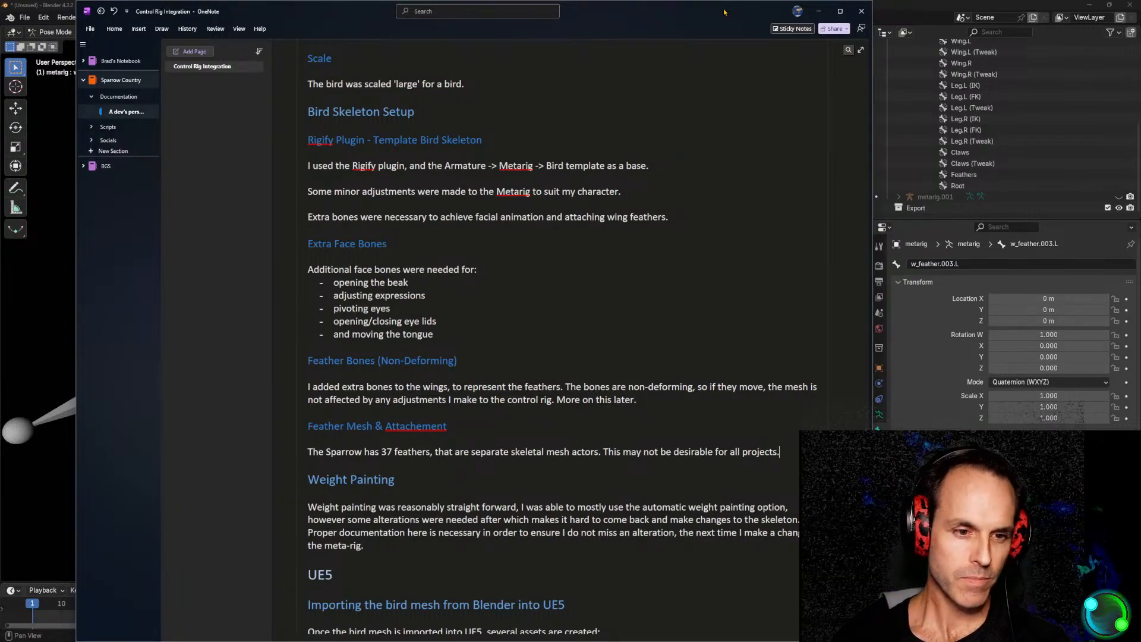
Correct the spelling of the new heading to "Feather Mesh & Attachment".
{"action": "left_click", "coordinate": [421, 426]}
{"action": "key", "text": "BackSpace"}
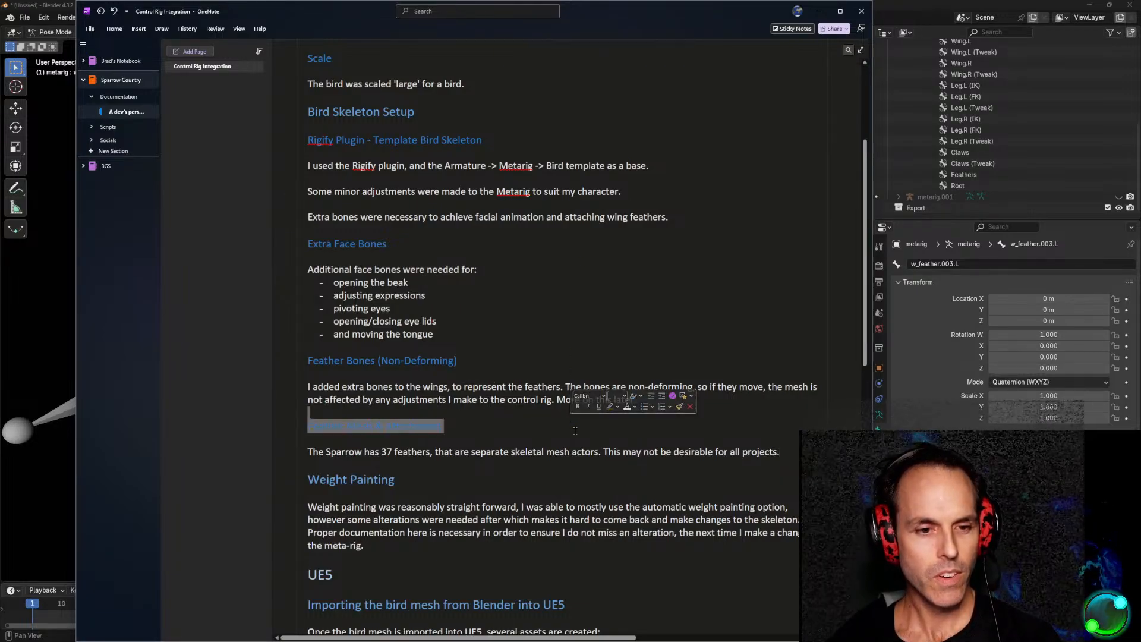
{"action": "left_click", "coordinate": [782, 453]}
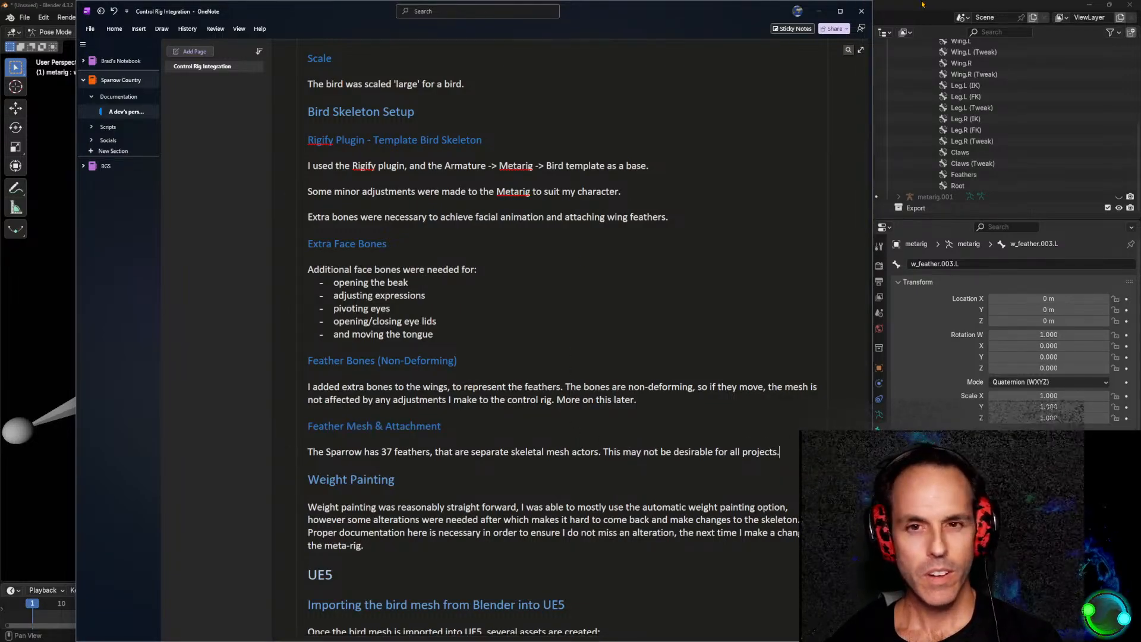
Return to Blender and switch the bird meta-rig from Pose Mode to Object Mode.
{"action": "left_click", "coordinate": [817, 10]}
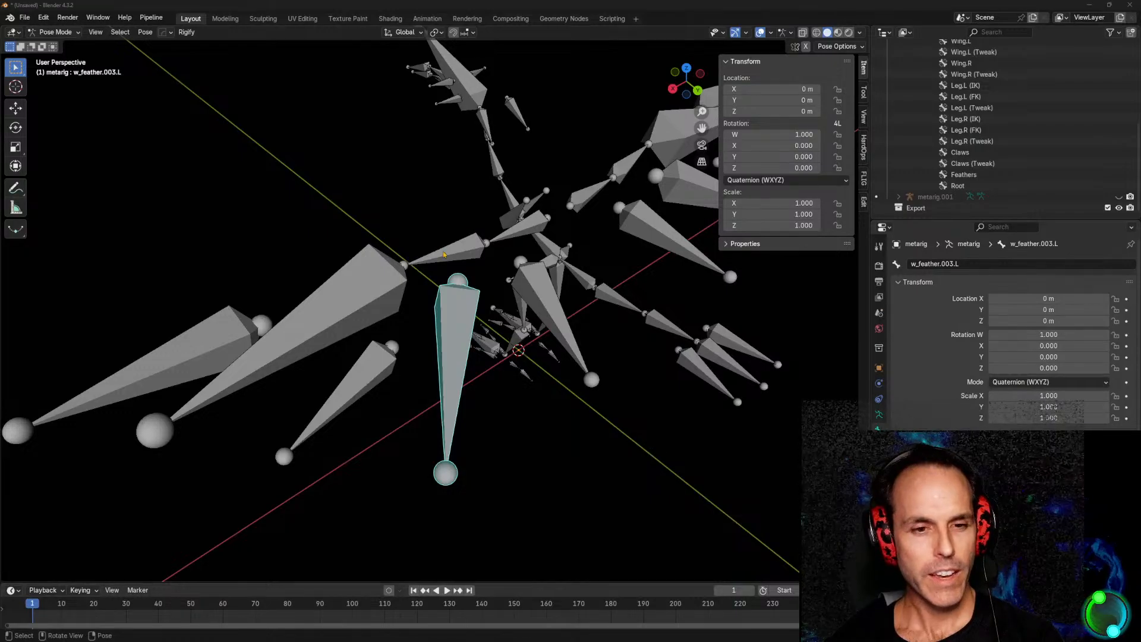
{"action": "middle_click_drag", "start_coordinate": [515, 255], "coordinate": [524, 256]}
{"action": "middle_click_drag", "start_coordinate": [623, 324], "coordinate": [574, 312], "text": "shift"}
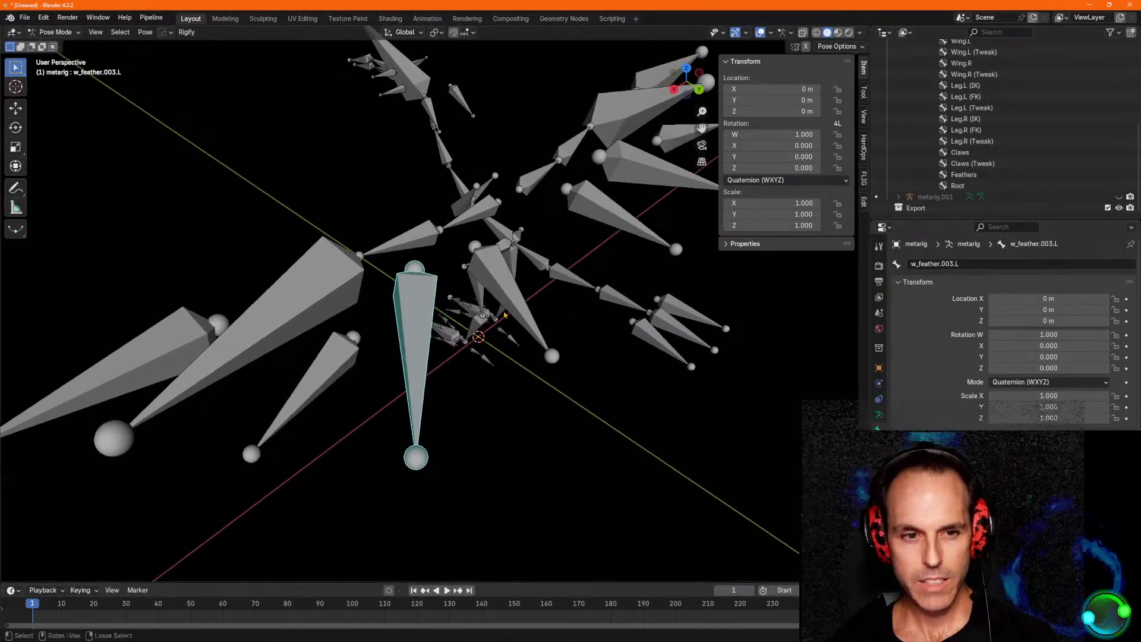
{"action": "key", "text": "ctrl+Tab"}
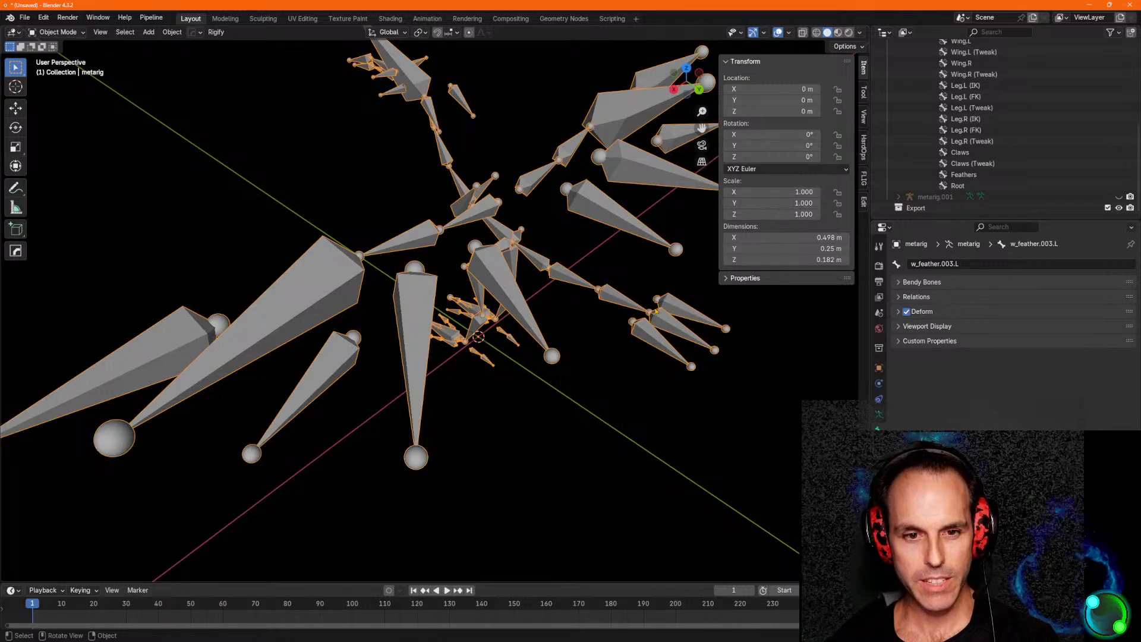
Examine the meta-rig's tail feather bones, followed by the leg, foot and claw bones up close.
{"action": "middle_click_drag", "start_coordinate": [653, 310], "coordinate": [449, 364], "text": "shift"}
{"action": "scroll", "coordinate": [448, 365], "scroll_direction": "up", "scroll_amount": 4}
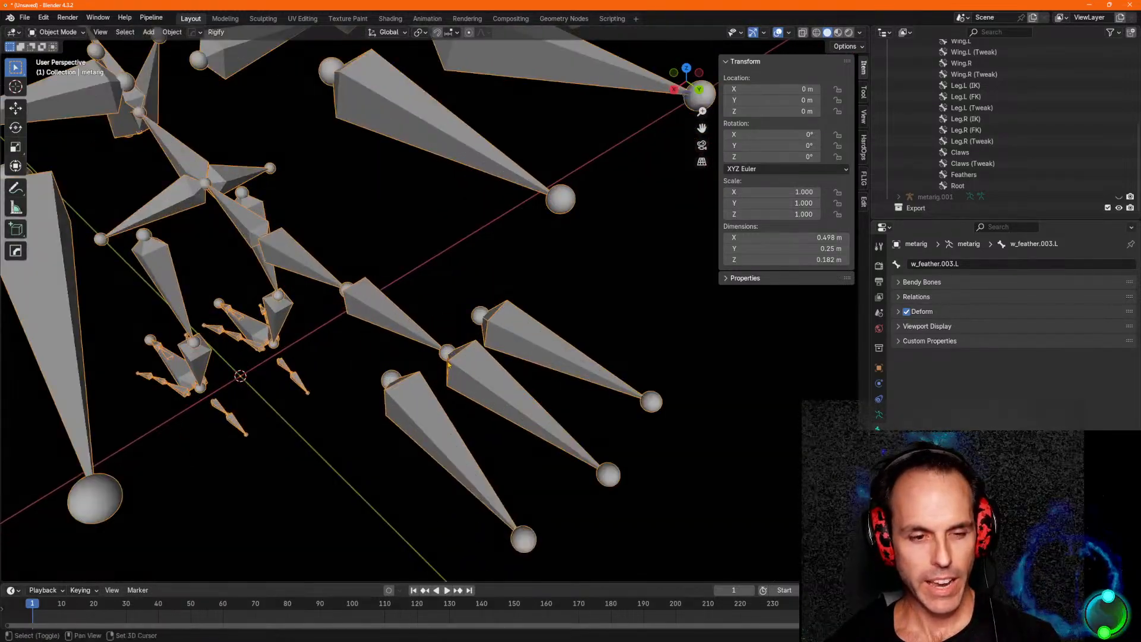
{"action": "scroll", "coordinate": [449, 364], "scroll_direction": "down", "scroll_amount": 3}
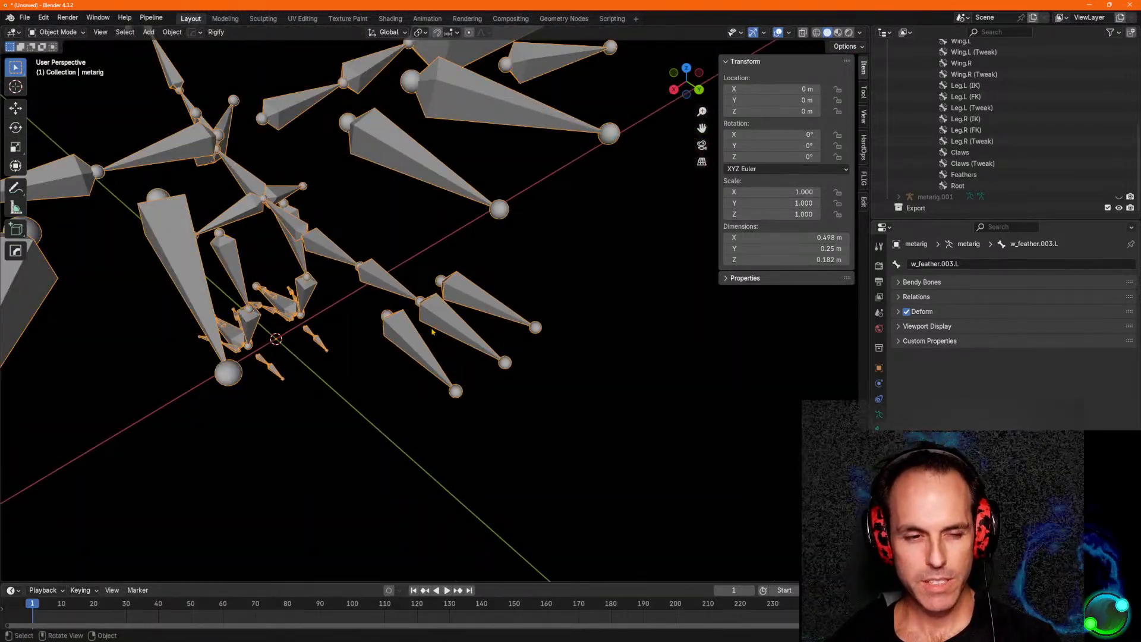
{"action": "middle_click_drag", "start_coordinate": [344, 321], "coordinate": [353, 321]}
{"action": "middle_click_drag", "start_coordinate": [62, 363], "coordinate": [183, 349], "text": "shift"}
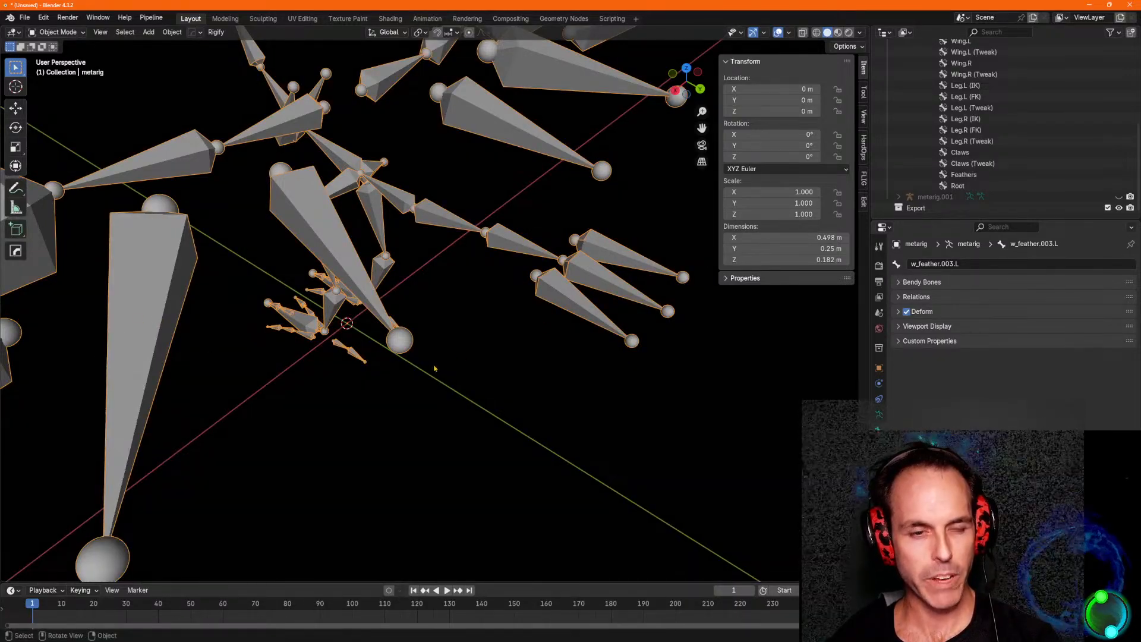
{"action": "middle_click_drag", "start_coordinate": [321, 347], "coordinate": [494, 240]}
{"action": "scroll", "coordinate": [423, 382], "scroll_direction": "up", "scroll_amount": 3}
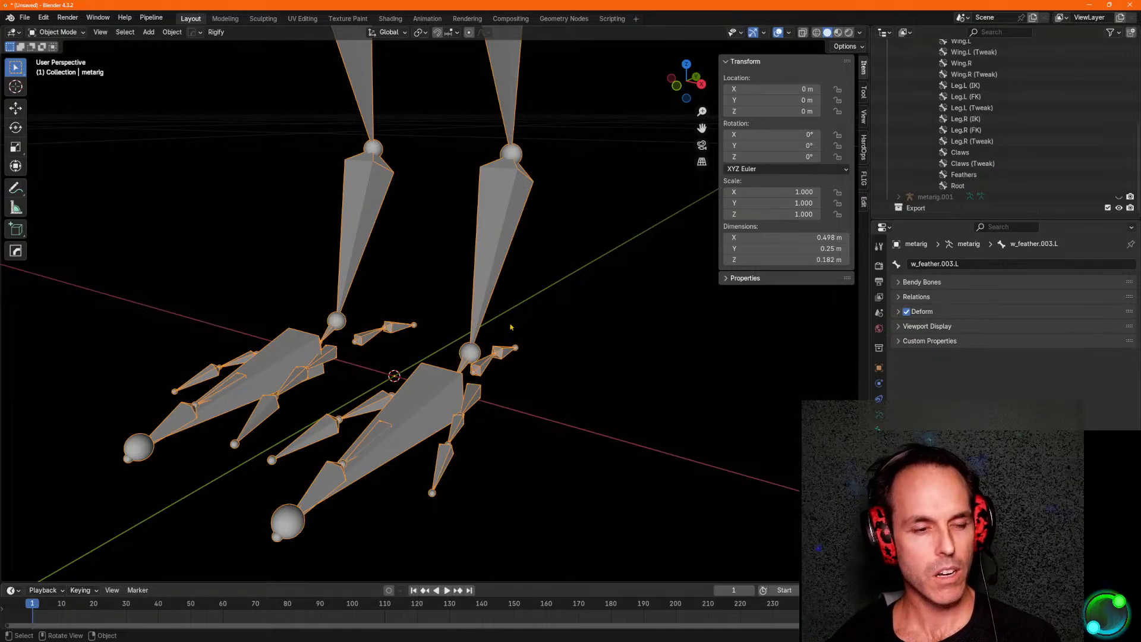
Switch to the Blender window with the bird mesh file and inspect the rendered bird with its root armature from several sides.
{"action": "key", "text": "alt+Tab"}
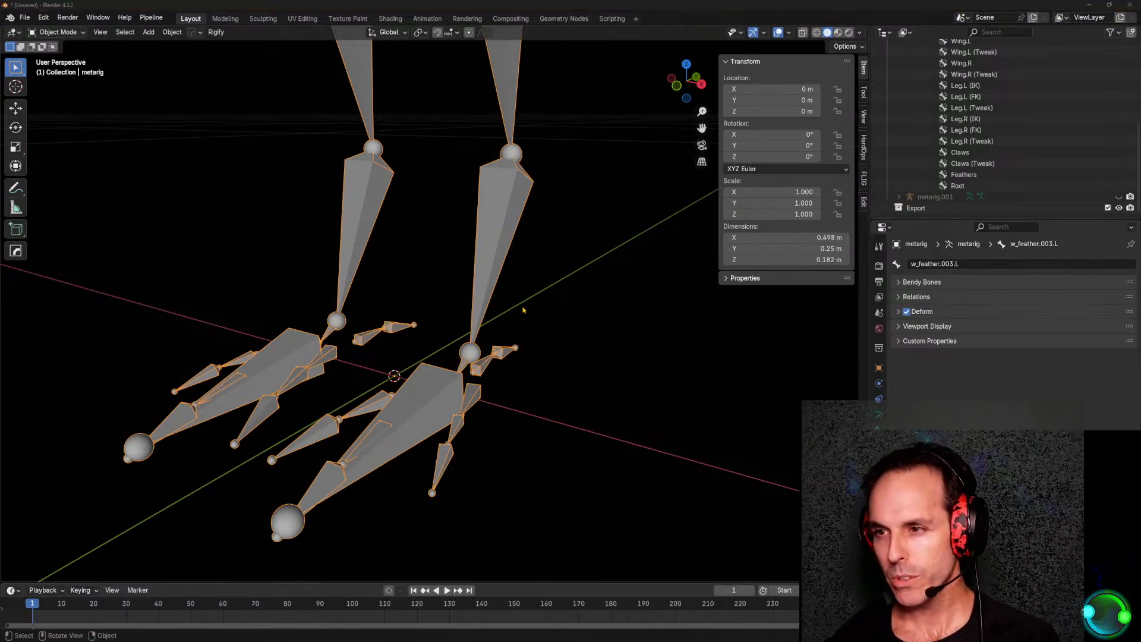
{"action": "key", "text": "alt+Tab"}
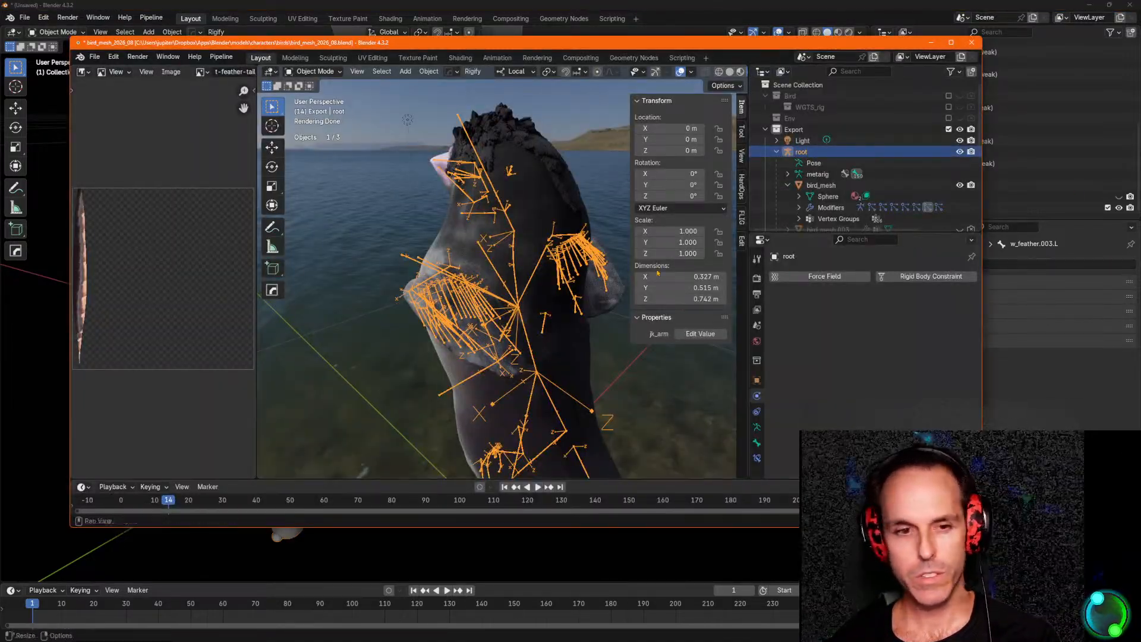
{"action": "middle_click_drag", "start_coordinate": [407, 120], "coordinate": [461, 344]}
{"action": "scroll", "coordinate": [461, 345], "scroll_direction": "down", "scroll_amount": 5}
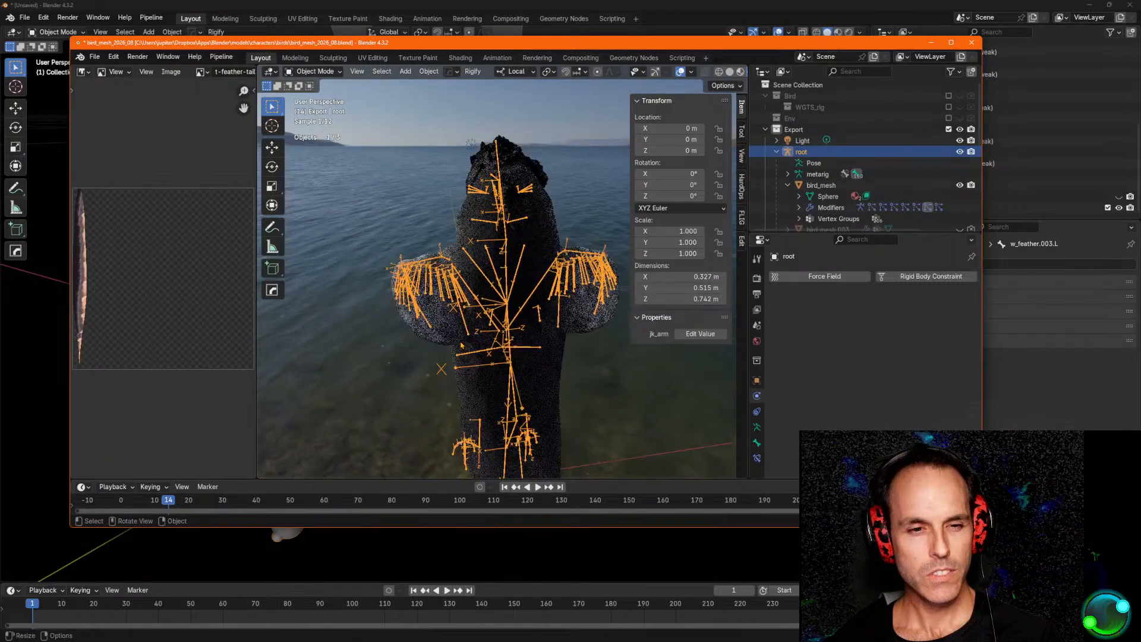
{"action": "middle_click_drag", "start_coordinate": [436, 337], "coordinate": [498, 330]}
{"action": "scroll", "coordinate": [497, 297], "scroll_direction": "up", "scroll_amount": 3}
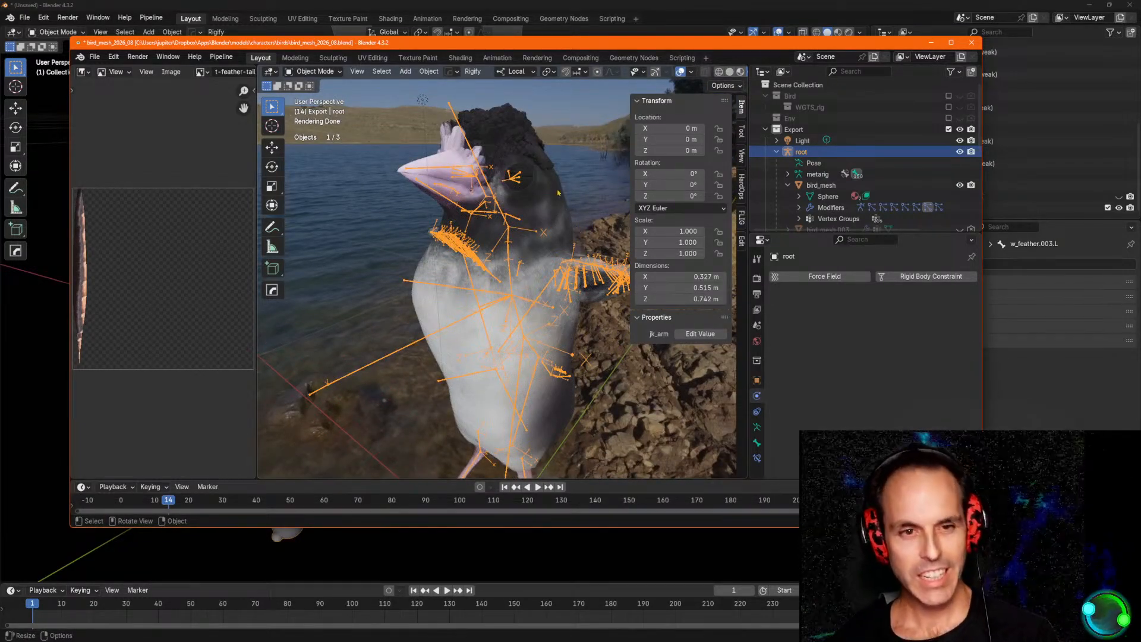
Deselect the root armature and reposition the bird mesh window over the meta-rig window.
{"action": "left_click", "coordinate": [583, 189]}
{"action": "middle_click_drag", "start_coordinate": [542, 199], "coordinate": [527, 217]}
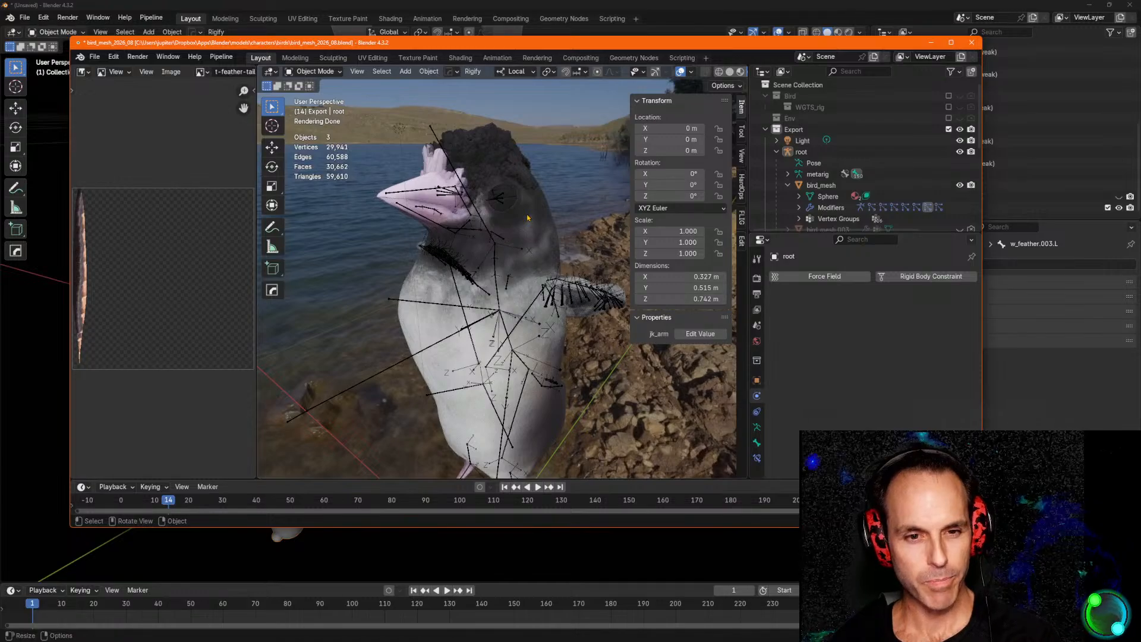
{"action": "left_click_drag", "start_coordinate": [527, 43], "coordinate": [617, 141]}
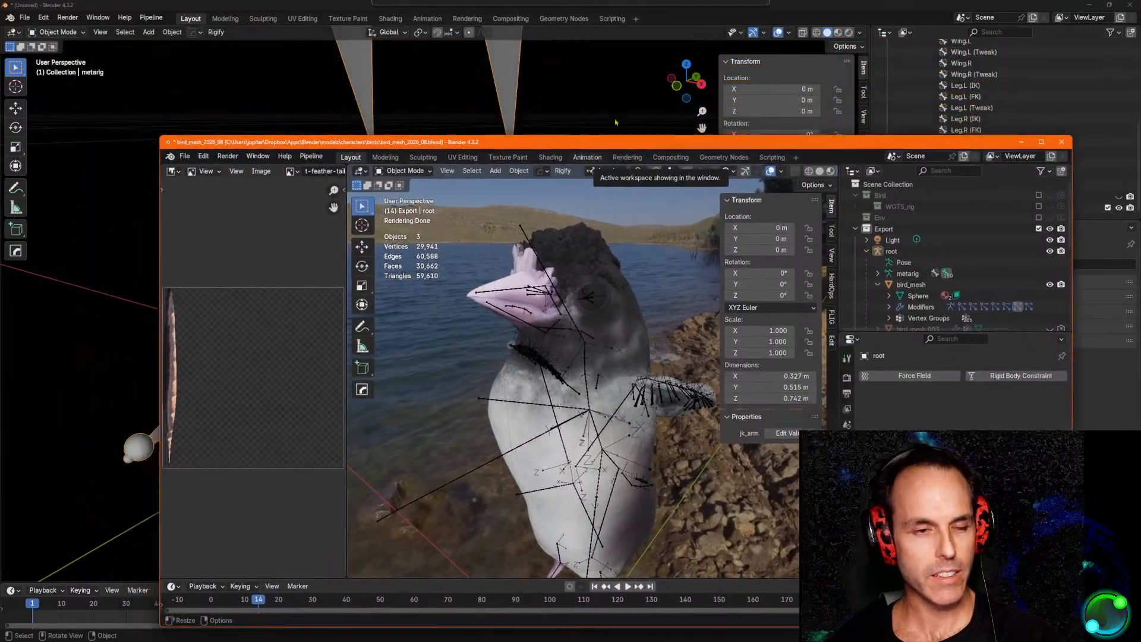
Maximize the bird mesh window and inspect the rendered bird with its root armature from the front and side.
{"action": "left_click", "coordinate": [387, 7]}
{"action": "middle_click_drag", "start_coordinate": [417, 216], "coordinate": [426, 267], "text": "shift"}
{"action": "scroll", "coordinate": [426, 266], "scroll_direction": "down", "scroll_amount": 3}
{"action": "scroll", "coordinate": [425, 266], "scroll_direction": "down", "scroll_amount": 3}
{"action": "middle_click_drag", "start_coordinate": [417, 215], "coordinate": [467, 329], "text": "shift"}
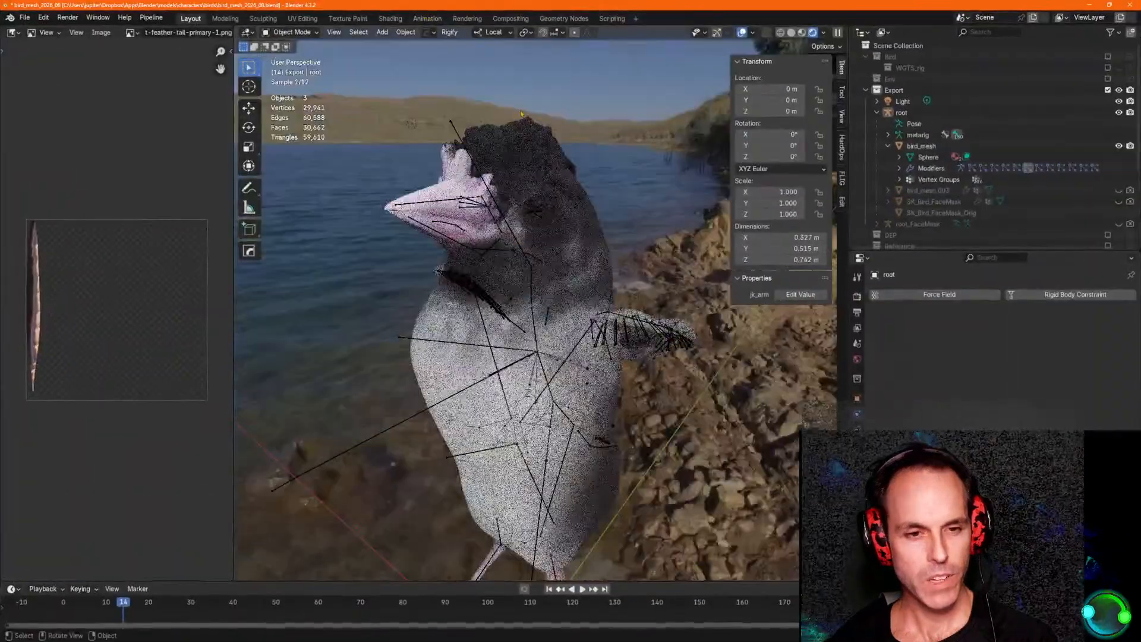
{"action": "middle_click_drag", "start_coordinate": [520, 112], "coordinate": [393, 283]}
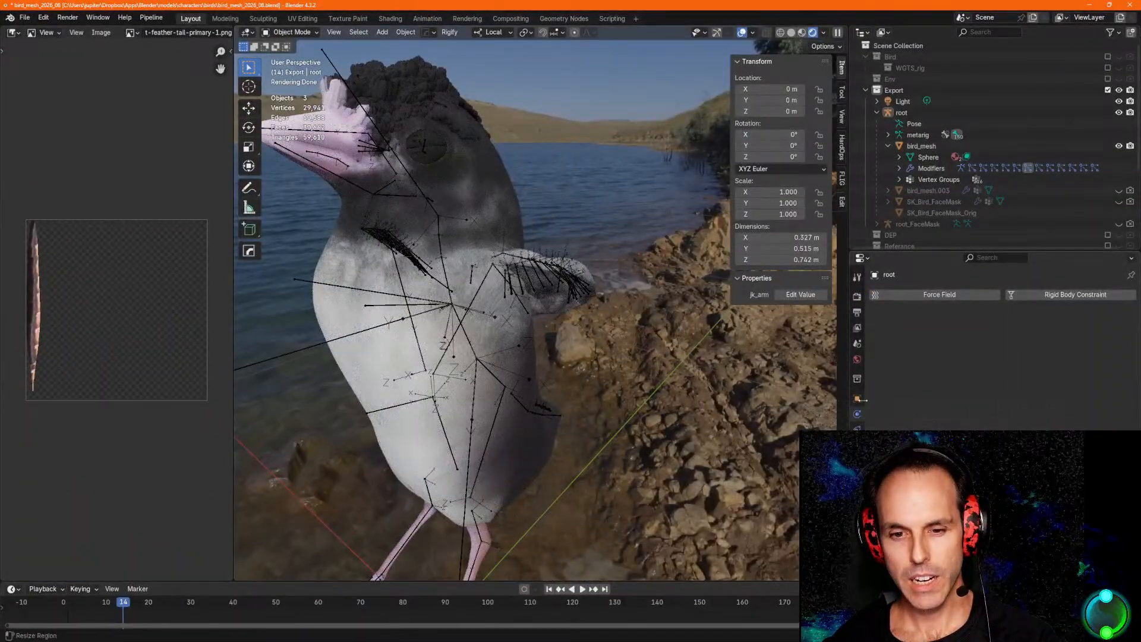
Open the root armature's data and viewport display settings and display its bones as Envelope.
{"action": "left_click", "coordinate": [857, 461]}
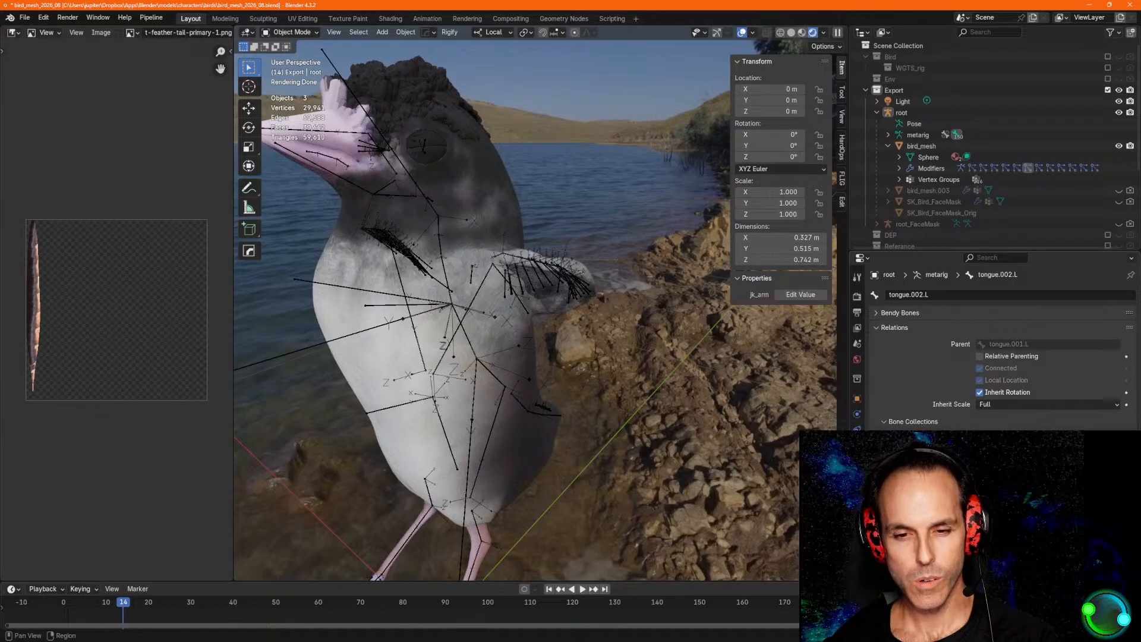
{"action": "left_click", "coordinate": [856, 445]}
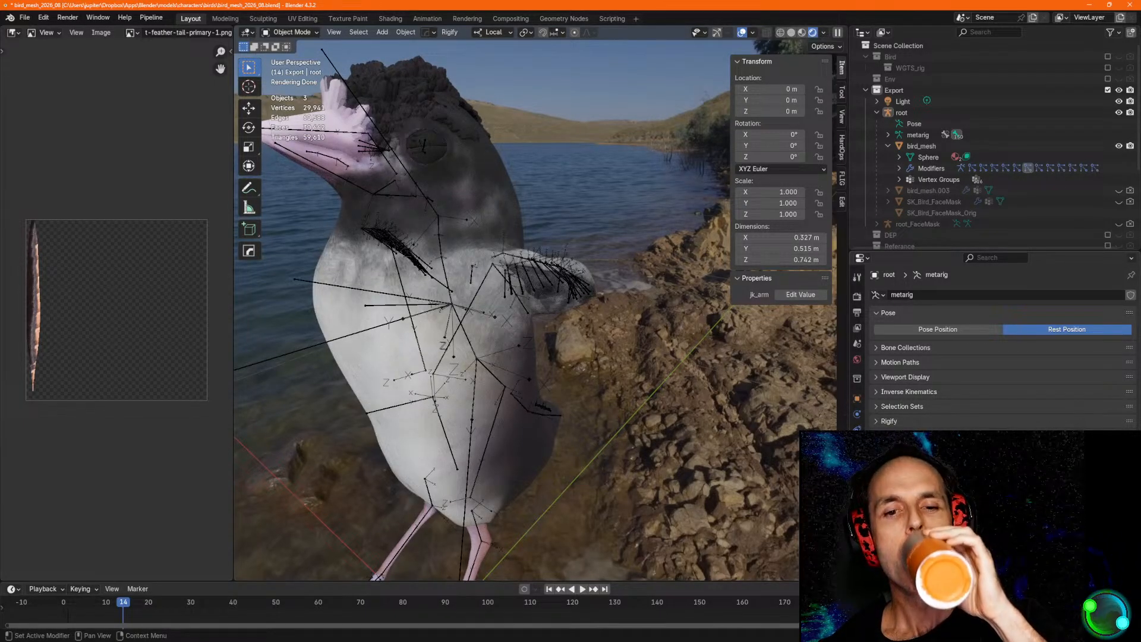
{"action": "left_click", "coordinate": [877, 377]}
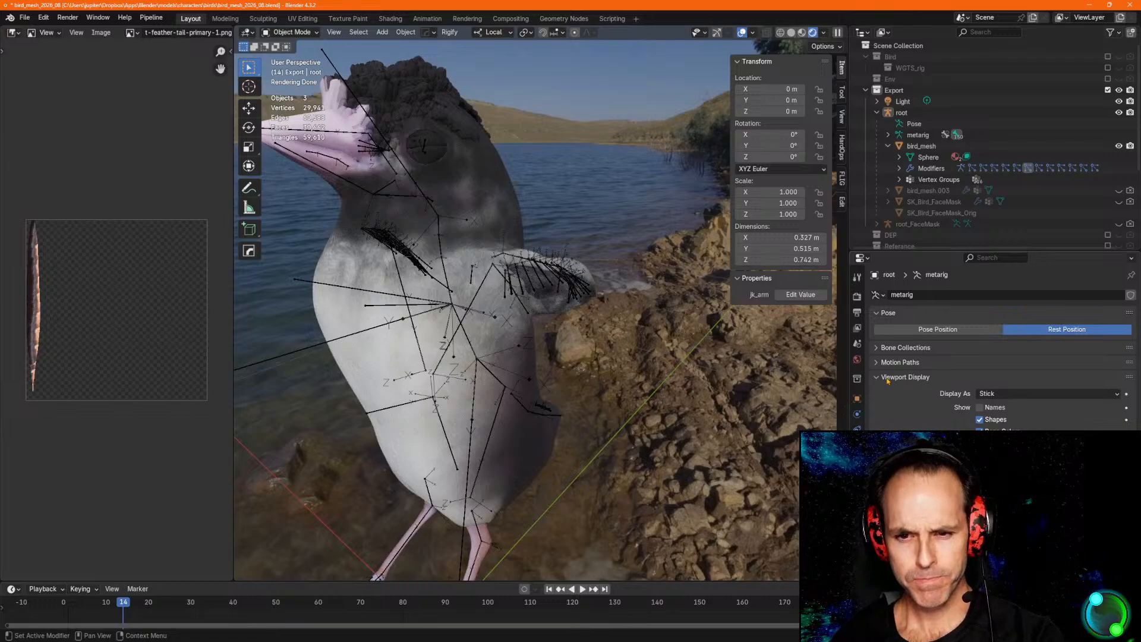
{"action": "left_click", "coordinate": [987, 395]}
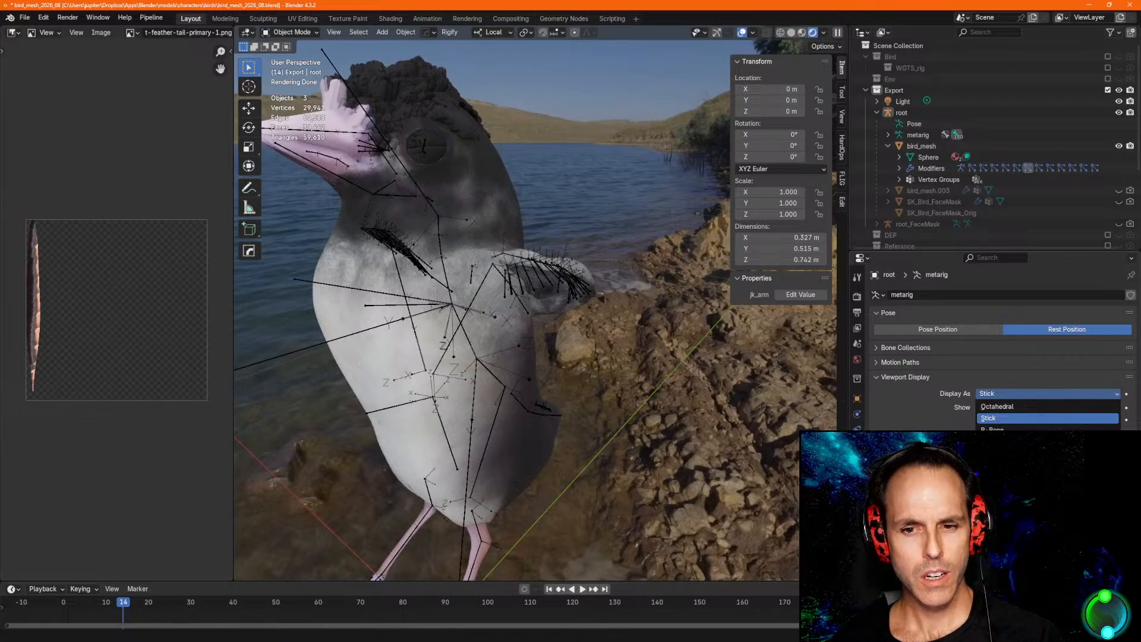
{"action": "left_click", "coordinate": [1079, 441]}
{"action": "scroll", "coordinate": [535, 333], "scroll_direction": "down", "scroll_amount": 8}
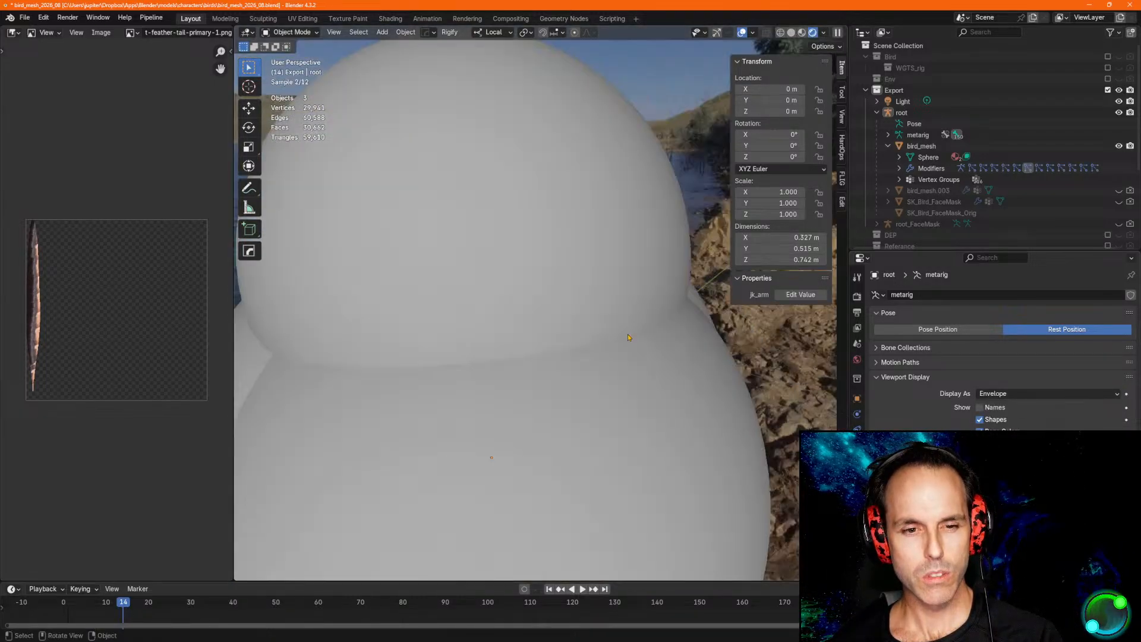
{"action": "scroll", "coordinate": [535, 333], "scroll_direction": "up", "scroll_amount": 3}
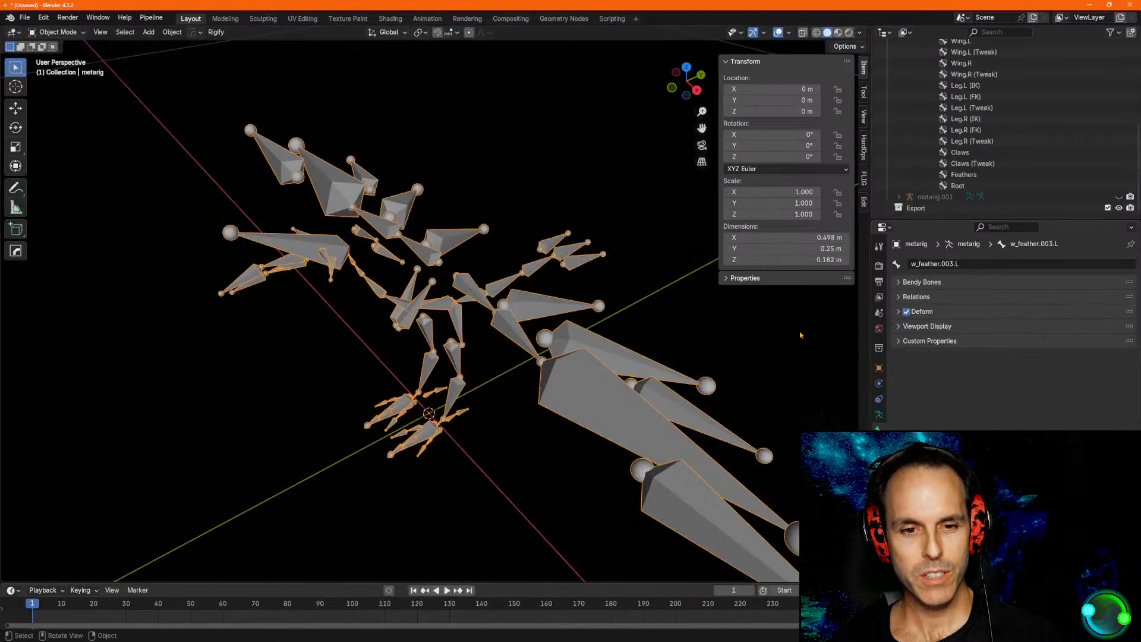
Show the armature data properties in the meta-rig window, and display the root armature's bones as Octahedral in the bird mesh file.
{"action": "left_click", "coordinate": [879, 415]}
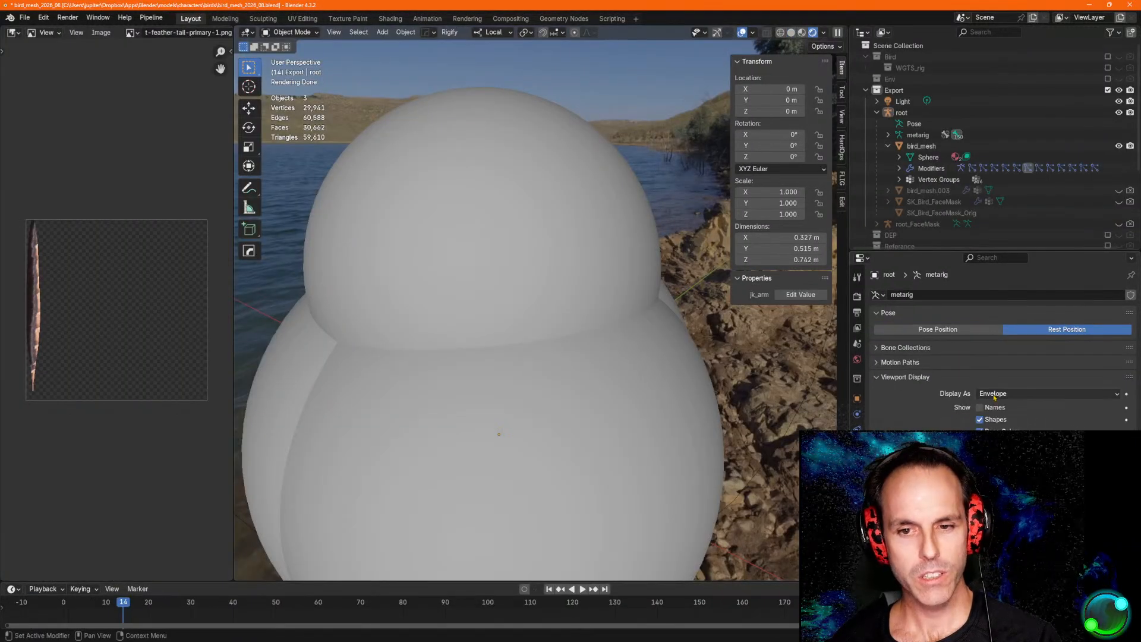
{"action": "left_click", "coordinate": [1010, 393]}
{"action": "left_click", "coordinate": [996, 408]}
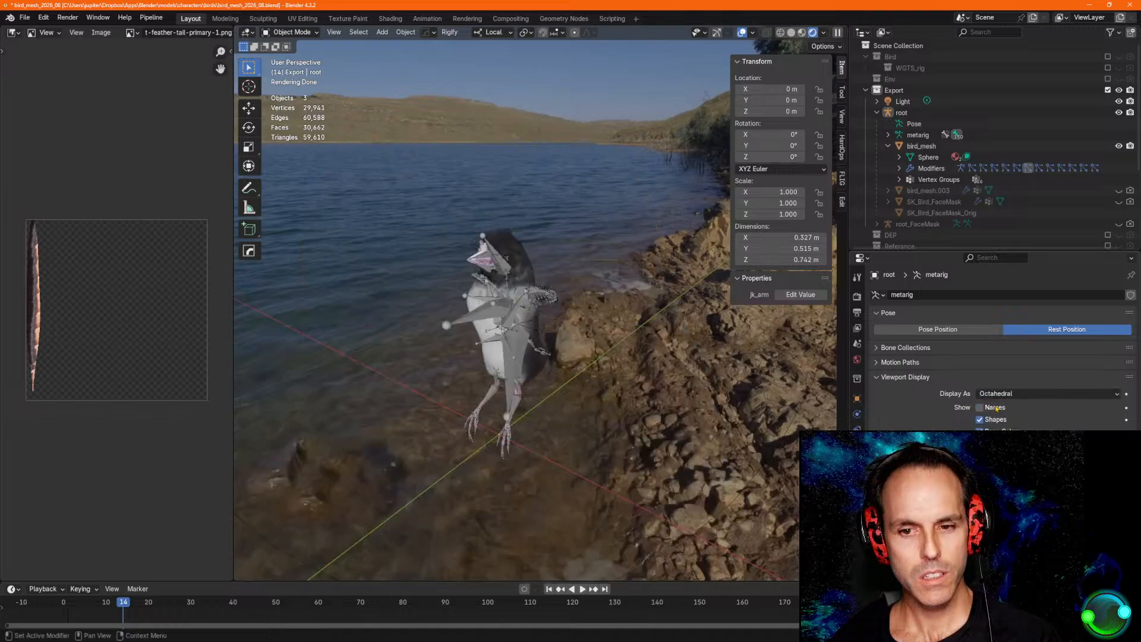
Compare Solid and Material Preview shading on the bird close up, leaving the viewport in Material Preview.
{"action": "scroll", "coordinate": [493, 394], "scroll_direction": "up", "scroll_amount": 10}
{"action": "mouse_move", "coordinate": [494, 394]}
{"action": "middle_mouse_down", "text": "shift"}
{"action": "mouse_move", "coordinate": [643, 224]}
{"action": "mouse_move", "coordinate": [640, 254]}
{"action": "mouse_move", "coordinate": [506, 247]}
{"action": "middle_mouse_up", "text": "shift"}
{"action": "mouse_move", "coordinate": [629, 163]}
{"action": "middle_mouse_down"}
{"action": "mouse_move", "coordinate": [646, 183]}
{"action": "mouse_move", "coordinate": [626, 257]}
{"action": "mouse_move", "coordinate": [587, 204]}
{"action": "mouse_move", "coordinate": [669, 242]}
{"action": "mouse_move", "coordinate": [694, 238]}
{"action": "middle_mouse_up"}
{"action": "left_click", "coordinate": [802, 33]}
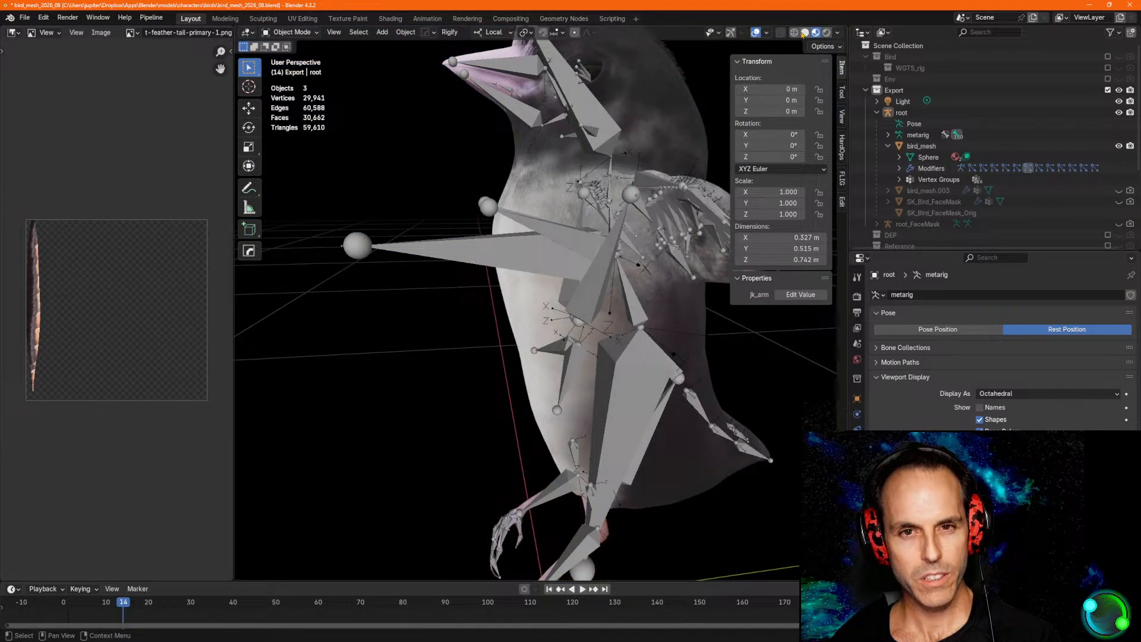
{"action": "left_click", "coordinate": [804, 34]}
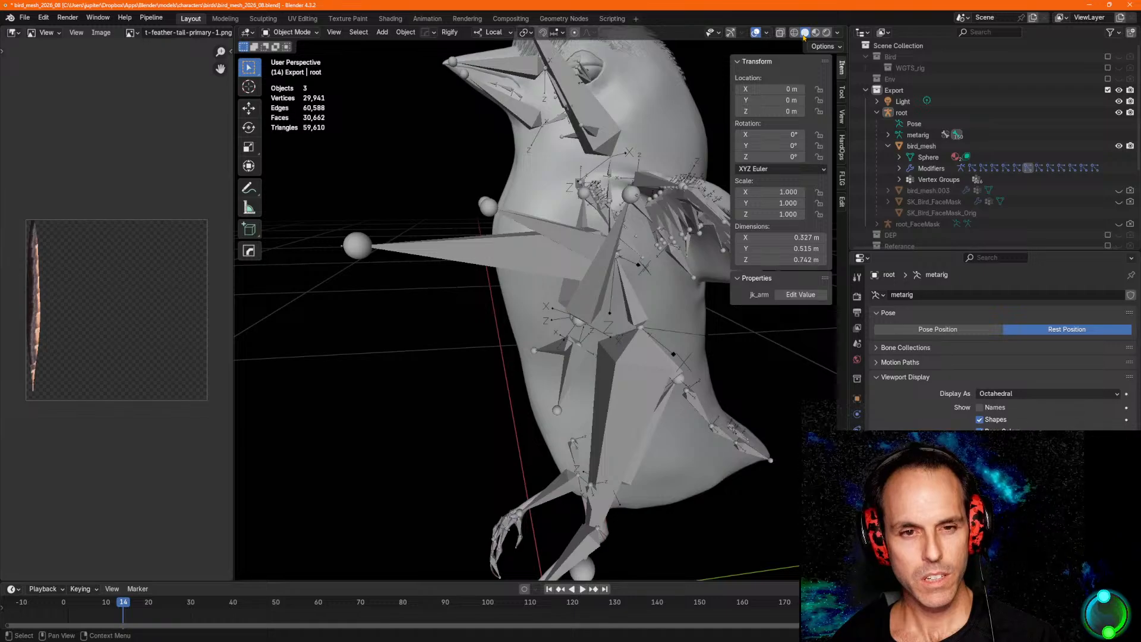
{"action": "left_click", "coordinate": [815, 33]}
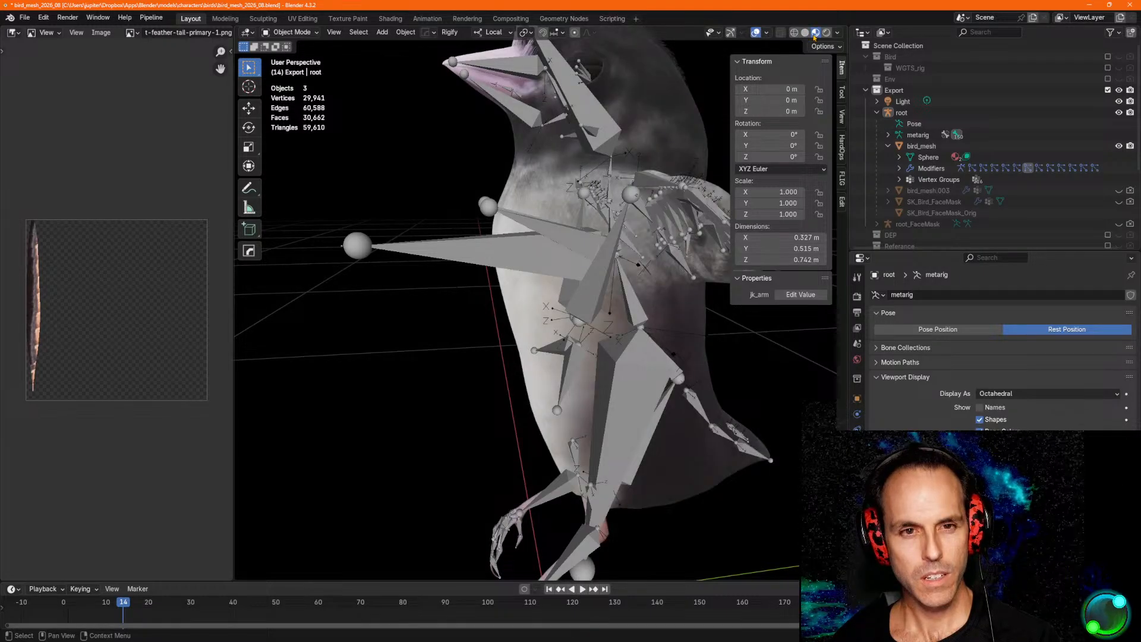
{"action": "middle_click_drag", "start_coordinate": [565, 321], "coordinate": [539, 339], "text": "shift"}
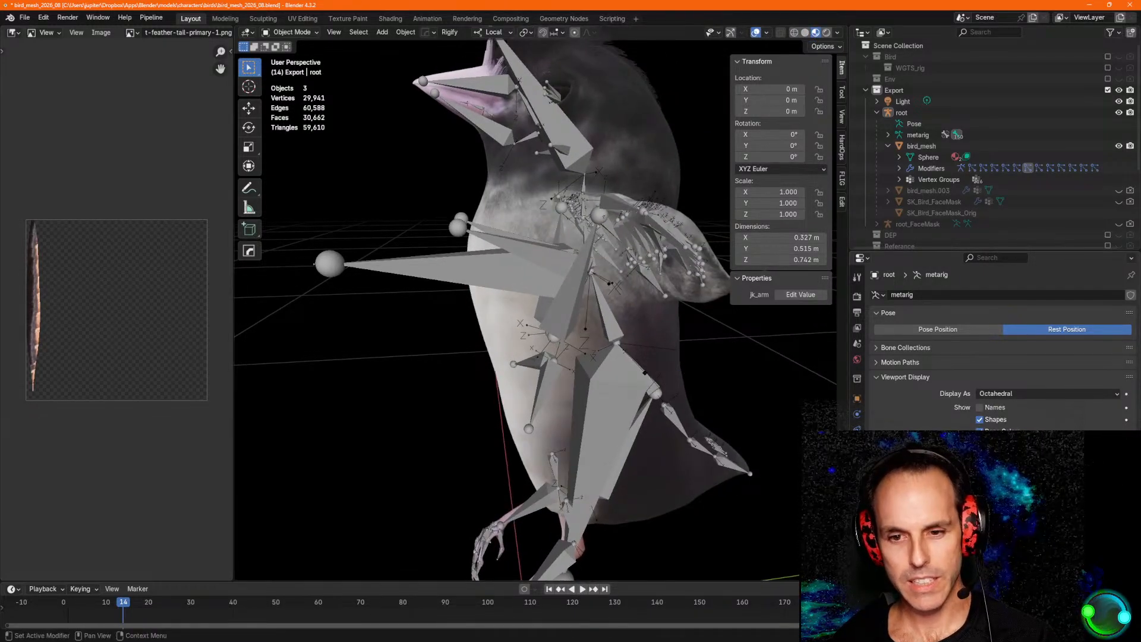
Toggle the root armature's In Front display off and back on.
{"action": "left_click", "coordinate": [980, 443]}
{"action": "left_click", "coordinate": [979, 442]}
{"action": "left_click", "coordinate": [979, 443]}
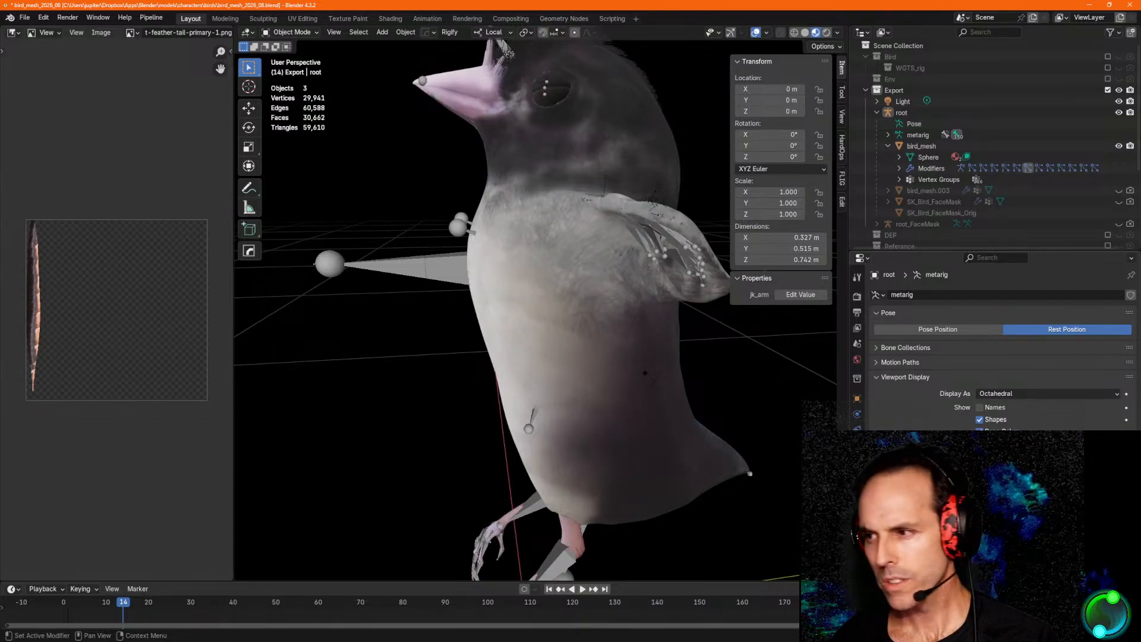
{"action": "left_click", "coordinate": [979, 442]}
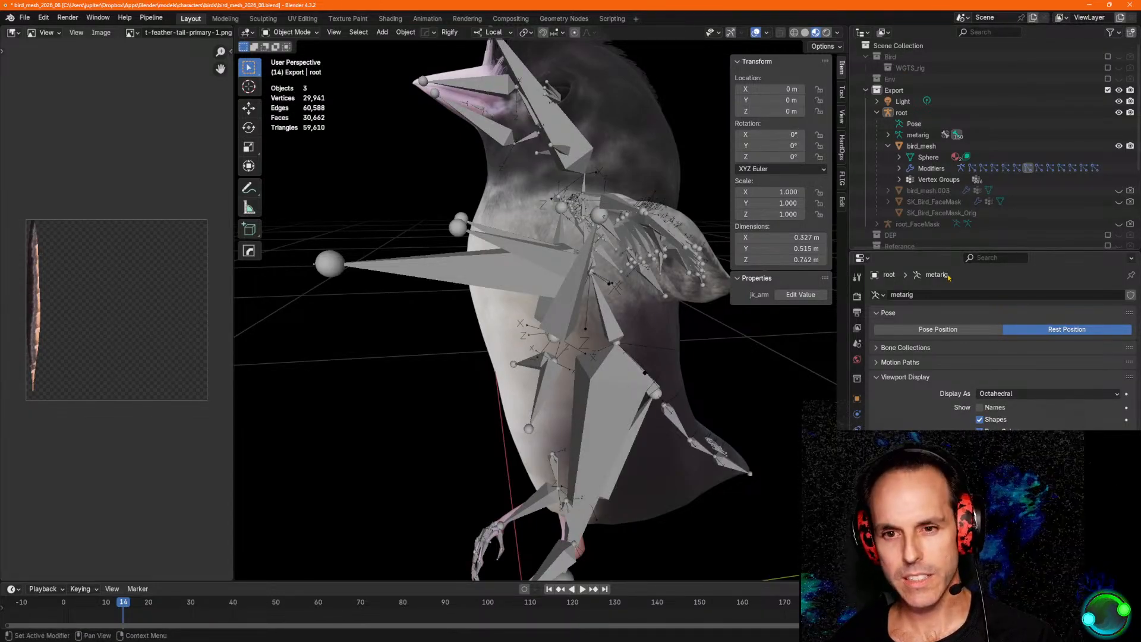
Enlarge the Properties editor to reveal all armature display settings and display the bones as Stick.
{"action": "left_click_drag", "start_coordinate": [942, 252], "coordinate": [939, 102]}
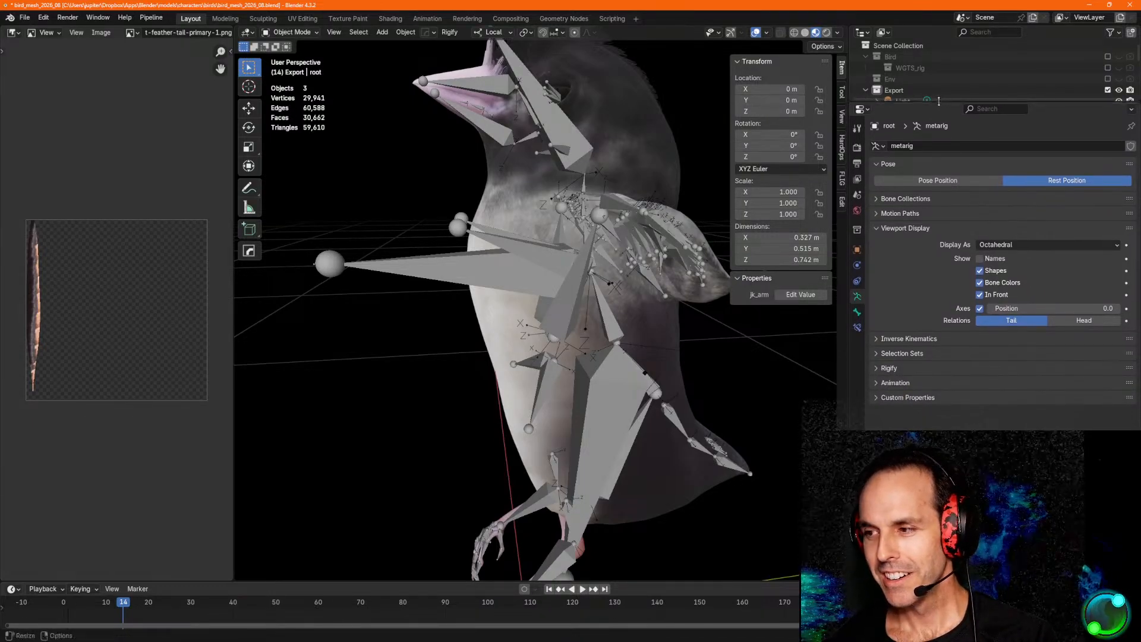
{"action": "left_click", "coordinate": [985, 245]}
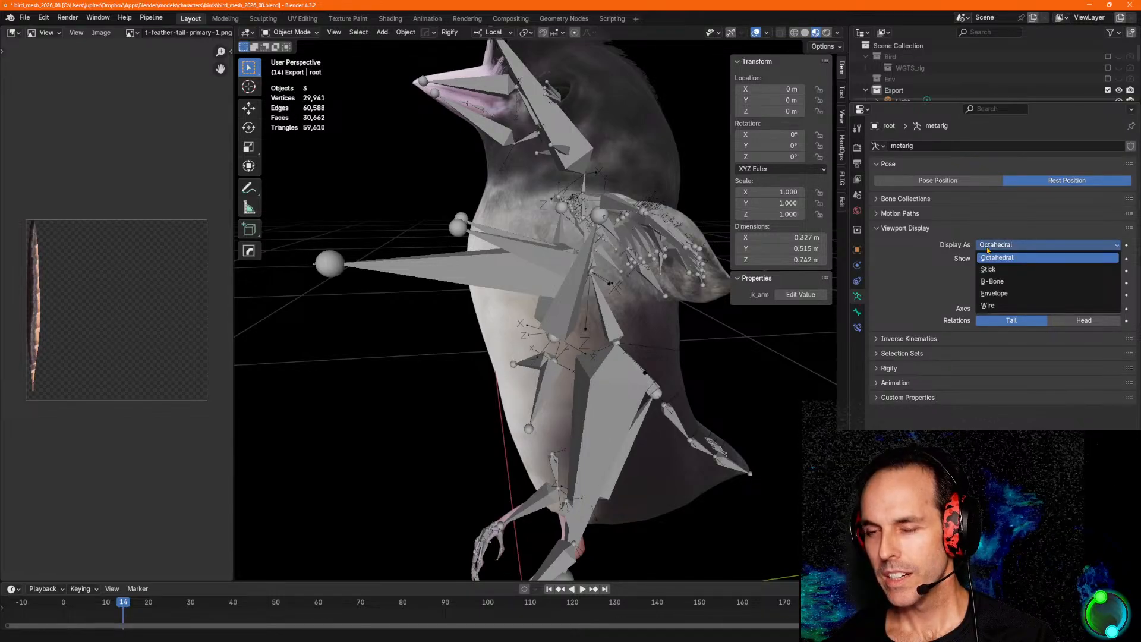
{"action": "left_click", "coordinate": [988, 249]}
{"action": "left_click", "coordinate": [996, 246]}
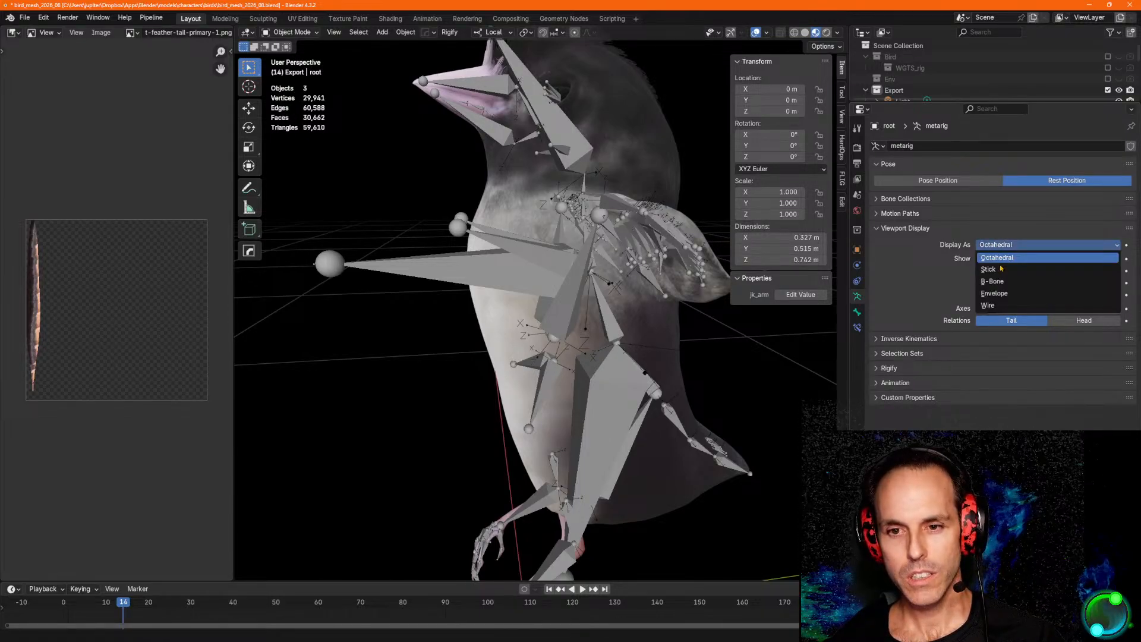
{"action": "left_click", "coordinate": [1002, 269]}
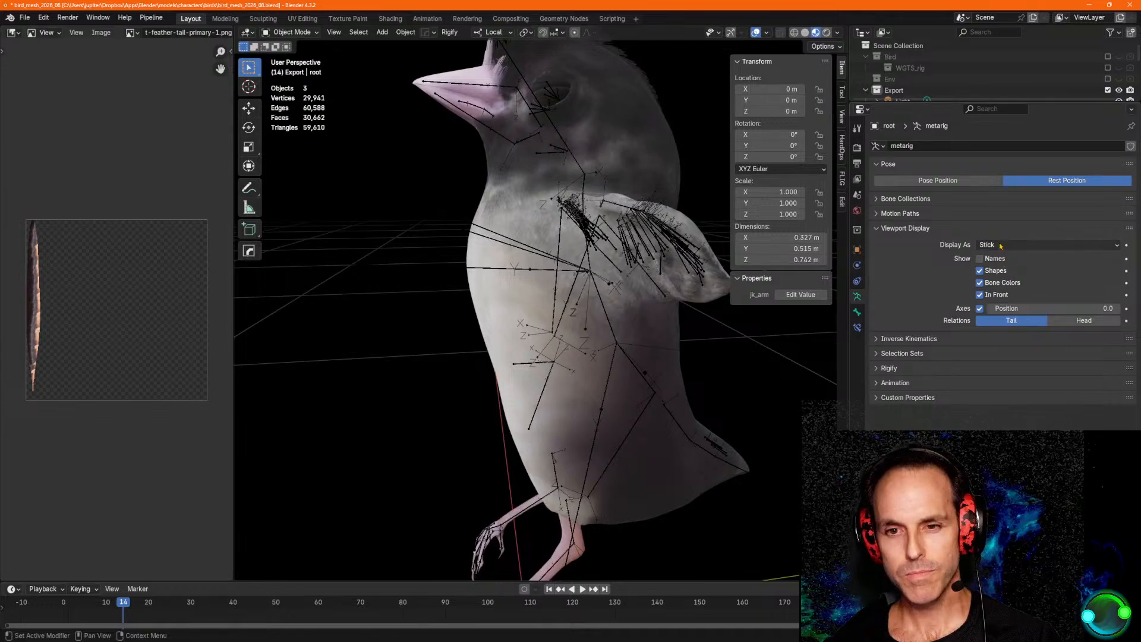
Display the root armature's bones as Octahedral and compare them with In Front disabled and re-enabled.
{"action": "left_click", "coordinate": [1000, 246]}
{"action": "left_click", "coordinate": [1002, 258]}
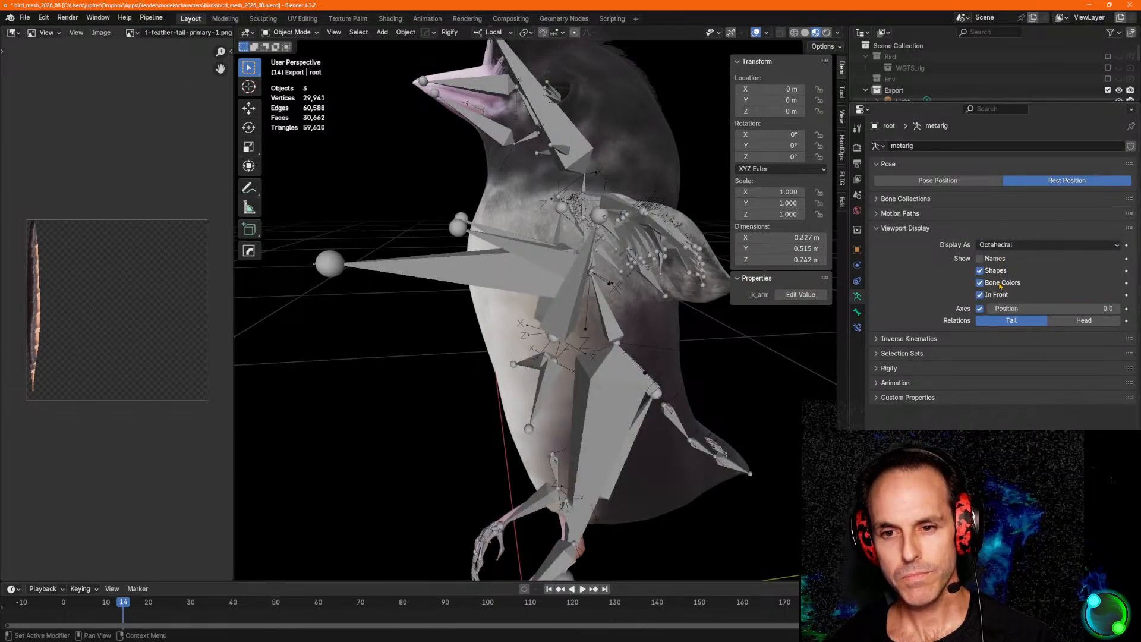
{"action": "left_click", "coordinate": [994, 295]}
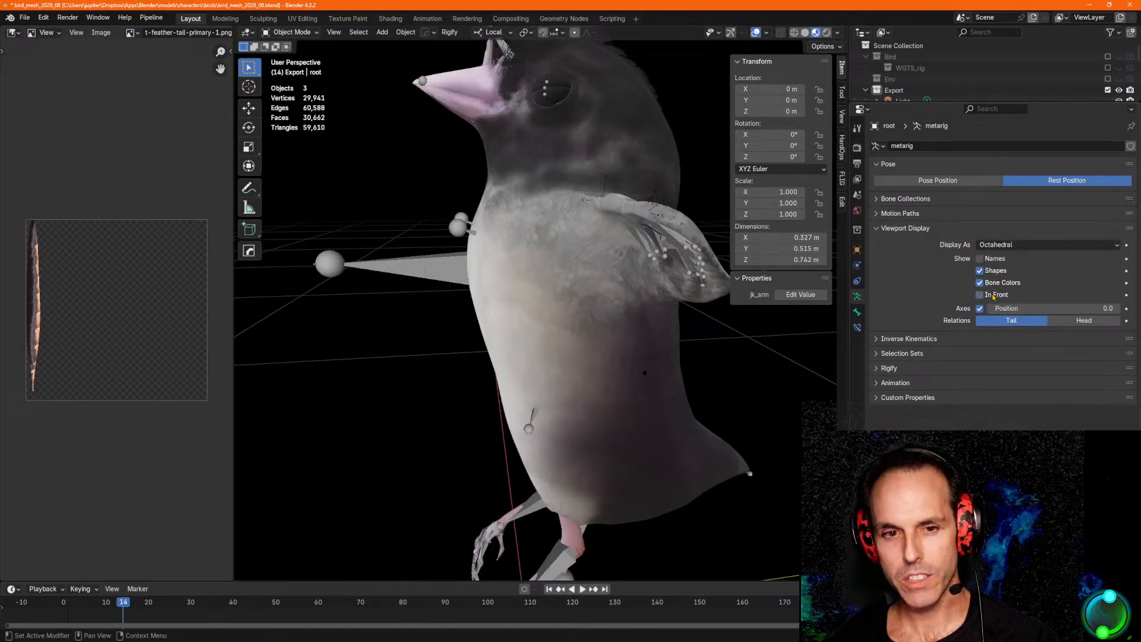
{"action": "left_click", "coordinate": [994, 297]}
Preview the root armature's bones in the B-Bone and Envelope display types.
{"action": "left_click", "coordinate": [996, 245]}
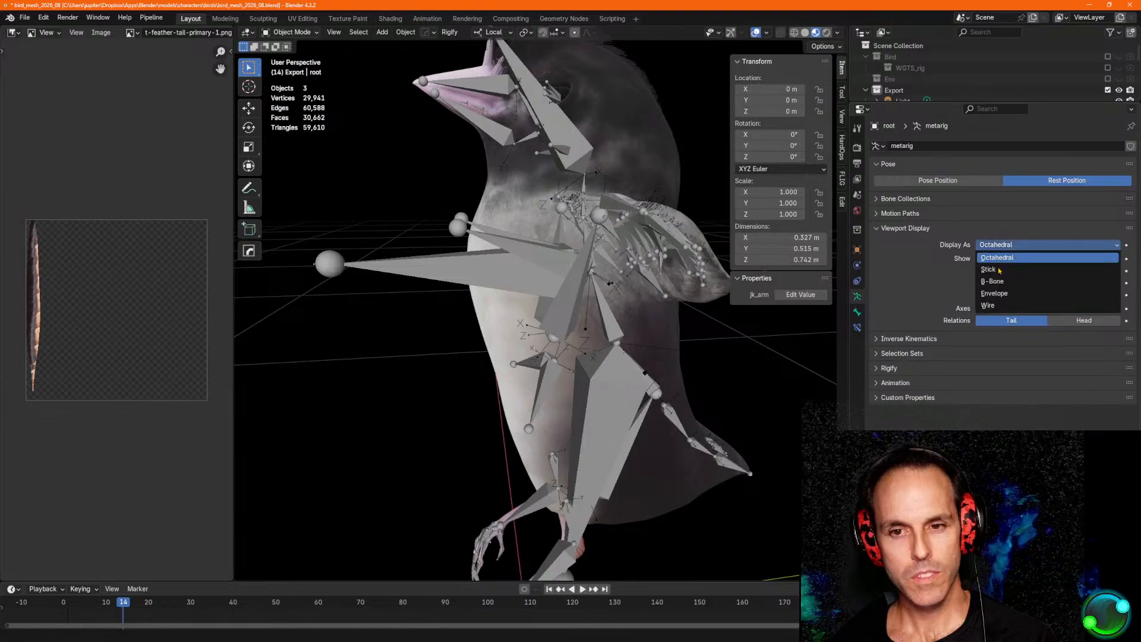
{"action": "left_click", "coordinate": [1001, 281]}
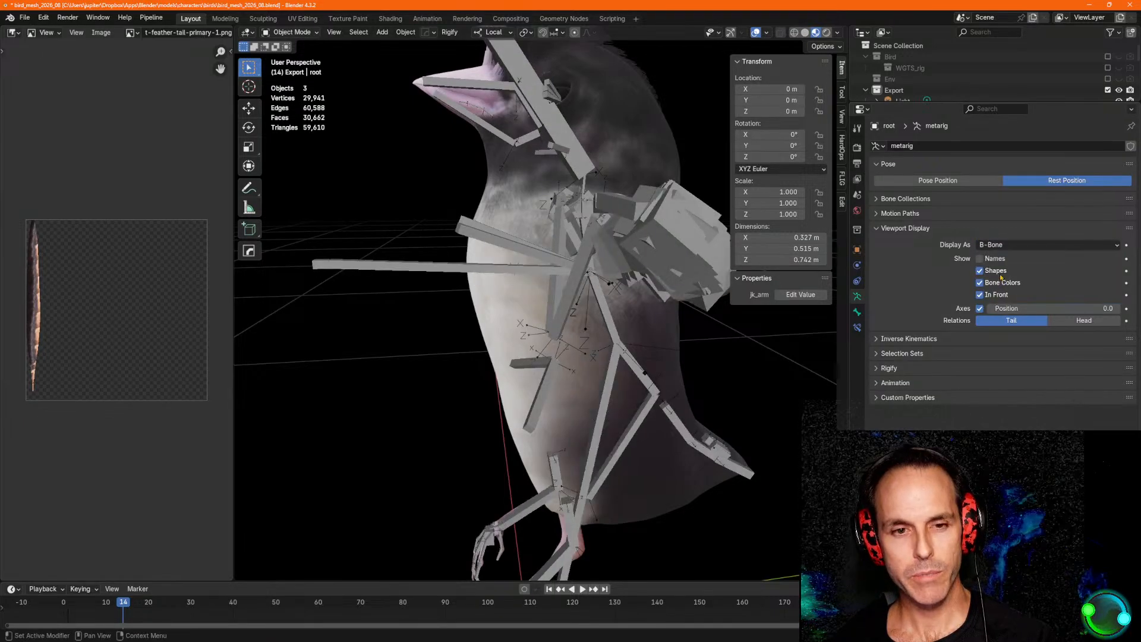
{"action": "left_click", "coordinate": [1001, 246]}
{"action": "left_click", "coordinate": [1003, 293]}
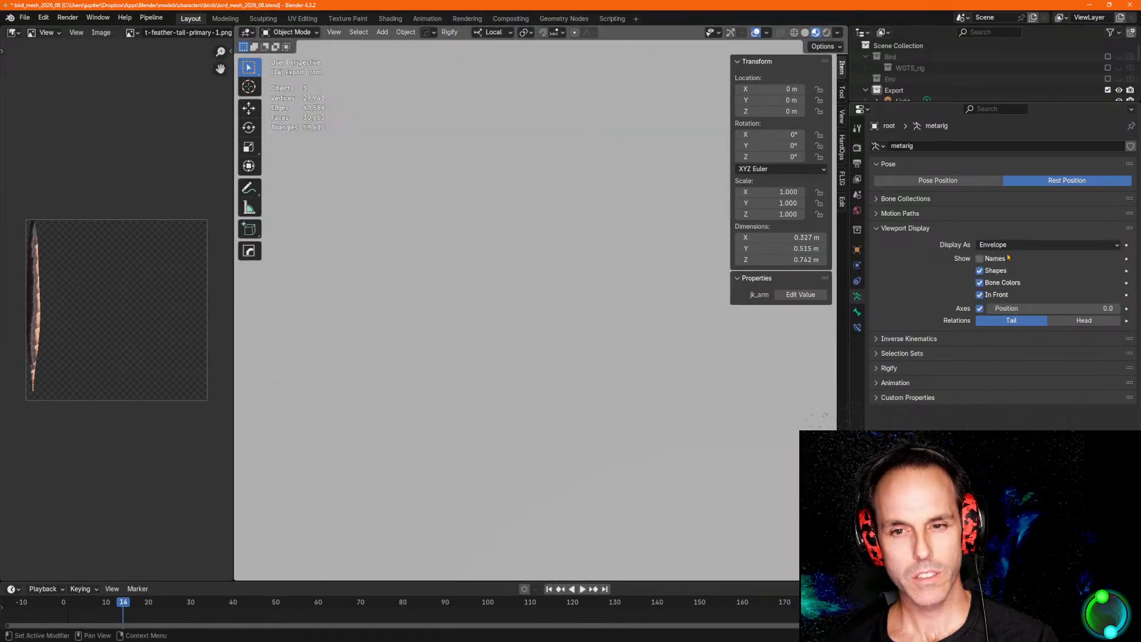
Compare the Stick and Wire bone display types, viewing the Wire bones from behind the bird.
{"action": "left_click", "coordinate": [1002, 245]}
{"action": "left_click", "coordinate": [989, 269]}
{"action": "left_click", "coordinate": [1002, 246]}
{"action": "left_click", "coordinate": [1004, 306]}
{"action": "middle_click_drag", "start_coordinate": [535, 368], "coordinate": [580, 344]}
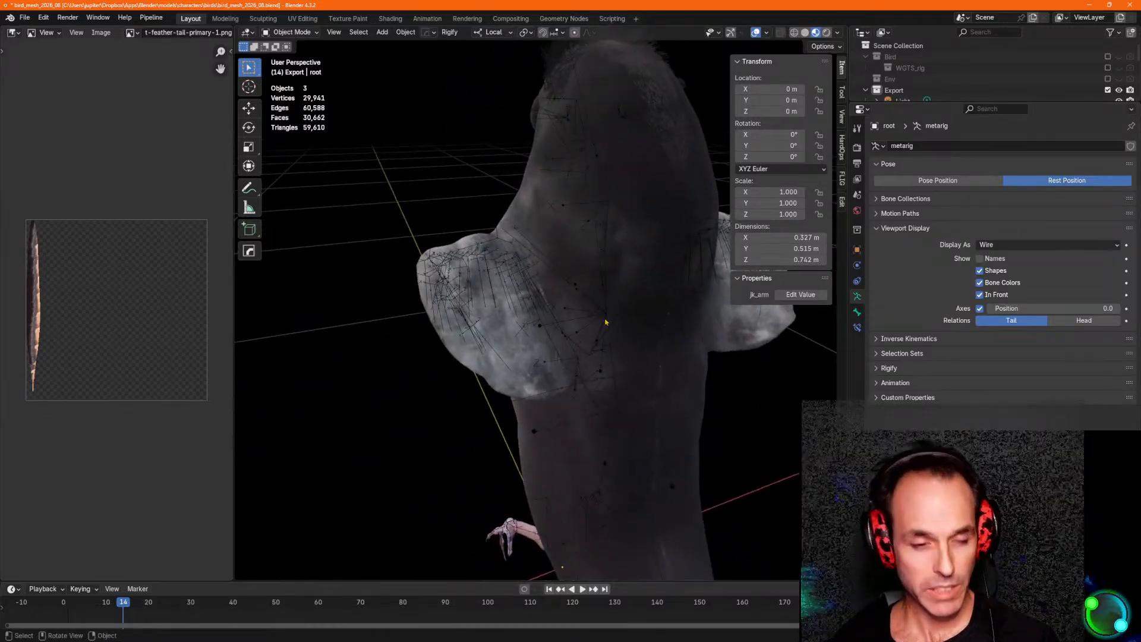
Display the root armature's bones as Stick and select the bird mesh at its eye.
{"action": "left_click", "coordinate": [1005, 245]}
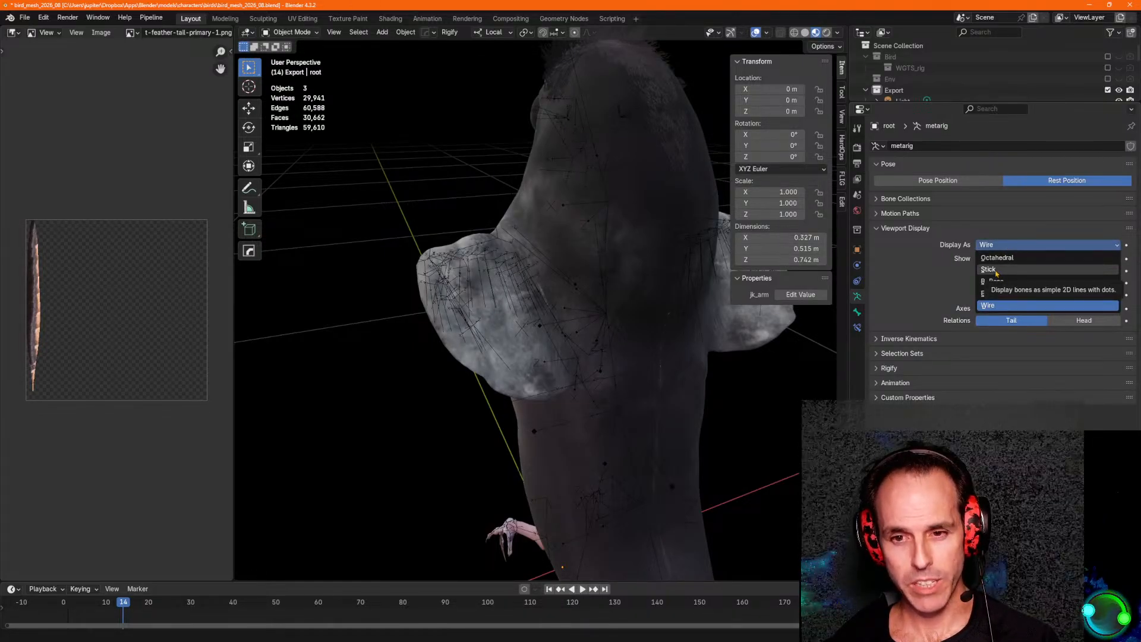
{"action": "left_click", "coordinate": [990, 270]}
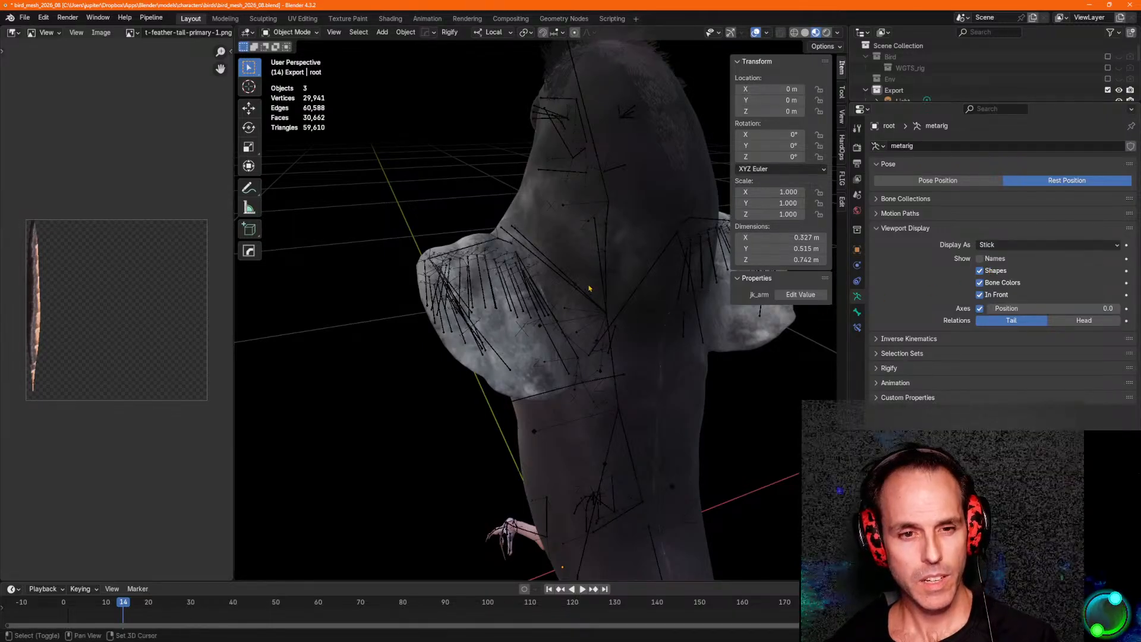
{"action": "middle_click_drag", "start_coordinate": [588, 279], "coordinate": [687, 280]}
{"action": "middle_click_drag", "start_coordinate": [564, 184], "coordinate": [629, 277], "text": "shift"}
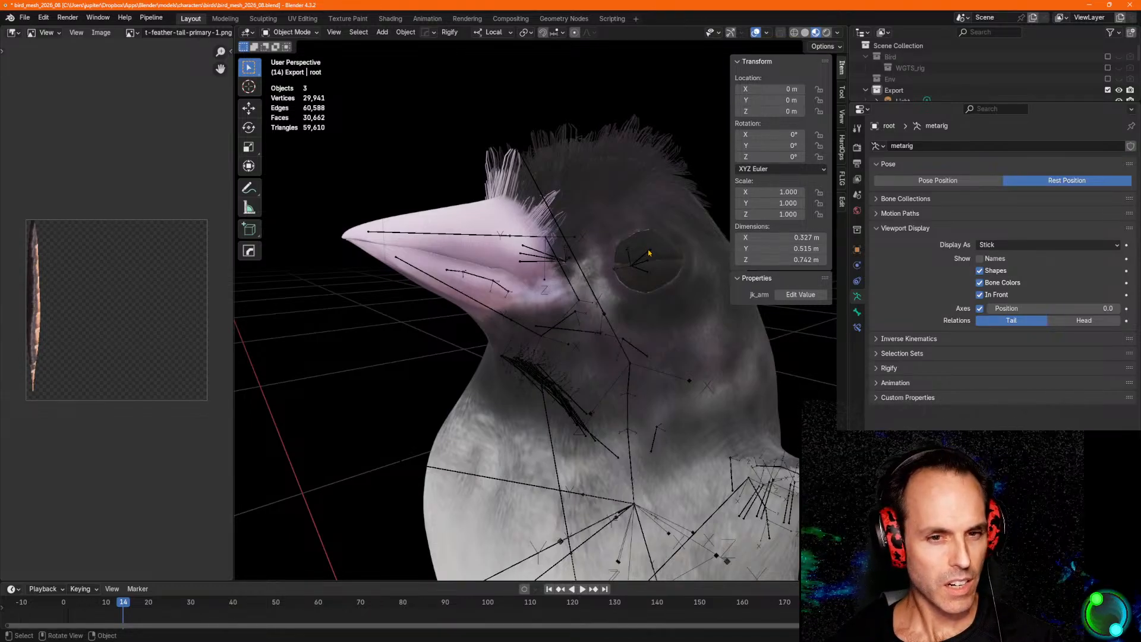
{"action": "left_click", "coordinate": [649, 248]}
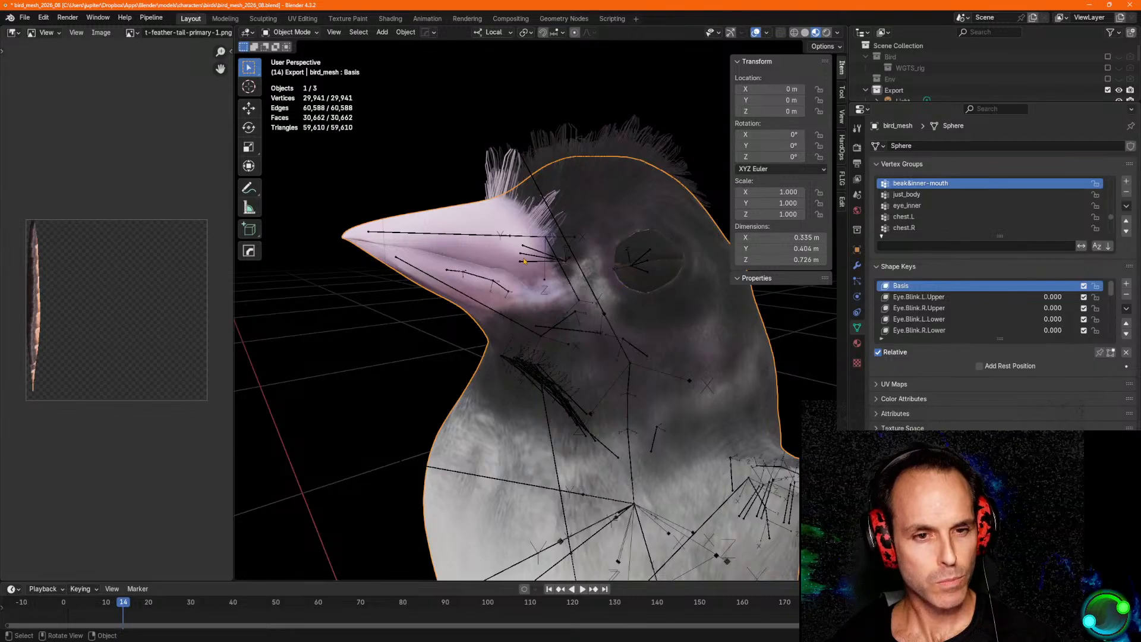
Switch to the meta-rig window and select the left eye bone in Pose Mode.
{"action": "key", "text": "alt+Tab"}
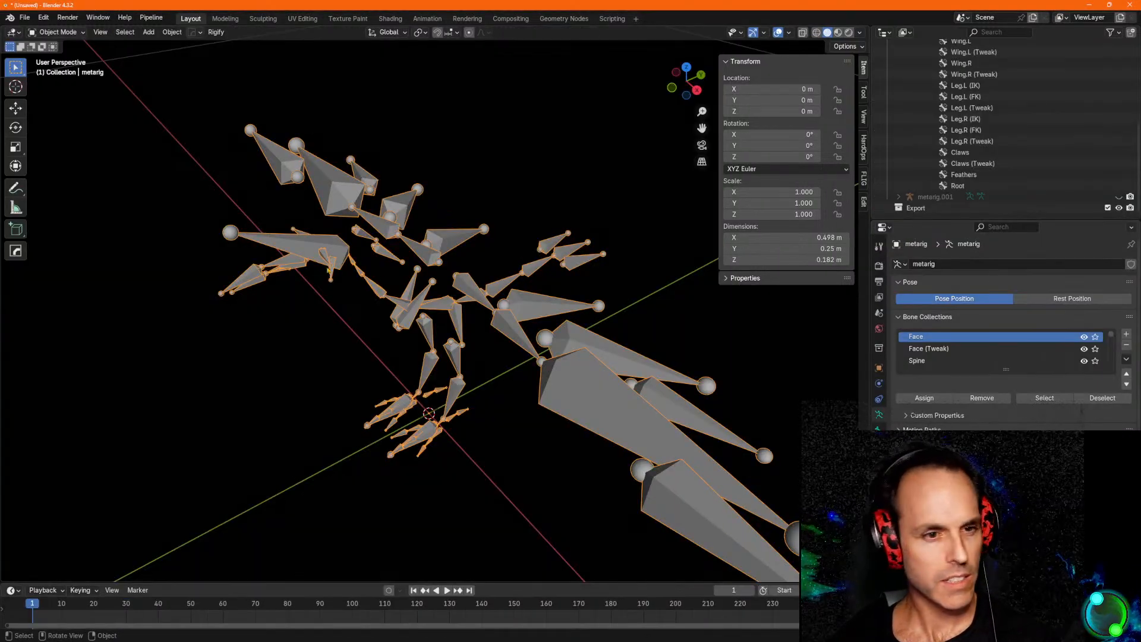
{"action": "middle_click_drag", "start_coordinate": [328, 270], "coordinate": [372, 267]}
{"action": "scroll", "coordinate": [373, 266], "scroll_direction": "up", "scroll_amount": 4}
{"action": "middle_click_drag", "start_coordinate": [386, 190], "coordinate": [487, 275], "text": "shift"}
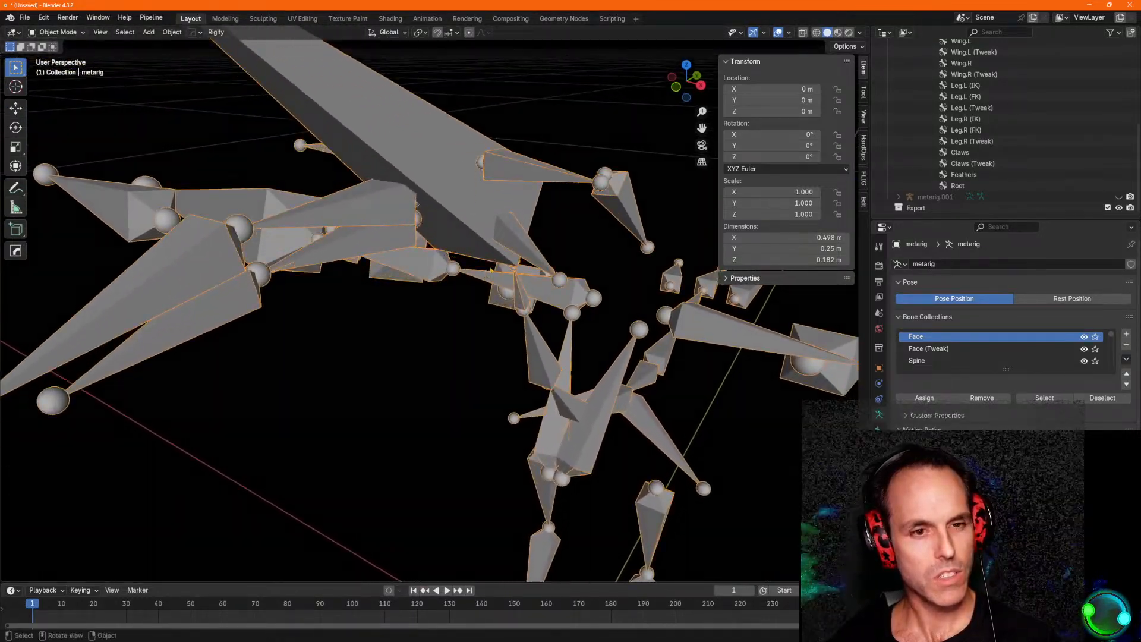
{"action": "key", "text": "ctrl+Tab"}
{"action": "left_click", "coordinate": [523, 170]}
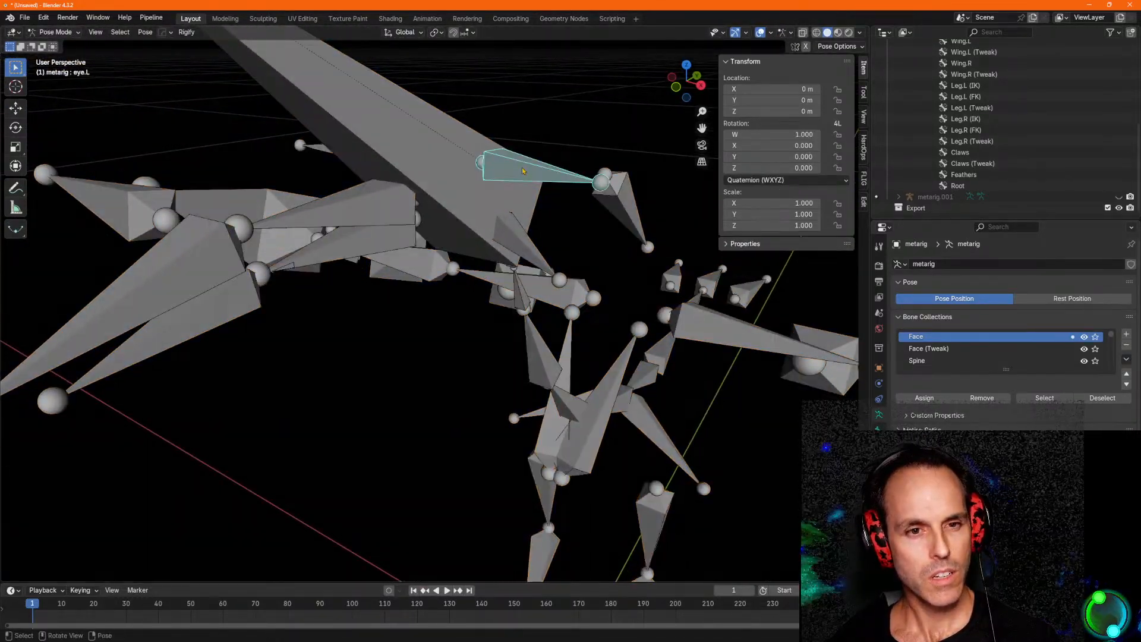
Put the meta-rig in Edit Mode, select the head bone and locate it in the bone hierarchy.
{"action": "key", "text": "ctrl+Tab"}
{"action": "key", "text": "Tab"}
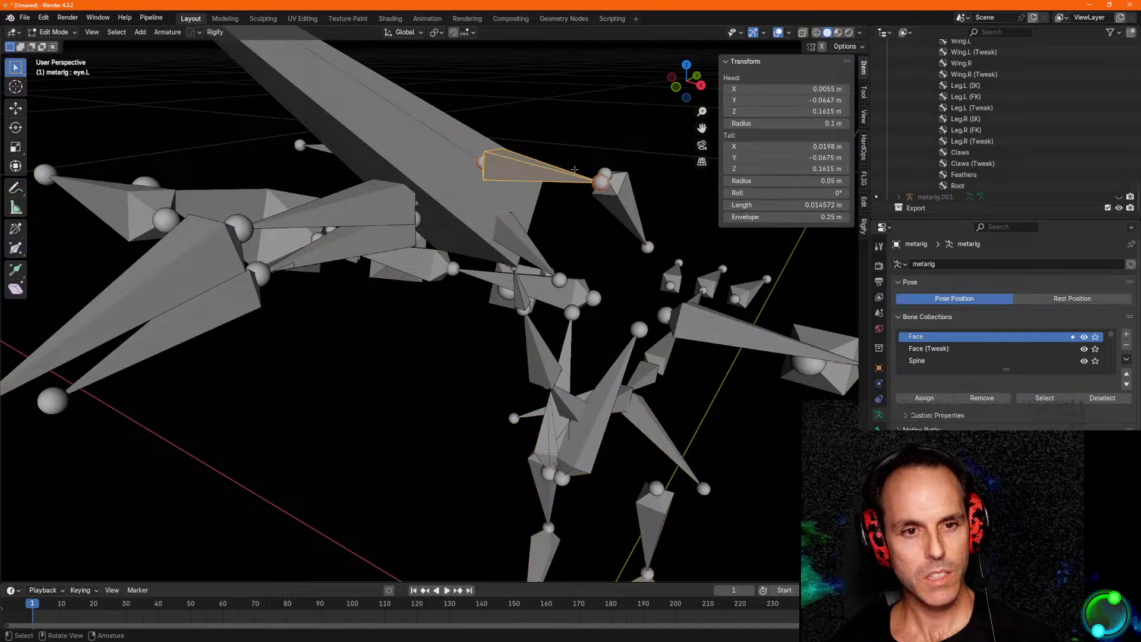
{"action": "left_click", "coordinate": [529, 170]}
{"action": "scroll", "coordinate": [1004, 162], "scroll_direction": "up", "scroll_amount": 20}
{"action": "scroll", "coordinate": [1004, 159], "scroll_direction": "up", "scroll_amount": 7}
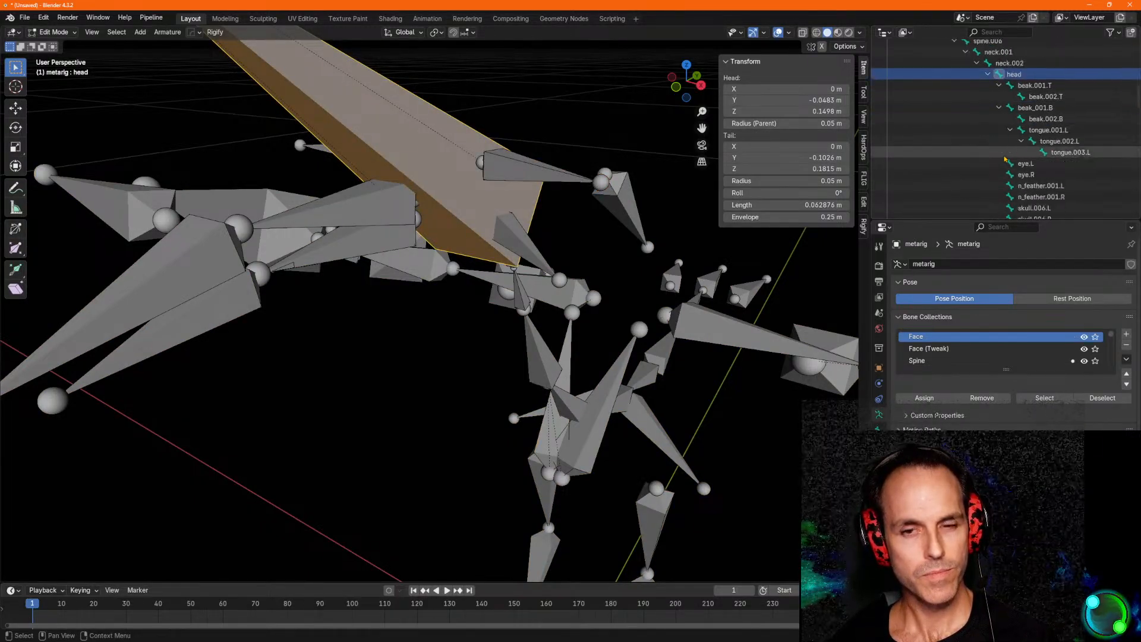
Select the left eye bone in the meta-rig and the matching bone in the bird file's root armature, putting that armature in Edit Mode.
{"action": "left_click", "coordinate": [509, 166]}
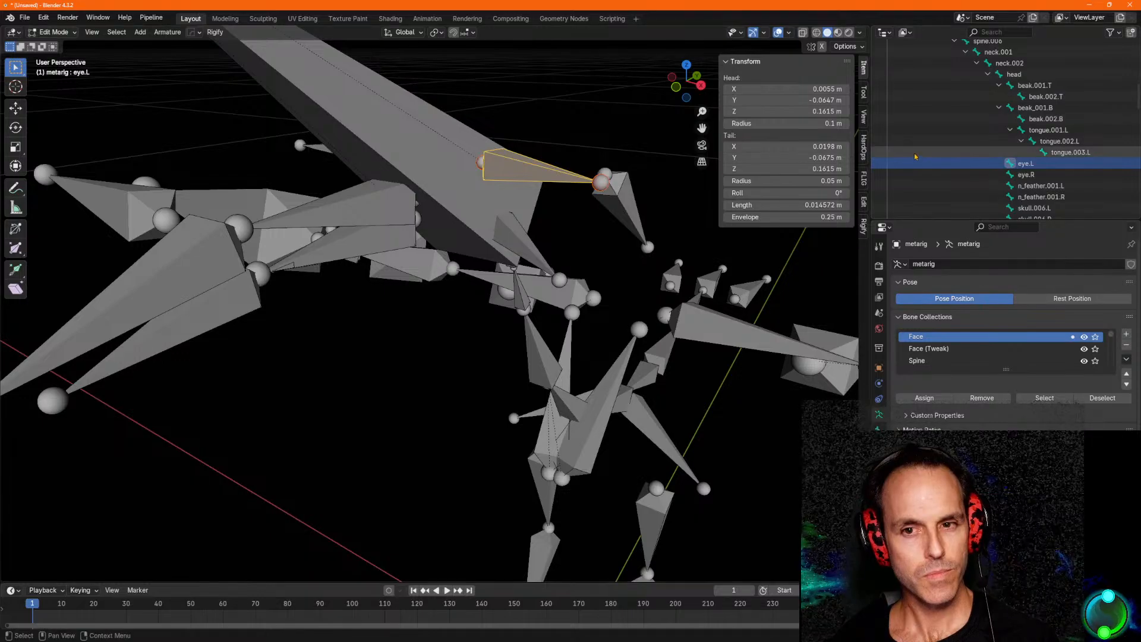
{"action": "scroll", "coordinate": [1014, 147], "scroll_direction": "down", "scroll_amount": 2}
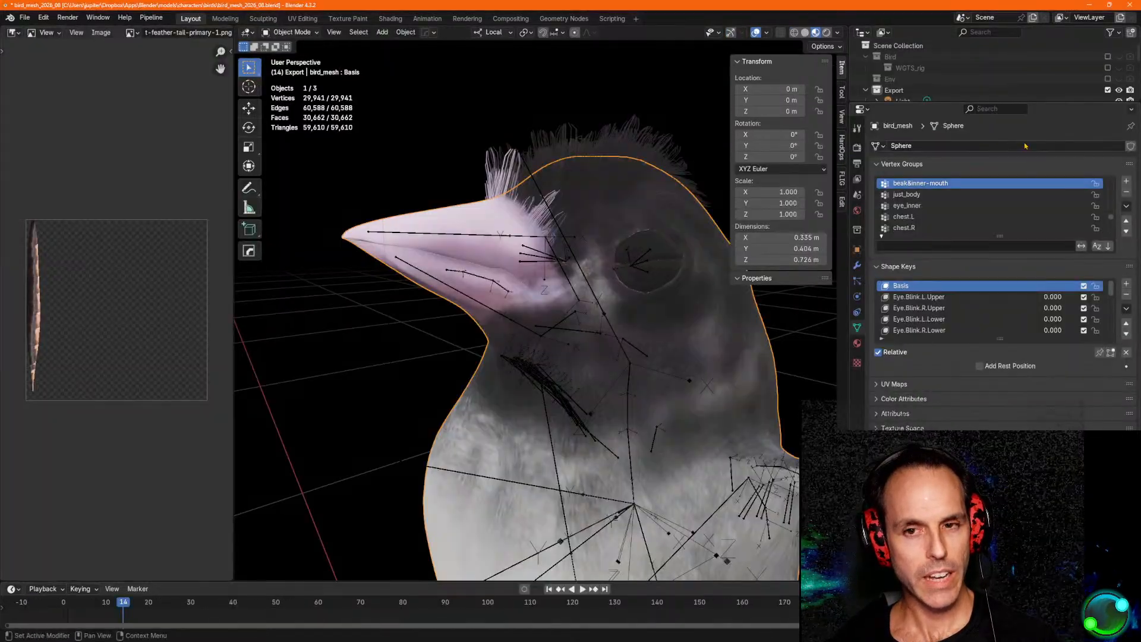
{"action": "left_click", "coordinate": [640, 268]}
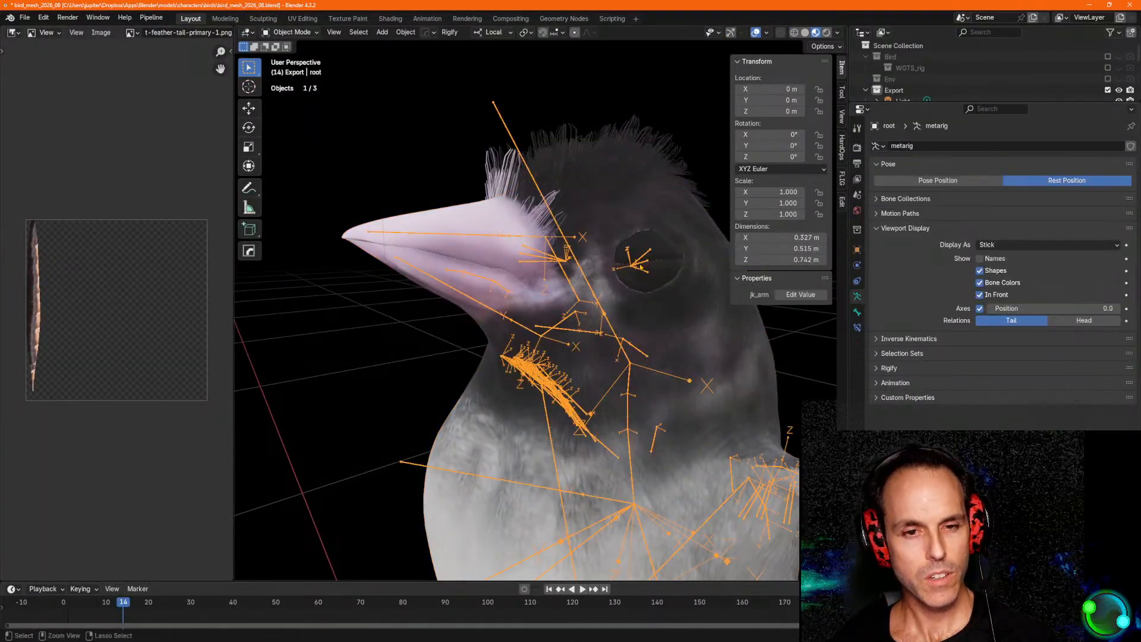
{"action": "key", "text": "Tab"}
{"action": "left_click", "coordinate": [644, 261]}
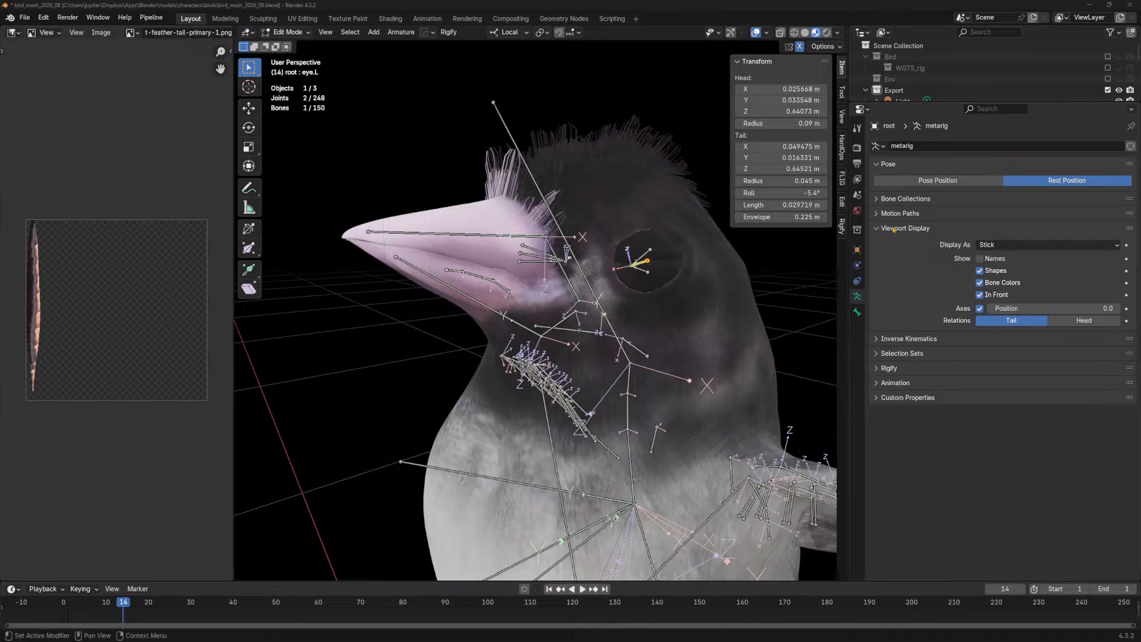
Enlarge the Outliner and expand the root armature's metarig data to reach the head's child bones.
{"action": "left_click_drag", "start_coordinate": [922, 101], "coordinate": [929, 264]}
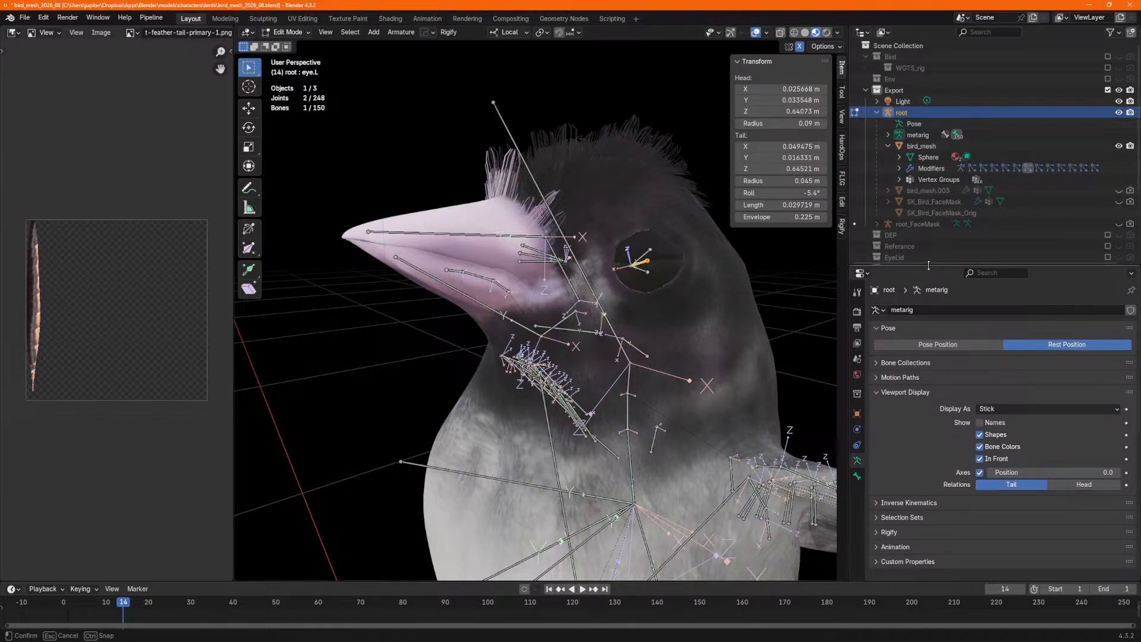
{"action": "left_click", "coordinate": [934, 146]}
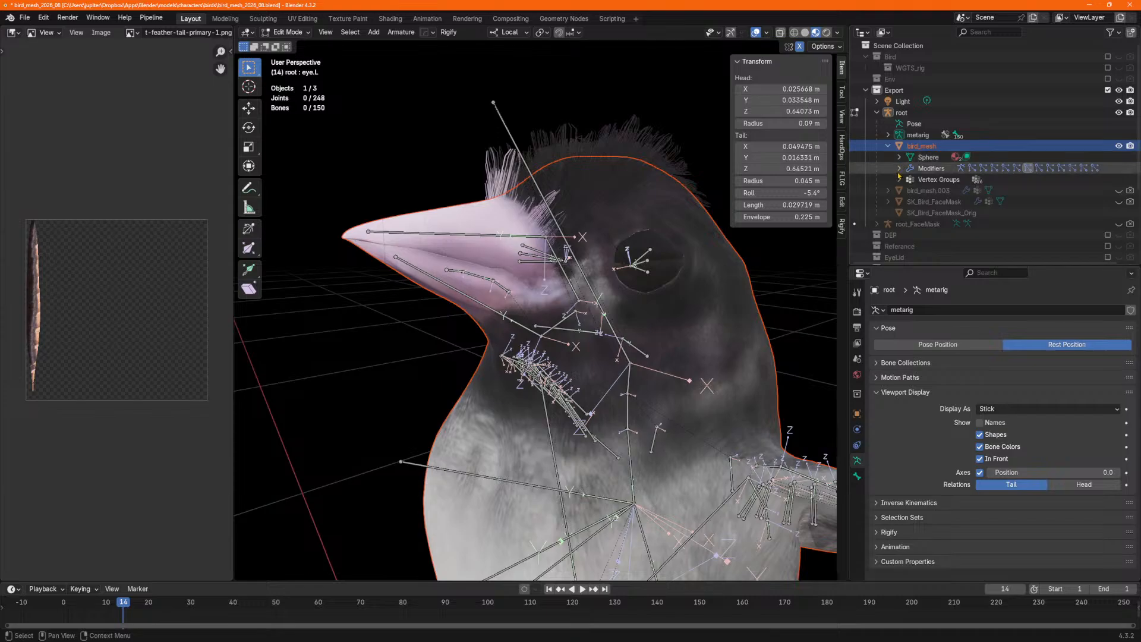
{"action": "left_click", "coordinate": [915, 135]}
{"action": "left_click", "coordinate": [888, 136]}
{"action": "scroll", "coordinate": [892, 142], "scroll_direction": "down", "scroll_amount": 5}
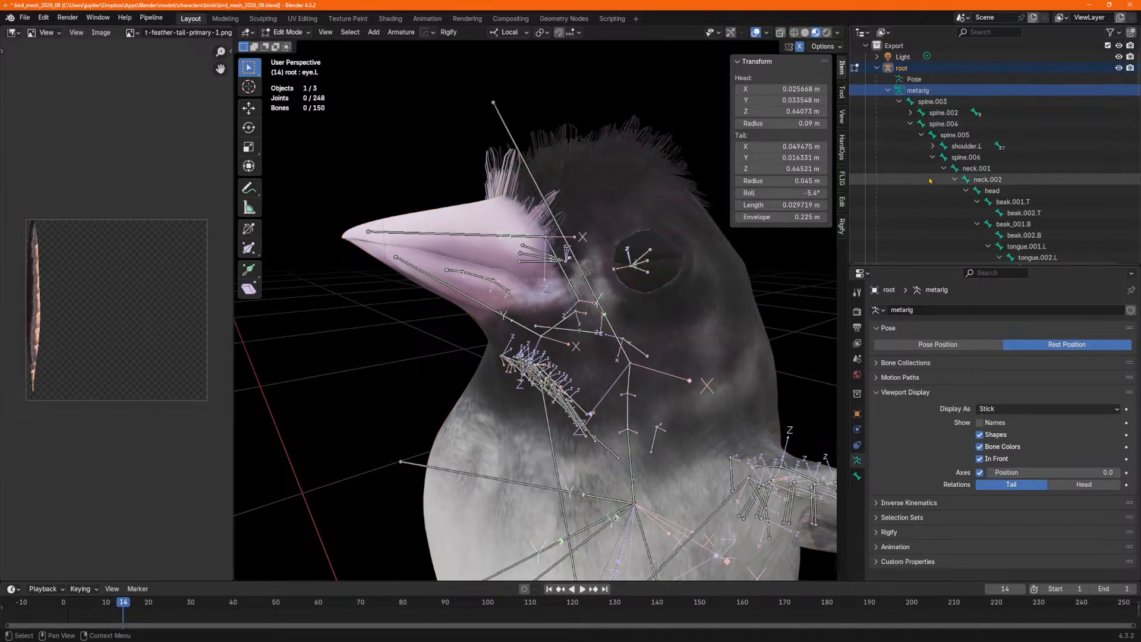
{"action": "scroll", "coordinate": [1010, 149], "scroll_direction": "down", "scroll_amount": 5}
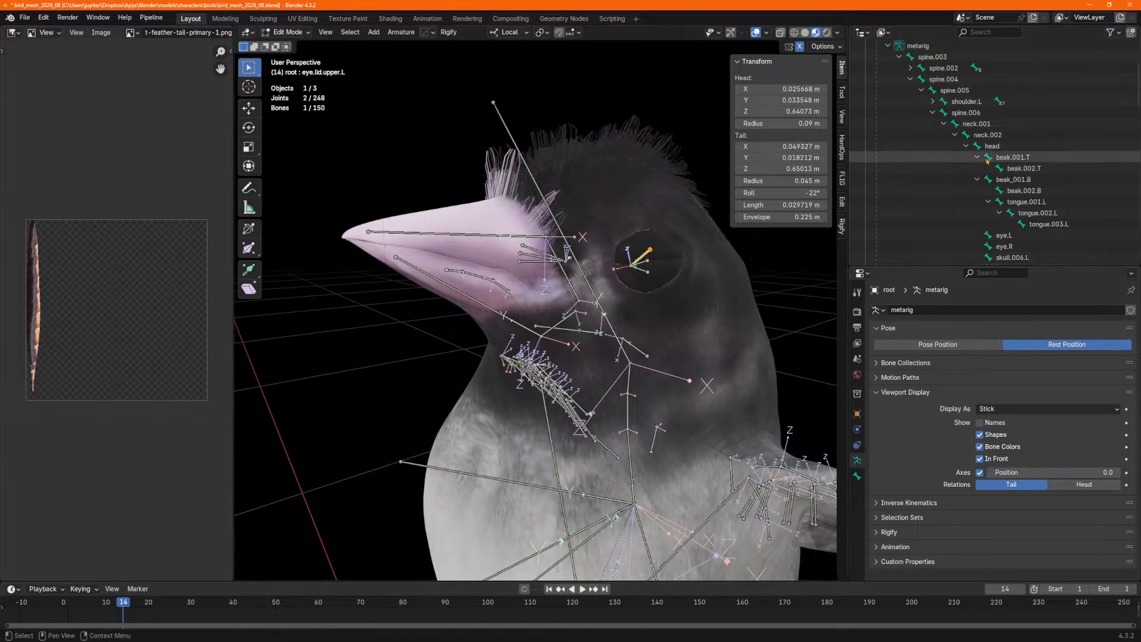
Select the four eyelid bones from eye.lid.upper.L to eye.lid.lower.R in the bone hierarchy.
{"action": "left_click", "coordinate": [1017, 192]}
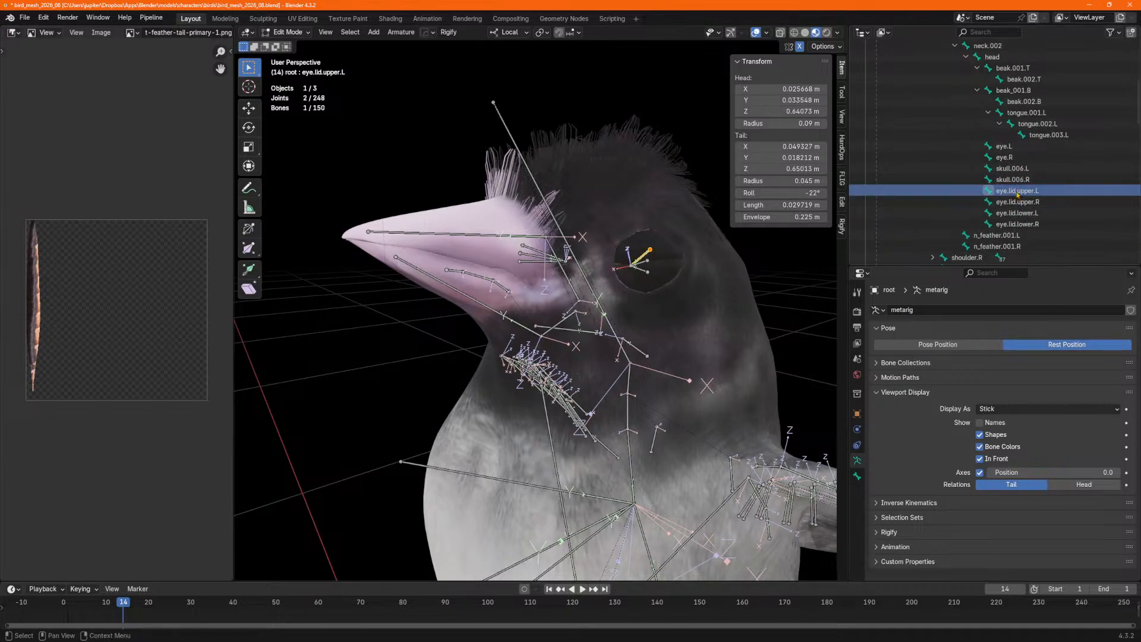
{"action": "scroll", "coordinate": [1018, 201], "scroll_direction": "down", "scroll_amount": 1}
{"action": "left_click", "coordinate": [1014, 203], "text": "shift"}
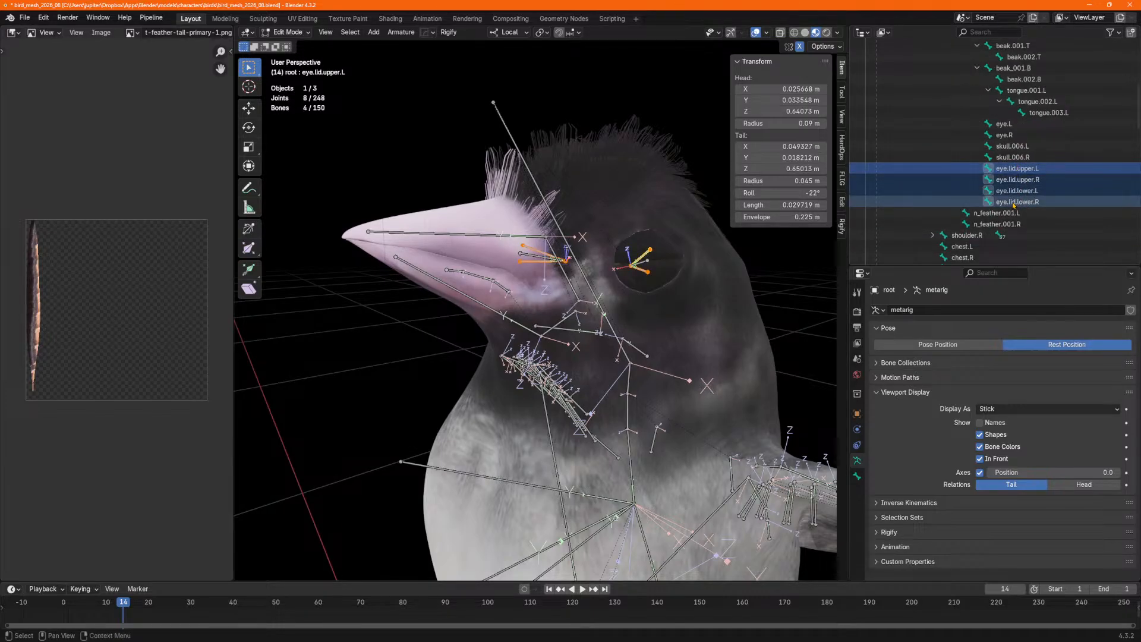
Select eye.L and each of the four eyelid bones in turn, and box-select the tongue.002.L and tongue.003.L bones in the beak.
{"action": "left_click", "coordinate": [1004, 125]}
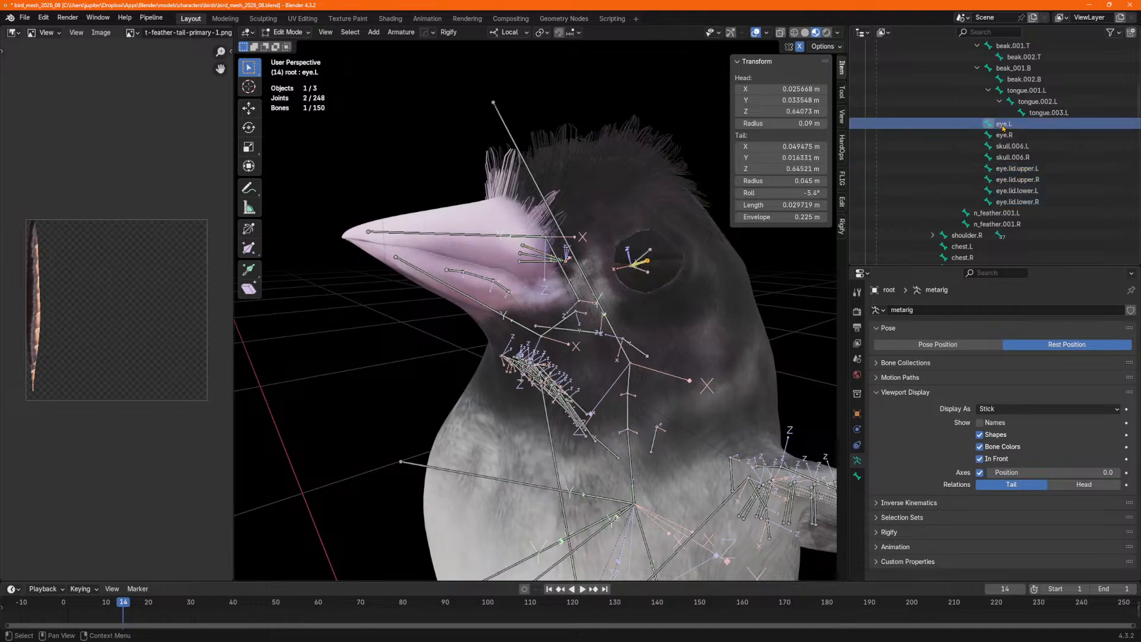
{"action": "left_click", "coordinate": [1013, 170]}
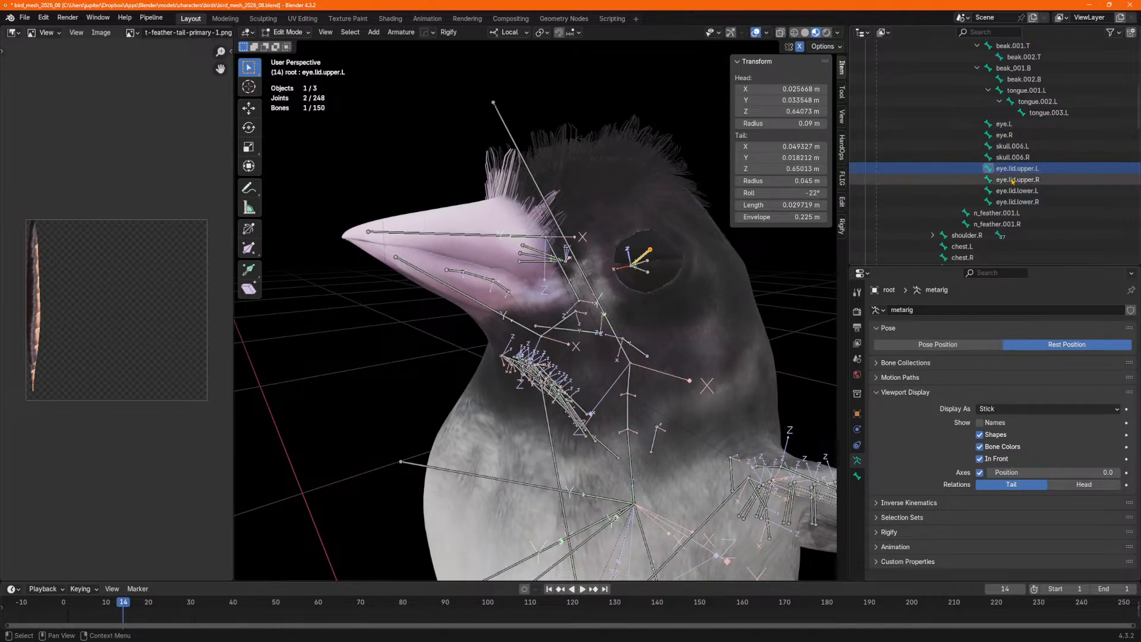
{"action": "left_click", "coordinate": [1013, 180]}
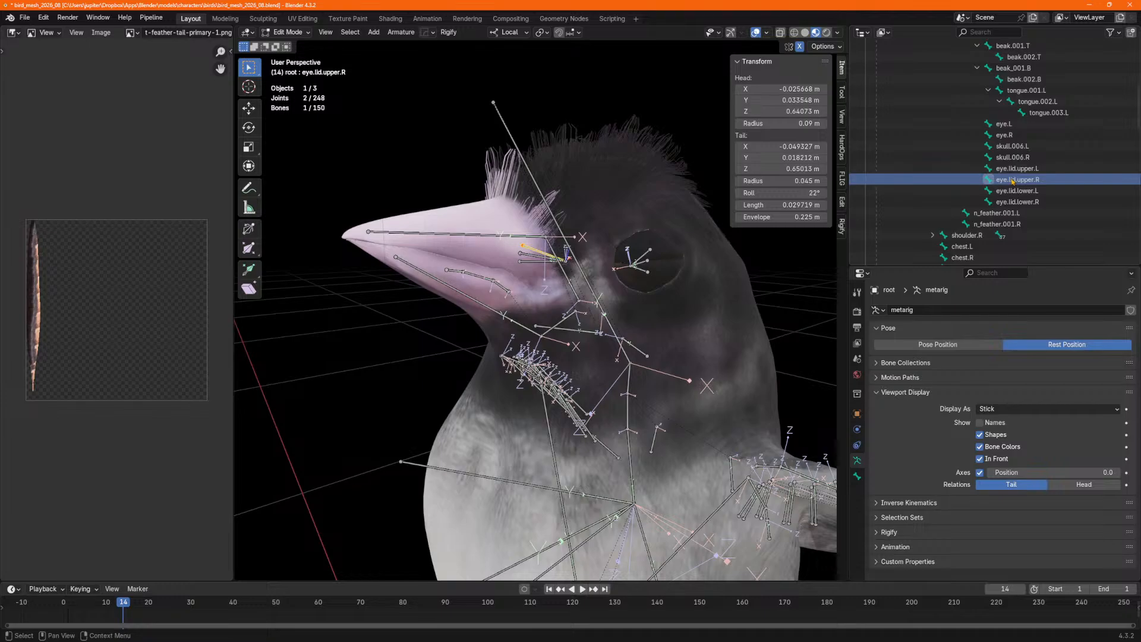
{"action": "left_click", "coordinate": [1013, 190]}
{"action": "left_click", "coordinate": [1013, 202]}
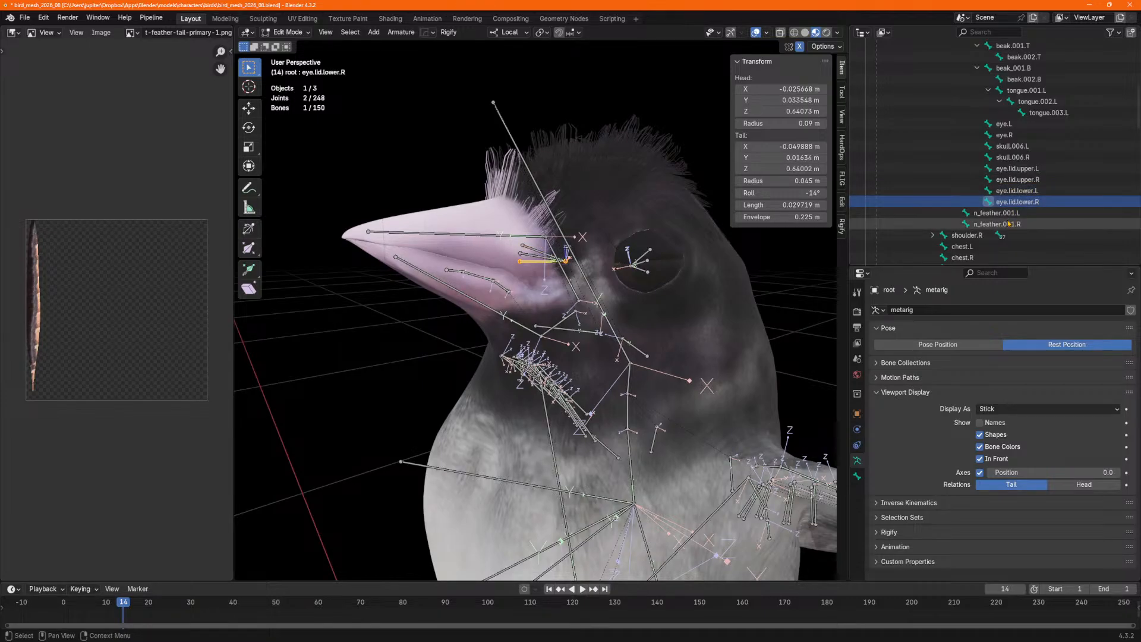
{"action": "left_click_drag", "start_coordinate": [445, 262], "coordinate": [508, 295]}
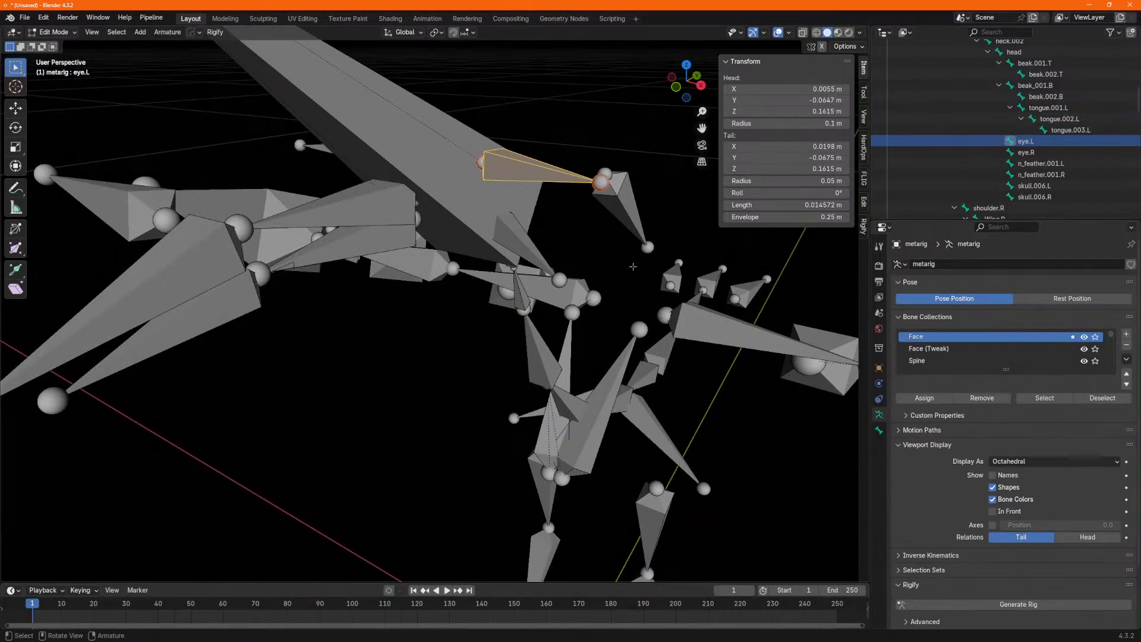
{"action": "middle_click_drag", "start_coordinate": [338, 309], "coordinate": [448, 284]}
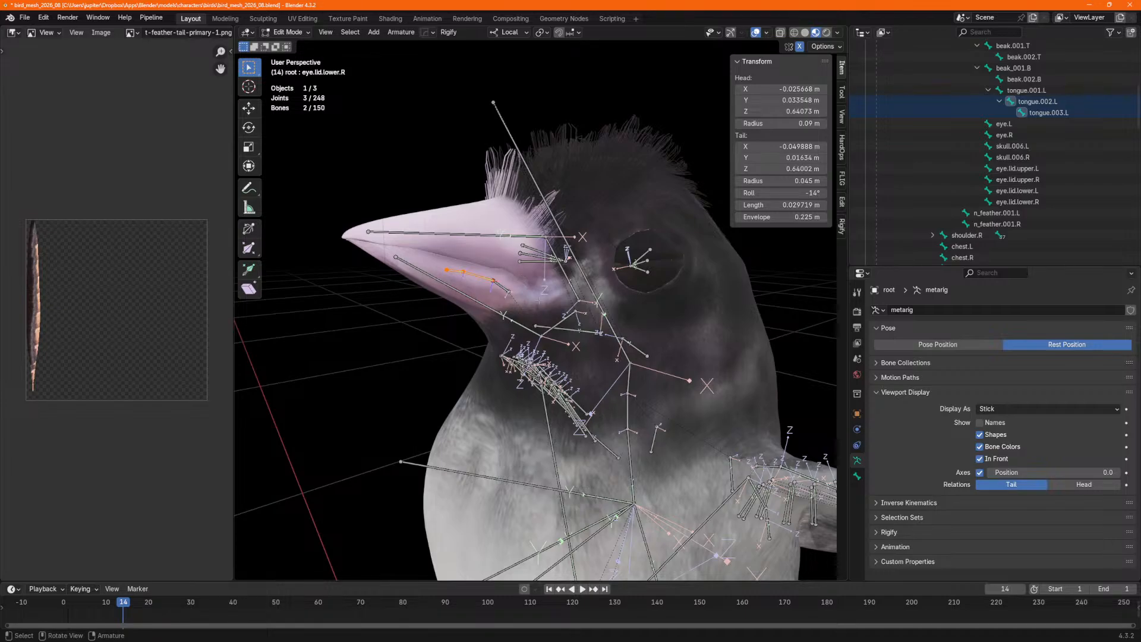
Select the skull.006.L and skull.006.R bones at the back of the bird's head.
{"action": "middle_click_drag", "start_coordinate": [538, 329], "coordinate": [560, 303]}
{"action": "middle_click_drag", "start_coordinate": [560, 303], "coordinate": [544, 385], "text": "shift"}
{"action": "middle_click_drag", "start_coordinate": [497, 310], "coordinate": [445, 344]}
{"action": "middle_click_drag", "start_coordinate": [498, 301], "coordinate": [506, 313]}
{"action": "left_click", "coordinate": [507, 313]}
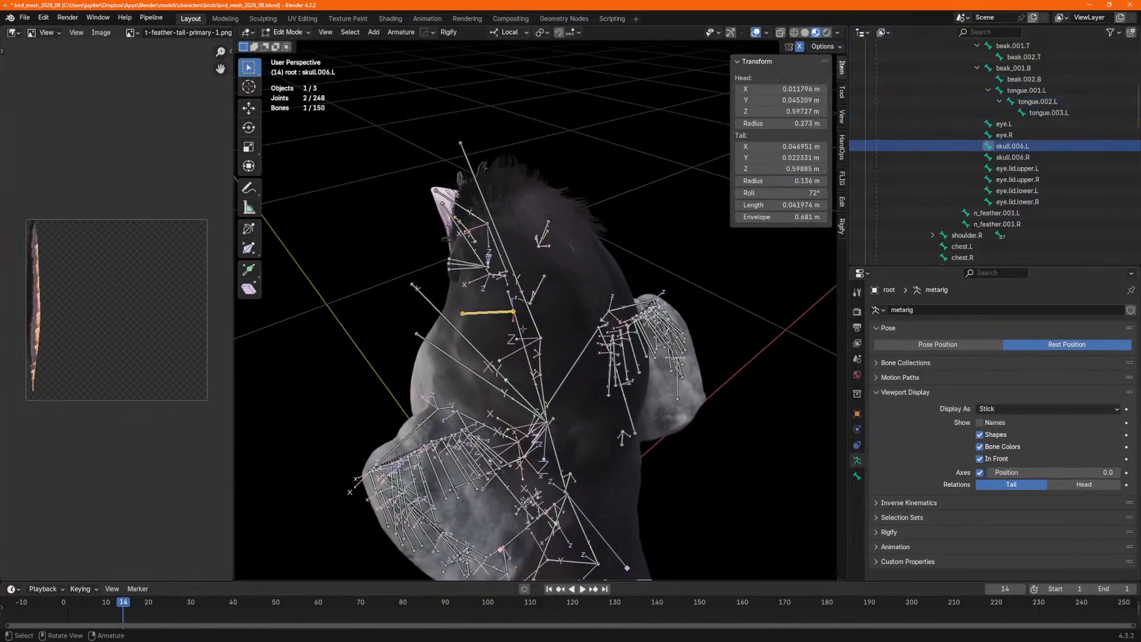
{"action": "left_click", "coordinate": [1013, 159], "text": "shift"}
Select the left shoulder bone from behind the bird and locate it in the bone hierarchy.
{"action": "middle_click_drag", "start_coordinate": [478, 355], "coordinate": [616, 209]}
{"action": "middle_click_drag", "start_coordinate": [632, 251], "coordinate": [593, 265]}
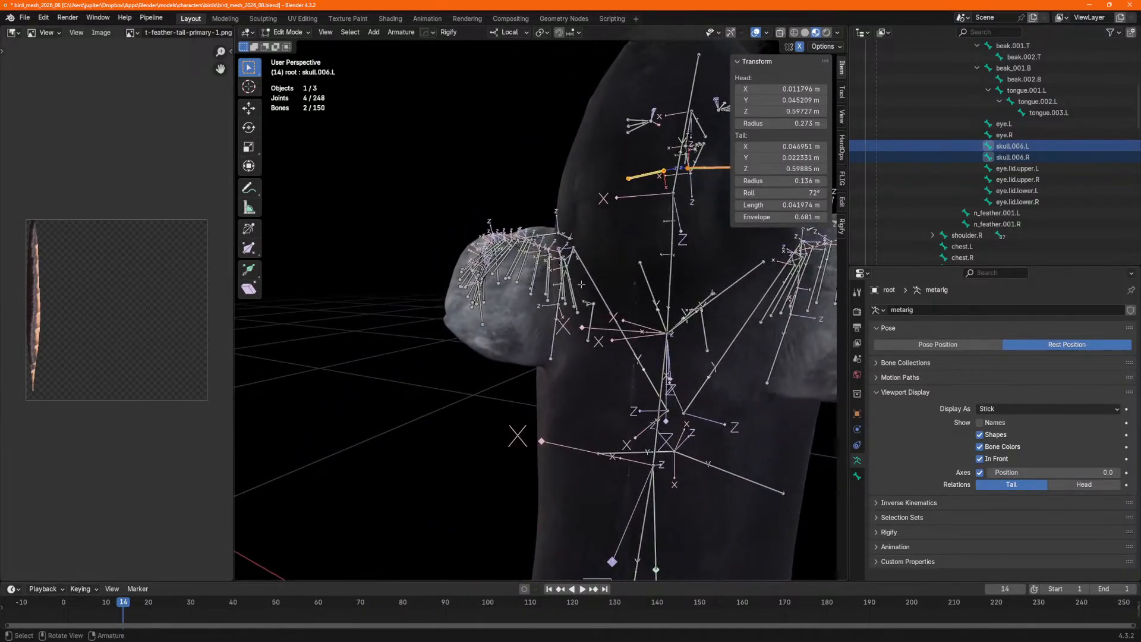
{"action": "scroll", "coordinate": [595, 265], "scroll_direction": "up", "scroll_amount": 5}
{"action": "middle_click_drag", "start_coordinate": [699, 254], "coordinate": [577, 290], "text": "shift"}
{"action": "scroll", "coordinate": [576, 290], "scroll_direction": "down", "scroll_amount": 3}
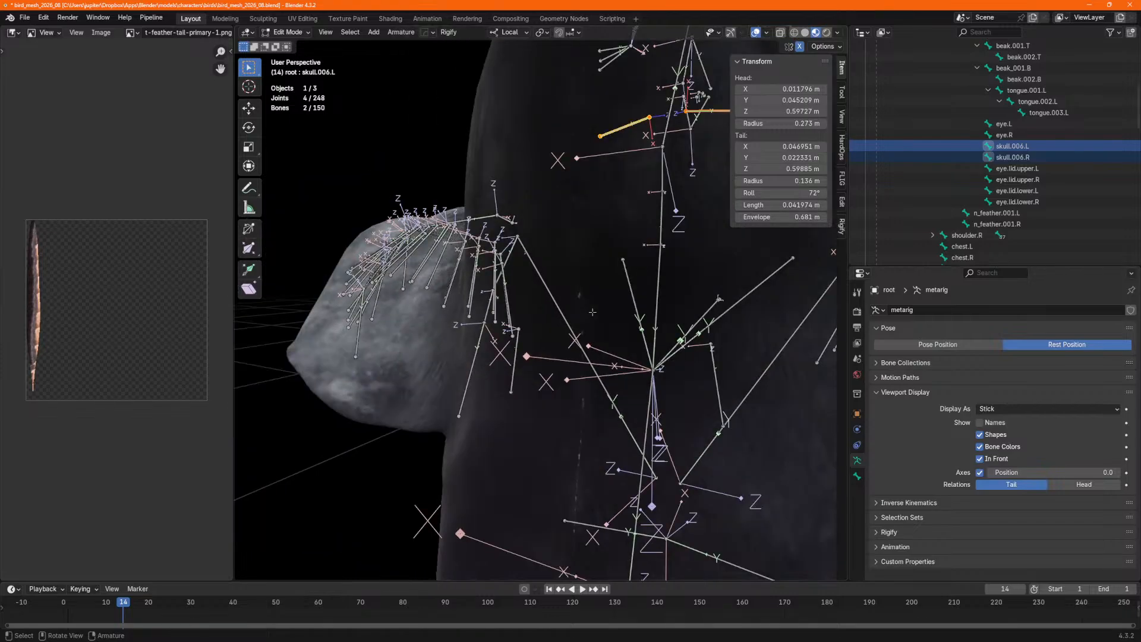
{"action": "left_click", "coordinate": [548, 286]}
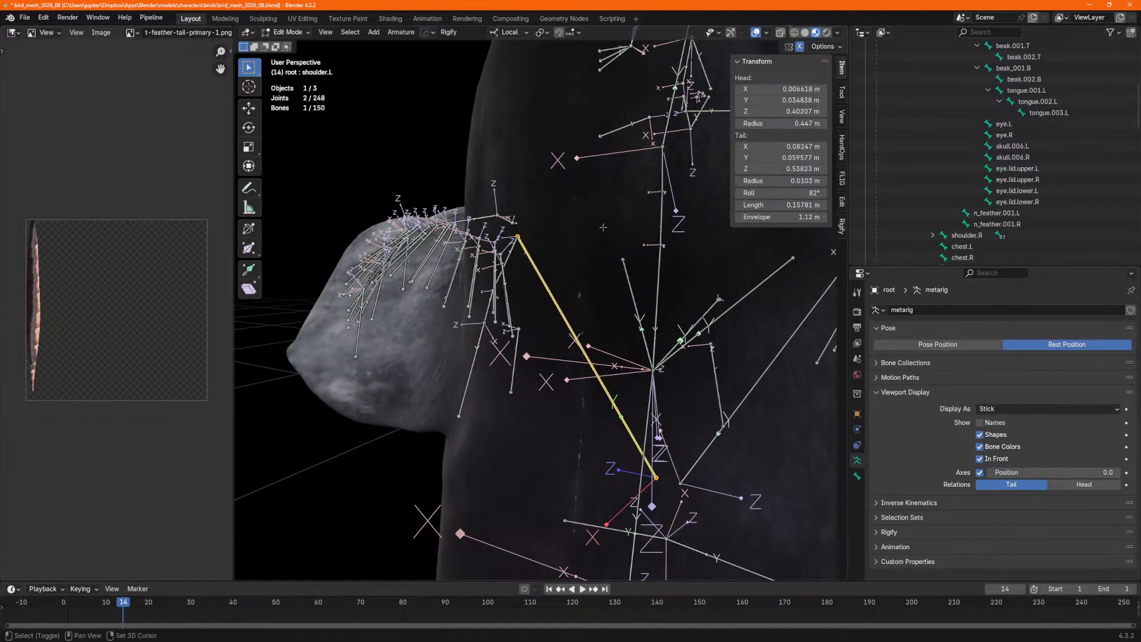
{"action": "scroll", "coordinate": [548, 285], "scroll_direction": "up", "scroll_amount": 3}
{"action": "scroll", "coordinate": [1024, 153], "scroll_direction": "up", "scroll_amount": 5}
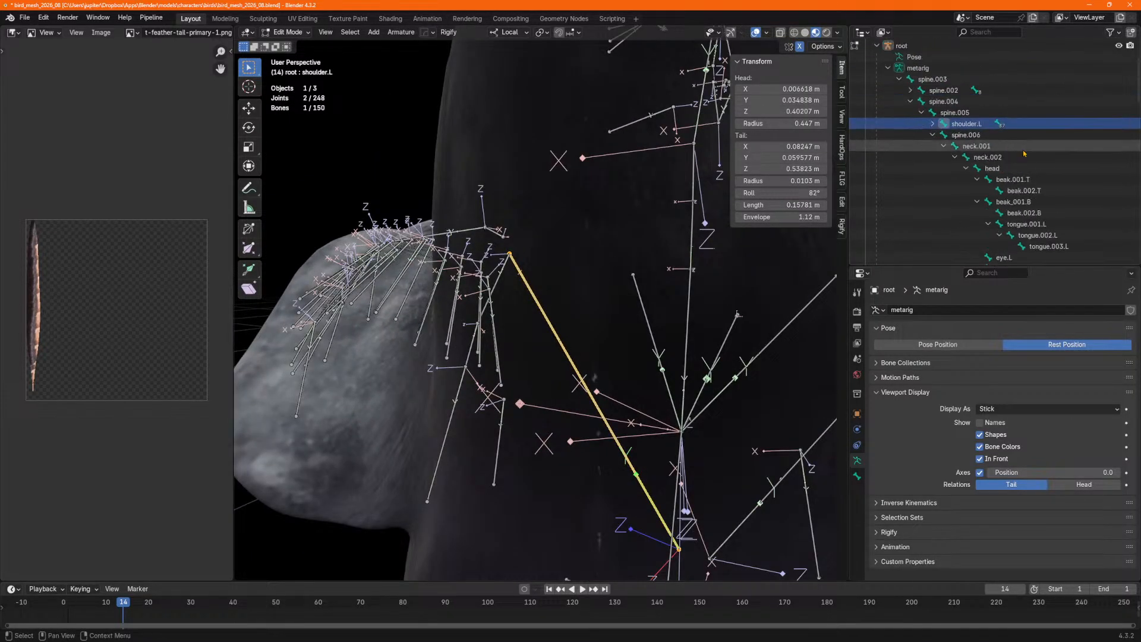
Switch to the meta-rig window, select the Wing.L bone and locate it in the bone hierarchy.
{"action": "key", "text": "alt+Tab"}
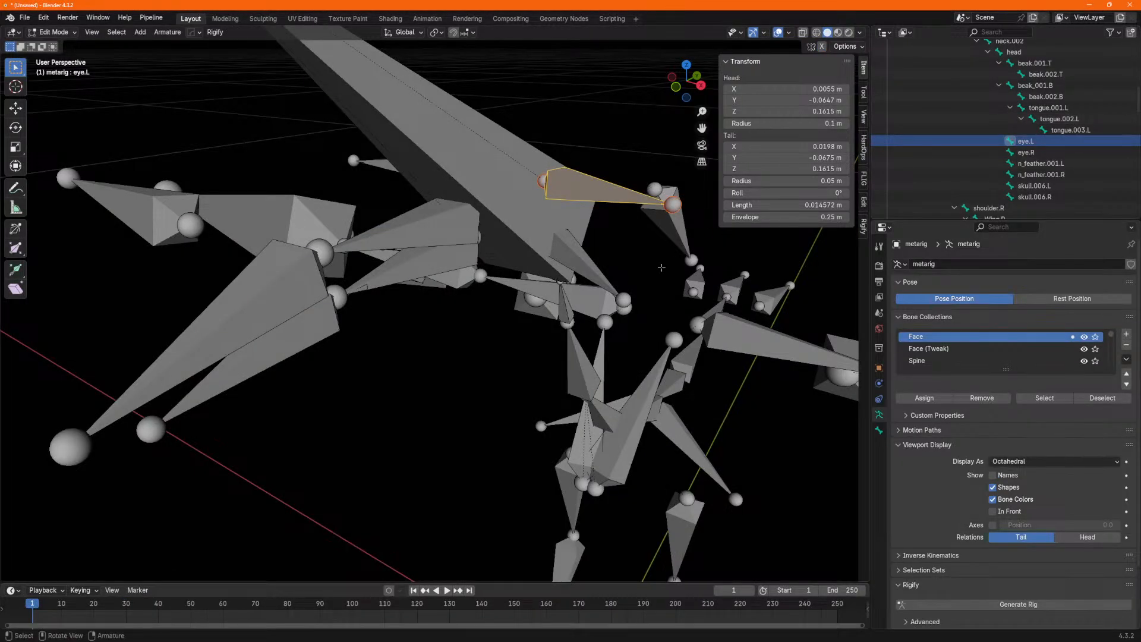
{"action": "middle_click_drag", "start_coordinate": [662, 267], "coordinate": [429, 303]}
{"action": "left_click", "coordinate": [322, 290]}
{"action": "scroll", "coordinate": [1032, 143], "scroll_direction": "down", "scroll_amount": 5}
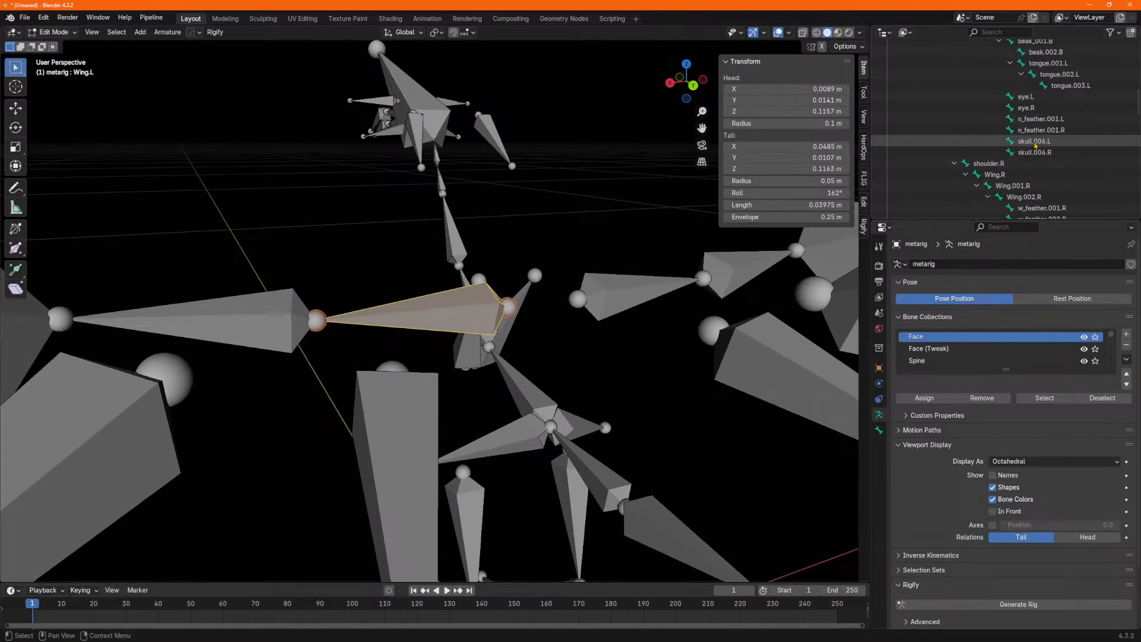
{"action": "scroll", "coordinate": [1034, 151], "scroll_direction": "down", "scroll_amount": 10}
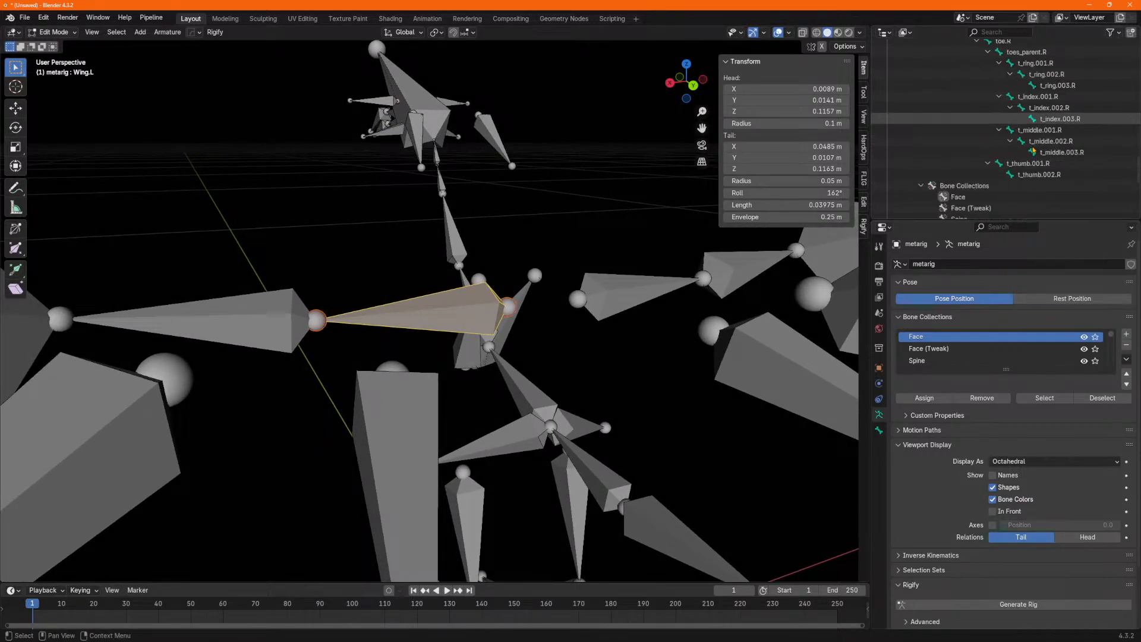
{"action": "scroll", "coordinate": [1034, 151], "scroll_direction": "up", "scroll_amount": 15}
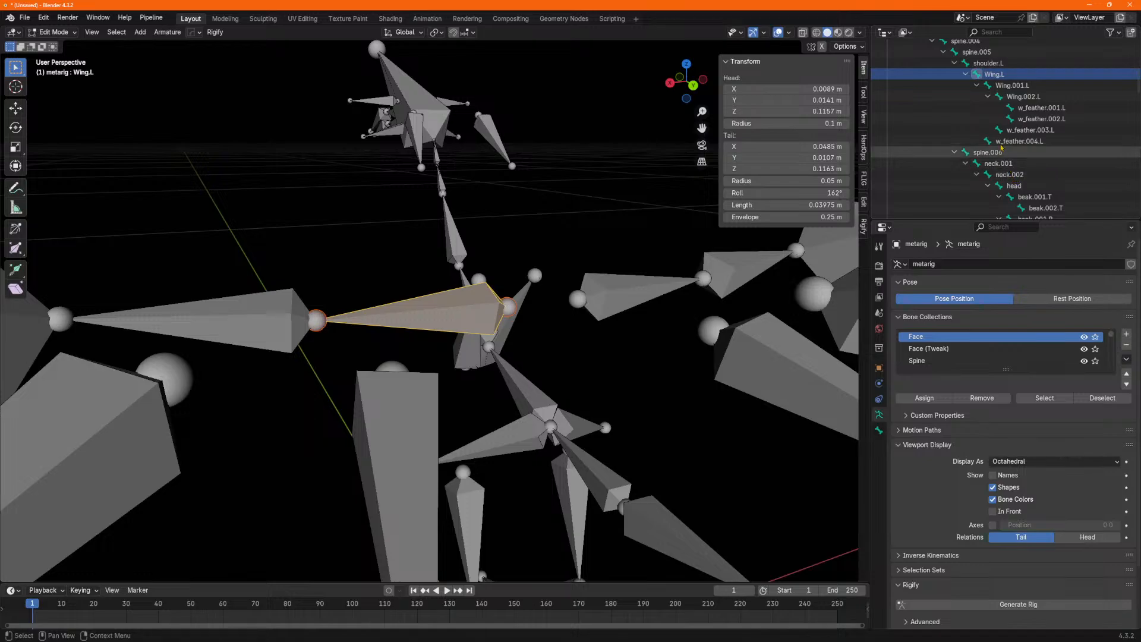
{"action": "scroll", "coordinate": [999, 133], "scroll_direction": "up", "scroll_amount": 2}
Select the meta-rig's left shoulder bone in the hierarchy and examine where it meets the left wing bone.
{"action": "left_click", "coordinate": [987, 108]}
{"action": "mouse_move", "coordinate": [428, 324]}
{"action": "middle_mouse_down"}
{"action": "mouse_move", "coordinate": [437, 327]}
{"action": "mouse_move", "coordinate": [417, 312]}
{"action": "middle_mouse_up"}
{"action": "middle_click_drag", "start_coordinate": [430, 255], "coordinate": [538, 333], "text": "shift"}
{"action": "left_click", "coordinate": [506, 331]}
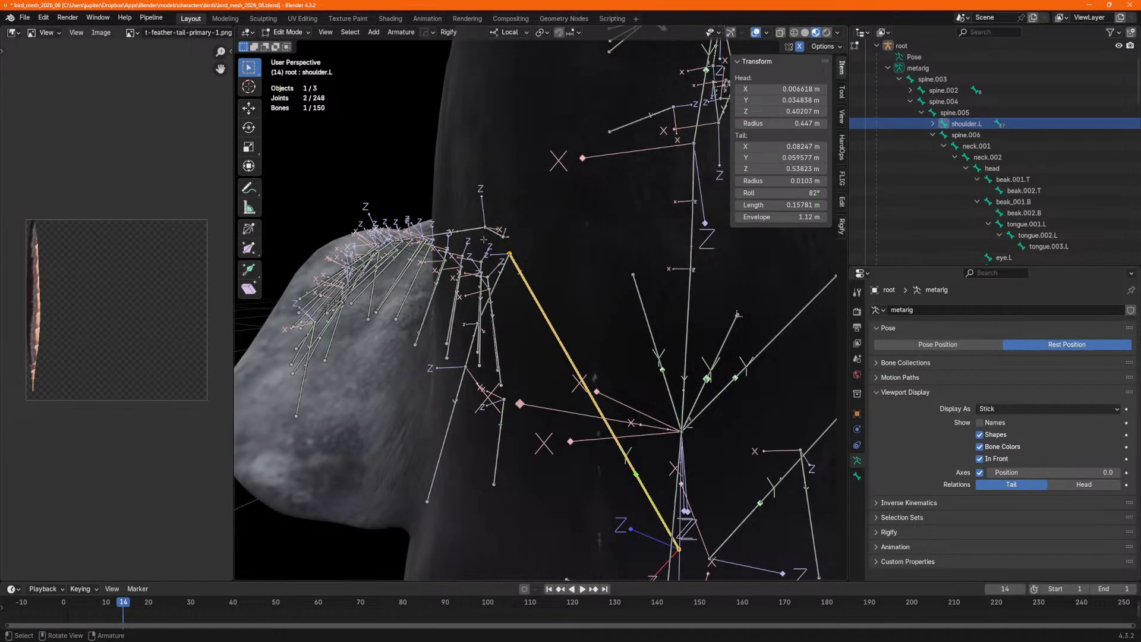
In the bird file, collapse spine.006, expand shoulder.L and select the Wing.L bone to inspect it on the wing.
{"action": "left_click", "coordinate": [932, 135]}
{"action": "left_click", "coordinate": [932, 124]}
{"action": "left_click", "coordinate": [958, 136]}
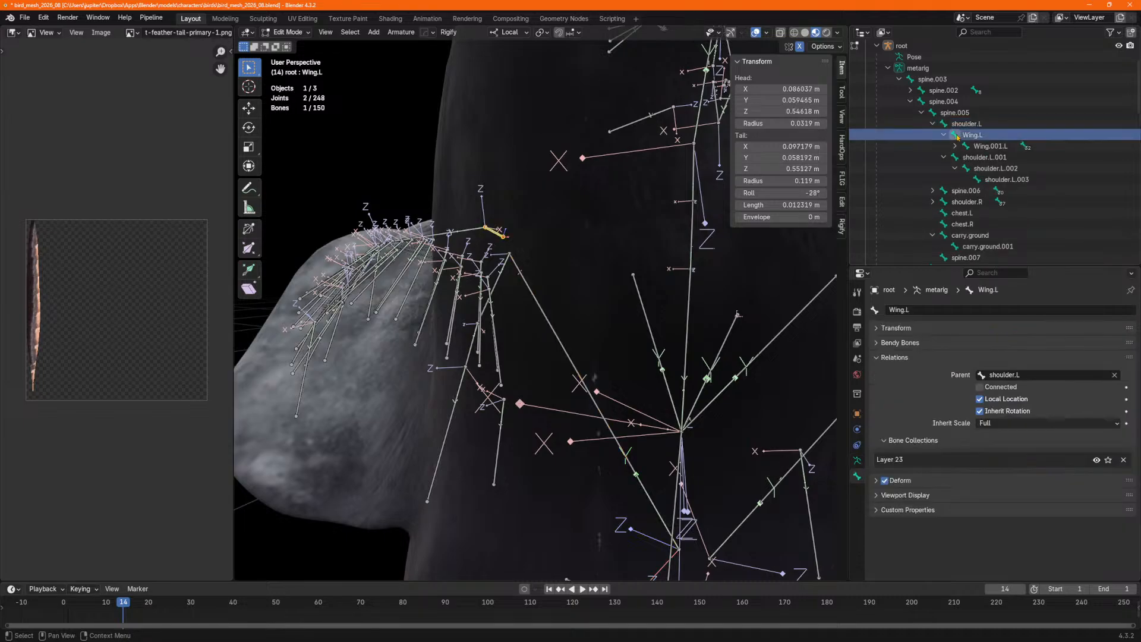
{"action": "middle_click_drag", "start_coordinate": [618, 274], "coordinate": [589, 294]}
{"action": "scroll", "coordinate": [589, 293], "scroll_direction": "up", "scroll_amount": 2}
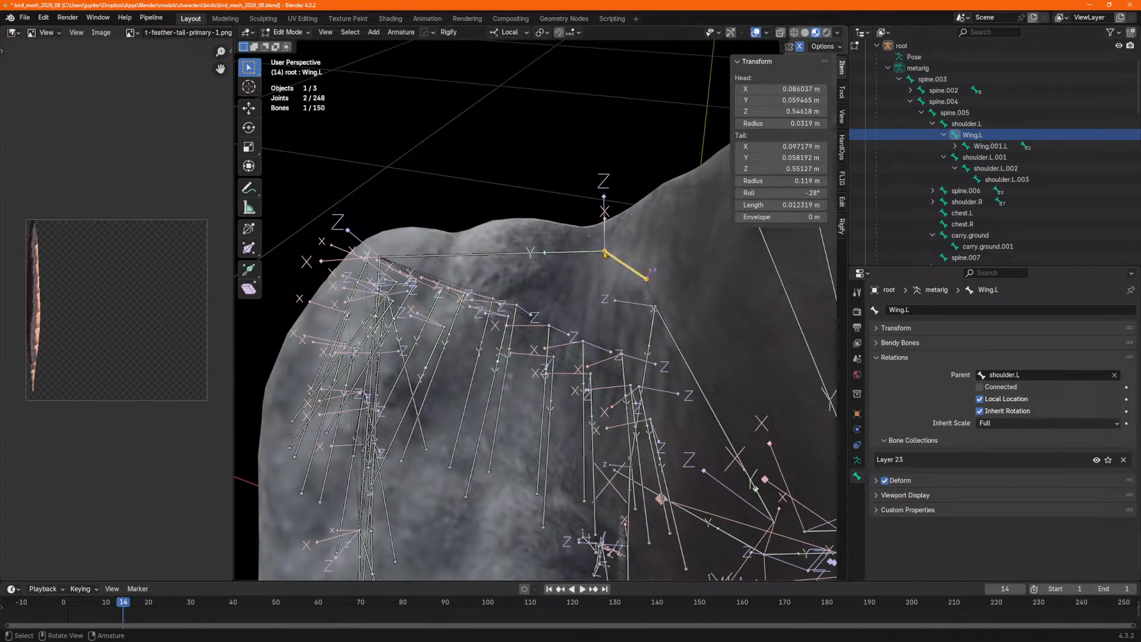
Select the Wing.001.L bone and examine it with the feather bones along the left wing.
{"action": "left_click", "coordinate": [990, 149]}
{"action": "middle_click_drag", "start_coordinate": [587, 246], "coordinate": [707, 208], "text": "shift"}
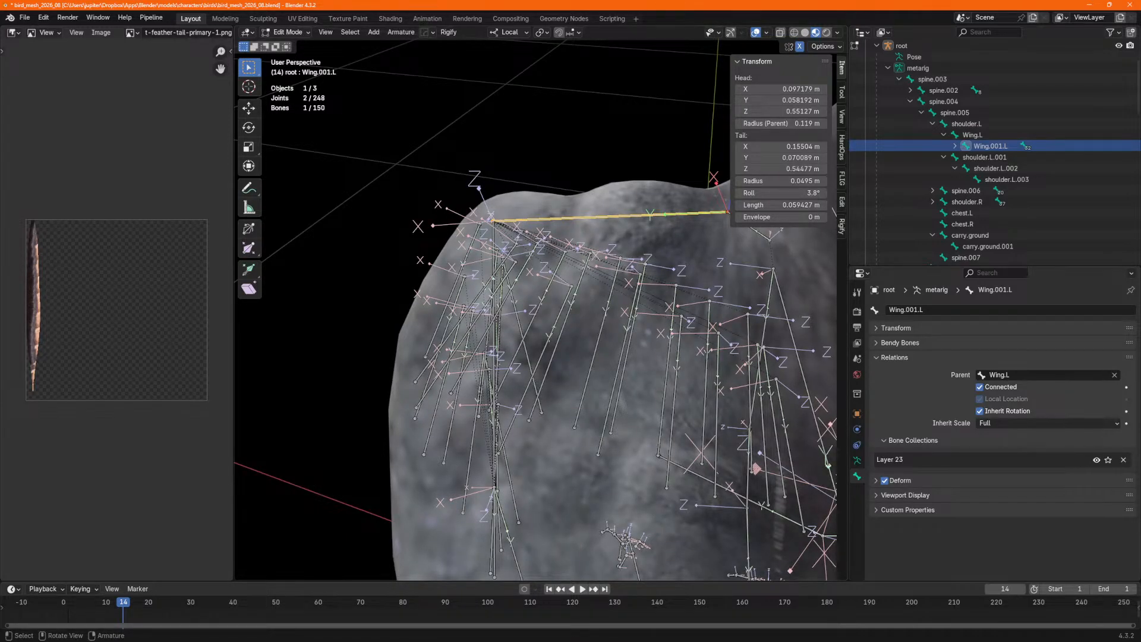
{"action": "scroll", "coordinate": [508, 242], "scroll_direction": "down", "scroll_amount": 3}
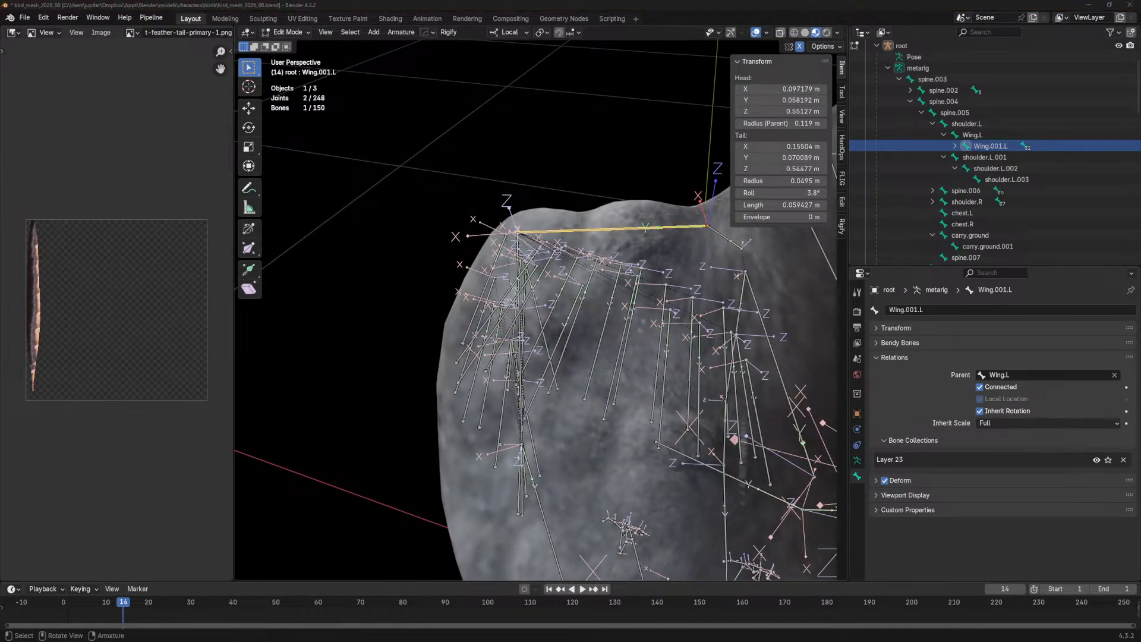
Review the OneNote sections on extra bones, feather attachment, weight painting and UE5 import, and return to the bird file in Blender.
{"action": "key", "text": "alt+Tab"}
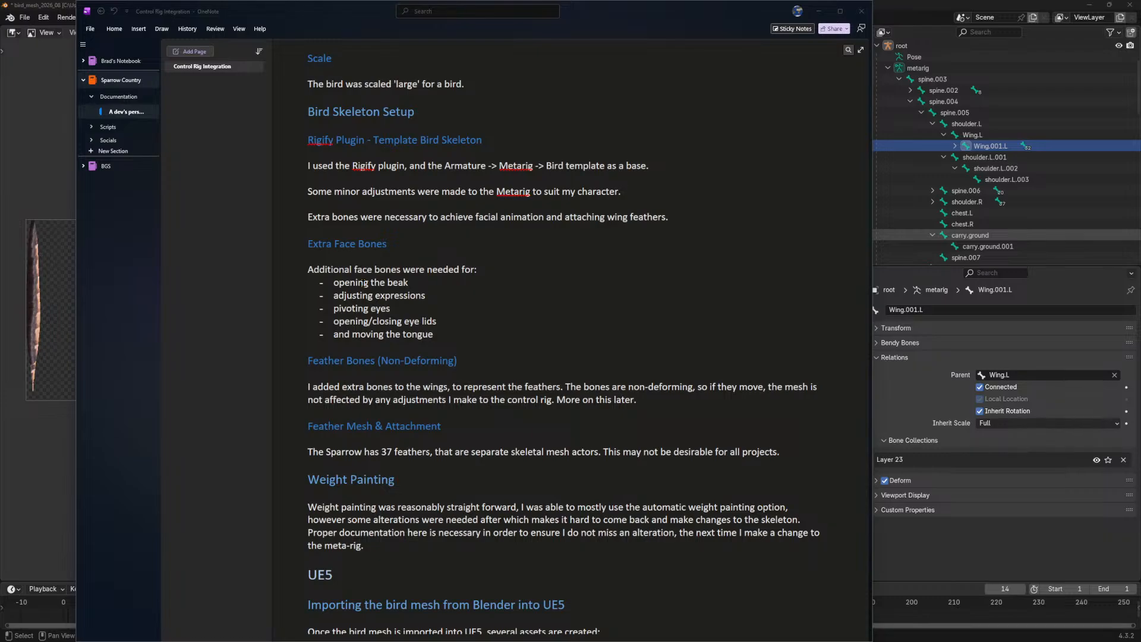
{"action": "key", "text": "alt+Tab"}
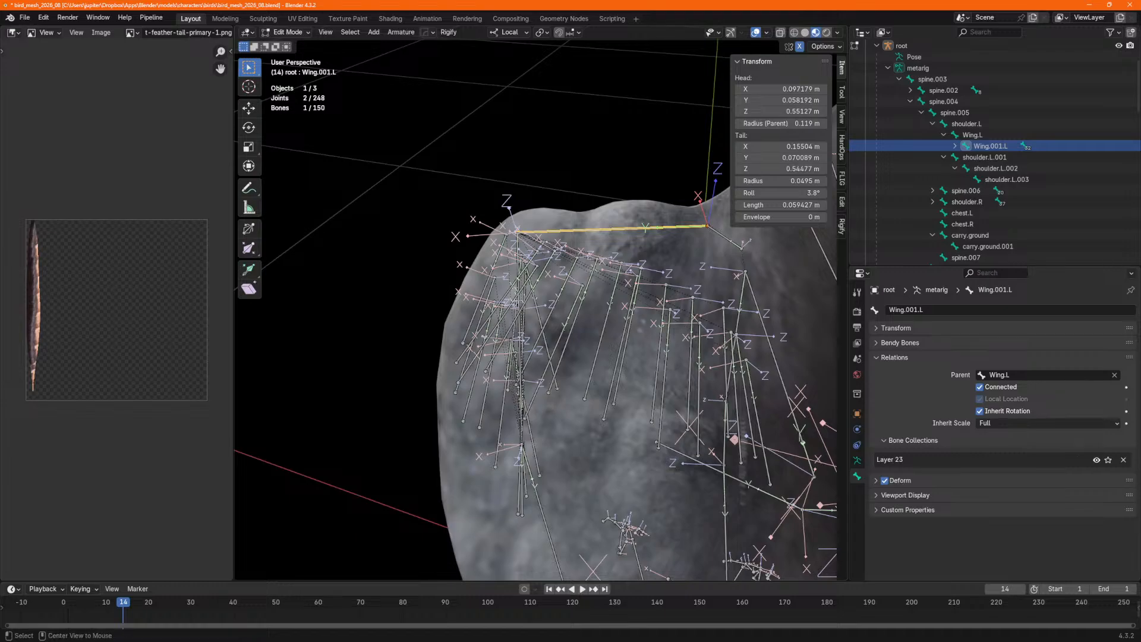
{"action": "key", "text": "alt+Tab"}
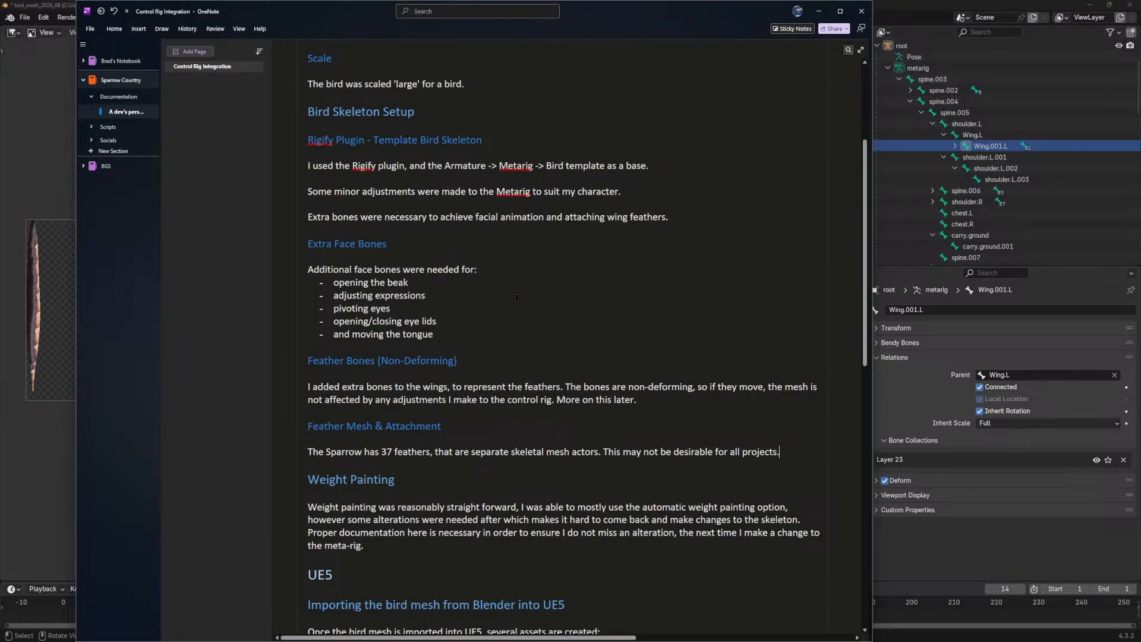
{"action": "scroll", "coordinate": [516, 298], "scroll_direction": "down", "scroll_amount": 3}
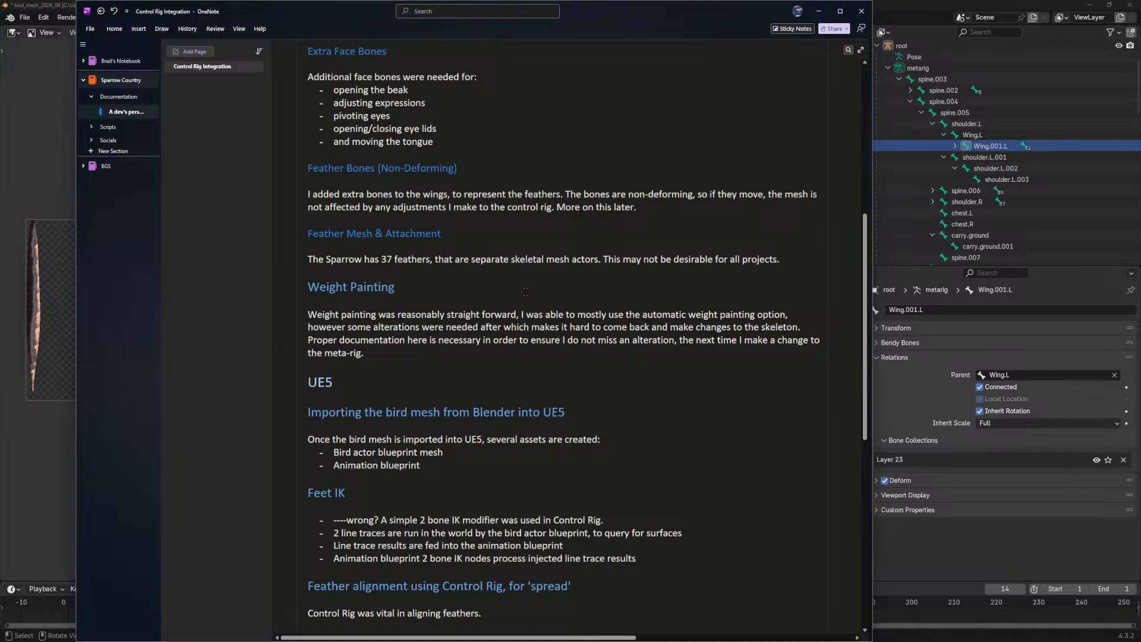
{"action": "scroll", "coordinate": [525, 291], "scroll_direction": "down", "scroll_amount": 2}
{"action": "key", "text": "alt+Tab"}
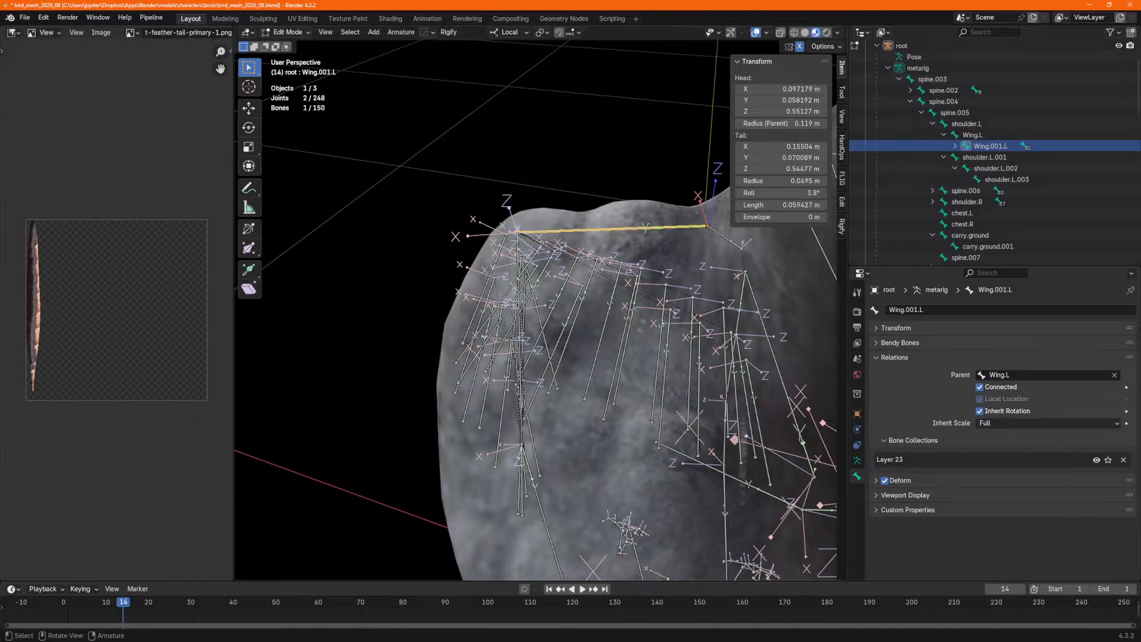
In OneNote, add a "Modified Wing Bones" subheading after the Extra Face Bones list, styled like the neighbouring subheadings.
{"action": "key", "text": "alt+Tab"}
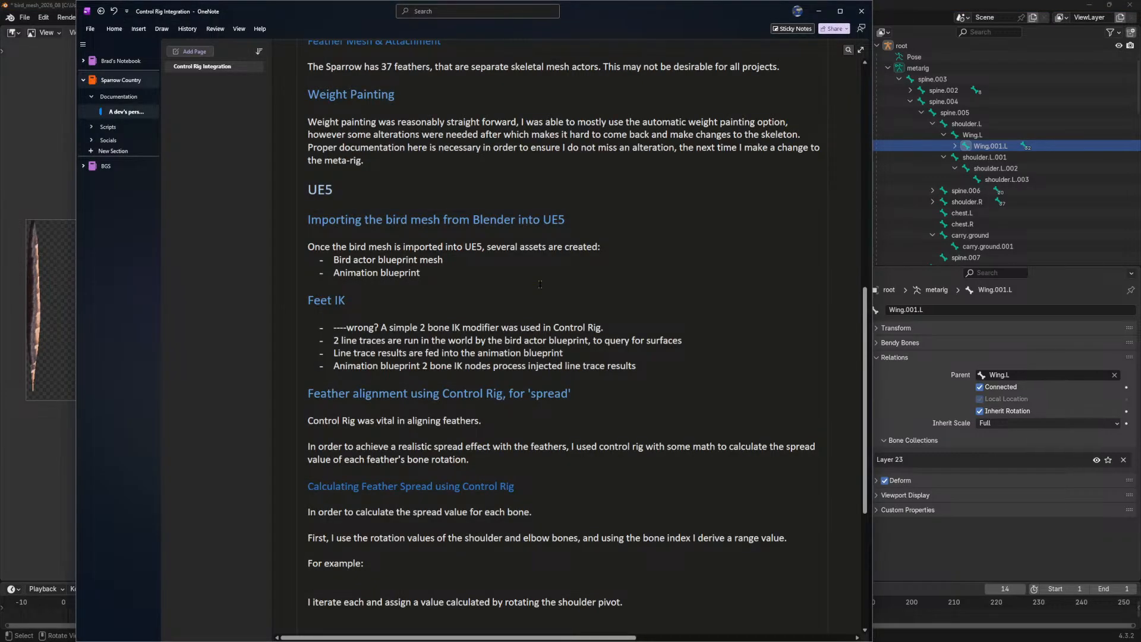
{"action": "scroll", "coordinate": [541, 285], "scroll_direction": "up", "scroll_amount": 6}
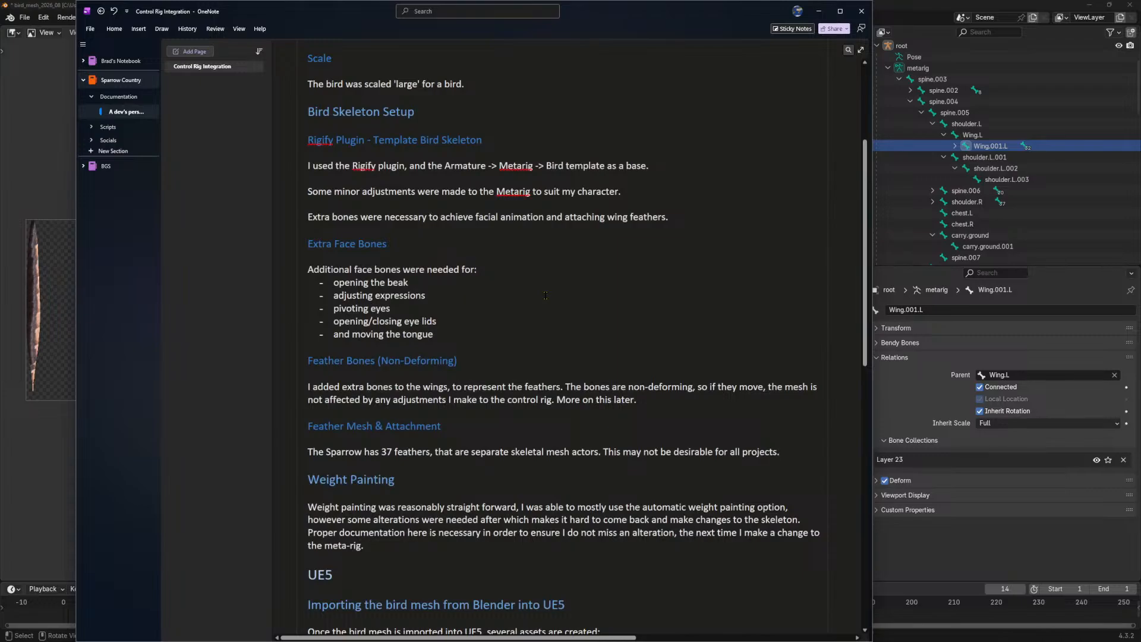
{"action": "scroll", "coordinate": [544, 295], "scroll_direction": "up", "scroll_amount": 2}
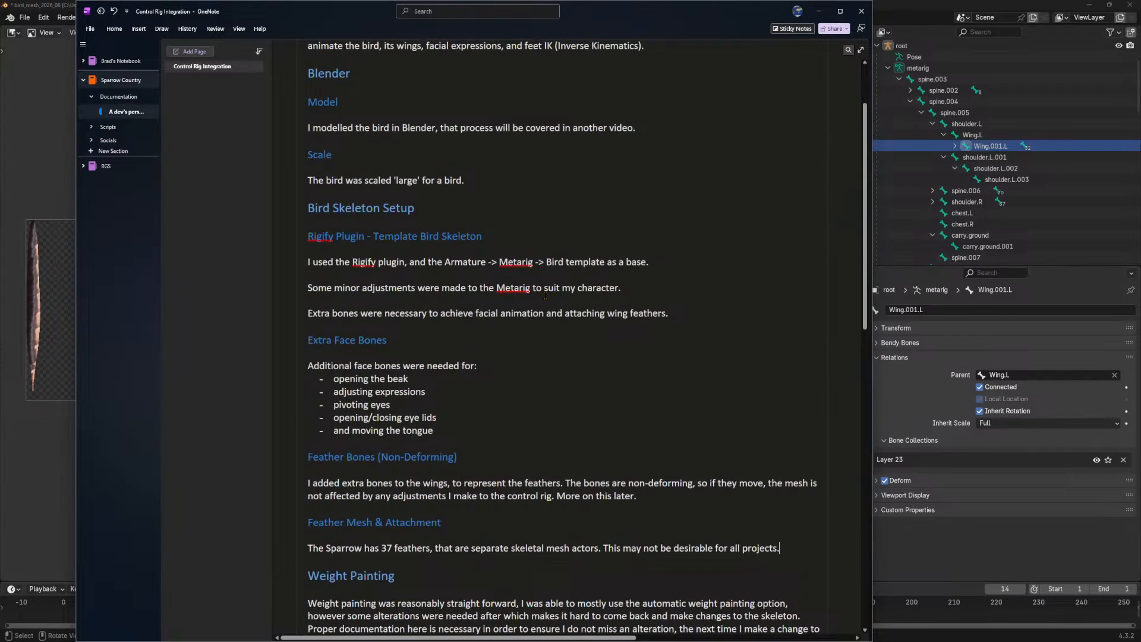
{"action": "scroll", "coordinate": [544, 296], "scroll_direction": "up", "scroll_amount": 2}
{"action": "scroll", "coordinate": [545, 295], "scroll_direction": "down", "scroll_amount": 4}
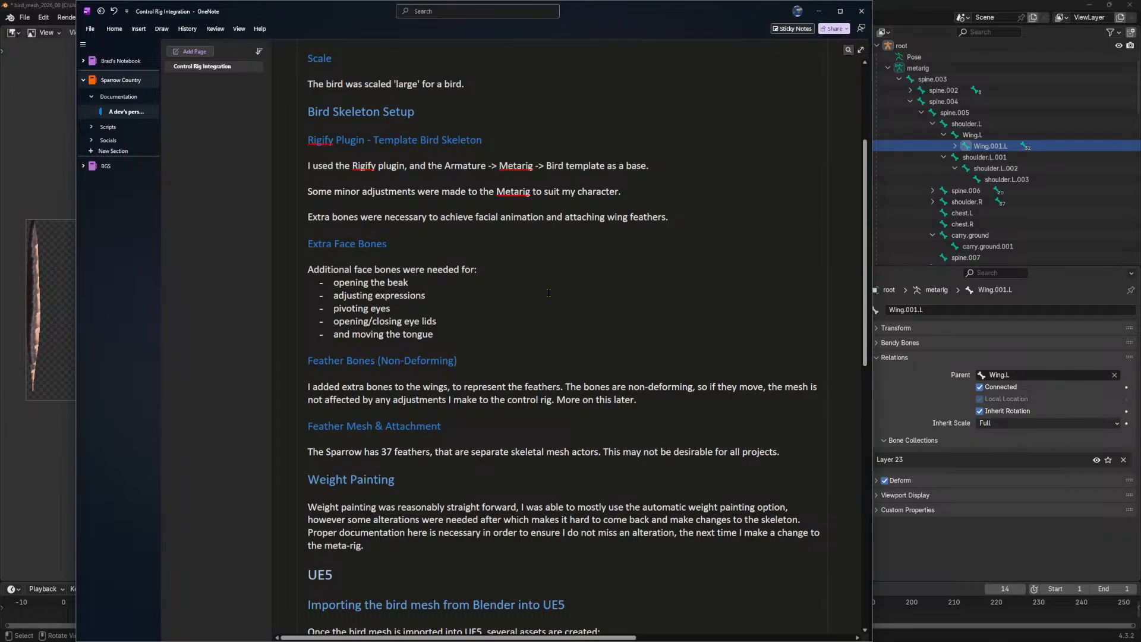
{"action": "scroll", "coordinate": [547, 335], "scroll_direction": "down", "scroll_amount": 2}
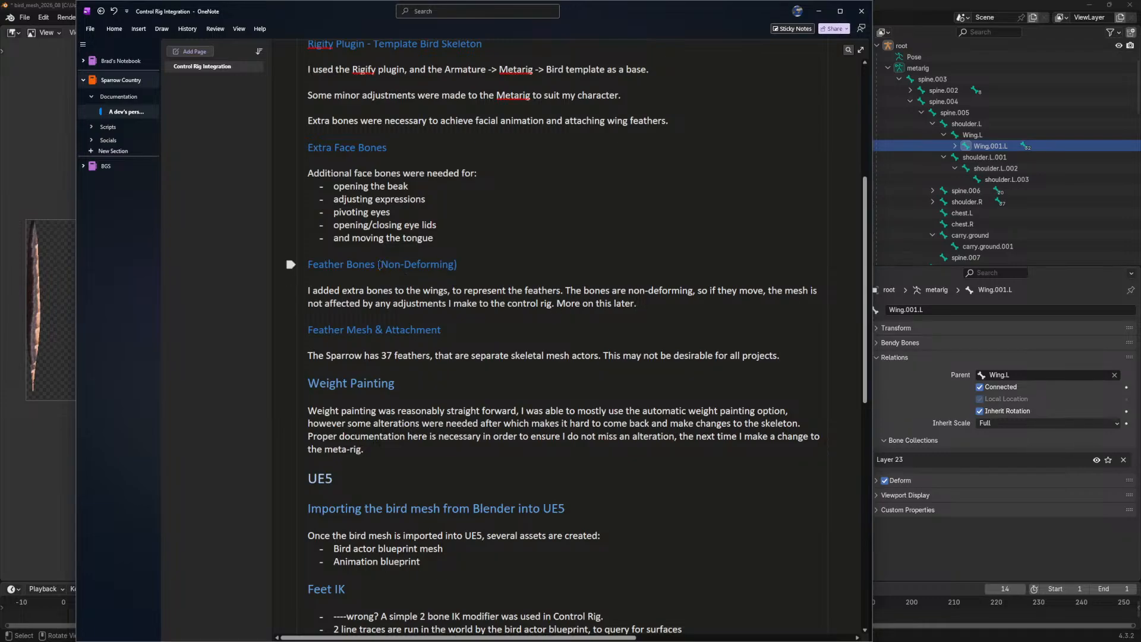
{"action": "left_click_drag", "start_coordinate": [642, 302], "coordinate": [573, 262]}
{"action": "left_click", "coordinate": [573, 262]}
{"action": "scroll", "coordinate": [579, 267], "scroll_direction": "up", "scroll_amount": 2}
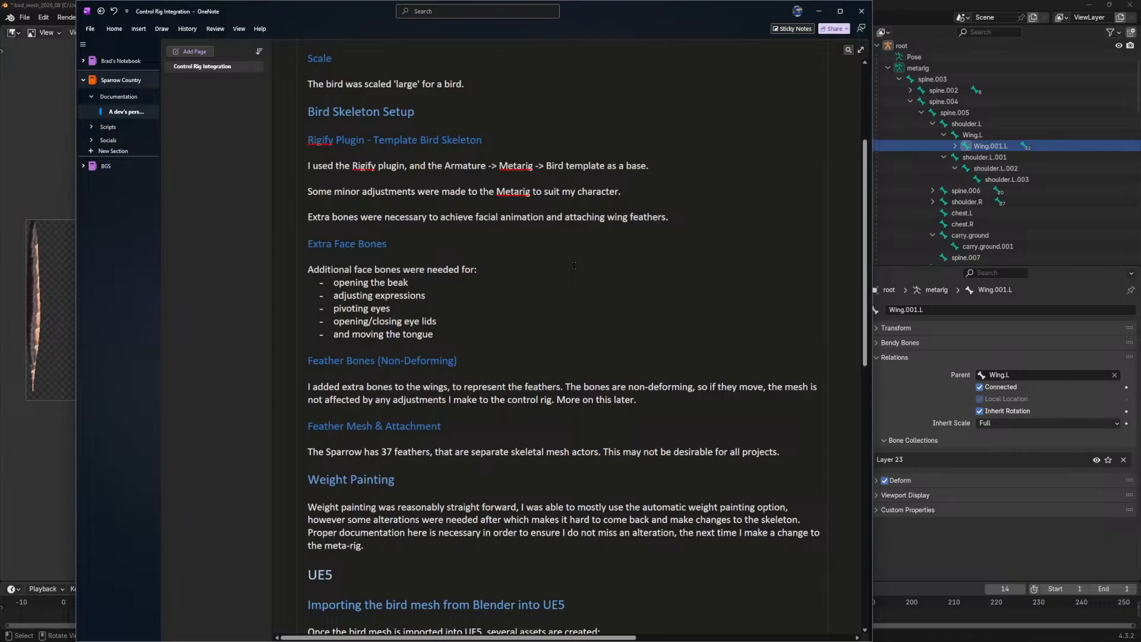
{"action": "key", "text": "Return"}
{"action": "key", "text": "Return"}
{"action": "type", "text": "Modified Wing Bones"}
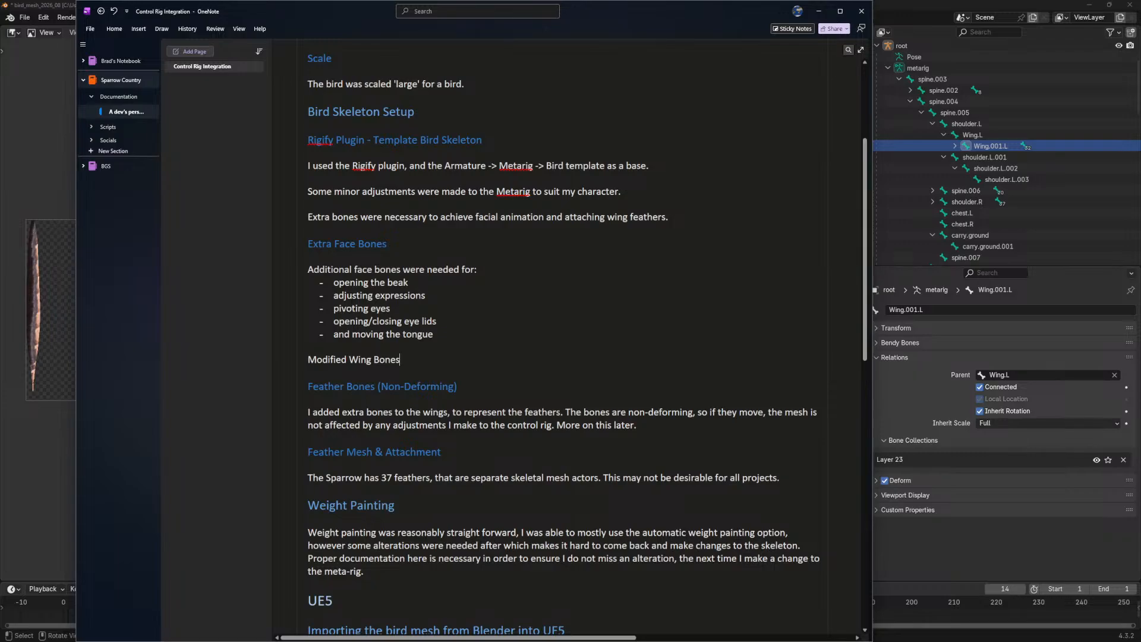
{"action": "key", "text": "ctrl+alt+2"}
Under Modified Wing Bones, write "Some wing bones were scaled to my character." and start a new paragraph below it.
{"action": "key", "text": "Return"}
{"action": "type", "text": "Some wing bones were scaled to my characeter"}
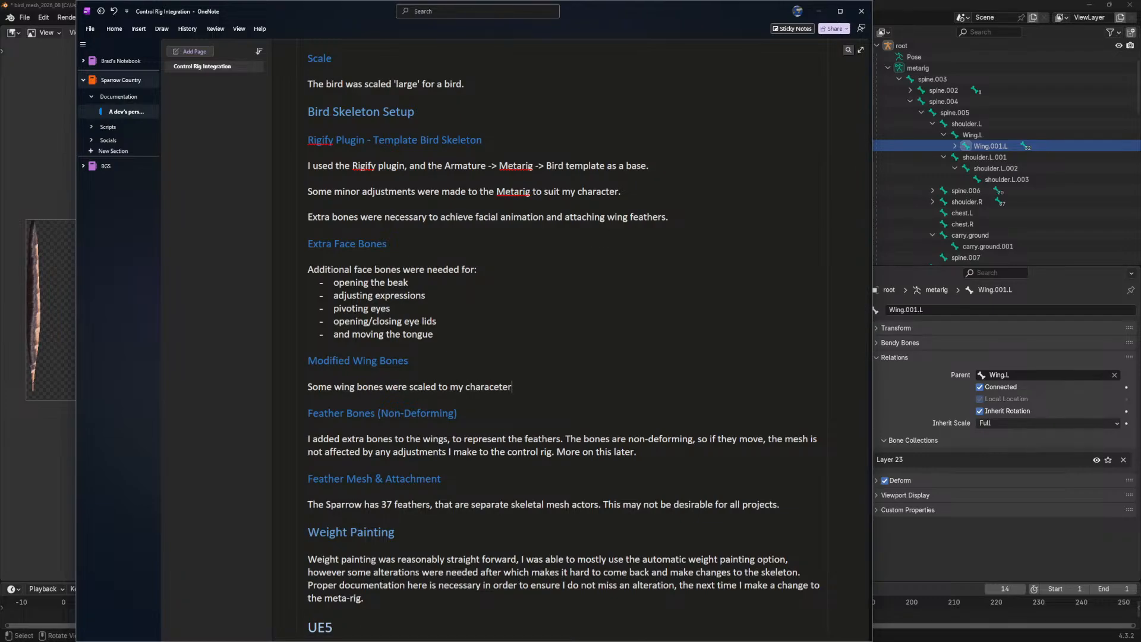
{"action": "key", "text": "BackSpace"}
{"action": "key", "text": "BackSpace"}
{"action": "key", "text": "BackSpace"}
{"action": "key", "text": "BackSpace"}
{"action": "type", "text": "ter"}
{"action": "key", "text": "alt+Tab"}
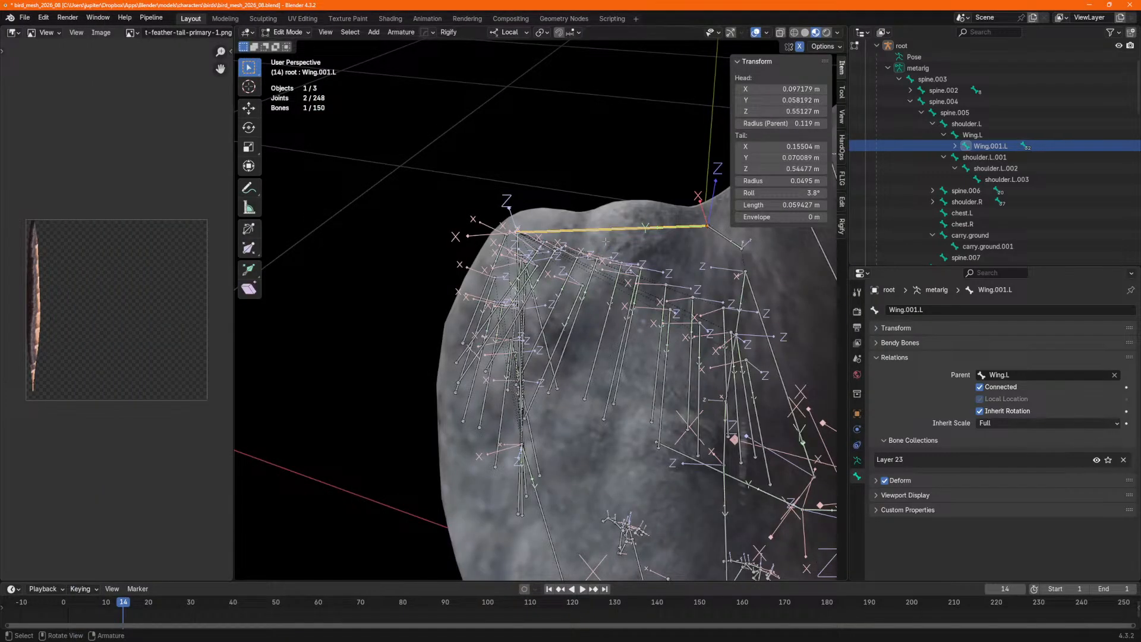
{"action": "key", "text": "alt+Tab"}
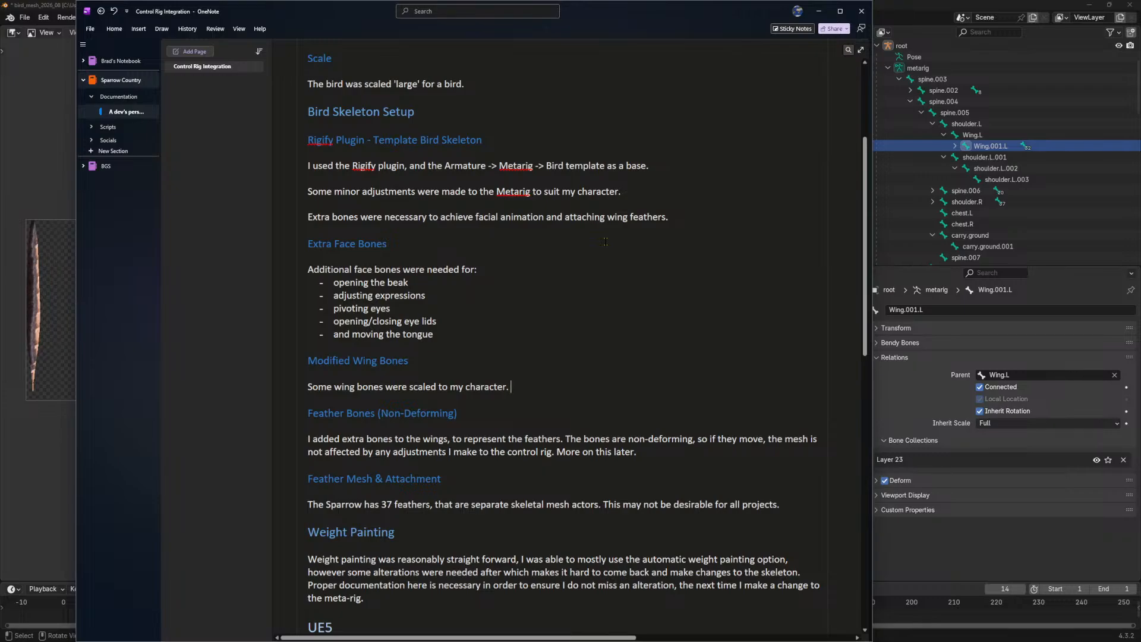
{"action": "key", "text": "Return"}
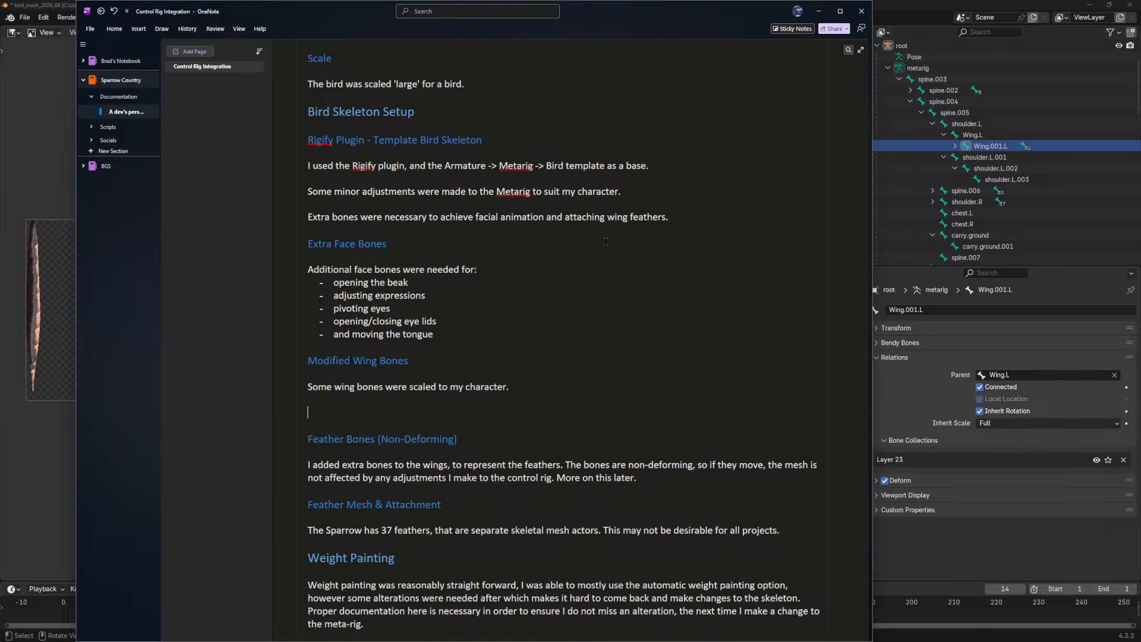
{"action": "type", "text": "Add S"}
{"action": "key", "text": "BackSpace"}
{"action": "key", "text": "BackSpace"}
{"action": "key", "text": "BackSpace"}
{"action": "key", "text": "BackSpace"}
{"action": "key", "text": "BackSpace"}
Add a "Stretching the Wings" subheading in the empty paragraph above Feather Bones (Non-Deforming).
{"action": "key", "text": "alt"}
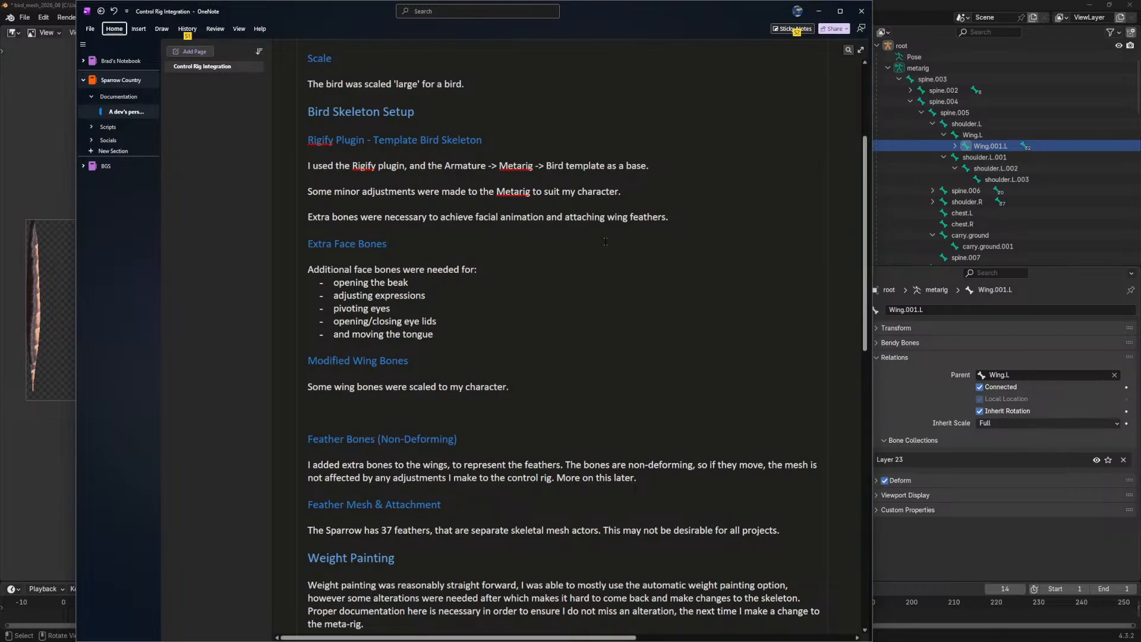
{"action": "left_click", "coordinate": [382, 413]}
{"action": "type", "text": "Stret"}
{"action": "type", "text": "ch"}
{"action": "key", "text": "ctrl+alt+2"}
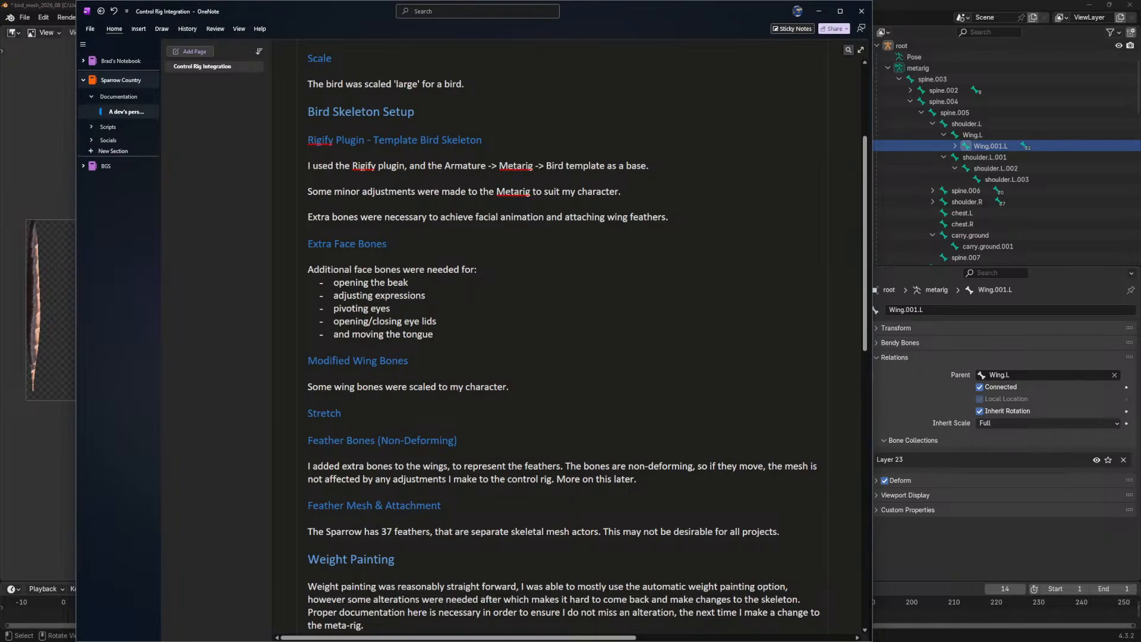
{"action": "type", "text": "ing "}
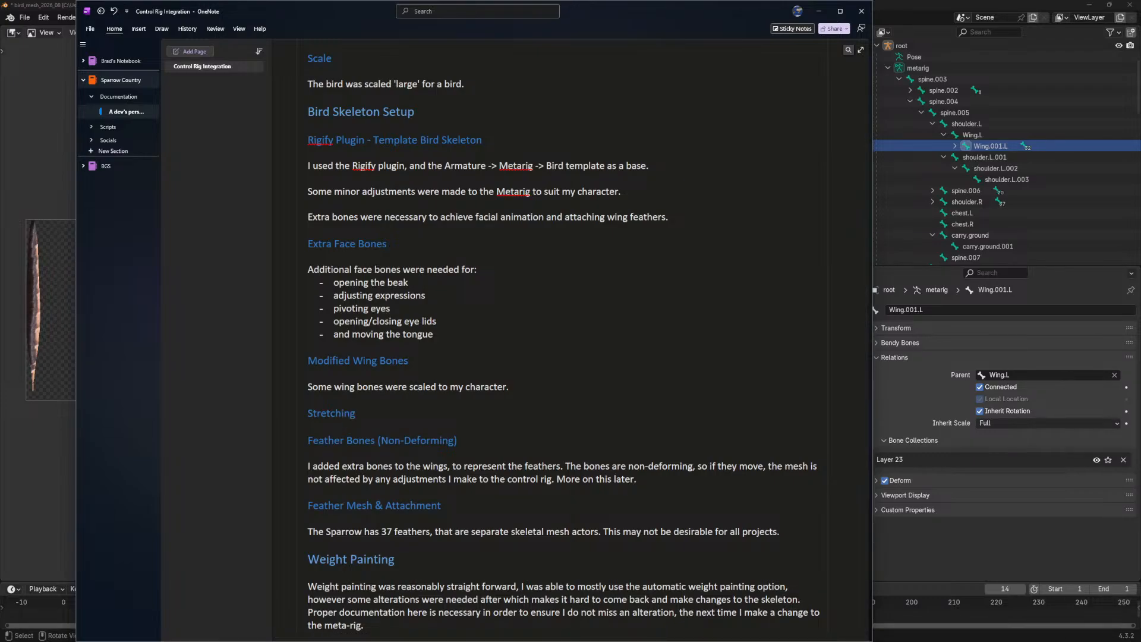
{"action": "type", "text": "the Wings"}
Under Stretching the Wings, write "In my particular project, I was ok with some stretching of the wing texture.".
{"action": "key", "text": "Return"}
{"action": "type", "text": "A"}
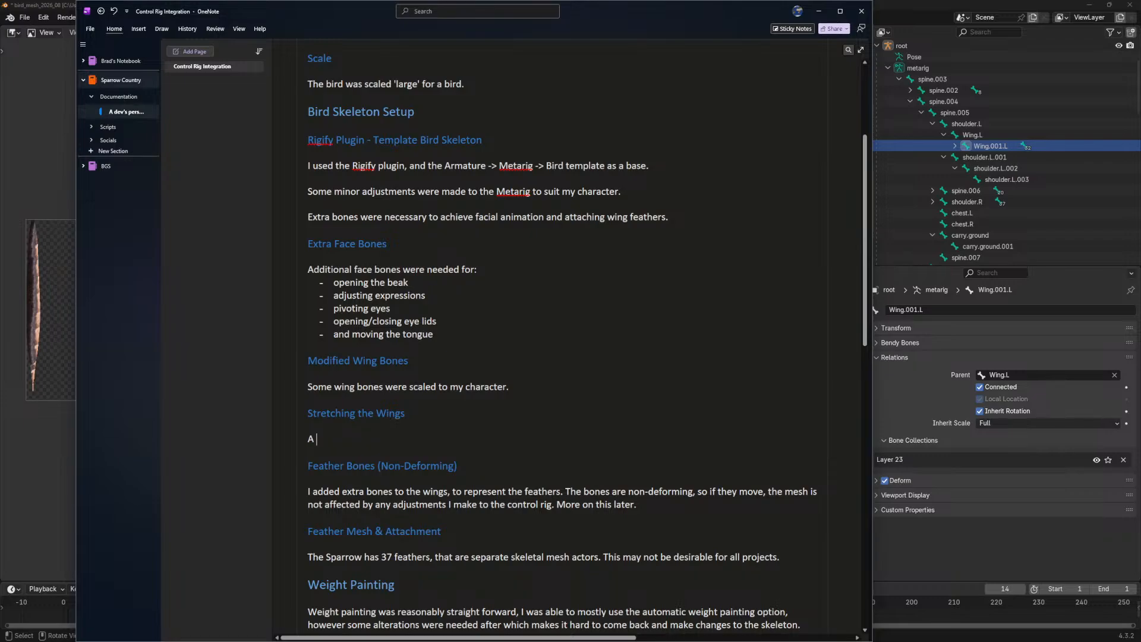
{"action": "key", "text": "BackSpace"}
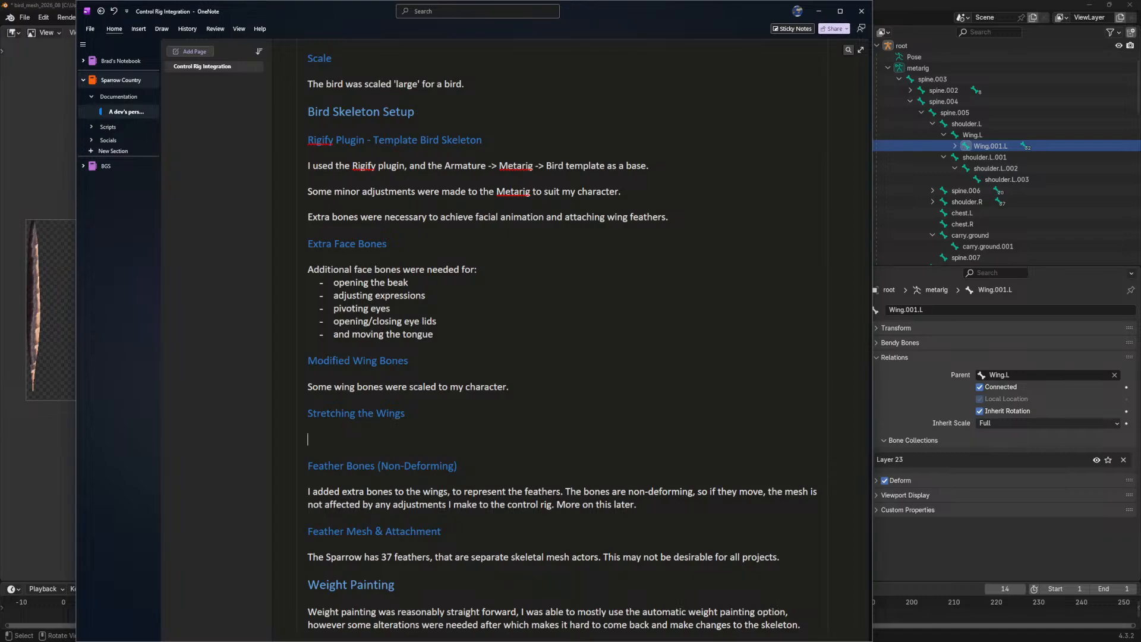
{"action": "type", "text": "In my particular project, I was ok wit"}
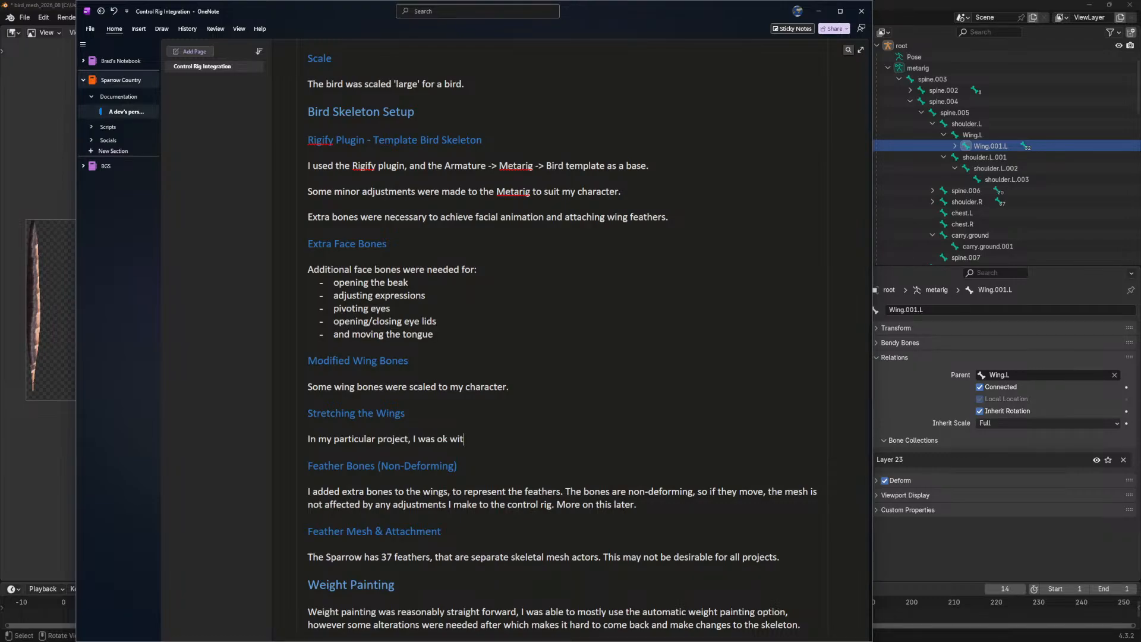
{"action": "type", "text": "h some streat"}
{"action": "key", "text": "BackSpace"}
{"action": "type", "text": "tretching of the texturewing"}
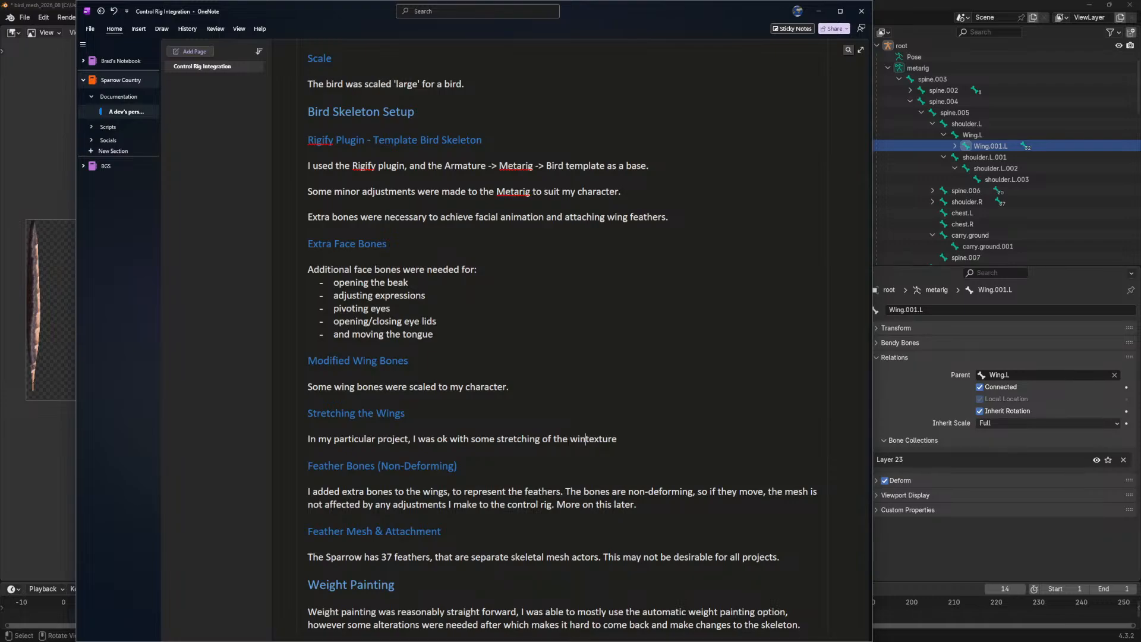
{"action": "key", "text": "End"}
{"action": "type", "text": "."}
{"action": "key", "text": "BackSpace"}
Continue the paragraph with "So, I did not make the character a complete T pose, but with bent elbows.".
{"action": "type", "text": "So, I didn not make the c"}
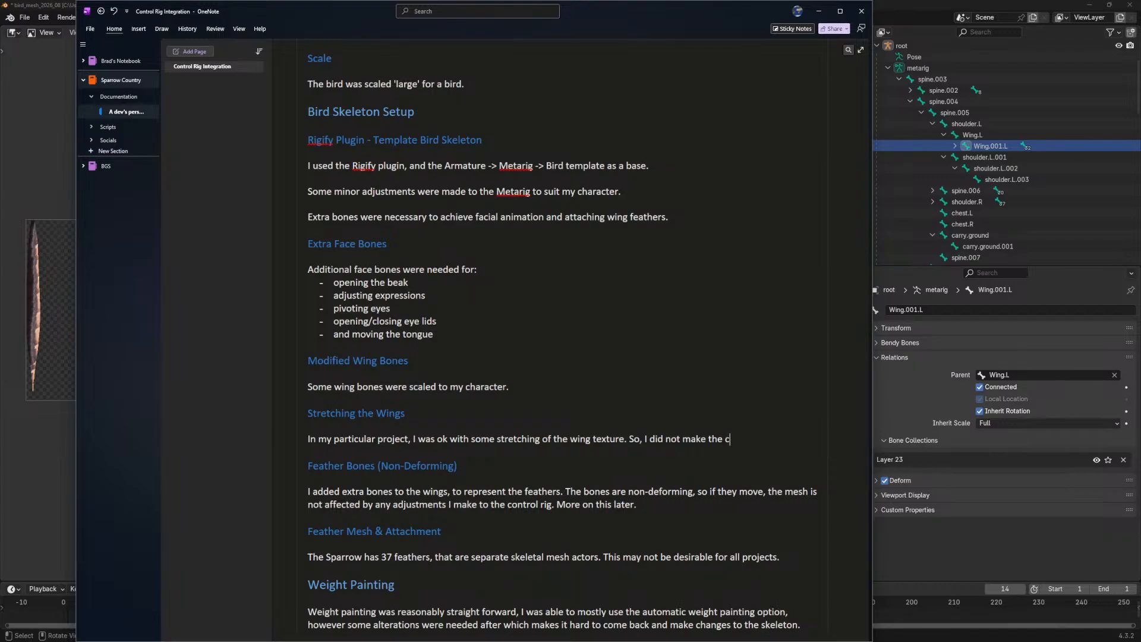
{"action": "type", "text": "haracter a complete T pose"}
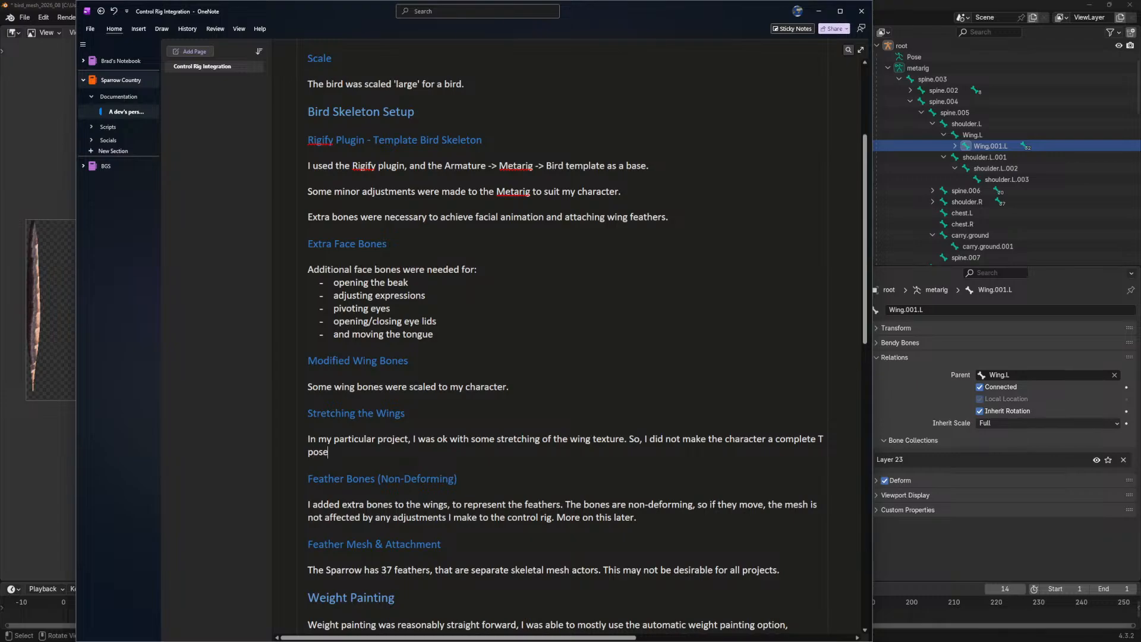
{"action": "type", "text": ", but with bent elbows."}
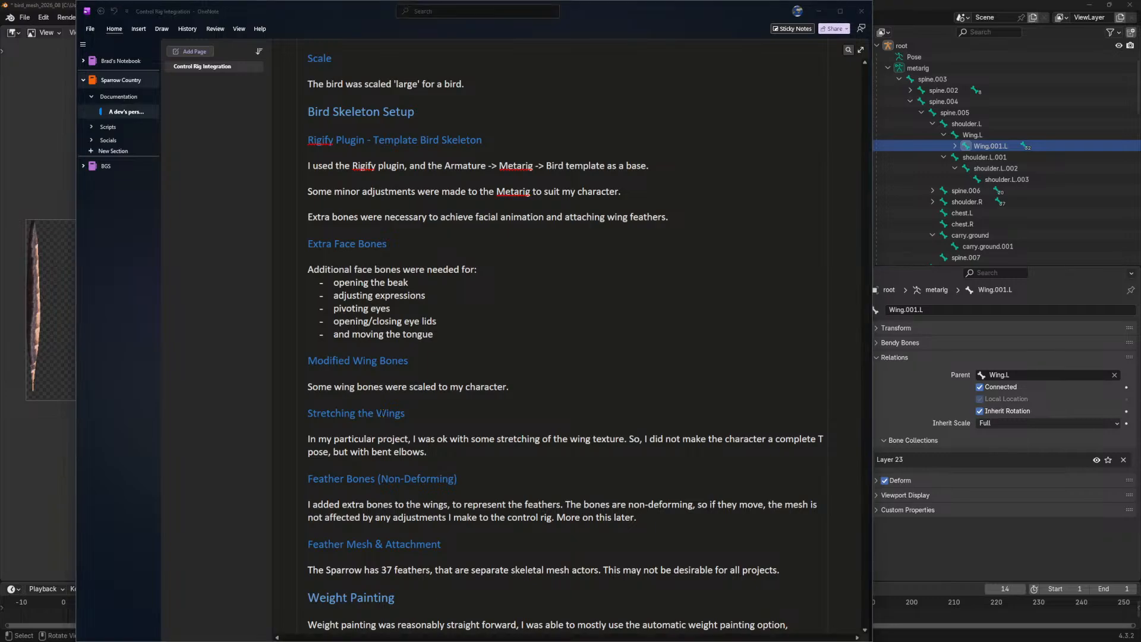
Switch to the bird file in Blender and examine how the left wing's bones bend at the elbow.
{"action": "key", "text": "alt+Tab"}
{"action": "middle_click_drag", "start_coordinate": [486, 389], "coordinate": [503, 372]}
{"action": "scroll", "coordinate": [492, 370], "scroll_direction": "up", "scroll_amount": 2}
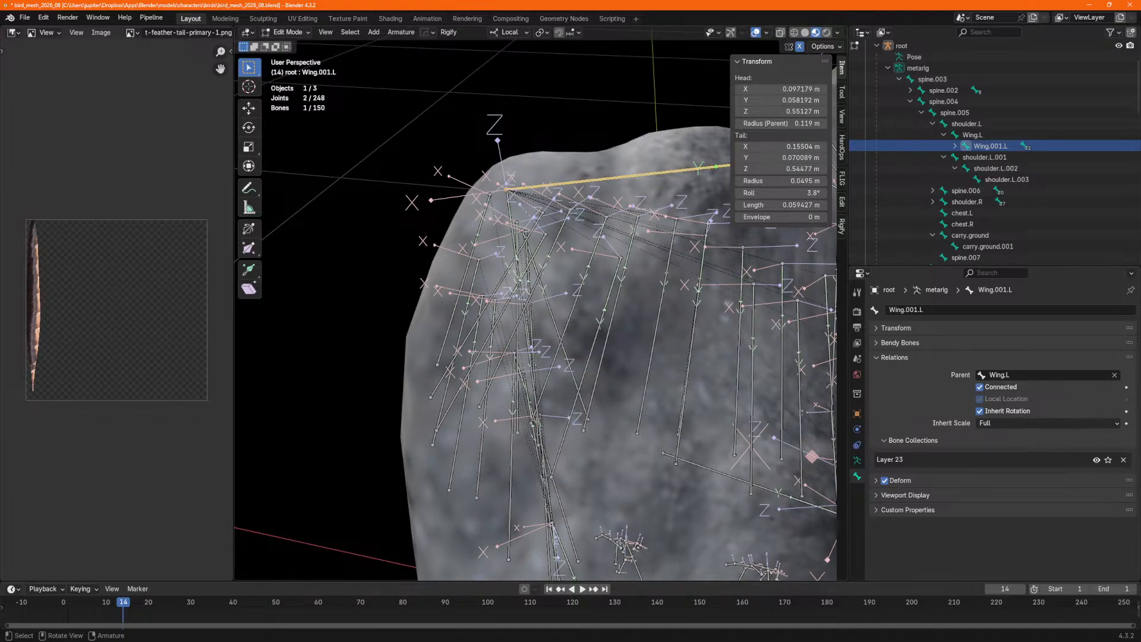
{"action": "scroll", "coordinate": [612, 299], "scroll_direction": "down", "scroll_amount": 3}
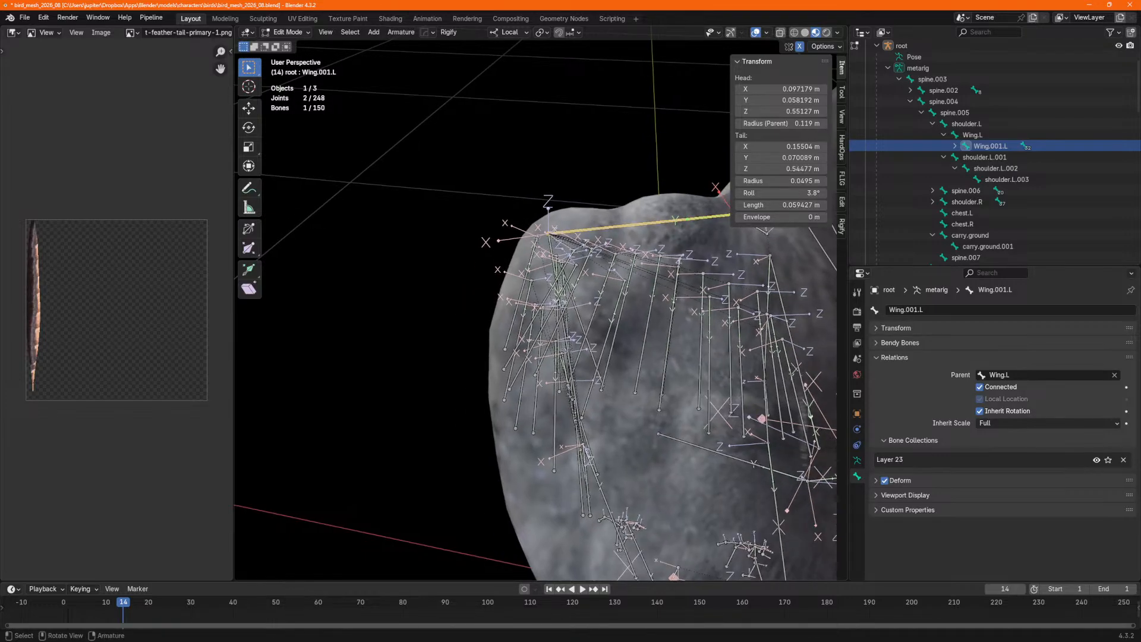
{"action": "middle_click_drag", "start_coordinate": [495, 283], "coordinate": [609, 321]}
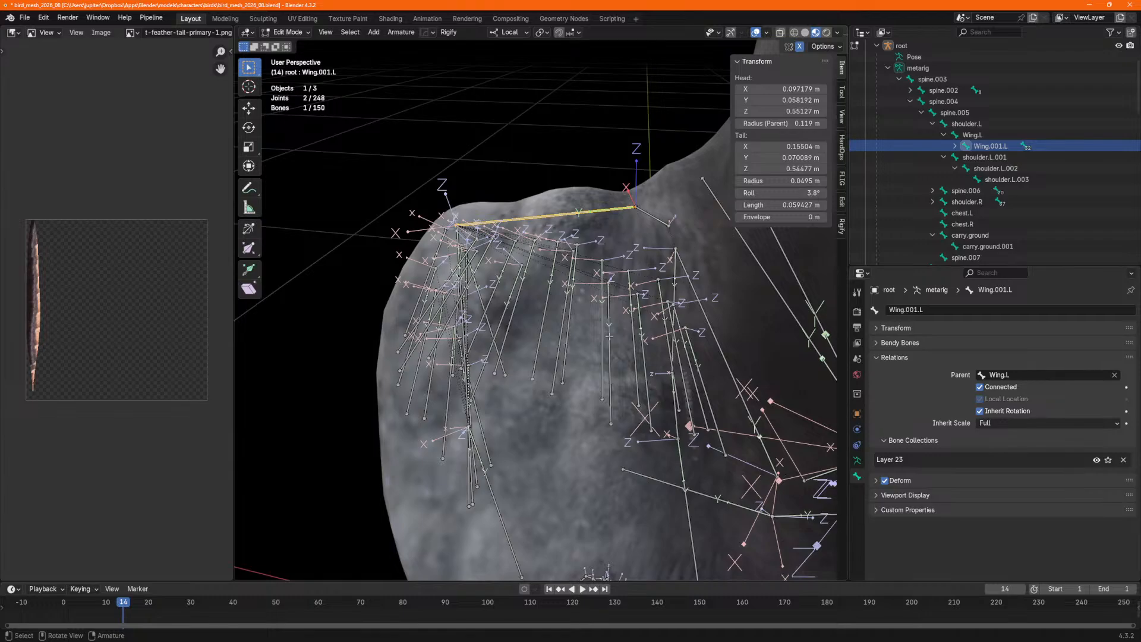
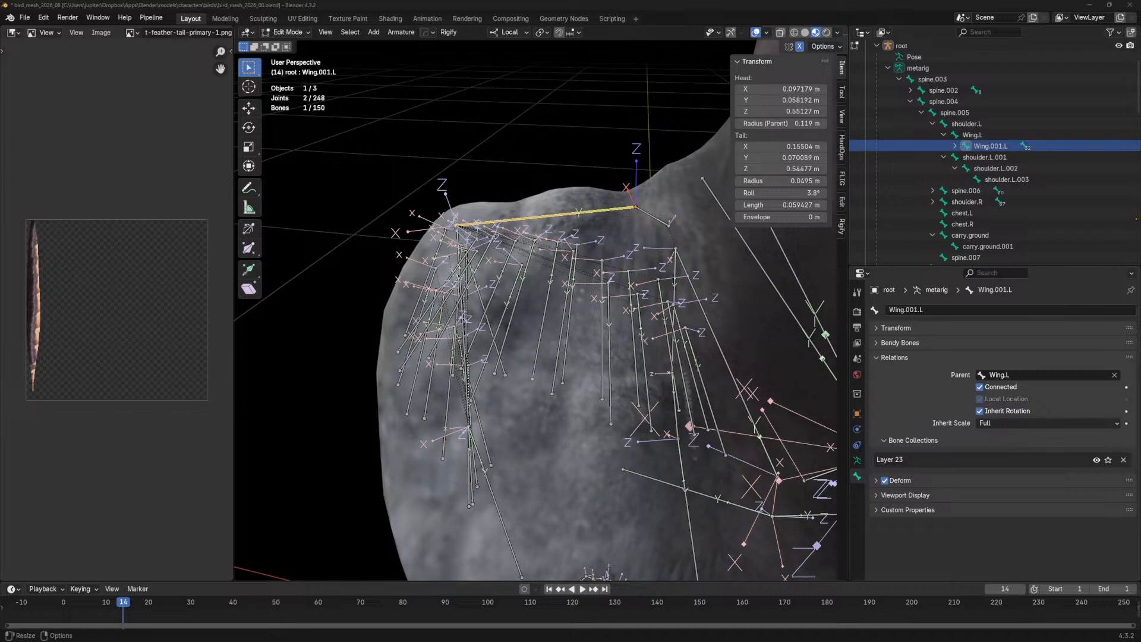
In the unsaved meta-rig file, orbit to show the full skeleton in Object Mode and capture a screenshot of it.
{"action": "left_click", "coordinate": [700, 8]}
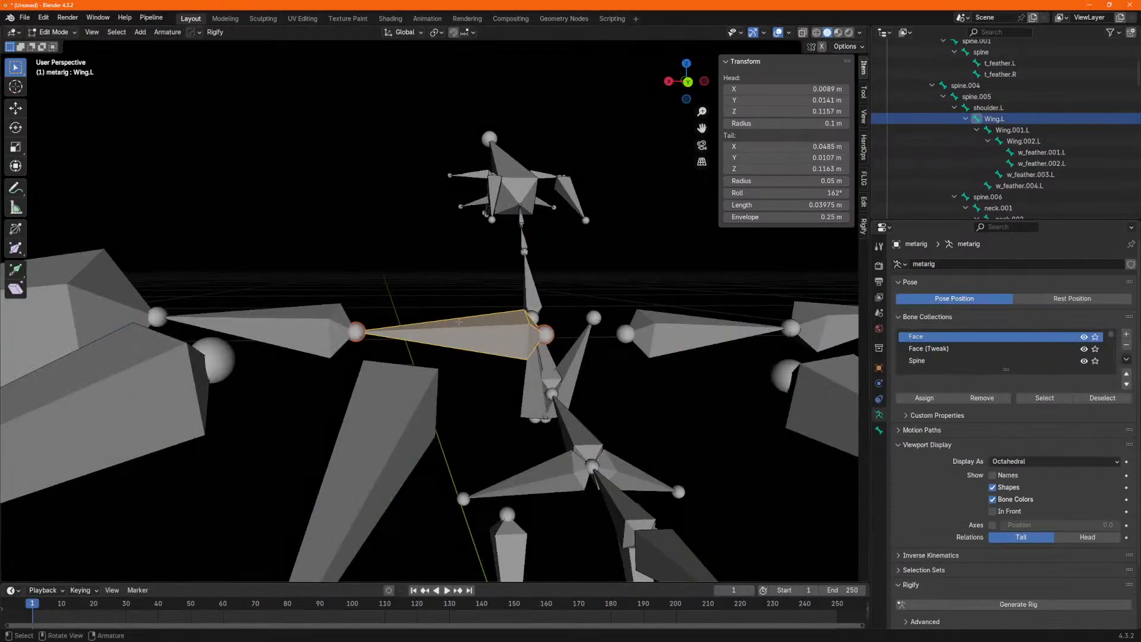
{"action": "middle_click_drag", "start_coordinate": [630, 333], "coordinate": [432, 369]}
{"action": "key", "text": "Tab"}
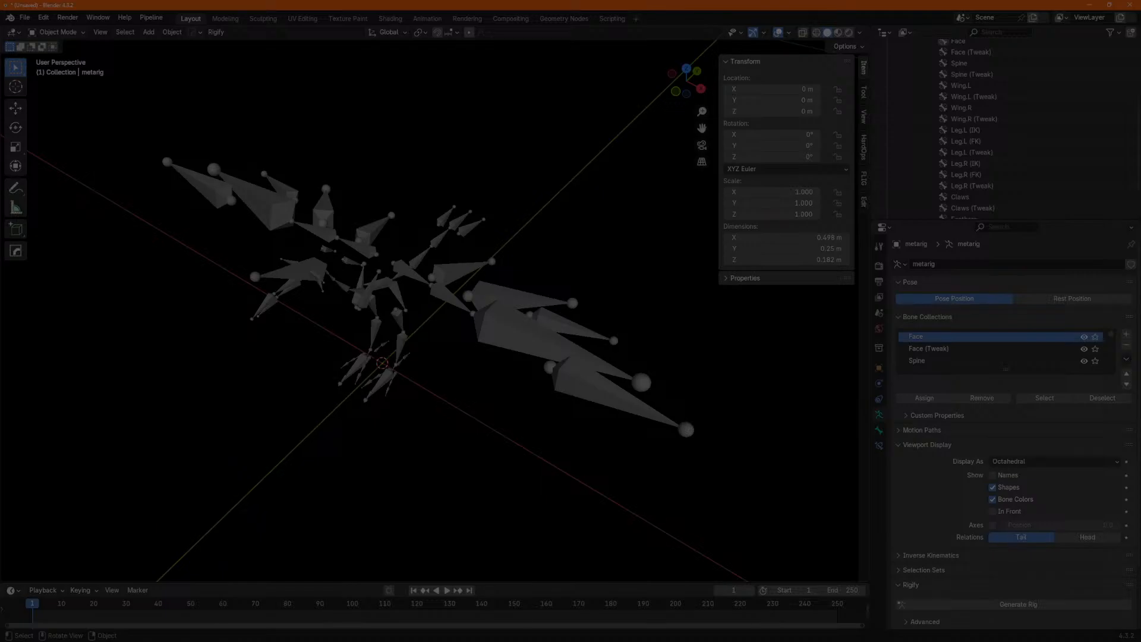
{"action": "left_click_drag", "start_coordinate": [146, 147], "coordinate": [701, 446]}
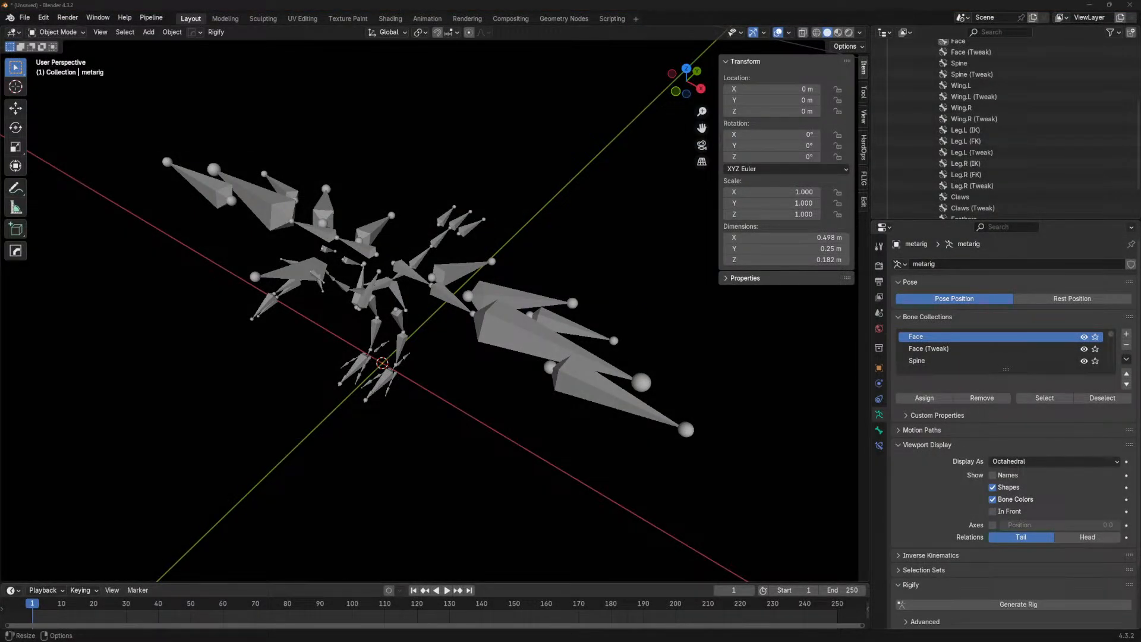
Paste the skeleton screenshot under OneNote's "Rigify Plugin - Template Bird Skeleton" heading and widen the window to fit the picture.
{"action": "key", "text": "alt+Tab"}
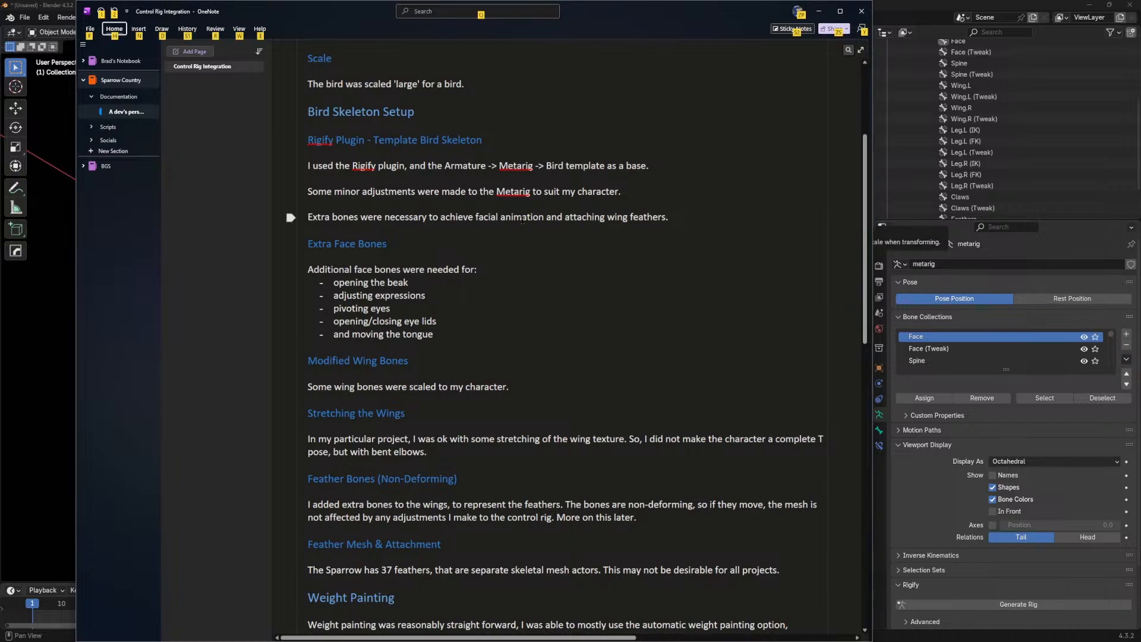
{"action": "left_click", "coordinate": [523, 217]}
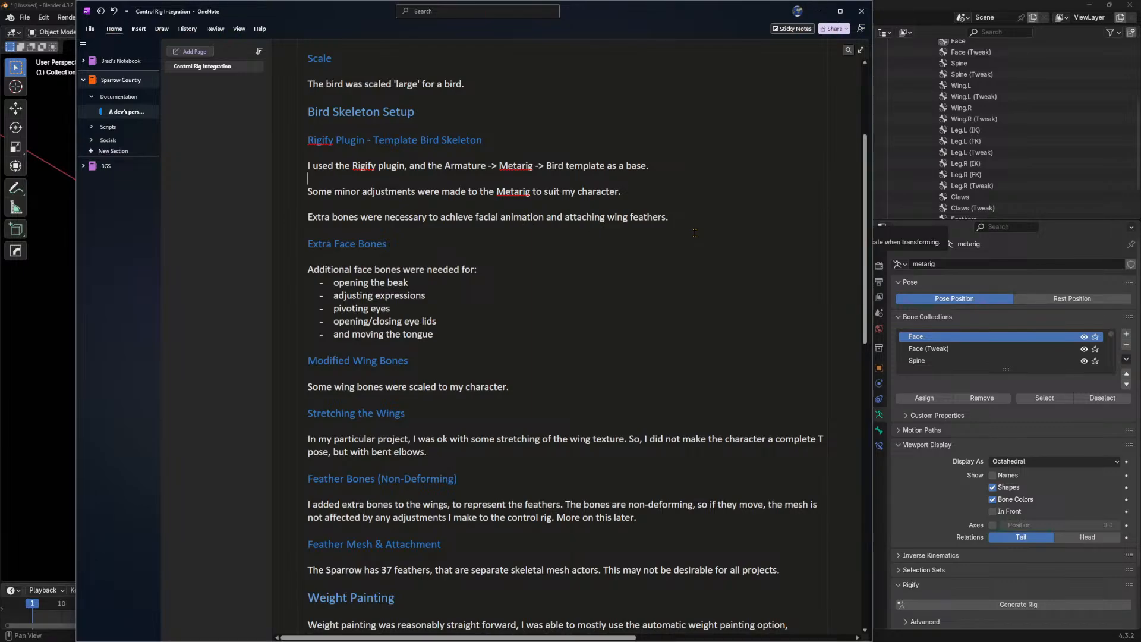
{"action": "key", "text": "shift+Home"}
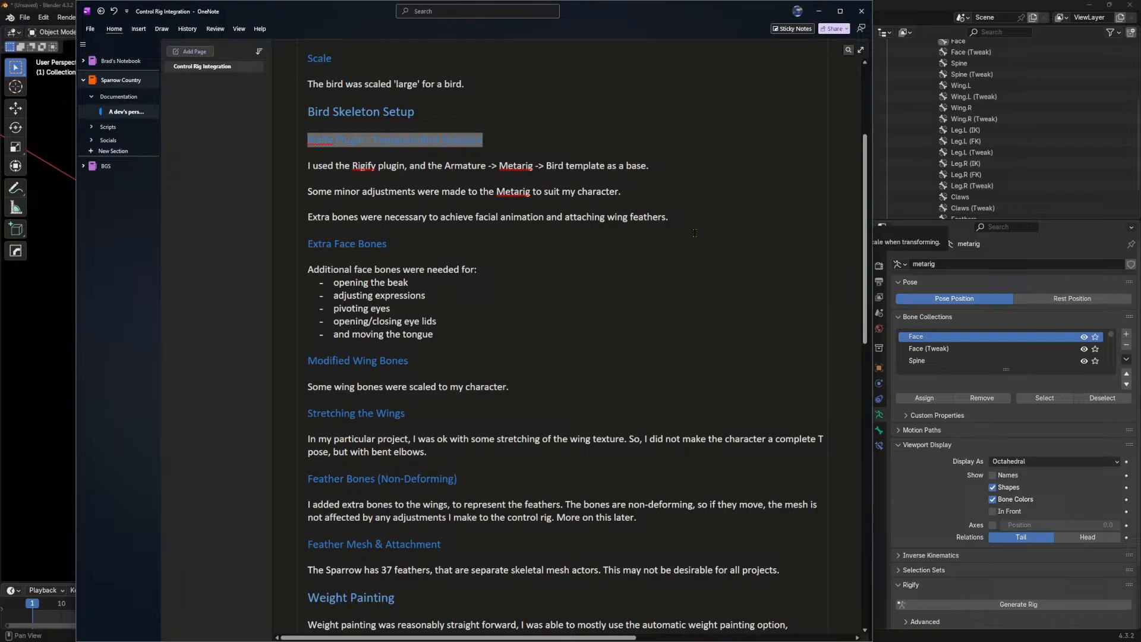
{"action": "key", "text": "Up"}
{"action": "key", "text": "Up"}
{"action": "key", "text": "shift+End"}
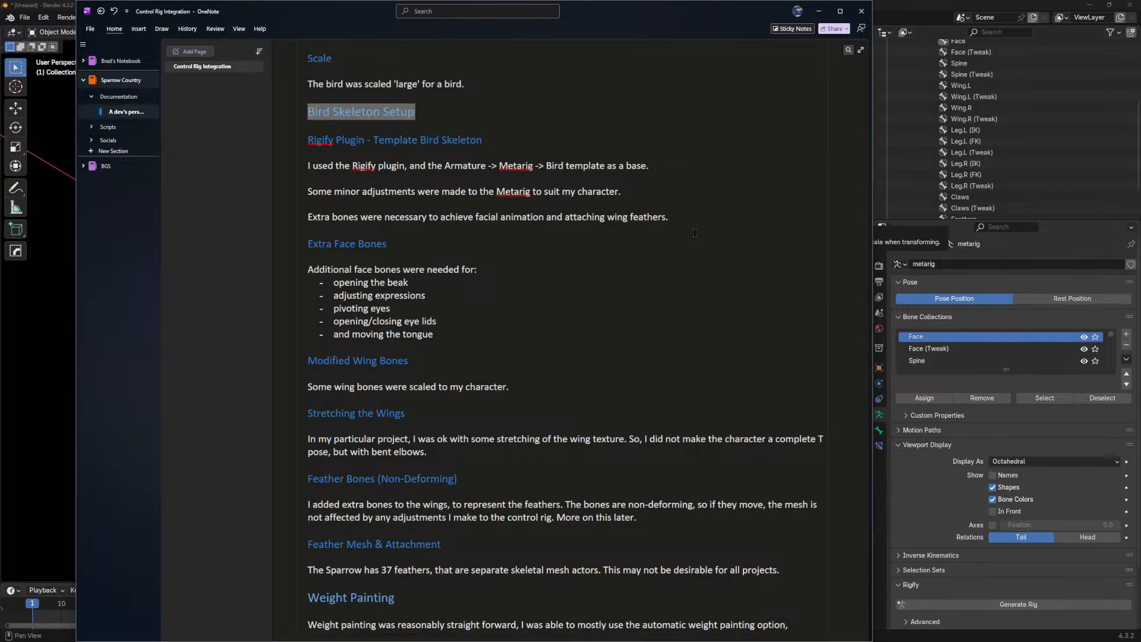
{"action": "key", "text": "Down"}
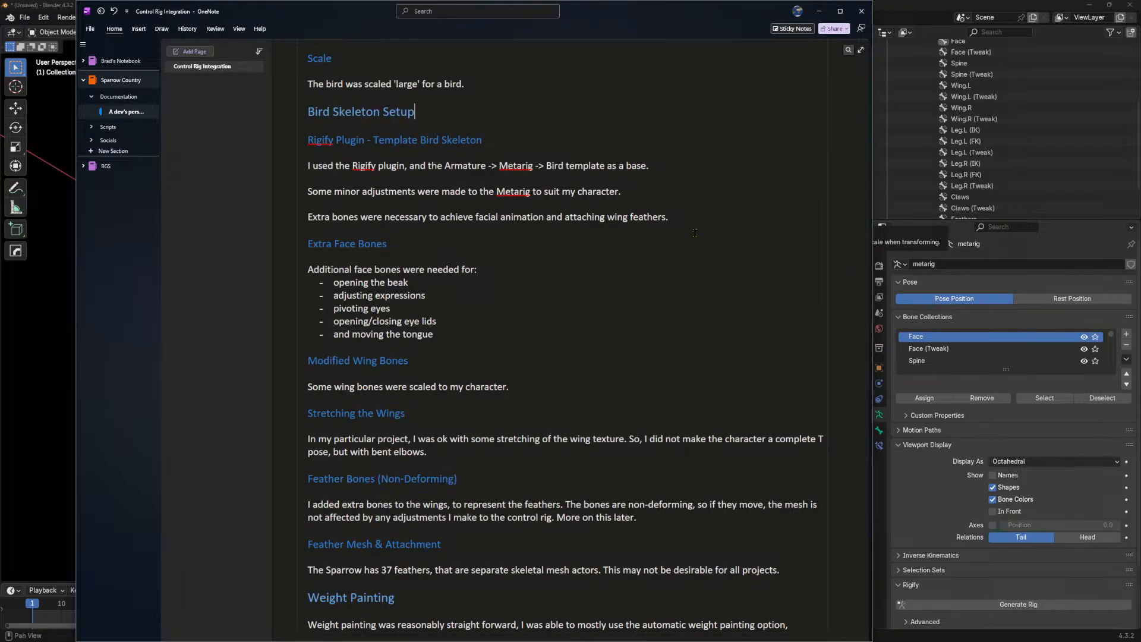
{"action": "key", "text": "ctrl+v"}
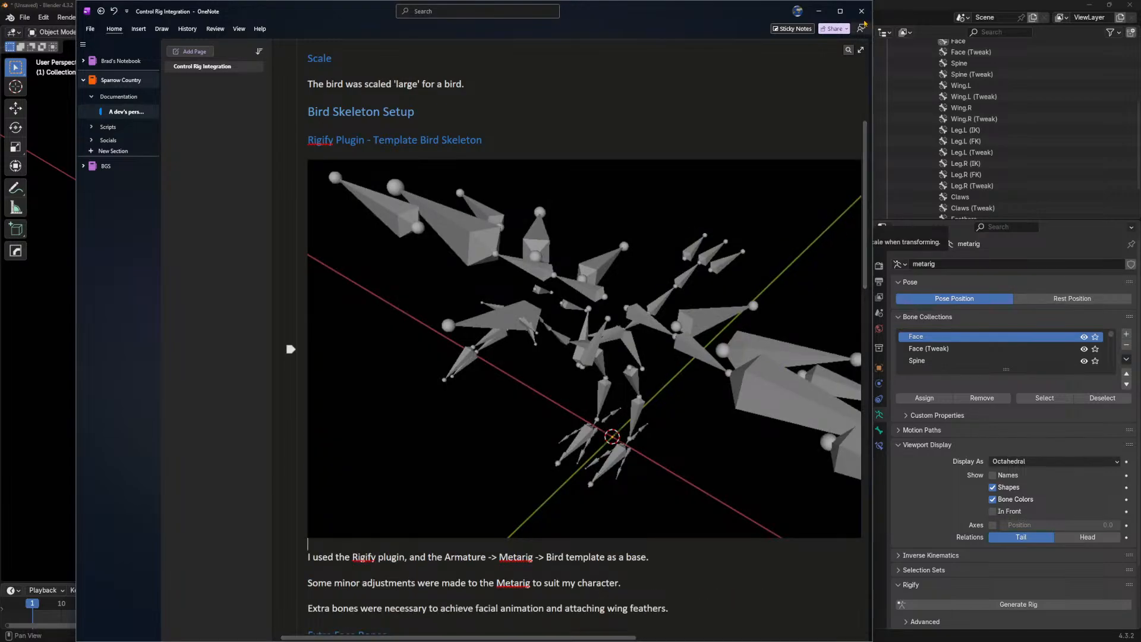
{"action": "left_click_drag", "start_coordinate": [871, 100], "coordinate": [1095, 100]}
{"action": "left_click", "coordinate": [952, 300]}
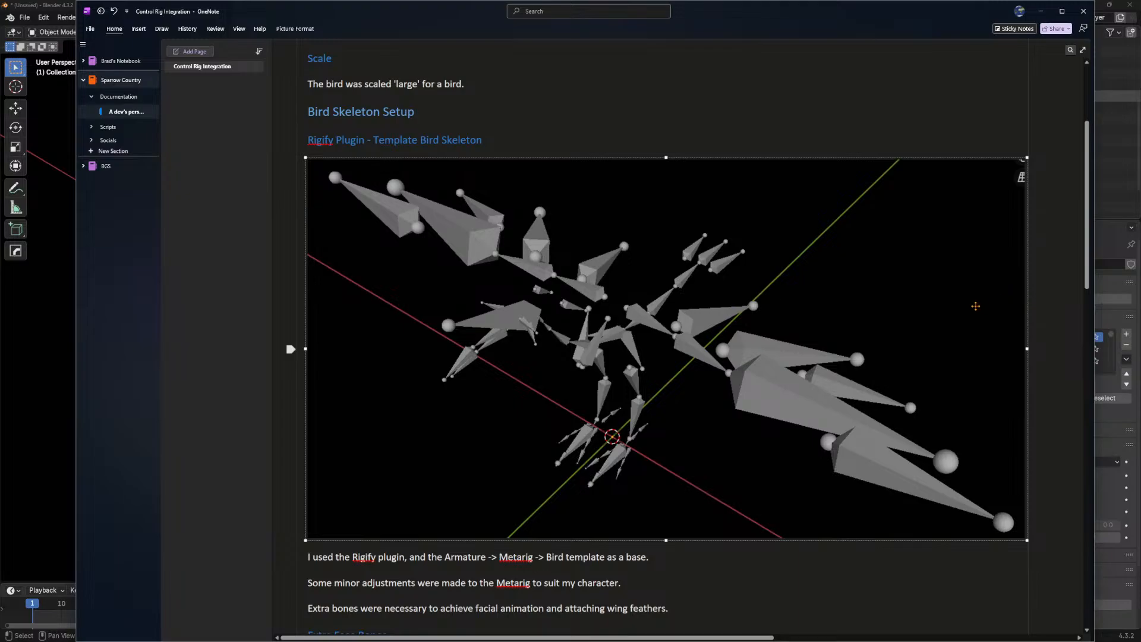
Shrink the pasted skeleton picture under the "Rigify Plugin - Template Bird Skeleton" heading to a little over half its width.
{"action": "scroll", "coordinate": [983, 305], "scroll_direction": "down", "scroll_amount": 3}
{"action": "scroll", "coordinate": [1027, 175], "scroll_direction": "up", "scroll_amount": 5}
{"action": "scroll", "coordinate": [1022, 538], "scroll_direction": "down", "scroll_amount": 2}
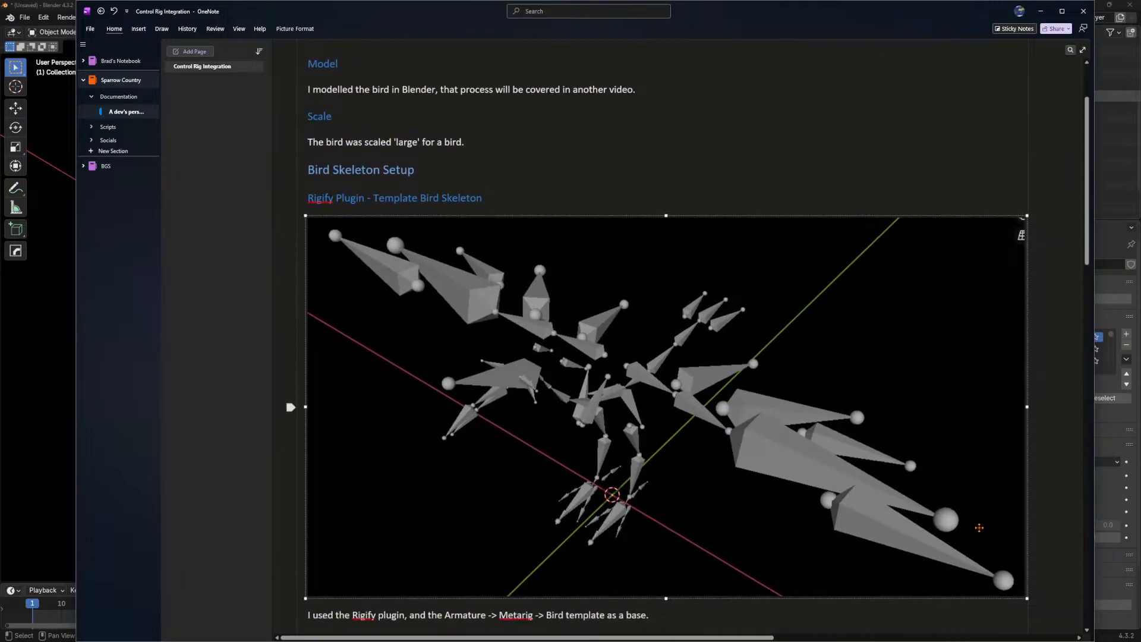
{"action": "left_click_drag", "start_coordinate": [1022, 538], "coordinate": [721, 378]}
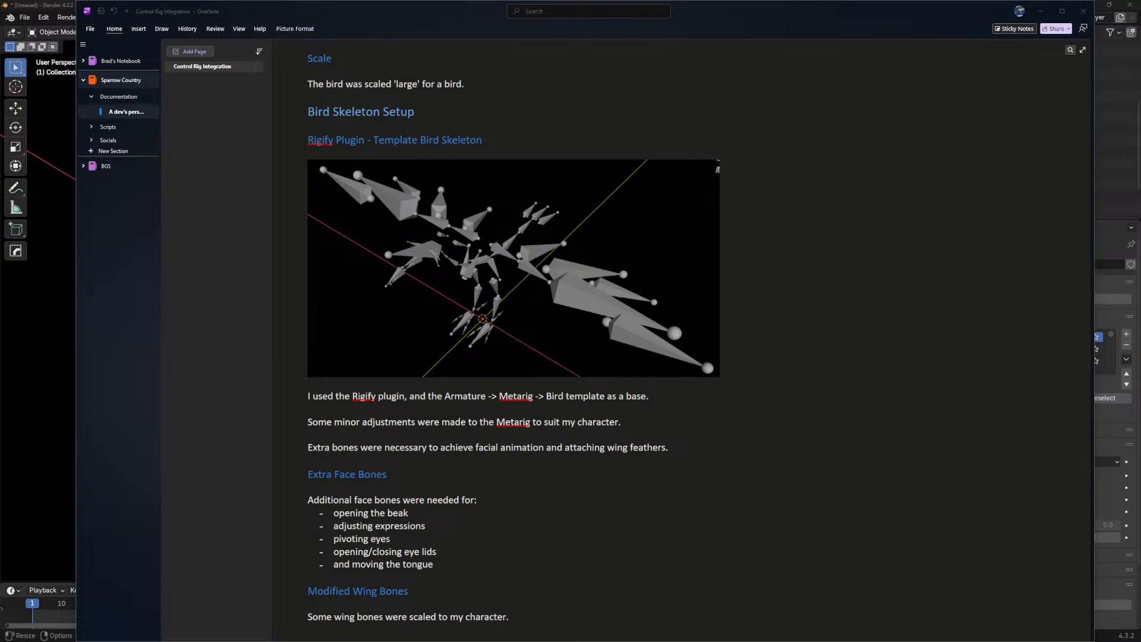
{"action": "left_click", "coordinate": [321, 396]}
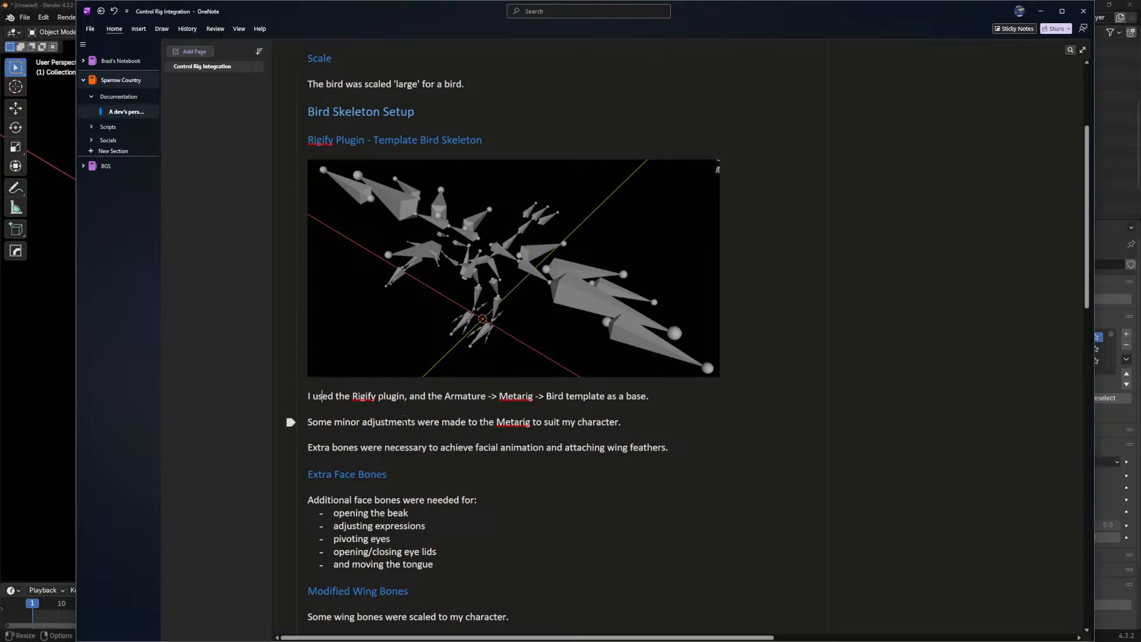
{"action": "left_click", "coordinate": [445, 396]}
{"action": "type", "text": "`"}
{"action": "type", "text": "`"}
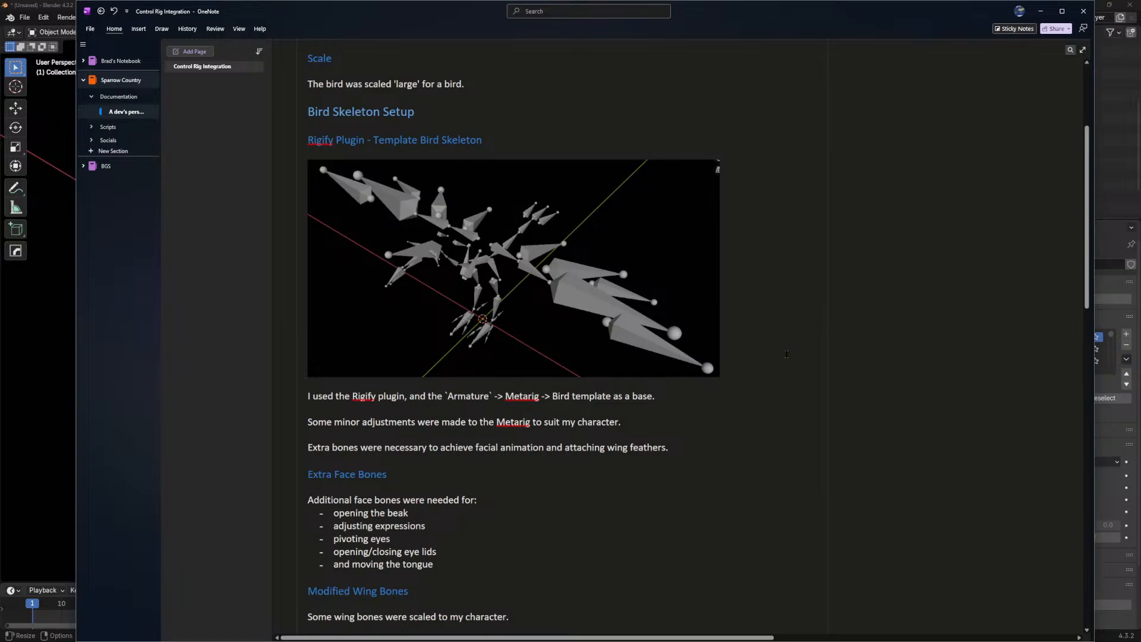
{"action": "key", "text": "ctrl+z"}
{"action": "key", "text": "ctrl+z"}
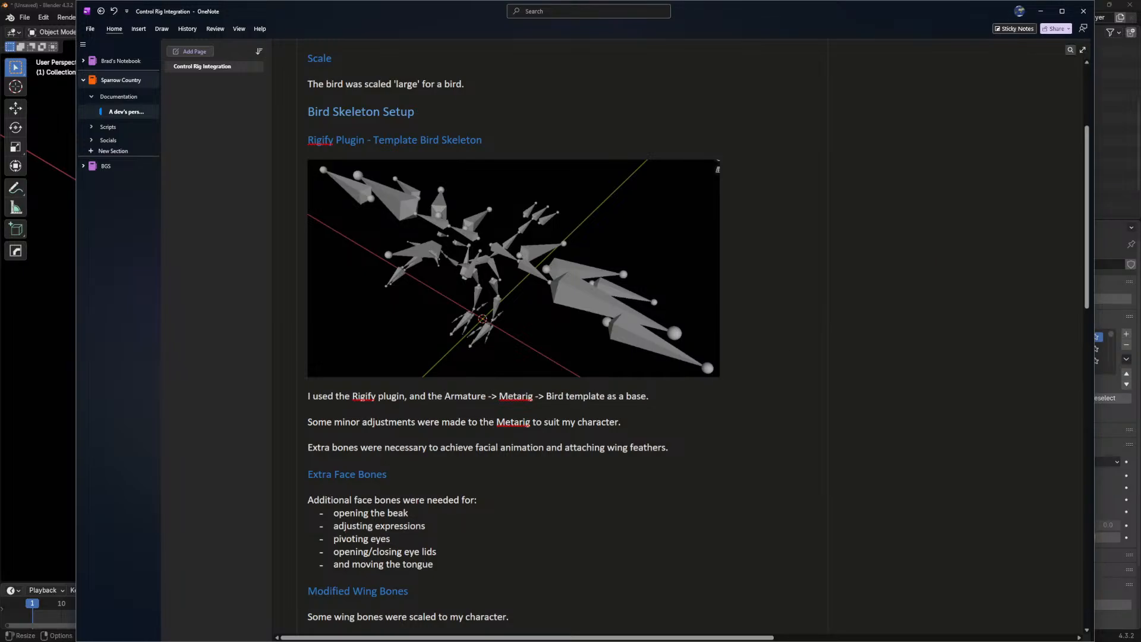
Make the words "Armature", "Metarig" and "Bird" bold in the sentence about using the Rigify plugin.
{"action": "key", "text": "ctrl+shift+Right"}
{"action": "key", "text": "shift+Left"}
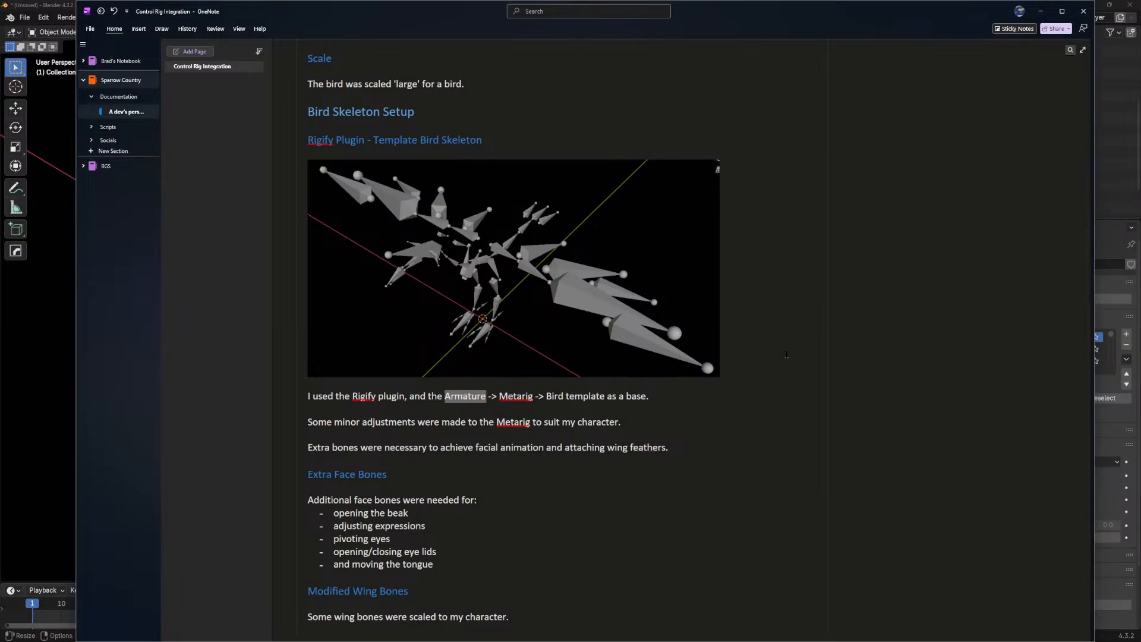
{"action": "key", "text": "ctrl+b"}
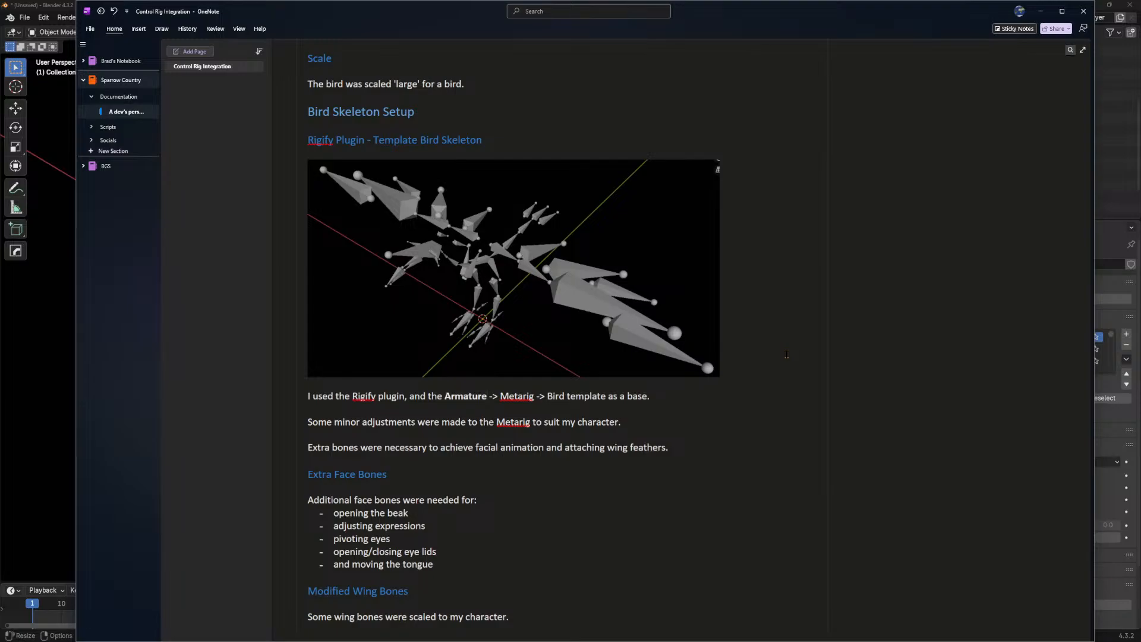
{"action": "key", "text": "ctrl+Right"}
{"action": "key", "text": "ctrl+Right"}
{"action": "key", "text": "ctrl+shift+Right"}
{"action": "key", "text": "shift+Left"}
{"action": "key", "text": "ctrl+b"}
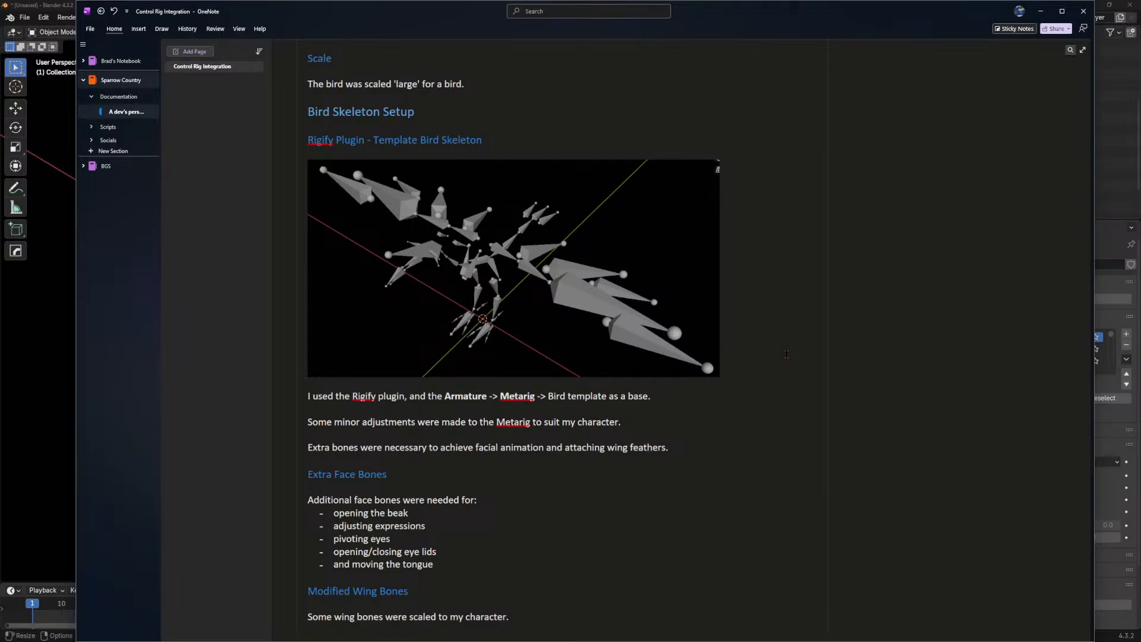
{"action": "key", "text": "ctrl+shift+Right"}
{"action": "key", "text": "shift+Left"}
{"action": "key", "text": "ctrl+b"}
{"action": "key", "text": "Down"}
{"action": "key", "text": "shift+End"}
{"action": "key", "text": "Down"}
{"action": "key", "text": "ctrl+Left"}
{"action": "key", "text": "ctrl+shift+Left"}
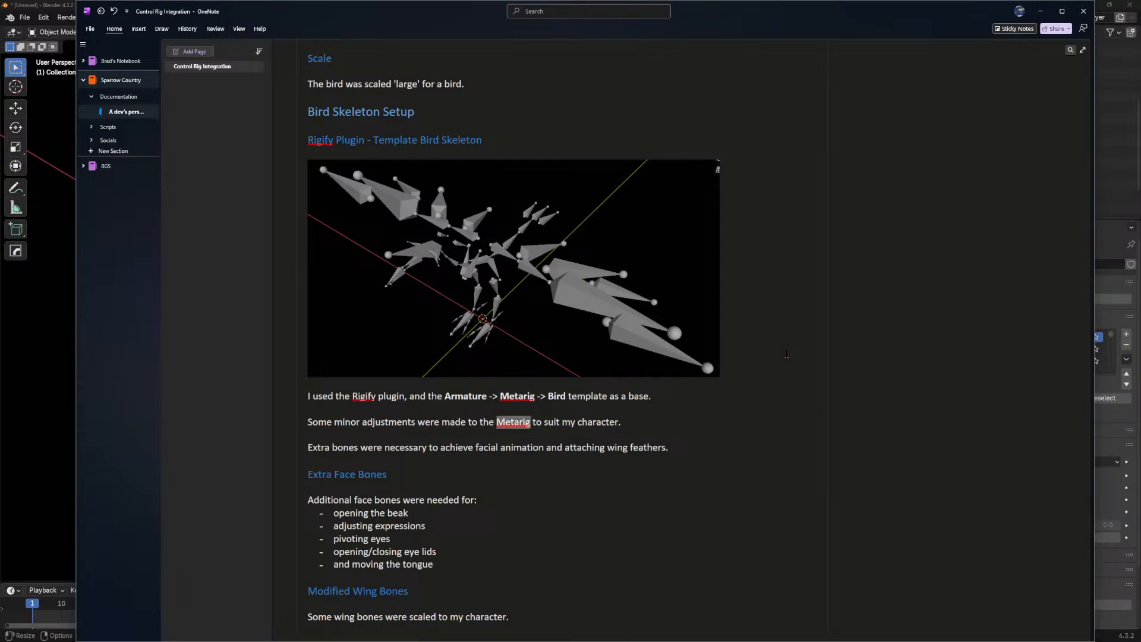
{"action": "key", "text": "Down"}
{"action": "scroll", "coordinate": [786, 354], "scroll_direction": "down", "scroll_amount": 3}
{"action": "left_click", "coordinate": [338, 352]}
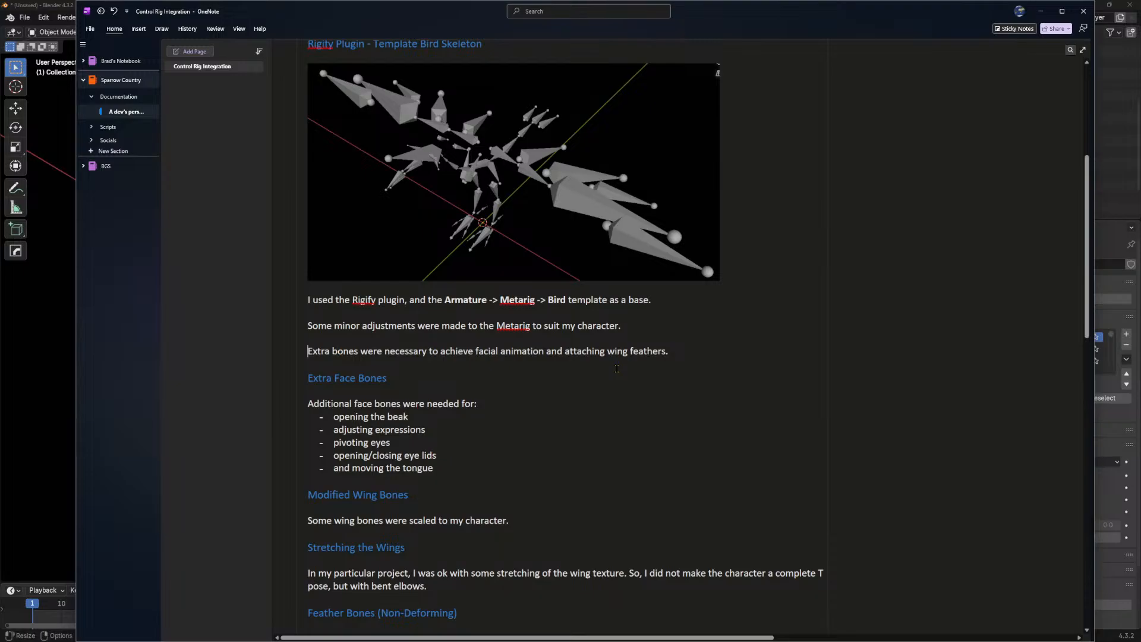
{"action": "type", "text": "Some"}
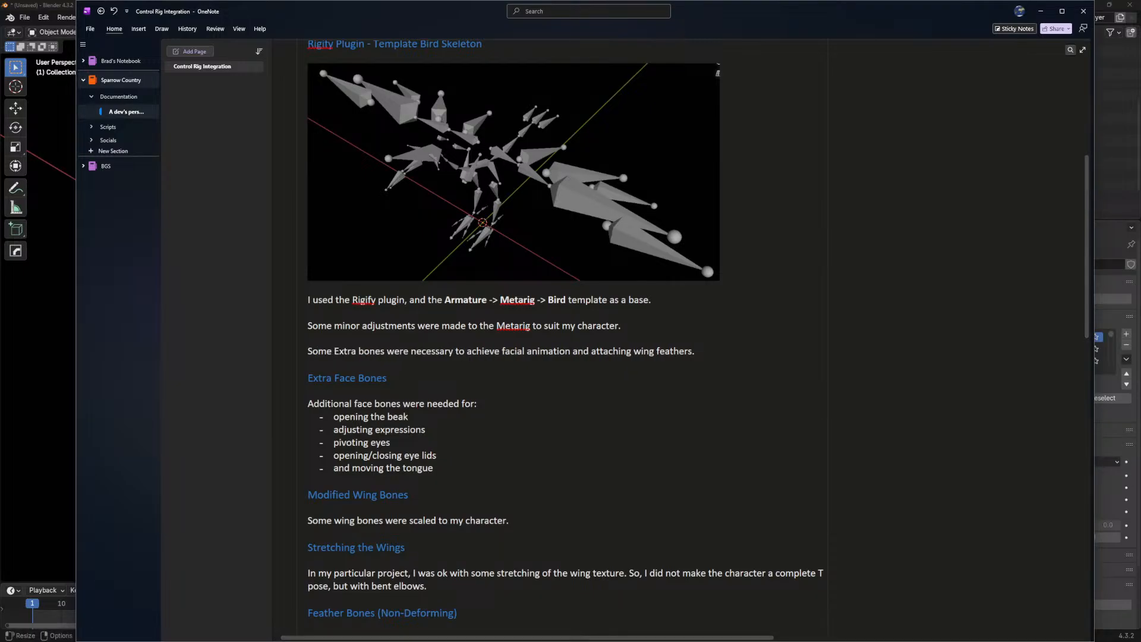
{"action": "key", "text": "BackSpace"}
{"action": "key", "text": "BackSpace"}
{"action": "key", "text": "BackSpace"}
{"action": "key", "text": "BackSpace"}
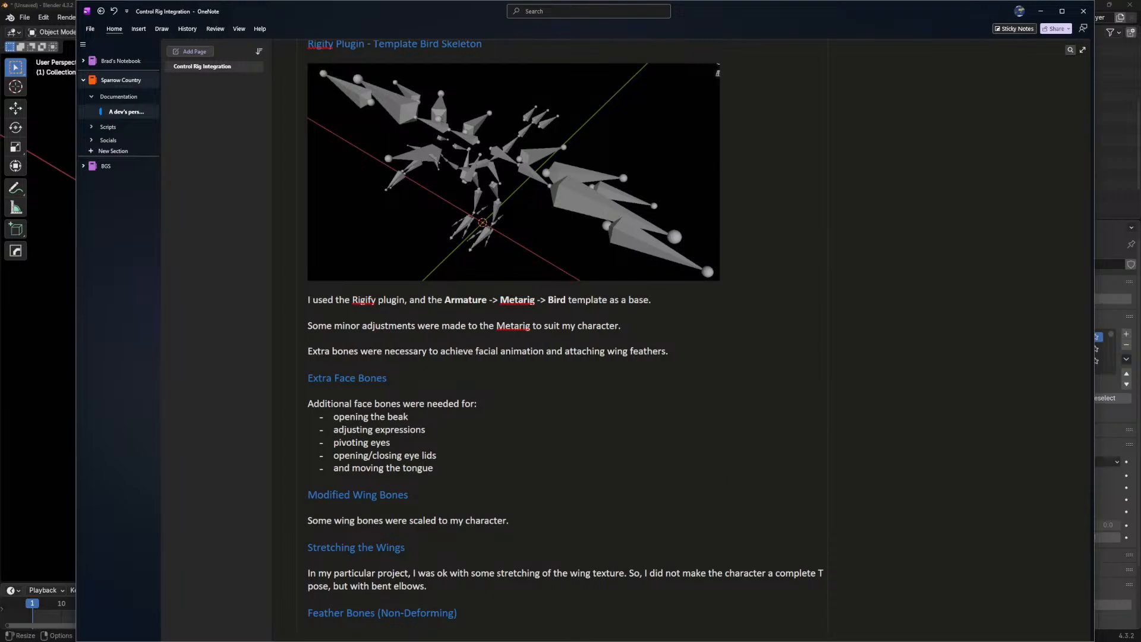
{"action": "key", "text": "BackSpace"}
Insert the dashed bullet "Some bones were scaled, and repositioned" before the "Extra bones were necessary" sentence and make that sentence the second bullet.
{"action": "type", "text": "Some bones were scaled, and repositioned,"}
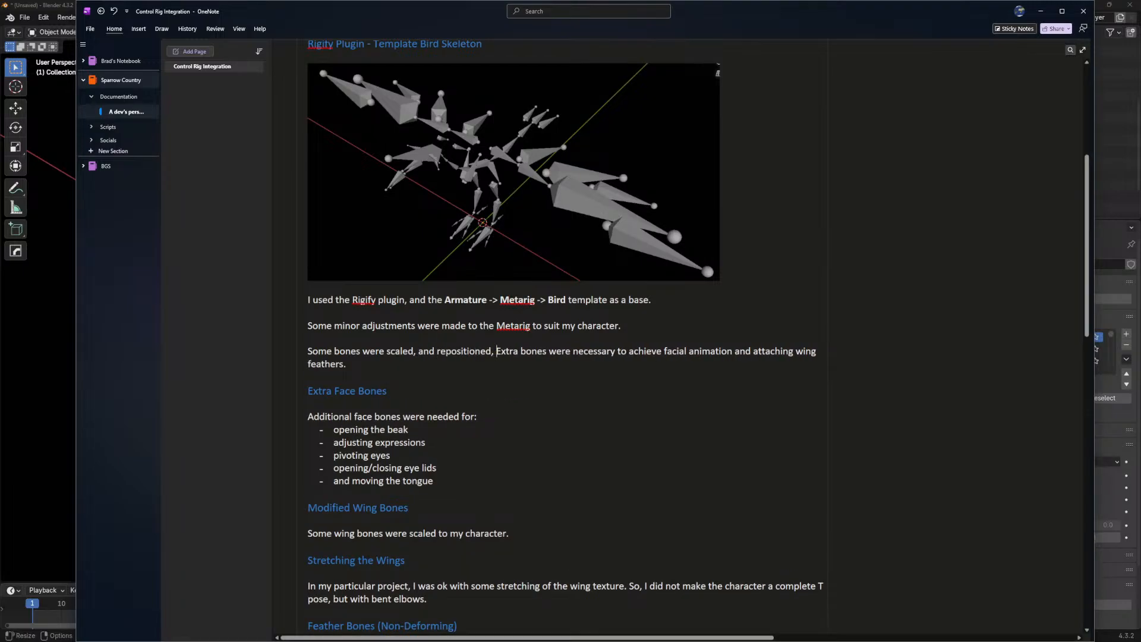
{"action": "key", "text": "BackSpace"}
{"action": "key", "text": "BackSpace"}
{"action": "key", "text": "Return"}
{"action": "type", "text": "-"}
{"action": "key", "text": "End"}
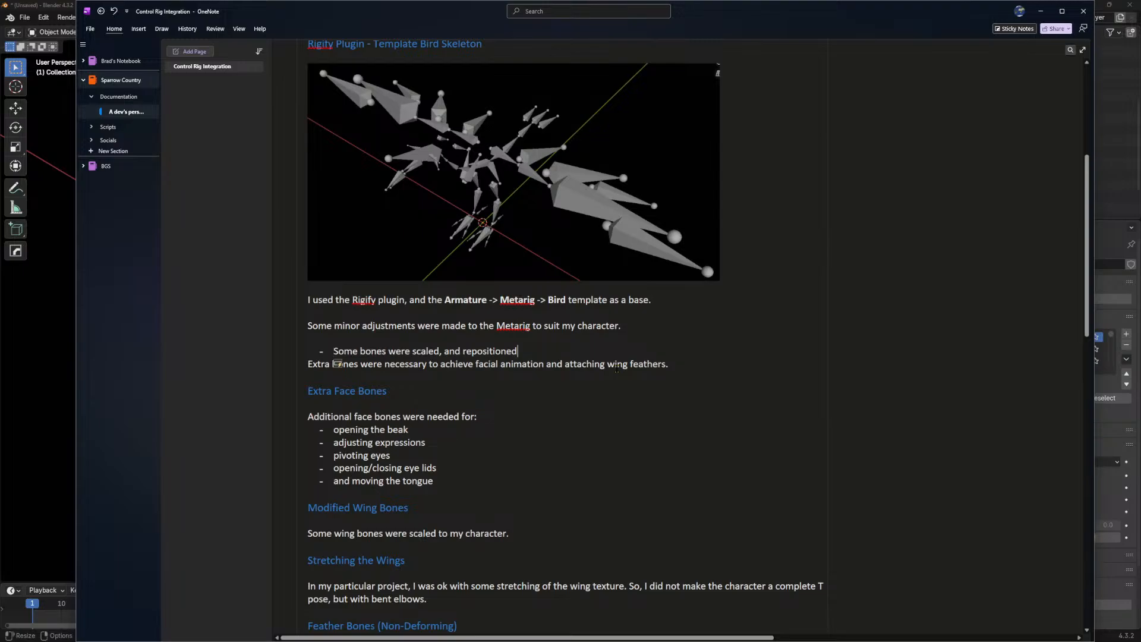
{"action": "key", "text": "Return"}
{"action": "key", "text": "Delete"}
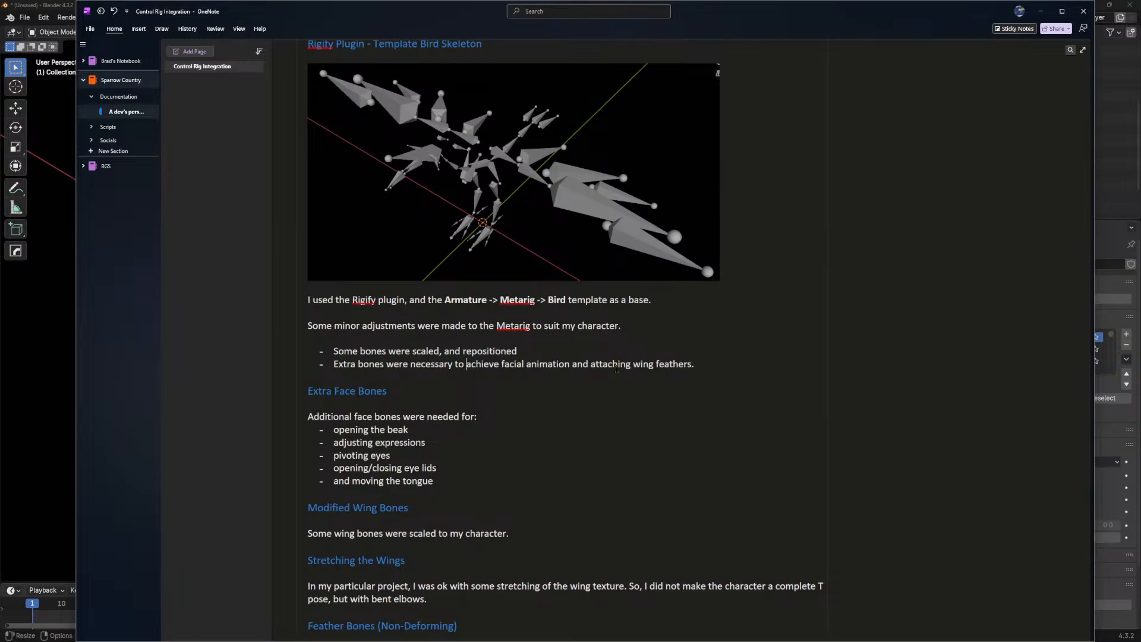
Split "facial animation" and "and attaching wing feathers" into nested sub-bullets without the final period, and add an empty outer-level bullet below.
{"action": "key", "text": "Return"}
{"action": "key", "text": "Tab"}
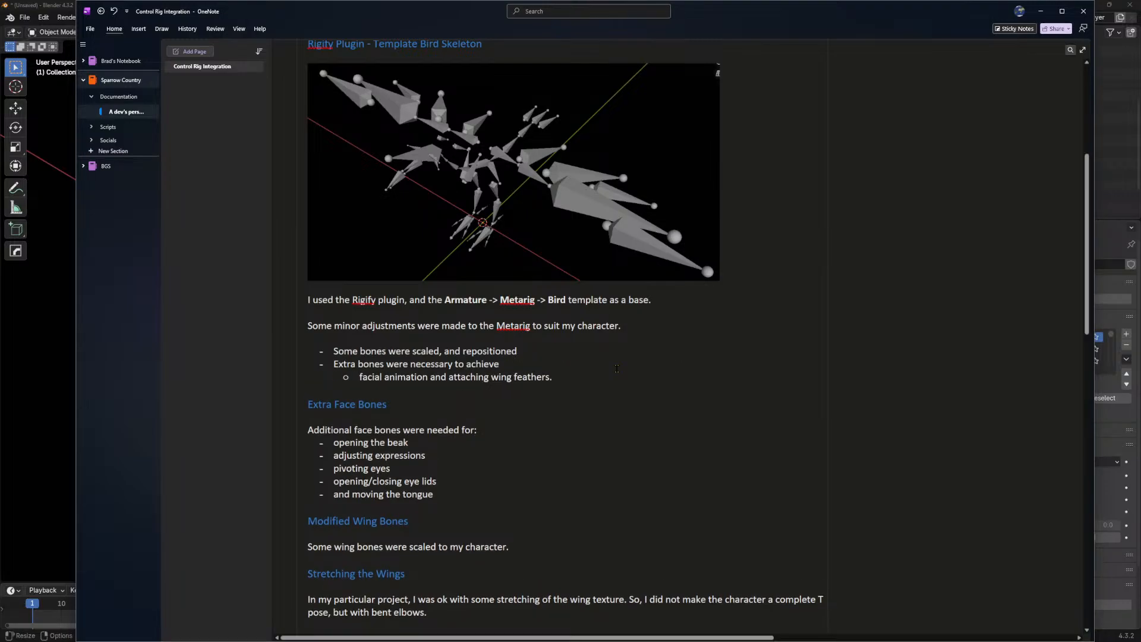
{"action": "key", "text": "Return"}
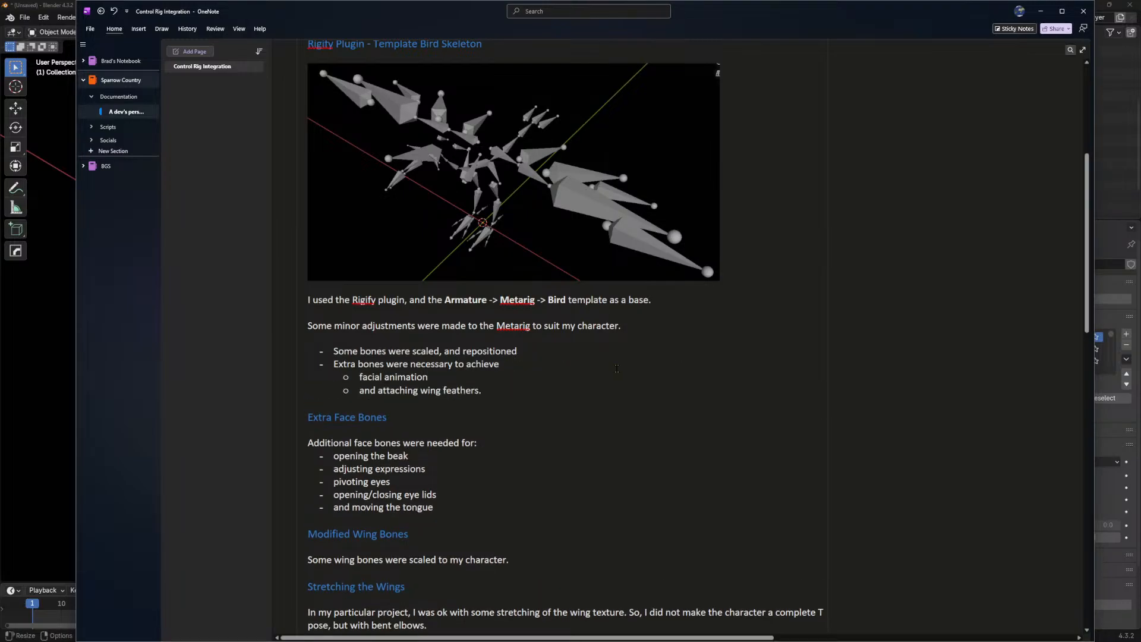
{"action": "key", "text": "shift+Tab"}
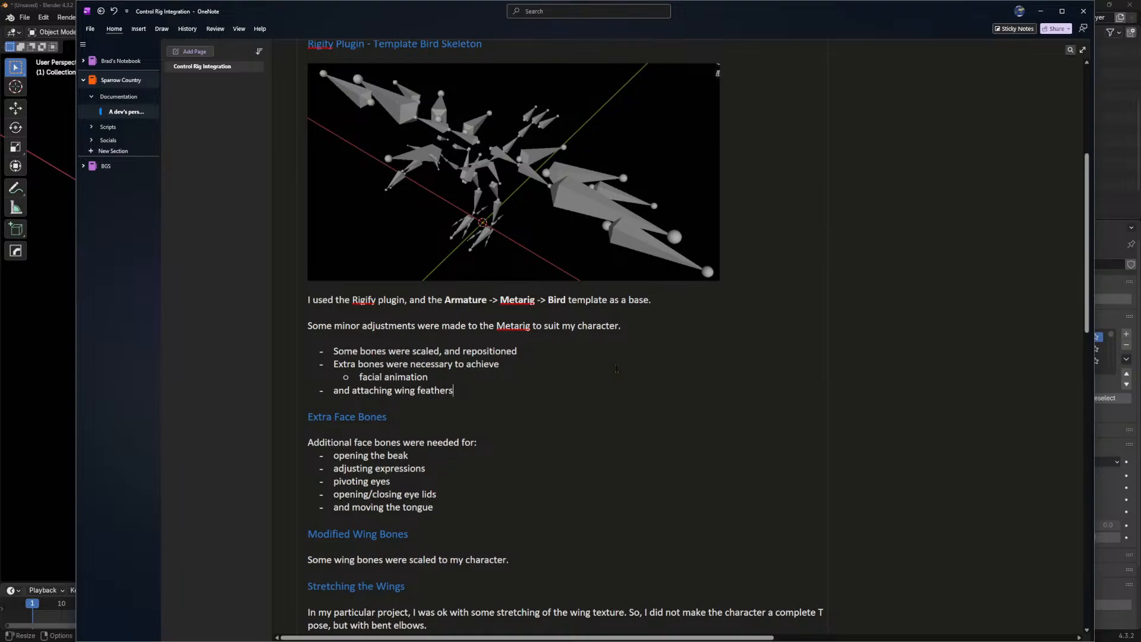
{"action": "key", "text": "Tab"}
{"action": "key", "text": "ctrl+z"}
{"action": "key", "text": "ctrl+z"}
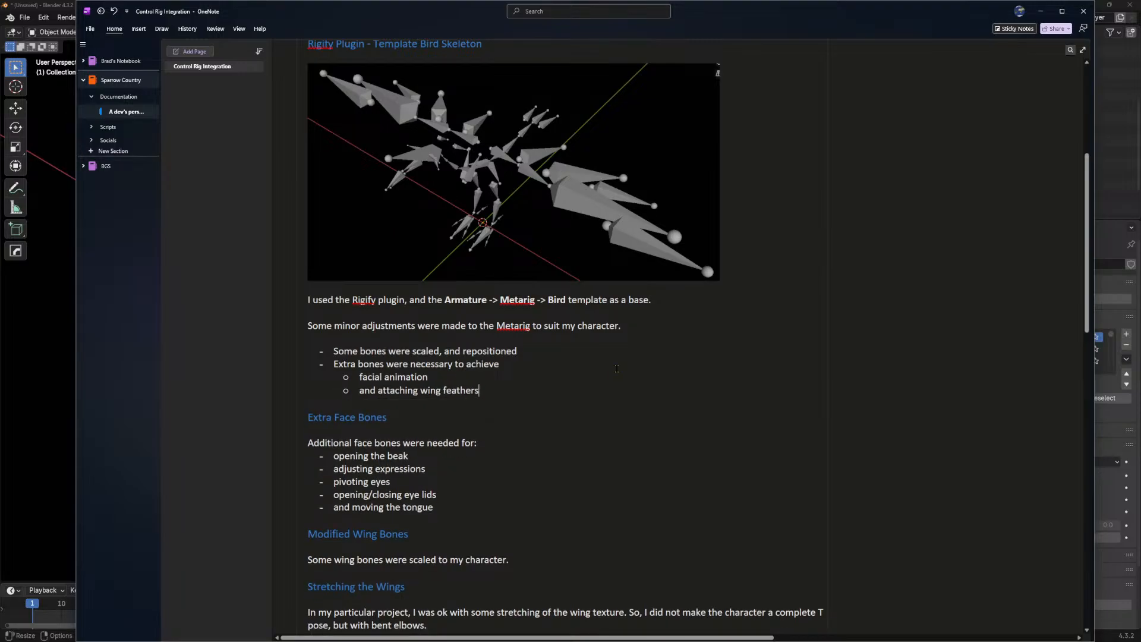
{"action": "key", "text": "Return"}
{"action": "key", "text": "shift+Tab"}
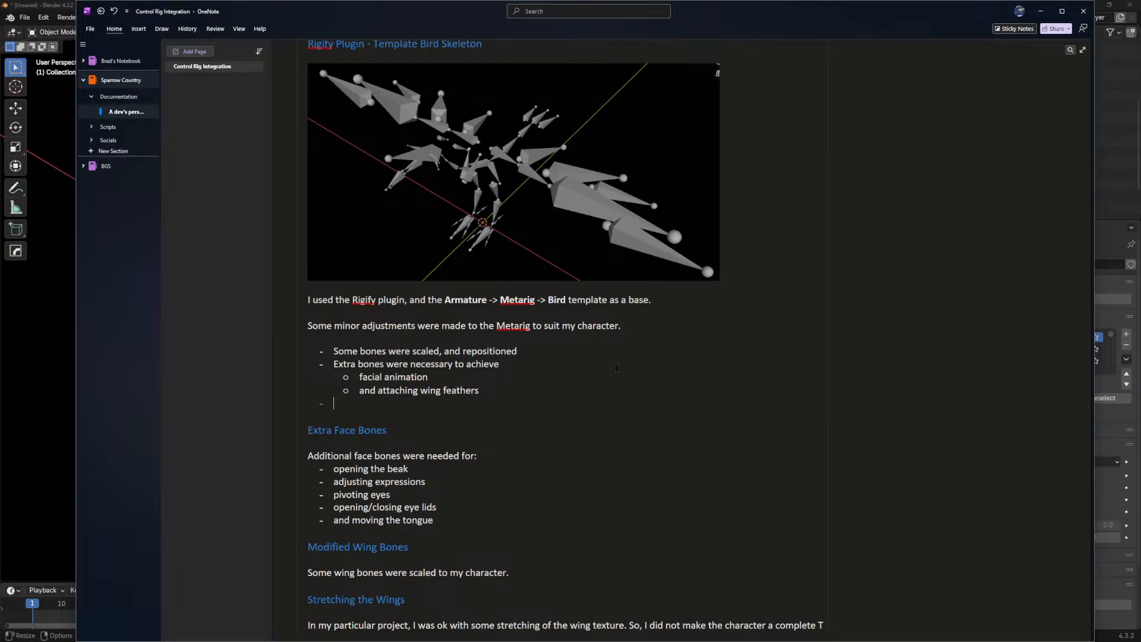
Extend the two sub-bullets to read "facial animation for eye lids, and tongue" and "and attaching wing & tail feathers".
{"action": "key", "text": "alt+Tab"}
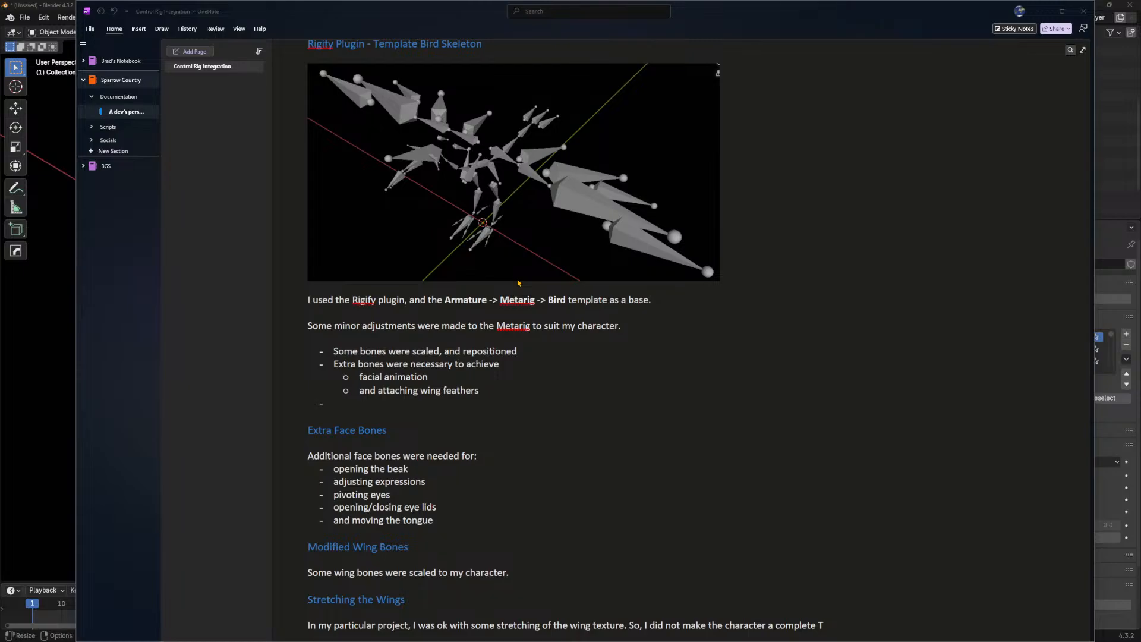
{"action": "left_click", "coordinate": [416, 403]}
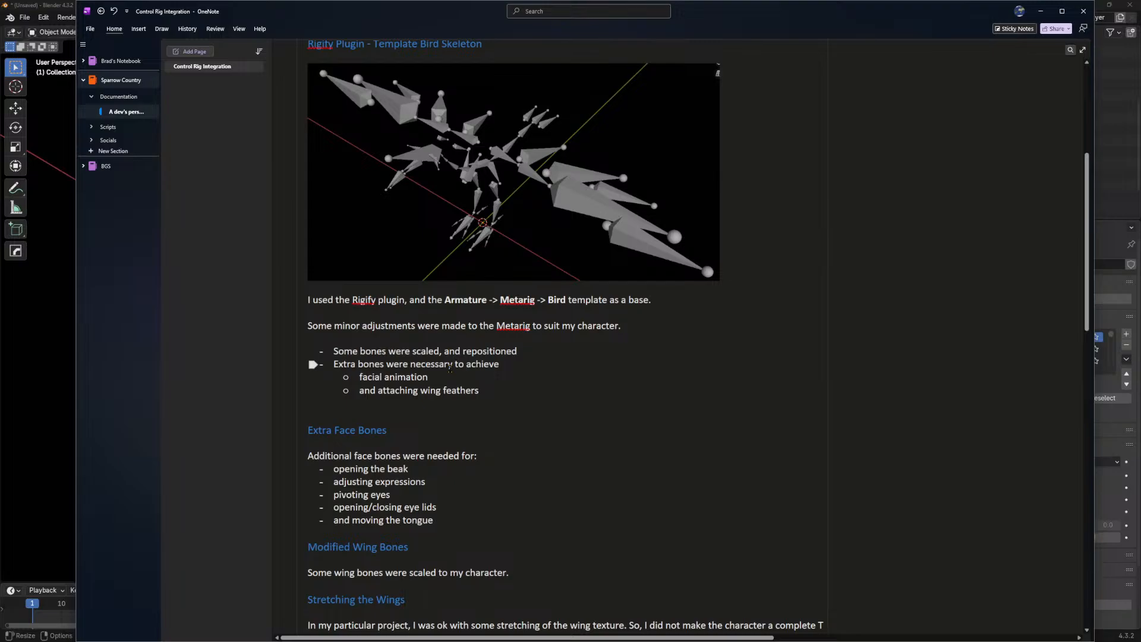
{"action": "type", "text": "for eye lids"}
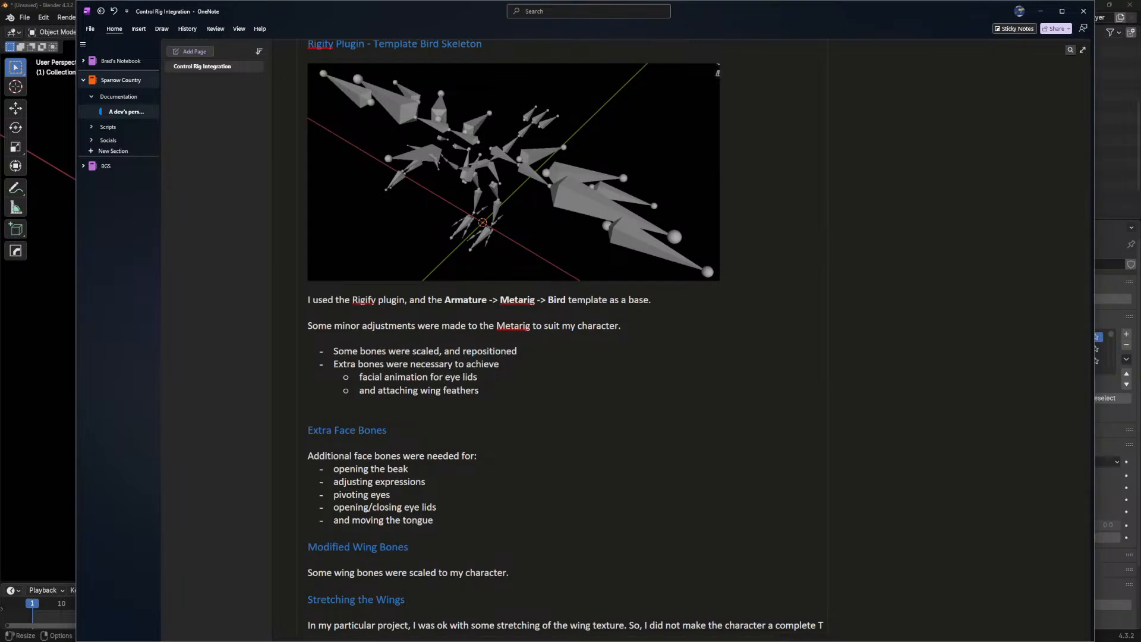
{"action": "type", "text": ", and tongue"}
{"action": "key", "text": "shift+Home"}
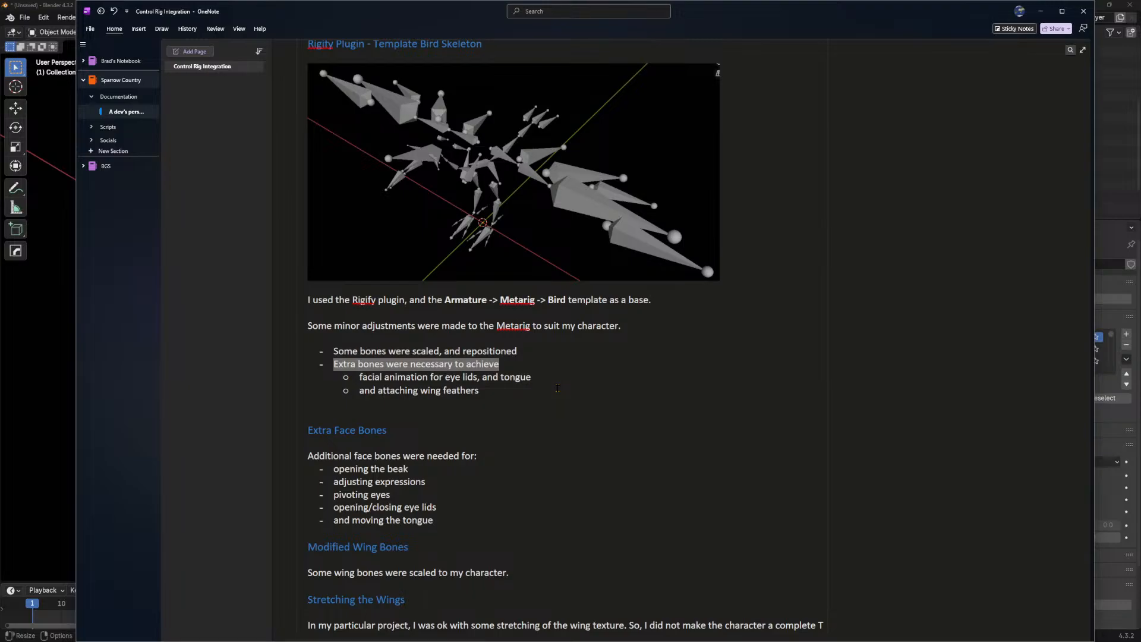
{"action": "key", "text": "Down"}
{"action": "key", "text": "End"}
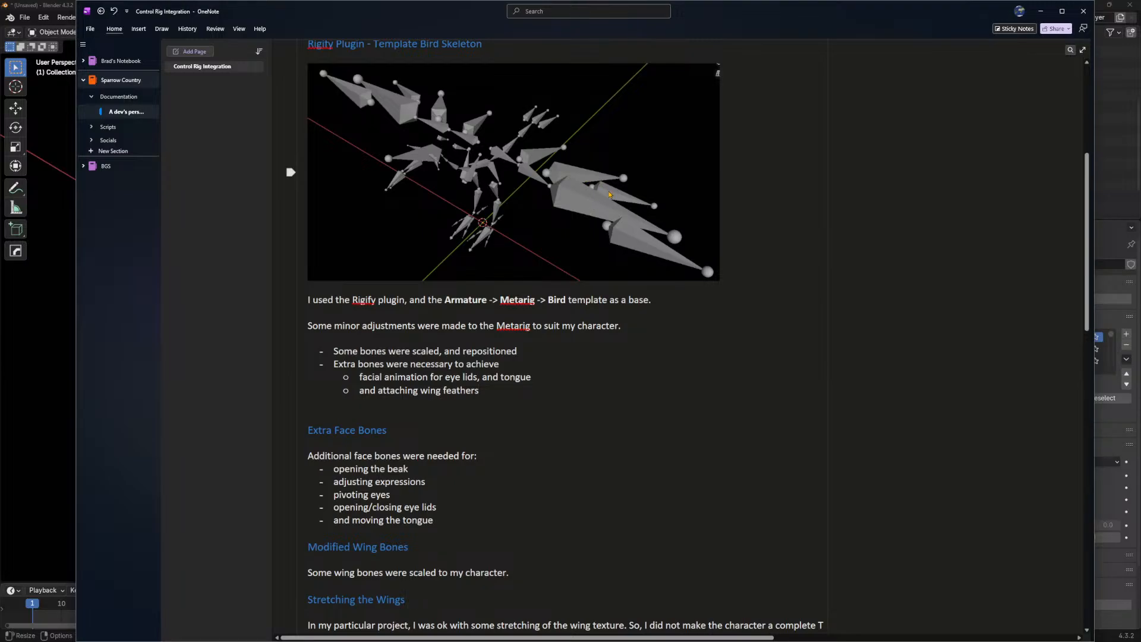
{"action": "type", "text": "& tail"}
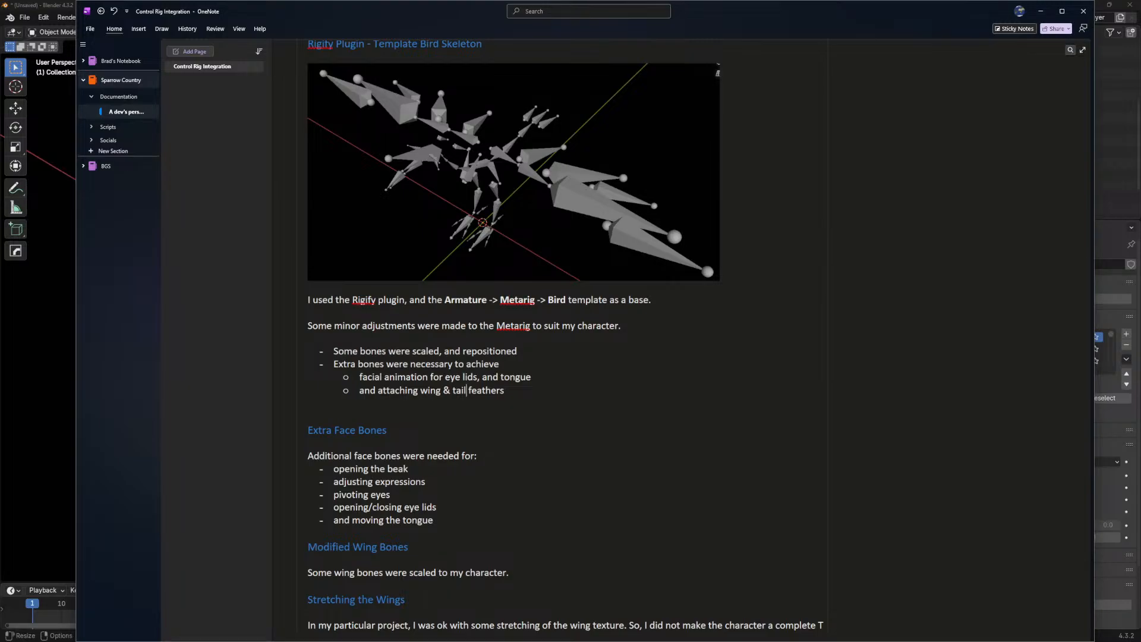
Switch to the bird mesh file in Blender and examine the bones in the bird's legs and feet.
{"action": "key", "text": "alt+Tab"}
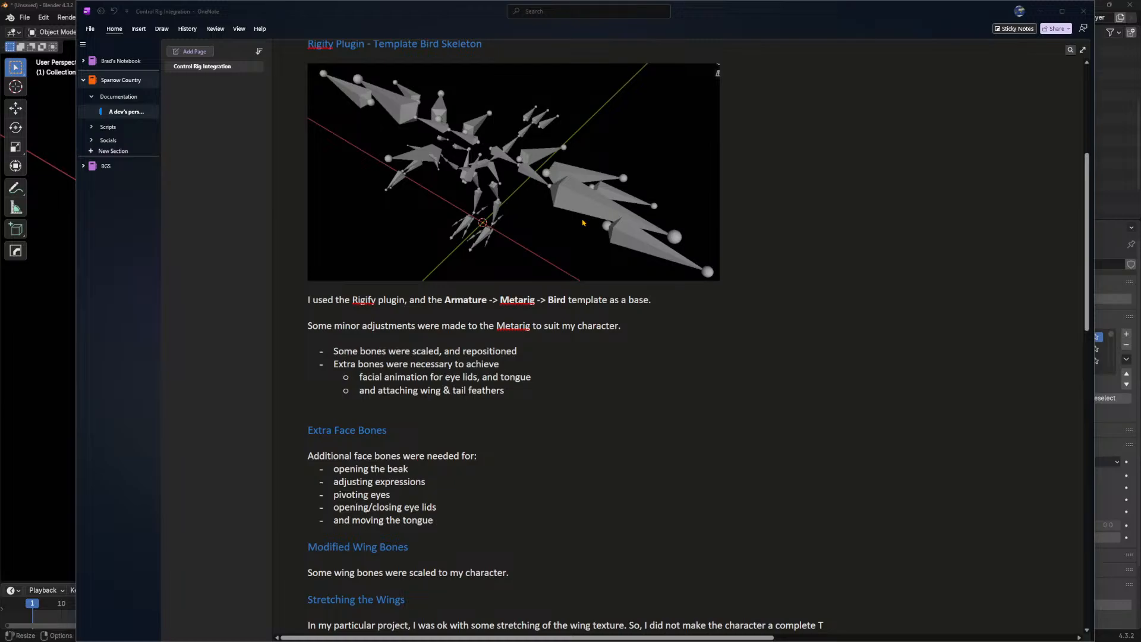
{"action": "key", "text": "alt+Tab"}
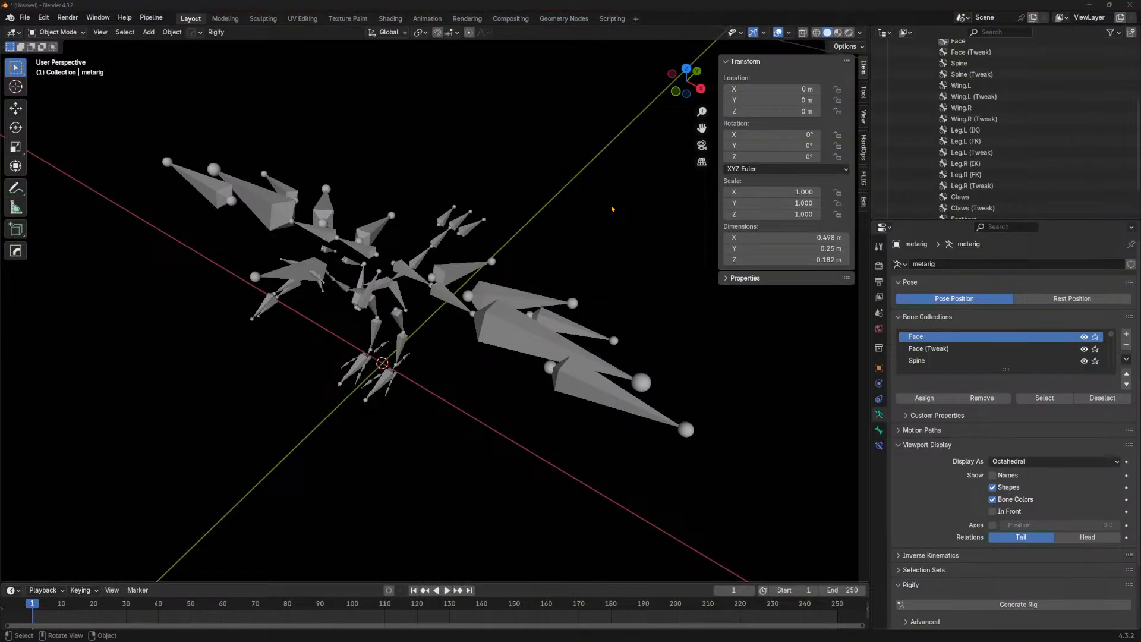
{"action": "key", "text": "alt+Tab"}
{"action": "middle_click_drag", "start_coordinate": [559, 268], "coordinate": [684, 512]}
{"action": "middle_click_drag", "start_coordinate": [449, 493], "coordinate": [580, 473]}
{"action": "middle_click_drag", "start_coordinate": [552, 375], "coordinate": [505, 369]}
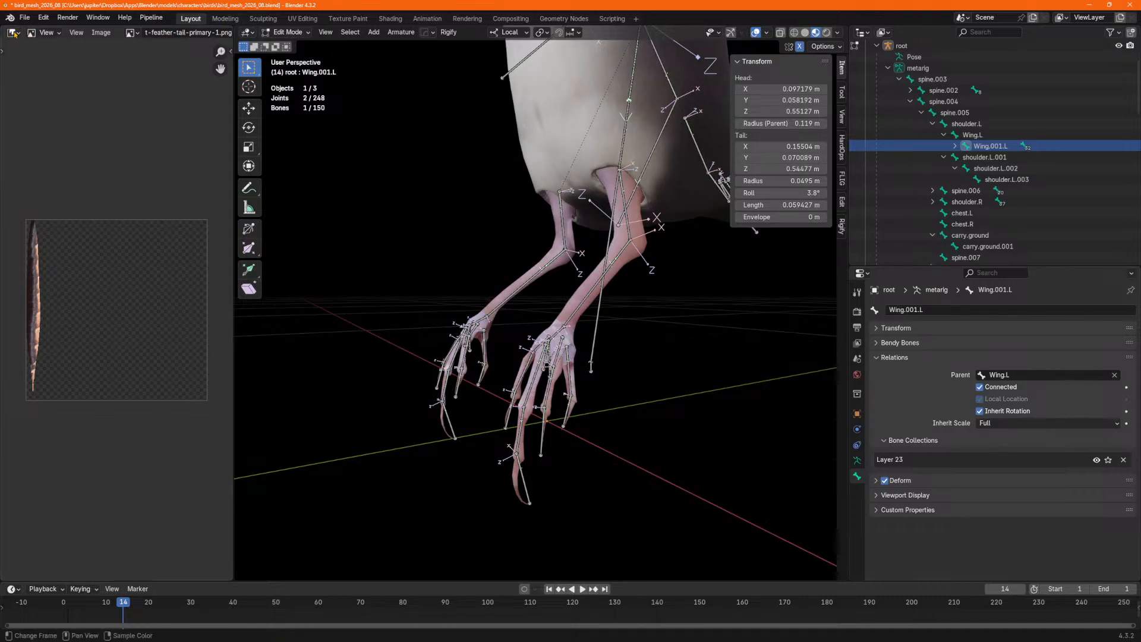
{"action": "left_click_drag", "start_coordinate": [237, 28], "coordinate": [160, 9]}
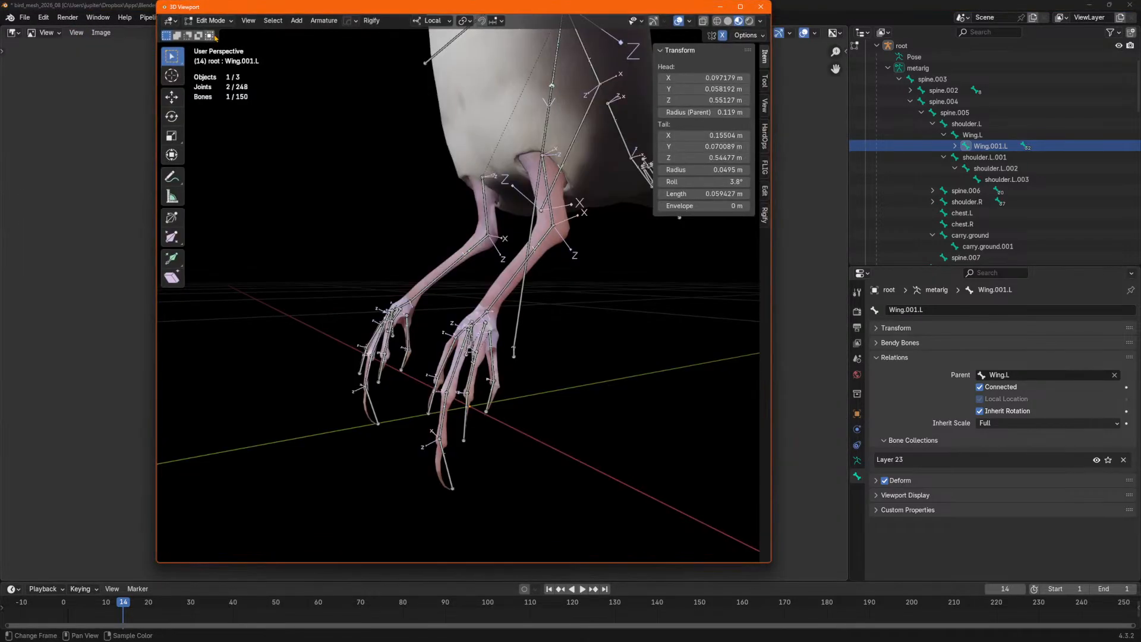
{"action": "left_click_drag", "start_coordinate": [262, 12], "coordinate": [299, 59]}
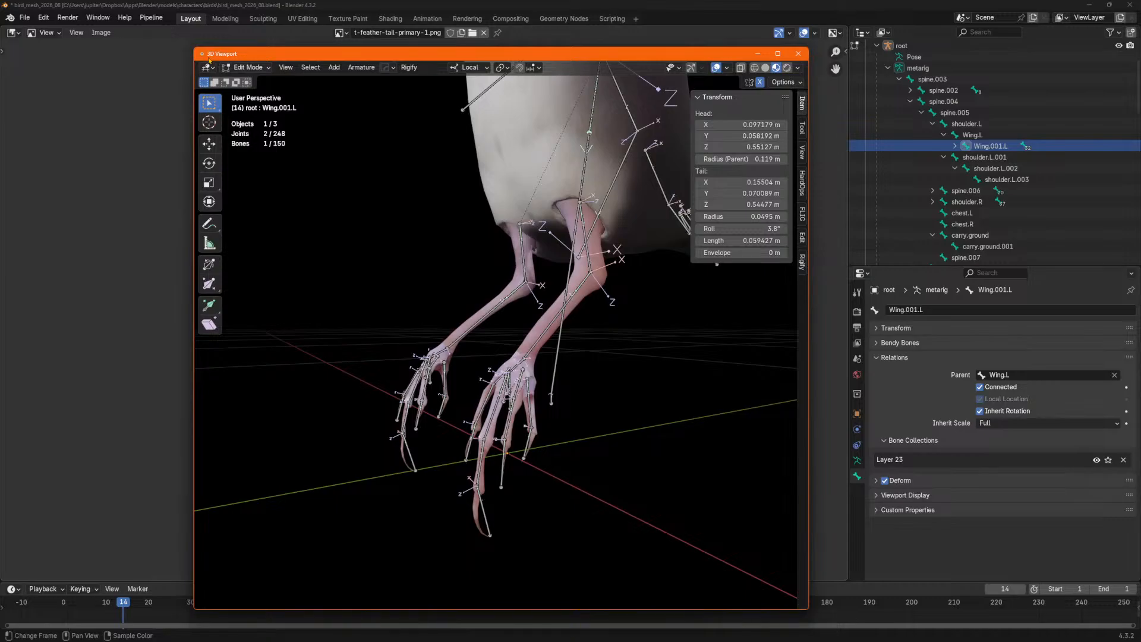
{"action": "left_click_drag", "start_coordinate": [557, 56], "coordinate": [571, 42]}
{"action": "left_click_drag", "start_coordinate": [222, 41], "coordinate": [356, 52]}
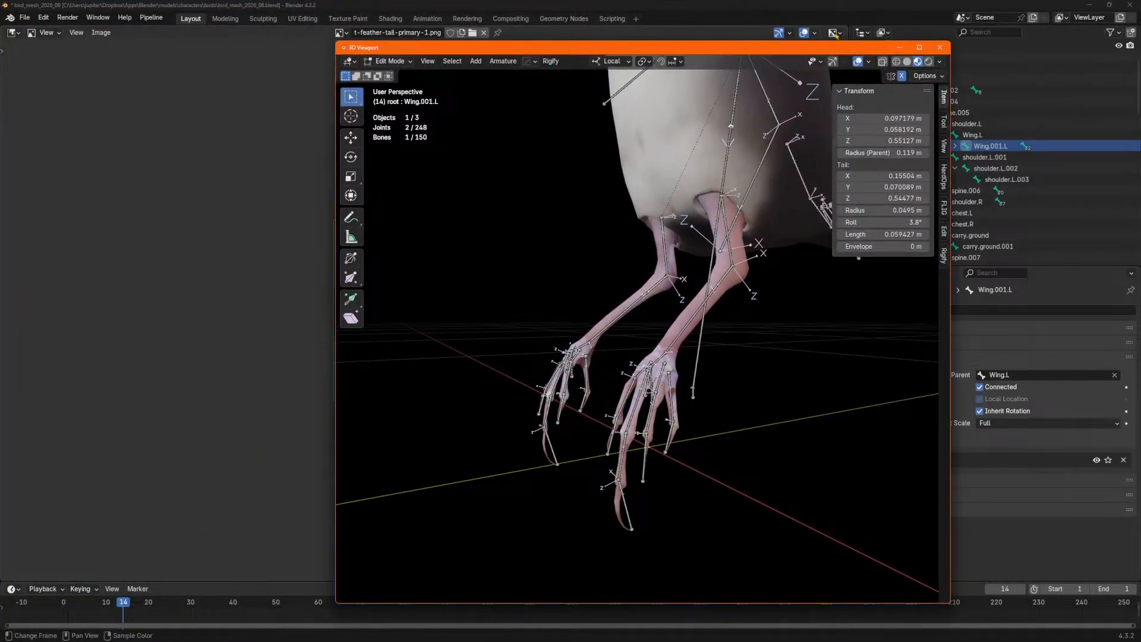
{"action": "left_click", "coordinate": [812, 35]}
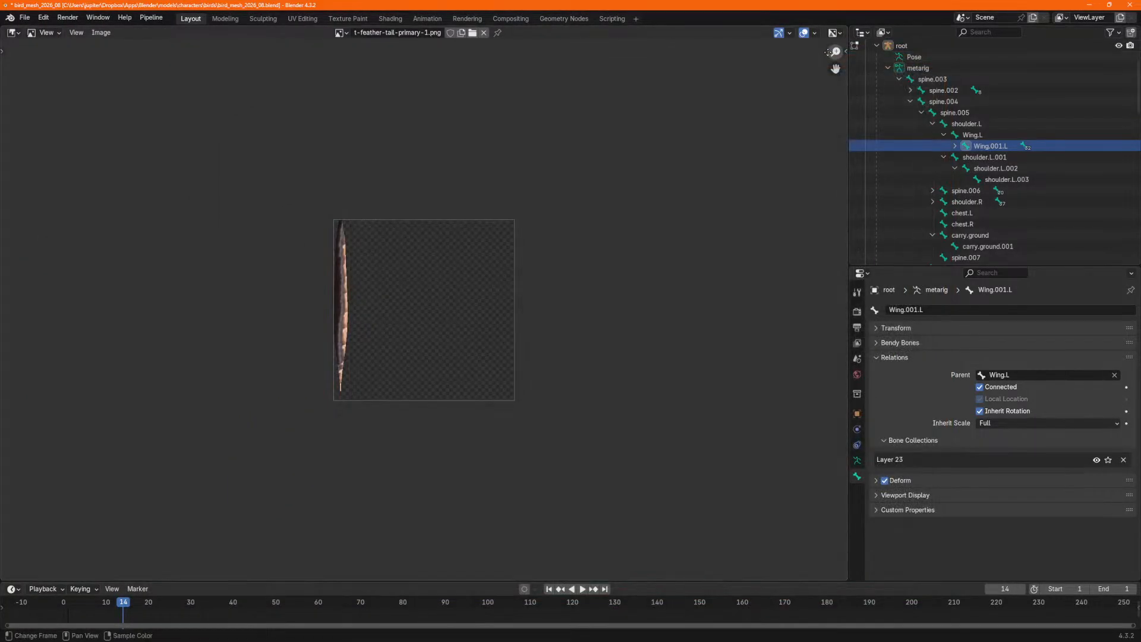
Split the image editor to create a 3D Viewport and join the areas so the viewport replaces the image editor.
{"action": "left_click_drag", "start_coordinate": [842, 31], "coordinate": [219, 50]}
{"action": "left_click", "coordinate": [226, 32]}
{"action": "left_click", "coordinate": [238, 62]}
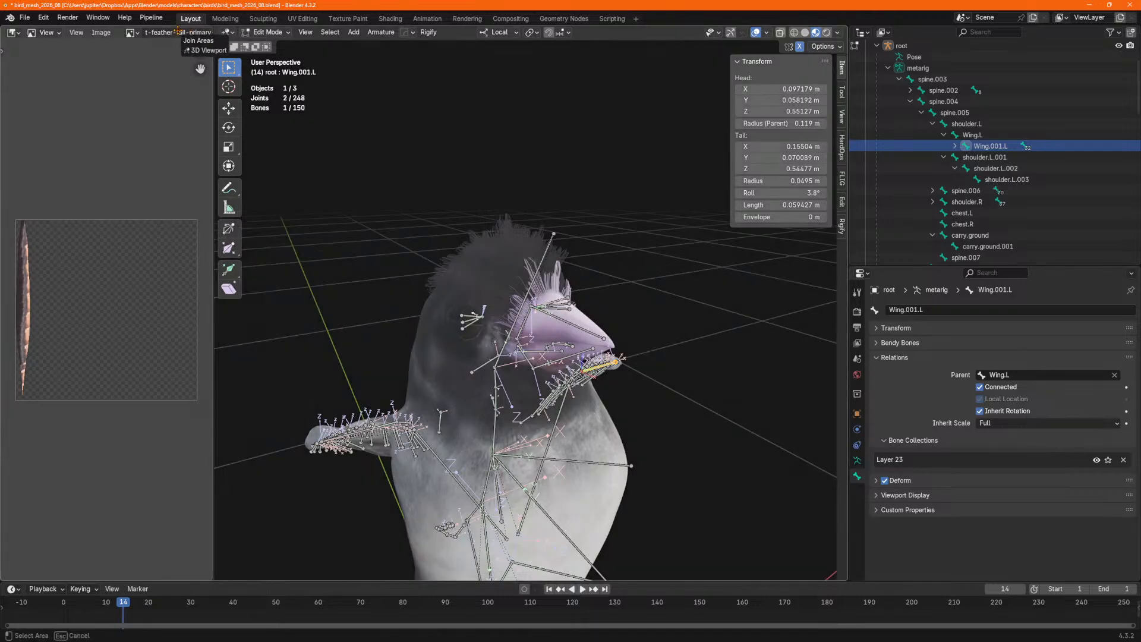
{"action": "mouse_move", "coordinate": [208, 31]}
{"action": "left_mouse_down"}
{"action": "mouse_move", "coordinate": [110, 154]}
{"action": "mouse_move", "coordinate": [60, 94]}
{"action": "mouse_move", "coordinate": [140, 33]}
{"action": "mouse_move", "coordinate": [205, 17]}
{"action": "mouse_move", "coordinate": [212, 33]}
{"action": "left_mouse_up"}
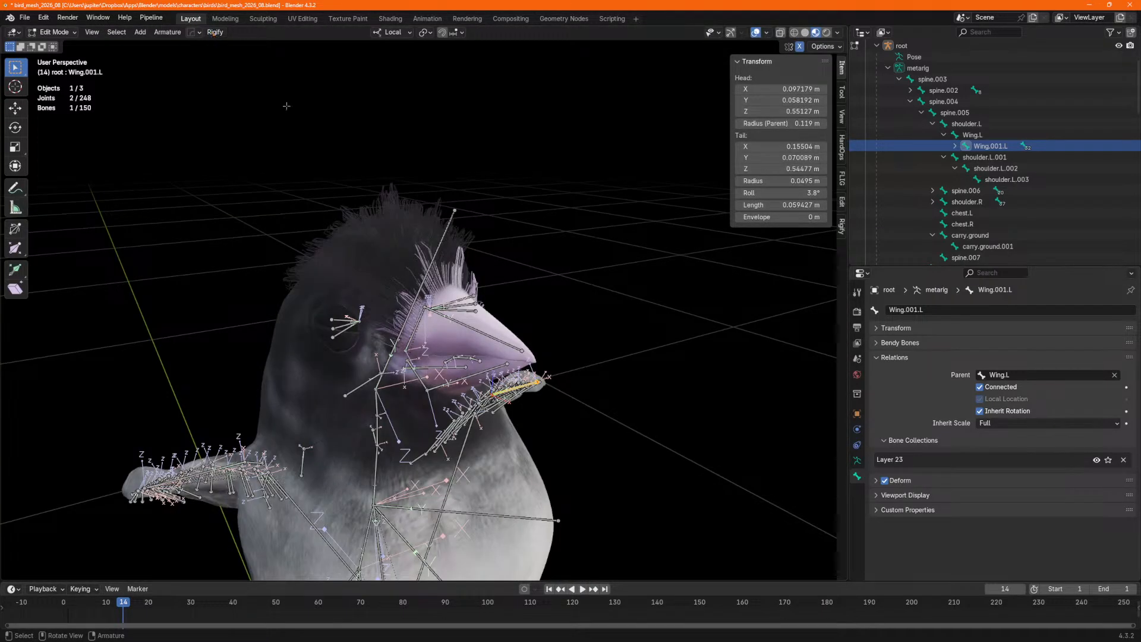
Switch to the unsaved metarig file, put the metarig in Edit Mode and examine the bones of its feet and toes.
{"action": "middle_click_drag", "start_coordinate": [418, 196], "coordinate": [490, 272]}
{"action": "scroll", "coordinate": [444, 265], "scroll_direction": "up", "scroll_amount": 3}
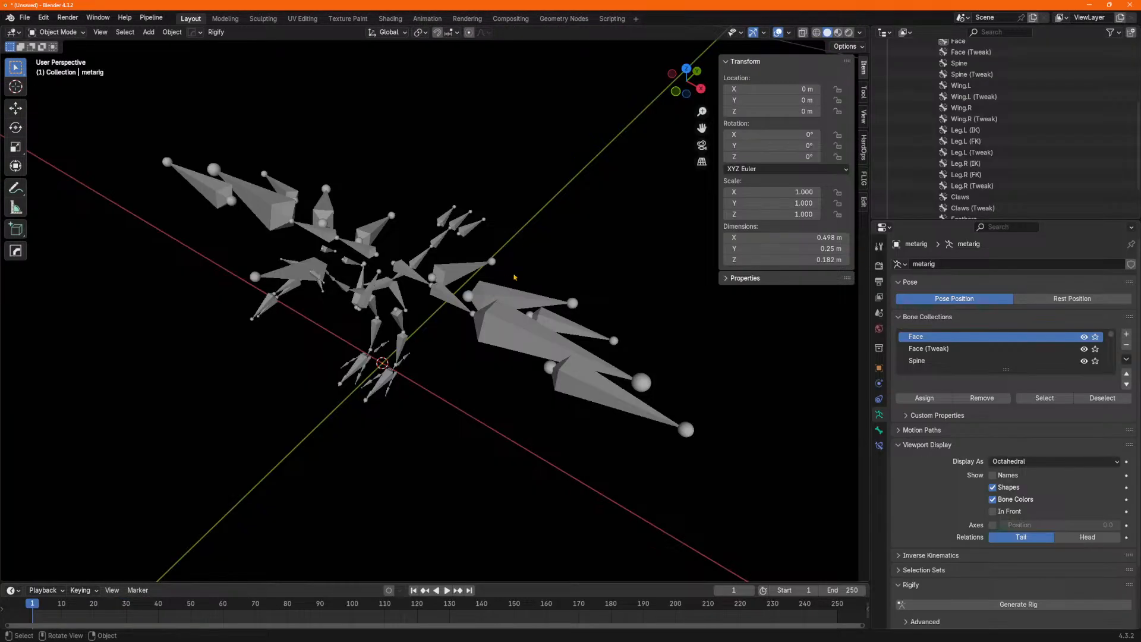
{"action": "middle_click_drag", "start_coordinate": [458, 386], "coordinate": [447, 353]}
{"action": "left_click", "coordinate": [404, 430]}
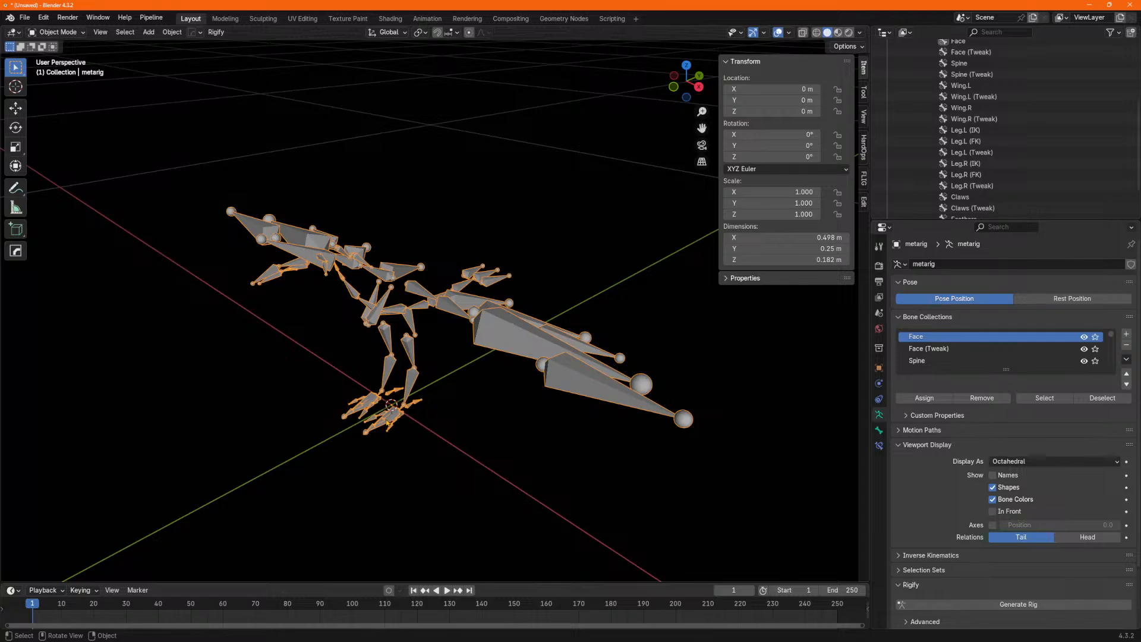
{"action": "key", "text": "Tab"}
{"action": "left_click", "coordinate": [386, 417]}
{"action": "scroll", "coordinate": [386, 417], "scroll_direction": "up", "scroll_amount": 5}
{"action": "middle_click_drag", "start_coordinate": [437, 413], "coordinate": [484, 414]}
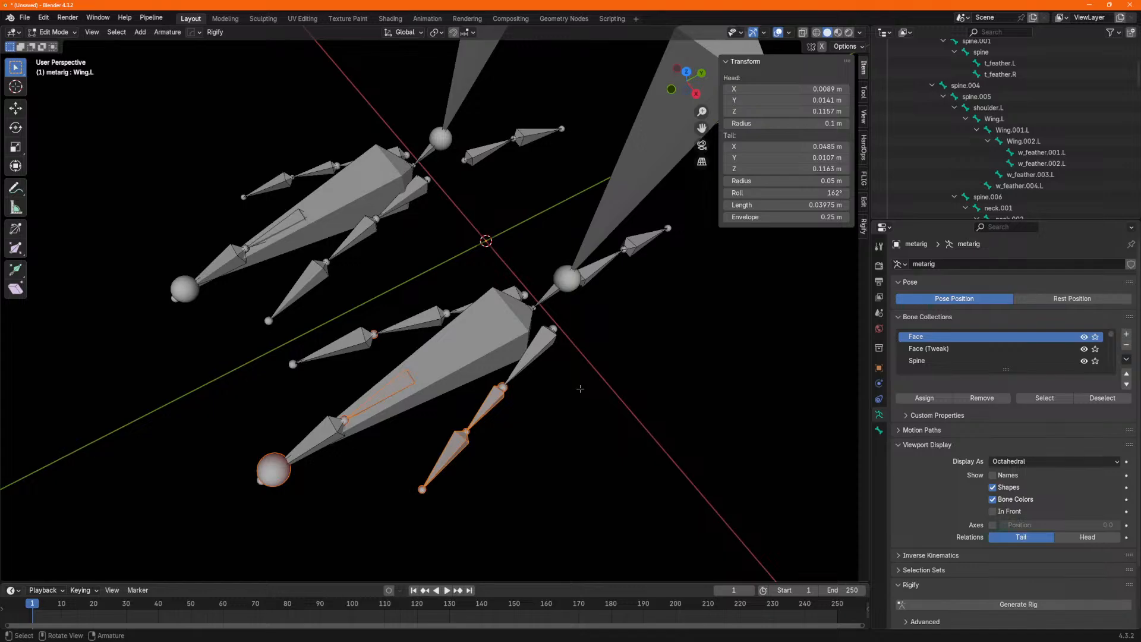
{"action": "middle_click_drag", "start_coordinate": [508, 303], "coordinate": [576, 400]}
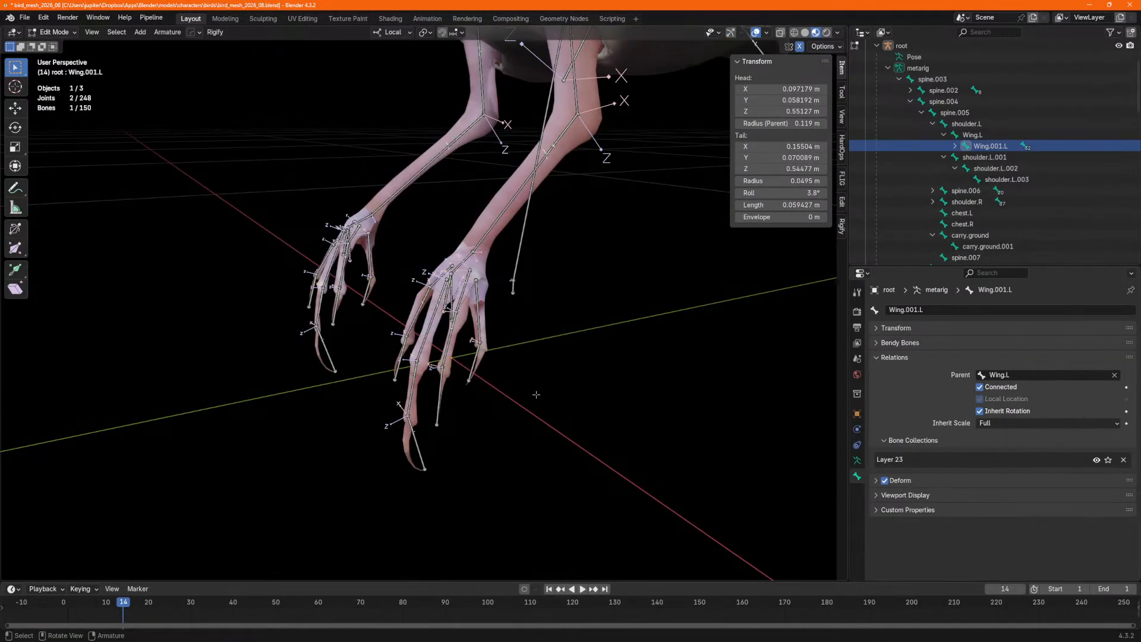
In the bird mesh file, select t_ring.001.L, t_ring.002.L and t_ring.003.L in turn to inspect the left foot's toe chain.
{"action": "mouse_move", "coordinate": [536, 394]}
{"action": "middle_mouse_down"}
{"action": "mouse_move", "coordinate": [496, 368]}
{"action": "mouse_move", "coordinate": [550, 393]}
{"action": "middle_mouse_up"}
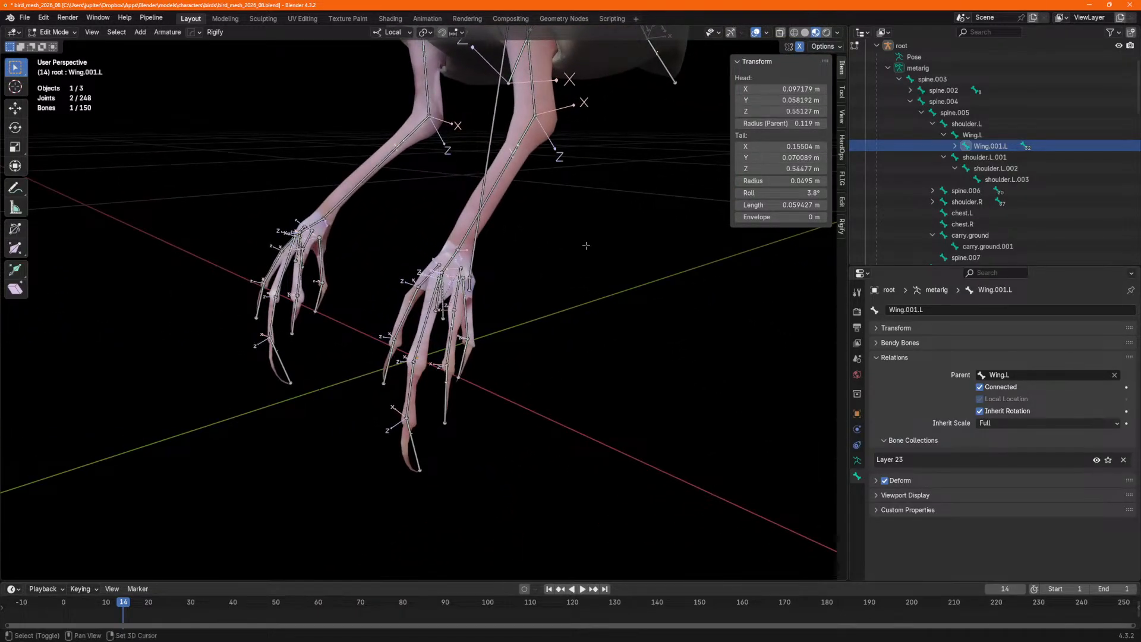
{"action": "middle_click_drag", "start_coordinate": [563, 266], "coordinate": [586, 264]}
{"action": "left_click", "coordinate": [450, 336]}
{"action": "middle_click_drag", "start_coordinate": [449, 336], "coordinate": [408, 336]}
{"action": "left_click", "coordinate": [462, 291]}
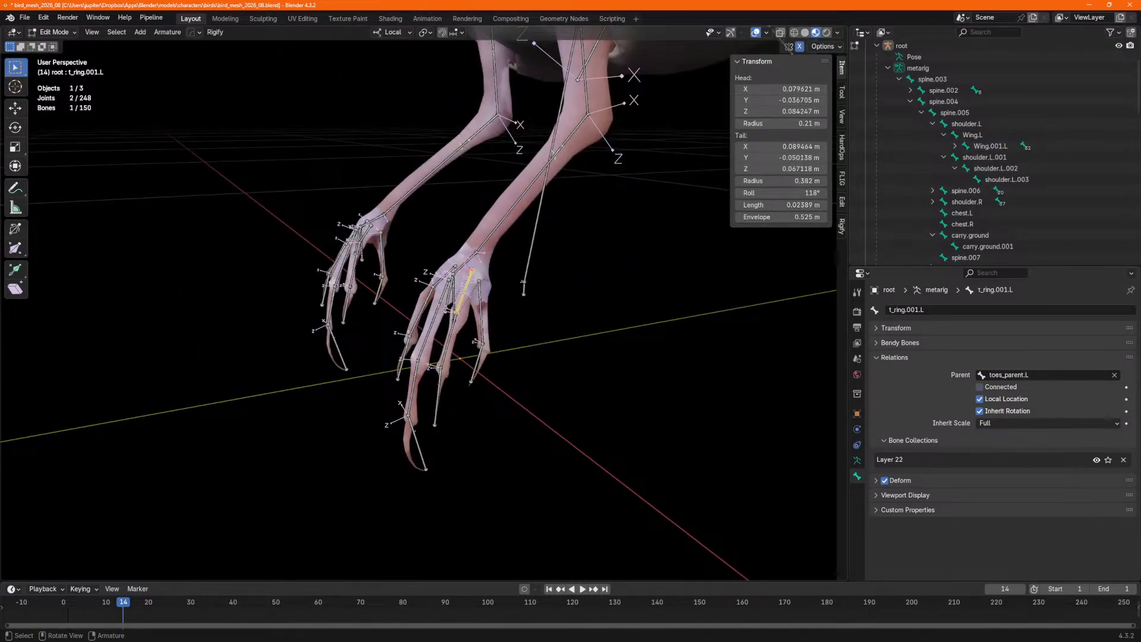
{"action": "scroll", "coordinate": [1017, 160], "scroll_direction": "down", "scroll_amount": 8}
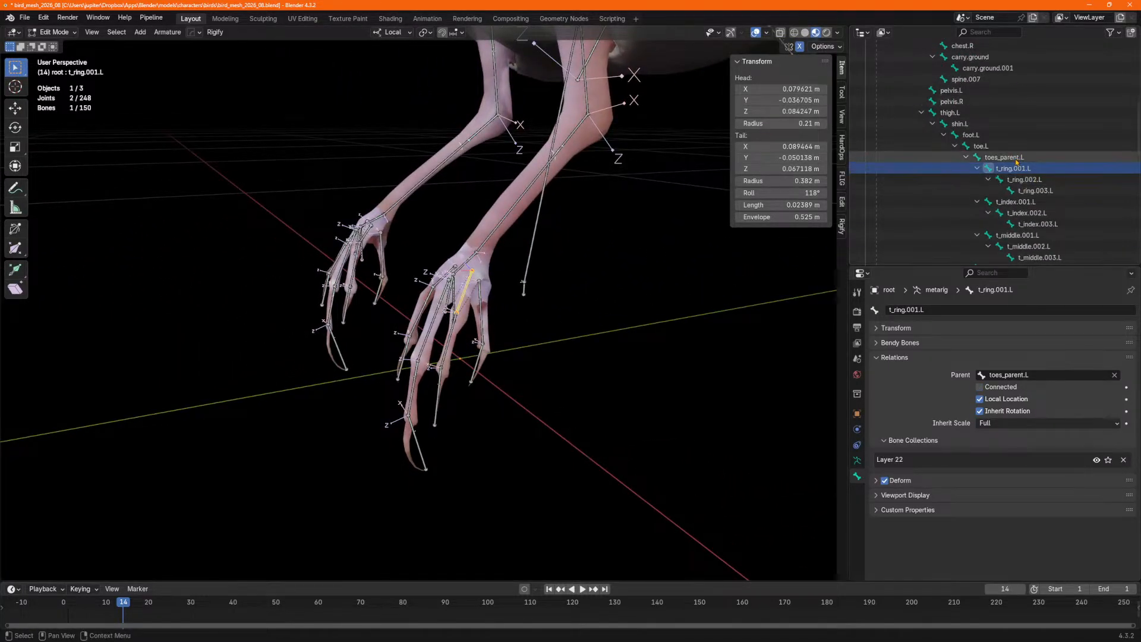
{"action": "left_click", "coordinate": [1022, 180]}
{"action": "left_click", "coordinate": [1025, 191]}
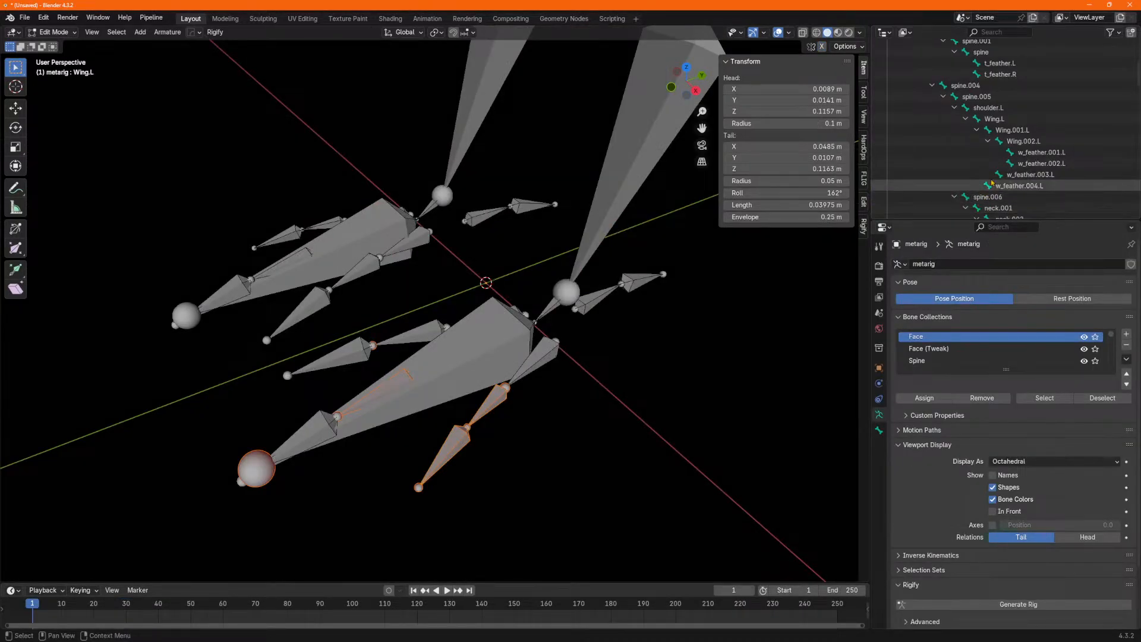
In the metarig file, select the matching bones t_ring.002.L and t_ring.003.L and look them up in the bone hierarchy.
{"action": "scroll", "coordinate": [1024, 142], "scroll_direction": "down", "scroll_amount": 3}
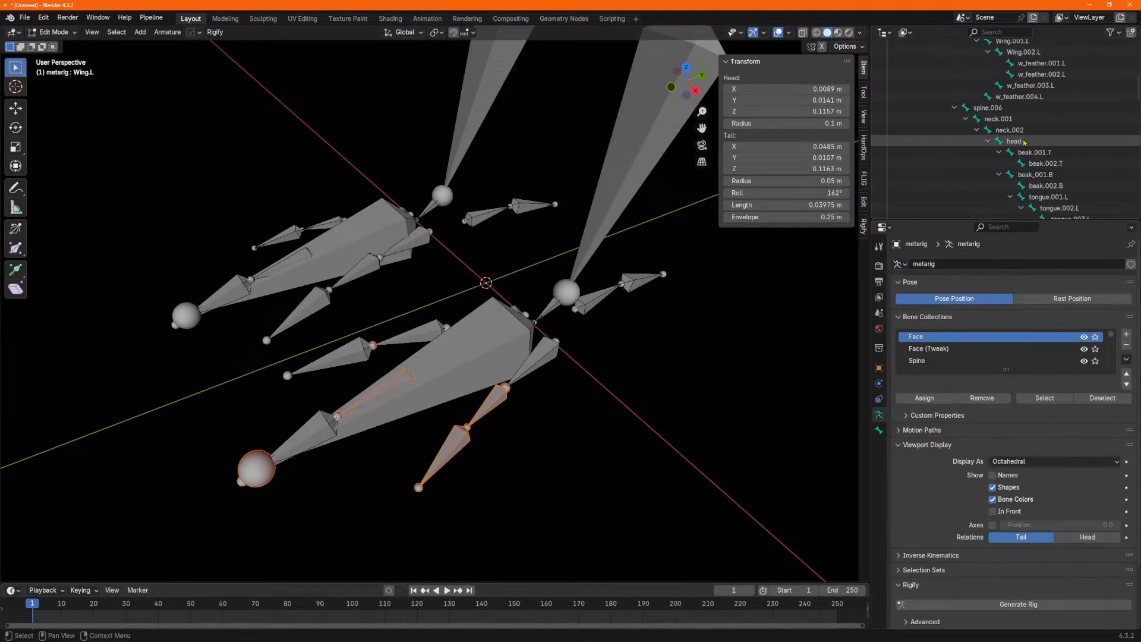
{"action": "left_click", "coordinate": [499, 397]}
{"action": "left_click", "coordinate": [467, 433]}
{"action": "scroll", "coordinate": [994, 140], "scroll_direction": "down", "scroll_amount": 8}
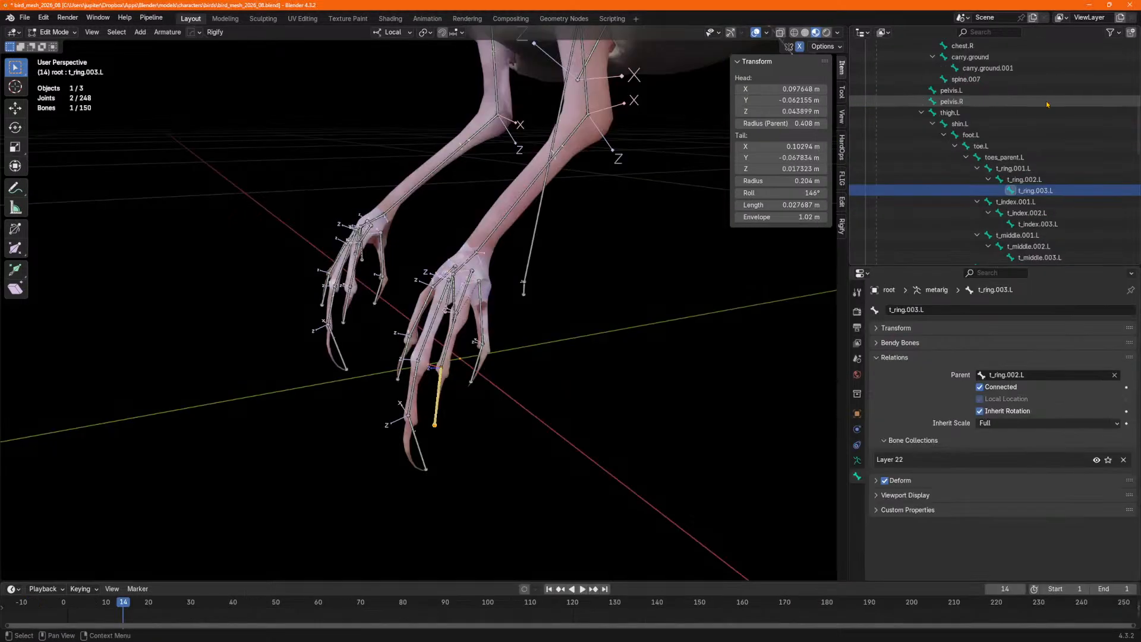
Compare the leg hierarchy of both files, inspecting toes_parent.L and thigh.L in the bird mesh file and the metarig.
{"action": "left_click", "coordinate": [1017, 157]}
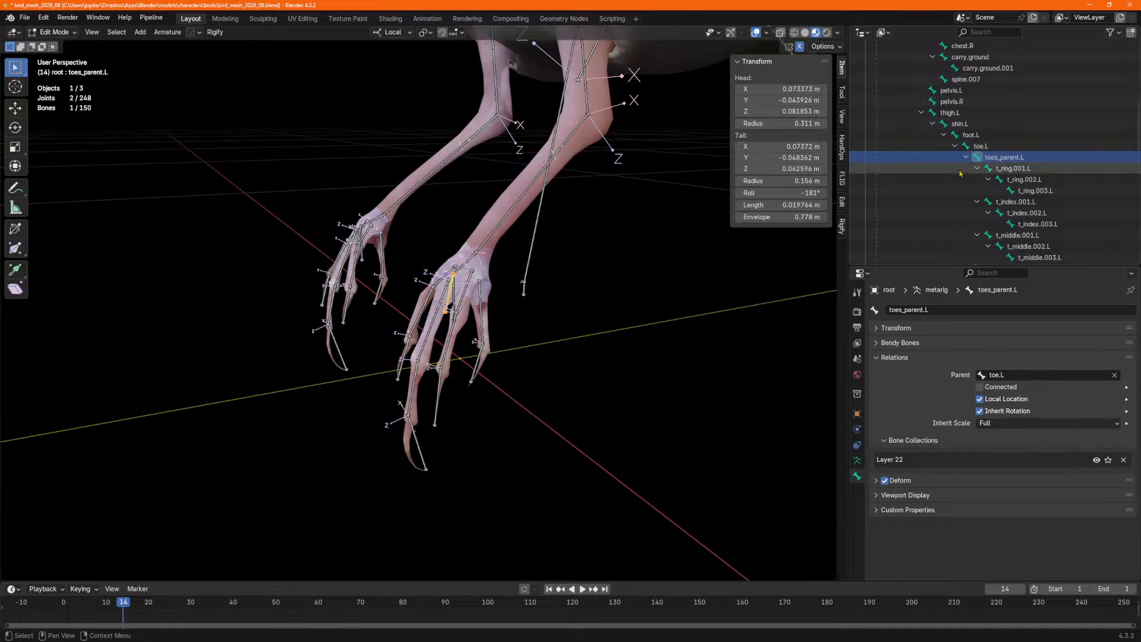
{"action": "middle_click_drag", "start_coordinate": [519, 240], "coordinate": [495, 167]}
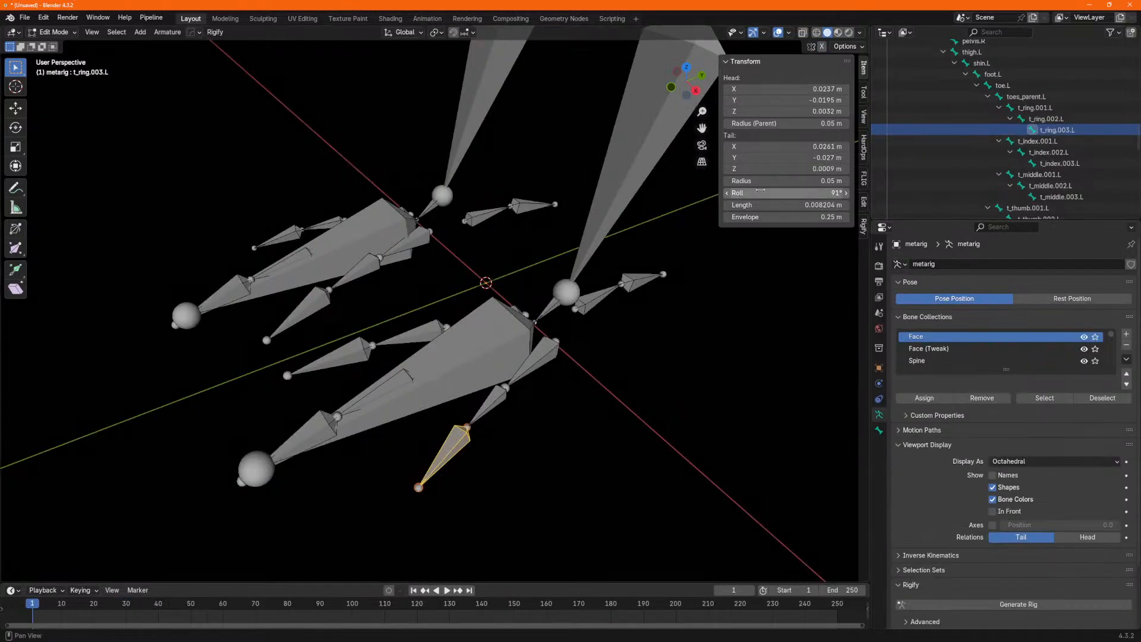
{"action": "scroll", "coordinate": [1057, 143], "scroll_direction": "up", "scroll_amount": 2}
{"action": "left_click", "coordinate": [1011, 99]}
{"action": "scroll", "coordinate": [1063, 155], "scroll_direction": "up", "scroll_amount": 1}
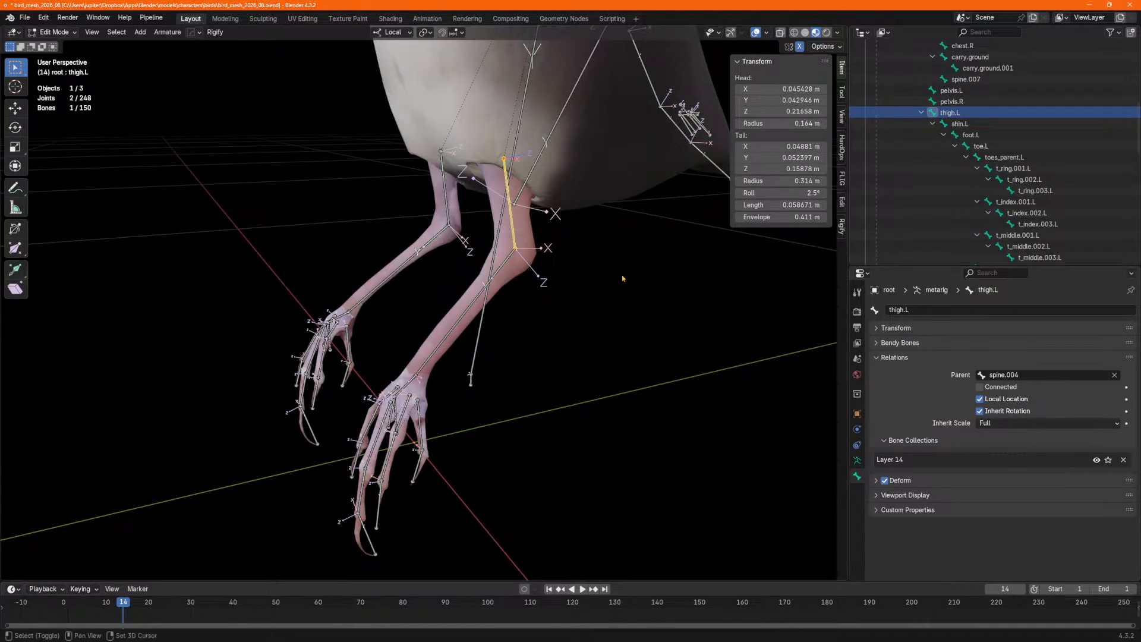
In the bird mesh file, select tail feather bones t_feather.002.L and t_feather.001.L and look for them in the bone hierarchy.
{"action": "mouse_move", "coordinate": [542, 252]}
{"action": "middle_mouse_down"}
{"action": "mouse_move", "coordinate": [581, 386]}
{"action": "mouse_move", "coordinate": [355, 405]}
{"action": "mouse_move", "coordinate": [435, 306]}
{"action": "mouse_move", "coordinate": [399, 371]}
{"action": "middle_mouse_up"}
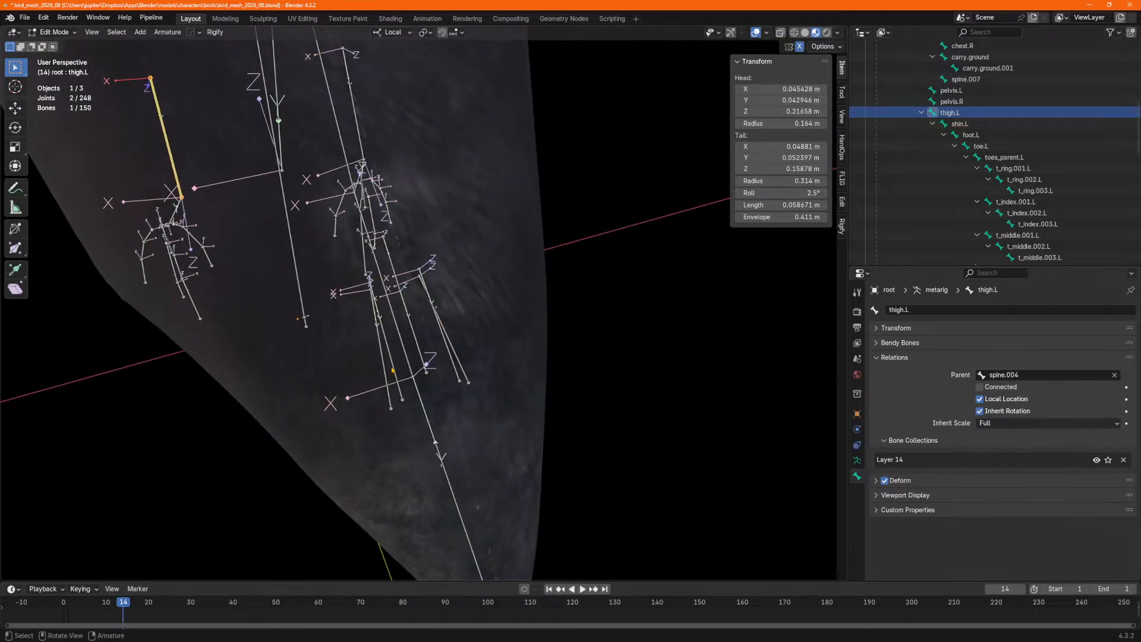
{"action": "mouse_move", "coordinate": [388, 351]}
{"action": "middle_mouse_down"}
{"action": "mouse_move", "coordinate": [414, 331]}
{"action": "mouse_move", "coordinate": [373, 335]}
{"action": "middle_mouse_up"}
{"action": "left_click", "coordinate": [414, 332]}
{"action": "left_click", "coordinate": [364, 342]}
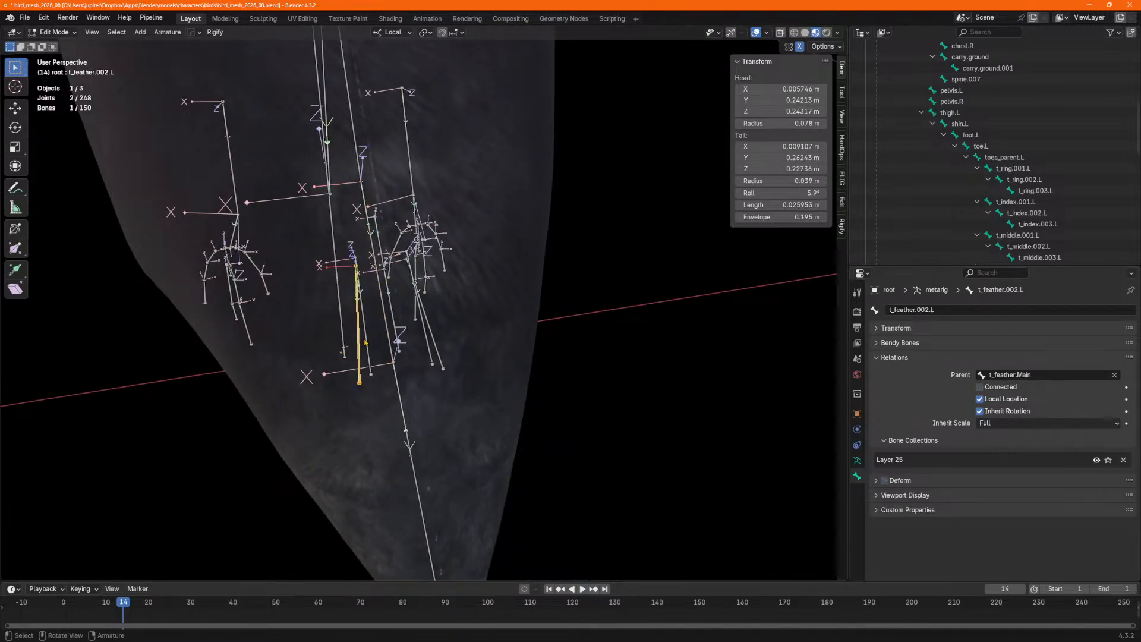
{"action": "left_click", "coordinate": [365, 342]}
{"action": "scroll", "coordinate": [981, 147], "scroll_direction": "down", "scroll_amount": 10}
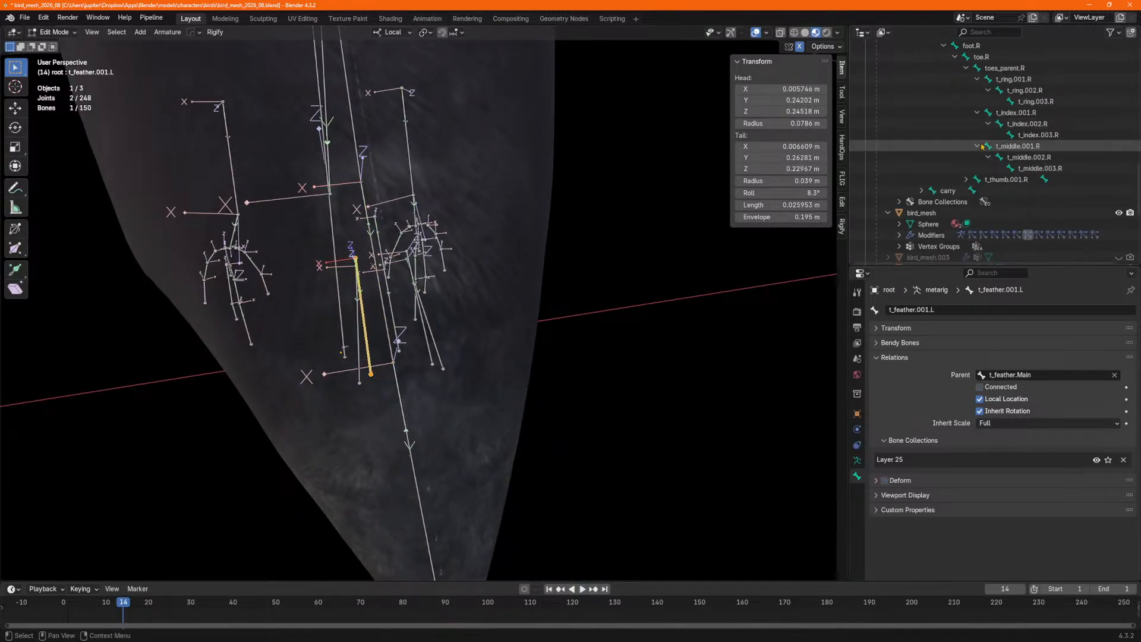
{"action": "scroll", "coordinate": [981, 147], "scroll_direction": "up", "scroll_amount": 10}
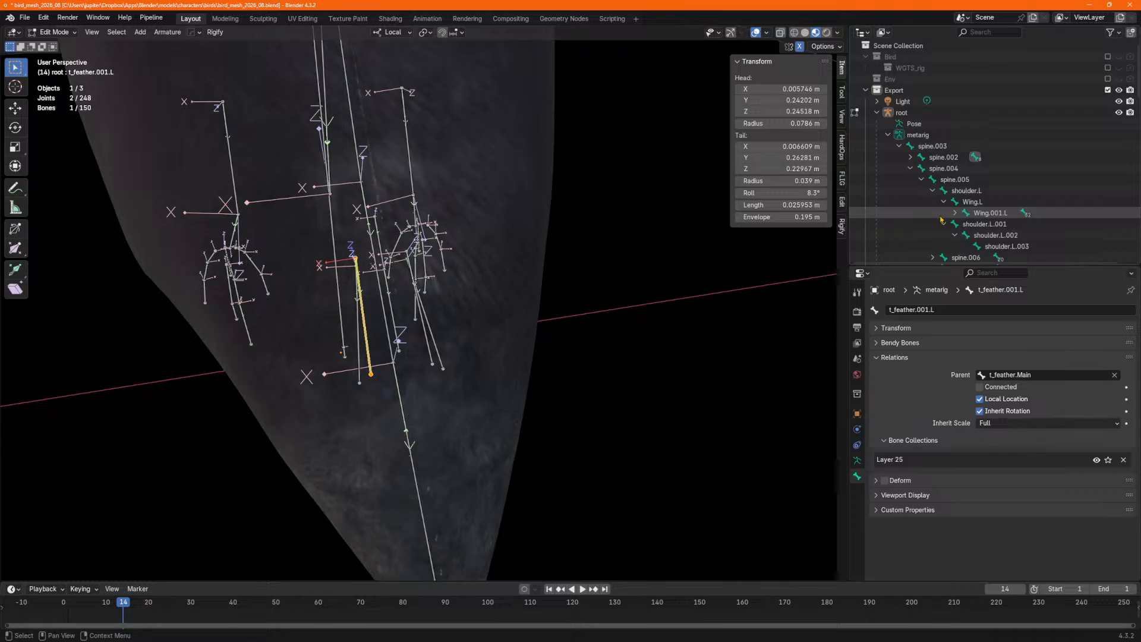
{"action": "scroll", "coordinate": [941, 220], "scroll_direction": "down", "scroll_amount": 15}
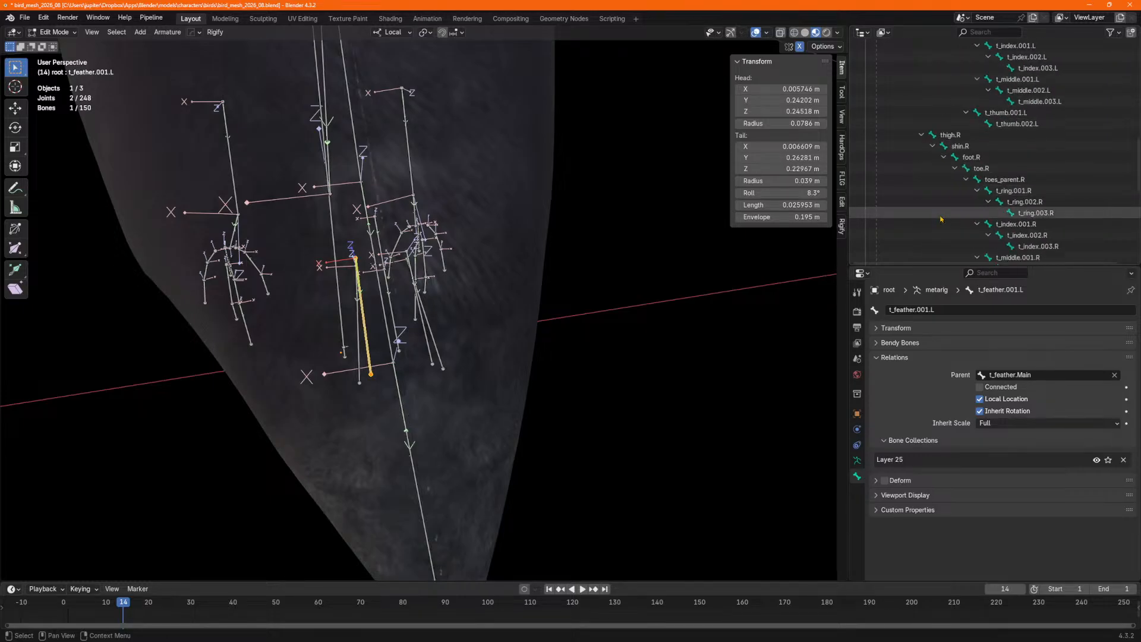
{"action": "scroll", "coordinate": [945, 196], "scroll_direction": "down", "scroll_amount": 4}
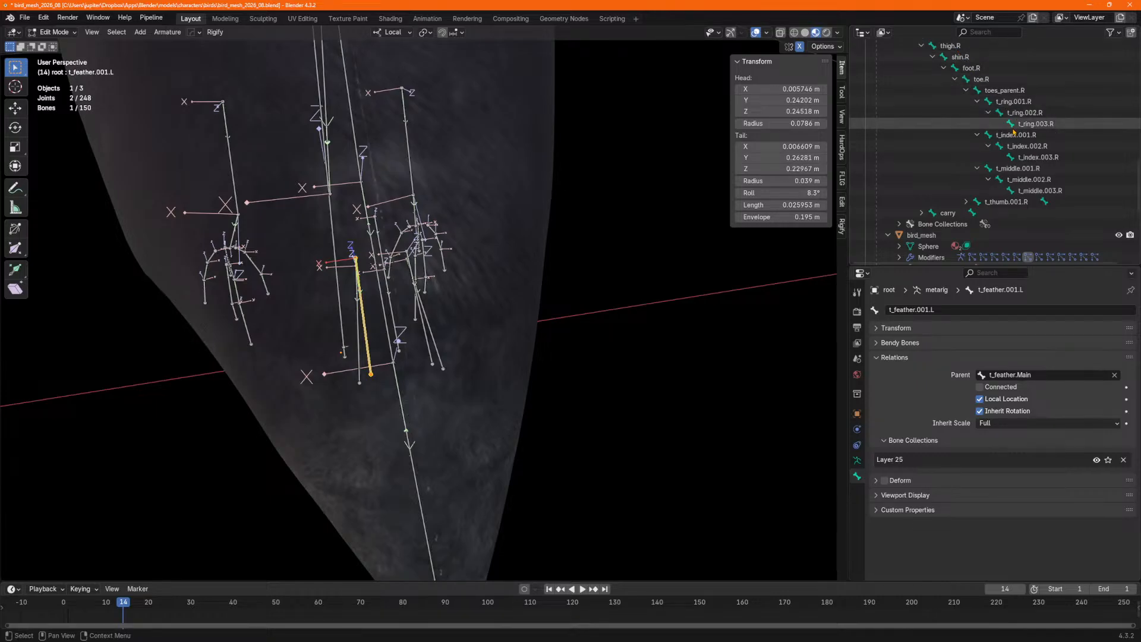
{"action": "scroll", "coordinate": [1005, 131], "scroll_direction": "up", "scroll_amount": 10}
{"action": "scroll", "coordinate": [1001, 149], "scroll_direction": "up", "scroll_amount": 5}
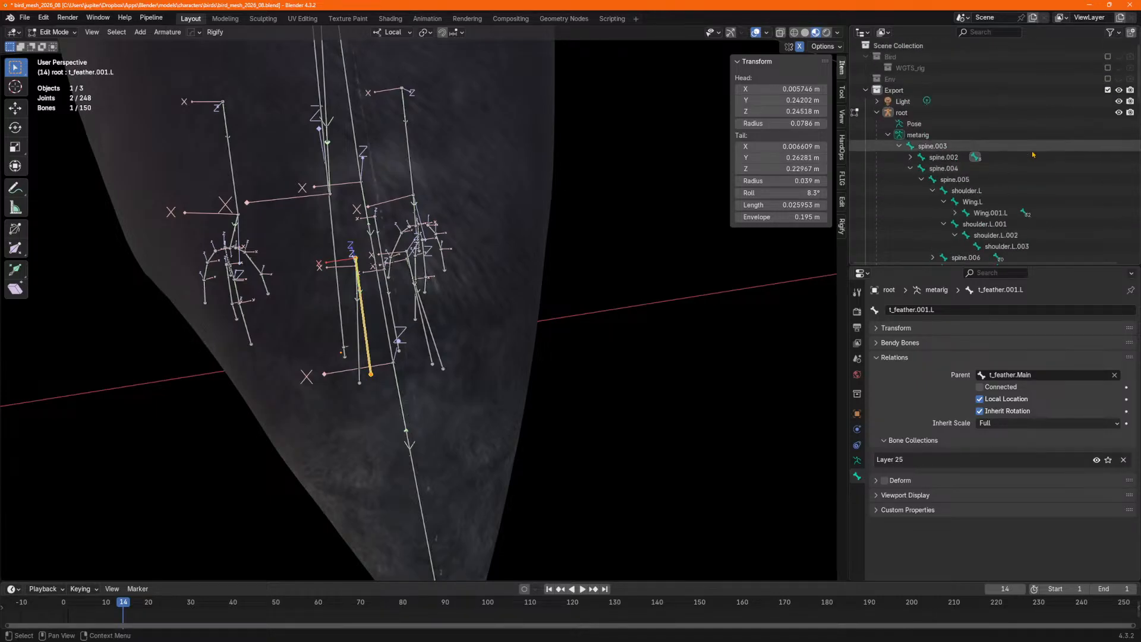
Select the five tail feather bones t_feather.001.L through t_feather.C together, and inspect their parent t_feather.Main and the spine bone above it.
{"action": "left_click", "coordinate": [910, 113]}
{"action": "left_click", "coordinate": [1022, 191], "text": "shift"}
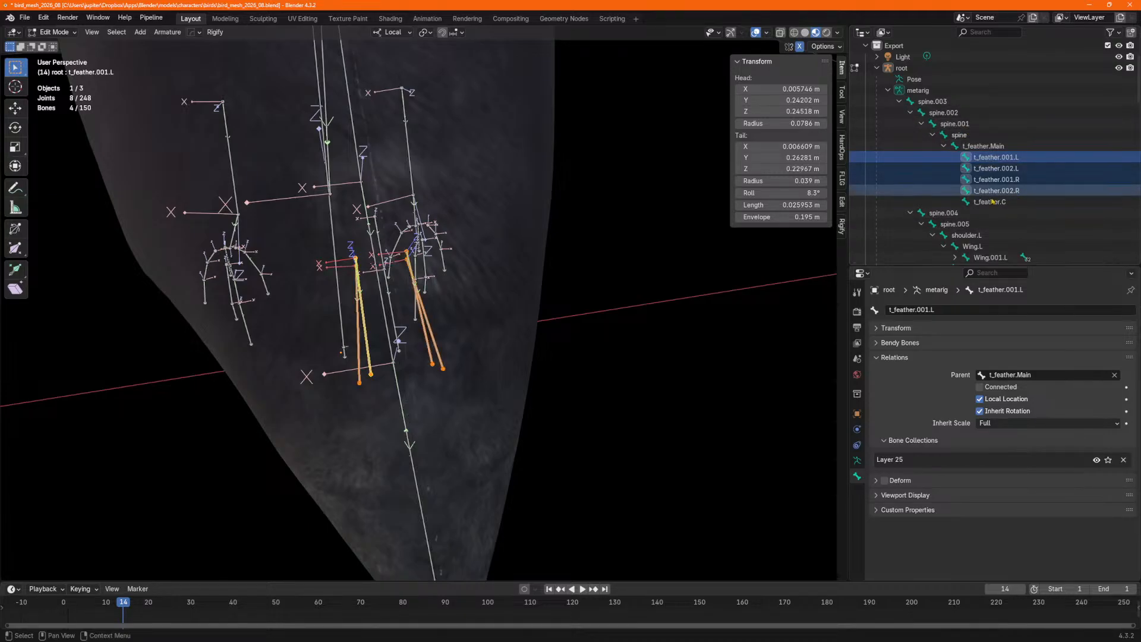
{"action": "left_click", "coordinate": [989, 203], "text": "shift"}
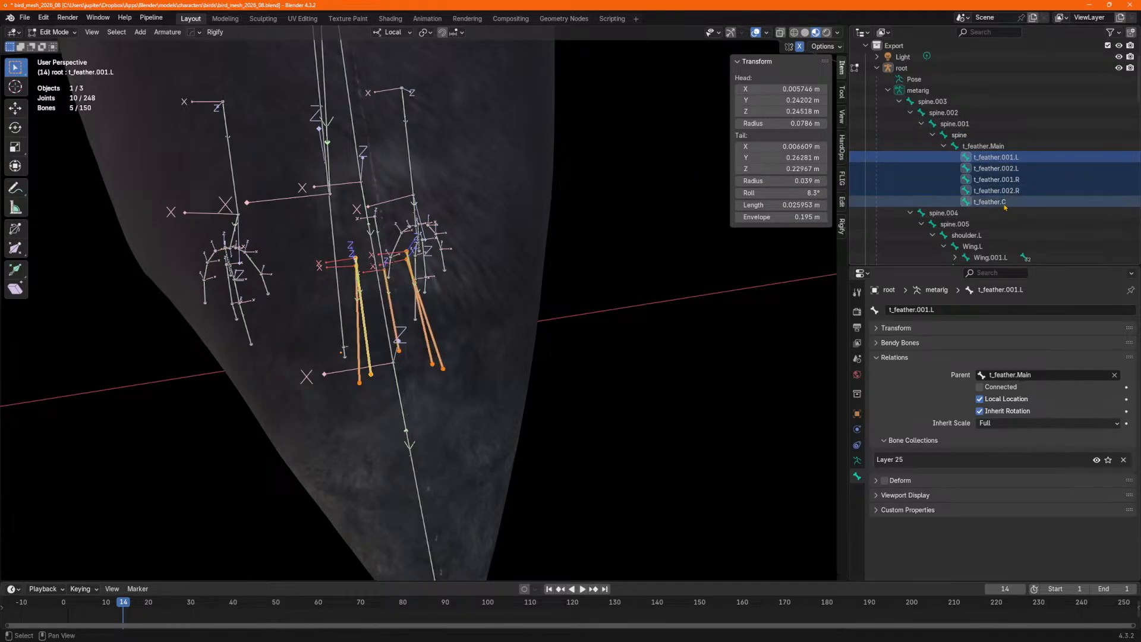
{"action": "left_click", "coordinate": [996, 146]}
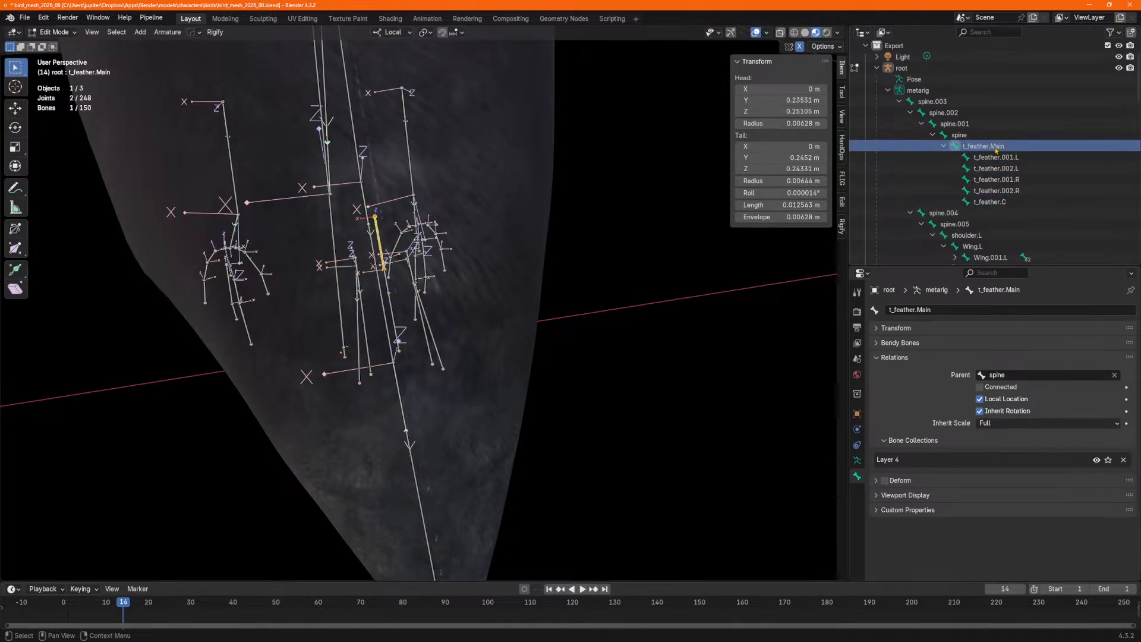
{"action": "left_click", "coordinate": [958, 135]}
{"action": "middle_click_drag", "start_coordinate": [523, 320], "coordinate": [518, 357]}
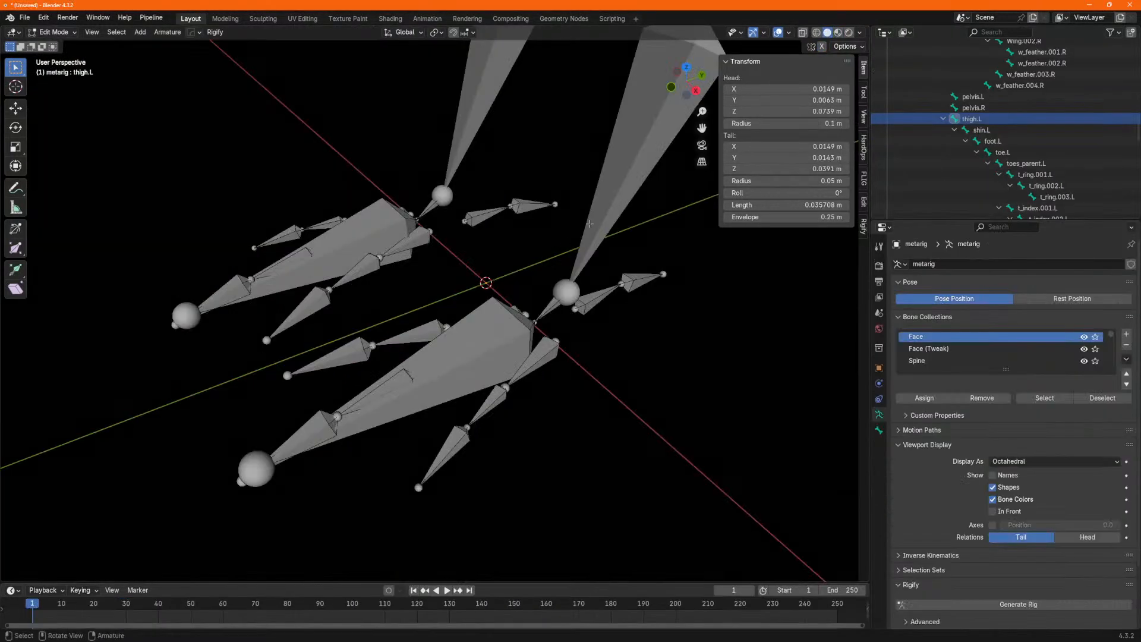
In the metarig file, select t_feather.L at the tail and inspect the original tail feather bones in the hierarchy.
{"action": "middle_click_drag", "start_coordinate": [590, 223], "coordinate": [529, 291], "text": "shift"}
{"action": "scroll", "coordinate": [580, 217], "scroll_direction": "down", "scroll_amount": 6}
{"action": "middle_click_drag", "start_coordinate": [581, 216], "coordinate": [403, 303], "text": "shift"}
{"action": "scroll", "coordinate": [453, 212], "scroll_direction": "up", "scroll_amount": 6}
{"action": "middle_click_drag", "start_coordinate": [454, 212], "coordinate": [316, 546], "text": "shift"}
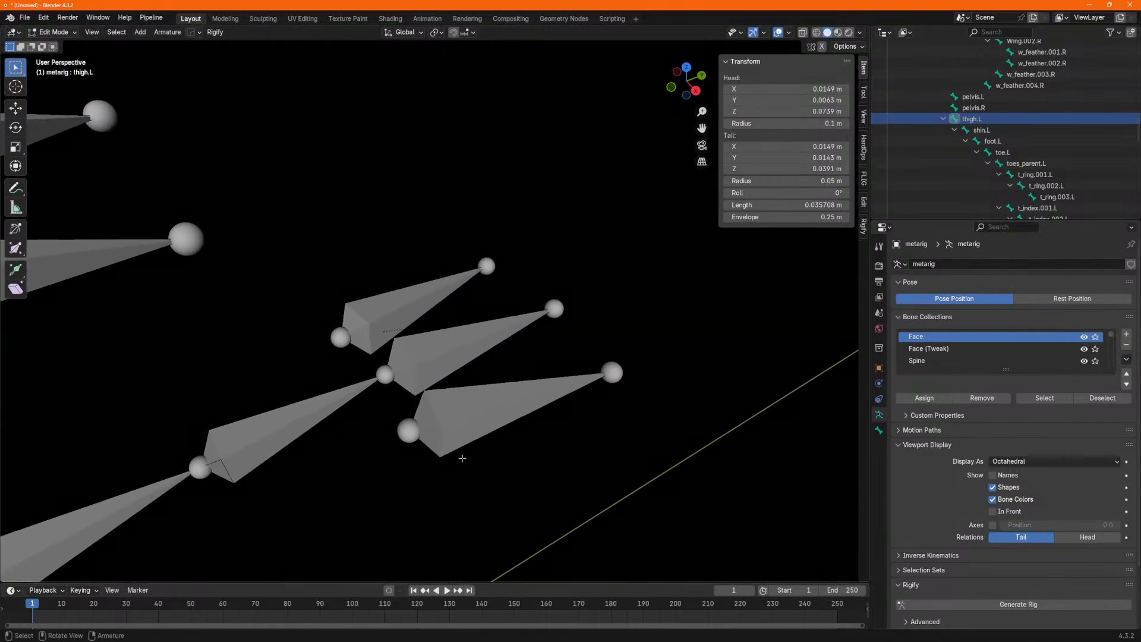
{"action": "left_click", "coordinate": [480, 416]}
{"action": "scroll", "coordinate": [1084, 136], "scroll_direction": "down", "scroll_amount": 5}
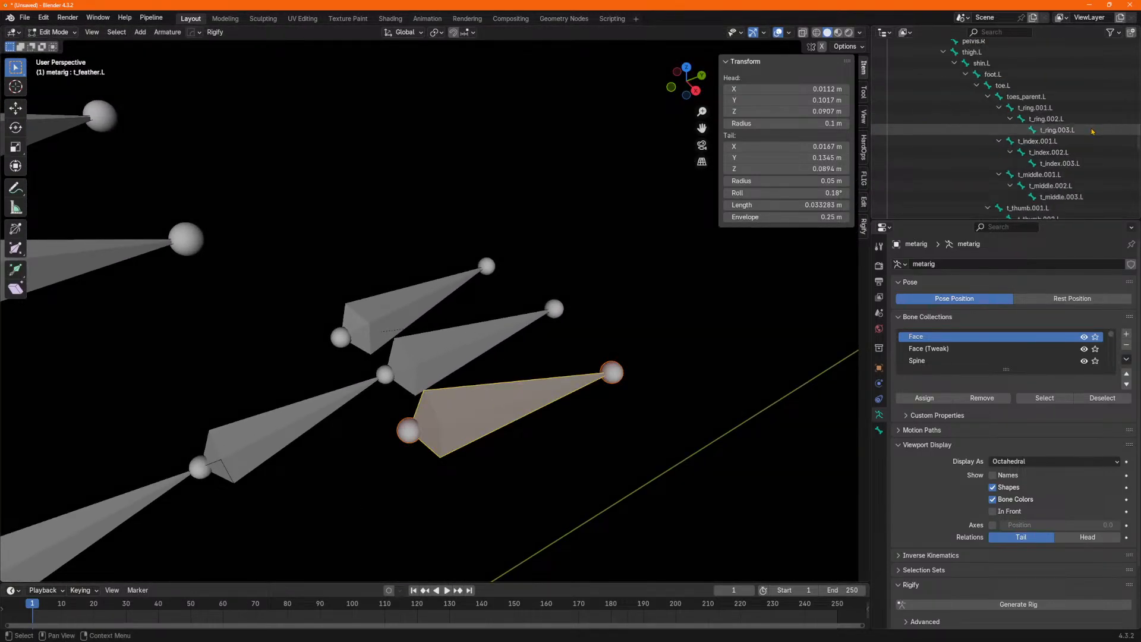
{"action": "scroll", "coordinate": [1084, 136], "scroll_direction": "up", "scroll_amount": 15}
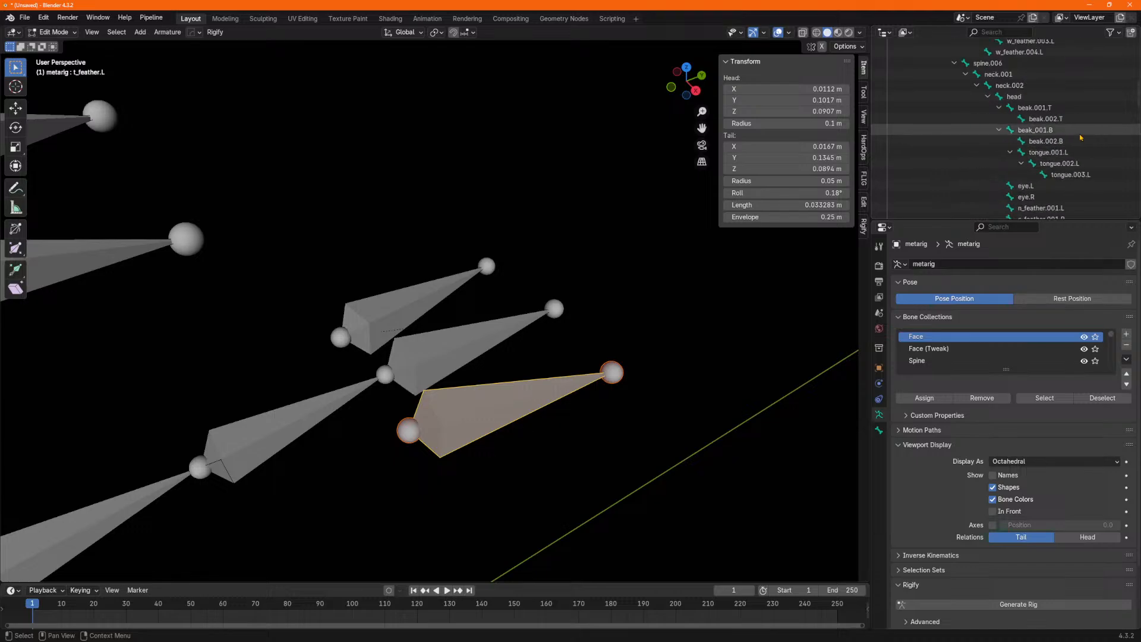
{"action": "scroll", "coordinate": [1003, 119], "scroll_direction": "down", "scroll_amount": 3}
{"action": "left_click", "coordinate": [1003, 118]}
{"action": "left_click", "coordinate": [1006, 110], "text": "shift"}
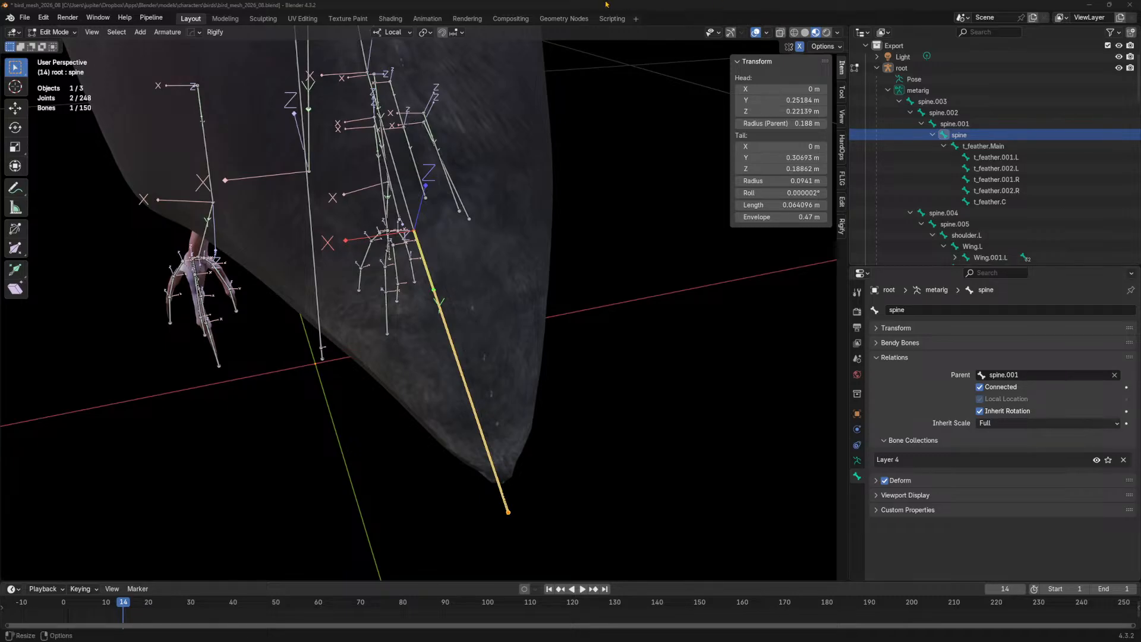
Return to the bird mesh file and examine the spine, wing and feather bones from behind the bird.
{"action": "left_click", "coordinate": [585, 6]}
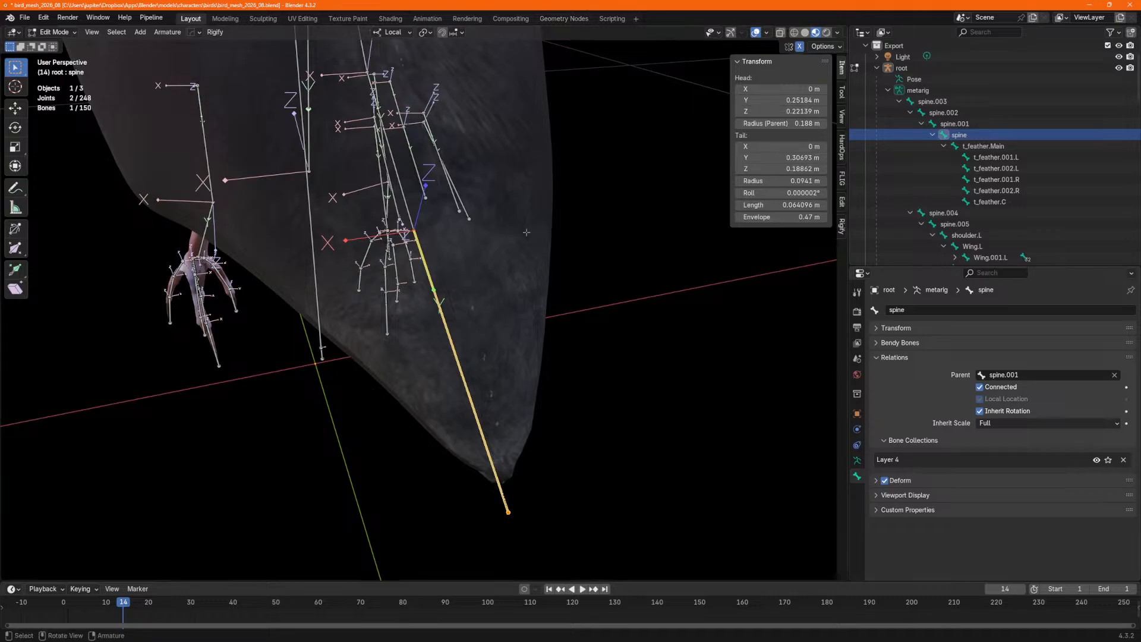
{"action": "scroll", "coordinate": [466, 170], "scroll_direction": "down", "scroll_amount": 3}
{"action": "middle_click_drag", "start_coordinate": [466, 171], "coordinate": [535, 297], "text": "shift"}
{"action": "scroll", "coordinate": [482, 262], "scroll_direction": "up", "scroll_amount": 3}
{"action": "middle_click_drag", "start_coordinate": [464, 243], "coordinate": [452, 291], "text": "shift"}
{"action": "middle_click_drag", "start_coordinate": [416, 297], "coordinate": [427, 297]}
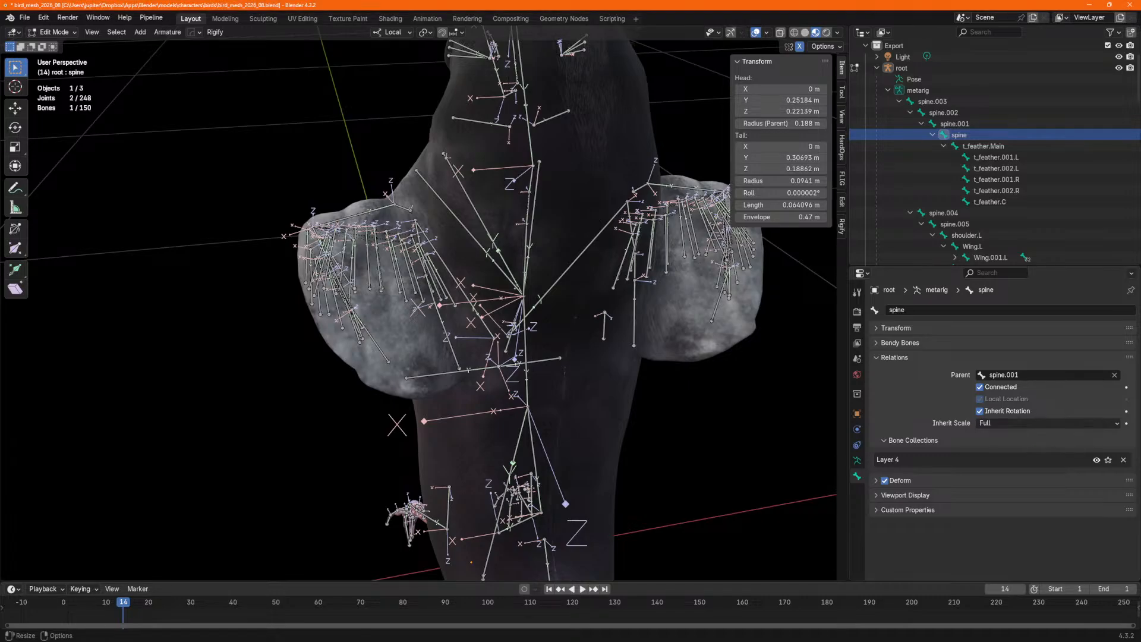
Switch to OneNote and review the notes on face bones, wing bones, wing stretching, feather bones and weight painting.
{"action": "key", "text": "alt+Tab"}
{"action": "scroll", "coordinate": [451, 265], "scroll_direction": "down", "scroll_amount": 3}
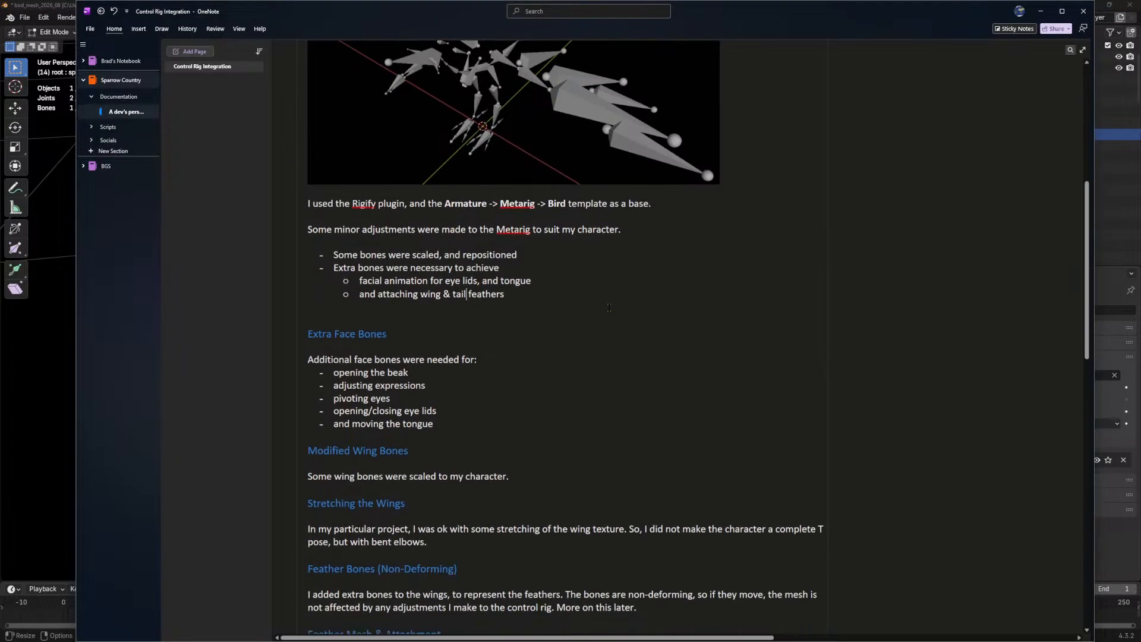
{"action": "scroll", "coordinate": [608, 307], "scroll_direction": "down", "scroll_amount": 3}
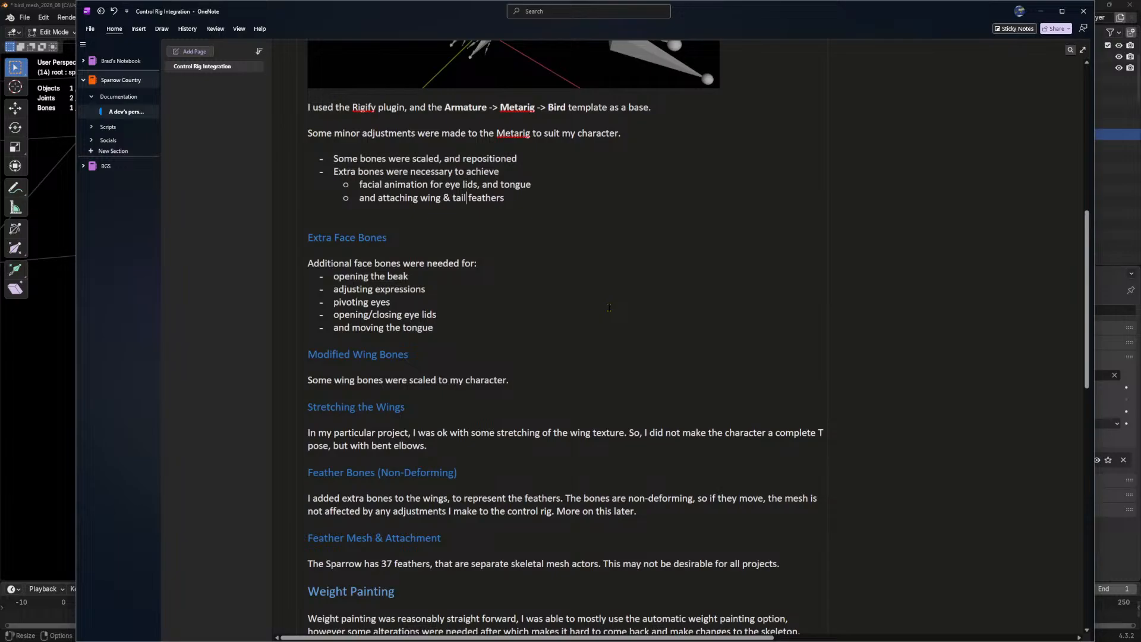
{"action": "scroll", "coordinate": [609, 307], "scroll_direction": "down", "scroll_amount": 3}
{"action": "scroll", "coordinate": [609, 307], "scroll_direction": "down", "scroll_amount": 3}
{"action": "scroll", "coordinate": [597, 294], "scroll_direction": "up", "scroll_amount": 3}
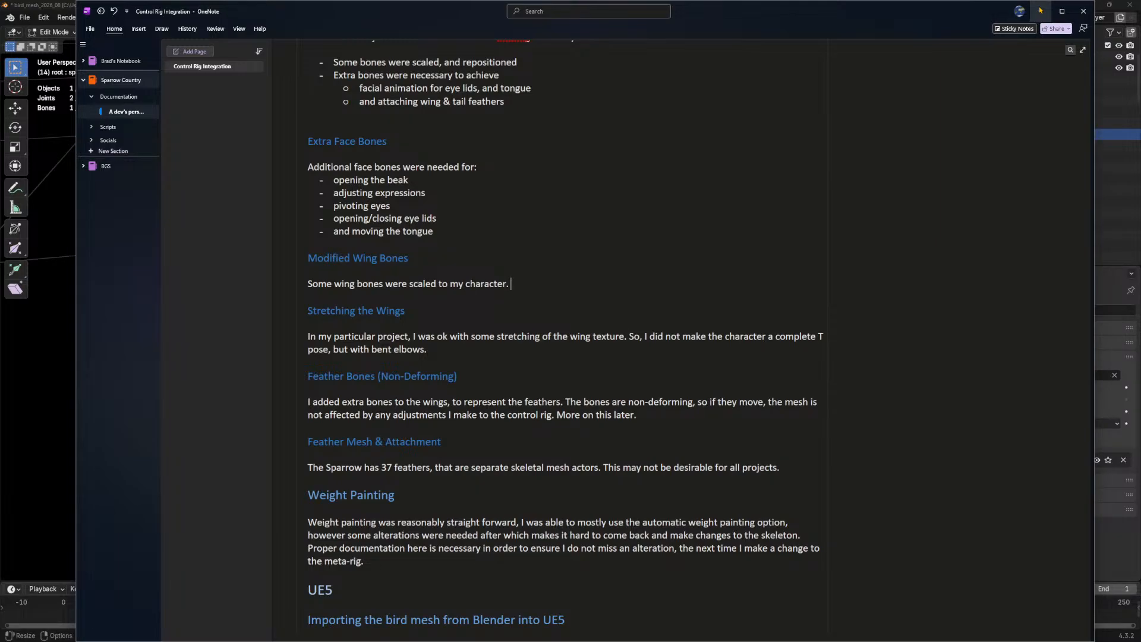
{"action": "scroll", "coordinate": [676, 227], "scroll_direction": "down", "scroll_amount": 3}
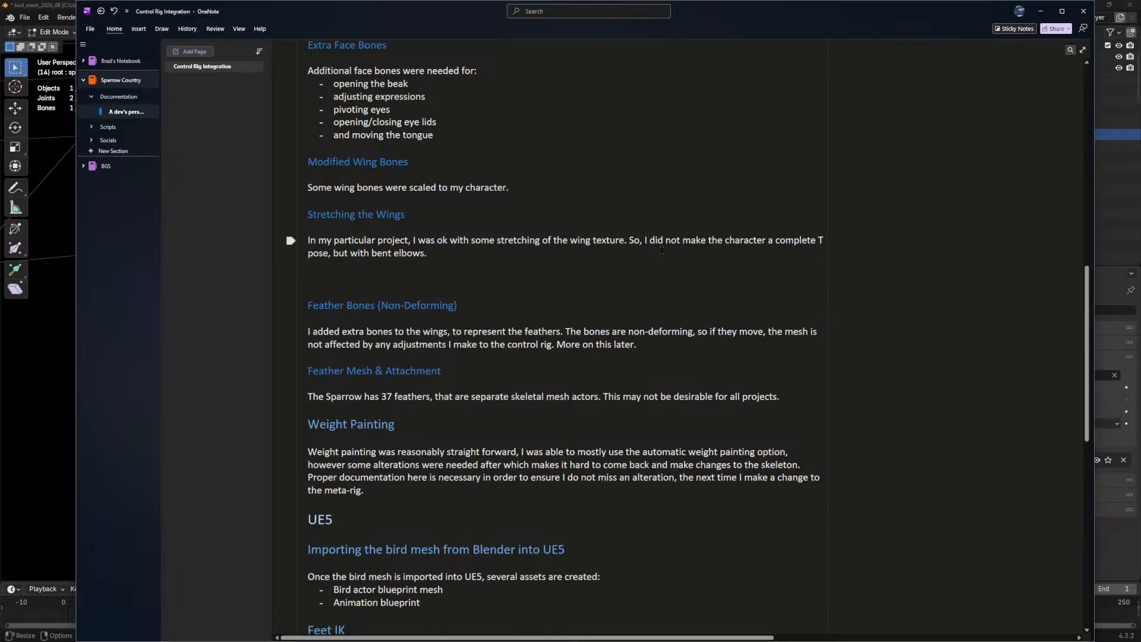
Switch back to the bird mesh file in Blender and change the root armature from Edit Mode to Object Mode.
{"action": "key", "text": "alt+Tab"}
{"action": "middle_click_drag", "start_coordinate": [601, 252], "coordinate": [548, 280]}
{"action": "key", "text": "ctrl+Tab"}
{"action": "left_click", "coordinate": [450, 276]}
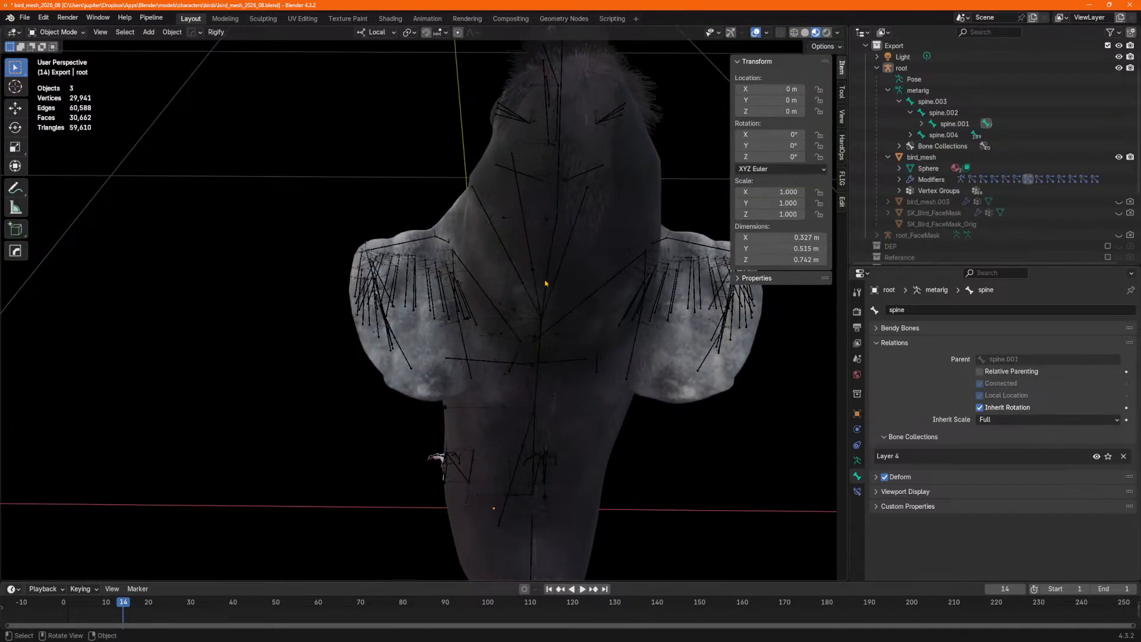
Put the root armature in Pose Mode and select the wing bone Wing.002.L.
{"action": "left_click", "coordinate": [53, 33]}
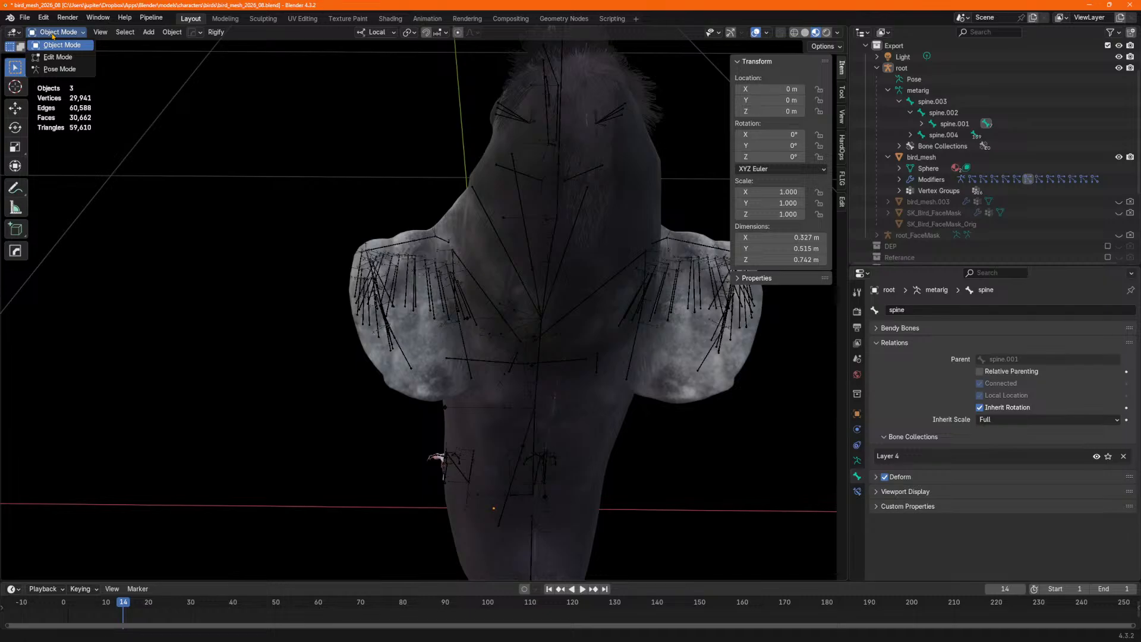
{"action": "left_click", "coordinate": [60, 68]}
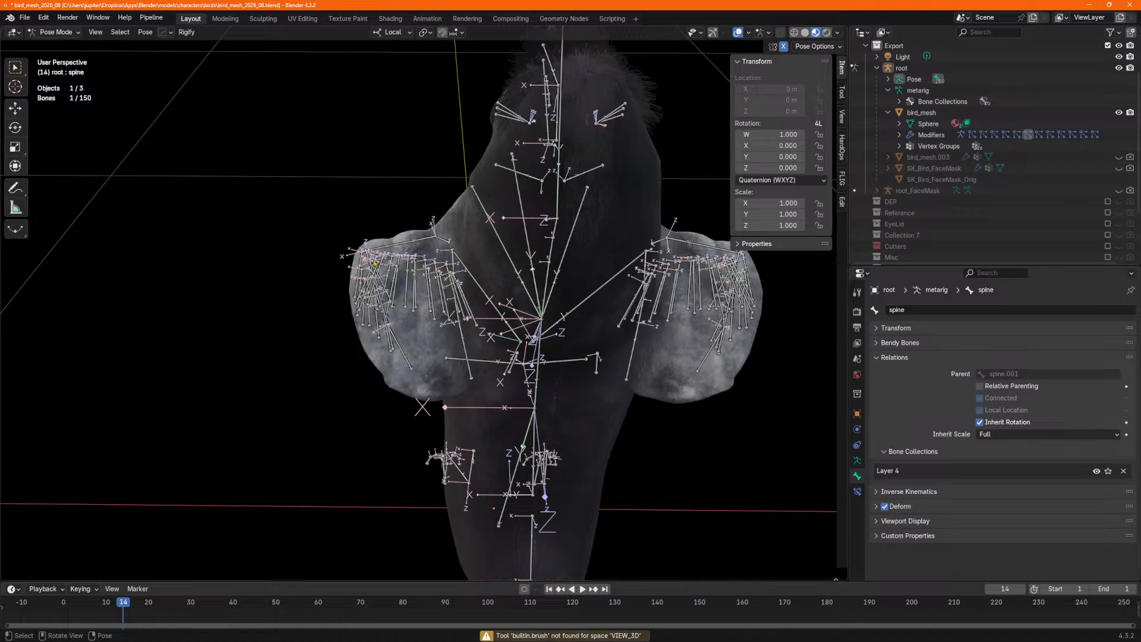
{"action": "left_click", "coordinate": [369, 262]}
{"action": "left_click", "coordinate": [369, 262]}
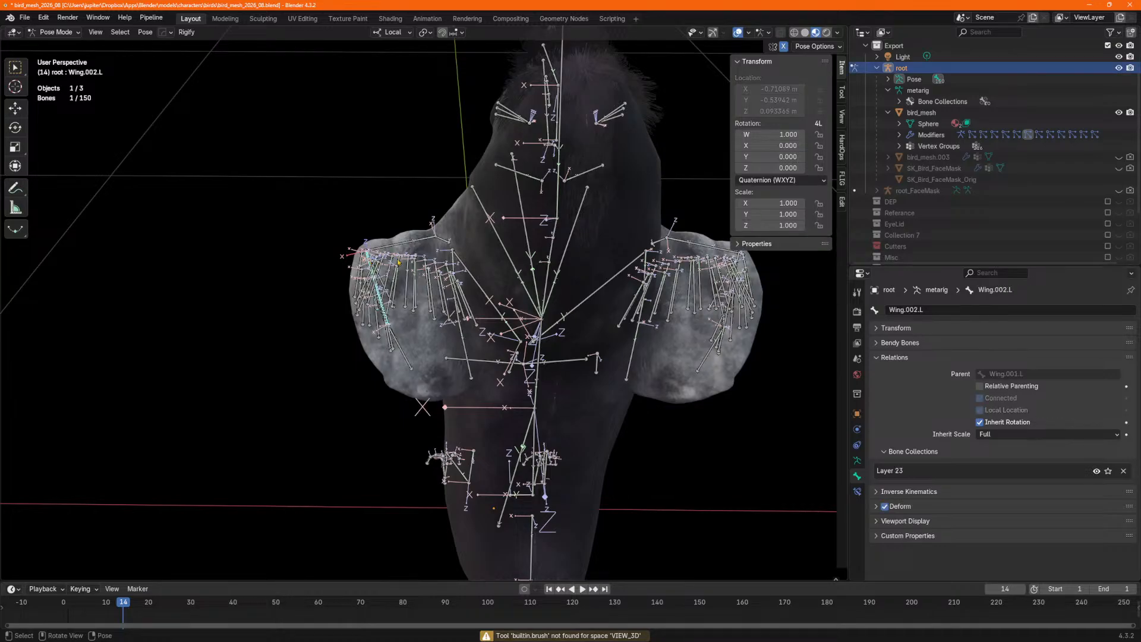
Switch the armature from Rest Position to Pose Position and try rotating Wing.002.L outward.
{"action": "scroll", "coordinate": [371, 267], "scroll_direction": "up", "scroll_amount": 2}
{"action": "key", "text": "r"}
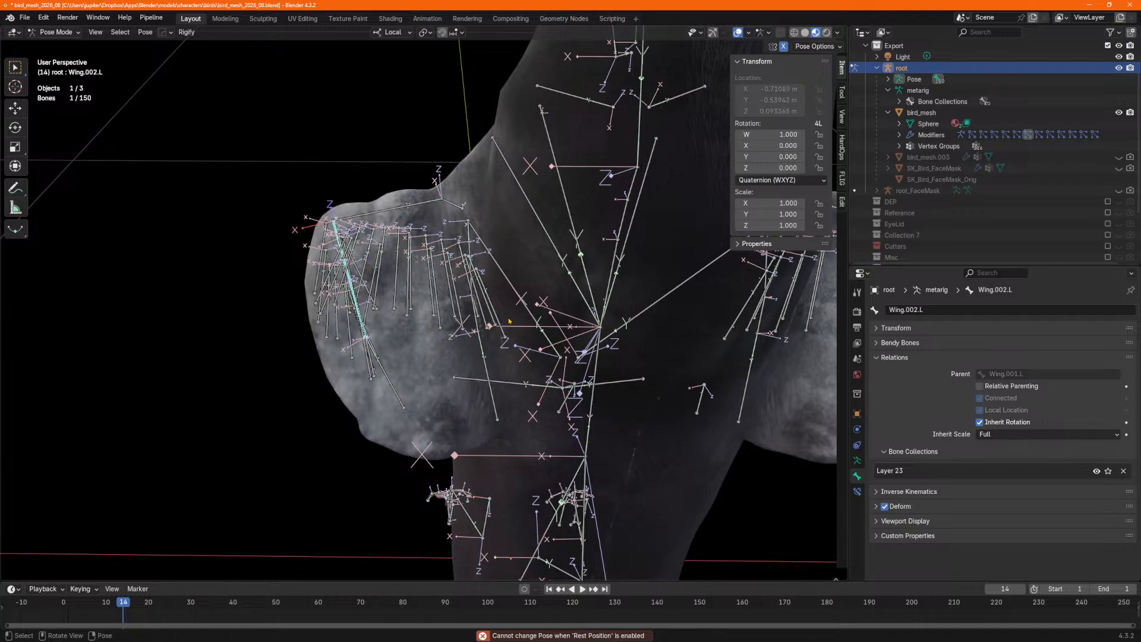
{"action": "key", "text": "r"}
{"action": "left_click", "coordinate": [857, 460]}
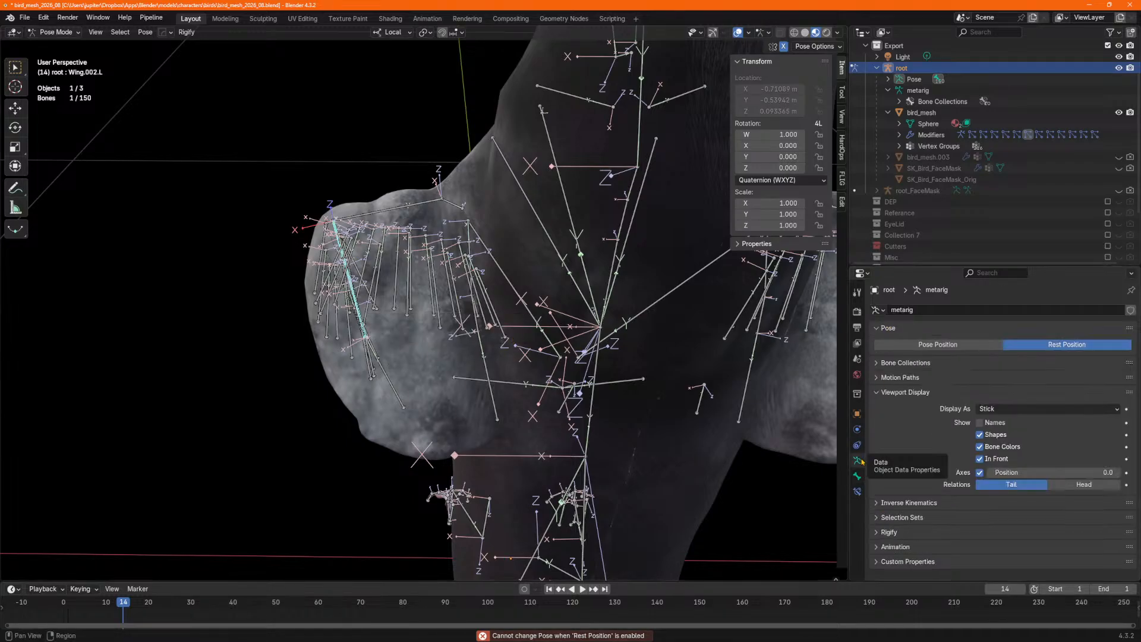
{"action": "left_click", "coordinate": [975, 347]}
{"action": "key", "text": "r"}
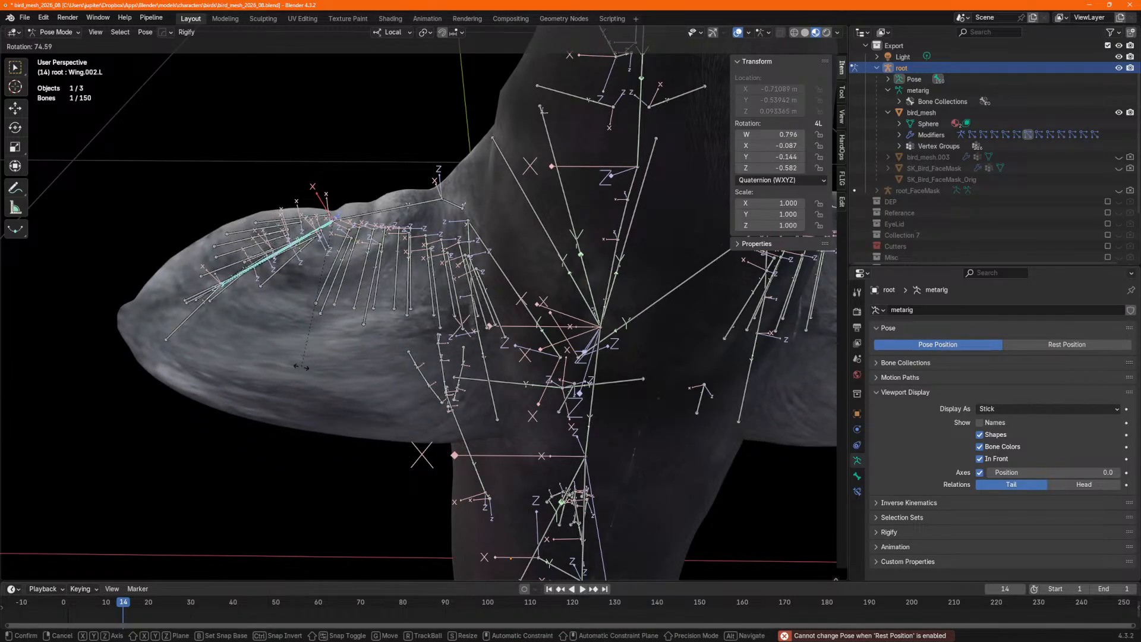
{"action": "right_click", "coordinate": [301, 367]}
Add a reduced screenshot of the folded wing with its bones to the Stretching the Wings section in OneNote.
{"action": "middle_click_drag", "start_coordinate": [311, 369], "coordinate": [419, 357], "text": "shift"}
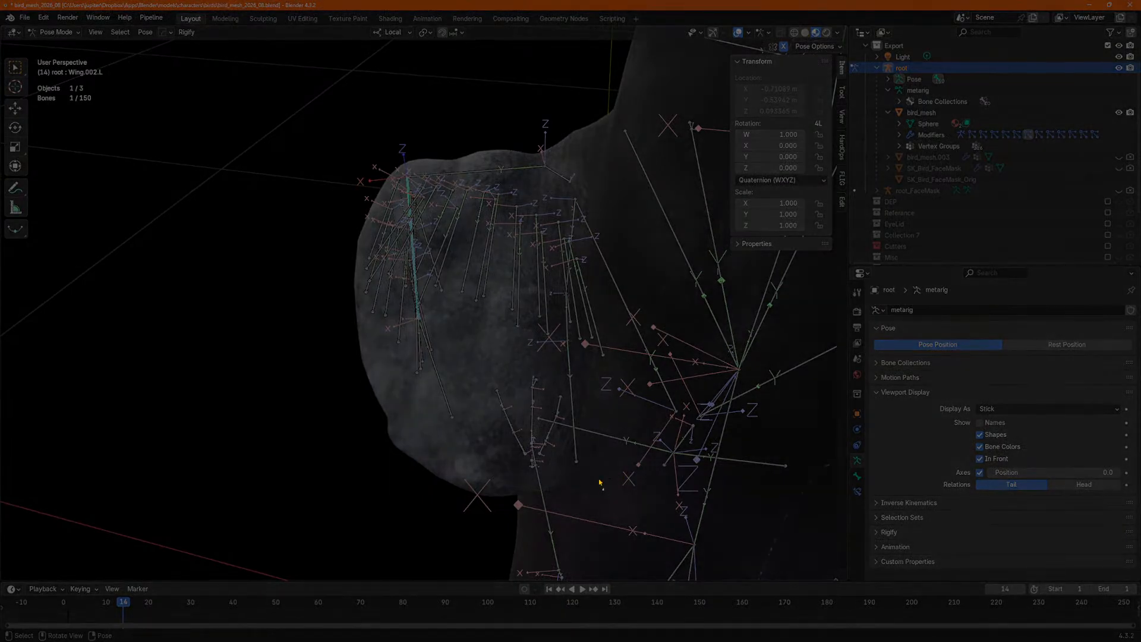
{"action": "left_click_drag", "start_coordinate": [604, 489], "coordinate": [333, 131]}
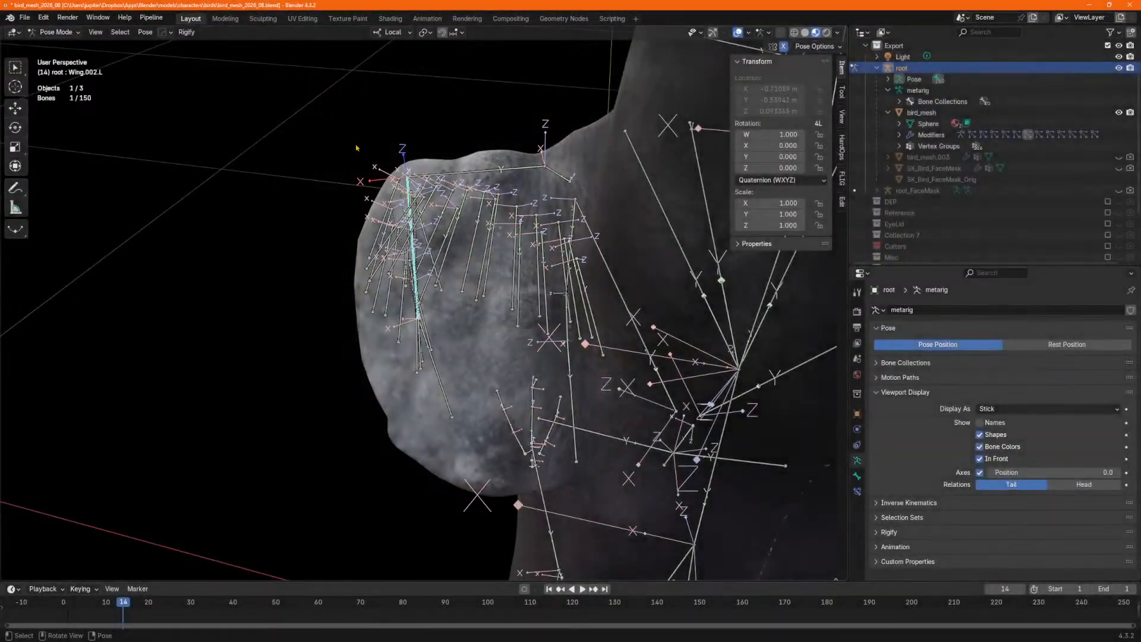
{"action": "key", "text": "alt+Tab"}
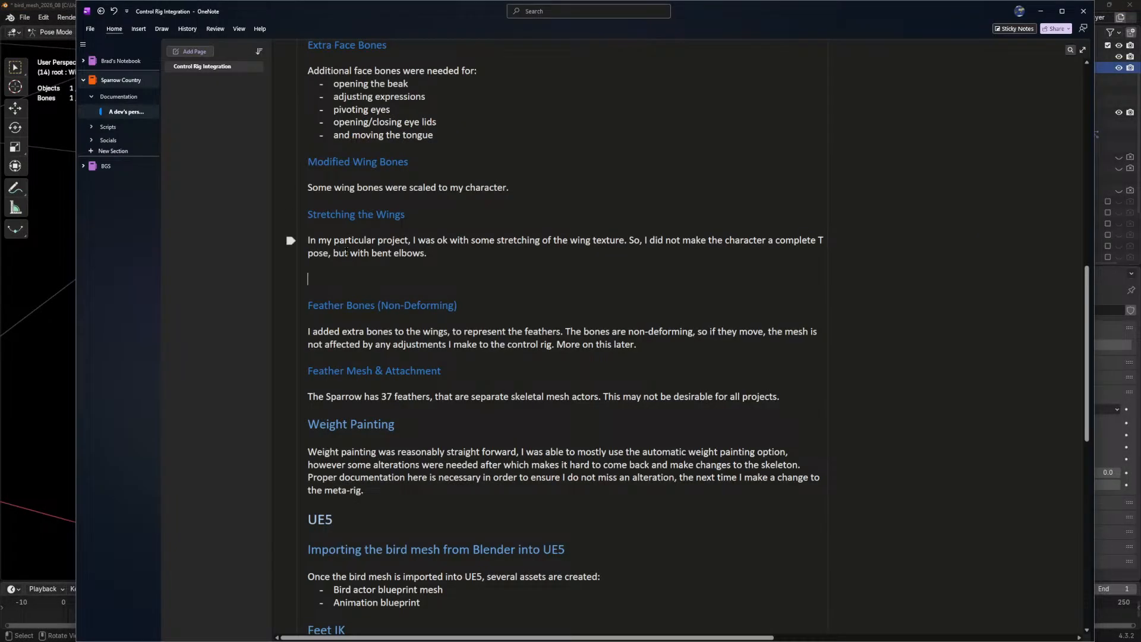
{"action": "key", "text": "ctrl+v"}
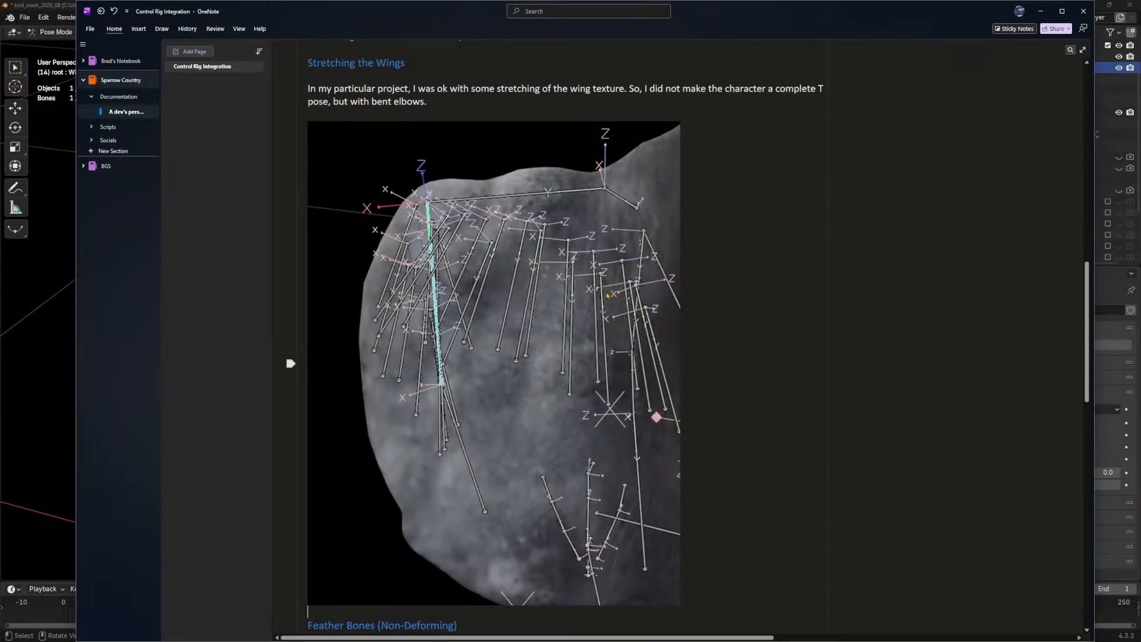
{"action": "left_click", "coordinate": [681, 604]}
{"action": "left_click_drag", "start_coordinate": [682, 606], "coordinate": [483, 348]}
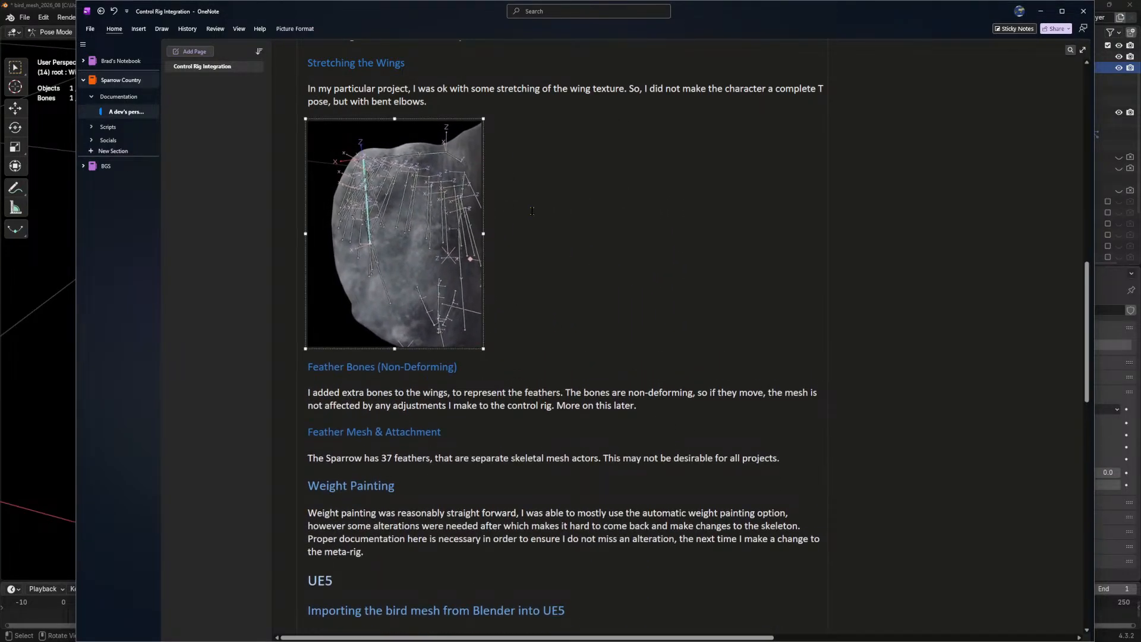
Switch back to Blender, rotate Wing.002.L outward by about 63°, and capture a screenshot of the stretched wing.
{"action": "key", "text": "alt+Tab"}
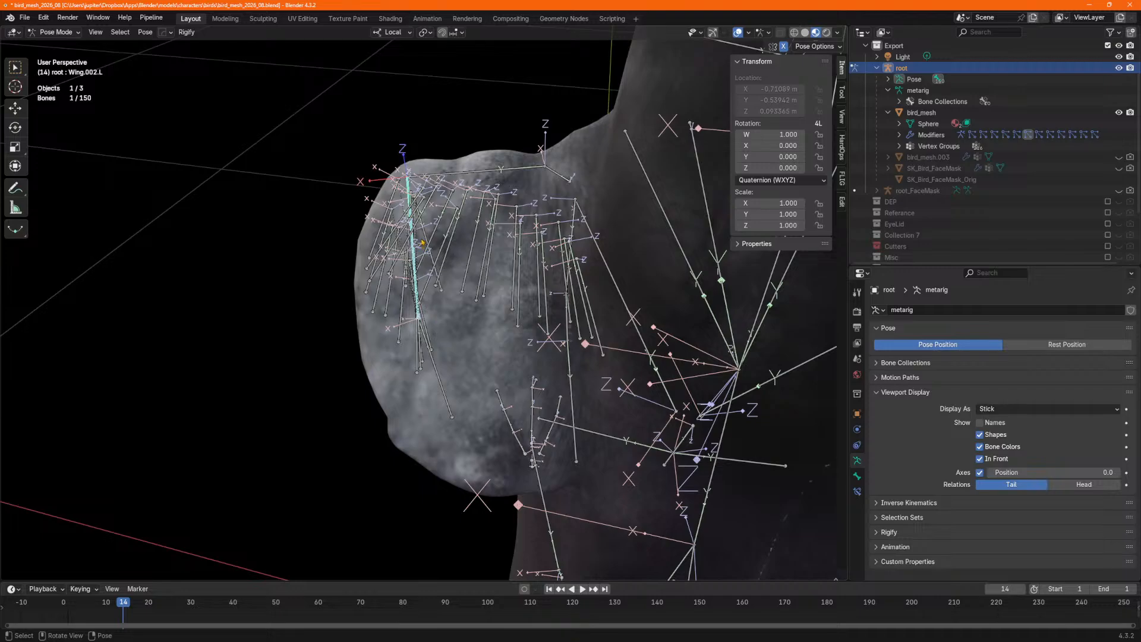
{"action": "key", "text": "r"}
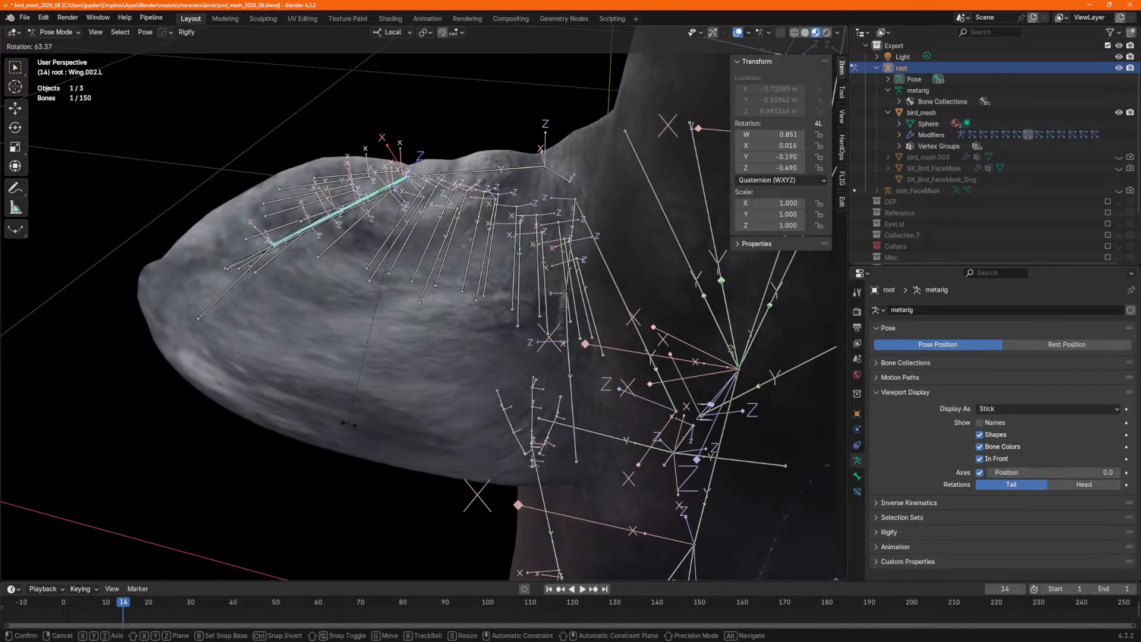
{"action": "left_click", "coordinate": [352, 425]}
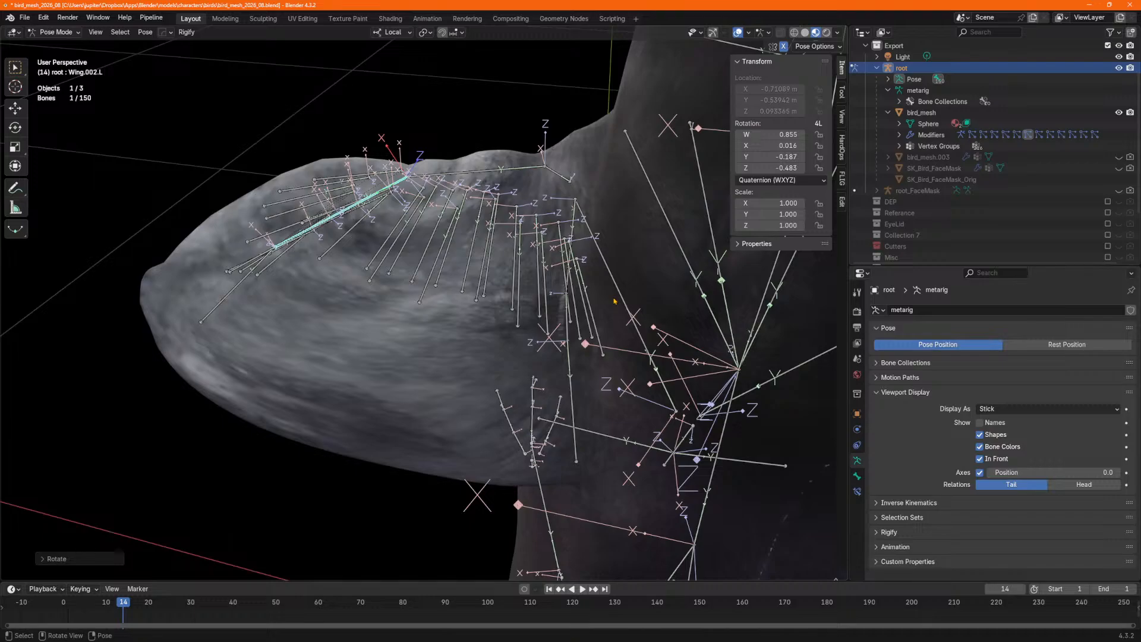
{"action": "left_click_drag", "start_coordinate": [599, 507], "coordinate": [160, 169]}
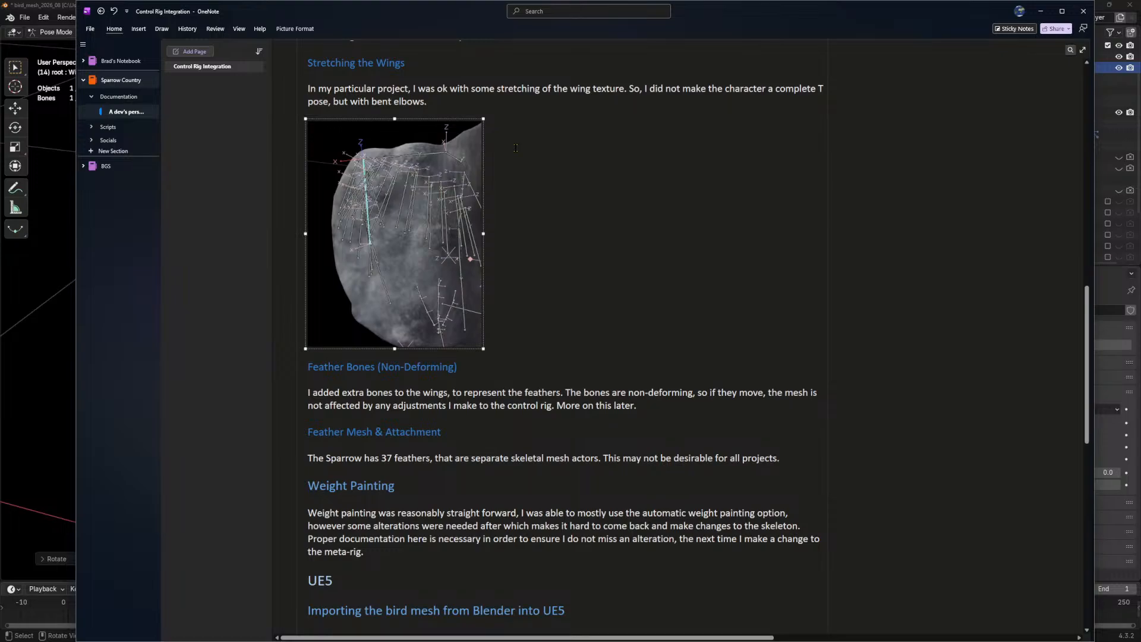
In OneNote, paste the stretched wing screenshot on a new line below the folded wing image and shrink it.
{"action": "left_click", "coordinate": [517, 148]}
{"action": "left_click", "coordinate": [517, 148]}
{"action": "left_click", "coordinate": [517, 147]}
{"action": "left_click", "coordinate": [517, 147]}
{"action": "left_click", "coordinate": [517, 147]}
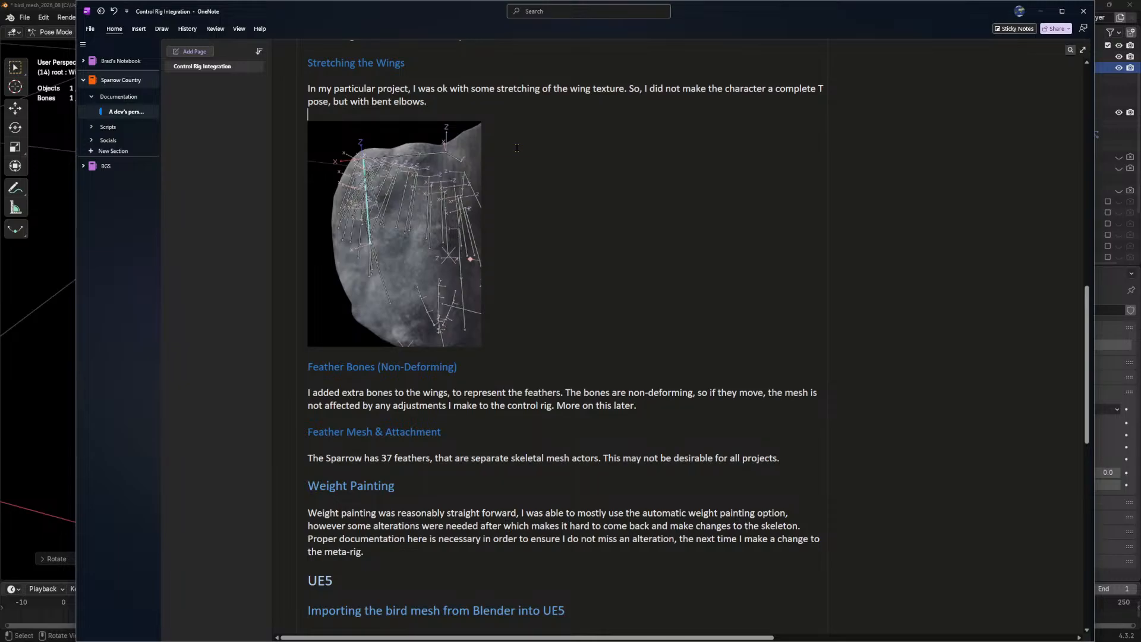
{"action": "key", "text": "Return"}
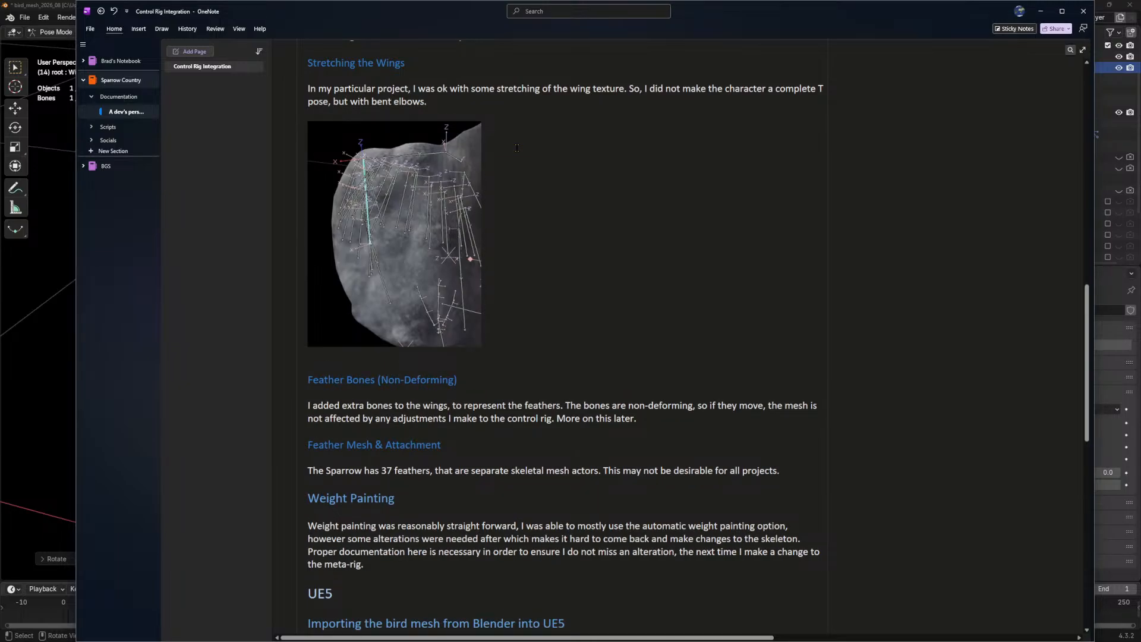
{"action": "key", "text": "ctrl+v"}
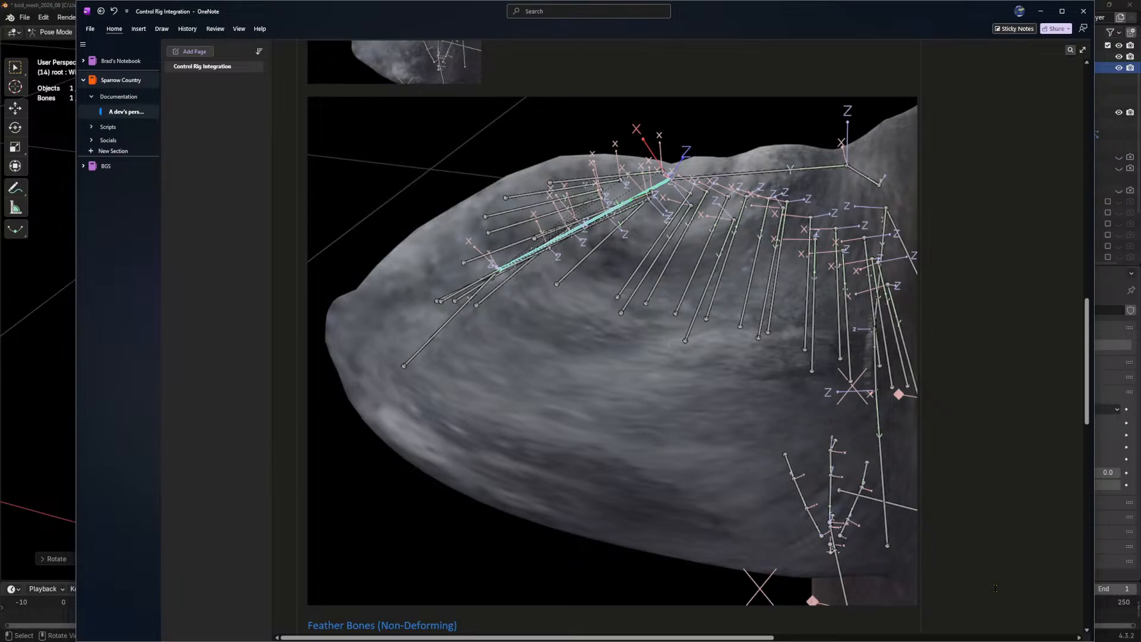
{"action": "left_click", "coordinate": [920, 605]}
{"action": "left_click_drag", "start_coordinate": [919, 605], "coordinate": [577, 322]}
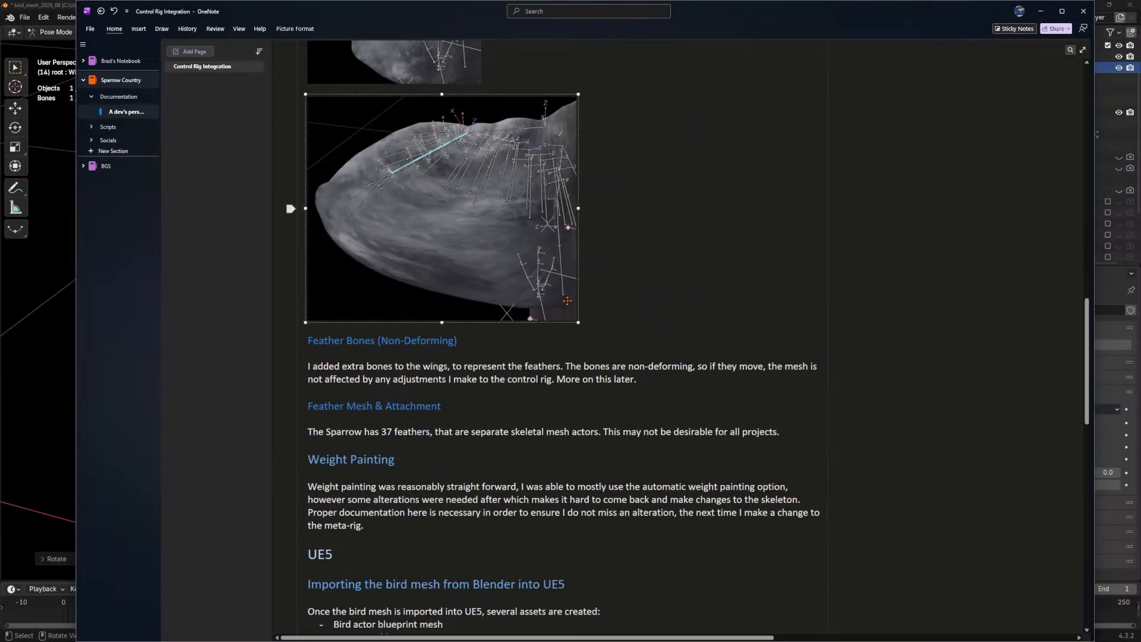
In the Stretching the Wings paragraph, replace "with" by "had" before "bent elbows".
{"action": "scroll", "coordinate": [535, 340], "scroll_direction": "up", "scroll_amount": 5}
{"action": "scroll", "coordinate": [535, 340], "scroll_direction": "up", "scroll_amount": 3}
{"action": "scroll", "coordinate": [535, 335], "scroll_direction": "down", "scroll_amount": 3}
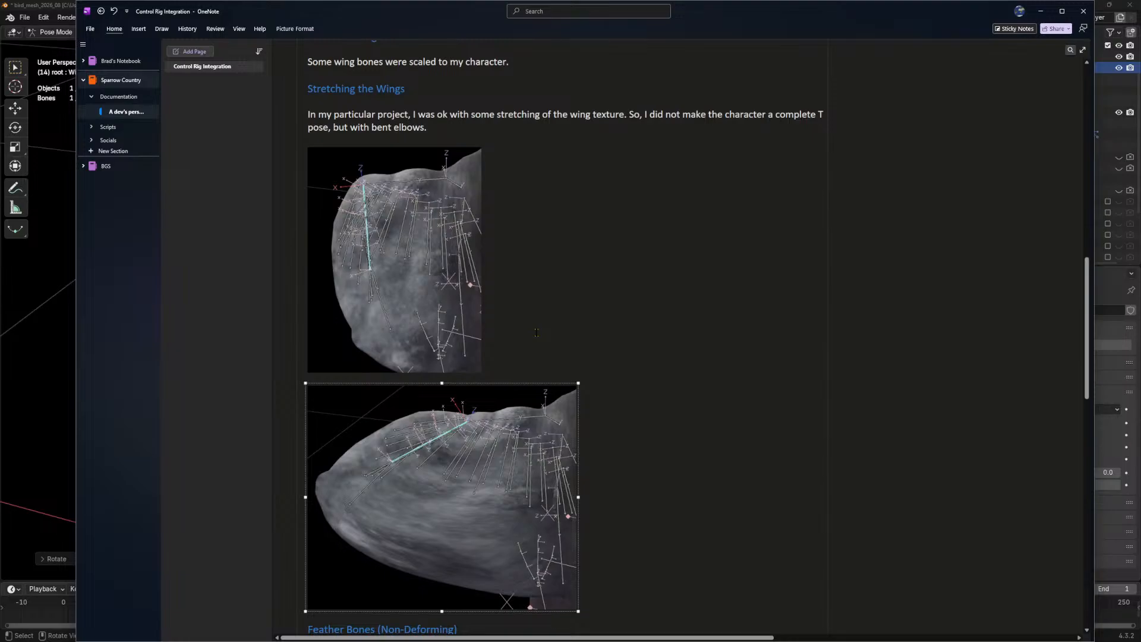
{"action": "scroll", "coordinate": [536, 332], "scroll_direction": "up", "scroll_amount": 2}
{"action": "left_click", "coordinate": [362, 212]}
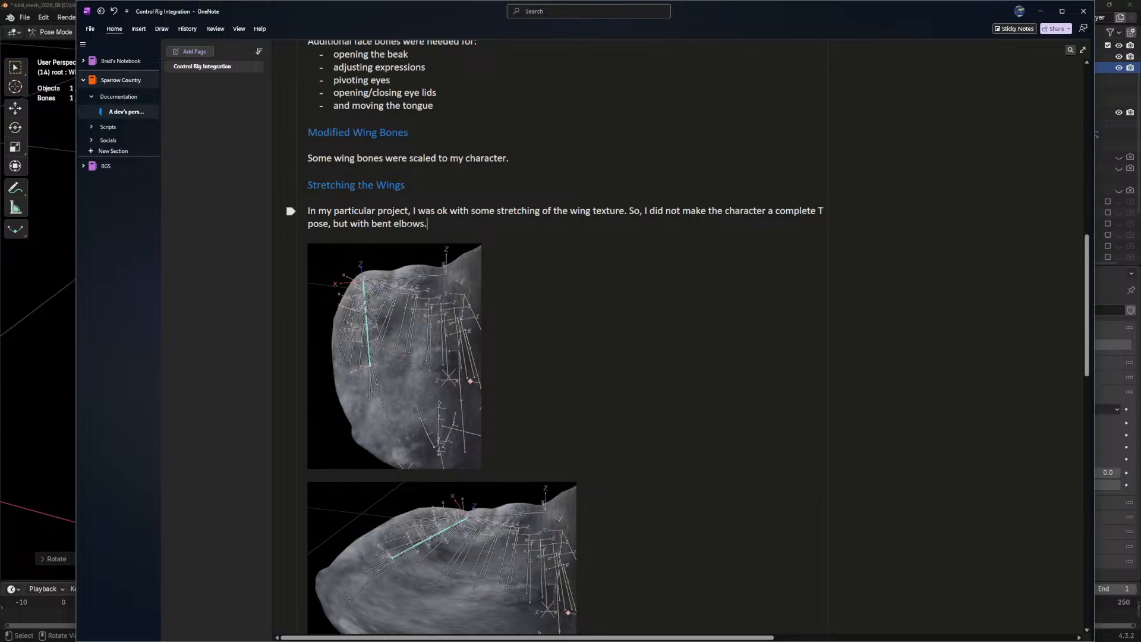
{"action": "key", "text": "ctrl+shift+Right"}
{"action": "key", "text": "shift+Left"}
{"action": "type", "text": "had"}
{"action": "key", "text": "Right"}
{"action": "key", "text": "Right"}
{"action": "key", "text": "Right"}
{"action": "type", "text": "wing"}
{"action": "key", "text": "BackSpace"}
{"action": "key", "text": "BackSpace"}
{"action": "key", "text": "BackSpace"}
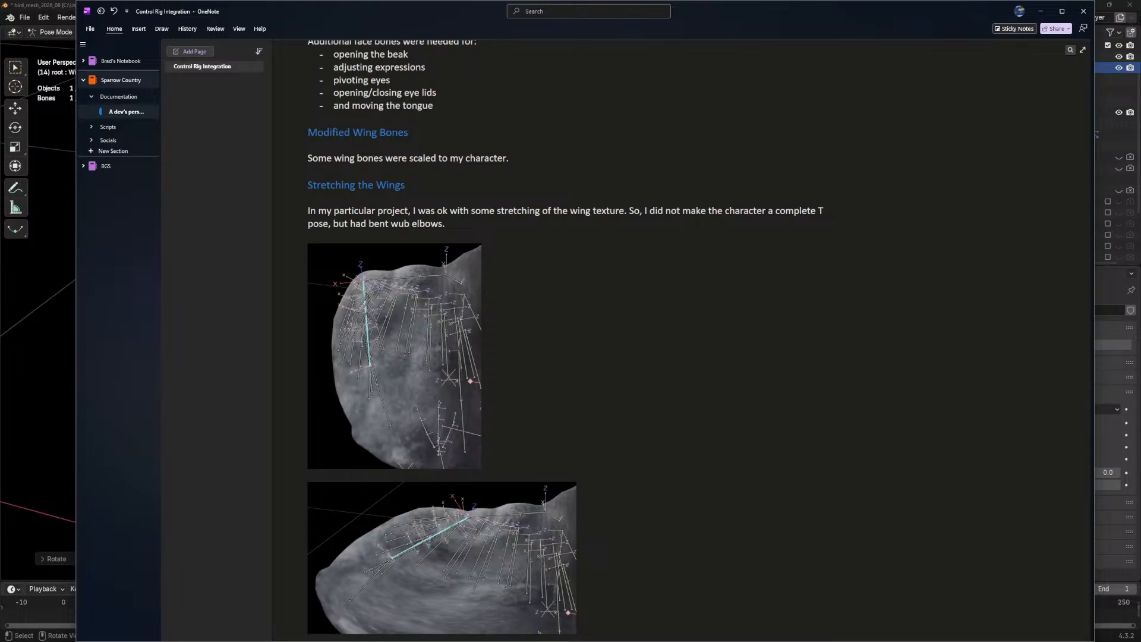
{"action": "type", "text": "ing"}
{"action": "key", "text": "BackSpace"}
{"action": "key", "text": "BackSpace"}
{"action": "key", "text": "BackSpace"}
{"action": "key", "text": "BackSpace"}
{"action": "key", "text": "BackSpace"}
Add an empty line between the sentence about bent elbows and the first wing image.
{"action": "scroll", "coordinate": [505, 225], "scroll_direction": "down", "scroll_amount": 3}
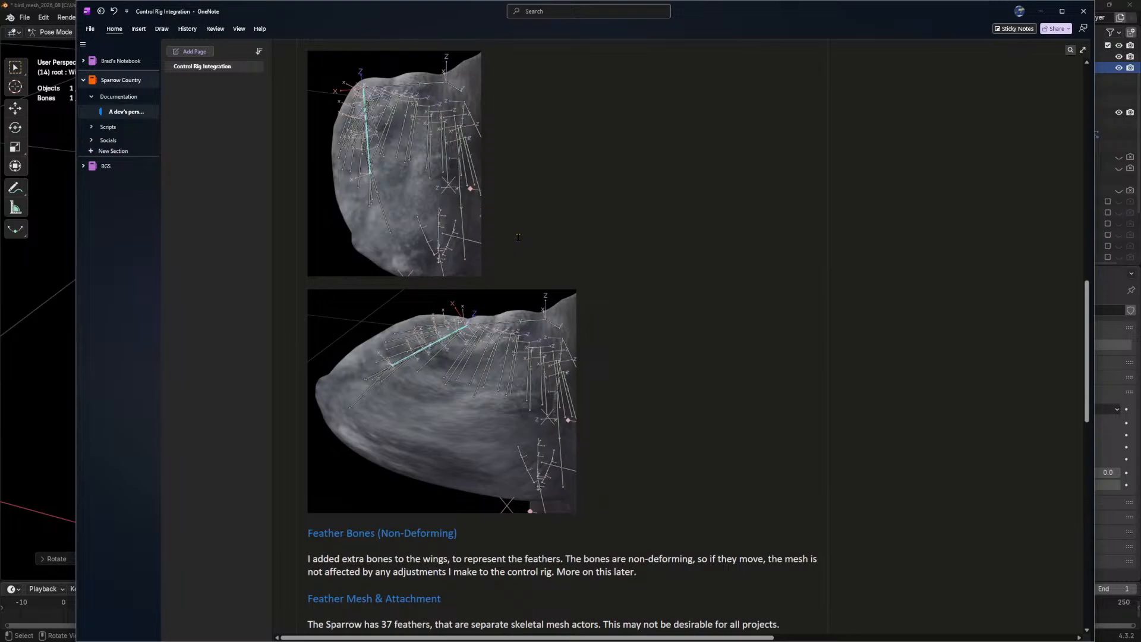
{"action": "scroll", "coordinate": [533, 225], "scroll_direction": "up", "scroll_amount": 3}
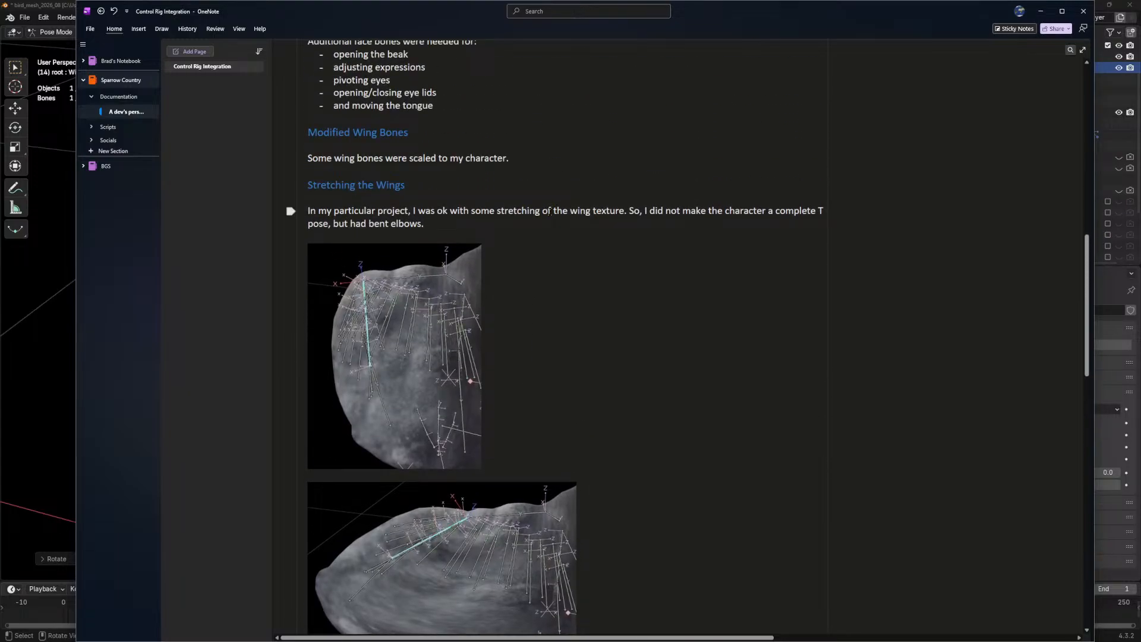
{"action": "left_click", "coordinate": [490, 227]}
{"action": "key", "text": "Return"}
{"action": "type", "text": "/table"}
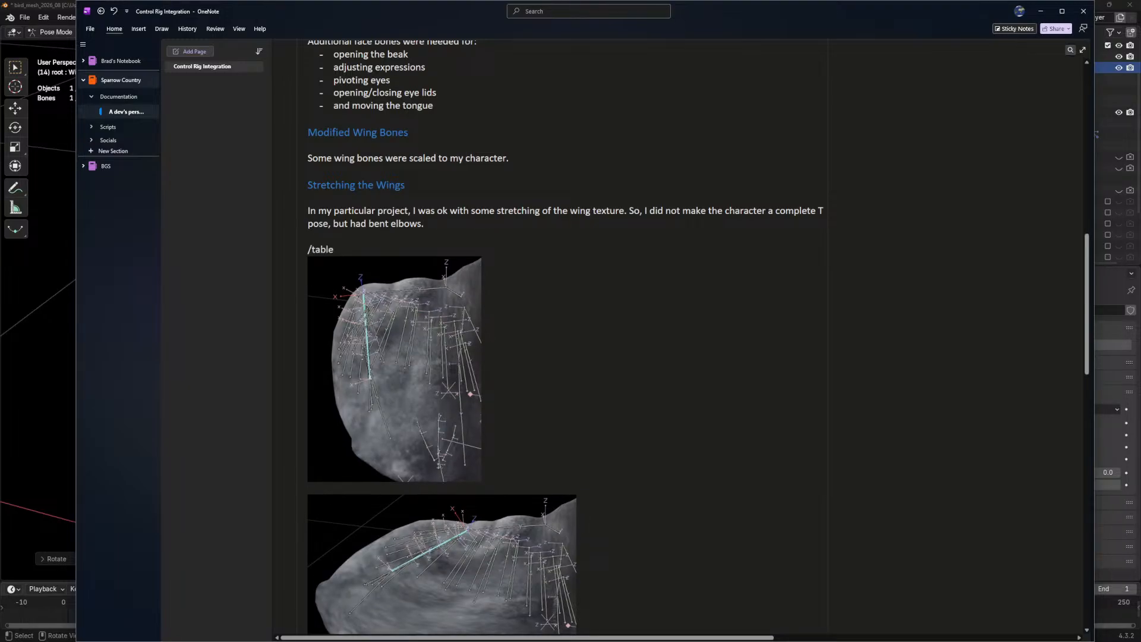
{"action": "key", "text": "ctrl+BackSpace"}
{"action": "key", "text": "ctrl+BackSpace"}
Insert a two-column table on the empty line above the wing images.
{"action": "right_click", "coordinate": [369, 243]}
{"action": "mouse_move", "coordinate": [416, 360]}
{"action": "left_click", "coordinate": [491, 362]}
{"action": "type", "text": "2"}
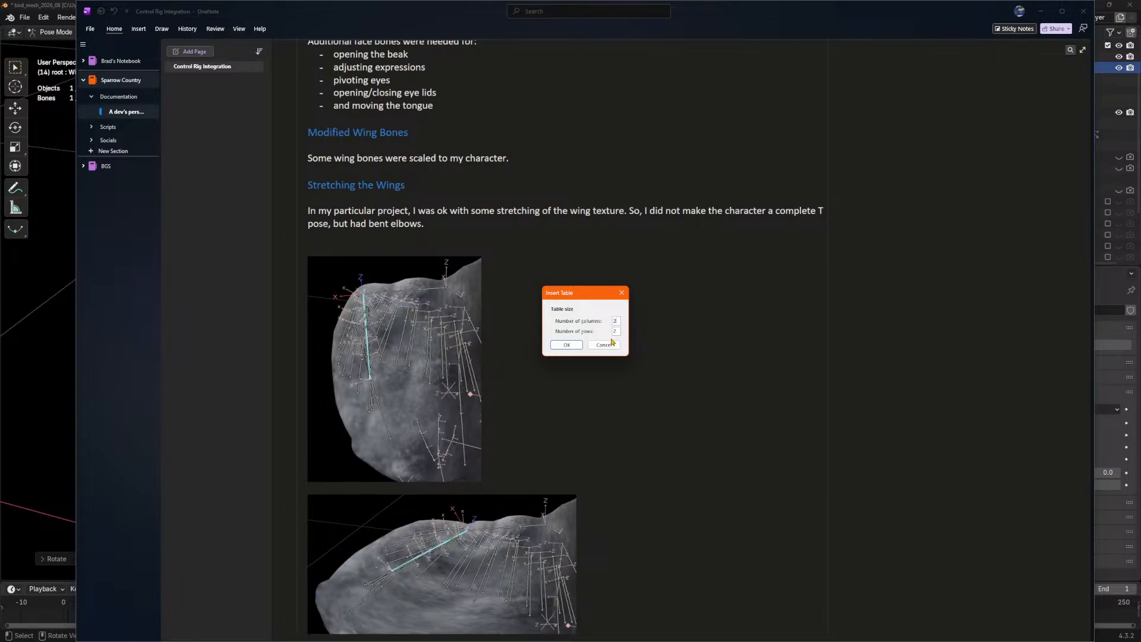
{"action": "left_click", "coordinate": [566, 345]}
Move the folded wing image into the table's first cell and the stretched wing image into the second.
{"action": "left_click", "coordinate": [438, 344]}
{"action": "key", "text": "ctrl+x"}
{"action": "left_click", "coordinate": [325, 253]}
{"action": "key", "text": "ctrl+v"}
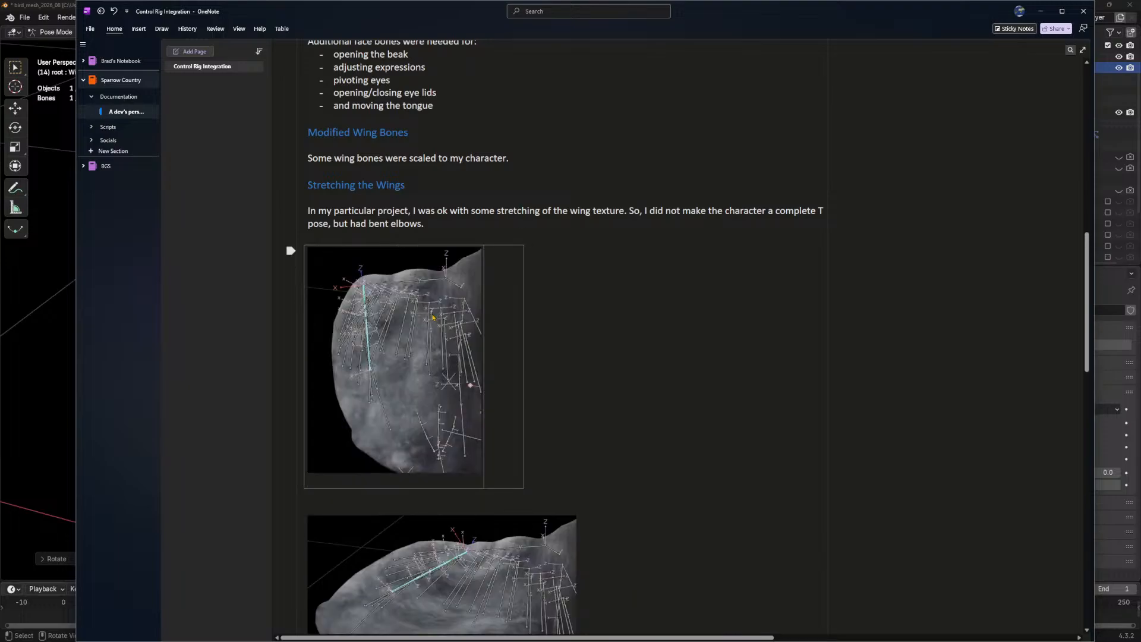
{"action": "left_click", "coordinate": [445, 577]}
{"action": "key", "text": "ctrl+x"}
{"action": "left_click", "coordinate": [505, 469]}
{"action": "key", "text": "ctrl+v"}
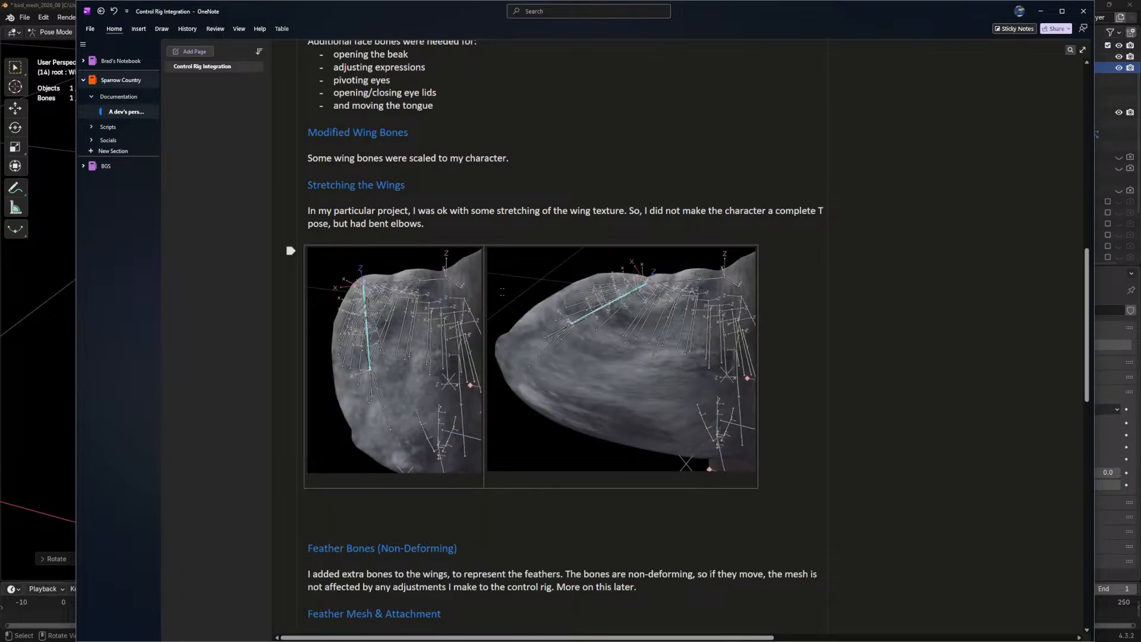
Remove the extra blank lines inside the image table's cells and between the table and the Feather Bones heading.
{"action": "left_click", "coordinate": [397, 496]}
{"action": "key", "text": "Up"}
{"action": "key", "text": "BackSpace"}
{"action": "key", "text": "Right"}
{"action": "key", "text": "Down"}
{"action": "key", "text": "BackSpace"}
{"action": "left_click", "coordinate": [395, 495]}
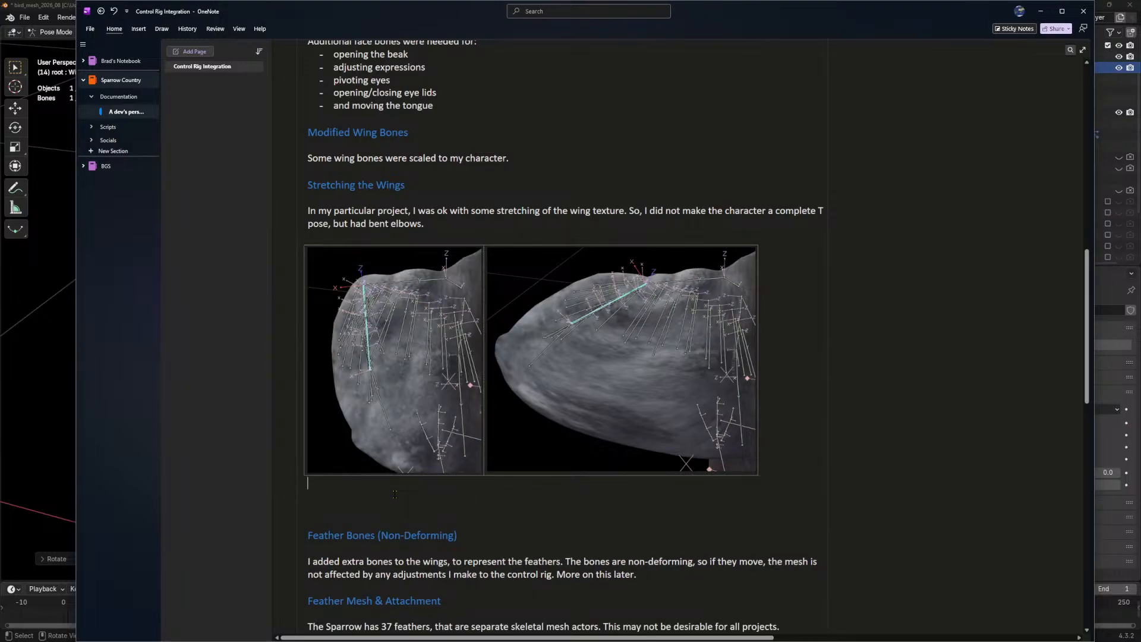
{"action": "key", "text": "Delete"}
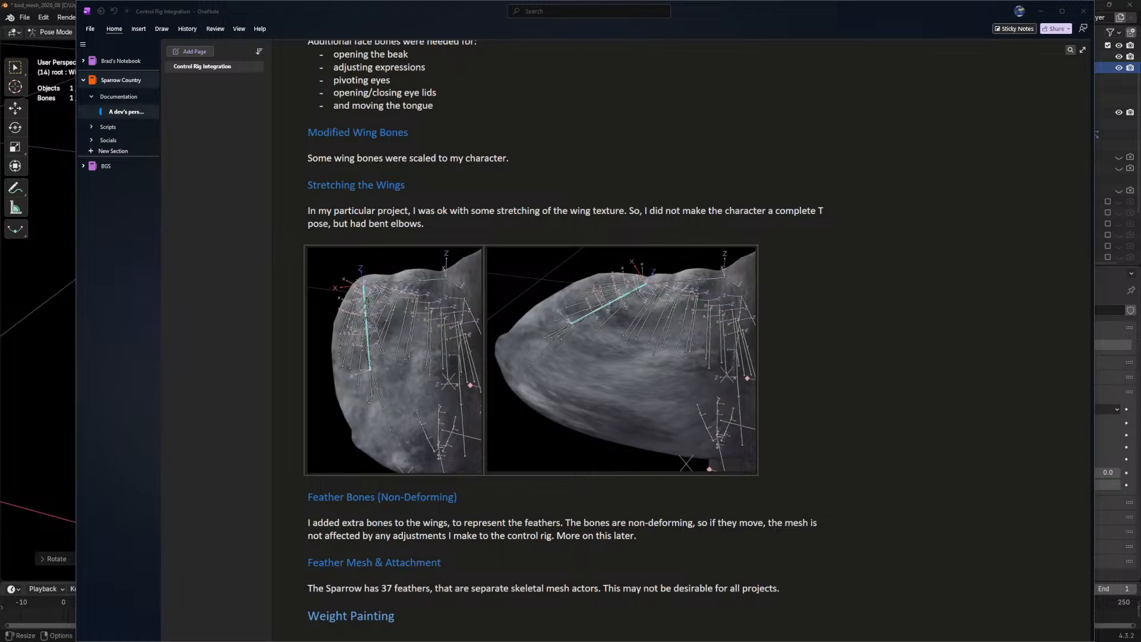
Switch to Blender, view the bones in wireframe, and return the root armature to Object Mode with solid shading.
{"action": "left_click", "coordinate": [49, 6]}
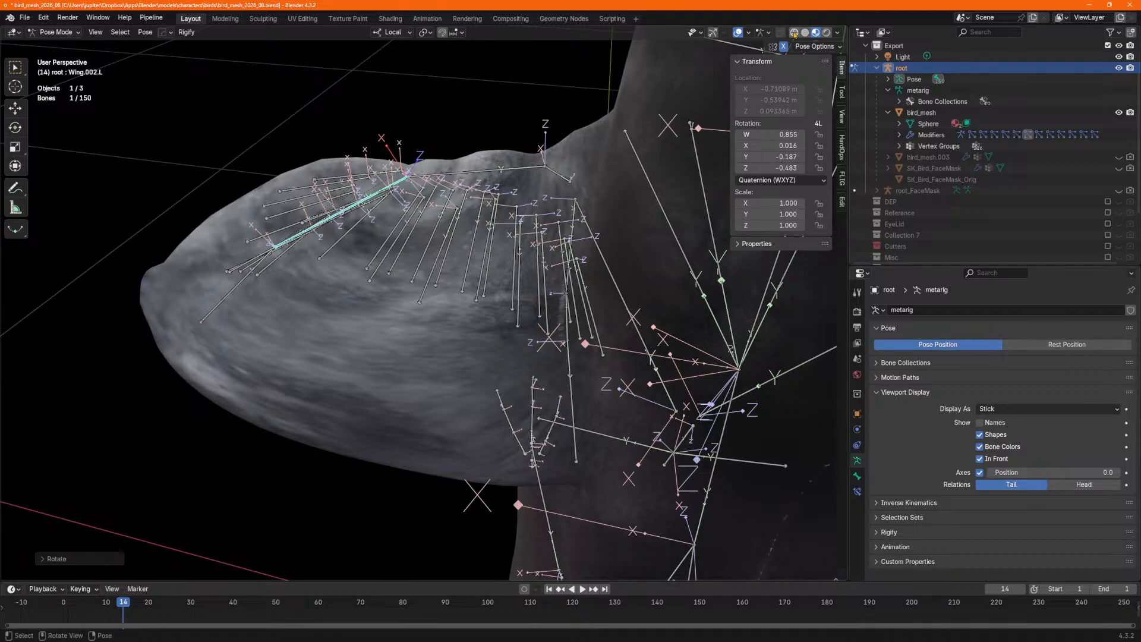
{"action": "left_click", "coordinate": [794, 32]}
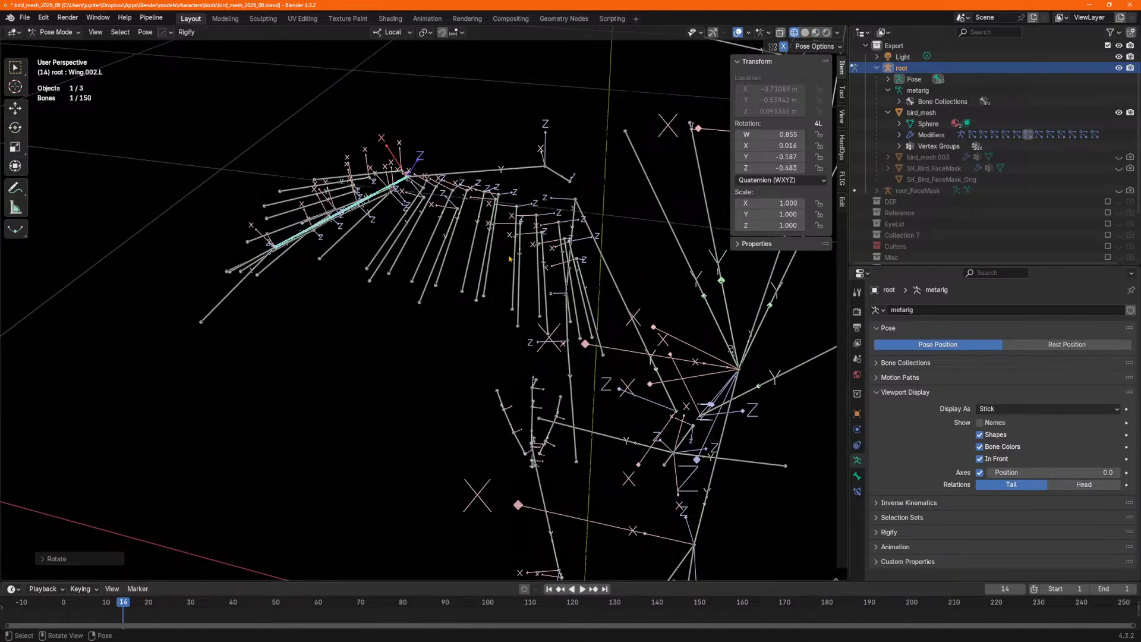
{"action": "scroll", "coordinate": [505, 269], "scroll_direction": "down", "scroll_amount": 2}
{"action": "mouse_move", "coordinate": [505, 268]}
{"action": "middle_mouse_down"}
{"action": "mouse_move", "coordinate": [524, 207]}
{"action": "mouse_move", "coordinate": [517, 264]}
{"action": "middle_mouse_up"}
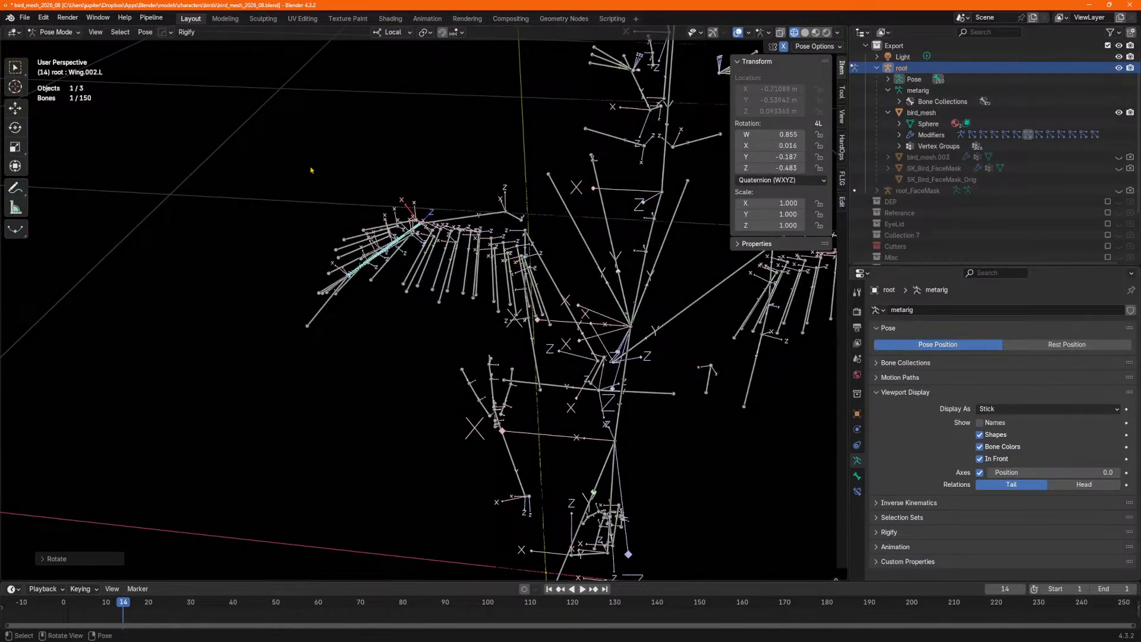
{"action": "key", "text": "ctrl+Tab"}
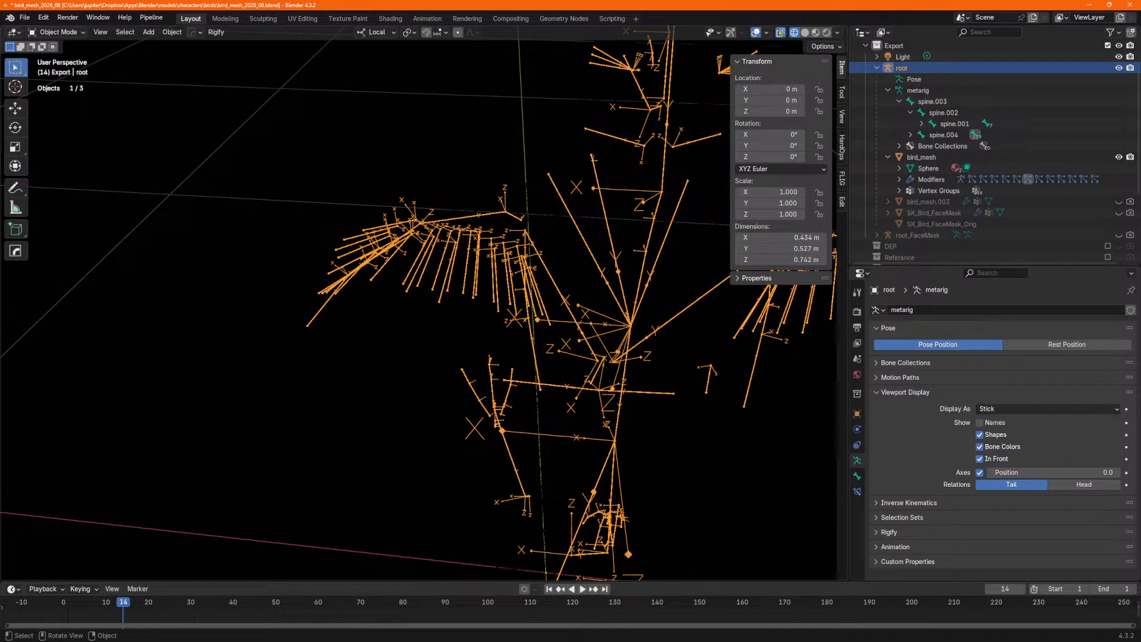
{"action": "left_click", "coordinate": [805, 32]}
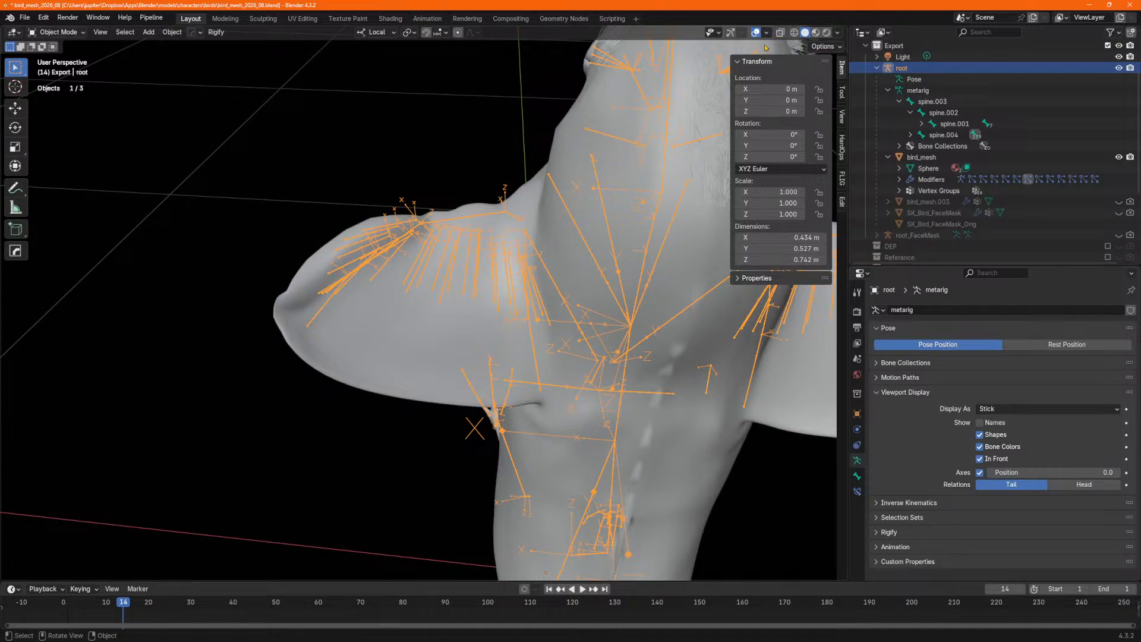
Overlay the mesh wireframe on the solid-shaded bird and examine how the wing geometry stretches around the bones.
{"action": "middle_click_drag", "start_coordinate": [665, 153], "coordinate": [662, 118]}
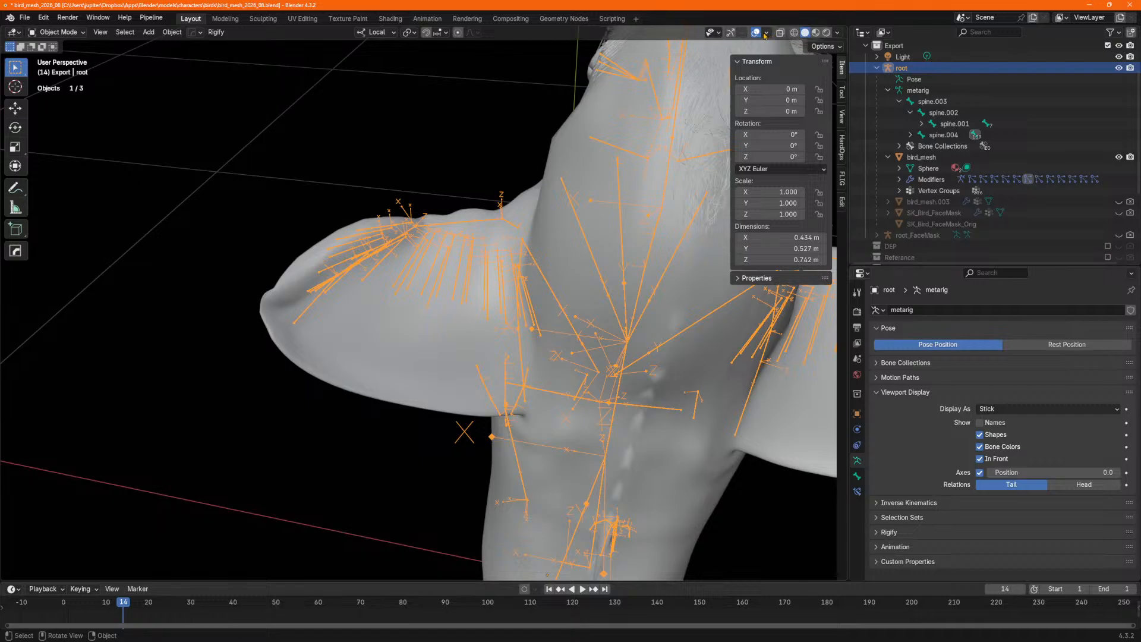
{"action": "left_click", "coordinate": [794, 32]}
{"action": "left_click", "coordinate": [805, 32]}
{"action": "left_click", "coordinate": [767, 33]}
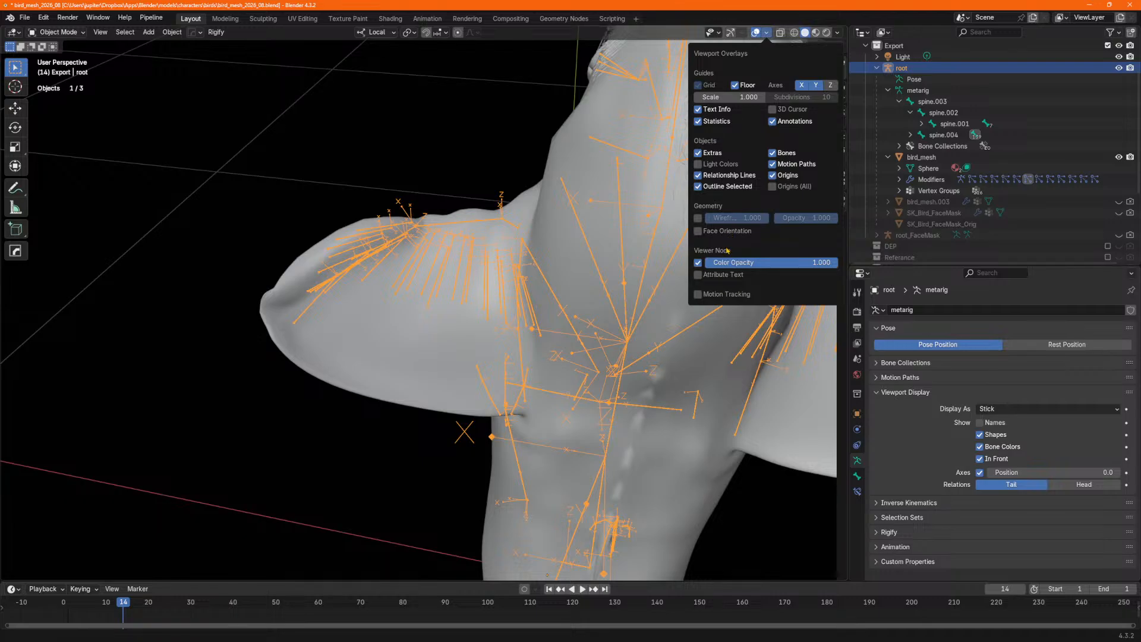
{"action": "left_click", "coordinate": [698, 218]}
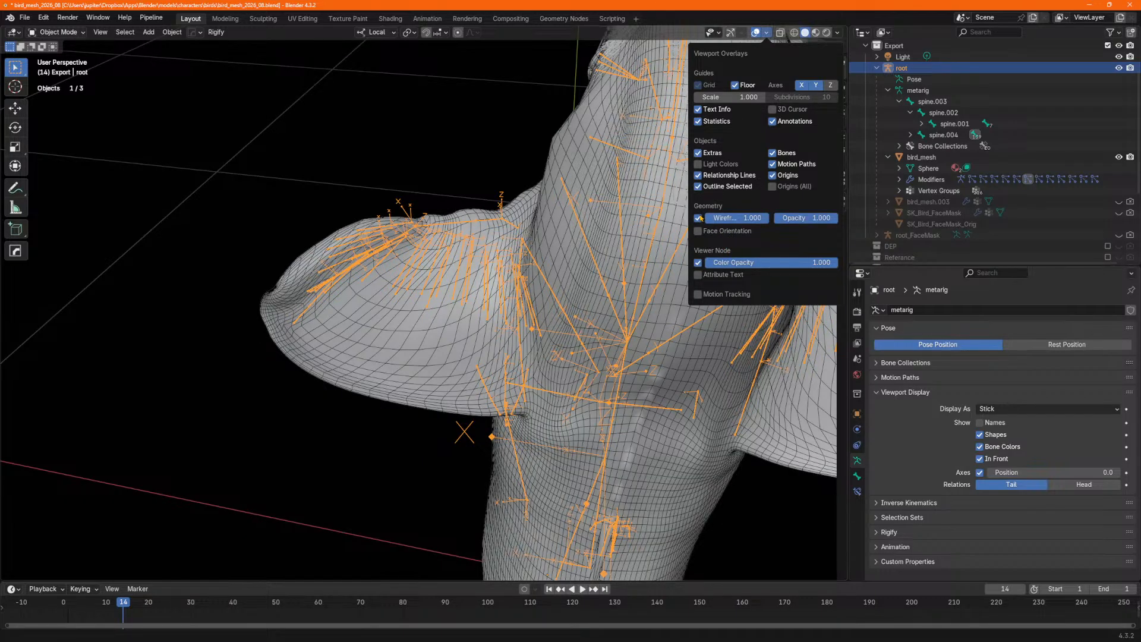
{"action": "mouse_move", "coordinate": [421, 253]}
{"action": "middle_mouse_down"}
{"action": "mouse_move", "coordinate": [459, 252]}
{"action": "mouse_move", "coordinate": [413, 264]}
{"action": "middle_mouse_up"}
{"action": "scroll", "coordinate": [469, 262], "scroll_direction": "up", "scroll_amount": 1}
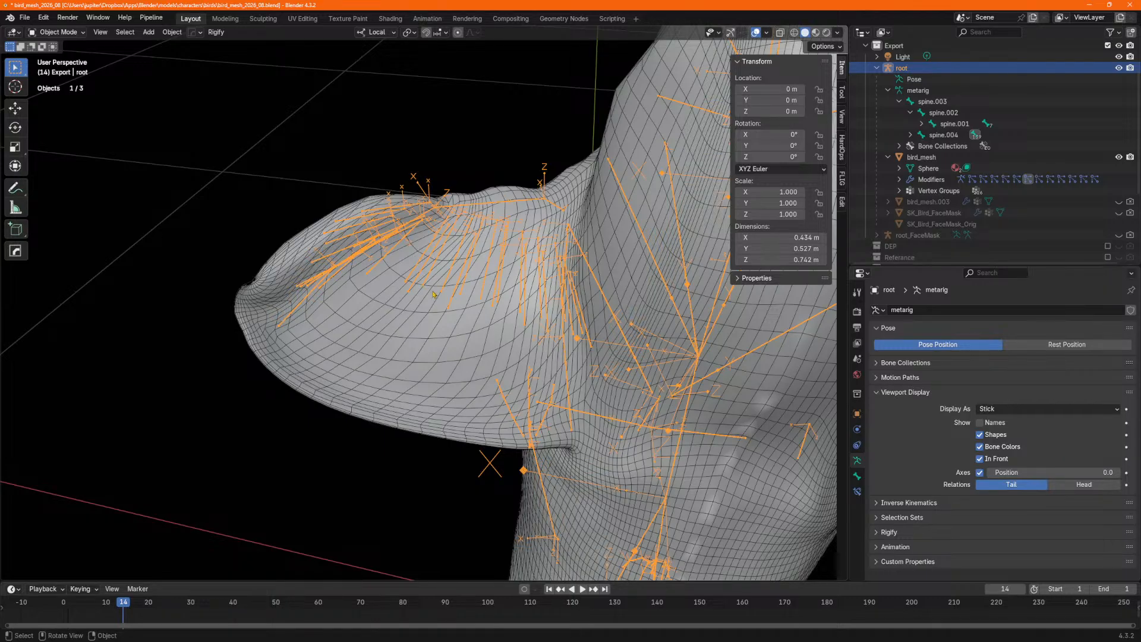
Switch the viewport to Material Preview shading and examine the texture on the partly stretched wing.
{"action": "left_click", "coordinate": [816, 32]}
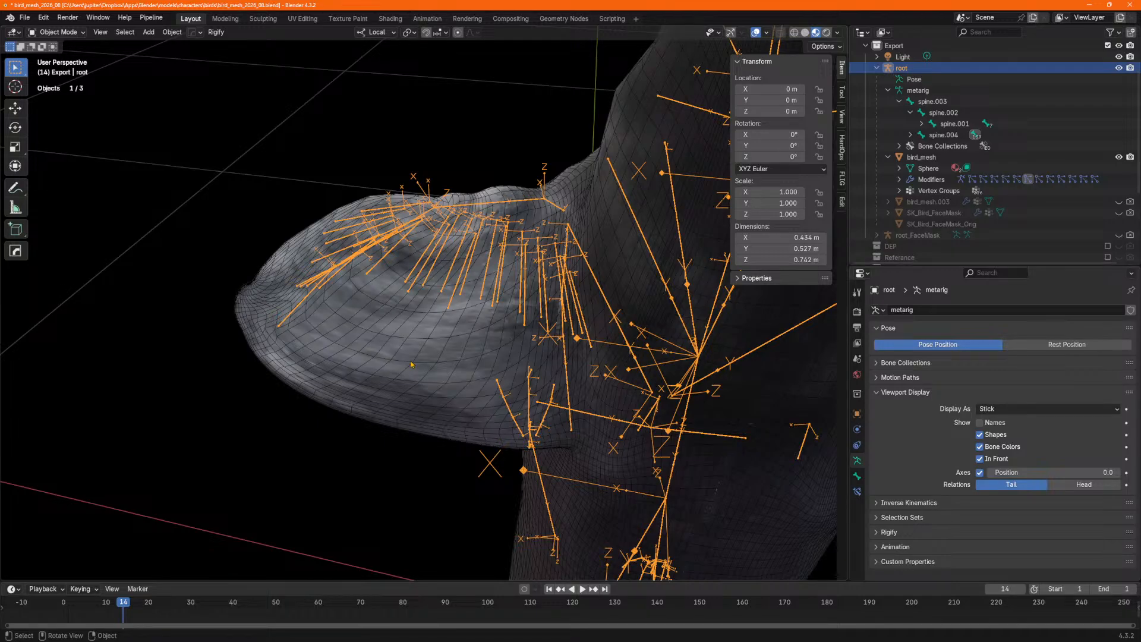
{"action": "scroll", "coordinate": [411, 364], "scroll_direction": "up", "scroll_amount": 2}
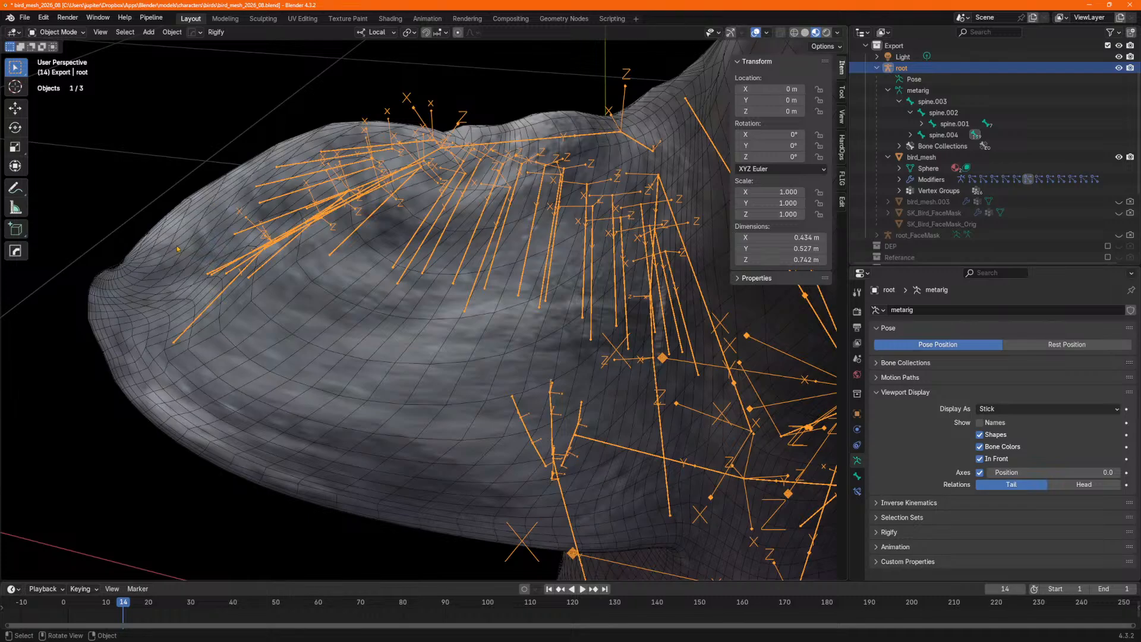
{"action": "scroll", "coordinate": [620, 415], "scroll_direction": "down", "scroll_amount": 2}
{"action": "middle_click_drag", "start_coordinate": [620, 415], "coordinate": [617, 397]}
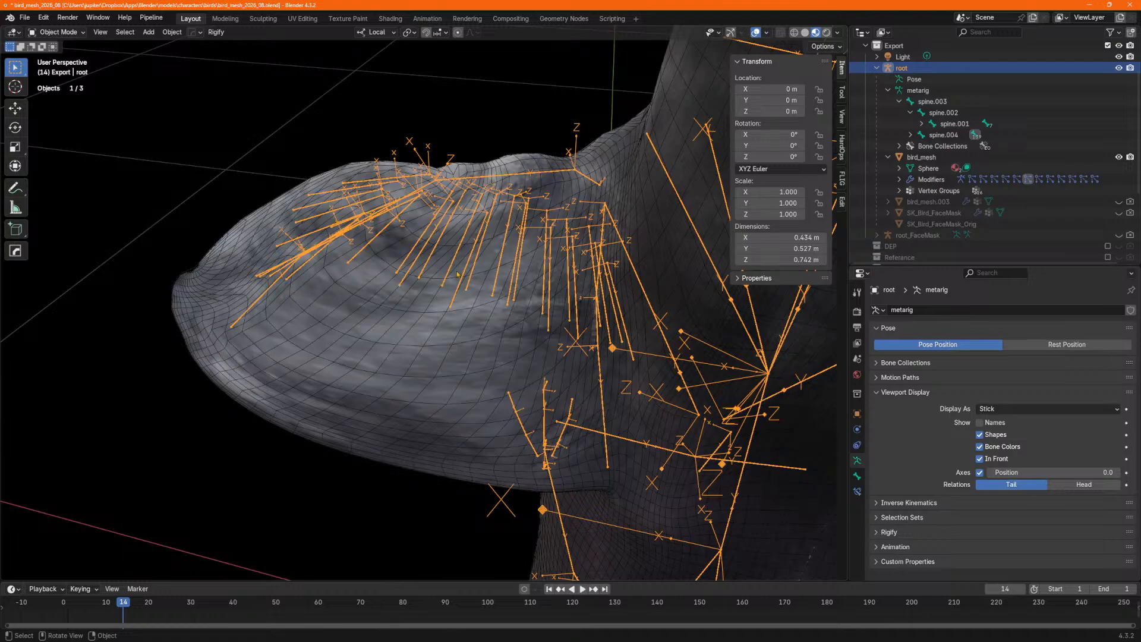
Put the root armature in Pose Mode and rotate the Wing.002.L bone upward to stretch the wing further.
{"action": "key", "text": "r"}
{"action": "right_click", "coordinate": [416, 246]}
{"action": "key", "text": "ctrl+Tab"}
{"action": "key", "text": "r"}
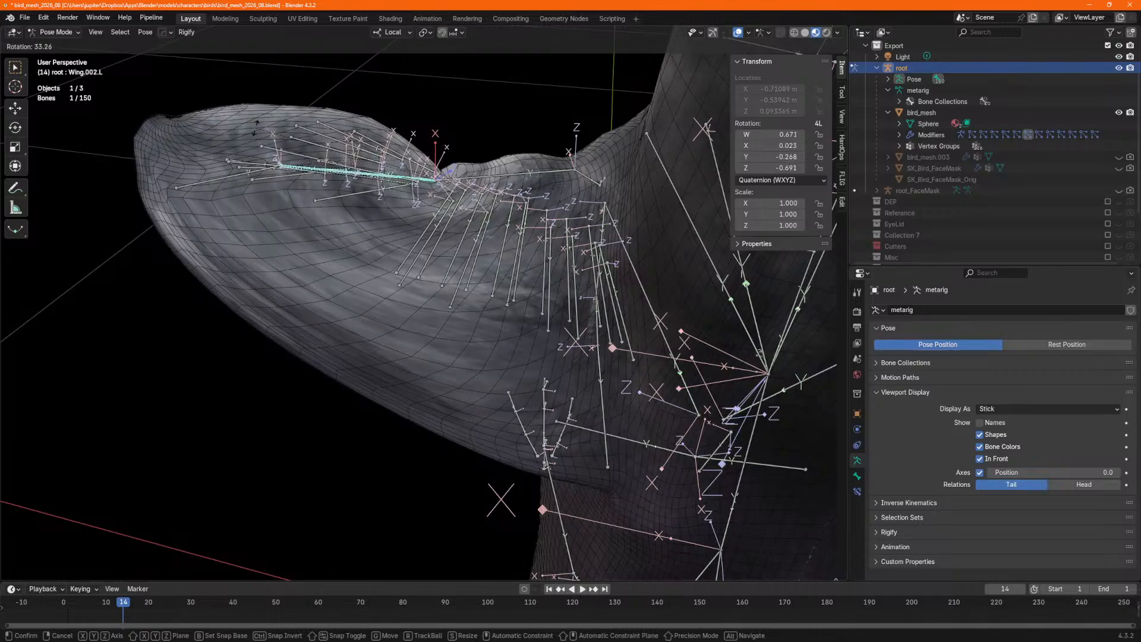
{"action": "left_click", "coordinate": [262, 52]}
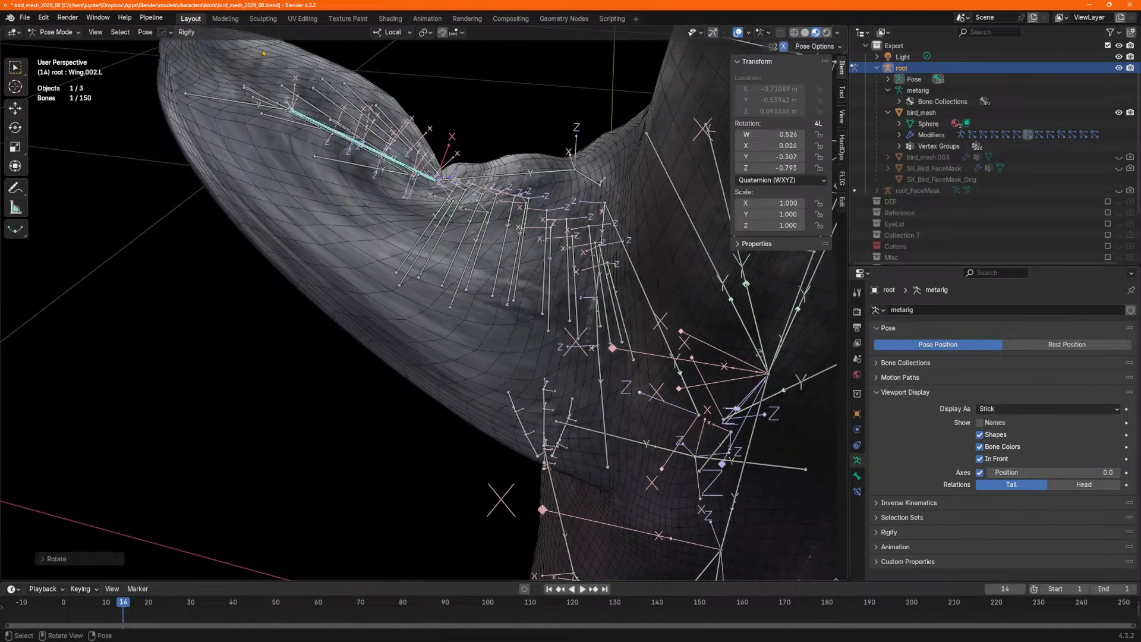
Leave Pose Mode, select the bird_mesh object and turn off its wireframe overlay.
{"action": "key", "text": "Tab"}
{"action": "key", "text": "Tab"}
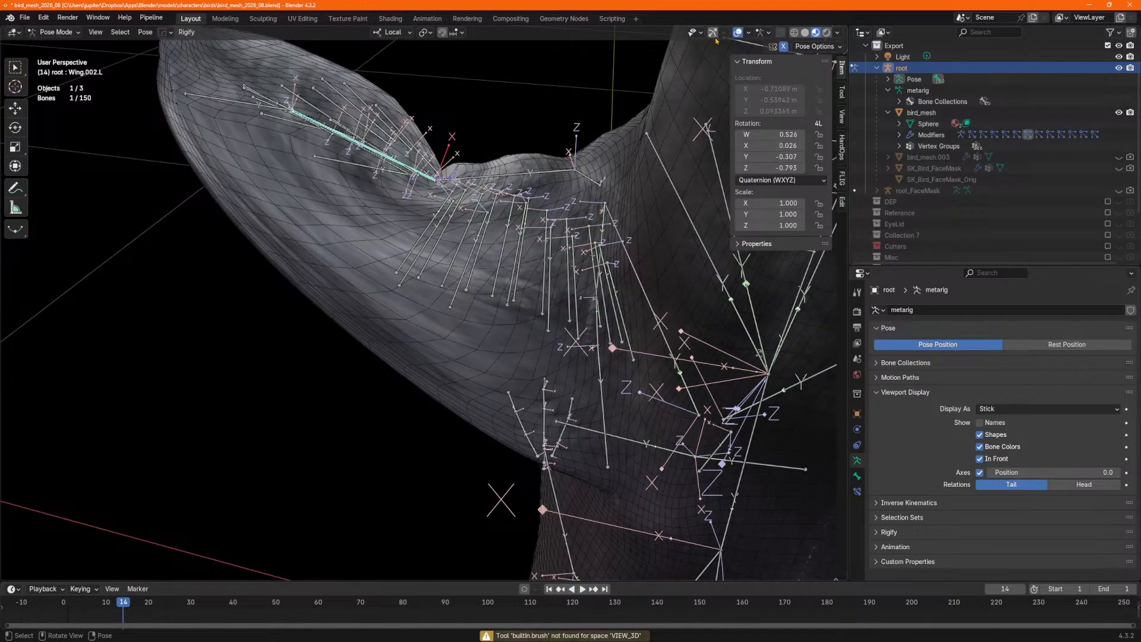
{"action": "left_click", "coordinate": [382, 256]}
{"action": "key", "text": "ctrl+Tab"}
{"action": "left_click", "coordinate": [399, 302]}
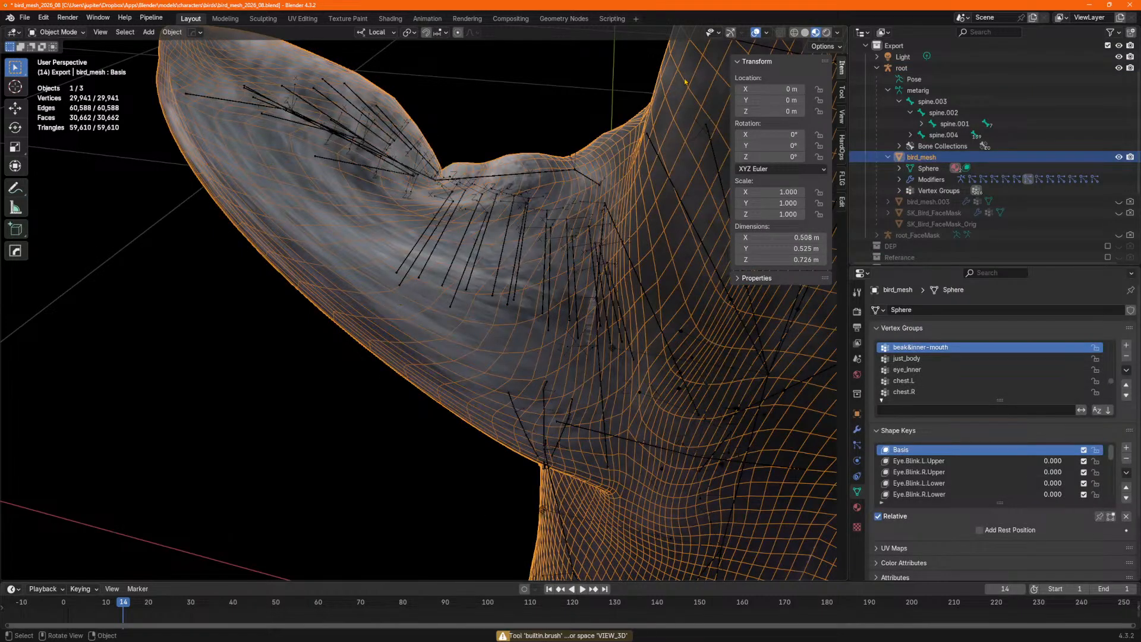
{"action": "left_click", "coordinate": [766, 33]}
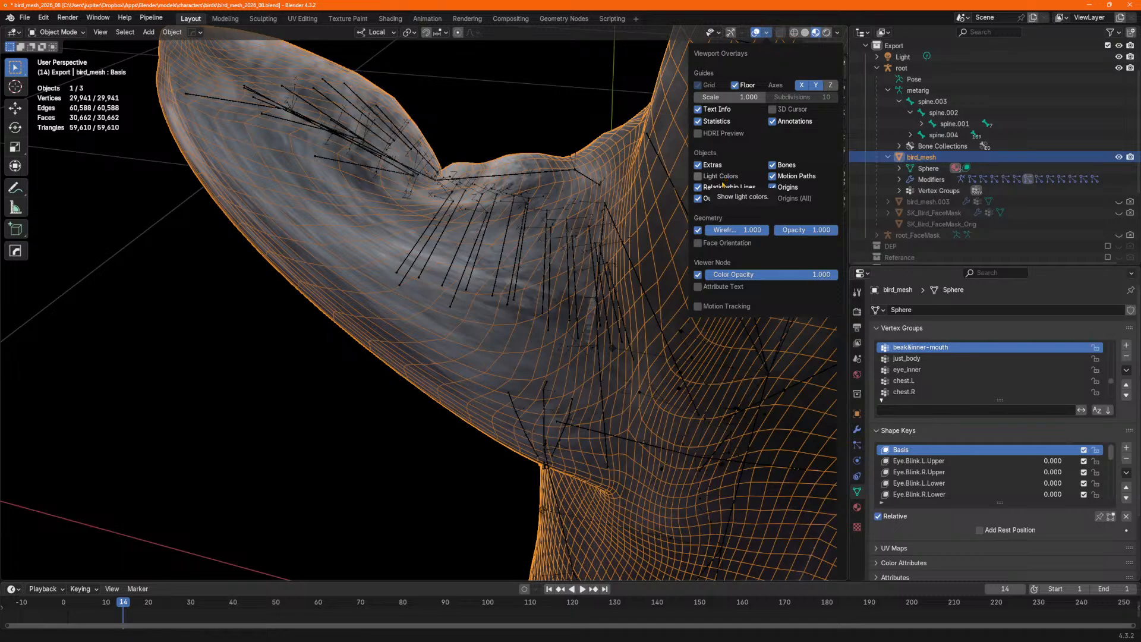
{"action": "left_click", "coordinate": [697, 230]}
{"action": "middle_click_drag", "start_coordinate": [394, 283], "coordinate": [405, 295]}
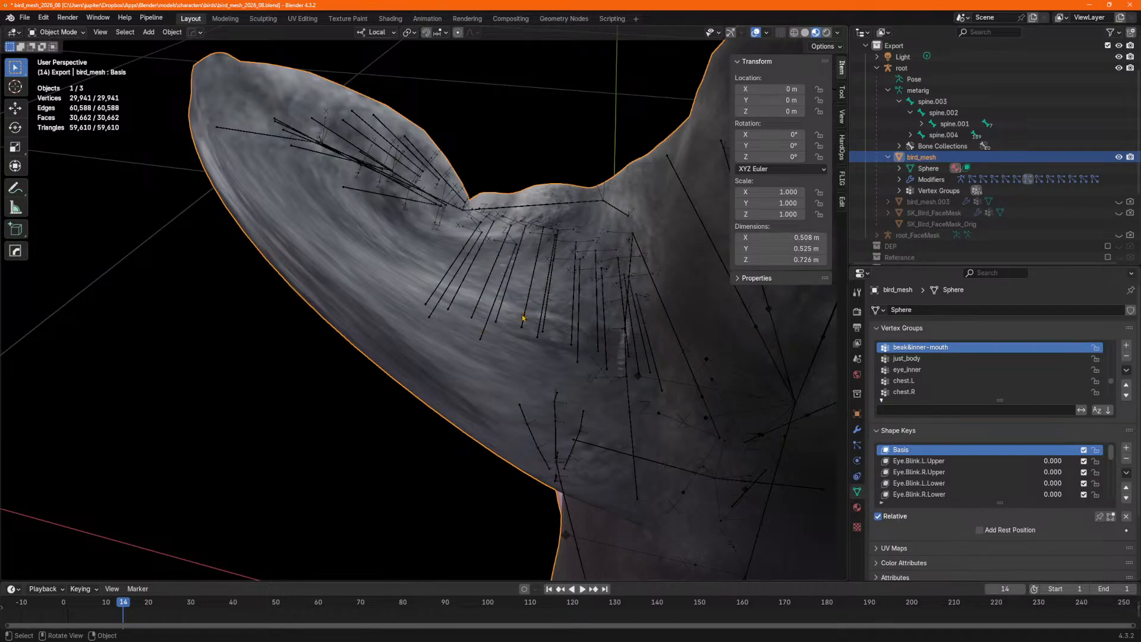
Inspect the unposed wing mesh and the vertex groups of bird_mesh in Edit Mode, and return to Object Mode.
{"action": "key", "text": "Tab"}
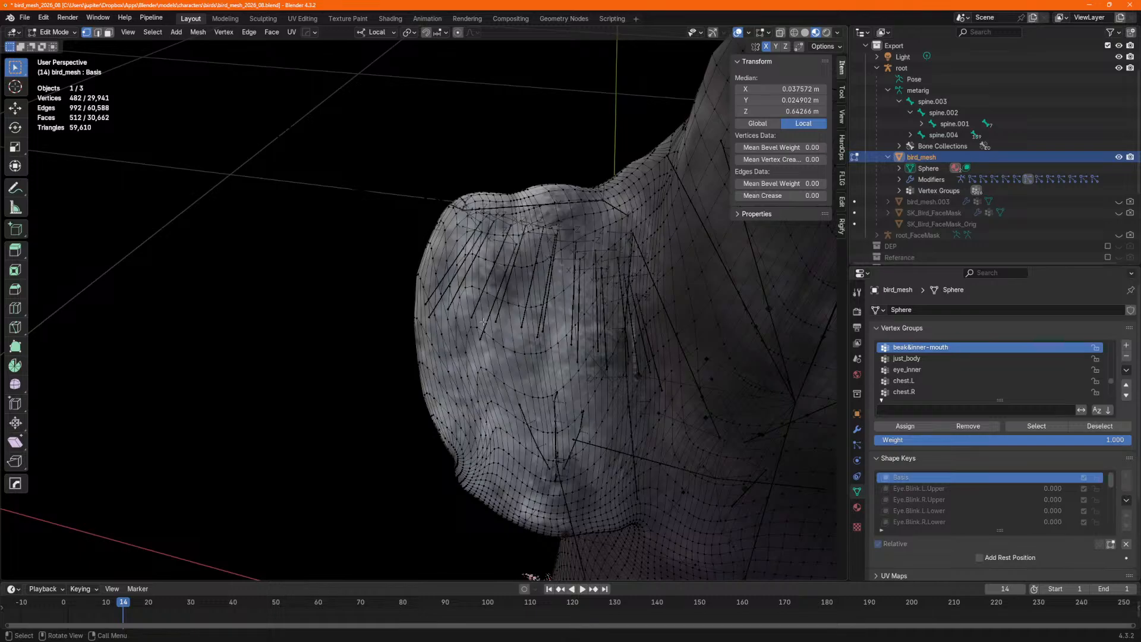
{"action": "scroll", "coordinate": [910, 353], "scroll_direction": "up", "scroll_amount": 3}
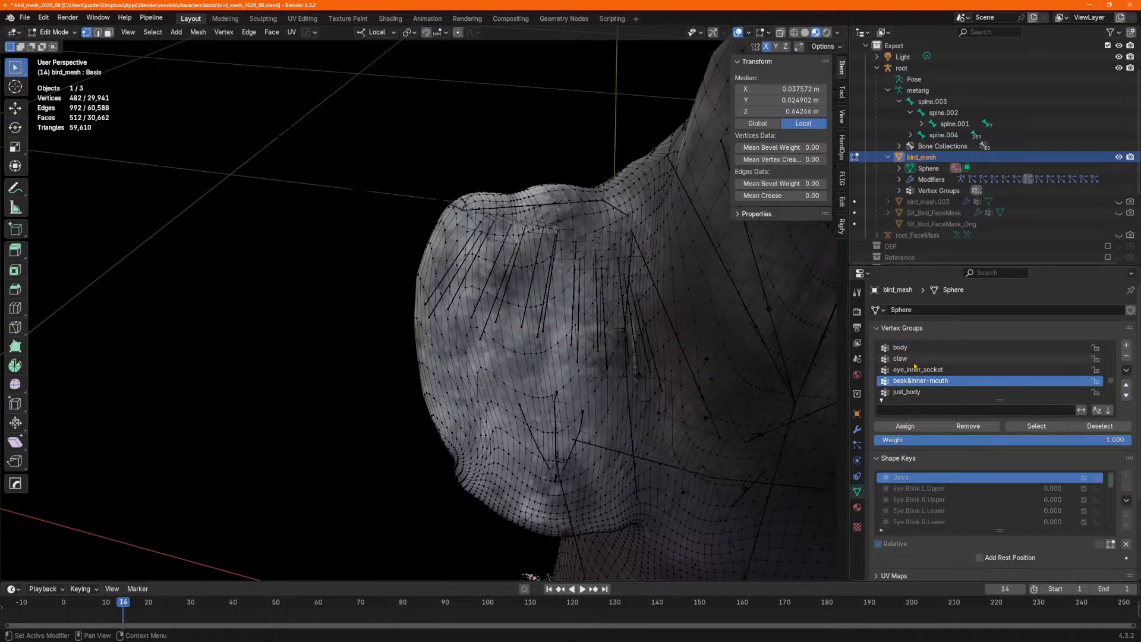
{"action": "scroll", "coordinate": [915, 369], "scroll_direction": "down", "scroll_amount": 1}
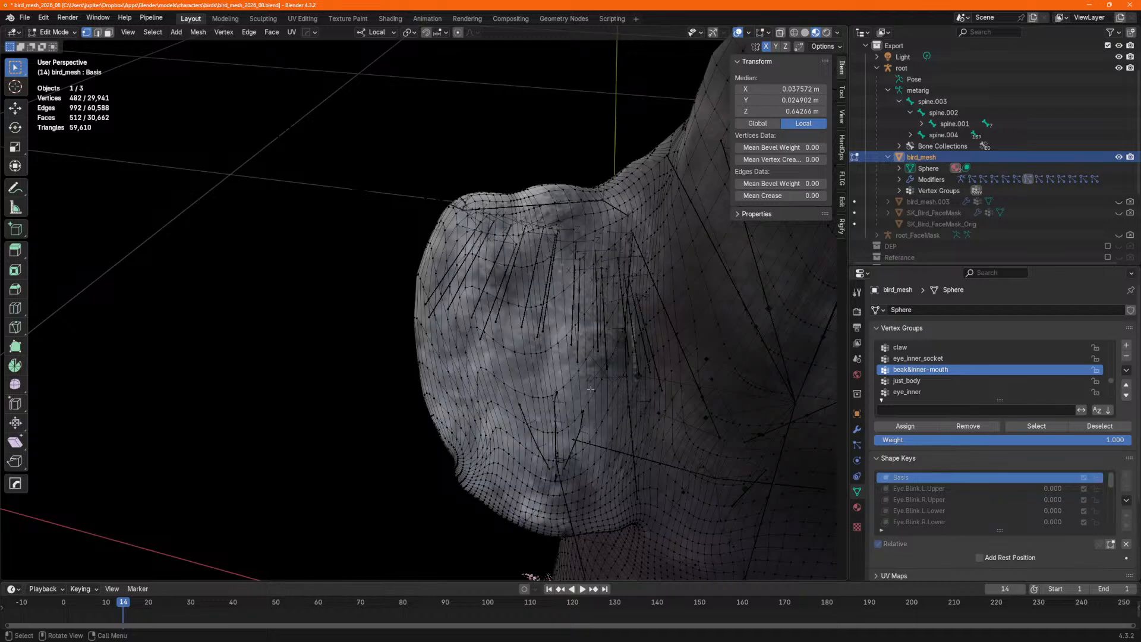
{"action": "middle_click_drag", "start_coordinate": [584, 389], "coordinate": [594, 254]}
{"action": "key", "text": "Tab"}
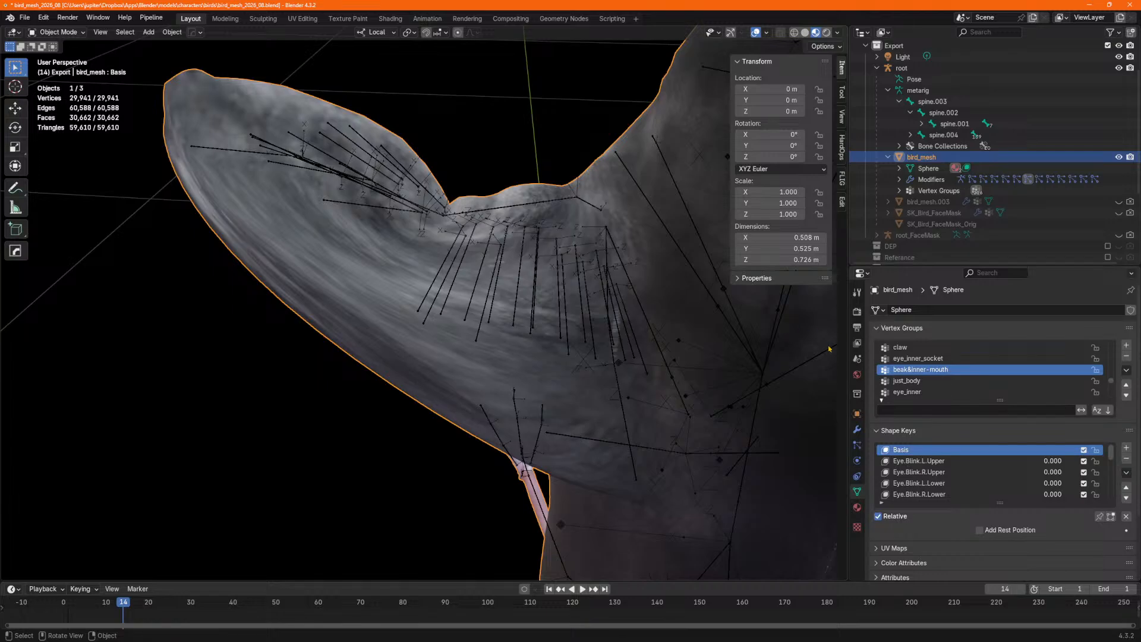
Return the root armature to Pose Mode, select the Wing.002.L bone and set its rotation mode to Quaternion (WXYZ).
{"action": "key", "text": "ctrl+Tab"}
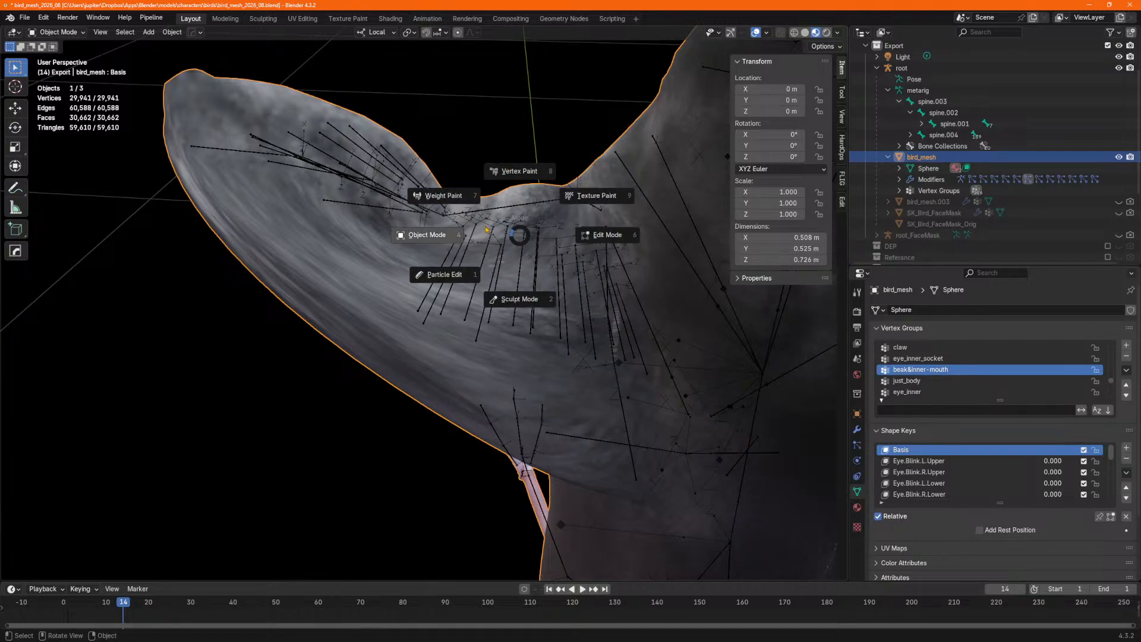
{"action": "left_click", "coordinate": [459, 215]}
{"action": "key", "text": "ctrl+Tab"}
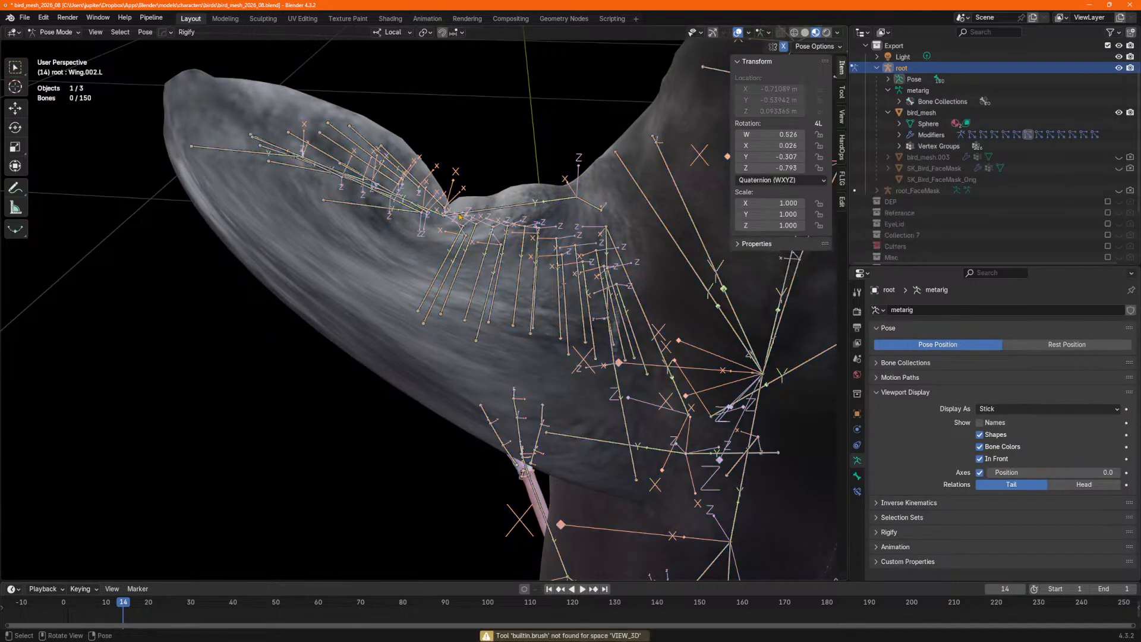
{"action": "left_click", "coordinate": [431, 216]}
{"action": "key", "text": "r"}
{"action": "left_click", "coordinate": [448, 147]}
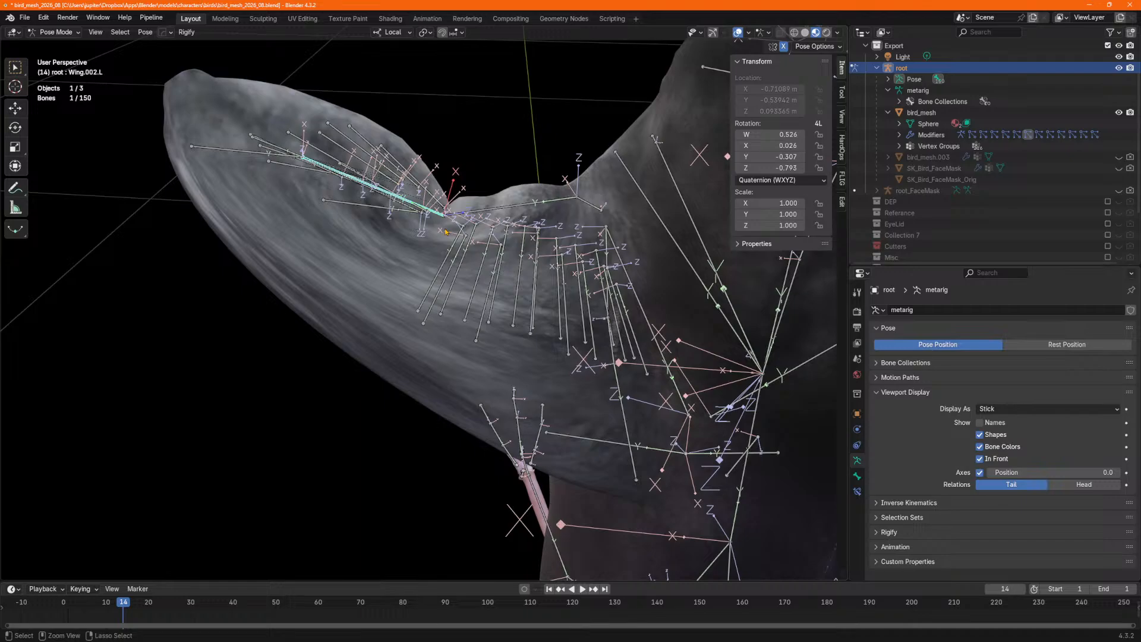
{"action": "key", "text": "ctrl+r"}
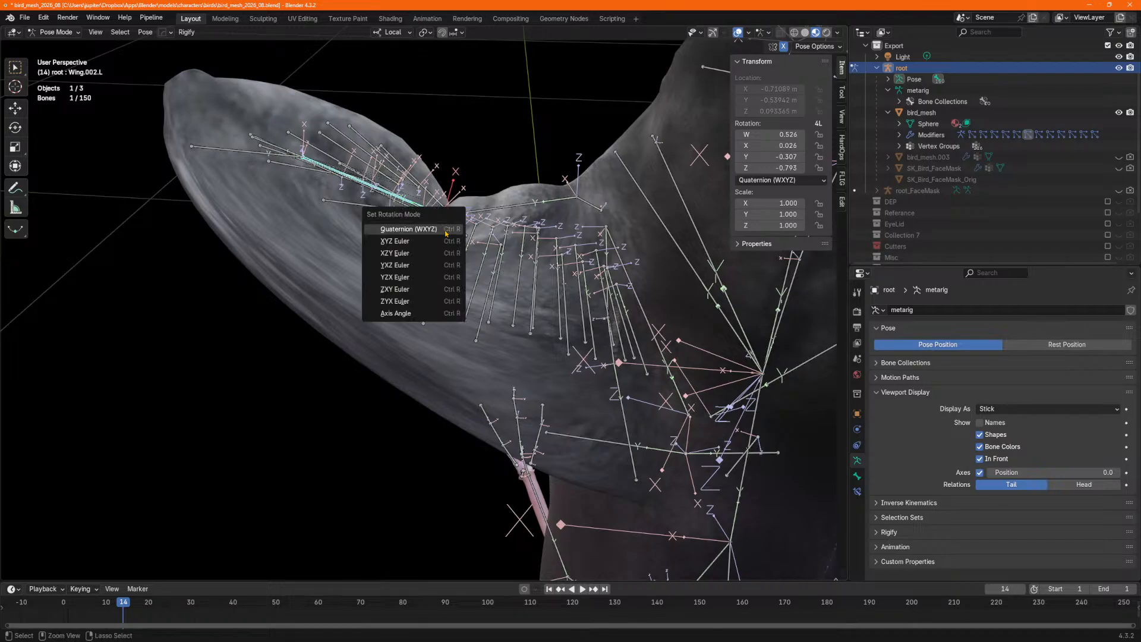
{"action": "left_click", "coordinate": [446, 232]}
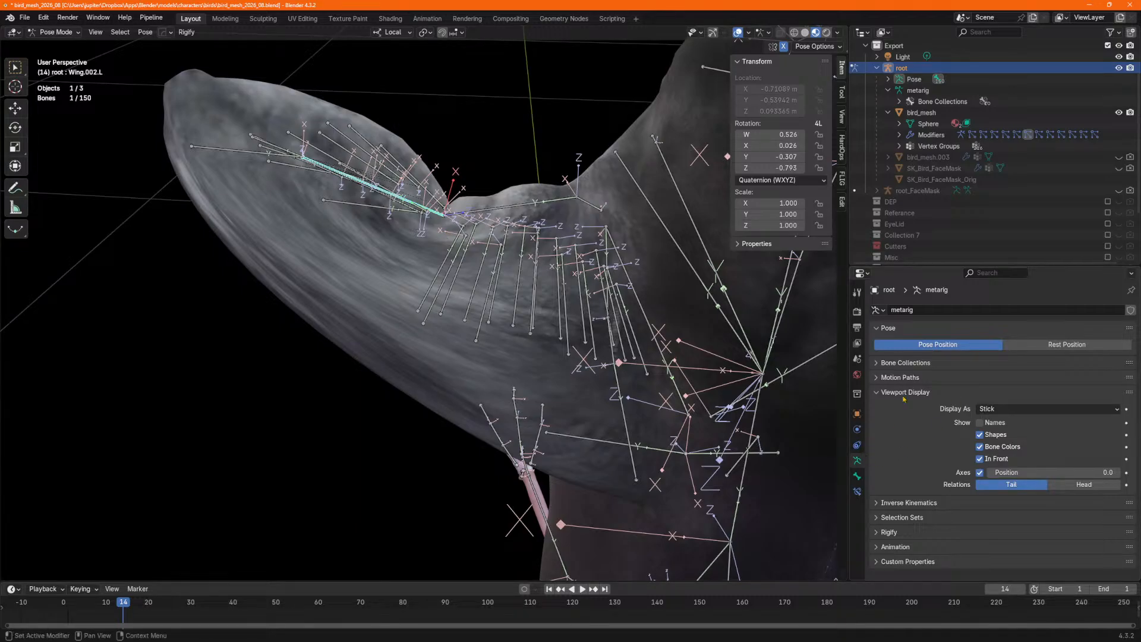
Compare the armature's Rest Position with its Pose Position, leaving it in Pose Position.
{"action": "left_click", "coordinate": [1031, 345]}
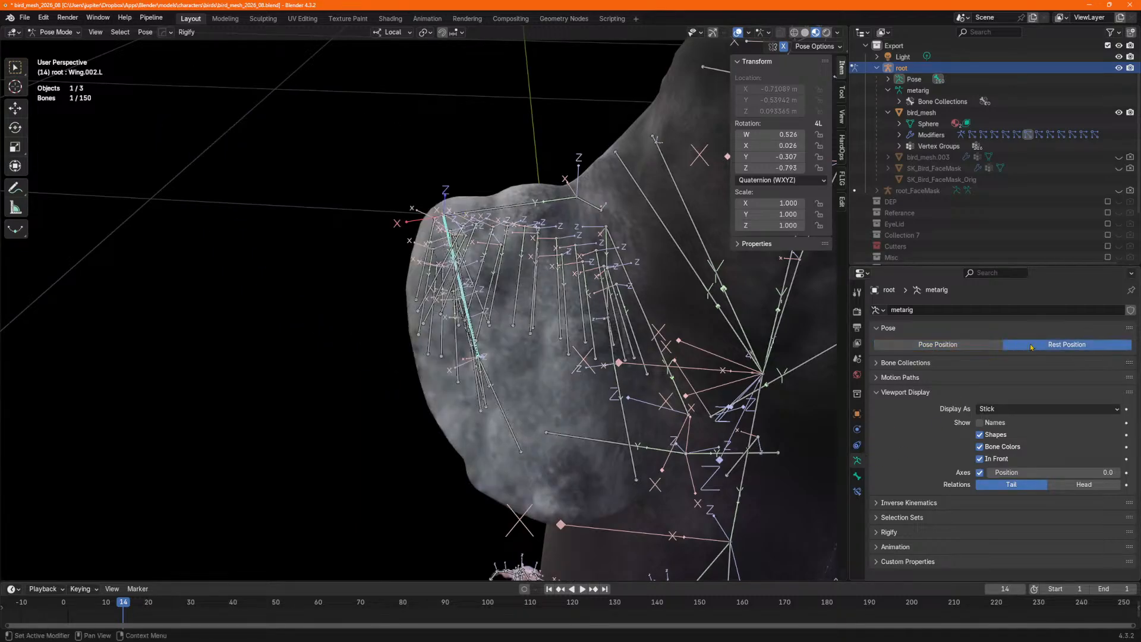
{"action": "left_click", "coordinate": [954, 346]}
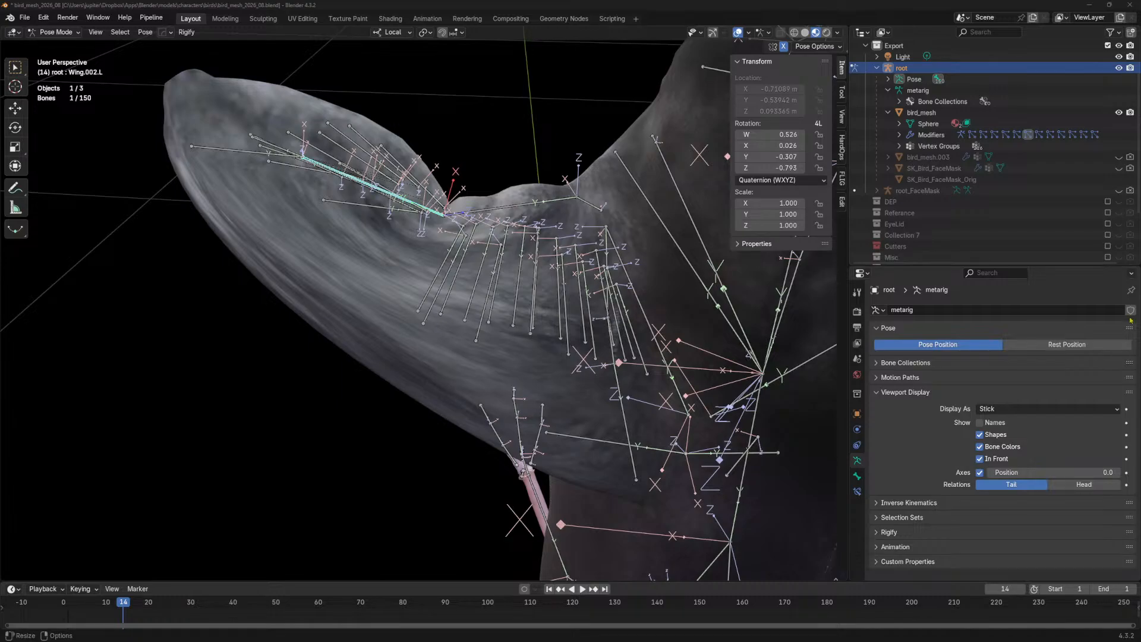
{"action": "left_click", "coordinate": [544, 10]}
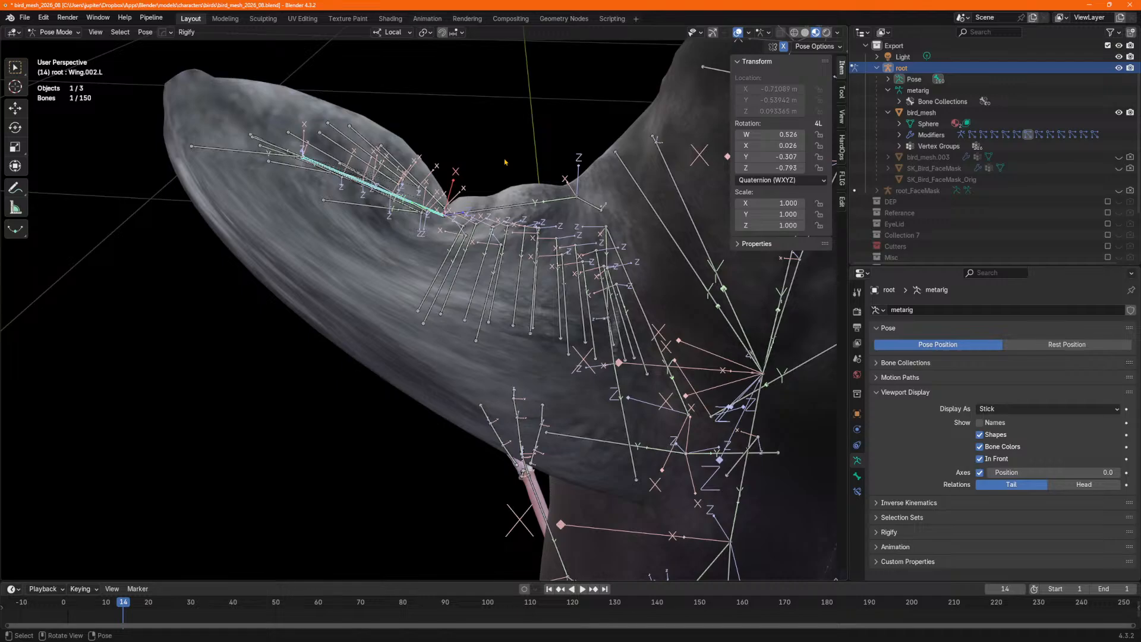
{"action": "middle_click_drag", "start_coordinate": [397, 201], "coordinate": [412, 212]}
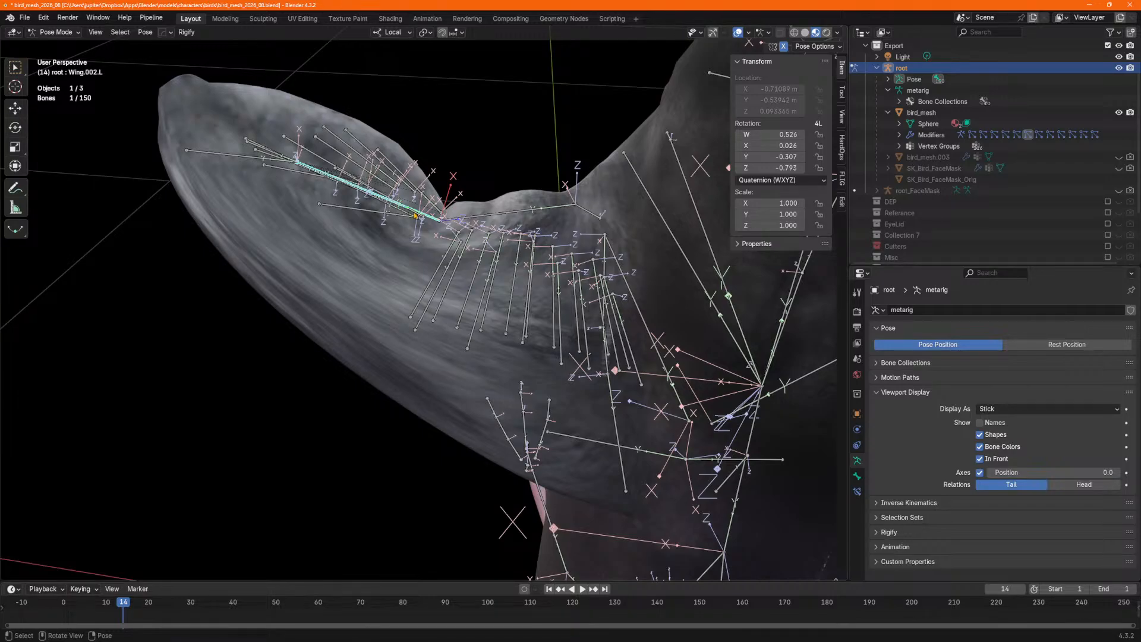
Clear the user transforms of the Wing.002.L bone and undo the change.
{"action": "right_click", "coordinate": [414, 215]}
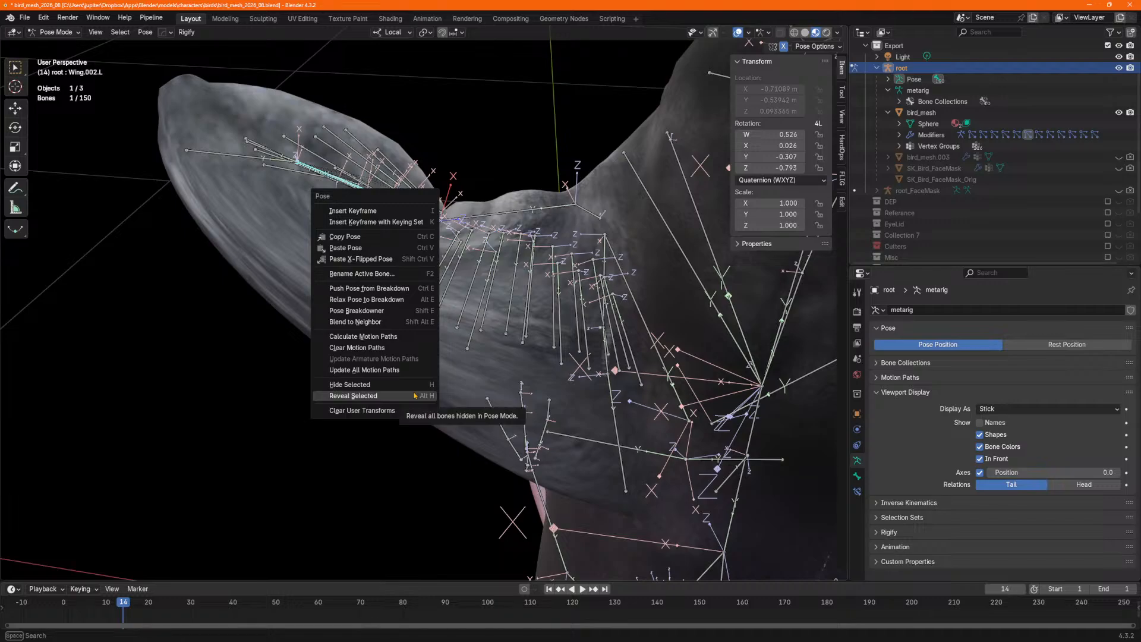
{"action": "left_click", "coordinate": [404, 413]}
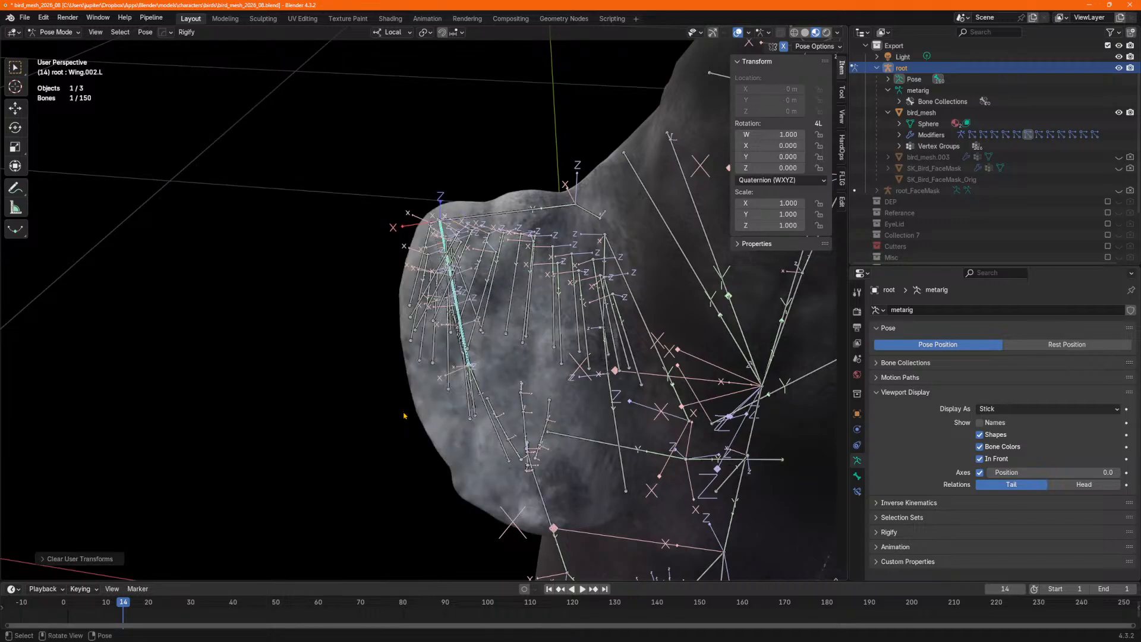
{"action": "key", "text": "ctrl+z"}
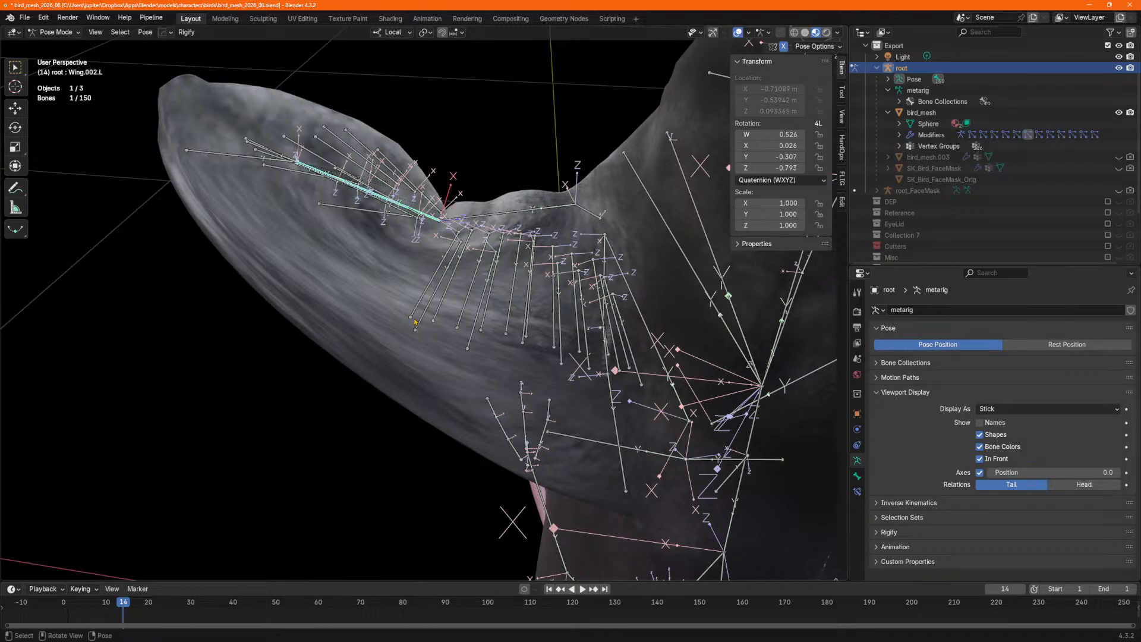
Reset the Wing.002.L bone's location and clear its remaining user transforms to fold the wing back.
{"action": "key", "text": "alt+g"}
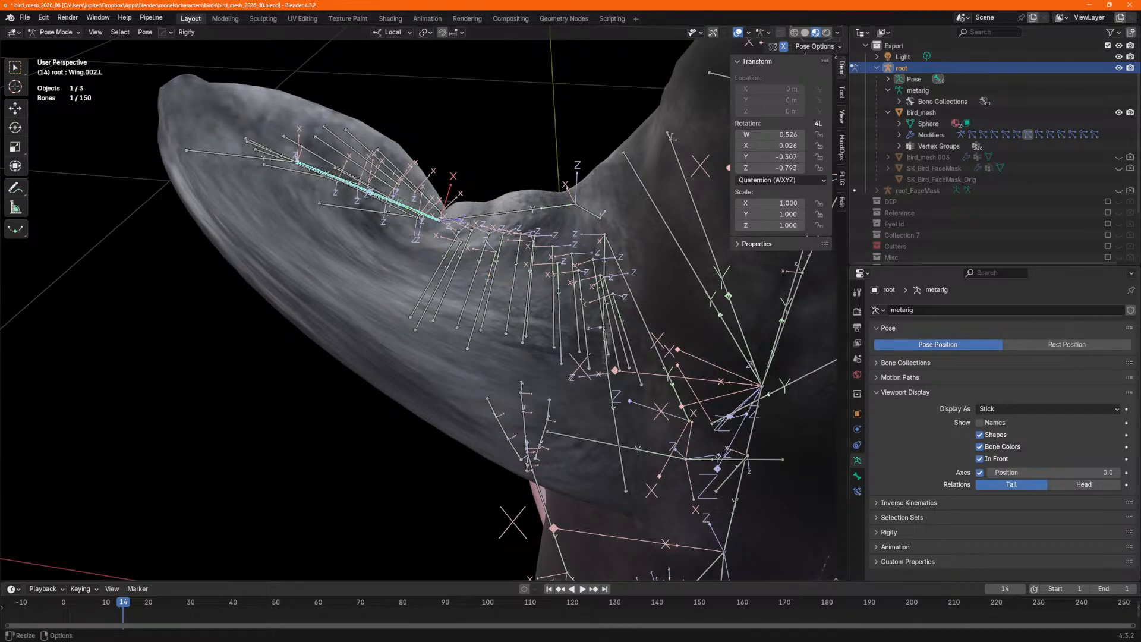
{"action": "right_click", "coordinate": [352, 186]}
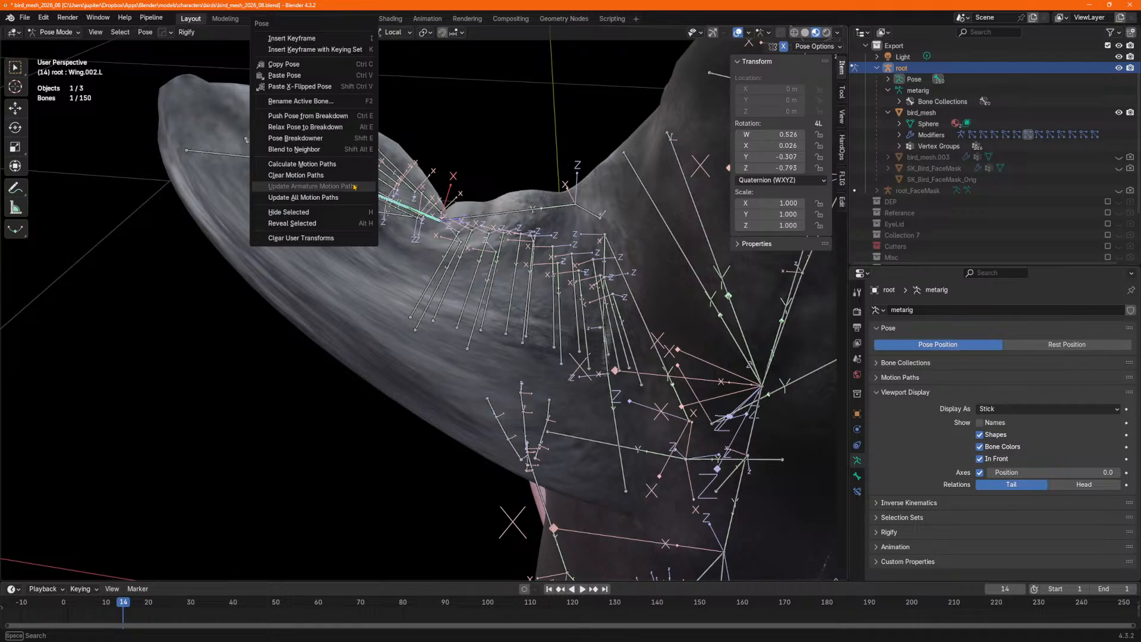
{"action": "left_click", "coordinate": [321, 238]}
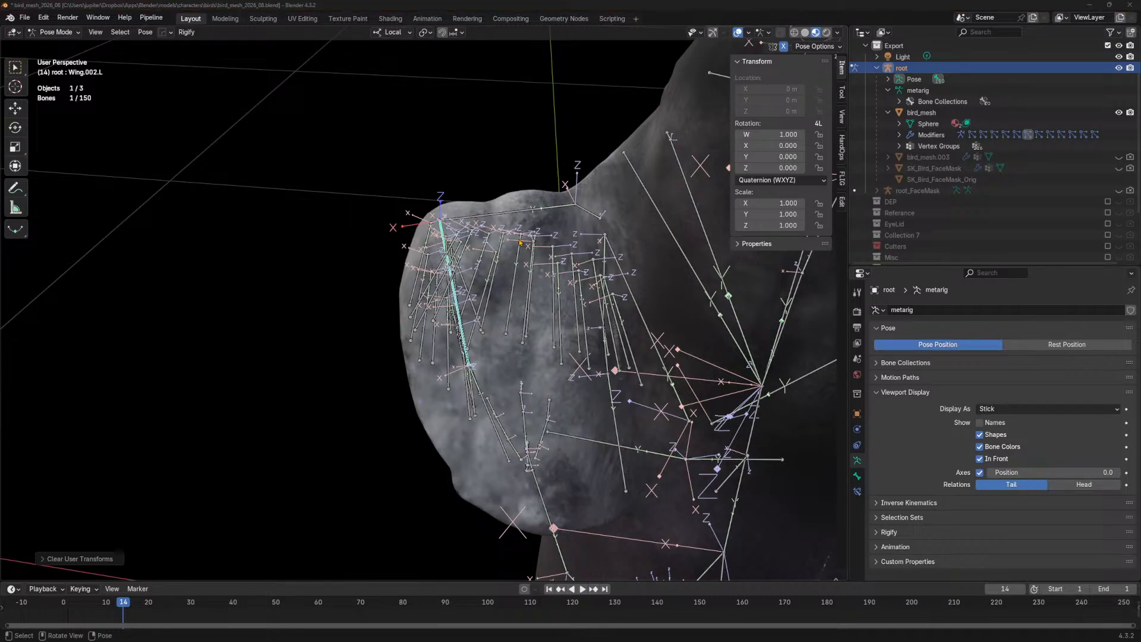
Switch to OneNote and add empty lines below the "and moving the tongue" bullet in the Extra Face Bones section.
{"action": "key", "text": "alt+Tab"}
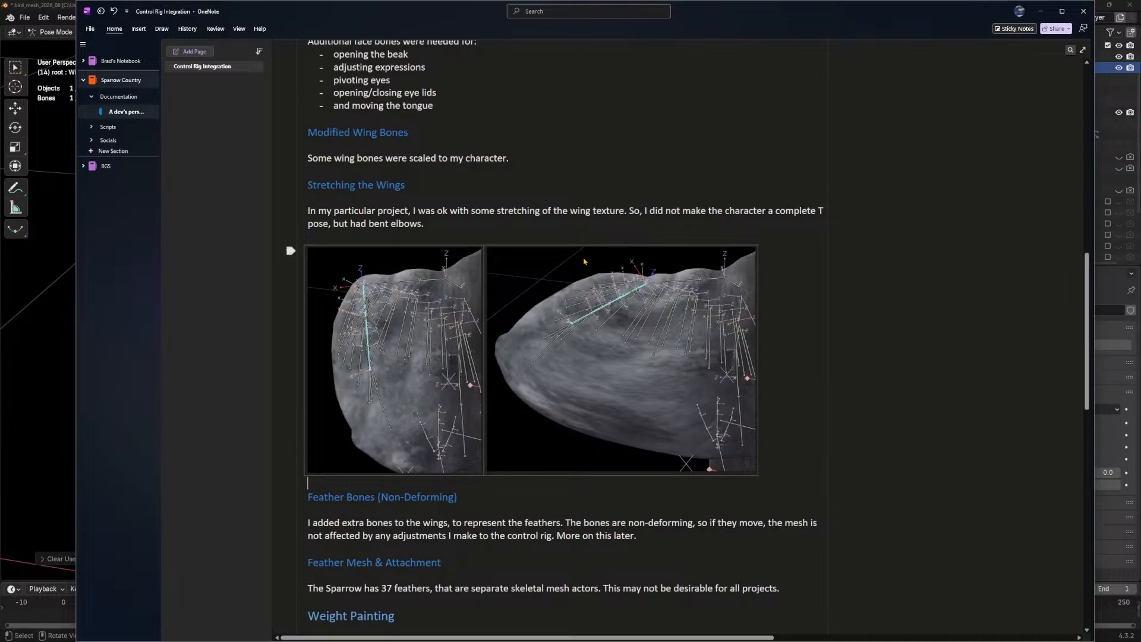
{"action": "scroll", "coordinate": [586, 268], "scroll_direction": "down", "scroll_amount": 3}
{"action": "left_click_drag", "start_coordinate": [353, 305], "coordinate": [421, 305]}
{"action": "left_click", "coordinate": [447, 321]}
{"action": "scroll", "coordinate": [416, 297], "scroll_direction": "up", "scroll_amount": 8}
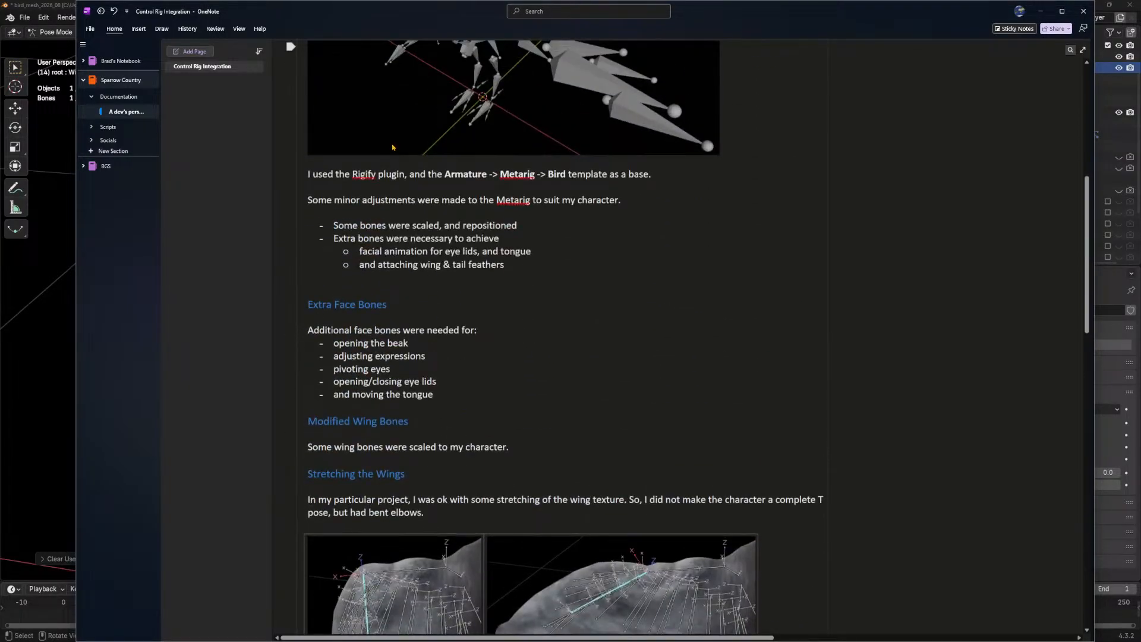
{"action": "left_click", "coordinate": [470, 394]}
{"action": "scroll", "coordinate": [470, 395], "scroll_direction": "down", "scroll_amount": 1}
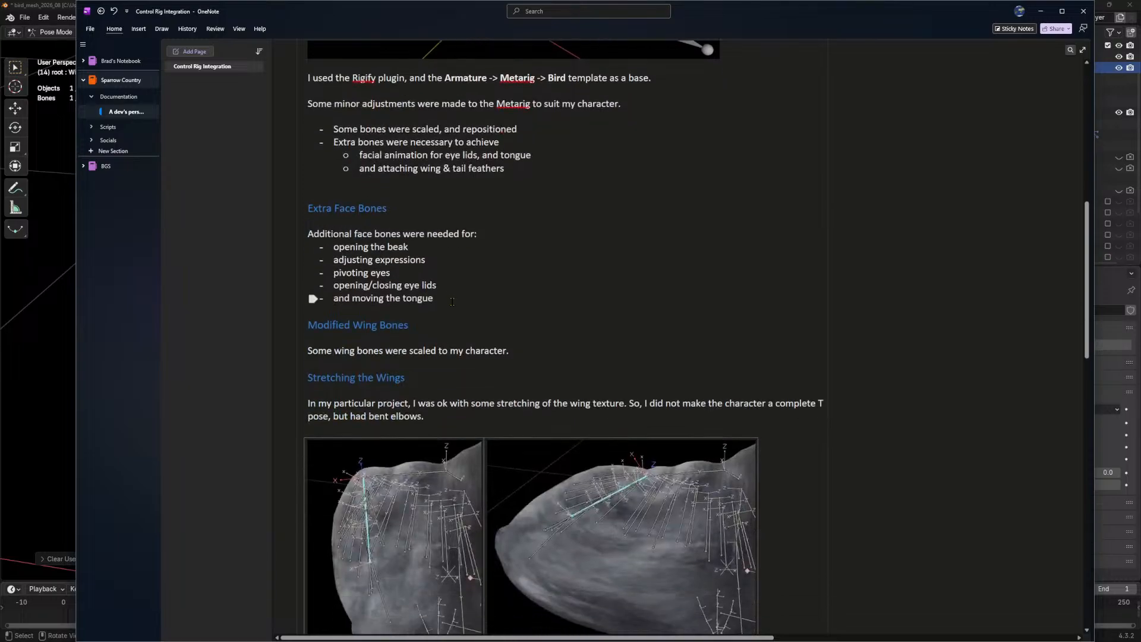
{"action": "key", "text": "Return"}
{"action": "key", "text": "Return"}
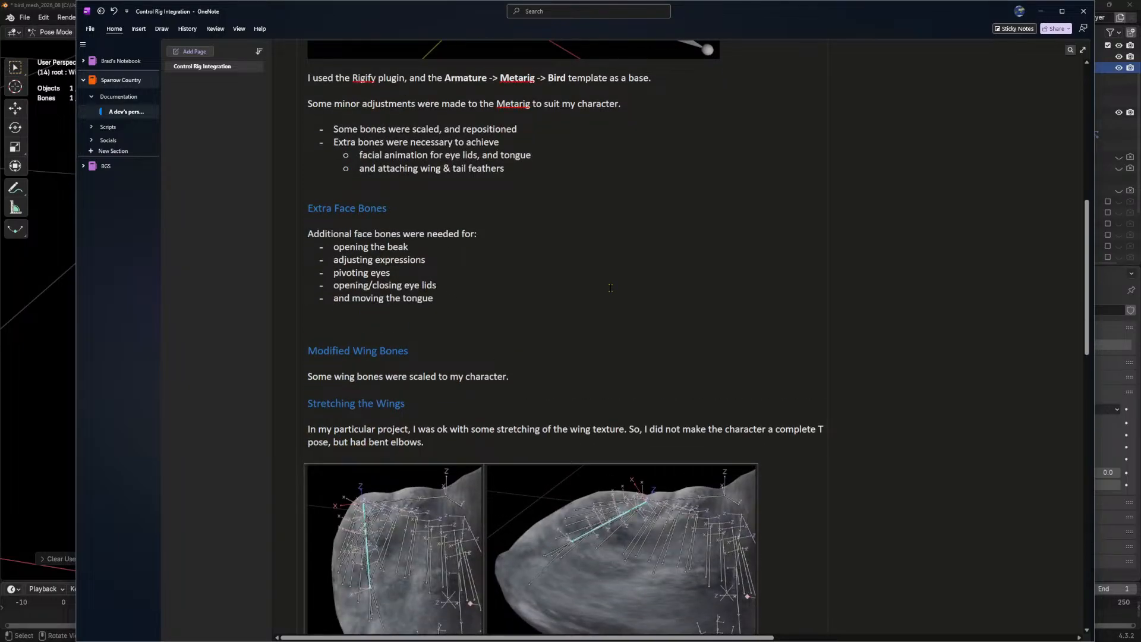
Switch to Blender and frame a close side view of the bird's head with its open beak and face bones.
{"action": "key", "text": "alt+Tab"}
{"action": "middle_click_drag", "start_coordinate": [362, 261], "coordinate": [503, 314]}
{"action": "scroll", "coordinate": [531, 358], "scroll_direction": "up", "scroll_amount": 3}
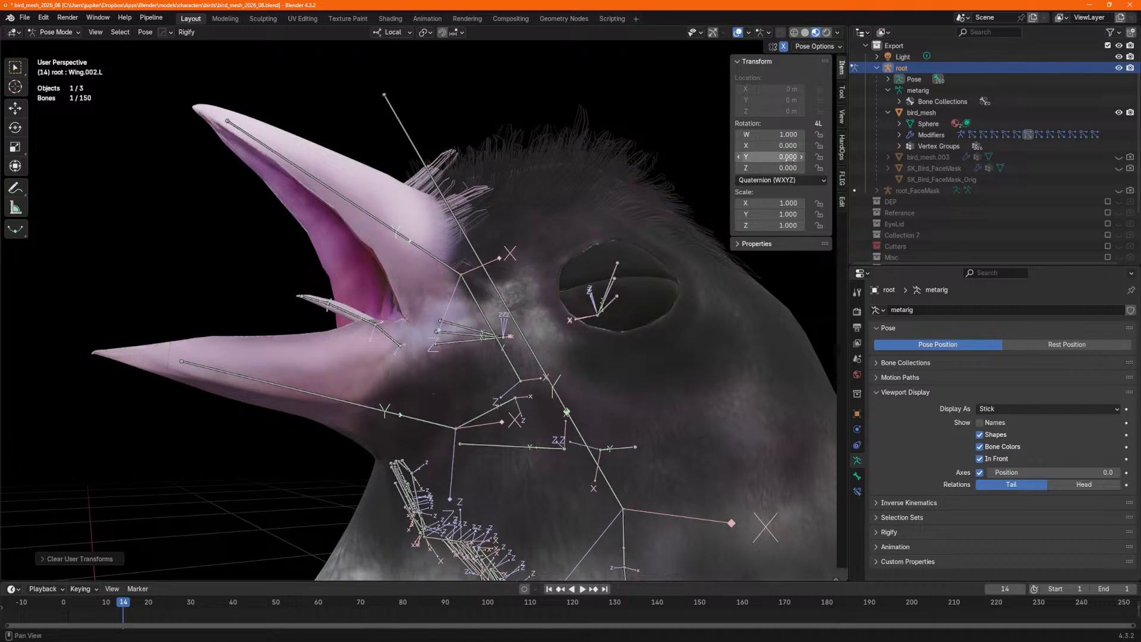
Hide the viewport sidebar and capture a screen snip of the bird's head with its beak, tongue and eyelid bones.
{"action": "key", "text": "t"}
{"action": "key", "text": "t"}
{"action": "key", "text": "t"}
{"action": "key", "text": "n"}
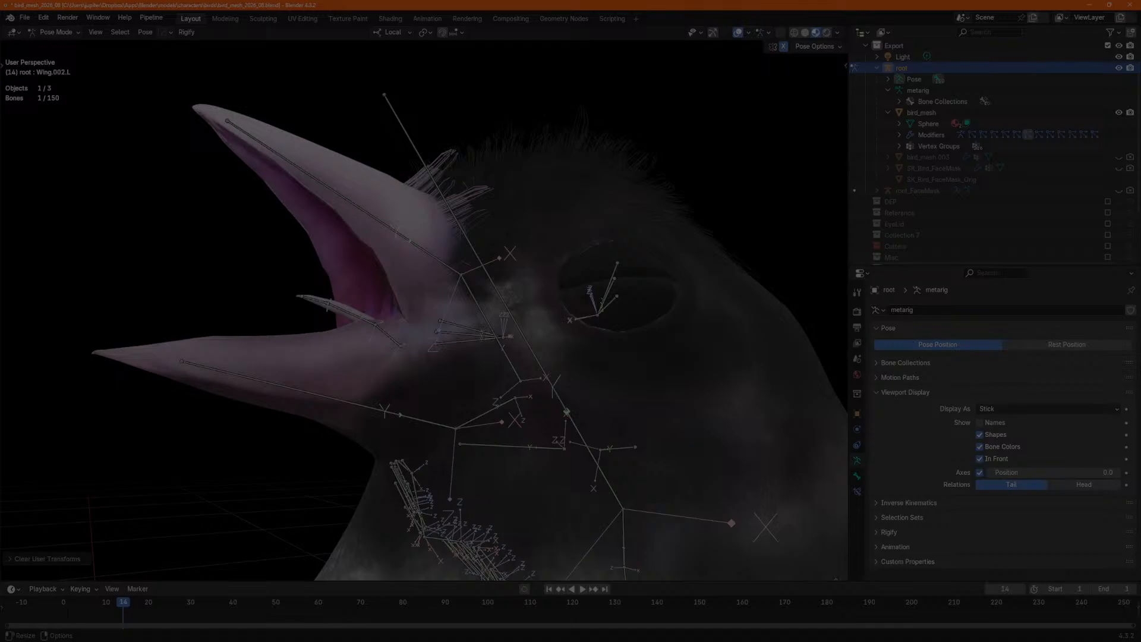
{"action": "left_click_drag", "start_coordinate": [101, 62], "coordinate": [761, 525]}
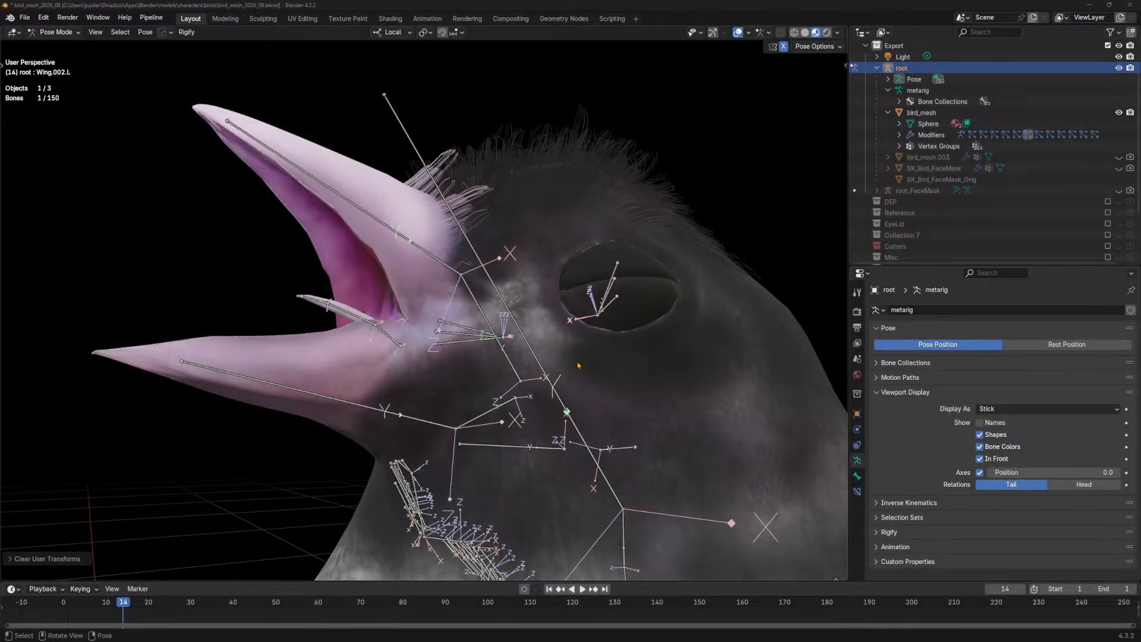
Switch to OneNote and paste the snip below the Extra Face Bones list on the Control Rig Integration page.
{"action": "key", "text": "alt+Tab"}
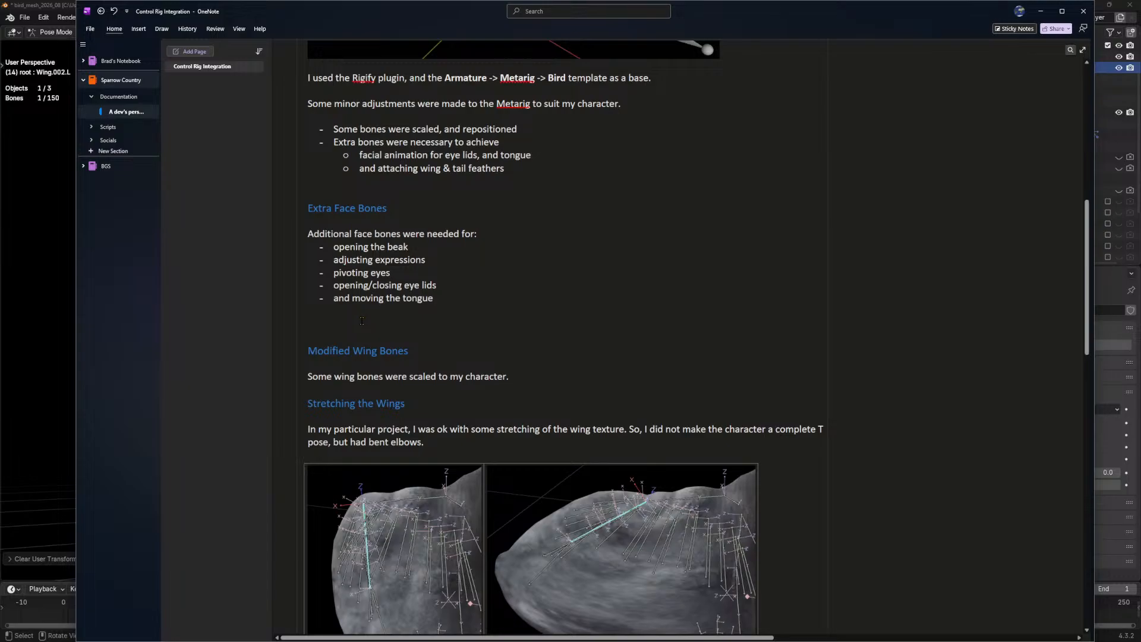
{"action": "key", "text": "ctrl+v"}
{"action": "key", "text": "alt+Tab"}
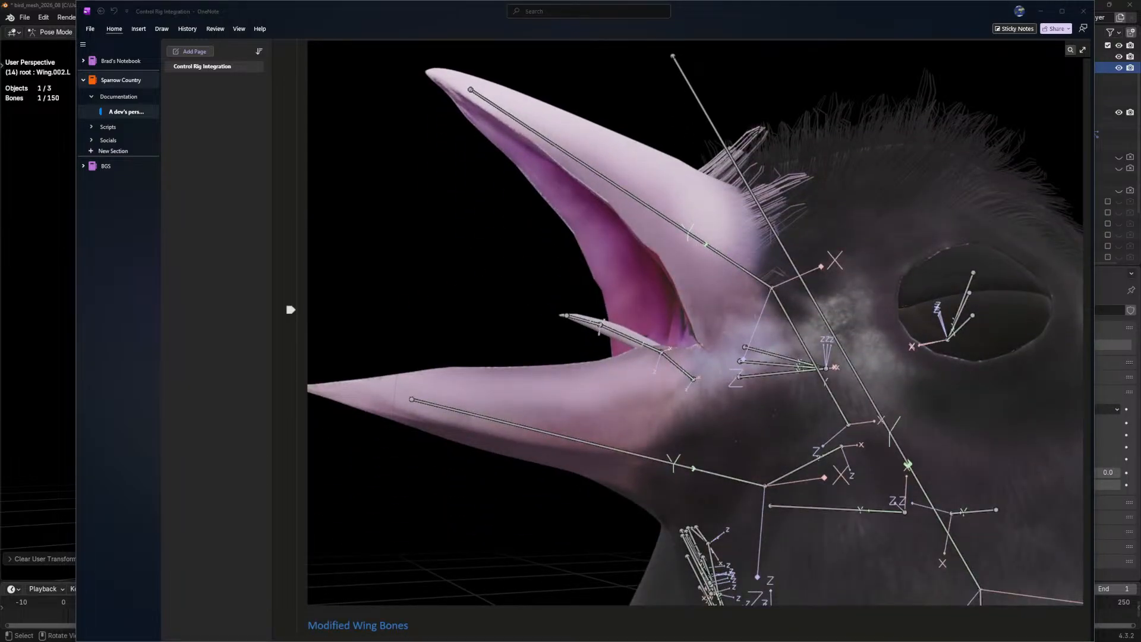
{"action": "left_click", "coordinate": [321, 13]}
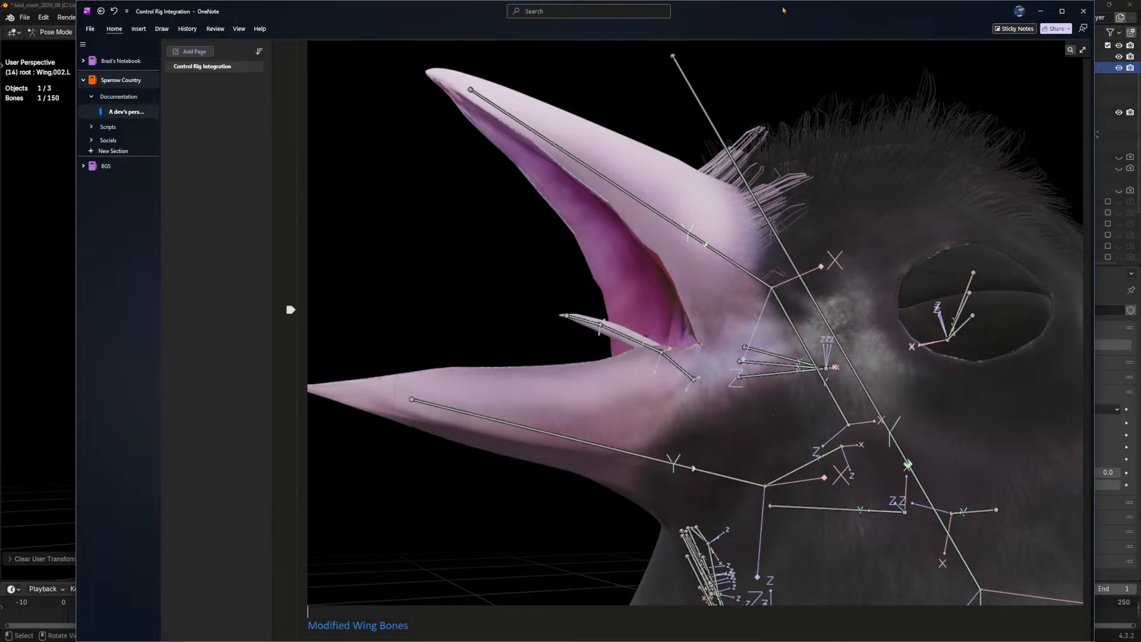
Shrink the pasted bird head picture proportionally to about the width of the wing pictures below it.
{"action": "left_click", "coordinate": [693, 192]}
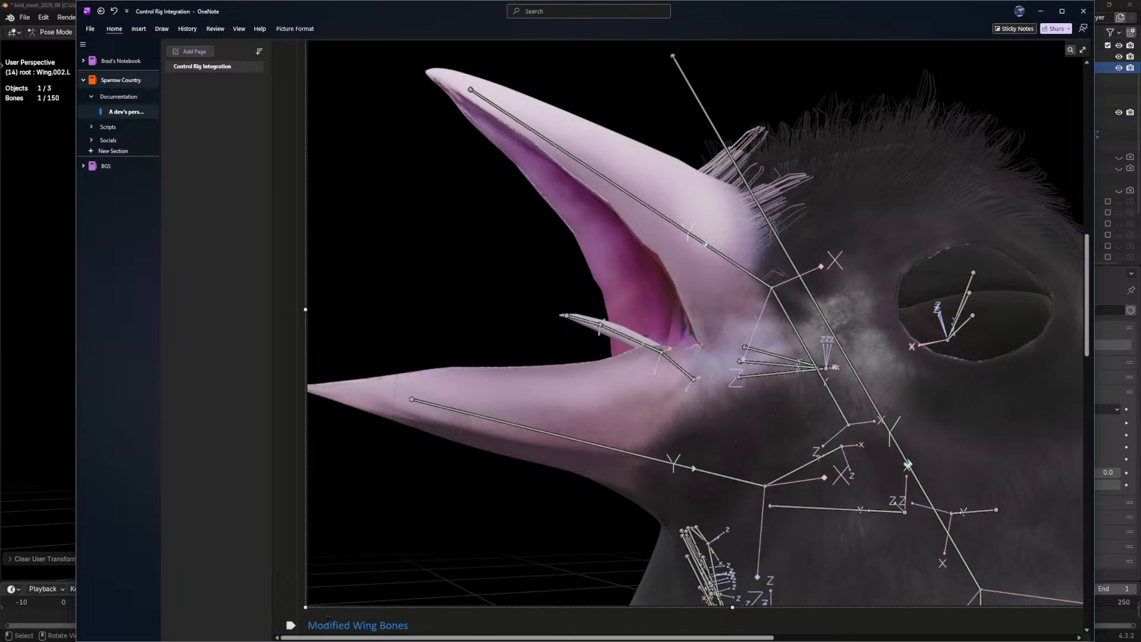
{"action": "left_click_drag", "start_coordinate": [305, 607], "coordinate": [615, 104]}
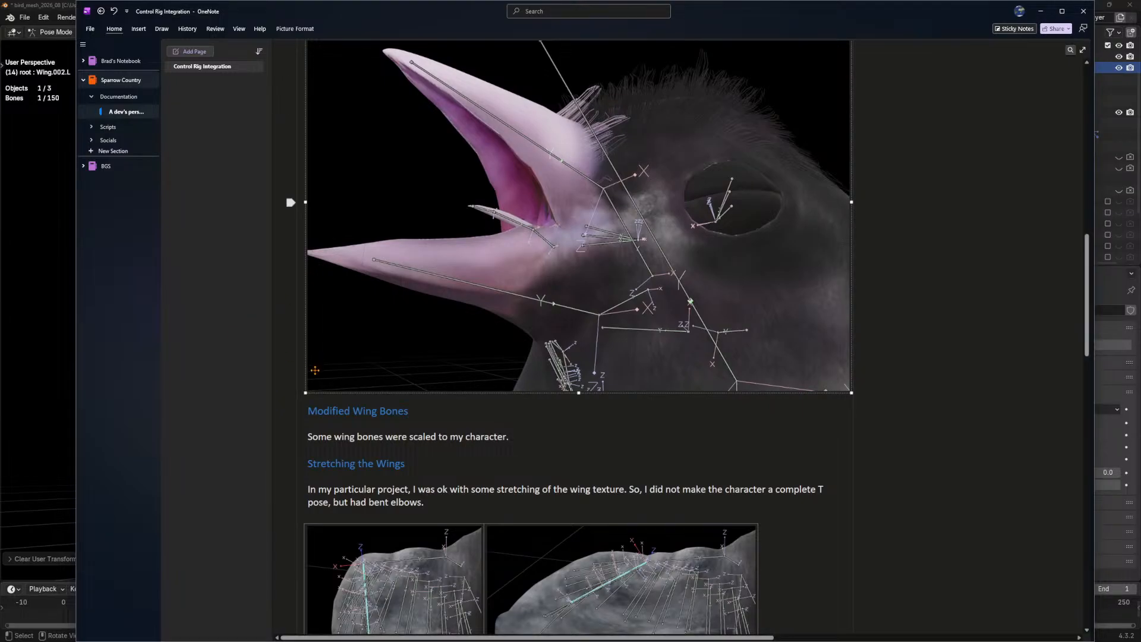
{"action": "scroll", "coordinate": [890, 524], "scroll_direction": "up", "scroll_amount": 3}
{"action": "scroll", "coordinate": [889, 524], "scroll_direction": "down", "scroll_amount": 2}
{"action": "left_click_drag", "start_coordinate": [852, 489], "coordinate": [763, 427]}
{"action": "scroll", "coordinate": [611, 423], "scroll_direction": "up", "scroll_amount": 3}
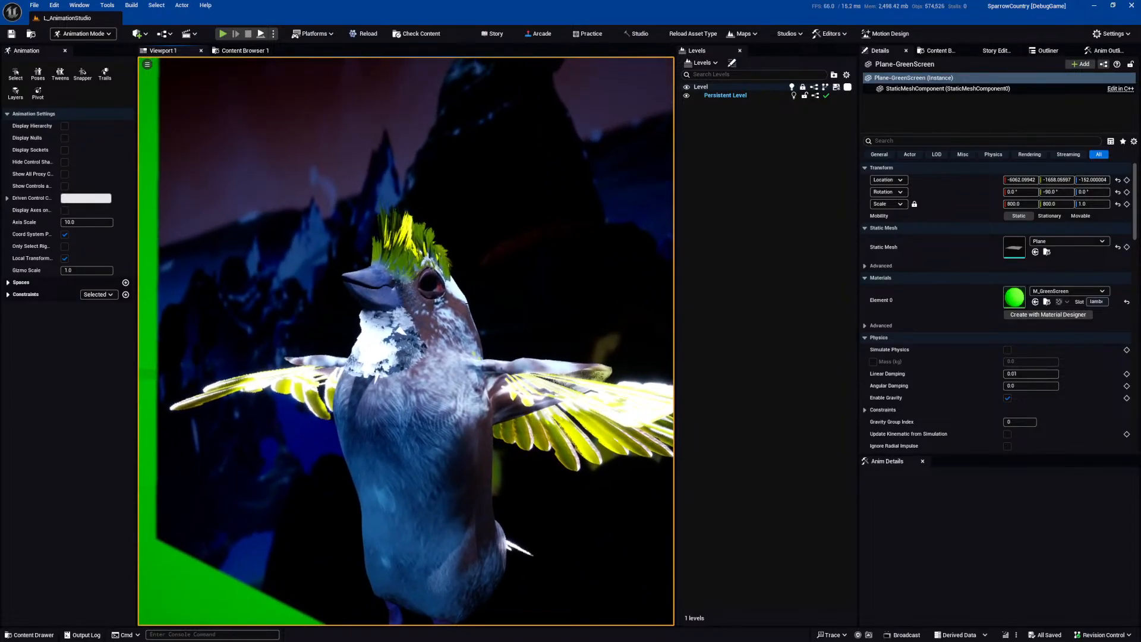
In Unreal Editor, search the project assets for "contr bird" and open the Bird_CtrlRig control rig.
{"action": "key", "text": "ctrl+p"}
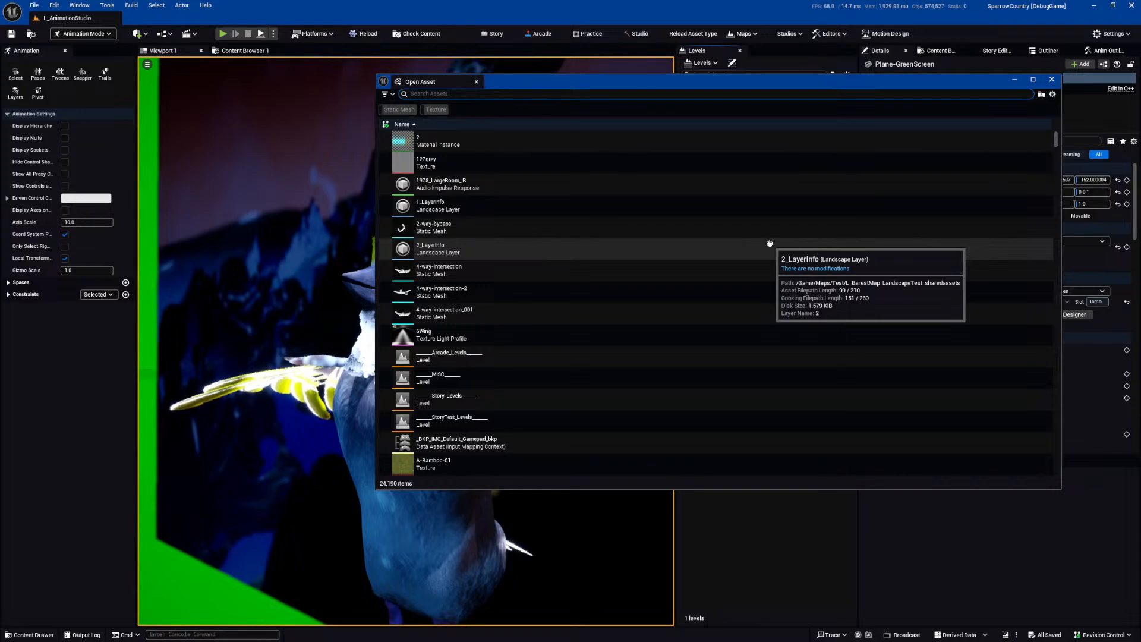
{"action": "type", "text": "contr bird"}
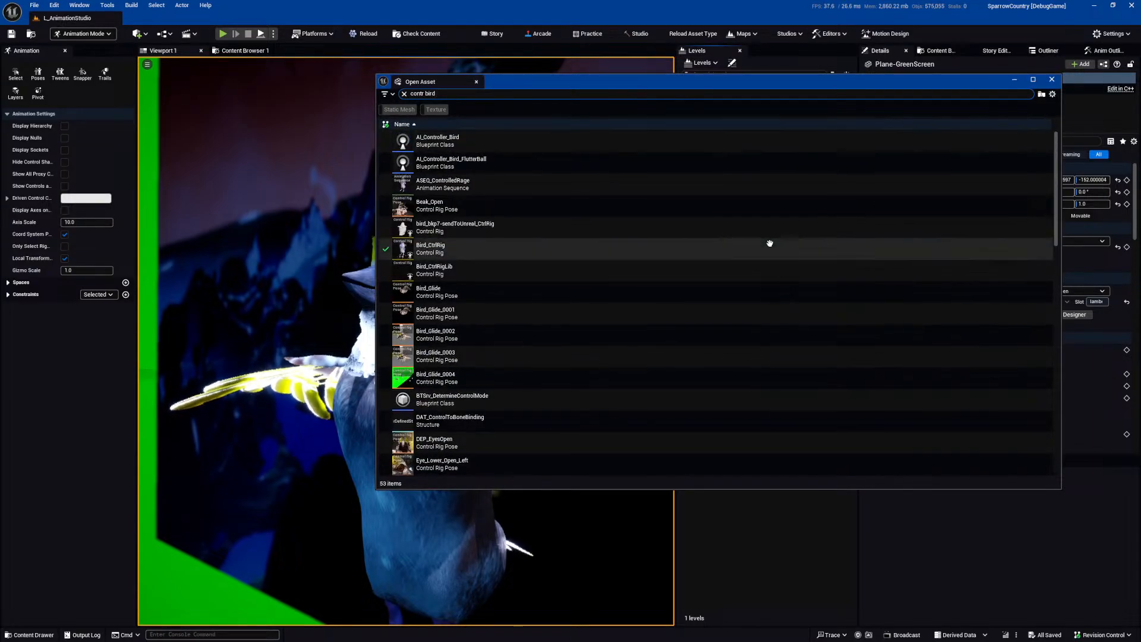
{"action": "left_click", "coordinate": [622, 247]}
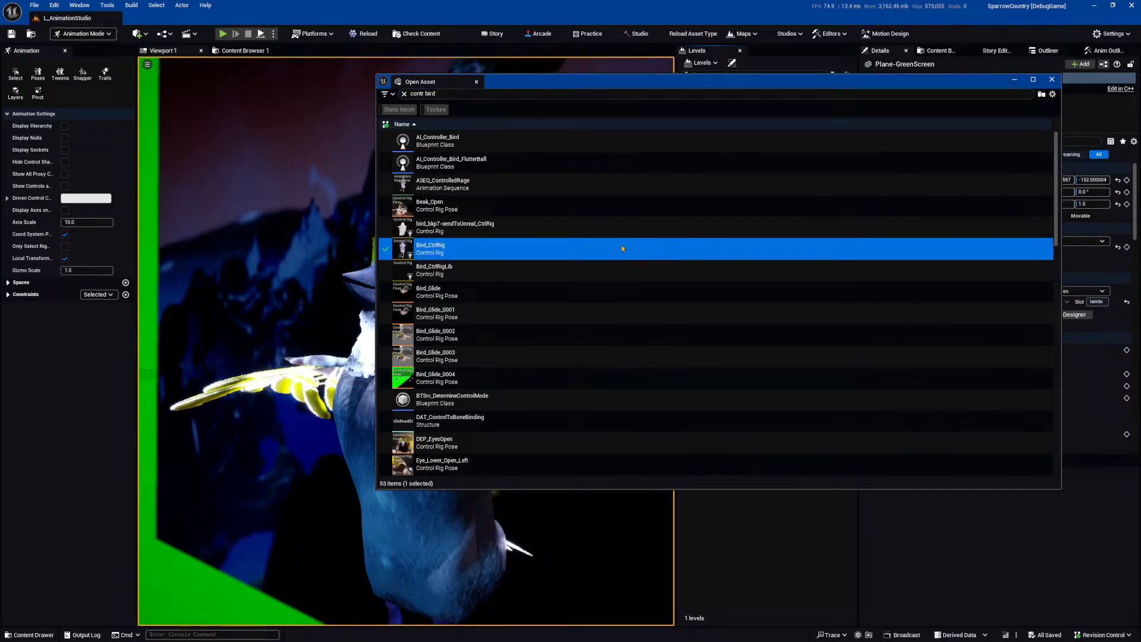
{"action": "double_click", "coordinate": [622, 246]}
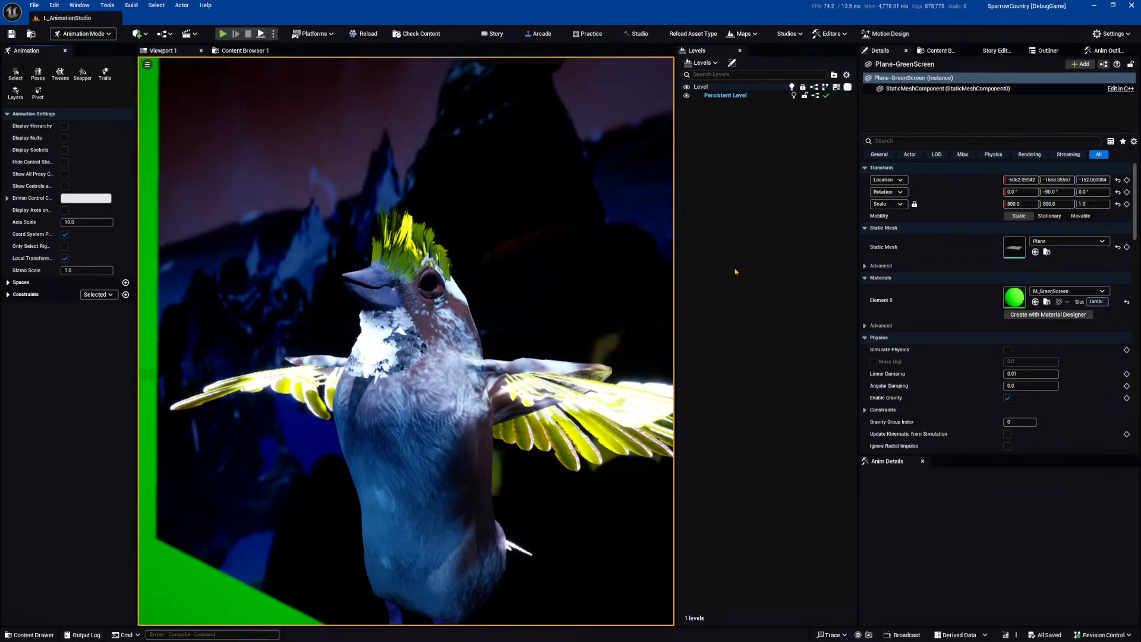
Switch back to Blender, show the UV Editing workspace and examine the T_Bird_WhiteThroated_Diffuse.png texture.
{"action": "key", "text": "alt+Tab"}
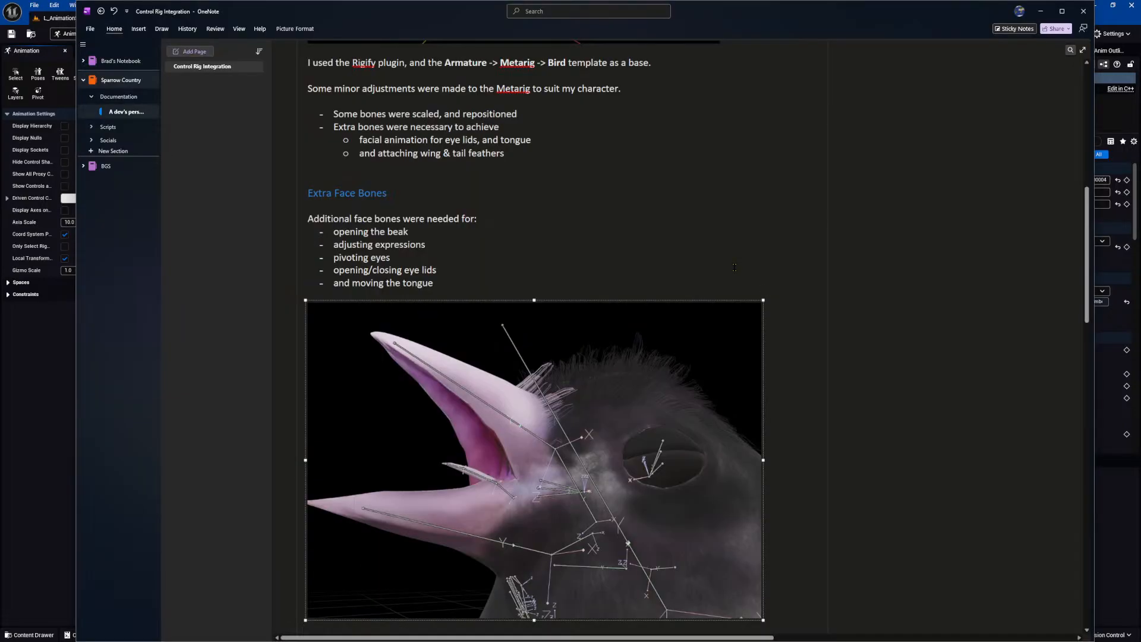
{"action": "key", "text": "alt+Tab"}
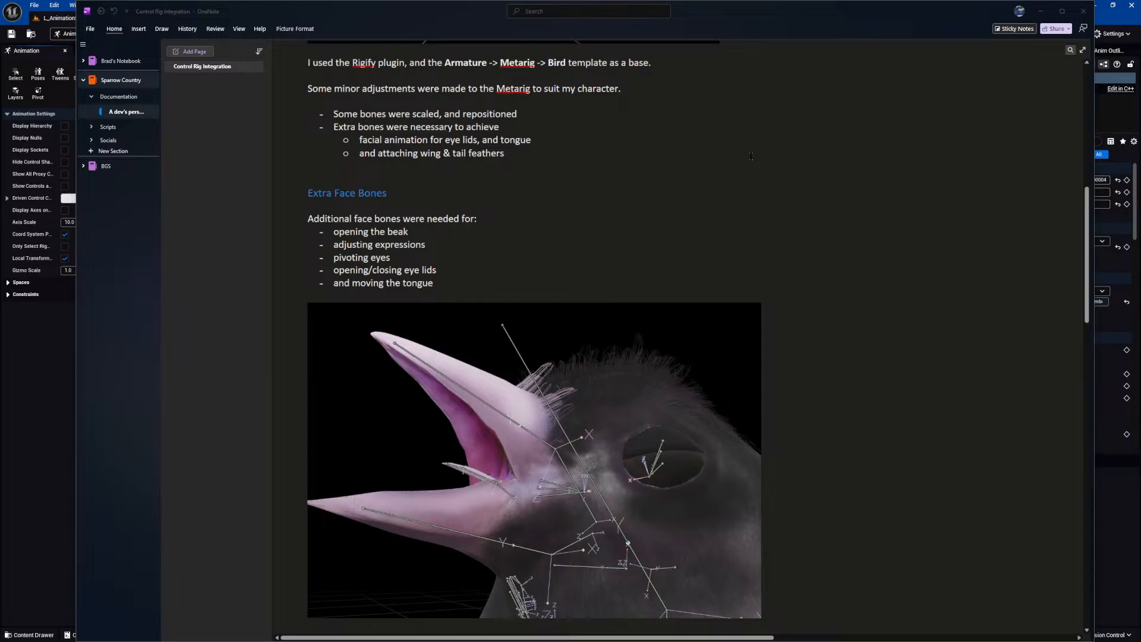
{"action": "key", "text": "alt+Tab"}
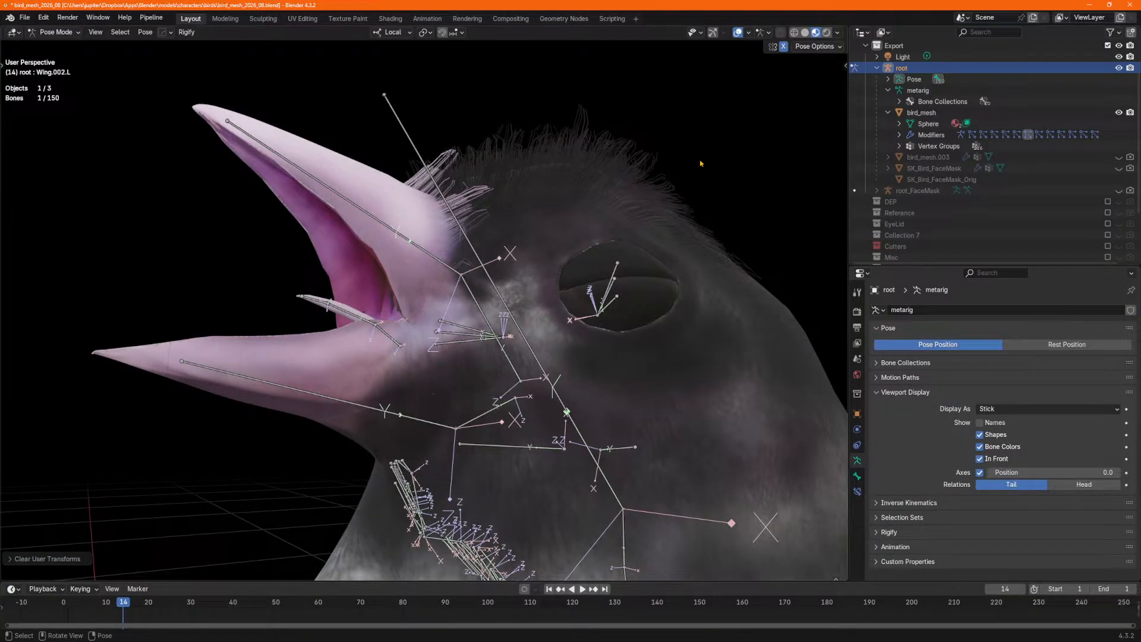
{"action": "left_click", "coordinate": [303, 19]}
{"action": "scroll", "coordinate": [351, 446], "scroll_direction": "down", "scroll_amount": 10}
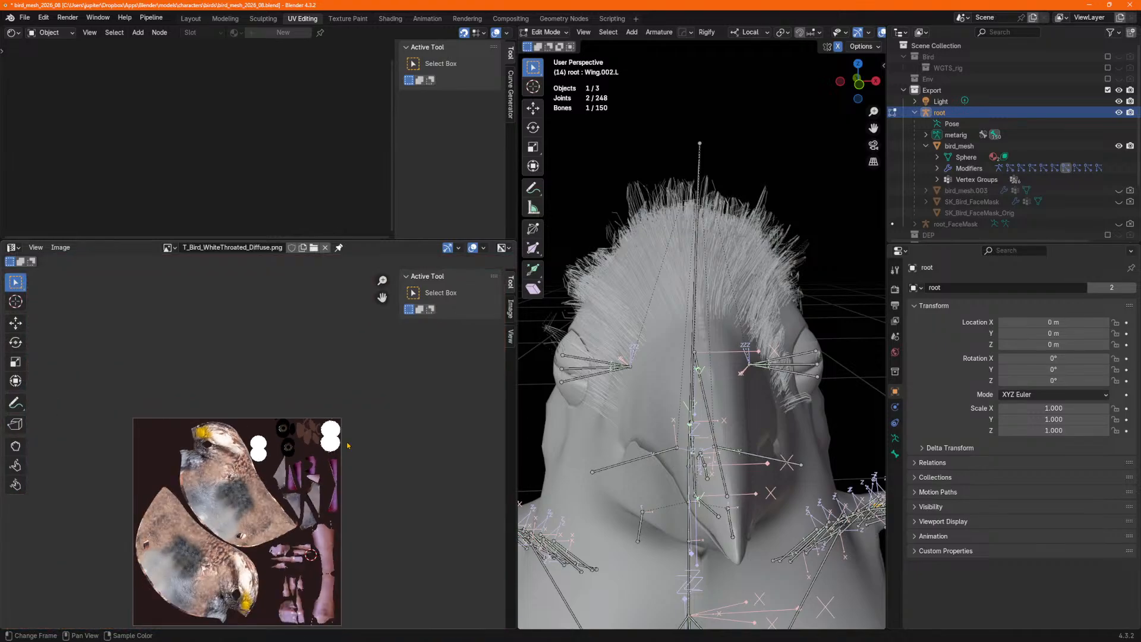
{"action": "middle_click_drag", "start_coordinate": [290, 435], "coordinate": [279, 316]}
{"action": "scroll", "coordinate": [247, 378], "scroll_direction": "up", "scroll_amount": 3}
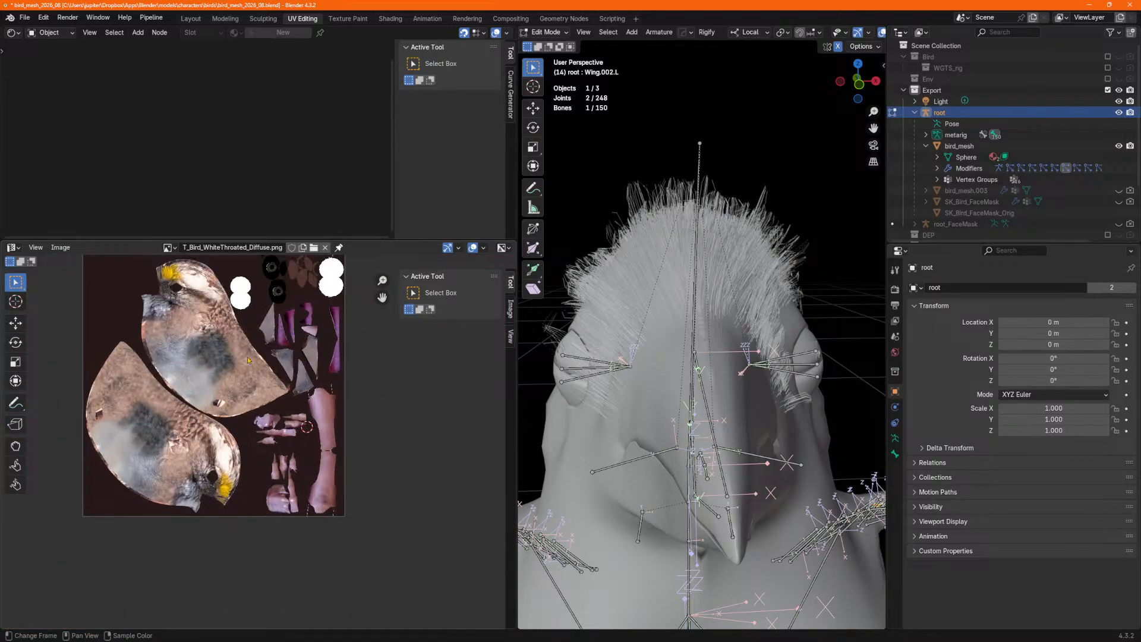
{"action": "middle_click_drag", "start_coordinate": [247, 378], "coordinate": [237, 392]}
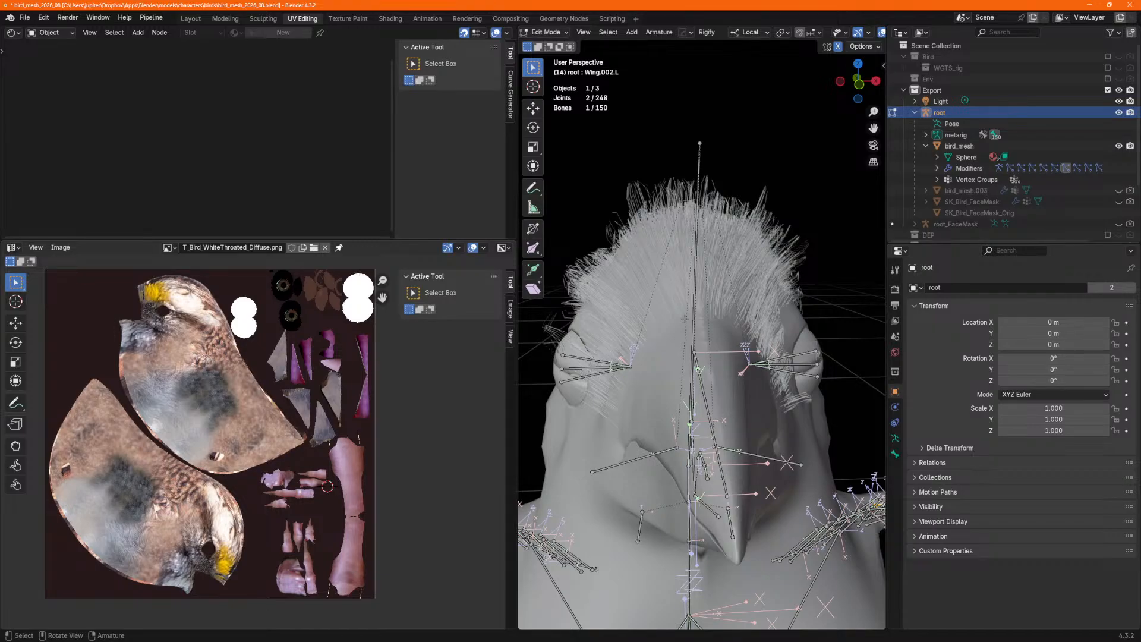
Inspect the bird's armature from below, behind and the side, including the head and wing bones.
{"action": "key", "text": "alt+Tab"}
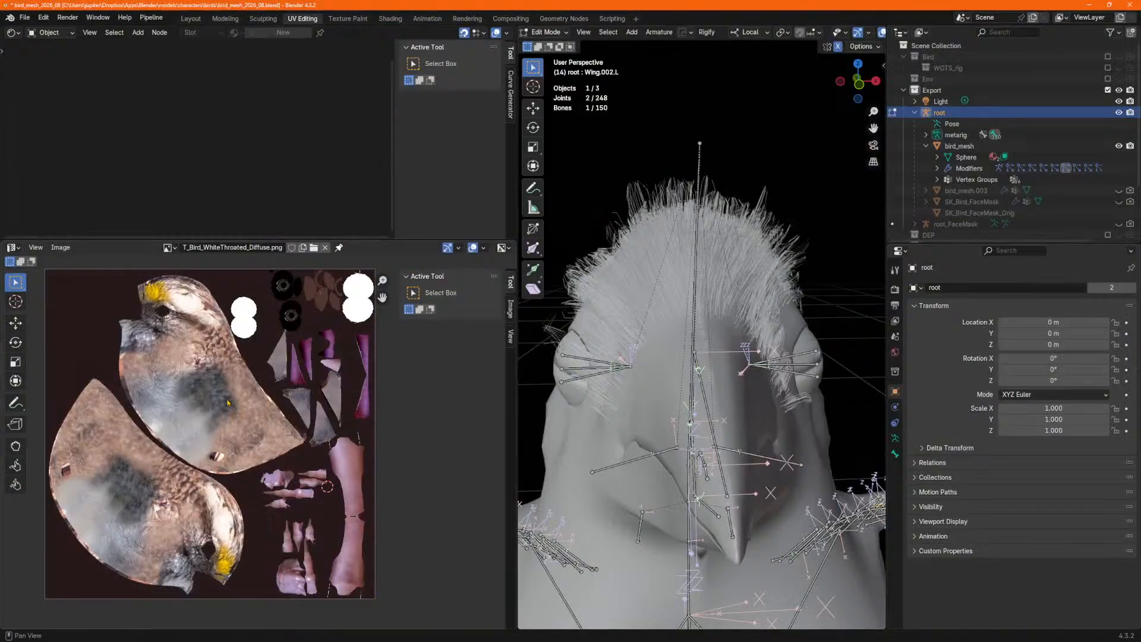
{"action": "middle_click_drag", "start_coordinate": [227, 403], "coordinate": [225, 403]}
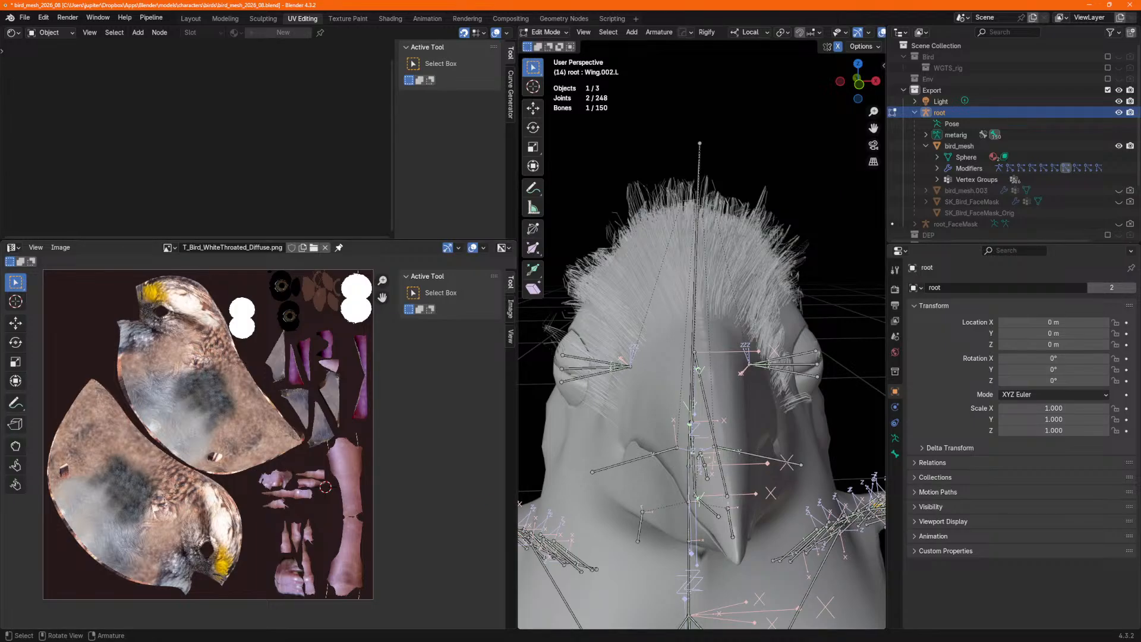
{"action": "middle_click_drag", "start_coordinate": [660, 546], "coordinate": [694, 161]}
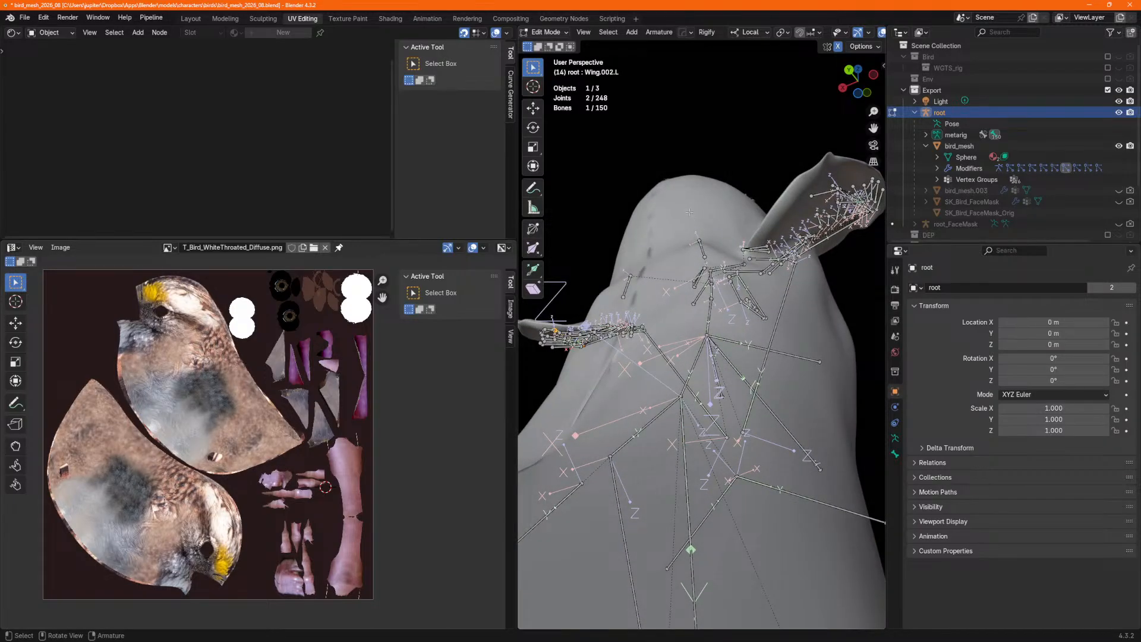
{"action": "middle_click_drag", "start_coordinate": [689, 212], "coordinate": [794, 415]}
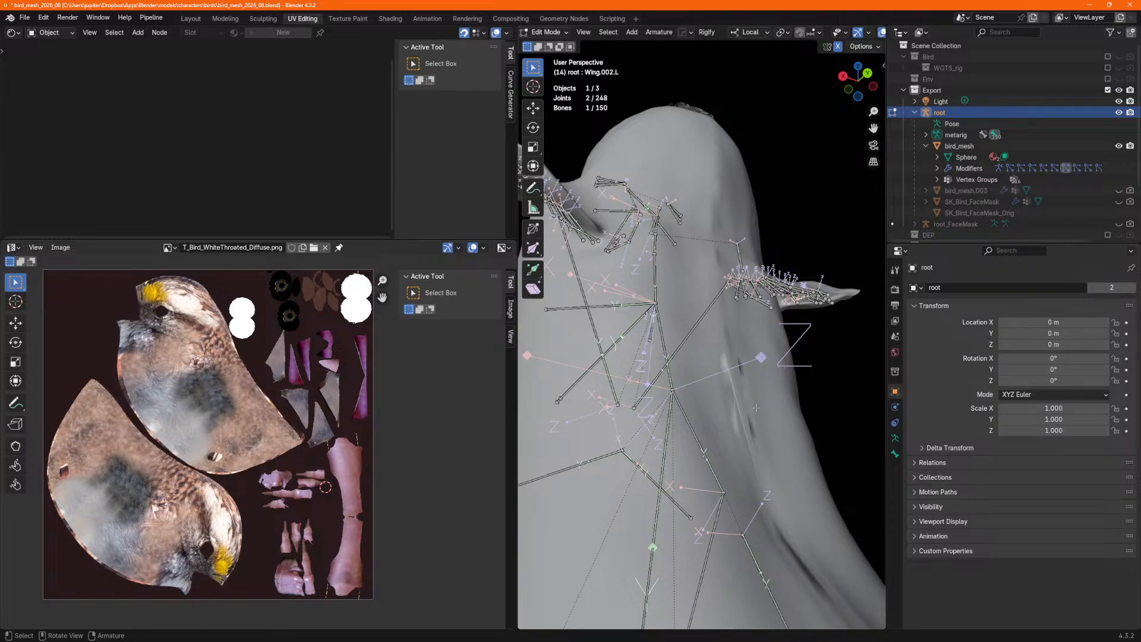
{"action": "middle_click_drag", "start_coordinate": [707, 376], "coordinate": [641, 361]}
{"action": "middle_click_drag", "start_coordinate": [659, 258], "coordinate": [740, 409], "text": "shift"}
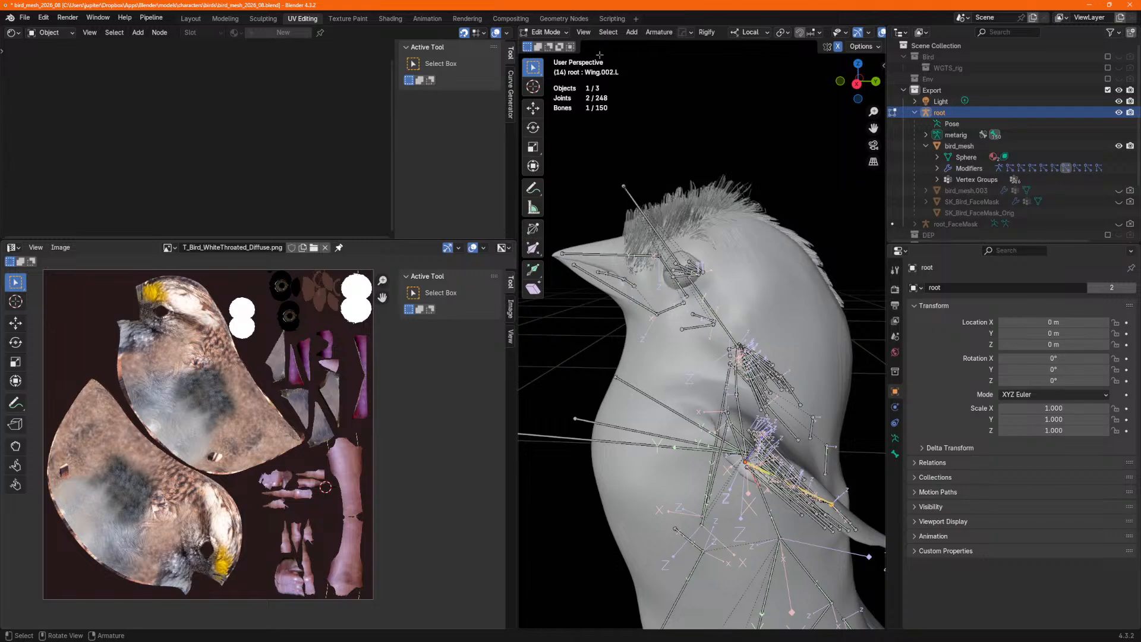
Switch to the Texture Paint workspace and examine the textured bird and the whole T_Bird_Junco.png image.
{"action": "left_click", "coordinate": [349, 19]}
{"action": "middle_click_drag", "start_coordinate": [697, 350], "coordinate": [655, 335]}
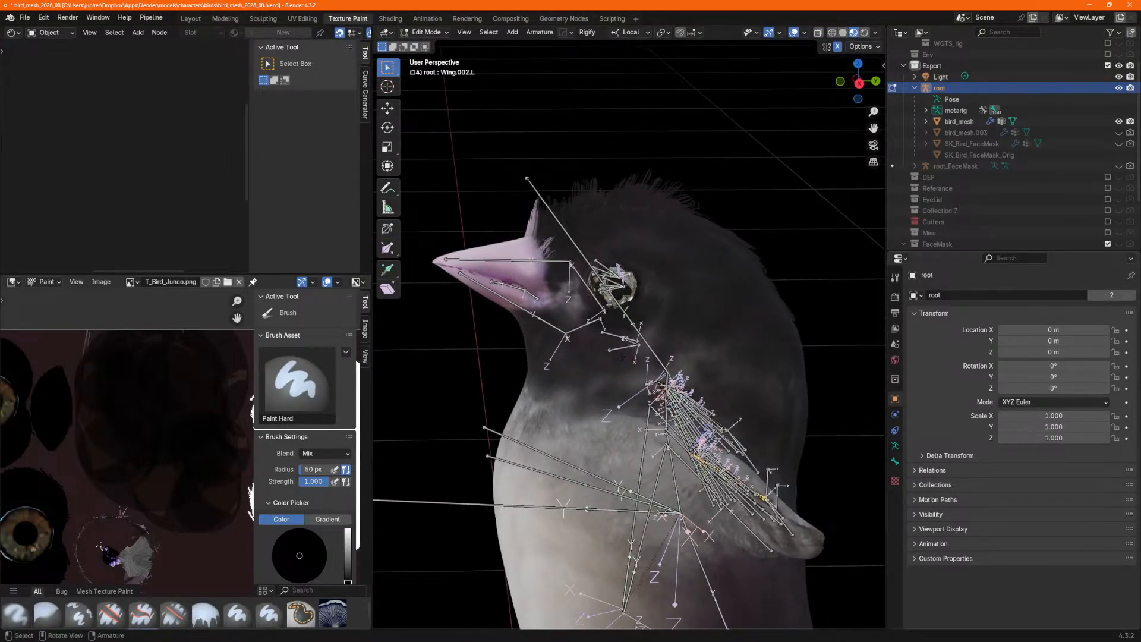
{"action": "scroll", "coordinate": [655, 335], "scroll_direction": "up", "scroll_amount": 2}
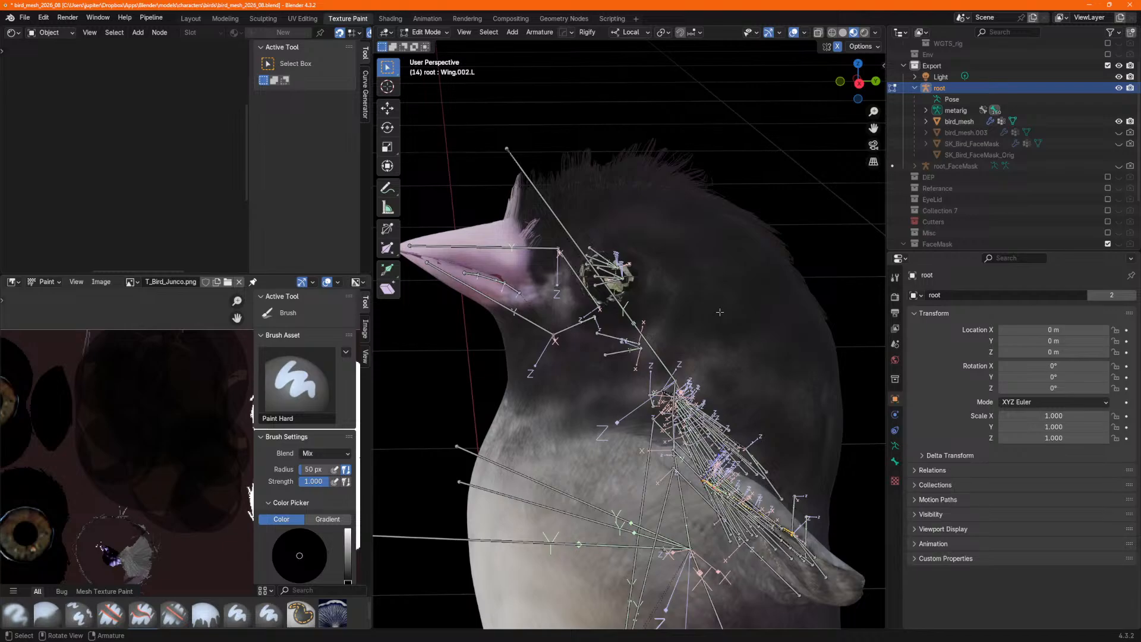
{"action": "scroll", "coordinate": [737, 272], "scroll_direction": "down", "scroll_amount": 1}
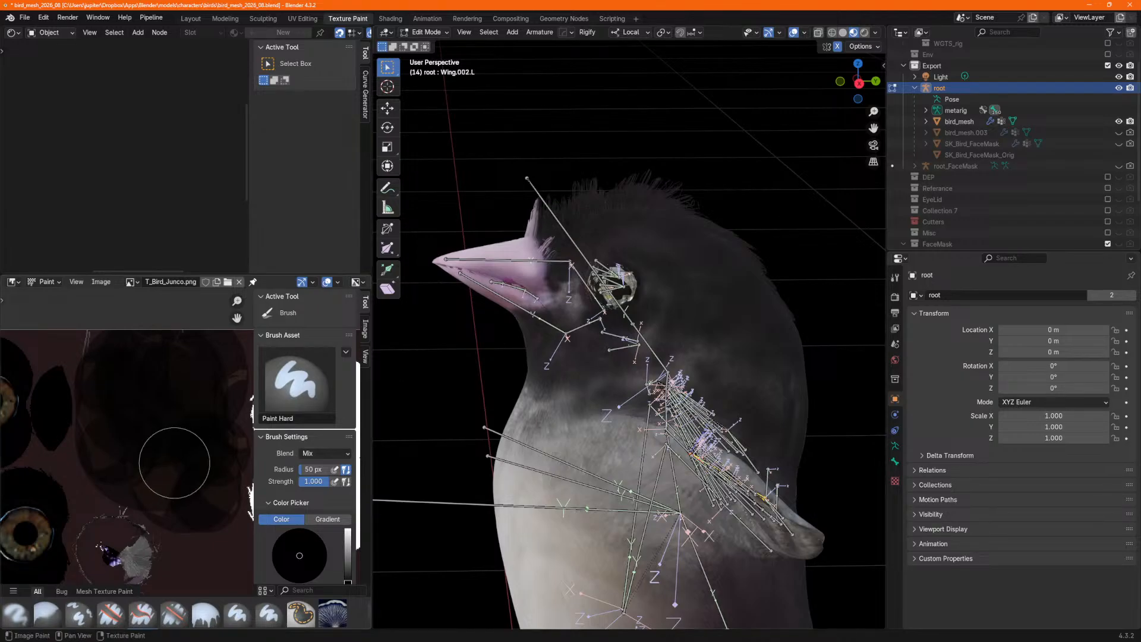
{"action": "scroll", "coordinate": [128, 469], "scroll_direction": "down", "scroll_amount": 2}
{"action": "scroll", "coordinate": [133, 486], "scroll_direction": "down", "scroll_amount": 1}
{"action": "mouse_move", "coordinate": [133, 486]}
{"action": "middle_mouse_down"}
{"action": "mouse_move", "coordinate": [174, 392]}
{"action": "mouse_move", "coordinate": [159, 419]}
{"action": "middle_mouse_up"}
{"action": "scroll", "coordinate": [164, 404], "scroll_direction": "down", "scroll_amount": 2}
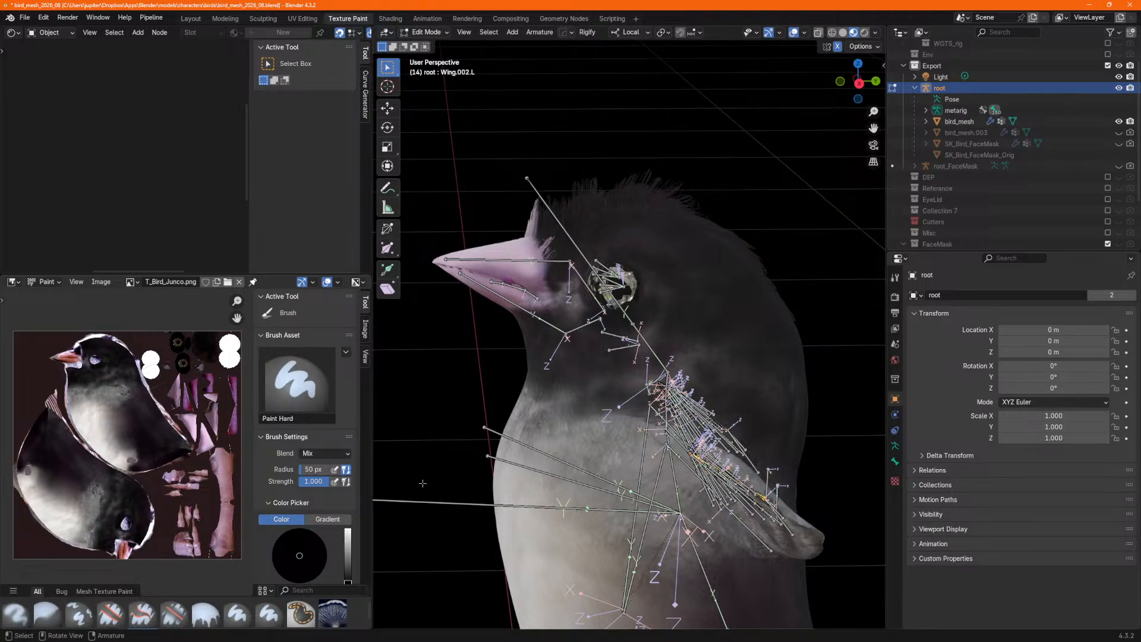
{"action": "scroll", "coordinate": [260, 610], "scroll_direction": "down", "scroll_amount": 2}
{"action": "scroll", "coordinate": [260, 610], "scroll_direction": "up", "scroll_amount": 1}
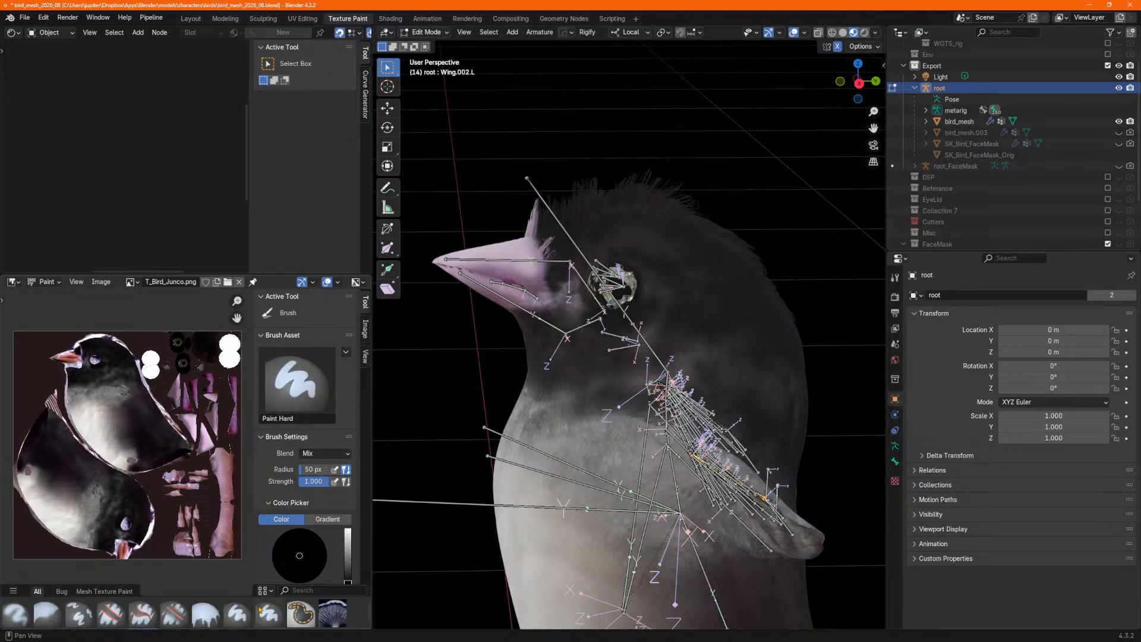
{"action": "left_click", "coordinate": [63, 591]}
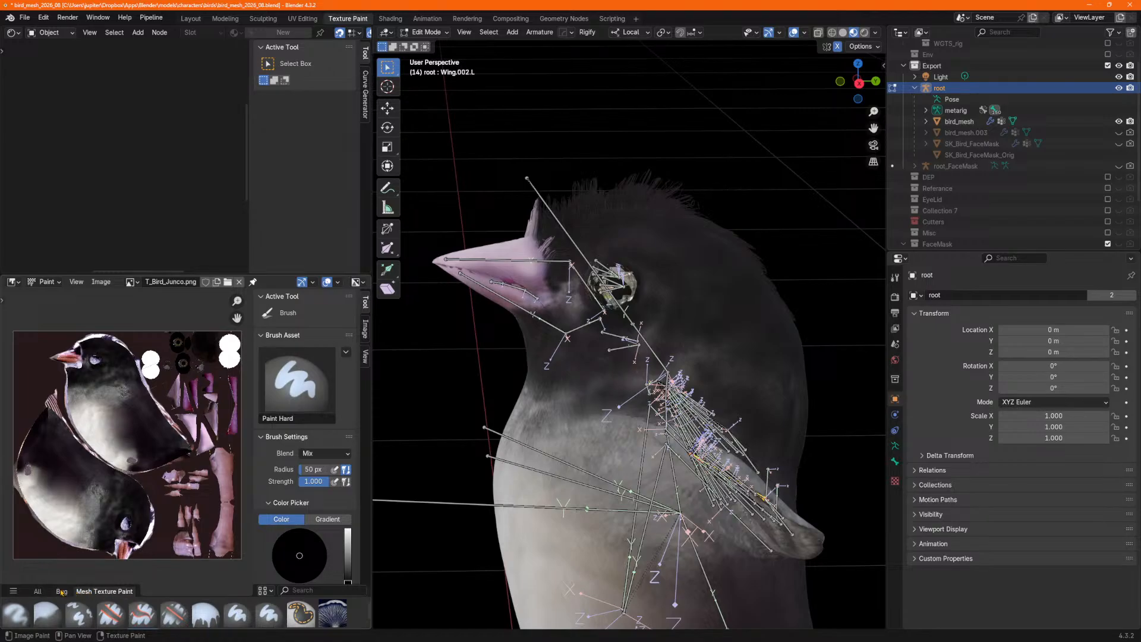
{"action": "left_click", "coordinate": [37, 592]}
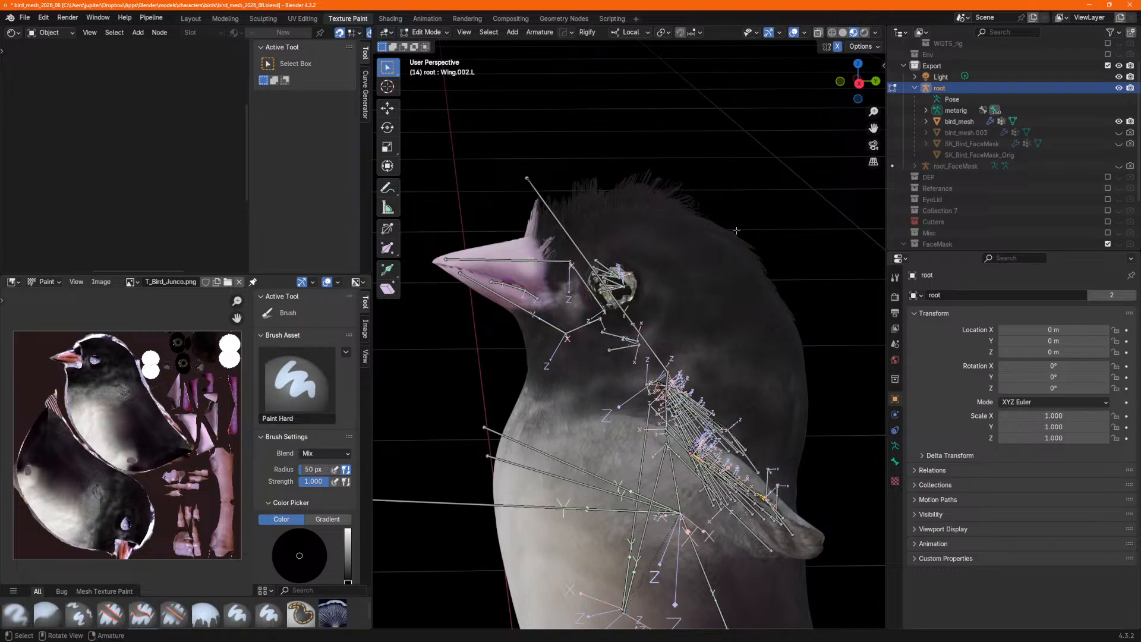
Leave the armature's Edit Mode, select bird_mesh and enlarge the properties editor to show its BodyFur.Newborn texture settings.
{"action": "left_click", "coordinate": [894, 480]}
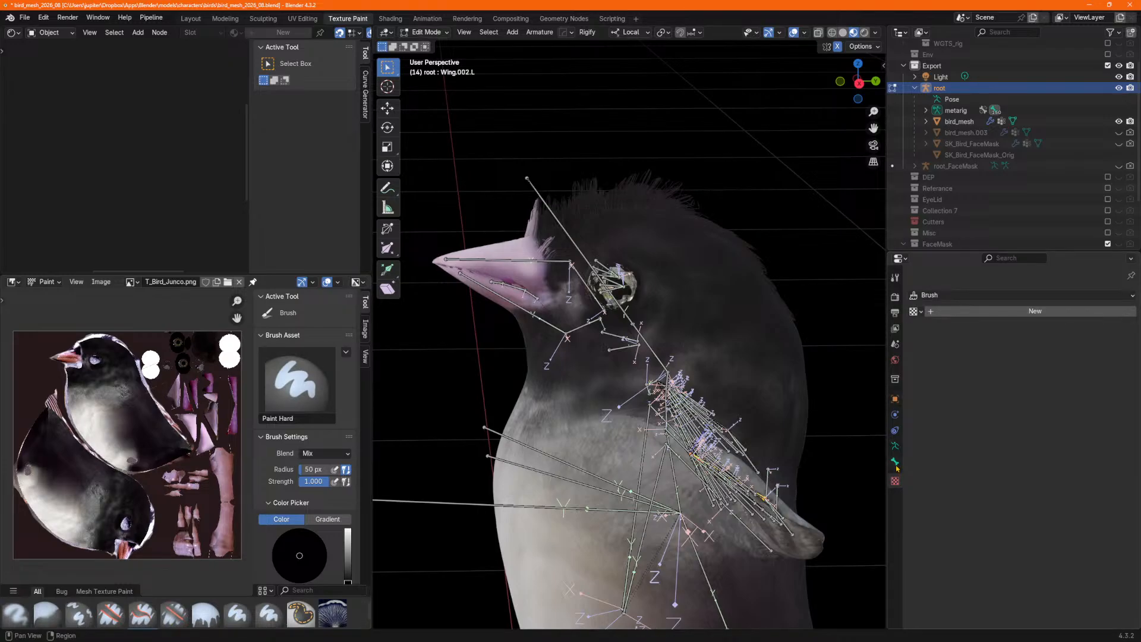
{"action": "middle_click_drag", "start_coordinate": [653, 303], "coordinate": [652, 302]}
{"action": "key", "text": "bracketright"}
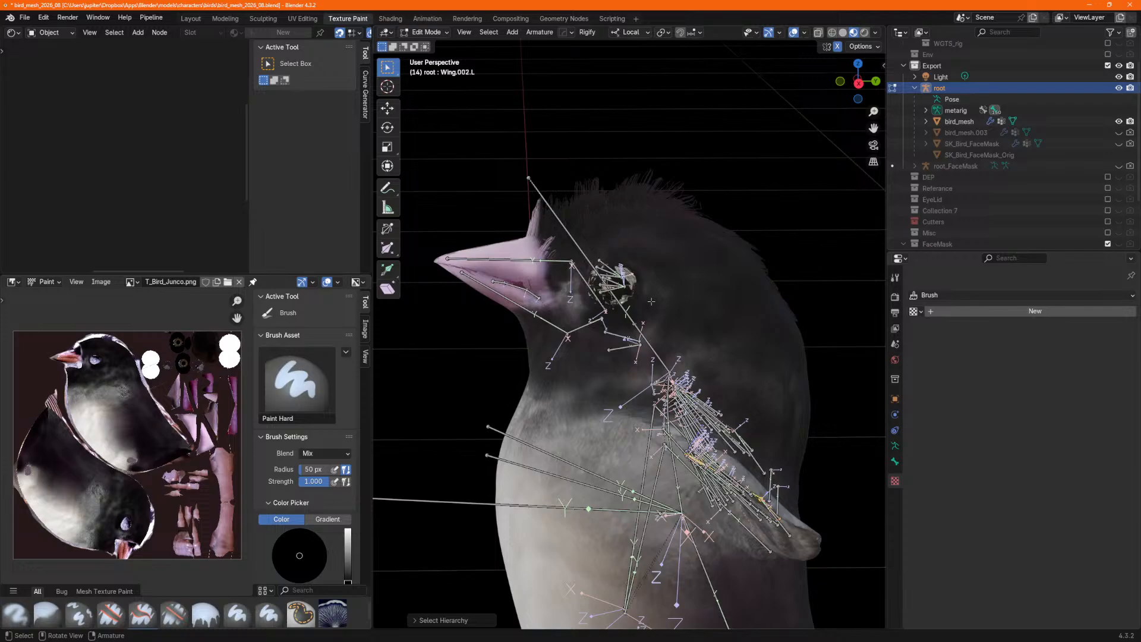
{"action": "key", "text": "bracketleft"}
{"action": "key", "text": "Tab"}
{"action": "left_click", "coordinate": [661, 295]}
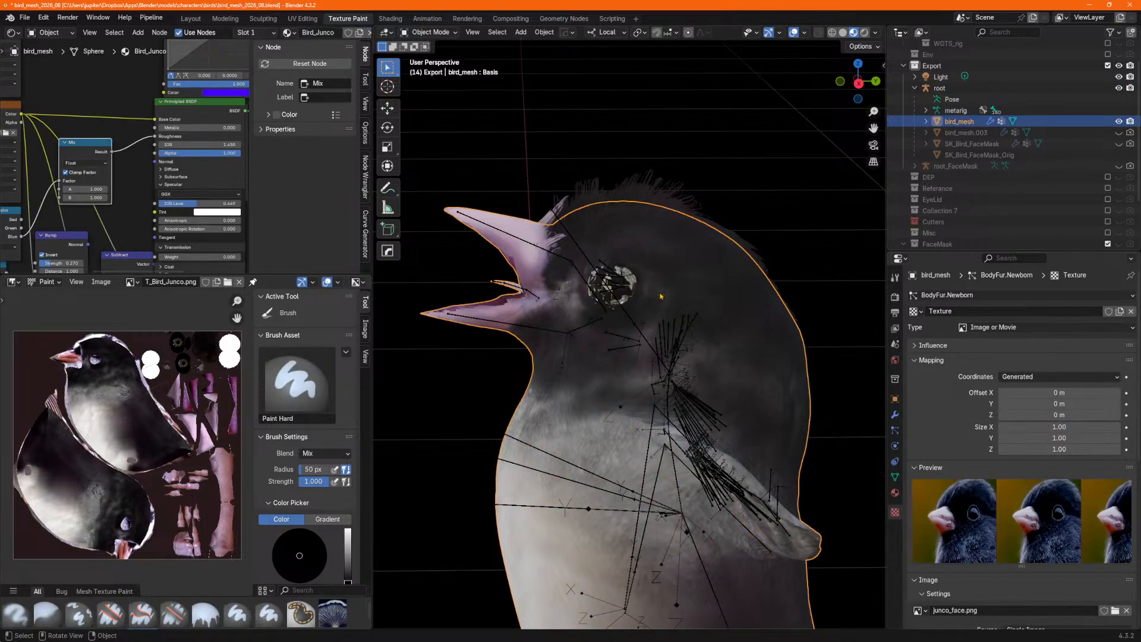
{"action": "left_click_drag", "start_coordinate": [945, 252], "coordinate": [943, 101]}
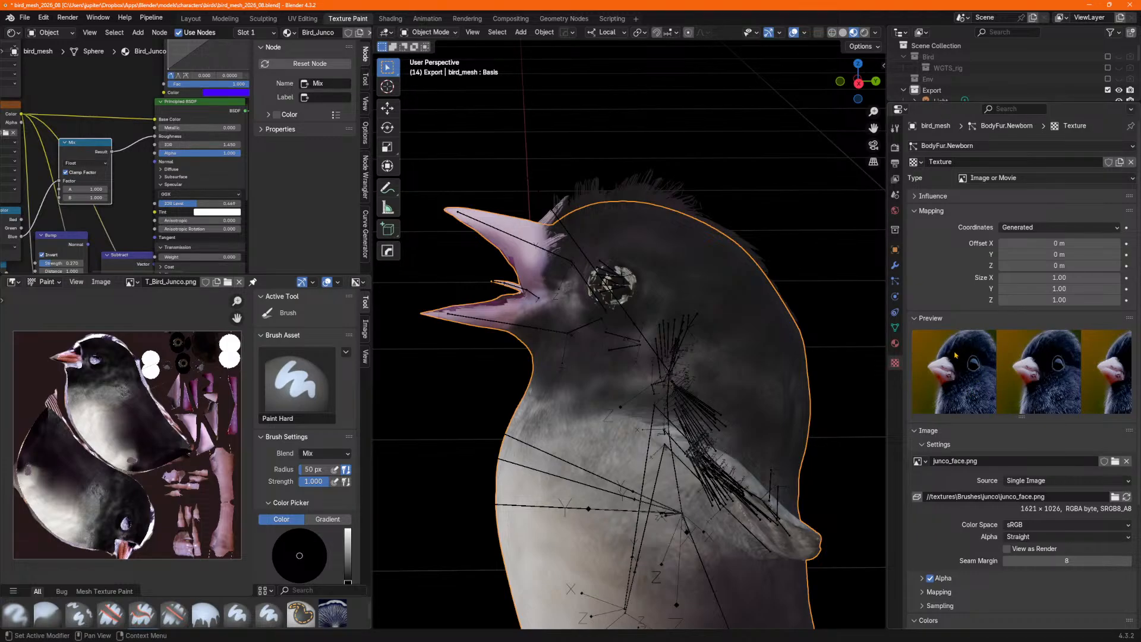
{"action": "middle_click_drag", "start_coordinate": [618, 321], "coordinate": [645, 334]}
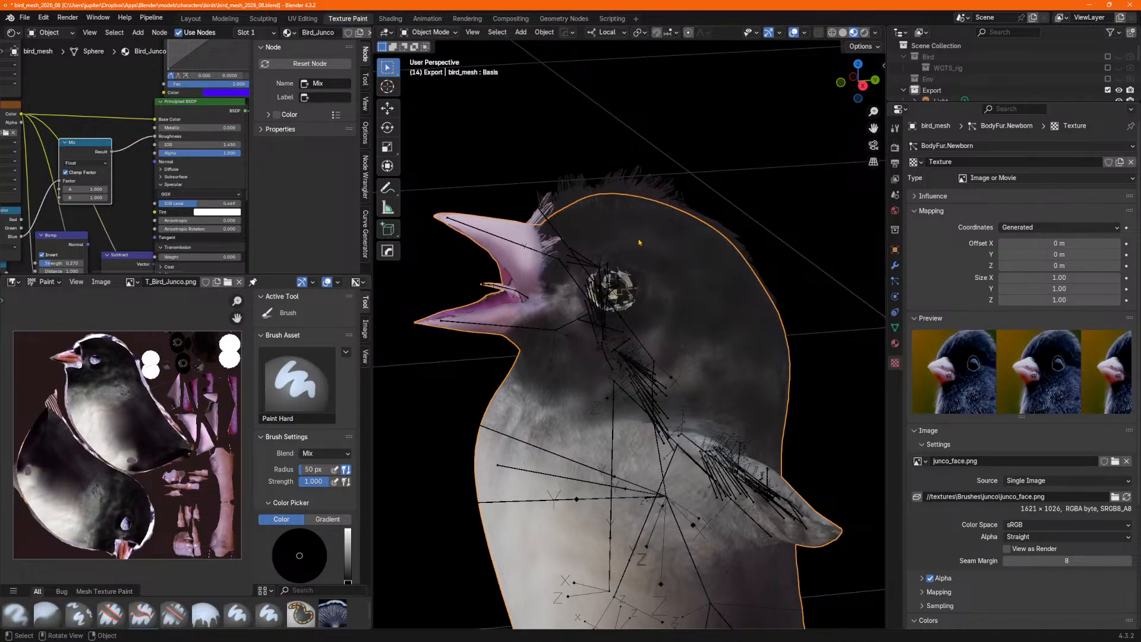
Put bird_mesh into Texture Paint mode and enlarge the Paint Hard brush radius to 202 px.
{"action": "middle_click_drag", "start_coordinate": [637, 242], "coordinate": [640, 251]}
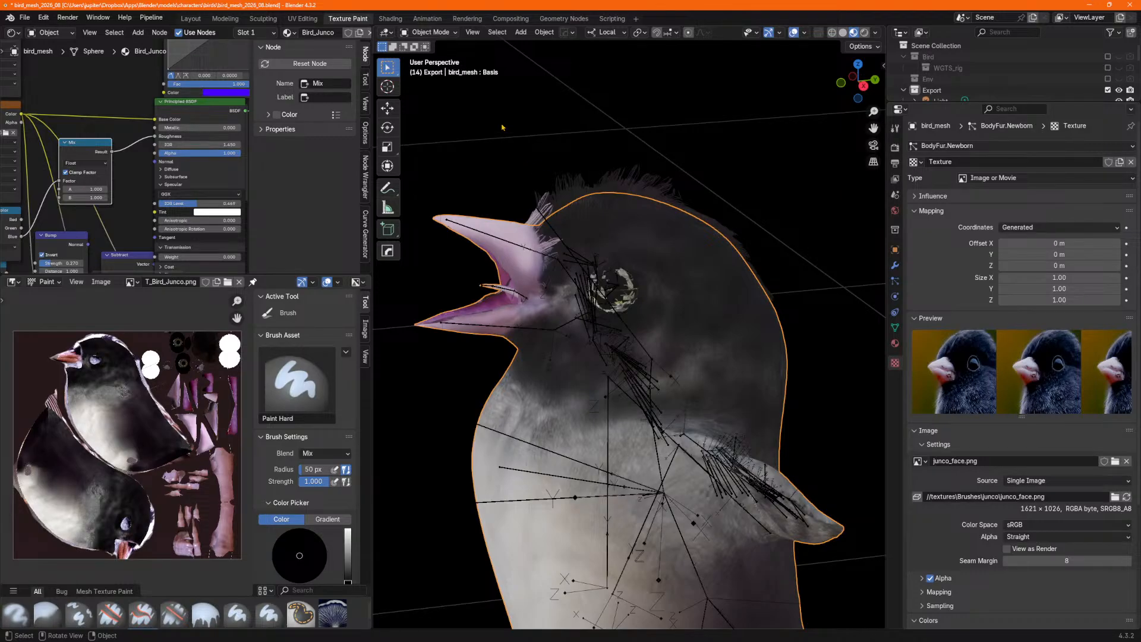
{"action": "left_click", "coordinate": [427, 32]}
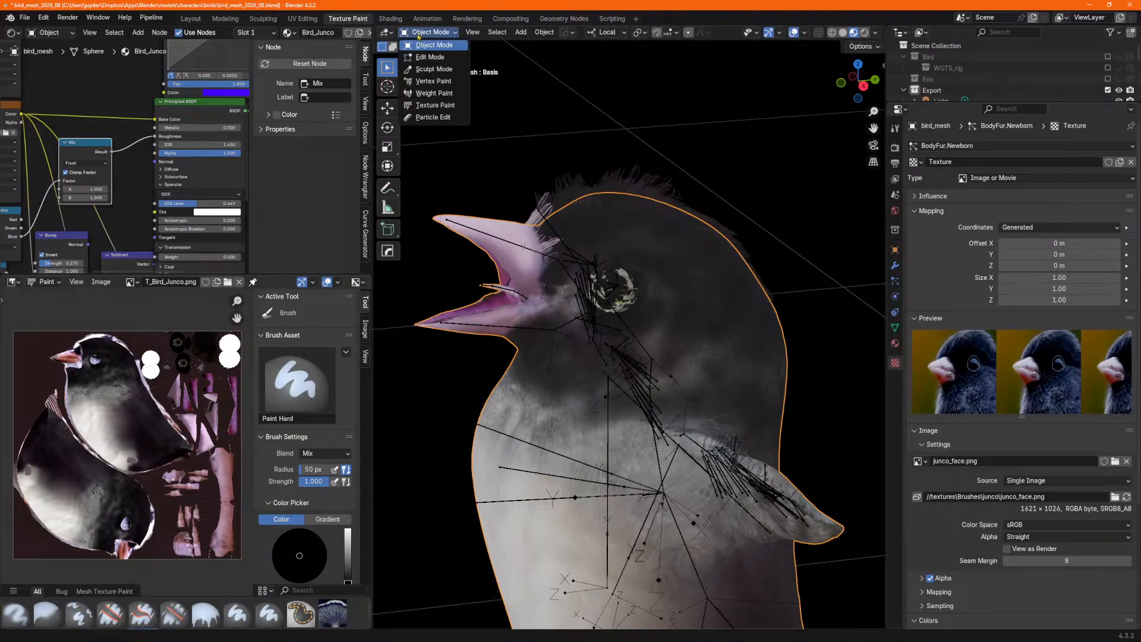
{"action": "left_click", "coordinate": [434, 105]}
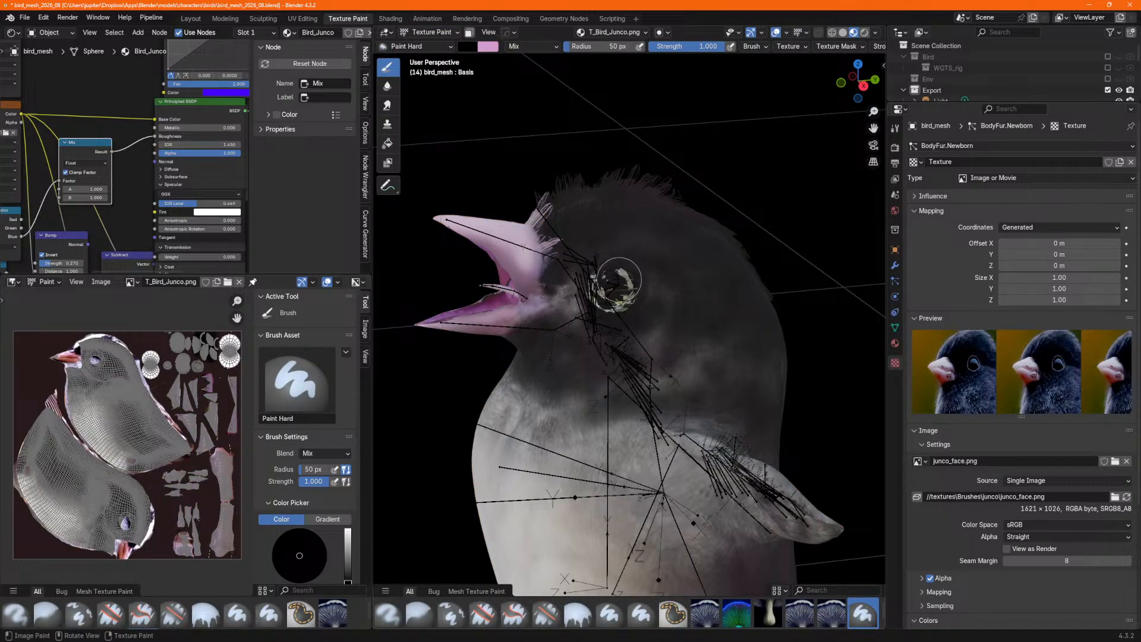
{"action": "middle_click_drag", "start_coordinate": [612, 283], "coordinate": [614, 284]}
{"action": "key", "text": "f"}
{"action": "left_click", "coordinate": [642, 284]}
{"action": "key", "text": "bracketleft"}
{"action": "key", "text": "bracketleft"}
{"action": "key", "text": "bracketleft"}
{"action": "key", "text": "bracketleft"}
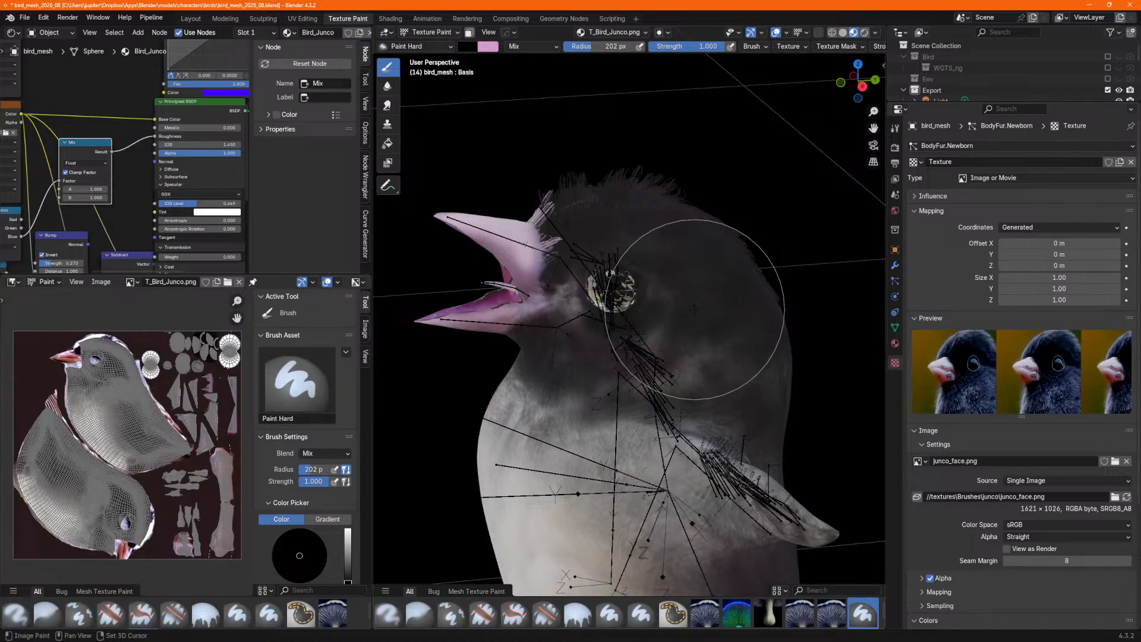
Paint a black stroke with the Paint Hard brush behind the bird's eye toward the neck and inspect it from behind.
{"action": "middle_click_drag", "start_coordinate": [694, 309], "coordinate": [672, 298], "text": "shift"}
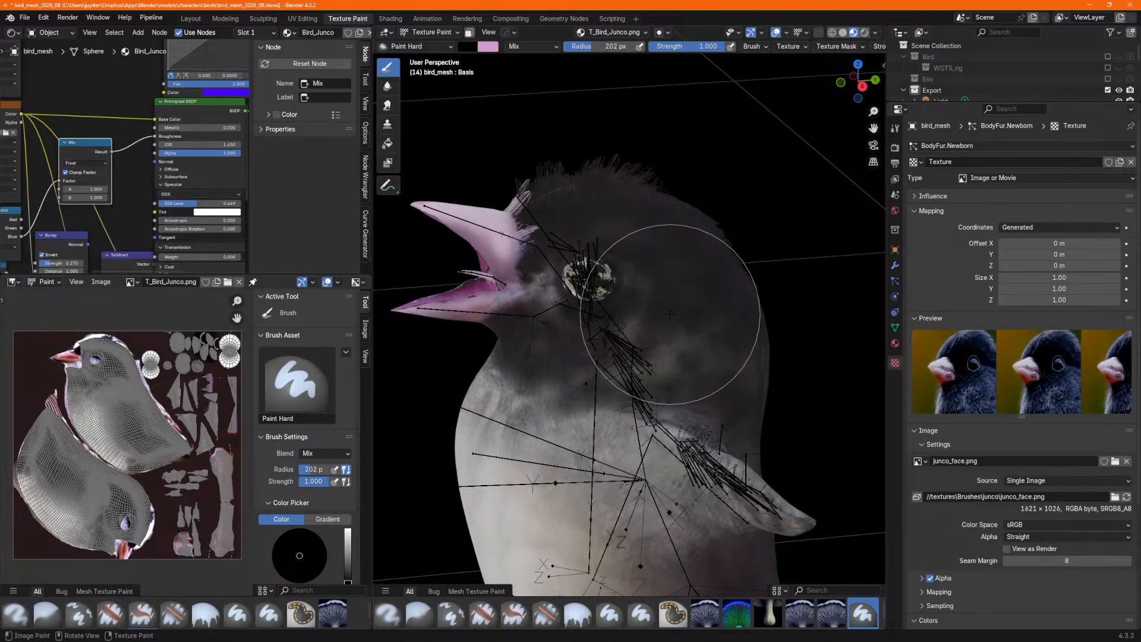
{"action": "mouse_move", "coordinate": [670, 315]}
{"action": "middle_mouse_down"}
{"action": "mouse_move", "coordinate": [633, 310]}
{"action": "mouse_move", "coordinate": [661, 319]}
{"action": "middle_mouse_up"}
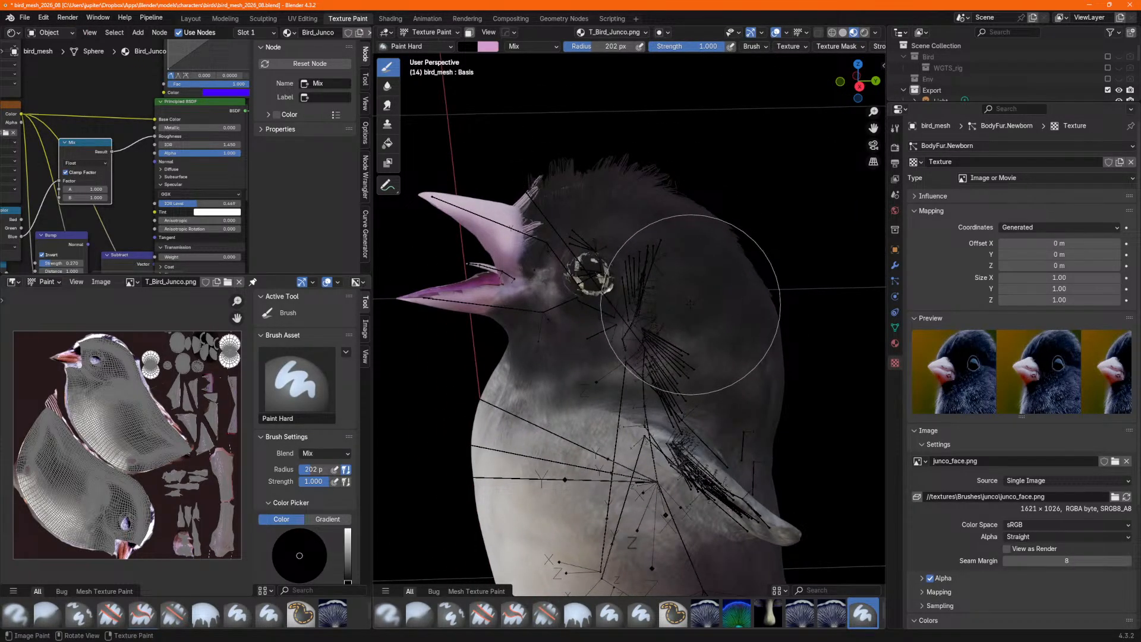
{"action": "left_click_drag", "start_coordinate": [657, 280], "coordinate": [720, 397]}
{"action": "mouse_move", "coordinate": [720, 397]}
{"action": "middle_mouse_down"}
{"action": "mouse_move", "coordinate": [610, 396]}
{"action": "mouse_move", "coordinate": [590, 407]}
{"action": "middle_mouse_up"}
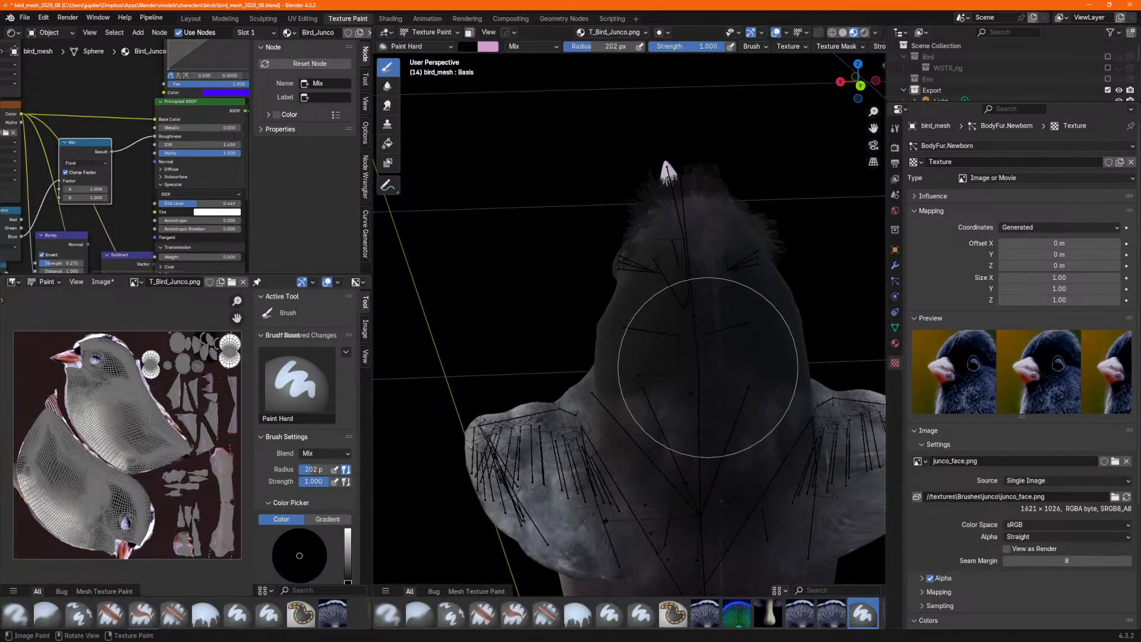
{"action": "mouse_move", "coordinate": [688, 408]}
{"action": "middle_mouse_down"}
{"action": "mouse_move", "coordinate": [659, 409]}
{"action": "mouse_move", "coordinate": [624, 343]}
{"action": "middle_mouse_up"}
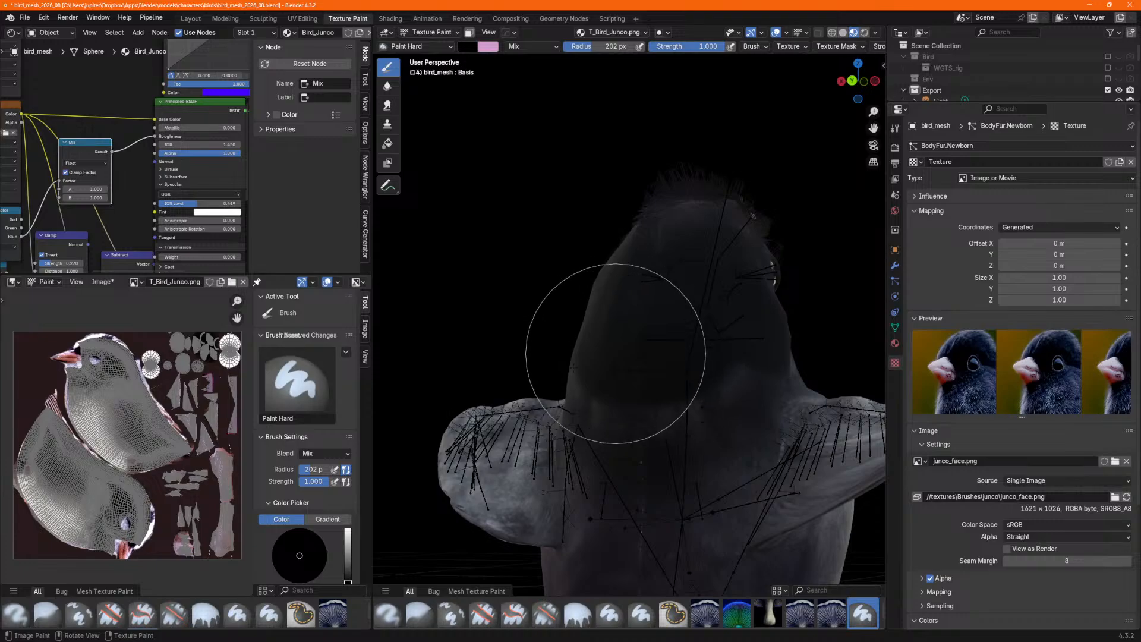
Show the head region of T_Bird_Junco.png in a wider image editor and turn off Display Texture Paint UVs.
{"action": "scroll", "coordinate": [24, 358], "scroll_direction": "up", "scroll_amount": 8}
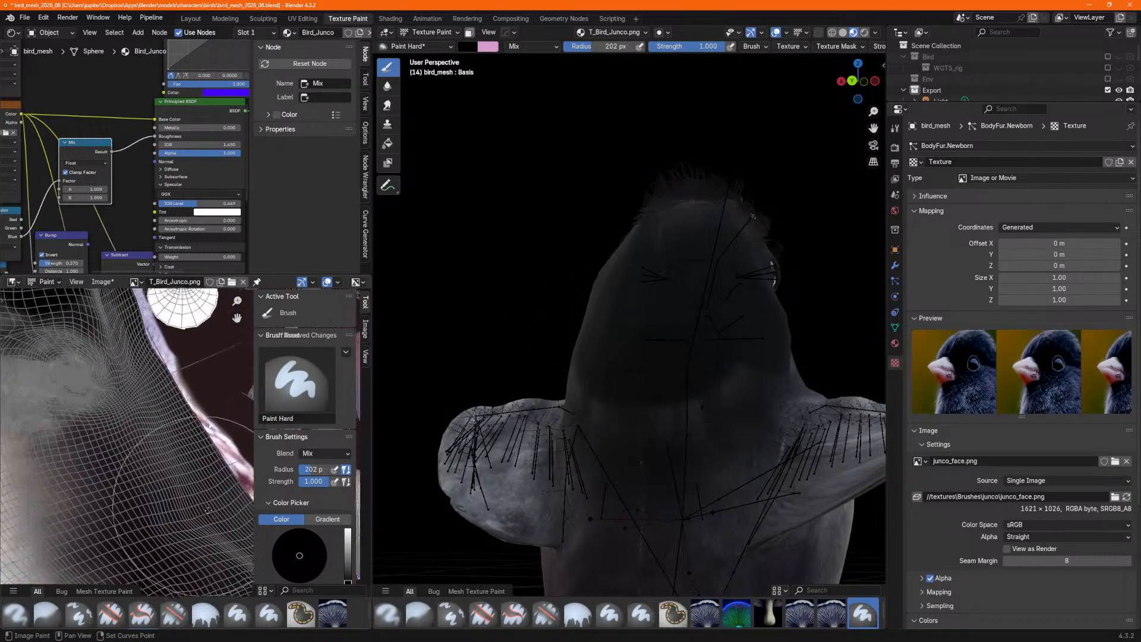
{"action": "middle_click_drag", "start_coordinate": [296, 606], "coordinate": [309, 624]}
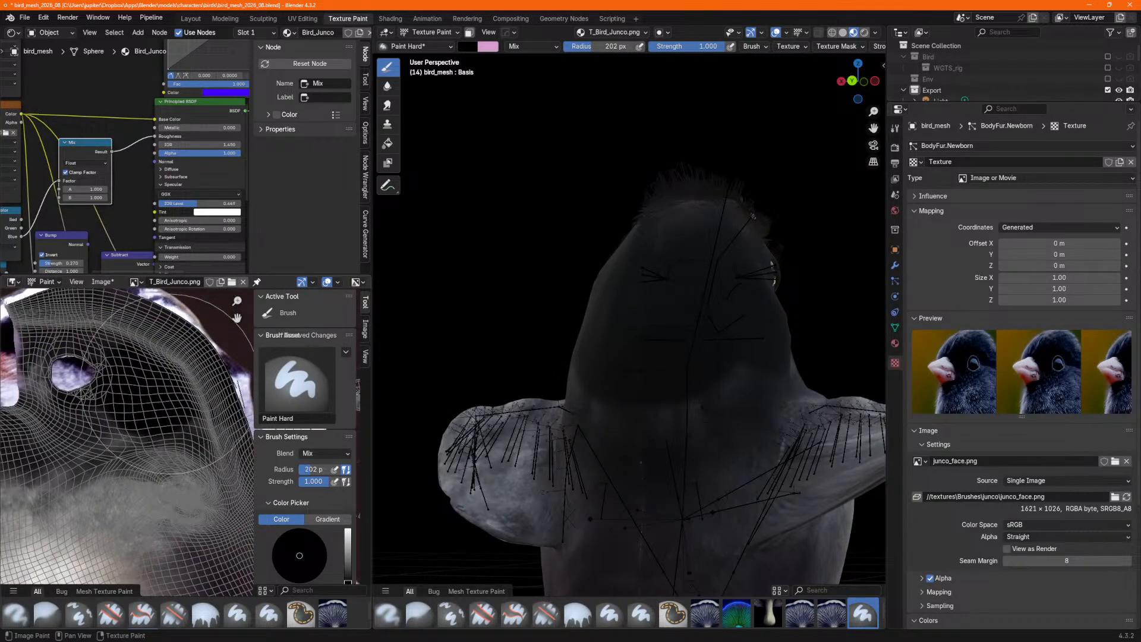
{"action": "scroll", "coordinate": [164, 410], "scroll_direction": "down", "scroll_amount": 2}
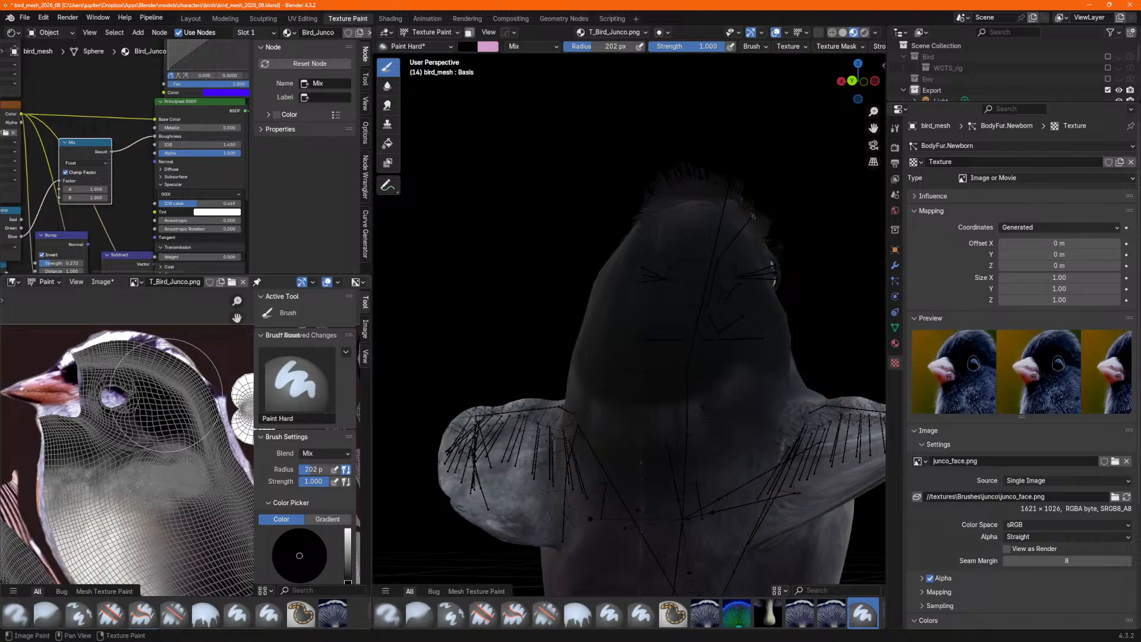
{"action": "middle_click_drag", "start_coordinate": [144, 434], "coordinate": [140, 431]}
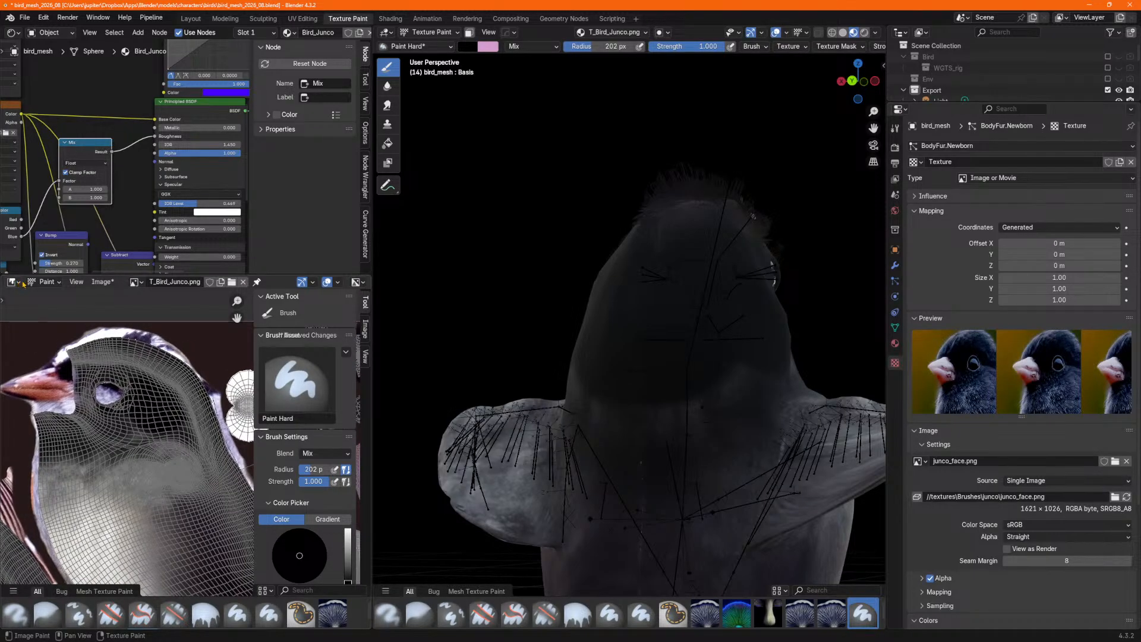
{"action": "left_click", "coordinate": [13, 282]}
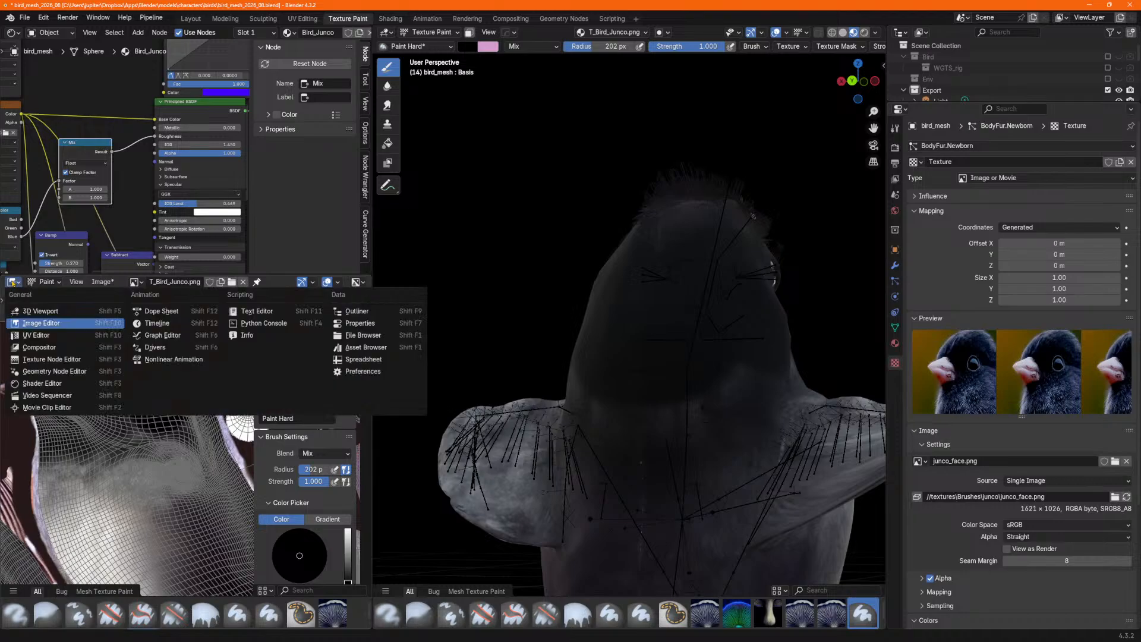
{"action": "left_click", "coordinate": [41, 323]}
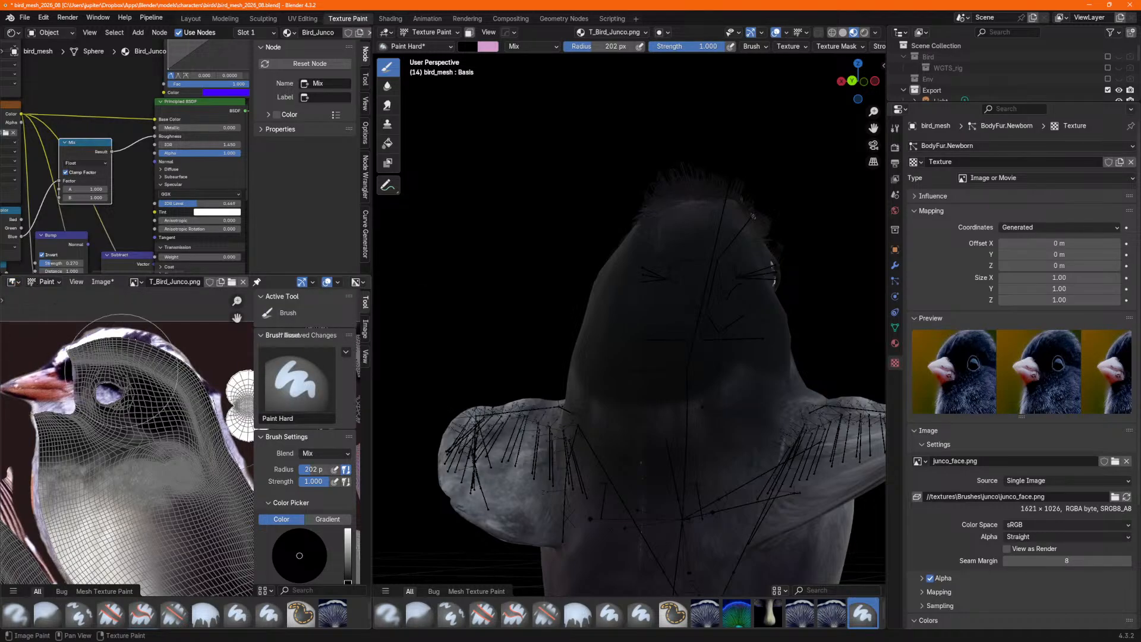
{"action": "left_click_drag", "start_coordinate": [372, 328], "coordinate": [431, 331]}
{"action": "left_click", "coordinate": [398, 283]}
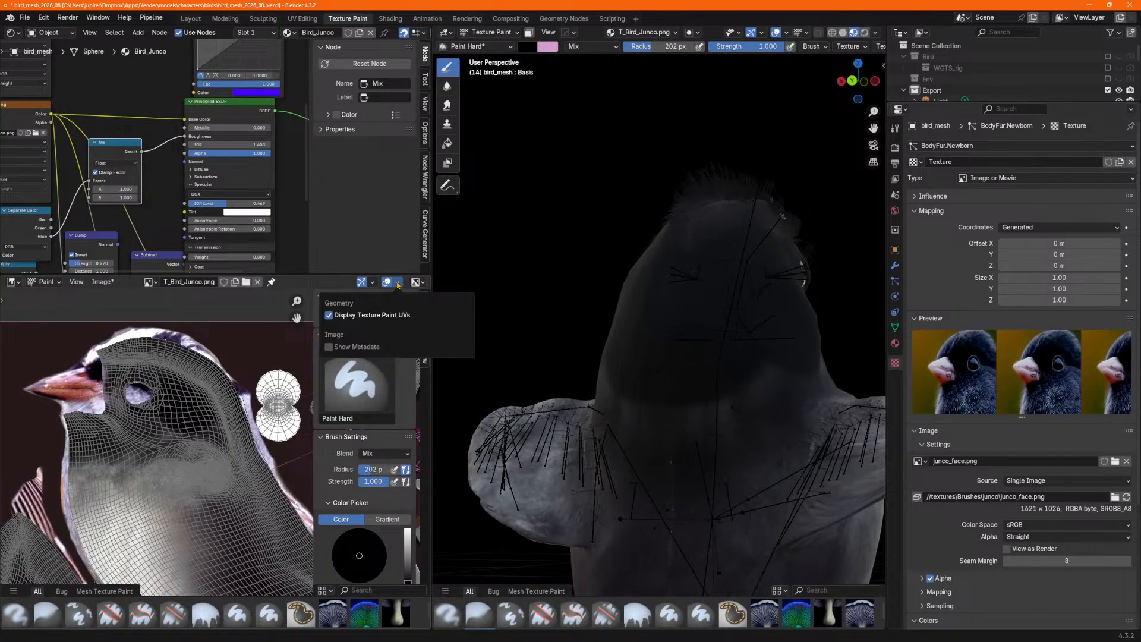
{"action": "left_click", "coordinate": [329, 315]}
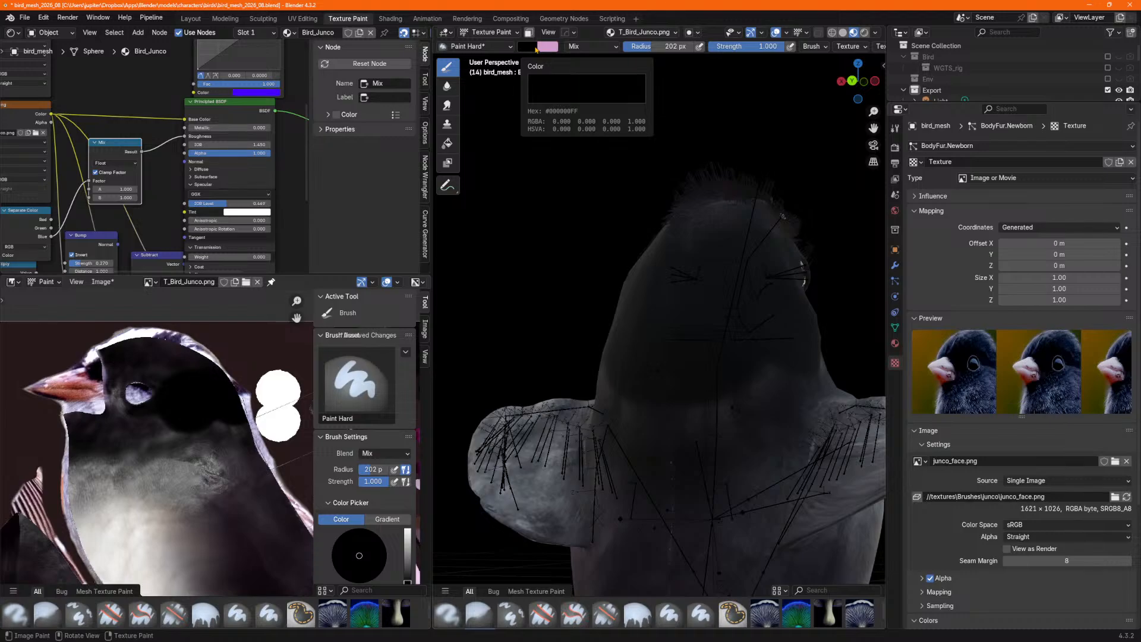
Undo the black paint stroke on the bird's head.
{"action": "mouse_move", "coordinate": [650, 190]}
{"action": "middle_mouse_down"}
{"action": "mouse_move", "coordinate": [670, 183]}
{"action": "mouse_move", "coordinate": [740, 332]}
{"action": "middle_mouse_up"}
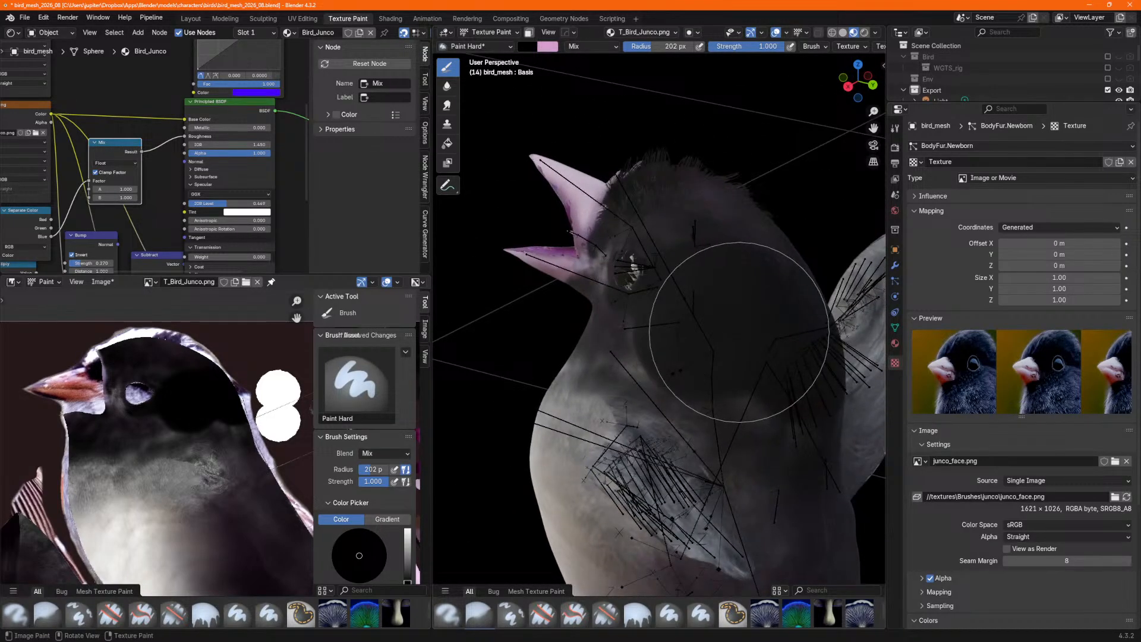
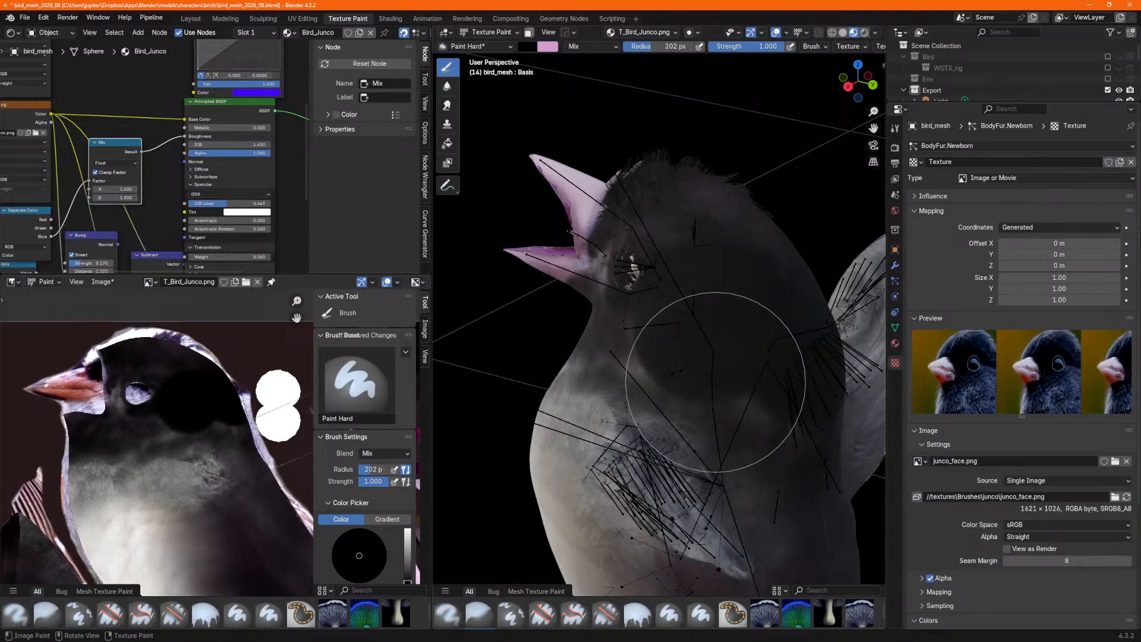
{"action": "mouse_move", "coordinate": [719, 379]}
{"action": "middle_mouse_down"}
{"action": "mouse_move", "coordinate": [612, 392]}
{"action": "mouse_move", "coordinate": [669, 376]}
{"action": "mouse_move", "coordinate": [614, 375]}
{"action": "mouse_move", "coordinate": [620, 383]}
{"action": "middle_mouse_up"}
{"action": "key", "text": "ctrl+z"}
{"action": "key", "text": "ctrl+z"}
{"action": "scroll", "coordinate": [617, 392], "scroll_direction": "down", "scroll_amount": 1}
{"action": "mouse_move", "coordinate": [645, 435]}
{"action": "middle_mouse_down", "text": "shift"}
{"action": "mouse_move", "coordinate": [661, 406]}
{"action": "mouse_move", "coordinate": [650, 381]}
{"action": "middle_mouse_up", "text": "shift"}
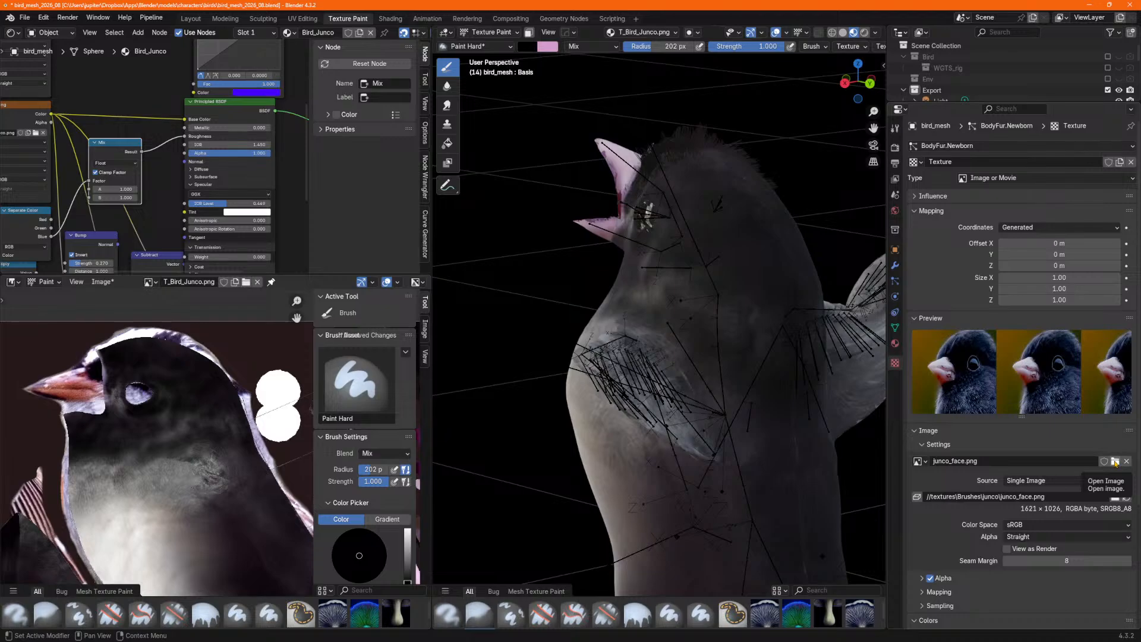
Look through the texture brush assets available for painting the bird mesh.
{"action": "scroll", "coordinate": [659, 621], "scroll_direction": "down", "scroll_amount": 1}
{"action": "scroll", "coordinate": [659, 620], "scroll_direction": "up", "scroll_amount": 1}
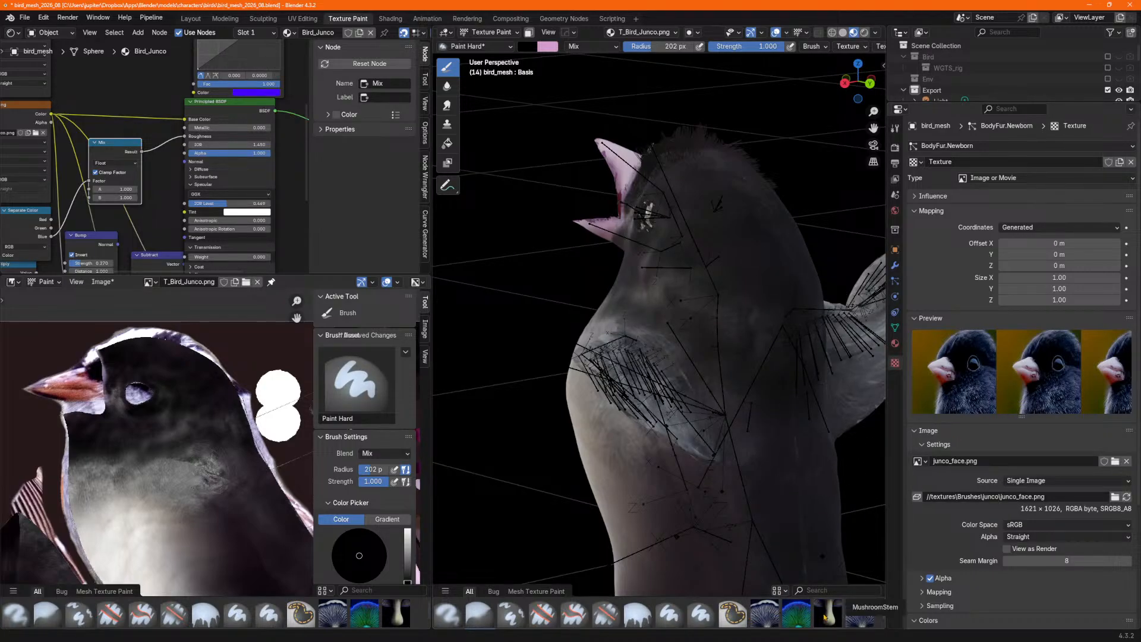
{"action": "scroll", "coordinate": [824, 617], "scroll_direction": "down", "scroll_amount": 2}
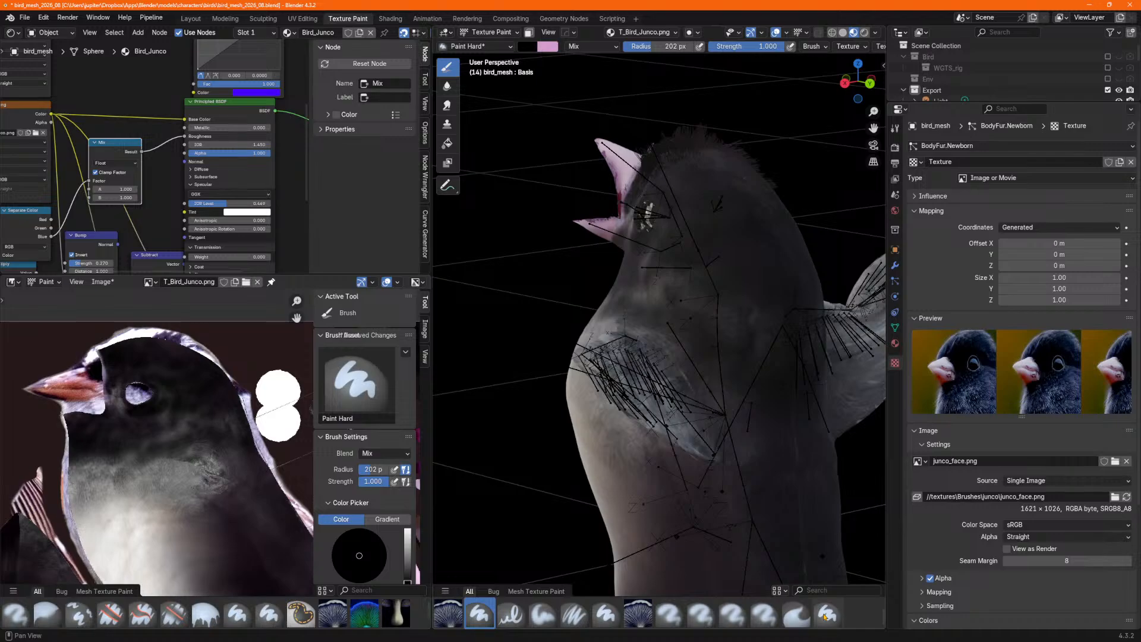
{"action": "scroll", "coordinate": [825, 617], "scroll_direction": "up", "scroll_amount": 2}
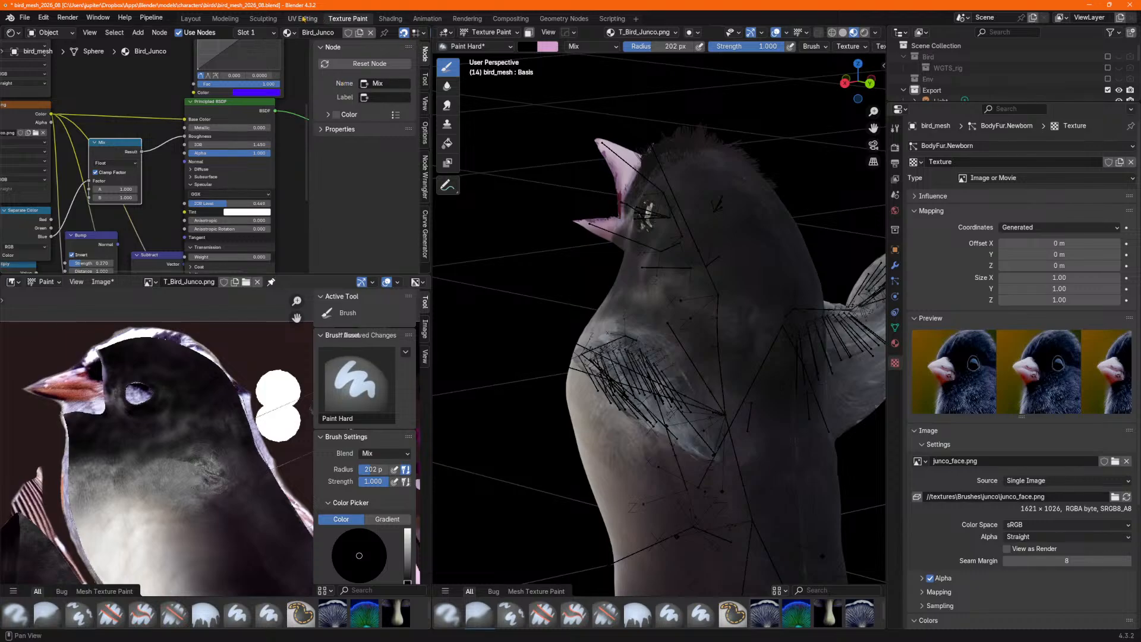
Return to the Layout workspace and show the bird's head, body and wing with the armature.
{"action": "left_click", "coordinate": [191, 19]}
{"action": "middle_click_drag", "start_coordinate": [530, 371], "coordinate": [498, 351]}
{"action": "scroll", "coordinate": [517, 375], "scroll_direction": "down", "scroll_amount": 3}
{"action": "scroll", "coordinate": [498, 351], "scroll_direction": "up", "scroll_amount": 1}
Switch to OneNote and compare the Extra Face Bones list and picture with the bird model in Blender.
{"action": "key", "text": "alt+Tab"}
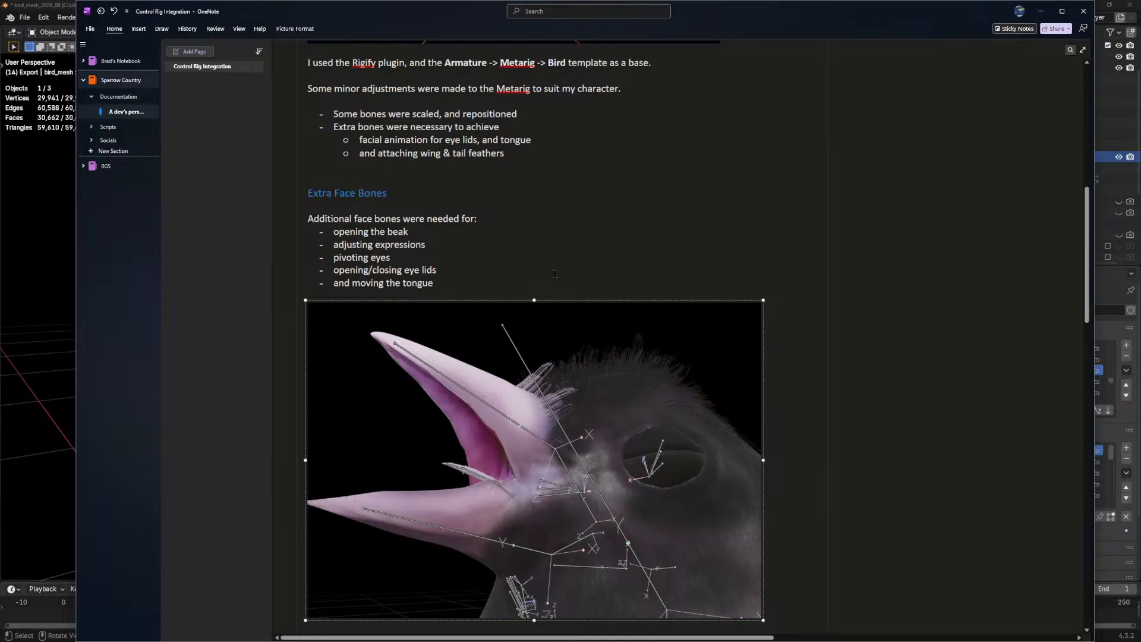
{"action": "scroll", "coordinate": [448, 245], "scroll_direction": "down", "scroll_amount": 2}
{"action": "left_click", "coordinate": [348, 137]}
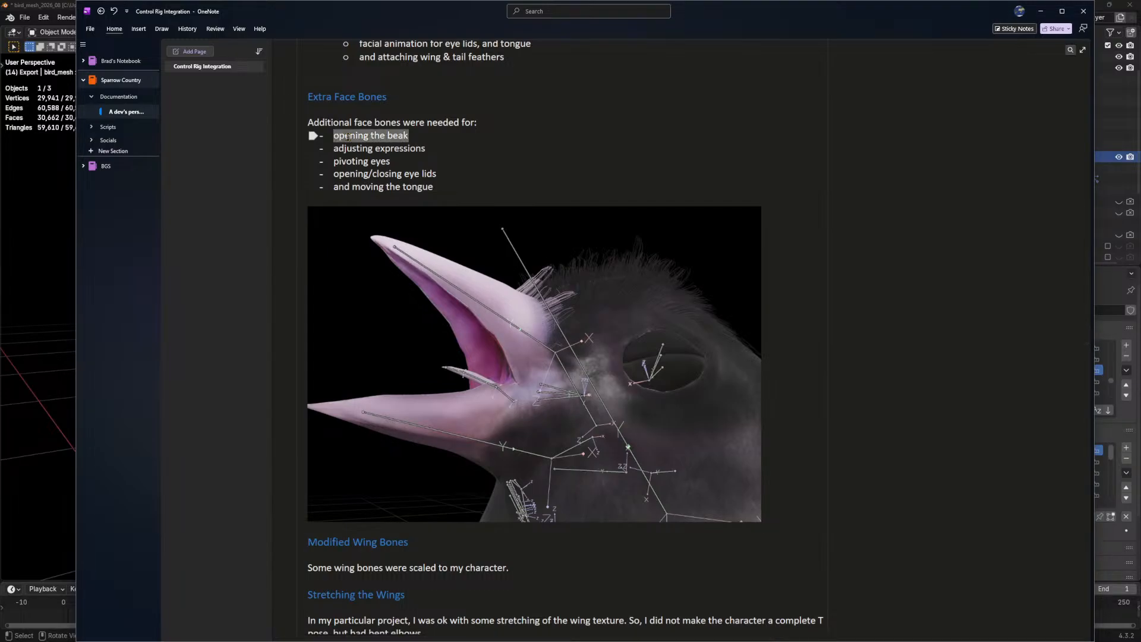
{"action": "key", "text": "alt+Tab"}
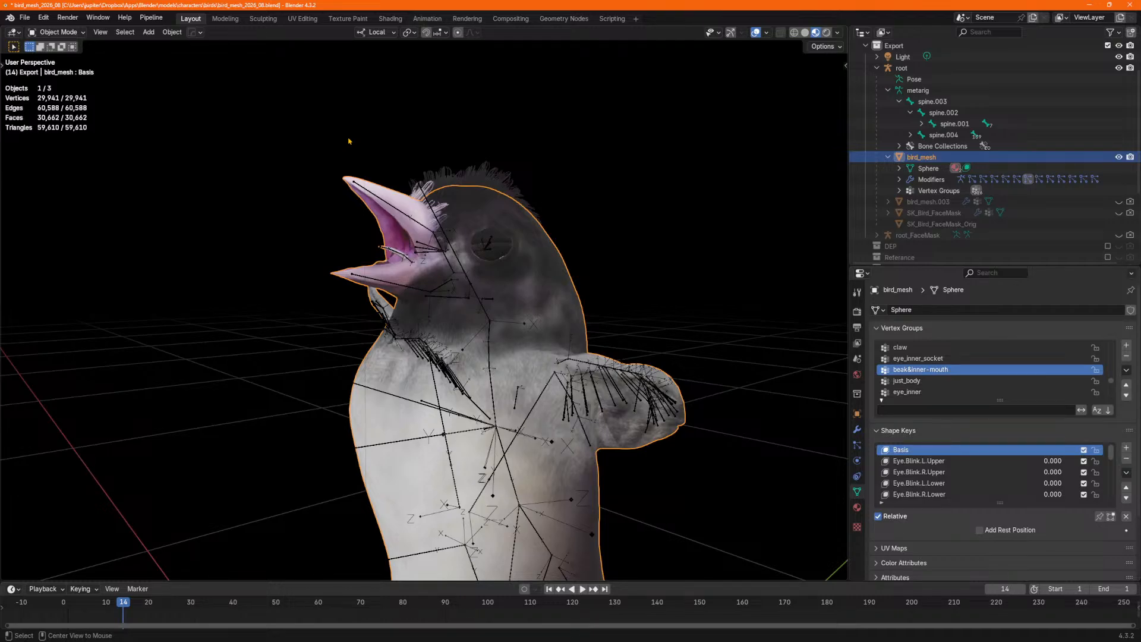
{"action": "key", "text": "alt+Tab"}
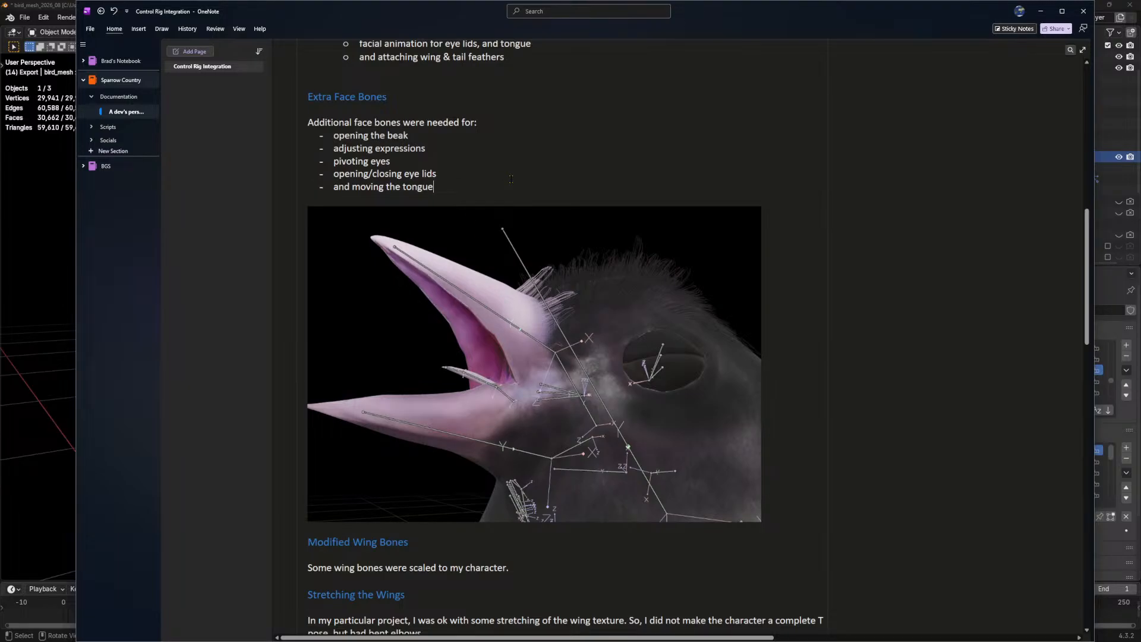
{"action": "key", "text": "alt+Tab"}
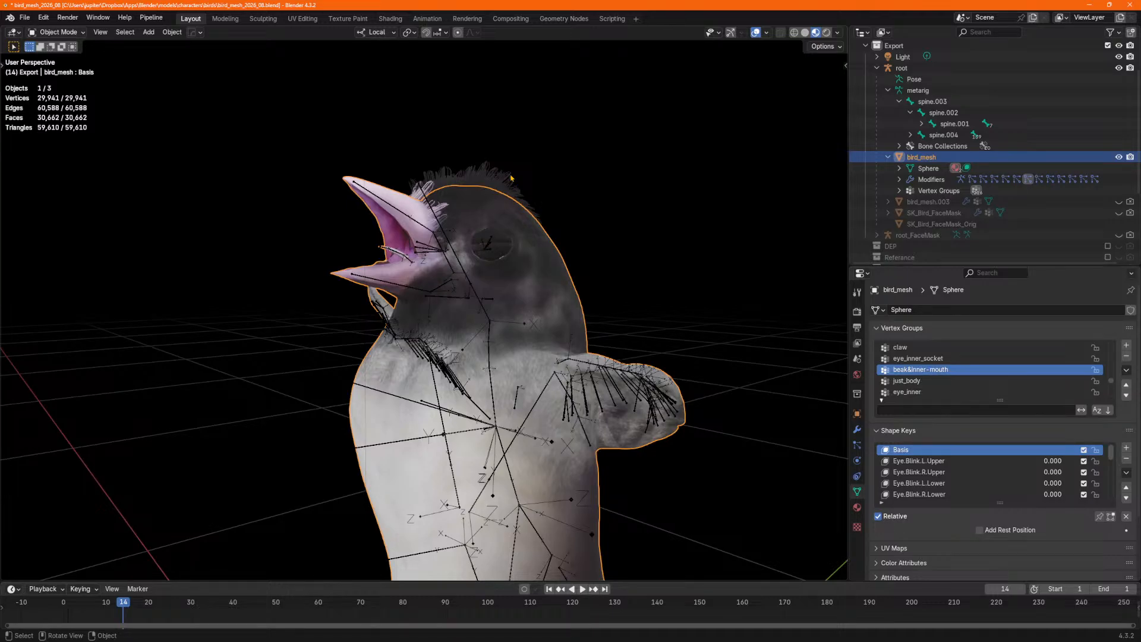
Return to OneNote and review the notes on the Rigify Bird template, Metarig adjustments and extra bones.
{"action": "key", "text": "alt+Tab"}
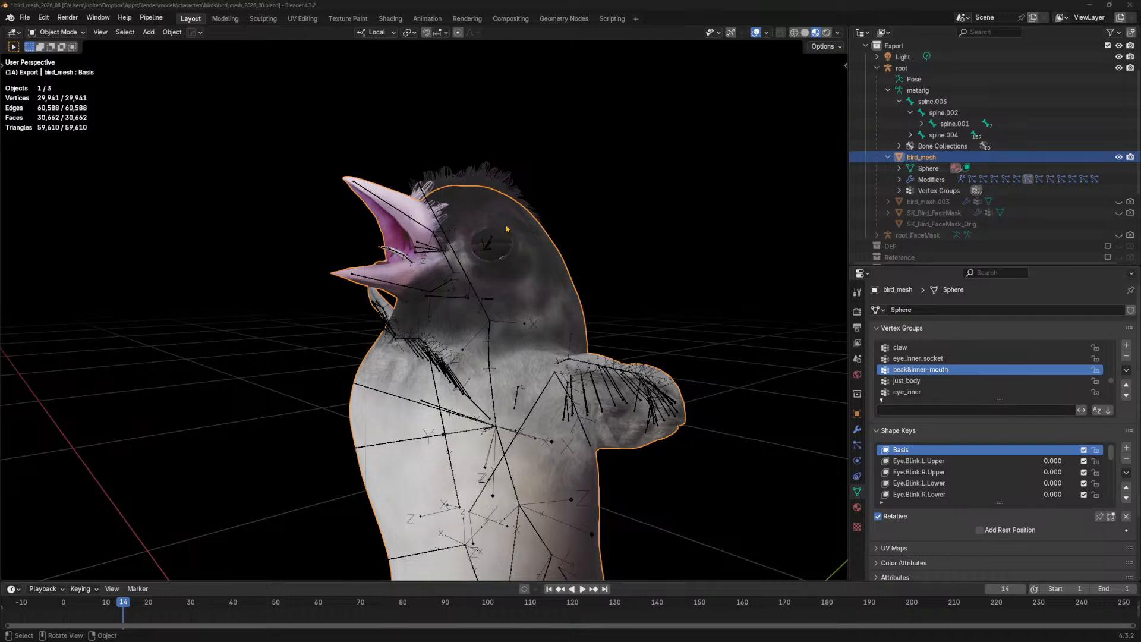
{"action": "scroll", "coordinate": [507, 248], "scroll_direction": "down", "scroll_amount": 7}
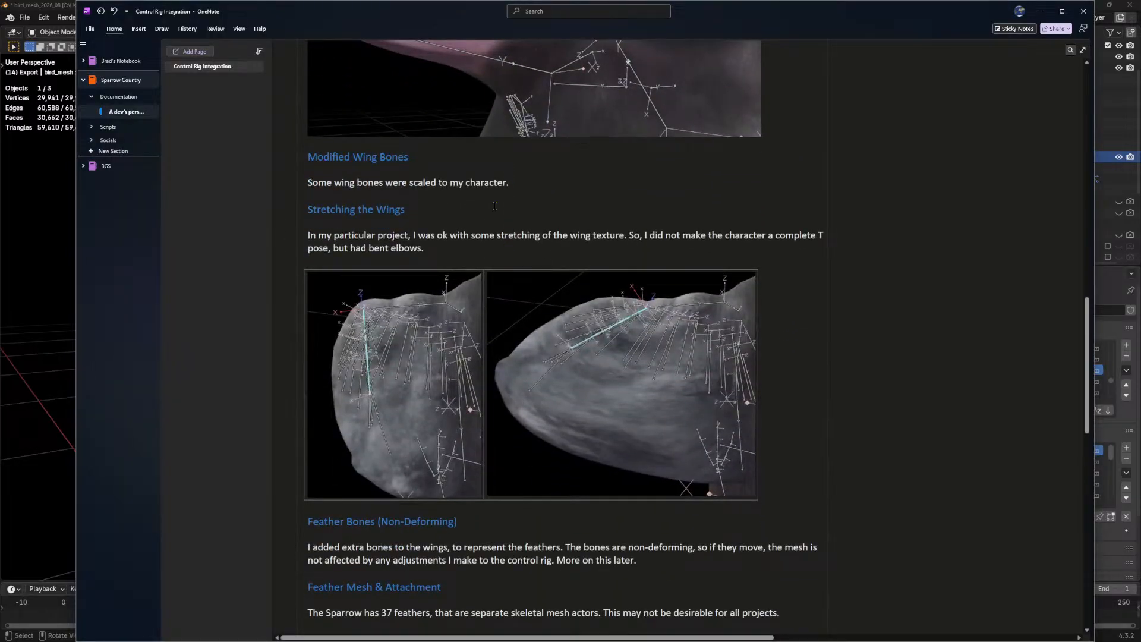
{"action": "scroll", "coordinate": [473, 200], "scroll_direction": "up", "scroll_amount": 8}
{"action": "scroll", "coordinate": [510, 319], "scroll_direction": "down", "scroll_amount": 5}
{"action": "scroll", "coordinate": [288, 408], "scroll_direction": "down", "scroll_amount": 5}
{"action": "scroll", "coordinate": [290, 601], "scroll_direction": "up", "scroll_amount": 4}
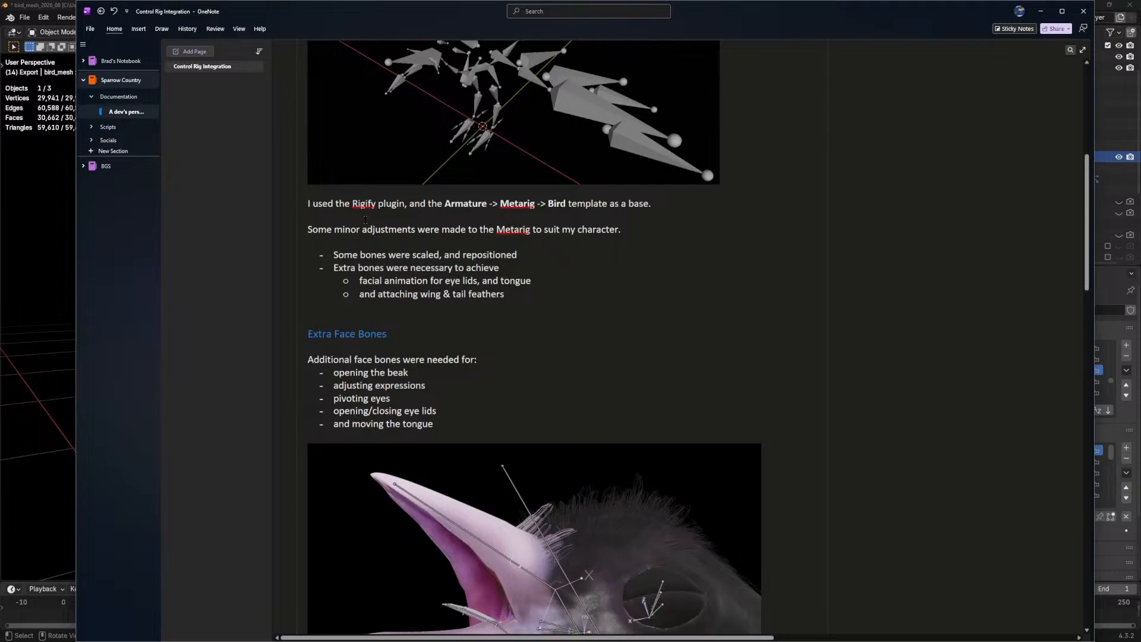
{"action": "left_click_drag", "start_coordinate": [342, 230], "coordinate": [599, 229]}
{"action": "left_click_drag", "start_coordinate": [386, 254], "coordinate": [405, 294]}
{"action": "left_click", "coordinate": [406, 295]}
Read the wing bone, wing stretching and weight painting notes and highlight the Feather Bones (Non-Deforming) heading.
{"action": "scroll", "coordinate": [406, 294], "scroll_direction": "down", "scroll_amount": 10}
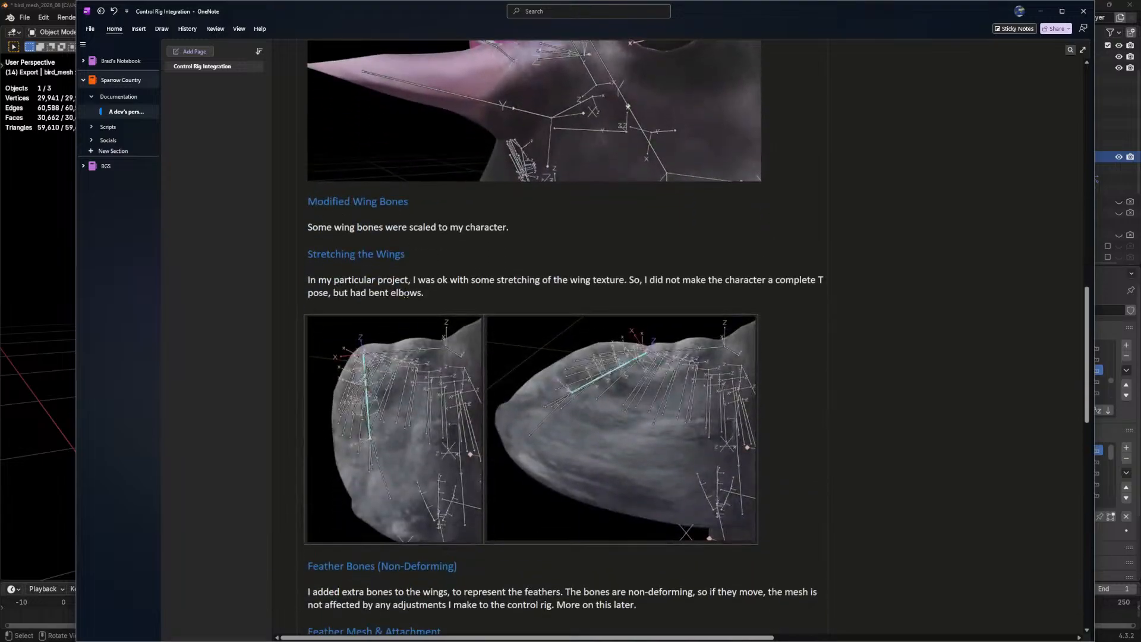
{"action": "scroll", "coordinate": [405, 294], "scroll_direction": "down", "scroll_amount": 8}
{"action": "scroll", "coordinate": [392, 145], "scroll_direction": "up", "scroll_amount": 6}
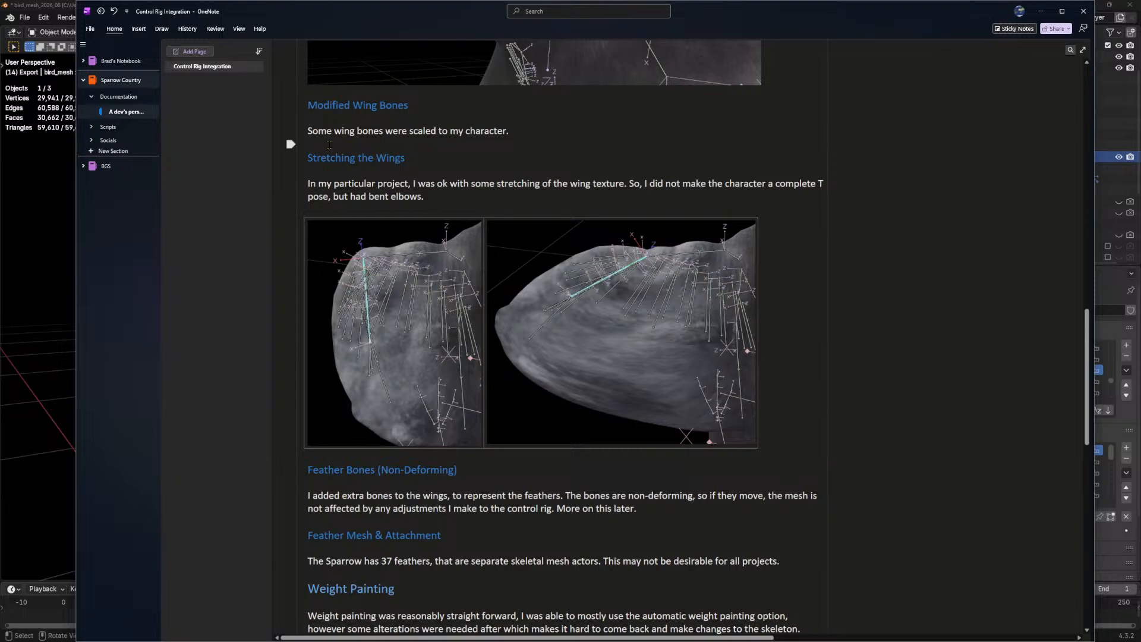
{"action": "scroll", "coordinate": [362, 206], "scroll_direction": "down", "scroll_amount": 5}
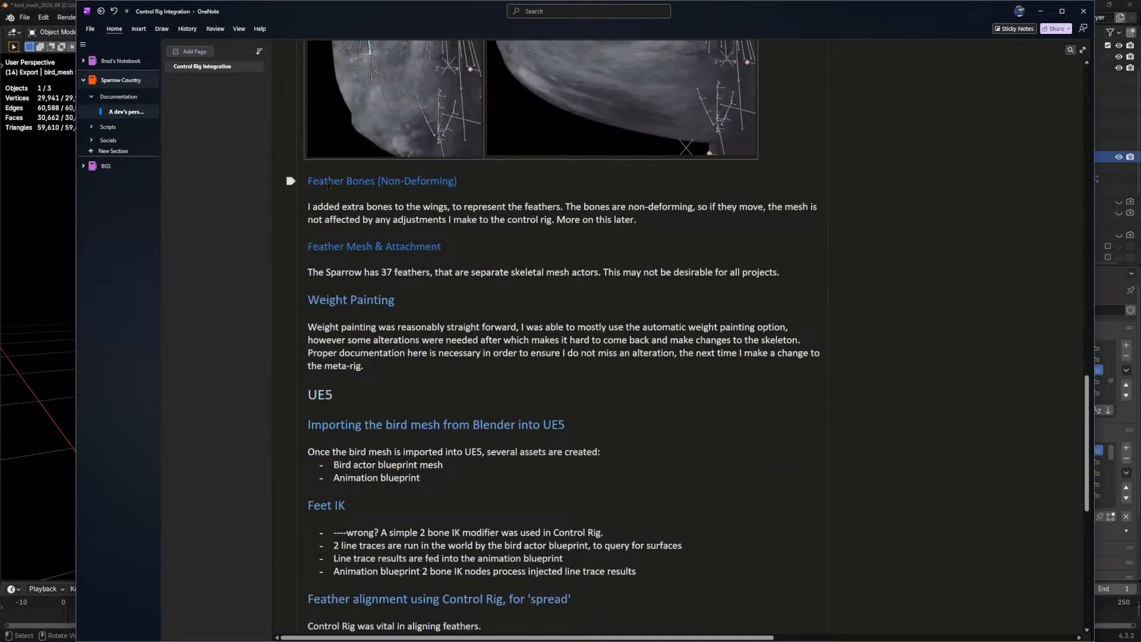
{"action": "left_click_drag", "start_coordinate": [313, 175], "coordinate": [475, 181]}
Switch to Blender and select the root armature through a feather bone on the bird's wing.
{"action": "key", "text": "alt+Tab"}
{"action": "middle_click_drag", "start_coordinate": [617, 309], "coordinate": [451, 319]}
{"action": "scroll", "coordinate": [476, 375], "scroll_direction": "up", "scroll_amount": 3}
{"action": "scroll", "coordinate": [476, 374], "scroll_direction": "up", "scroll_amount": 5}
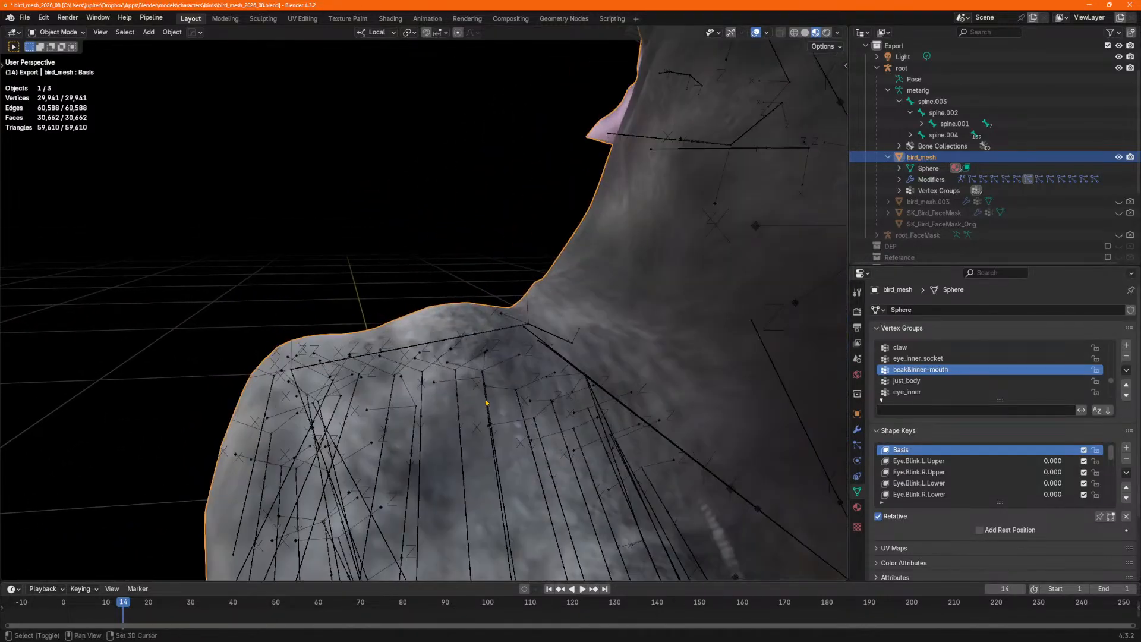
{"action": "left_click", "coordinate": [431, 394]}
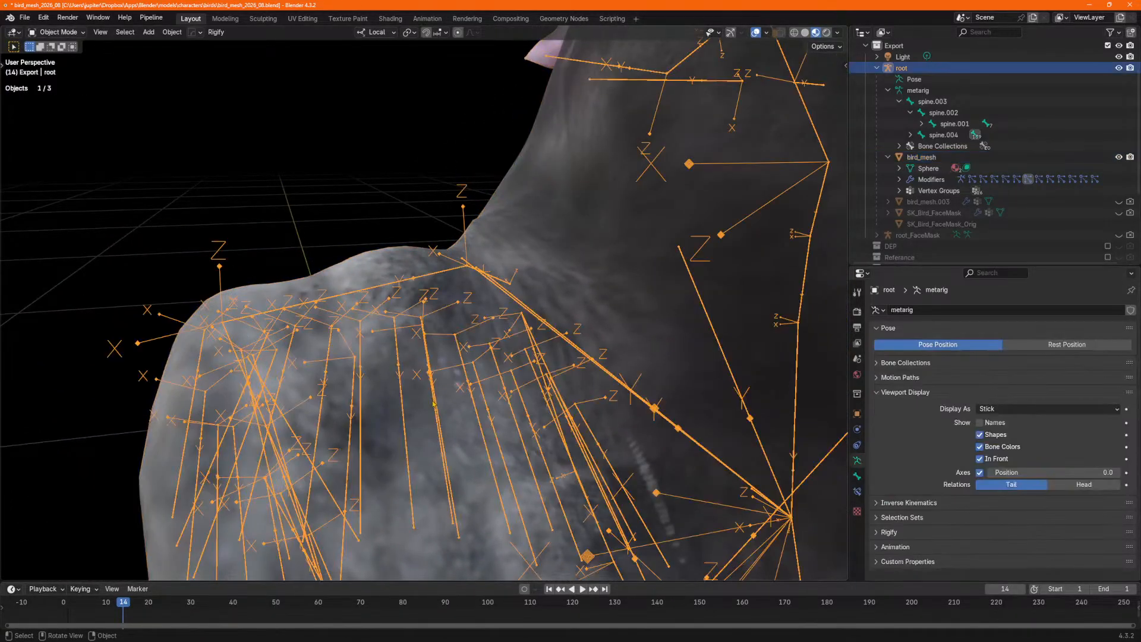
Enter Edit Mode on the root armature and show the bone properties of the wing feather bone Feather.012.L.
{"action": "key", "text": "Tab"}
{"action": "left_click", "coordinate": [434, 393]}
{"action": "middle_click_drag", "start_coordinate": [494, 441], "coordinate": [442, 386], "text": "shift"}
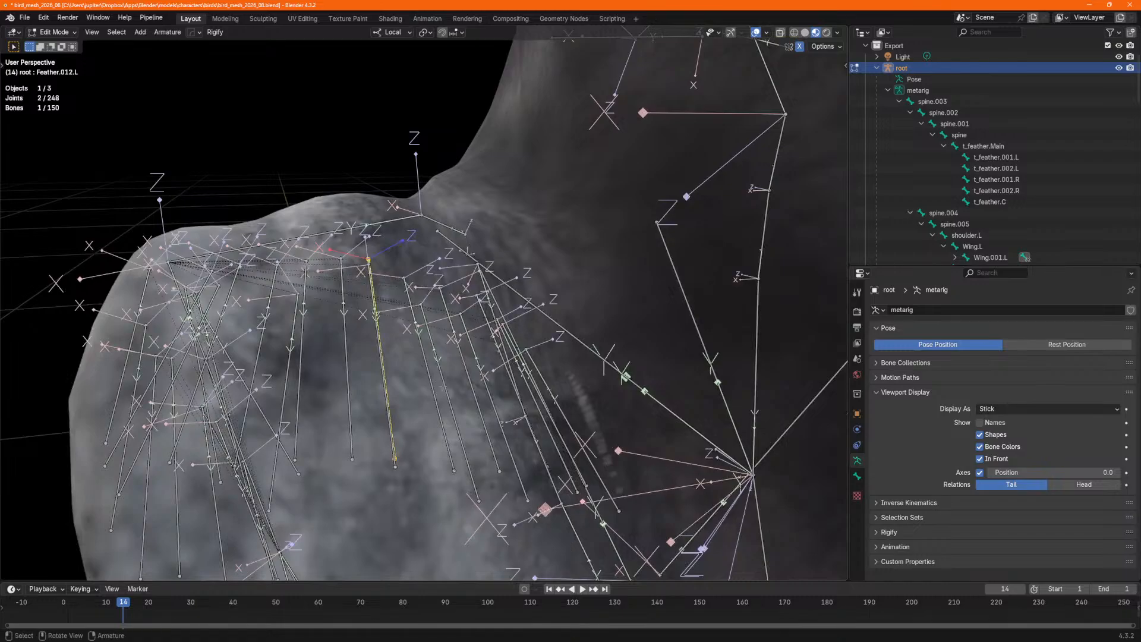
{"action": "left_click", "coordinate": [857, 476]}
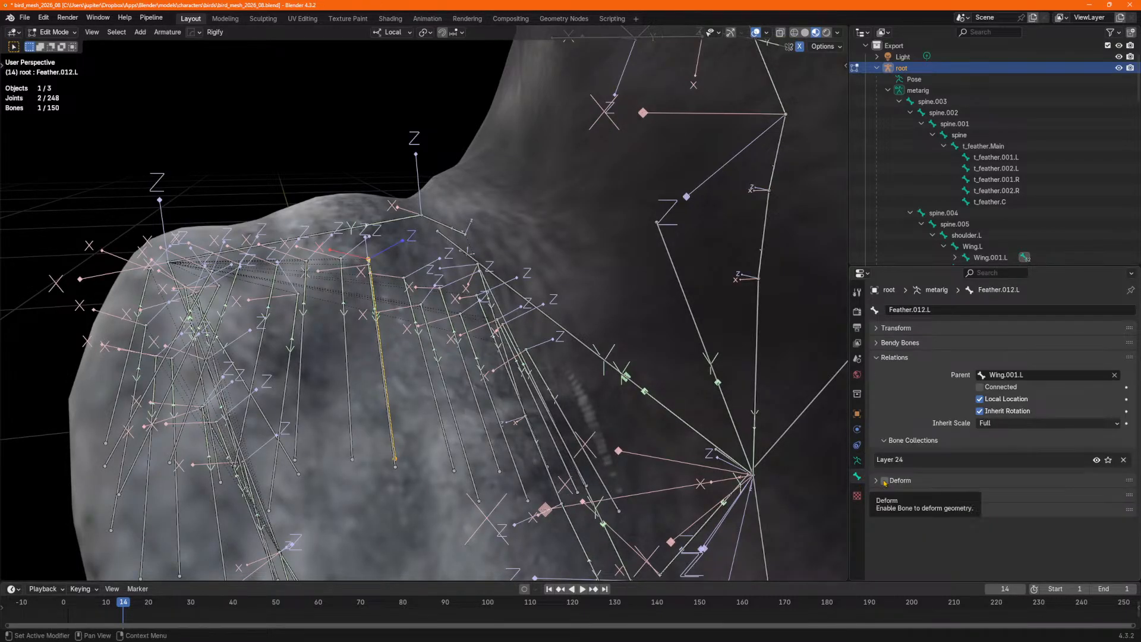
{"action": "middle_click_drag", "start_coordinate": [565, 351], "coordinate": [815, 385], "text": "shift"}
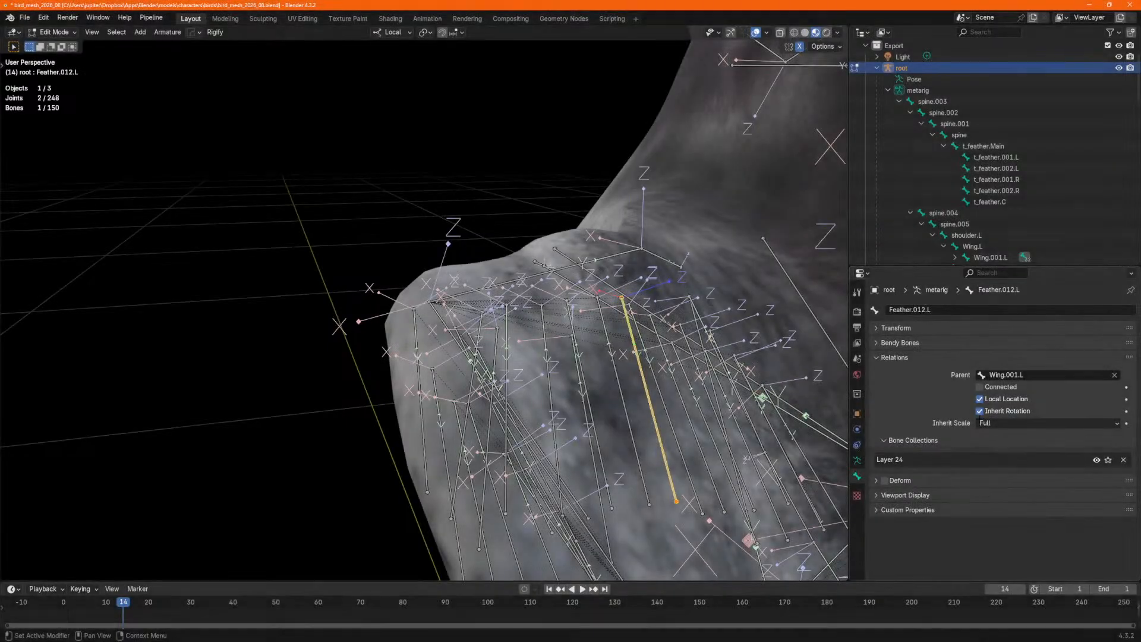
Reveal Feather.012.L in the armature's bone hierarchy and snip a screenshot of the wing bones with its properties.
{"action": "scroll", "coordinate": [988, 159], "scroll_direction": "down", "scroll_amount": 5}
{"action": "scroll", "coordinate": [988, 159], "scroll_direction": "down", "scroll_amount": 10}
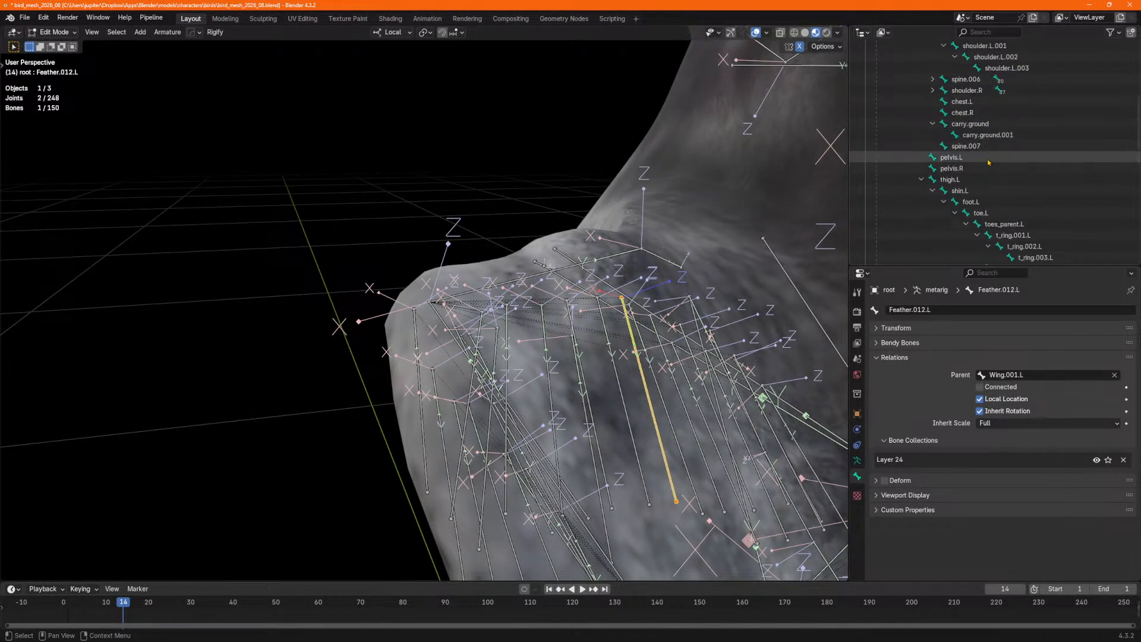
{"action": "scroll", "coordinate": [985, 165], "scroll_direction": "up", "scroll_amount": 10}
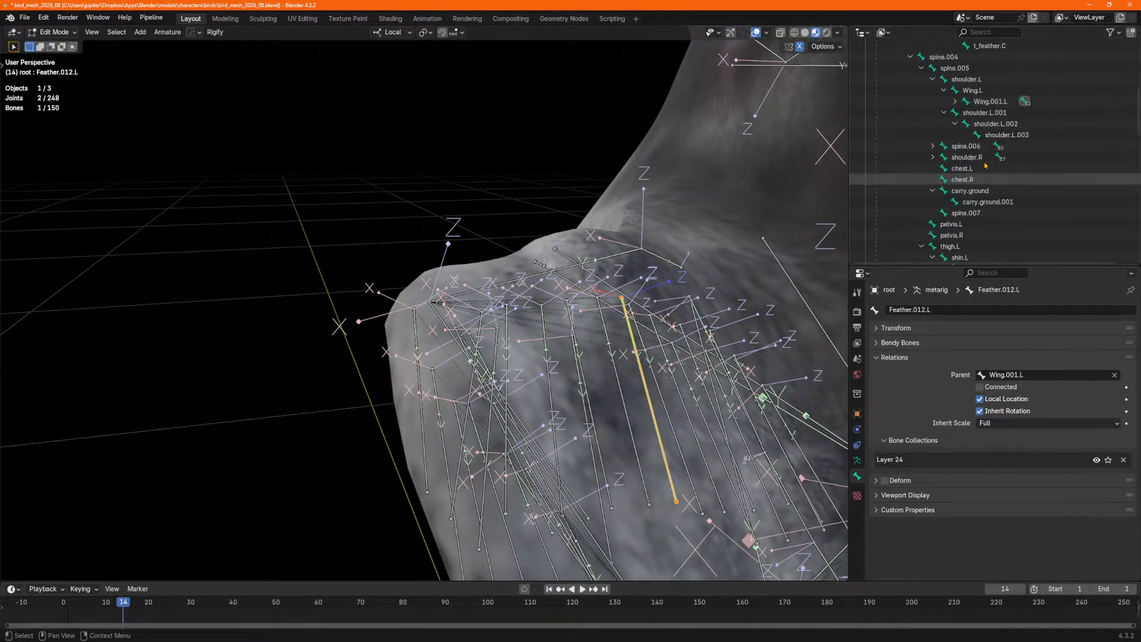
{"action": "key", "text": "KP_Decimal"}
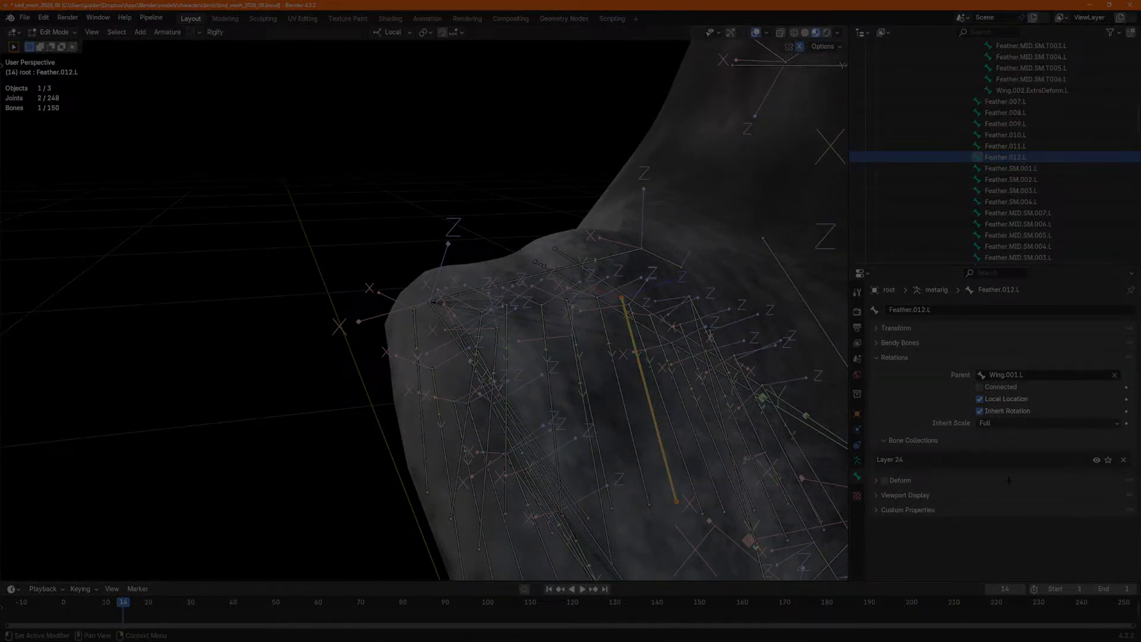
{"action": "left_click_drag", "start_coordinate": [1114, 551], "coordinate": [399, 75]}
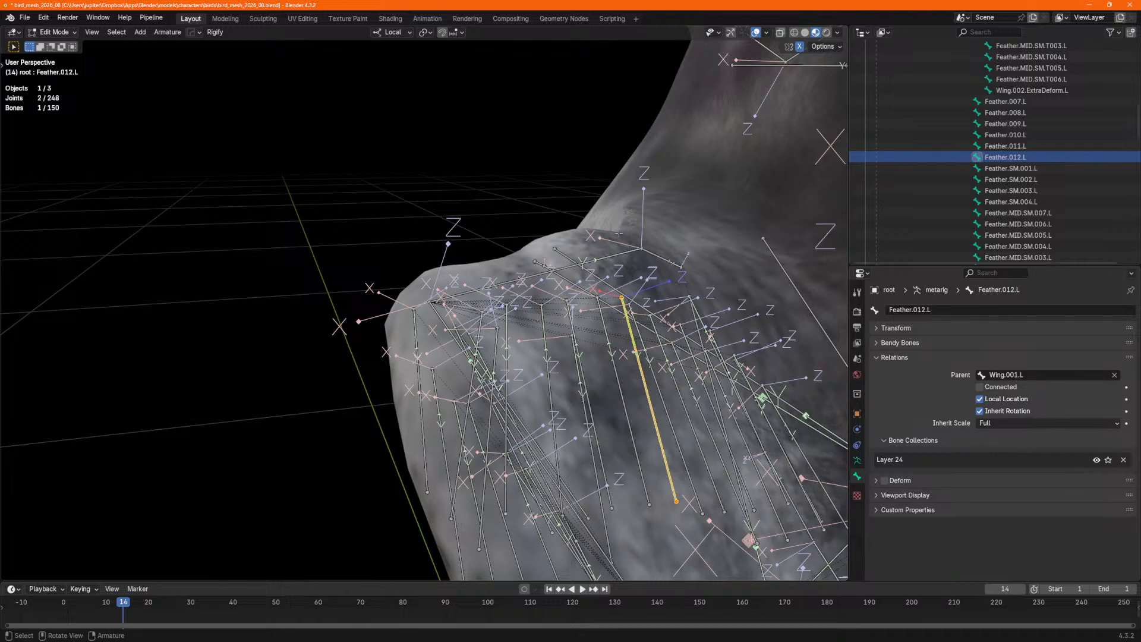
Try hiding the bones Feather.MID.SM.007.L through Feather.MID.SM.001.L and undo the hiding.
{"action": "scroll", "coordinate": [1025, 170], "scroll_direction": "down", "scroll_amount": 2}
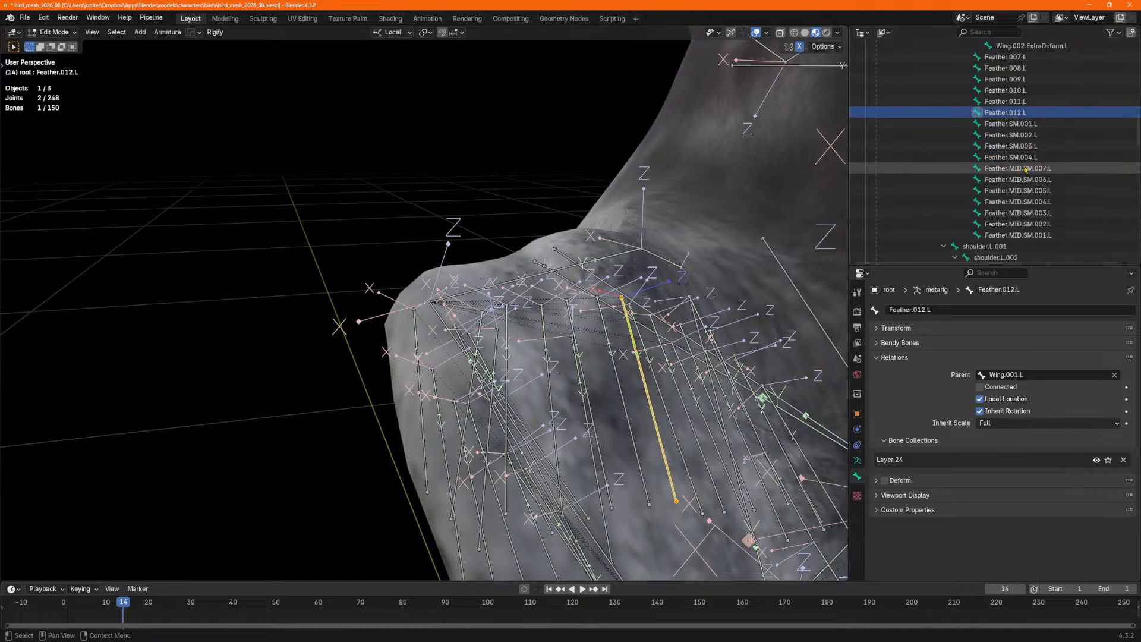
{"action": "left_click_drag", "start_coordinate": [1025, 170], "coordinate": [1025, 237]}
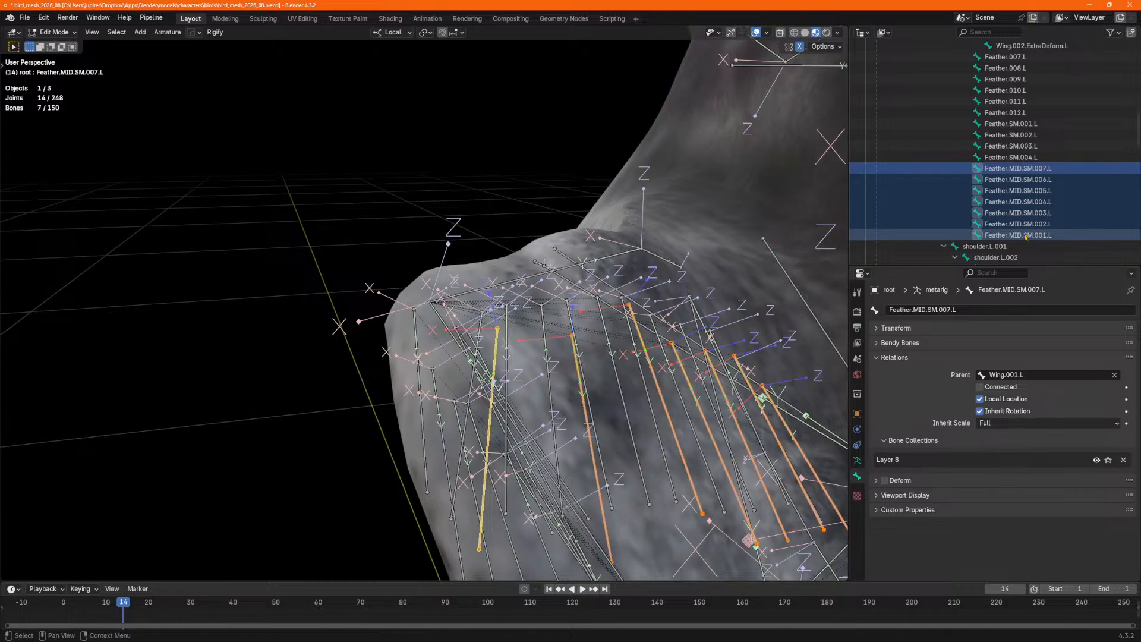
{"action": "key", "text": "h"}
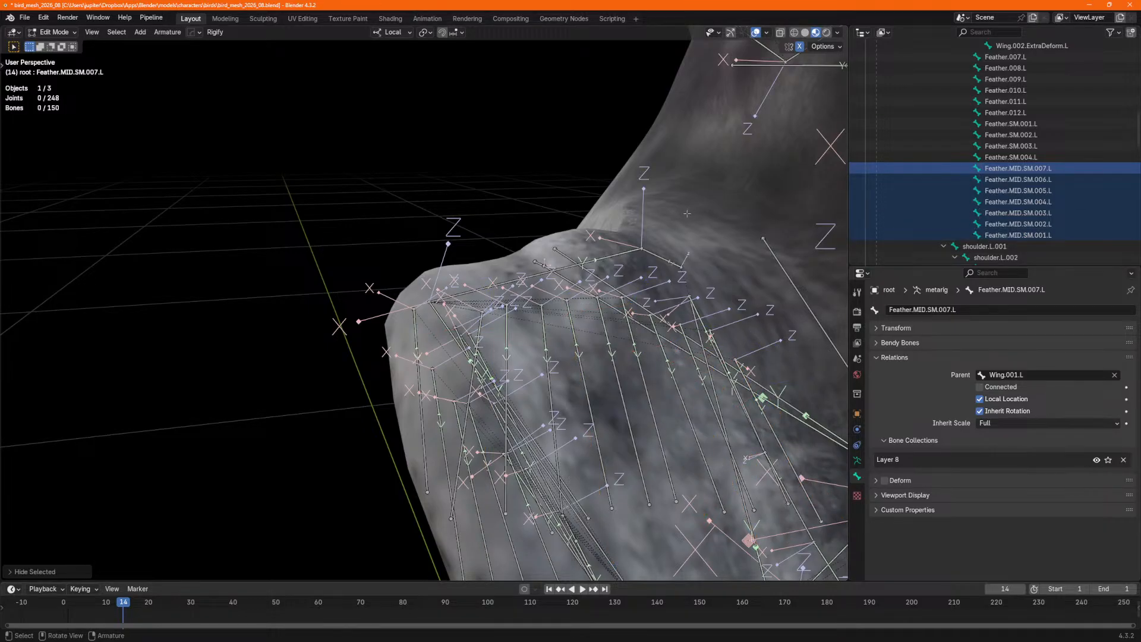
{"action": "key", "text": "ctrl+z"}
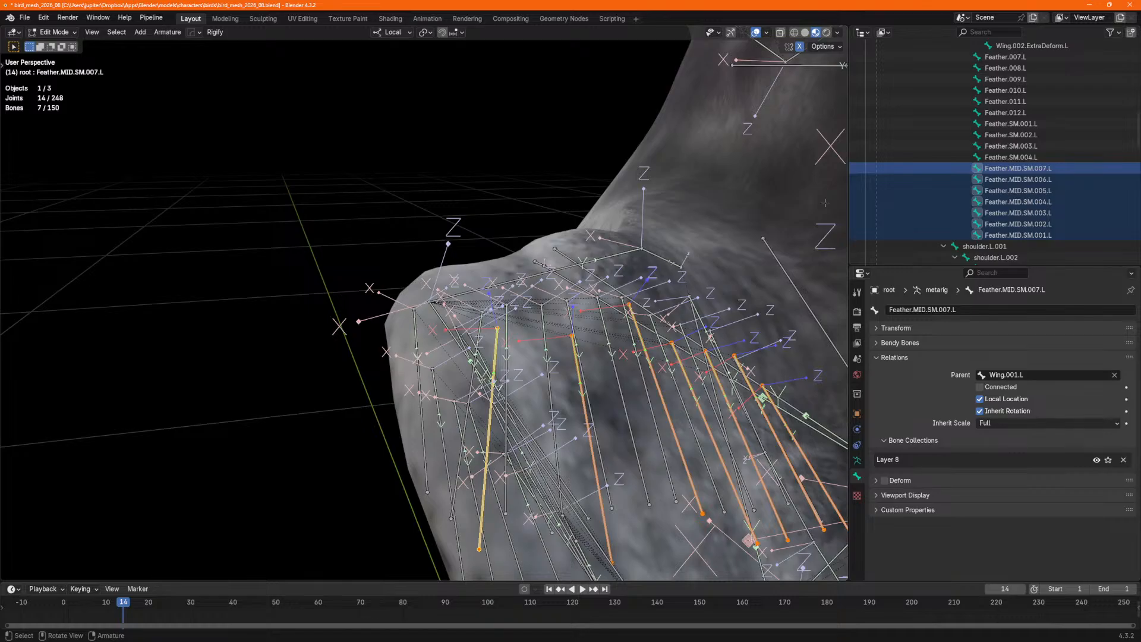
Examine the feather bone groups on the wing by selecting Feather.SM.001.L to Feather.SM.004.L and Feather.007.L to Feather.012.L in turn.
{"action": "left_click", "coordinate": [1016, 124]}
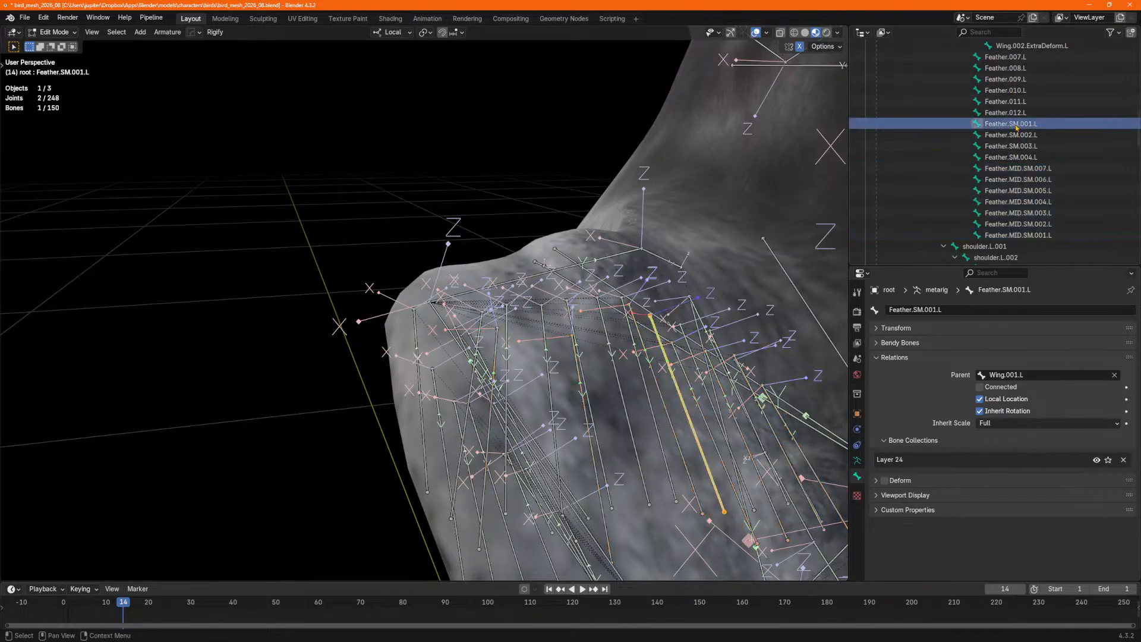
{"action": "left_click", "coordinate": [1017, 157], "text": "shift"}
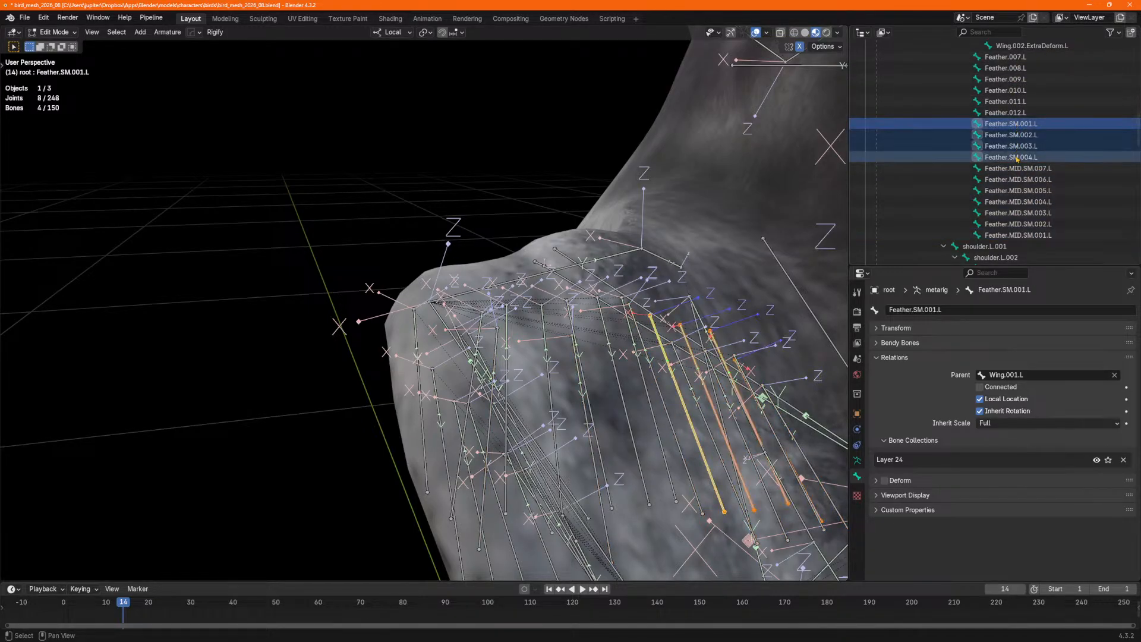
{"action": "left_click", "coordinate": [1004, 57]}
{"action": "left_click", "coordinate": [1010, 113], "text": "shift"}
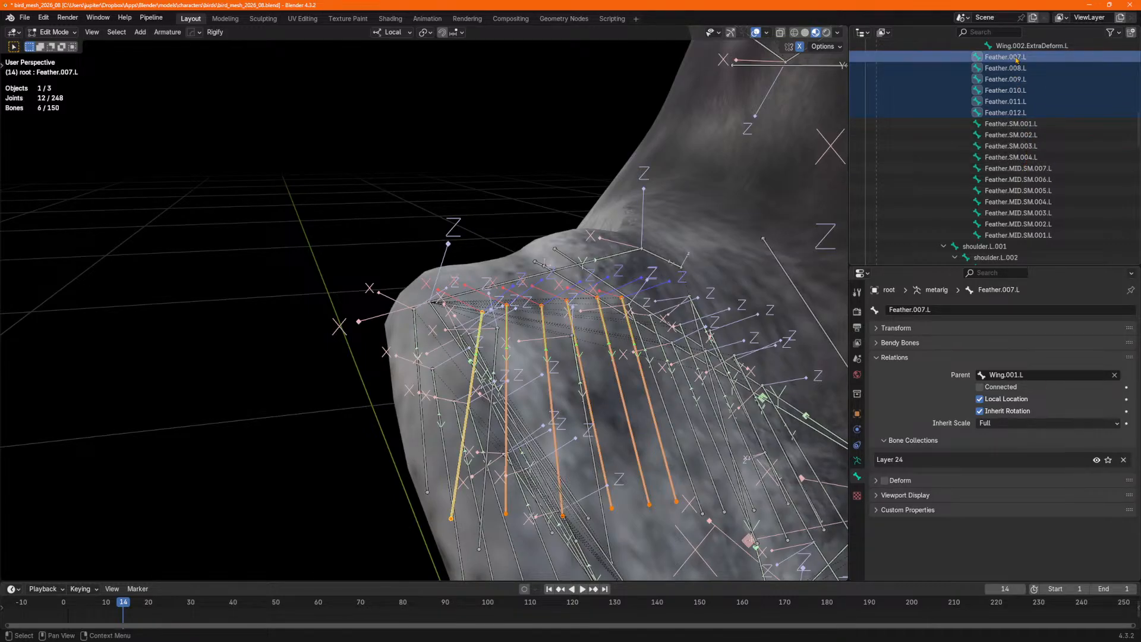
{"action": "left_click", "coordinate": [1012, 123]}
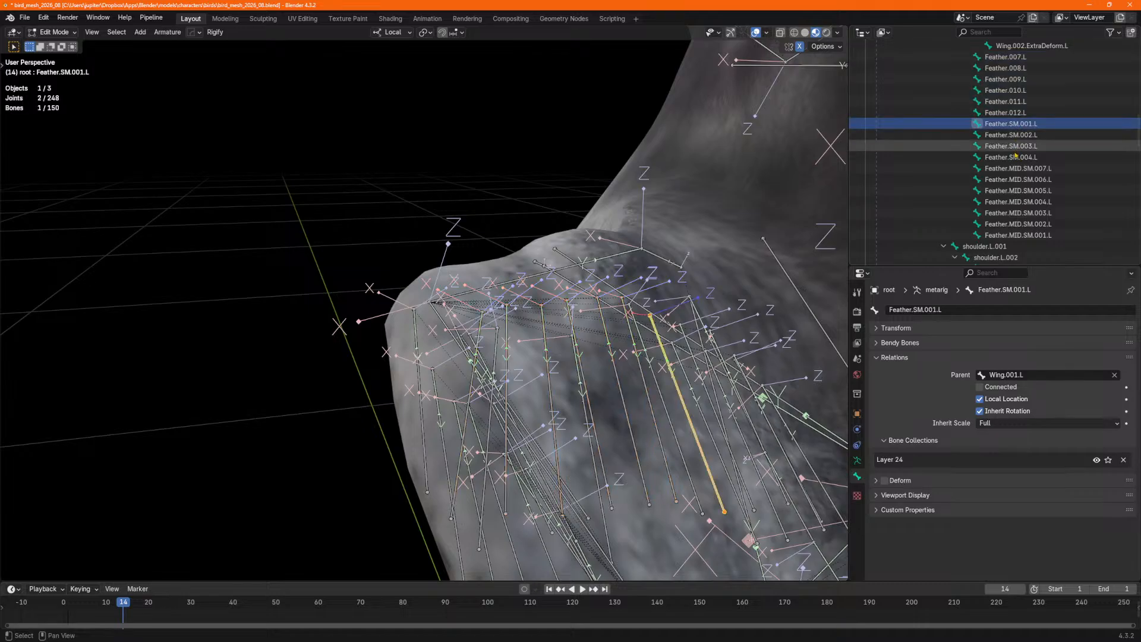
{"action": "left_click", "coordinate": [1013, 157], "text": "shift"}
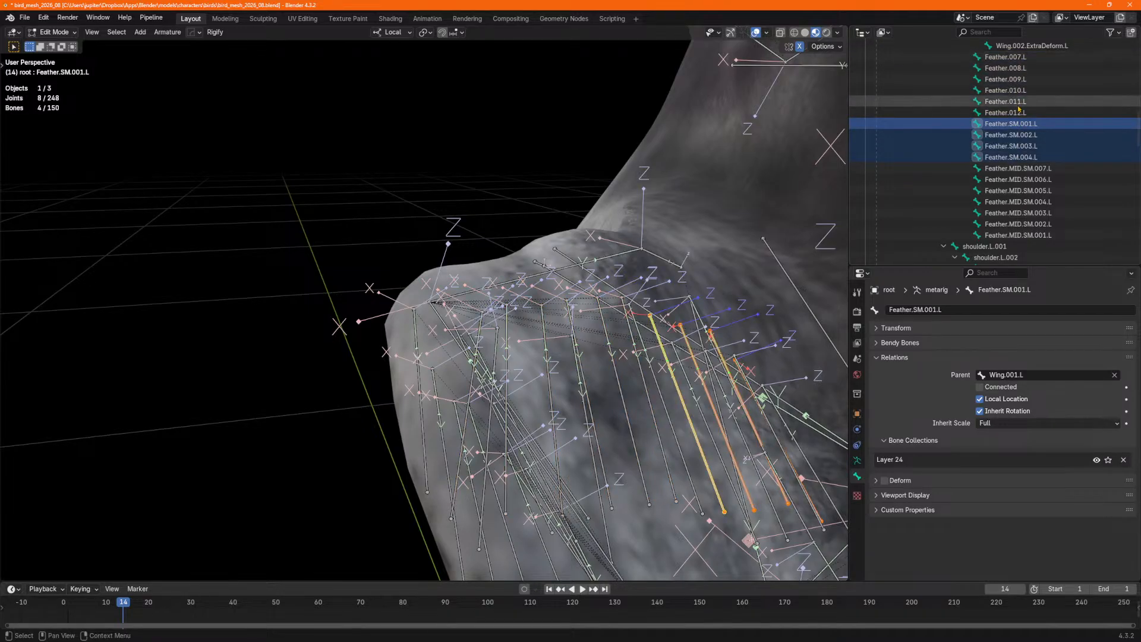
Select Feather.MID.SM.007.L through Feather.MID.SM.001.L and hide them in the viewport.
{"action": "left_click", "coordinate": [1017, 168]}
{"action": "left_click", "coordinate": [1022, 235], "text": "shift"}
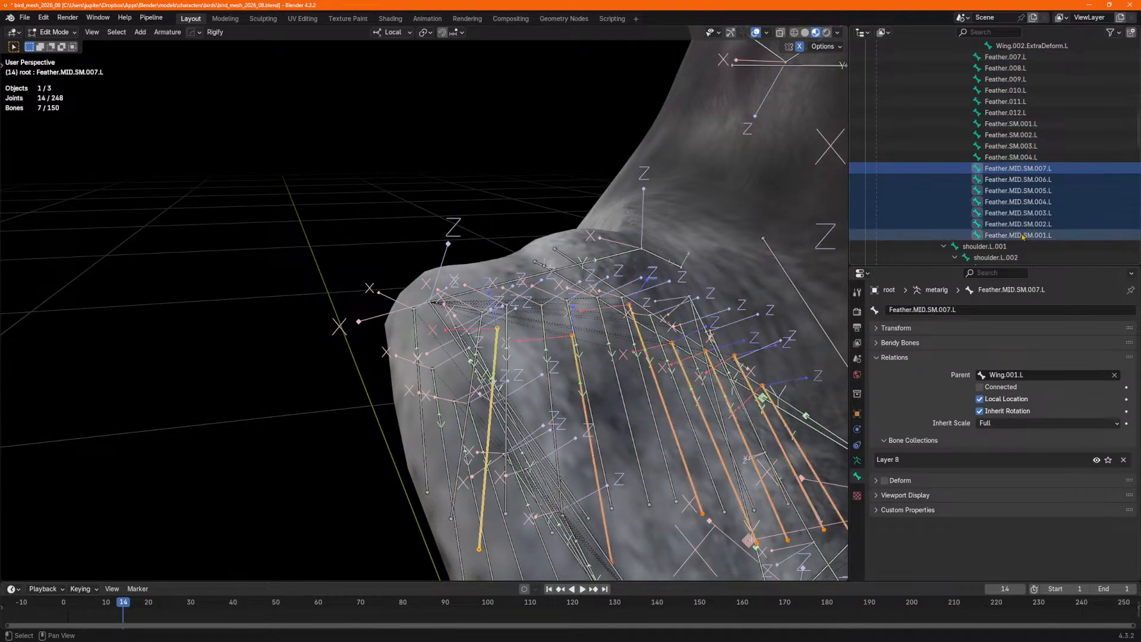
{"action": "key", "text": "g"}
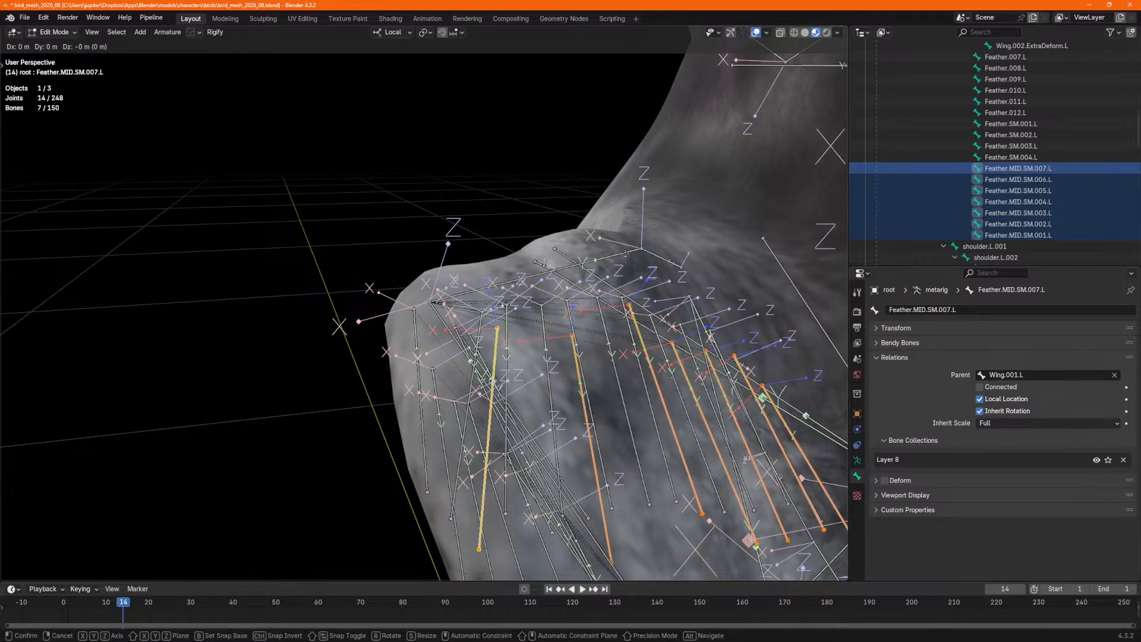
{"action": "left_click", "coordinate": [625, 254]}
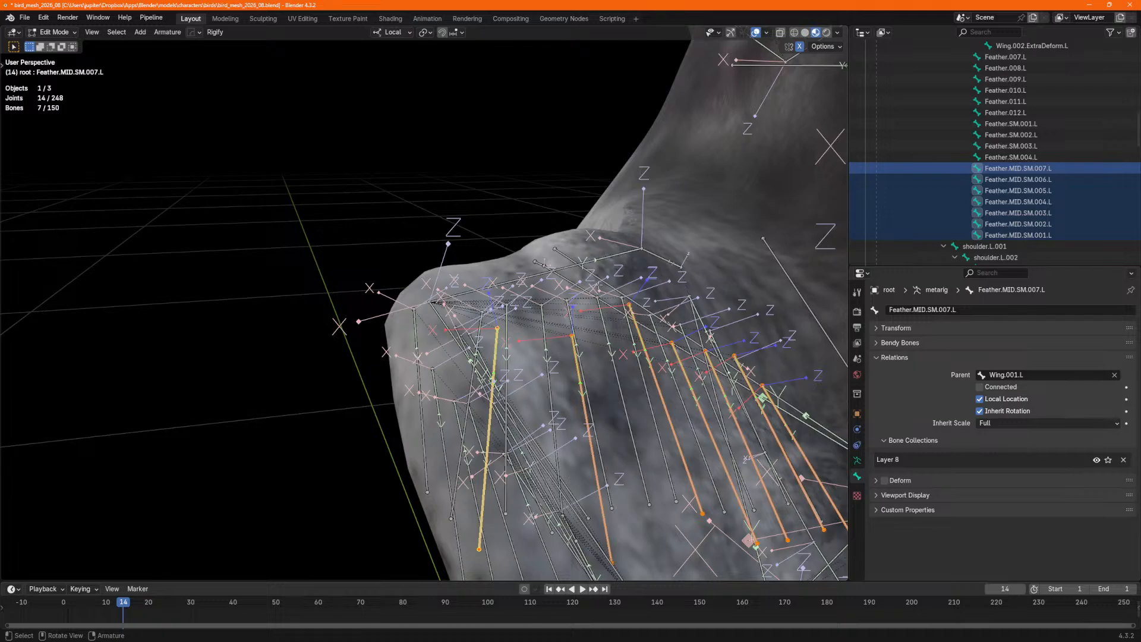
{"action": "key", "text": "h"}
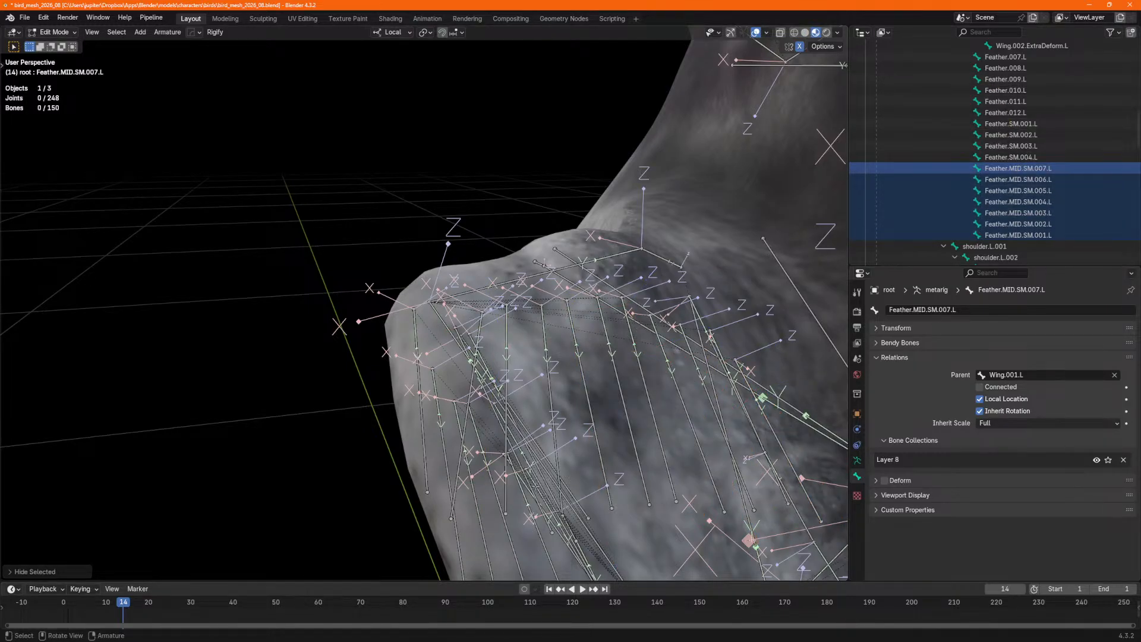
Locate the Wing.002.L feather bones through Feather.004.L and hide Feather.MID.SM.T001.L through Feather.MID.SM.T006.L.
{"action": "middle_click_drag", "start_coordinate": [535, 487], "coordinate": [512, 357], "text": "shift"}
{"action": "middle_click_drag", "start_coordinate": [512, 357], "coordinate": [416, 357]}
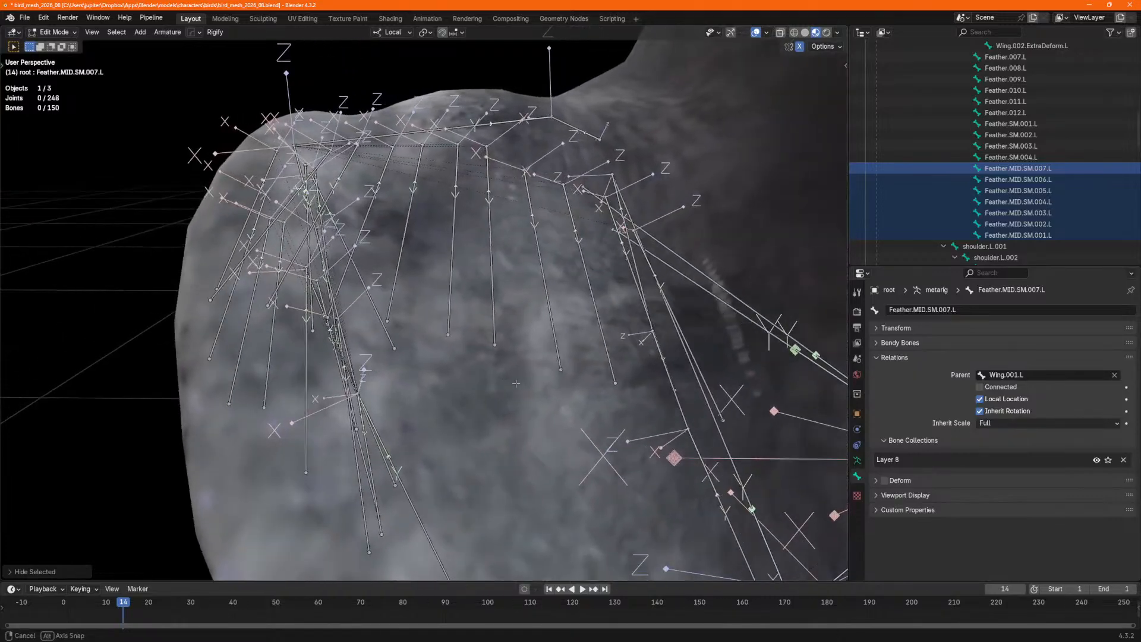
{"action": "middle_click_drag", "start_coordinate": [297, 293], "coordinate": [289, 312]}
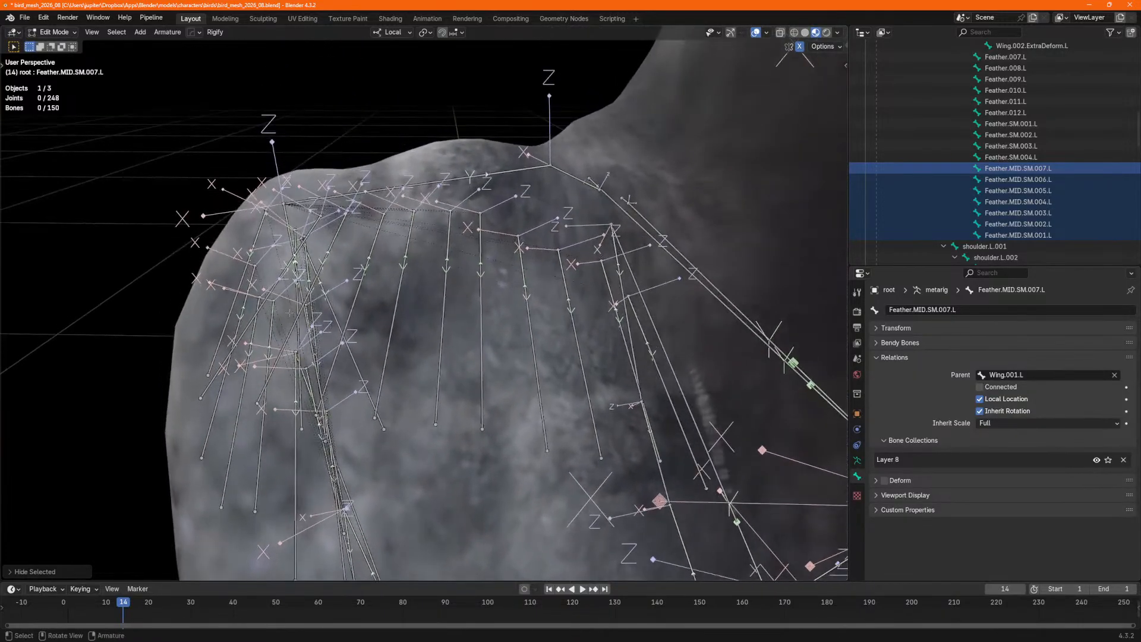
{"action": "left_click", "coordinate": [269, 338]}
{"action": "scroll", "coordinate": [969, 123], "scroll_direction": "down", "scroll_amount": 3}
{"action": "scroll", "coordinate": [972, 124], "scroll_direction": "up", "scroll_amount": 13}
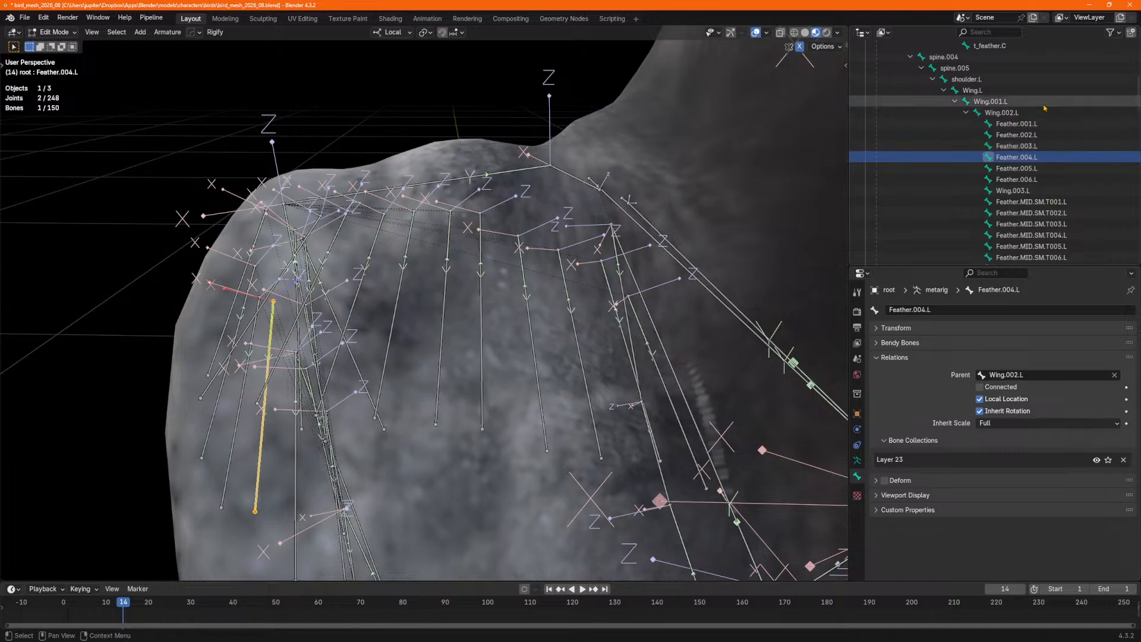
{"action": "scroll", "coordinate": [1028, 191], "scroll_direction": "down", "scroll_amount": 3}
{"action": "left_click", "coordinate": [1028, 157]}
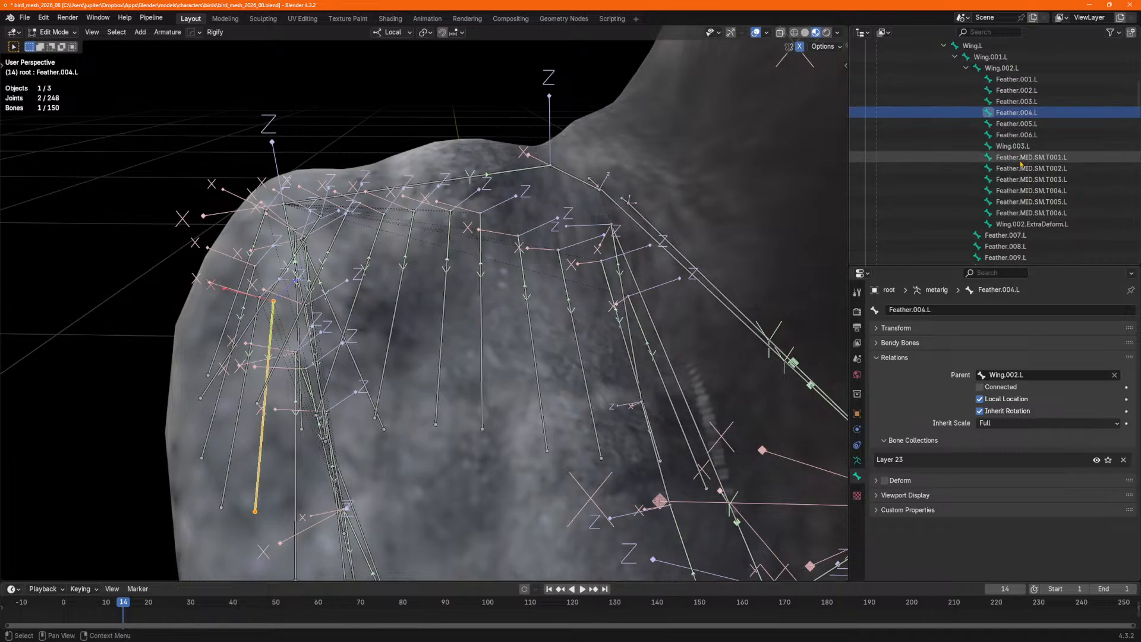
{"action": "left_click", "coordinate": [1031, 213], "text": "shift"}
{"action": "middle_click_drag", "start_coordinate": [671, 273], "coordinate": [674, 272]}
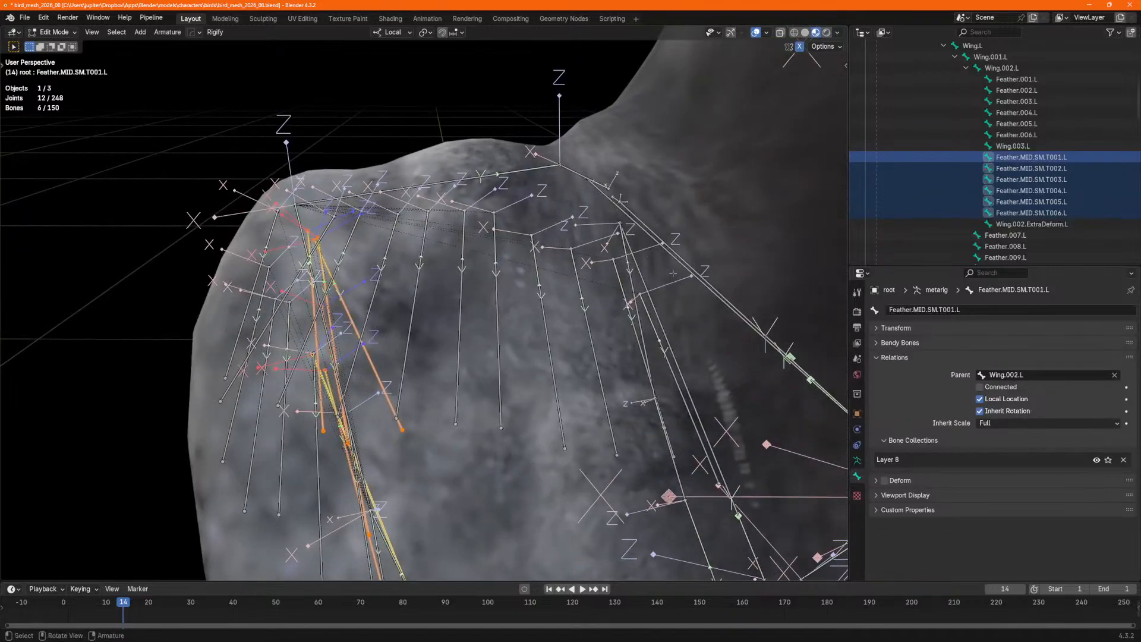
{"action": "key", "text": "g"}
{"action": "key", "text": "Escape"}
{"action": "key", "text": "h"}
Select Feather.012.L again and snip a screenshot covering the wing bones, the bone list and the bone properties.
{"action": "middle_click_drag", "start_coordinate": [671, 277], "coordinate": [405, 341]}
{"action": "left_click", "coordinate": [418, 344]}
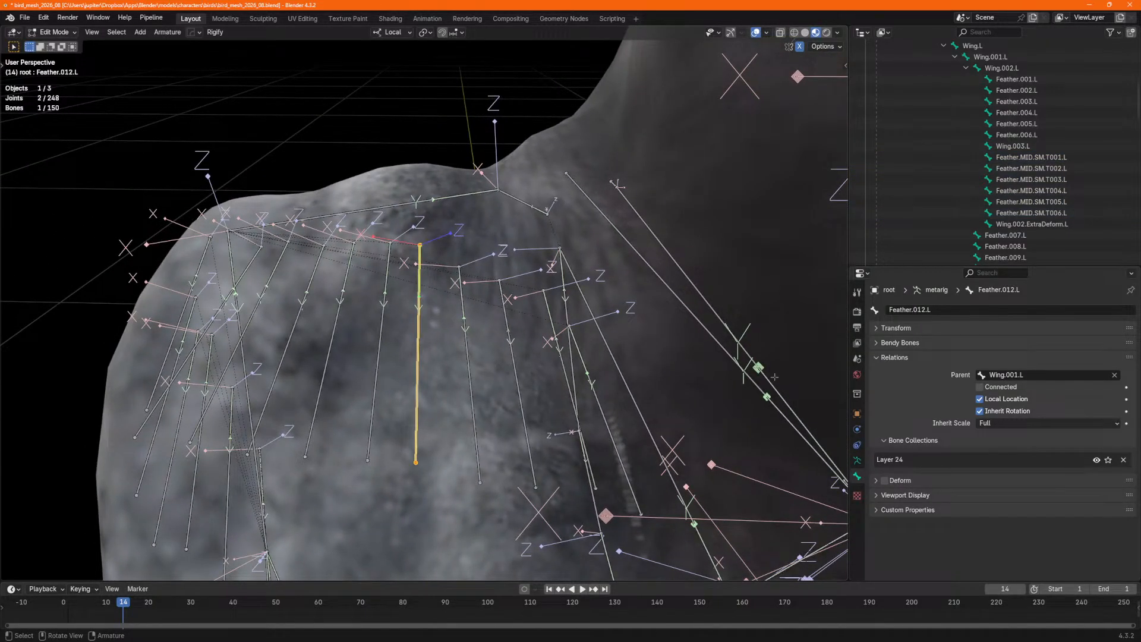
{"action": "scroll", "coordinate": [986, 234], "scroll_direction": "down", "scroll_amount": 1}
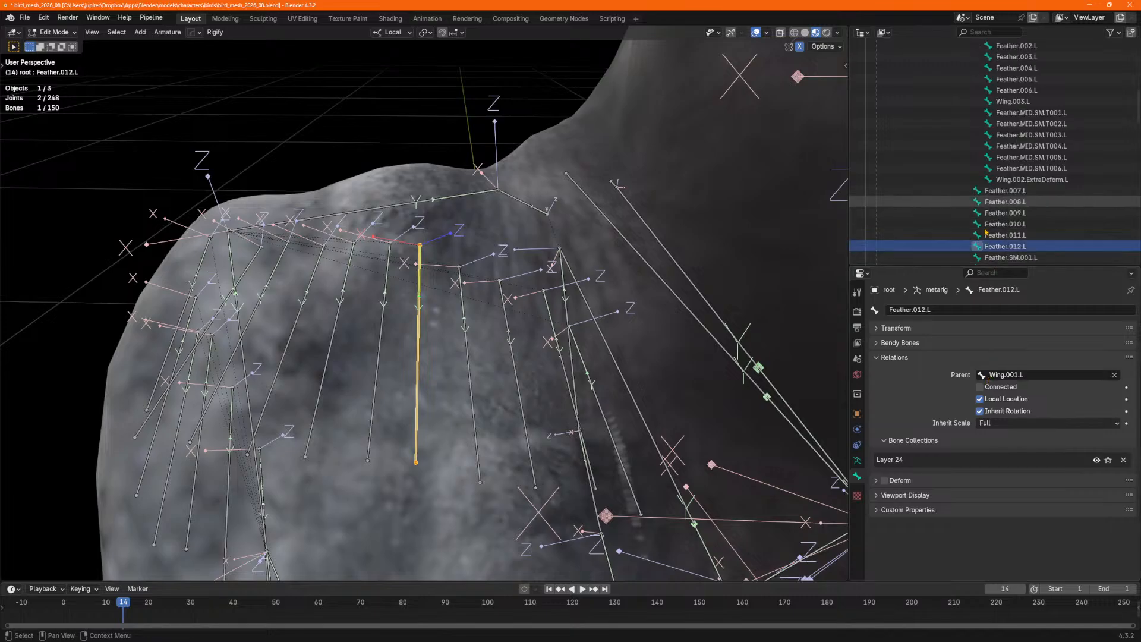
{"action": "scroll", "coordinate": [986, 234], "scroll_direction": "down", "scroll_amount": 6}
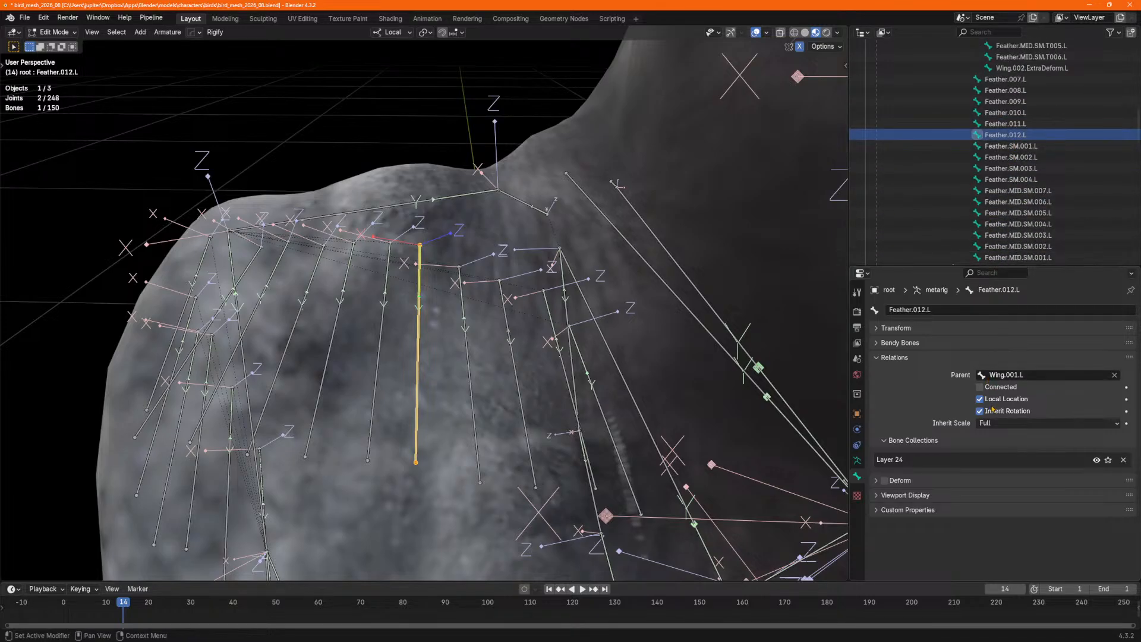
{"action": "middle_click_drag", "start_coordinate": [553, 380], "coordinate": [639, 388]}
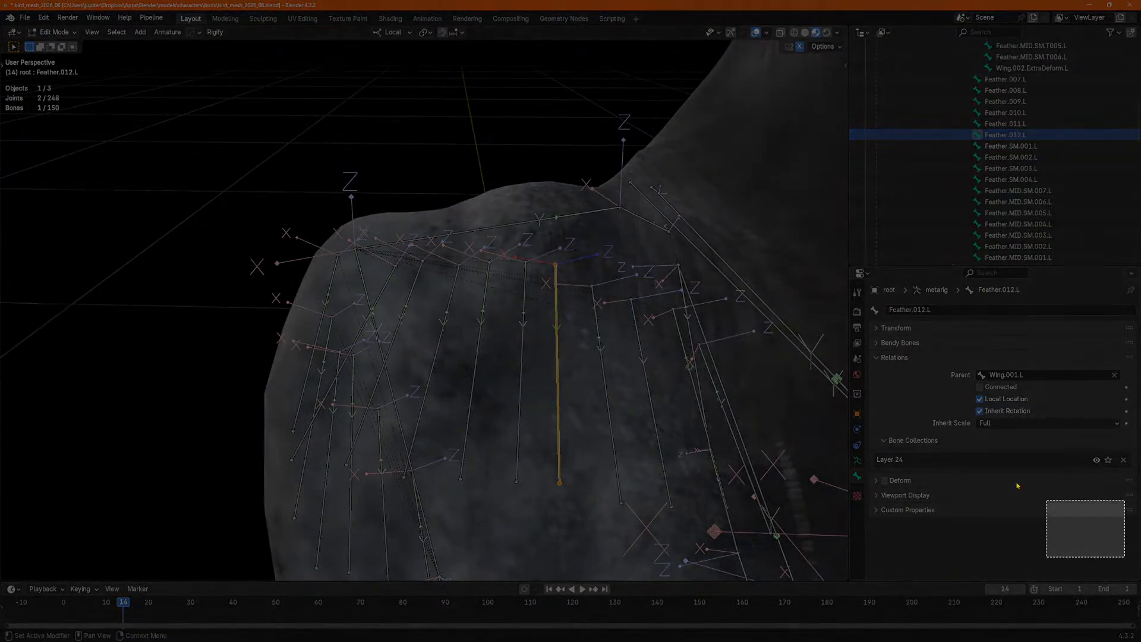
{"action": "left_click_drag", "start_coordinate": [1017, 486], "coordinate": [237, 79]}
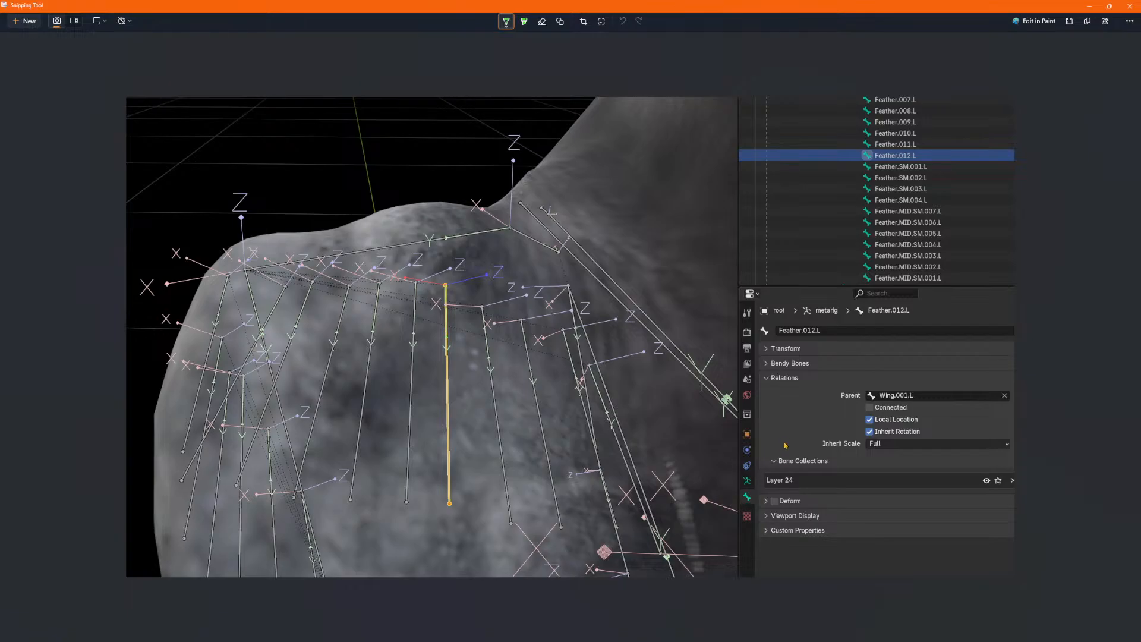
Draw a green arrow pointing at the Deform option on the screenshot in Snipping Tool and copy the image.
{"action": "left_click_drag", "start_coordinate": [794, 406], "coordinate": [779, 451]}
{"action": "key", "text": "ctrl+z"}
{"action": "mouse_move", "coordinate": [801, 393]}
{"action": "left_mouse_down"}
{"action": "mouse_move", "coordinate": [778, 493]}
{"action": "mouse_move", "coordinate": [765, 465]}
{"action": "left_mouse_up"}
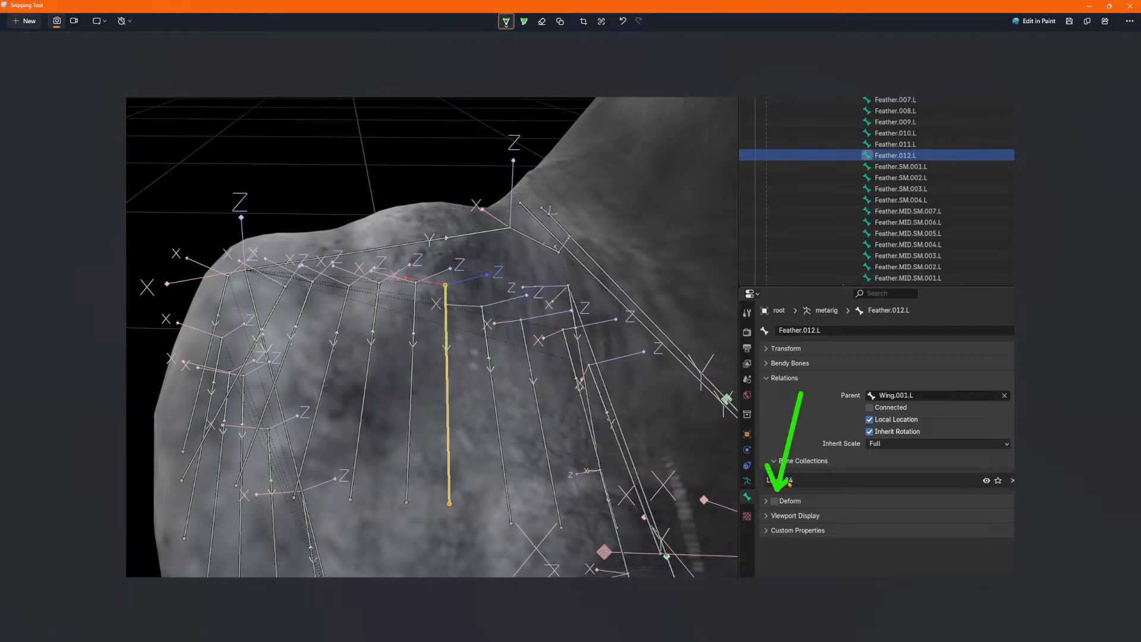
{"action": "key", "text": "ctrl+c"}
Switch to OneNote and paste the annotated screenshot below the Feather Bones (Non-Deforming) paragraph.
{"action": "key", "text": "alt"}
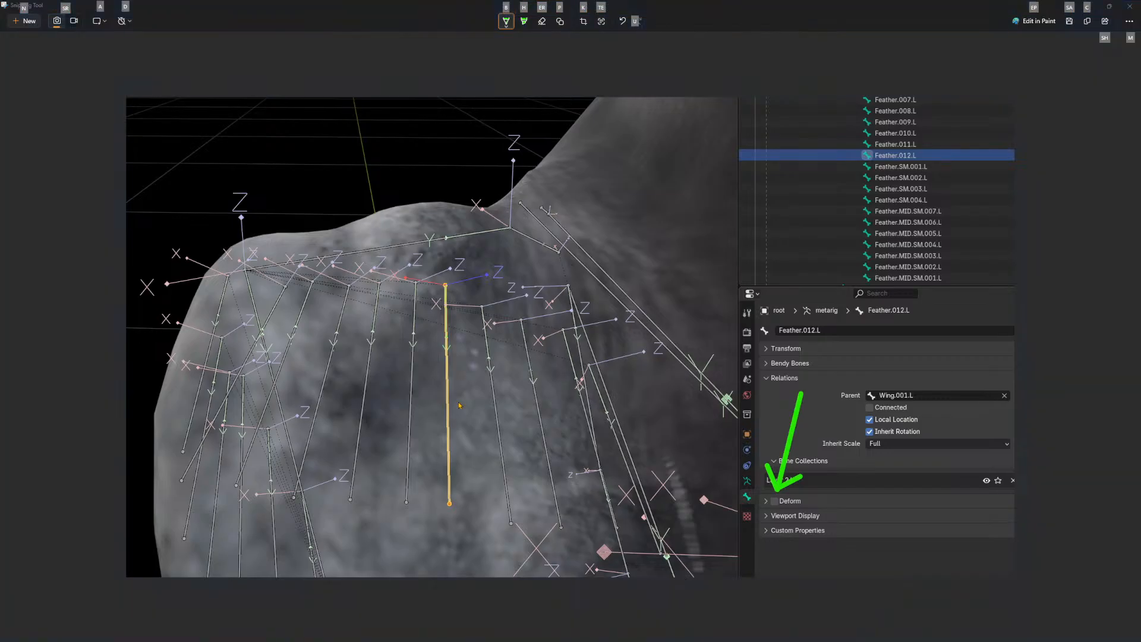
{"action": "key", "text": "alt+Tab"}
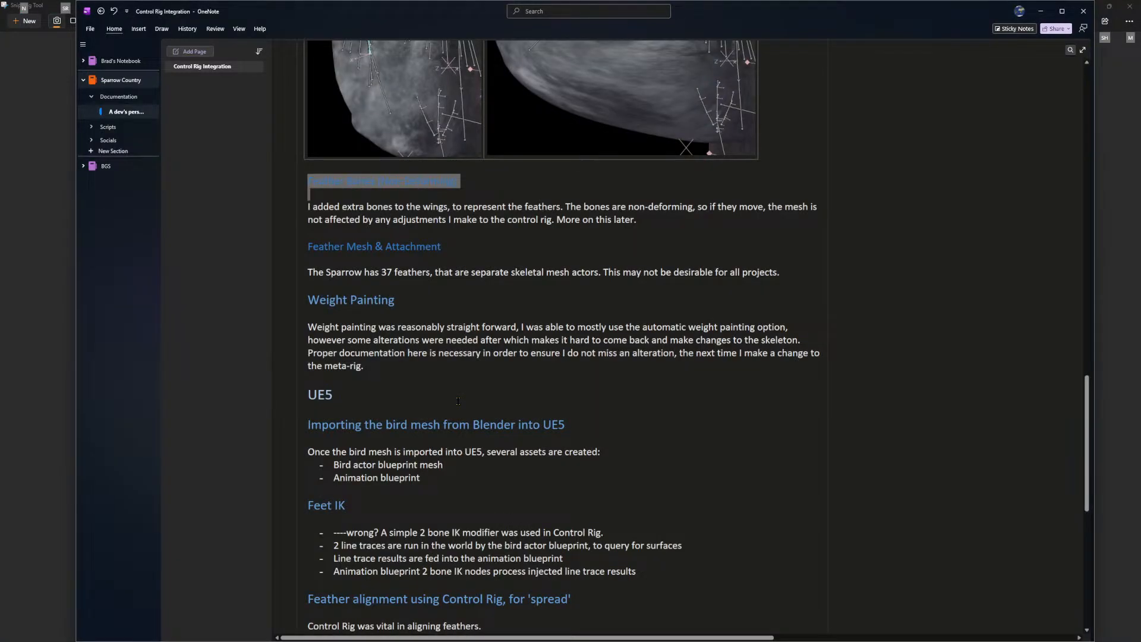
{"action": "left_click", "coordinate": [410, 273]}
{"action": "left_click_drag", "start_coordinate": [344, 181], "coordinate": [421, 181]}
{"action": "left_click", "coordinate": [565, 237]}
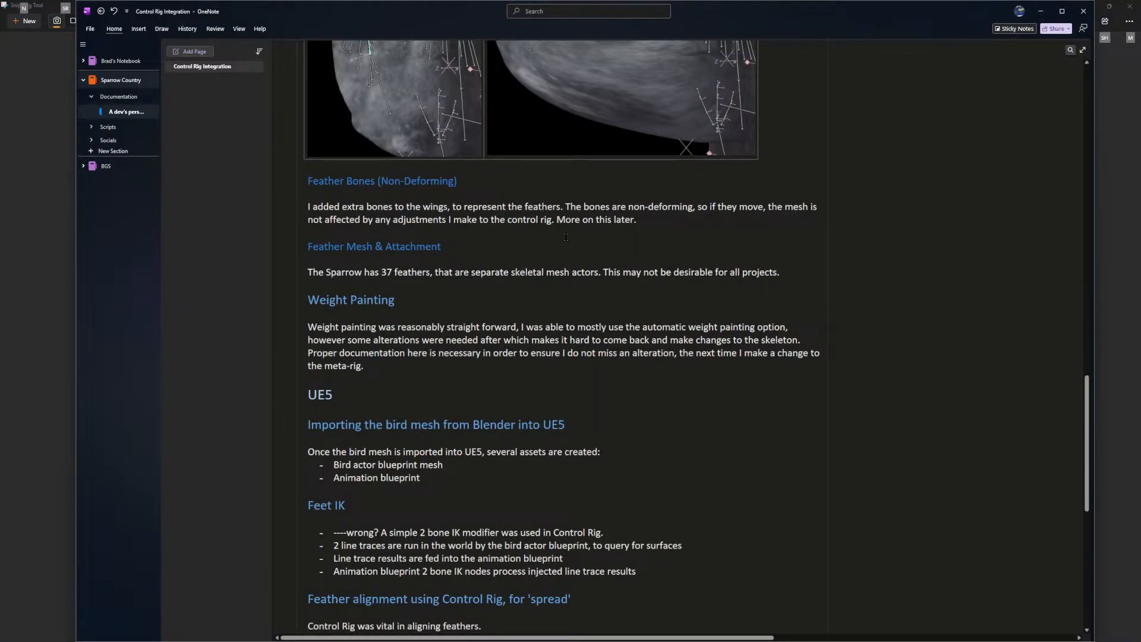
{"action": "key", "text": "Return"}
{"action": "key", "text": "Return"}
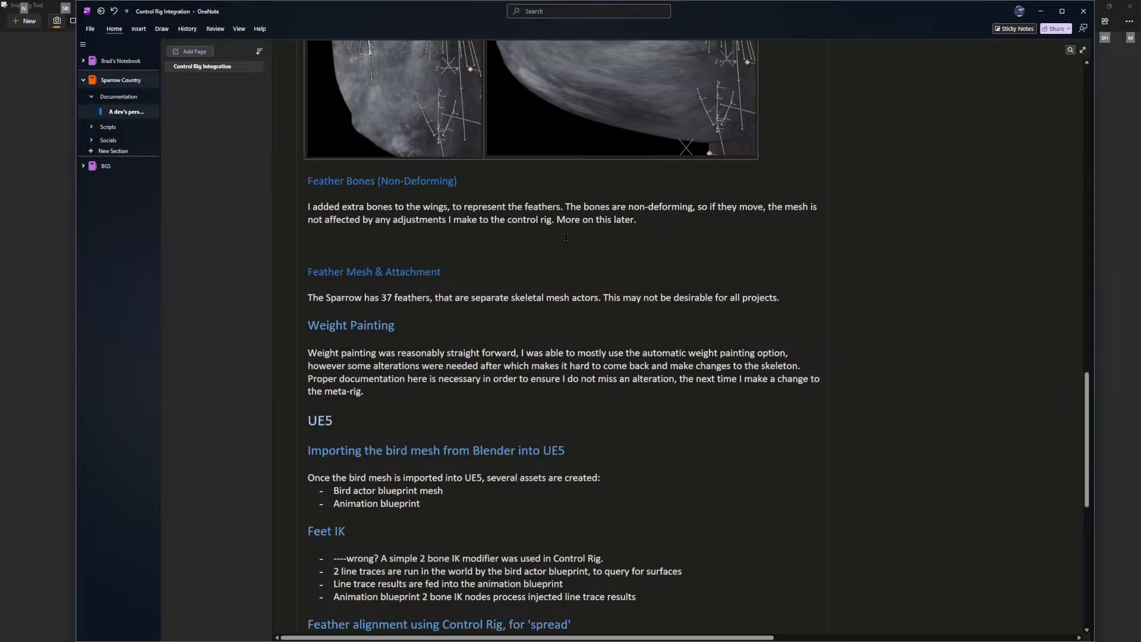
{"action": "key", "text": "ctrl+v"}
{"action": "left_click", "coordinate": [1023, 578]}
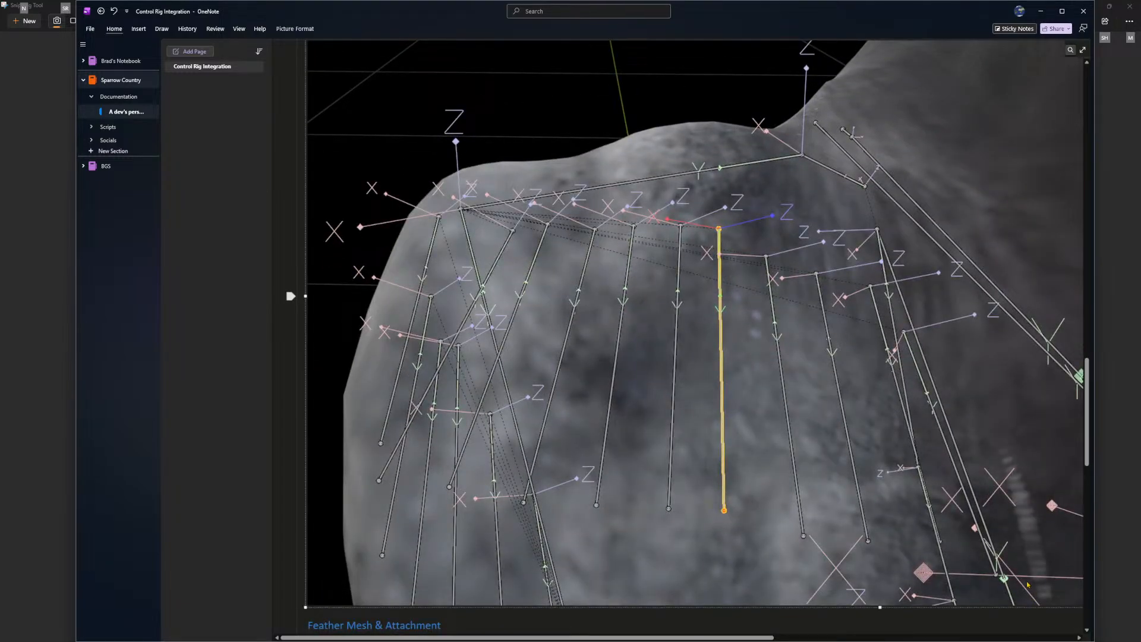
Shrink the pasted feather bone screenshot proportionally until it is slightly narrower than the paragraph above it.
{"action": "left_click_drag", "start_coordinate": [305, 607], "coordinate": [785, 288]}
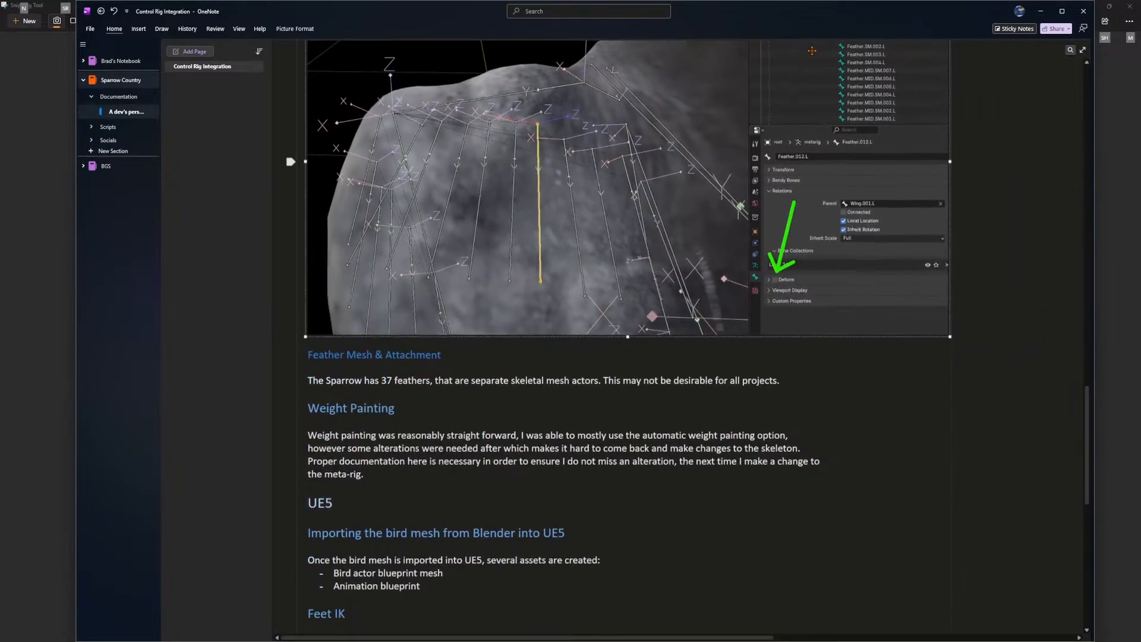
{"action": "scroll", "coordinate": [529, 384], "scroll_direction": "up", "scroll_amount": 4}
{"action": "scroll", "coordinate": [529, 384], "scroll_direction": "down", "scroll_amount": 3}
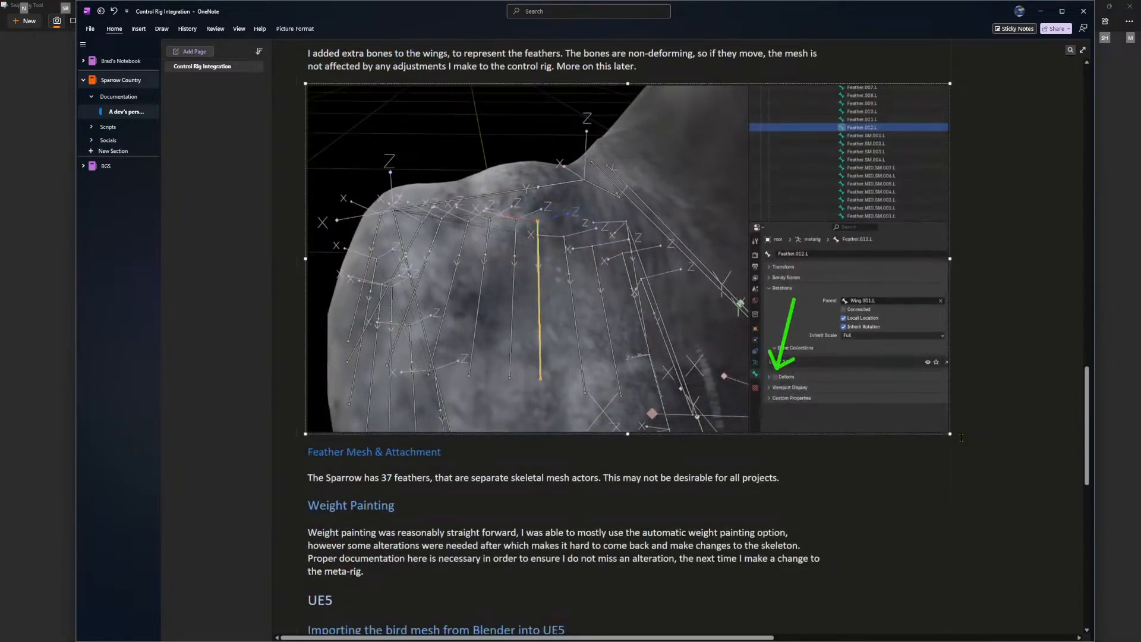
{"action": "left_click_drag", "start_coordinate": [950, 434], "coordinate": [852, 380]}
{"action": "scroll", "coordinate": [739, 385], "scroll_direction": "up", "scroll_amount": 2}
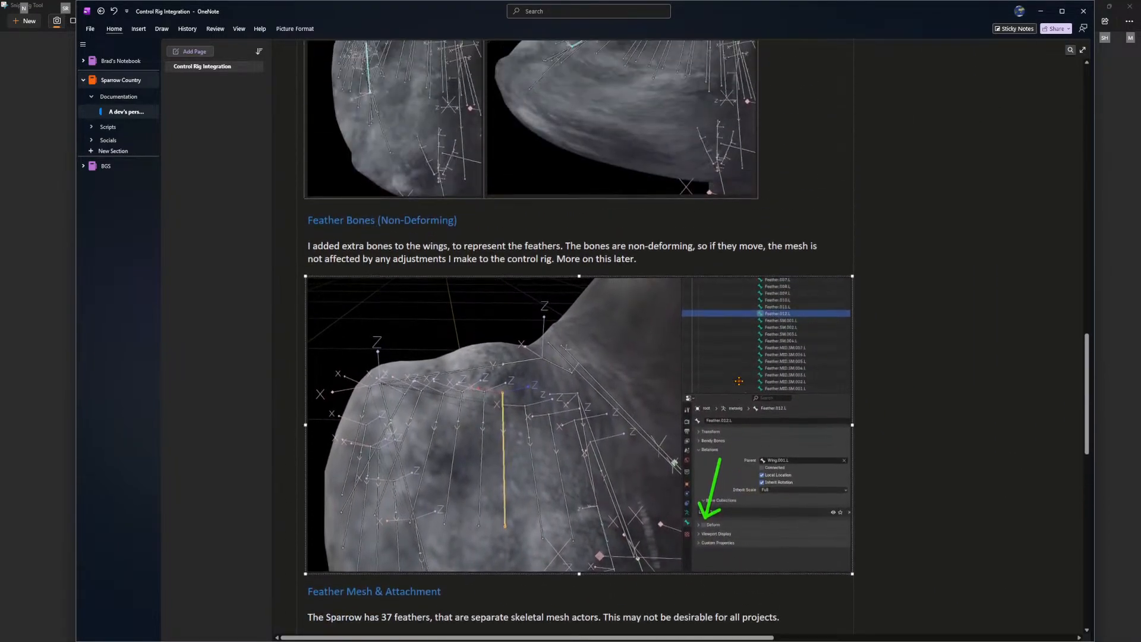
{"action": "scroll", "coordinate": [840, 297], "scroll_direction": "down", "scroll_amount": 3}
{"action": "scroll", "coordinate": [843, 310], "scroll_direction": "up", "scroll_amount": 5}
{"action": "scroll", "coordinate": [842, 309], "scroll_direction": "down", "scroll_amount": 2}
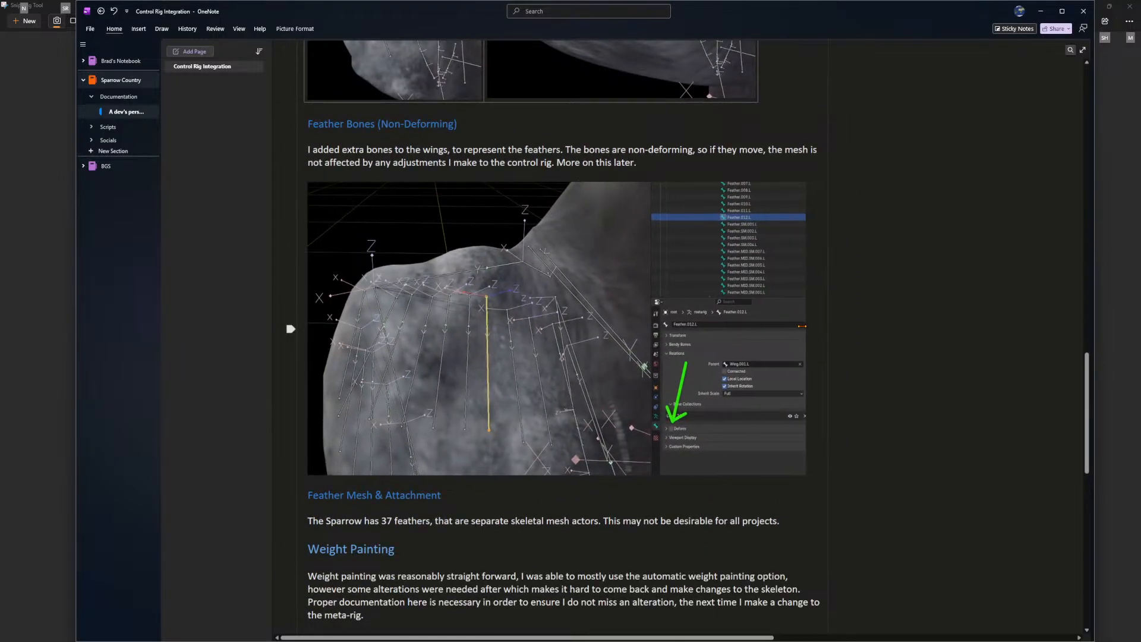
{"action": "left_click_drag", "start_coordinate": [852, 477], "coordinate": [767, 429]}
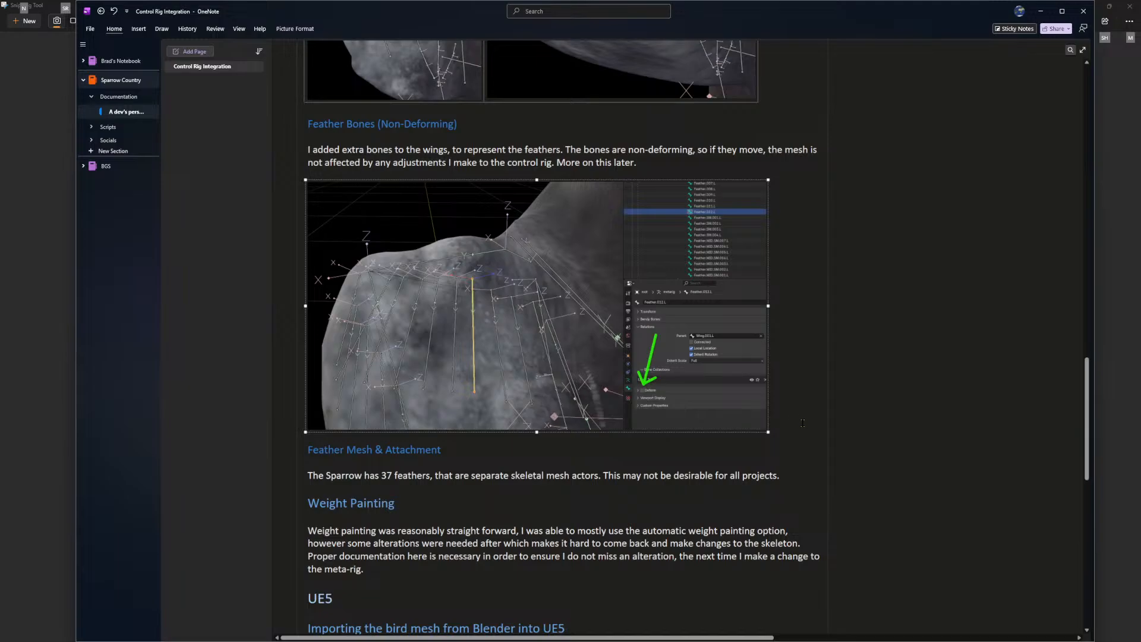
{"action": "left_click", "coordinate": [802, 422]}
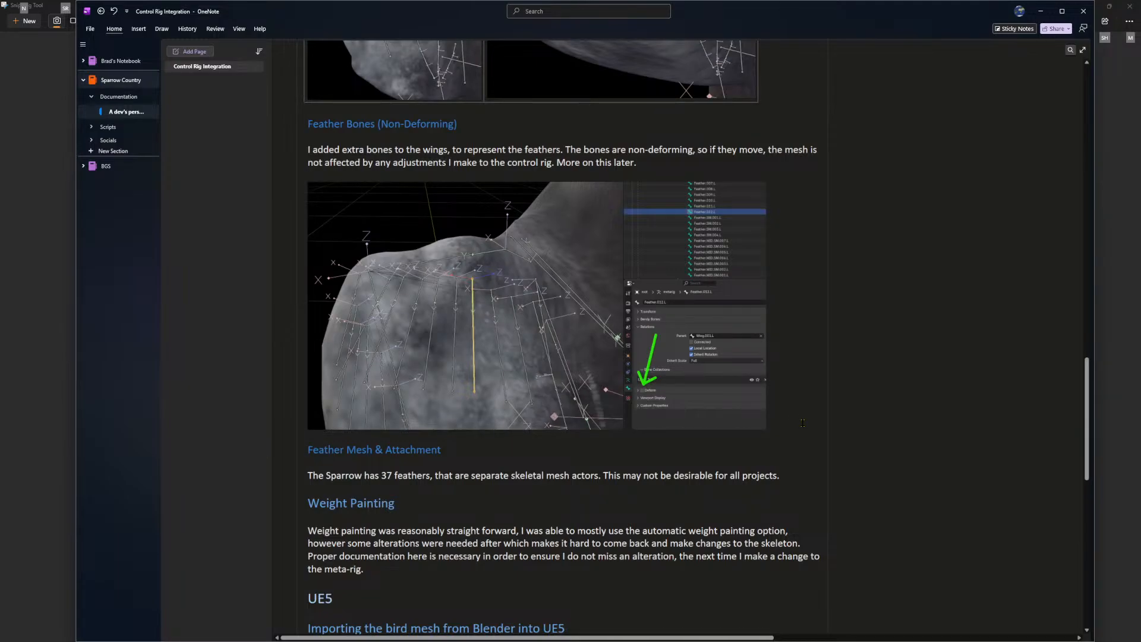
Write "Non-deforming does not have any weight paint associated with the mesh" on a new line below the screenshot.
{"action": "key", "text": "Return"}
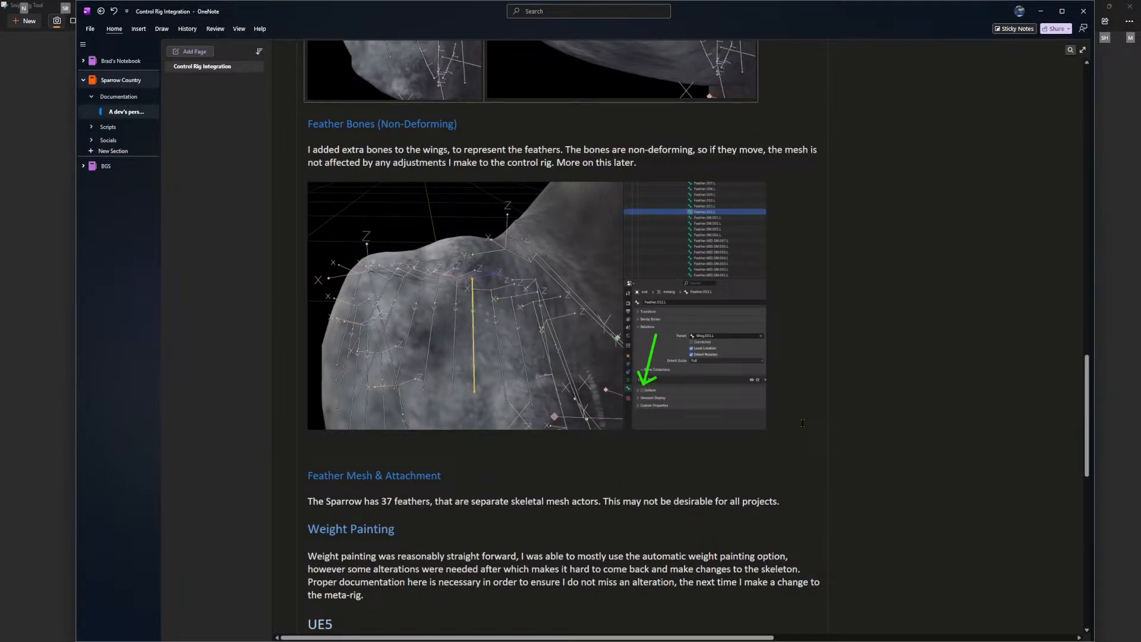
{"action": "type", "text": "Stretch"}
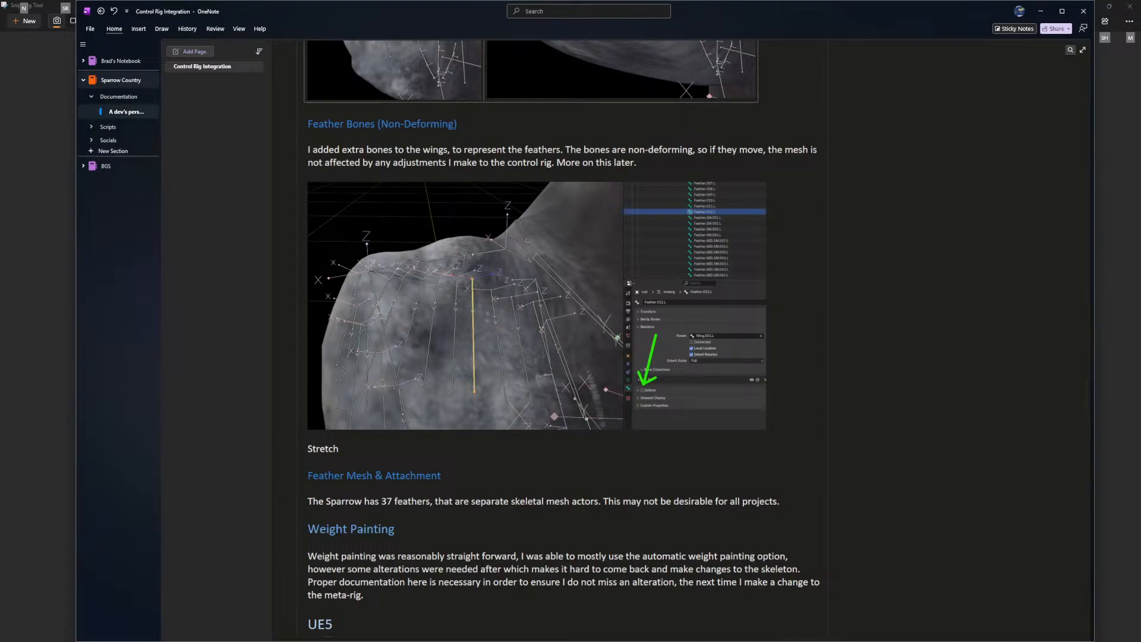
{"action": "key", "text": "alt+Tab"}
{"action": "left_click", "coordinate": [474, 457]}
{"action": "key", "text": "ctrl+BackSpace"}
{"action": "type", "text": "Non-deforming i"}
{"action": "key", "text": "BackSpace"}
{"action": "type", "text": "does not have "}
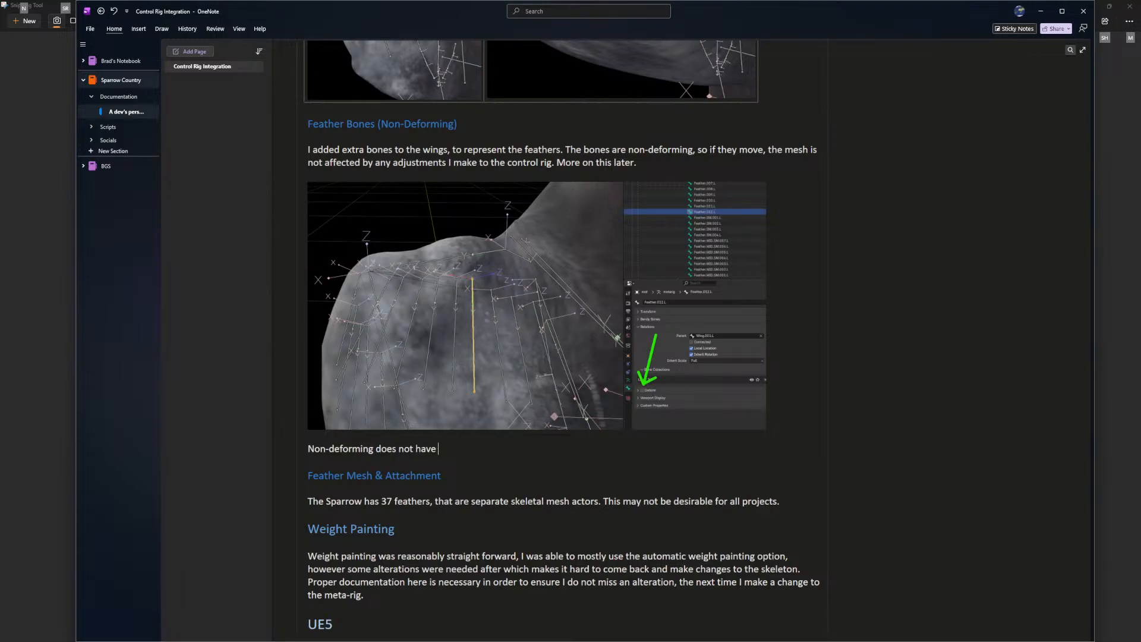
{"action": "type", "text": "any weight paint associated with the mesh"}
Switch to Blender, leave Edit Mode, add bird_mesh to the armature selection and enter Weight Paint mode.
{"action": "key", "text": "alt+Tab"}
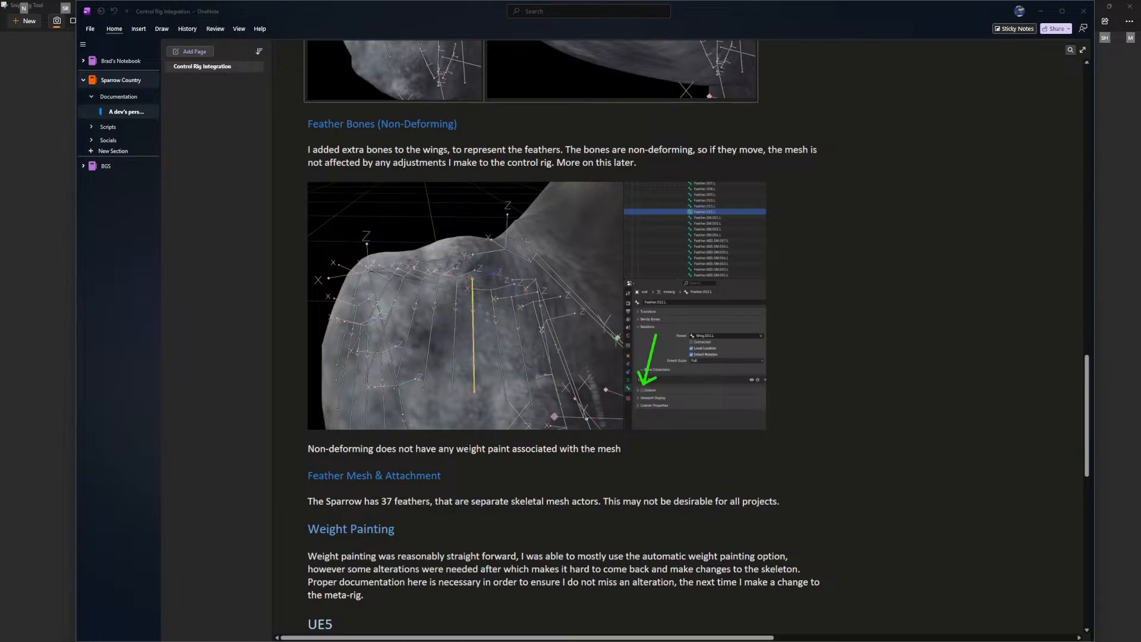
{"action": "key", "text": "alt+Tab"}
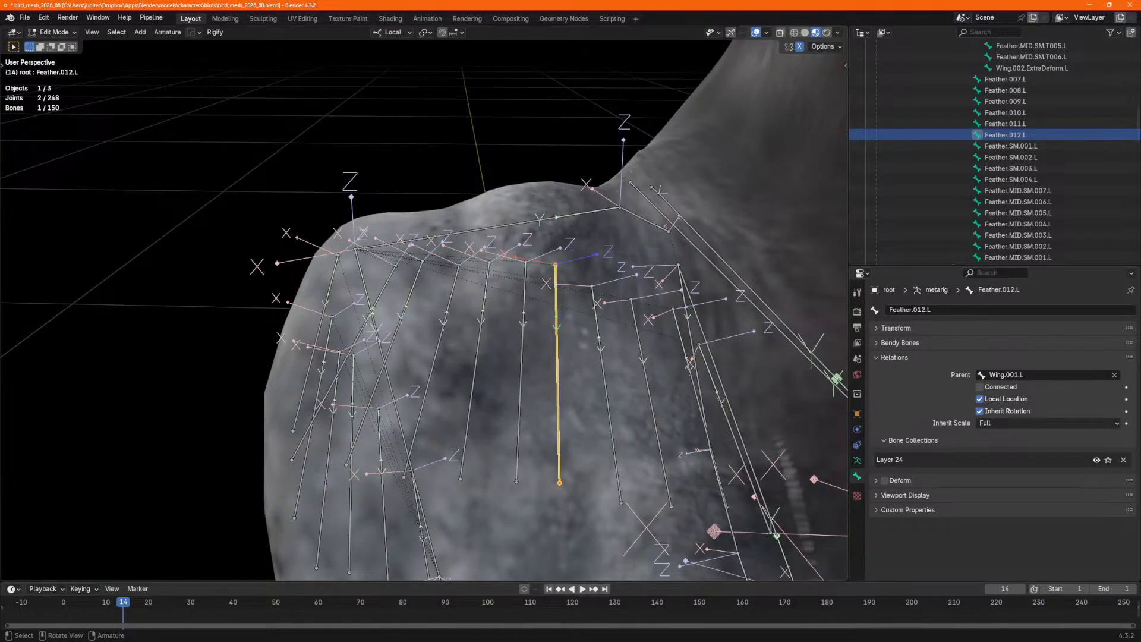
{"action": "key", "text": "Tab"}
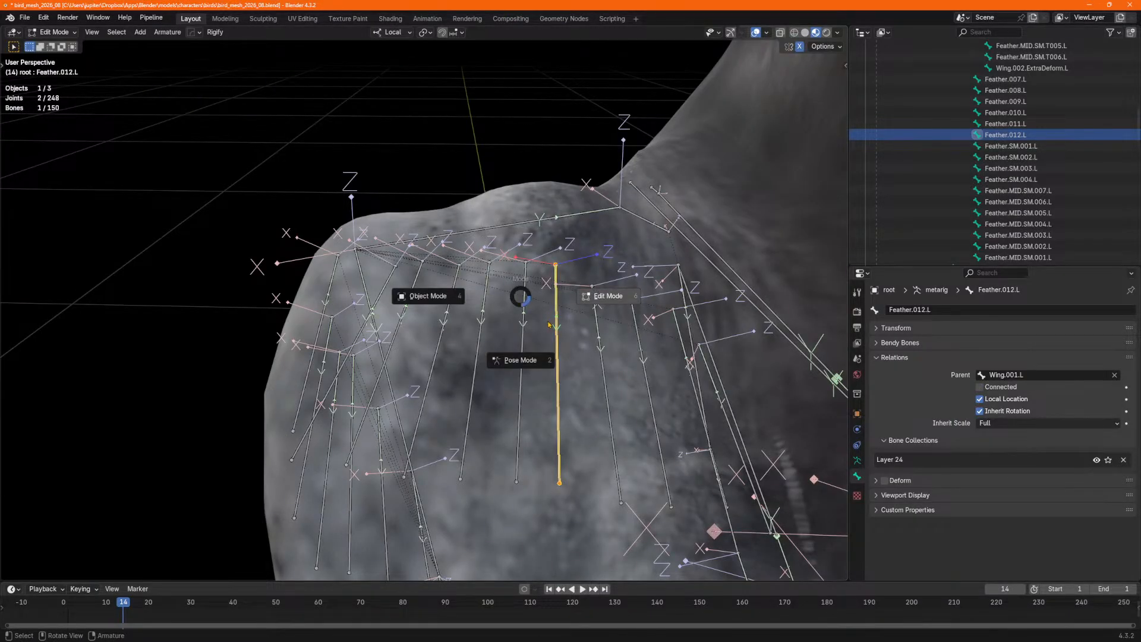
{"action": "left_click", "coordinate": [608, 296]}
{"action": "key", "text": "Tab"}
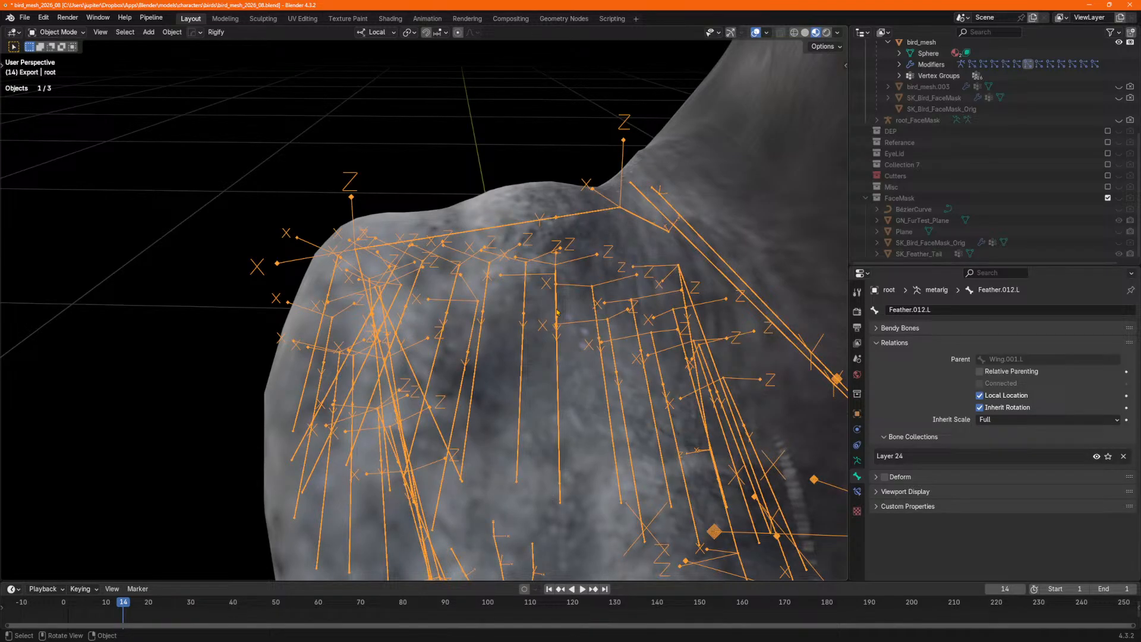
{"action": "left_click", "coordinate": [544, 309], "text": "shift"}
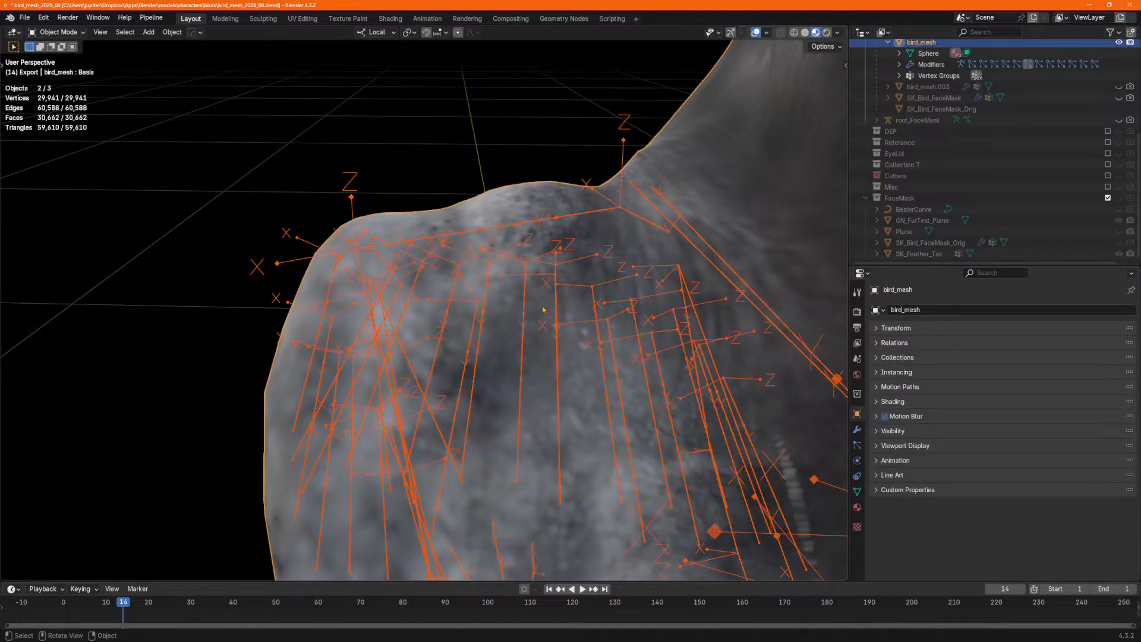
{"action": "left_click", "coordinate": [58, 32]}
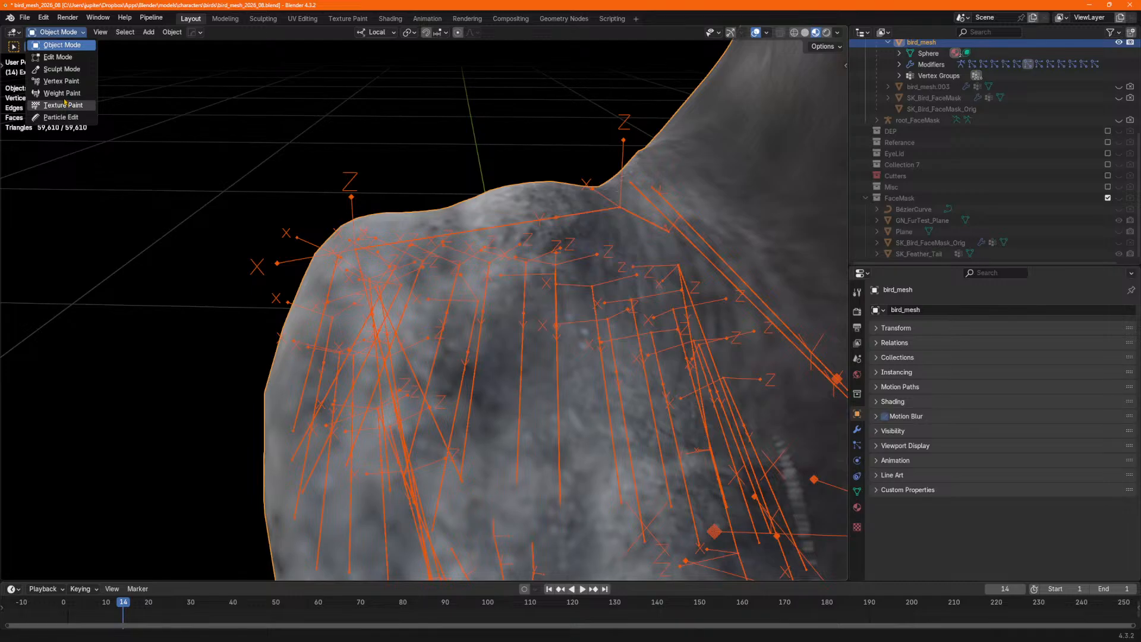
{"action": "left_click", "coordinate": [61, 93]}
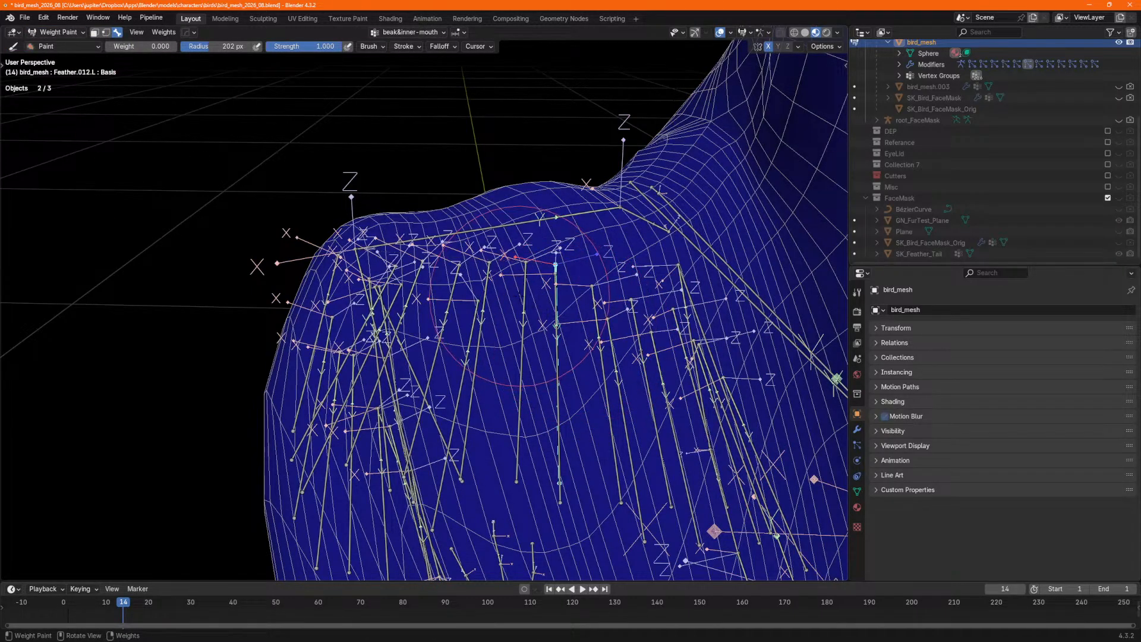
Select the feather bones Feather.MID.SM.005.L and Feather.012.L in turn to inspect their weights on the mesh.
{"action": "left_click", "coordinate": [525, 300], "text": "ctrl"}
{"action": "key", "text": "ctrl+z"}
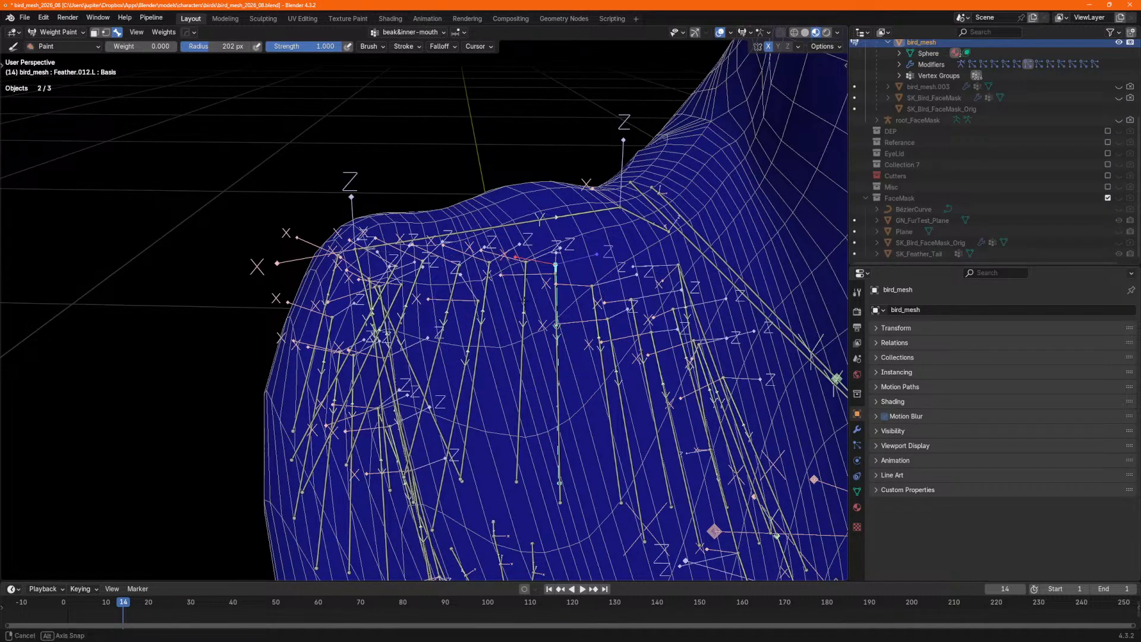
{"action": "key", "text": "ctrl+Tab"}
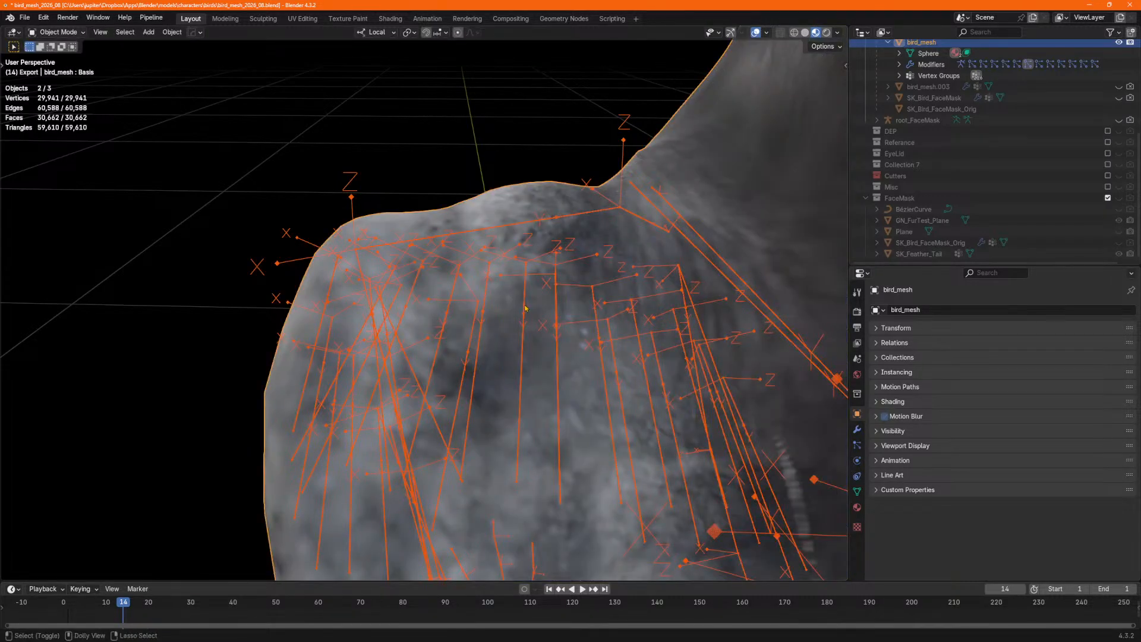
{"action": "key", "text": "ctrl+Tab"}
{"action": "middle_click_drag", "start_coordinate": [529, 360], "coordinate": [516, 353]}
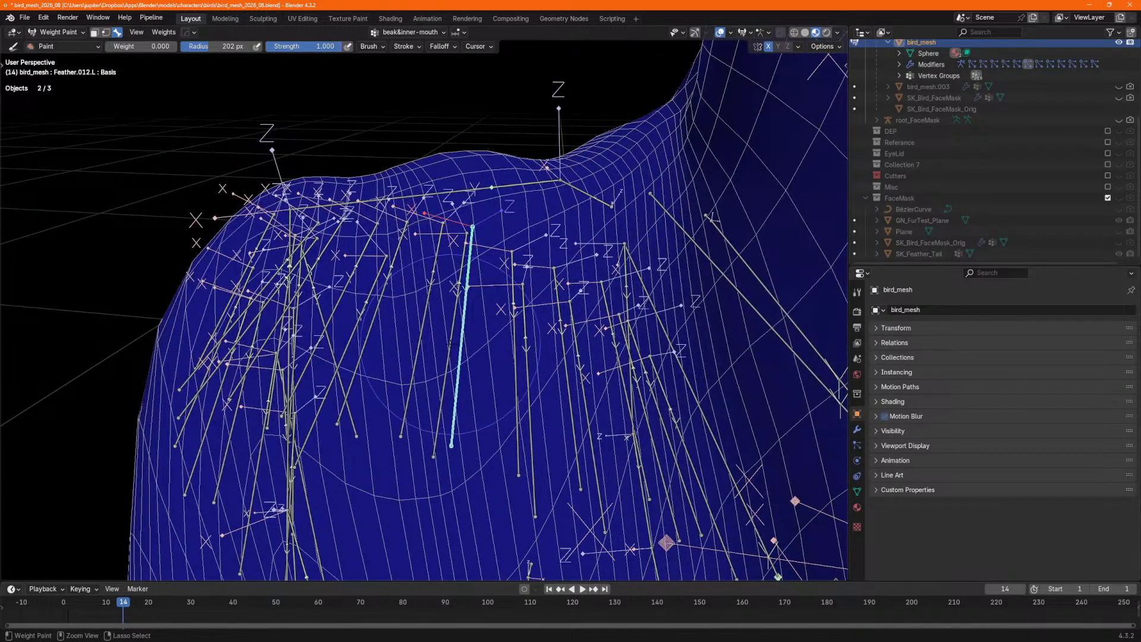
{"action": "right_click", "coordinate": [461, 349]}
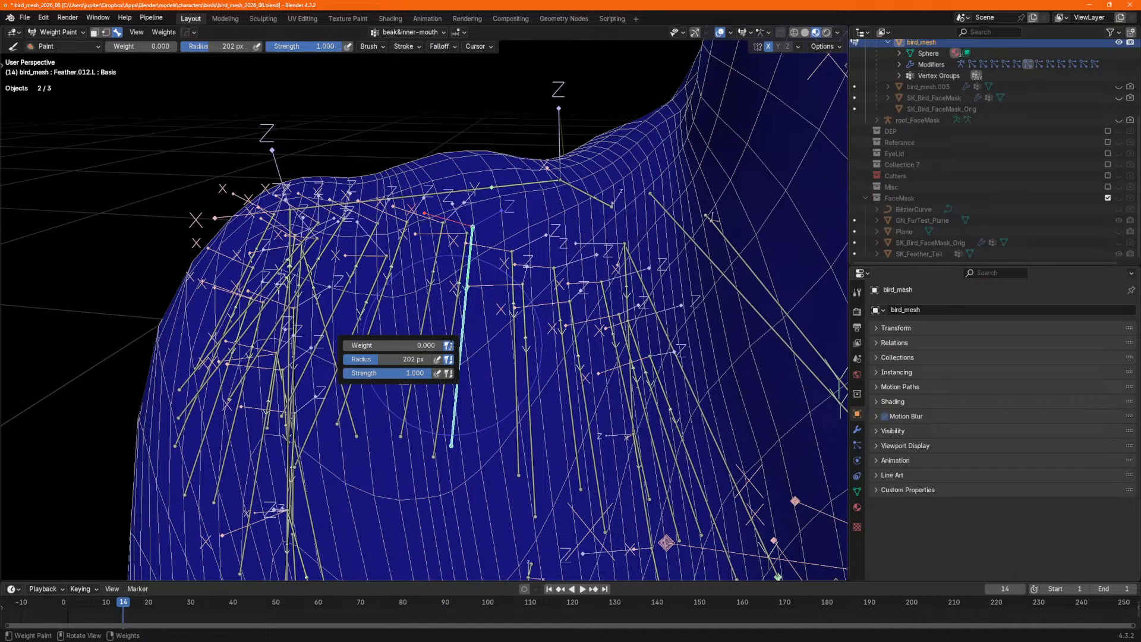
{"action": "key", "text": "Escape"}
{"action": "left_click", "coordinate": [450, 347], "text": "ctrl"}
{"action": "key", "text": "ctrl+z"}
{"action": "left_click", "coordinate": [449, 347], "text": "ctrl+shift"}
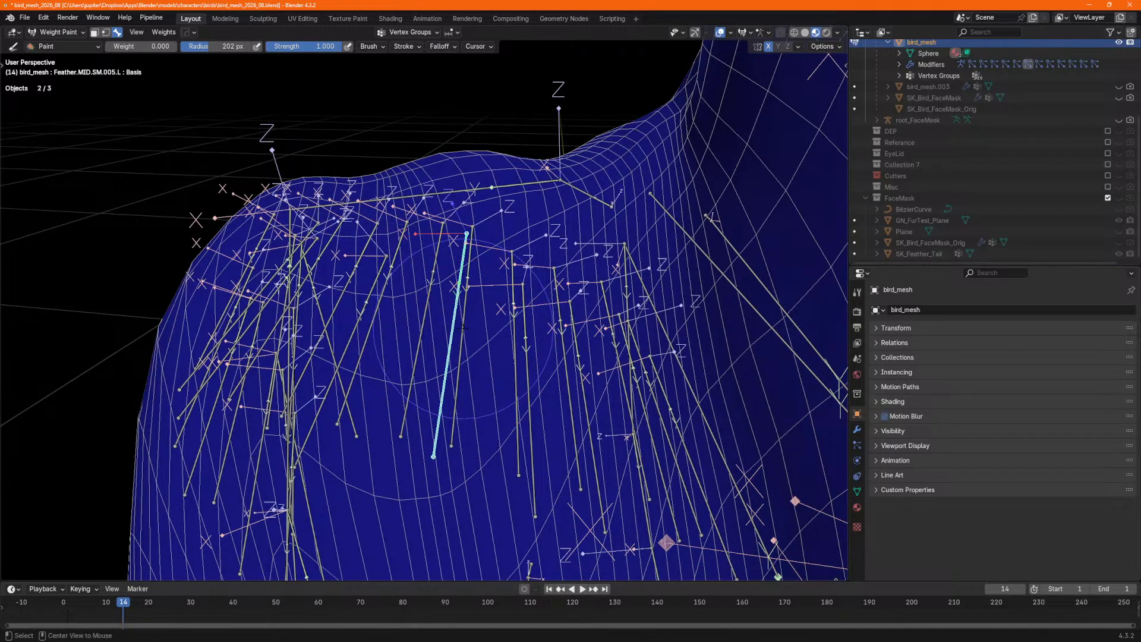
{"action": "left_click", "coordinate": [464, 328], "text": "alt"}
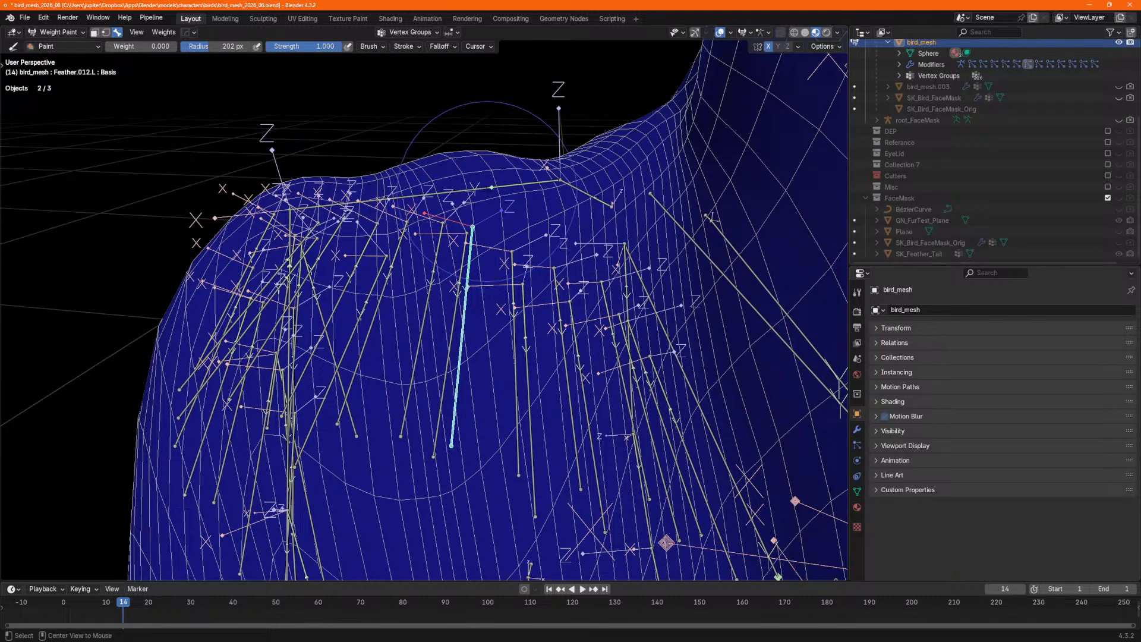
Select Wing.001.L to display its weight paint and snip a screenshot of the weighted wing area.
{"action": "left_click", "coordinate": [481, 189], "text": "alt"}
{"action": "mouse_move", "coordinate": [481, 189]}
{"action": "middle_mouse_down"}
{"action": "mouse_move", "coordinate": [489, 230]}
{"action": "mouse_move", "coordinate": [535, 158]}
{"action": "middle_mouse_up"}
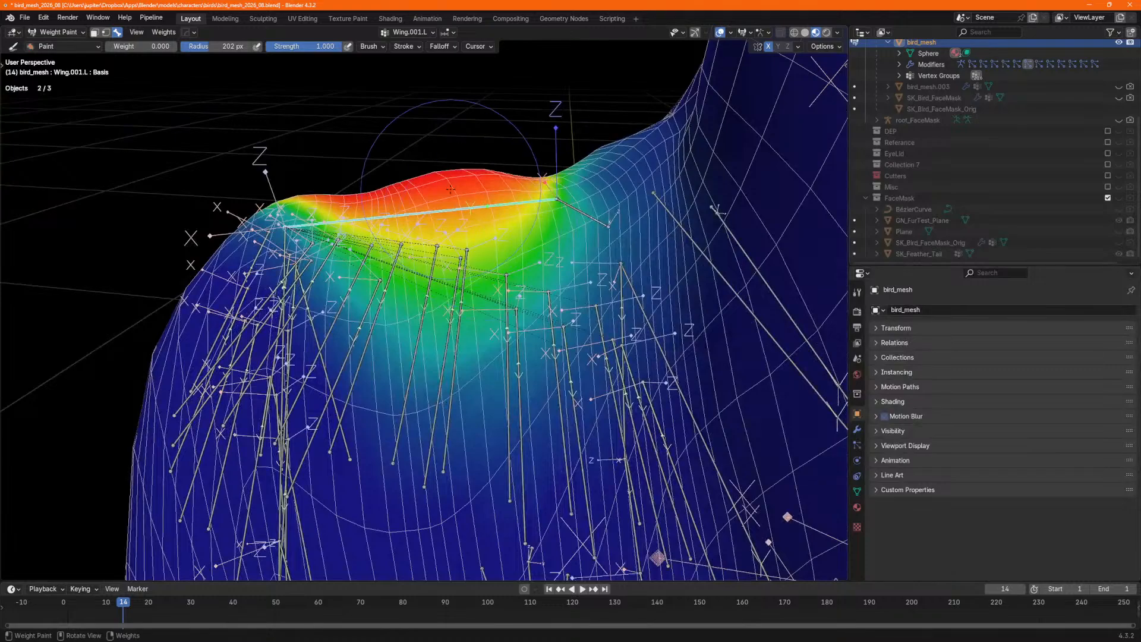
{"action": "key", "text": "super+shift+s"}
{"action": "left_click_drag", "start_coordinate": [237, 134], "coordinate": [636, 367]}
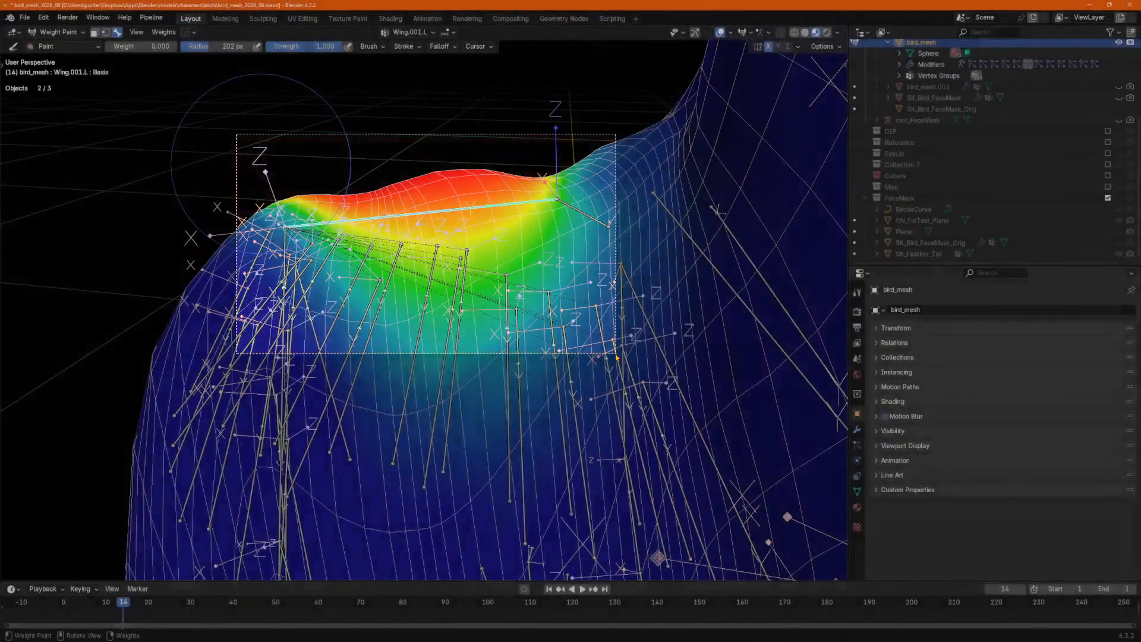
Insert a one-row, two-column table below the non-deforming caption in OneNote and paste the weight paint screenshot into its first cell.
{"action": "key", "text": "alt+Tab"}
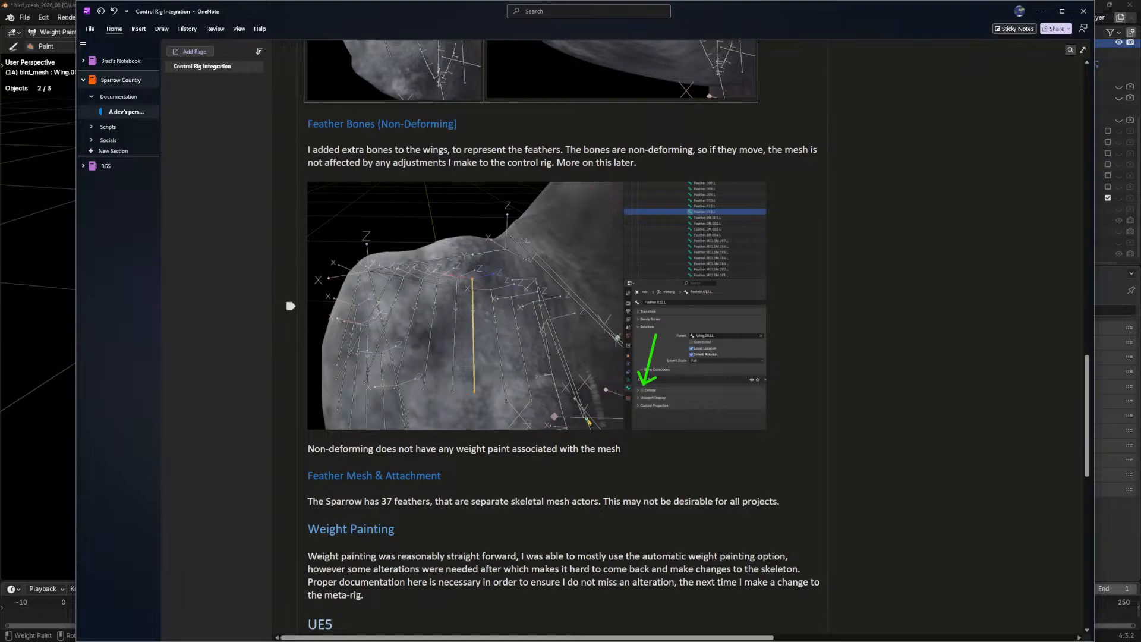
{"action": "scroll", "coordinate": [631, 285], "scroll_direction": "down", "scroll_amount": 3}
{"action": "key", "text": "Return"}
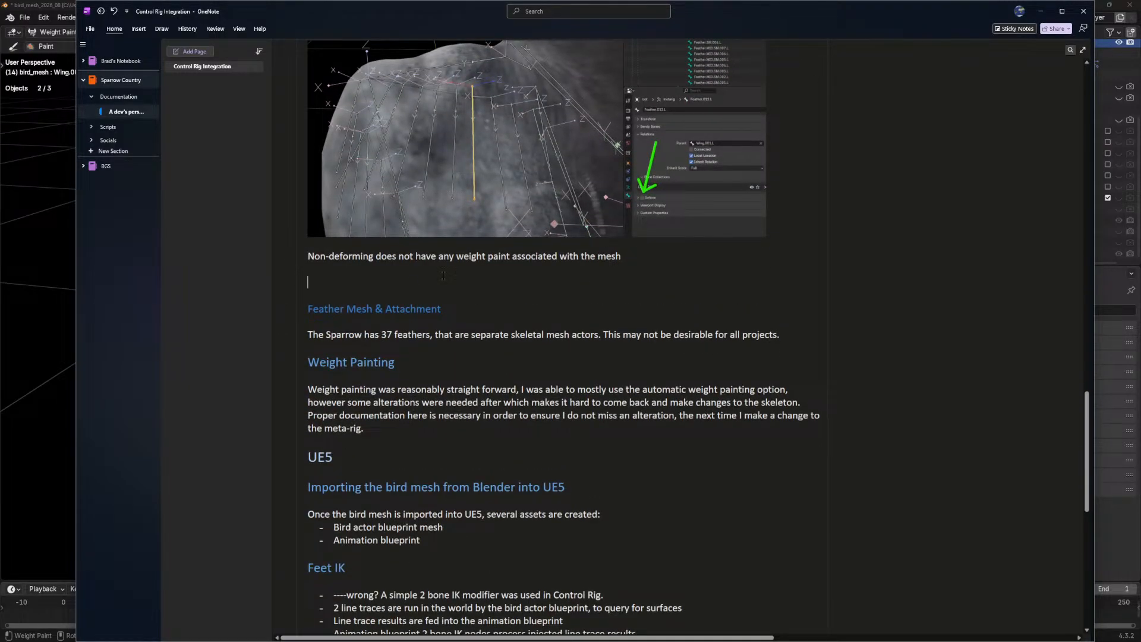
{"action": "right_click", "coordinate": [399, 282]}
{"action": "mouse_move", "coordinate": [452, 398]}
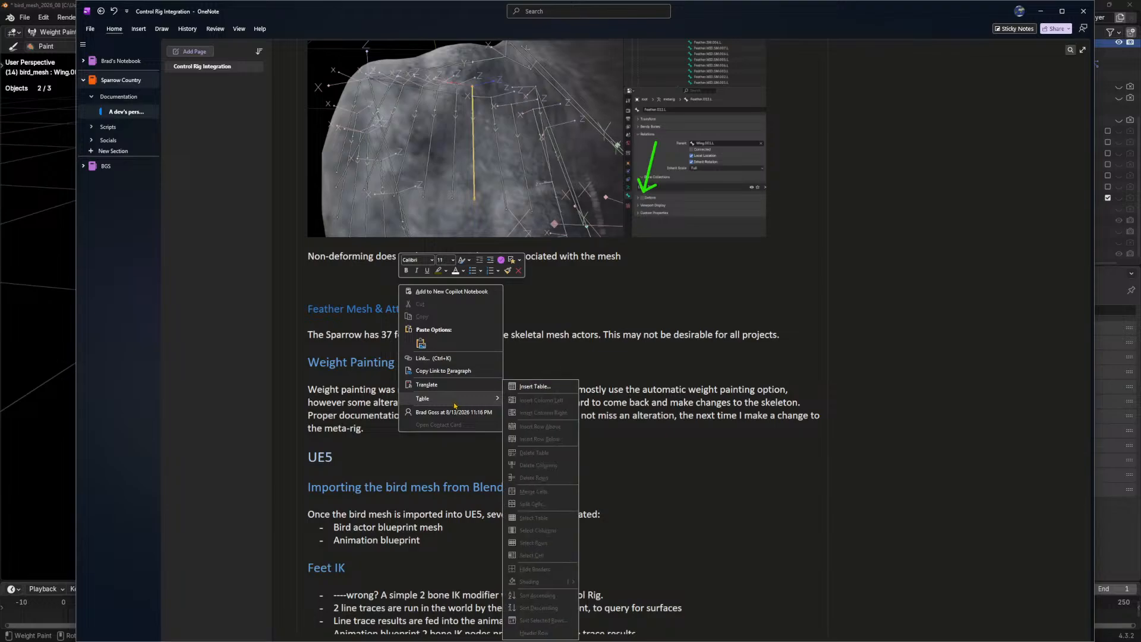
{"action": "left_click", "coordinate": [533, 386]}
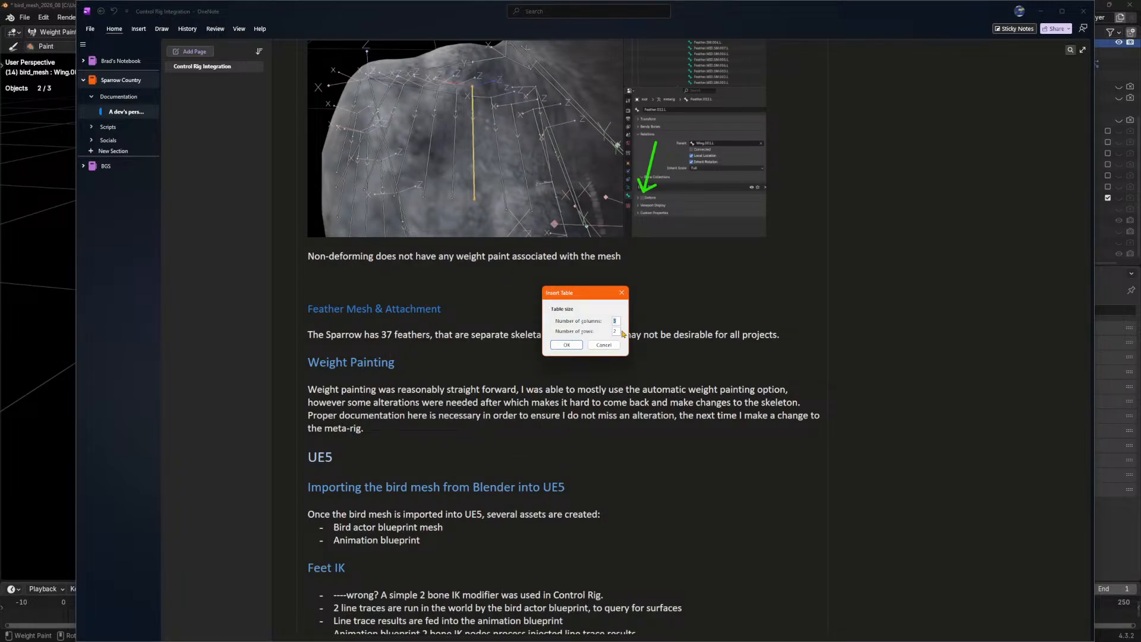
{"action": "key", "text": "Return"}
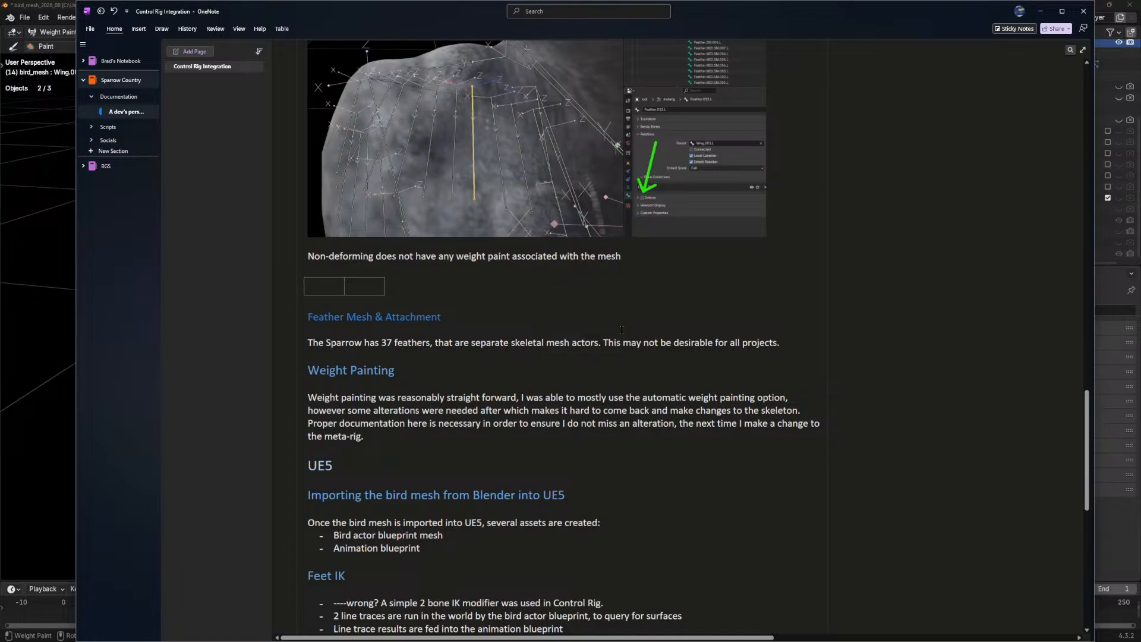
{"action": "key", "text": "ctrl+v"}
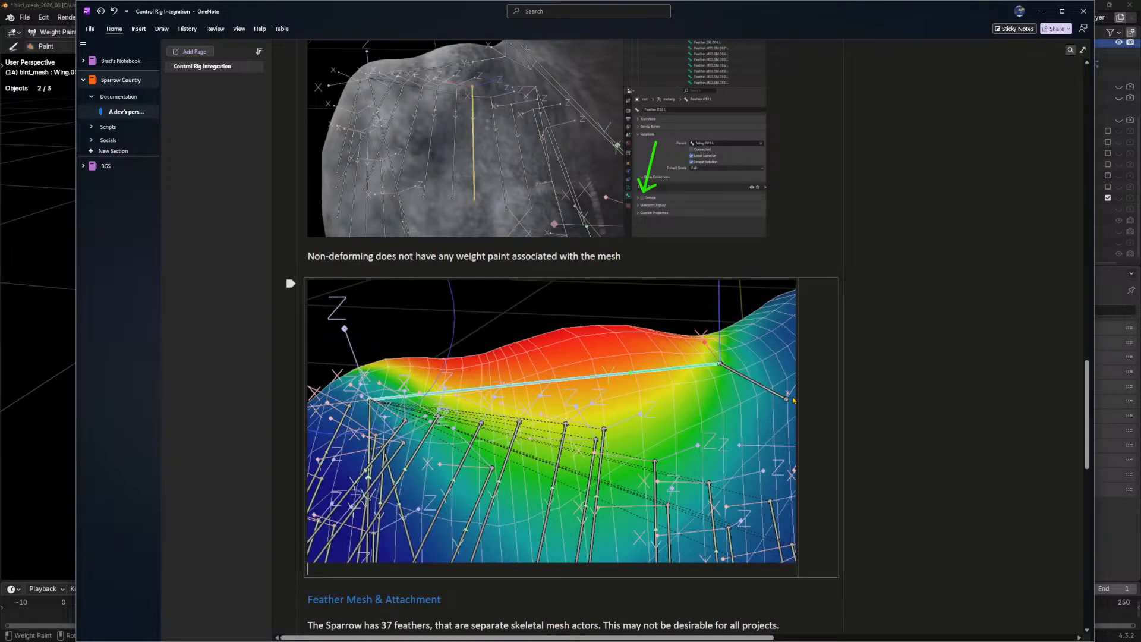
Shrink the weight paint screenshot in the table's first cell to about half size and caption it "Deforming Bone".
{"action": "left_click", "coordinate": [782, 557]}
{"action": "mouse_move", "coordinate": [796, 565]}
{"action": "left_mouse_down"}
{"action": "mouse_move", "coordinate": [535, 493]}
{"action": "mouse_move", "coordinate": [416, 433]}
{"action": "mouse_move", "coordinate": [428, 452]}
{"action": "mouse_move", "coordinate": [342, 420]}
{"action": "left_mouse_up"}
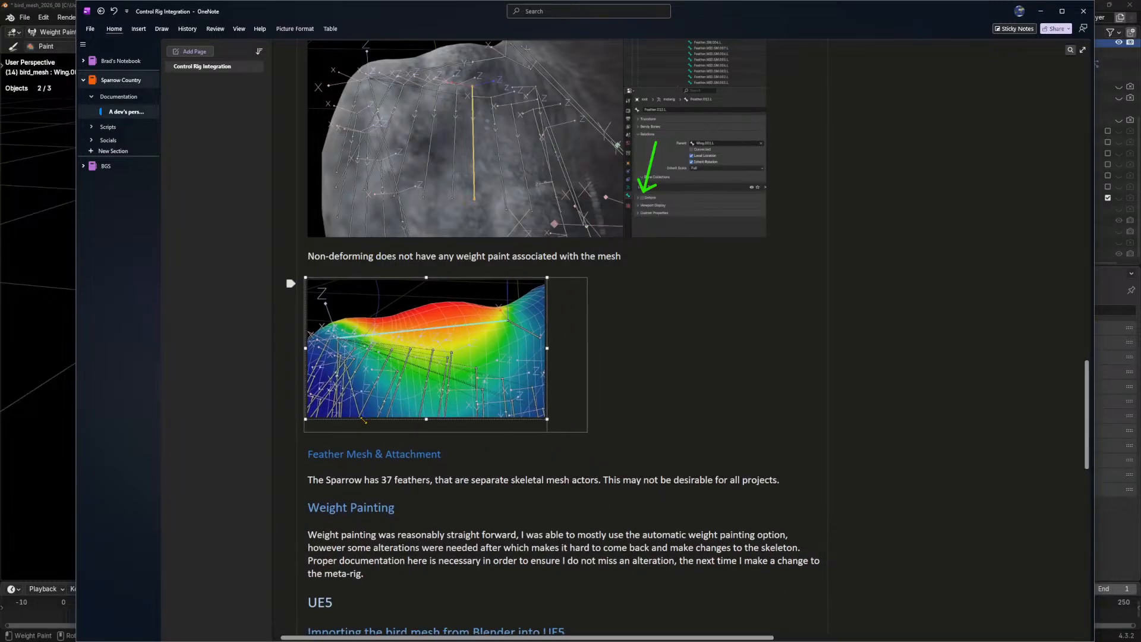
{"action": "left_click", "coordinate": [339, 422]}
{"action": "type", "text": "D"}
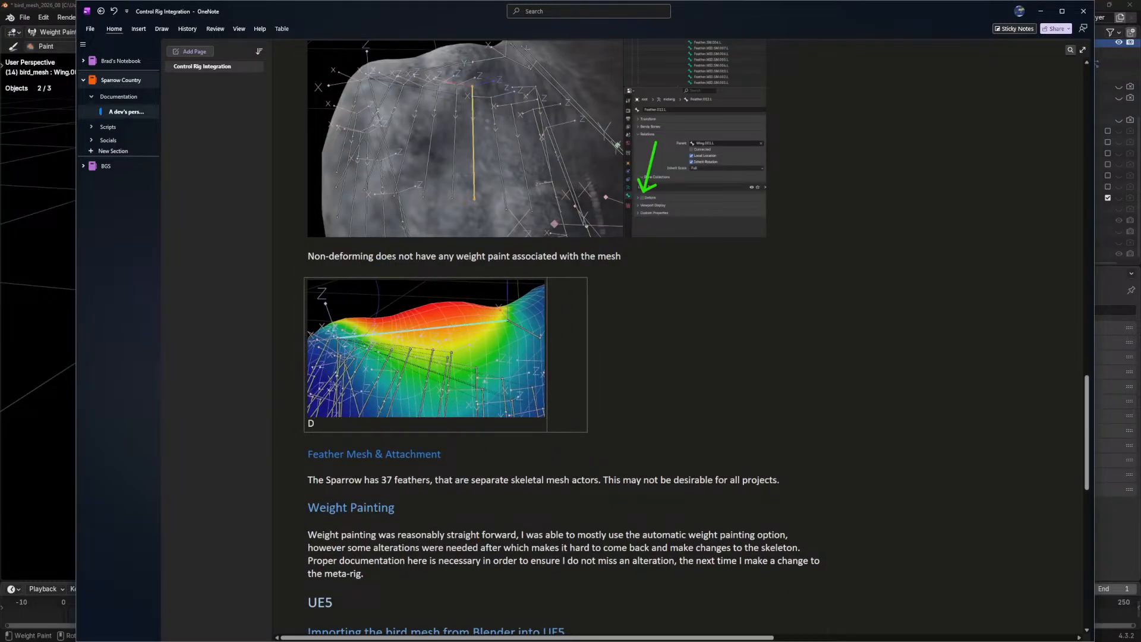
{"action": "type", "text": "eforming Bone"}
Switch to Blender, select the feather bone Feather.MID.SM.005.L in Weight Paint mode and snip a screenshot of the unweighted wing area.
{"action": "key", "text": "alt+Tab"}
{"action": "key", "text": "alt+Tab"}
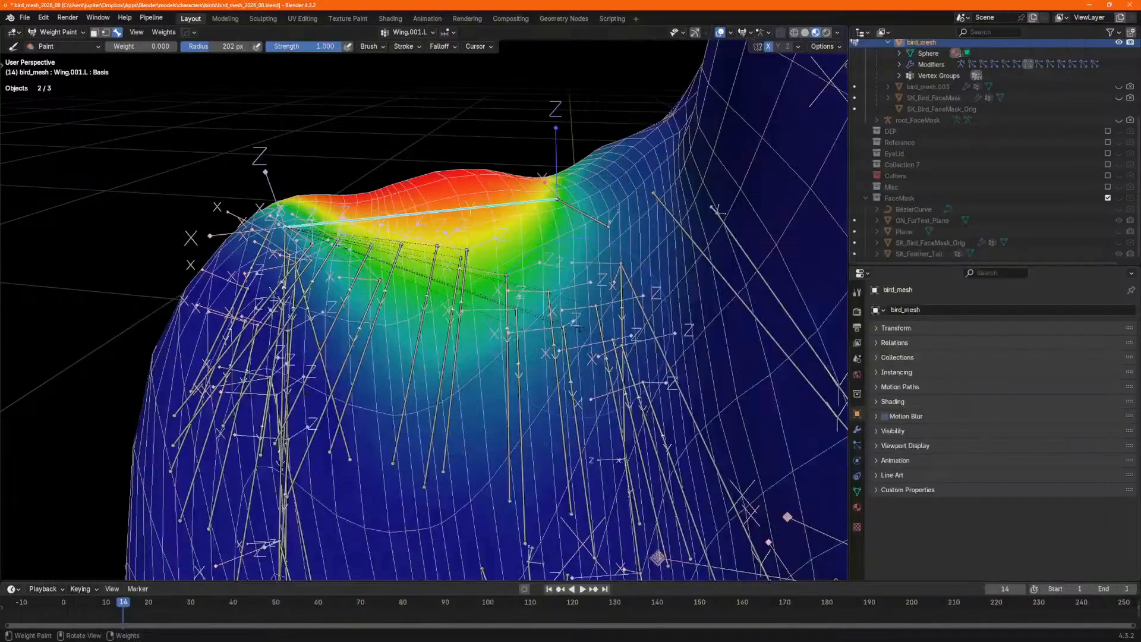
{"action": "left_click", "coordinate": [445, 350], "text": "ctrl"}
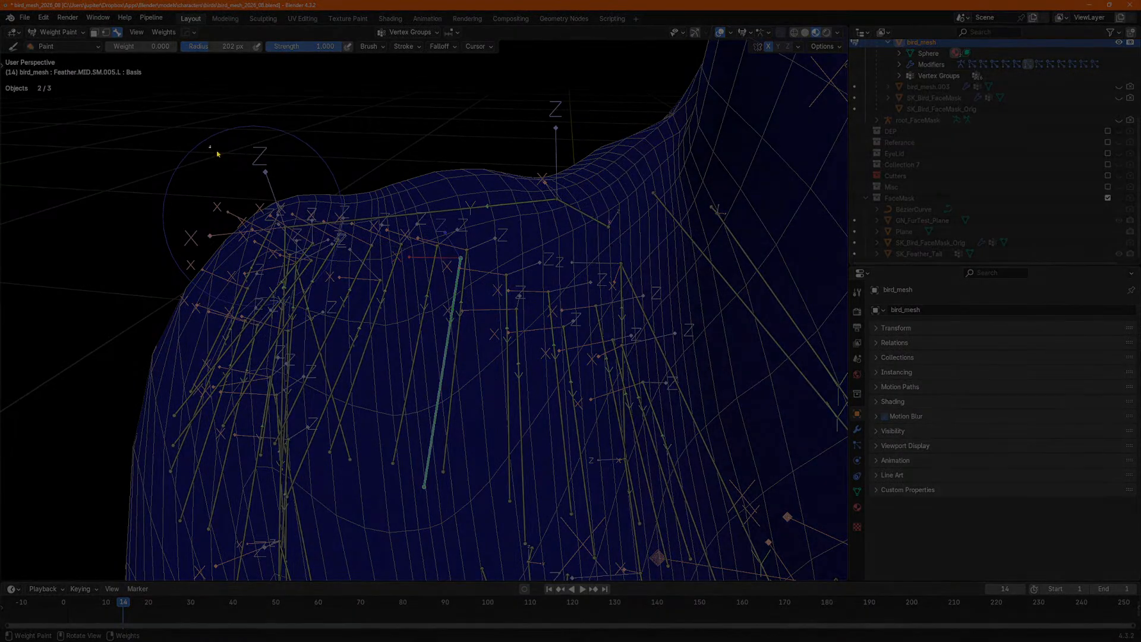
{"action": "left_click_drag", "start_coordinate": [209, 147], "coordinate": [635, 481]}
Paste the feather bone screenshot into the table's second cell in OneNote and shrink it to match the first image's height.
{"action": "key", "text": "alt+Tab"}
{"action": "left_click", "coordinate": [571, 310]}
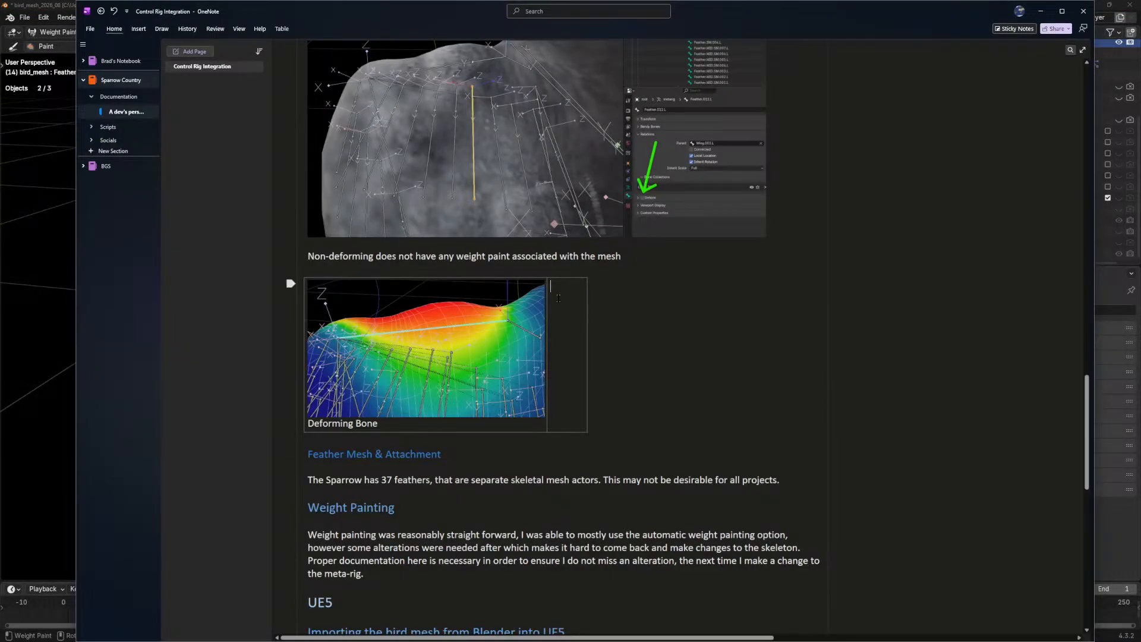
{"action": "key", "text": "ctrl+v"}
{"action": "left_click", "coordinate": [986, 586]}
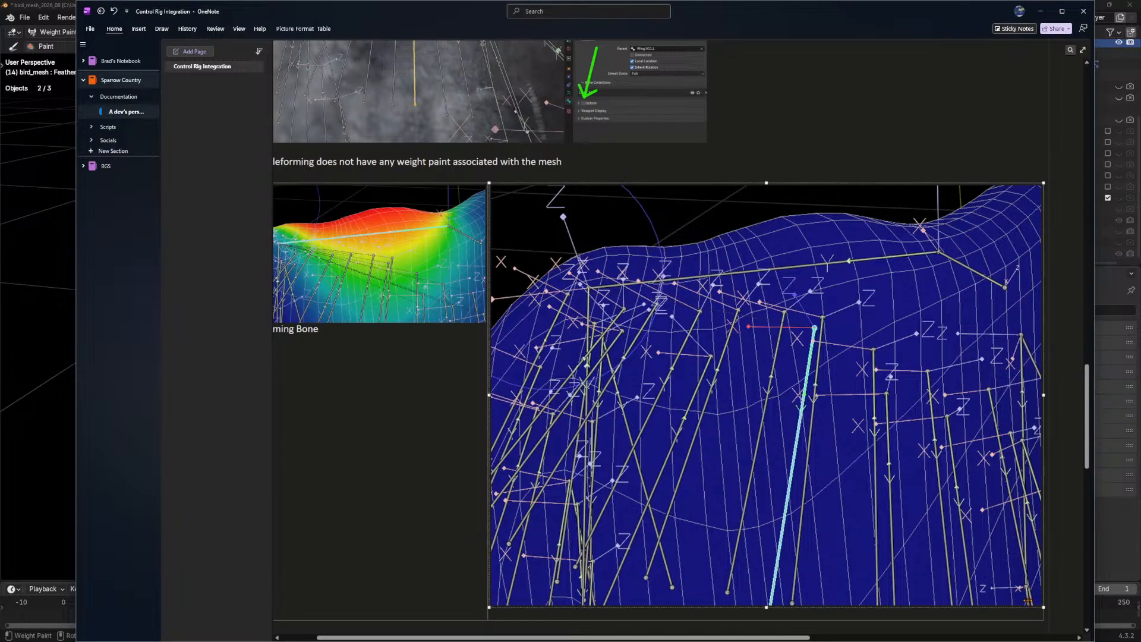
{"action": "left_click_drag", "start_coordinate": [1040, 603], "coordinate": [673, 325]}
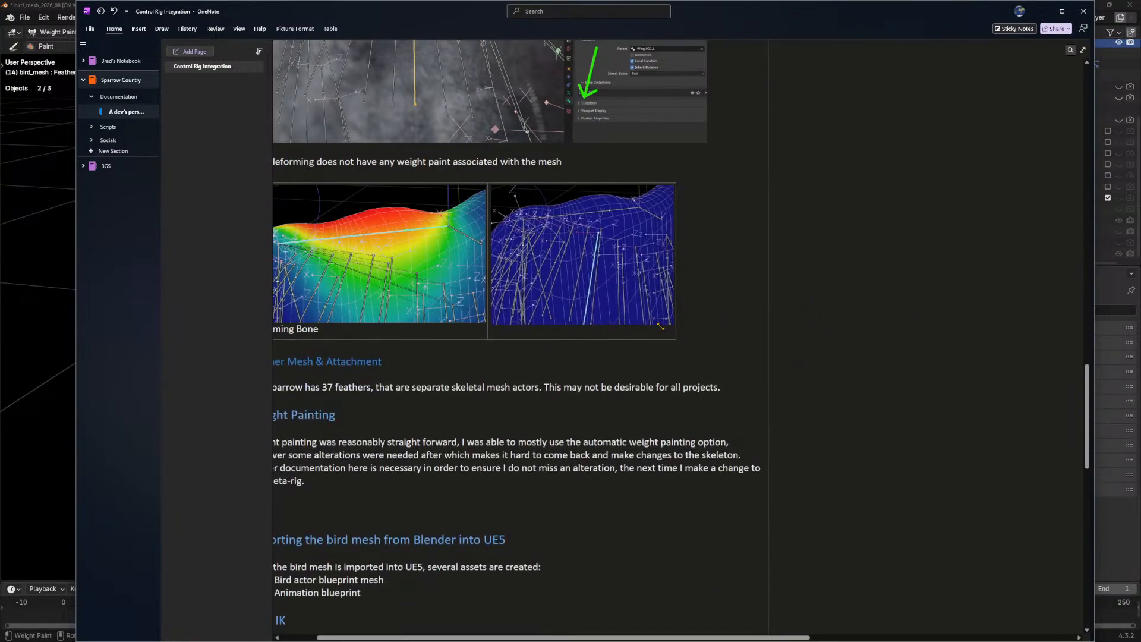
Caption the second cell's screenshot "Non-deforming shows no weight paint" and enlarge the page view slightly.
{"action": "left_click", "coordinate": [604, 333]}
{"action": "type", "text": "Non-deforming shows no weight paint"}
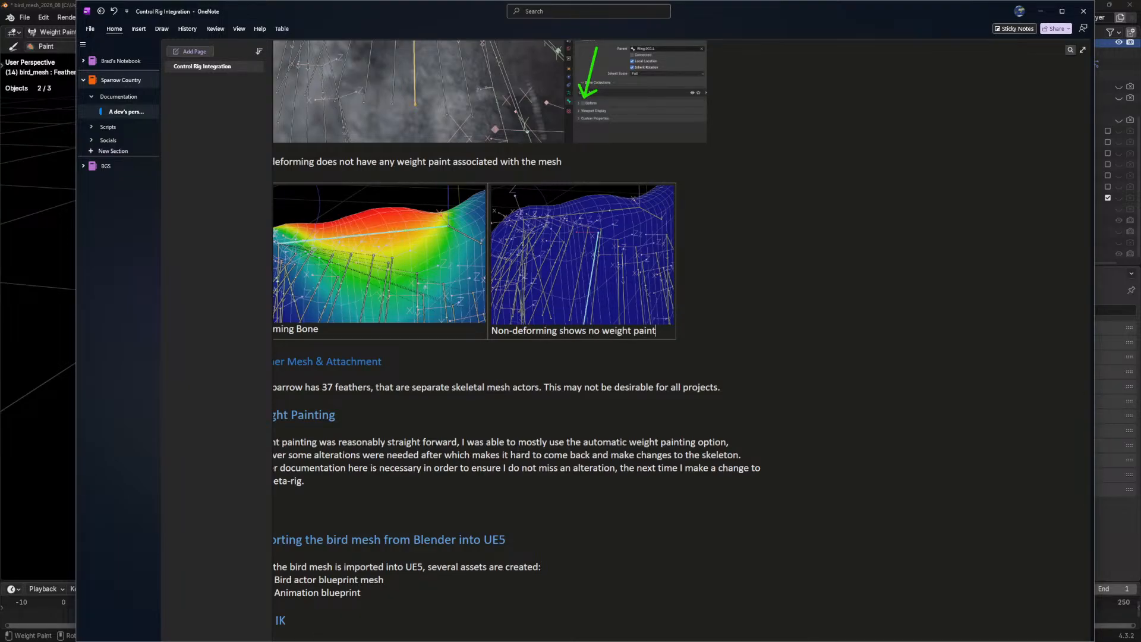
{"action": "scroll", "coordinate": [622, 354], "scroll_direction": "up", "scroll_amount": 3}
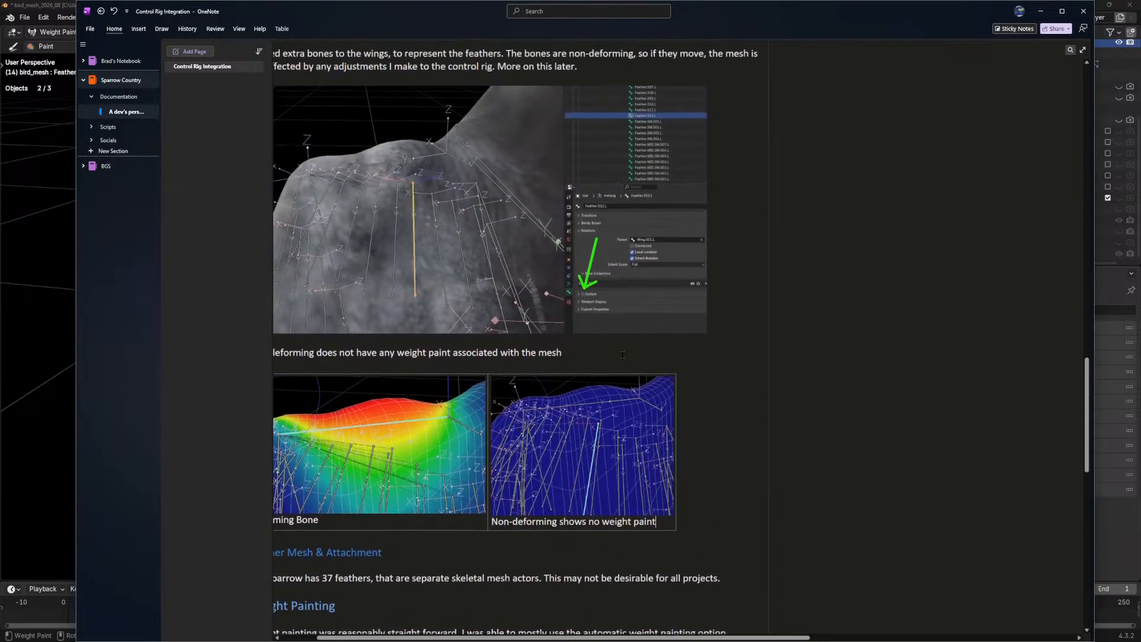
{"action": "scroll", "coordinate": [622, 355], "scroll_direction": "up", "scroll_amount": 3, "text": "ctrl"}
{"action": "scroll", "coordinate": [622, 355], "scroll_direction": "down", "scroll_amount": 2, "text": "ctrl"}
{"action": "left_click_drag", "start_coordinate": [668, 637], "coordinate": [614, 636]}
{"action": "scroll", "coordinate": [513, 425], "scroll_direction": "up", "scroll_amount": 3}
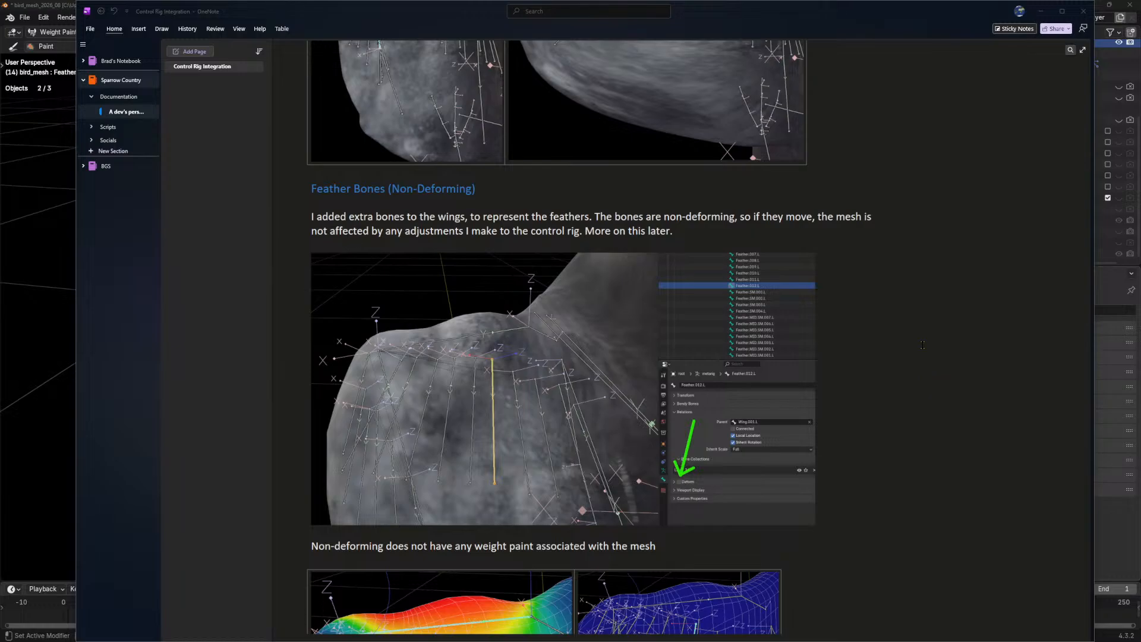
Review the Feather Bones (Non-Deforming) section and the wing pose images above it.
{"action": "scroll", "coordinate": [922, 344], "scroll_direction": "down", "scroll_amount": 3}
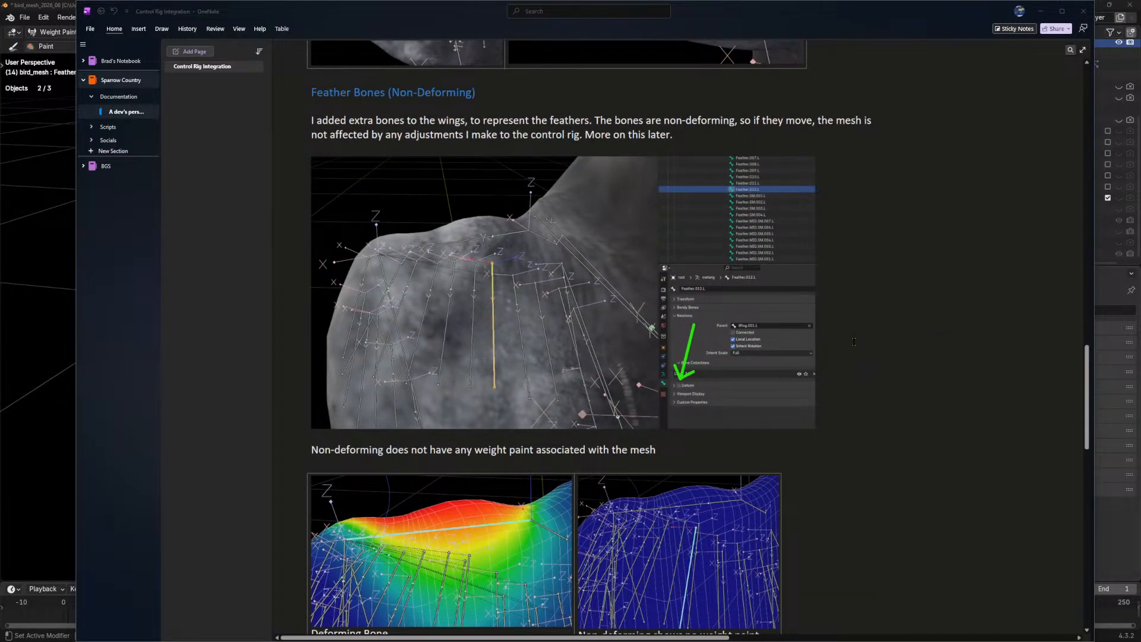
{"action": "scroll", "coordinate": [856, 344], "scroll_direction": "up", "scroll_amount": 3}
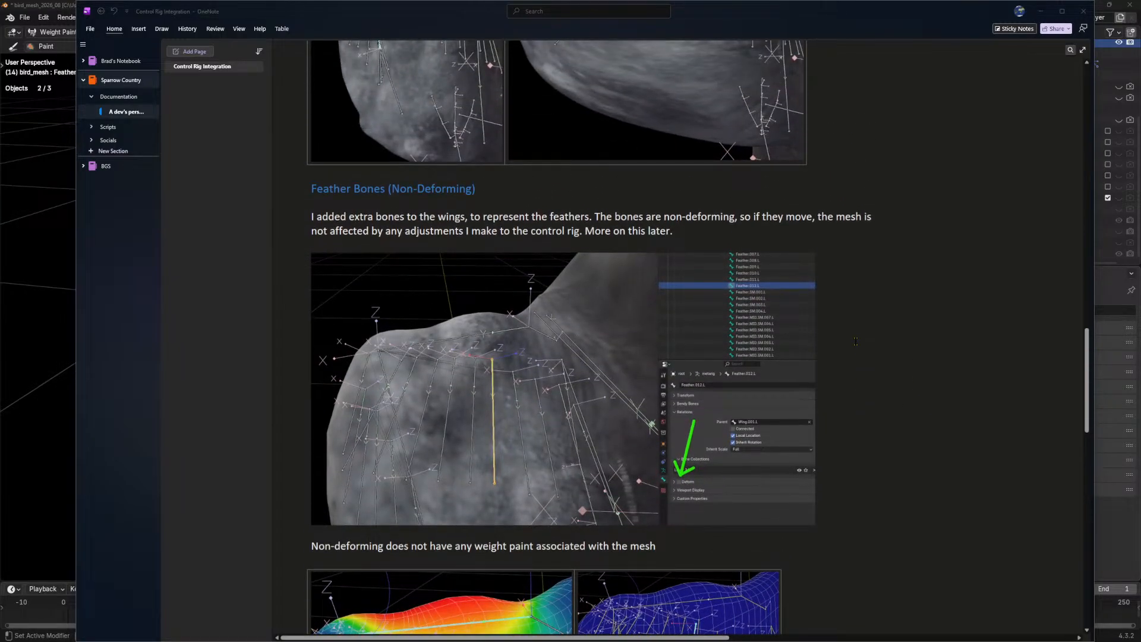
{"action": "scroll", "coordinate": [856, 341], "scroll_direction": "down", "scroll_amount": 9}
{"action": "scroll", "coordinate": [855, 344], "scroll_direction": "up", "scroll_amount": 12}
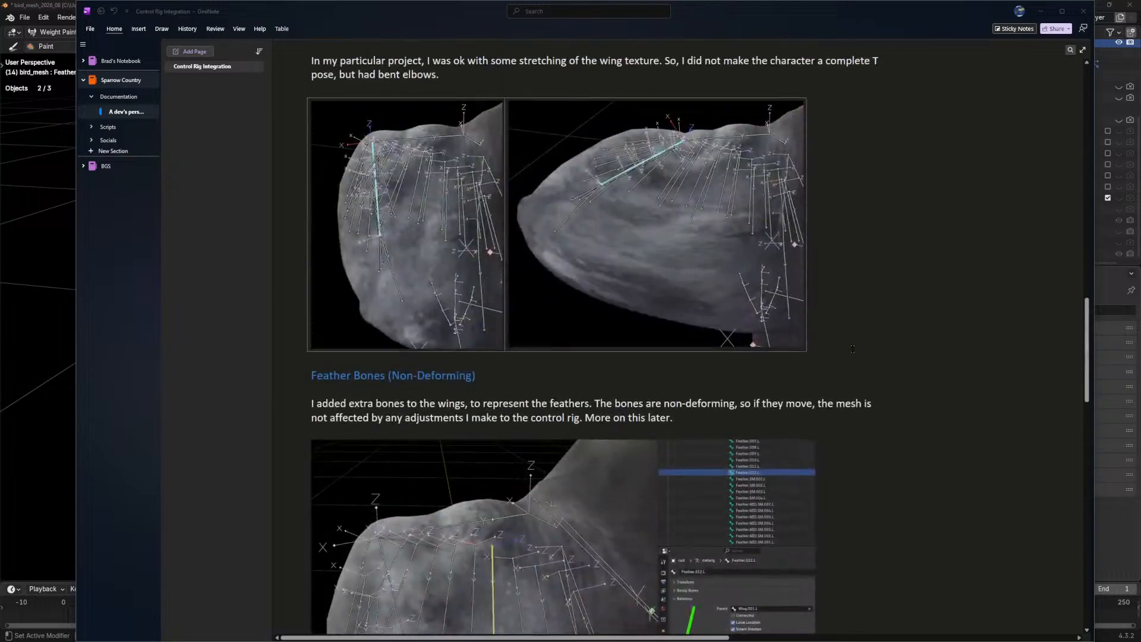
{"action": "scroll", "coordinate": [854, 348], "scroll_direction": "down", "scroll_amount": 3}
{"action": "scroll", "coordinate": [853, 348], "scroll_direction": "down", "scroll_amount": 12}
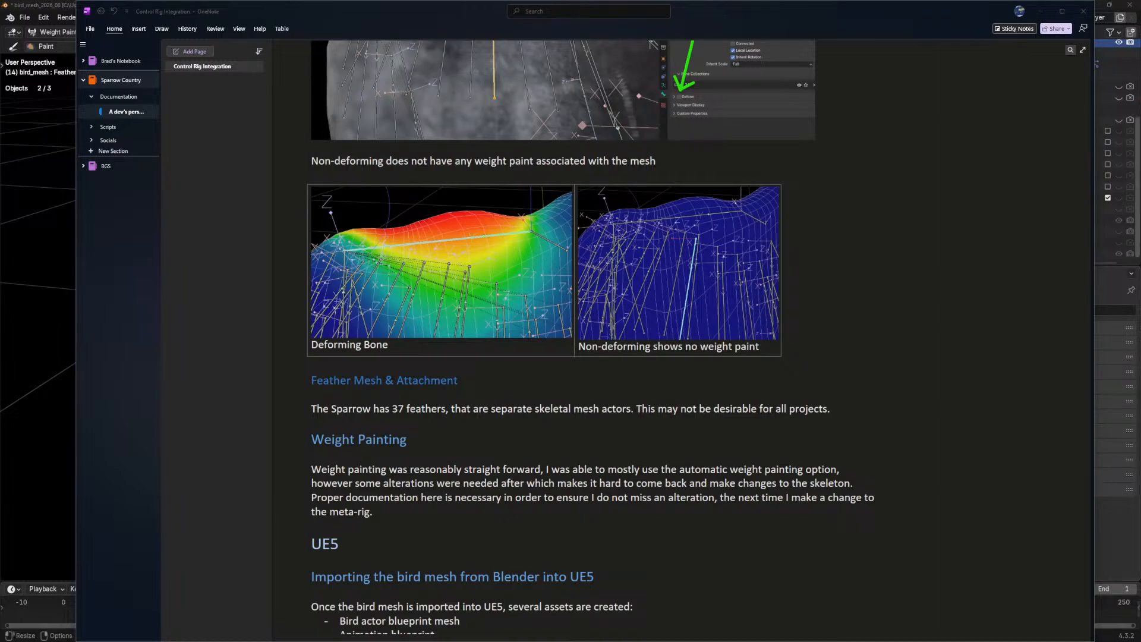
Read the Feather Mesh & Attachment section alongside the deforming and non-deforming comparison table.
{"action": "left_click", "coordinate": [597, 302]}
{"action": "scroll", "coordinate": [563, 374], "scroll_direction": "down", "scroll_amount": 3}
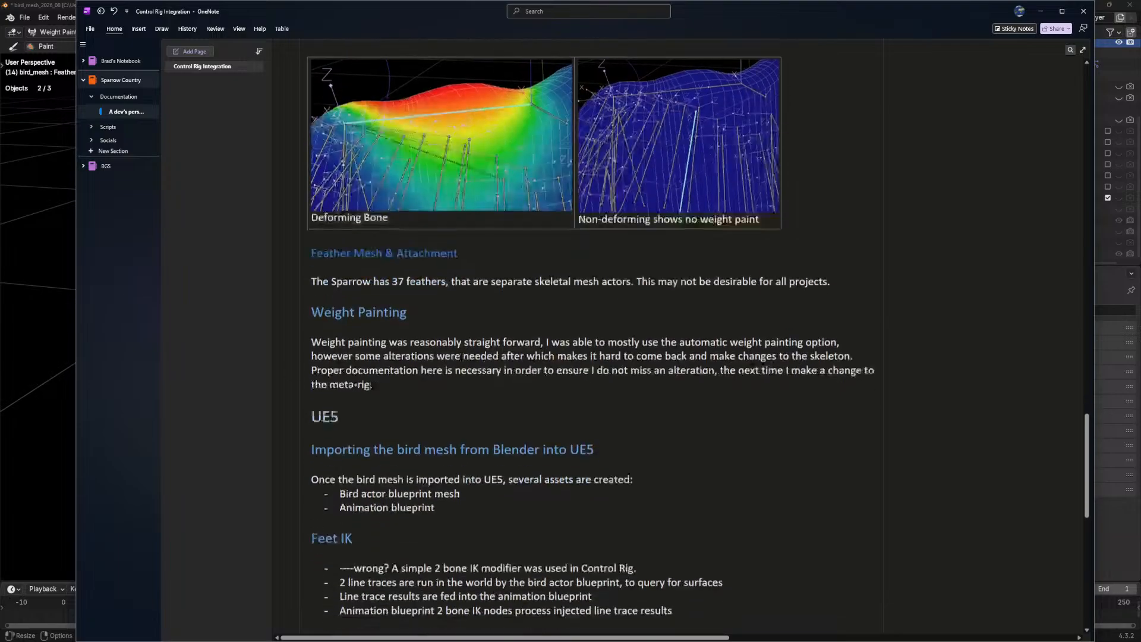
{"action": "scroll", "coordinate": [419, 318], "scroll_direction": "up", "scroll_amount": 11}
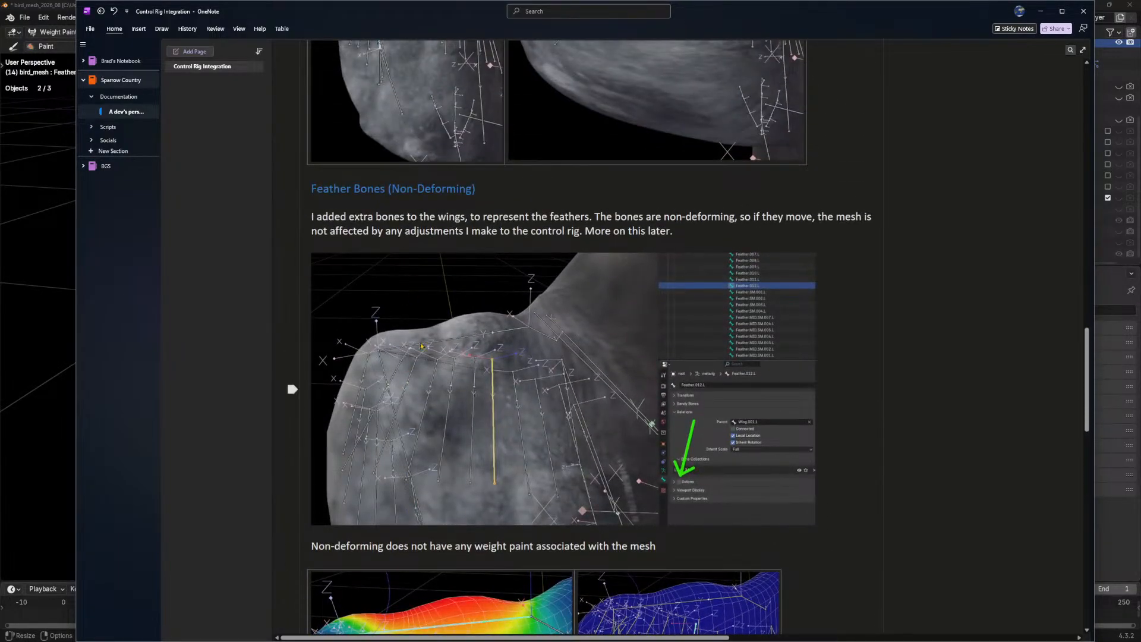
{"action": "scroll", "coordinate": [406, 307], "scroll_direction": "down", "scroll_amount": 9}
{"action": "left_click_drag", "start_coordinate": [334, 286], "coordinate": [451, 286]}
{"action": "left_click", "coordinate": [469, 301]}
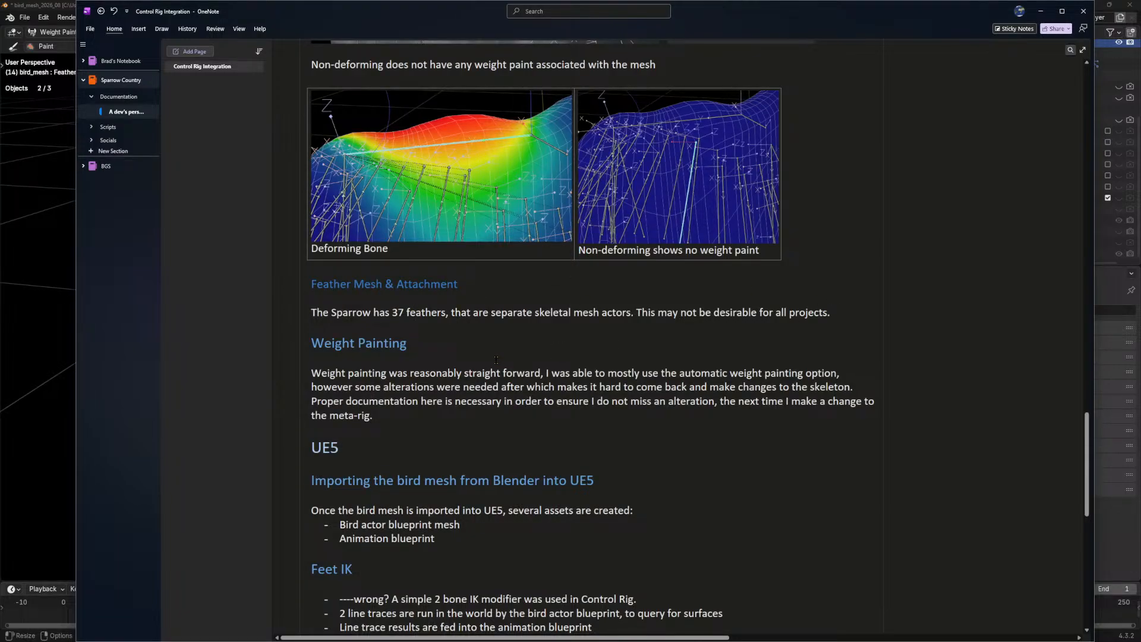
{"action": "scroll", "coordinate": [496, 360], "scroll_direction": "up", "scroll_amount": 2}
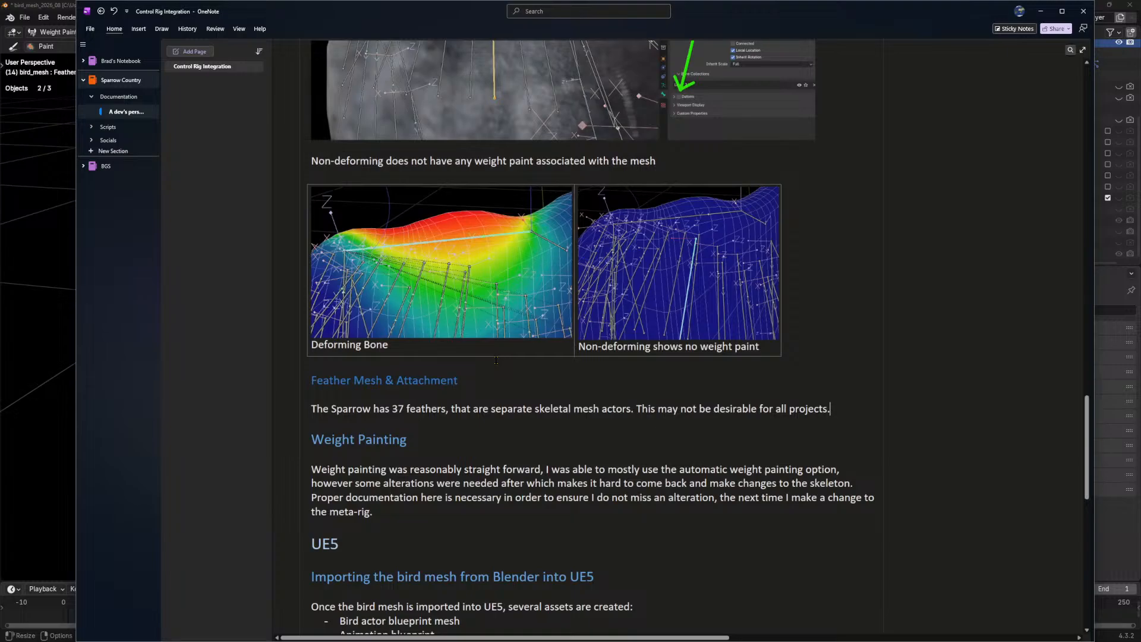
{"action": "scroll", "coordinate": [496, 360], "scroll_direction": "down", "scroll_amount": 2}
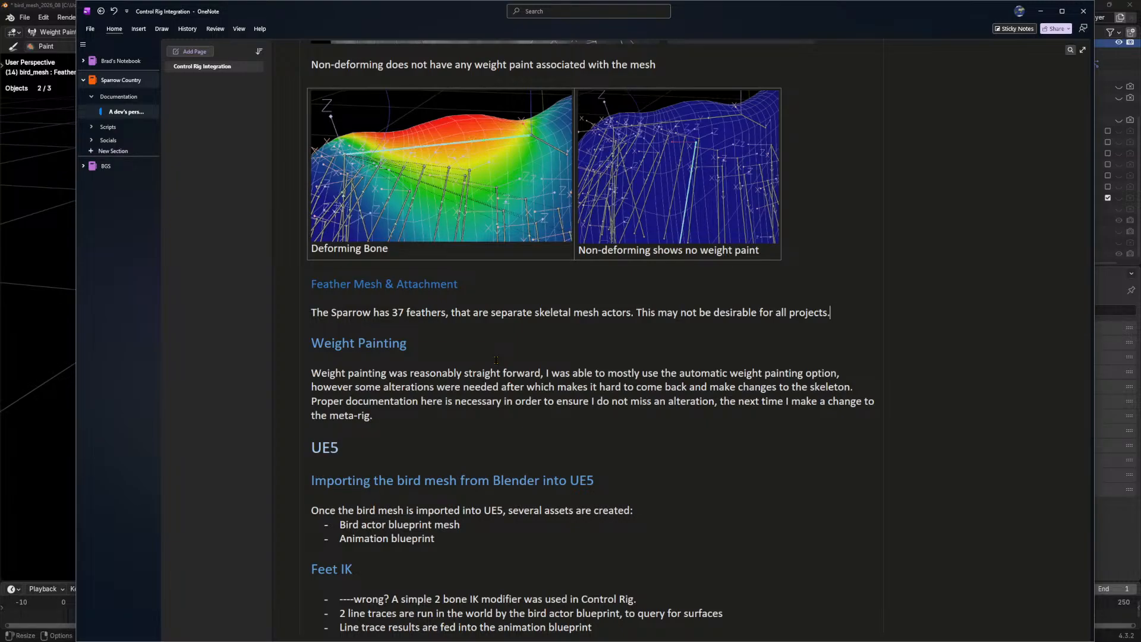
Read the UE5 section on importing the bird mesh from Blender, highlighting its heading and asset list.
{"action": "scroll", "coordinate": [496, 359], "scroll_direction": "down", "scroll_amount": 3}
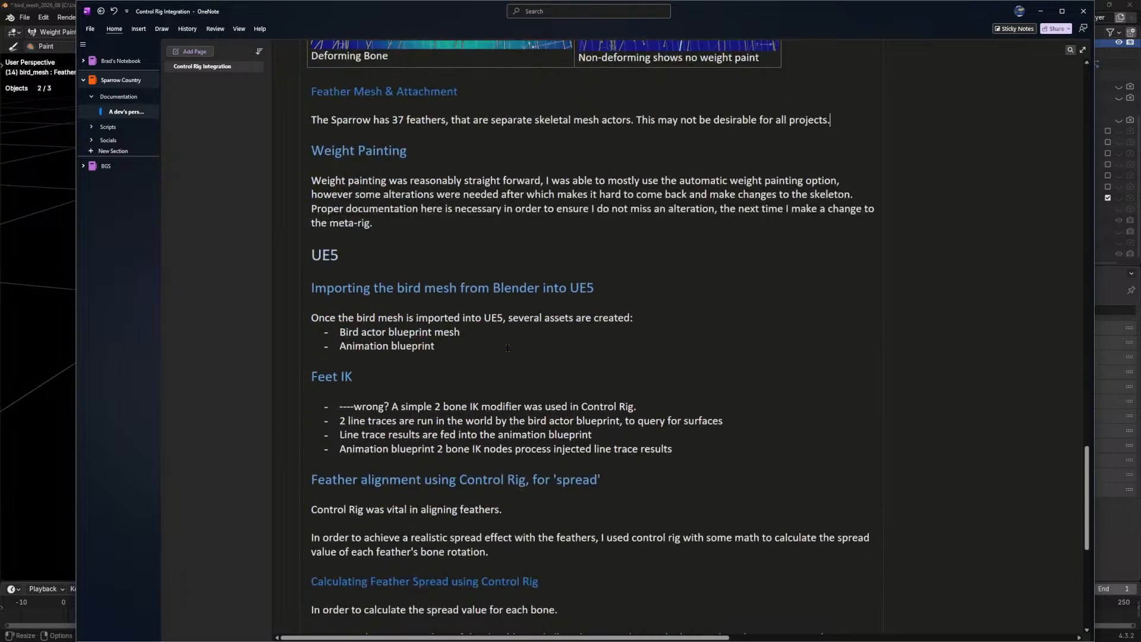
{"action": "scroll", "coordinate": [522, 309], "scroll_direction": "down", "scroll_amount": 2}
{"action": "scroll", "coordinate": [416, 273], "scroll_direction": "up", "scroll_amount": 2}
{"action": "left_click_drag", "start_coordinate": [311, 256], "coordinate": [344, 254]}
{"action": "left_click", "coordinate": [462, 288]}
{"action": "left_click", "coordinate": [459, 342], "text": "shift"}
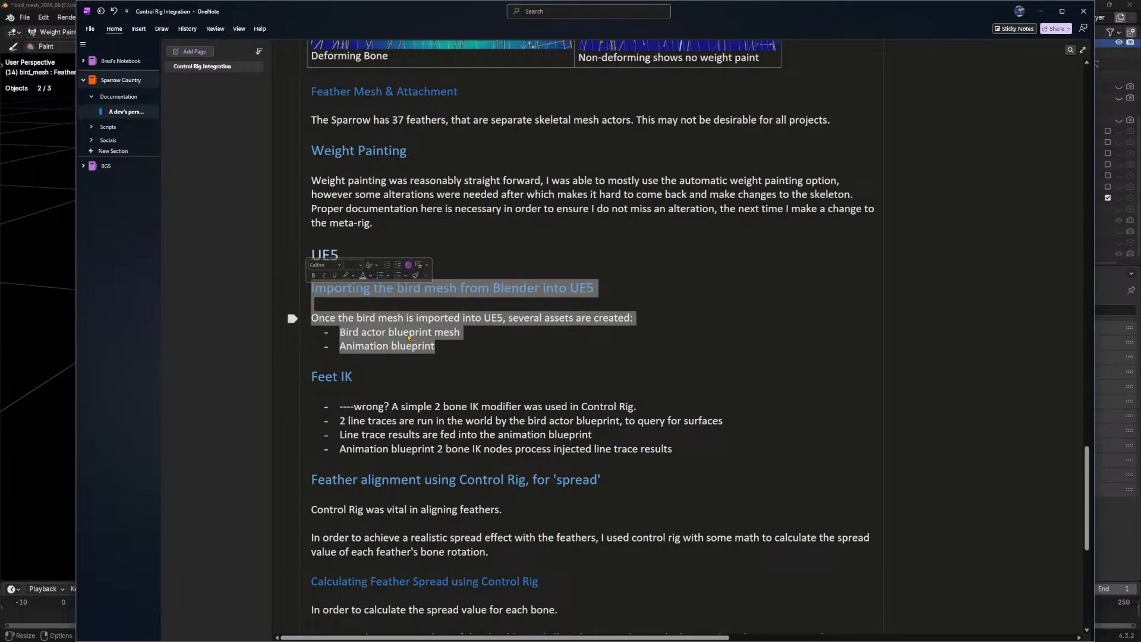
{"action": "left_click", "coordinate": [459, 344]}
Review the Feet IK and feather alignment sections, highlighting their headings while reading.
{"action": "scroll", "coordinate": [428, 339], "scroll_direction": "down", "scroll_amount": 2}
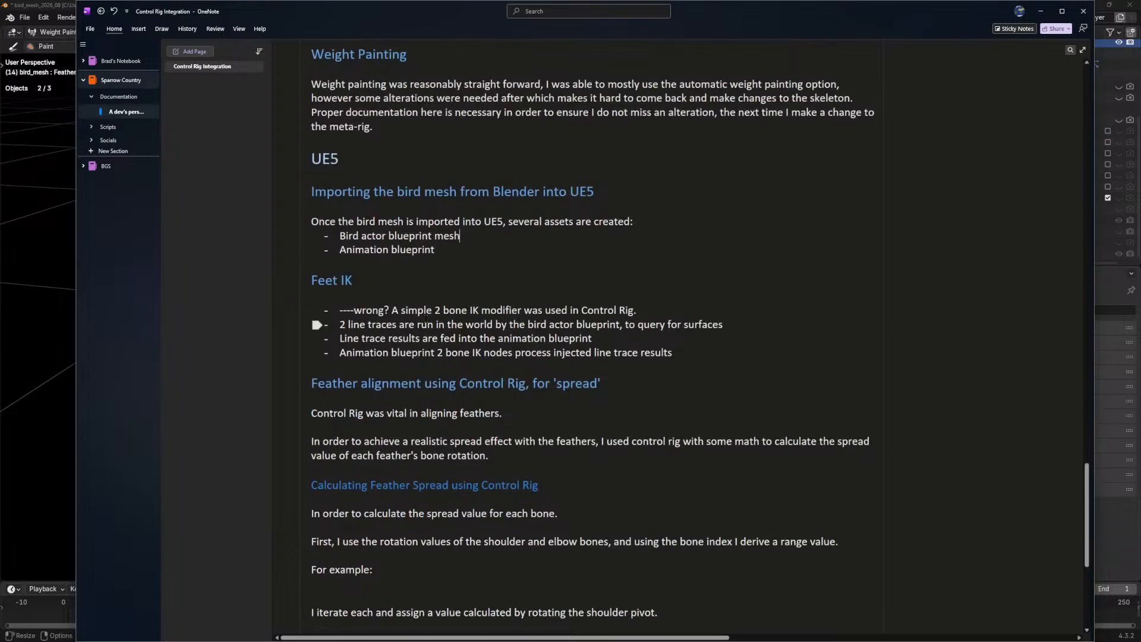
{"action": "scroll", "coordinate": [363, 298], "scroll_direction": "down", "scroll_amount": 2}
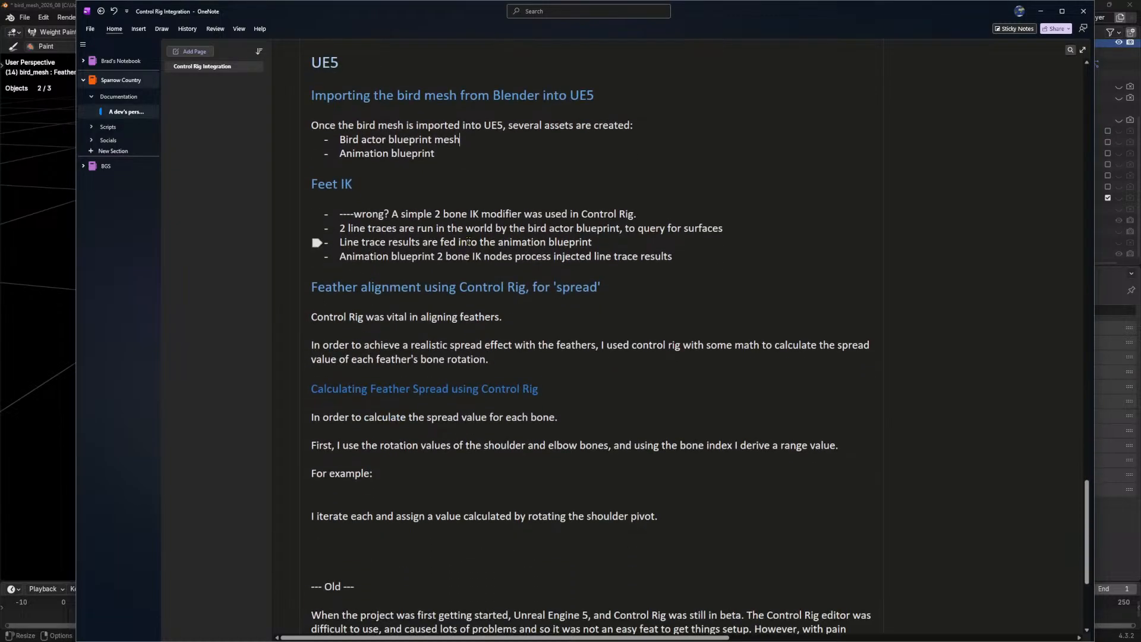
{"action": "left_click_drag", "start_coordinate": [365, 192], "coordinate": [311, 186]}
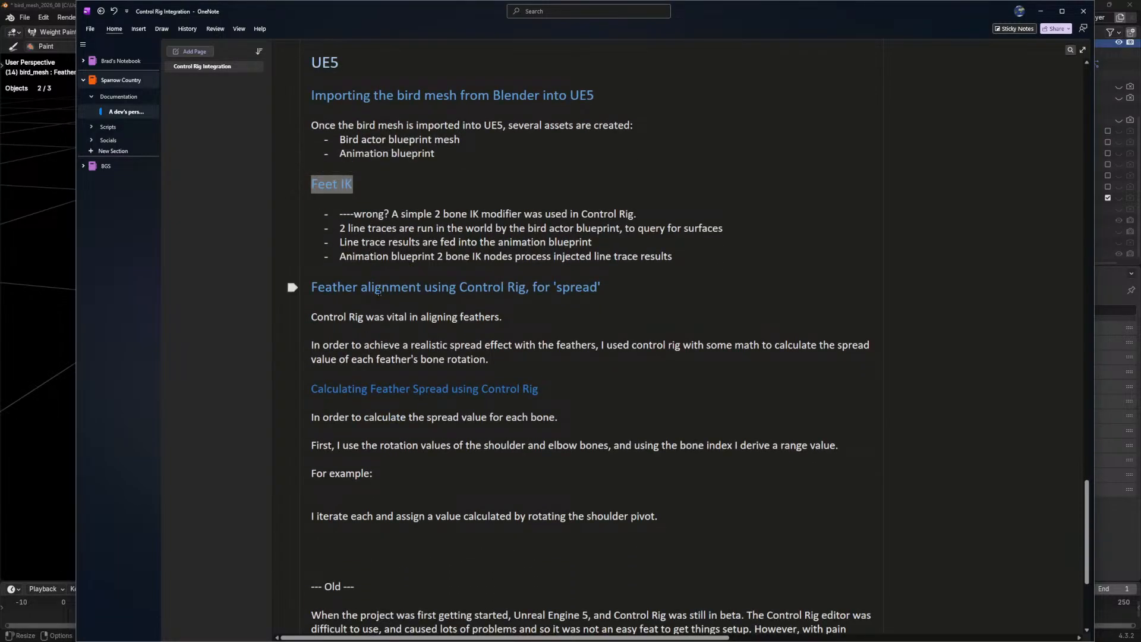
{"action": "left_click_drag", "start_coordinate": [615, 284], "coordinate": [377, 268]}
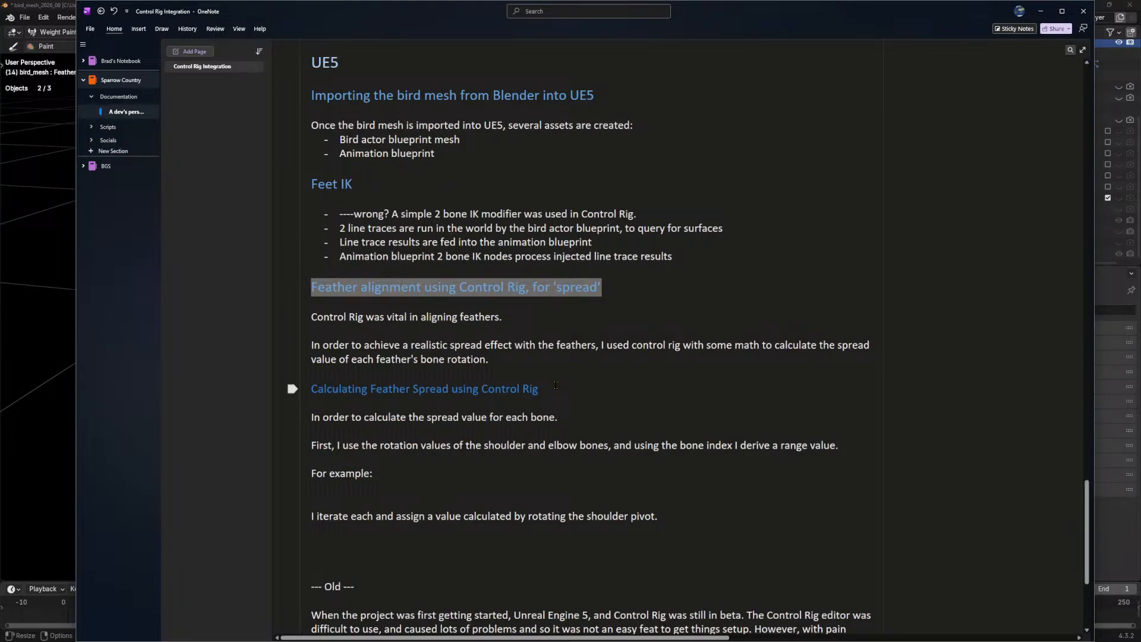
{"action": "scroll", "coordinate": [555, 385], "scroll_direction": "down", "scroll_amount": 3}
{"action": "scroll", "coordinate": [556, 385], "scroll_direction": "up", "scroll_amount": 3}
Switch to Unreal Editor and move the Bird_CtrlRig editor window over the level viewport.
{"action": "key", "text": "alt+Tab"}
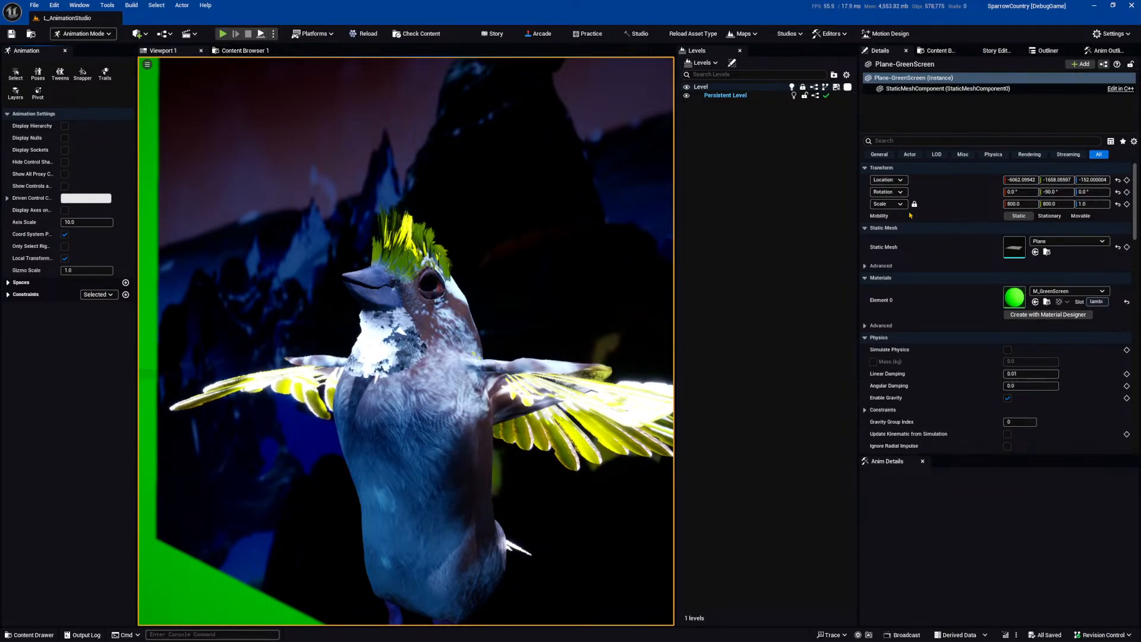
{"action": "left_click_drag", "start_coordinate": [1140, 39], "coordinate": [505, 135]}
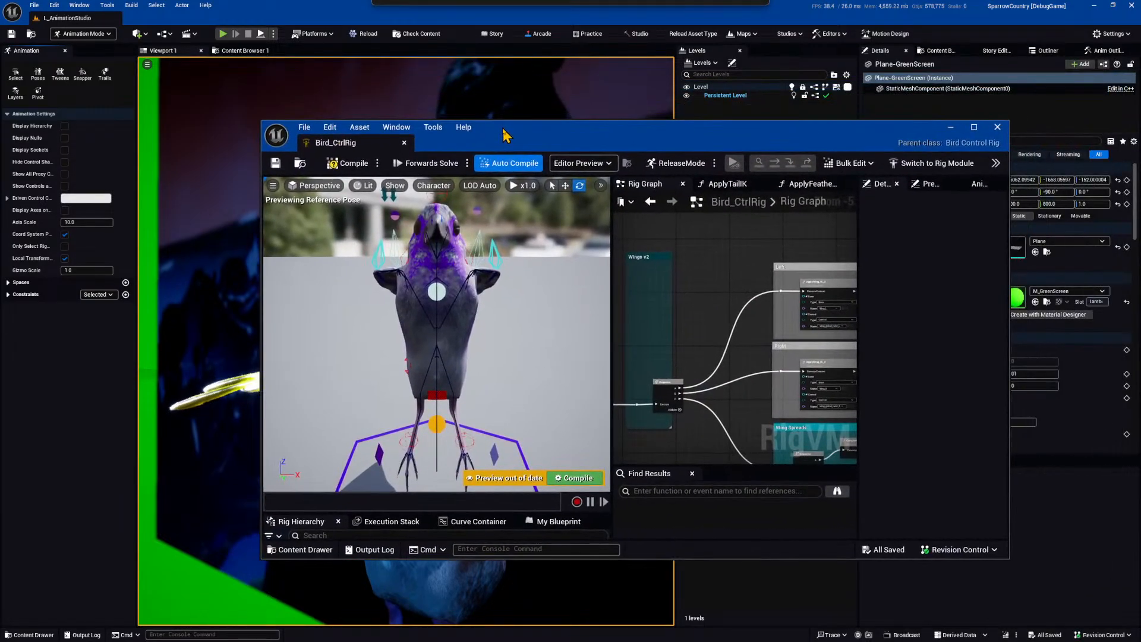
{"action": "left_click", "coordinate": [328, 155]}
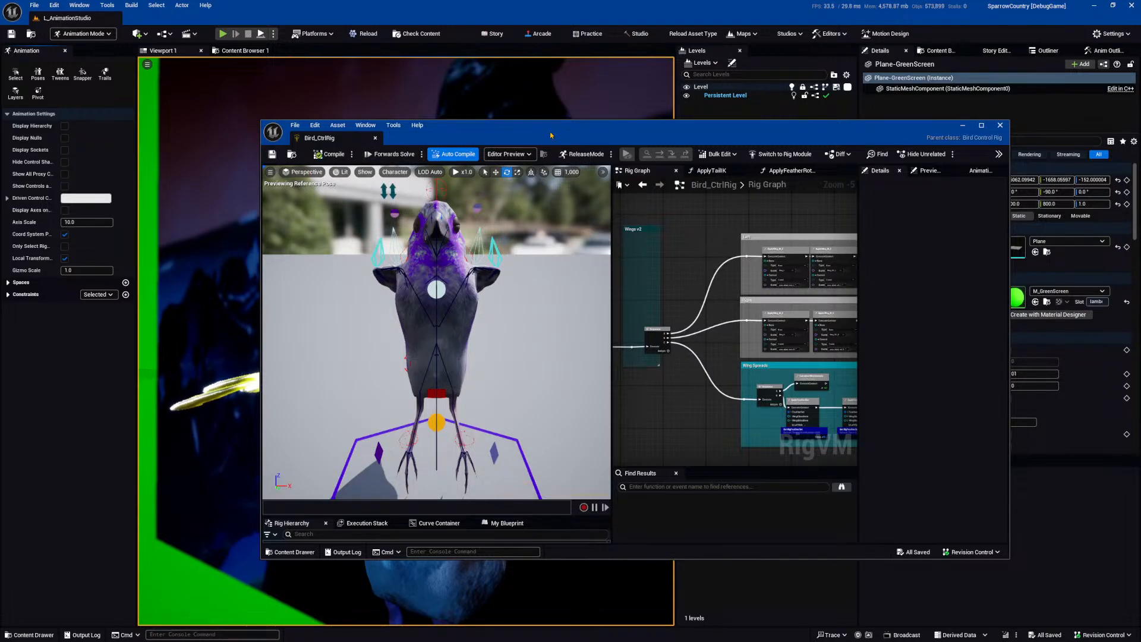
{"action": "left_click_drag", "start_coordinate": [558, 129], "coordinate": [634, 84]}
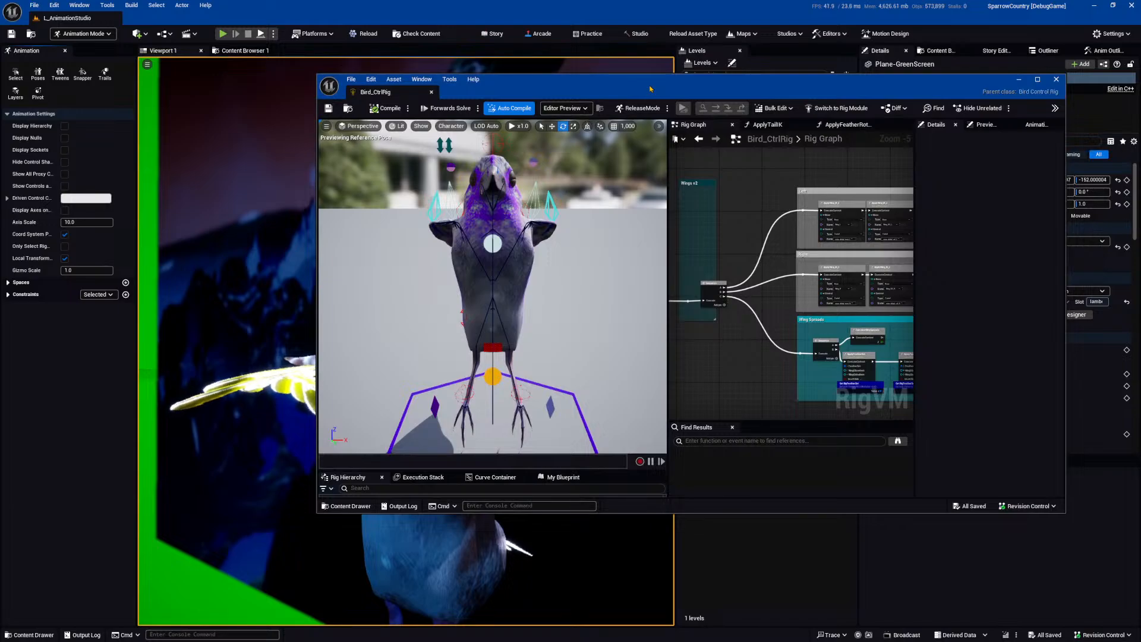
Return to the OneNote import section and highlight the bullets "Bird actor blueprint mesh" and "Animation blueprint".
{"action": "key", "text": "alt+Tab"}
{"action": "left_click", "coordinate": [292, 287]}
{"action": "scroll", "coordinate": [292, 287], "scroll_direction": "up", "scroll_amount": 3}
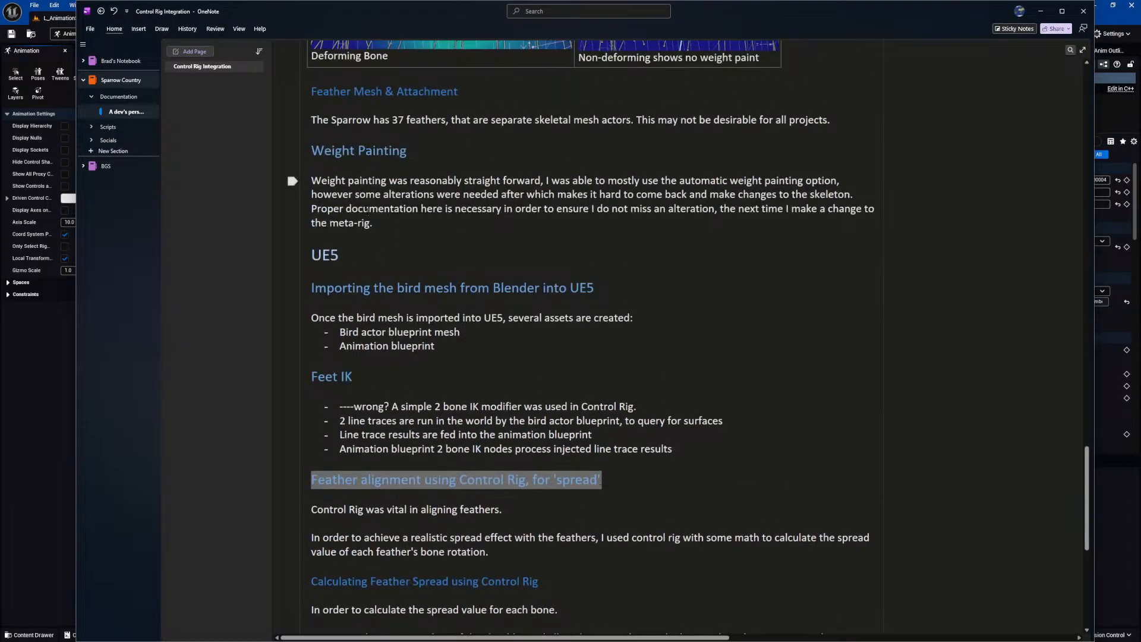
{"action": "left_click", "coordinate": [407, 293]}
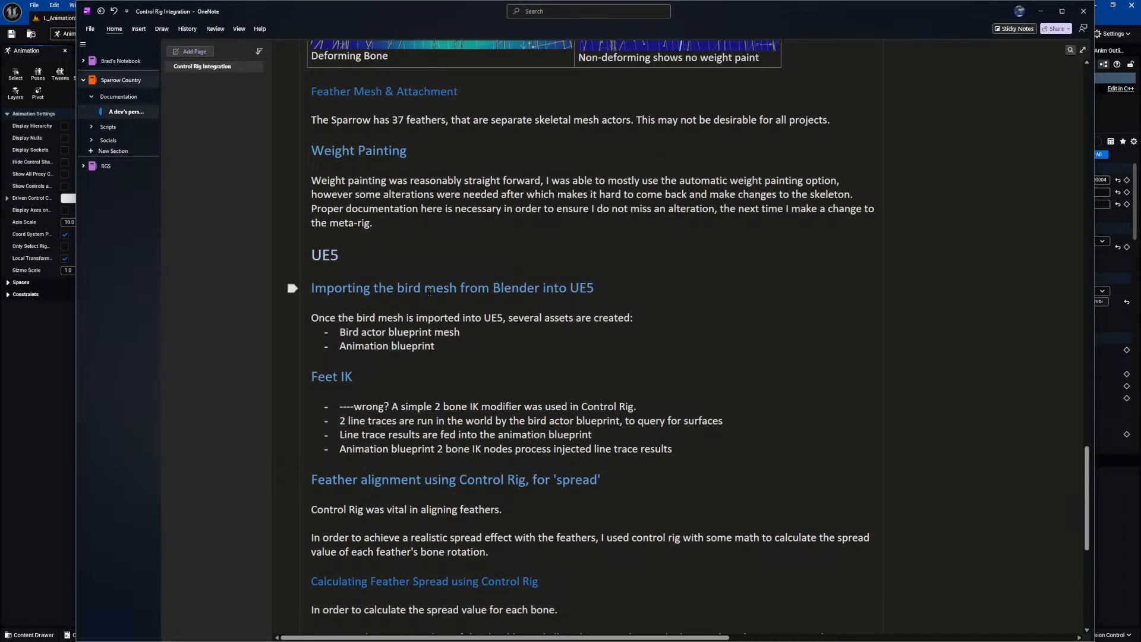
{"action": "scroll", "coordinate": [429, 292], "scroll_direction": "down", "scroll_amount": 2}
{"action": "scroll", "coordinate": [429, 291], "scroll_direction": "down", "scroll_amount": 2}
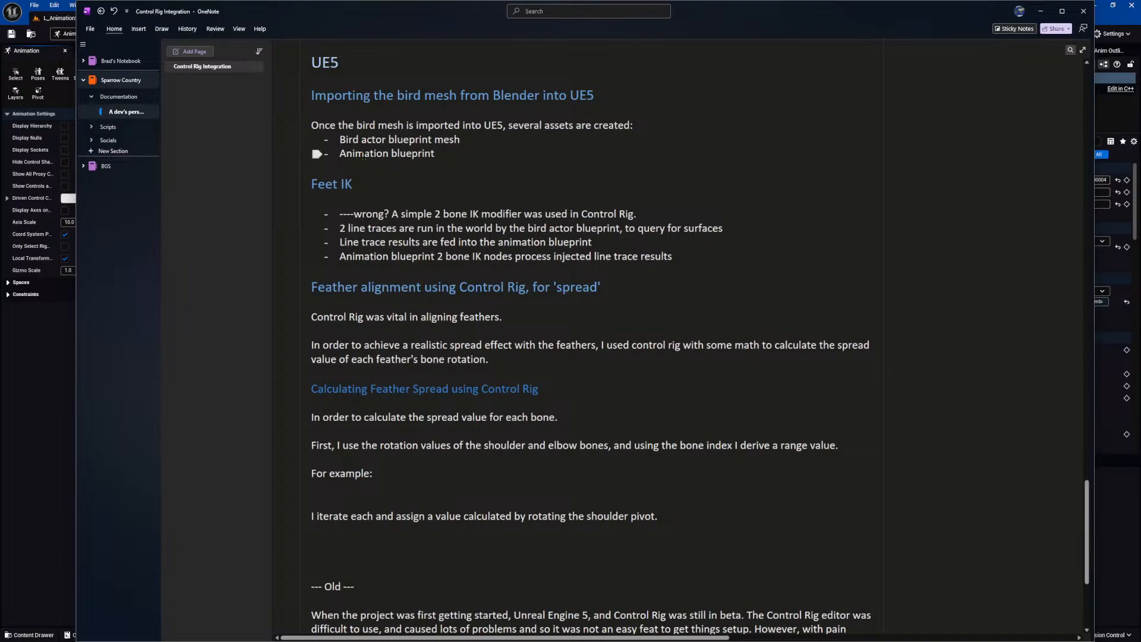
{"action": "left_click_drag", "start_coordinate": [340, 139], "coordinate": [438, 154]}
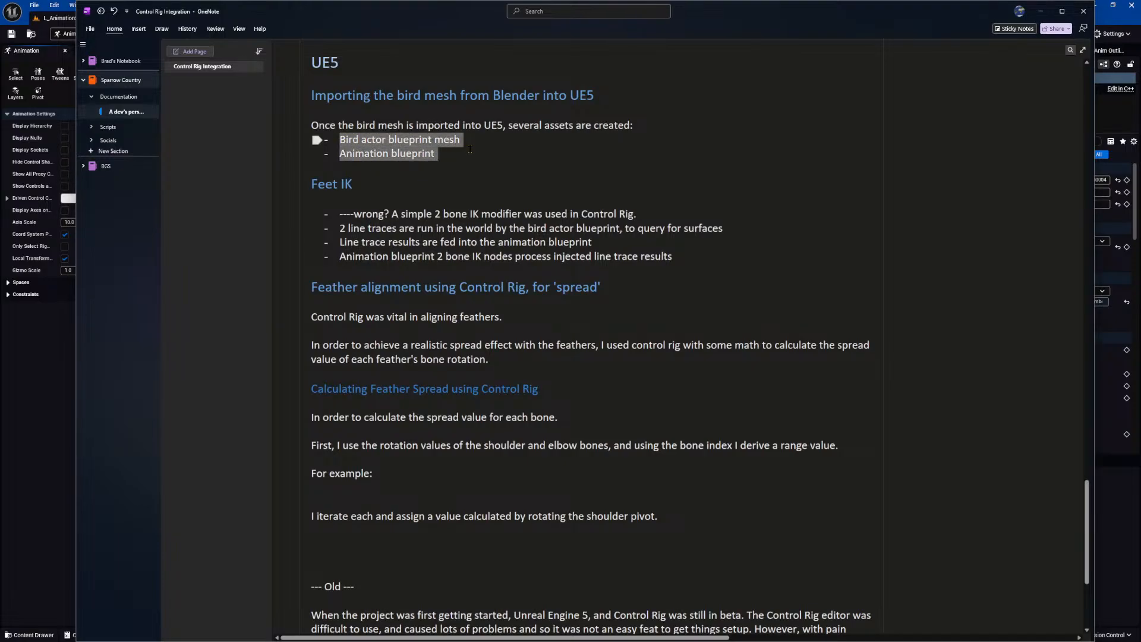
Move the OneNote window down so the notes and the Bird_CtrlRig editor can be viewed together.
{"action": "left_click_drag", "start_coordinate": [929, 5], "coordinate": [845, 370]}
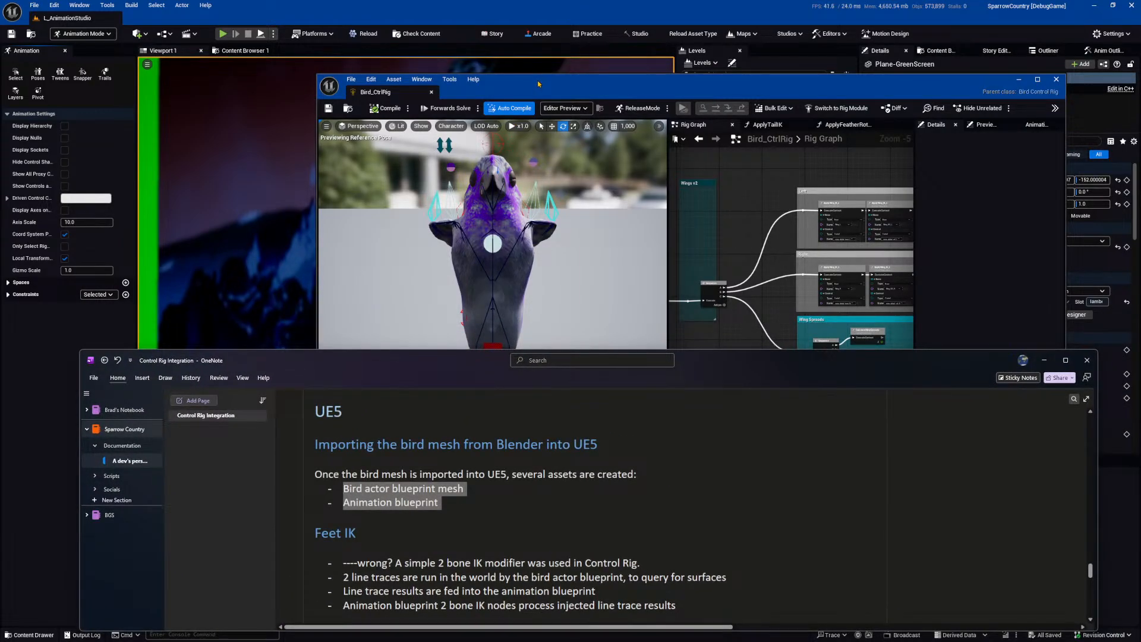
{"action": "left_click_drag", "start_coordinate": [777, 366], "coordinate": [815, 377]}
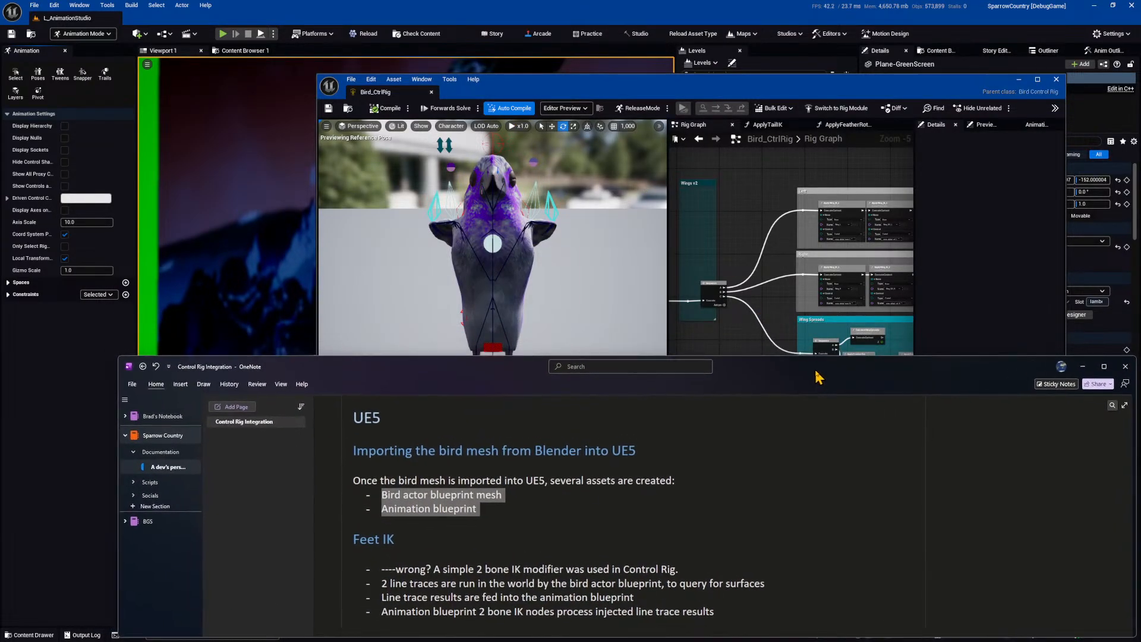
Narrow the OneNote window, move the Bird_CtrlRig editor to its upper corner, and restore the level editor to a smaller window beside them.
{"action": "left_click_drag", "start_coordinate": [118, 360], "coordinate": [317, 360]}
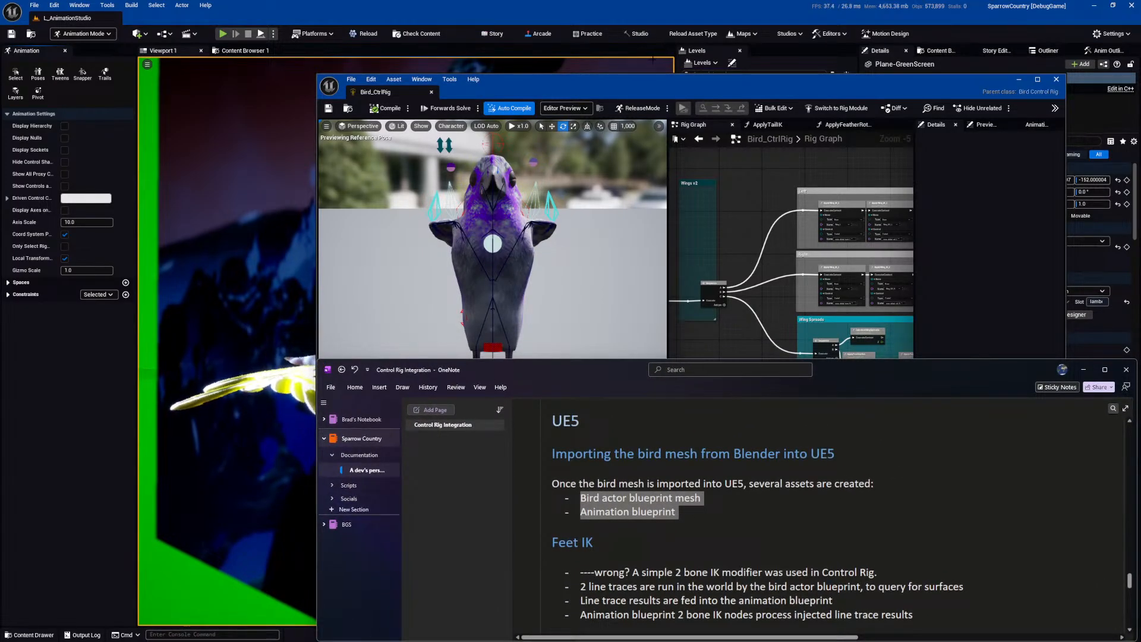
{"action": "left_click_drag", "start_coordinate": [651, 91], "coordinate": [719, 28]}
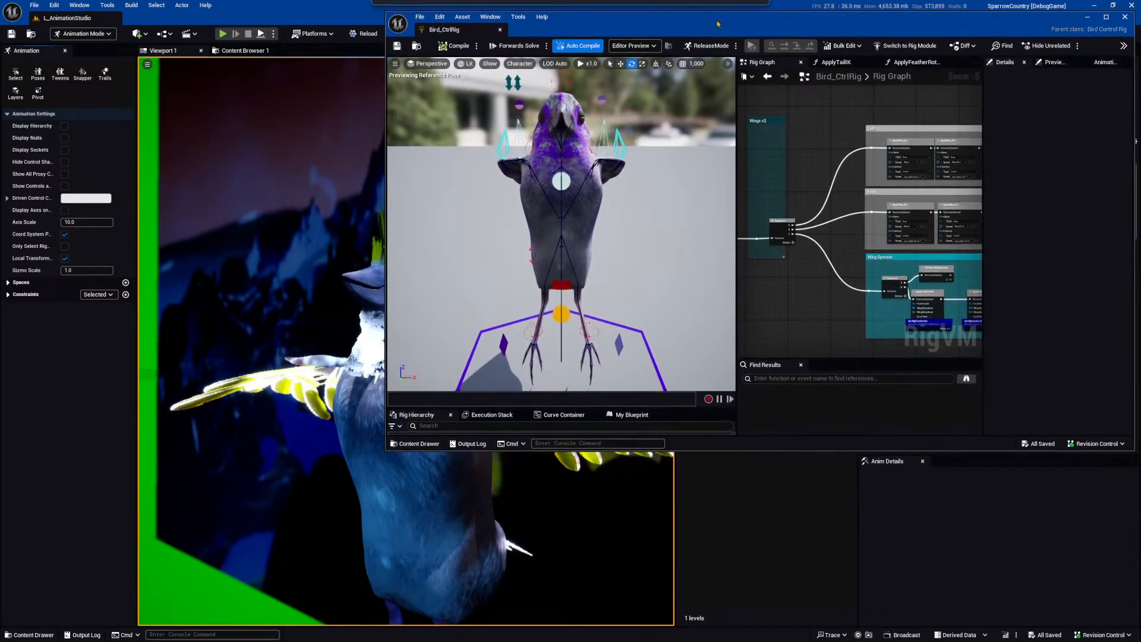
{"action": "left_click_drag", "start_coordinate": [357, 18], "coordinate": [173, 340]}
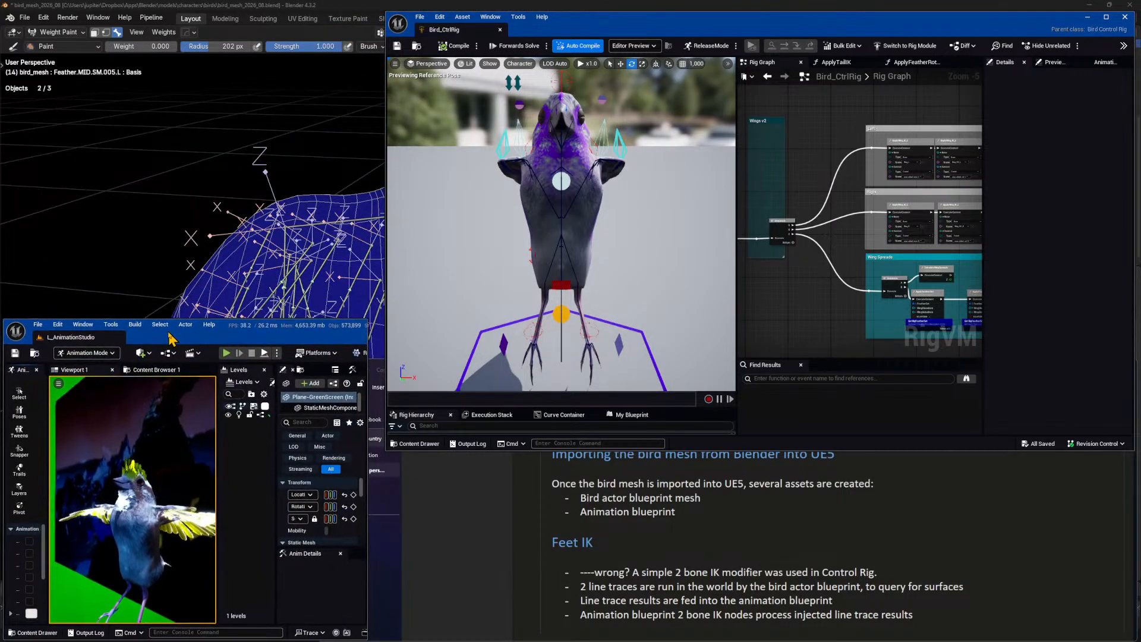
{"action": "left_click_drag", "start_coordinate": [369, 320], "coordinate": [837, 1]}
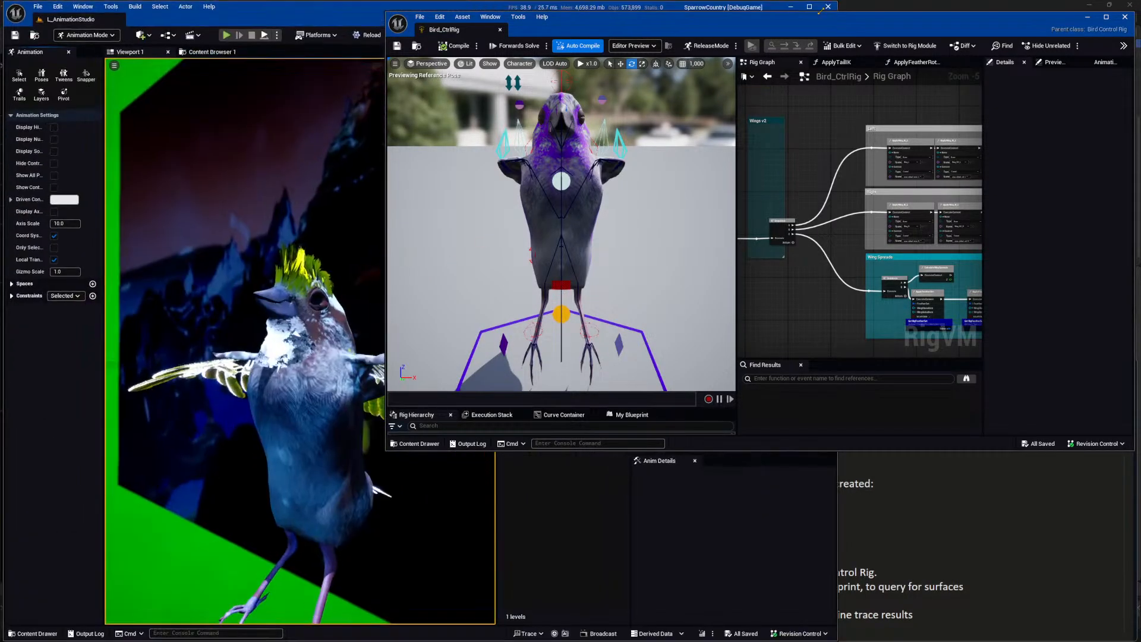
Bring the Unreal windows in front of the notes and adjust the Bird_CtrlRig editor's height and position beside the level viewport.
{"action": "left_click", "coordinate": [886, 486]}
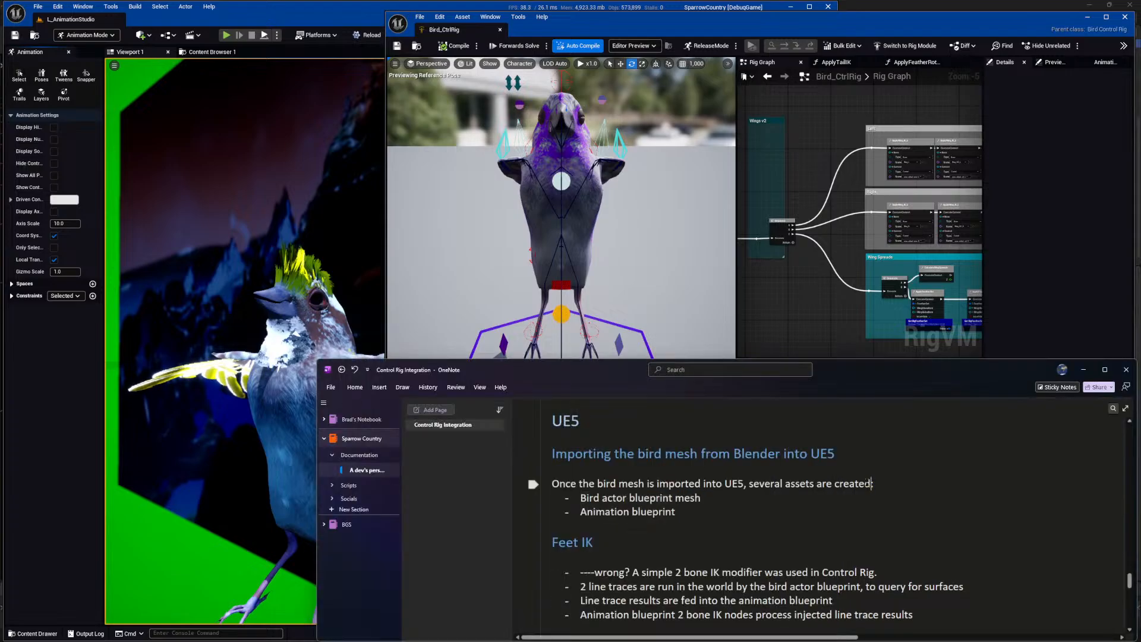
{"action": "left_click", "coordinate": [299, 14]}
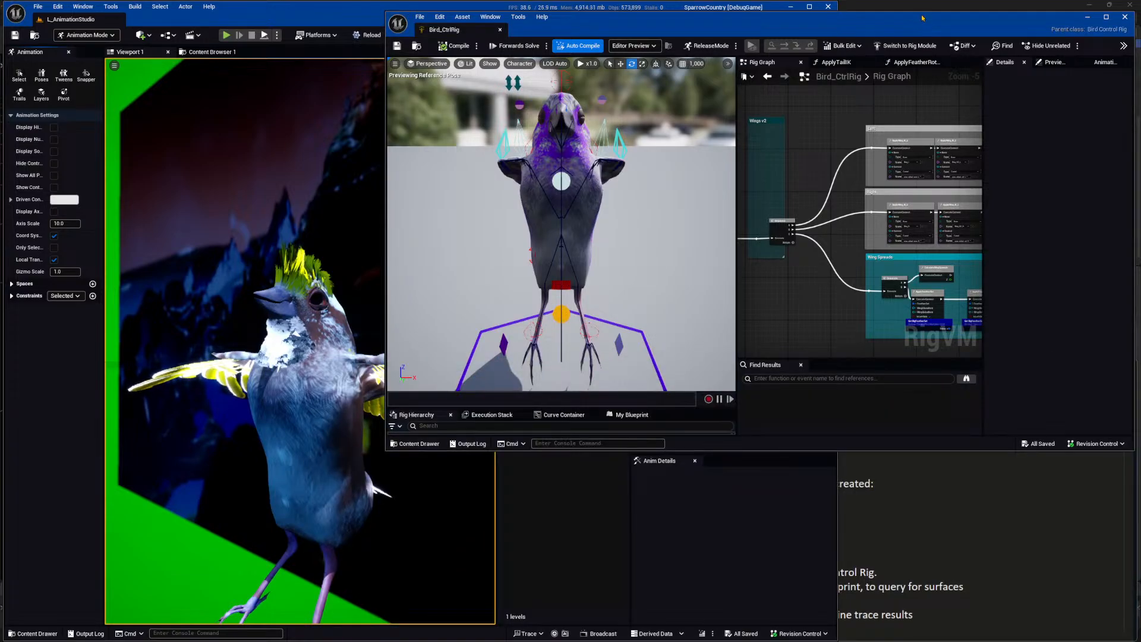
{"action": "left_click_drag", "start_coordinate": [919, 19], "coordinate": [922, 7]}
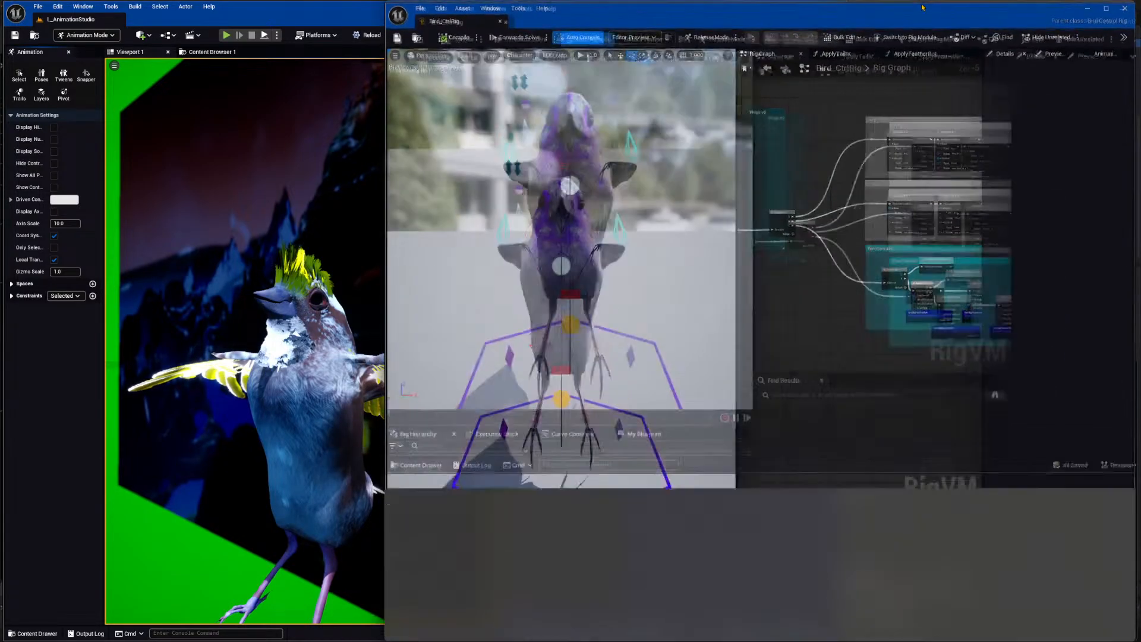
{"action": "double_click", "coordinate": [921, 6]}
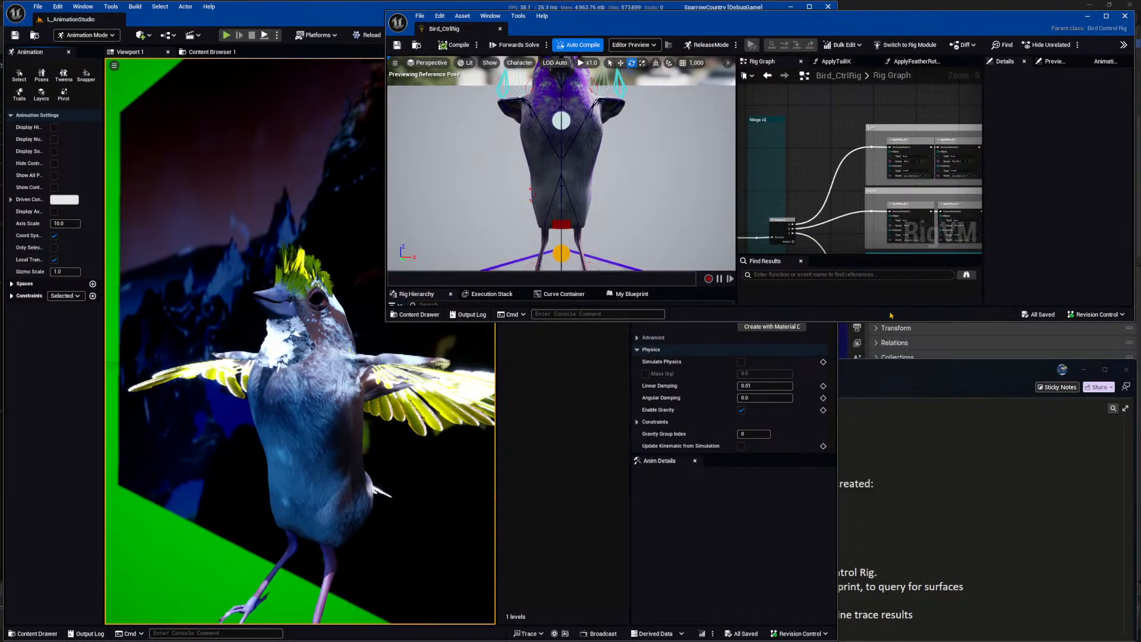
{"action": "left_click_drag", "start_coordinate": [889, 321], "coordinate": [896, 510]}
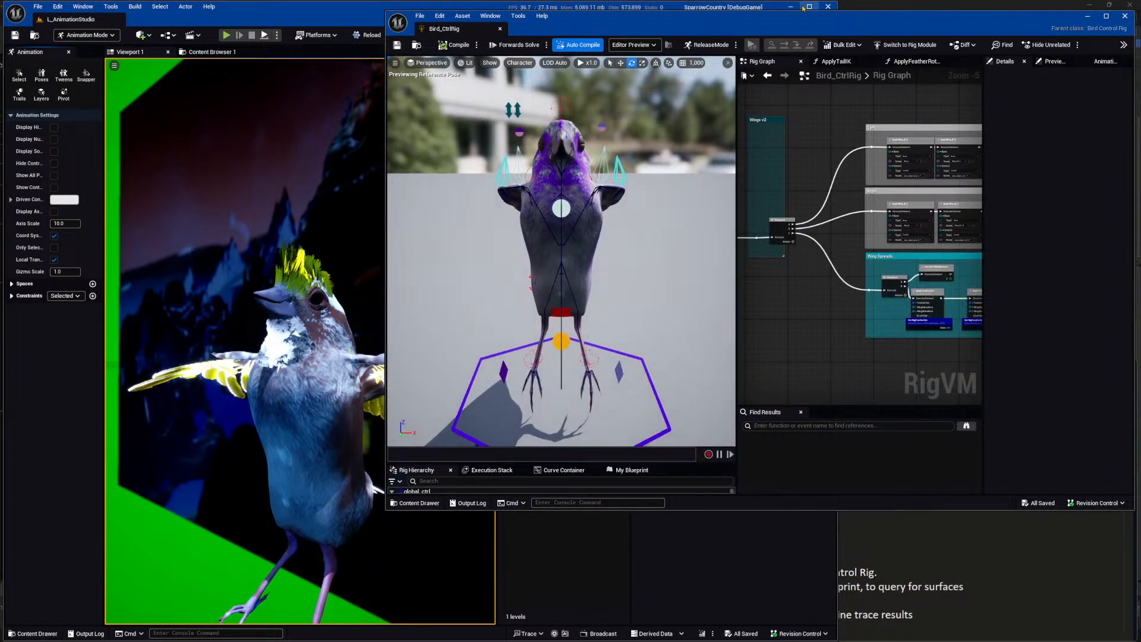
{"action": "left_click_drag", "start_coordinate": [821, 26], "coordinate": [823, 19]}
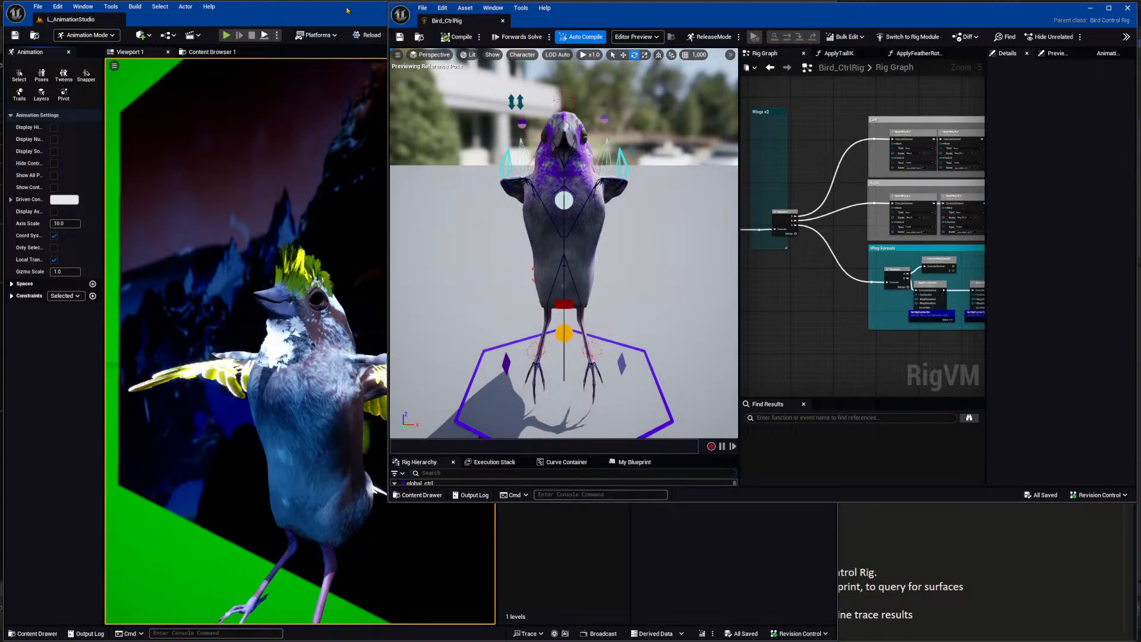
Search the assets for "bird" and select the bird actor in the level viewport.
{"action": "key", "text": "ctrl+p"}
{"action": "type", "text": "bird"}
{"action": "key", "text": "Return"}
{"action": "left_click", "coordinate": [297, 305]}
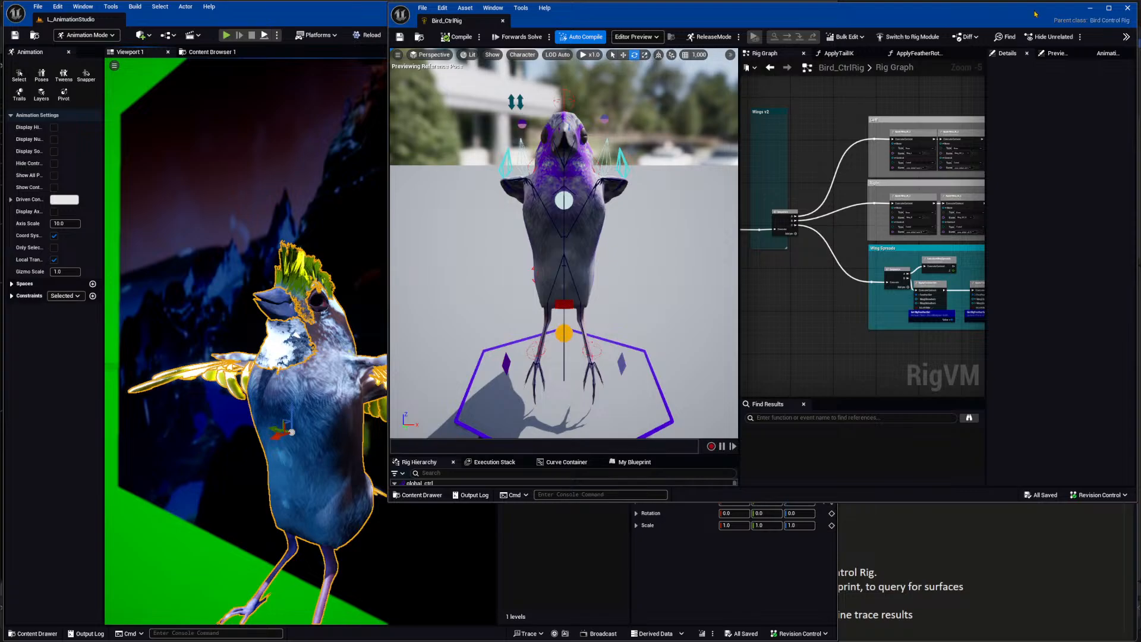
Minimize the Bird_CtrlRig editor and switch the level editor to Selection Mode.
{"action": "left_click", "coordinate": [1091, 12]}
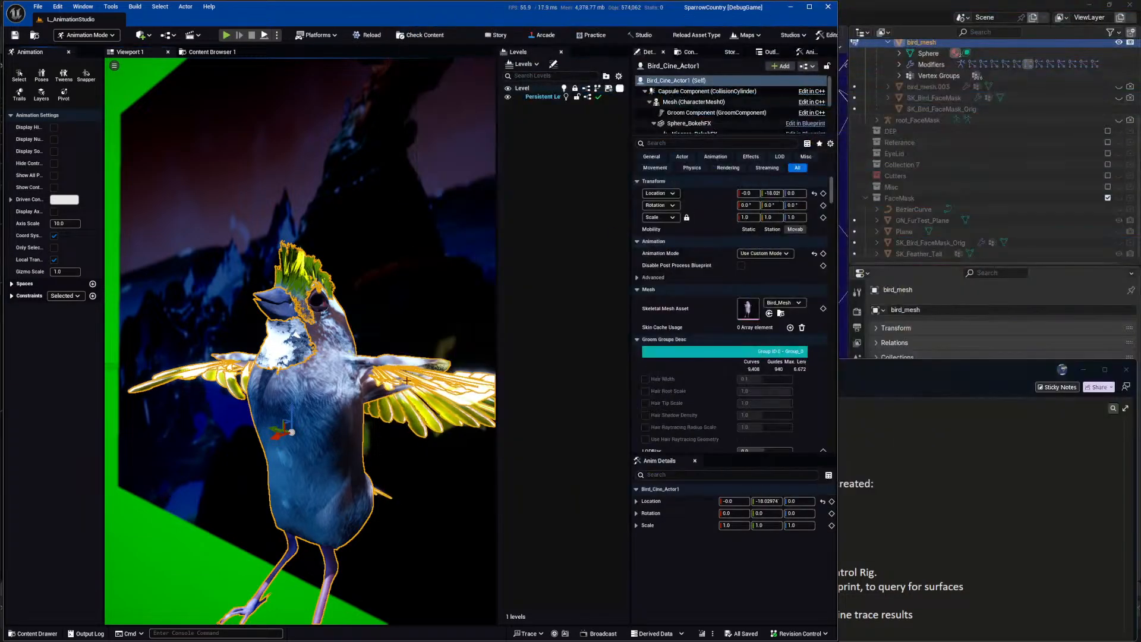
{"action": "right_click", "coordinate": [697, 83]}
{"action": "key", "text": "Escape"}
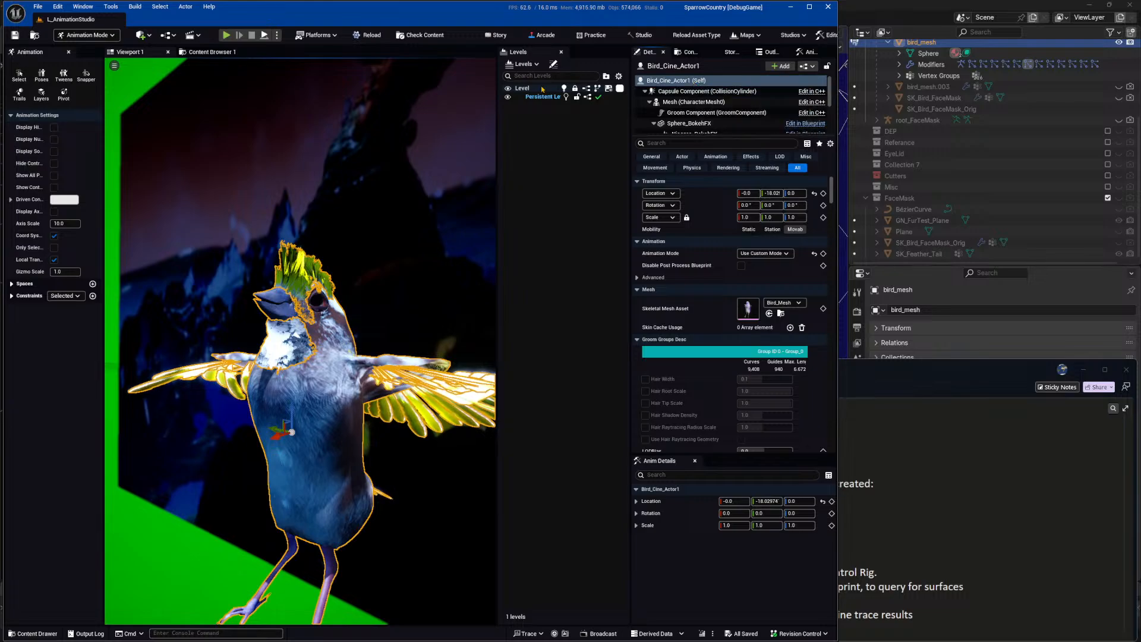
{"action": "left_click", "coordinate": [86, 35]}
{"action": "left_click", "coordinate": [93, 52]}
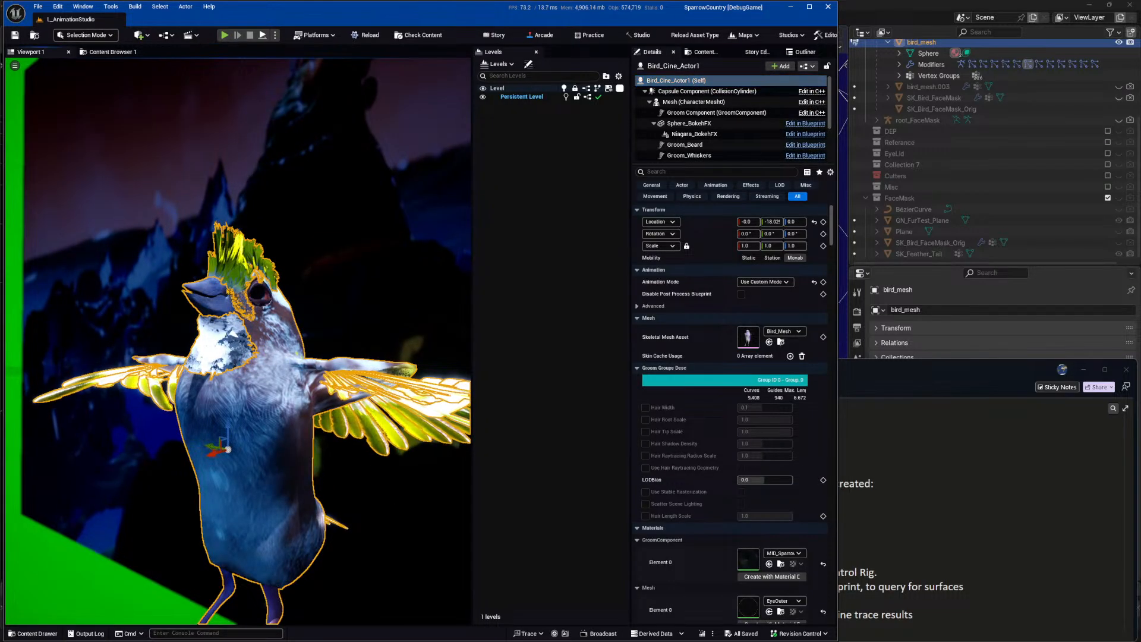
Open the selected bird actor's blueprint, A_Bird_Cine_Actor, and select Wings Component in an enlarged component list.
{"action": "right_click", "coordinate": [229, 291]}
{"action": "left_click", "coordinate": [261, 327]}
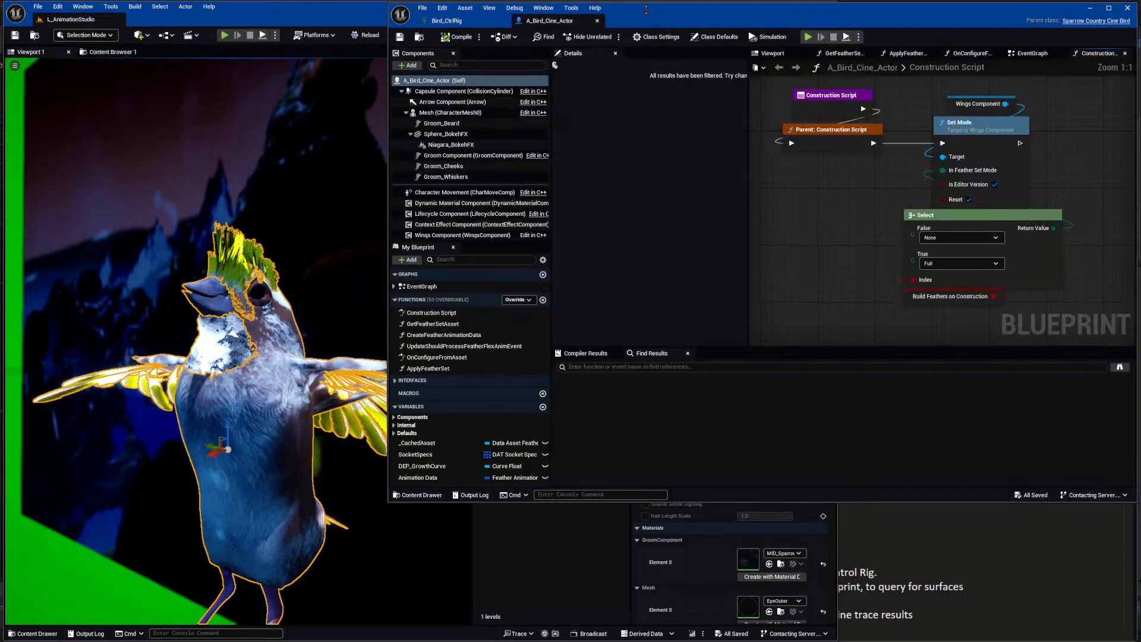
{"action": "mouse_move", "coordinate": [659, 11]}
{"action": "left_mouse_down"}
{"action": "mouse_move", "coordinate": [352, 52]}
{"action": "mouse_move", "coordinate": [660, 15]}
{"action": "left_mouse_up"}
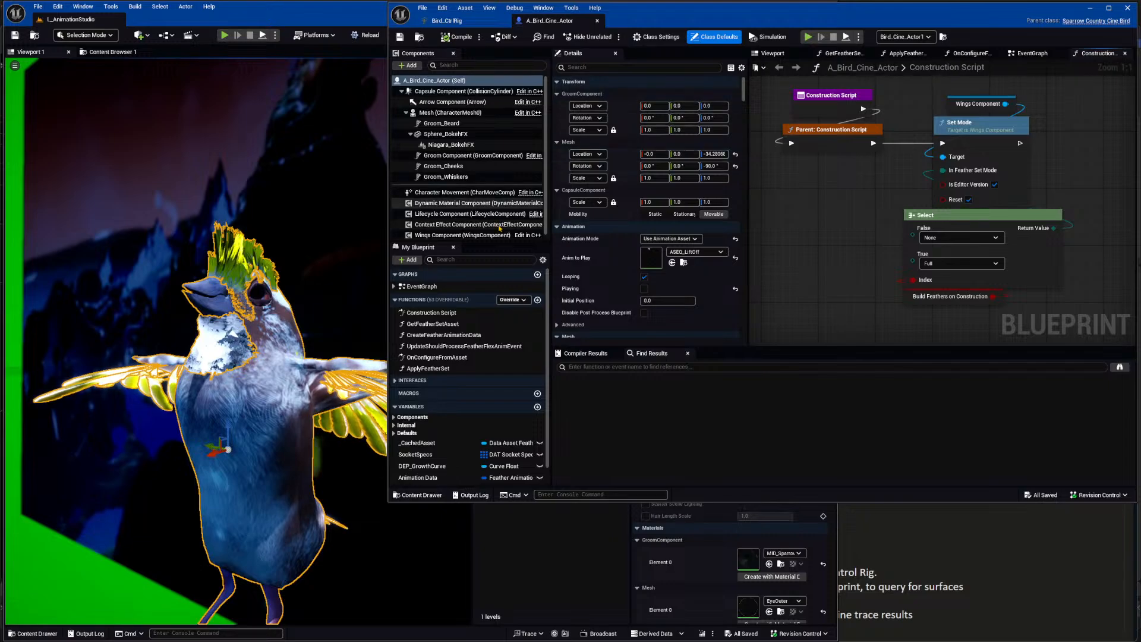
{"action": "left_click_drag", "start_coordinate": [469, 240], "coordinate": [469, 260]}
{"action": "left_click", "coordinate": [460, 235]}
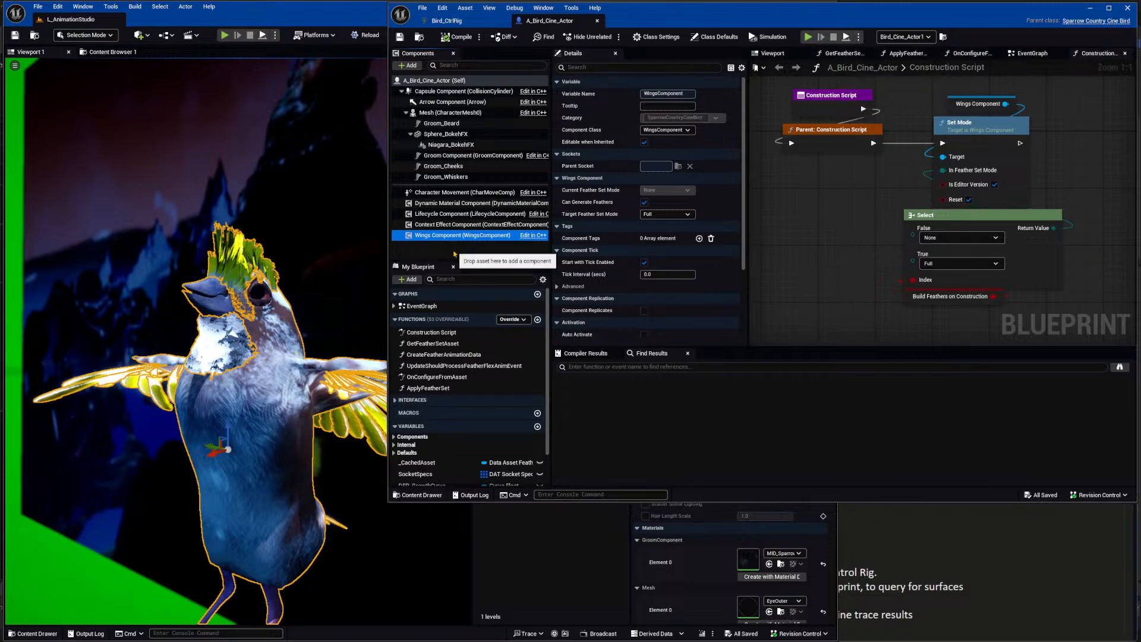
Switch to the OneNote notes, shorten the first asset bullet to "Bird actor blueprint", and add a "Wings Component" bullet below it.
{"action": "key", "text": "alt+Tab"}
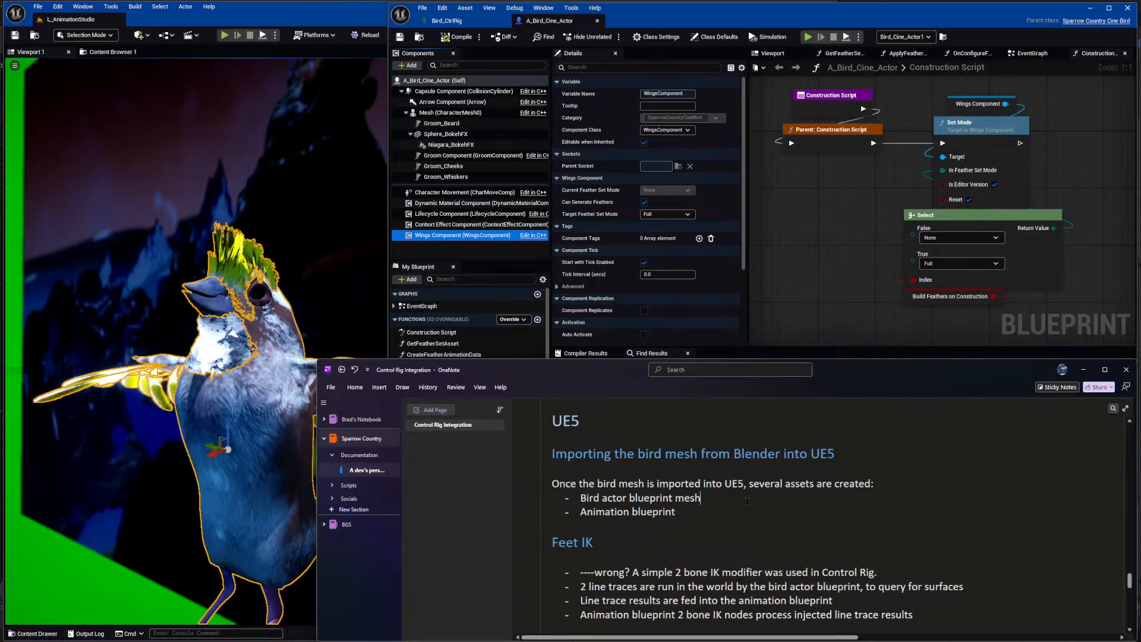
{"action": "key", "text": "ctrl+shift+Left"}
{"action": "key", "text": "BackSpace"}
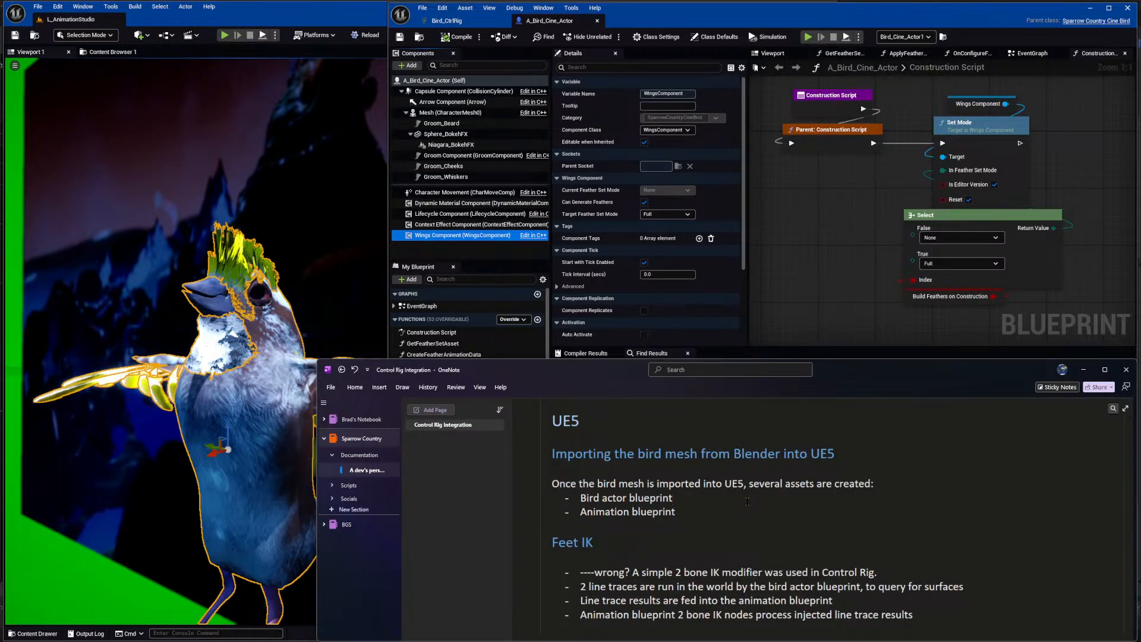
{"action": "key", "text": "Return"}
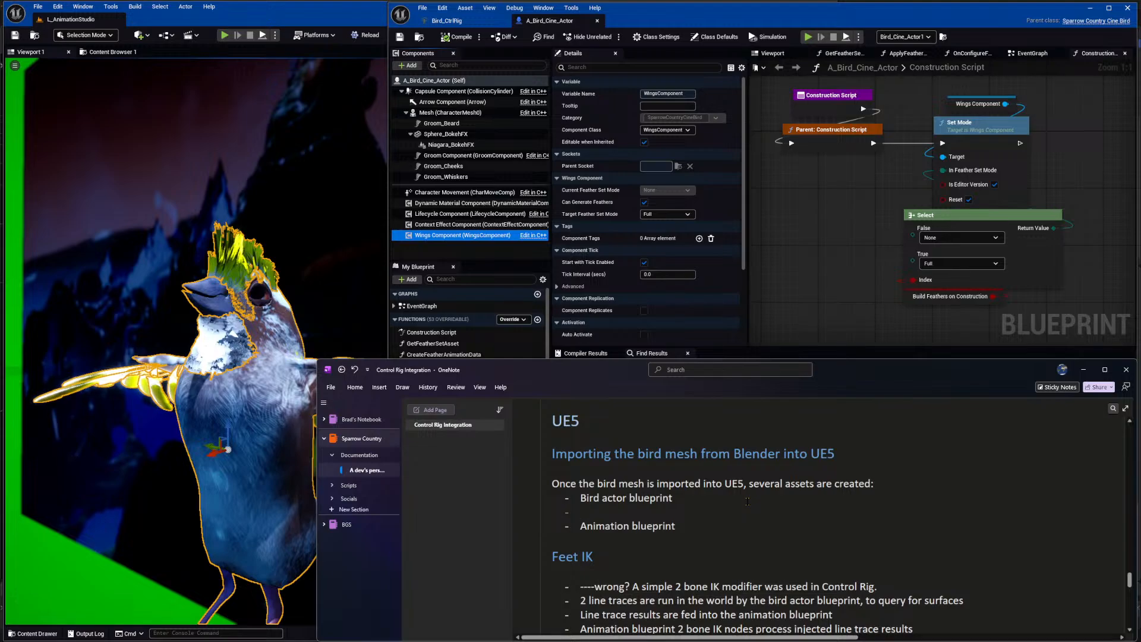
{"action": "type", "text": "Wings Component"}
{"action": "key", "text": "Return"}
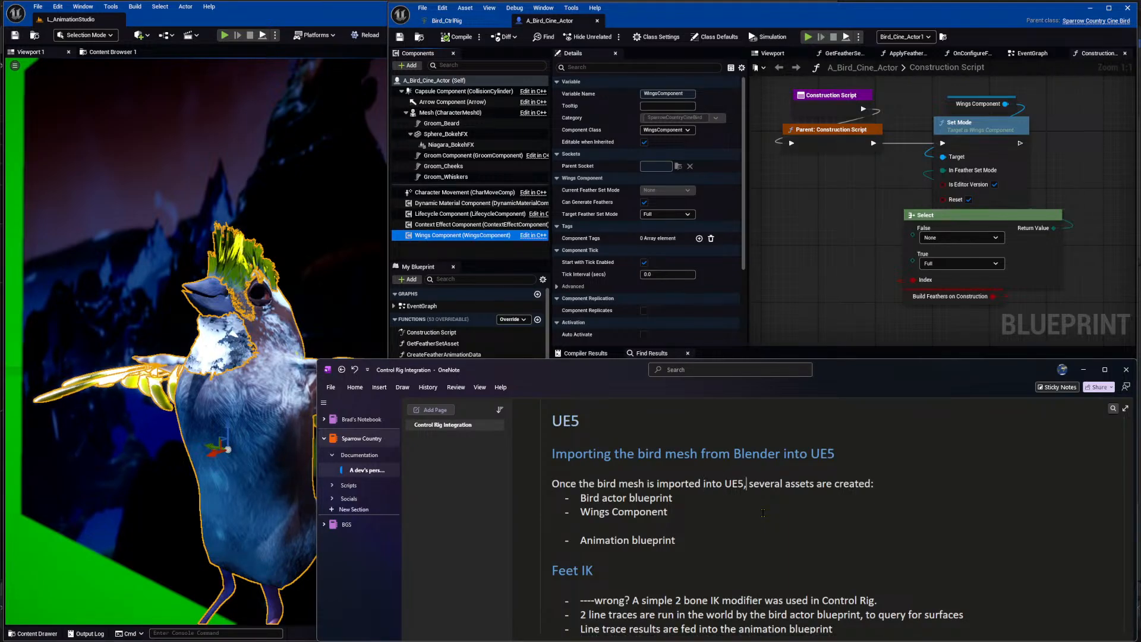
Reword the intro sentence as "Several assets are used to drive animation:" and remove the empty line above the "Animation blueprint" bullet.
{"action": "key", "text": "shift+Home"}
{"action": "type", "text": "S"}
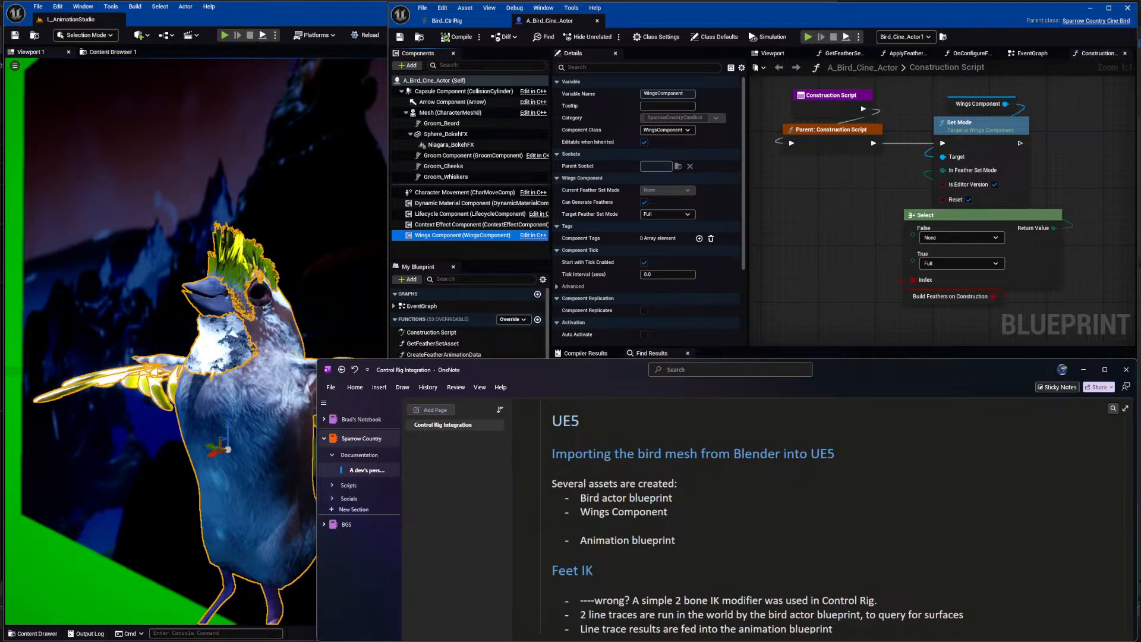
{"action": "key", "text": "ctrl+Left"}
{"action": "key", "text": "ctrl+Left"}
{"action": "key", "text": "ctrl+shift+Right"}
{"action": "type", "text": "used to drive animate"}
{"action": "key", "text": "BackSpace"}
{"action": "type", "text": "ion"}
{"action": "key", "text": "Delete"}
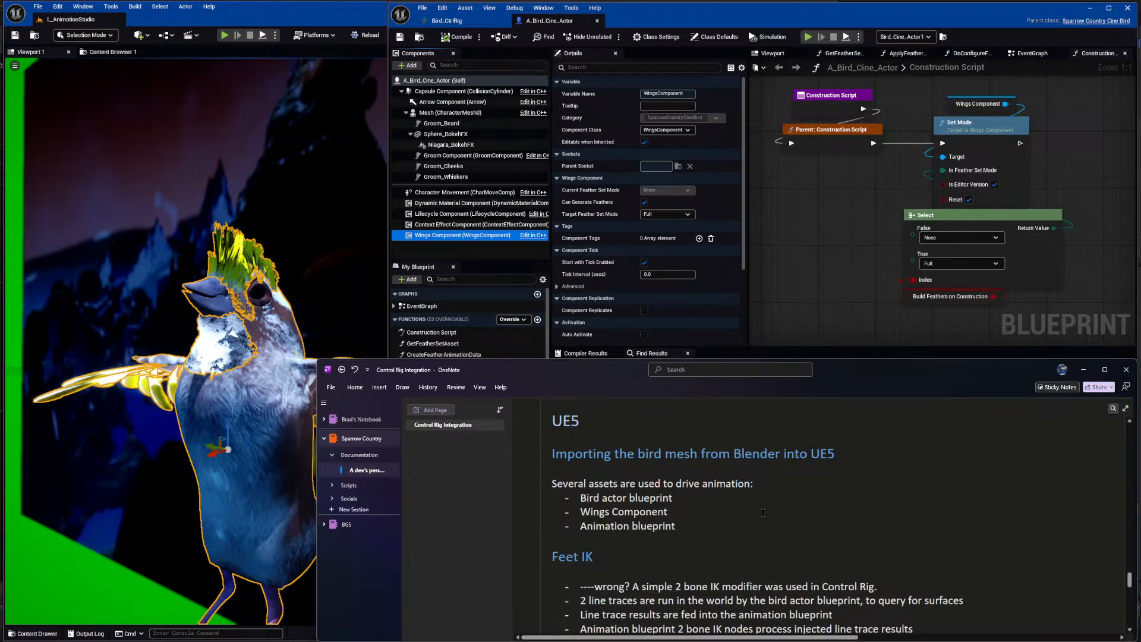
Insert "setup &" before "drive animation" in the intro sentence.
{"action": "key", "text": "Up"}
{"action": "key", "text": "Up"}
{"action": "key", "text": "Up"}
{"action": "type", "text": "setup &"}
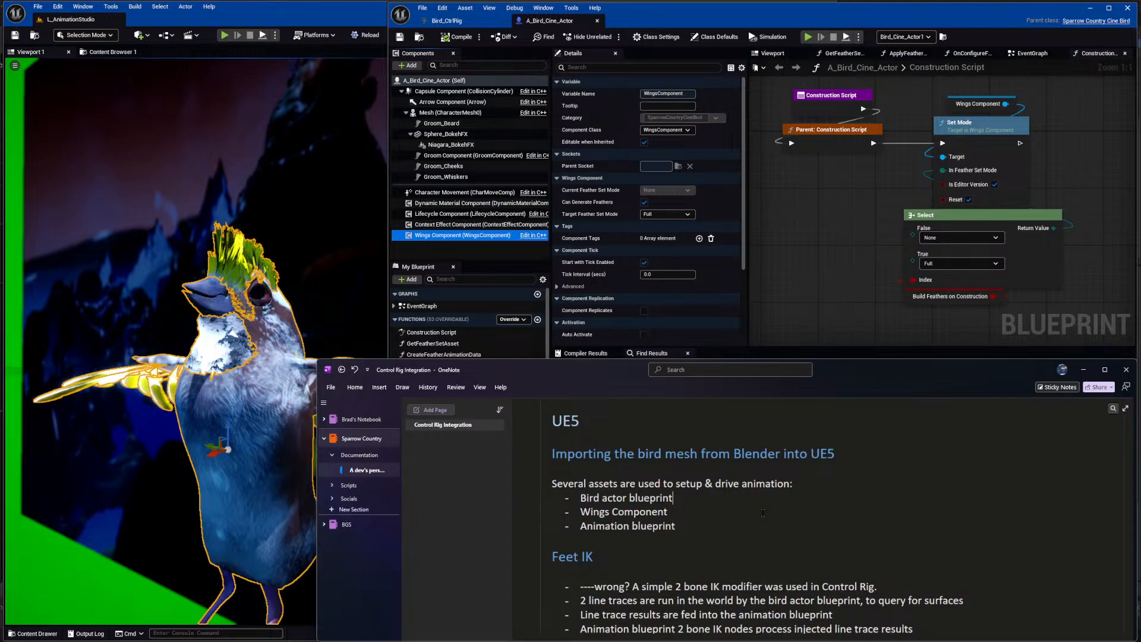
Add a "Control Rig Blueprint" bullet between "Wings Component" and "Animation blueprint".
{"action": "key", "text": "shift+End"}
{"action": "key", "text": "Right"}
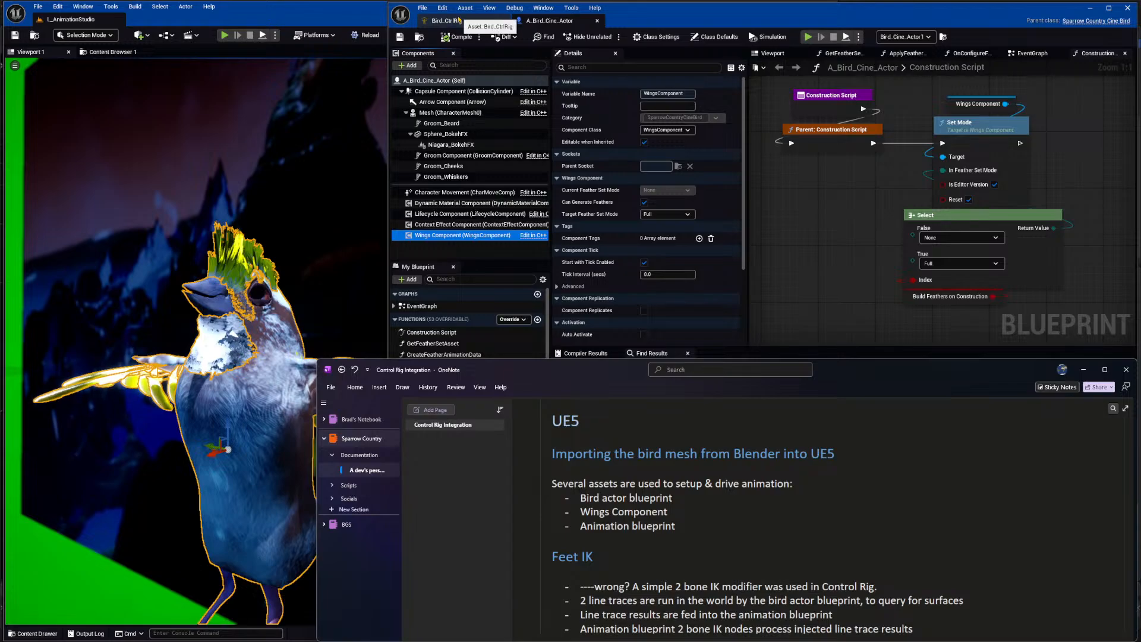
{"action": "key", "text": "Return"}
{"action": "type", "text": "Control Rig"}
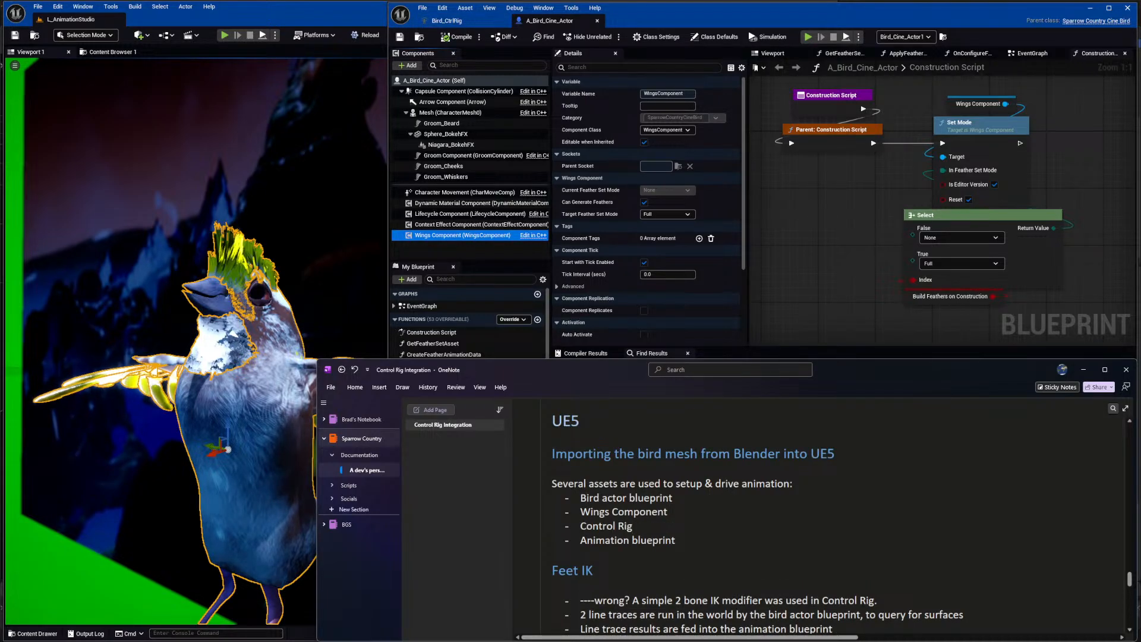
{"action": "type", "text": " Blueprint"}
Capitalize the asset bullets so they read "Bird Actor Blueprint" and "Animation Blueprint".
{"action": "key", "text": "Up"}
{"action": "key", "text": "Up"}
{"action": "key", "text": "ctrl+Left"}
{"action": "key", "text": "shift+Right"}
{"action": "type", "text": "B"}
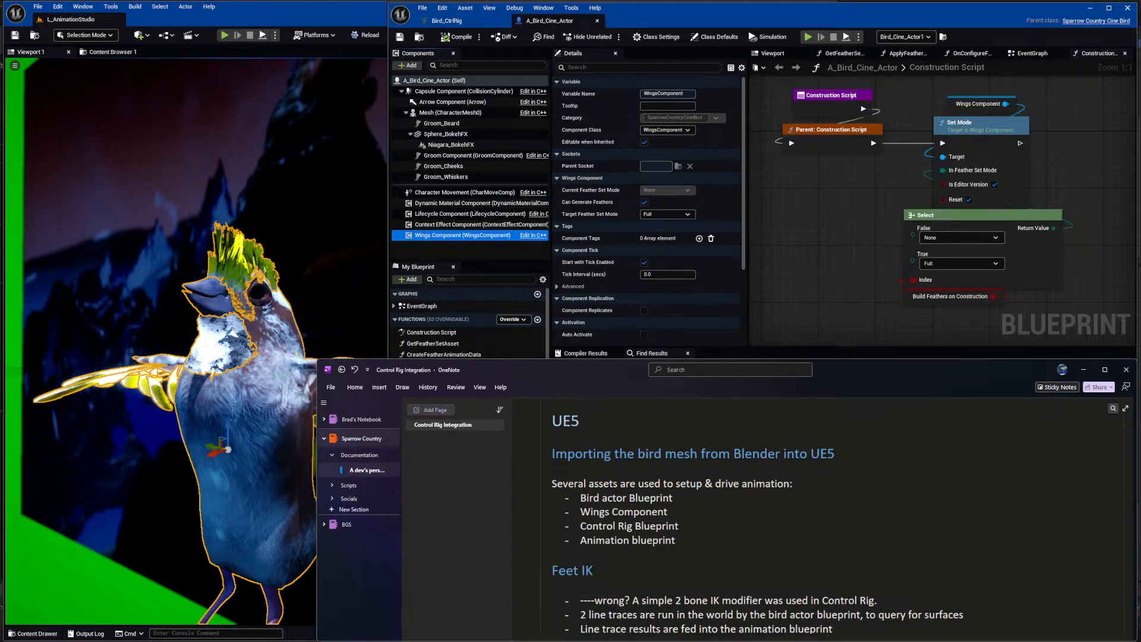
{"action": "key", "text": "ctrl+Left"}
{"action": "key", "text": "ctrl+Left"}
{"action": "key", "text": "shift+Right"}
{"action": "type", "text": "A"}
{"action": "key", "text": "Down"}
{"action": "key", "text": "Down"}
{"action": "key", "text": "ctrl+Right"}
{"action": "key", "text": "shift+Right"}
{"action": "type", "text": "B"}
{"action": "key", "text": "End"}
Review the Feet IK bullets and place the cursor at the end of the line trace results bullet.
{"action": "scroll", "coordinate": [708, 491], "scroll_direction": "down", "scroll_amount": 5}
{"action": "scroll", "coordinate": [763, 499], "scroll_direction": "up", "scroll_amount": 3}
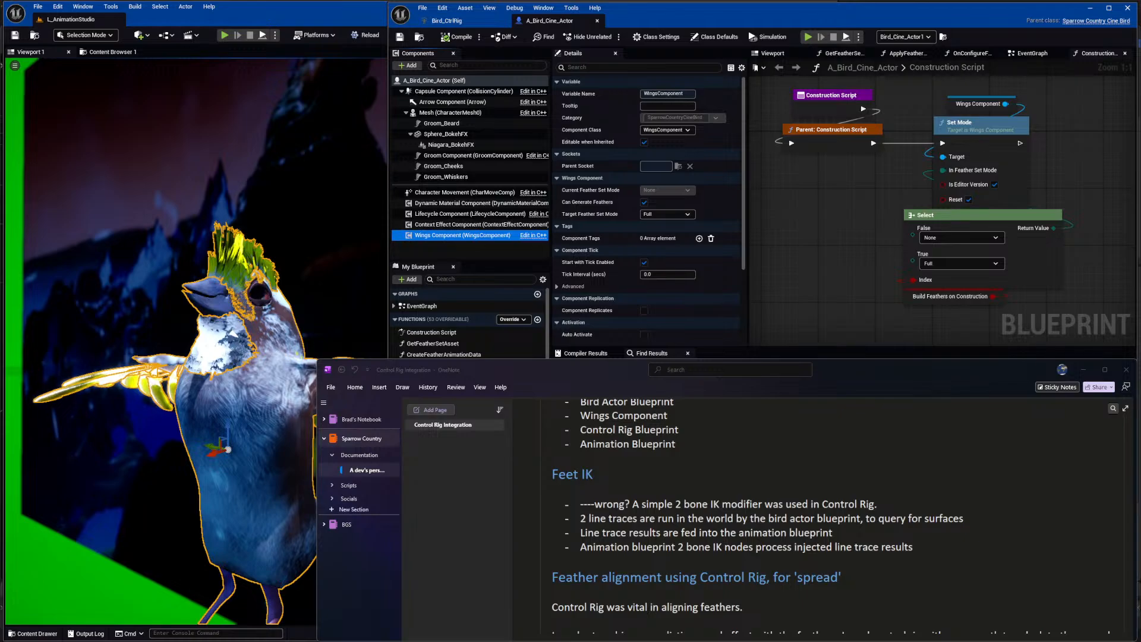
{"action": "left_click", "coordinate": [847, 379]}
{"action": "left_click", "coordinate": [867, 384]}
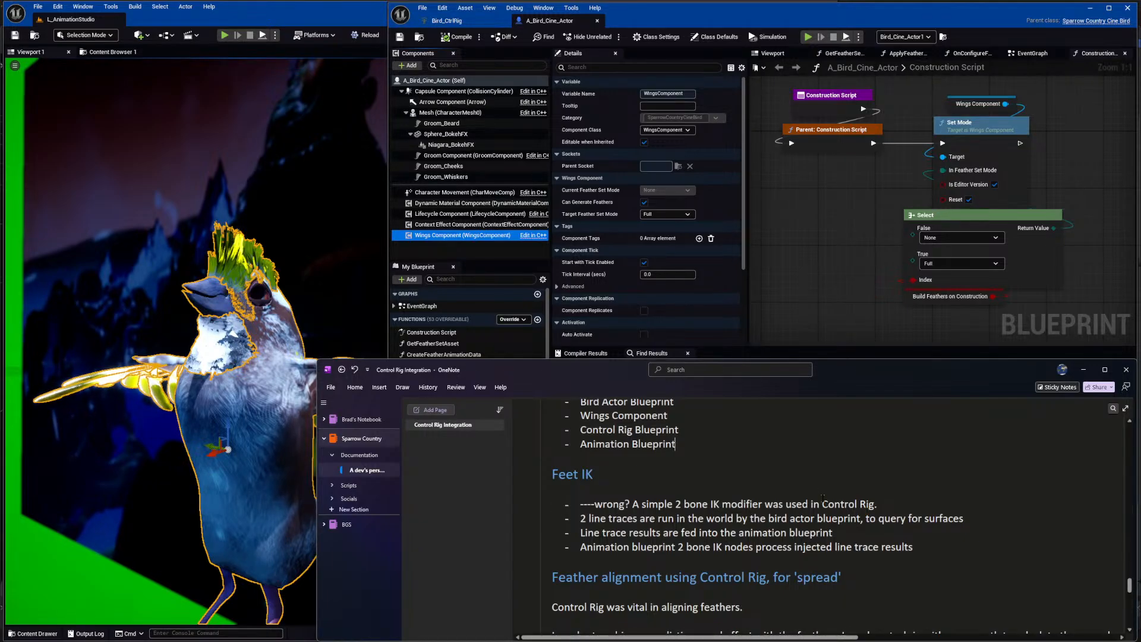
{"action": "left_click", "coordinate": [918, 545]}
{"action": "scroll", "coordinate": [932, 549], "scroll_direction": "down", "scroll_amount": 3}
{"action": "scroll", "coordinate": [932, 549], "scroll_direction": "up", "scroll_amount": 3}
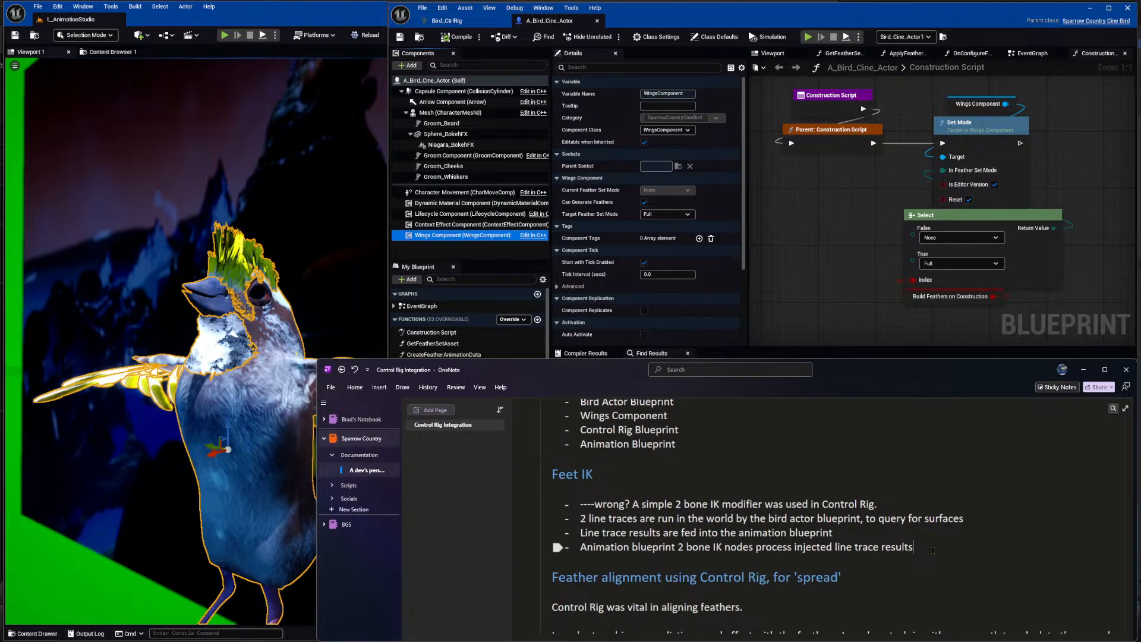
Read back and forth between the asset list, Feet IK and the feather alignment section, highlighting part of the feather alignment heading.
{"action": "scroll", "coordinate": [932, 549], "scroll_direction": "down", "scroll_amount": 3}
{"action": "scroll", "coordinate": [932, 549], "scroll_direction": "up", "scroll_amount": 2}
{"action": "scroll", "coordinate": [933, 549], "scroll_direction": "down", "scroll_amount": 1}
{"action": "scroll", "coordinate": [932, 549], "scroll_direction": "up", "scroll_amount": 1}
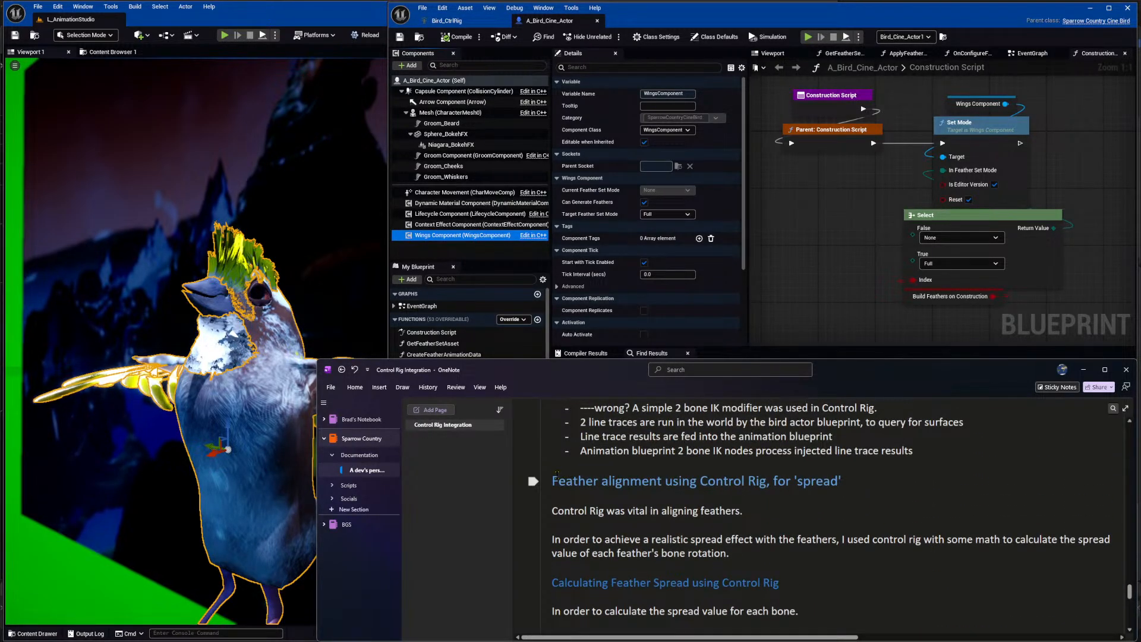
{"action": "scroll", "coordinate": [855, 485], "scroll_direction": "up", "scroll_amount": 4}
{"action": "scroll", "coordinate": [855, 485], "scroll_direction": "up", "scroll_amount": 2}
{"action": "scroll", "coordinate": [854, 485], "scroll_direction": "down", "scroll_amount": 4}
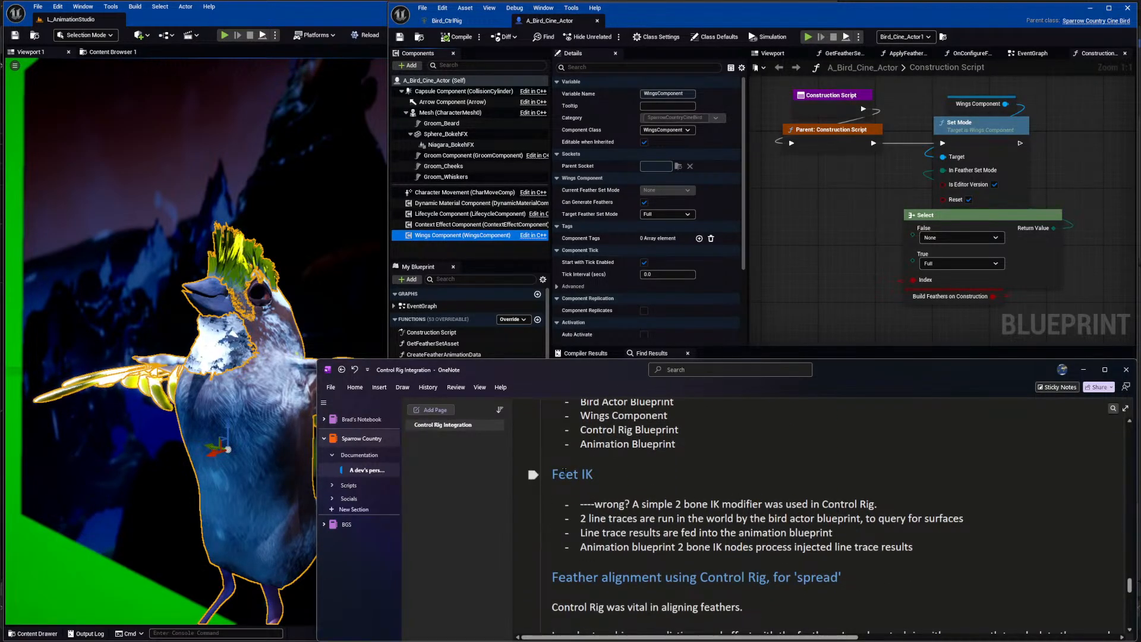
{"action": "scroll", "coordinate": [615, 496], "scroll_direction": "up", "scroll_amount": 2}
{"action": "scroll", "coordinate": [615, 496], "scroll_direction": "down", "scroll_amount": 6}
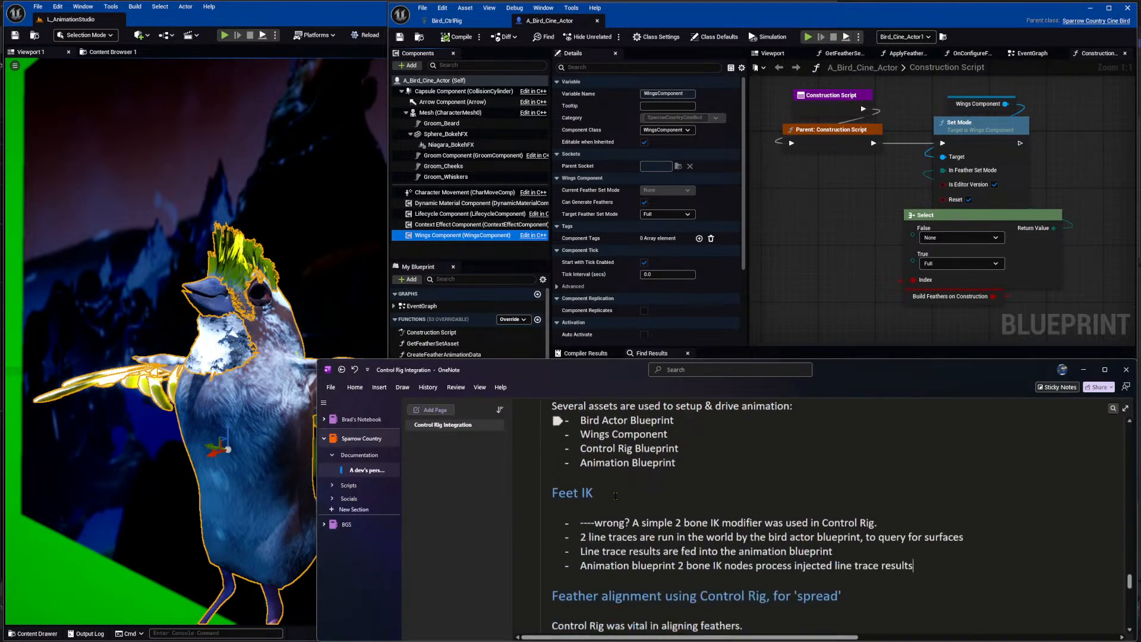
{"action": "left_click_drag", "start_coordinate": [592, 481], "coordinate": [616, 485]}
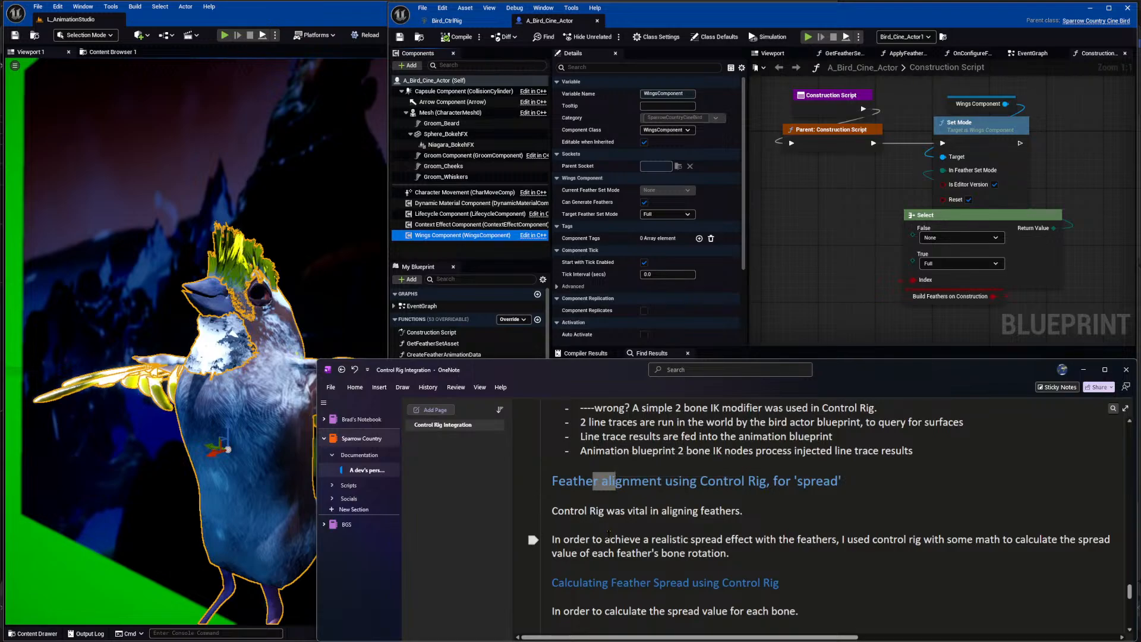
{"action": "scroll", "coordinate": [616, 486], "scroll_direction": "down", "scroll_amount": 4}
{"action": "scroll", "coordinate": [669, 519], "scroll_direction": "down", "scroll_amount": 2}
{"action": "scroll", "coordinate": [670, 519], "scroll_direction": "up", "scroll_amount": 9}
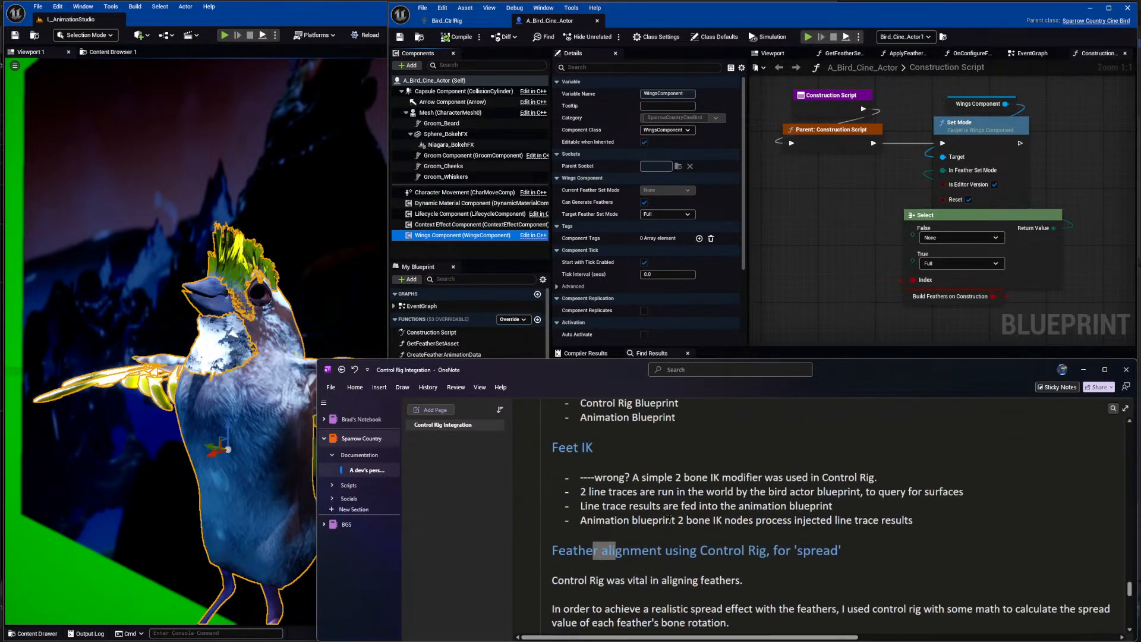
Insert a "Control Rig" heading between the asset bullet list and the Feet IK heading.
{"action": "left_click_drag", "start_coordinate": [700, 577], "coordinate": [745, 575]}
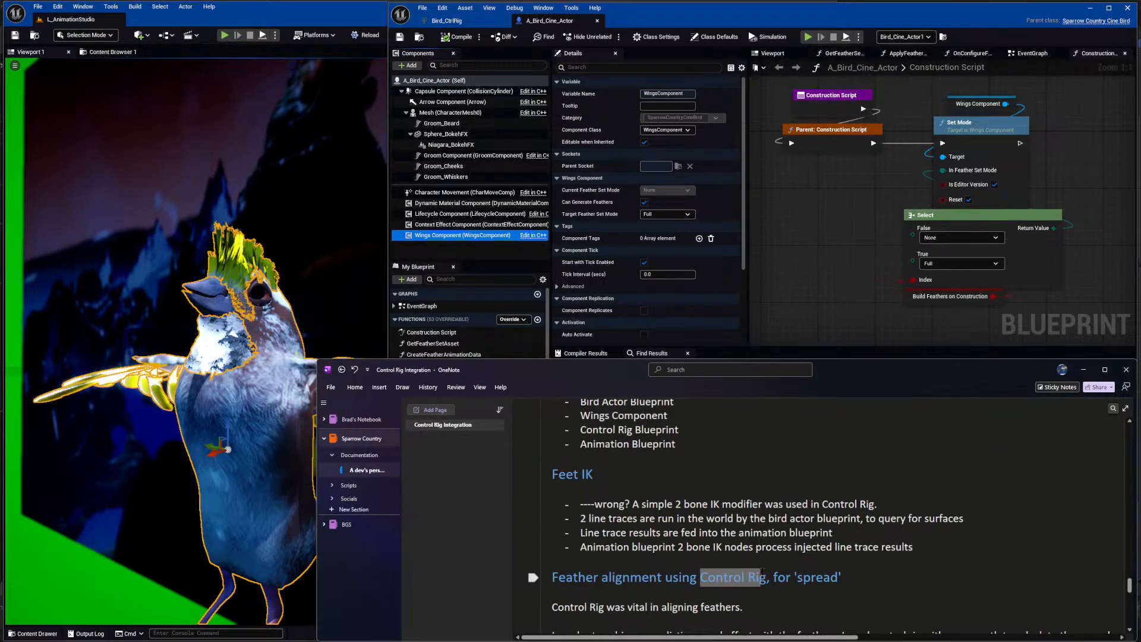
{"action": "scroll", "coordinate": [558, 504], "scroll_direction": "up", "scroll_amount": 5}
{"action": "scroll", "coordinate": [610, 511], "scroll_direction": "down", "scroll_amount": 5}
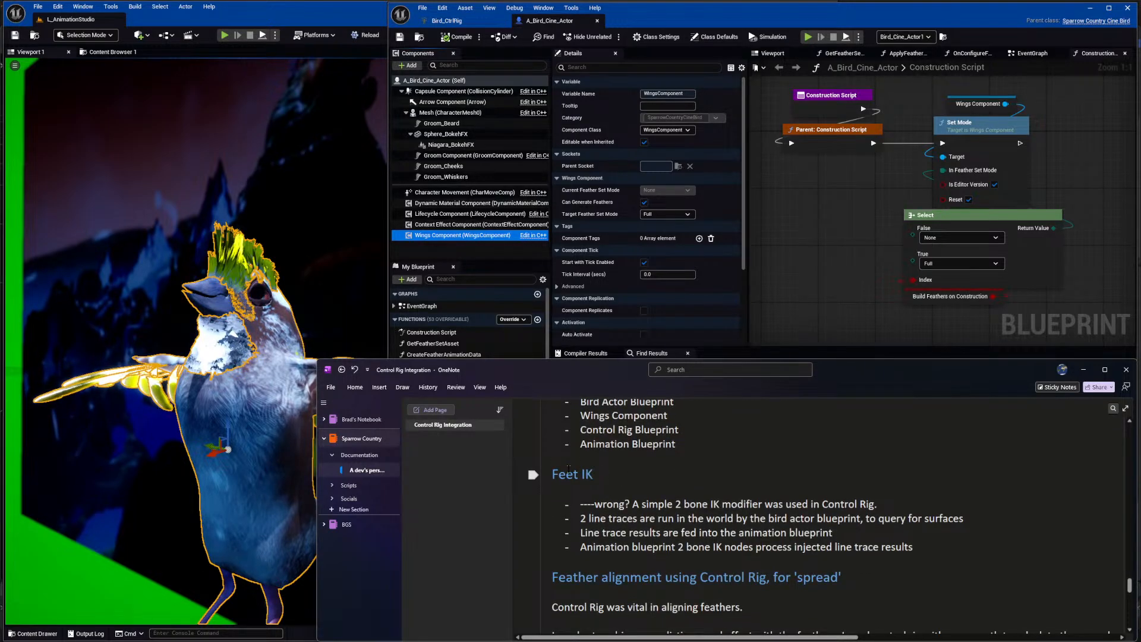
{"action": "key", "text": "Home"}
{"action": "key", "text": "Return"}
{"action": "key", "text": "Return"}
{"action": "key", "text": "Up"}
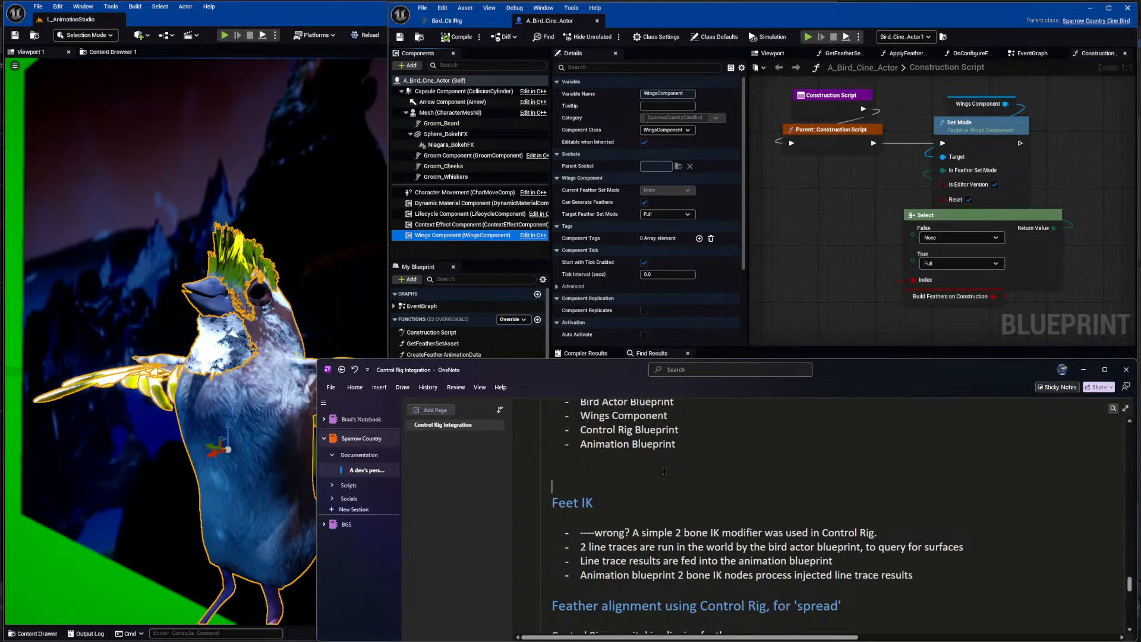
{"action": "key", "text": "Up"}
{"action": "type", "text": "Control Rig"}
{"action": "key", "text": "ctrl+alt+1"}
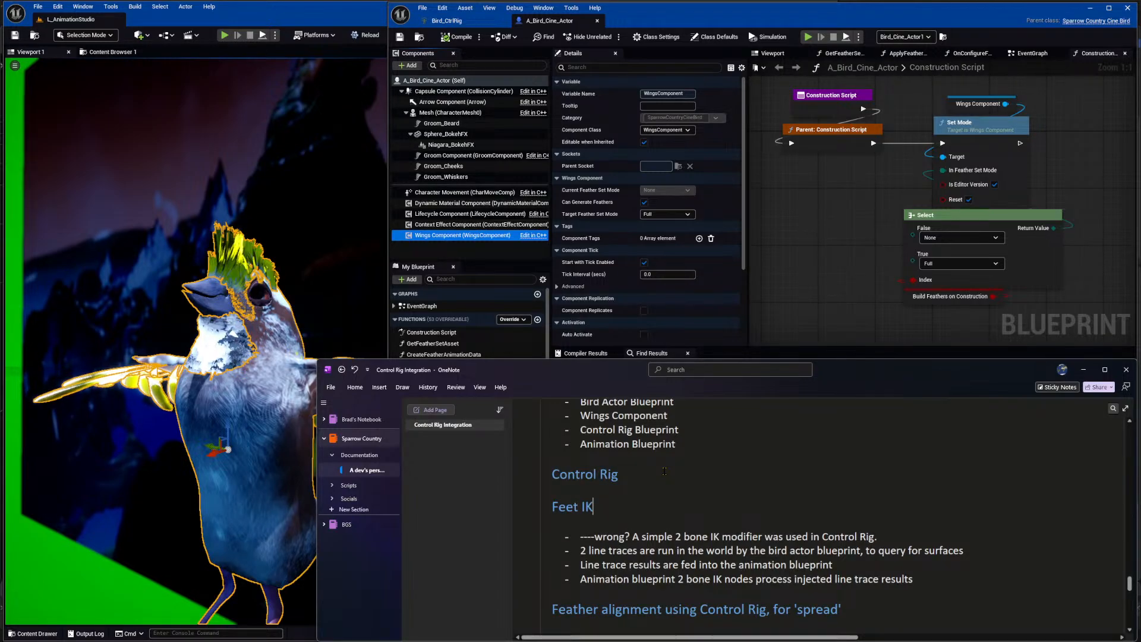
Demote the Feet IK and feather alignment headings to subheadings under Control Rig.
{"action": "scroll", "coordinate": [629, 496], "scroll_direction": "down", "scroll_amount": 3}
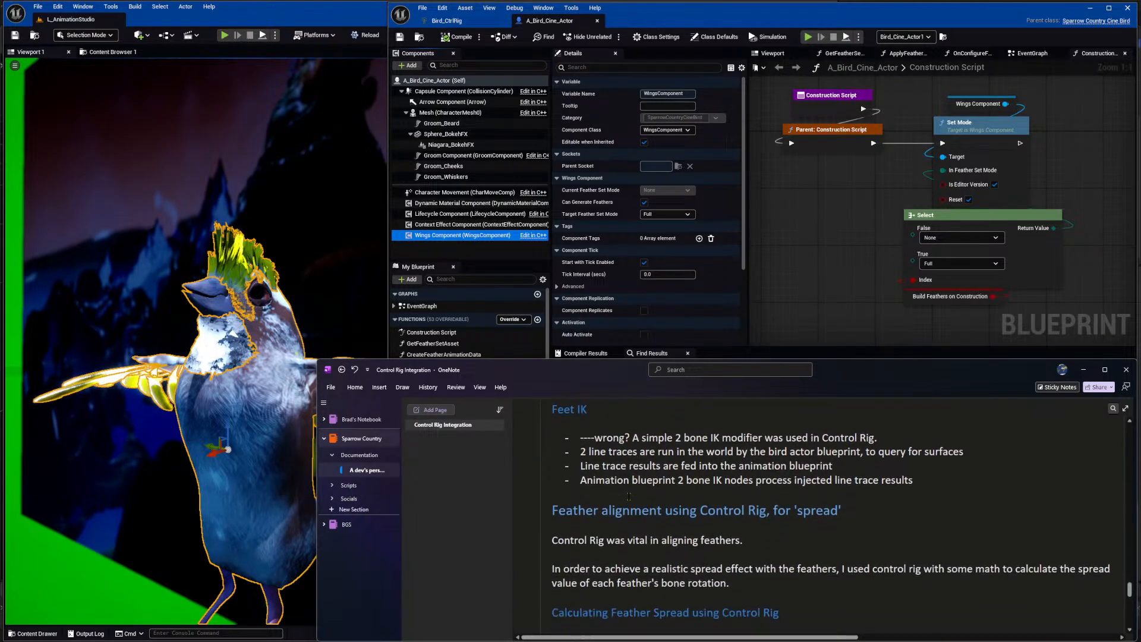
{"action": "scroll", "coordinate": [618, 506], "scroll_direction": "up", "scroll_amount": 3}
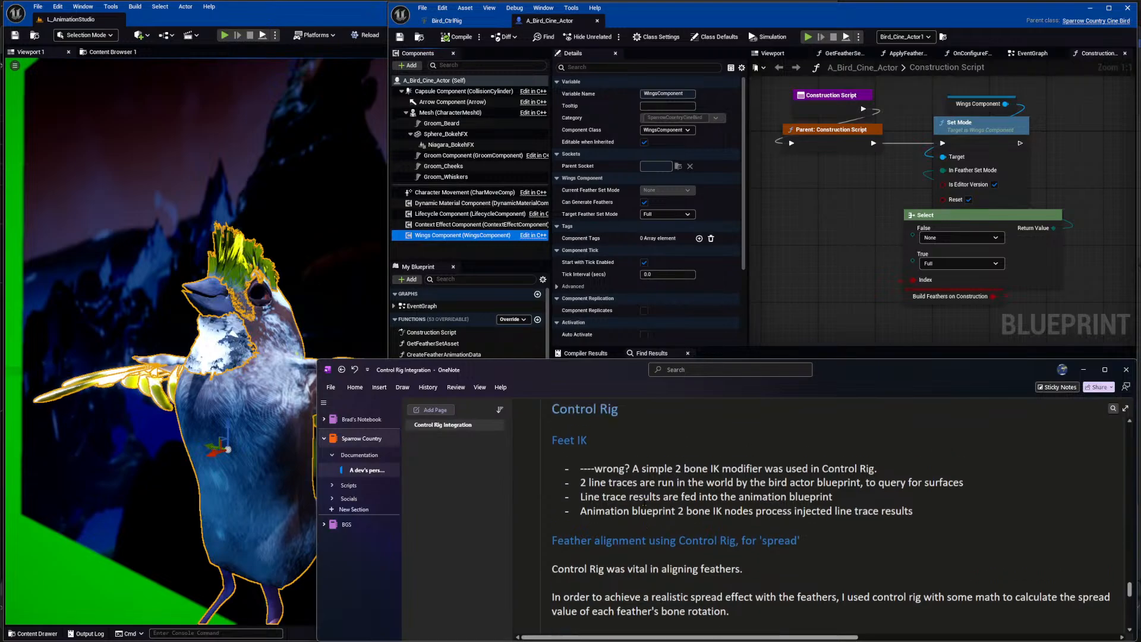
{"action": "scroll", "coordinate": [616, 510], "scroll_direction": "up", "scroll_amount": 3}
{"action": "scroll", "coordinate": [621, 511], "scroll_direction": "down", "scroll_amount": 1}
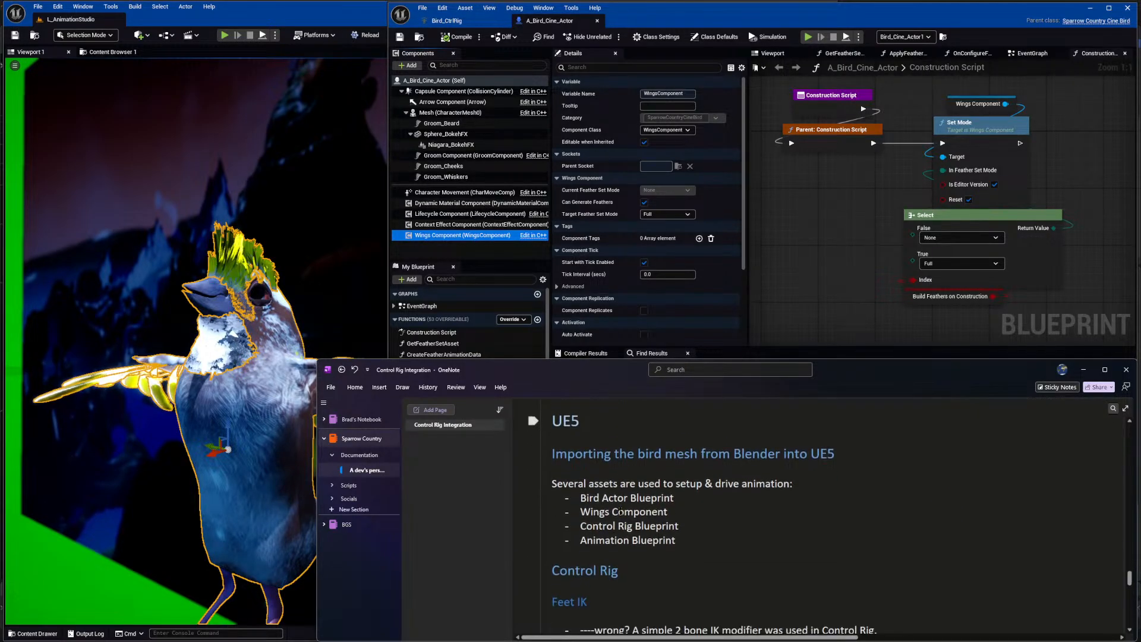
{"action": "scroll", "coordinate": [621, 514], "scroll_direction": "down", "scroll_amount": 6}
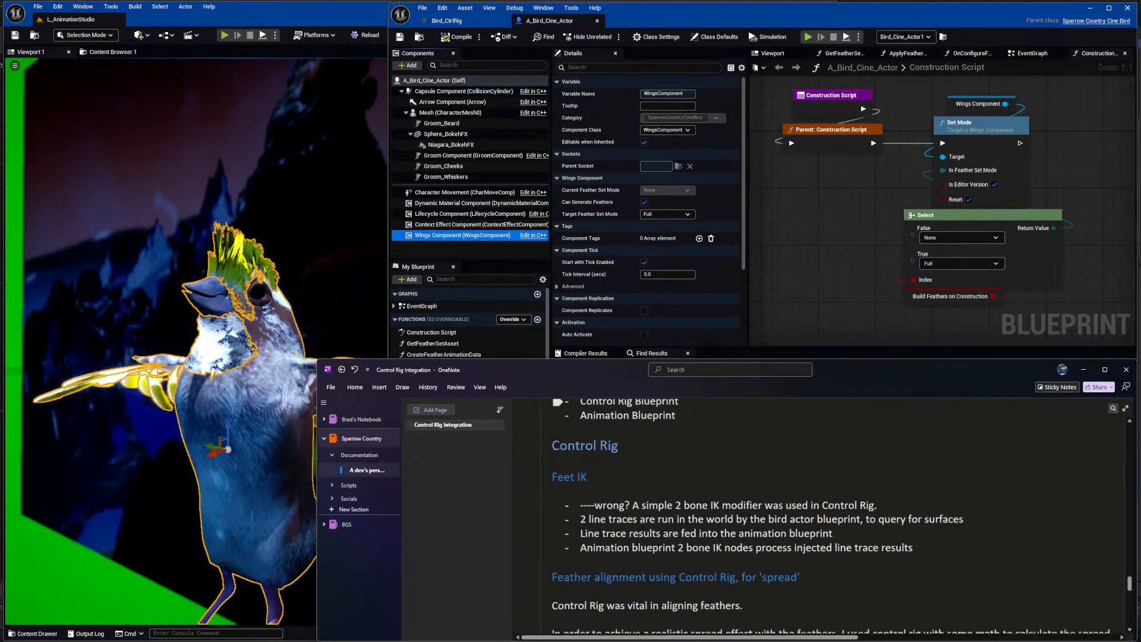
{"action": "scroll", "coordinate": [642, 527], "scroll_direction": "up", "scroll_amount": 3}
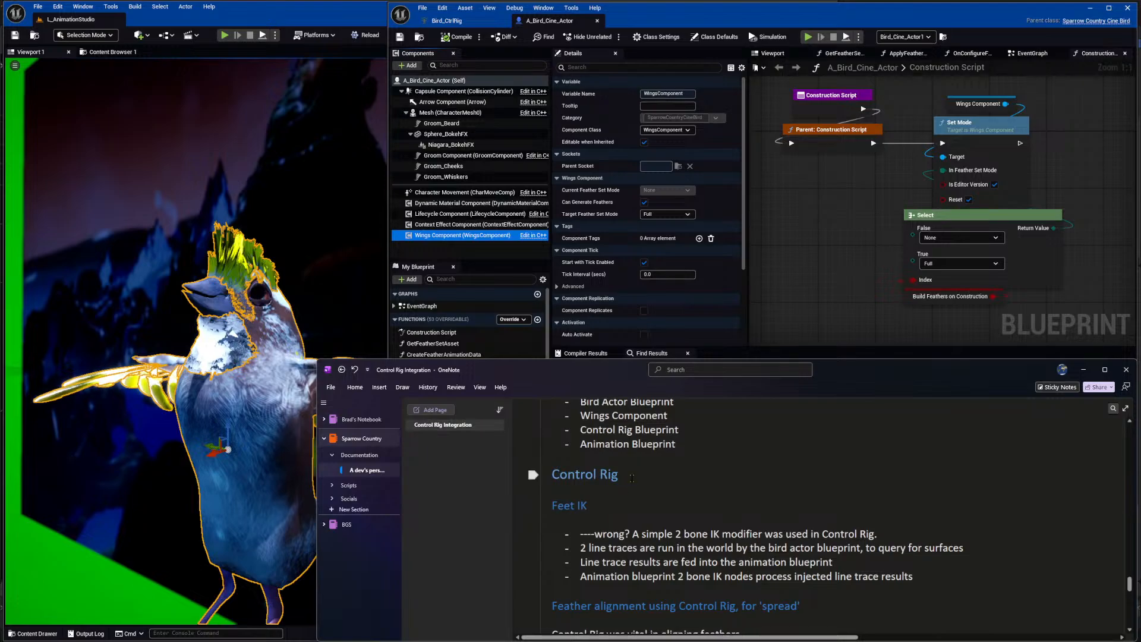
Enlarge the OneNote window upward so more of the asset list and Control Rig section fits.
{"action": "scroll", "coordinate": [645, 476], "scroll_direction": "up", "scroll_amount": 3}
{"action": "scroll", "coordinate": [645, 476], "scroll_direction": "up", "scroll_amount": 1}
{"action": "scroll", "coordinate": [646, 467], "scroll_direction": "down", "scroll_amount": 3}
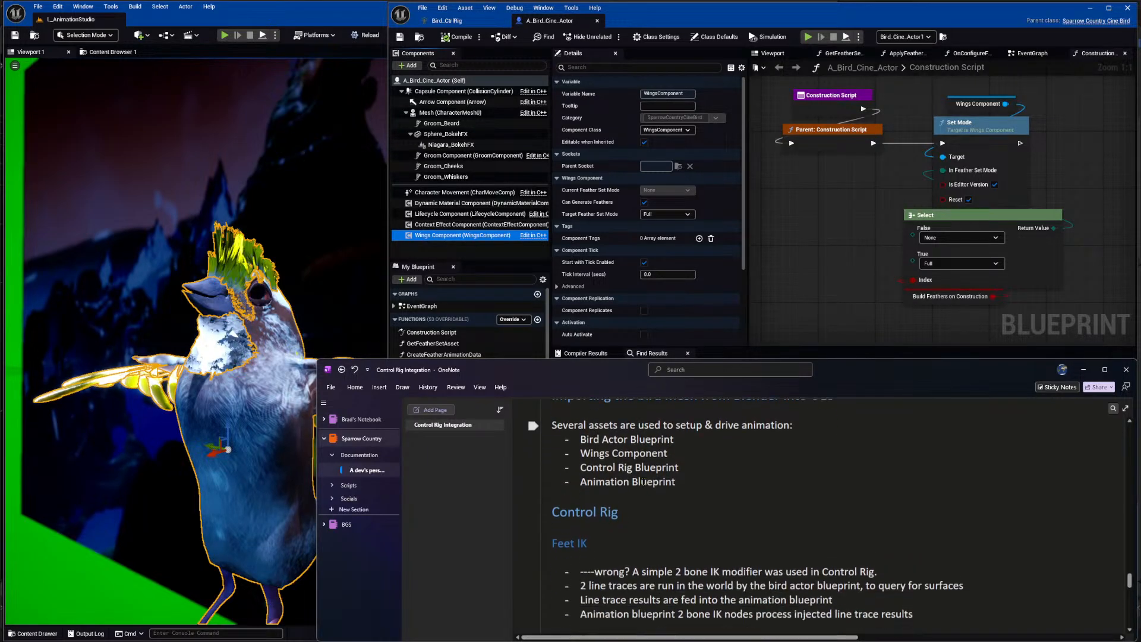
{"action": "left_click_drag", "start_coordinate": [652, 360], "coordinate": [653, 320]}
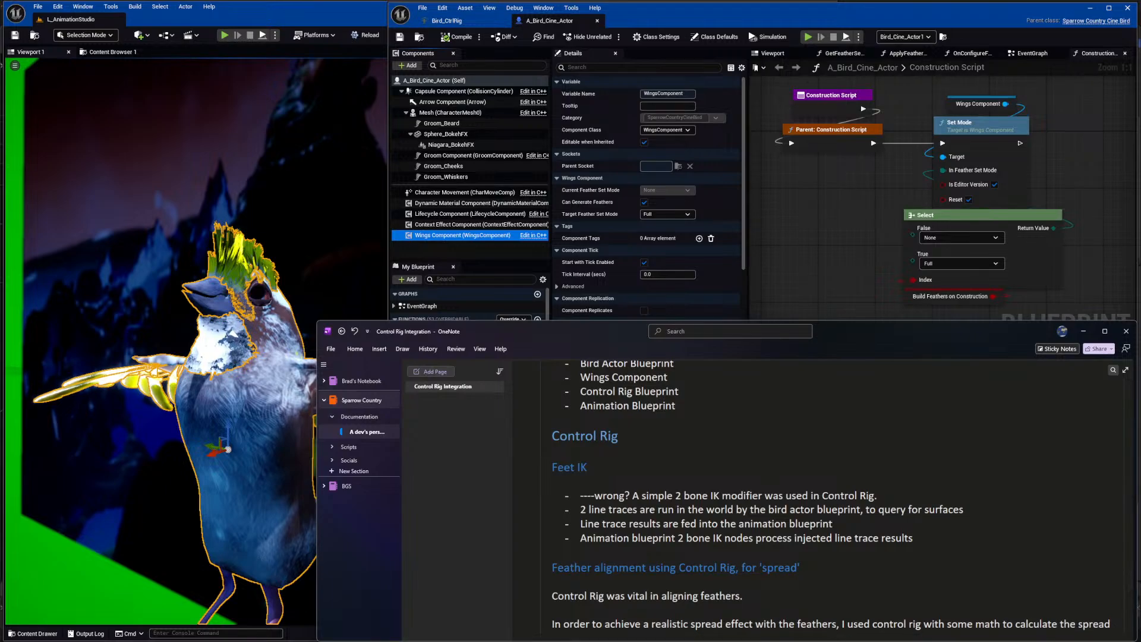
{"action": "scroll", "coordinate": [1129, 582], "scroll_direction": "up", "scroll_amount": 1}
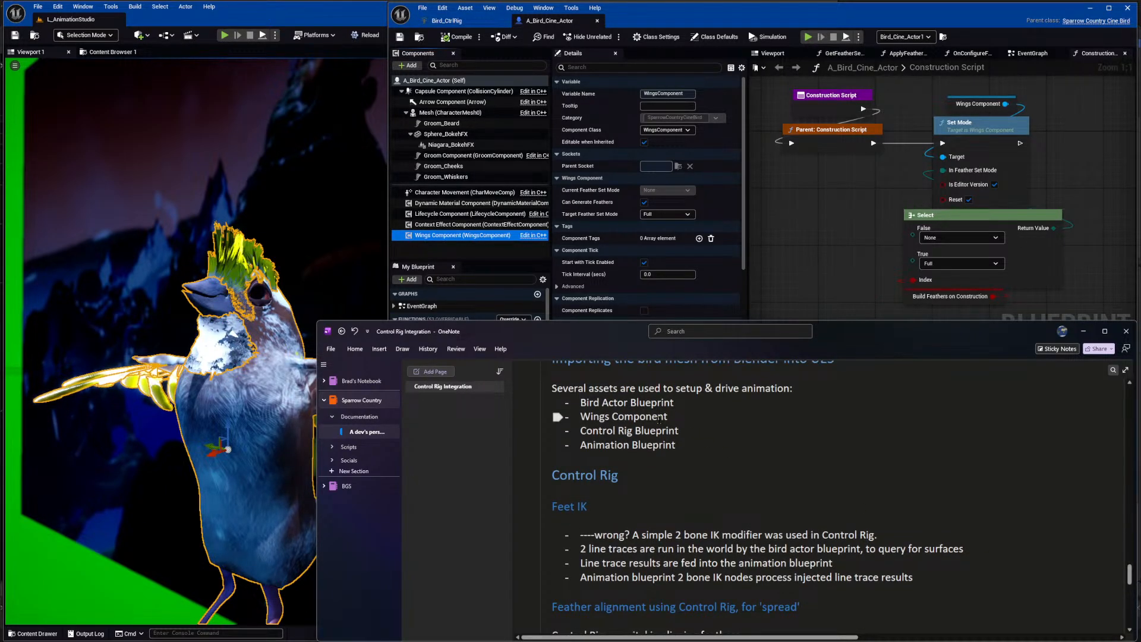
Copy "Wings Component" from the asset bullets into a new heading above Control Rig, at the same heading level.
{"action": "left_click_drag", "start_coordinate": [674, 414], "coordinate": [566, 422]}
{"action": "key", "text": "ctrl+c"}
{"action": "left_click", "coordinate": [664, 466]}
{"action": "key", "text": "Return"}
{"action": "key", "text": "Return"}
{"action": "key", "text": "ctrl+v"}
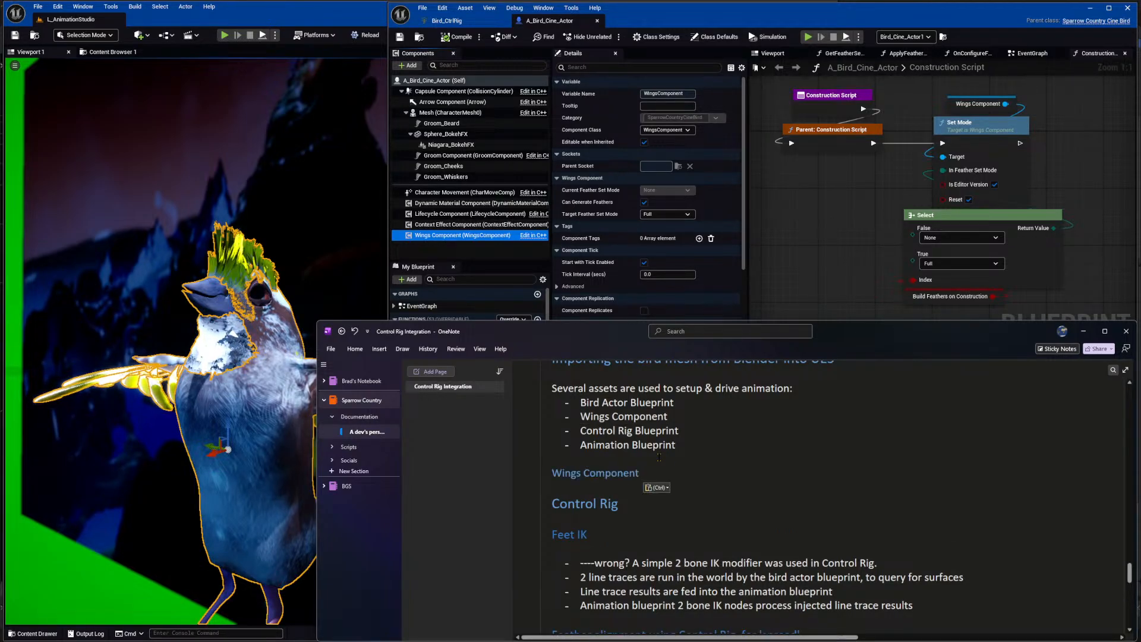
{"action": "key", "text": "ctrl+alt+1"}
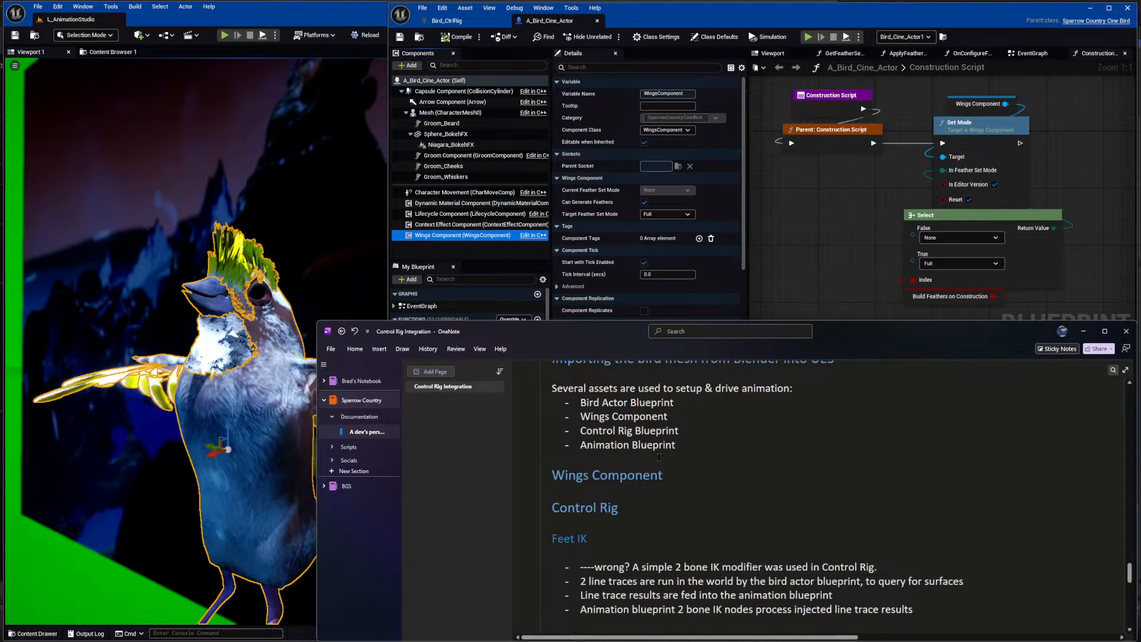
Write "The wings component, attached to the Bird Actor managed all the attached feathers." under the Wings Component heading, followed by blank lines.
{"action": "key", "text": "Return"}
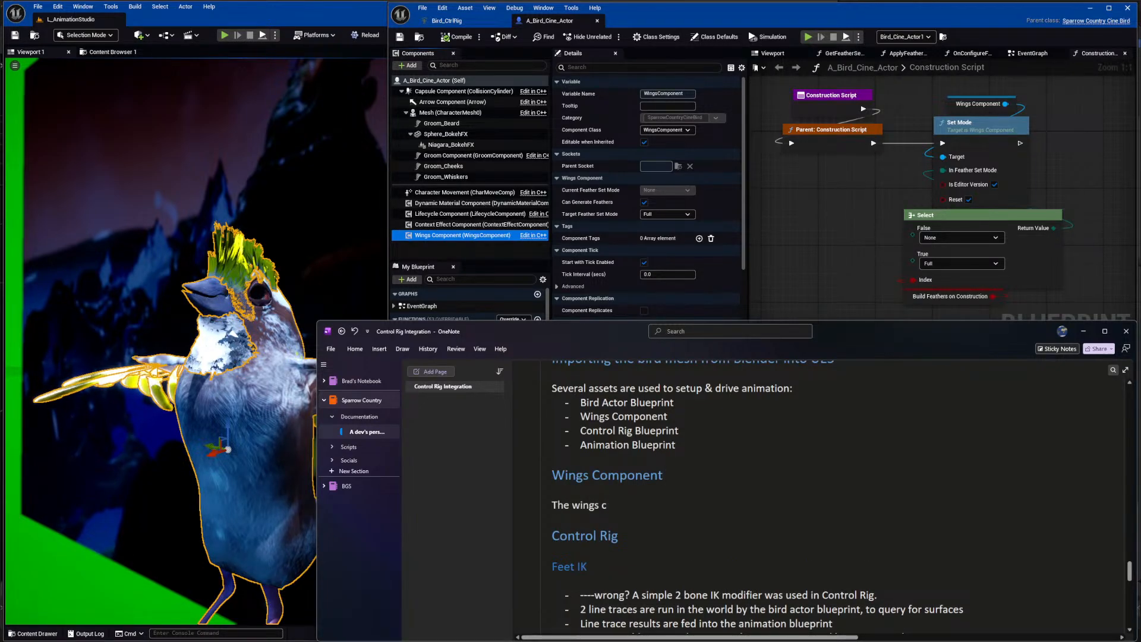
{"action": "type", "text": "The wings component, attached to the Bird Actor managed all"}
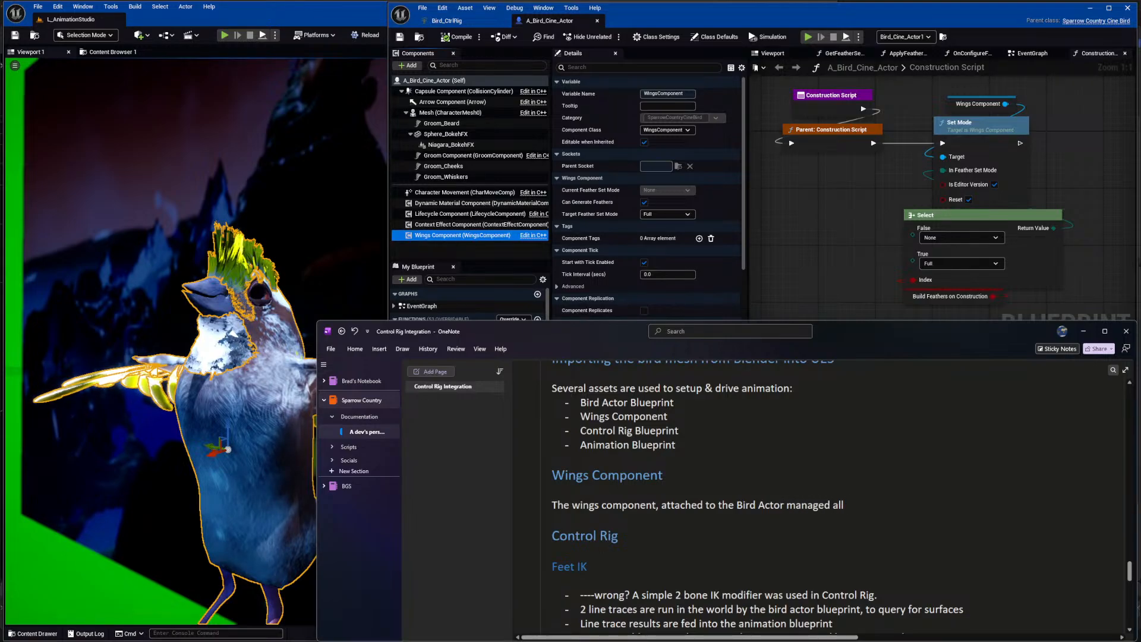
{"action": "type", "text": "athers."}
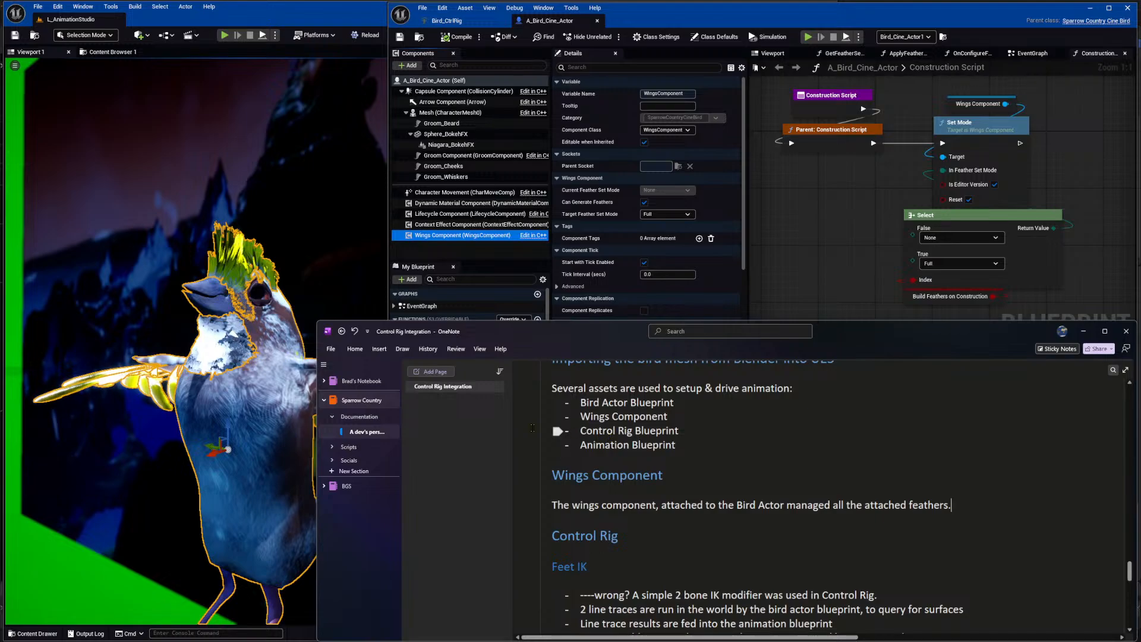
{"action": "left_click", "coordinate": [258, 393]}
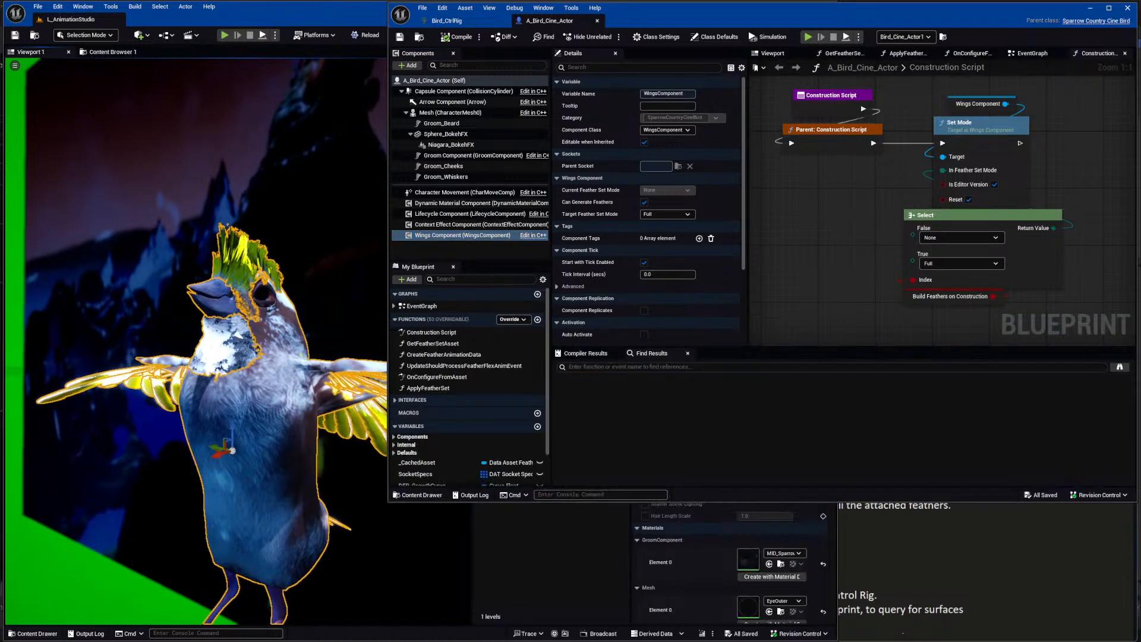
{"action": "key", "text": "alt+Tab"}
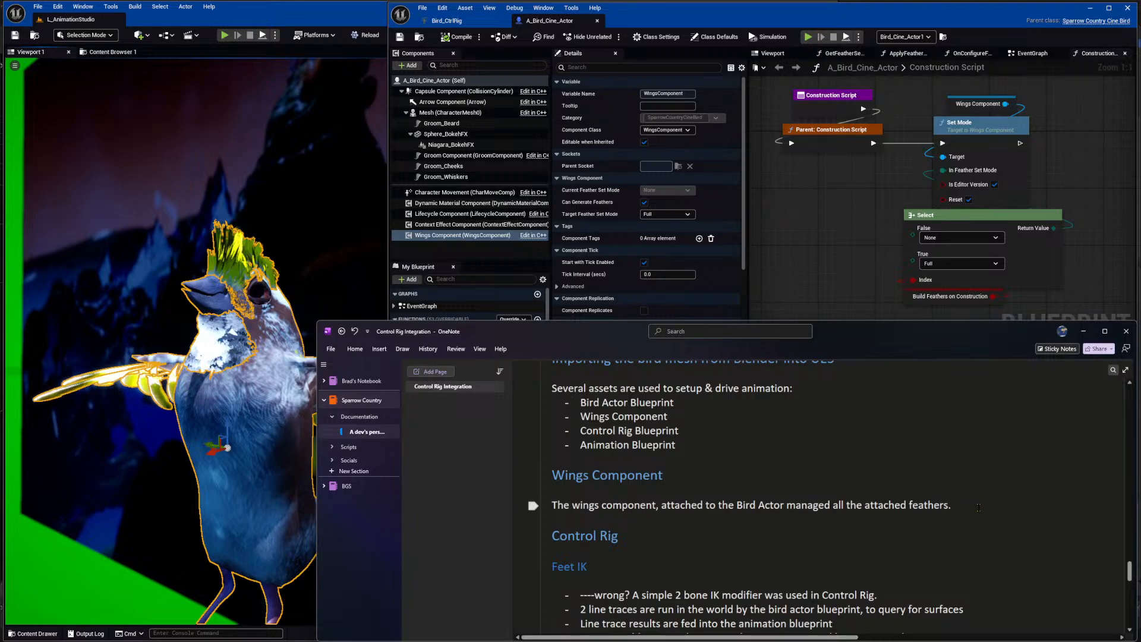
{"action": "key", "text": "Return"}
{"action": "key", "text": "Return"}
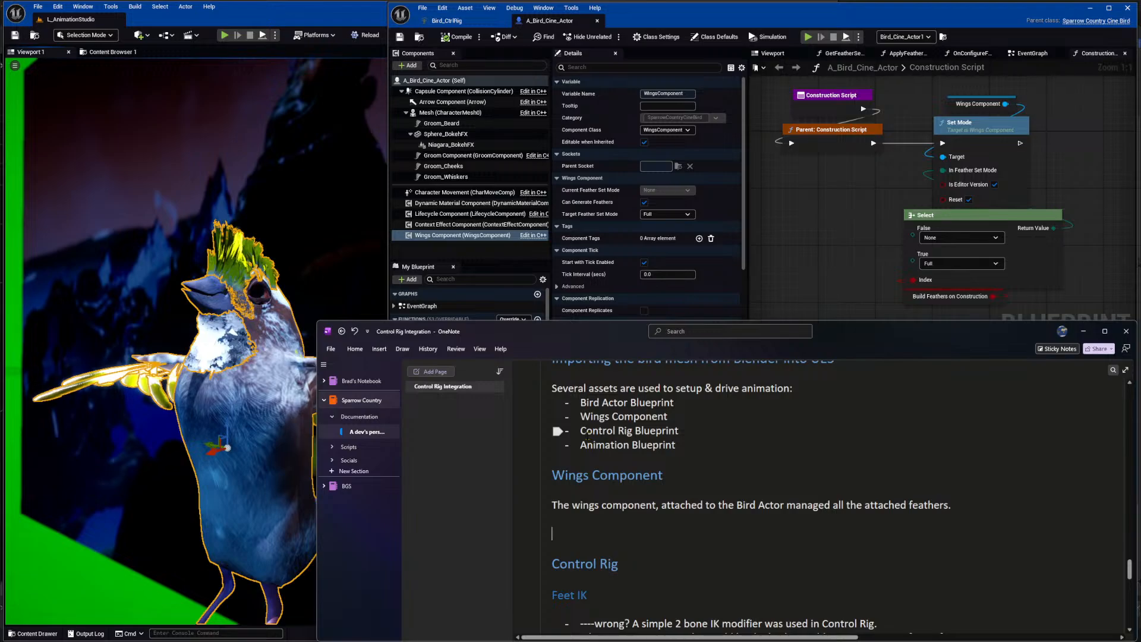
Copy "Animation Blueprint" from the asset bullets and add it as a heading just above the "--- Old ---" section.
{"action": "mouse_move", "coordinate": [581, 434]}
{"action": "left_mouse_down"}
{"action": "mouse_move", "coordinate": [677, 447]}
{"action": "mouse_move", "coordinate": [580, 446]}
{"action": "left_mouse_up"}
{"action": "key", "text": "ctrl+c"}
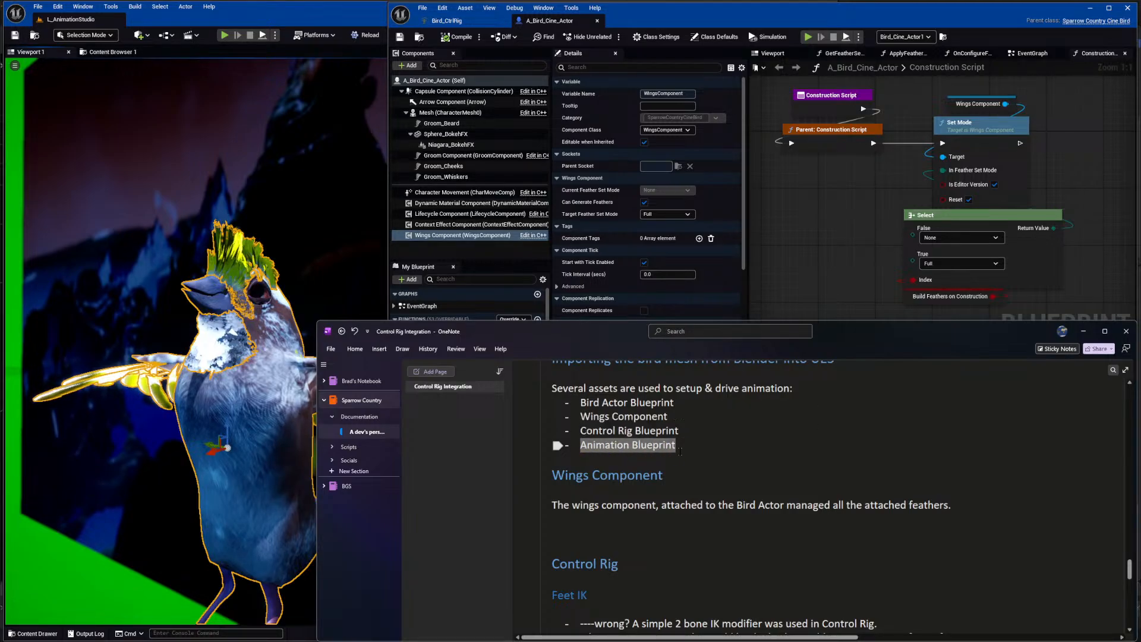
{"action": "scroll", "coordinate": [602, 522], "scroll_direction": "down", "scroll_amount": 6}
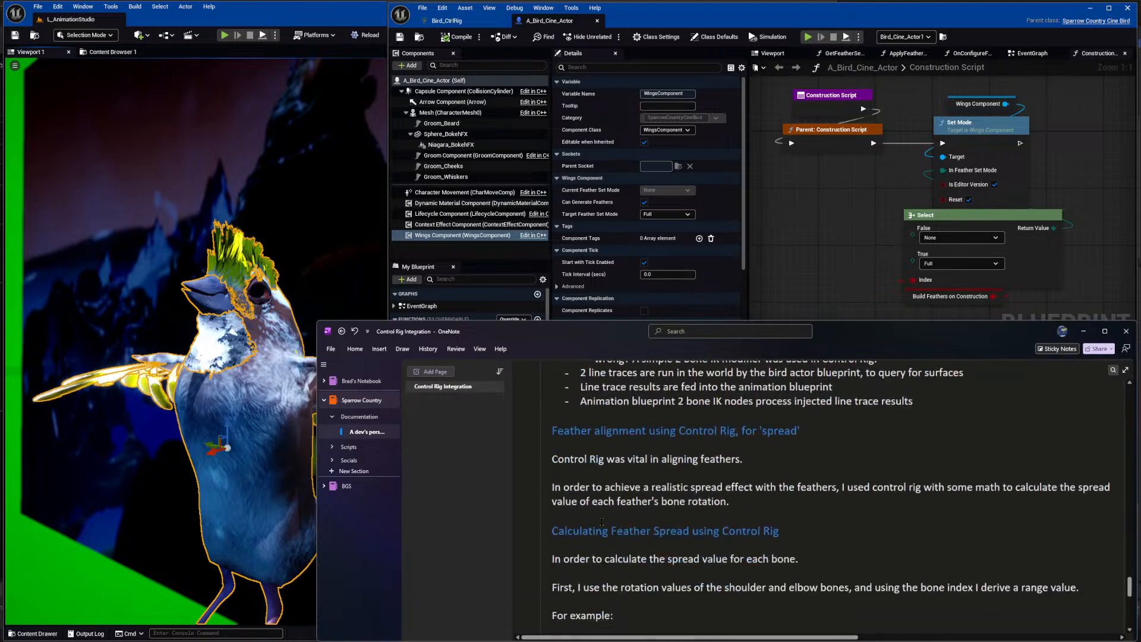
{"action": "scroll", "coordinate": [601, 522], "scroll_direction": "down", "scroll_amount": 2}
{"action": "left_click", "coordinate": [580, 475]}
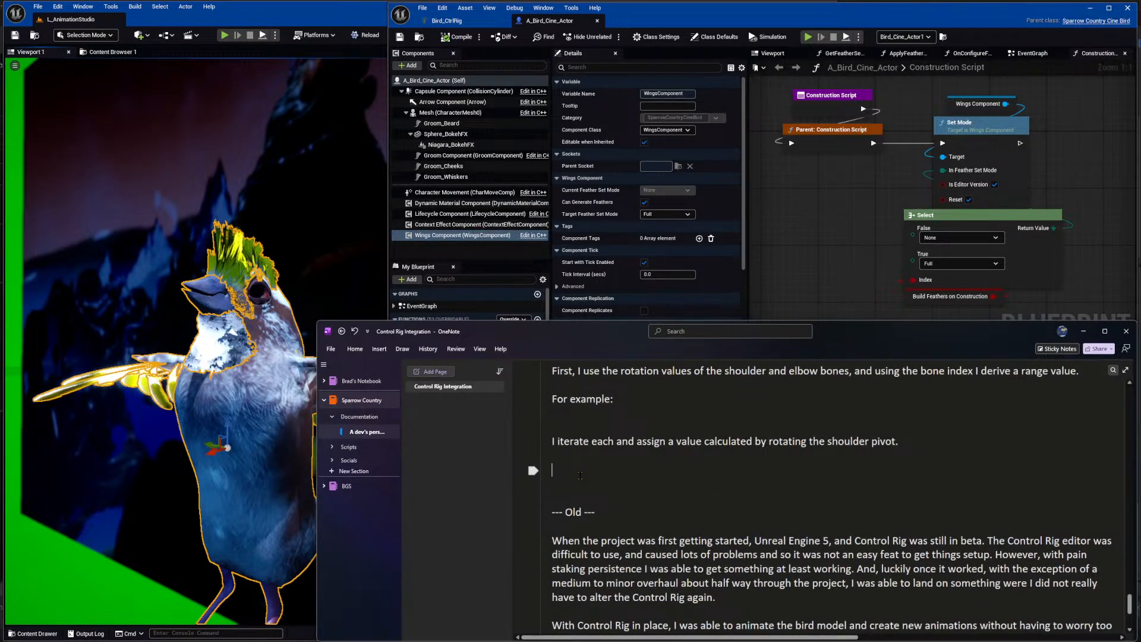
{"action": "key", "text": "ctrl+v"}
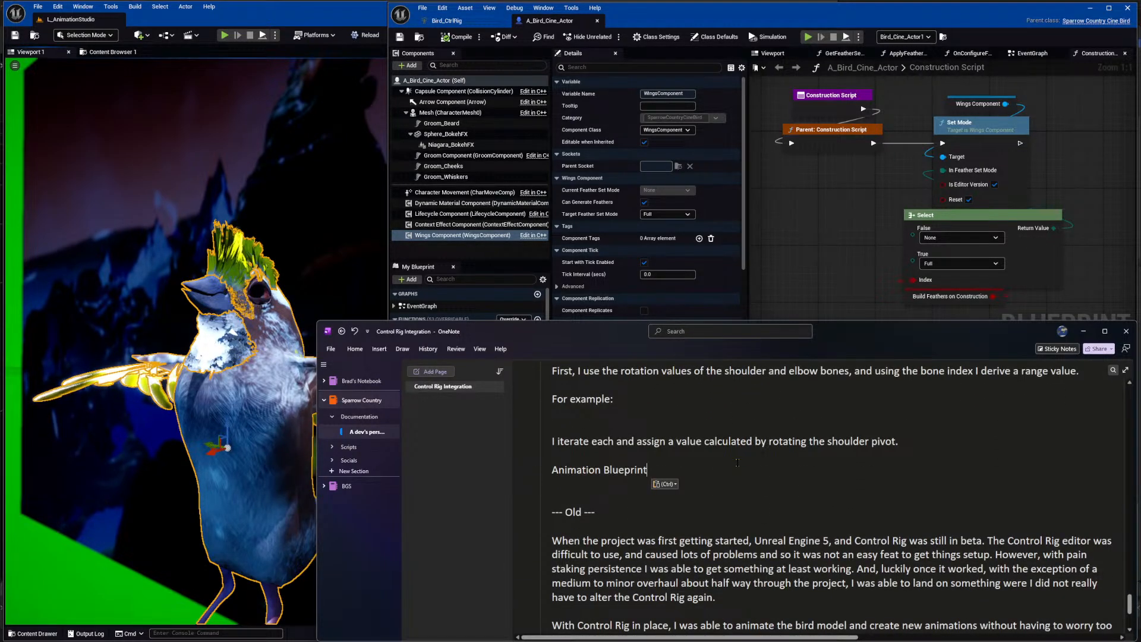
{"action": "key", "text": "ctrl+alt+2"}
Try to paste a copy of the "Bird Actor Blueprint" bullet above the Wings Component heading.
{"action": "scroll", "coordinate": [701, 469], "scroll_direction": "up", "scroll_amount": 12}
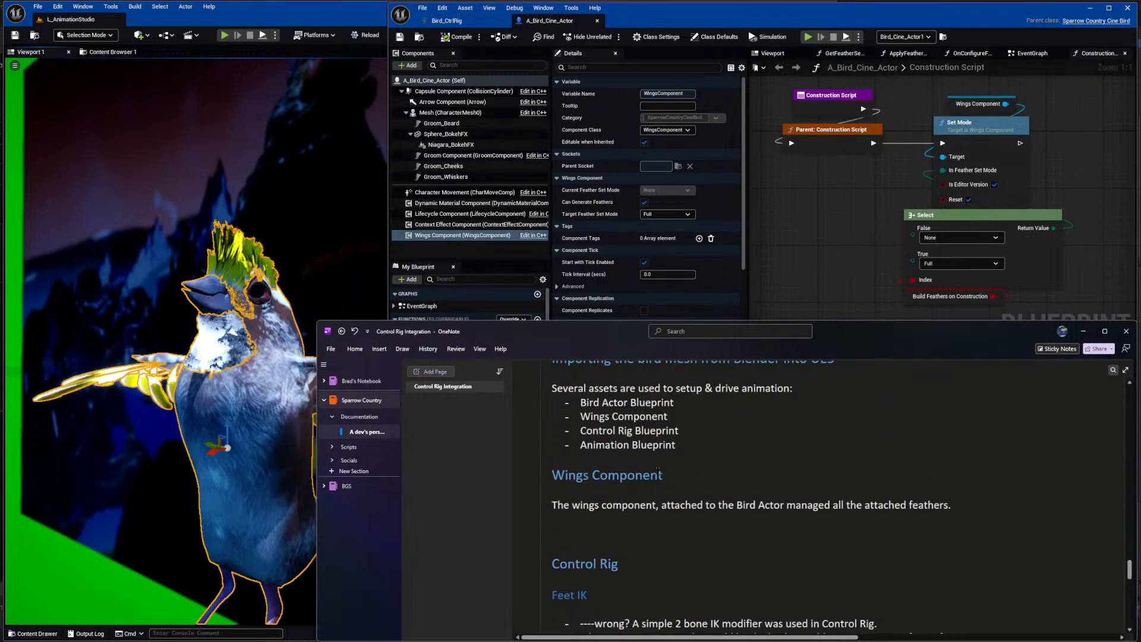
{"action": "scroll", "coordinate": [657, 470], "scroll_direction": "down", "scroll_amount": 3}
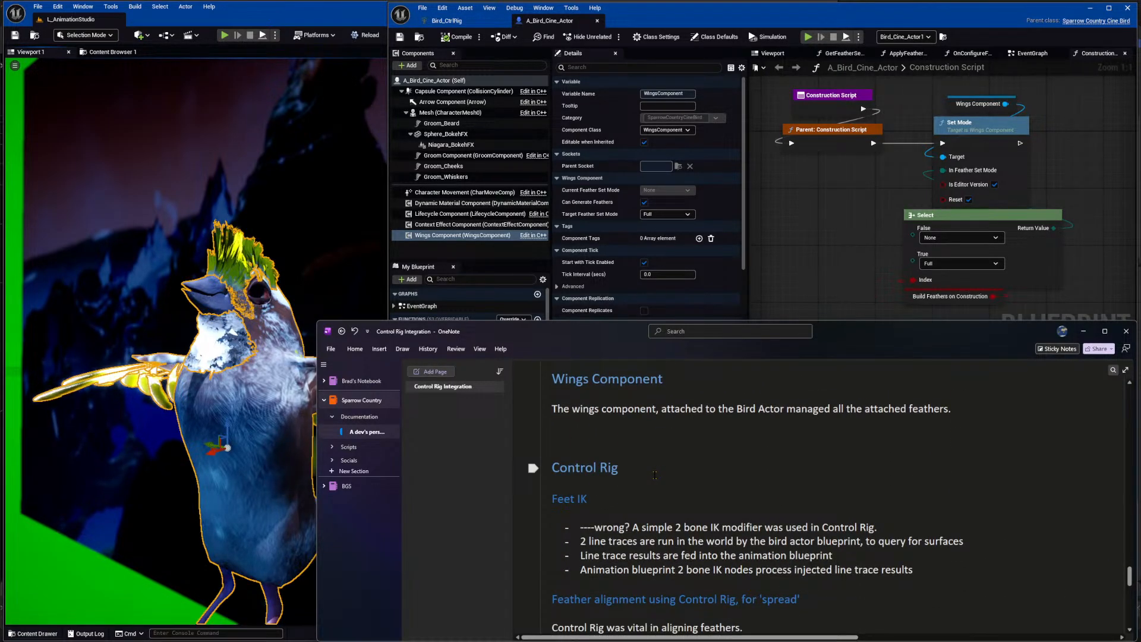
{"action": "scroll", "coordinate": [655, 475], "scroll_direction": "up", "scroll_amount": 5}
{"action": "scroll", "coordinate": [588, 417], "scroll_direction": "down", "scroll_amount": 2}
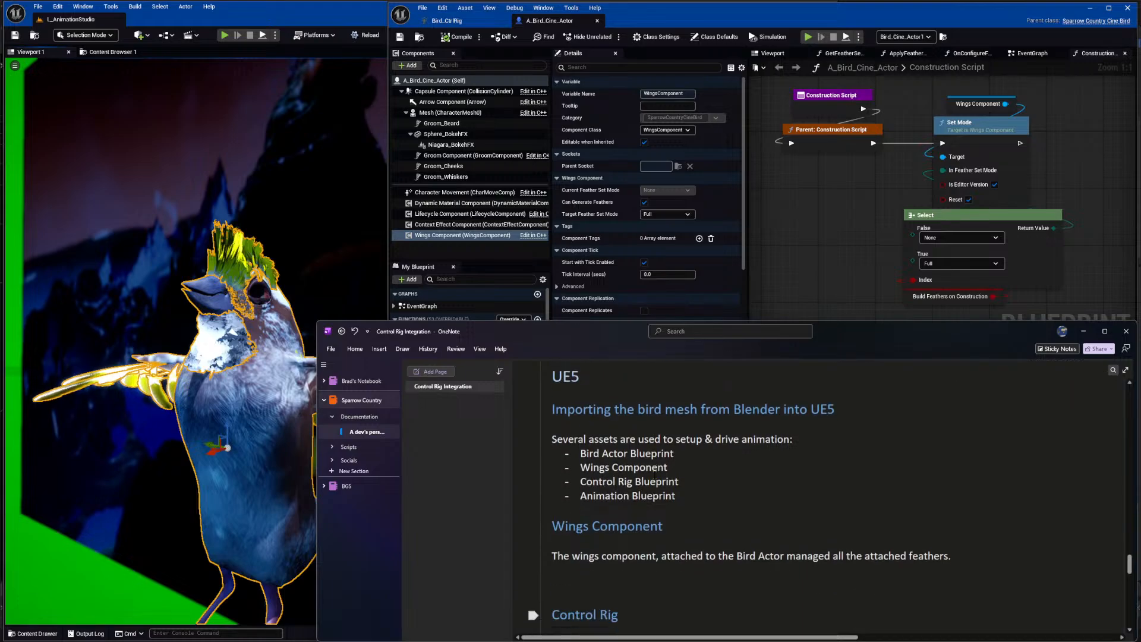
{"action": "left_click_drag", "start_coordinate": [581, 403], "coordinate": [675, 403]}
{"action": "key", "text": "ctrl+c"}
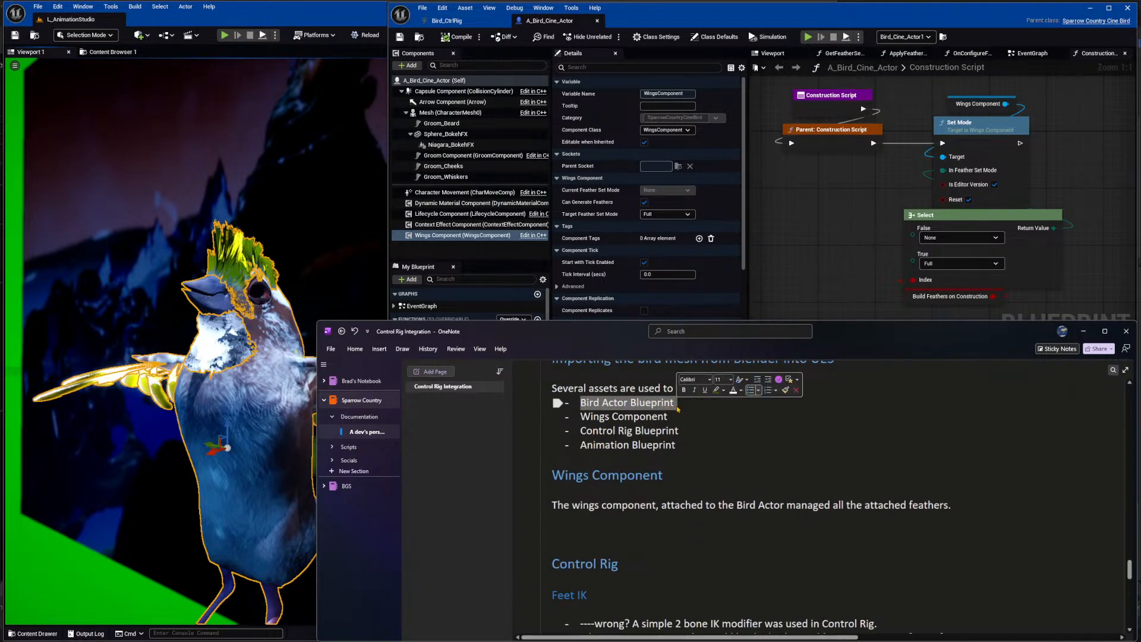
{"action": "left_click", "coordinate": [683, 476]}
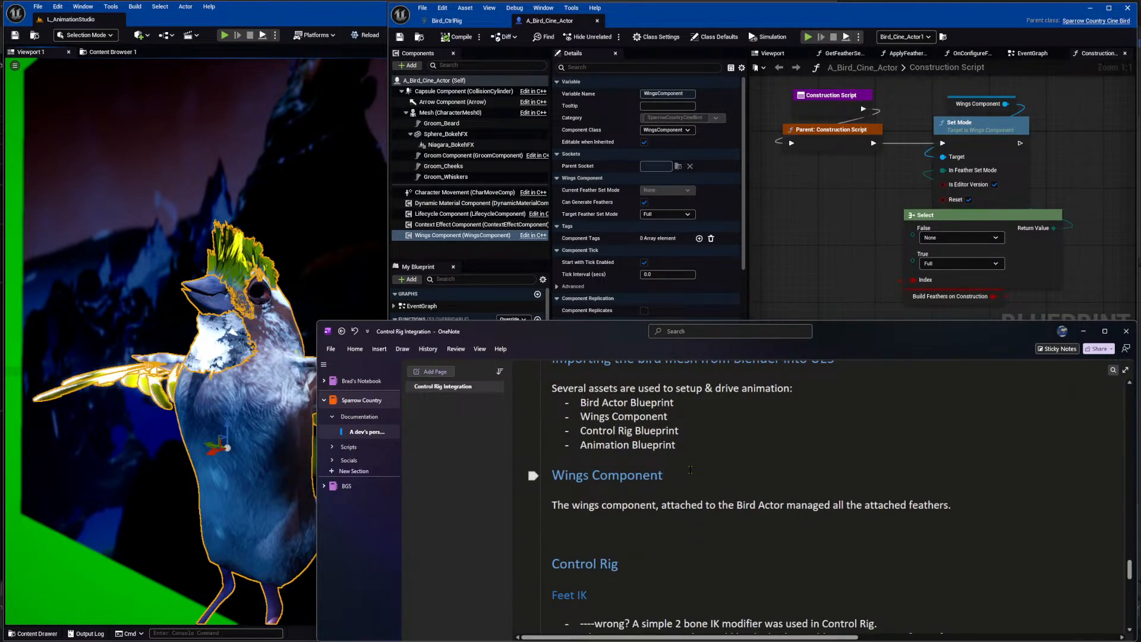
{"action": "key", "text": "ctrl+v"}
{"action": "key", "text": "BackSpace"}
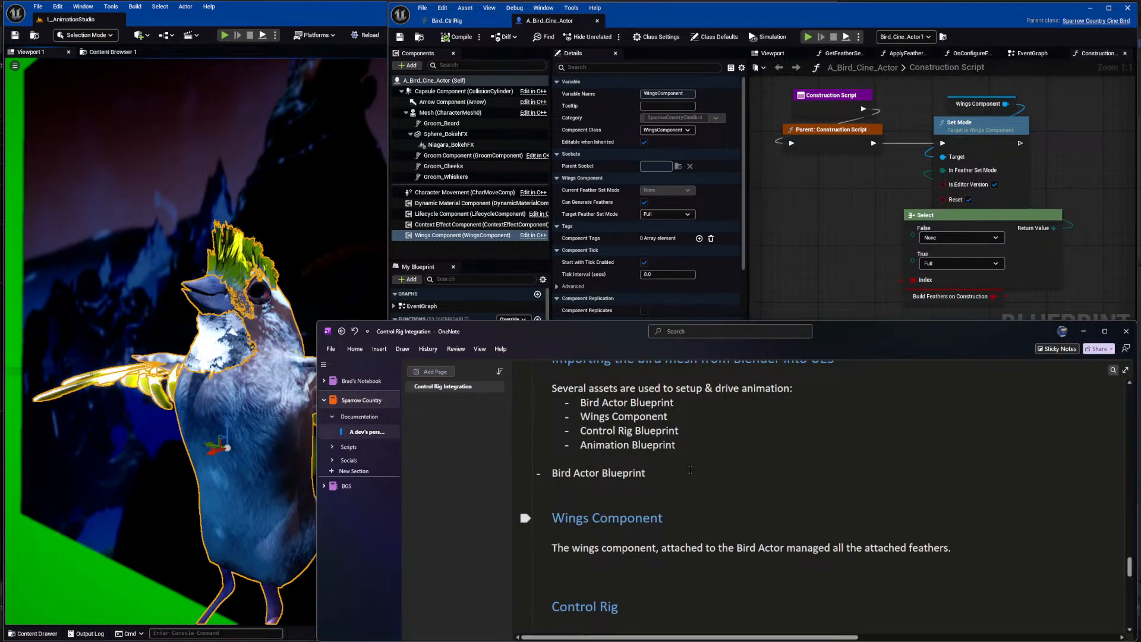
{"action": "key", "text": "ctrl+z"}
{"action": "key", "text": "ctrl+z"}
{"action": "key", "text": "ctrl+v"}
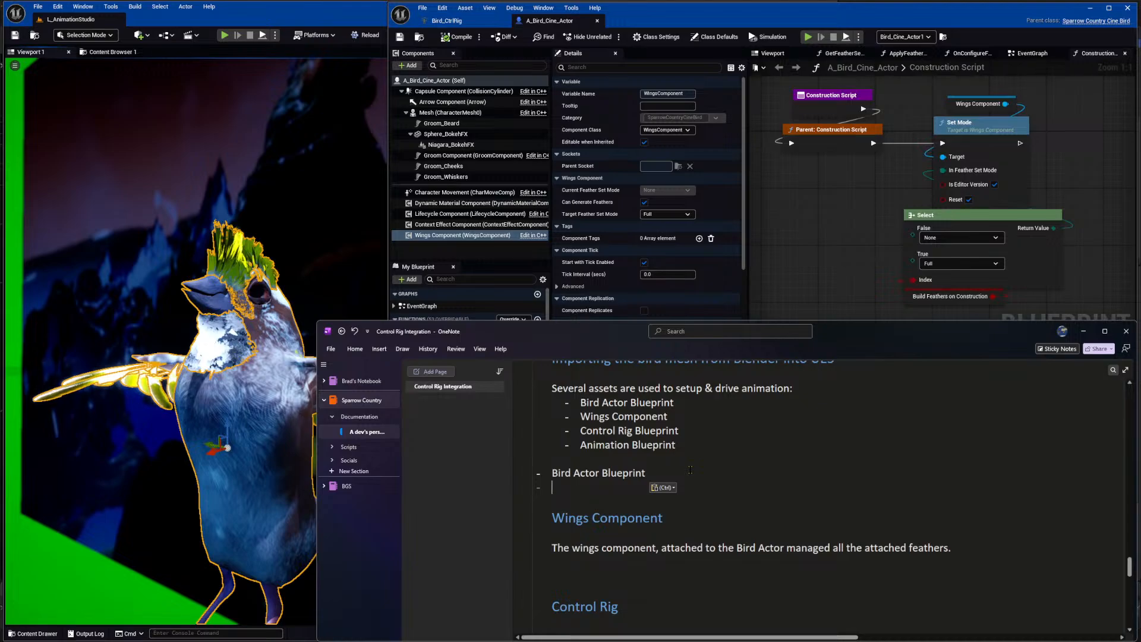
{"action": "key", "text": "ctrl+z"}
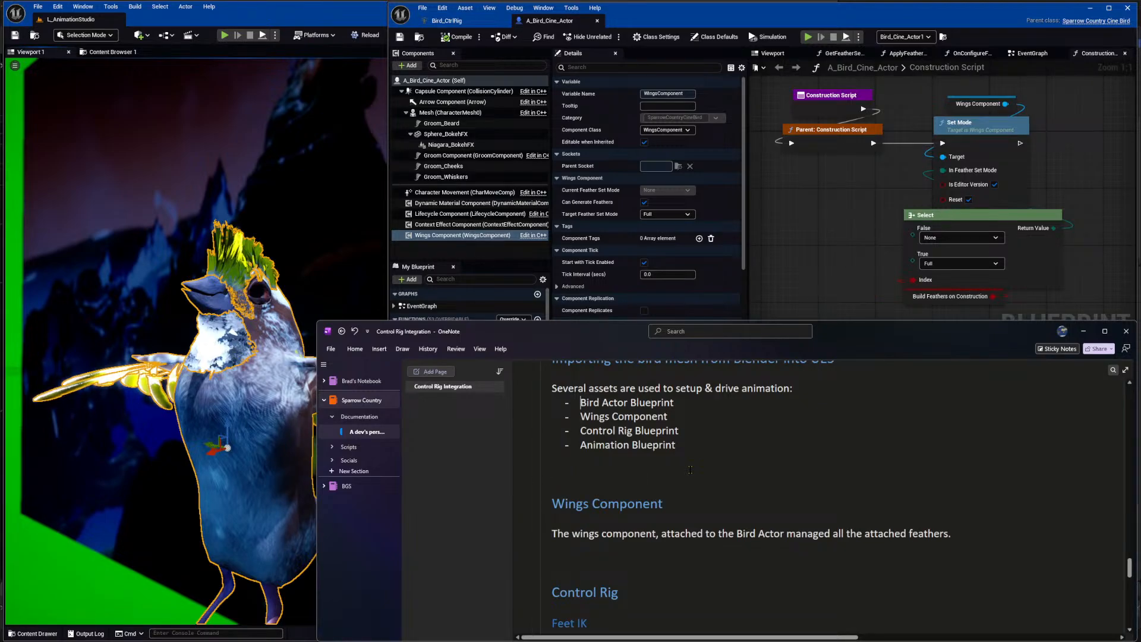
Copy only the text "Bird Actor Blueprint" from the asset bullets into a new main heading above Wings Component.
{"action": "key", "text": "Right"}
{"action": "key", "text": "shift+End"}
{"action": "key", "text": "ctrl+c"}
{"action": "key", "text": "Down"}
{"action": "key", "text": "Down"}
{"action": "key", "text": "Down"}
{"action": "key", "text": "Down"}
{"action": "key", "text": "ctrl+v"}
{"action": "key", "text": "ctrl+alt+1"}
Write "My project contained multiple bird actor blueprints, one was used in cinematics and the other gameplay." under the Bird Actor Blueprint heading, after a blank line.
{"action": "key", "text": "Return"}
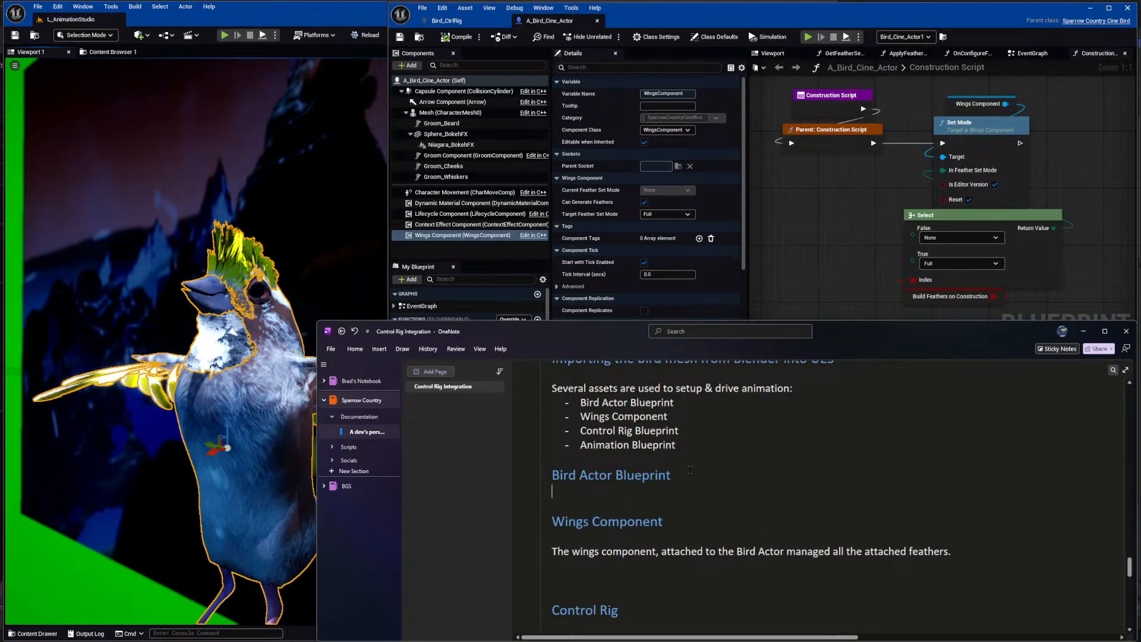
{"action": "key", "text": "Return"}
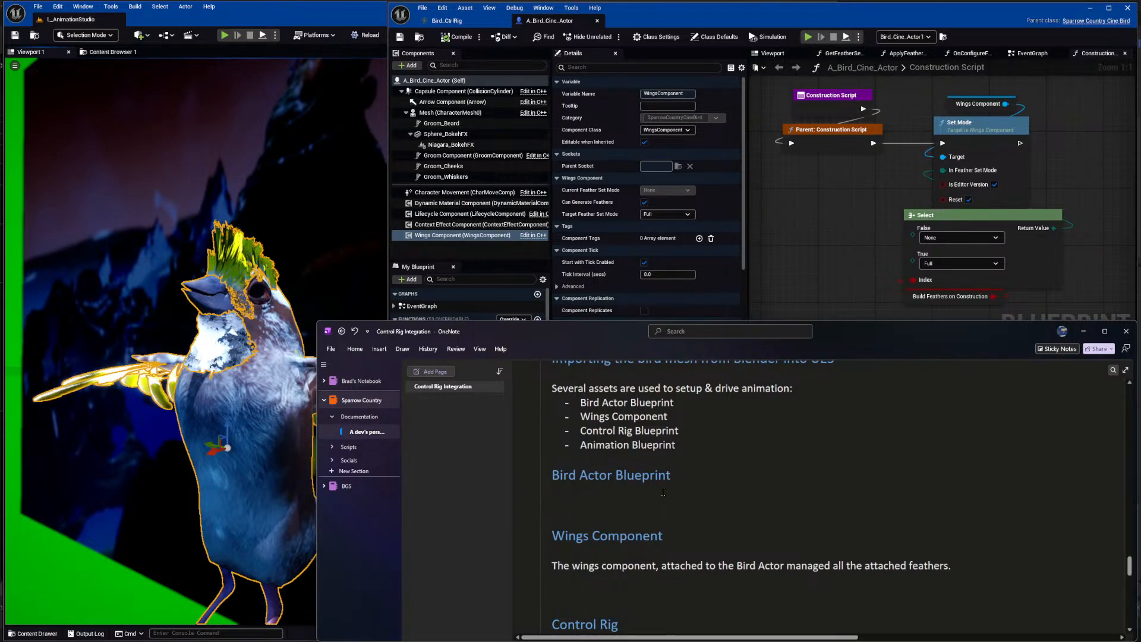
{"action": "type", "text": "My project contained mutlple"}
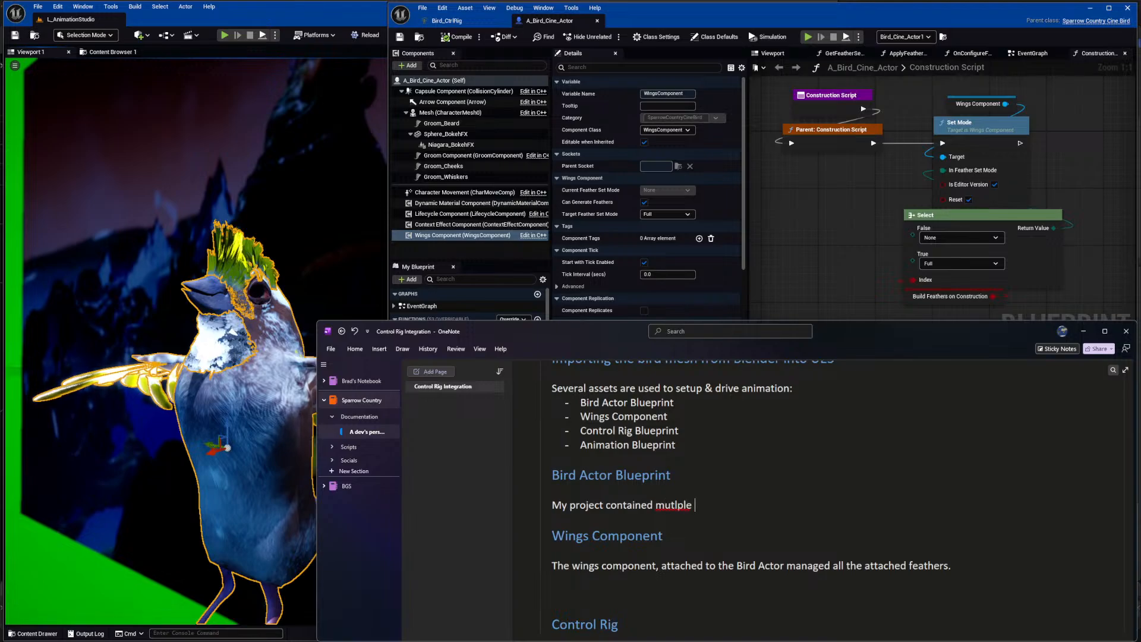
{"action": "key", "text": "ctrl+BackSpace"}
{"action": "type", "text": "multiple"}
{"action": "key", "text": "End"}
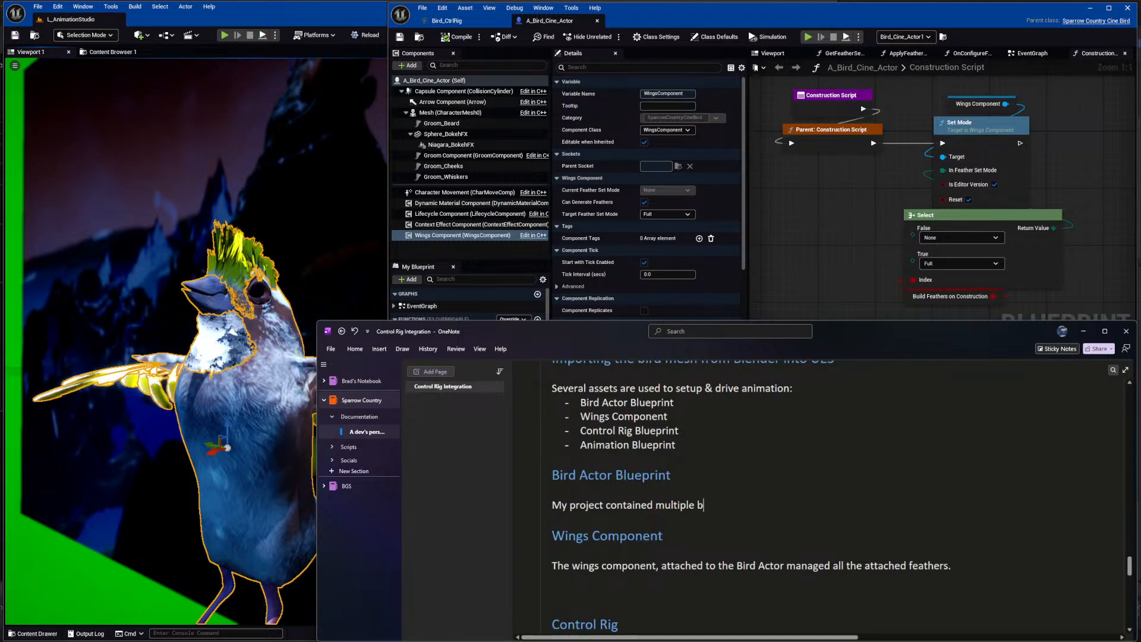
{"action": "type", "text": "blueprints, one was used in cinematics."}
{"action": "key", "text": "Left"}
{"action": "type", "text": "and the other game"}
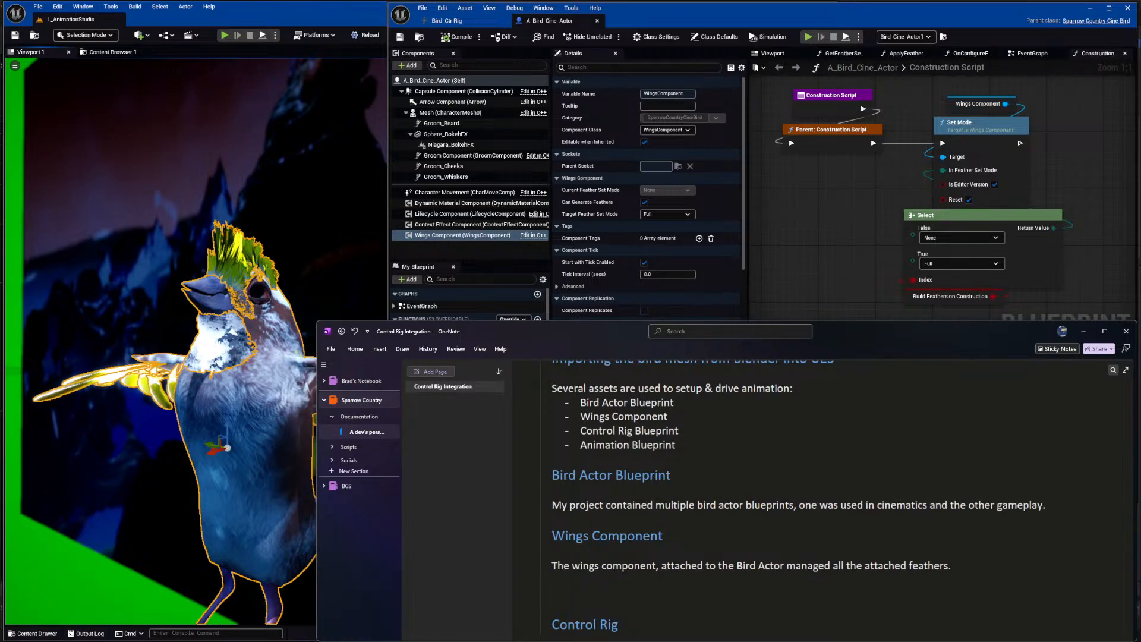
Switch to Unreal Editor, open the Bird_Actor_2 blueprint, and select the root actor in it and in A_Bird_Cine_Actor.
{"action": "left_click", "coordinate": [797, 214]}
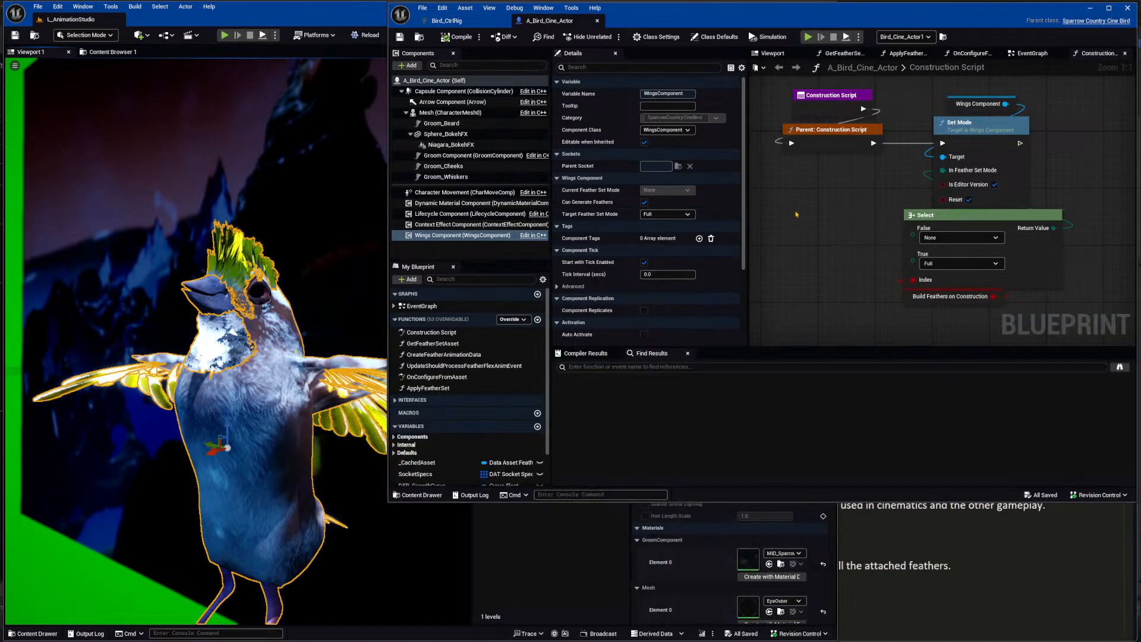
{"action": "key", "text": "ctrl+p"}
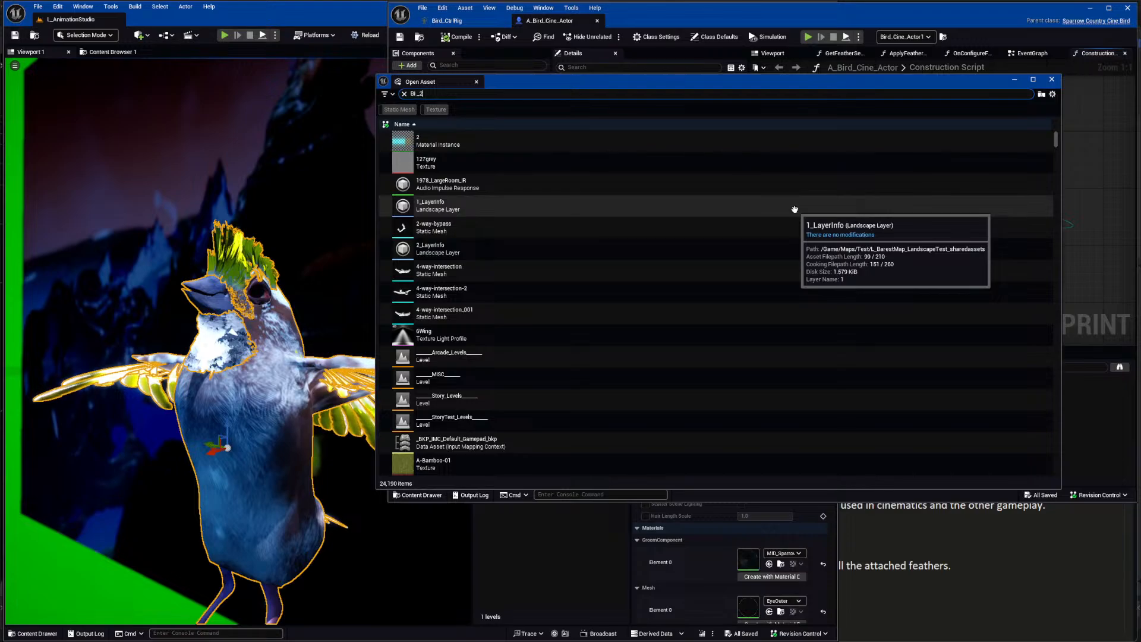
{"action": "key", "text": "Escape"}
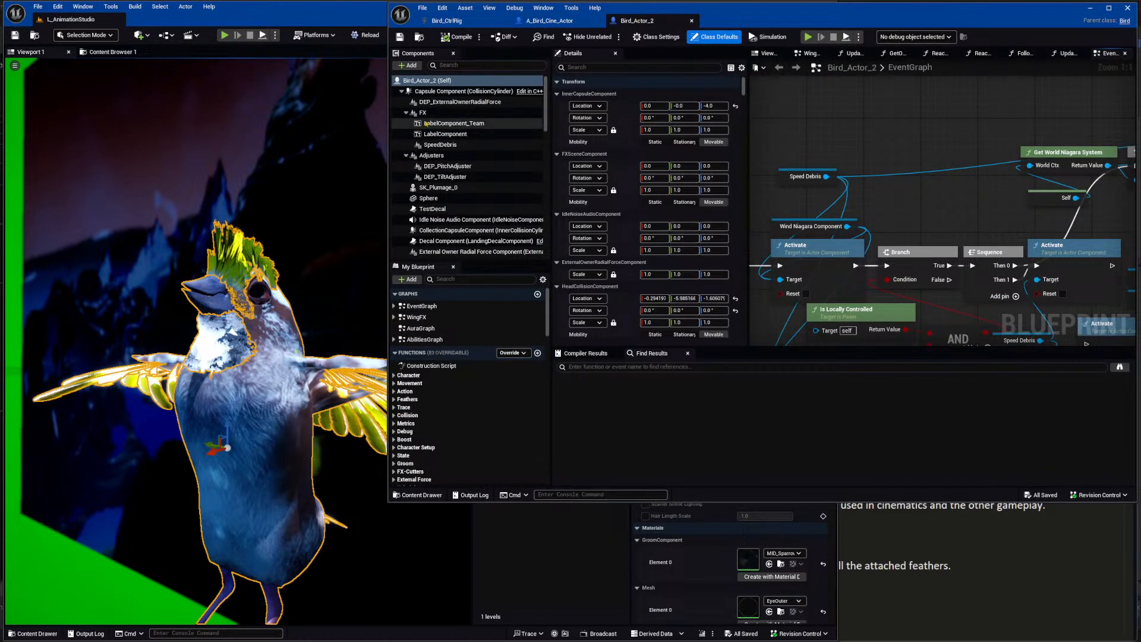
{"action": "left_click", "coordinate": [425, 81]}
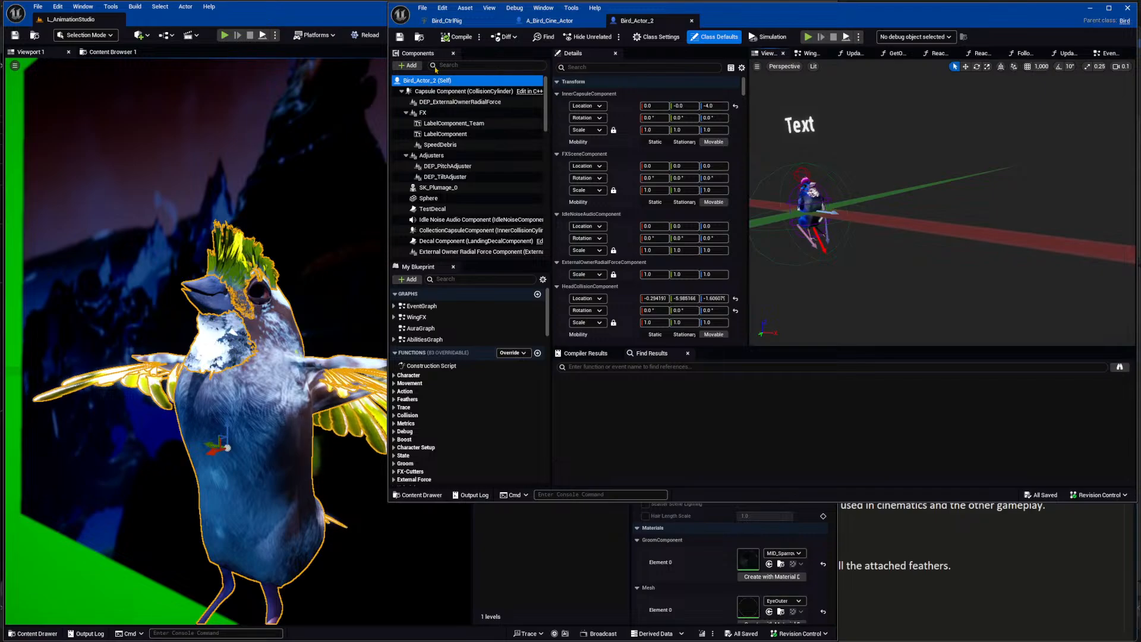
{"action": "left_click", "coordinate": [538, 19]}
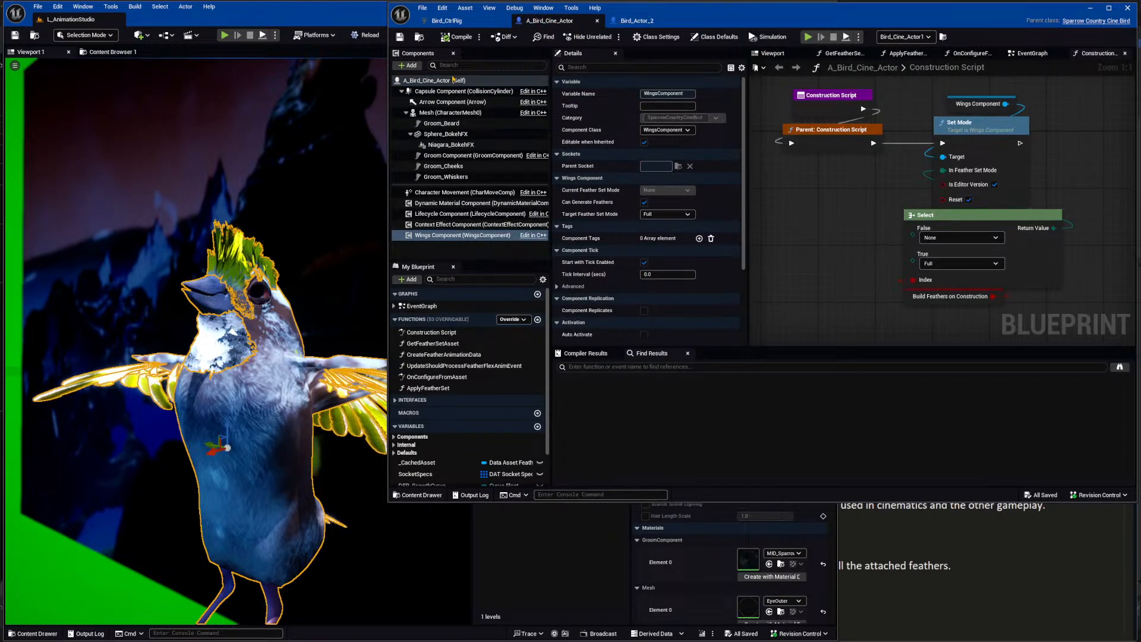
{"action": "left_click", "coordinate": [415, 82]}
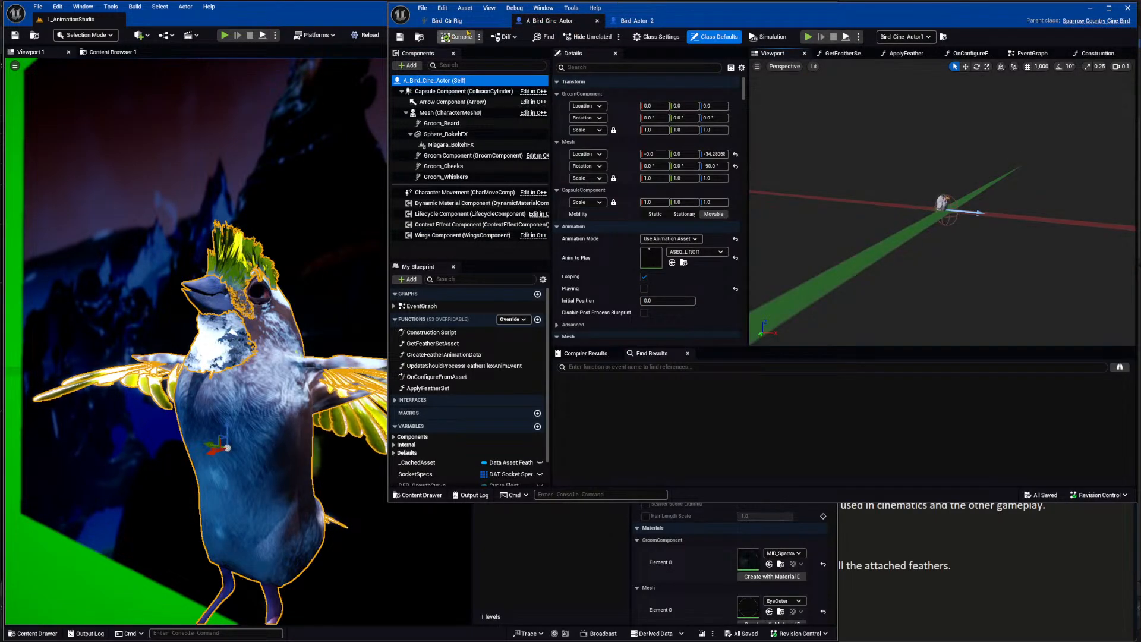
Separate A_Bird_Cine_Actor into its own window and snap it side by side with the Bird_Actor_2 window.
{"action": "left_click_drag", "start_coordinate": [539, 21], "coordinate": [3, 221]}
{"action": "left_click", "coordinate": [717, 136]}
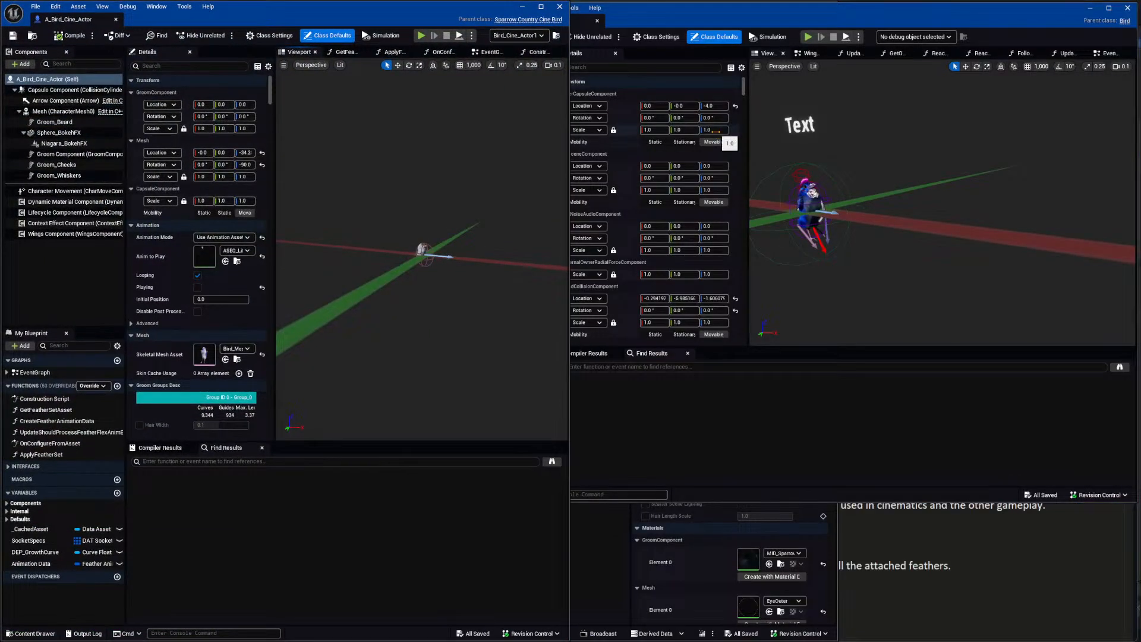
{"action": "left_click_drag", "start_coordinate": [802, 16], "coordinate": [1139, 140]}
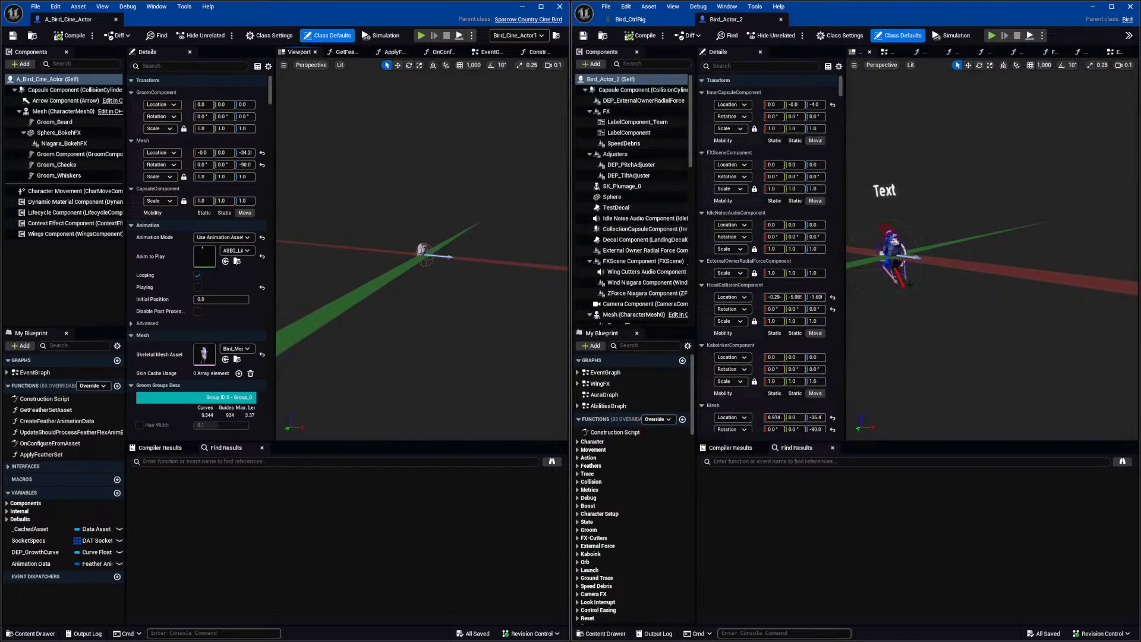
Frame the bird up close in the Bird_Actor_2 preview and hide its viewport grid.
{"action": "right_click_drag", "start_coordinate": [904, 273], "coordinate": [897, 273]}
{"action": "key", "text": "a"}
{"action": "key", "text": "q"}
{"action": "right_click_drag", "start_coordinate": [995, 286], "coordinate": [985, 301]}
{"action": "key", "text": "s"}
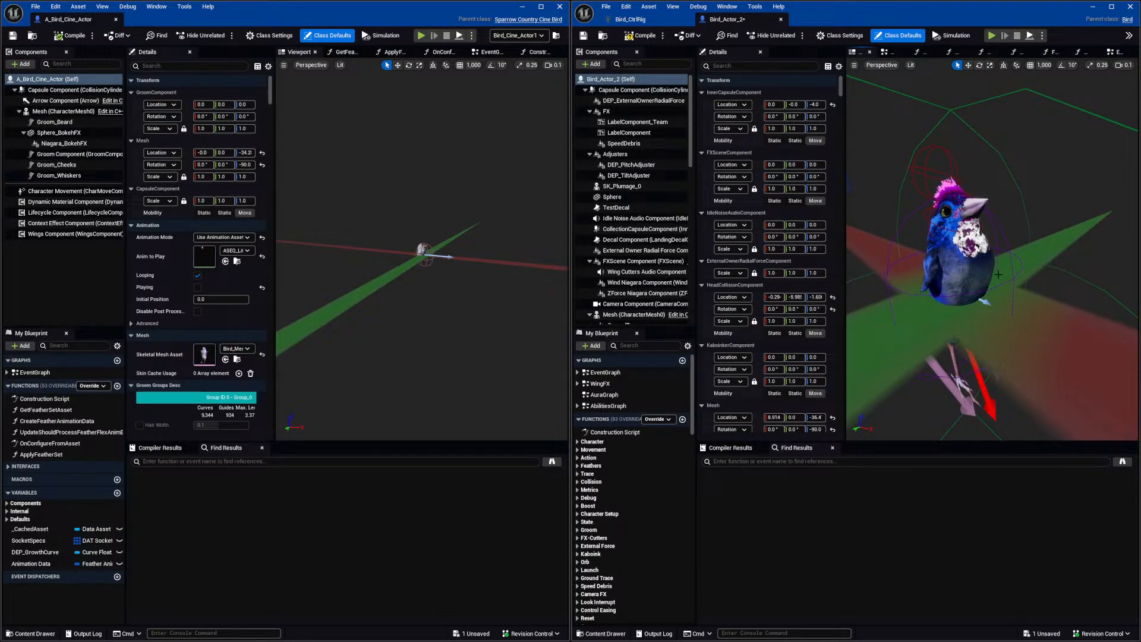
{"action": "scroll", "coordinate": [998, 302], "scroll_direction": "down", "scroll_amount": 5}
{"action": "key", "text": "f"}
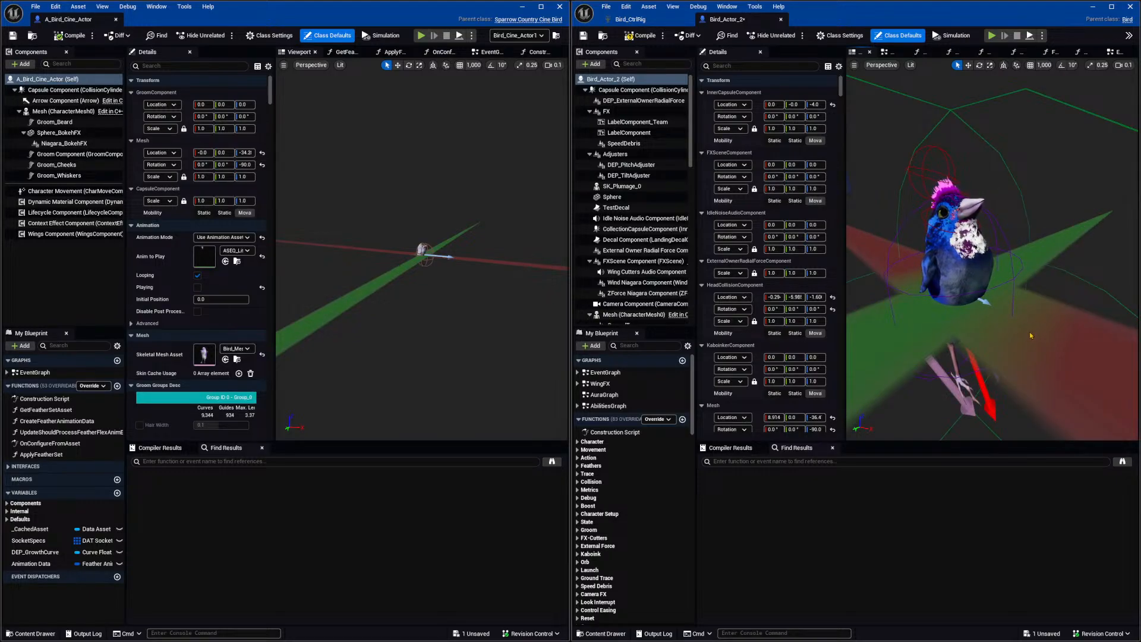
{"action": "left_click", "coordinate": [855, 66]}
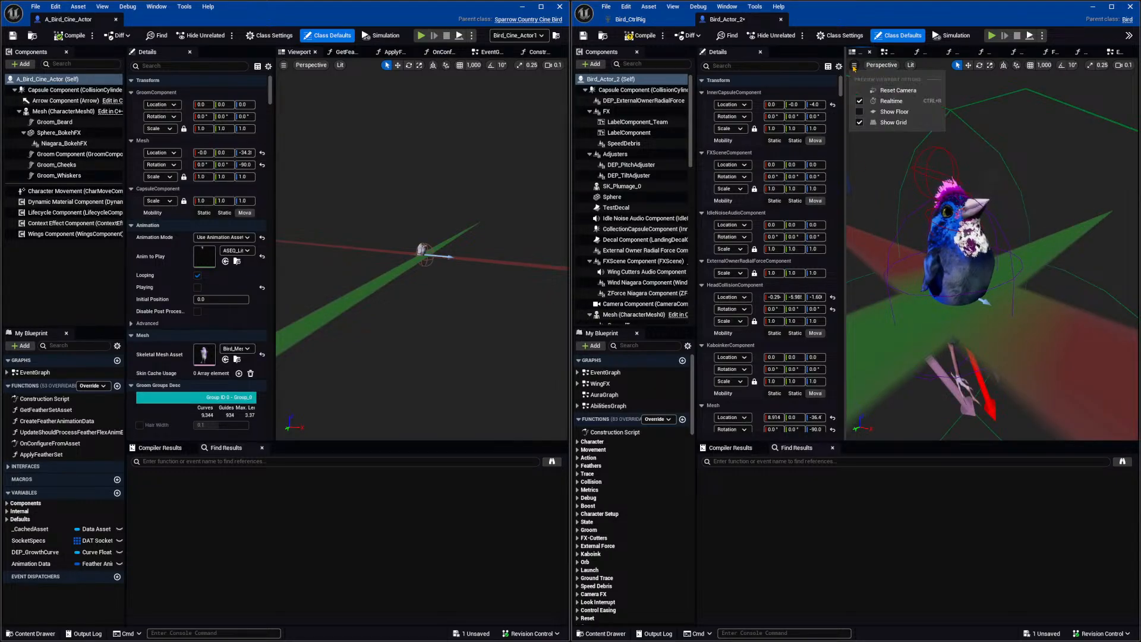
{"action": "left_click", "coordinate": [891, 122]}
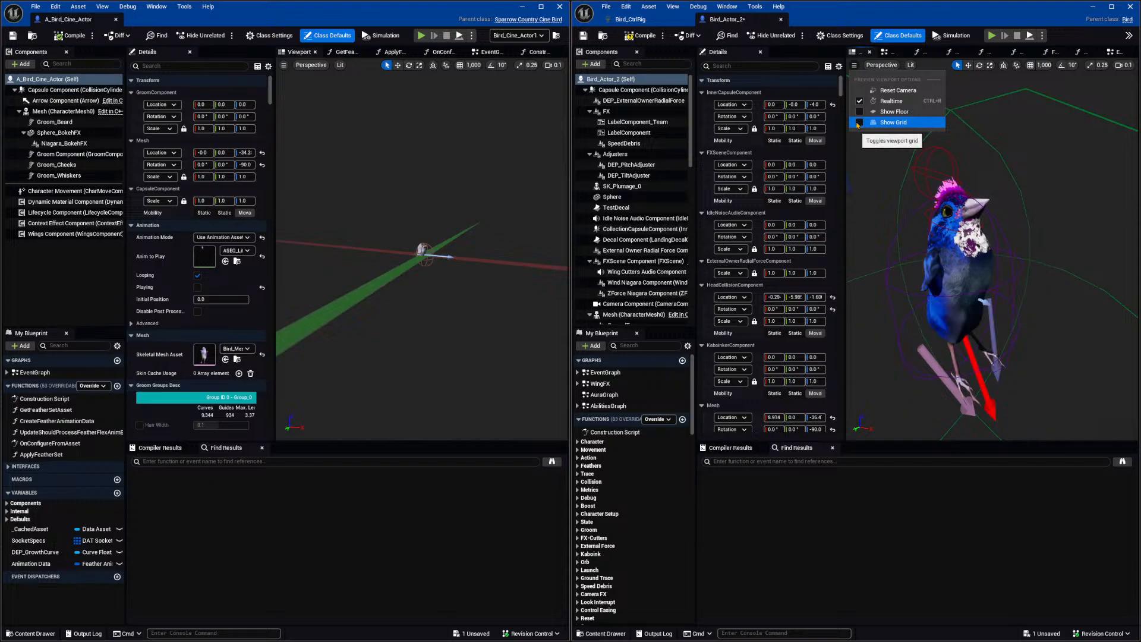
{"action": "right_click_drag", "start_coordinate": [975, 238], "coordinate": [932, 257]}
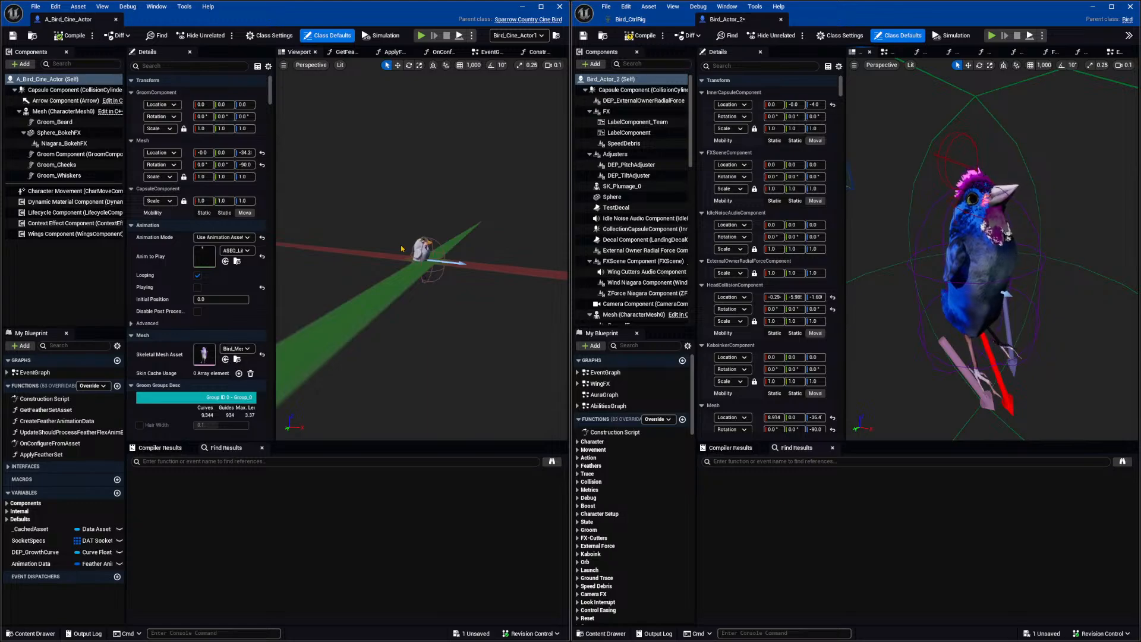
Focus the A_Bird_Cine_Actor preview on the bird mesh, hide the grid, and view the bird at an angle from the front.
{"action": "left_click", "coordinate": [426, 241]}
{"action": "key", "text": "f"}
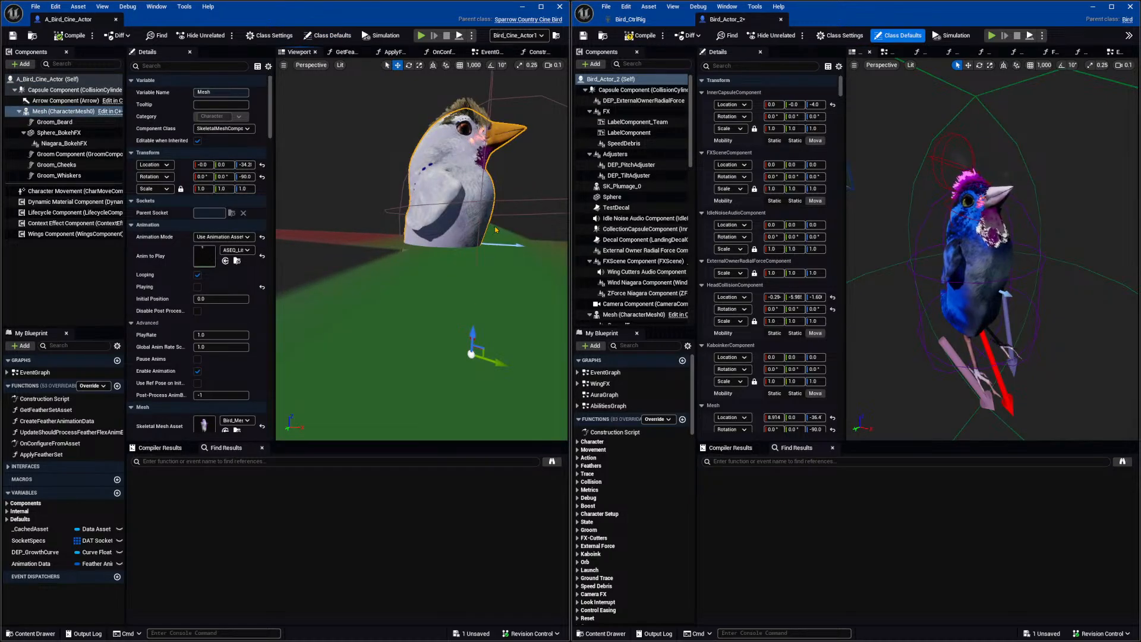
{"action": "left_click", "coordinate": [284, 65]}
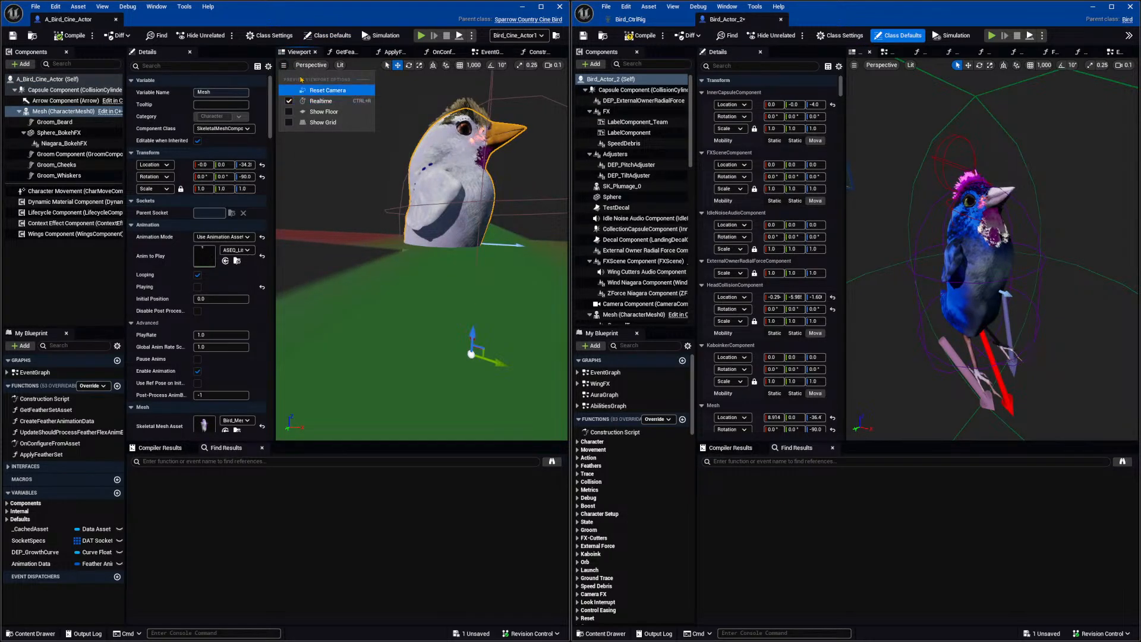
{"action": "mouse_move", "coordinate": [335, 67]}
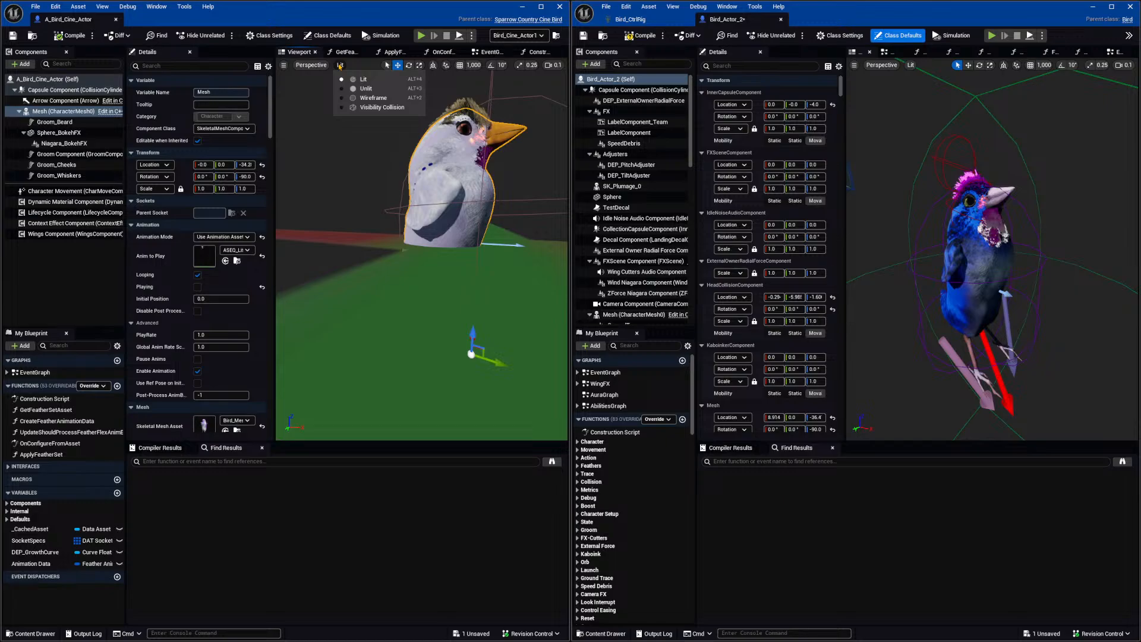
{"action": "left_click", "coordinate": [283, 64]}
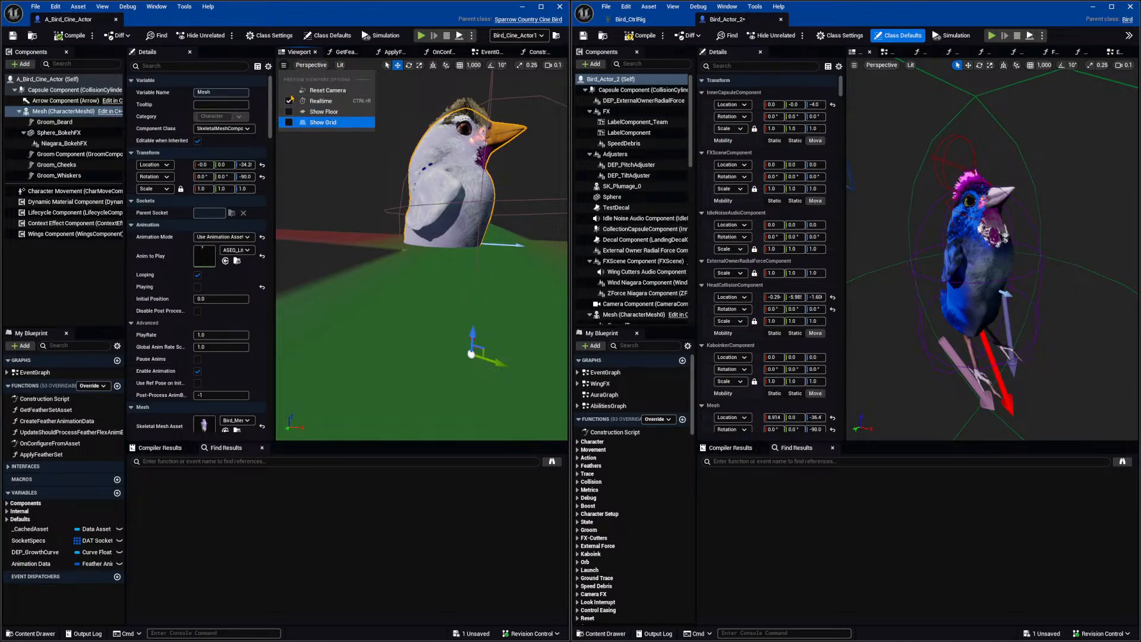
{"action": "left_click", "coordinate": [289, 122]}
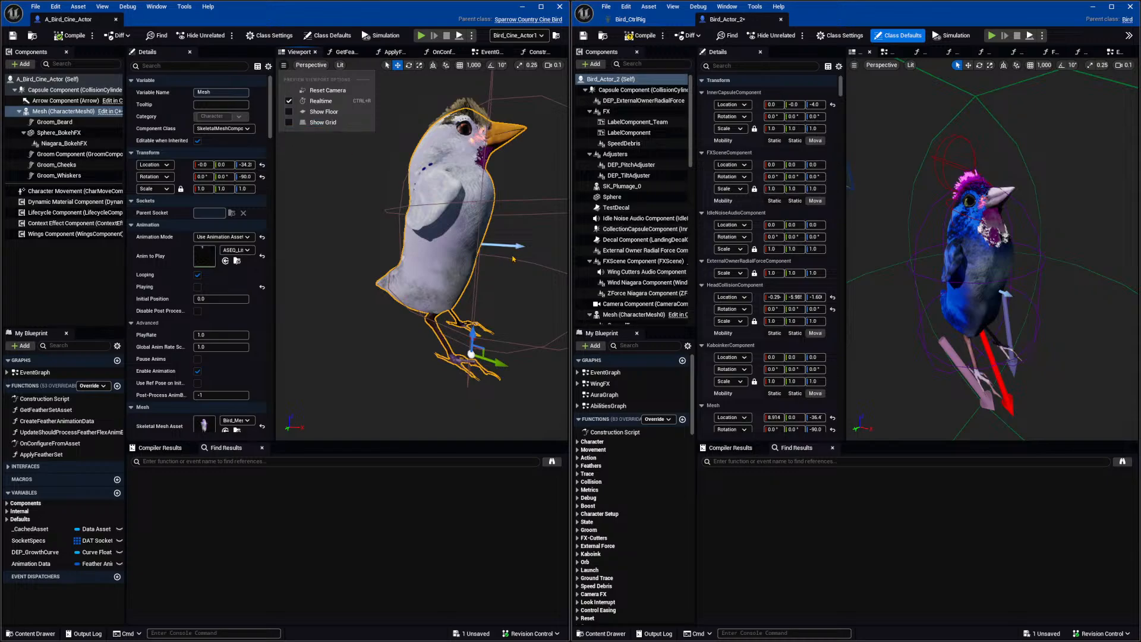
{"action": "scroll", "coordinate": [422, 256], "scroll_direction": "down", "scroll_amount": 3}
{"action": "left_click_drag", "start_coordinate": [422, 256], "coordinate": [397, 282], "text": "alt"}
{"action": "right_click_drag", "start_coordinate": [397, 282], "coordinate": [394, 290]}
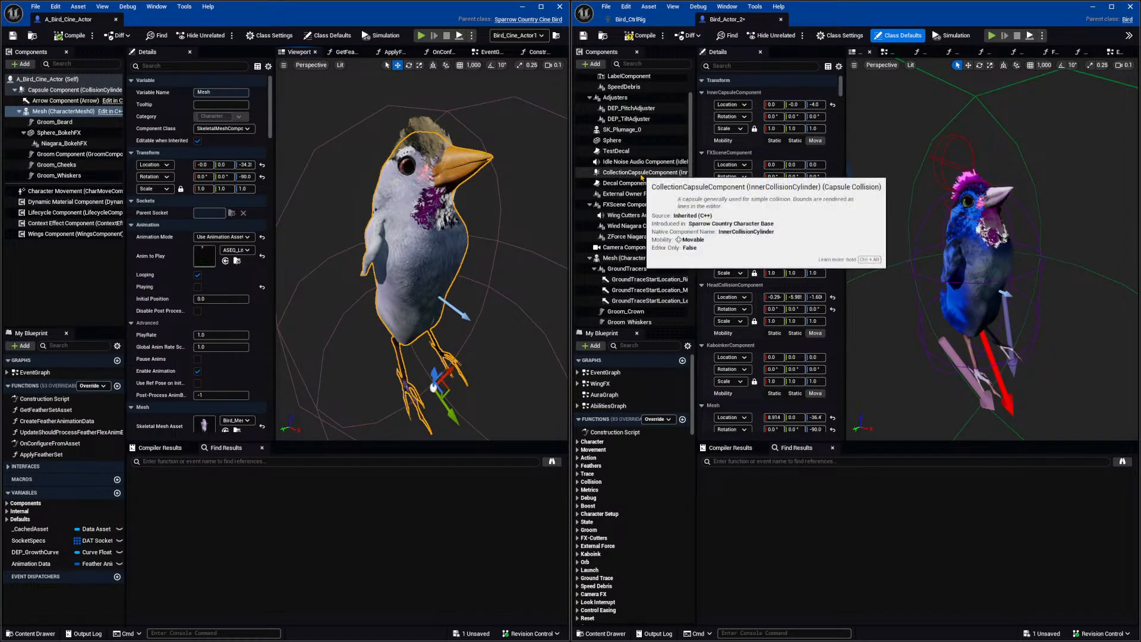
Examine the Bird_Actor_2 component list and compare its Wings Component 2 settings with the Wings Component in A_Bird_Cine_Actor.
{"action": "left_click", "coordinate": [621, 65]}
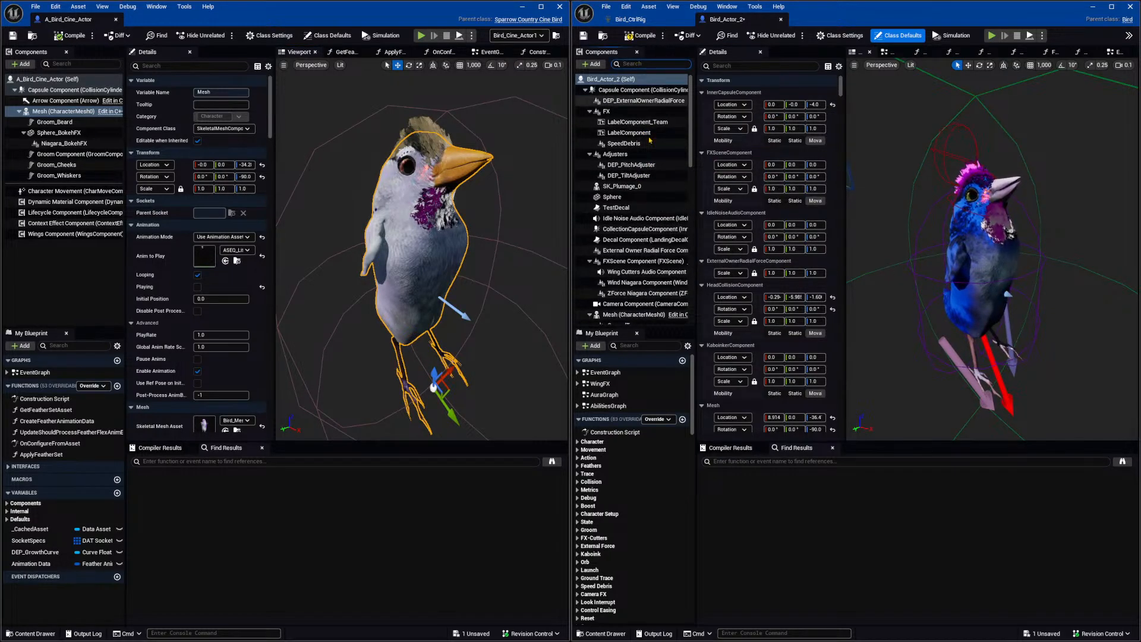
{"action": "scroll", "coordinate": [652, 215], "scroll_direction": "down", "scroll_amount": 10}
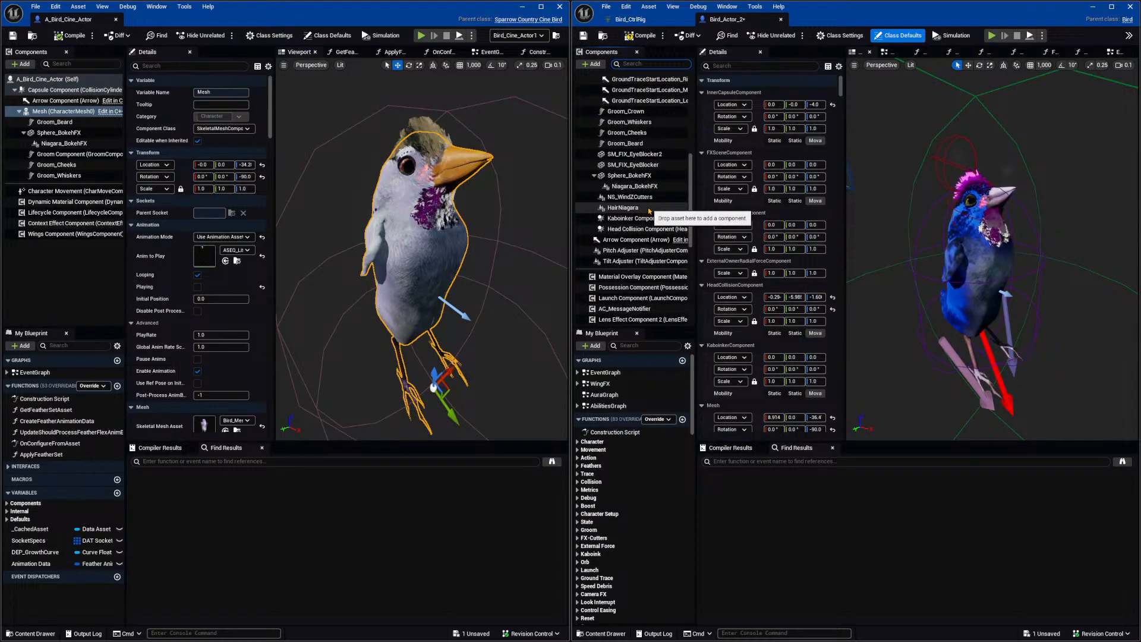
{"action": "scroll", "coordinate": [666, 178], "scroll_direction": "up", "scroll_amount": 4}
{"action": "scroll", "coordinate": [678, 118], "scroll_direction": "up", "scroll_amount": 8}
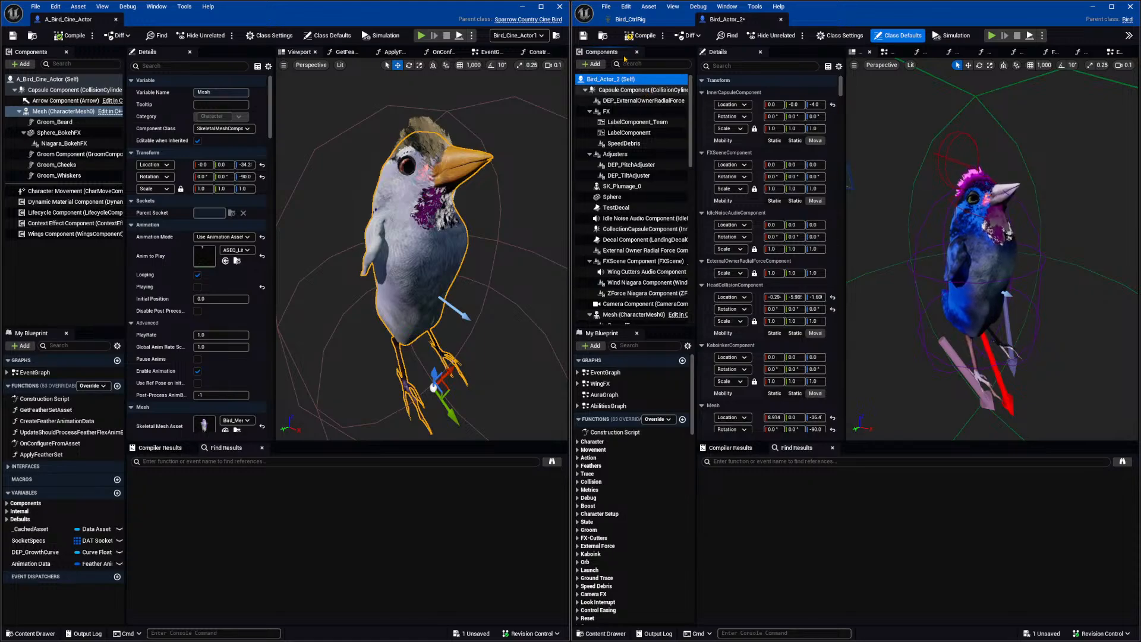
{"action": "scroll", "coordinate": [639, 196], "scroll_direction": "down", "scroll_amount": 6}
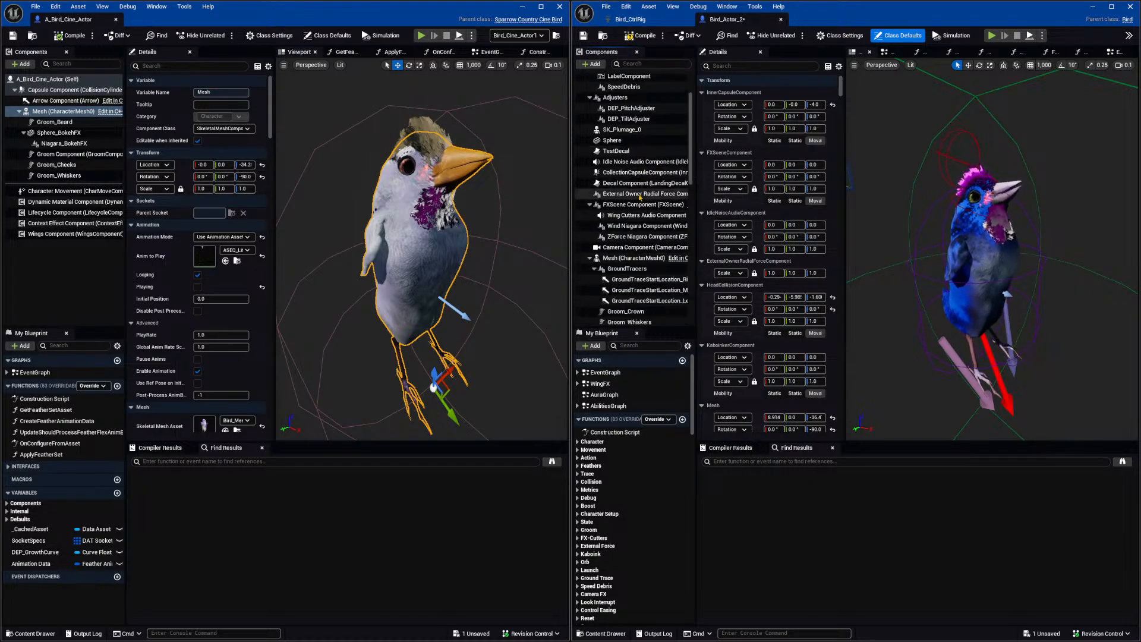
{"action": "scroll", "coordinate": [638, 203], "scroll_direction": "down", "scroll_amount": 7}
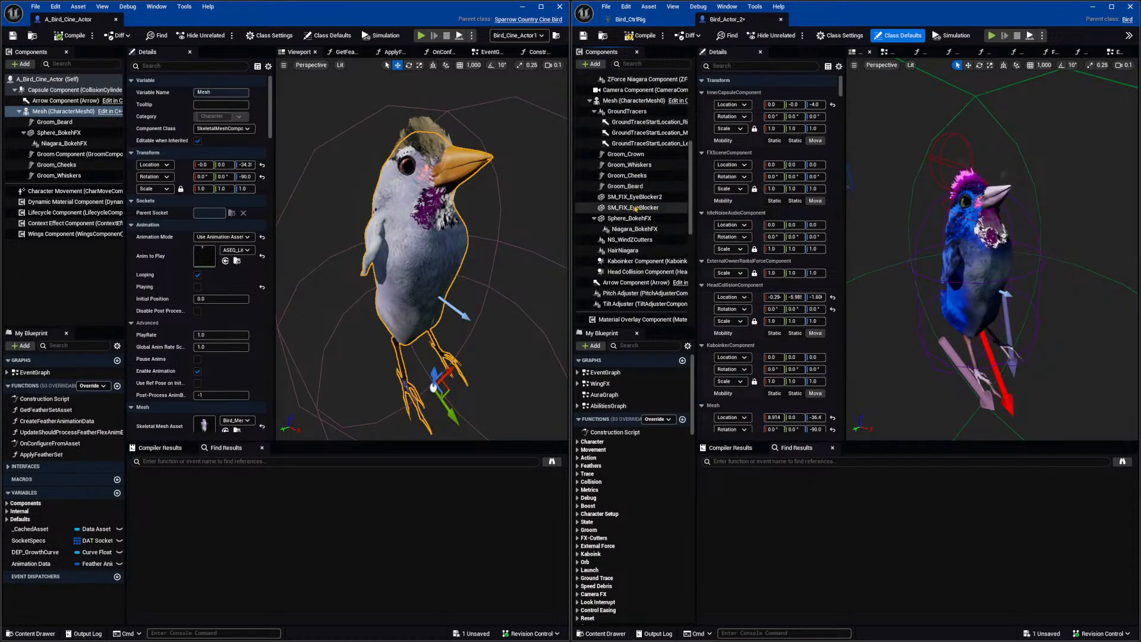
{"action": "scroll", "coordinate": [633, 214], "scroll_direction": "down", "scroll_amount": 9}
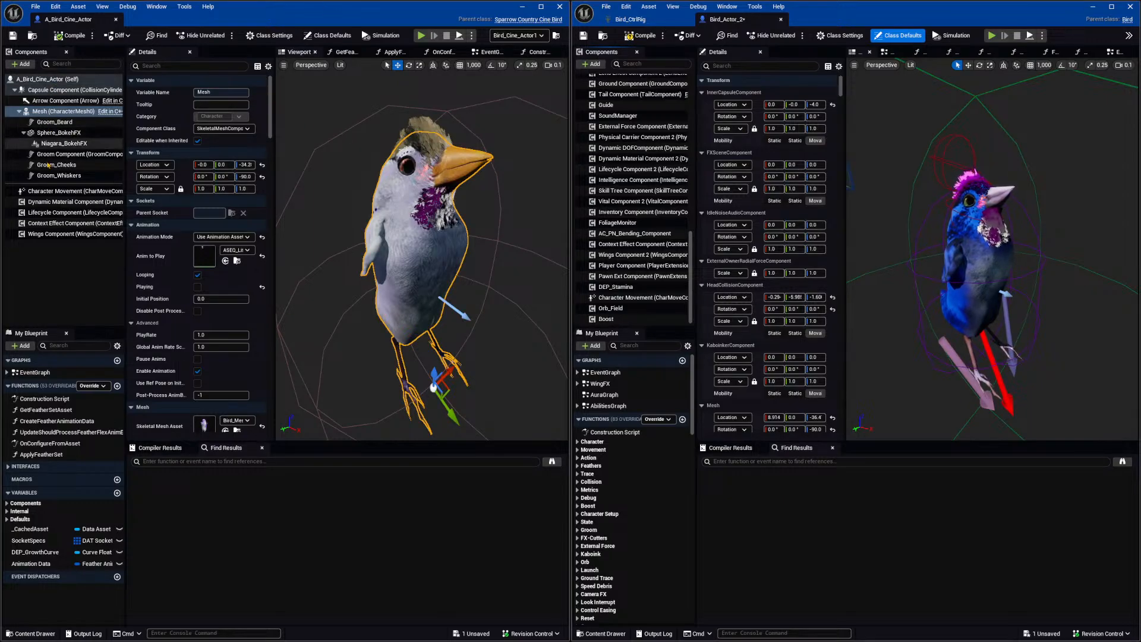
{"action": "left_click", "coordinate": [45, 79]}
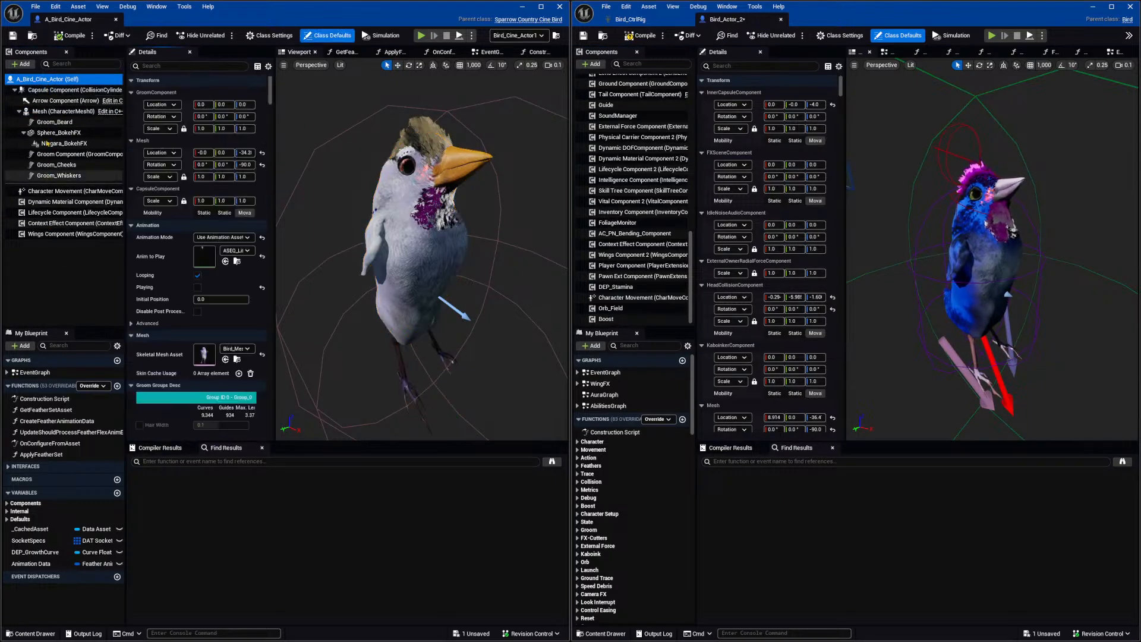
{"action": "left_click", "coordinate": [71, 233]}
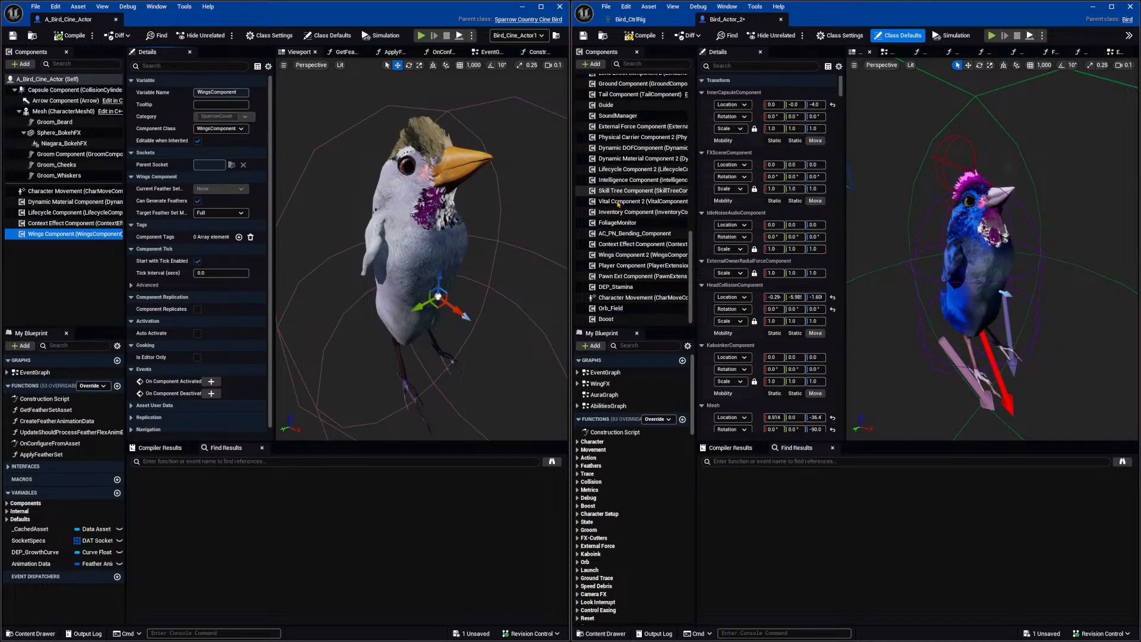
{"action": "left_click", "coordinate": [620, 253]}
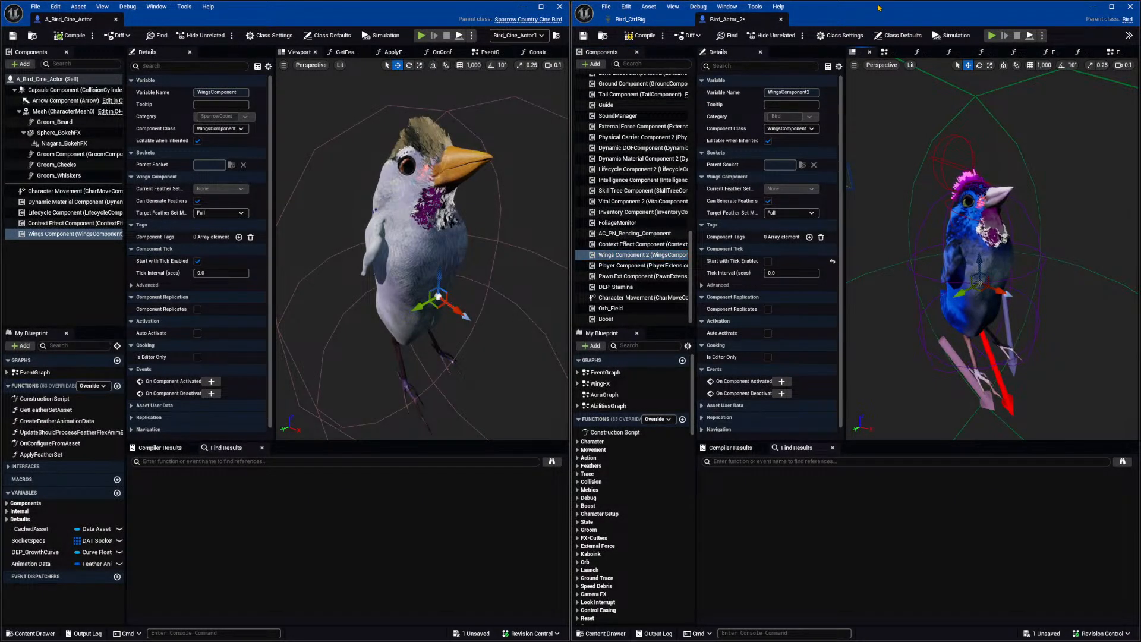
Unsnap the Bird_Actor_2 window and minimize the A_Bird_Cine_Actor window to uncover the animation studio level.
{"action": "left_click_drag", "start_coordinate": [875, 21], "coordinate": [878, 113]}
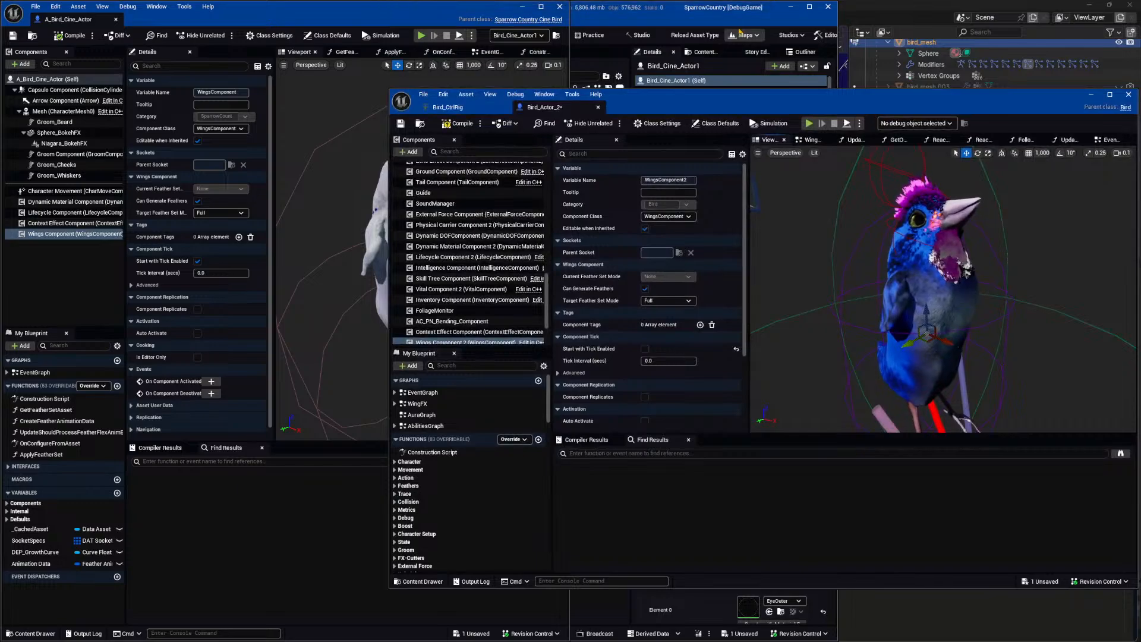
{"action": "left_click", "coordinate": [522, 7]}
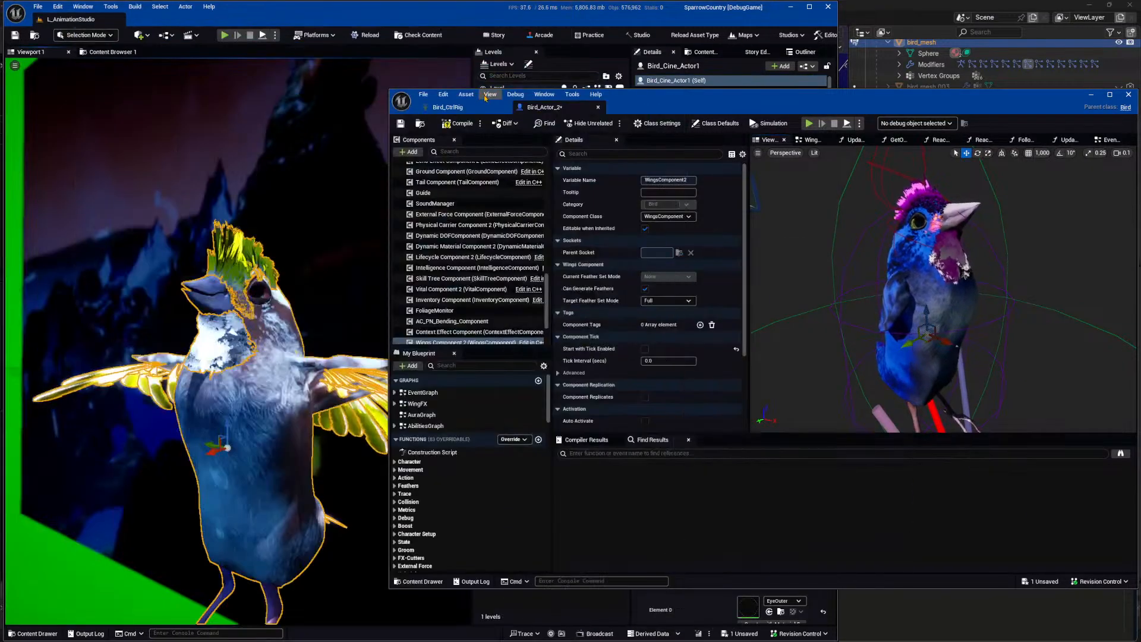
Dock the Bird_CtrlRig editor in the main level window and tile the Bird_Actor_2 window beside A_Bird_Cine_Actor.
{"action": "left_click_drag", "start_coordinate": [445, 112], "coordinate": [275, 23]}
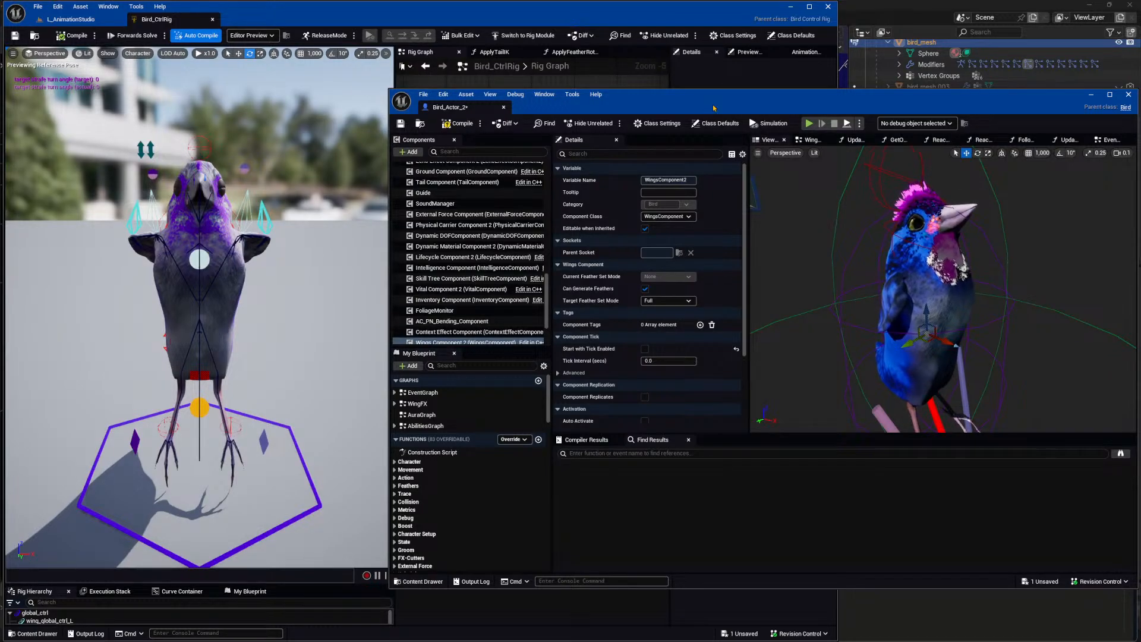
{"action": "key", "text": "alt+Tab"}
{"action": "left_click_drag", "start_coordinate": [815, 106], "coordinate": [1126, 160]}
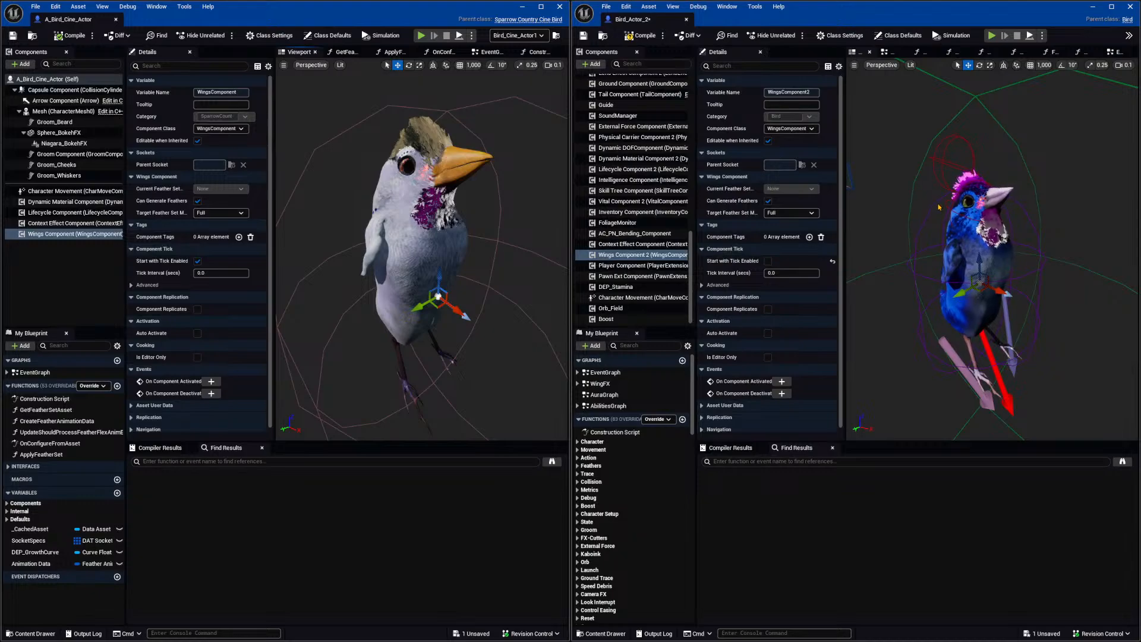
Capture the two side-by-side bird actor blueprints and paste the screenshot below the Bird Actor Blueprint paragraph in OneNote.
{"action": "left_click", "coordinate": [640, 36]}
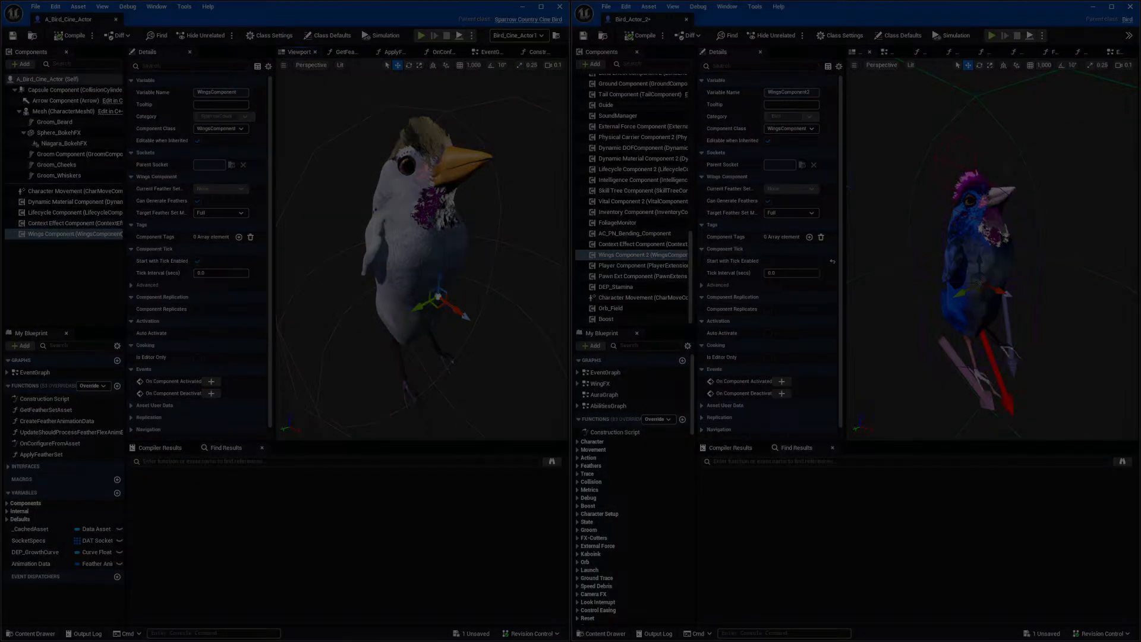
{"action": "left_click_drag", "start_coordinate": [1138, 453], "coordinate": [2, 3]}
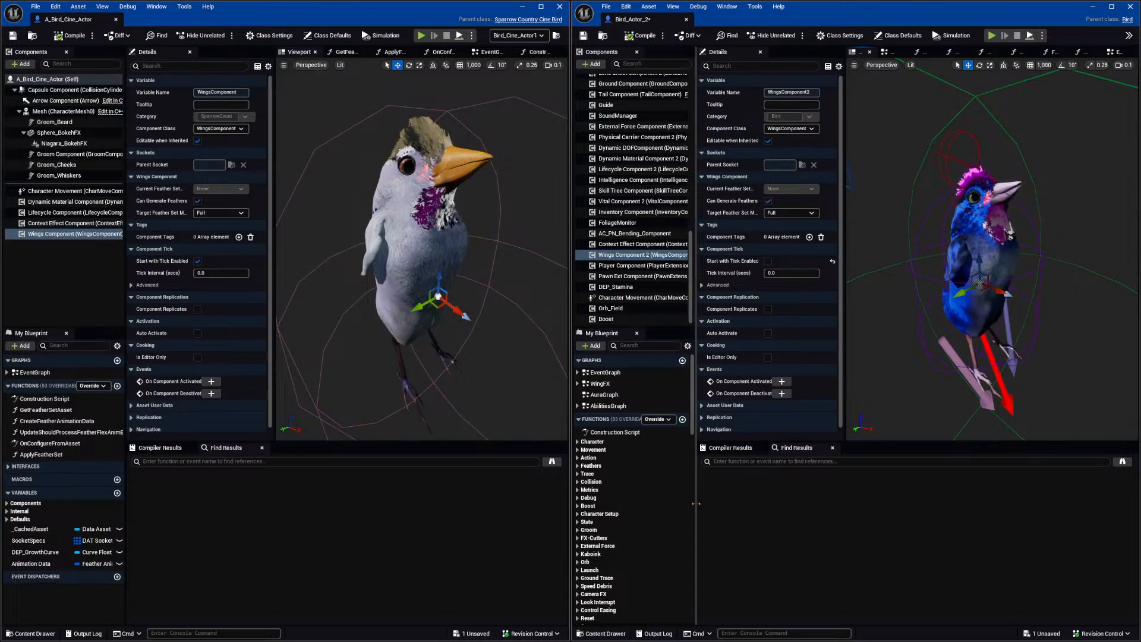
{"action": "key", "text": "alt+Tab"}
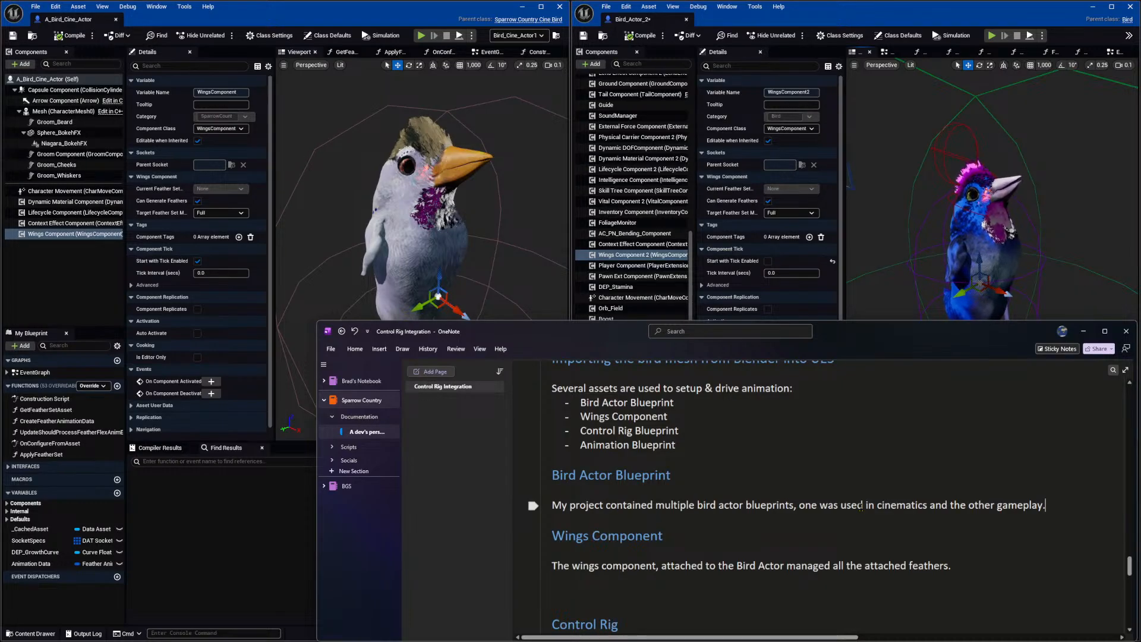
{"action": "key", "text": "Return"}
{"action": "key", "text": "ctrl+v"}
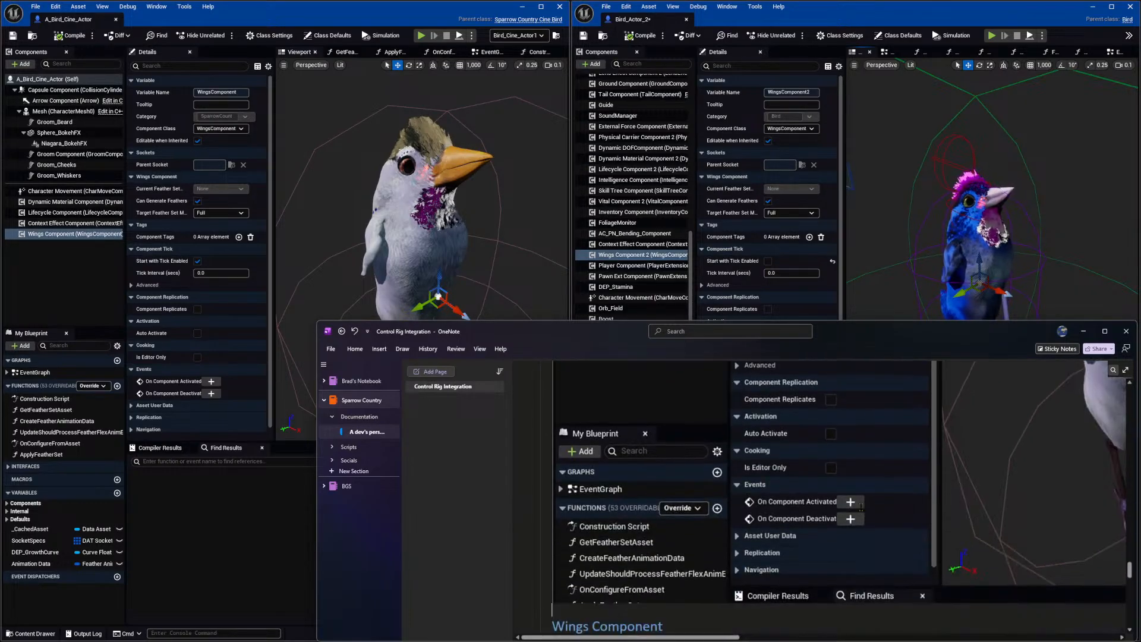
Scale down the pasted blueprint screenshot so both actor editors fit within the visible width of the note.
{"action": "left_click", "coordinate": [533, 610]}
{"action": "left_click_drag", "start_coordinate": [552, 607], "coordinate": [739, 500]}
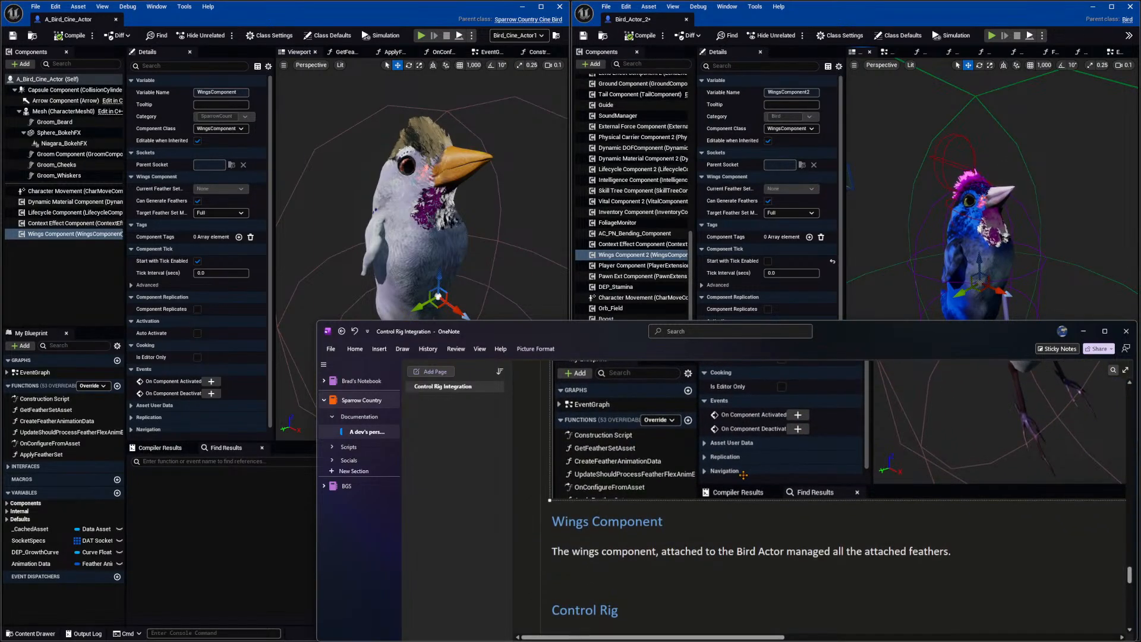
{"action": "scroll", "coordinate": [743, 475], "scroll_direction": "up", "scroll_amount": 8}
{"action": "scroll", "coordinate": [703, 510], "scroll_direction": "down", "scroll_amount": 4}
{"action": "scroll", "coordinate": [551, 596], "scroll_direction": "down", "scroll_amount": 3}
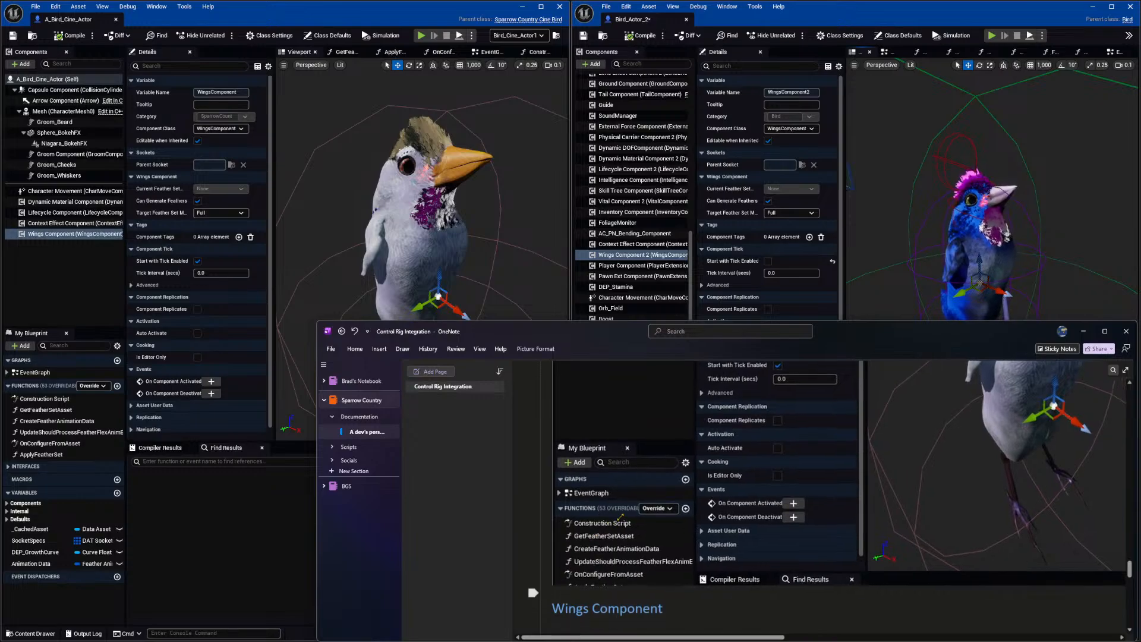
{"action": "scroll", "coordinate": [533, 507], "scroll_direction": "up", "scroll_amount": 3}
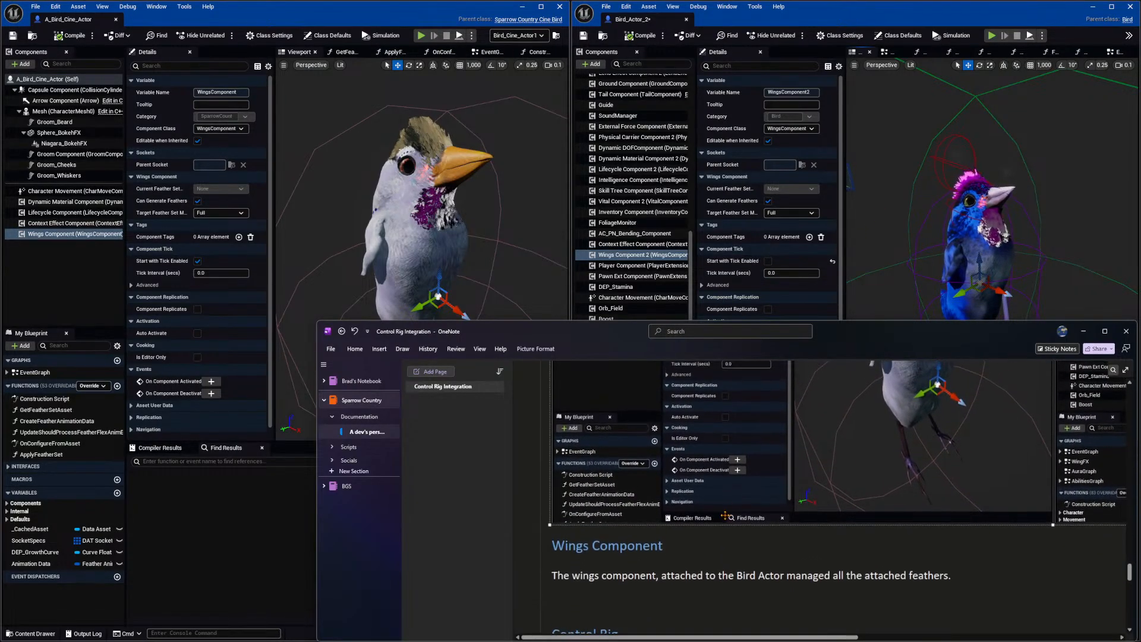
{"action": "scroll", "coordinate": [830, 499], "scroll_direction": "down", "scroll_amount": 1}
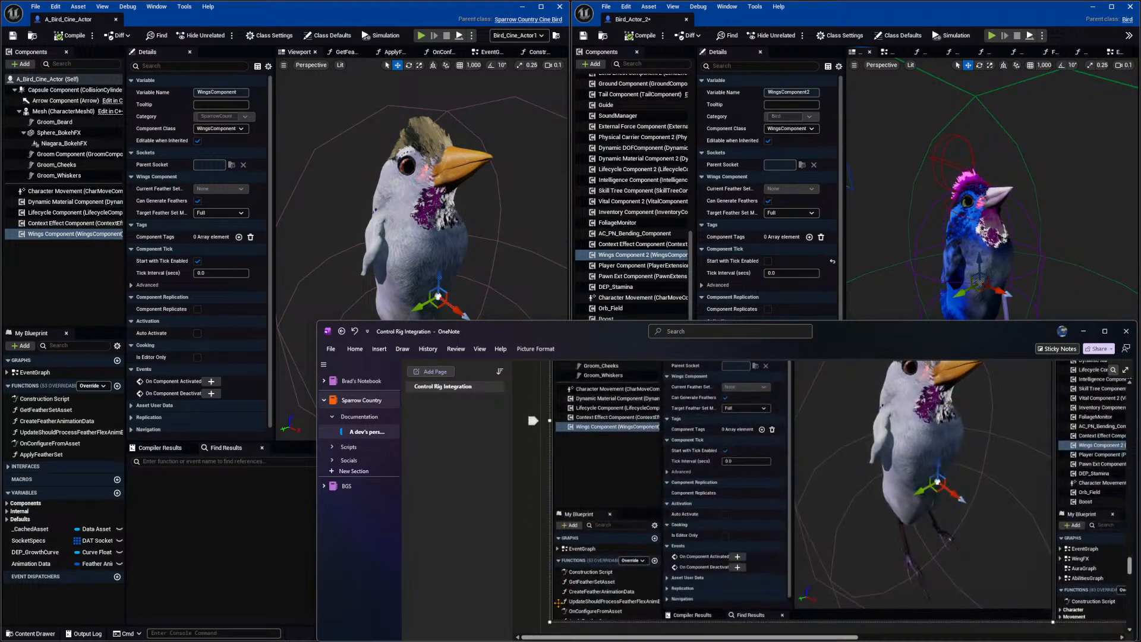
{"action": "left_click_drag", "start_coordinate": [552, 622], "coordinate": [773, 352]}
{"action": "left_click_drag", "start_coordinate": [552, 570], "coordinate": [744, 400]}
{"action": "scroll", "coordinate": [743, 400], "scroll_direction": "up", "scroll_amount": 6}
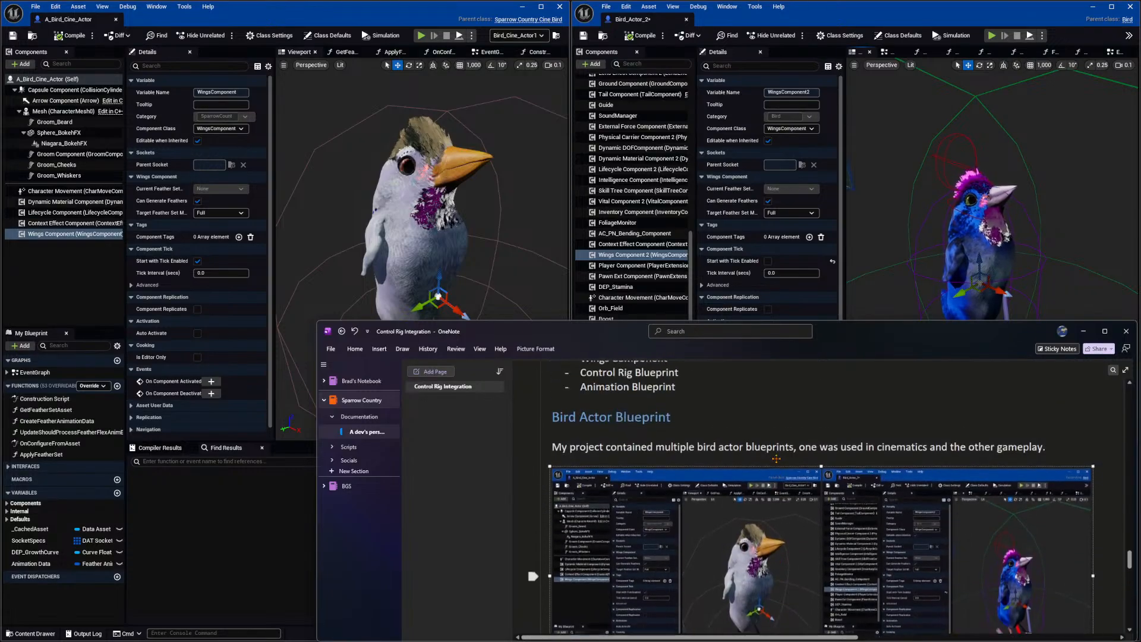
{"action": "scroll", "coordinate": [533, 485], "scroll_direction": "down", "scroll_amount": 1}
{"action": "scroll", "coordinate": [740, 519], "scroll_direction": "down", "scroll_amount": 1}
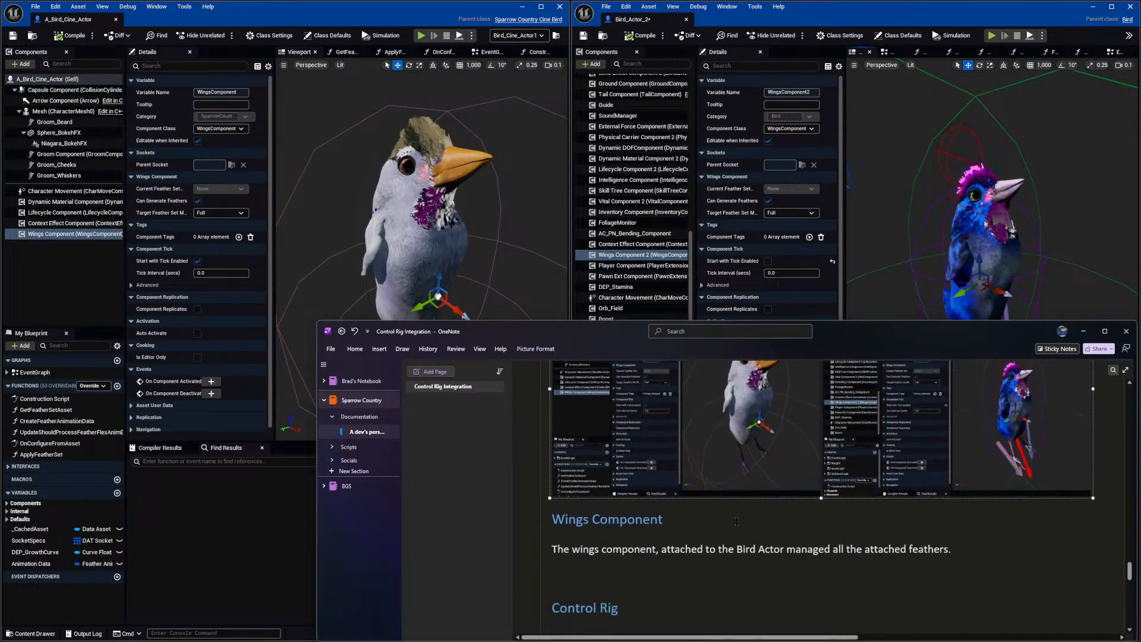
Add the line "The selected component is the 'Wings Component', and more on that below." beneath the screenshot.
{"action": "left_click", "coordinate": [629, 577]}
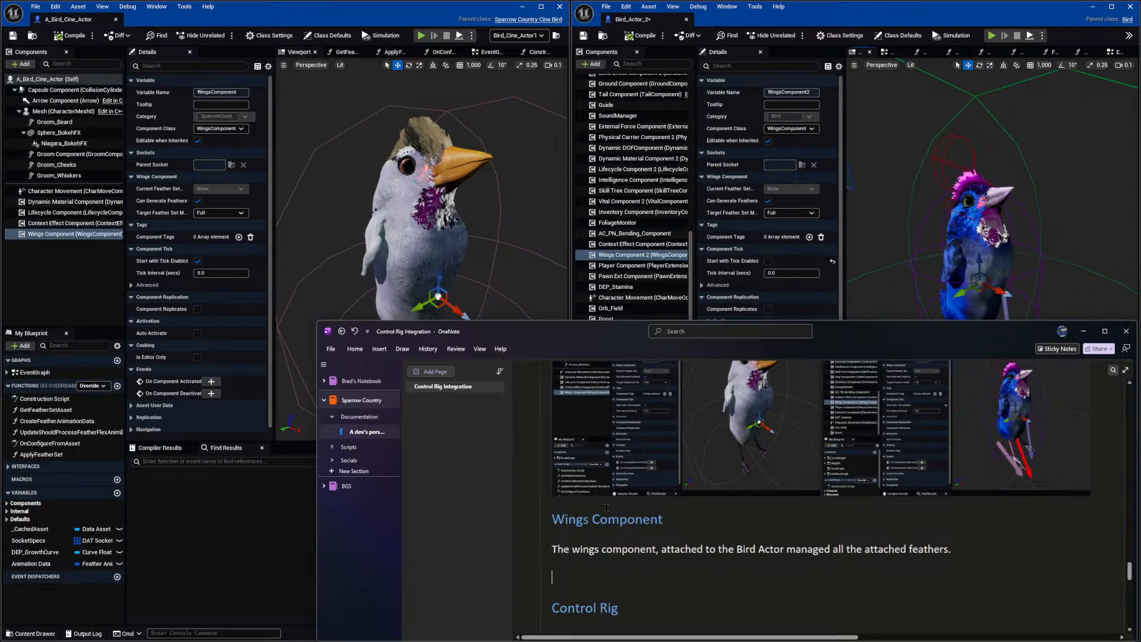
{"action": "key", "text": "Return"}
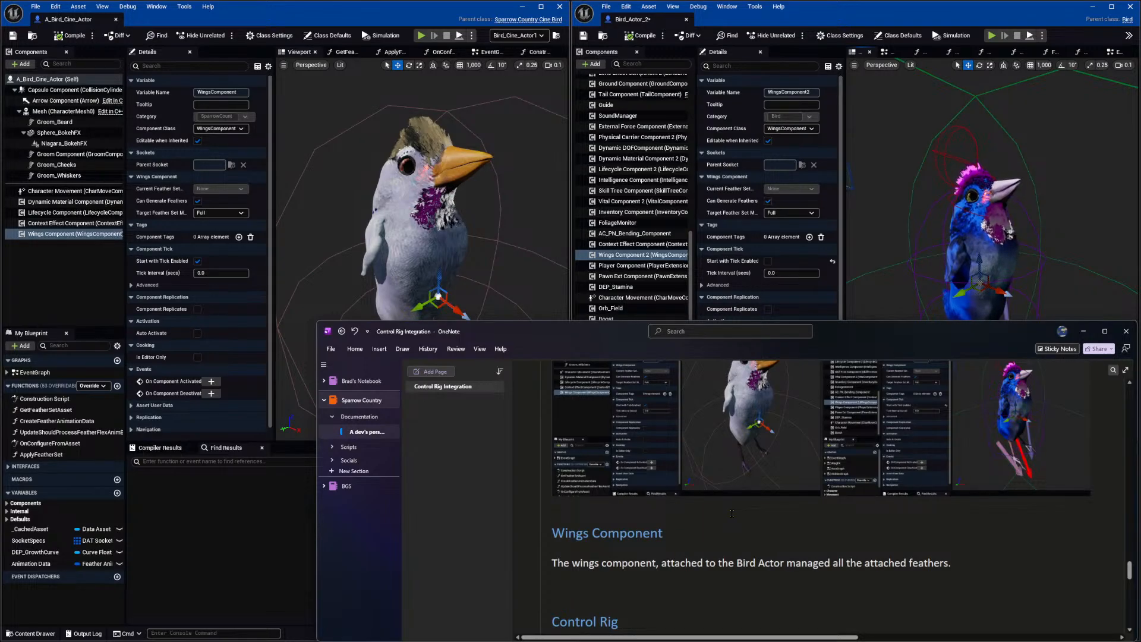
{"action": "key", "text": "Return"}
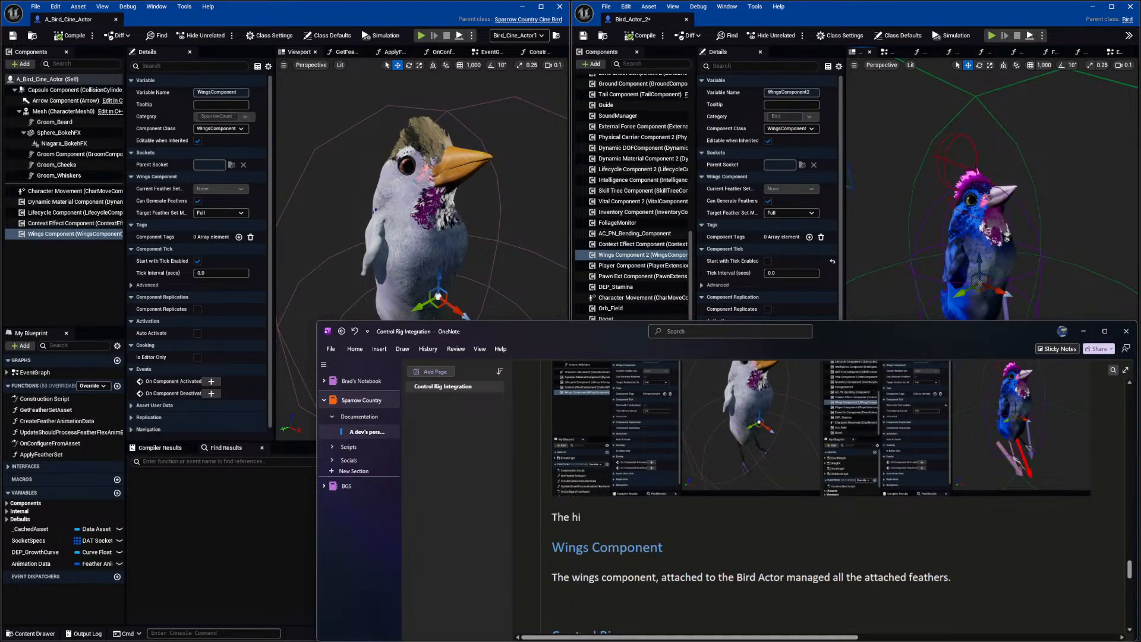
{"action": "type", "text": "The highlgih"}
{"action": "key", "text": "ctrl+BackSpace"}
{"action": "type", "text": "selected compo"}
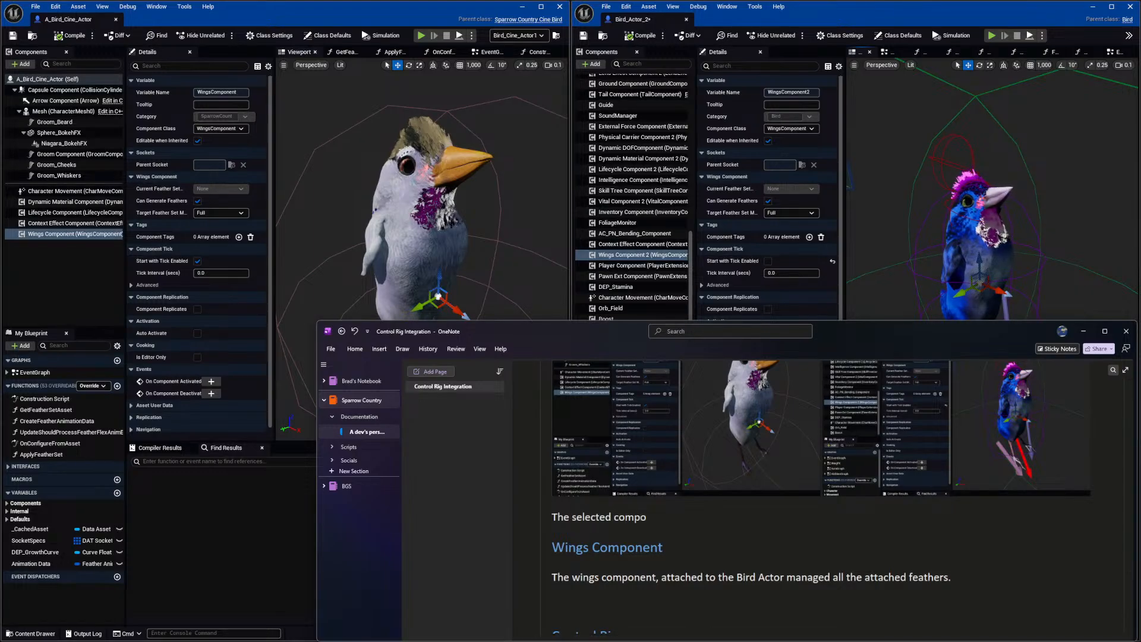
{"action": "type", "text": "nent is the 'Wings"}
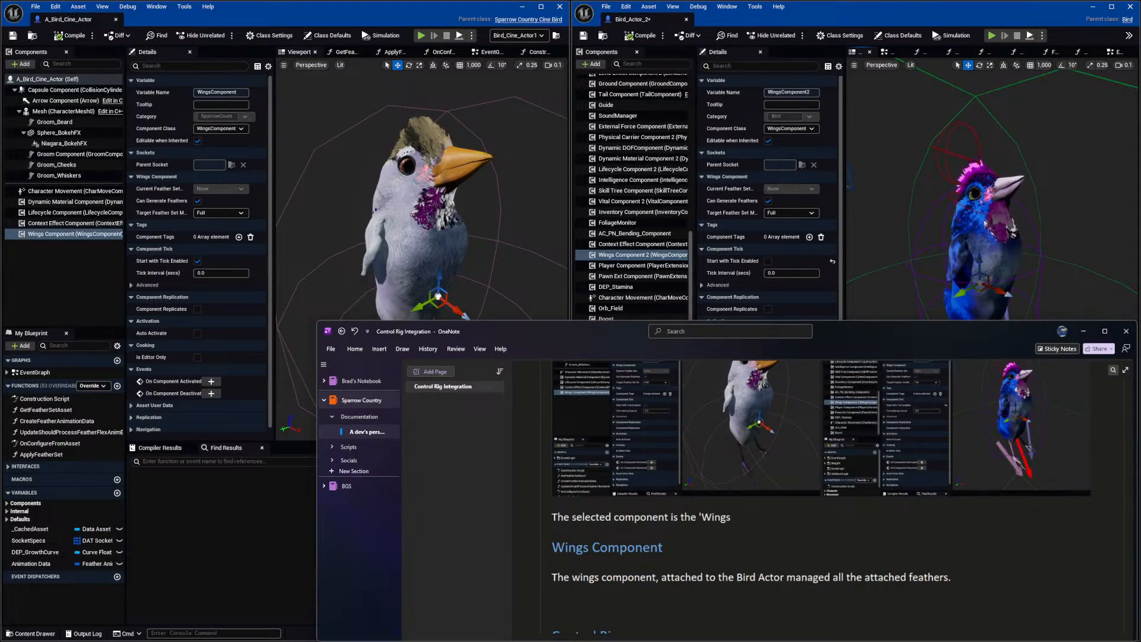
{"action": "type", "text": " Component'"}
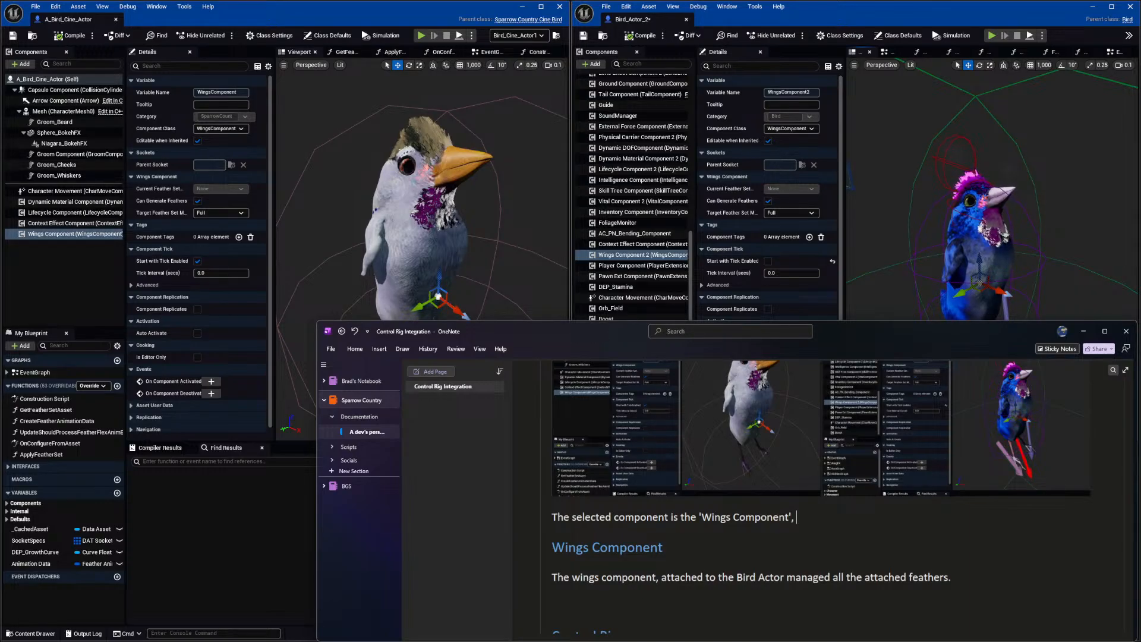
{"action": "type", "text": ", and"}
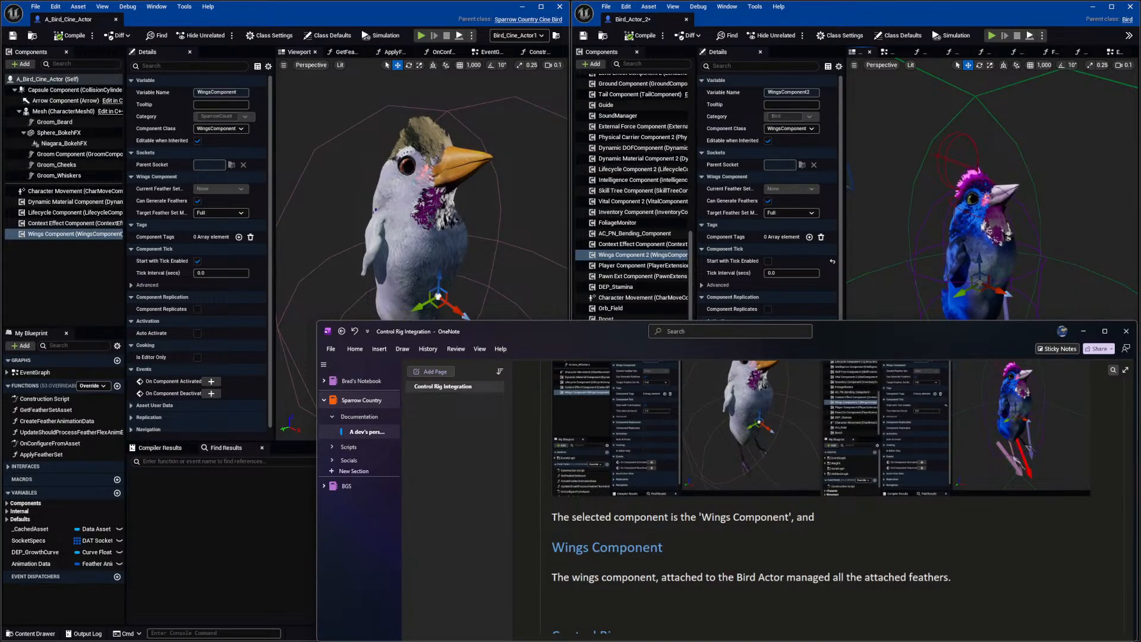
{"action": "type", "text": "d more on that below."}
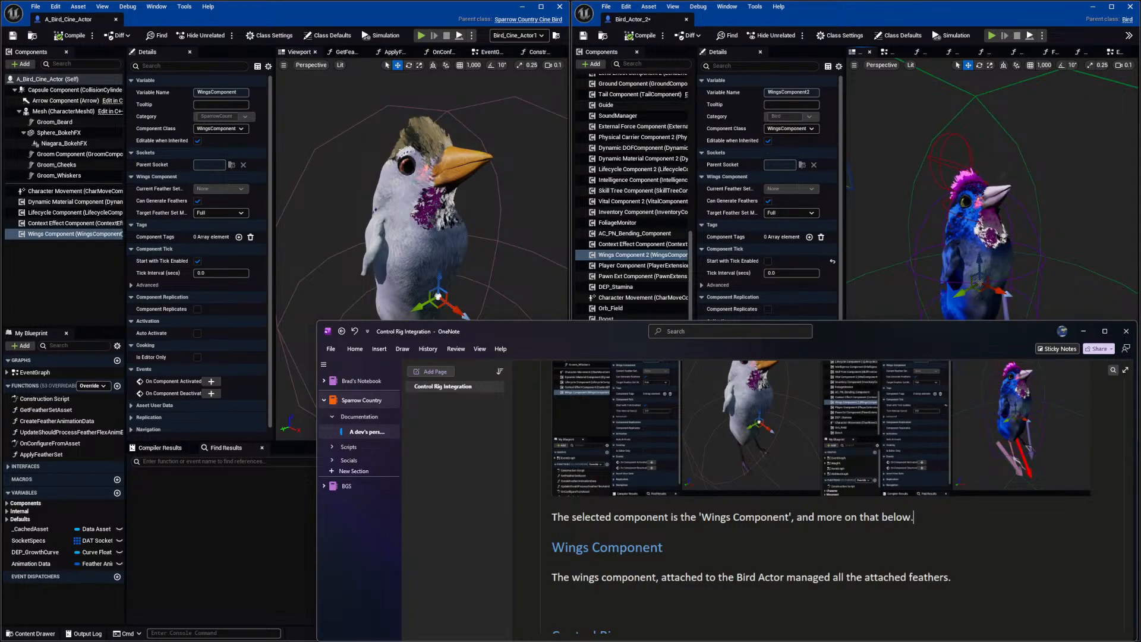
Place the text cursor below the Wings Component paragraph and open WingsComponent.h from A_Bird_Cine_Actor's Wings Component in Unreal Editor.
{"action": "scroll", "coordinate": [612, 409], "scroll_direction": "down", "scroll_amount": 3}
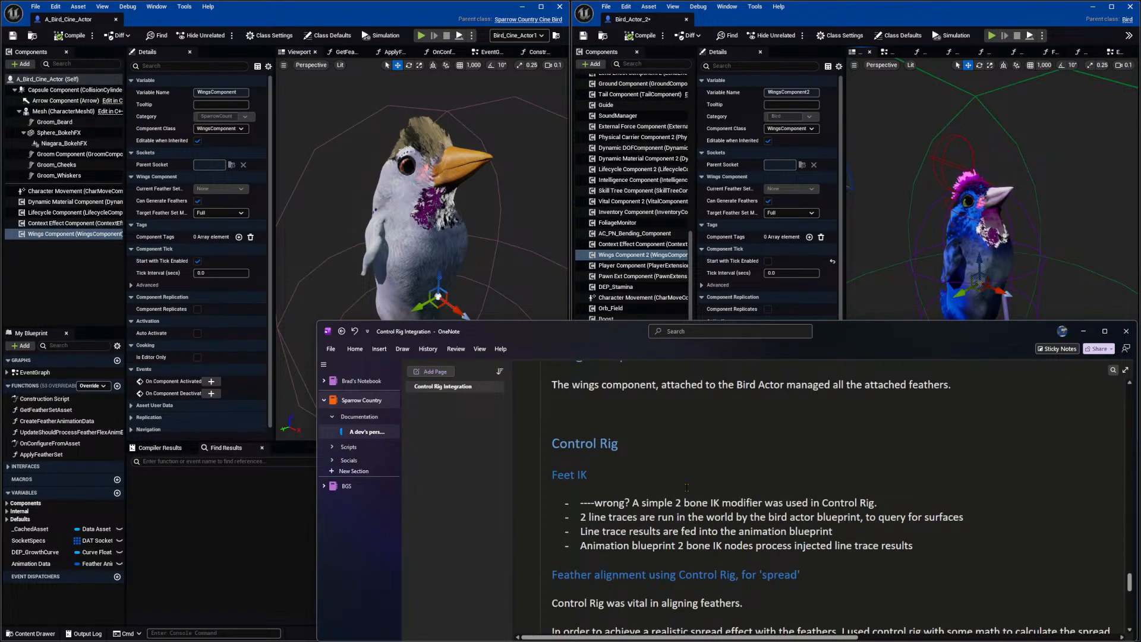
{"action": "scroll", "coordinate": [772, 531], "scroll_direction": "up", "scroll_amount": 3}
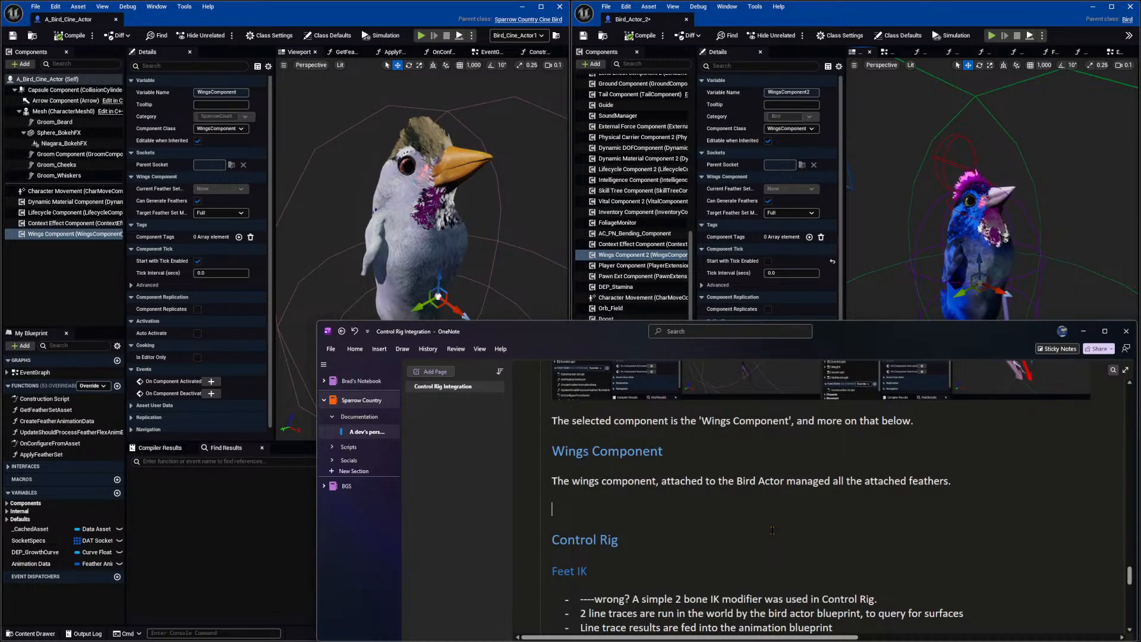
{"action": "left_click", "coordinate": [647, 508]}
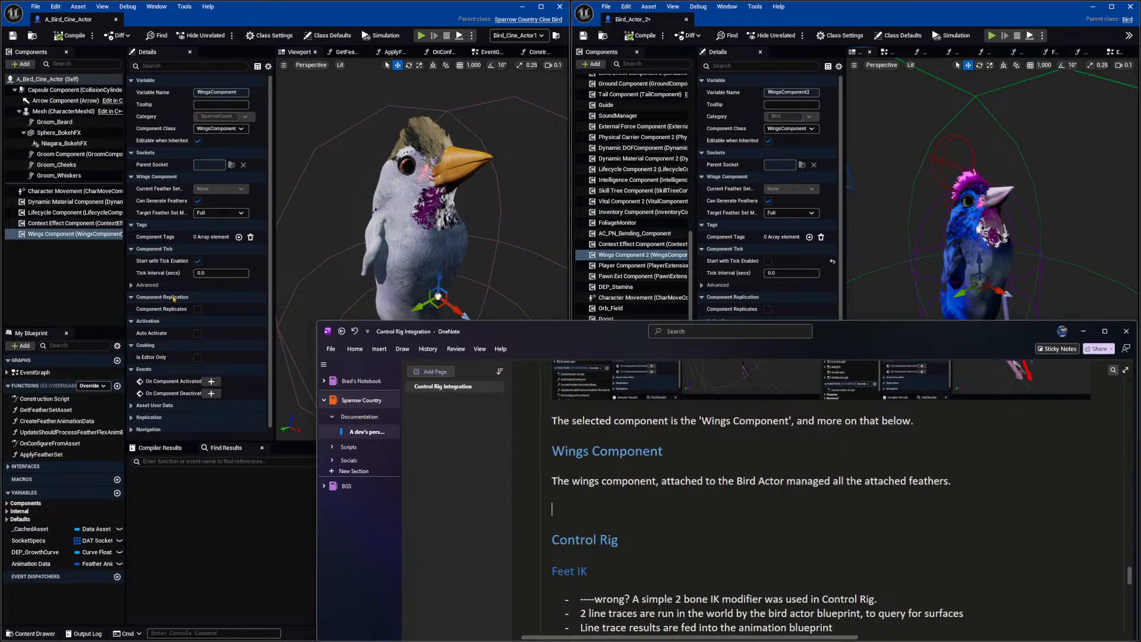
{"action": "right_click", "coordinate": [83, 234]}
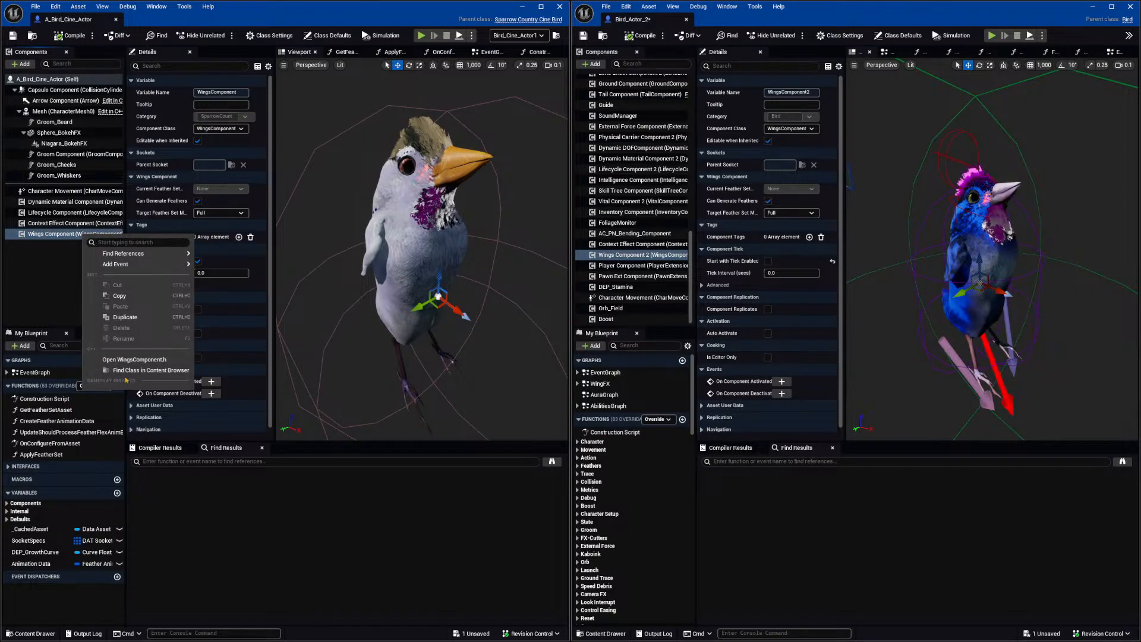
{"action": "left_click", "coordinate": [132, 360]}
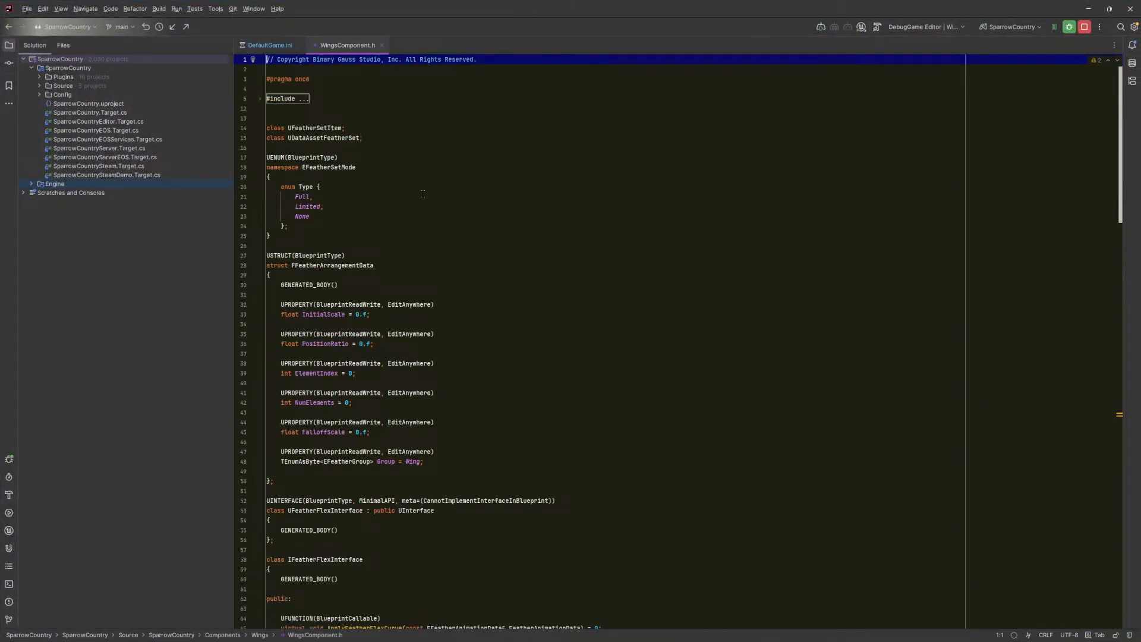
Collapse all code blocks in WingsComponent.h, expand only the UWingsComponent class, and examine its function declarations.
{"action": "left_click", "coordinate": [389, 232]}
{"action": "key", "text": "ctrl+shift+minus"}
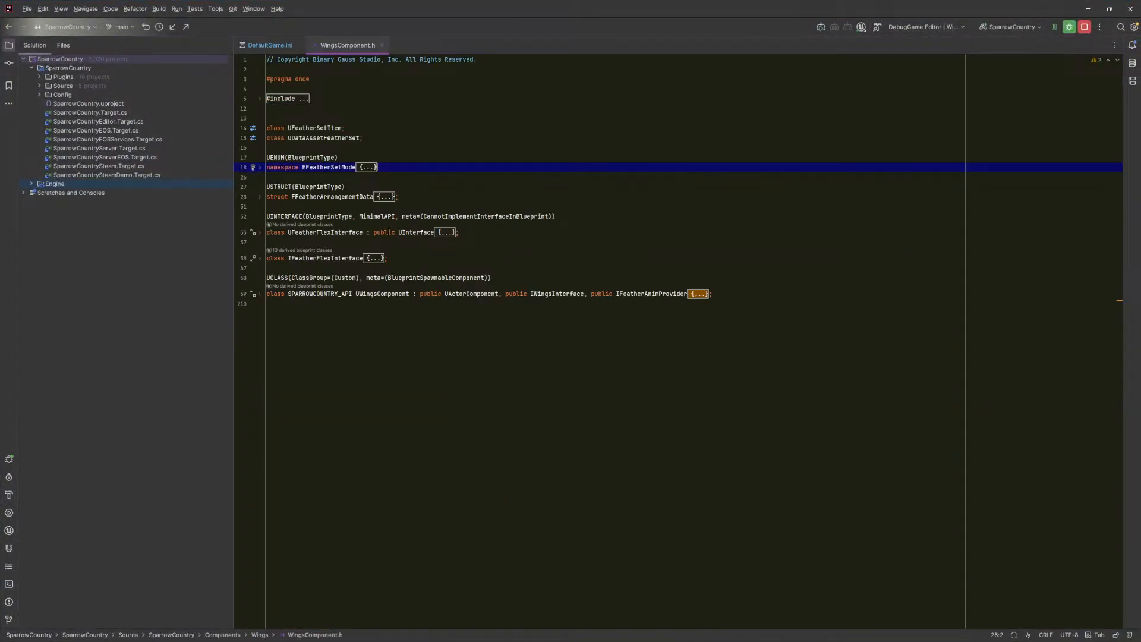
{"action": "double_click", "coordinate": [375, 294]}
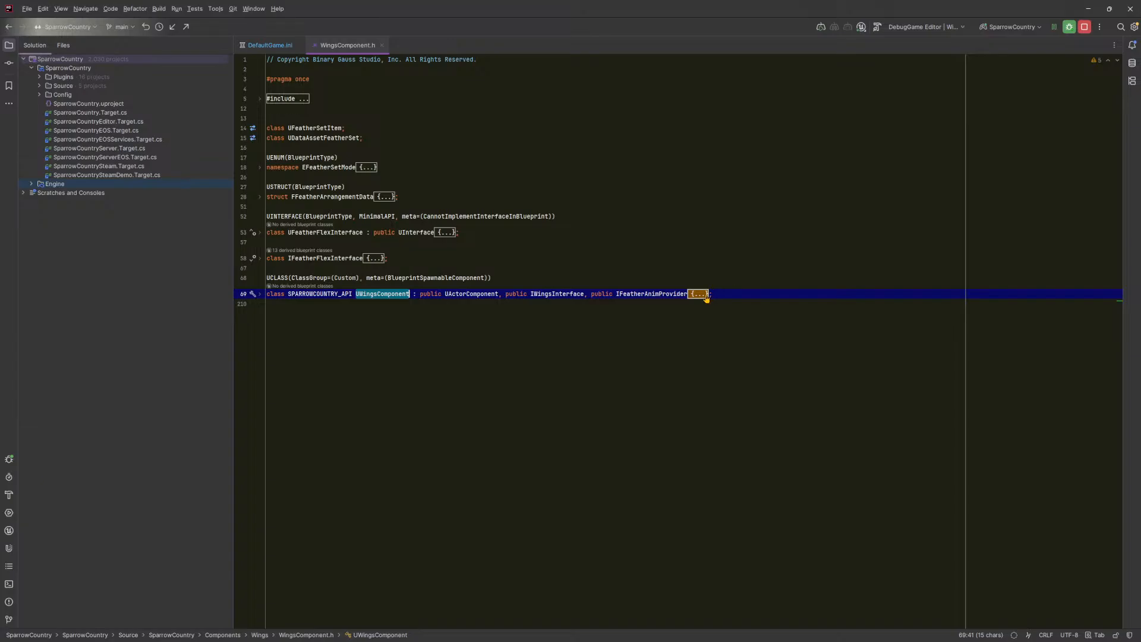
{"action": "left_click", "coordinate": [699, 295]}
{"action": "scroll", "coordinate": [701, 294], "scroll_direction": "down", "scroll_amount": 5}
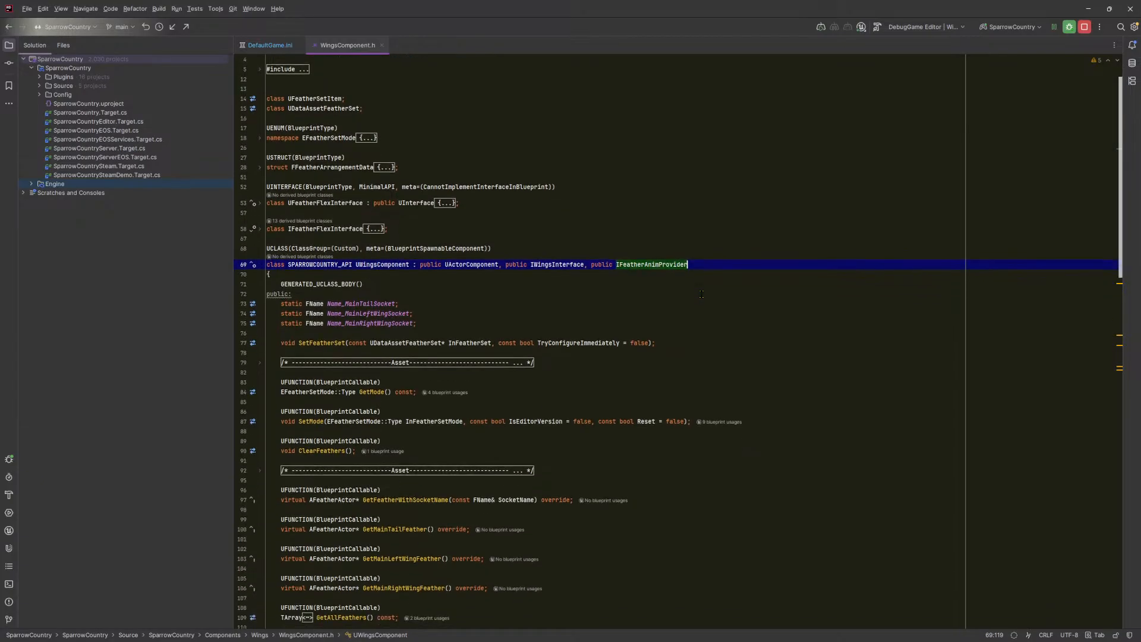
{"action": "scroll", "coordinate": [699, 297], "scroll_direction": "down", "scroll_amount": 2}
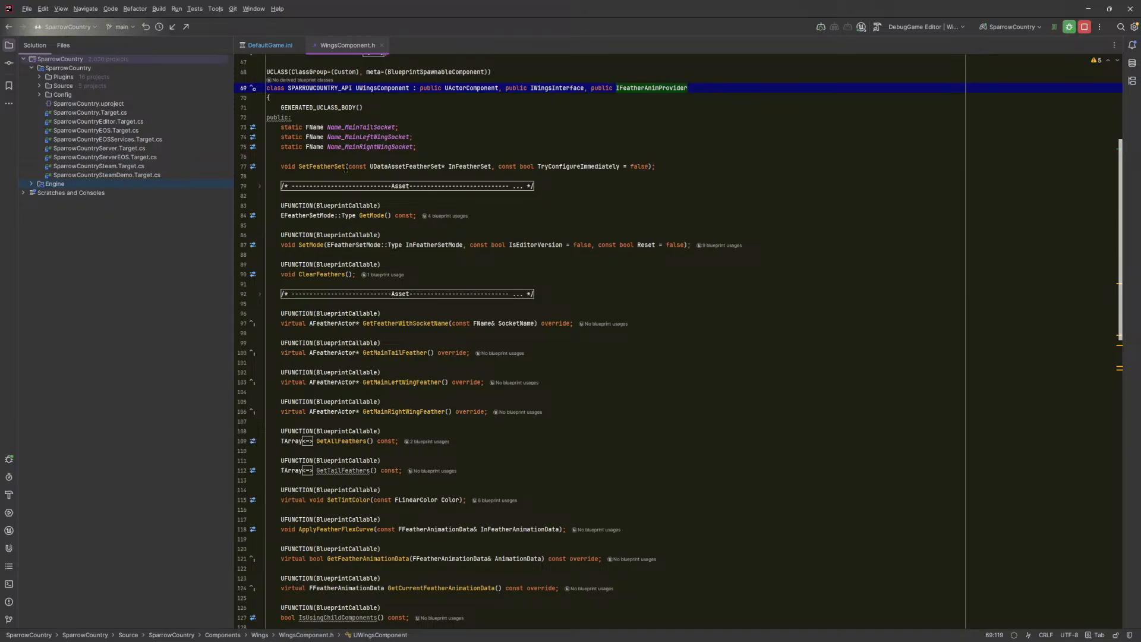
Follow SetFeatherSet to its TryConfigure implementation in WingsComponent.cpp and examine the socket matching and feather creation loops.
{"action": "left_click", "coordinate": [323, 167], "text": "ctrl"}
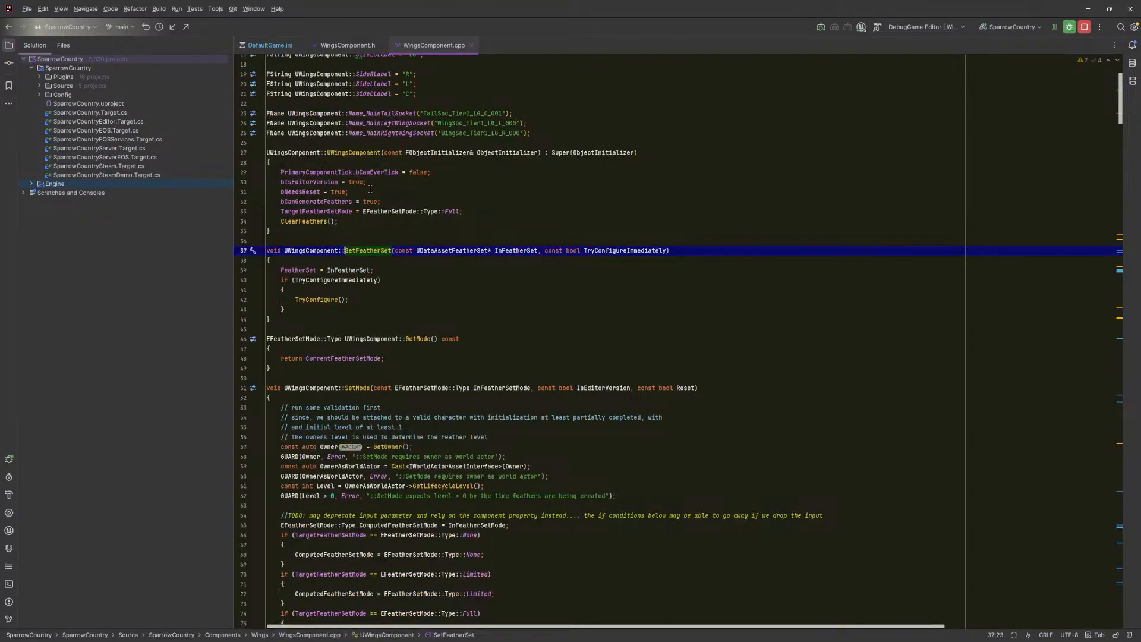
{"action": "scroll", "coordinate": [362, 196], "scroll_direction": "down", "scroll_amount": 2}
{"action": "left_click", "coordinate": [327, 243], "text": "ctrl"}
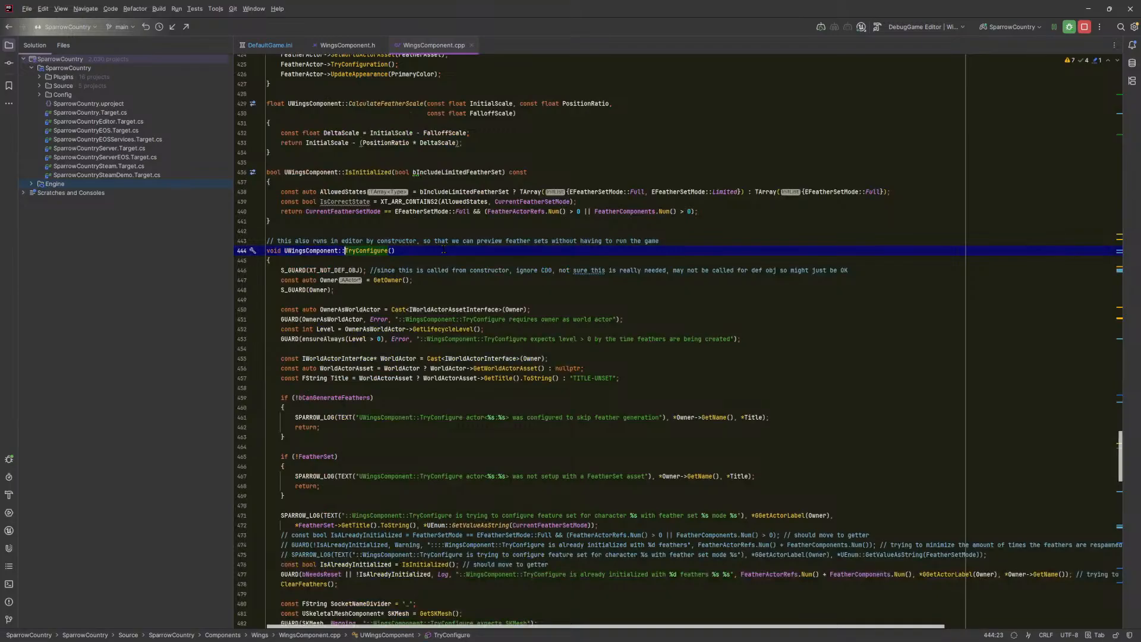
{"action": "scroll", "coordinate": [443, 250], "scroll_direction": "down", "scroll_amount": 4}
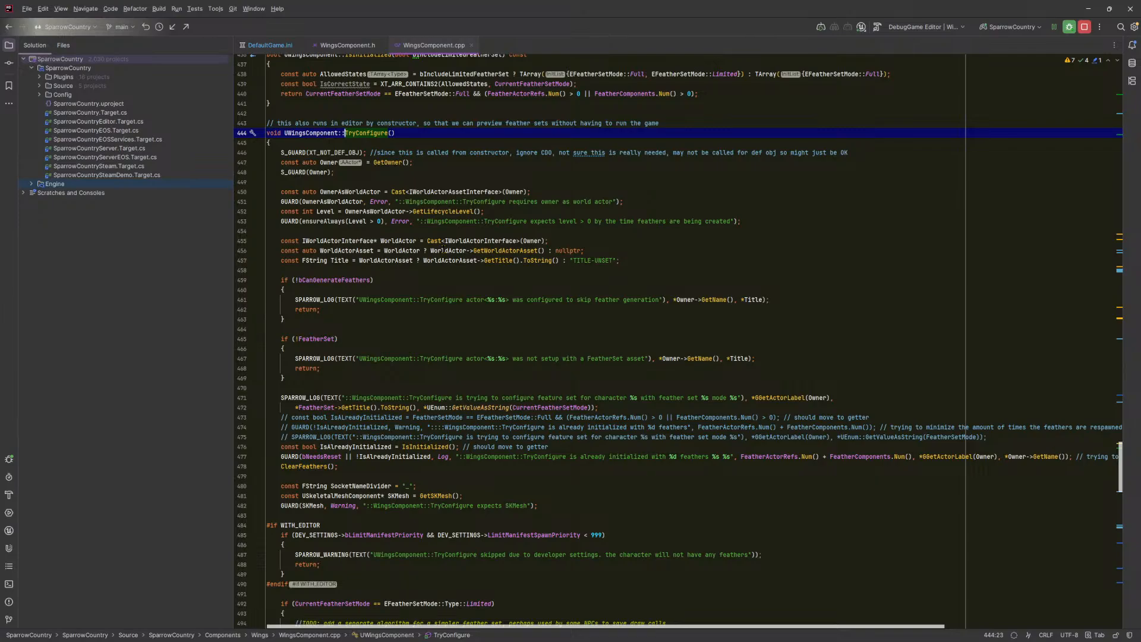
{"action": "mouse_move", "coordinate": [448, 250]}
{"action": "scroll", "coordinate": [590, 359], "scroll_direction": "down", "scroll_amount": 12}
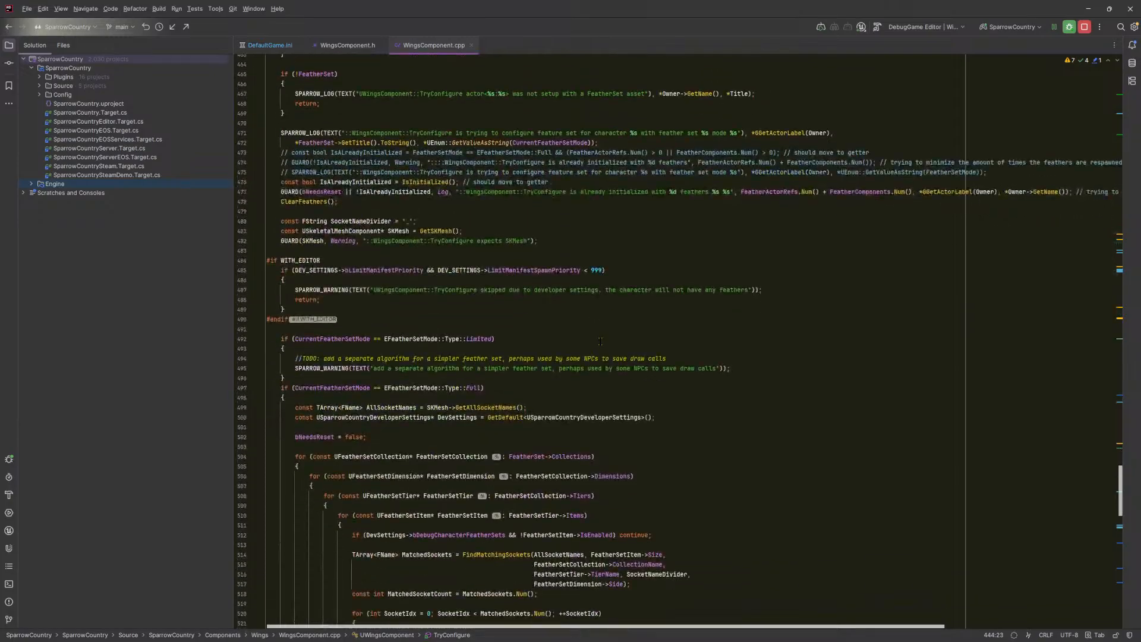
{"action": "scroll", "coordinate": [599, 339], "scroll_direction": "down", "scroll_amount": 5}
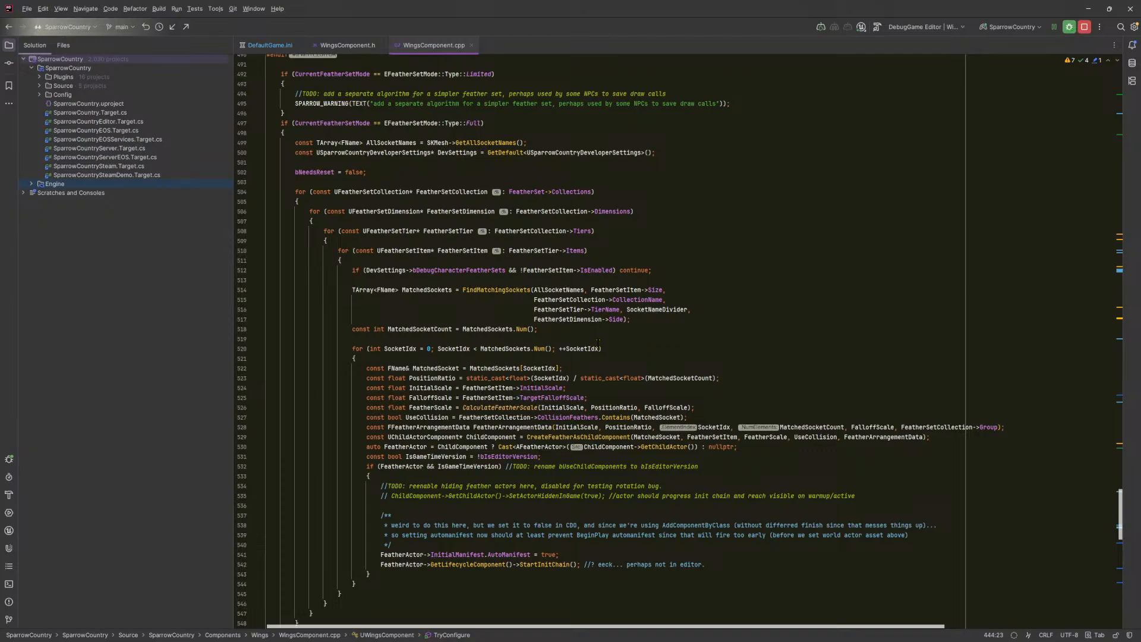
{"action": "scroll", "coordinate": [597, 340], "scroll_direction": "down", "scroll_amount": 2}
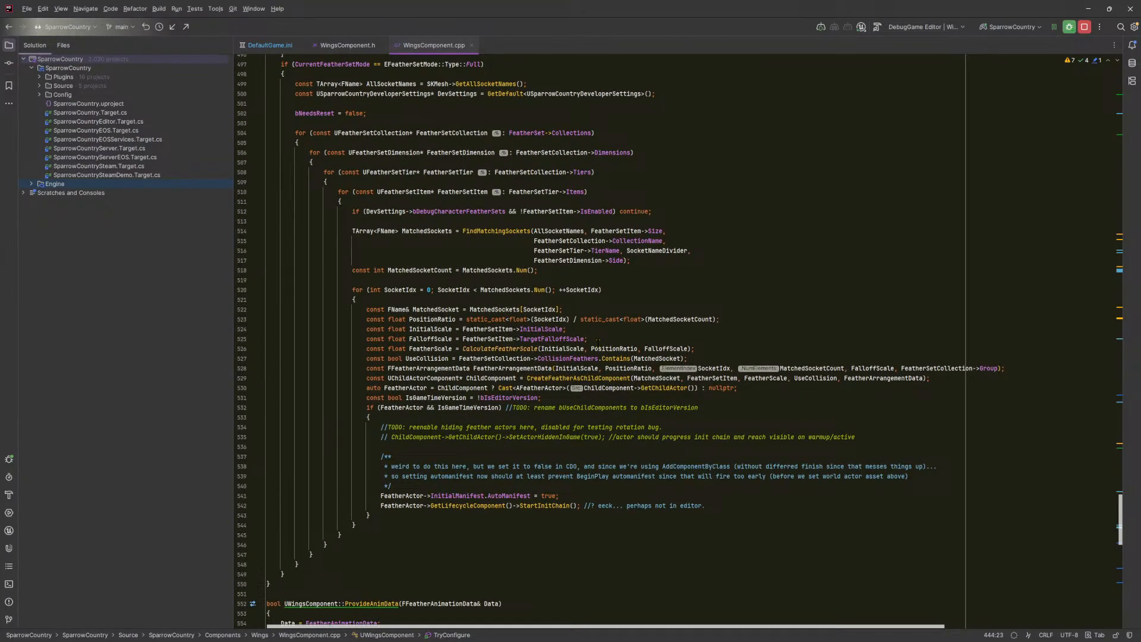
Highlight CreateFeatherAsChildComponent in TryConfigure and capture a screenshot of the nested feather set loops.
{"action": "mouse_move", "coordinate": [594, 350]}
{"action": "mouse_move", "coordinate": [440, 388]}
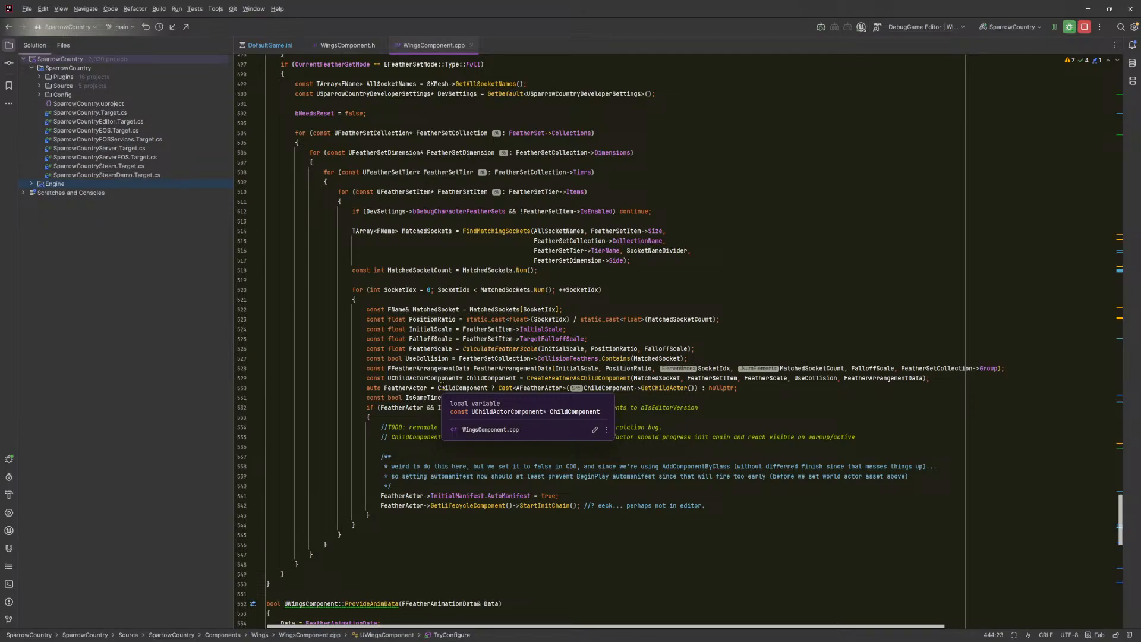
{"action": "double_click", "coordinate": [568, 379]}
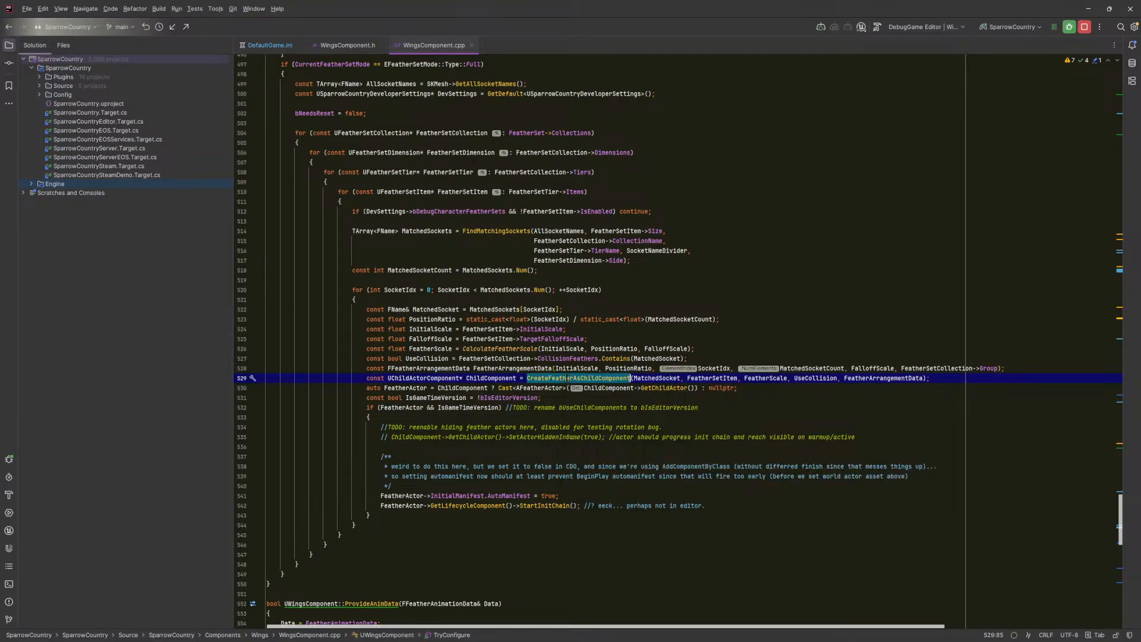
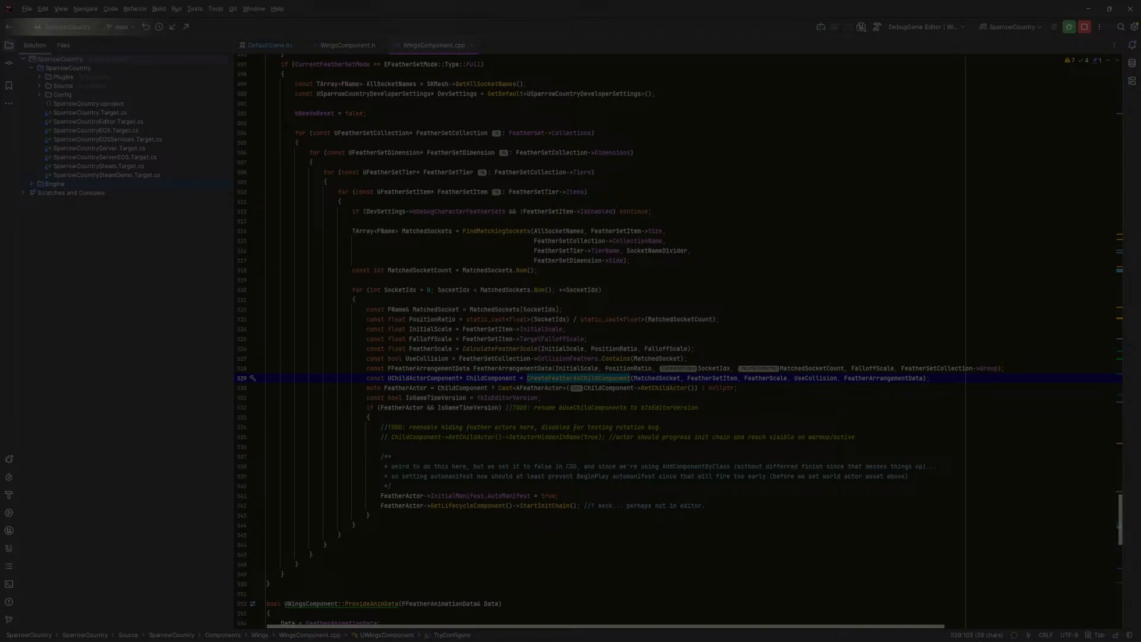
{"action": "left_click_drag", "start_coordinate": [288, 125], "coordinate": [1010, 577]}
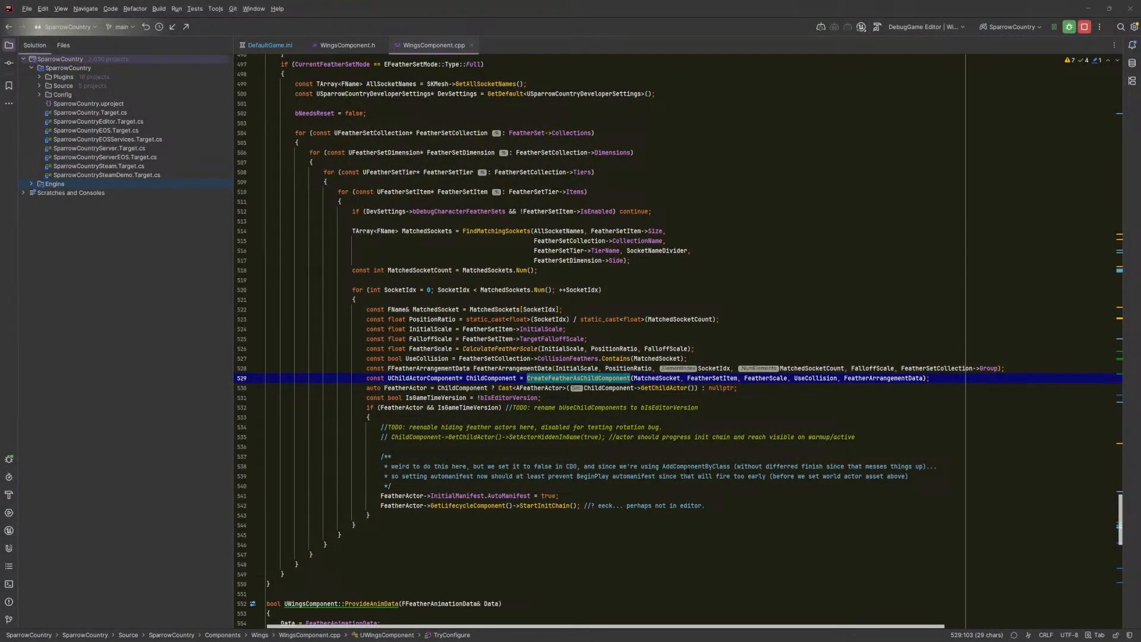
Switch to OneNote and paste the code screenshot beneath the Wings Component paragraph.
{"action": "key", "text": "alt+Tab"}
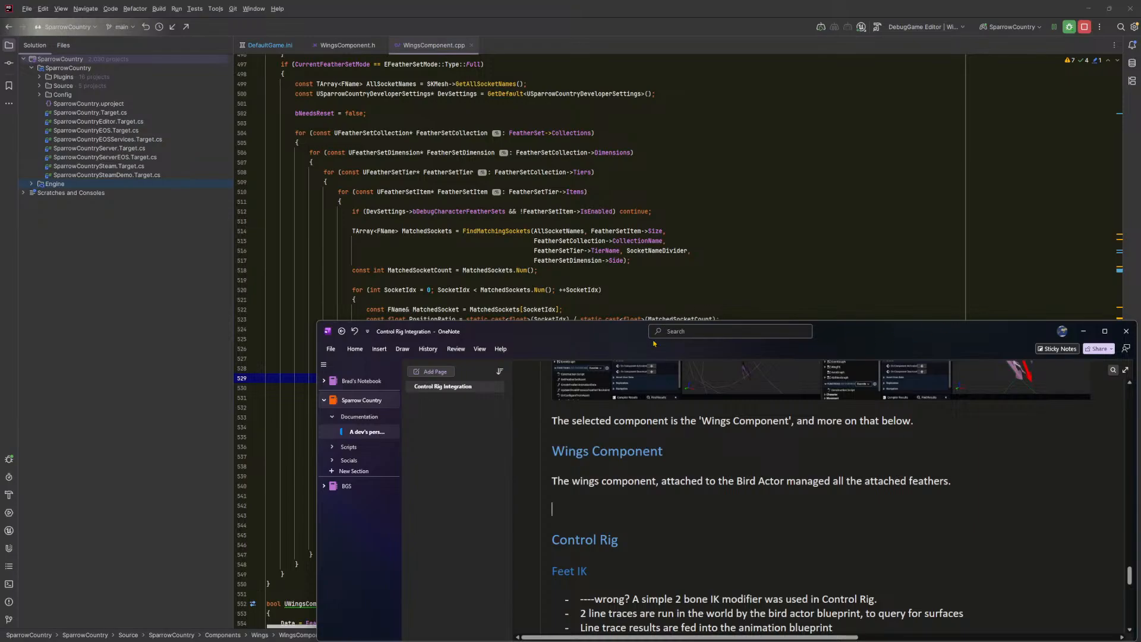
{"action": "key", "text": "ctrl+v"}
{"action": "scroll", "coordinate": [700, 492], "scroll_direction": "up", "scroll_amount": 3}
{"action": "scroll", "coordinate": [700, 492], "scroll_direction": "down", "scroll_amount": 3}
{"action": "left_click_drag", "start_coordinate": [549, 602], "coordinate": [935, 172]}
{"action": "scroll", "coordinate": [691, 452], "scroll_direction": "up", "scroll_amount": 2}
{"action": "scroll", "coordinate": [691, 453], "scroll_direction": "up", "scroll_amount": 2}
{"action": "scroll", "coordinate": [666, 463], "scroll_direction": "down", "scroll_amount": 1}
{"action": "scroll", "coordinate": [667, 462], "scroll_direction": "down", "scroll_amount": 1}
Add "Bird Mesh" and "Bird Skeleton" above Bird Actor Blueprint in the list of animation assets.
{"action": "scroll", "coordinate": [654, 476], "scroll_direction": "up", "scroll_amount": 5}
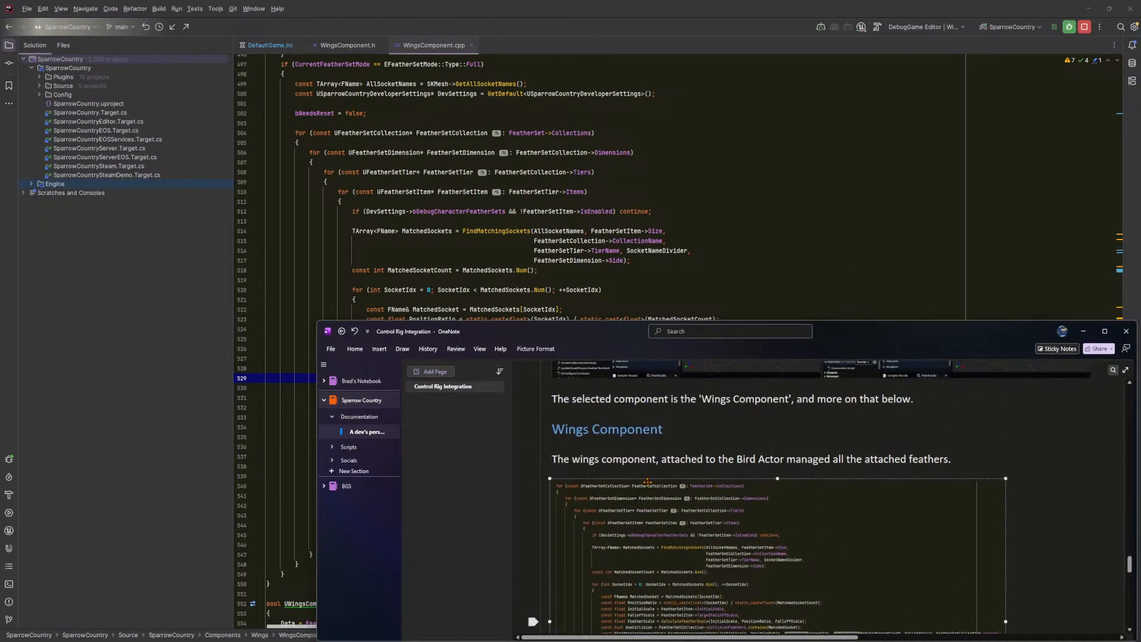
{"action": "scroll", "coordinate": [645, 488], "scroll_direction": "up", "scroll_amount": 5}
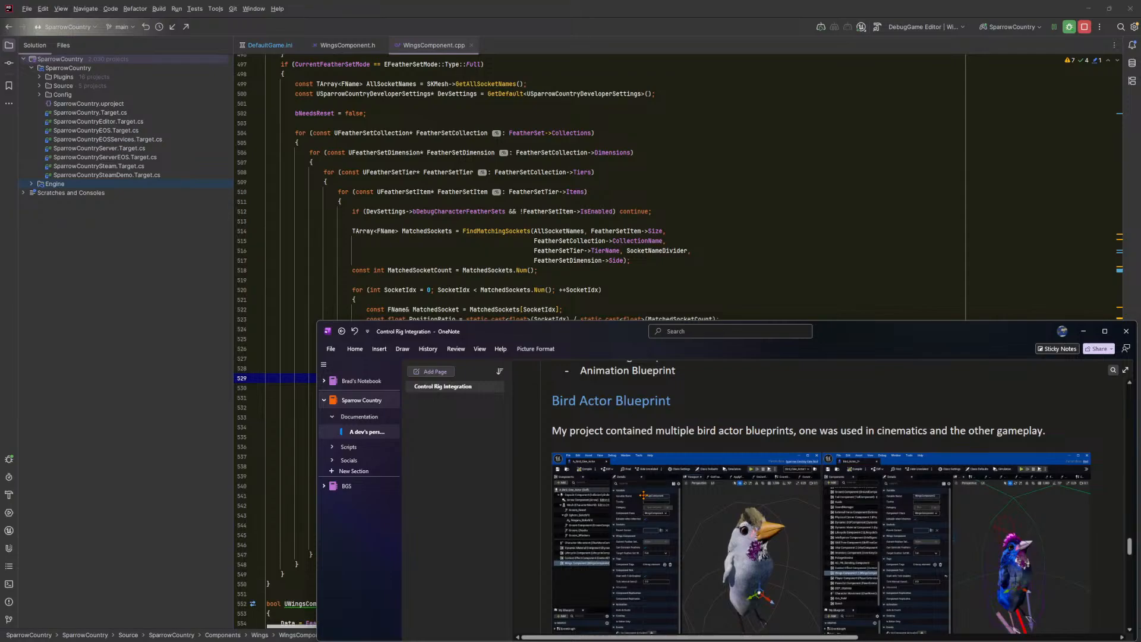
{"action": "scroll", "coordinate": [643, 495], "scroll_direction": "down", "scroll_amount": 10}
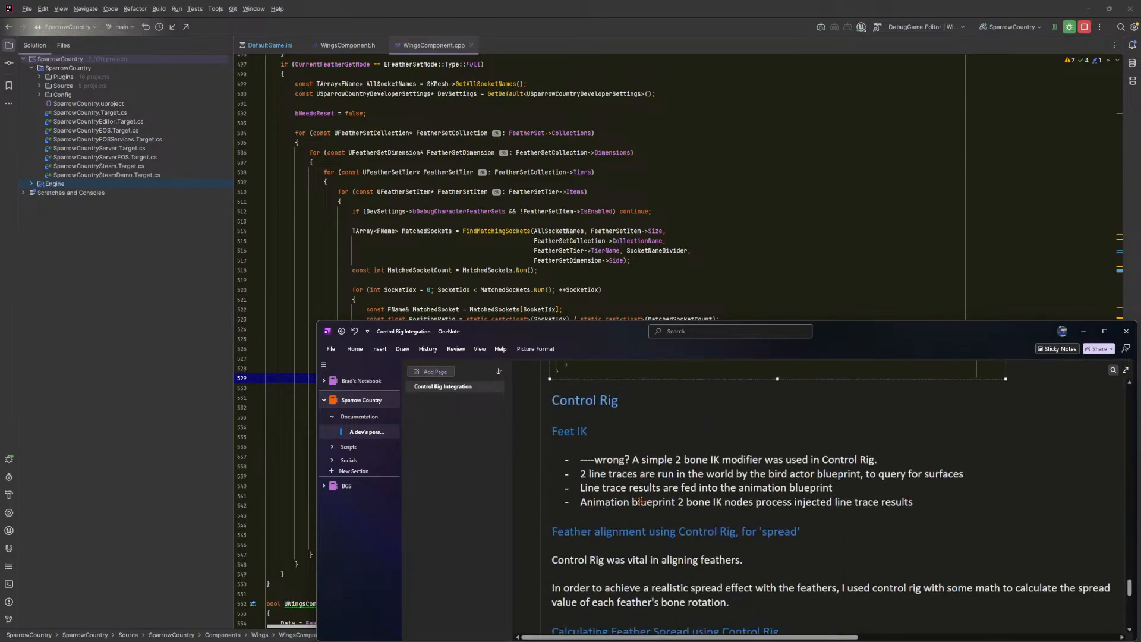
{"action": "scroll", "coordinate": [641, 501], "scroll_direction": "up", "scroll_amount": 11}
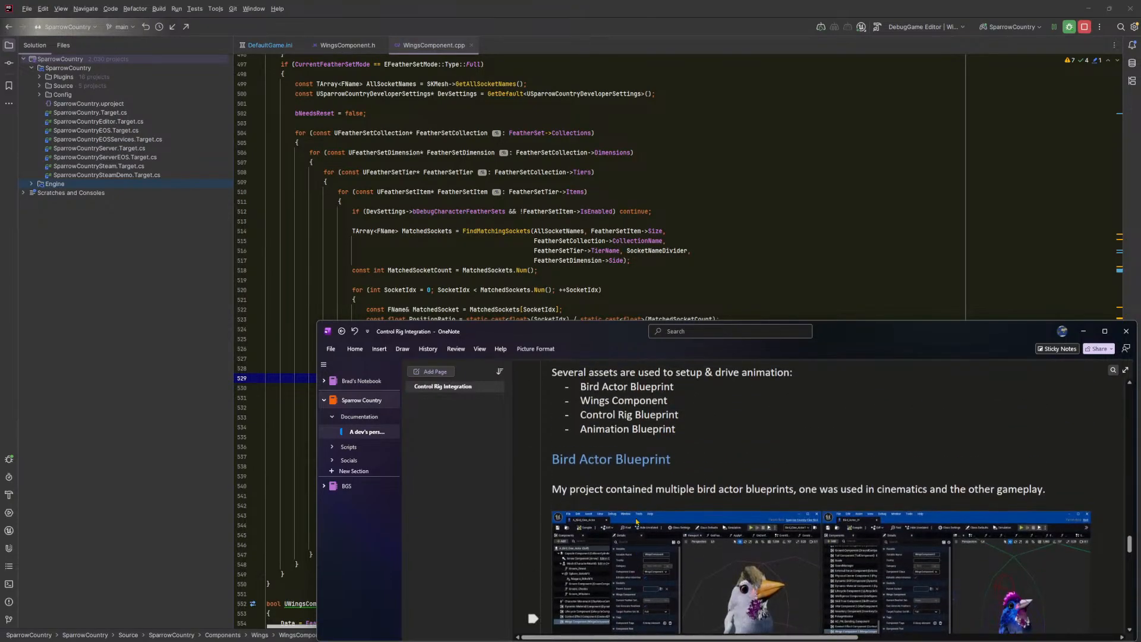
{"action": "left_click", "coordinate": [697, 450]}
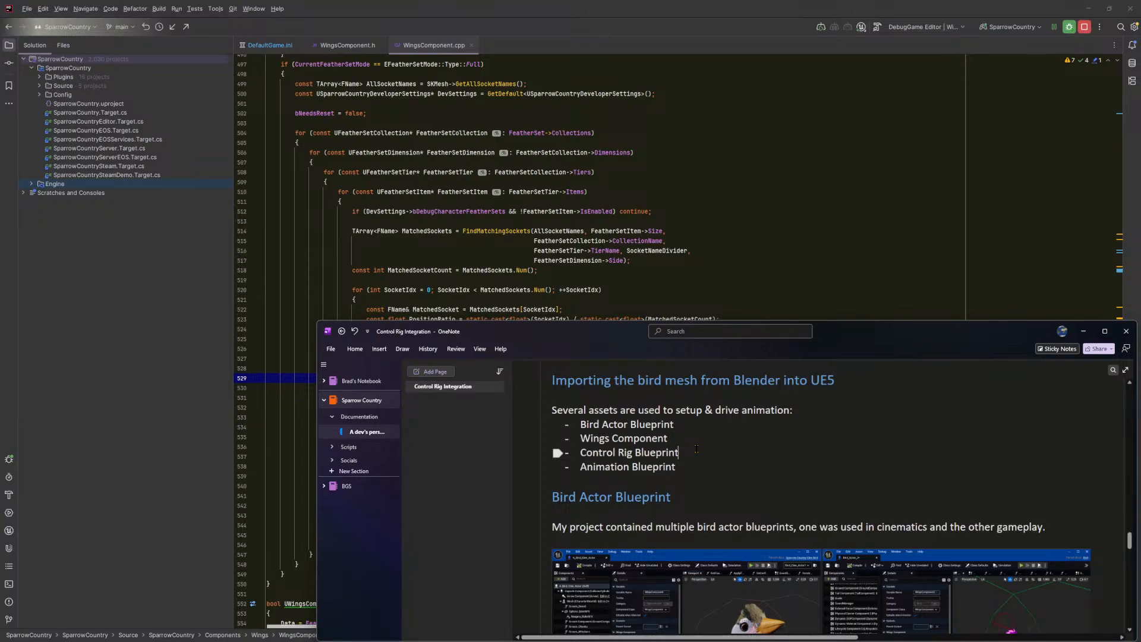
{"action": "key", "text": "alt"}
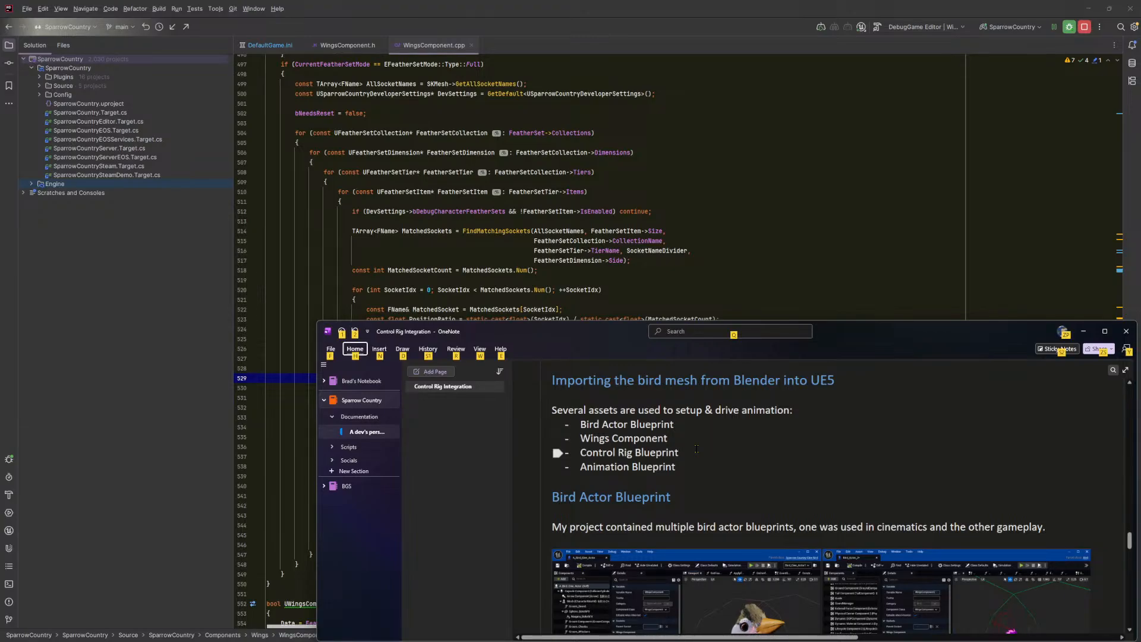
{"action": "left_click", "coordinate": [737, 423]}
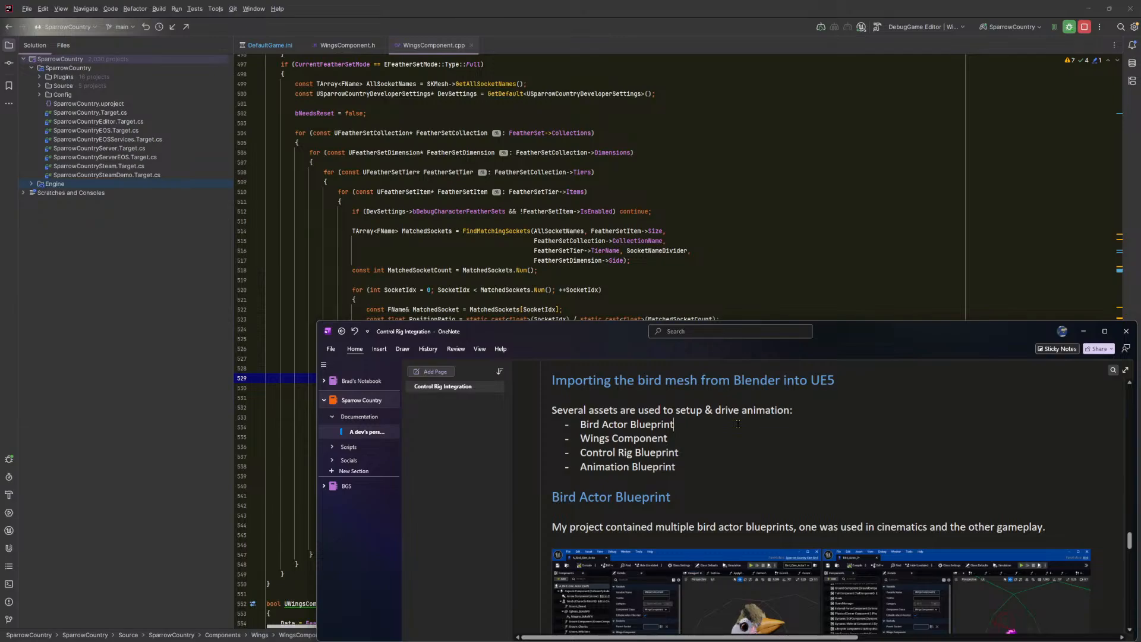
{"action": "key", "text": "Home"}
{"action": "key", "text": "Return"}
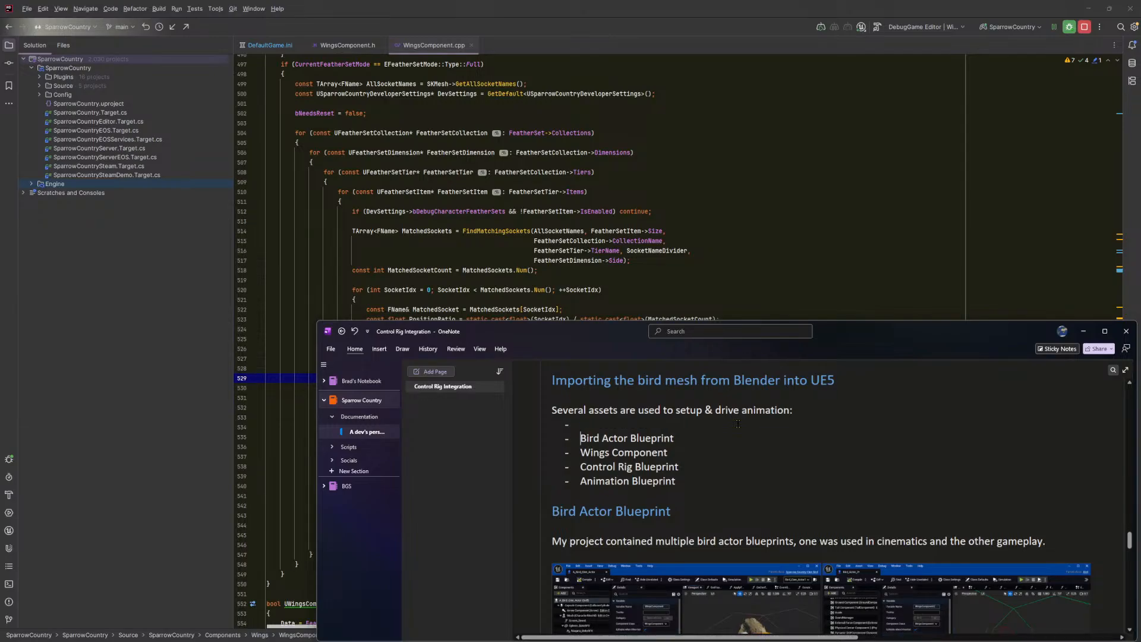
{"action": "type", "text": "Bird Mesh"}
{"action": "key", "text": "Return"}
{"action": "type", "text": "Bir"}
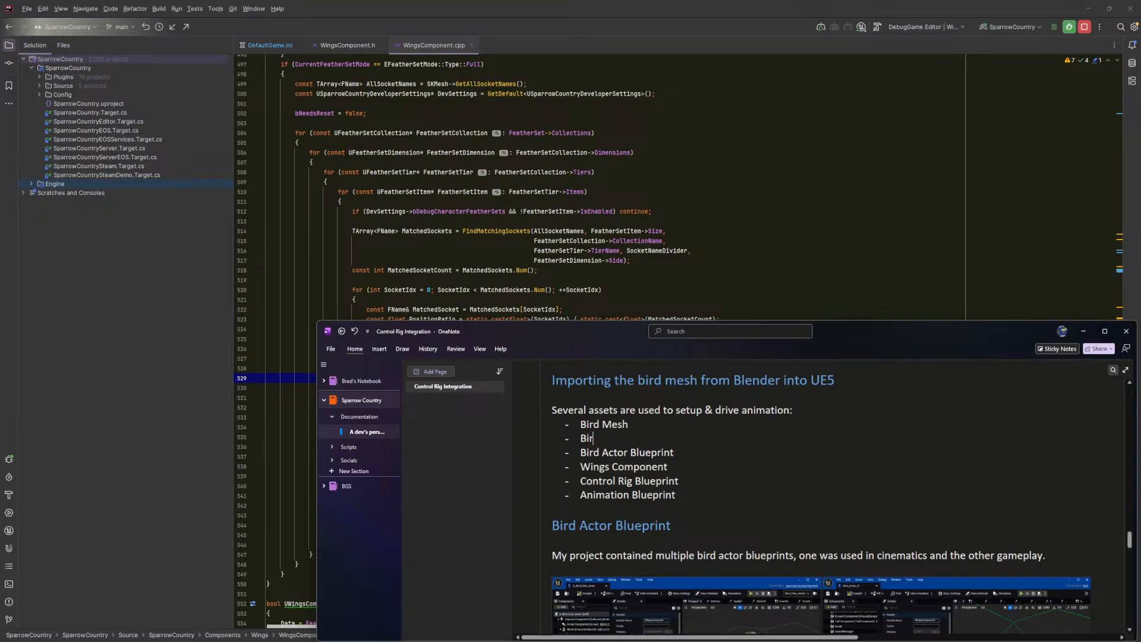
{"action": "type", "text": "d Skeleton"}
{"action": "key", "text": "alt"}
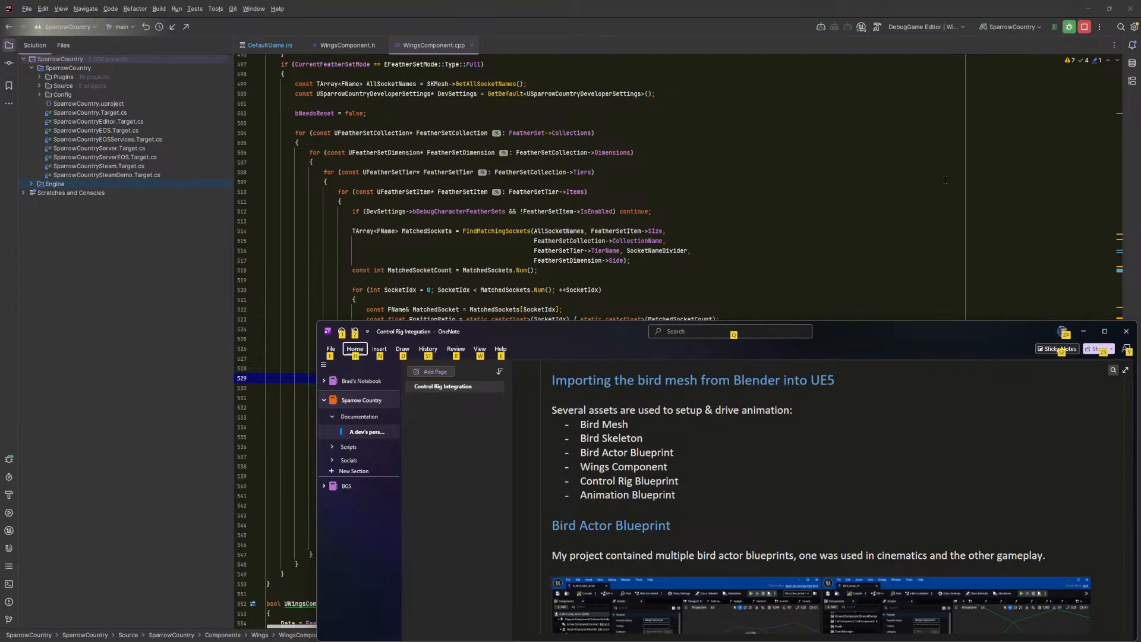
Minimize the code editor, switch to Unreal Editor, and examine the skeletal mesh settings of A_Bird_Cine_Actor's Mesh component.
{"action": "left_click", "coordinate": [945, 179]}
{"action": "left_click", "coordinate": [1088, 8]}
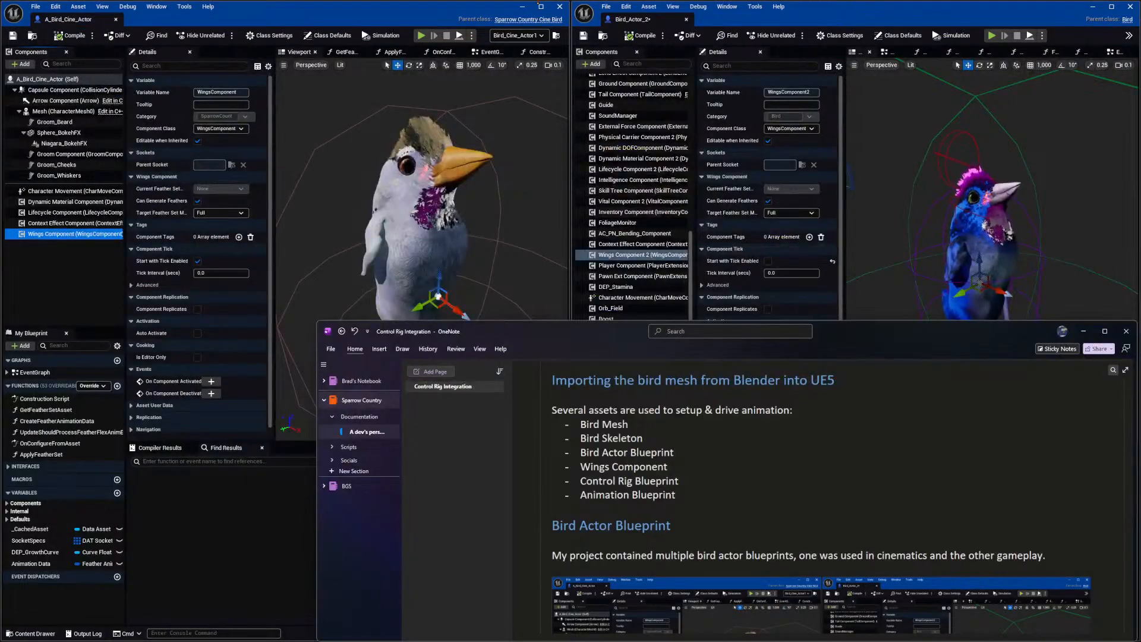
{"action": "left_click", "coordinate": [442, 12]}
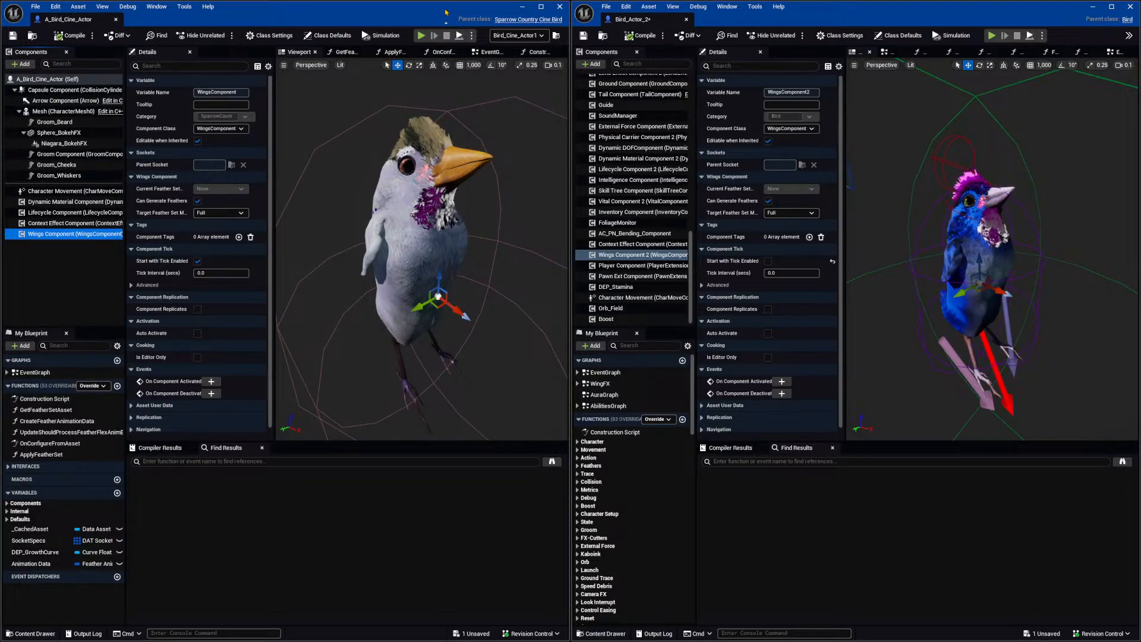
{"action": "key", "text": "alt+Tab"}
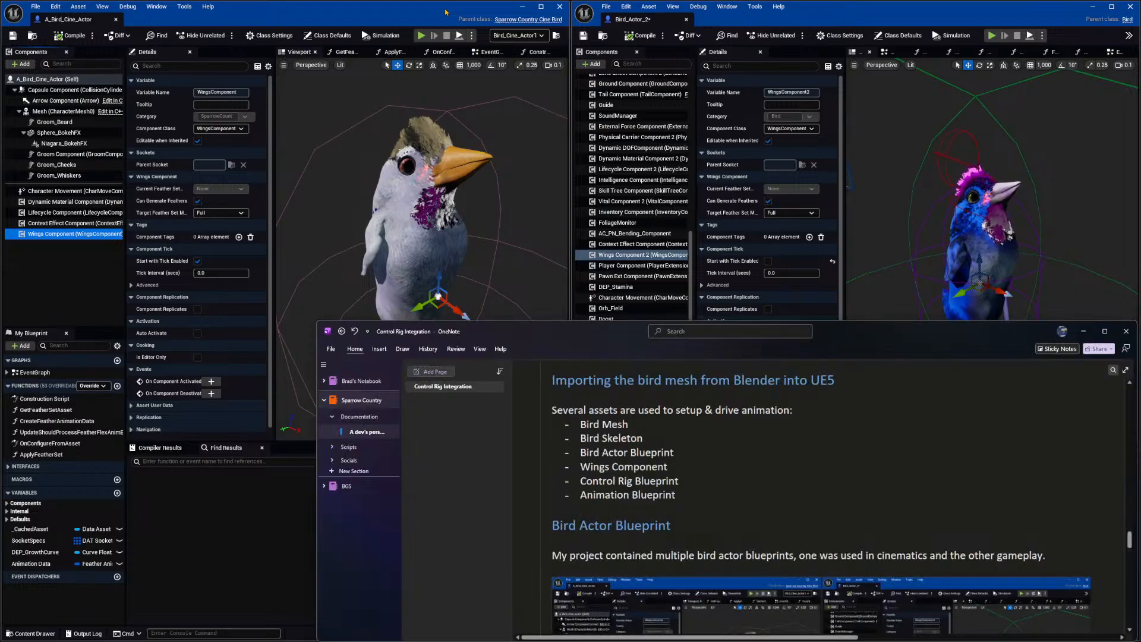
{"action": "key", "text": "alt+Tab"}
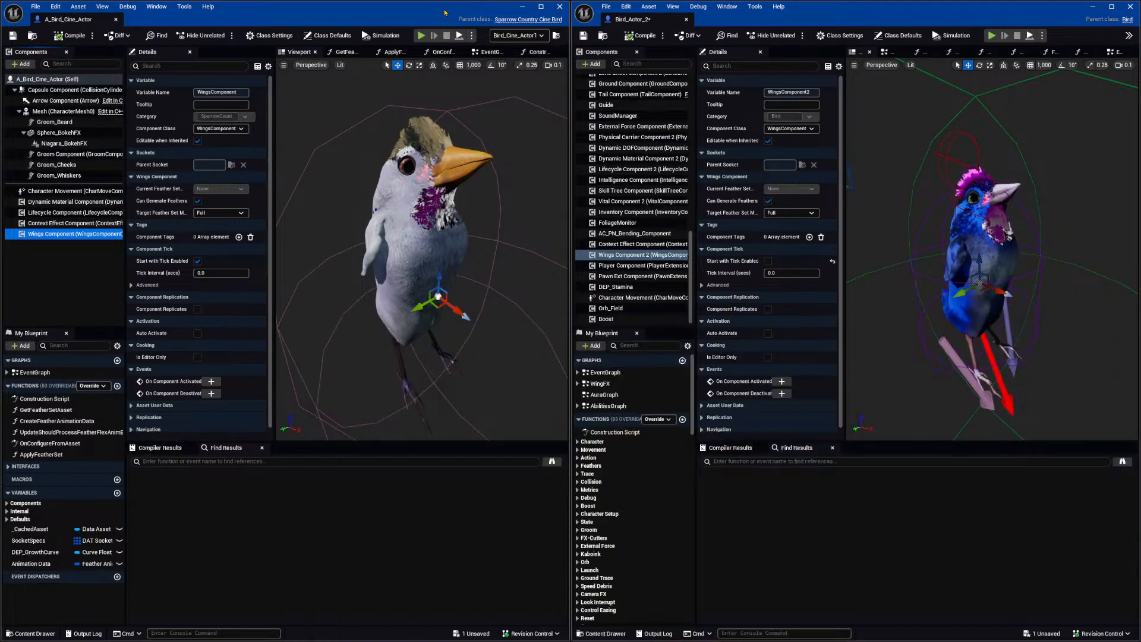
{"action": "right_click_drag", "start_coordinate": [426, 152], "coordinate": [427, 155]}
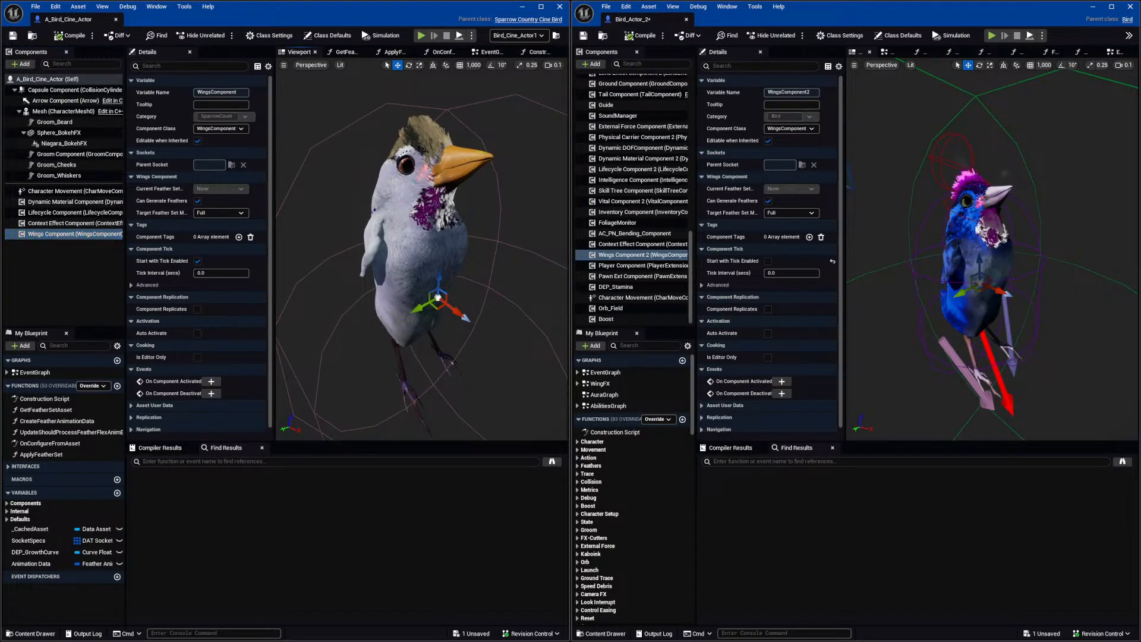
{"action": "left_click", "coordinate": [422, 164]}
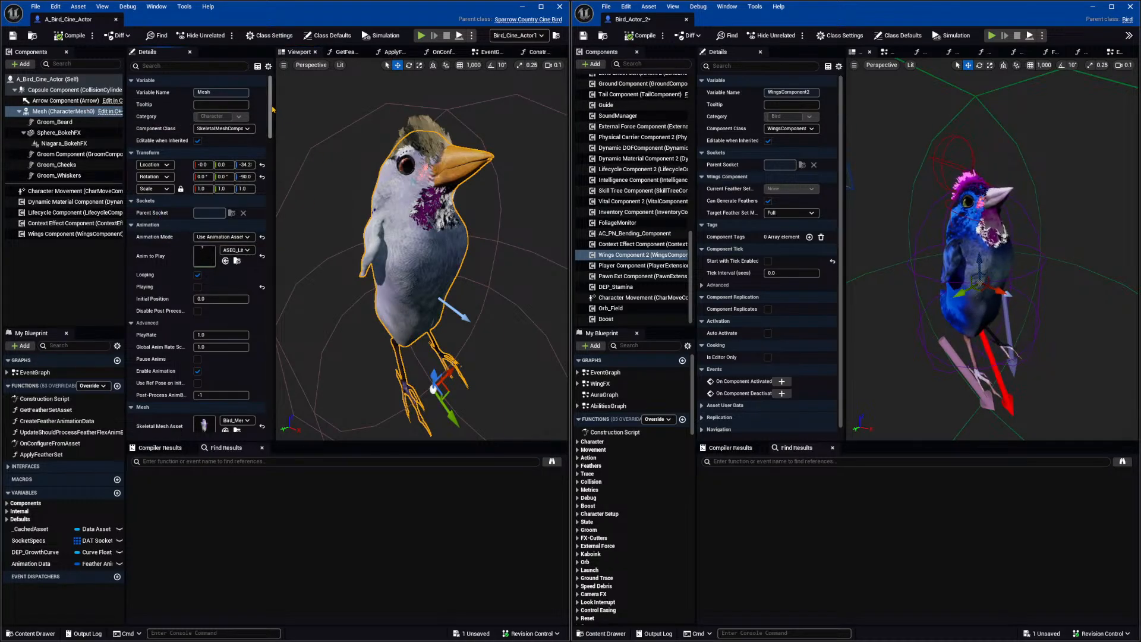
{"action": "scroll", "coordinate": [262, 119], "scroll_direction": "down", "scroll_amount": 5}
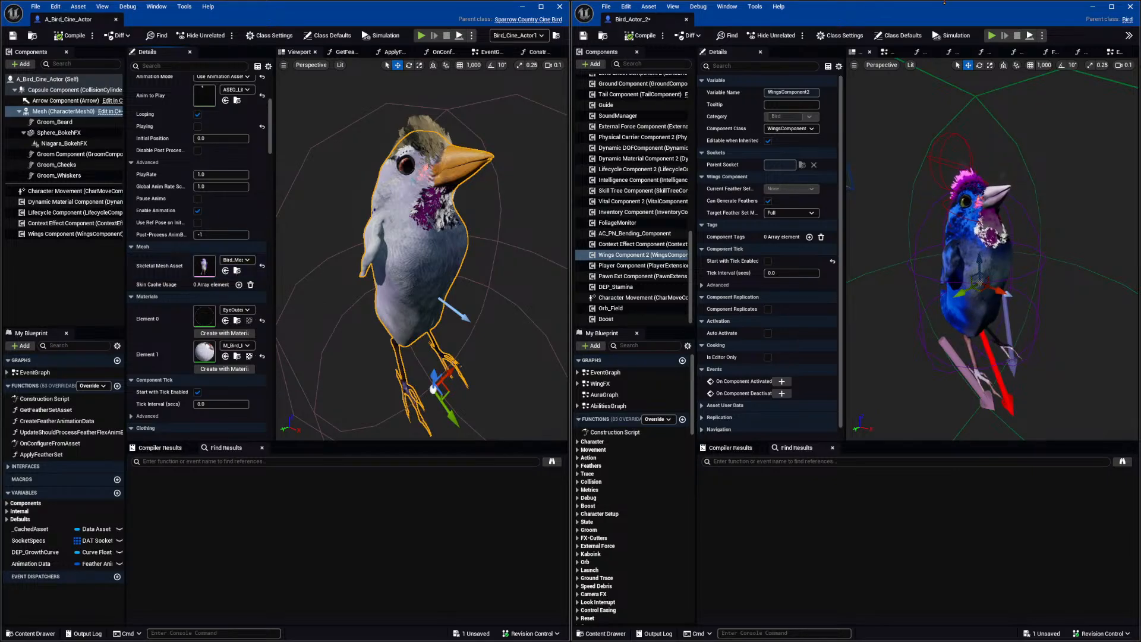
Dock Bird_Actor_2 alongside A_Bird_Cine_Actor in one window, enlarge that window, and minimize it to expose Bird_Mesh.
{"action": "left_click_drag", "start_coordinate": [630, 19], "coordinate": [867, 51]}
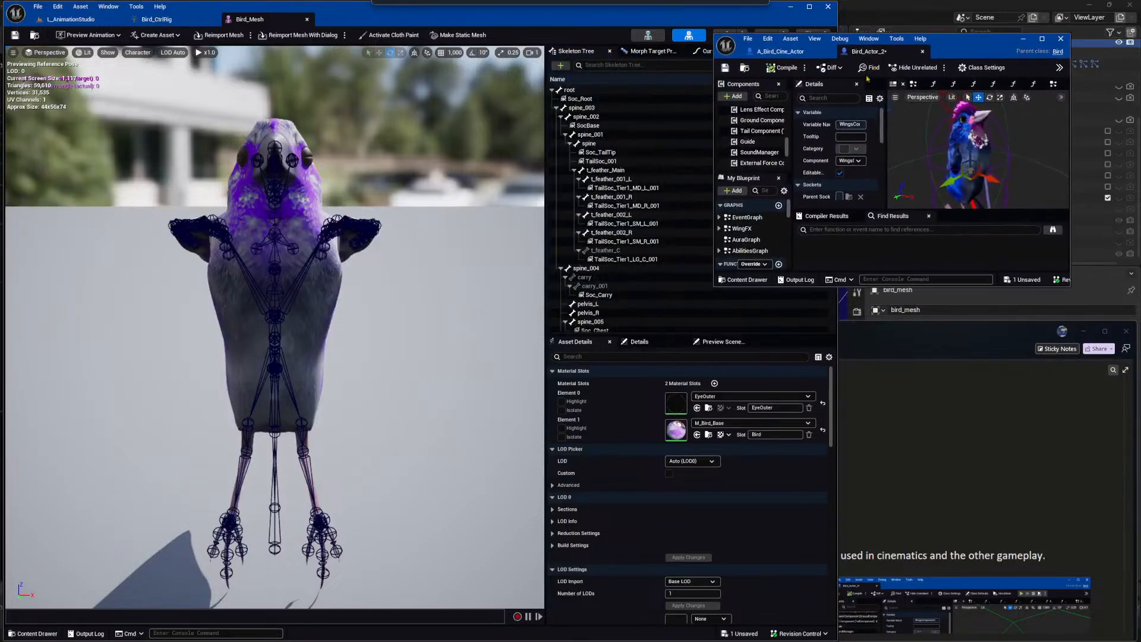
{"action": "left_click_drag", "start_coordinate": [716, 287], "coordinate": [386, 504]}
{"action": "left_click", "coordinate": [1023, 39]}
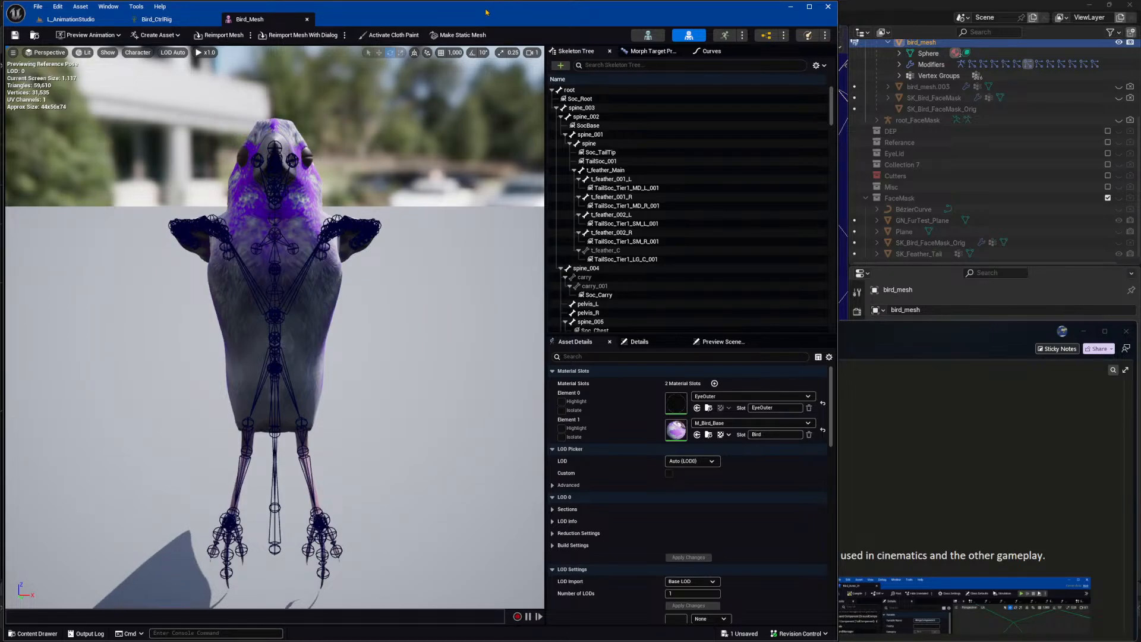
Examine Bird_Mesh's skeleton from the TailSoc_Tier1_SM_R_001 tail socket to the Feather_006_L wing bone.
{"action": "left_click", "coordinate": [615, 241]}
{"action": "scroll", "coordinate": [683, 225], "scroll_direction": "down", "scroll_amount": 3}
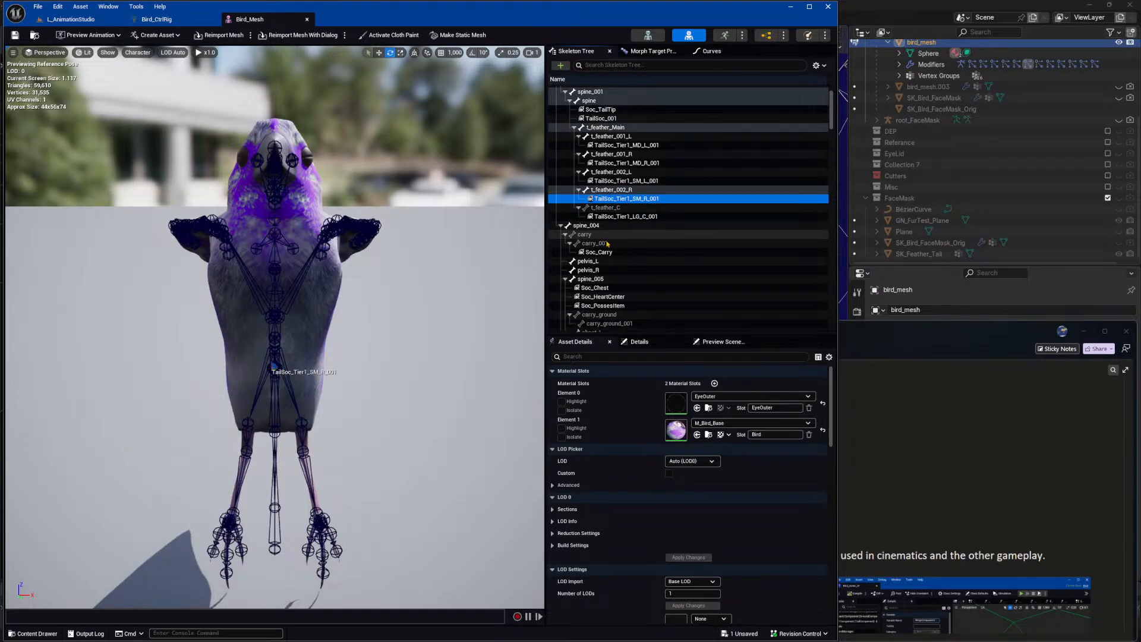
{"action": "left_click", "coordinate": [364, 242]}
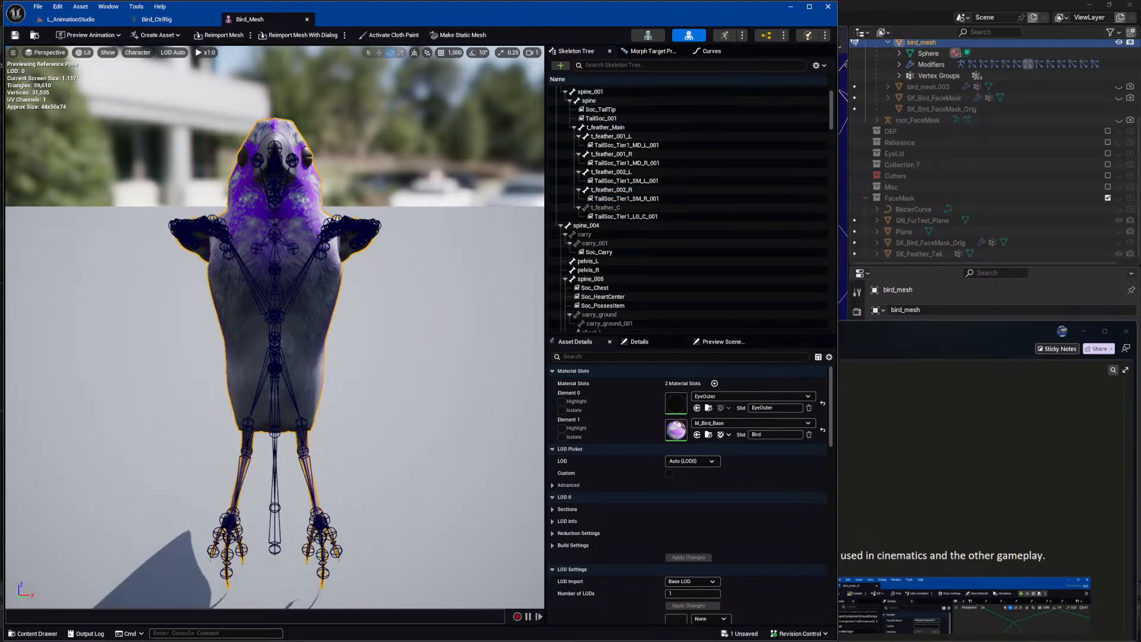
{"action": "middle_click_drag", "start_coordinate": [419, 261], "coordinate": [499, 273]}
{"action": "key", "text": "f"}
{"action": "left_click_drag", "start_coordinate": [412, 333], "coordinate": [267, 369], "text": "alt"}
{"action": "left_click_drag", "start_coordinate": [393, 354], "coordinate": [273, 366], "text": "alt"}
{"action": "left_click_drag", "start_coordinate": [393, 354], "coordinate": [297, 350], "text": "alt"}
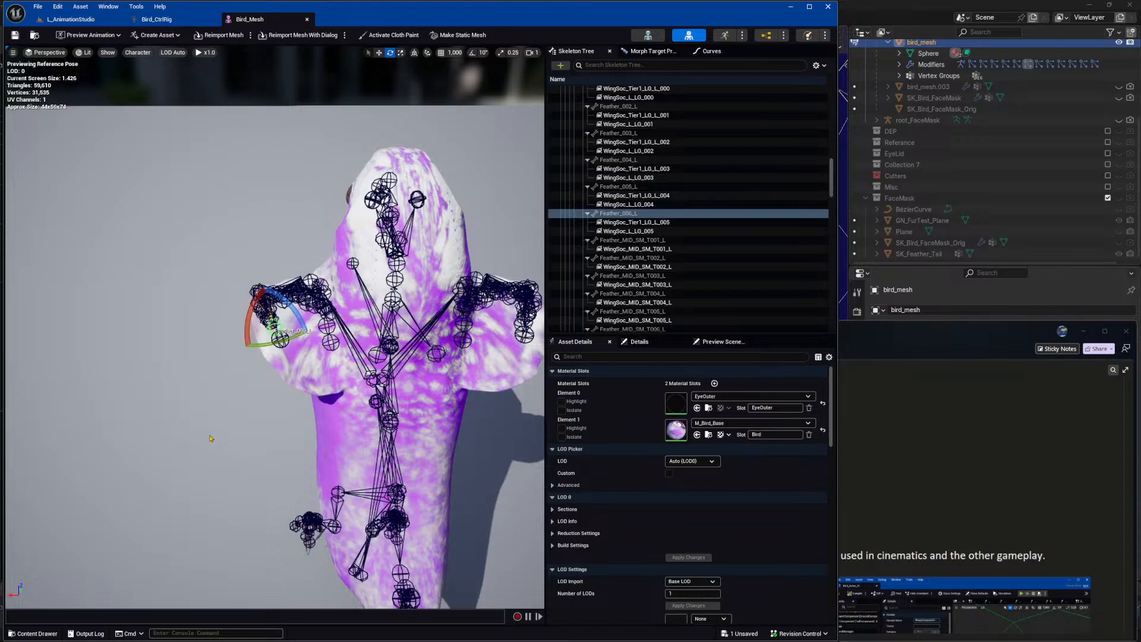
Inspect the cluster of feather bones around Feather_006_L on Bird_Mesh's left wing up close.
{"action": "right_click_drag", "start_coordinate": [208, 435], "coordinate": [301, 407]}
{"action": "key", "text": "a"}
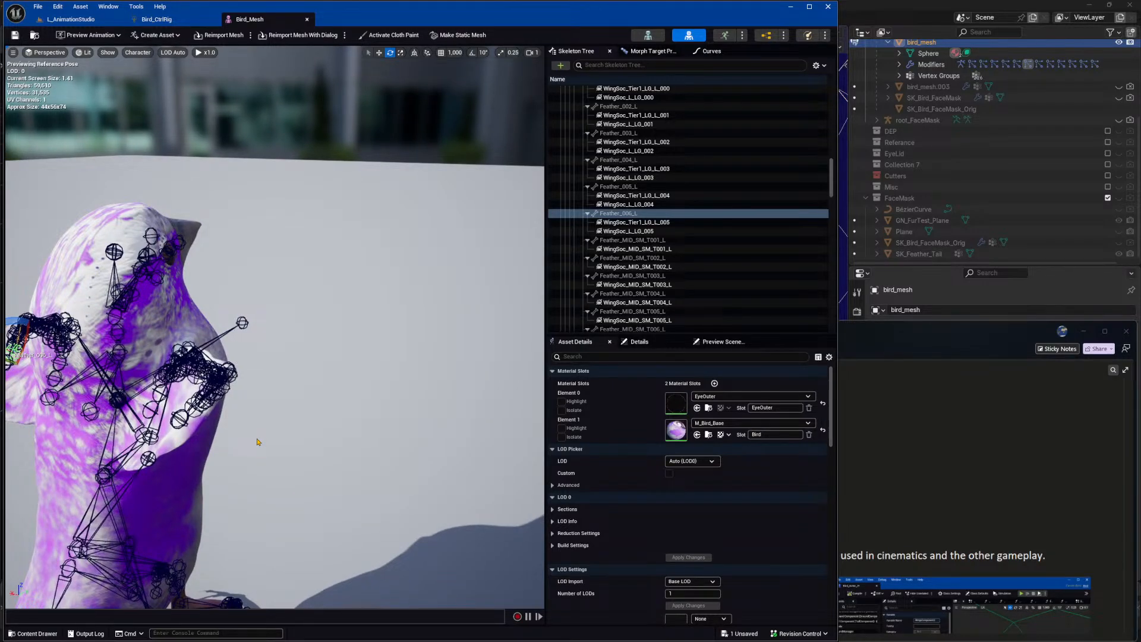
{"action": "key", "text": "f"}
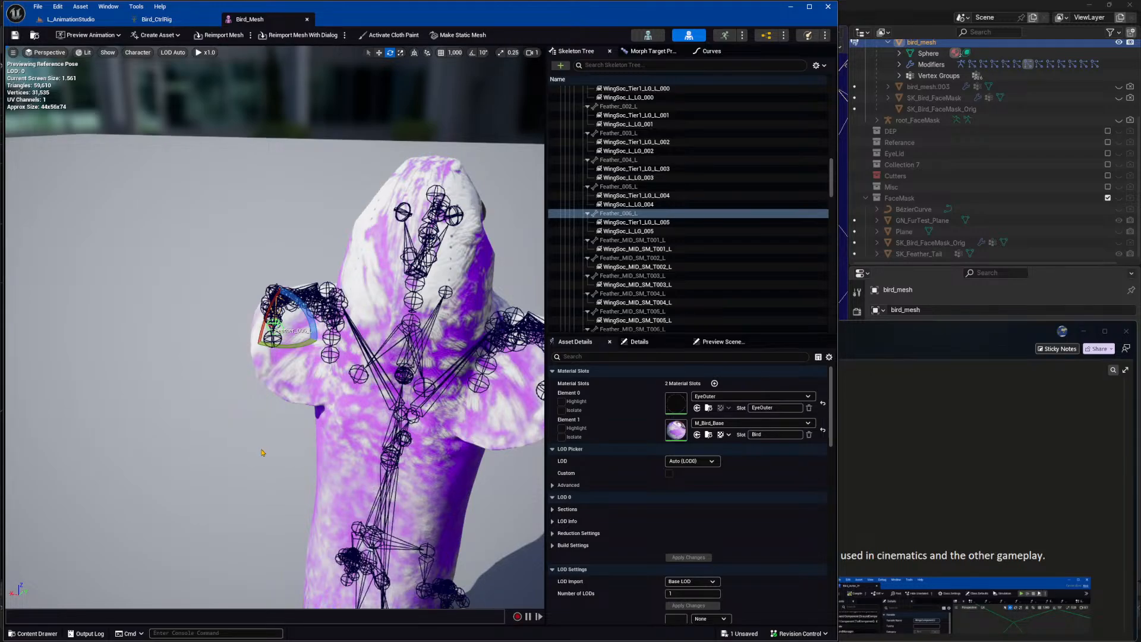
{"action": "mouse_move", "coordinate": [262, 452]}
{"action": "middle_mouse_down"}
{"action": "mouse_move", "coordinate": [217, 467]}
{"action": "mouse_move", "coordinate": [250, 468]}
{"action": "middle_mouse_up"}
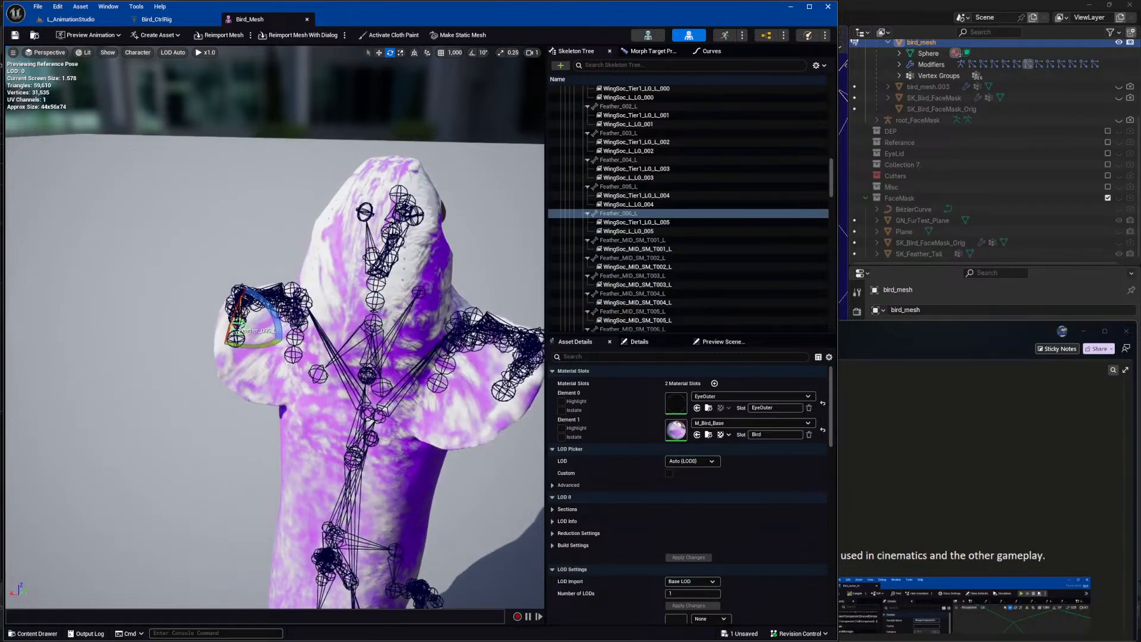
{"action": "left_click_drag", "start_coordinate": [248, 479], "coordinate": [249, 479], "text": "alt"}
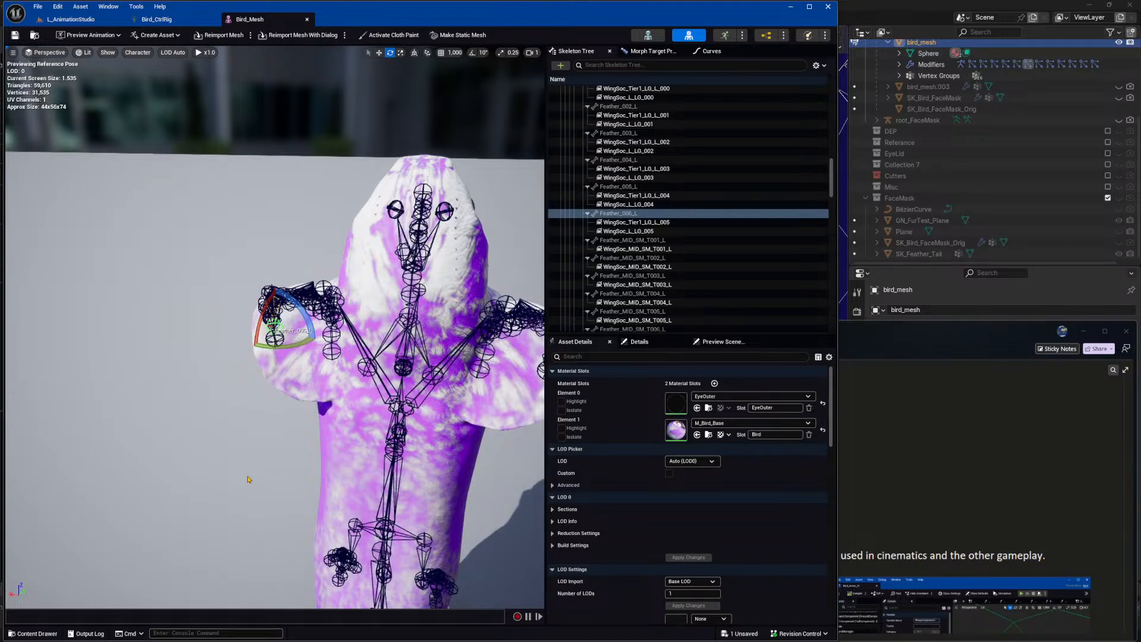
{"action": "middle_click_drag", "start_coordinate": [236, 493], "coordinate": [303, 369]}
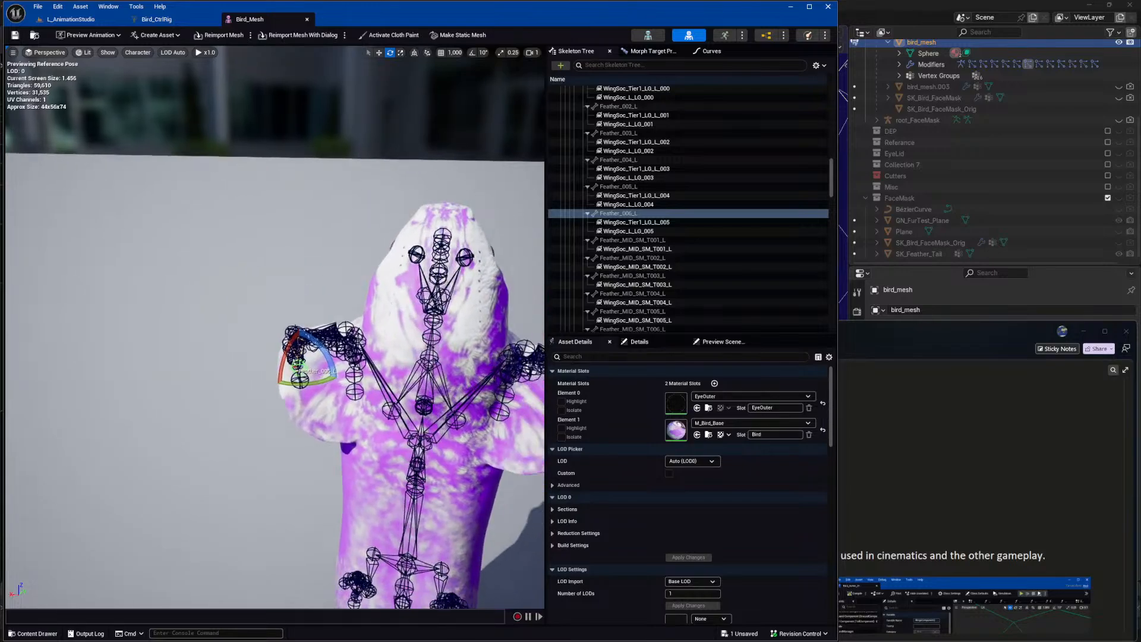
{"action": "scroll", "coordinate": [318, 425], "scroll_direction": "up", "scroll_amount": 6}
{"action": "left_click_drag", "start_coordinate": [303, 368], "coordinate": [349, 445]}
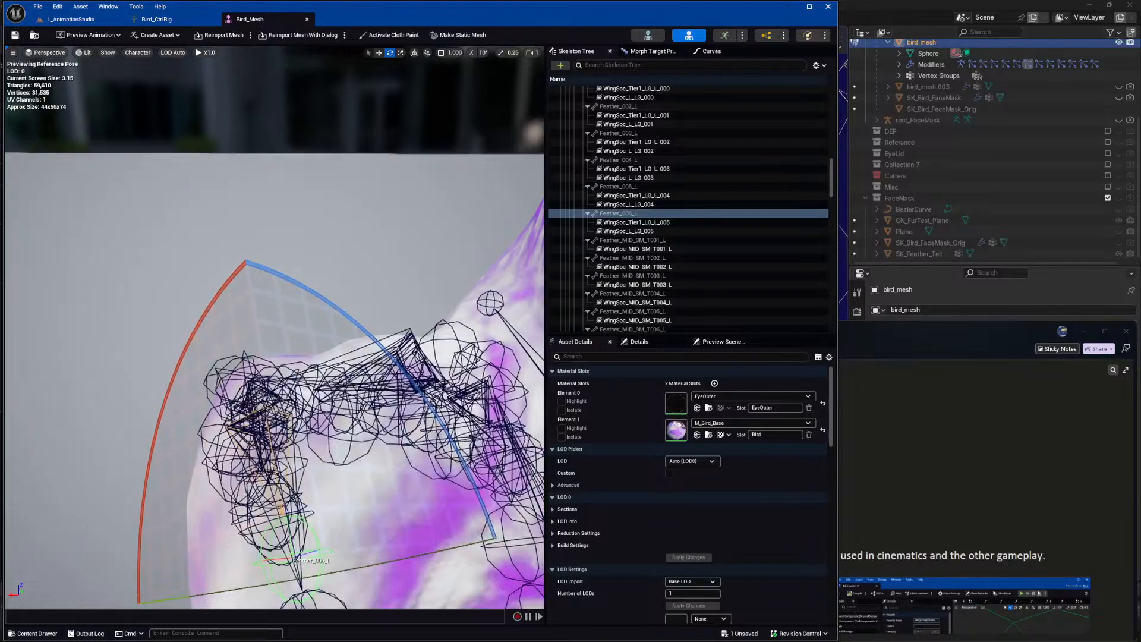
{"action": "right_click_drag", "start_coordinate": [349, 446], "coordinate": [398, 474]}
{"action": "right_click_drag", "start_coordinate": [422, 253], "coordinate": [429, 279]}
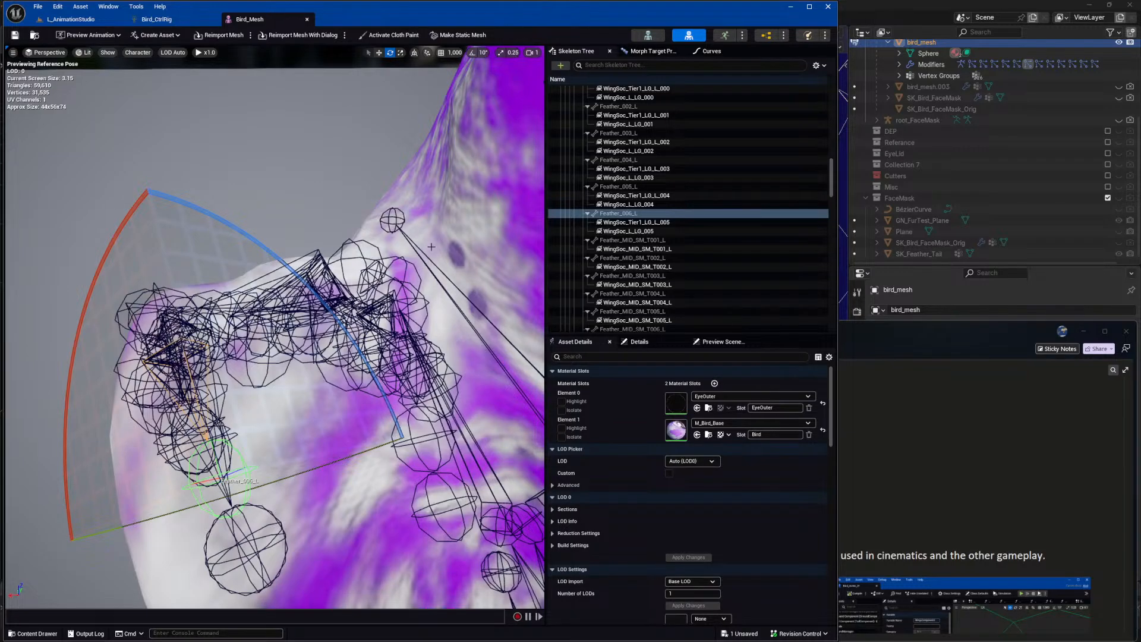
{"action": "left_click", "coordinate": [267, 360]}
{"action": "left_click", "coordinate": [268, 361]}
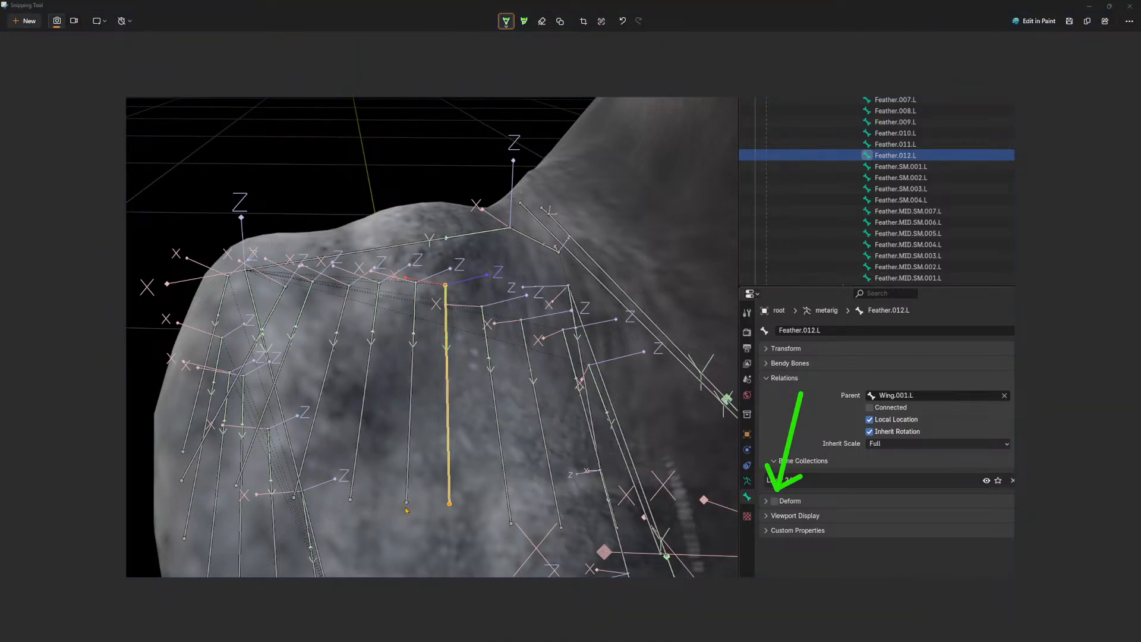
Switch to Unreal Editor and examine the Feather_SM_001_L and Feather_MID_SM_007_L bones on Bird_Mesh's left wing.
{"action": "key", "text": "alt+Tab"}
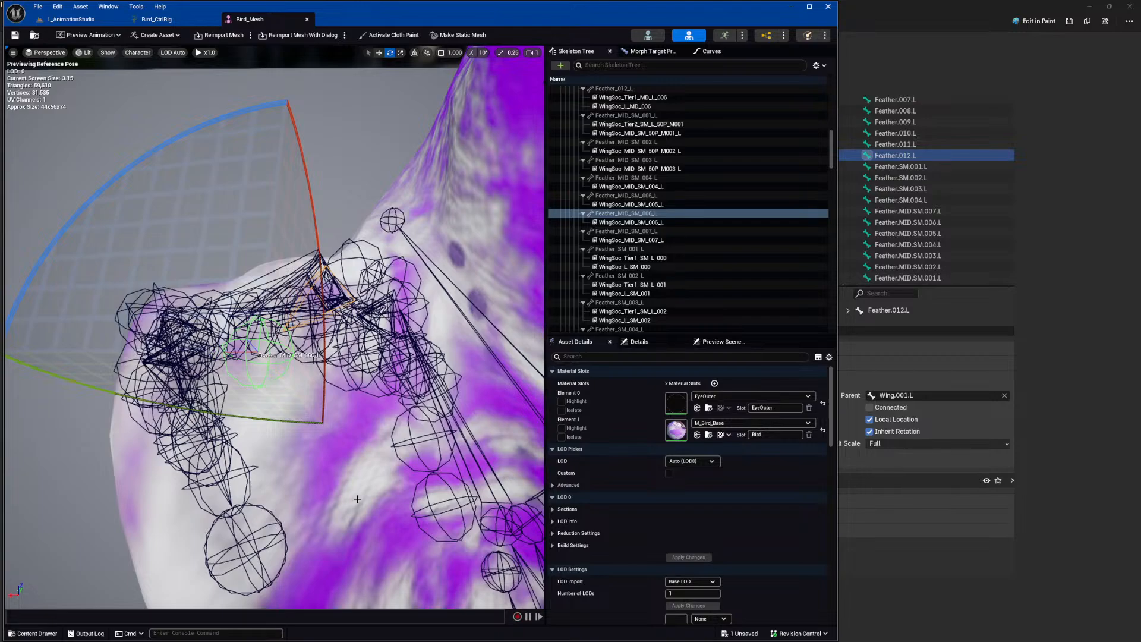
{"action": "left_click", "coordinate": [358, 499]}
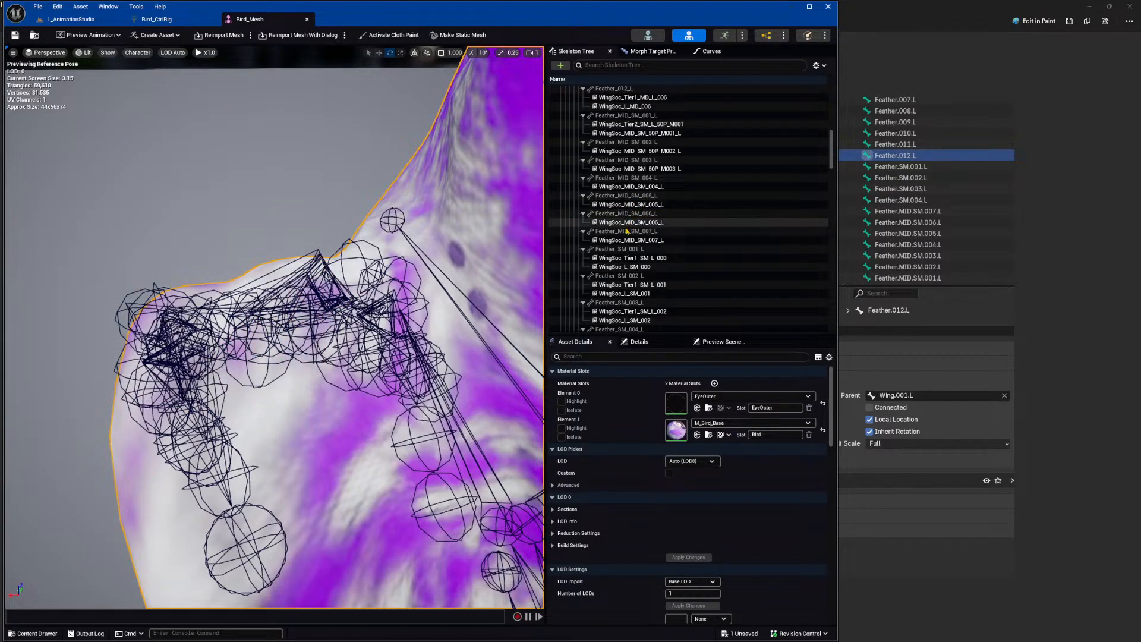
{"action": "left_click", "coordinate": [618, 254]}
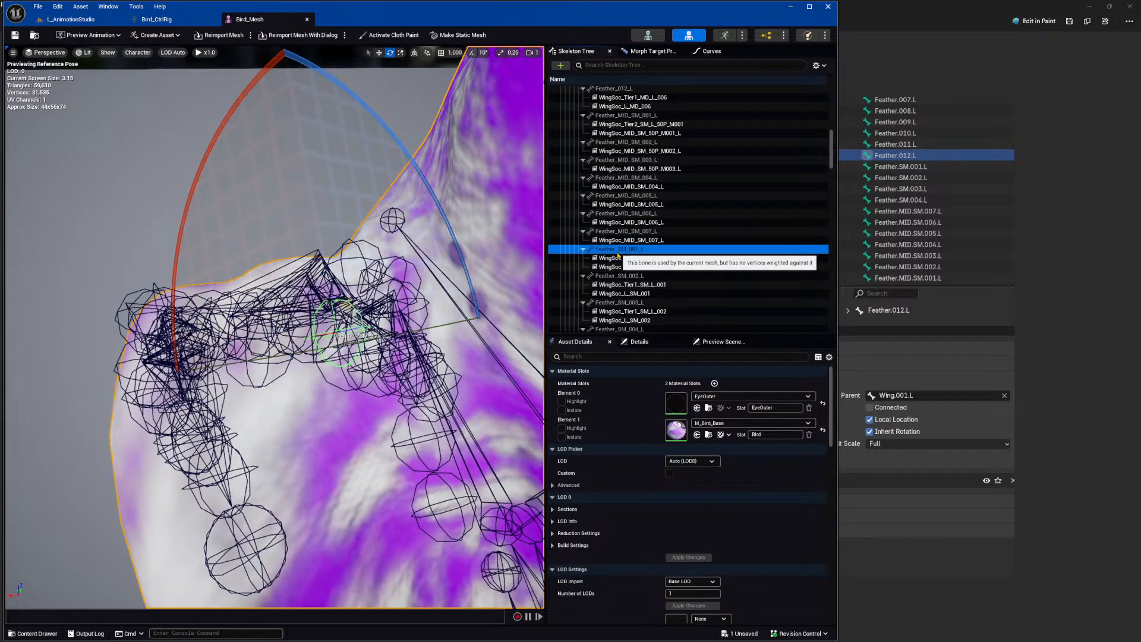
{"action": "left_click", "coordinate": [618, 233]}
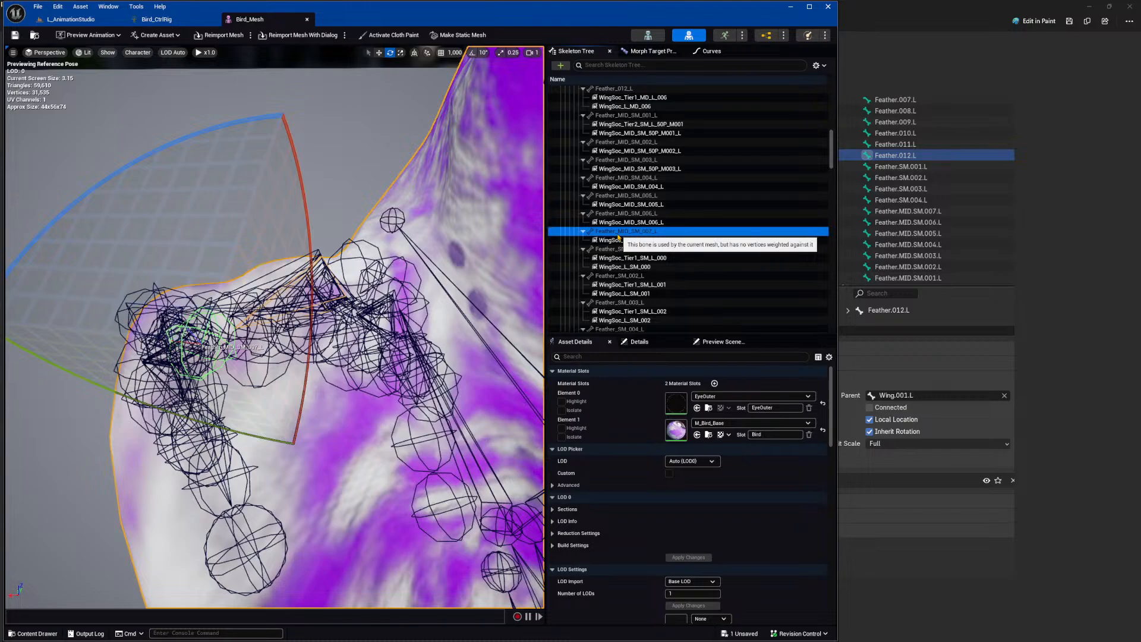
{"action": "left_click", "coordinate": [107, 52]}
{"action": "mouse_move", "coordinate": [144, 186]}
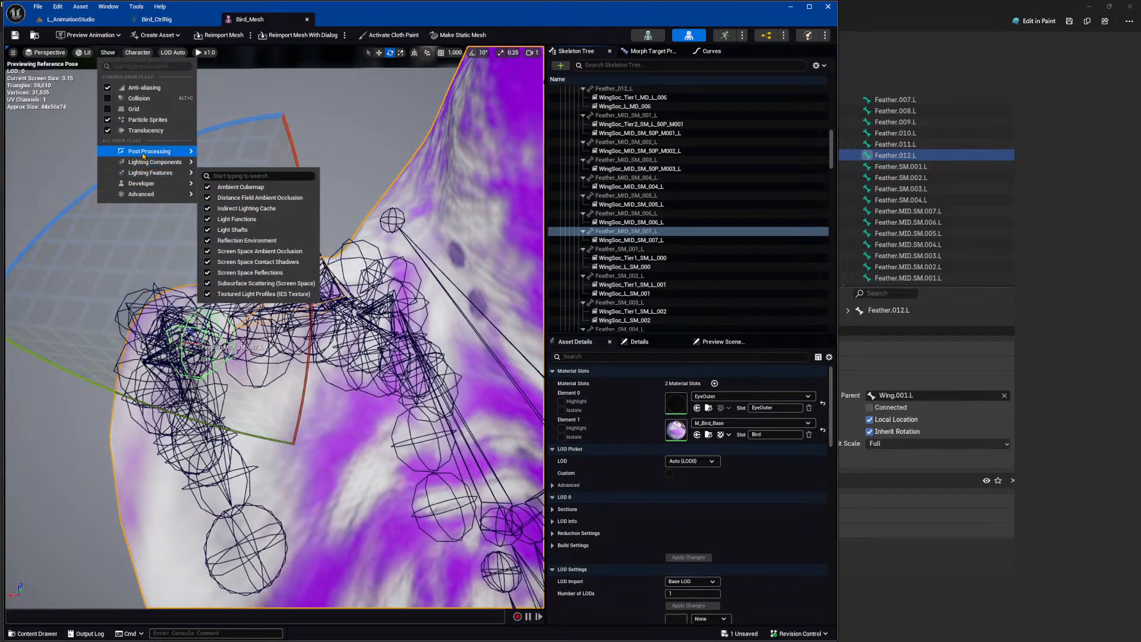
{"action": "mouse_move", "coordinate": [143, 156]}
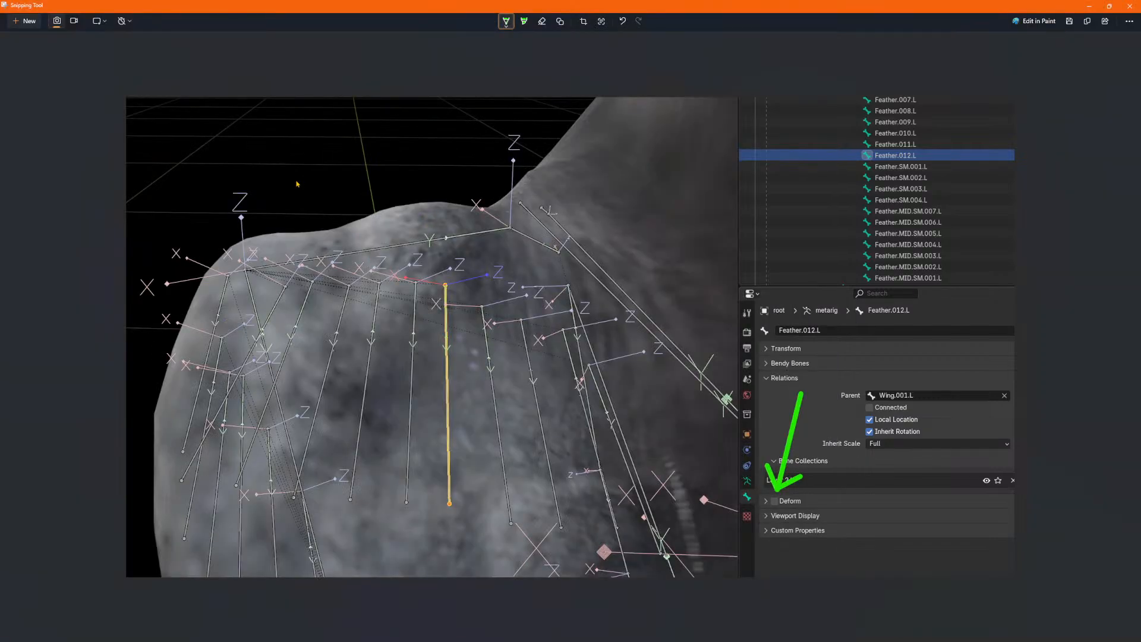
Mark the head of the Feather.012.L bone on the Snipping Tool screenshot, undo the mark, and return to Unreal Editor.
{"action": "left_click", "coordinate": [445, 284]}
{"action": "key", "text": "ctrl+z"}
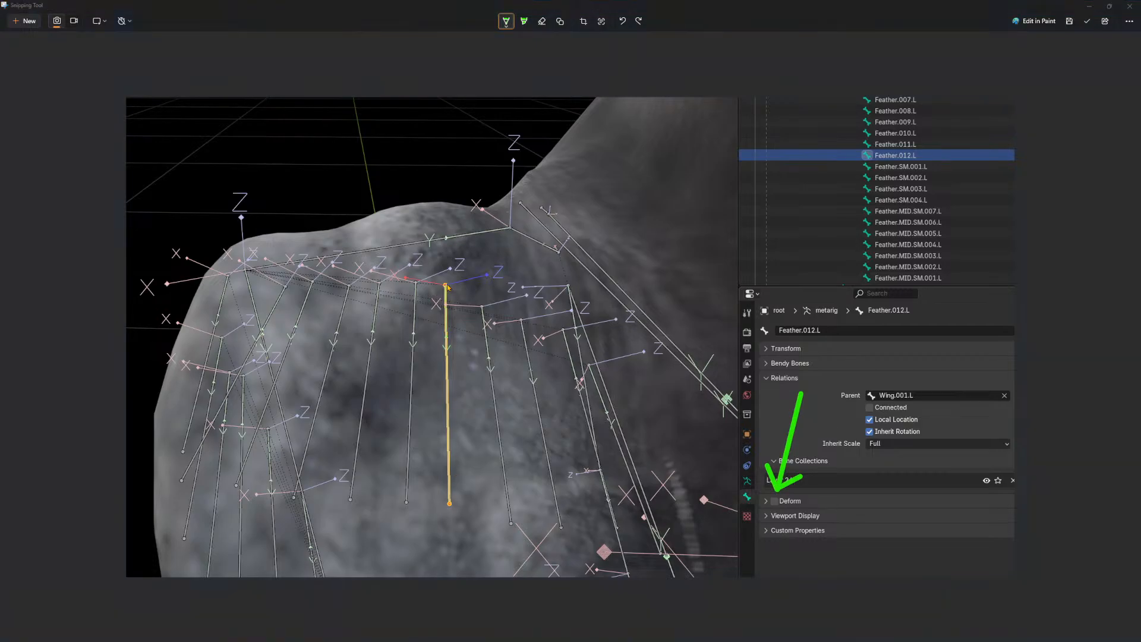
{"action": "key", "text": "alt+Tab"}
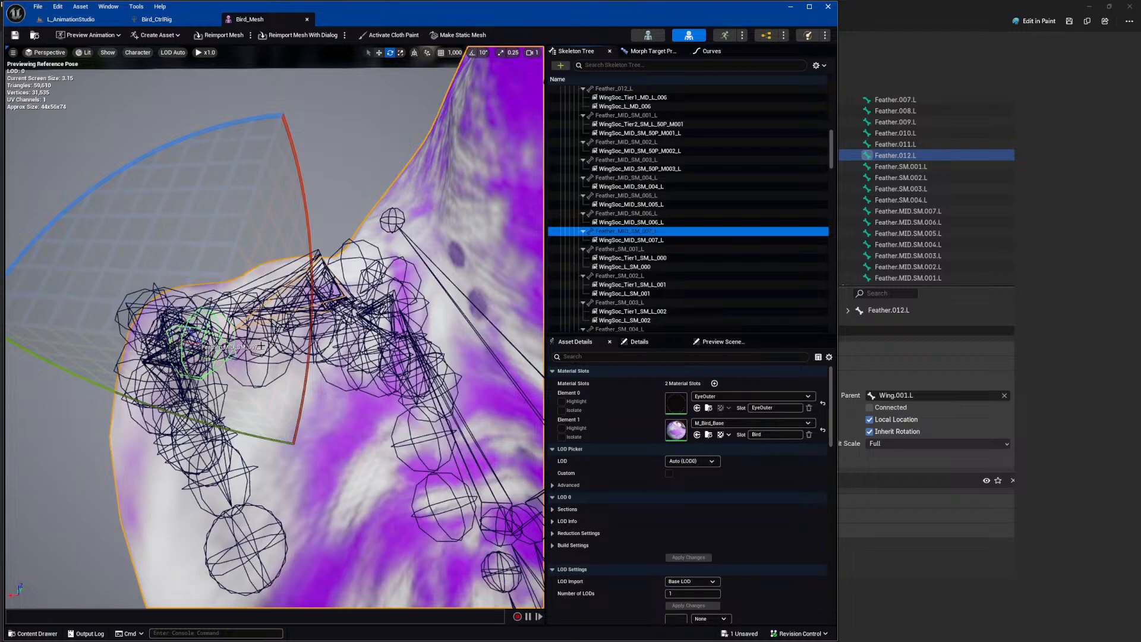
Select and inspect the Feather_MID_SM_006_L bone on Bird_Mesh's left wing.
{"action": "left_click", "coordinate": [272, 358]}
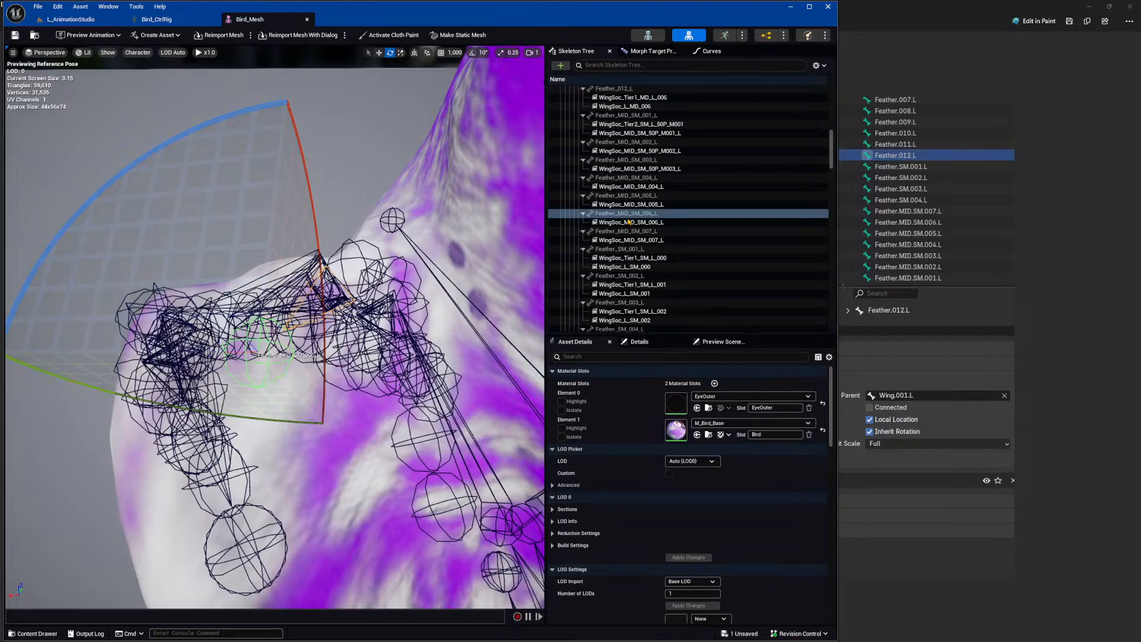
{"action": "mouse_move", "coordinate": [434, 312]}
{"action": "right_mouse_down"}
{"action": "mouse_move", "coordinate": [470, 294]}
{"action": "mouse_move", "coordinate": [434, 312]}
{"action": "right_mouse_up"}
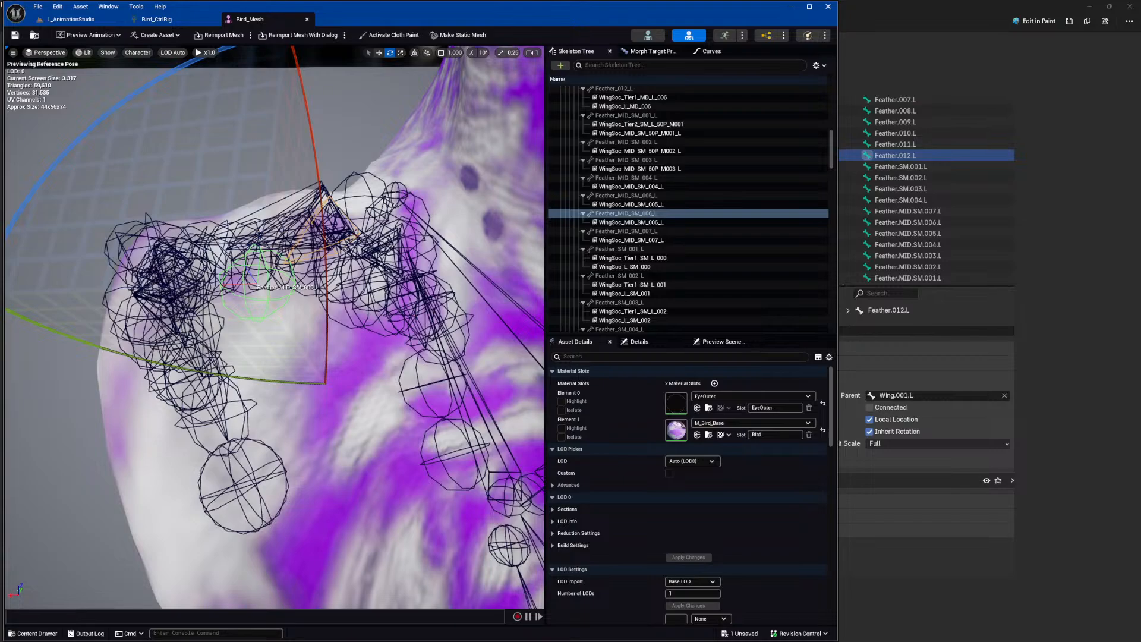
{"action": "left_click", "coordinate": [643, 215]}
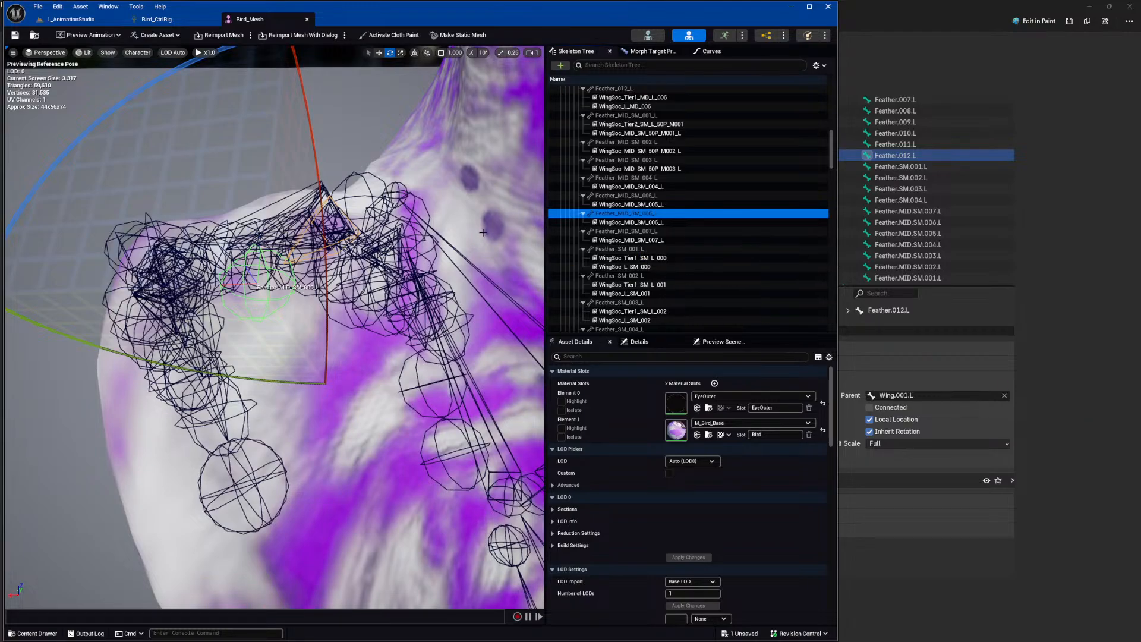
Select the six mid-feather sockets from WingSoc_MID_SM_006_L up to WingSoc_MID_SM_50P_M001_L in the skeleton hierarchy.
{"action": "left_click", "coordinate": [617, 223]}
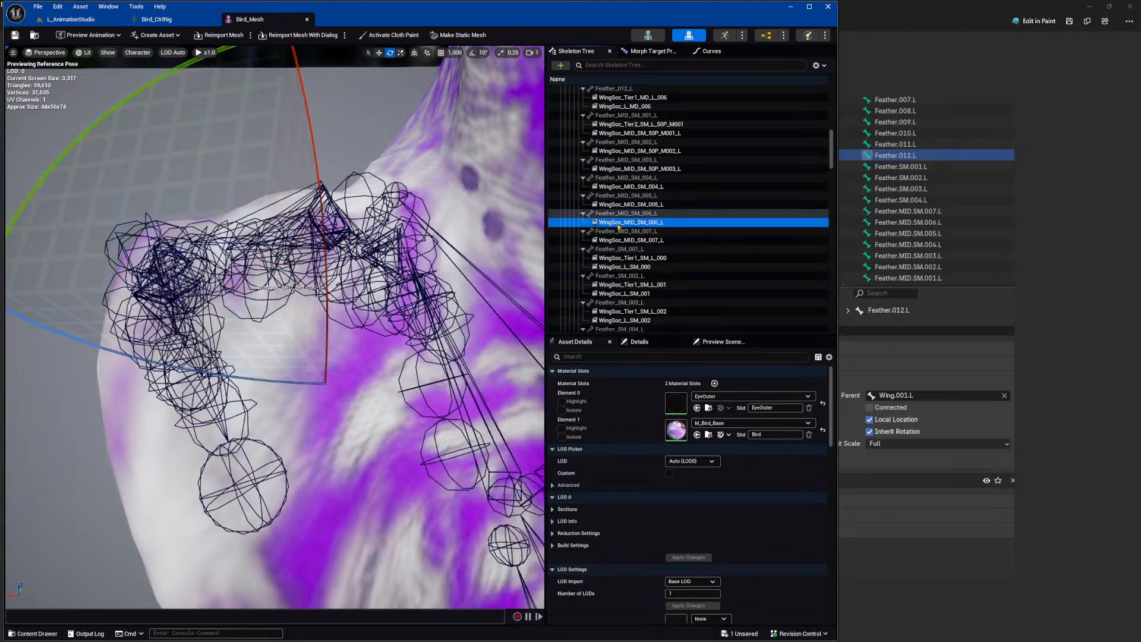
{"action": "left_click", "coordinate": [651, 205], "text": "ctrl"}
{"action": "left_click", "coordinate": [645, 187], "text": "ctrl"}
{"action": "left_click", "coordinate": [641, 169], "text": "ctrl"}
{"action": "left_click", "coordinate": [637, 152], "text": "ctrl"}
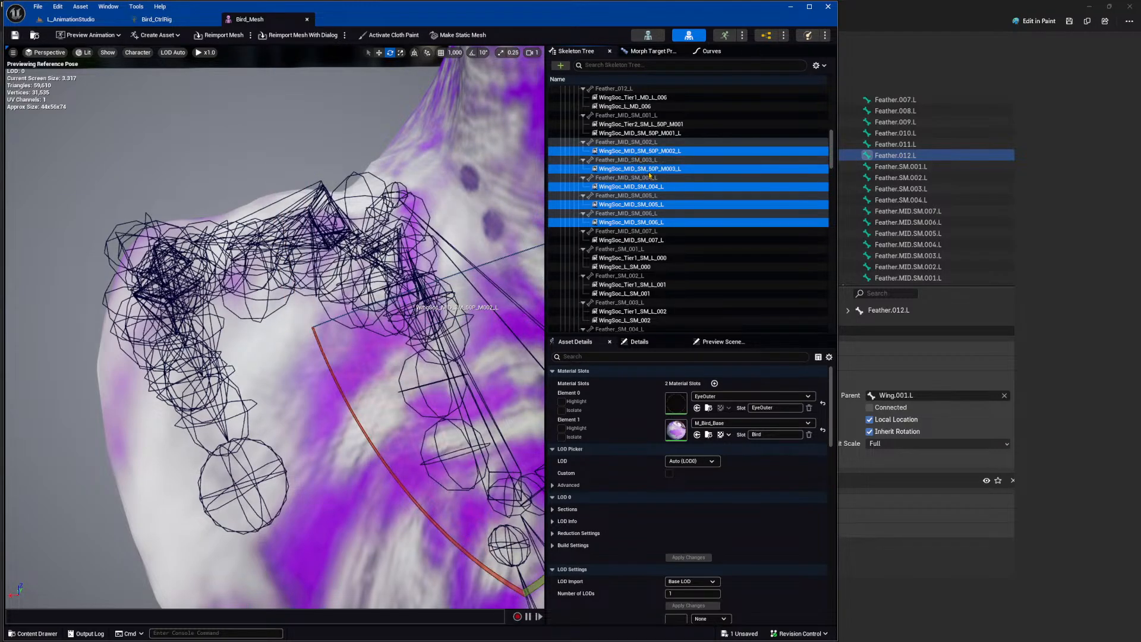
{"action": "left_click", "coordinate": [640, 135], "text": "ctrl"}
{"action": "scroll", "coordinate": [640, 149], "scroll_direction": "up", "scroll_amount": 2}
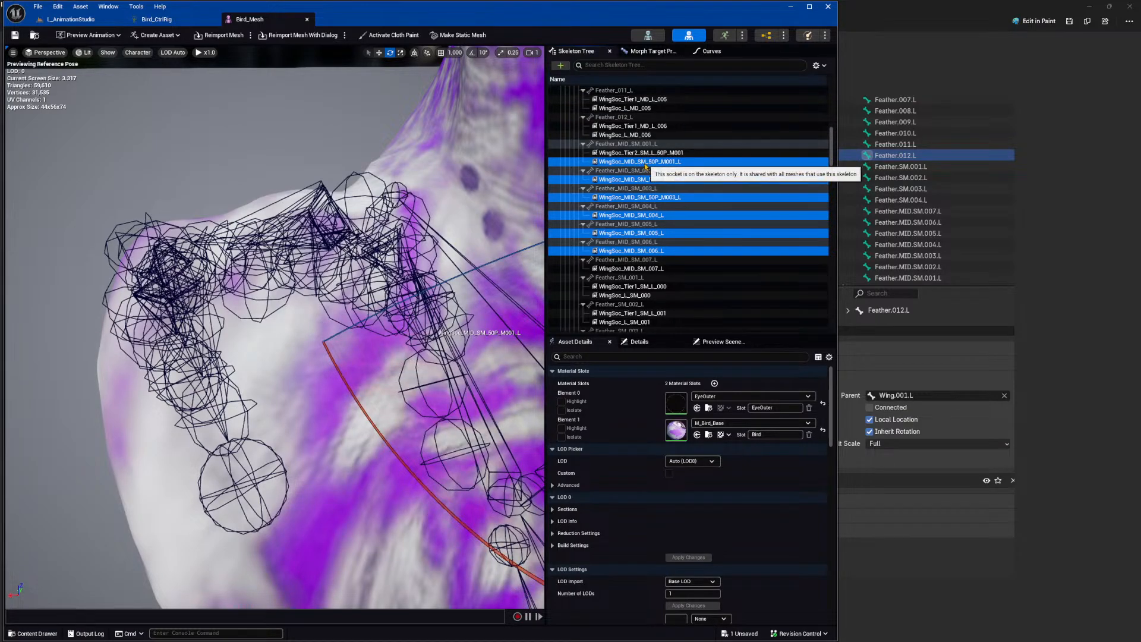
Examine the selected sockets' location on Bird_Mesh, from the whole bird to a close view of the left wing.
{"action": "scroll", "coordinate": [409, 256], "scroll_direction": "down", "scroll_amount": 5}
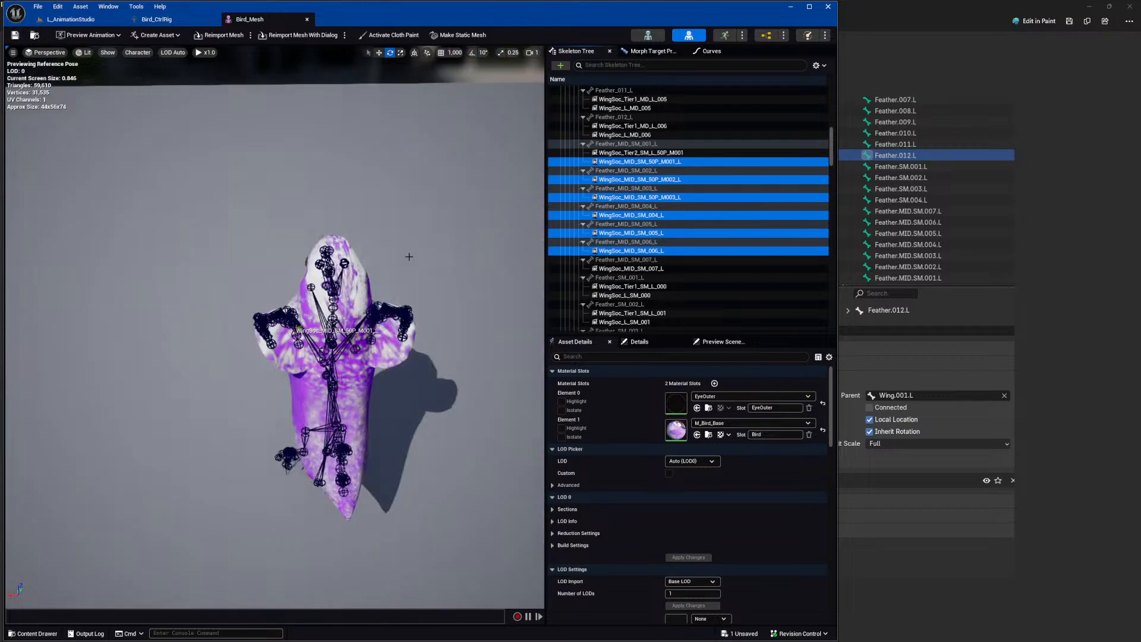
{"action": "scroll", "coordinate": [409, 256], "scroll_direction": "up", "scroll_amount": 5}
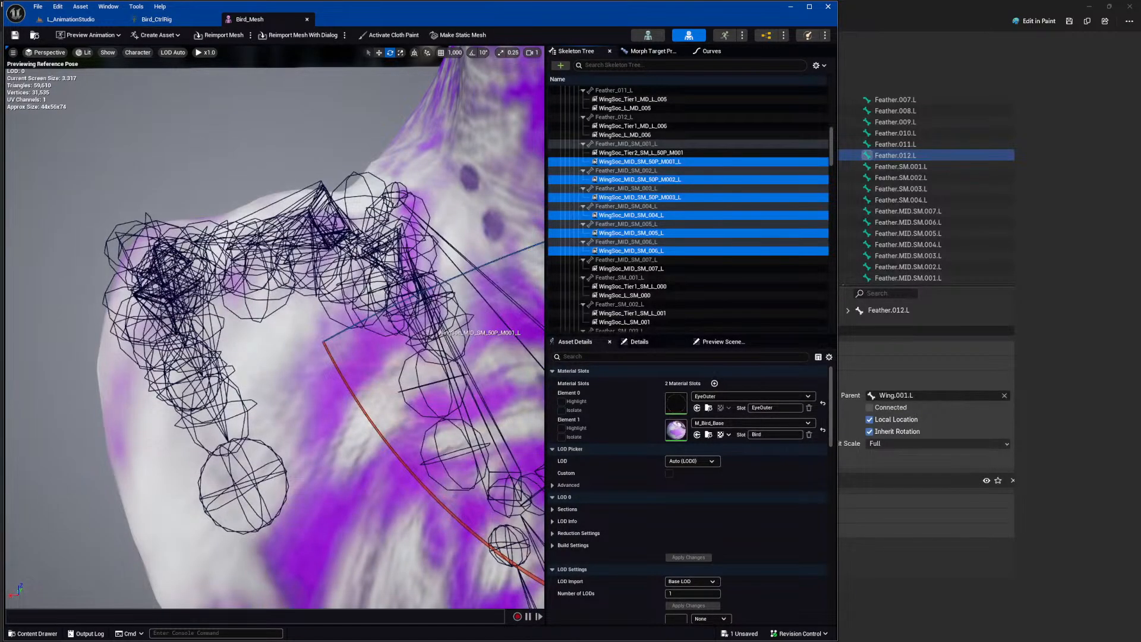
{"action": "scroll", "coordinate": [408, 256], "scroll_direction": "down", "scroll_amount": 3}
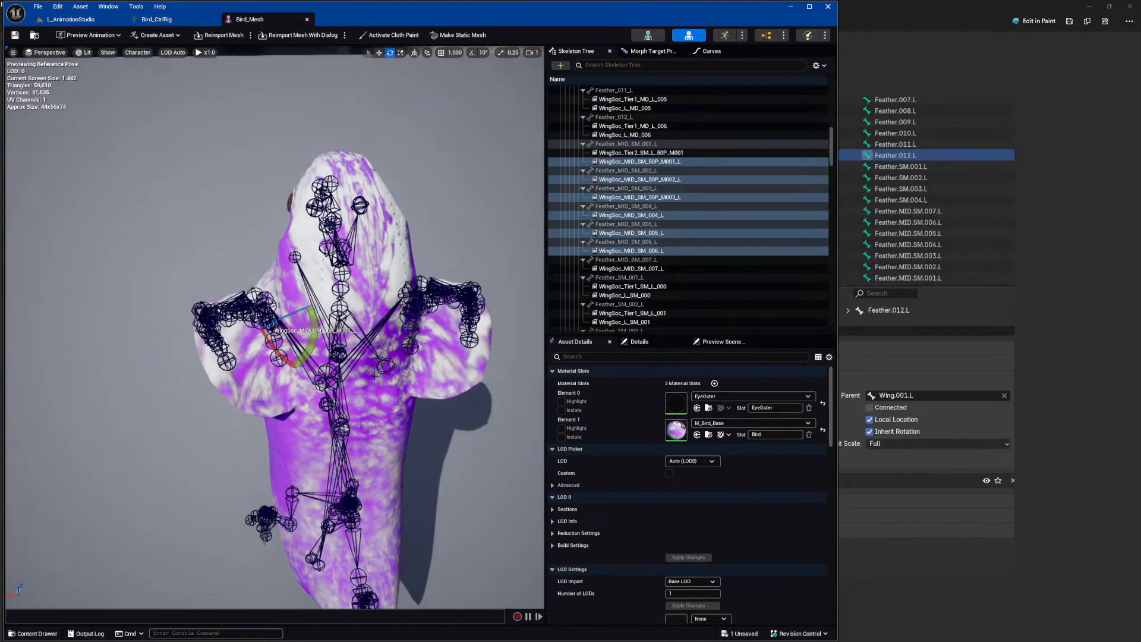
{"action": "mouse_move", "coordinate": [409, 257]}
{"action": "left_mouse_down", "text": "alt"}
{"action": "mouse_move", "coordinate": [410, 190]}
{"action": "mouse_move", "coordinate": [363, 148]}
{"action": "mouse_move", "coordinate": [380, 244]}
{"action": "mouse_move", "coordinate": [409, 261]}
{"action": "mouse_move", "coordinate": [398, 264]}
{"action": "mouse_move", "coordinate": [434, 255]}
{"action": "mouse_move", "coordinate": [416, 237]}
{"action": "mouse_move", "coordinate": [431, 262]}
{"action": "left_mouse_up", "text": "alt"}
{"action": "mouse_move", "coordinate": [380, 267]}
{"action": "right_mouse_down"}
{"action": "mouse_move", "coordinate": [387, 256]}
{"action": "mouse_move", "coordinate": [392, 273]}
{"action": "mouse_move", "coordinate": [372, 267]}
{"action": "right_mouse_up"}
{"action": "mouse_move", "coordinate": [372, 267]}
{"action": "left_mouse_down", "text": "alt"}
{"action": "mouse_move", "coordinate": [344, 276]}
{"action": "mouse_move", "coordinate": [416, 256]}
{"action": "mouse_move", "coordinate": [369, 262]}
{"action": "left_mouse_up", "text": "alt"}
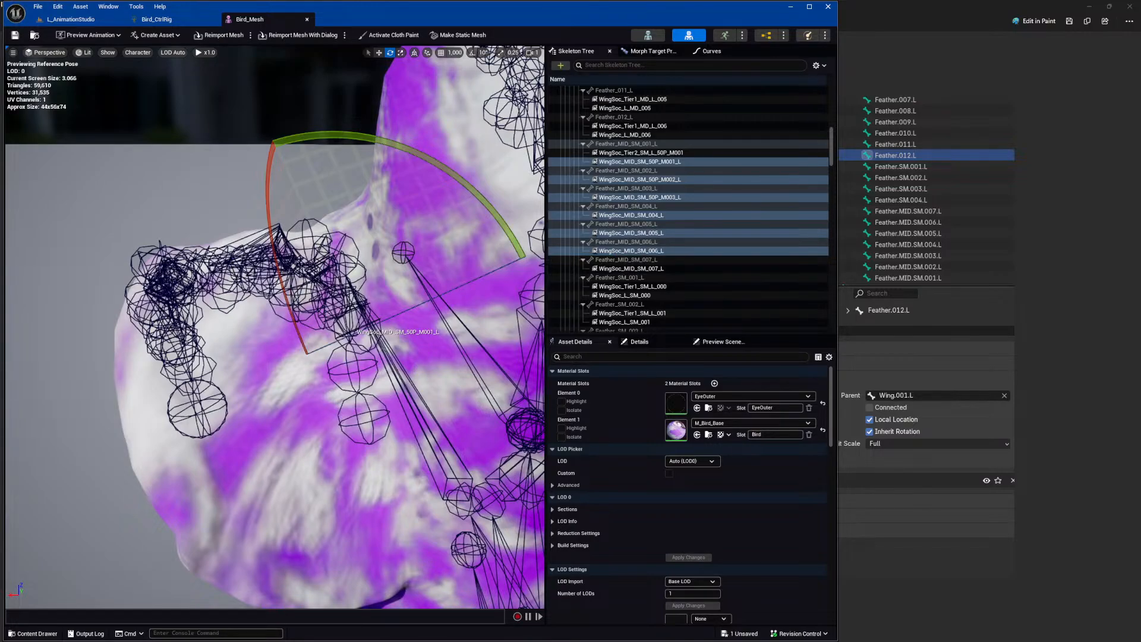
{"action": "right_click_drag", "start_coordinate": [343, 337], "coordinate": [224, 195]}
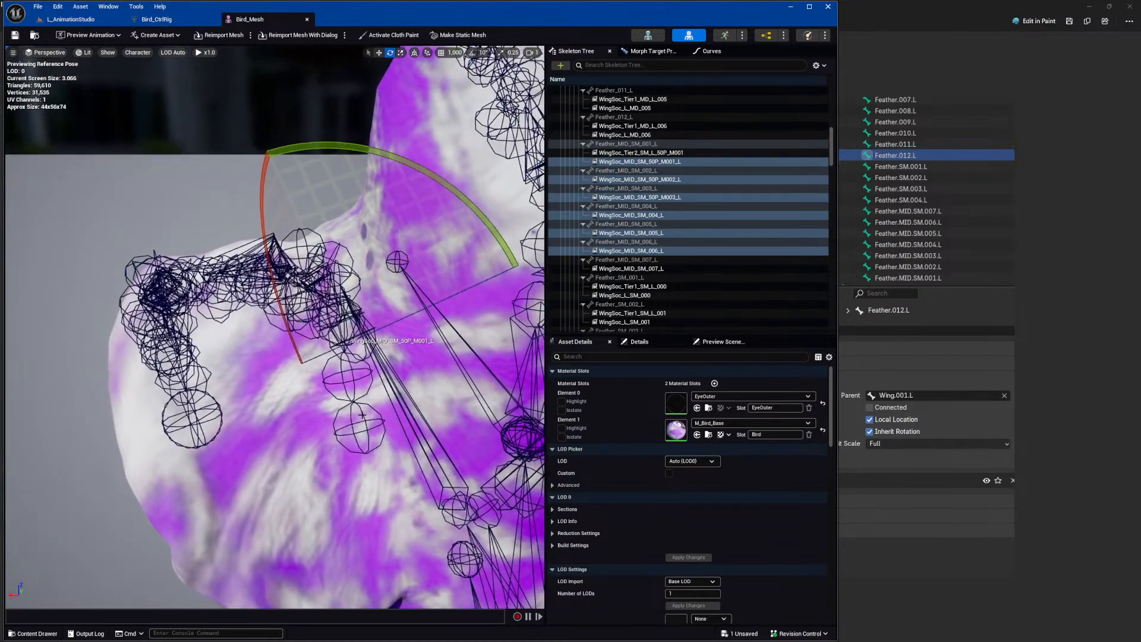
Turn on the display of socket hitpoints in Bird_Mesh's preview.
{"action": "left_click", "coordinate": [107, 52]}
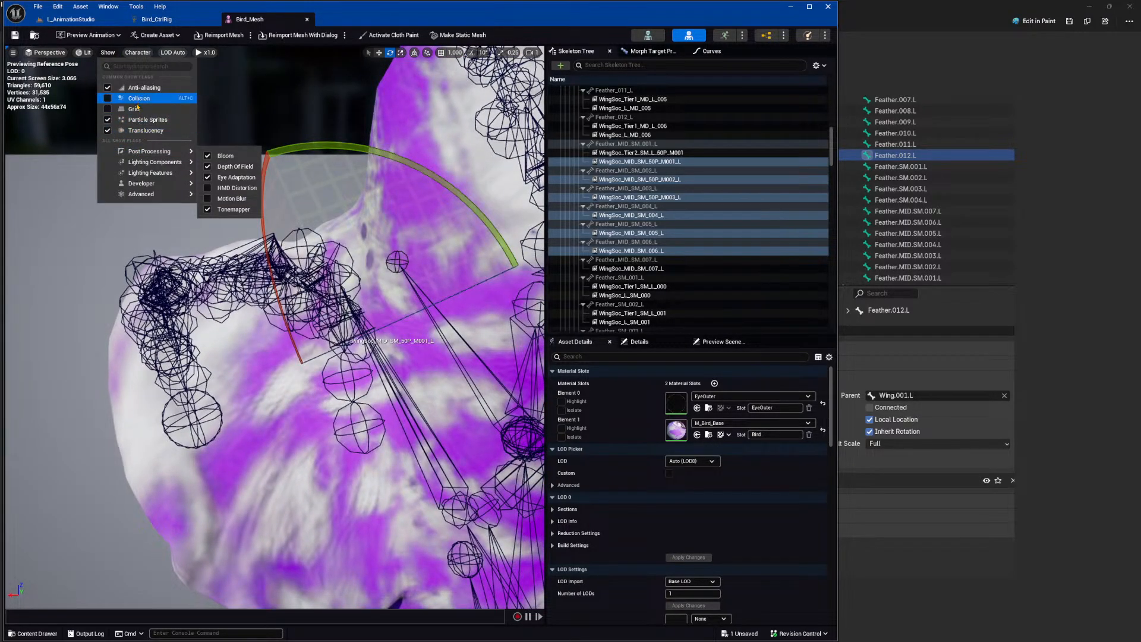
{"action": "left_click", "coordinate": [137, 52]}
{"action": "mouse_move", "coordinate": [147, 97]}
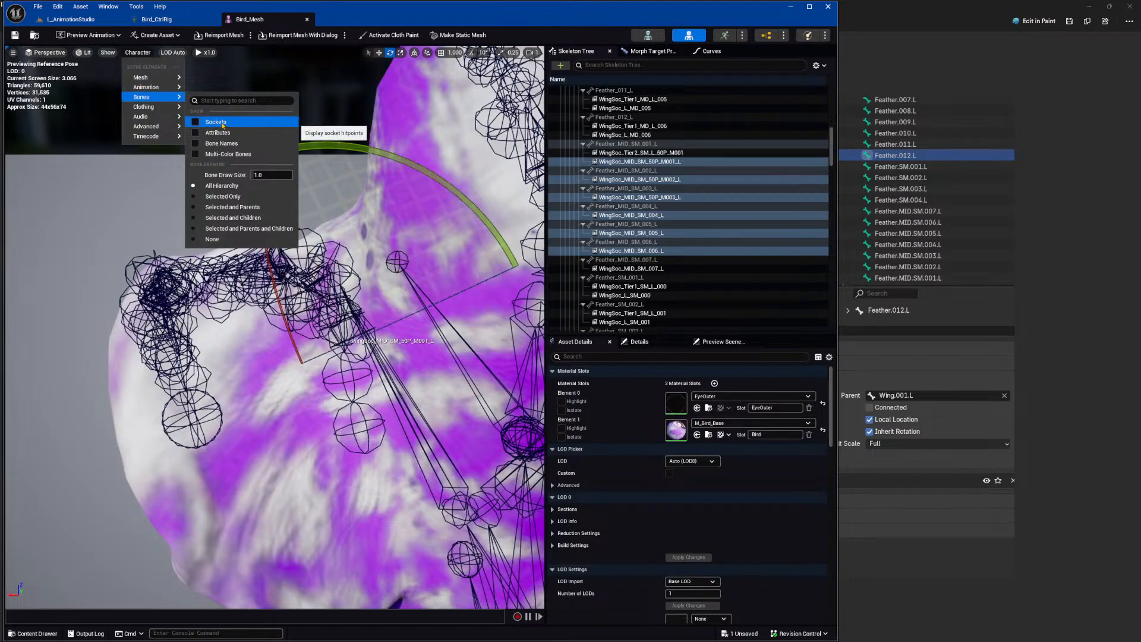
{"action": "left_click", "coordinate": [223, 126]}
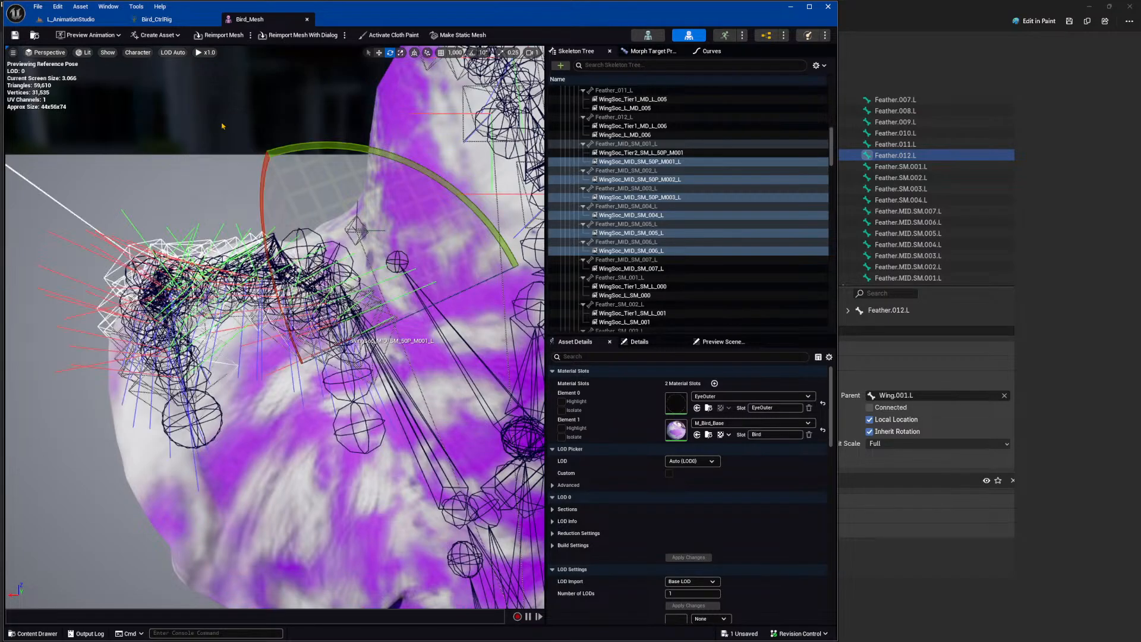
{"action": "left_click", "coordinate": [138, 53]}
{"action": "mouse_move", "coordinate": [148, 98]}
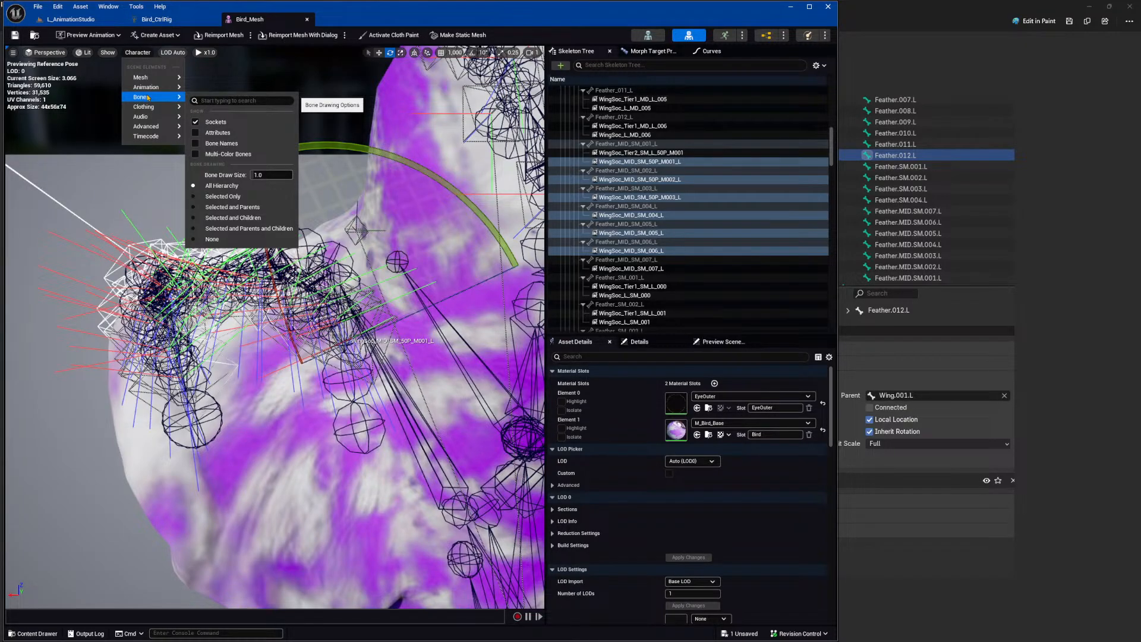
{"action": "key", "text": "Escape"}
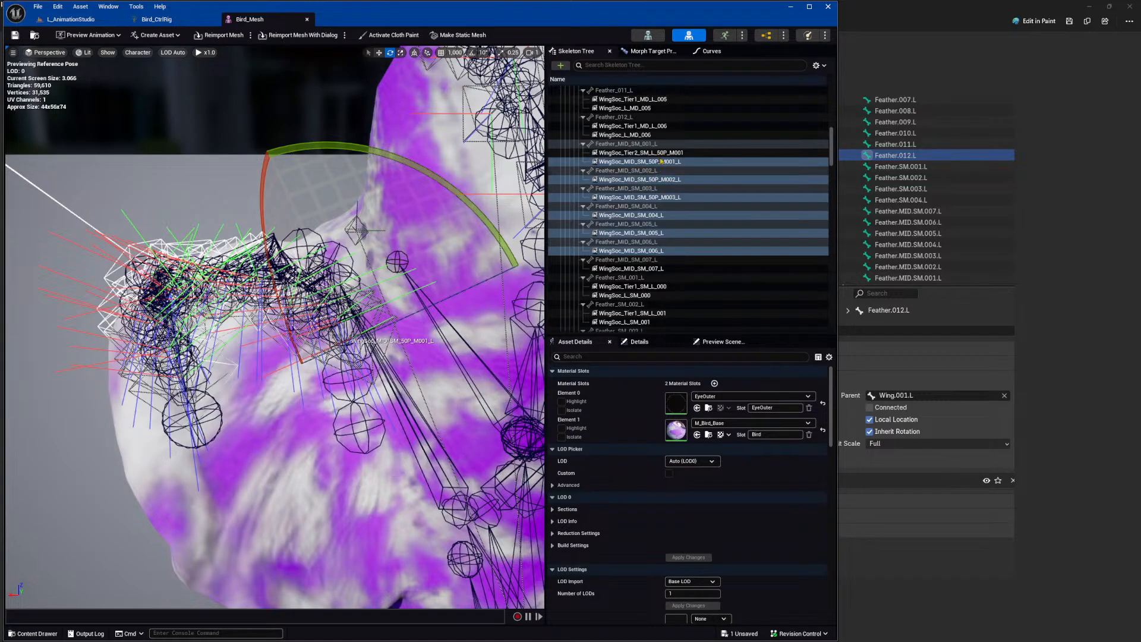
Delete the six selected mid-feather sockets from the skeleton and undo the deletion.
{"action": "scroll", "coordinate": [650, 162], "scroll_direction": "up", "scroll_amount": 1}
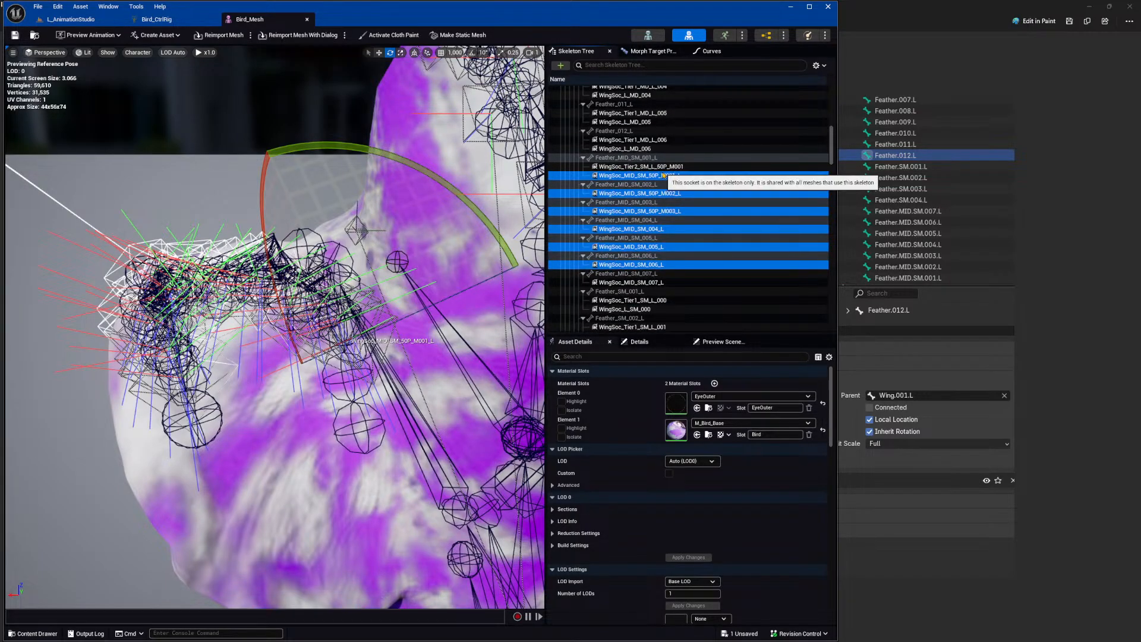
{"action": "key", "text": "Delete"}
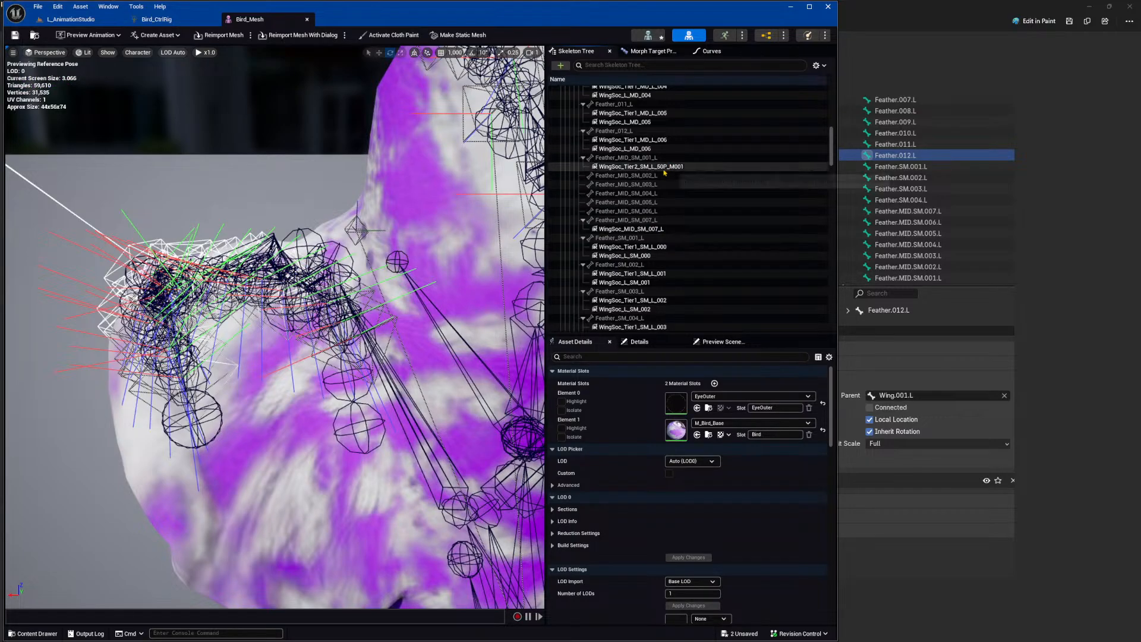
{"action": "mouse_move", "coordinate": [298, 240]}
{"action": "right_mouse_down"}
{"action": "mouse_move", "coordinate": [319, 255]}
{"action": "mouse_move", "coordinate": [298, 241]}
{"action": "right_mouse_up"}
{"action": "key", "text": "ctrl+z"}
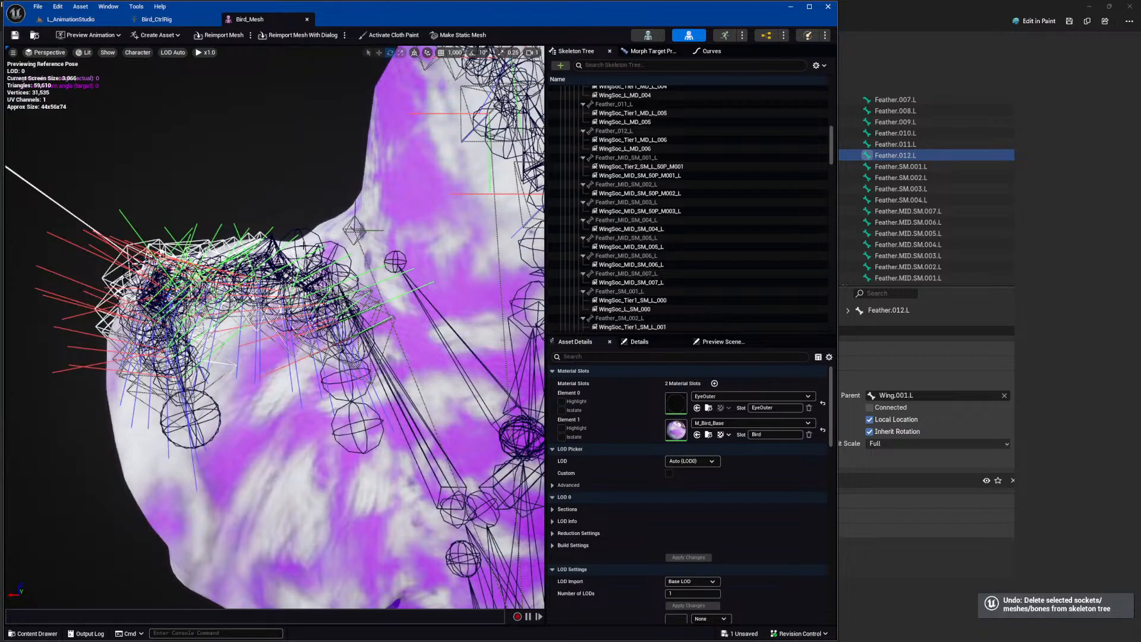
Inspect the displayed sockets and feather bones around Feather_SM_002_L and Feather_MID_SM_006_L on the left wing up close.
{"action": "left_click", "coordinate": [281, 269]}
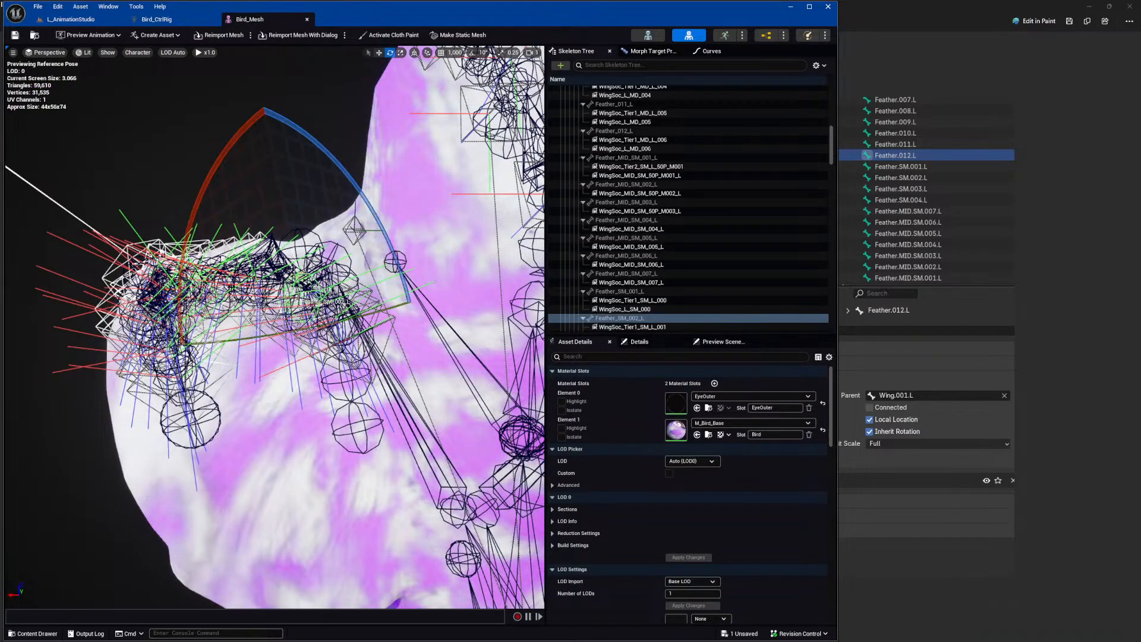
{"action": "left_click", "coordinate": [230, 287]}
{"action": "scroll", "coordinate": [222, 291], "scroll_direction": "down", "scroll_amount": 5}
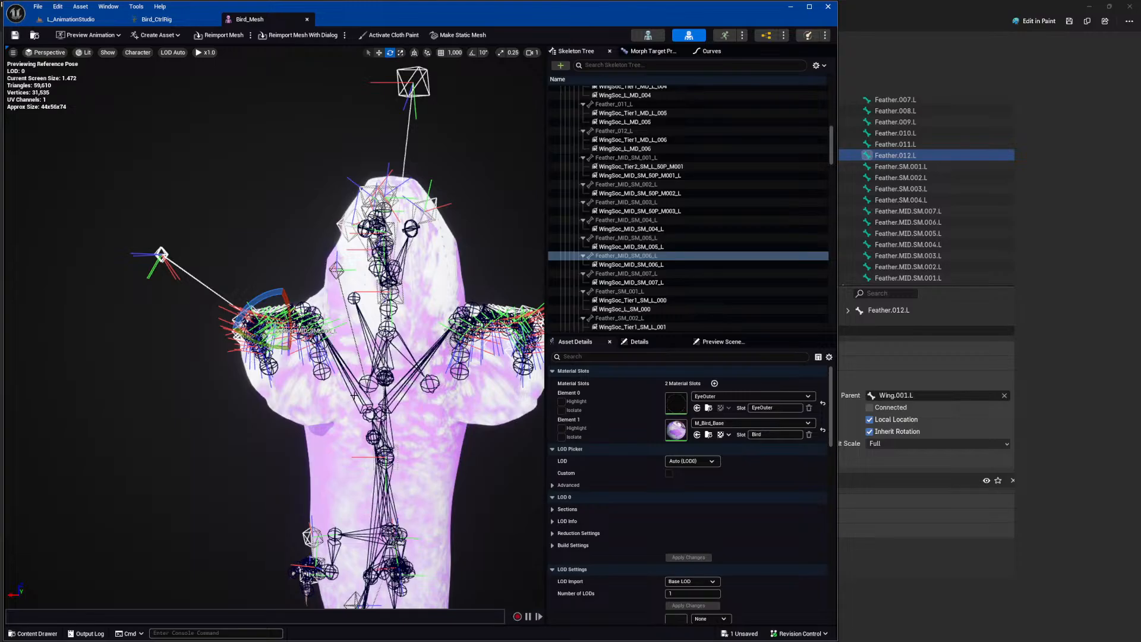
{"action": "key", "text": "w"}
{"action": "right_click_drag", "start_coordinate": [356, 392], "coordinate": [351, 366]}
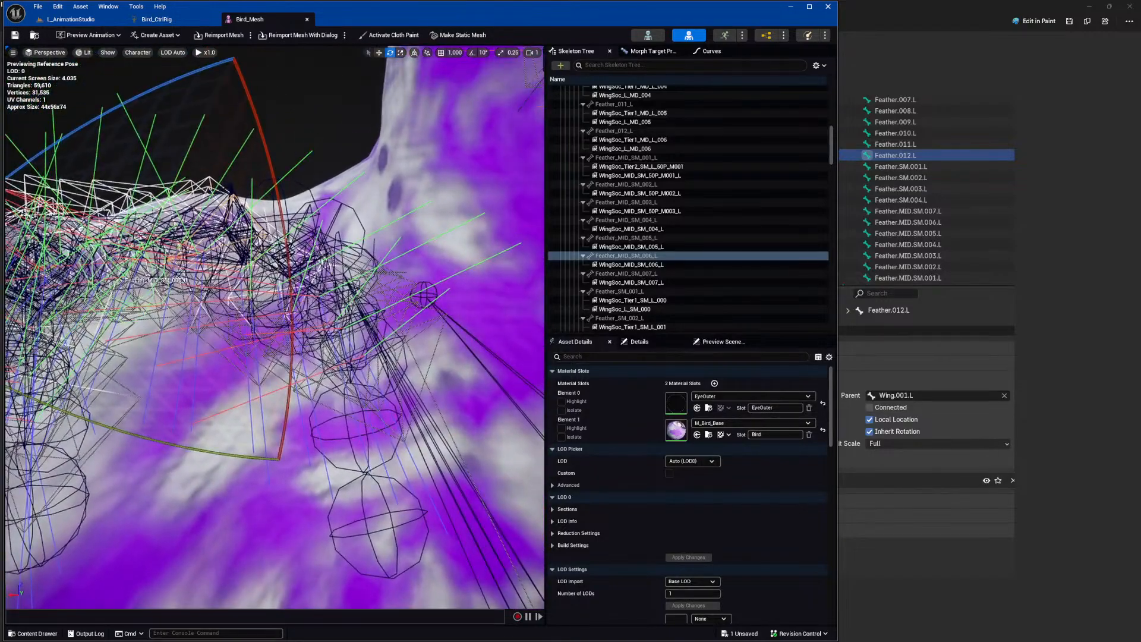
{"action": "left_click", "coordinate": [341, 156]}
{"action": "mouse_move", "coordinate": [340, 157]}
{"action": "right_mouse_down"}
{"action": "mouse_move", "coordinate": [300, 143]}
{"action": "mouse_move", "coordinate": [324, 156]}
{"action": "right_mouse_up"}
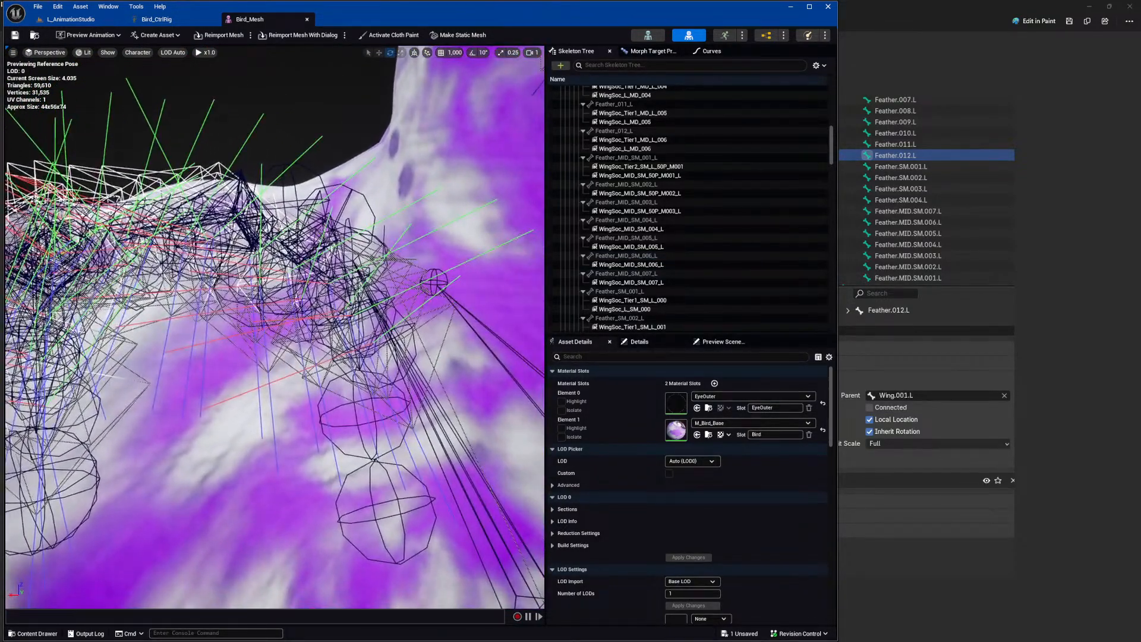
Set the bone draw size to 0.1 and hide the sockets in Bird_Mesh's preview.
{"action": "left_click", "coordinate": [138, 52]}
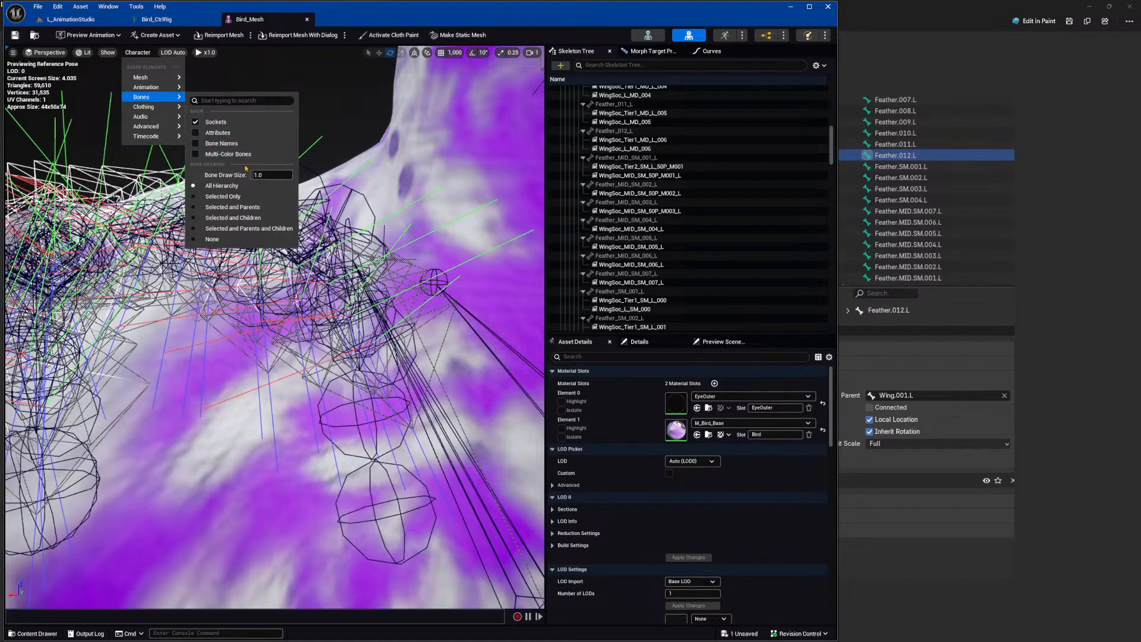
{"action": "left_click", "coordinate": [272, 175]}
{"action": "type", "text": "0.1"}
{"action": "key", "text": "Return"}
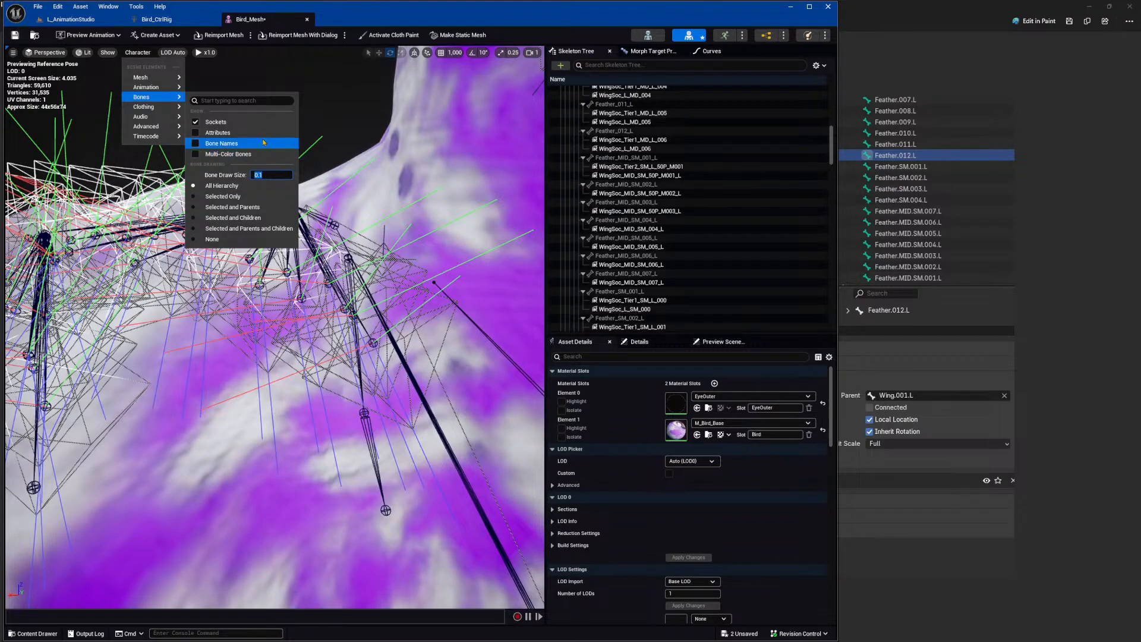
{"action": "left_click", "coordinate": [213, 122]}
{"action": "mouse_move", "coordinate": [216, 199]}
{"action": "right_mouse_down"}
{"action": "mouse_move", "coordinate": [205, 152]}
{"action": "mouse_move", "coordinate": [217, 199]}
{"action": "right_mouse_up"}
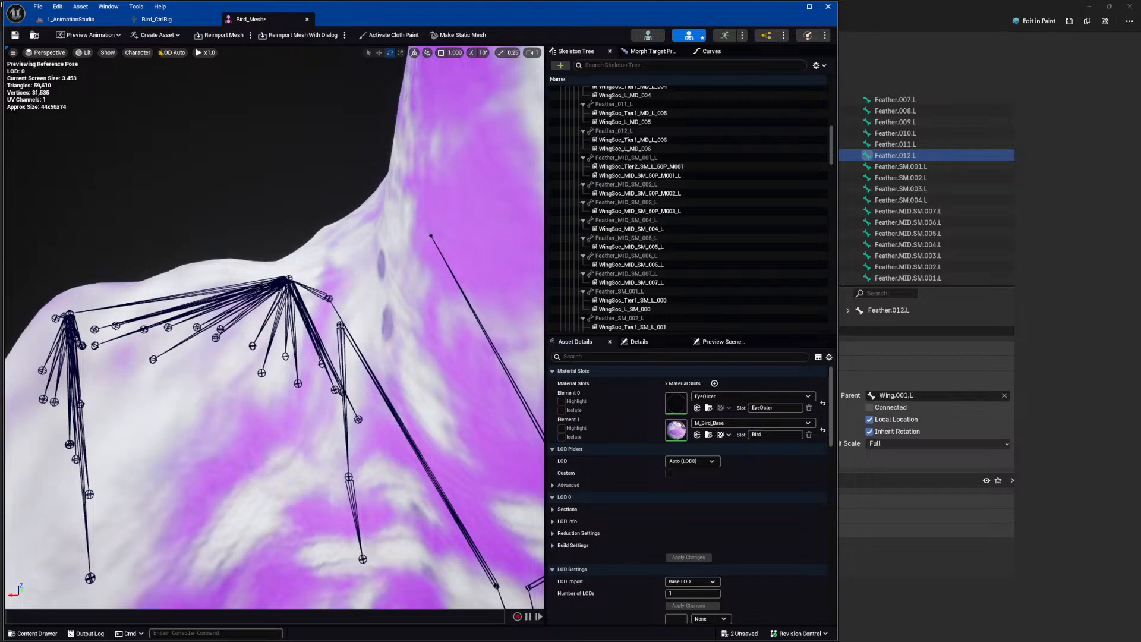
Try displaying the skeleton with multi-color bones in Bird_Mesh's preview.
{"action": "left_click", "coordinate": [137, 53]}
{"action": "mouse_move", "coordinate": [143, 98]}
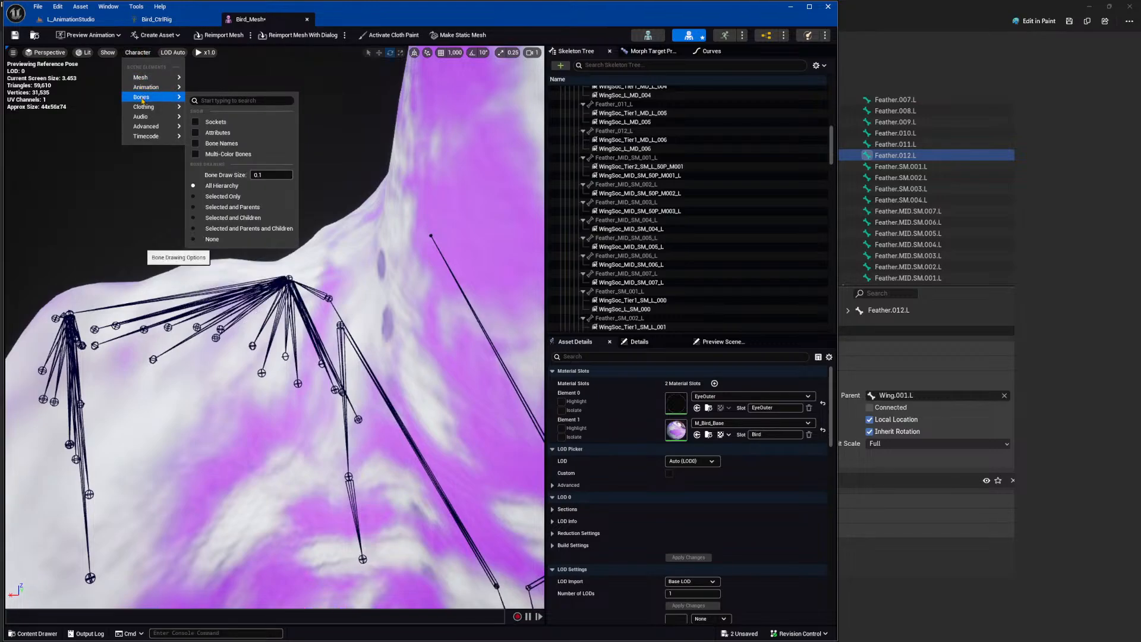
{"action": "left_click", "coordinate": [196, 155]}
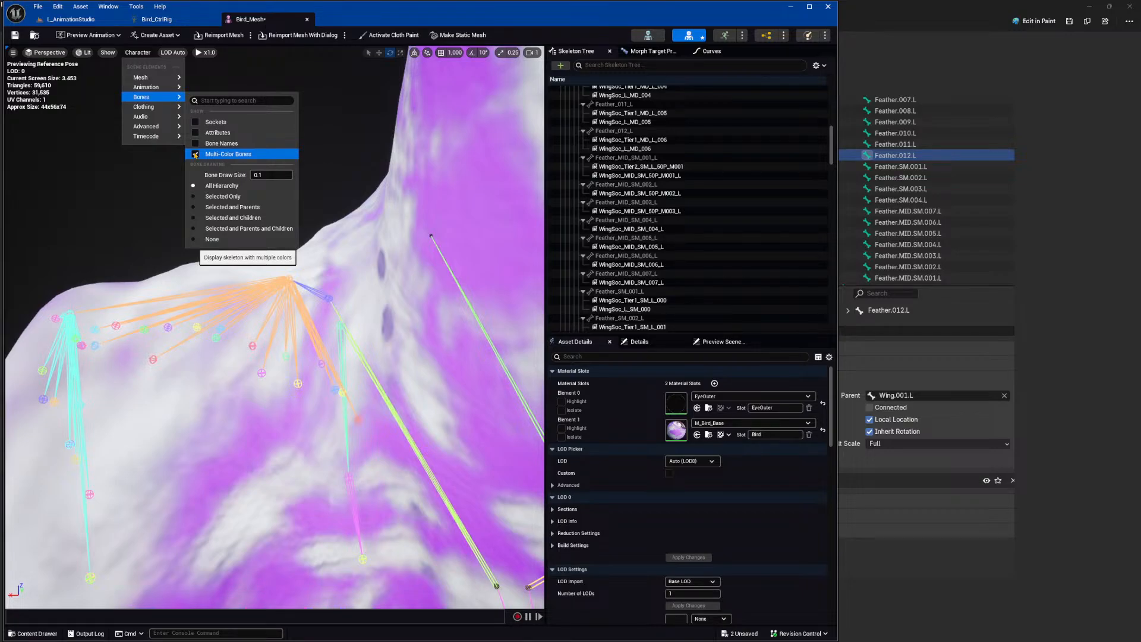
{"action": "left_click", "coordinate": [195, 154]}
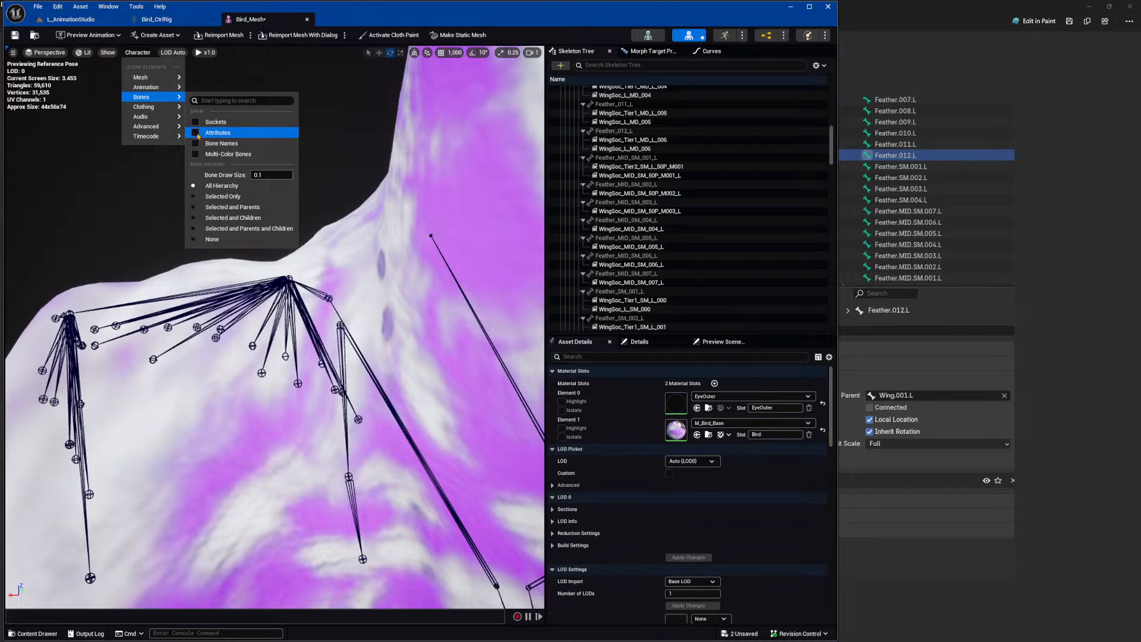
Turn the socket display back on in Bird_Mesh's preview, keeping the bone hierarchy shown.
{"action": "left_click", "coordinate": [197, 122]}
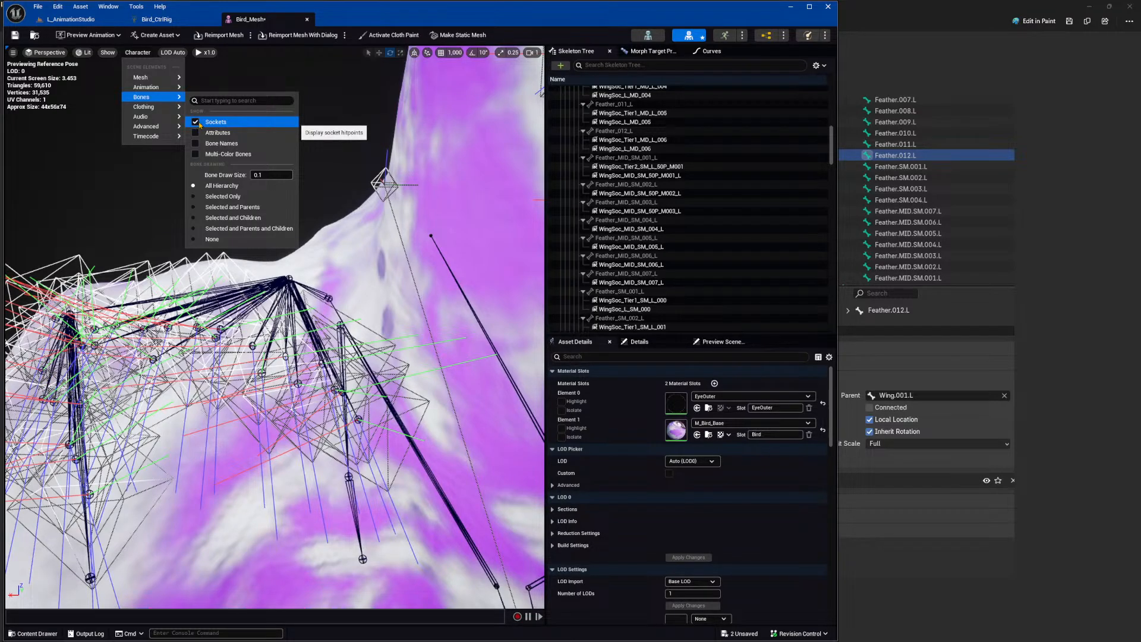
{"action": "mouse_move", "coordinate": [148, 88]}
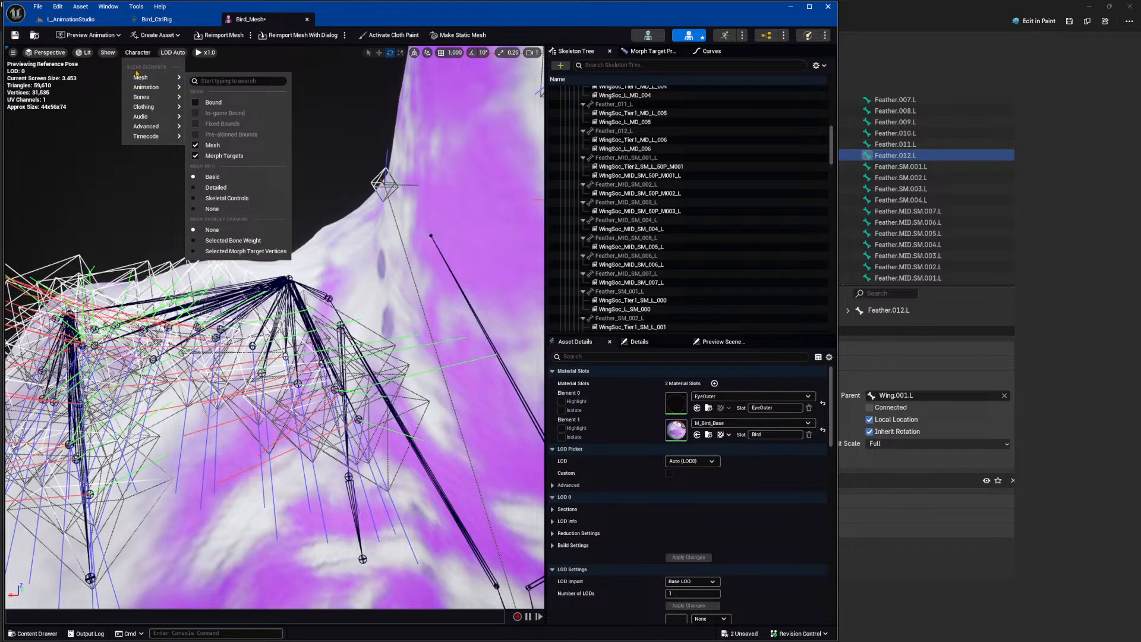
{"action": "left_click", "coordinate": [105, 54]}
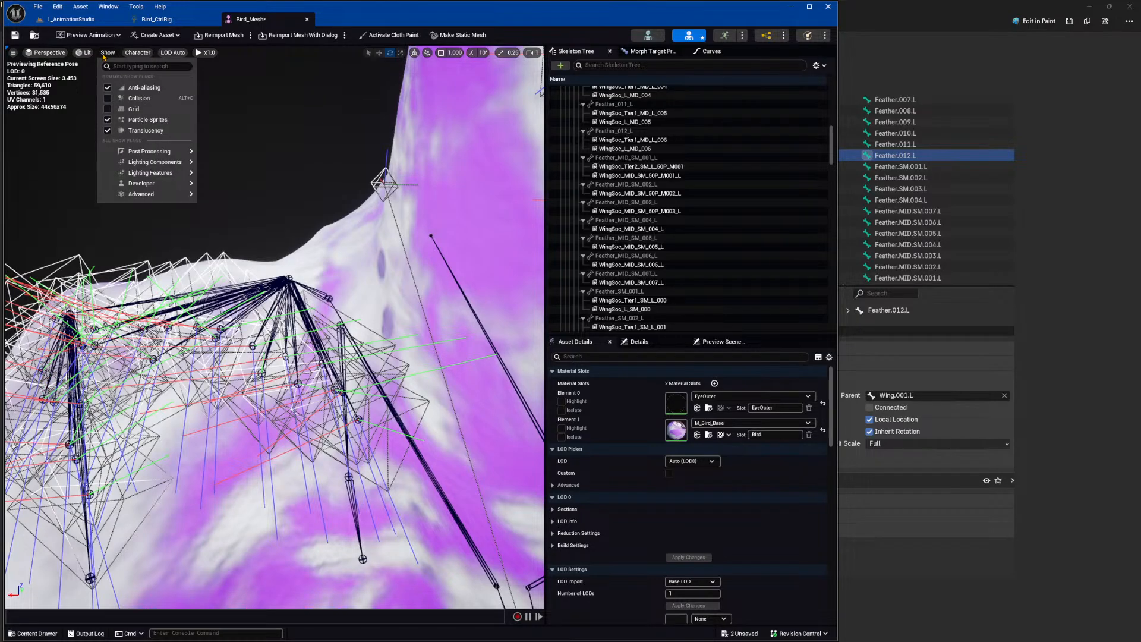
{"action": "left_click", "coordinate": [103, 55]}
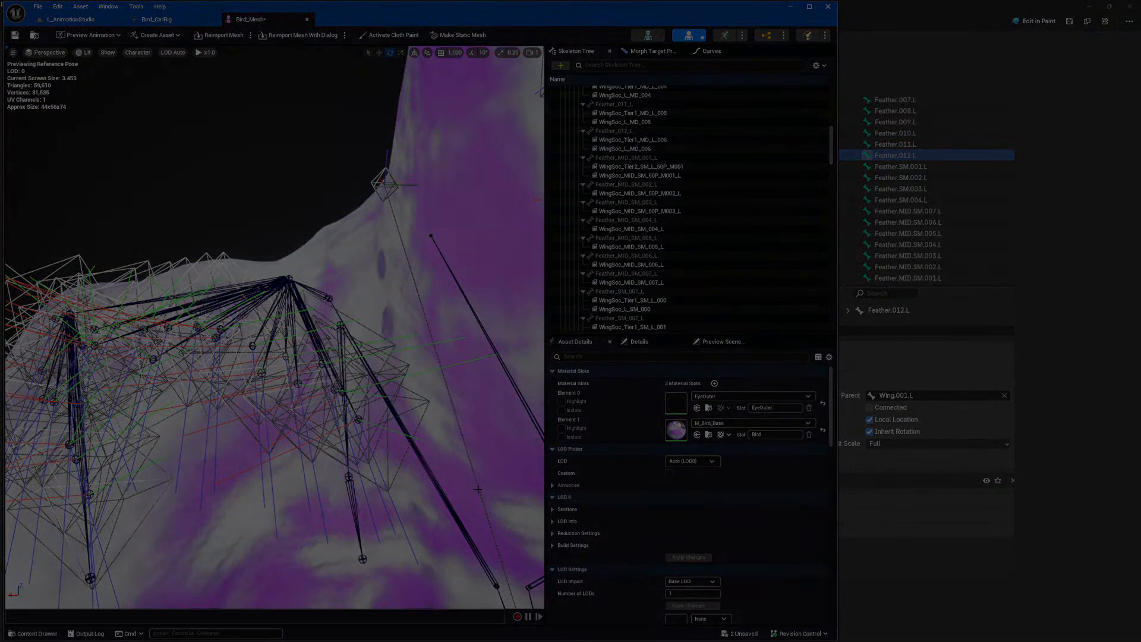
Capture a screenshot of the left wing's sockets and feather bones in the preview and switch to the OneNote page.
{"action": "left_click_drag", "start_coordinate": [479, 505], "coordinate": [46, 194]}
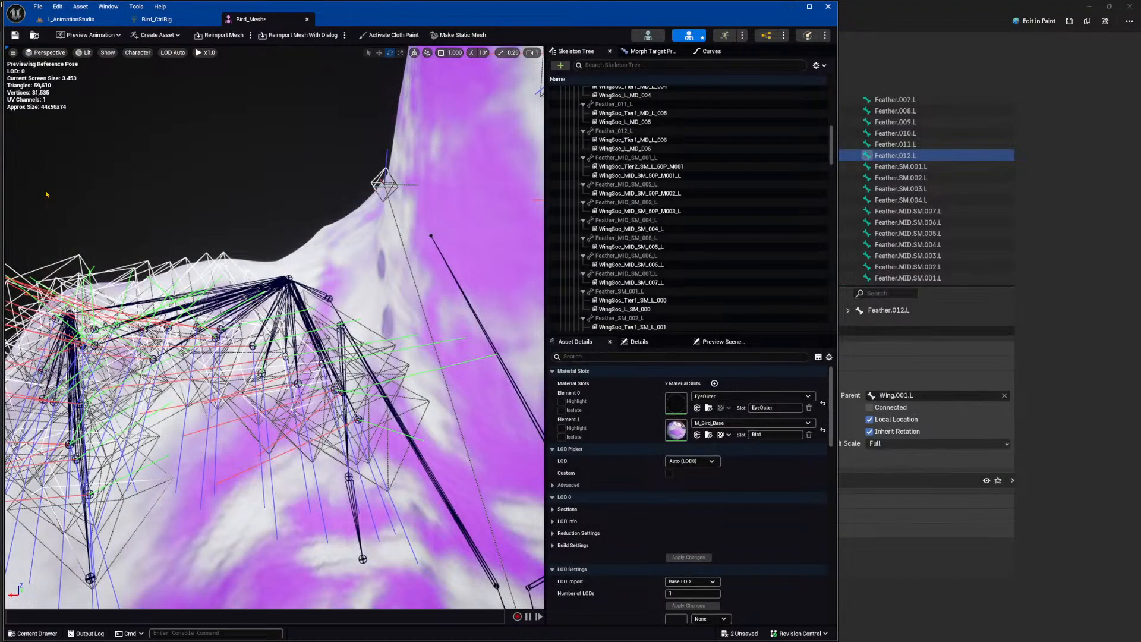
{"action": "key", "text": "alt+Tab"}
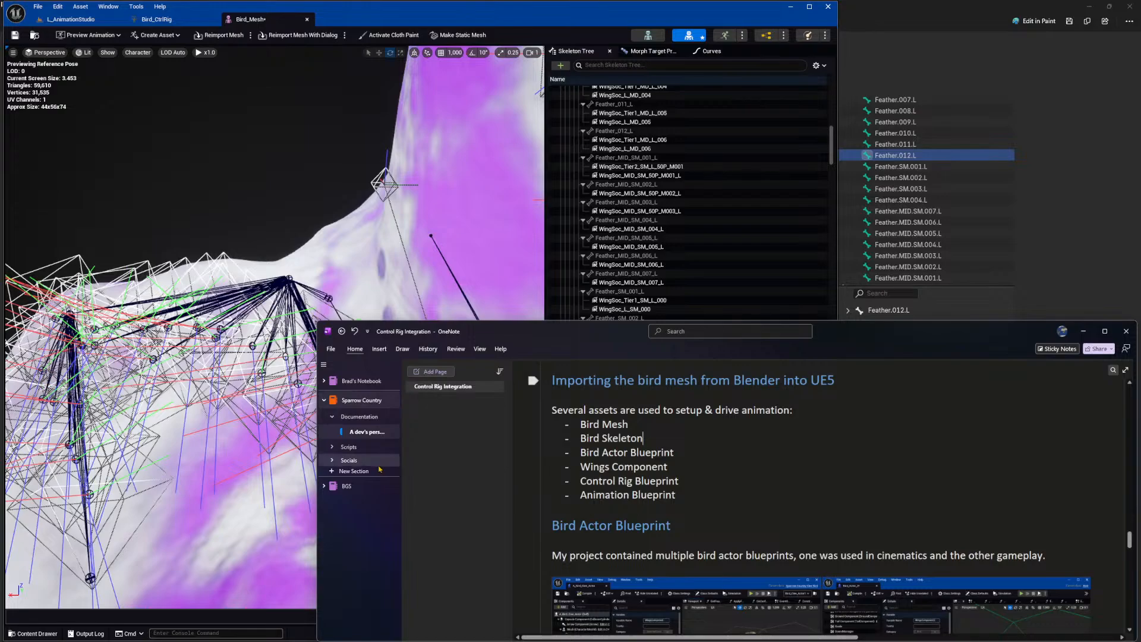
Add a second-level heading "Bird Skeleton" between the asset list and the Bird Actor Blueprint section.
{"action": "mouse_move", "coordinate": [524, 336]}
{"action": "left_mouse_down"}
{"action": "mouse_move", "coordinate": [509, 308]}
{"action": "mouse_move", "coordinate": [516, 317]}
{"action": "left_mouse_up"}
{"action": "scroll", "coordinate": [692, 462], "scroll_direction": "down", "scroll_amount": 5}
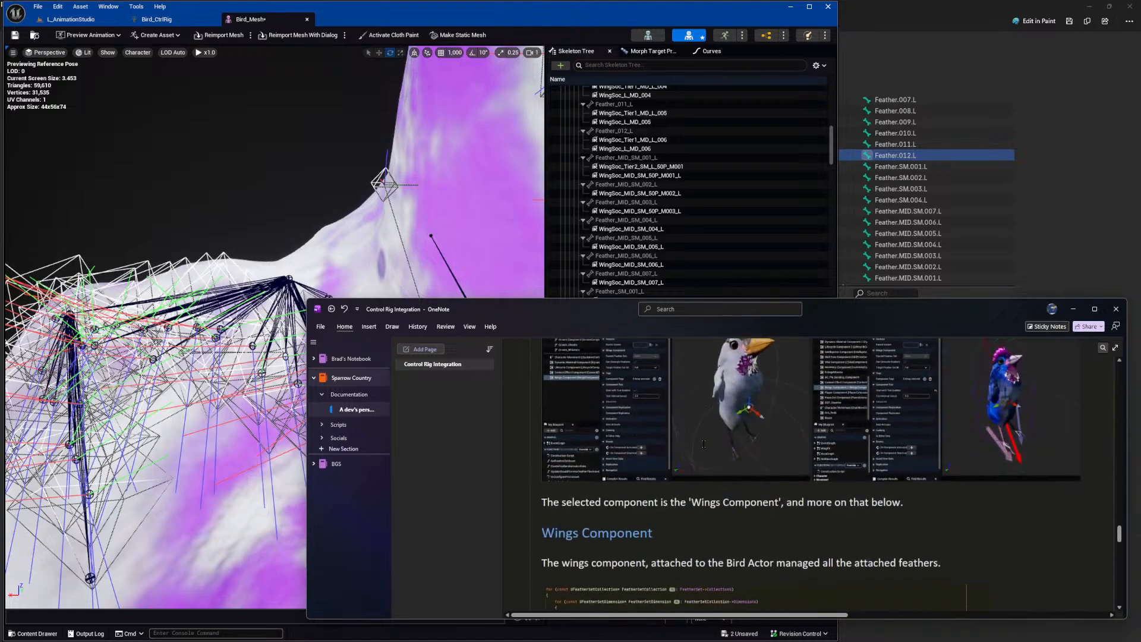
{"action": "scroll", "coordinate": [692, 462], "scroll_direction": "up", "scroll_amount": 3}
{"action": "scroll", "coordinate": [692, 462], "scroll_direction": "up", "scroll_amount": 3}
{"action": "scroll", "coordinate": [671, 440], "scroll_direction": "down", "scroll_amount": 2}
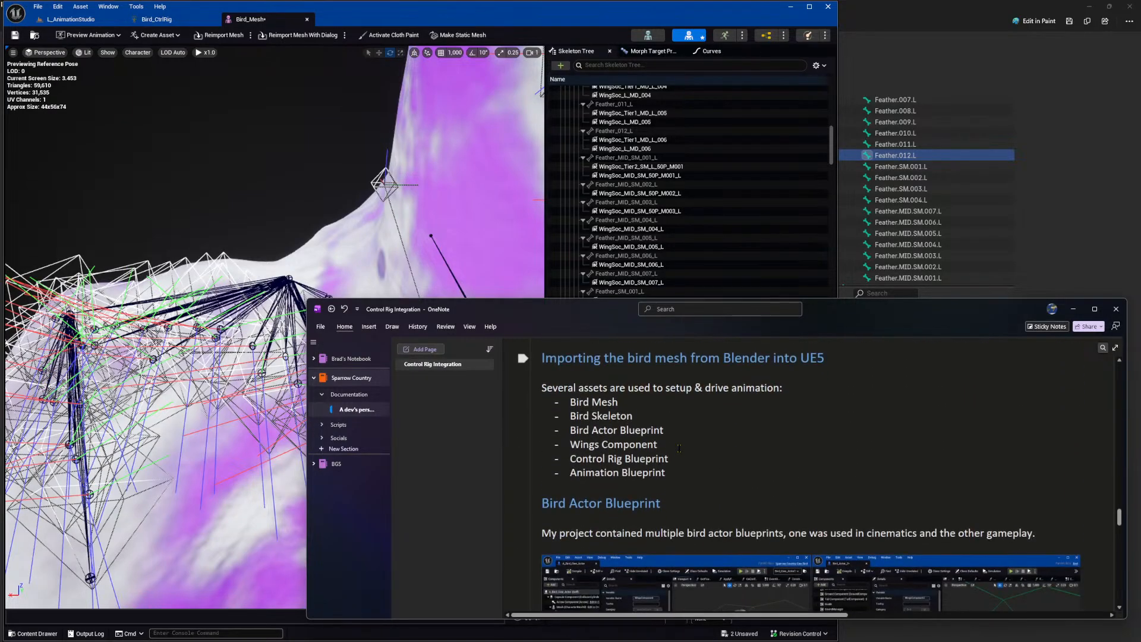
{"action": "scroll", "coordinate": [652, 415], "scroll_direction": "up", "scroll_amount": 1}
{"action": "scroll", "coordinate": [652, 415], "scroll_direction": "up", "scroll_amount": 3}
{"action": "key", "text": "Return"}
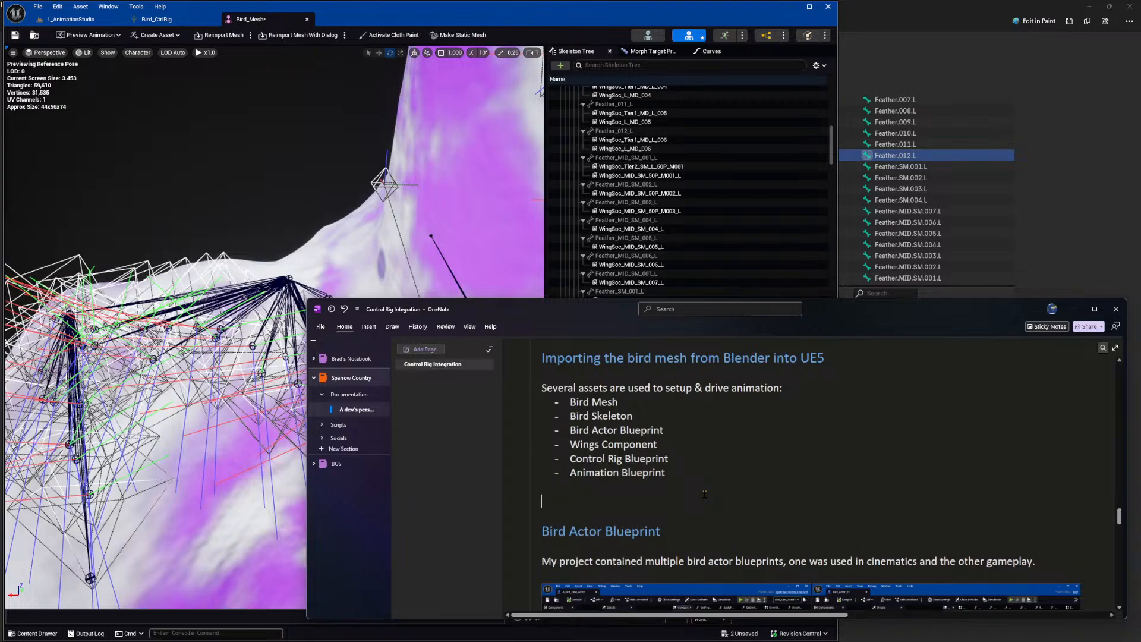
{"action": "type", "text": "Bird Skeleton"}
{"action": "key", "text": "Return"}
{"action": "key", "text": "Up"}
{"action": "key", "text": "Up"}
{"action": "key", "text": "ctrl+alt+2"}
{"action": "key", "text": "Down"}
{"action": "key", "text": "Down"}
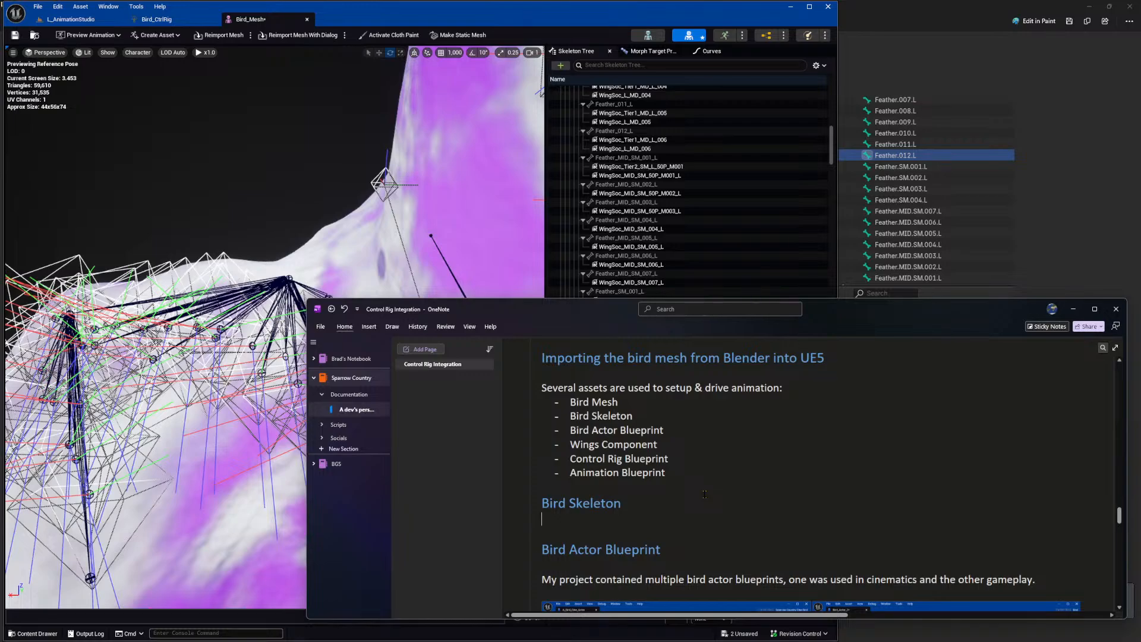
Paste the copied skeleton screenshot under the Bird Skeleton heading and scale it down proportionally.
{"action": "key", "text": "ctrl+v"}
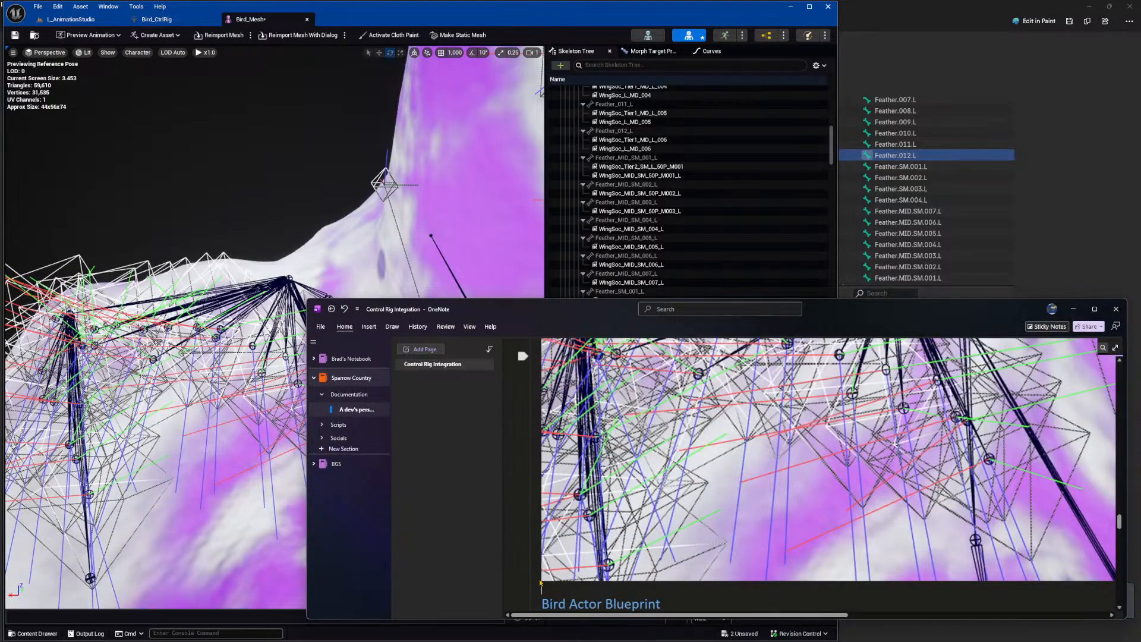
{"action": "left_click", "coordinate": [543, 579]}
{"action": "left_click_drag", "start_coordinate": [542, 580], "coordinate": [736, 398]}
{"action": "scroll", "coordinate": [736, 413], "scroll_direction": "up", "scroll_amount": 4}
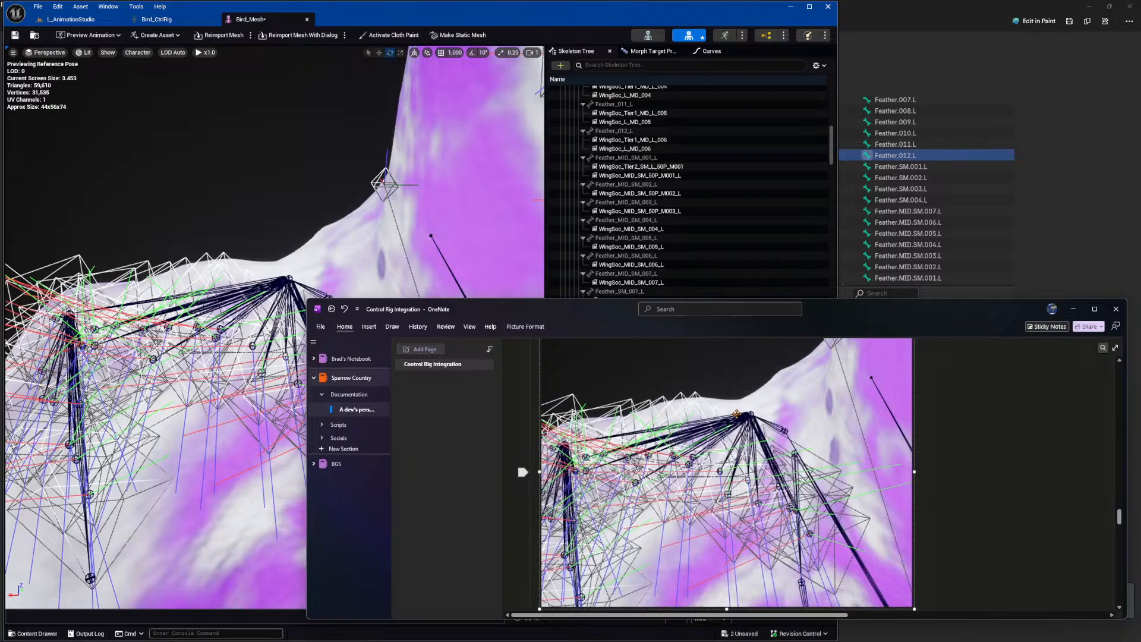
{"action": "scroll", "coordinate": [736, 413], "scroll_direction": "up", "scroll_amount": 2}
{"action": "scroll", "coordinate": [730, 428], "scroll_direction": "down", "scroll_amount": 5}
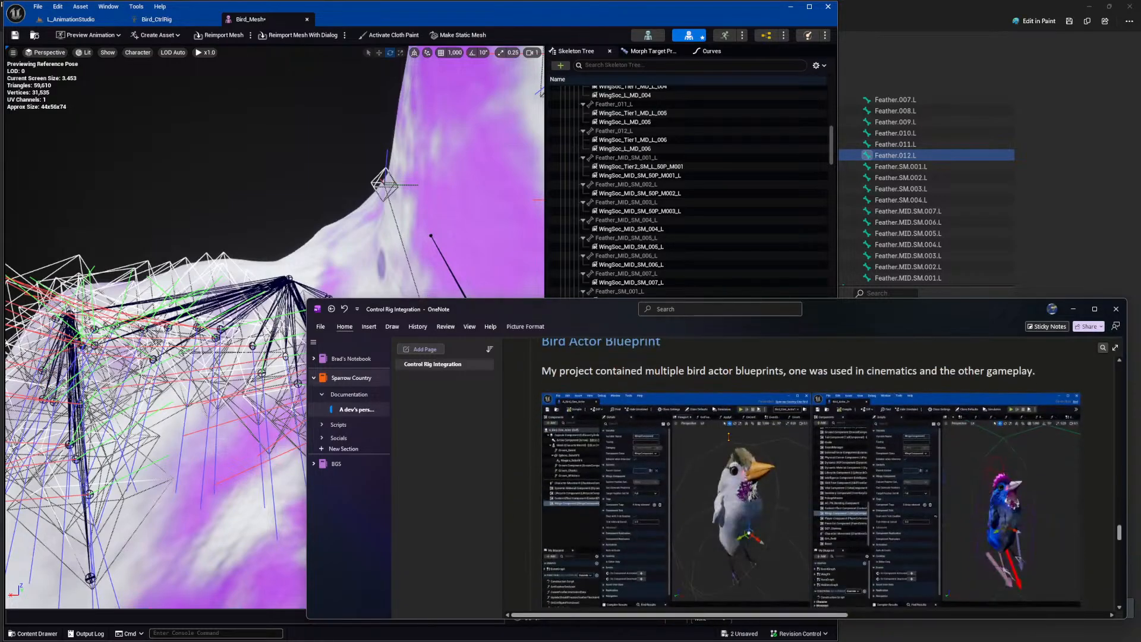
Start a paragraph below the skeleton screenshot reading "When the skeleton is imported into Unreal,".
{"action": "scroll", "coordinate": [729, 437], "scroll_direction": "up", "scroll_amount": 3}
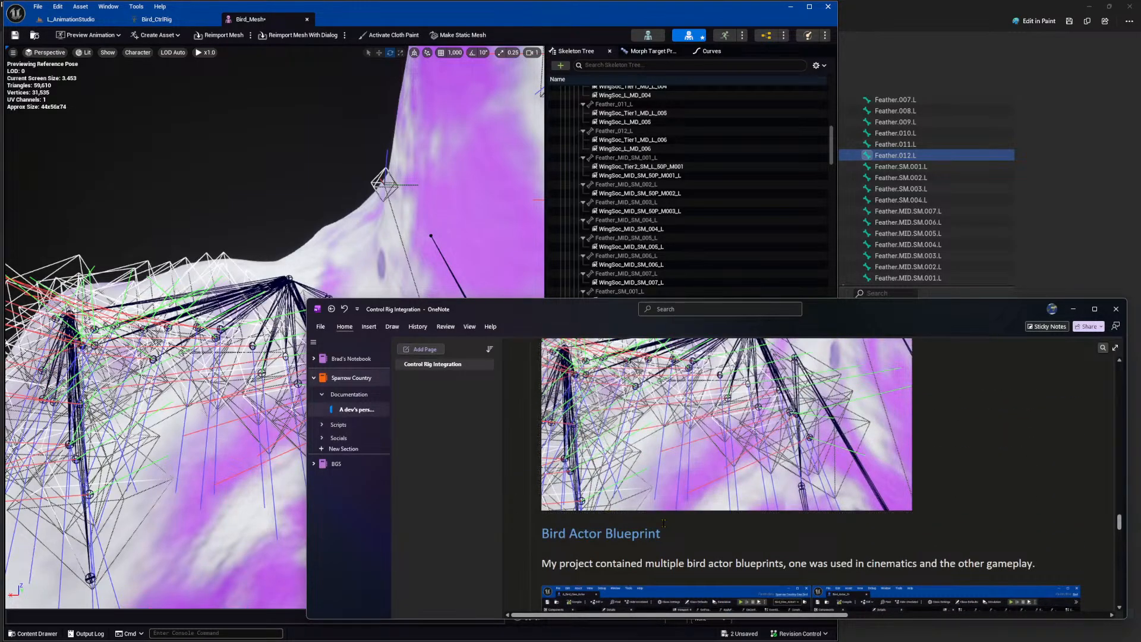
{"action": "scroll", "coordinate": [664, 523], "scroll_direction": "up", "scroll_amount": 1}
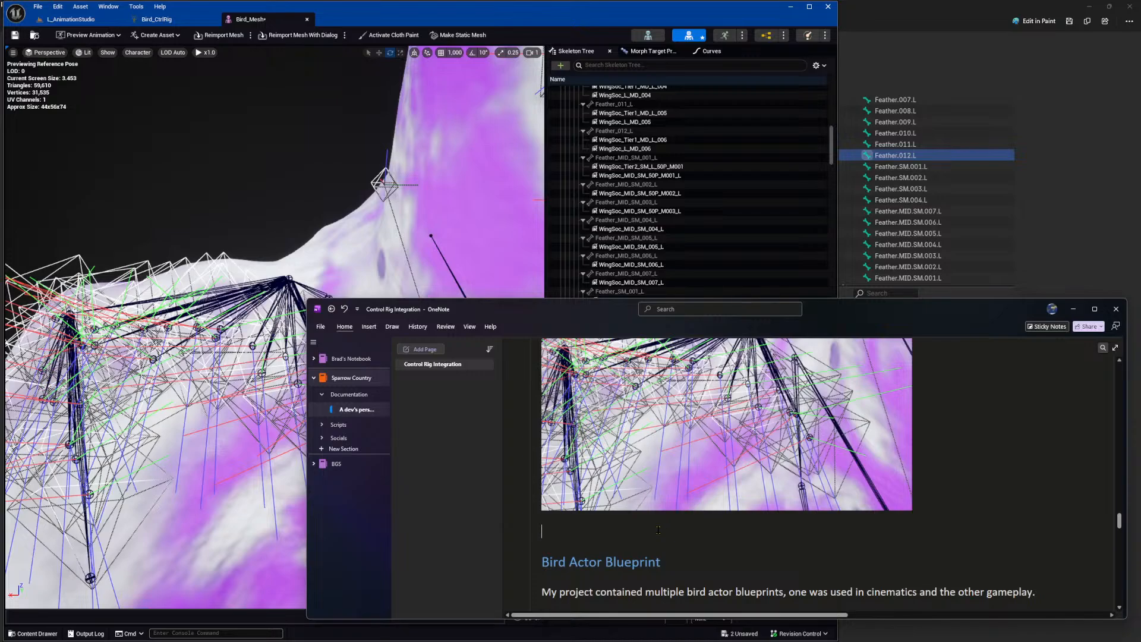
{"action": "scroll", "coordinate": [658, 530], "scroll_direction": "up", "scroll_amount": 3}
{"action": "scroll", "coordinate": [658, 529], "scroll_direction": "down", "scroll_amount": 3}
{"action": "type", "text": "When the skeleton is impoted"}
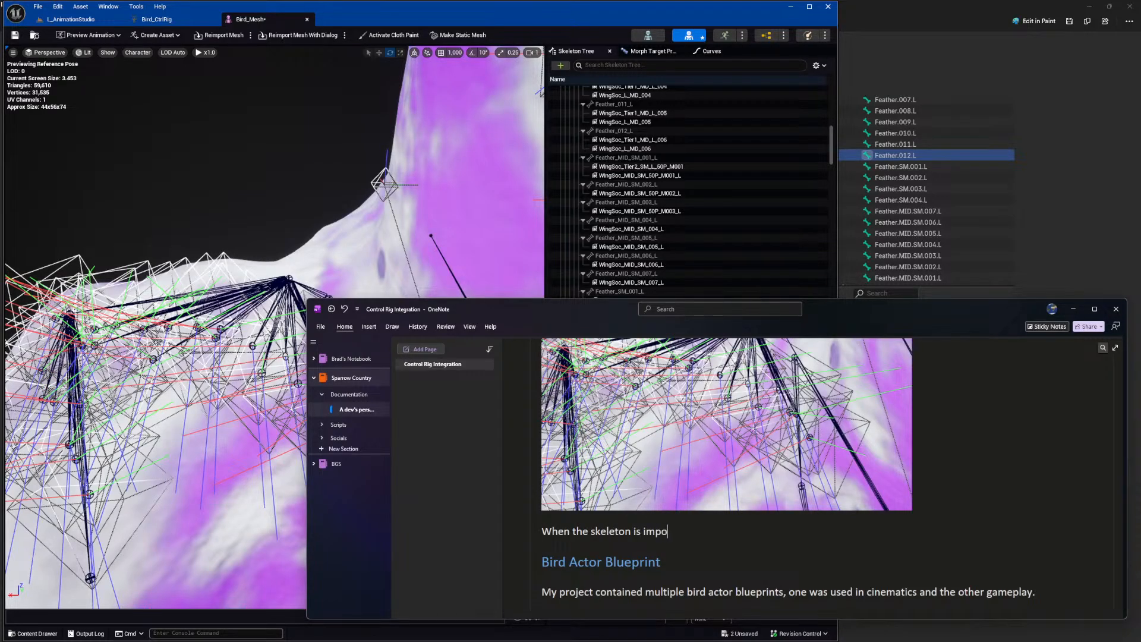
{"action": "key", "text": "BackSpace"}
{"action": "key", "text": "BackSpace"}
{"action": "key", "text": "BackSpace"}
{"action": "type", "text": "red into"}
{"action": "type", "text": " Unrea"}
{"action": "type", "text": "t"}
Reword and complete the sentence as "After the skeleton was imported into Unreal, I added sockets to each feather bone.".
{"action": "key", "text": "Home"}
{"action": "key", "text": "ctrl+Delete"}
{"action": "type", "text": "After "}
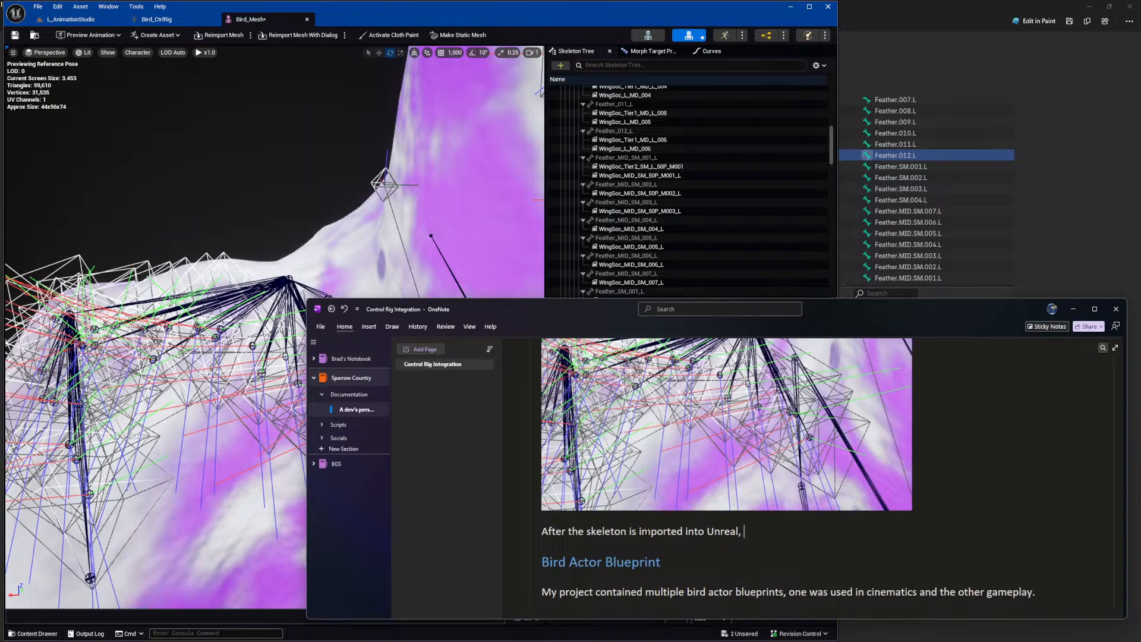
{"action": "type", "text": "I add"}
{"action": "double_click", "coordinate": [633, 531]}
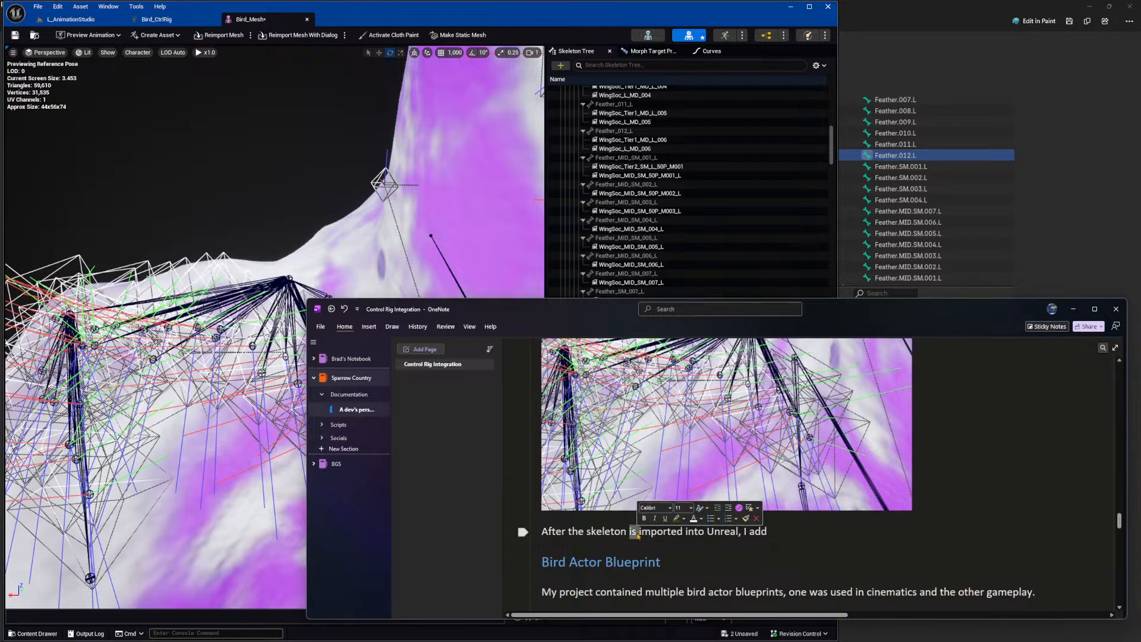
{"action": "type", "text": "was imported into Unreal, I added socke"}
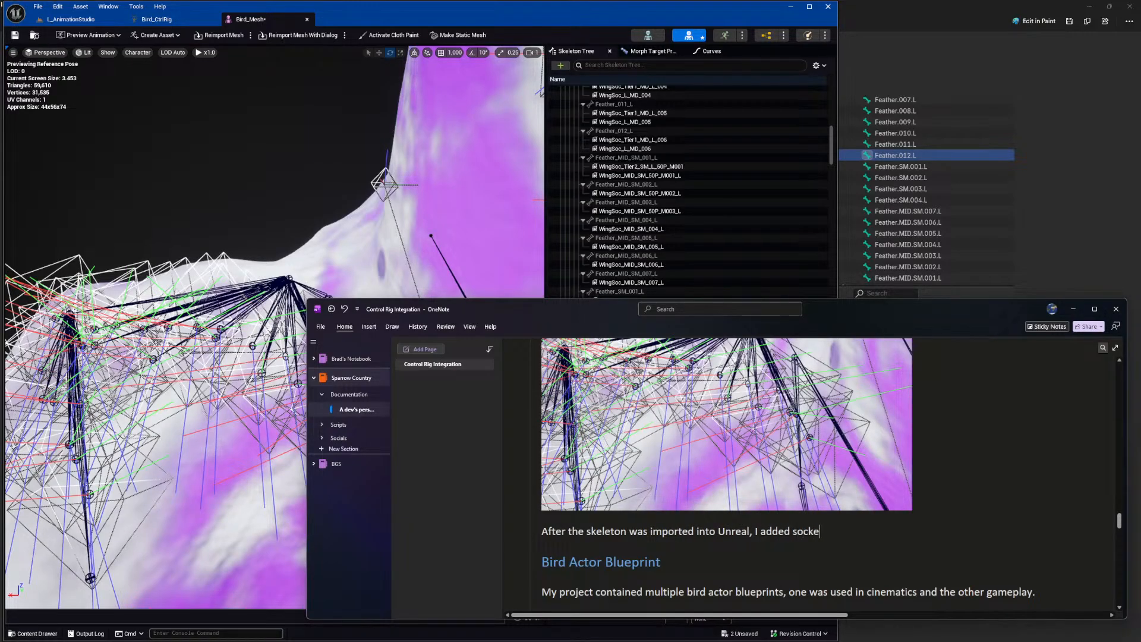
{"action": "type", "text": "ts to each feather bone."}
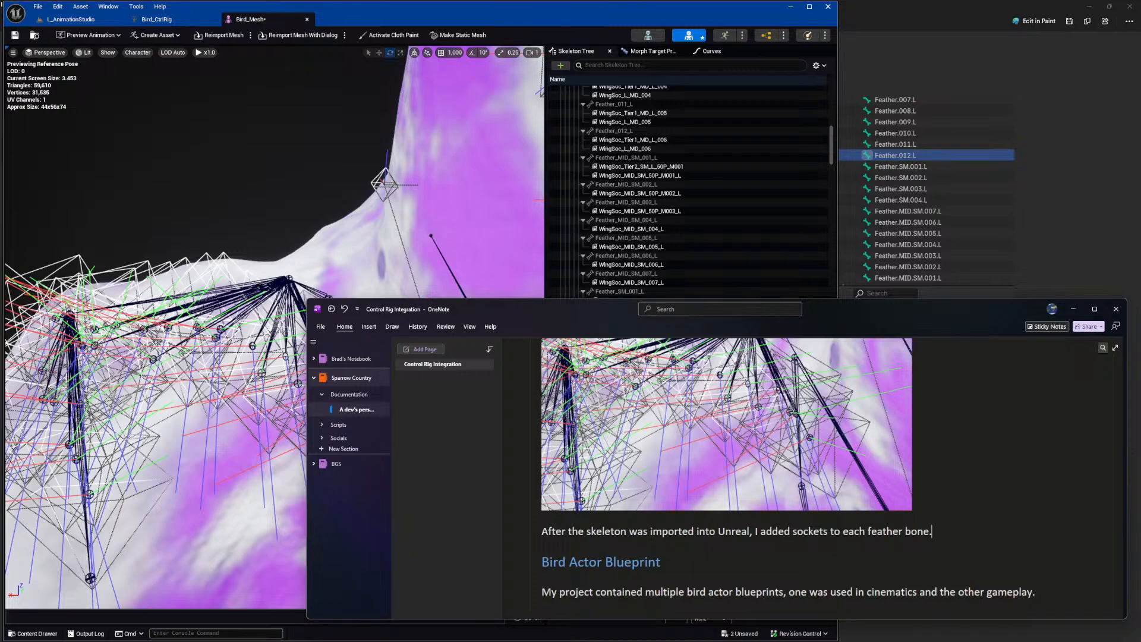
Add a paragraph: "The display is a bit messy unfortunately due to not being able to resize the socket viewport display.".
{"action": "key", "text": "Return"}
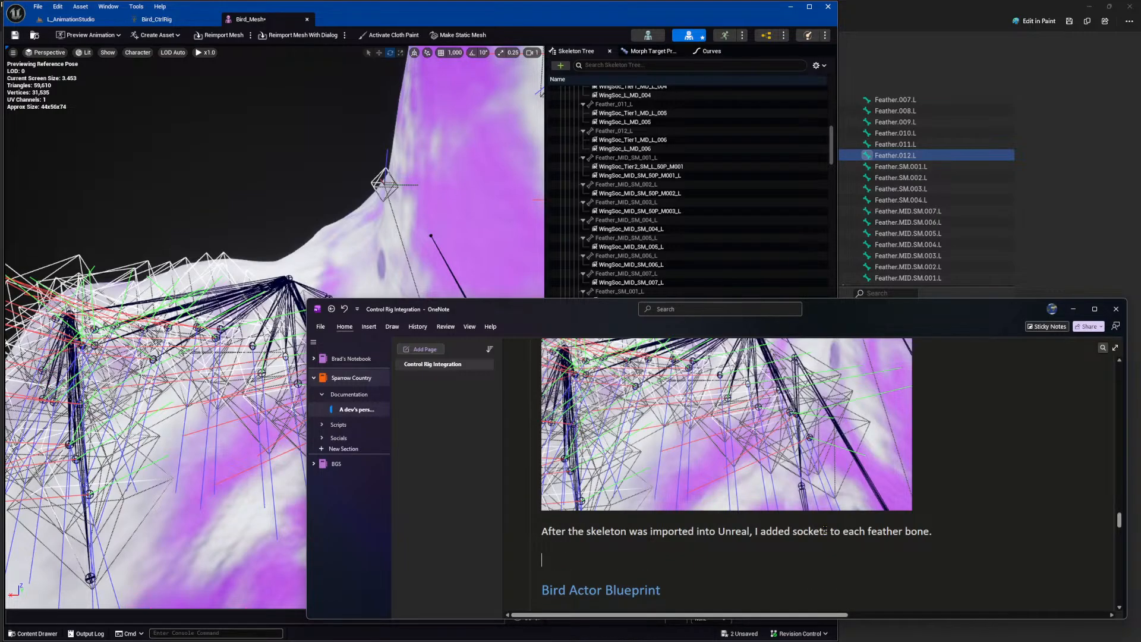
{"action": "type", "text": "The display is a m"}
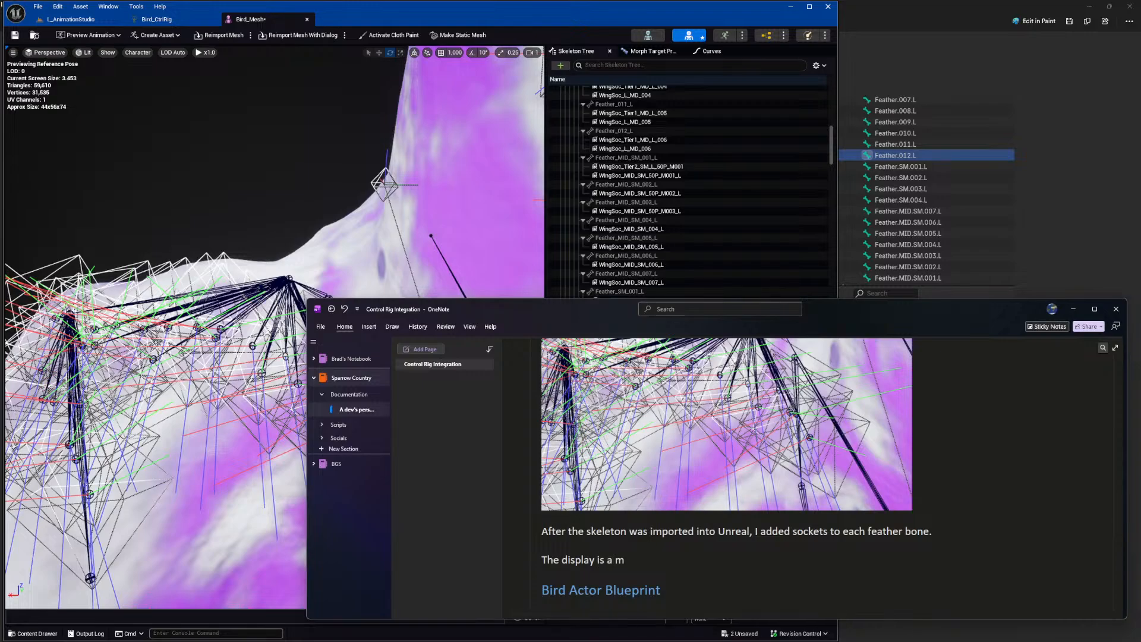
{"action": "key", "text": "BackSpace"}
{"action": "type", "text": "bit messy unfortunately due to not being able to resize the socket viewport display"}
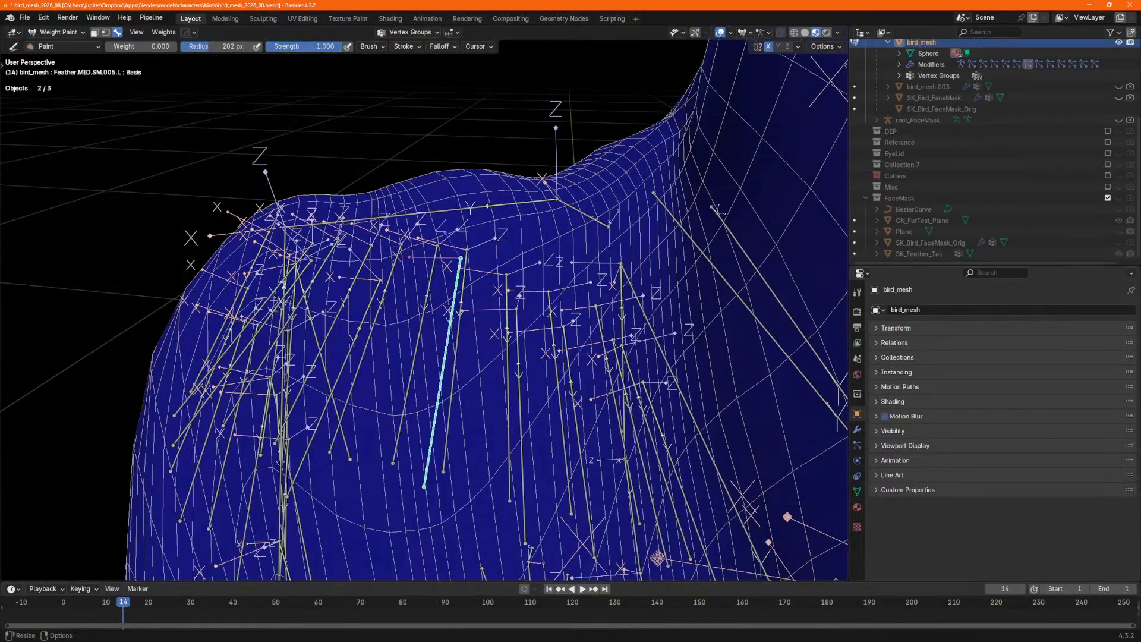
In Blender, switch bird_mesh from Weight Paint to Object Mode and expand its modifiers in the outliner.
{"action": "scroll", "coordinate": [909, 101], "scroll_direction": "up", "scroll_amount": 1}
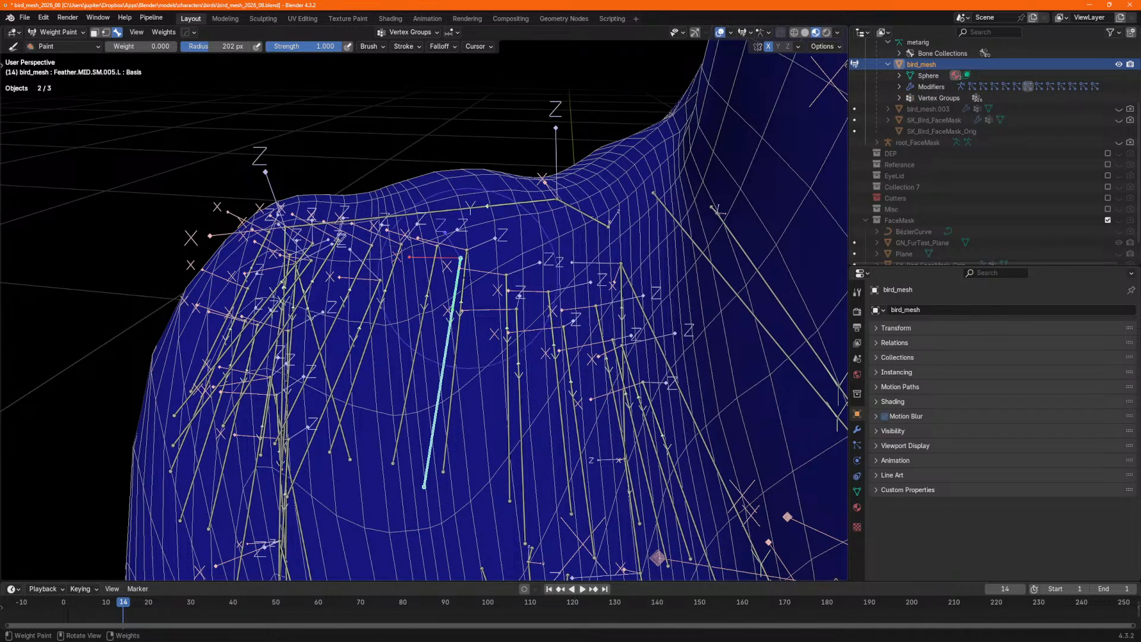
{"action": "left_click", "coordinate": [54, 35]}
{"action": "left_click", "coordinate": [59, 46]}
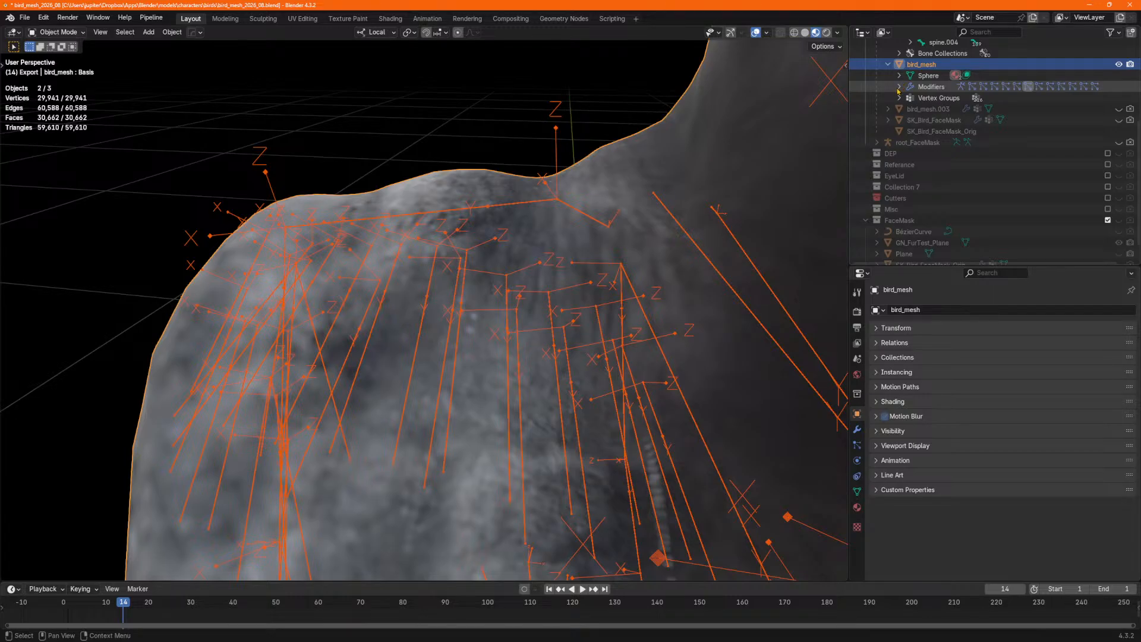
{"action": "left_click", "coordinate": [899, 87]}
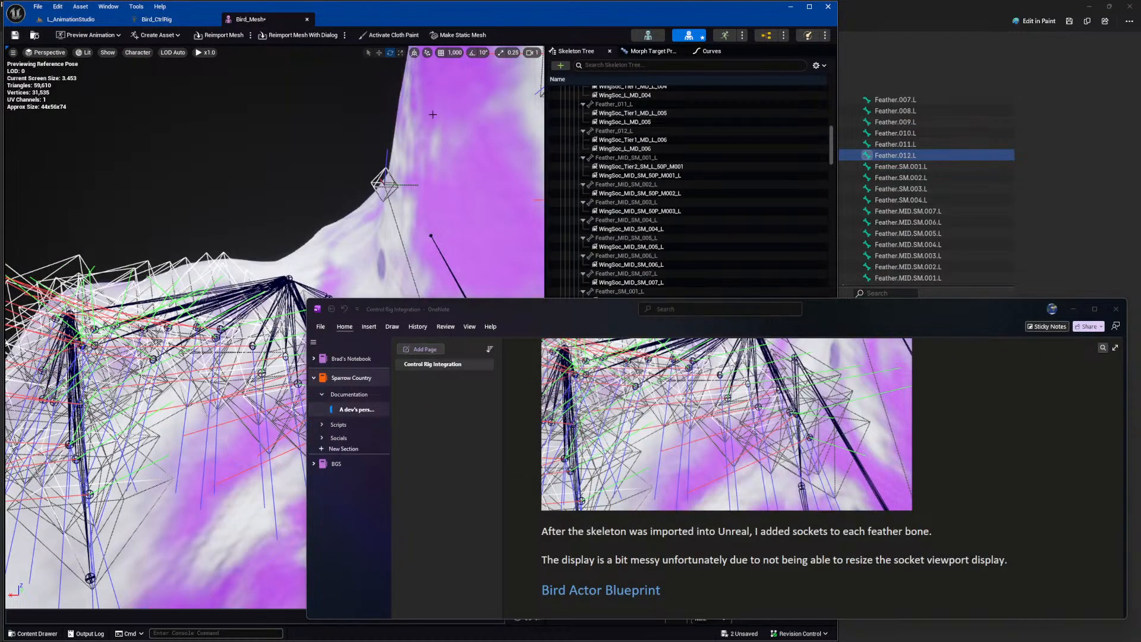
Return to the OneNote page and change "managed" to "manages" in the Wings Component sentence.
{"action": "left_click", "coordinate": [485, 22]}
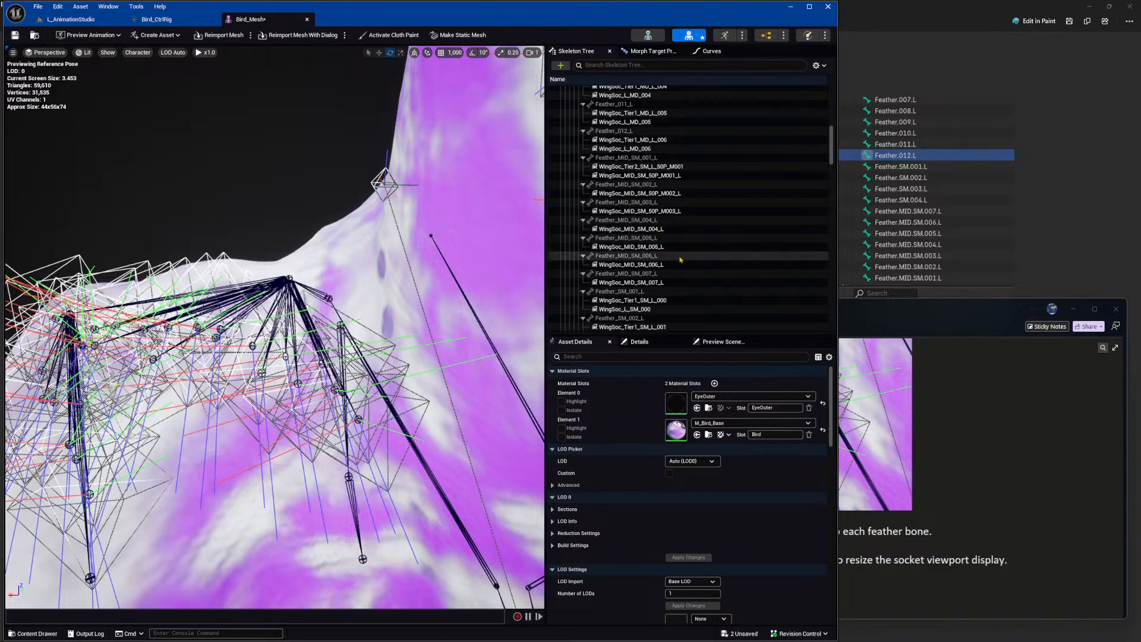
{"action": "left_click", "coordinate": [870, 314]}
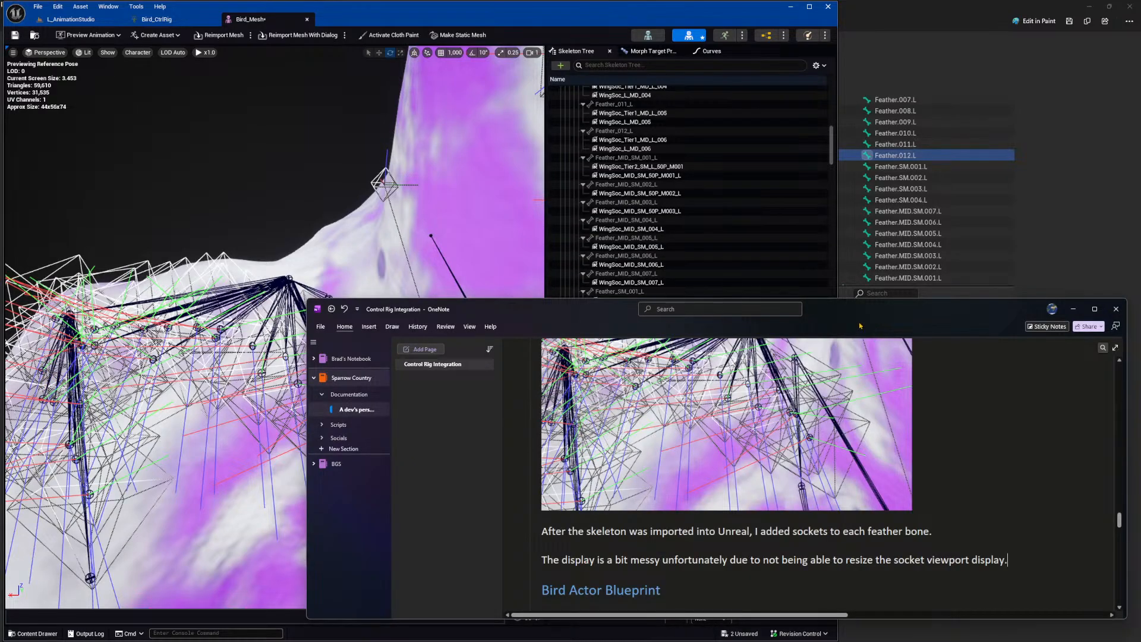
{"action": "scroll", "coordinate": [840, 429], "scroll_direction": "down", "scroll_amount": 3}
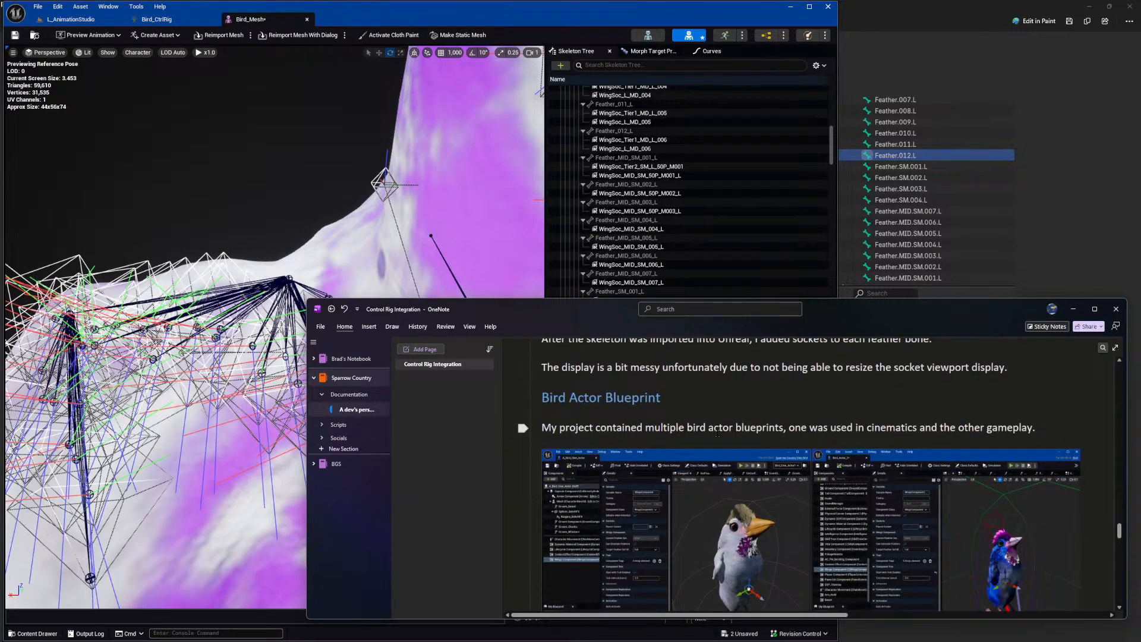
{"action": "scroll", "coordinate": [717, 434], "scroll_direction": "down", "scroll_amount": 3}
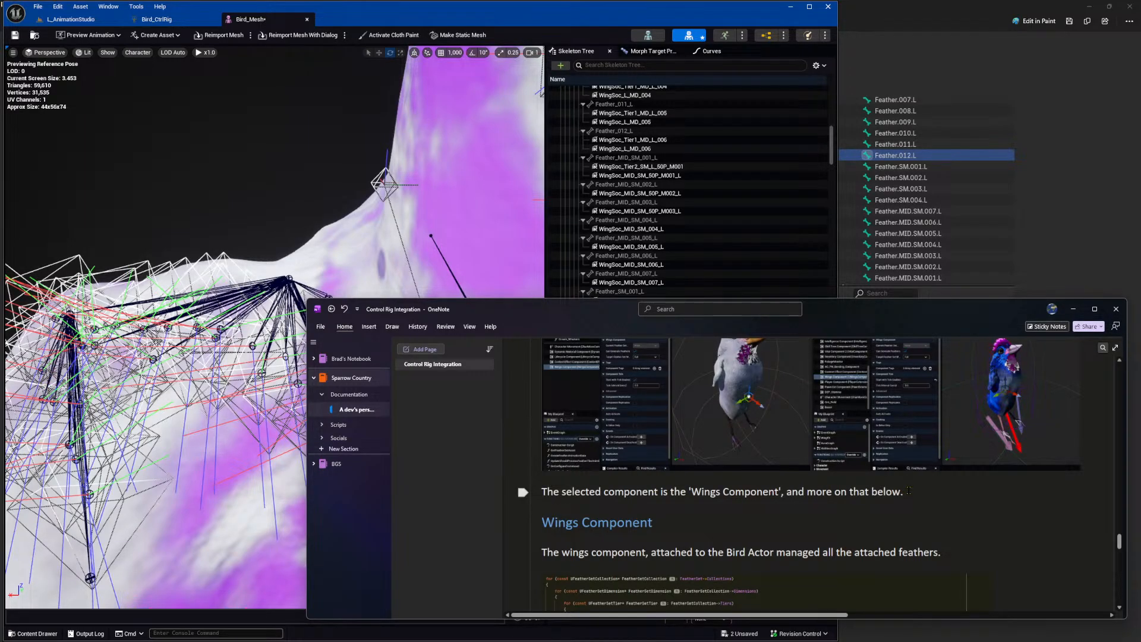
{"action": "scroll", "coordinate": [908, 491], "scroll_direction": "down", "scroll_amount": 2}
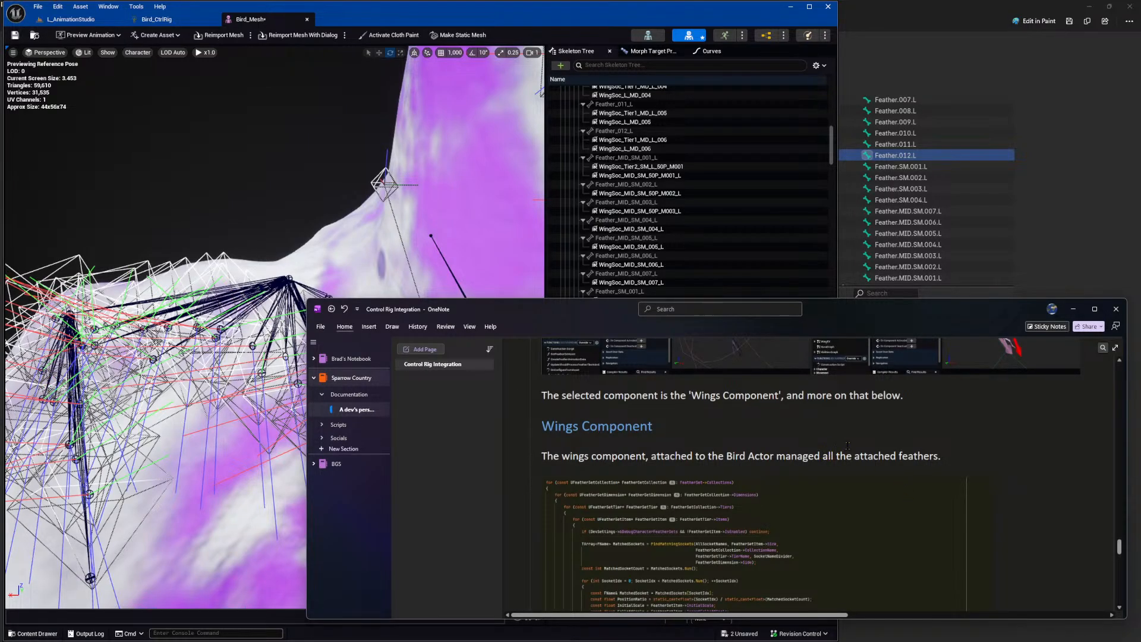
{"action": "left_click", "coordinate": [814, 456]}
{"action": "key", "text": "Delete"}
{"action": "type", "text": "s"}
Start a paragraph below the Wings Component code screenshot reading "This function iterates".
{"action": "scroll", "coordinate": [626, 569], "scroll_direction": "down", "scroll_amount": 3}
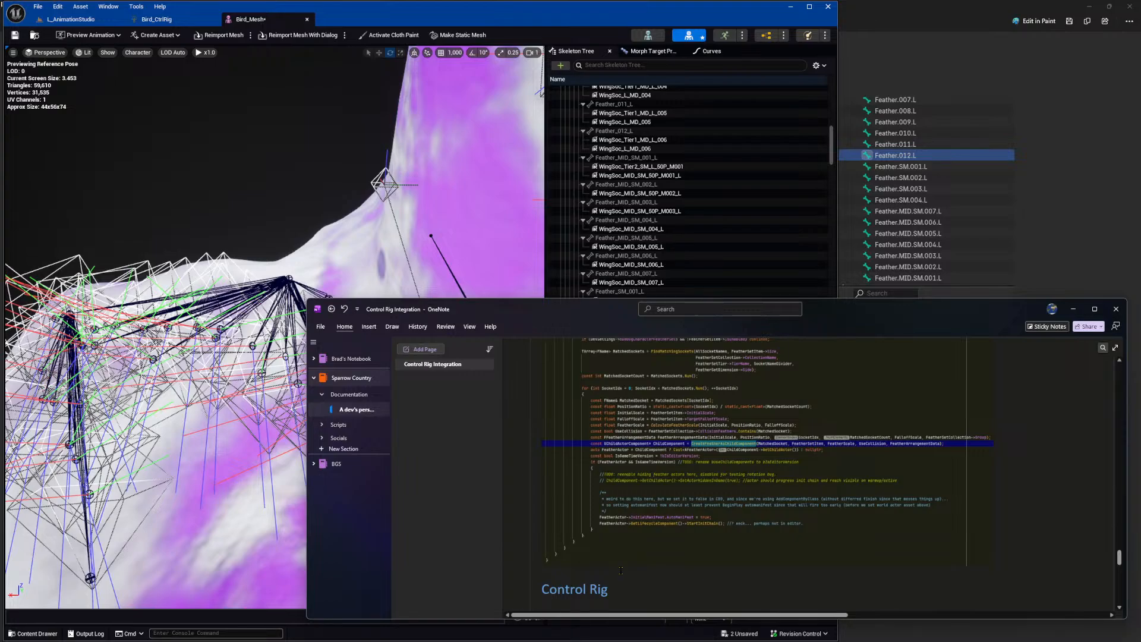
{"action": "scroll", "coordinate": [620, 570], "scroll_direction": "down", "scroll_amount": 1}
{"action": "type", "text": "This function "}
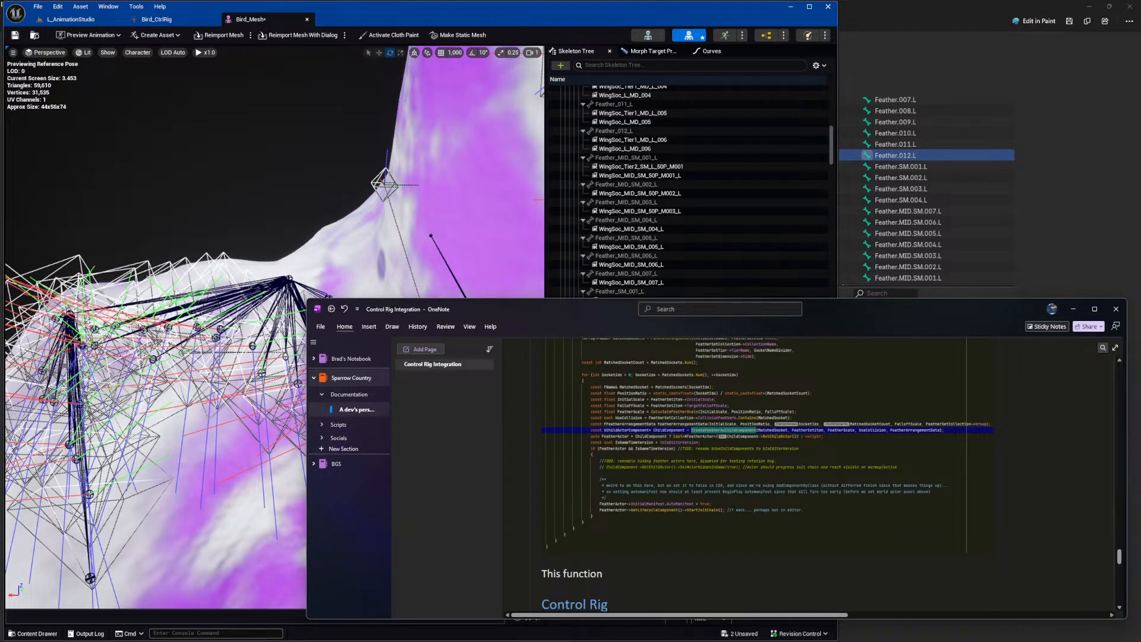
{"action": "type", "text": "iterates"}
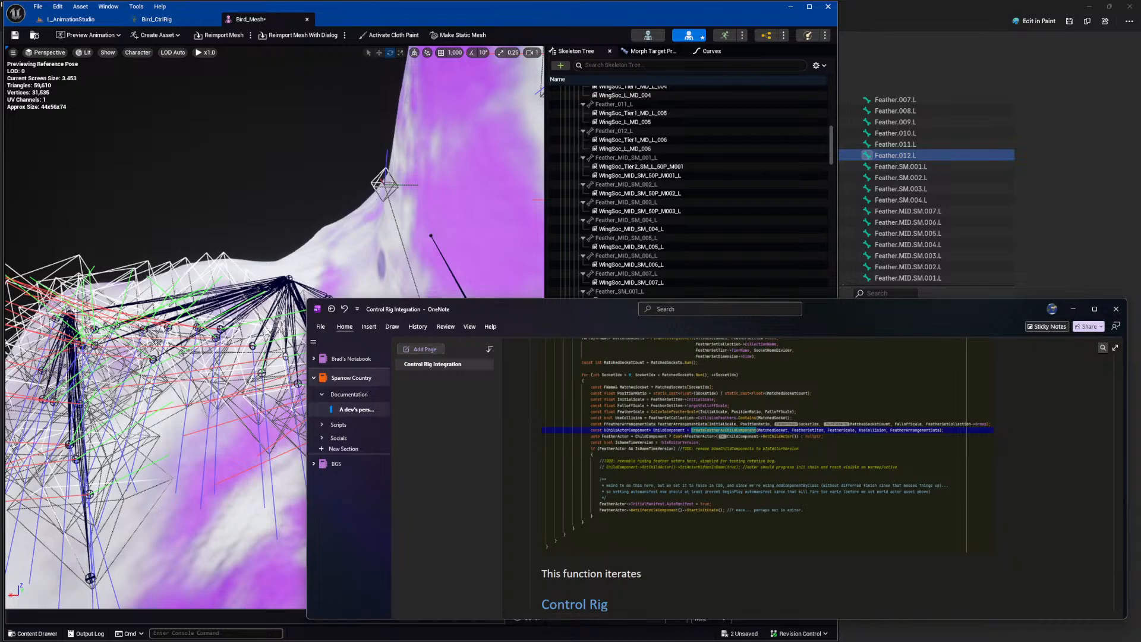
Review the feather loop, switching to Rider to enlarge the WingsComponent.cpp code and highlight the uses of MatchedSockets.
{"action": "scroll", "coordinate": [648, 503], "scroll_direction": "up", "scroll_amount": 3}
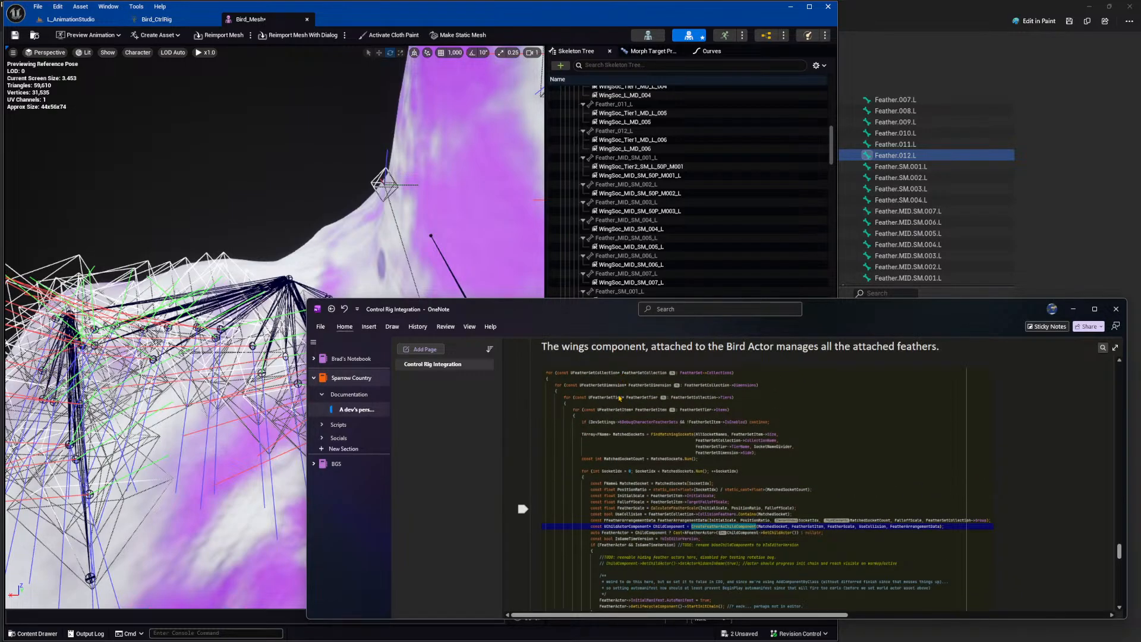
{"action": "scroll", "coordinate": [688, 469], "scroll_direction": "down", "scroll_amount": 3}
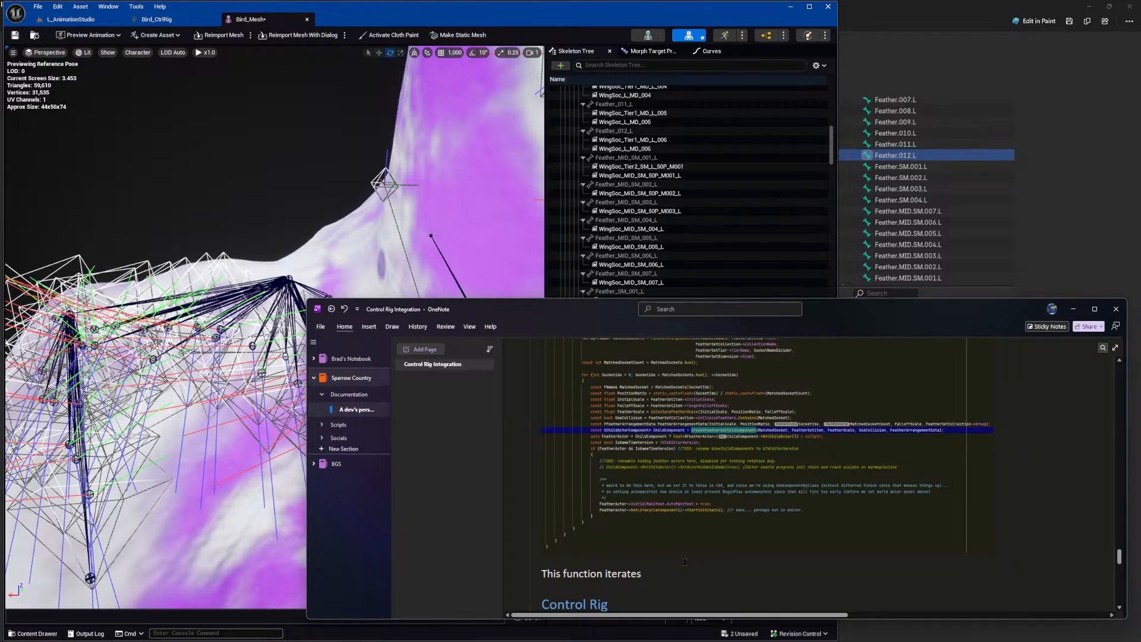
{"action": "key", "text": "shift+Home"}
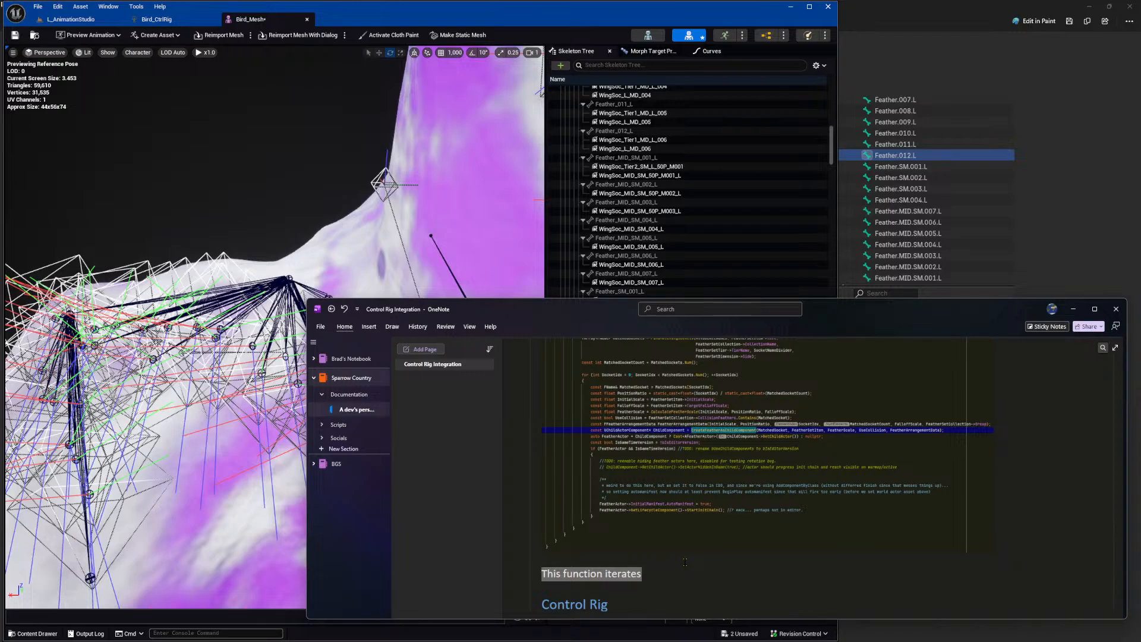
{"action": "key", "text": "alt+Tab"}
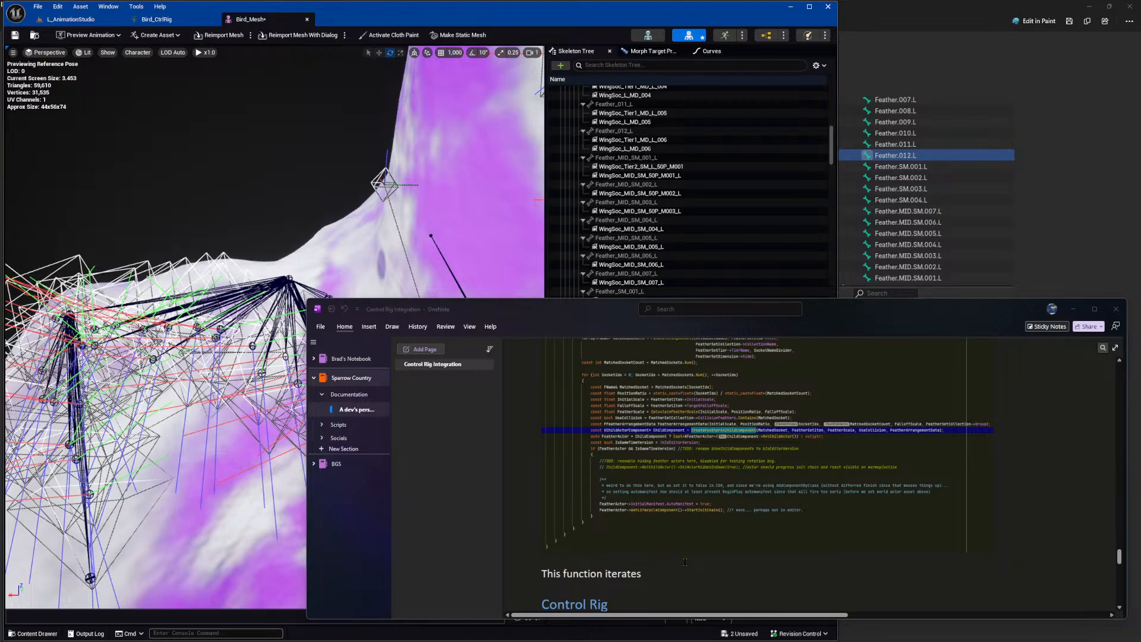
{"action": "key", "text": "alt+Tab"}
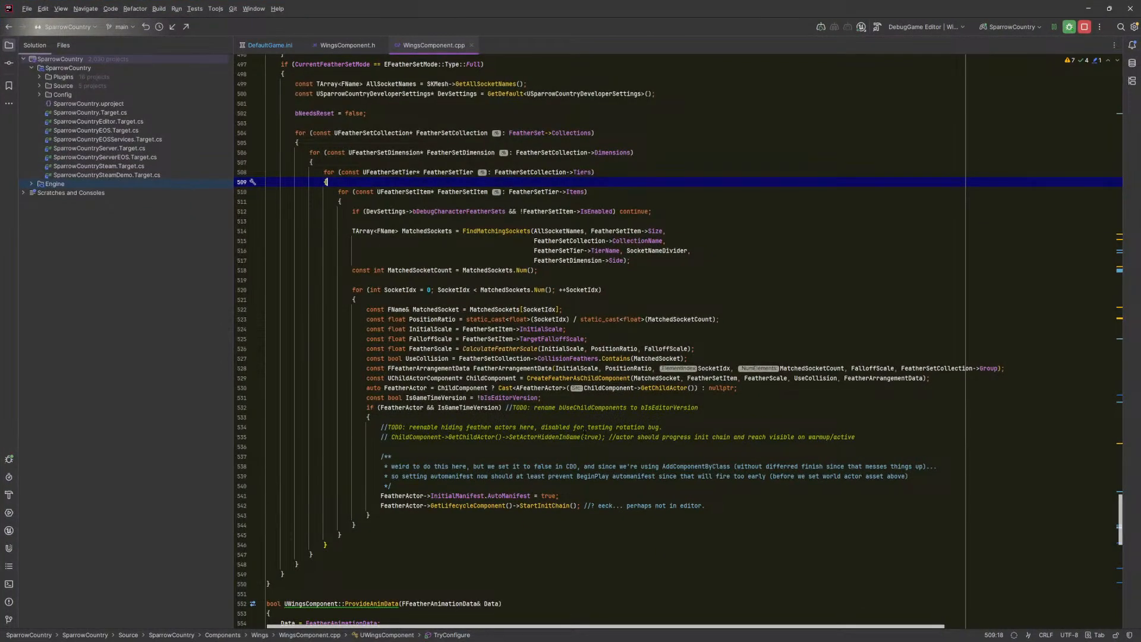
{"action": "scroll", "coordinate": [585, 439], "scroll_direction": "up", "scroll_amount": 3, "text": "ctrl"}
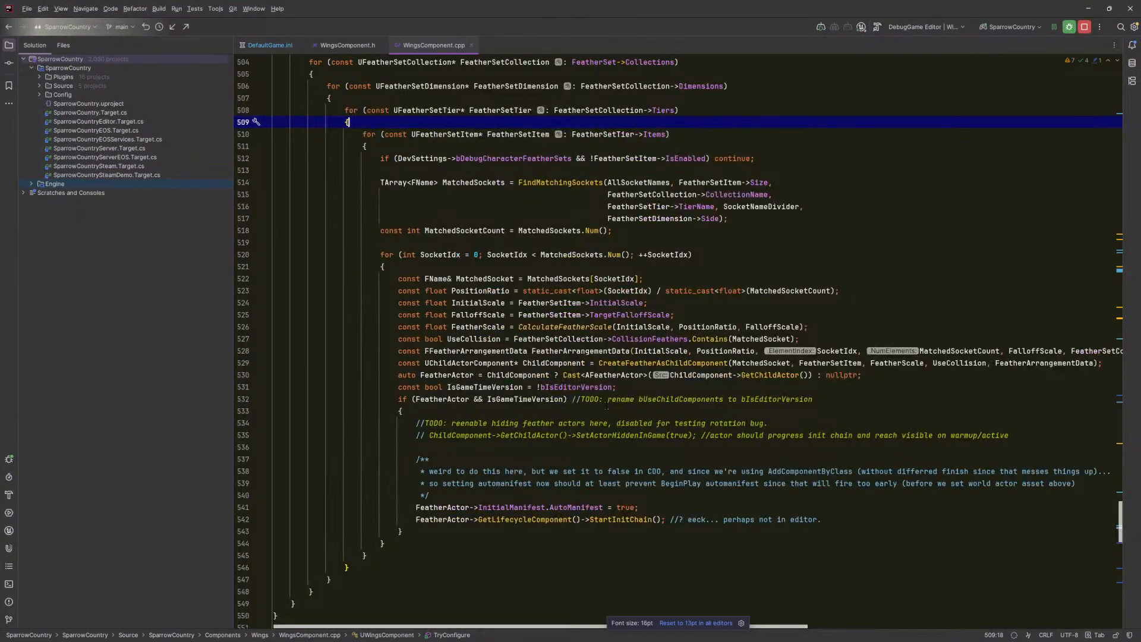
{"action": "double_click", "coordinate": [577, 277]}
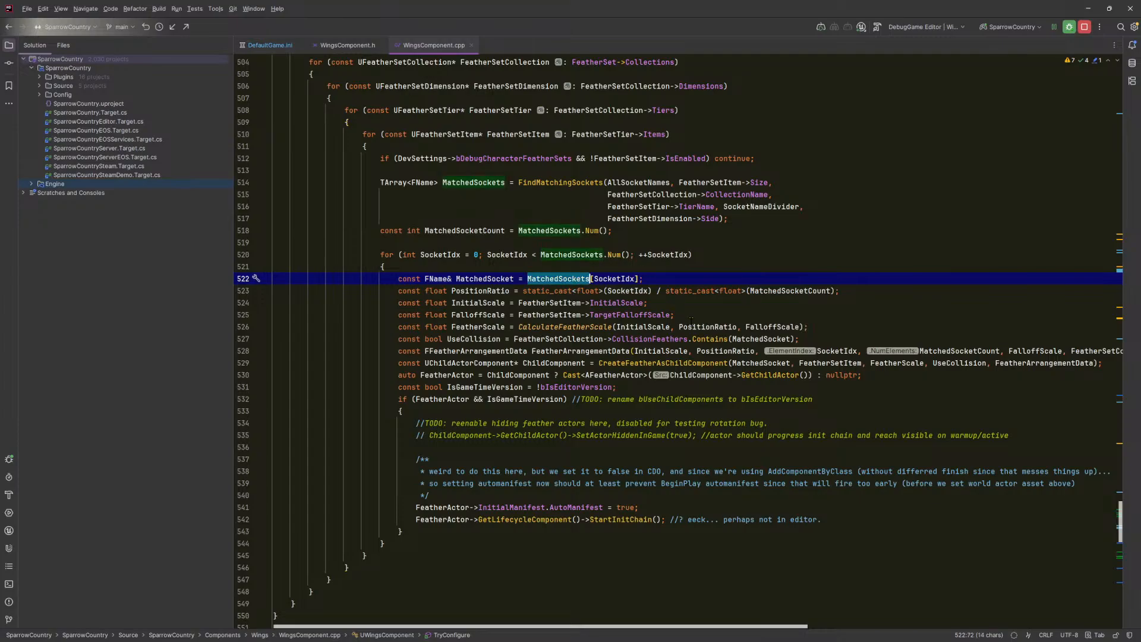
Return to the OneNote page and extend the unfinished paragraph below the code screenshot to read "This function iterates... TODO".
{"action": "scroll", "coordinate": [731, 322], "scroll_direction": "up", "scroll_amount": 1}
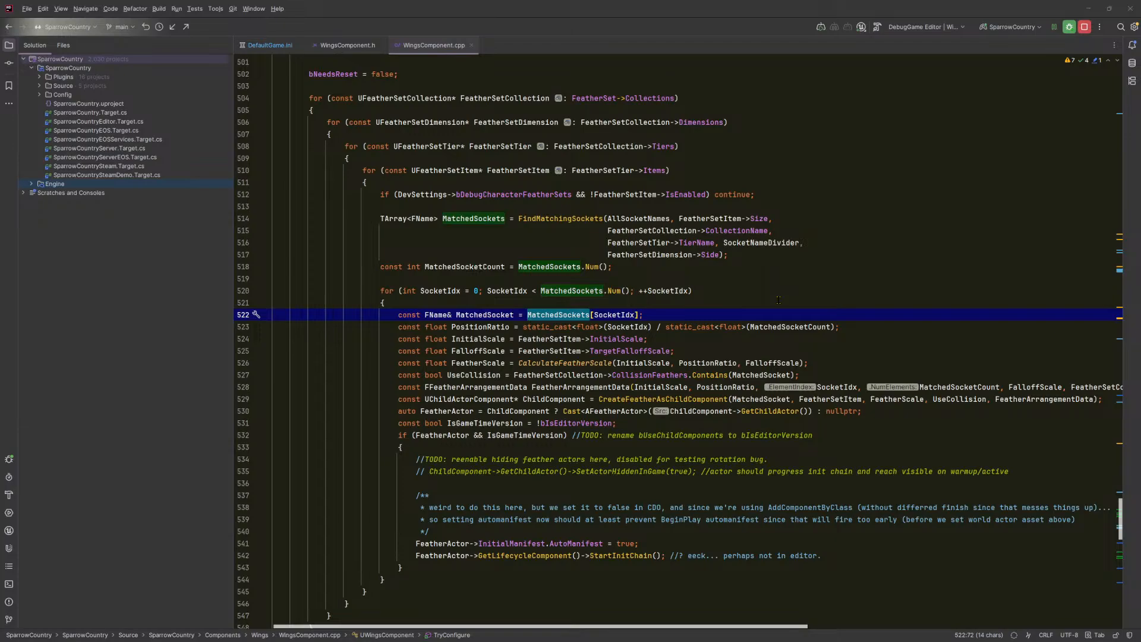
{"action": "key", "text": "alt+Tab"}
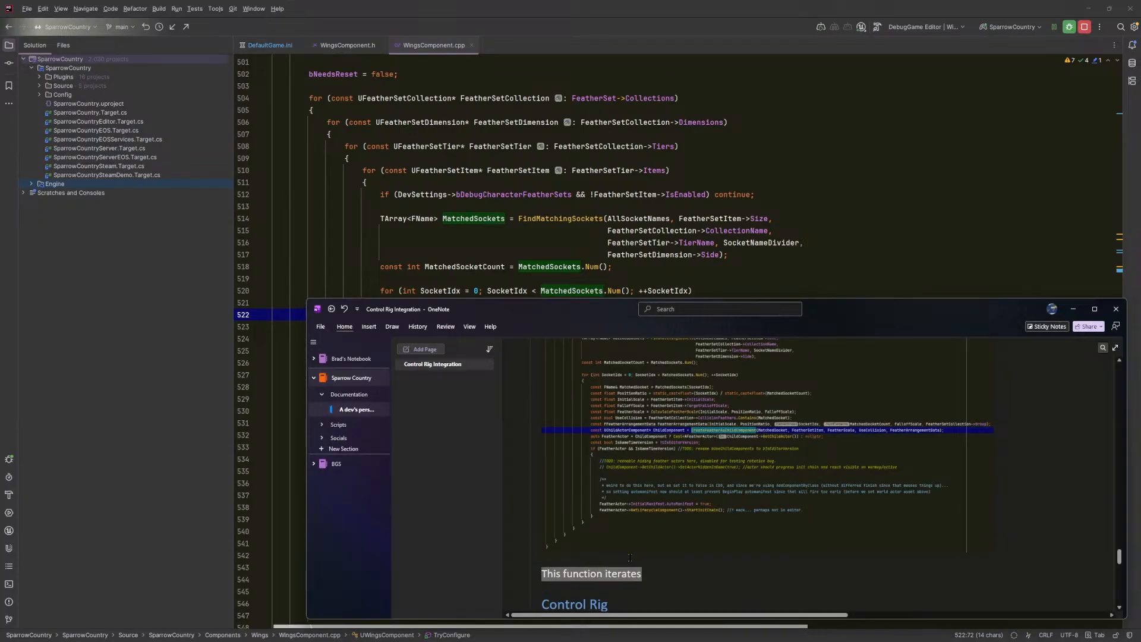
{"action": "scroll", "coordinate": [589, 443], "scroll_direction": "up", "scroll_amount": 5}
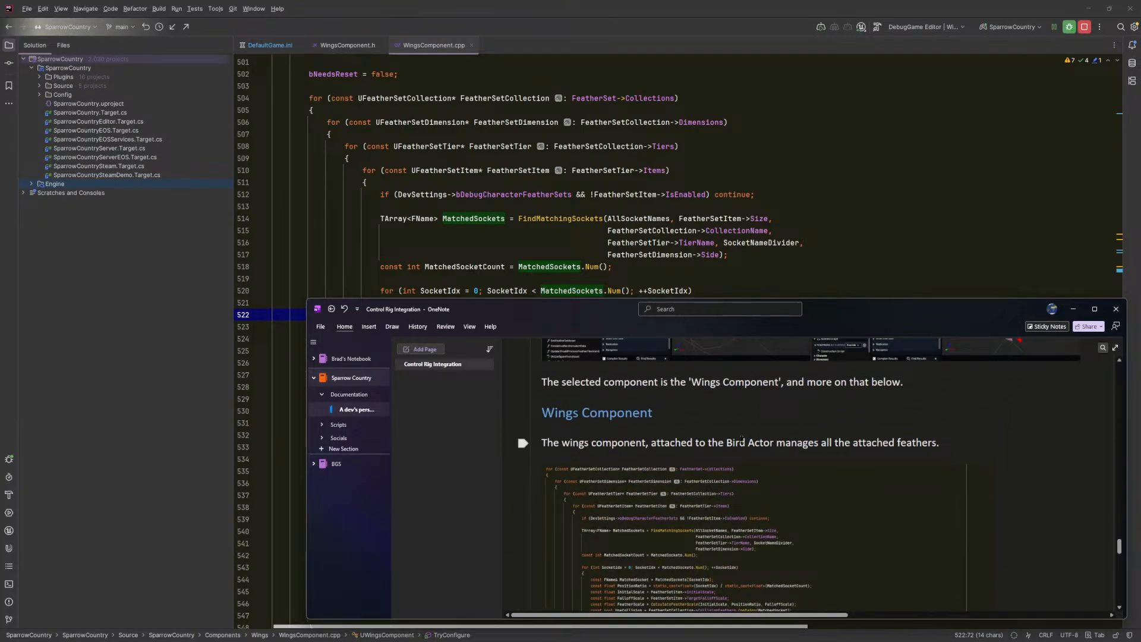
{"action": "scroll", "coordinate": [798, 442], "scroll_direction": "down", "scroll_amount": 6}
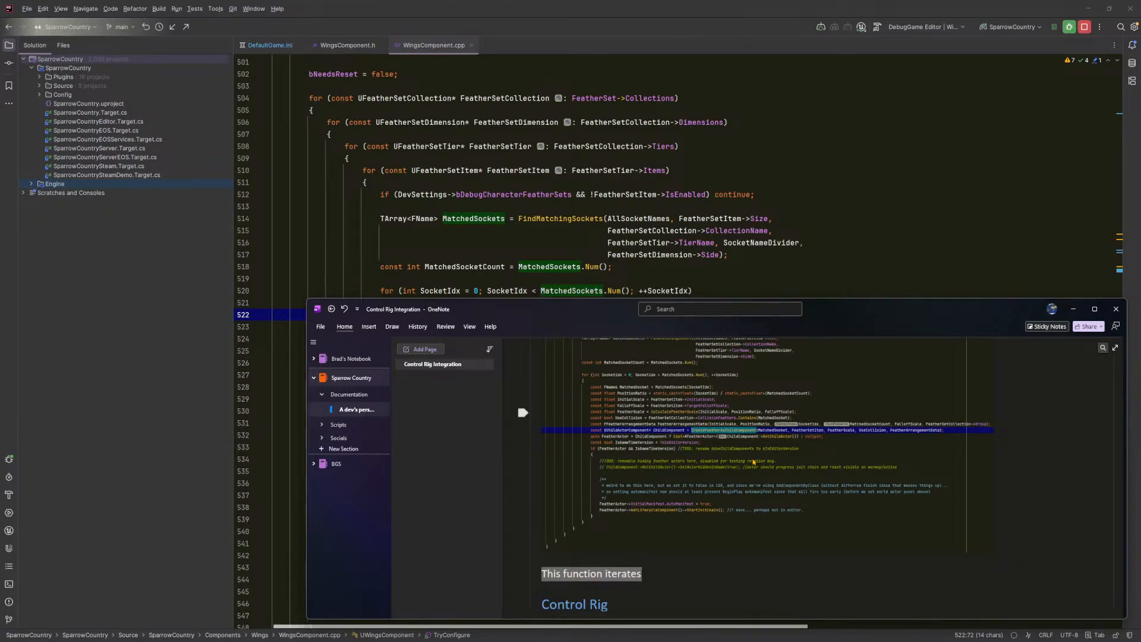
{"action": "left_click", "coordinate": [679, 569]}
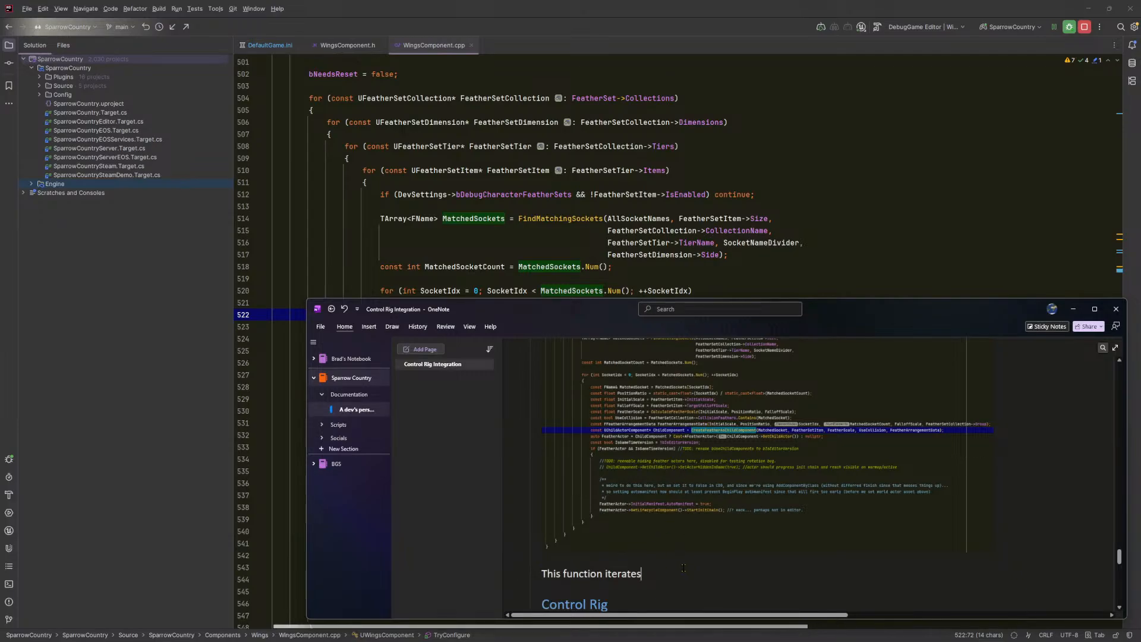
{"action": "type", "text": "... TODO"}
Read the Control Rig section of the notes, then switch to Unreal Engine and bring up the Bird_CtrlRig asset in a maximised window.
{"action": "scroll", "coordinate": [749, 476], "scroll_direction": "down", "scroll_amount": 5}
{"action": "scroll", "coordinate": [705, 480], "scroll_direction": "down", "scroll_amount": 3}
{"action": "scroll", "coordinate": [705, 480], "scroll_direction": "up", "scroll_amount": 5}
{"action": "scroll", "coordinate": [706, 479], "scroll_direction": "down", "scroll_amount": 2}
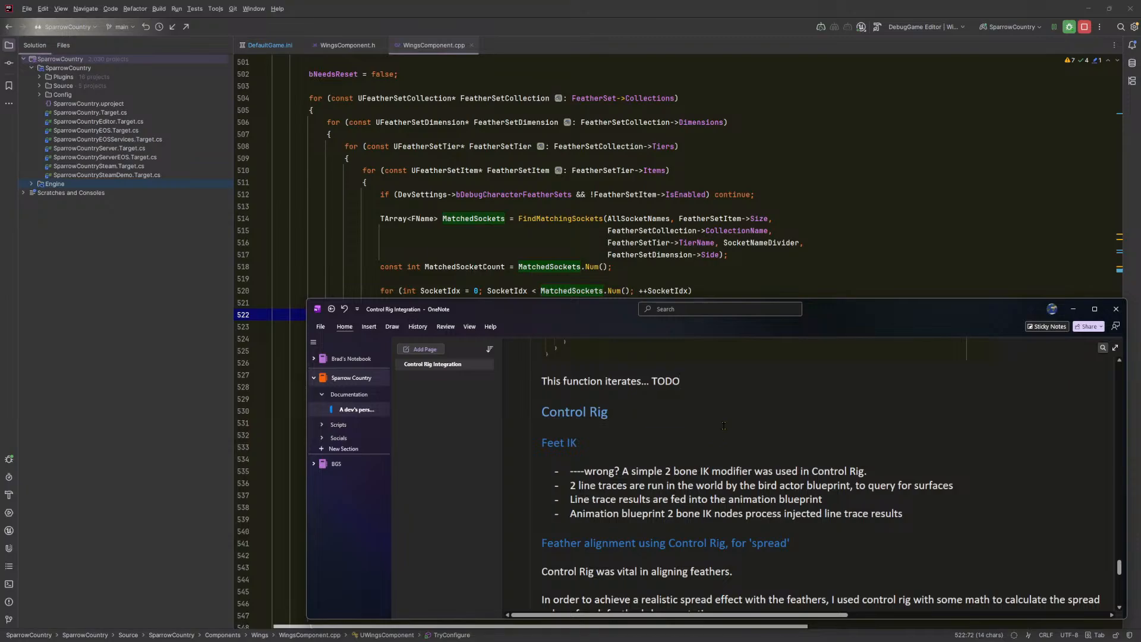
{"action": "key", "text": "alt+Tab"}
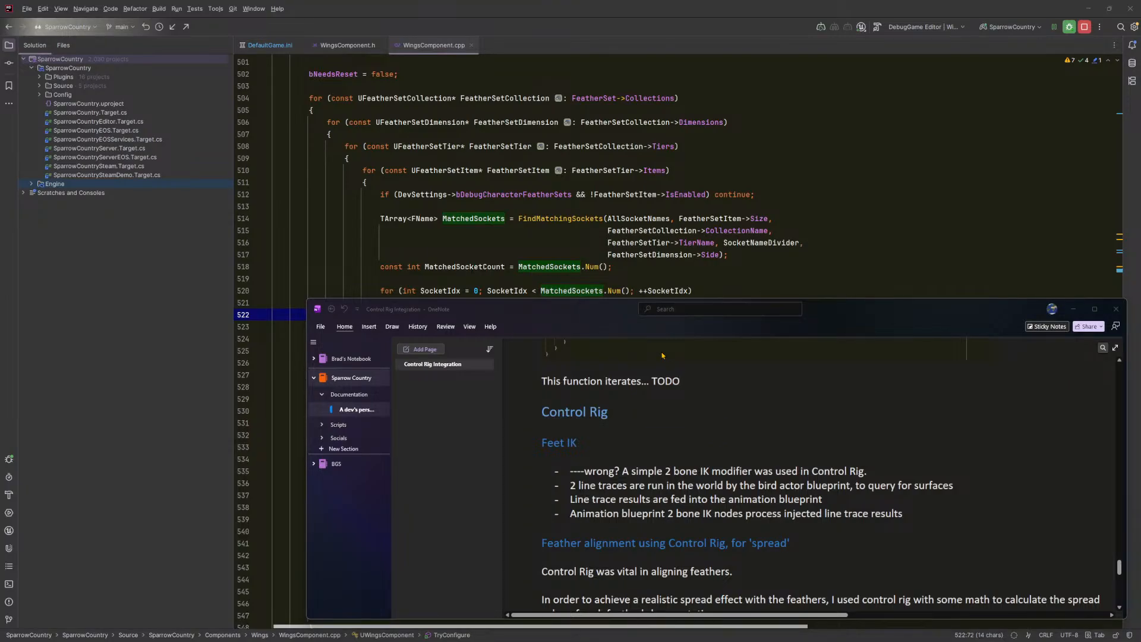
{"action": "key", "text": "alt+Tab"}
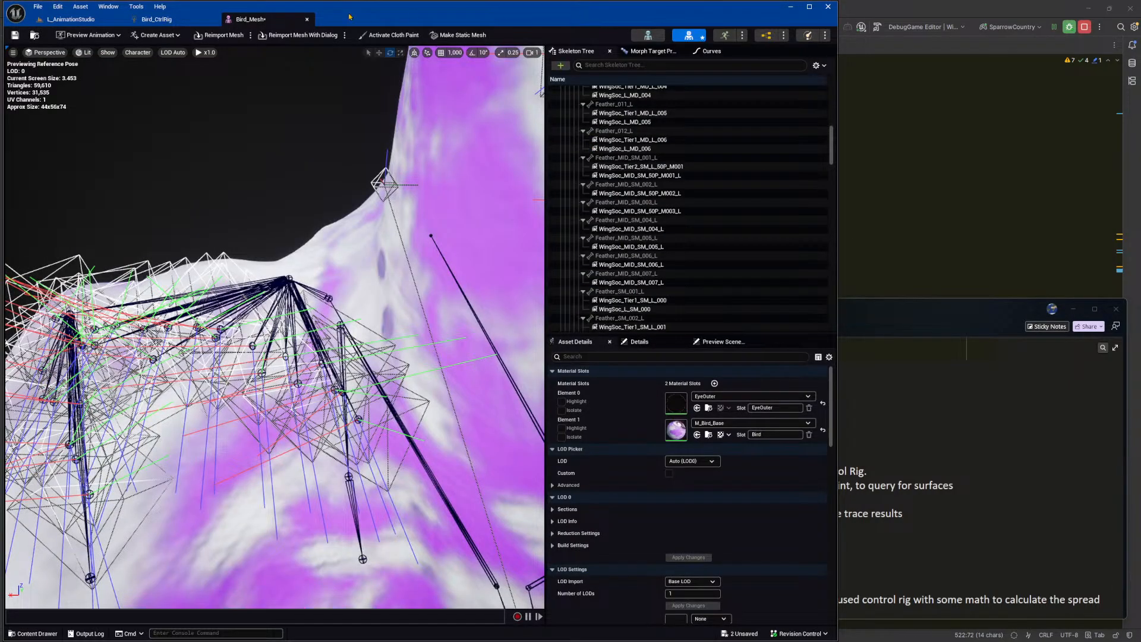
{"action": "left_click", "coordinate": [163, 20]}
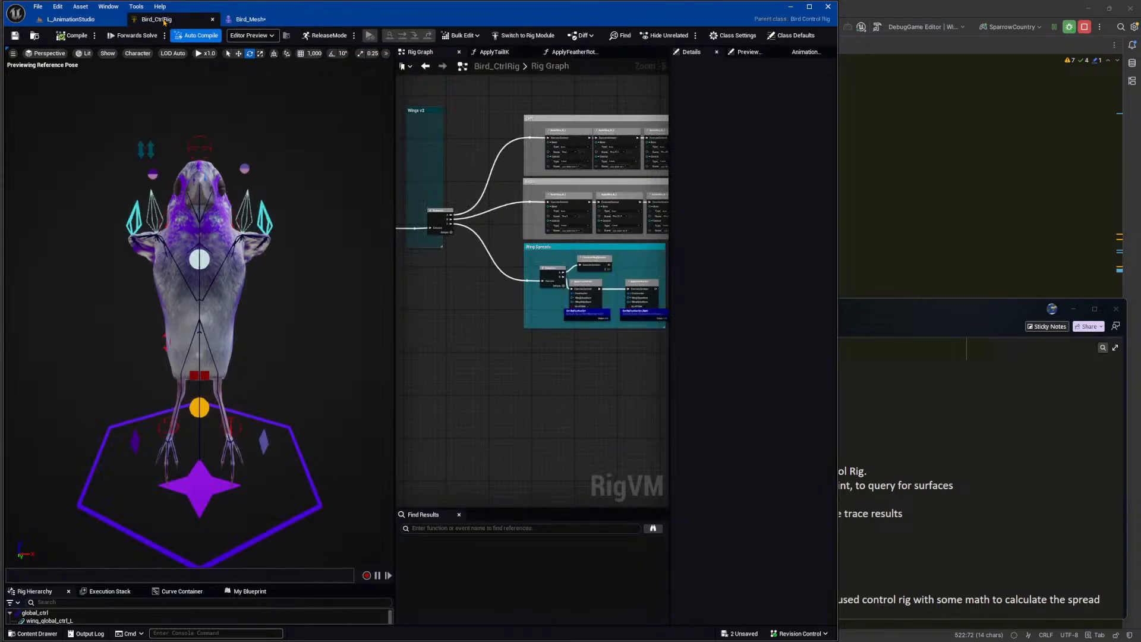
{"action": "mouse_move", "coordinate": [346, 9]}
{"action": "left_mouse_down"}
{"action": "mouse_move", "coordinate": [355, 28]}
{"action": "mouse_move", "coordinate": [357, 1]}
{"action": "left_mouse_up"}
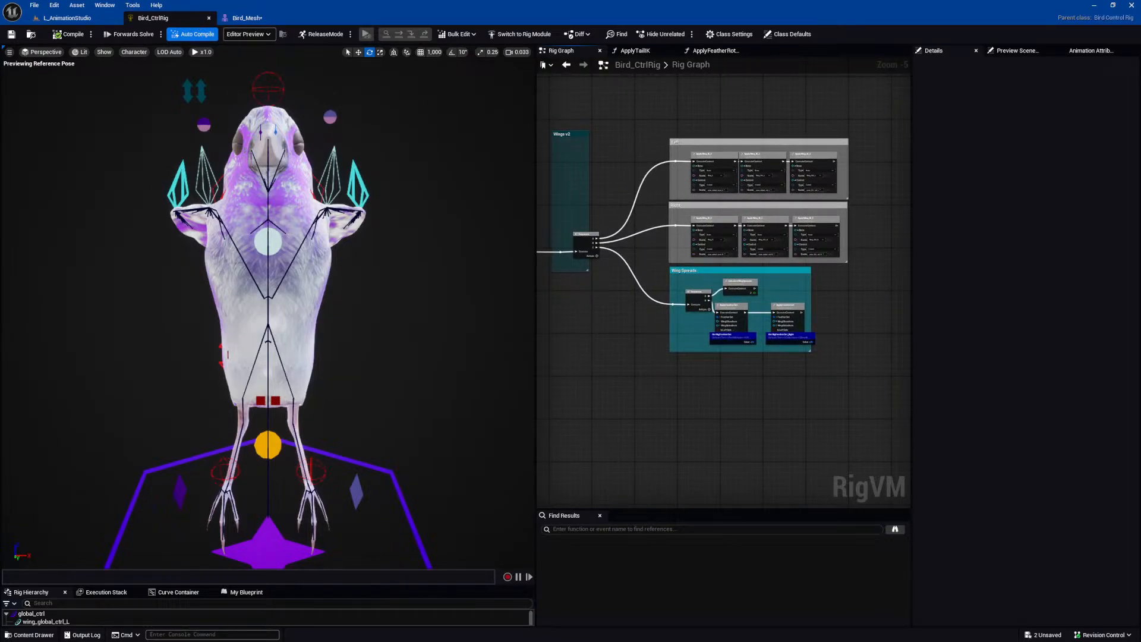
Close the Bird_Actor_2, A_Bird_Cine_Actor and Bird_Mesh editors.
{"action": "key", "text": "alt+Tab"}
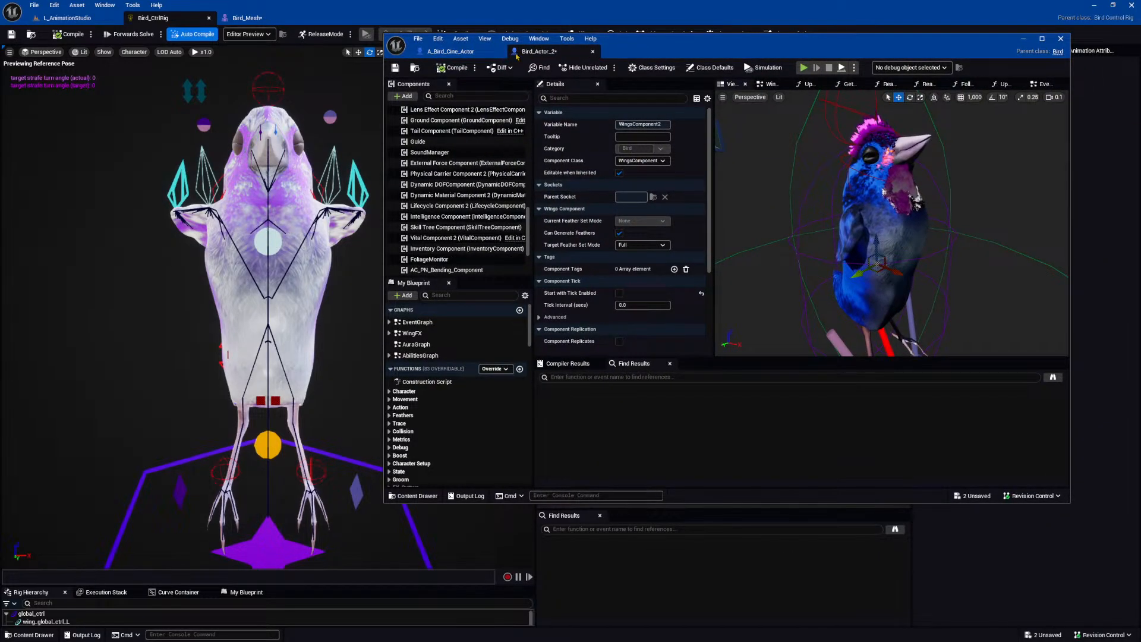
{"action": "left_click", "coordinate": [593, 51]}
{"action": "left_click", "coordinate": [503, 54]}
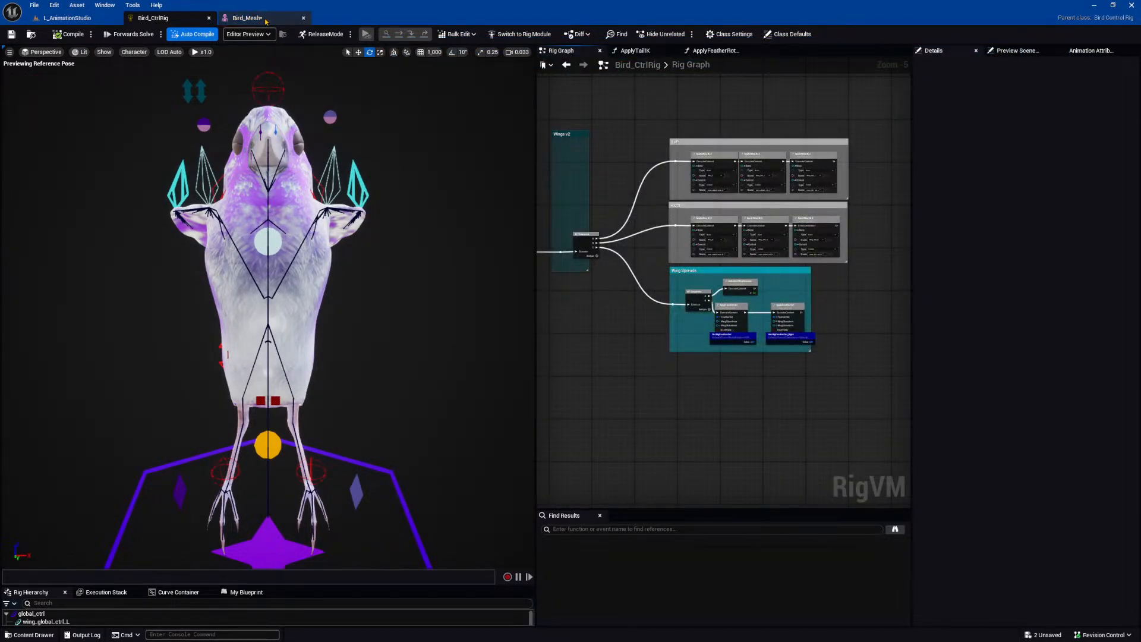
{"action": "left_click", "coordinate": [302, 19]}
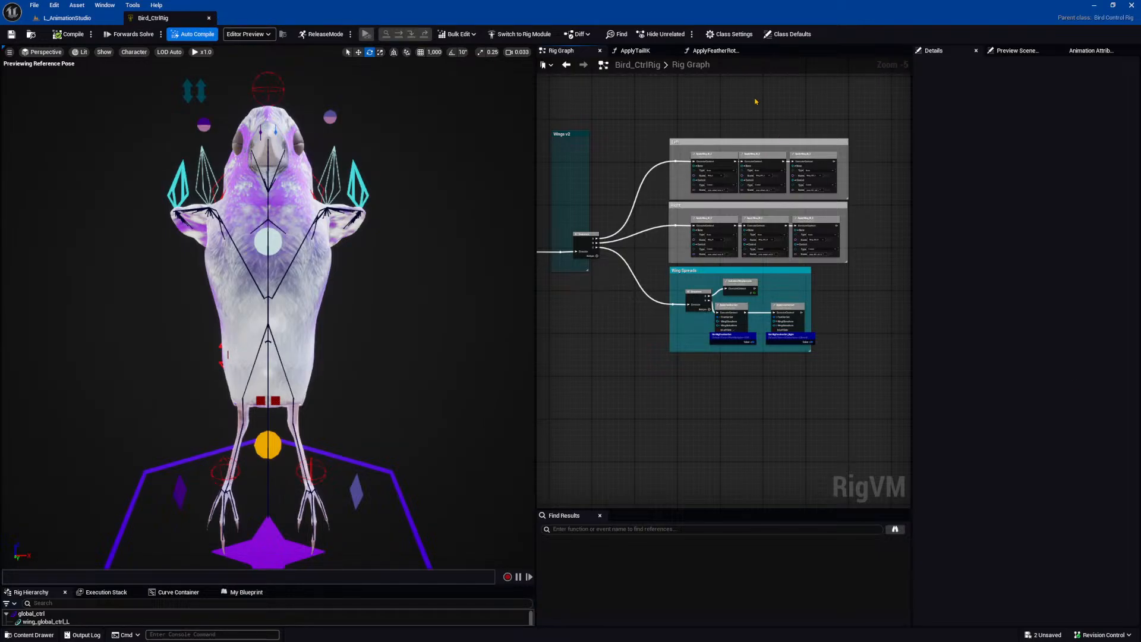
Search the project assets for "ANUM" and select the Bird_AnumBP_New animation blueprint.
{"action": "key", "text": "ctrl+p"}
{"action": "type", "text": "ANUM"}
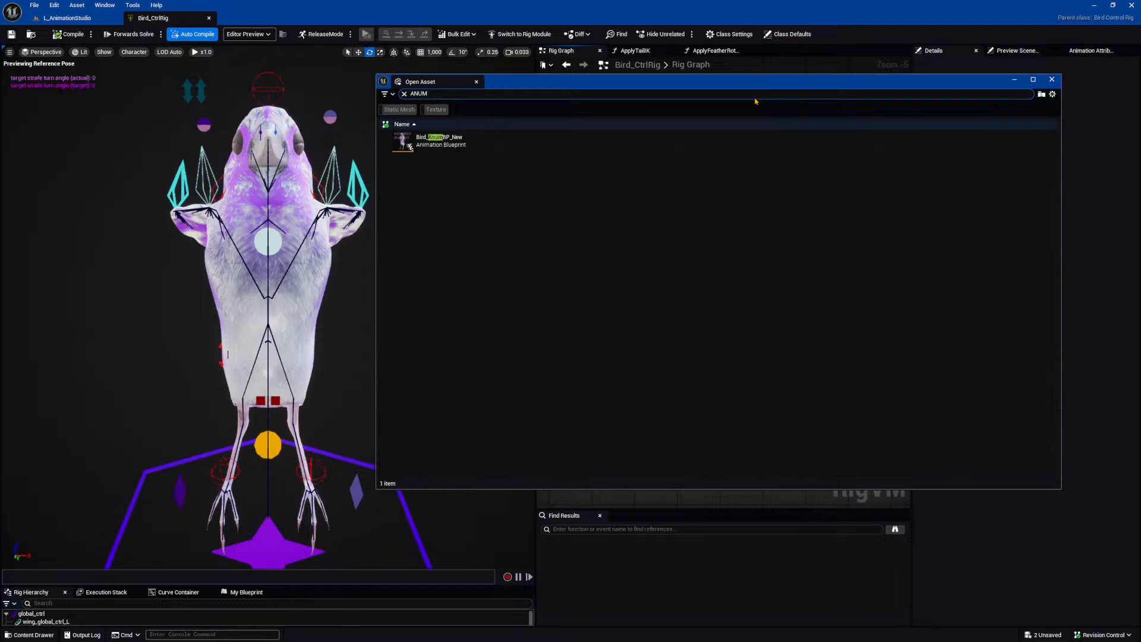
{"action": "key", "text": "Down"}
{"action": "key", "text": "Return"}
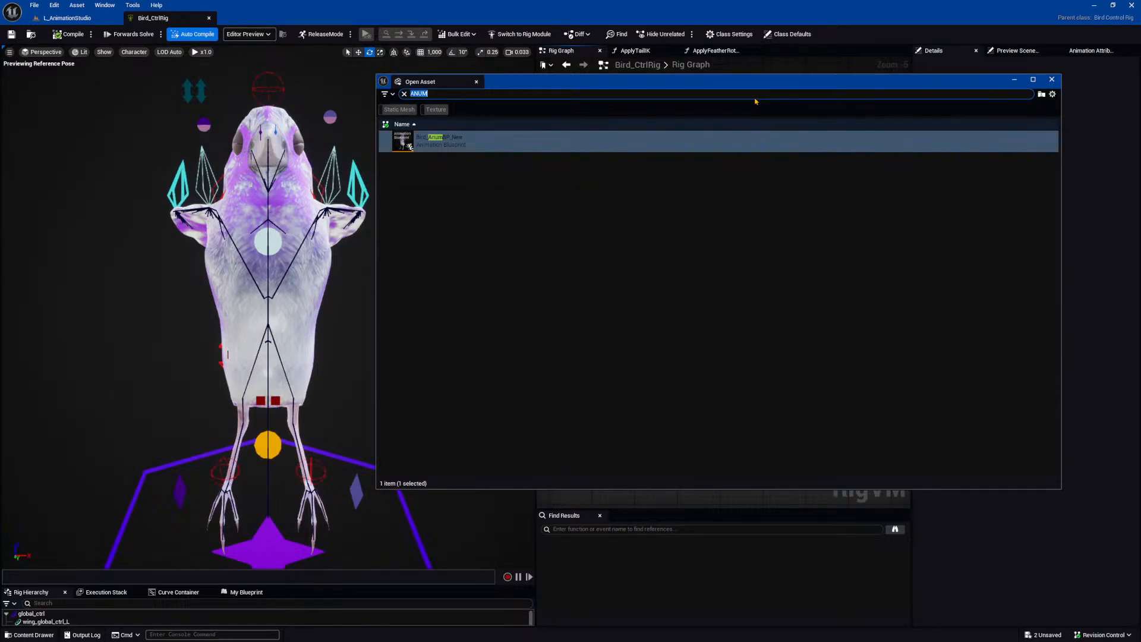
{"action": "key", "text": "Left"}
{"action": "key", "text": "shift+Left"}
{"action": "key", "text": "Right"}
{"action": "key", "text": "BackSpace"}
{"action": "type", "text": "I"}
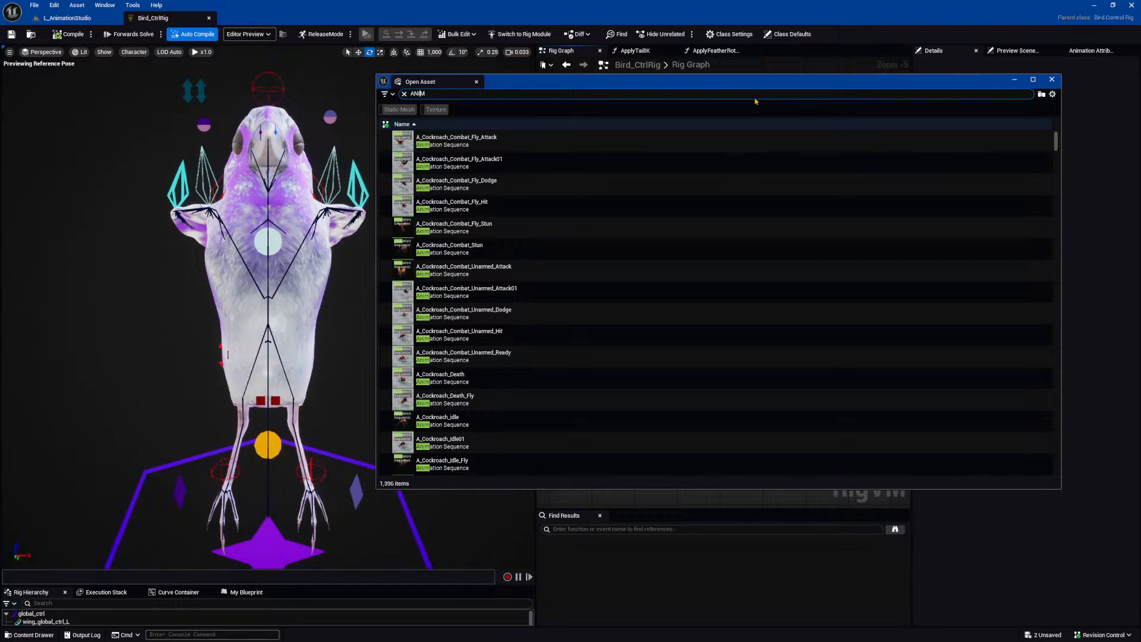
{"action": "key", "text": "BackSpace"}
{"action": "type", "text": "U"}
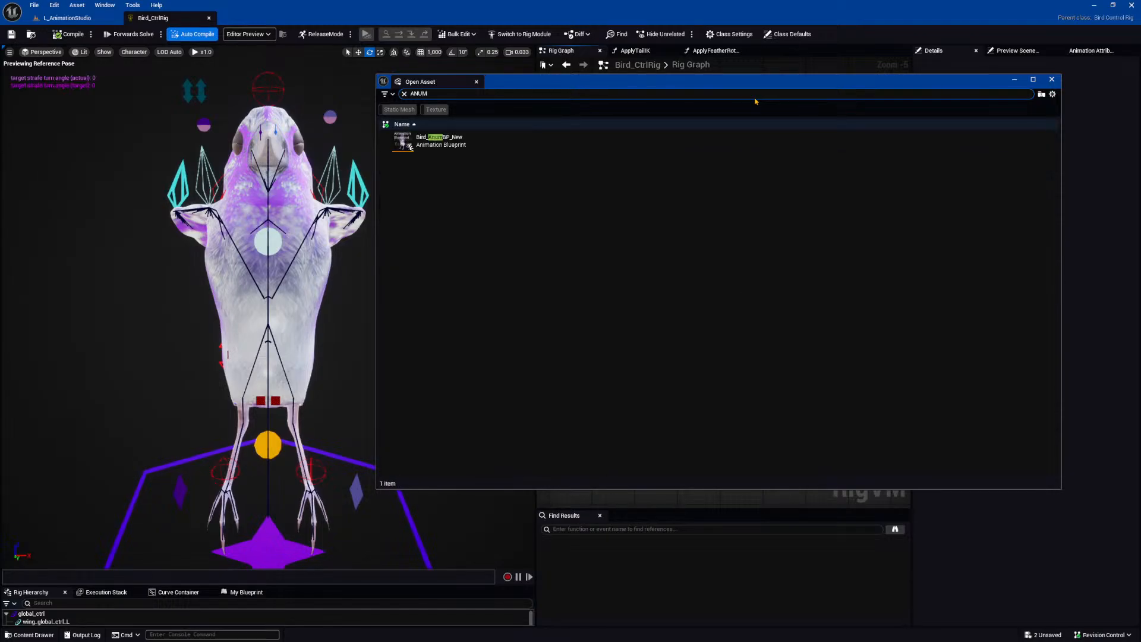
Open the Bird_AnumBP_New animation blueprint and display the Locomotion state machine inside its AnimGraph.
{"action": "key", "text": "Return"}
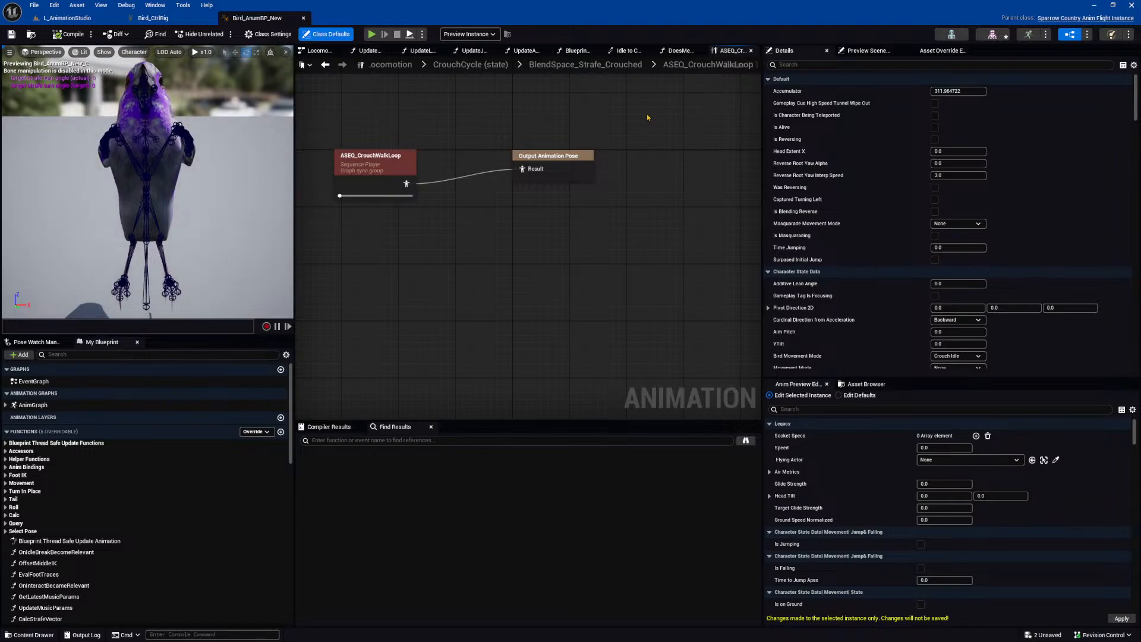
{"action": "double_click", "coordinate": [58, 404]}
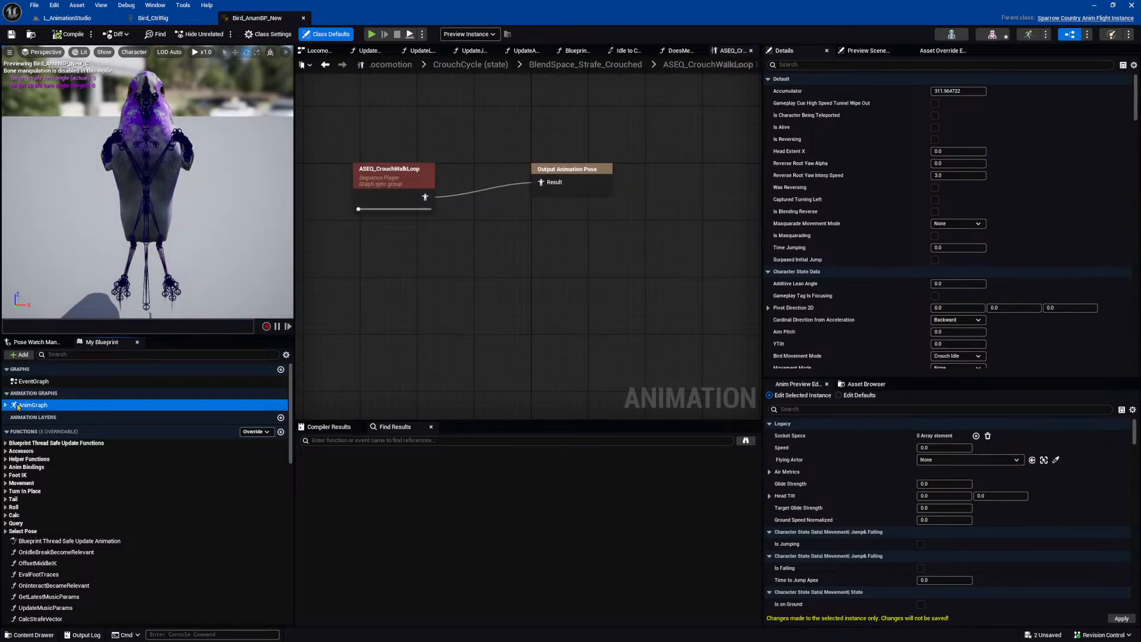
{"action": "left_click", "coordinate": [7, 405]}
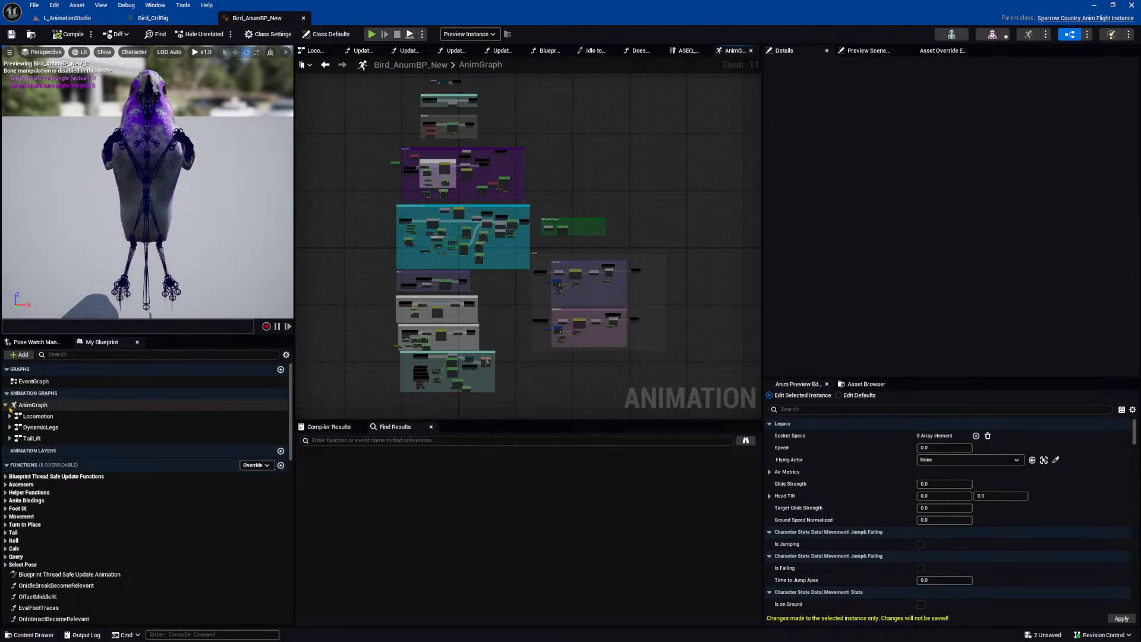
{"action": "double_click", "coordinate": [36, 416]}
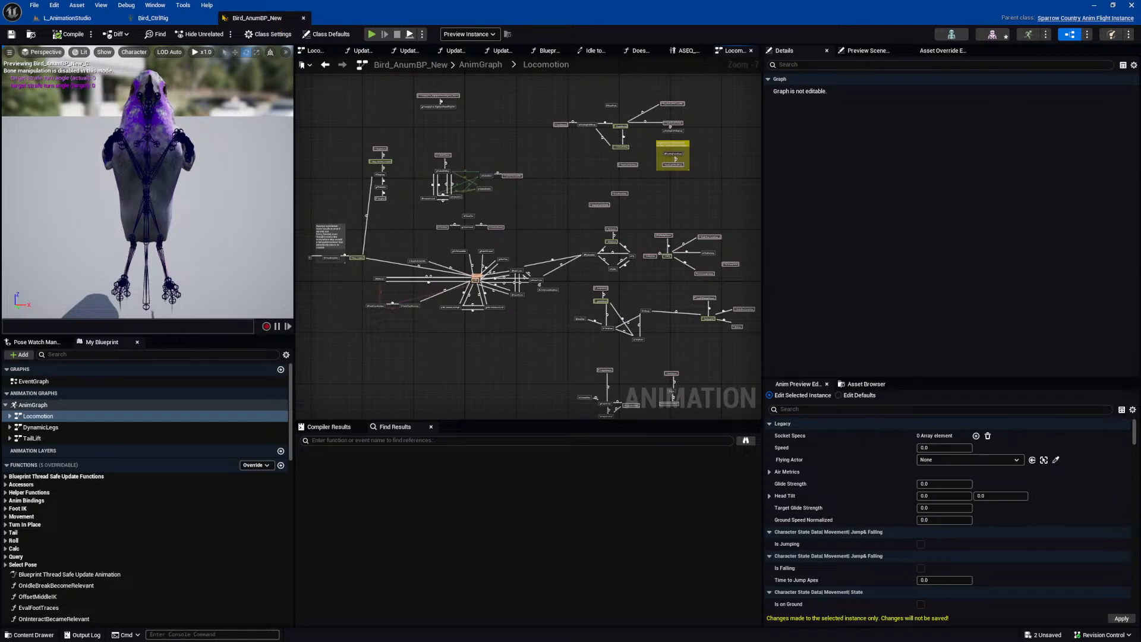
Compare the Bird_CtrlRig rig graph with the Locomotion state machine of Bird_AnumBP_New.
{"action": "left_click", "coordinate": [155, 19]}
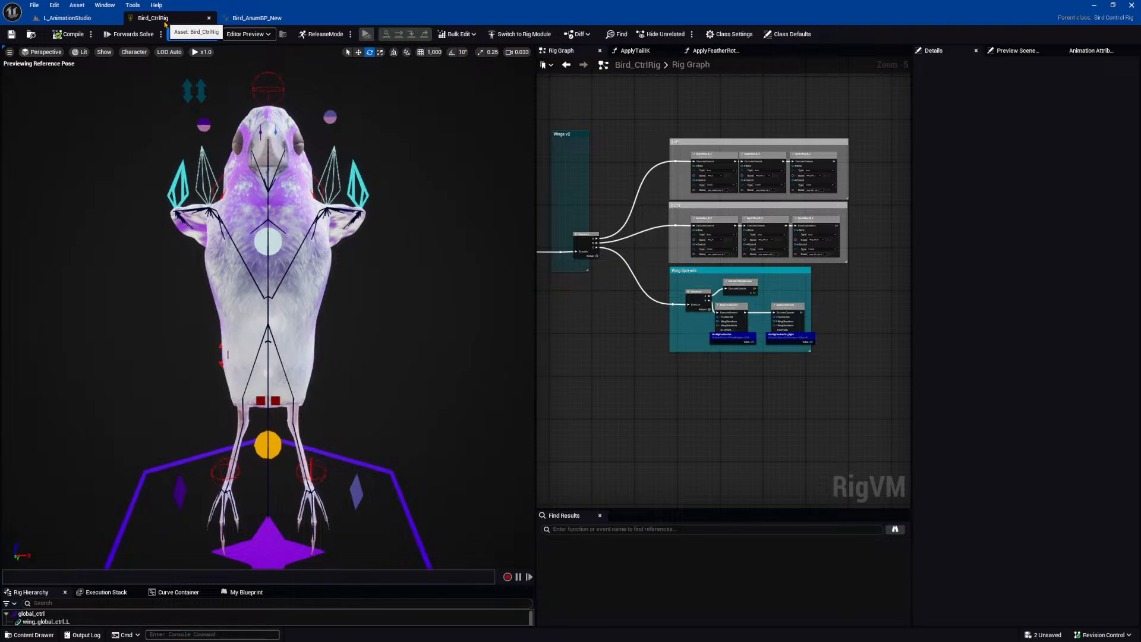
{"action": "left_click", "coordinate": [263, 19]}
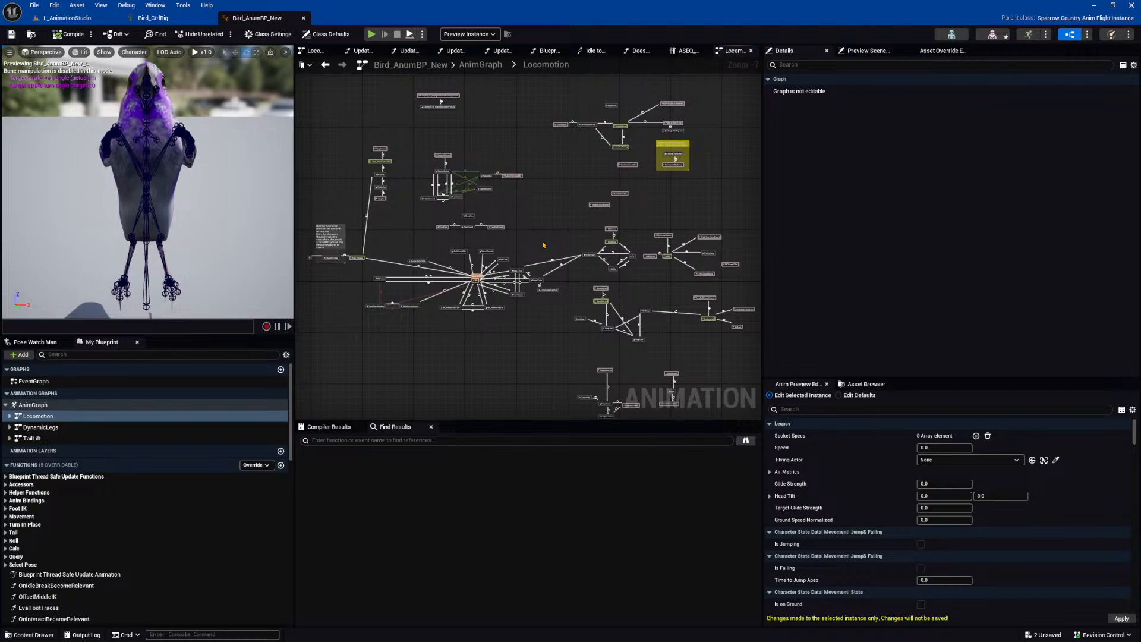
{"action": "left_click", "coordinate": [155, 22]}
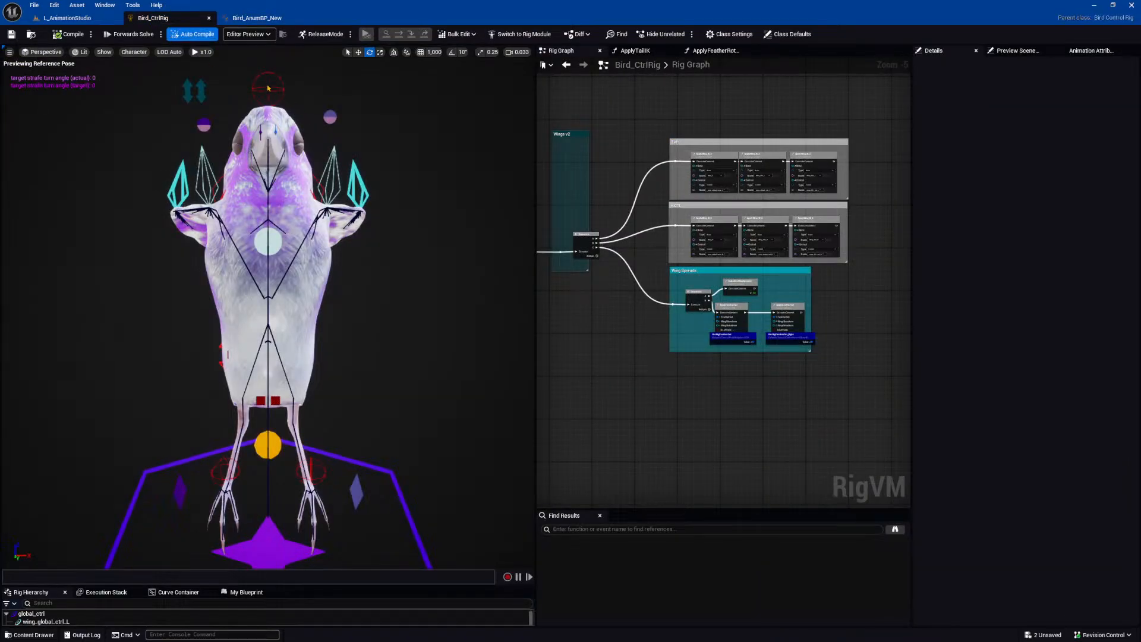
Go to the L_AnimationStudio level, bring the Sequencer window with LSEQ_WingsOut_2 over it, and select the Bird_CtrlRig track of Bird_Cine_Actor1.
{"action": "left_click", "coordinate": [65, 18]}
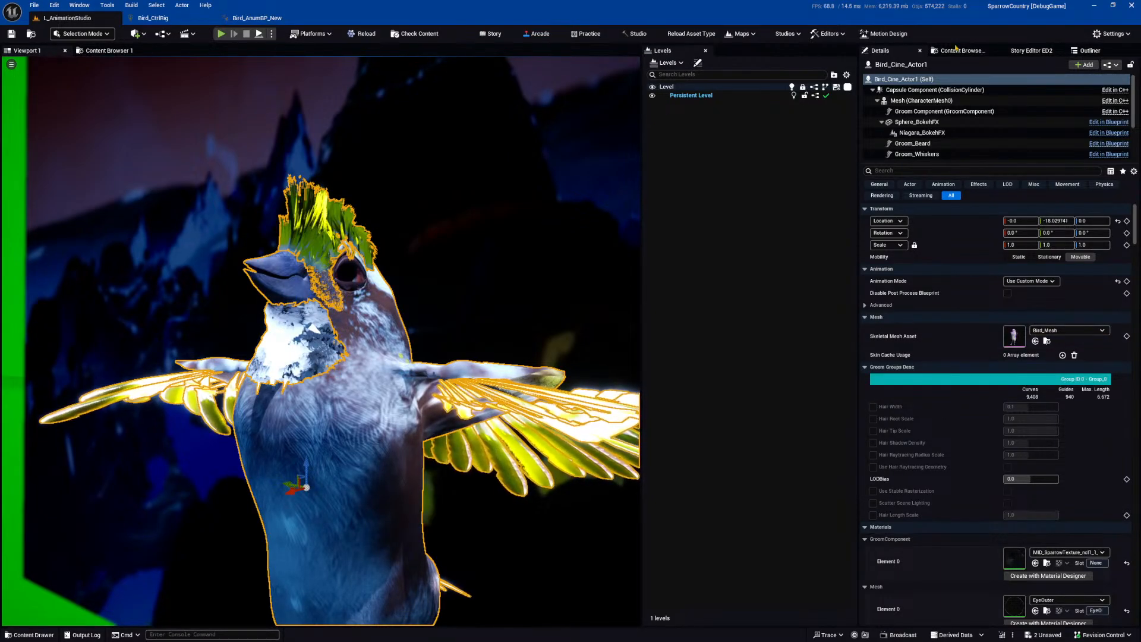
{"action": "left_click_drag", "start_coordinate": [928, 163], "coordinate": [930, 188]}
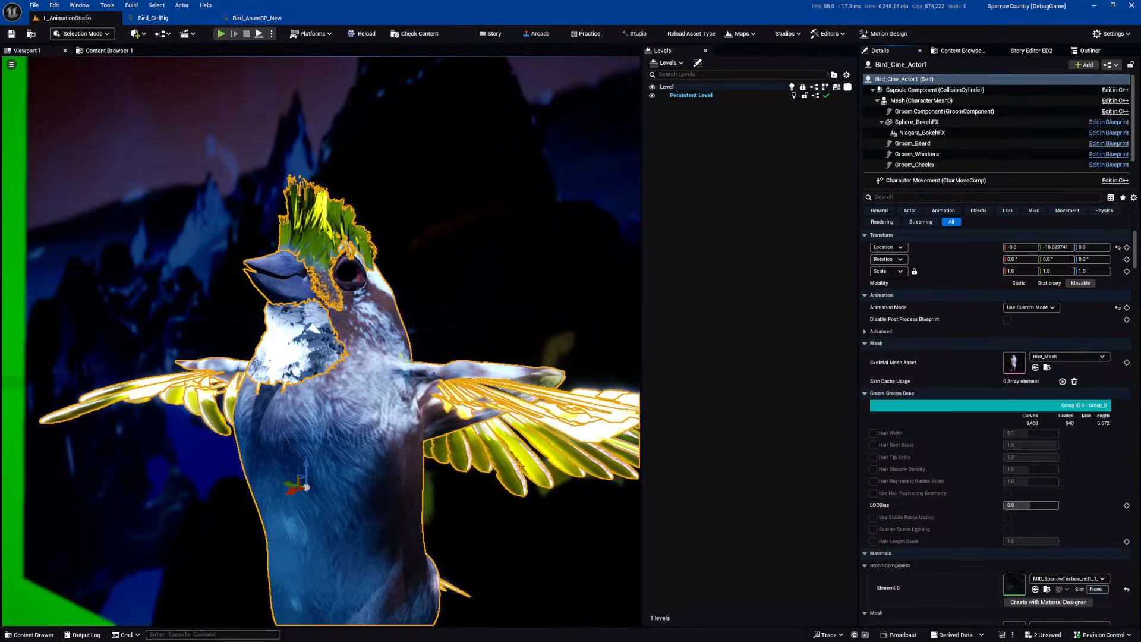
{"action": "left_click_drag", "start_coordinate": [1140, 199], "coordinate": [609, 285]}
{"action": "left_click_drag", "start_coordinate": [313, 272], "coordinate": [419, 92]}
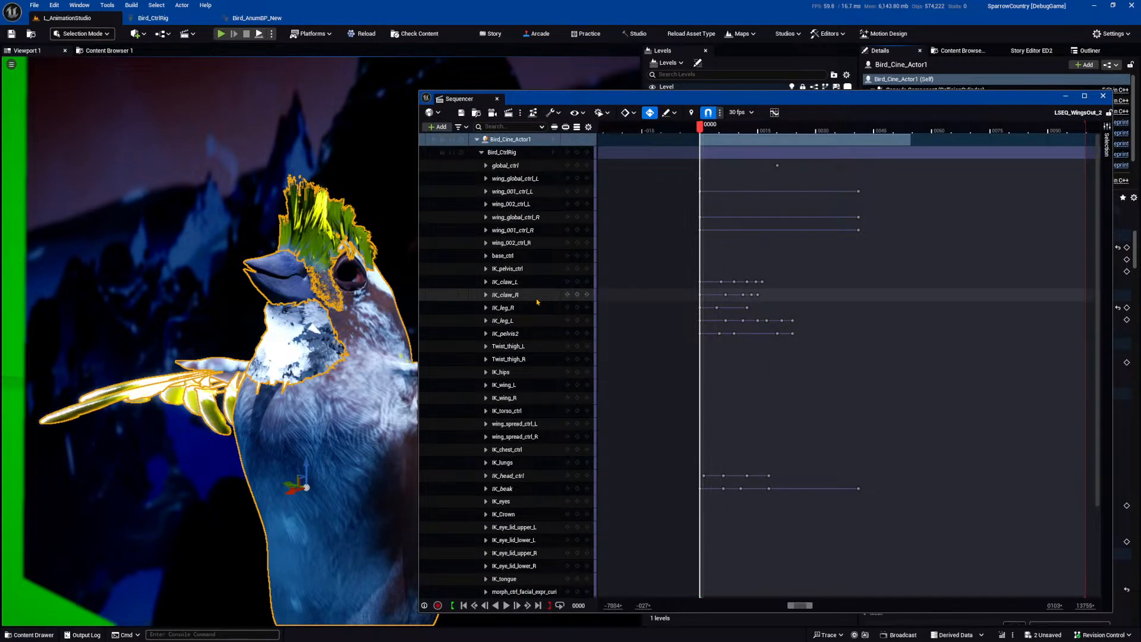
{"action": "left_click", "coordinate": [505, 140]}
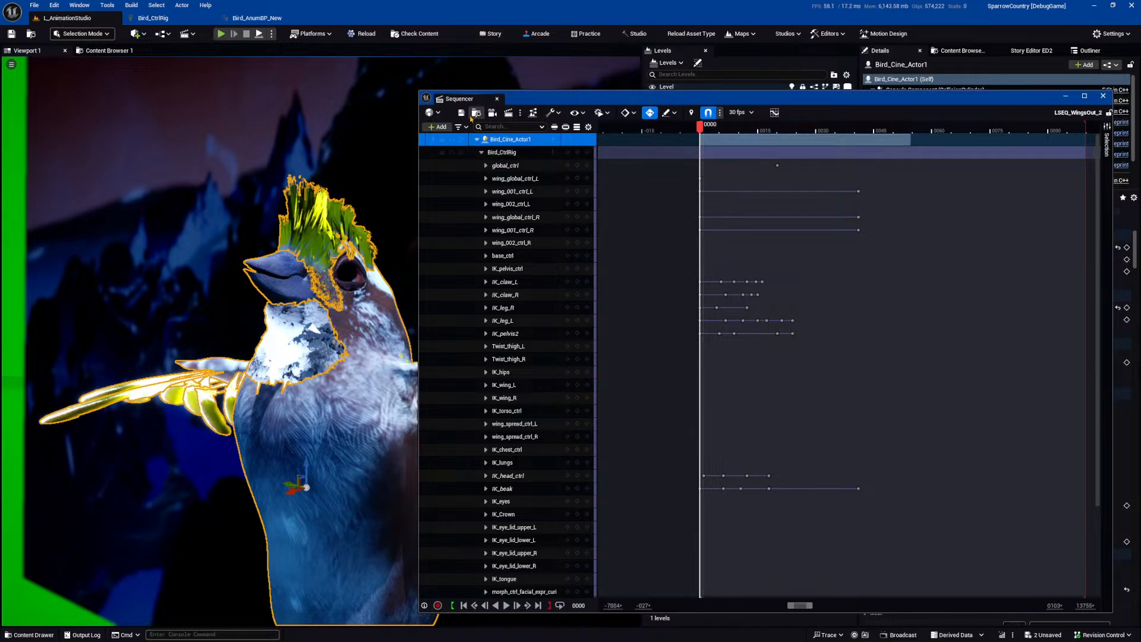
{"action": "left_click", "coordinate": [506, 153]}
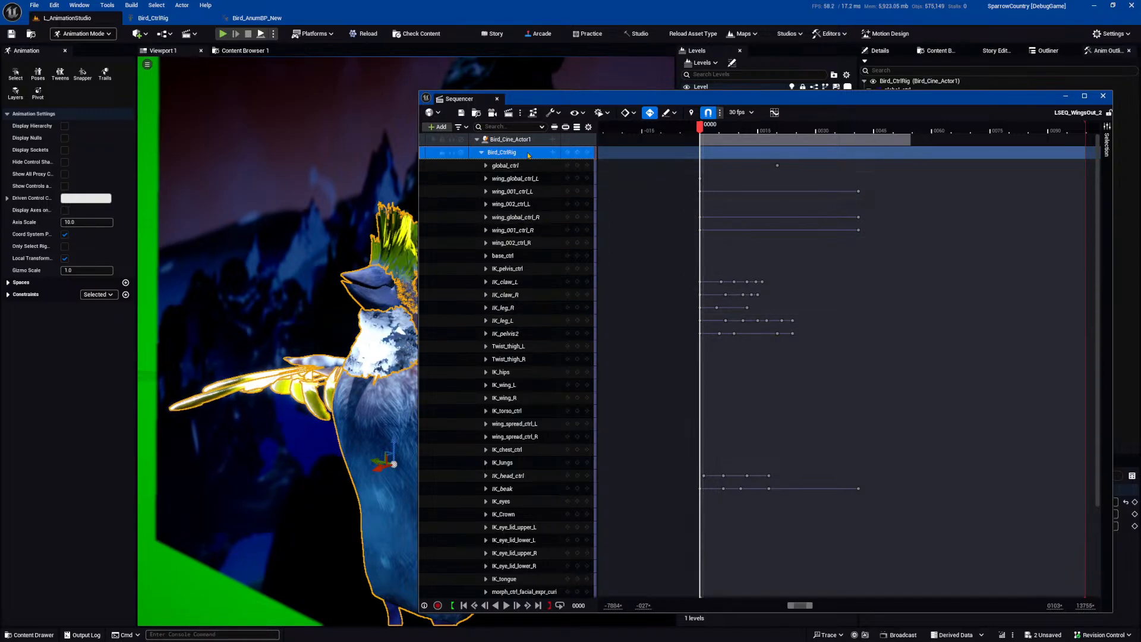
Narrow the Sequencer window to uncover more of the viewport and turn off Game View to show the bird's rig controls.
{"action": "left_click_drag", "start_coordinate": [416, 89], "coordinate": [558, 82]}
{"action": "left_click", "coordinate": [73, 35]}
{"action": "left_click", "coordinate": [73, 35]}
{"action": "right_click_drag", "start_coordinate": [467, 328], "coordinate": [471, 332]}
{"action": "key", "text": "g"}
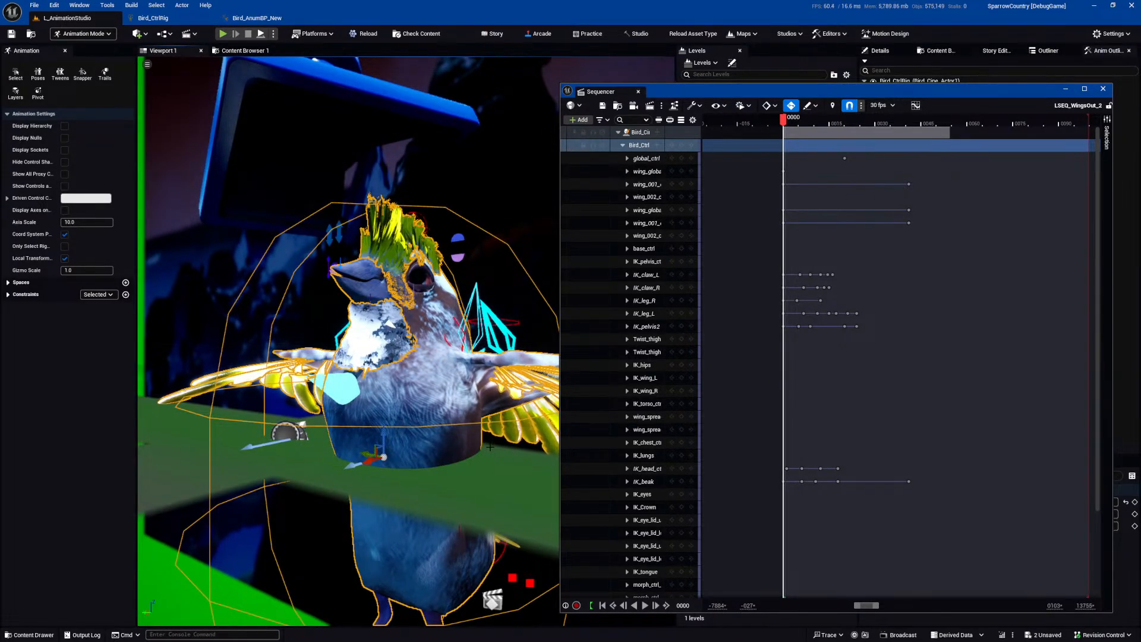
Frame the whole bird from the side together with its rig controls and show the viewport toolbar.
{"action": "right_click_drag", "start_coordinate": [490, 447], "coordinate": [498, 445]}
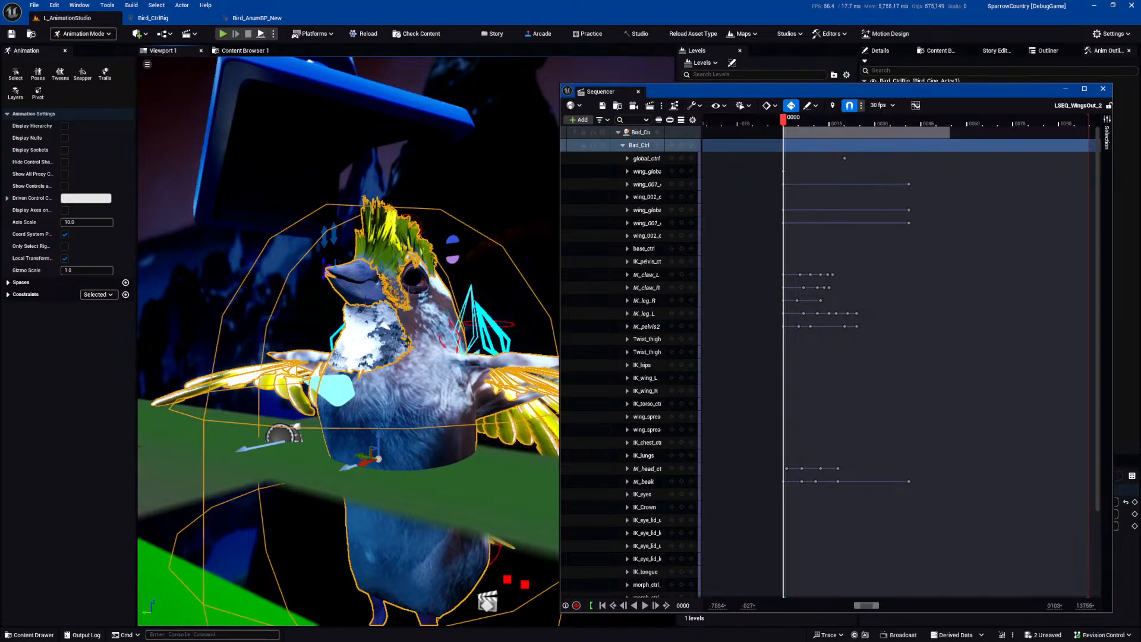
{"action": "scroll", "coordinate": [383, 323], "scroll_direction": "down", "scroll_amount": 7}
{"action": "right_click_drag", "start_coordinate": [383, 324], "coordinate": [333, 372]}
{"action": "left_click_drag", "start_coordinate": [333, 371], "coordinate": [235, 373], "text": "alt"}
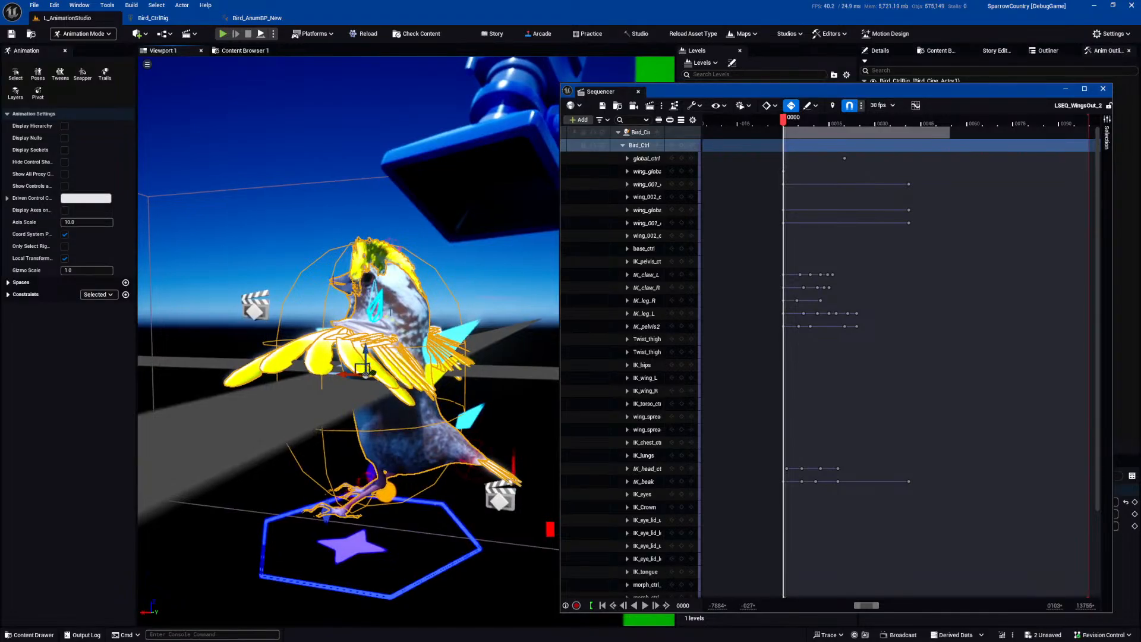
{"action": "scroll", "coordinate": [438, 403], "scroll_direction": "down", "scroll_amount": 2}
{"action": "scroll", "coordinate": [434, 405], "scroll_direction": "up", "scroll_amount": 1}
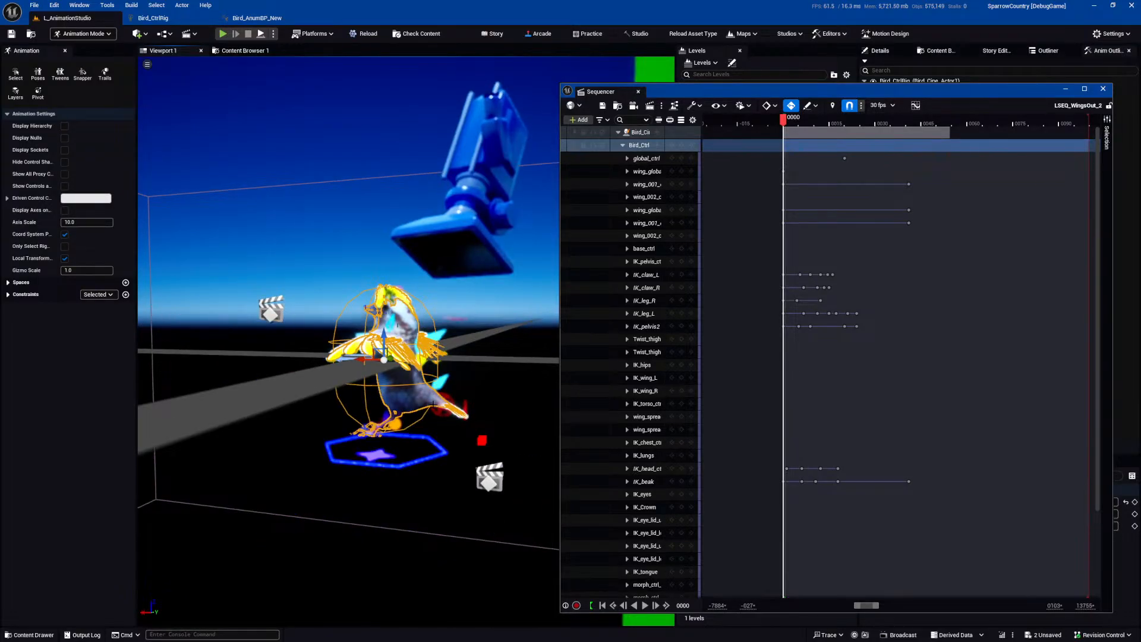
{"action": "scroll", "coordinate": [438, 404], "scroll_direction": "up", "scroll_amount": 2}
{"action": "left_click", "coordinate": [147, 65]}
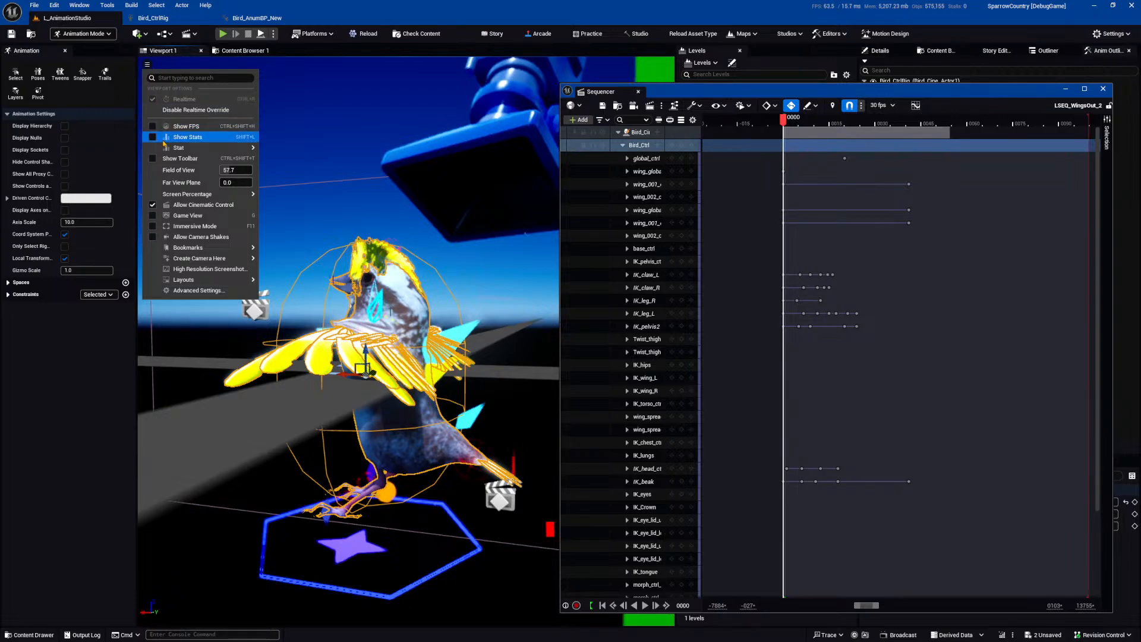
{"action": "left_click", "coordinate": [182, 158]}
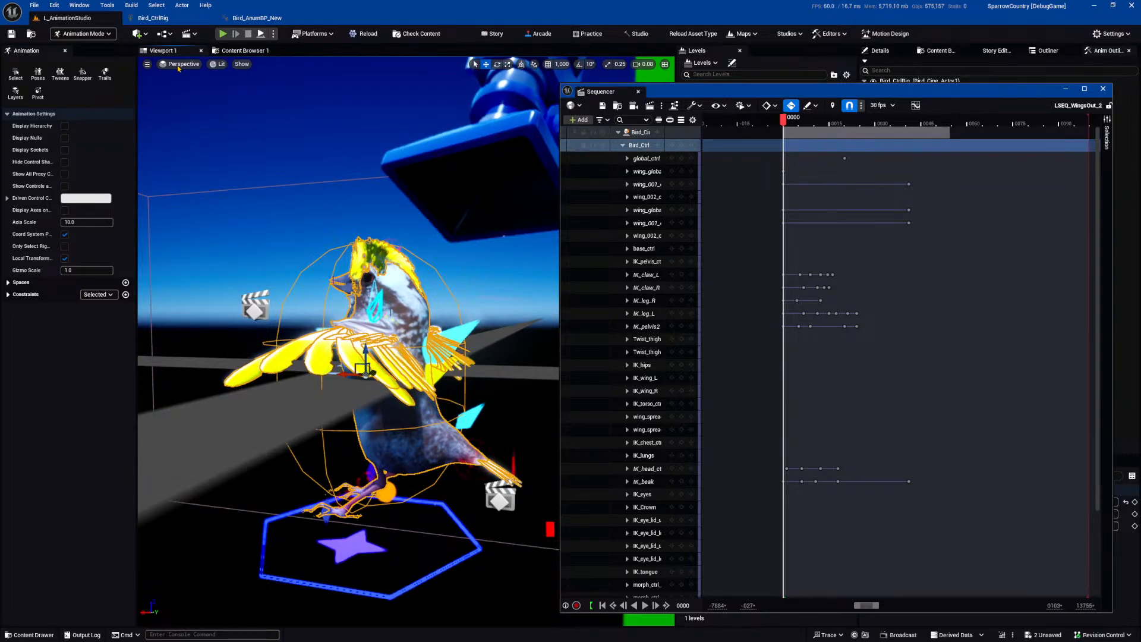
Look through the viewport's perspective, view mode and show flag options.
{"action": "left_click", "coordinate": [179, 64]}
{"action": "left_click", "coordinate": [219, 64]}
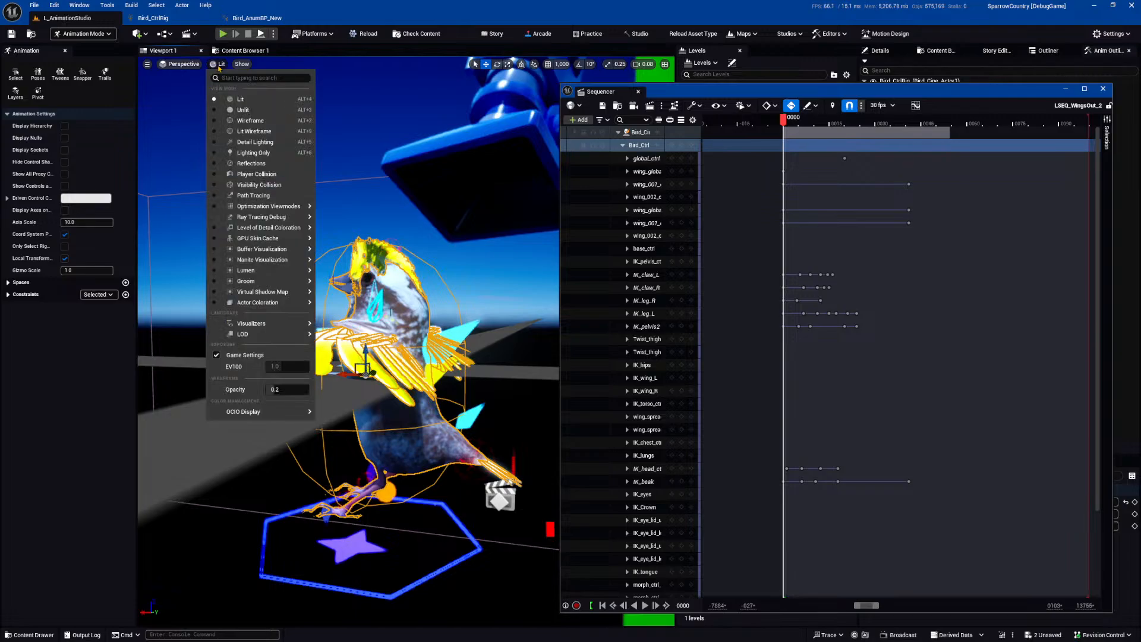
{"action": "left_click", "coordinate": [242, 64]}
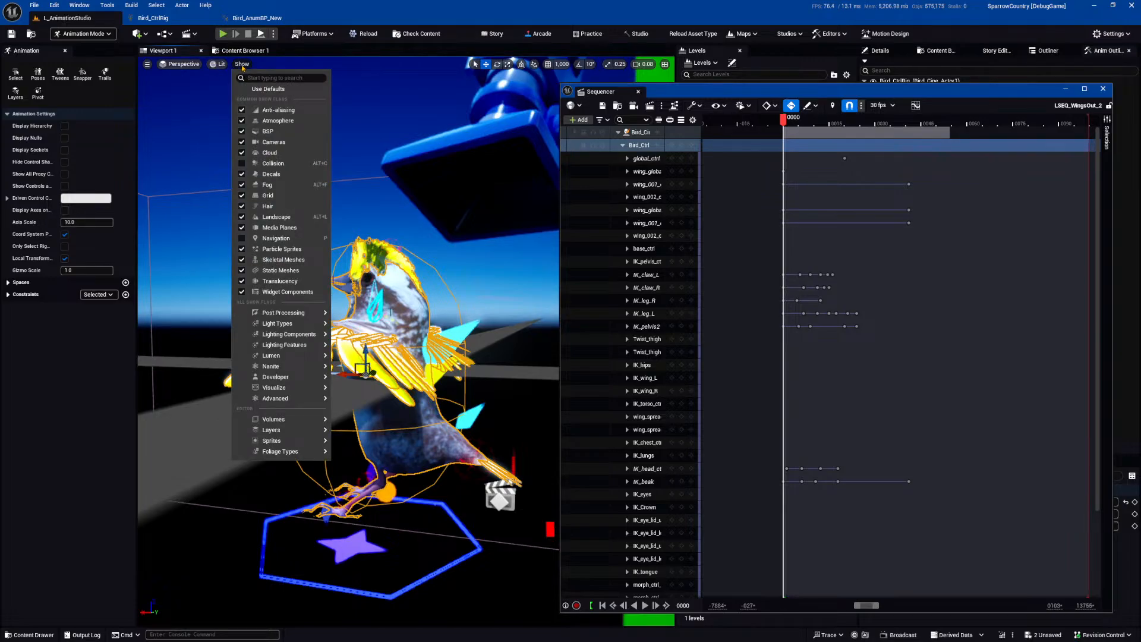
{"action": "left_click", "coordinate": [283, 187]}
Select the wing_001 control of the bird's outstretched wing in the viewport and try posing the wing with it.
{"action": "right_click_drag", "start_coordinate": [393, 486], "coordinate": [428, 478]}
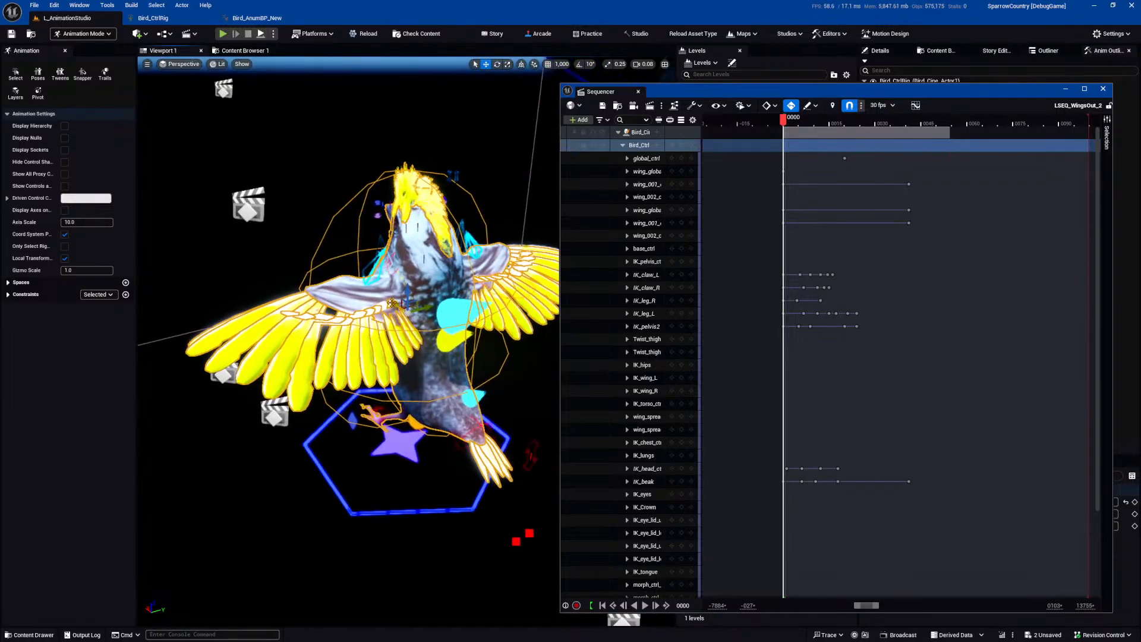
{"action": "left_click", "coordinate": [376, 267]}
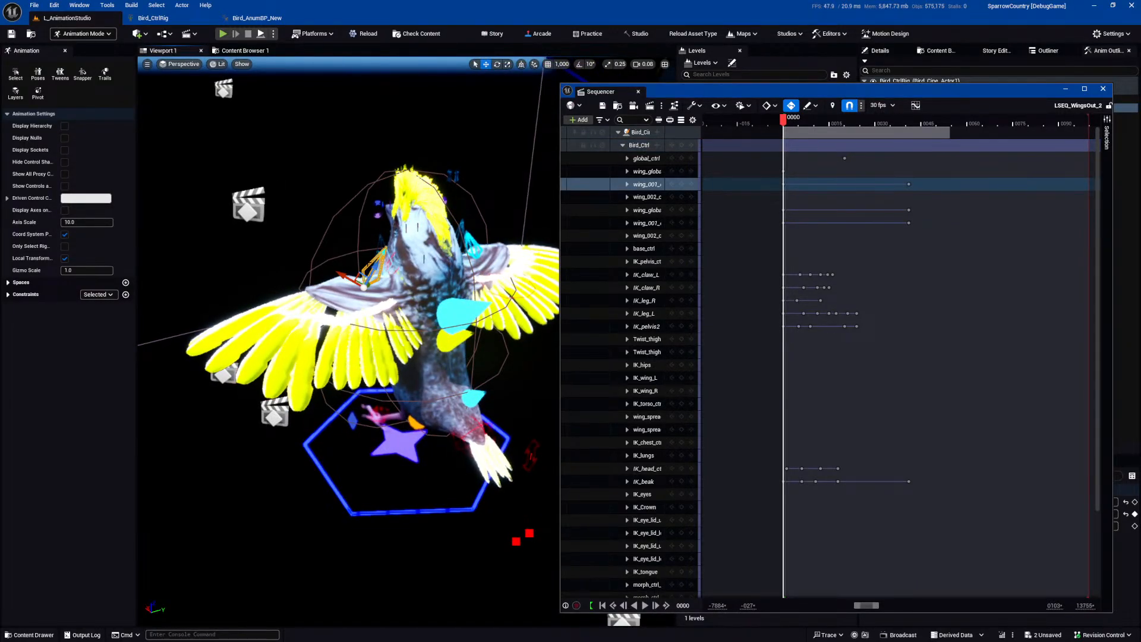
{"action": "right_click_drag", "start_coordinate": [414, 343], "coordinate": [360, 376]}
{"action": "key", "text": "e"}
{"action": "left_click", "coordinate": [381, 369]}
{"action": "left_click", "coordinate": [354, 306]}
{"action": "key", "text": "w"}
{"action": "mouse_move", "coordinate": [376, 282]}
{"action": "left_mouse_down"}
{"action": "mouse_move", "coordinate": [363, 289]}
{"action": "mouse_move", "coordinate": [371, 310]}
{"action": "mouse_move", "coordinate": [360, 289]}
{"action": "left_mouse_up"}
Rotate the wing_001 control slightly to tilt the outstretched wing.
{"action": "right_click_drag", "start_coordinate": [360, 289], "coordinate": [249, 196]}
{"action": "left_click_drag", "start_coordinate": [432, 404], "coordinate": [432, 429], "text": "alt"}
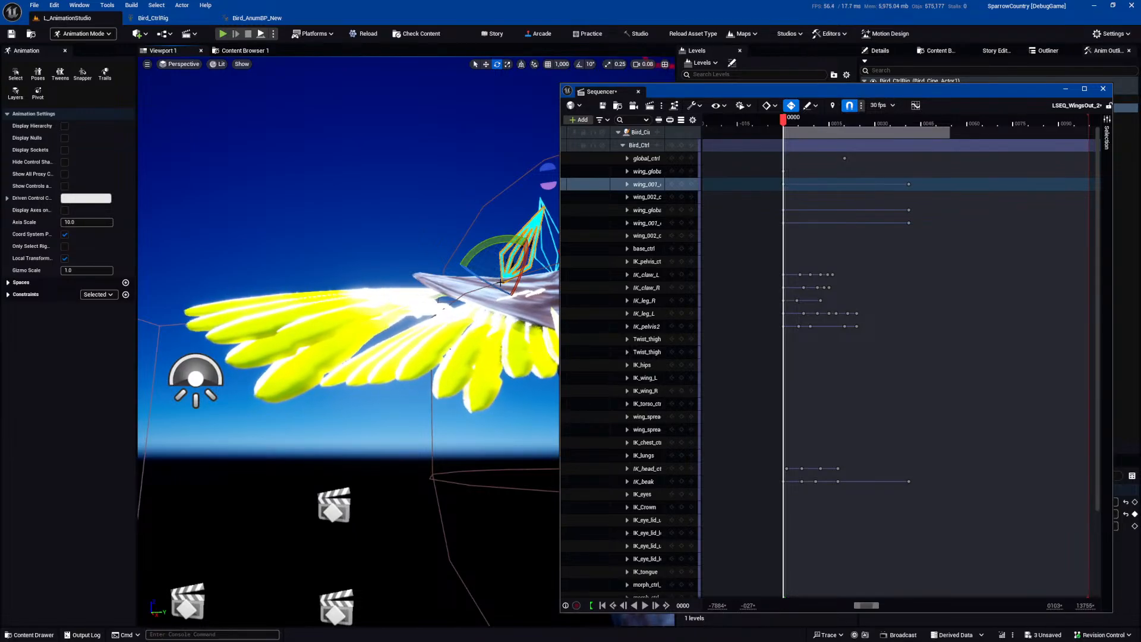
{"action": "left_click_drag", "start_coordinate": [523, 298], "coordinate": [521, 298]}
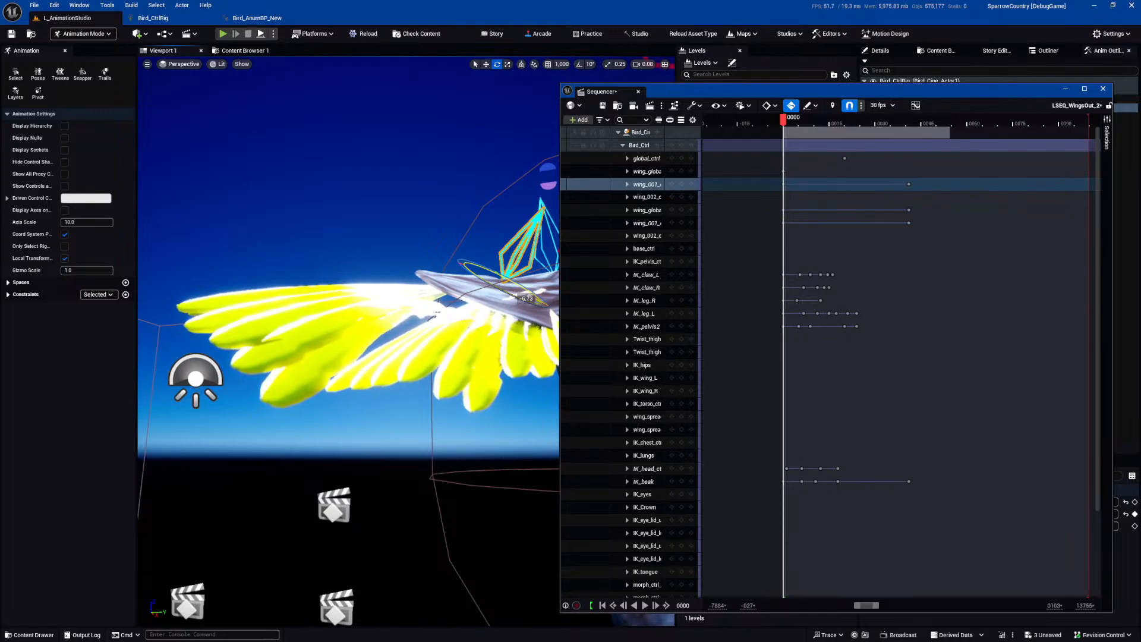
{"action": "left_click_drag", "start_coordinate": [486, 280], "coordinate": [483, 278]}
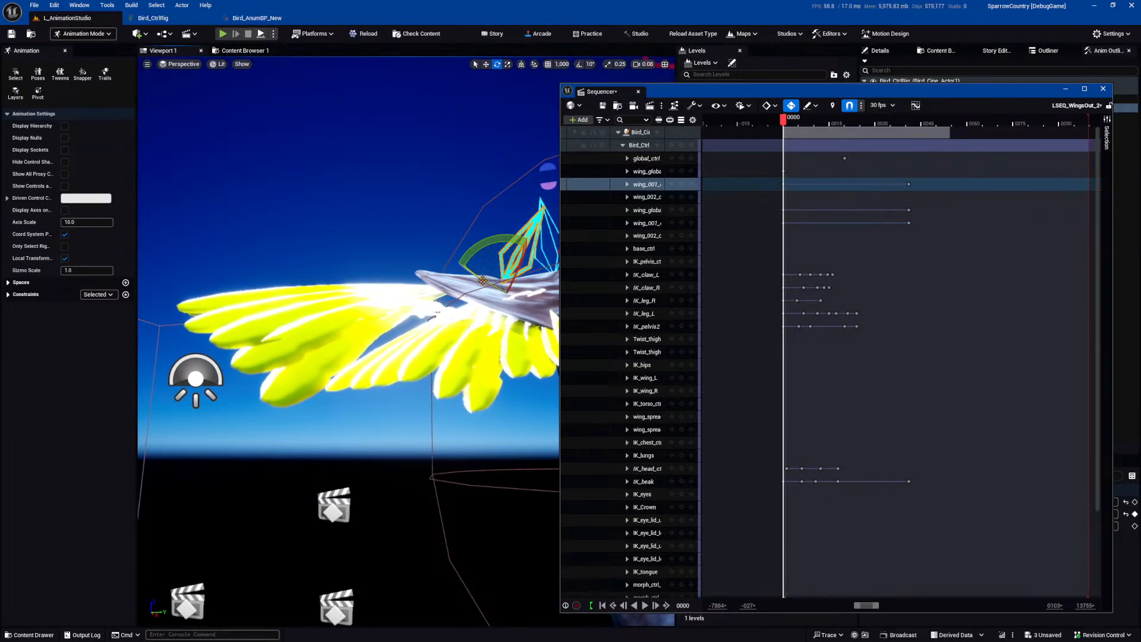
Examine the feathers of the spread wing and its wing_001 control from several angles.
{"action": "left_click_drag", "start_coordinate": [466, 331], "coordinate": [505, 392], "text": "alt"}
{"action": "left_click_drag", "start_coordinate": [372, 354], "coordinate": [383, 393], "text": "alt"}
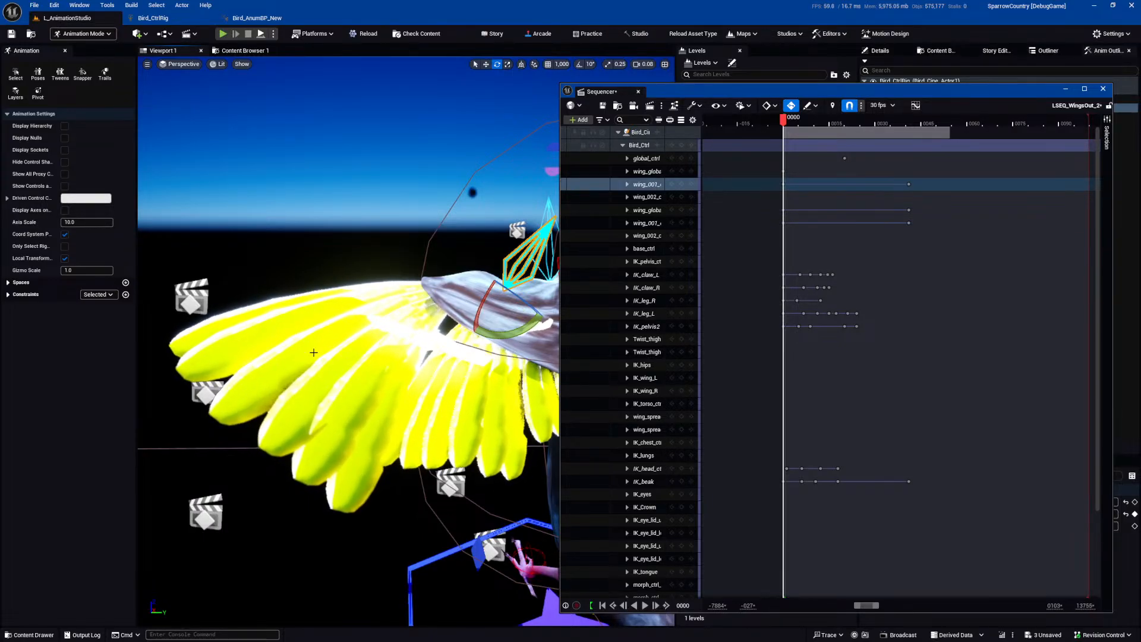
{"action": "right_click_drag", "start_coordinate": [374, 384], "coordinate": [404, 395]}
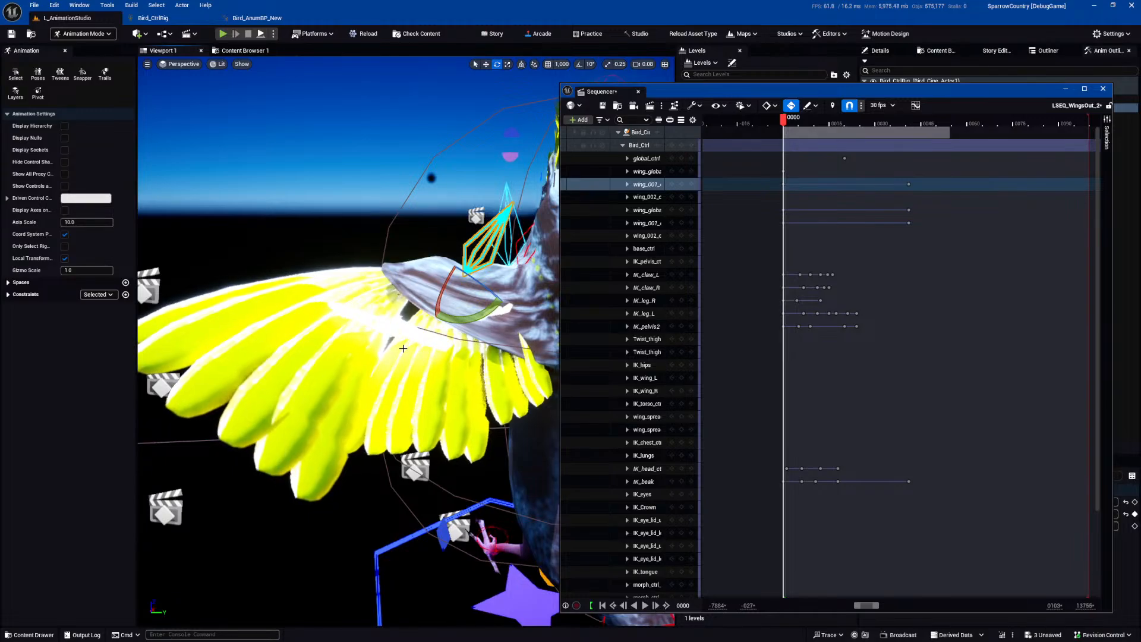
{"action": "left_click_drag", "start_coordinate": [470, 395], "coordinate": [440, 394], "text": "alt"}
{"action": "middle_click_drag", "start_coordinate": [470, 396], "coordinate": [355, 343], "text": "alt"}
{"action": "right_click_drag", "start_coordinate": [355, 343], "coordinate": [346, 215], "text": "alt"}
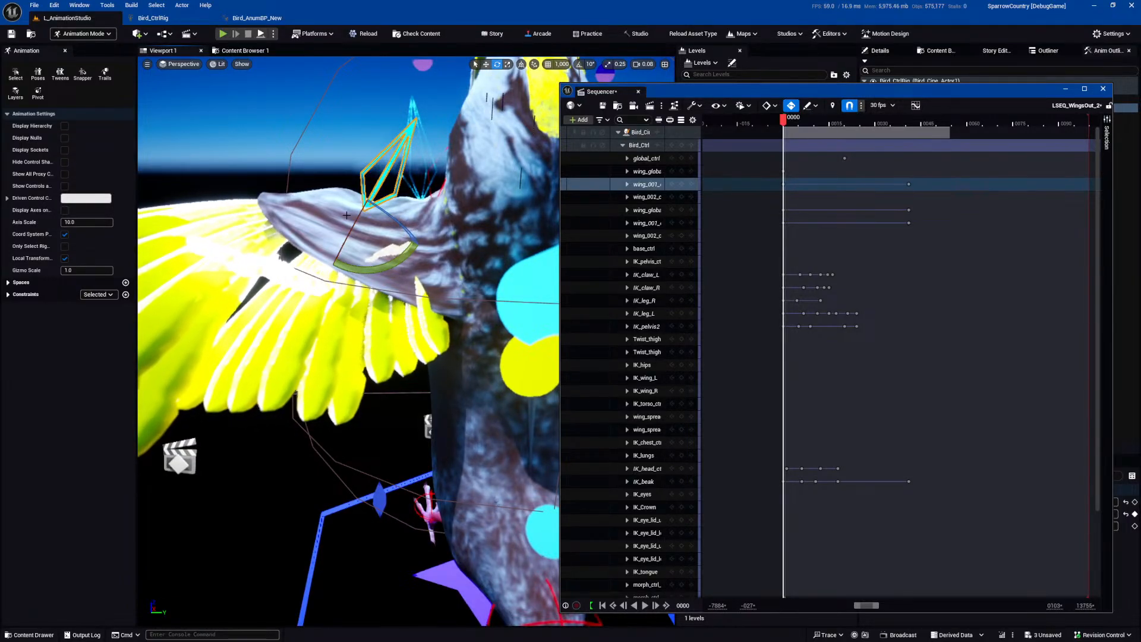
{"action": "middle_click_drag", "start_coordinate": [346, 215], "coordinate": [499, 248], "text": "alt"}
{"action": "right_click_drag", "start_coordinate": [499, 248], "coordinate": [475, 208]}
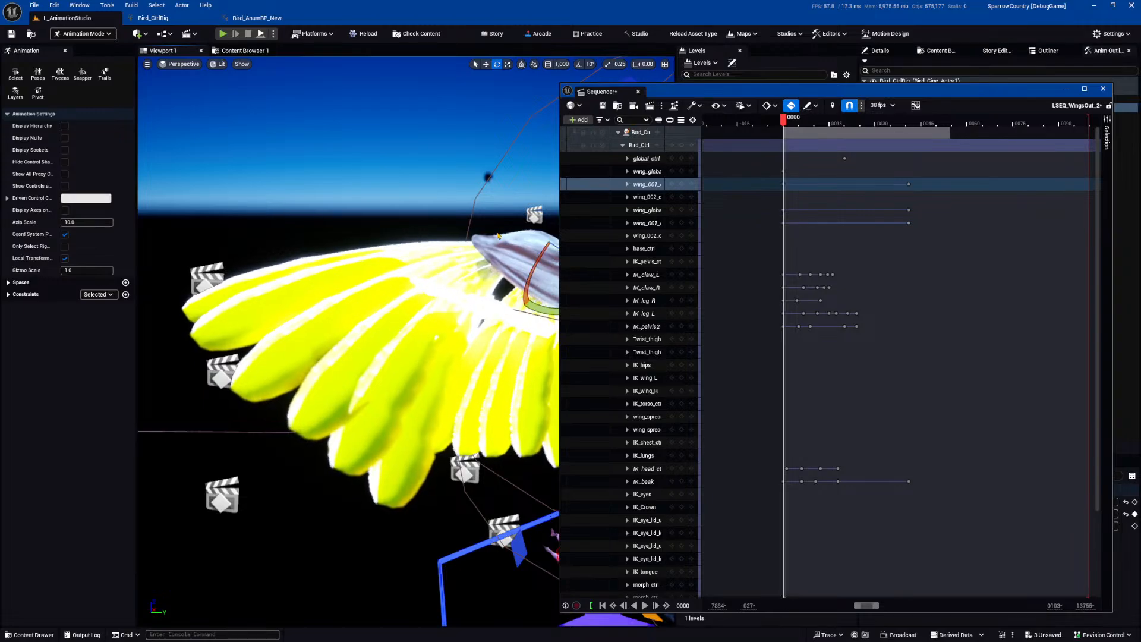
{"action": "right_click_drag", "start_coordinate": [499, 248], "coordinate": [538, 259]}
{"action": "left_click_drag", "start_coordinate": [464, 367], "coordinate": [449, 386], "text": "alt"}
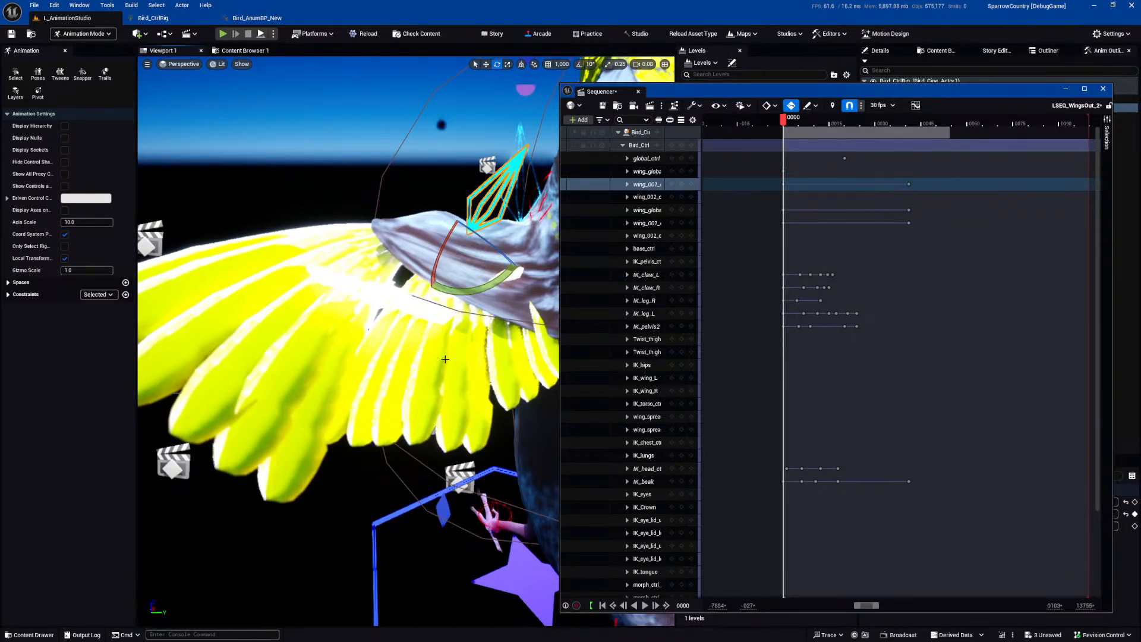
{"action": "left_click_drag", "start_coordinate": [442, 402], "coordinate": [245, 102], "text": "alt"}
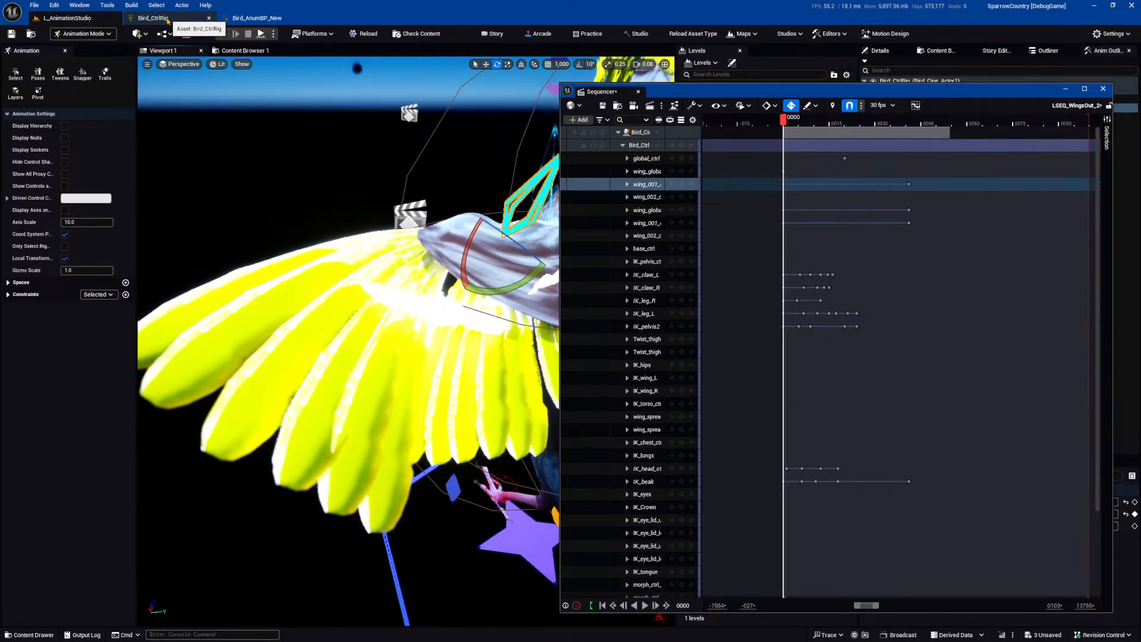
Go to Bird_CtrlRig and select the Forwards Solve node at the start of the rig graph.
{"action": "left_click", "coordinate": [154, 18]}
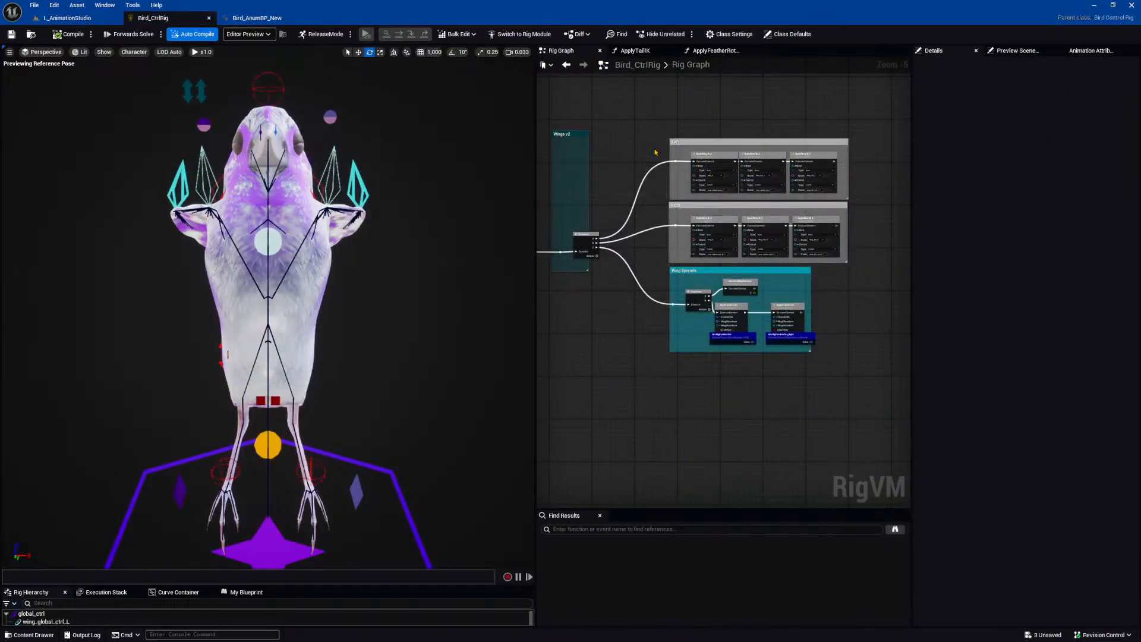
{"action": "right_click_drag", "start_coordinate": [644, 155], "coordinate": [756, 203]}
{"action": "scroll", "coordinate": [612, 159], "scroll_direction": "down", "scroll_amount": 3}
{"action": "scroll", "coordinate": [644, 201], "scroll_direction": "down", "scroll_amount": 2}
{"action": "right_click_drag", "start_coordinate": [644, 202], "coordinate": [726, 240]}
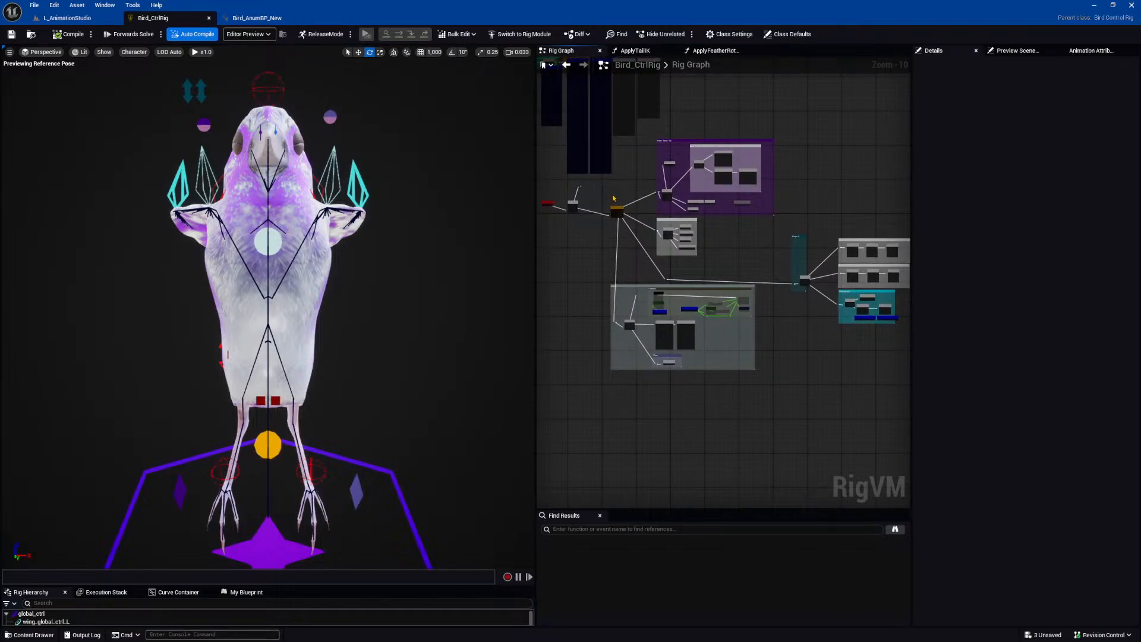
{"action": "scroll", "coordinate": [602, 207], "scroll_direction": "up", "scroll_amount": 5}
{"action": "scroll", "coordinate": [602, 207], "scroll_direction": "up", "scroll_amount": 5}
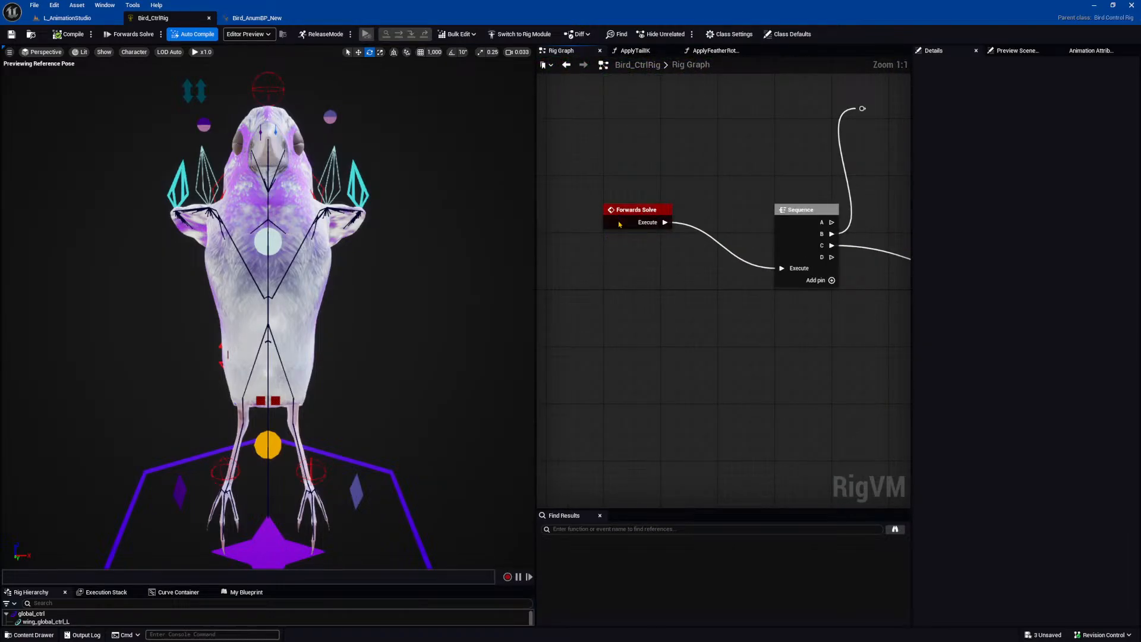
{"action": "left_click", "coordinate": [615, 227]}
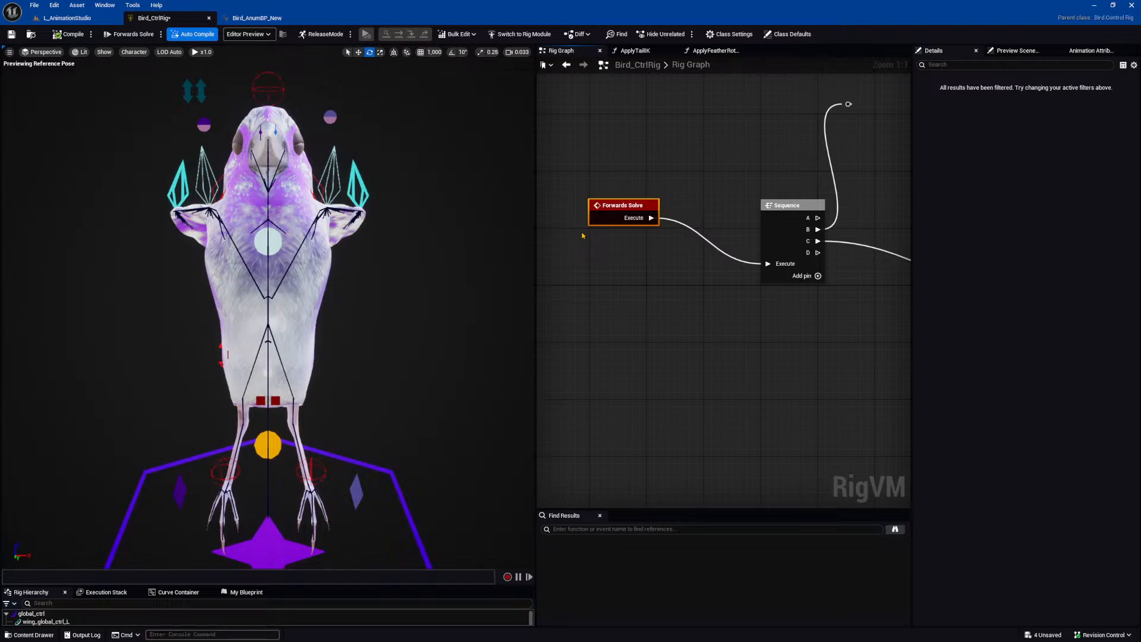
Run the rig in Construction Event mode, return it to Forwards Solve, and show the other available solve modes.
{"action": "left_click", "coordinate": [131, 34]}
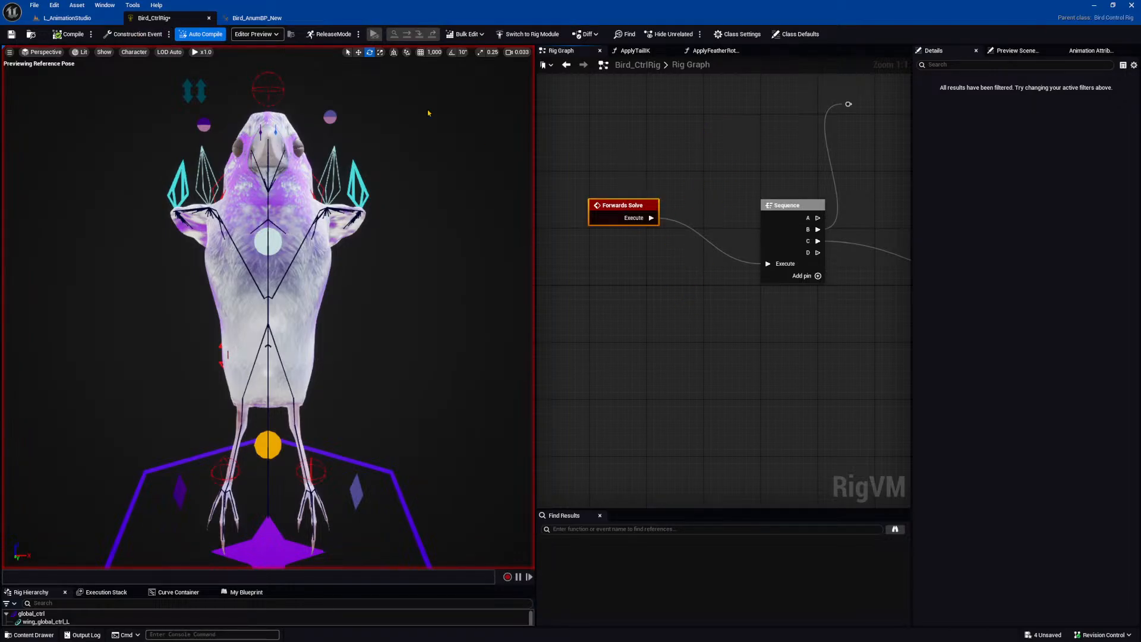
{"action": "left_click", "coordinate": [138, 36]}
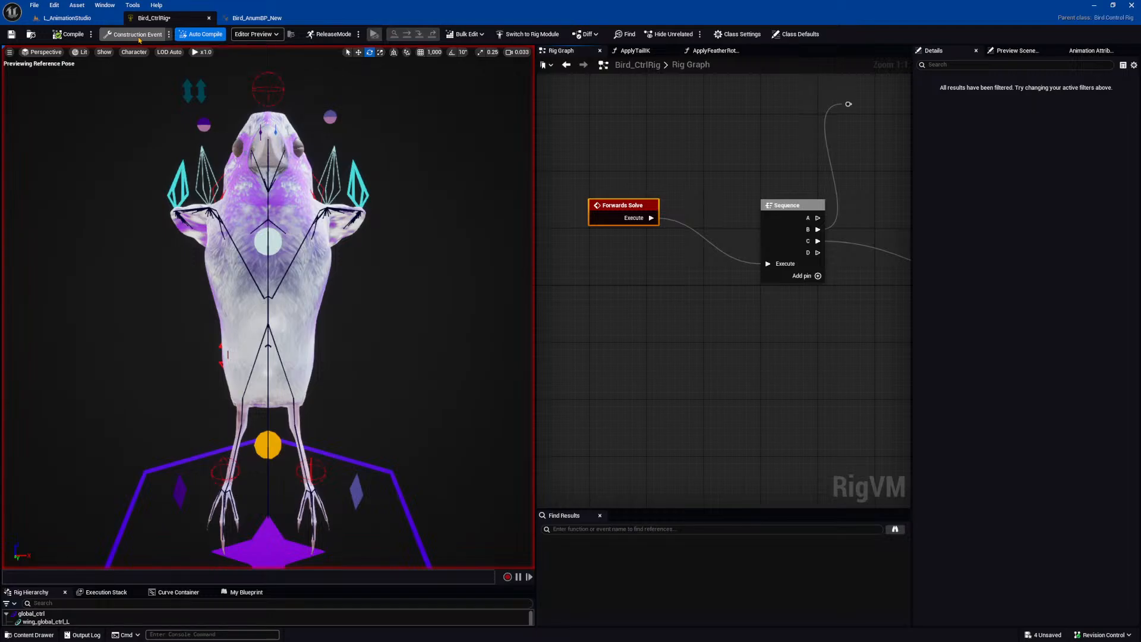
{"action": "left_click", "coordinate": [161, 34]}
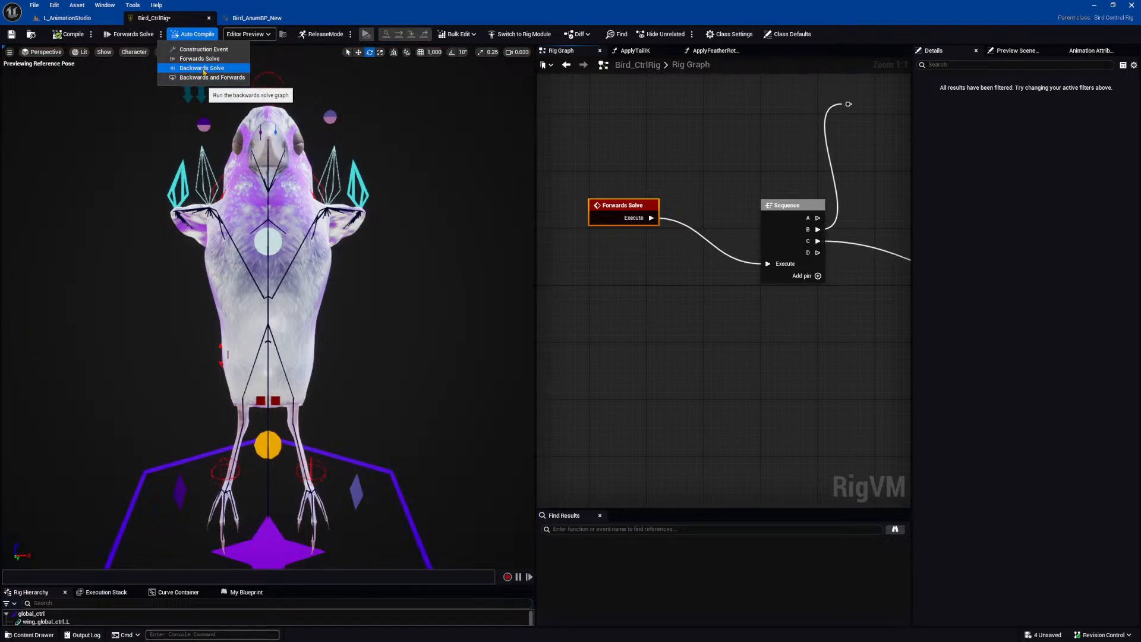
Examine the Forwards Solve node and its connection to the Sequence node in the rig graph.
{"action": "scroll", "coordinate": [680, 381], "scroll_direction": "down", "scroll_amount": 8}
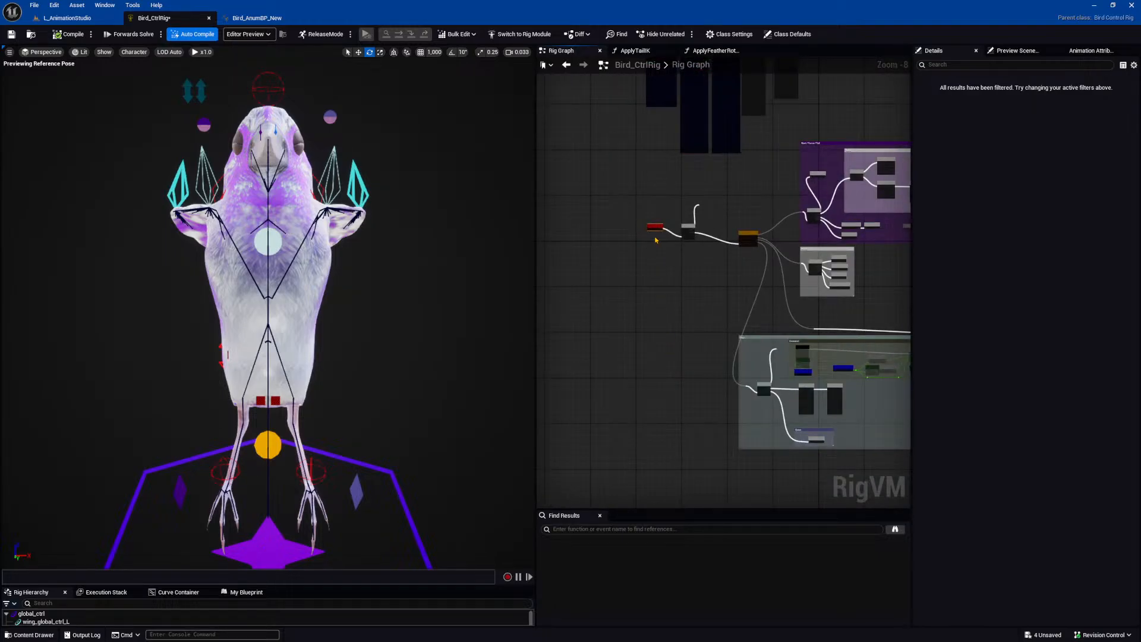
{"action": "scroll", "coordinate": [660, 216], "scroll_direction": "up", "scroll_amount": 7}
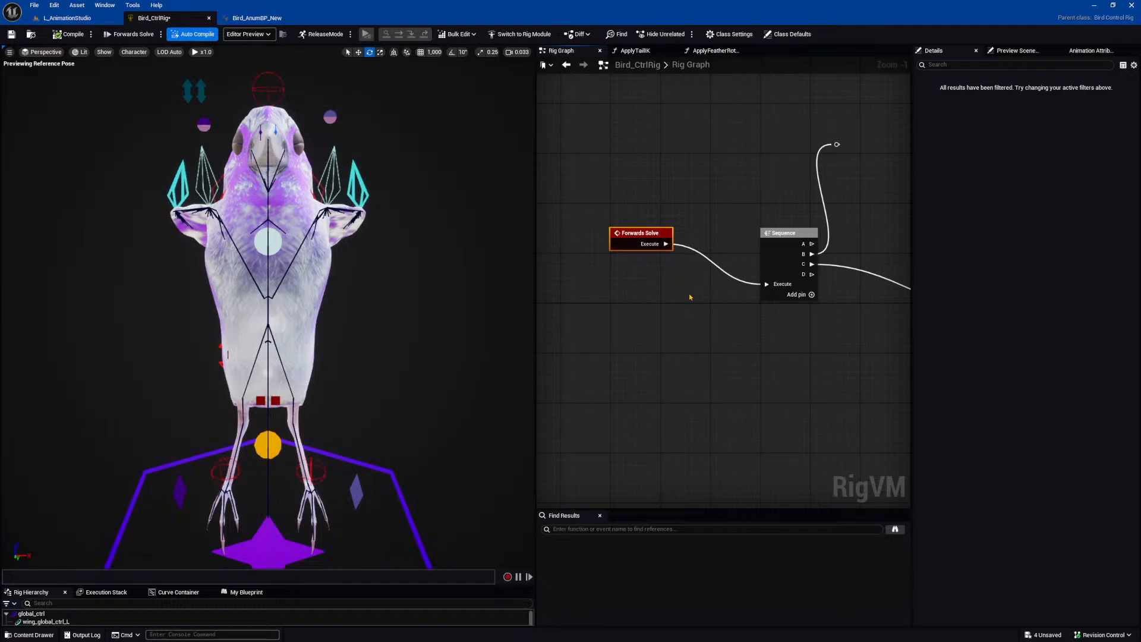
{"action": "right_click_drag", "start_coordinate": [705, 321], "coordinate": [692, 314]}
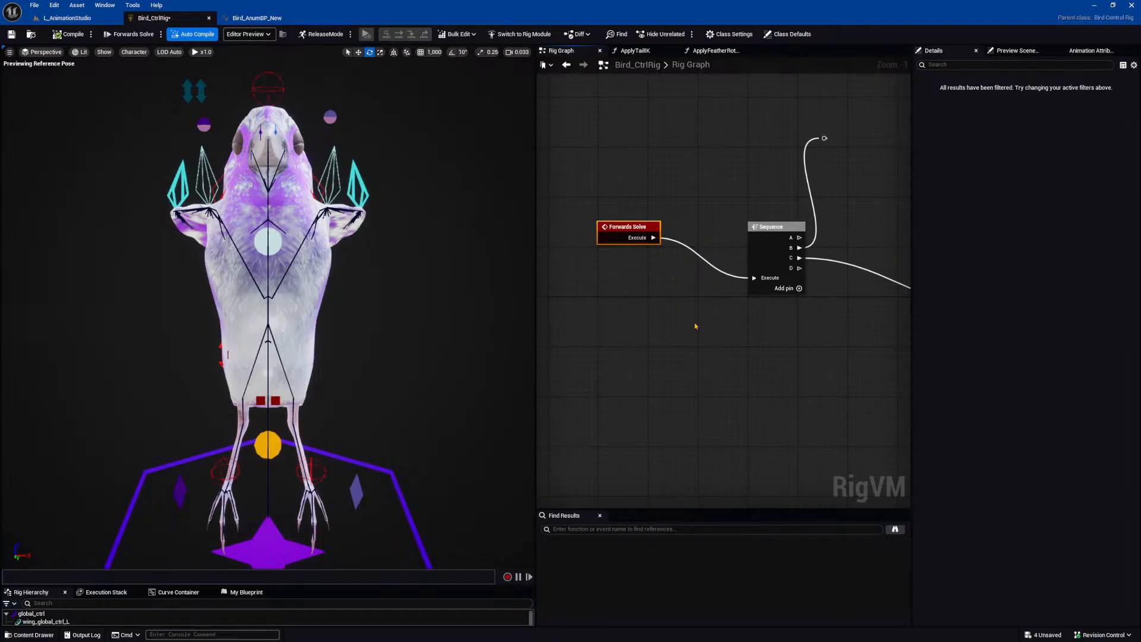
{"action": "right_click_drag", "start_coordinate": [701, 344], "coordinate": [671, 331]}
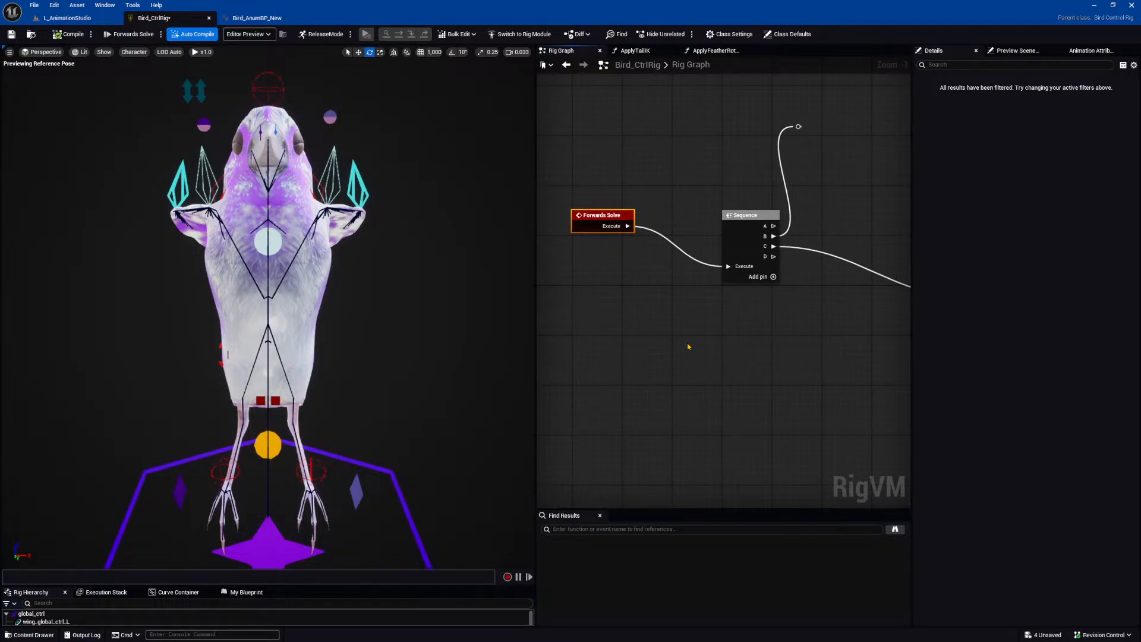
{"action": "right_click_drag", "start_coordinate": [687, 346], "coordinate": [701, 351]}
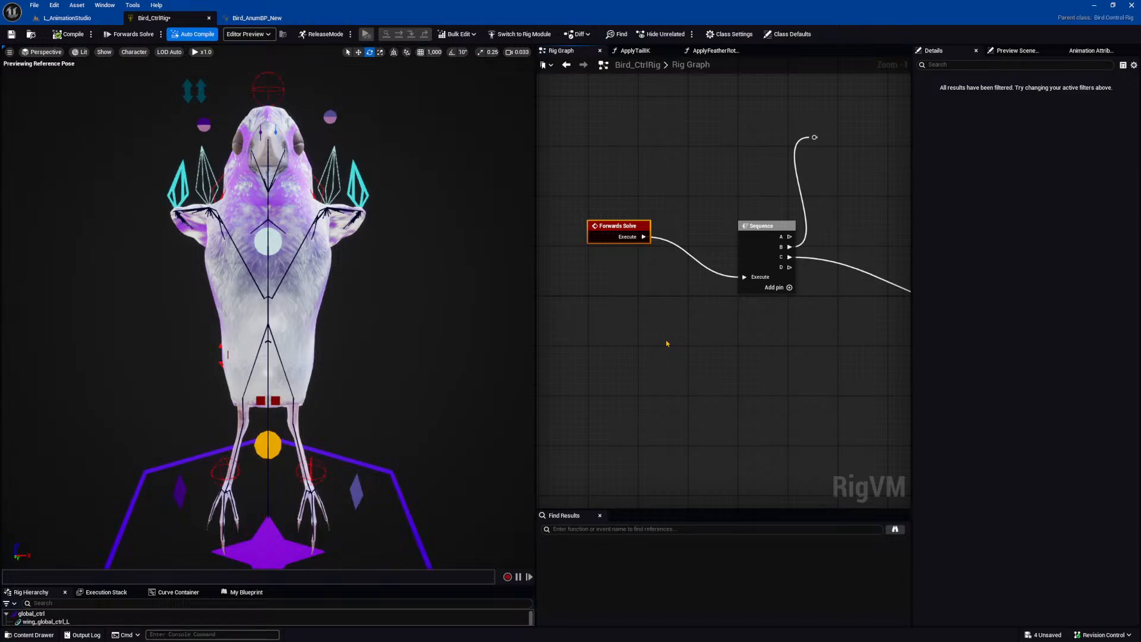
{"action": "right_click_drag", "start_coordinate": [667, 343], "coordinate": [642, 333]}
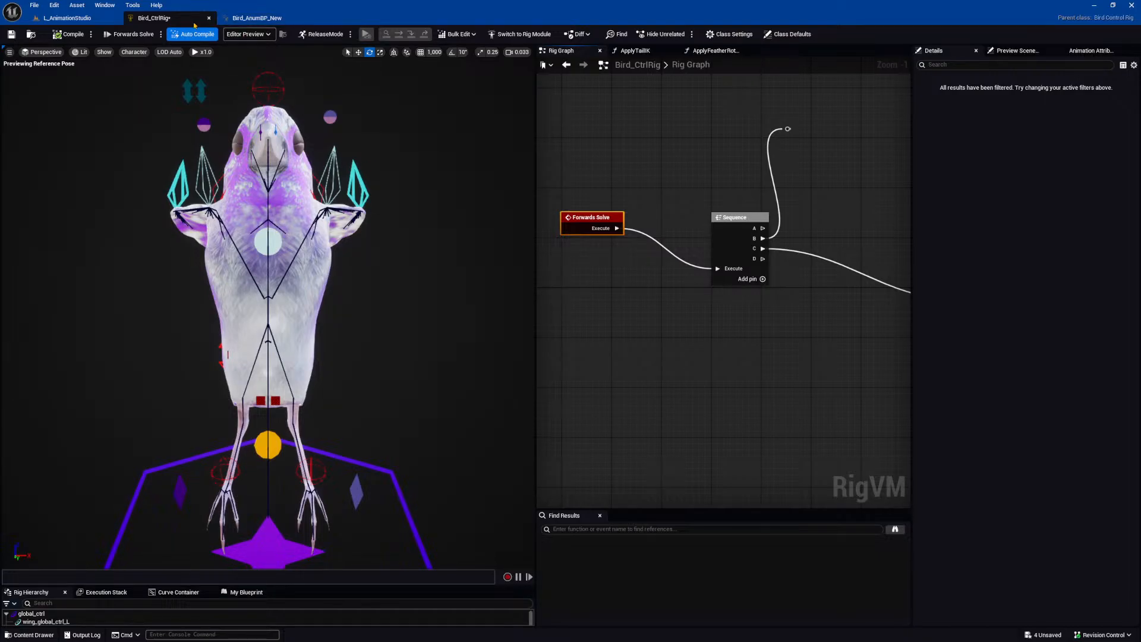
Return to L_AnimationStudio and inspect the bird's spread wing together with its head and shoulder.
{"action": "left_click", "coordinate": [88, 19]}
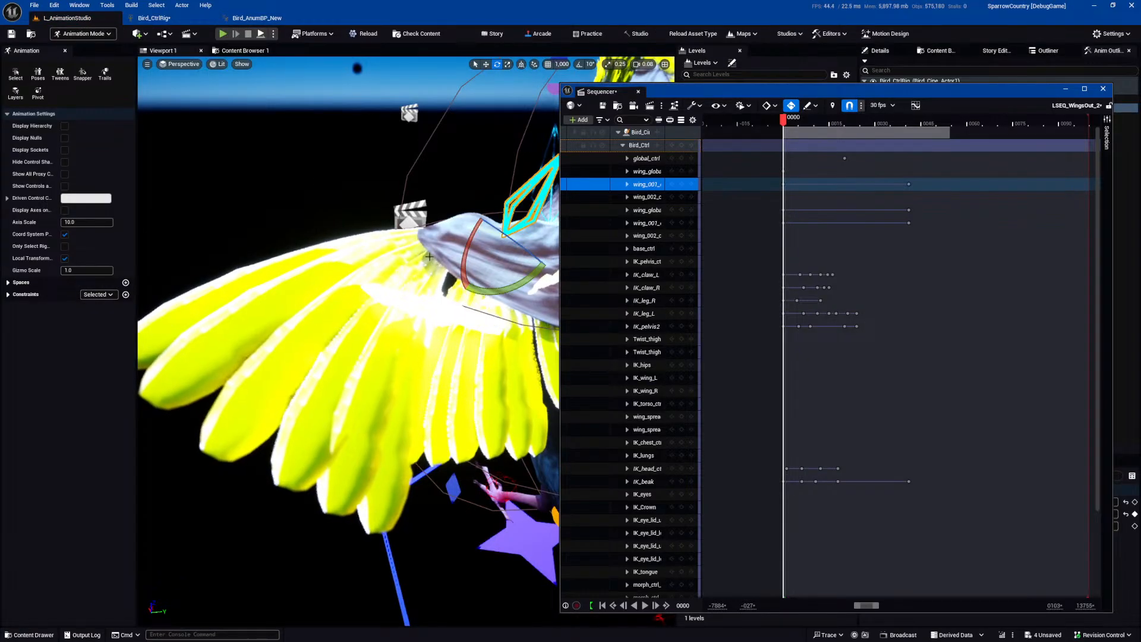
{"action": "right_click_drag", "start_coordinate": [456, 375], "coordinate": [468, 382]}
{"action": "left_click_drag", "start_coordinate": [468, 381], "coordinate": [512, 366], "text": "alt"}
{"action": "left_click_drag", "start_coordinate": [502, 429], "coordinate": [455, 429], "text": "alt"}
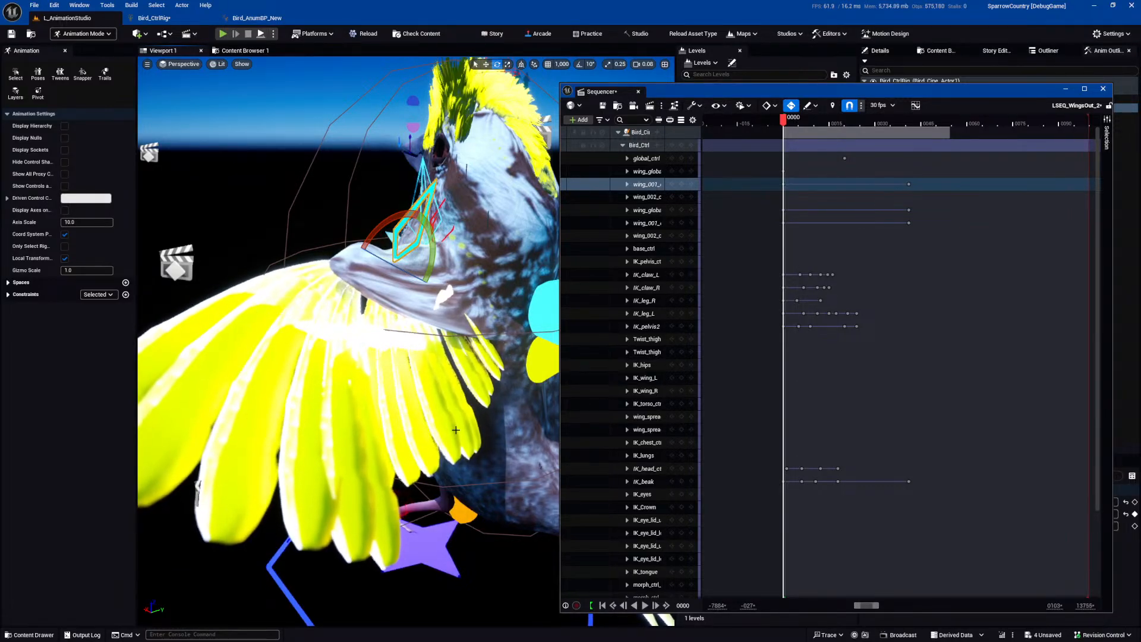
Check the Locomotion graph of Bird_AnumBP_New, and return to the Forwards Solve area of the Bird_CtrlRig rig graph.
{"action": "left_click", "coordinate": [249, 20]}
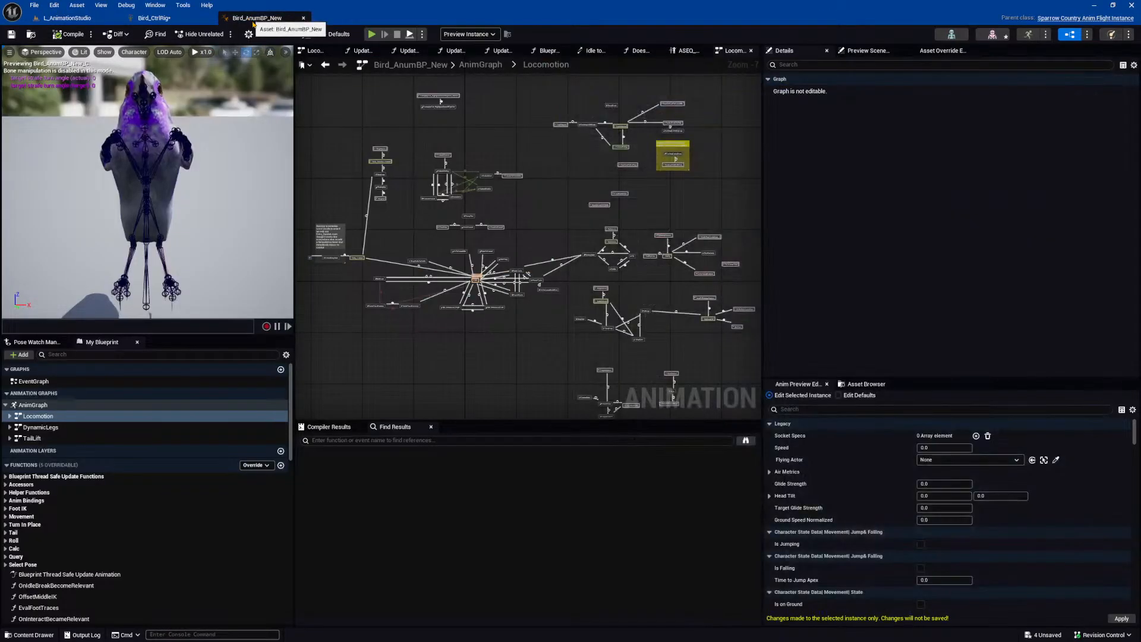
{"action": "left_click", "coordinate": [178, 21]}
{"action": "right_click_drag", "start_coordinate": [864, 389], "coordinate": [802, 377]}
{"action": "scroll", "coordinate": [845, 387], "scroll_direction": "down", "scroll_amount": 1}
{"action": "scroll", "coordinate": [800, 379], "scroll_direction": "down", "scroll_amount": 2}
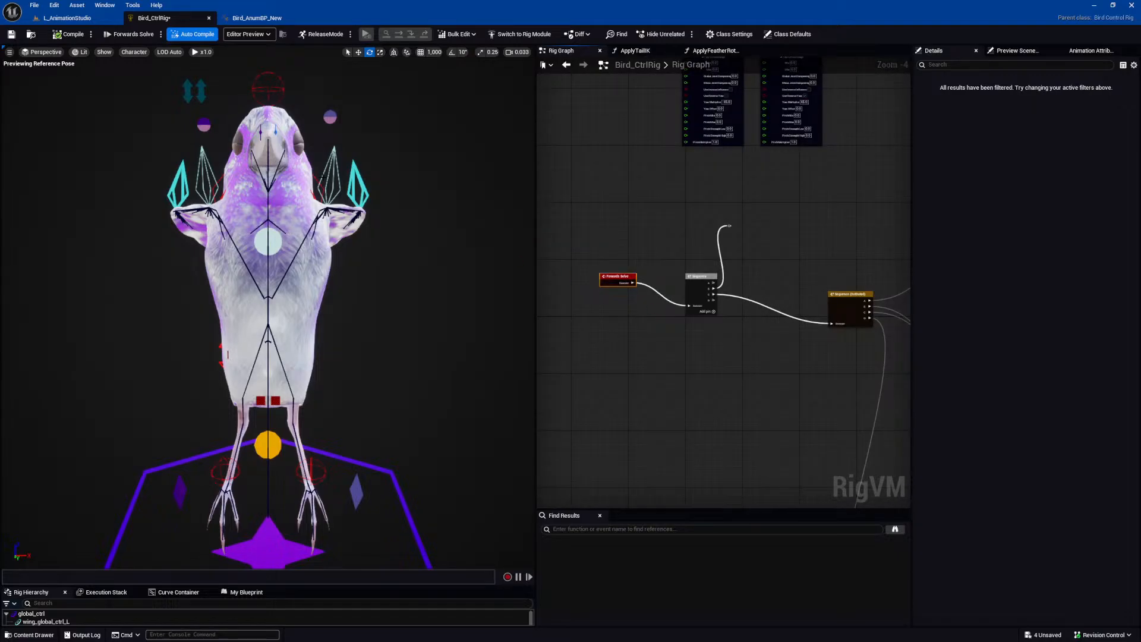
Select the wing_001_ctrl_L control in the rig preview and frame the bird's head and wing controls from the side.
{"action": "left_click", "coordinate": [355, 174]}
{"action": "right_click_drag", "start_coordinate": [399, 313], "coordinate": [148, 282]}
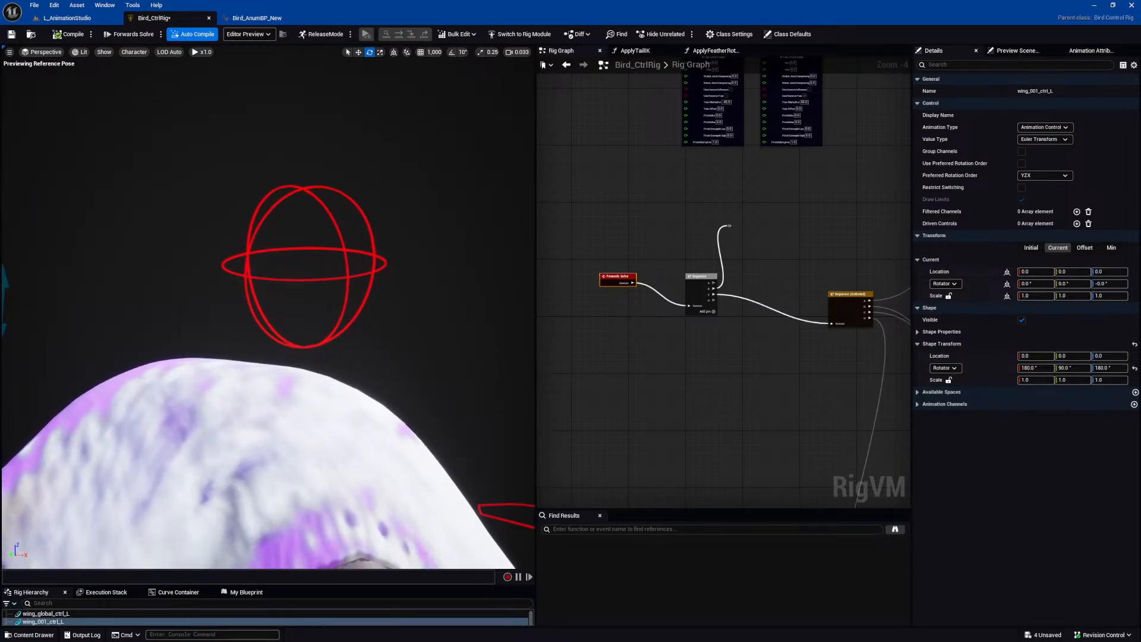
{"action": "mouse_move", "coordinate": [268, 307]}
{"action": "right_mouse_down"}
{"action": "mouse_move", "coordinate": [258, 310]}
{"action": "mouse_move", "coordinate": [272, 315]}
{"action": "right_mouse_up"}
{"action": "right_click_drag", "start_coordinate": [390, 326], "coordinate": [369, 317]}
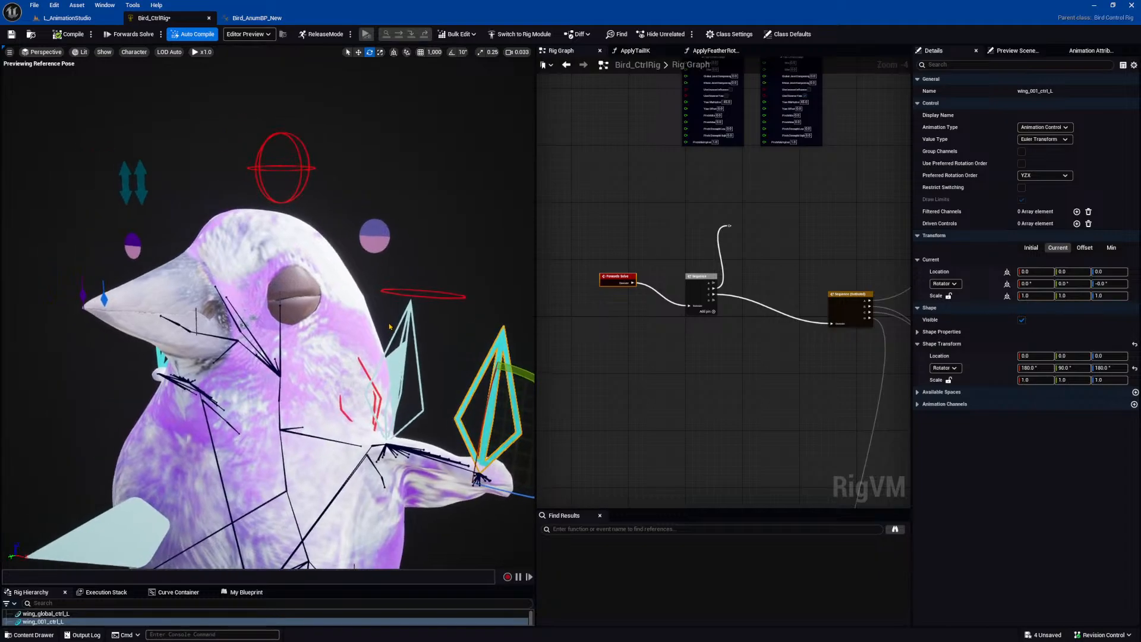
Select IK_head_ctrl and rotate the bird's head about 13° around the Z axis.
{"action": "left_click", "coordinate": [261, 148]}
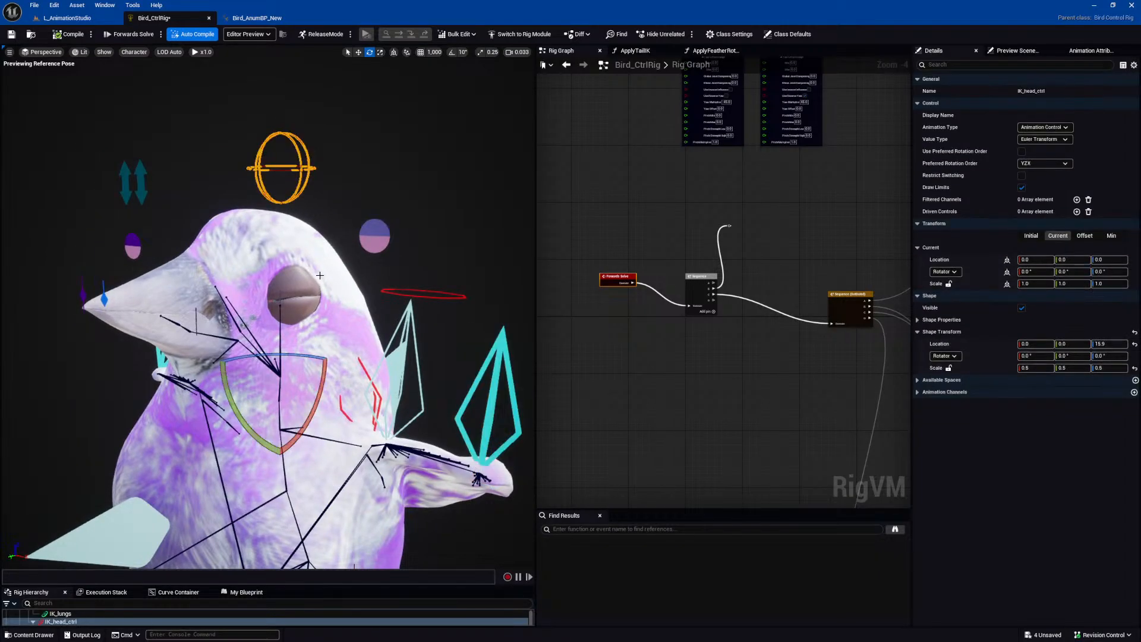
{"action": "left_click_drag", "start_coordinate": [321, 358], "coordinate": [310, 360]}
{"action": "left_click_drag", "start_coordinate": [224, 363], "coordinate": [180, 367]}
At the beak tip, raise IK_Happy to about 0.72 in Z and open the beak by raising IK_beak to about 0.21.
{"action": "right_click_drag", "start_coordinate": [238, 359], "coordinate": [185, 348]}
{"action": "right_click_drag", "start_coordinate": [196, 294], "coordinate": [194, 293]}
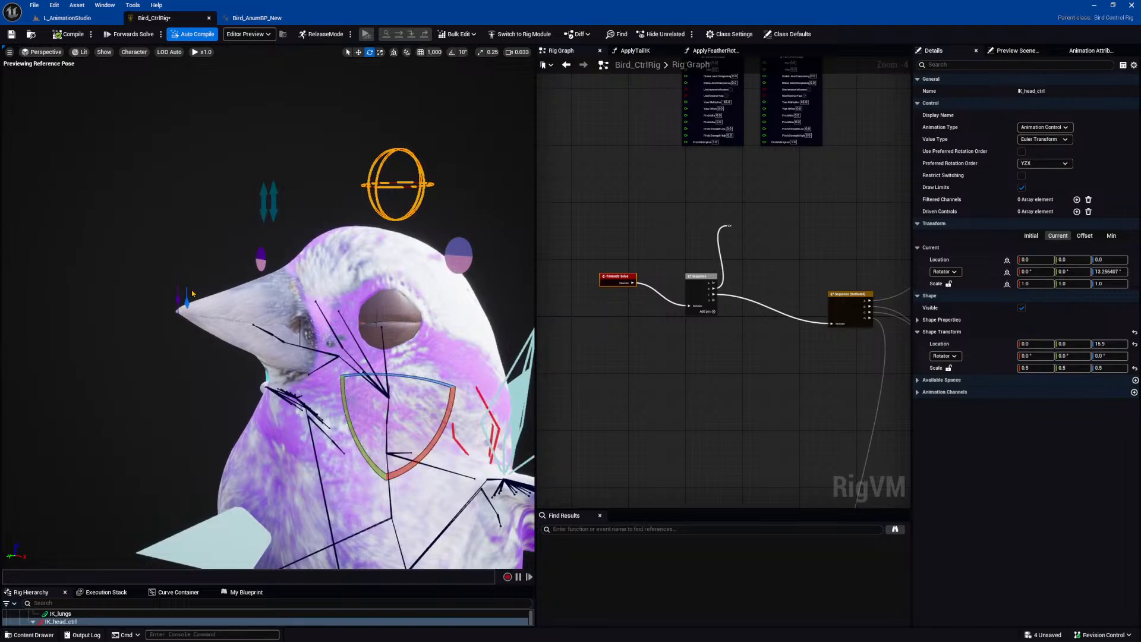
{"action": "left_click", "coordinate": [179, 297]}
{"action": "key", "text": "w"}
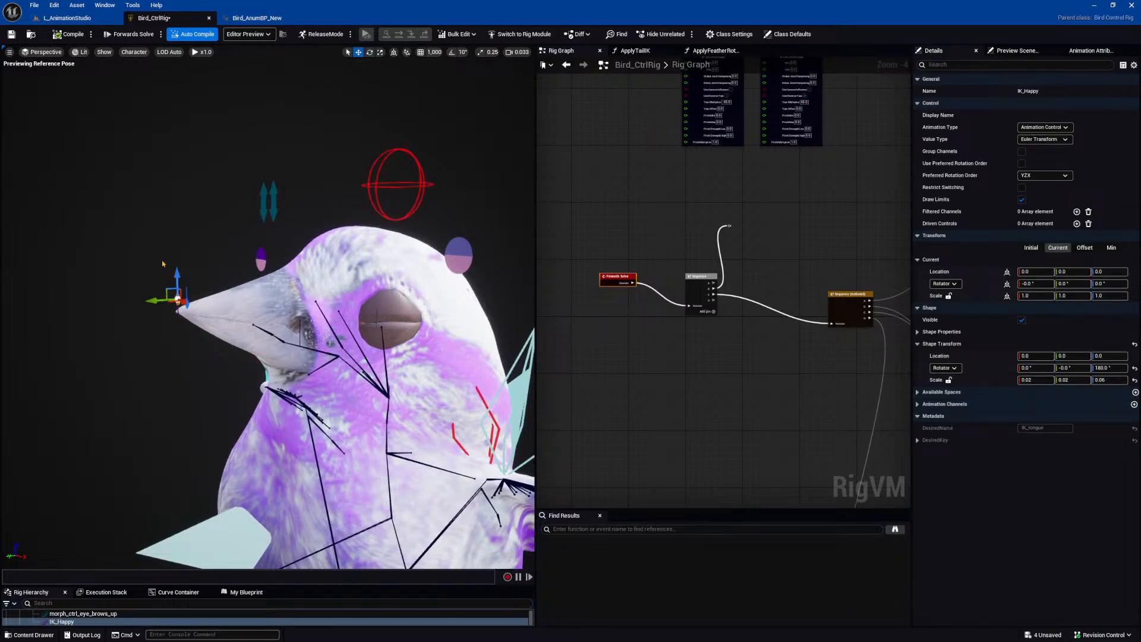
{"action": "left_click", "coordinate": [178, 279]}
{"action": "left_click", "coordinate": [177, 294]}
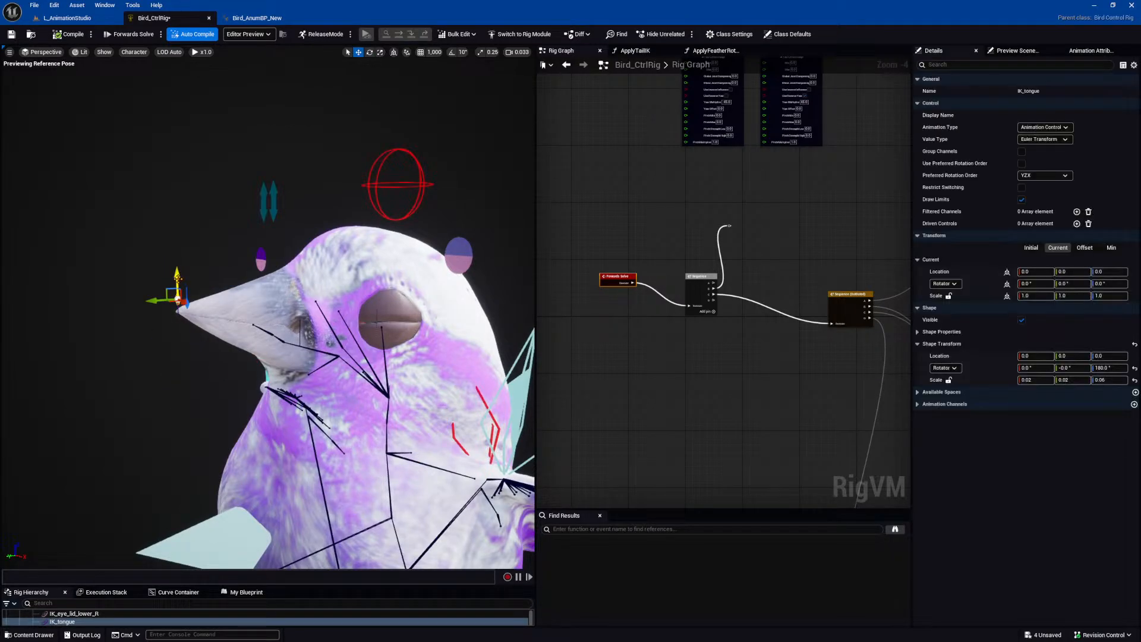
{"action": "left_click", "coordinate": [177, 283]}
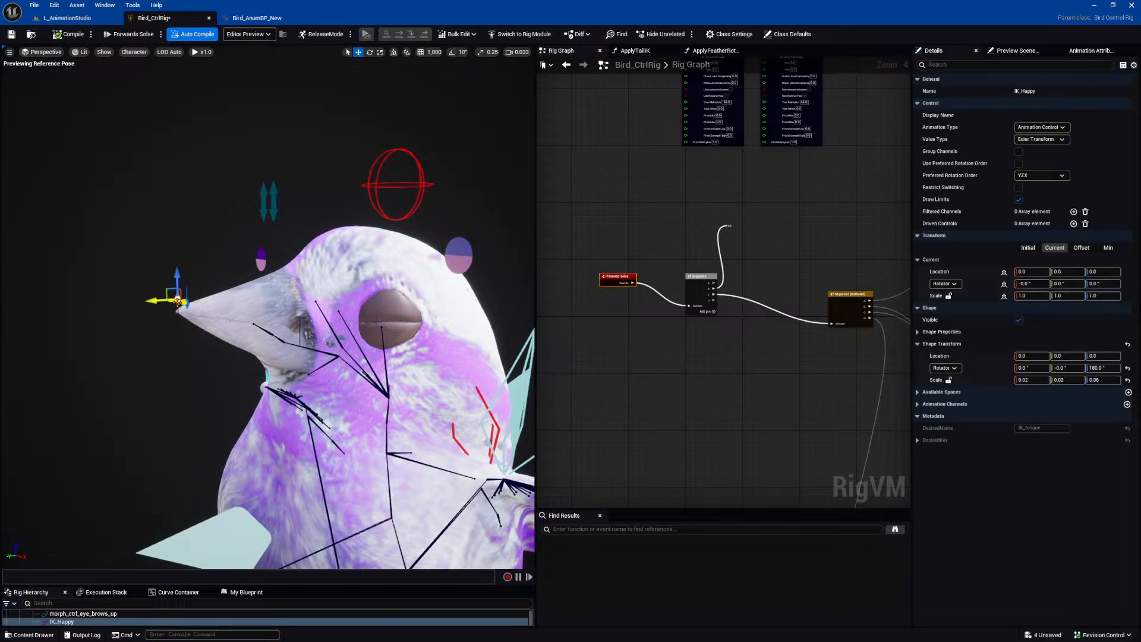
{"action": "mouse_move", "coordinate": [177, 257]}
{"action": "left_mouse_down"}
{"action": "mouse_move", "coordinate": [181, 287]}
{"action": "mouse_move", "coordinate": [185, 250]}
{"action": "mouse_move", "coordinate": [188, 278]}
{"action": "mouse_move", "coordinate": [189, 262]}
{"action": "left_mouse_up"}
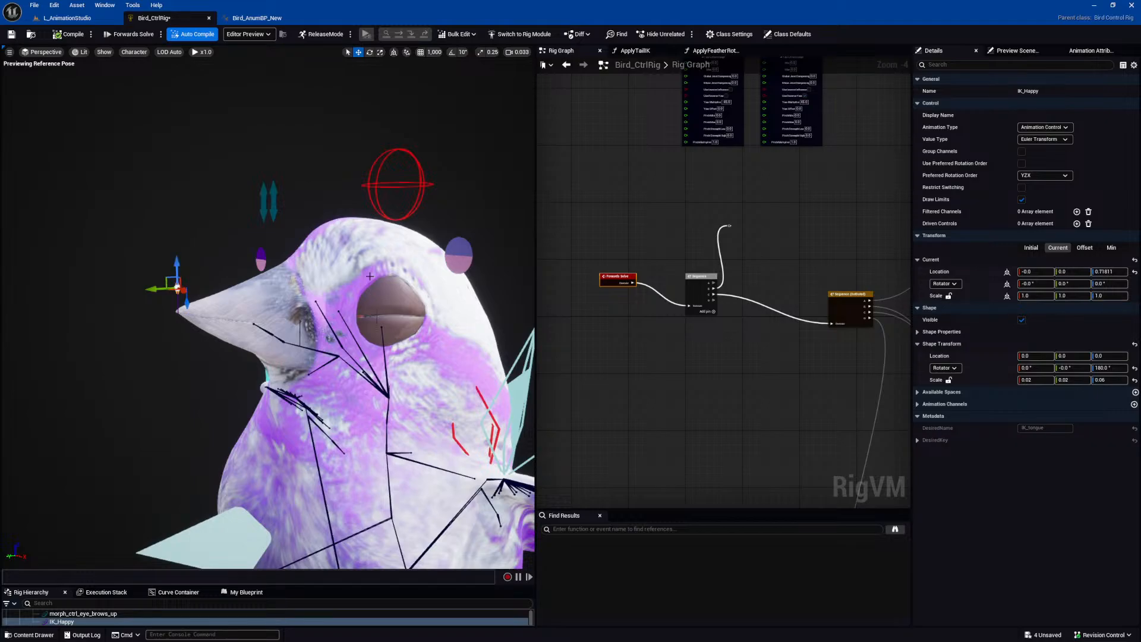
{"action": "left_click", "coordinate": [189, 304]}
{"action": "mouse_move", "coordinate": [186, 277]}
{"action": "left_mouse_down"}
{"action": "mouse_move", "coordinate": [188, 260]}
{"action": "mouse_move", "coordinate": [186, 276]}
{"action": "left_mouse_up"}
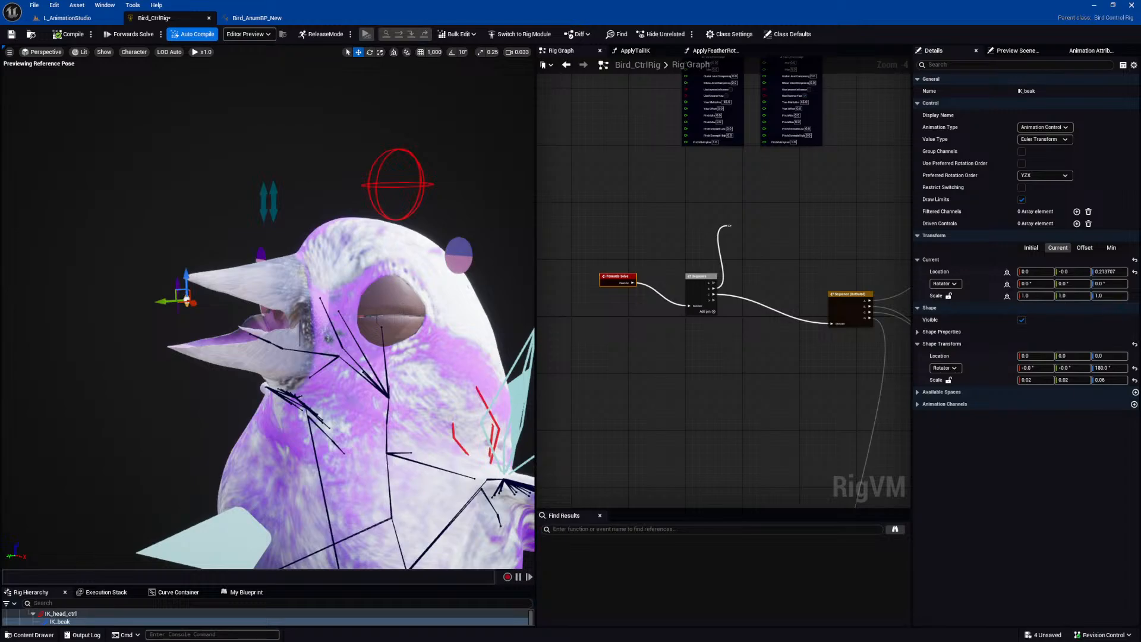
Open the bird's left eye by raising IK_eye_lid_upper_L to about 0.71 in Z and lowering IK_eye_lid_lower_L to about -0.3.
{"action": "left_click", "coordinate": [420, 295]}
{"action": "left_click", "coordinate": [459, 250]}
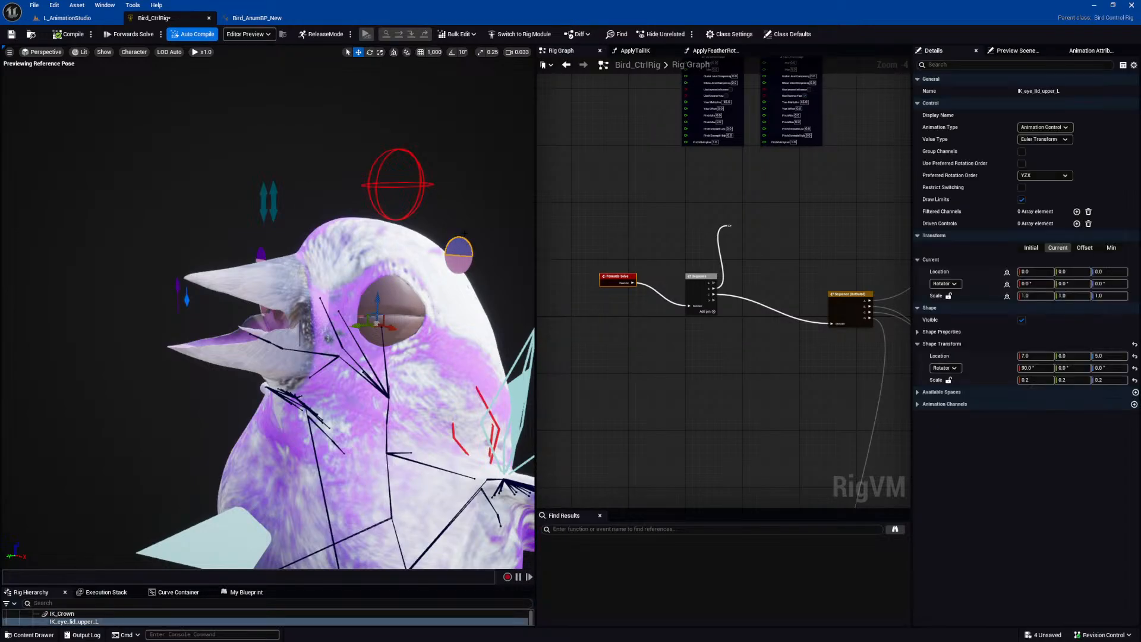
{"action": "left_click_drag", "start_coordinate": [379, 297], "coordinate": [380, 286]}
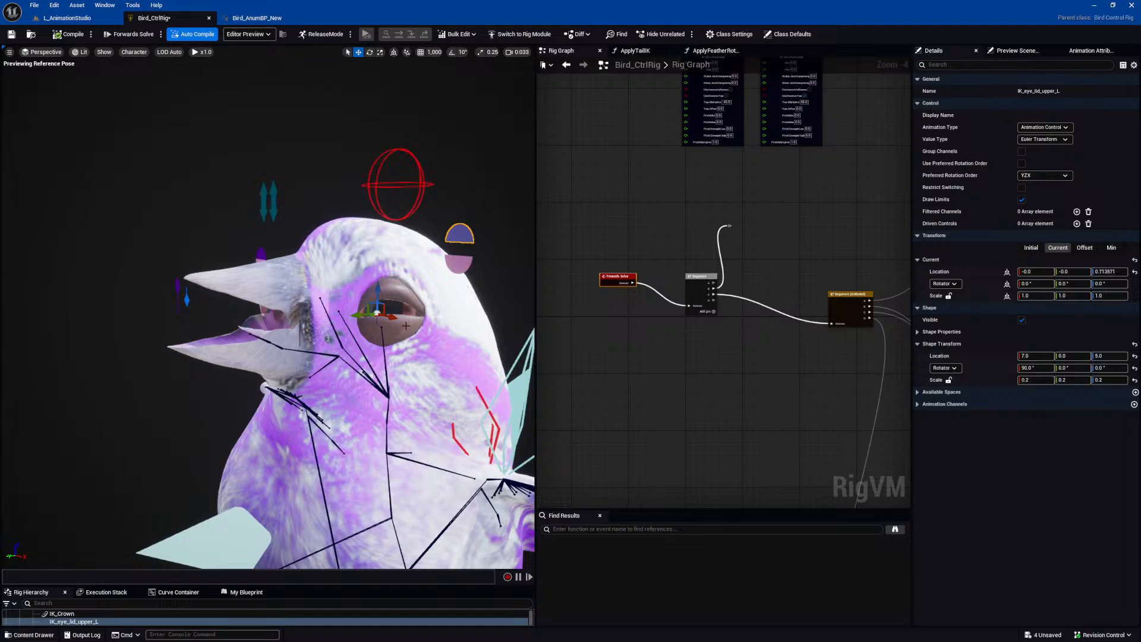
{"action": "left_click", "coordinate": [436, 280]}
{"action": "left_click", "coordinate": [459, 265]}
{"action": "left_click_drag", "start_coordinate": [378, 302], "coordinate": [379, 308]}
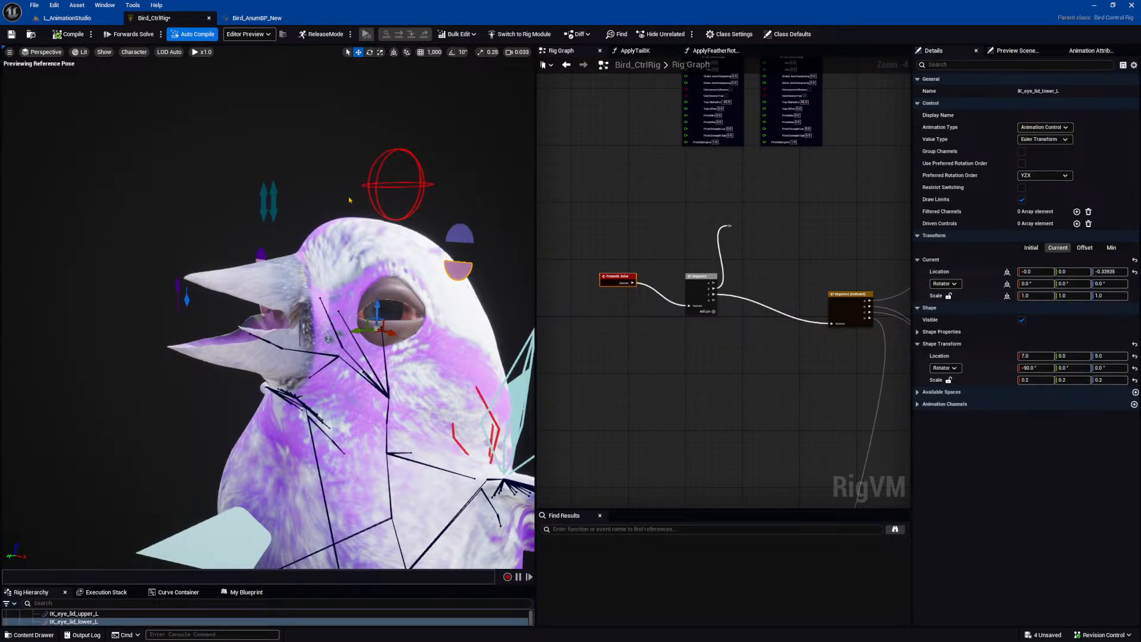
Tilt and turn the bird's head by rotating IK_head_ctrl to about -6.7°, 8.8° and 6.9°.
{"action": "left_click", "coordinate": [385, 185]}
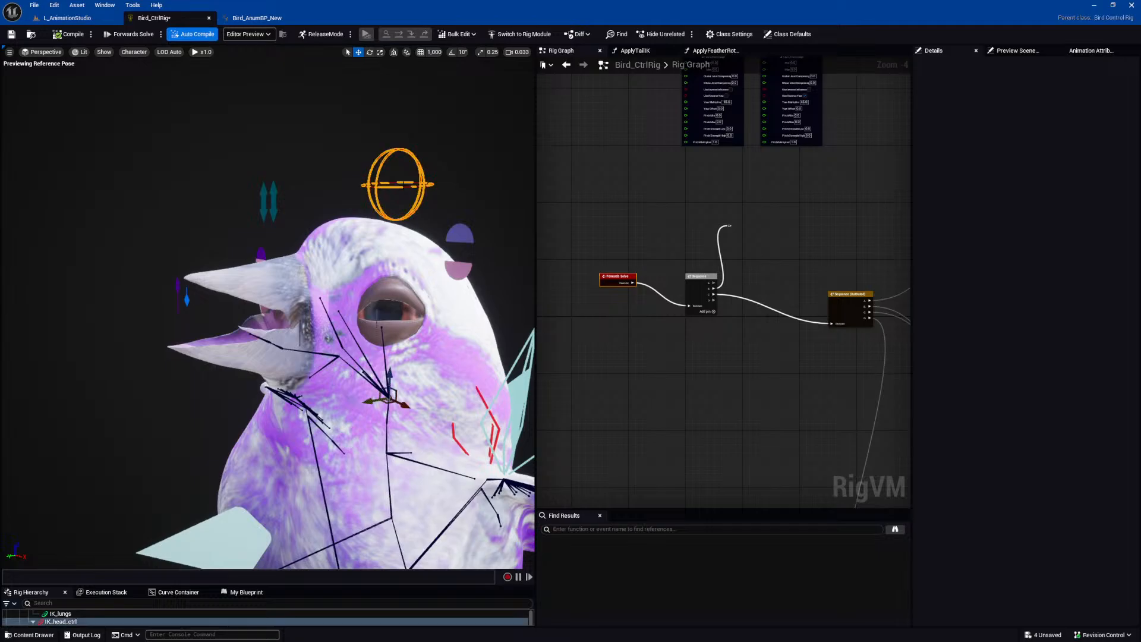
{"action": "key", "text": "e"}
{"action": "left_click_drag", "start_coordinate": [449, 435], "coordinate": [372, 346]}
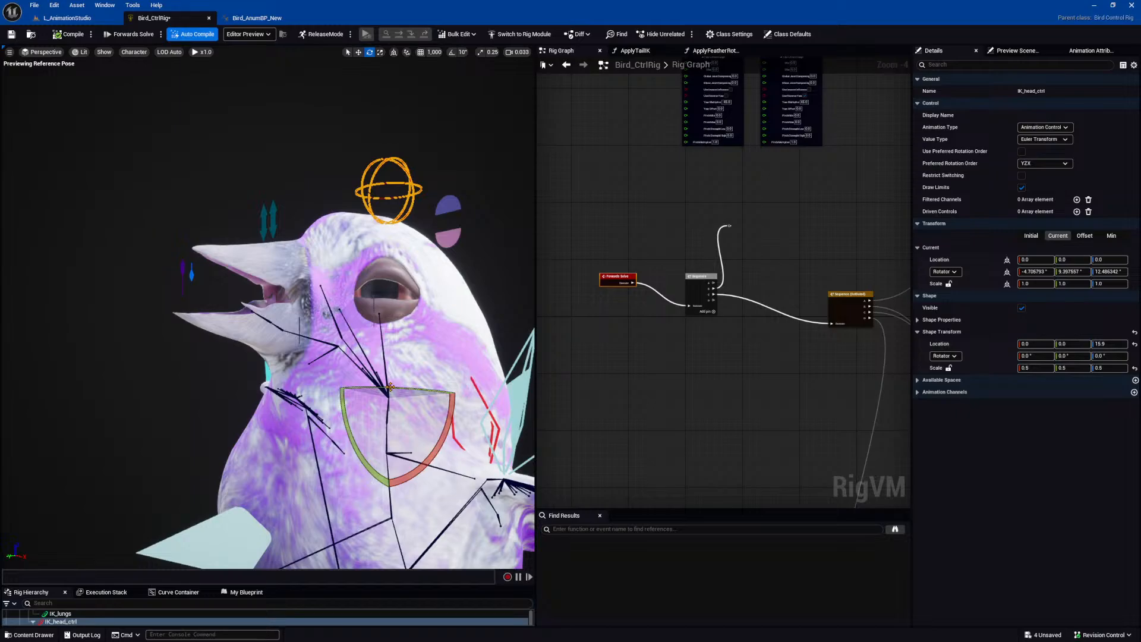
{"action": "left_click", "coordinate": [392, 386]}
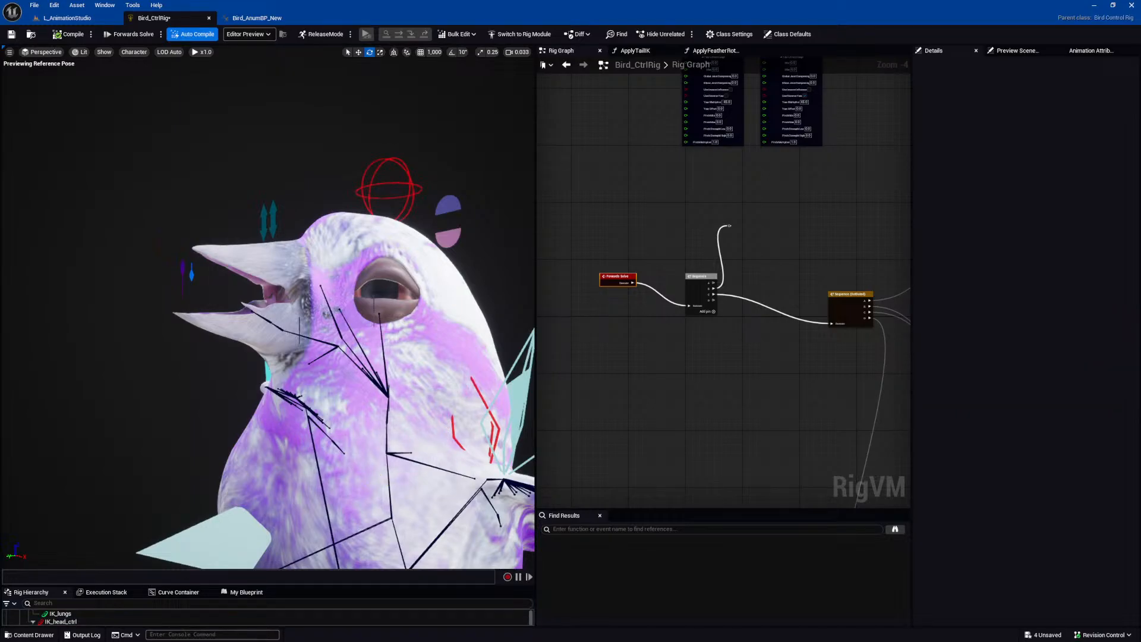
{"action": "left_click", "coordinate": [390, 198]}
{"action": "left_click_drag", "start_coordinate": [380, 390], "coordinate": [349, 391]}
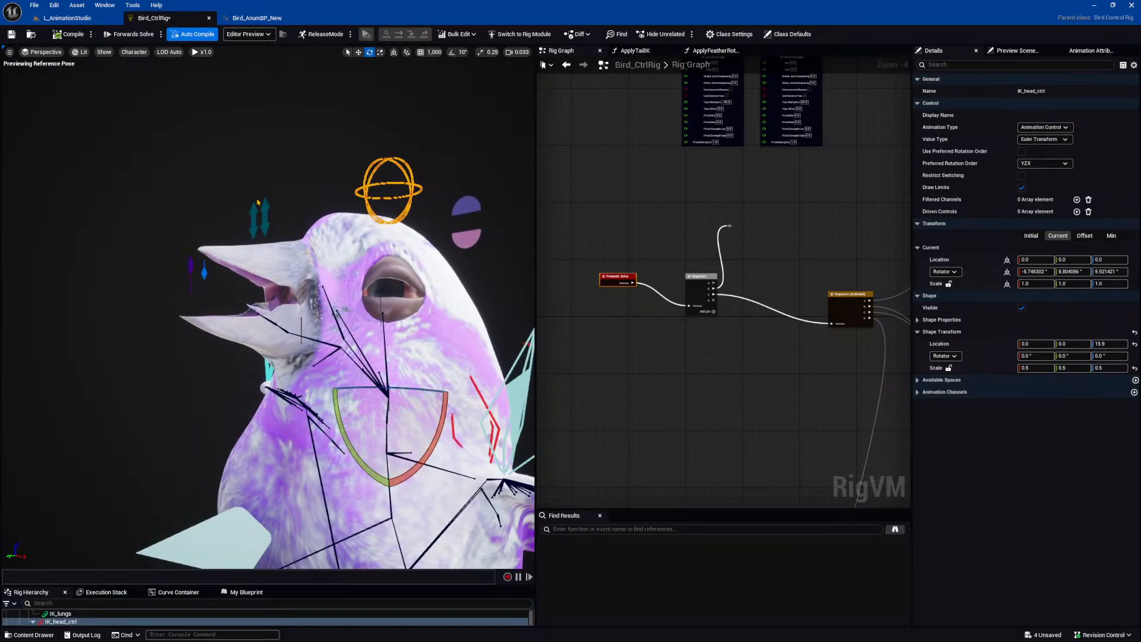
Try moving morph_ctrl_facial_expr_curious vertically, and select morph_ctrl_eye_brows_up in front of the bird's head.
{"action": "left_click", "coordinate": [265, 219]}
{"action": "key", "text": "w"}
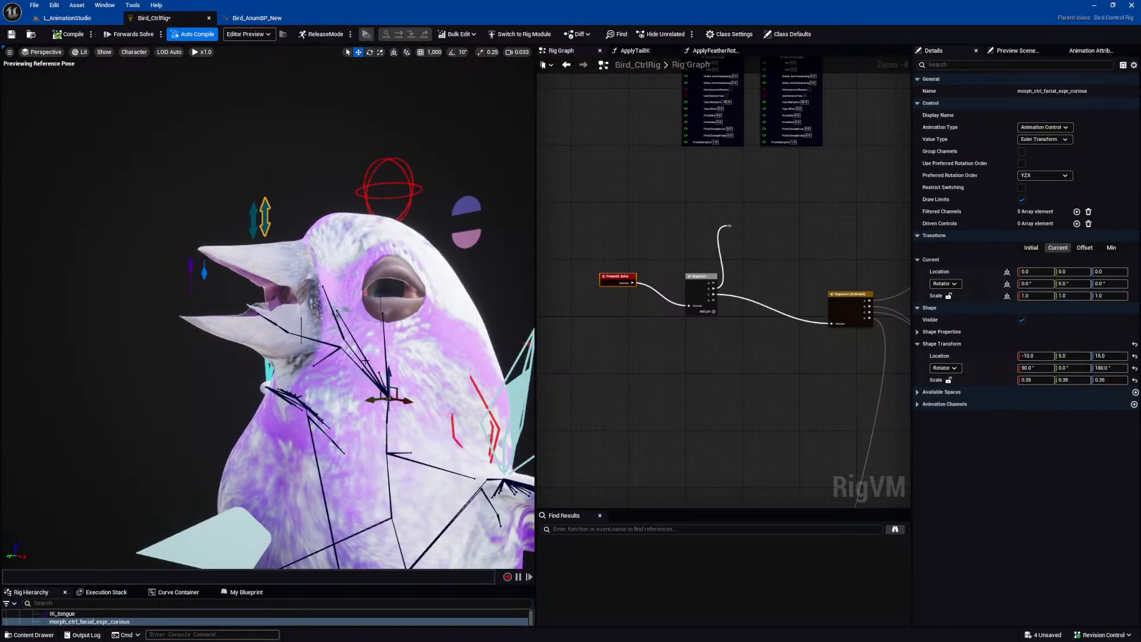
{"action": "mouse_move", "coordinate": [390, 376]}
{"action": "left_mouse_down"}
{"action": "mouse_move", "coordinate": [390, 362]}
{"action": "mouse_move", "coordinate": [390, 395]}
{"action": "left_mouse_up"}
{"action": "left_click", "coordinate": [254, 221]}
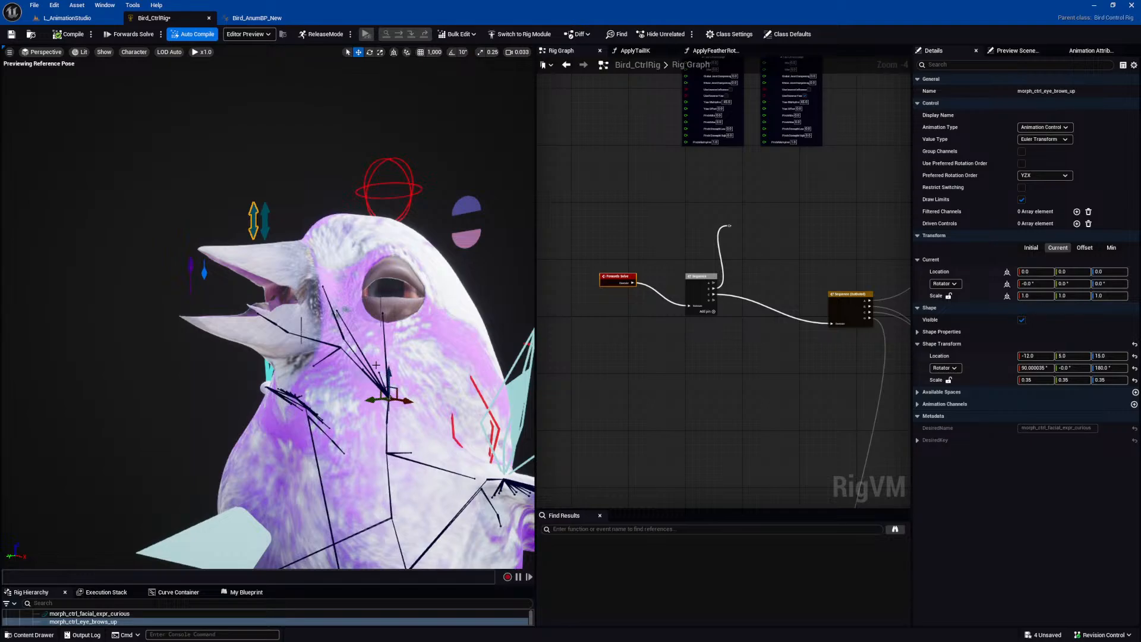
{"action": "mouse_move", "coordinate": [440, 376]}
{"action": "left_mouse_down", "text": "alt"}
{"action": "mouse_move", "coordinate": [469, 407]}
{"action": "mouse_move", "coordinate": [410, 380]}
{"action": "mouse_move", "coordinate": [434, 389]}
{"action": "mouse_move", "coordinate": [410, 369]}
{"action": "mouse_move", "coordinate": [429, 363]}
{"action": "left_mouse_up", "text": "alt"}
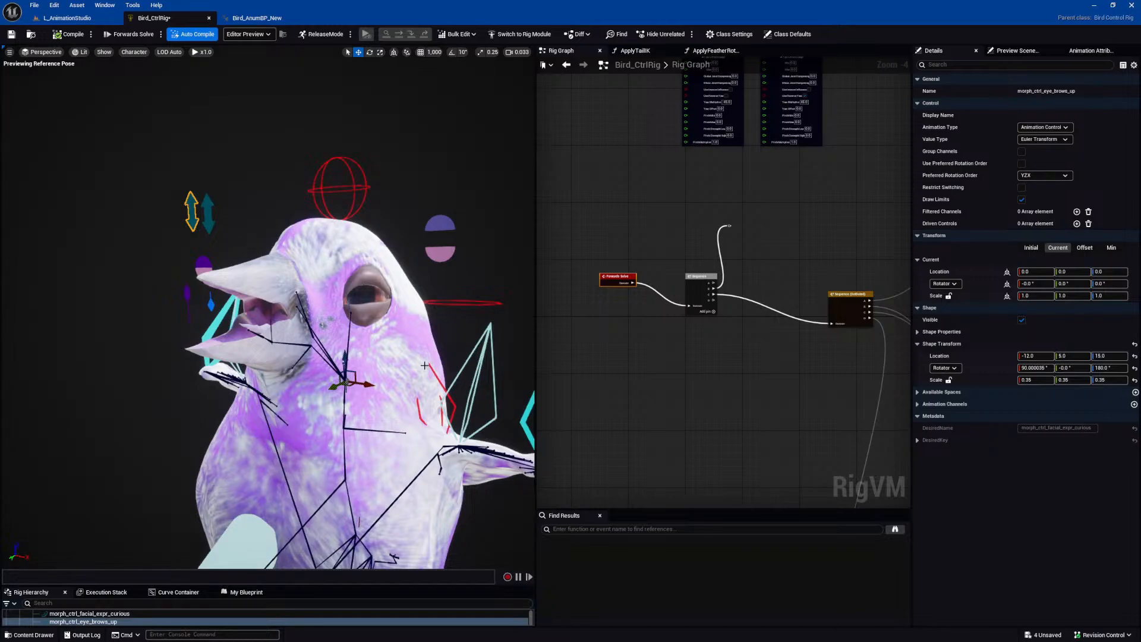
Return to L_AnimationStudio, frame the bird's crested head up close, and minimize the Sequencer window.
{"action": "left_click", "coordinate": [68, 18]}
{"action": "left_click_drag", "start_coordinate": [481, 198], "coordinate": [552, 228], "text": "alt"}
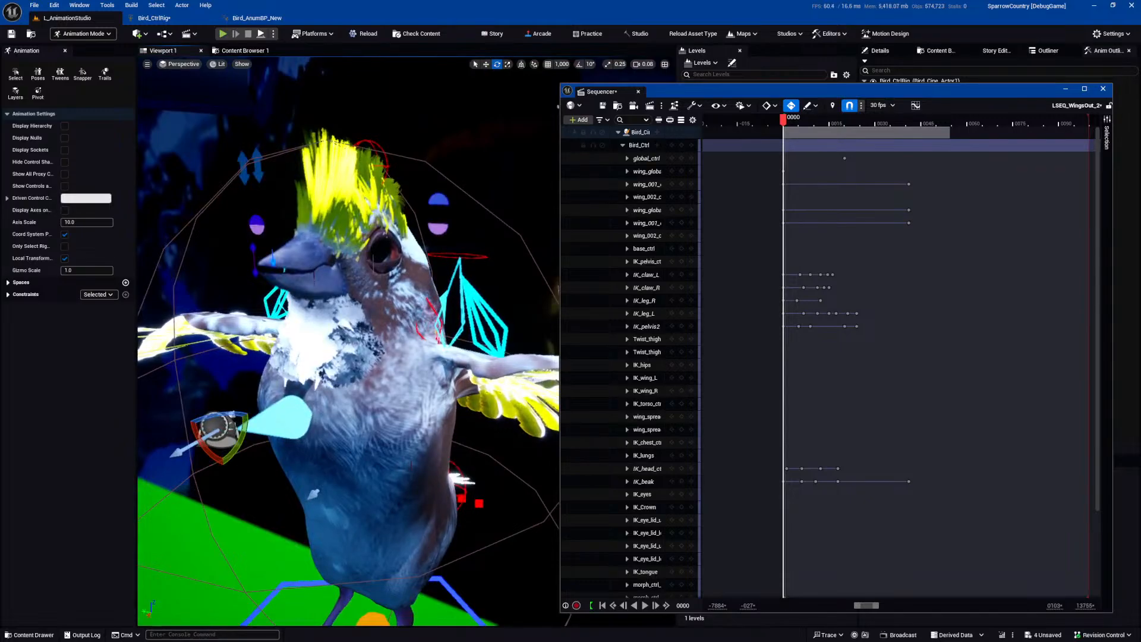
{"action": "middle_click_drag", "start_coordinate": [537, 116], "coordinate": [555, 143], "text": "alt"}
{"action": "right_click_drag", "start_coordinate": [556, 143], "coordinate": [556, 178], "text": "alt"}
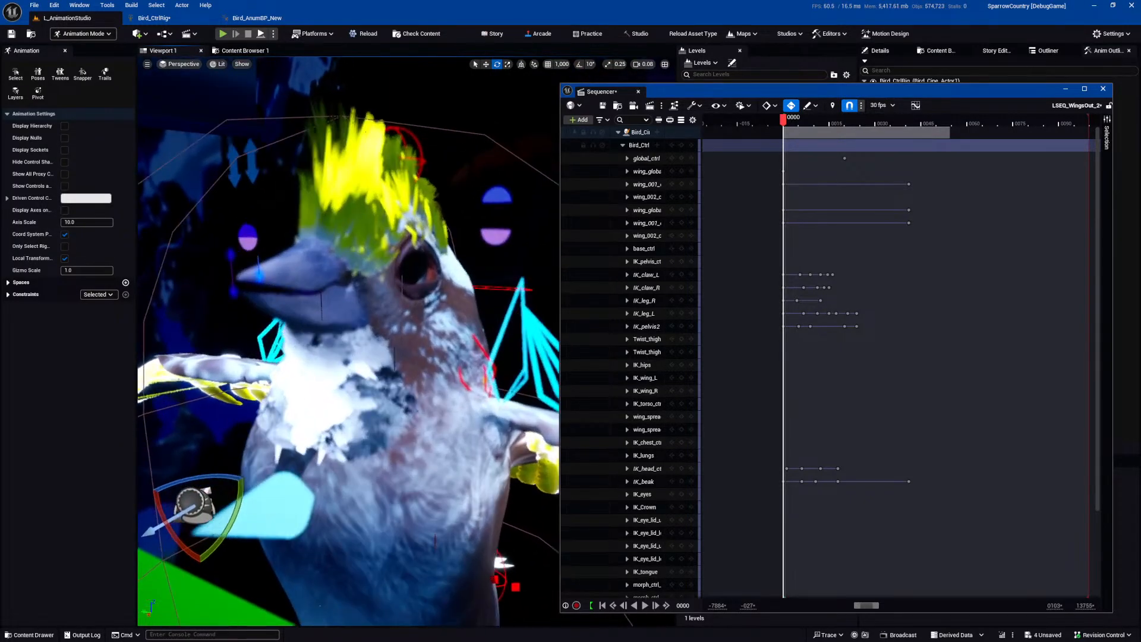
{"action": "middle_click_drag", "start_coordinate": [555, 179], "coordinate": [557, 226], "text": "alt"}
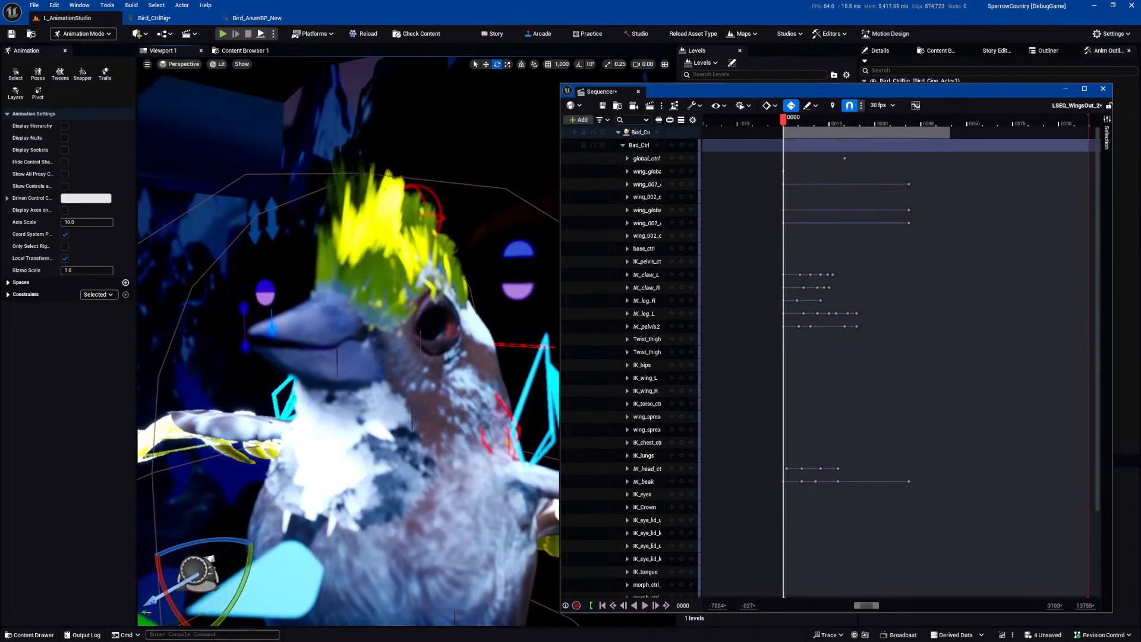
{"action": "right_click_drag", "start_coordinate": [557, 226], "coordinate": [514, 176], "text": "alt"}
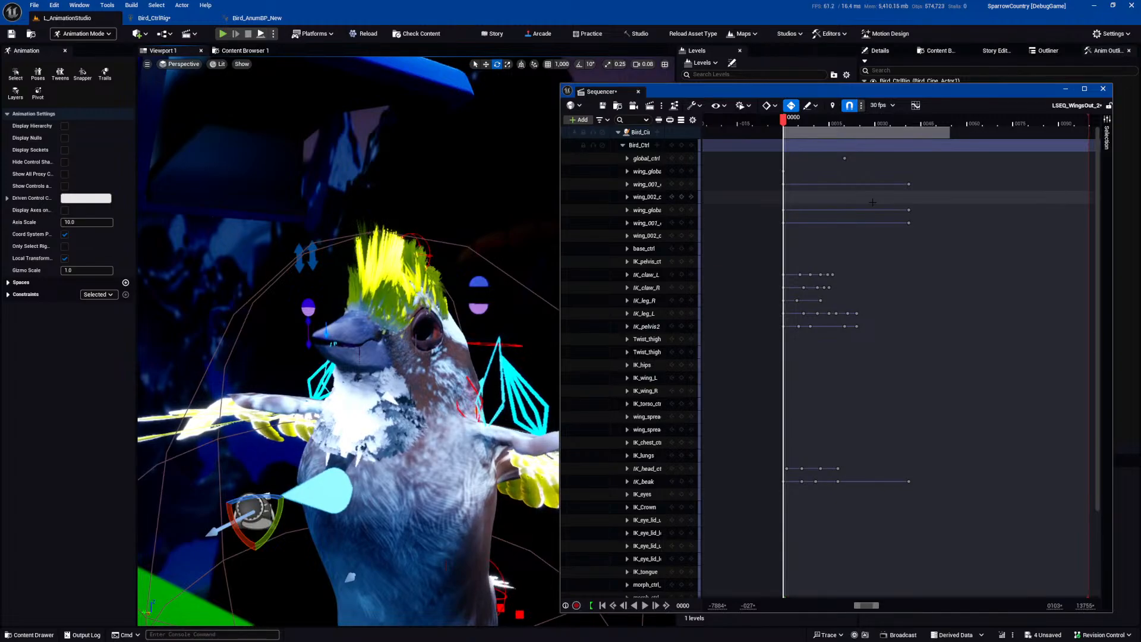
{"action": "left_click", "coordinate": [1065, 90]}
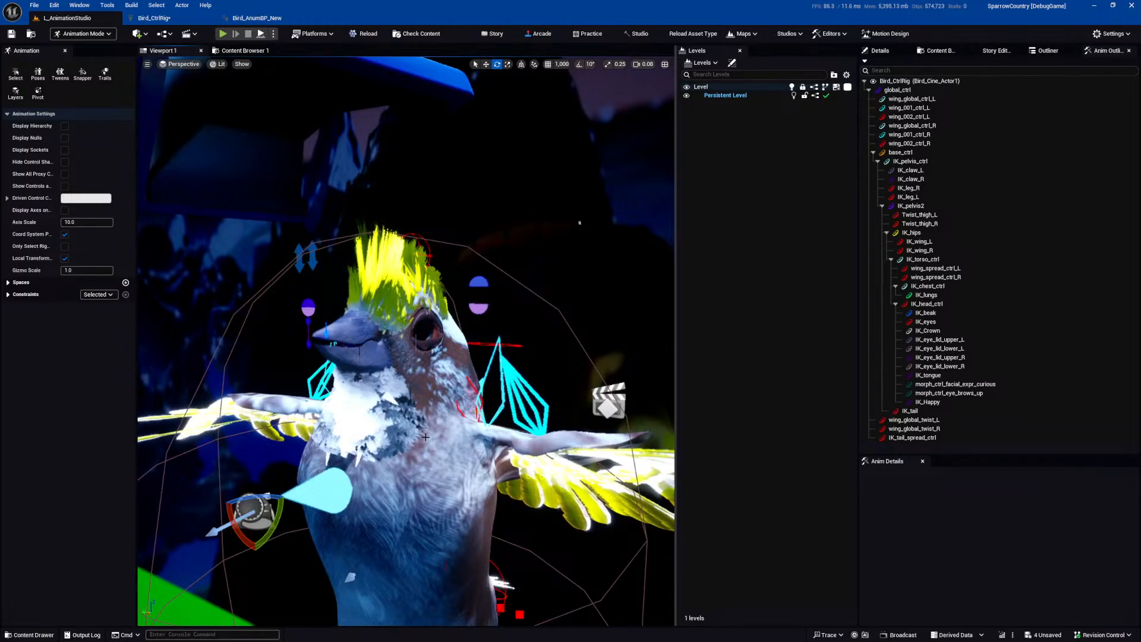
Examine the bird with its wings spread in the level, and select the Bird_Cine_Actor1 actor.
{"action": "key", "text": "s"}
{"action": "right_click_drag", "start_coordinate": [406, 342], "coordinate": [371, 323]}
{"action": "key", "text": "w"}
{"action": "key", "text": "s"}
{"action": "key", "text": "s"}
{"action": "key", "text": "s"}
{"action": "key", "text": "w"}
{"action": "key", "text": "w"}
{"action": "key", "text": "s"}
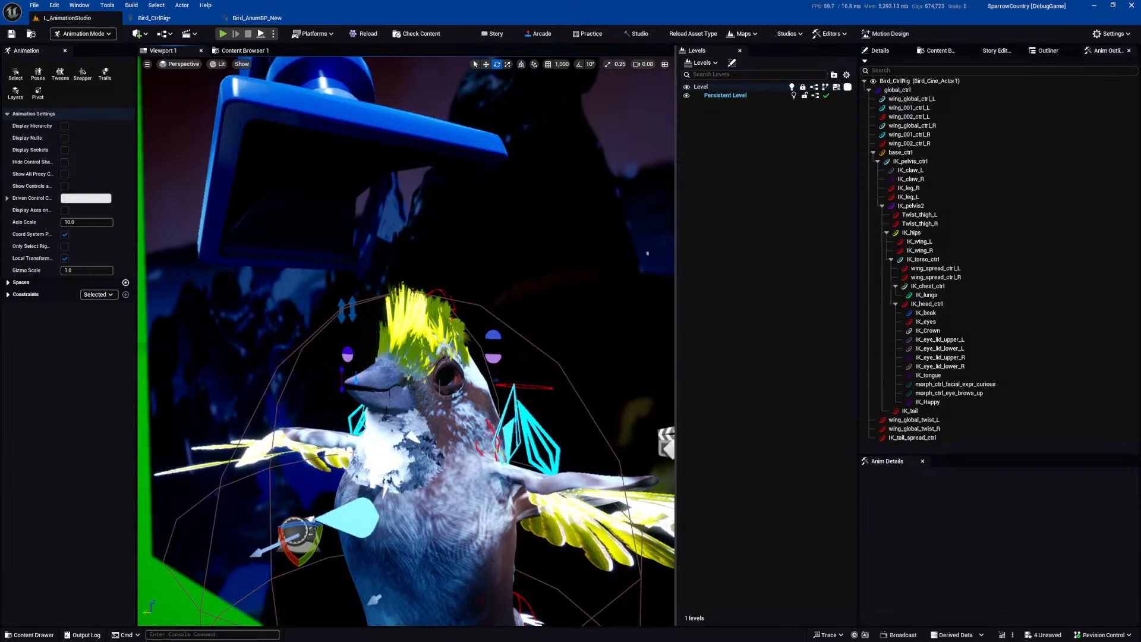
{"action": "left_click", "coordinate": [405, 363]}
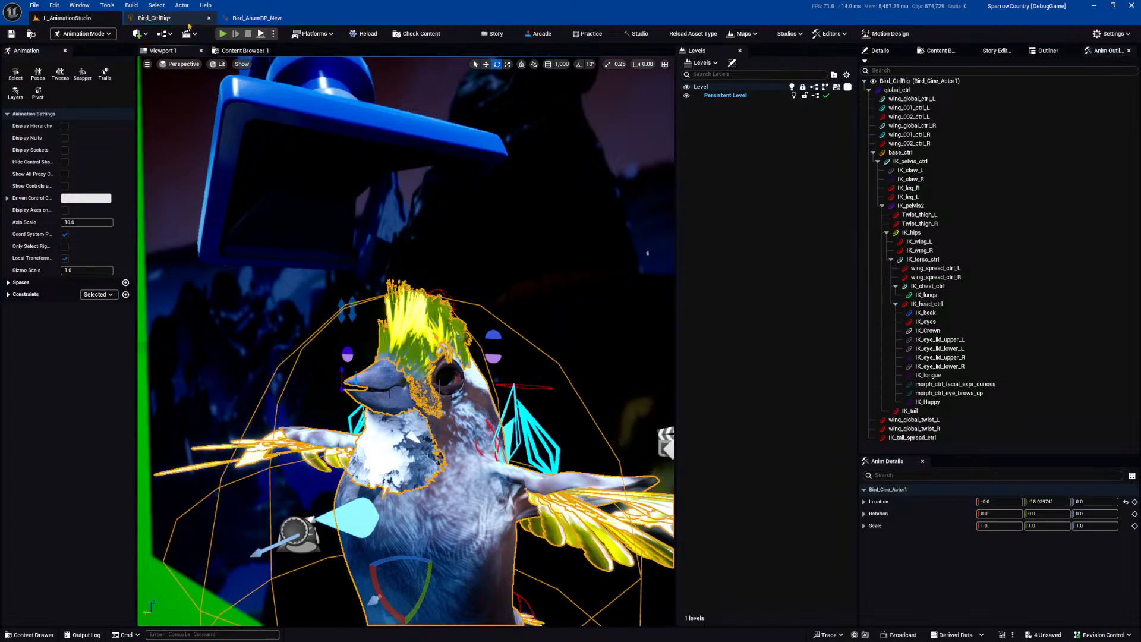
Inspect the states around Idle in the Locomotion graph of Bird_AnumBP_New, and return to Bird_CtrlRig.
{"action": "left_click", "coordinate": [253, 22]}
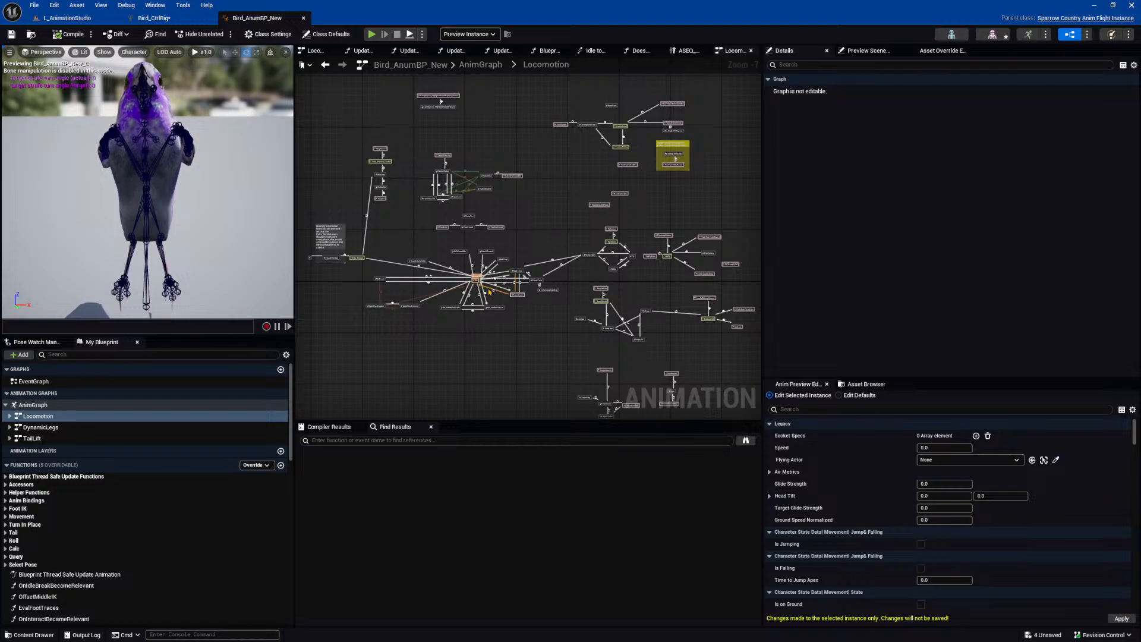
{"action": "scroll", "coordinate": [445, 331], "scroll_direction": "up", "scroll_amount": 3}
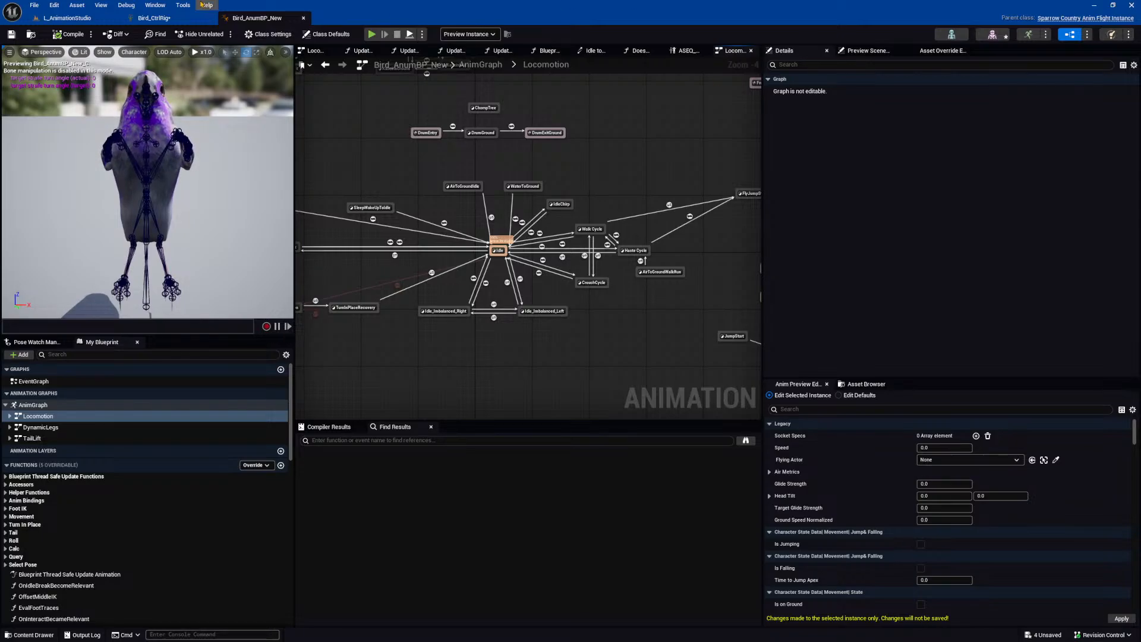
{"action": "left_click", "coordinate": [154, 18]}
Frame the folded left wing in the rig preview and select wing_001_ctrl_L for rotation.
{"action": "right_click_drag", "start_coordinate": [454, 280], "coordinate": [356, 442]}
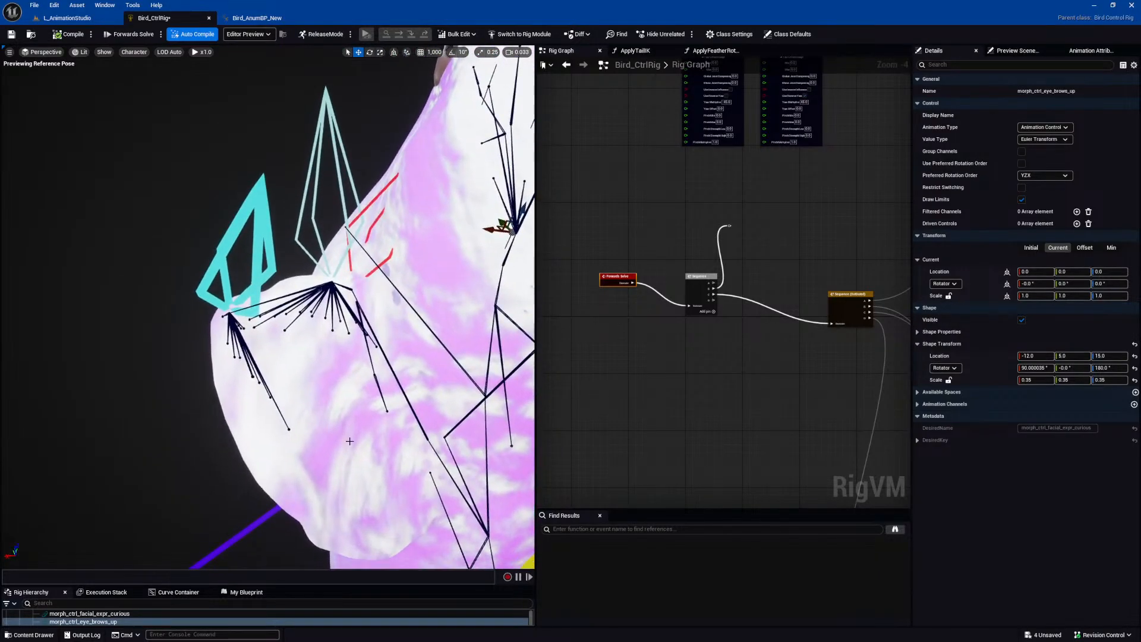
{"action": "left_click", "coordinate": [254, 289]}
{"action": "right_click", "coordinate": [274, 375]}
{"action": "type", "text": "e"}
{"action": "right_click_drag", "start_coordinate": [207, 376], "coordinate": [216, 381]}
{"action": "key", "text": "e"}
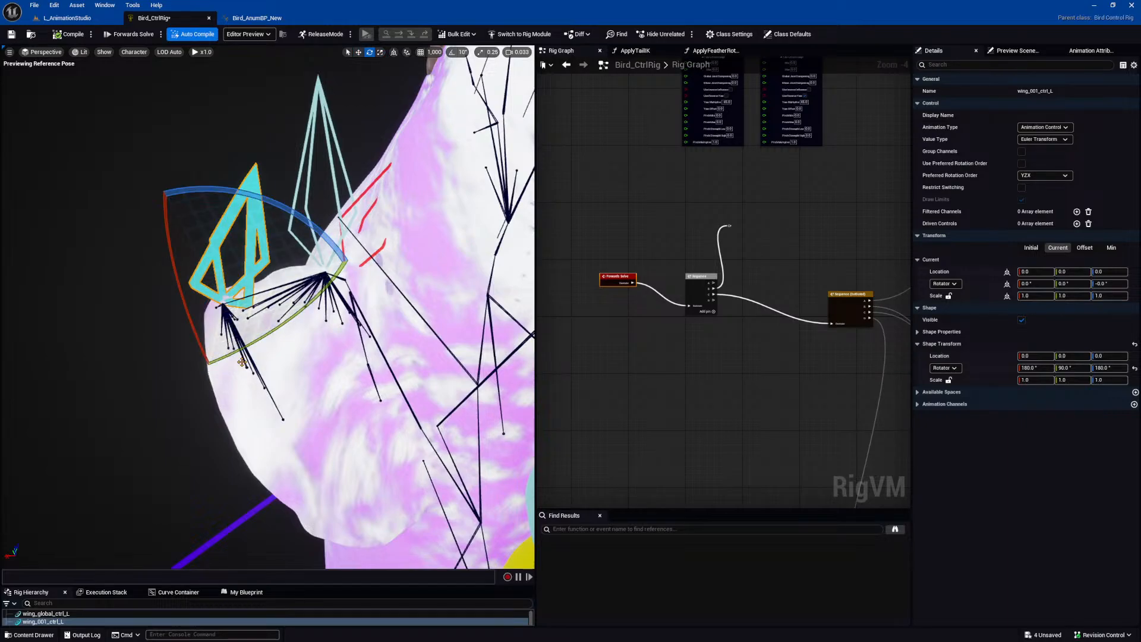
Return to L_AnimationStudio, frame the bird's spread left wing, and rotate its wing control to reposition the feathers.
{"action": "left_click", "coordinate": [67, 18]}
{"action": "middle_click_drag", "start_coordinate": [635, 247], "coordinate": [601, 109], "text": "alt"}
{"action": "left_click_drag", "start_coordinate": [601, 109], "coordinate": [297, 137], "text": "alt"}
{"action": "middle_click_drag", "start_coordinate": [297, 137], "coordinate": [422, 90], "text": "alt"}
{"action": "left_click_drag", "start_coordinate": [415, 279], "coordinate": [550, 279], "text": "alt"}
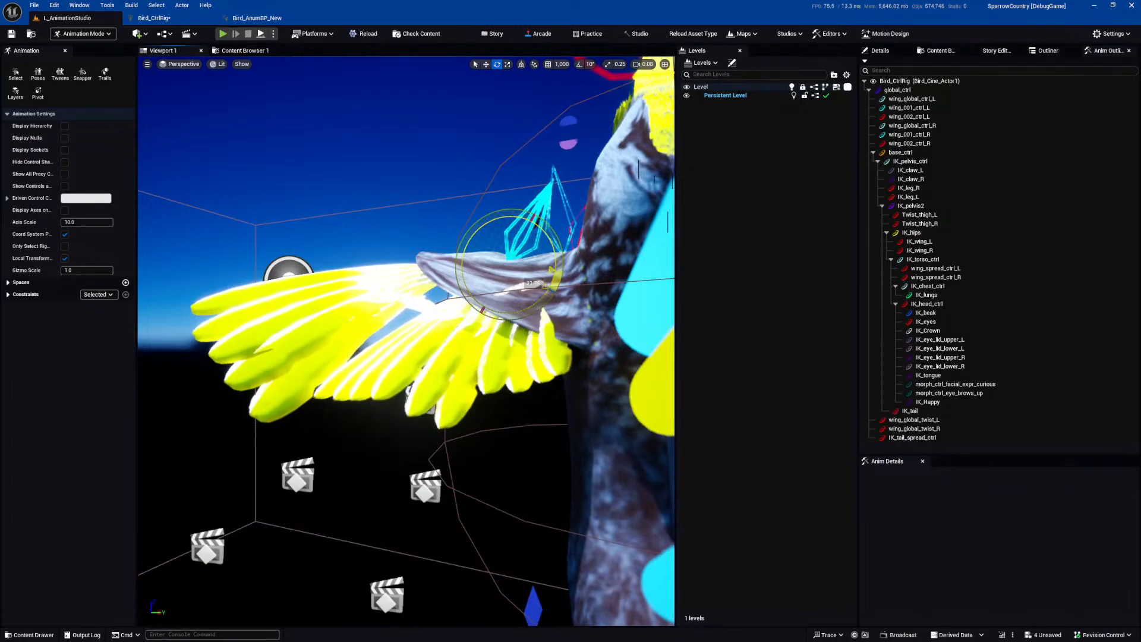
{"action": "left_click_drag", "start_coordinate": [534, 284], "coordinate": [483, 241]}
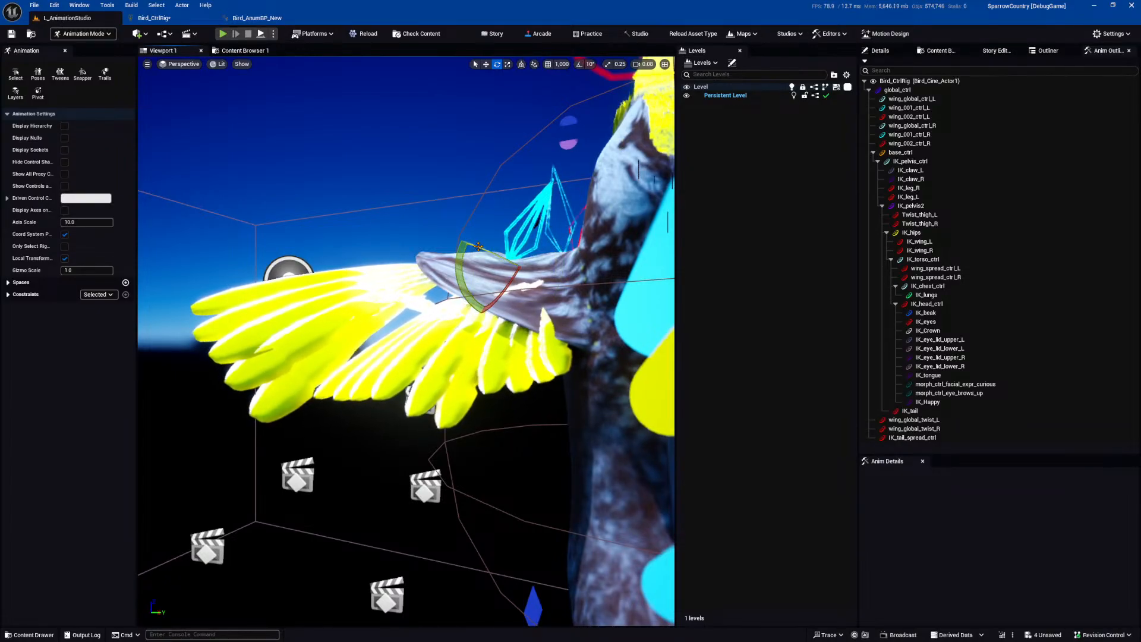
{"action": "left_click_drag", "start_coordinate": [503, 293], "coordinate": [487, 261]}
{"action": "left_click_drag", "start_coordinate": [511, 304], "coordinate": [532, 356]}
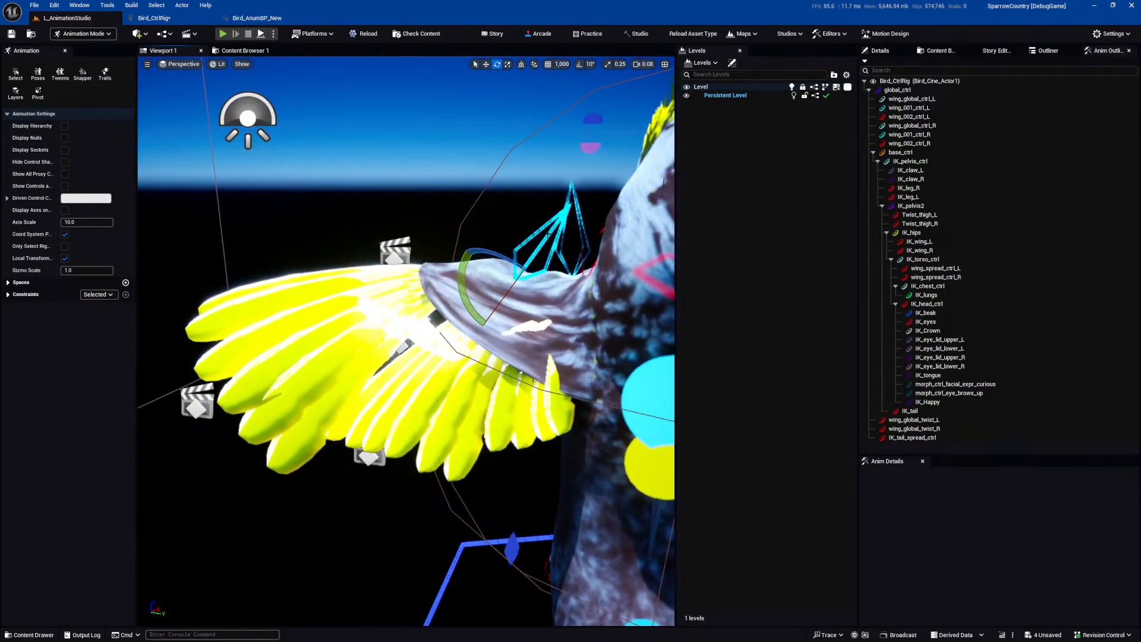
Select wing_001_ctrl_L in the level and fold the wing downward by rotating it to about 2.5°, 36.9° and -17.1°.
{"action": "left_click", "coordinate": [549, 234]}
{"action": "right_click_drag", "start_coordinate": [549, 234], "coordinate": [560, 207]}
{"action": "left_click_drag", "start_coordinate": [459, 311], "coordinate": [492, 325]}
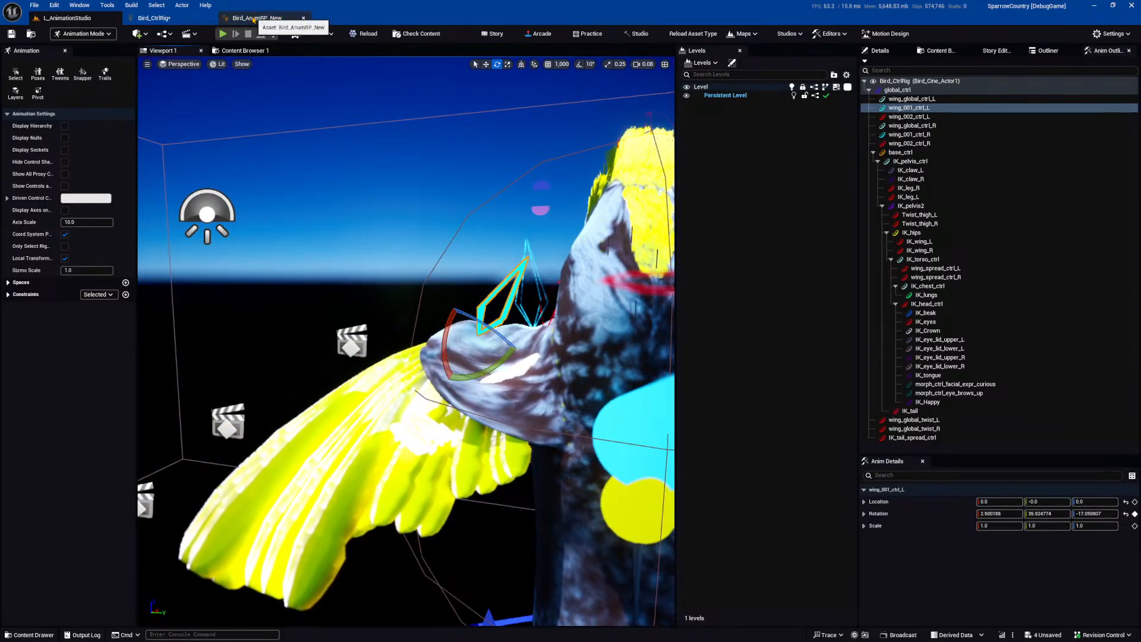
Return to Bird_CtrlRig and rotate wing_001_ctrl_L about 84° around the Z axis.
{"action": "left_click", "coordinate": [254, 18]}
{"action": "left_click", "coordinate": [154, 18]}
{"action": "left_click_drag", "start_coordinate": [275, 225], "coordinate": [297, 429]}
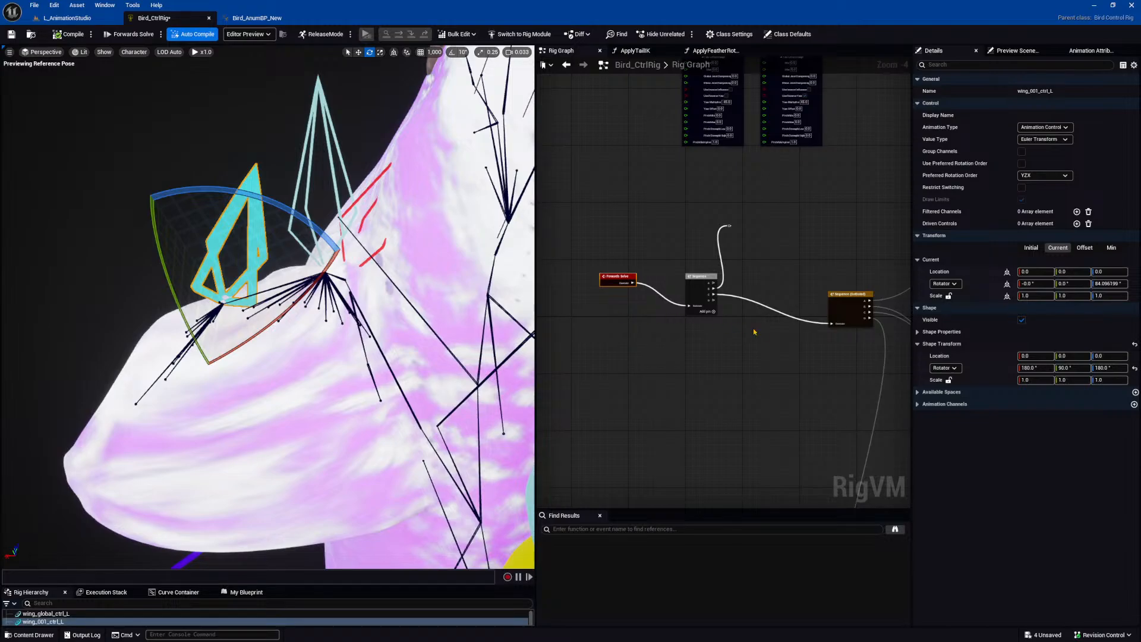
Examine the Left, Right and Wing Spreads node groups in the rig graph, together with the neighbouring groups fed by the sequence nodes.
{"action": "scroll", "coordinate": [749, 330], "scroll_direction": "down", "scroll_amount": 3}
{"action": "right_click_drag", "start_coordinate": [731, 360], "coordinate": [401, 278]}
{"action": "scroll", "coordinate": [741, 301], "scroll_direction": "up", "scroll_amount": 3}
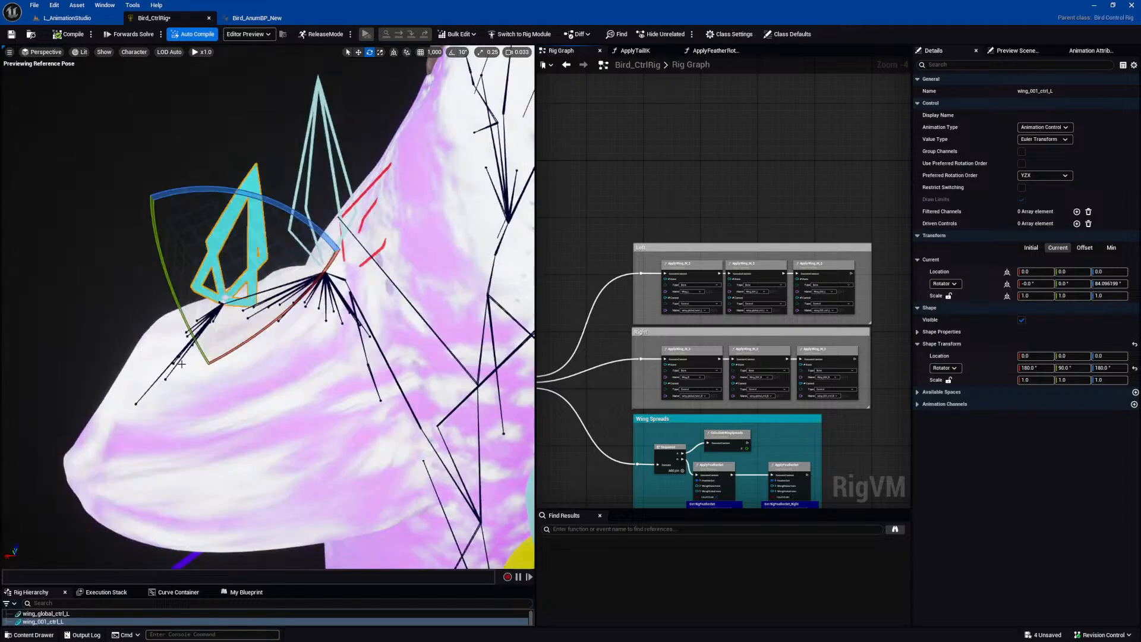
{"action": "right_click_drag", "start_coordinate": [678, 239], "coordinate": [796, 240]}
{"action": "scroll", "coordinate": [699, 242], "scroll_direction": "up", "scroll_amount": 2}
{"action": "scroll", "coordinate": [697, 243], "scroll_direction": "down", "scroll_amount": 2}
{"action": "scroll", "coordinate": [737, 238], "scroll_direction": "down", "scroll_amount": 3}
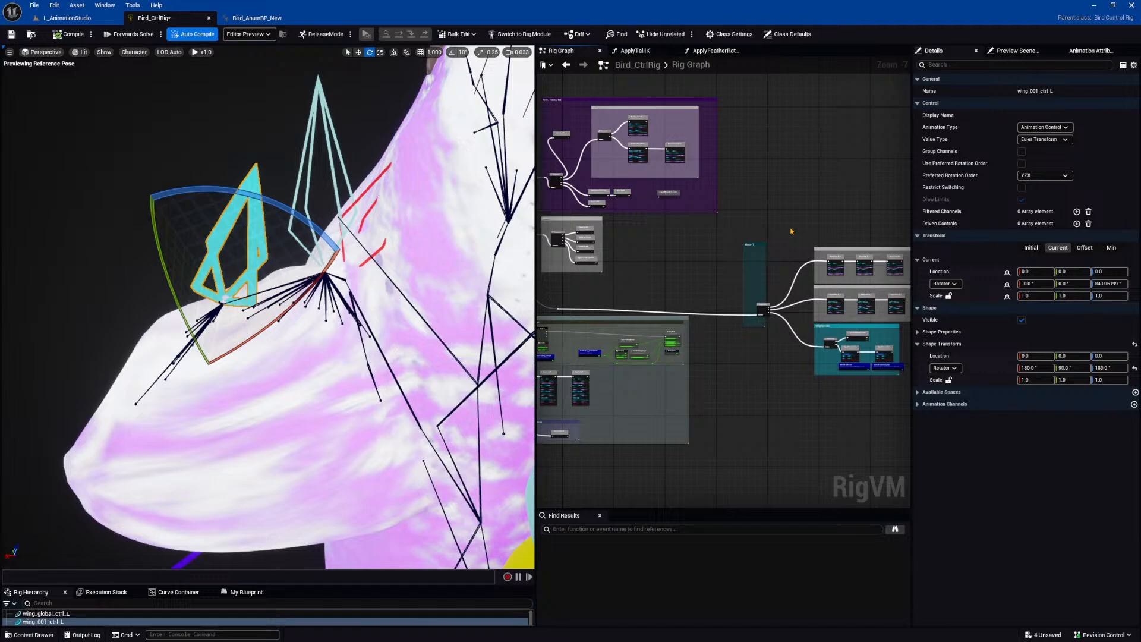
{"action": "right_click_drag", "start_coordinate": [794, 231], "coordinate": [909, 242]}
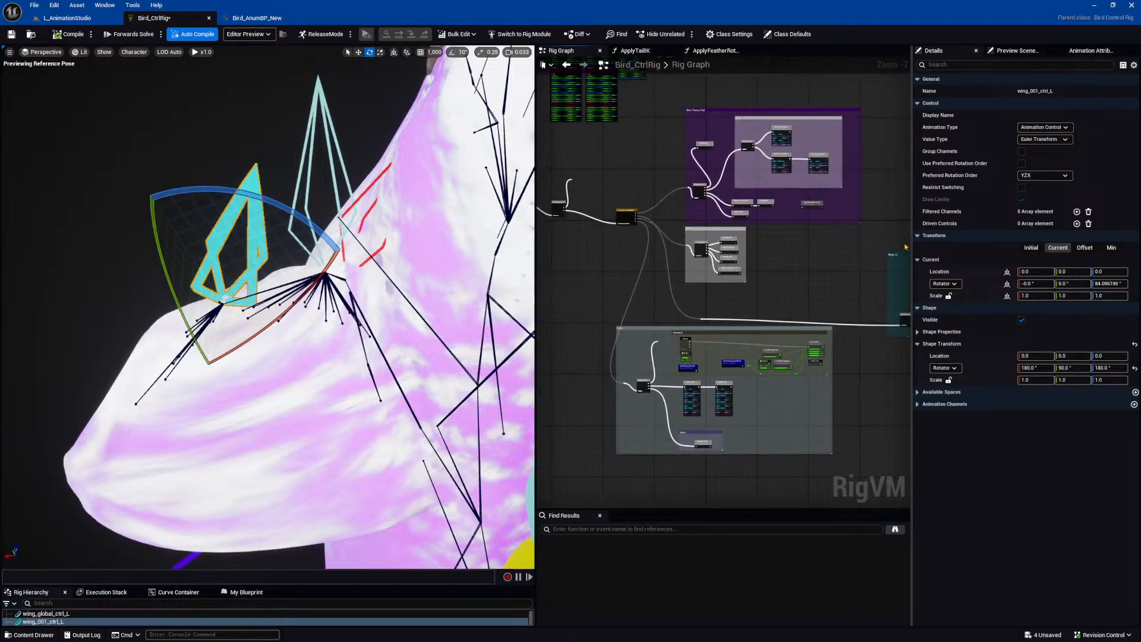
Examine the Head group and its neighbouring groups fed by the outdated Sequence node, and select IK_head_ctrl above the bird's head.
{"action": "right_click_drag", "start_coordinate": [593, 181], "coordinate": [654, 195]}
{"action": "scroll", "coordinate": [714, 229], "scroll_direction": "up", "scroll_amount": 4}
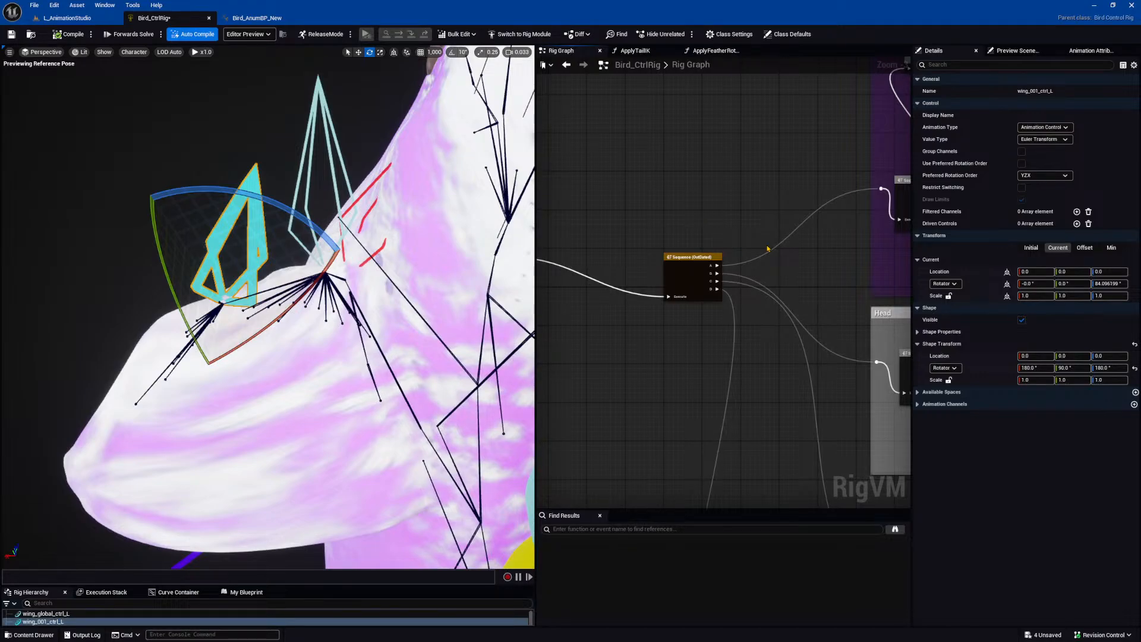
{"action": "right_click_drag", "start_coordinate": [805, 285], "coordinate": [470, 71]}
{"action": "scroll", "coordinate": [681, 238], "scroll_direction": "down", "scroll_amount": 3}
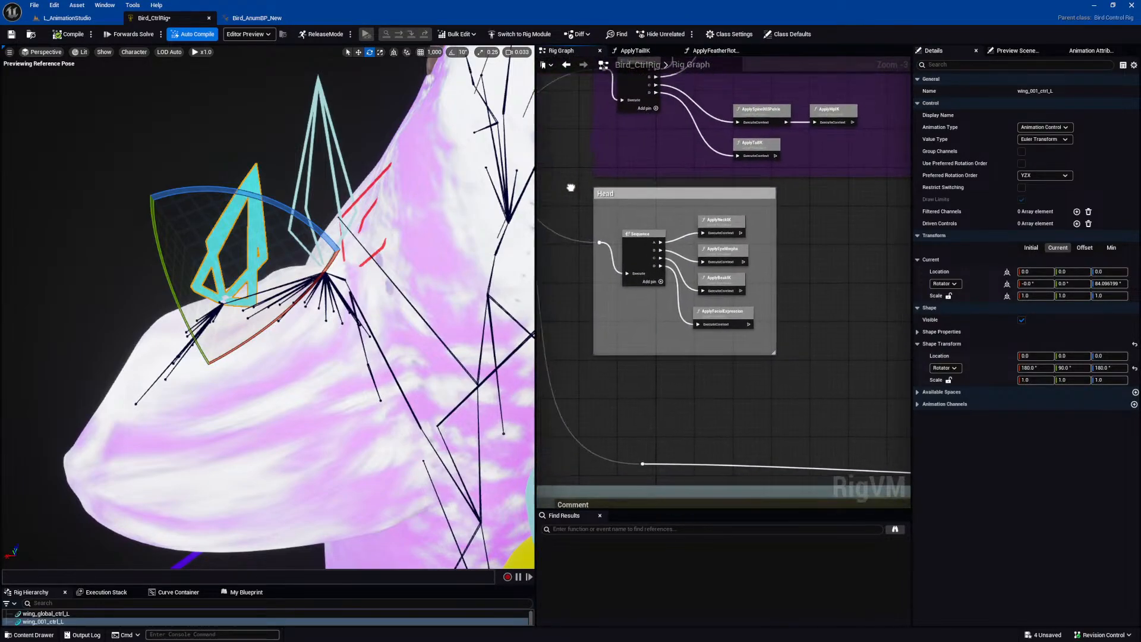
{"action": "right_click_drag", "start_coordinate": [681, 237], "coordinate": [725, 247]}
{"action": "right_click_drag", "start_coordinate": [529, 256], "coordinate": [613, 147]}
{"action": "left_click", "coordinate": [372, 126]}
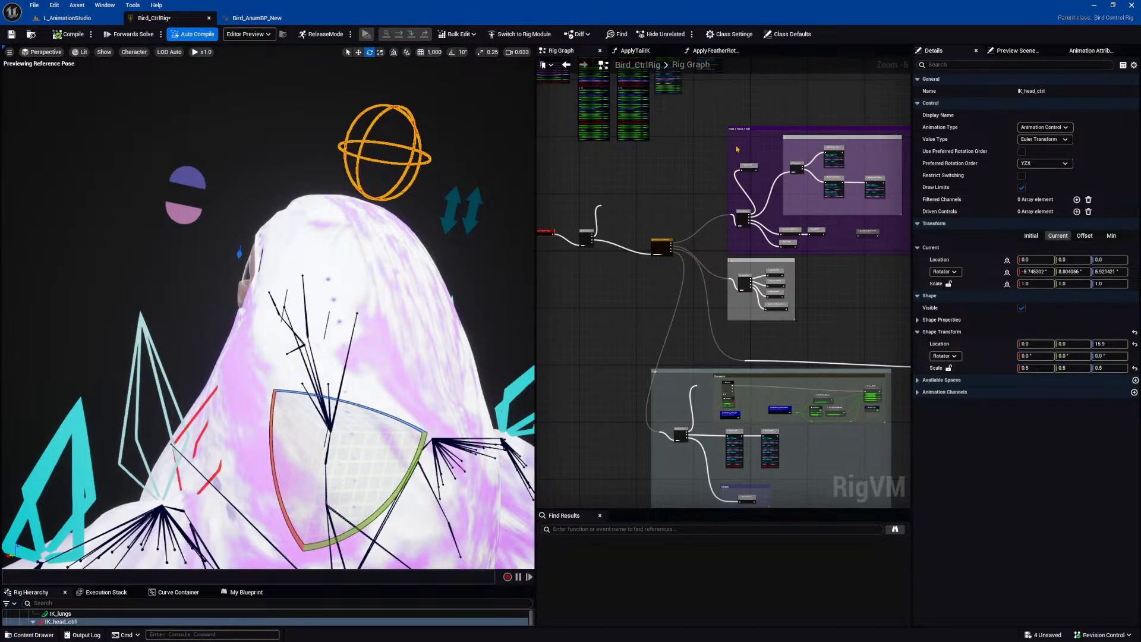
{"action": "scroll", "coordinate": [737, 149], "scroll_direction": "up", "scroll_amount": 2}
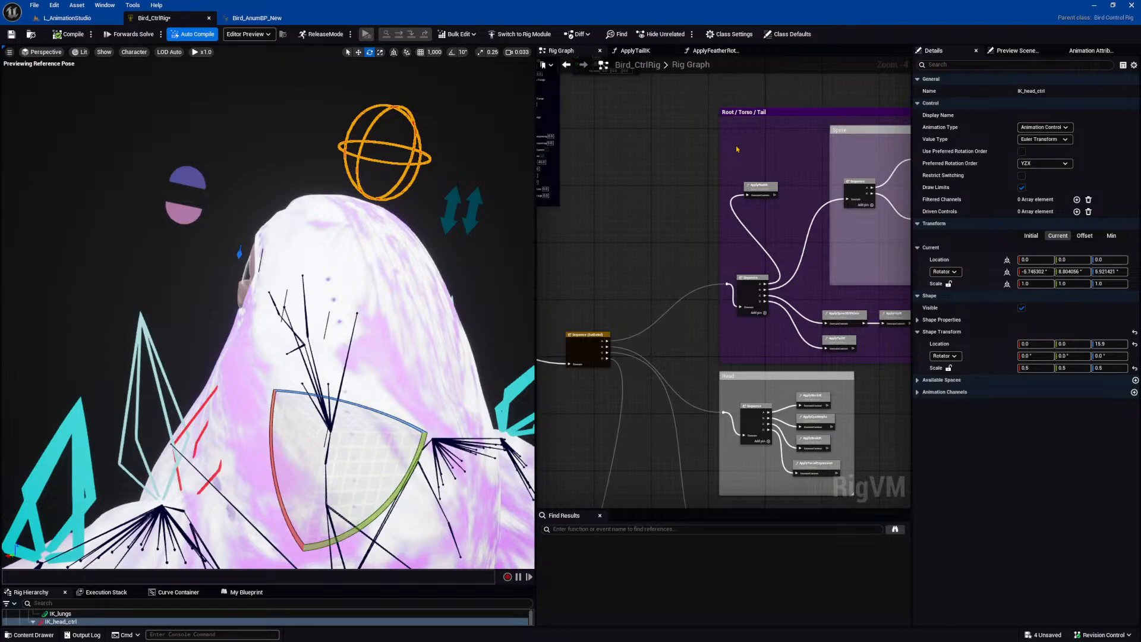
Switch to the C++ code editor, check the socket-matching loop in WingsComponent.cpp, and return to Bird_CtrlRig.
{"action": "key", "text": "alt+Tab"}
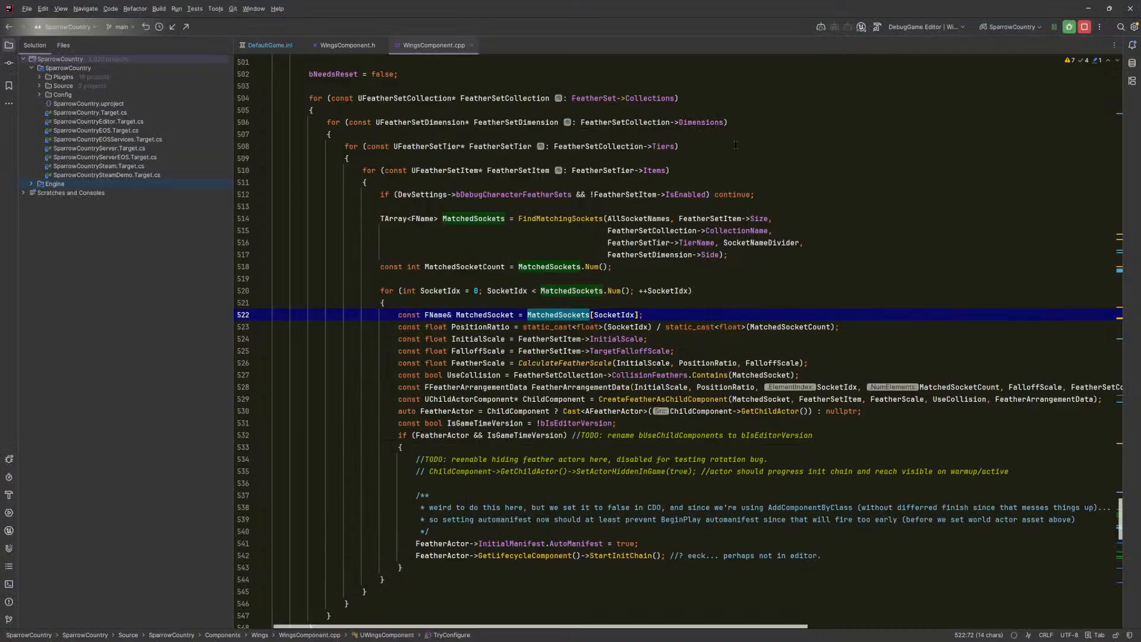
{"action": "left_click_drag", "start_coordinate": [600, 194], "coordinate": [607, 268]}
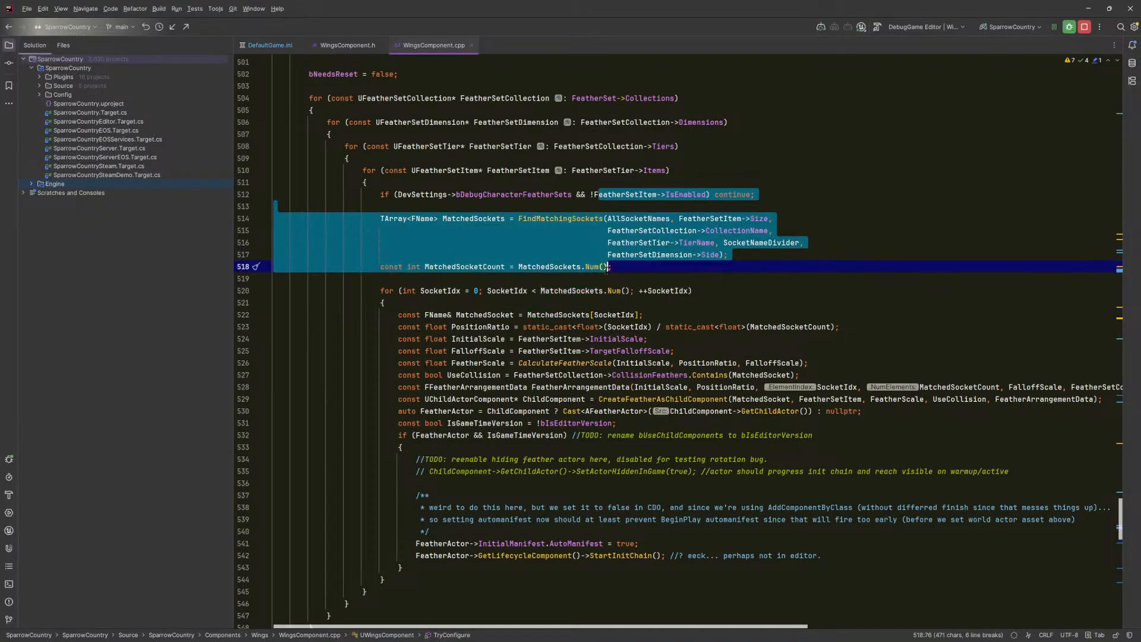
{"action": "left_click", "coordinate": [608, 290]}
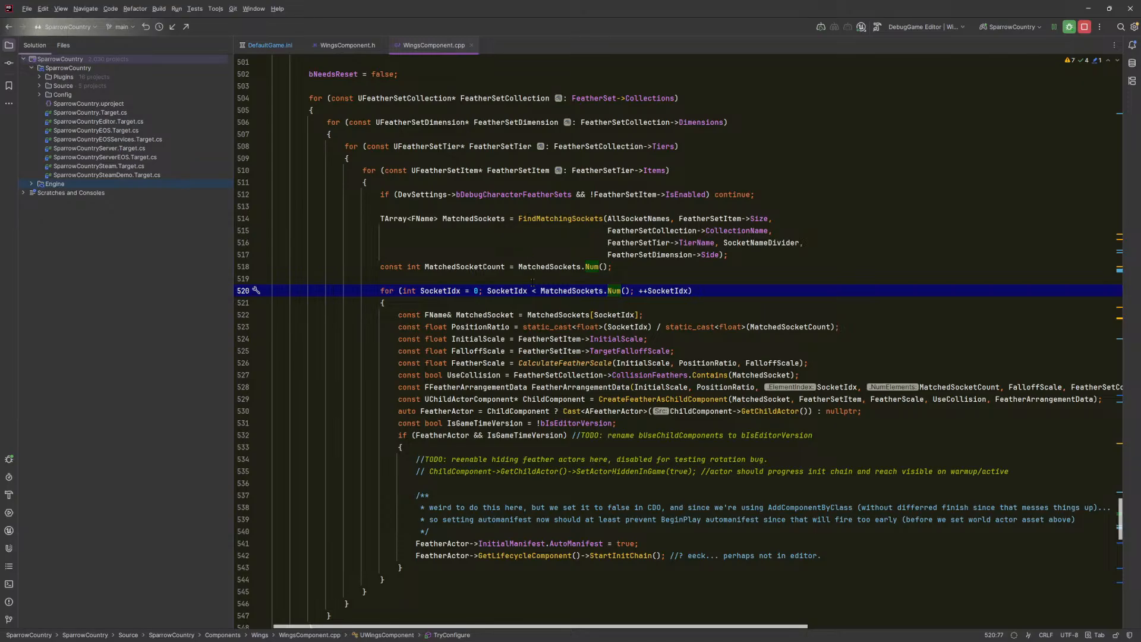
{"action": "key", "text": "alt+Tab"}
Inspect the main Sequence node and the outdated Sequence node it feeds, including their output connections.
{"action": "right_click_drag", "start_coordinate": [741, 252], "coordinate": [624, 255]}
{"action": "right_click_drag", "start_coordinate": [710, 254], "coordinate": [910, 141]}
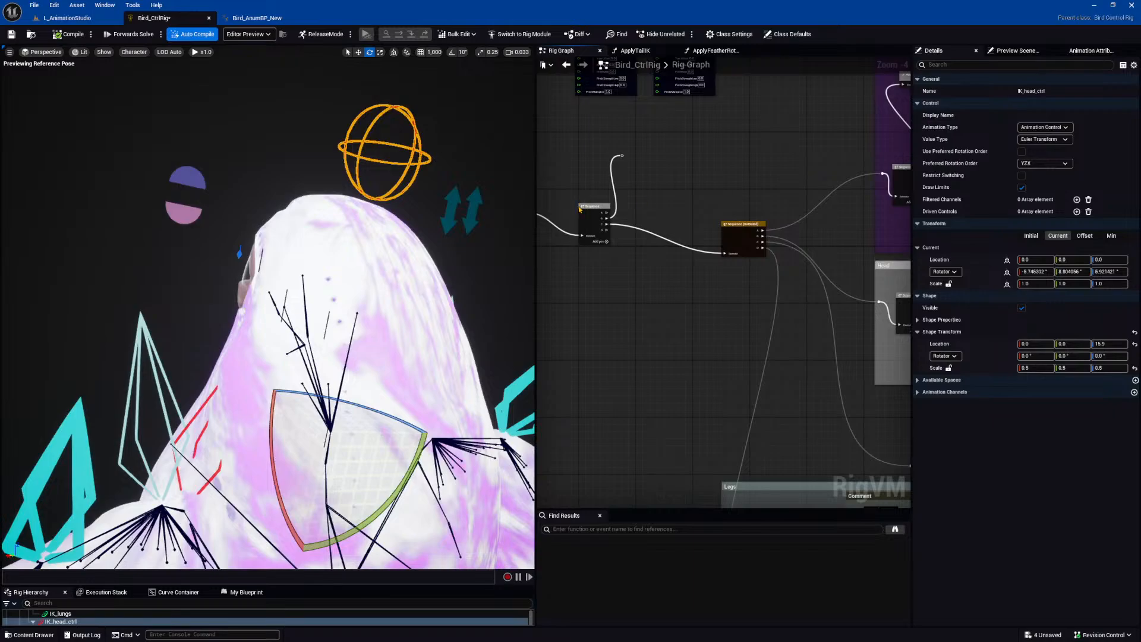
{"action": "right_click_drag", "start_coordinate": [728, 225], "coordinate": [807, 234]}
{"action": "left_click", "coordinate": [614, 212]}
{"action": "scroll", "coordinate": [758, 262], "scroll_direction": "up", "scroll_amount": 2}
{"action": "left_click_drag", "start_coordinate": [593, 128], "coordinate": [662, 243]}
{"action": "right_click_drag", "start_coordinate": [752, 280], "coordinate": [691, 260]}
{"action": "right_click_drag", "start_coordinate": [781, 245], "coordinate": [705, 241]}
{"action": "scroll", "coordinate": [741, 244], "scroll_direction": "up", "scroll_amount": 2}
{"action": "left_click_drag", "start_coordinate": [656, 160], "coordinate": [695, 185]}
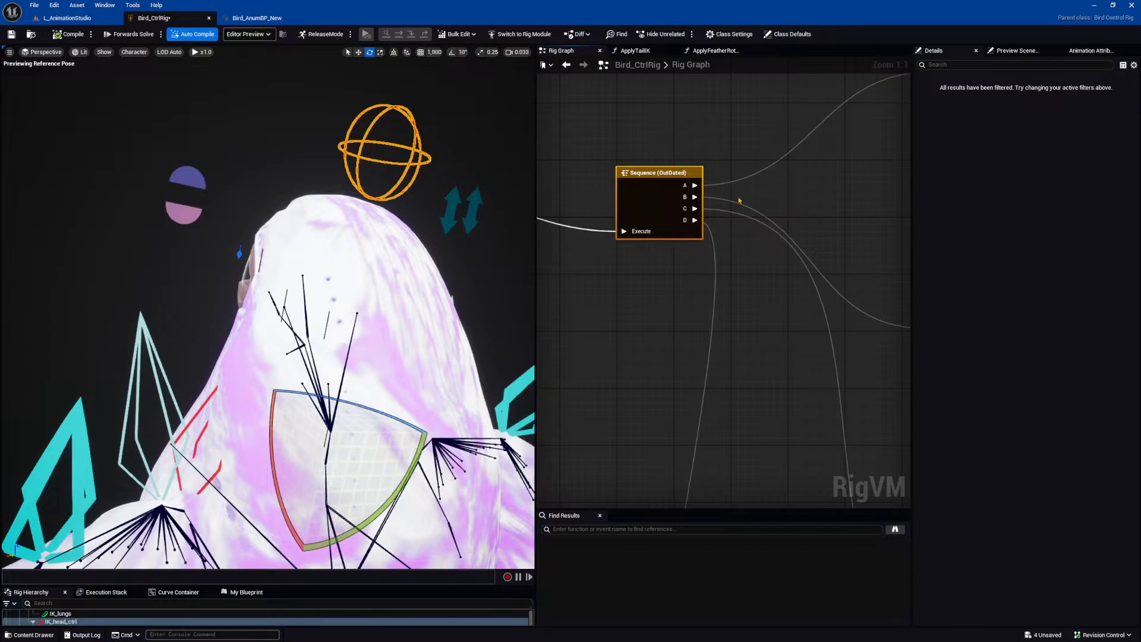
{"action": "right_click_drag", "start_coordinate": [620, 208], "coordinate": [876, 244]}
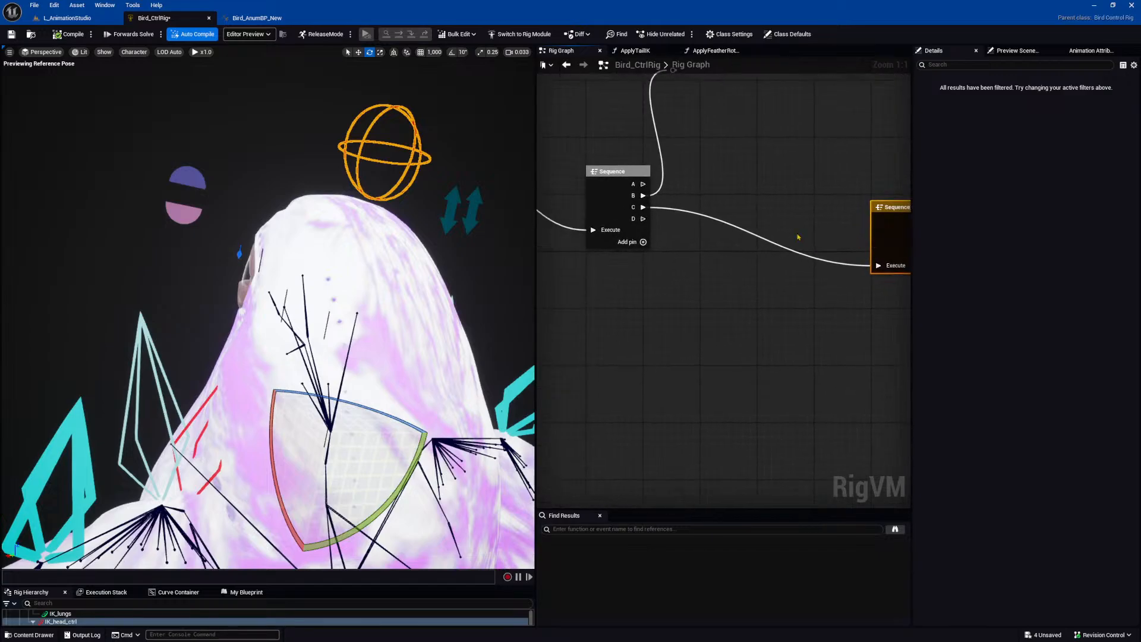
{"action": "left_click", "coordinate": [607, 186]}
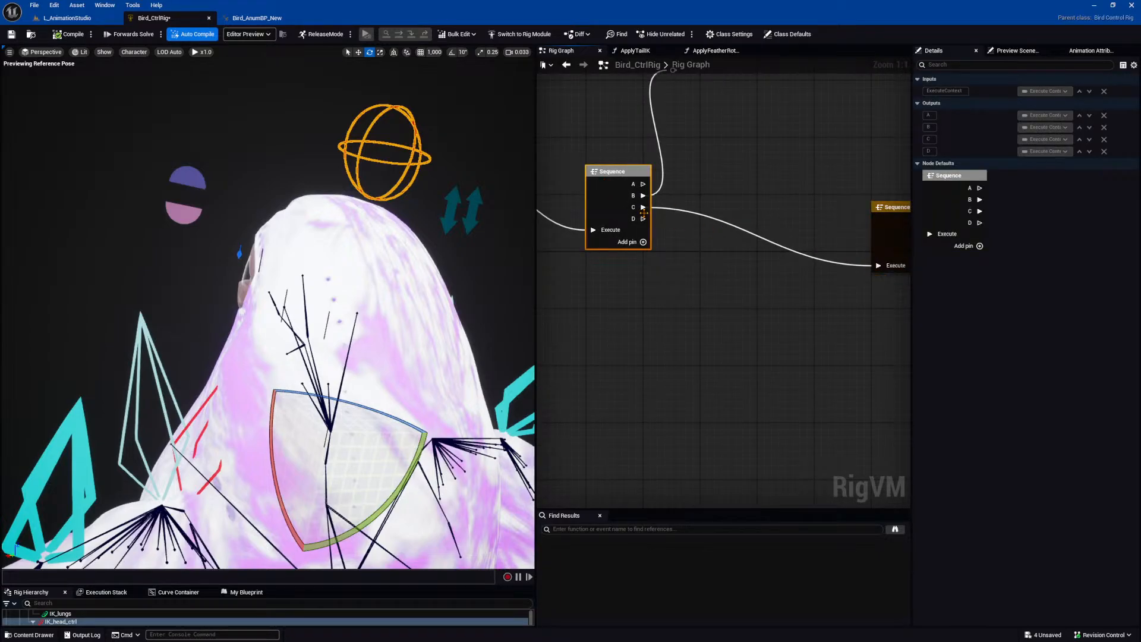
Follow the execution wires to the Head group and inspect its ApplyNeckIK, ApplyEyeMorphs, ApplyBeakIK and ApplyFacialExpression functions.
{"action": "right_click_drag", "start_coordinate": [797, 242], "coordinate": [573, 228]}
{"action": "right_click_drag", "start_coordinate": [703, 209], "coordinate": [646, 201]}
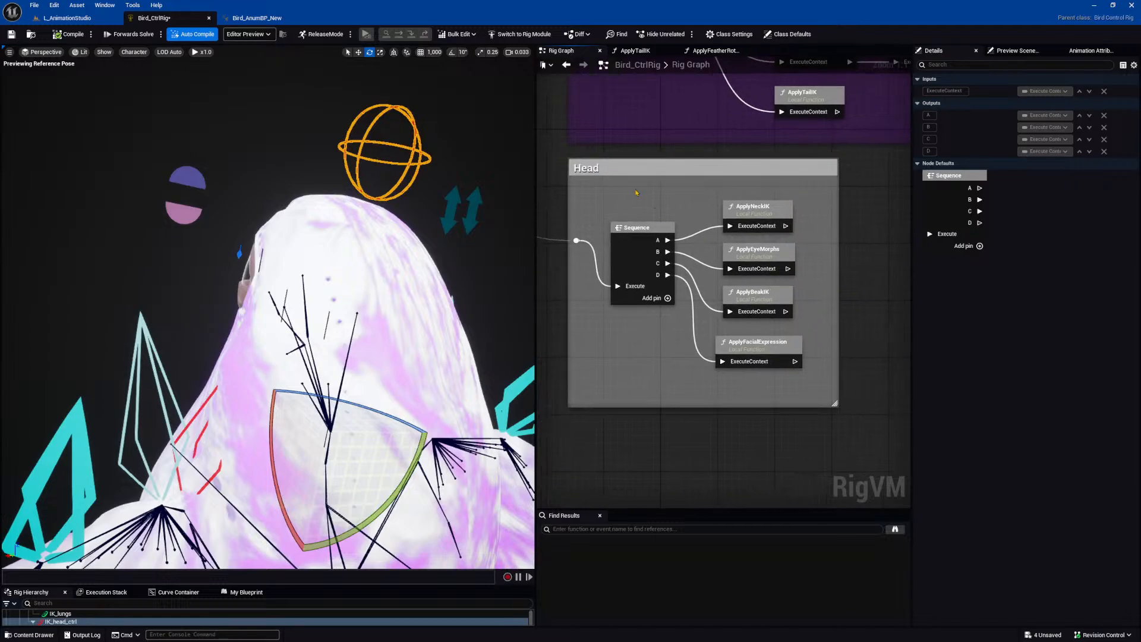
{"action": "right_click_drag", "start_coordinate": [644, 273], "coordinate": [647, 256]}
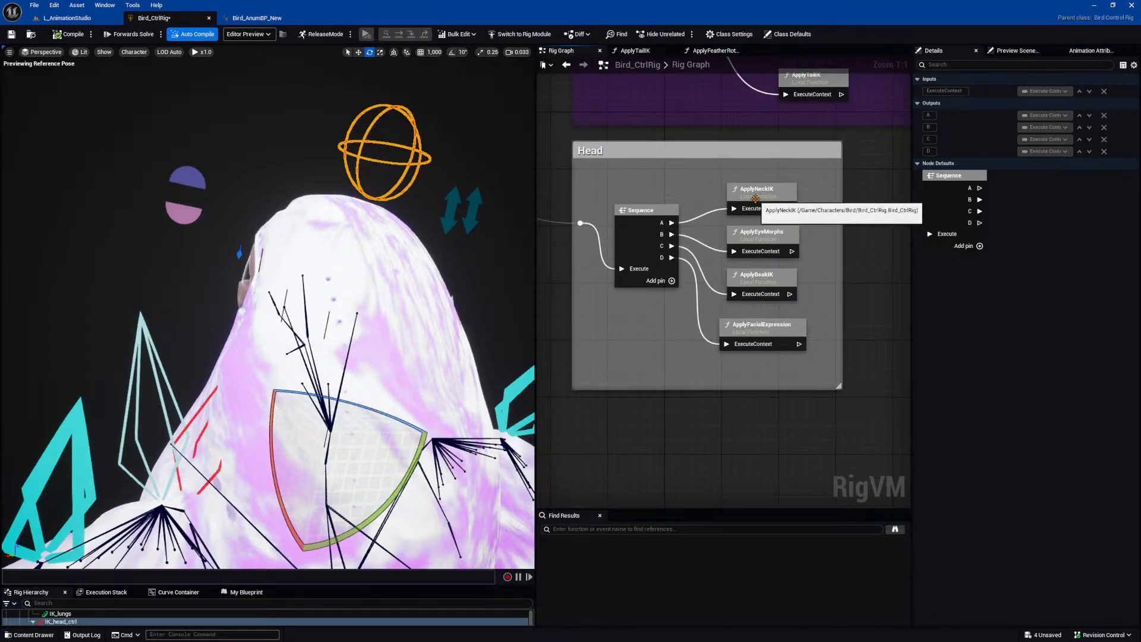
{"action": "right_click_drag", "start_coordinate": [755, 199], "coordinate": [761, 196]}
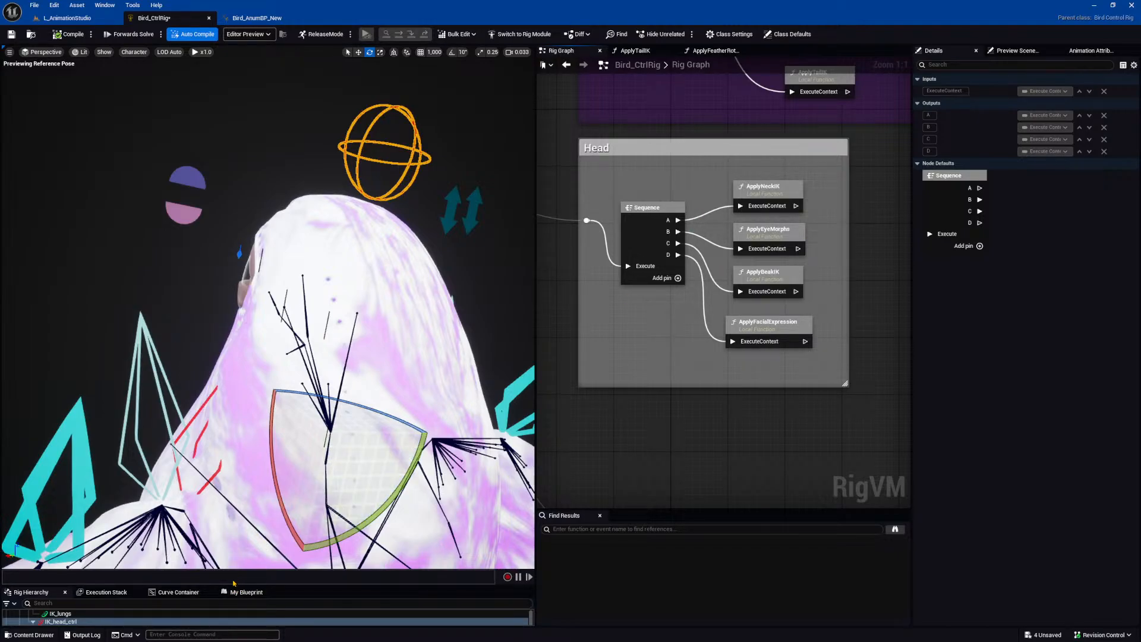
Enlarge the Rig Hierarchy to show the head controls, select IK_head_ctrl and frame it in the viewport.
{"action": "left_click_drag", "start_coordinate": [233, 581], "coordinate": [240, 329]}
{"action": "left_click", "coordinate": [55, 368]}
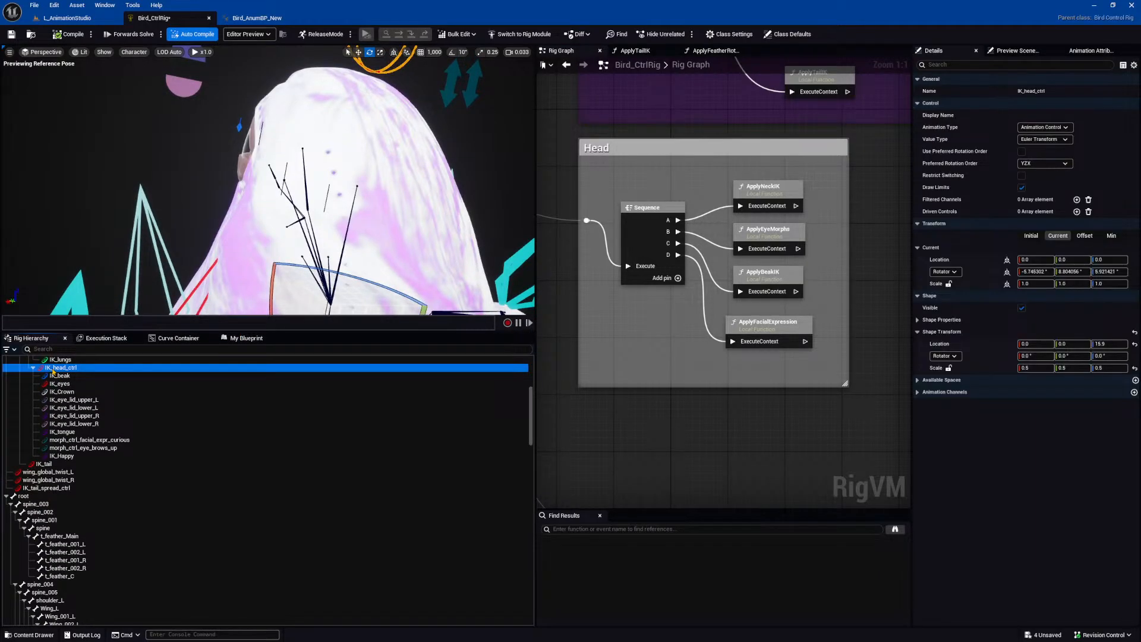
{"action": "key", "text": "f"}
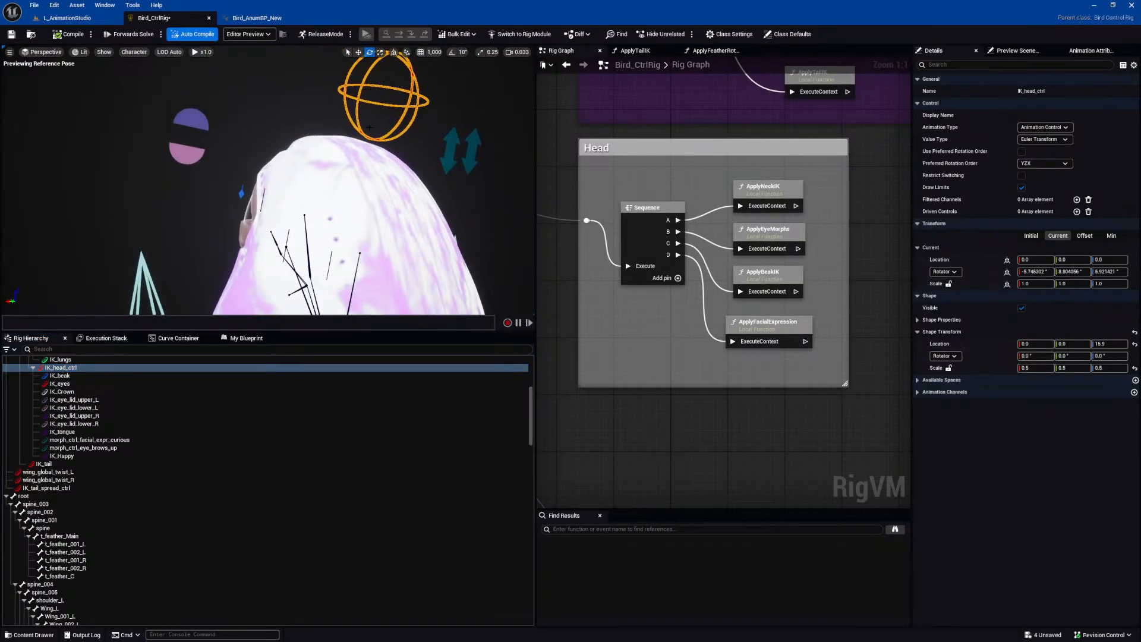
Open the ApplyNeckIK function from the Head group and look over its whole node network.
{"action": "double_click", "coordinate": [766, 194]}
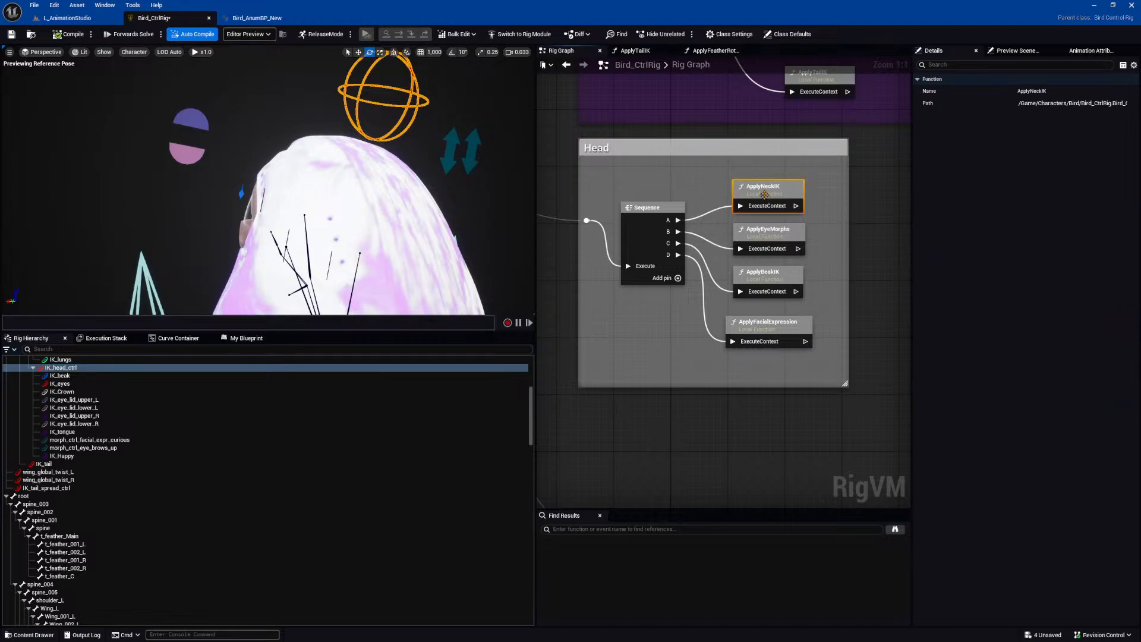
{"action": "scroll", "coordinate": [749, 249], "scroll_direction": "down", "scroll_amount": 5}
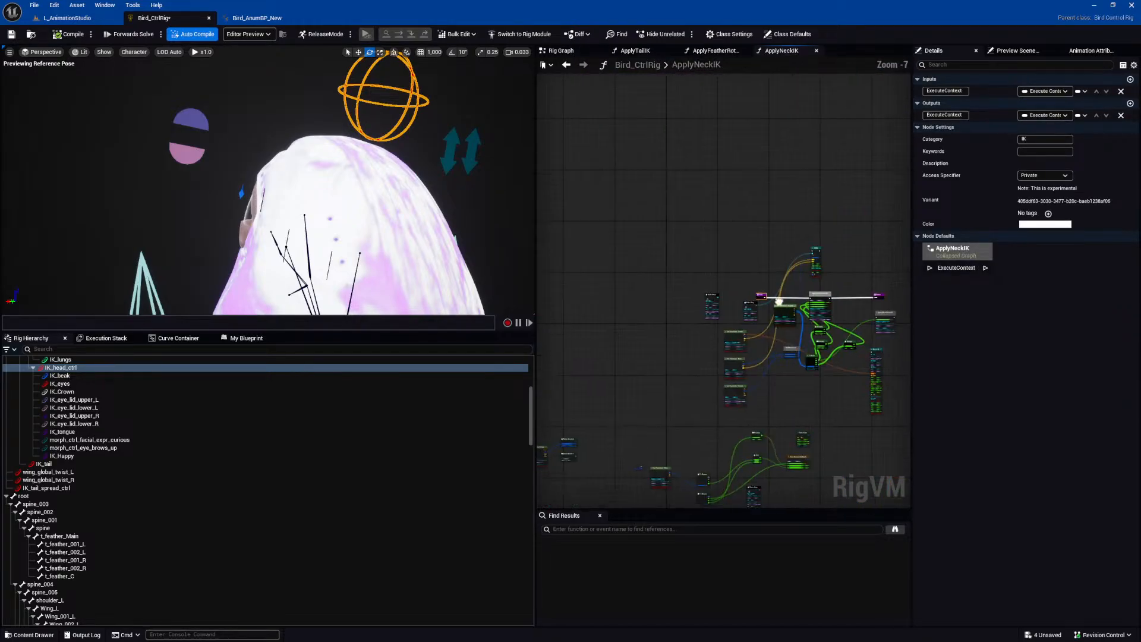
{"action": "mouse_move", "coordinate": [742, 233]}
{"action": "right_mouse_down"}
{"action": "mouse_move", "coordinate": [861, 209]}
{"action": "mouse_move", "coordinate": [737, 242]}
{"action": "right_mouse_up"}
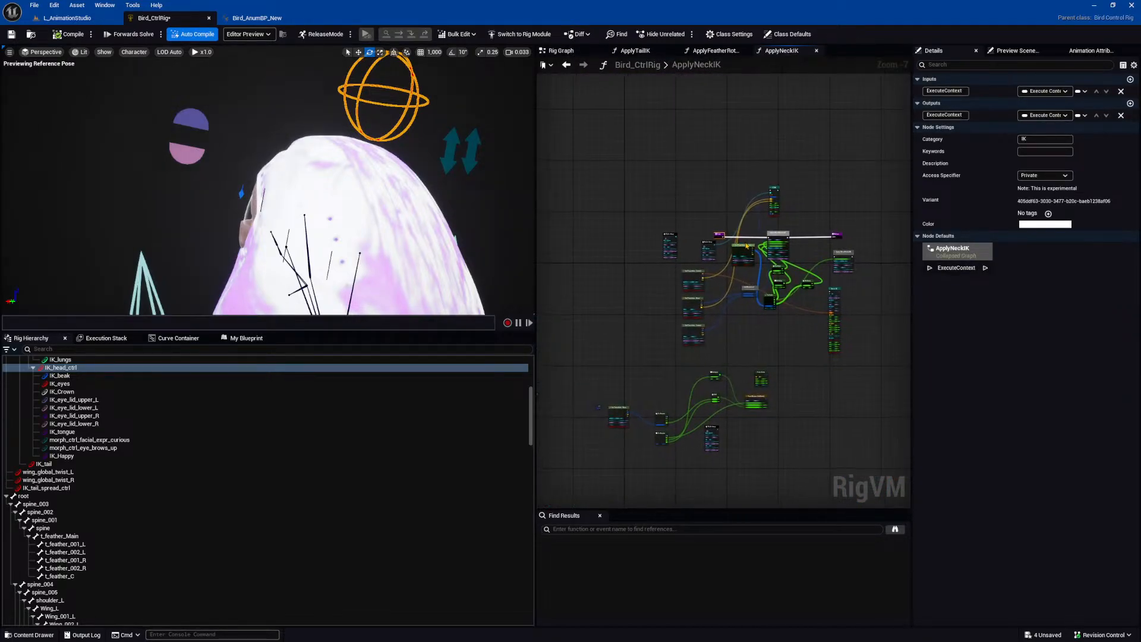
{"action": "scroll", "coordinate": [748, 247], "scroll_direction": "up", "scroll_amount": 3}
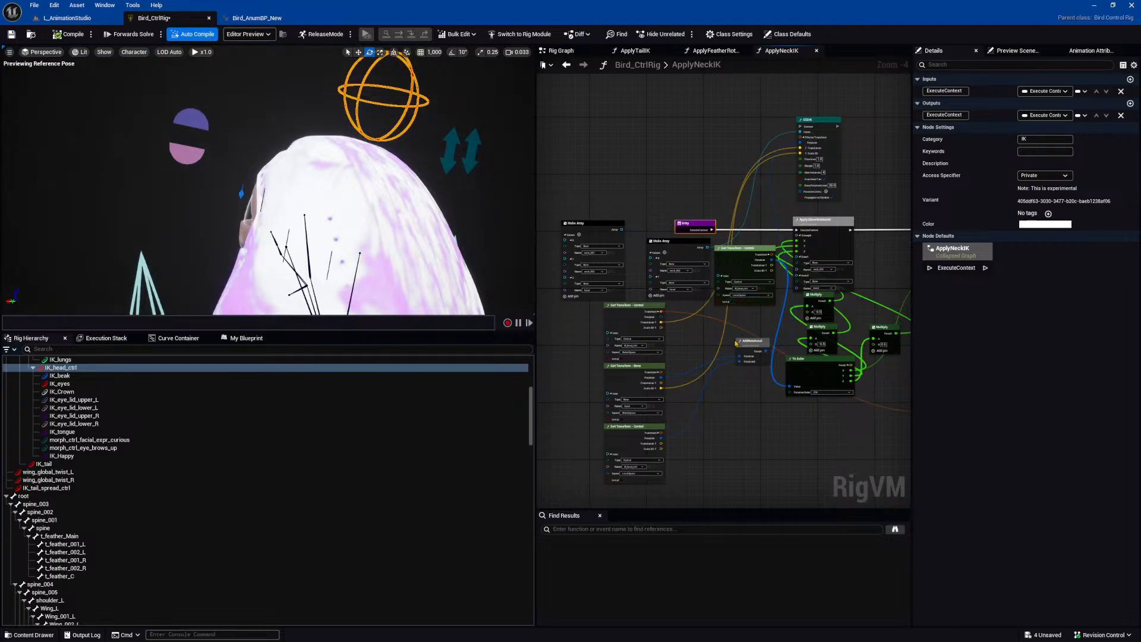
{"action": "scroll", "coordinate": [749, 297], "scroll_direction": "down", "scroll_amount": 1}
{"action": "right_click_drag", "start_coordinate": [728, 345], "coordinate": [648, 297]}
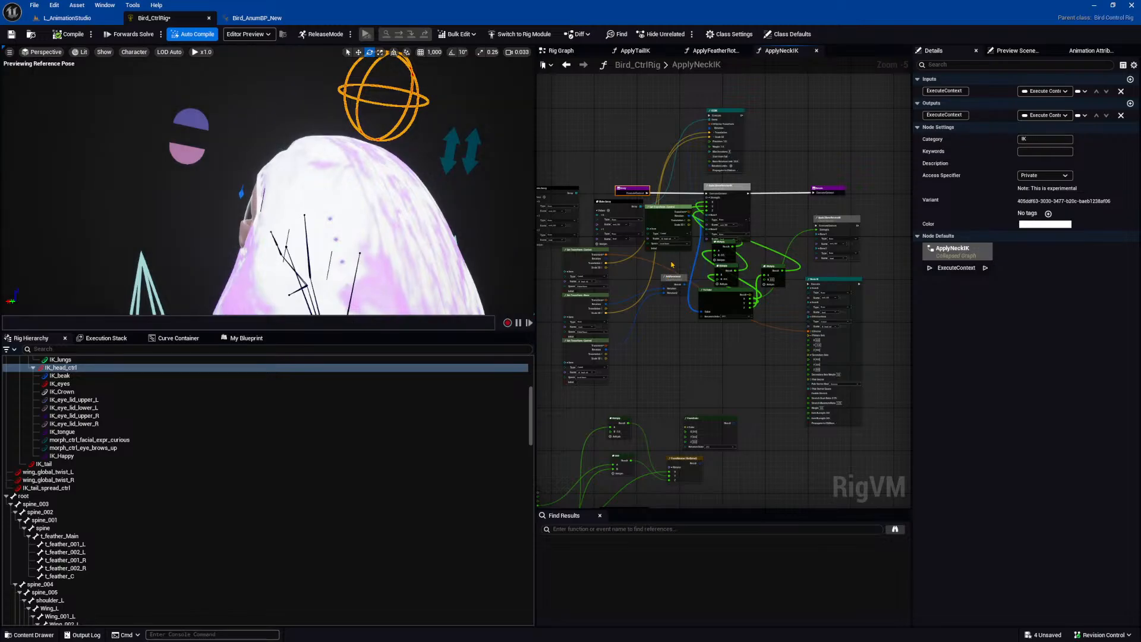
Examine the Apply2BoneRotationIK node together with the Get Transform, To Euler and Multiply nodes that feed it.
{"action": "scroll", "coordinate": [628, 288], "scroll_direction": "up", "scroll_amount": 1}
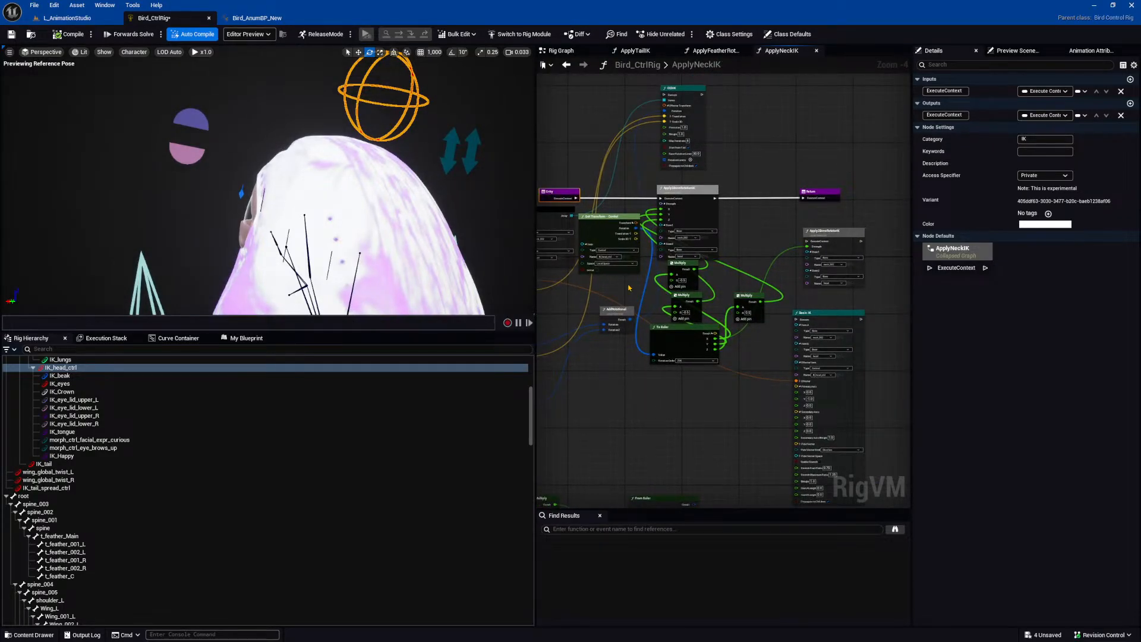
{"action": "right_click_drag", "start_coordinate": [632, 284], "coordinate": [653, 292]}
{"action": "scroll", "coordinate": [658, 304], "scroll_direction": "up", "scroll_amount": 2}
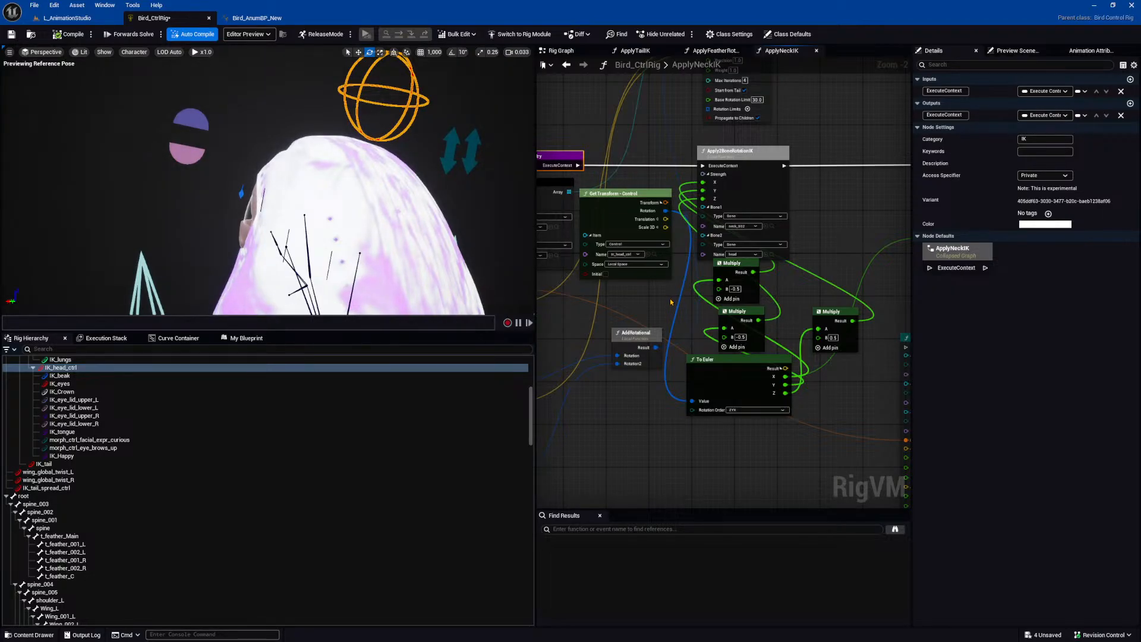
{"action": "right_click_drag", "start_coordinate": [675, 290], "coordinate": [695, 300]}
{"action": "scroll", "coordinate": [748, 312], "scroll_direction": "up", "scroll_amount": 1}
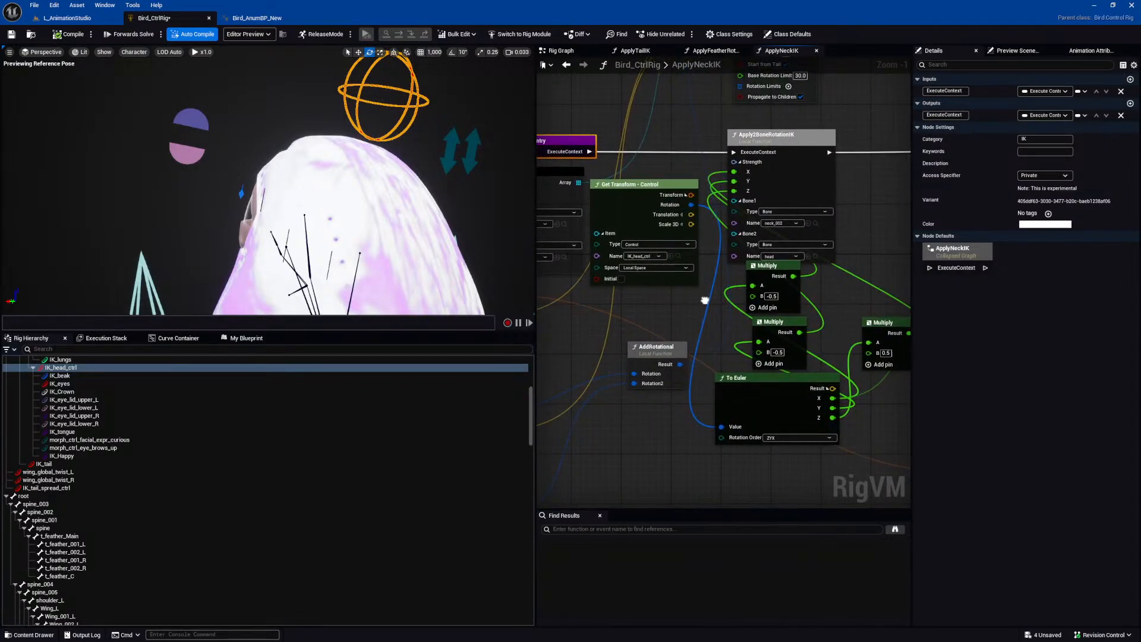
{"action": "left_click", "coordinate": [779, 142]}
{"action": "right_click_drag", "start_coordinate": [782, 147], "coordinate": [795, 160]}
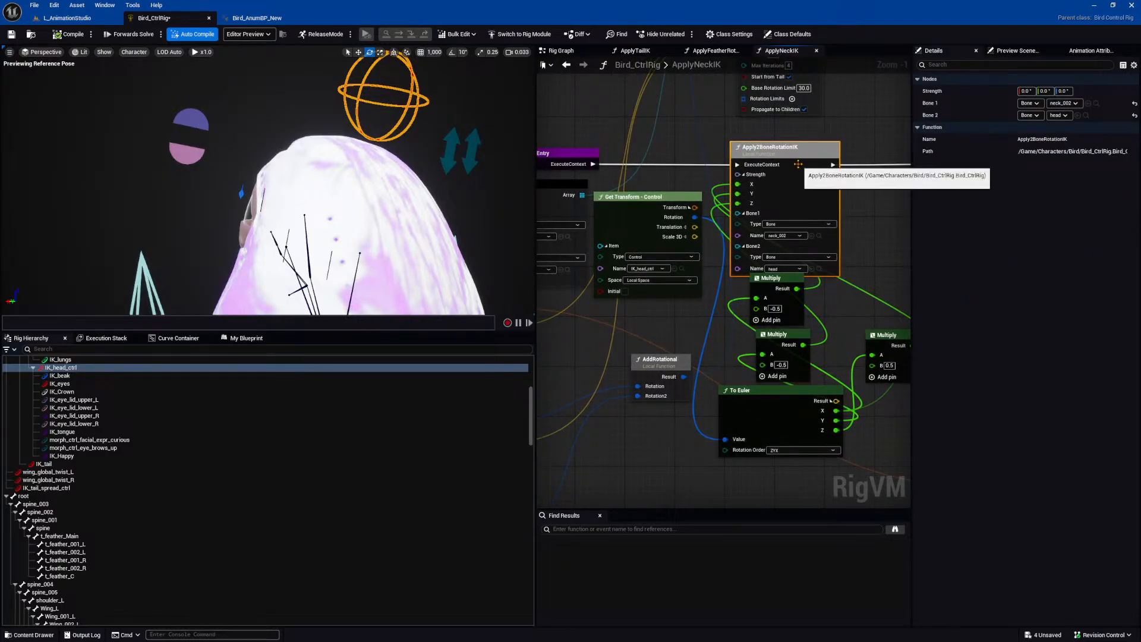
{"action": "scroll", "coordinate": [796, 159], "scroll_direction": "down", "scroll_amount": 3}
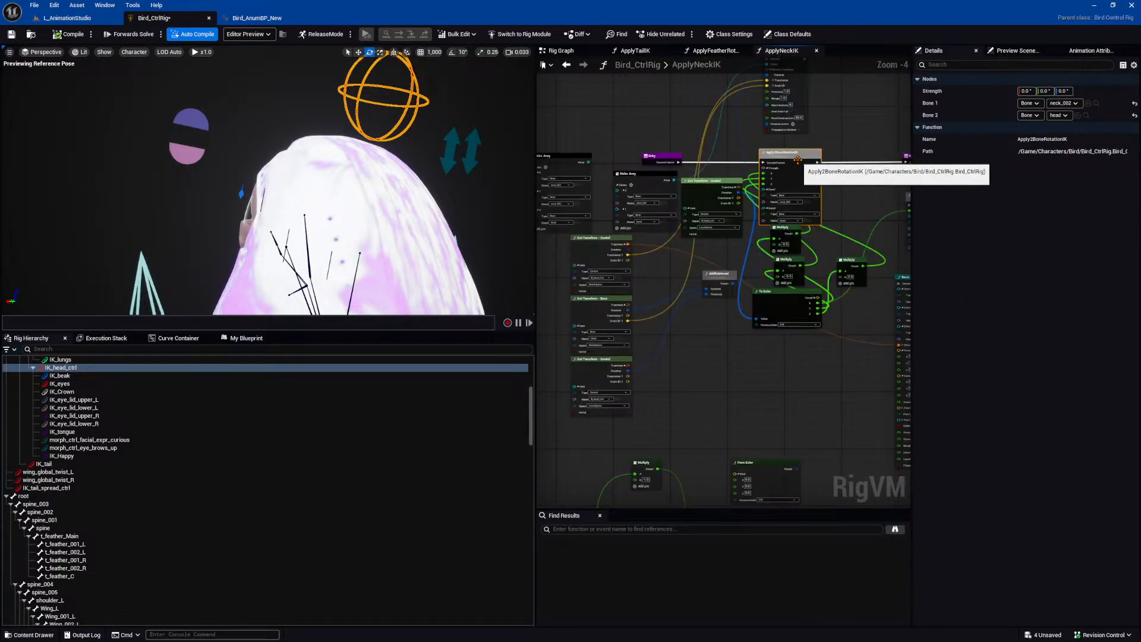
Move the unused CCDIK node and its three Get Transform nodes below the active neck rotation nodes.
{"action": "right_click_drag", "start_coordinate": [788, 177], "coordinate": [785, 219]}
{"action": "left_click_drag", "start_coordinate": [593, 303], "coordinate": [678, 420]}
{"action": "left_click_drag", "start_coordinate": [846, 111], "coordinate": [761, 92], "text": "shift"}
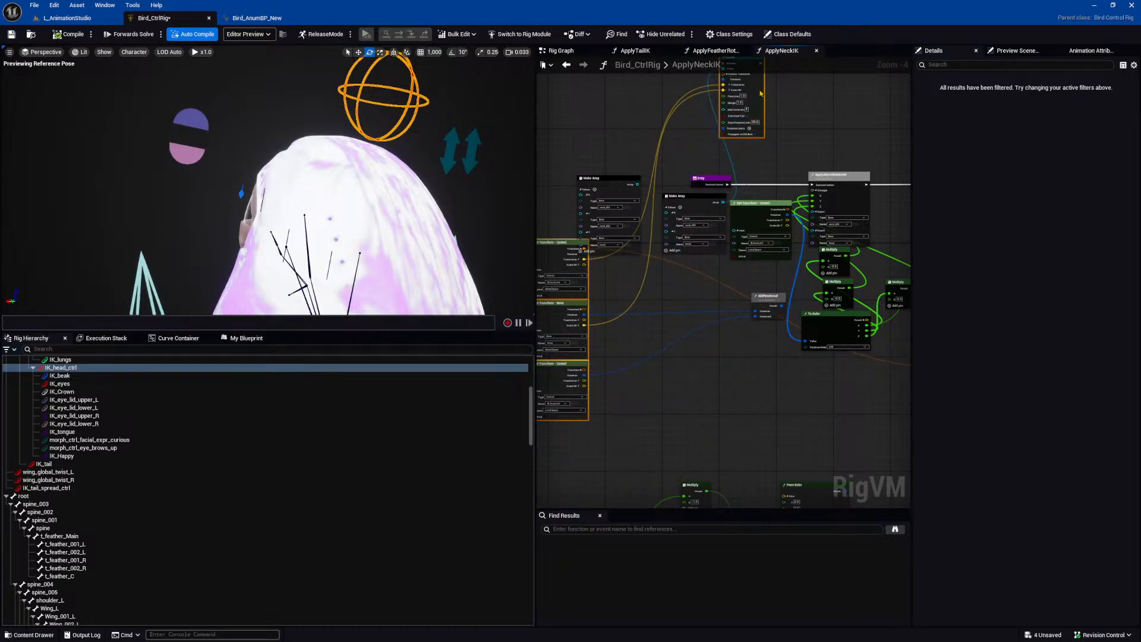
{"action": "scroll", "coordinate": [789, 200], "scroll_direction": "up", "scroll_amount": 3}
{"action": "left_click", "coordinate": [631, 209]}
{"action": "left_click_drag", "start_coordinate": [631, 209], "coordinate": [638, 446]}
{"action": "right_click_drag", "start_coordinate": [820, 323], "coordinate": [633, 217]}
{"action": "scroll", "coordinate": [685, 249], "scroll_direction": "down", "scroll_amount": 2}
{"action": "left_click_drag", "start_coordinate": [568, 130], "coordinate": [781, 416]}
{"action": "scroll", "coordinate": [750, 308], "scroll_direction": "up", "scroll_amount": 2}
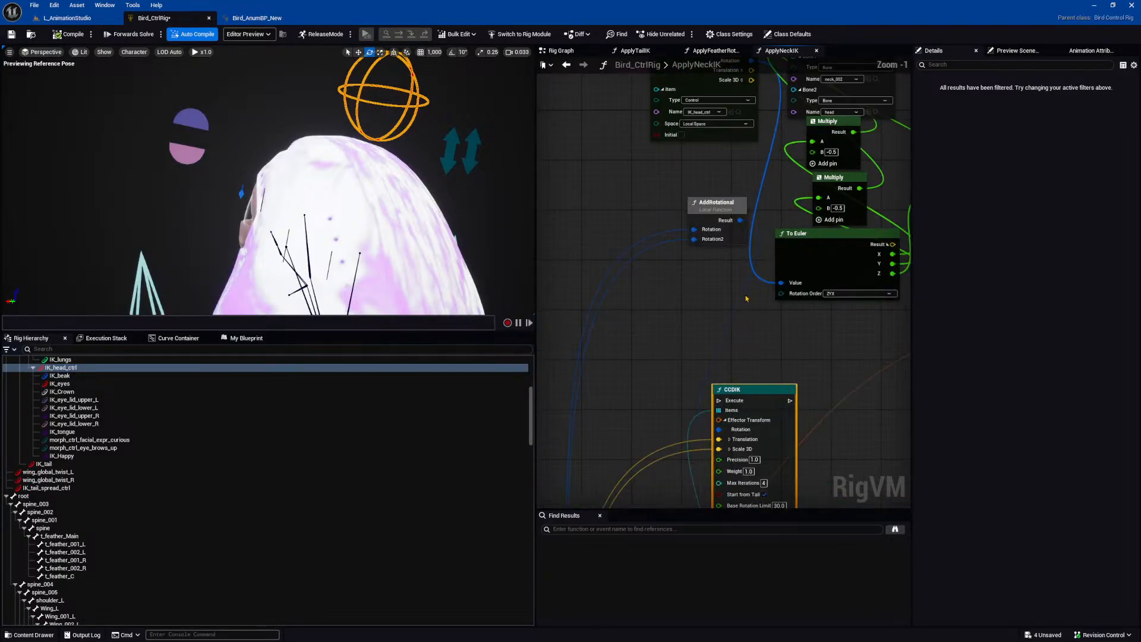
Move the disconnected Basic IK and Apply2BoneRotatorIK nodes down, stacked clear of the active execution line.
{"action": "left_click_drag", "start_coordinate": [716, 203], "coordinate": [554, 330]}
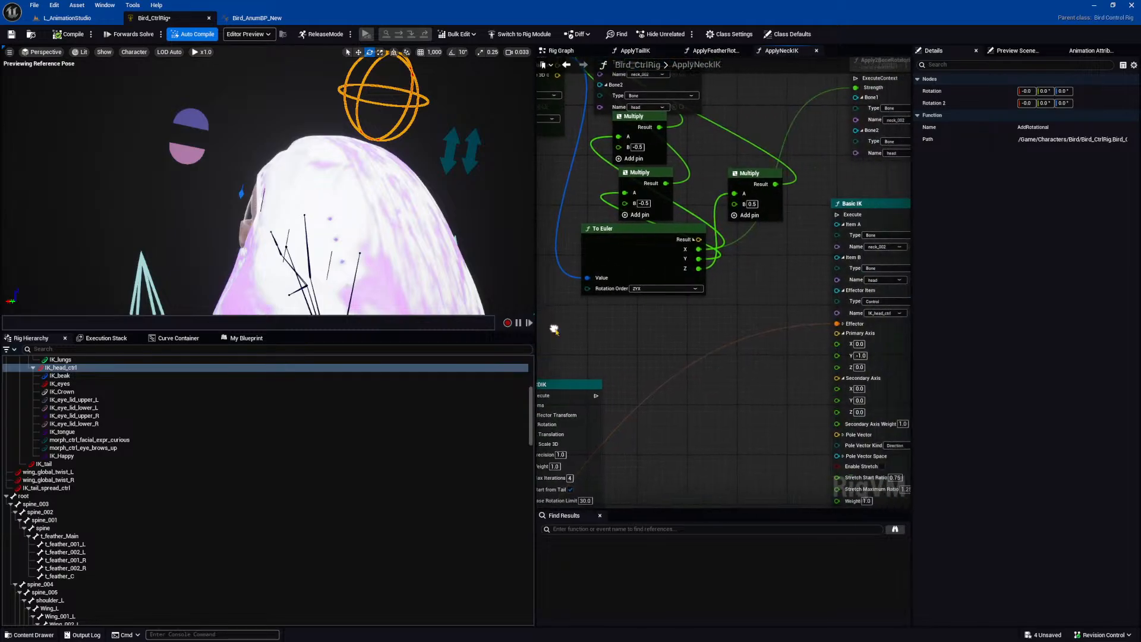
{"action": "right_click_drag", "start_coordinate": [845, 215], "coordinate": [878, 217]}
{"action": "left_click_drag", "start_coordinate": [878, 218], "coordinate": [826, 371]}
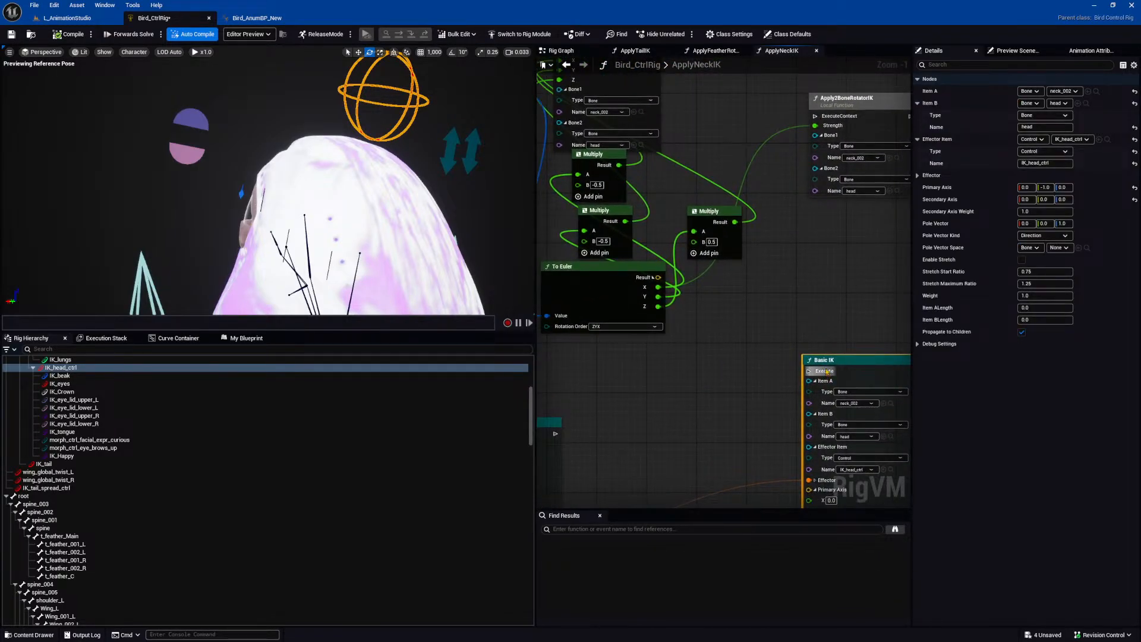
{"action": "right_click_drag", "start_coordinate": [862, 238], "coordinate": [851, 290]}
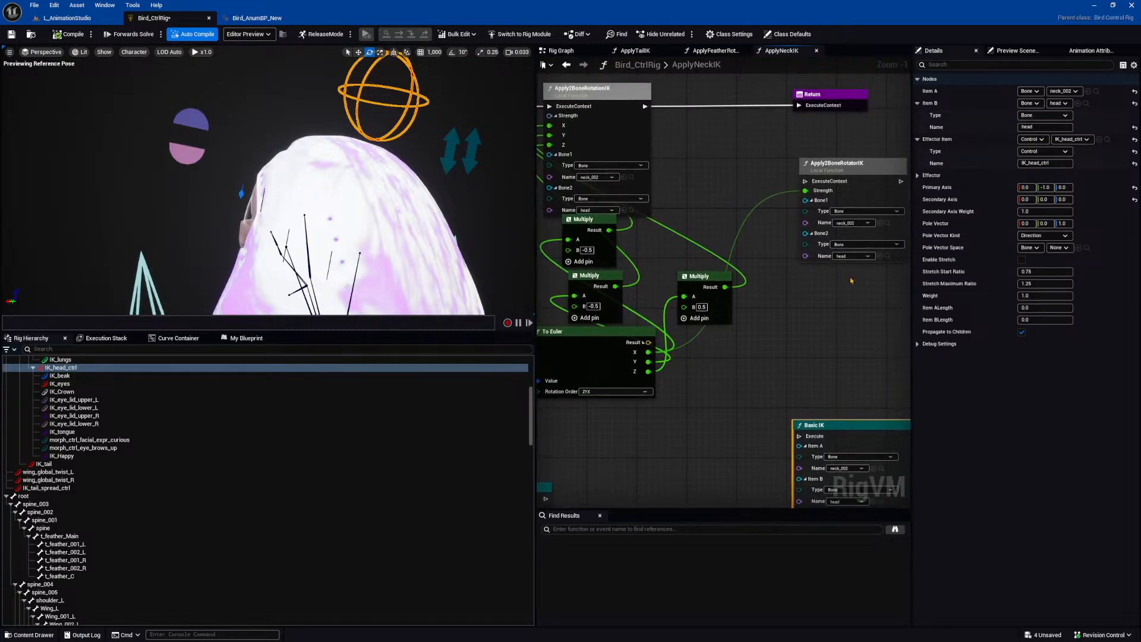
{"action": "left_click_drag", "start_coordinate": [855, 181], "coordinate": [848, 331]}
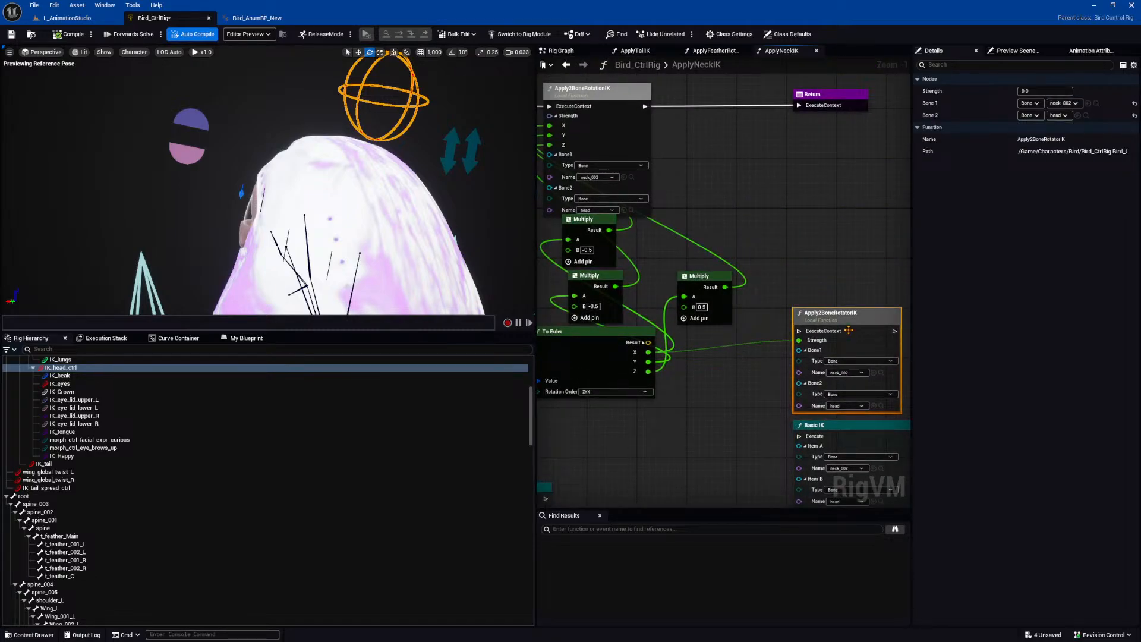
Select the Apply2BoneRotationIK node and review its inputs and its neck_002 and head bone settings.
{"action": "right_click_drag", "start_coordinate": [735, 193], "coordinate": [752, 200]}
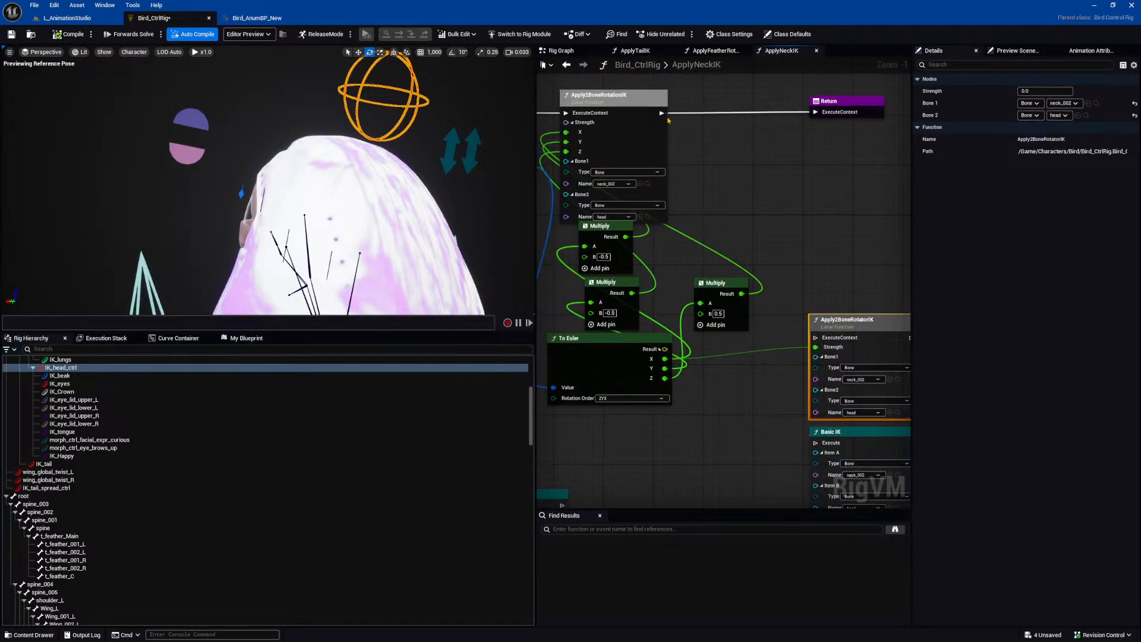
{"action": "left_click", "coordinate": [616, 102]}
{"action": "right_click_drag", "start_coordinate": [618, 103], "coordinate": [685, 110]}
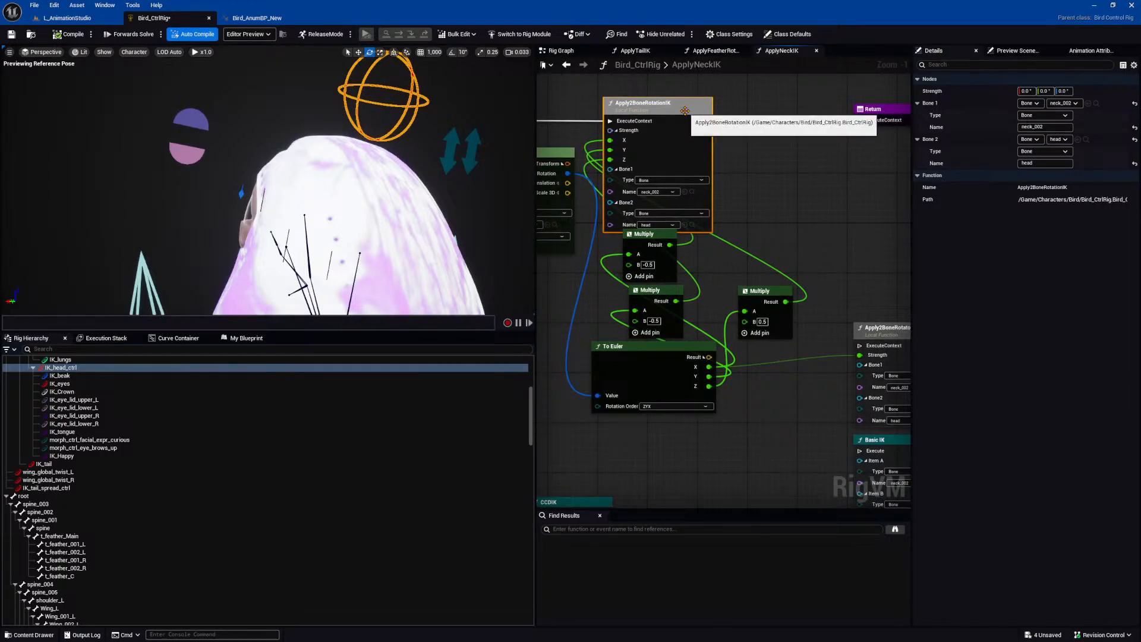
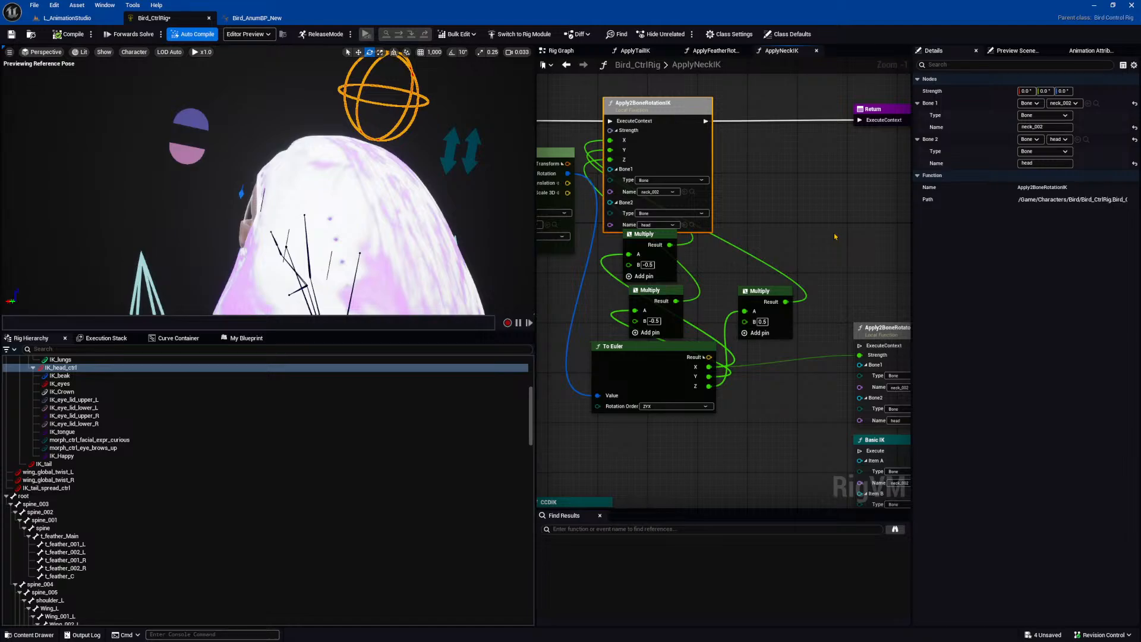
Move the Get Transform - Control node for IK_head_ctrl down, level with the To Euler node it feeds.
{"action": "right_click_drag", "start_coordinate": [807, 201], "coordinate": [896, 208]}
{"action": "left_click_drag", "start_coordinate": [647, 183], "coordinate": [645, 395]}
{"action": "right_click_drag", "start_coordinate": [643, 378], "coordinate": [652, 283]}
Select the group of unused neck IK nodes and move it down, away from the active rotation nodes.
{"action": "scroll", "coordinate": [639, 294], "scroll_direction": "down", "scroll_amount": 1}
{"action": "scroll", "coordinate": [651, 283], "scroll_direction": "down", "scroll_amount": 3}
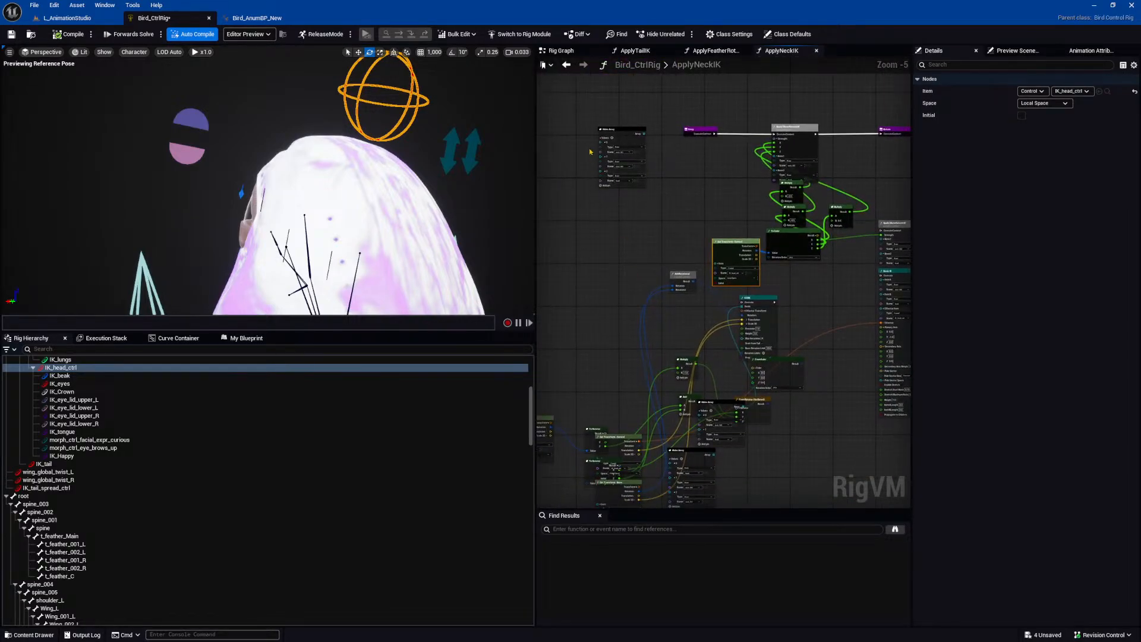
{"action": "scroll", "coordinate": [622, 250], "scroll_direction": "down", "scroll_amount": 2}
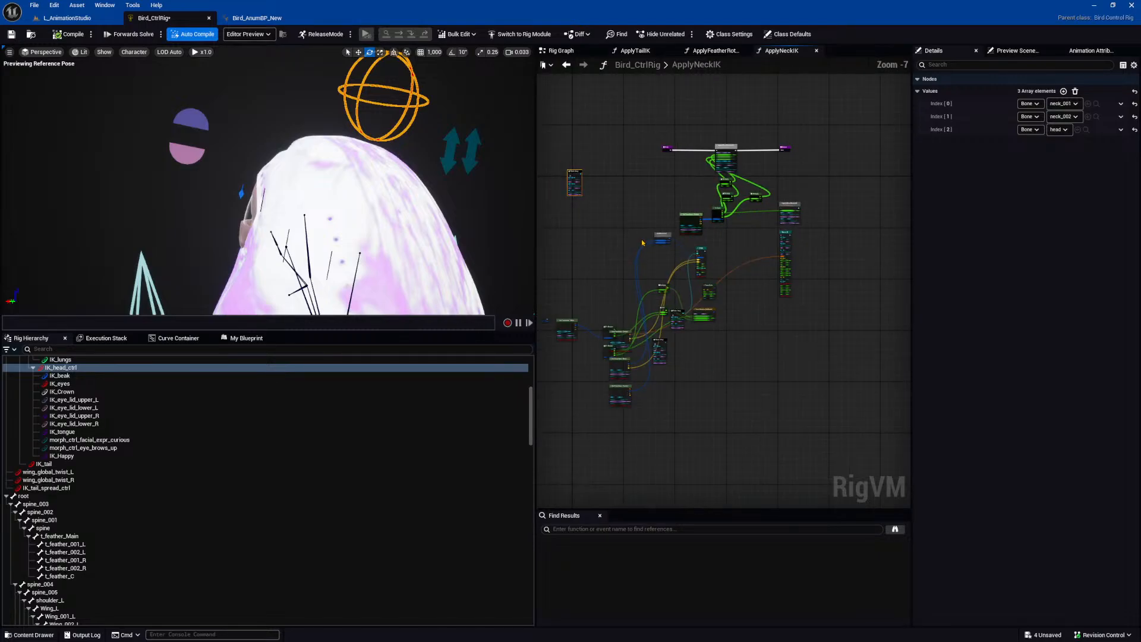
{"action": "left_click_drag", "start_coordinate": [551, 221], "coordinate": [766, 367]}
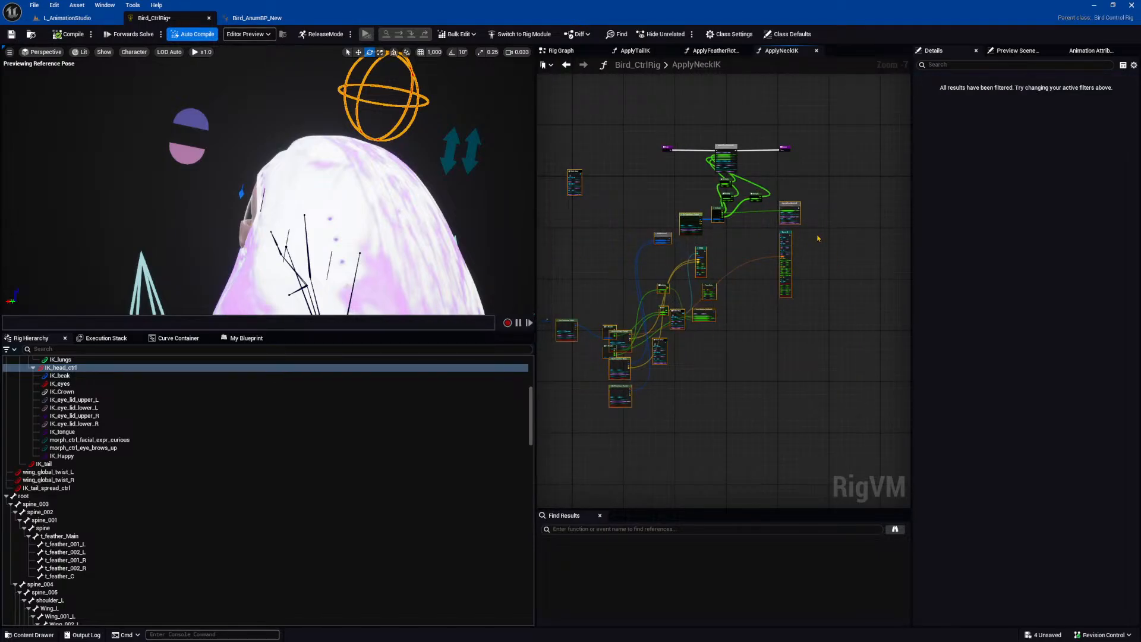
{"action": "scroll", "coordinate": [784, 223], "scroll_direction": "up", "scroll_amount": 5}
{"action": "right_click_drag", "start_coordinate": [676, 233], "coordinate": [782, 244]}
{"action": "left_click_drag", "start_coordinate": [867, 171], "coordinate": [847, 358]}
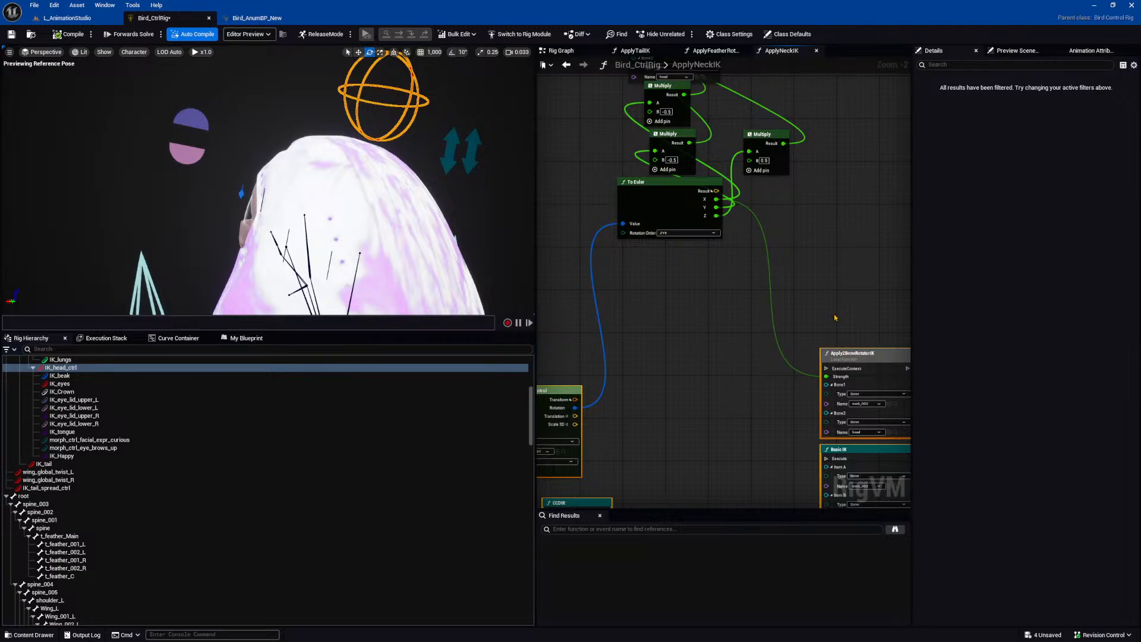
Disconnect the Strength input of the unused Apply2BoneRotatorIK node and place Get Transform - Control back beside To Euler.
{"action": "right_click_drag", "start_coordinate": [835, 315], "coordinate": [844, 344]}
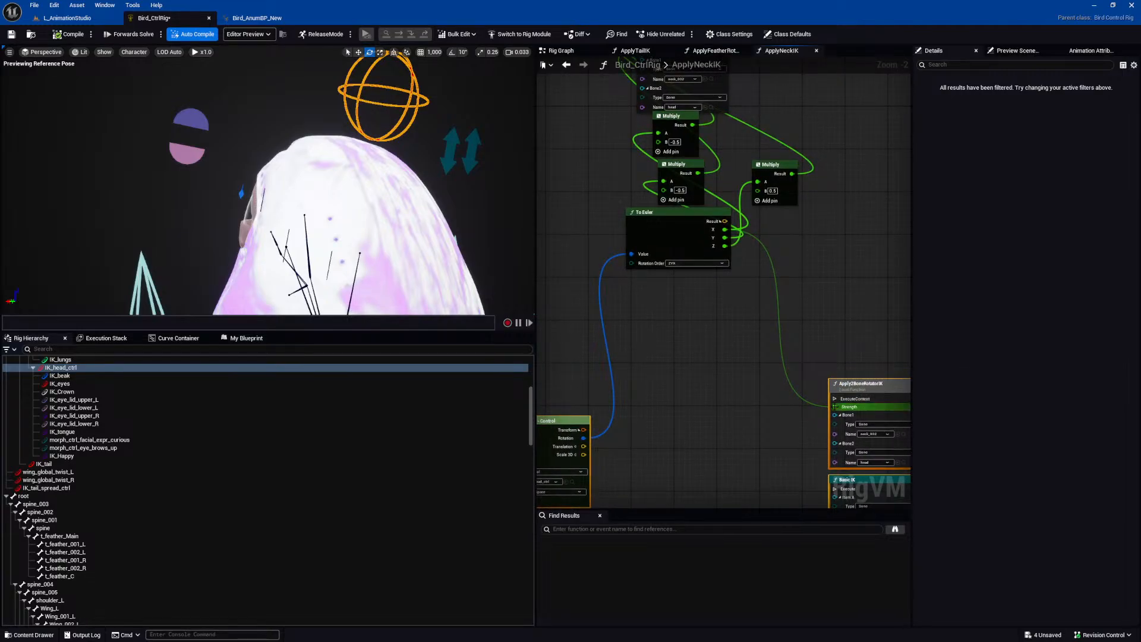
{"action": "left_click", "coordinate": [836, 407], "text": "alt"}
{"action": "mouse_move", "coordinate": [678, 242]}
{"action": "left_mouse_down"}
{"action": "mouse_move", "coordinate": [642, 282]}
{"action": "mouse_move", "coordinate": [664, 256]}
{"action": "left_mouse_up"}
{"action": "right_click_drag", "start_coordinate": [566, 377], "coordinate": [644, 346]}
{"action": "left_click_drag", "start_coordinate": [629, 391], "coordinate": [635, 179]}
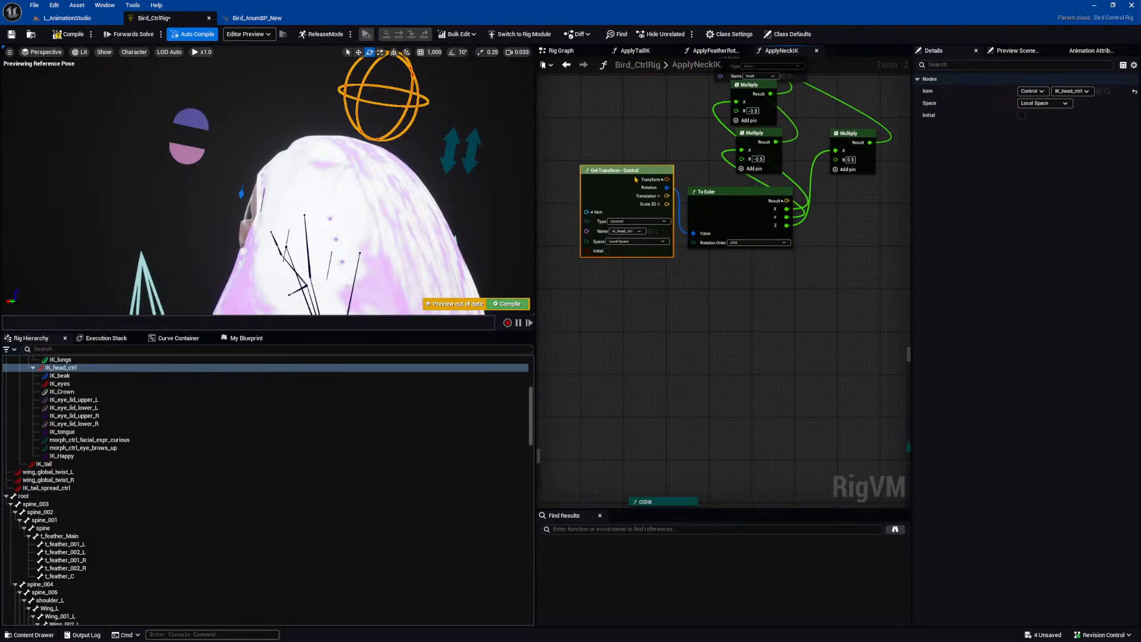
Gather the stray Make Array node with the other unused nodes and enclose them all in a comment box.
{"action": "scroll", "coordinate": [719, 263], "scroll_direction": "down", "scroll_amount": 6}
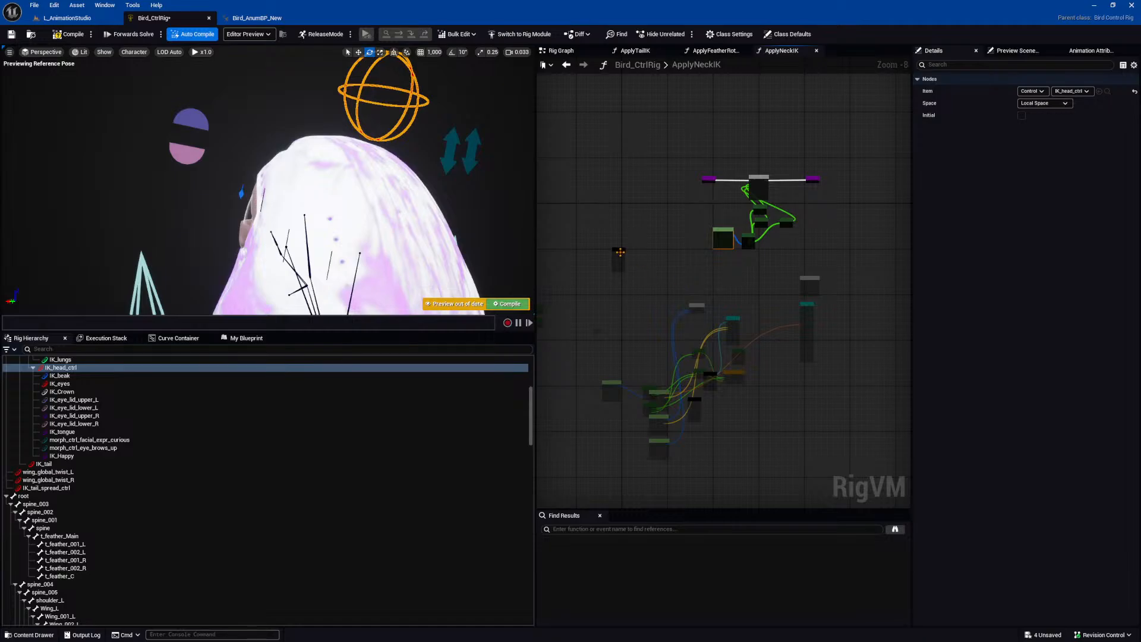
{"action": "left_click_drag", "start_coordinate": [618, 252], "coordinate": [636, 267]}
{"action": "right_click_drag", "start_coordinate": [604, 328], "coordinate": [697, 315]}
{"action": "left_click_drag", "start_coordinate": [566, 223], "coordinate": [694, 260]}
{"action": "left_click_drag", "start_coordinate": [561, 250], "coordinate": [909, 453]}
{"action": "right_click_drag", "start_coordinate": [667, 313], "coordinate": [830, 323]}
{"action": "key", "text": "c"}
{"action": "left_click_drag", "start_coordinate": [666, 240], "coordinate": [719, 254]}
Title the comment box Deprecated and set its comment color to yellow.
{"action": "scroll", "coordinate": [576, 255], "scroll_direction": "up", "scroll_amount": 4}
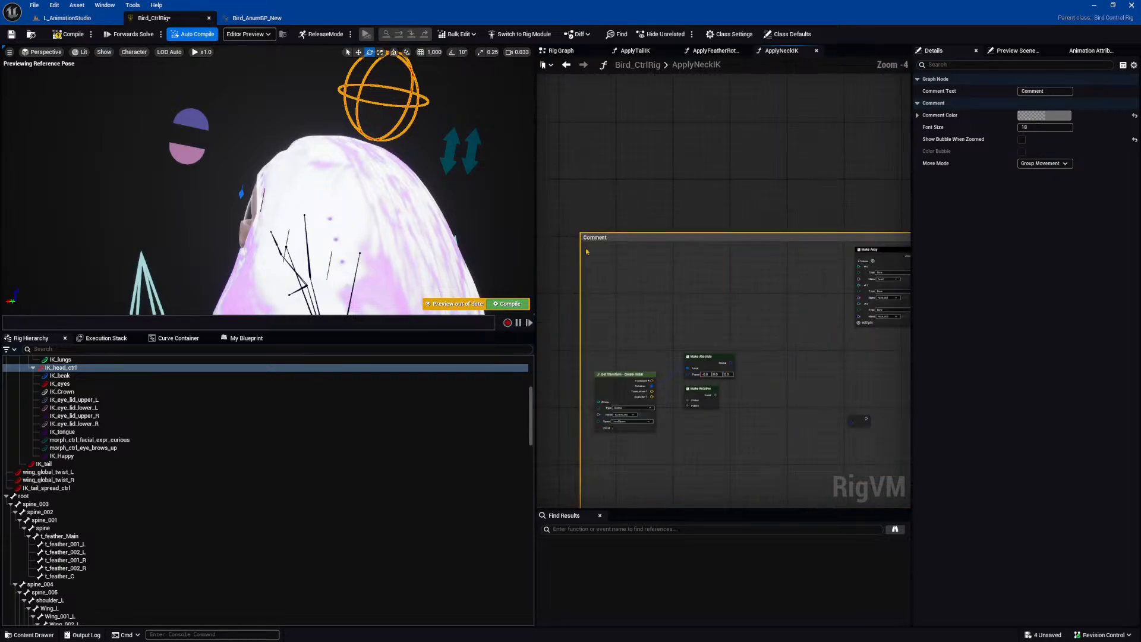
{"action": "type", "text": "Deprecated"}
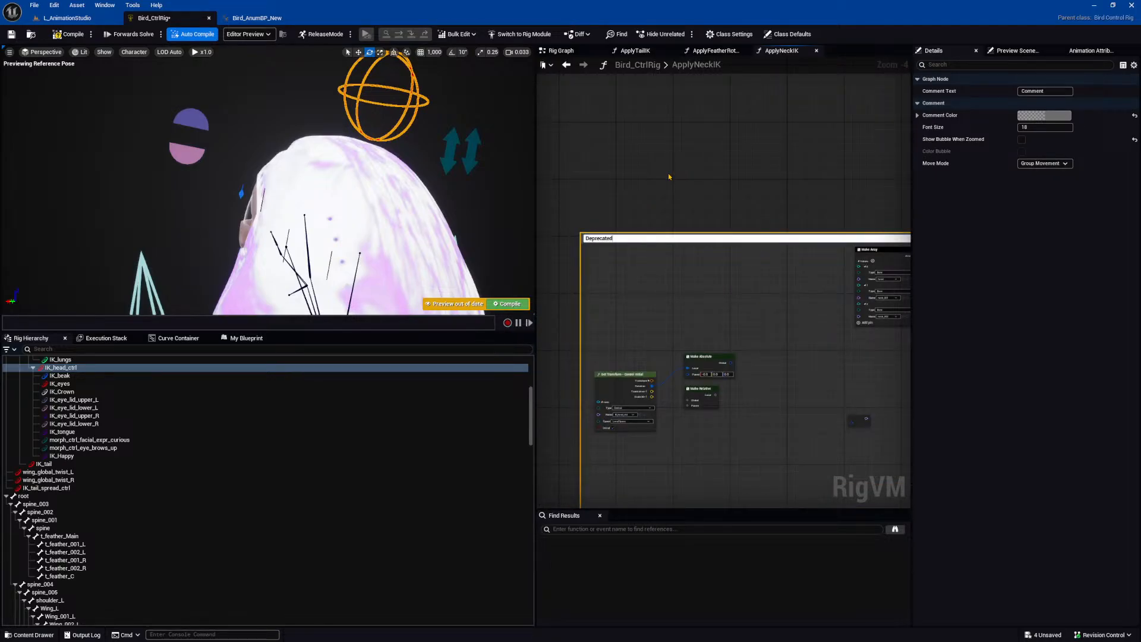
{"action": "key", "text": "Return"}
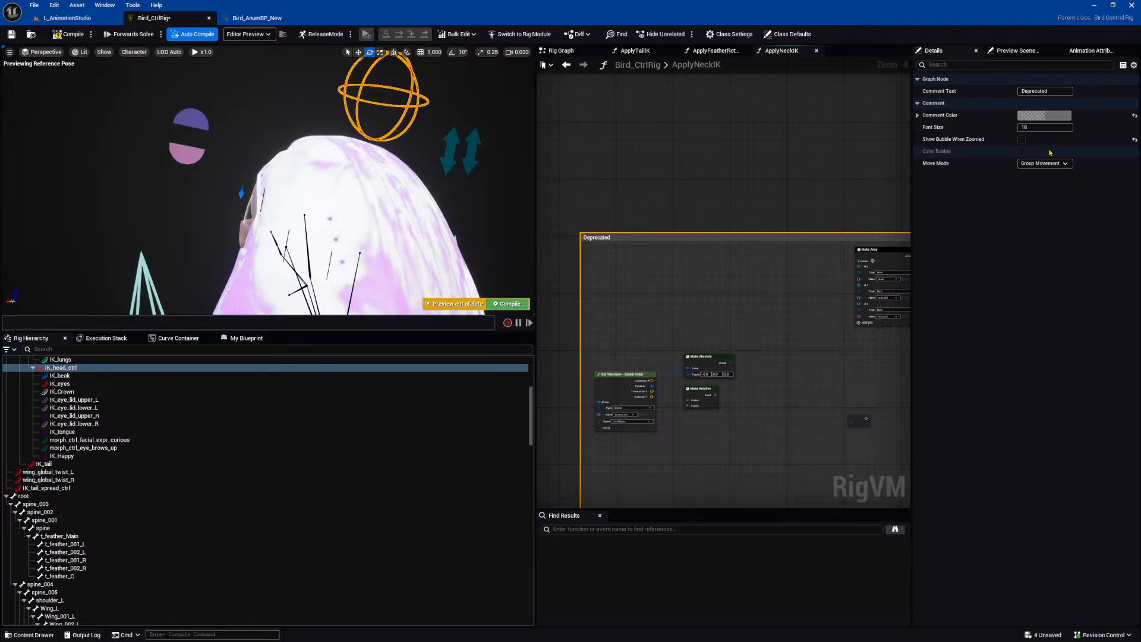
{"action": "left_click", "coordinate": [1044, 115]}
{"action": "left_click", "coordinate": [874, 140]}
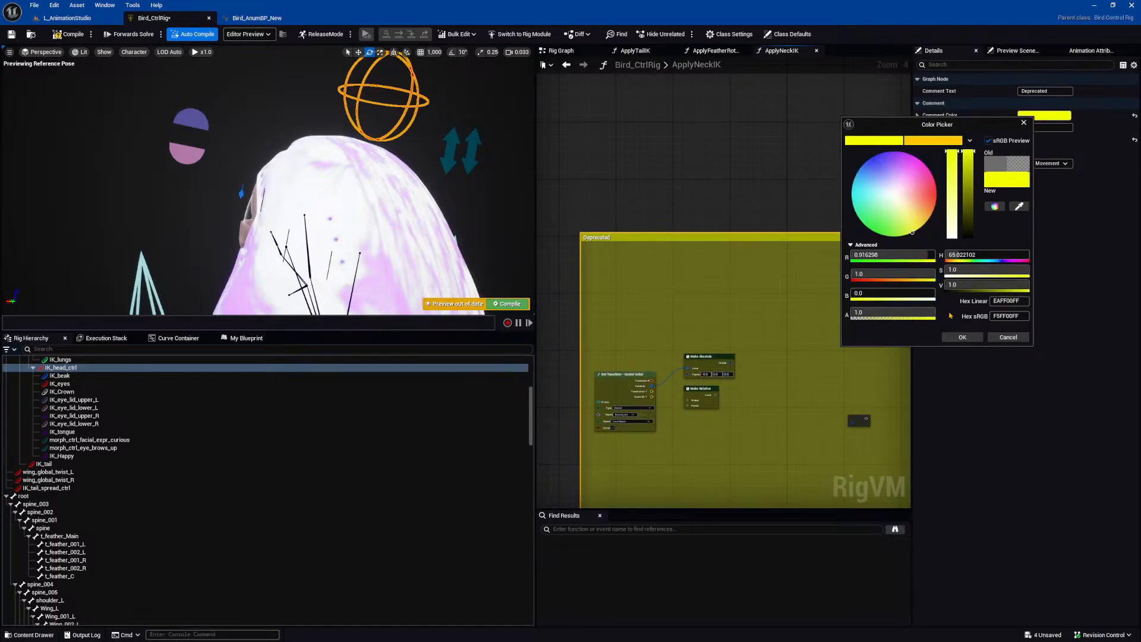
{"action": "left_click", "coordinate": [962, 337]}
Select the active neck rotation nodes and move them up, clear of the Deprecated comment box.
{"action": "scroll", "coordinate": [741, 260], "scroll_direction": "down", "scroll_amount": 6}
{"action": "right_click_drag", "start_coordinate": [741, 260], "coordinate": [598, 283]}
{"action": "scroll", "coordinate": [655, 229], "scroll_direction": "up", "scroll_amount": 4}
{"action": "right_click_drag", "start_coordinate": [692, 212], "coordinate": [640, 231]}
{"action": "scroll", "coordinate": [646, 230], "scroll_direction": "up", "scroll_amount": 2}
{"action": "left_click_drag", "start_coordinate": [595, 120], "coordinate": [916, 357]}
{"action": "right_click_drag", "start_coordinate": [772, 321], "coordinate": [828, 368]}
{"action": "left_click_drag", "start_coordinate": [715, 230], "coordinate": [702, 155]}
{"action": "scroll", "coordinate": [631, 249], "scroll_direction": "up", "scroll_amount": 2}
{"action": "scroll", "coordinate": [631, 249], "scroll_direction": "up", "scroll_amount": 1}
{"action": "left_click", "coordinate": [611, 244]}
Lower the Get Transform - Control node and move the 0.5 Multiply node in front of Apply2BoneRotationIK's Strength inputs.
{"action": "right_click_drag", "start_coordinate": [845, 262], "coordinate": [861, 266]}
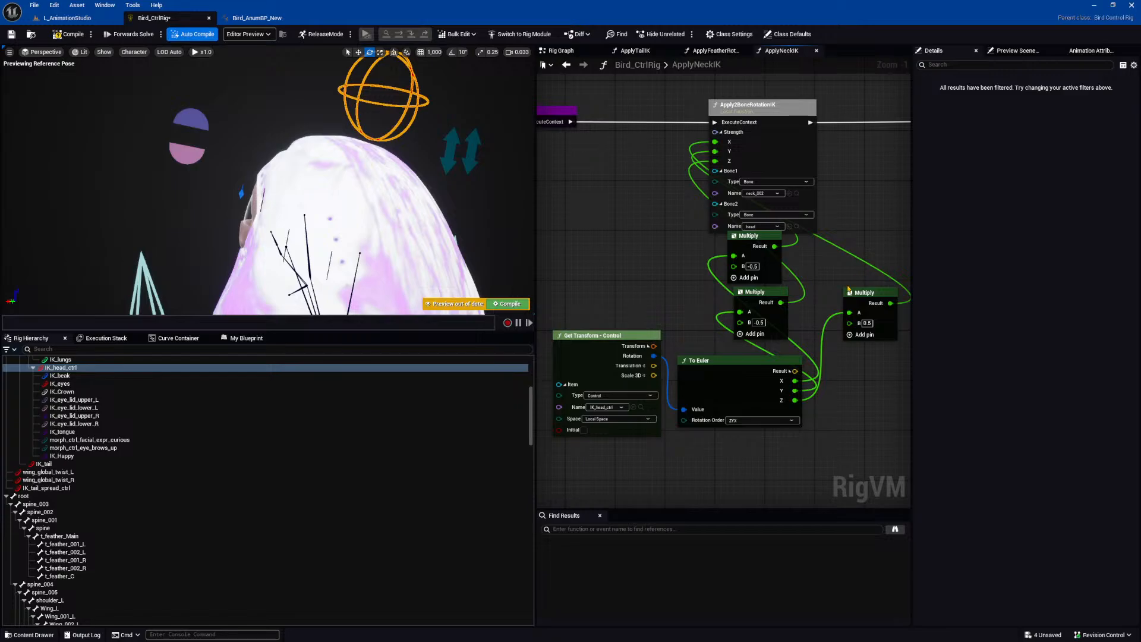
{"action": "right_click_drag", "start_coordinate": [760, 334], "coordinate": [778, 331]}
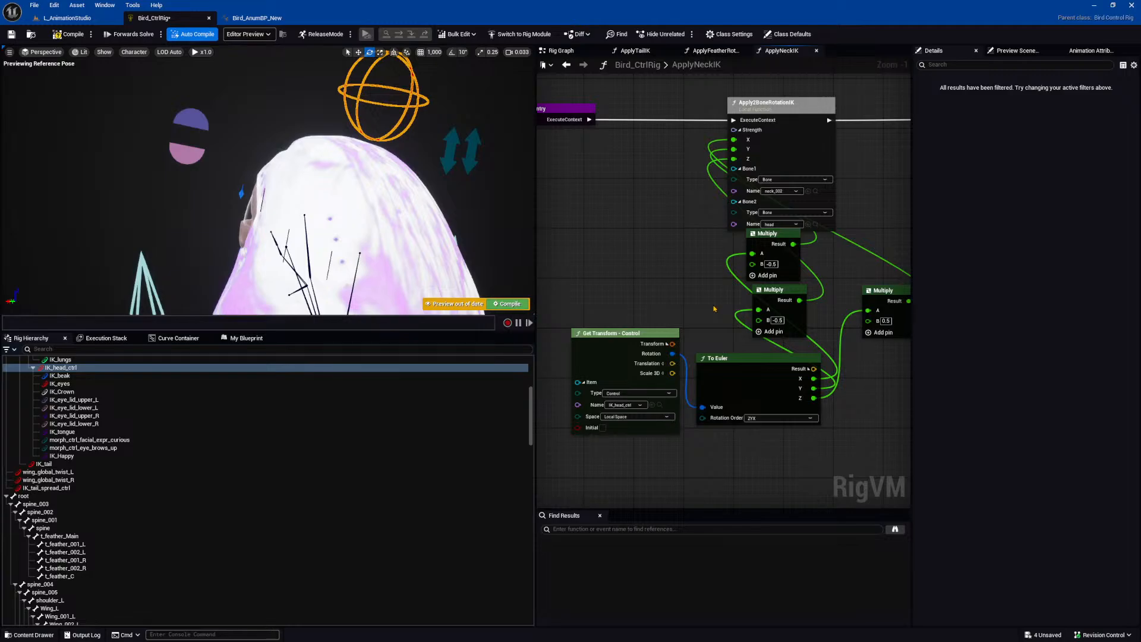
{"action": "right_click_drag", "start_coordinate": [732, 318], "coordinate": [751, 300]}
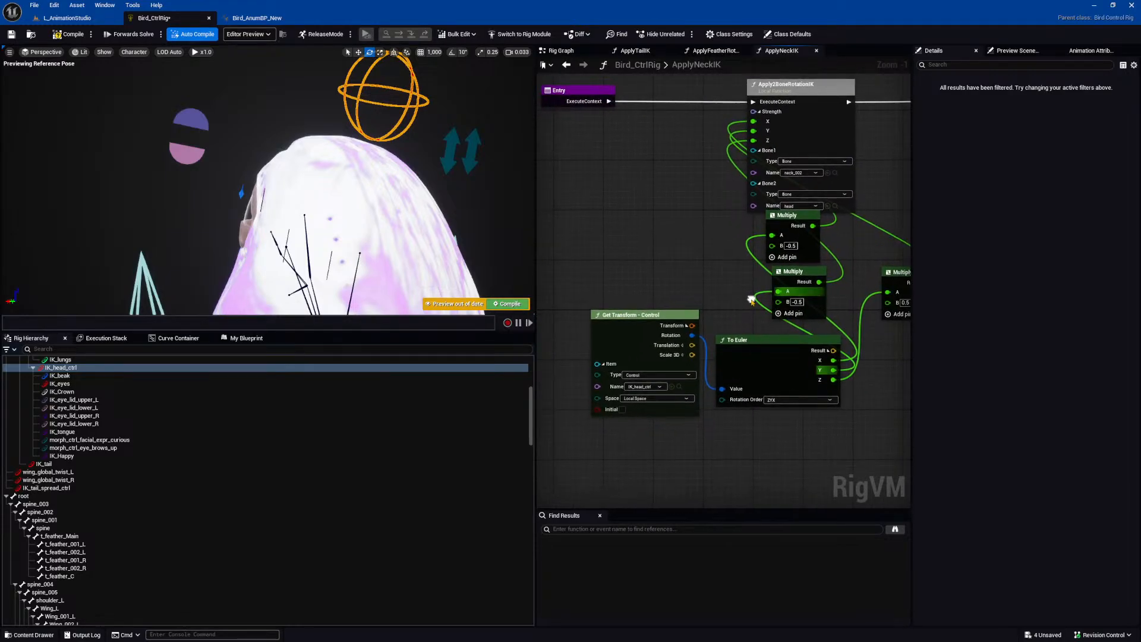
{"action": "left_click_drag", "start_coordinate": [668, 315], "coordinate": [675, 365]}
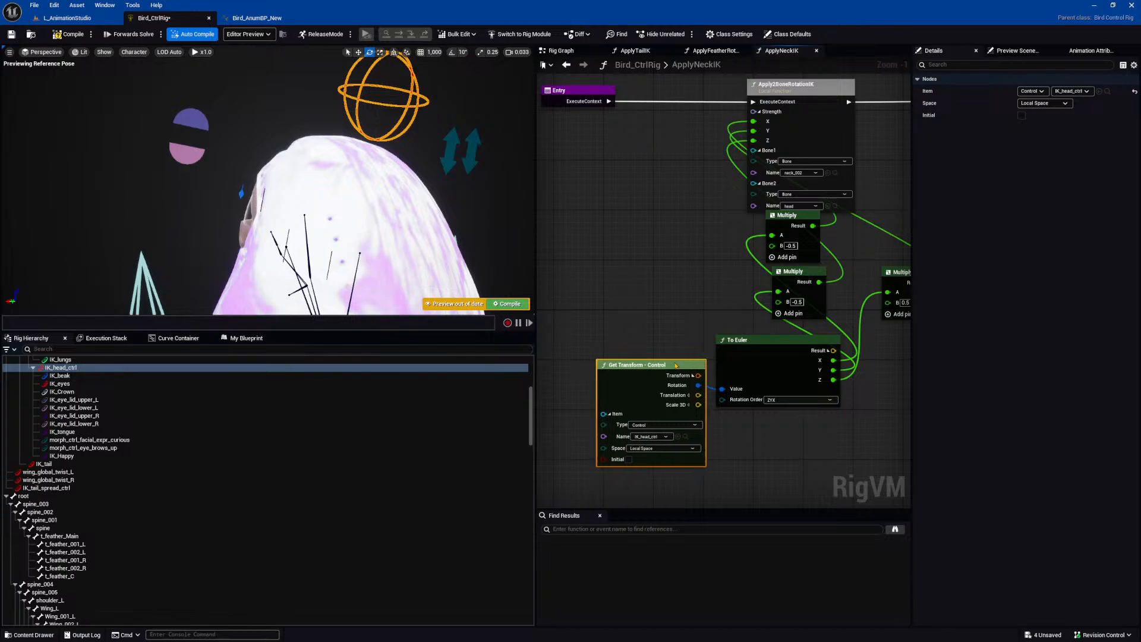
{"action": "right_click_drag", "start_coordinate": [693, 327], "coordinate": [671, 322]}
{"action": "left_click_drag", "start_coordinate": [882, 270], "coordinate": [660, 196]}
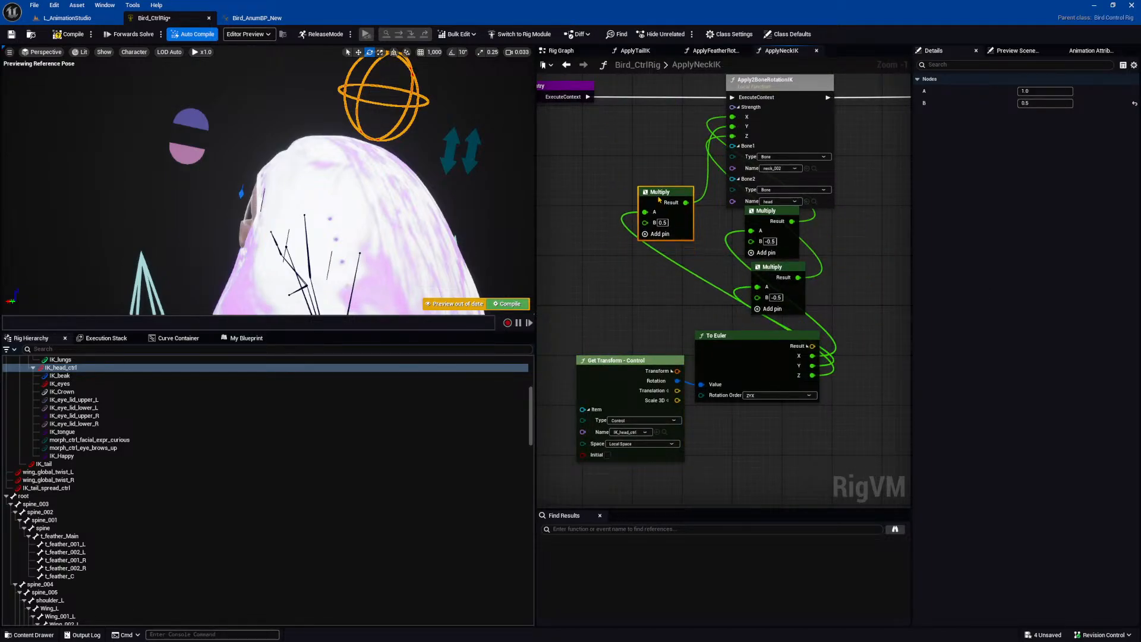
Move the Get Transform - Control and To Euler nodes to the input side of the Multiply nodes.
{"action": "right_click_drag", "start_coordinate": [679, 301], "coordinate": [723, 267]}
{"action": "left_click_drag", "start_coordinate": [667, 302], "coordinate": [797, 334]}
{"action": "left_click_drag", "start_coordinate": [831, 319], "coordinate": [636, 237]}
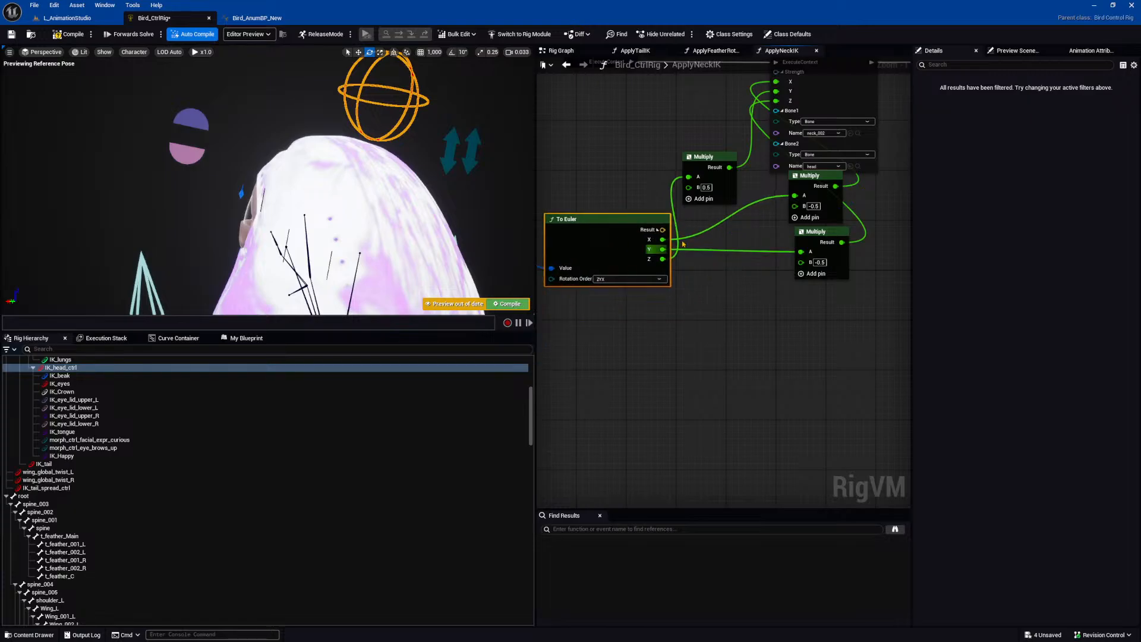
{"action": "right_click_drag", "start_coordinate": [636, 237], "coordinate": [700, 305]}
{"action": "left_click_drag", "start_coordinate": [698, 305], "coordinate": [650, 262]}
Stack the three Multiply nodes vertically between To Euler and Apply2BoneRotationIK, with the 0.5 node in the middle.
{"action": "left_click_drag", "start_coordinate": [779, 224], "coordinate": [781, 199]}
{"action": "left_click_drag", "start_coordinate": [883, 243], "coordinate": [773, 143]}
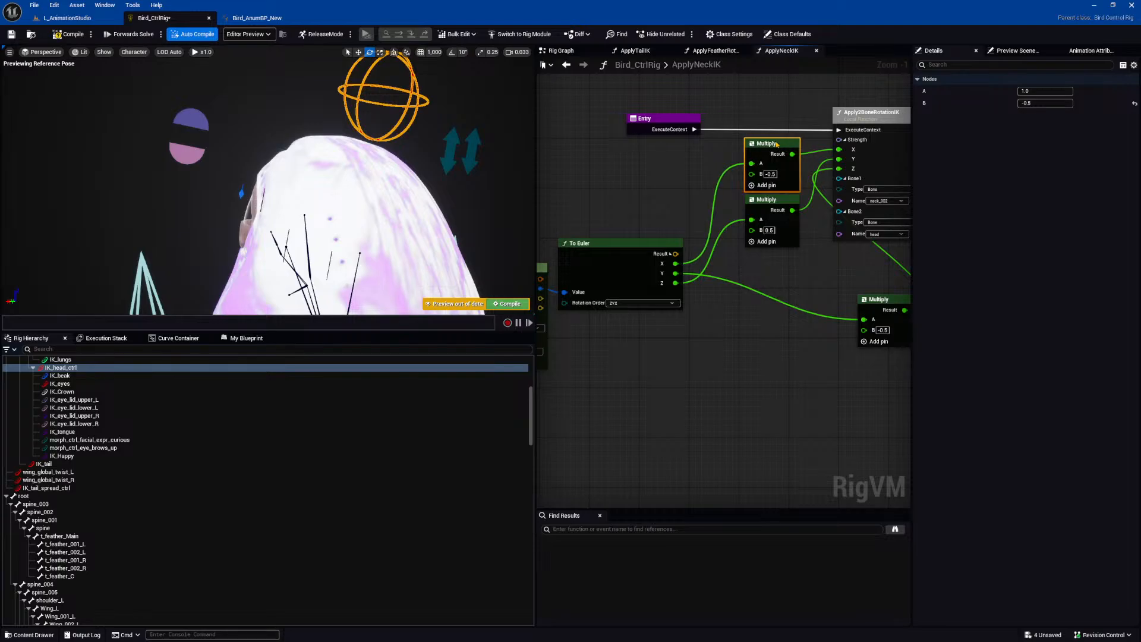
{"action": "right_click_drag", "start_coordinate": [794, 298], "coordinate": [749, 302]}
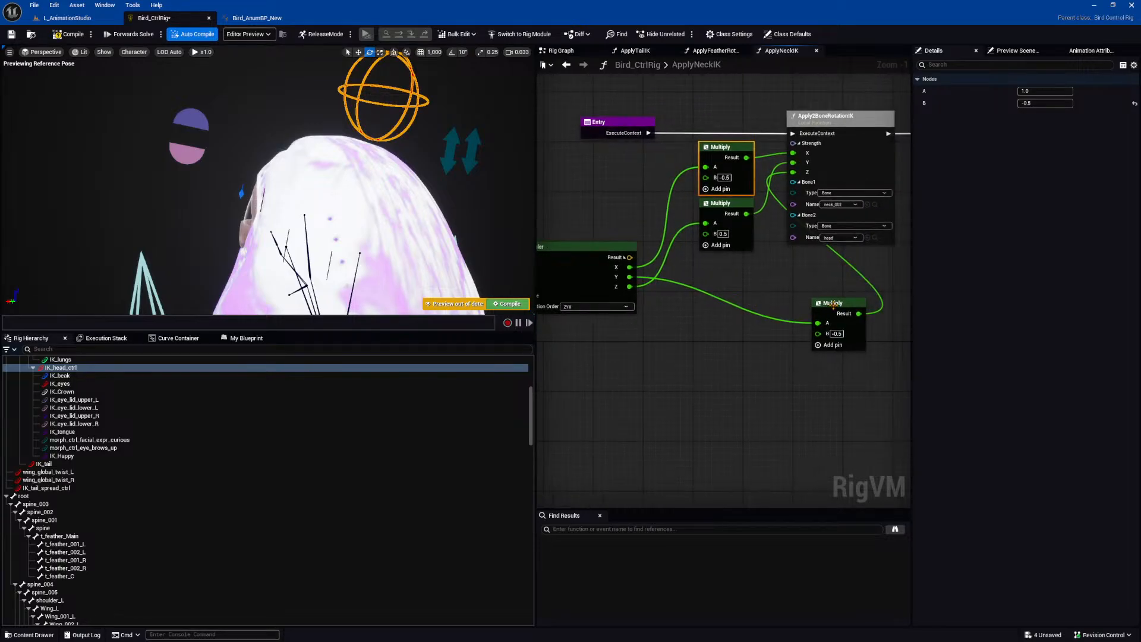
{"action": "left_click_drag", "start_coordinate": [835, 305], "coordinate": [722, 262]}
{"action": "right_click_drag", "start_coordinate": [775, 278], "coordinate": [803, 297]}
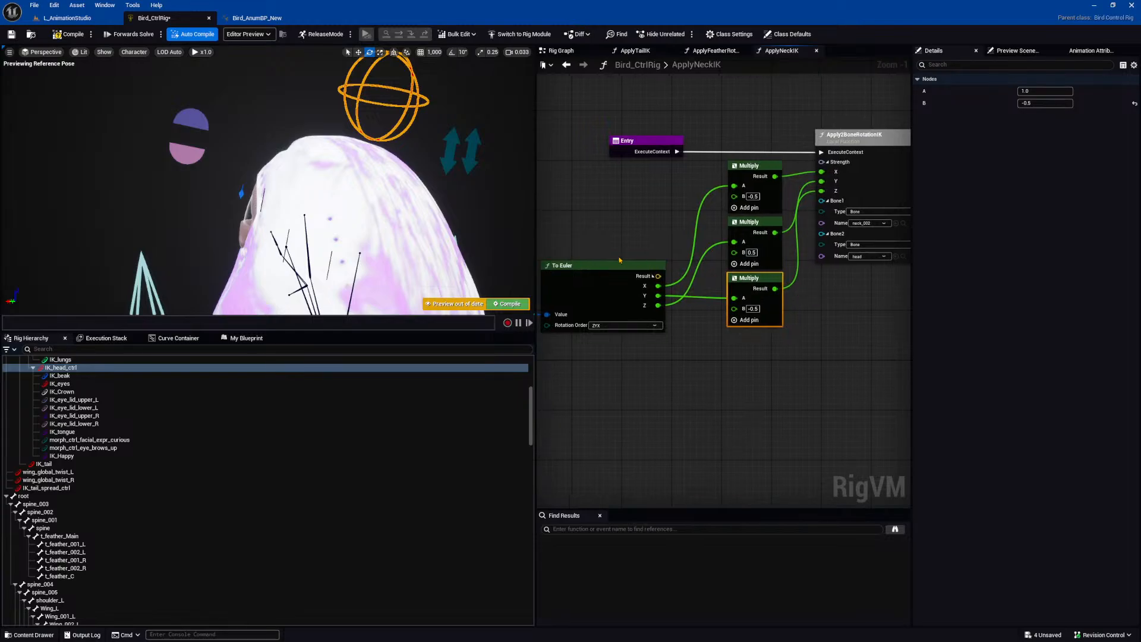
Move the Get Transform - Control and To Euler nodes up and closer to the Multiply stack.
{"action": "right_click_drag", "start_coordinate": [600, 238], "coordinate": [718, 233]}
{"action": "left_click_drag", "start_coordinate": [594, 263], "coordinate": [738, 229]}
{"action": "right_click_drag", "start_coordinate": [803, 190], "coordinate": [724, 205]}
Shift Apply2BoneRotationIK slightly away from the Multiply stack and bring the Return node close beside it.
{"action": "right_click_drag", "start_coordinate": [878, 193], "coordinate": [730, 214]}
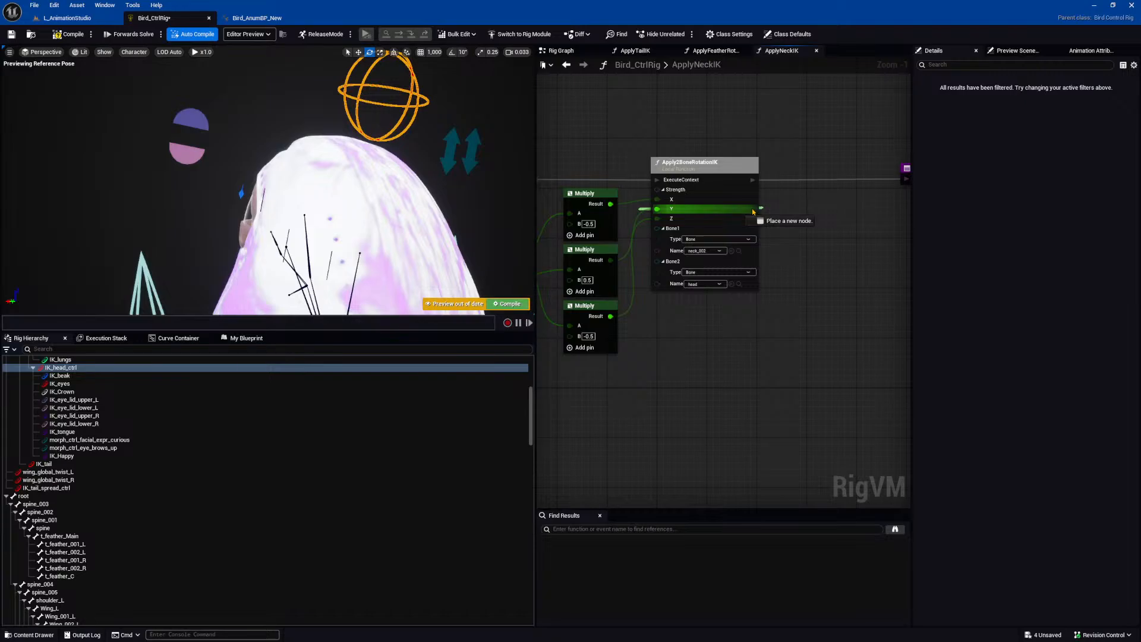
{"action": "left_click_drag", "start_coordinate": [752, 212], "coordinate": [749, 209]}
{"action": "left_click_drag", "start_coordinate": [728, 170], "coordinate": [740, 170]}
{"action": "right_click_drag", "start_coordinate": [822, 209], "coordinate": [783, 206]}
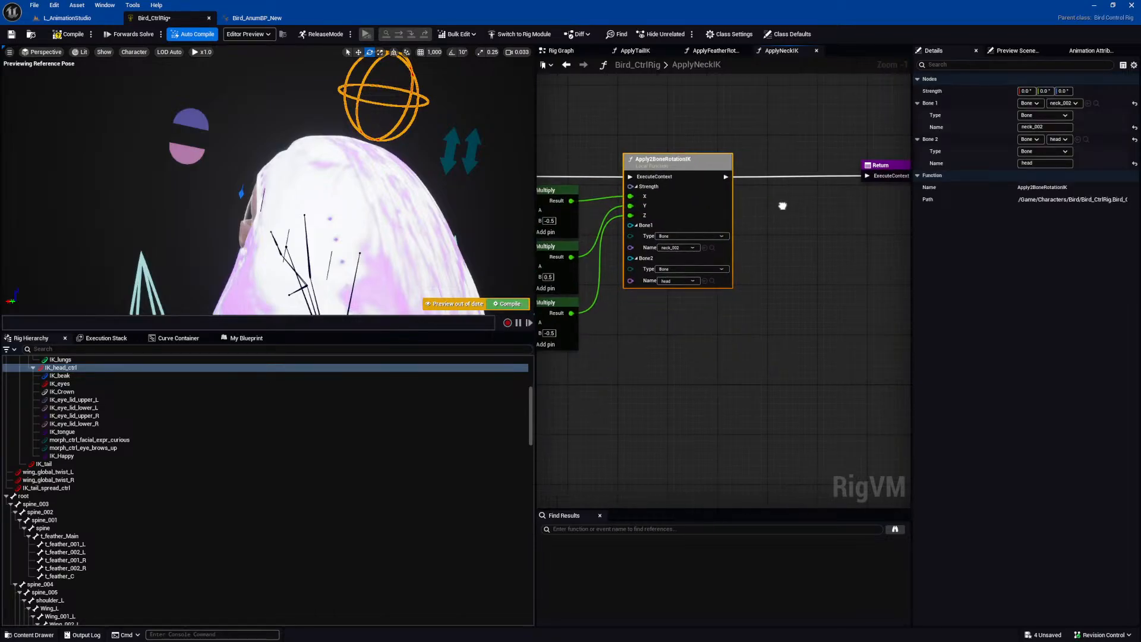
{"action": "left_click_drag", "start_coordinate": [882, 165], "coordinate": [788, 166]}
{"action": "right_click_drag", "start_coordinate": [767, 227], "coordinate": [868, 253]}
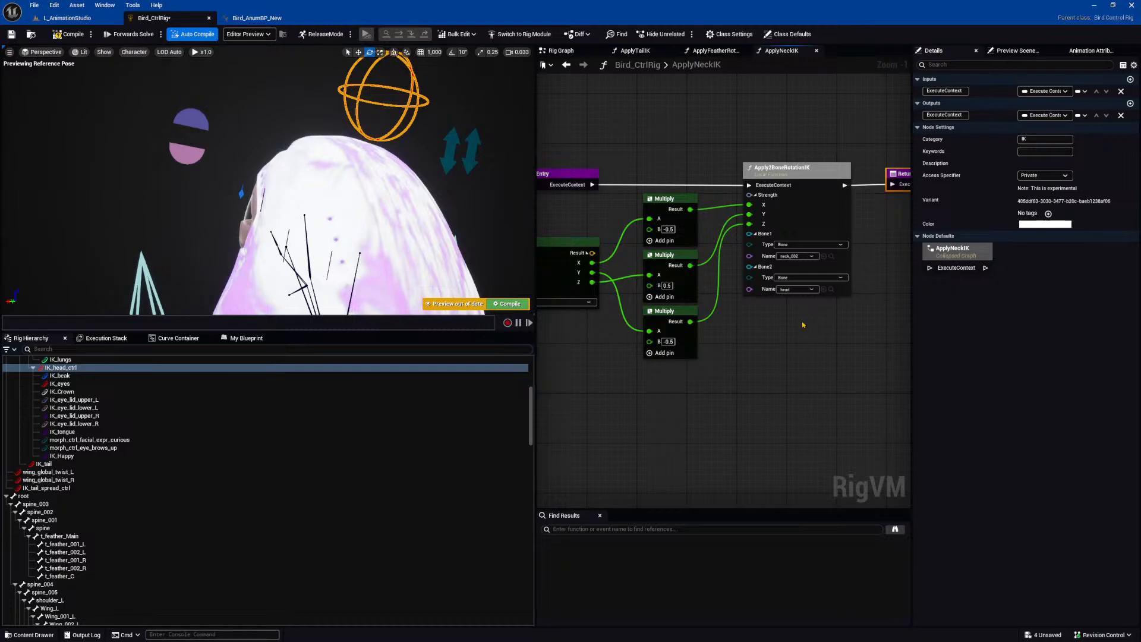
Examine the tidied ApplyNeckIK chain from Get Transform - Control through To Euler and the Multiply nodes to Return.
{"action": "right_click_drag", "start_coordinate": [760, 329], "coordinate": [906, 325]}
{"action": "right_click_drag", "start_coordinate": [772, 371], "coordinate": [783, 364]}
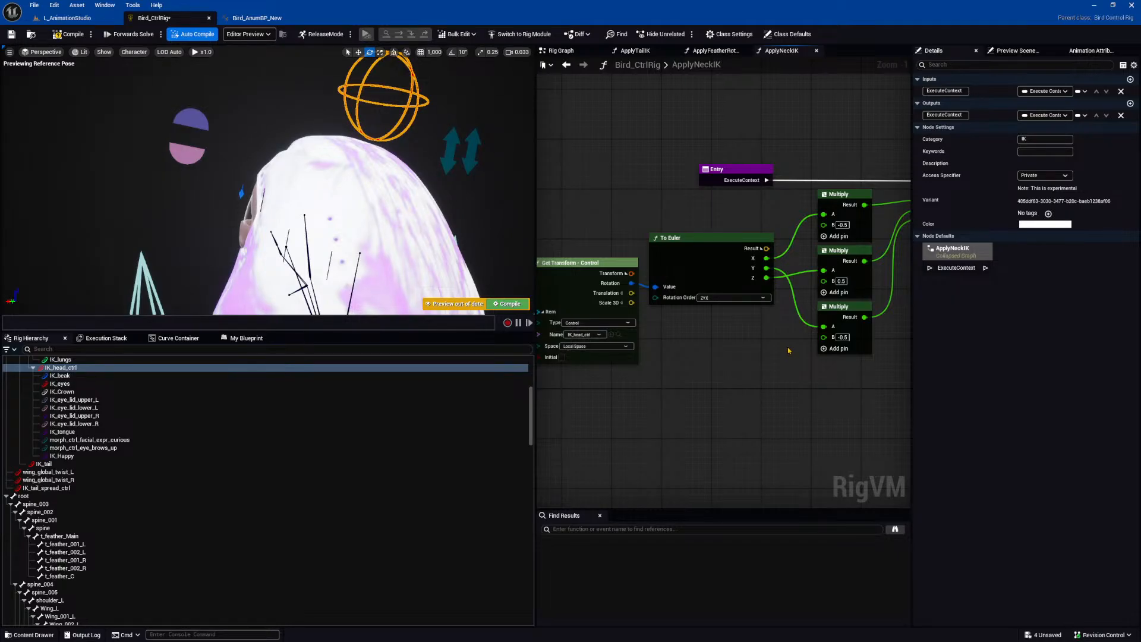
{"action": "right_click_drag", "start_coordinate": [788, 351], "coordinate": [610, 367]}
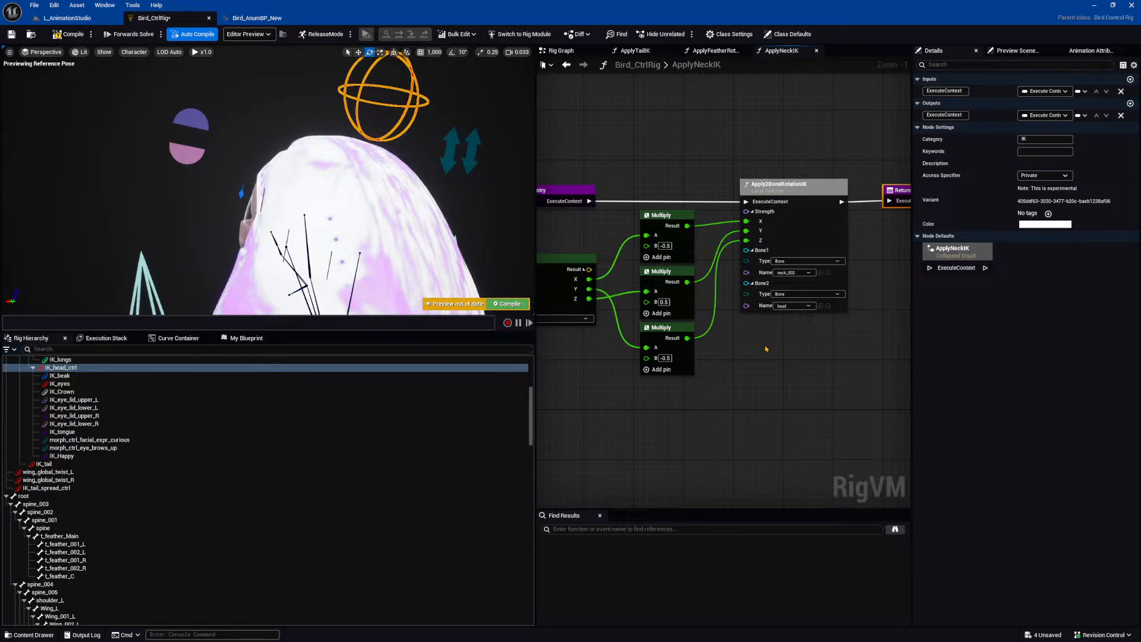
{"action": "right_click_drag", "start_coordinate": [764, 355], "coordinate": [803, 355]}
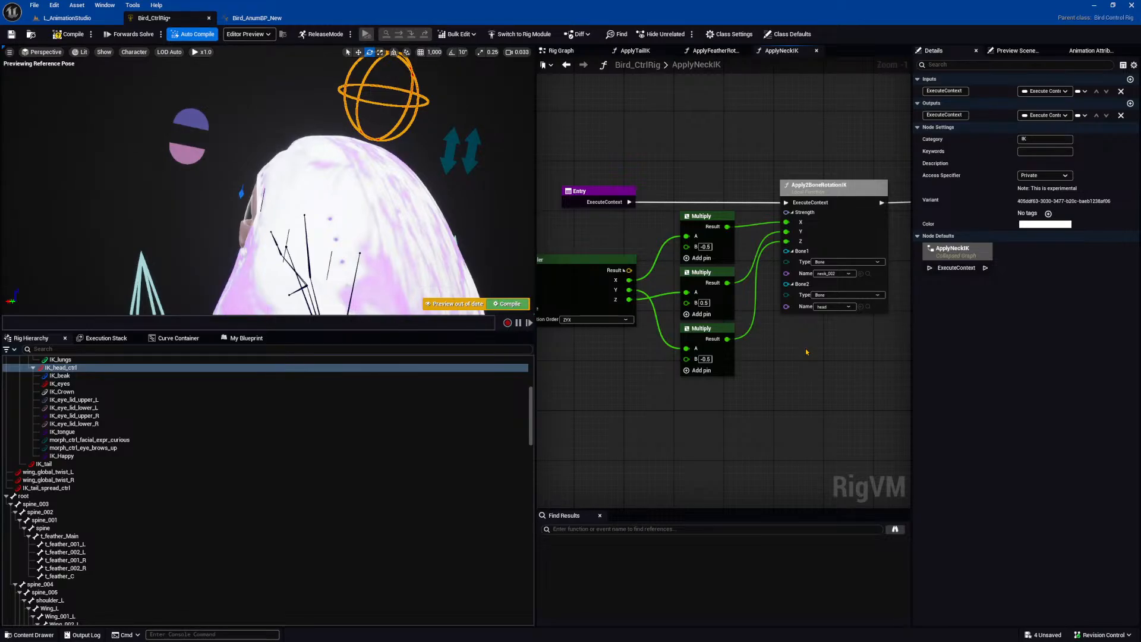
{"action": "right_click_drag", "start_coordinate": [815, 351], "coordinate": [724, 366]}
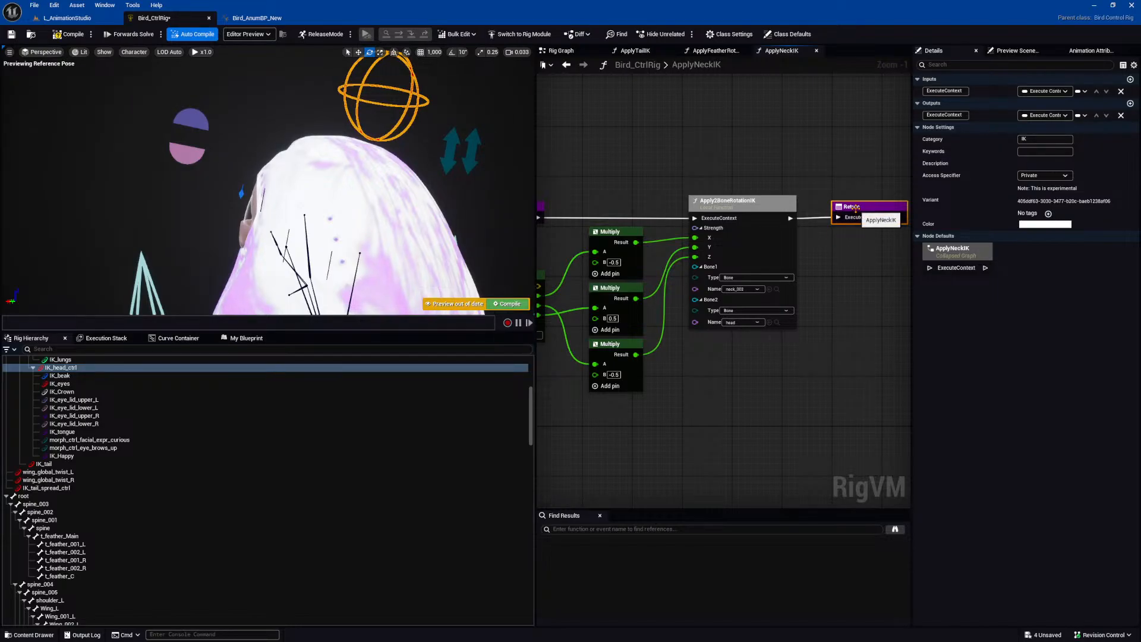
{"action": "right_click_drag", "start_coordinate": [854, 207], "coordinate": [1000, 179]}
{"action": "right_click_drag", "start_coordinate": [782, 173], "coordinate": [886, 162]}
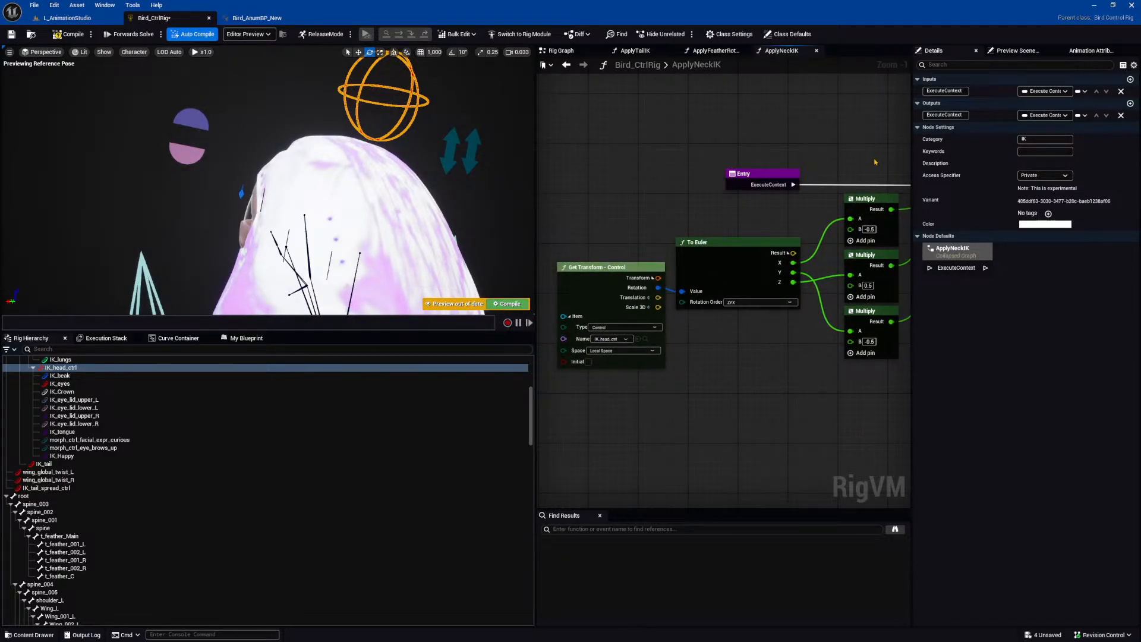
{"action": "right_click_drag", "start_coordinate": [874, 162], "coordinate": [796, 156]}
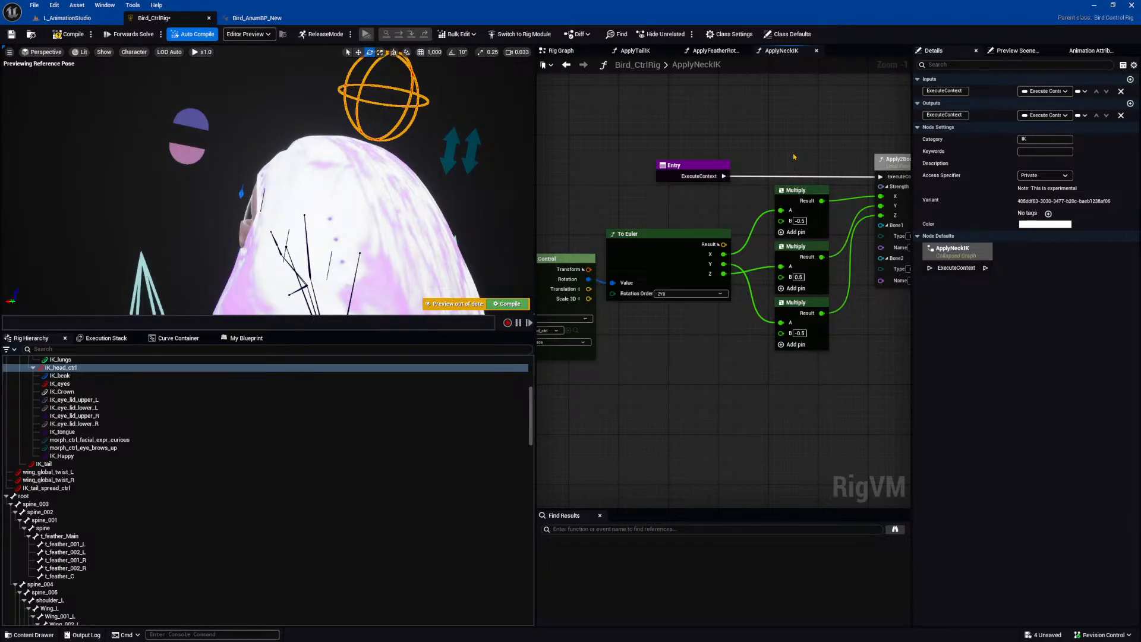
{"action": "right_click_drag", "start_coordinate": [811, 146], "coordinate": [873, 145]}
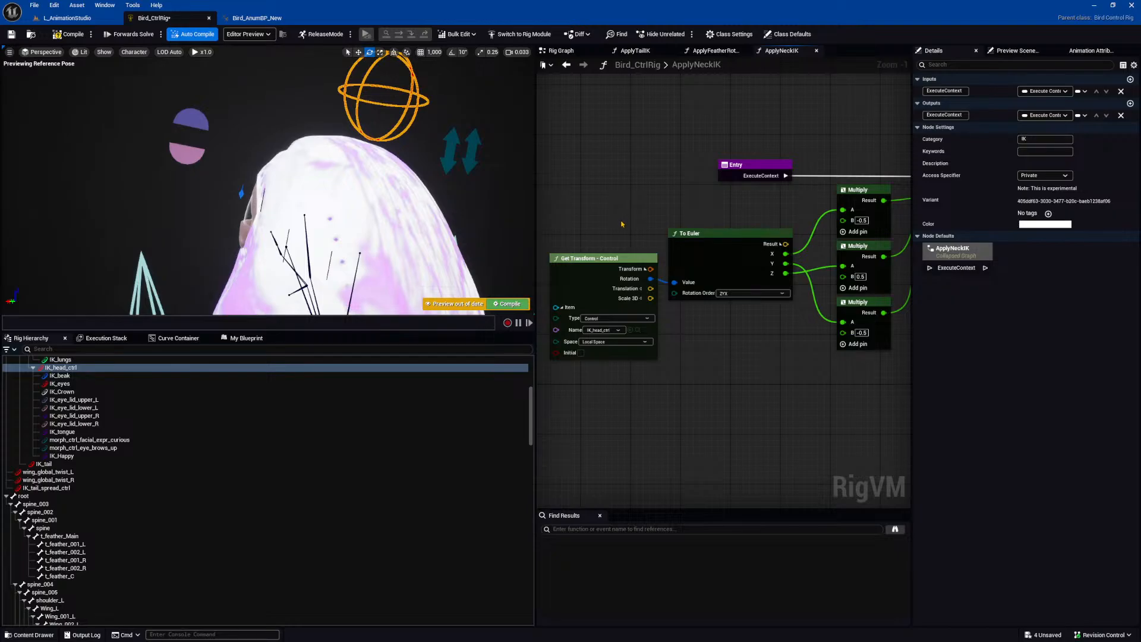
{"action": "right_click_drag", "start_coordinate": [618, 226], "coordinate": [449, 239]}
{"action": "right_click_drag", "start_coordinate": [556, 225], "coordinate": [537, 226]}
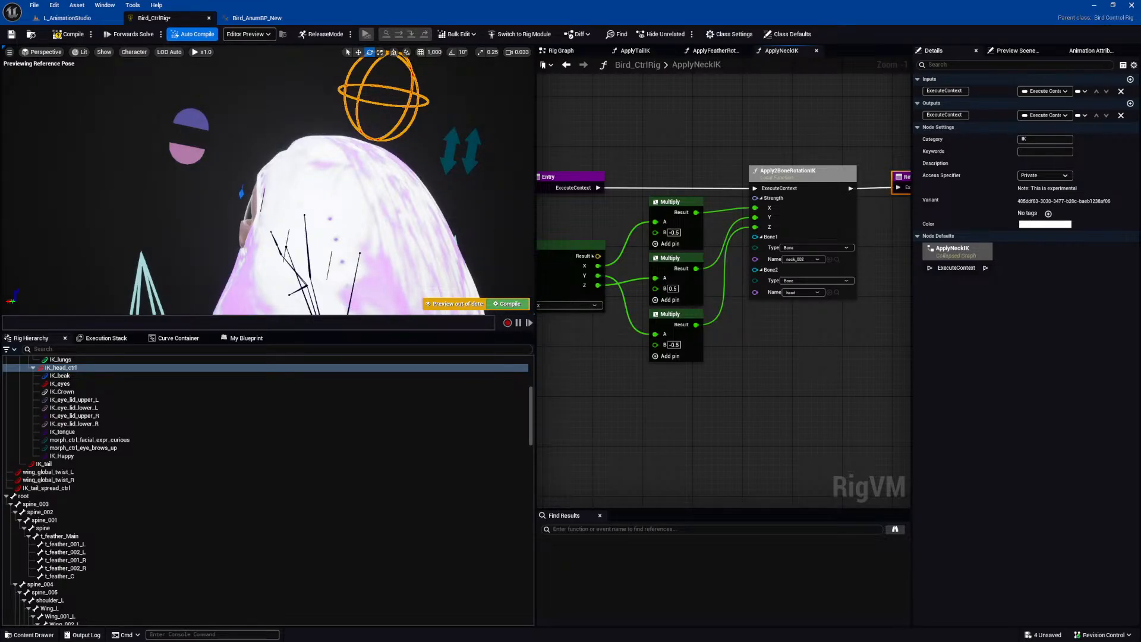
Switch to a web browser window and open the page binarygauss.studio/docs/10.
{"action": "left_click_drag", "start_coordinate": [1140, 59], "coordinate": [413, 118]}
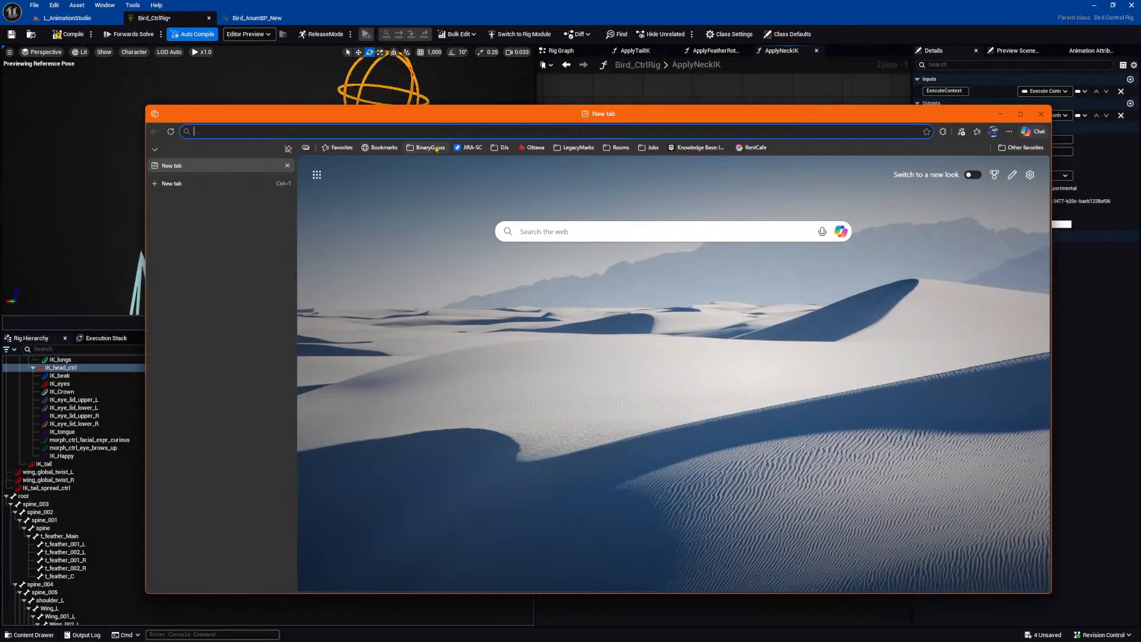
{"action": "type", "text": "binar"}
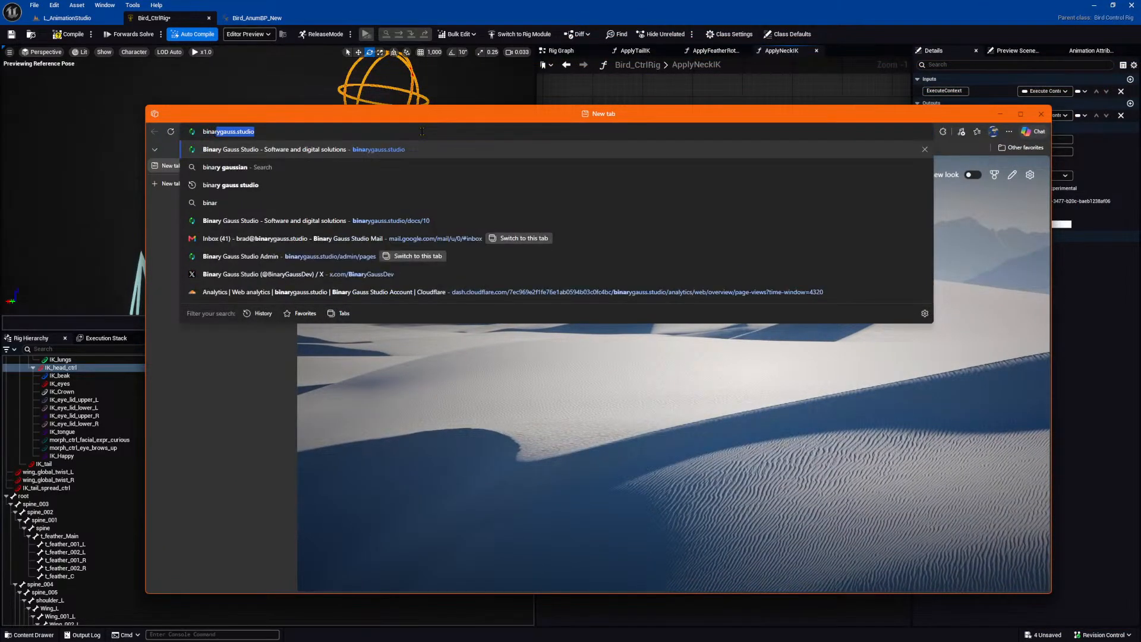
{"action": "type", "text": "ygauss.studio/docs/10"}
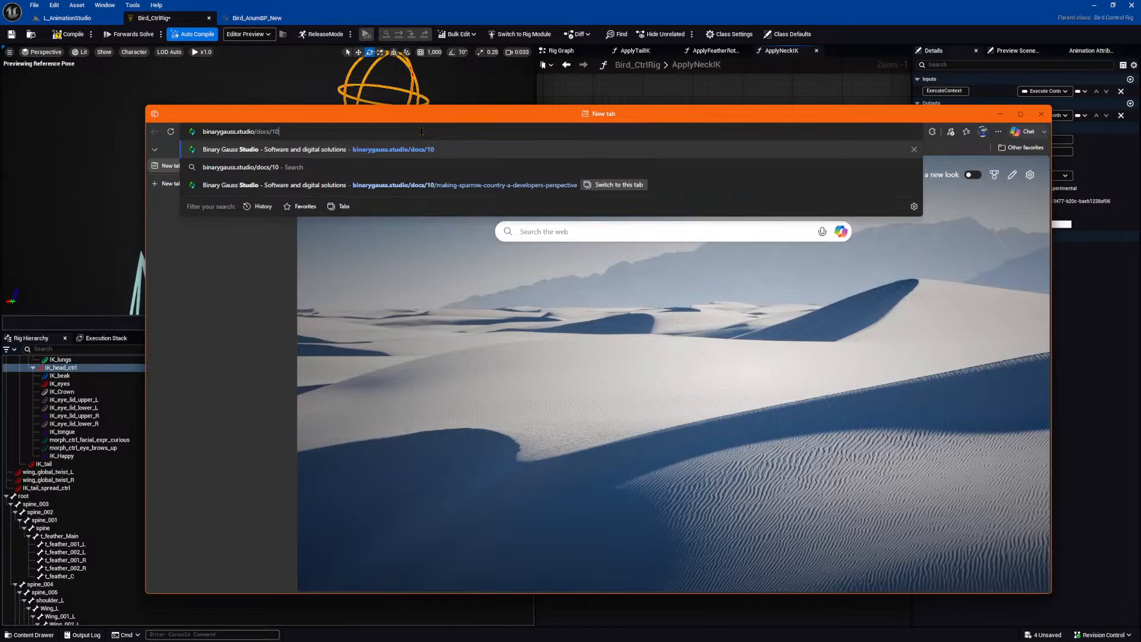
{"action": "key", "text": "Return"}
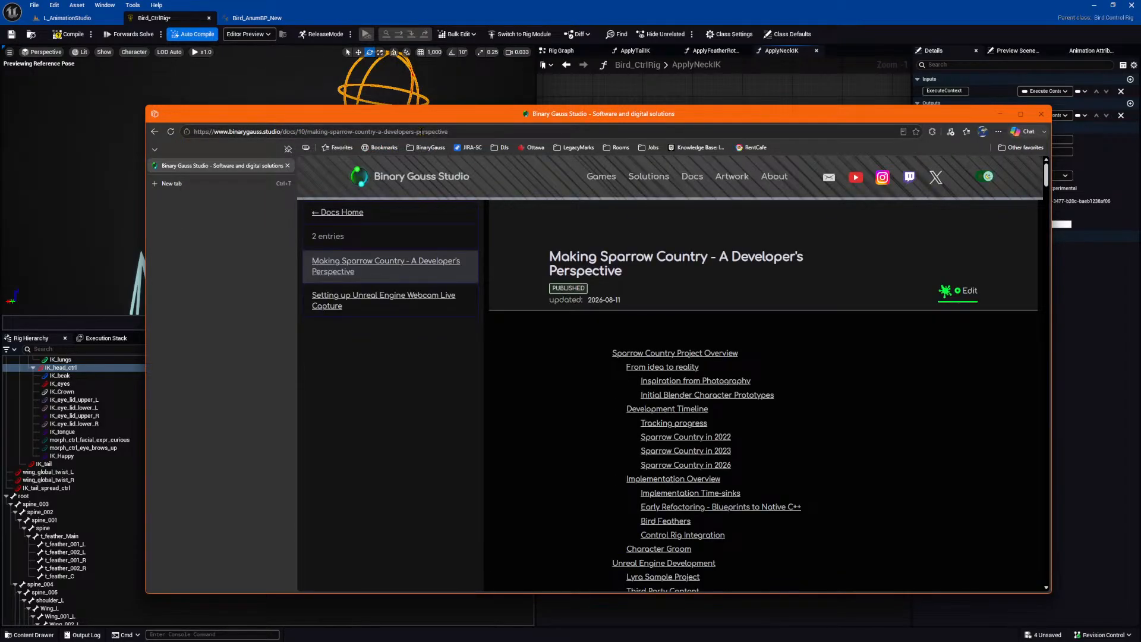
Stretch the browser window to full screen height and look through the contents list of Making Sparrow Country - A Developer's Perspective.
{"action": "left_click_drag", "start_coordinate": [411, 105], "coordinate": [437, 5]}
{"action": "left_click_drag", "start_coordinate": [552, 149], "coordinate": [802, 167]}
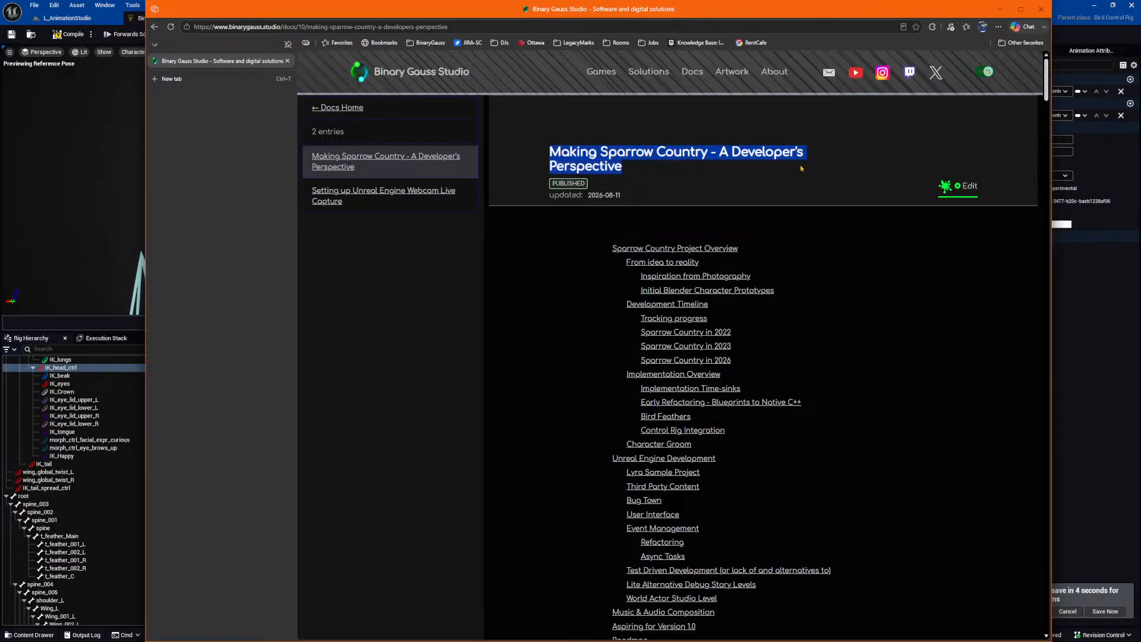
{"action": "left_click", "coordinate": [859, 263]}
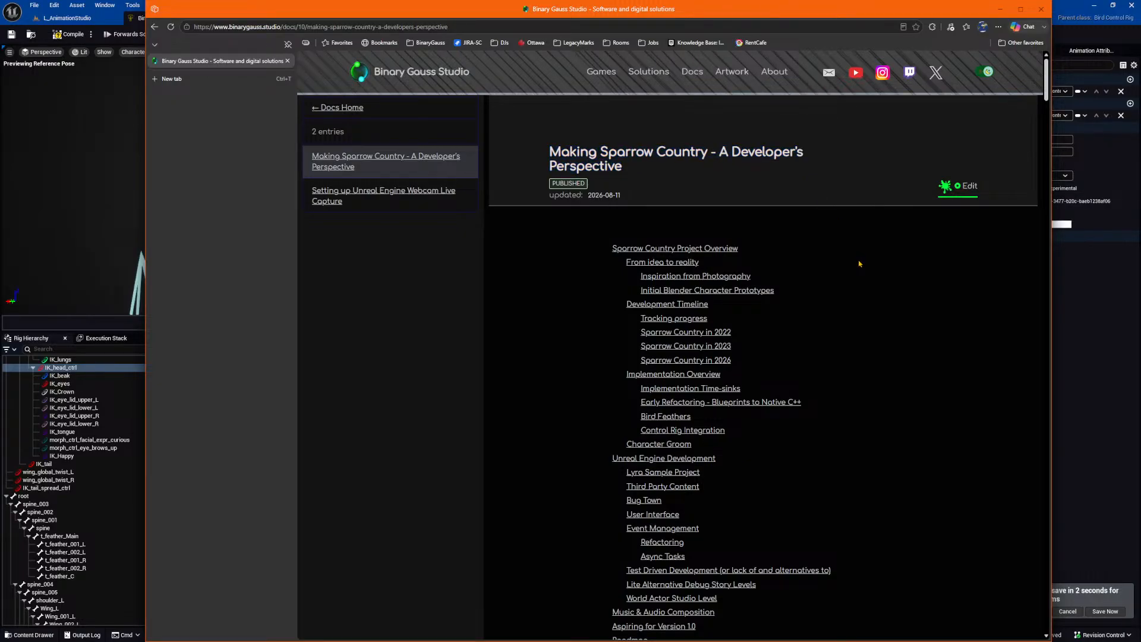
{"action": "scroll", "coordinate": [855, 259], "scroll_direction": "down", "scroll_amount": 1}
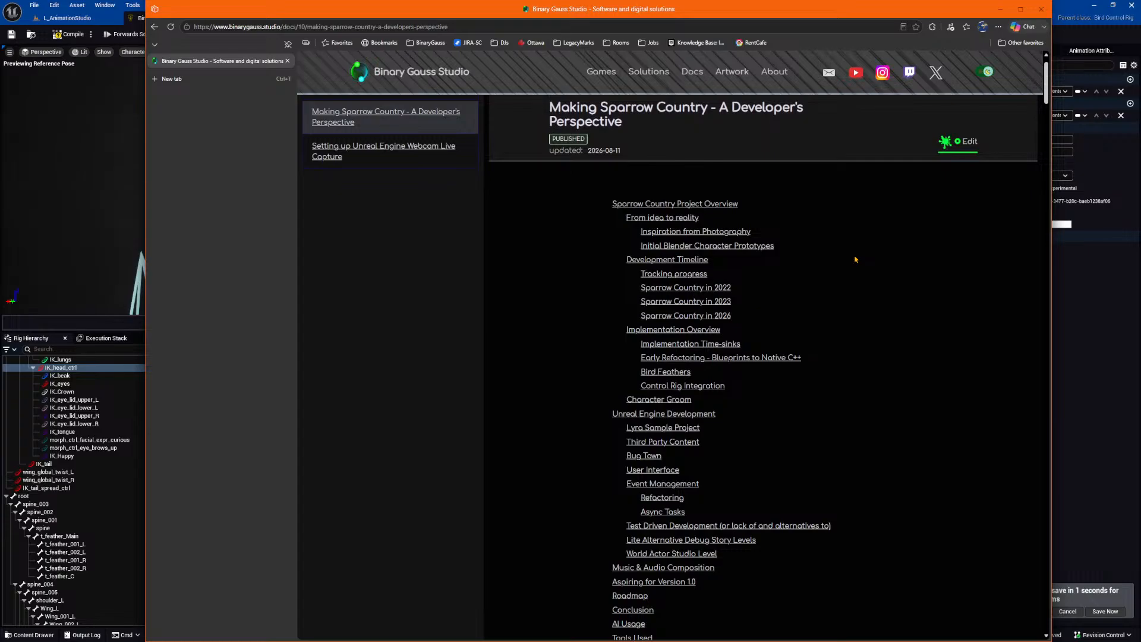
{"action": "scroll", "coordinate": [855, 259], "scroll_direction": "down", "scroll_amount": 1}
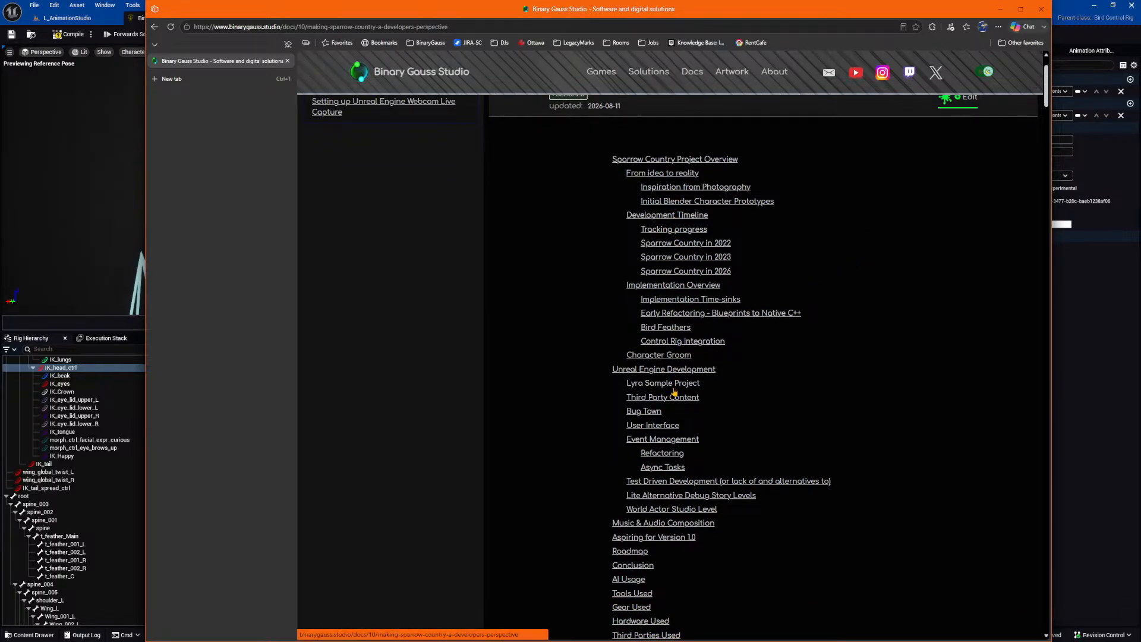
Search the documentation page for "Contr" and open the Control Rig Integration section from the contents list.
{"action": "key", "text": "ctrl+f"}
{"action": "type", "text": "Contr"}
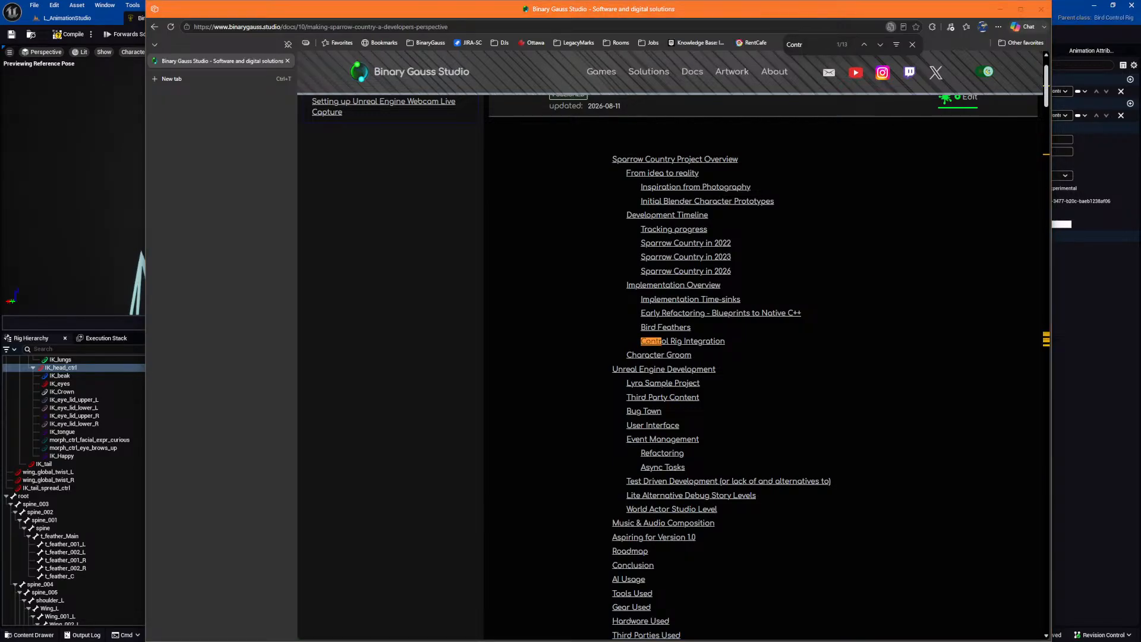
{"action": "left_click", "coordinate": [797, 343]}
{"action": "key", "text": "ctrl+f"}
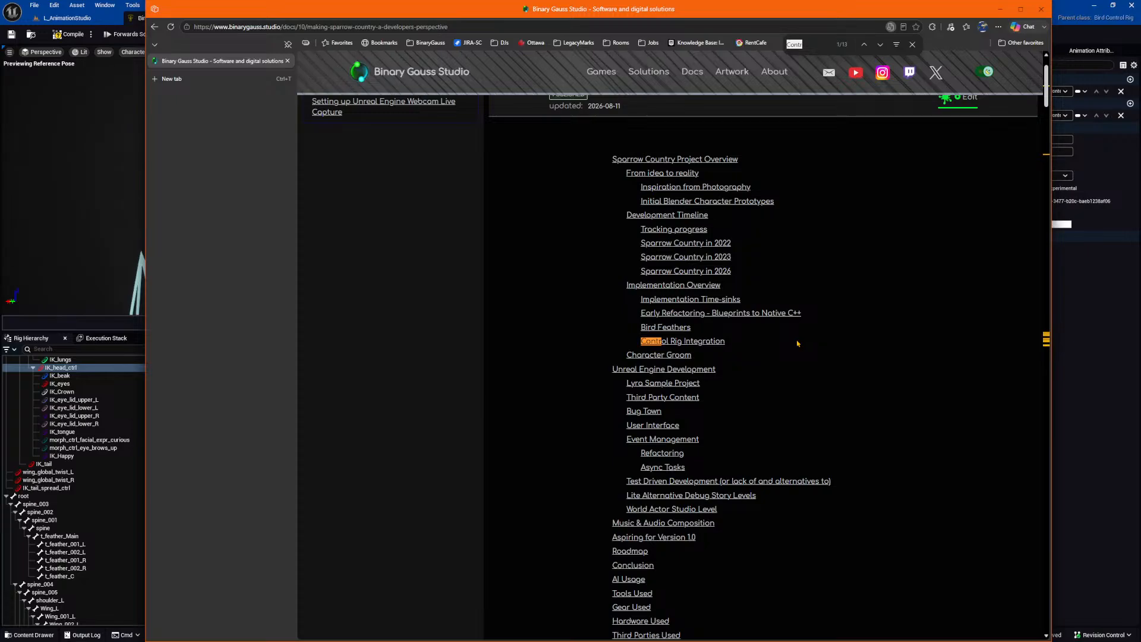
{"action": "left_click", "coordinate": [703, 340]}
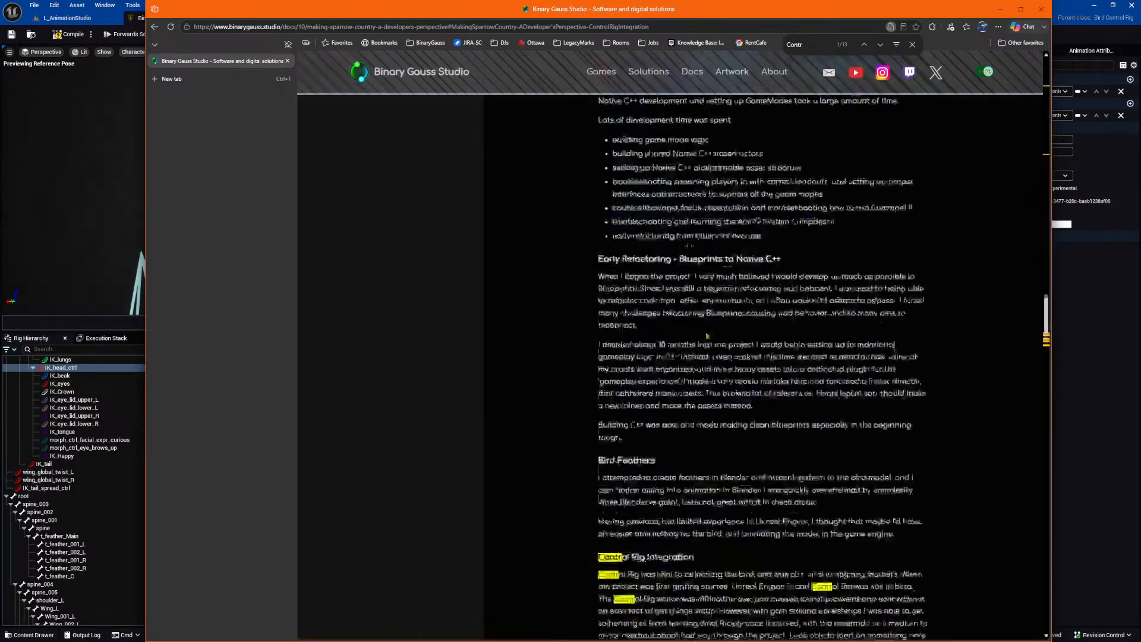
{"action": "scroll", "coordinate": [745, 311], "scroll_direction": "up", "scroll_amount": 2}
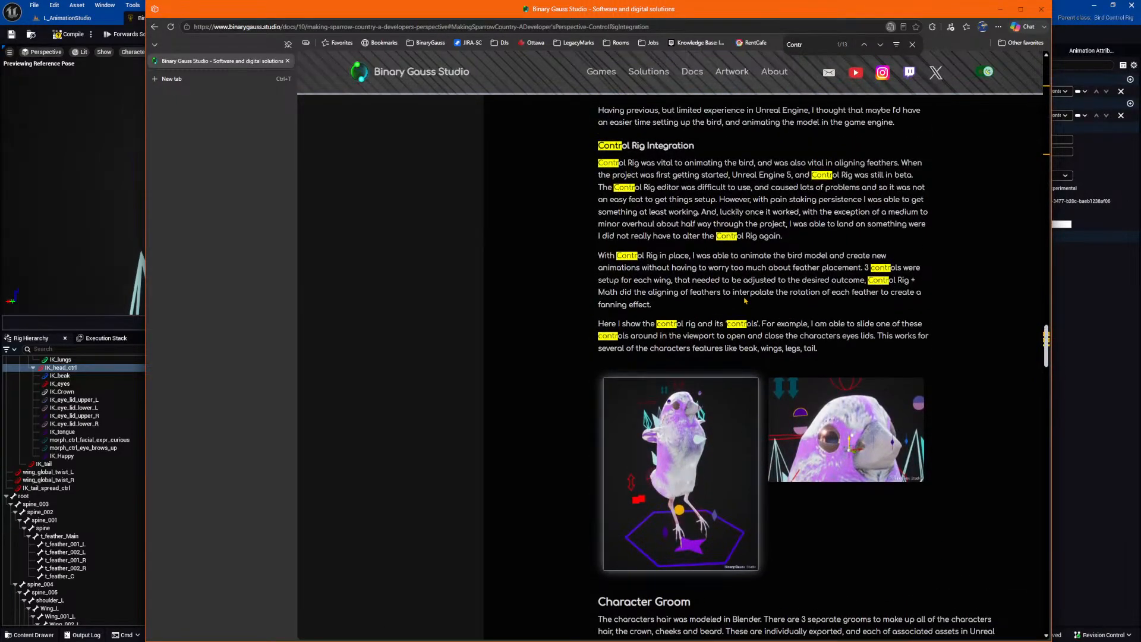
Highlight the Control Rig Integration section from its heading through the bird rig image, briefly checking the OneNote notes.
{"action": "left_click_drag", "start_coordinate": [596, 145], "coordinate": [835, 547]}
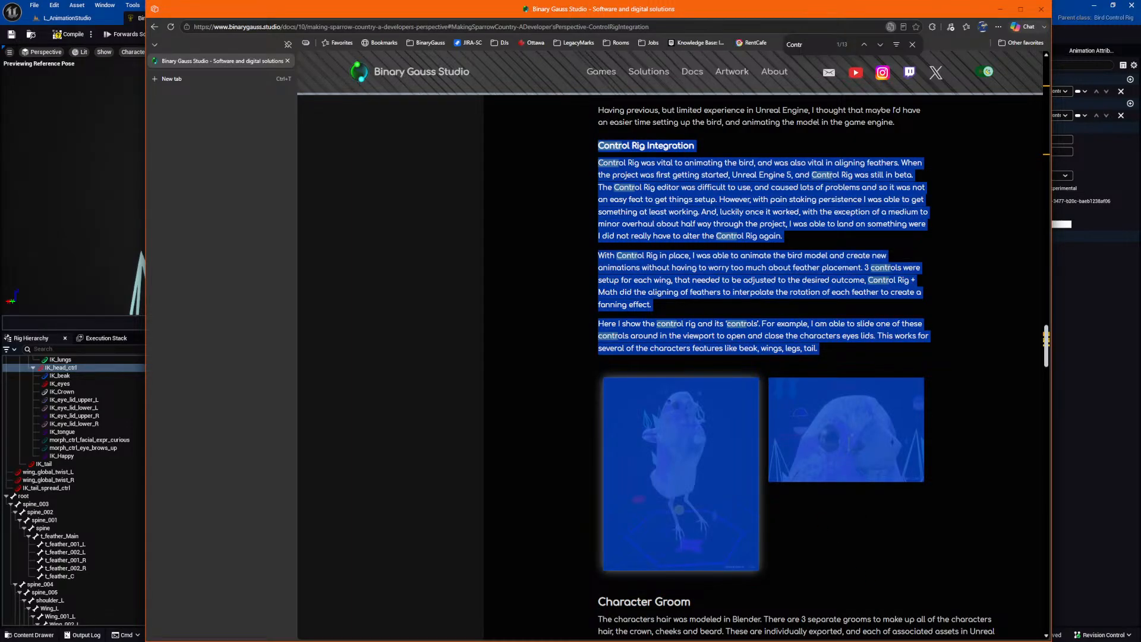
{"action": "key", "text": "alt+Tab"}
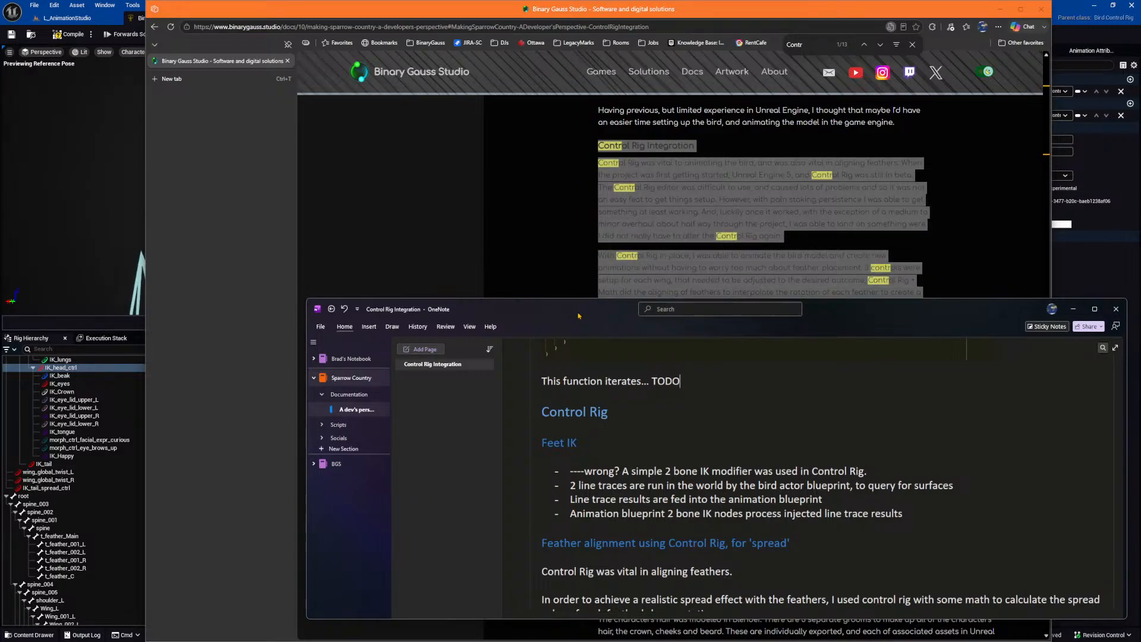
{"action": "left_click", "coordinate": [606, 234]}
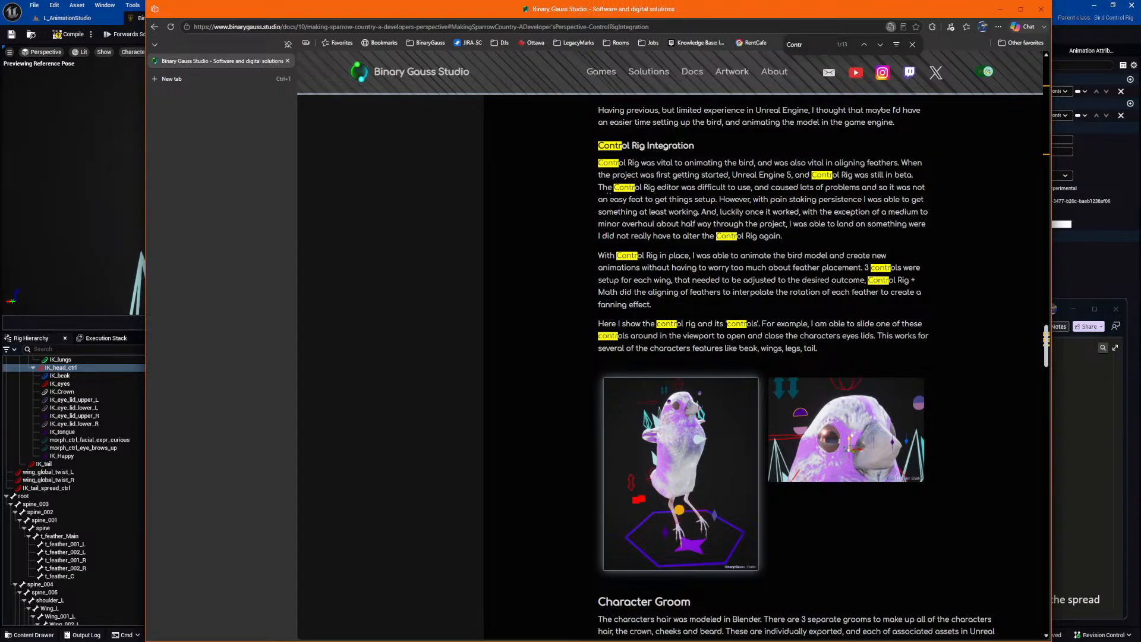
{"action": "left_click_drag", "start_coordinate": [598, 146], "coordinate": [760, 571]}
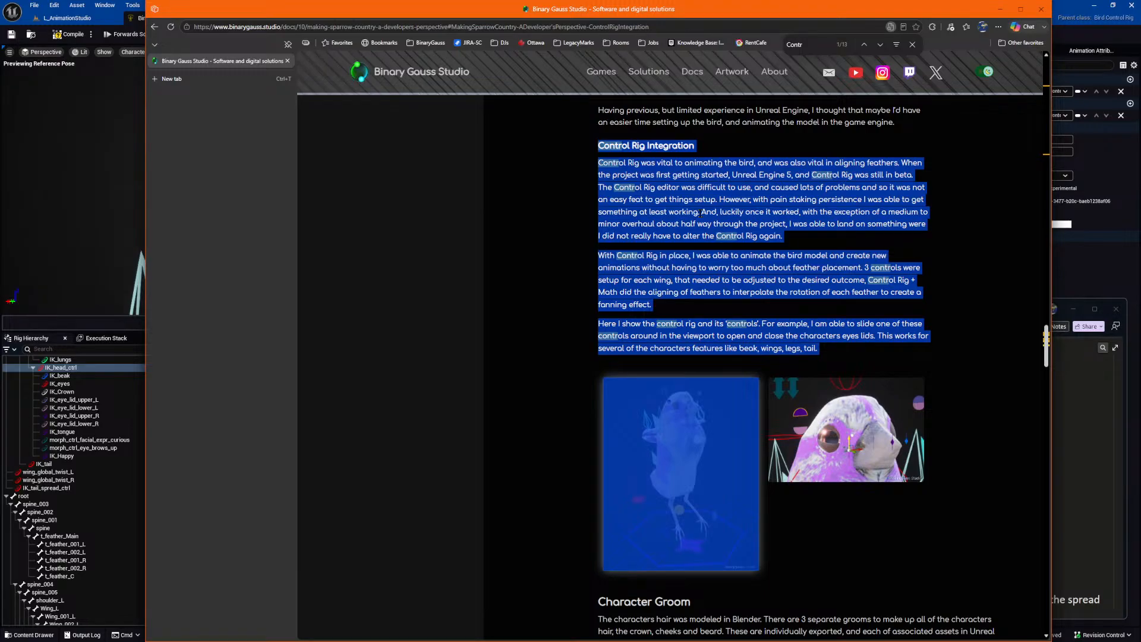
Switch to OneNote and review the Control Rig Integration notes, including the feather spread, wings component, introduction and Feather Bones (Non-Deforming) parts.
{"action": "left_click", "coordinate": [1082, 423]}
{"action": "scroll", "coordinate": [820, 475], "scroll_direction": "down", "scroll_amount": 10}
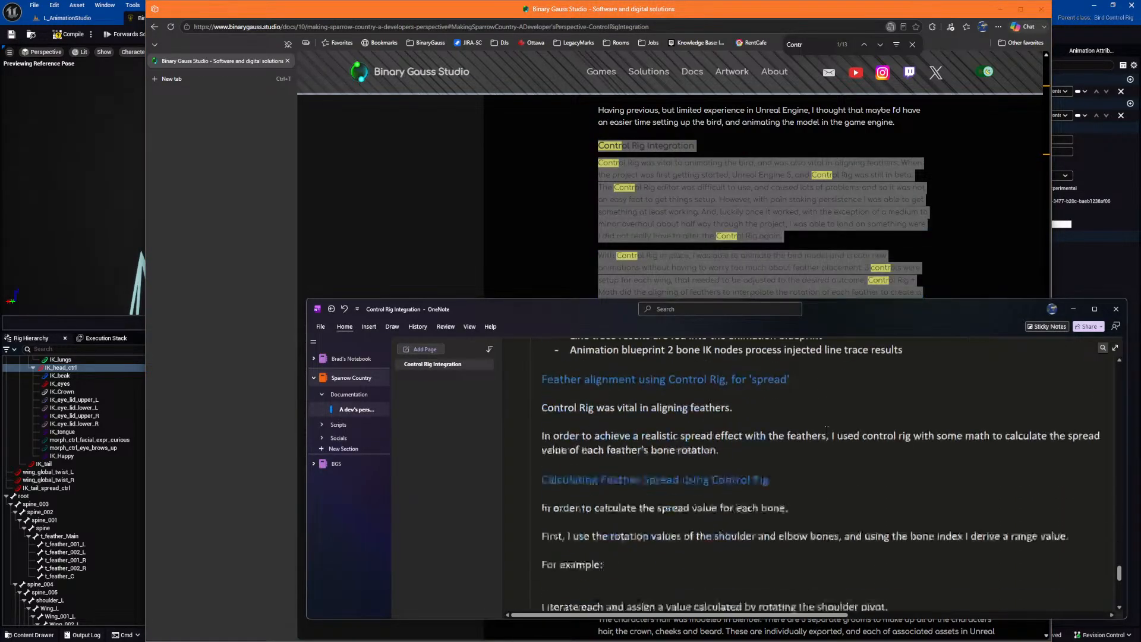
{"action": "scroll", "coordinate": [809, 468], "scroll_direction": "down", "scroll_amount": 5}
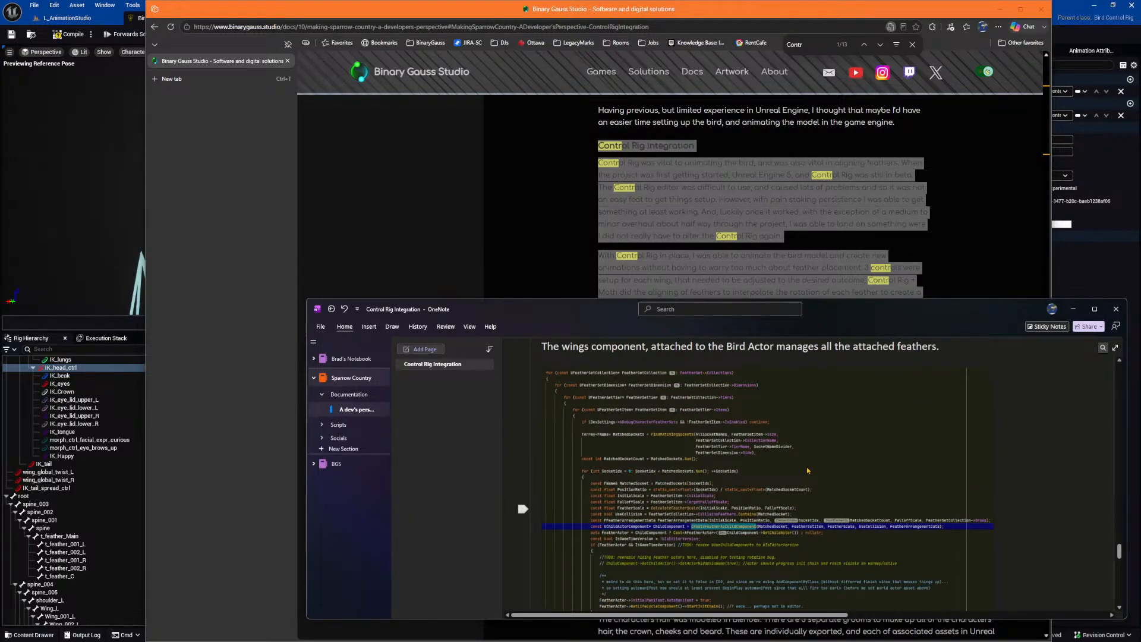
{"action": "scroll", "coordinate": [807, 470], "scroll_direction": "up", "scroll_amount": 10}
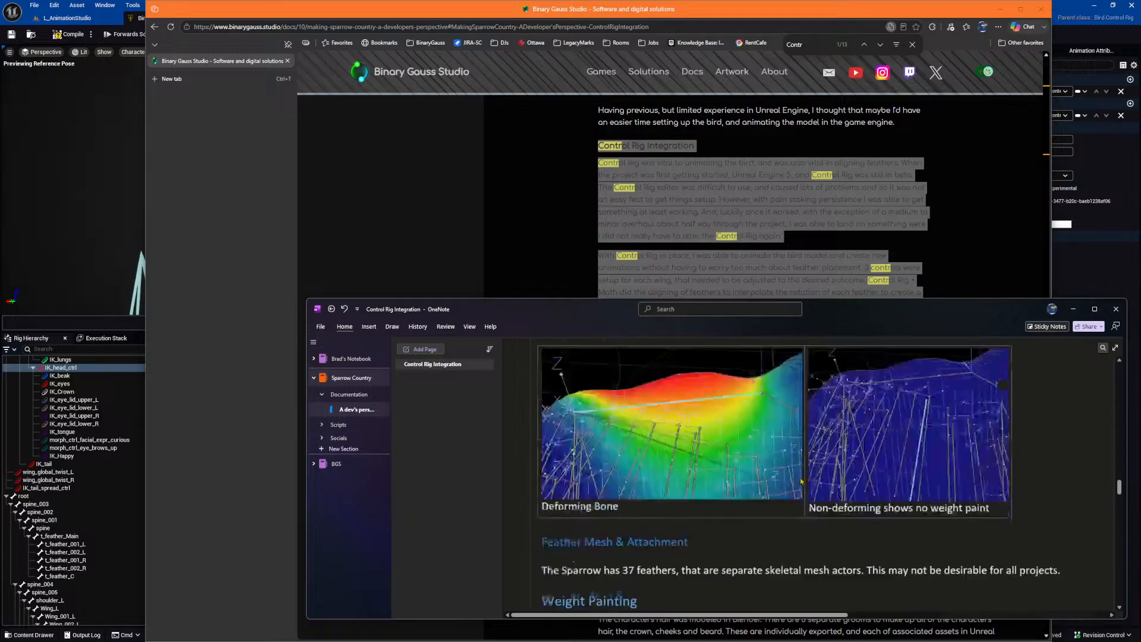
{"action": "left_click_drag", "start_coordinate": [1119, 470], "coordinate": [1116, 367]}
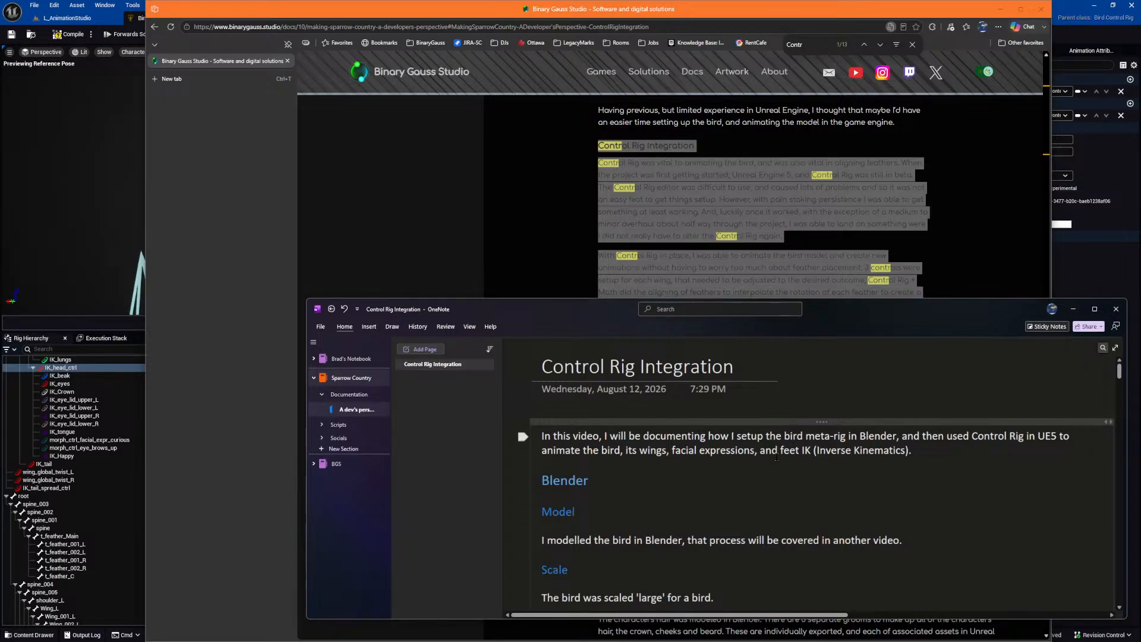
{"action": "scroll", "coordinate": [781, 499], "scroll_direction": "down", "scroll_amount": 10}
{"action": "scroll", "coordinate": [781, 499], "scroll_direction": "down", "scroll_amount": 10}
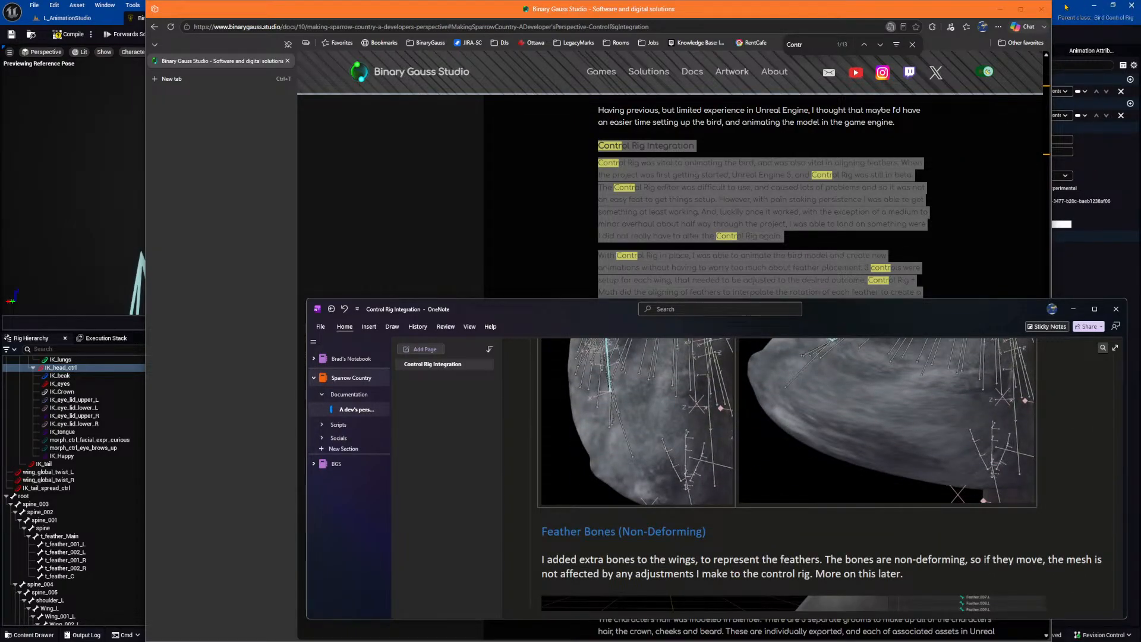
Switch back to Unreal Editor and examine the Entry, To Euler and Multiply nodes of the ApplyNeckIK graph.
{"action": "left_click", "coordinate": [1000, 9]}
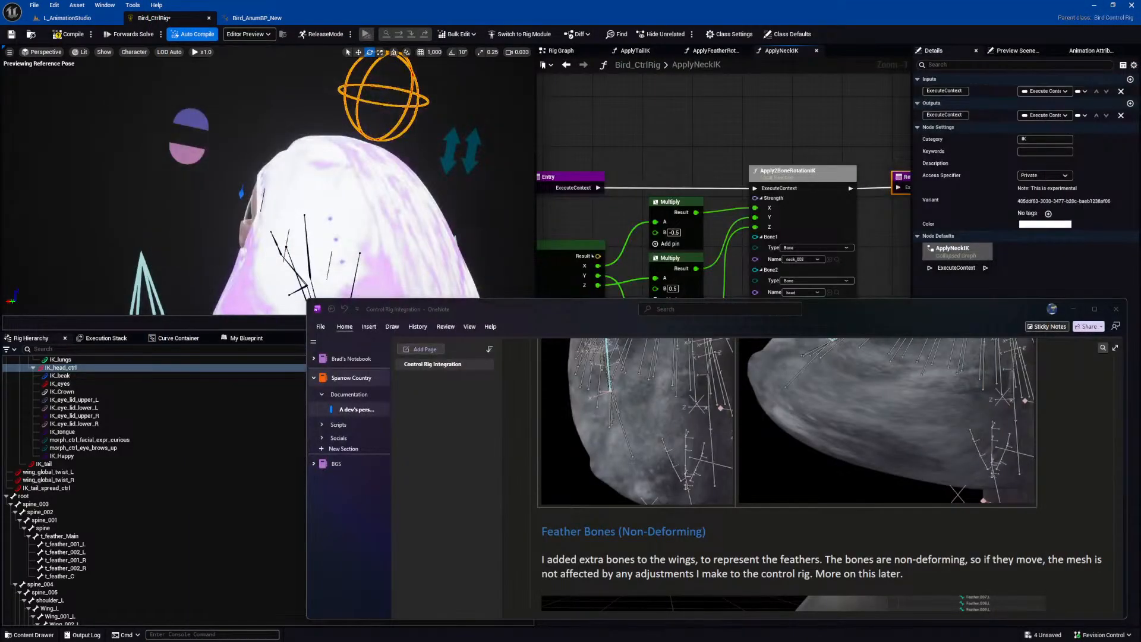
{"action": "left_click", "coordinate": [670, 129]}
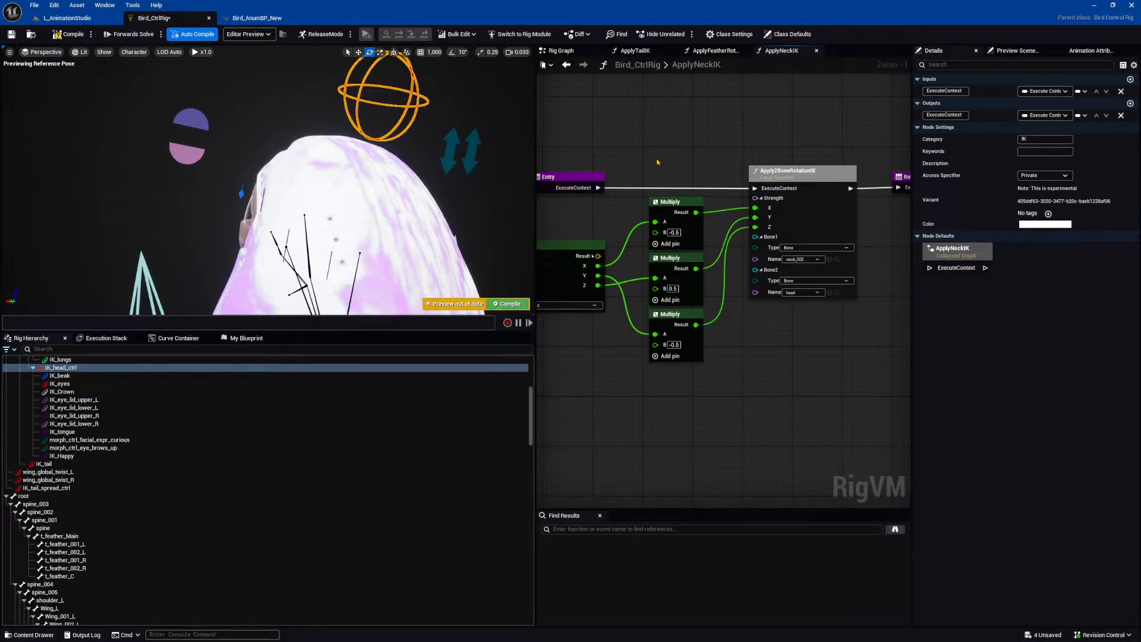
{"action": "right_click_drag", "start_coordinate": [622, 194], "coordinate": [652, 198]}
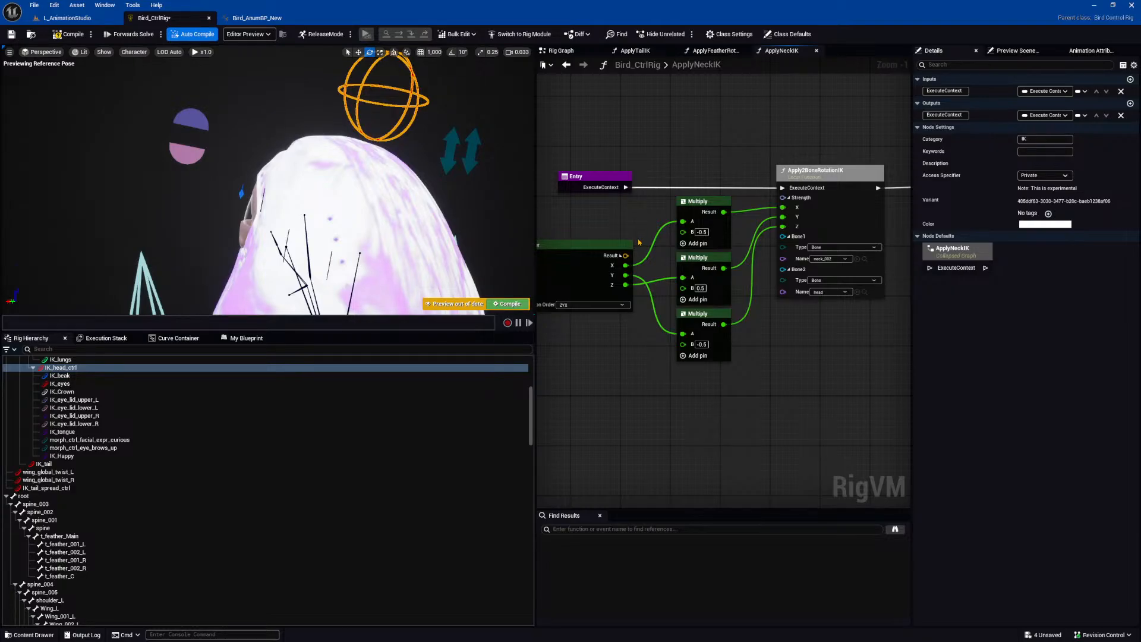
{"action": "right_click_drag", "start_coordinate": [633, 233], "coordinate": [756, 228]}
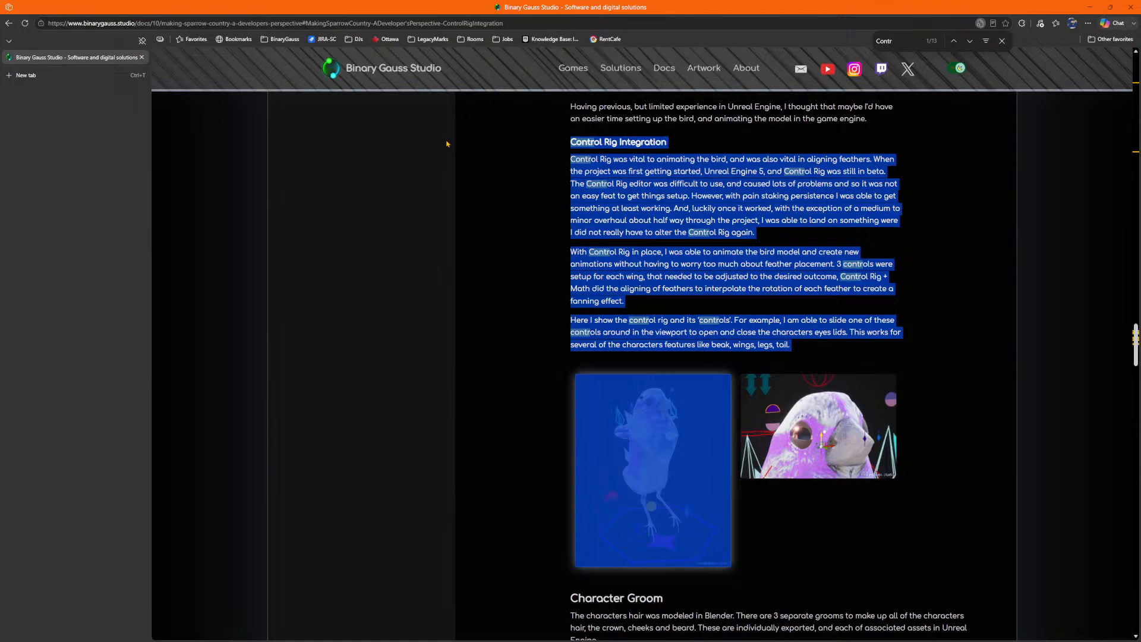
{"action": "key", "text": "ctrl+t"}
{"action": "type", "text": "you"}
{"action": "key", "text": "Right"}
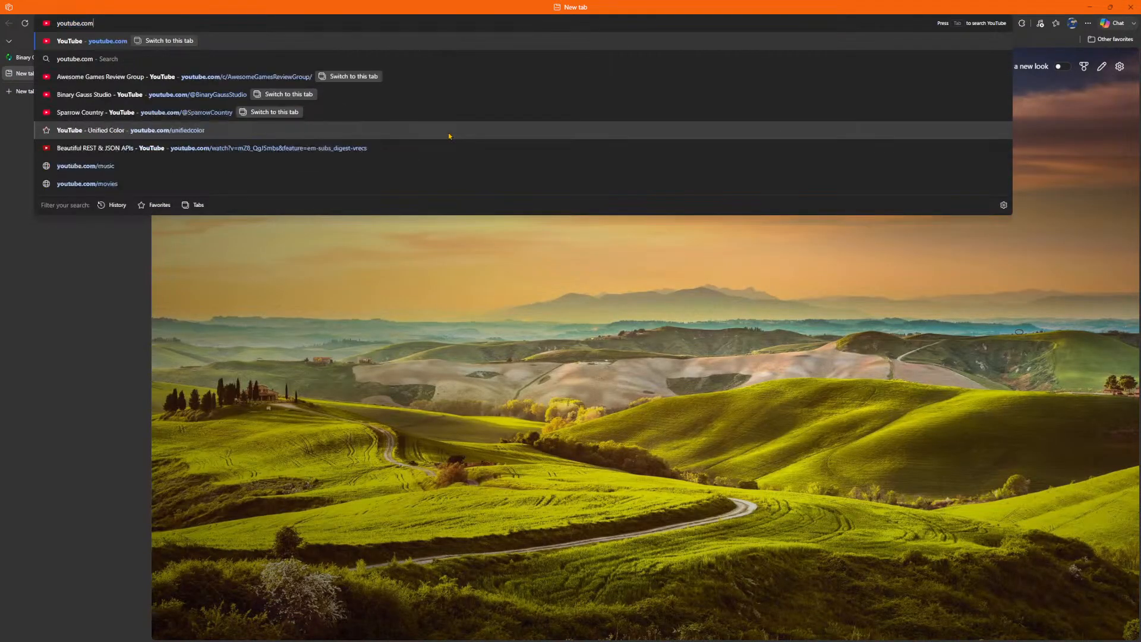
{"action": "type", "text": "/@b"}
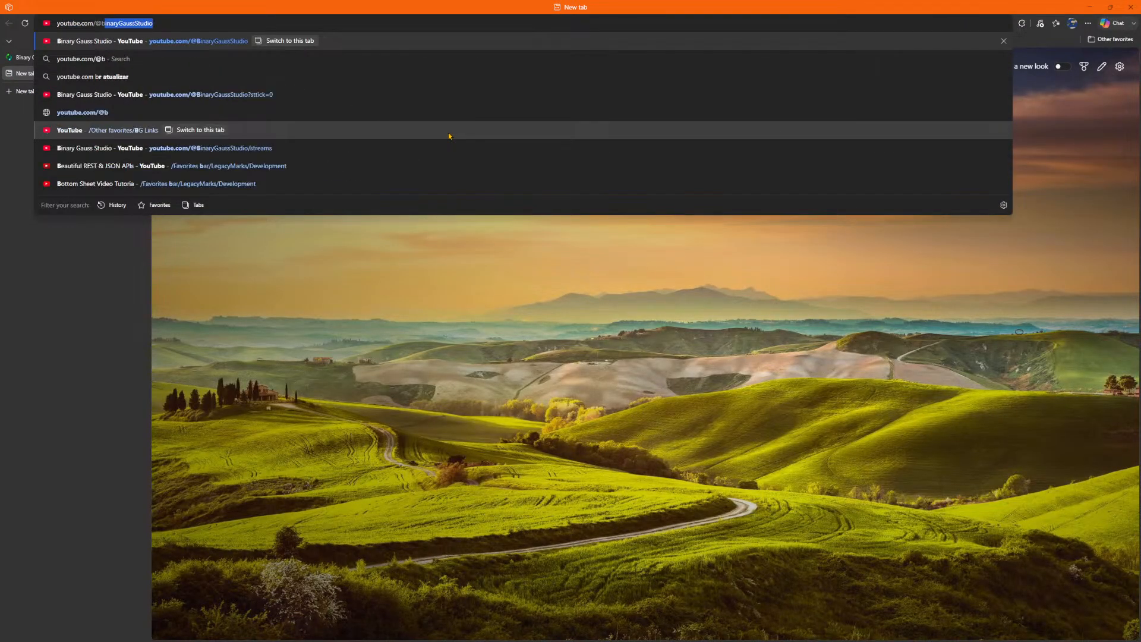
{"action": "key", "text": "Return"}
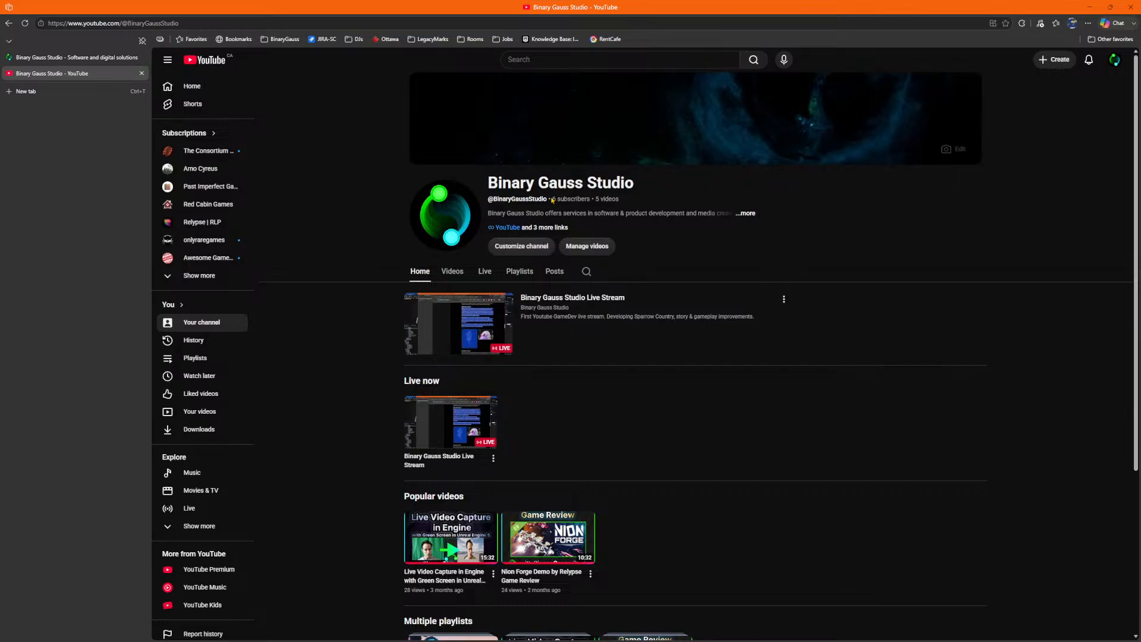
Look through the Binary Gauss Studio channel's live stream, popular videos, playlists and past live streams.
{"action": "scroll", "coordinate": [660, 339], "scroll_direction": "down", "scroll_amount": 3}
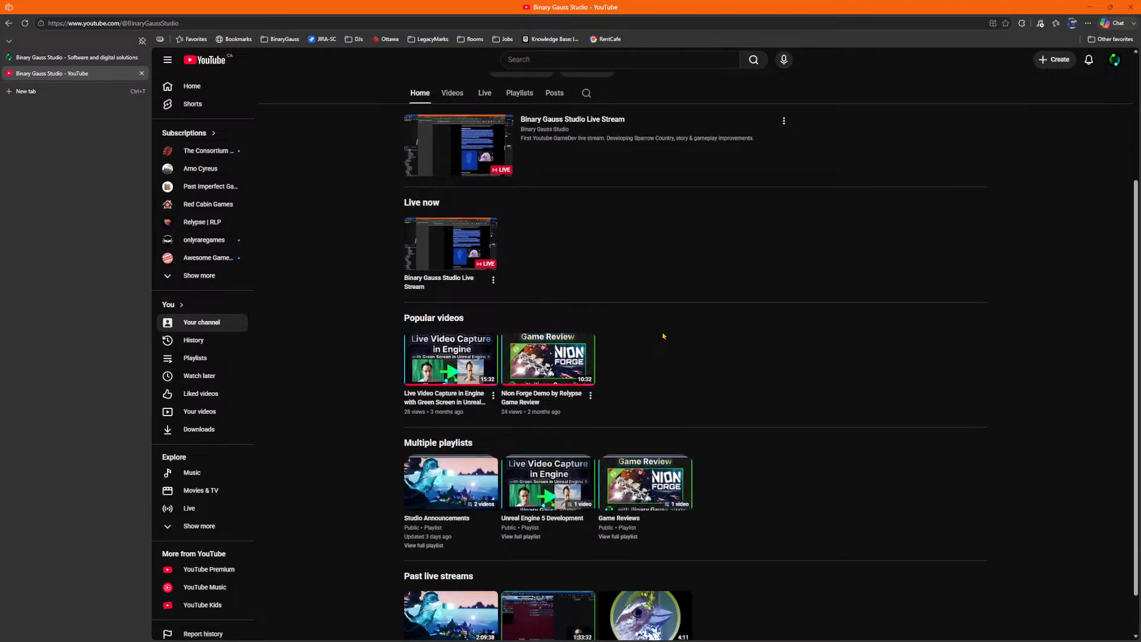
{"action": "scroll", "coordinate": [542, 252], "scroll_direction": "up", "scroll_amount": 2}
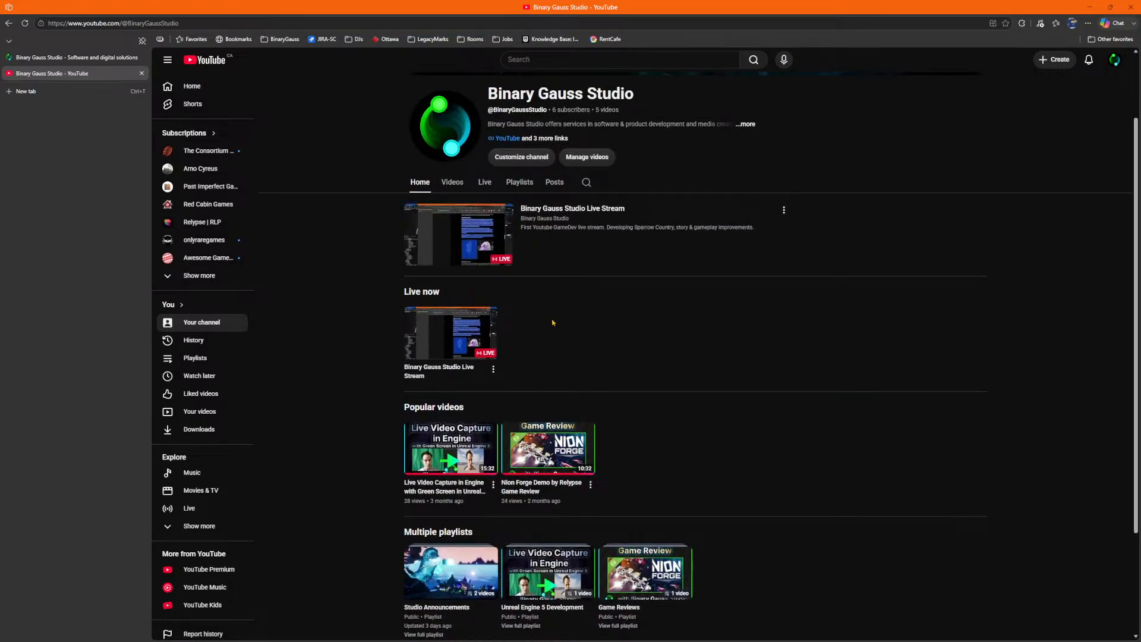
{"action": "scroll", "coordinate": [550, 336], "scroll_direction": "down", "scroll_amount": 1}
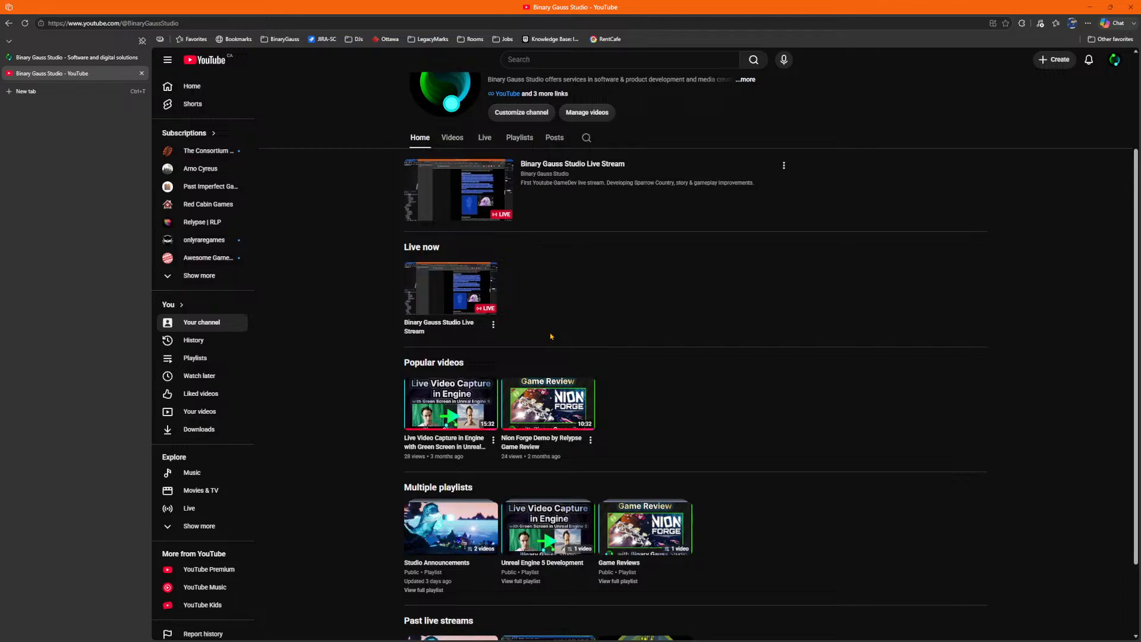
{"action": "scroll", "coordinate": [557, 318], "scroll_direction": "down", "scroll_amount": 2}
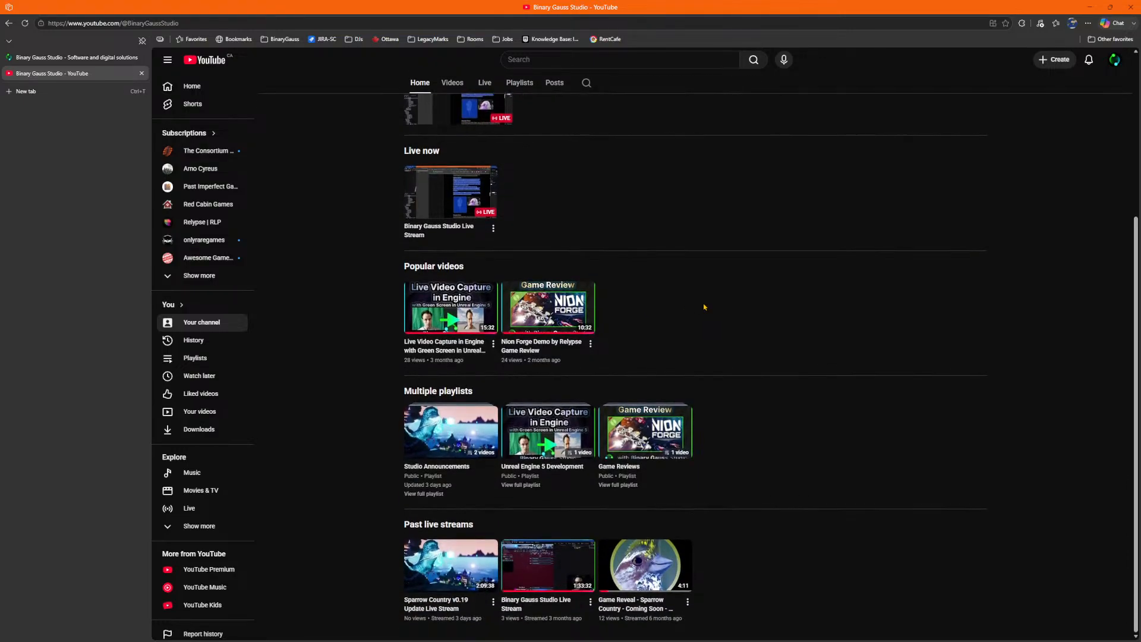
{"action": "mouse_move", "coordinate": [478, 351]}
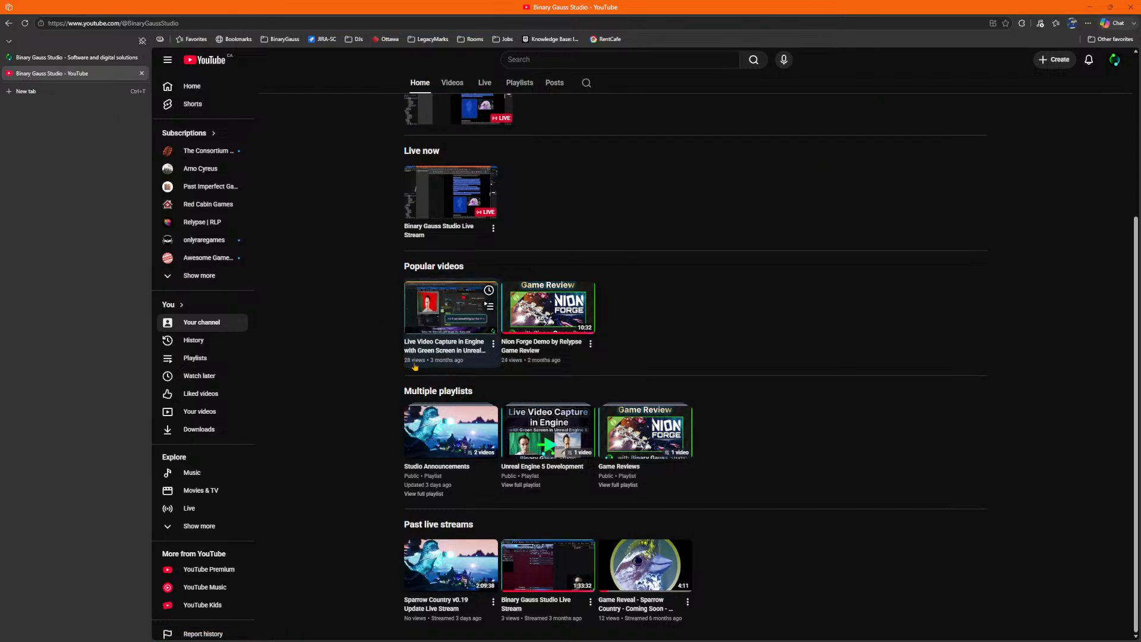
Switch back to Unreal Editor and widen the graph area to show the ApplyNeckIK chain starting at Get Transform - Control.
{"action": "left_click", "coordinate": [1089, 7]}
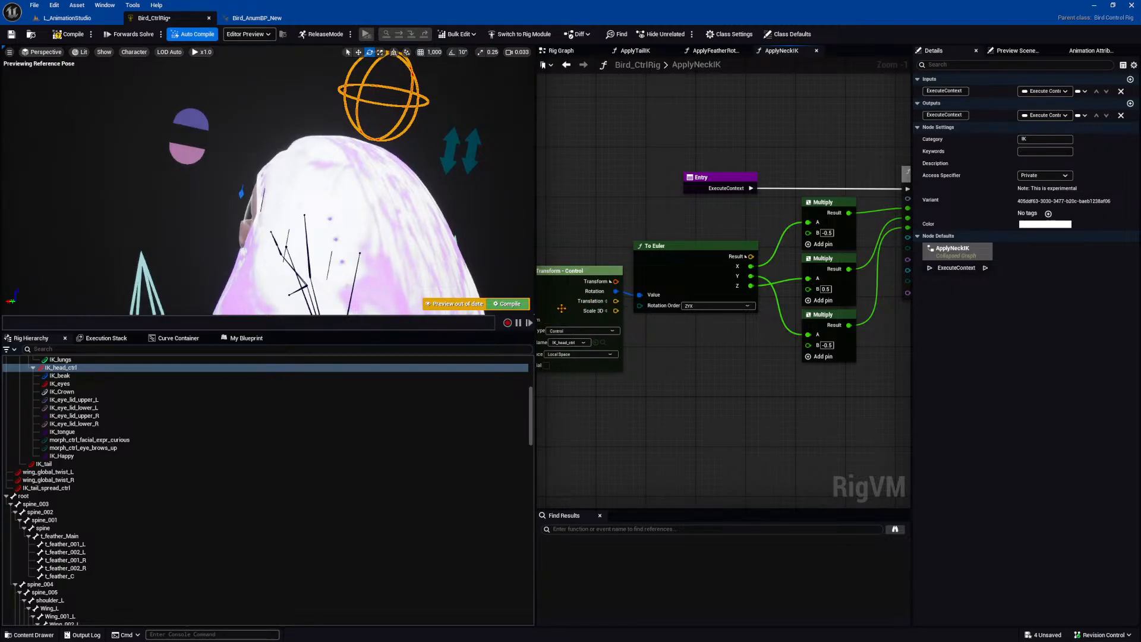
{"action": "left_click_drag", "start_coordinate": [533, 292], "coordinate": [343, 292]}
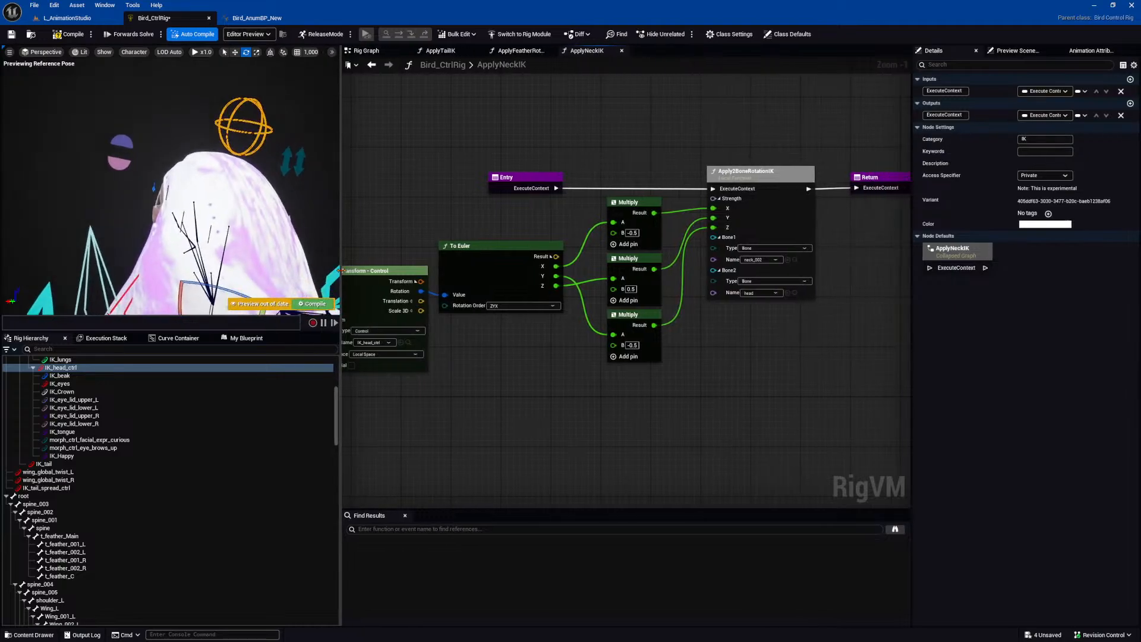
{"action": "right_click_drag", "start_coordinate": [450, 210], "coordinate": [576, 199]}
{"action": "scroll", "coordinate": [538, 240], "scroll_direction": "up", "scroll_amount": 1}
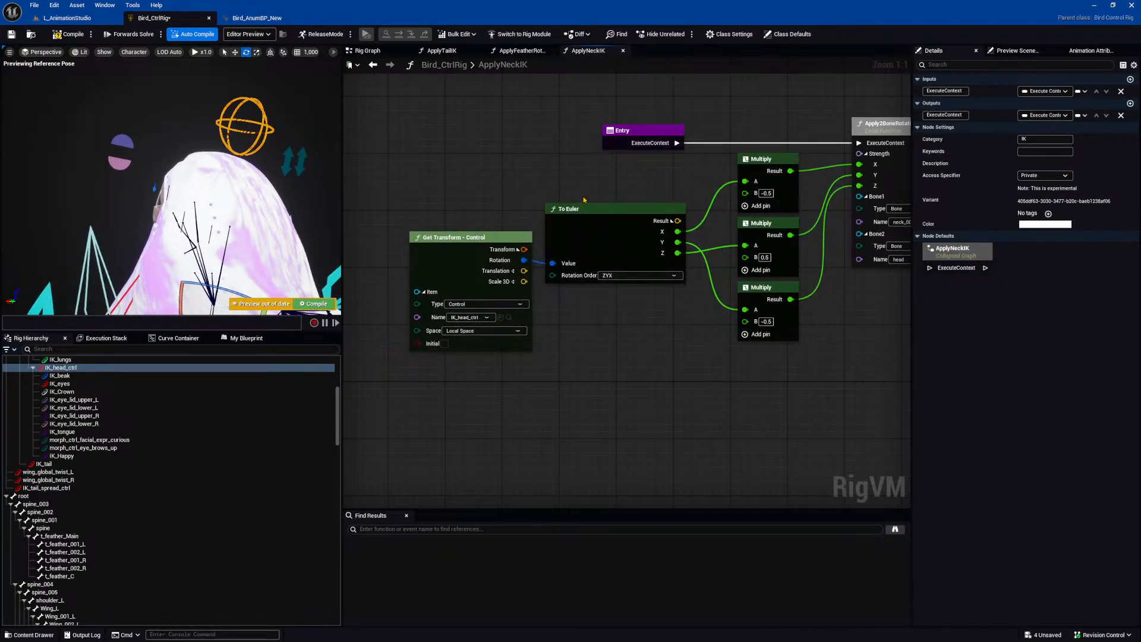
Select IK_head_ctrl in the rig hierarchy and the To Euler node in ApplyNeckIK to trace the head control's rotation.
{"action": "right_click_drag", "start_coordinate": [453, 396], "coordinate": [461, 391]}
{"action": "right_click_drag", "start_coordinate": [68, 374], "coordinate": [68, 398]}
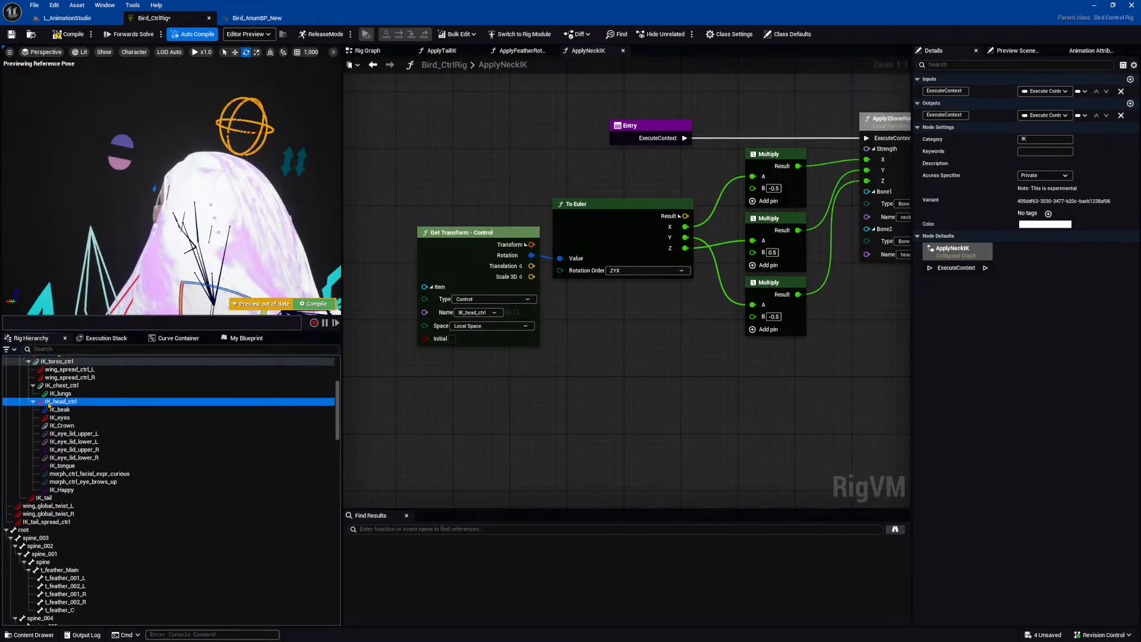
{"action": "left_click", "coordinate": [50, 402]}
{"action": "left_click", "coordinate": [113, 406]}
{"action": "right_click_drag", "start_coordinate": [514, 358], "coordinate": [508, 358]}
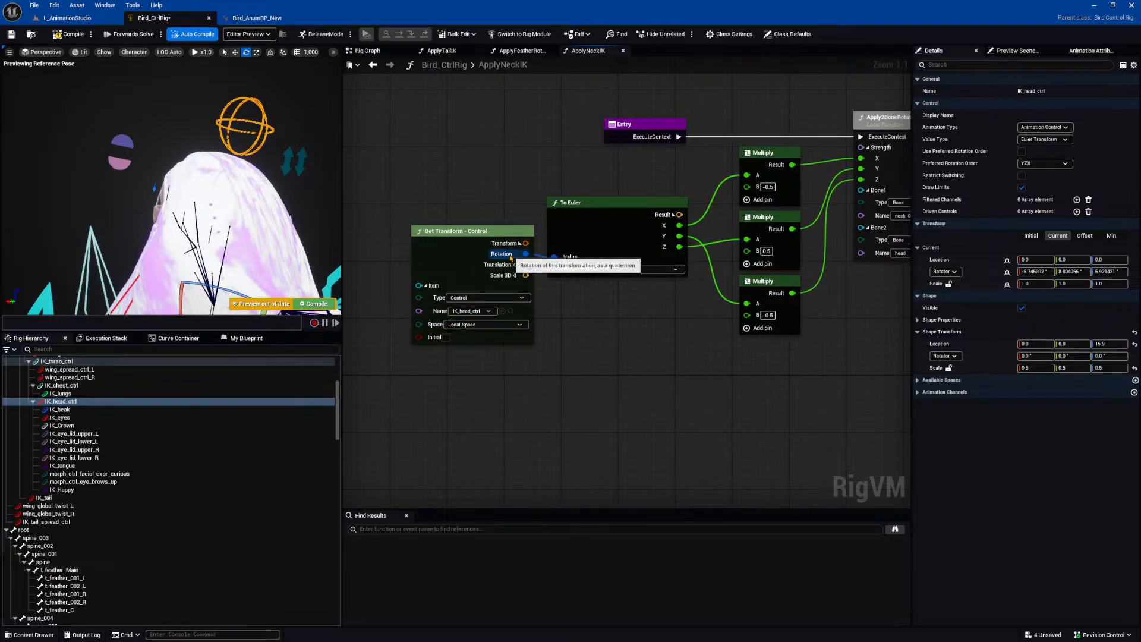
{"action": "right_click_drag", "start_coordinate": [565, 262], "coordinate": [513, 266]}
{"action": "left_click", "coordinate": [617, 229]}
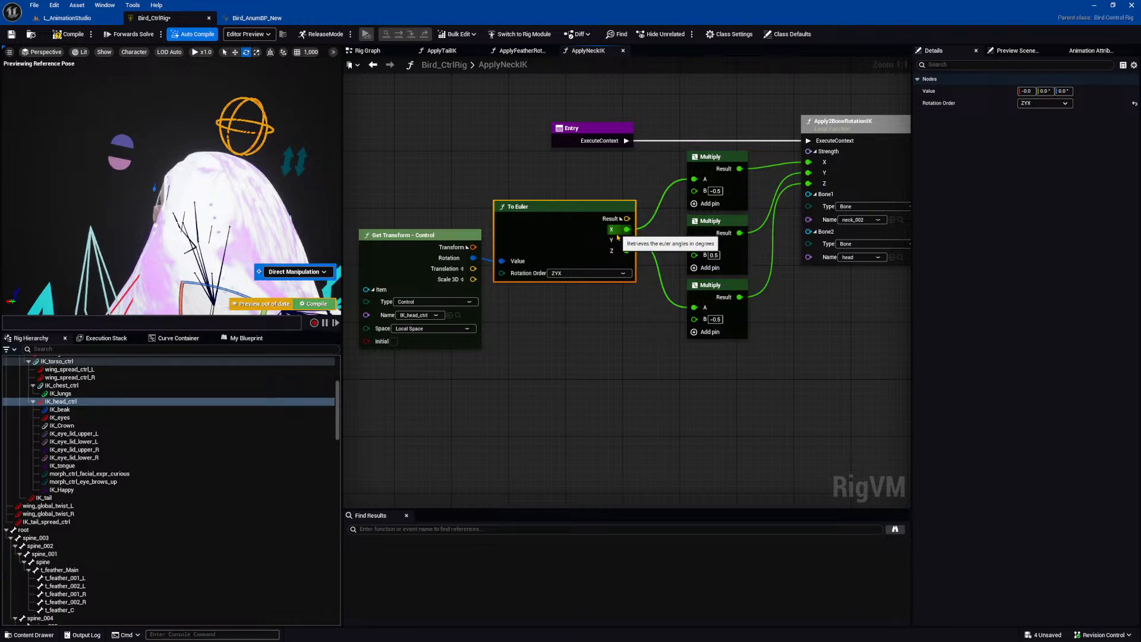
Trace the three Multiply results into Apply2BoneRotationIK and select that node to inspect its strength and bone inputs.
{"action": "right_click_drag", "start_coordinate": [625, 286], "coordinate": [589, 248]}
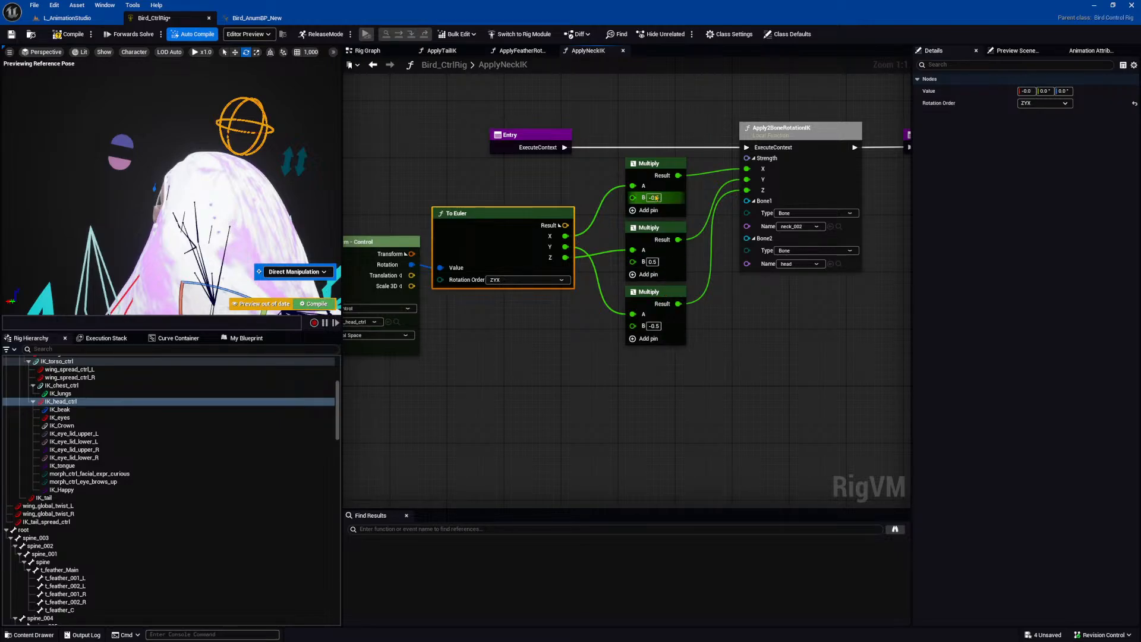
{"action": "right_click_drag", "start_coordinate": [723, 186], "coordinate": [694, 206]}
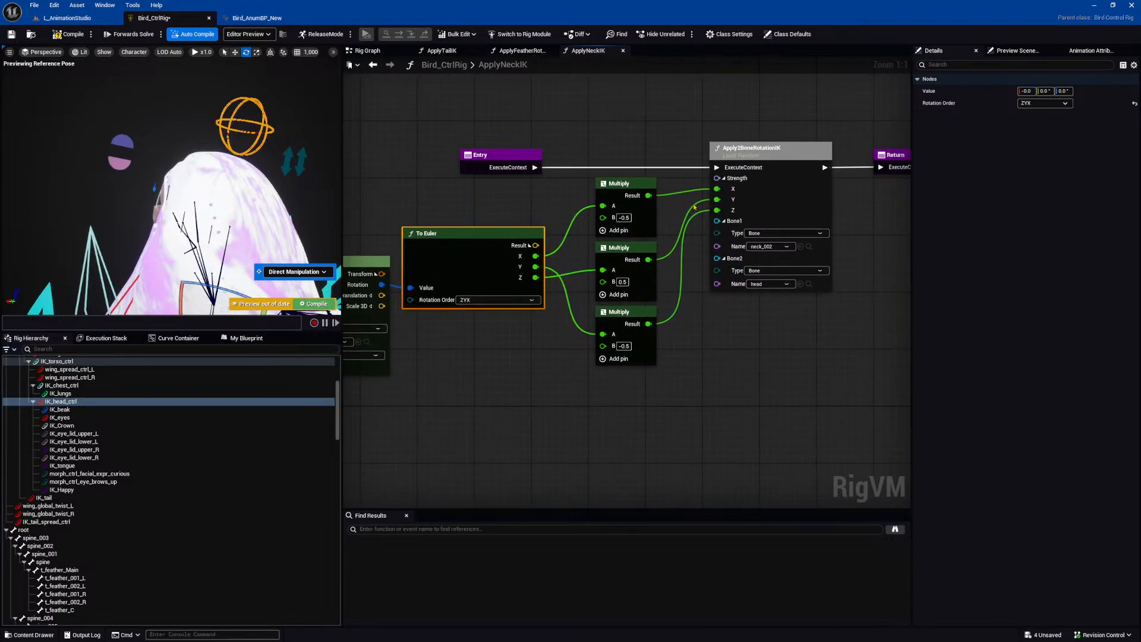
{"action": "left_click", "coordinate": [743, 154]}
{"action": "right_click_drag", "start_coordinate": [771, 157], "coordinate": [731, 163]}
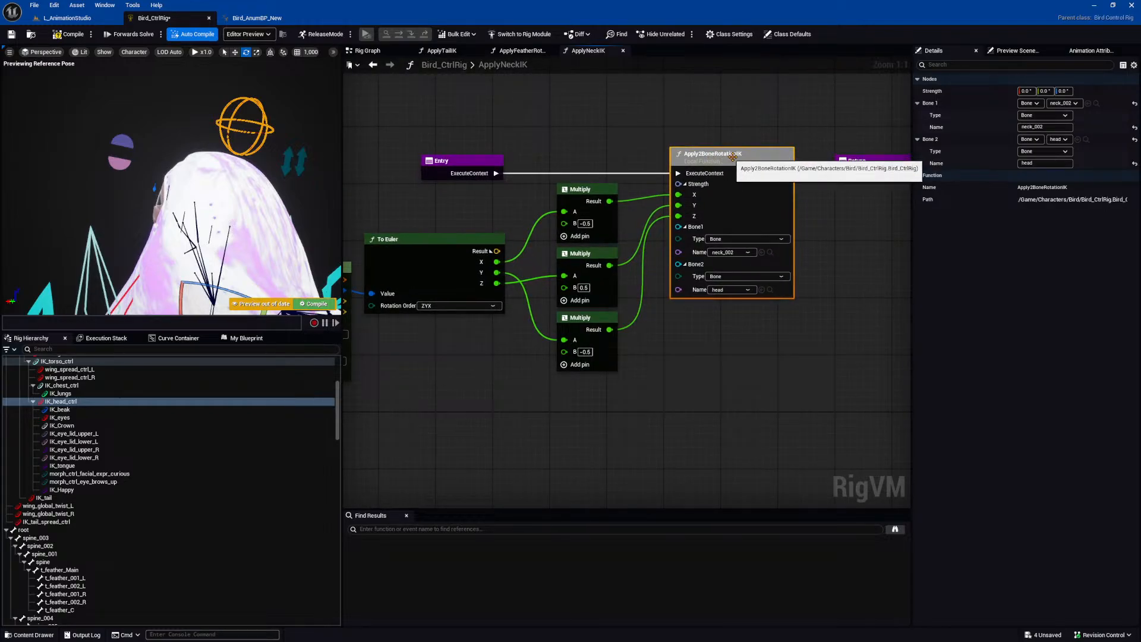
{"action": "right_click_drag", "start_coordinate": [743, 155], "coordinate": [623, 173]}
{"action": "right_click_drag", "start_coordinate": [677, 216], "coordinate": [629, 199]}
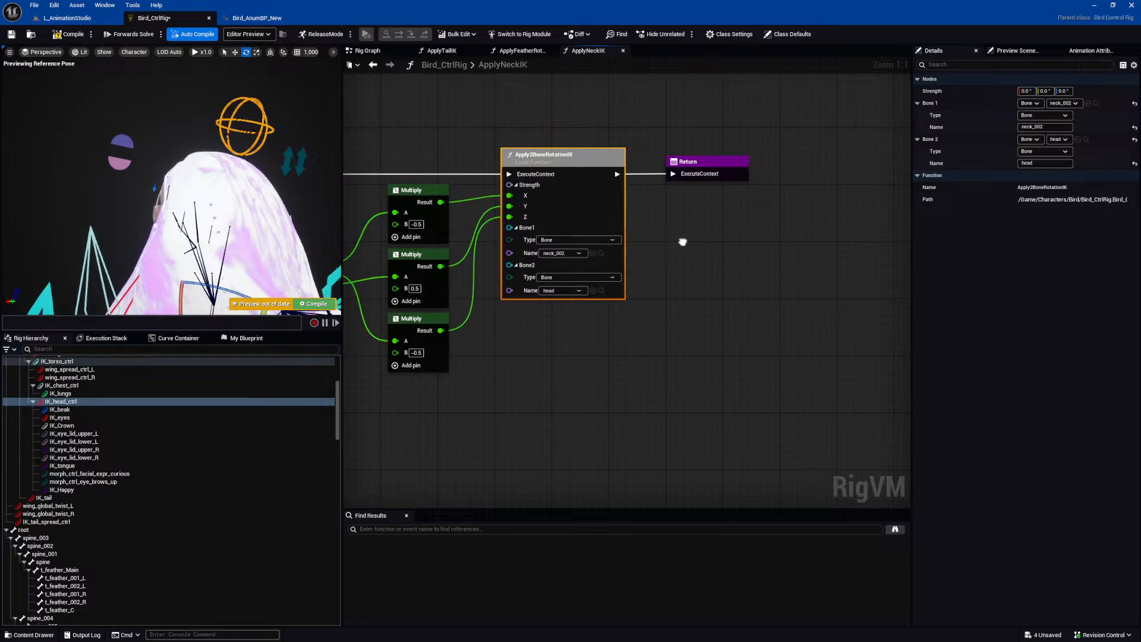
Search the graph's available node actions for "ik" and "apply 2 bone" to show the local IK functions, without adding a node.
{"action": "right_click", "coordinate": [682, 244]}
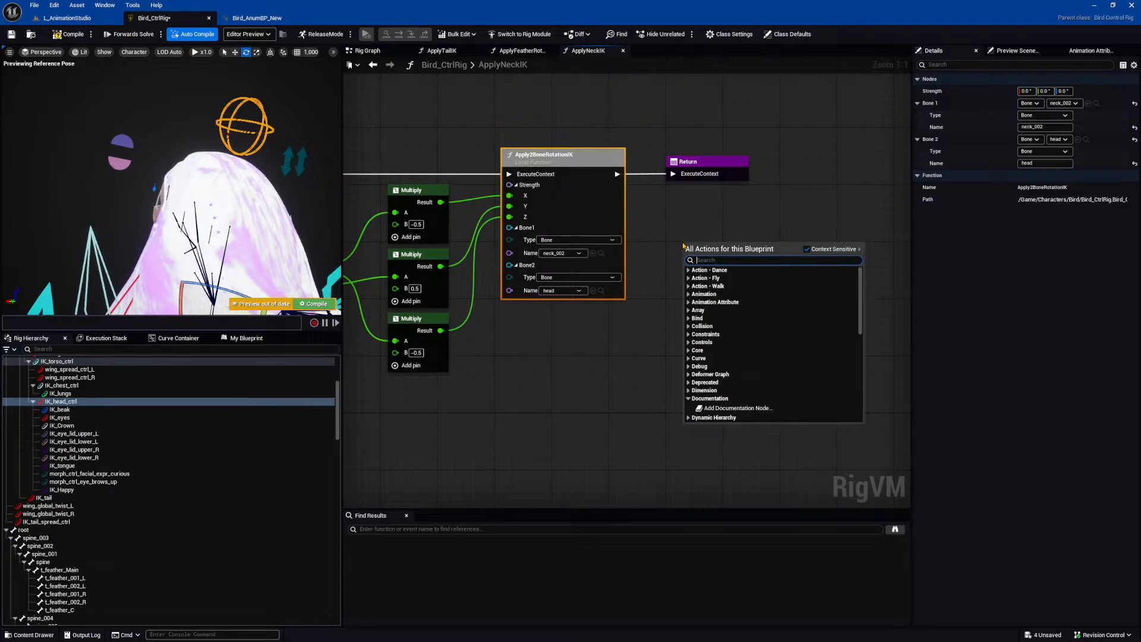
{"action": "type", "text": "ik"}
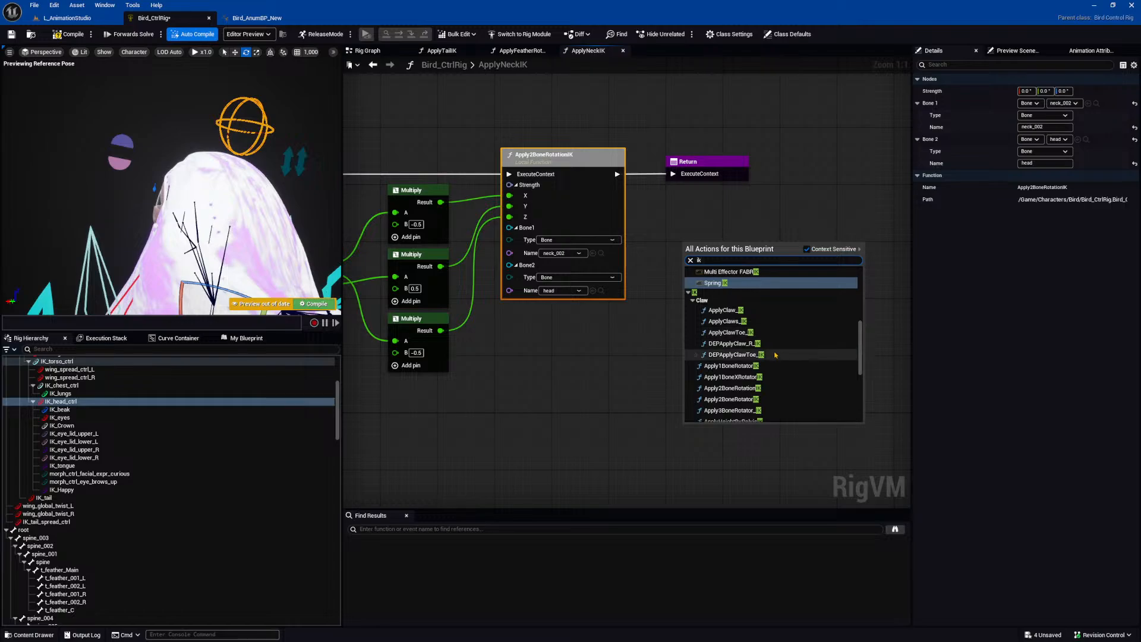
{"action": "scroll", "coordinate": [769, 365], "scroll_direction": "down", "scroll_amount": 1}
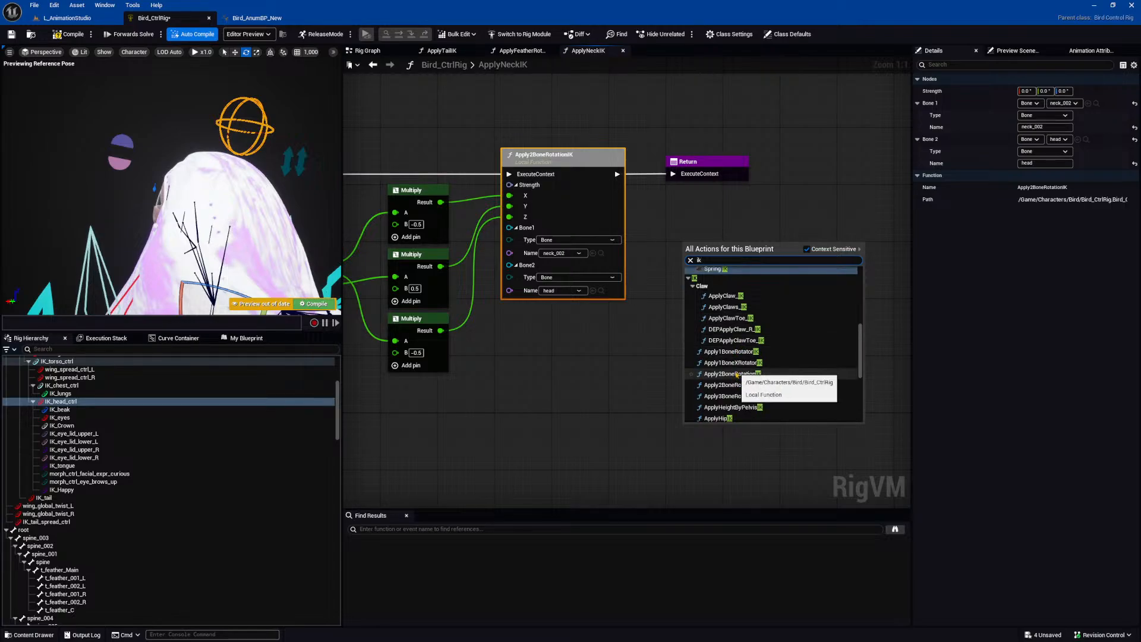
{"action": "scroll", "coordinate": [752, 313], "scroll_direction": "down", "scroll_amount": 1}
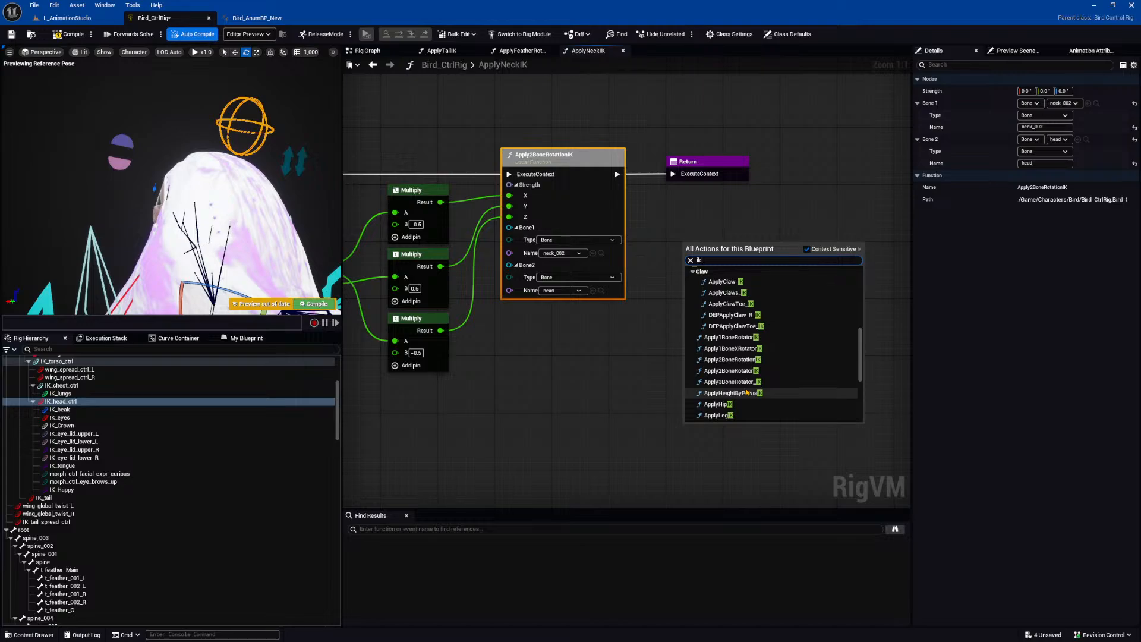
{"action": "scroll", "coordinate": [746, 386], "scroll_direction": "down", "scroll_amount": 4}
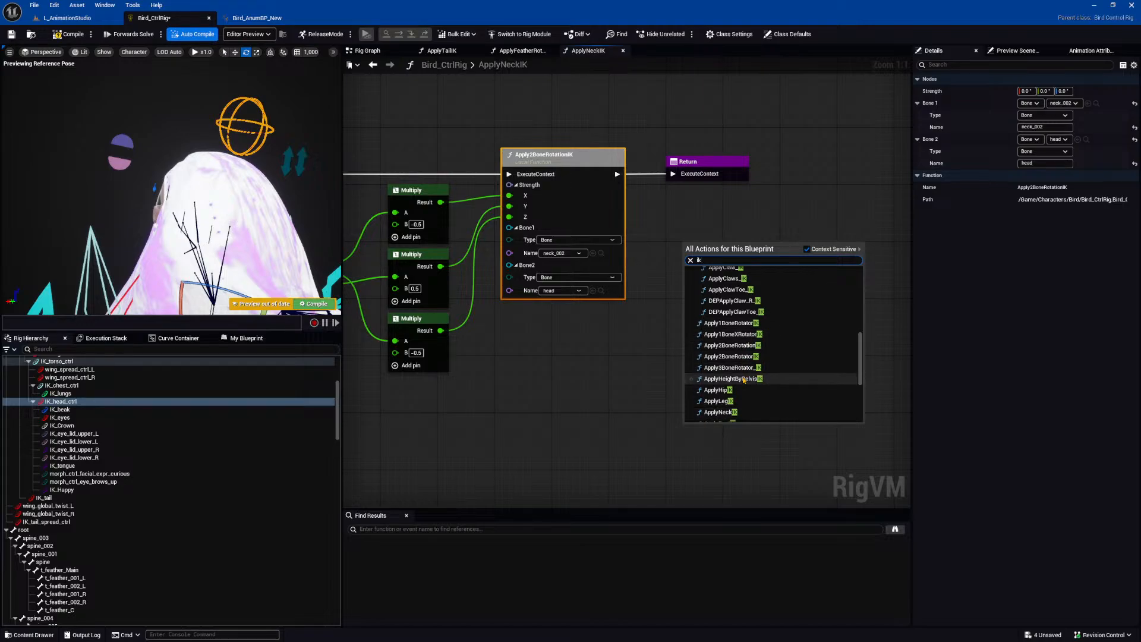
{"action": "scroll", "coordinate": [744, 384], "scroll_direction": "down", "scroll_amount": 3}
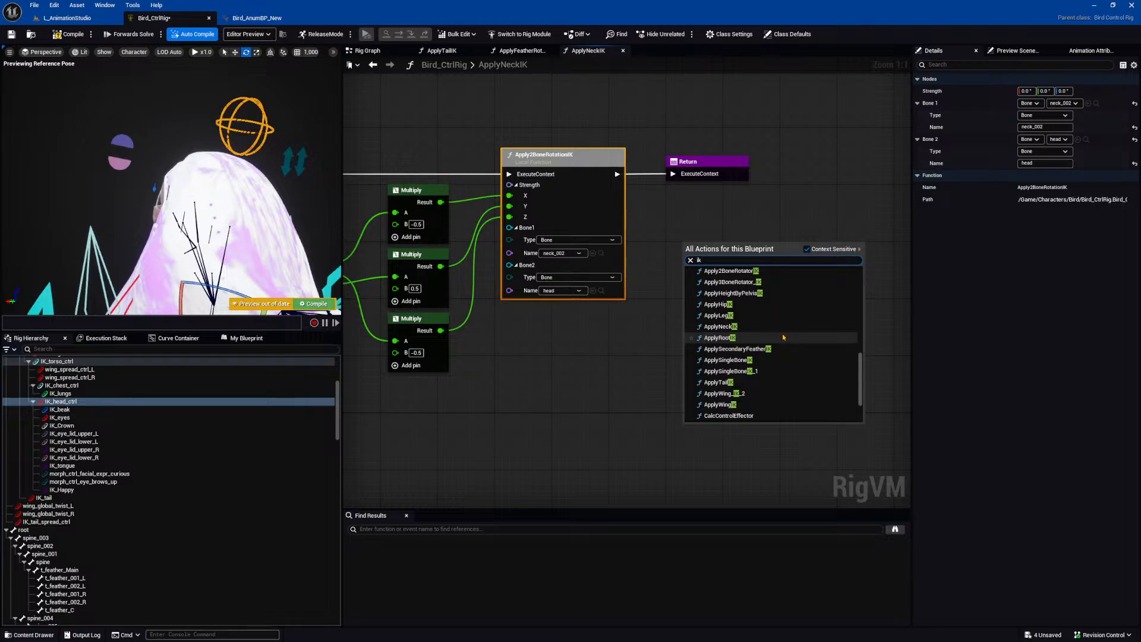
{"action": "type", "text": "a"}
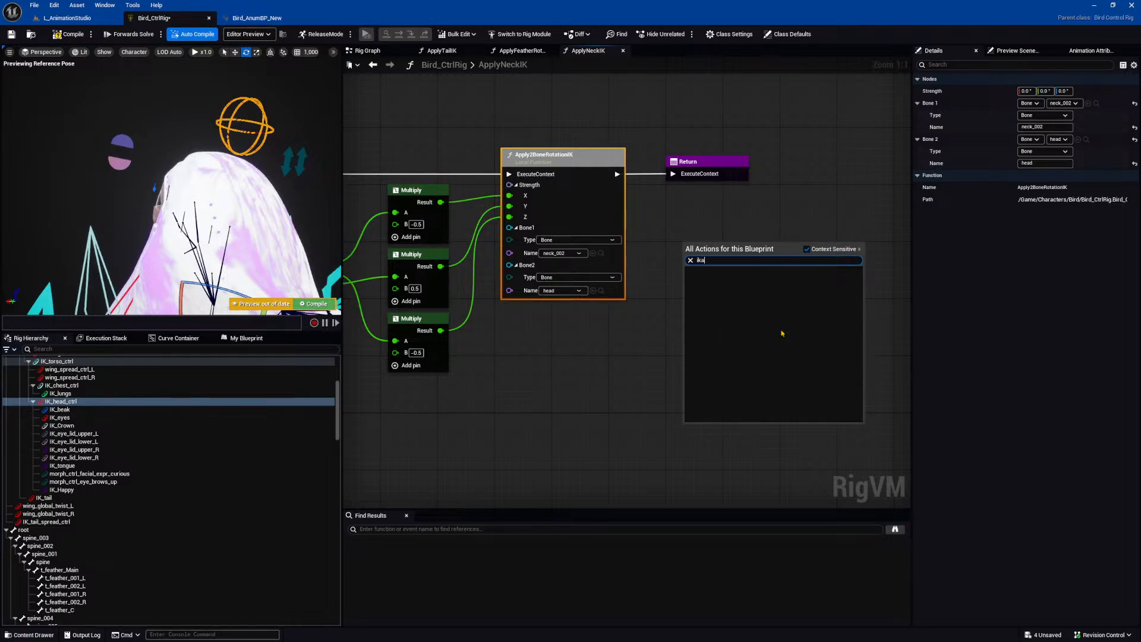
{"action": "type", "text": "pply 2"}
{"action": "key", "text": "ctrl+a"}
{"action": "type", "text": "apply "}
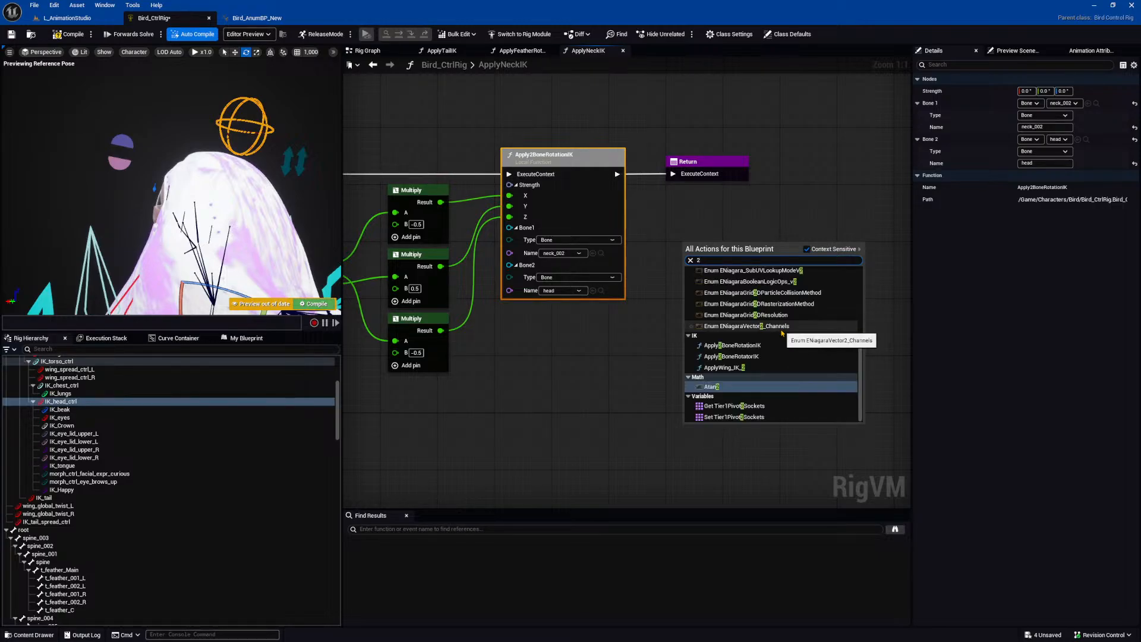
{"action": "type", "text": "2 bone"}
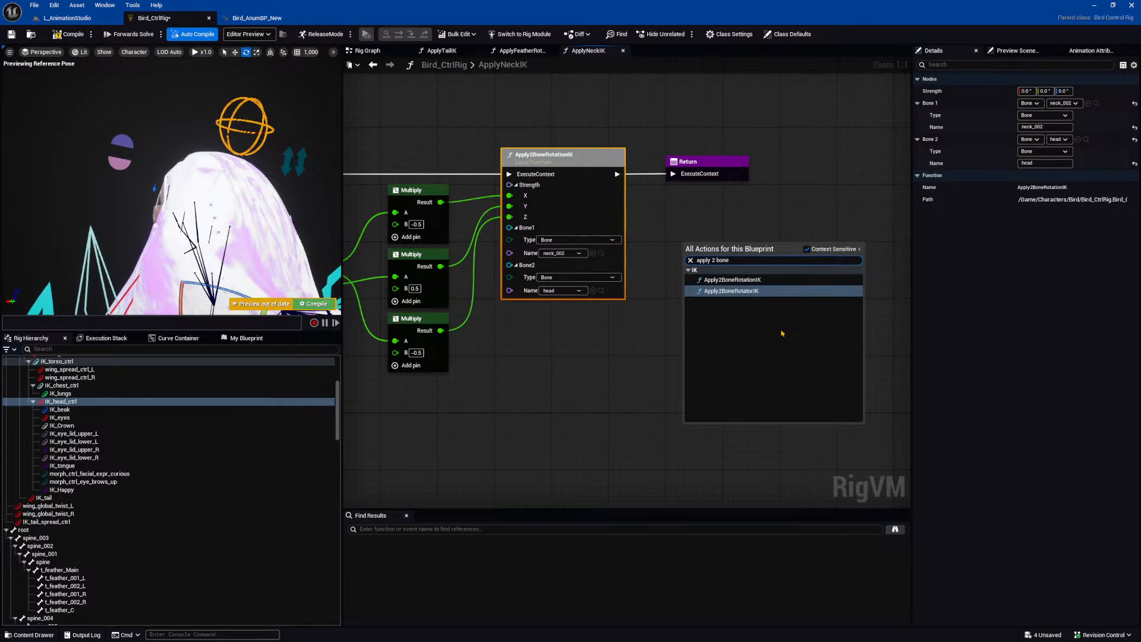
{"action": "key", "text": "Up"}
{"action": "key", "text": "Down"}
Select the Get Transform - Control node, and rotate IK_head_ctrl in the viewport to about -7.2°, 7.7°, -3.9°.
{"action": "right_click_drag", "start_coordinate": [675, 210], "coordinate": [776, 216]}
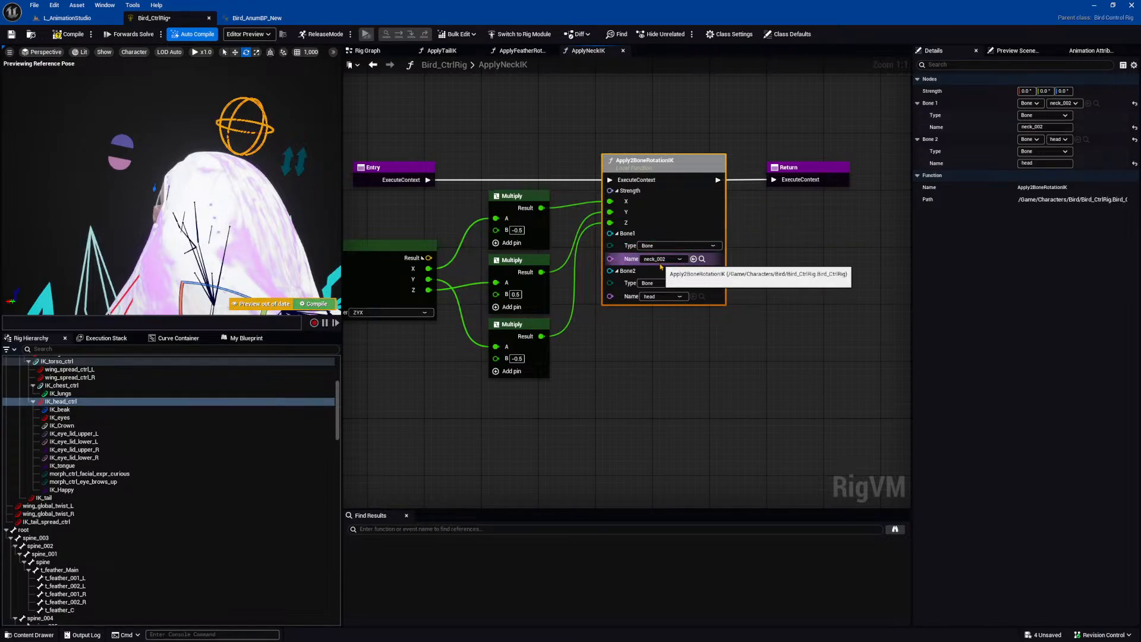
{"action": "right_click_drag", "start_coordinate": [657, 199], "coordinate": [669, 202]}
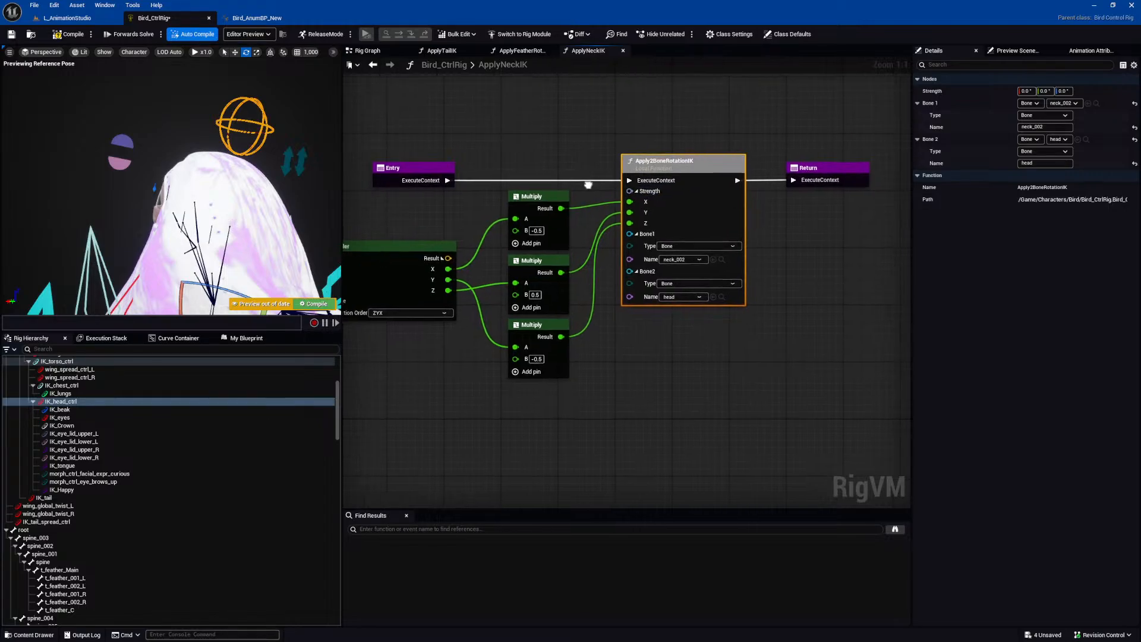
{"action": "right_click_drag", "start_coordinate": [652, 205], "coordinate": [686, 187]}
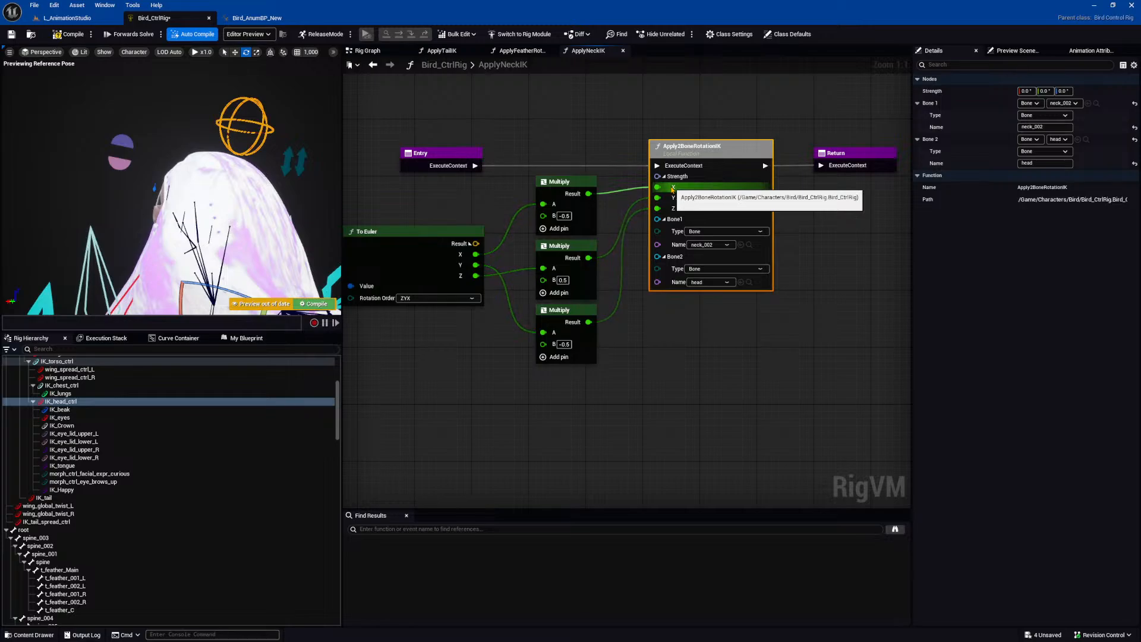
{"action": "right_click_drag", "start_coordinate": [670, 211], "coordinate": [820, 185]}
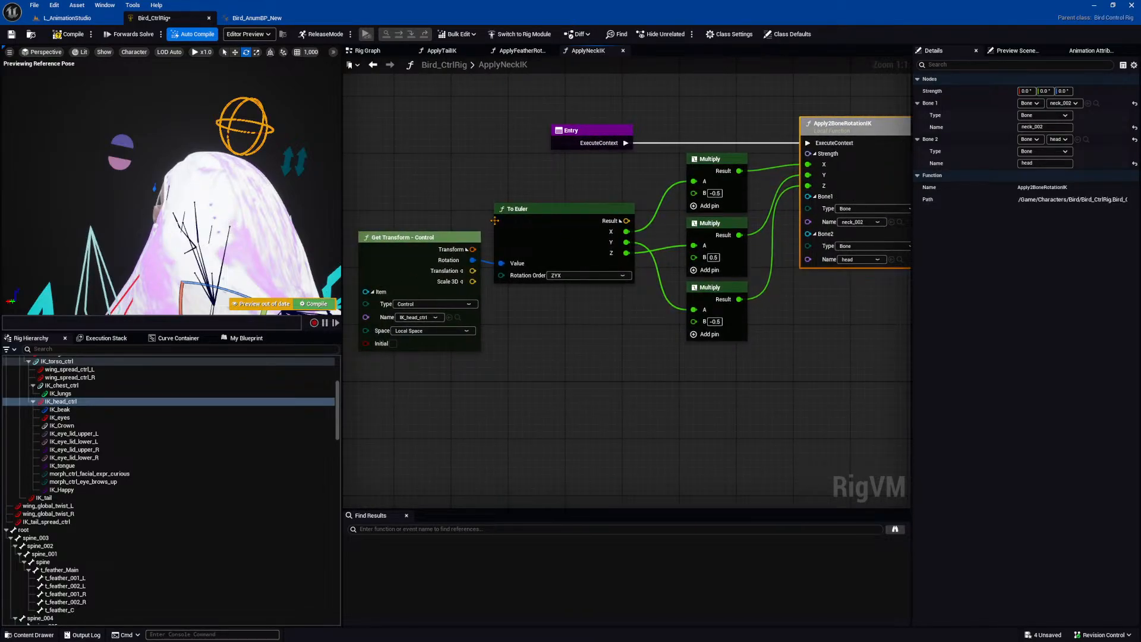
{"action": "left_click", "coordinate": [428, 237]}
{"action": "left_click", "coordinate": [245, 112]}
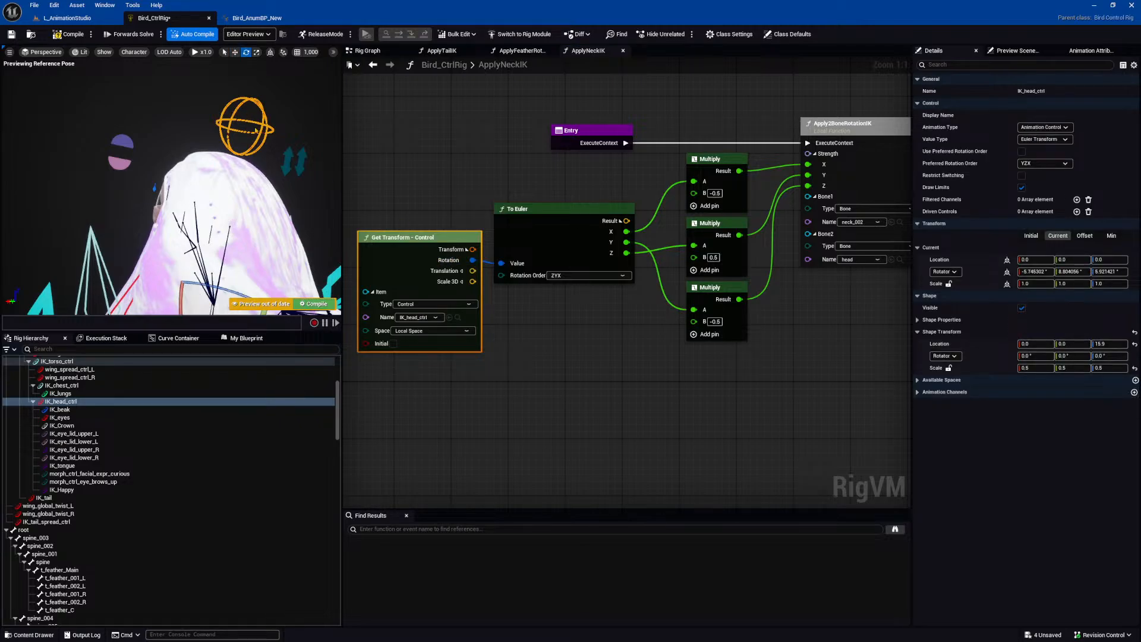
{"action": "mouse_move", "coordinate": [215, 289]}
{"action": "left_mouse_down"}
{"action": "mouse_move", "coordinate": [190, 288]}
{"action": "mouse_move", "coordinate": [242, 289]}
{"action": "mouse_move", "coordinate": [218, 288]}
{"action": "left_mouse_up"}
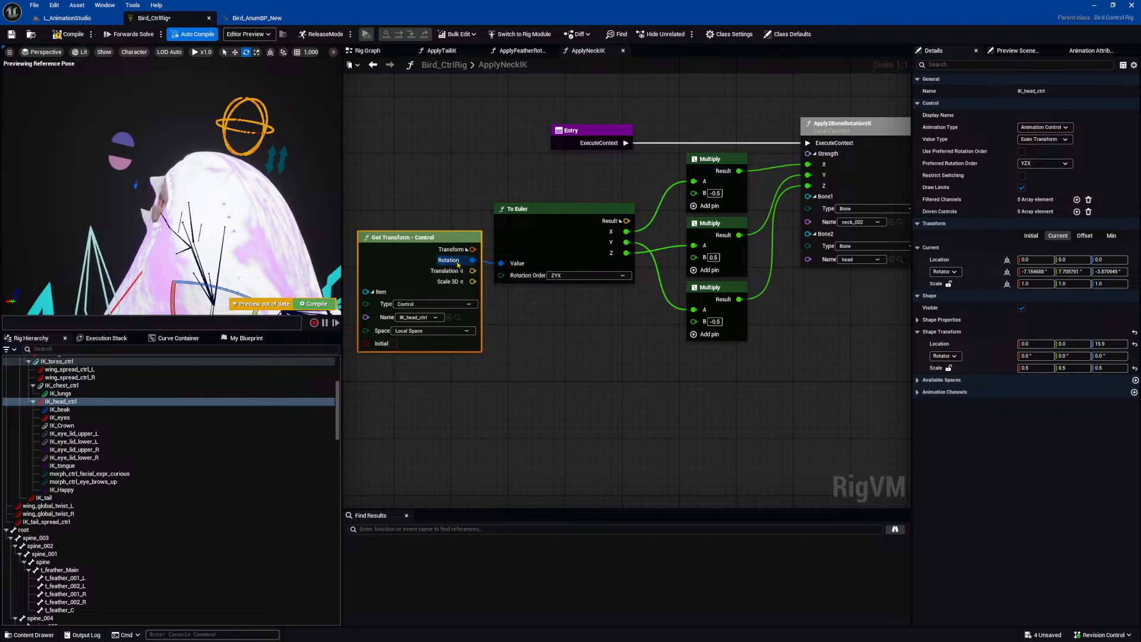
Select the middle Multiply node and follow its result into the Y strength of Apply2BoneRotationIK.
{"action": "right_click_drag", "start_coordinate": [591, 247], "coordinate": [499, 249]}
{"action": "left_click", "coordinate": [624, 260]}
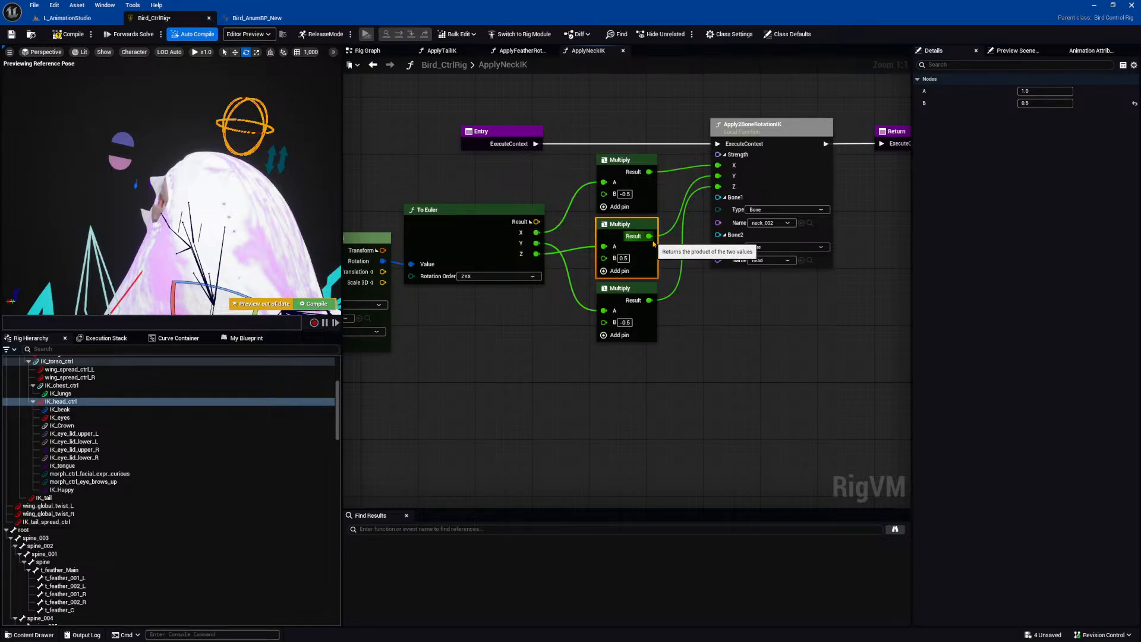
{"action": "right_click_drag", "start_coordinate": [651, 239], "coordinate": [585, 272]}
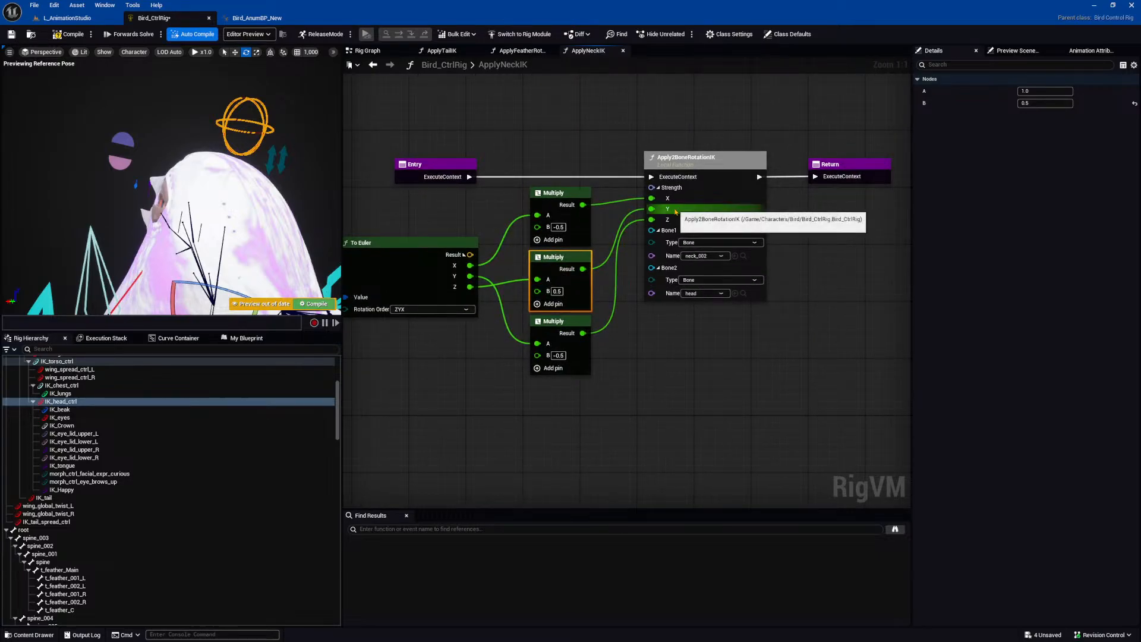
{"action": "right_click_drag", "start_coordinate": [681, 211], "coordinate": [616, 216]}
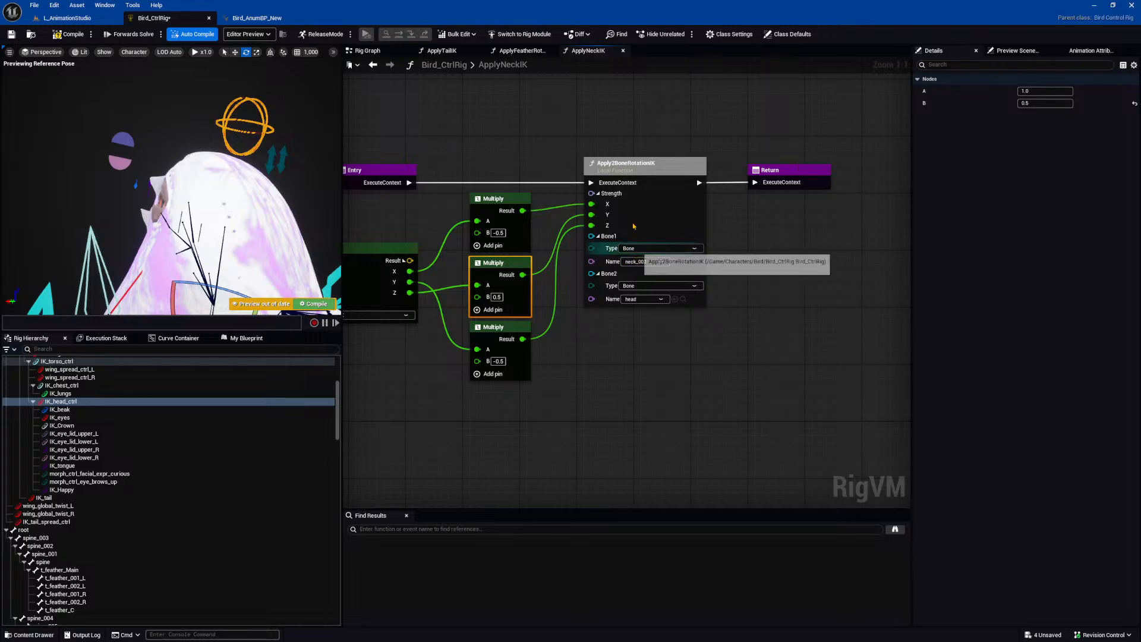
Open the Apply2BoneRotationIK function graph and search the blueprint's functions for "2bone".
{"action": "left_click", "coordinate": [621, 169]}
{"action": "right_click_drag", "start_coordinate": [631, 171], "coordinate": [575, 173]}
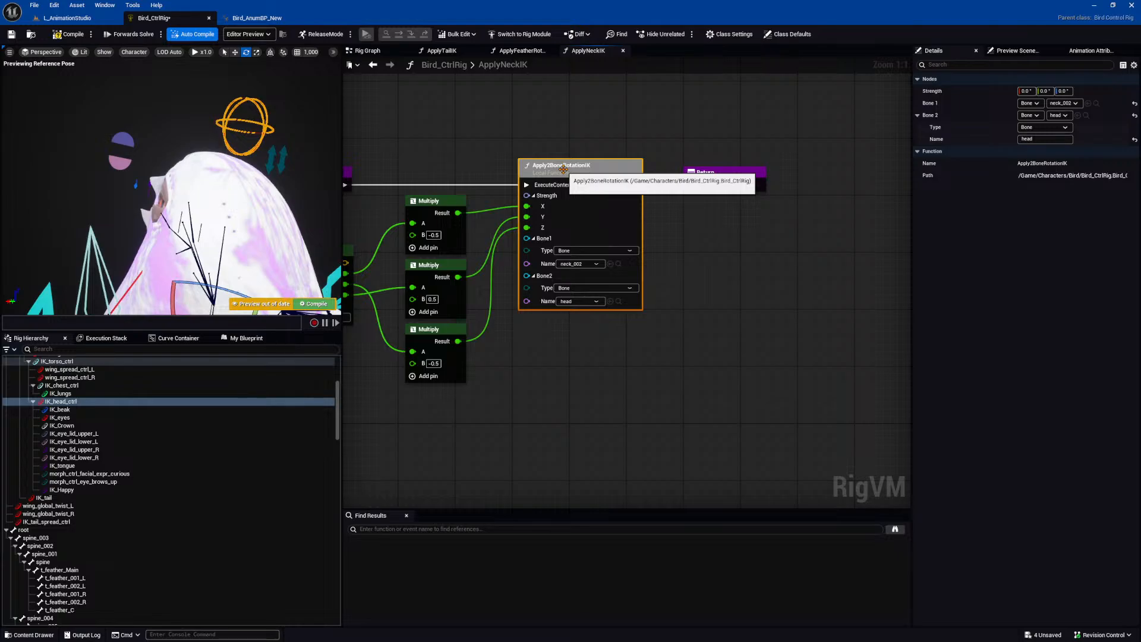
{"action": "double_click", "coordinate": [563, 169]}
{"action": "right_click_drag", "start_coordinate": [594, 204], "coordinate": [436, 145]}
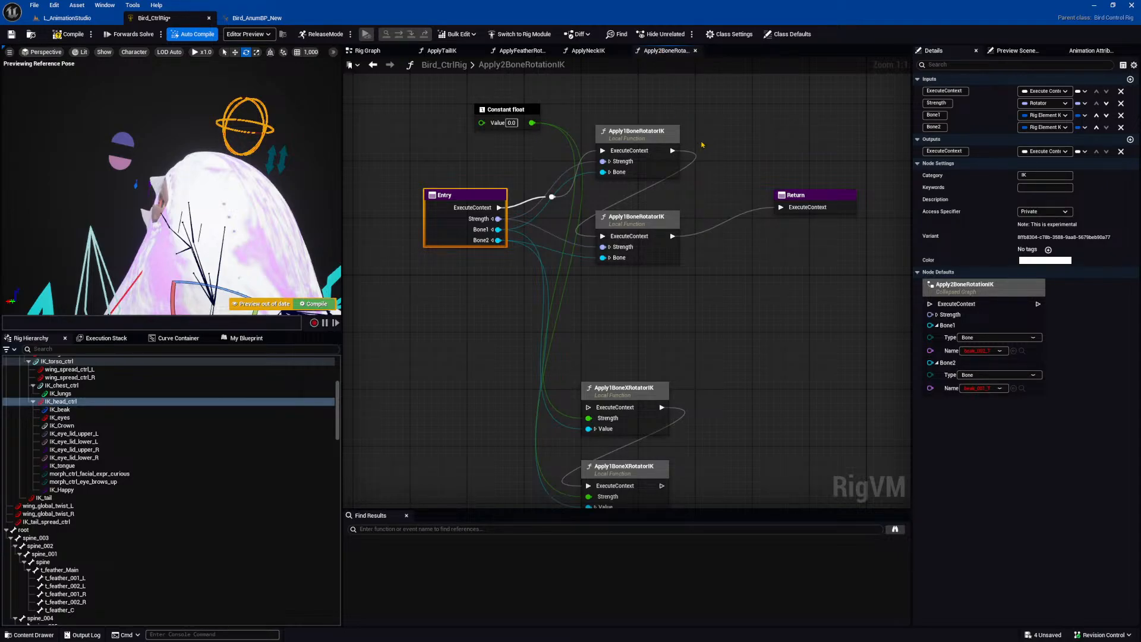
{"action": "left_click", "coordinate": [245, 338]}
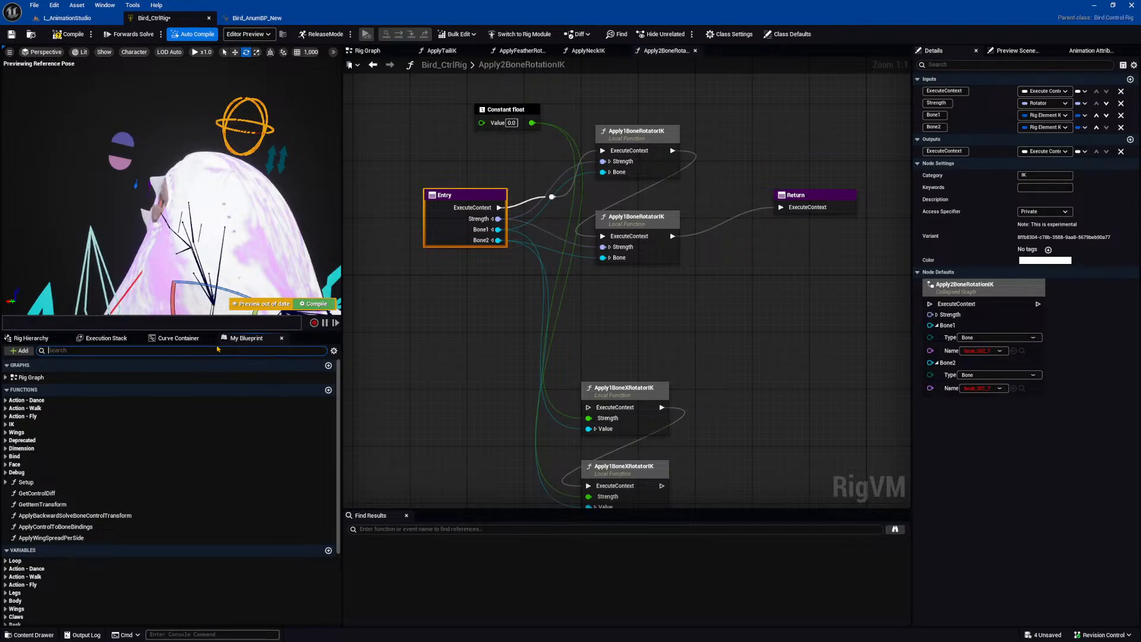
{"action": "left_click", "coordinate": [217, 349]}
{"action": "type", "text": "2bone"}
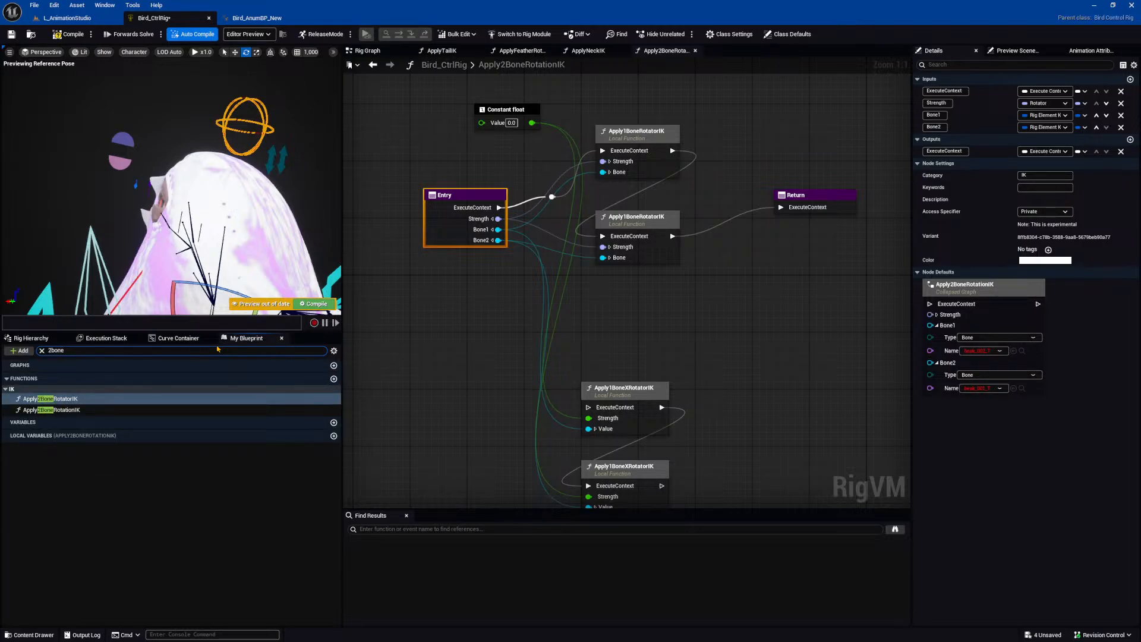
Open the Apply1BoneRotatorIK function graph and search the blueprint's functions for "1bone".
{"action": "double_click", "coordinate": [641, 134]}
{"action": "right_click_drag", "start_coordinate": [635, 202], "coordinate": [604, 197]}
{"action": "right_click_drag", "start_coordinate": [449, 165], "coordinate": [480, 169]}
{"action": "left_click", "coordinate": [132, 351]}
{"action": "type", "text": "1bone"}
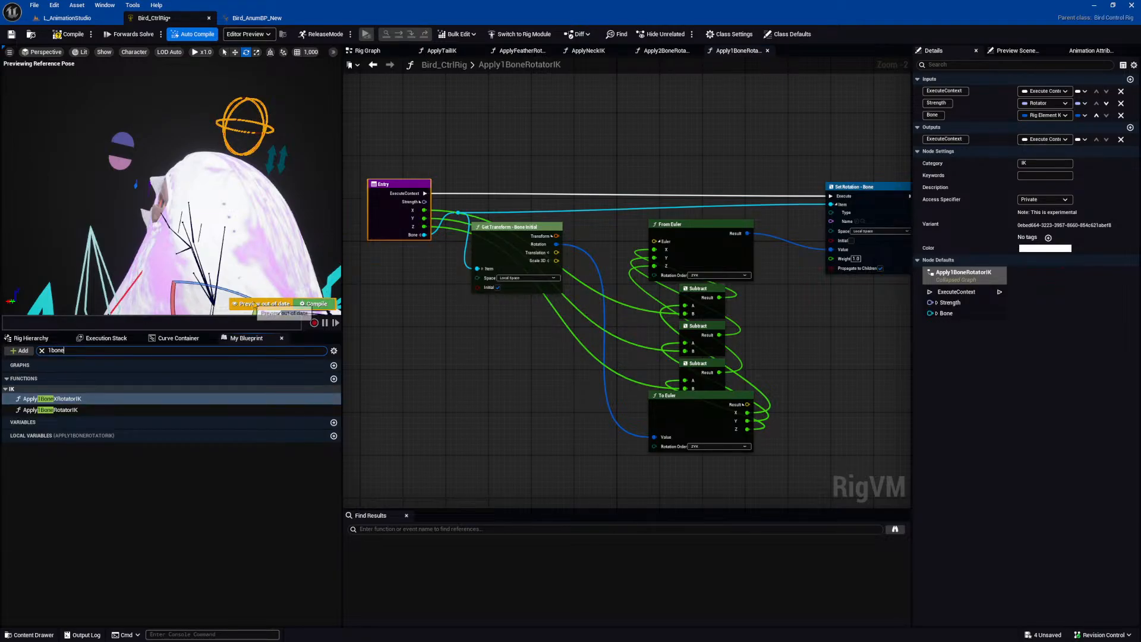
Copy the Set Rotation - Bone node from Apply1BoneRotatorIK and paste it into ApplyNeckIK above Apply2BoneRotationIK.
{"action": "right_click_drag", "start_coordinate": [497, 227], "coordinate": [466, 227]}
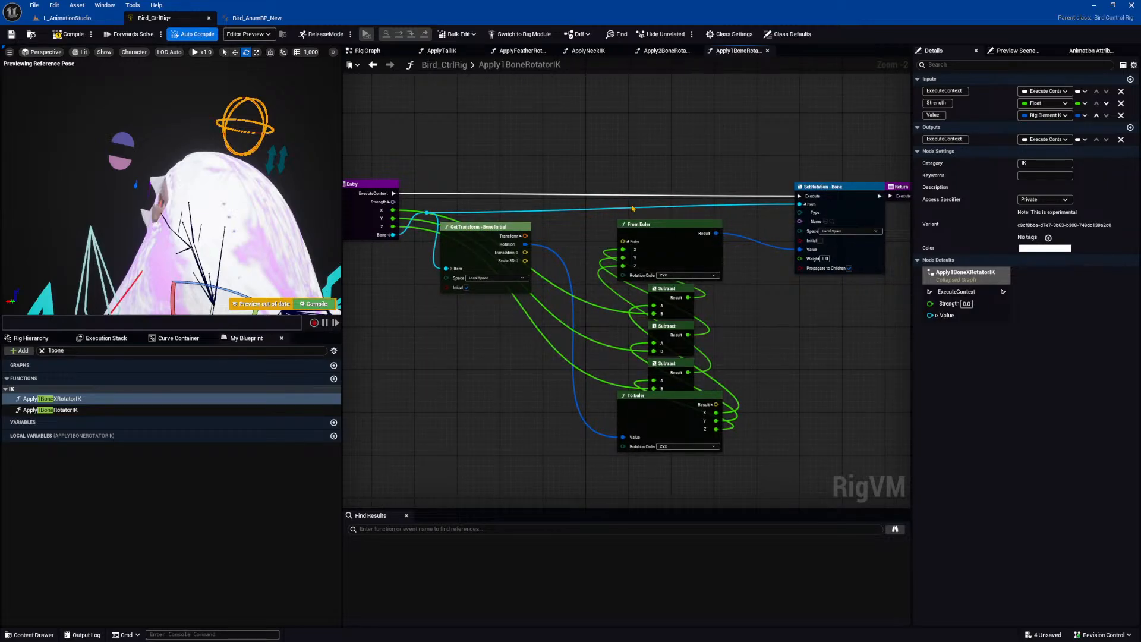
{"action": "right_click_drag", "start_coordinate": [739, 184], "coordinate": [676, 193]}
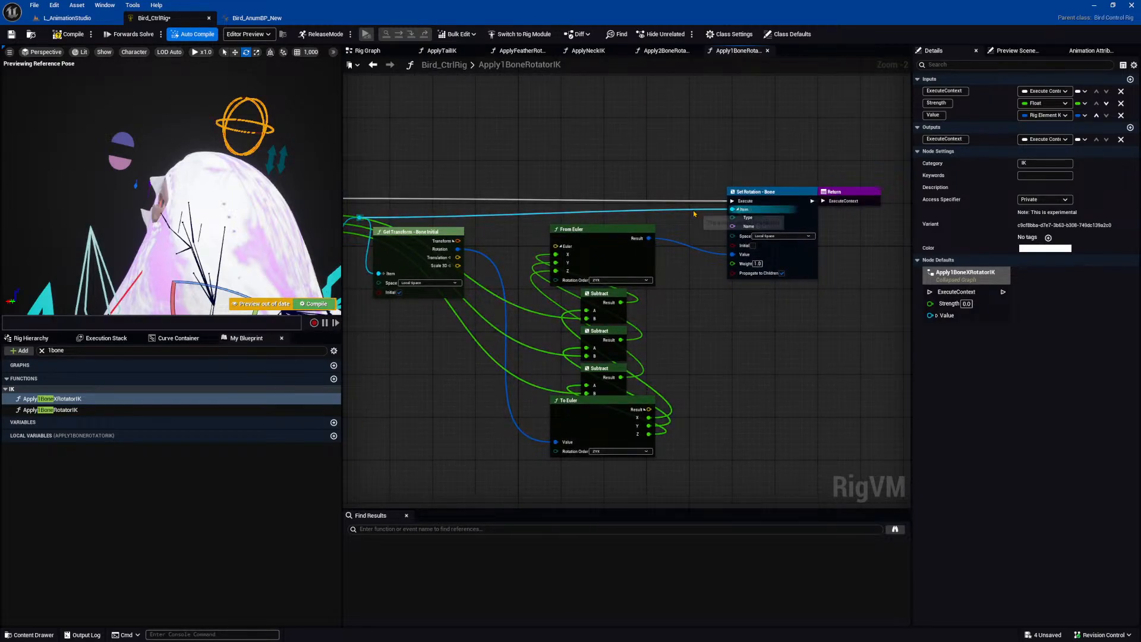
{"action": "left_click", "coordinate": [766, 201]}
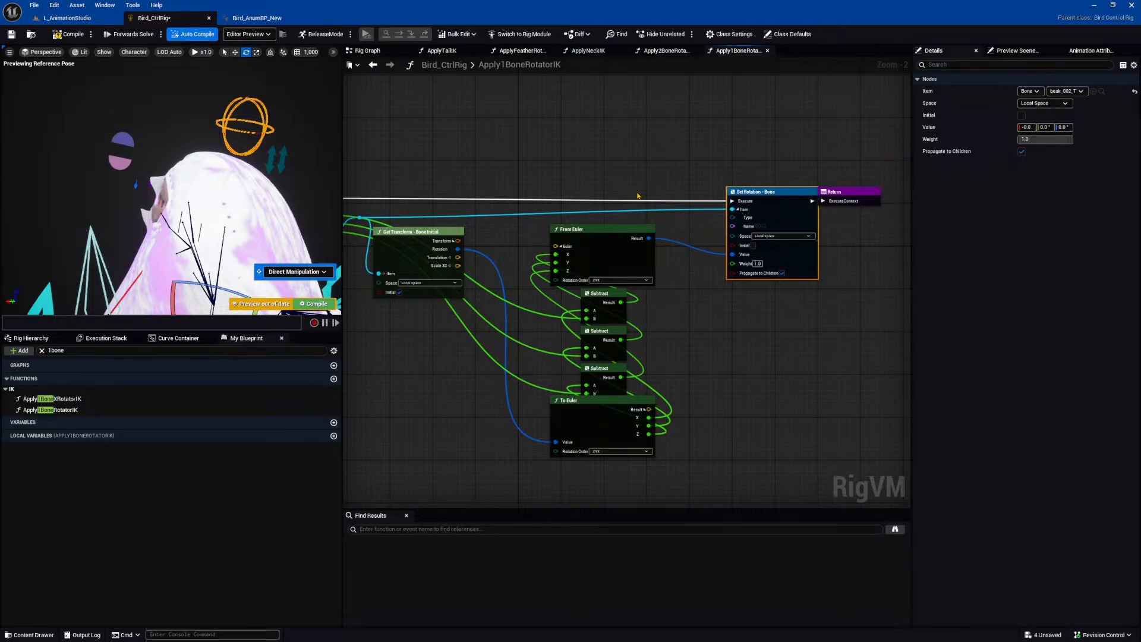
{"action": "left_click", "coordinate": [666, 50]}
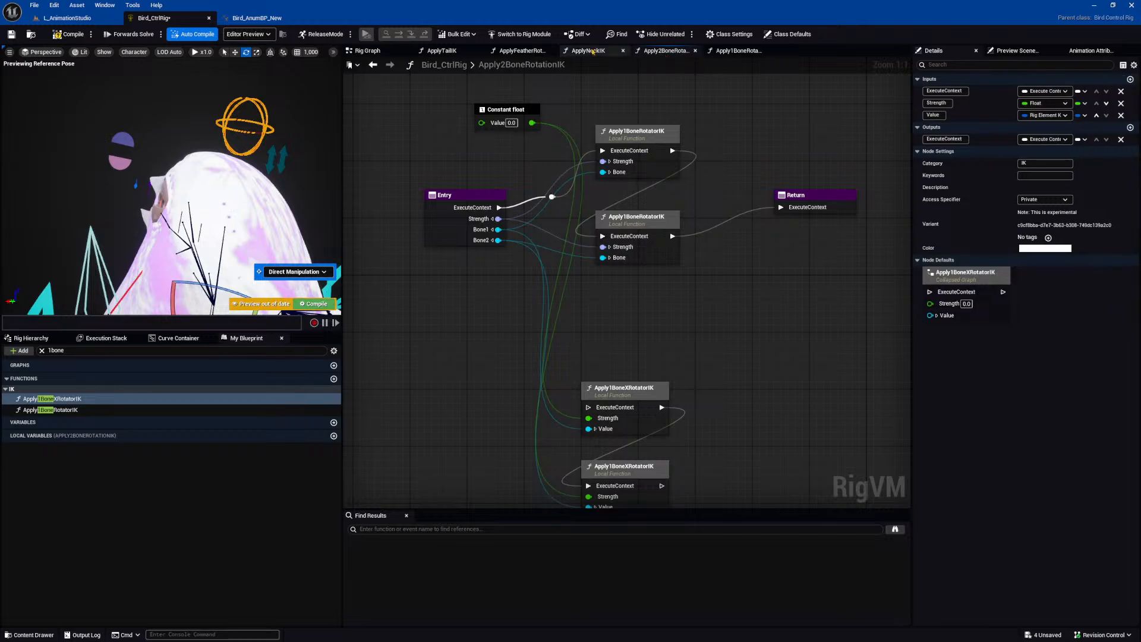
{"action": "left_click", "coordinate": [587, 51]}
{"action": "right_click_drag", "start_coordinate": [568, 141], "coordinate": [621, 168]}
{"action": "right_click_drag", "start_coordinate": [709, 206], "coordinate": [656, 267]}
{"action": "left_click", "coordinate": [580, 93]}
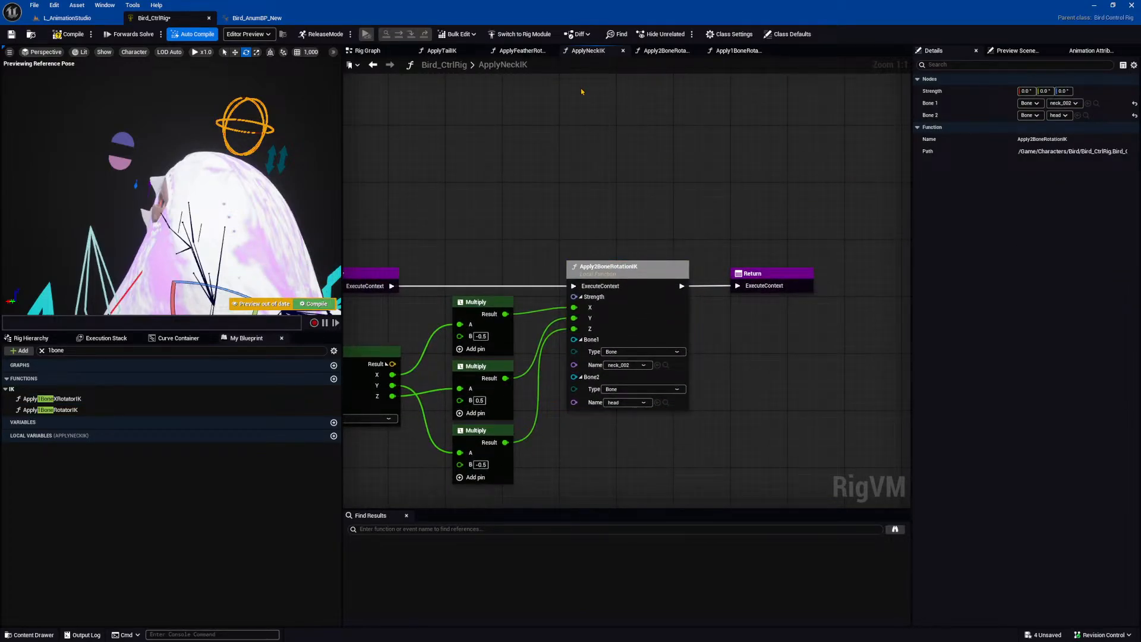
{"action": "key", "text": "ctrl+v"}
{"action": "left_click", "coordinate": [645, 233]}
Move the pasted Set Rotation - Bone node higher and paste a second copy between it and Apply2BoneRotationIK.
{"action": "right_click_drag", "start_coordinate": [713, 80], "coordinate": [695, 166]}
{"action": "left_click_drag", "start_coordinate": [646, 185], "coordinate": [627, 97]}
{"action": "key", "text": "ctrl+v"}
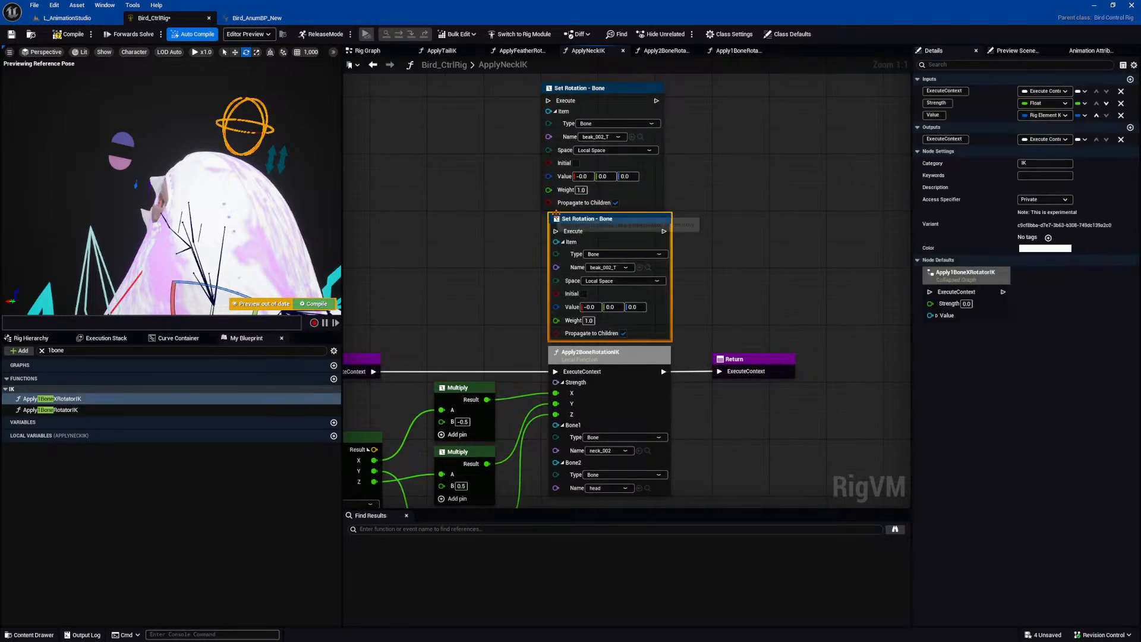
{"action": "mouse_move", "coordinate": [658, 169]}
{"action": "left_mouse_down"}
{"action": "mouse_move", "coordinate": [671, 169]}
{"action": "mouse_move", "coordinate": [656, 165]}
{"action": "left_mouse_up"}
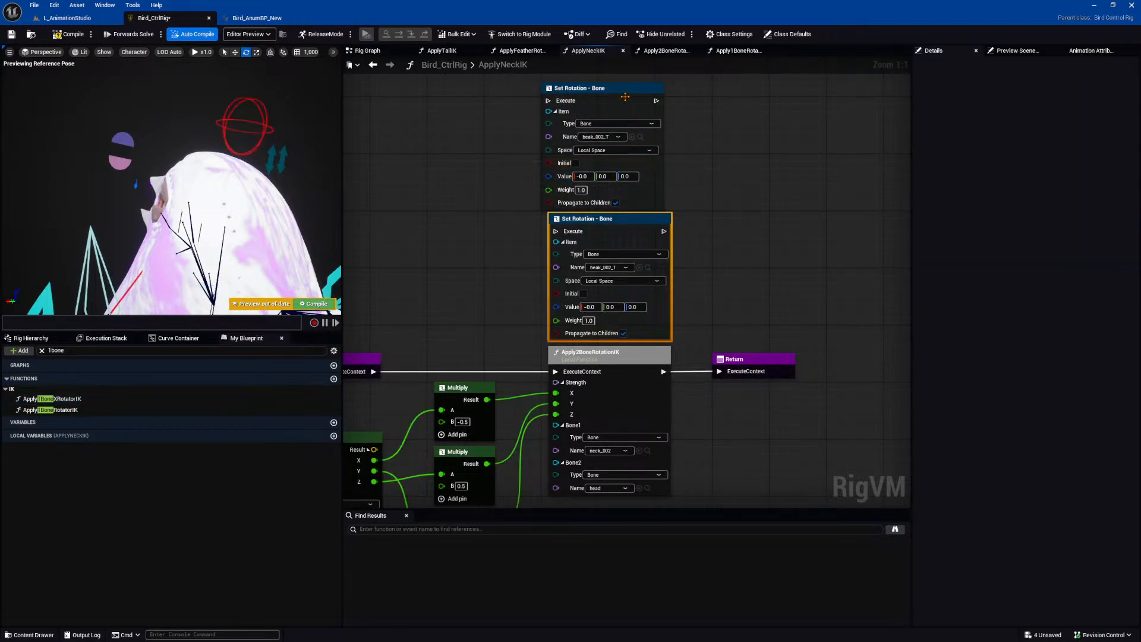
{"action": "left_click_drag", "start_coordinate": [616, 95], "coordinate": [622, 96]}
Wire the execution from Entry through the lower and upper Set Rotation - Bone nodes to Return, bypassing Apply2BoneRotationIK.
{"action": "right_click_drag", "start_coordinate": [562, 281], "coordinate": [569, 262]}
{"action": "left_click_drag", "start_coordinate": [380, 354], "coordinate": [583, 216]}
{"action": "left_click_drag", "start_coordinate": [671, 215], "coordinate": [575, 87]}
{"action": "left_click_drag", "start_coordinate": [670, 84], "coordinate": [745, 357]}
{"action": "right_click_drag", "start_coordinate": [604, 388], "coordinate": [612, 348]}
{"action": "left_click", "coordinate": [565, 337]}
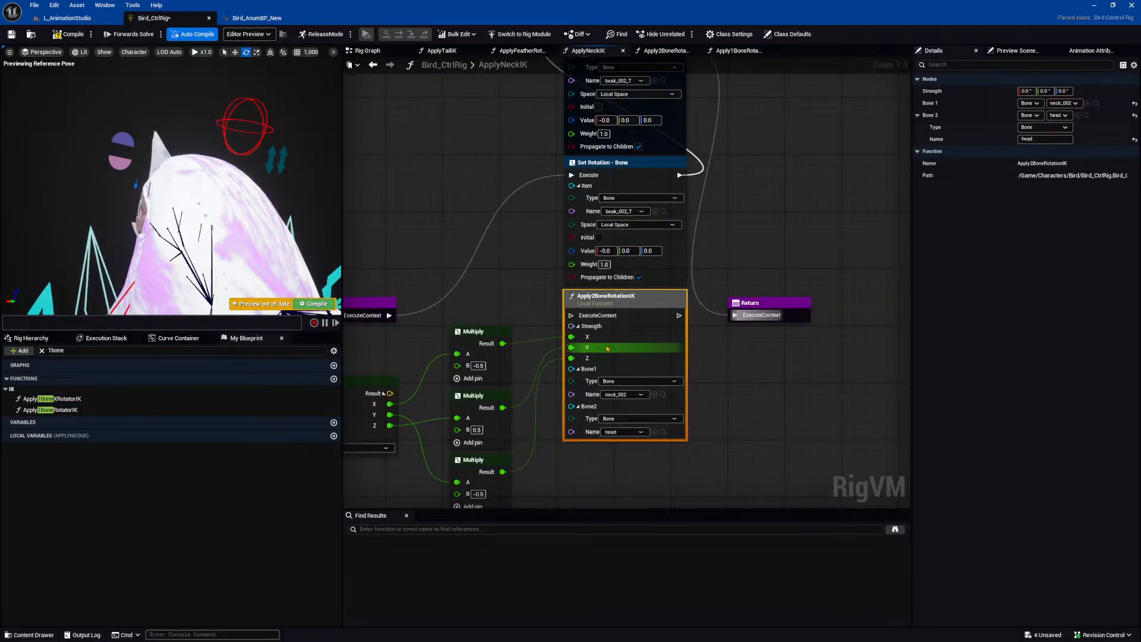
Rewire the execution from Entry through Apply2BoneRotationIK to Return, bypassing the two Set Rotation - Bone nodes.
{"action": "right_click_drag", "start_coordinate": [687, 271], "coordinate": [725, 340]}
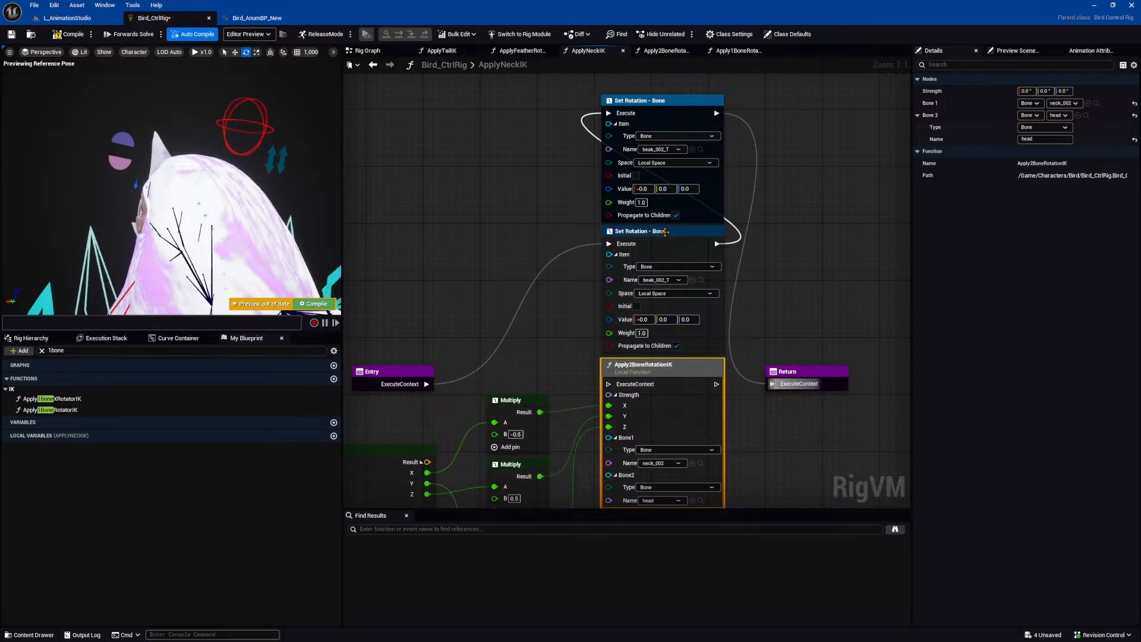
{"action": "right_click_drag", "start_coordinate": [664, 244], "coordinate": [666, 216]}
{"action": "mouse_move", "coordinate": [178, 178]}
{"action": "right_mouse_down"}
{"action": "mouse_move", "coordinate": [167, 265]}
{"action": "mouse_move", "coordinate": [179, 181]}
{"action": "right_mouse_up"}
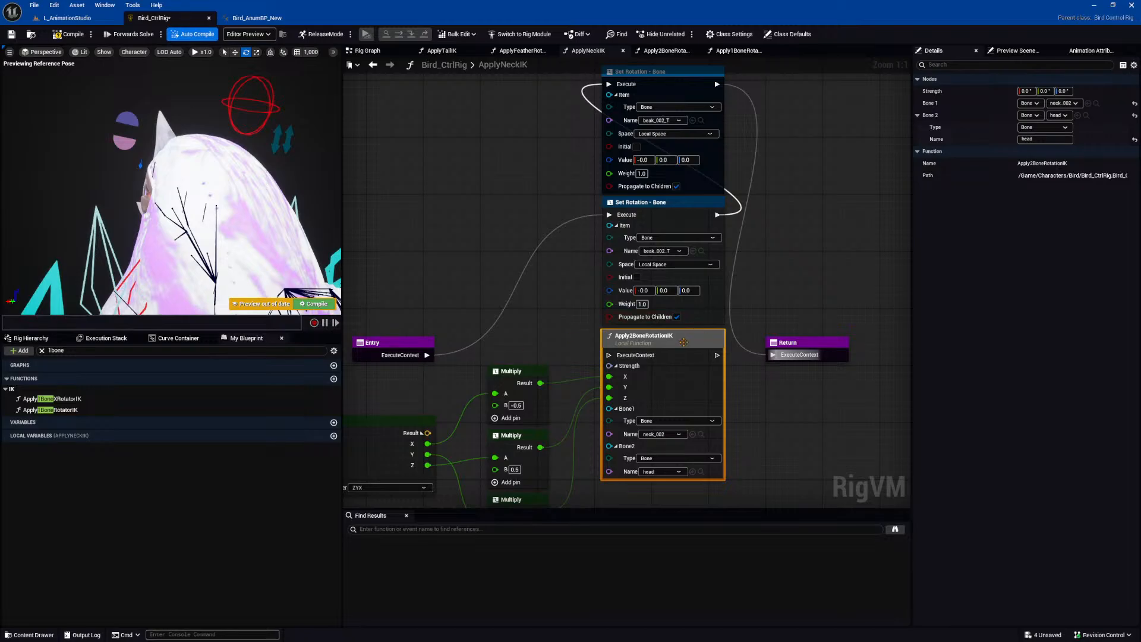
{"action": "left_click_drag", "start_coordinate": [427, 355], "coordinate": [609, 356]}
{"action": "left_click_drag", "start_coordinate": [717, 354], "coordinate": [773, 355]}
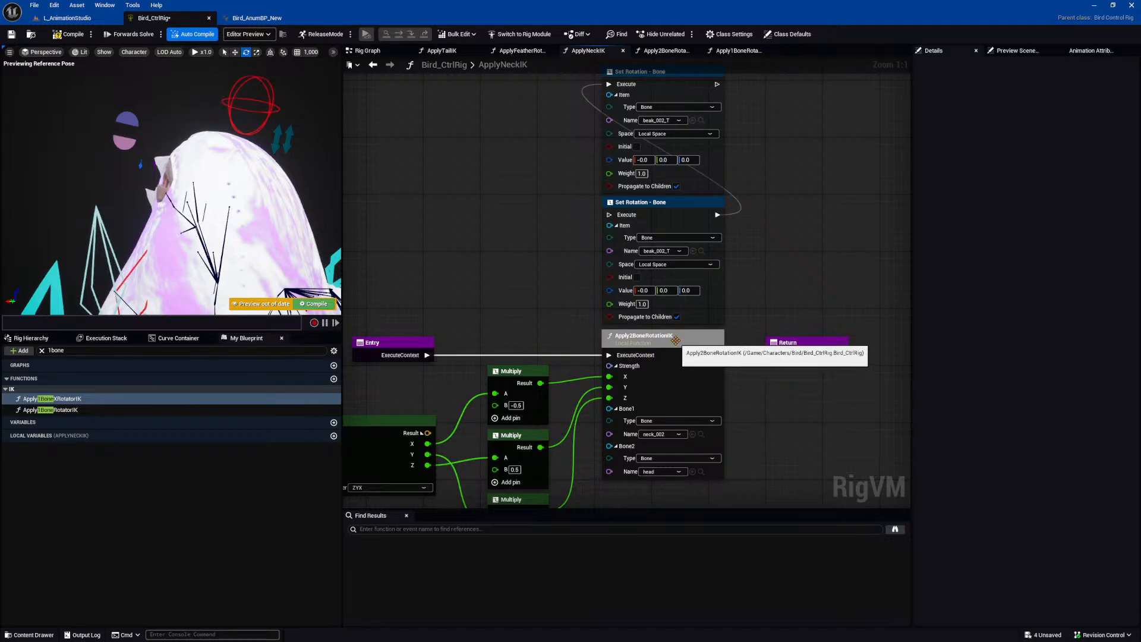
Compare Apply2BoneRotationIK with the two Set Rotation - Bone nodes above it by selecting each in turn.
{"action": "left_click", "coordinate": [672, 343]}
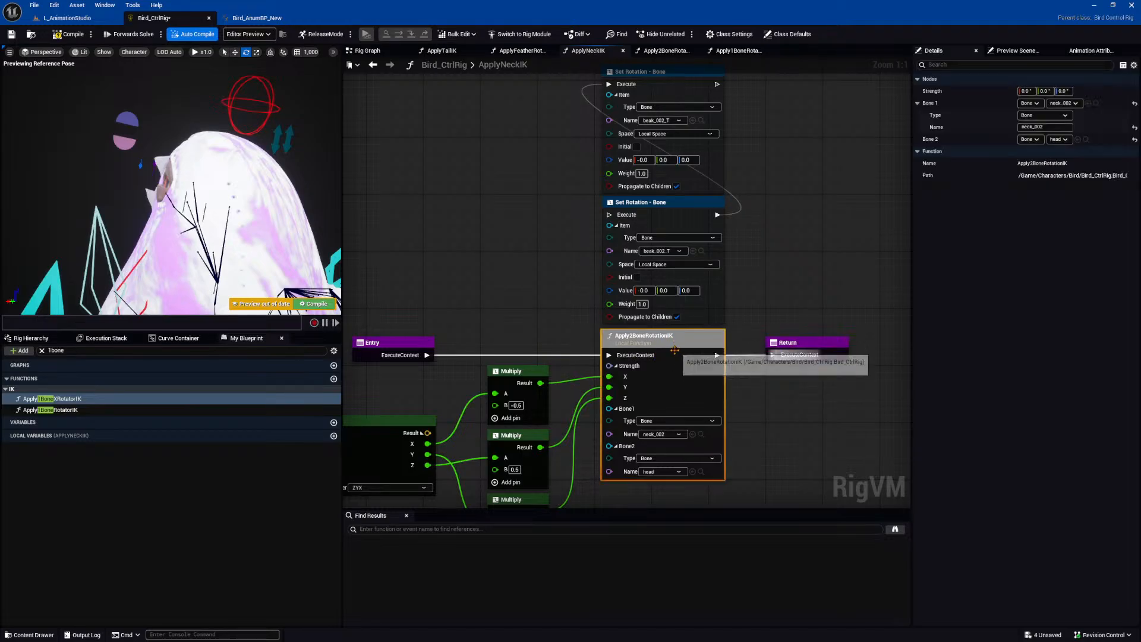
{"action": "left_click", "coordinate": [654, 204]}
{"action": "right_click_drag", "start_coordinate": [654, 204], "coordinate": [648, 218]}
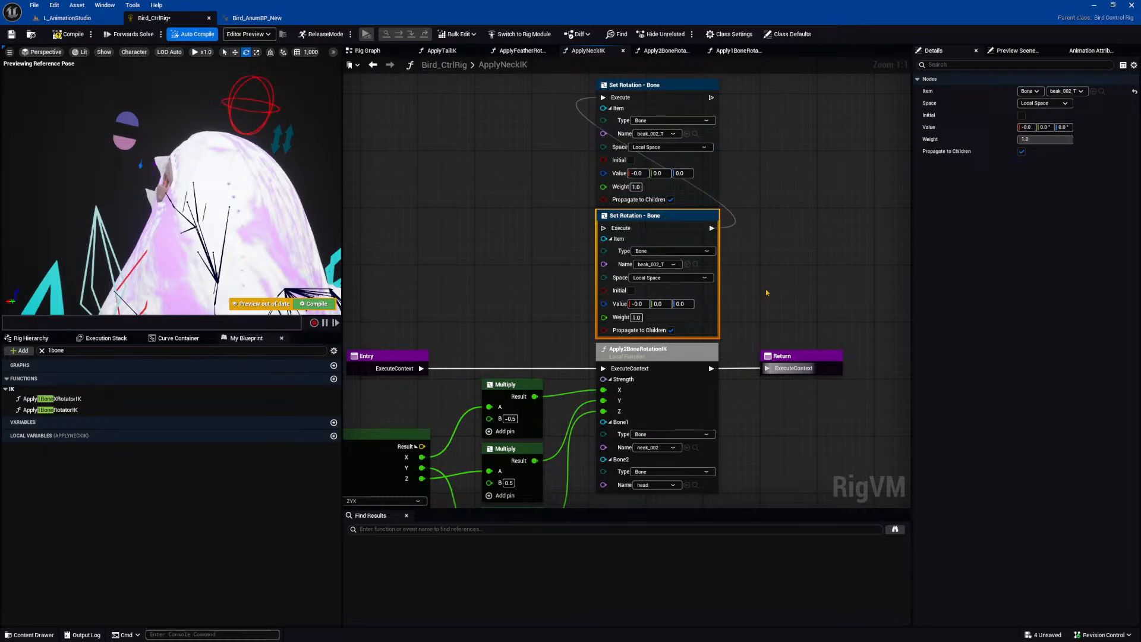
{"action": "left_click", "coordinate": [672, 358]}
{"action": "left_click", "coordinate": [675, 217]}
{"action": "left_click", "coordinate": [679, 84]}
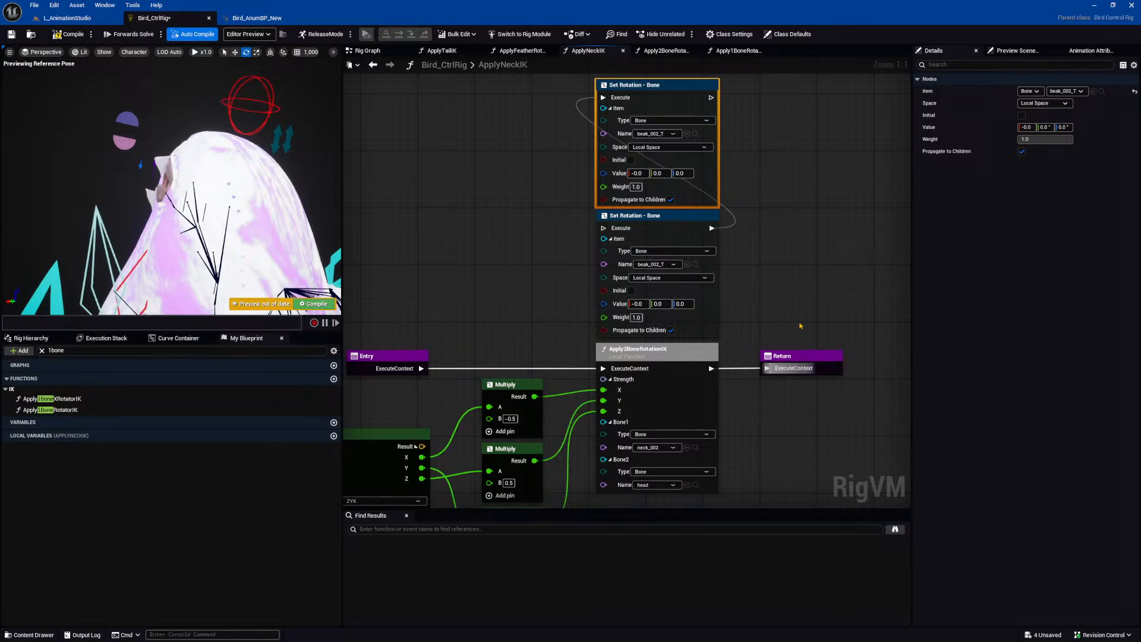
Examine the bird's neck, leg and foot bones in the preview alongside the Entry-to-Return node chain.
{"action": "right_click_drag", "start_coordinate": [802, 321], "coordinate": [820, 297]}
{"action": "right_click_drag", "start_coordinate": [269, 180], "coordinate": [184, 227]}
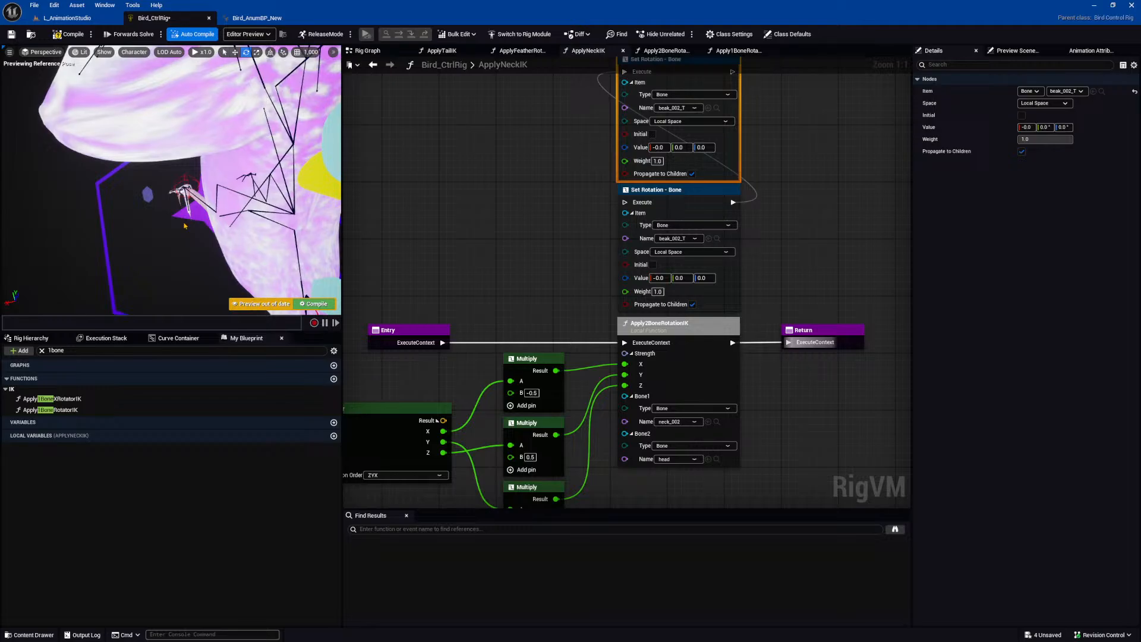
{"action": "mouse_move", "coordinate": [220, 71]}
{"action": "left_mouse_down", "text": "alt"}
{"action": "mouse_move", "coordinate": [139, 110]}
{"action": "mouse_move", "coordinate": [128, 133]}
{"action": "mouse_move", "coordinate": [221, 75]}
{"action": "left_mouse_up", "text": "alt"}
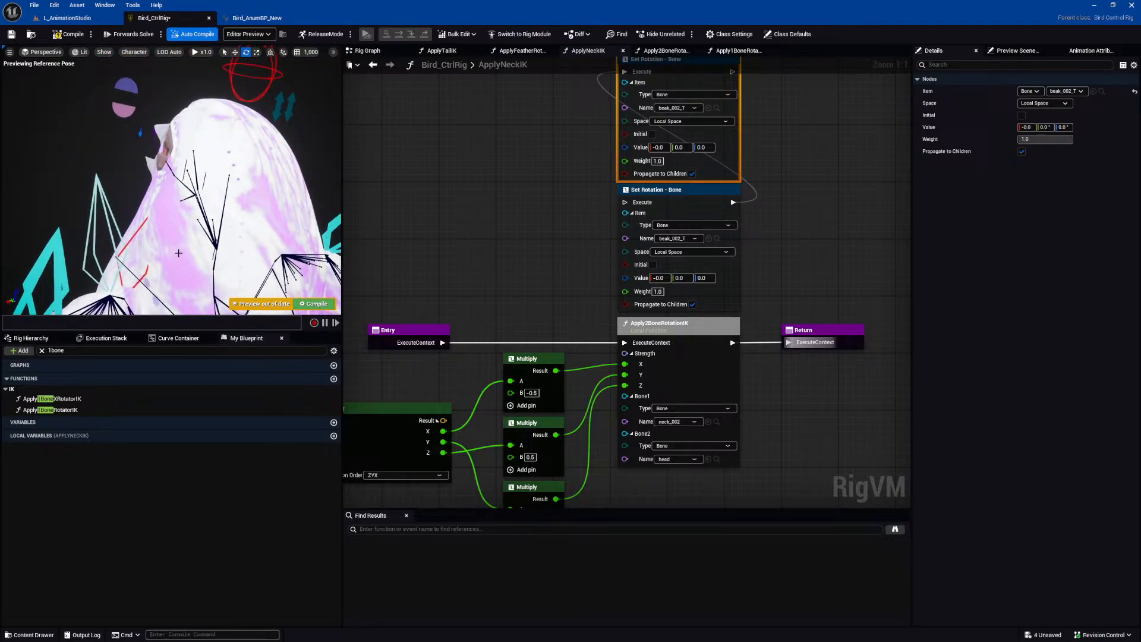
{"action": "left_click_drag", "start_coordinate": [174, 247], "coordinate": [202, 155], "text": "alt"}
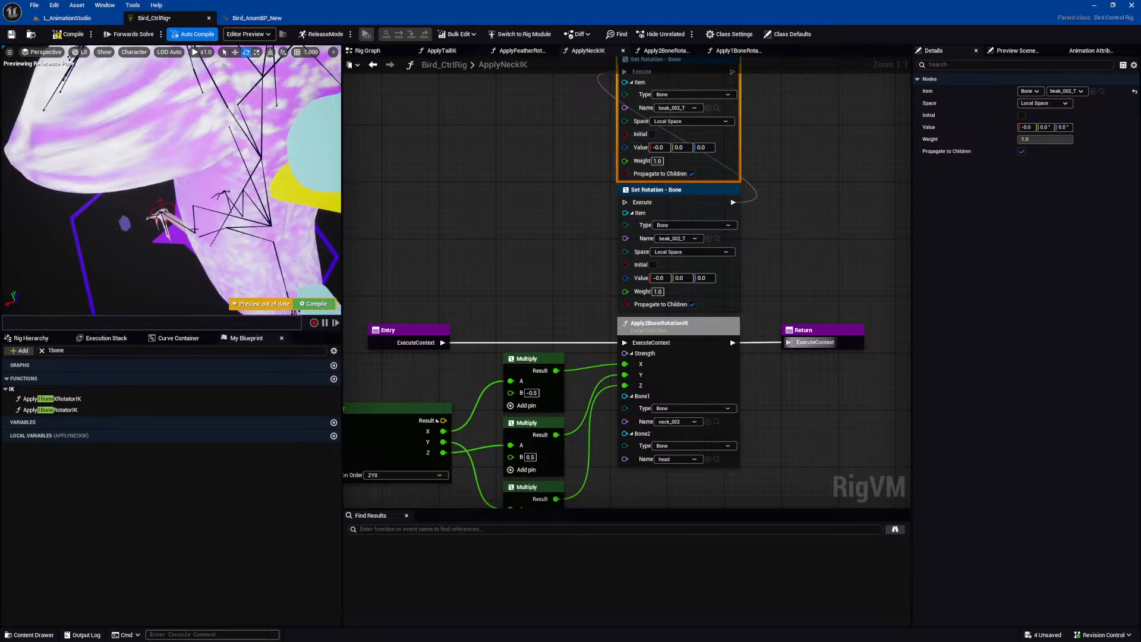
{"action": "left_click_drag", "start_coordinate": [193, 217], "coordinate": [110, 233], "text": "alt"}
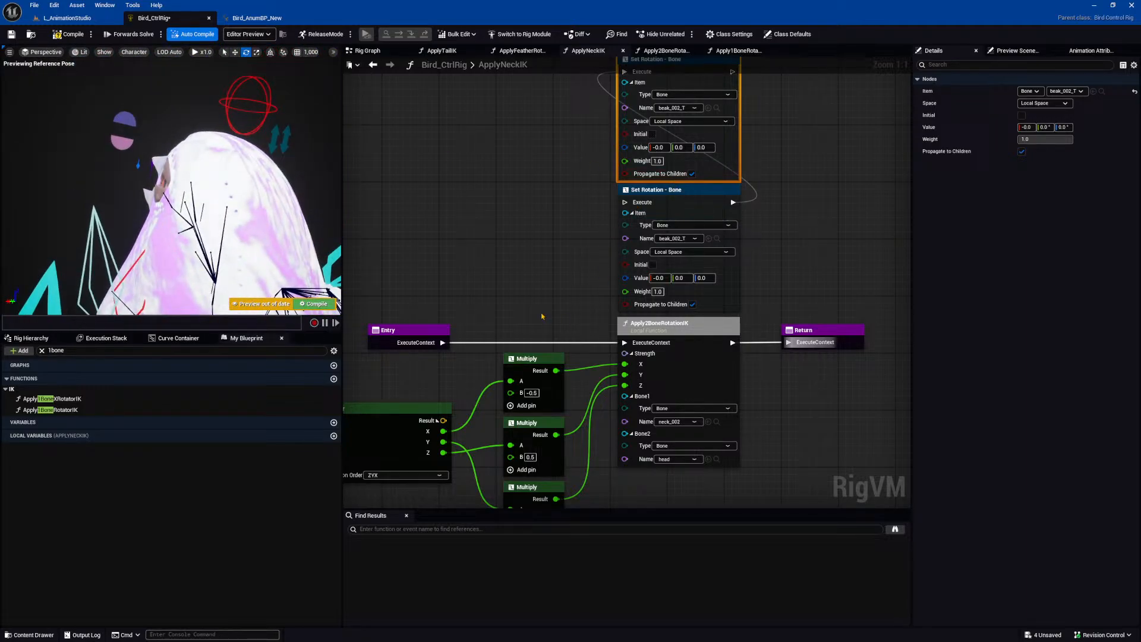
{"action": "left_click_drag", "start_coordinate": [362, 343], "coordinate": [855, 484]}
{"action": "right_click_drag", "start_coordinate": [818, 433], "coordinate": [822, 424]}
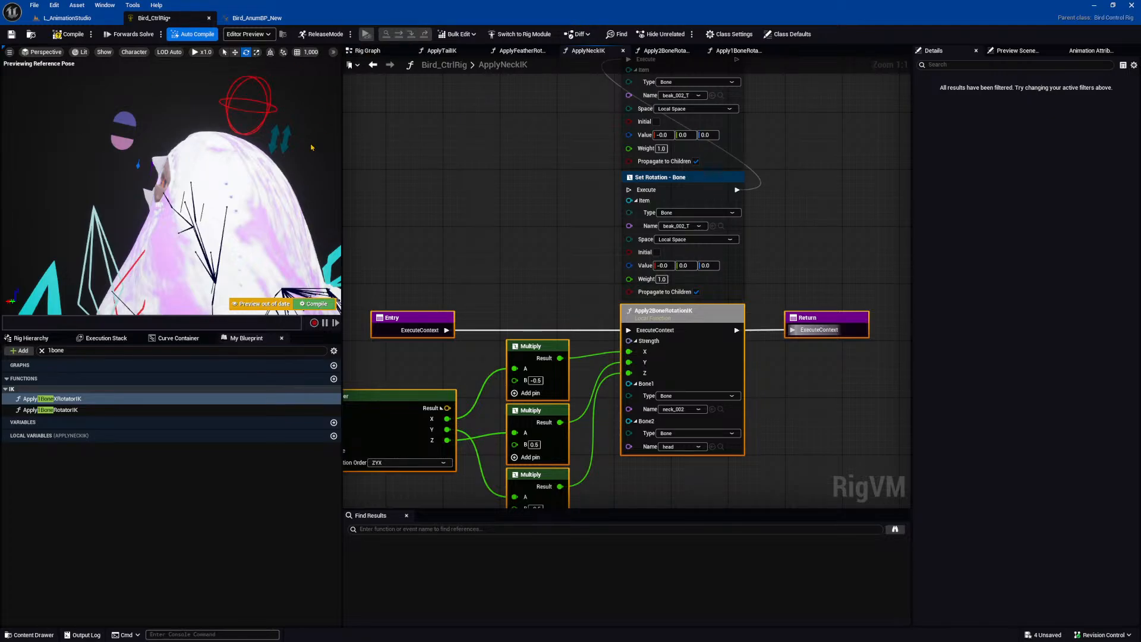
{"action": "right_click_drag", "start_coordinate": [172, 240], "coordinate": [159, 265]}
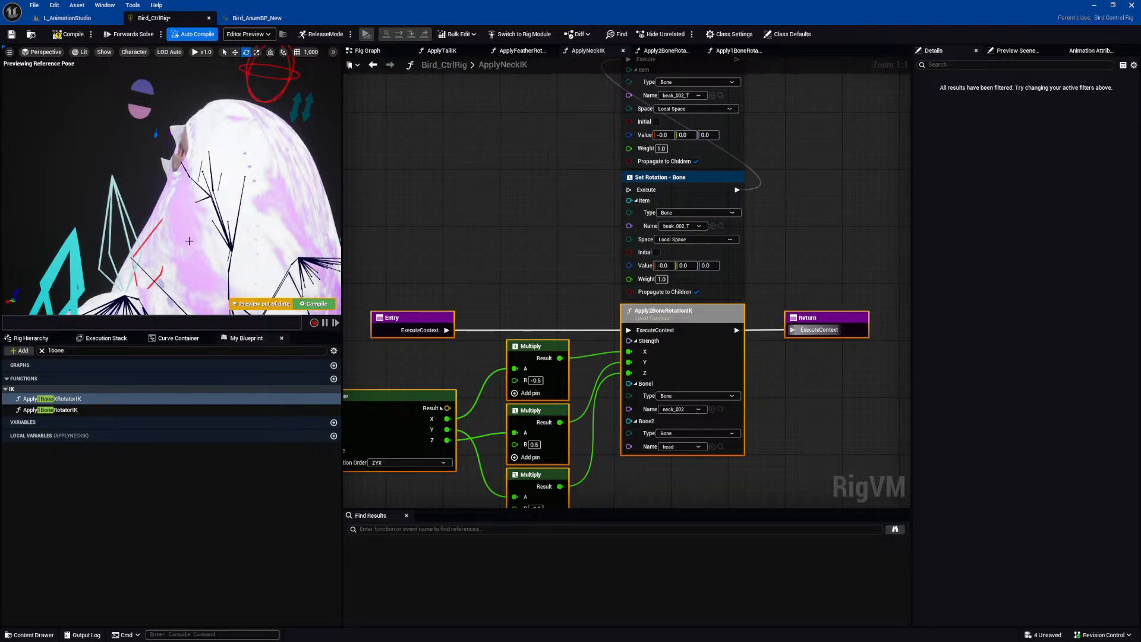
{"action": "right_click_drag", "start_coordinate": [190, 246], "coordinate": [132, 243]}
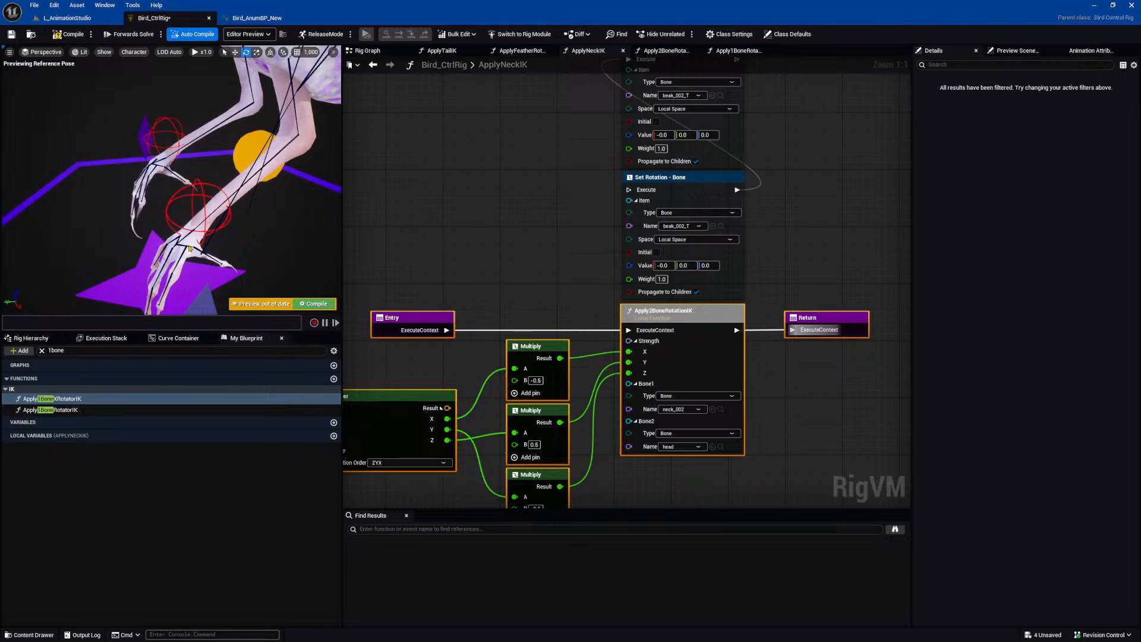
{"action": "left_click", "coordinate": [53, 398]}
{"action": "right_click_drag", "start_coordinate": [205, 150], "coordinate": [207, 150]}
{"action": "right_click_drag", "start_coordinate": [305, 144], "coordinate": [308, 144]}
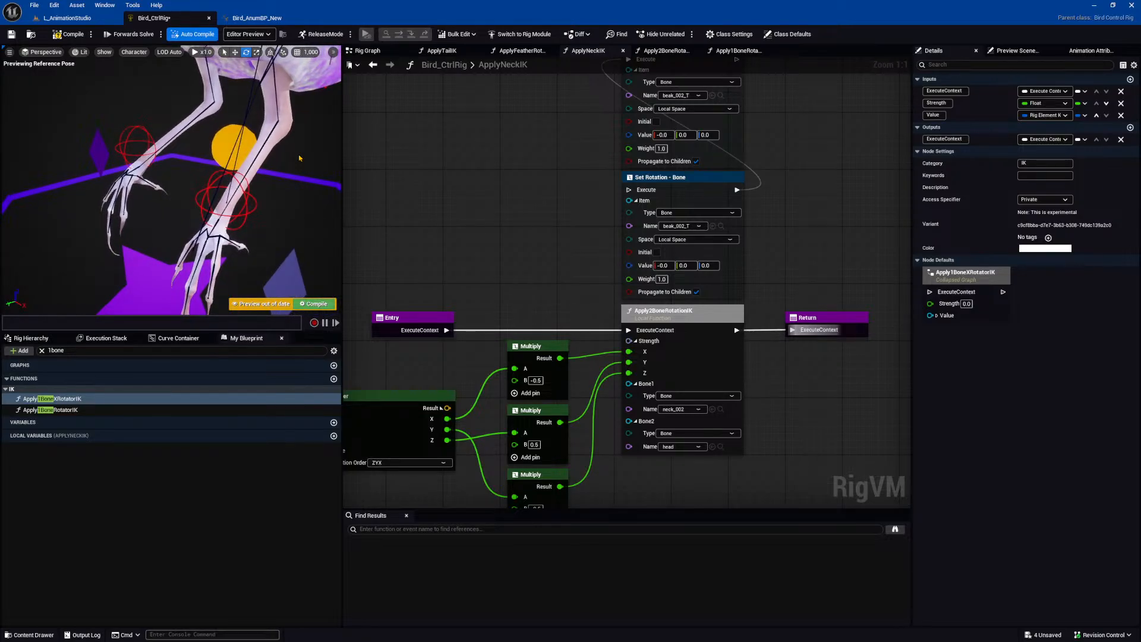
{"action": "mouse_move", "coordinate": [292, 177]}
{"action": "left_mouse_down", "text": "alt"}
{"action": "mouse_move", "coordinate": [316, 171]}
{"action": "mouse_move", "coordinate": [299, 179]}
{"action": "left_mouse_up", "text": "alt"}
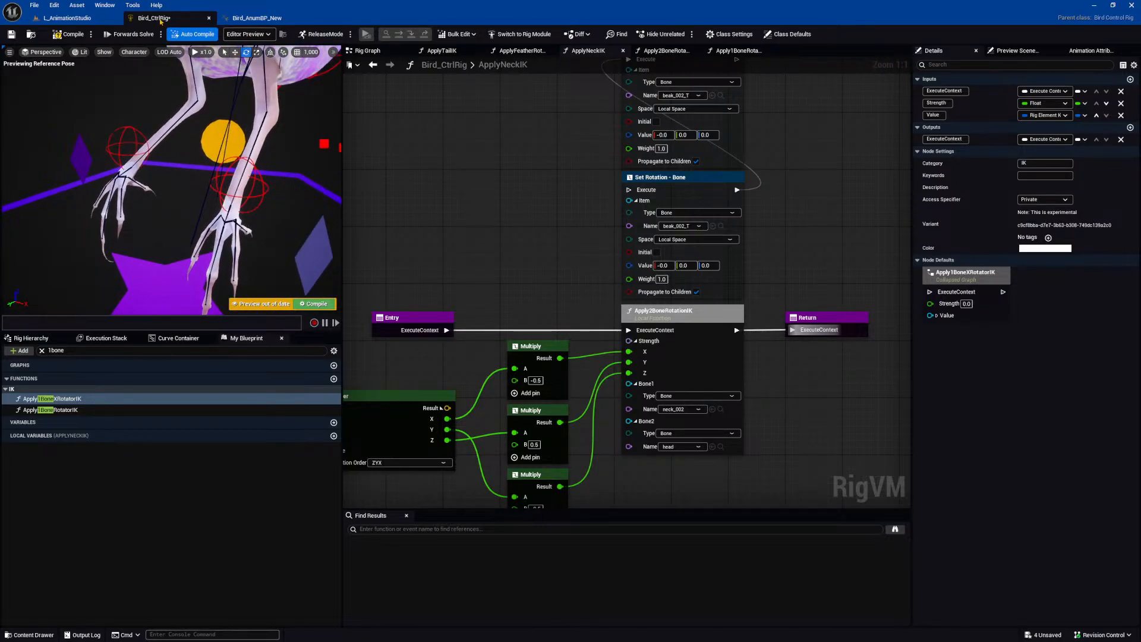
Move the IK_leg_L control around to demonstrate the leg IK, leaving it at about Y 4.74, Z 10.97.
{"action": "mouse_move", "coordinate": [298, 179]}
{"action": "left_mouse_down", "text": "alt"}
{"action": "mouse_move", "coordinate": [280, 176]}
{"action": "mouse_move", "coordinate": [291, 192]}
{"action": "left_mouse_up", "text": "alt"}
{"action": "right_click_drag", "start_coordinate": [291, 192], "coordinate": [210, 168], "text": "alt"}
{"action": "left_click", "coordinate": [189, 171]}
{"action": "key", "text": "w"}
{"action": "left_click_drag", "start_coordinate": [177, 183], "coordinate": [4, 268]}
{"action": "right_click_drag", "start_coordinate": [150, 252], "coordinate": [95, 246]}
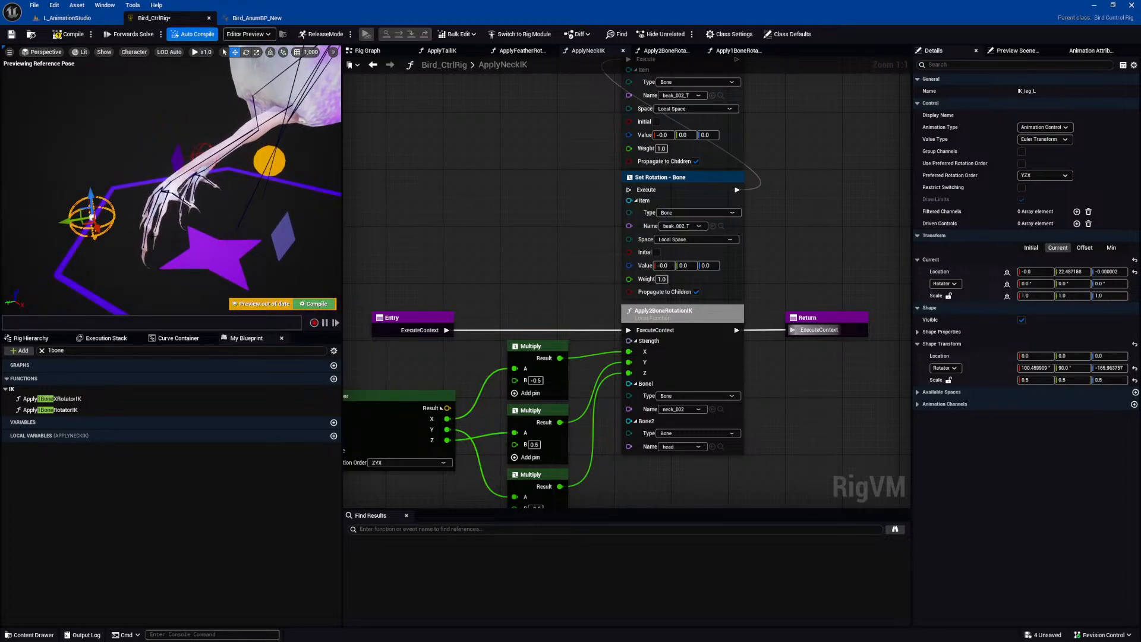
{"action": "left_click_drag", "start_coordinate": [114, 188], "coordinate": [128, 253]}
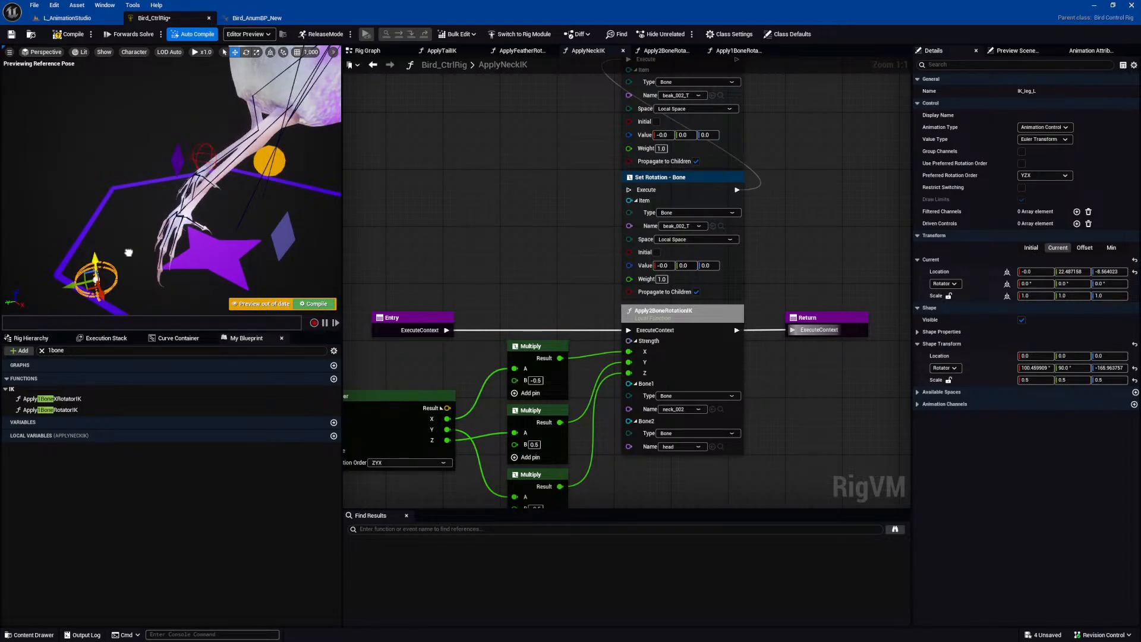
{"action": "left_click_drag", "start_coordinate": [68, 286], "coordinate": [238, 112]}
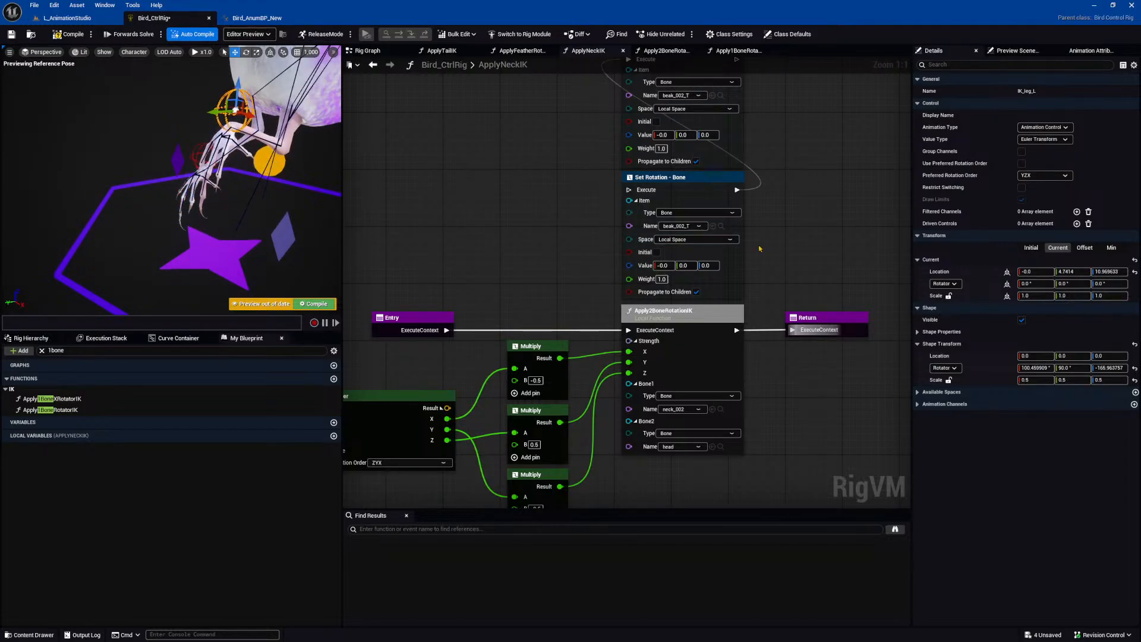
Return to the Rig Graph and select the whole Head comment group with its Sequence and function nodes.
{"action": "right_click_drag", "start_coordinate": [618, 282], "coordinate": [650, 203]}
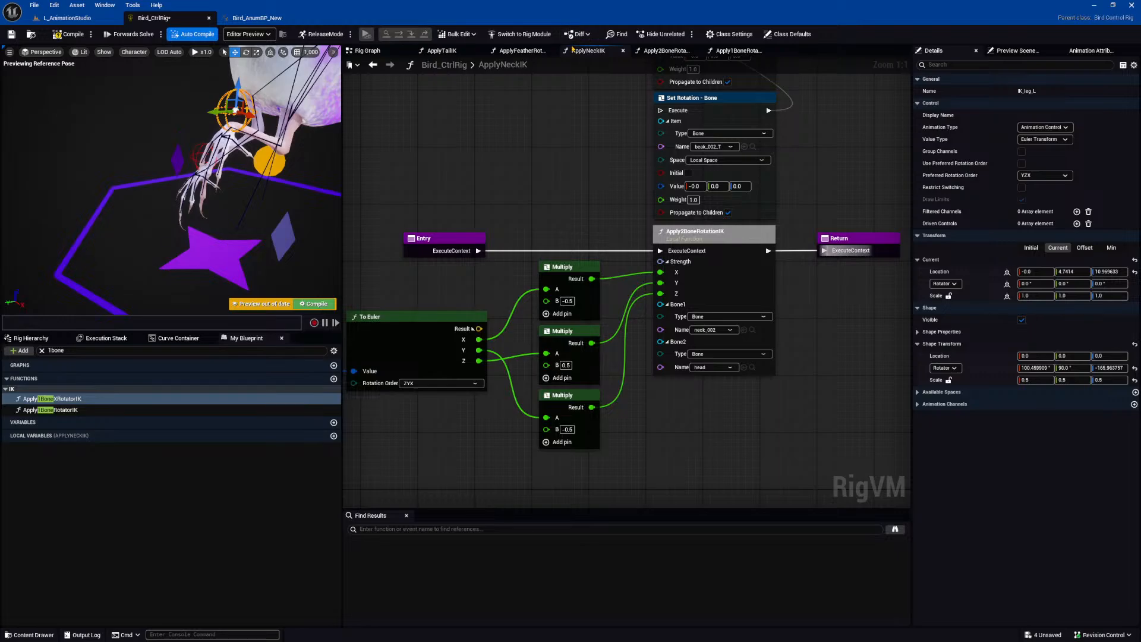
{"action": "left_click", "coordinate": [369, 51]}
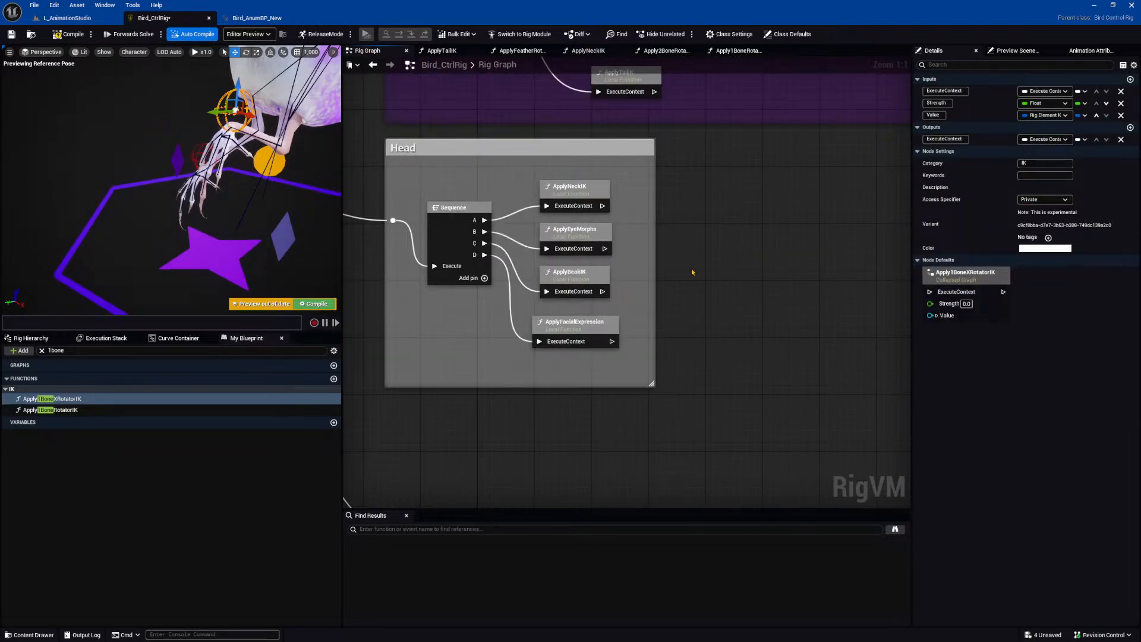
{"action": "scroll", "coordinate": [692, 272], "scroll_direction": "down", "scroll_amount": 8}
{"action": "right_click_drag", "start_coordinate": [693, 274], "coordinate": [610, 269]}
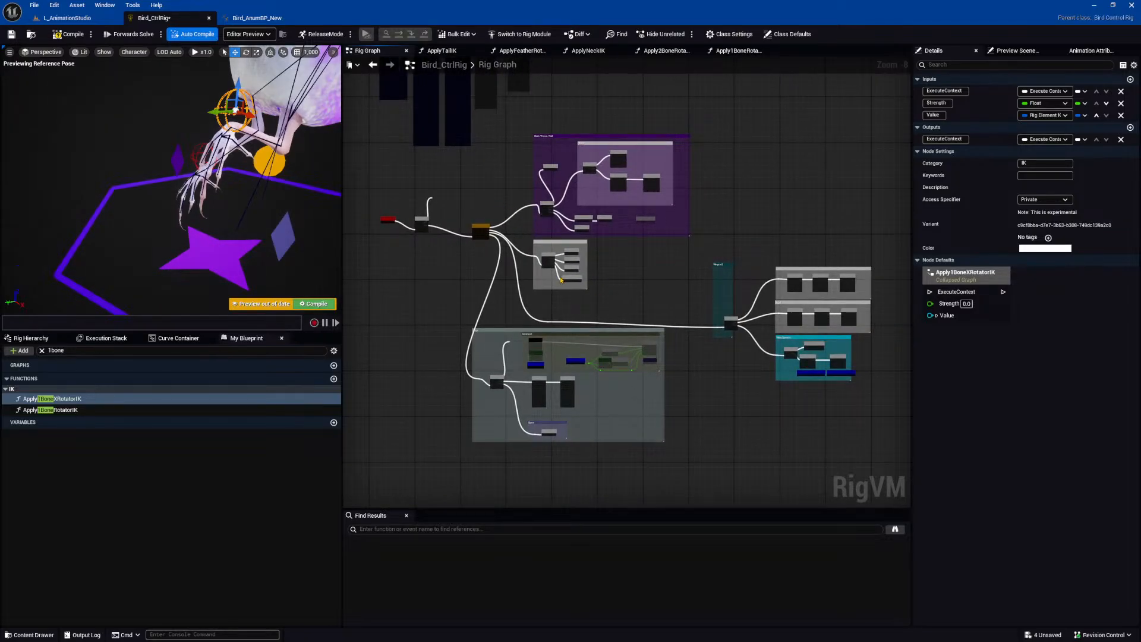
{"action": "scroll", "coordinate": [561, 280], "scroll_direction": "up", "scroll_amount": 2}
{"action": "left_click_drag", "start_coordinate": [514, 235], "coordinate": [609, 294]}
{"action": "scroll", "coordinate": [569, 265], "scroll_direction": "up", "scroll_amount": 3}
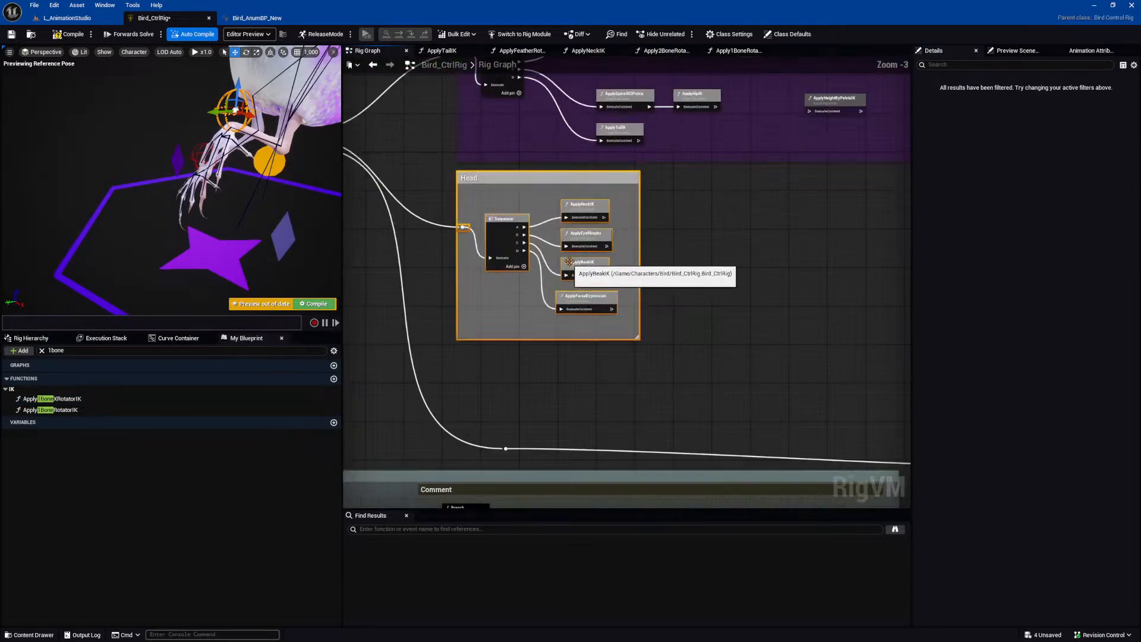
Inspect the ApplyEyeMorphs, ApplyBeakIK and ApplyFacialExpression nodes in the Head group.
{"action": "left_click", "coordinate": [584, 234]}
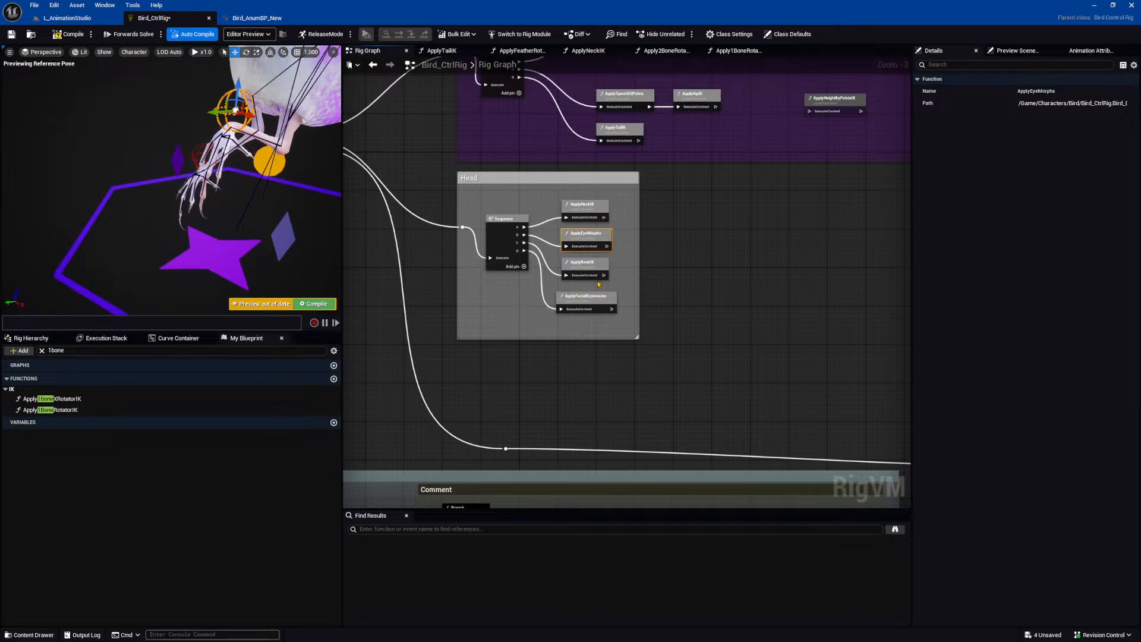
{"action": "scroll", "coordinate": [598, 268], "scroll_direction": "up", "scroll_amount": 1}
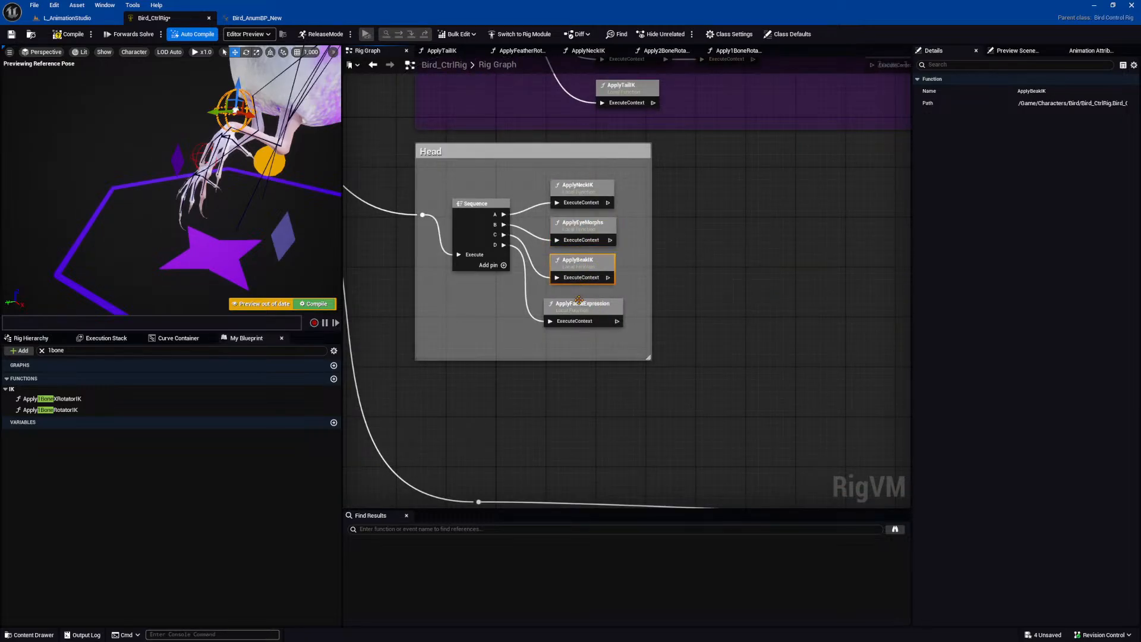
{"action": "left_click", "coordinate": [577, 308]}
{"action": "scroll", "coordinate": [564, 365], "scroll_direction": "down", "scroll_amount": 1}
{"action": "scroll", "coordinate": [564, 366], "scroll_direction": "down", "scroll_amount": 3}
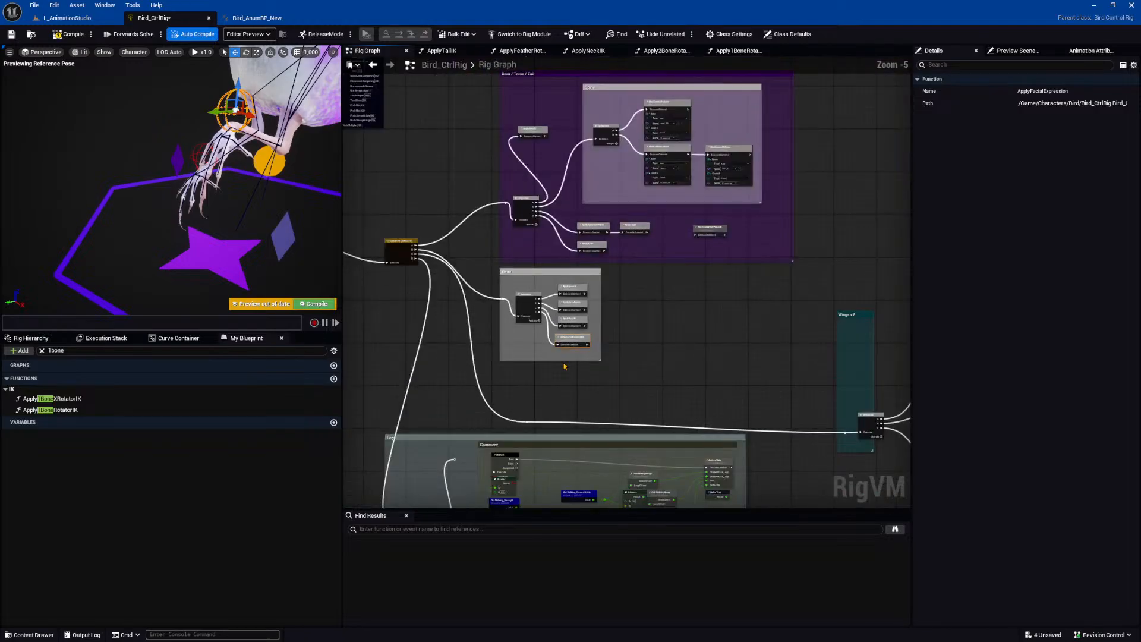
{"action": "scroll", "coordinate": [564, 366], "scroll_direction": "up", "scroll_amount": 1}
{"action": "right_click_drag", "start_coordinate": [610, 391], "coordinate": [457, 345]}
Switch to OneNote and add the line "Facial Expressions and Morph Values" directly above the Animation Blueprint heading.
{"action": "key", "text": "alt+Tab"}
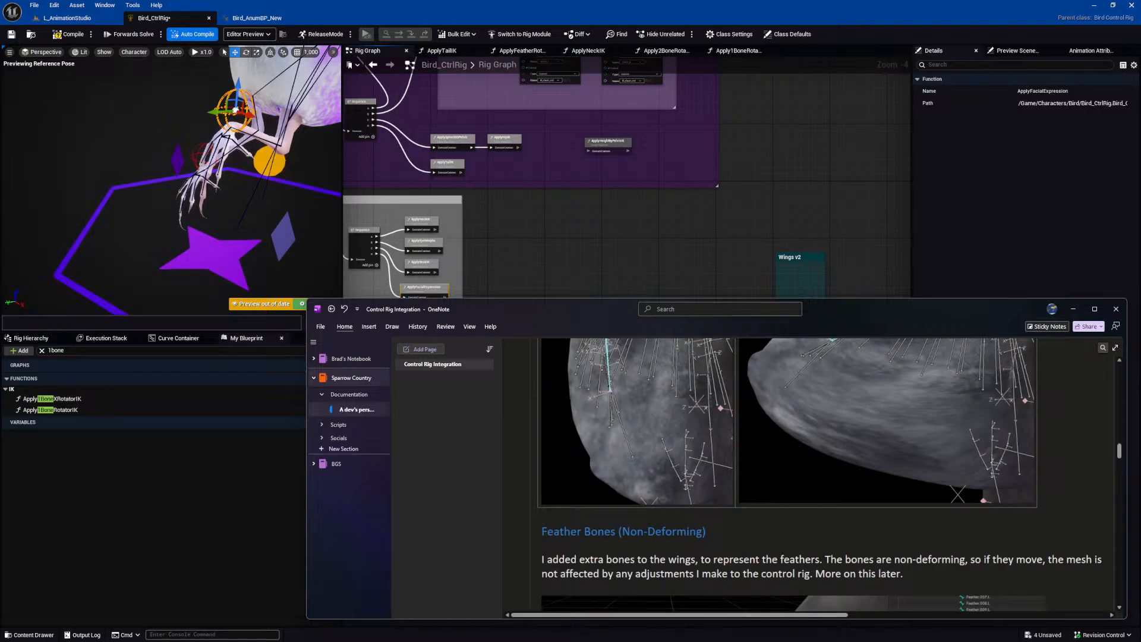
{"action": "scroll", "coordinate": [812, 468], "scroll_direction": "down", "scroll_amount": 15}
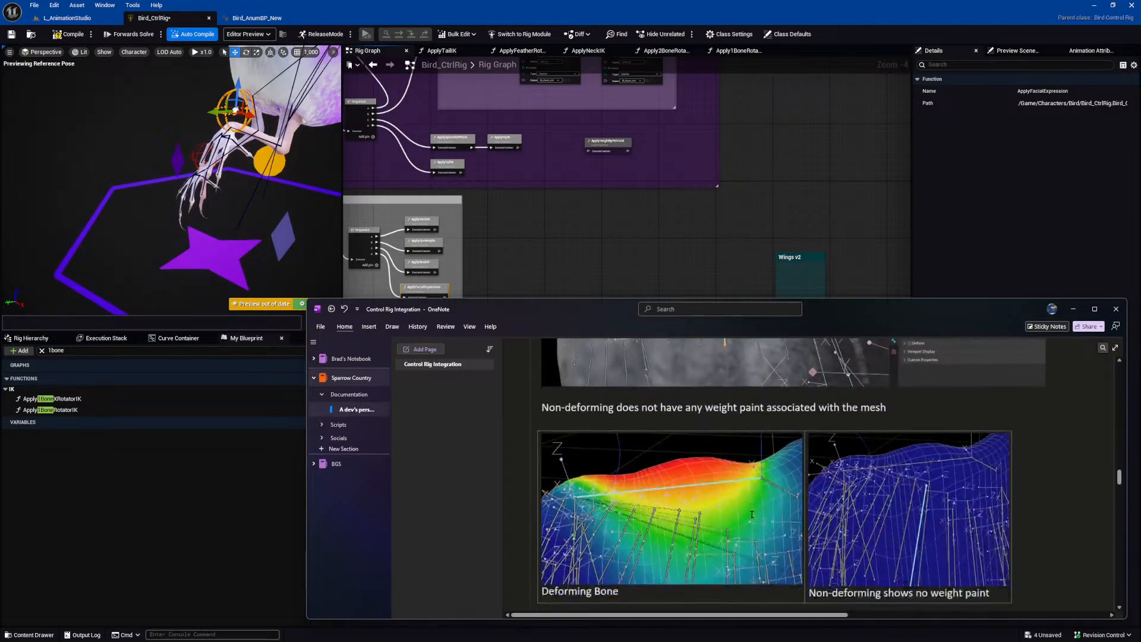
{"action": "scroll", "coordinate": [751, 514], "scroll_direction": "down", "scroll_amount": 20}
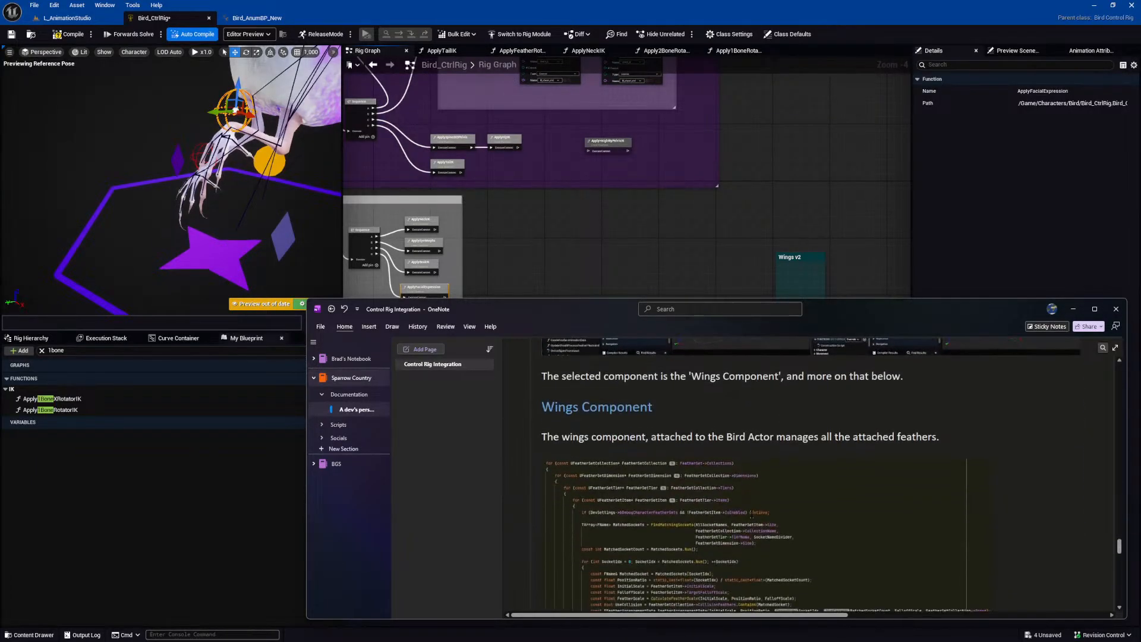
{"action": "scroll", "coordinate": [751, 514], "scroll_direction": "down", "scroll_amount": 15}
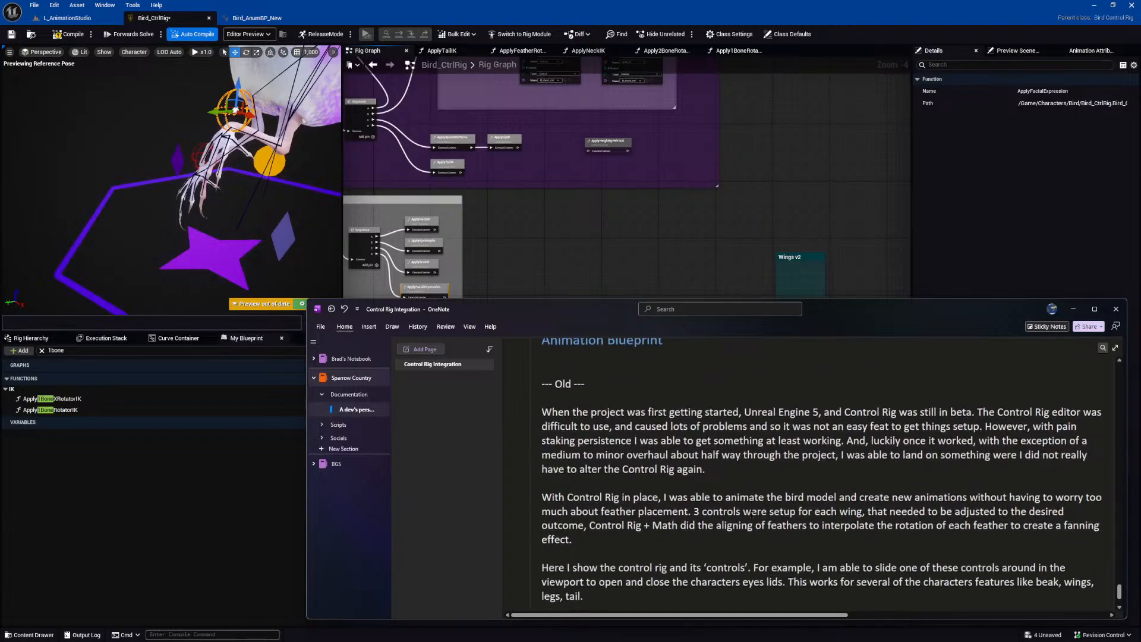
{"action": "scroll", "coordinate": [751, 514], "scroll_direction": "up", "scroll_amount": 10}
{"action": "scroll", "coordinate": [749, 514], "scroll_direction": "down", "scroll_amount": 2}
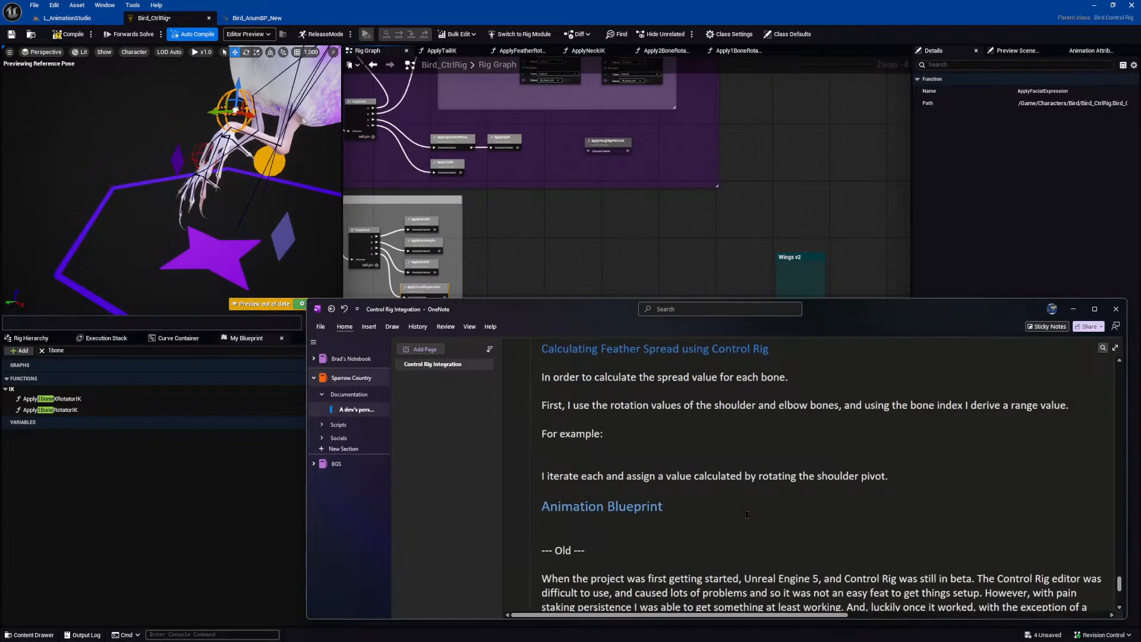
{"action": "left_click", "coordinate": [927, 468]}
{"action": "key", "text": "Return"}
{"action": "type", "text": "F"}
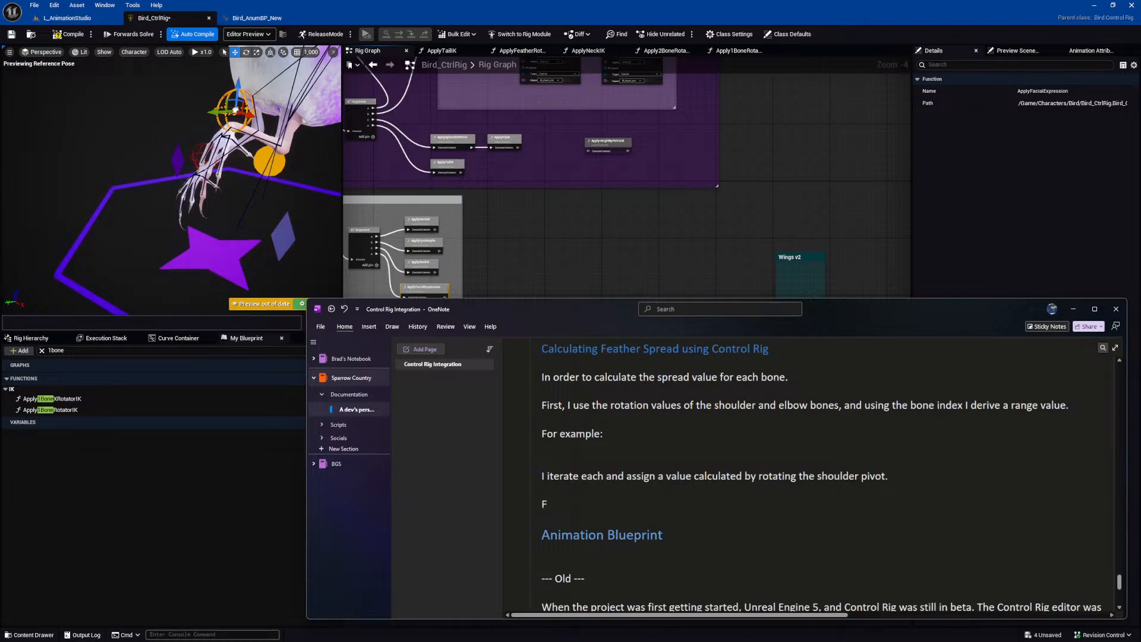
{"action": "type", "text": "acial Expressions and Morph Values"}
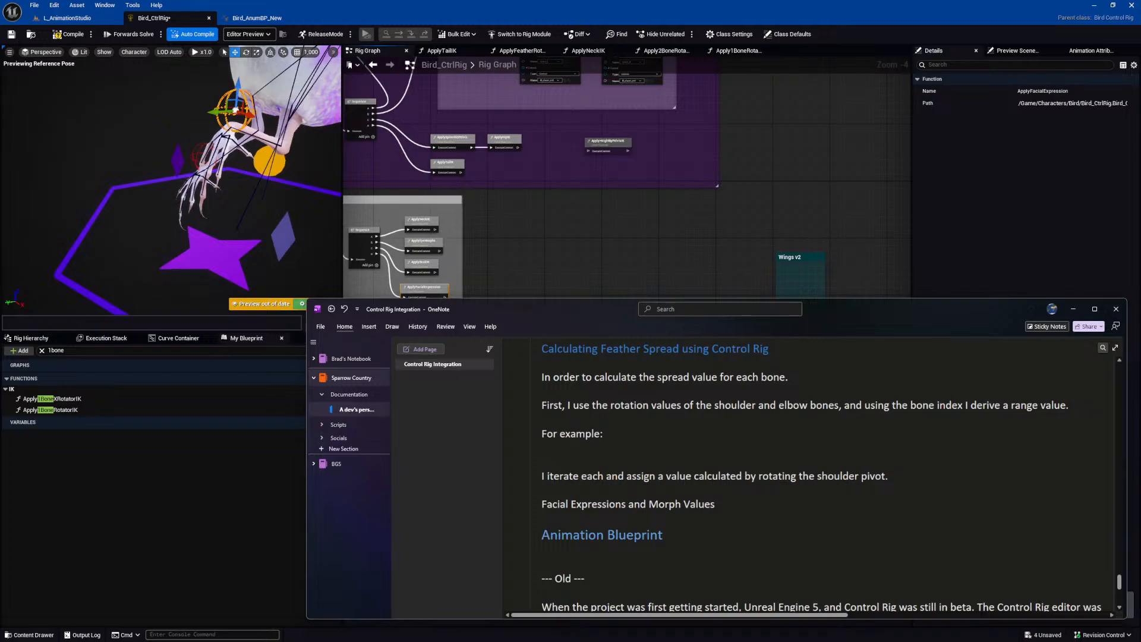
Switch back to the Unreal Editor and select the Wings v2 section of the Rig Graph for review.
{"action": "right_click_drag", "start_coordinate": [607, 252], "coordinate": [622, 237]}
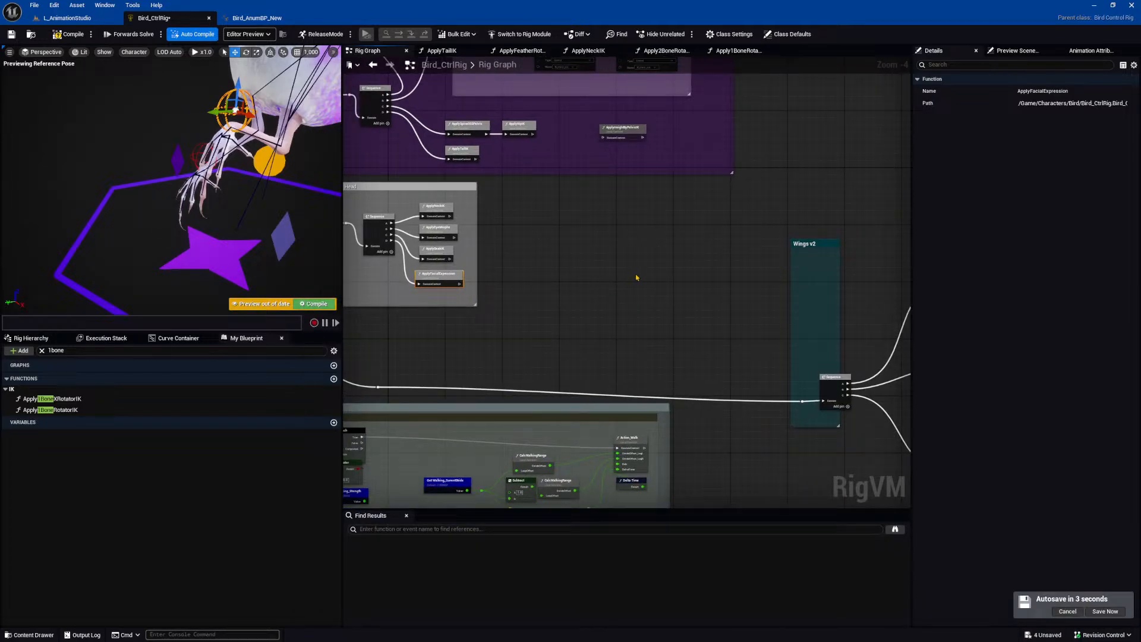
{"action": "right_click_drag", "start_coordinate": [719, 319], "coordinate": [527, 272]}
{"action": "left_click_drag", "start_coordinate": [678, 167], "coordinate": [921, 447]}
Review the legs section of the Rig Graph and select the ApplyLegIK node for the left leg.
{"action": "mouse_move", "coordinate": [499, 298]}
{"action": "right_mouse_down"}
{"action": "mouse_move", "coordinate": [582, 267]}
{"action": "mouse_move", "coordinate": [823, 221]}
{"action": "right_mouse_up"}
{"action": "right_click_drag", "start_coordinate": [559, 243], "coordinate": [764, 142]}
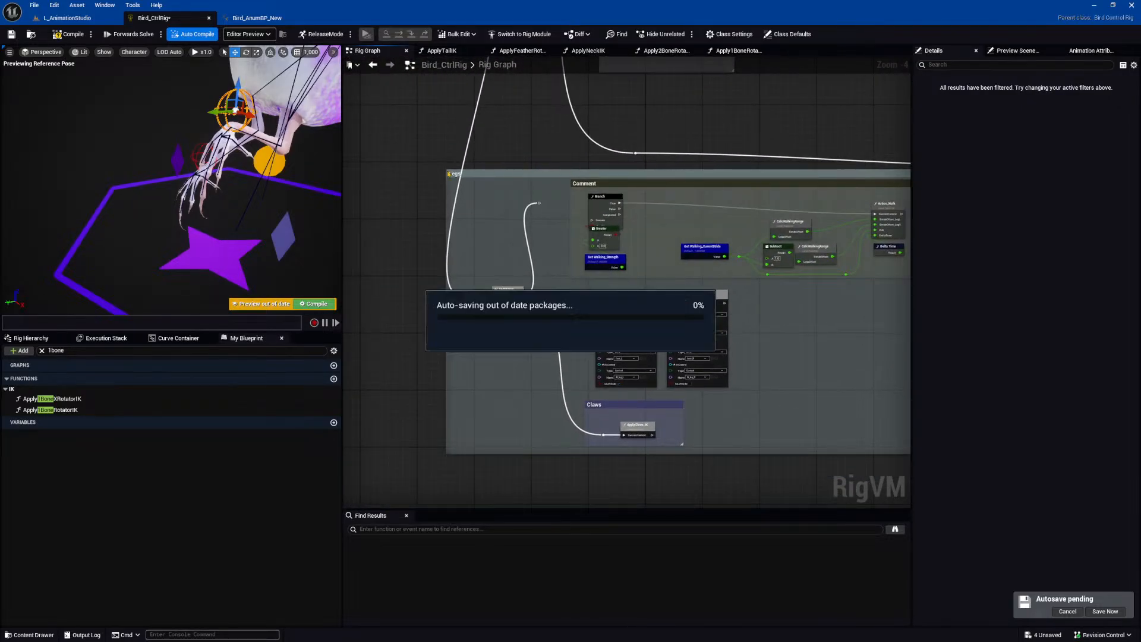
{"action": "left_click_drag", "start_coordinate": [395, 149], "coordinate": [792, 406]}
{"action": "right_click_drag", "start_coordinate": [791, 405], "coordinate": [909, 375]}
{"action": "scroll", "coordinate": [787, 377], "scroll_direction": "up", "scroll_amount": 2}
{"action": "right_click_drag", "start_coordinate": [694, 231], "coordinate": [615, 242]}
{"action": "left_click", "coordinate": [646, 239]}
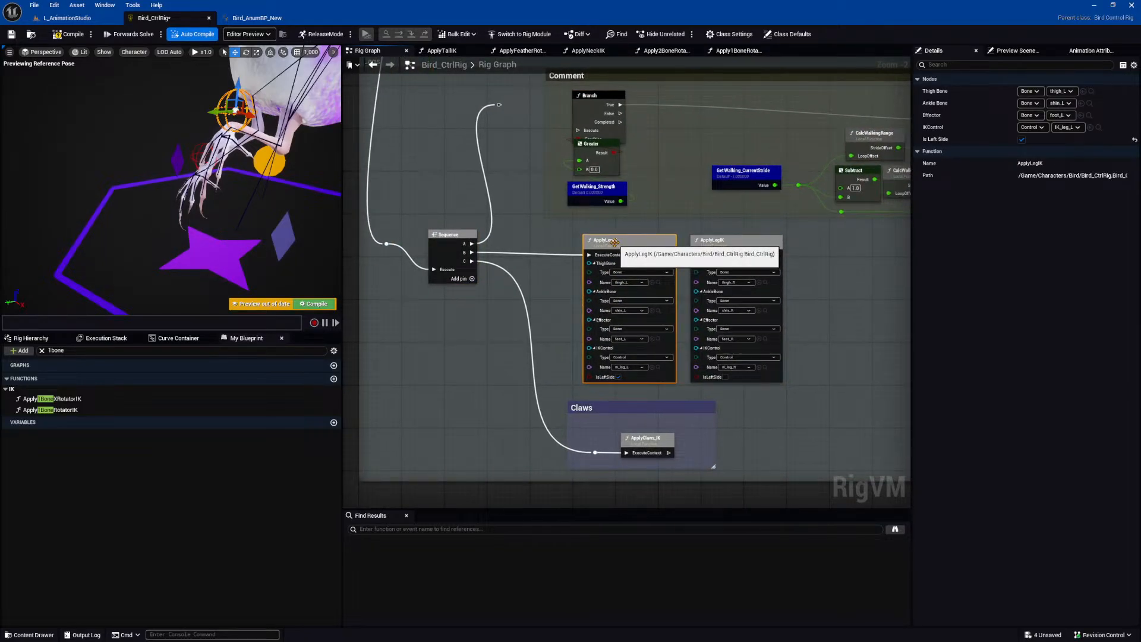
Open the left leg's ApplyLegIK function and move the loose node cluster below the Add node far down, away from the main network.
{"action": "double_click", "coordinate": [615, 241]}
{"action": "right_click_drag", "start_coordinate": [760, 308], "coordinate": [482, 286]}
{"action": "scroll", "coordinate": [695, 303], "scroll_direction": "down", "scroll_amount": 4}
{"action": "scroll", "coordinate": [485, 287], "scroll_direction": "down", "scroll_amount": 2}
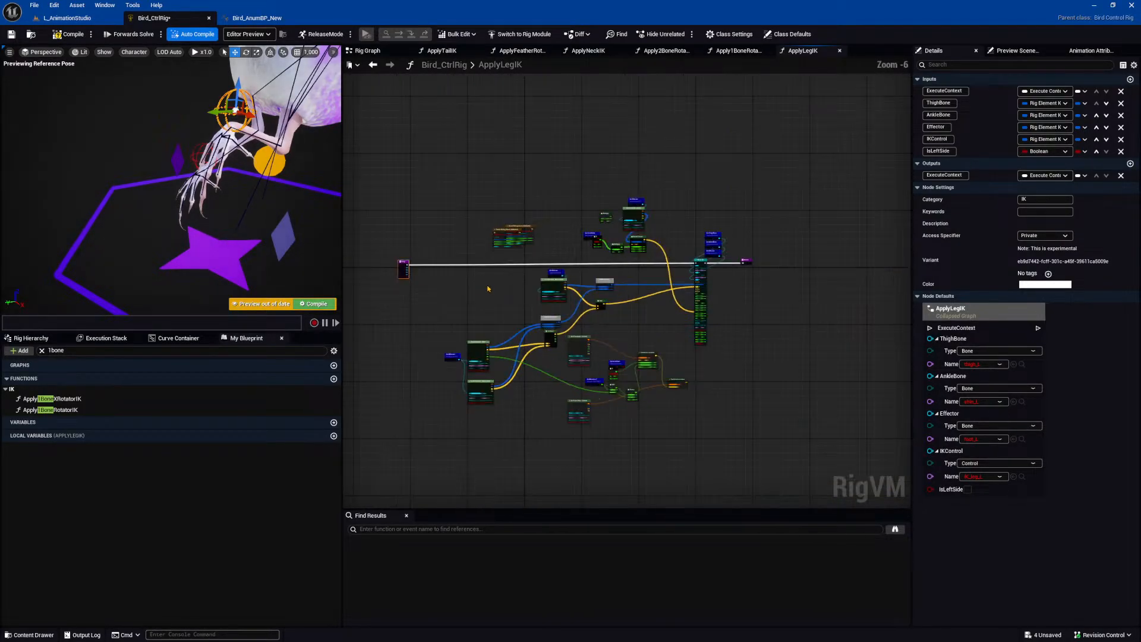
{"action": "scroll", "coordinate": [498, 291], "scroll_direction": "up", "scroll_amount": 1}
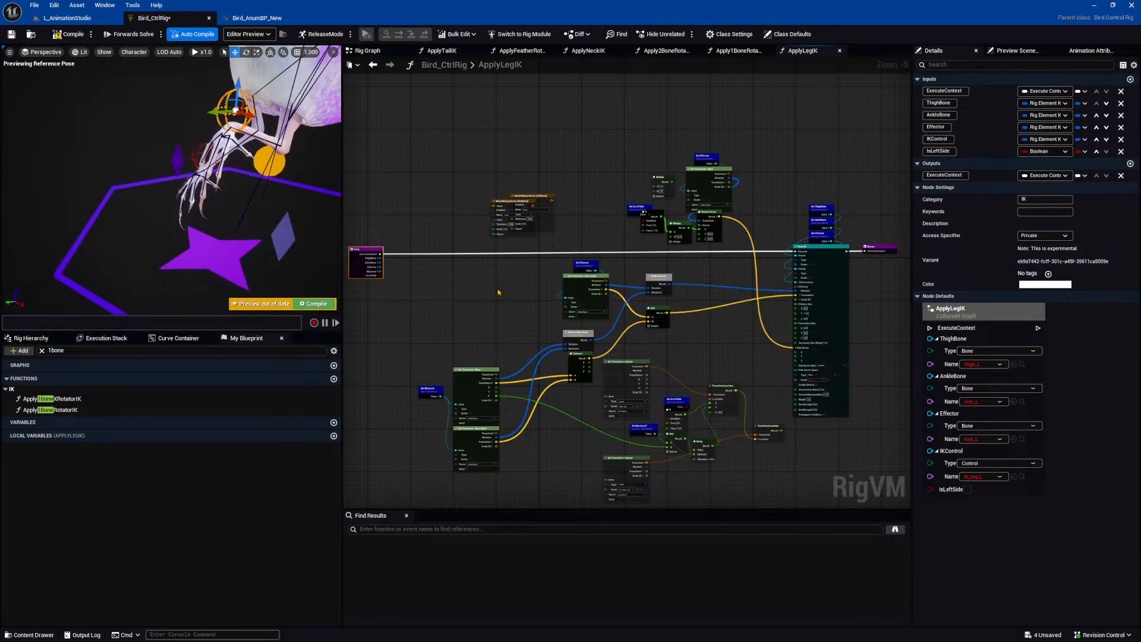
{"action": "right_click_drag", "start_coordinate": [498, 291], "coordinate": [475, 192]}
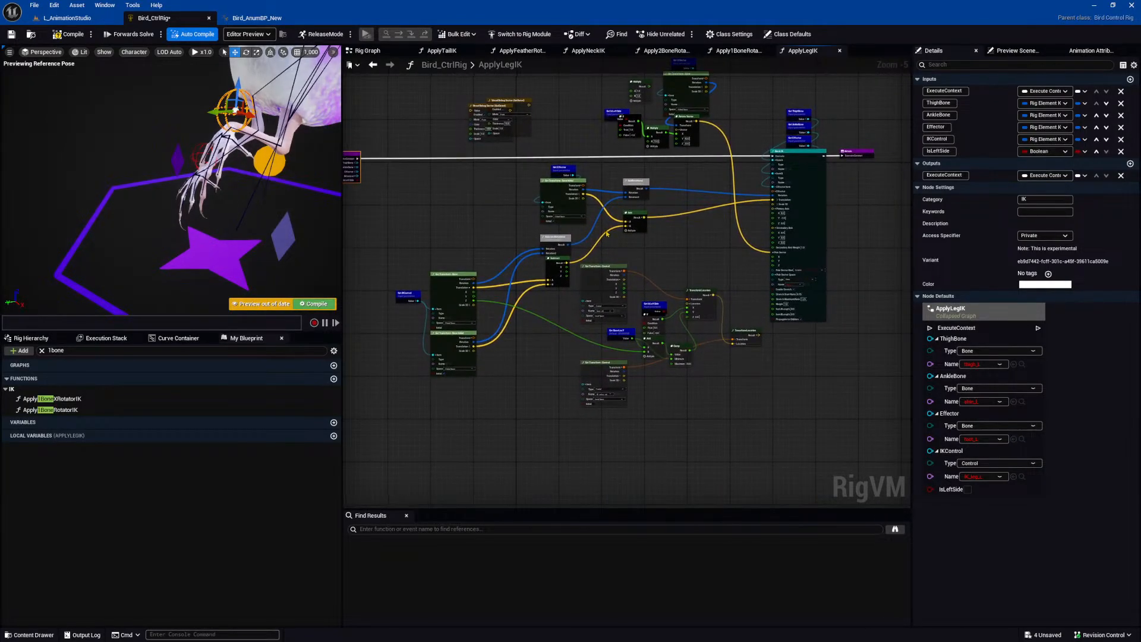
{"action": "left_click_drag", "start_coordinate": [572, 271], "coordinate": [763, 427]}
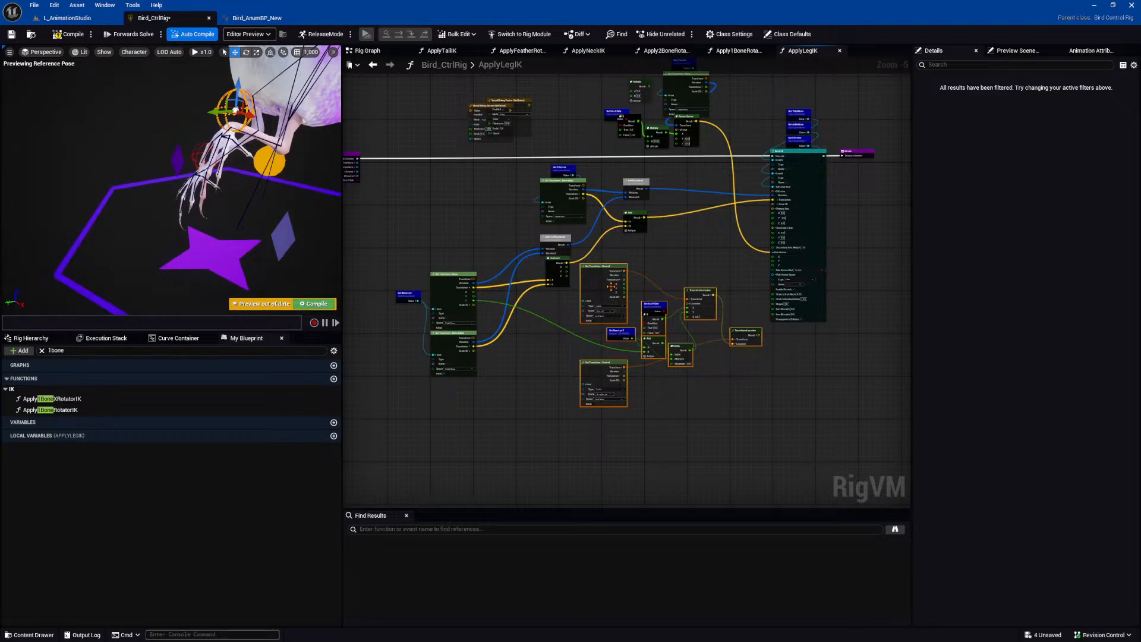
{"action": "left_click_drag", "start_coordinate": [598, 285], "coordinate": [565, 505]}
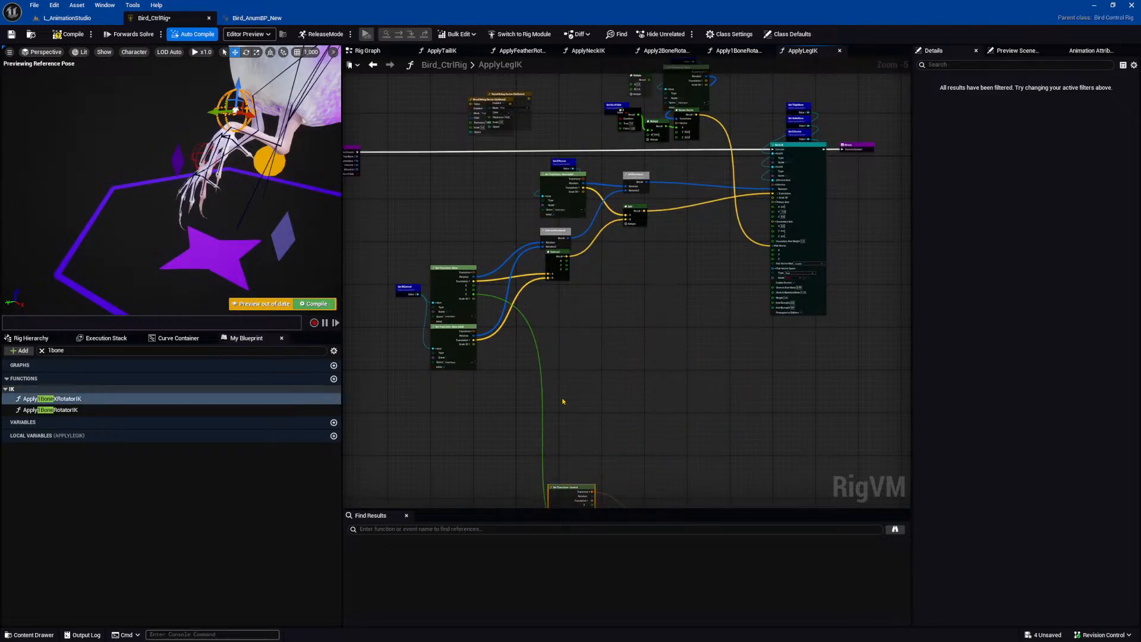
Disconnect the Z output of the Get Transform - Bone node and lower the Get IKControl node beside the two transform nodes.
{"action": "scroll", "coordinate": [485, 299], "scroll_direction": "up", "scroll_amount": 3}
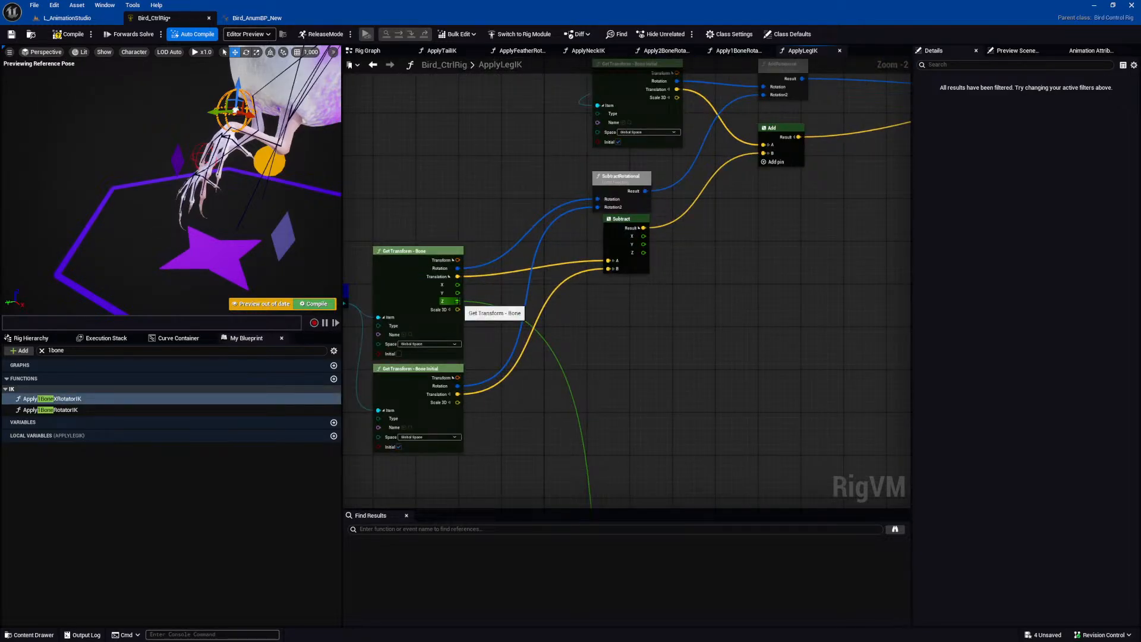
{"action": "left_click", "coordinate": [458, 300], "text": "alt"}
{"action": "right_click_drag", "start_coordinate": [527, 387], "coordinate": [628, 368]}
{"action": "left_click_drag", "start_coordinate": [416, 281], "coordinate": [405, 328]}
{"action": "scroll", "coordinate": [365, 289], "scroll_direction": "down", "scroll_amount": 1}
{"action": "left_click_drag", "start_coordinate": [362, 284], "coordinate": [515, 463]}
{"action": "left_click_drag", "start_coordinate": [465, 405], "coordinate": [517, 343]}
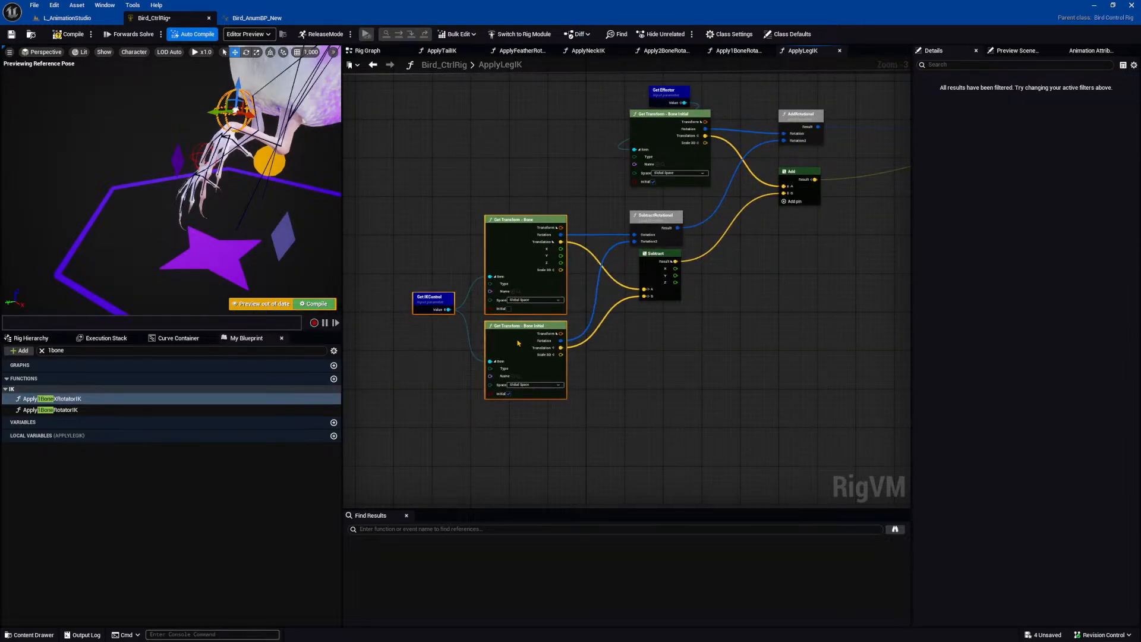
{"action": "key", "text": "ctrl+z"}
Move the Get IKControl node and its two Get Transform nodes closer to the SubtractRotational and Subtract nodes.
{"action": "left_click_drag", "start_coordinate": [360, 283], "coordinate": [515, 466]}
{"action": "left_click_drag", "start_coordinate": [463, 408], "coordinate": [520, 351]}
{"action": "right_click_drag", "start_coordinate": [748, 307], "coordinate": [699, 359]}
{"action": "right_click_drag", "start_coordinate": [566, 253], "coordinate": [461, 272]}
{"action": "left_click_drag", "start_coordinate": [448, 168], "coordinate": [692, 302], "text": "shift"}
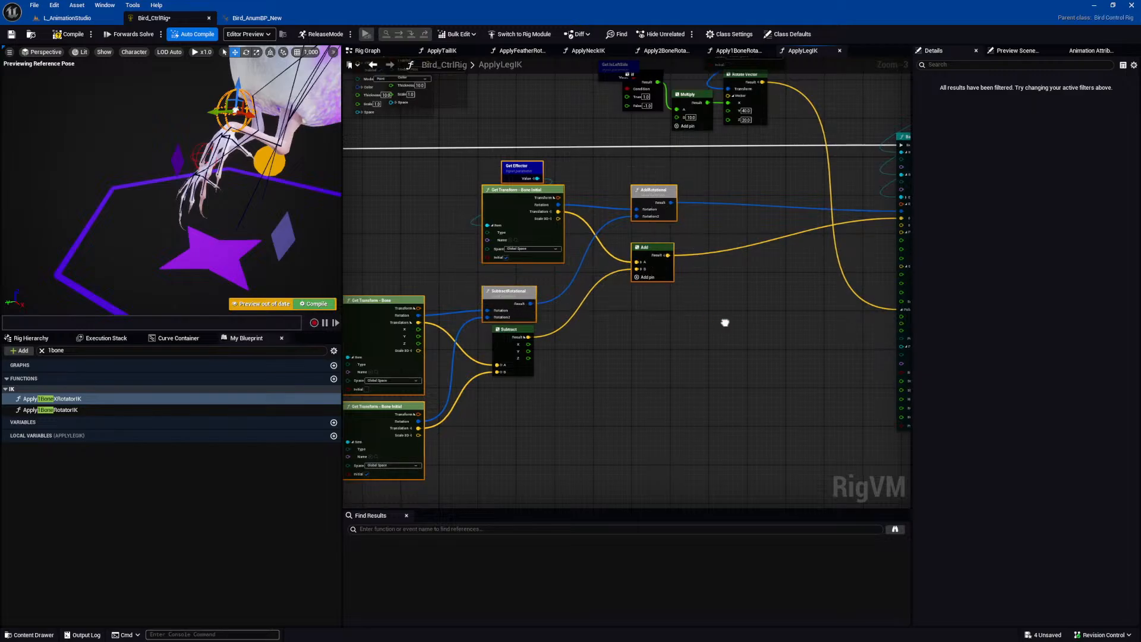
{"action": "right_click_drag", "start_coordinate": [721, 320], "coordinate": [608, 315]}
{"action": "left_click_drag", "start_coordinate": [549, 188], "coordinate": [716, 191]}
{"action": "key", "text": "ctrl+z"}
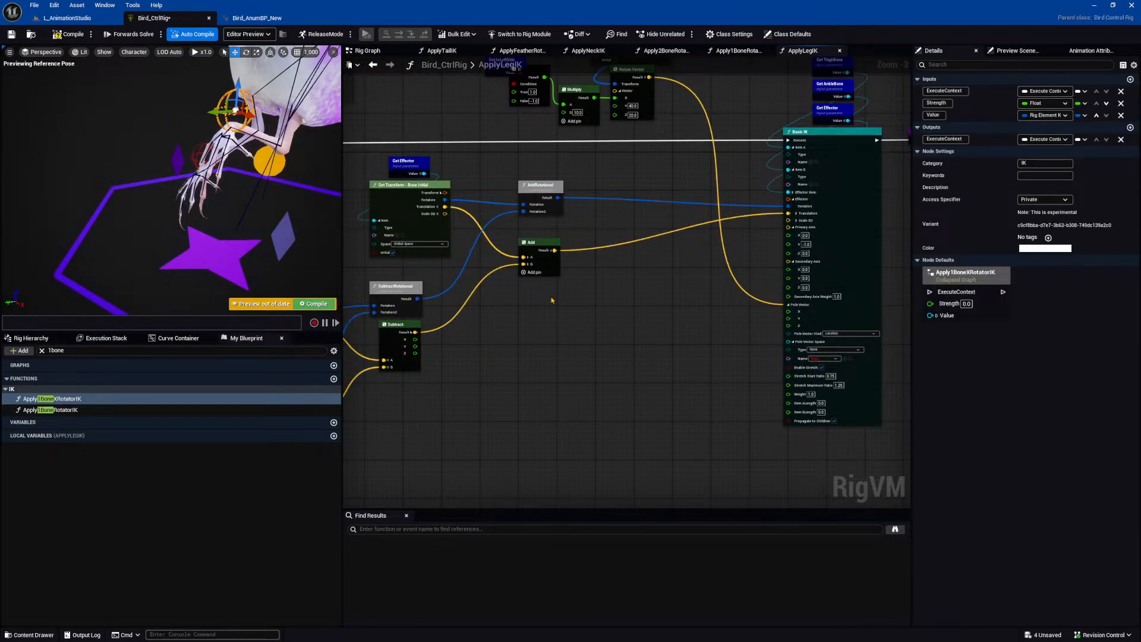
Move the IKControl and effector transform nodes, together with the subtract and add nodes, closer to the Basic IK node.
{"action": "right_click_drag", "start_coordinate": [541, 309], "coordinate": [707, 303]}
{"action": "scroll", "coordinate": [669, 315], "scroll_direction": "down", "scroll_amount": 1}
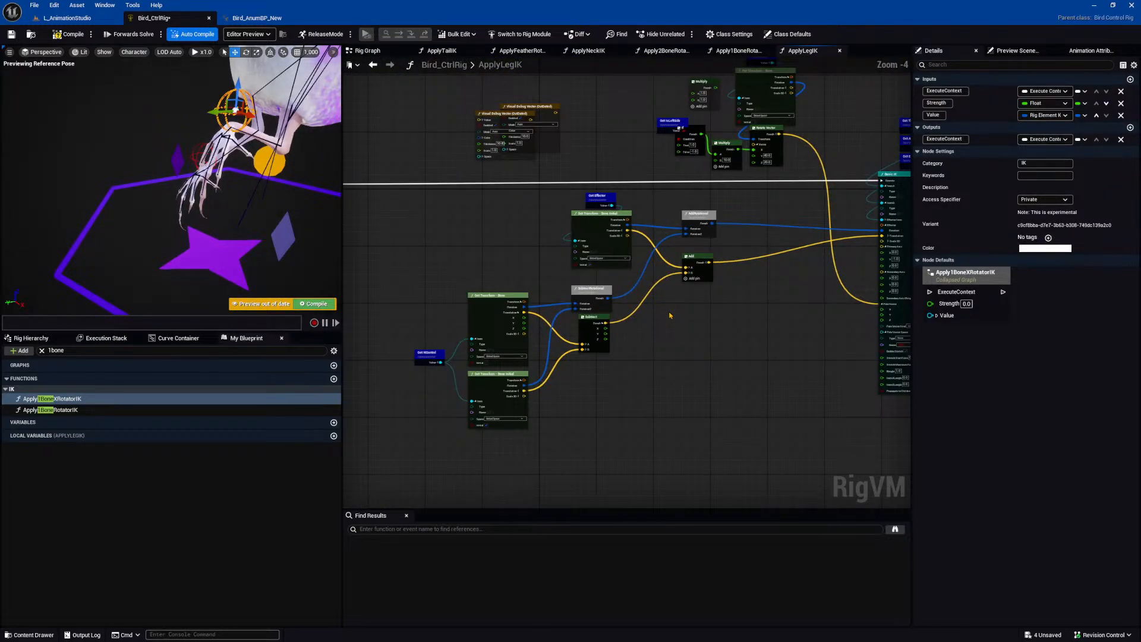
{"action": "left_click_drag", "start_coordinate": [428, 220], "coordinate": [726, 408]}
{"action": "right_click_drag", "start_coordinate": [697, 219], "coordinate": [632, 240]}
{"action": "left_click_drag", "start_coordinate": [637, 241], "coordinate": [723, 247]}
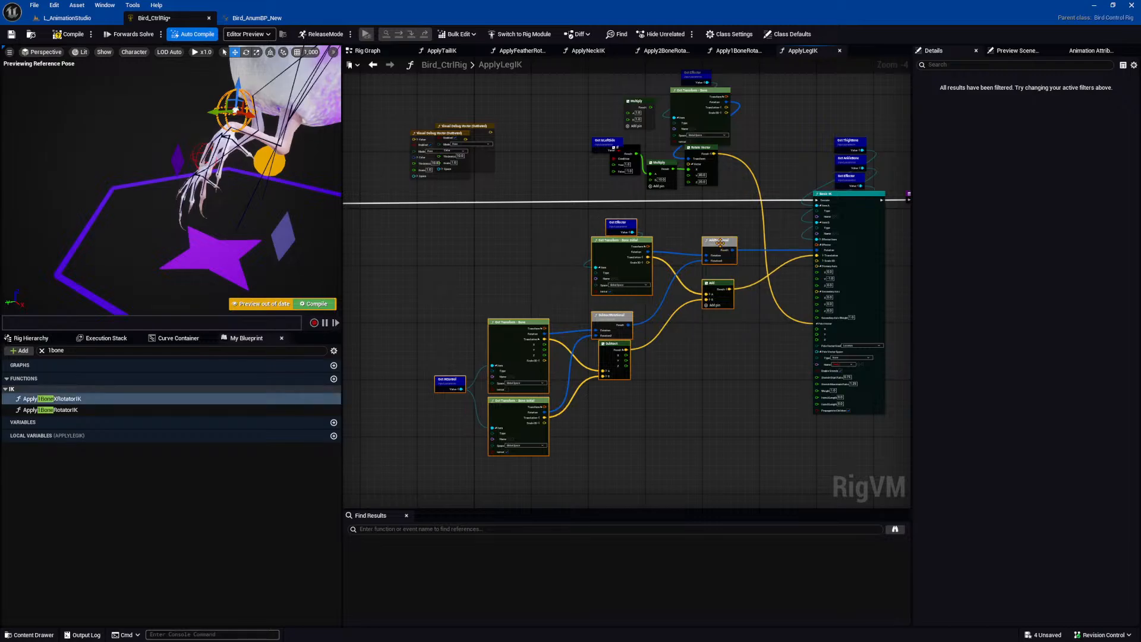
Move the Get IsLeftSide node off the If node so it sits clear on its input side.
{"action": "right_click_drag", "start_coordinate": [678, 299], "coordinate": [661, 297]}
{"action": "scroll", "coordinate": [660, 297], "scroll_direction": "up", "scroll_amount": 1}
{"action": "scroll", "coordinate": [660, 296], "scroll_direction": "down", "scroll_amount": 1}
{"action": "right_click_drag", "start_coordinate": [618, 177], "coordinate": [600, 209]}
{"action": "left_click_drag", "start_coordinate": [565, 174], "coordinate": [542, 185]}
{"action": "key", "text": "ctrl+z"}
{"action": "left_click_drag", "start_coordinate": [503, 96], "coordinate": [518, 115]}
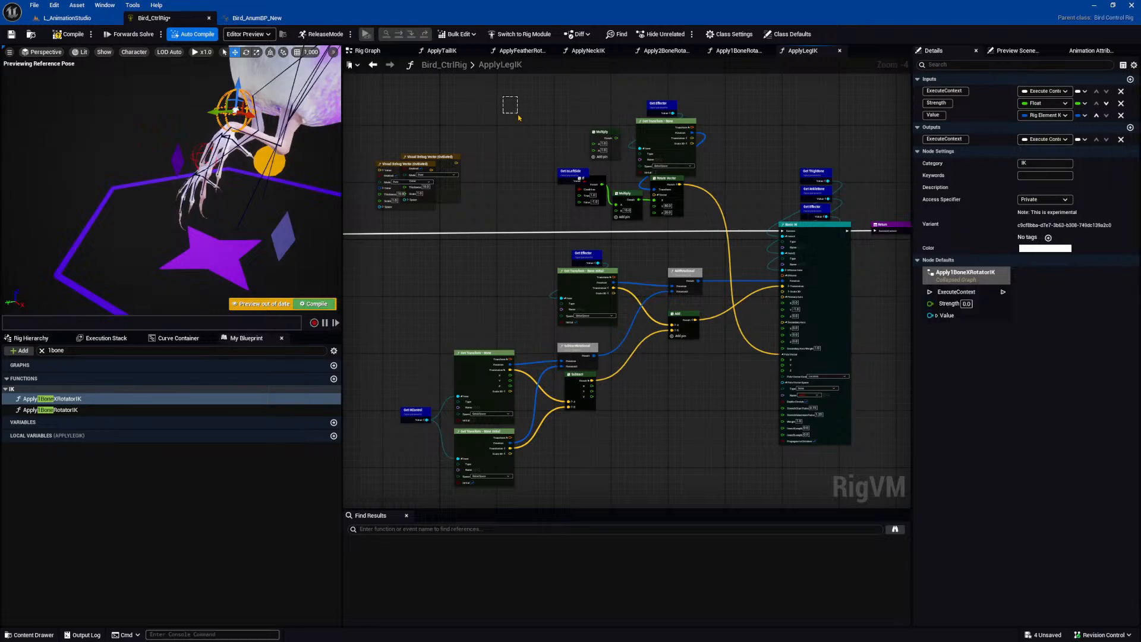
{"action": "mouse_move", "coordinate": [562, 173]}
{"action": "left_mouse_down"}
{"action": "mouse_move", "coordinate": [585, 185]}
{"action": "mouse_move", "coordinate": [549, 186]}
{"action": "left_mouse_up"}
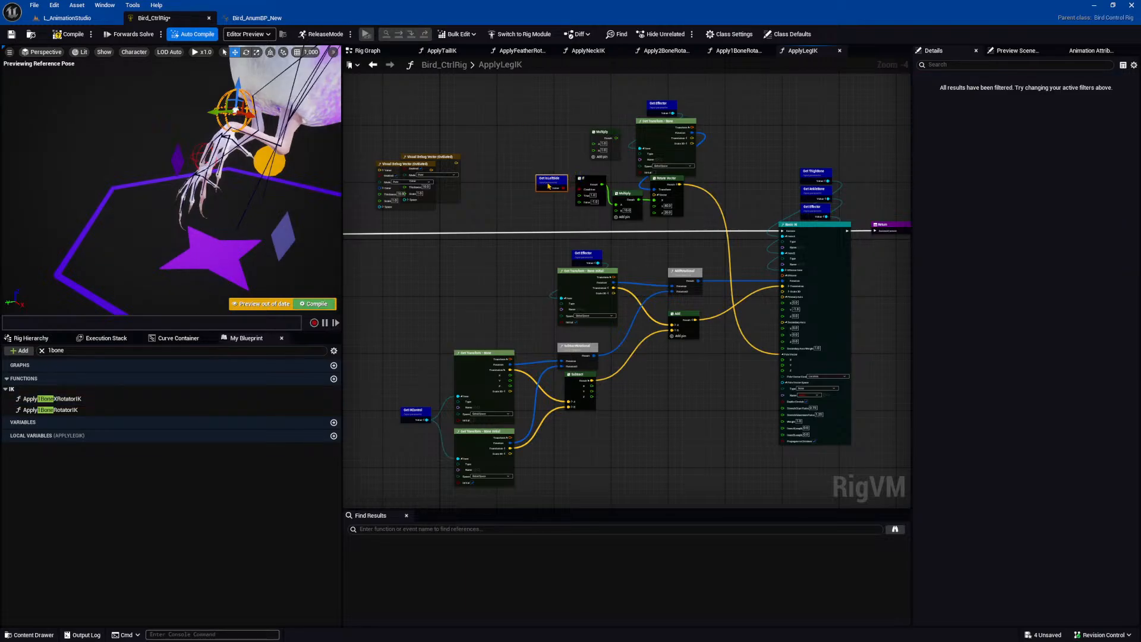
{"action": "left_click_drag", "start_coordinate": [509, 220], "coordinate": [698, 100]}
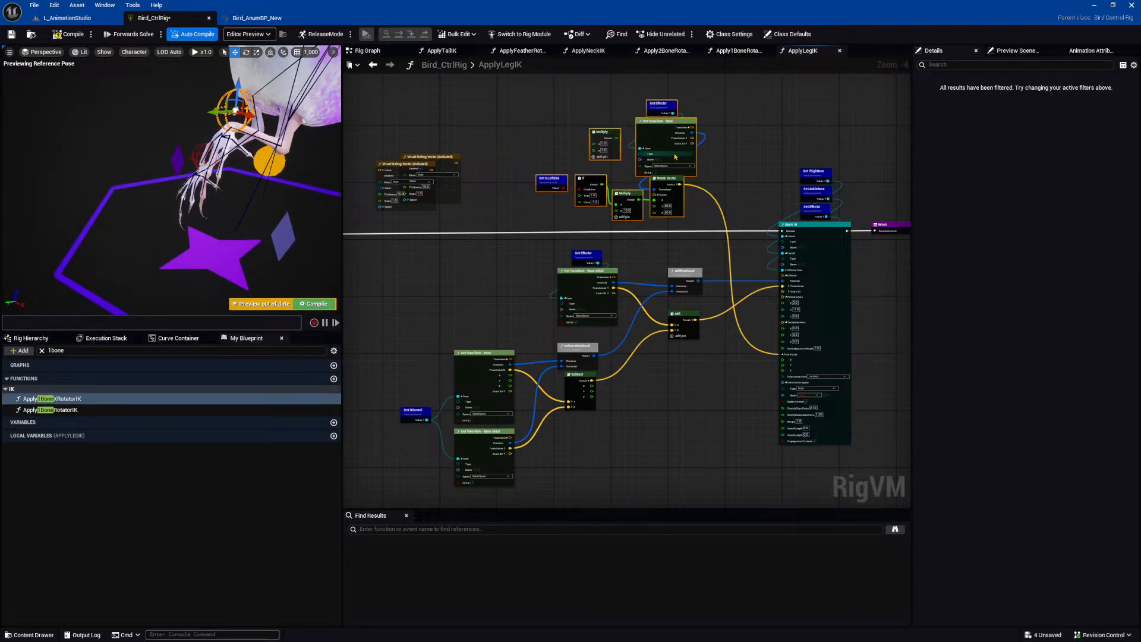
{"action": "left_click_drag", "start_coordinate": [657, 139], "coordinate": [697, 407]}
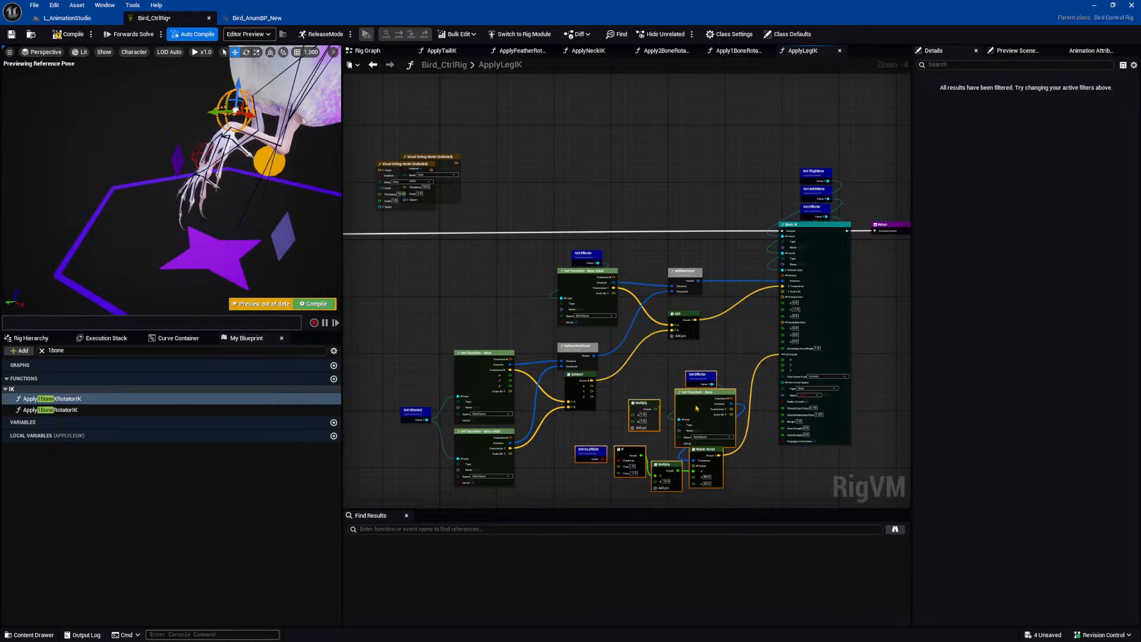
{"action": "key", "text": "ctrl+z"}
Move the pole vector nodes, from Get IsLeftSide to Rotate Vector, below the Add node beside the Basic IK node's lower inputs.
{"action": "right_click_drag", "start_coordinate": [654, 344], "coordinate": [650, 326]}
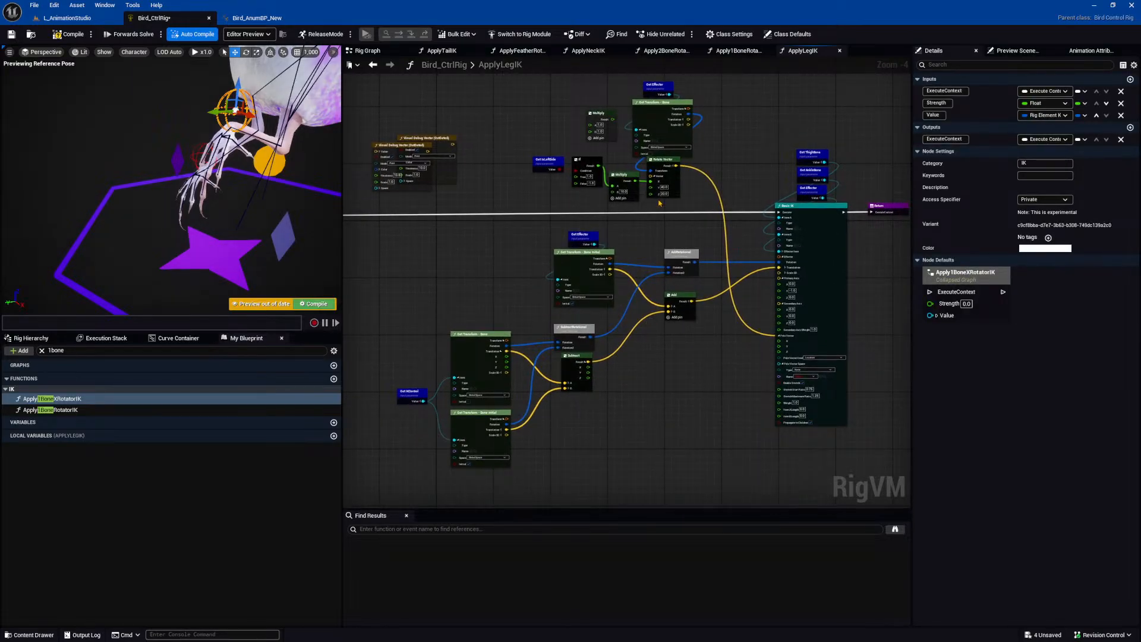
{"action": "left_click_drag", "start_coordinate": [527, 88], "coordinate": [738, 197]}
{"action": "left_click_drag", "start_coordinate": [660, 122], "coordinate": [678, 392]}
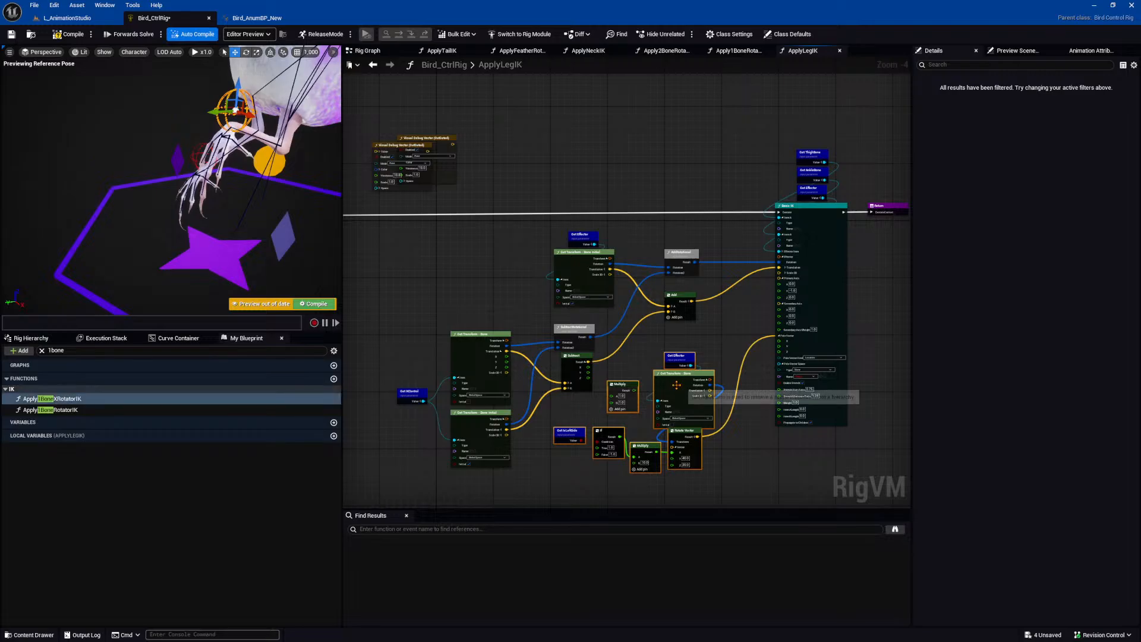
{"action": "right_click_drag", "start_coordinate": [710, 345], "coordinate": [699, 313]}
{"action": "left_click", "coordinate": [702, 324]}
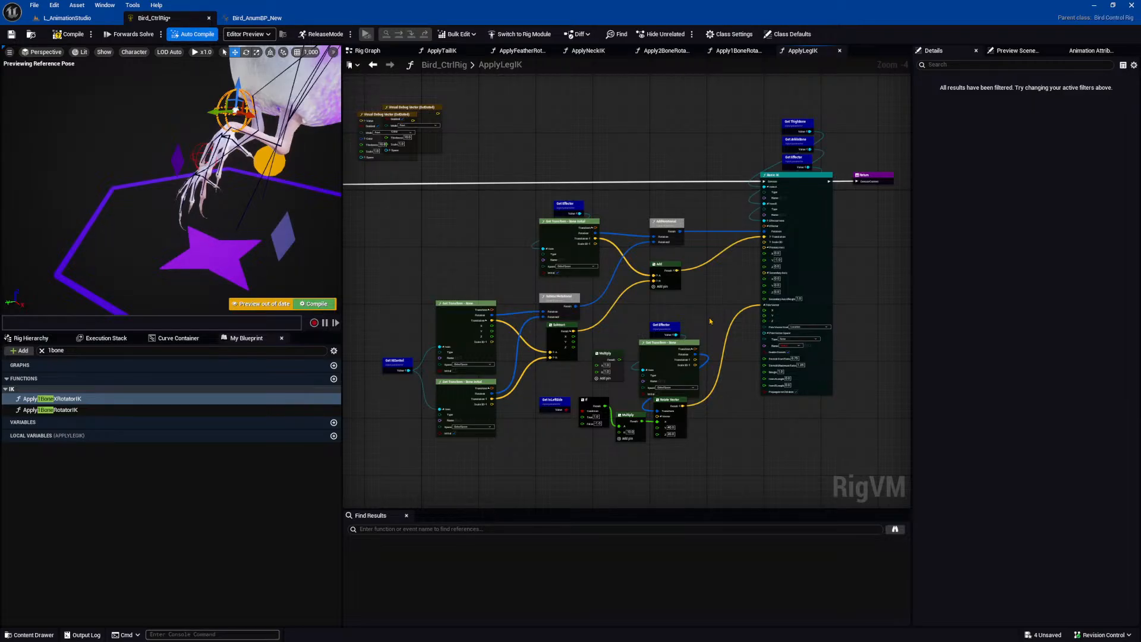
Examine the connections feeding the Basic IK node and select that node to review its settings.
{"action": "scroll", "coordinate": [710, 321], "scroll_direction": "up", "scroll_amount": 1}
{"action": "right_click_drag", "start_coordinate": [710, 321], "coordinate": [706, 318]}
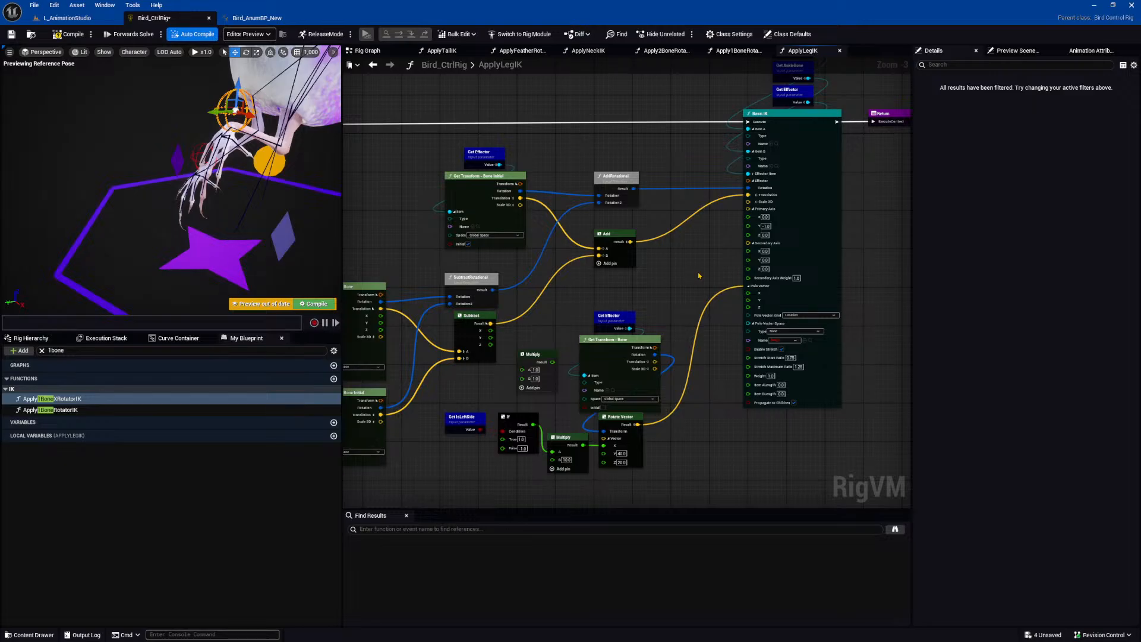
{"action": "scroll", "coordinate": [704, 272], "scroll_direction": "up", "scroll_amount": 2}
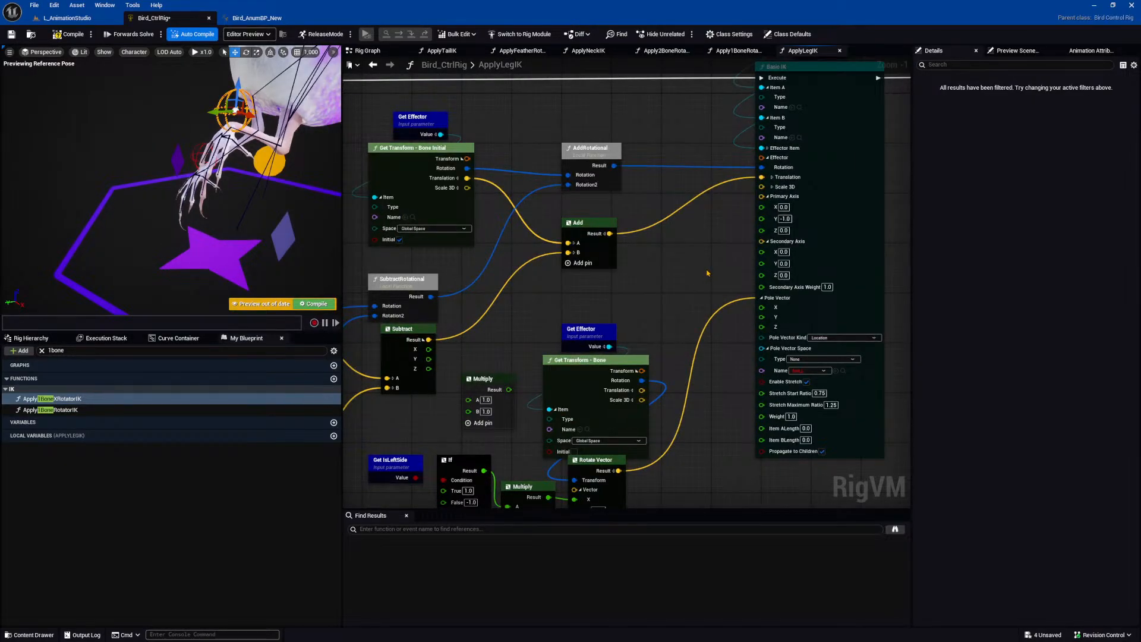
{"action": "right_click_drag", "start_coordinate": [706, 256], "coordinate": [691, 296]}
{"action": "left_click", "coordinate": [782, 109]}
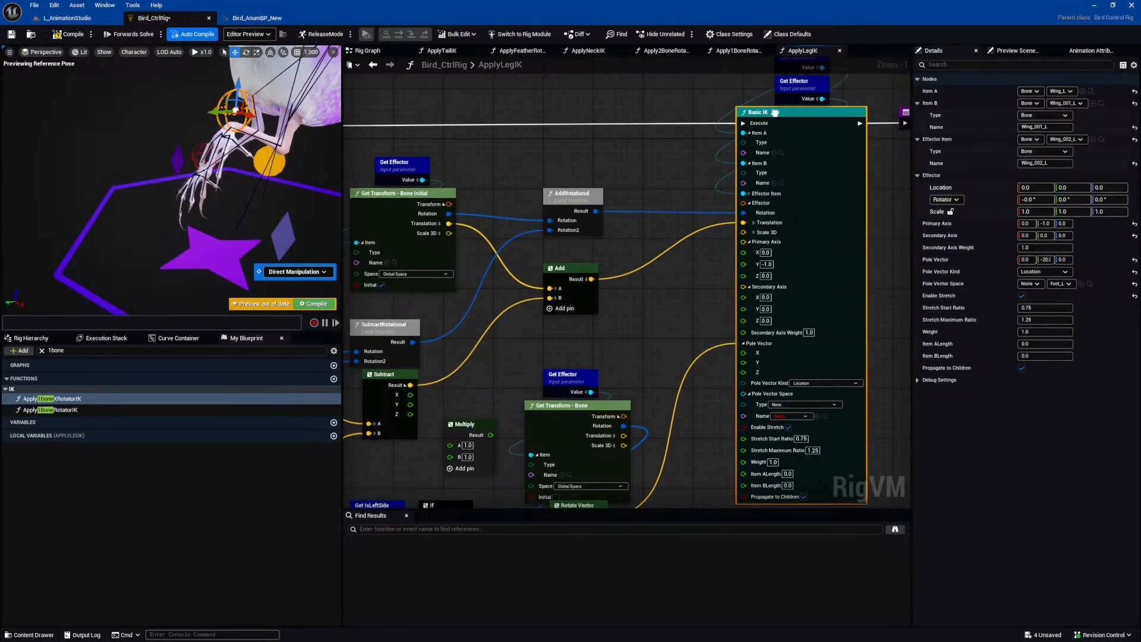
{"action": "right_click_drag", "start_coordinate": [733, 116], "coordinate": [705, 141]}
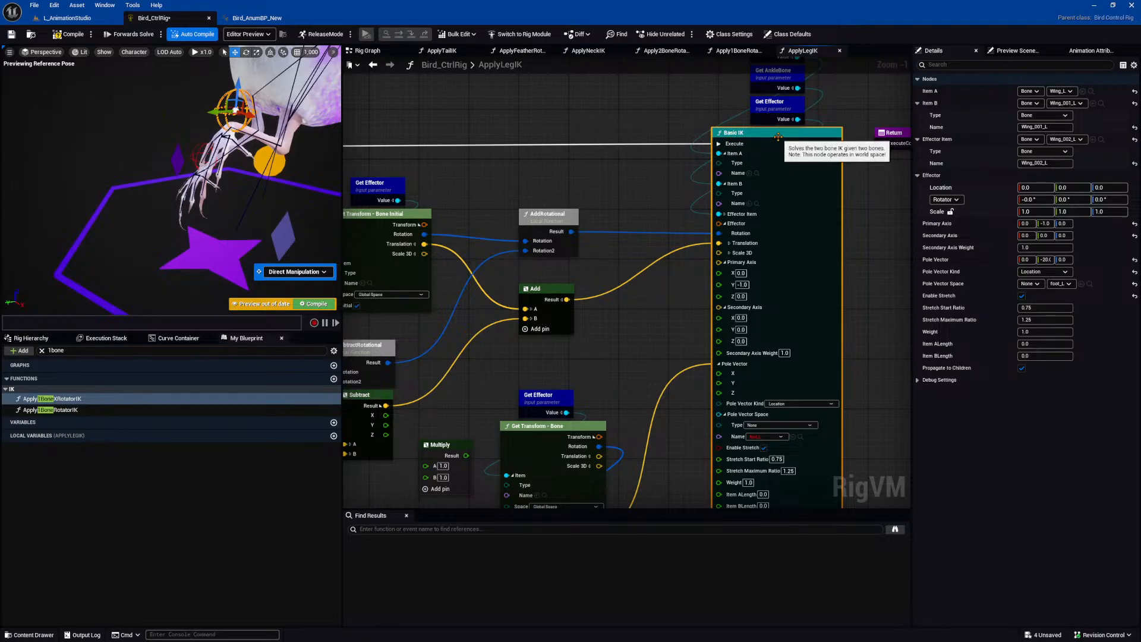
Add a second, unconnected Basic IK node below the Return node for comparison.
{"action": "right_click_drag", "start_coordinate": [778, 137], "coordinate": [635, 139]}
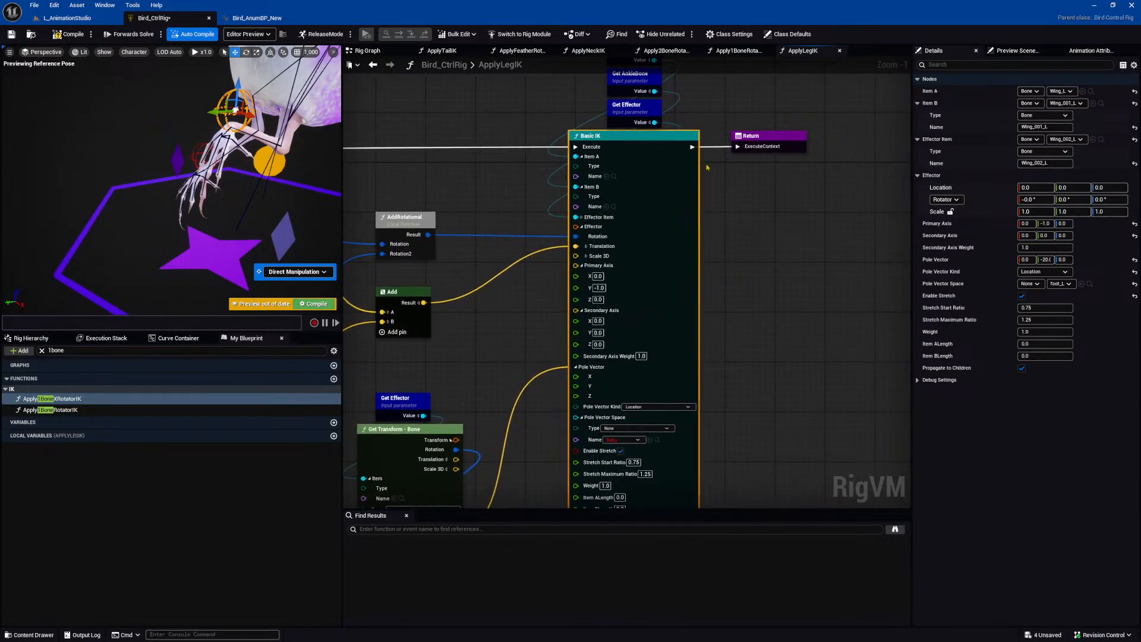
{"action": "right_click", "coordinate": [735, 178]}
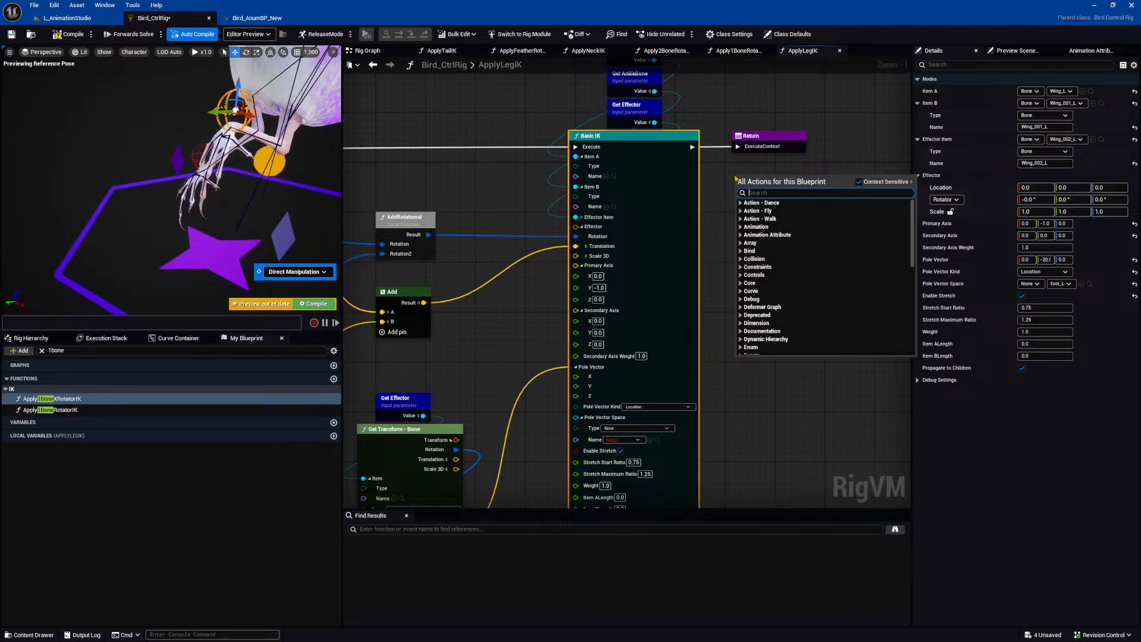
{"action": "type", "text": "basic ik"}
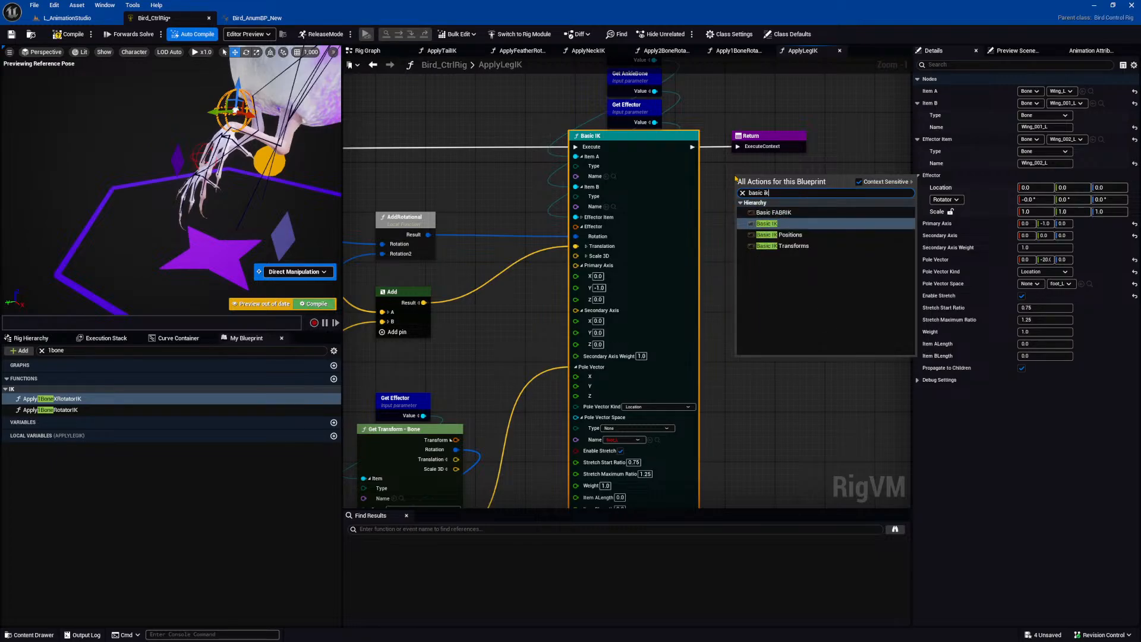
{"action": "key", "text": "Return"}
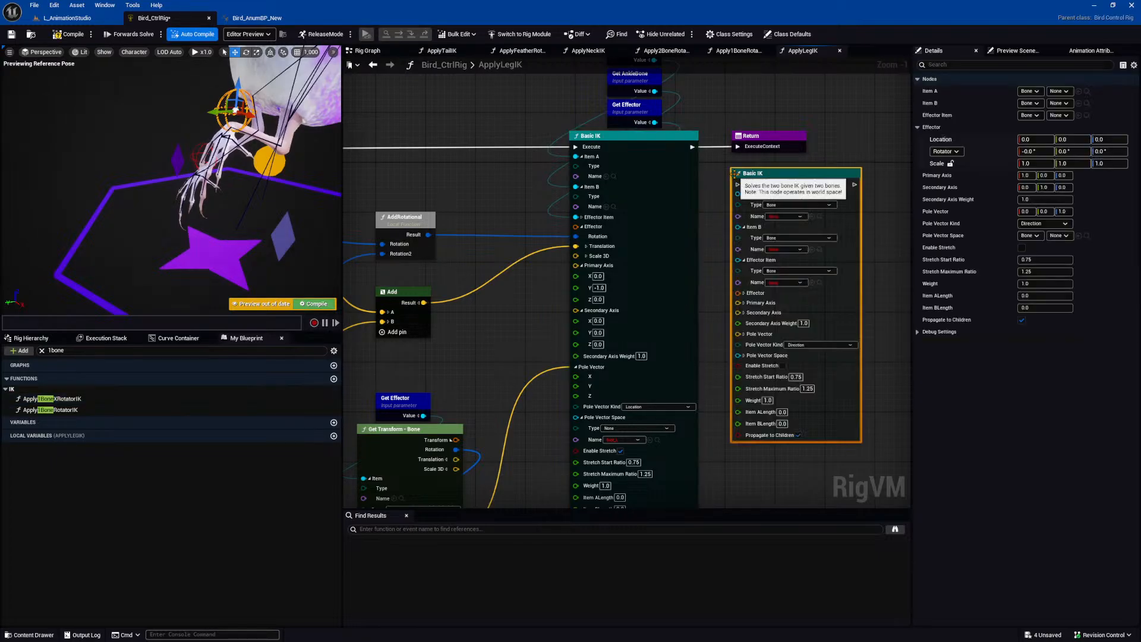
Move the Get ThighBone, Get AnkleBone and Get Effector nodes from above the connected Basic IK node to its input side.
{"action": "right_click_drag", "start_coordinate": [723, 163], "coordinate": [758, 156]}
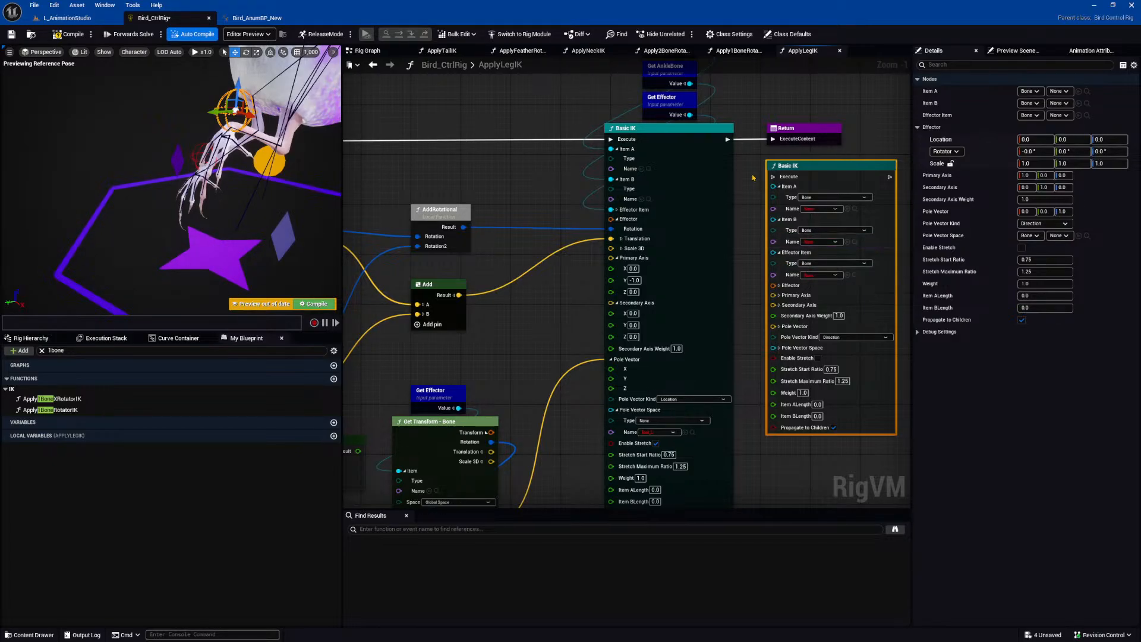
{"action": "right_click_drag", "start_coordinate": [753, 177], "coordinate": [782, 177]}
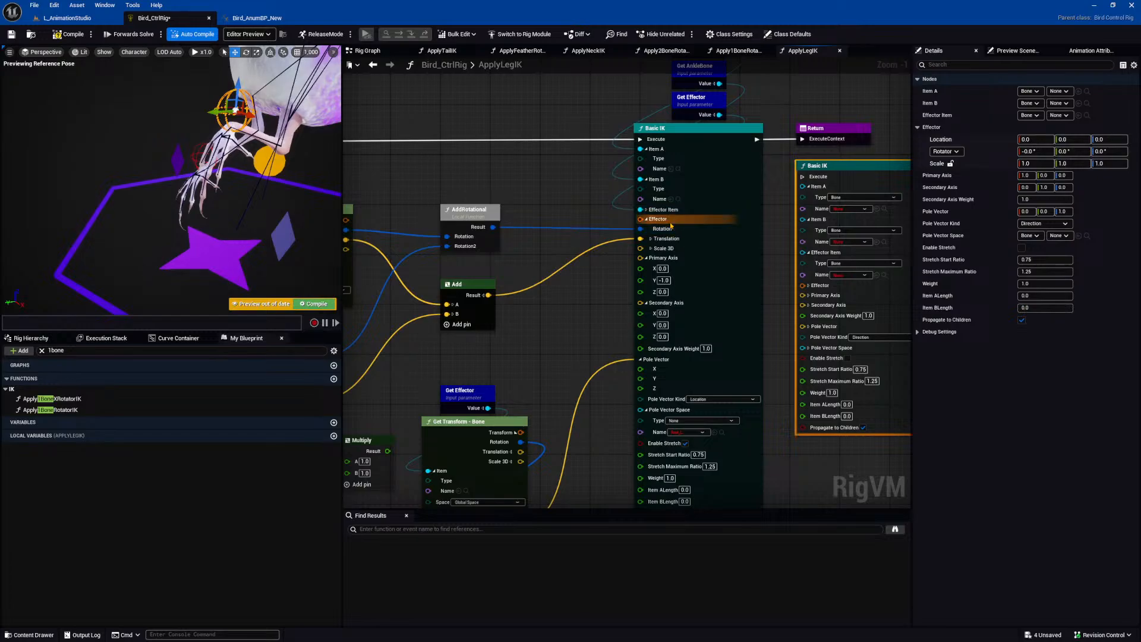
{"action": "right_click_drag", "start_coordinate": [654, 140], "coordinate": [673, 177]}
{"action": "left_click_drag", "start_coordinate": [667, 86], "coordinate": [488, 211]}
{"action": "right_click_drag", "start_coordinate": [488, 211], "coordinate": [504, 221]}
{"action": "scroll", "coordinate": [504, 220], "scroll_direction": "down", "scroll_amount": 4}
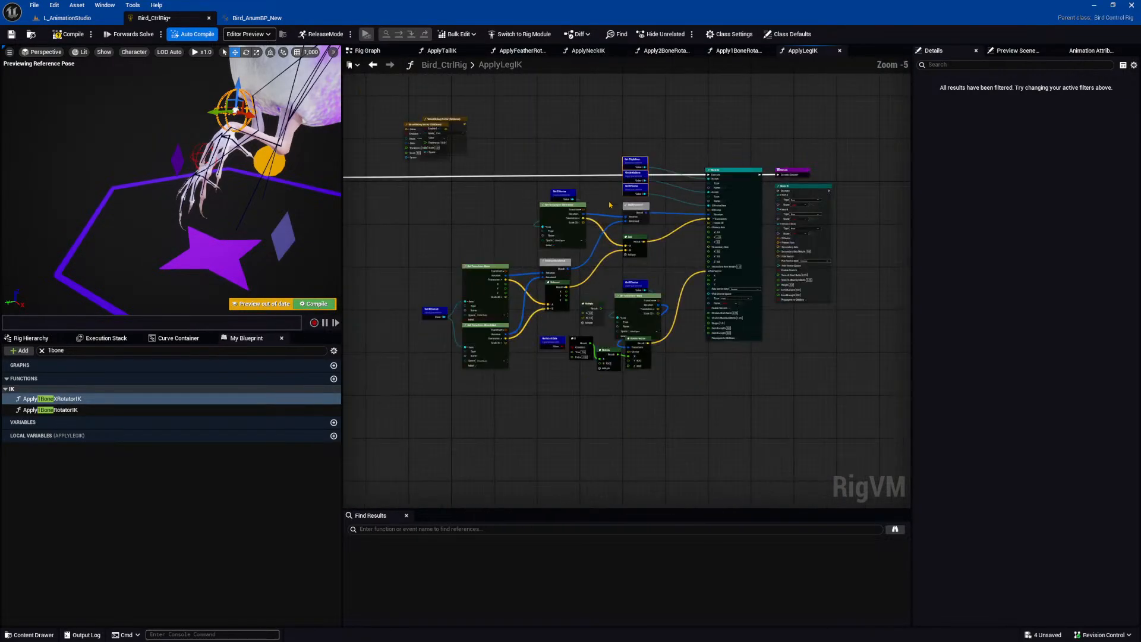
{"action": "left_click_drag", "start_coordinate": [414, 186], "coordinate": [650, 408]}
{"action": "scroll", "coordinate": [634, 199], "scroll_direction": "up", "scroll_amount": 1}
{"action": "left_click_drag", "start_coordinate": [634, 199], "coordinate": [635, 234]}
{"action": "key", "text": "ctrl+z"}
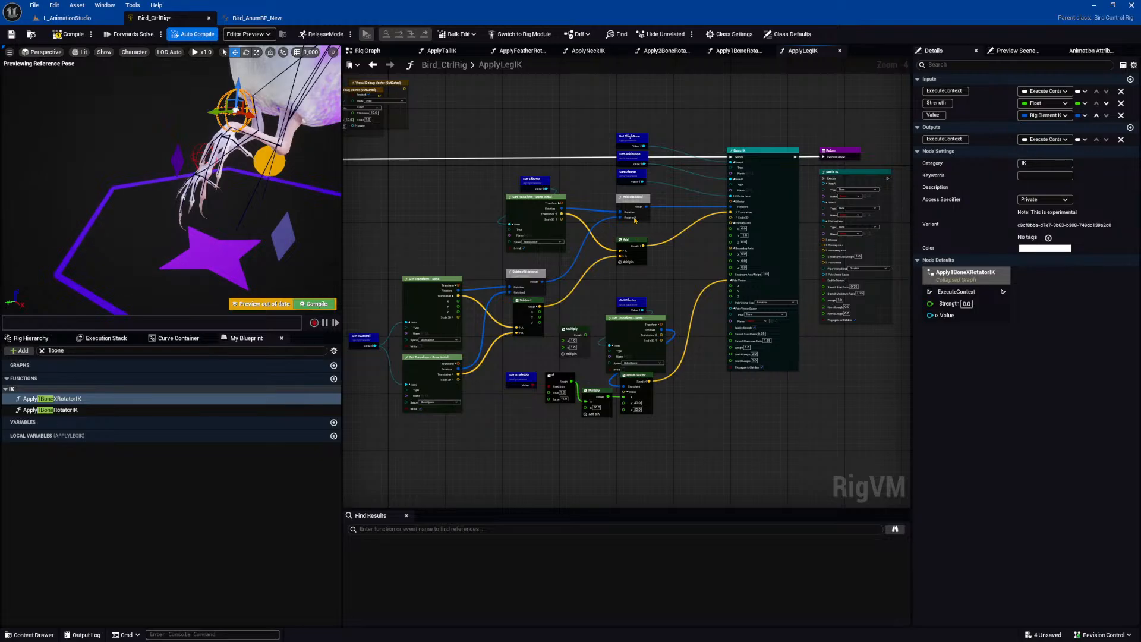
Shift the transform and pole vector nodes down, clear of the three bone input nodes, and save the Bird_CtrlRig asset.
{"action": "left_click_drag", "start_coordinate": [367, 149], "coordinate": [672, 442]}
{"action": "left_click_drag", "start_coordinate": [630, 328], "coordinate": [632, 360]}
{"action": "left_click", "coordinate": [669, 304]}
{"action": "right_click_drag", "start_coordinate": [681, 309], "coordinate": [673, 292]}
{"action": "key", "text": "ctrl+s"}
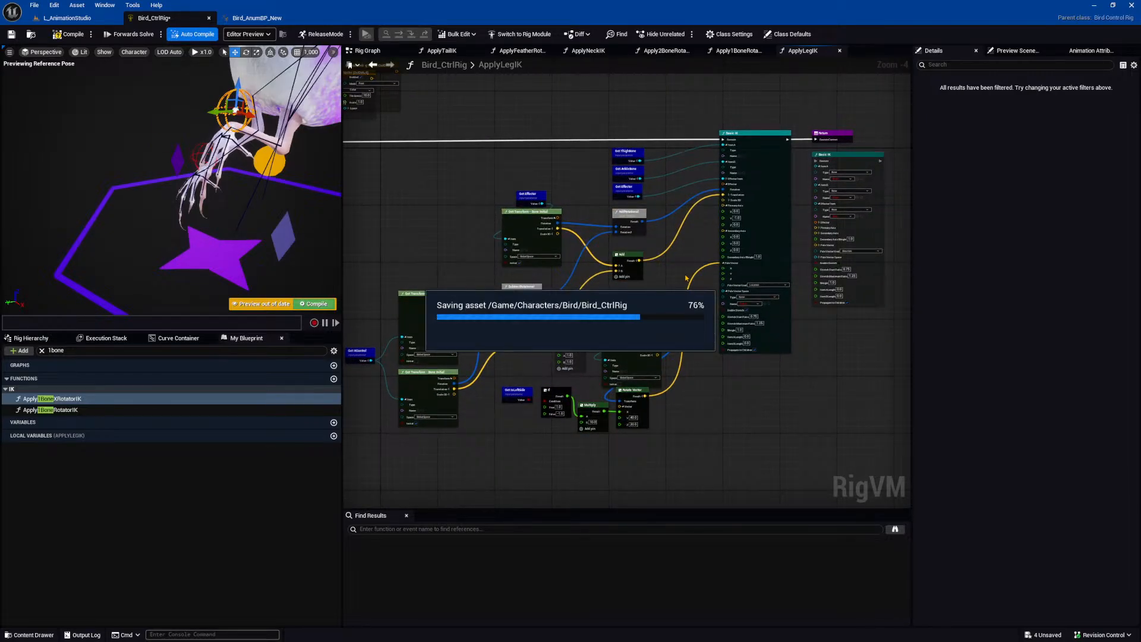
Display the bone names in the preview viewport and select the left leg's shin_L bone.
{"action": "scroll", "coordinate": [696, 257], "scroll_direction": "up", "scroll_amount": 3}
{"action": "right_click_drag", "start_coordinate": [712, 232], "coordinate": [681, 251]}
{"action": "mouse_move", "coordinate": [247, 214]}
{"action": "left_mouse_down", "text": "alt"}
{"action": "mouse_move", "coordinate": [216, 213]}
{"action": "mouse_move", "coordinate": [297, 217]}
{"action": "mouse_move", "coordinate": [238, 215]}
{"action": "mouse_move", "coordinate": [252, 225]}
{"action": "mouse_move", "coordinate": [179, 205]}
{"action": "mouse_move", "coordinate": [187, 218]}
{"action": "mouse_move", "coordinate": [240, 216]}
{"action": "left_mouse_up", "text": "alt"}
{"action": "left_click", "coordinate": [133, 52]}
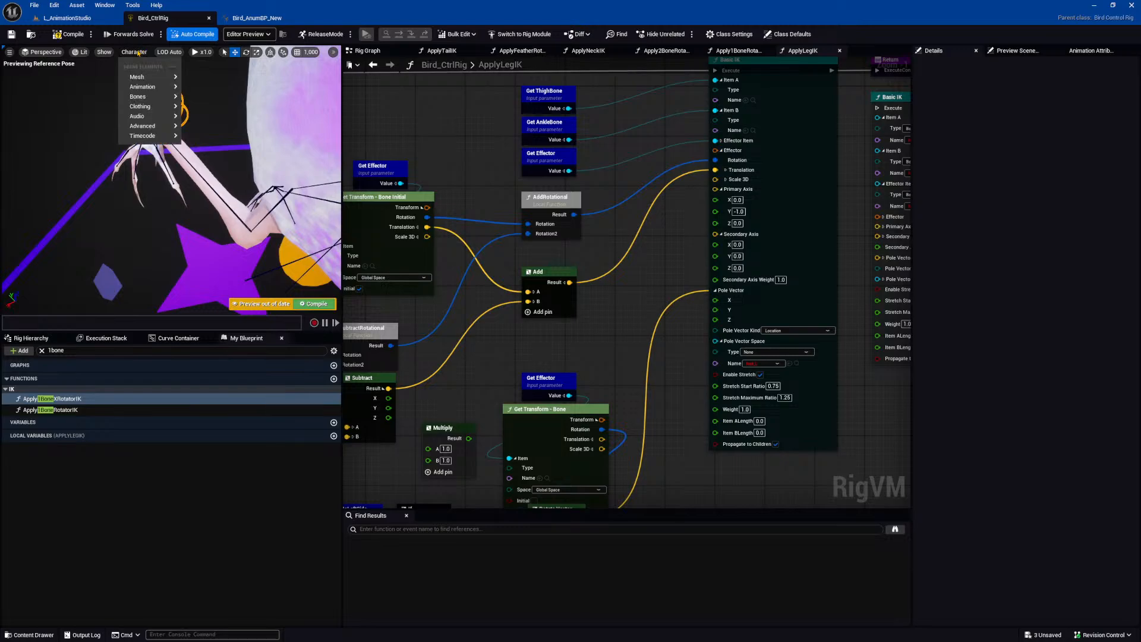
{"action": "mouse_move", "coordinate": [138, 96]}
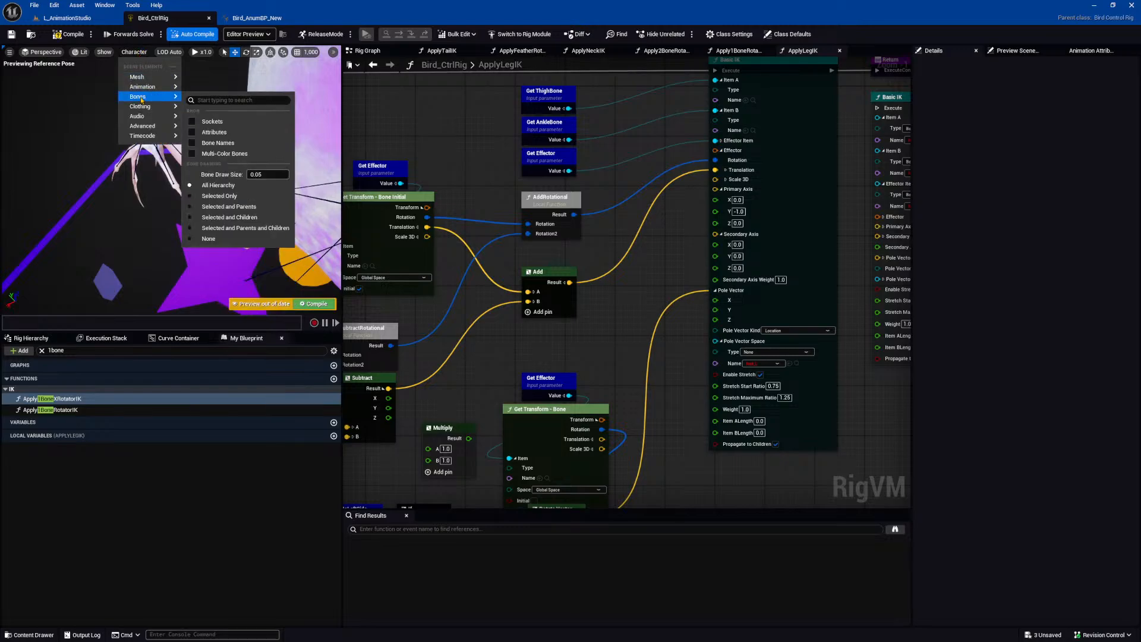
{"action": "left_click", "coordinate": [217, 196]}
{"action": "left_click_drag", "start_coordinate": [221, 234], "coordinate": [241, 208], "text": "alt"}
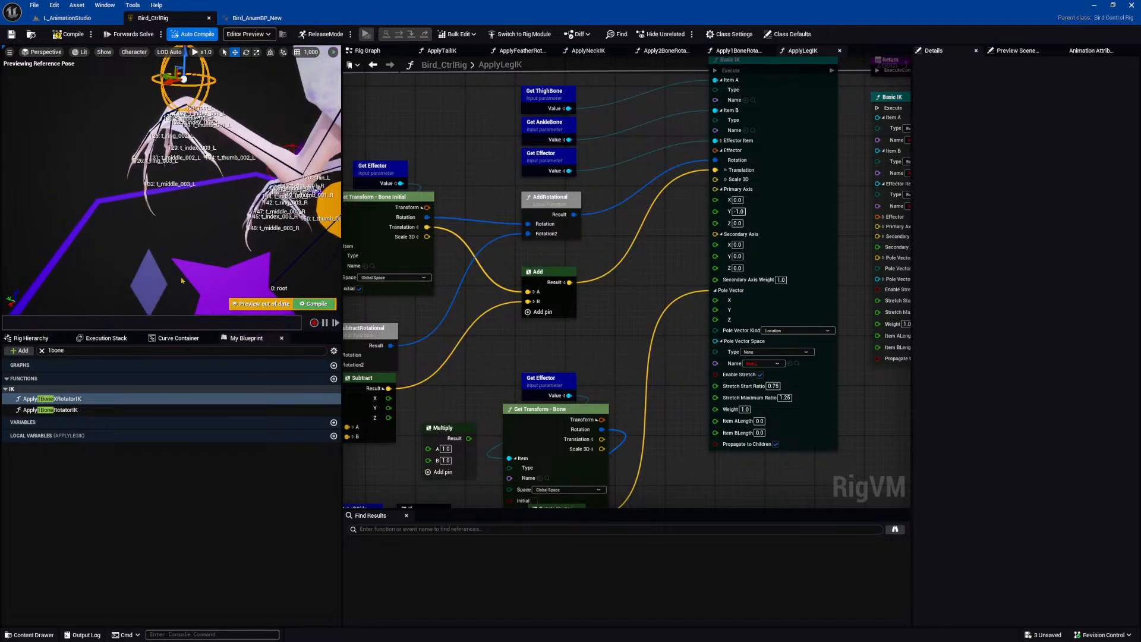
{"action": "left_click", "coordinate": [236, 136]}
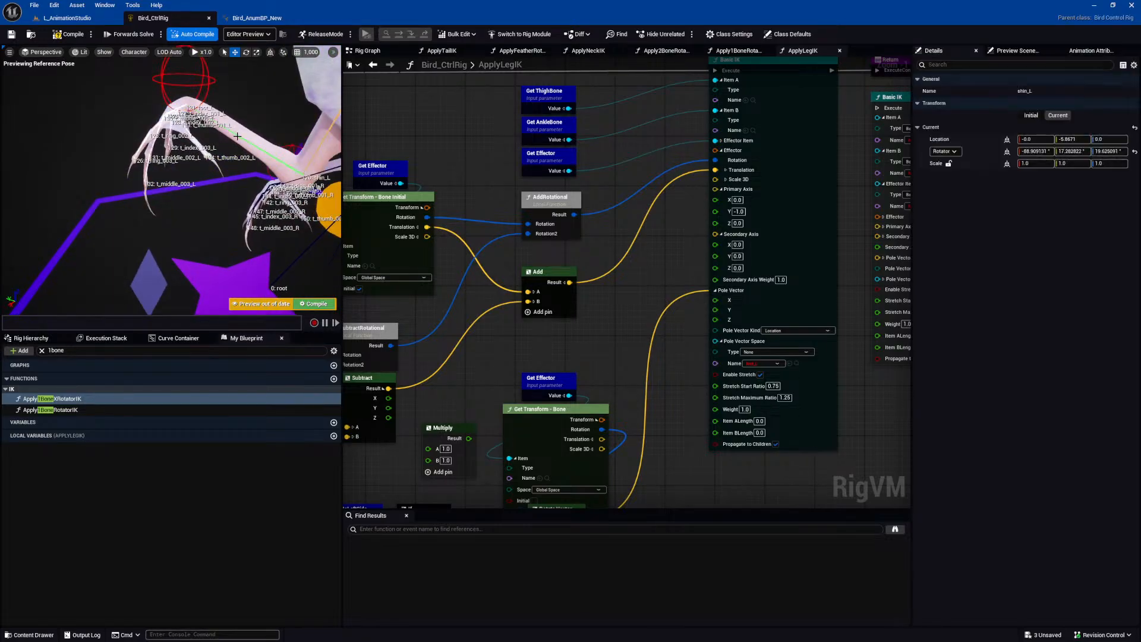
Examine the left leg's bone labels in the preview and the Entry node of the ApplyLegIK function.
{"action": "scroll", "coordinate": [238, 138], "scroll_direction": "down", "scroll_amount": 10}
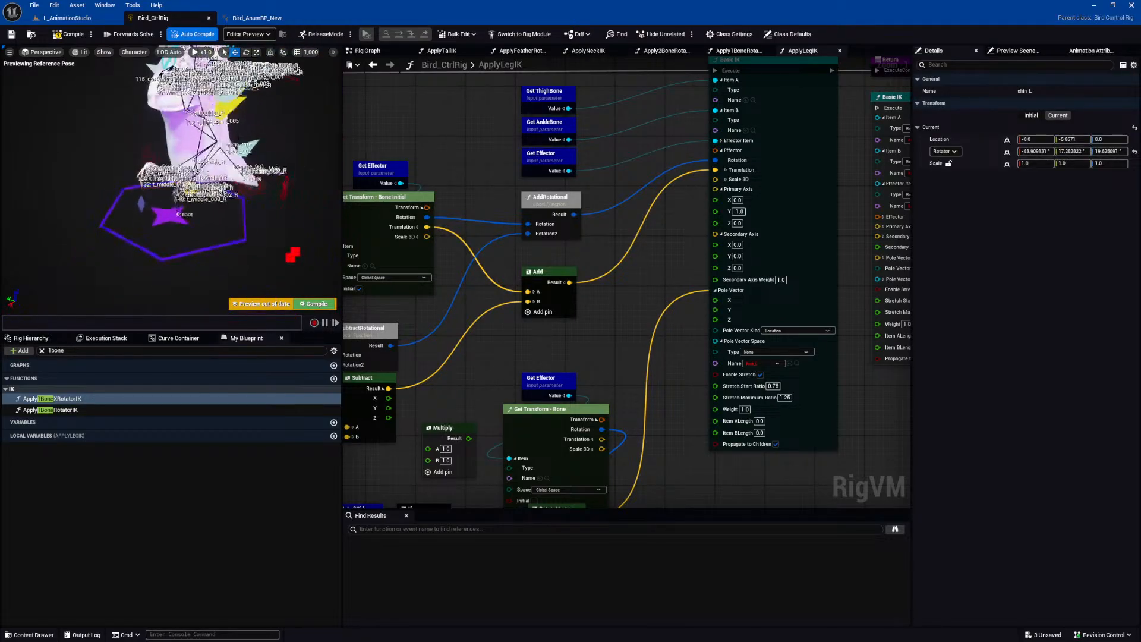
{"action": "scroll", "coordinate": [238, 137], "scroll_direction": "up", "scroll_amount": 10}
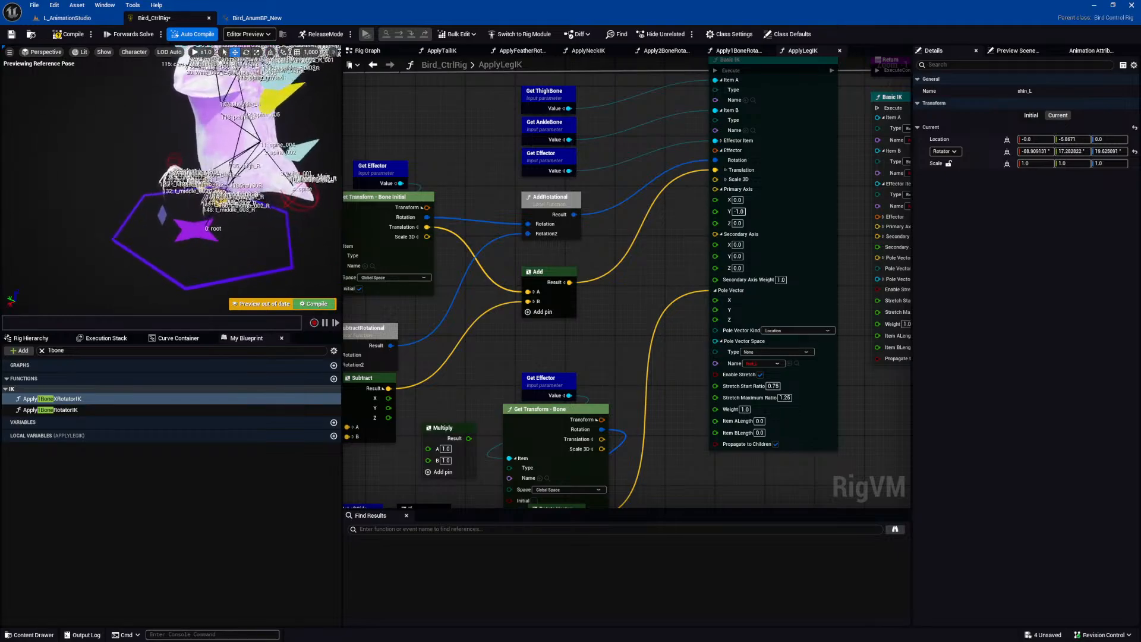
{"action": "scroll", "coordinate": [239, 137], "scroll_direction": "up", "scroll_amount": 6}
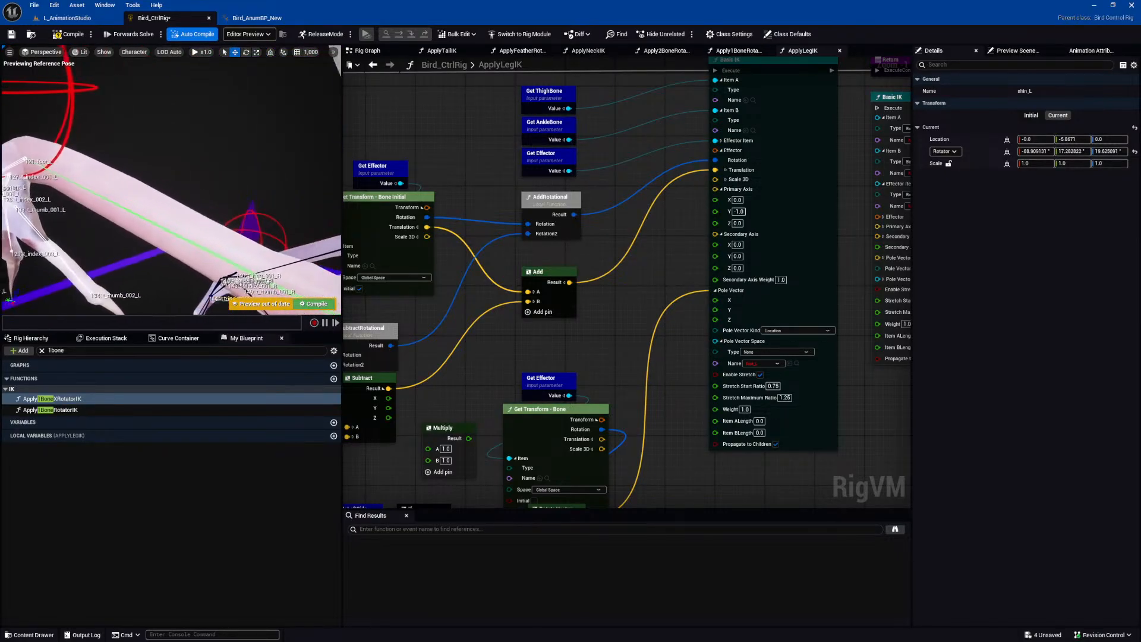
{"action": "right_click_drag", "start_coordinate": [238, 137], "coordinate": [740, 209]}
{"action": "scroll", "coordinate": [571, 217], "scroll_direction": "down", "scroll_amount": 2}
{"action": "right_click_drag", "start_coordinate": [603, 208], "coordinate": [901, 216]}
{"action": "scroll", "coordinate": [535, 174], "scroll_direction": "up", "scroll_amount": 3}
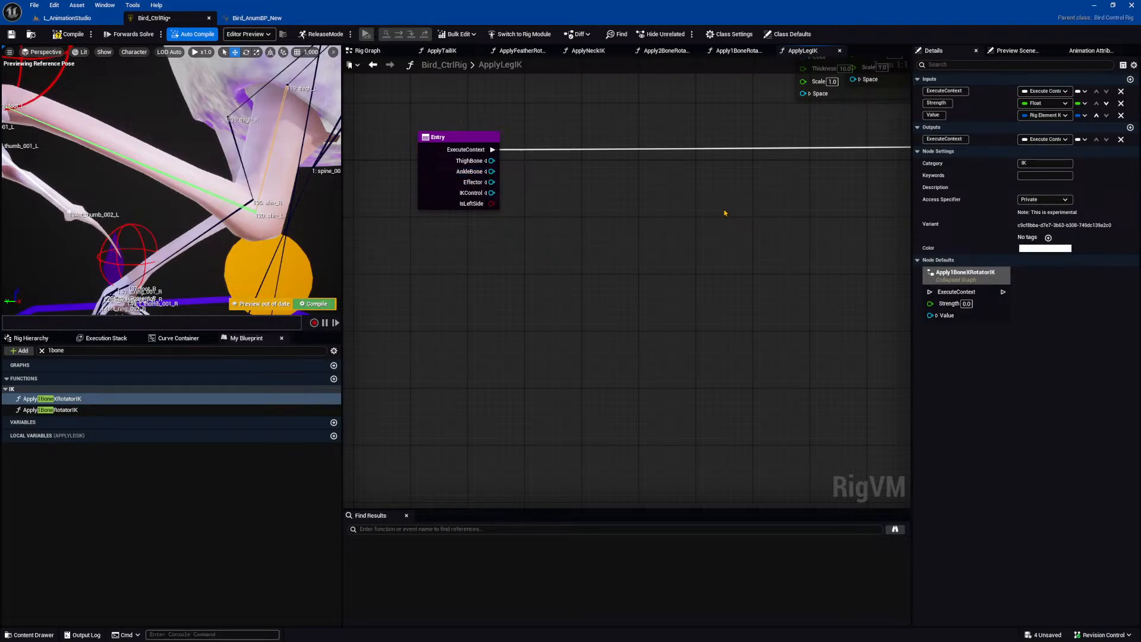
{"action": "right_click_drag", "start_coordinate": [754, 242], "coordinate": [738, 238]}
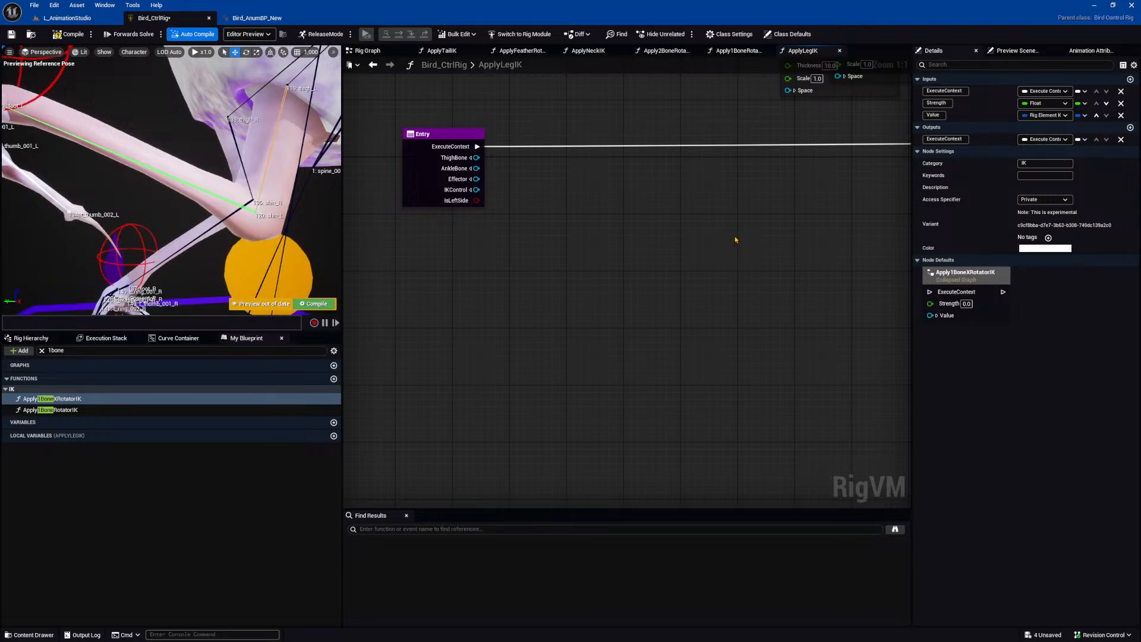
Search the graph's available nodes for "ik" and look through the IK solver nodes under Hierarchy.
{"action": "right_click_drag", "start_coordinate": [797, 230], "coordinate": [343, 230]}
{"action": "right_click_drag", "start_coordinate": [909, 175], "coordinate": [766, 179]}
{"action": "right_click", "coordinate": [766, 179]}
{"action": "type", "text": "ik"}
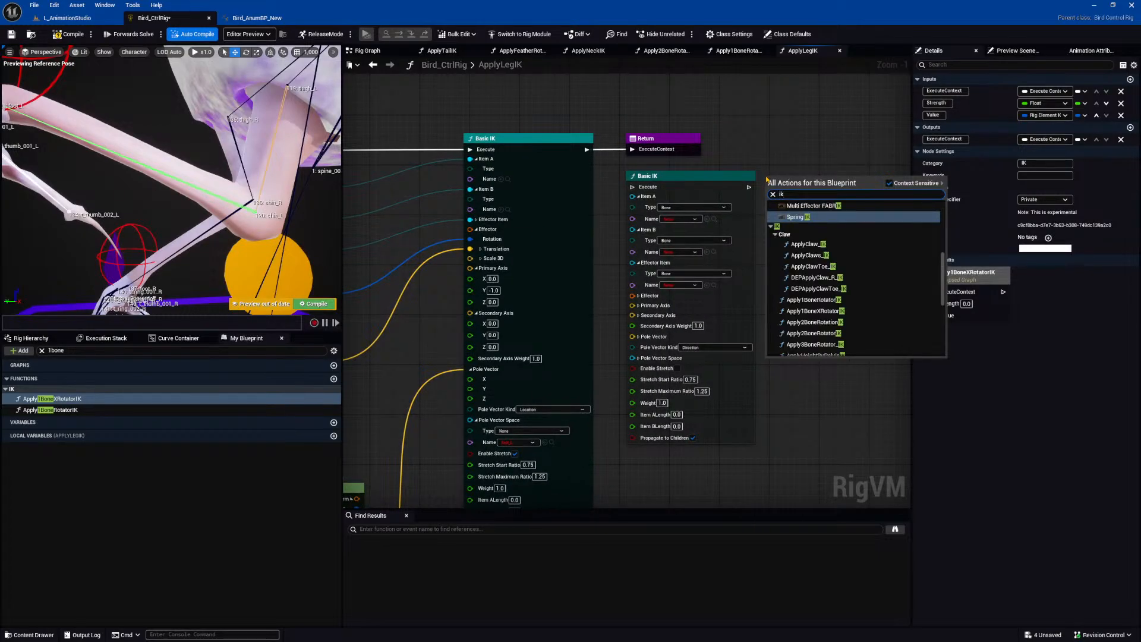
{"action": "scroll", "coordinate": [792, 249], "scroll_direction": "up", "scroll_amount": 2}
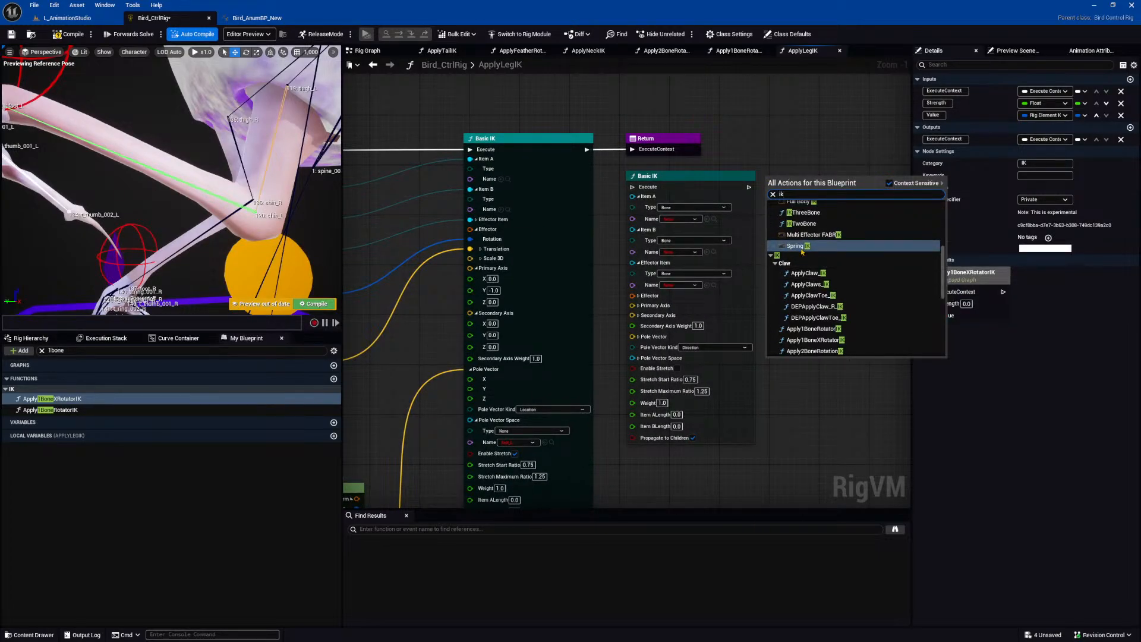
{"action": "scroll", "coordinate": [796, 255], "scroll_direction": "up", "scroll_amount": 2}
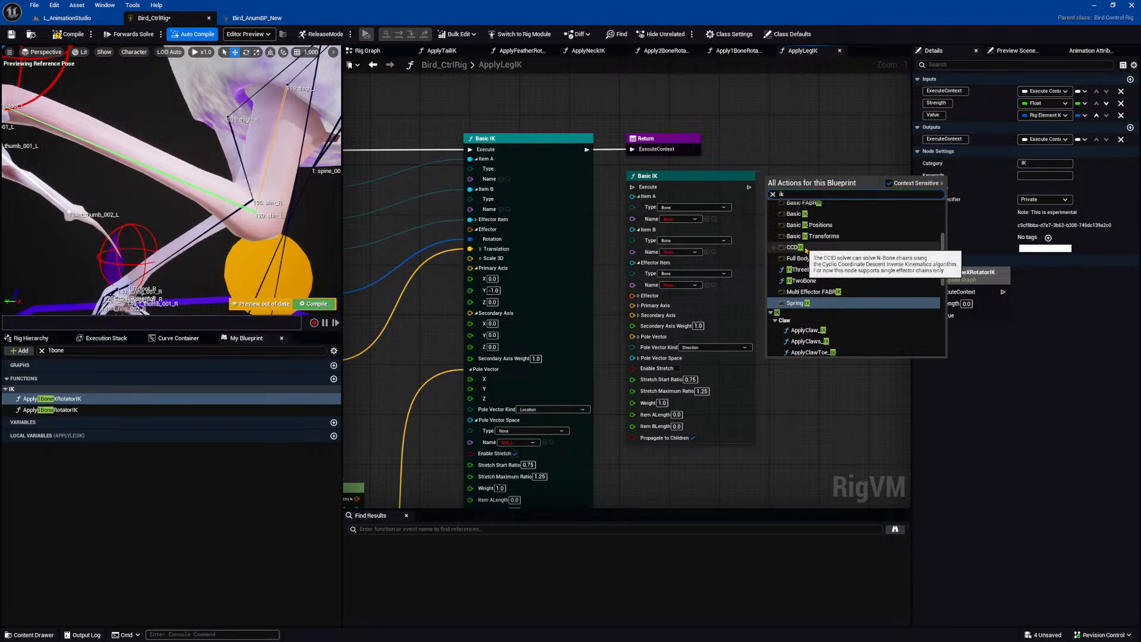
{"action": "scroll", "coordinate": [811, 240], "scroll_direction": "up", "scroll_amount": 1}
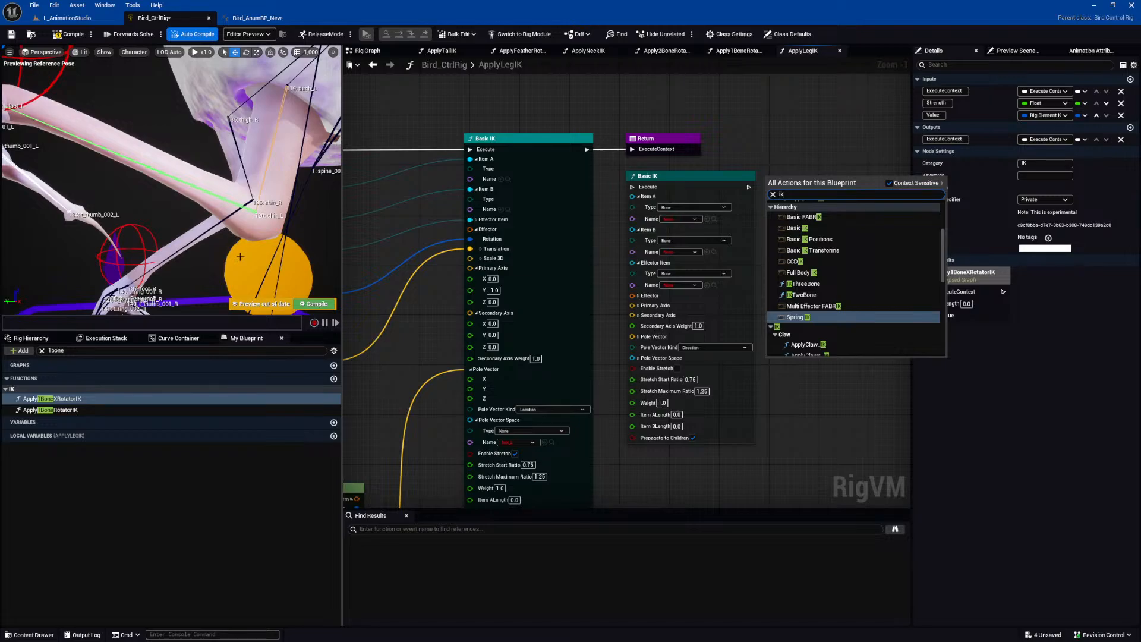
{"action": "scroll", "coordinate": [240, 257], "scroll_direction": "down", "scroll_amount": 5}
{"action": "scroll", "coordinate": [207, 251], "scroll_direction": "up", "scroll_amount": 5}
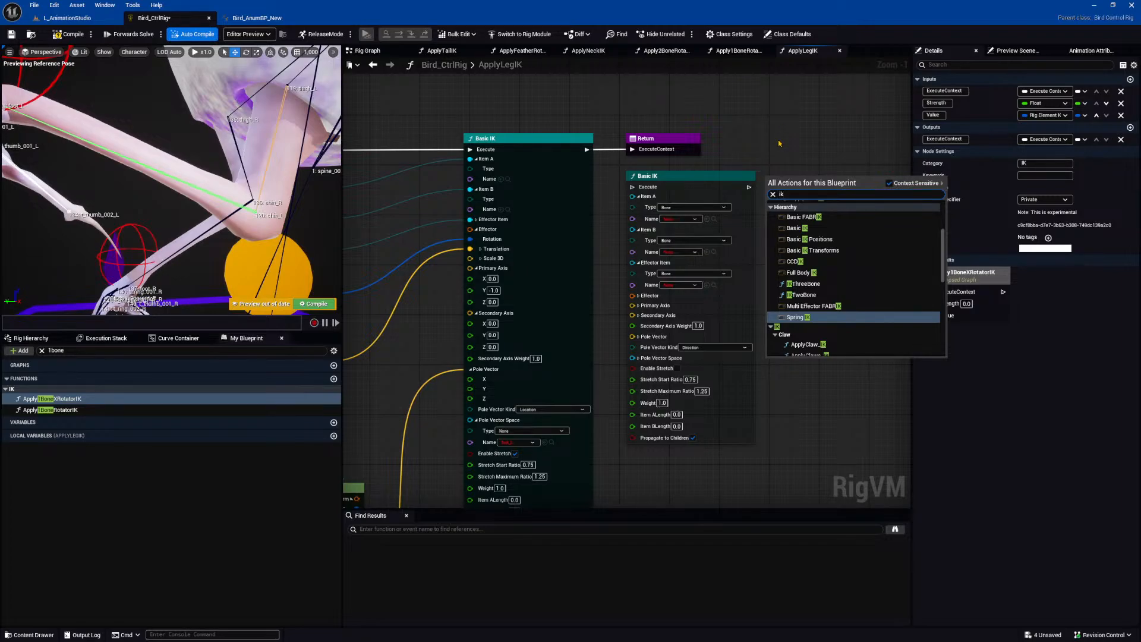
Select the Get ThighBone, Get AnkleBone and Get Effector nodes feeding the connected Basic IK node.
{"action": "right_click_drag", "start_coordinate": [600, 145], "coordinate": [830, 150]}
{"action": "scroll", "coordinate": [640, 191], "scroll_direction": "up", "scroll_amount": 1}
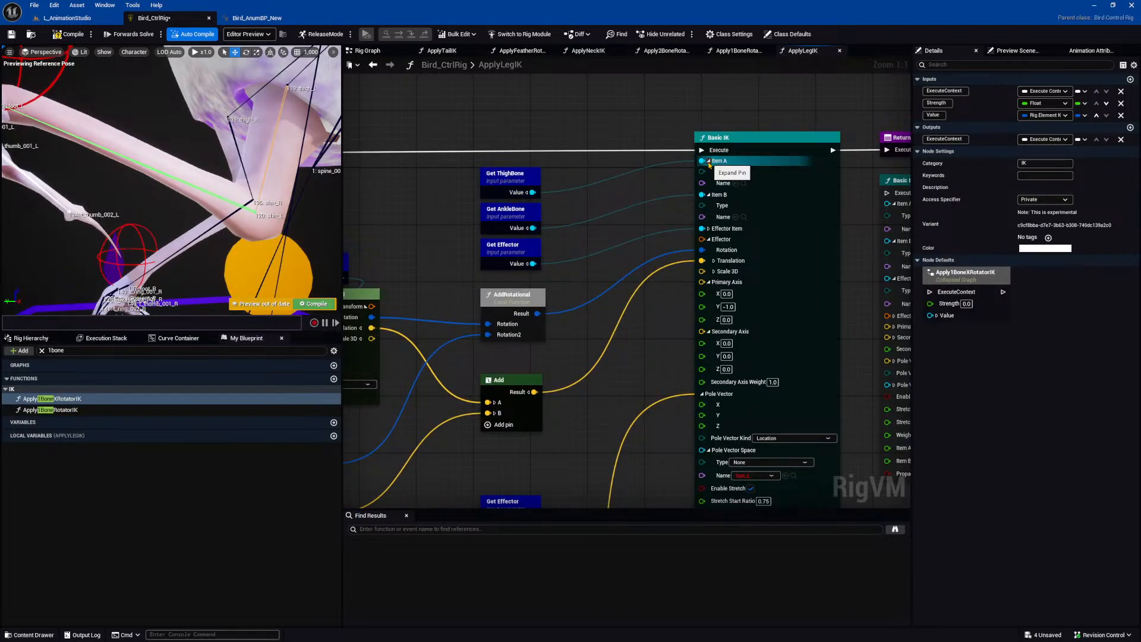
{"action": "left_click", "coordinate": [501, 180]}
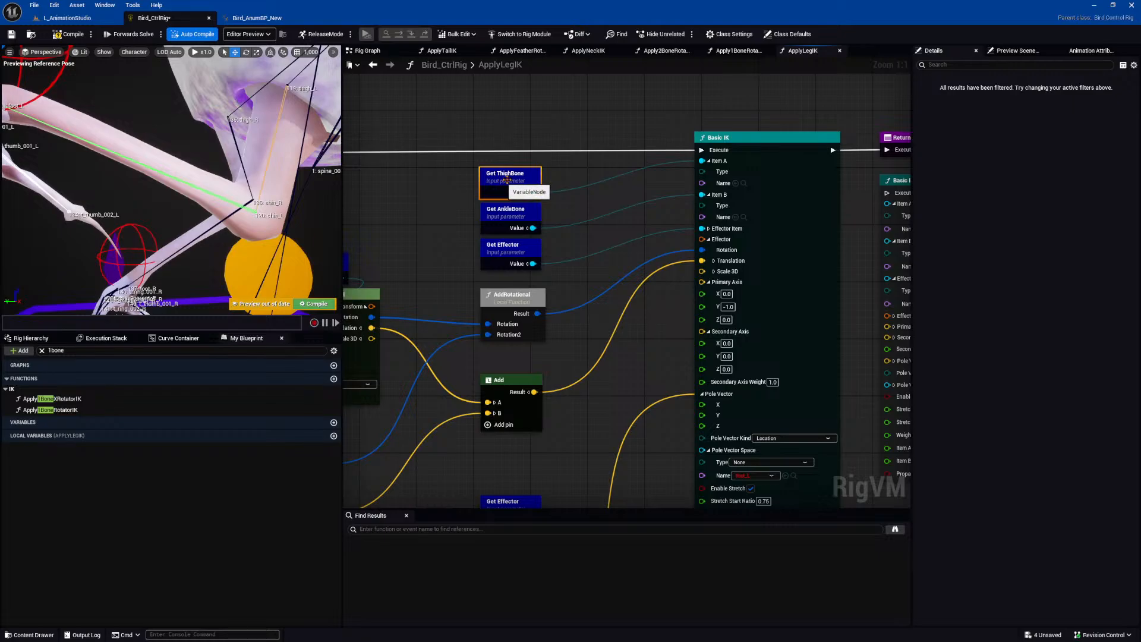
{"action": "left_click_drag", "start_coordinate": [470, 174], "coordinate": [528, 266]}
Try wiring the Entry node's ThighBone output directly to Item A of the Basic IK node, and undo the link.
{"action": "right_click_drag", "start_coordinate": [429, 199], "coordinate": [1010, 238]}
{"action": "right_click_drag", "start_coordinate": [729, 230], "coordinate": [797, 229]}
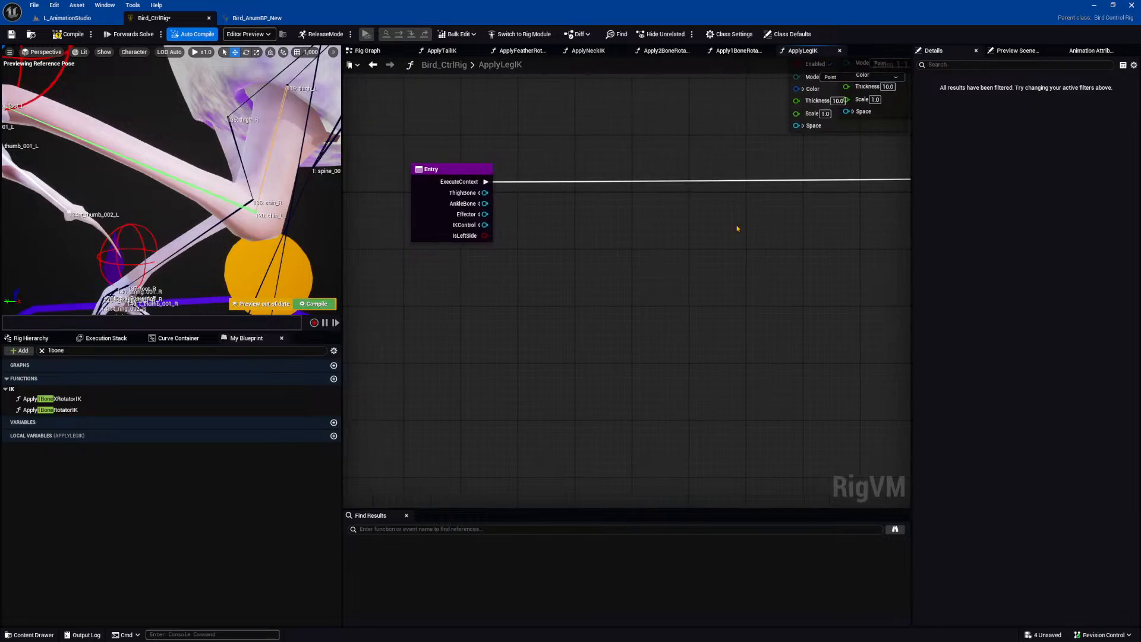
{"action": "left_click_drag", "start_coordinate": [485, 192], "coordinate": [775, 188]}
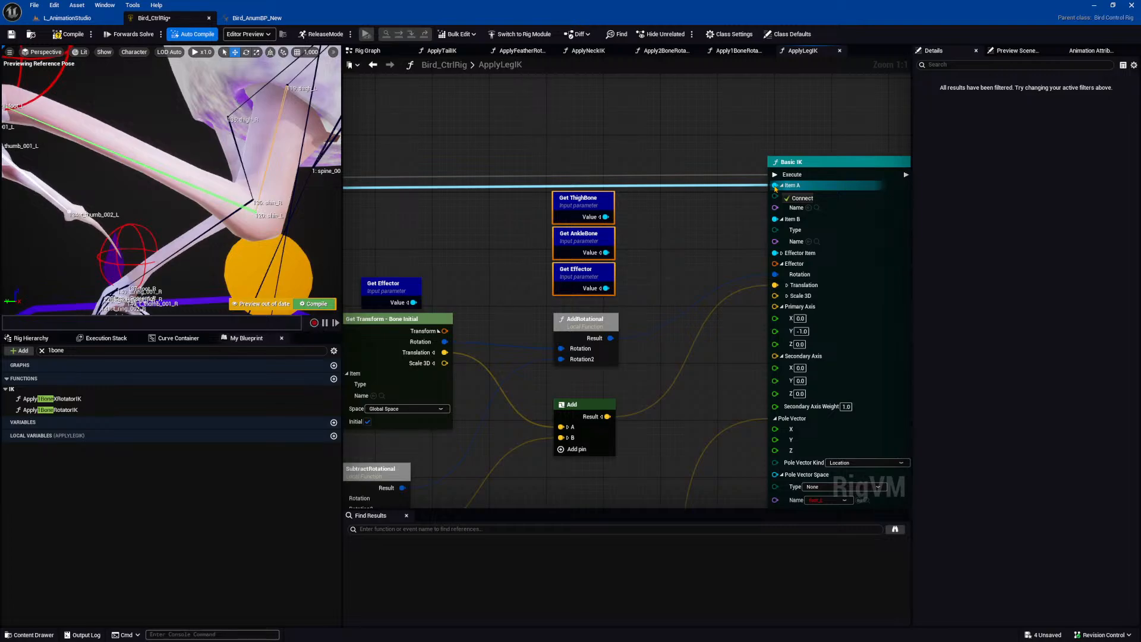
{"action": "left_click", "coordinate": [694, 238]}
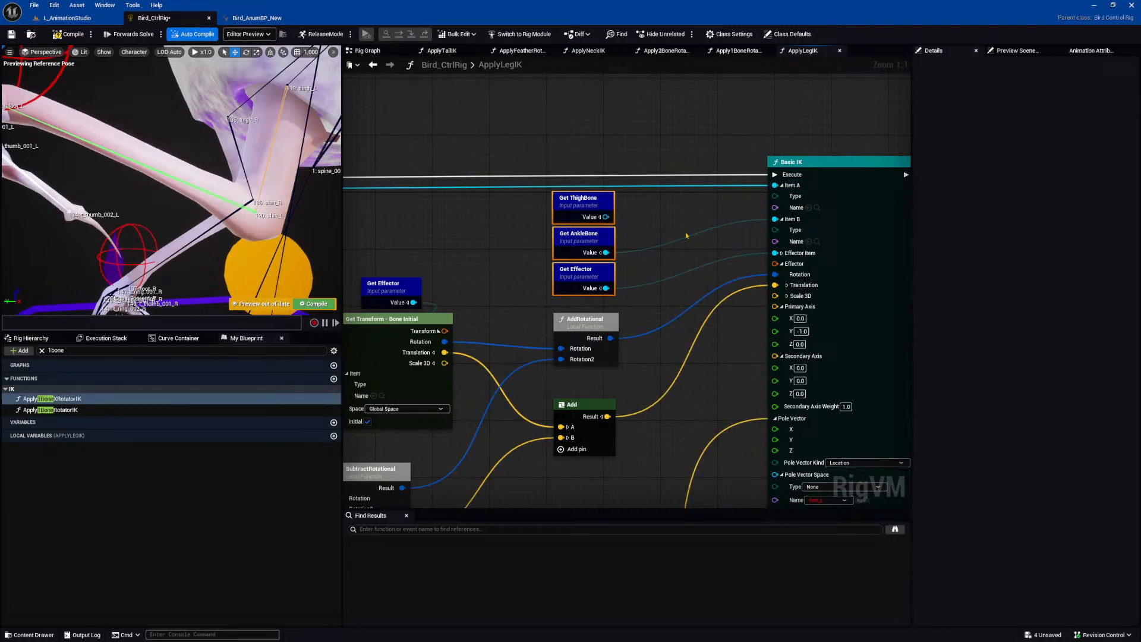
{"action": "left_click", "coordinate": [556, 198]}
{"action": "right_click_drag", "start_coordinate": [525, 224], "coordinate": [542, 230]}
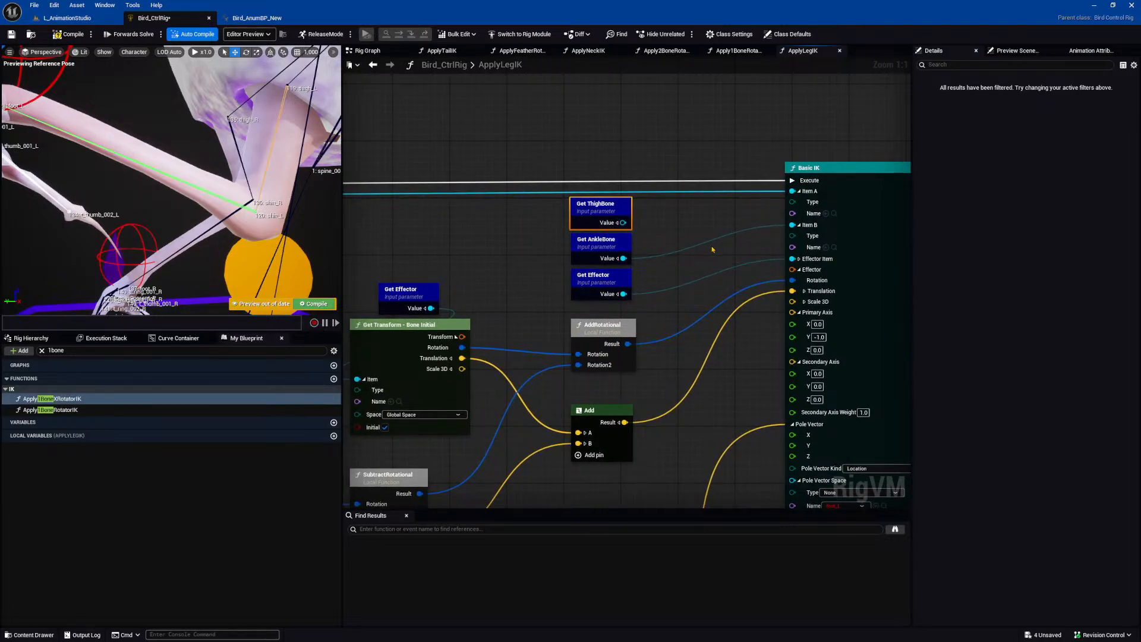
{"action": "key", "text": "ctrl+z"}
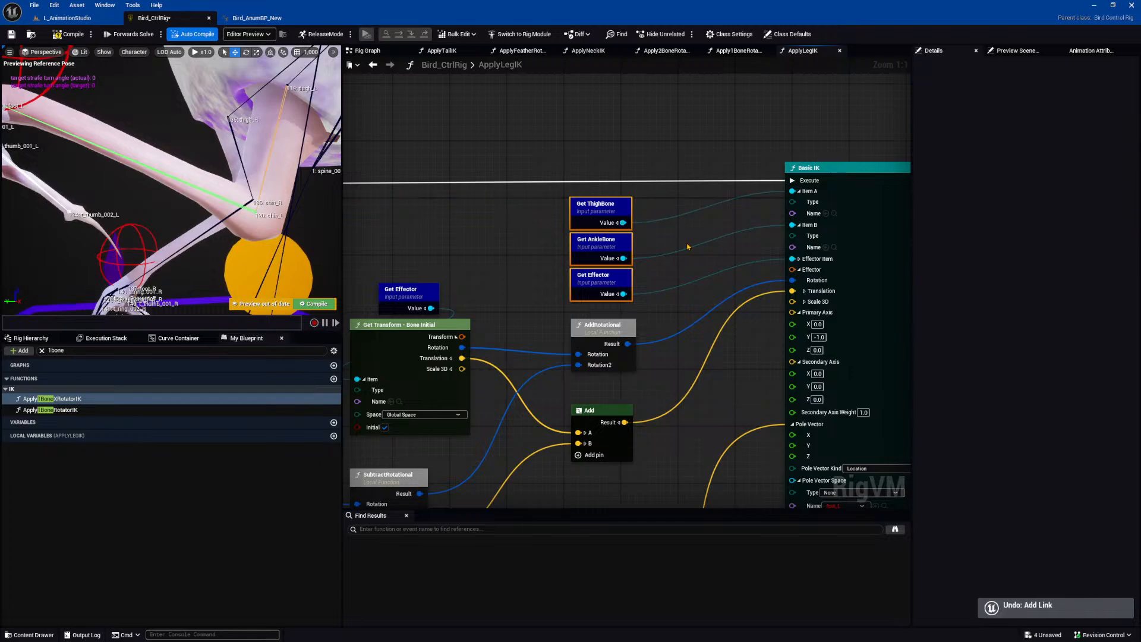
Move the Entry node close to the three bone input nodes, above the initial bone transform node, and save the Bird_CtrlRig asset.
{"action": "right_click_drag", "start_coordinate": [451, 190], "coordinate": [818, 231]}
{"action": "scroll", "coordinate": [818, 231], "scroll_direction": "down", "scroll_amount": 4}
{"action": "left_click_drag", "start_coordinate": [468, 202], "coordinate": [849, 201]}
{"action": "key", "text": "ctrl+z"}
{"action": "mouse_move", "coordinate": [850, 201]}
{"action": "right_mouse_down"}
{"action": "mouse_move", "coordinate": [644, 210]}
{"action": "mouse_move", "coordinate": [833, 214]}
{"action": "right_mouse_up"}
{"action": "left_click_drag", "start_coordinate": [461, 227], "coordinate": [856, 222]}
{"action": "right_click_drag", "start_coordinate": [856, 221], "coordinate": [608, 222]}
{"action": "scroll", "coordinate": [608, 222], "scroll_direction": "up", "scroll_amount": 4}
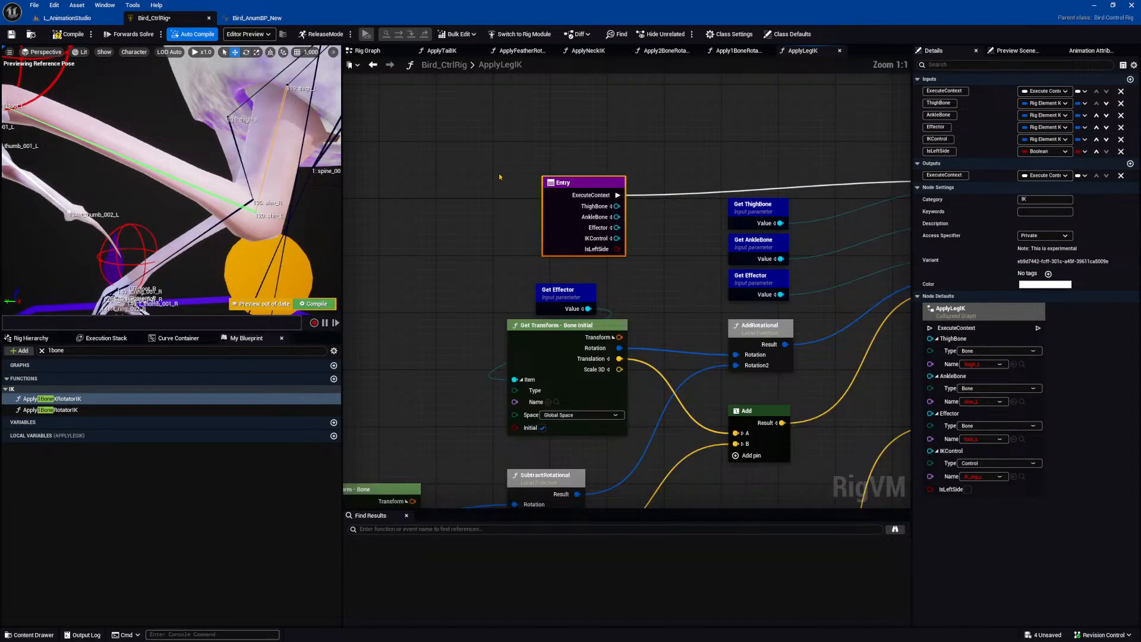
{"action": "left_click_drag", "start_coordinate": [545, 211], "coordinate": [538, 203]}
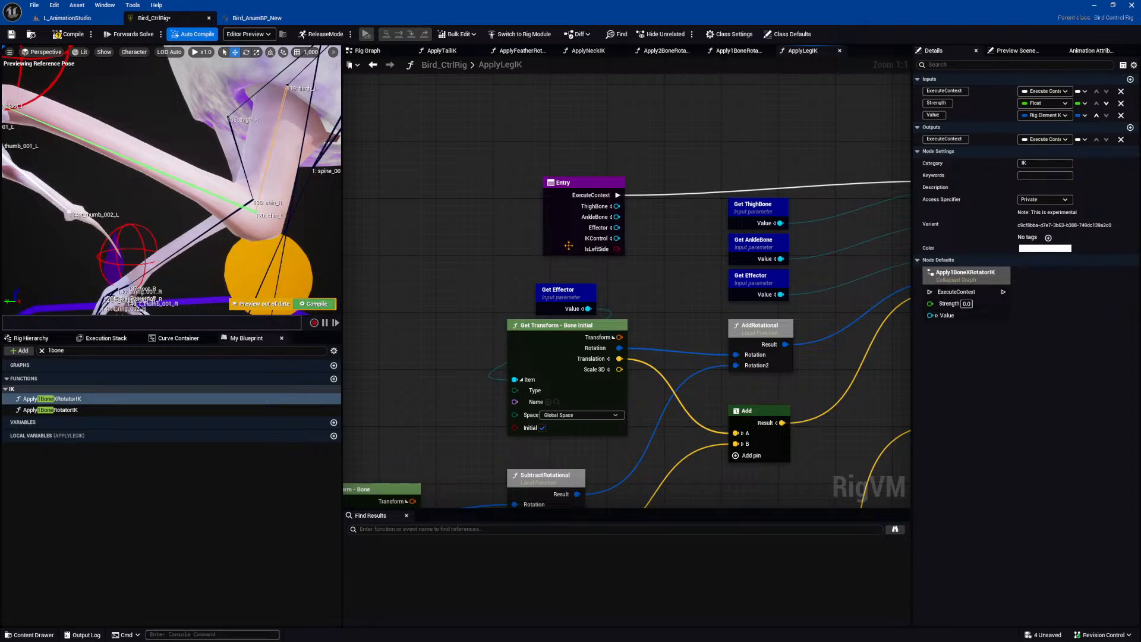
{"action": "scroll", "coordinate": [562, 241], "scroll_direction": "down", "scroll_amount": 1}
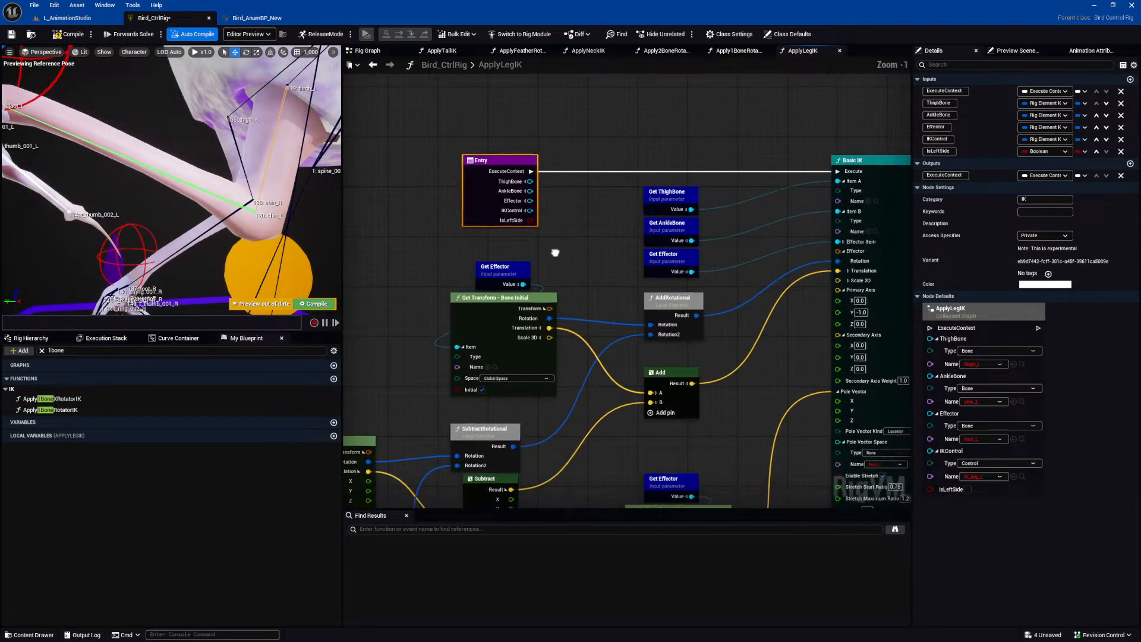
{"action": "key", "text": "ctrl+s"}
{"action": "right_click_drag", "start_coordinate": [561, 231], "coordinate": [518, 214]}
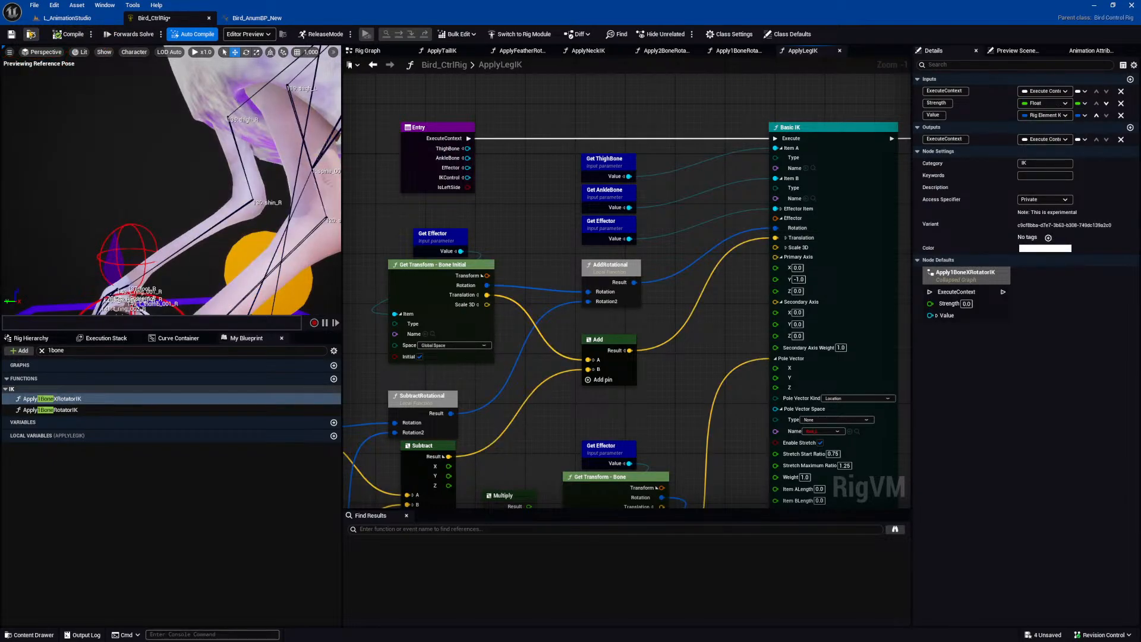
Close and reopen the Bird_CtrlRig asset, and open the ApplyLegIK function from the left leg's node in the Rig Graph.
{"action": "left_click", "coordinate": [67, 18]}
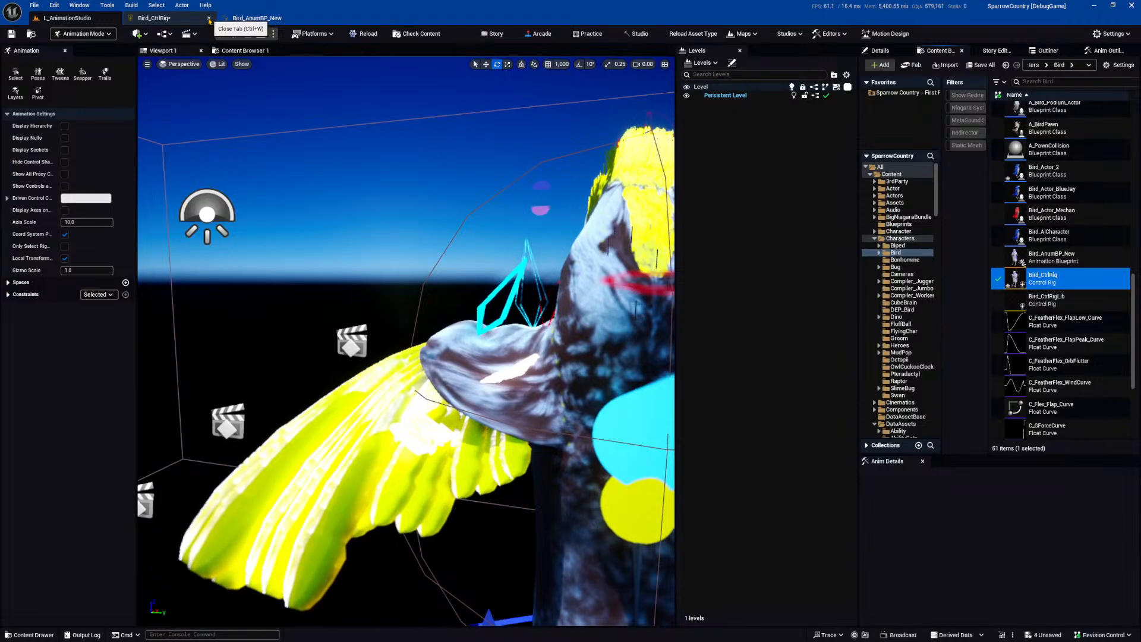
{"action": "left_click", "coordinate": [209, 19]}
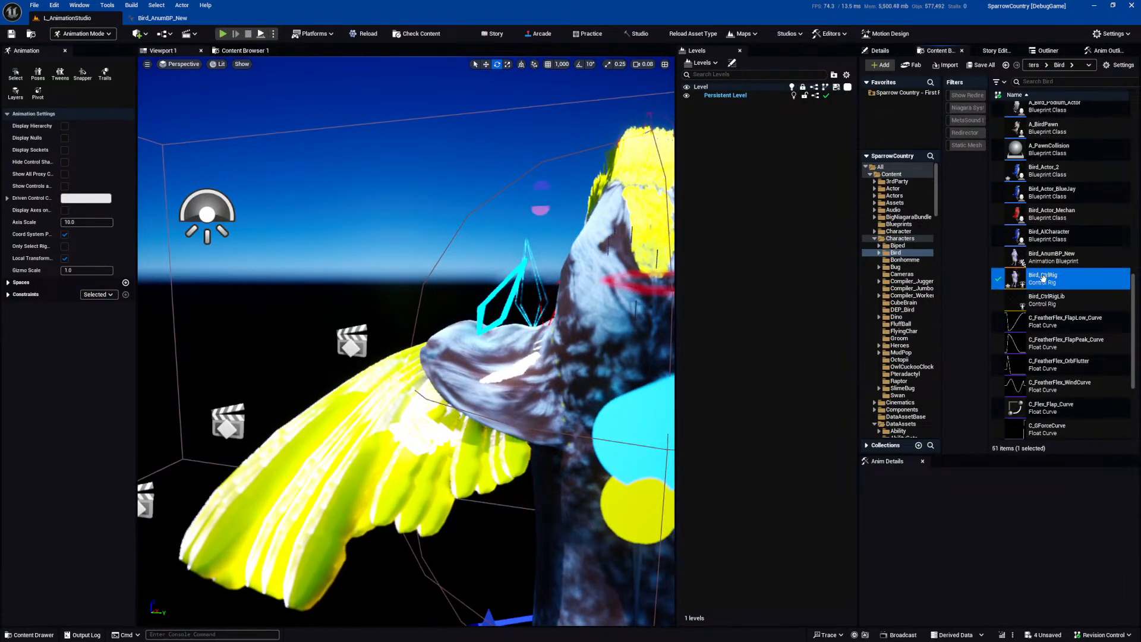
{"action": "double_click", "coordinate": [1043, 278]}
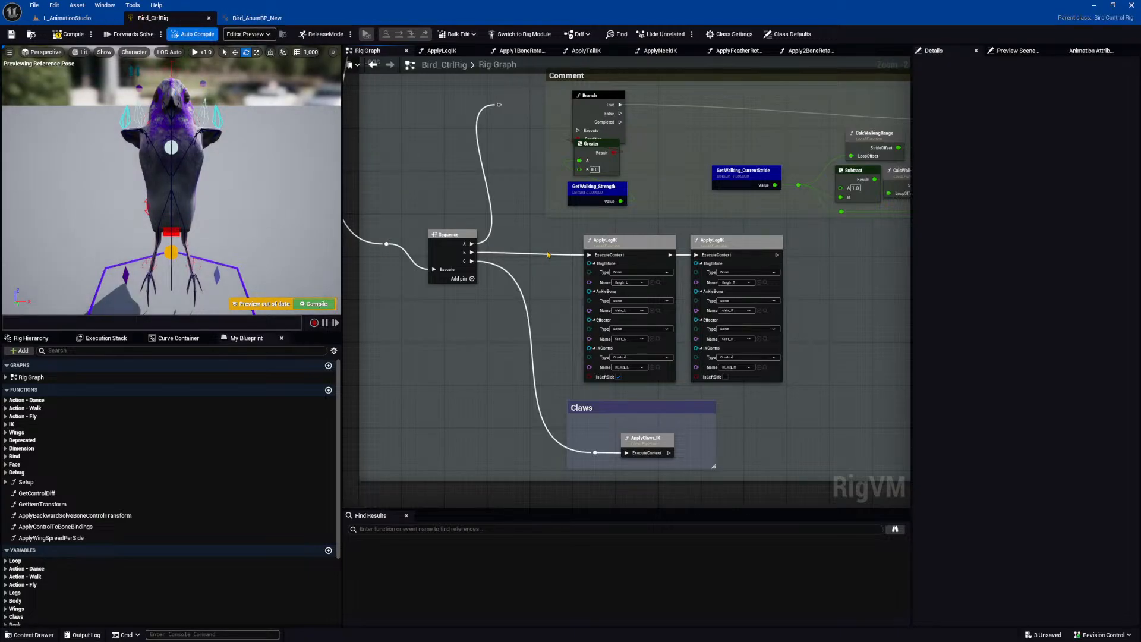
{"action": "scroll", "coordinate": [547, 254], "scroll_direction": "down", "scroll_amount": 2}
{"action": "scroll", "coordinate": [589, 249], "scroll_direction": "up", "scroll_amount": 3}
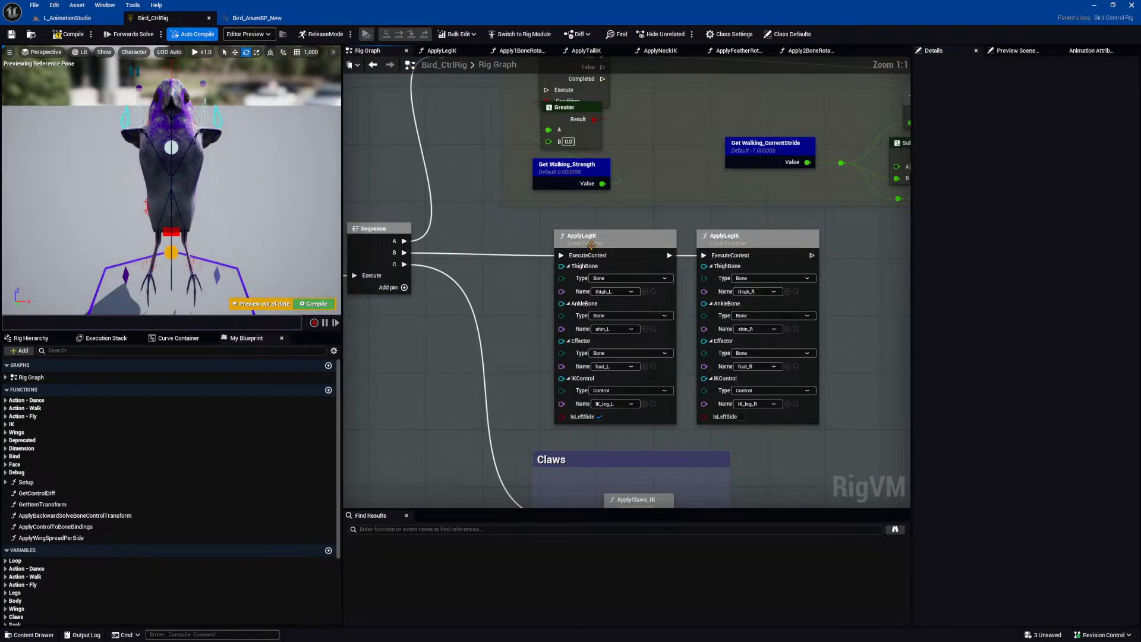
{"action": "scroll", "coordinate": [618, 248], "scroll_direction": "up", "scroll_amount": 1}
{"action": "double_click", "coordinate": [635, 248]}
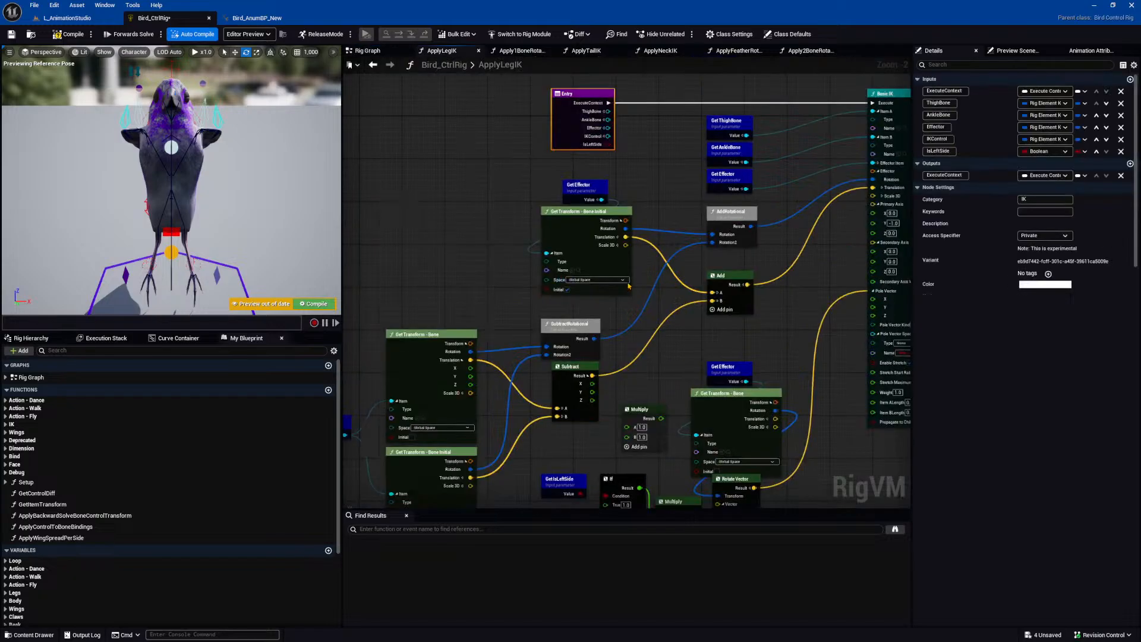
Select the three bone input nodes and compare them with the Entry node's parameters.
{"action": "right_click_drag", "start_coordinate": [604, 253], "coordinate": [519, 150]}
{"action": "left_click_drag", "start_coordinate": [540, 159], "coordinate": [614, 232]}
{"action": "right_click_drag", "start_coordinate": [453, 164], "coordinate": [559, 207]}
{"action": "scroll", "coordinate": [560, 206], "scroll_direction": "up", "scroll_amount": 2}
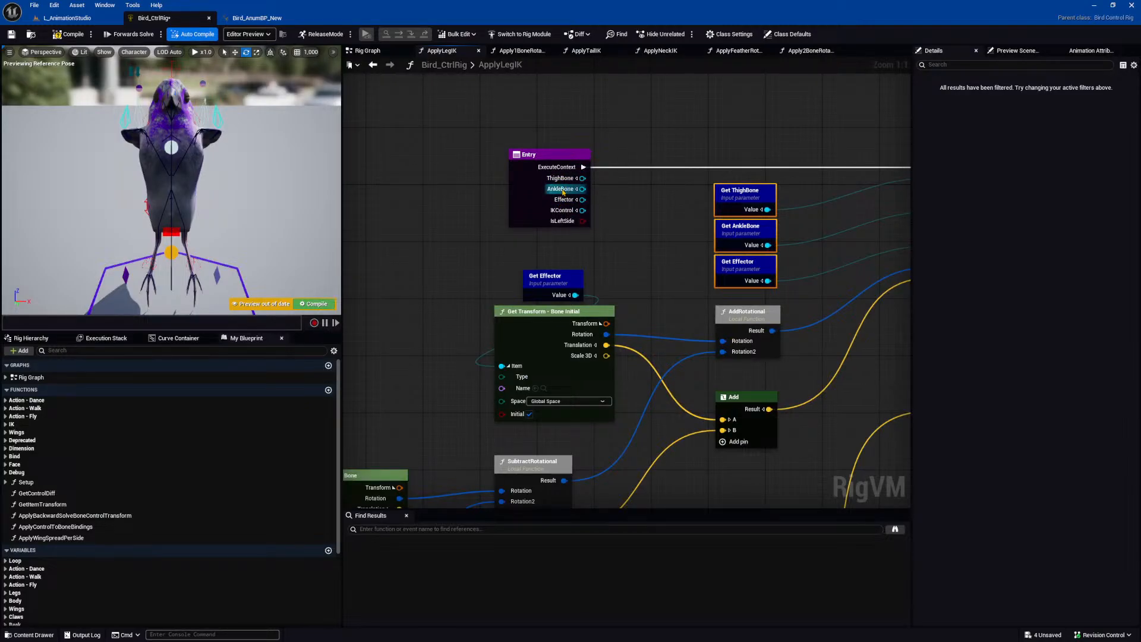
Examine how Get IKControl feeds the current and initial bone transforms into the subtraction nodes.
{"action": "right_click_drag", "start_coordinate": [618, 225], "coordinate": [807, 24]}
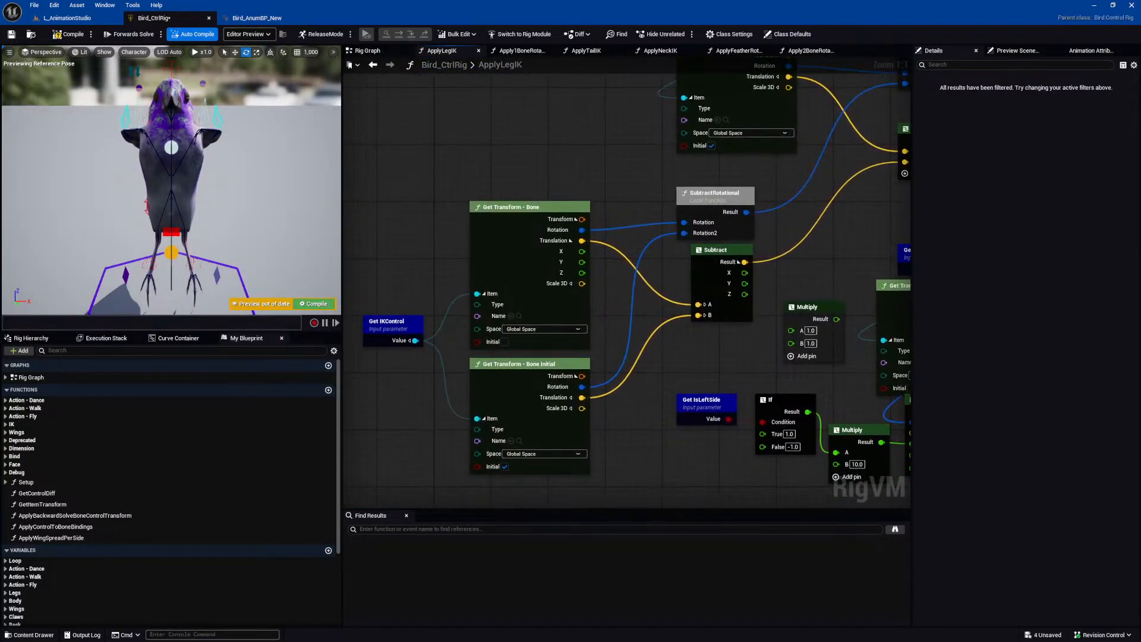
{"action": "left_click_drag", "start_coordinate": [370, 274], "coordinate": [557, 385]}
{"action": "right_click_drag", "start_coordinate": [633, 335], "coordinate": [404, 385]}
{"action": "scroll", "coordinate": [411, 388], "scroll_direction": "down", "scroll_amount": 1}
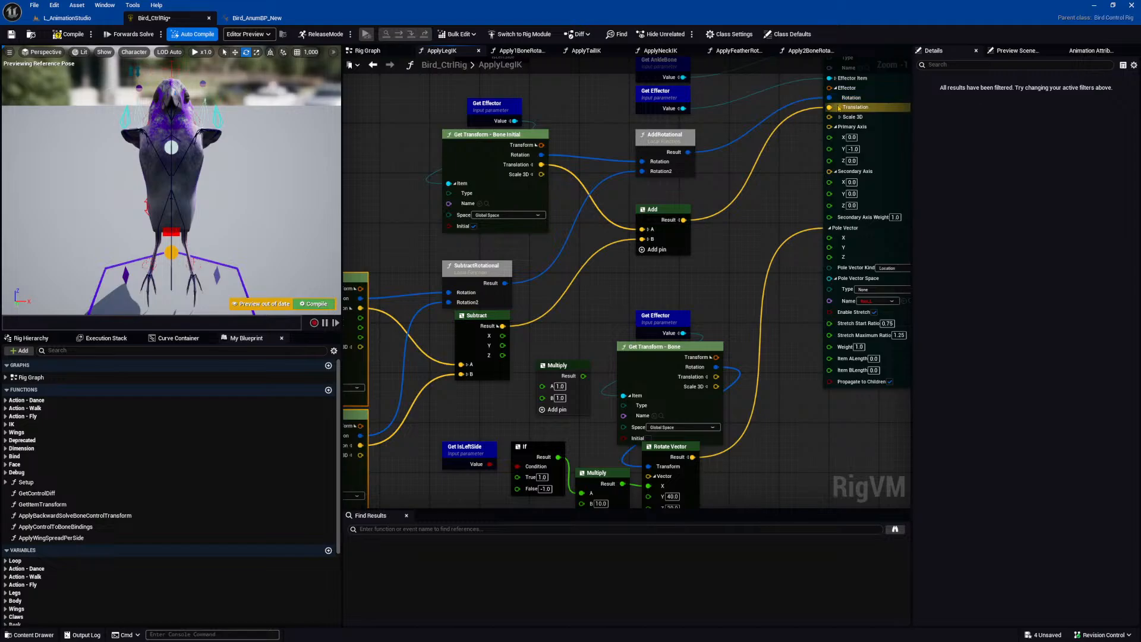
Select the Get Effector node above the initial bone transform and trace its path to the Basic IK node's Effector rotation and translation.
{"action": "right_click_drag", "start_coordinate": [631, 259], "coordinate": [668, 263]}
{"action": "left_click_drag", "start_coordinate": [467, 120], "coordinate": [569, 110]}
{"action": "right_click_drag", "start_coordinate": [575, 114], "coordinate": [703, 170]}
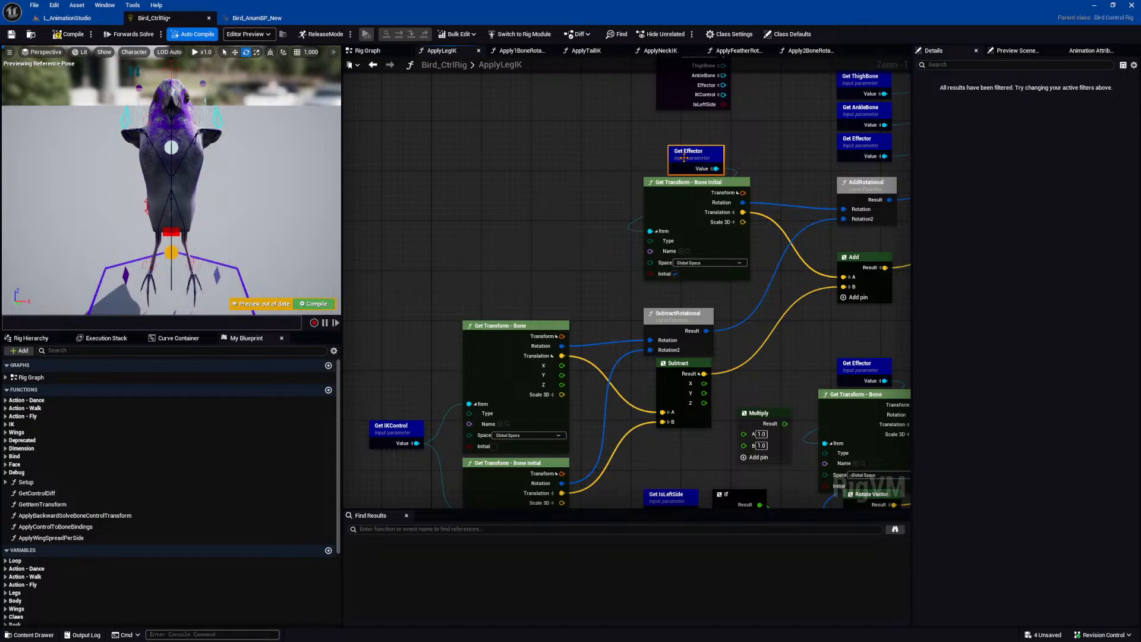
{"action": "right_click_drag", "start_coordinate": [684, 157], "coordinate": [477, 180]}
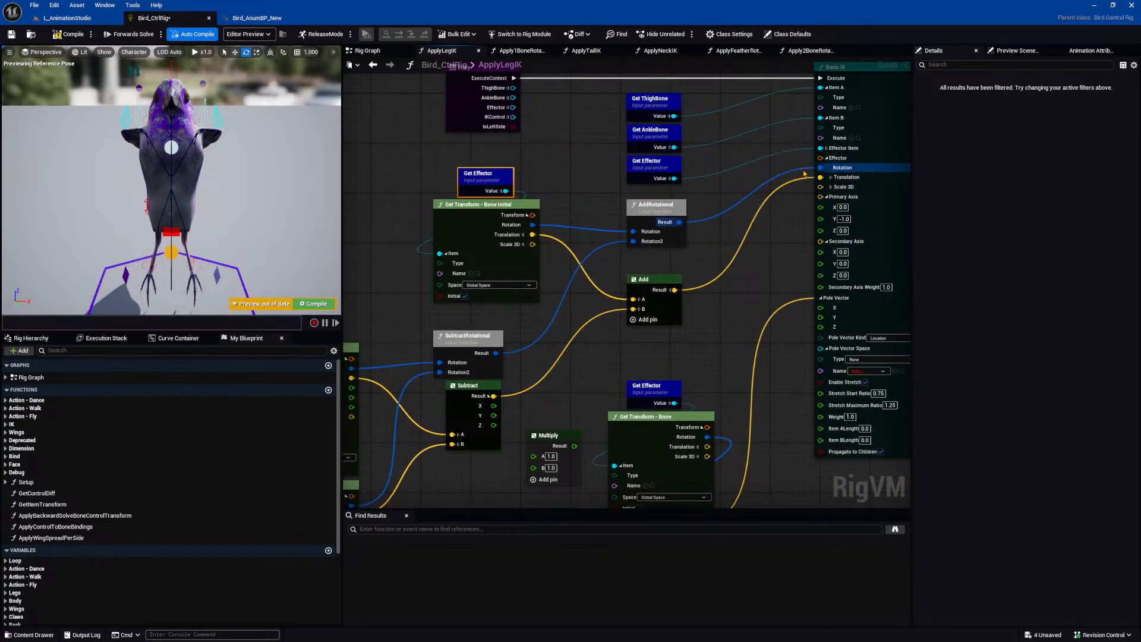
{"action": "left_click", "coordinate": [827, 159]}
{"action": "left_click", "coordinate": [828, 160]}
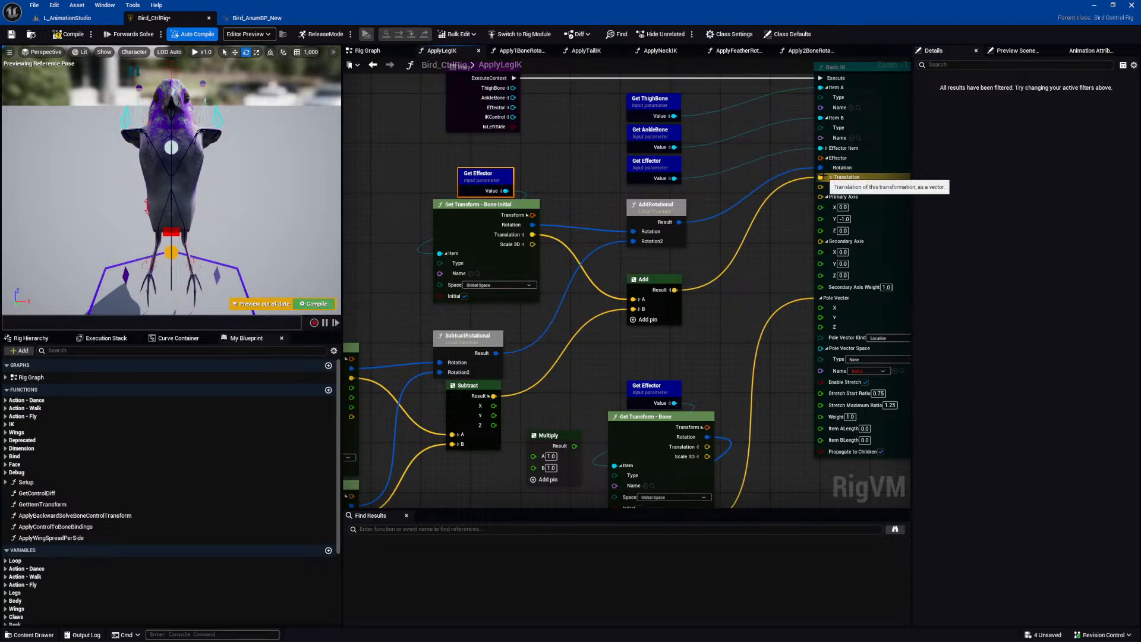
Select the Entry node to show the ApplyLegIK function's inputs and default bone values.
{"action": "right_click_drag", "start_coordinate": [486, 327], "coordinate": [516, 324]}
{"action": "right_click_drag", "start_coordinate": [420, 168], "coordinate": [456, 232]}
{"action": "left_click", "coordinate": [522, 174]}
{"action": "right_click_drag", "start_coordinate": [522, 174], "coordinate": [468, 179]}
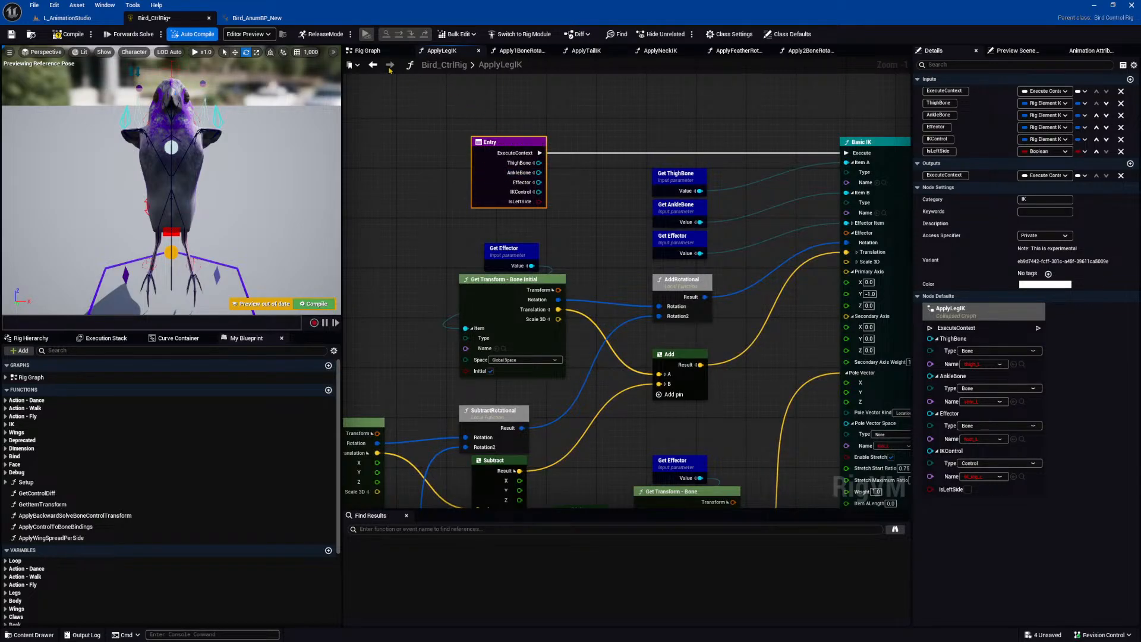
Return to the Rig Graph and select both ApplyLegIK nodes in the Legs section.
{"action": "left_click", "coordinate": [368, 51]}
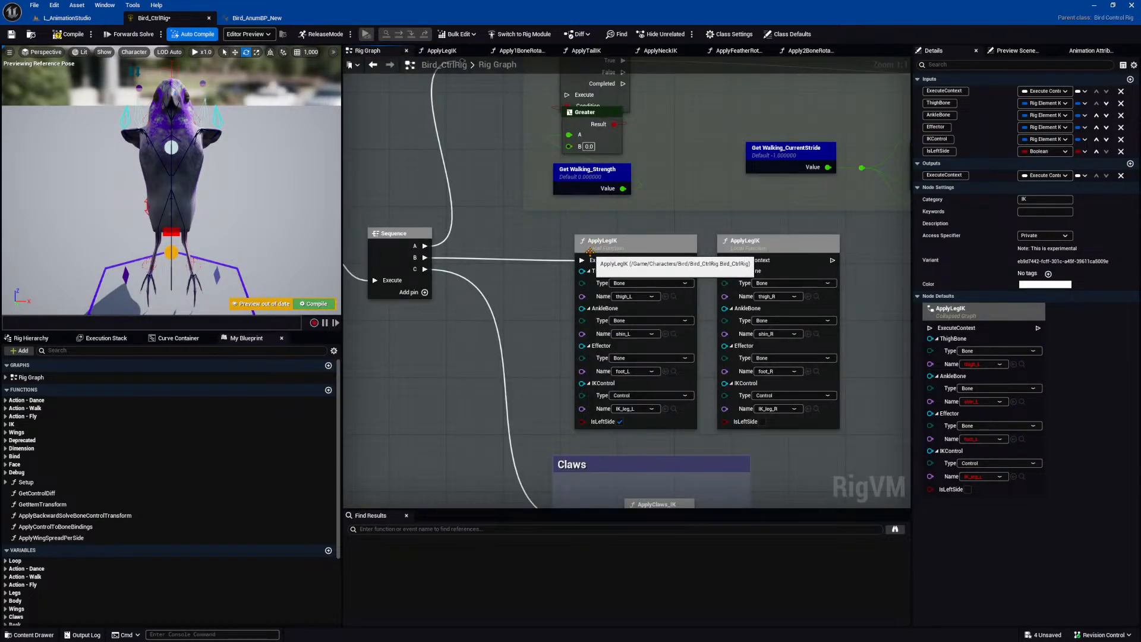
{"action": "scroll", "coordinate": [585, 252], "scroll_direction": "down", "scroll_amount": 1}
{"action": "right_click_drag", "start_coordinate": [479, 261], "coordinate": [519, 317]}
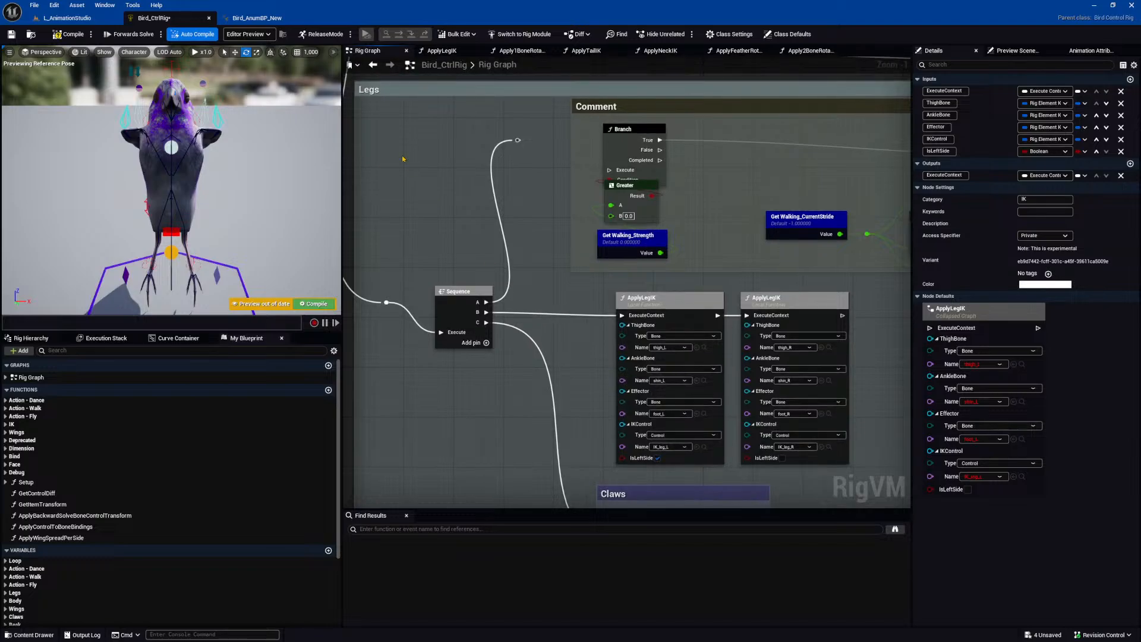
{"action": "left_click_drag", "start_coordinate": [629, 319], "coordinate": [775, 362]}
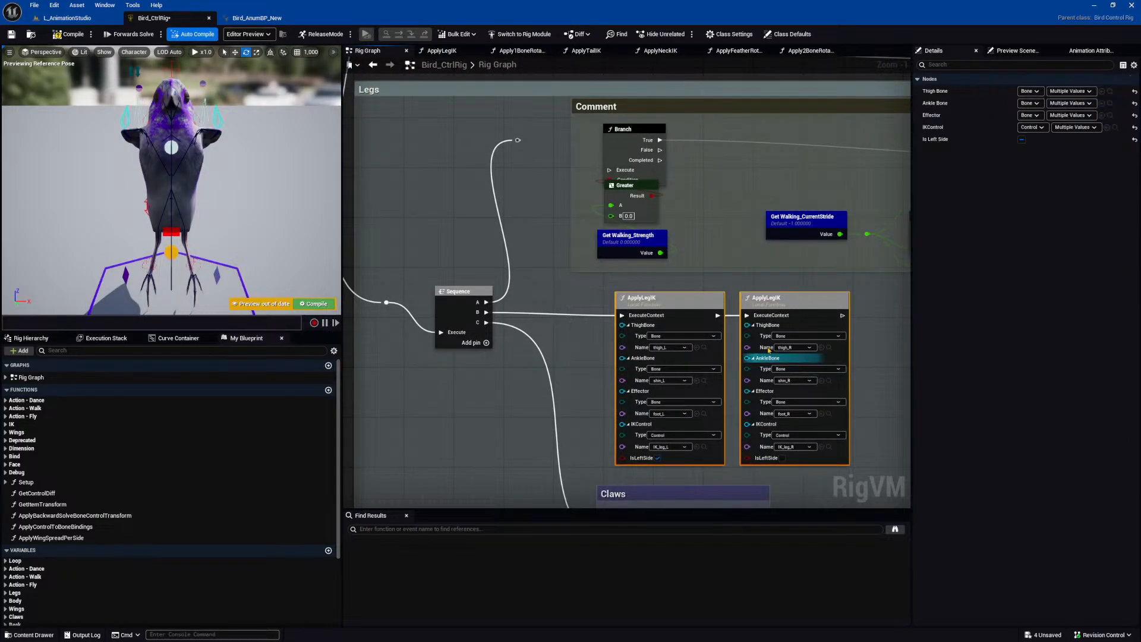
{"action": "right_click_drag", "start_coordinate": [728, 327], "coordinate": [677, 296]}
Select the right leg's ApplyLegIK node and inspect the ThighBone name setting on the left leg's node.
{"action": "left_click", "coordinate": [666, 264]}
{"action": "left_click", "coordinate": [737, 267]}
{"action": "scroll", "coordinate": [624, 336], "scroll_direction": "up", "scroll_amount": 1}
{"action": "right_click_drag", "start_coordinate": [634, 342], "coordinate": [592, 308]}
{"action": "left_click", "coordinate": [567, 282]}
{"action": "left_click", "coordinate": [567, 282]}
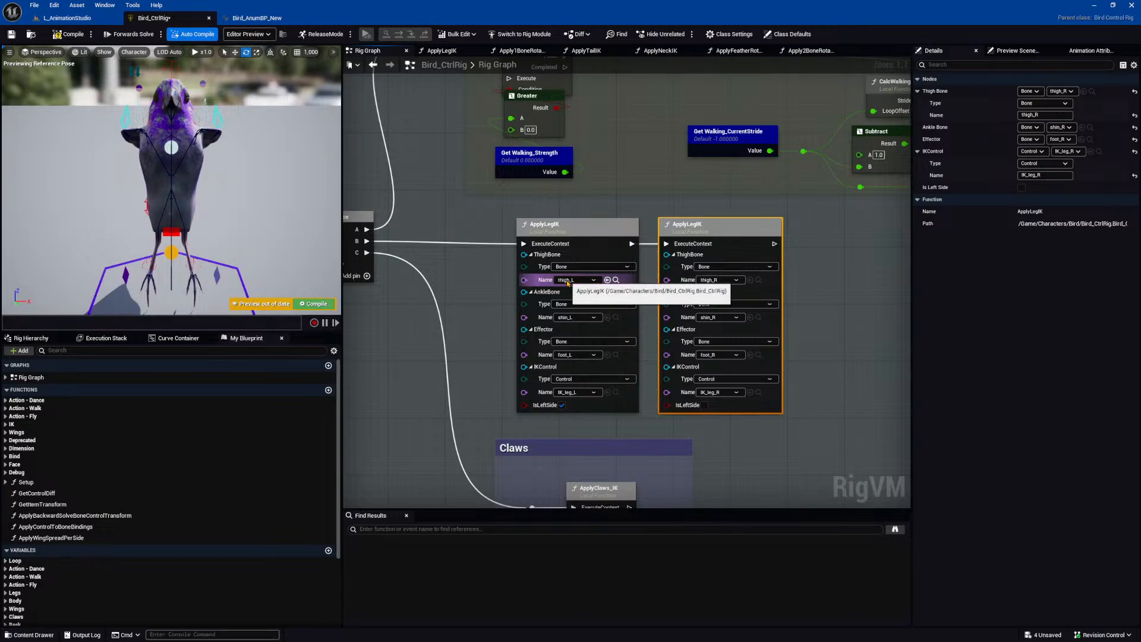
Select the bird's left leg control and shin_L bone, and turn on bone names in the preview viewport.
{"action": "right_click_drag", "start_coordinate": [184, 273], "coordinate": [159, 278]}
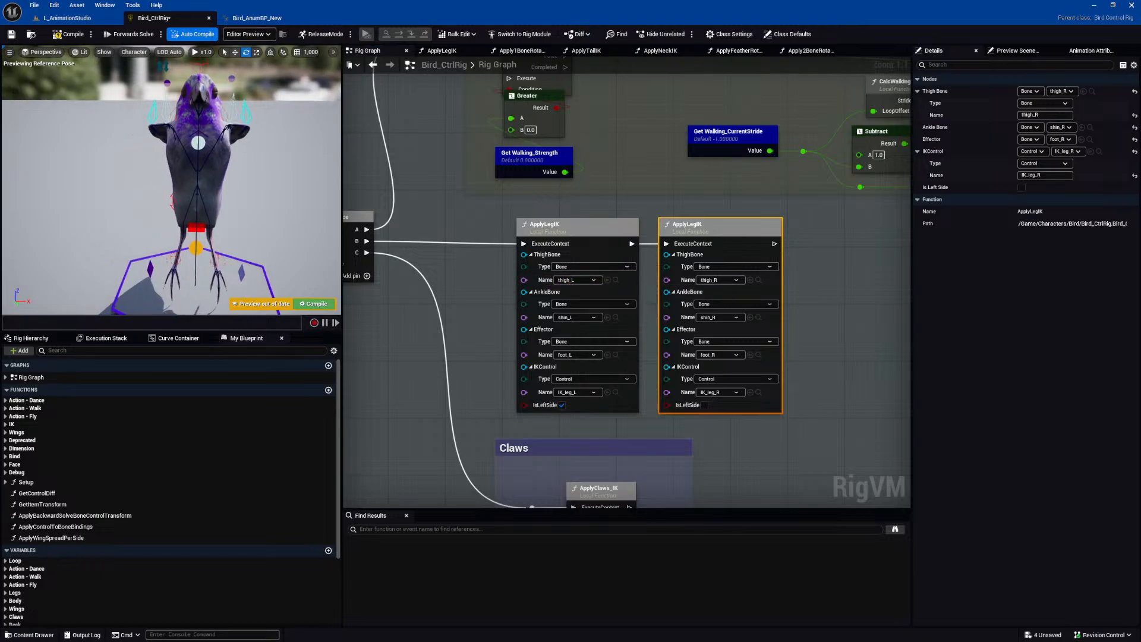
{"action": "left_click", "coordinate": [214, 258]}
{"action": "right_click_drag", "start_coordinate": [247, 263], "coordinate": [158, 278]}
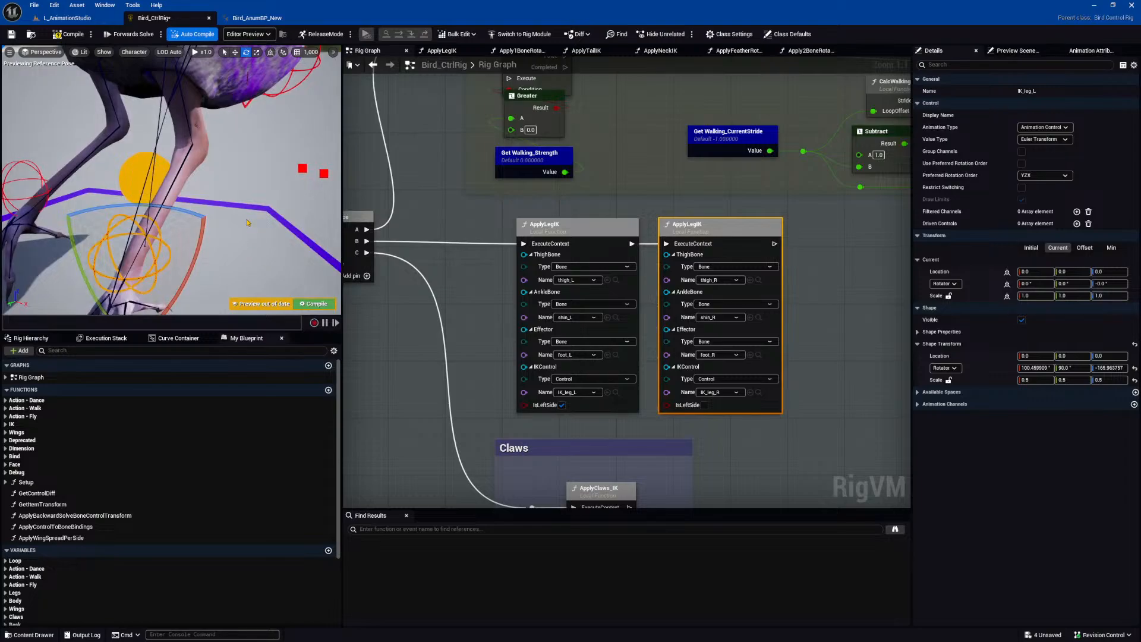
{"action": "left_click", "coordinate": [177, 174]}
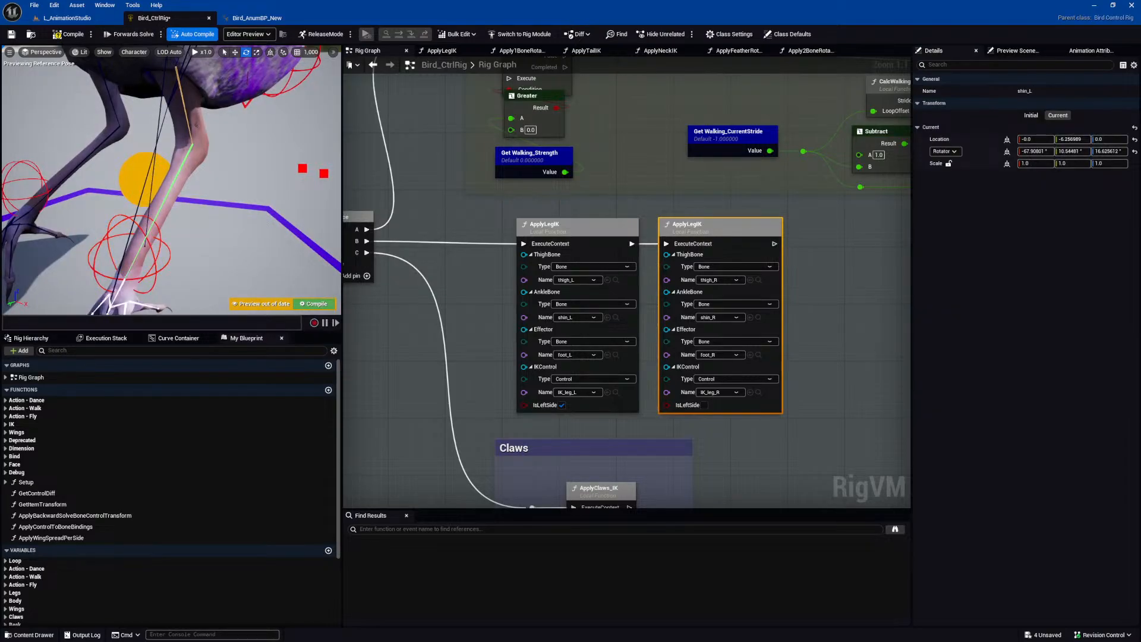
{"action": "right_click_drag", "start_coordinate": [191, 112], "coordinate": [194, 95]}
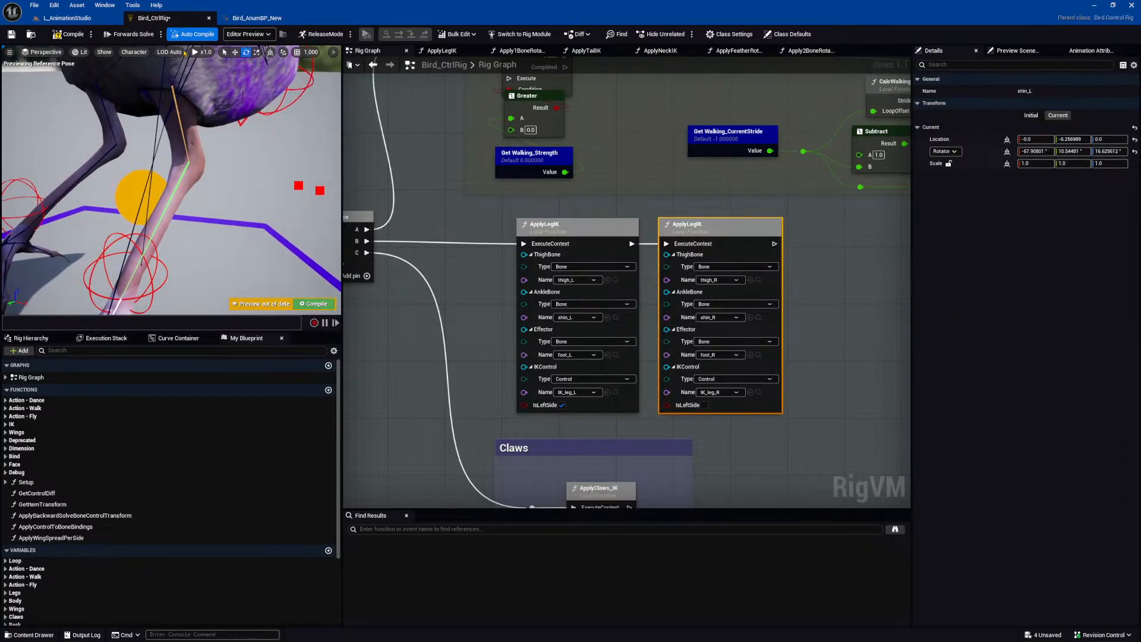
{"action": "left_click", "coordinate": [134, 53]}
{"action": "mouse_move", "coordinate": [143, 87]}
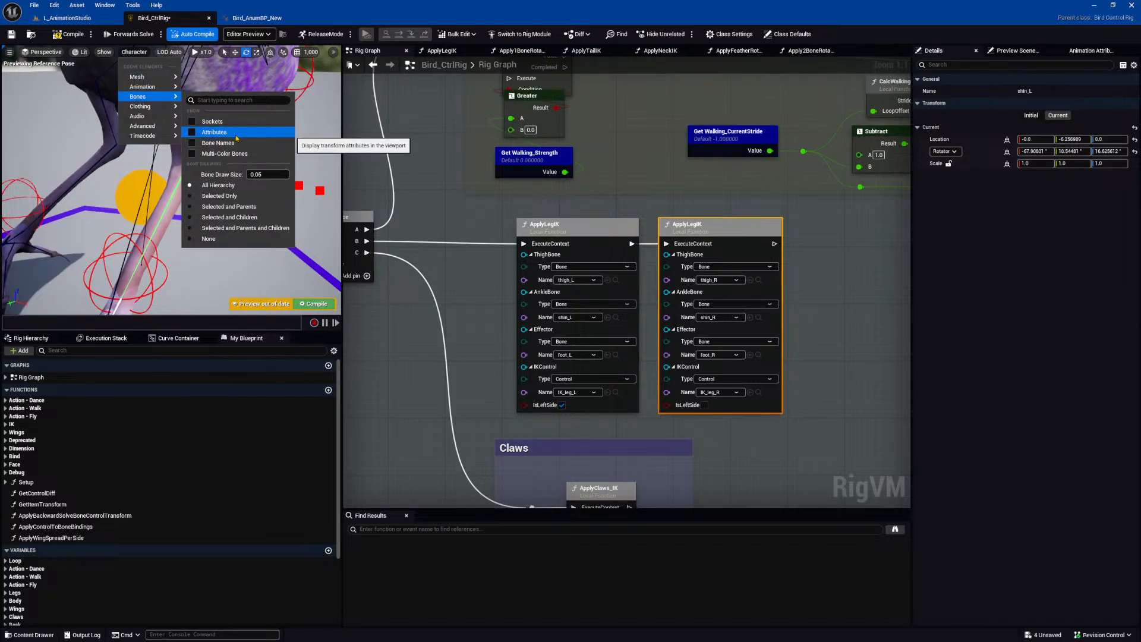
{"action": "left_click", "coordinate": [234, 143]}
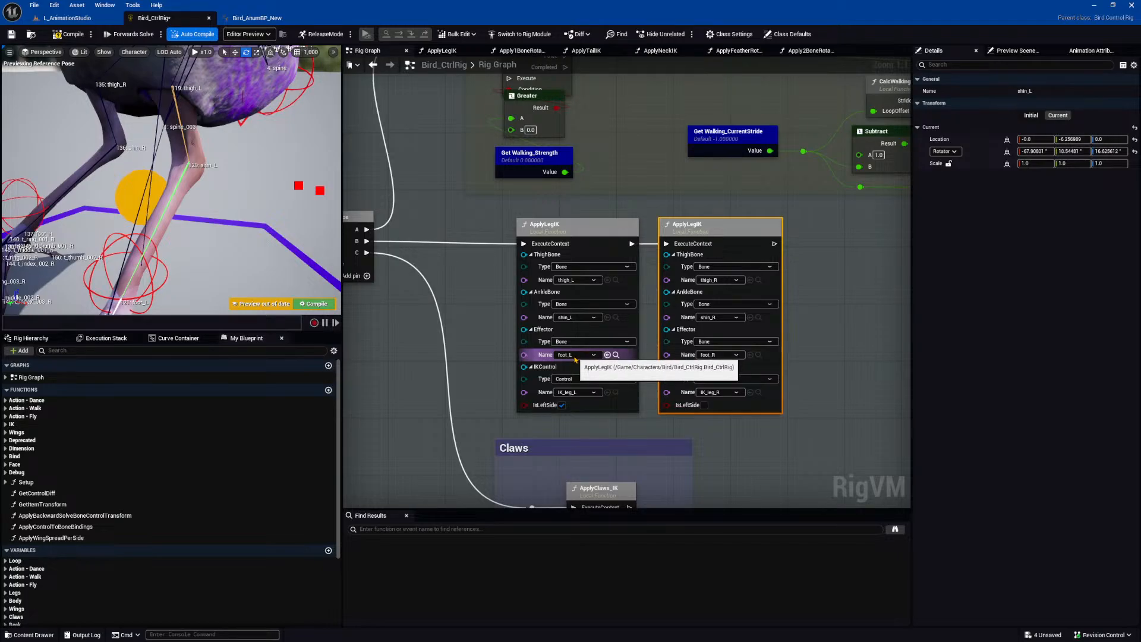
Inspect the toes_parent_L and foot_L bones and the IK_leg_L control, then locate IK_leg_L in the rig hierarchy.
{"action": "right_click_drag", "start_coordinate": [227, 251], "coordinate": [216, 275]}
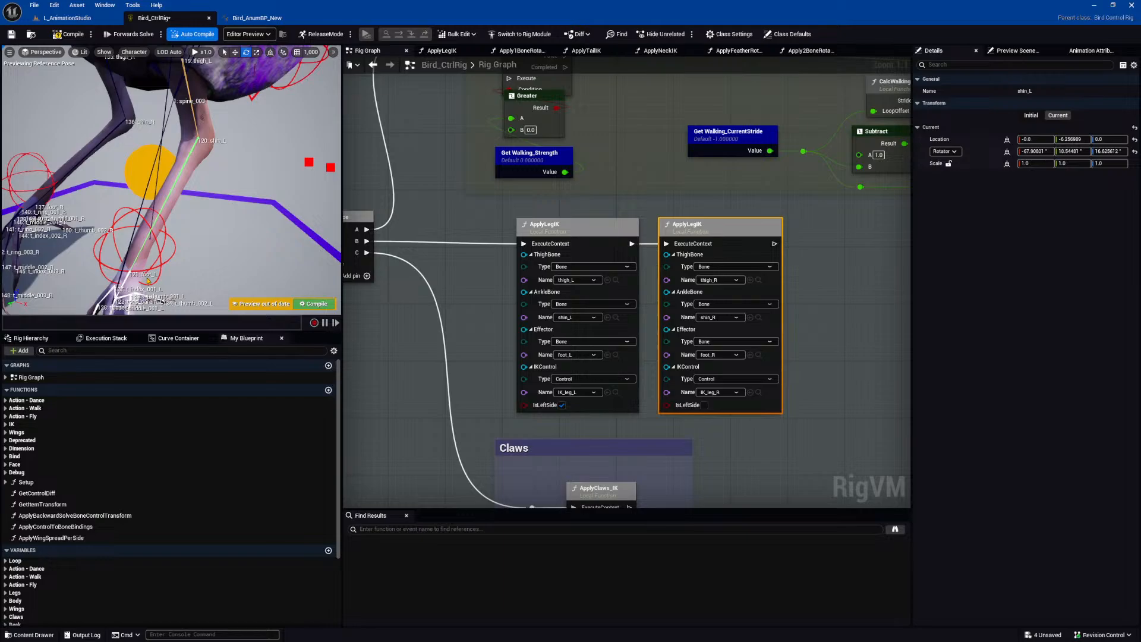
{"action": "left_click", "coordinate": [117, 298]}
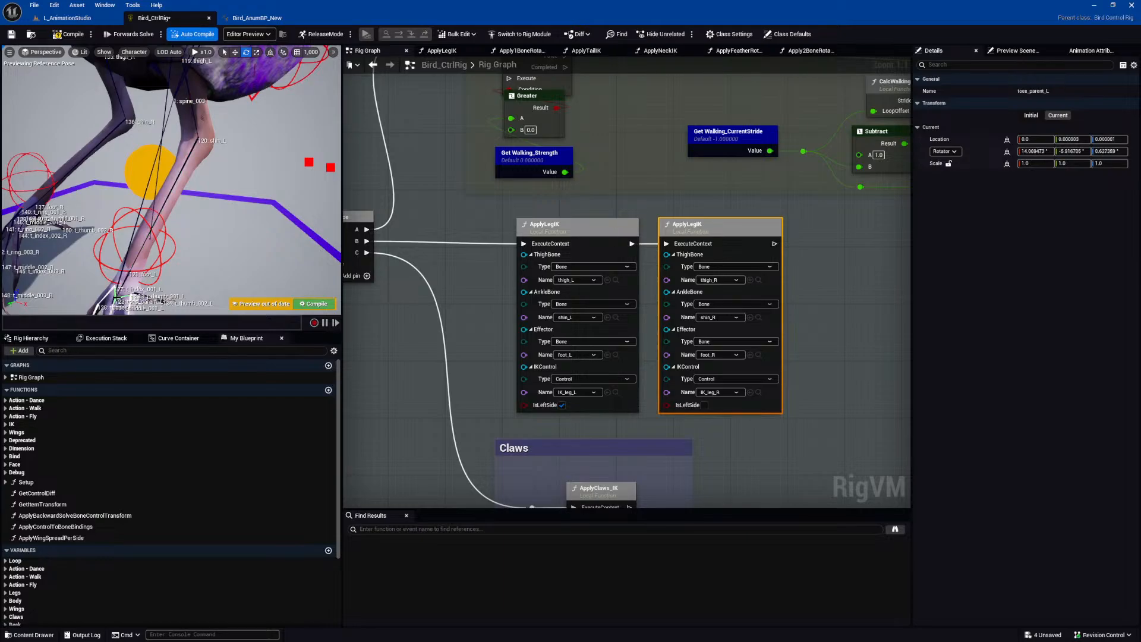
{"action": "left_click", "coordinate": [123, 280]}
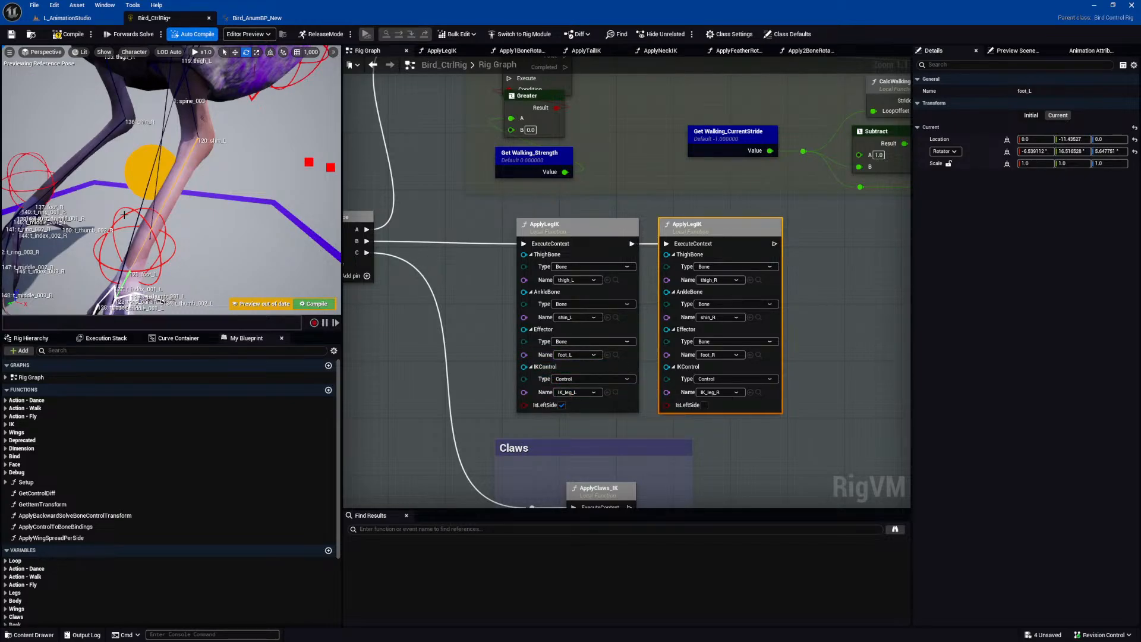
{"action": "left_click", "coordinate": [115, 226]}
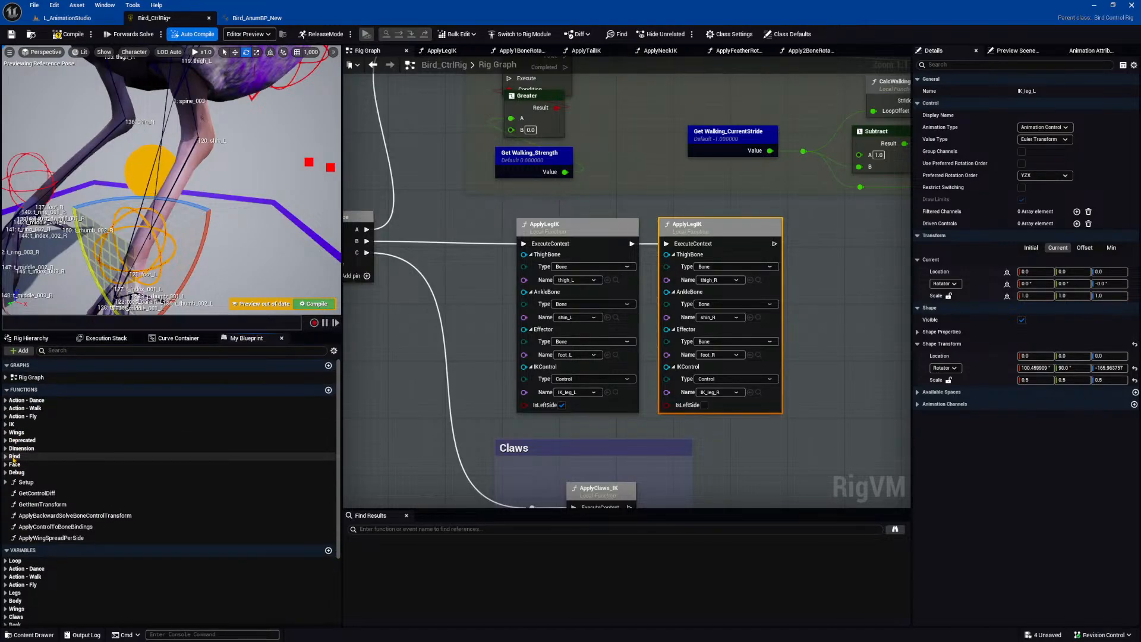
{"action": "left_click", "coordinate": [24, 339]}
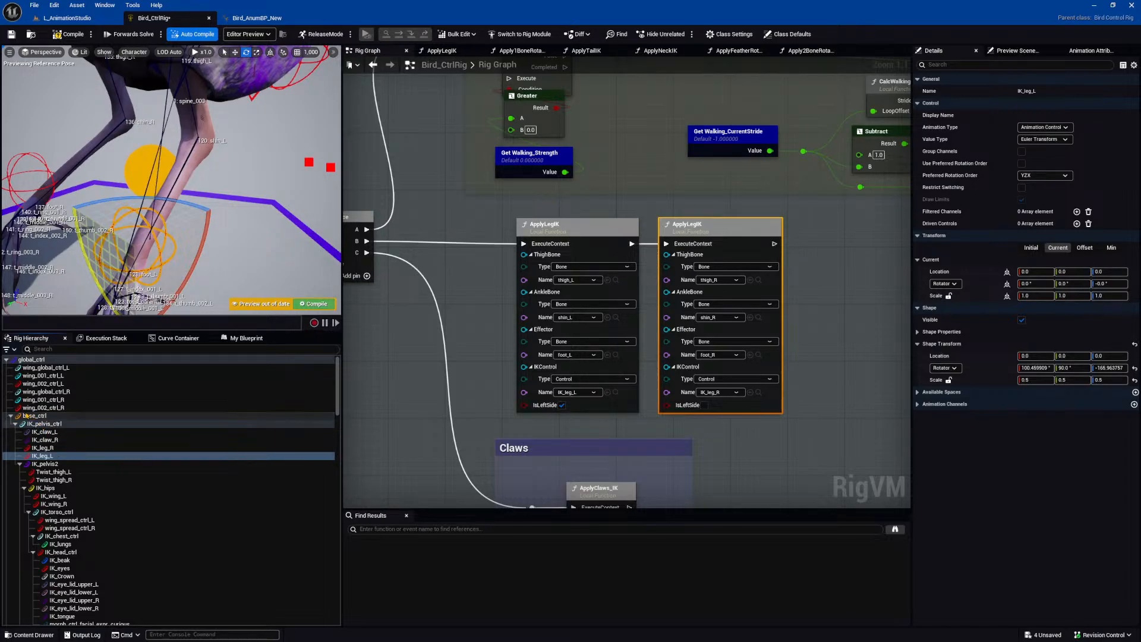
{"action": "scroll", "coordinate": [18, 461], "scroll_direction": "down", "scroll_amount": 5}
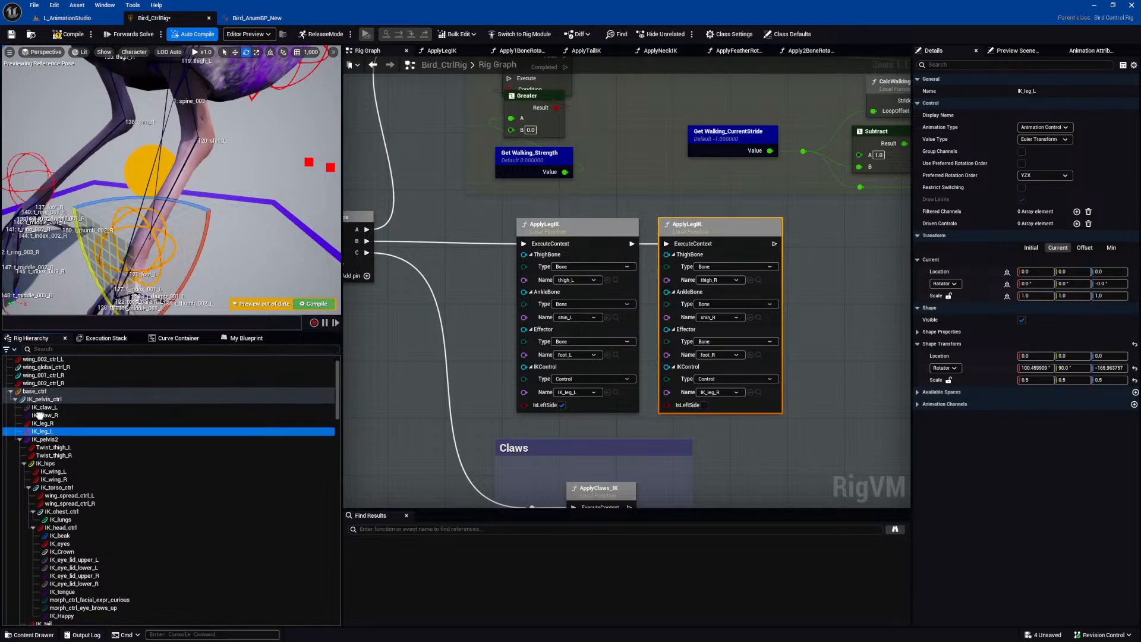
{"action": "scroll", "coordinate": [70, 426], "scroll_direction": "up", "scroll_amount": 4}
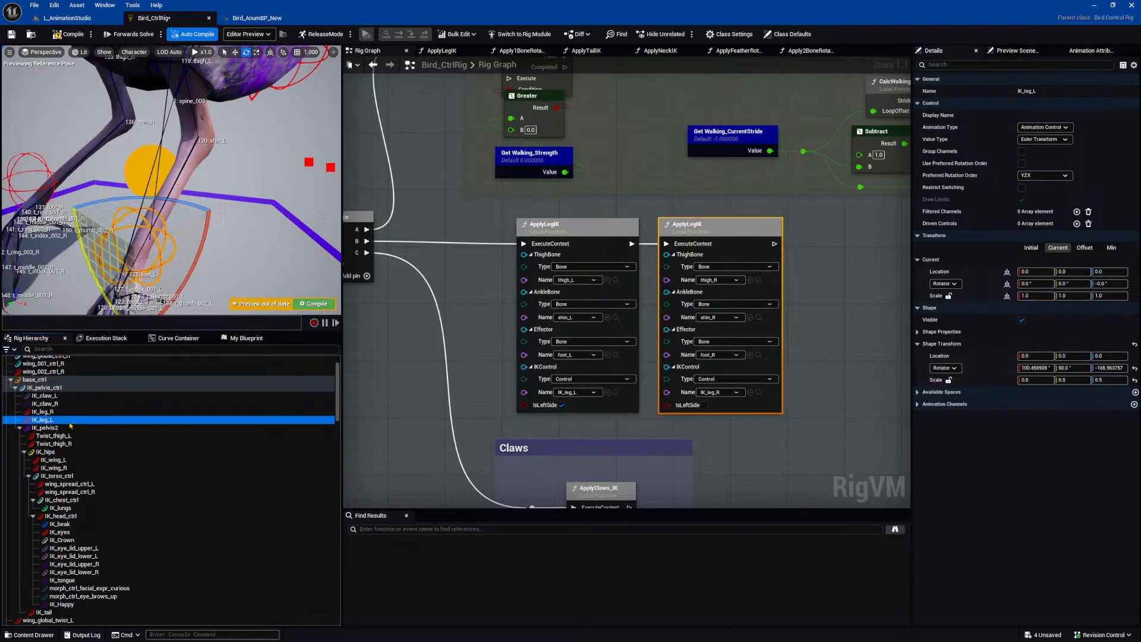
{"action": "scroll", "coordinate": [60, 422], "scroll_direction": "up", "scroll_amount": 1}
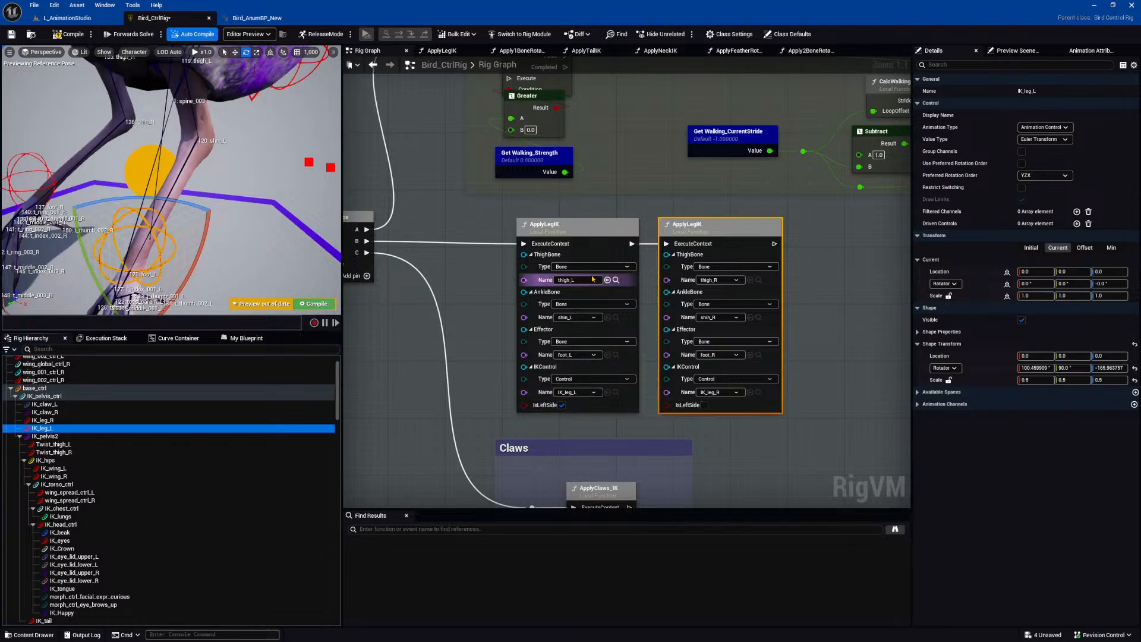
Compare the bone and control inputs of the left and right ApplyLegIK nodes in the Rig Graph.
{"action": "right_click_drag", "start_coordinate": [690, 239], "coordinate": [660, 232]}
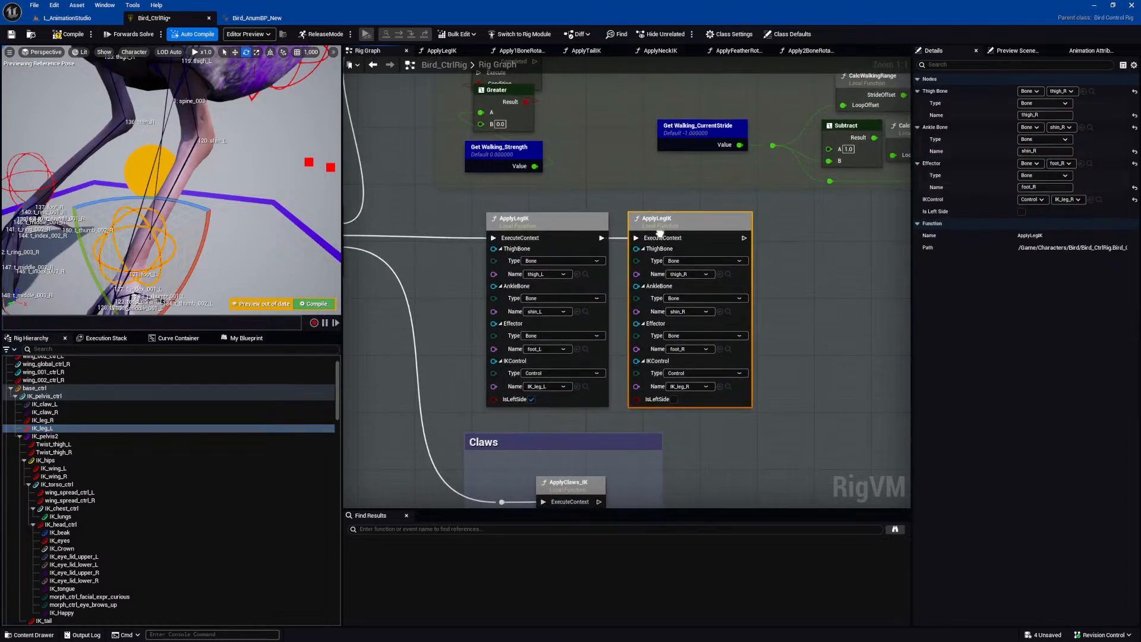
{"action": "right_click_drag", "start_coordinate": [554, 230], "coordinate": [542, 231]}
{"action": "left_click", "coordinate": [541, 231]}
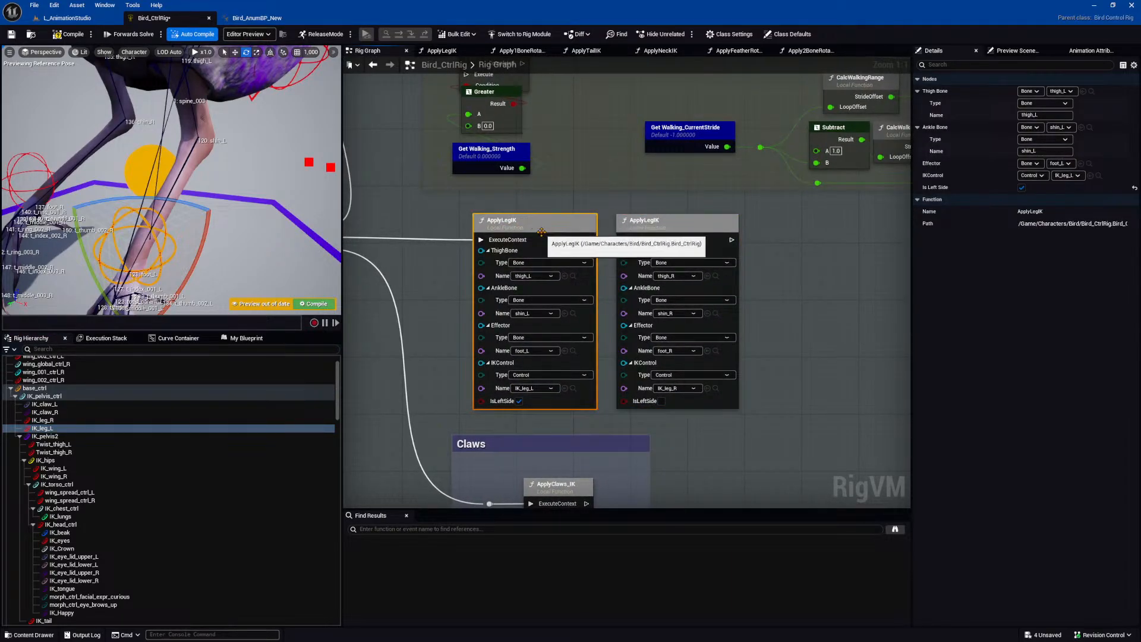
{"action": "left_click", "coordinate": [638, 229]}
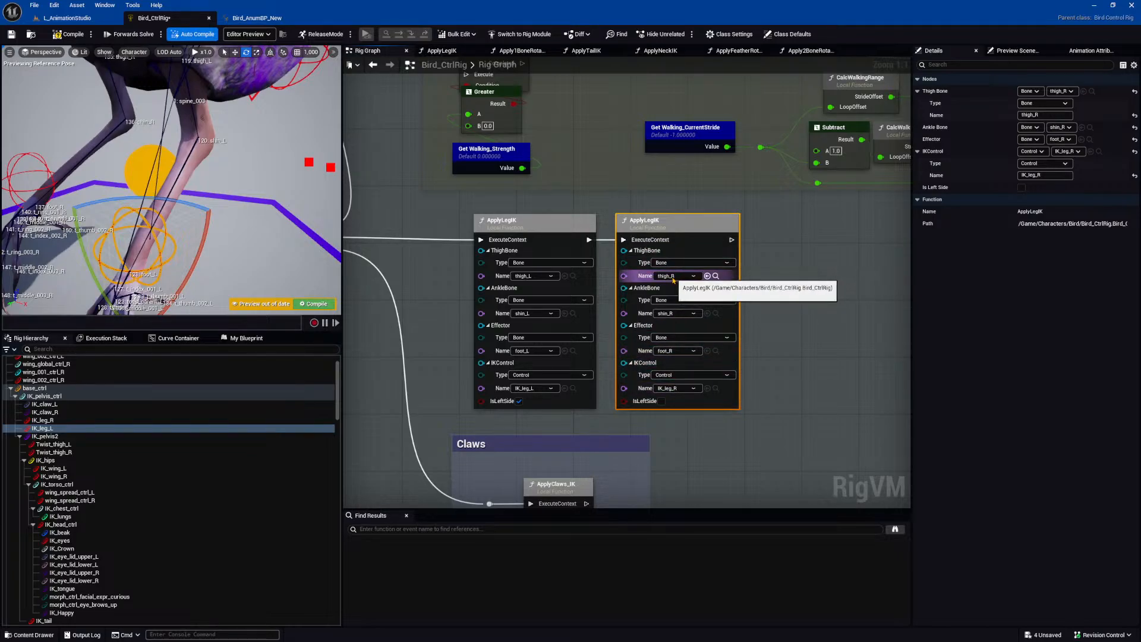
{"action": "left_click", "coordinate": [523, 225]}
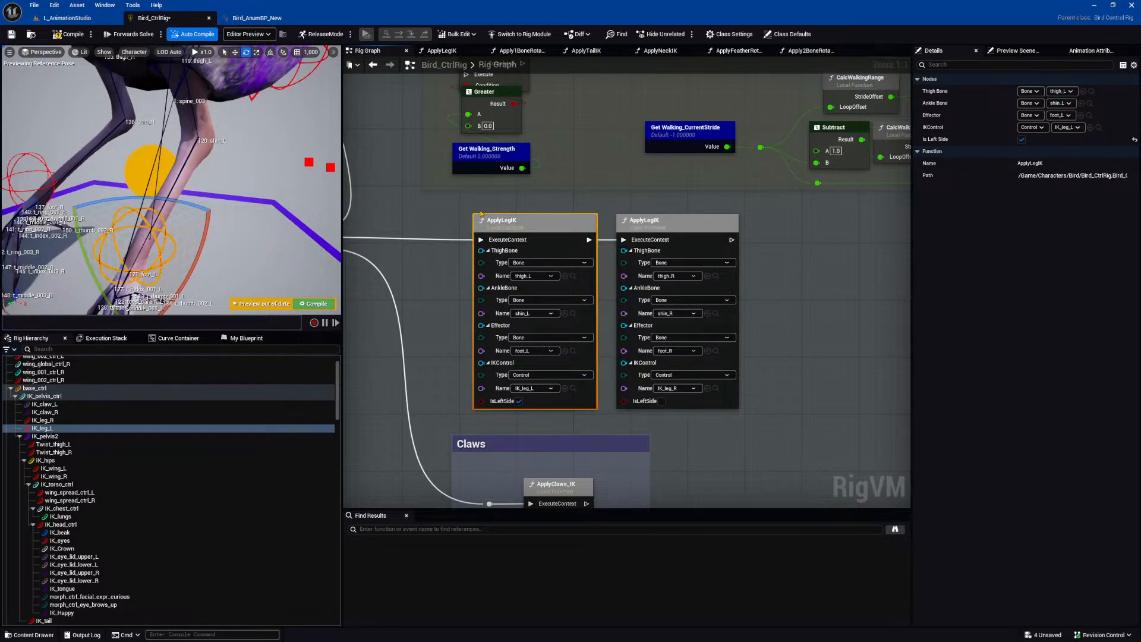
{"action": "left_click", "coordinate": [493, 224]}
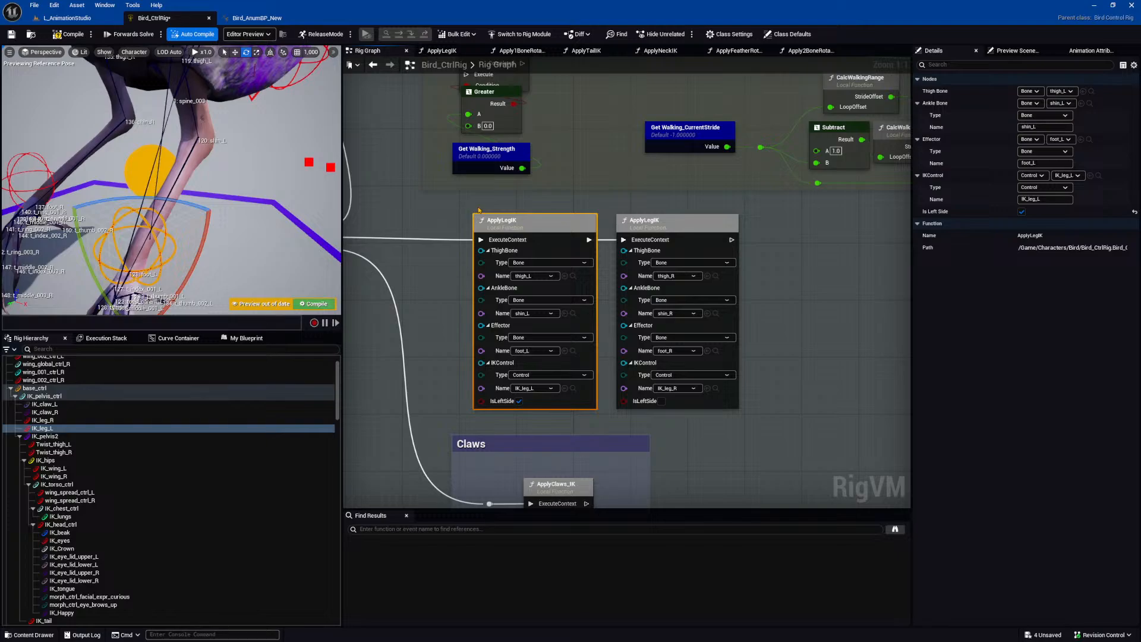
Open the ApplyLegIK function and move the Get Effector node to the left of its Get Transform - Bone Initial node.
{"action": "double_click", "coordinate": [519, 225]}
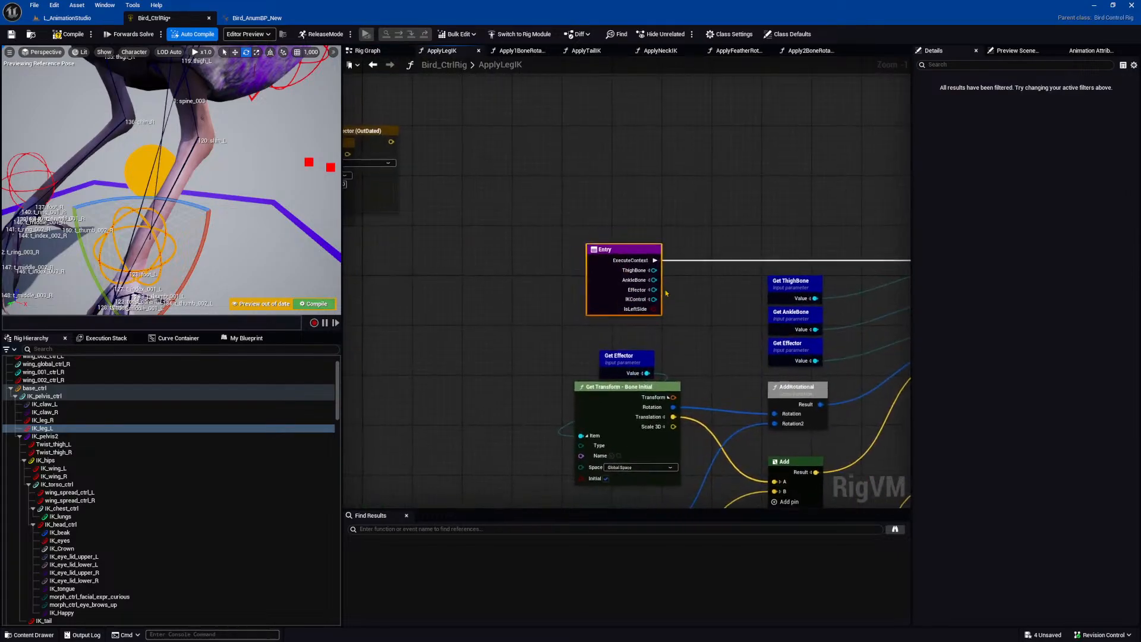
{"action": "right_click_drag", "start_coordinate": [712, 300], "coordinate": [489, 230]}
{"action": "scroll", "coordinate": [583, 272], "scroll_direction": "down", "scroll_amount": 1}
{"action": "right_click_drag", "start_coordinate": [567, 332], "coordinate": [754, 260]}
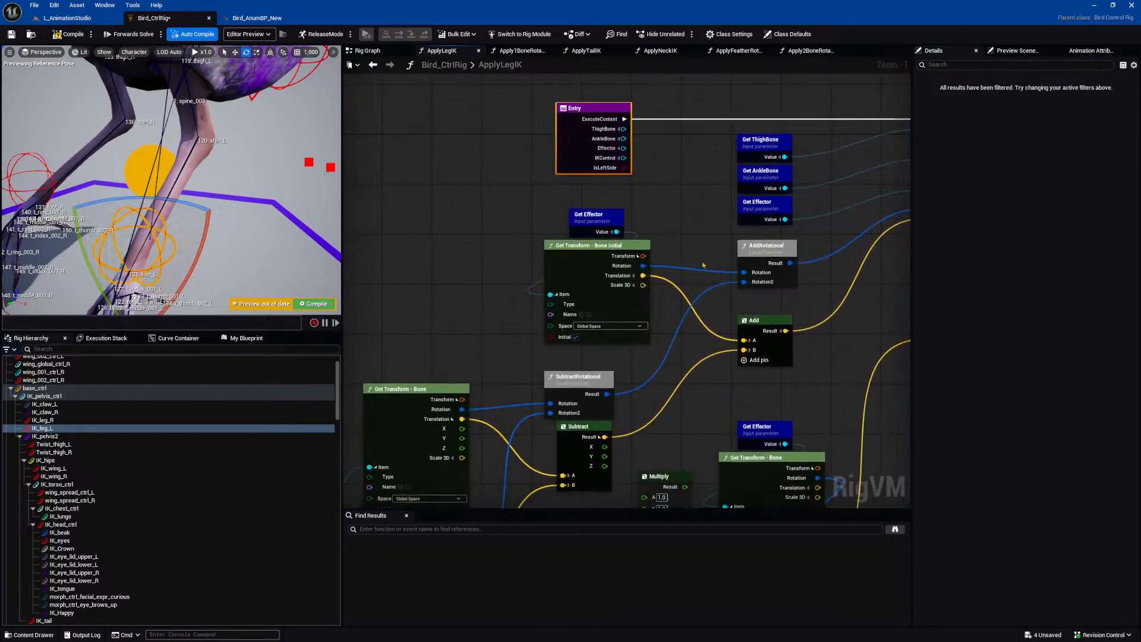
{"action": "left_click_drag", "start_coordinate": [611, 221], "coordinate": [513, 283]}
{"action": "right_click_drag", "start_coordinate": [477, 363], "coordinate": [610, 242]}
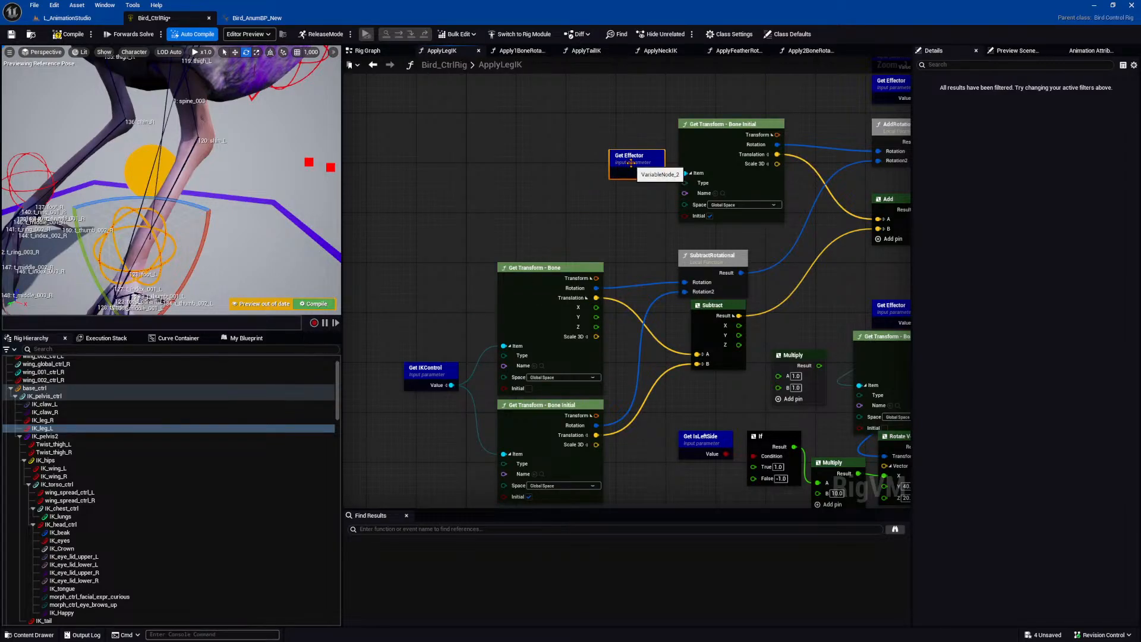
Trace how the effector's initial transform and the IKControl input feed AddRotational and the Basic IK node.
{"action": "right_click_drag", "start_coordinate": [629, 162], "coordinate": [402, 188]}
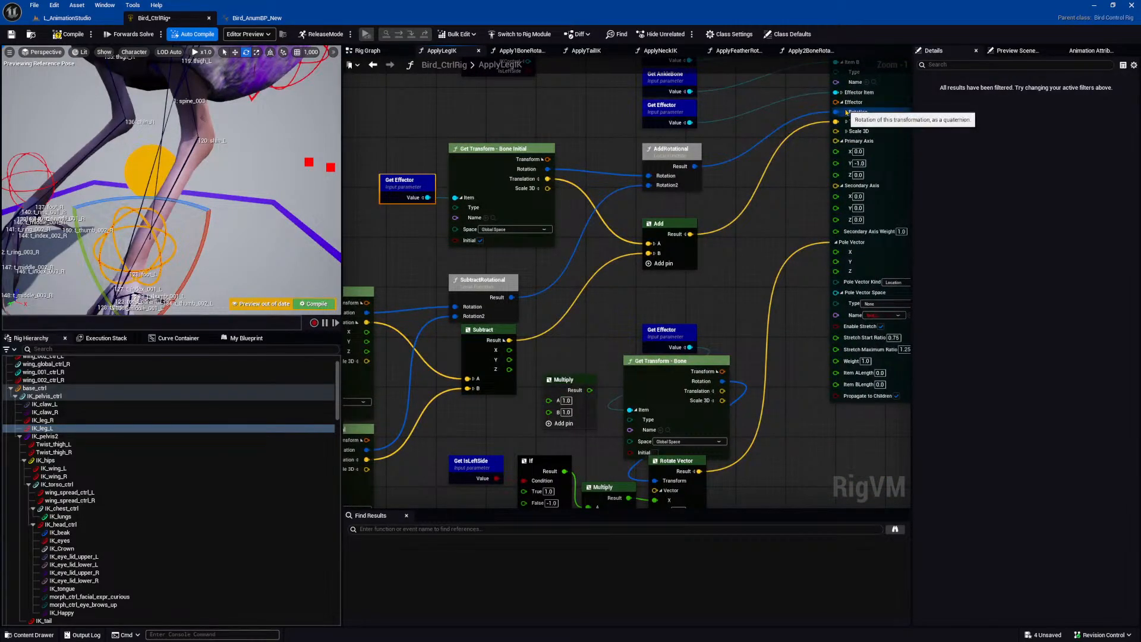
{"action": "right_click_drag", "start_coordinate": [763, 187], "coordinate": [883, 254]}
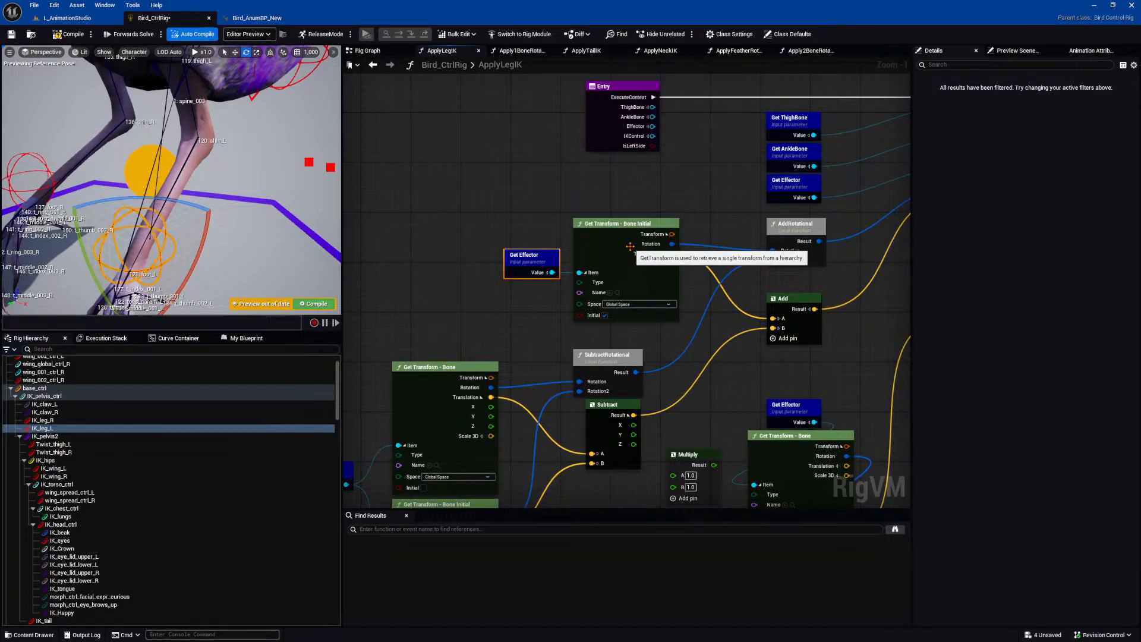
{"action": "right_click_drag", "start_coordinate": [630, 246], "coordinate": [459, 231]}
{"action": "left_click", "coordinate": [610, 213]}
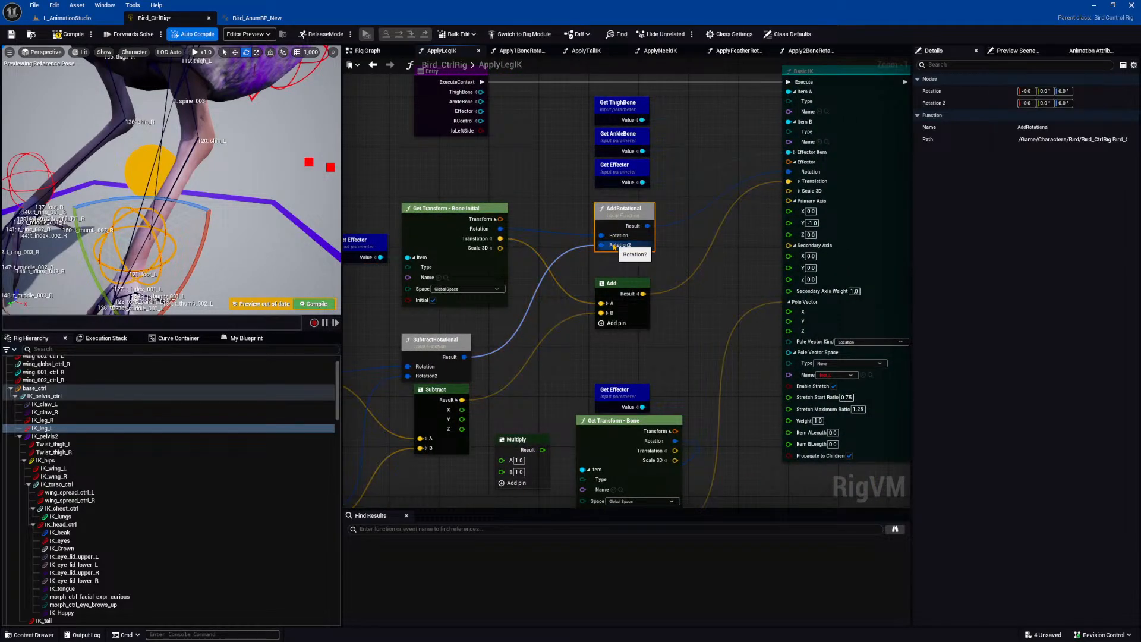
{"action": "right_click_drag", "start_coordinate": [614, 246], "coordinate": [801, 188]}
{"action": "right_click_drag", "start_coordinate": [461, 378], "coordinate": [496, 361]}
{"action": "left_click", "coordinate": [384, 343]}
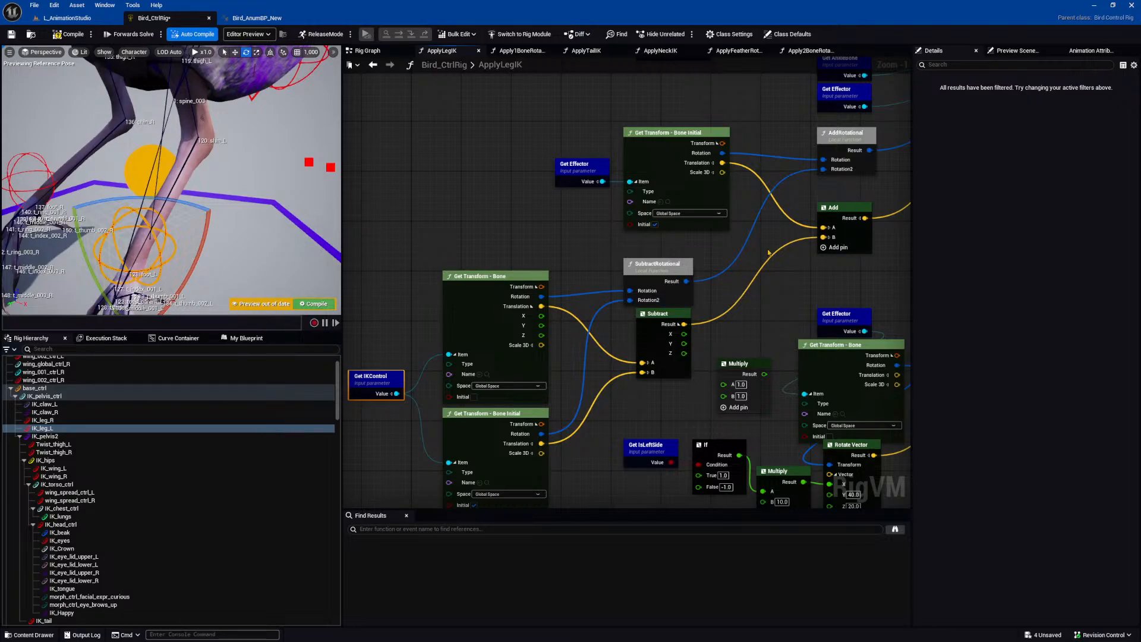
Examine how the difference between the IKControl's current and initial transforms is added to the effector's initial rotation and translation.
{"action": "right_click_drag", "start_coordinate": [780, 241], "coordinate": [611, 282]}
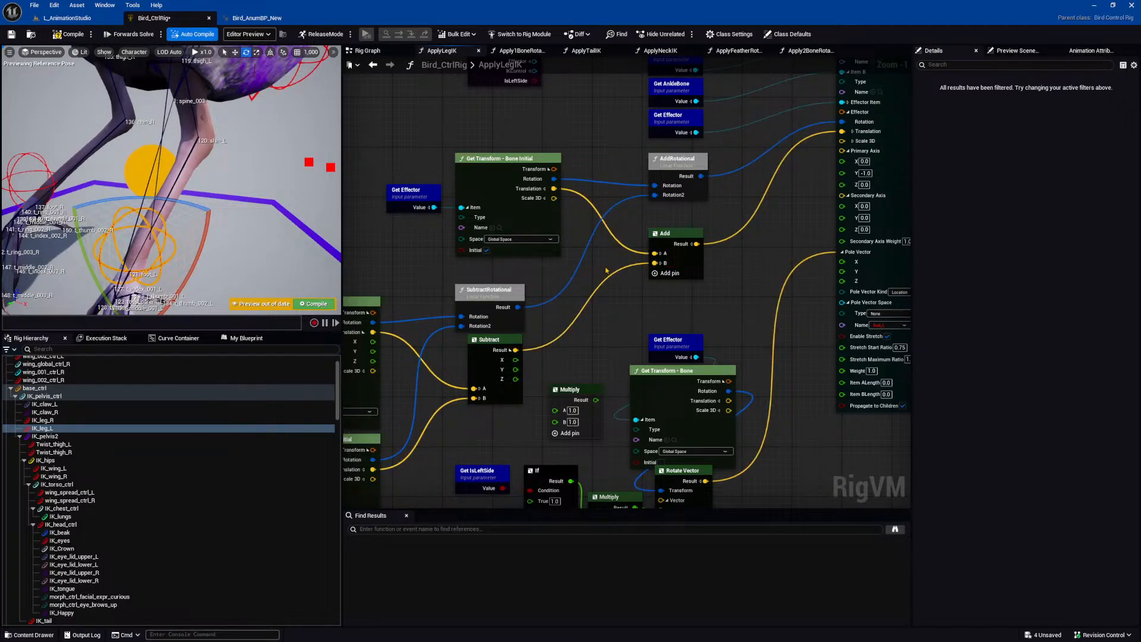
{"action": "scroll", "coordinate": [832, 125], "scroll_direction": "up", "scroll_amount": 1}
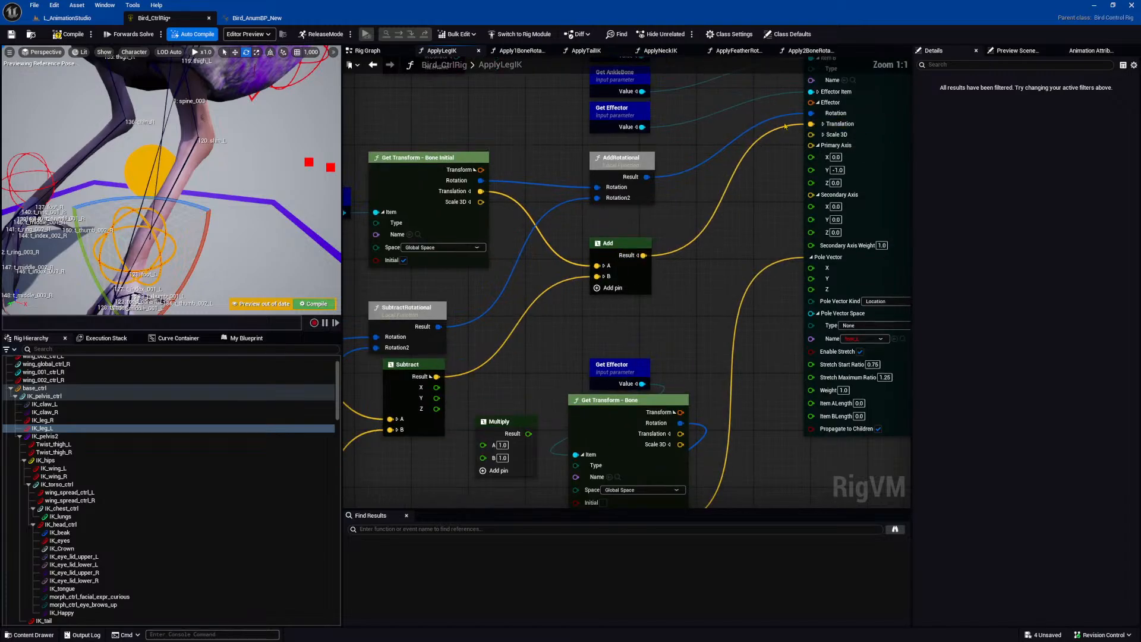
{"action": "left_click", "coordinate": [633, 161]}
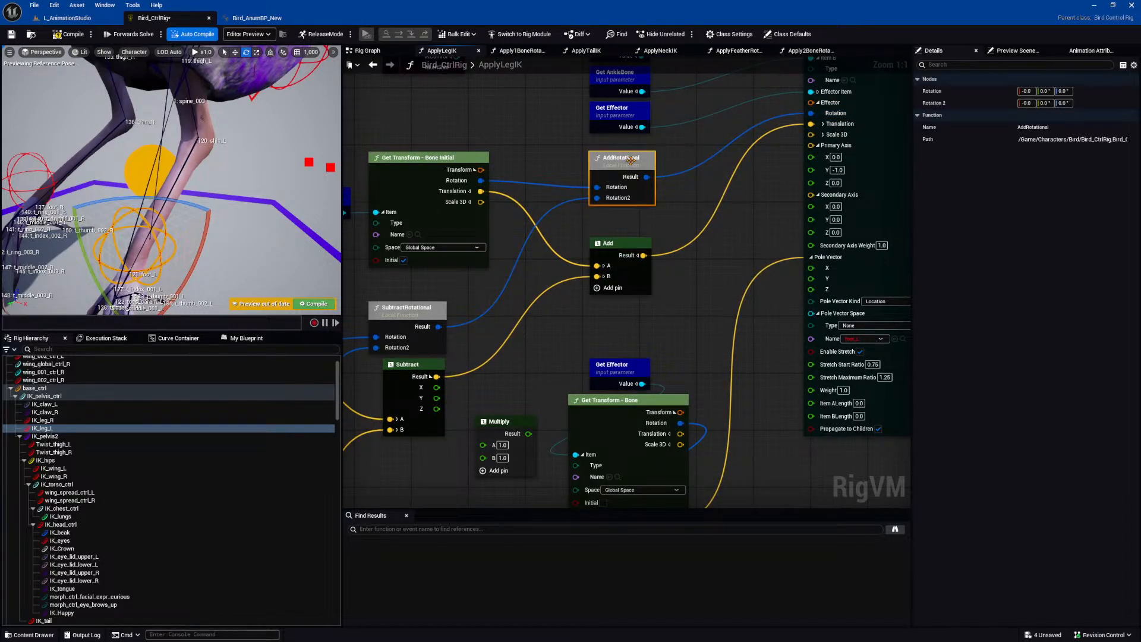
{"action": "left_click", "coordinate": [618, 242]}
{"action": "right_click_drag", "start_coordinate": [623, 156], "coordinate": [807, 107]}
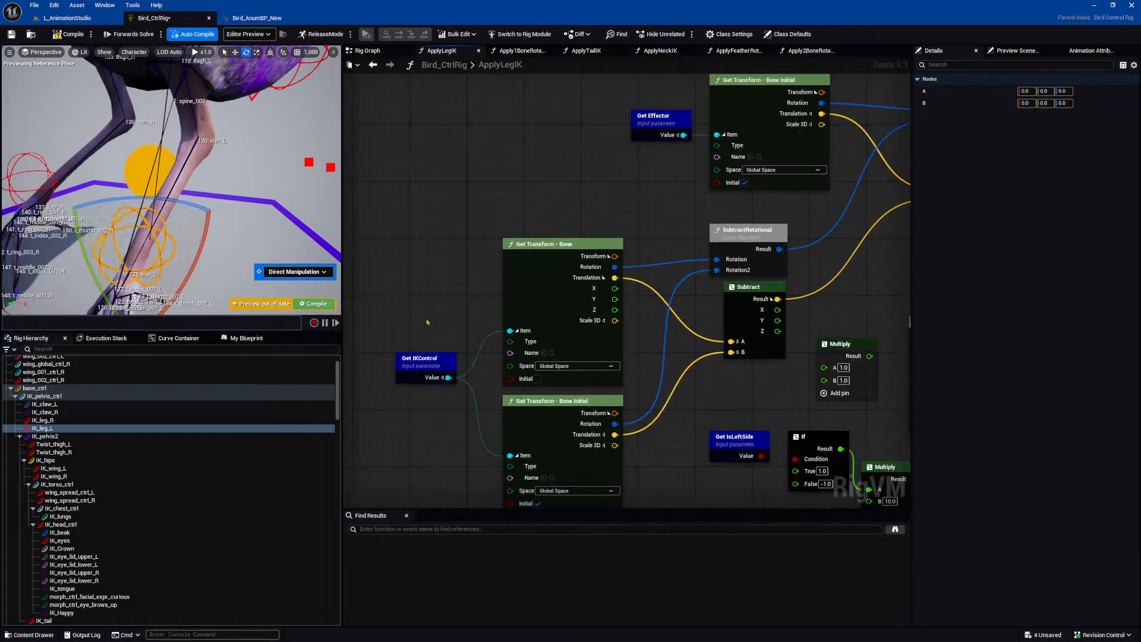
{"action": "left_click", "coordinate": [419, 358]}
{"action": "right_click_drag", "start_coordinate": [653, 255], "coordinate": [536, 262]}
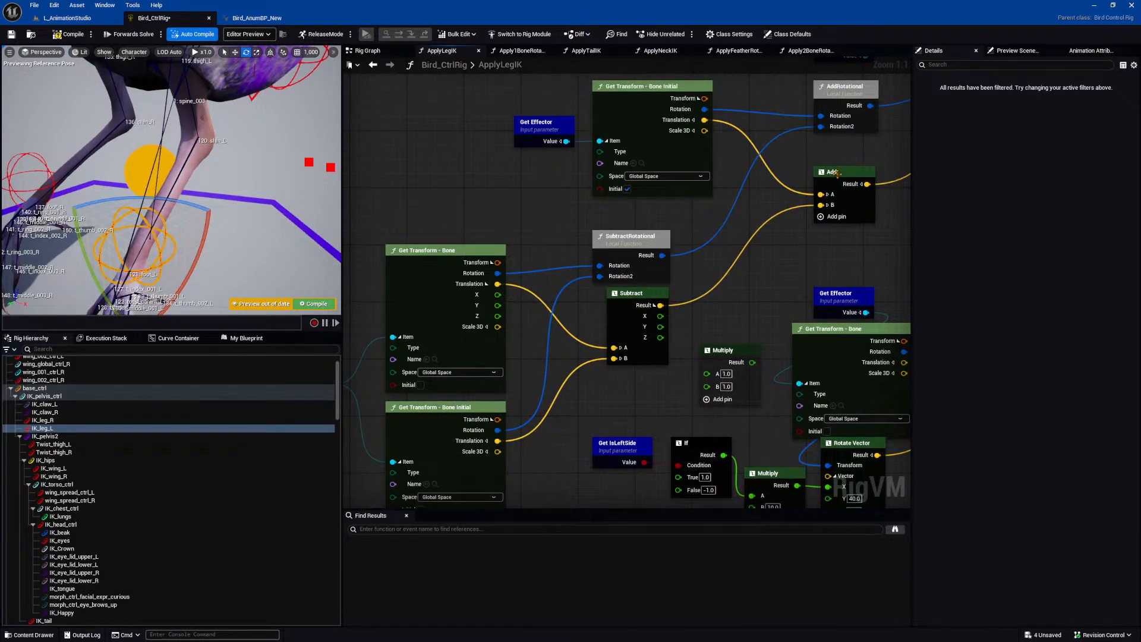
{"action": "left_click", "coordinate": [837, 171]}
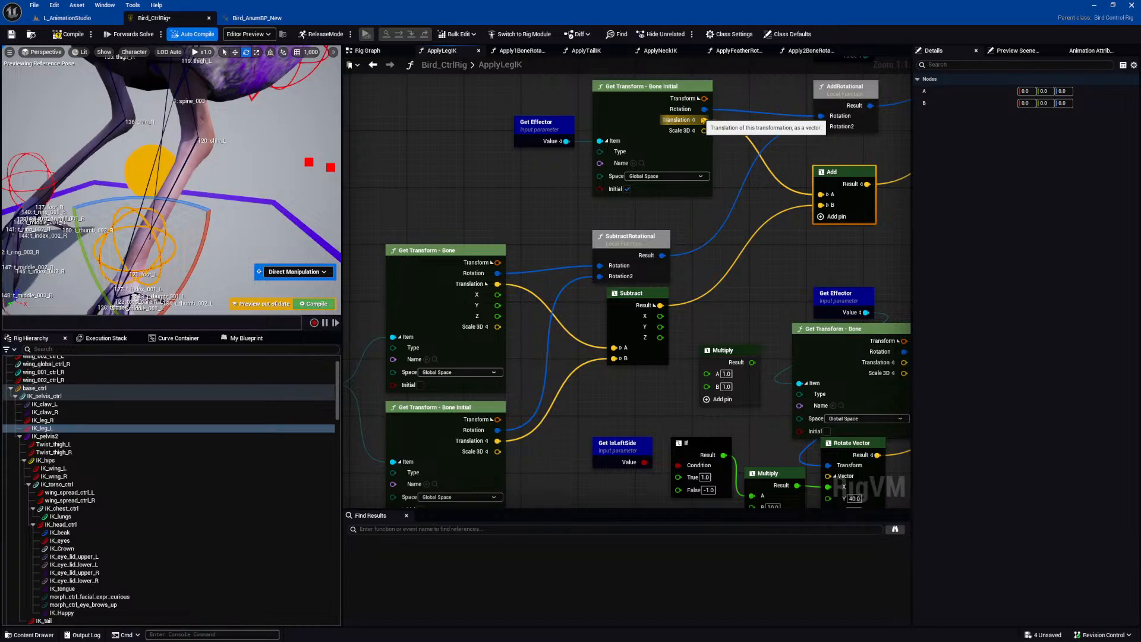
{"action": "right_click_drag", "start_coordinate": [736, 270], "coordinate": [799, 231]}
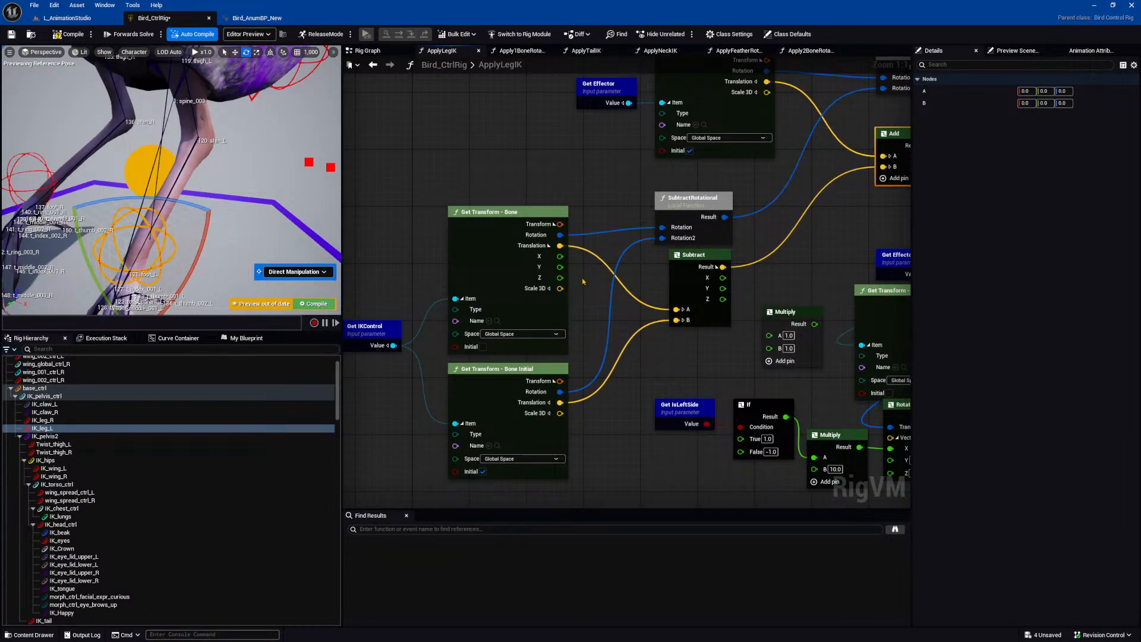
{"action": "right_click_drag", "start_coordinate": [551, 355], "coordinate": [627, 343]}
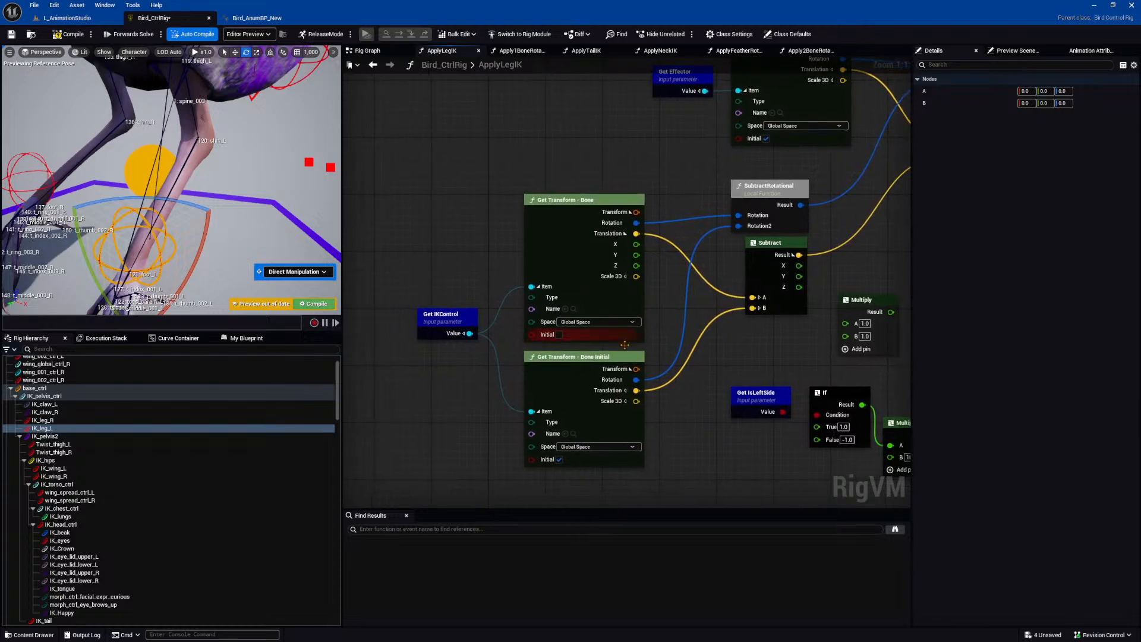
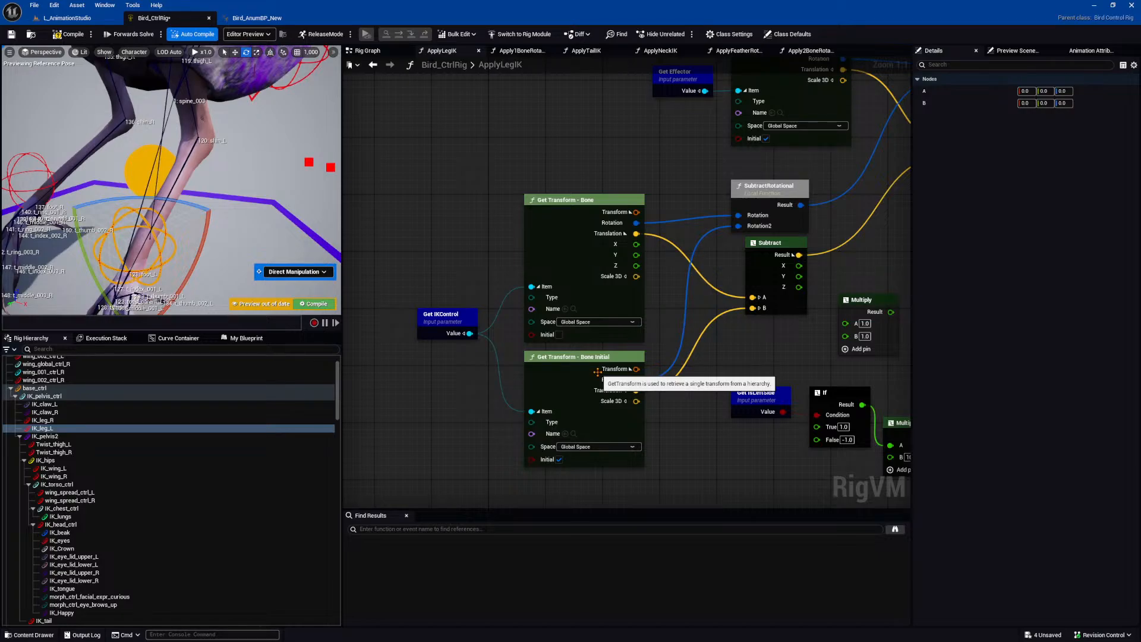
Trace the Subtract and Rotate Vector results into the Basic IK node, comparing the IK_leg_L control with the pole vector markers in front of the legs.
{"action": "right_click_drag", "start_coordinate": [740, 284], "coordinate": [689, 300]}
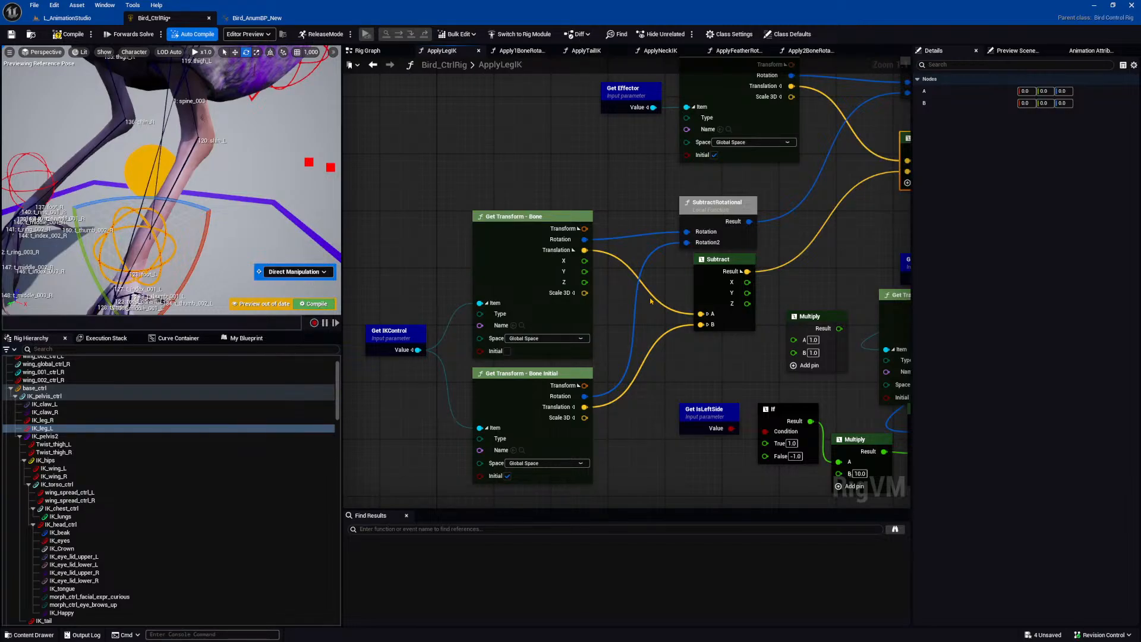
{"action": "right_click_drag", "start_coordinate": [650, 301], "coordinate": [648, 308]}
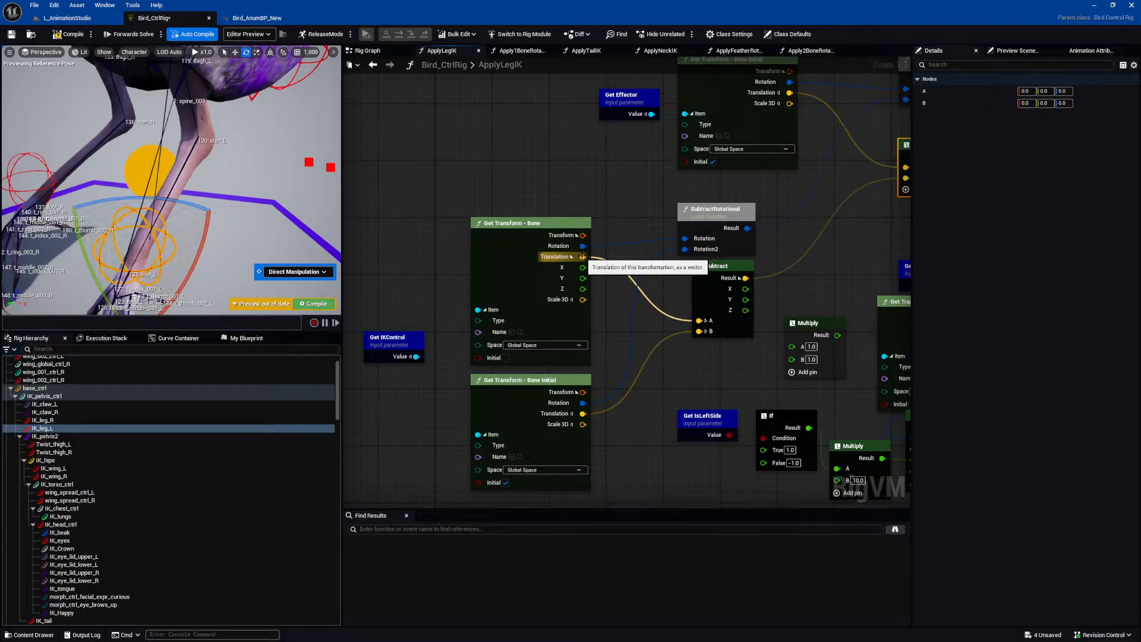
{"action": "right_click_drag", "start_coordinate": [779, 243], "coordinate": [581, 278]}
{"action": "scroll", "coordinate": [682, 298], "scroll_direction": "down", "scroll_amount": 2}
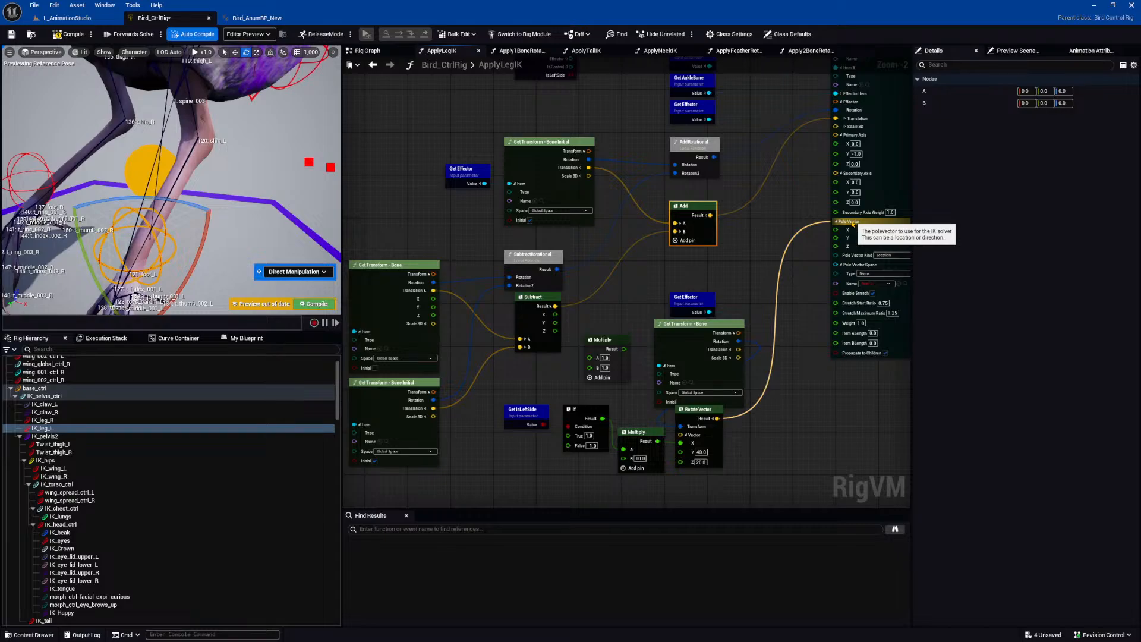
{"action": "right_click_drag", "start_coordinate": [387, 236], "coordinate": [418, 243]}
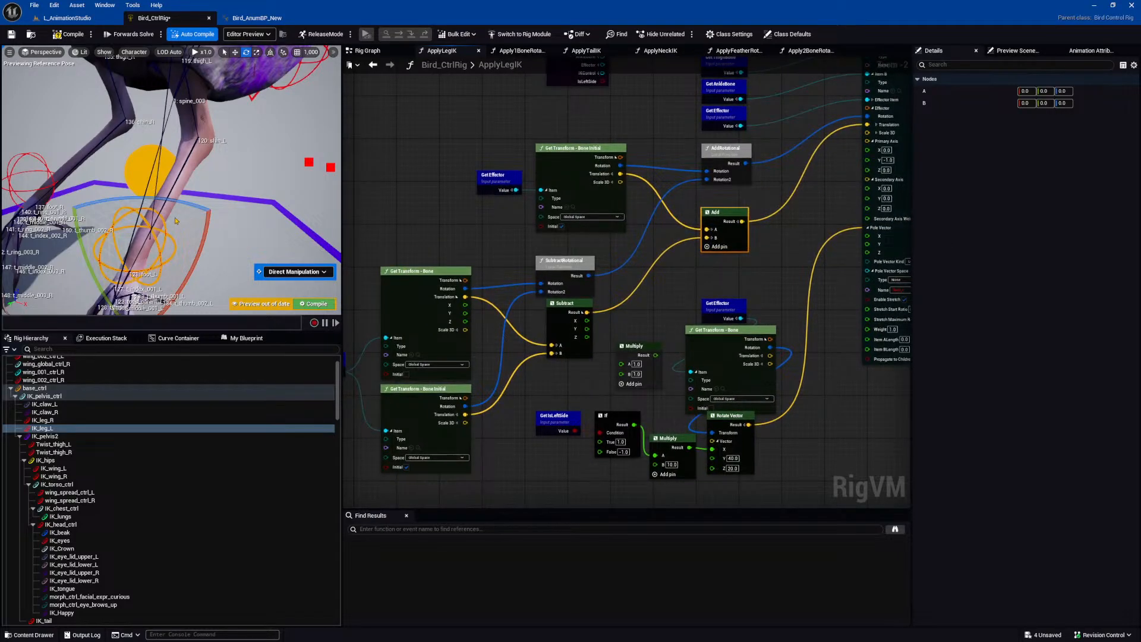
{"action": "left_click", "coordinate": [147, 228]}
{"action": "right_click_drag", "start_coordinate": [150, 228], "coordinate": [205, 246]}
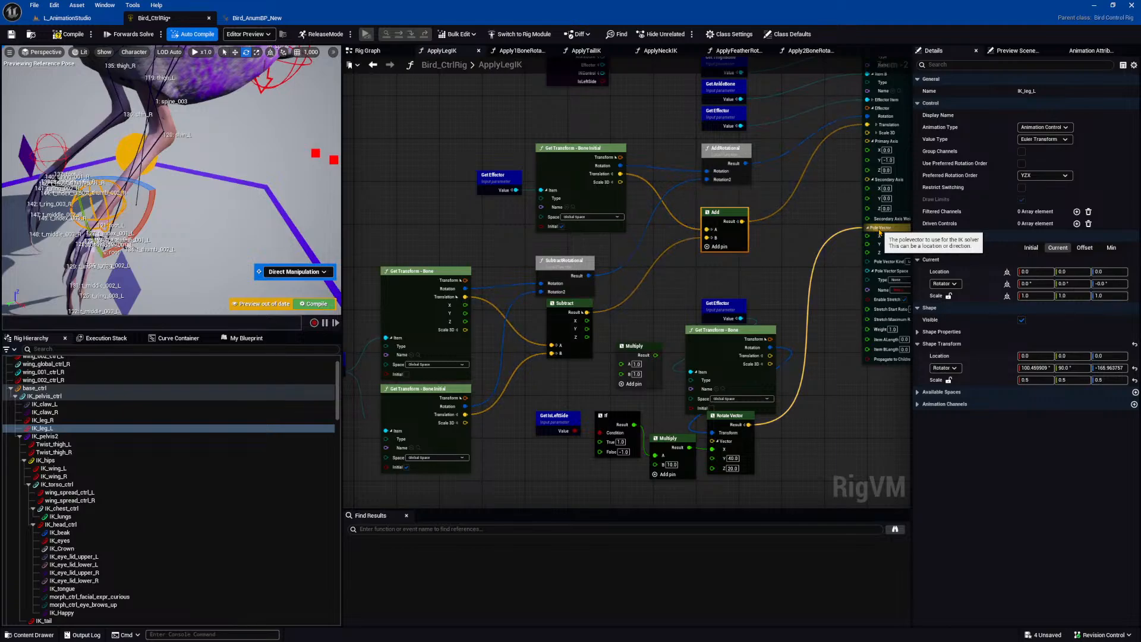
{"action": "right_click_drag", "start_coordinate": [280, 146], "coordinate": [298, 144]}
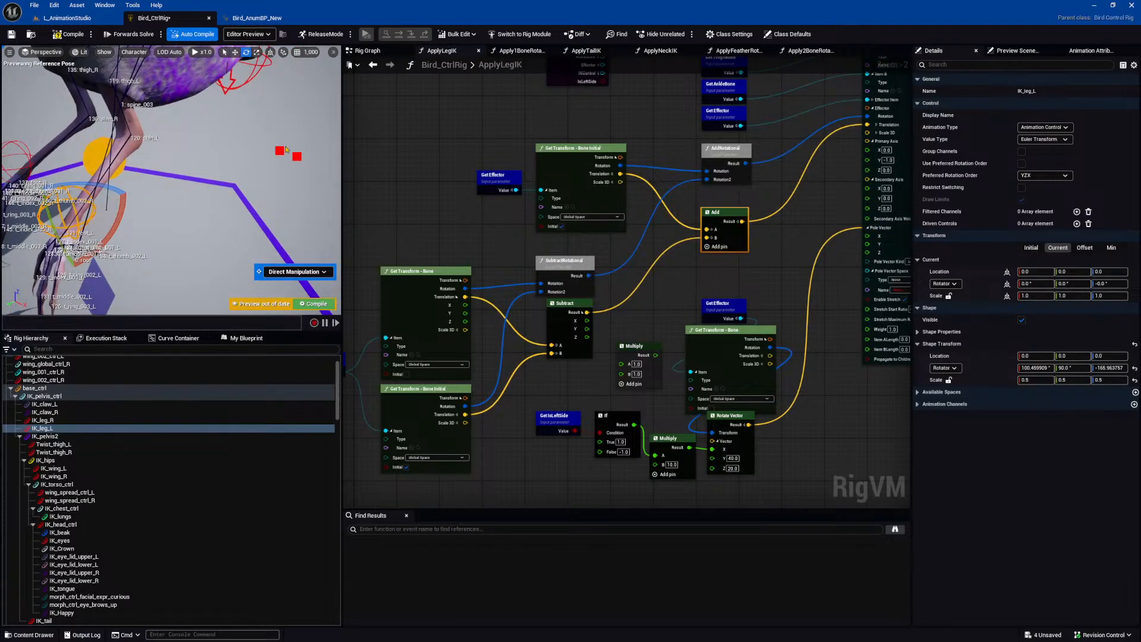
{"action": "right_click_drag", "start_coordinate": [211, 224], "coordinate": [211, 224]}
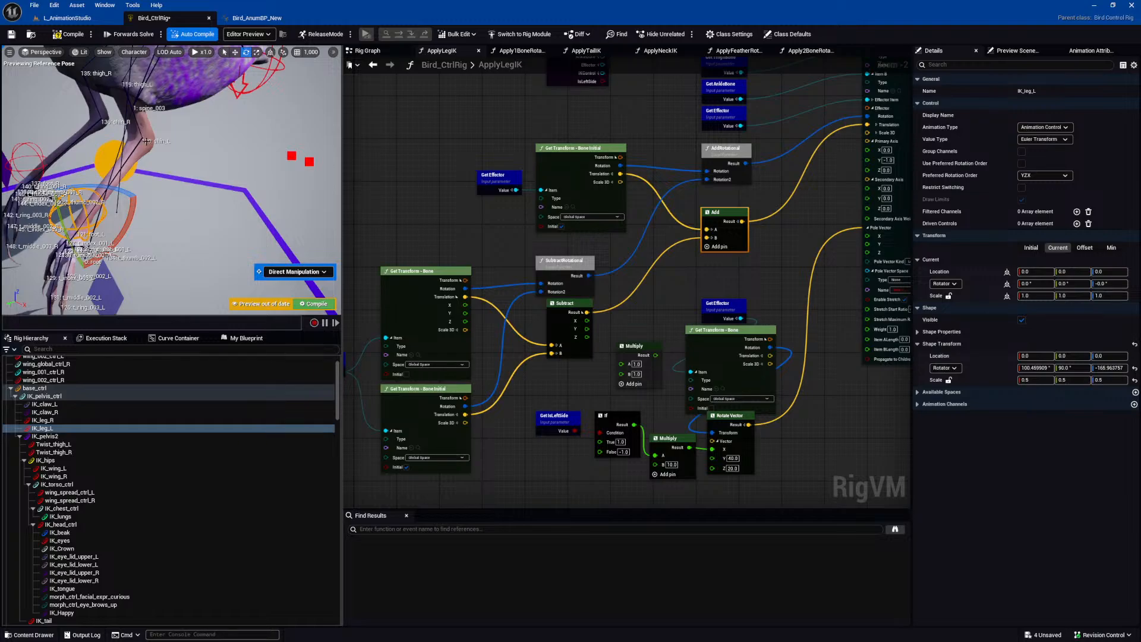
{"action": "mouse_move", "coordinate": [205, 222]}
{"action": "left_mouse_down", "text": "alt"}
{"action": "mouse_move", "coordinate": [255, 217]}
{"action": "mouse_move", "coordinate": [199, 221]}
{"action": "mouse_move", "coordinate": [219, 227]}
{"action": "left_mouse_up", "text": "alt"}
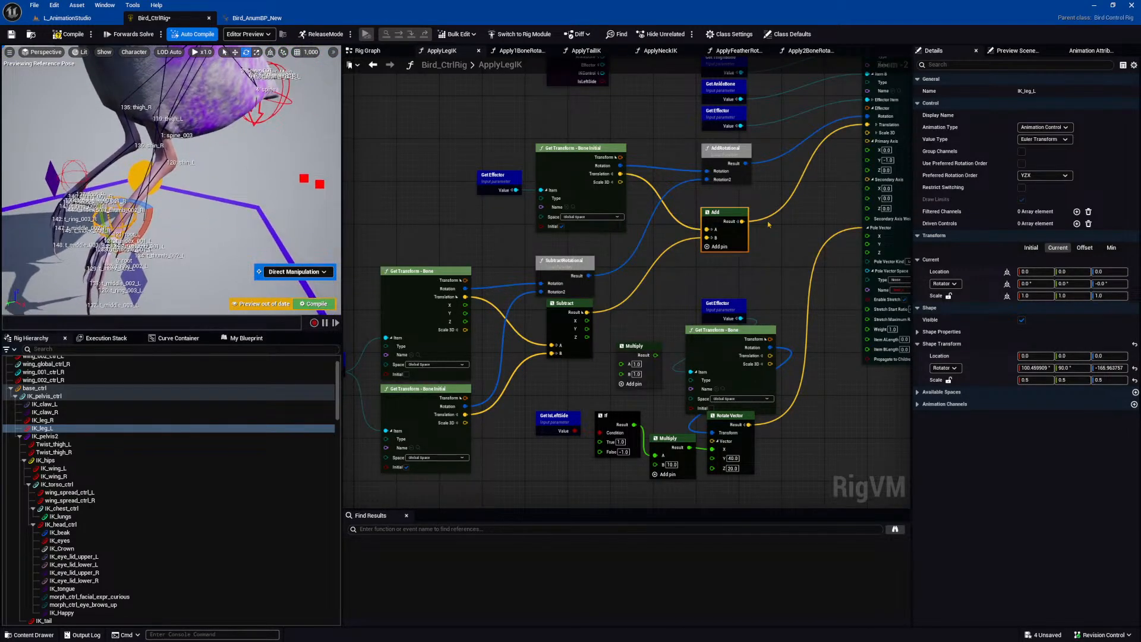
Examine how IsLeftSide, the Multiply node and the effector's rotation feed the Rotate Vector node that drives the Pole Vector input.
{"action": "right_click_drag", "start_coordinate": [794, 274], "coordinate": [775, 259]}
{"action": "scroll", "coordinate": [775, 259], "scroll_direction": "up", "scroll_amount": 1}
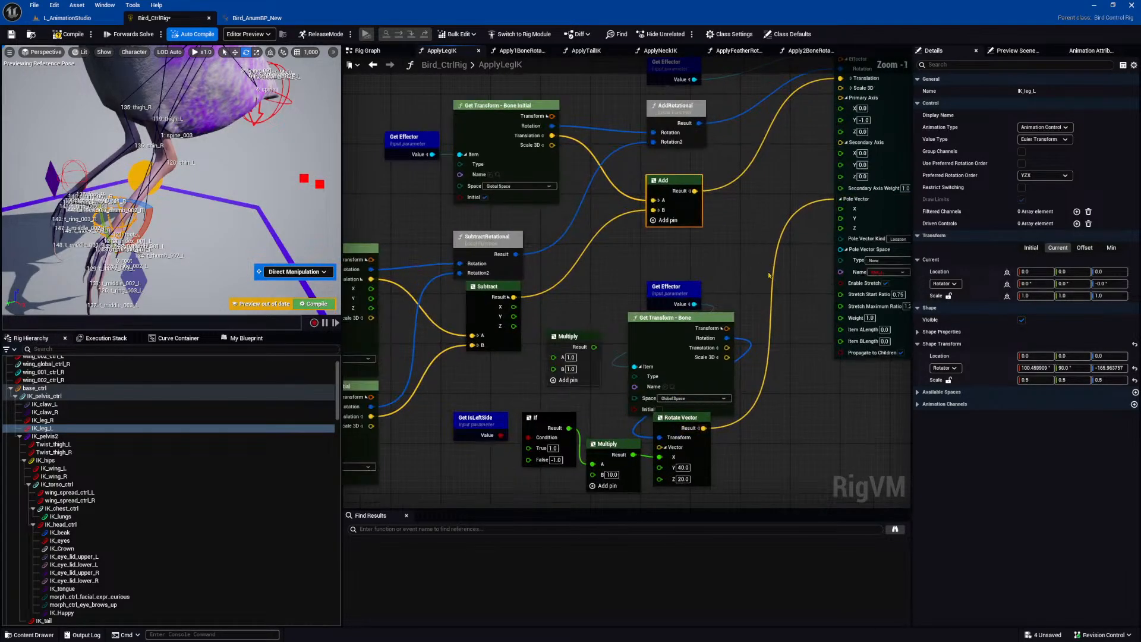
{"action": "left_click", "coordinate": [297, 190]}
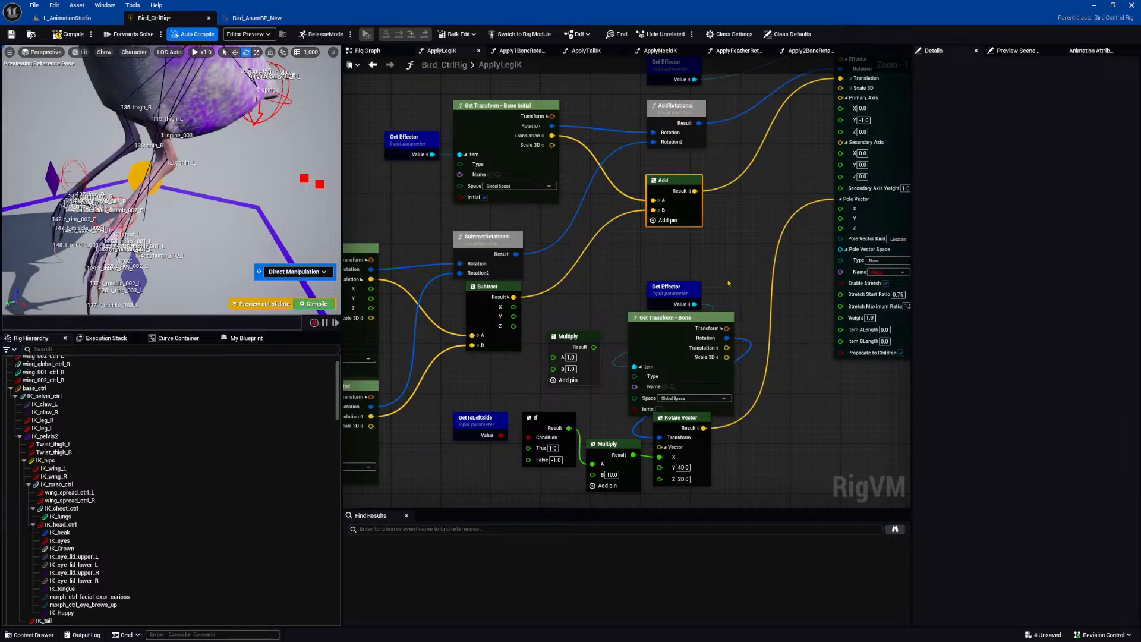
{"action": "right_click_drag", "start_coordinate": [723, 280], "coordinate": [729, 235]}
{"action": "scroll", "coordinate": [555, 285], "scroll_direction": "up", "scroll_amount": 1}
{"action": "right_click_drag", "start_coordinate": [555, 285], "coordinate": [537, 235]}
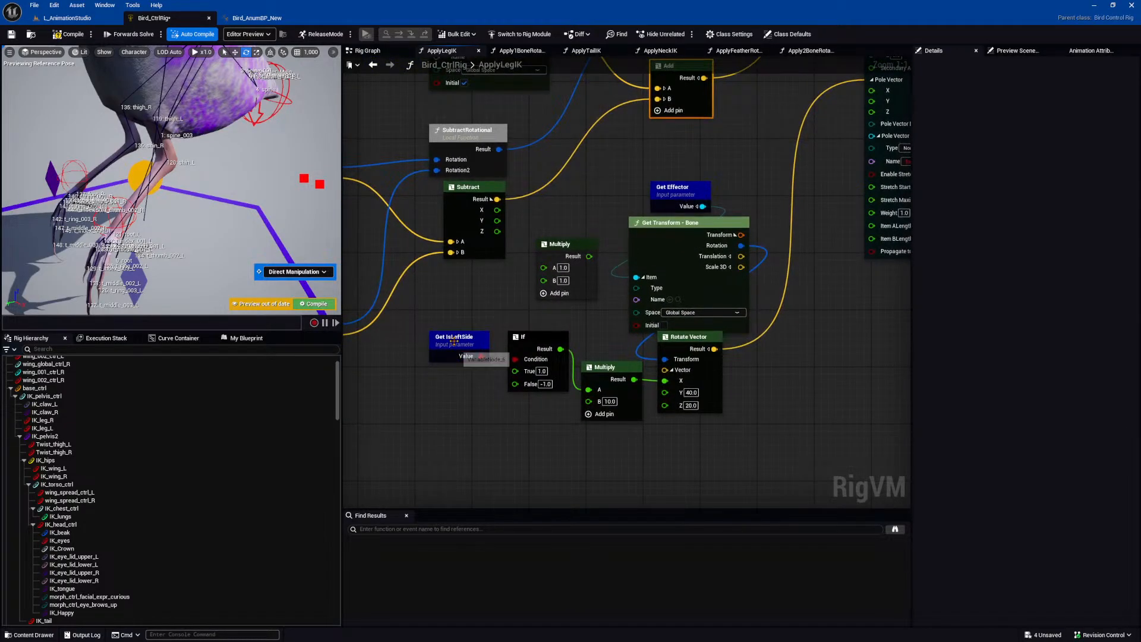
{"action": "right_click_drag", "start_coordinate": [573, 331], "coordinate": [477, 344]}
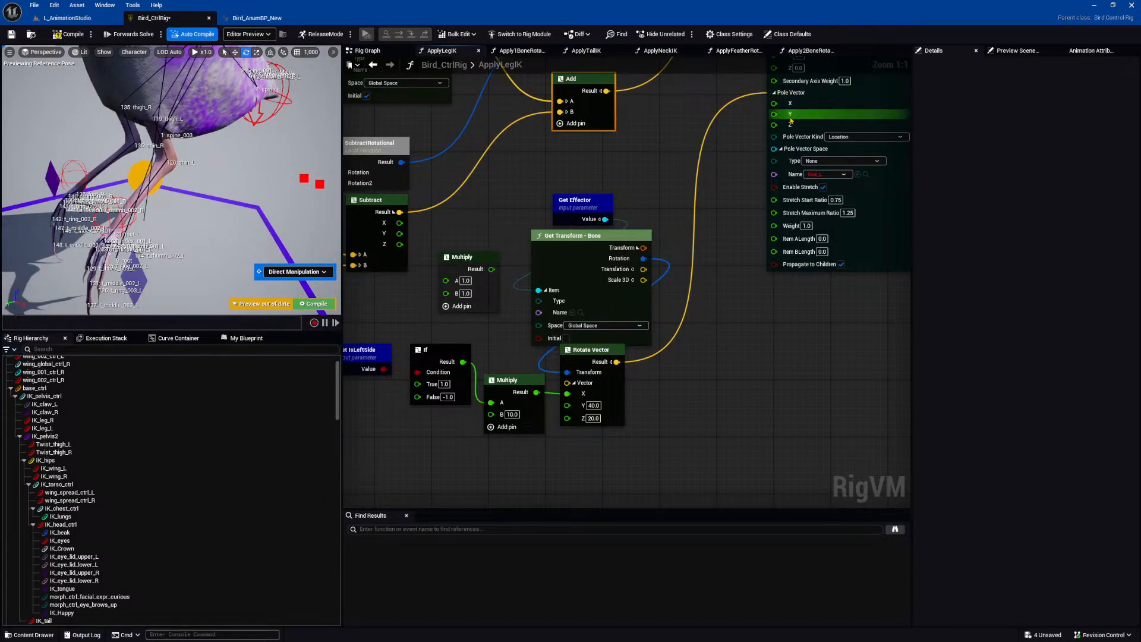
{"action": "right_click_drag", "start_coordinate": [590, 373], "coordinate": [653, 357]}
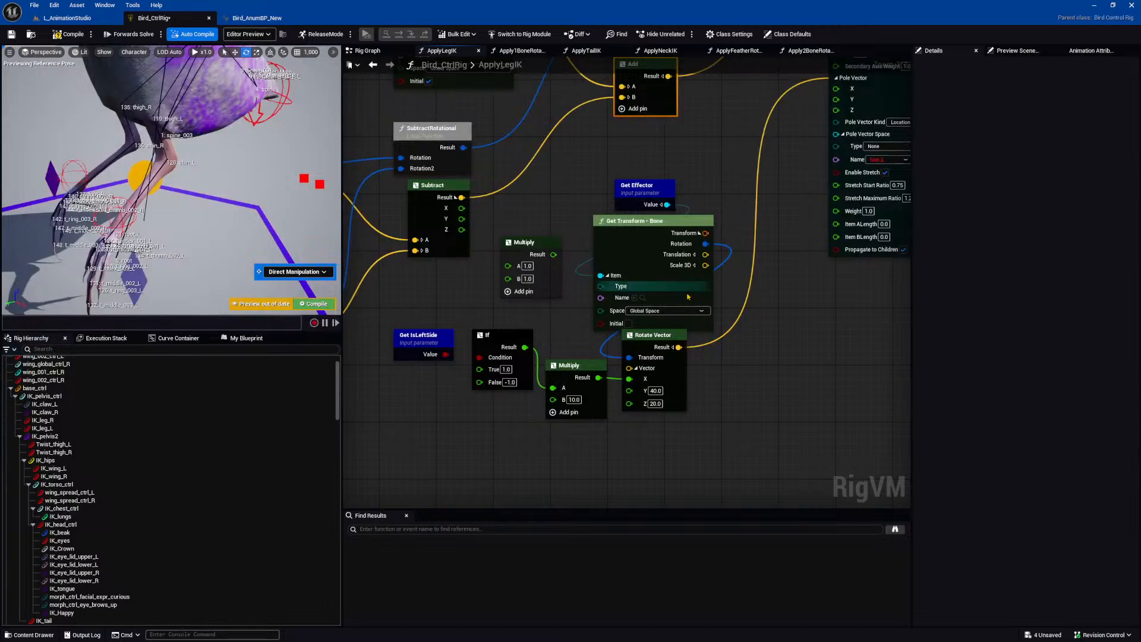
Set the Rotate Vector node's Y value to 20 and inspect the pole vector markers near the bird's legs.
{"action": "left_click", "coordinate": [655, 390]}
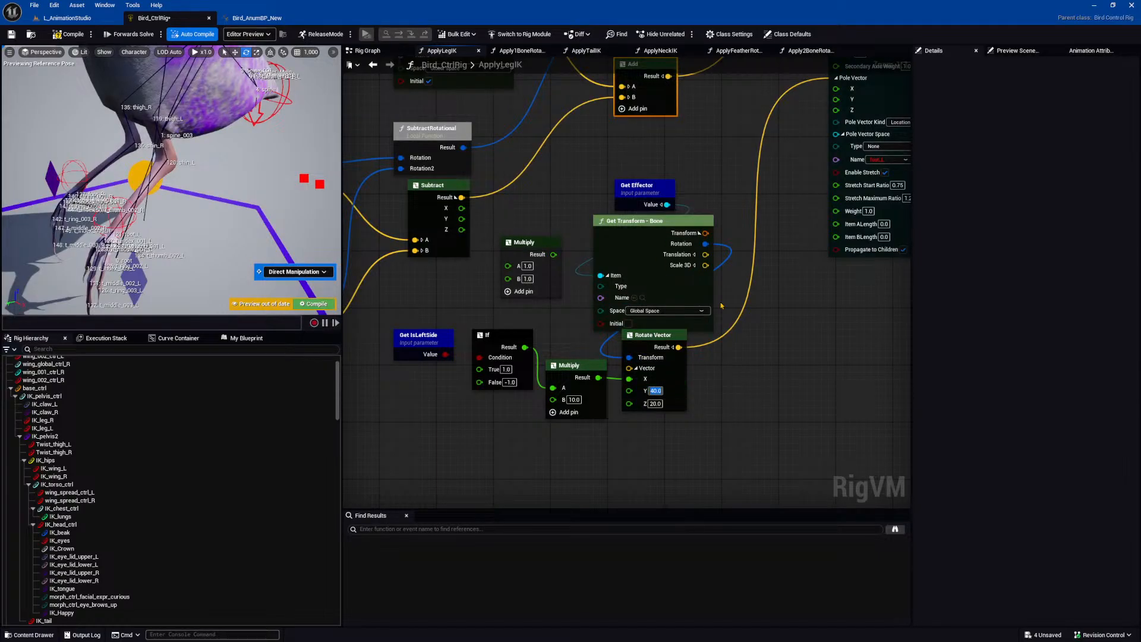
{"action": "type", "text": "20"}
{"action": "key", "text": "Return"}
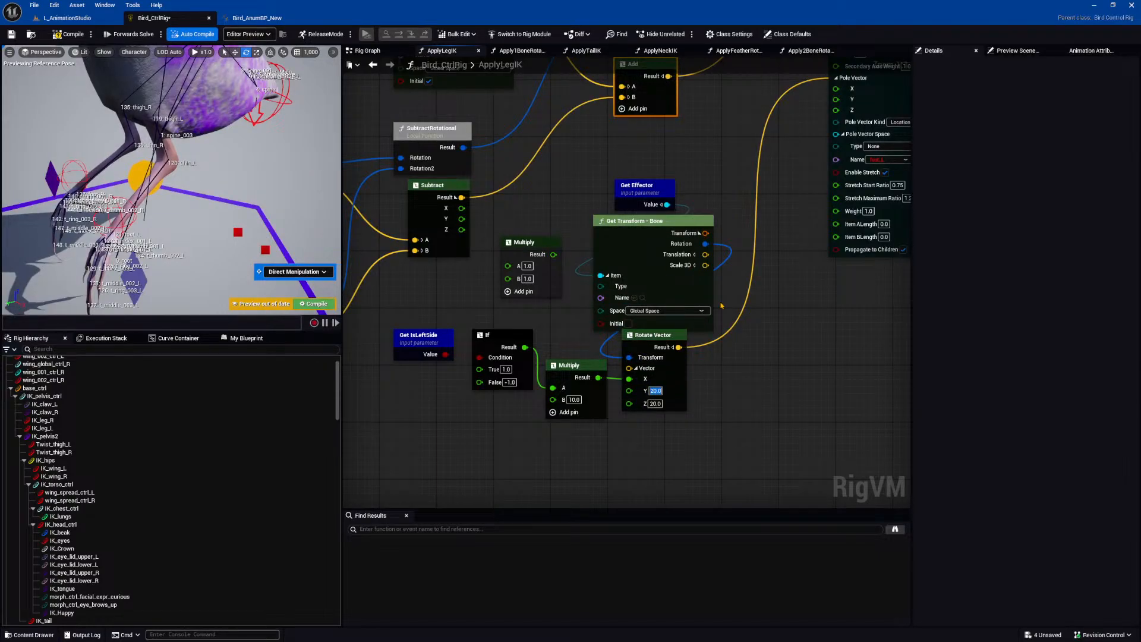
{"action": "scroll", "coordinate": [200, 271], "scroll_direction": "down", "scroll_amount": 4}
{"action": "left_click_drag", "start_coordinate": [200, 272], "coordinate": [214, 291], "text": "alt"}
{"action": "scroll", "coordinate": [200, 271], "scroll_direction": "up", "scroll_amount": 5}
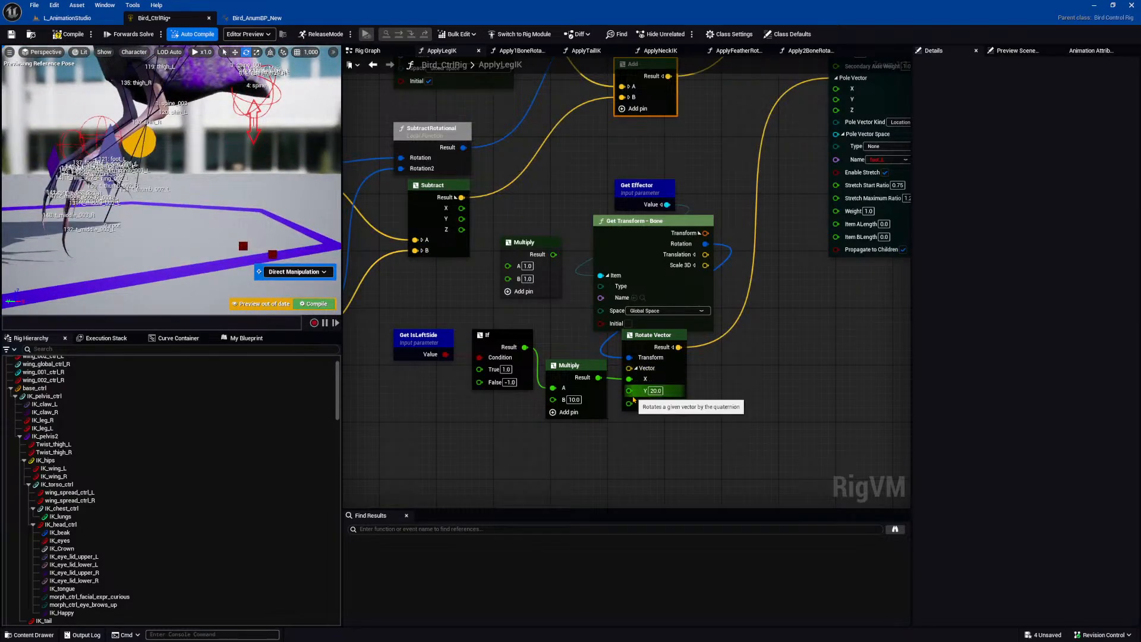
Set the Rotate Vector node's Y value to 40.
{"action": "key", "text": "ctrl+a"}
{"action": "type", "text": "40"}
{"action": "key", "text": "Return"}
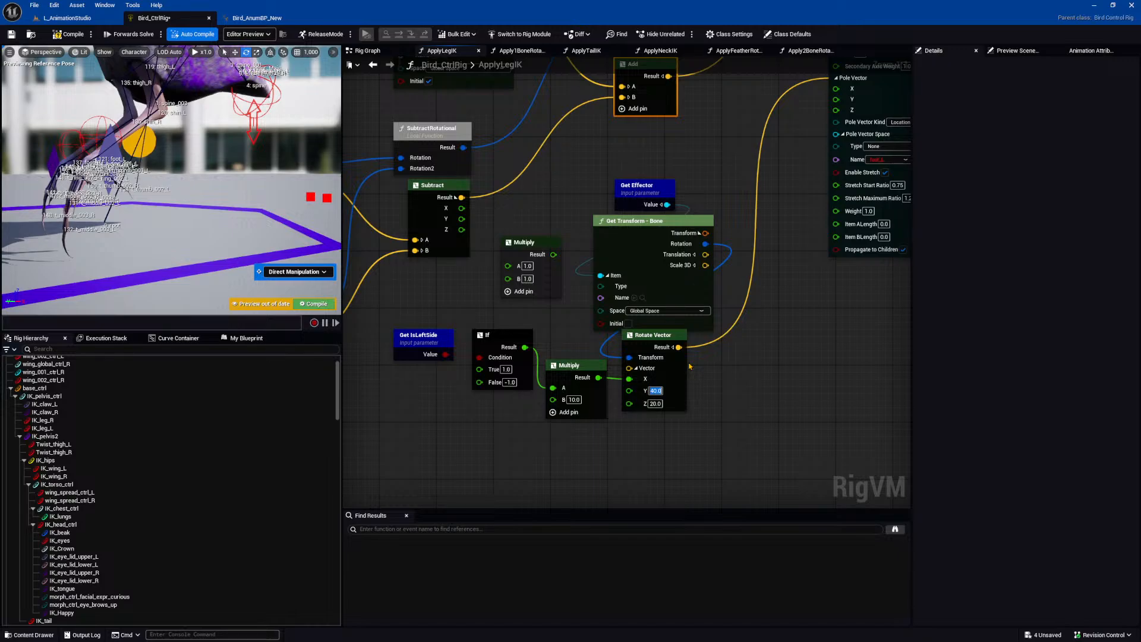
Set the Rotate Vector node's Y and Z values to 0, checking the pole vector markers in the preview.
{"action": "type", "text": "0"}
{"action": "key", "text": "Return"}
{"action": "right_click_drag", "start_coordinate": [197, 258], "coordinate": [211, 218]}
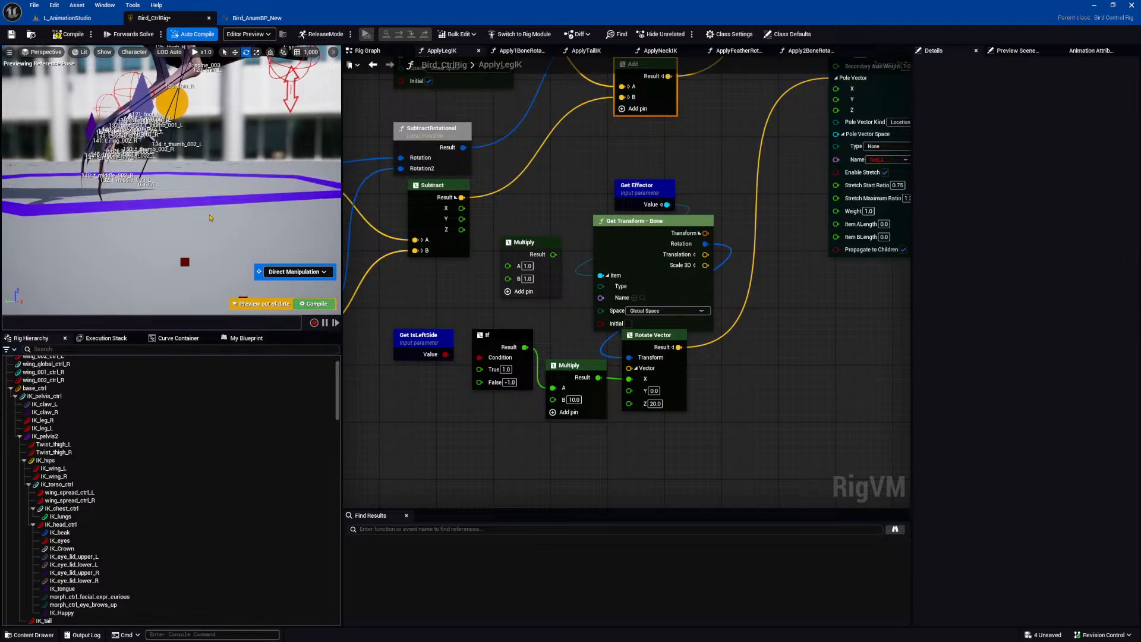
{"action": "scroll", "coordinate": [209, 218], "scroll_direction": "down", "scroll_amount": 5}
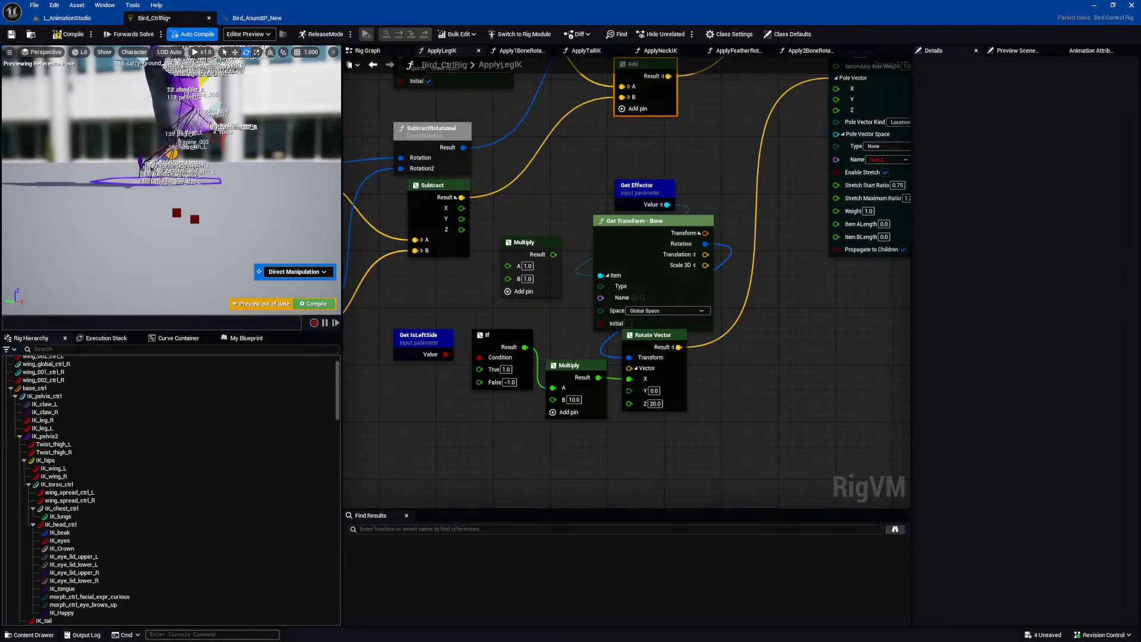
{"action": "left_click", "coordinate": [655, 404]}
{"action": "type", "text": "0"}
{"action": "key", "text": "Return"}
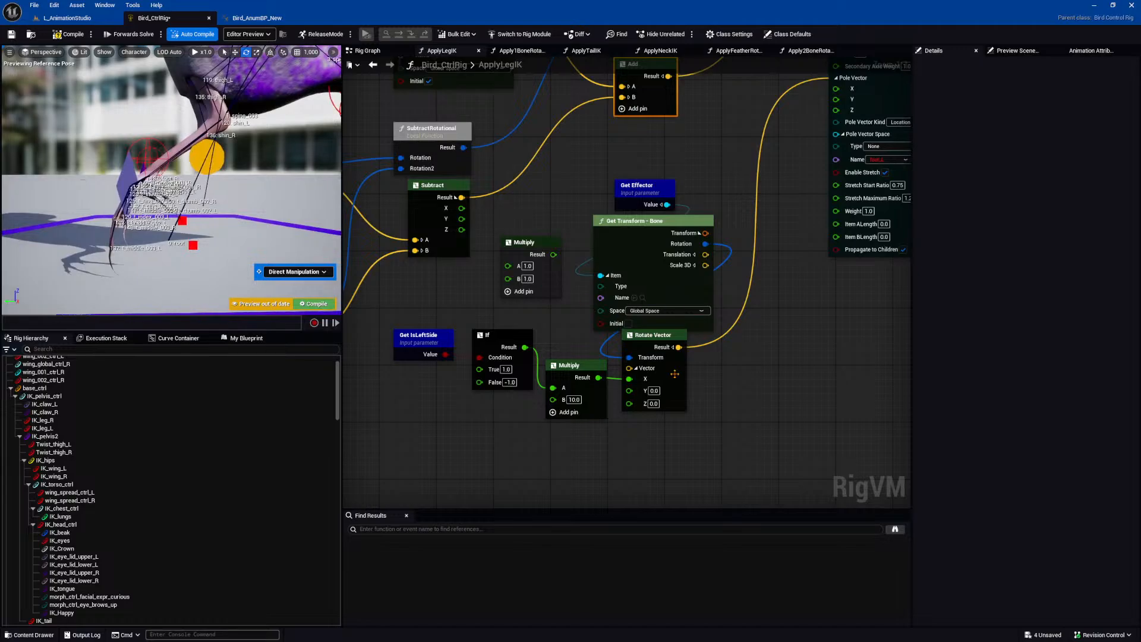
Set the Rotate Vector node's Y value to -20 and inspect how the legs bend from several angles.
{"action": "left_click", "coordinate": [654, 390]}
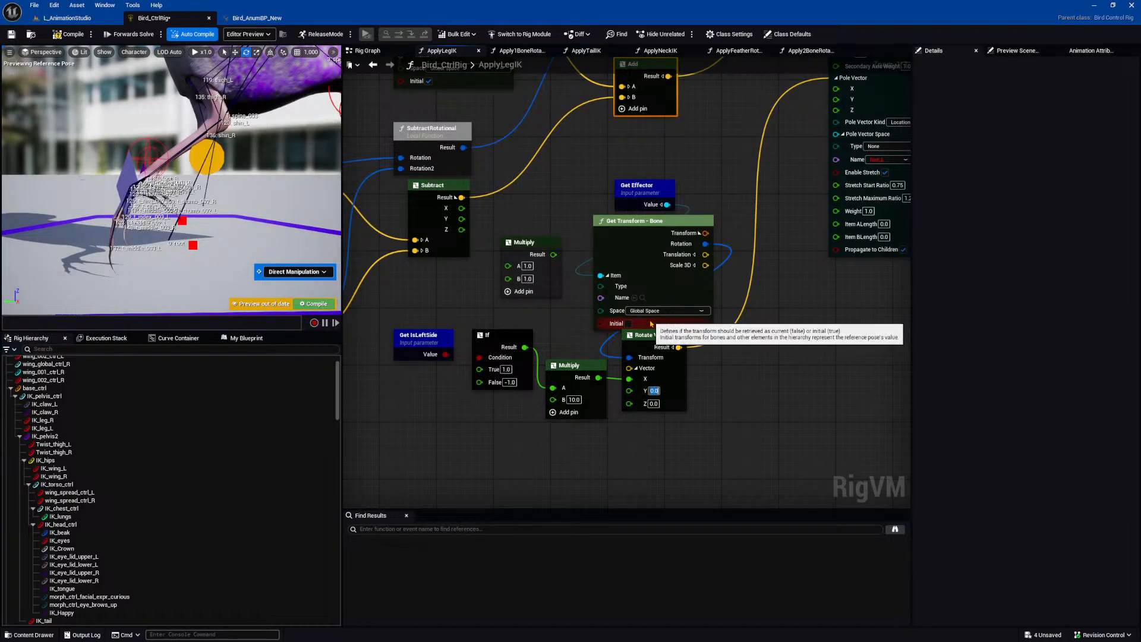
{"action": "type", "text": "-20.0"}
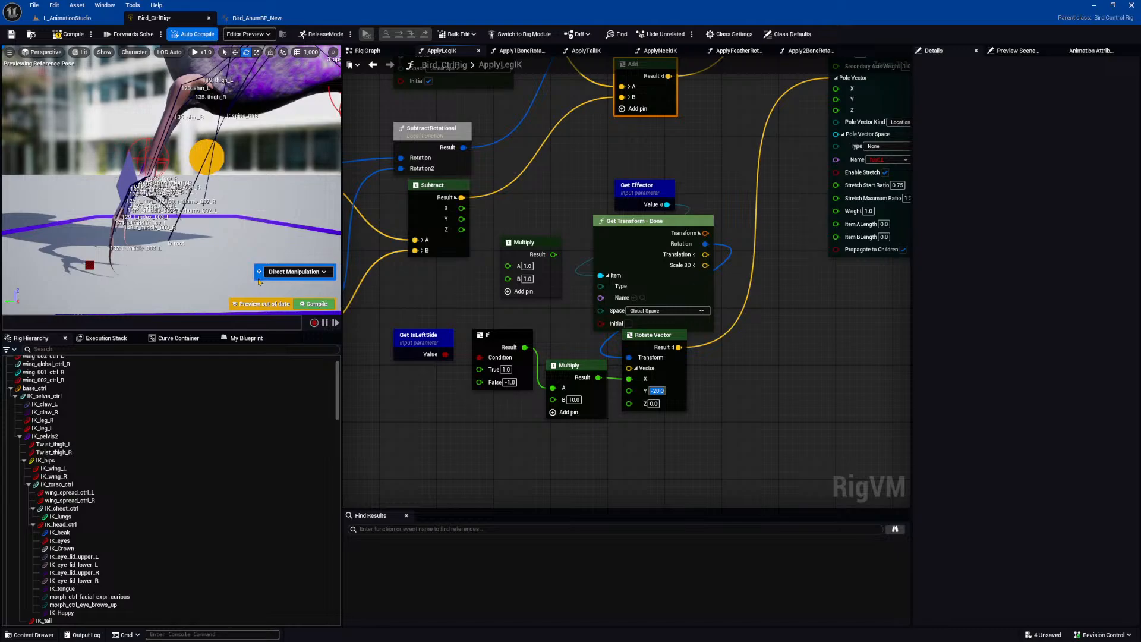
{"action": "mouse_move", "coordinate": [204, 245]}
{"action": "right_mouse_down"}
{"action": "mouse_move", "coordinate": [187, 253]}
{"action": "mouse_move", "coordinate": [205, 261]}
{"action": "mouse_move", "coordinate": [219, 251]}
{"action": "right_mouse_up"}
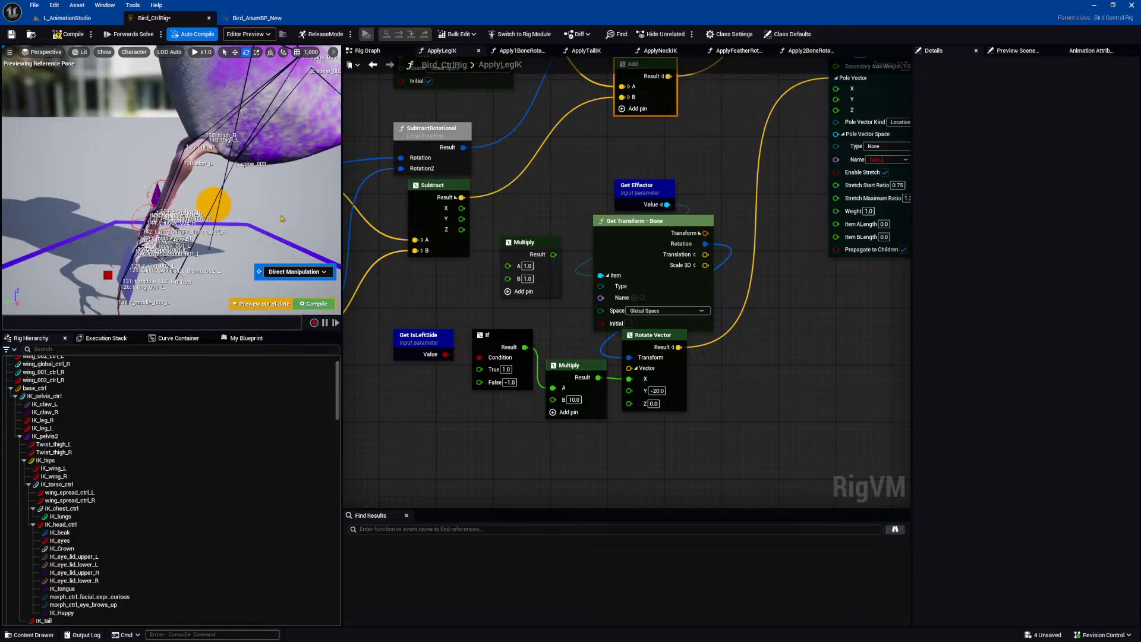
{"action": "mouse_move", "coordinate": [287, 213]}
{"action": "right_mouse_down"}
{"action": "mouse_move", "coordinate": [309, 209]}
{"action": "mouse_move", "coordinate": [268, 208]}
{"action": "right_mouse_up"}
{"action": "left_click_drag", "start_coordinate": [233, 207], "coordinate": [259, 215], "text": "alt"}
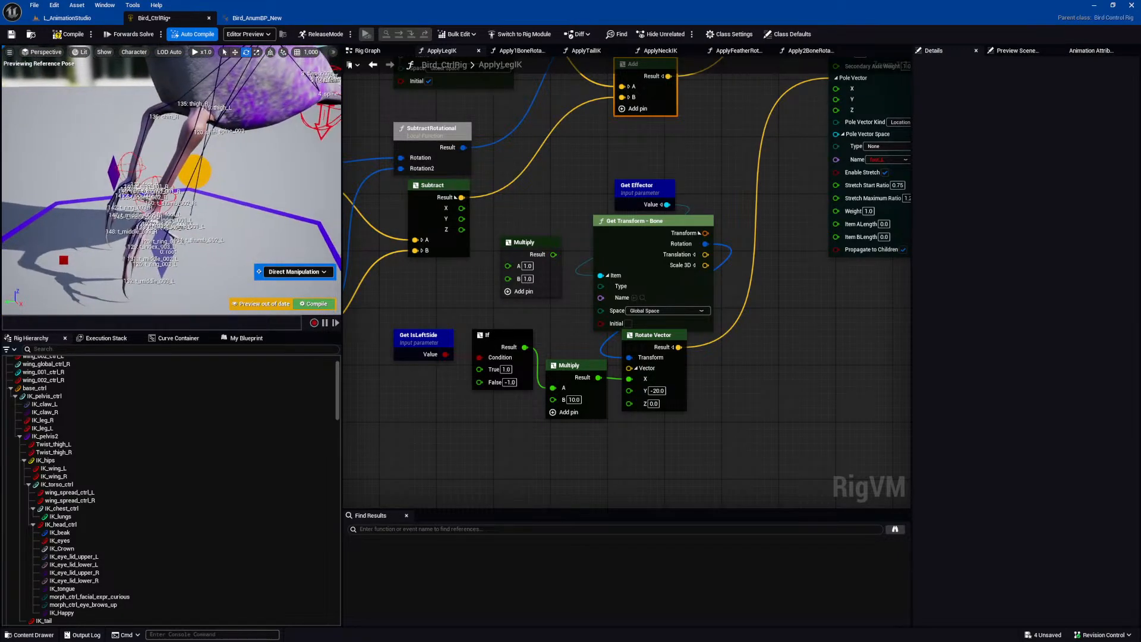
Set the Rotate Vector node's Y value to 40 and its Z value to 20.
{"action": "left_click", "coordinate": [656, 390]}
{"action": "type", "text": "40"}
{"action": "key", "text": "Return"}
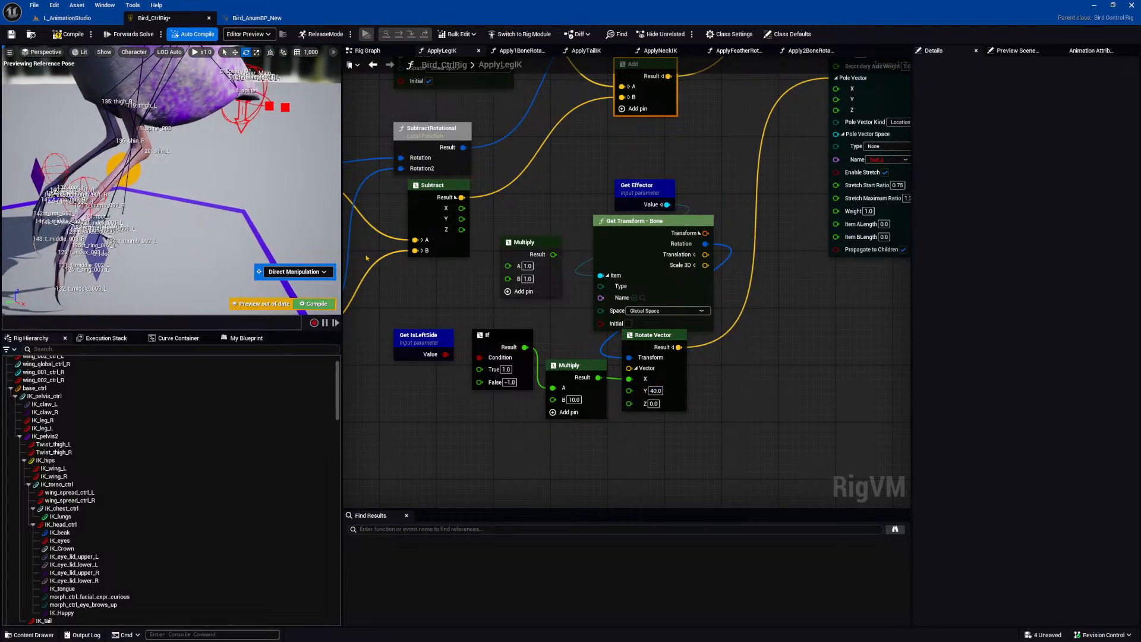
{"action": "left_click", "coordinate": [653, 404]}
{"action": "type", "text": "20"}
{"action": "key", "text": "Return"}
Move the IK_leg_L control in the preview to a Y location of about -7.7 and inspect the leg's bend.
{"action": "right_click_drag", "start_coordinate": [107, 173], "coordinate": [75, 168]}
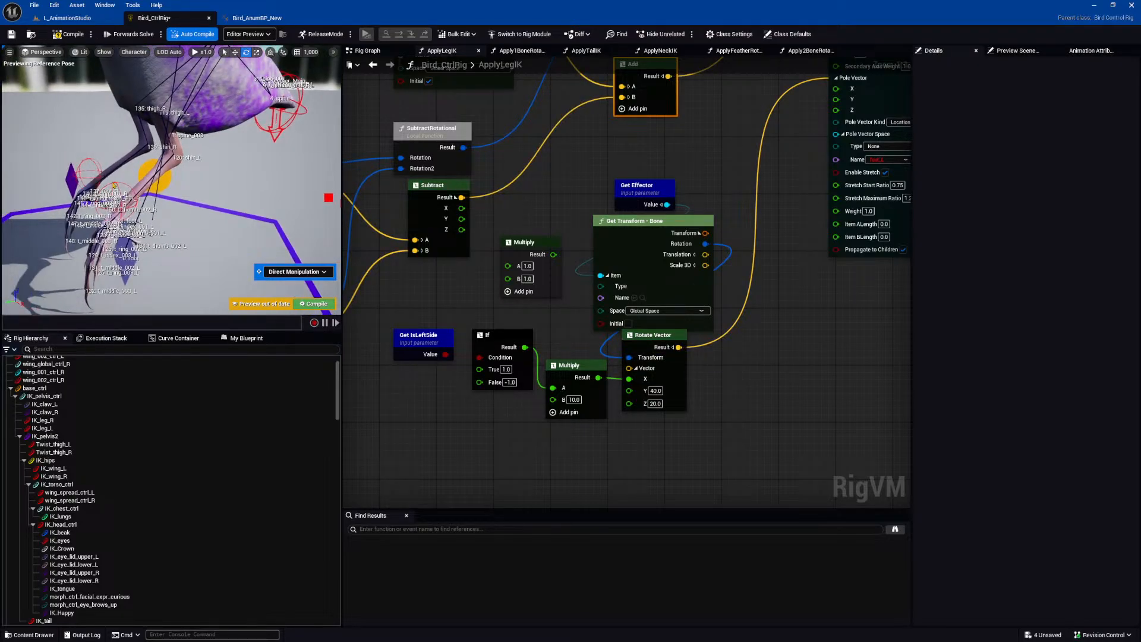
{"action": "left_click", "coordinate": [109, 184]}
{"action": "right_click_drag", "start_coordinate": [287, 218], "coordinate": [273, 218]}
{"action": "key", "text": "w"}
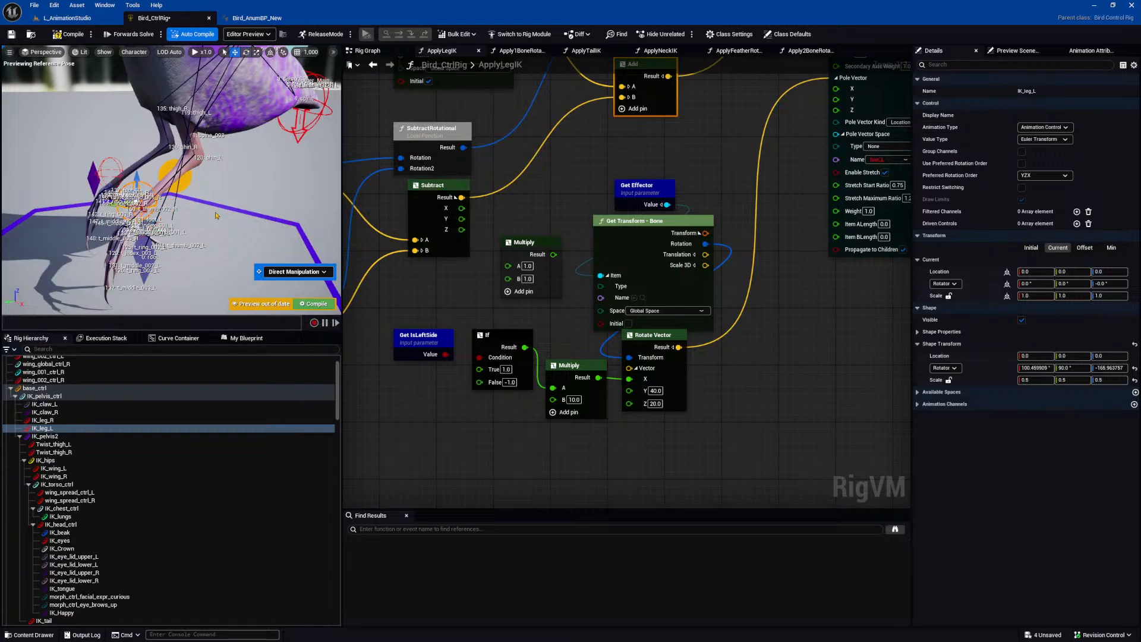
{"action": "left_click_drag", "start_coordinate": [122, 204], "coordinate": [179, 190]}
{"action": "right_click_drag", "start_coordinate": [221, 180], "coordinate": [271, 187]}
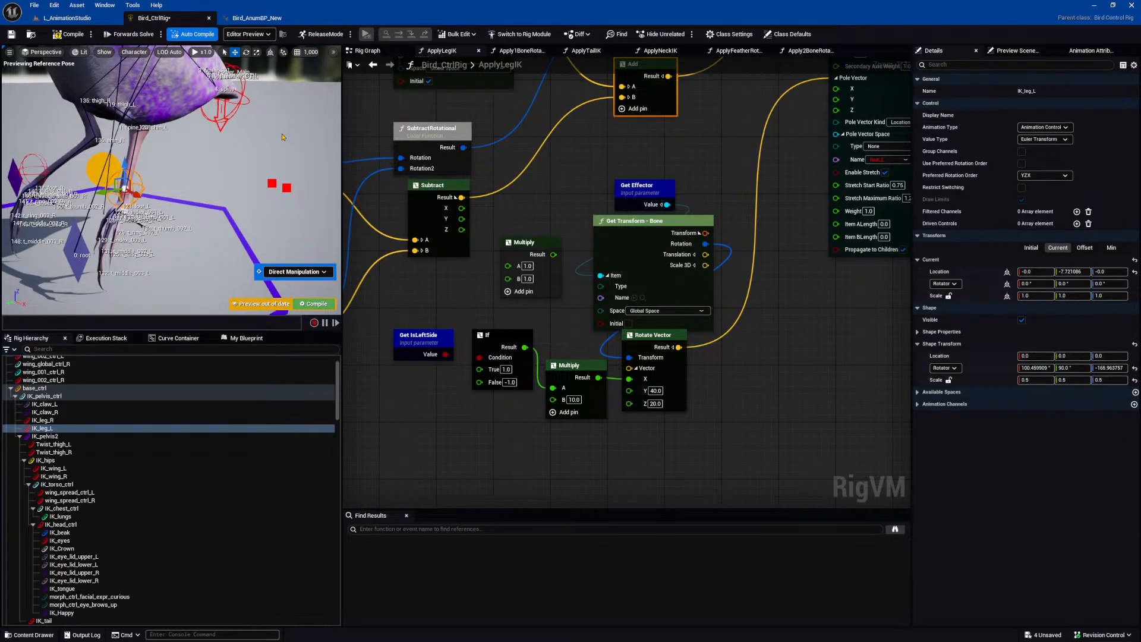
Set the Rotate Vector node's Z value to 0 and raise the IK_leg_L control to about Y -0.5, Z 12.9.
{"action": "left_click", "coordinate": [654, 404]}
{"action": "type", "text": "0"}
{"action": "key", "text": "Return"}
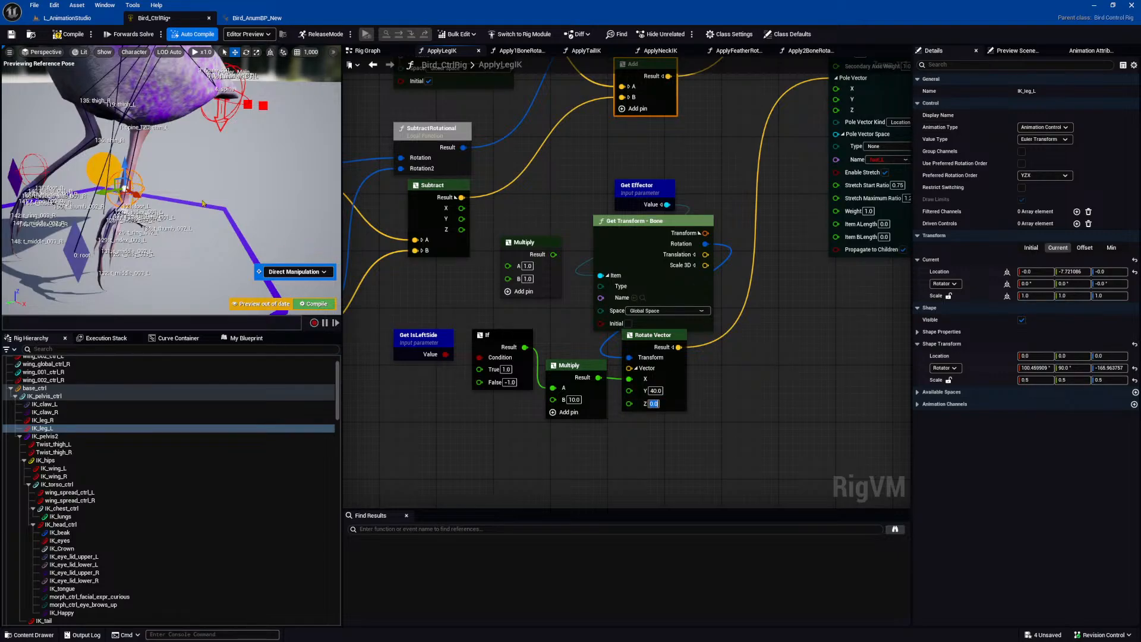
{"action": "right_click_drag", "start_coordinate": [202, 199], "coordinate": [153, 193]}
{"action": "left_click_drag", "start_coordinate": [155, 198], "coordinate": [126, 66]}
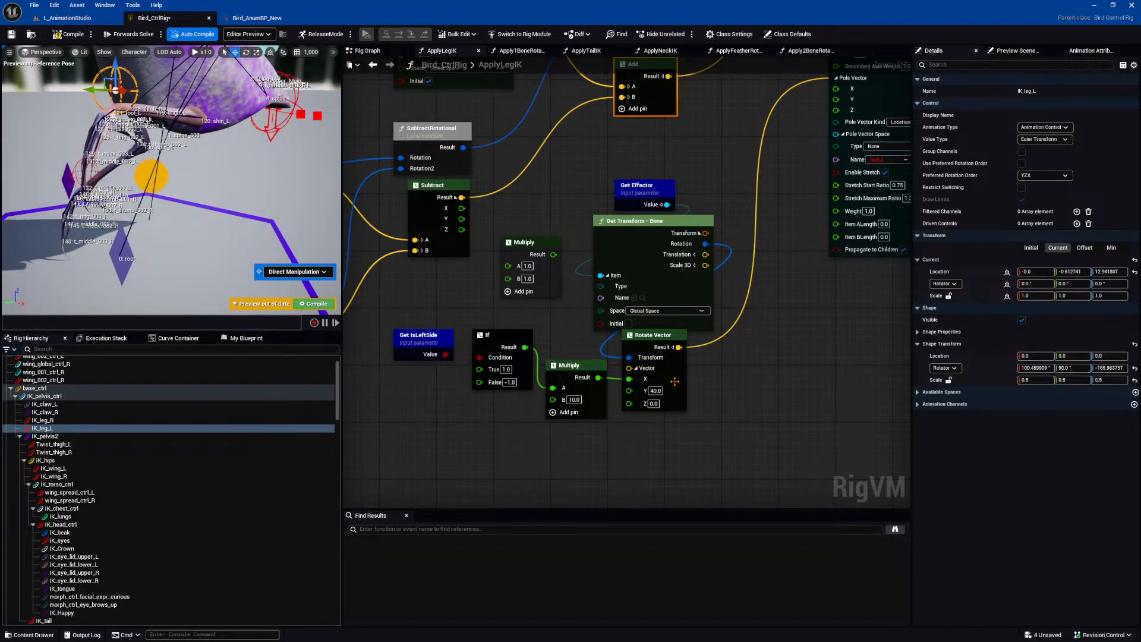
Set the Rotate Vector node's Z value to 20 and inspect the raised left leg's bend.
{"action": "left_click", "coordinate": [653, 403]}
{"action": "type", "text": "20"}
{"action": "key", "text": "Return"}
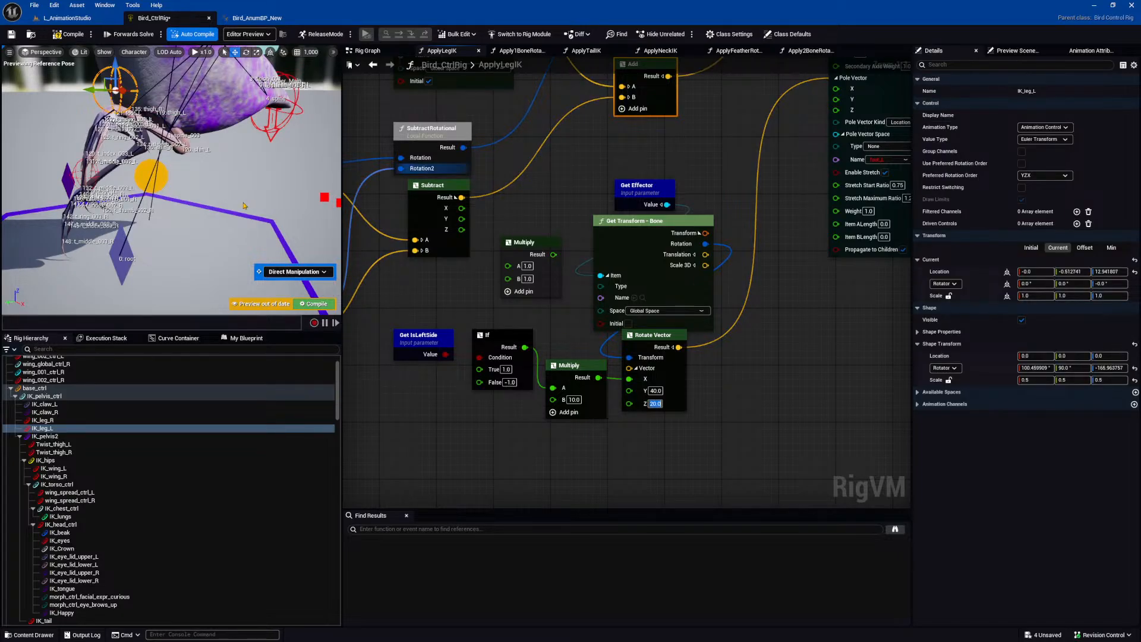
{"action": "right_click_drag", "start_coordinate": [267, 207], "coordinate": [275, 210]}
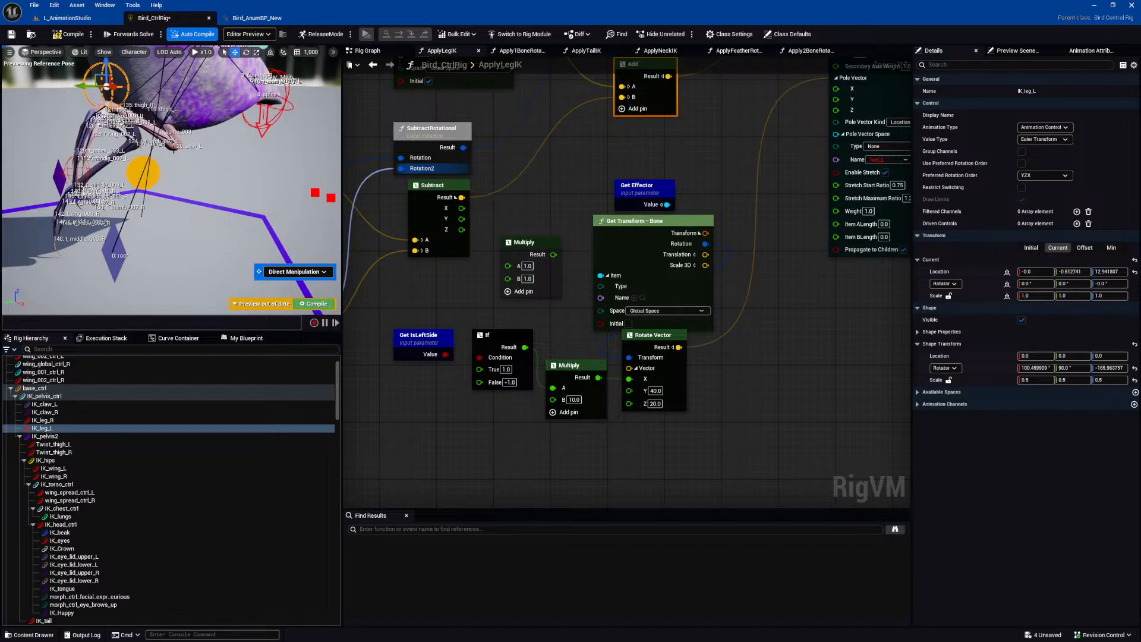
{"action": "right_click_drag", "start_coordinate": [204, 160], "coordinate": [181, 154]}
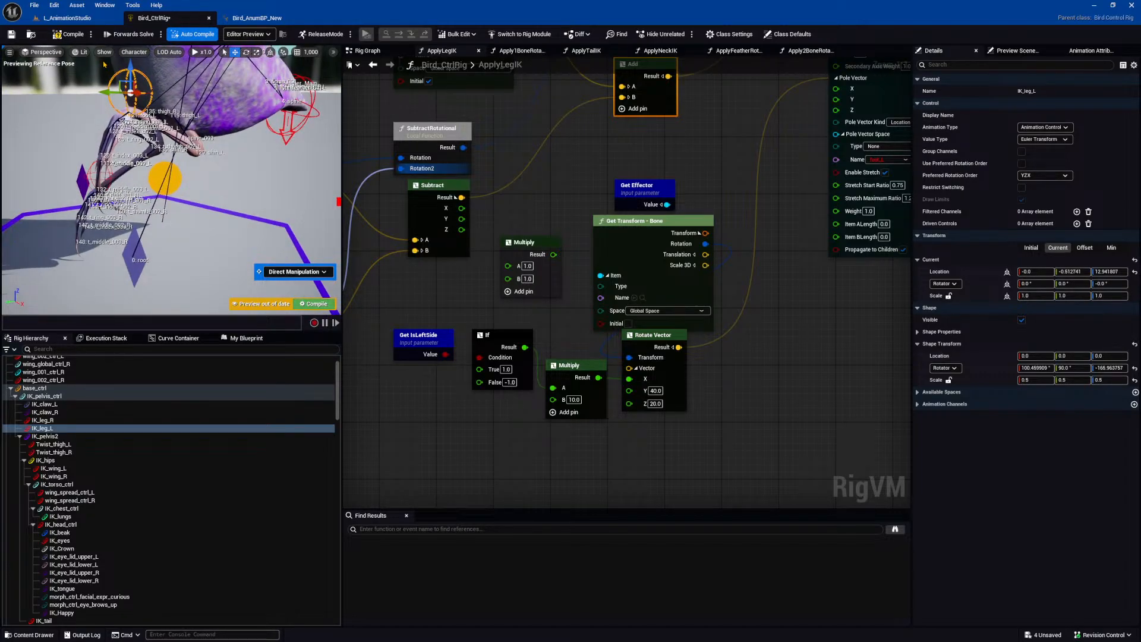
Adjust the height of the IK_leg_L control to a Z location of about 13.8.
{"action": "left_click_drag", "start_coordinate": [129, 77], "coordinate": [130, 48]}
{"action": "right_click_drag", "start_coordinate": [159, 121], "coordinate": [157, 100]}
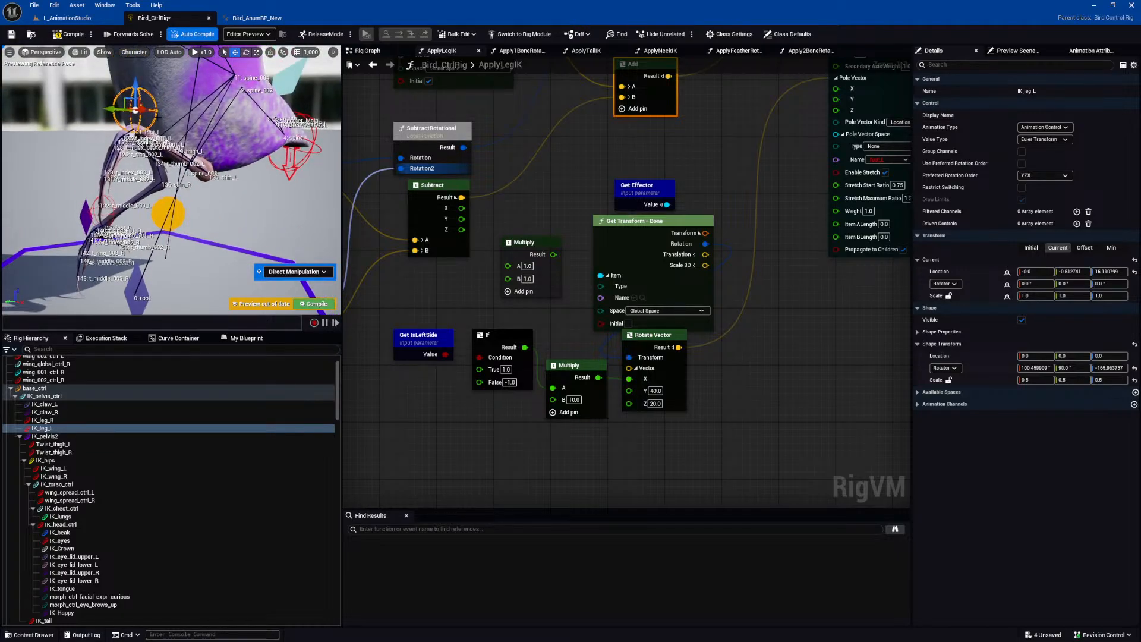
{"action": "left_click_drag", "start_coordinate": [136, 85], "coordinate": [138, 99]}
Set the Rotate Vector node's Z value to 40 and raise the IK_leg_L control to a Z location of about 17.2.
{"action": "left_click", "coordinate": [655, 403]}
{"action": "type", "text": "40"}
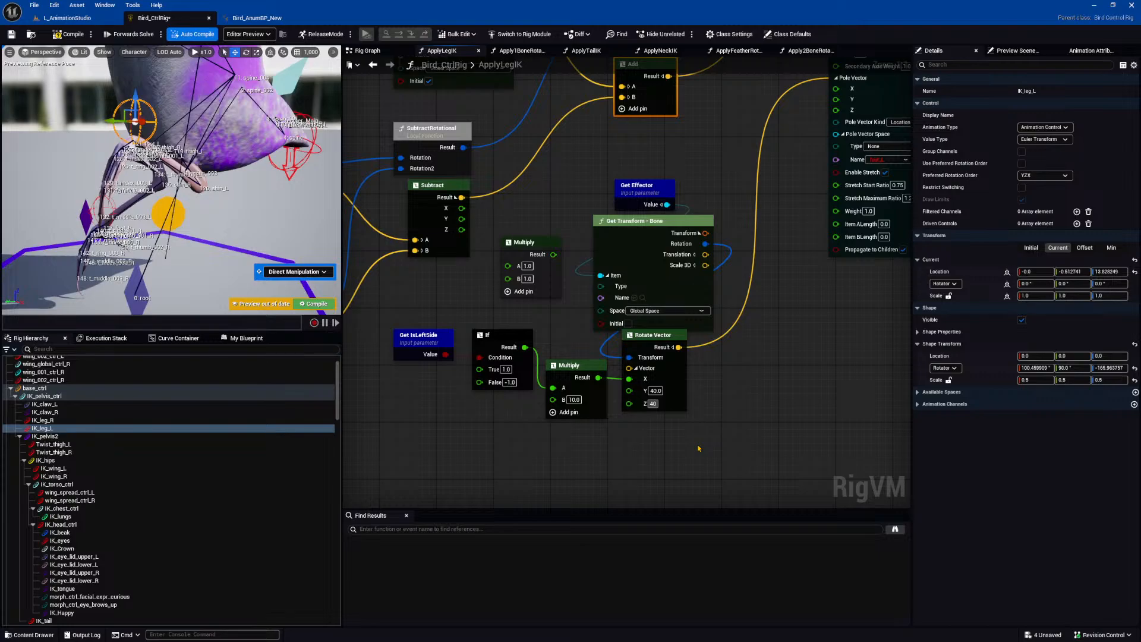
{"action": "key", "text": "Return"}
{"action": "right_click_drag", "start_coordinate": [157, 220], "coordinate": [185, 220]}
{"action": "left_click_drag", "start_coordinate": [108, 89], "coordinate": [109, 56]}
Set the Rotate Vector node's Z value to 80 and move the IK_leg_L control to about Y 9.9, Z 0.5.
{"action": "left_click", "coordinate": [654, 404]}
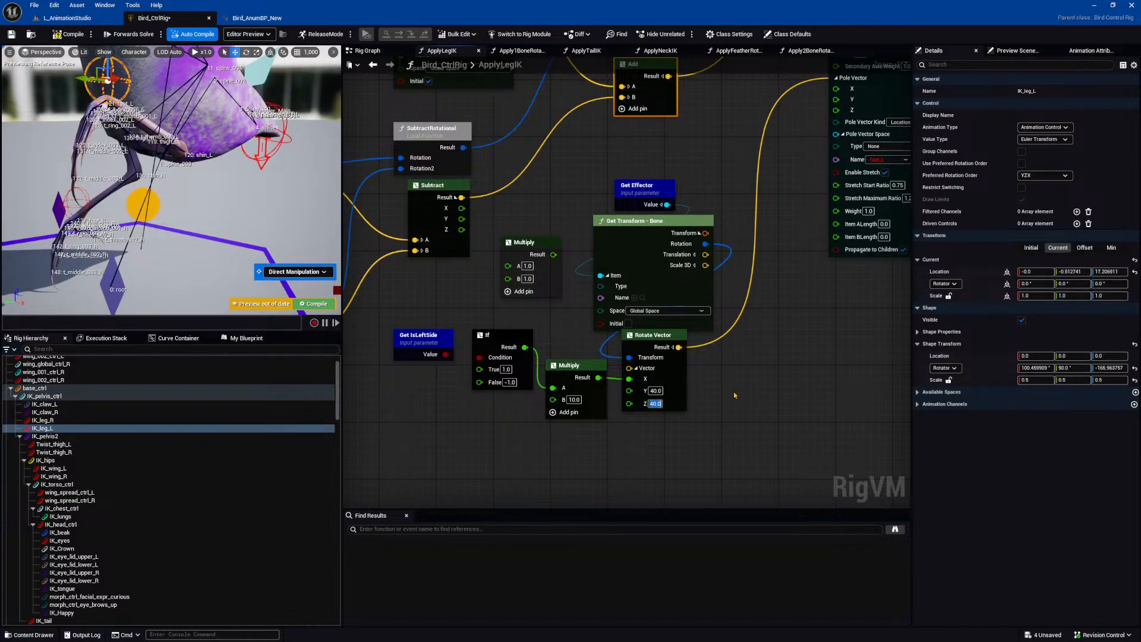
{"action": "type", "text": "80"}
{"action": "key", "text": "Return"}
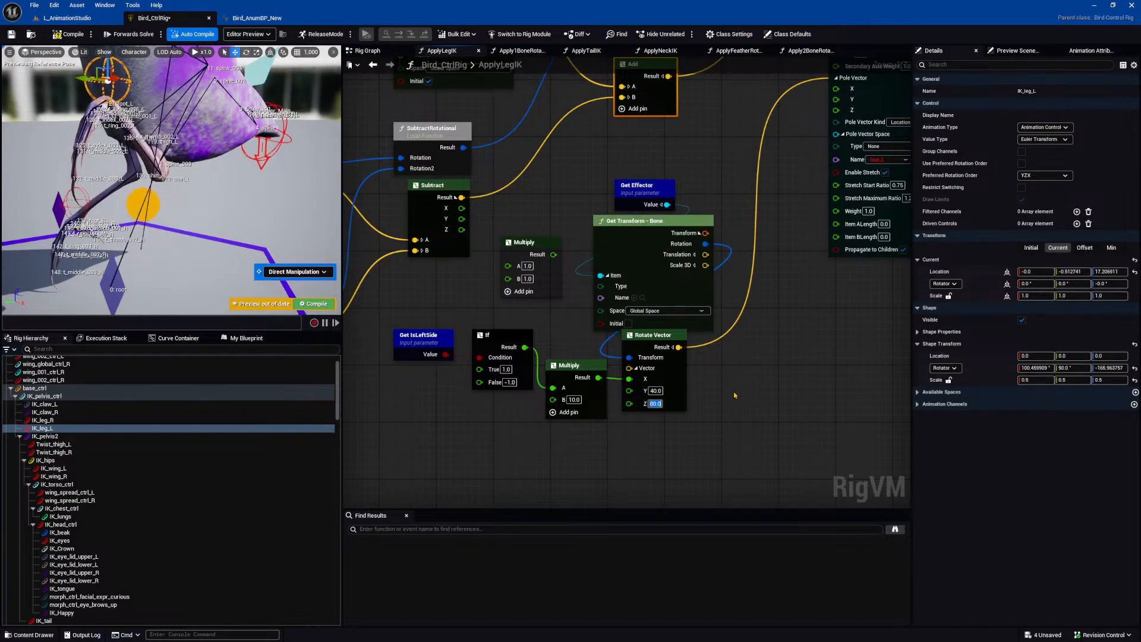
{"action": "right_click_drag", "start_coordinate": [160, 227], "coordinate": [113, 189]}
{"action": "left_click_drag", "start_coordinate": [167, 98], "coordinate": [139, 240]}
{"action": "right_click_drag", "start_coordinate": [139, 240], "coordinate": [137, 282]}
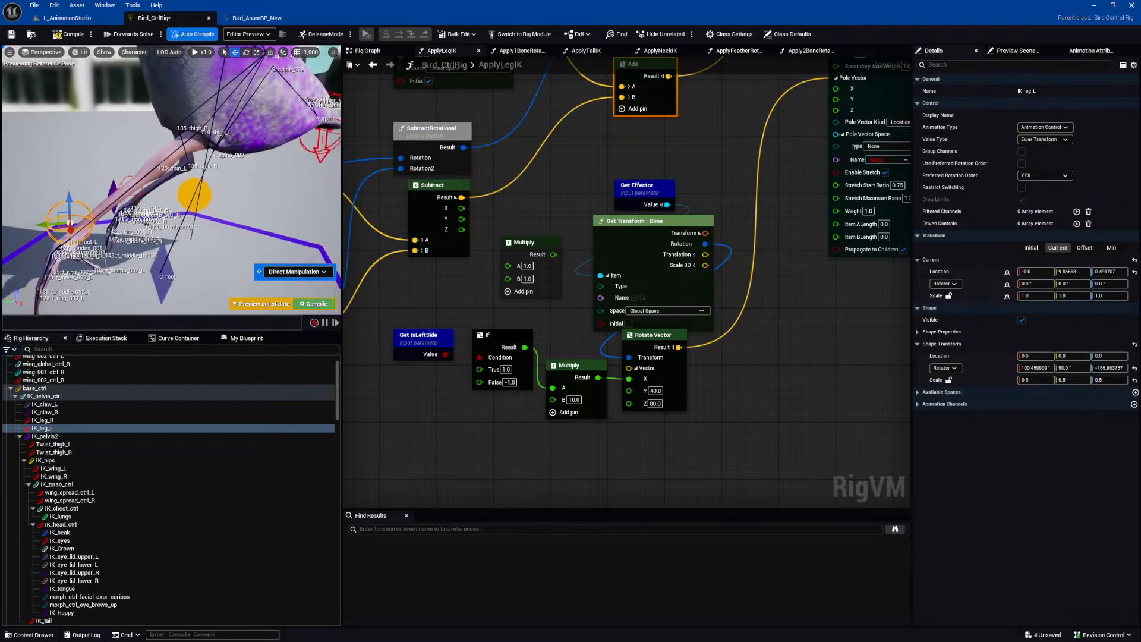
Undo the IK_leg_L control's displacement and inspect the left leg's bend from several angles.
{"action": "key", "text": "ctrl+z"}
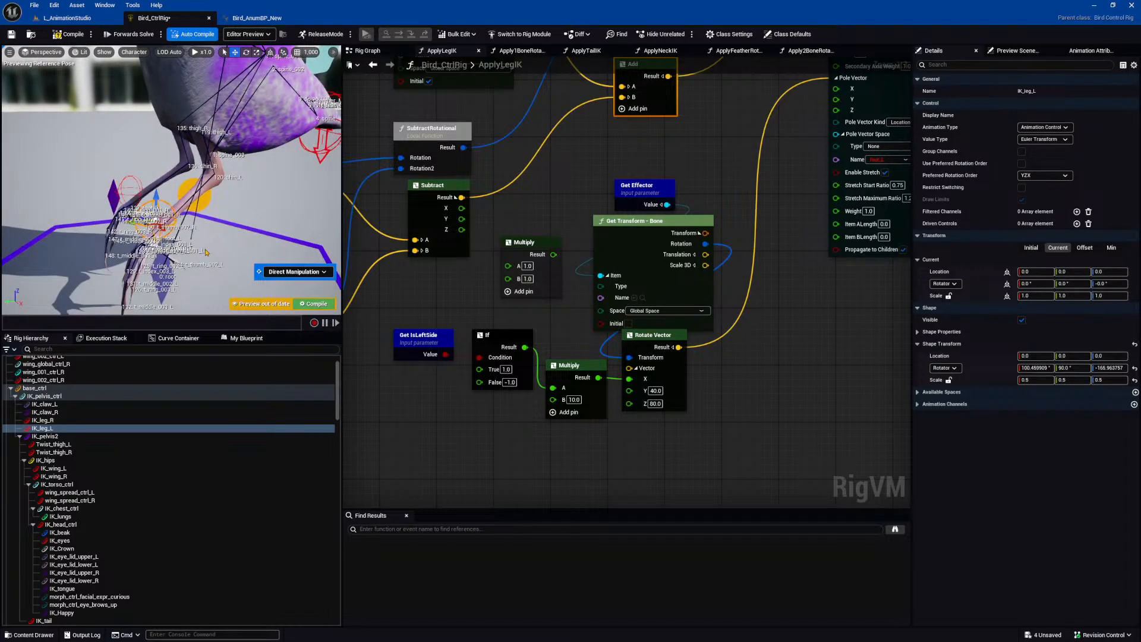
{"action": "left_click_drag", "start_coordinate": [213, 240], "coordinate": [247, 249], "text": "alt"}
{"action": "right_click_drag", "start_coordinate": [247, 250], "coordinate": [225, 229]}
{"action": "right_click_drag", "start_coordinate": [172, 184], "coordinate": [214, 201]}
{"action": "left_click_drag", "start_coordinate": [214, 201], "coordinate": [98, 200], "text": "alt"}
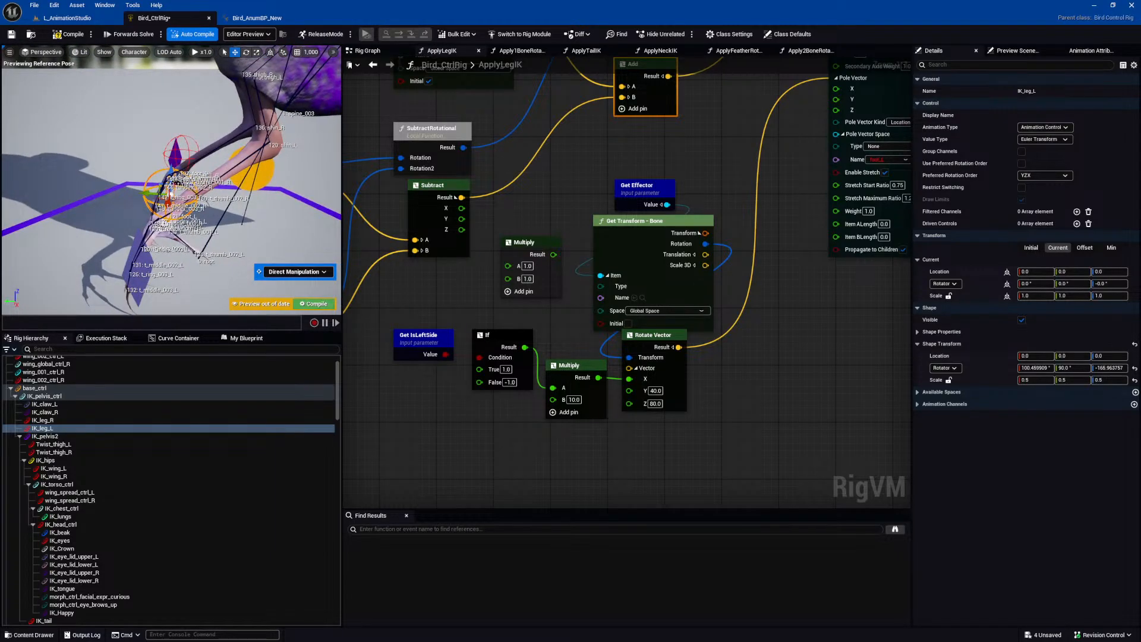
{"action": "right_click_drag", "start_coordinate": [171, 178], "coordinate": [192, 135]}
{"action": "right_click_drag", "start_coordinate": [285, 225], "coordinate": [208, 205]}
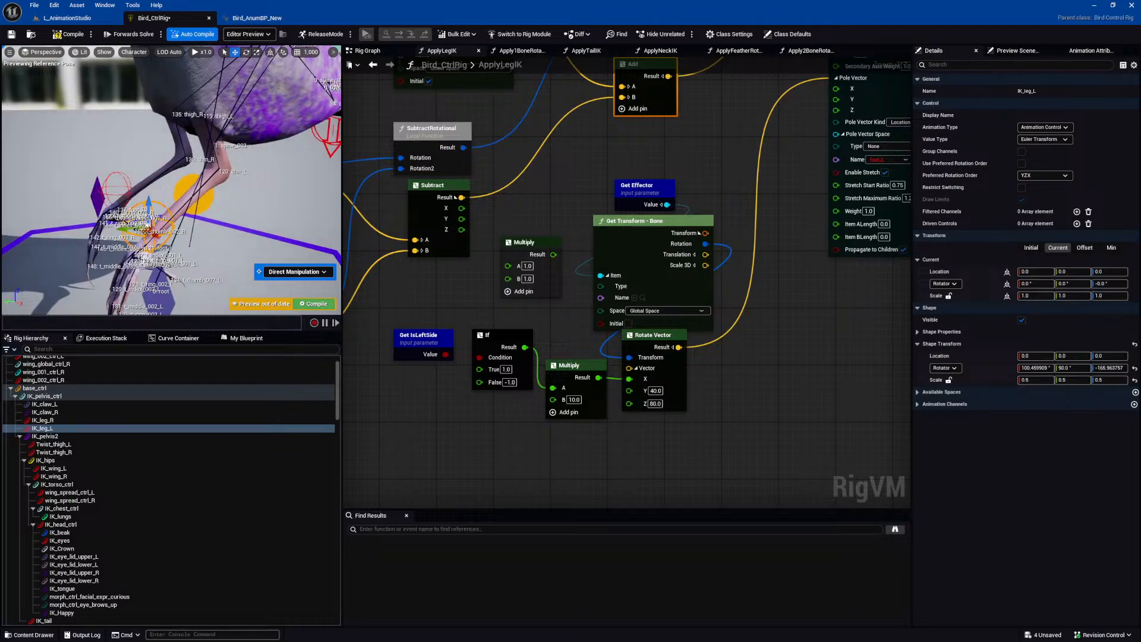
Move the IK_leg_L control through several poses to about Y 3.2, Z 1.7 and inspect the leg's bend.
{"action": "left_click_drag", "start_coordinate": [126, 228], "coordinate": [43, 240]}
{"action": "right_click_drag", "start_coordinate": [169, 236], "coordinate": [125, 237]}
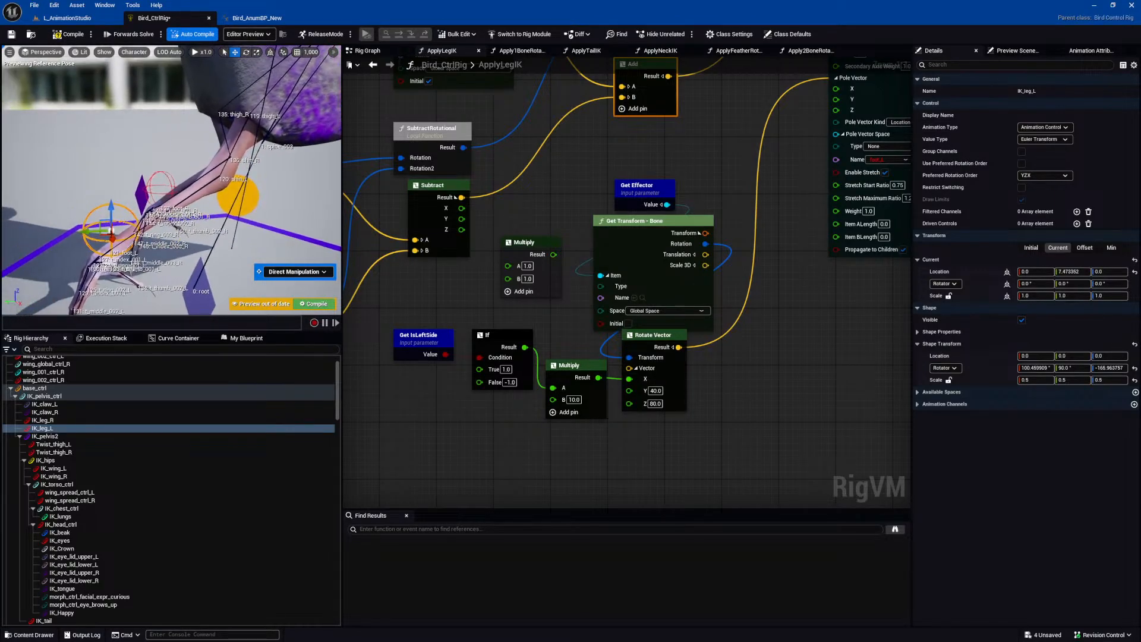
{"action": "left_click_drag", "start_coordinate": [122, 208], "coordinate": [122, 172]}
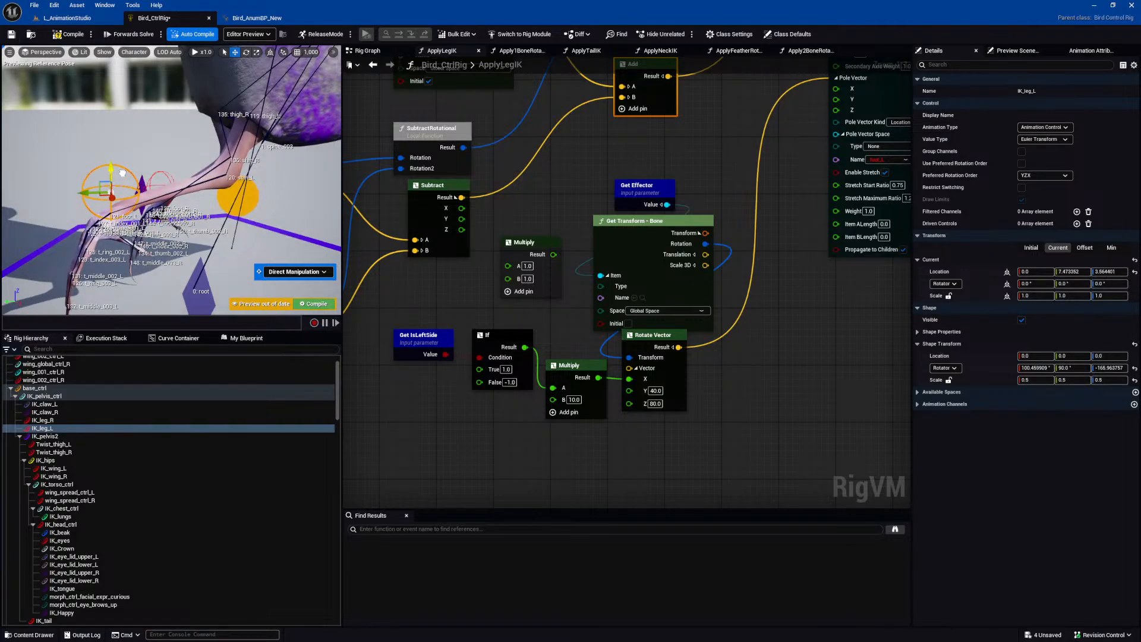
{"action": "left_click_drag", "start_coordinate": [88, 190], "coordinate": [136, 196]}
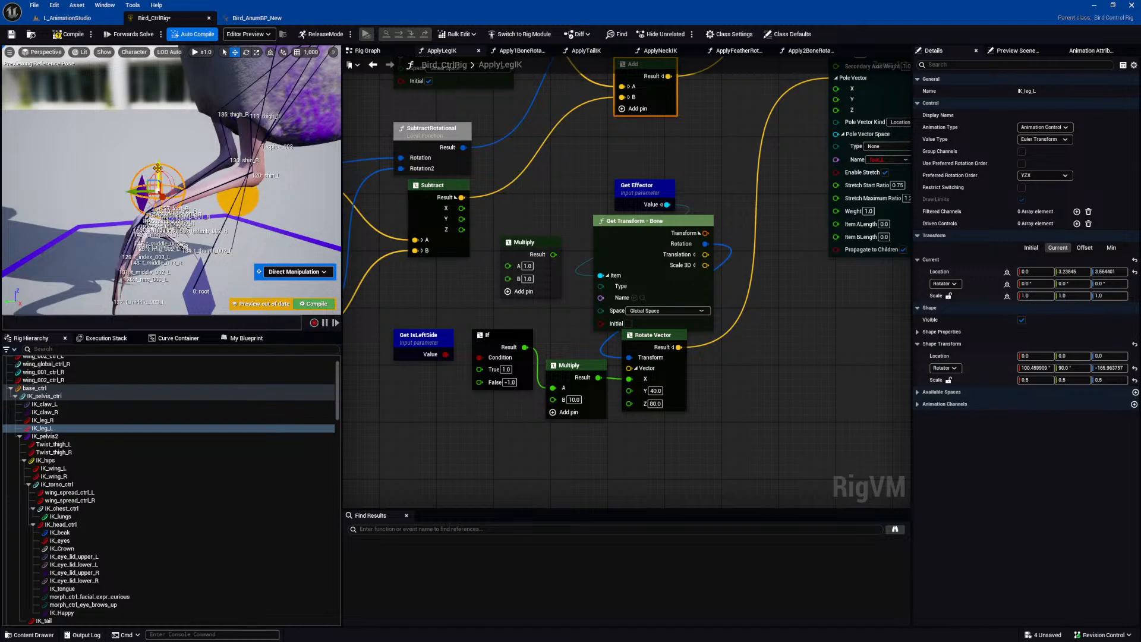
{"action": "left_click_drag", "start_coordinate": [157, 168], "coordinate": [172, 187]}
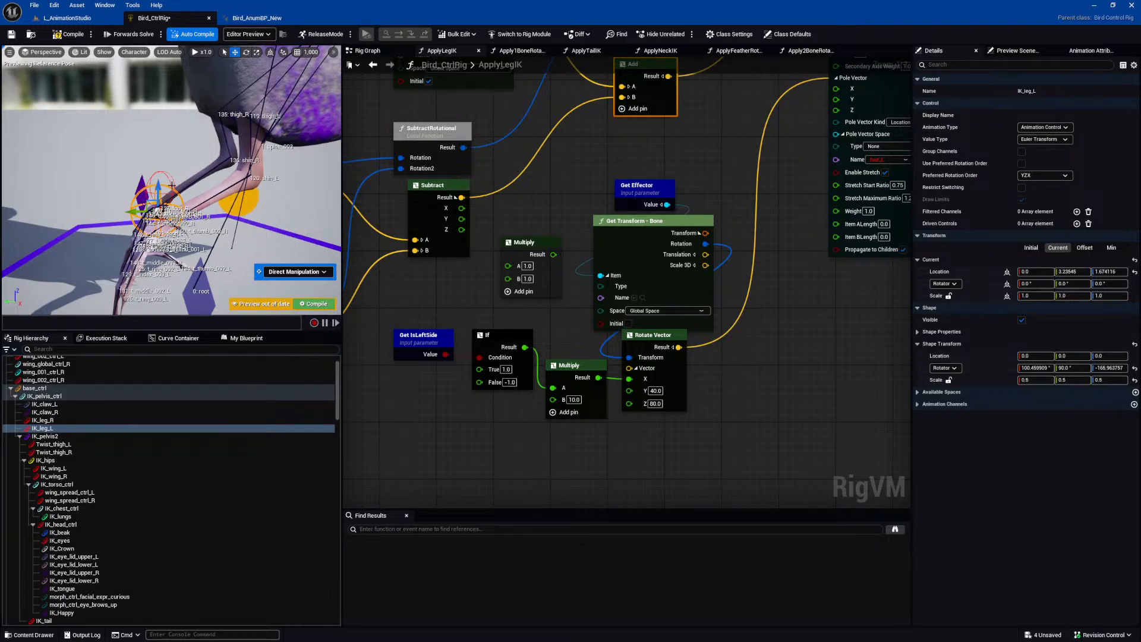
{"action": "left_click_drag", "start_coordinate": [197, 225], "coordinate": [232, 229], "text": "alt"}
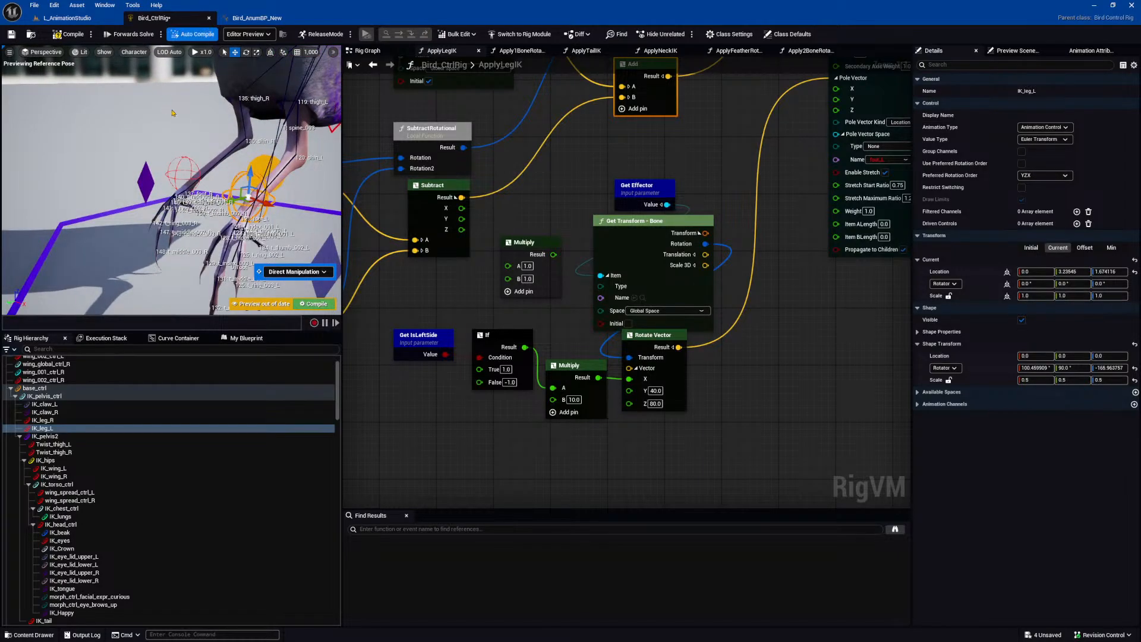
Look over the Locomotion state machine in the Bird_AnumBP_New animation blueprint and return to the bird Control Rig.
{"action": "left_click", "coordinate": [264, 19]}
{"action": "scroll", "coordinate": [560, 183], "scroll_direction": "down", "scroll_amount": 3}
{"action": "scroll", "coordinate": [560, 183], "scroll_direction": "up", "scroll_amount": 2}
{"action": "right_click_drag", "start_coordinate": [560, 183], "coordinate": [483, 159]}
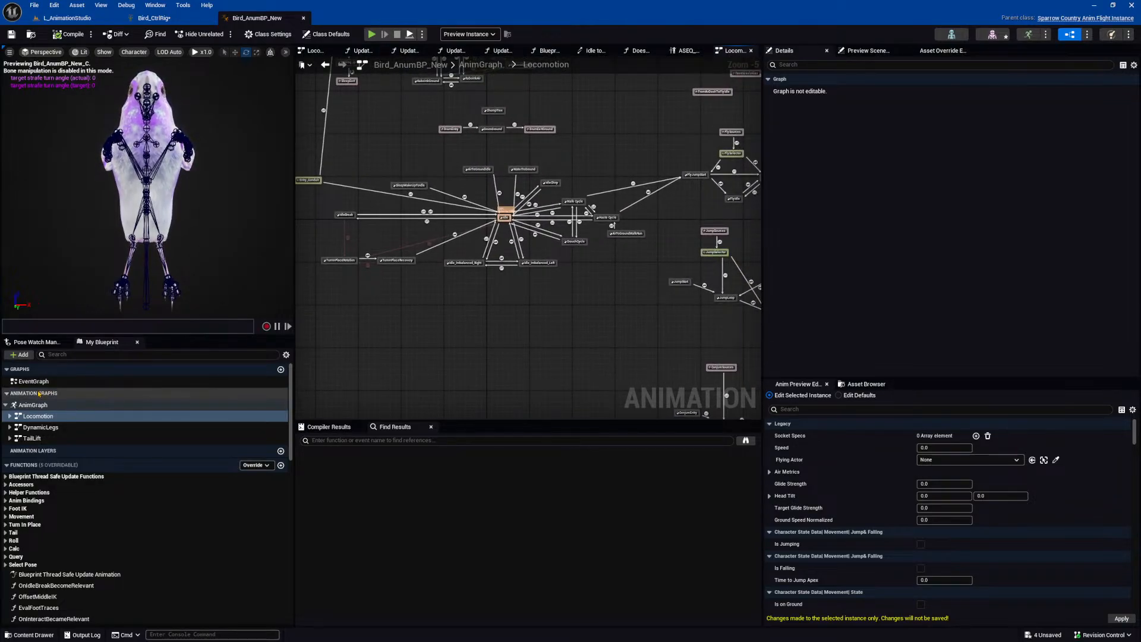
{"action": "left_click", "coordinate": [156, 18]}
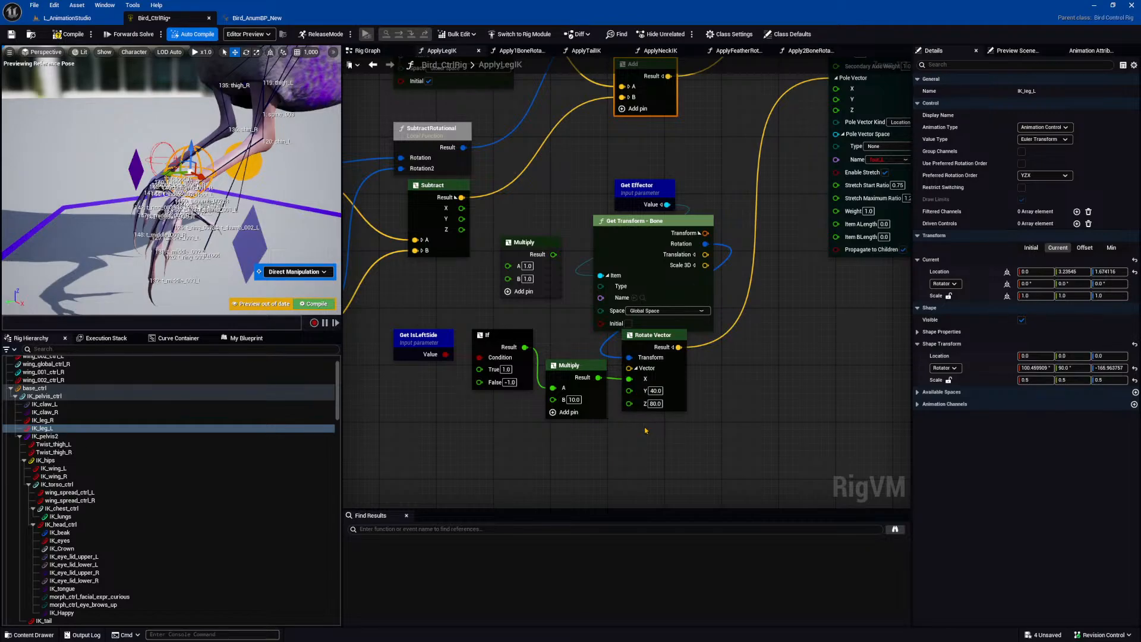
Examine how the bone, effector and pole vector inputs feed the Basic IK node in ApplyLegIK.
{"action": "scroll", "coordinate": [645, 429], "scroll_direction": "down", "scroll_amount": 2}
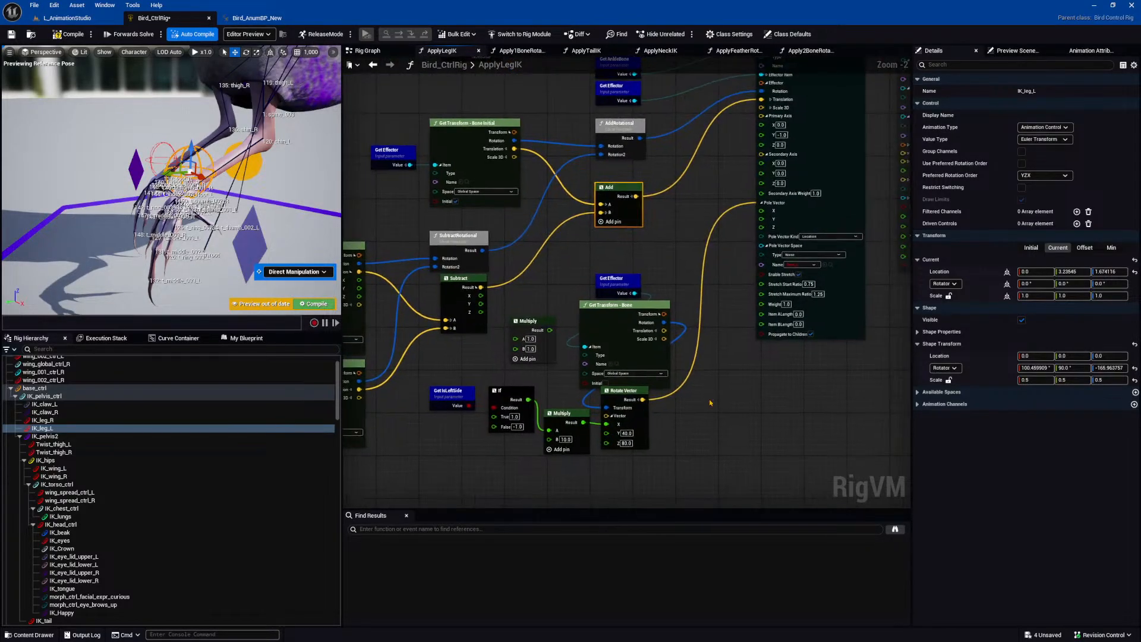
{"action": "scroll", "coordinate": [710, 403], "scroll_direction": "down", "scroll_amount": 1}
{"action": "right_click_drag", "start_coordinate": [710, 403], "coordinate": [652, 408]}
{"action": "scroll", "coordinate": [759, 217], "scroll_direction": "up", "scroll_amount": 2}
{"action": "right_click_drag", "start_coordinate": [783, 165], "coordinate": [762, 241]}
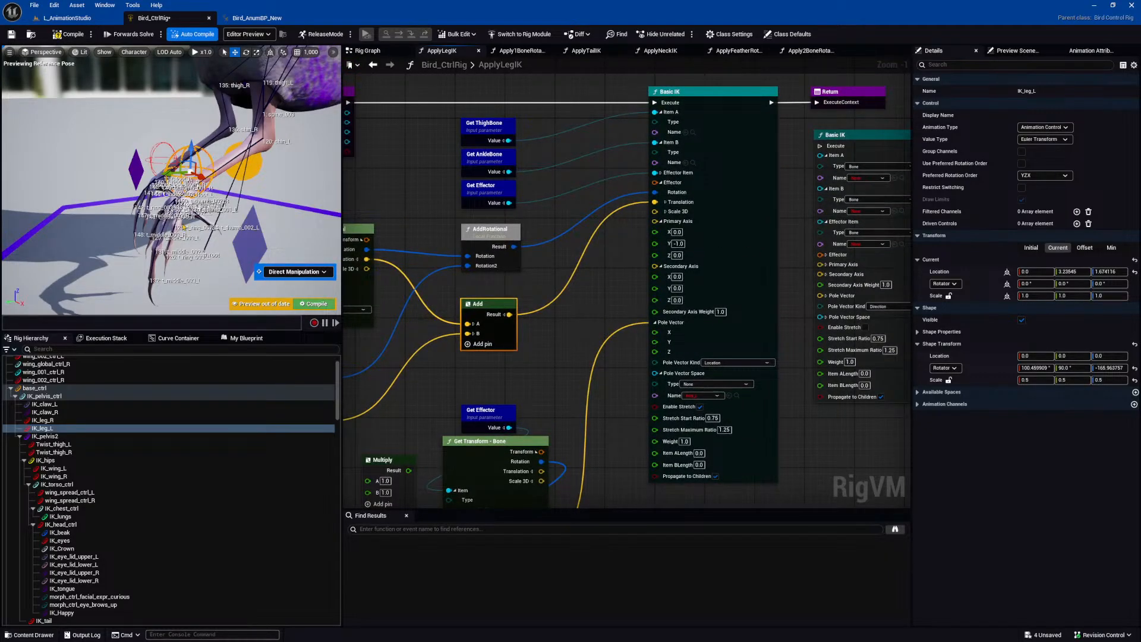
Raise the IK_claw_L control in the preview to a Z location of about 1.4.
{"action": "left_click", "coordinate": [254, 231]}
{"action": "mouse_move", "coordinate": [250, 222]}
{"action": "left_mouse_down"}
{"action": "mouse_move", "coordinate": [260, 188]}
{"action": "mouse_move", "coordinate": [256, 204]}
{"action": "left_mouse_up"}
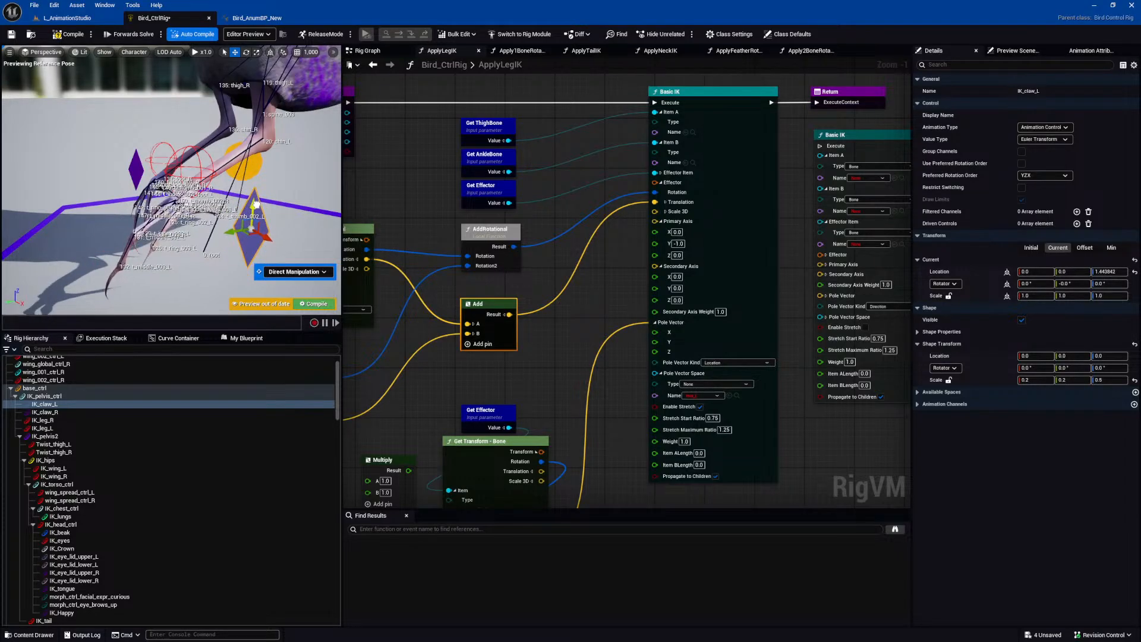
{"action": "right_click", "coordinate": [68, 407]}
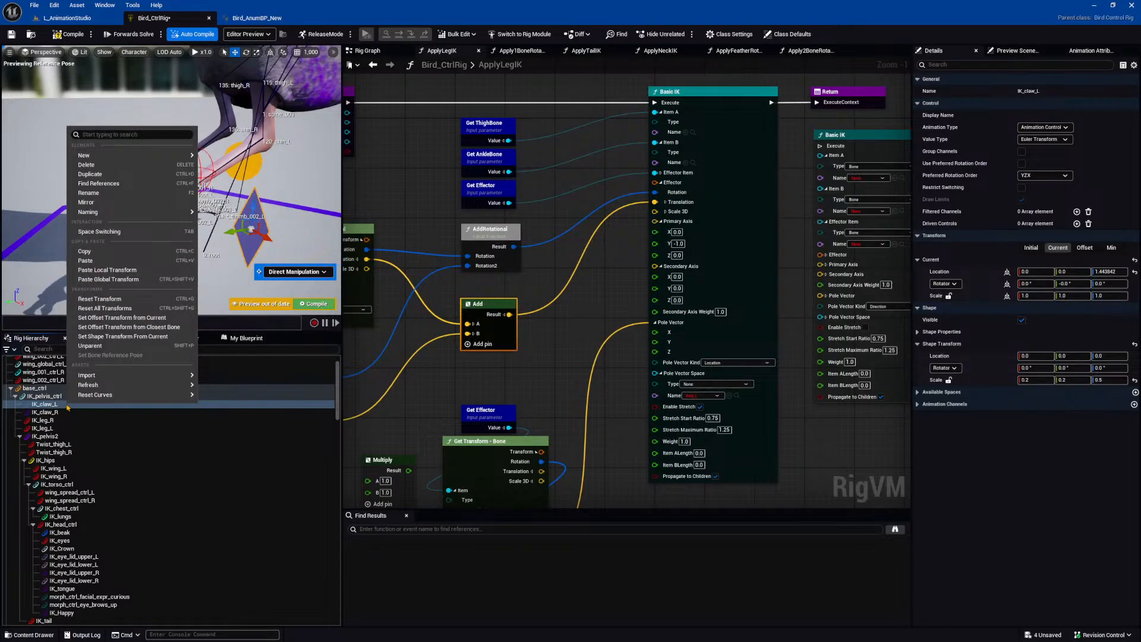
{"action": "left_click", "coordinate": [425, 380]}
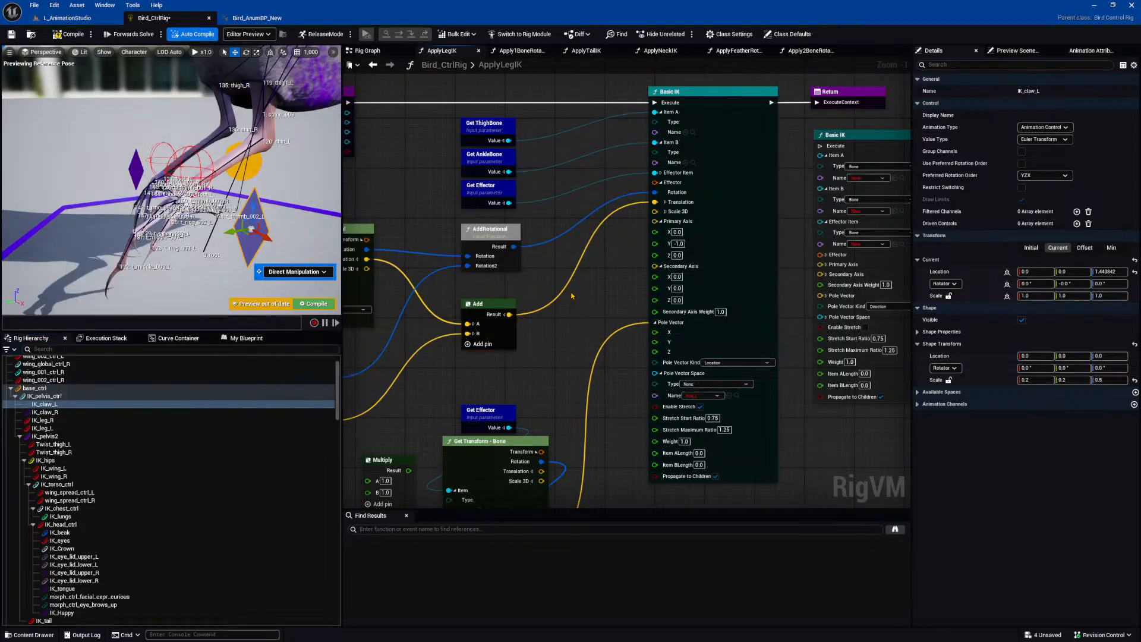
Close every graph except the Rig Graph and open the ApplyClaws_IK function from the Claws section.
{"action": "right_click", "coordinate": [373, 54]}
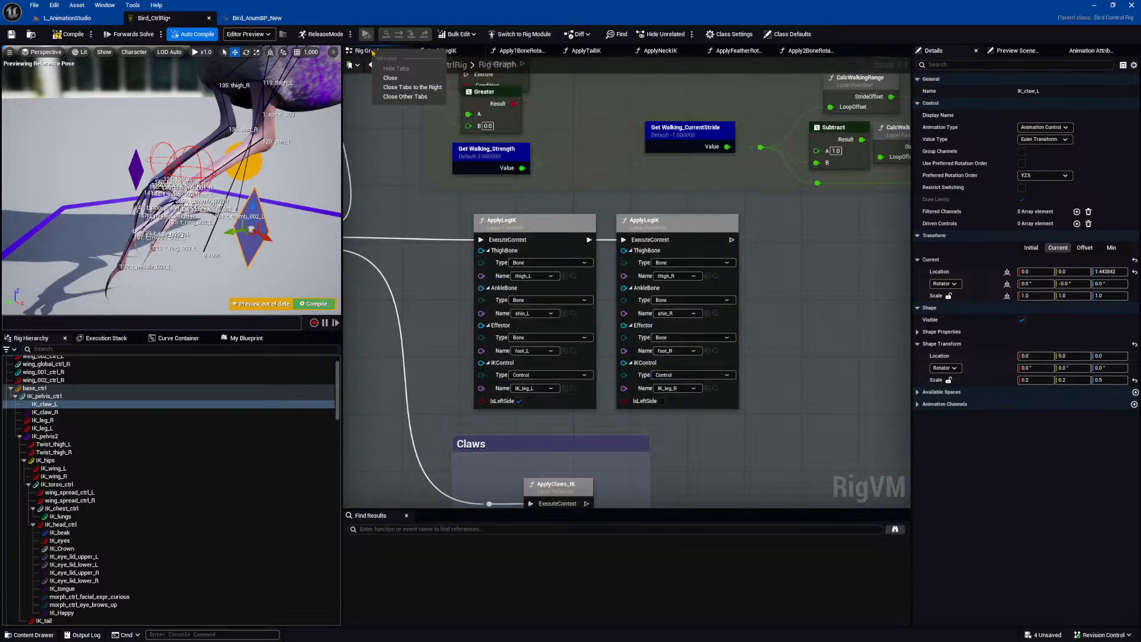
{"action": "left_click", "coordinate": [405, 96]}
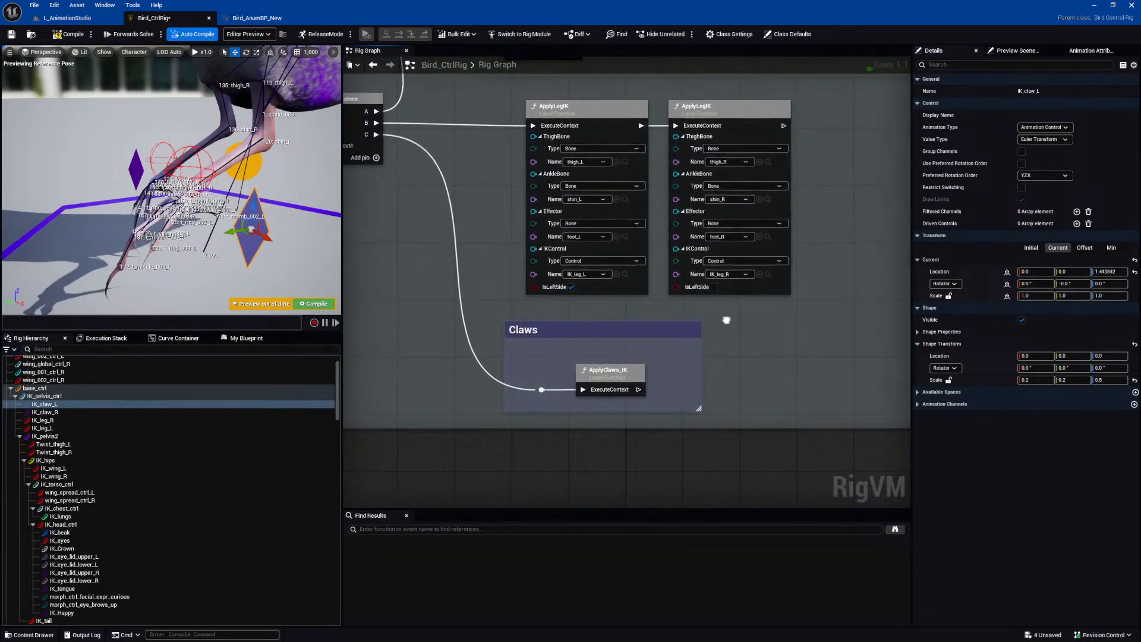
{"action": "double_click", "coordinate": [615, 375]}
{"action": "scroll", "coordinate": [659, 355], "scroll_direction": "up", "scroll_amount": 2}
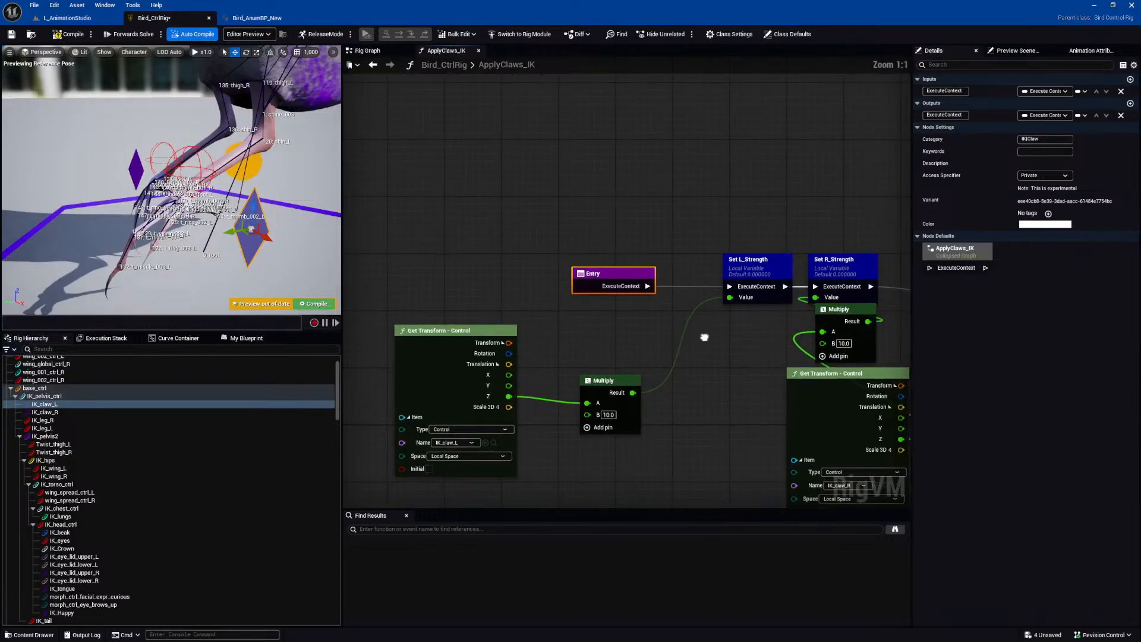
Examine how ApplyClaws_IK sets L_Strength and R_Strength from the claw controls and passes execution to the L Claw section.
{"action": "left_click_drag", "start_coordinate": [553, 174], "coordinate": [565, 254]}
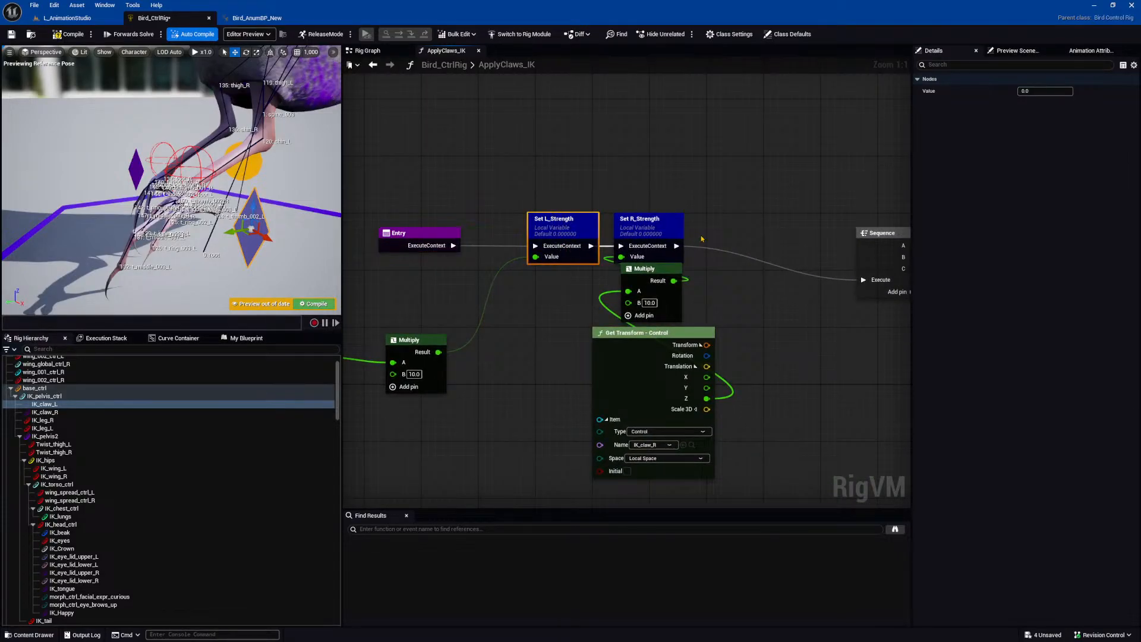
{"action": "scroll", "coordinate": [722, 239], "scroll_direction": "down", "scroll_amount": 1}
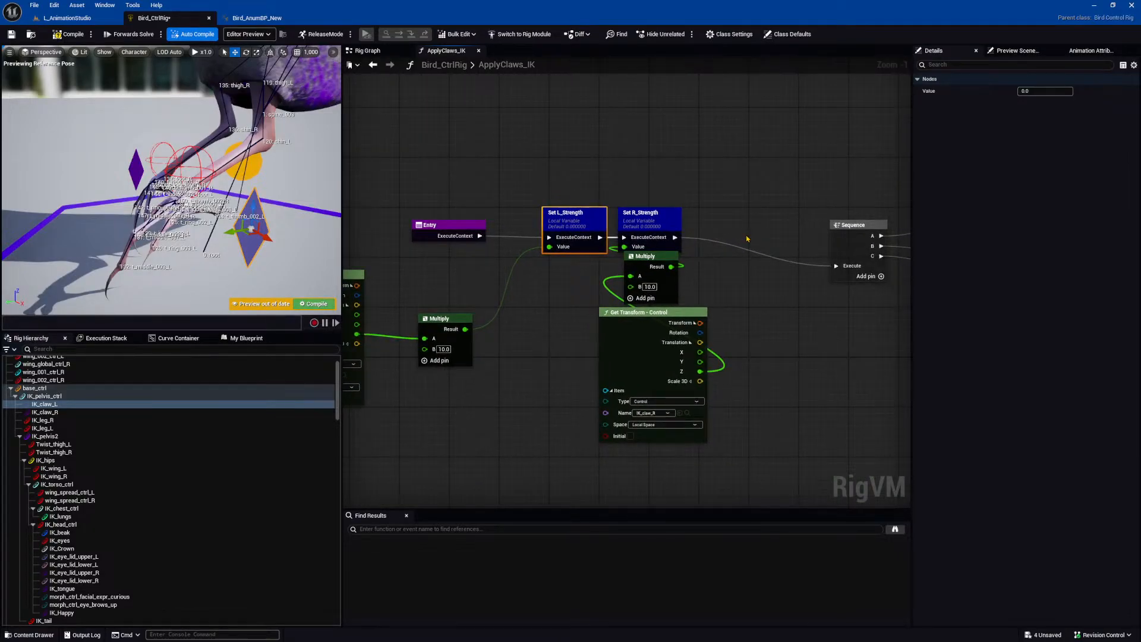
{"action": "right_click_drag", "start_coordinate": [748, 239], "coordinate": [629, 236]}
{"action": "scroll", "coordinate": [629, 236], "scroll_direction": "down", "scroll_amount": 3}
{"action": "right_click_drag", "start_coordinate": [711, 212], "coordinate": [489, 302]}
{"action": "scroll", "coordinate": [499, 174], "scroll_direction": "down", "scroll_amount": 2}
{"action": "scroll", "coordinate": [597, 202], "scroll_direction": "up", "scroll_amount": 4}
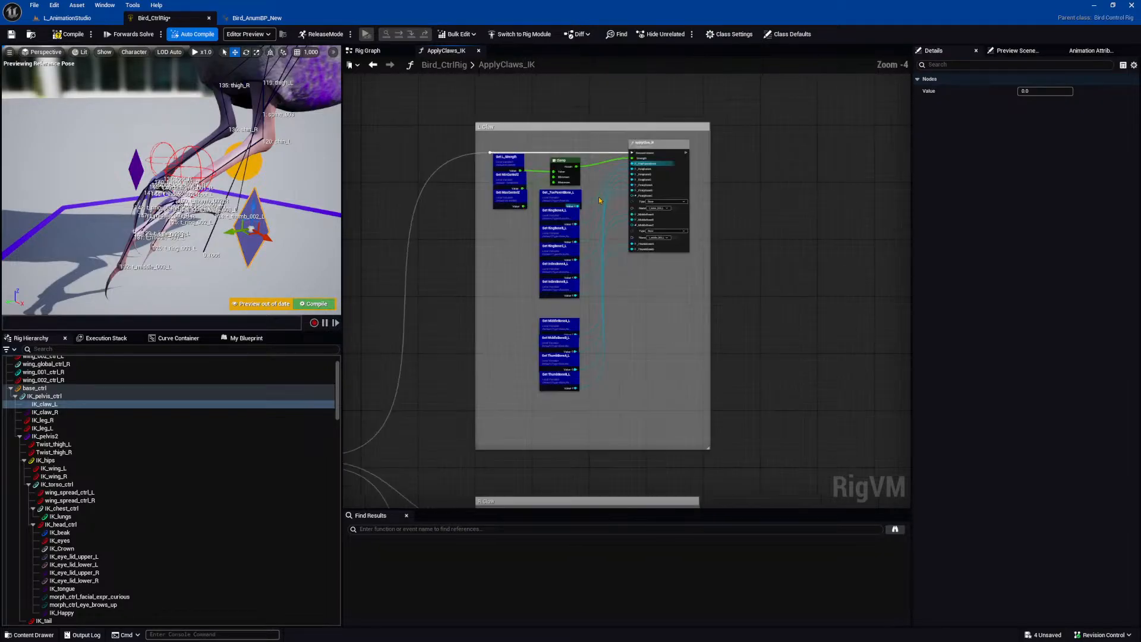
{"action": "right_click_drag", "start_coordinate": [605, 139], "coordinate": [605, 162]}
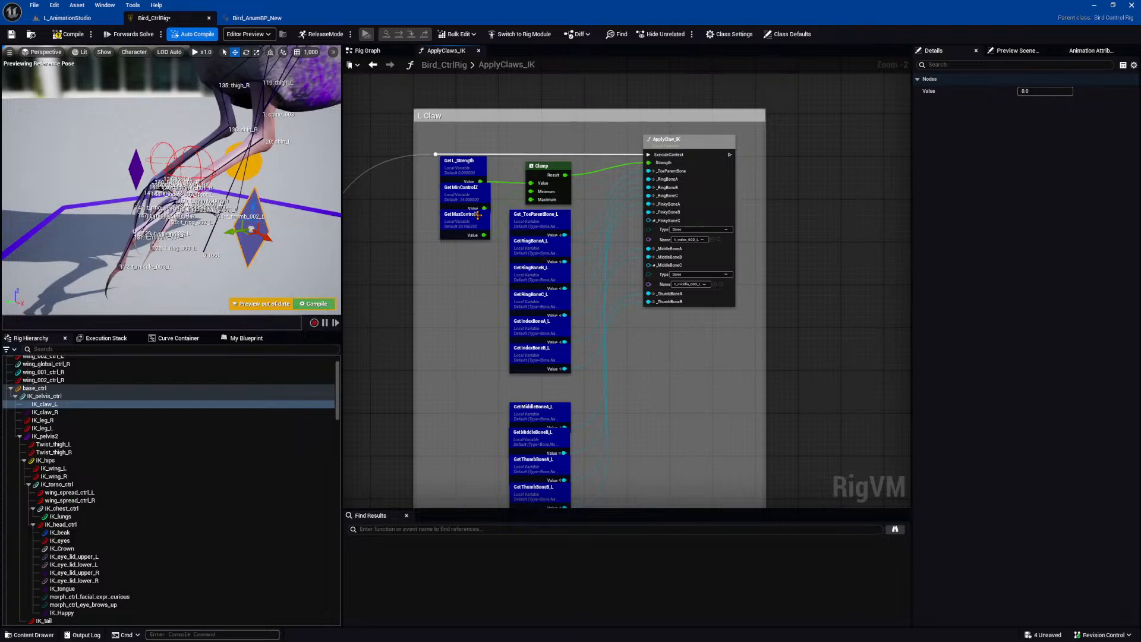
Examine the left toe bone variable nodes in the L Claw section, from _ToeParentBone_L to IndexBoneB_L.
{"action": "left_click_drag", "start_coordinate": [500, 220], "coordinate": [517, 360]}
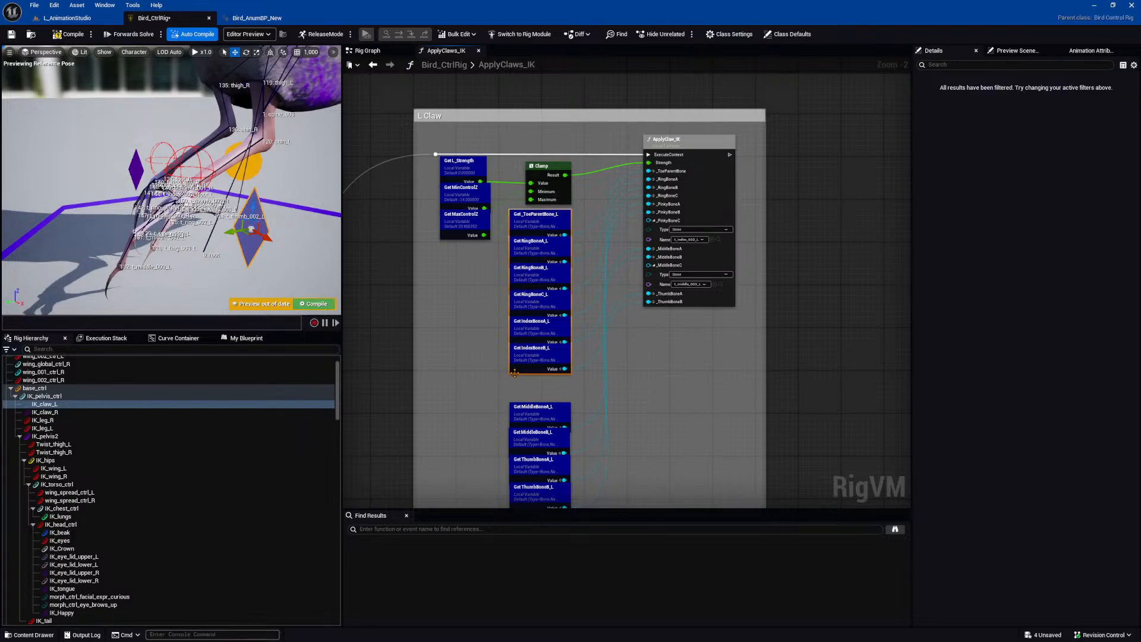
{"action": "scroll", "coordinate": [518, 360], "scroll_direction": "down", "scroll_amount": 3}
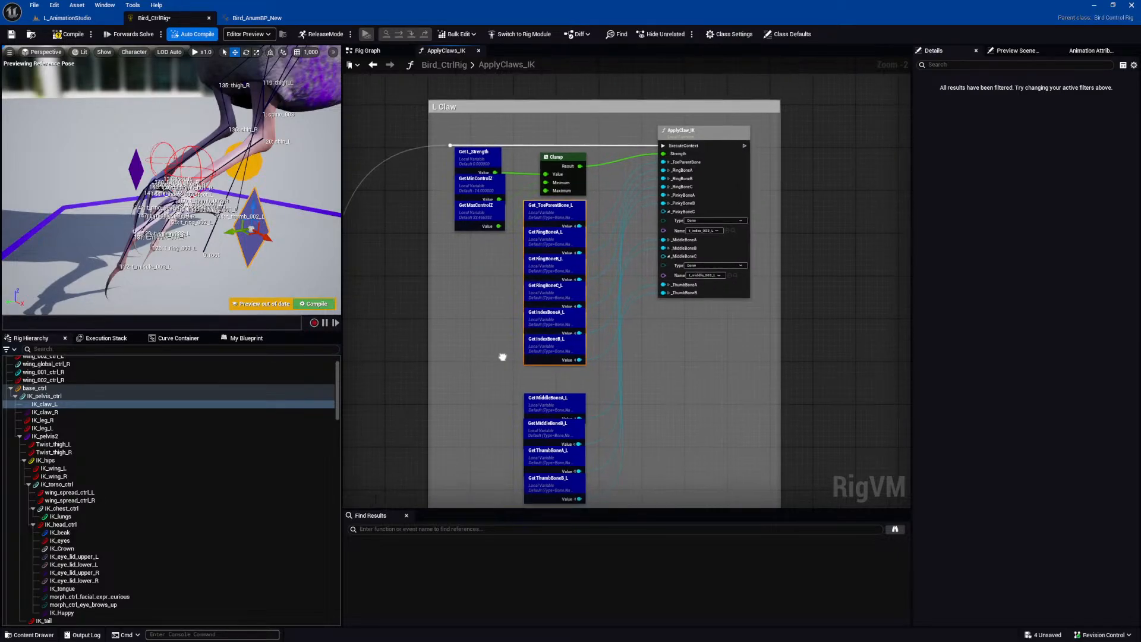
{"action": "right_click_drag", "start_coordinate": [535, 335], "coordinate": [723, 245]}
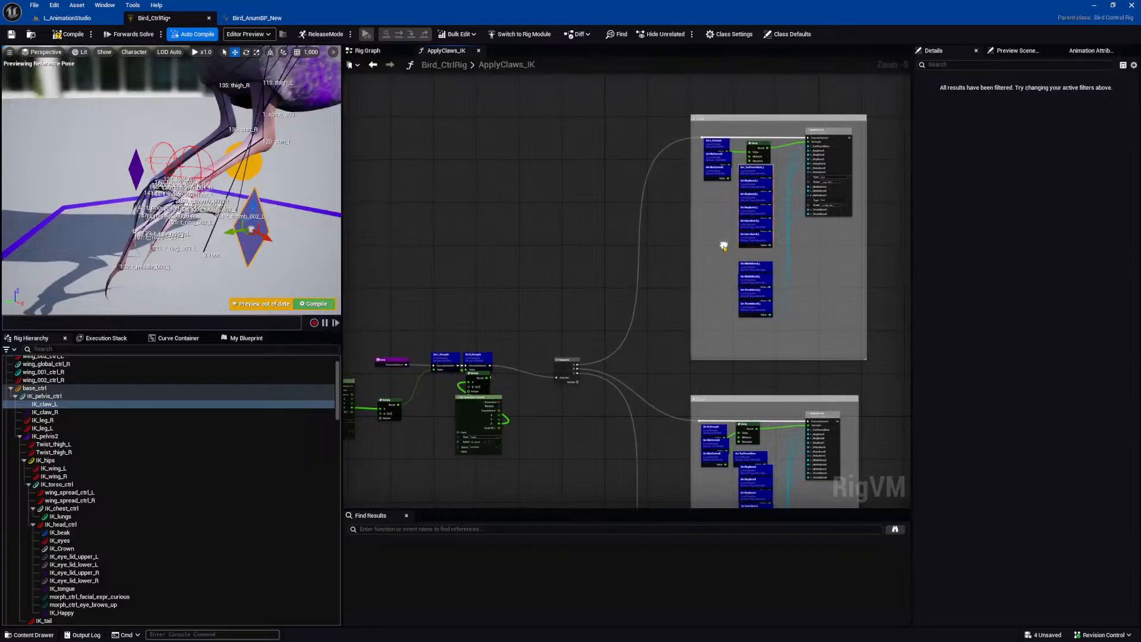
{"action": "scroll", "coordinate": [758, 205], "scroll_direction": "up", "scroll_amount": 5}
{"action": "left_click", "coordinate": [706, 242]}
{"action": "scroll", "coordinate": [599, 328], "scroll_direction": "down", "scroll_amount": 2}
{"action": "right_click_drag", "start_coordinate": [599, 328], "coordinate": [578, 351]}
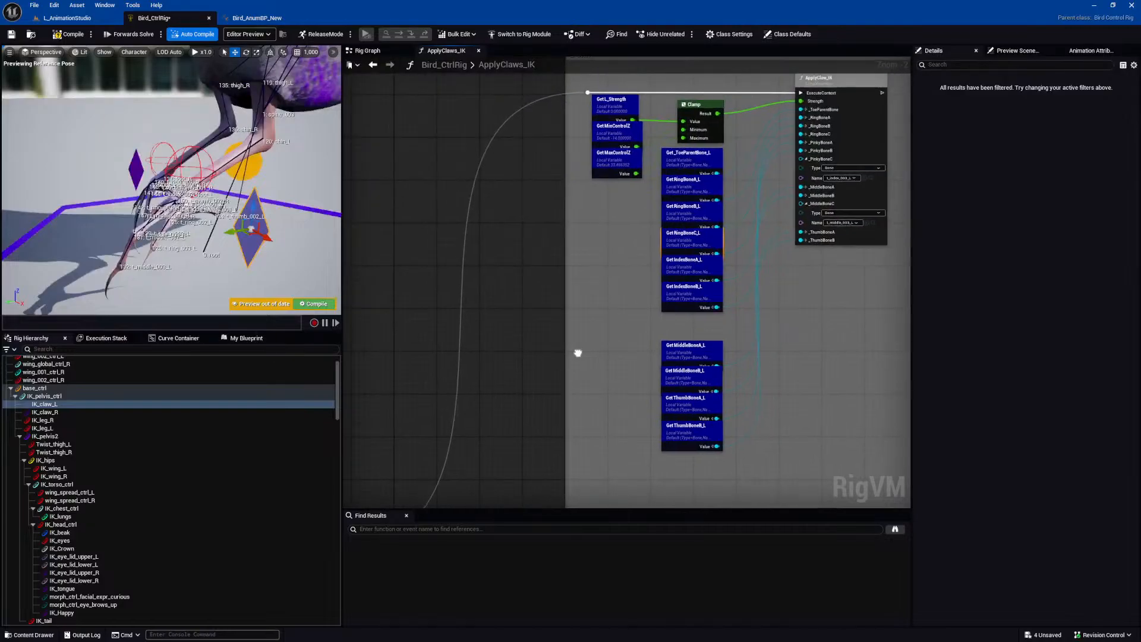
{"action": "scroll", "coordinate": [686, 148], "scroll_direction": "up", "scroll_amount": 2}
{"action": "left_click", "coordinate": [680, 151]}
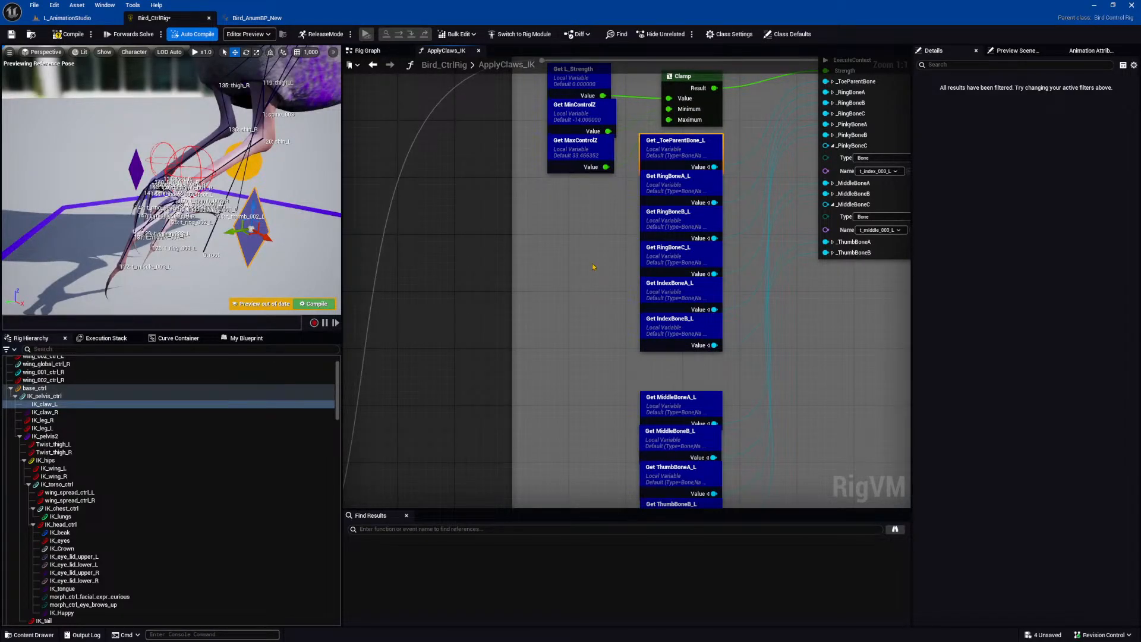
Expand the local variables of ApplyClaws_IK and examine the claw bone keys and strength variables.
{"action": "left_click", "coordinate": [247, 337]}
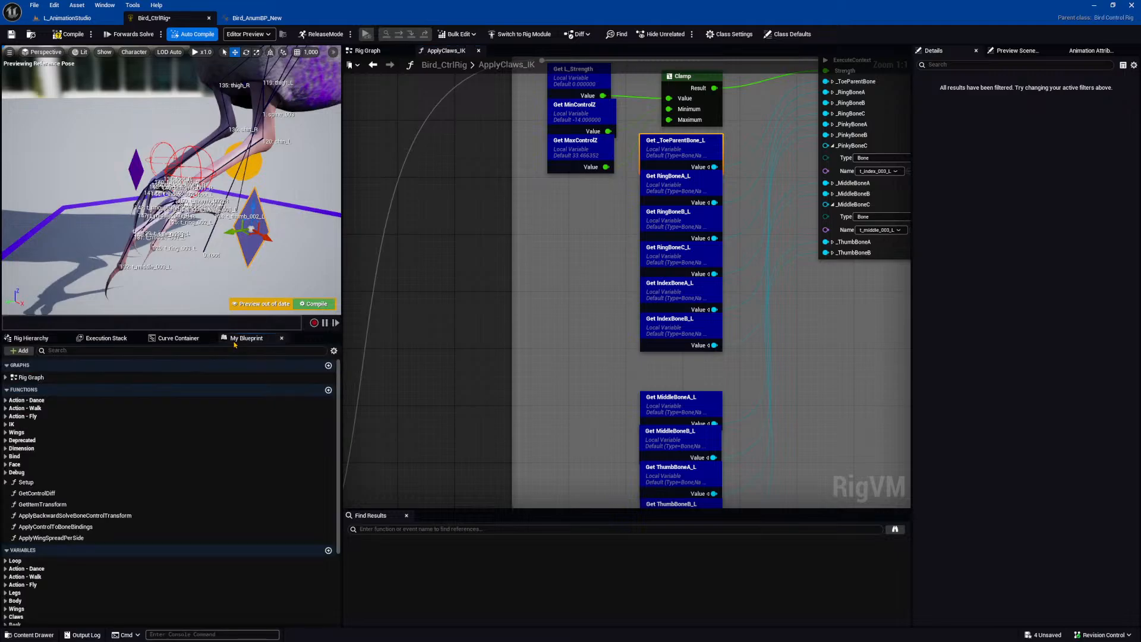
{"action": "scroll", "coordinate": [66, 464], "scroll_direction": "down", "scroll_amount": 3}
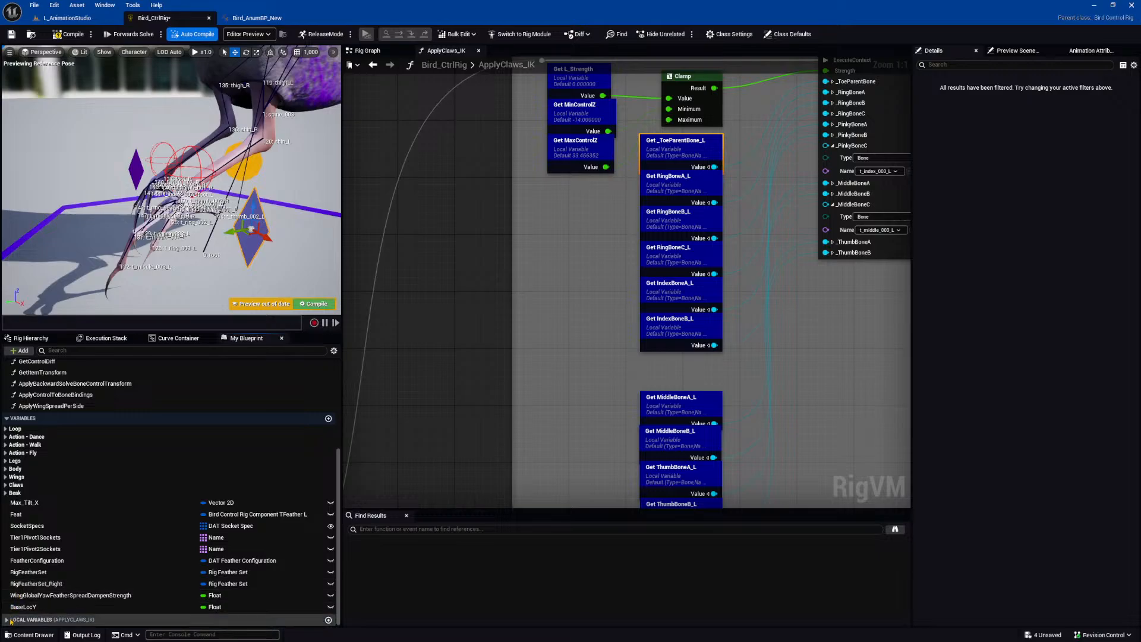
{"action": "left_click", "coordinate": [11, 620]}
{"action": "scroll", "coordinate": [71, 416], "scroll_direction": "down", "scroll_amount": 5}
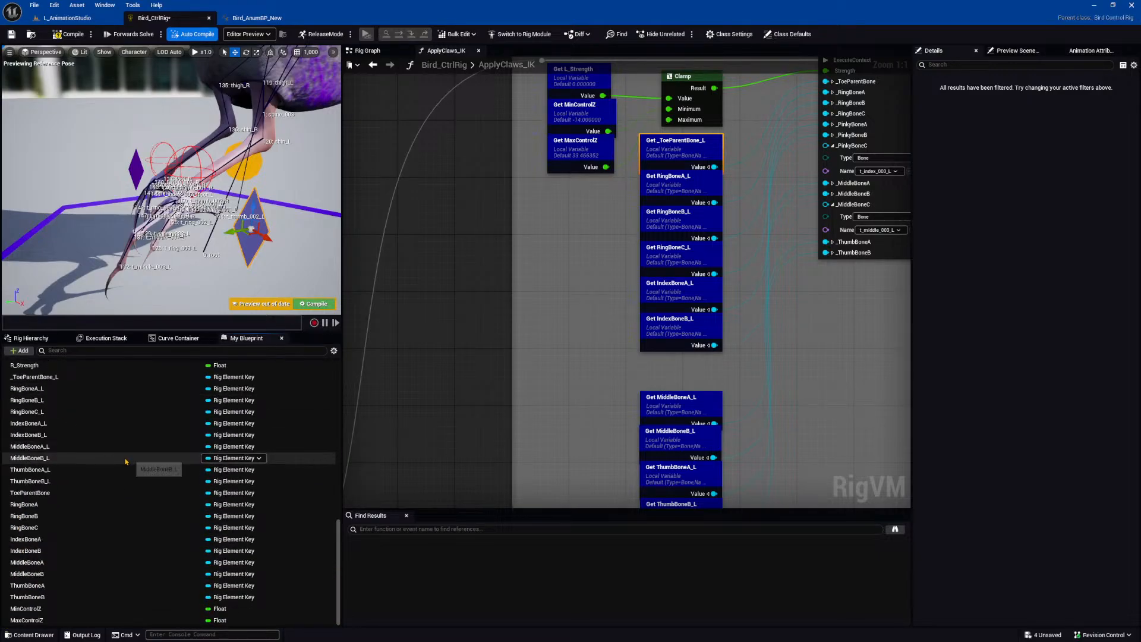
{"action": "scroll", "coordinate": [112, 443], "scroll_direction": "up", "scroll_amount": 1}
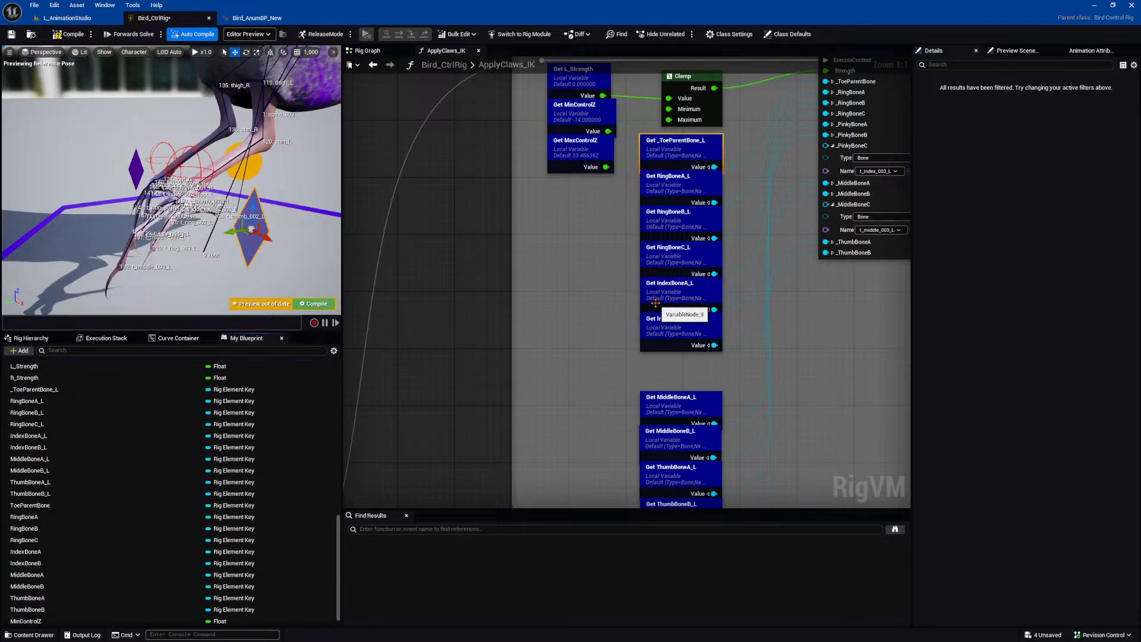
Select the local variable RingBoneA_L and expand its default value.
{"action": "right_click_drag", "start_coordinate": [612, 198], "coordinate": [566, 244]}
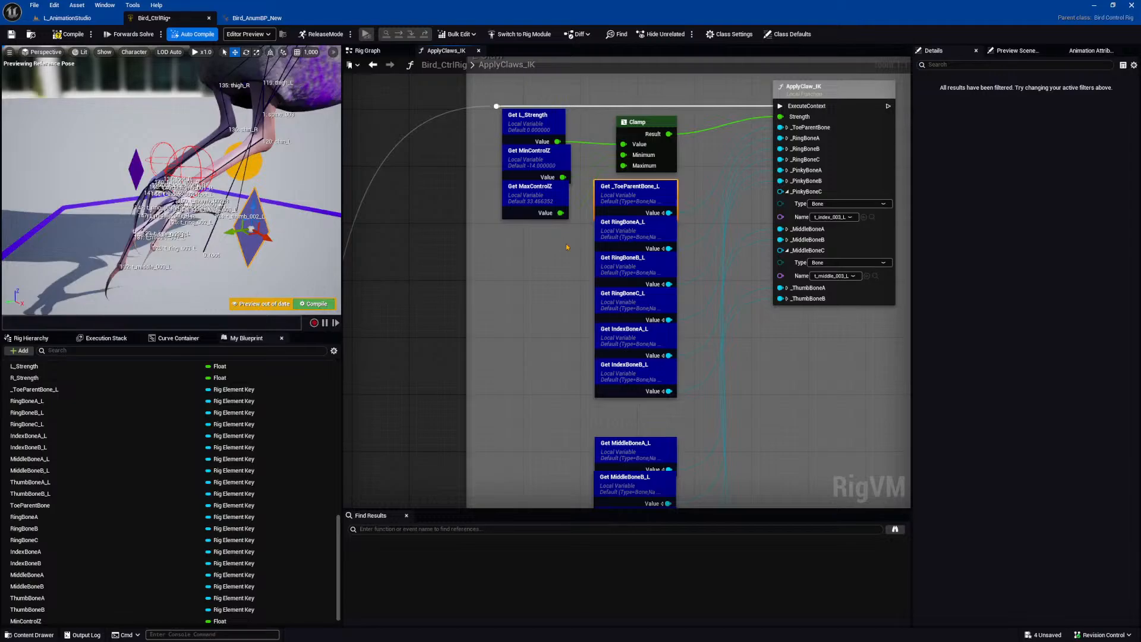
{"action": "left_click", "coordinate": [70, 404]}
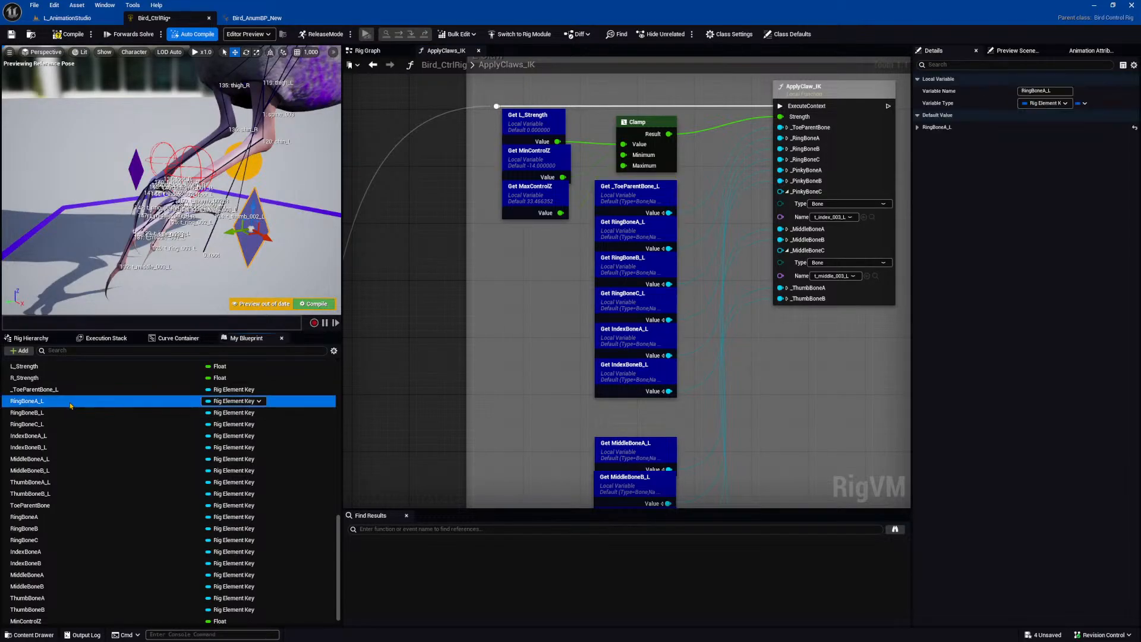
{"action": "left_click", "coordinate": [951, 127]}
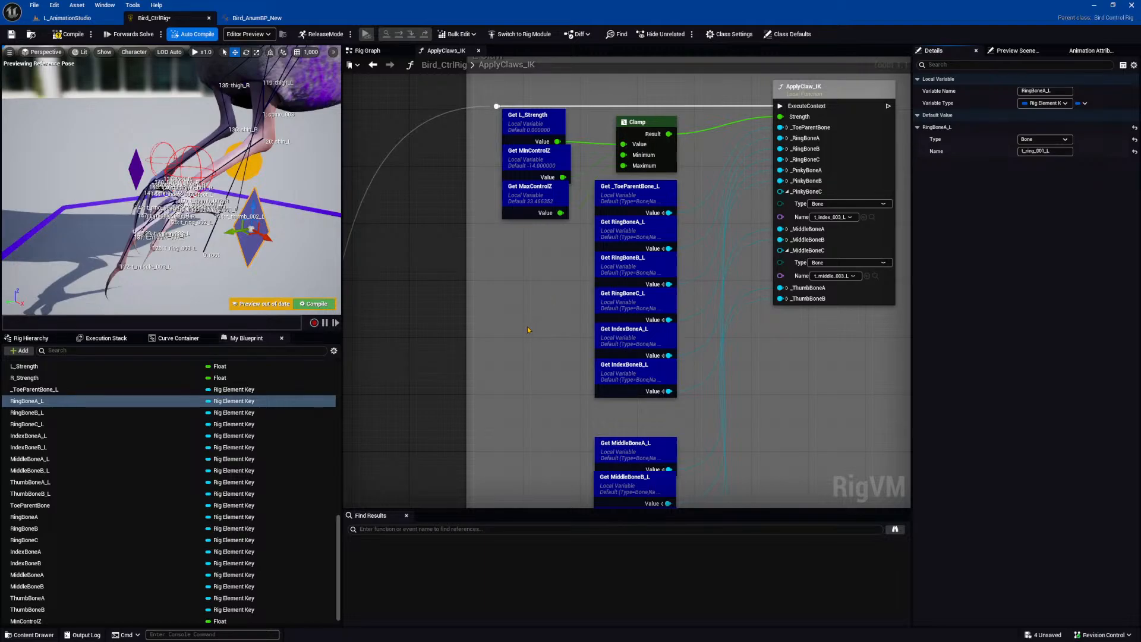
Review the ApplyClaws_IK entry node with its L_Strength and R_Strength setters, ending back at the L Claw section.
{"action": "scroll", "coordinate": [528, 330], "scroll_direction": "down", "scroll_amount": 1}
{"action": "right_click_drag", "start_coordinate": [476, 378], "coordinate": [909, 101]}
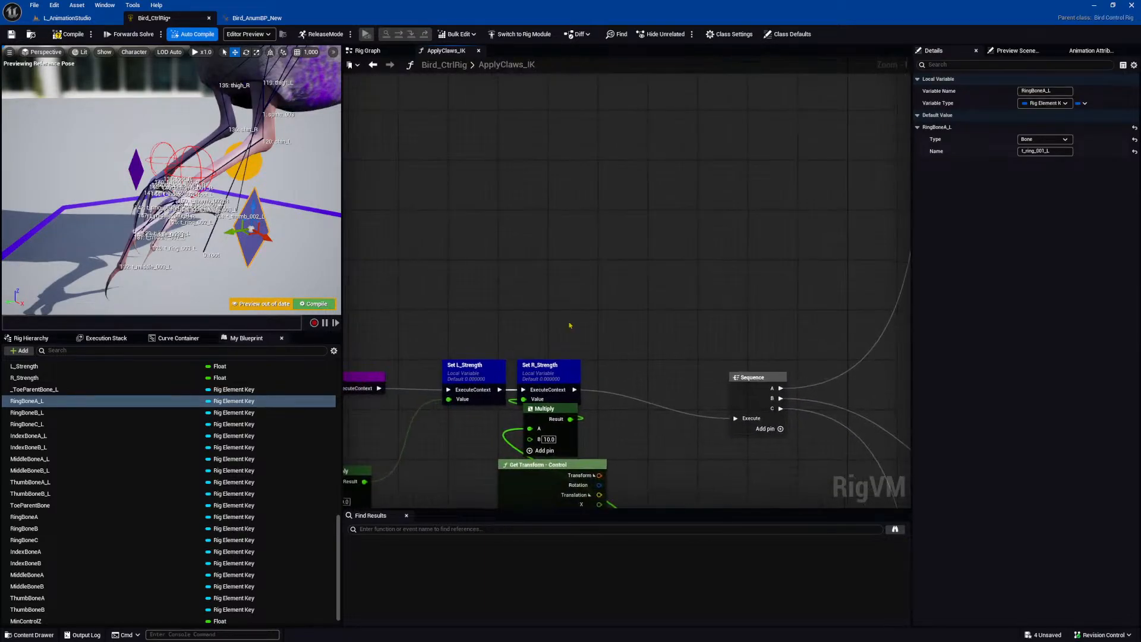
{"action": "right_click_drag", "start_coordinate": [678, 270], "coordinate": [792, 207]}
{"action": "left_click", "coordinate": [464, 326]}
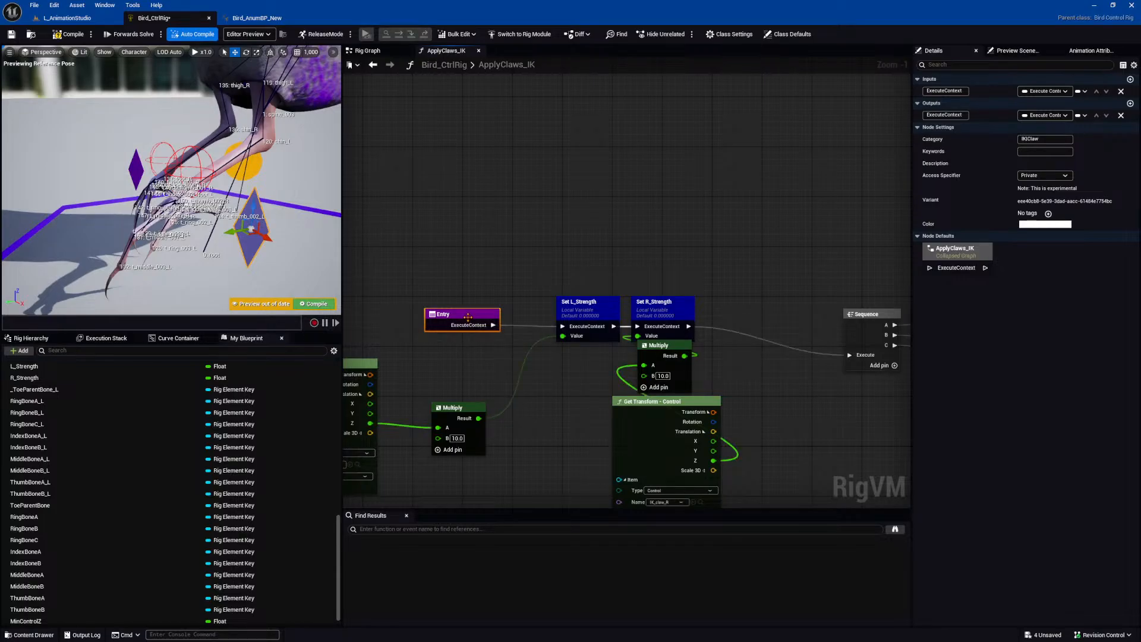
{"action": "scroll", "coordinate": [487, 329], "scroll_direction": "down", "scroll_amount": 3}
{"action": "right_click_drag", "start_coordinate": [486, 329], "coordinate": [316, 378]}
{"action": "scroll", "coordinate": [717, 143], "scroll_direction": "up", "scroll_amount": 3}
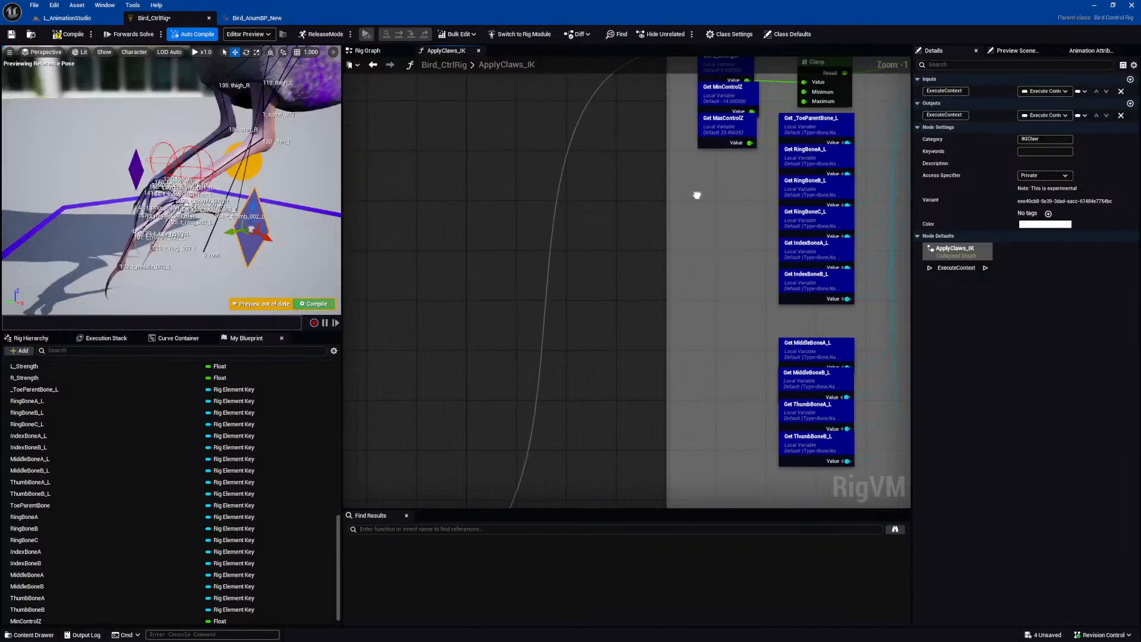
{"action": "right_click_drag", "start_coordinate": [617, 307], "coordinate": [565, 298]}
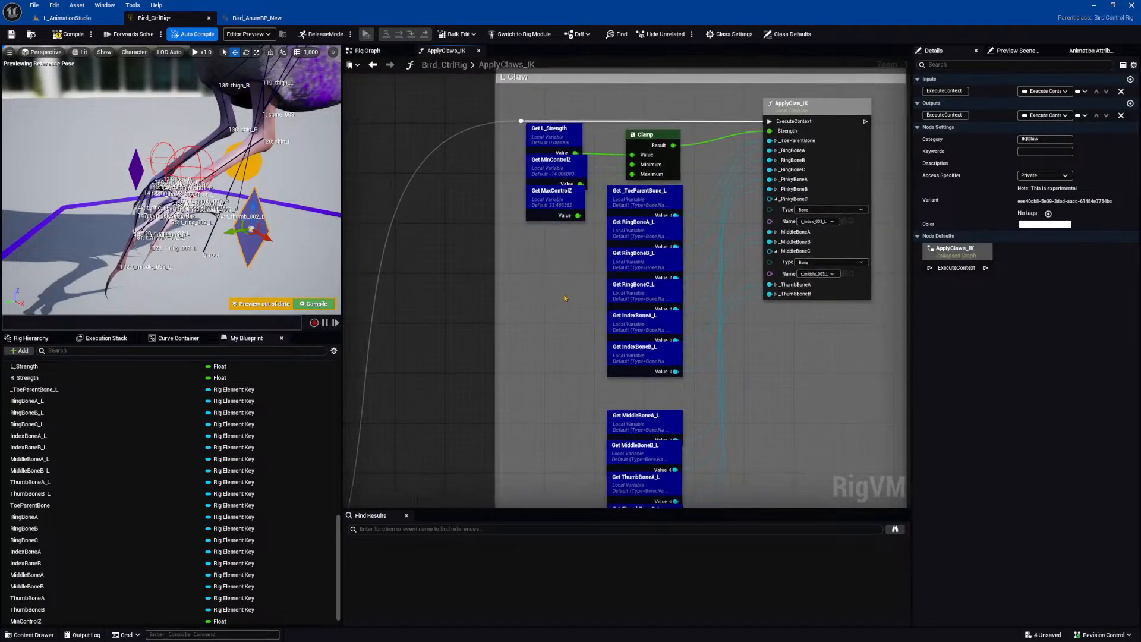
Inspect the bone name assigned to RingBoneA_L and compare the local variables ToeParentBone and _ToeParentBone_L.
{"action": "left_click", "coordinate": [35, 389]}
{"action": "left_click", "coordinate": [30, 400]}
{"action": "left_click", "coordinate": [1031, 151]}
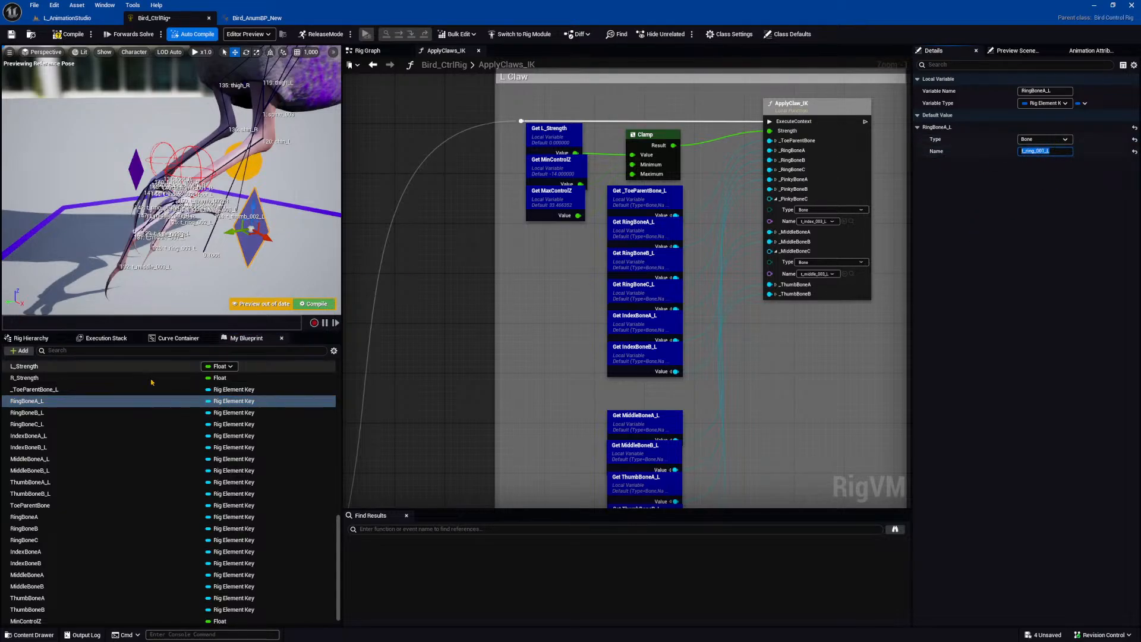
{"action": "left_click", "coordinate": [69, 506]}
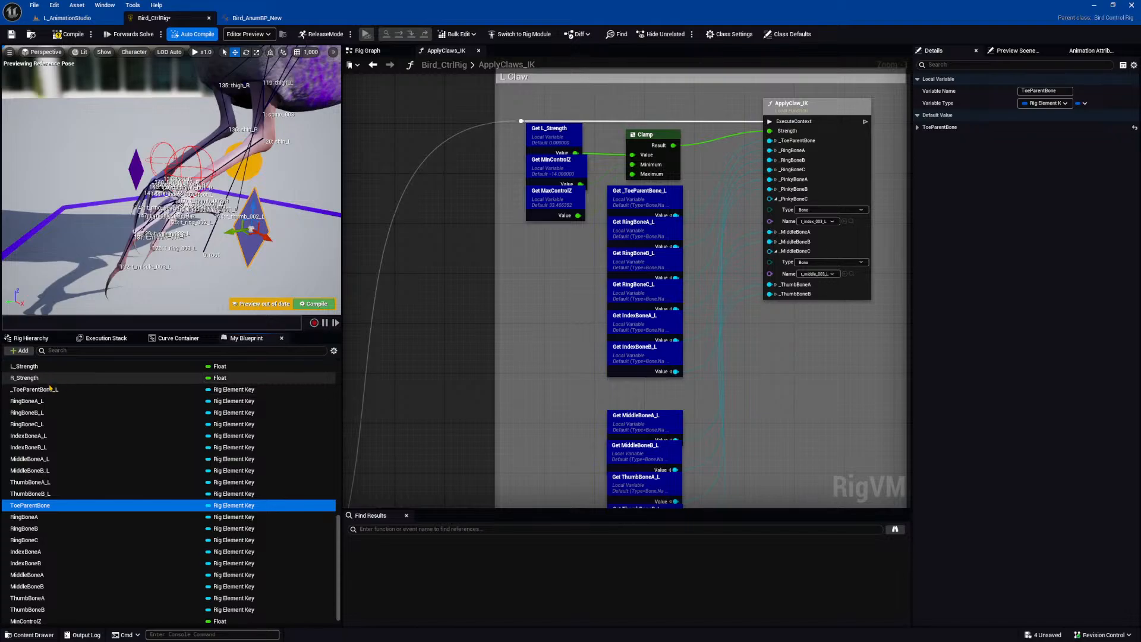
{"action": "left_click", "coordinate": [71, 390]}
Check the rig hierarchy and inspect the default bone key of the local variable RingBoneC_L.
{"action": "scroll", "coordinate": [71, 404], "scroll_direction": "up", "scroll_amount": 2}
{"action": "left_click", "coordinate": [20, 338]}
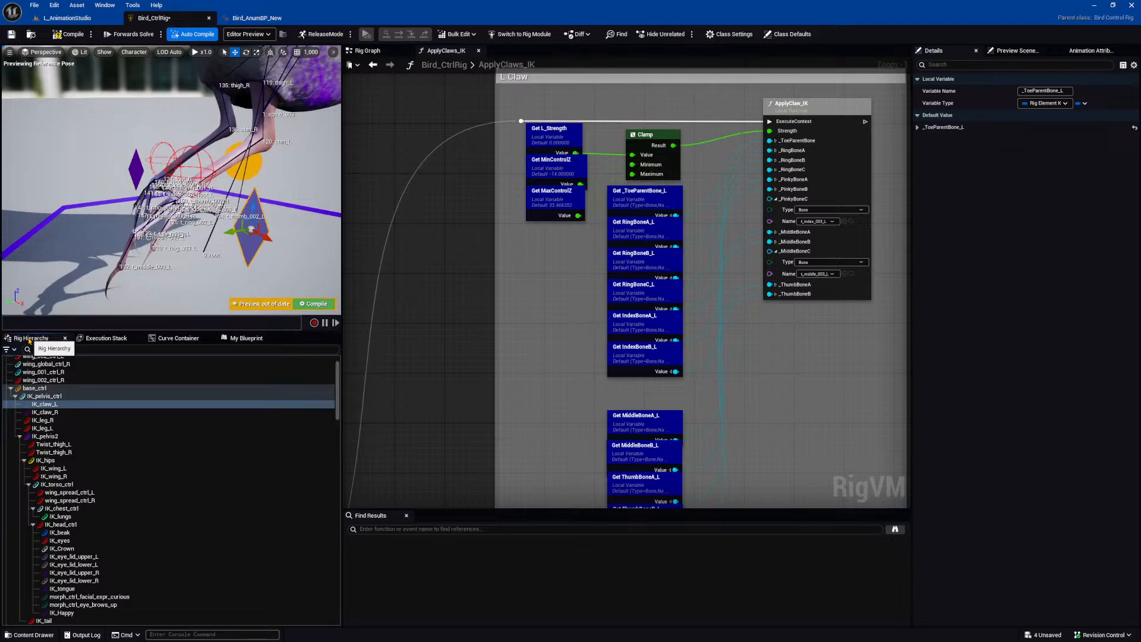
{"action": "left_click", "coordinate": [249, 338]}
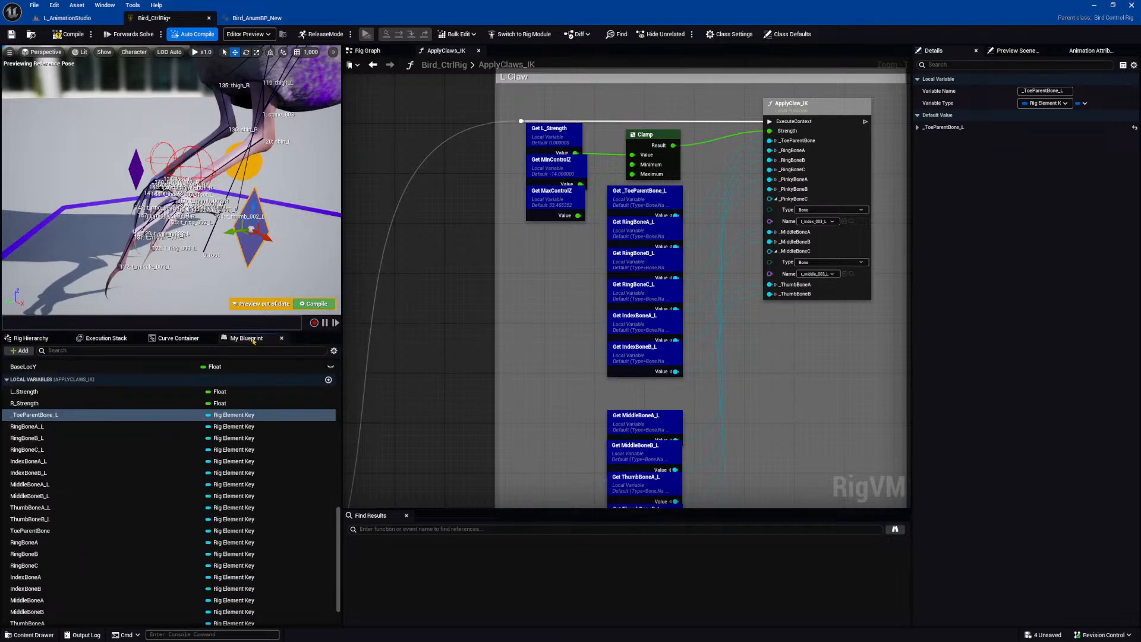
{"action": "left_click", "coordinate": [97, 450]}
{"action": "left_click", "coordinate": [951, 127]}
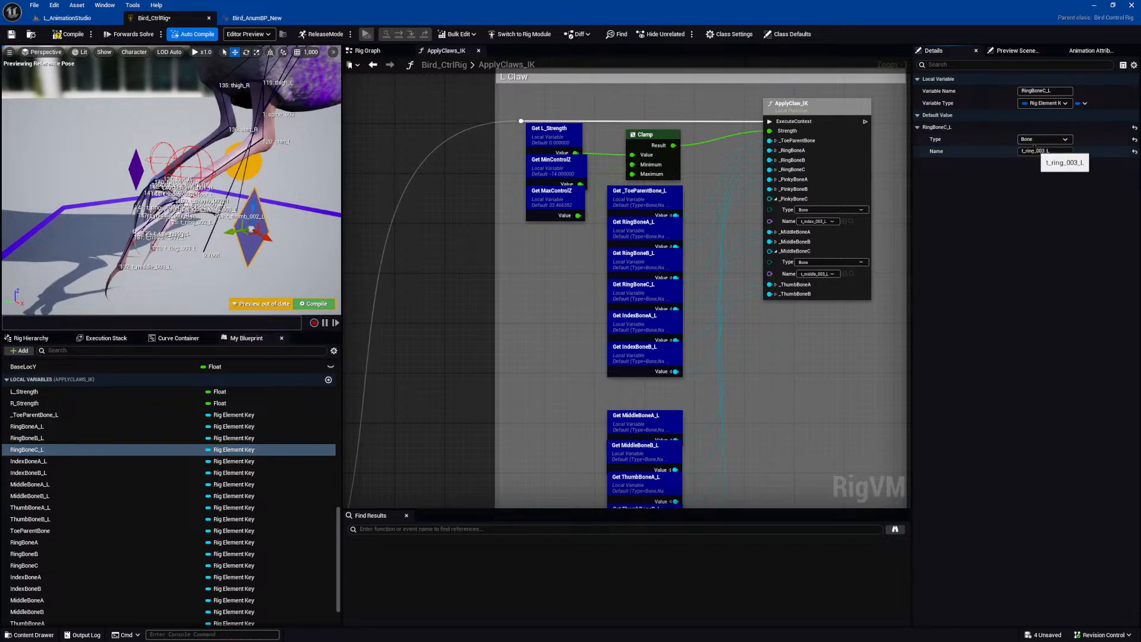
Select the left toe variable nodes from _ToeParentBone_L to IndexBoneB_L and examine how they feed the ApplyClaw_IK node.
{"action": "scroll", "coordinate": [663, 256], "scroll_direction": "up", "scroll_amount": 1}
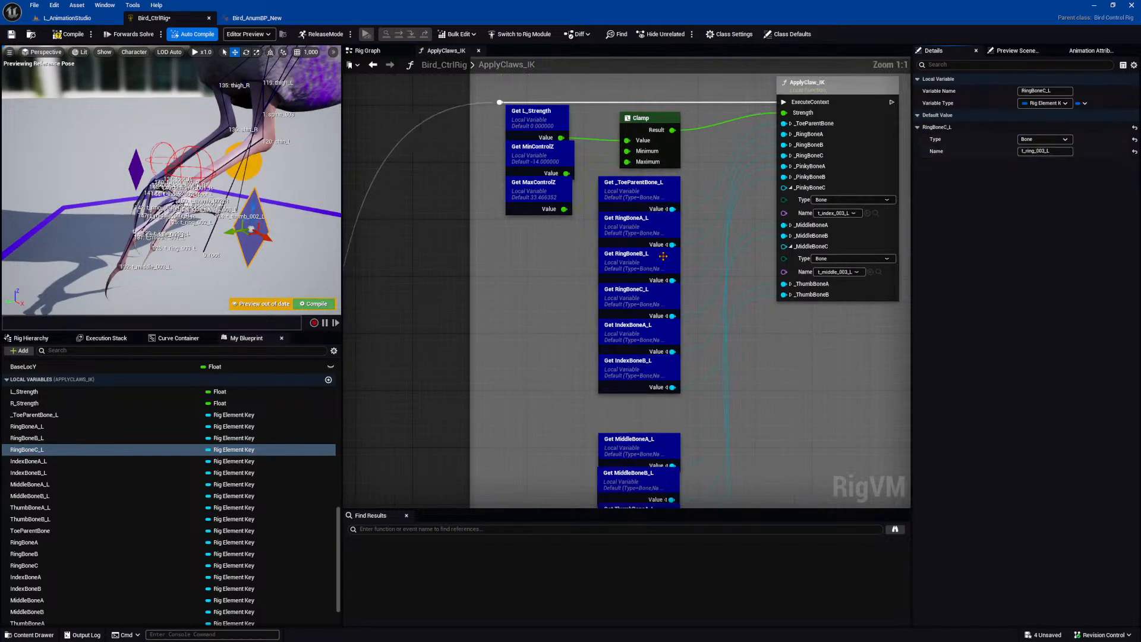
{"action": "left_click", "coordinate": [636, 274]}
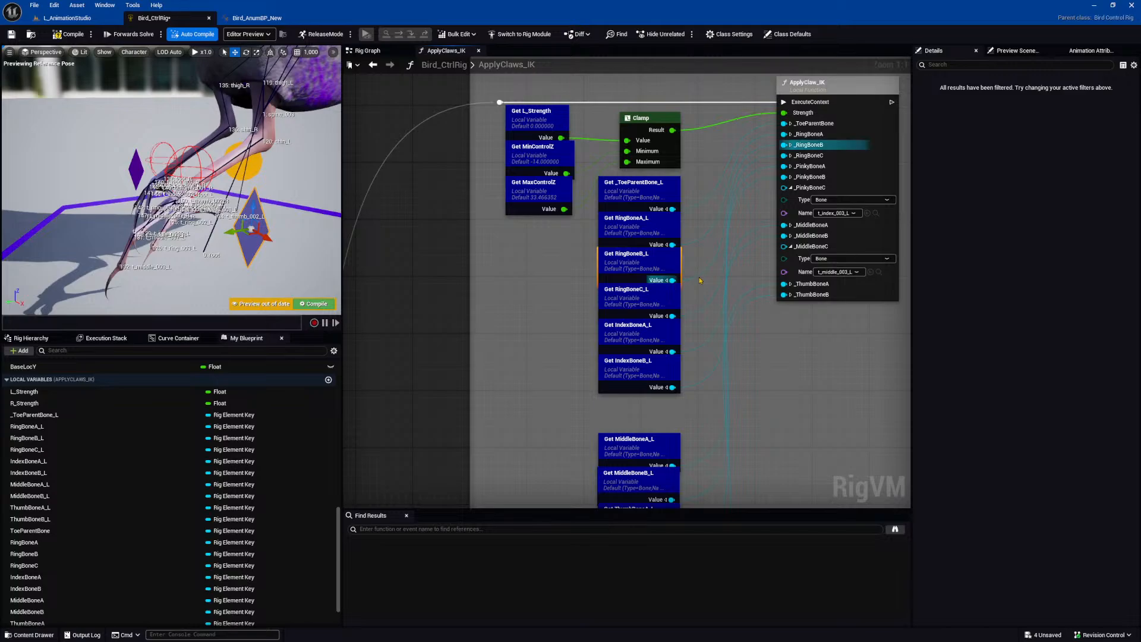
{"action": "left_click_drag", "start_coordinate": [685, 374], "coordinate": [624, 198]}
{"action": "right_click_drag", "start_coordinate": [695, 235], "coordinate": [578, 258]}
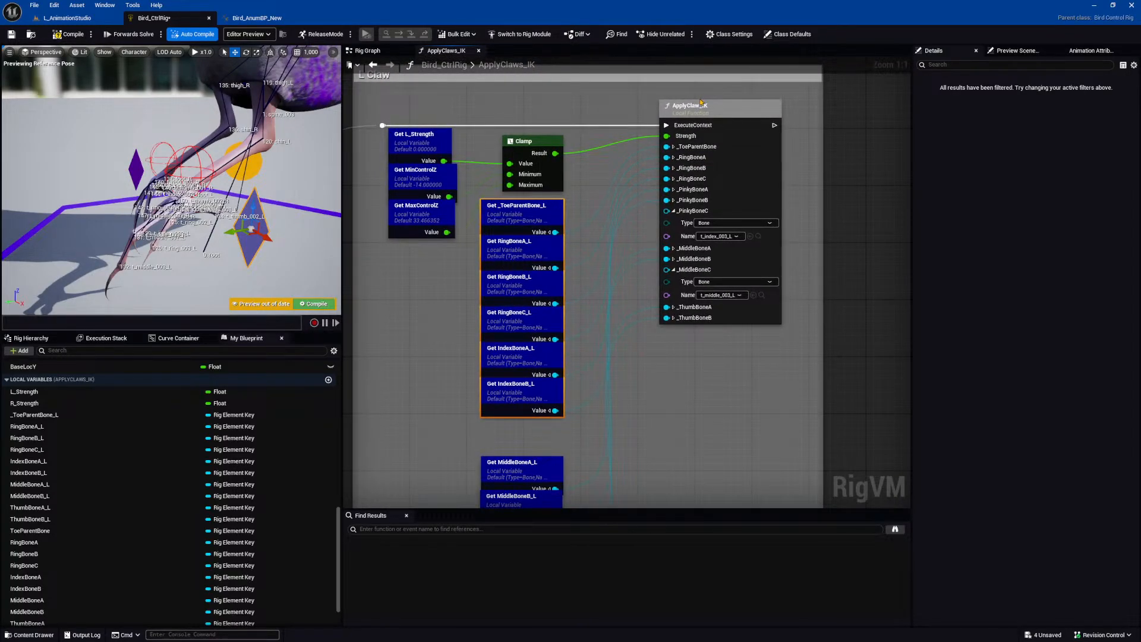
{"action": "right_click_drag", "start_coordinate": [734, 103], "coordinate": [693, 123]}
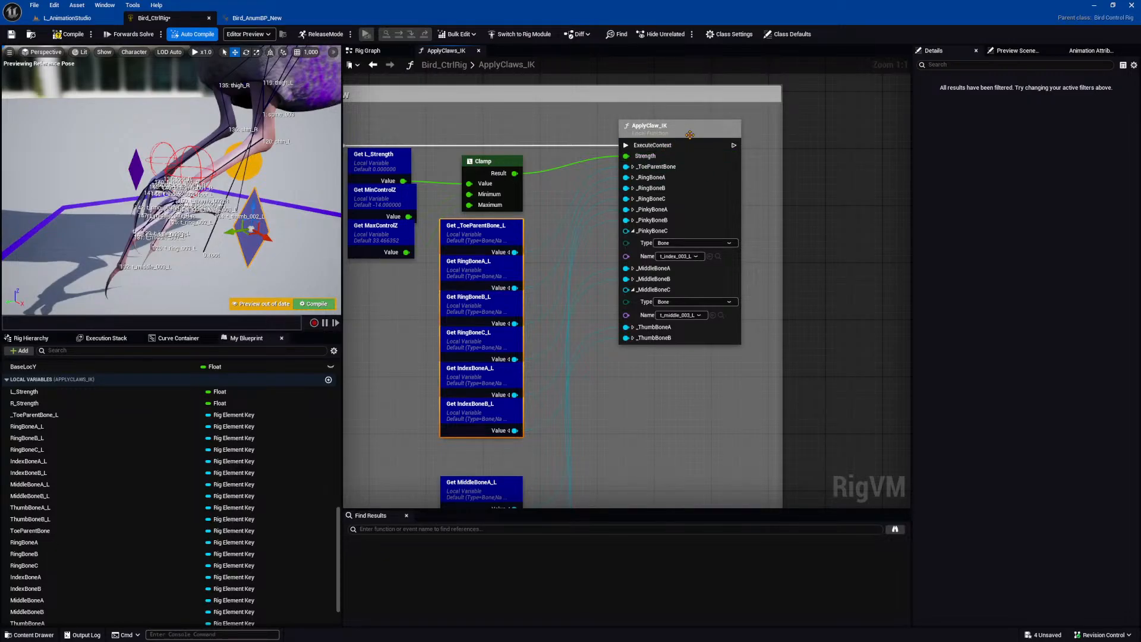
{"action": "right_click_drag", "start_coordinate": [692, 134], "coordinate": [681, 136]}
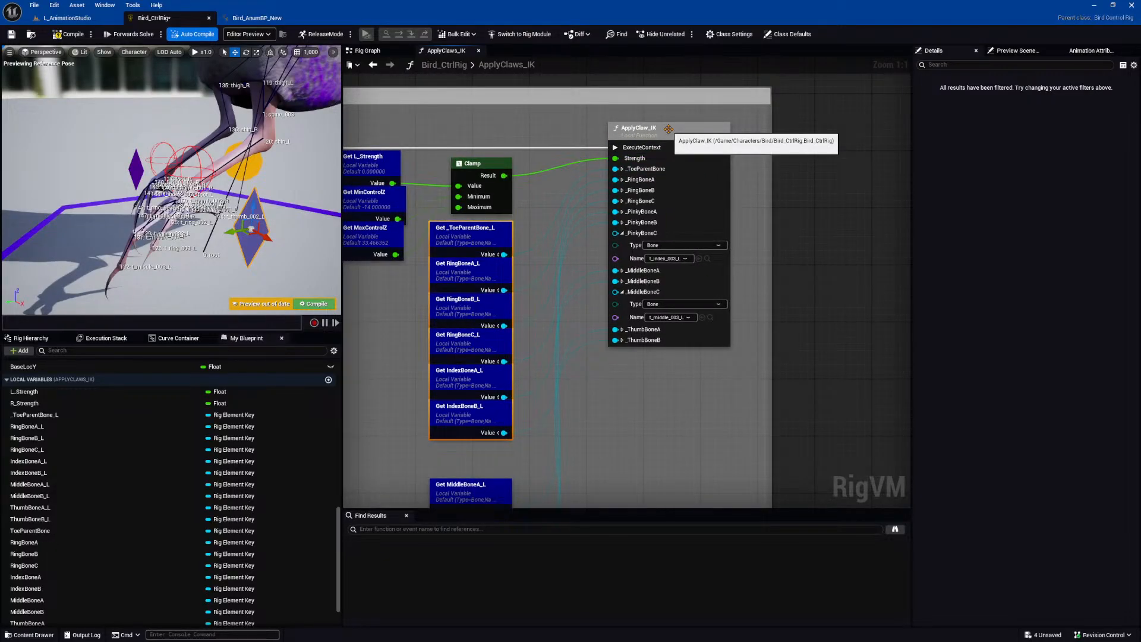
Open the ApplyClaw_IK function from the L Claw section and examine the inputs on its Entry node.
{"action": "left_click", "coordinate": [665, 128]}
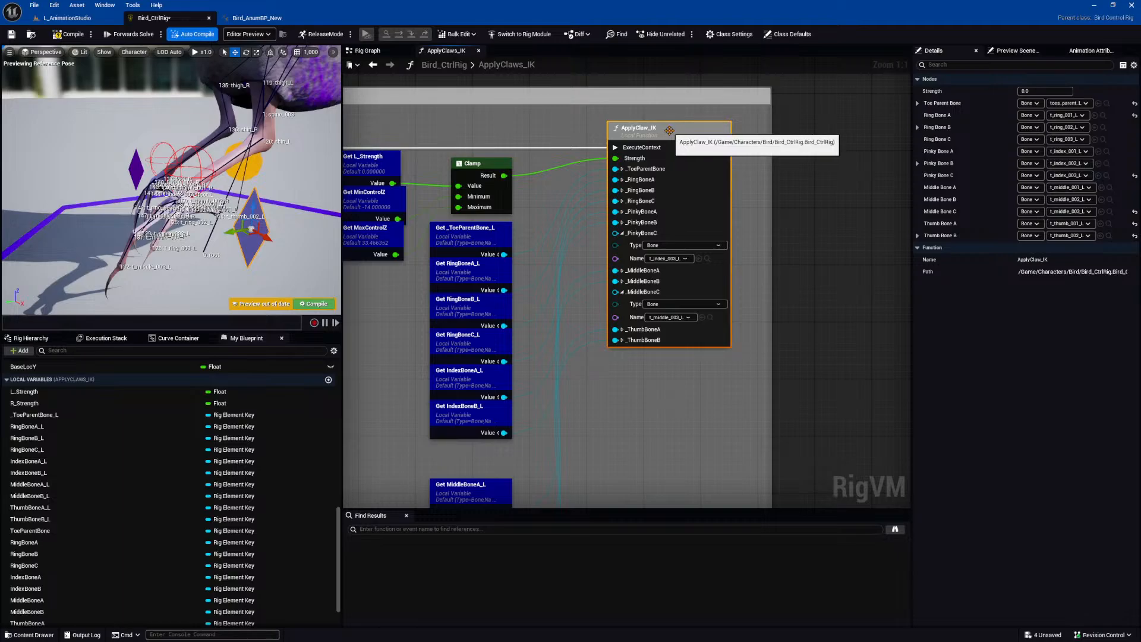
{"action": "double_click", "coordinate": [669, 130]}
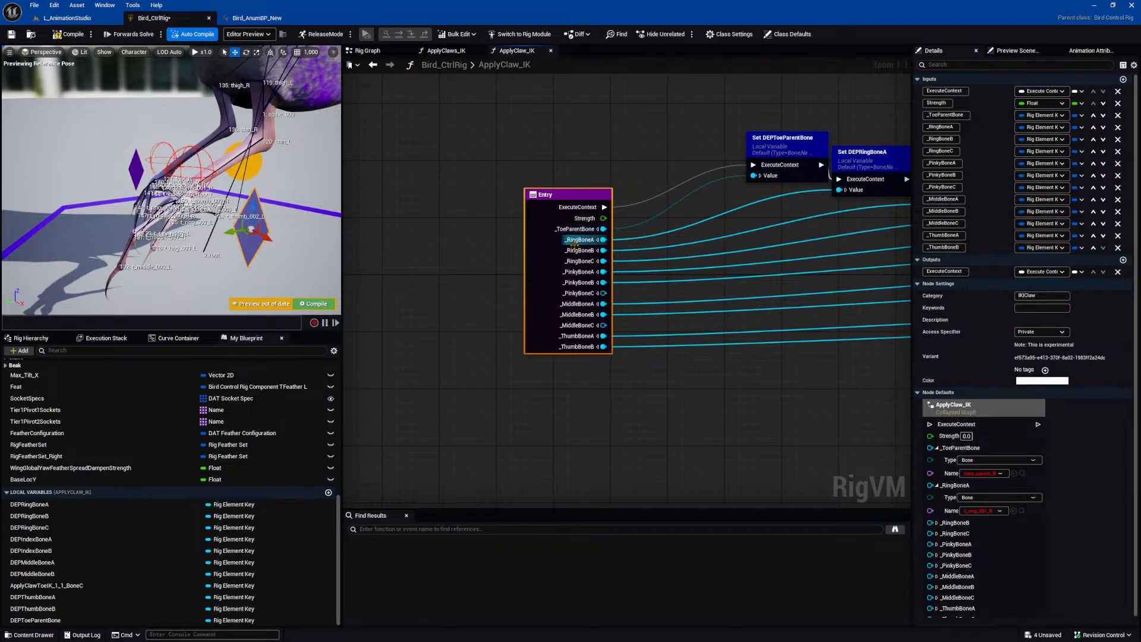
{"action": "scroll", "coordinate": [584, 346], "scroll_direction": "down", "scroll_amount": 2}
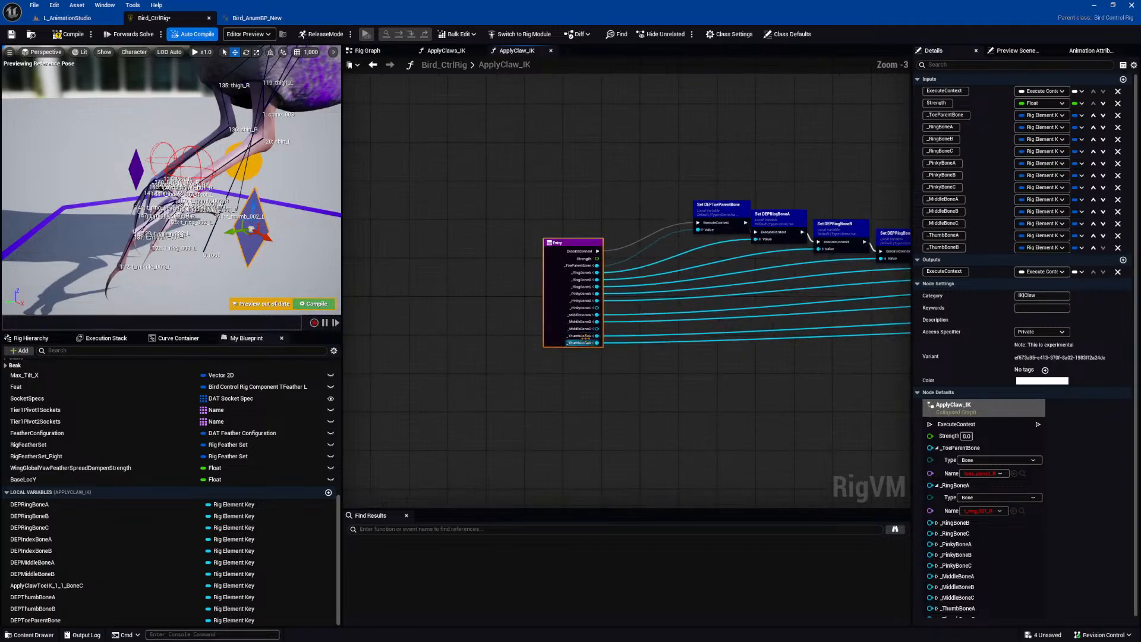
{"action": "scroll", "coordinate": [723, 308], "scroll_direction": "down", "scroll_amount": 1}
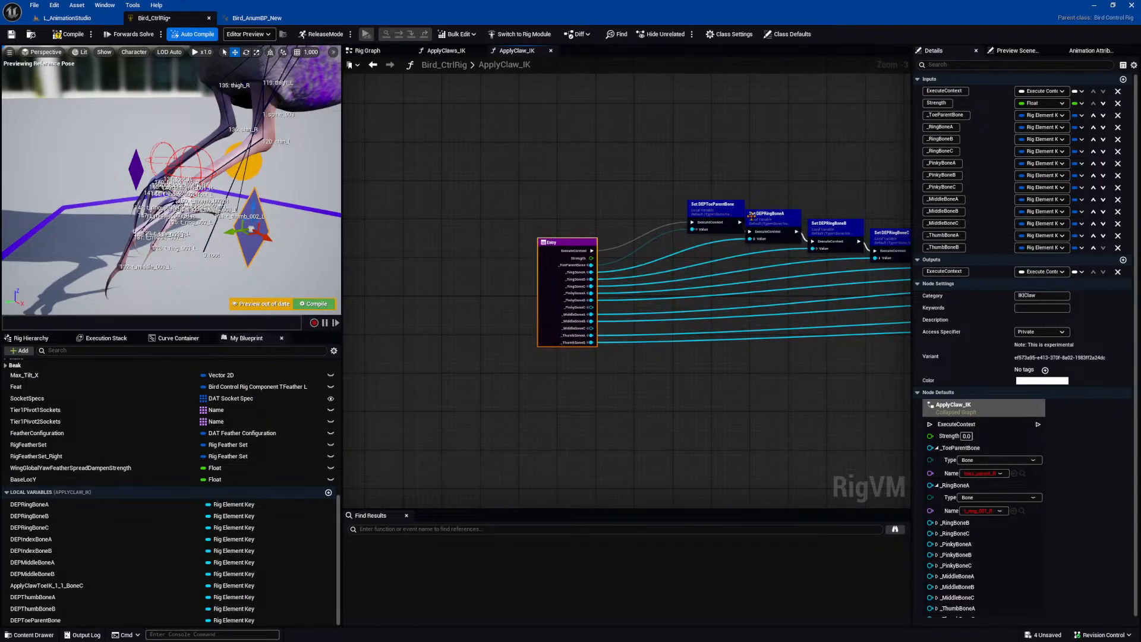
Select the chain of Set DEP bone variable nodes following the Entry node of ApplyClaw_IK.
{"action": "right_click_drag", "start_coordinate": [842, 243], "coordinate": [829, 242]}
{"action": "left_click_drag", "start_coordinate": [666, 169], "coordinate": [909, 258]}
{"action": "right_click_drag", "start_coordinate": [847, 289], "coordinate": [594, 252]}
{"action": "left_click_drag", "start_coordinate": [558, 128], "coordinate": [875, 298], "text": "shift"}
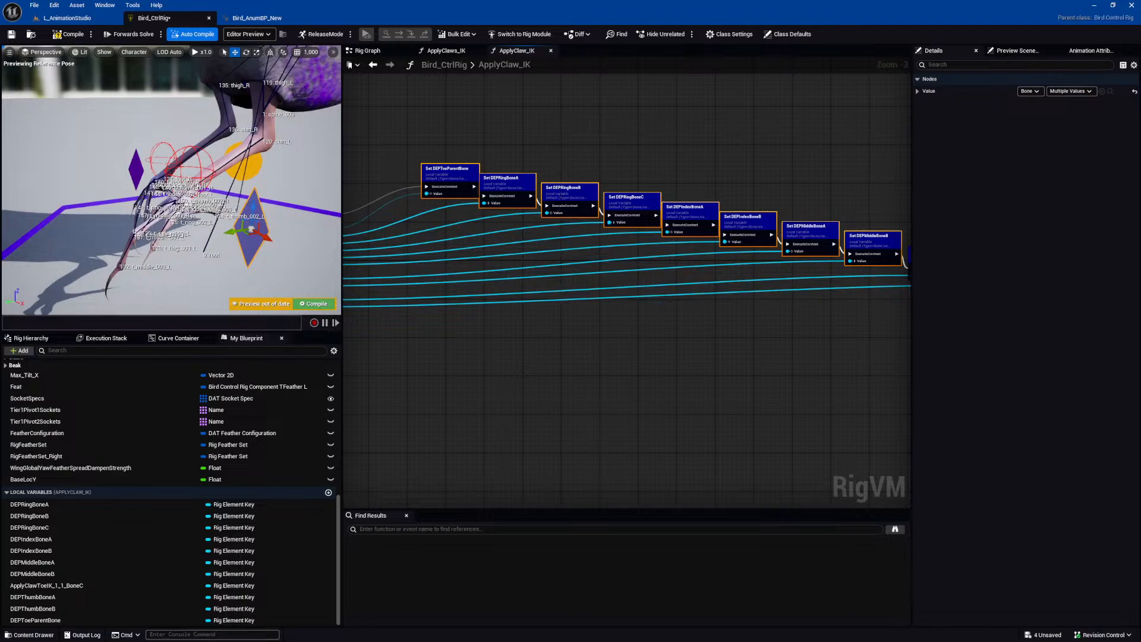
{"action": "right_click_drag", "start_coordinate": [877, 304], "coordinate": [726, 293]}
{"action": "left_click_drag", "start_coordinate": [680, 146], "coordinate": [849, 279], "text": "shift"}
{"action": "right_click_drag", "start_coordinate": [731, 313], "coordinate": [799, 308]}
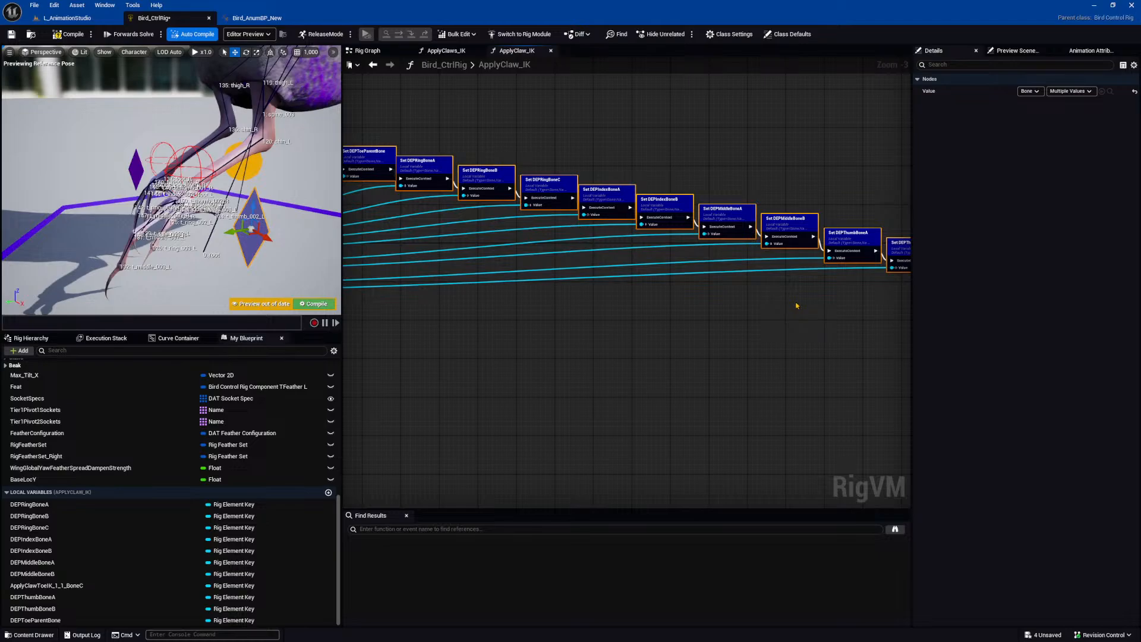
{"action": "right_click_drag", "start_coordinate": [801, 307], "coordinate": [648, 329]}
Examine the Toes Parent and Front Toes comment sections of ApplyClaw_IK by selecting each.
{"action": "scroll", "coordinate": [647, 329], "scroll_direction": "down", "scroll_amount": 3}
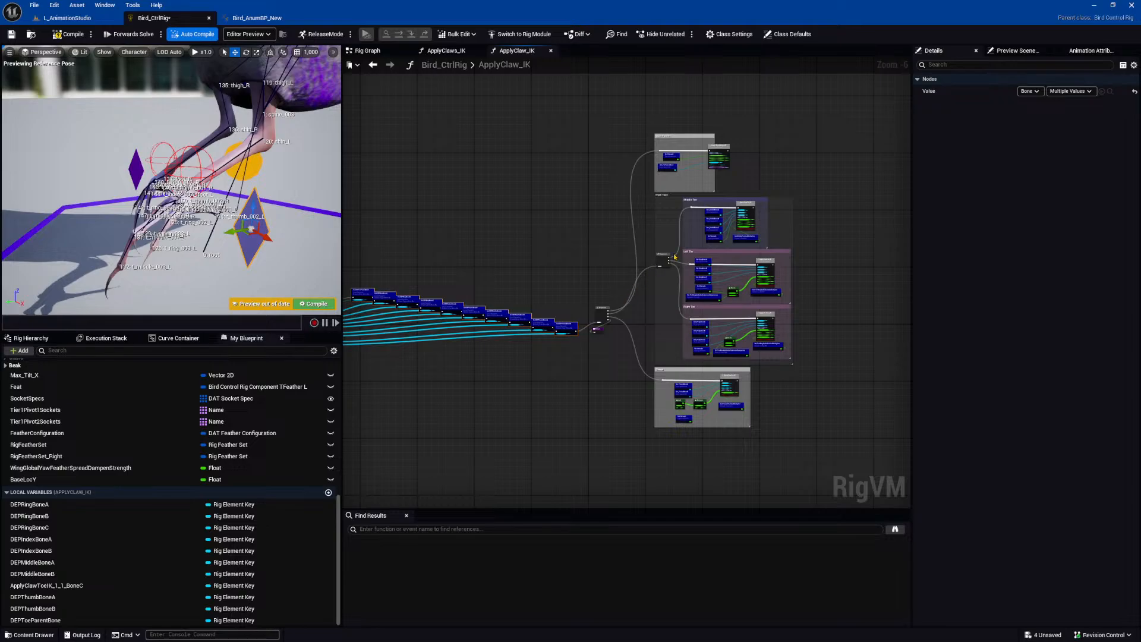
{"action": "scroll", "coordinate": [730, 209], "scroll_direction": "up", "scroll_amount": 4}
{"action": "right_click_drag", "start_coordinate": [660, 149], "coordinate": [647, 262]}
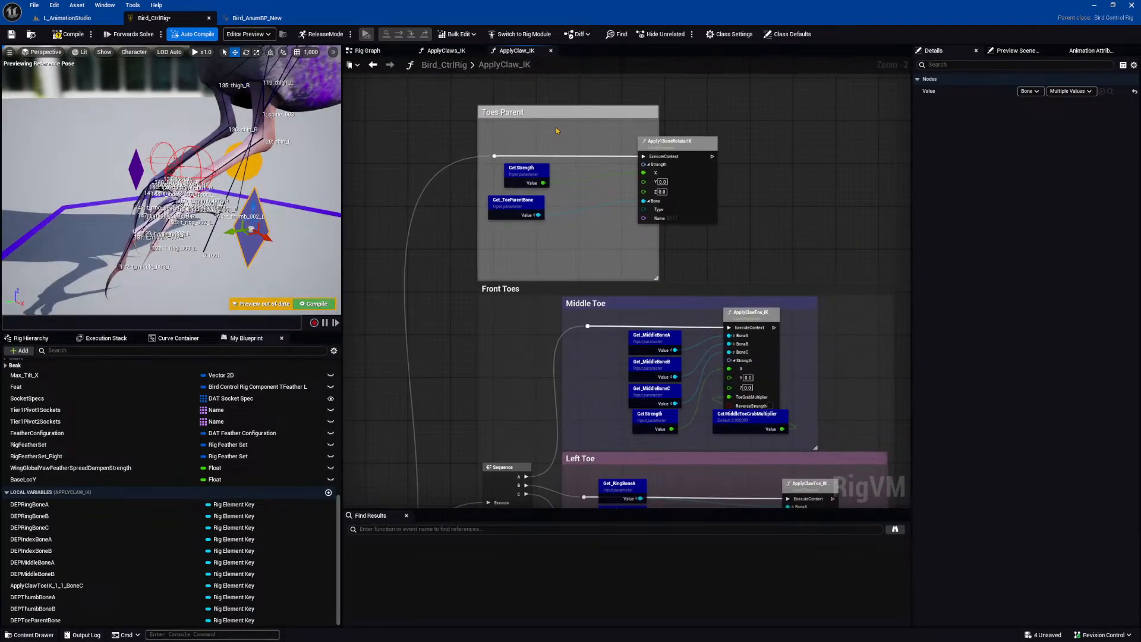
{"action": "left_click", "coordinate": [508, 111]}
{"action": "left_click", "coordinate": [517, 380]}
{"action": "mouse_move", "coordinate": [517, 380]}
{"action": "right_mouse_down"}
{"action": "mouse_move", "coordinate": [515, 287]}
{"action": "mouse_move", "coordinate": [509, 378]}
{"action": "right_mouse_up"}
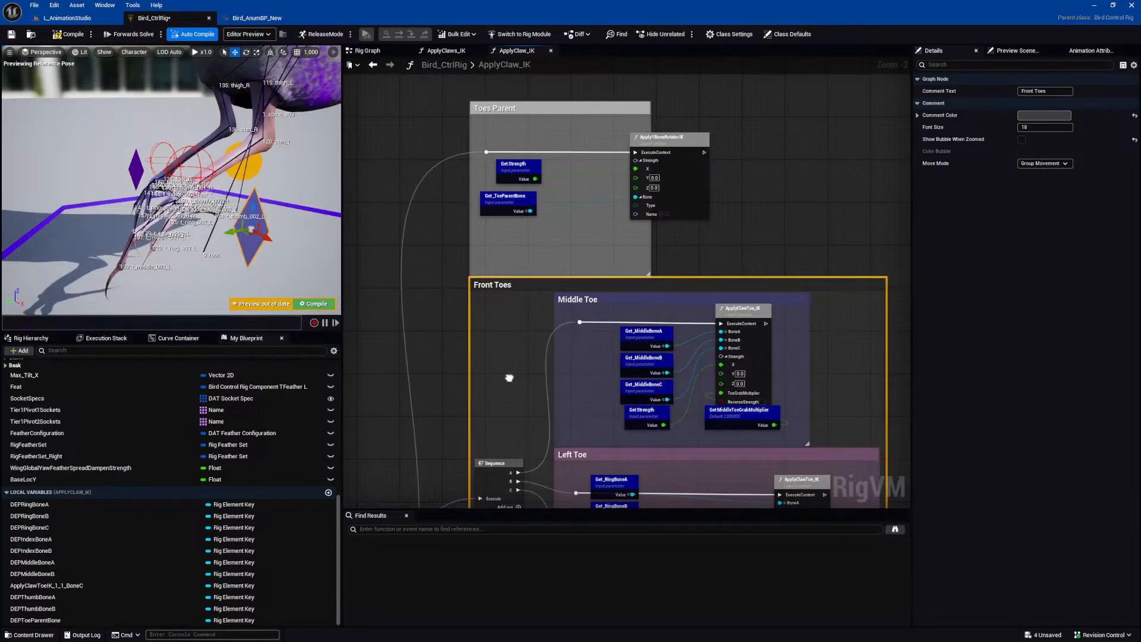
{"action": "left_click", "coordinate": [505, 113]}
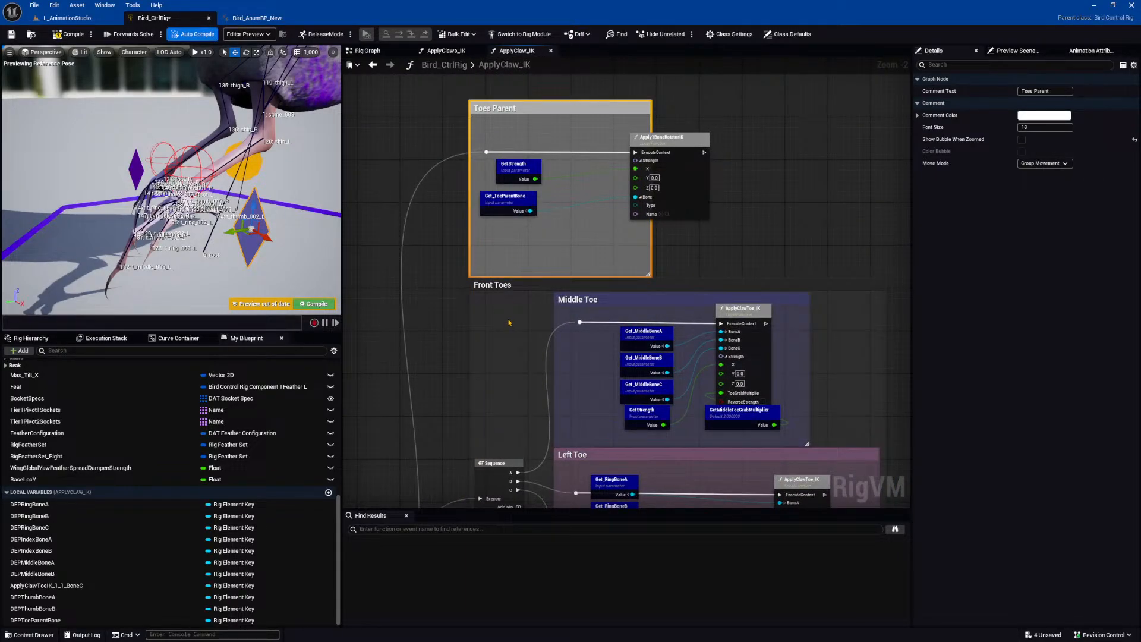
Follow the Front Toes section through the Right Toe group and select the Thumb comment section.
{"action": "left_click", "coordinate": [499, 290]}
{"action": "right_click_drag", "start_coordinate": [509, 410], "coordinate": [533, 98]}
{"action": "right_click_drag", "start_coordinate": [536, 487], "coordinate": [539, 367]}
{"action": "left_click", "coordinate": [525, 369]}
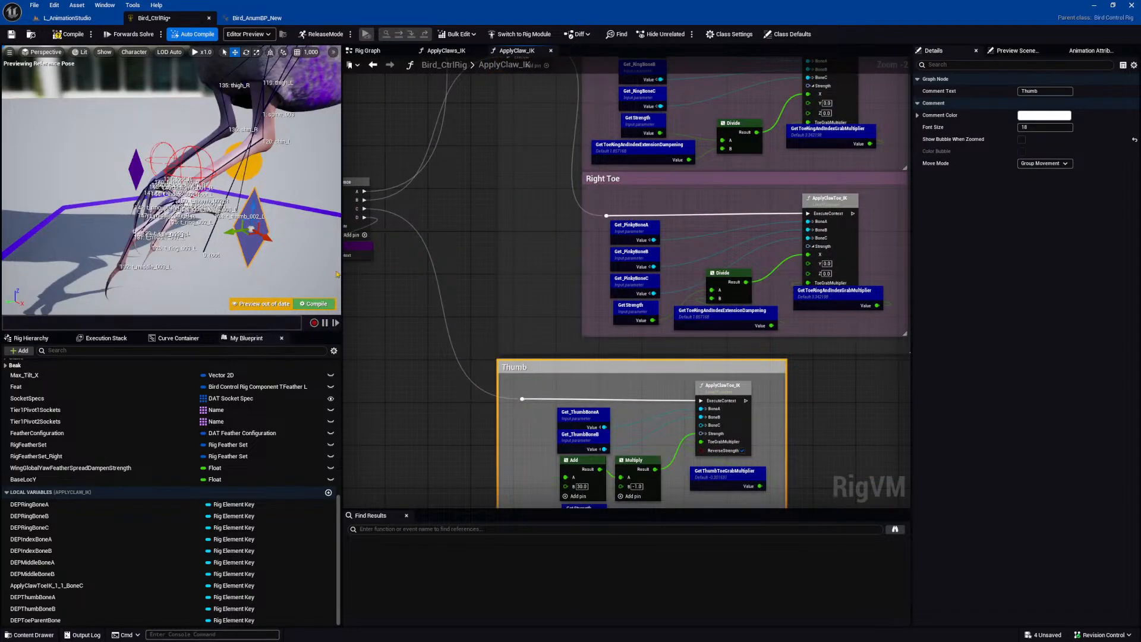
Select the left thumb bone t_thumb_002_L on the bird's foot in the preview viewport.
{"action": "right_click_drag", "start_coordinate": [229, 259], "coordinate": [183, 270]}
{"action": "left_click", "coordinate": [240, 239]}
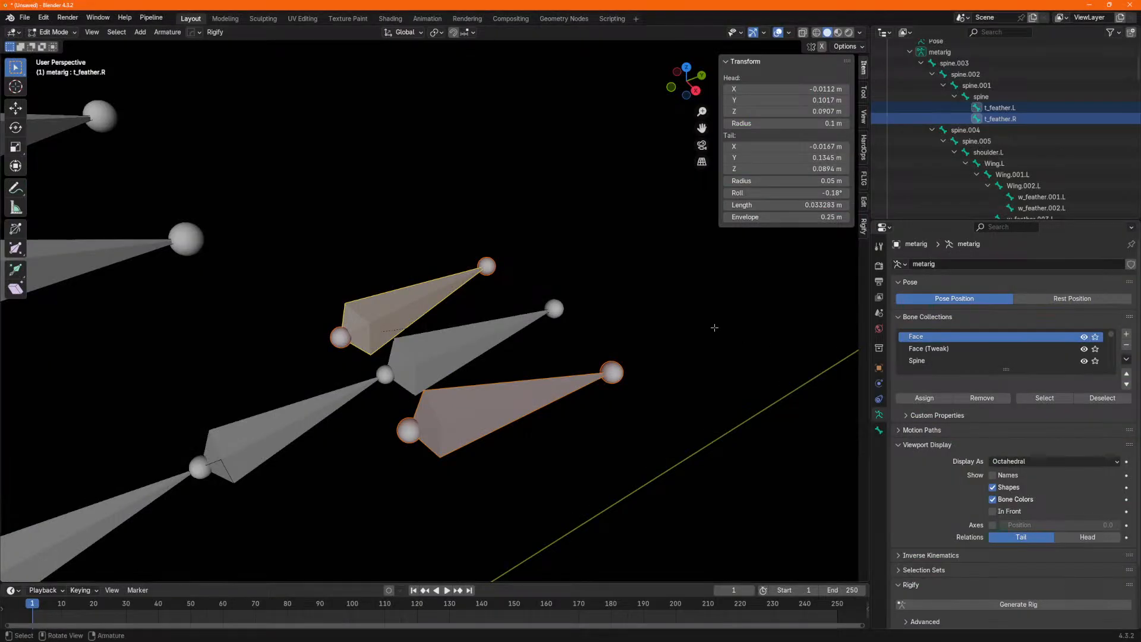
Switch to Blender, select the left thumb bone t_thumb.001.L in the metarig and find it in the bone hierarchy.
{"action": "right_click", "coordinate": [735, 359]}
{"action": "scroll", "coordinate": [512, 332], "scroll_direction": "down", "scroll_amount": 7}
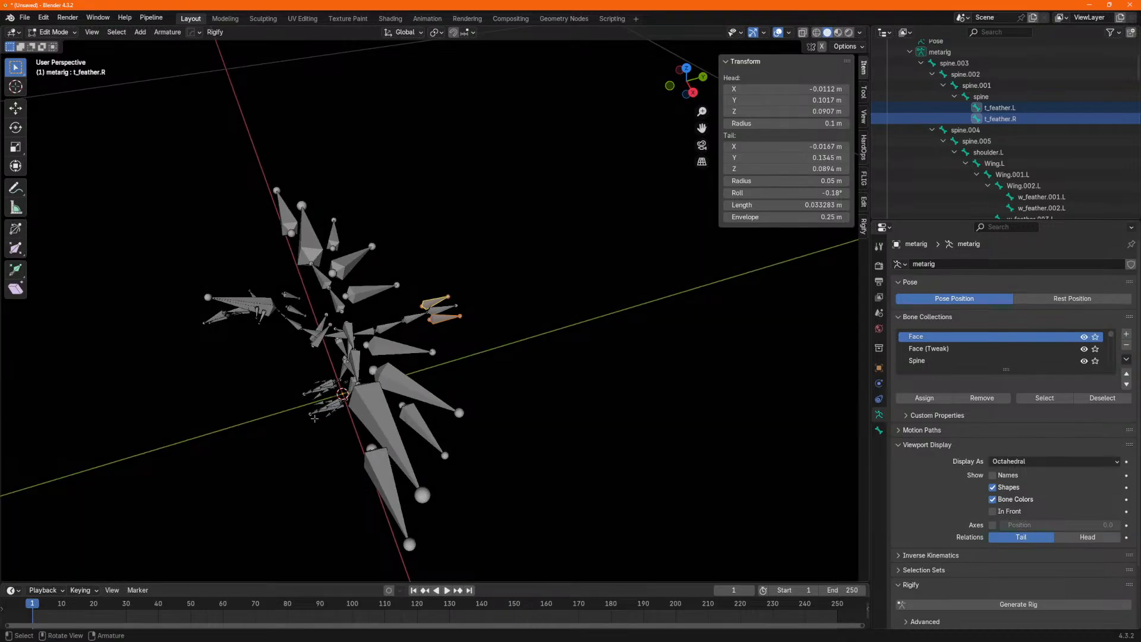
{"action": "scroll", "coordinate": [314, 418], "scroll_direction": "up", "scroll_amount": 2}
{"action": "middle_click_drag", "start_coordinate": [286, 458], "coordinate": [337, 441]}
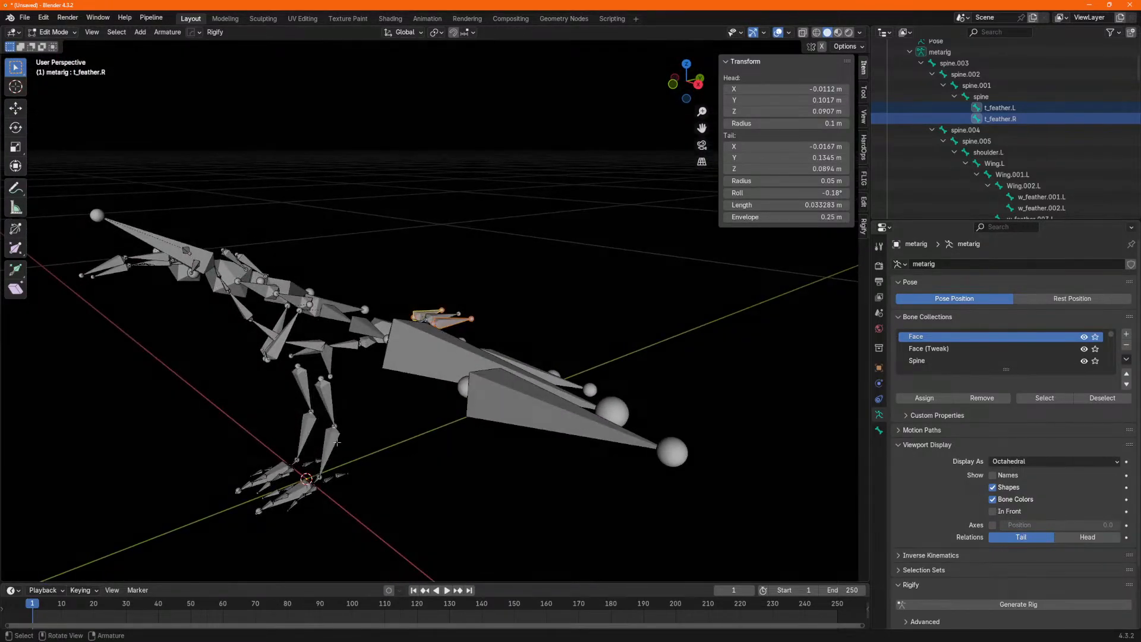
{"action": "left_click", "coordinate": [328, 478]}
{"action": "scroll", "coordinate": [1070, 173], "scroll_direction": "down", "scroll_amount": 8}
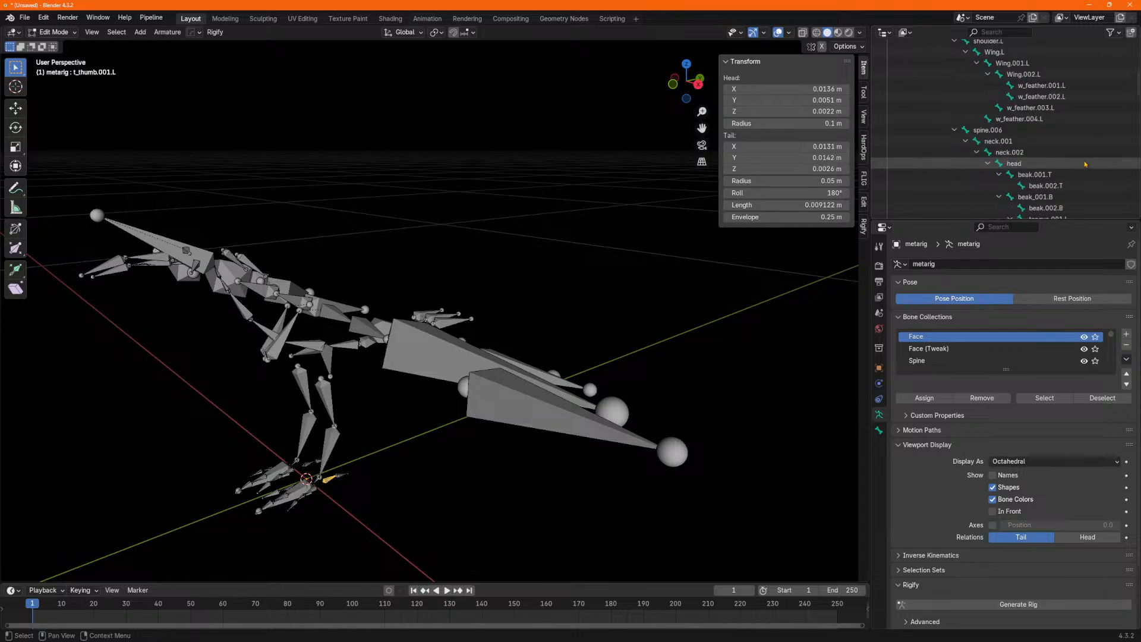
{"action": "scroll", "coordinate": [1071, 173], "scroll_direction": "down", "scroll_amount": 7}
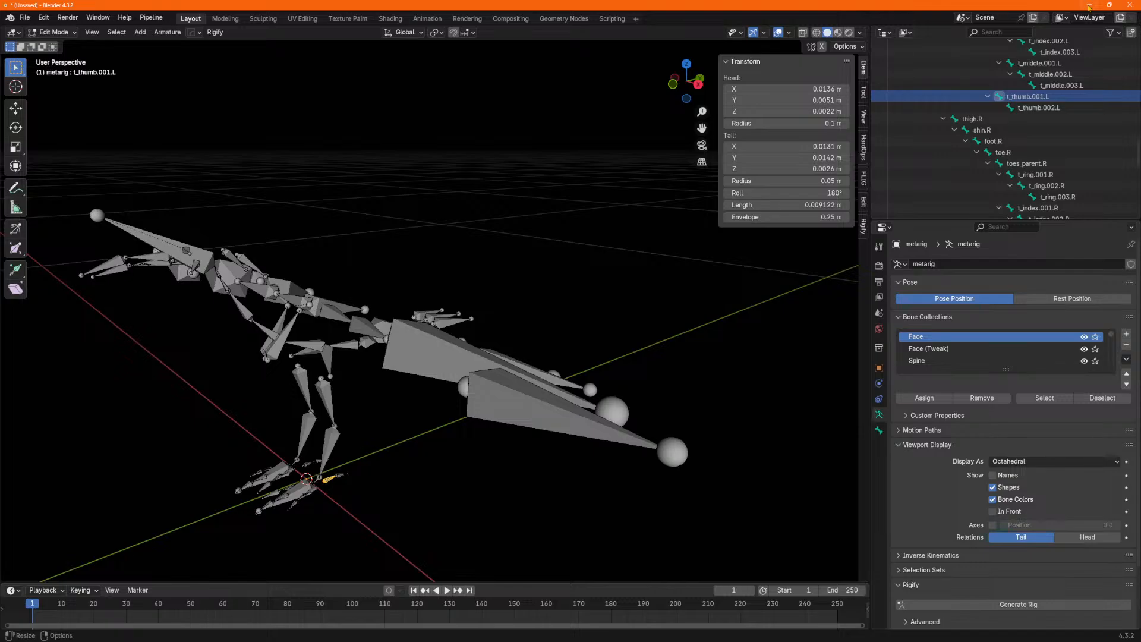
Return to Unreal Editor and select the ApplyClawToe_IK node in the Thumb section.
{"action": "left_click", "coordinate": [1088, 6]}
{"action": "right_click_drag", "start_coordinate": [523, 326], "coordinate": [518, 252]}
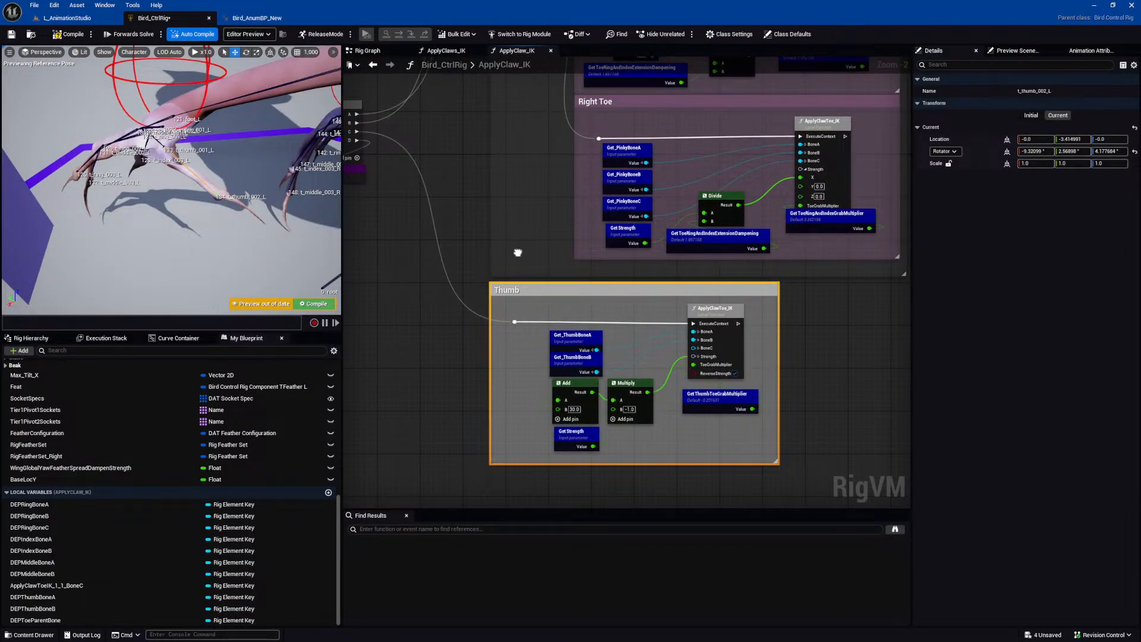
{"action": "left_click", "coordinate": [705, 309]}
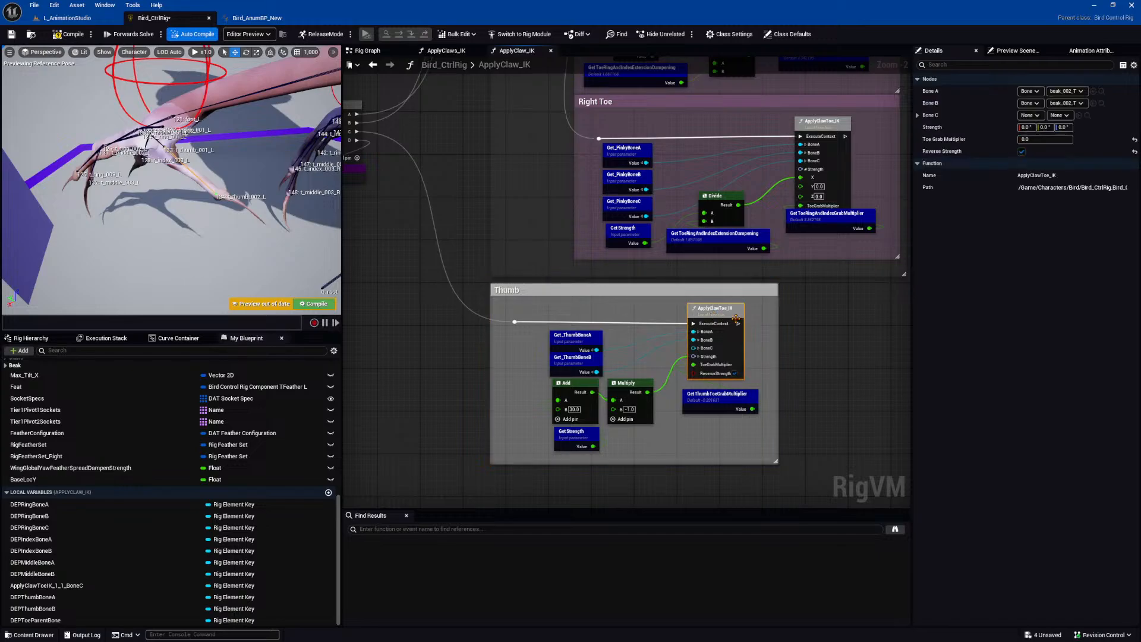
Open the Thumb section's ApplyClawToe_IK function and bring up its Joint 1, Joint 2 and Joint 3 sections.
{"action": "scroll", "coordinate": [689, 339], "scroll_direction": "down", "scroll_amount": 1}
{"action": "right_click_drag", "start_coordinate": [683, 339], "coordinate": [647, 369]}
{"action": "double_click", "coordinate": [635, 372]}
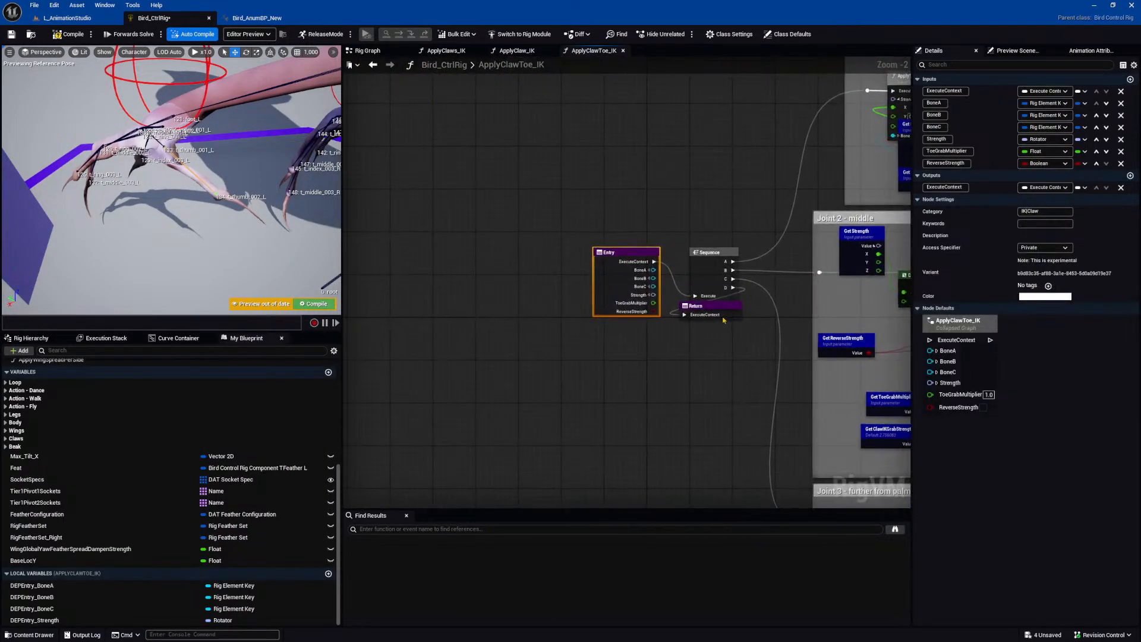
{"action": "right_click_drag", "start_coordinate": [586, 319], "coordinate": [548, 312]}
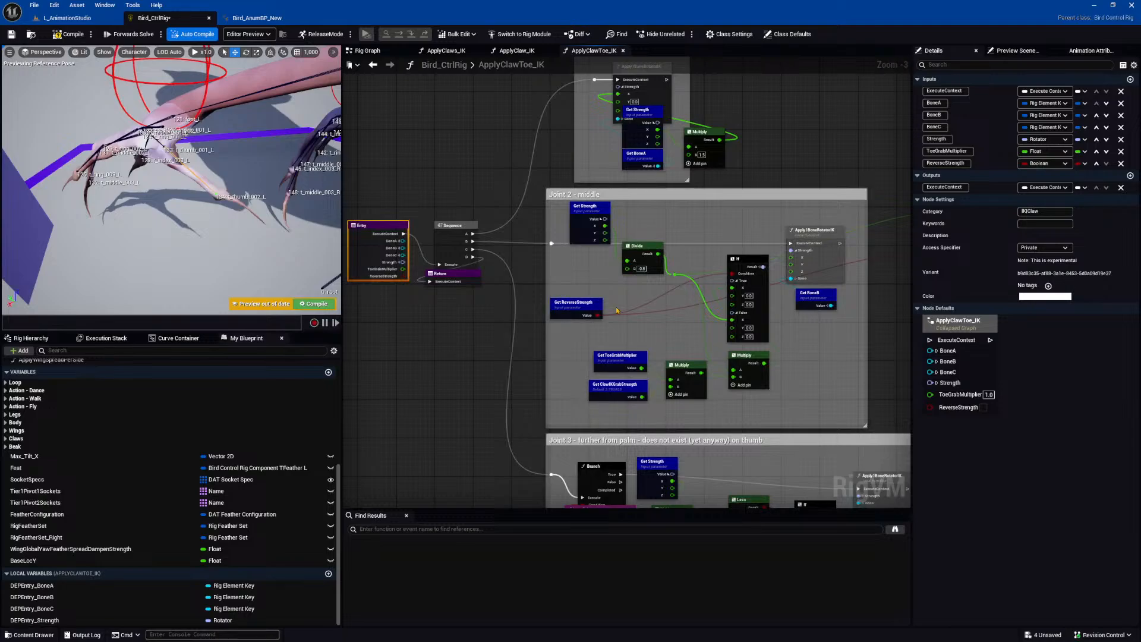
{"action": "scroll", "coordinate": [791, 223], "scroll_direction": "down", "scroll_amount": 1}
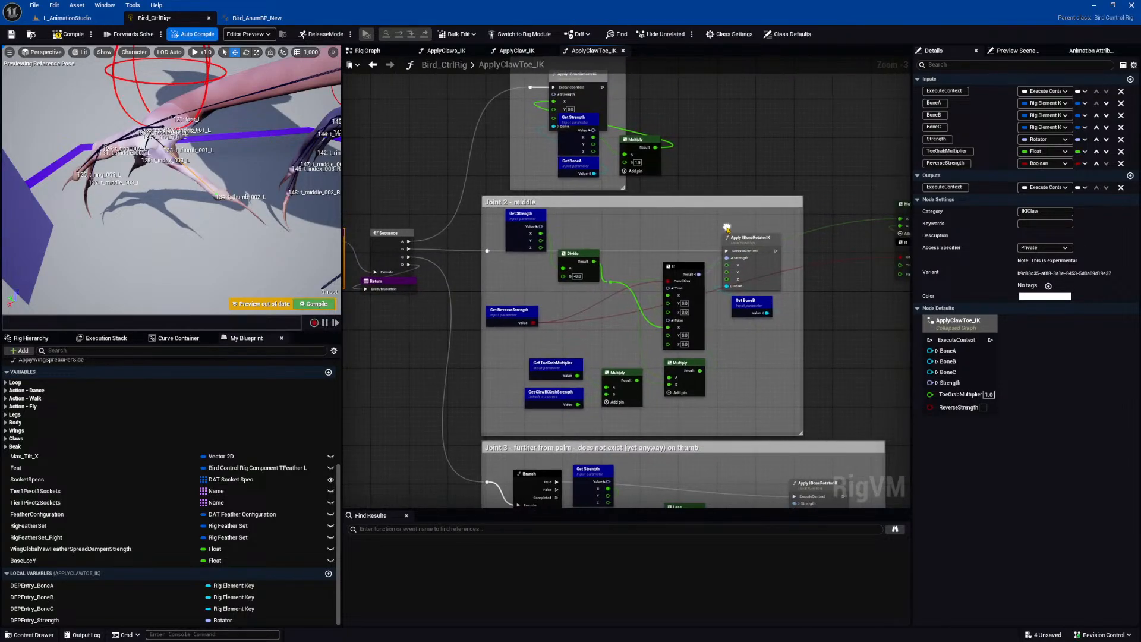
{"action": "scroll", "coordinate": [666, 227], "scroll_direction": "up", "scroll_amount": 1}
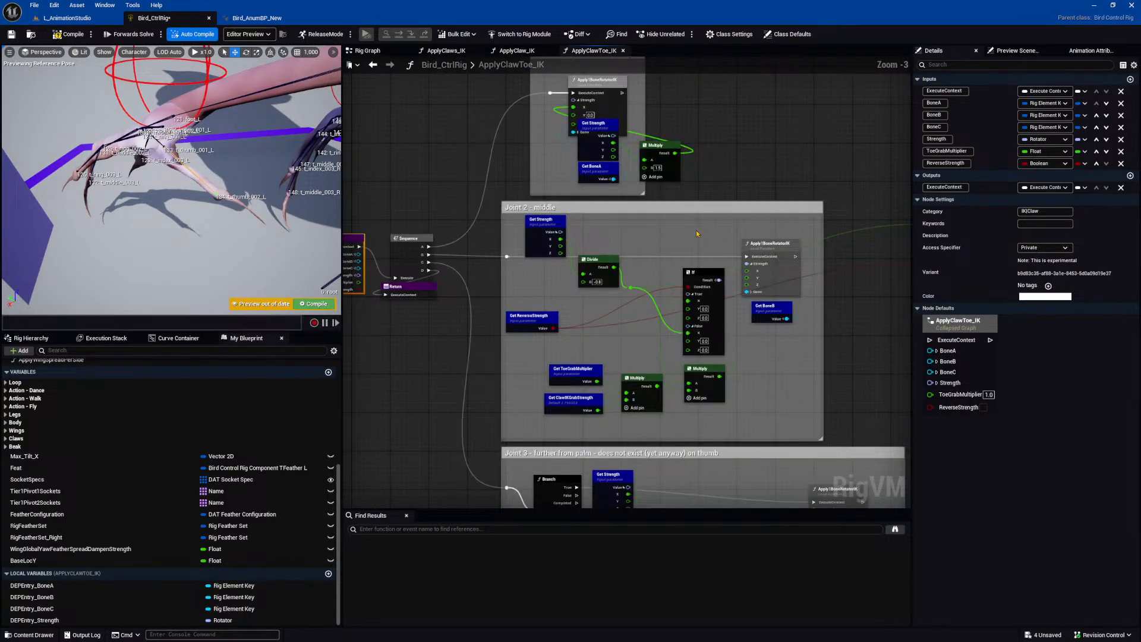
{"action": "right_click_drag", "start_coordinate": [679, 236], "coordinate": [685, 300]}
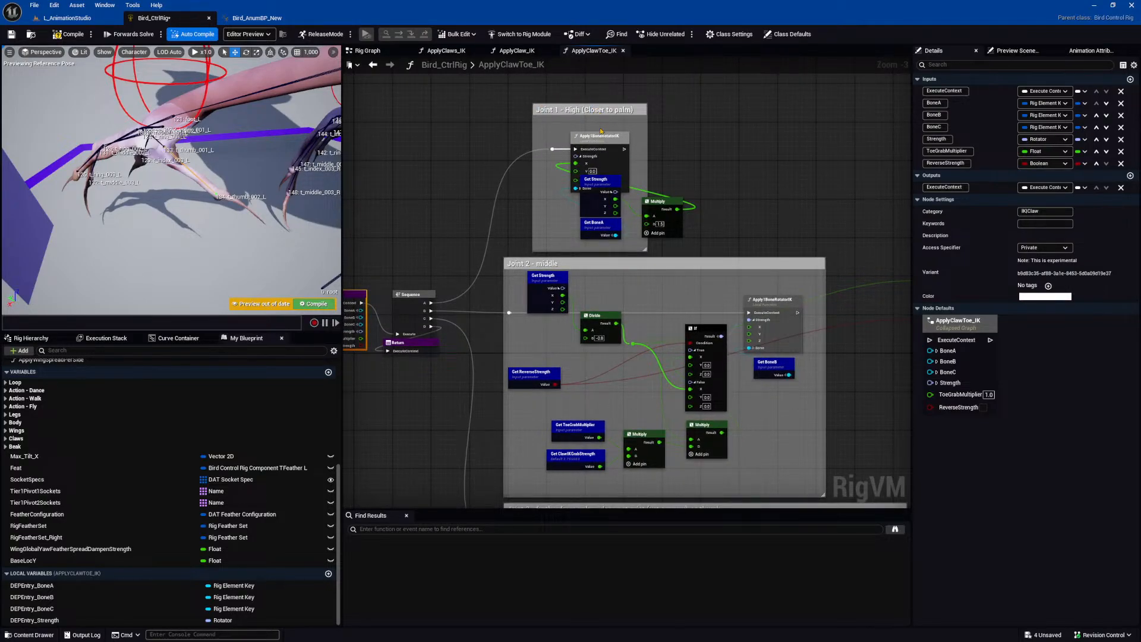
Select the Joint 1 - High (Closer to palm) comment section, followed by the Joint 2 - middle section.
{"action": "left_click", "coordinate": [571, 107]}
{"action": "left_click", "coordinate": [588, 265]}
{"action": "right_click_drag", "start_coordinate": [591, 316], "coordinate": [589, 256]}
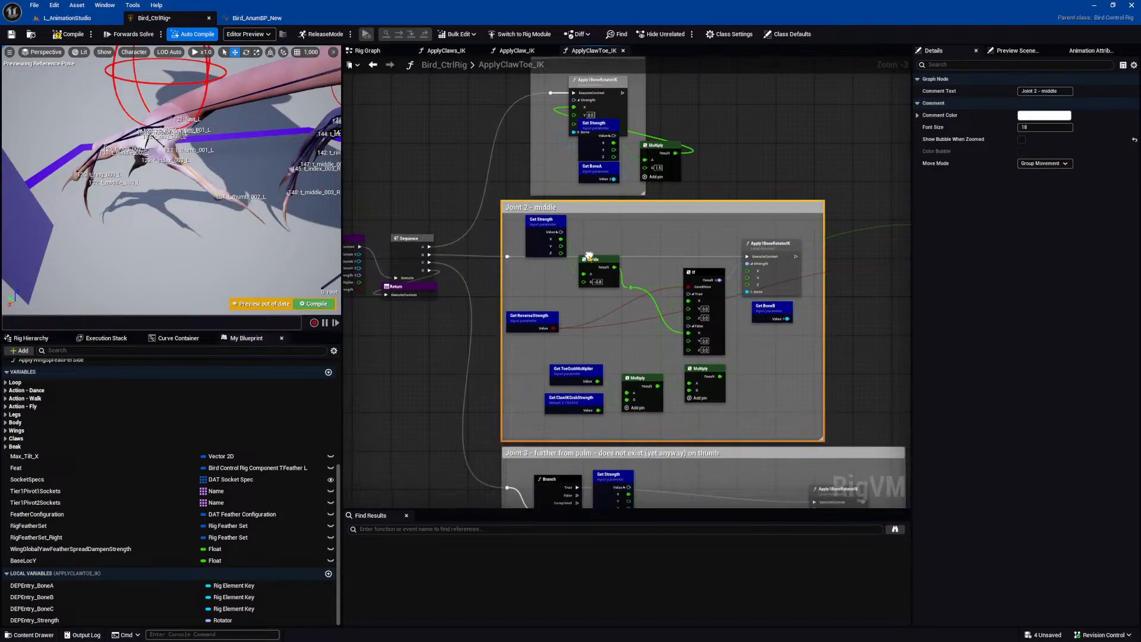
{"action": "right_click_drag", "start_coordinate": [592, 376], "coordinate": [585, 310]}
Open the Apply1BoneRotatorIK function from the Joint 2 - middle section and inspect its transform and Set Rotation - Bone nodes.
{"action": "left_click", "coordinate": [762, 182]}
{"action": "right_click_drag", "start_coordinate": [762, 182], "coordinate": [743, 207]}
{"action": "scroll", "coordinate": [677, 170], "scroll_direction": "up", "scroll_amount": 3}
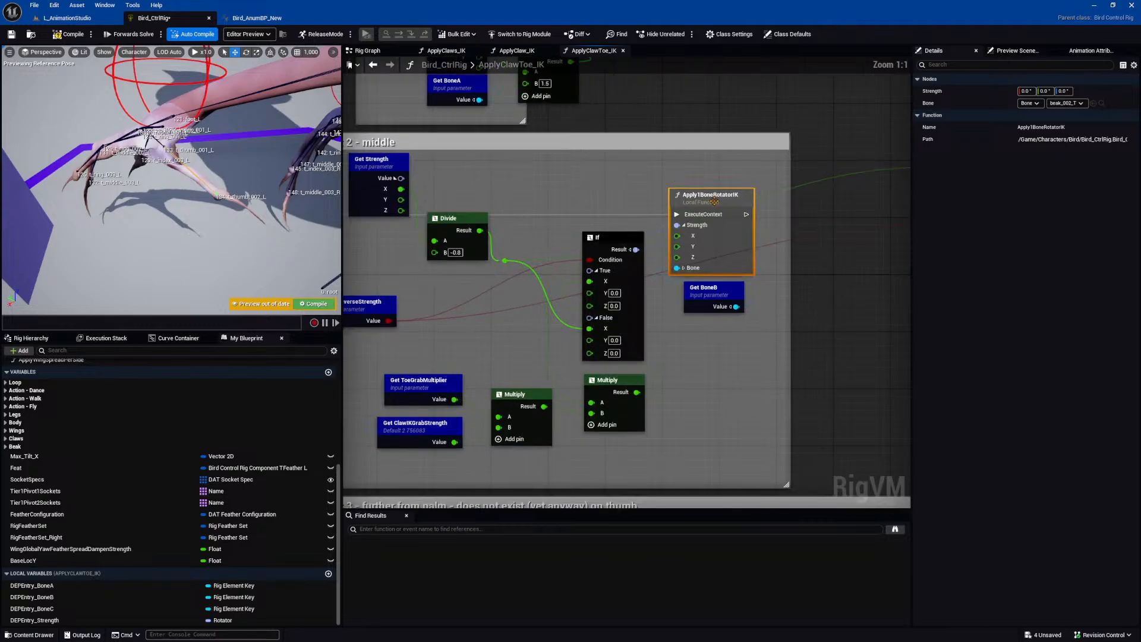
{"action": "double_click", "coordinate": [718, 197]}
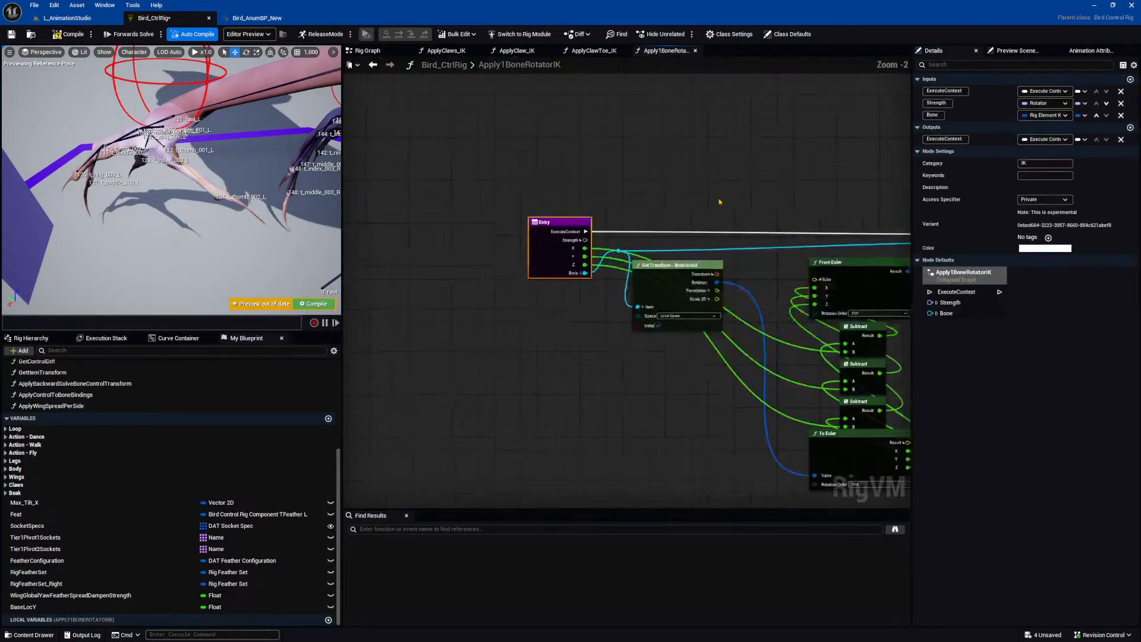
{"action": "left_click", "coordinate": [686, 270]}
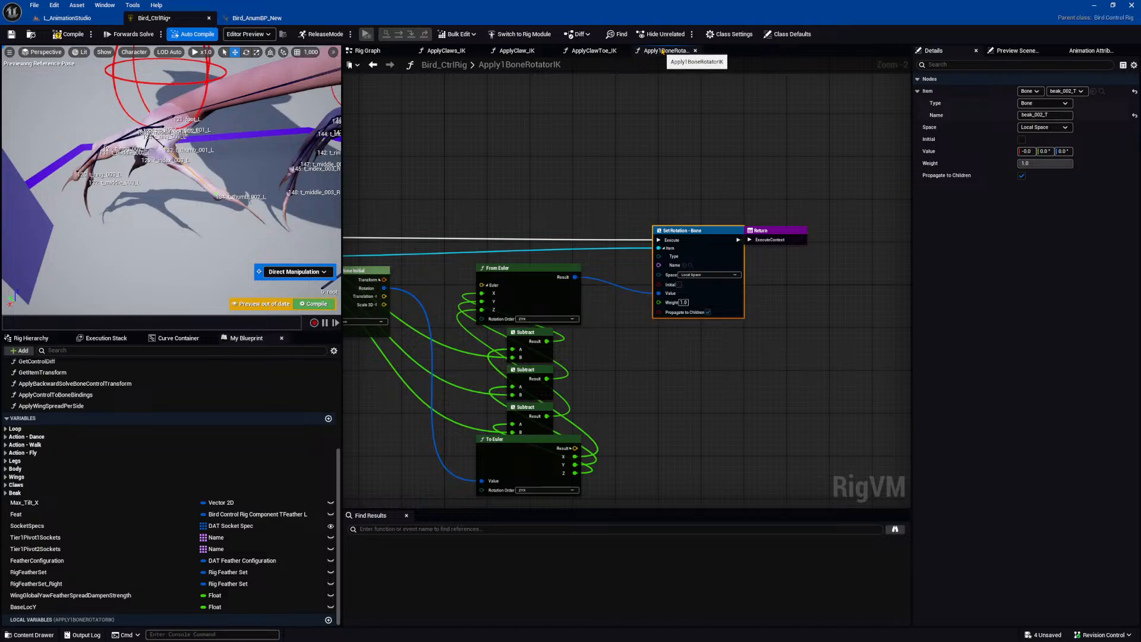
Open the ApplyLegIK function from the Rig Graph, then go back to the Rig Graph.
{"action": "left_click", "coordinate": [368, 53]}
{"action": "scroll", "coordinate": [491, 177], "scroll_direction": "down", "scroll_amount": 1}
{"action": "right_click_drag", "start_coordinate": [491, 177], "coordinate": [500, 196]}
{"action": "double_click", "coordinate": [586, 132]}
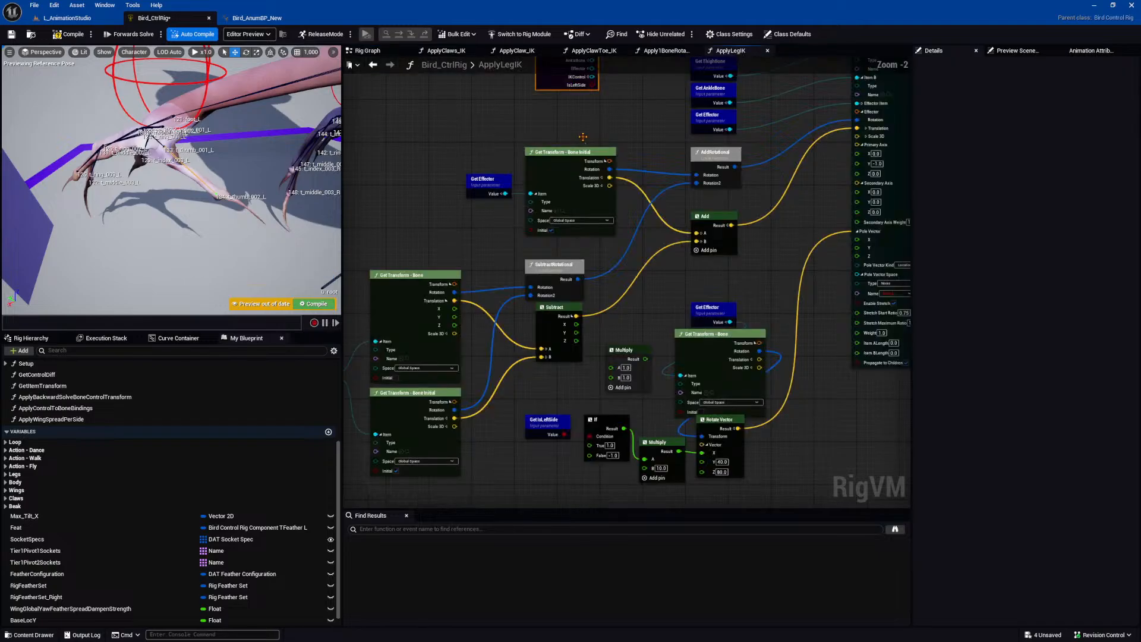
{"action": "left_click", "coordinate": [368, 51]}
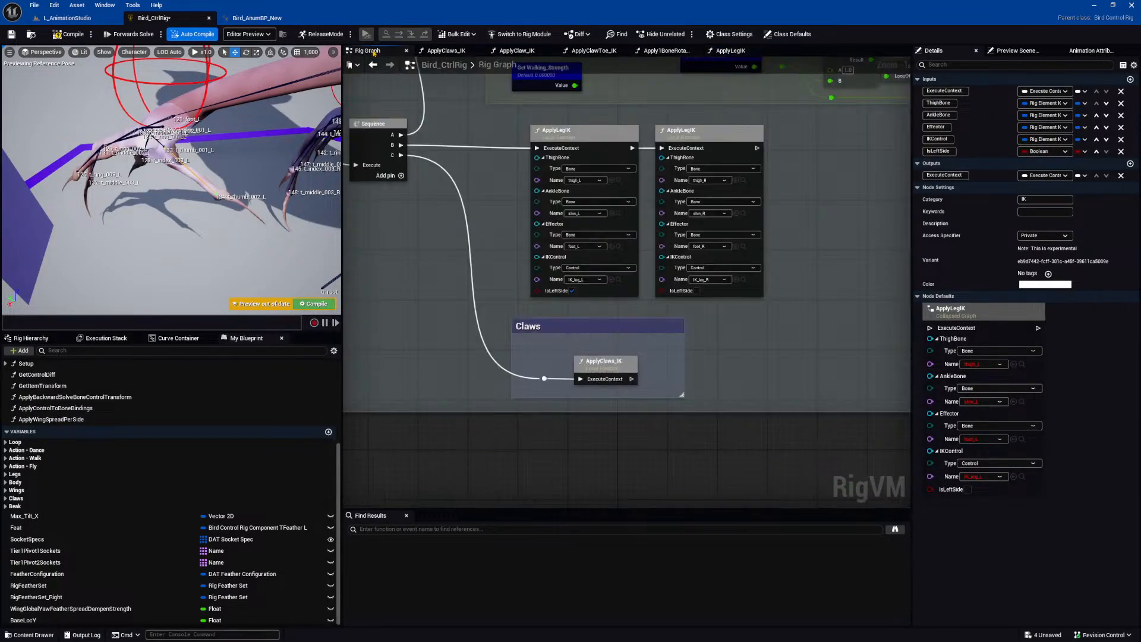
Open the ApplyClaws_IK function from the Claws section and select the ApplyClaw_IK node in the L Claw group.
{"action": "left_click", "coordinate": [601, 369]}
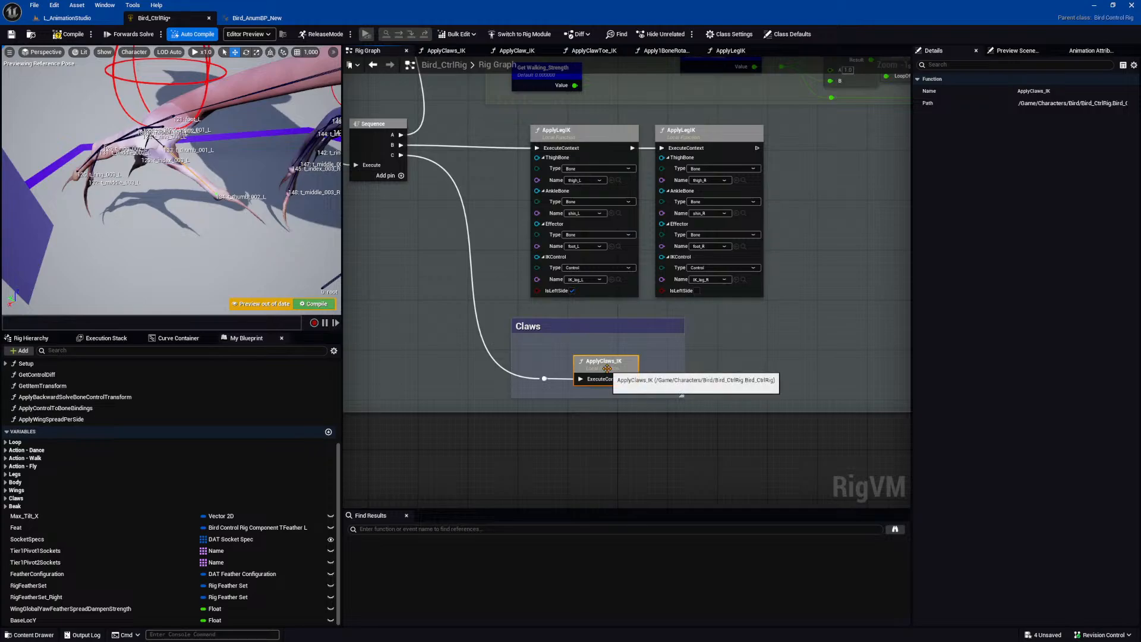
{"action": "double_click", "coordinate": [600, 369]}
{"action": "scroll", "coordinate": [604, 320], "scroll_direction": "down", "scroll_amount": 1}
{"action": "right_click_drag", "start_coordinate": [748, 324], "coordinate": [199, 289]}
{"action": "right_click_drag", "start_coordinate": [750, 212], "coordinate": [594, 387]}
{"action": "right_click_drag", "start_coordinate": [660, 137], "coordinate": [668, 274]}
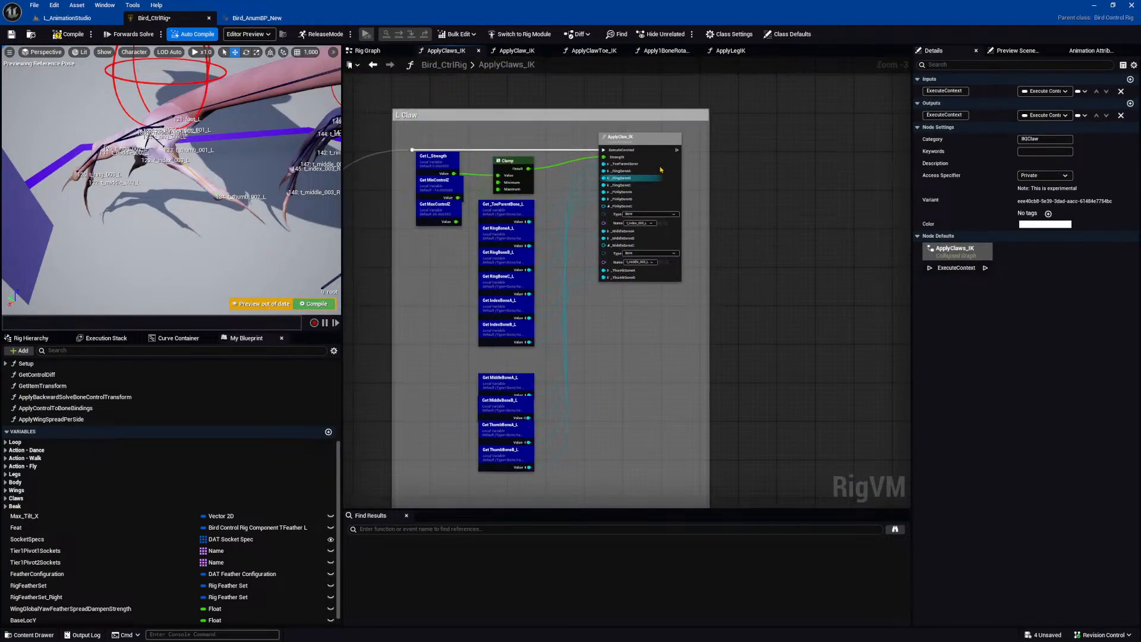
{"action": "left_click", "coordinate": [629, 143]}
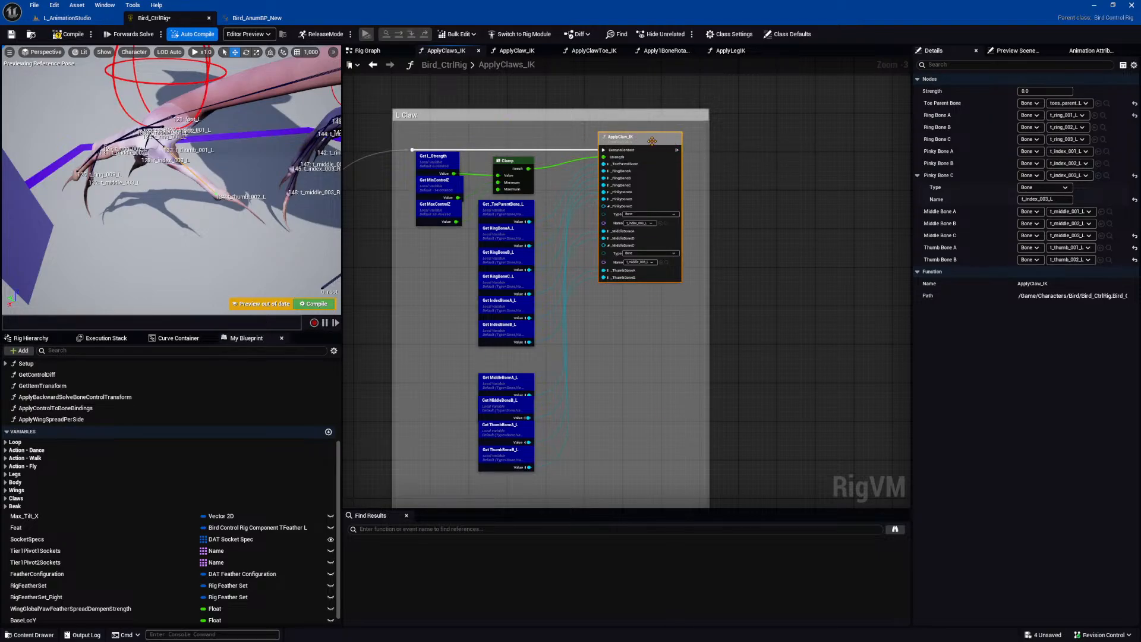
Open the ApplyClaw_IK function and compare its Entry bone inputs with the toe bones on the bird's feet in the preview.
{"action": "double_click", "coordinate": [653, 141]}
{"action": "scroll", "coordinate": [636, 272], "scroll_direction": "down", "scroll_amount": 3}
{"action": "scroll", "coordinate": [473, 261], "scroll_direction": "up", "scroll_amount": 3}
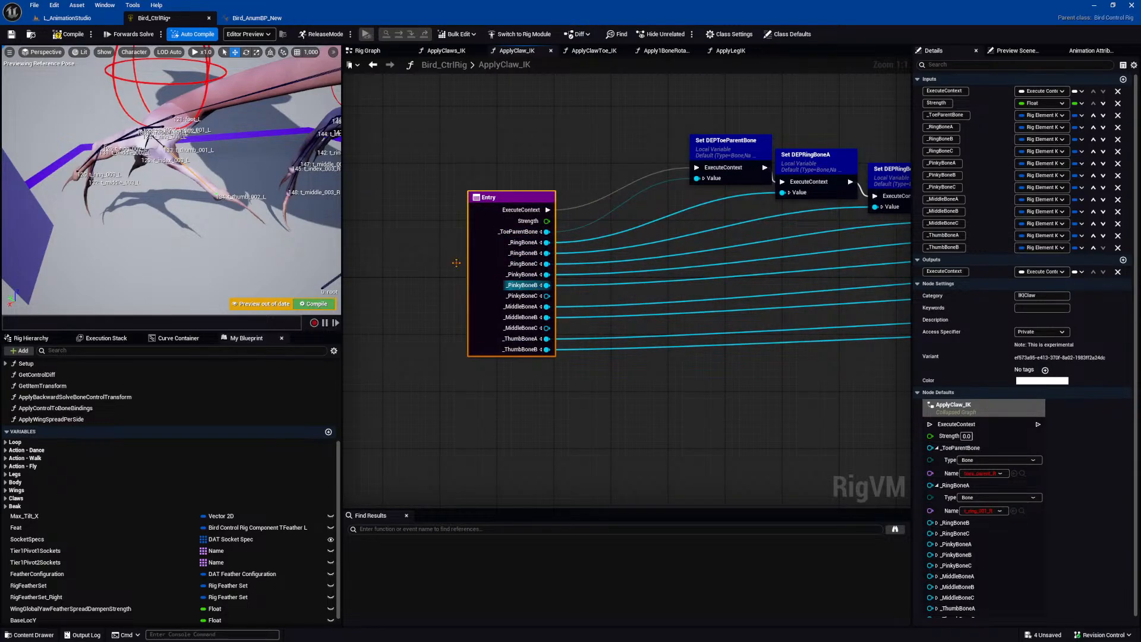
{"action": "right_click_drag", "start_coordinate": [172, 206], "coordinate": [102, 242]}
{"action": "right_click_drag", "start_coordinate": [110, 196], "coordinate": [83, 204]}
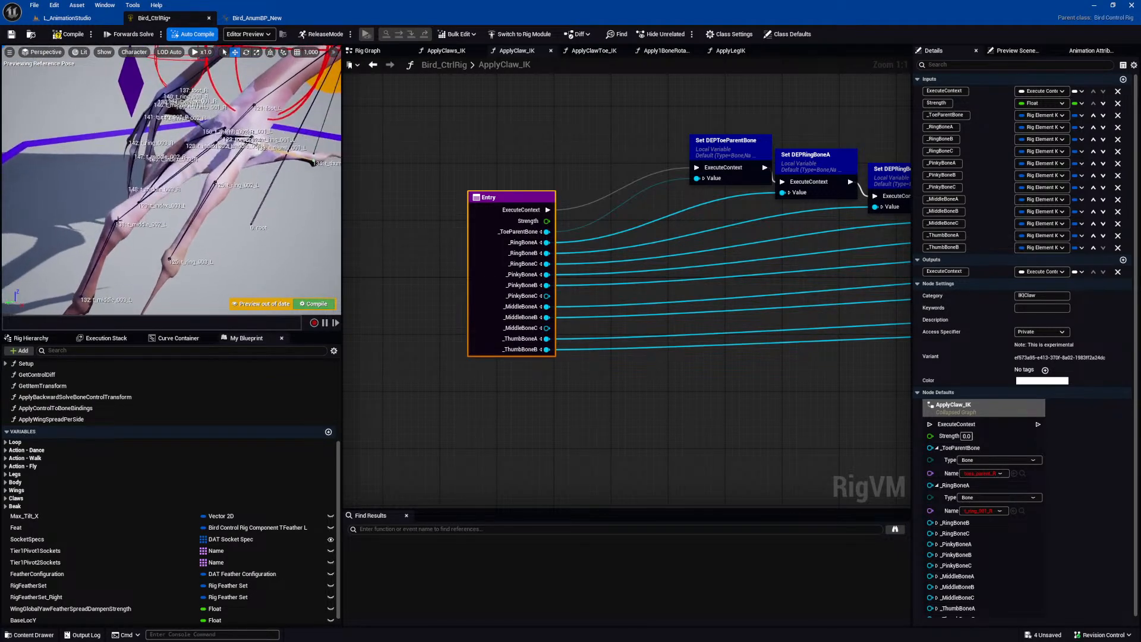
{"action": "right_click_drag", "start_coordinate": [191, 211], "coordinate": [193, 183]}
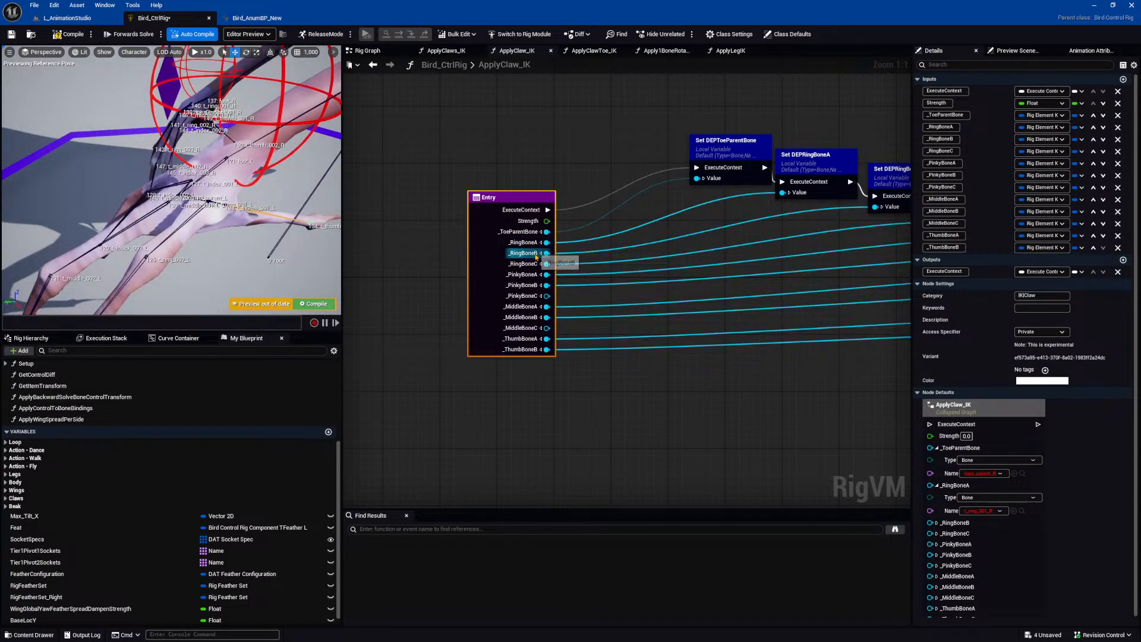
{"action": "right_click_drag", "start_coordinate": [156, 239], "coordinate": [87, 298]}
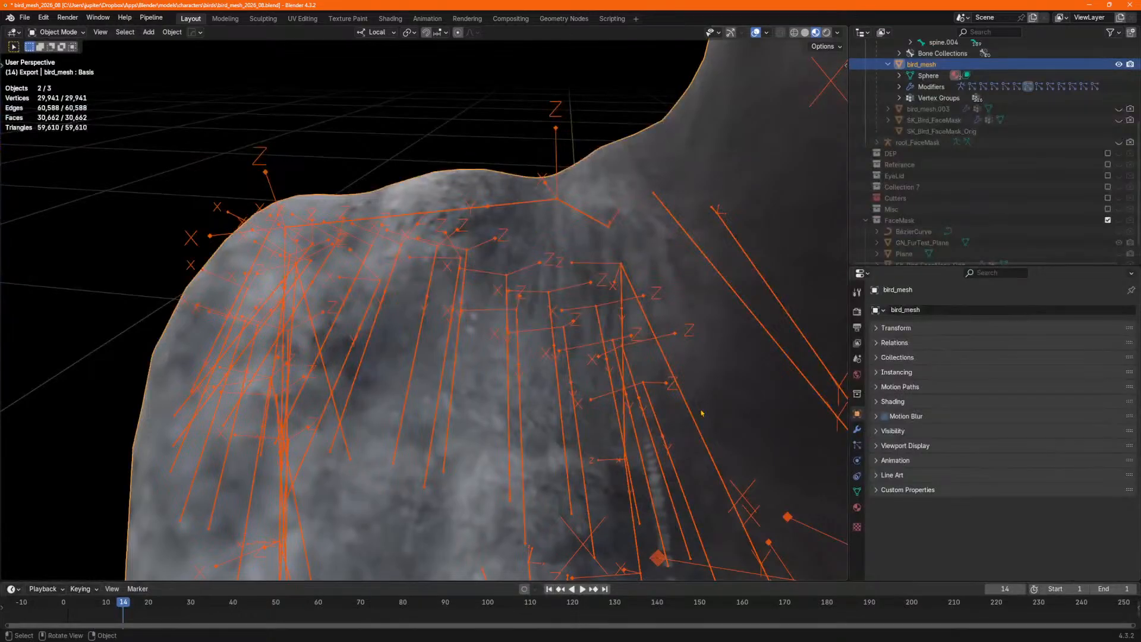
Switch to Blender, put the bird's armature in Pose Mode and select the left middle toe tip bone t_middle.003.L.
{"action": "middle_click_drag", "start_coordinate": [606, 404], "coordinate": [437, 369]}
{"action": "right_click", "coordinate": [596, 415]}
{"action": "key", "text": "Escape"}
{"action": "scroll", "coordinate": [581, 237], "scroll_direction": "up", "scroll_amount": 5}
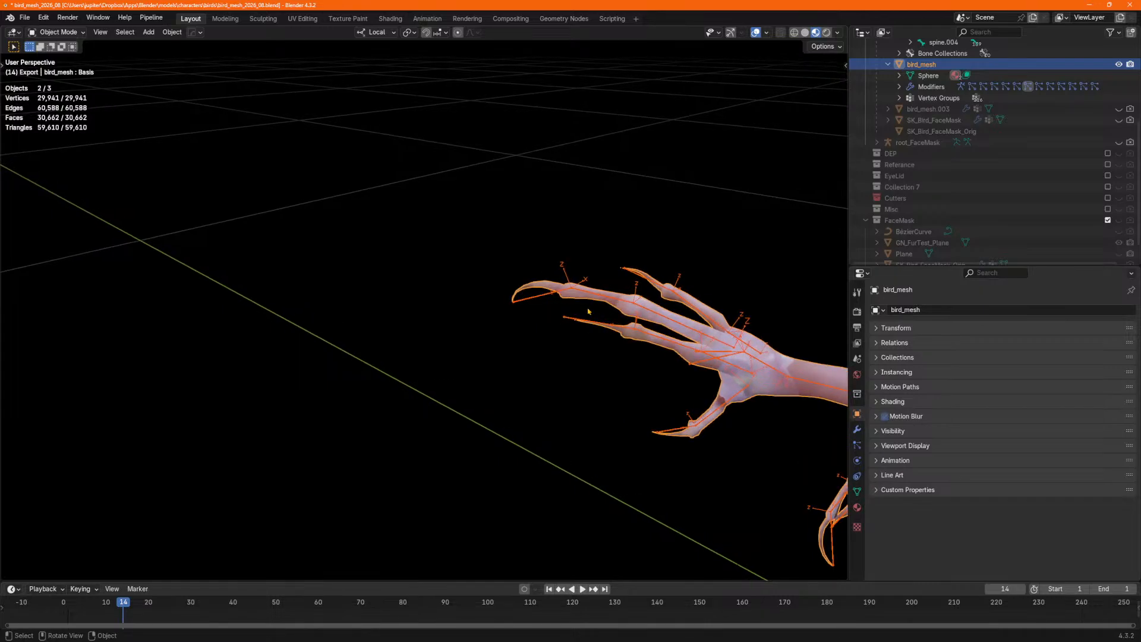
{"action": "middle_click_drag", "start_coordinate": [529, 317], "coordinate": [524, 309]}
{"action": "left_click", "coordinate": [502, 299]}
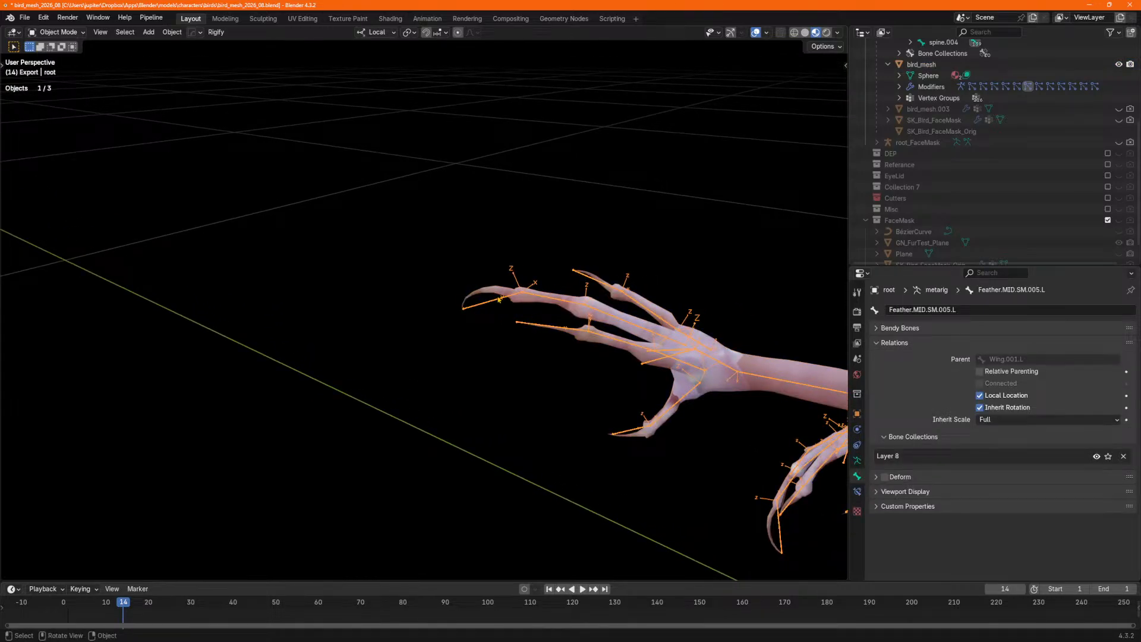
{"action": "key", "text": "ctrl+Tab"}
{"action": "left_click", "coordinate": [495, 299]}
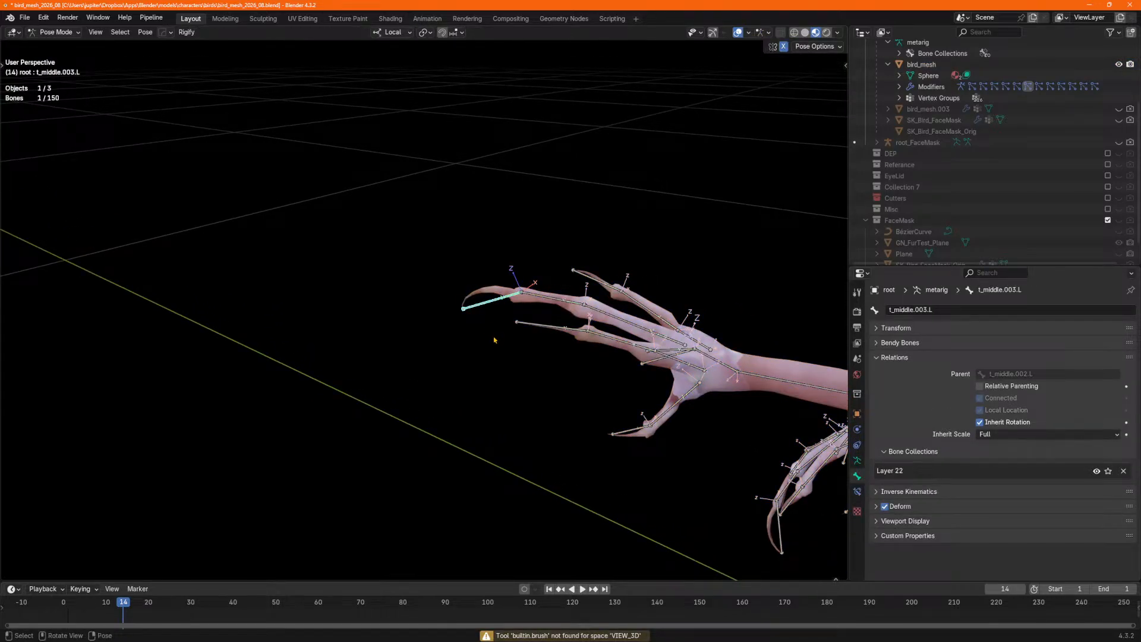
Return to Unreal Editor and follow the ApplyClaw_IK graph from the Entry node to the Toes Parent and Front Toes sections.
{"action": "key", "text": "alt+Tab"}
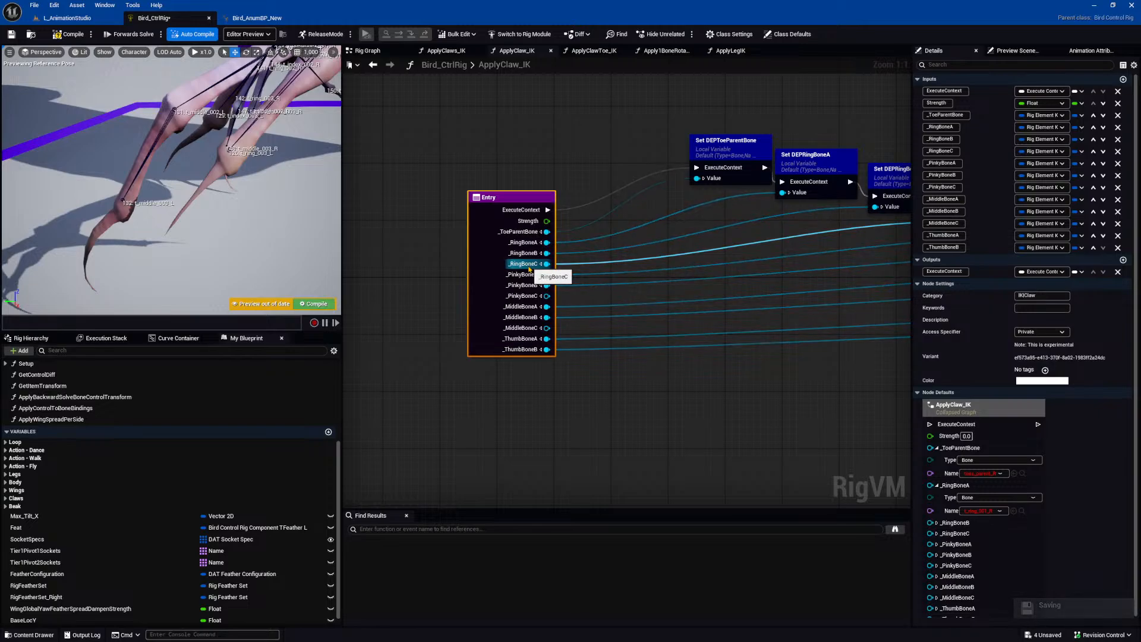
{"action": "scroll", "coordinate": [683, 371], "scroll_direction": "down", "scroll_amount": 1}
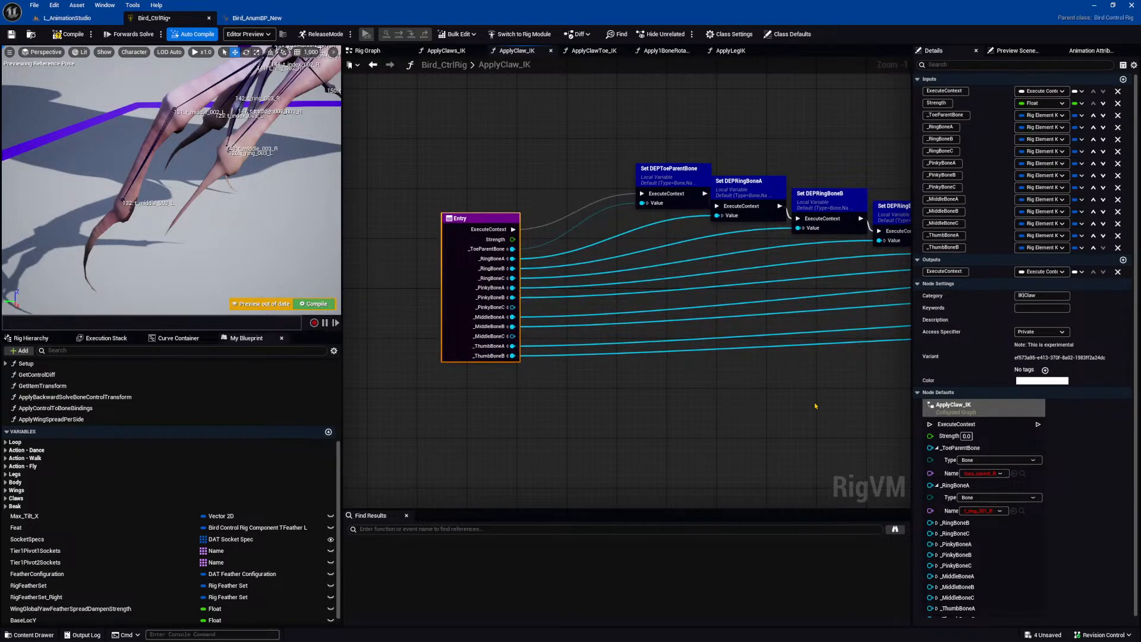
{"action": "right_click_drag", "start_coordinate": [814, 411], "coordinate": [612, 369]}
{"action": "scroll", "coordinate": [764, 396], "scroll_direction": "down", "scroll_amount": 2}
{"action": "right_click_drag", "start_coordinate": [755, 389], "coordinate": [501, 377]}
{"action": "right_click_drag", "start_coordinate": [782, 332], "coordinate": [574, 337]}
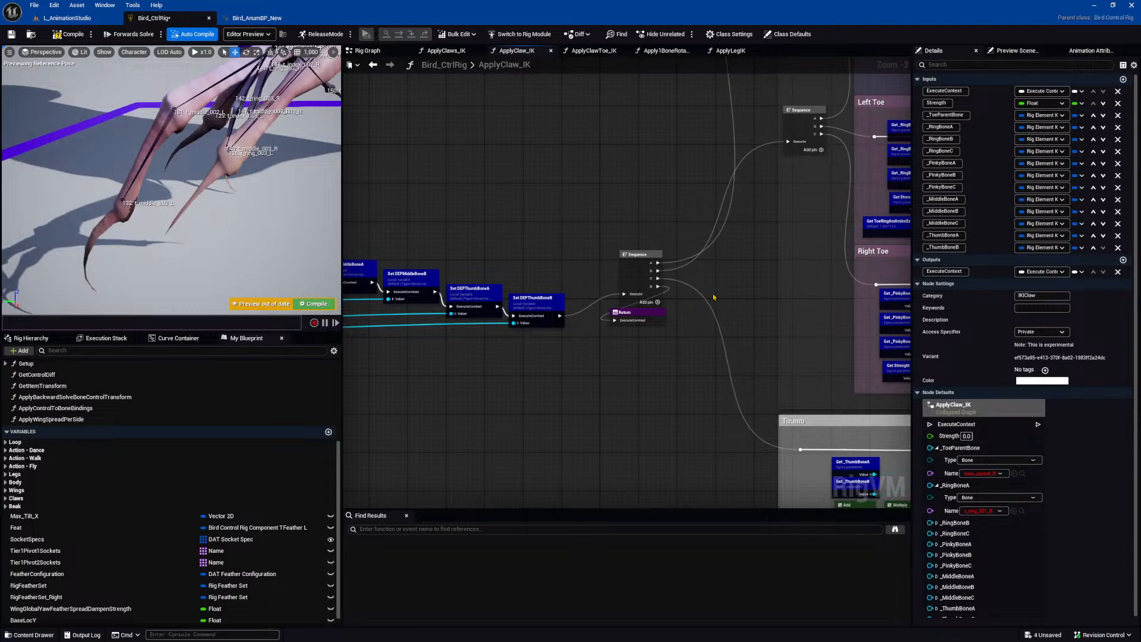
{"action": "right_click_drag", "start_coordinate": [734, 285], "coordinate": [387, 464]}
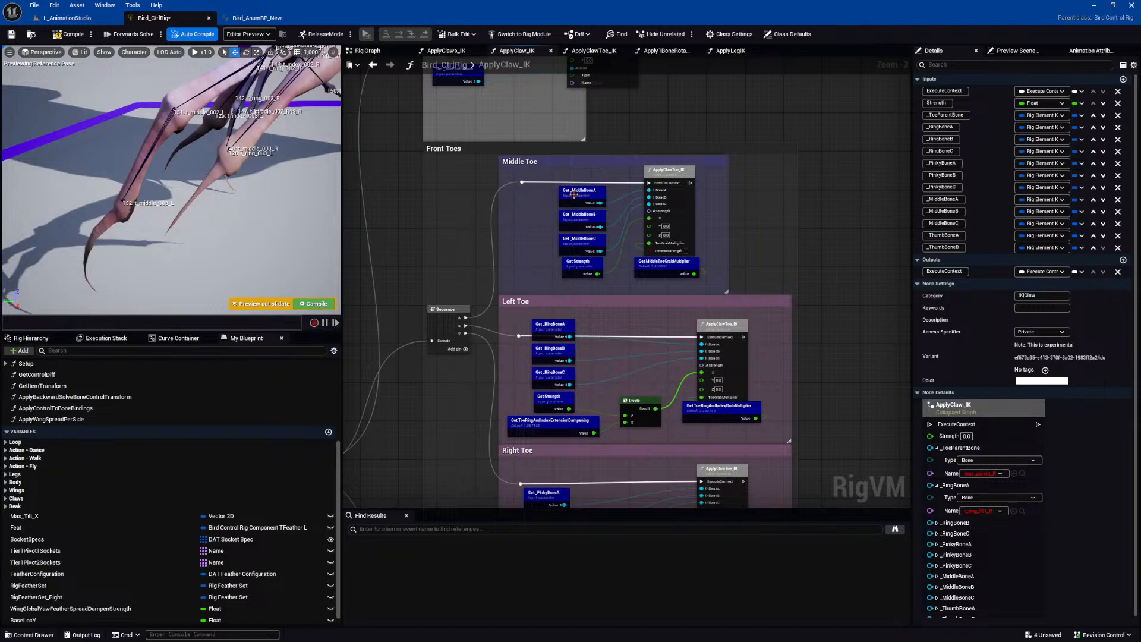
{"action": "right_click_drag", "start_coordinate": [538, 175], "coordinate": [578, 320]}
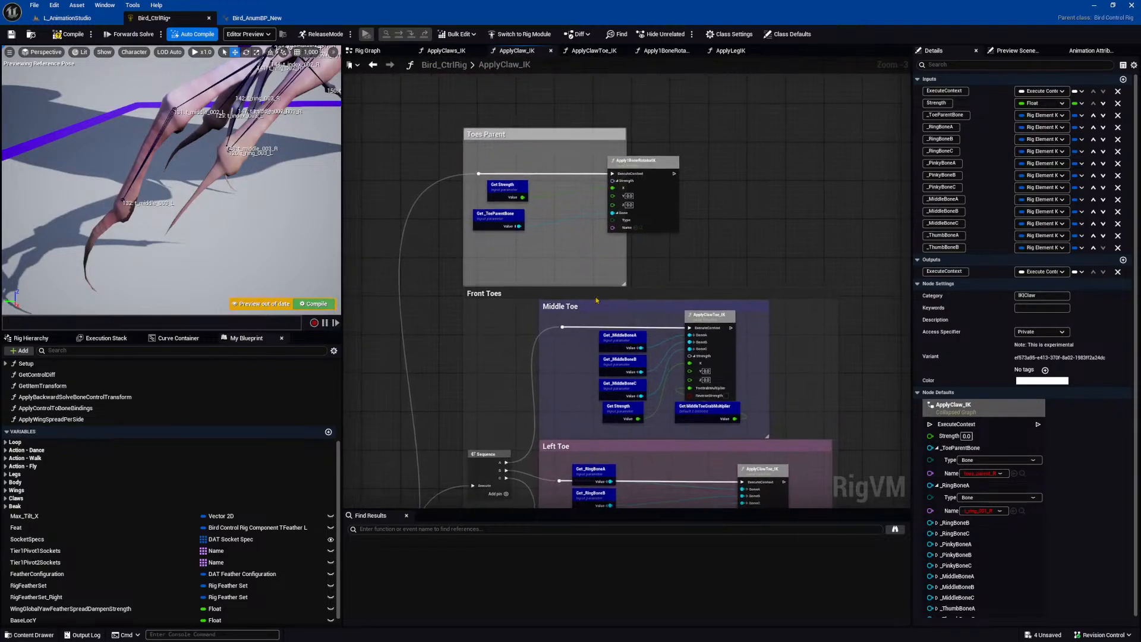
Select the Toes Parent group with all its nodes, followed by the Front Toes comment section.
{"action": "left_click_drag", "start_coordinate": [458, 105], "coordinate": [658, 276]}
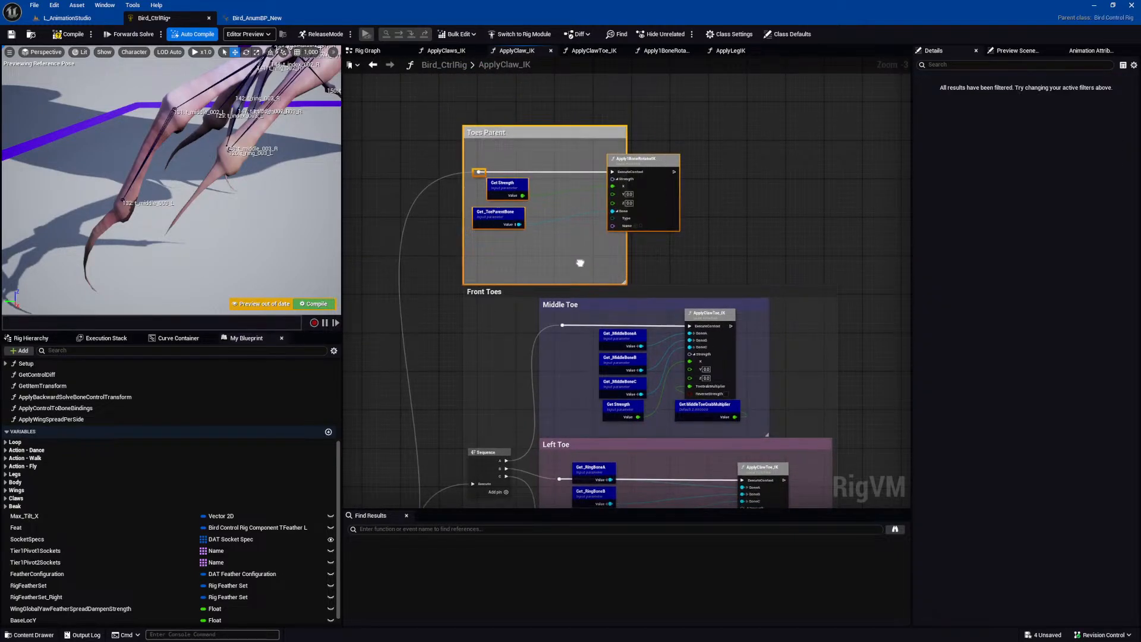
{"action": "right_click_drag", "start_coordinate": [580, 262], "coordinate": [592, 236]}
{"action": "left_click", "coordinate": [508, 102]}
{"action": "right_click_drag", "start_coordinate": [524, 368], "coordinate": [521, 272]}
{"action": "left_click", "coordinate": [509, 246]}
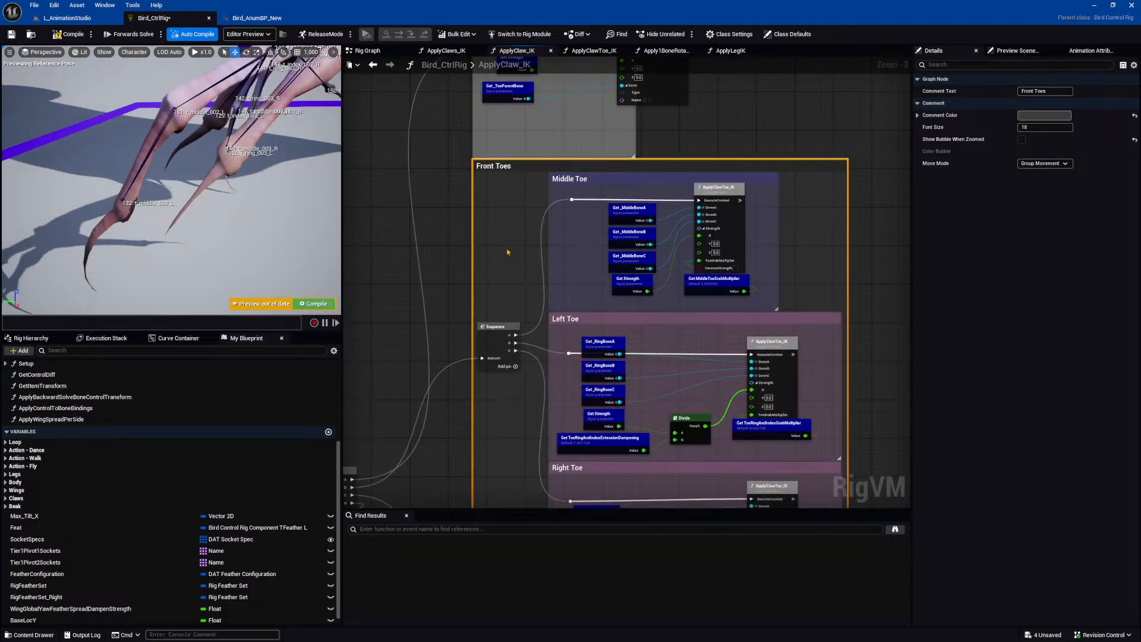
Review the Front Toes and Thumb sections, then select the Toes Parent group and its nodes again.
{"action": "right_click_drag", "start_coordinate": [452, 247], "coordinate": [460, 230]}
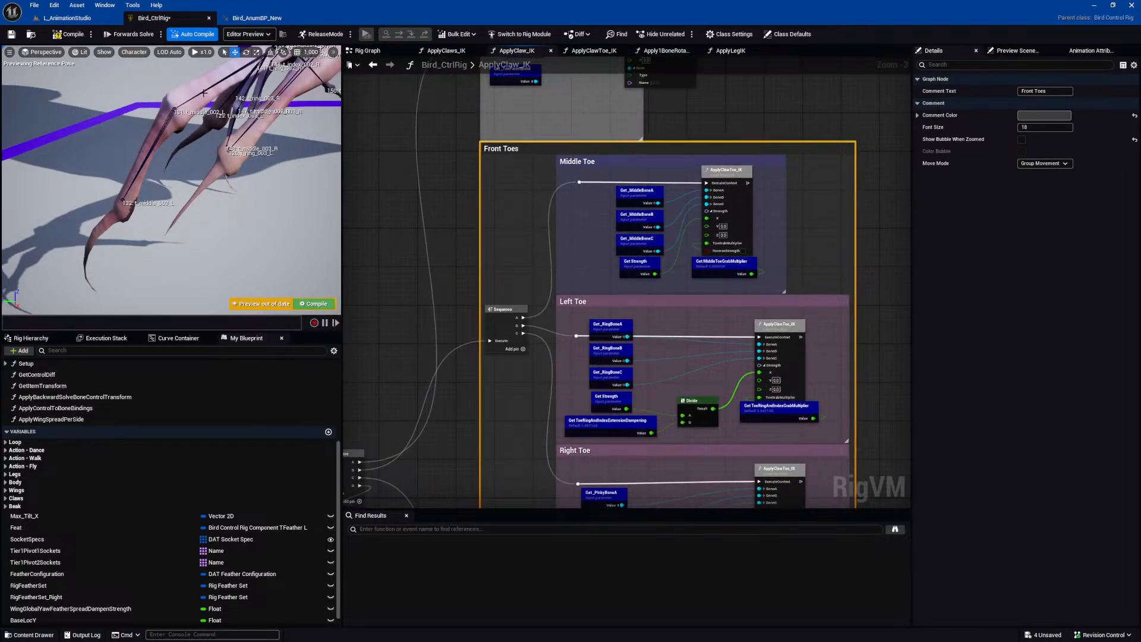
{"action": "right_click_drag", "start_coordinate": [444, 298], "coordinate": [409, 199]}
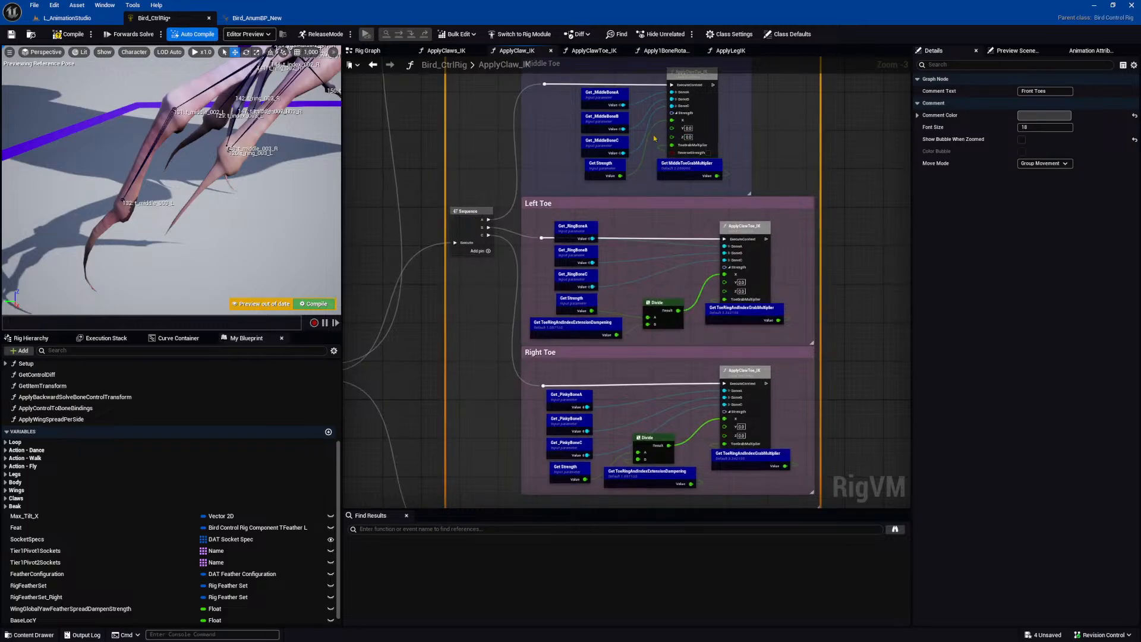
{"action": "right_click_drag", "start_coordinate": [530, 405], "coordinate": [561, 170]}
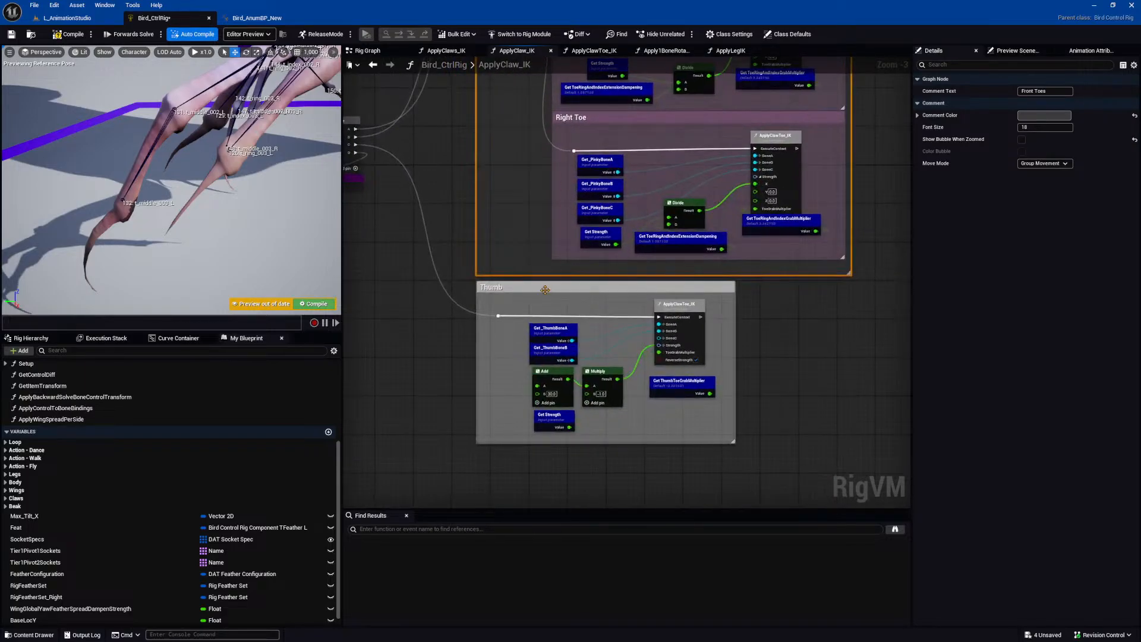
{"action": "right_click_drag", "start_coordinate": [618, 148], "coordinate": [623, 421]}
{"action": "right_click_drag", "start_coordinate": [573, 89], "coordinate": [560, 282]}
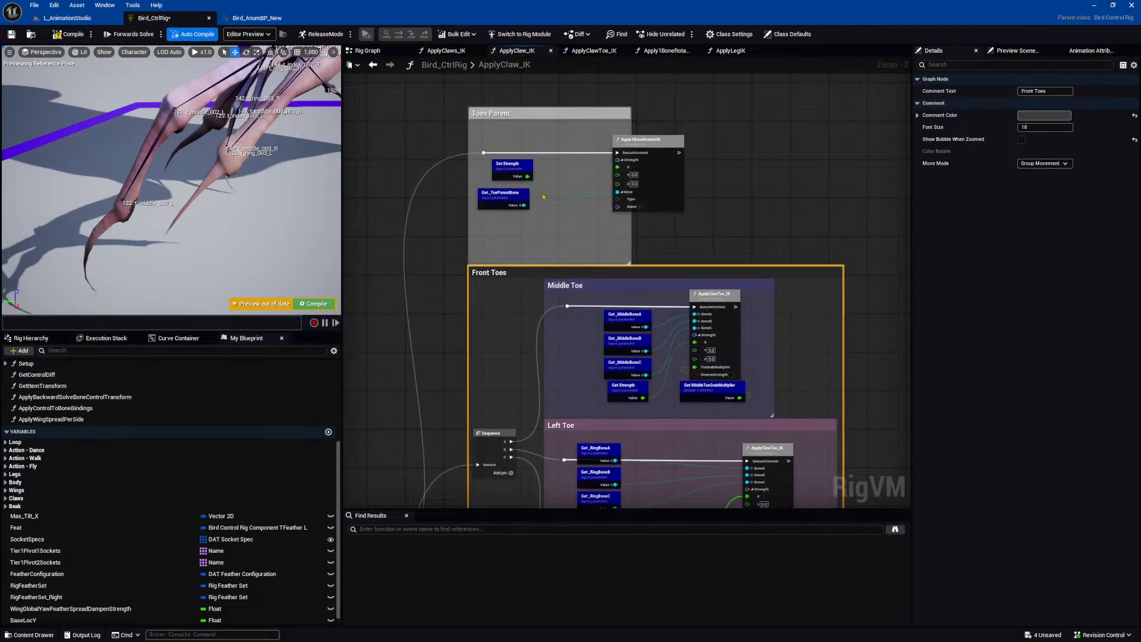
{"action": "left_click", "coordinate": [498, 115]}
{"action": "left_click_drag", "start_coordinate": [446, 81], "coordinate": [662, 269]}
Select the left leg control IK_leg_L in the preview viewport and rotate it to test the foot's movement.
{"action": "mouse_move", "coordinate": [205, 169]}
{"action": "right_mouse_down"}
{"action": "mouse_move", "coordinate": [280, 110]}
{"action": "mouse_move", "coordinate": [247, 97]}
{"action": "mouse_move", "coordinate": [245, 118]}
{"action": "mouse_move", "coordinate": [206, 157]}
{"action": "mouse_move", "coordinate": [170, 153]}
{"action": "mouse_move", "coordinate": [207, 166]}
{"action": "mouse_move", "coordinate": [180, 155]}
{"action": "mouse_move", "coordinate": [200, 156]}
{"action": "right_mouse_up"}
{"action": "left_click", "coordinate": [164, 113]}
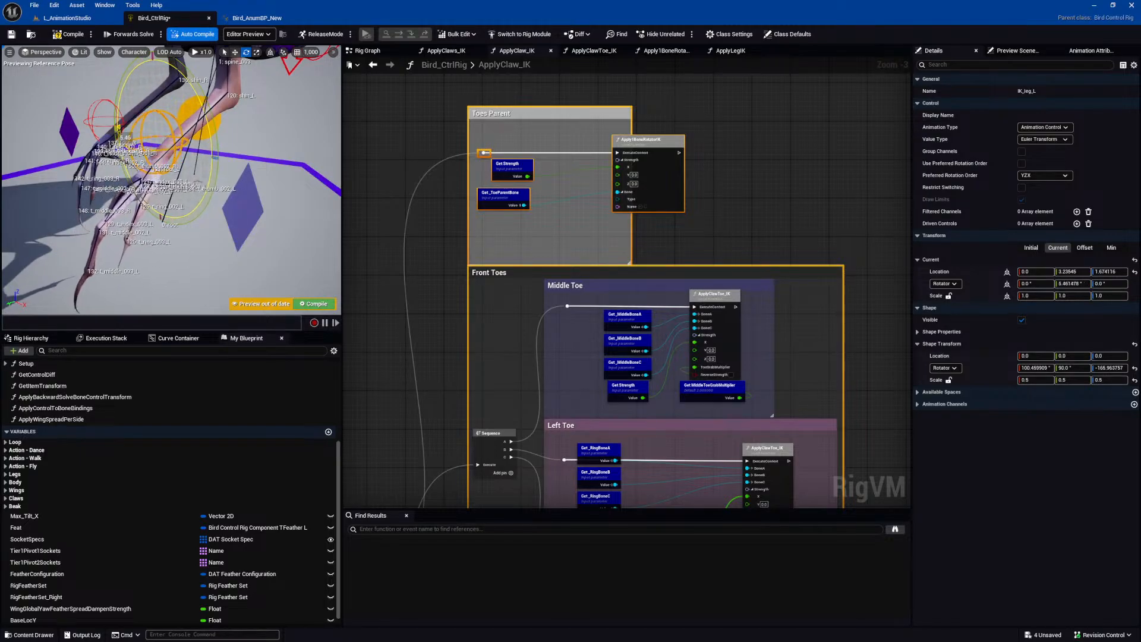
{"action": "left_click_drag", "start_coordinate": [131, 188], "coordinate": [123, 173]}
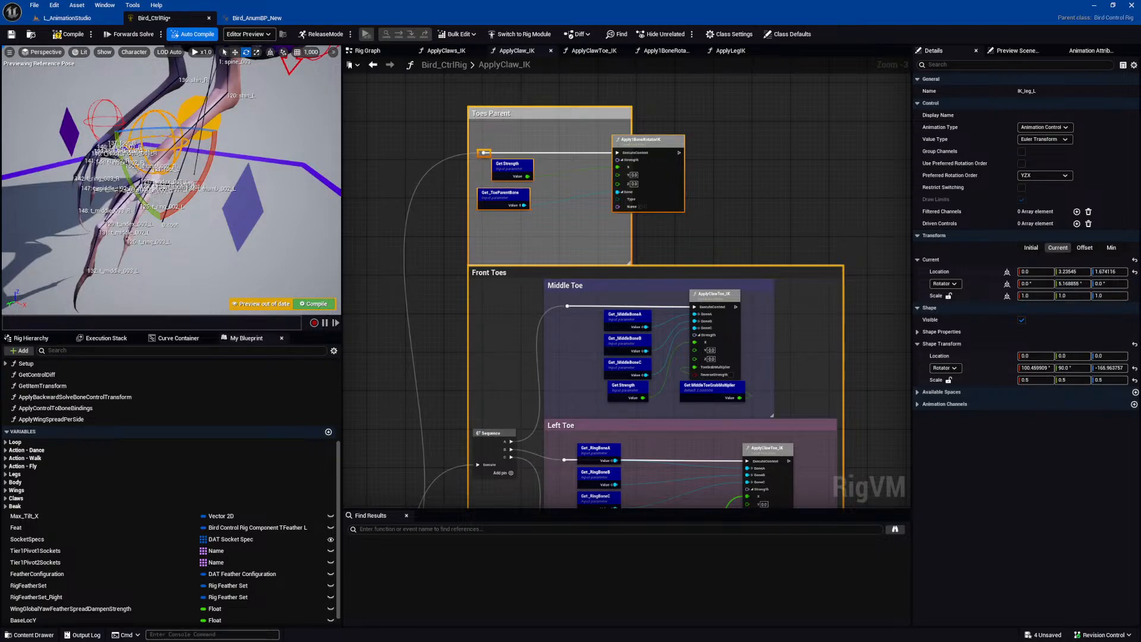
{"action": "mouse_move", "coordinate": [140, 128]}
{"action": "left_mouse_down"}
{"action": "mouse_move", "coordinate": [179, 131]}
{"action": "mouse_move", "coordinate": [136, 129]}
{"action": "left_mouse_up"}
{"action": "mouse_move", "coordinate": [207, 169]}
{"action": "left_mouse_down"}
{"action": "mouse_move", "coordinate": [187, 201]}
{"action": "mouse_move", "coordinate": [223, 136]}
{"action": "mouse_move", "coordinate": [204, 174]}
{"action": "mouse_move", "coordinate": [215, 153]}
{"action": "left_mouse_up"}
Lower the left claw control IK_claw_L to about -0.86 on Z and view the curled toes up close.
{"action": "left_click", "coordinate": [255, 200]}
{"action": "key", "text": "w"}
{"action": "left_click_drag", "start_coordinate": [244, 192], "coordinate": [238, 221]}
{"action": "mouse_move", "coordinate": [276, 154]}
{"action": "right_mouse_down"}
{"action": "mouse_move", "coordinate": [258, 167]}
{"action": "mouse_move", "coordinate": [272, 168]}
{"action": "right_mouse_up"}
{"action": "key", "text": "w"}
{"action": "right_click_drag", "start_coordinate": [205, 191], "coordinate": [183, 189]}
{"action": "key", "text": "s"}
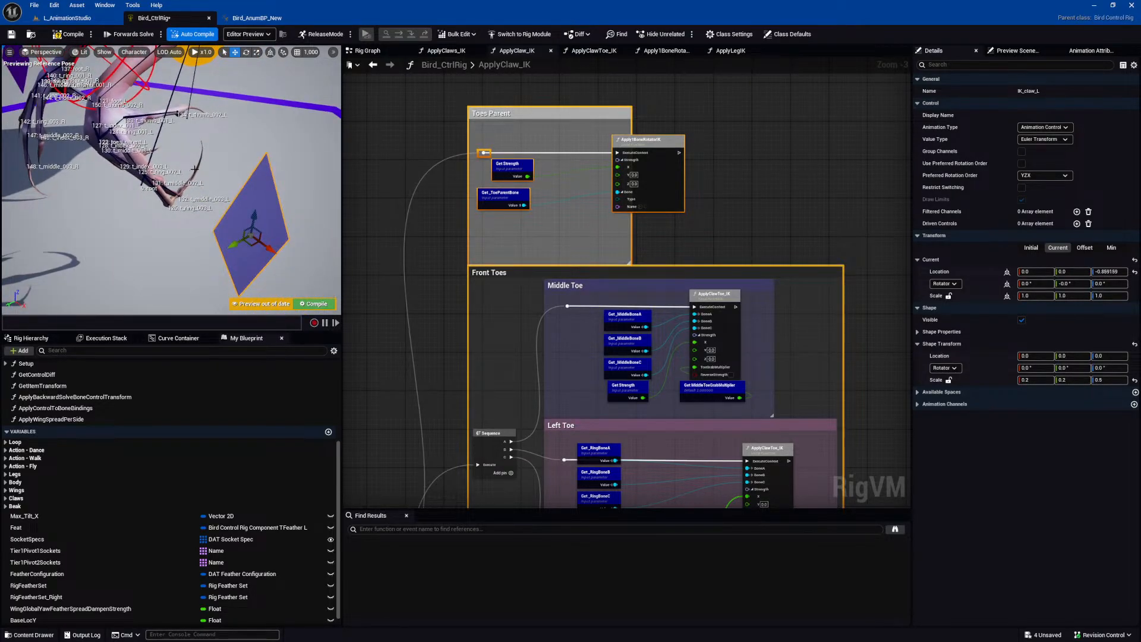
Raise the left claw control IK_claw_L to about -0.44 on Z and view the toes from another angle.
{"action": "right_click_drag", "start_coordinate": [319, 188], "coordinate": [324, 193]}
{"action": "mouse_move", "coordinate": [246, 204]}
{"action": "left_mouse_down"}
{"action": "mouse_move", "coordinate": [254, 156]}
{"action": "mouse_move", "coordinate": [237, 223]}
{"action": "mouse_move", "coordinate": [270, 108]}
{"action": "mouse_move", "coordinate": [242, 217]}
{"action": "mouse_move", "coordinate": [248, 195]}
{"action": "left_mouse_up"}
{"action": "right_click_drag", "start_coordinate": [720, 212], "coordinate": [734, 185]}
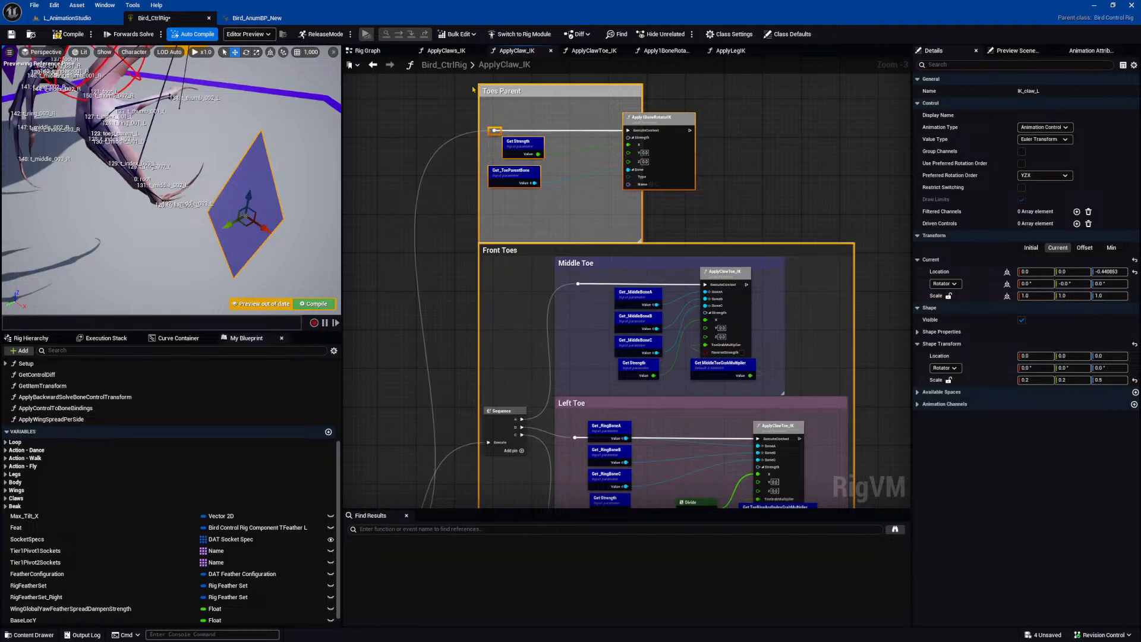
{"action": "right_click_drag", "start_coordinate": [236, 151], "coordinate": [216, 111]}
Select the Toes Parent group with its nodes, then the left leg control IK_leg_L with the rotate gizmo.
{"action": "left_click_drag", "start_coordinate": [455, 96], "coordinate": [694, 213]}
{"action": "right_click_drag", "start_coordinate": [728, 123], "coordinate": [700, 132]}
{"action": "left_click", "coordinate": [124, 88]}
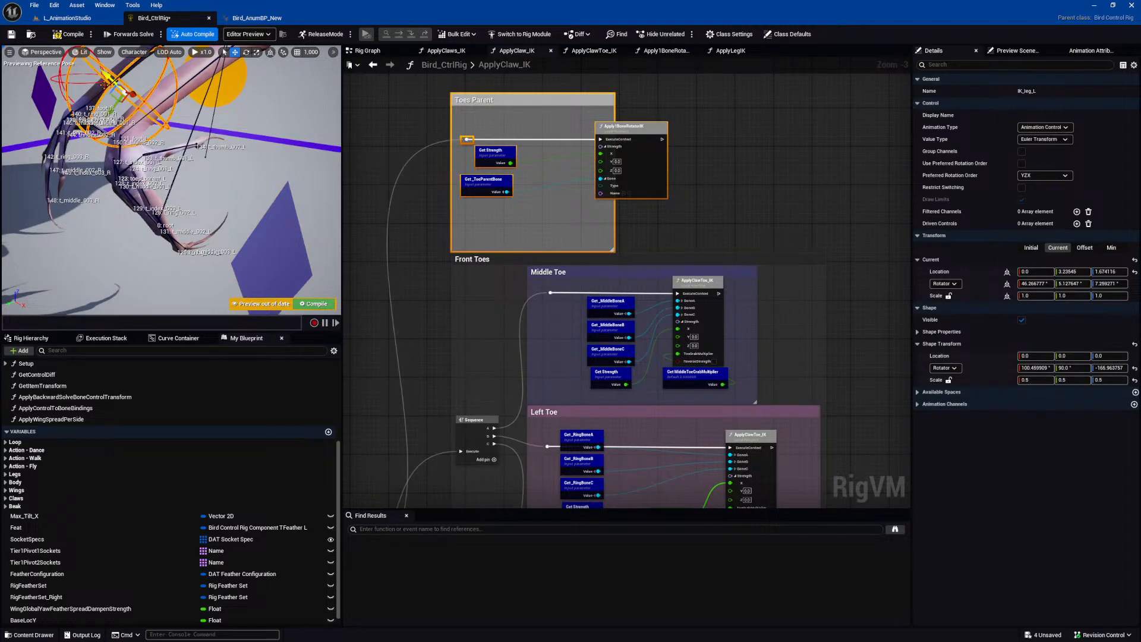
{"action": "key", "text": "e"}
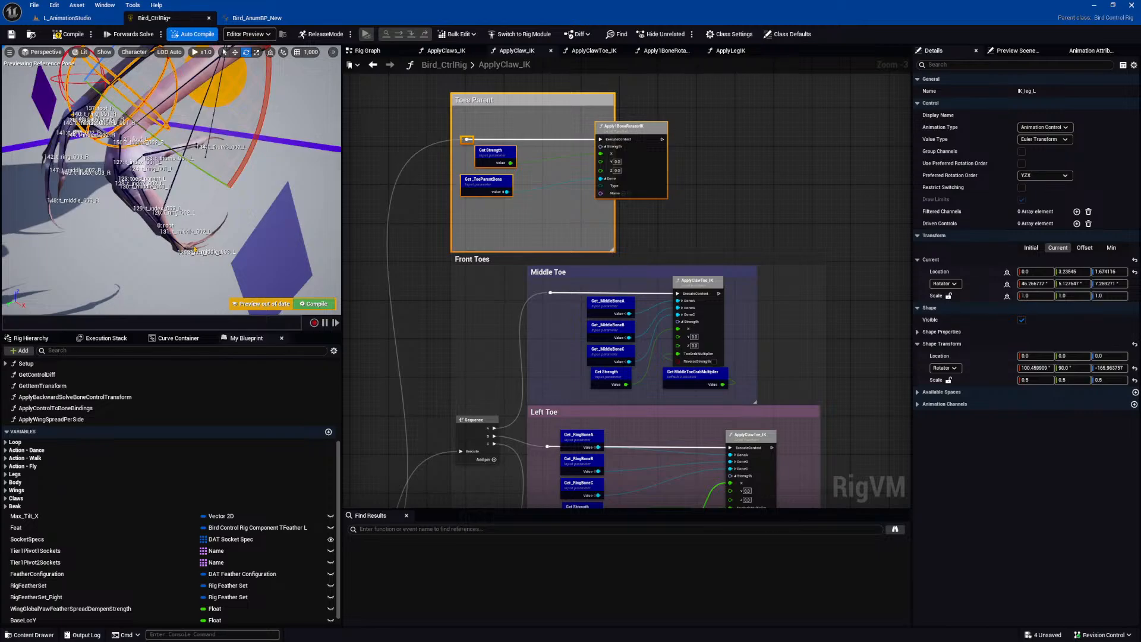
Open the ApplyClawToe_IK function from the Middle Toe section and select the Apply1BoneRotatorIK node of each of the three joints.
{"action": "right_click_drag", "start_coordinate": [485, 389], "coordinate": [474, 260]}
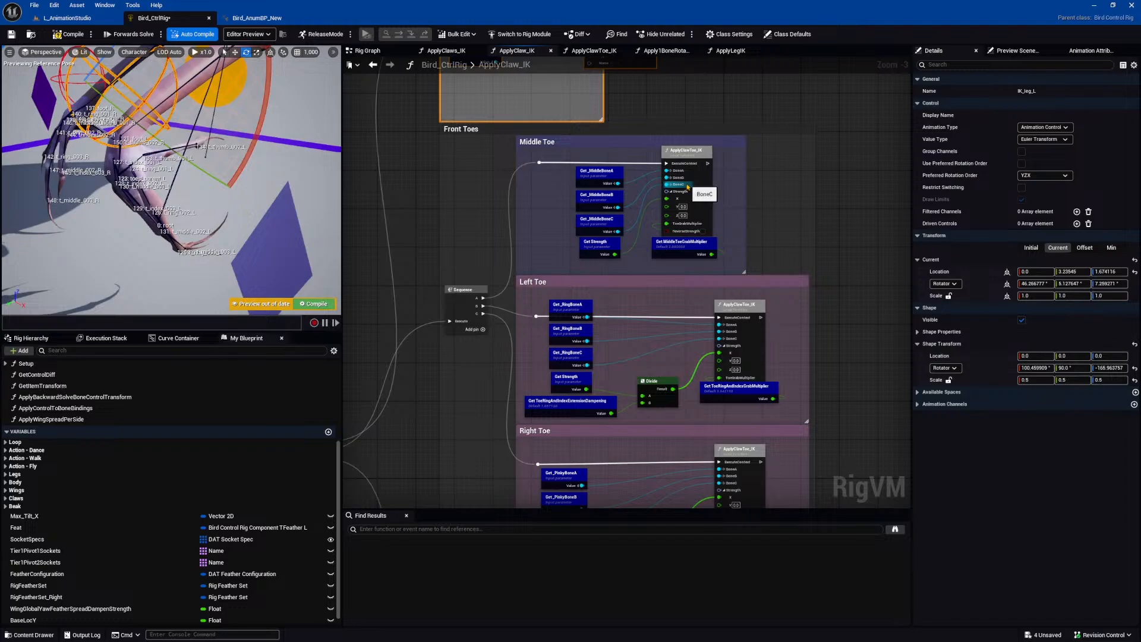
{"action": "double_click", "coordinate": [688, 155]}
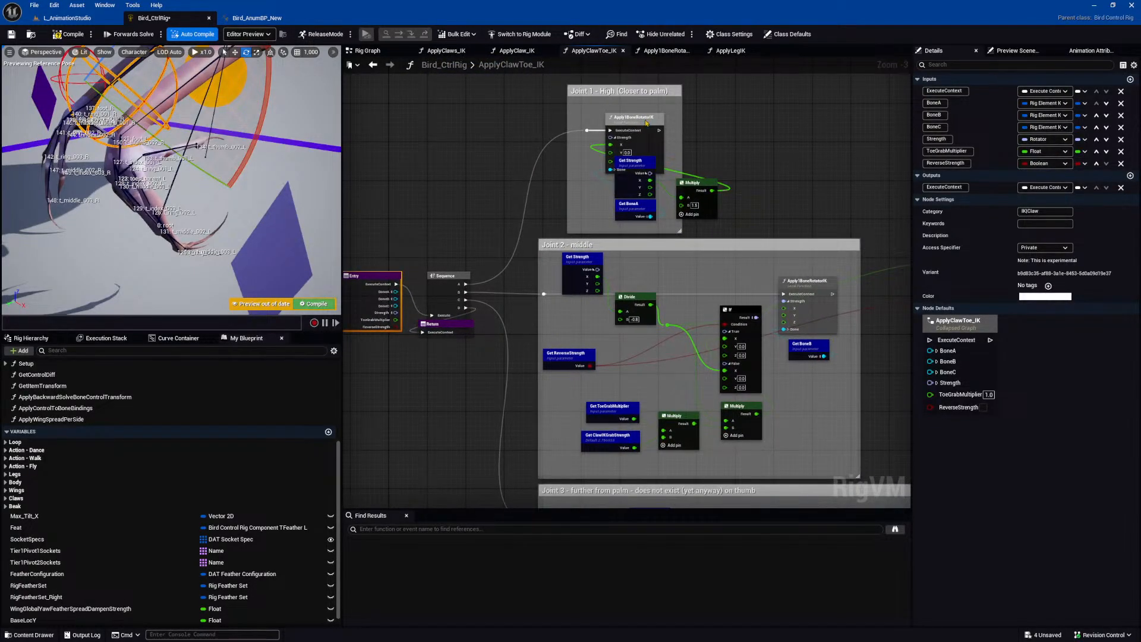
{"action": "left_click", "coordinate": [646, 122]}
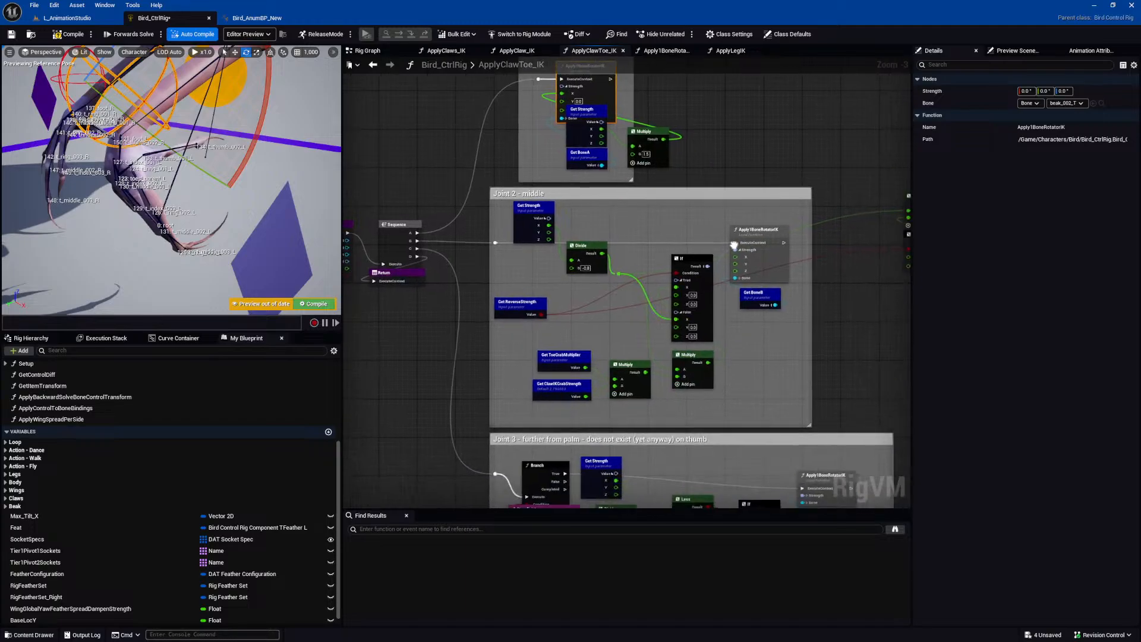
{"action": "left_click", "coordinate": [735, 246]}
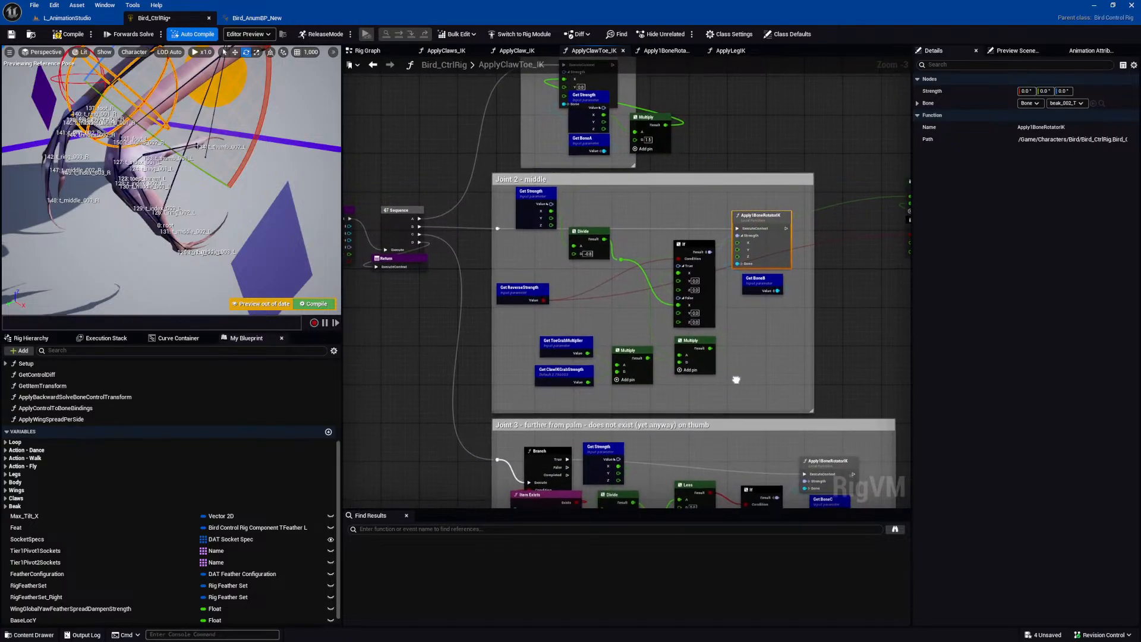
{"action": "left_click", "coordinate": [800, 383]}
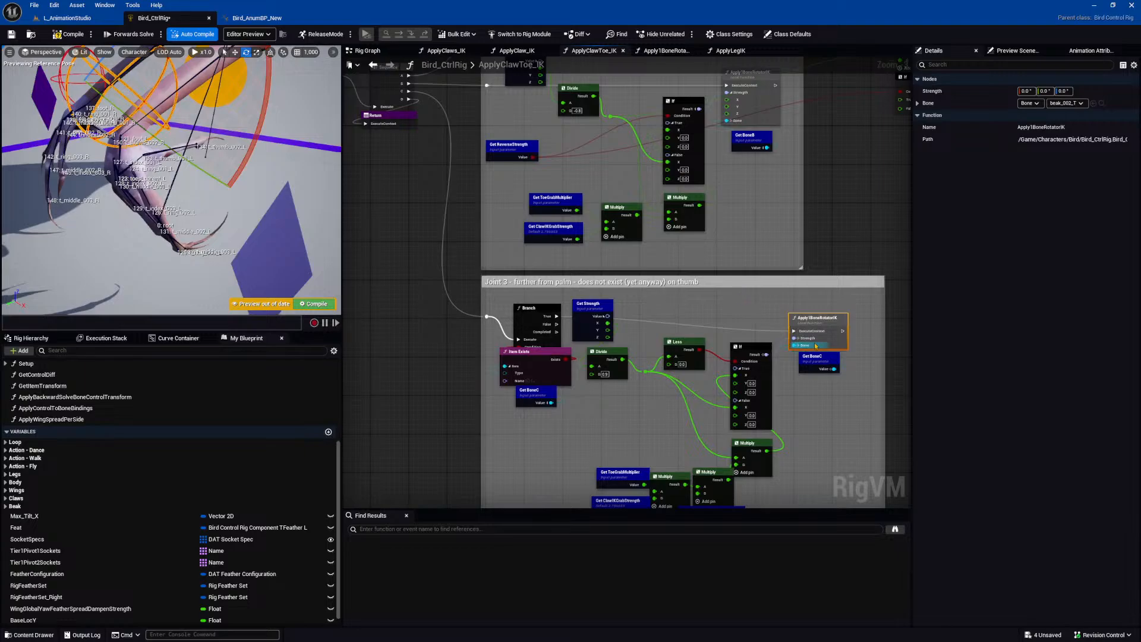
Open the Apply1BoneRotatorIK function from the Joint 3 section and return to the ApplyClawToe_IK graph.
{"action": "scroll", "coordinate": [831, 337], "scroll_direction": "up", "scroll_amount": 2}
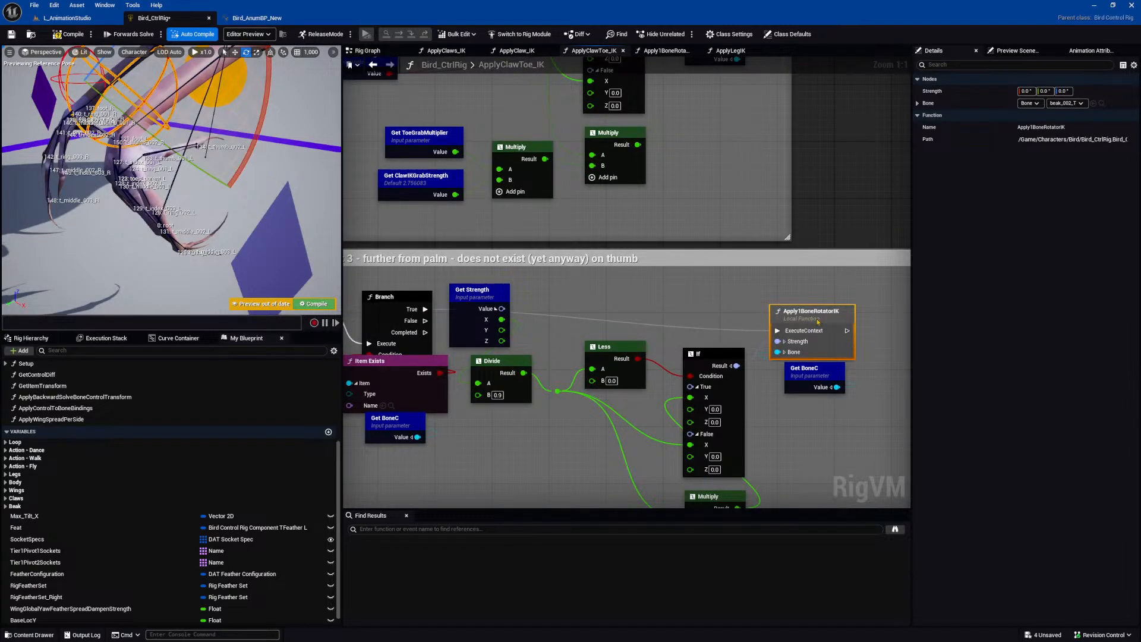
{"action": "double_click", "coordinate": [817, 319]}
{"action": "right_click_drag", "start_coordinate": [440, 285], "coordinate": [344, 273]}
{"action": "left_click", "coordinate": [595, 51]}
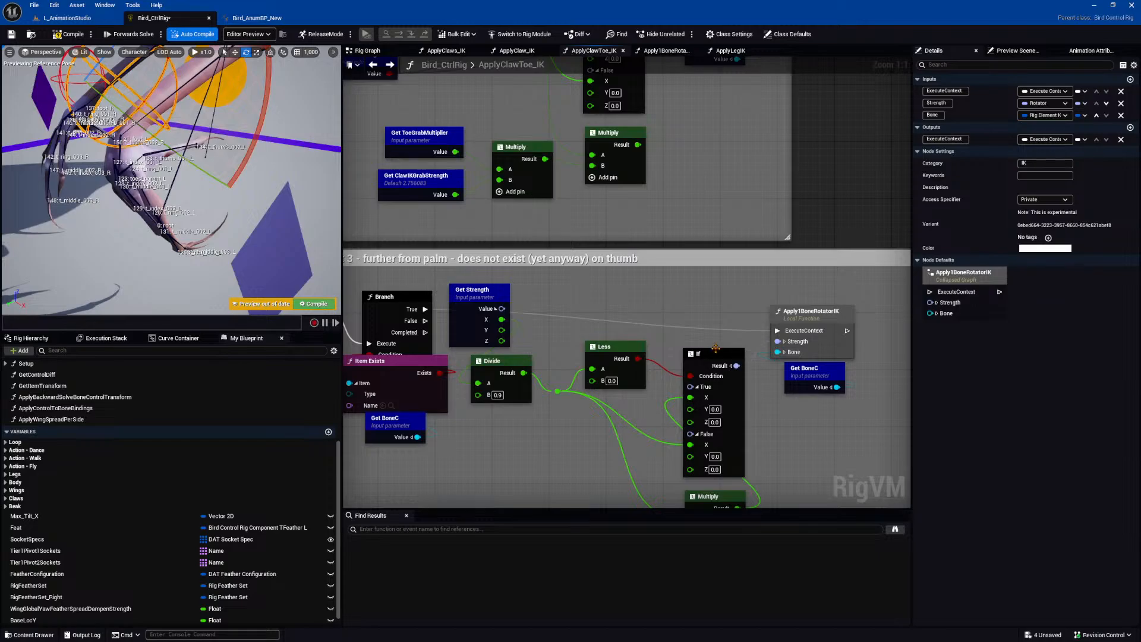
Select the Apply1BoneRotatorIK node in the Joint 3 section and examine how the section's nodes feed it.
{"action": "right_click_drag", "start_coordinate": [715, 350], "coordinate": [752, 304]}
{"action": "left_click", "coordinate": [844, 263]}
{"action": "right_click_drag", "start_coordinate": [644, 287], "coordinate": [641, 256]}
{"action": "scroll", "coordinate": [642, 260], "scroll_direction": "down", "scroll_amount": 4}
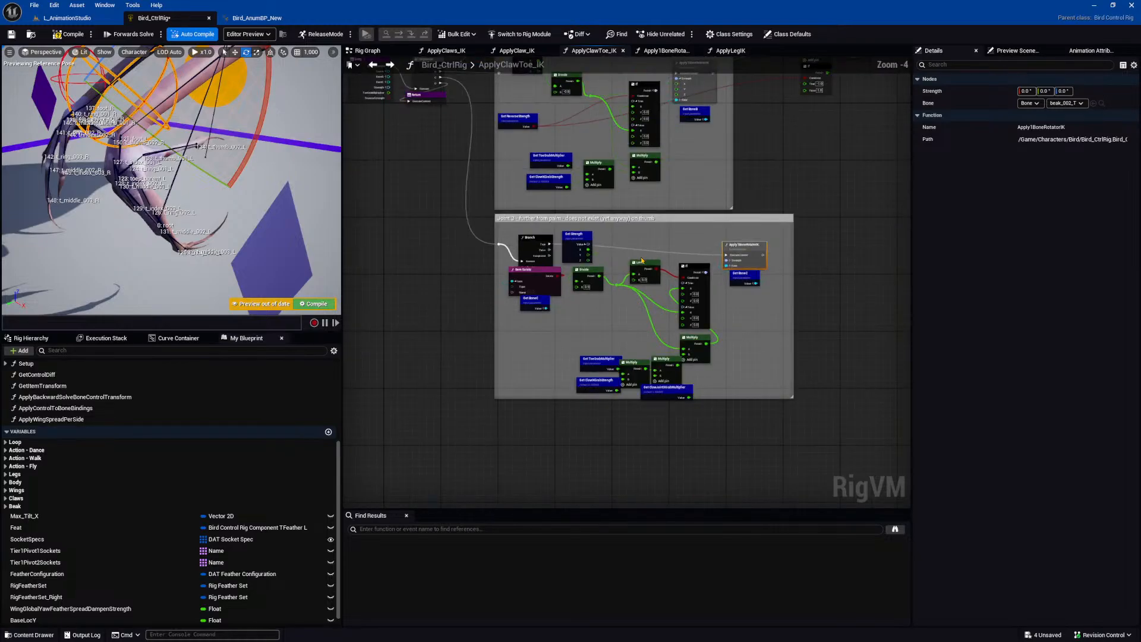
{"action": "scroll", "coordinate": [642, 260], "scroll_direction": "up", "scroll_amount": 2}
{"action": "right_click_drag", "start_coordinate": [642, 259], "coordinate": [589, 304]}
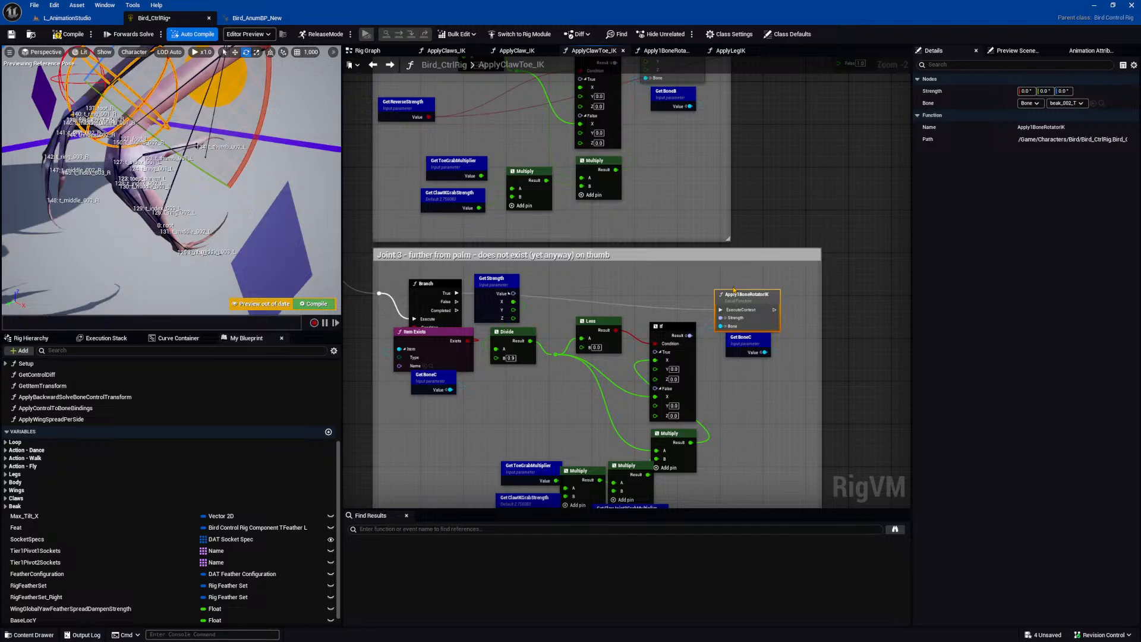
{"action": "right_click_drag", "start_coordinate": [764, 302], "coordinate": [555, 317]}
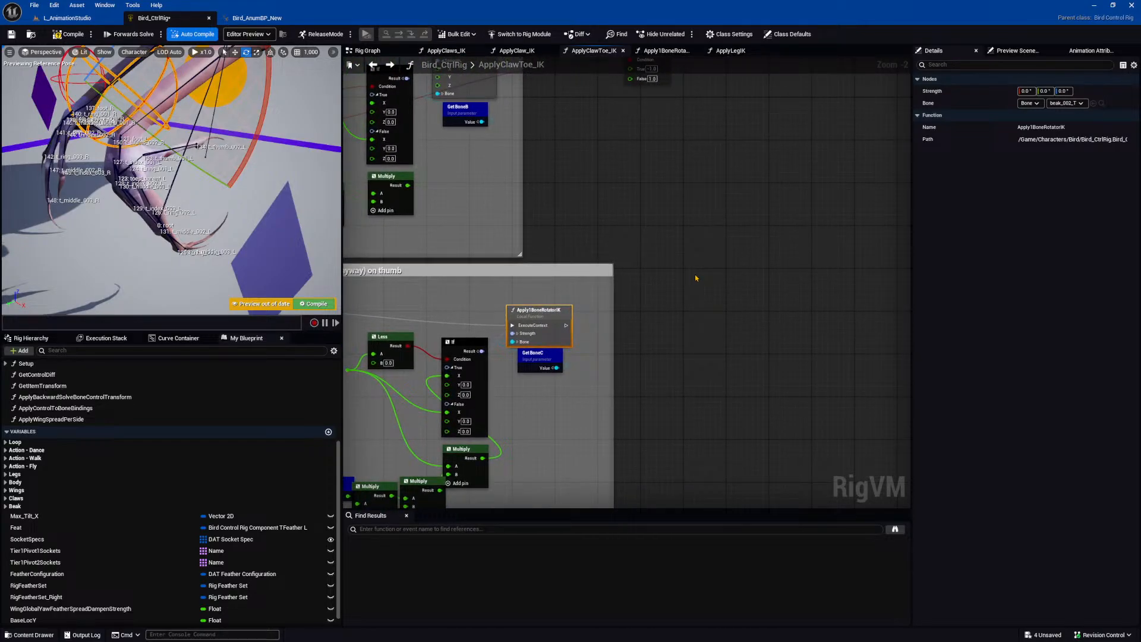
Add a Basic IK node in the empty graph area beside Joint 3 and collapse it to a function.
{"action": "right_click", "coordinate": [698, 277]}
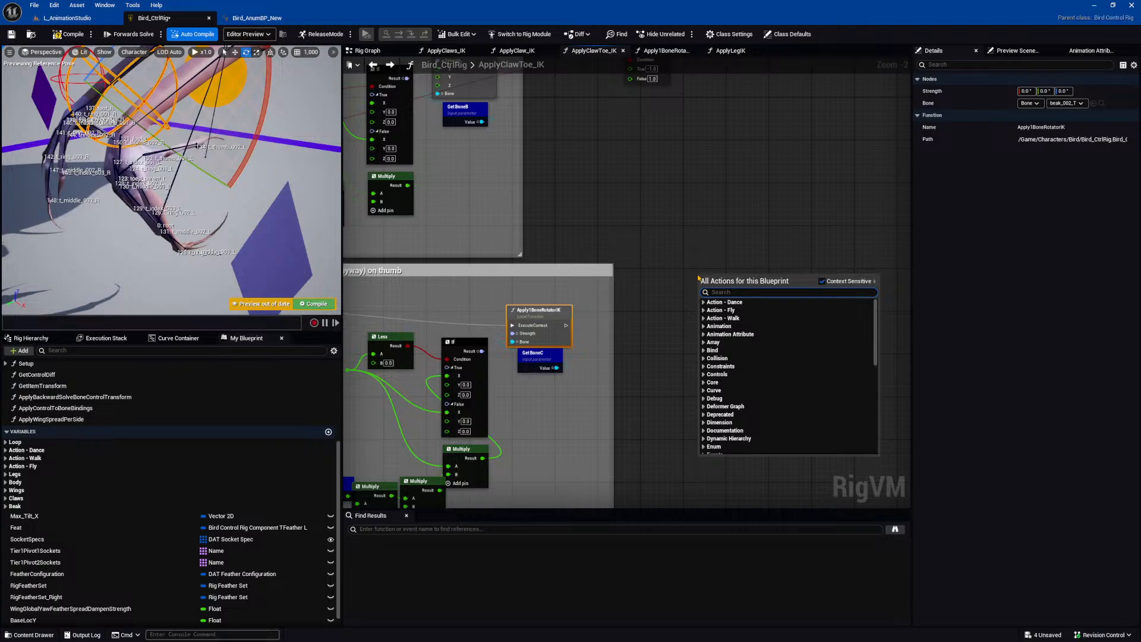
{"action": "type", "text": "basic ik"}
{"action": "key", "text": "Return"}
{"action": "right_click", "coordinate": [715, 271]}
{"action": "key", "text": "Escape"}
{"action": "right_click", "coordinate": [720, 276]}
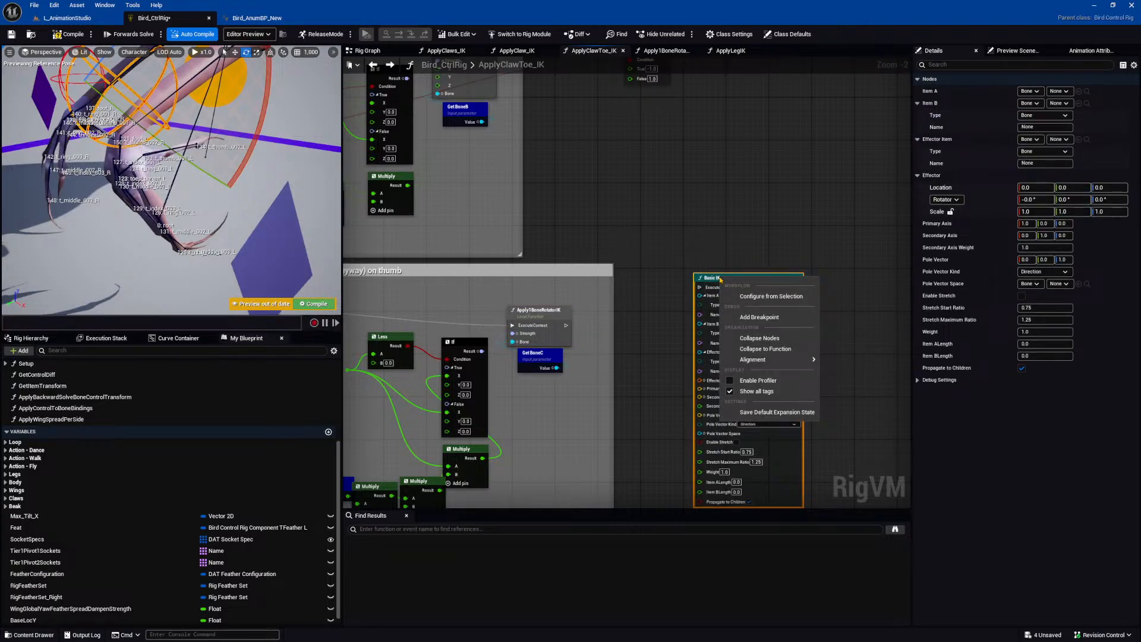
{"action": "left_click", "coordinate": [765, 349]}
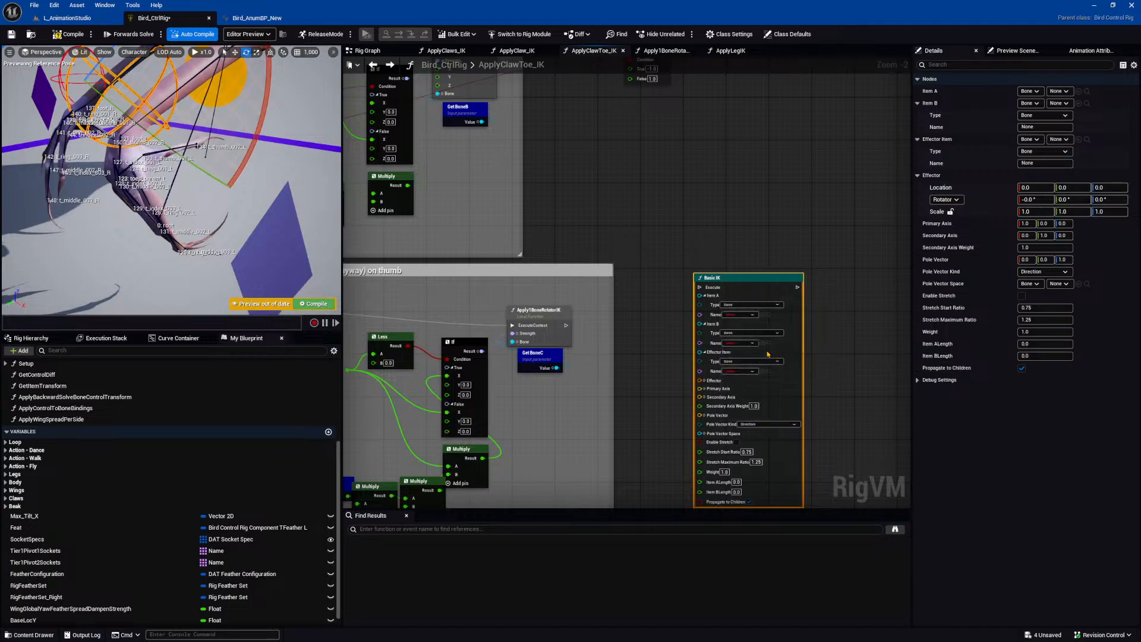
Place the collapsed function node above Joint 3's Apply1BoneRotatorIK node, then move it outside the comment section.
{"action": "left_click_drag", "start_coordinate": [716, 284], "coordinate": [530, 295]}
{"action": "scroll", "coordinate": [499, 336], "scroll_direction": "up", "scroll_amount": 2}
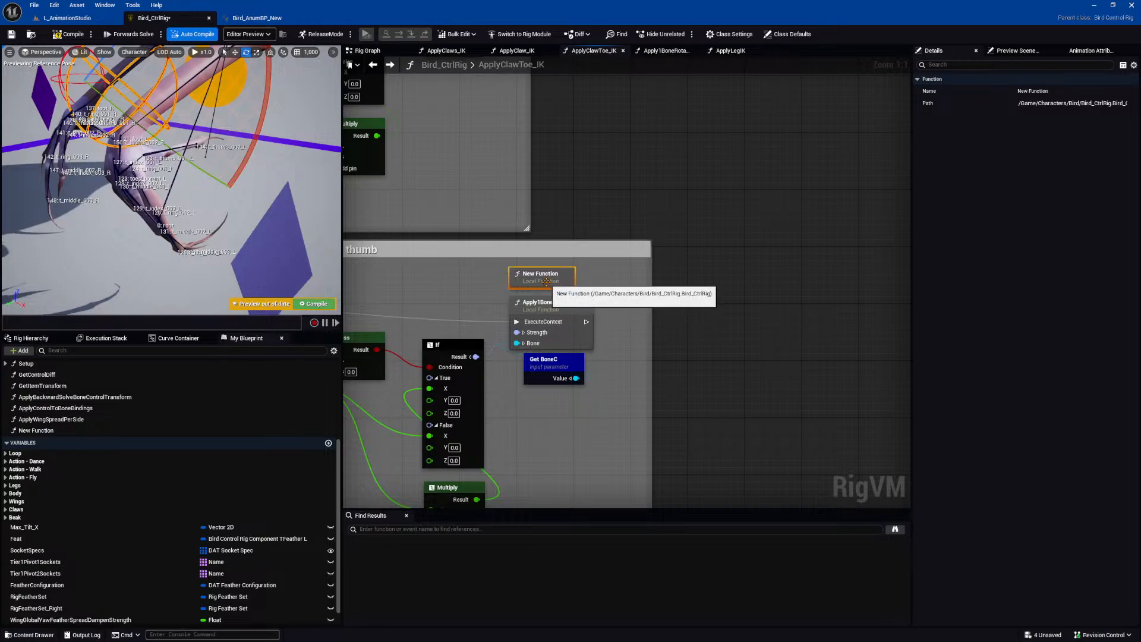
{"action": "scroll", "coordinate": [547, 284], "scroll_direction": "down", "scroll_amount": 1}
{"action": "right_click_drag", "start_coordinate": [746, 266], "coordinate": [712, 278]}
{"action": "left_click_drag", "start_coordinate": [712, 277], "coordinate": [860, 233]}
{"action": "right_click_drag", "start_coordinate": [759, 293], "coordinate": [856, 288]}
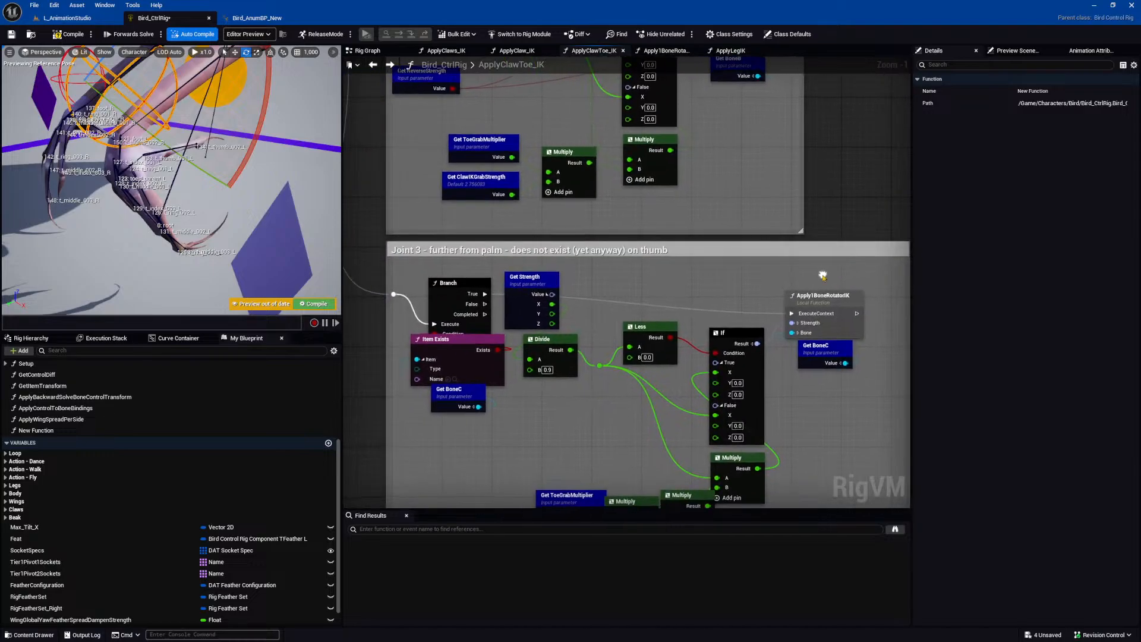
Set the Joint 3 comment section's color to dark grey, hex linear 050505FF.
{"action": "left_click", "coordinate": [534, 249]}
{"action": "left_click", "coordinate": [1051, 125]}
{"action": "left_click_drag", "start_coordinate": [975, 207], "coordinate": [977, 243]}
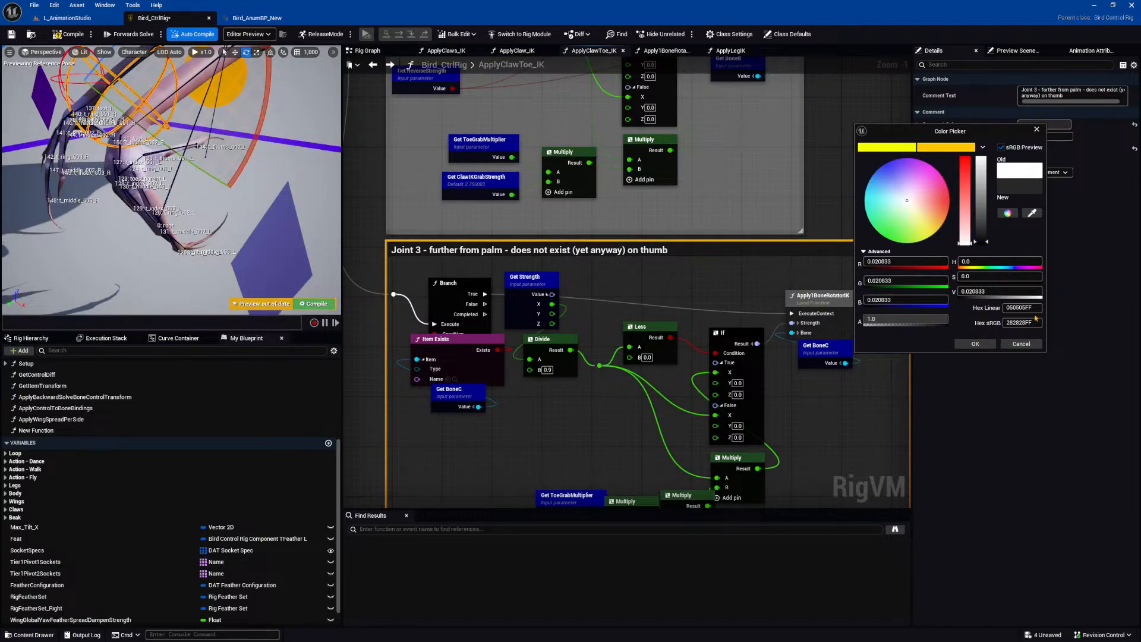
{"action": "left_click", "coordinate": [1019, 307]}
{"action": "left_click", "coordinate": [977, 344]}
Delete the New Function node beside the Joint 3 section from the graph.
{"action": "right_click_drag", "start_coordinate": [872, 254], "coordinate": [684, 265]}
{"action": "left_click", "coordinate": [772, 239]}
{"action": "left_click", "coordinate": [684, 175]}
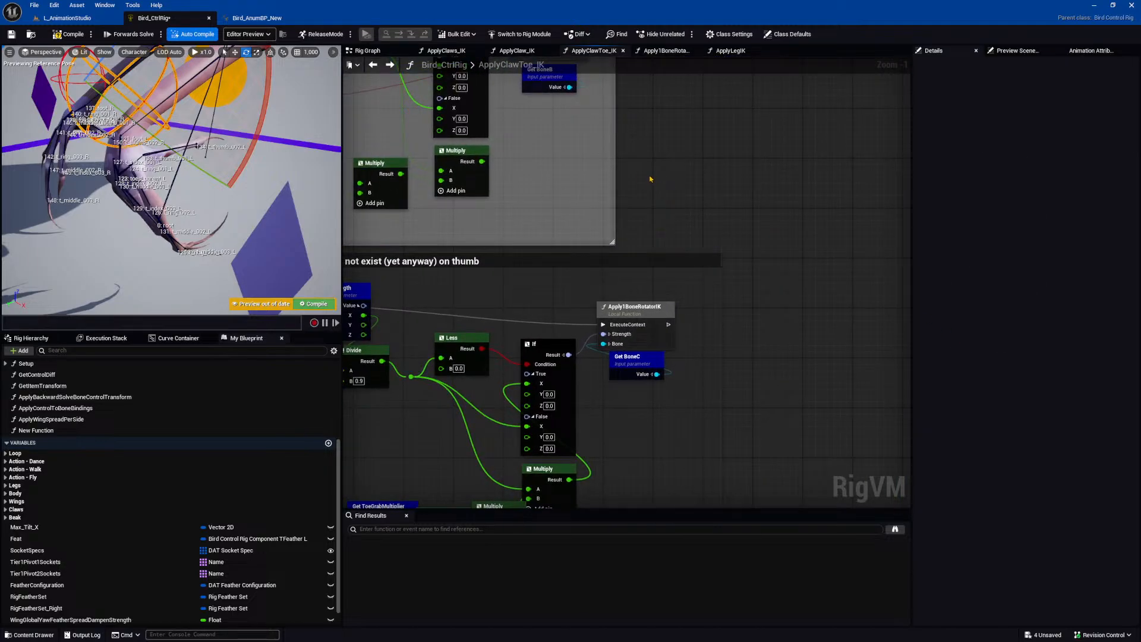
Select the Apply1BoneRotatorIK node in the Joint 1 section and examine its strength and bone inputs.
{"action": "scroll", "coordinate": [716, 231], "scroll_direction": "down", "scroll_amount": 3}
{"action": "right_click_drag", "start_coordinate": [731, 232], "coordinate": [740, 320]}
{"action": "scroll", "coordinate": [530, 215], "scroll_direction": "up", "scroll_amount": 2}
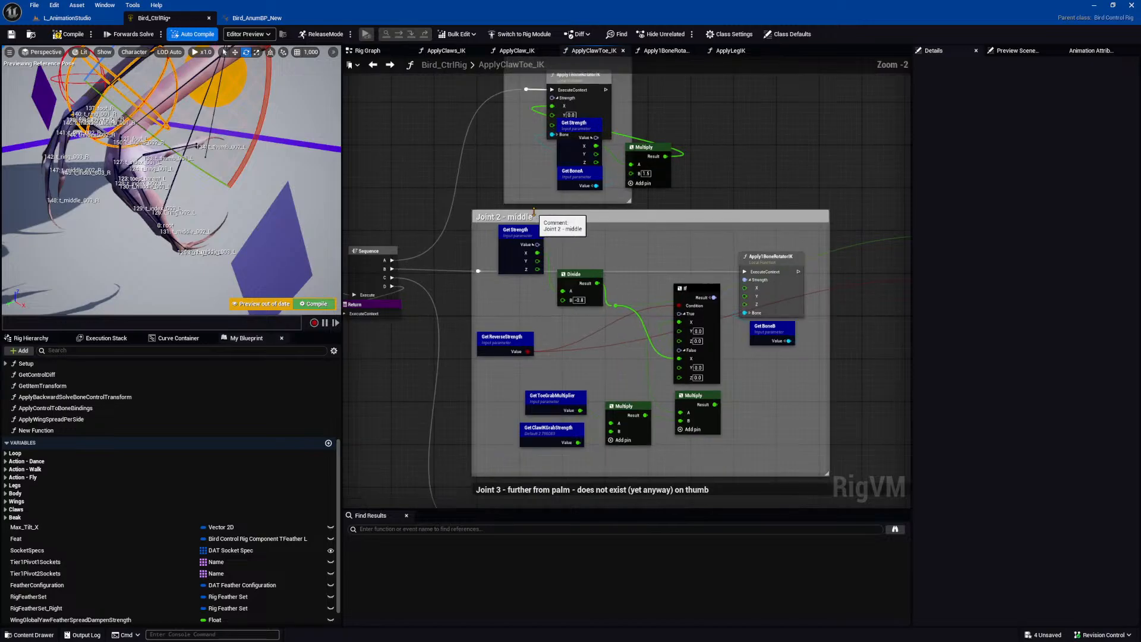
{"action": "scroll", "coordinate": [579, 116], "scroll_direction": "up", "scroll_amount": 2}
{"action": "left_click", "coordinate": [580, 115]}
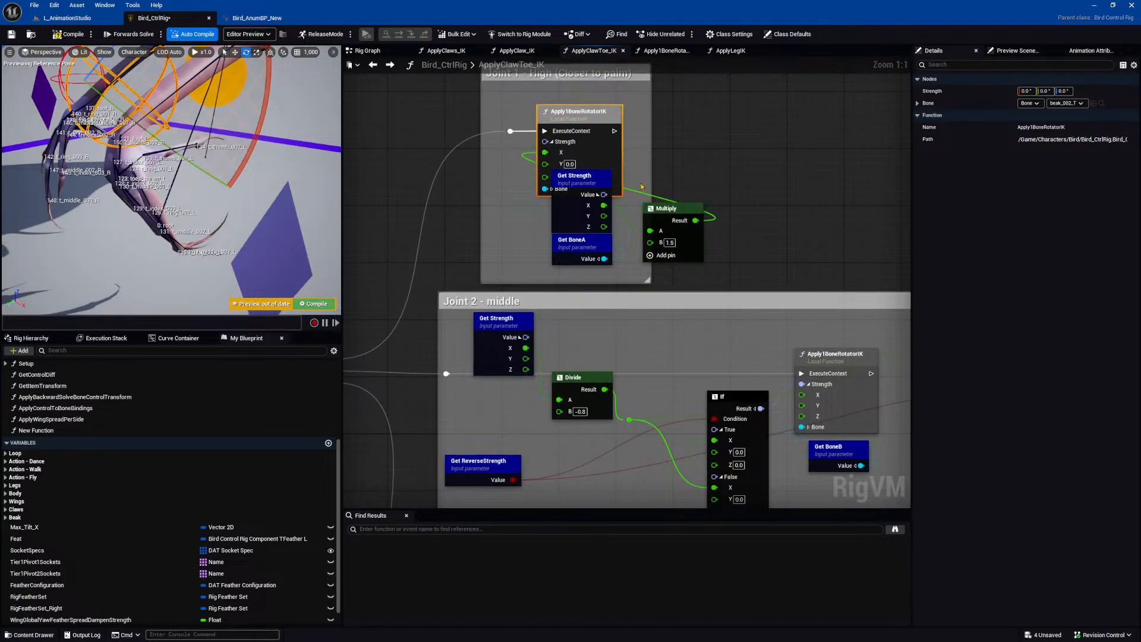
{"action": "right_click_drag", "start_coordinate": [823, 358], "coordinate": [797, 359]}
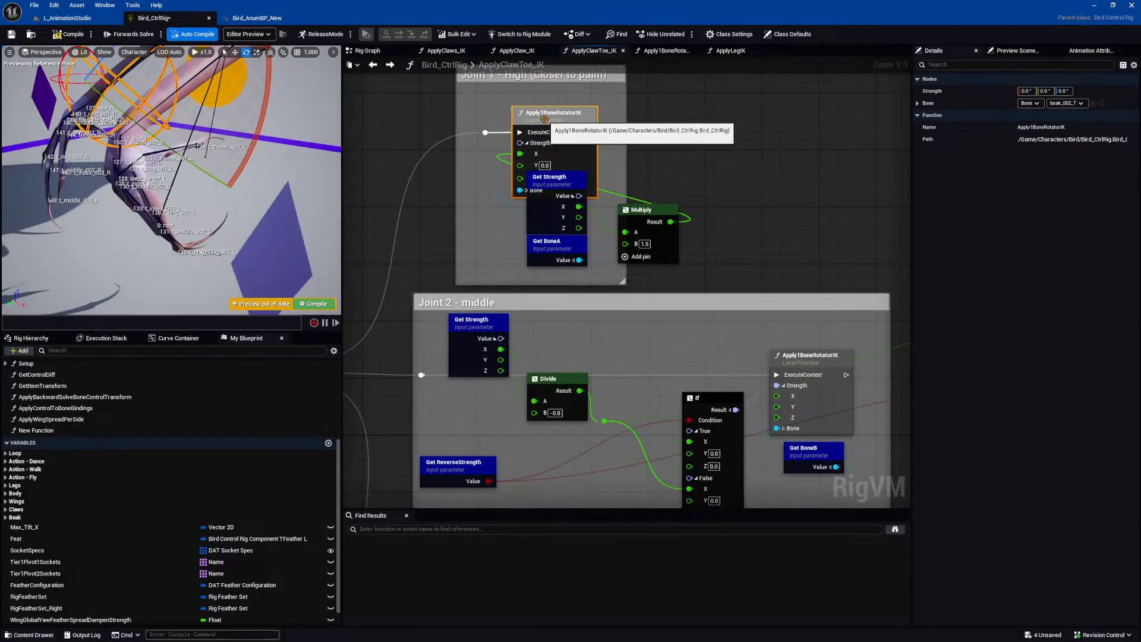
{"action": "right_click_drag", "start_coordinate": [670, 144], "coordinate": [722, 132]}
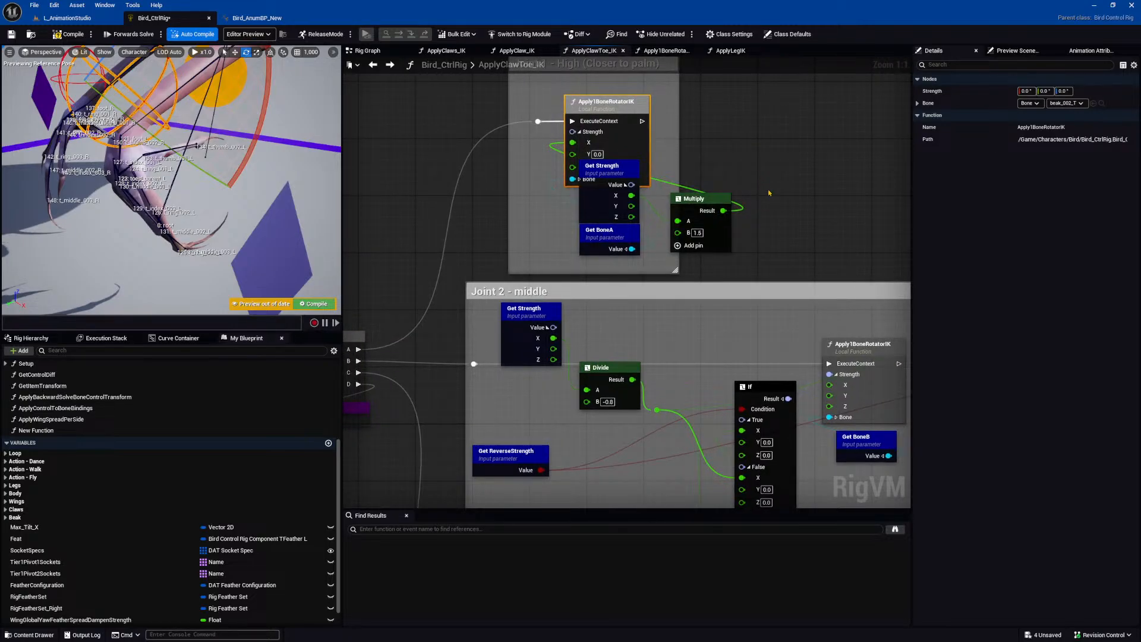
Review the Joint 2 section's nodes and select the Entry node to inspect the inputs of ApplyClawToe_IK.
{"action": "right_click_drag", "start_coordinate": [823, 382], "coordinate": [792, 226]}
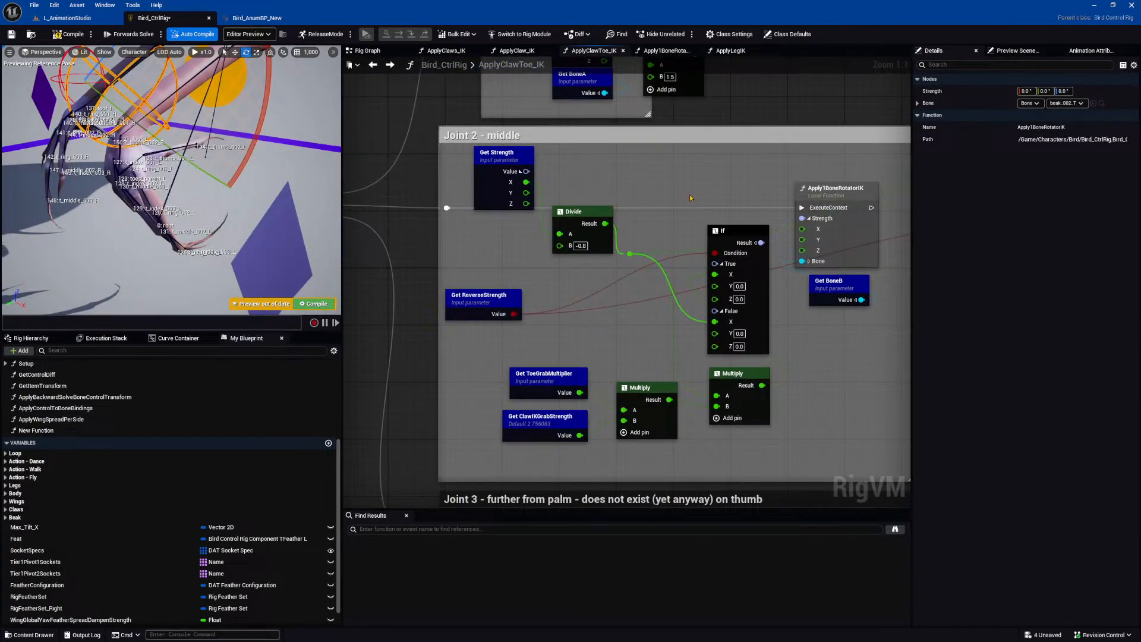
{"action": "right_click_drag", "start_coordinate": [690, 198], "coordinate": [862, 209]}
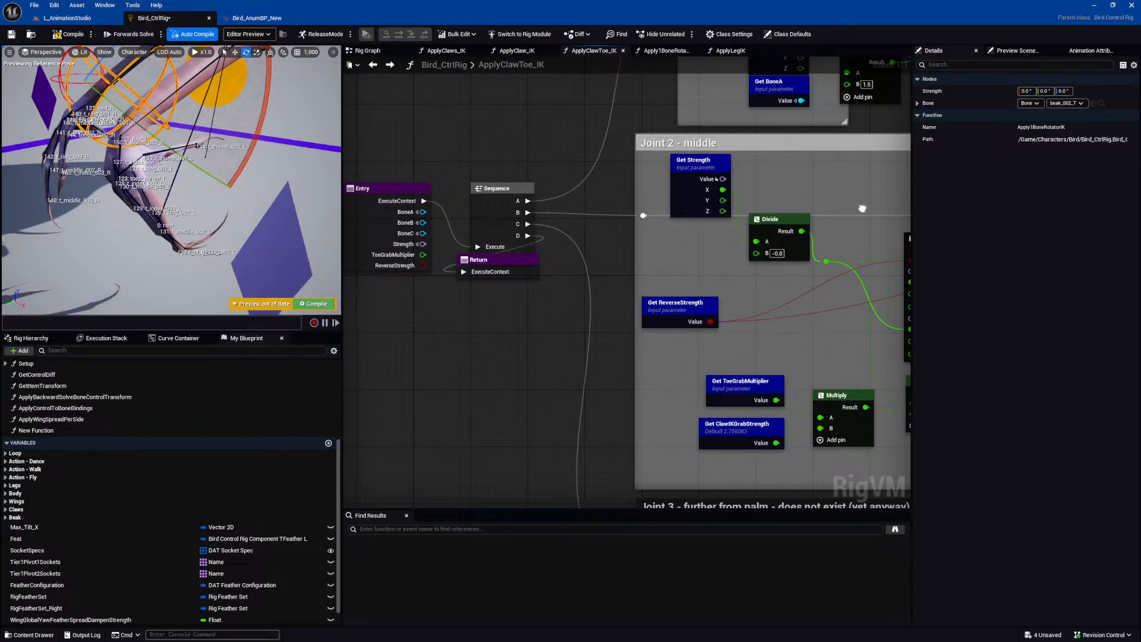
{"action": "scroll", "coordinate": [624, 237], "scroll_direction": "down", "scroll_amount": 3}
{"action": "right_click_drag", "start_coordinate": [636, 203], "coordinate": [581, 200]}
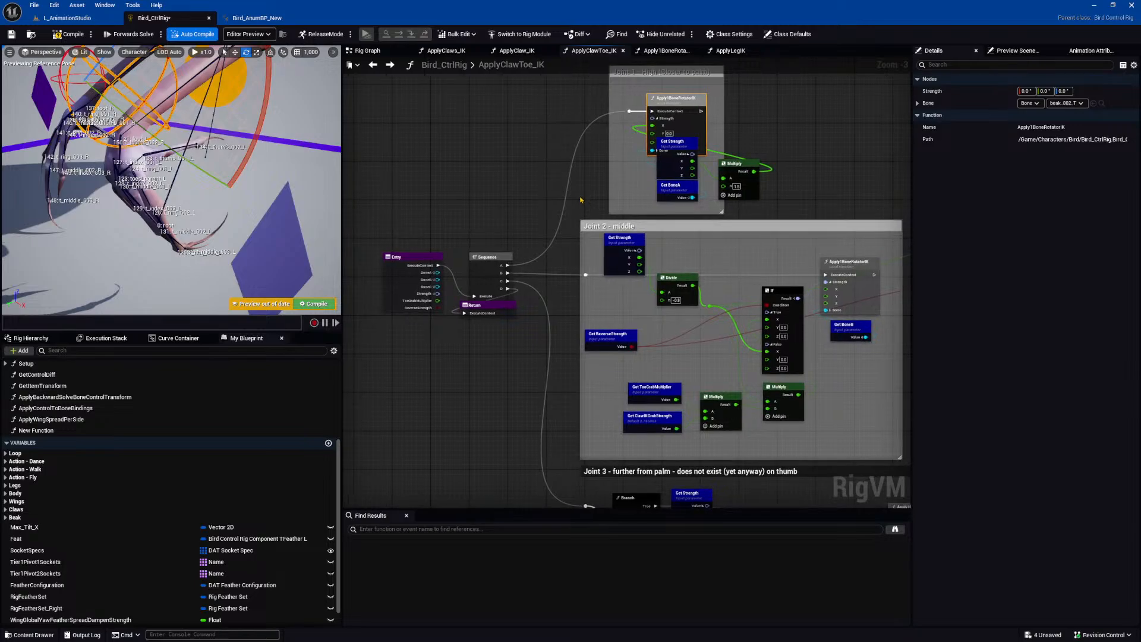
{"action": "left_click", "coordinate": [413, 264]}
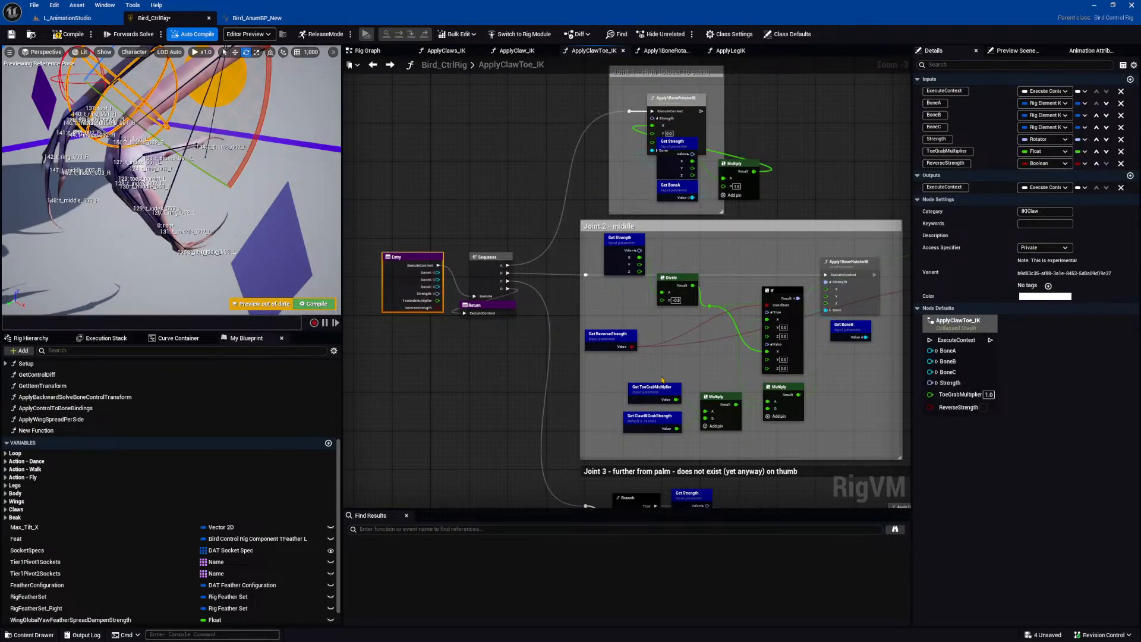
{"action": "right_click_drag", "start_coordinate": [547, 460], "coordinate": [542, 335]}
{"action": "right_click_drag", "start_coordinate": [503, 123], "coordinate": [533, 205]}
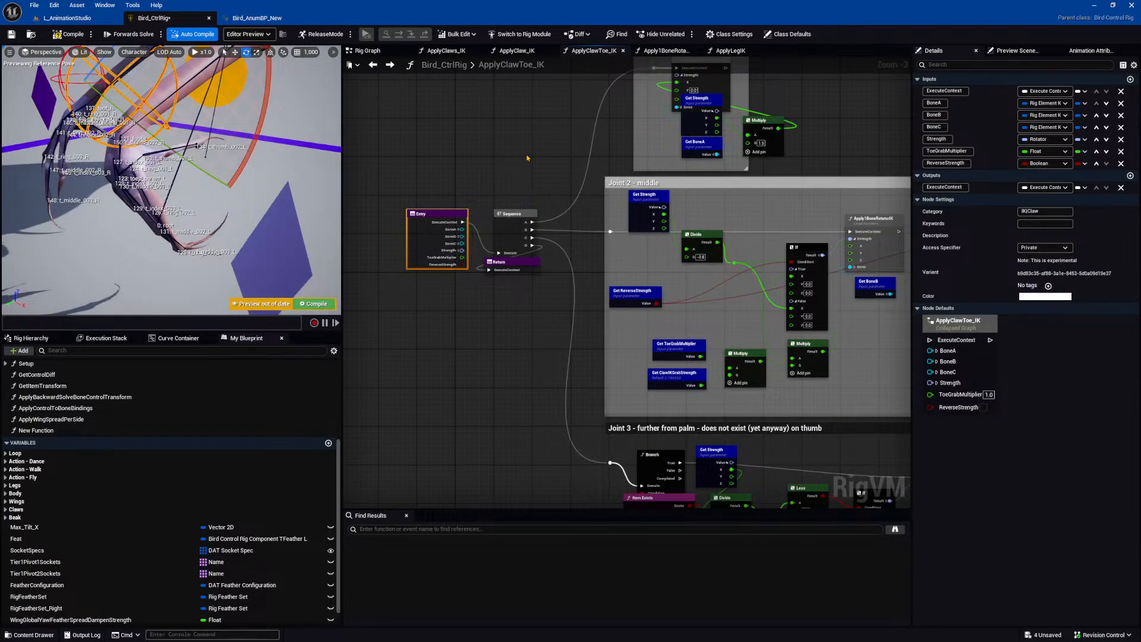
{"action": "right_click_drag", "start_coordinate": [529, 150], "coordinate": [519, 197]}
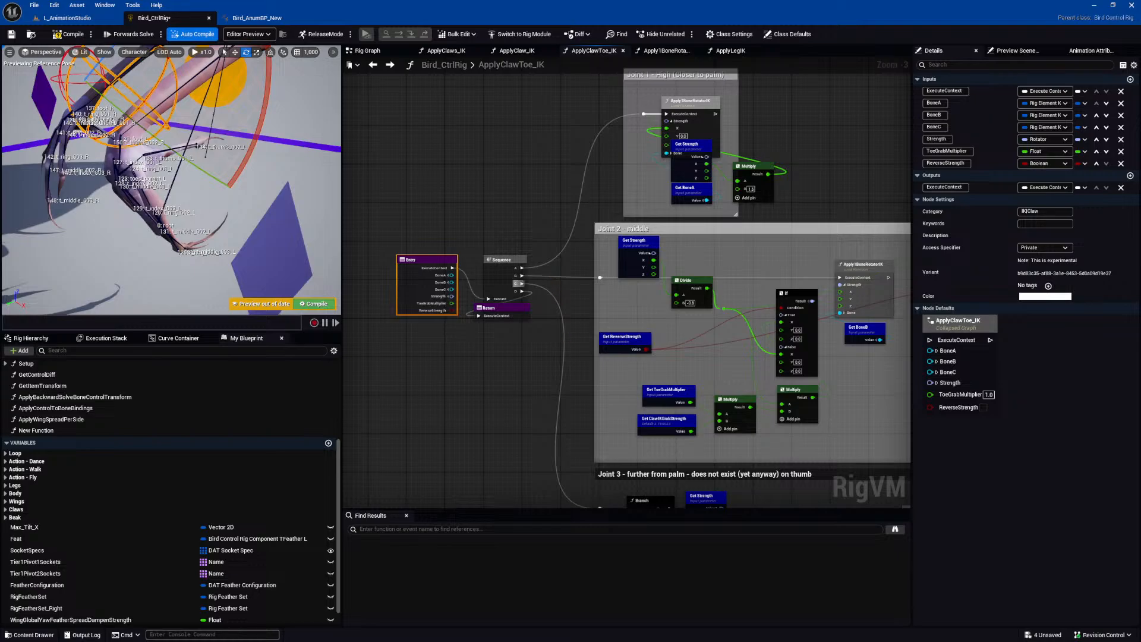
Select the Joint 3 comment section and examine its Branch, Item Exists, Divide and multiplier nodes.
{"action": "right_click_drag", "start_coordinate": [564, 337], "coordinate": [503, 251]}
{"action": "scroll", "coordinate": [664, 383], "scroll_direction": "up", "scroll_amount": 2}
{"action": "right_click_drag", "start_coordinate": [664, 385], "coordinate": [642, 257]}
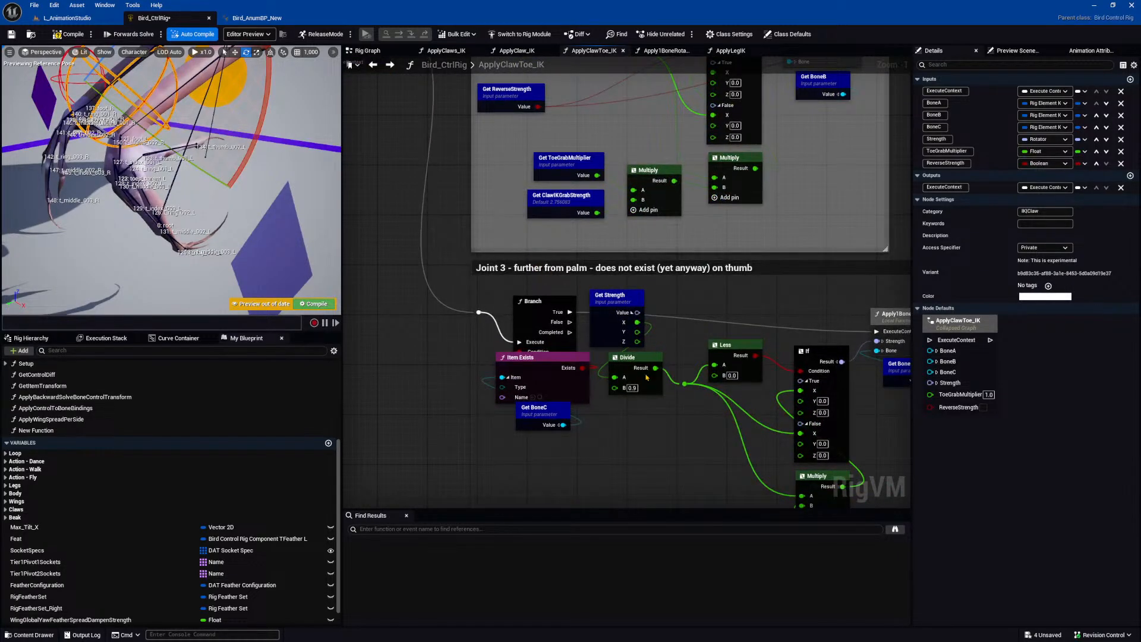
{"action": "right_click_drag", "start_coordinate": [703, 433], "coordinate": [628, 394]}
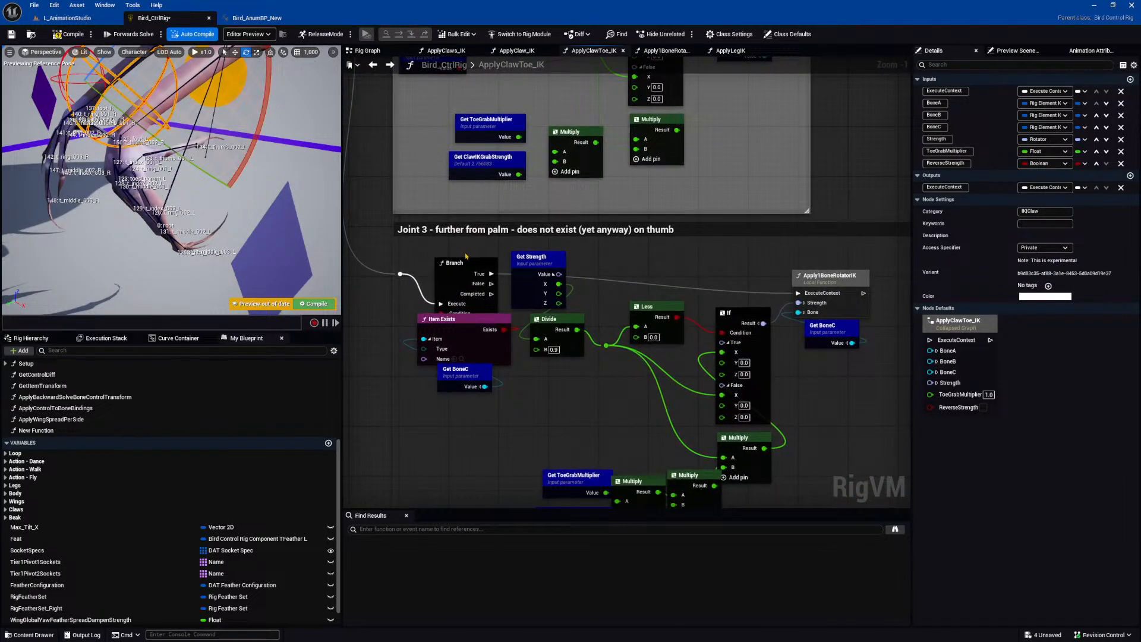
{"action": "left_click", "coordinate": [464, 231]}
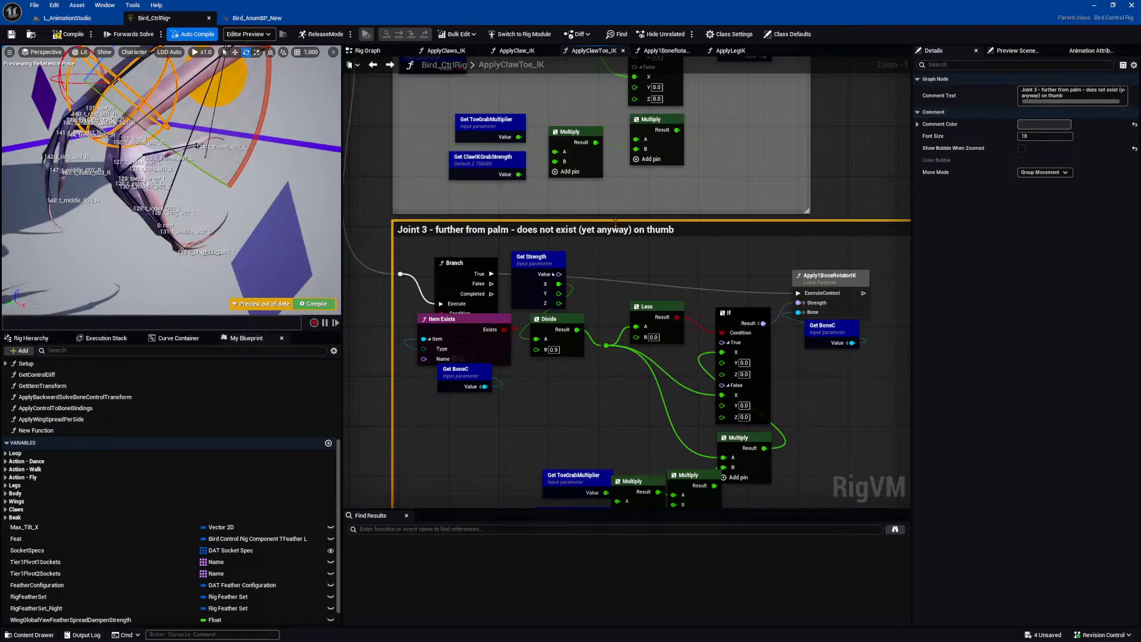
{"action": "right_click_drag", "start_coordinate": [617, 302], "coordinate": [602, 240]}
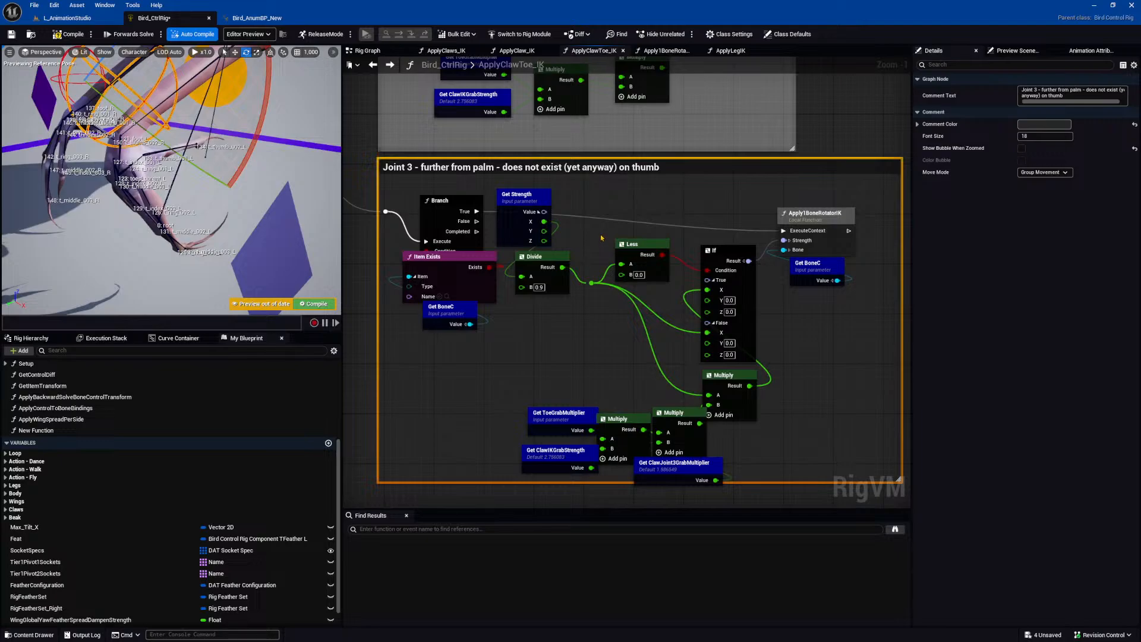
{"action": "right_click_drag", "start_coordinate": [530, 321], "coordinate": [517, 330]}
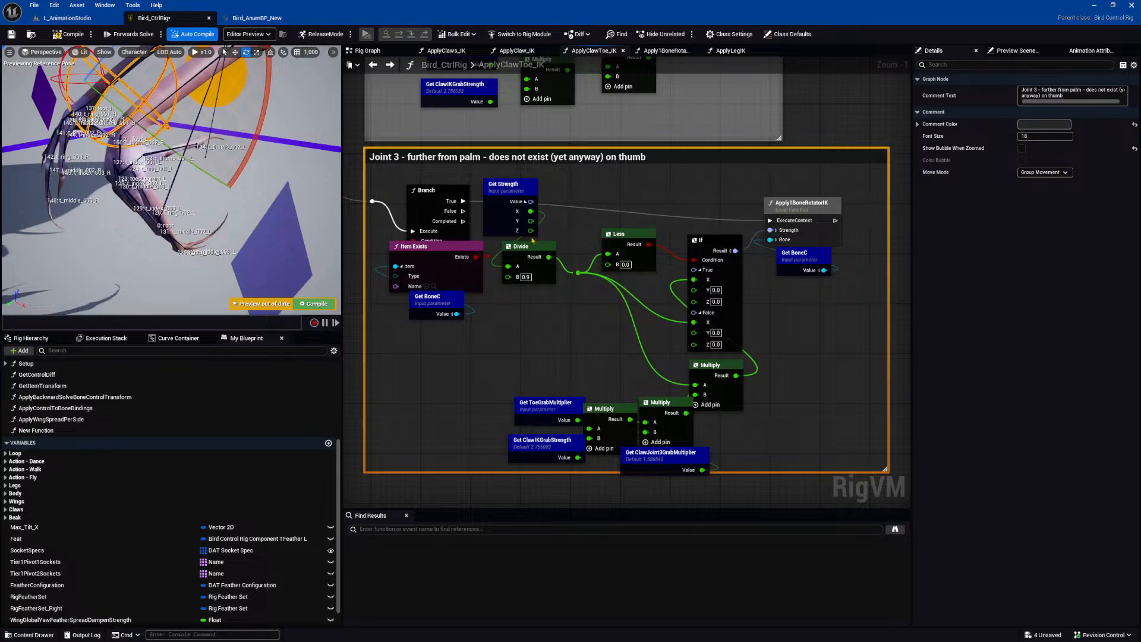
Examine the Joint 3 section in relation to Joint 2 and the Sequence node, clear the selection, and inspect the bird's upper body in the preview.
{"action": "right_click_drag", "start_coordinate": [667, 201], "coordinate": [680, 198]}
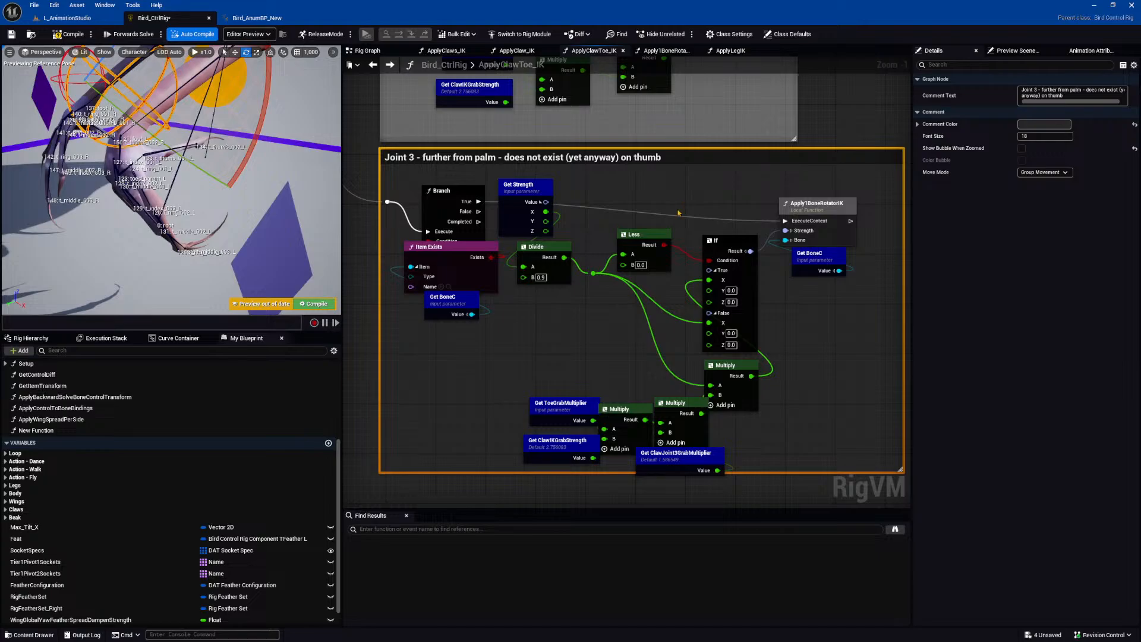
{"action": "scroll", "coordinate": [678, 209], "scroll_direction": "down", "scroll_amount": 1}
{"action": "scroll", "coordinate": [676, 212], "scroll_direction": "down", "scroll_amount": 2}
{"action": "right_click_drag", "start_coordinate": [676, 212], "coordinate": [705, 325]}
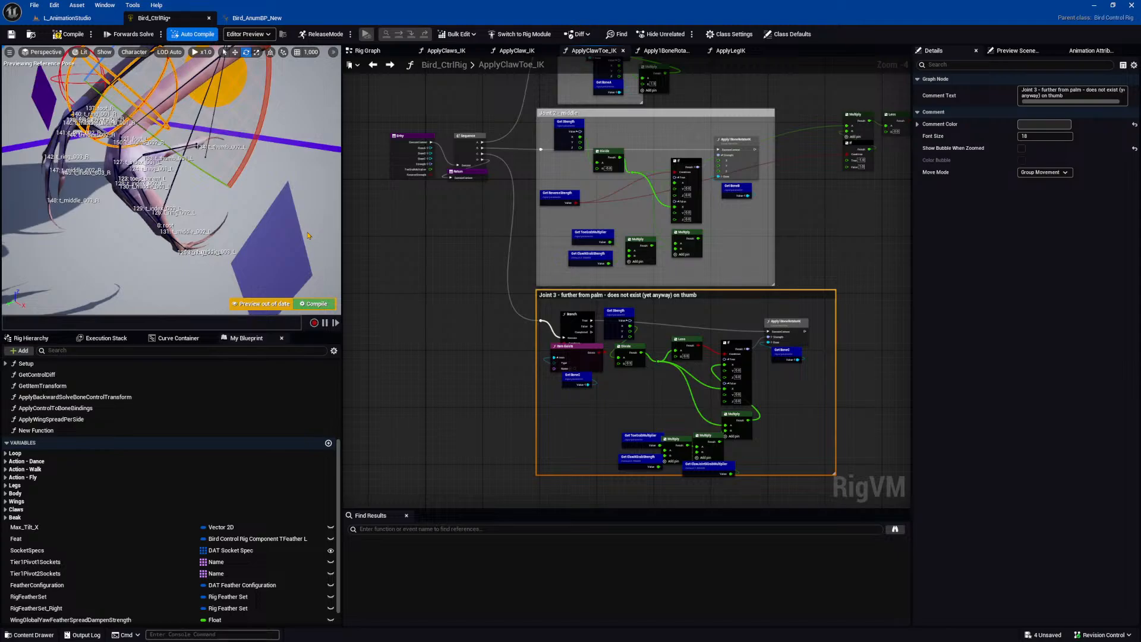
{"action": "left_click", "coordinate": [468, 325]}
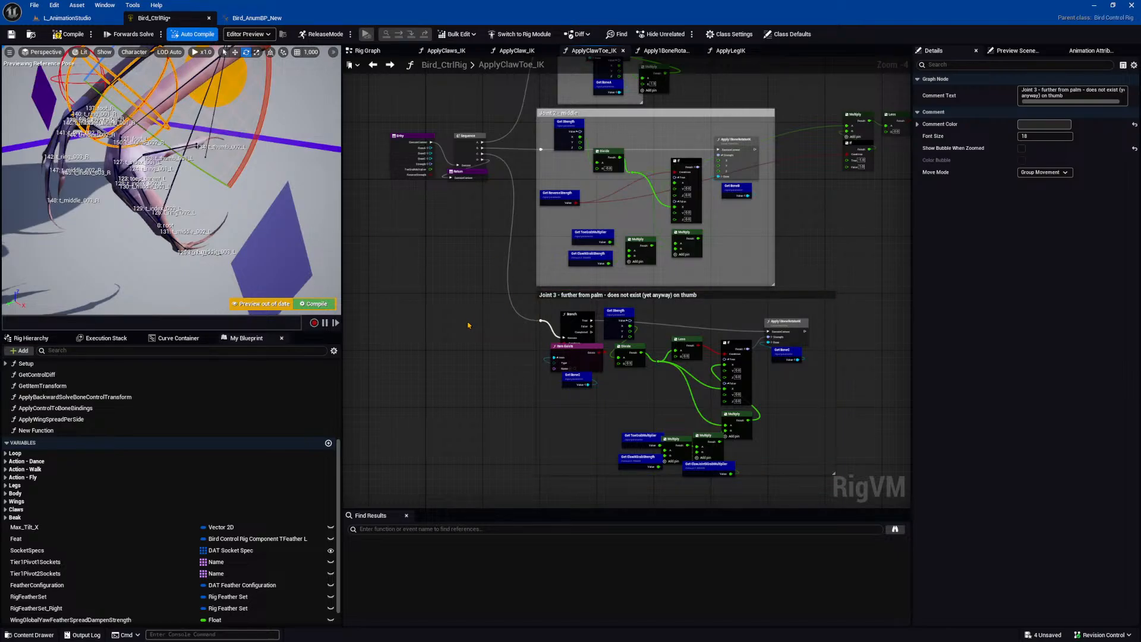
{"action": "right_click_drag", "start_coordinate": [261, 238], "coordinate": [268, 113]}
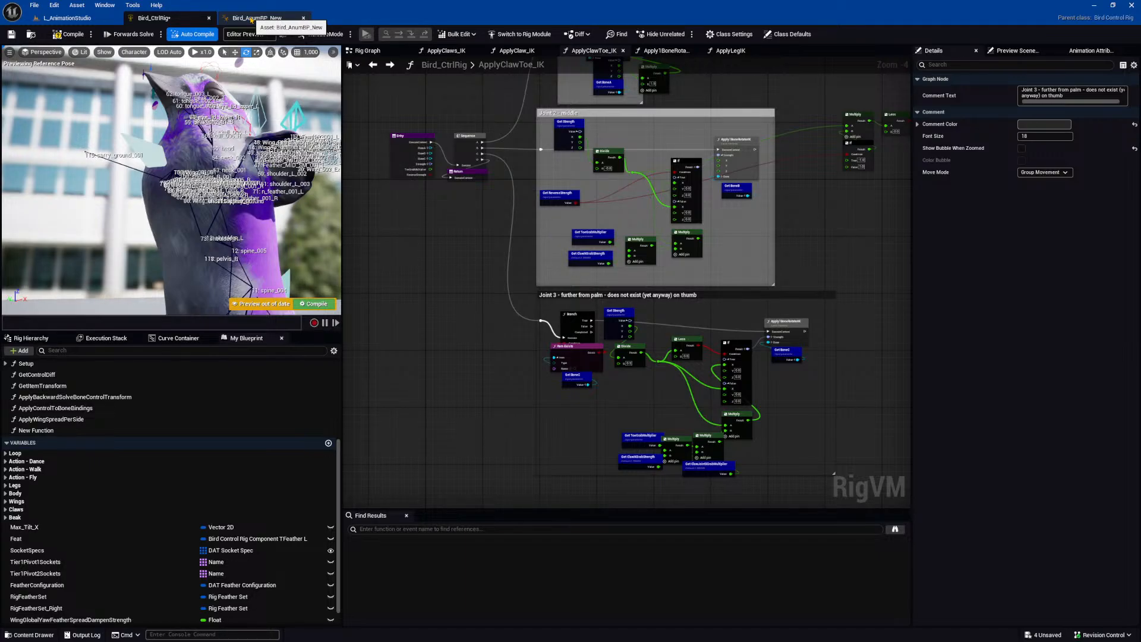
Switch to the Bird_AnumBP_New animation blueprint and examine the states and transitions of its Locomotion state machine.
{"action": "left_click", "coordinate": [252, 19]}
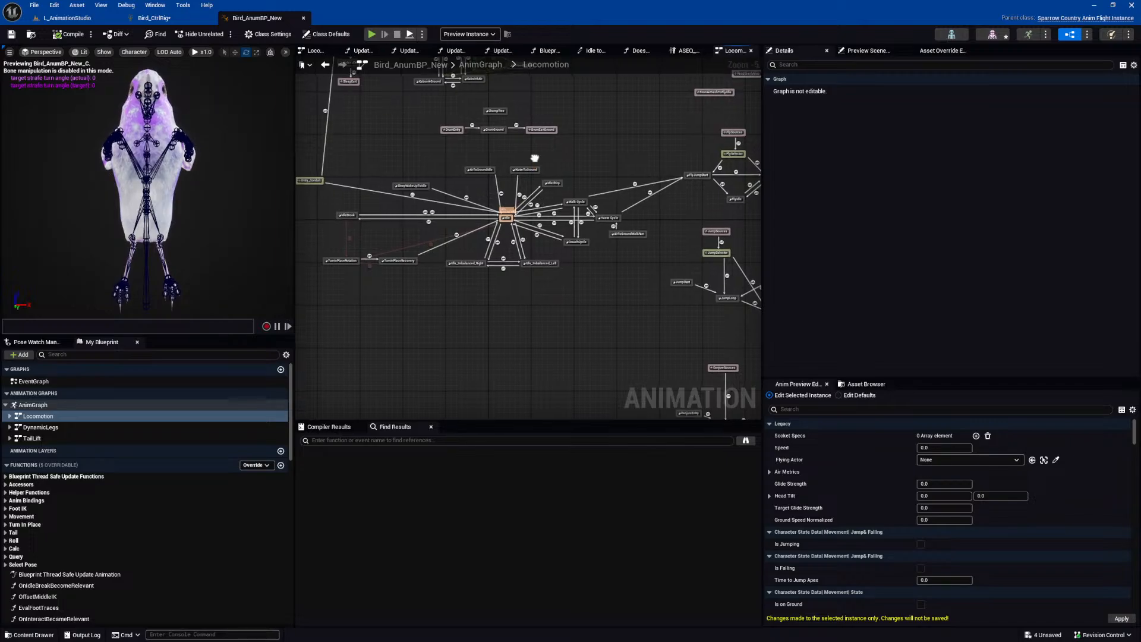
{"action": "scroll", "coordinate": [533, 158], "scroll_direction": "down", "scroll_amount": 2}
{"action": "right_click_drag", "start_coordinate": [592, 180], "coordinate": [589, 213]}
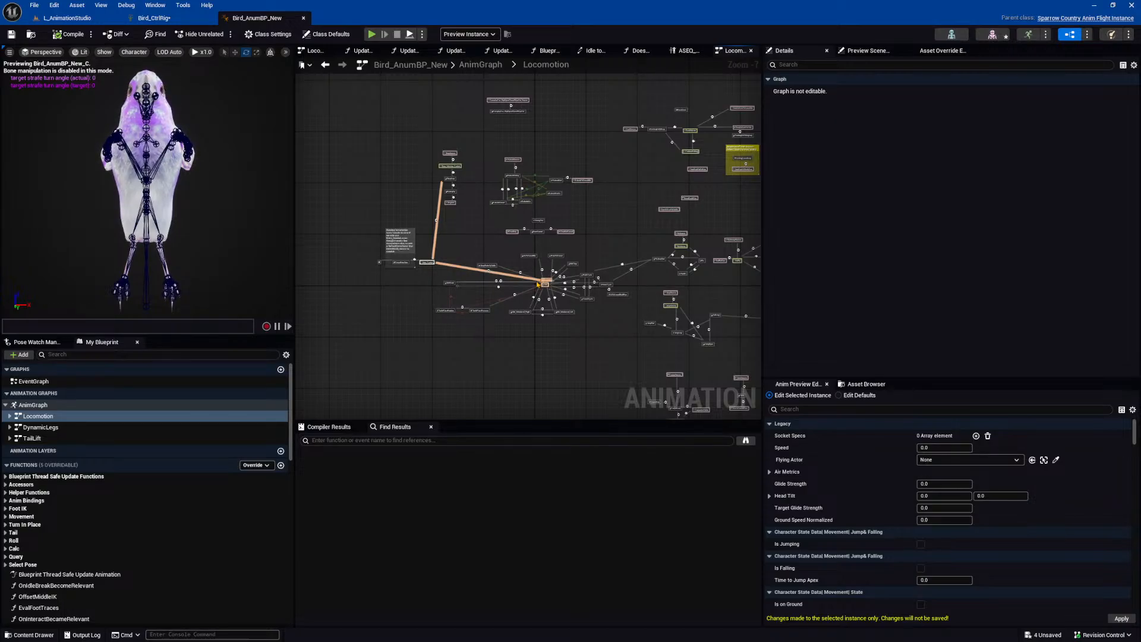
{"action": "scroll", "coordinate": [541, 264], "scroll_direction": "up", "scroll_amount": 2}
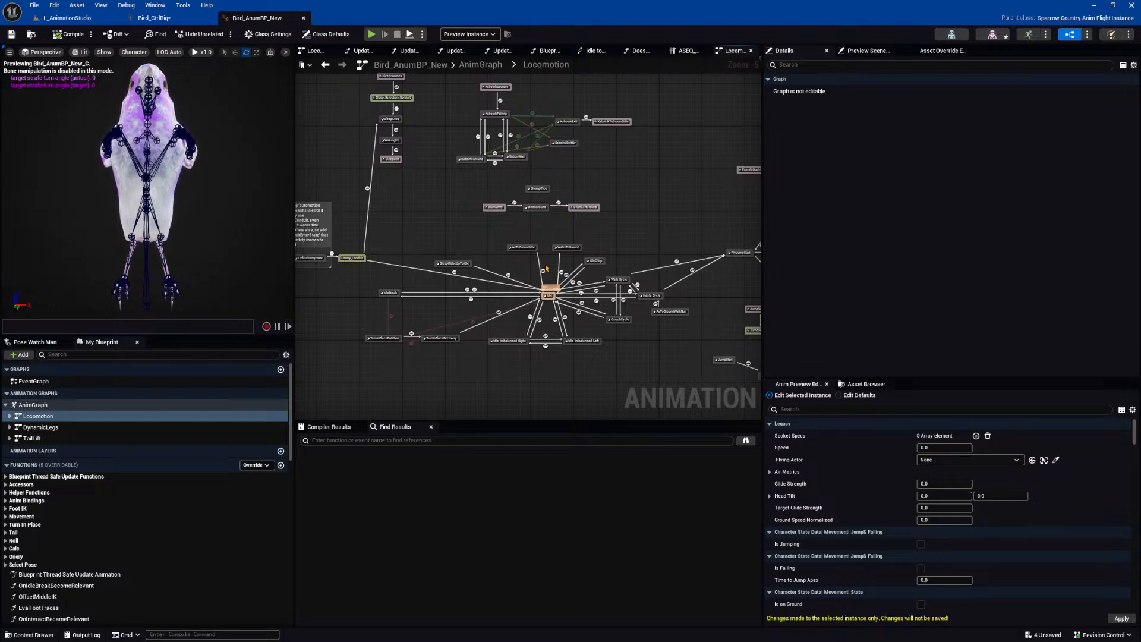
View the L_AnimationStudio level and its Sequencer window, and return to Bird_AnumBP_New.
{"action": "left_click", "coordinate": [72, 19]}
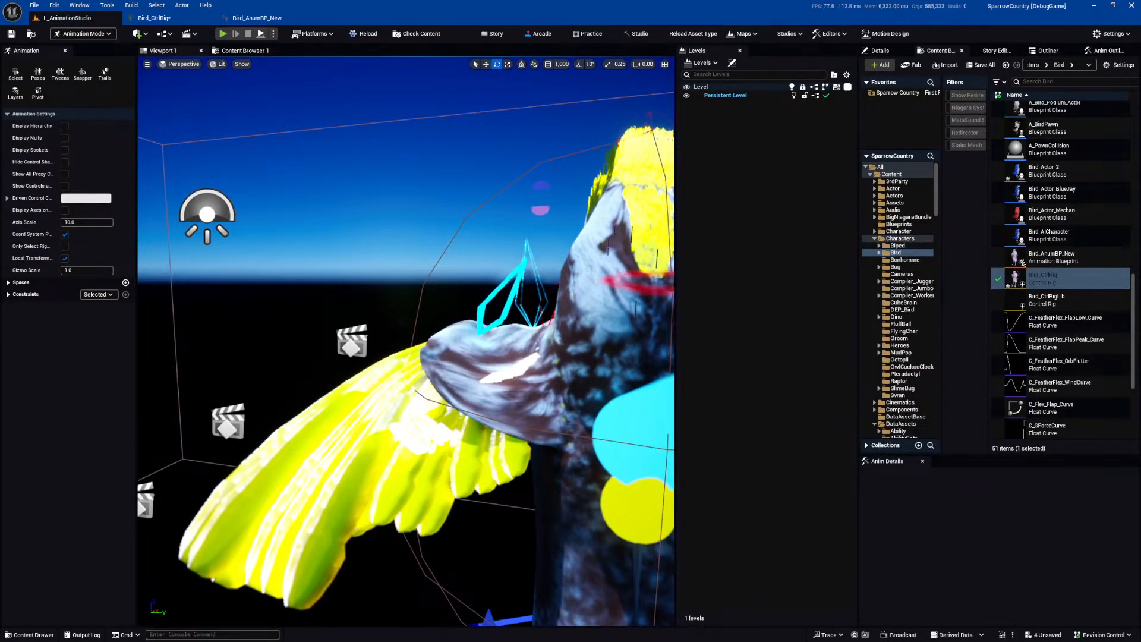
{"action": "key", "text": "alt+Tab"}
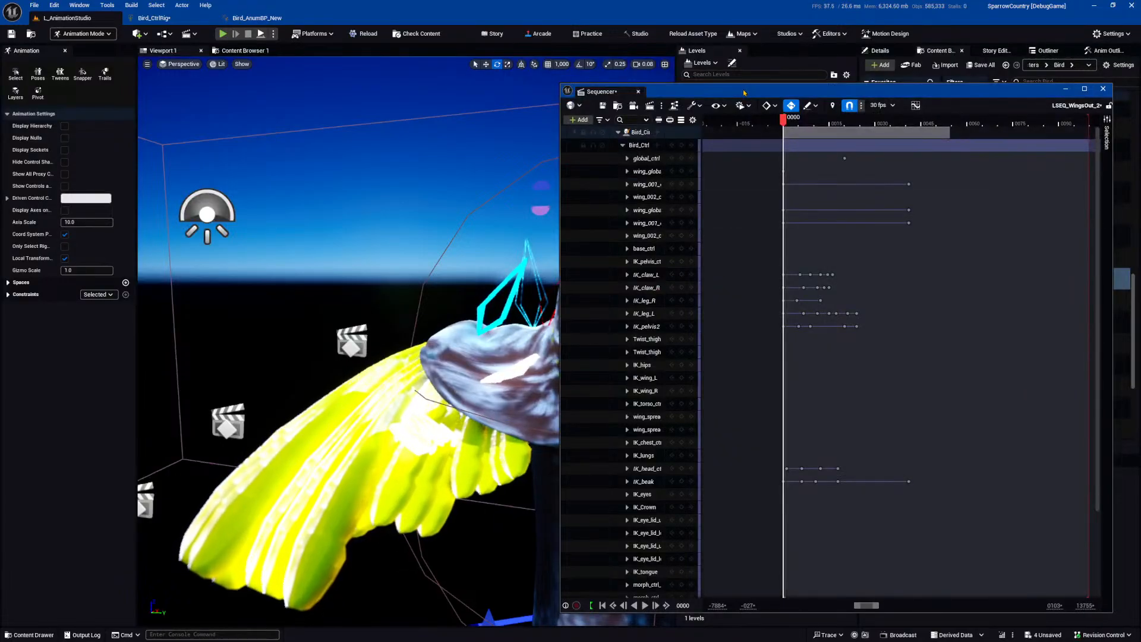
{"action": "left_click", "coordinate": [256, 18]}
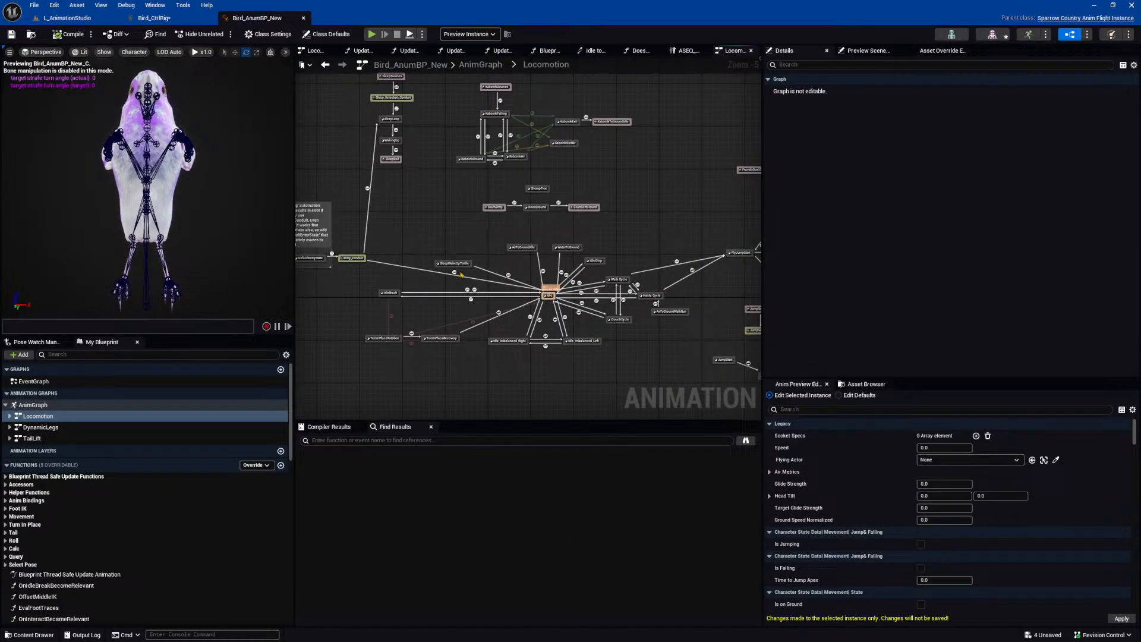
Frame the whole Locomotion state machine and paste its screenshot below the Animation Blueprint heading on OneNote's Control Rig Integration page.
{"action": "right_click_drag", "start_coordinate": [483, 218], "coordinate": [438, 216]}
{"action": "scroll", "coordinate": [510, 214], "scroll_direction": "down", "scroll_amount": 1}
{"action": "scroll", "coordinate": [477, 219], "scroll_direction": "down", "scroll_amount": 1}
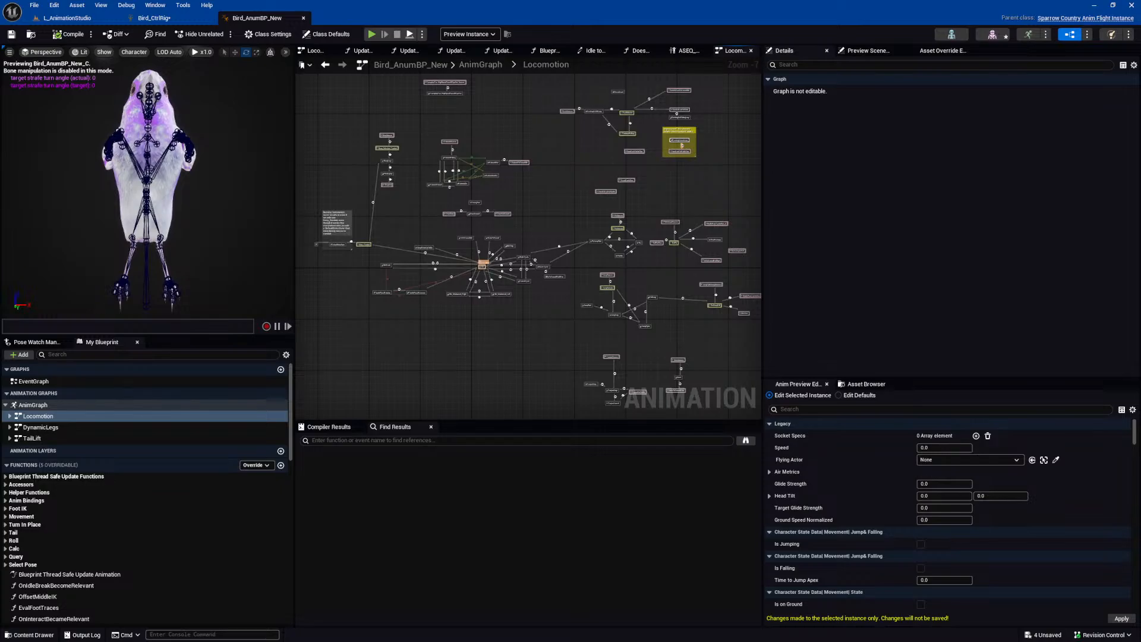
{"action": "key", "text": "alt+Tab"}
{"action": "double_click", "coordinate": [668, 300]}
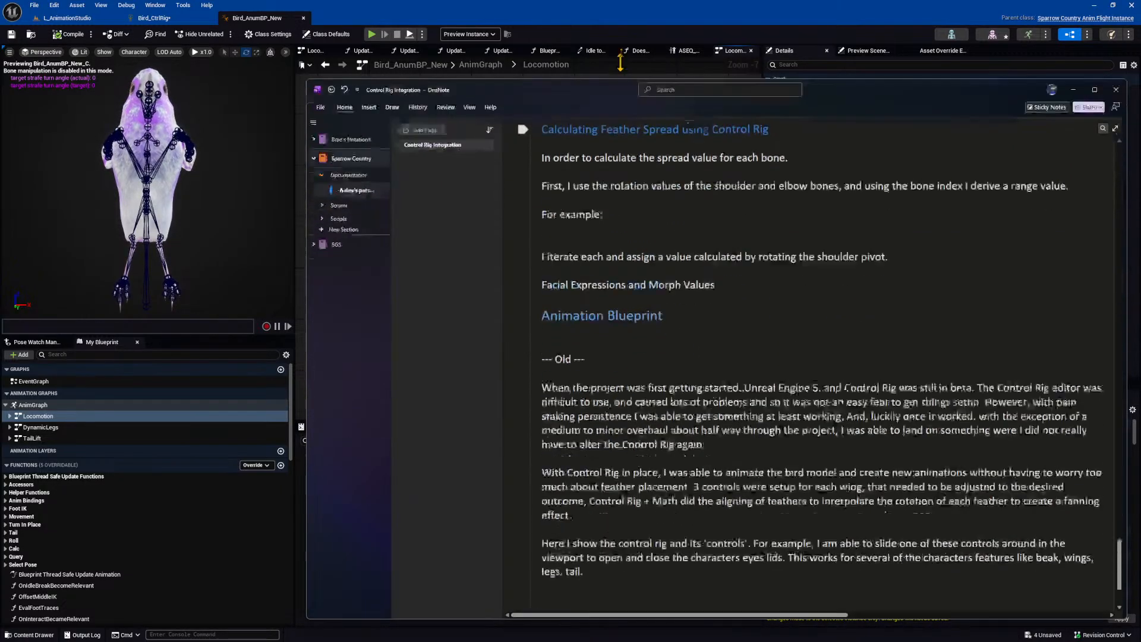
{"action": "scroll", "coordinate": [684, 297], "scroll_direction": "up", "scroll_amount": 2}
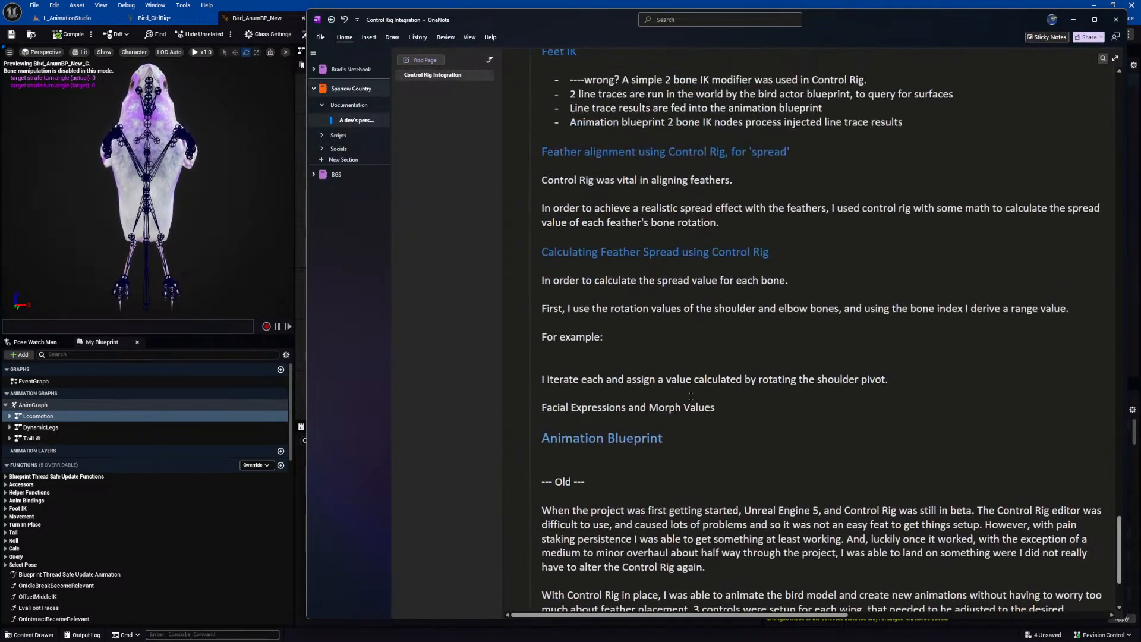
{"action": "scroll", "coordinate": [731, 262], "scroll_direction": "down", "scroll_amount": 2}
{"action": "left_click", "coordinate": [752, 244]}
{"action": "key", "text": "Return"}
{"action": "key", "text": "ctrl+v"}
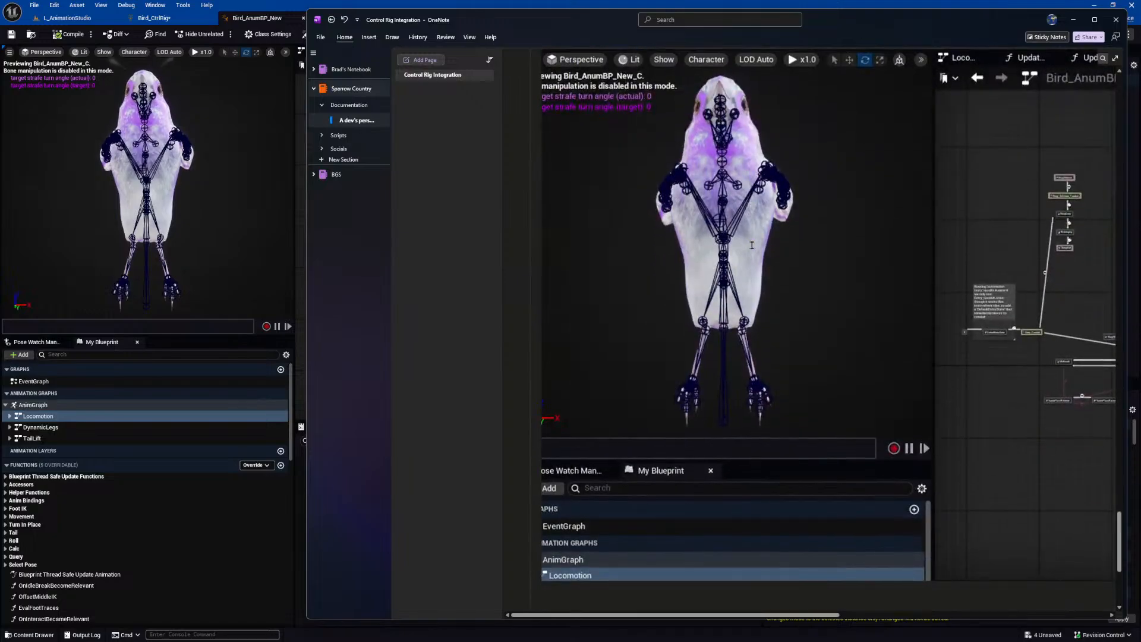
Scale the pasted Locomotion screenshot down so it fits the page width, and return the cursor to the Animation Blueprint heading.
{"action": "scroll", "coordinate": [746, 292], "scroll_direction": "down", "scroll_amount": 3}
{"action": "left_click", "coordinate": [653, 387]}
{"action": "left_click_drag", "start_coordinate": [542, 484], "coordinate": [1069, 56]}
{"action": "scroll", "coordinate": [820, 264], "scroll_direction": "up", "scroll_amount": 4}
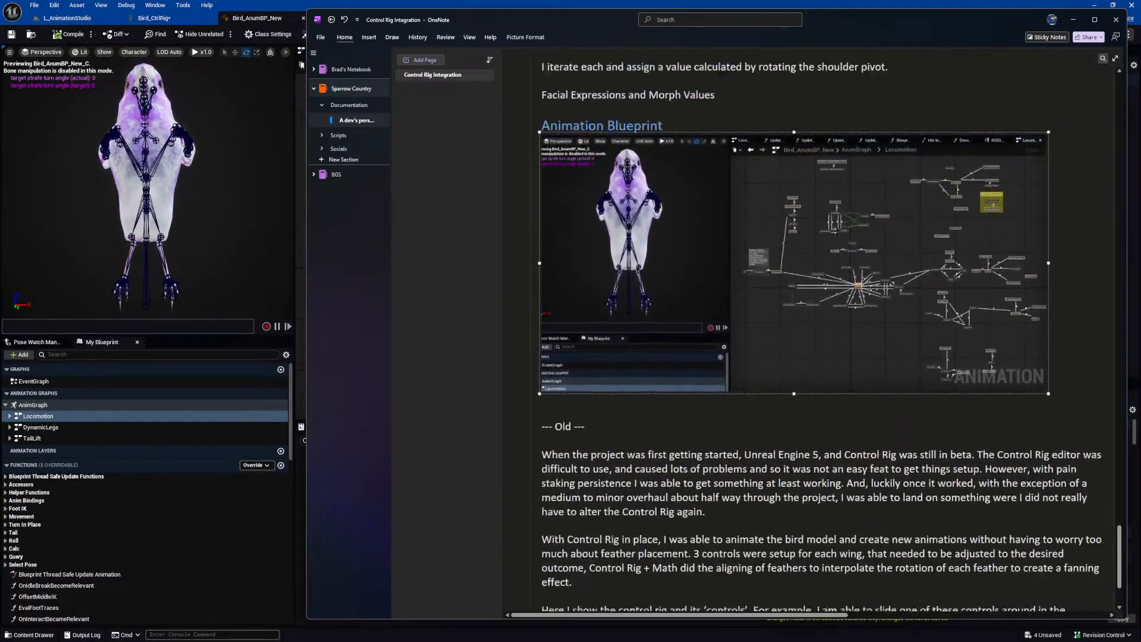
{"action": "left_click", "coordinate": [686, 239]}
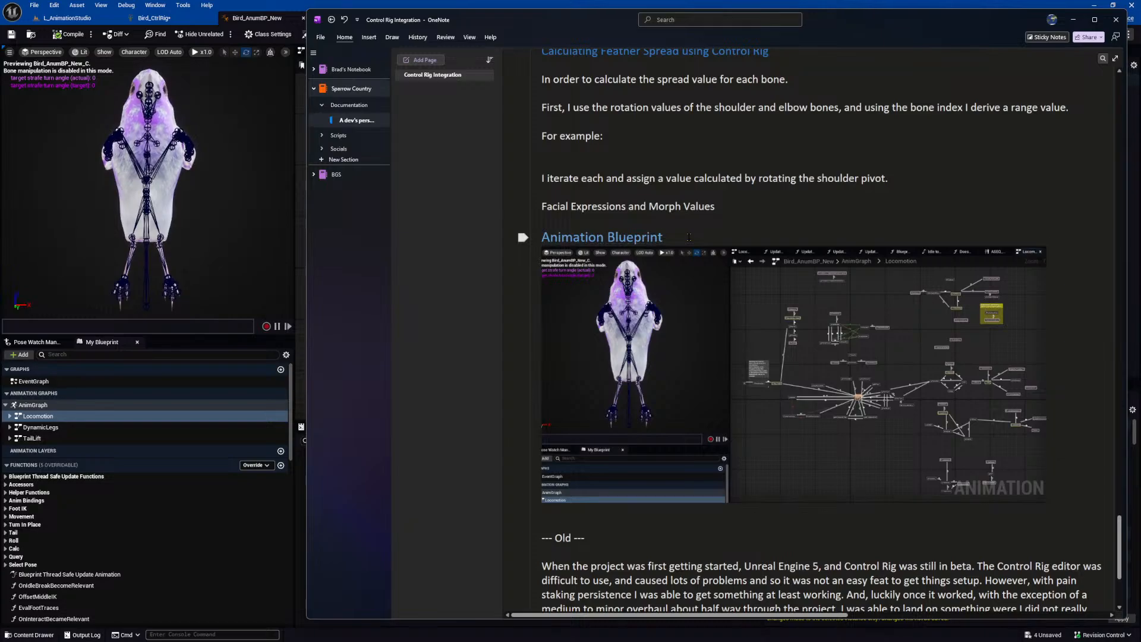
Insert an empty line below the Control Rig heading in the notes.
{"action": "scroll", "coordinate": [662, 258], "scroll_direction": "up", "scroll_amount": 3}
{"action": "scroll", "coordinate": [639, 301], "scroll_direction": "up", "scroll_amount": 3}
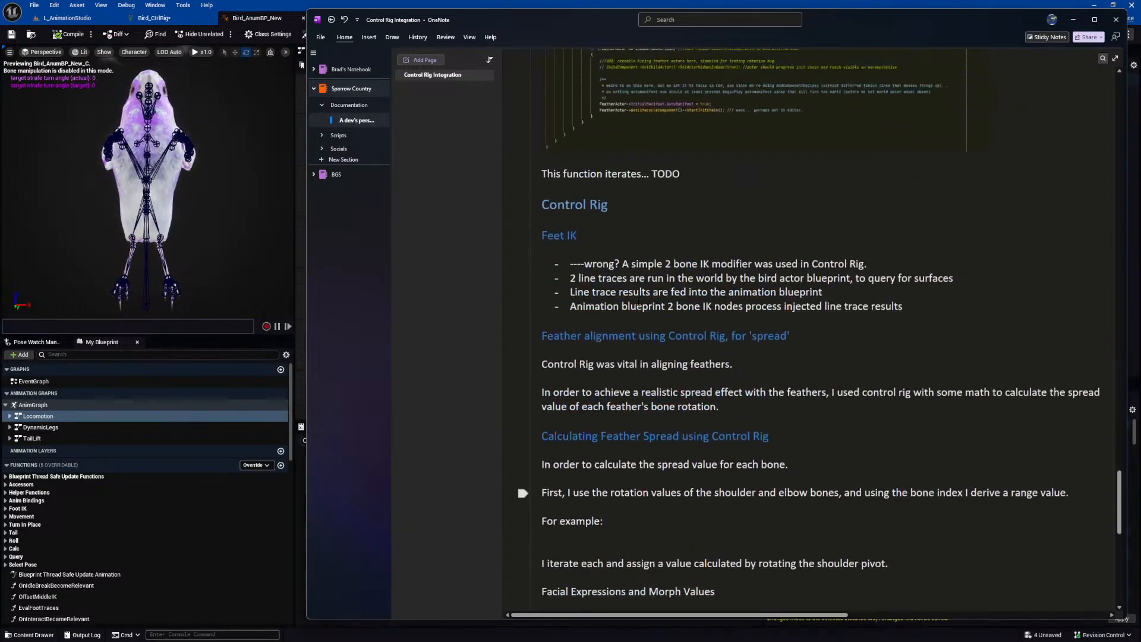
{"action": "left_click", "coordinate": [631, 203]}
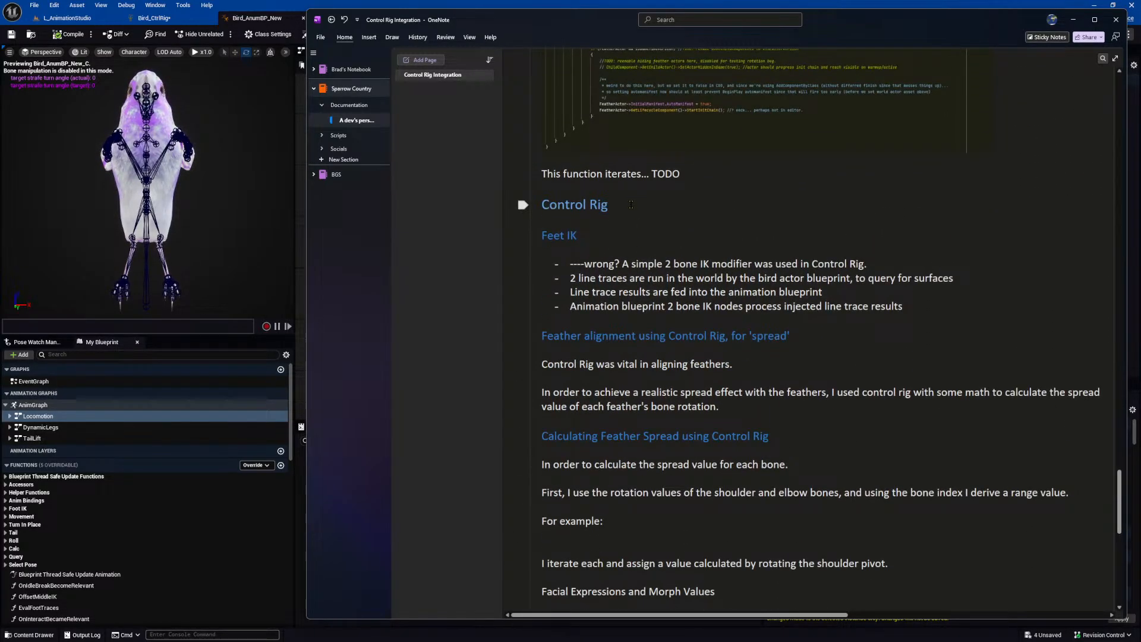
{"action": "key", "text": "Return"}
{"action": "scroll", "coordinate": [631, 203], "scroll_direction": "down", "scroll_amount": 8}
{"action": "scroll", "coordinate": [523, 321], "scroll_direction": "up", "scroll_amount": 6}
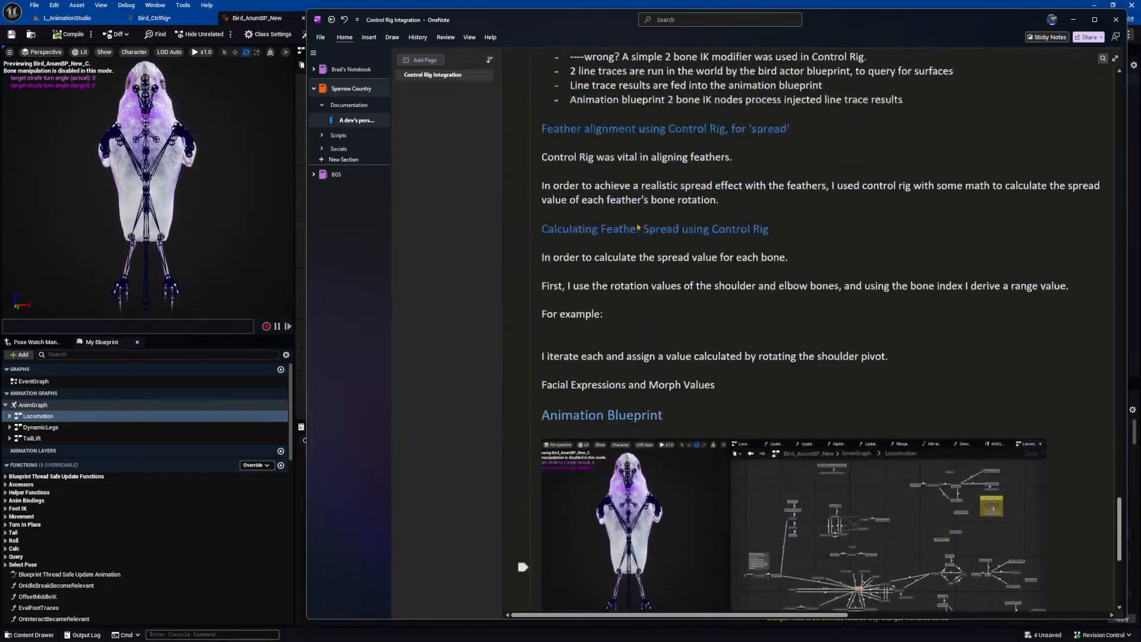
Switch back to Bird_CtrlRig in Unreal Editor, view its rig hierarchy, and open the Rig Graph.
{"action": "key", "text": "alt+Tab"}
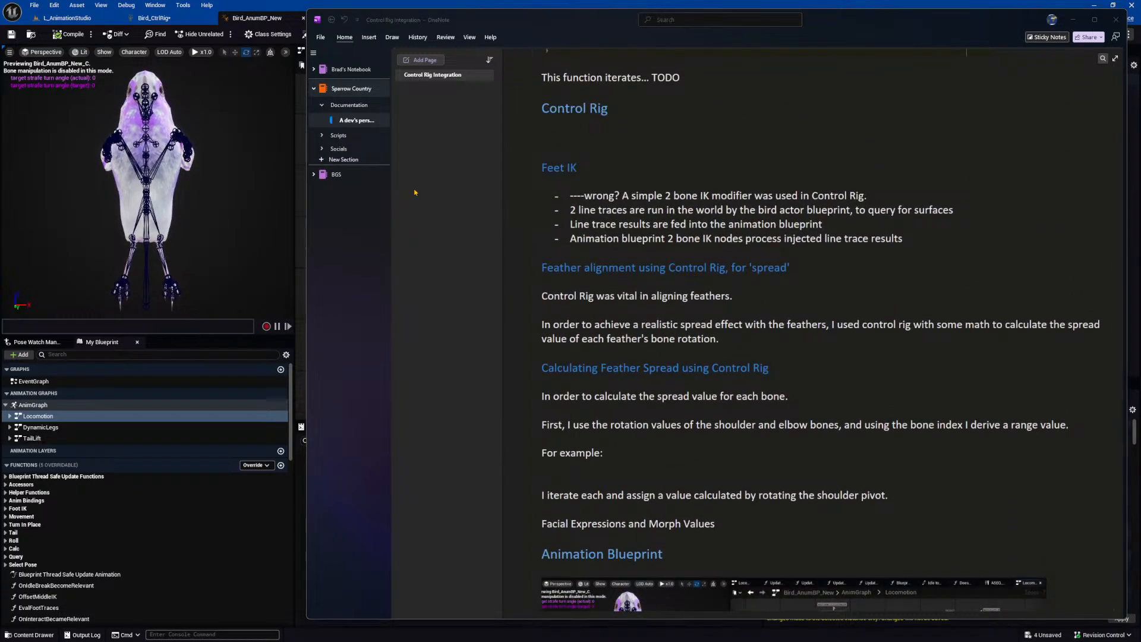
{"action": "left_click", "coordinate": [156, 17]}
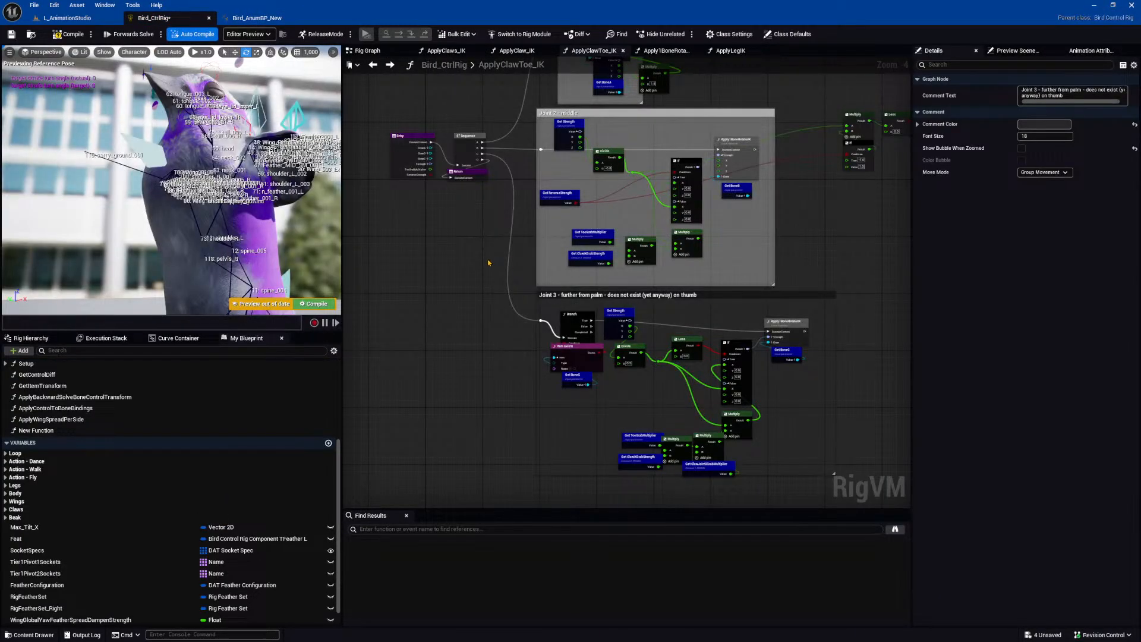
{"action": "right_click_drag", "start_coordinate": [489, 267], "coordinate": [497, 283]}
{"action": "scroll", "coordinate": [498, 271], "scroll_direction": "down", "scroll_amount": 2}
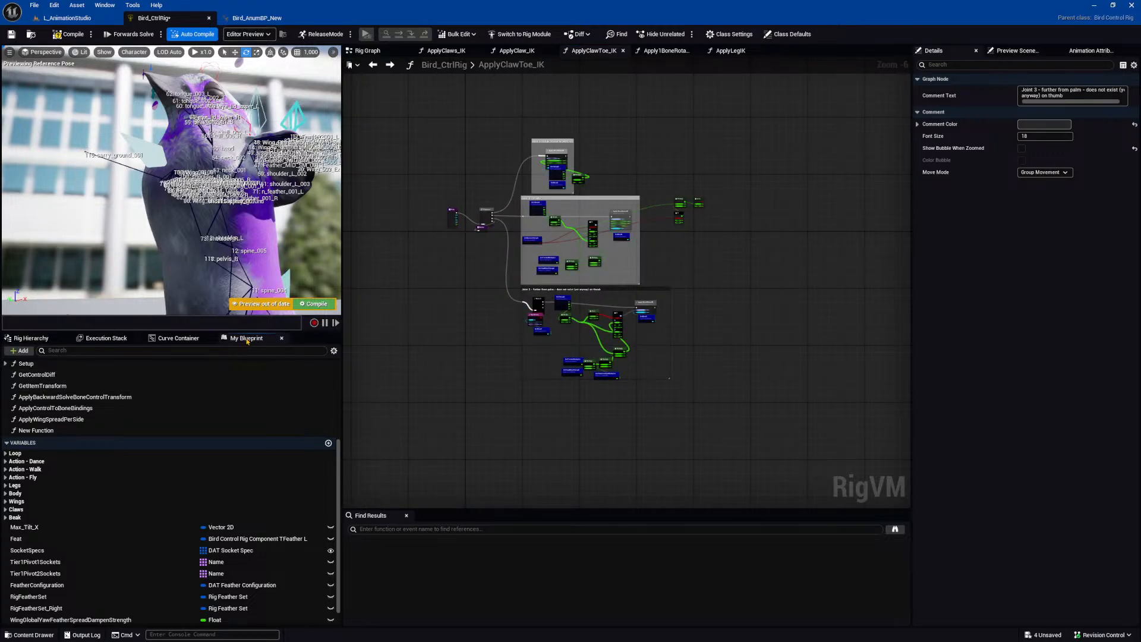
{"action": "left_click", "coordinate": [29, 338]}
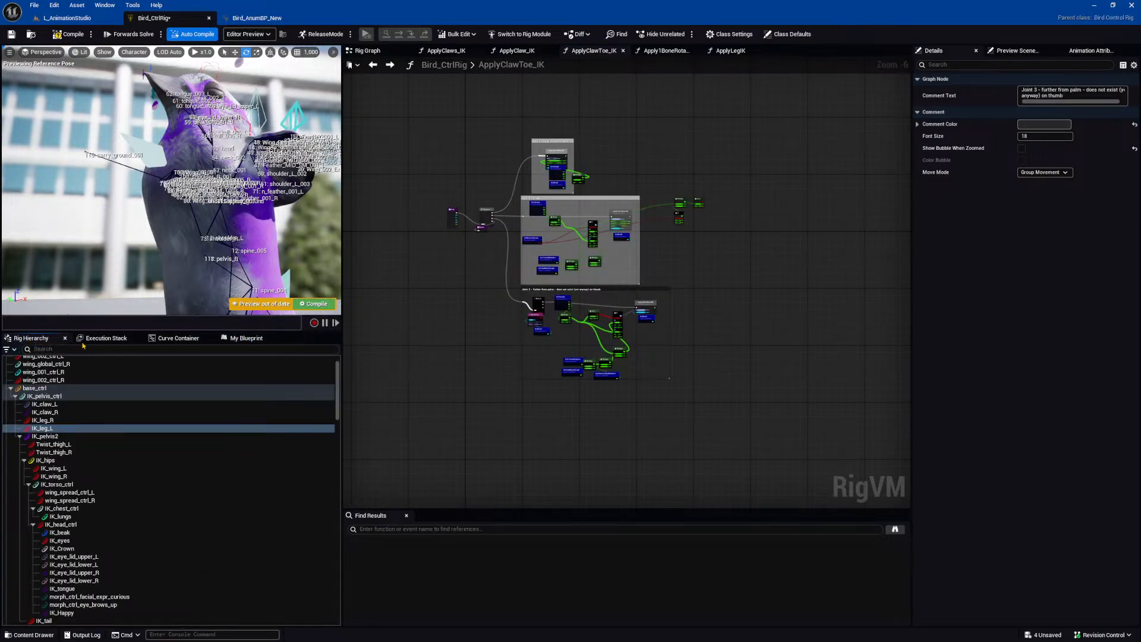
{"action": "left_click", "coordinate": [378, 53]}
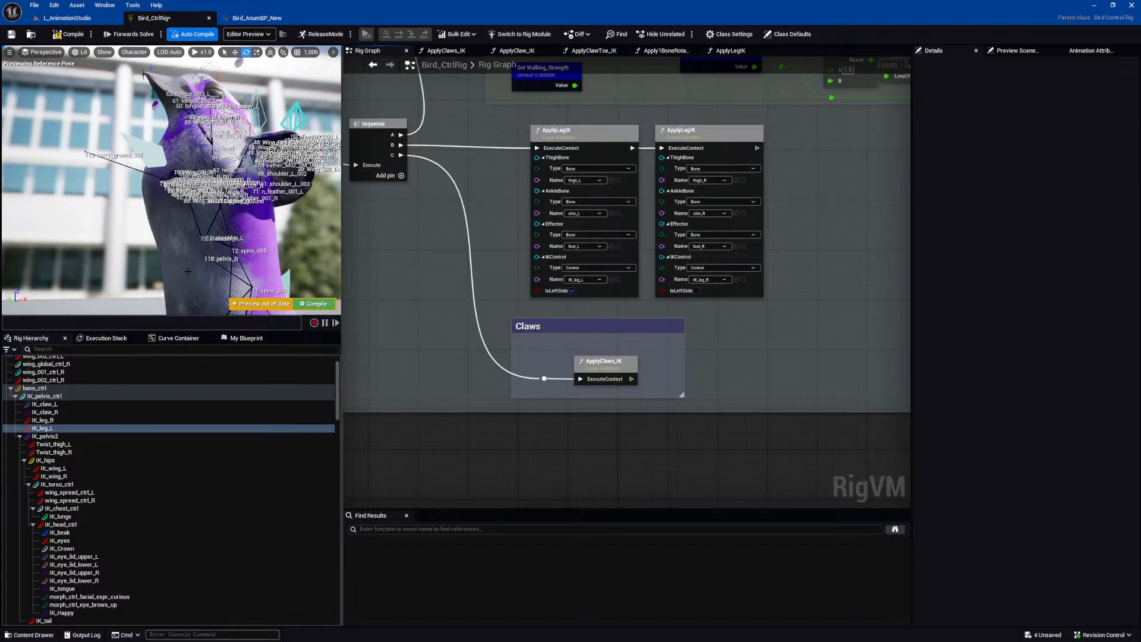
Expand the Rig Graph entry in the blueprint's graph list, close the open graphs, and reopen only the Rig Graph.
{"action": "left_click", "coordinate": [246, 338]}
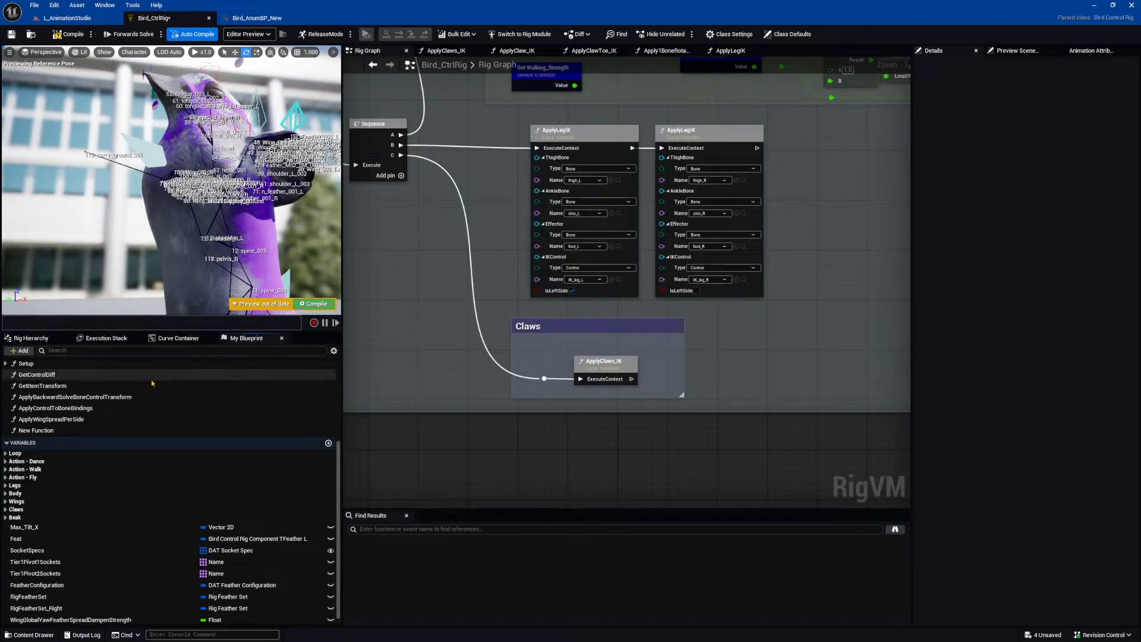
{"action": "double_click", "coordinate": [13, 378]}
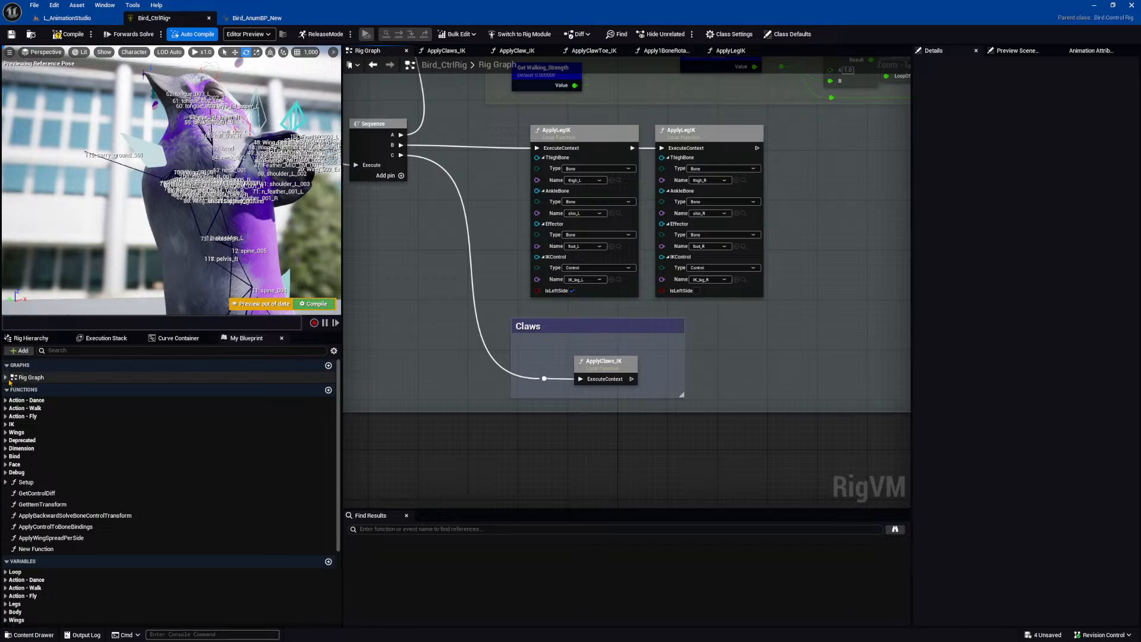
{"action": "left_click", "coordinate": [6, 378]}
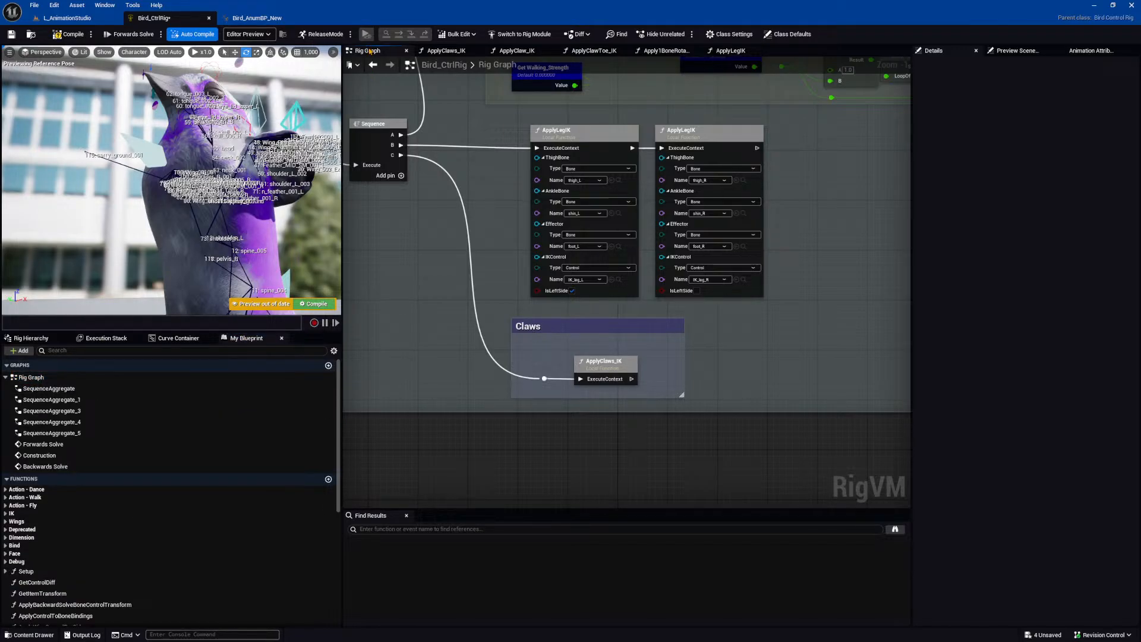
{"action": "left_click", "coordinate": [406, 51]}
{"action": "left_click", "coordinate": [34, 378]}
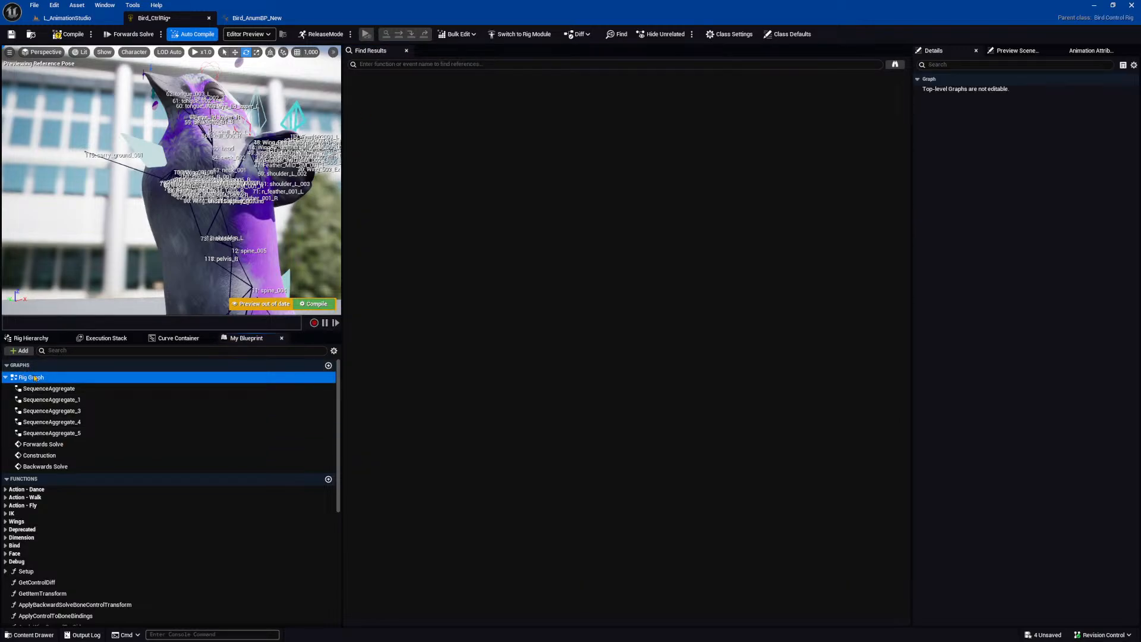
{"action": "double_click", "coordinate": [35, 378]}
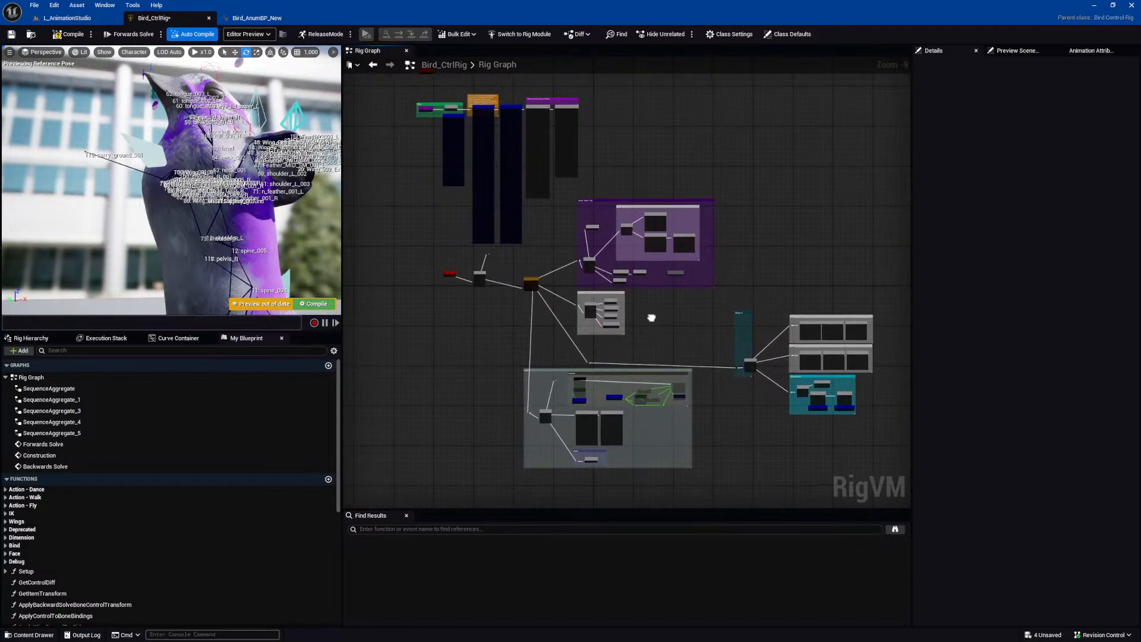
Capture the Bird_CtrlRig editor showing the full Rig Graph and paste the screenshot below OneNote's Control Rig heading.
{"action": "key", "text": "super+shift+s"}
{"action": "left_click_drag", "start_coordinate": [928, 617], "coordinate": [9, 8]}
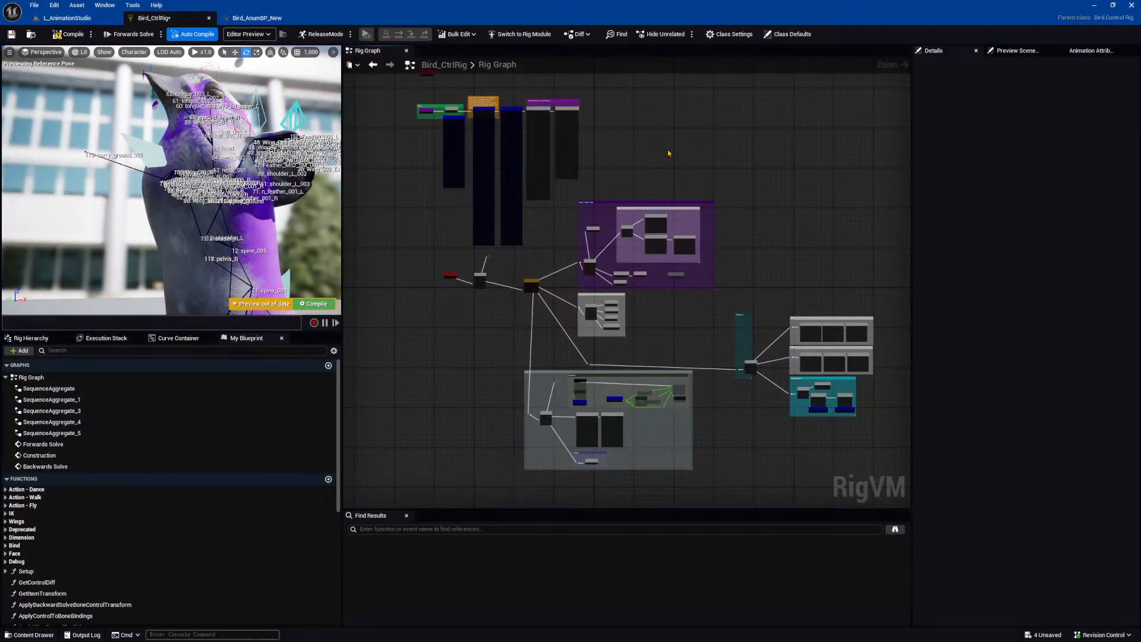
{"action": "key", "text": "alt+Tab"}
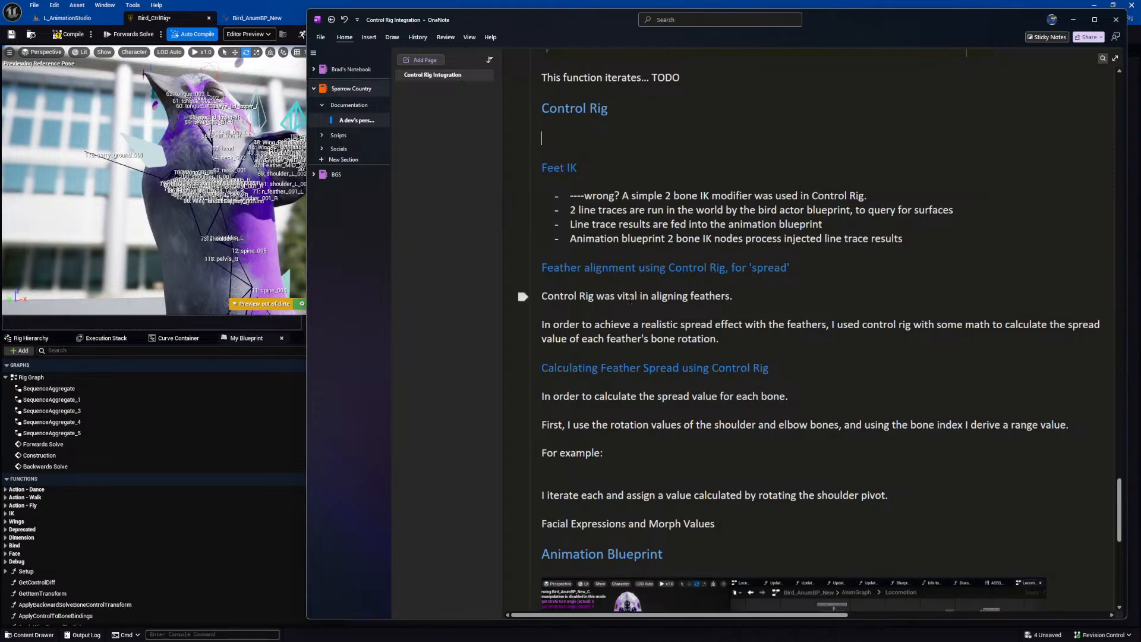
{"action": "key", "text": "ctrl+v"}
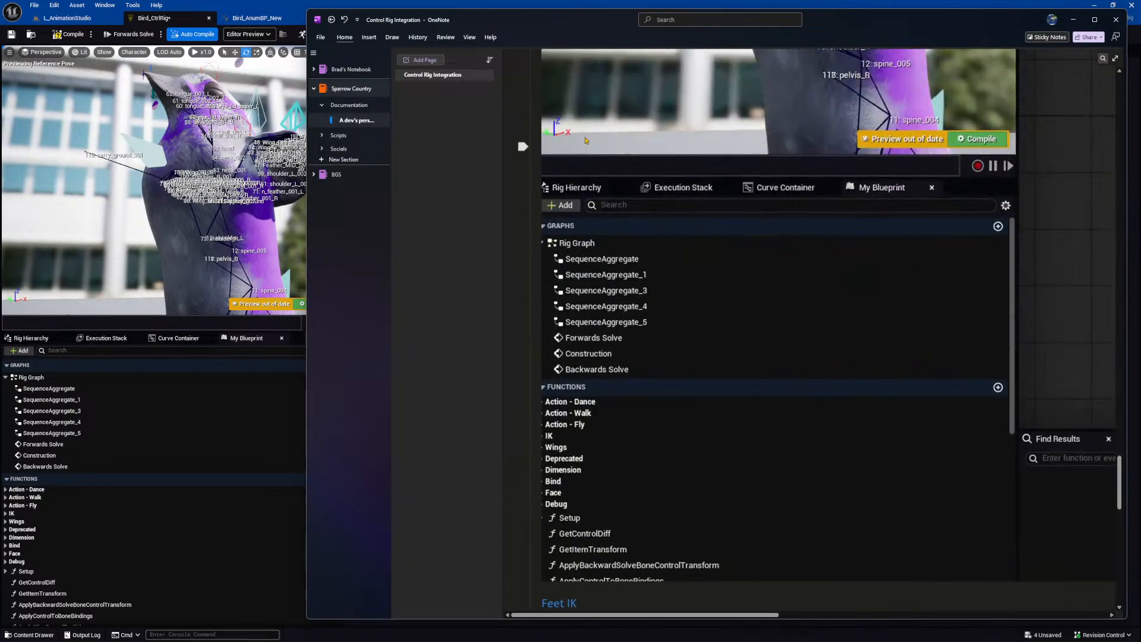
Scale the pasted Rig Graph screenshot down to fit the page width between the Control Rig and Feet IK headings.
{"action": "left_click_drag", "start_coordinate": [542, 584], "coordinate": [733, 262]}
{"action": "scroll", "coordinate": [733, 262], "scroll_direction": "up", "scroll_amount": 4}
{"action": "left_click_drag", "start_coordinate": [542, 551], "coordinate": [877, 161]}
{"action": "scroll", "coordinate": [817, 272], "scroll_direction": "down", "scroll_amount": 8}
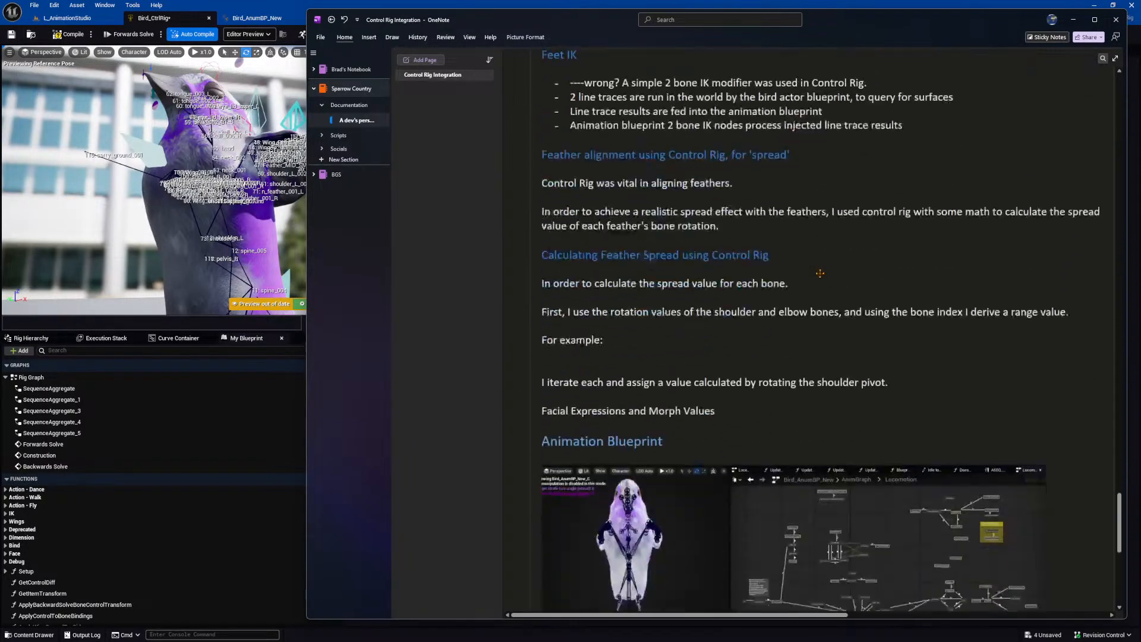
{"action": "scroll", "coordinate": [820, 274], "scroll_direction": "up", "scroll_amount": 8}
{"action": "left_click_drag", "start_coordinate": [1023, 322], "coordinate": [994, 303]}
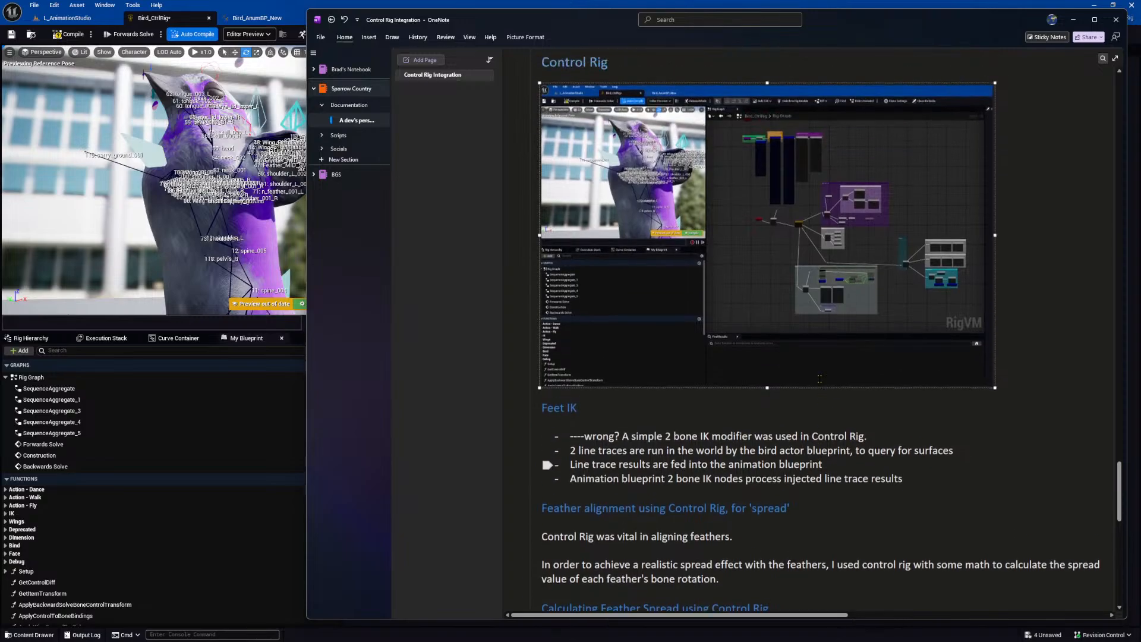
{"action": "scroll", "coordinate": [869, 354], "scroll_direction": "up", "scroll_amount": 3}
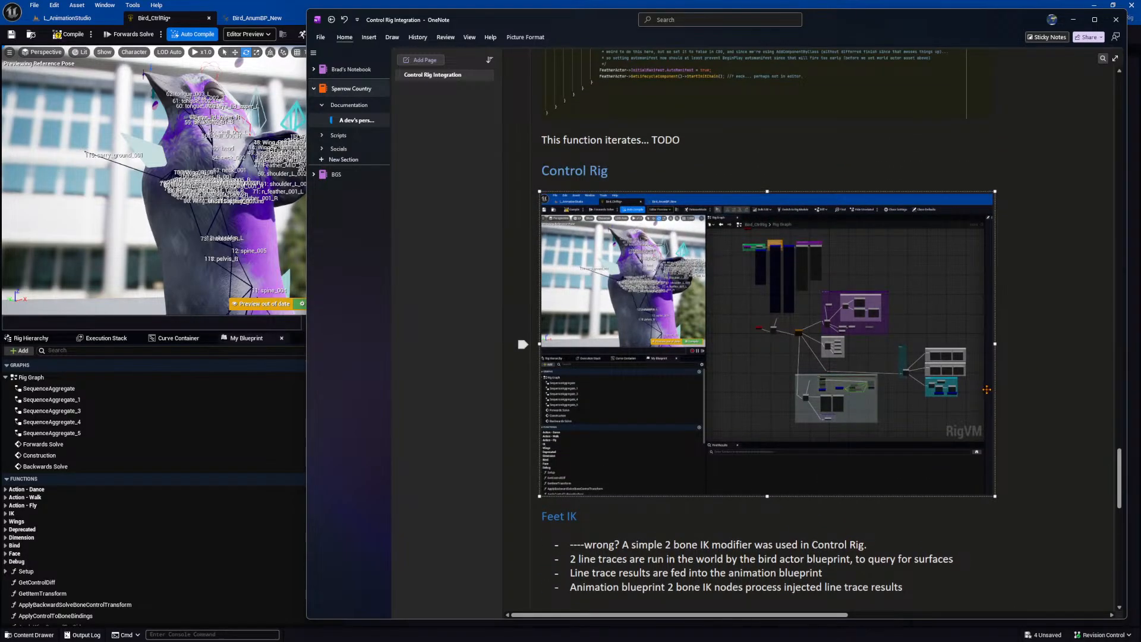
Add the line "Uses baked animation assets and blends them all into a final animation." below the Animation Blueprint screenshot in the notes.
{"action": "scroll", "coordinate": [981, 392], "scroll_direction": "down", "scroll_amount": 8}
{"action": "scroll", "coordinate": [981, 395], "scroll_direction": "down", "scroll_amount": 1}
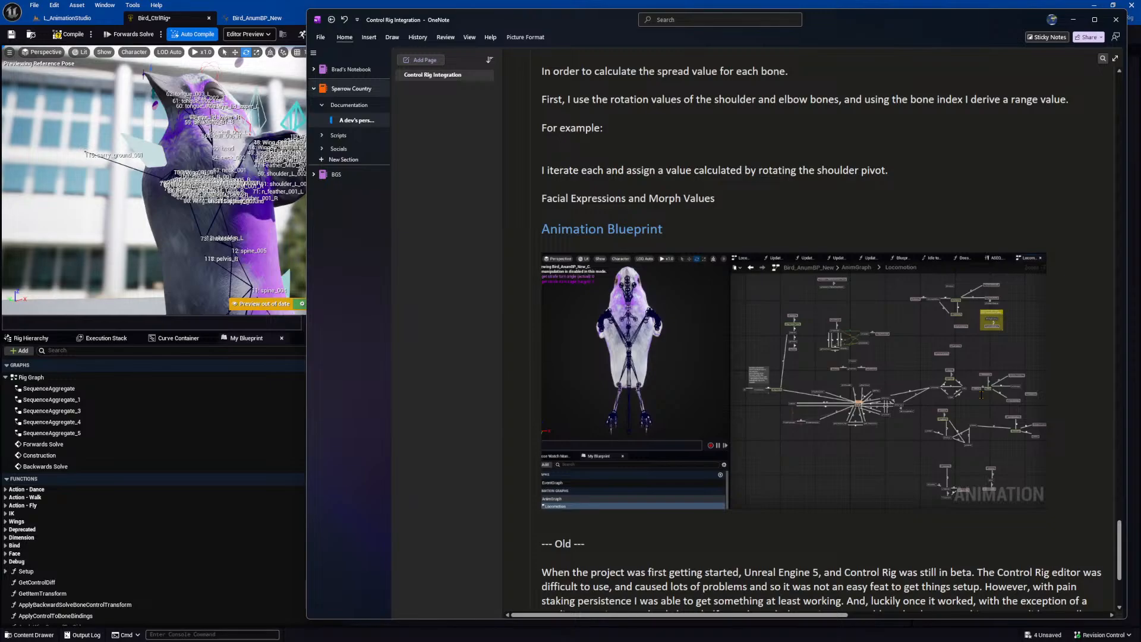
{"action": "scroll", "coordinate": [657, 377], "scroll_direction": "down", "scroll_amount": 2}
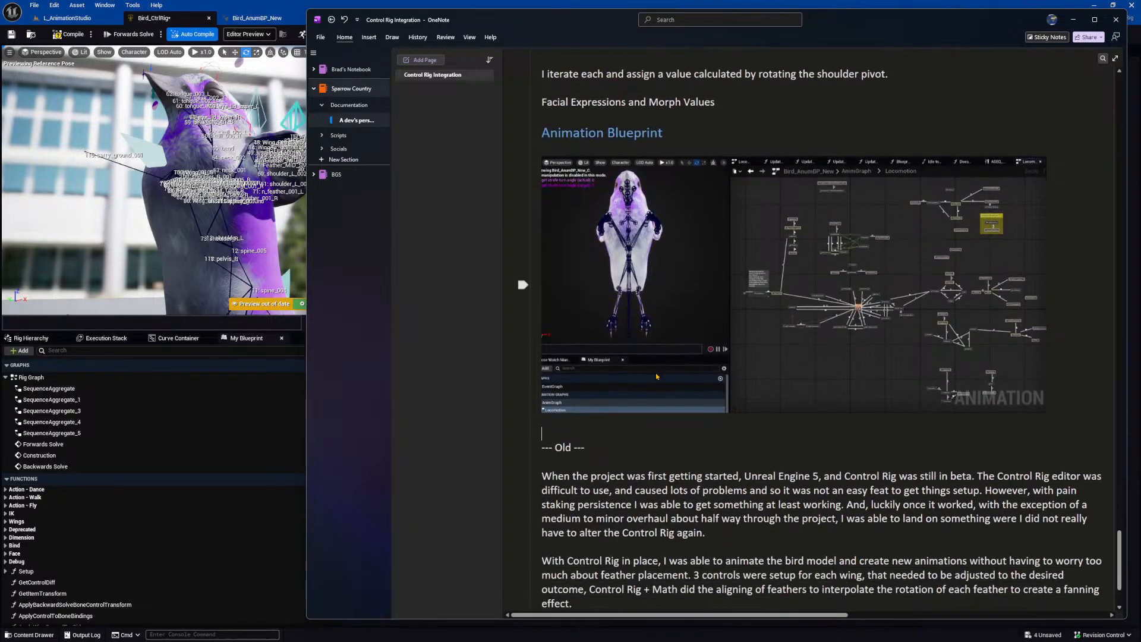
{"action": "key", "text": "Return"}
{"action": "type", "text": "Uses baked anima"}
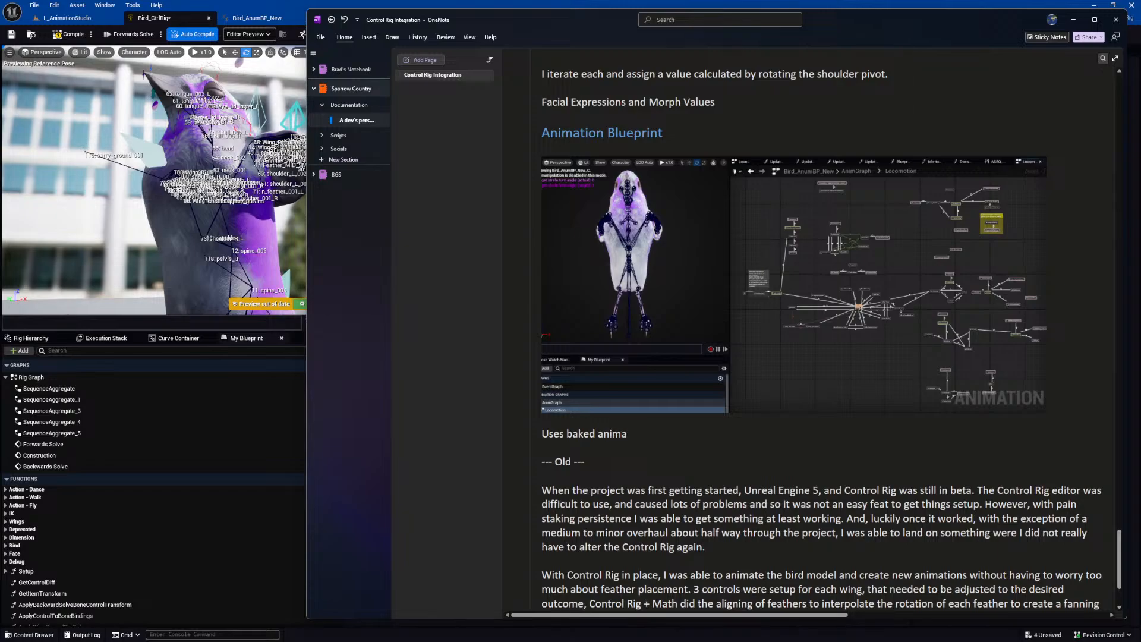
{"action": "type", "text": "tion assets"}
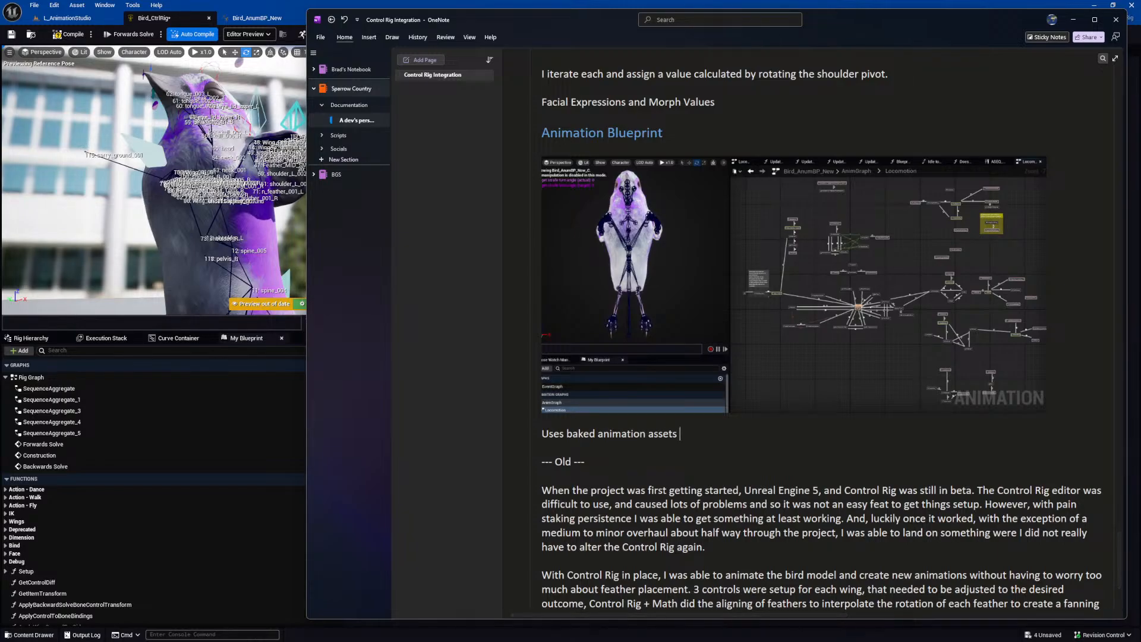
{"action": "type", "text": " and blends"}
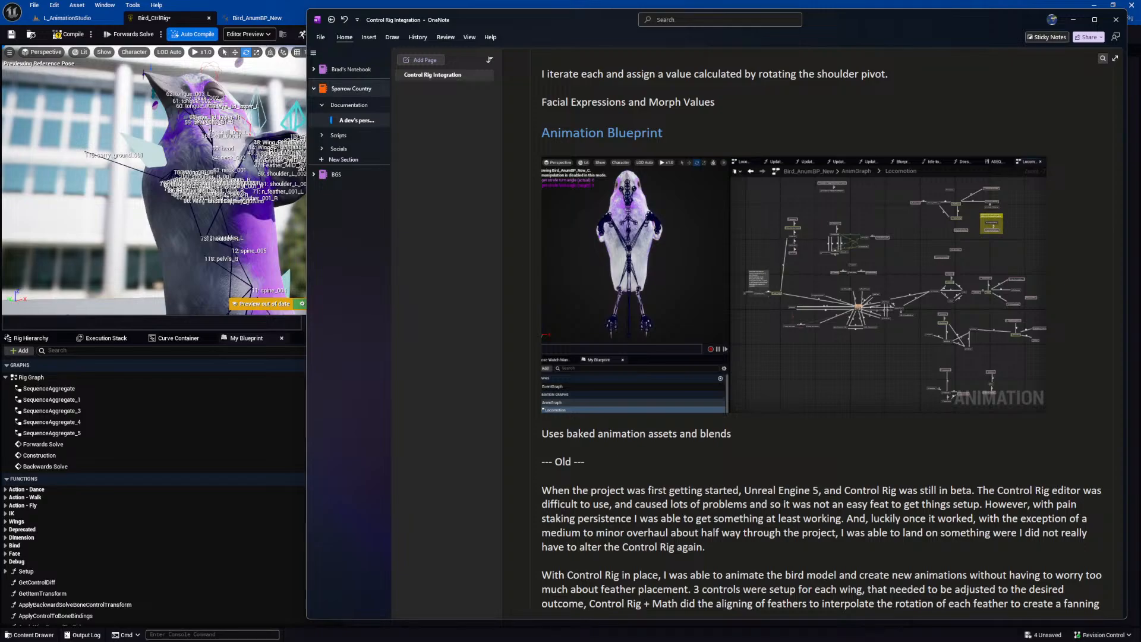
{"action": "type", "text": " them all into a final animation."}
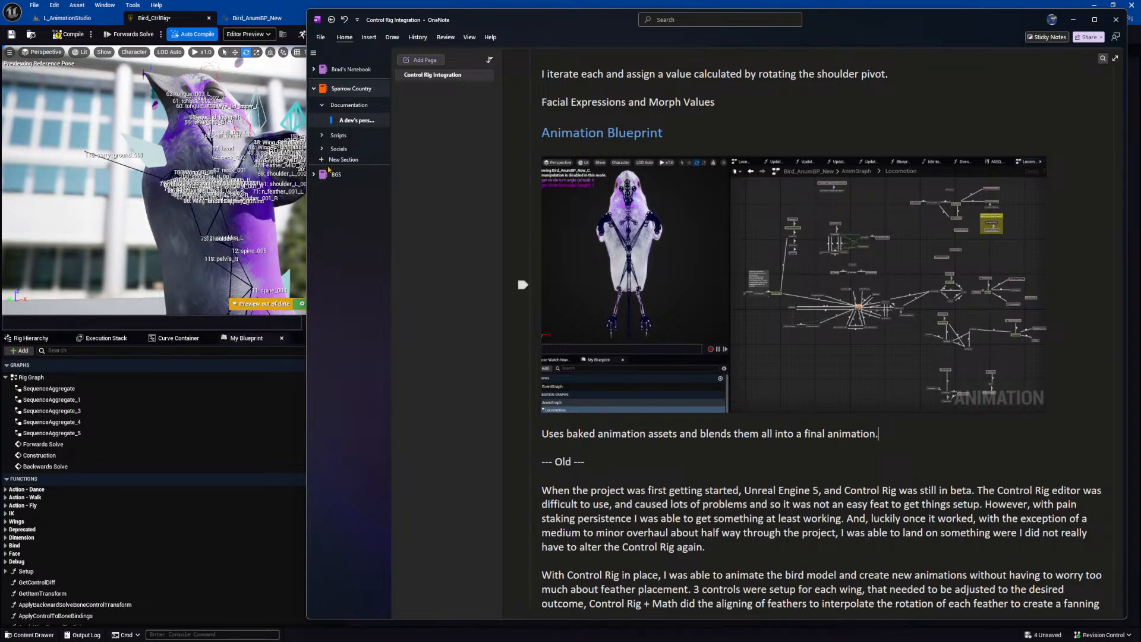
Switch to the L_AnimationStudio level in Unreal Editor, close the Sequencer, and load the L_BarestMap level instead.
{"action": "left_click", "coordinate": [286, 8]}
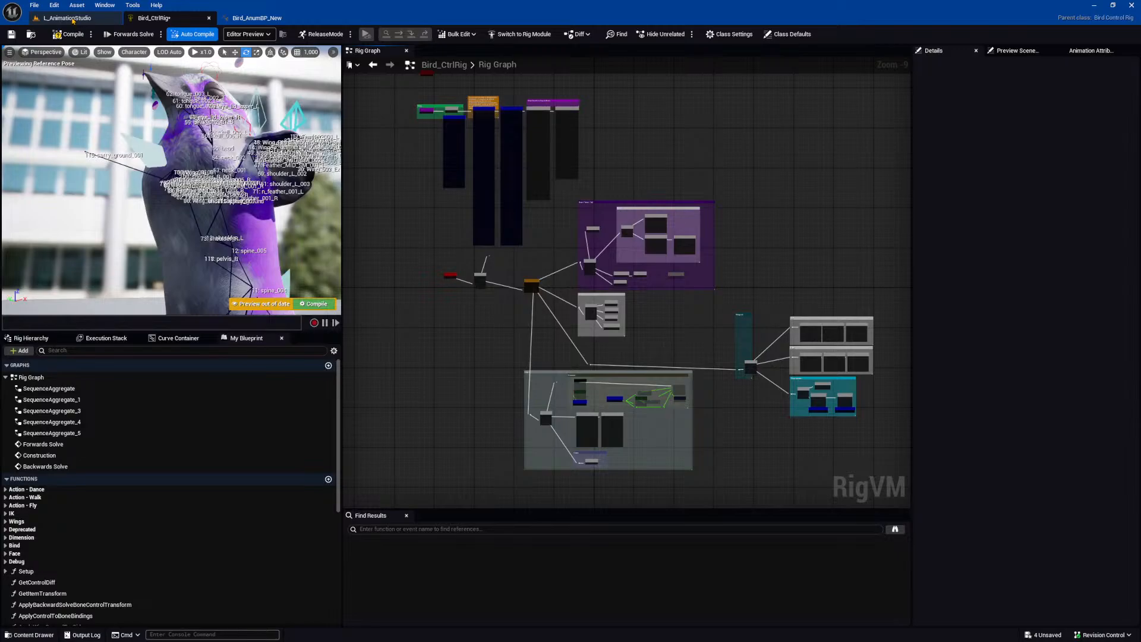
{"action": "left_click", "coordinate": [72, 18]}
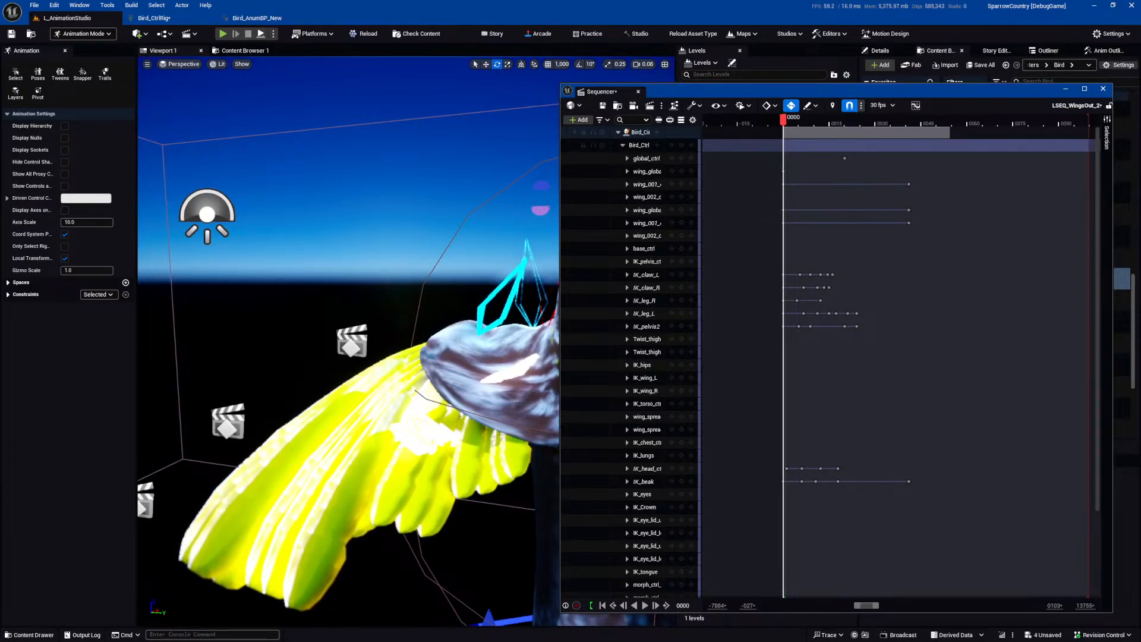
{"action": "left_click", "coordinate": [1103, 88]}
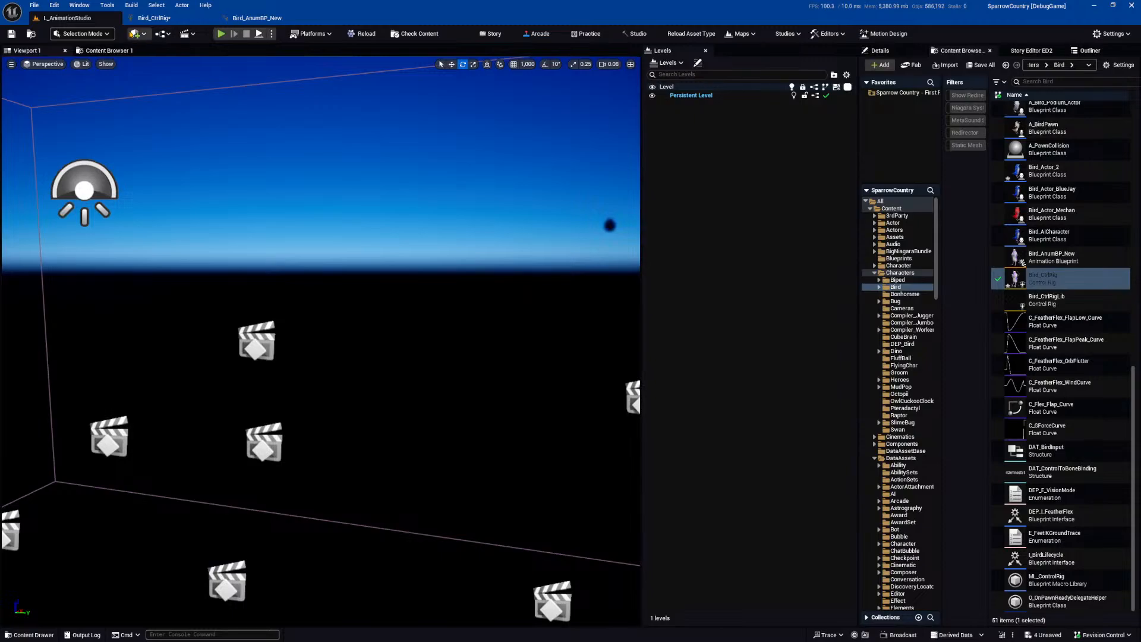
{"action": "left_click", "coordinate": [741, 34]}
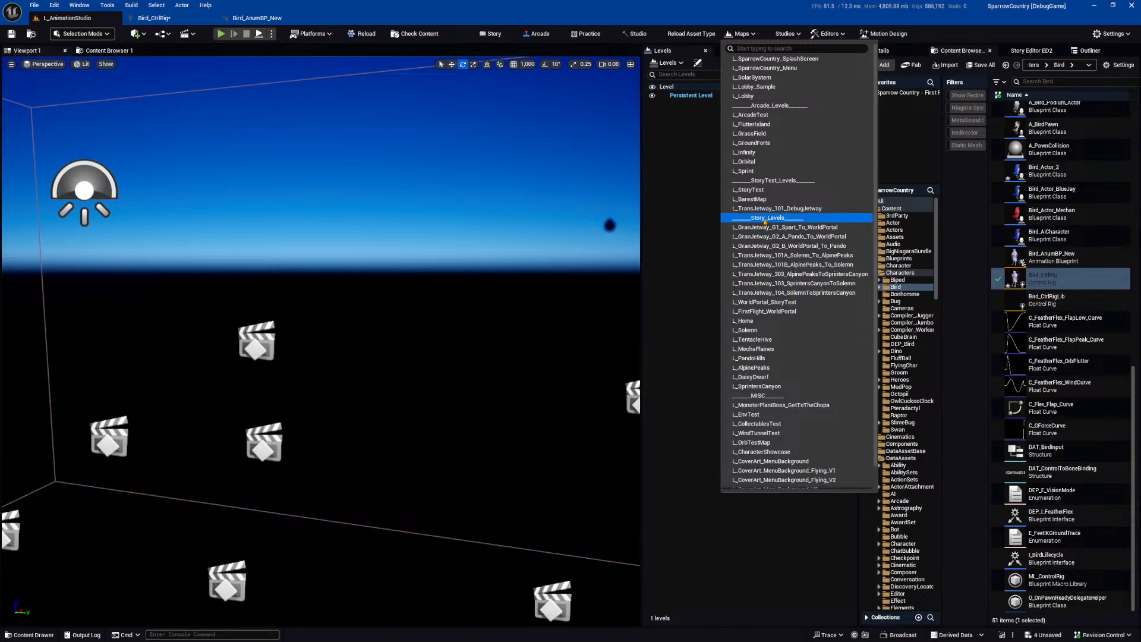
{"action": "left_click", "coordinate": [528, 325]}
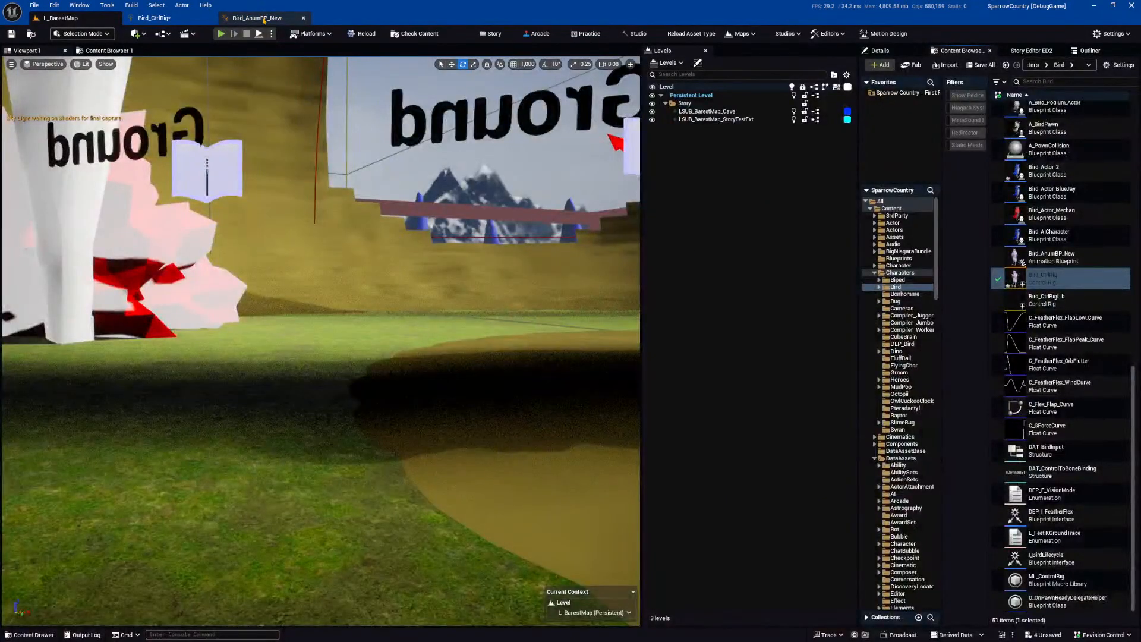
Detach Bird_AnumBP_New into its own enlarged window beside the level viewport and widen its Locomotion graph area.
{"action": "left_click_drag", "start_coordinate": [263, 20], "coordinate": [688, 349]}
{"action": "left_click", "coordinate": [60, 18]}
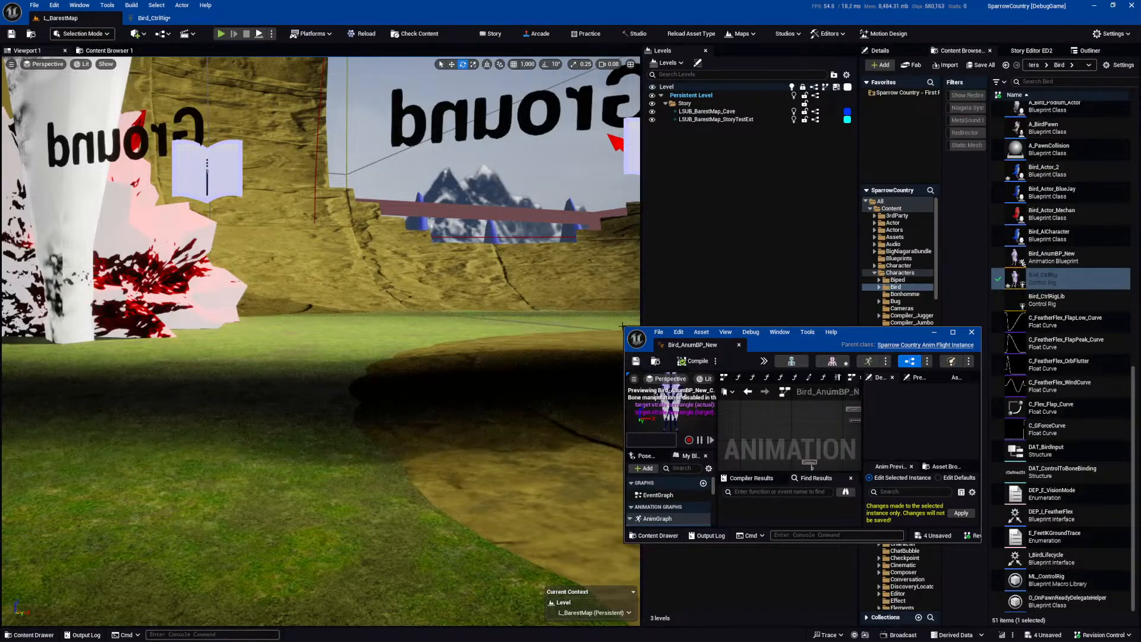
{"action": "left_click_drag", "start_coordinate": [624, 327], "coordinate": [230, 27]}
{"action": "left_click_drag", "start_coordinate": [671, 40], "coordinate": [812, 28]}
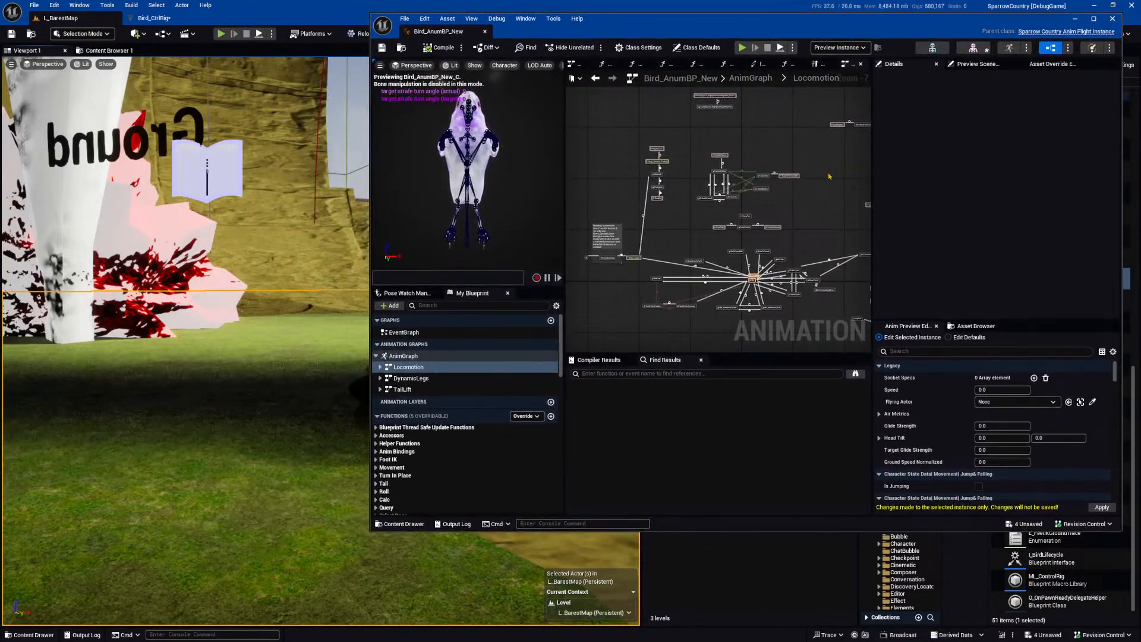
{"action": "right_click_drag", "start_coordinate": [815, 206], "coordinate": [781, 204]}
{"action": "scroll", "coordinate": [792, 190], "scroll_direction": "down", "scroll_amount": 1}
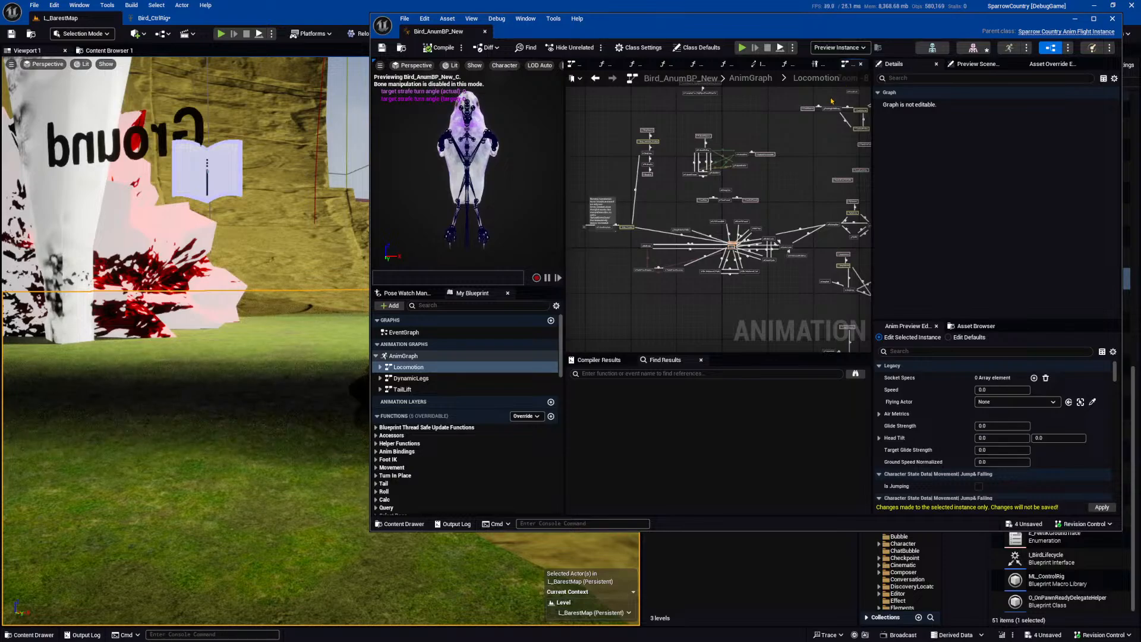
{"action": "left_click_drag", "start_coordinate": [871, 212], "coordinate": [909, 213]}
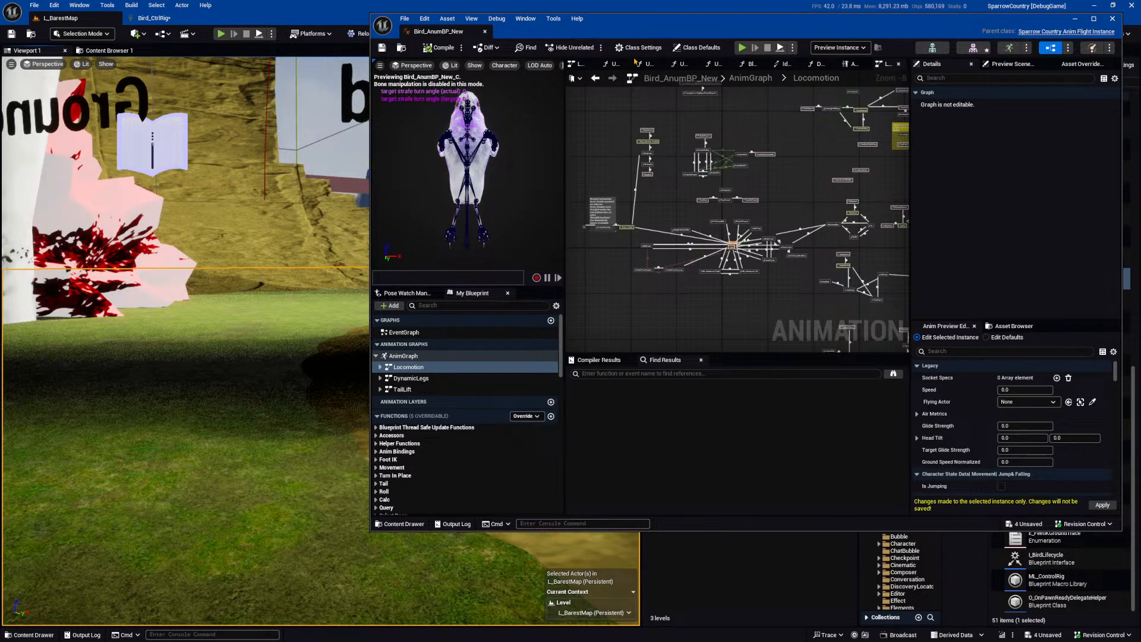
Start and stop a play session, then play again with one player spawning at the Default Player Start.
{"action": "key", "text": "alt+p"}
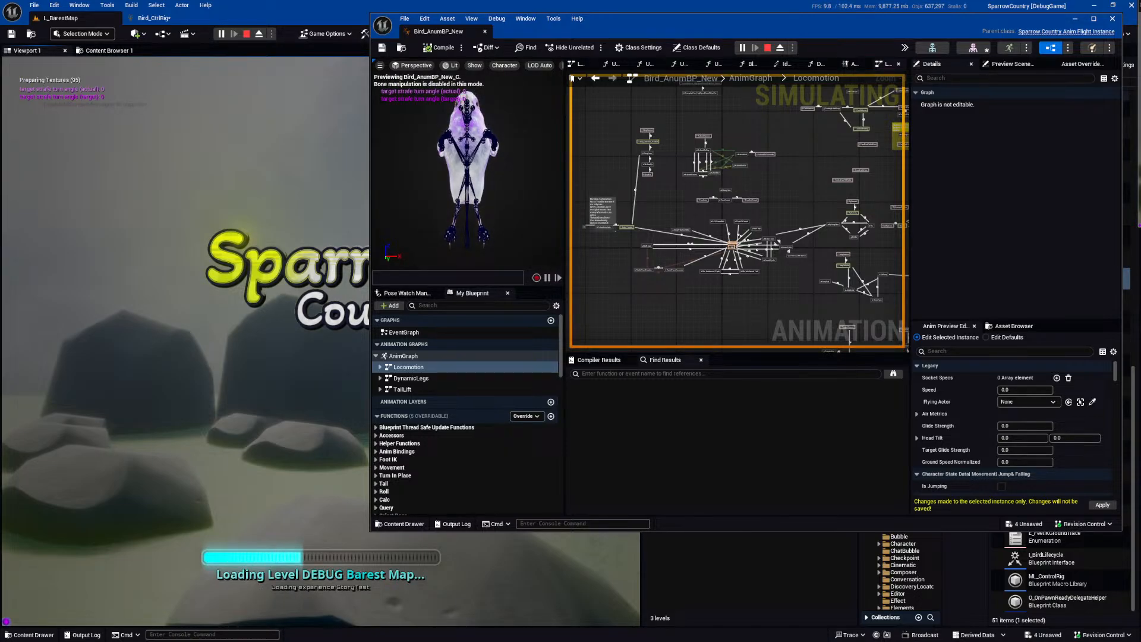
{"action": "left_click", "coordinate": [246, 33]}
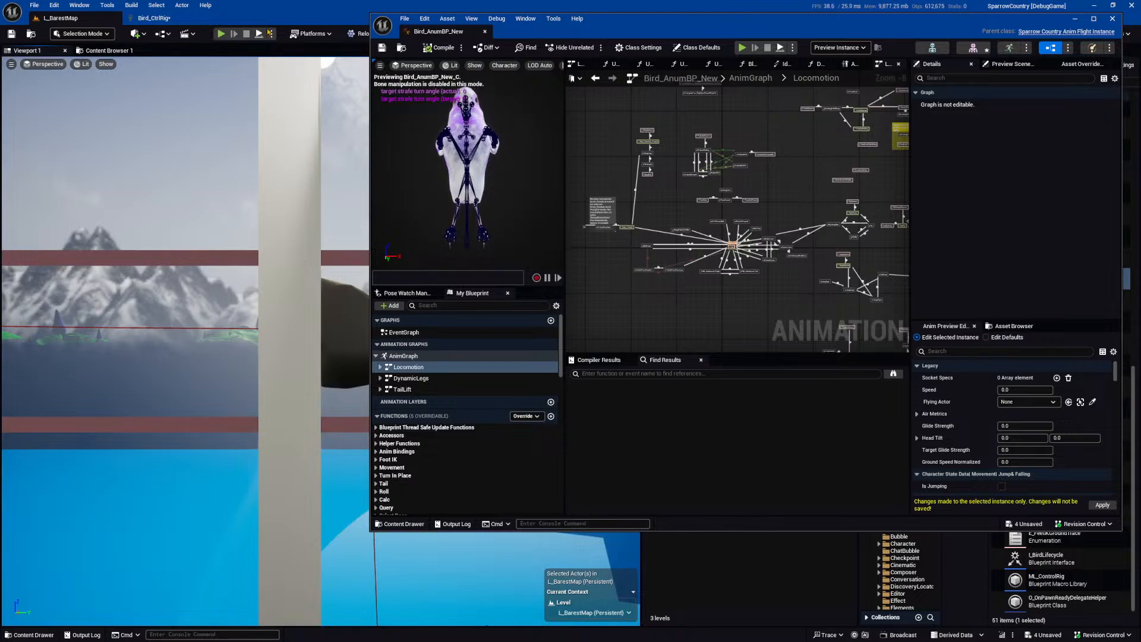
{"action": "left_click", "coordinate": [271, 34]}
{"action": "left_click", "coordinate": [359, 284]}
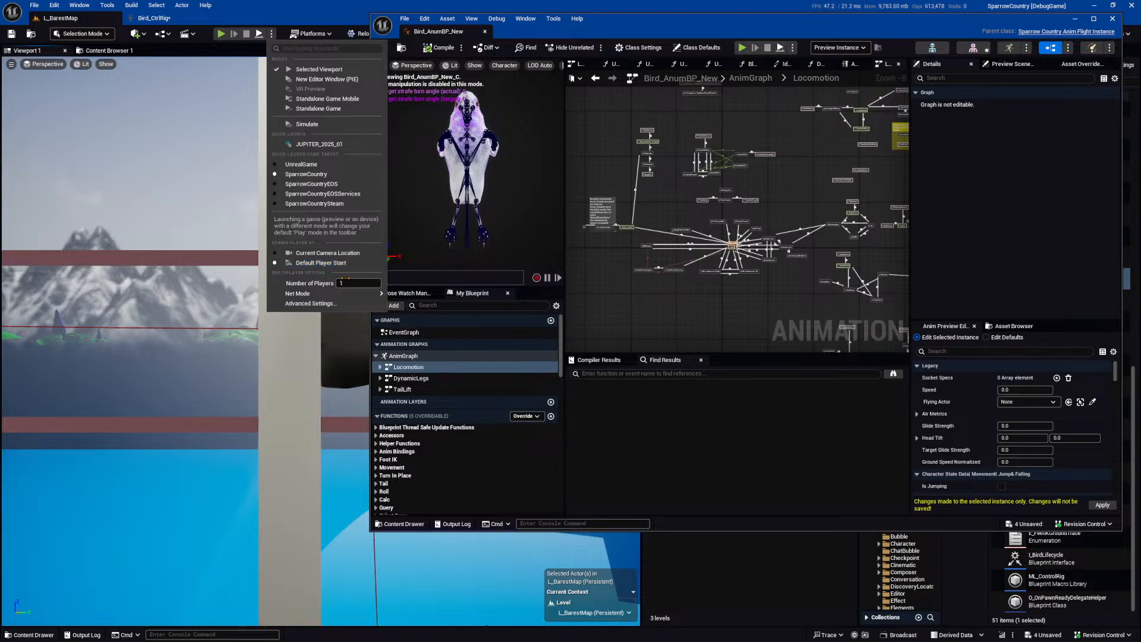
{"action": "left_click", "coordinate": [310, 262]}
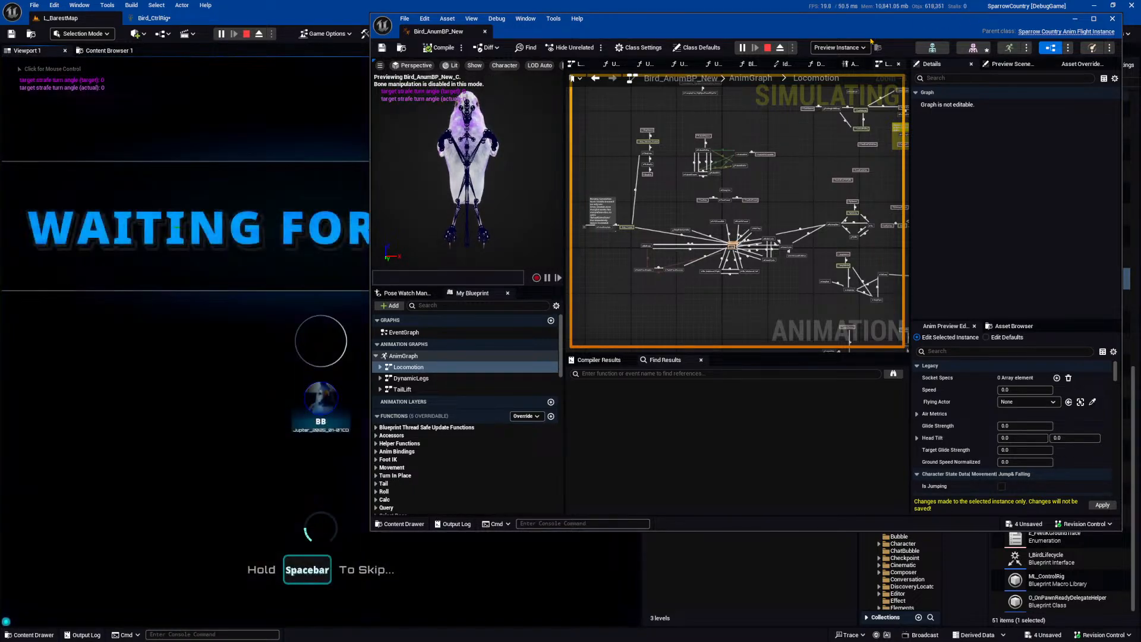
Run the forceprogress console command to skip the game's waiting screen.
{"action": "key", "text": "grave"}
{"action": "key", "text": "Up"}
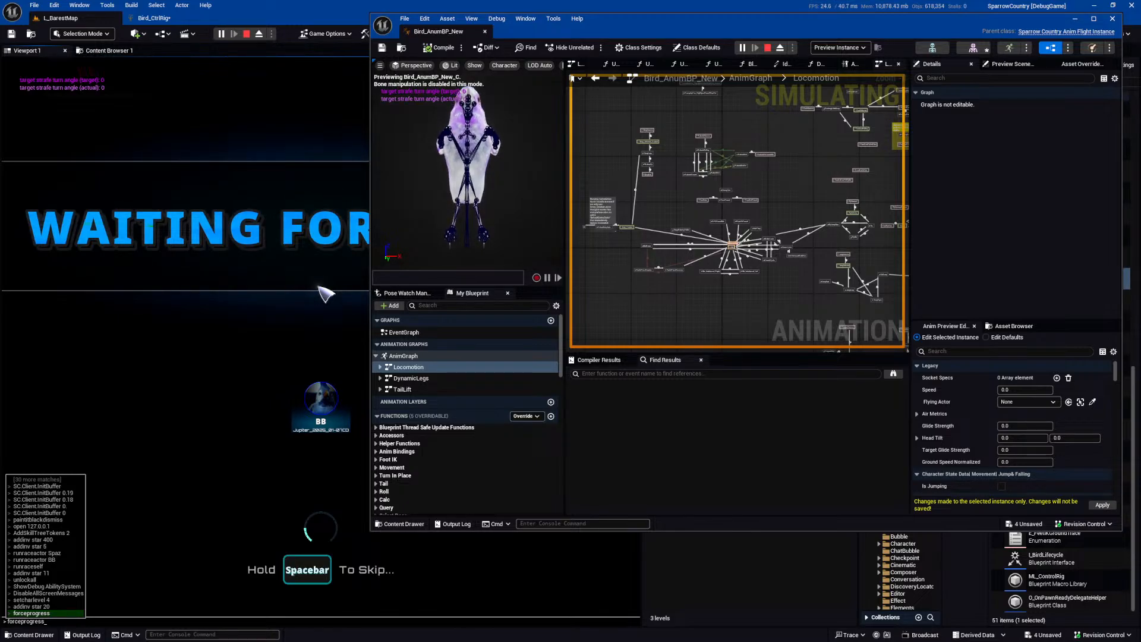
{"action": "key", "text": "Return"}
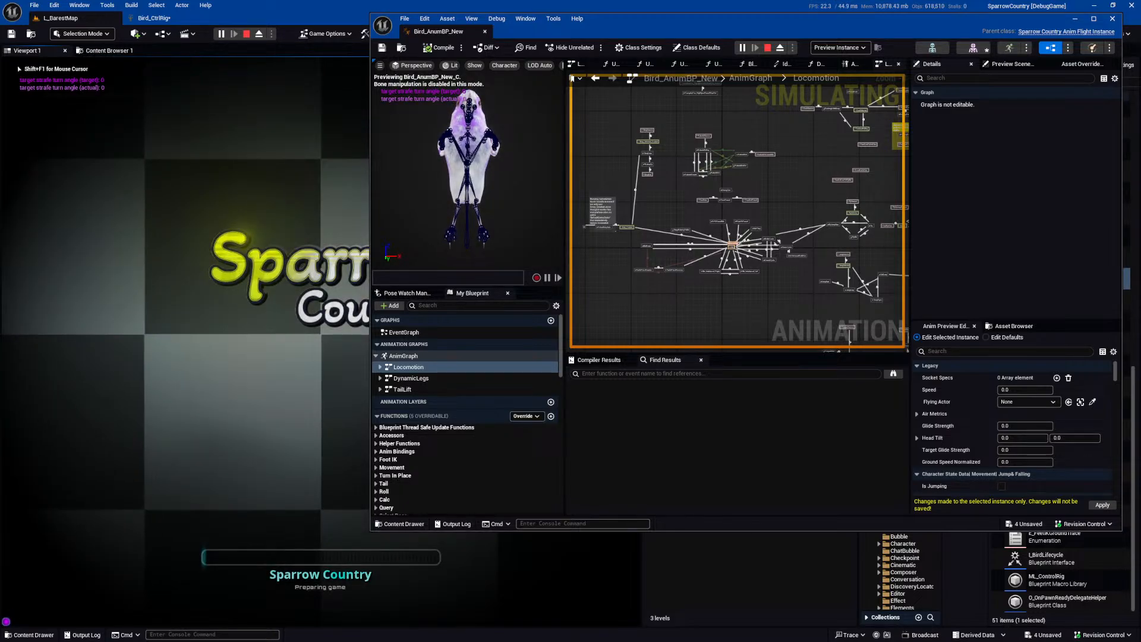
Release the cursor from the game, minimize the Bird_AnumBP_New window, and set all engine scalability groups to Medium.
{"action": "key", "text": "shift+F1"}
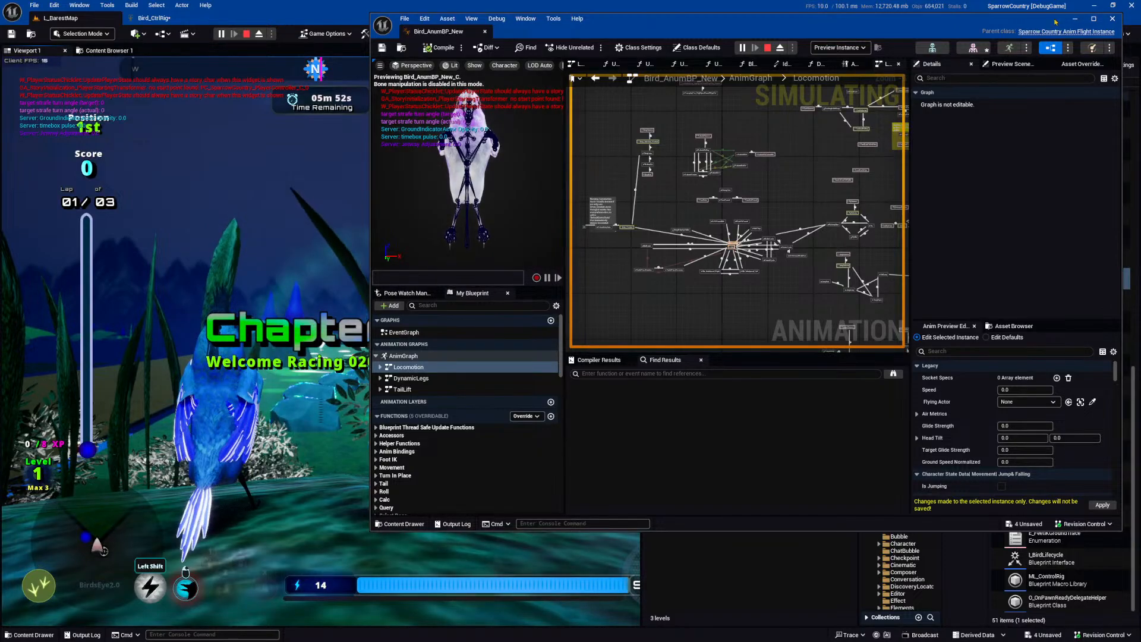
{"action": "left_click", "coordinate": [1074, 20]}
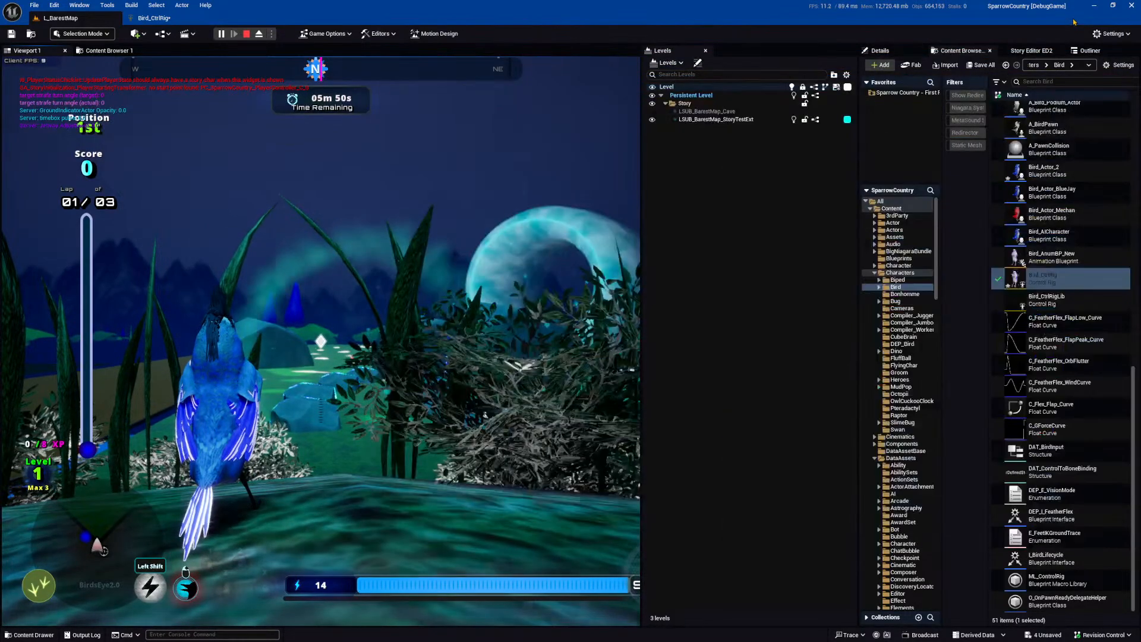
{"action": "left_click", "coordinate": [1113, 34]}
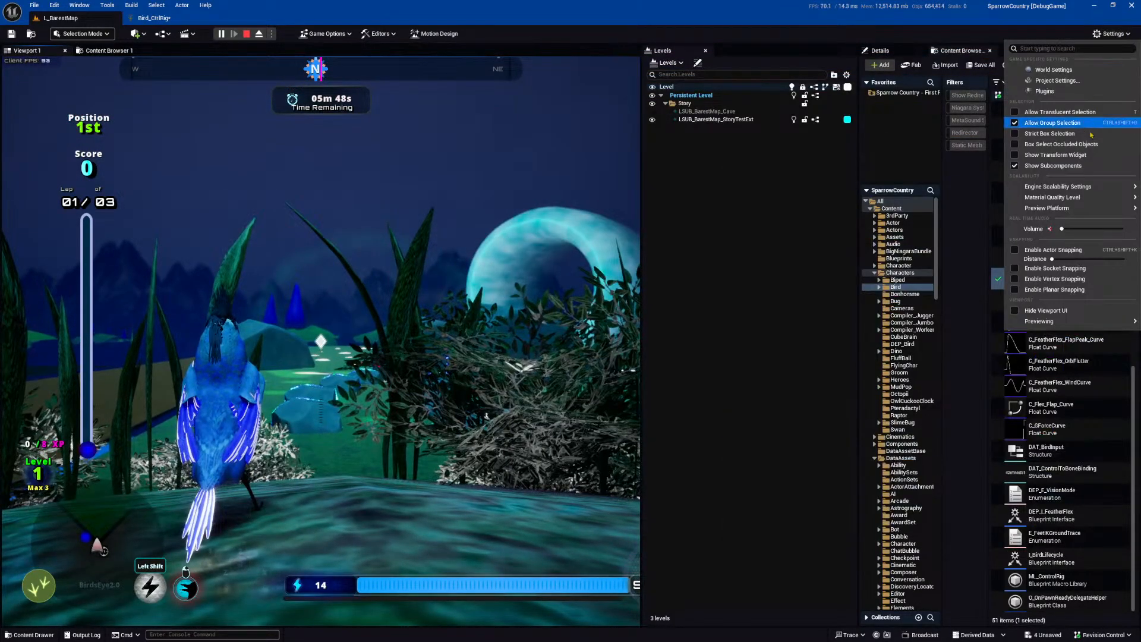
{"action": "mouse_move", "coordinate": [1079, 188]}
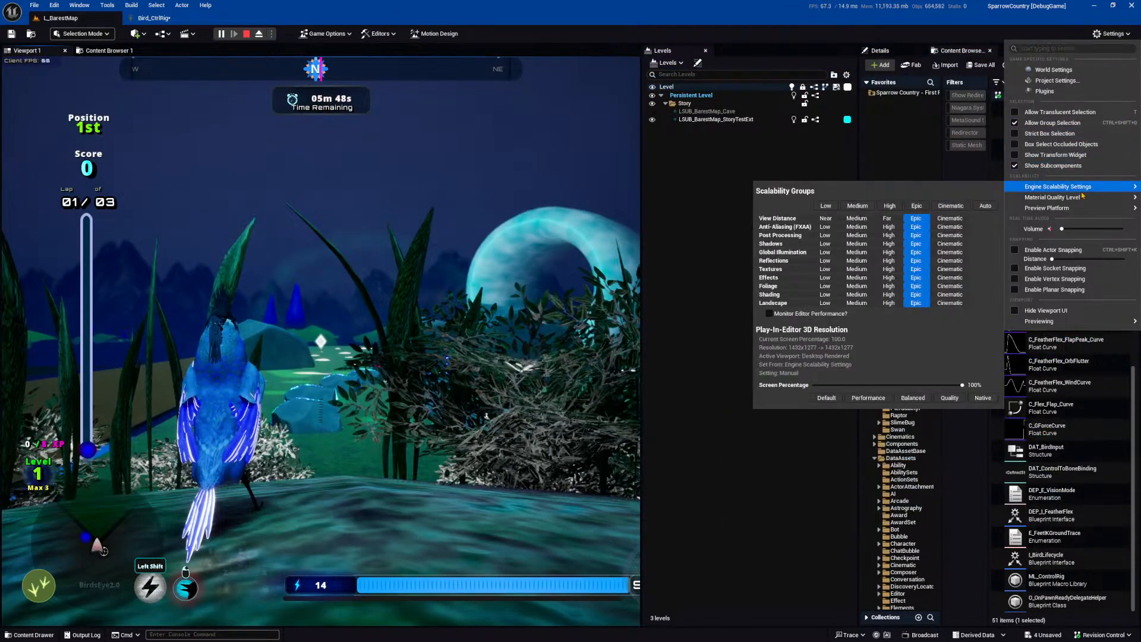
{"action": "left_click", "coordinate": [853, 207]}
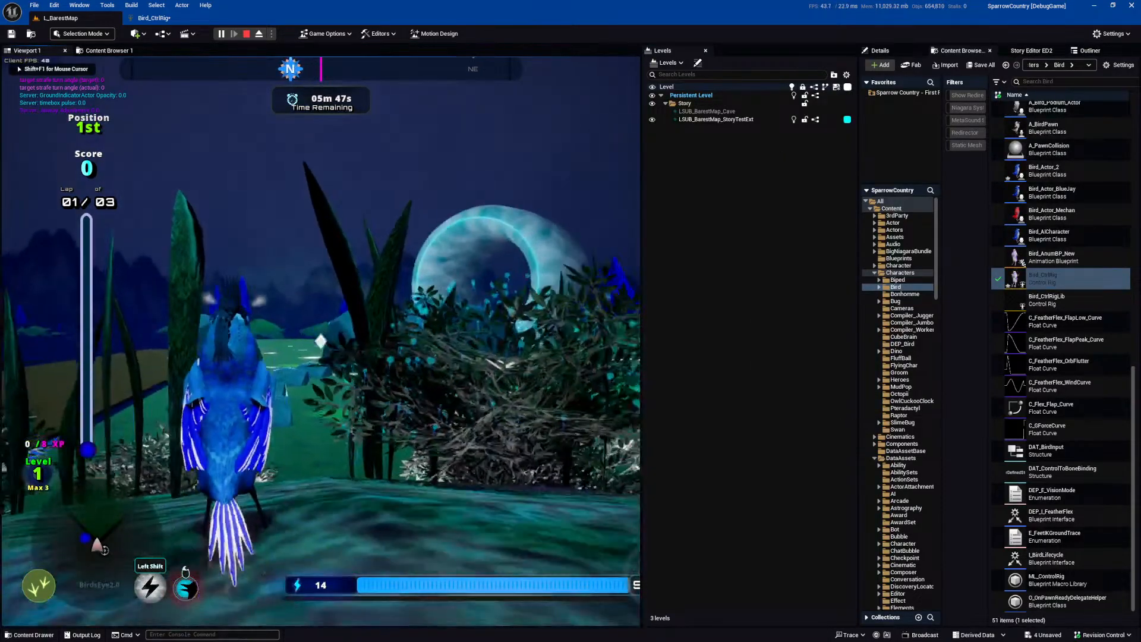
Bring back the Bird_AnumBP_New window and set its debug object to the instance in Bird_Actor_20 (Server).
{"action": "key", "text": "shift+F1"}
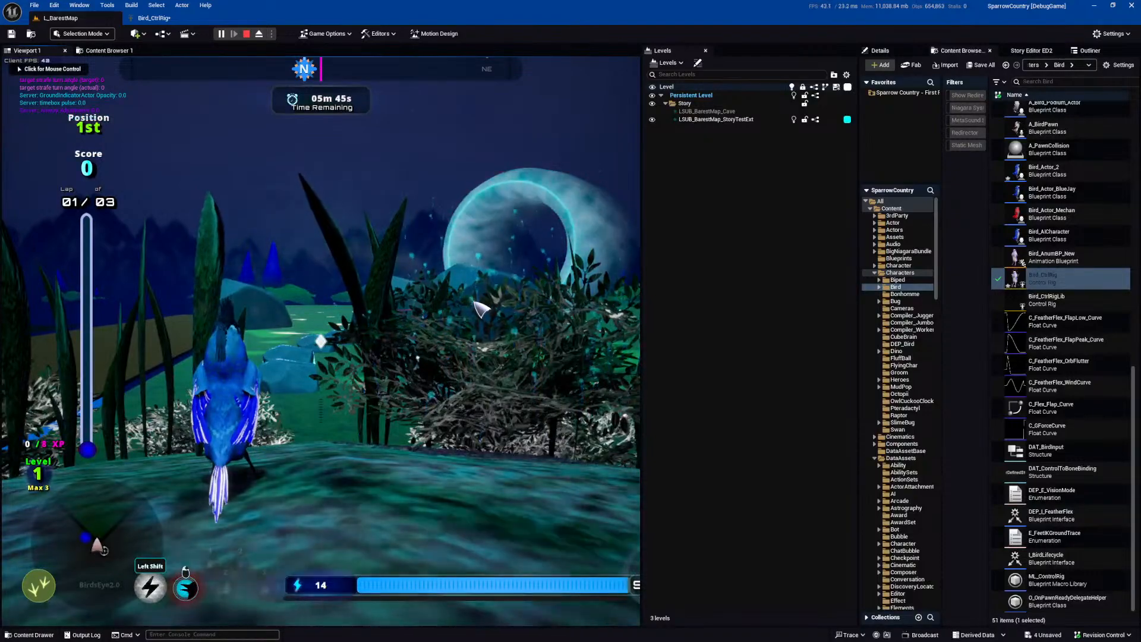
{"action": "key", "text": "alt+Tab"}
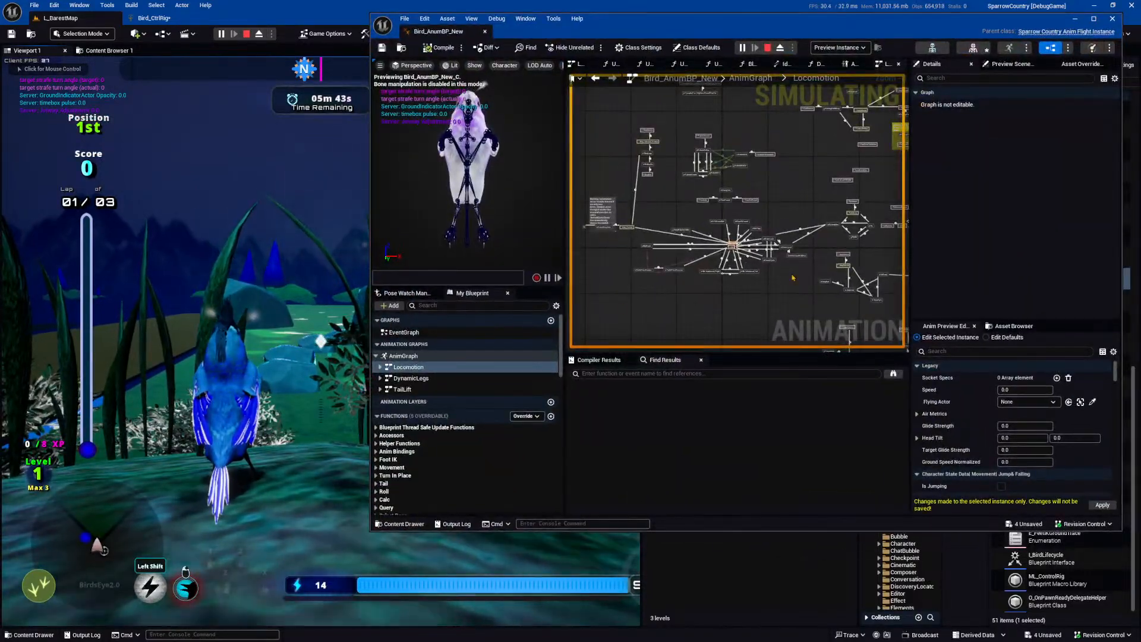
{"action": "left_click", "coordinate": [839, 47]}
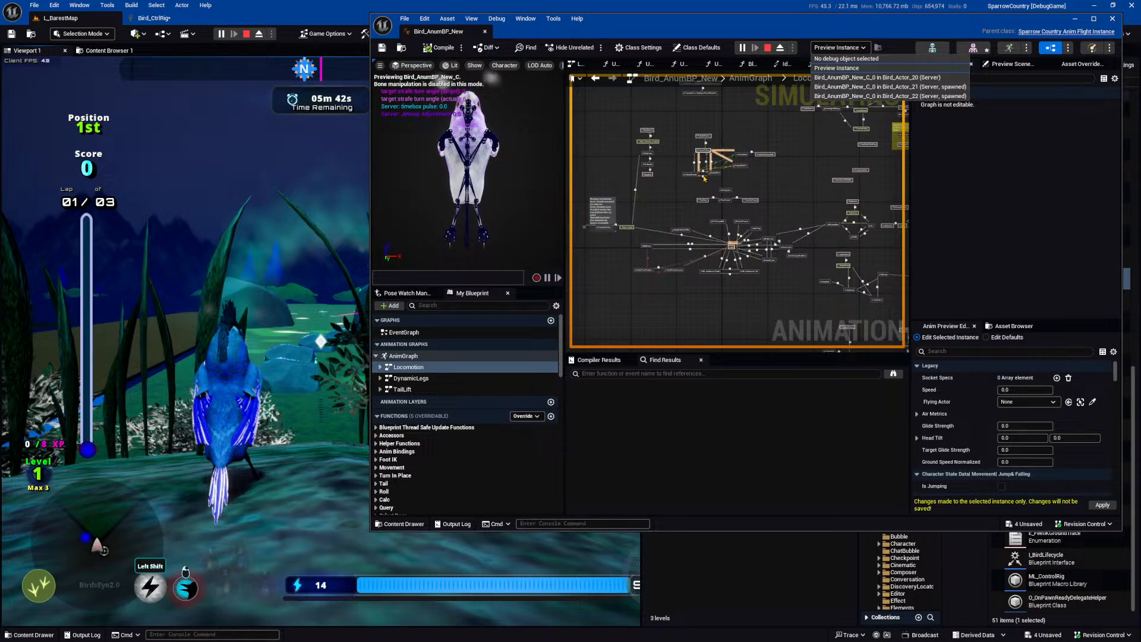
{"action": "left_click", "coordinate": [898, 77]}
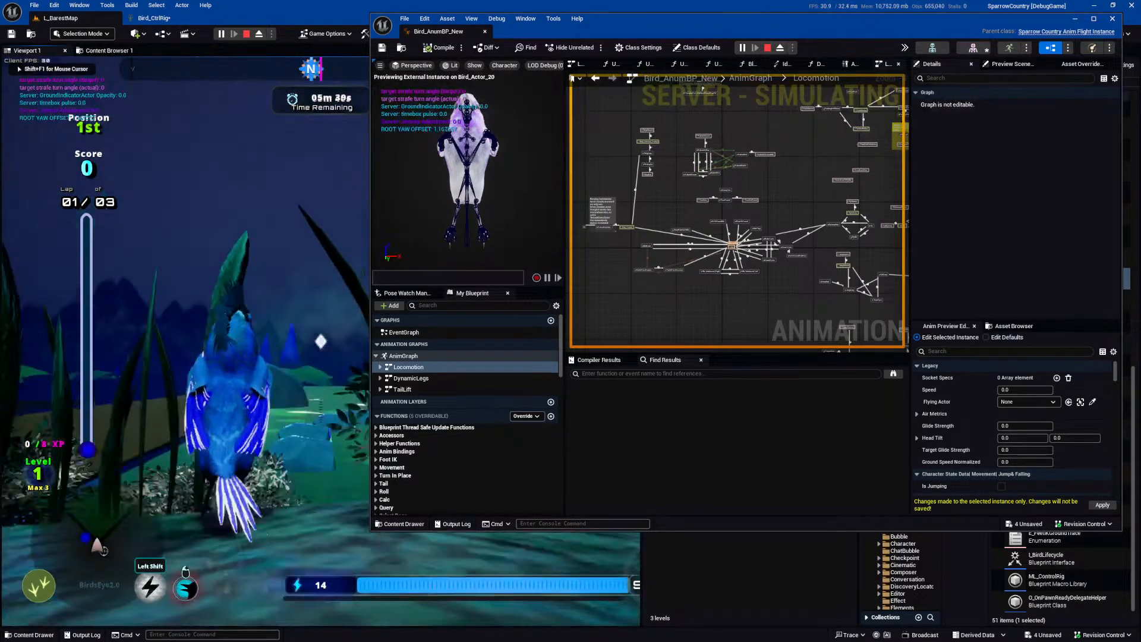
Change the animation blueprint's debug object to the instance in Bird_Actor_21 (Server, spawned).
{"action": "left_click", "coordinate": [905, 47]}
{"action": "left_click", "coordinate": [936, 110]}
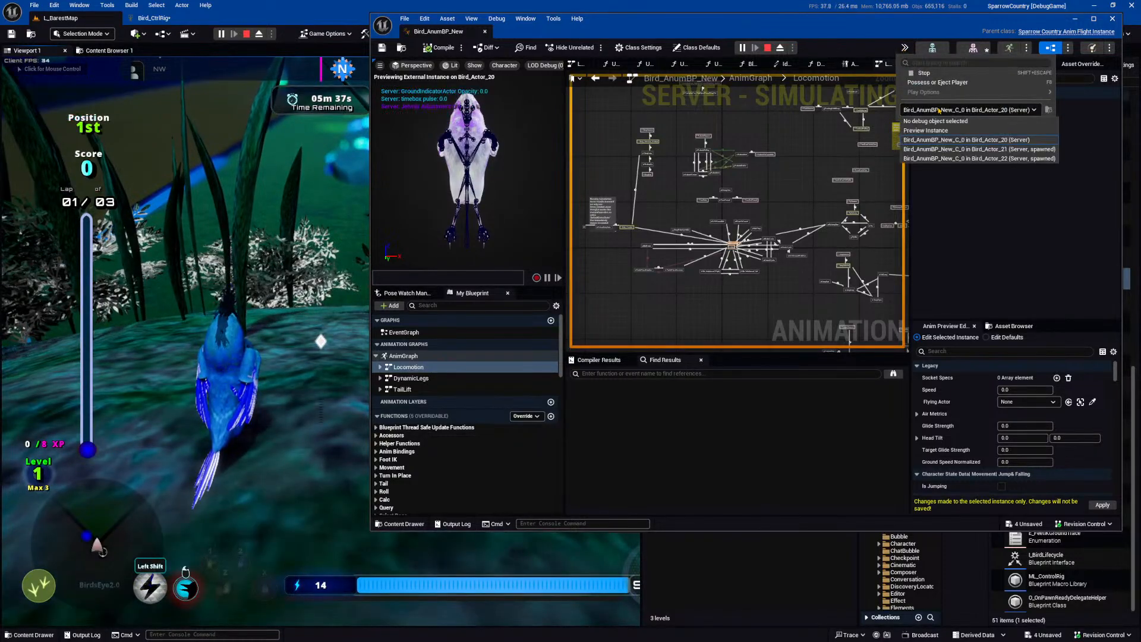
{"action": "left_click", "coordinate": [1011, 154]}
Examine the running Locomotion state machine around the Idle state and its surrounding transitions alongside the live game.
{"action": "left_click", "coordinate": [306, 280]}
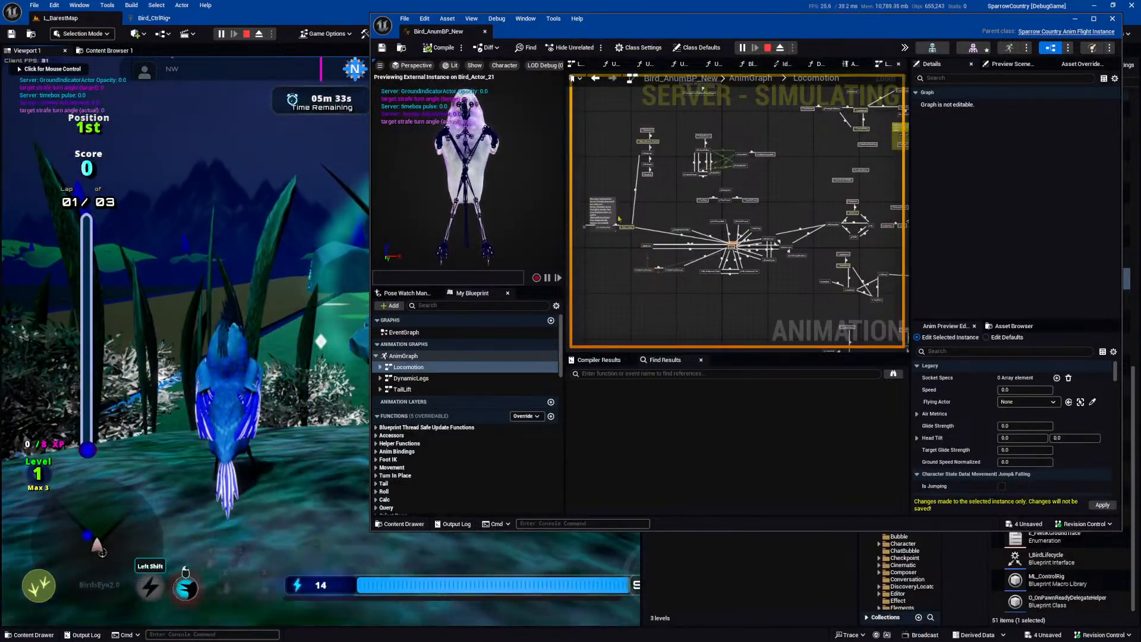
{"action": "scroll", "coordinate": [712, 255], "scroll_direction": "up", "scroll_amount": 5}
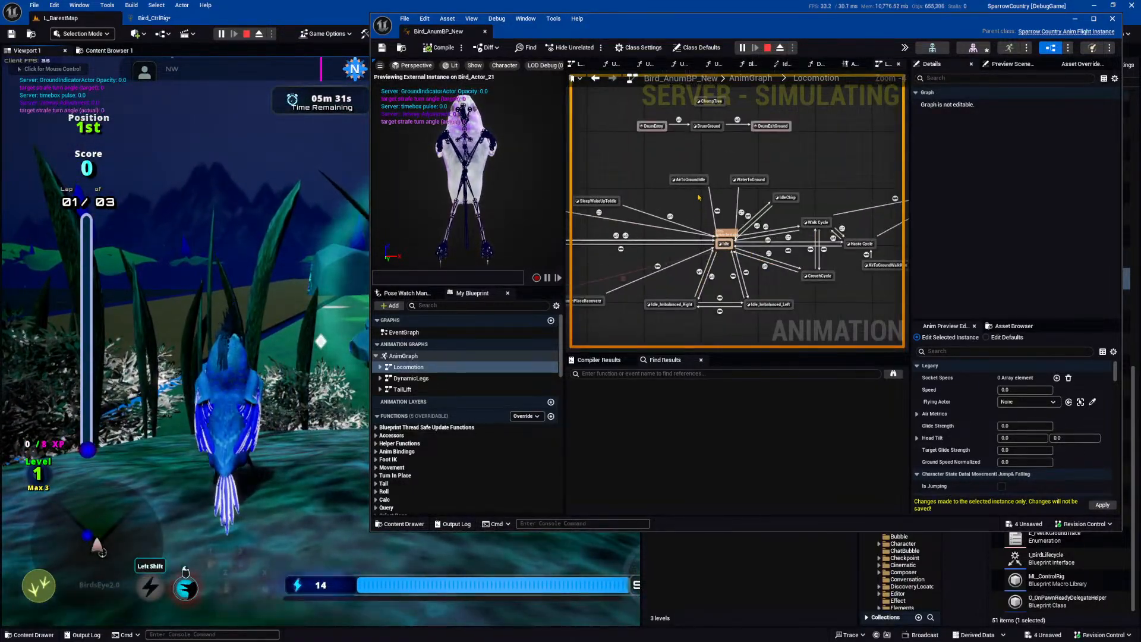
{"action": "scroll", "coordinate": [699, 197], "scroll_direction": "down", "scroll_amount": 2}
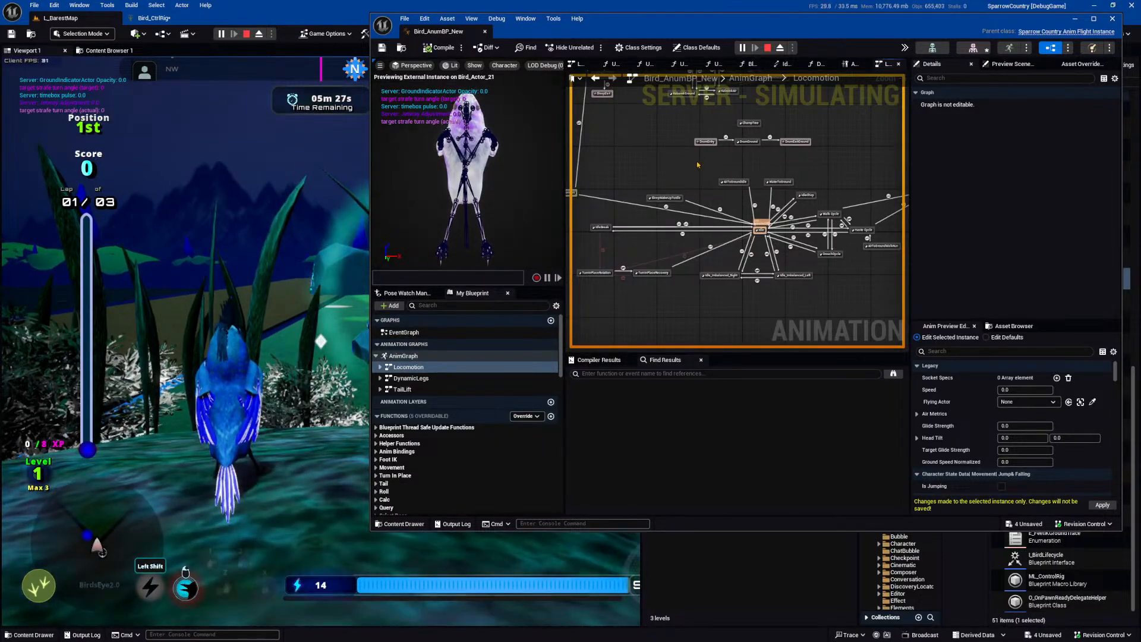
{"action": "scroll", "coordinate": [699, 164], "scroll_direction": "down", "scroll_amount": 4}
{"action": "right_click_drag", "start_coordinate": [696, 161], "coordinate": [705, 228]}
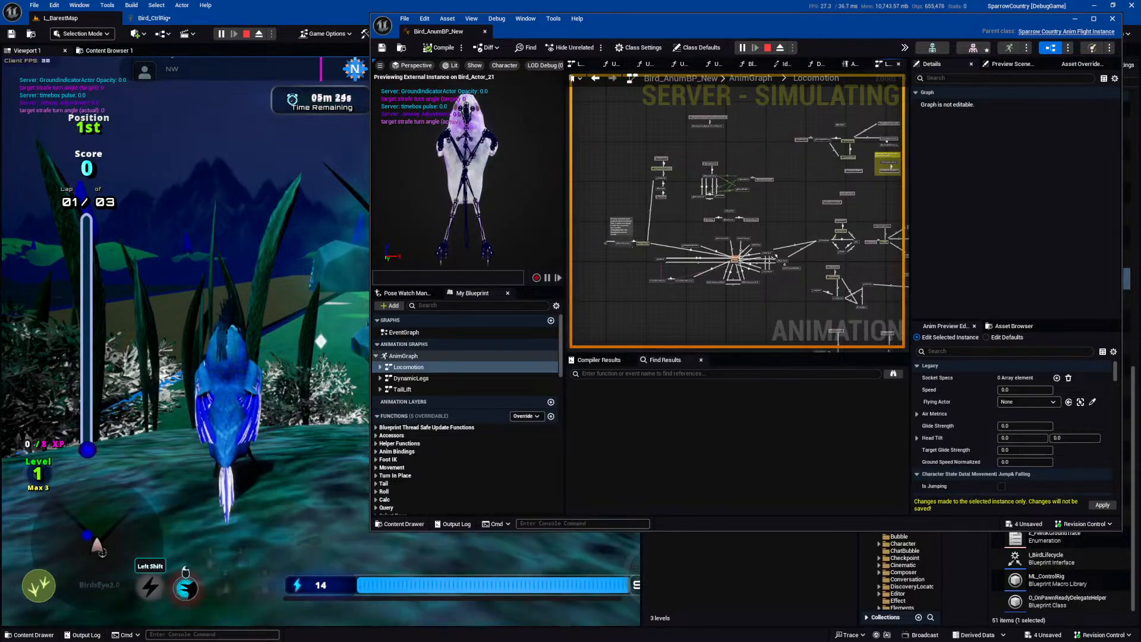
Glance at the OneNote page, return to Bird_AnumBP_New and open its EventGraph to view the comment there.
{"action": "key", "text": "alt+Tab"}
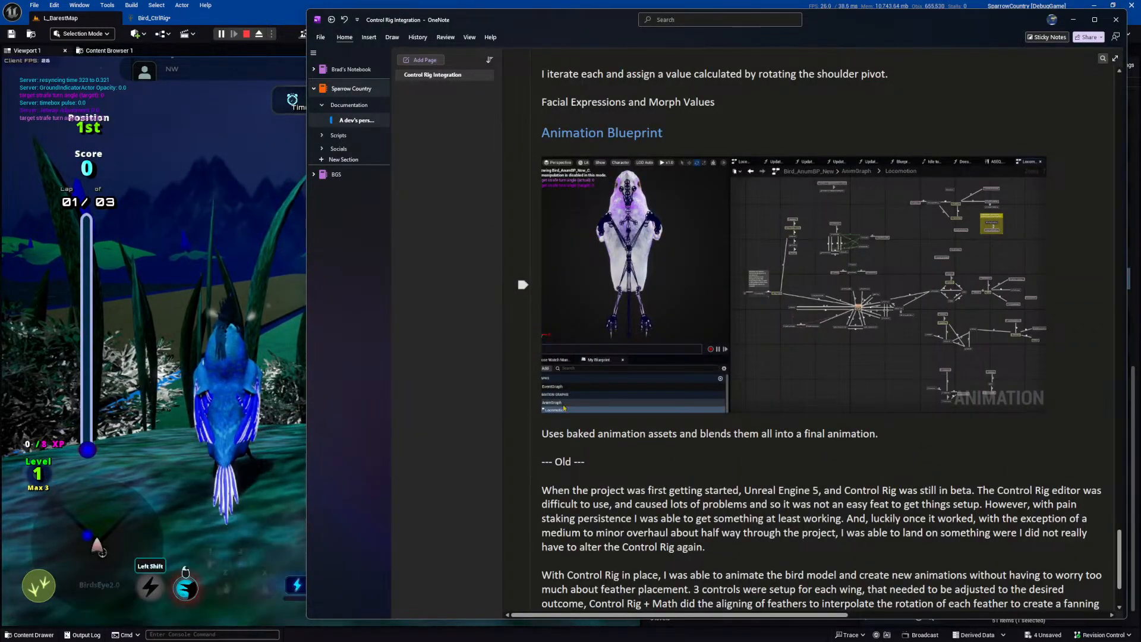
{"action": "key", "text": "alt+Tab"}
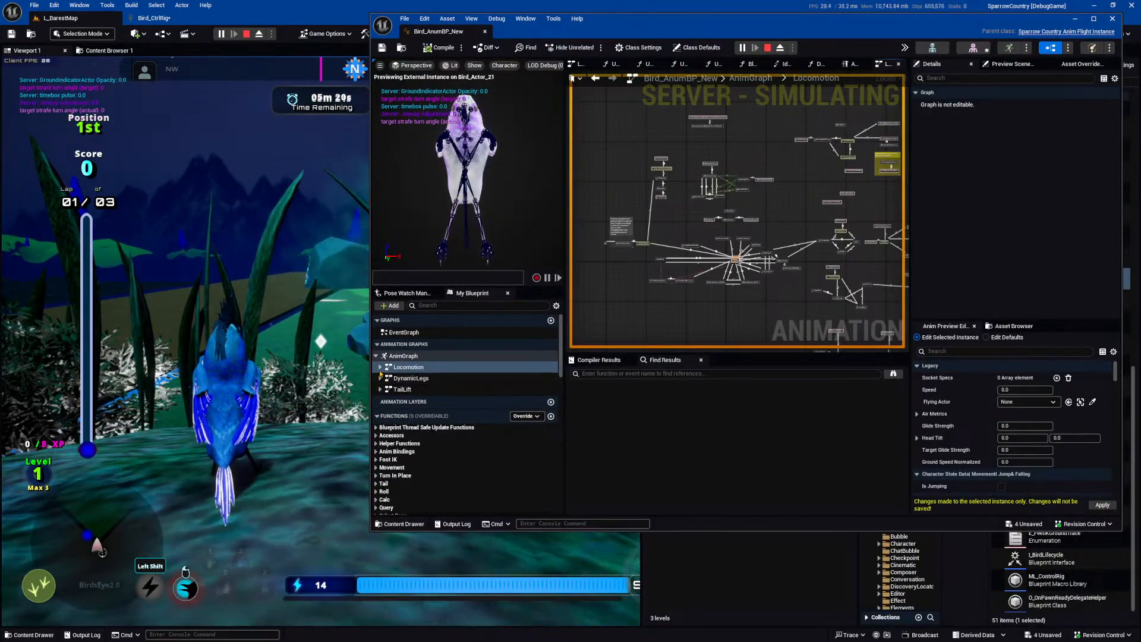
{"action": "left_click", "coordinate": [382, 368]}
{"action": "double_click", "coordinate": [397, 333]}
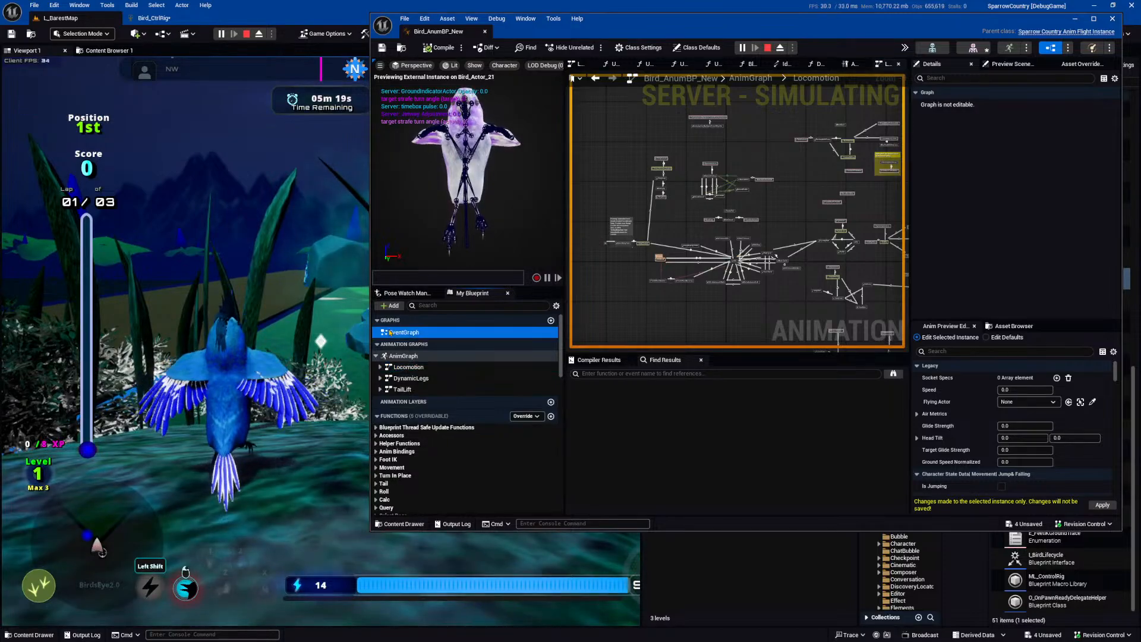
{"action": "scroll", "coordinate": [710, 241], "scroll_direction": "down", "scroll_amount": 3}
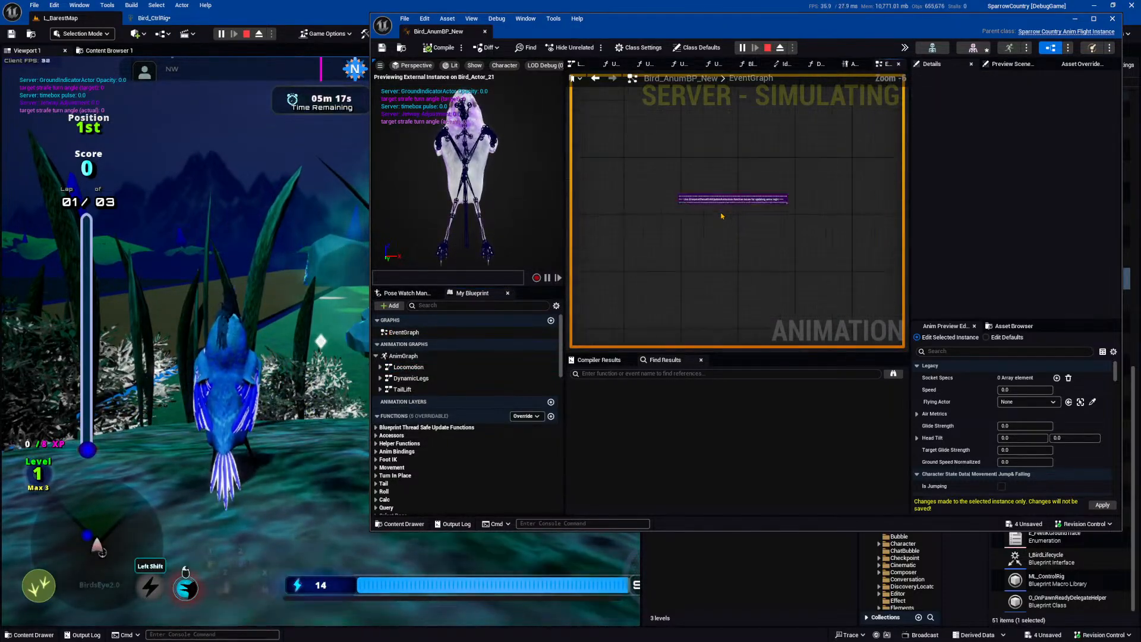
{"action": "scroll", "coordinate": [721, 223], "scroll_direction": "up", "scroll_amount": 1}
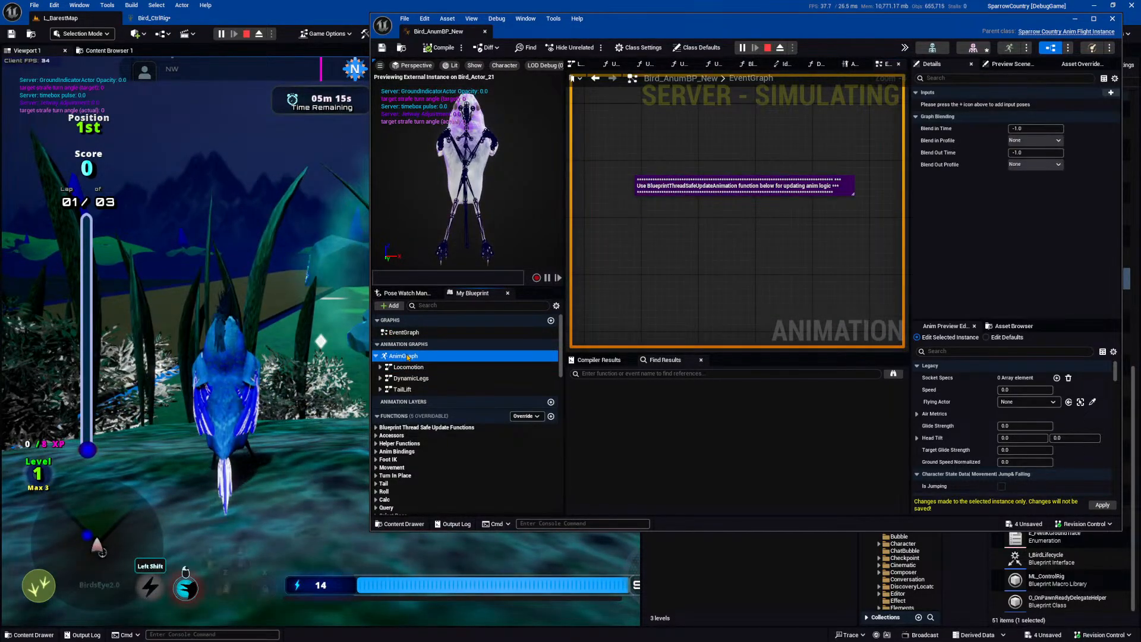
Open the AnimGraph and survey all of its commented node groups.
{"action": "double_click", "coordinate": [404, 356]}
{"action": "right_click_drag", "start_coordinate": [702, 206], "coordinate": [722, 209]}
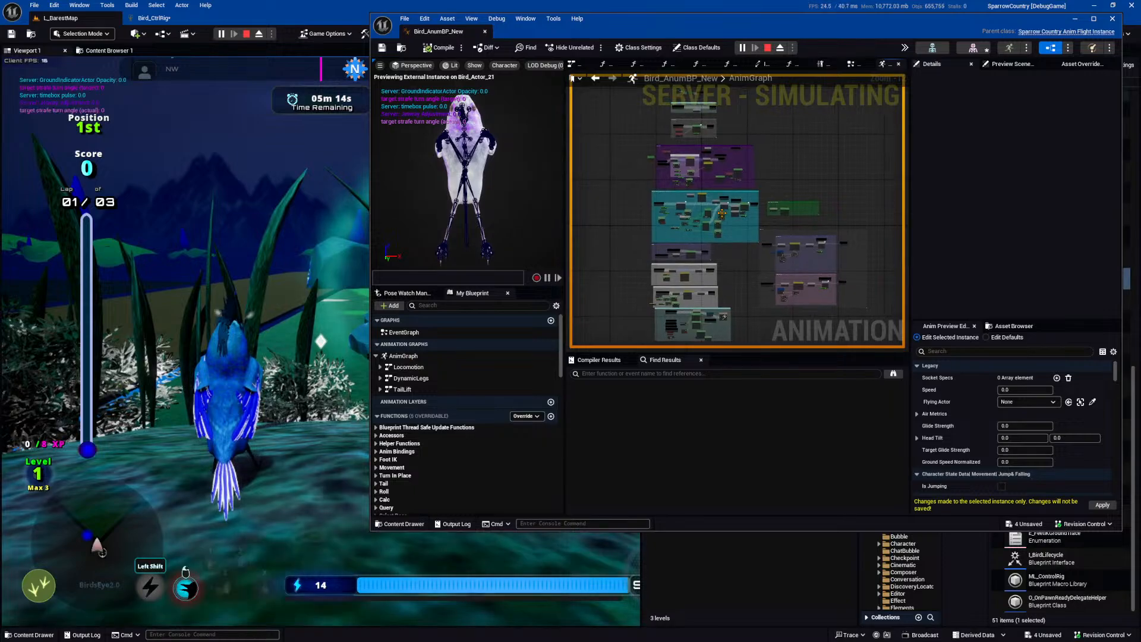
{"action": "right_click_drag", "start_coordinate": [720, 268], "coordinate": [725, 258]}
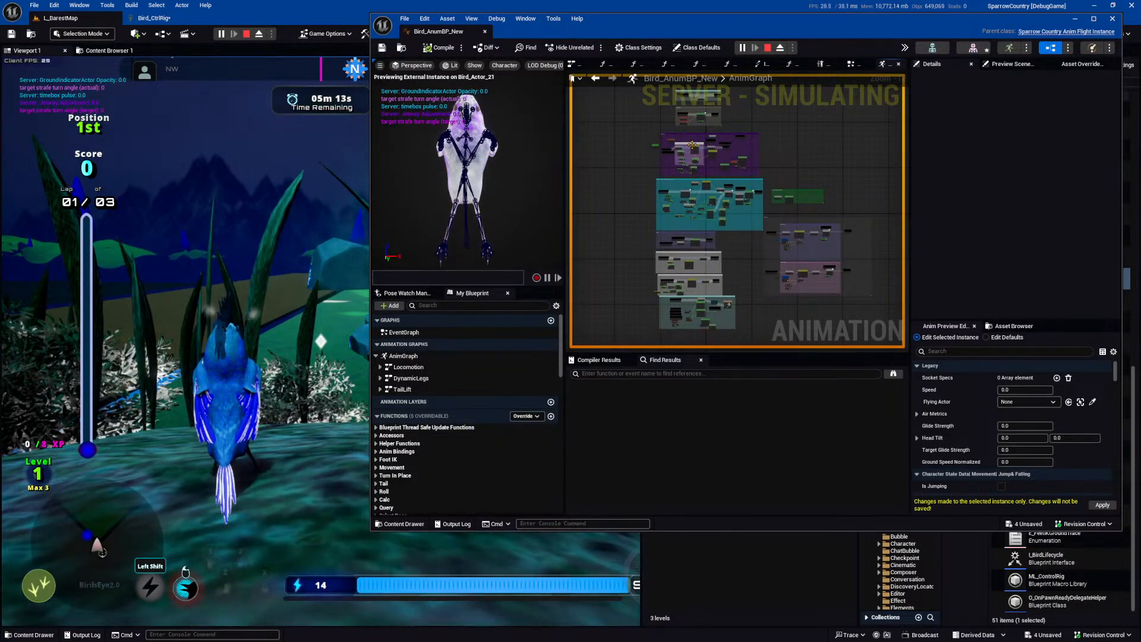
{"action": "left_click_drag", "start_coordinate": [631, 91], "coordinate": [843, 340]}
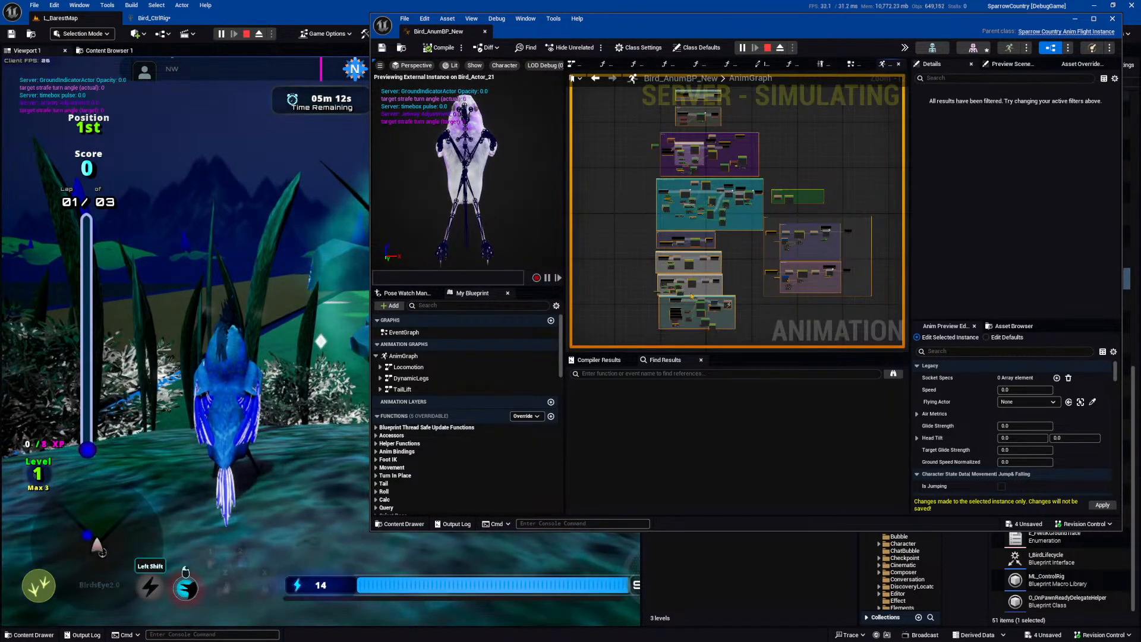
Reopen the Locomotion state machine and focus on the Idle, IdleBreak and TurnInPlaceRecovery states.
{"action": "left_click", "coordinate": [410, 367]}
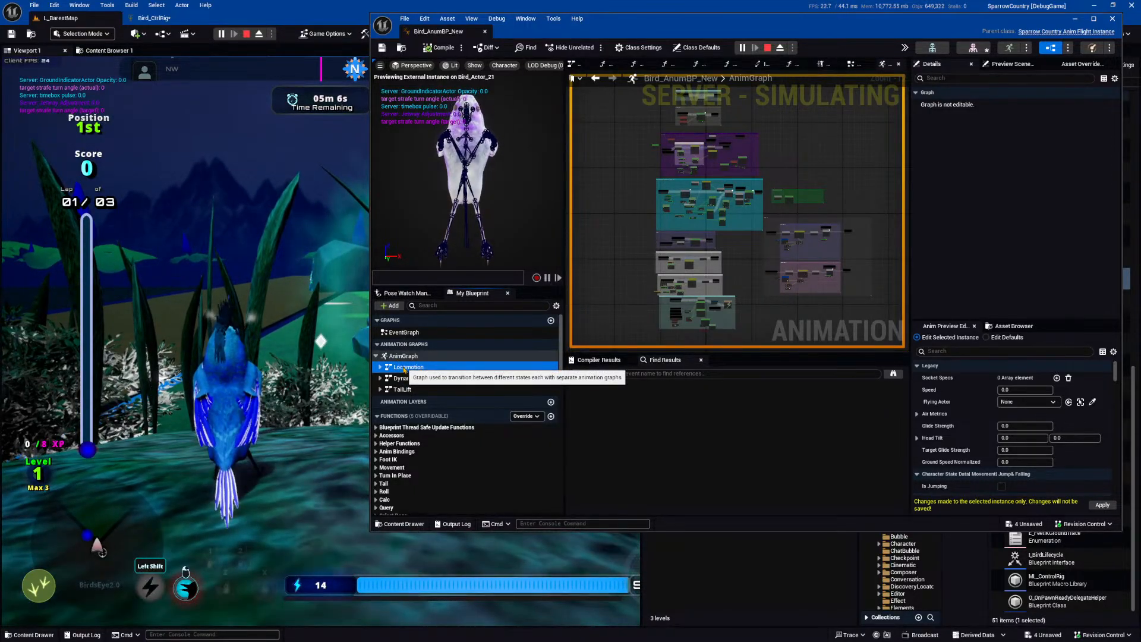
{"action": "double_click", "coordinate": [404, 368]}
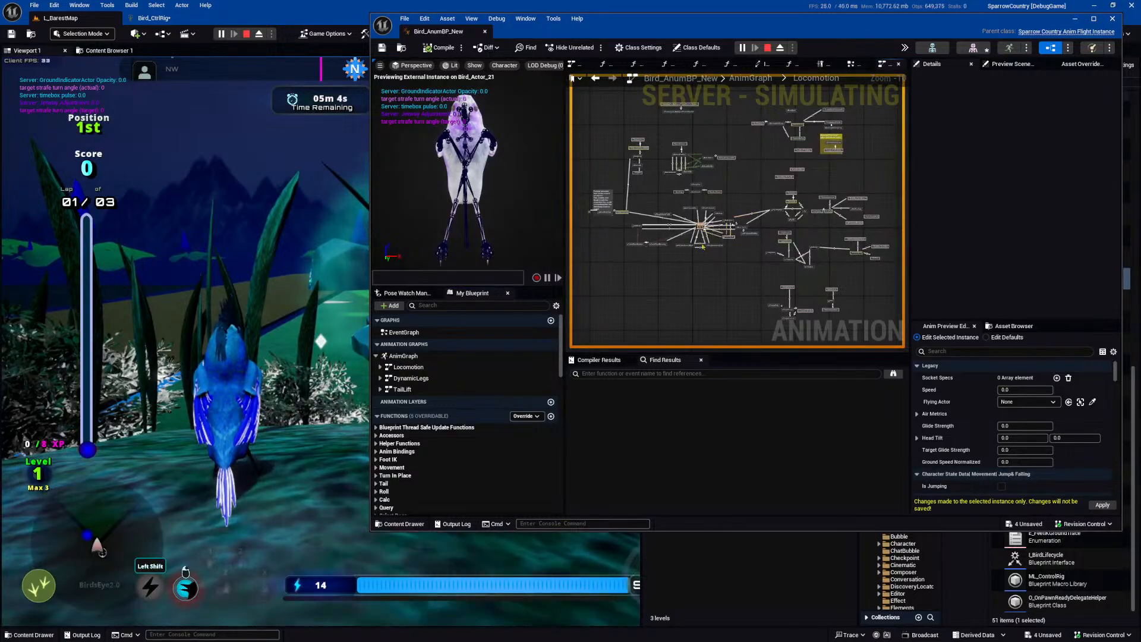
{"action": "scroll", "coordinate": [682, 248], "scroll_direction": "up", "scroll_amount": 2}
{"action": "right_click_drag", "start_coordinate": [754, 300], "coordinate": [794, 284]}
{"action": "scroll", "coordinate": [740, 282], "scroll_direction": "up", "scroll_amount": 2}
{"action": "right_click_drag", "start_coordinate": [723, 290], "coordinate": [804, 321]}
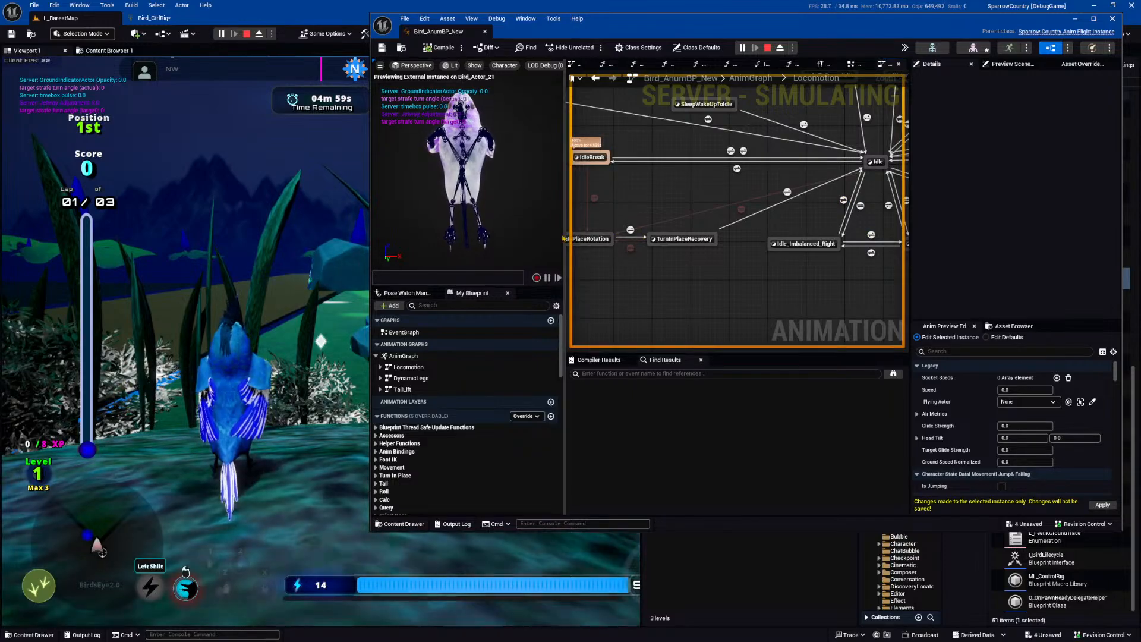
Widen the graph area and frame the Idle hub together with the neighbouring fly and jump states.
{"action": "left_click_drag", "start_coordinate": [909, 226], "coordinate": [967, 227]}
{"action": "right_click_drag", "start_coordinate": [855, 291], "coordinate": [866, 303]}
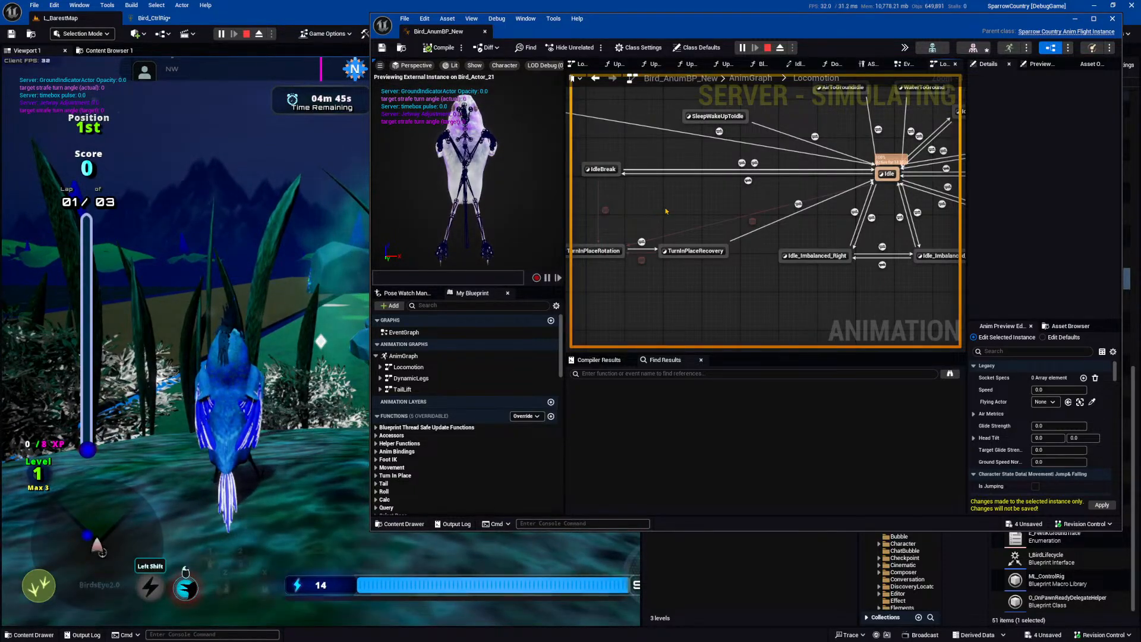
{"action": "scroll", "coordinate": [665, 211], "scroll_direction": "down", "scroll_amount": 5}
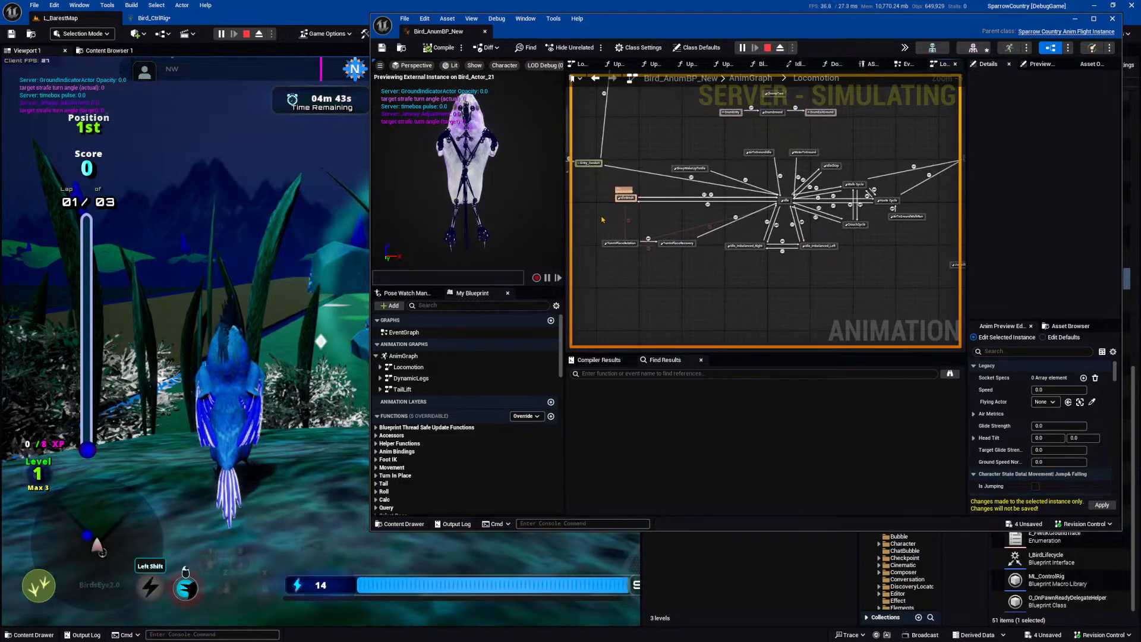
{"action": "right_click_drag", "start_coordinate": [686, 221], "coordinate": [602, 240]}
Fly the bird forward through the level in the running game and release the cursor while it is airborne.
{"action": "left_click", "coordinate": [309, 279]}
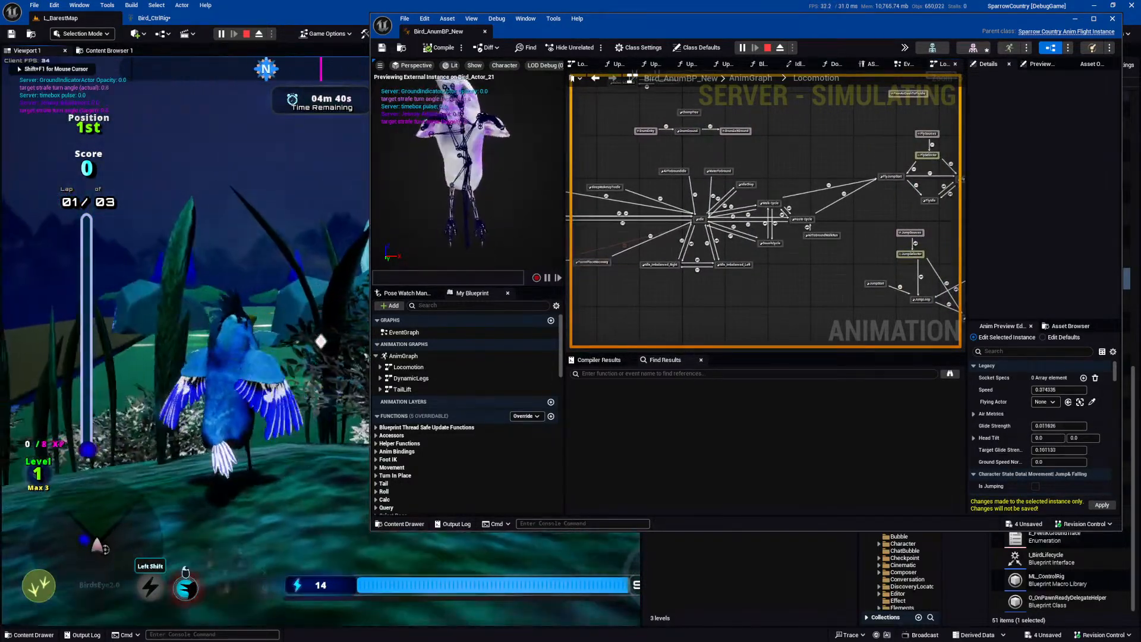
{"action": "key", "text": "w"}
{"action": "key", "text": "space"}
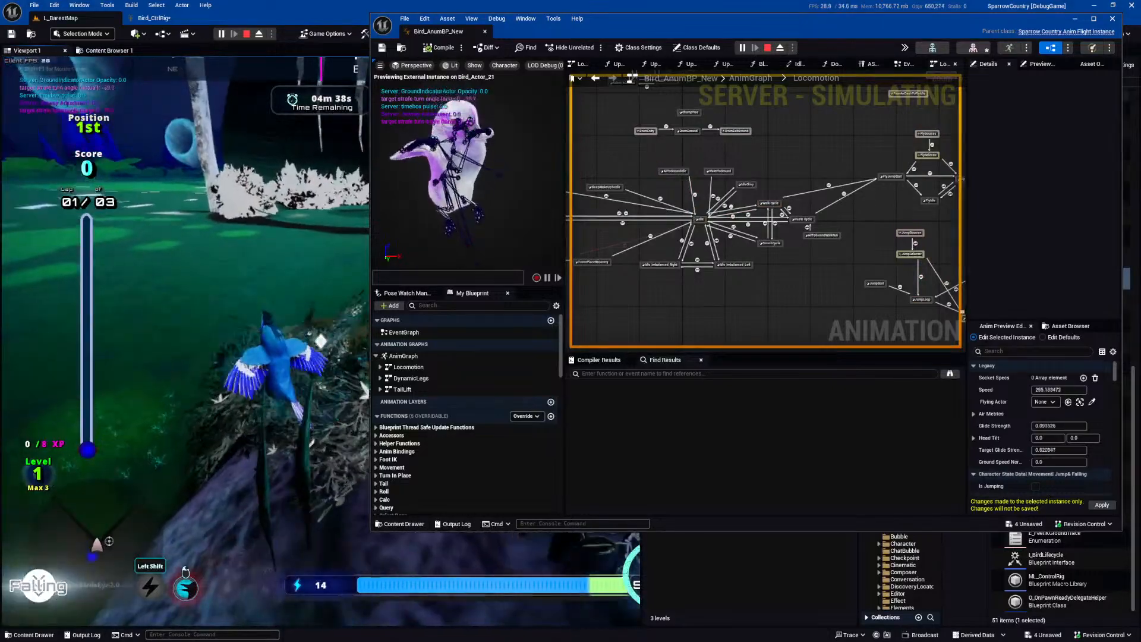
{"action": "key", "text": "space"}
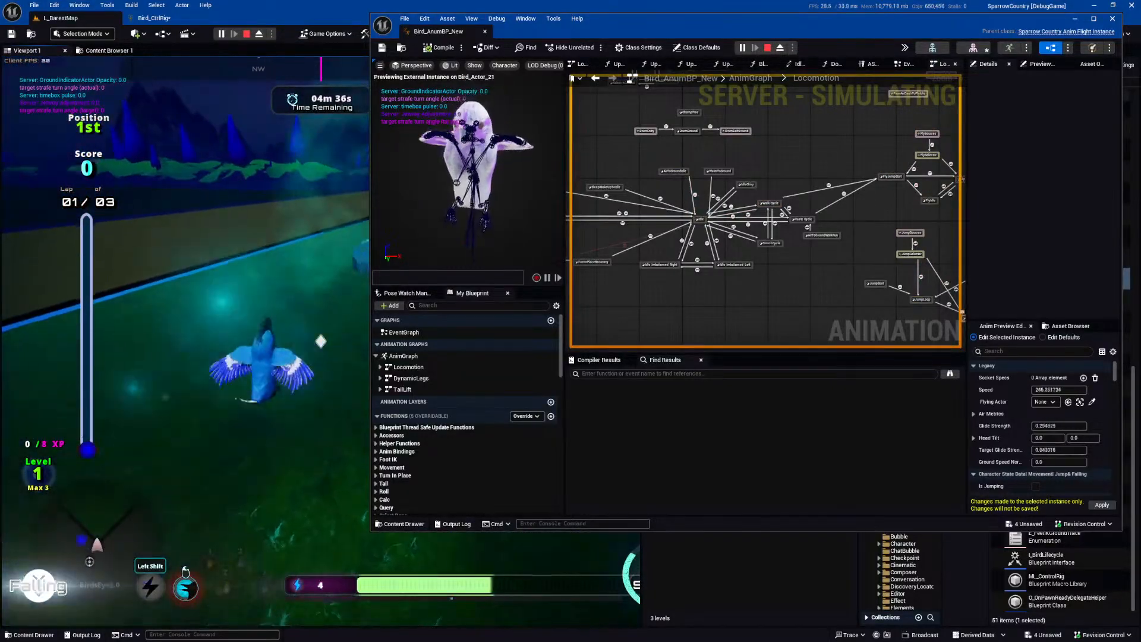
{"action": "key", "text": "shift+F1"}
{"action": "left_click", "coordinate": [331, 313]}
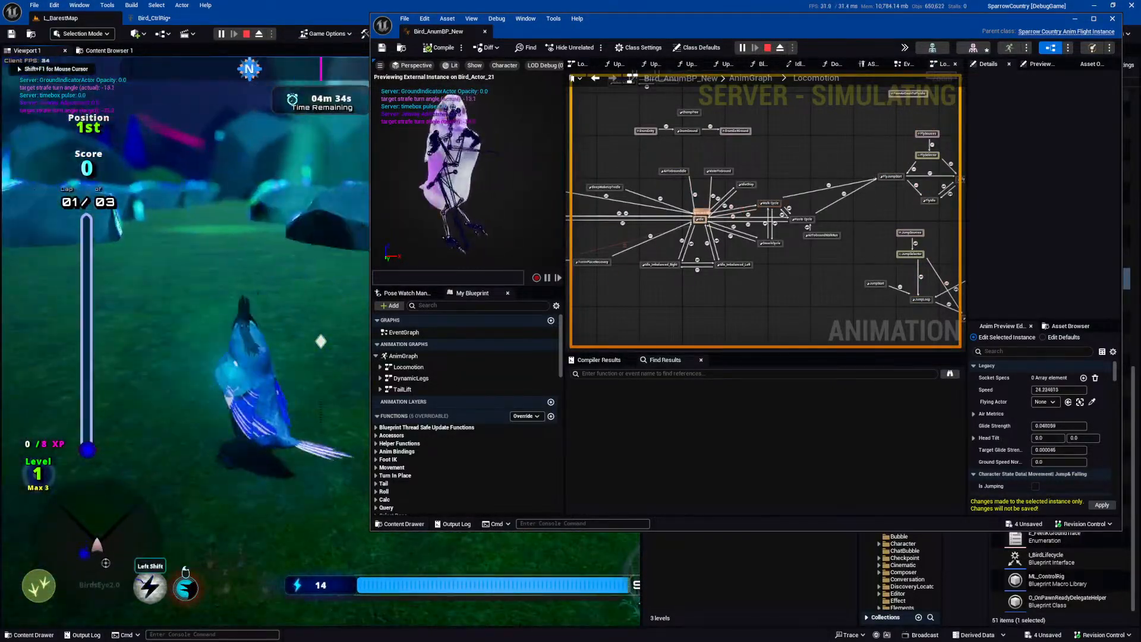
{"action": "key", "text": "space"}
{"action": "key", "text": "space"}
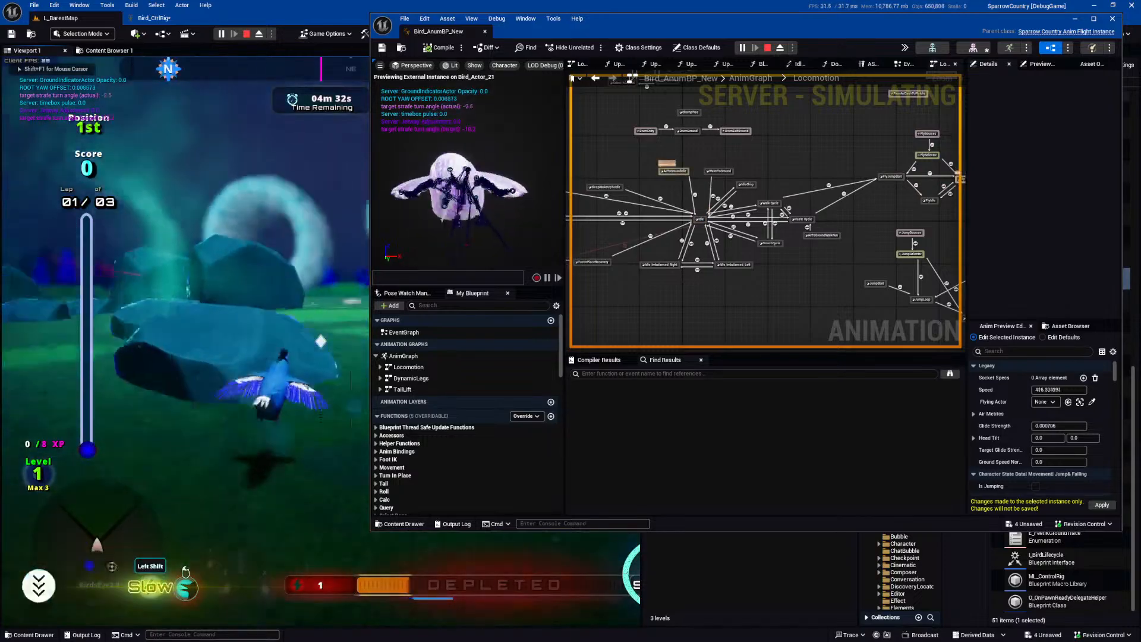
{"action": "key", "text": "space"}
{"action": "key", "text": "shift+F1"}
Locate the Fly state in the Locomotion state machine and open its graph.
{"action": "right_click_drag", "start_coordinate": [937, 238], "coordinate": [832, 341]}
{"action": "scroll", "coordinate": [822, 213], "scroll_direction": "down", "scroll_amount": 2}
{"action": "right_click_drag", "start_coordinate": [820, 282], "coordinate": [916, 178]}
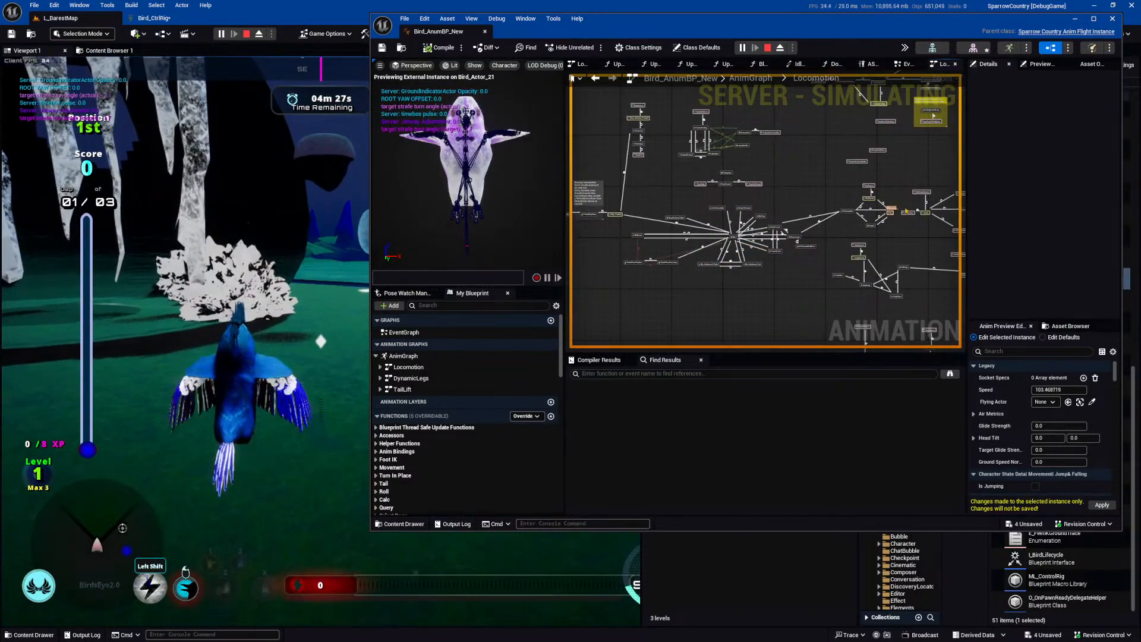
{"action": "scroll", "coordinate": [901, 241], "scroll_direction": "up", "scroll_amount": 8}
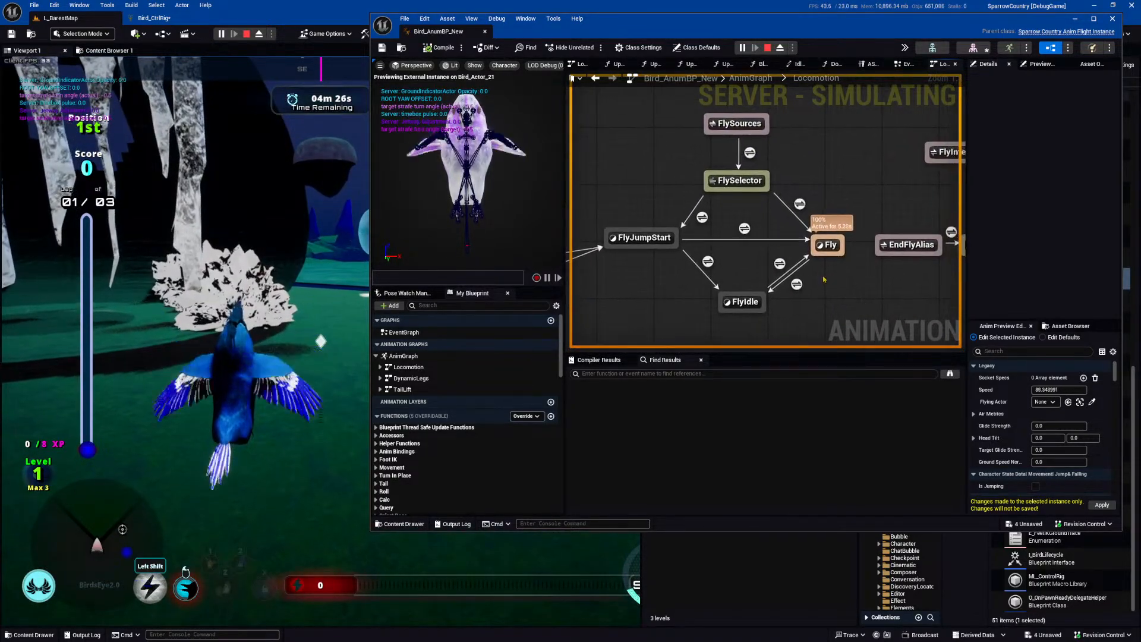
{"action": "left_click", "coordinate": [829, 244]}
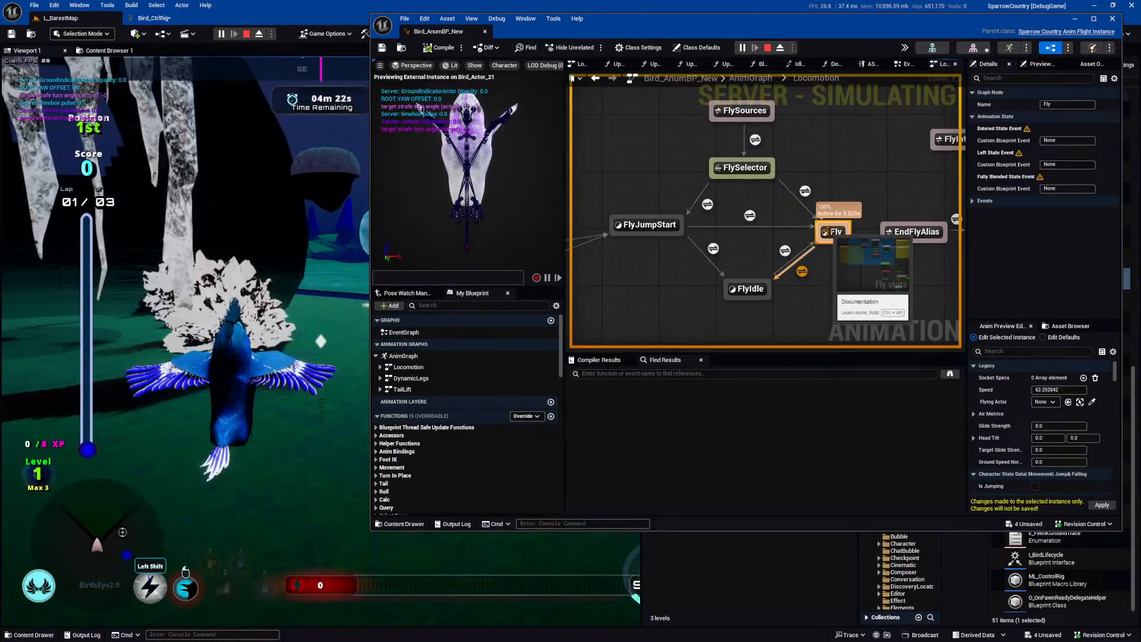
{"action": "double_click", "coordinate": [828, 234]}
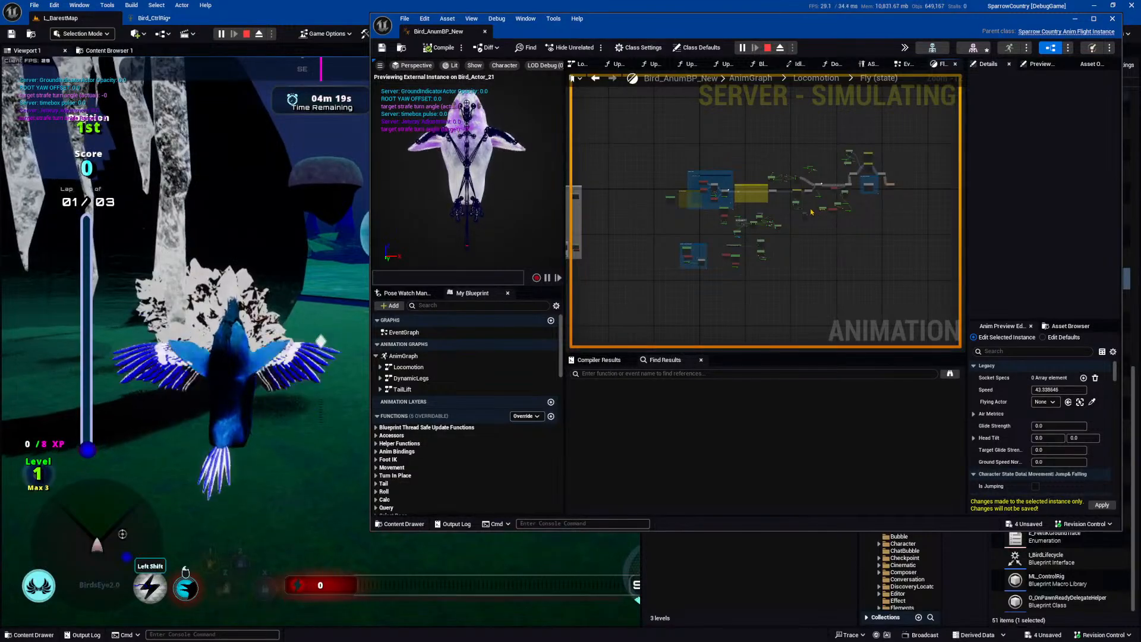
Examine the Fly state's nodes around Transform (Modify) Bone and the Tilt While Turning comment up to Output Animation Pose.
{"action": "scroll", "coordinate": [811, 212], "scroll_direction": "up", "scroll_amount": 6}
{"action": "scroll", "coordinate": [800, 172], "scroll_direction": "up", "scroll_amount": 1}
{"action": "right_click_drag", "start_coordinate": [812, 193], "coordinate": [665, 202]}
{"action": "scroll", "coordinate": [807, 173], "scroll_direction": "down", "scroll_amount": 1}
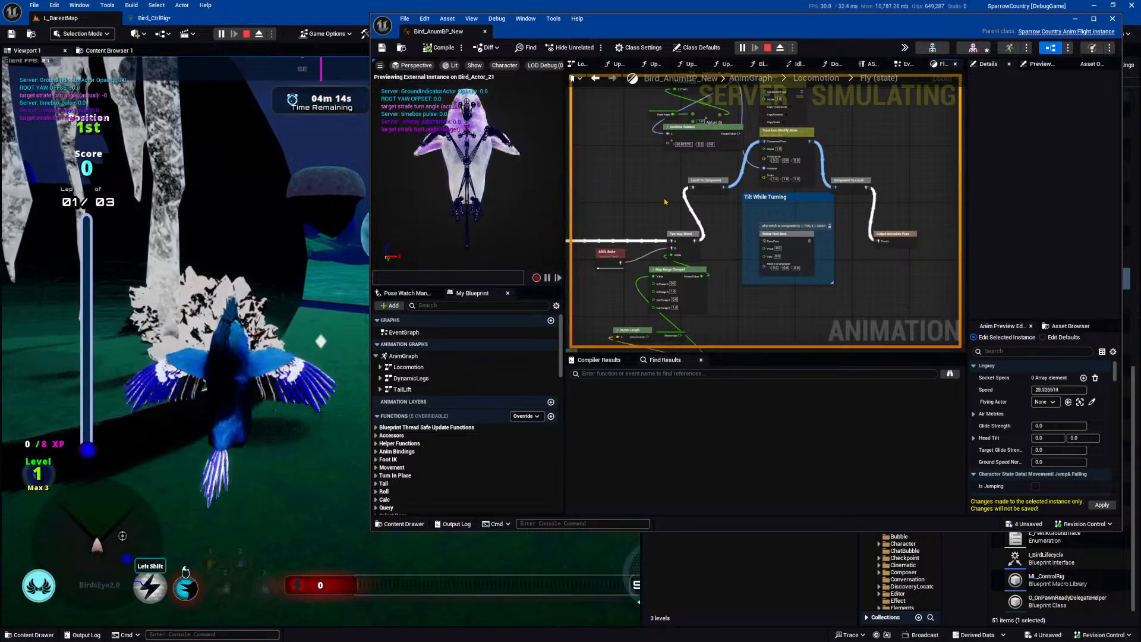
{"action": "right_click_drag", "start_coordinate": [875, 120], "coordinate": [881, 147]}
{"action": "scroll", "coordinate": [886, 191], "scroll_direction": "up", "scroll_amount": 1}
{"action": "right_click_drag", "start_coordinate": [887, 193], "coordinate": [877, 180]}
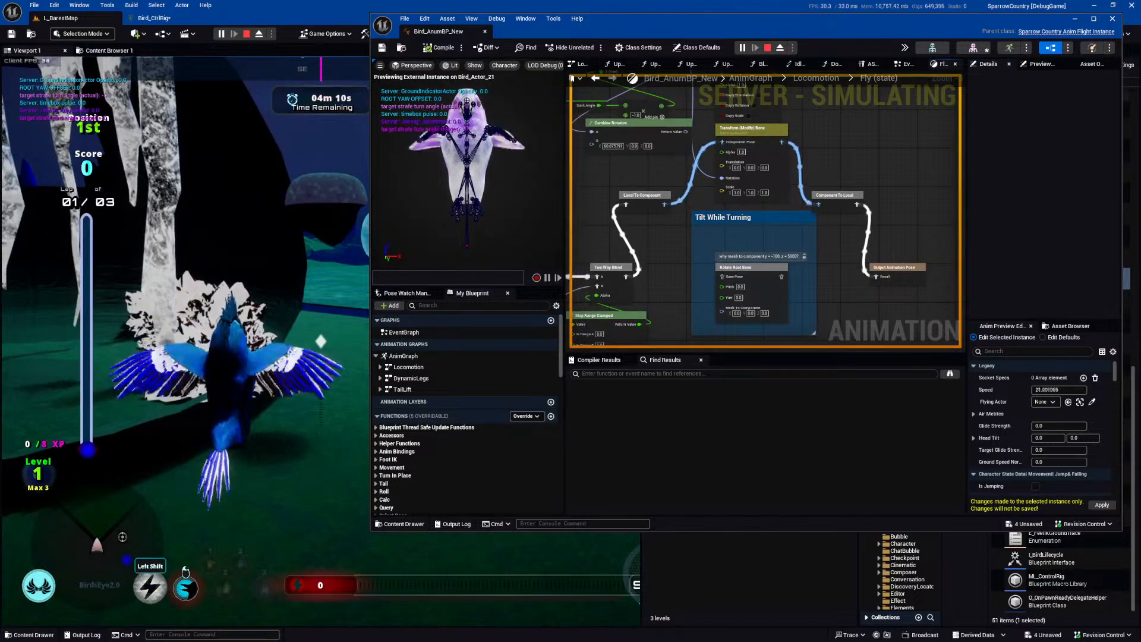
{"action": "right_click_drag", "start_coordinate": [933, 211], "coordinate": [916, 206]}
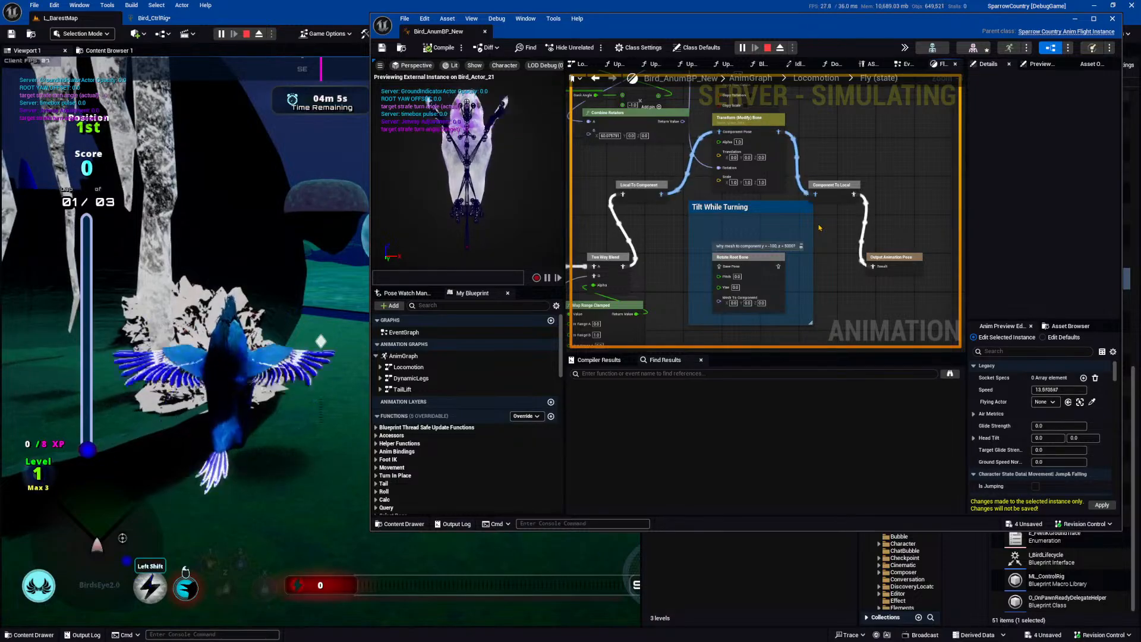
{"action": "mouse_move", "coordinate": [784, 227]}
{"action": "right_mouse_down"}
{"action": "mouse_move", "coordinate": [830, 223]}
{"action": "mouse_move", "coordinate": [787, 218]}
{"action": "right_mouse_up"}
{"action": "scroll", "coordinate": [787, 218], "scroll_direction": "down", "scroll_amount": 2}
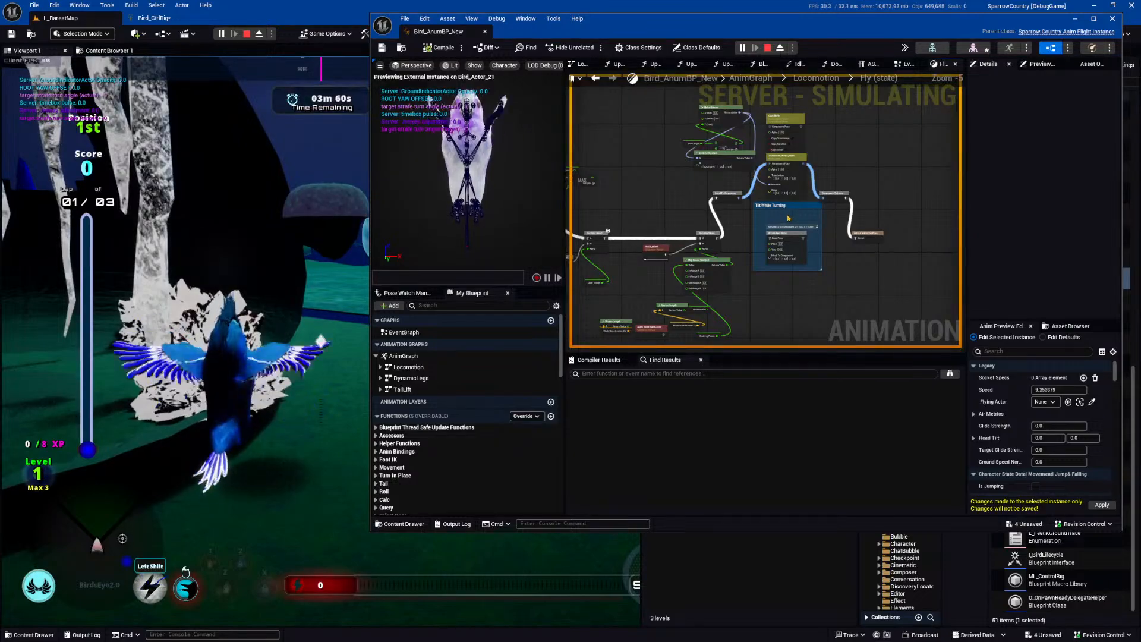
Go back to the Locomotion state machine and examine the transitions leading from Idle through FlyJumpStart to Fly.
{"action": "key", "text": "alt+Left"}
{"action": "scroll", "coordinate": [785, 219], "scroll_direction": "down", "scroll_amount": 6}
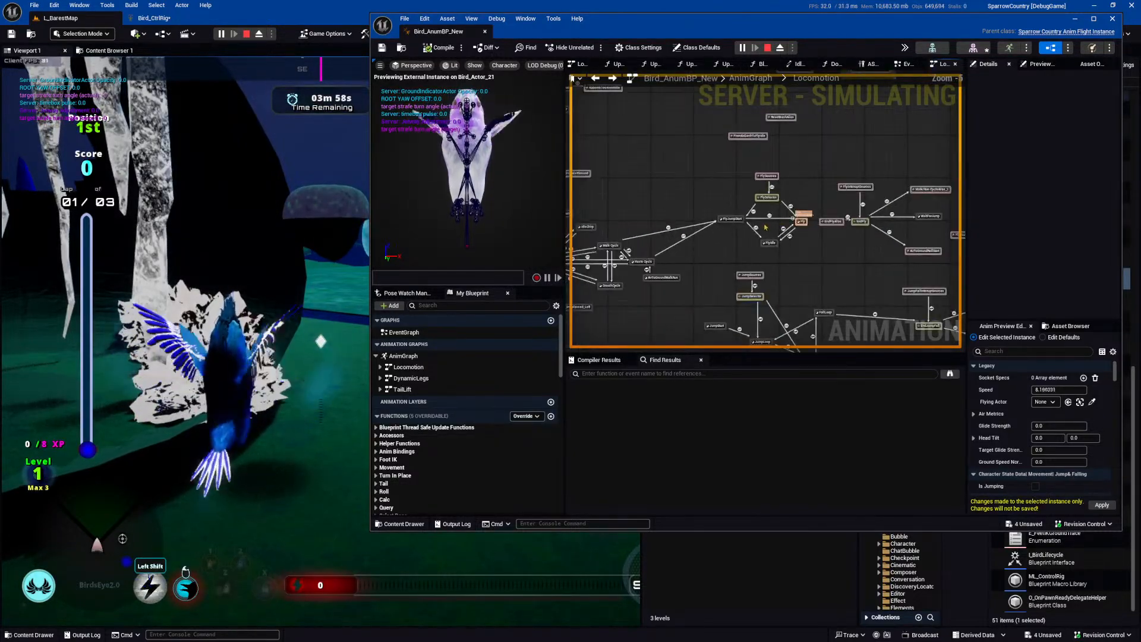
{"action": "right_click_drag", "start_coordinate": [763, 246], "coordinate": [763, 198]}
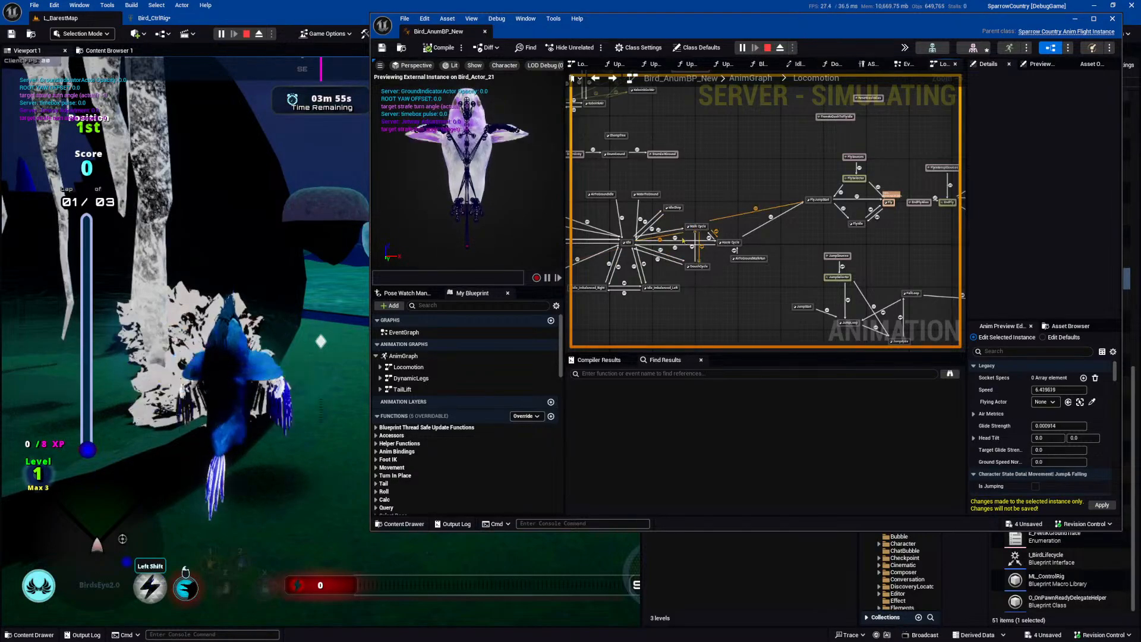
{"action": "right_click_drag", "start_coordinate": [886, 221], "coordinate": [859, 221]}
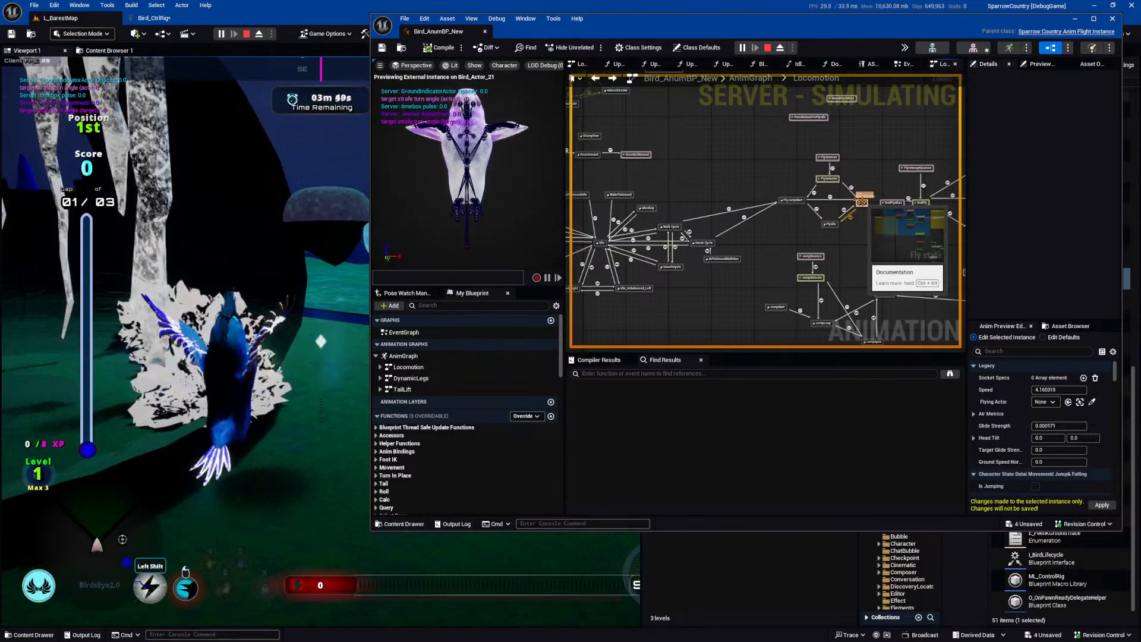
In the Fly state, break the link between Component To Local and Output Animation Pose and compile the blueprint.
{"action": "key", "text": "alt+Right"}
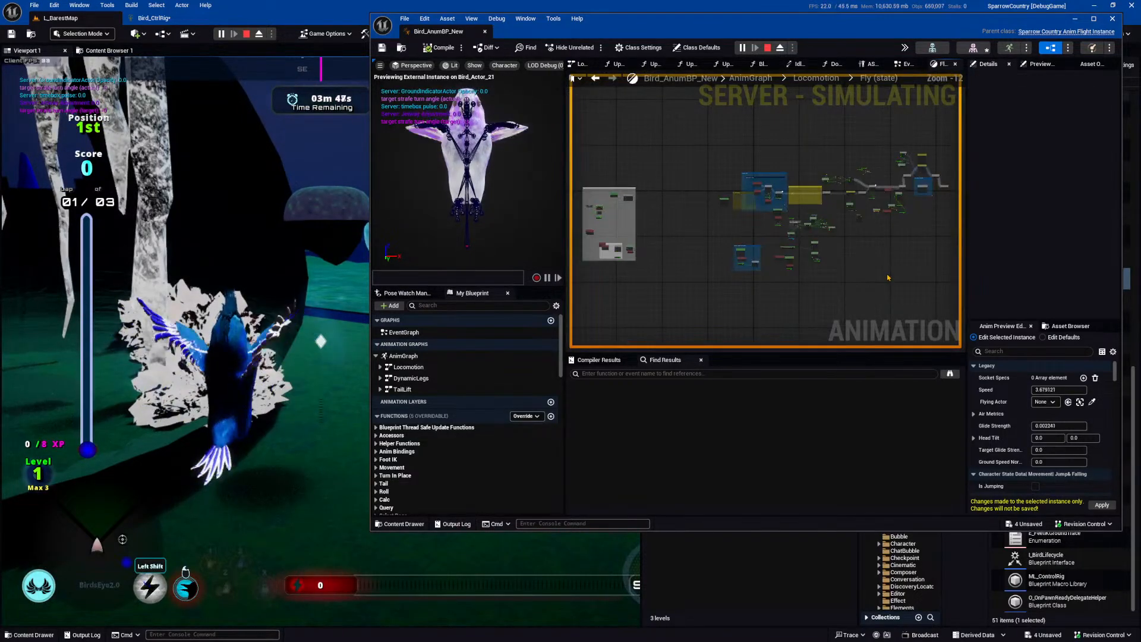
{"action": "scroll", "coordinate": [884, 252], "scroll_direction": "up", "scroll_amount": 12}
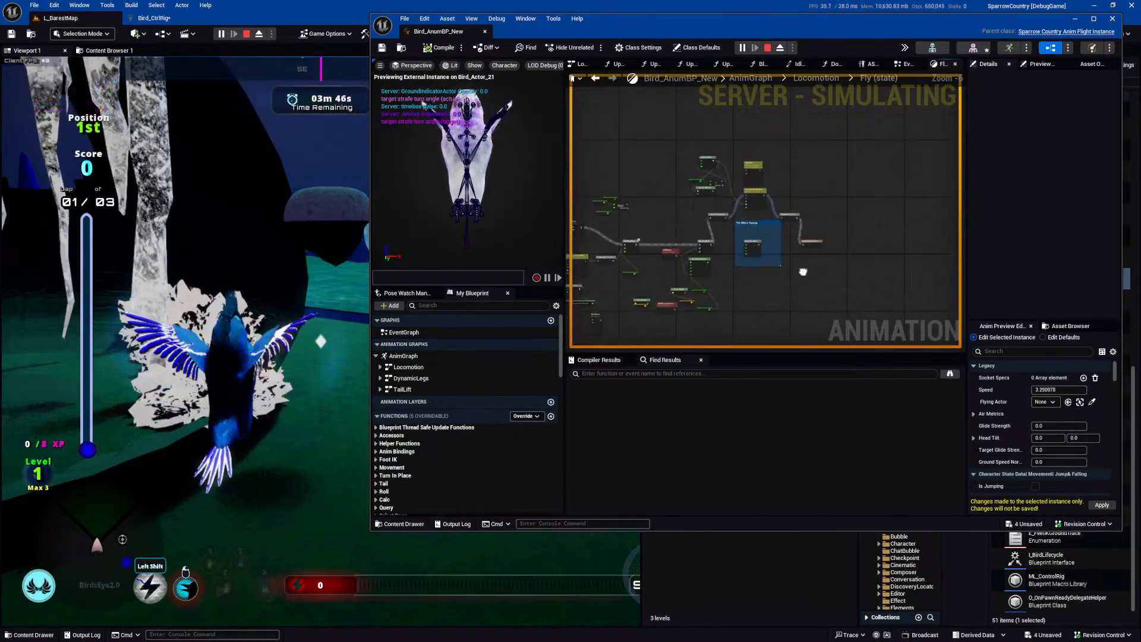
{"action": "left_click", "coordinate": [772, 269], "text": "alt"}
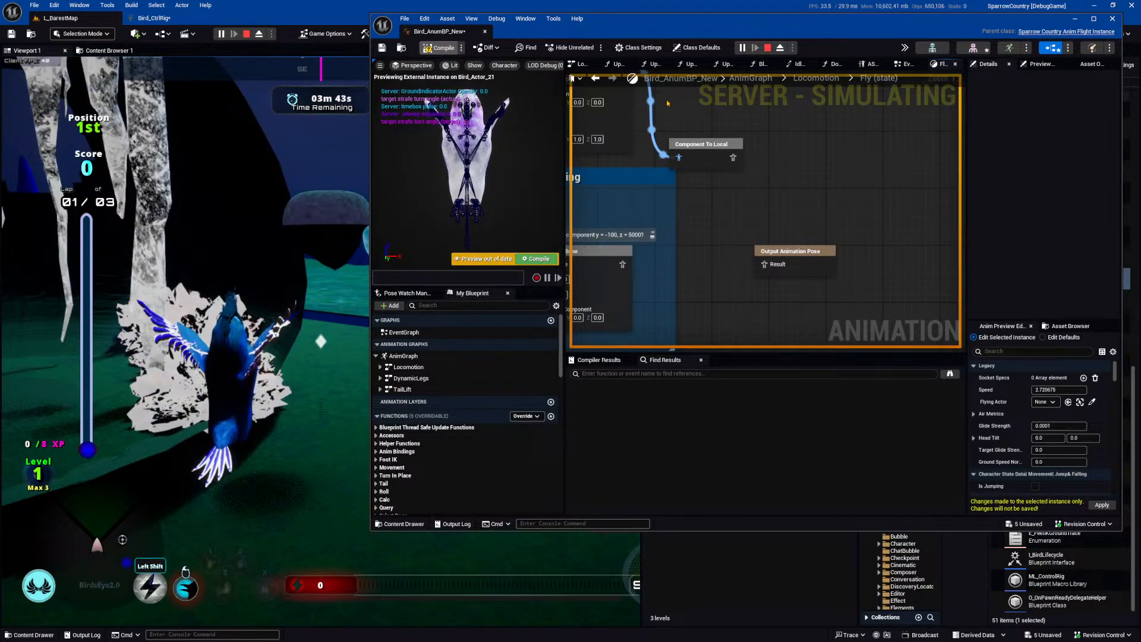
{"action": "left_click", "coordinate": [440, 47]}
Test the compiled change in the running game by flying the bird forward and turning it both ways.
{"action": "left_click", "coordinate": [317, 297]}
{"action": "key", "text": "w"}
{"action": "key", "text": "d"}
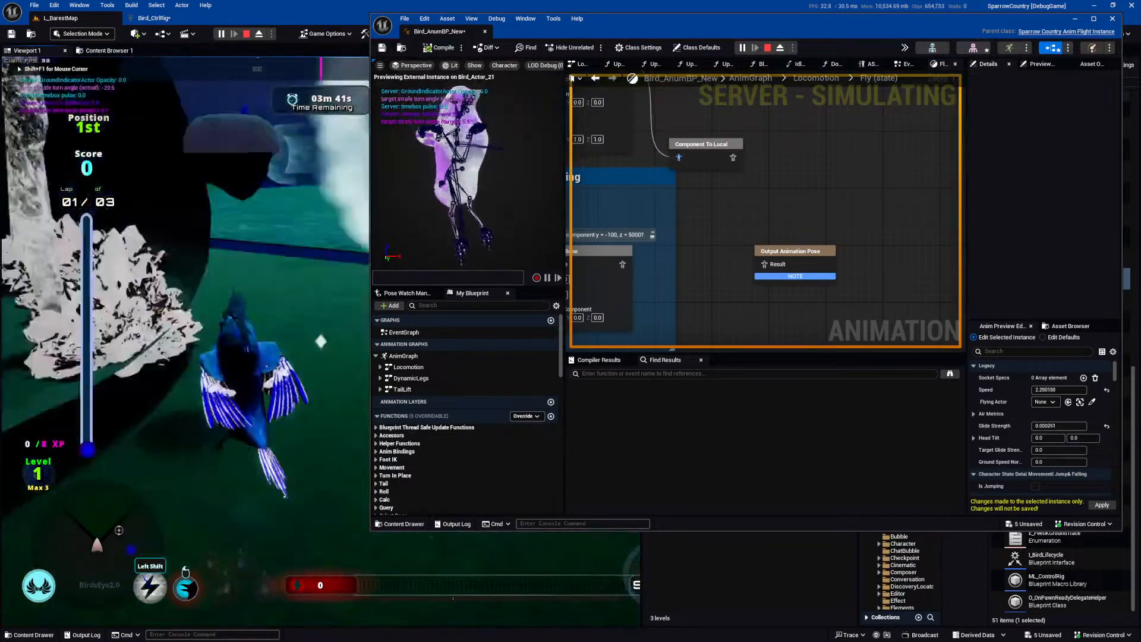
{"action": "key", "text": "a"}
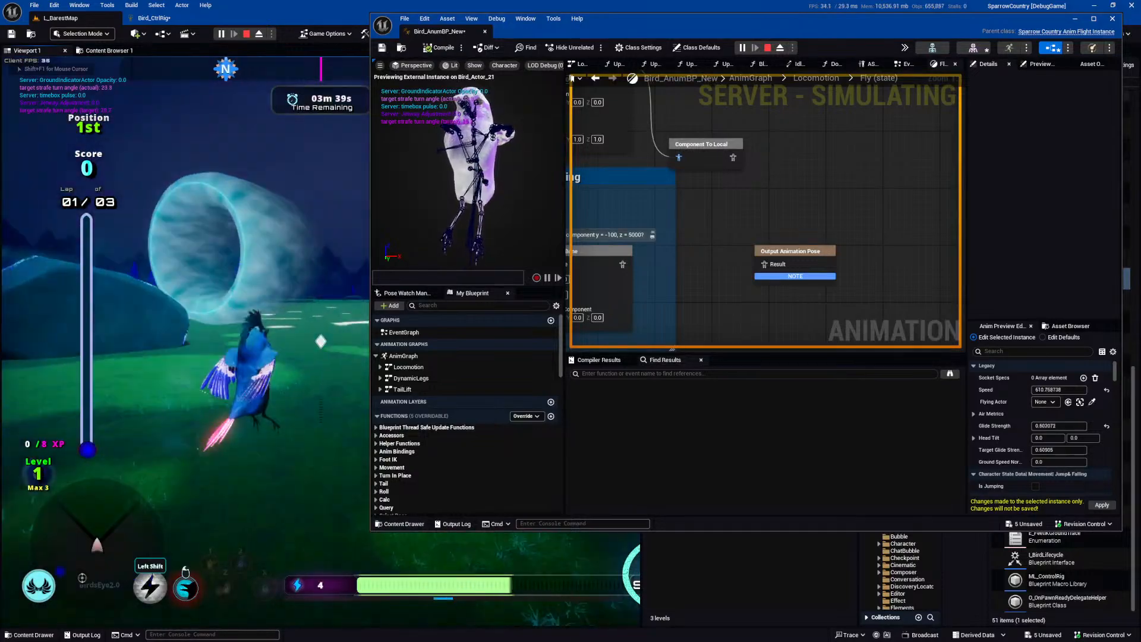
{"action": "key", "text": "d"}
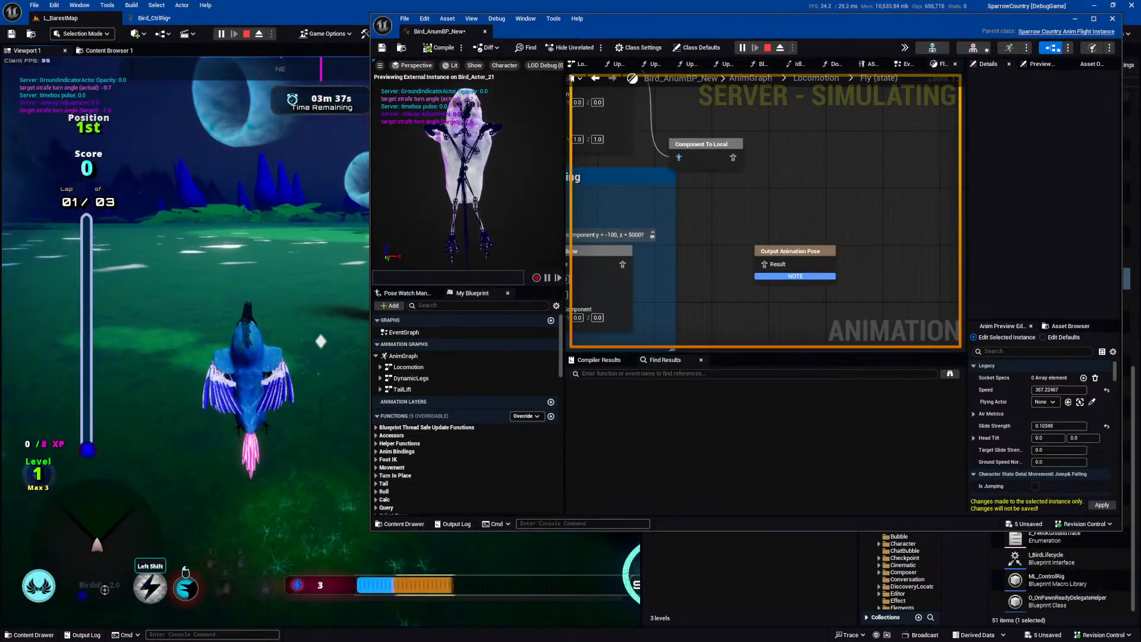
Reconnect the Component To Local node to the Result of Output Animation Pose in the Fly state.
{"action": "key", "text": "shift+F1"}
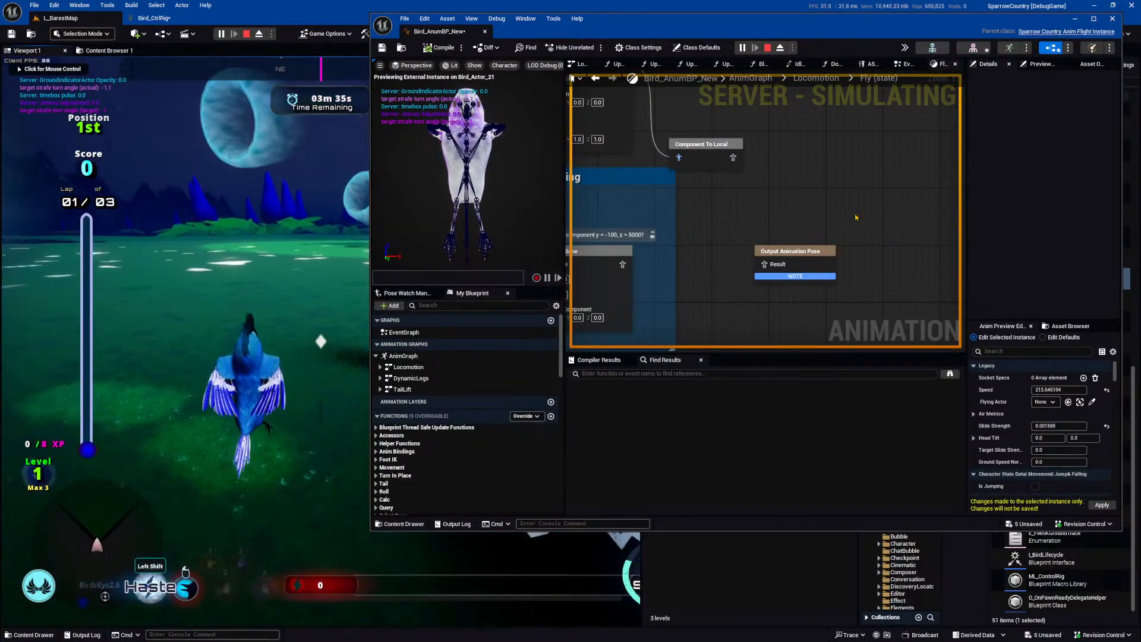
{"action": "left_click_drag", "start_coordinate": [732, 159], "coordinate": [776, 265]}
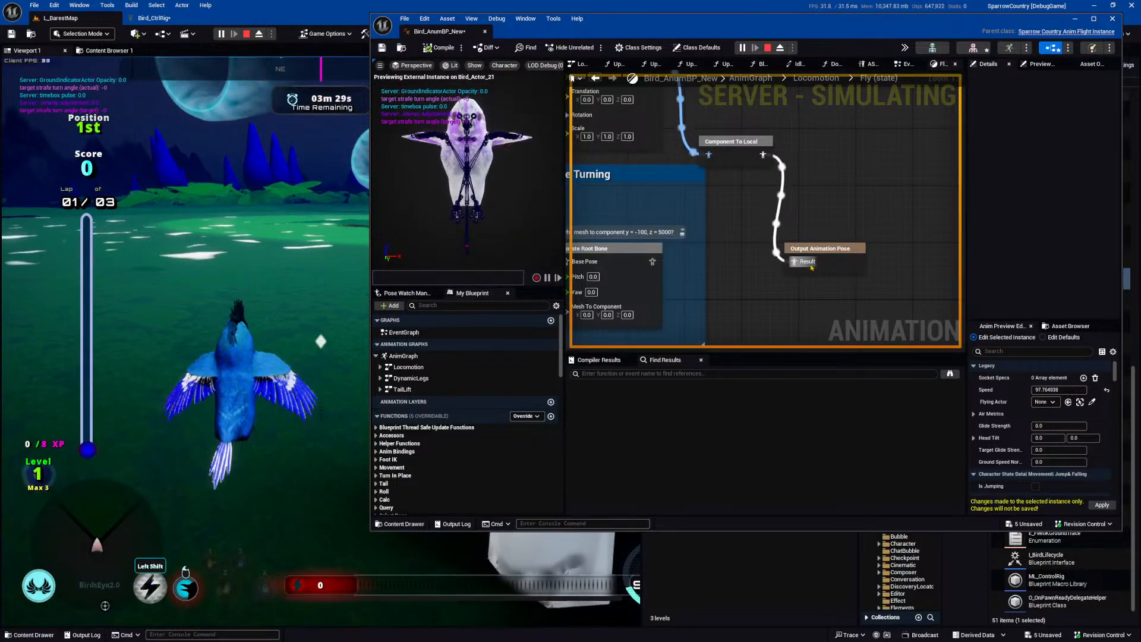
{"action": "right_click_drag", "start_coordinate": [776, 213], "coordinate": [815, 253]}
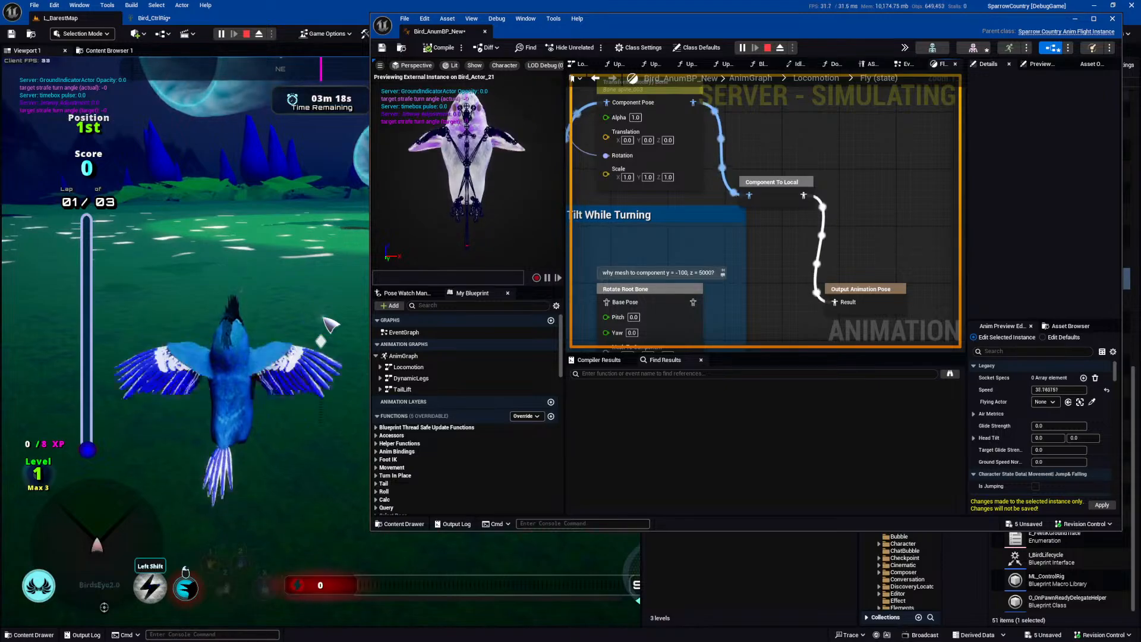
{"action": "right_click_drag", "start_coordinate": [778, 261], "coordinate": [810, 282]}
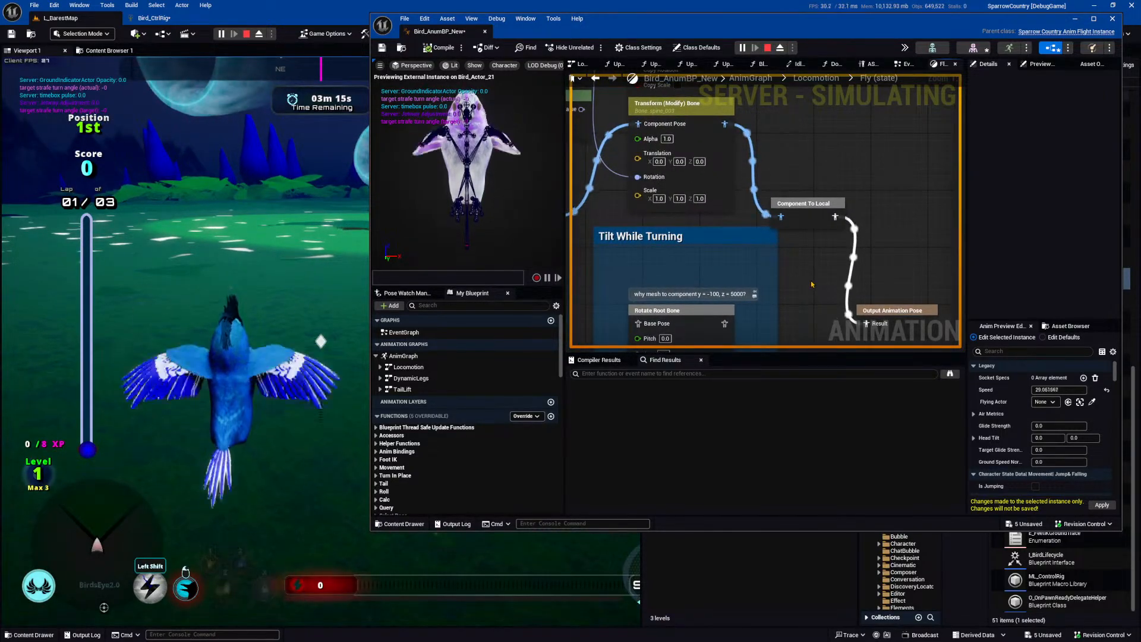
Trace the Fly state back to the ASEQ_Brake sequence player and make the bird brake in the running game.
{"action": "scroll", "coordinate": [809, 283], "scroll_direction": "down", "scroll_amount": 3}
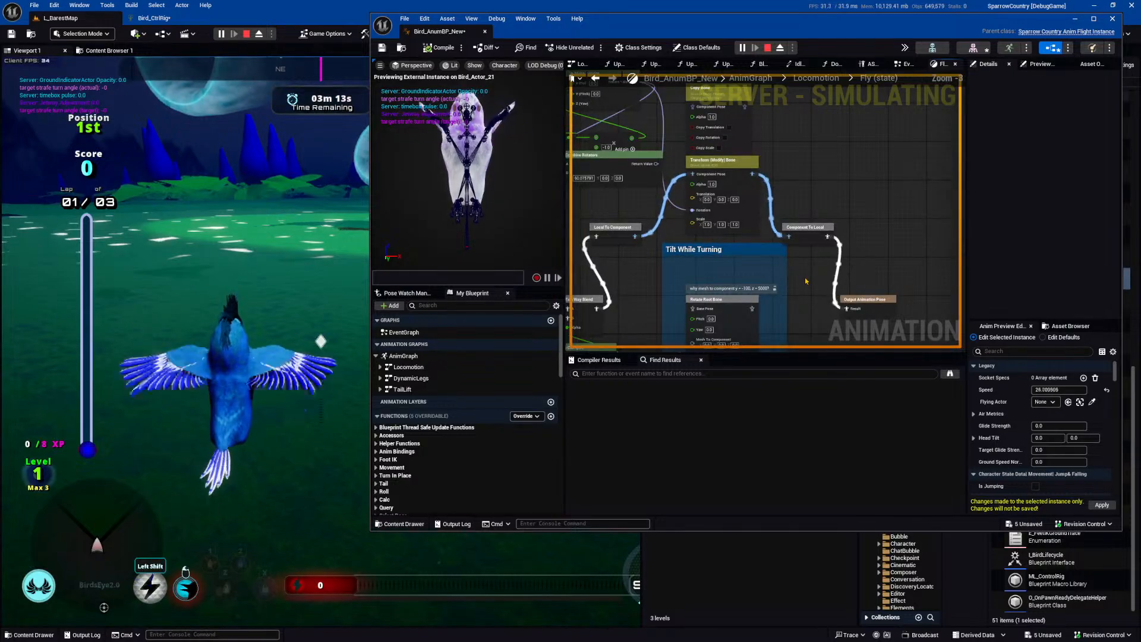
{"action": "right_click_drag", "start_coordinate": [805, 280], "coordinate": [916, 204]}
{"action": "right_click_drag", "start_coordinate": [693, 214], "coordinate": [850, 202]}
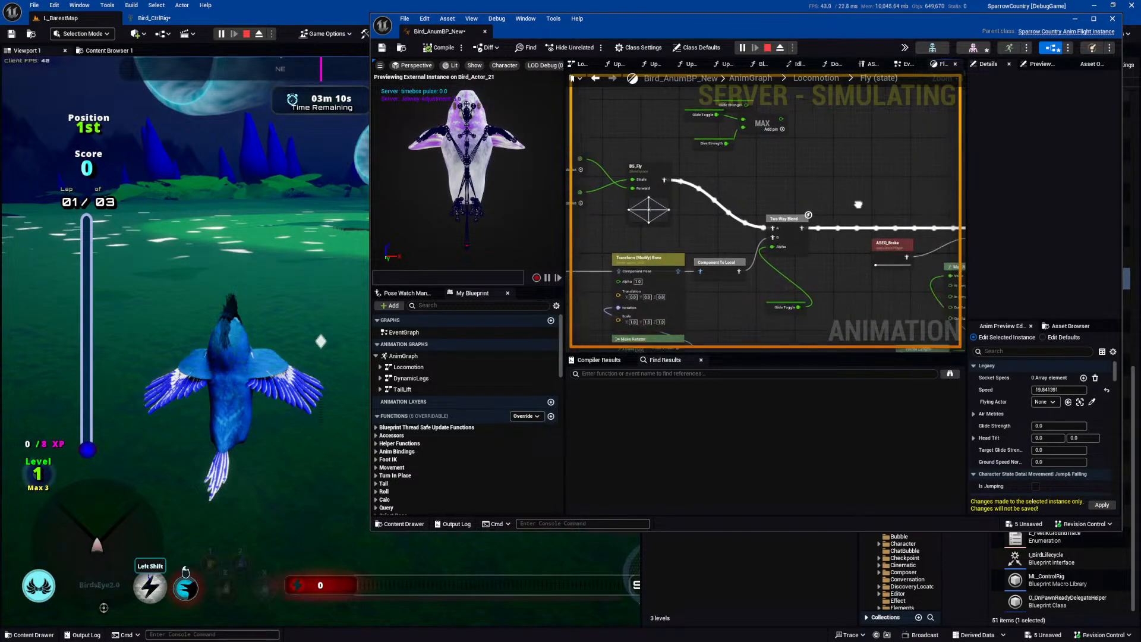
{"action": "left_click", "coordinate": [879, 247]}
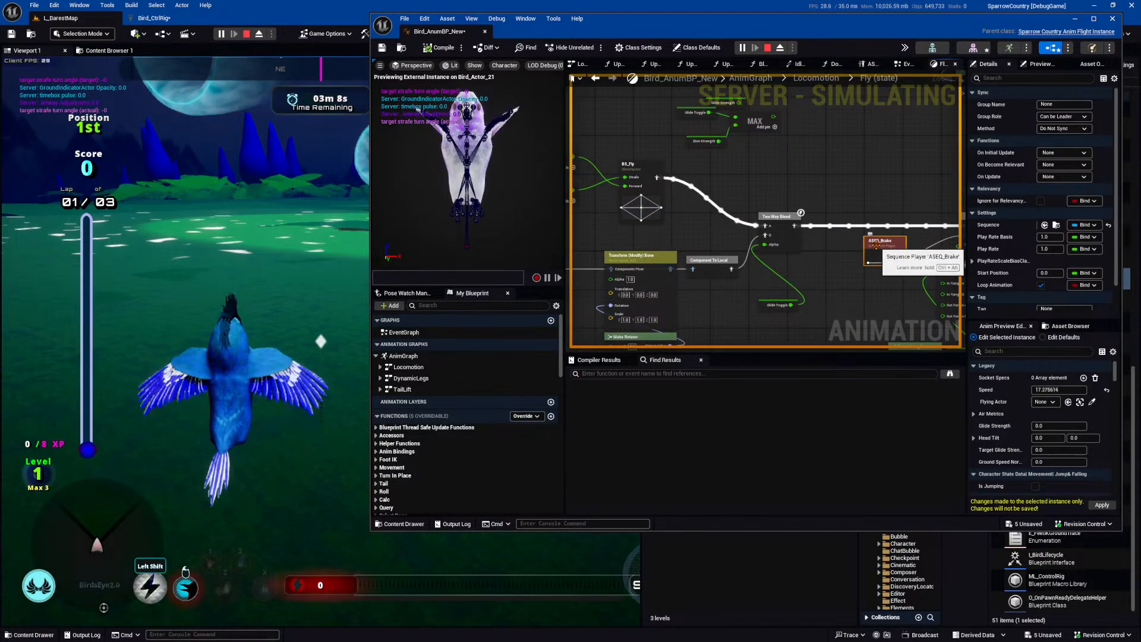
{"action": "left_click", "coordinate": [337, 310]}
{"action": "key", "text": "s"}
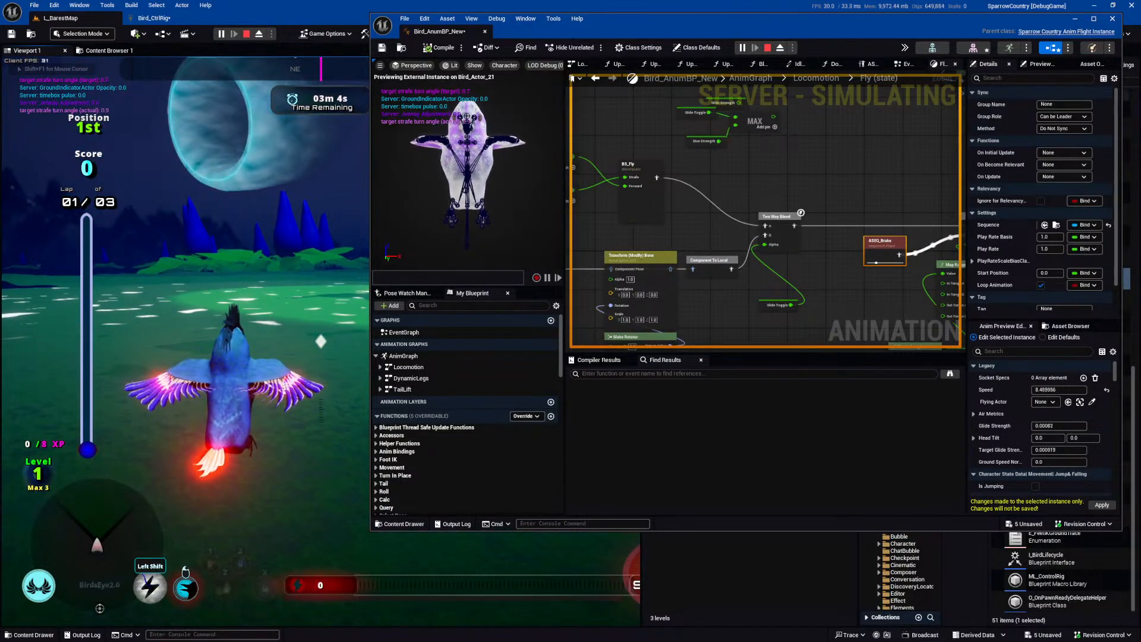
{"action": "key", "text": "shift+F1"}
Set the Play Rate of the ASEQ_Flapping_Idle_Hard sequence player in Base Glide + Dive to 50.
{"action": "right_click_drag", "start_coordinate": [708, 191], "coordinate": [1140, 159]}
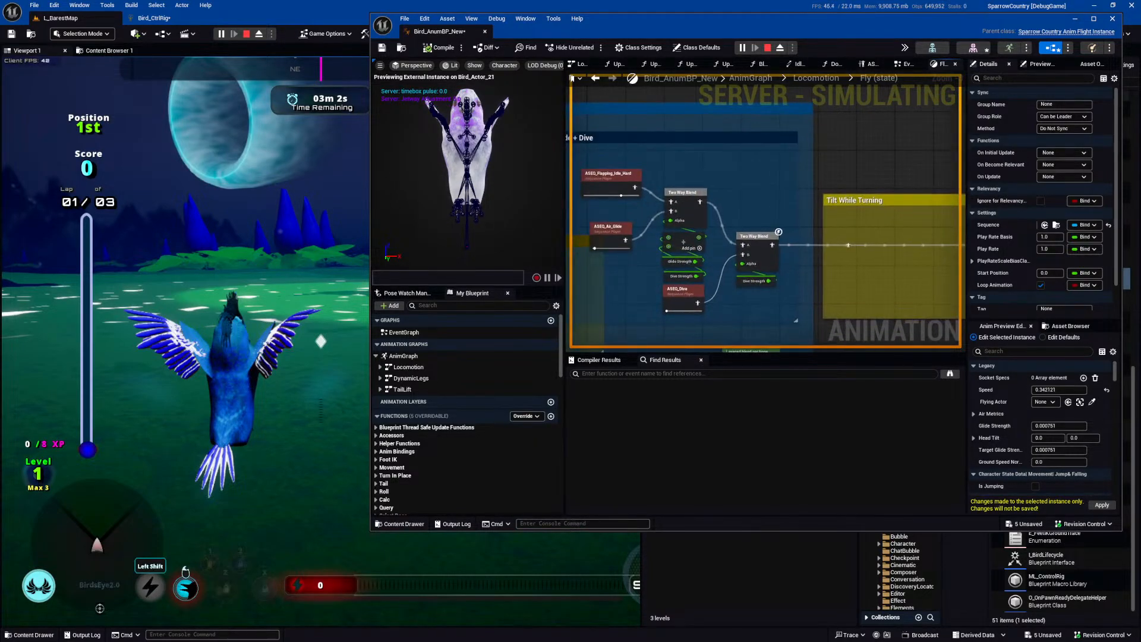
{"action": "right_click_drag", "start_coordinate": [690, 176], "coordinate": [797, 170]}
{"action": "scroll", "coordinate": [723, 186], "scroll_direction": "up", "scroll_amount": 3}
{"action": "left_click", "coordinate": [722, 176]}
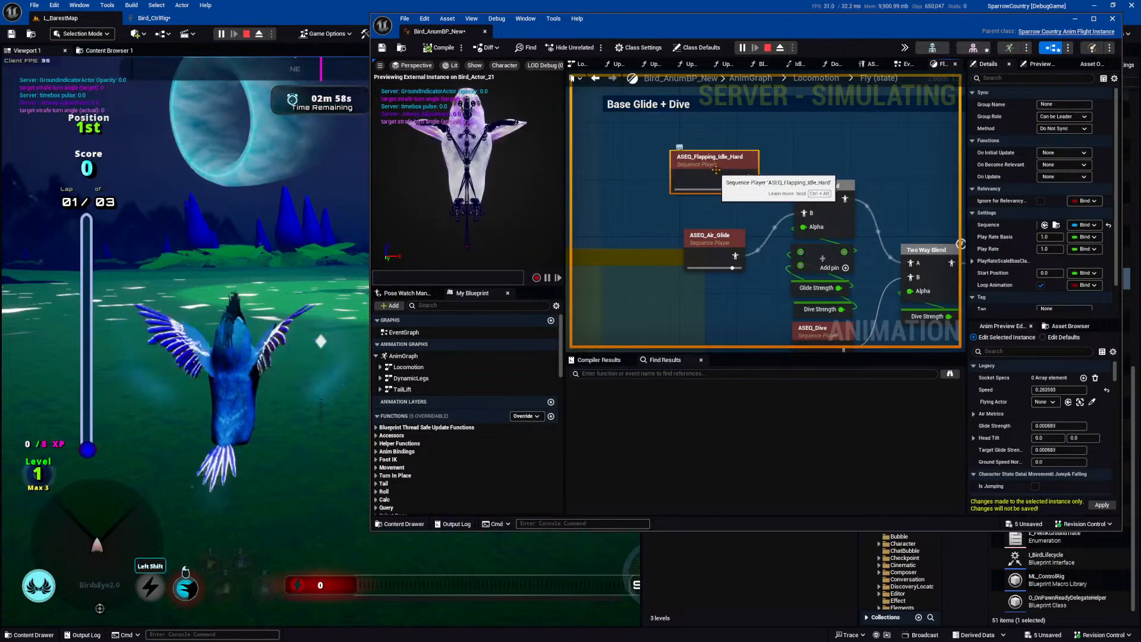
{"action": "right_click_drag", "start_coordinate": [713, 164], "coordinate": [686, 167]}
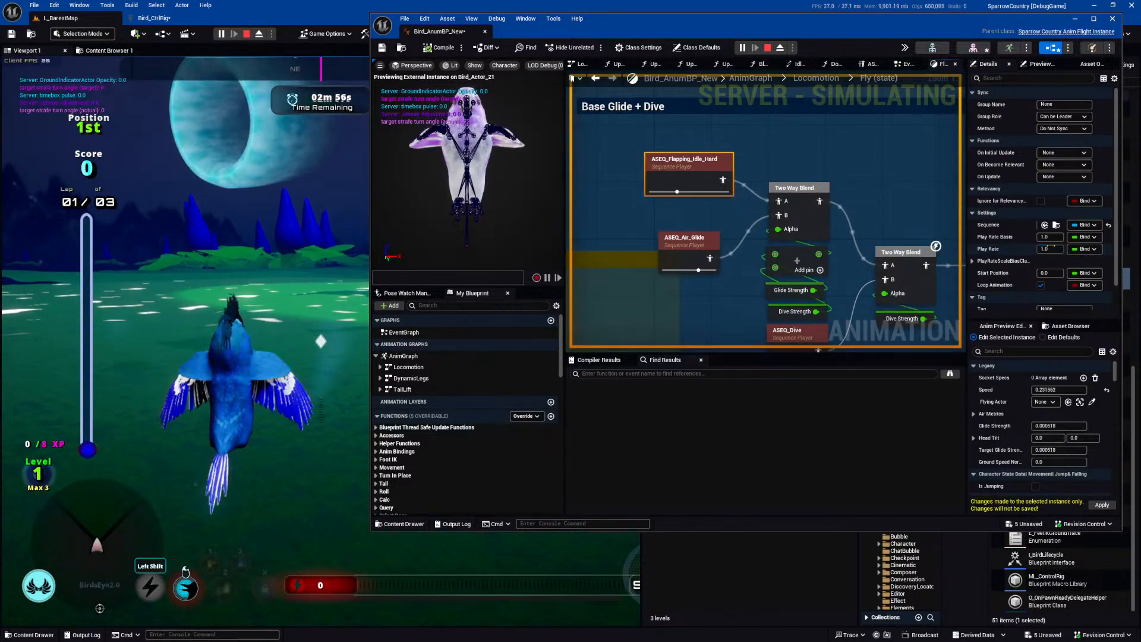
{"action": "key", "text": "Return"}
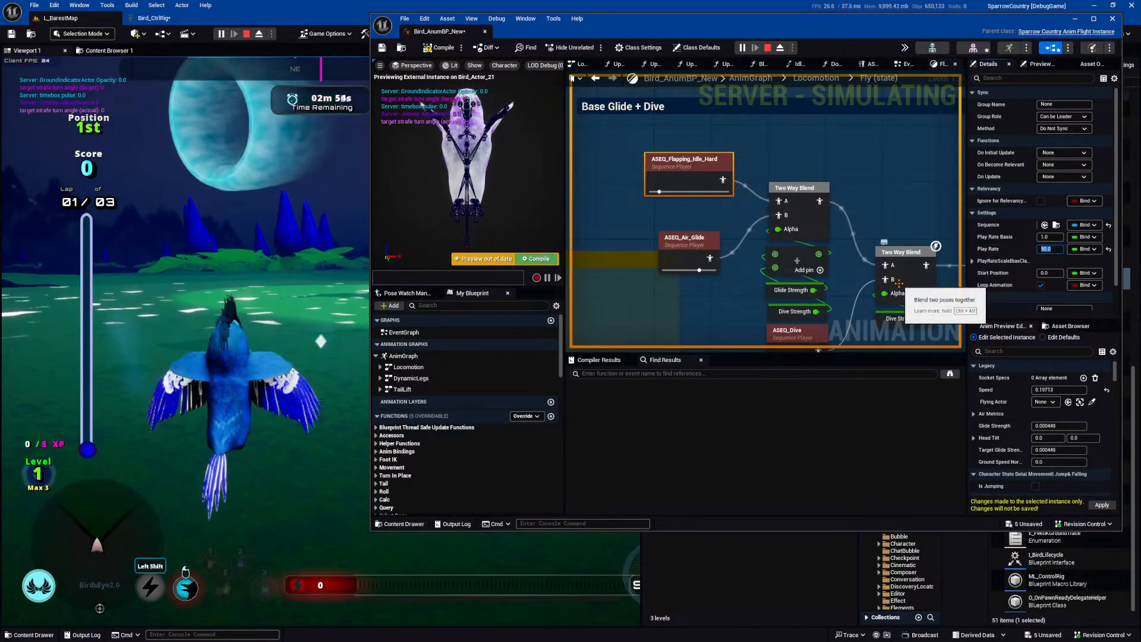
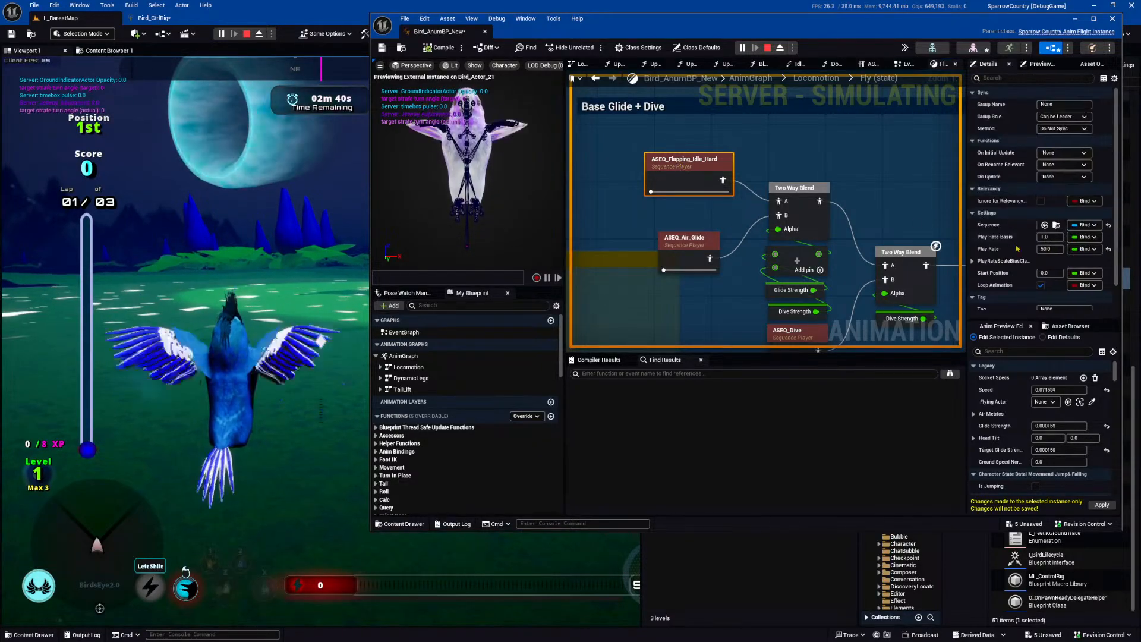
Set ASEQ_Flapping_Idle_Hard's Play Rate to 7 and compile the blueprint.
{"action": "left_click", "coordinate": [1054, 249]}
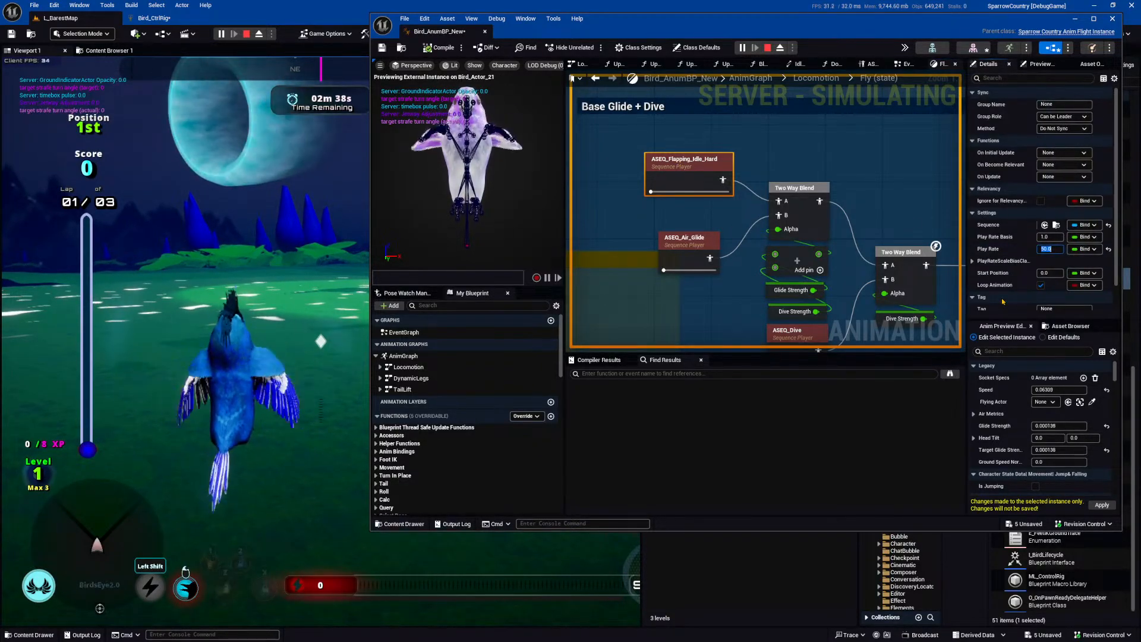
{"action": "type", "text": "7"}
{"action": "key", "text": "Return"}
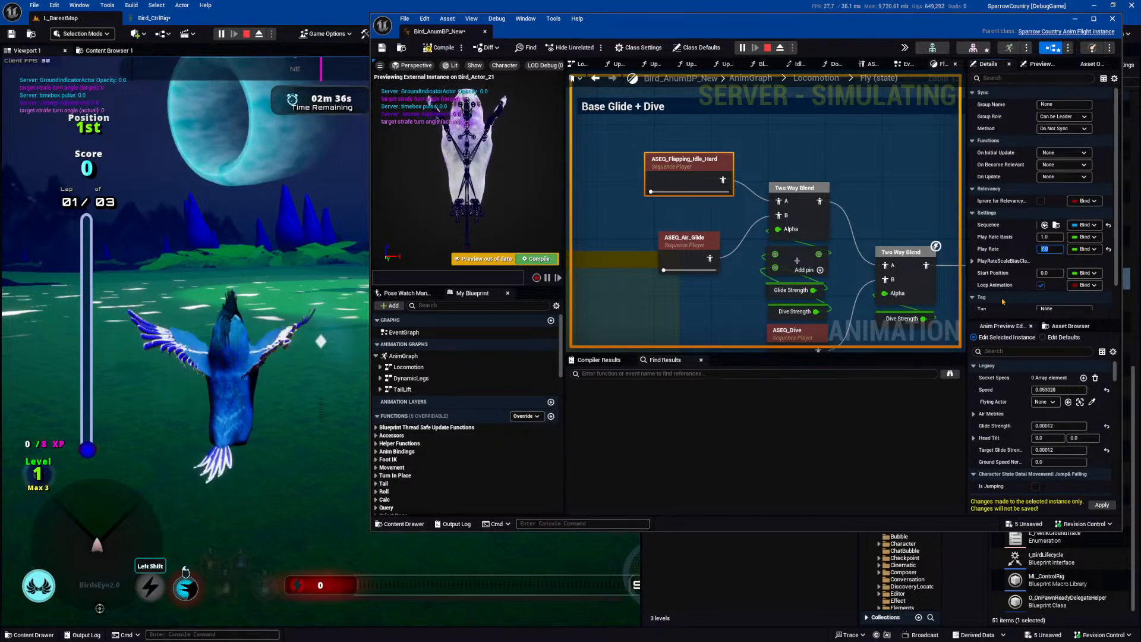
{"action": "left_click", "coordinate": [543, 260]}
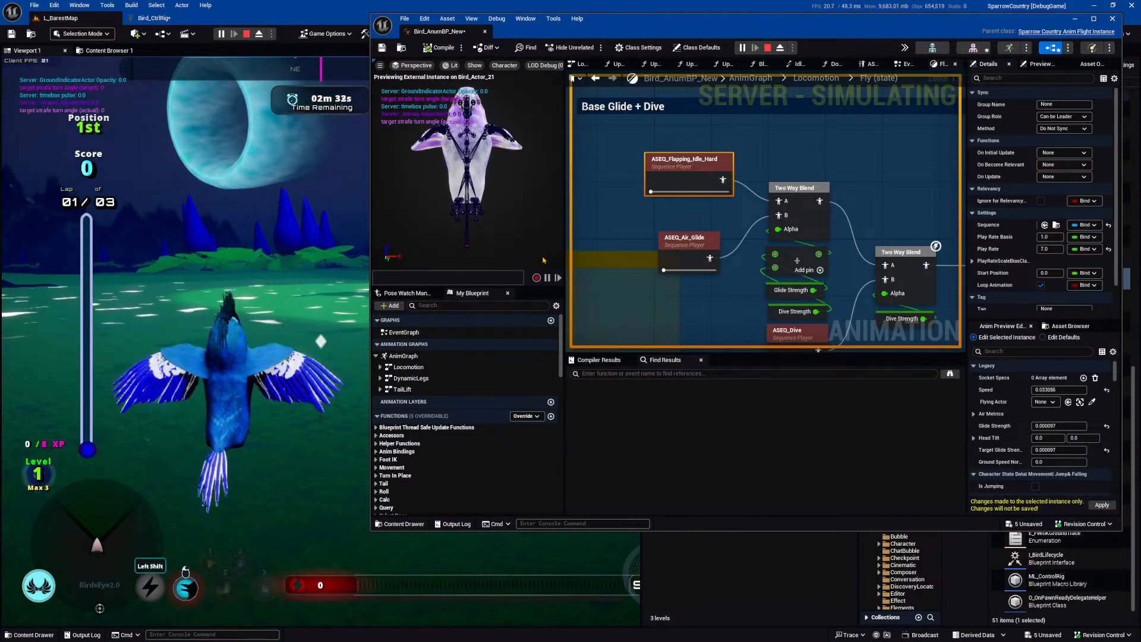
Set ASEQ_Flapping_Idle_Hard's Play Rate to 0.1.
{"action": "left_click", "coordinate": [1044, 249]}
{"action": "type", "text": "0.1"}
{"action": "key", "text": "Return"}
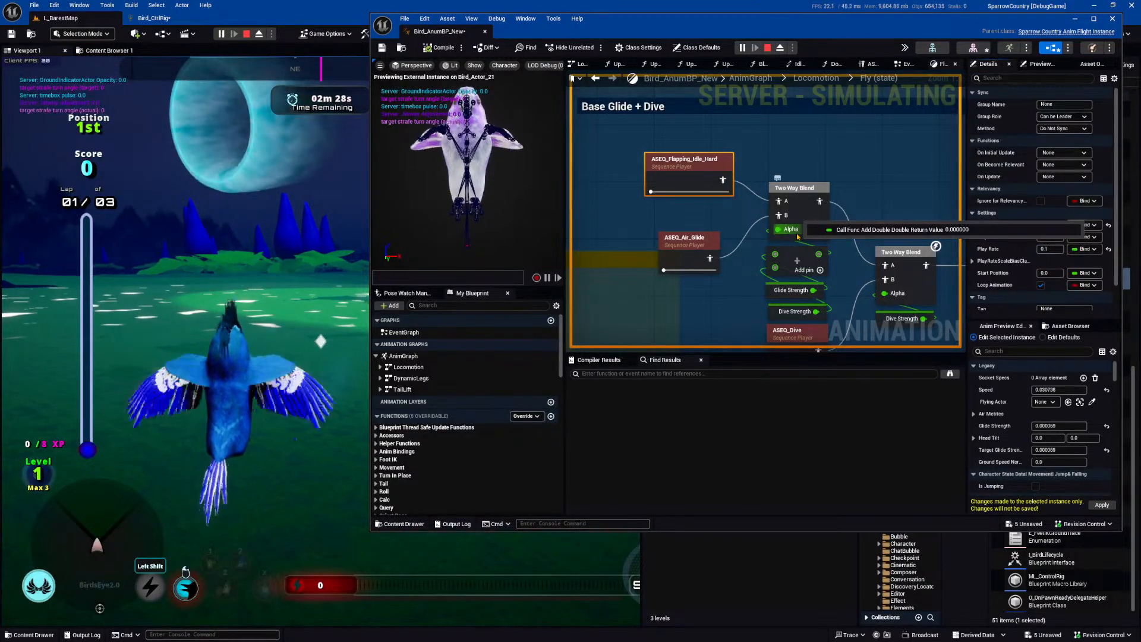
Stop the game session, restart it in the level viewport and make the bird take off into flight.
{"action": "right_click_drag", "start_coordinate": [745, 233], "coordinate": [670, 208]}
{"action": "scroll", "coordinate": [678, 217], "scroll_direction": "down", "scroll_amount": 1}
{"action": "left_click", "coordinate": [231, 252]}
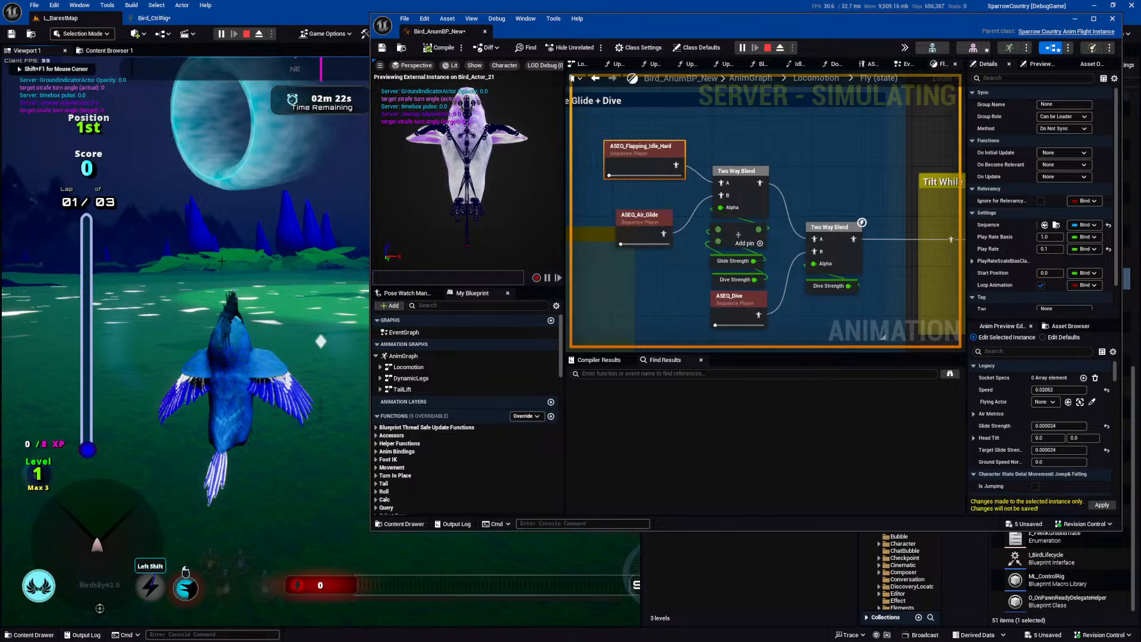
{"action": "key", "text": "Escape"}
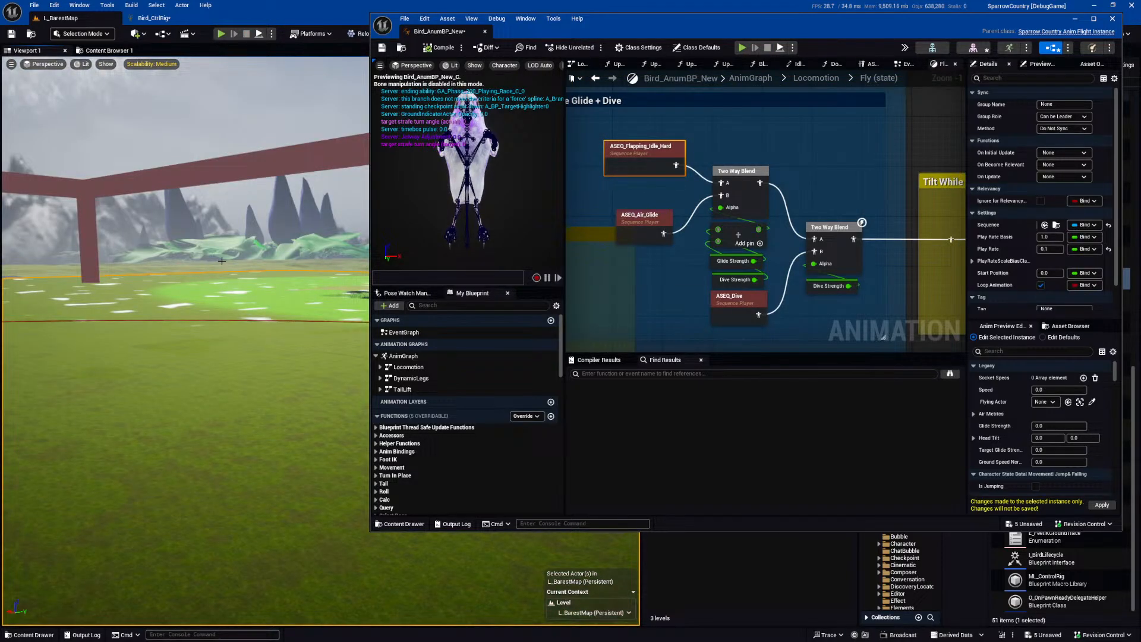
{"action": "key", "text": "alt+p"}
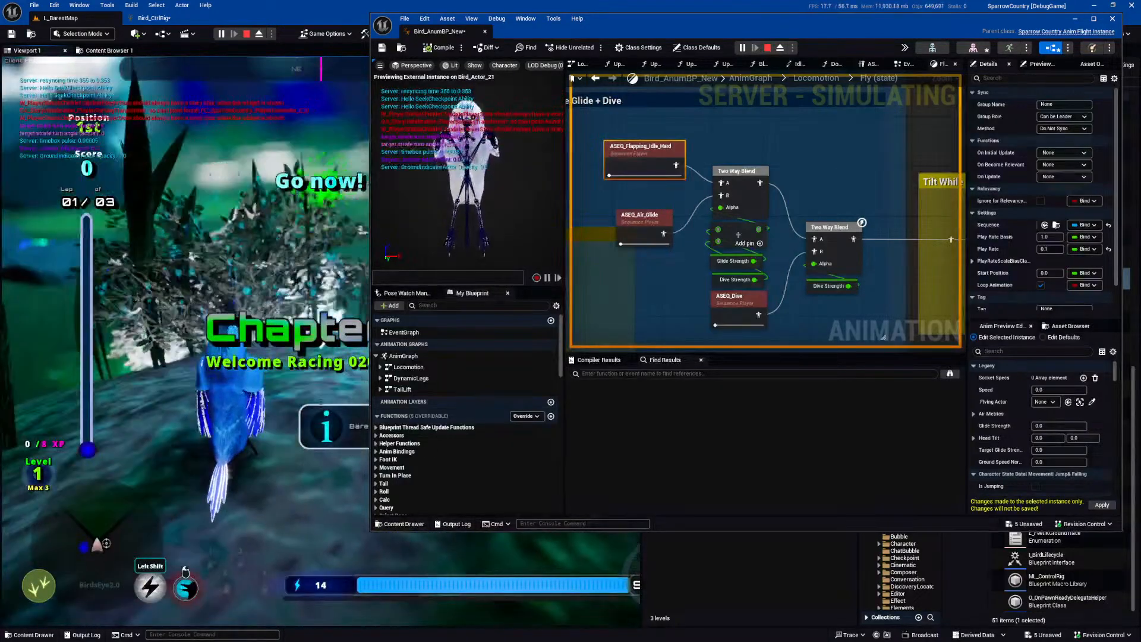
{"action": "key", "text": "space"}
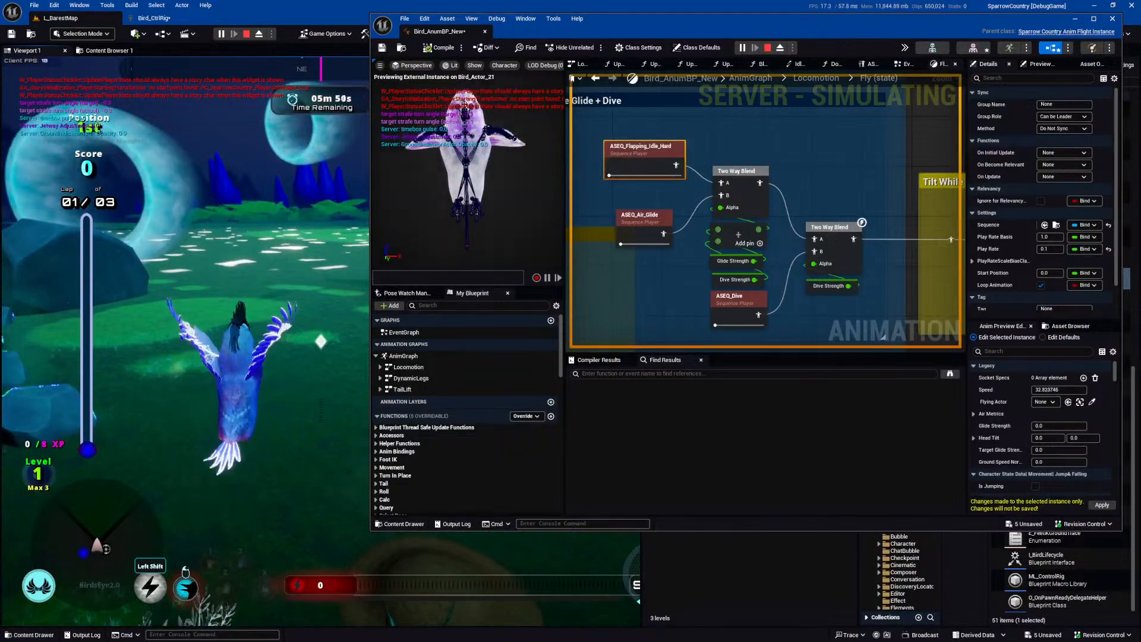
Select the server-spawned Bird_AnumBP_New instance in Bird_Actor_21 as the blueprint's debug object.
{"action": "key", "text": "shift+F1"}
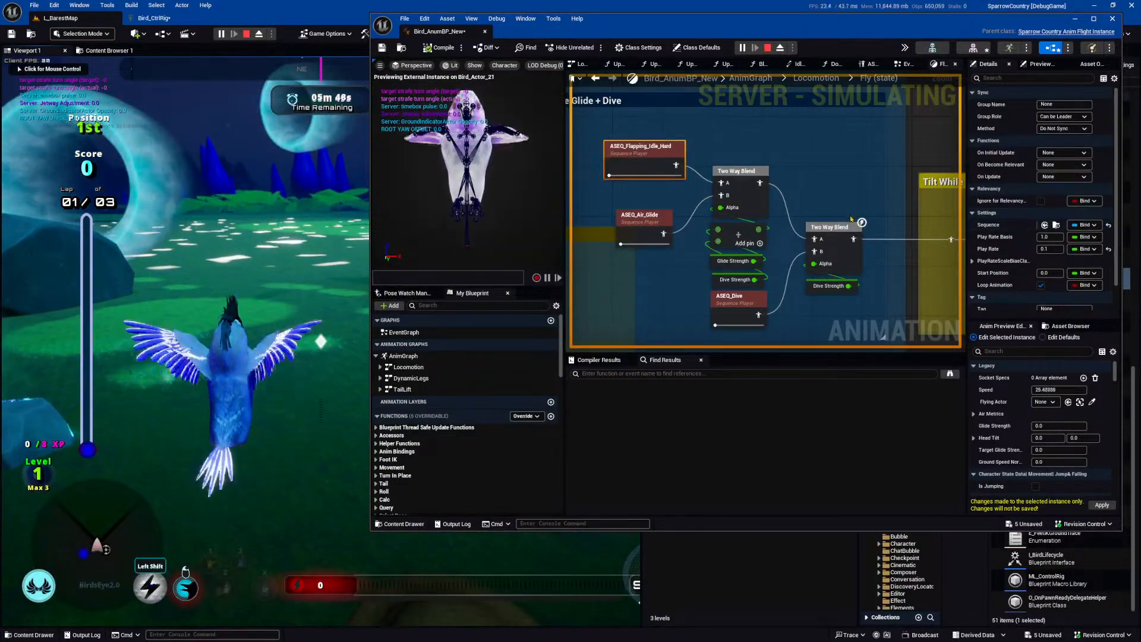
{"action": "scroll", "coordinate": [851, 213], "scroll_direction": "down", "scroll_amount": 4}
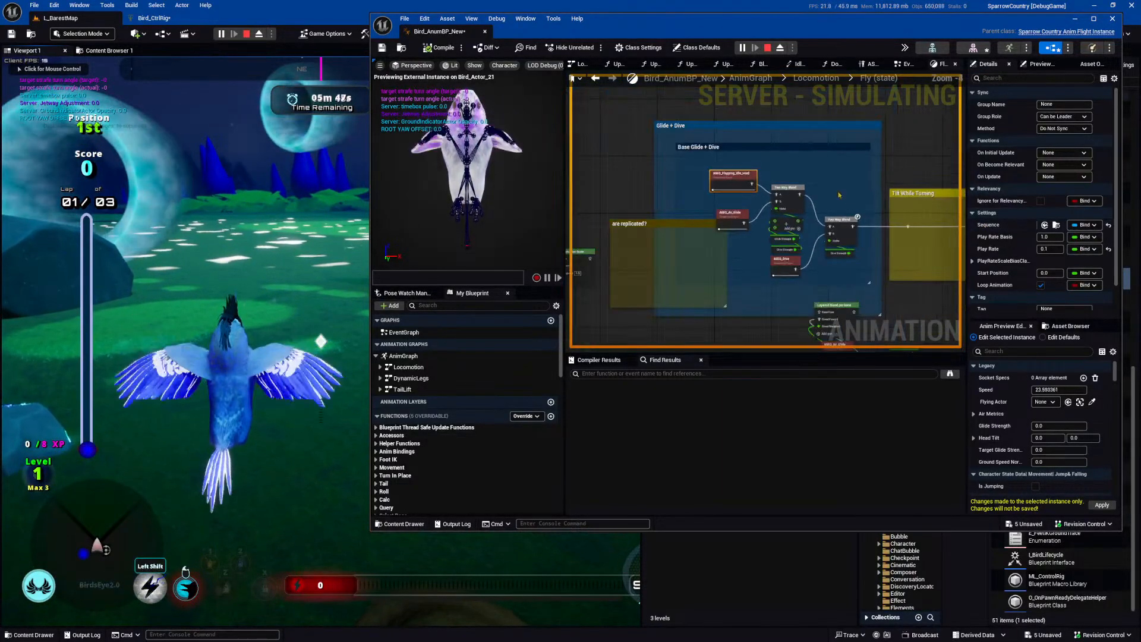
{"action": "left_click", "coordinate": [905, 48]}
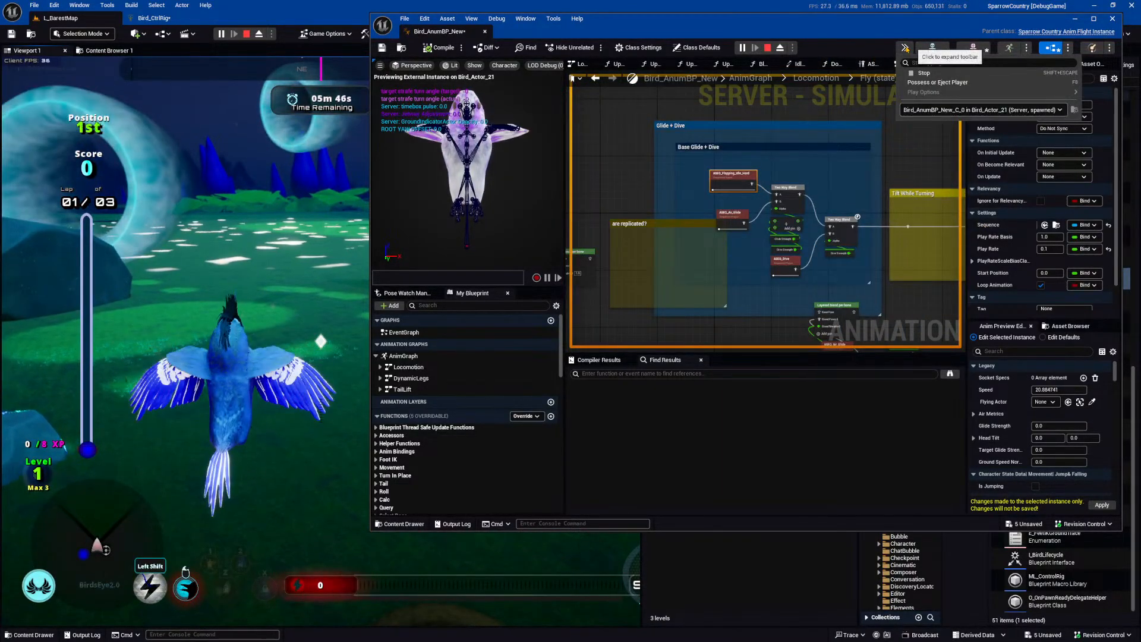
{"action": "left_click", "coordinate": [931, 110]}
{"action": "left_click", "coordinate": [931, 112]}
{"action": "left_click", "coordinate": [885, 166]}
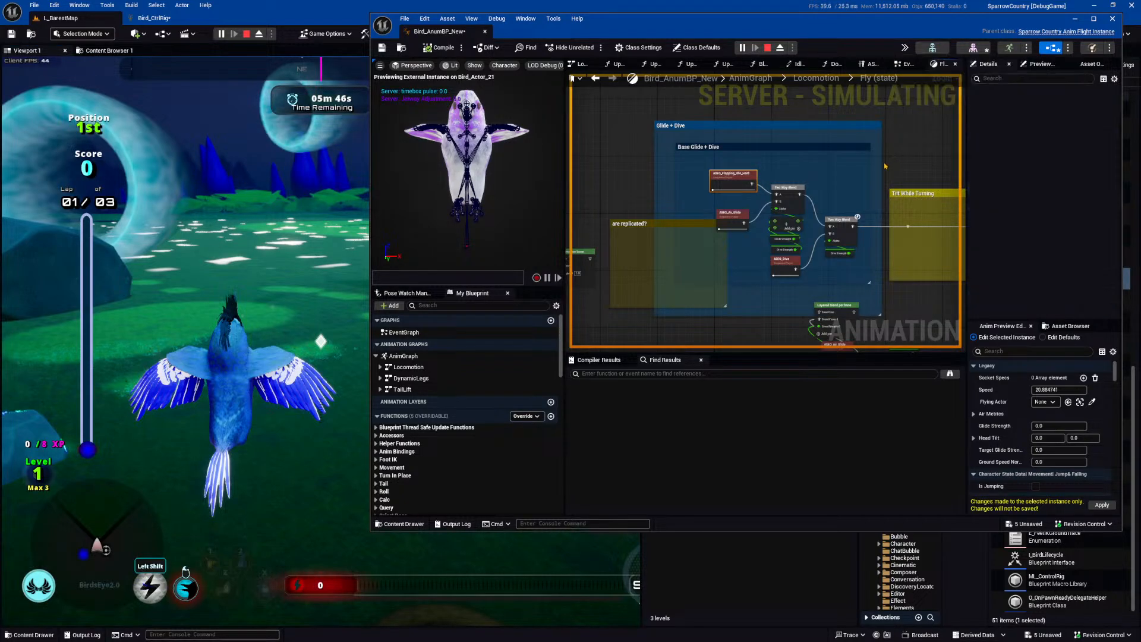
Fly the bird forward in the running game to examine the live flow from BS_Fly into Two Way Blend.
{"action": "right_click_drag", "start_coordinate": [907, 167], "coordinate": [873, 165]}
{"action": "scroll", "coordinate": [683, 184], "scroll_direction": "down", "scroll_amount": 6}
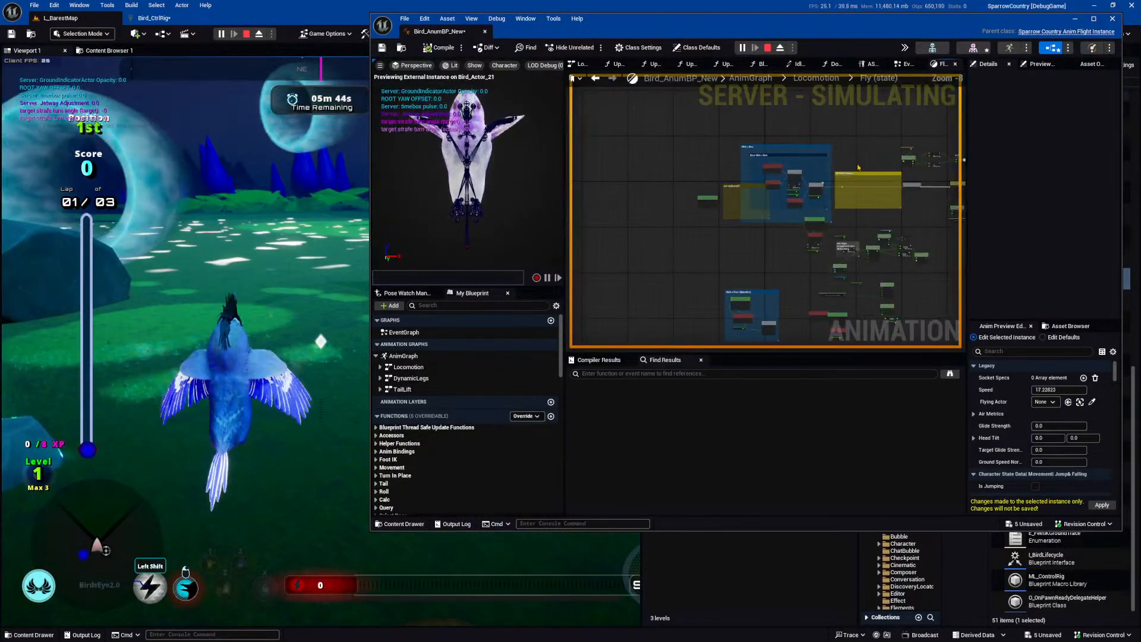
{"action": "scroll", "coordinate": [715, 187], "scroll_direction": "up", "scroll_amount": 6}
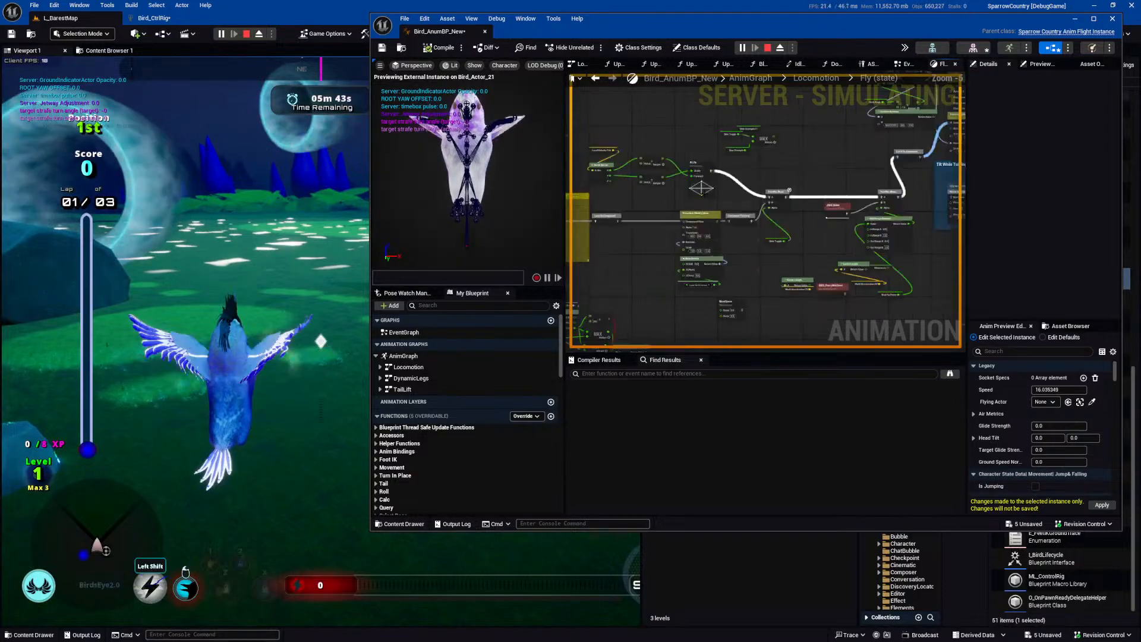
{"action": "left_click", "coordinate": [199, 327]}
{"action": "key", "text": "w"}
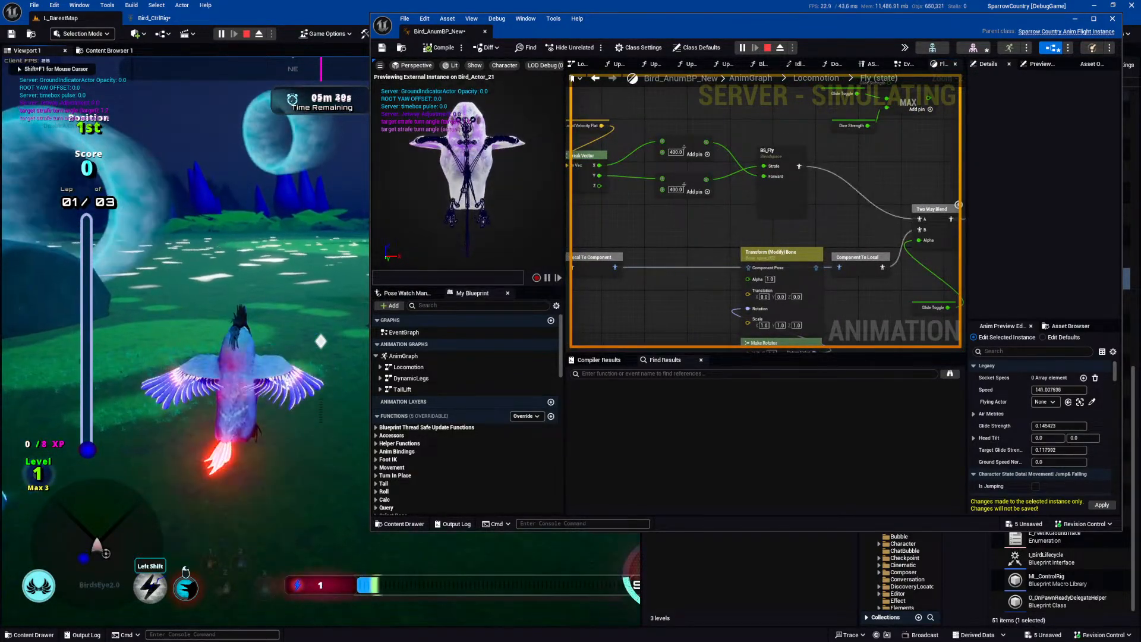
{"action": "key", "text": "shift+F1"}
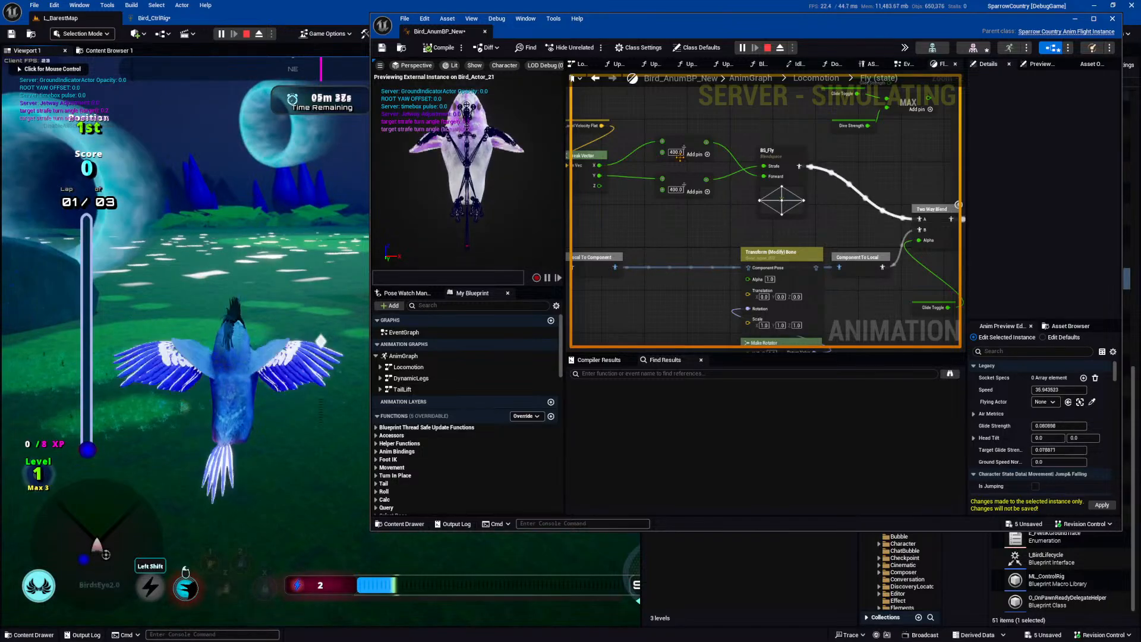
Examine the velocity inputs feeding BS_Fly in the Fly state and open that blend space.
{"action": "right_click_drag", "start_coordinate": [681, 157], "coordinate": [742, 171]}
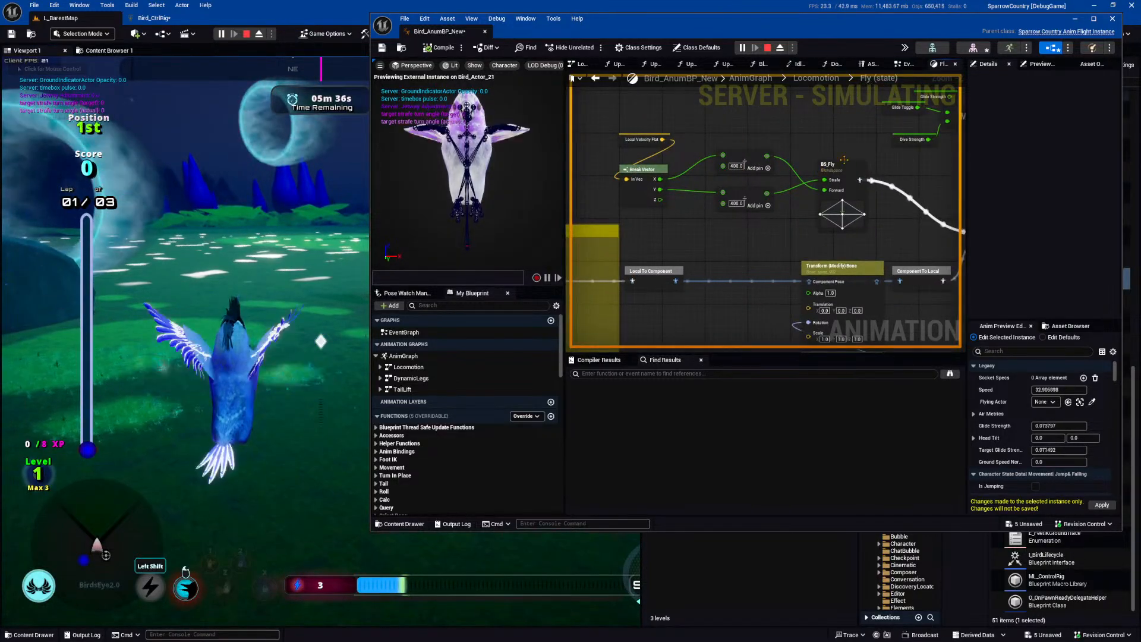
{"action": "right_click_drag", "start_coordinate": [839, 166], "coordinate": [744, 162]}
{"action": "scroll", "coordinate": [744, 163], "scroll_direction": "up", "scroll_amount": 2}
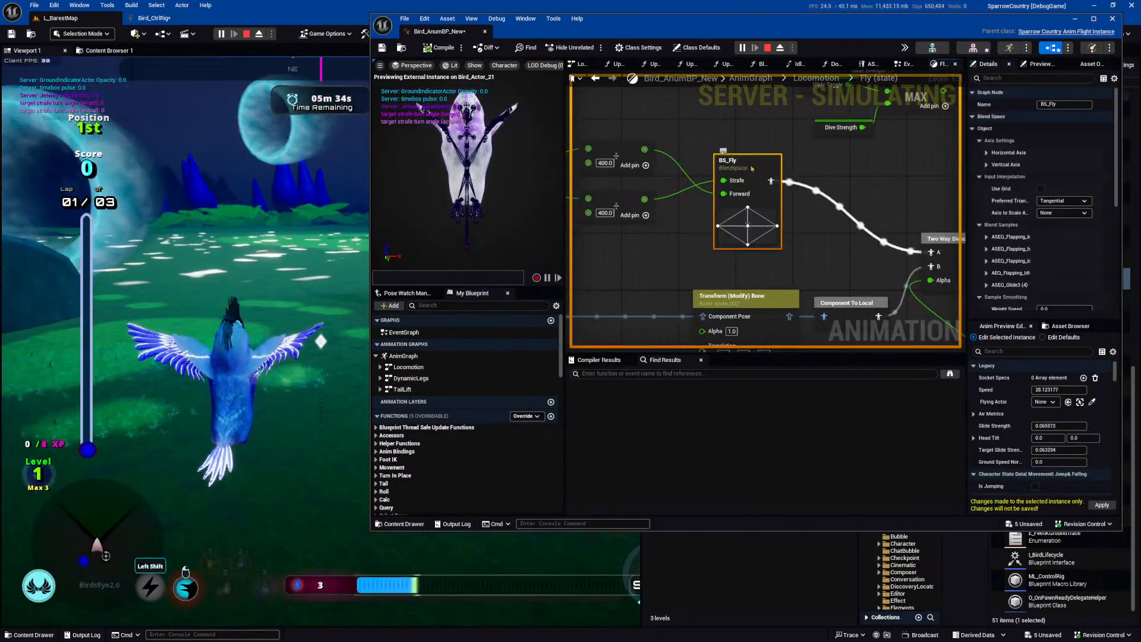
{"action": "double_click", "coordinate": [744, 162]}
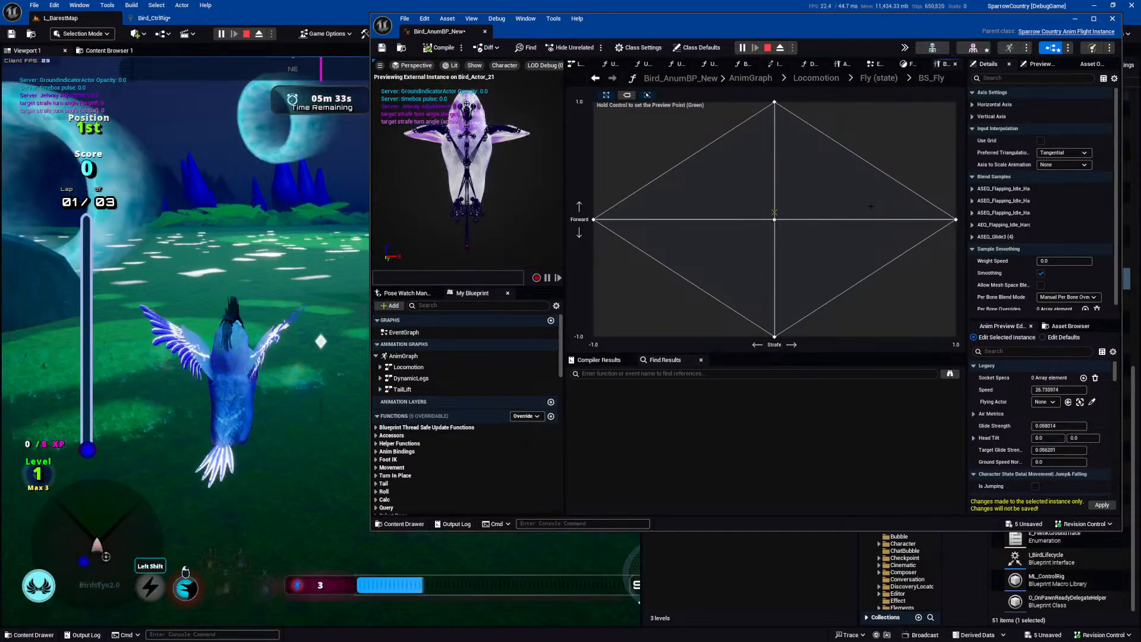
Expand BS_Fly's flapping blend samples in the widened details area and open the graph of sample ASEQ_Flapping_Idle_Hard (0).
{"action": "left_click", "coordinate": [972, 225]}
{"action": "left_click", "coordinate": [972, 212]}
{"action": "left_click", "coordinate": [972, 201]}
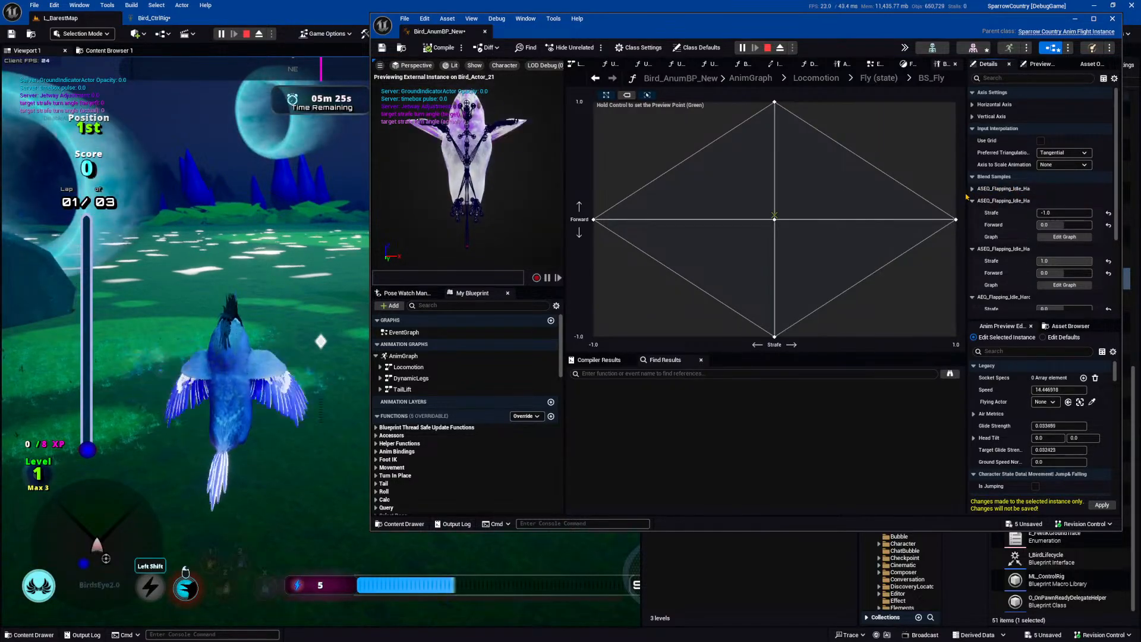
{"action": "left_click_drag", "start_coordinate": [966, 191], "coordinate": [891, 188]}
{"action": "scroll", "coordinate": [912, 189], "scroll_direction": "down", "scroll_amount": 3}
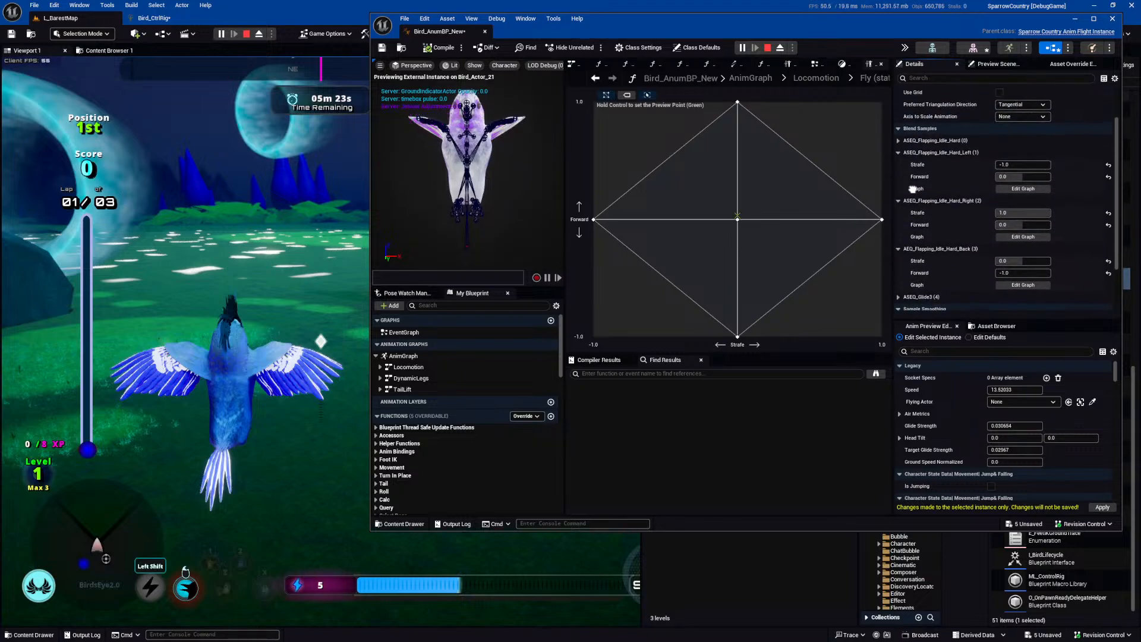
{"action": "left_click", "coordinate": [898, 141]}
{"action": "left_click", "coordinate": [1019, 177]}
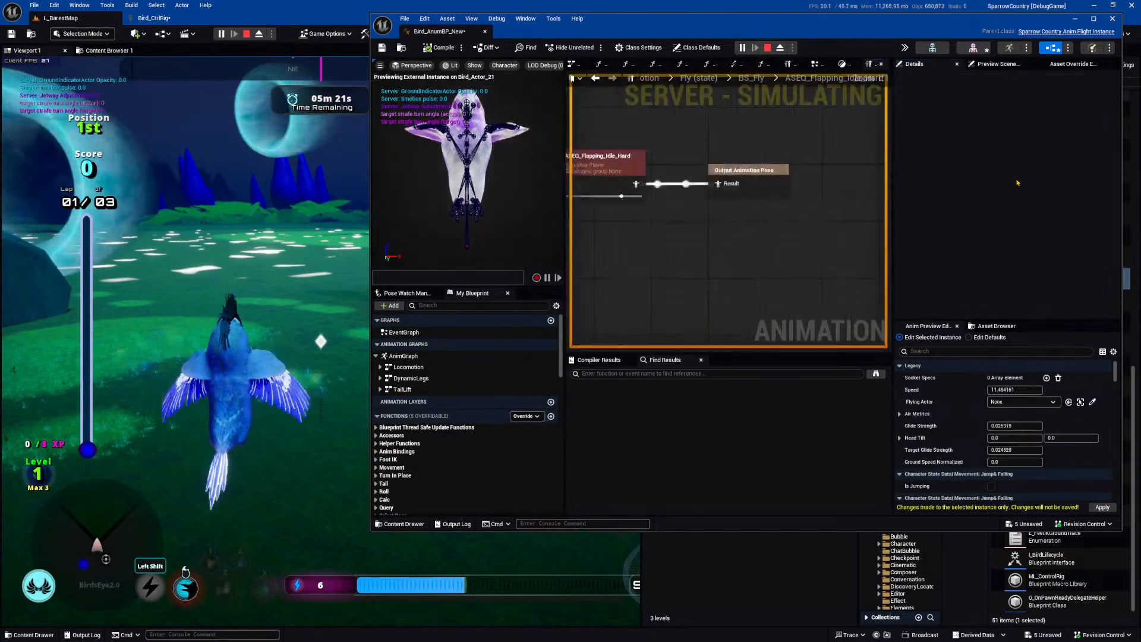
Set the ASEQ_Flapping_Idle_Hard sequence player's Play Rate to 20 and compile the animation blueprint.
{"action": "left_click", "coordinate": [694, 202]}
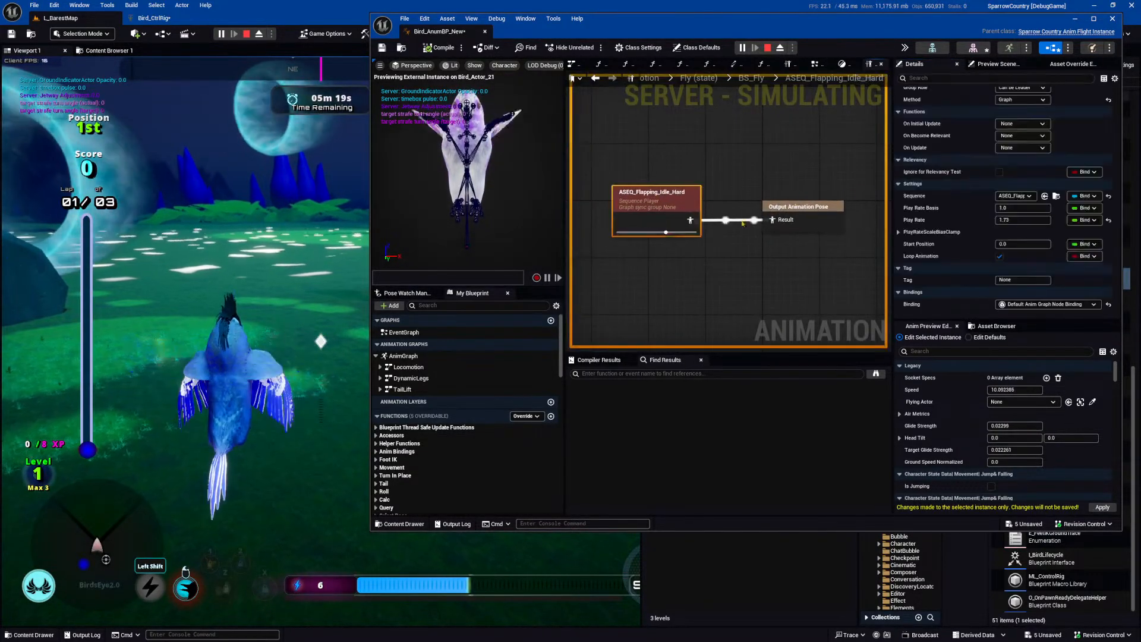
{"action": "left_click", "coordinate": [1015, 220]}
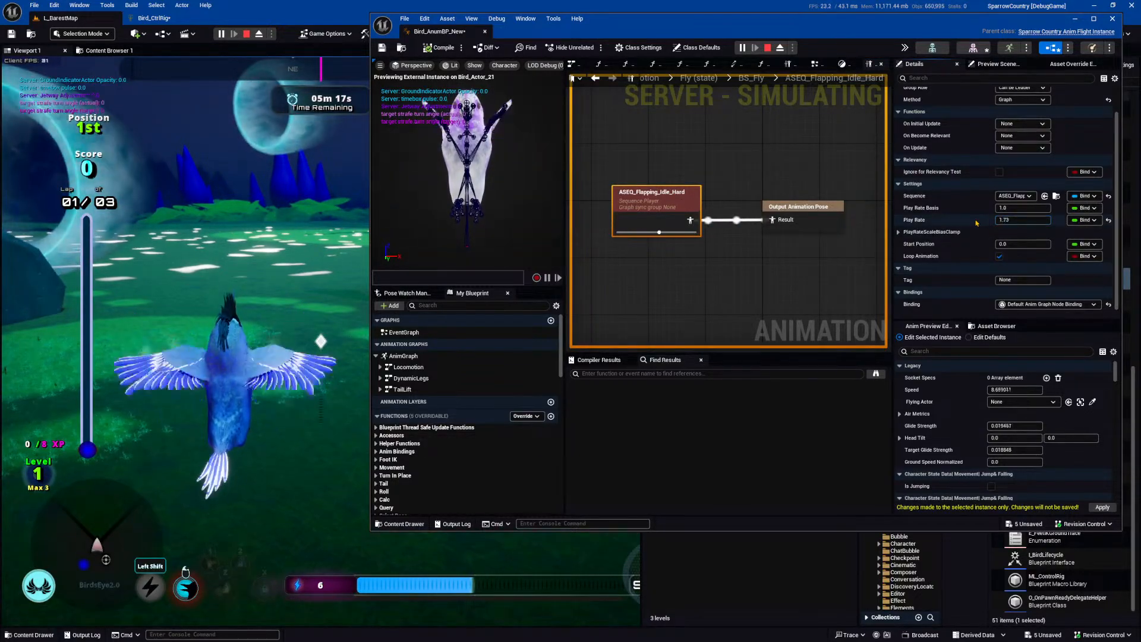
{"action": "left_click", "coordinate": [1009, 218]}
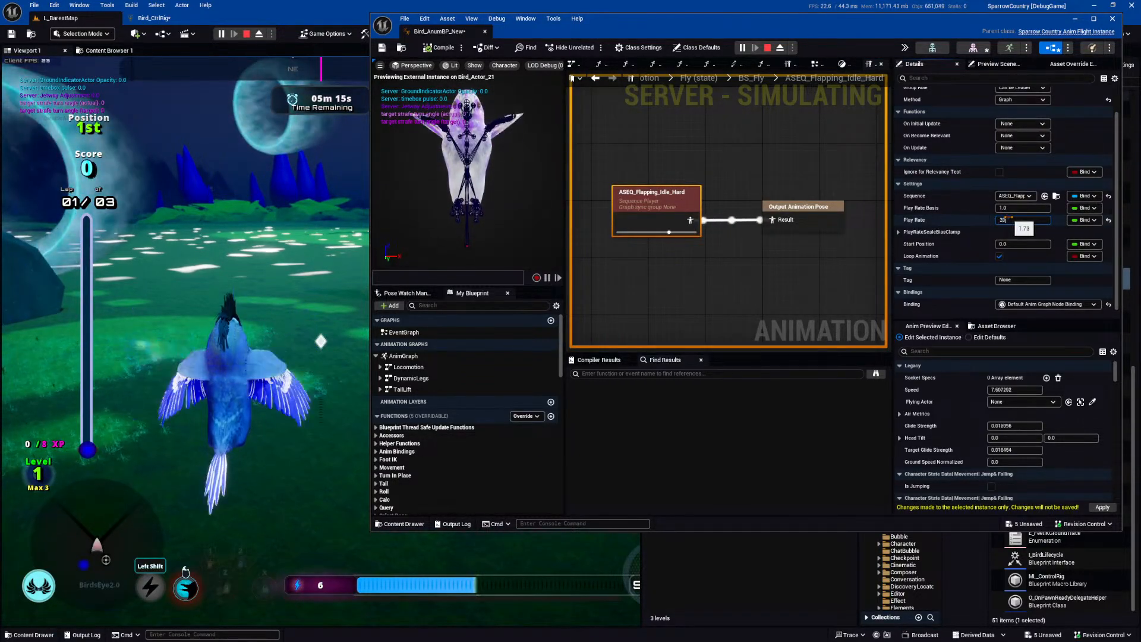
{"action": "type", "text": "20"}
{"action": "key", "text": "Return"}
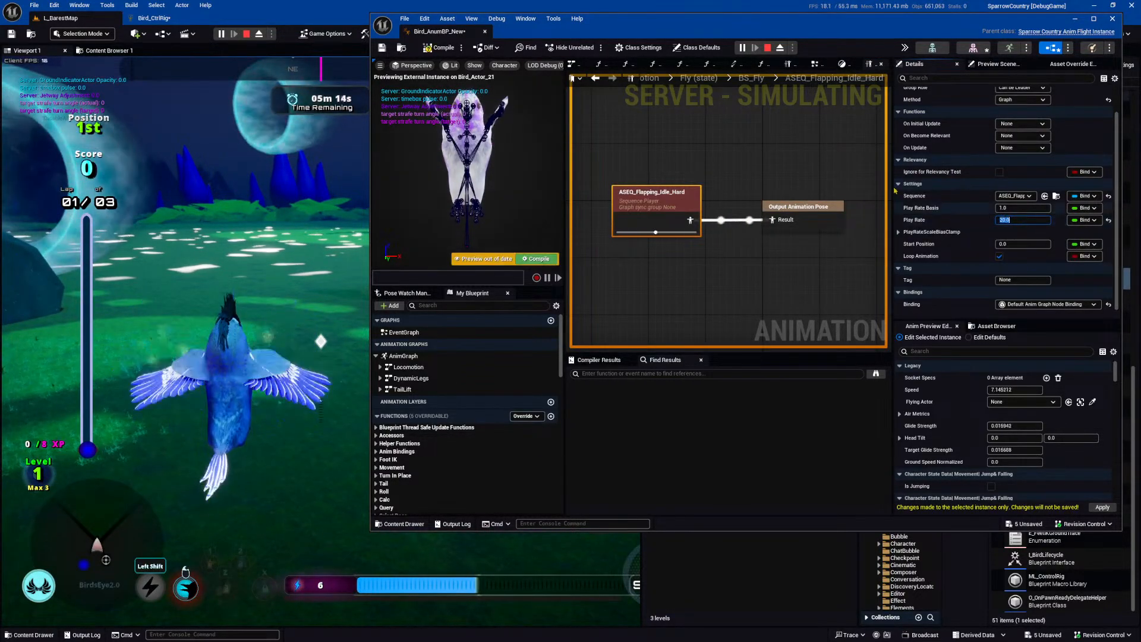
{"action": "left_click", "coordinate": [536, 260]}
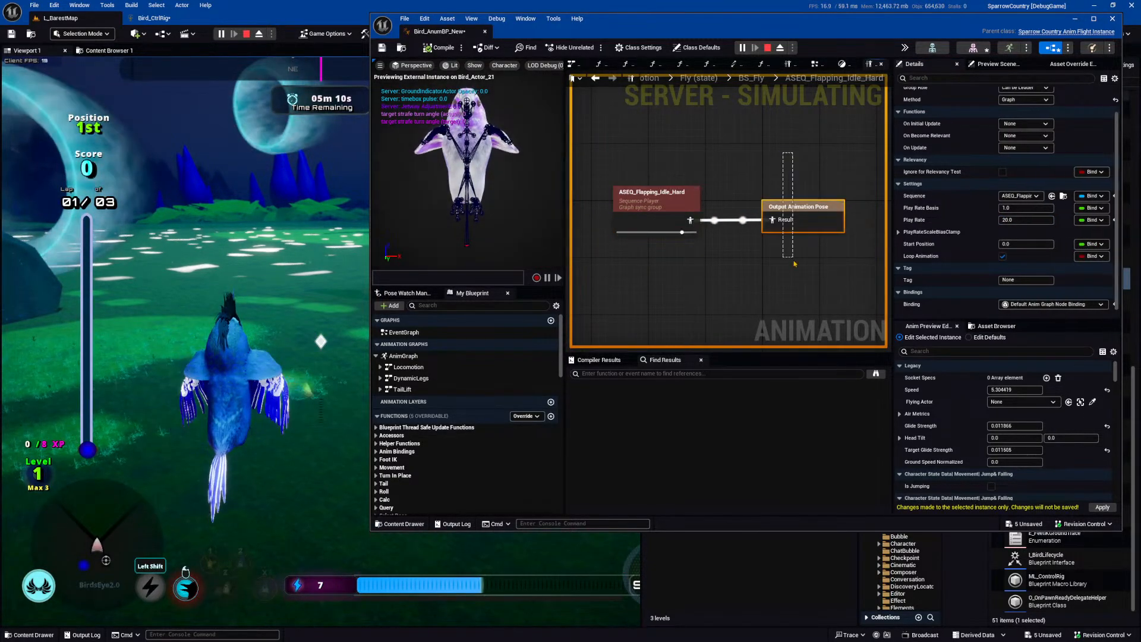
Set the flapping sequence player's Play Rate to 0.1 and recompile the blueprint.
{"action": "scroll", "coordinate": [1010, 226], "scroll_direction": "up", "scroll_amount": 2}
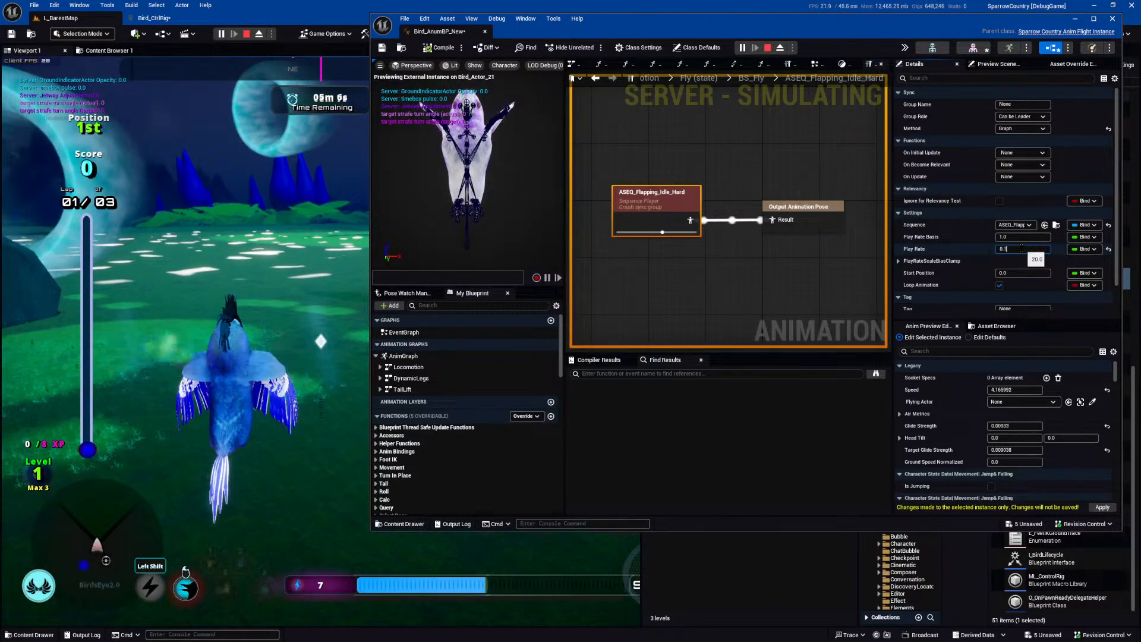
{"action": "key", "text": "Return"}
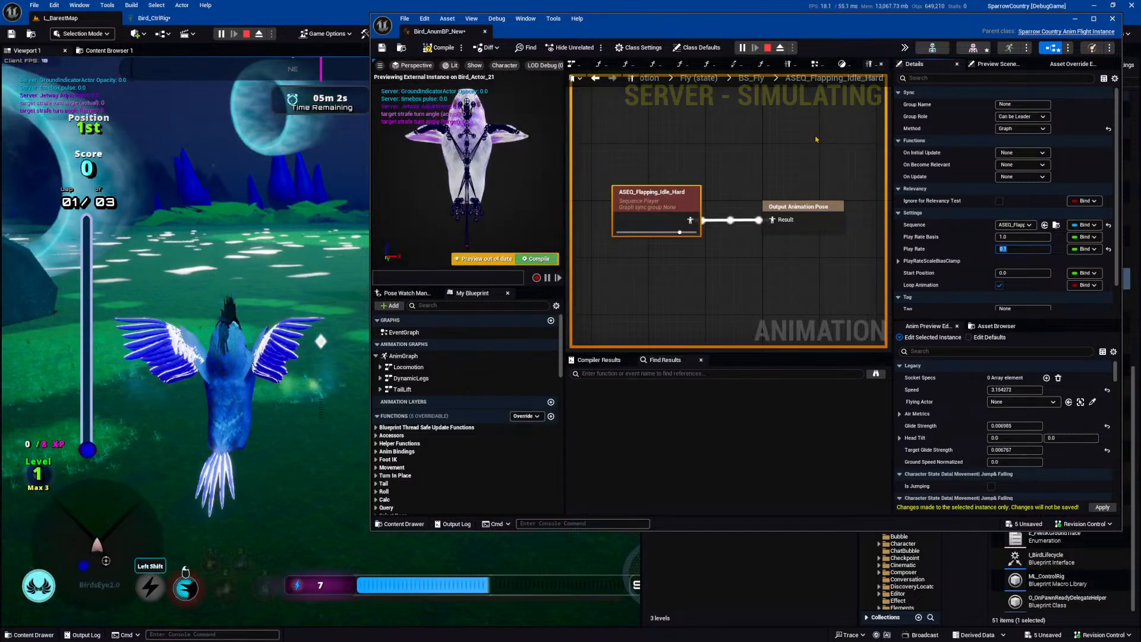
{"action": "left_click", "coordinate": [429, 48]}
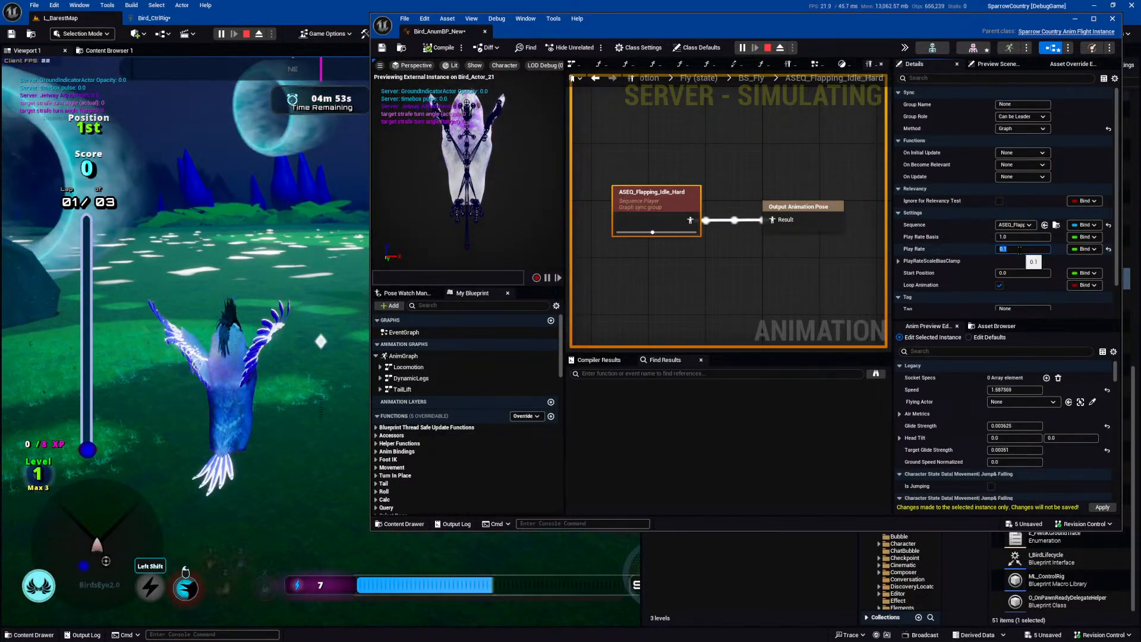
Set the ASEQ_Flapping_Idle_Hard player's Play Rate to 2.0, compile the blueprint and deselect the node.
{"action": "key", "text": "Return"}
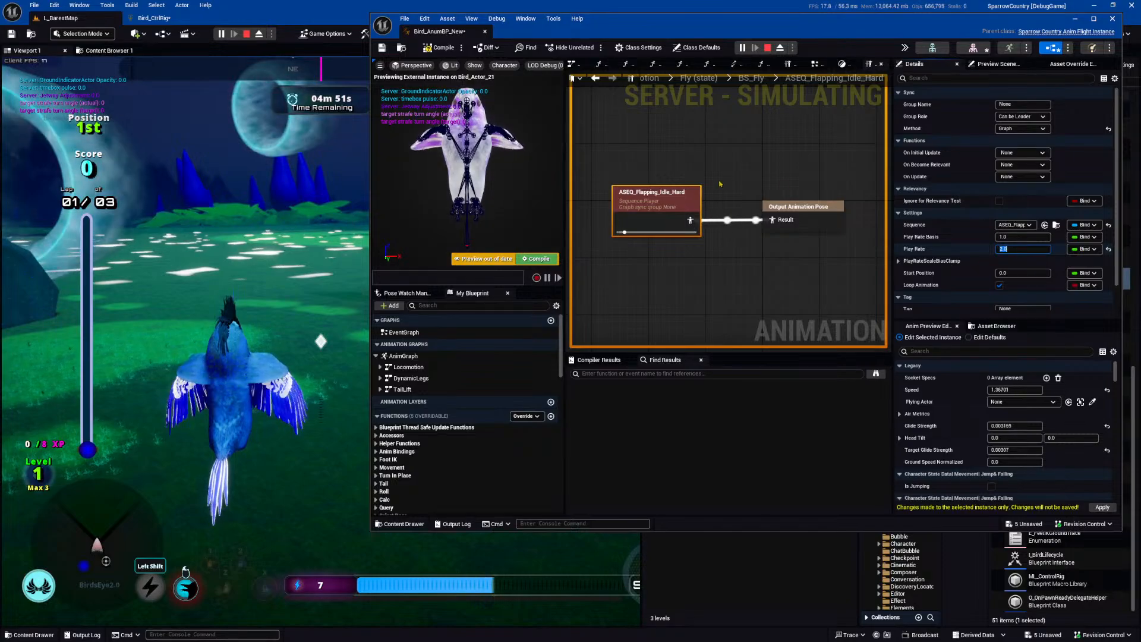
{"action": "left_click", "coordinate": [541, 259]}
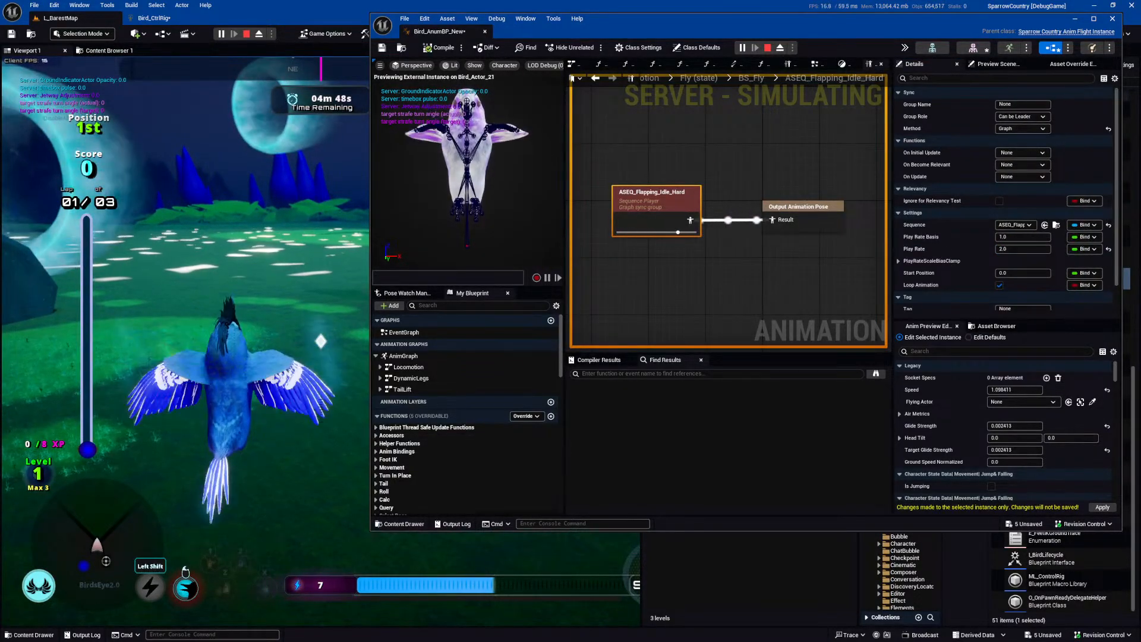
{"action": "left_click", "coordinate": [776, 168]}
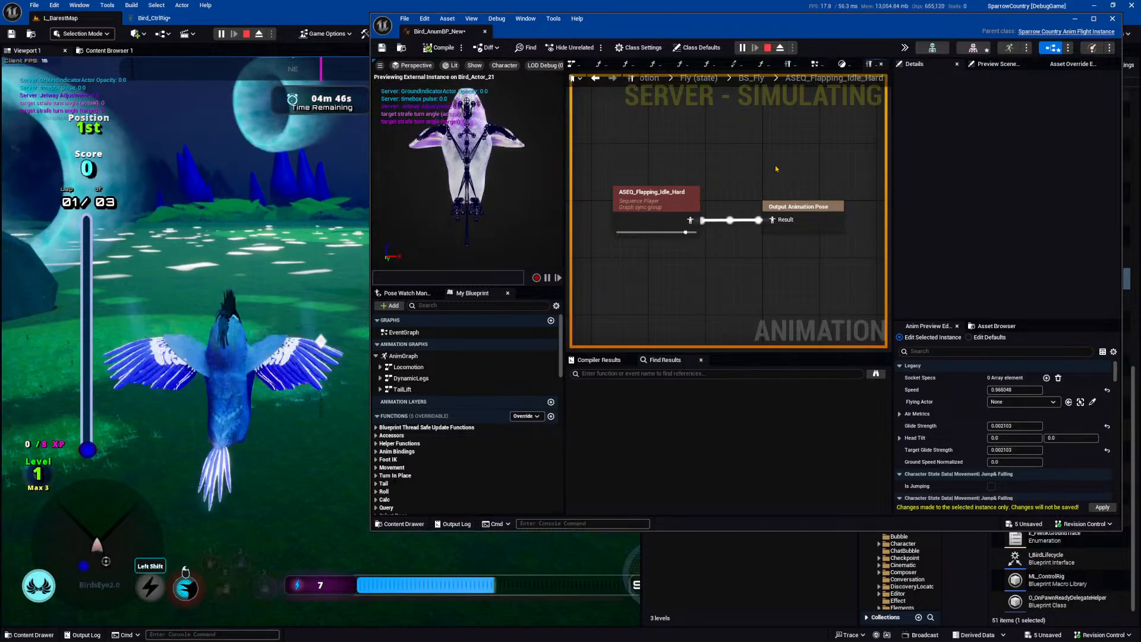
{"action": "scroll", "coordinate": [769, 164], "scroll_direction": "down", "scroll_amount": 1}
{"action": "right_click_drag", "start_coordinate": [768, 164], "coordinate": [748, 169]}
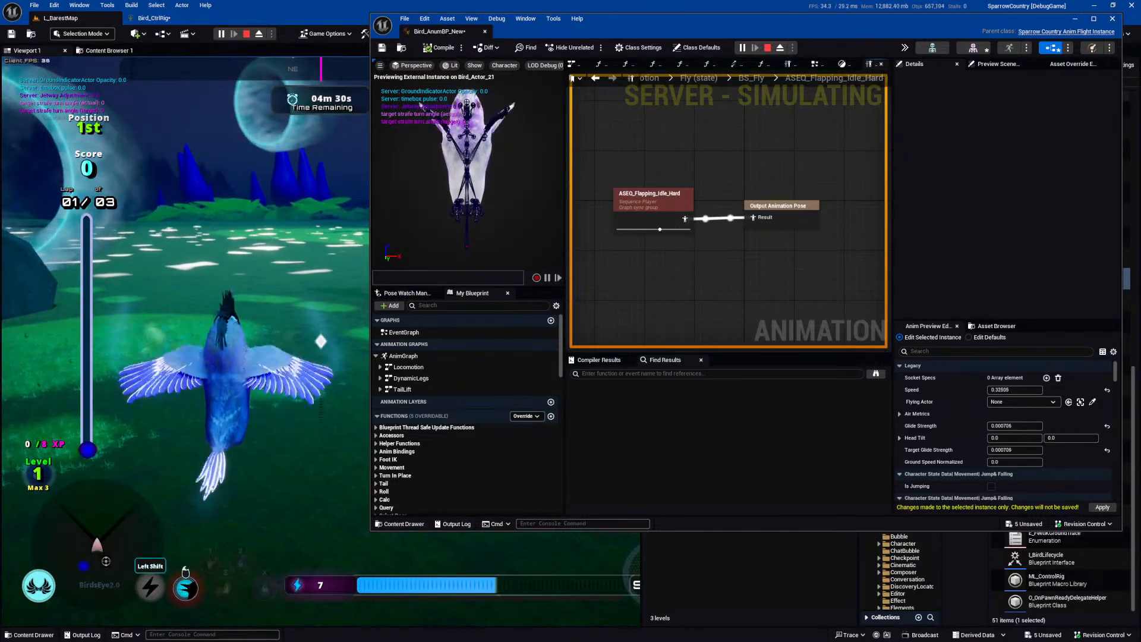
Fly the bird with a boost in the running game and land it on the ground to examine its animation, releasing the cursor.
{"action": "left_click", "coordinate": [309, 376]}
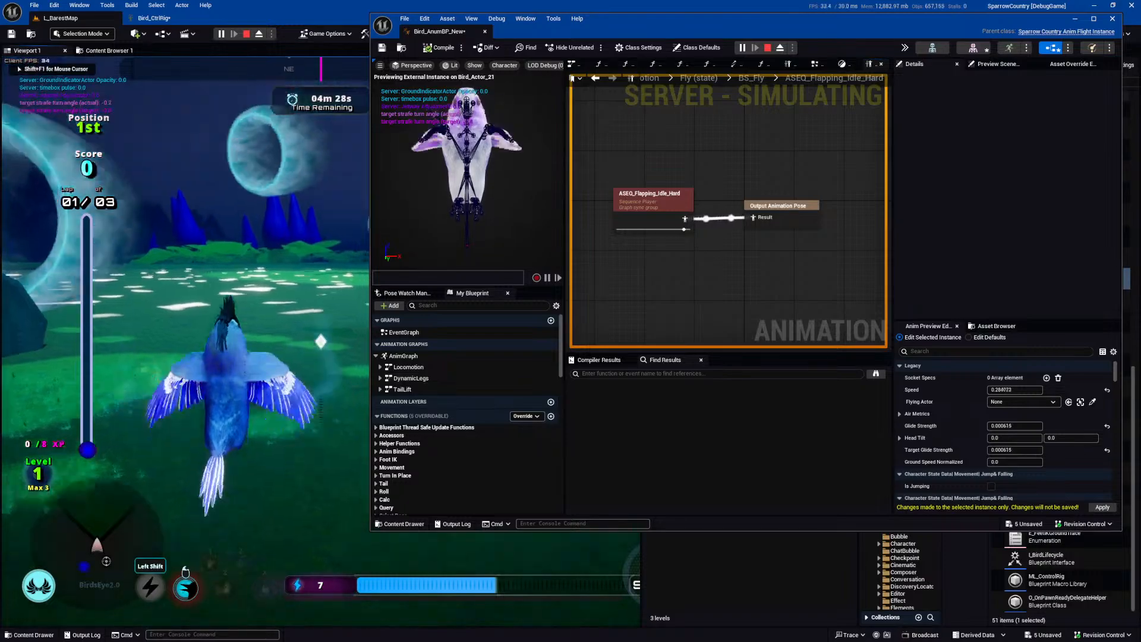
{"action": "key", "text": "shift"}
{"action": "key", "text": "shift"}
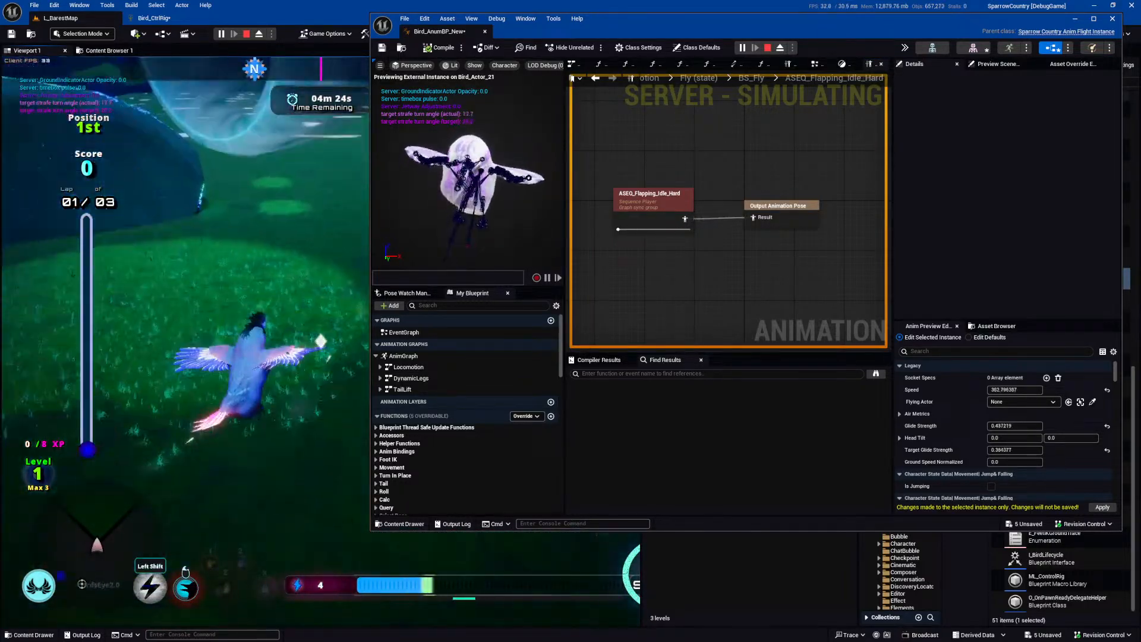
{"action": "key", "text": "space"}
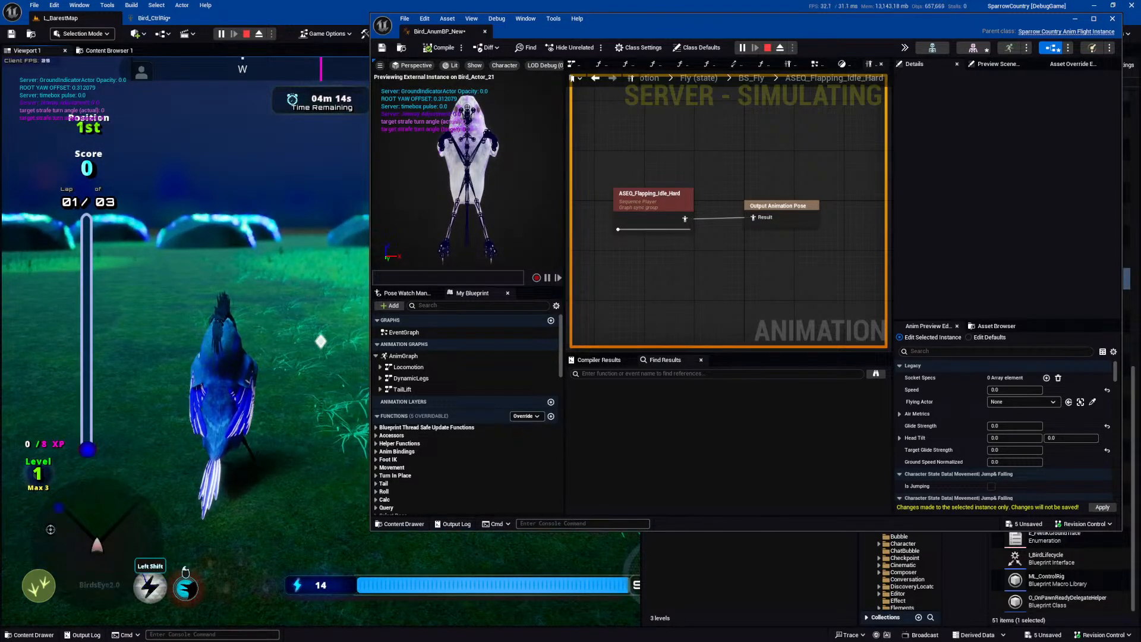
{"action": "key", "text": "shift+F1"}
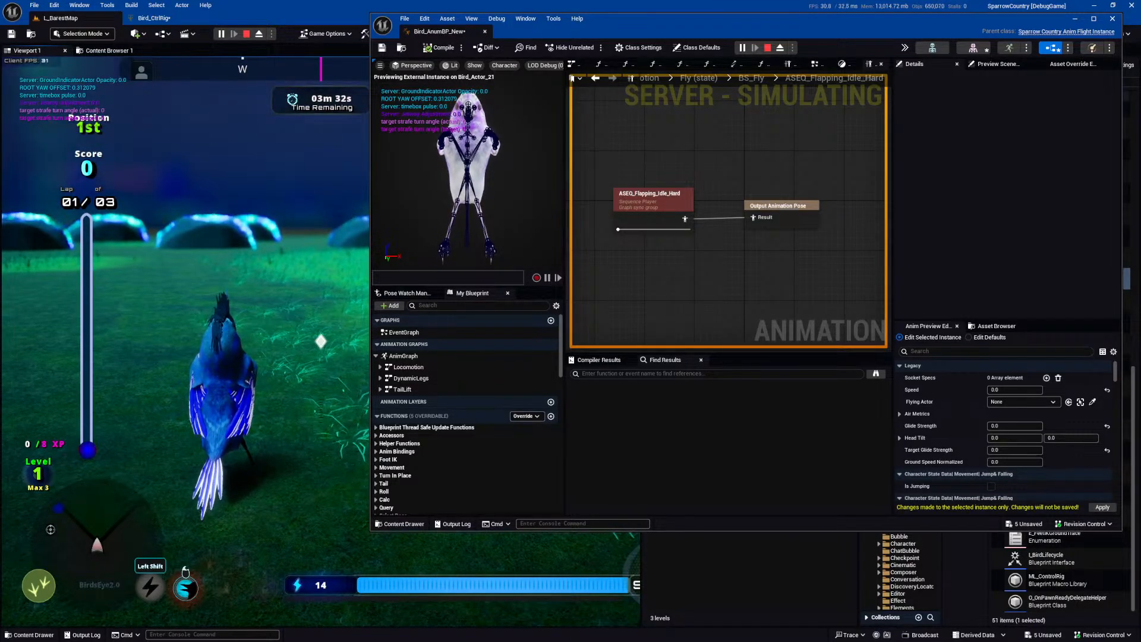
Switch to the Twitch Raid Channel list in the browser, search live channels for "unreal" and clear the search.
{"action": "left_click_drag", "start_coordinate": [1026, 252], "coordinate": [247, 350]}
{"action": "double_click", "coordinate": [575, 79]}
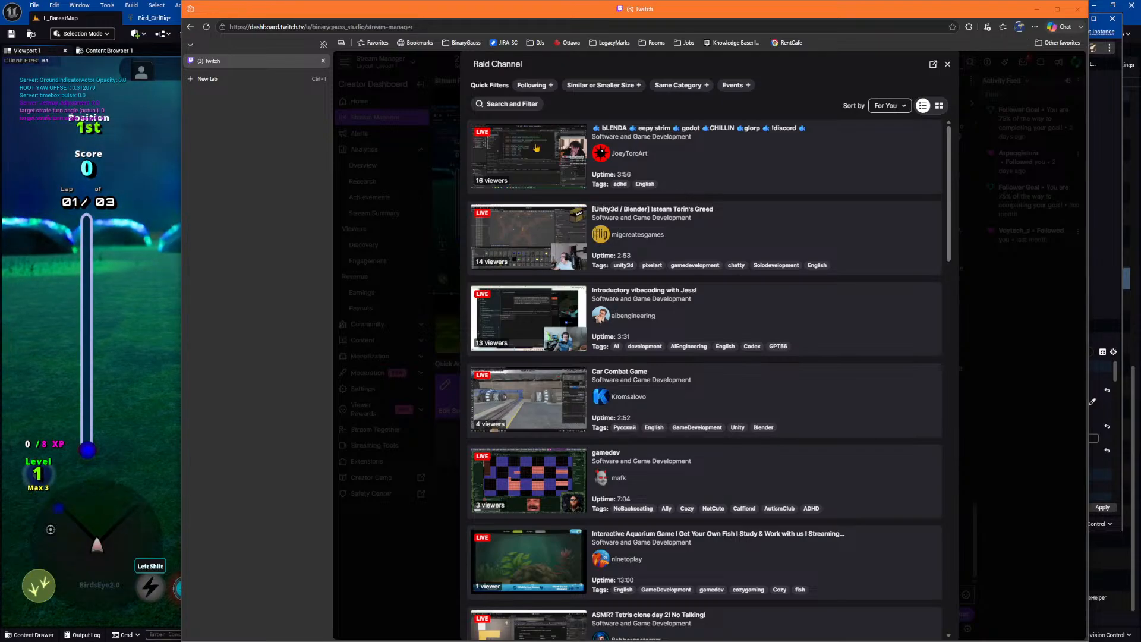
{"action": "left_click", "coordinate": [528, 108]}
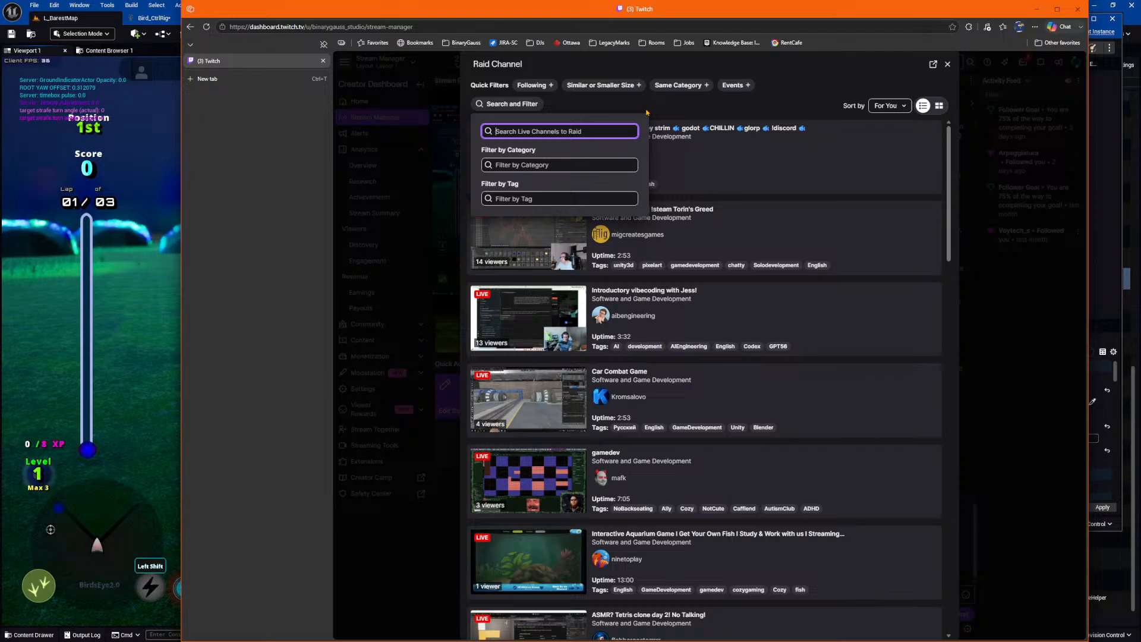
{"action": "type", "text": "unreal"}
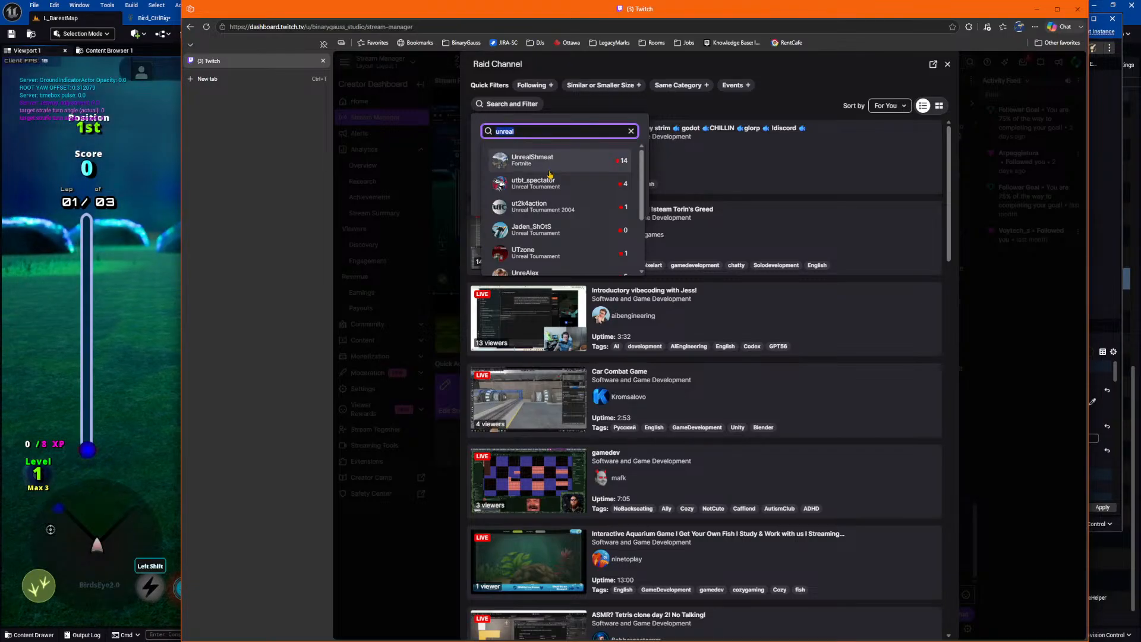
{"action": "left_click", "coordinate": [631, 131]}
{"action": "left_click", "coordinate": [658, 123]}
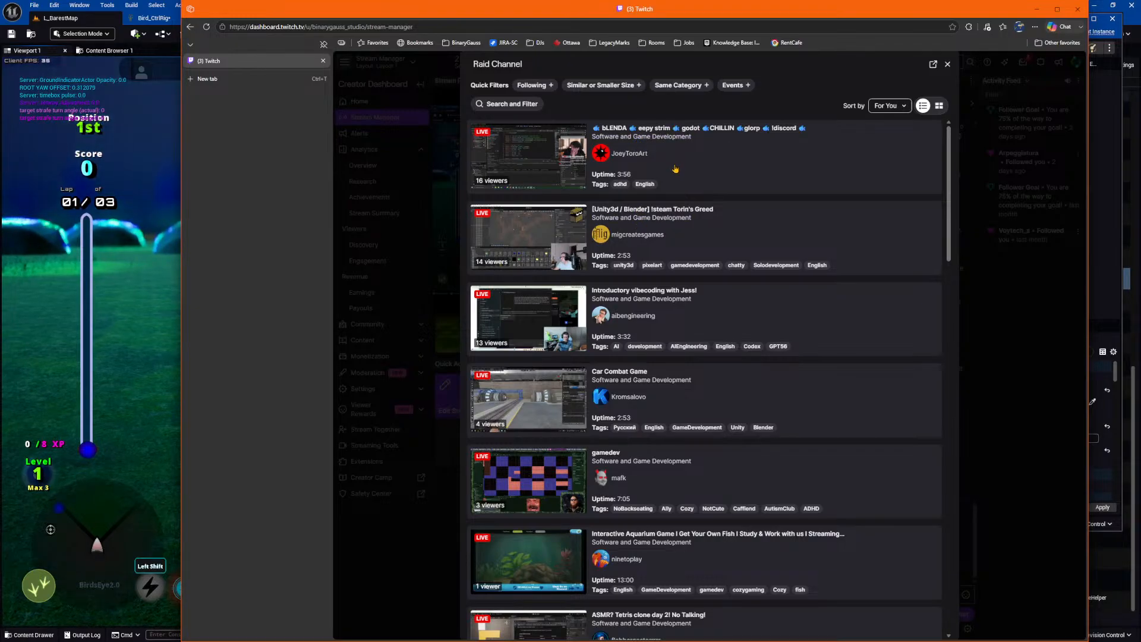
Examine the live Software and Game Development channels available as raid targets.
{"action": "scroll", "coordinate": [671, 233], "scroll_direction": "down", "scroll_amount": 1}
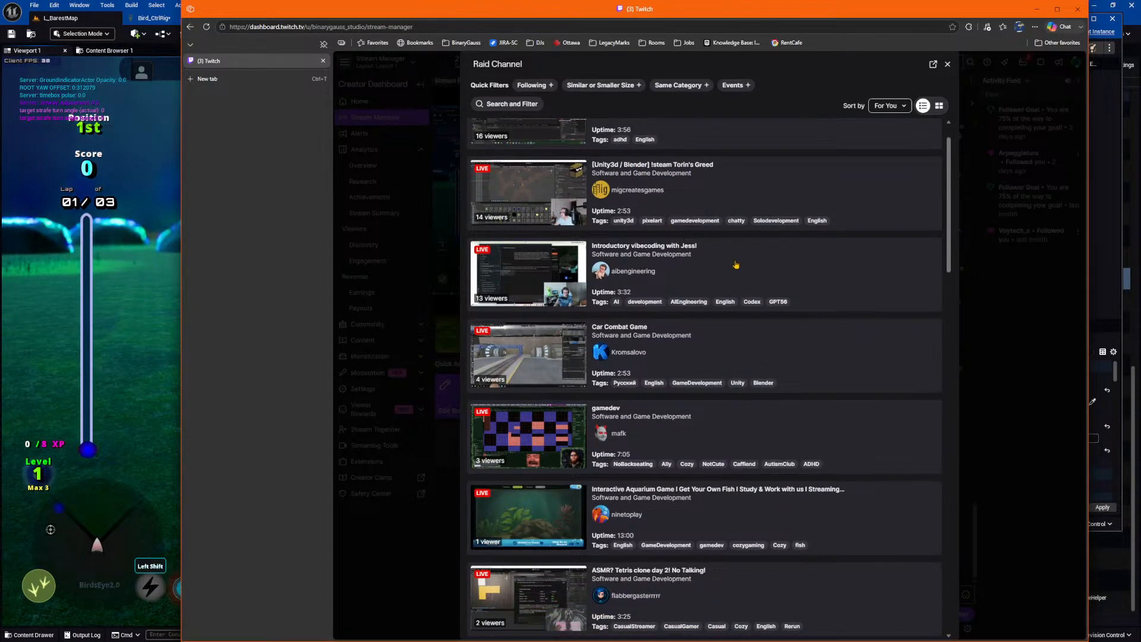
{"action": "scroll", "coordinate": [733, 268], "scroll_direction": "up", "scroll_amount": 1}
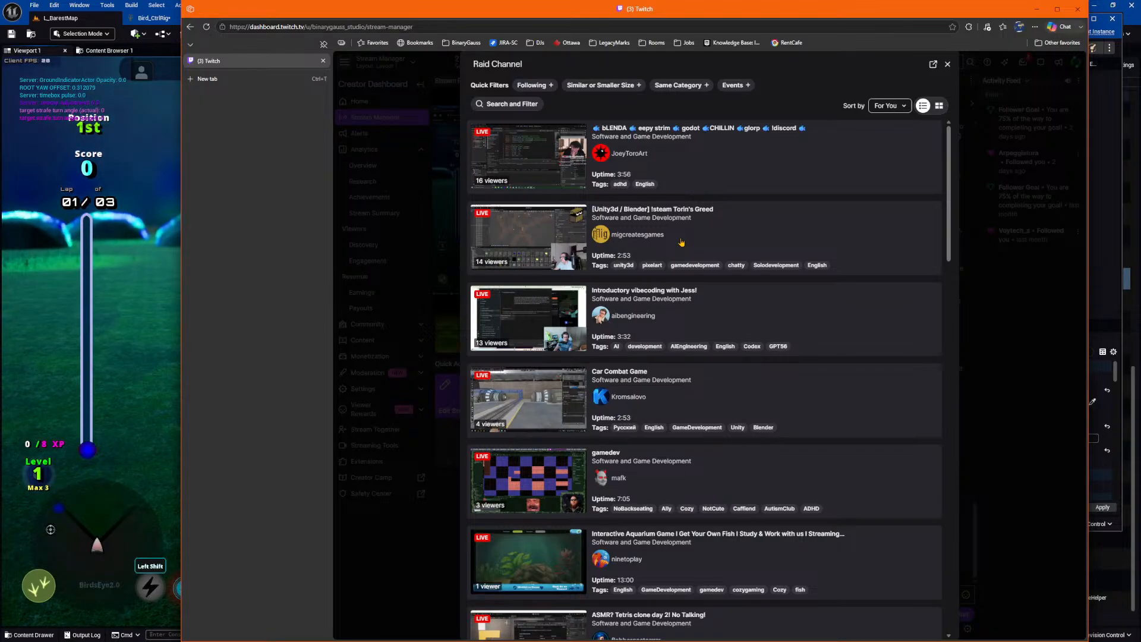
{"action": "scroll", "coordinate": [681, 242], "scroll_direction": "down", "scroll_amount": 3}
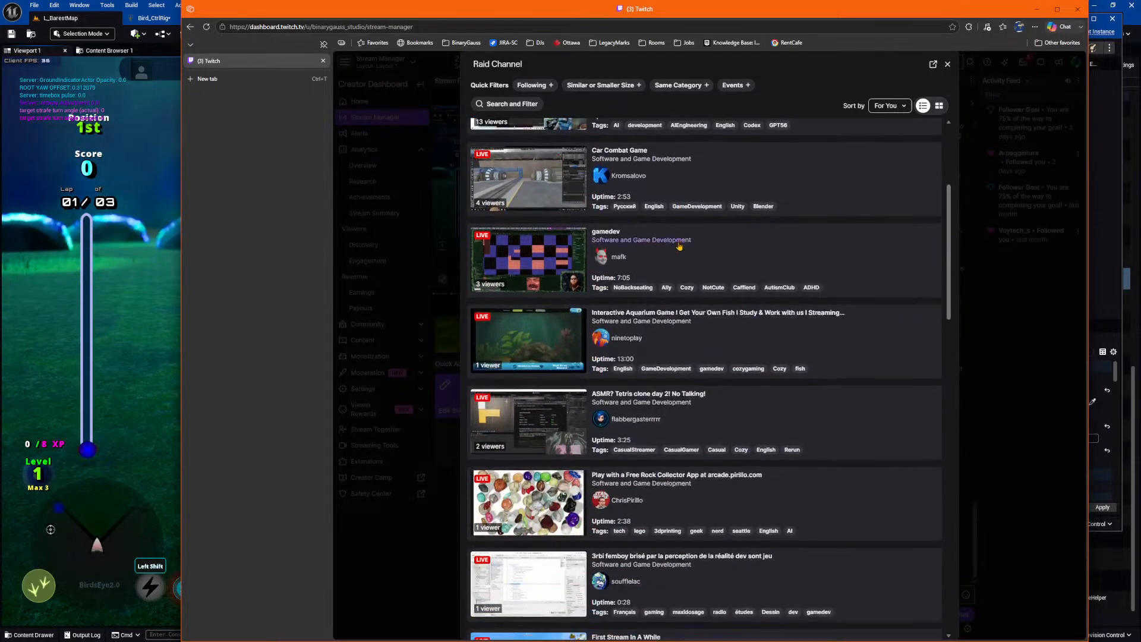
{"action": "scroll", "coordinate": [679, 247], "scroll_direction": "down", "scroll_amount": 3}
{"action": "scroll", "coordinate": [679, 248], "scroll_direction": "down", "scroll_amount": 5}
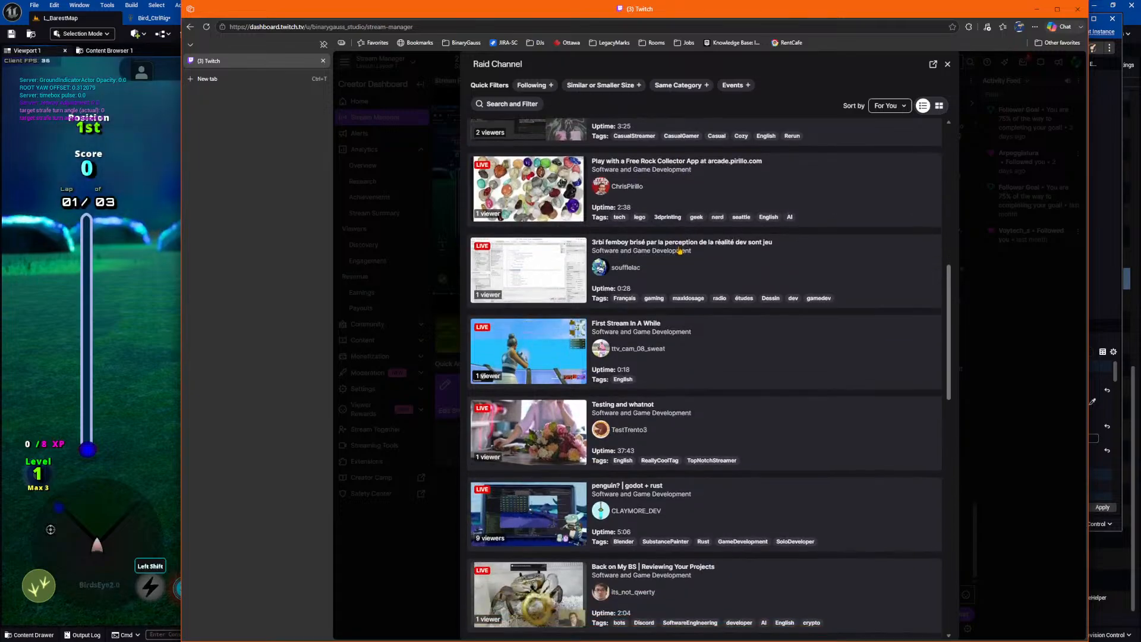
{"action": "scroll", "coordinate": [680, 253], "scroll_direction": "down", "scroll_amount": 3}
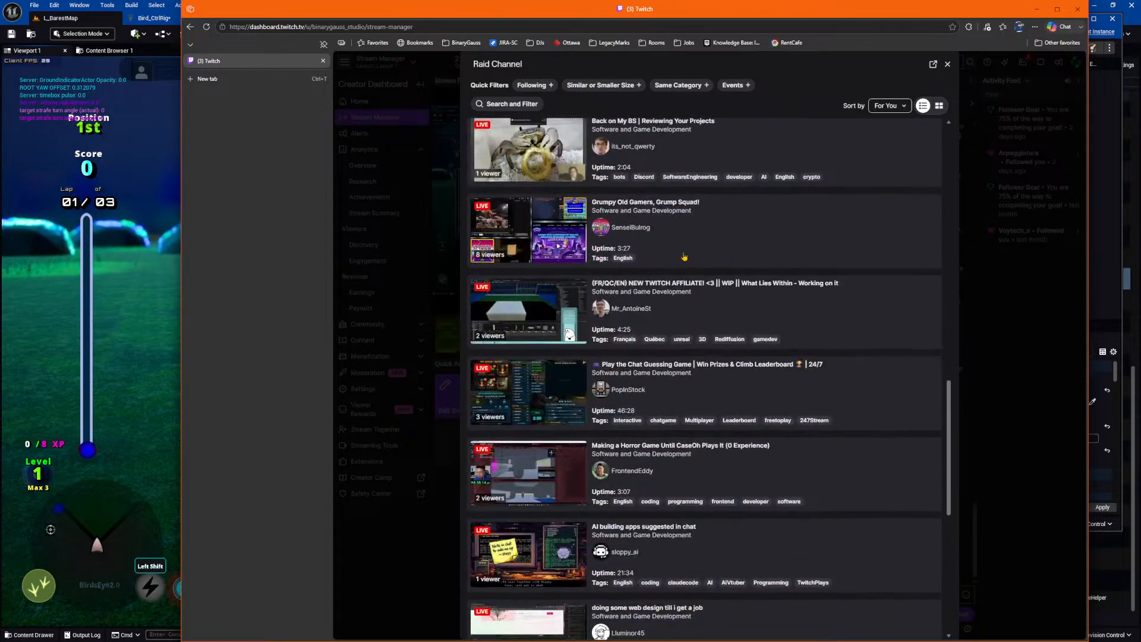
{"action": "scroll", "coordinate": [682, 259], "scroll_direction": "up", "scroll_amount": 1}
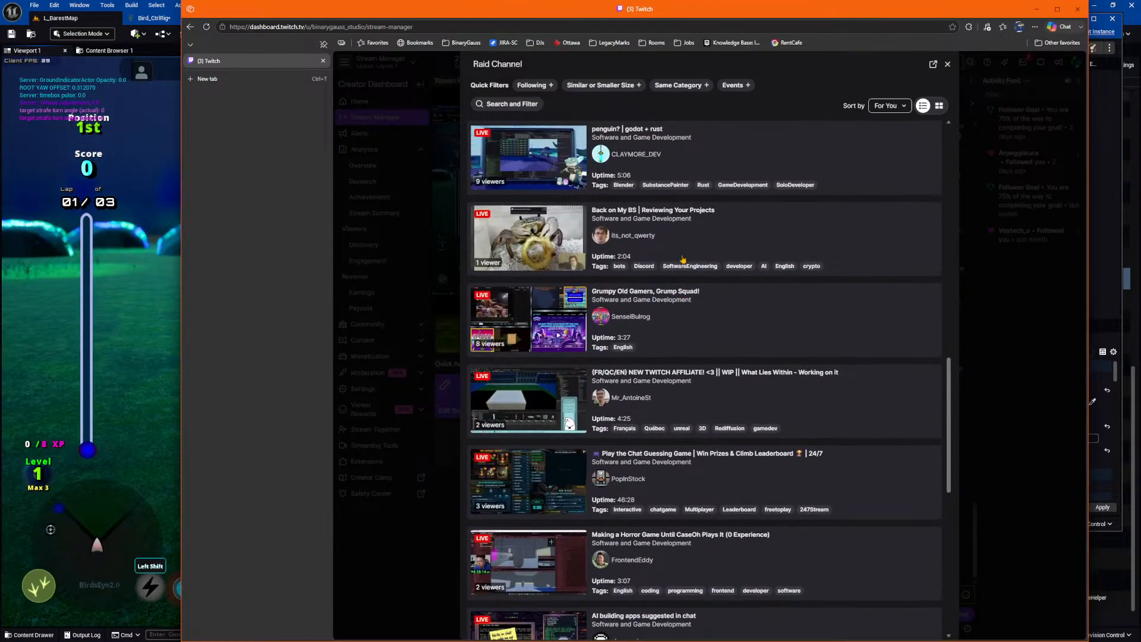
{"action": "scroll", "coordinate": [683, 259], "scroll_direction": "up", "scroll_amount": 10}
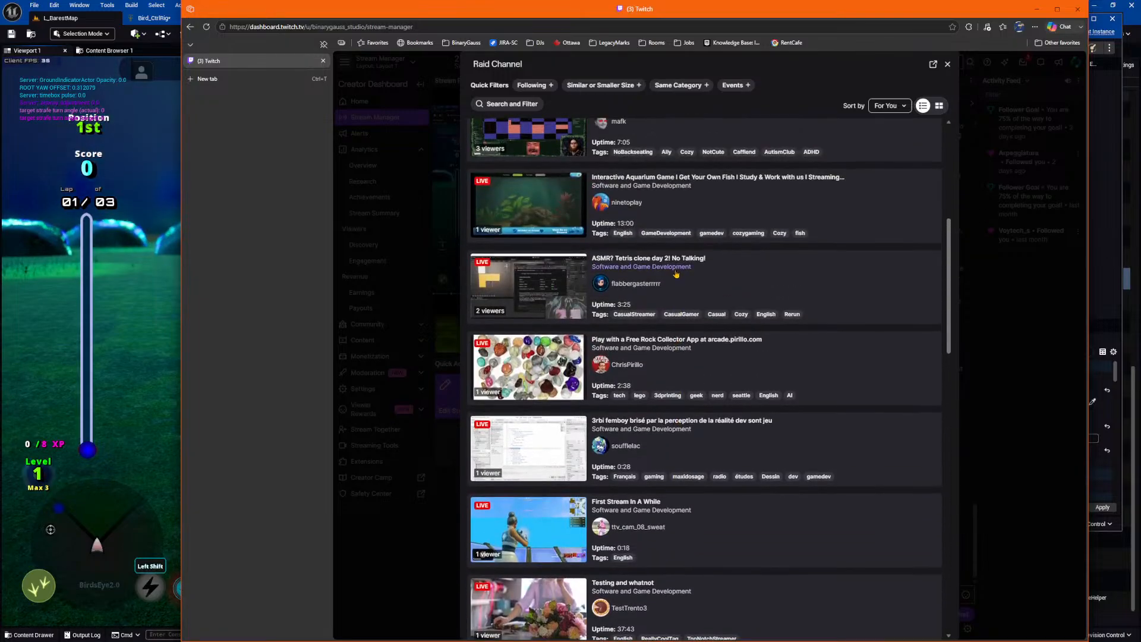
{"action": "scroll", "coordinate": [676, 274], "scroll_direction": "up", "scroll_amount": 4}
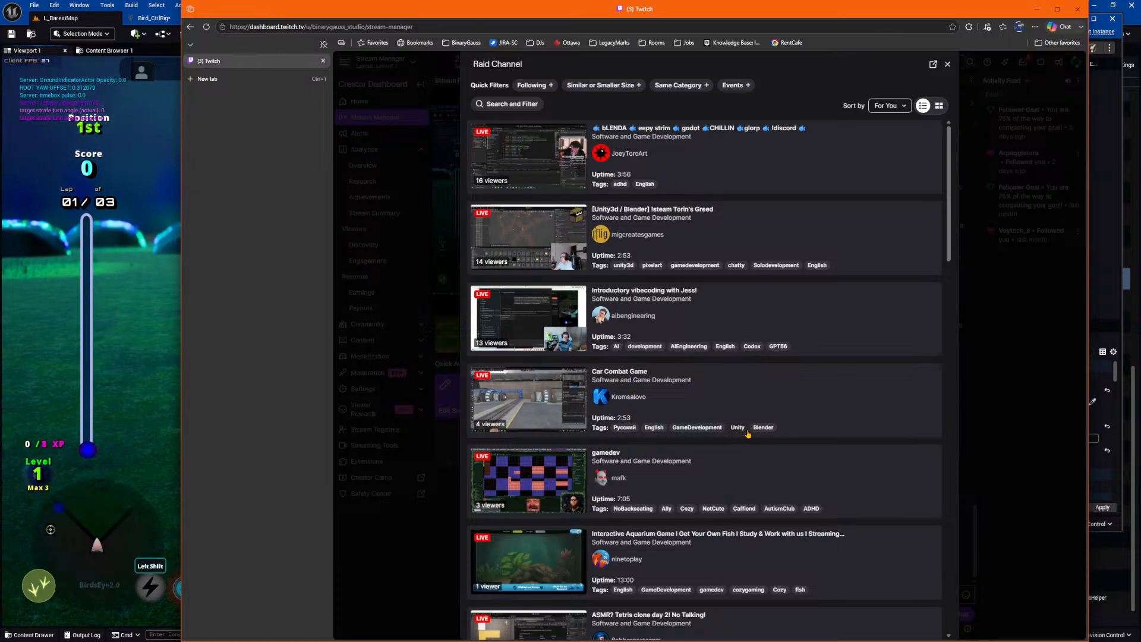
Start a raid on the "Car Combat Game" stream and send the viewers over without waiting for the countdown.
{"action": "left_click", "coordinate": [611, 373]}
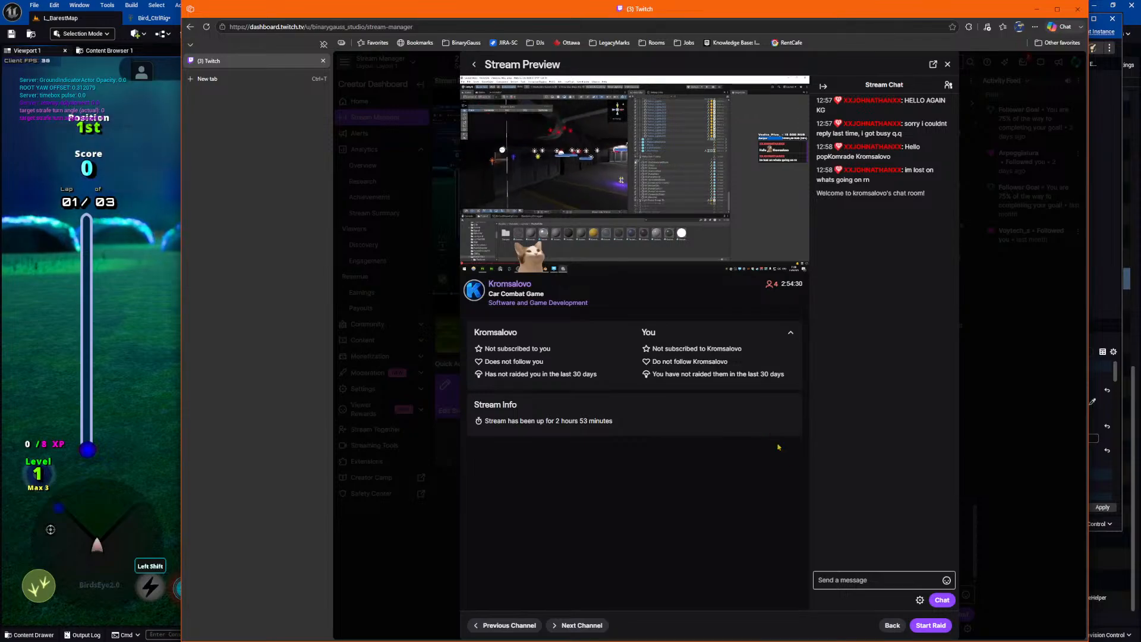
{"action": "left_click", "coordinate": [927, 624]}
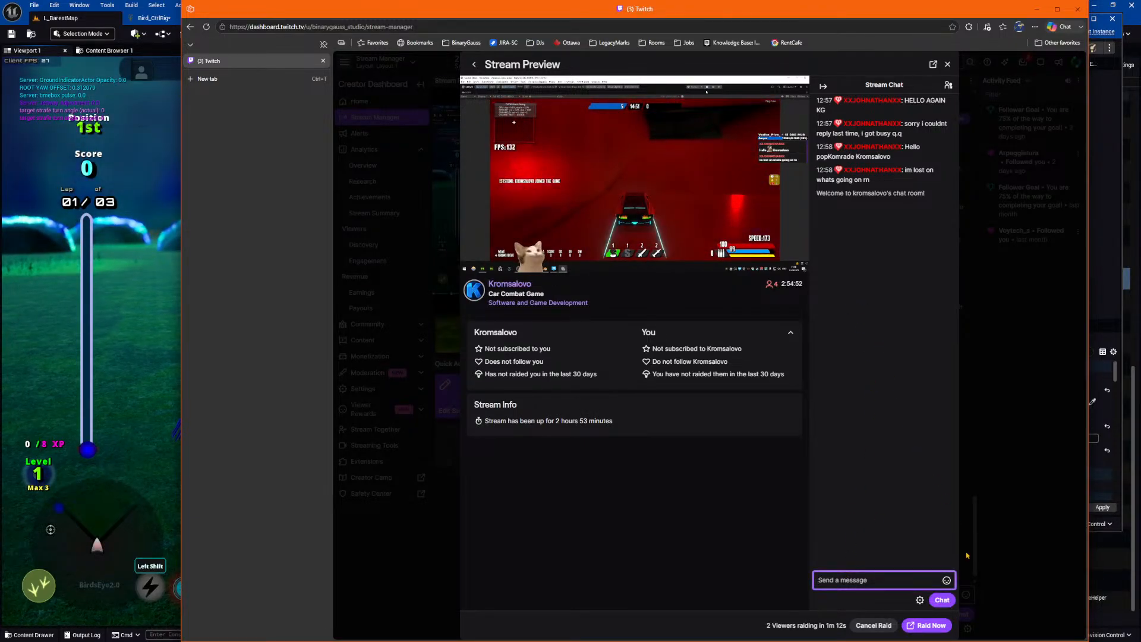
{"action": "left_click", "coordinate": [946, 580]}
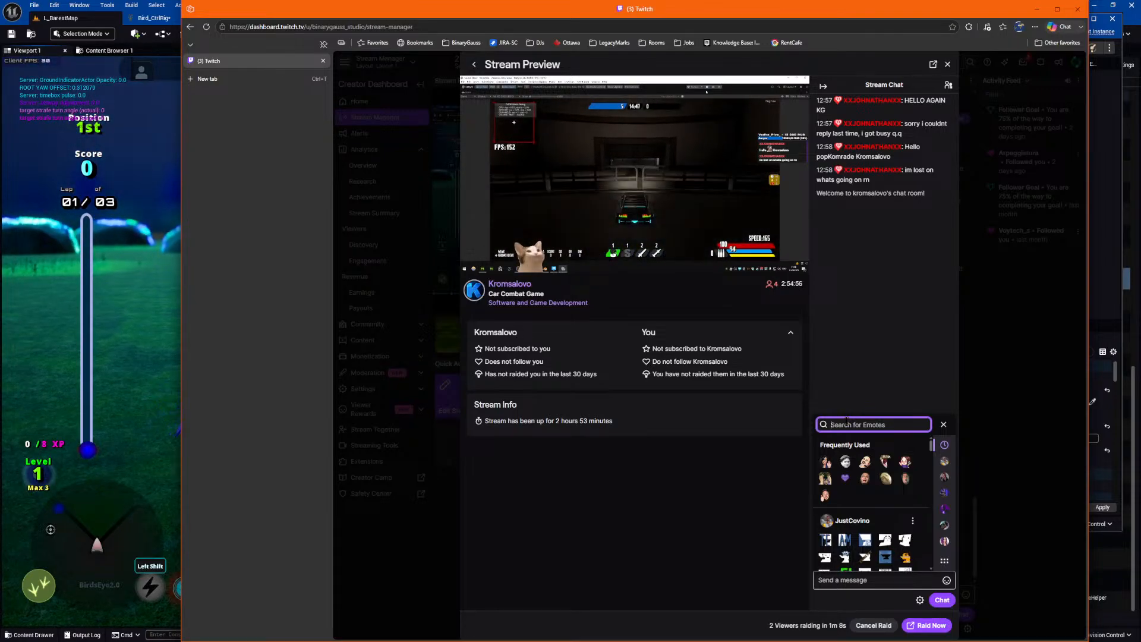
{"action": "type", "text": "raid"}
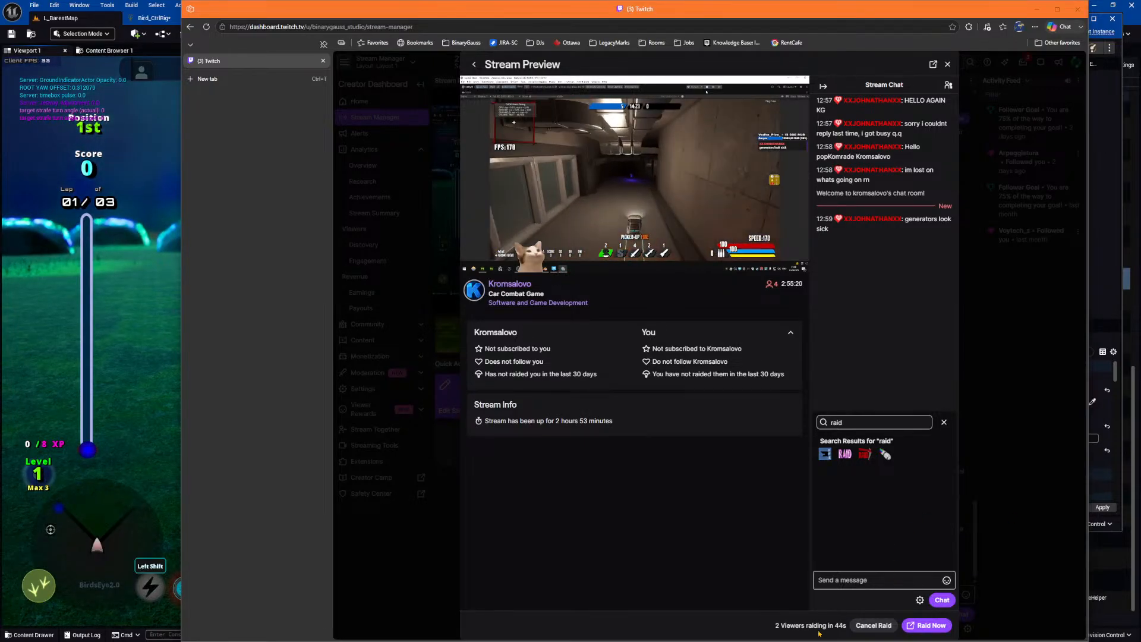
{"action": "left_click", "coordinate": [921, 625]}
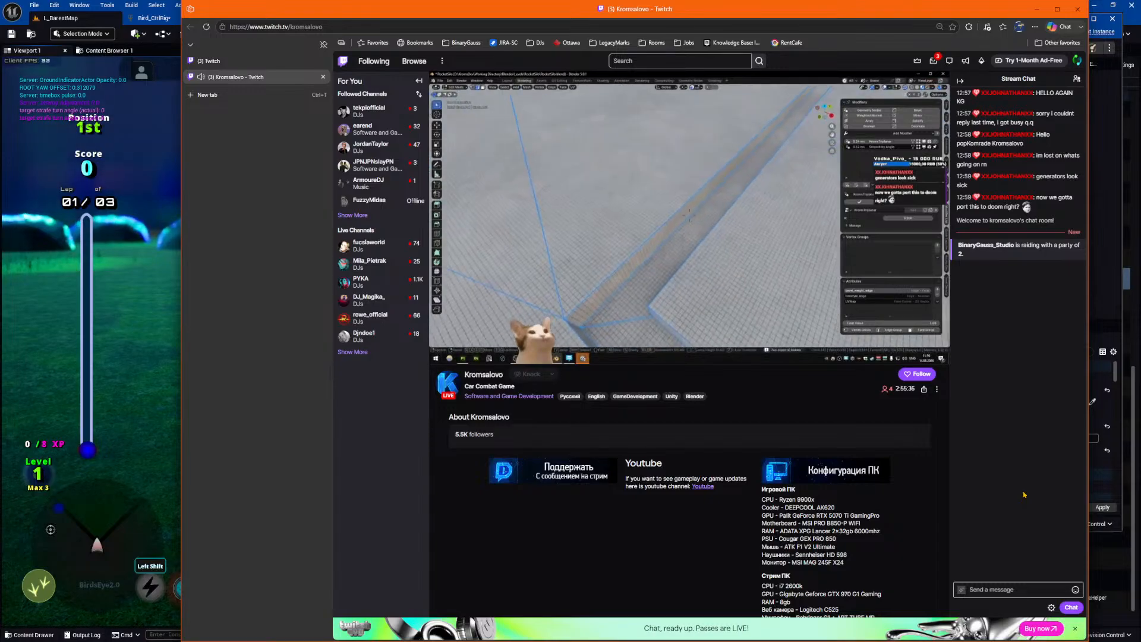
Search the emotes for "raid" in the raided channel's chat and post three of the raid emotes.
{"action": "left_click", "coordinate": [1075, 590]}
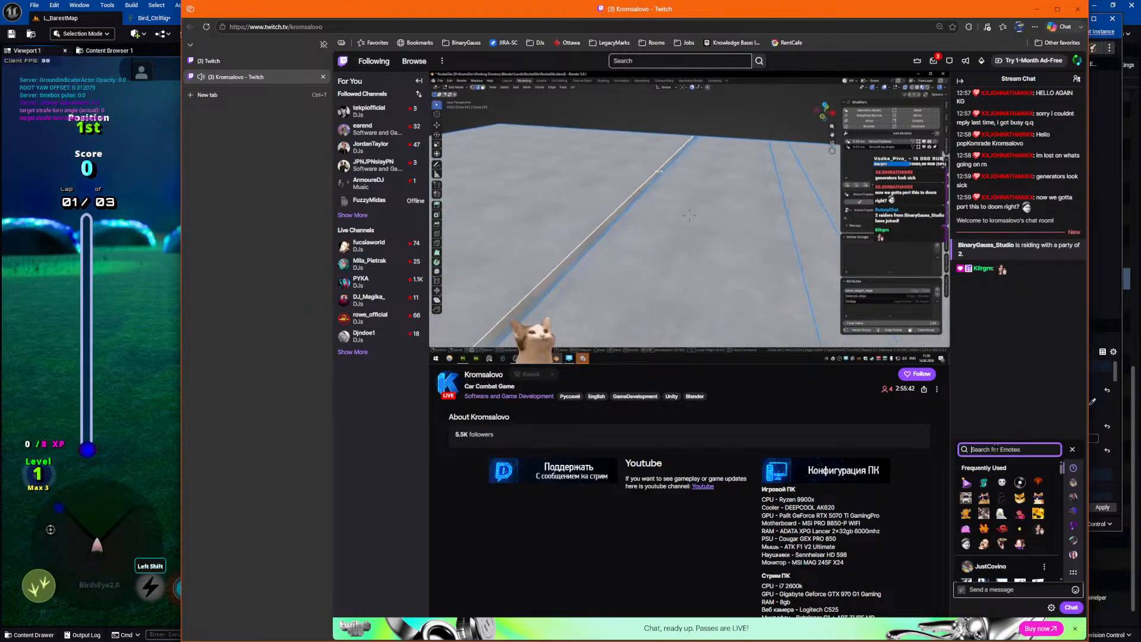
{"action": "type", "text": "raid"}
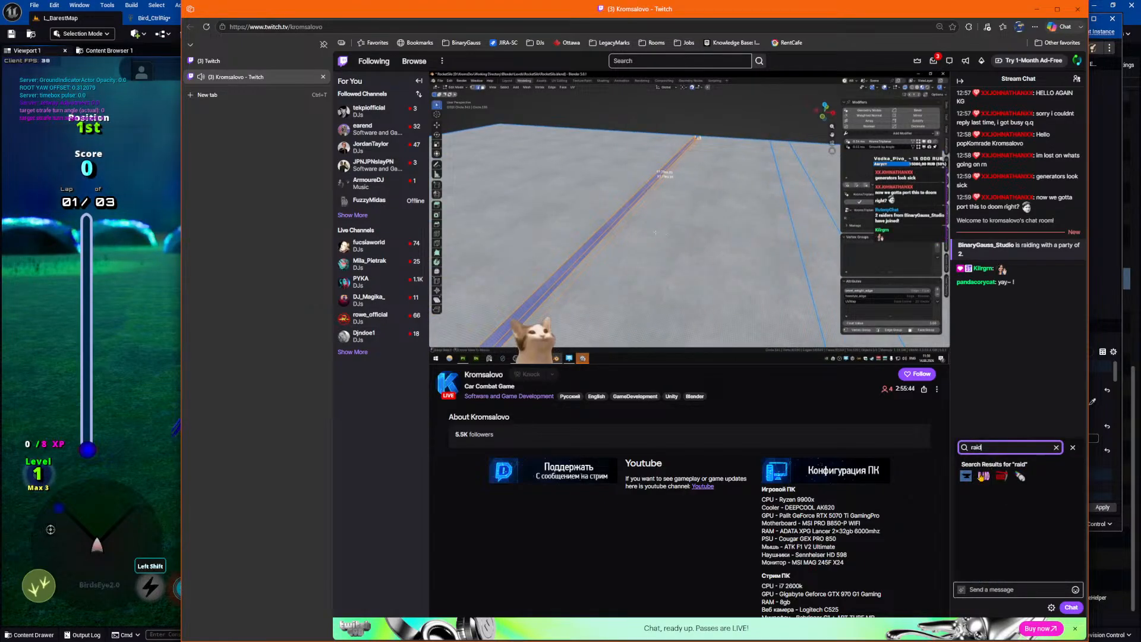
{"action": "left_click", "coordinate": [983, 476]}
{"action": "left_click", "coordinate": [1002, 475]}
{"action": "left_click", "coordinate": [1020, 475]}
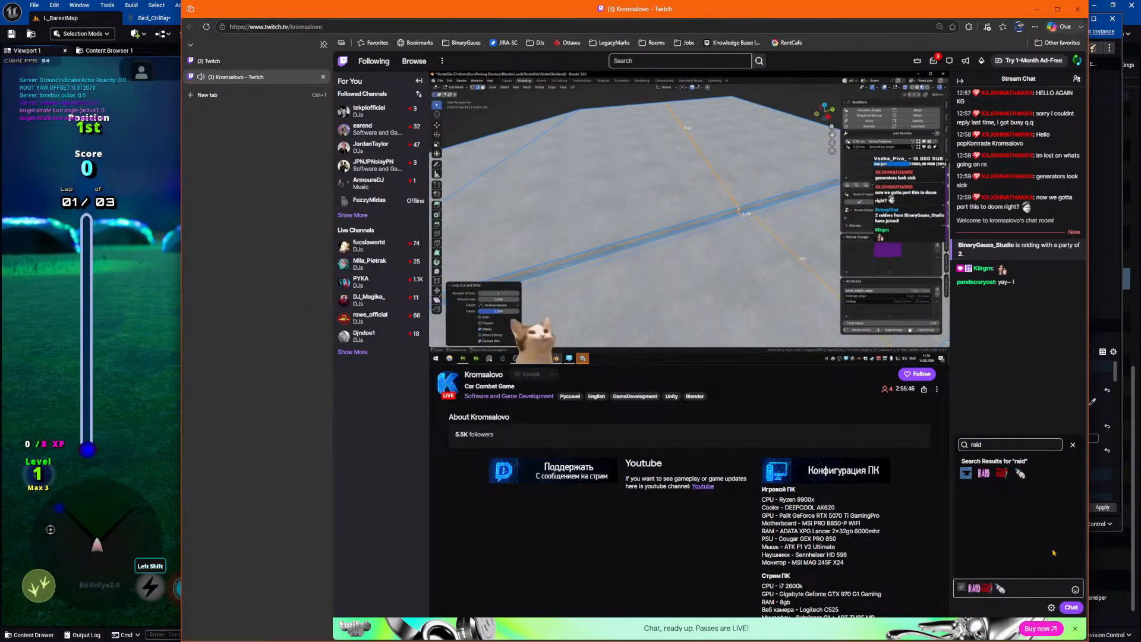
{"action": "key", "text": "Return"}
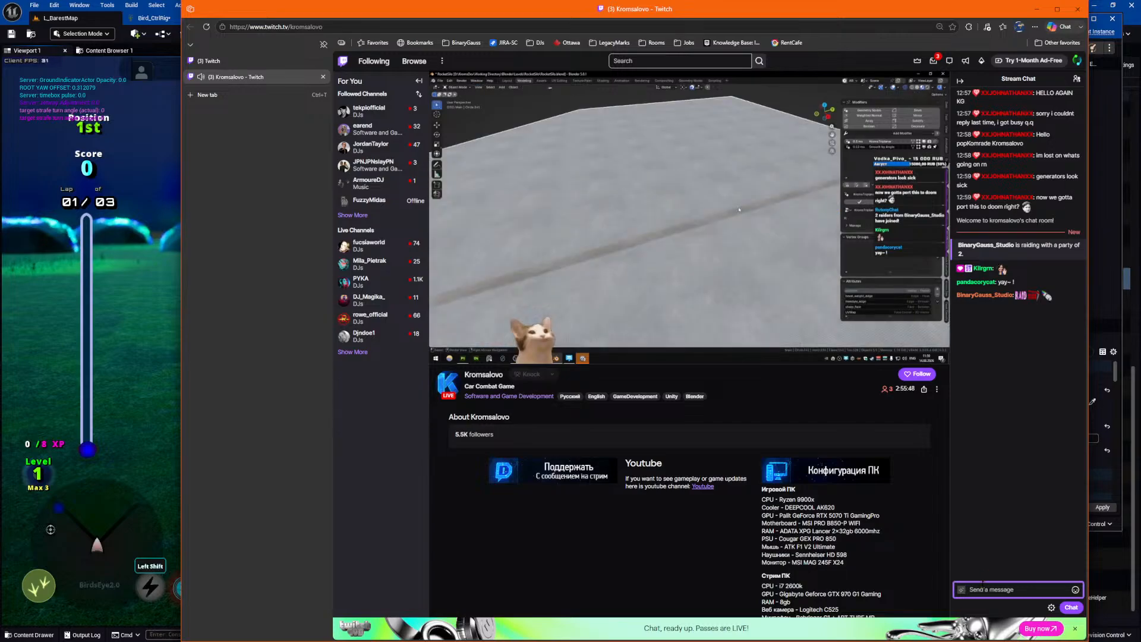